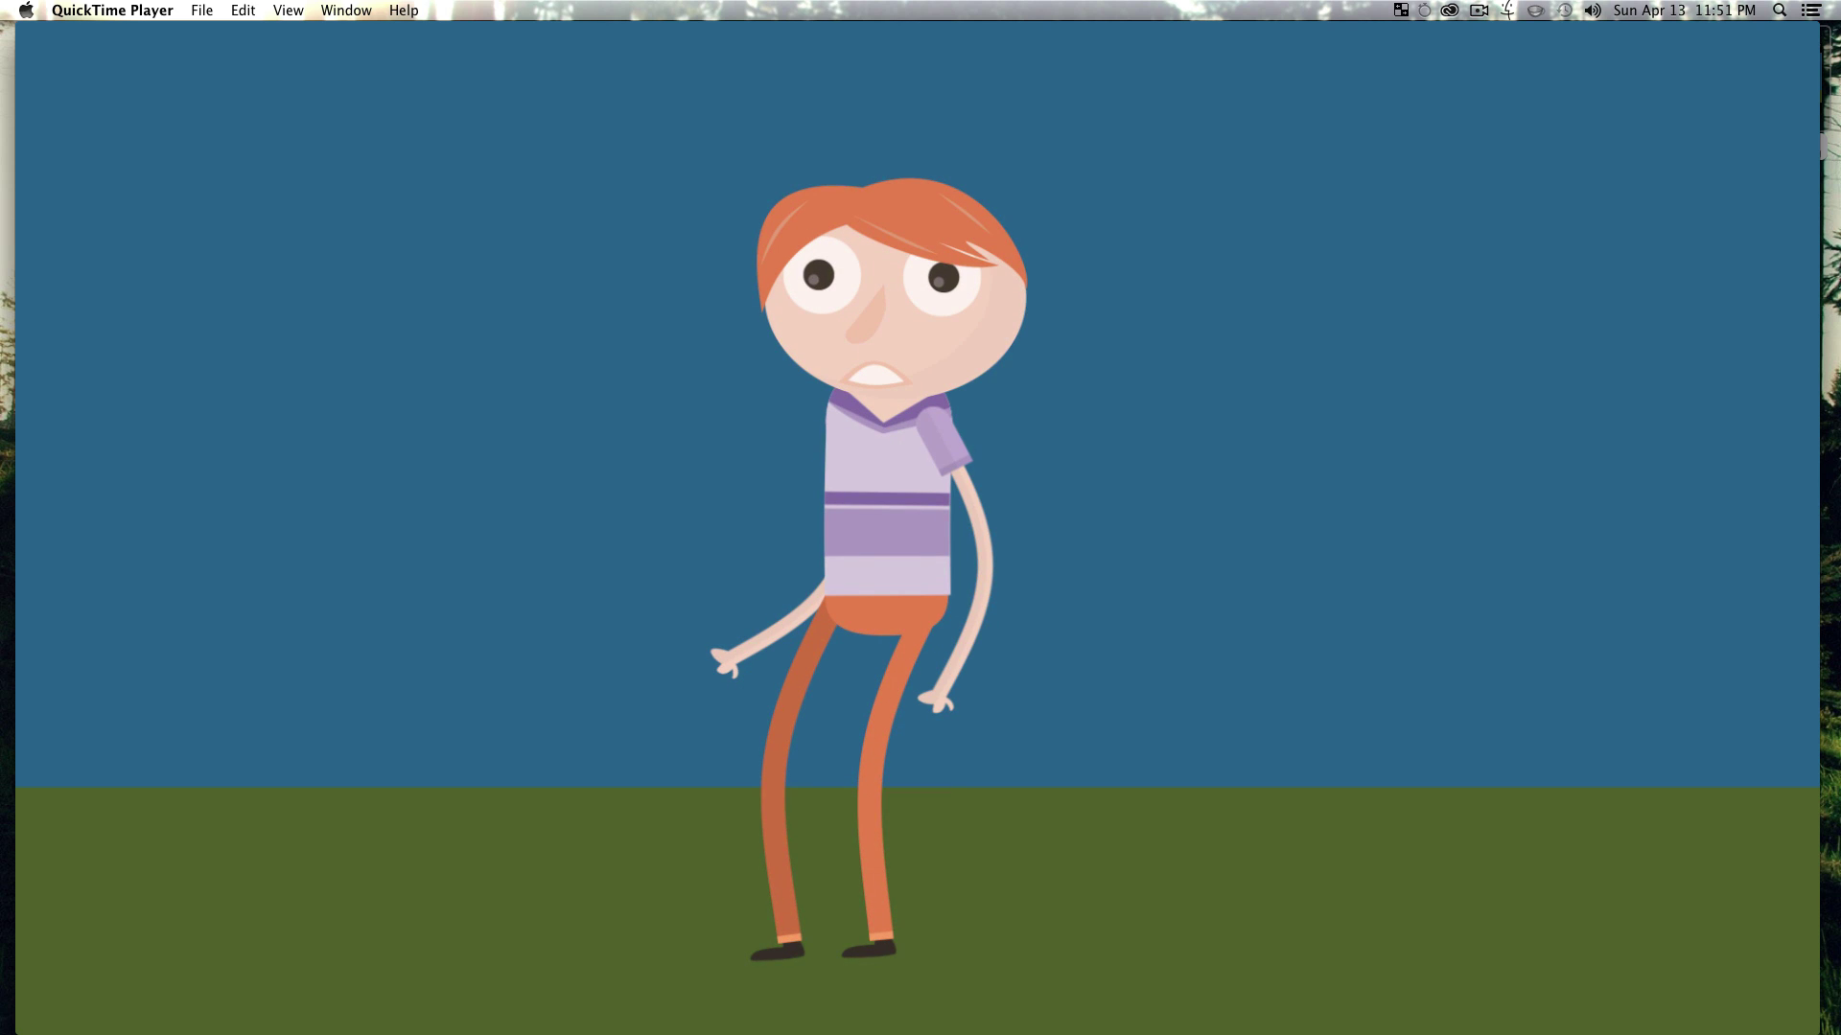
- Scrub through the finished character rigging animation to review its different poses
{"action": "mouse_move", "coordinate": [1296, 679]}
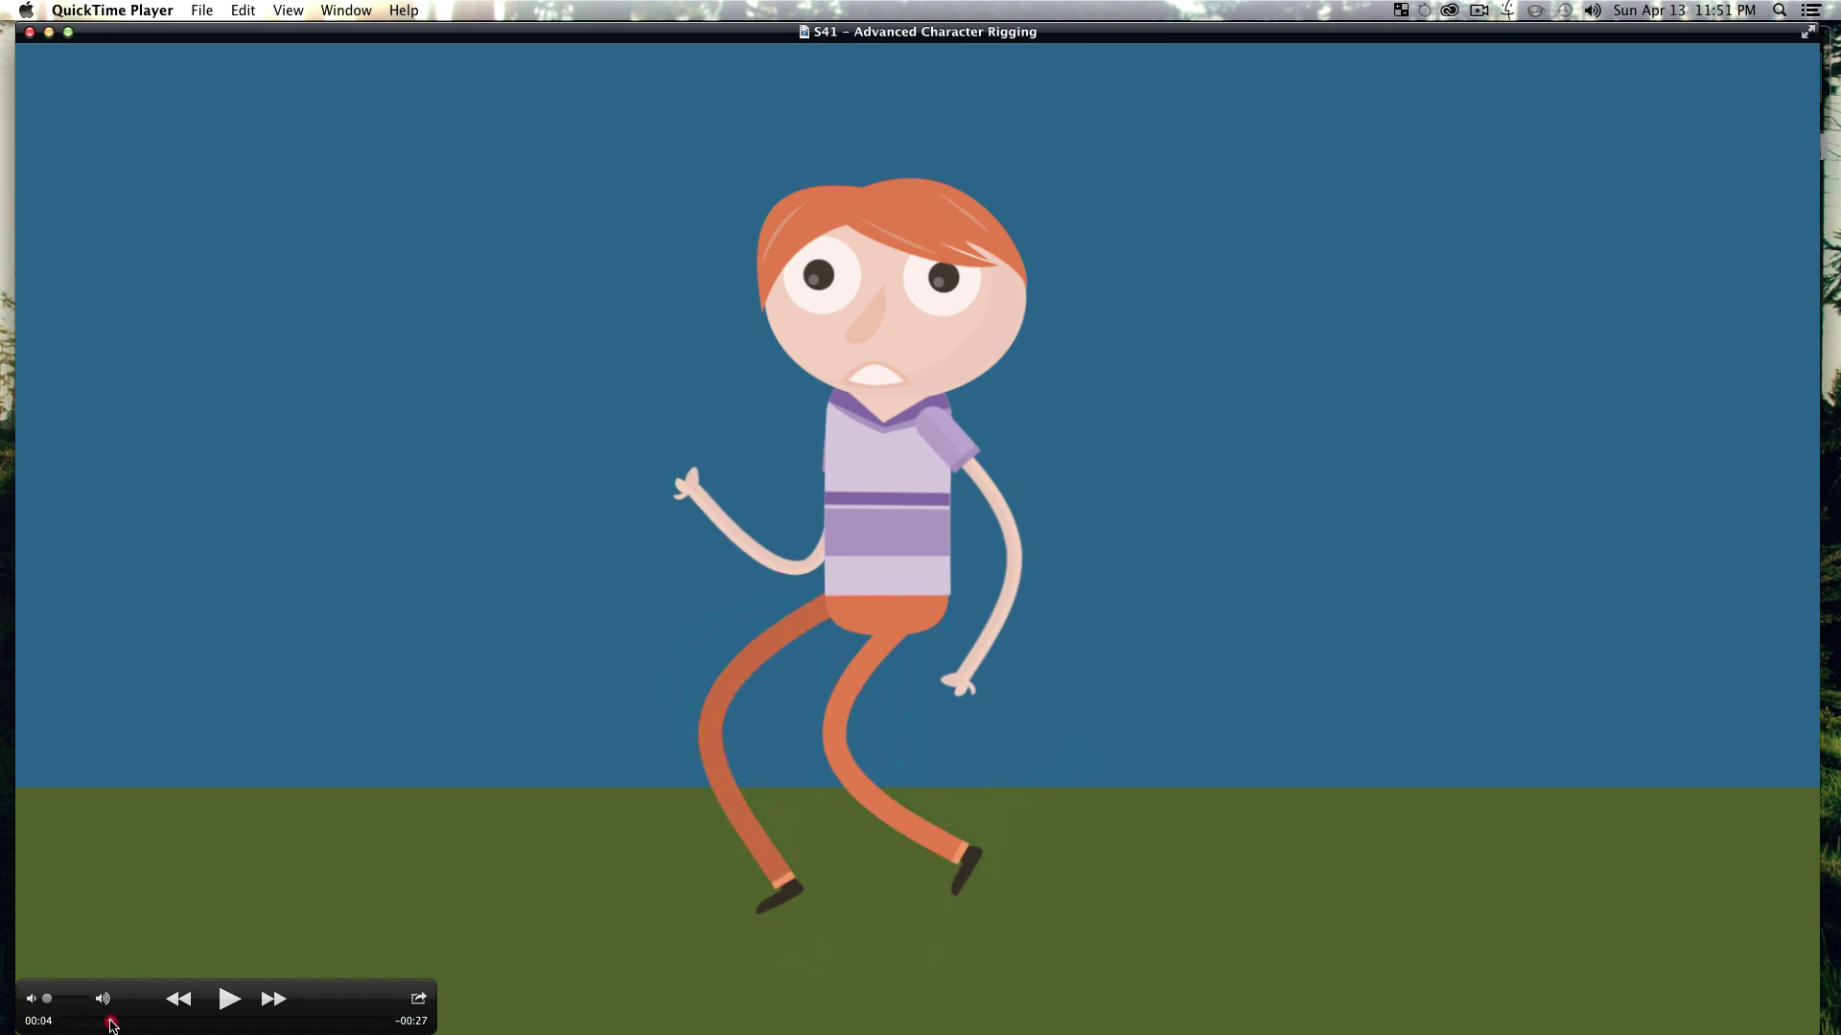
{"action": "left_click_drag", "start_coordinate": [111, 1024], "coordinate": [366, 1021]}
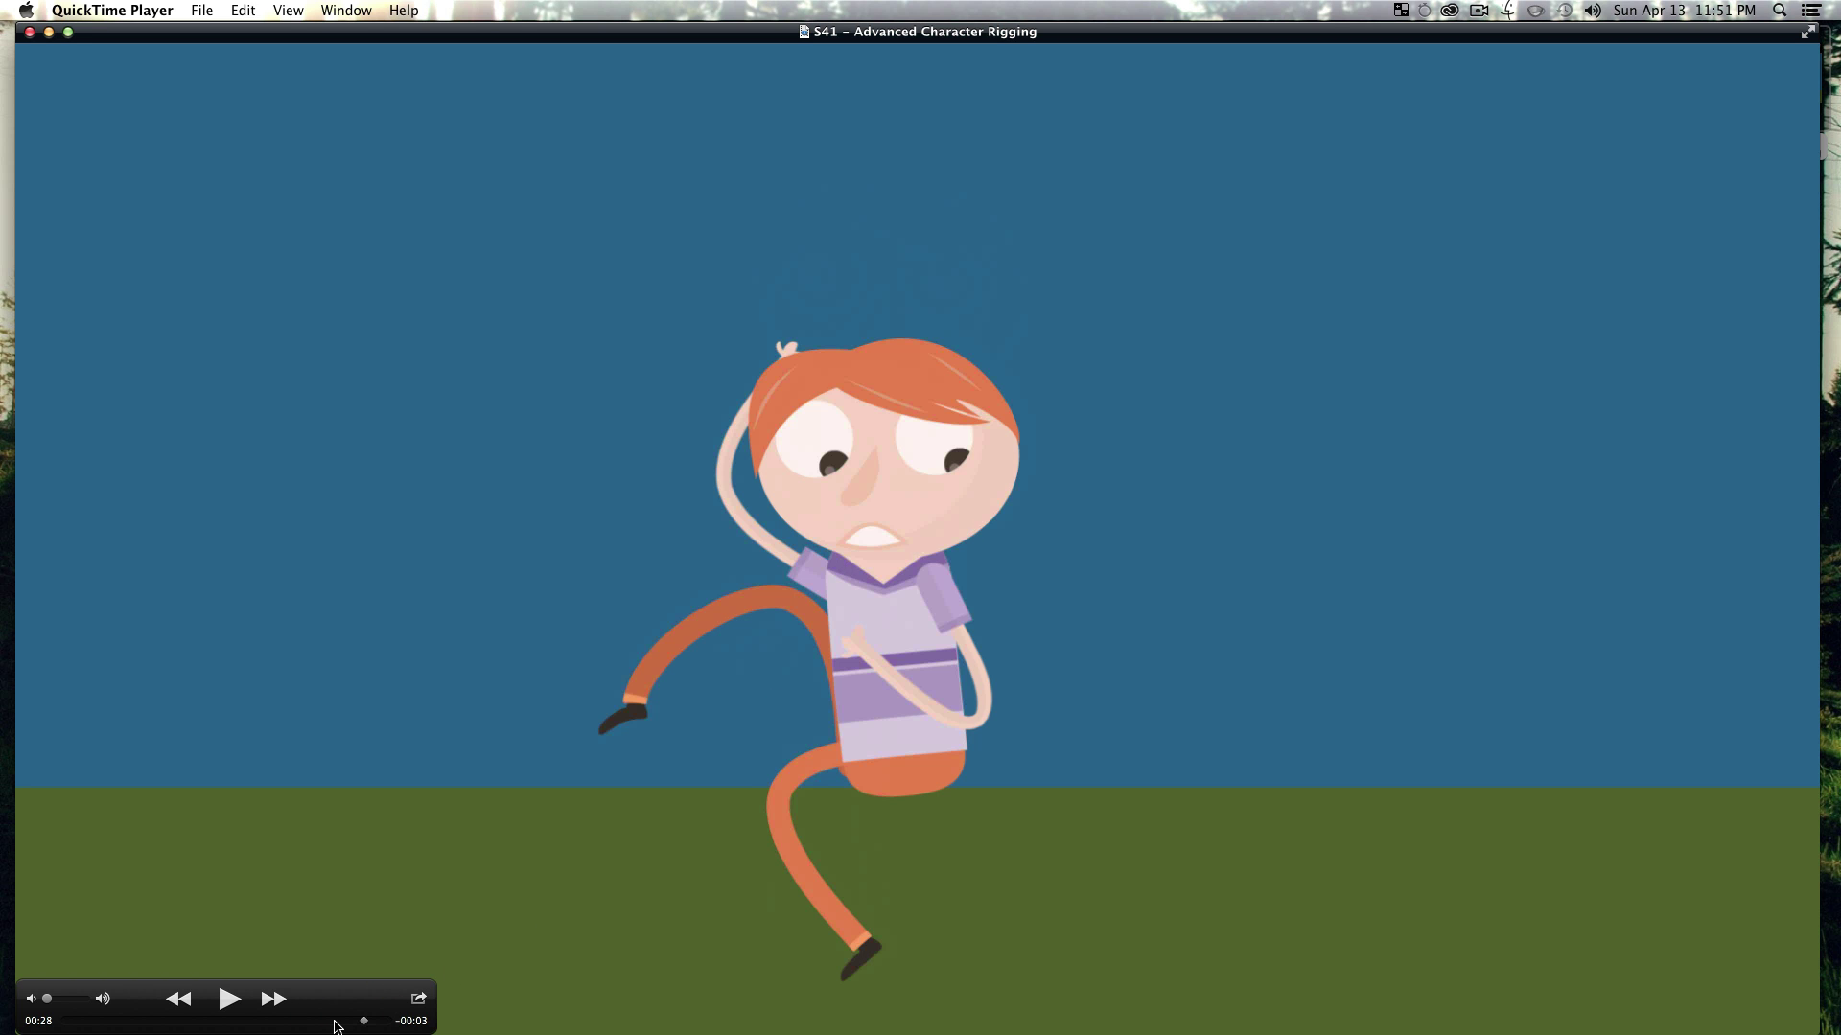
{"action": "left_click_drag", "start_coordinate": [335, 1026], "coordinate": [321, 1025]}
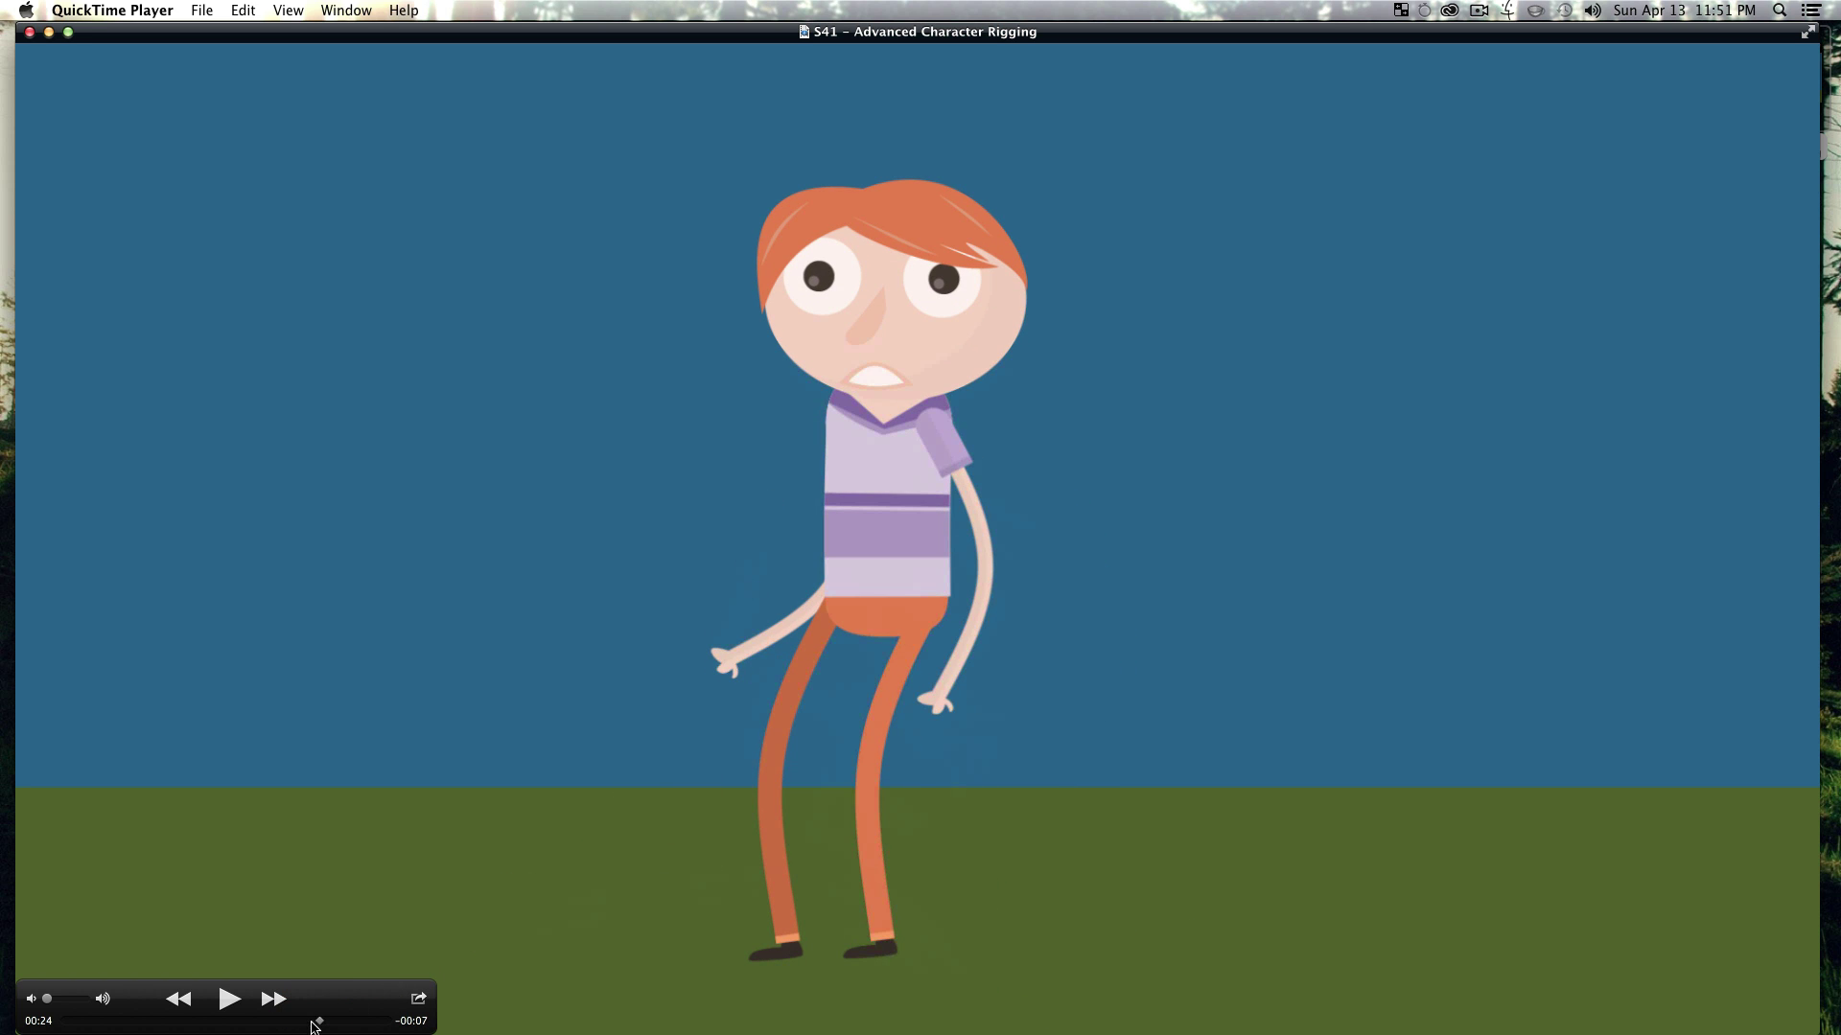
{"action": "left_click_drag", "start_coordinate": [314, 1026], "coordinate": [215, 1018]}
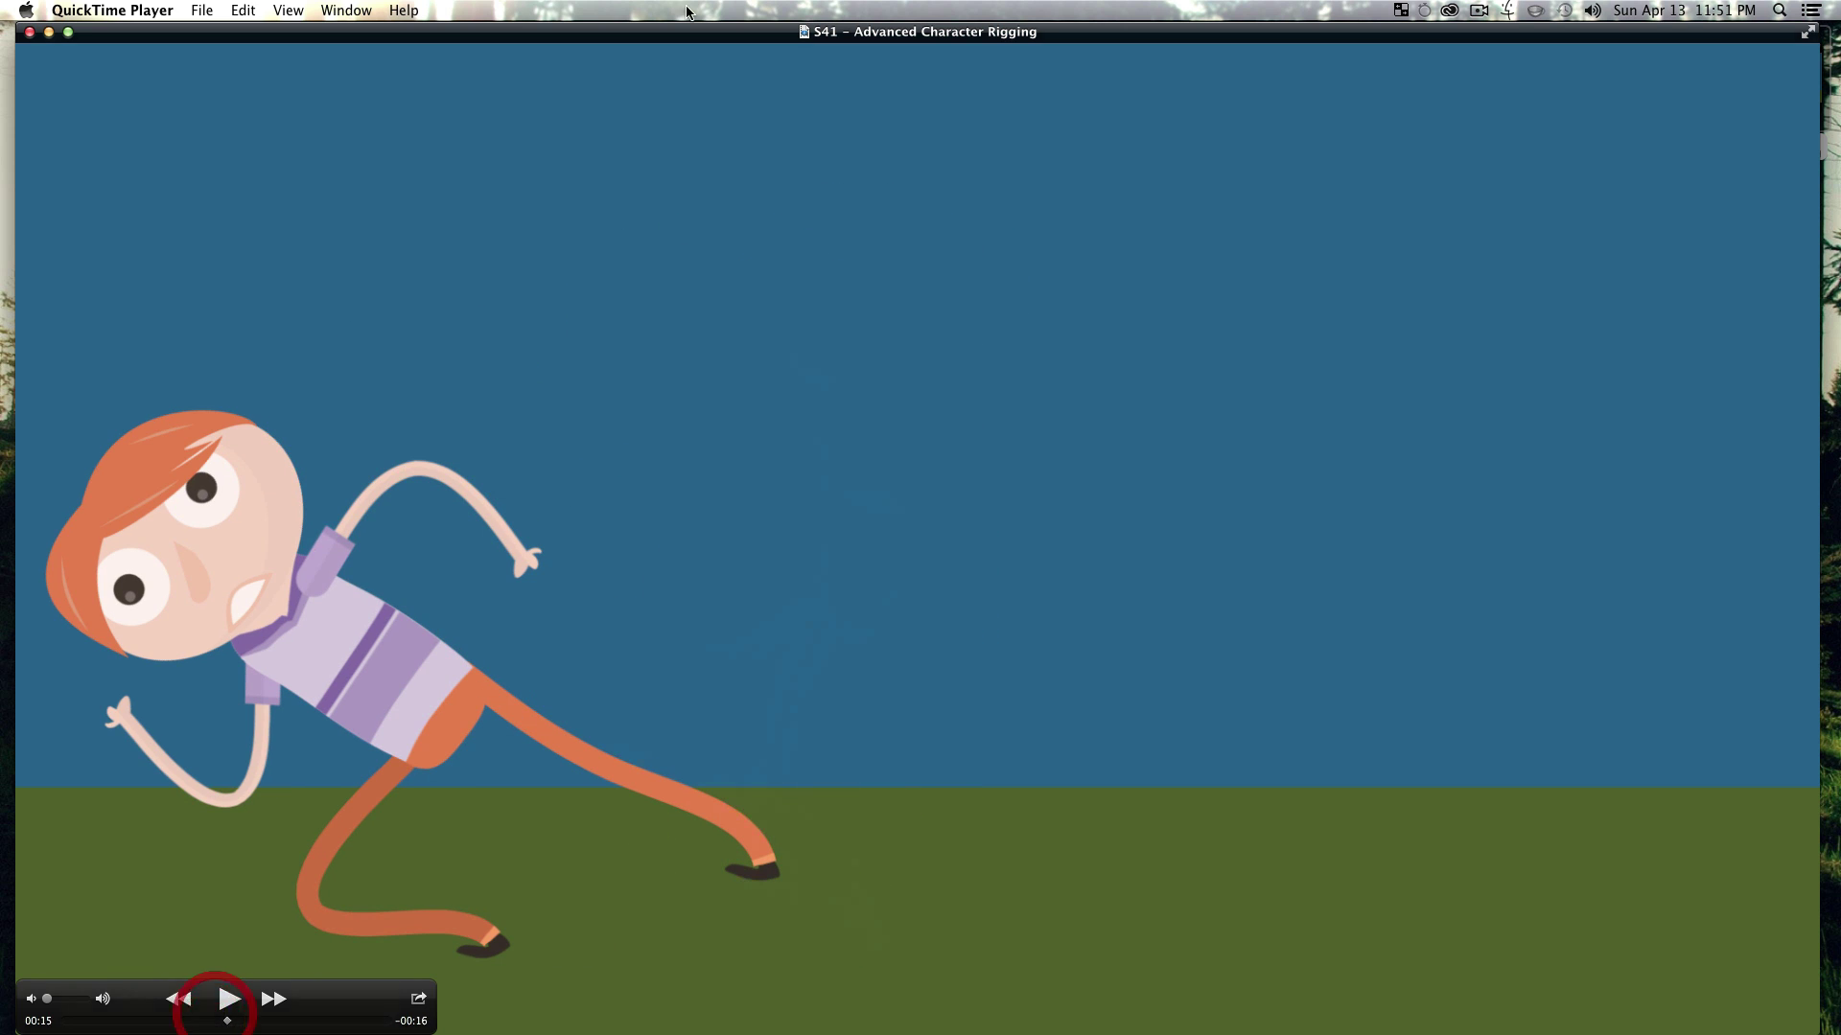
- Put the reference video away, switch to Illustrator and create a new document
{"action": "double_click", "coordinate": [640, 36]}
{"action": "key", "text": "ctrl+space"}
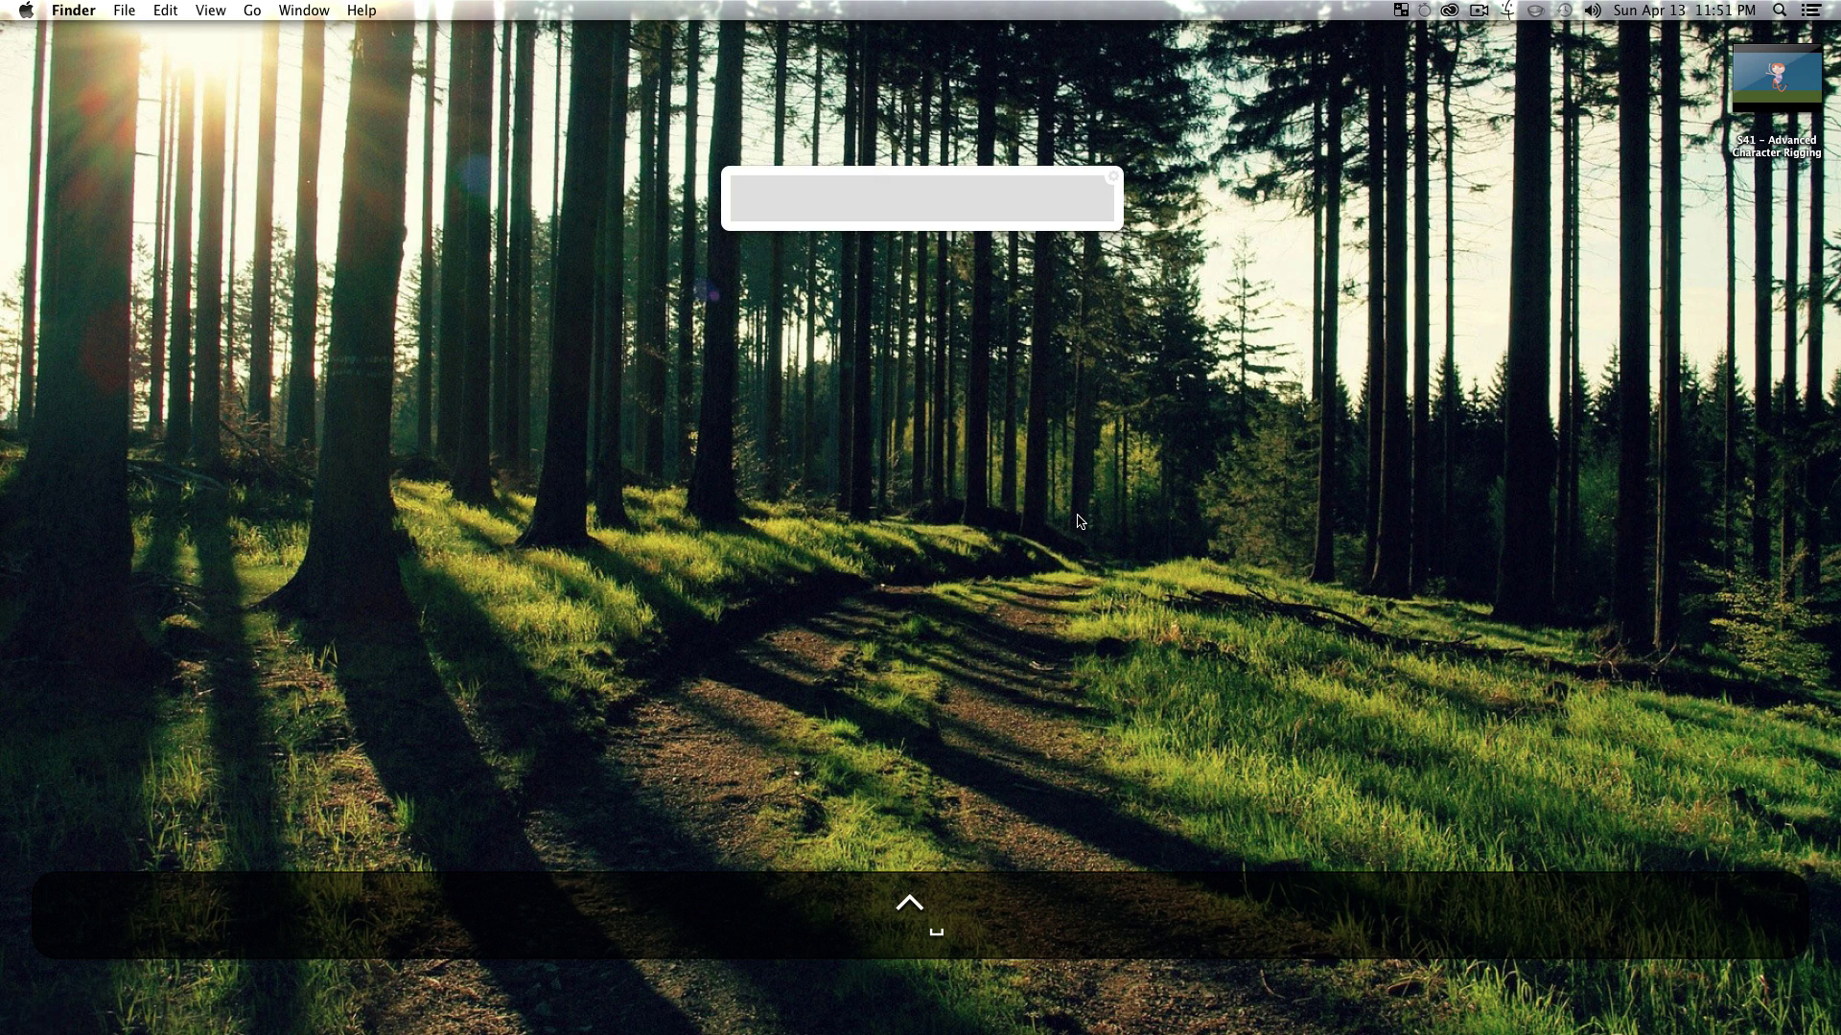
{"action": "type", "text": "ill"}
{"action": "key", "text": "Return"}
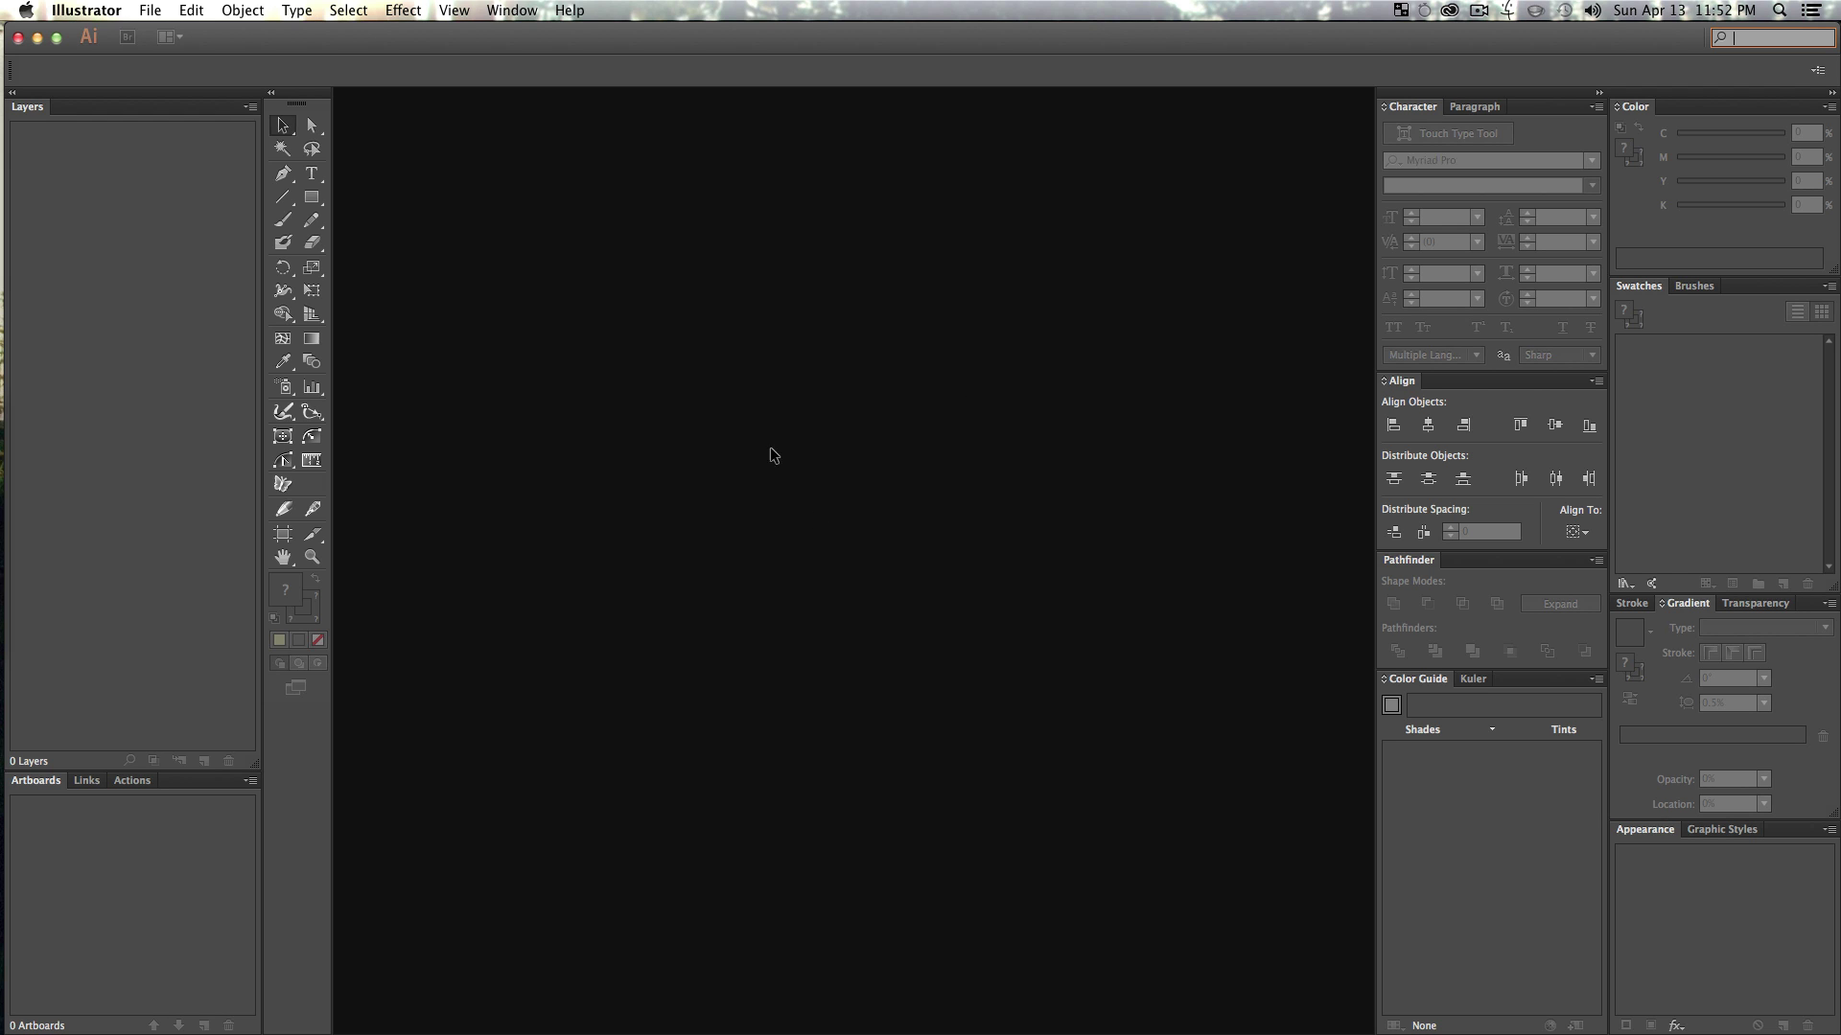
{"action": "key", "text": "super"}
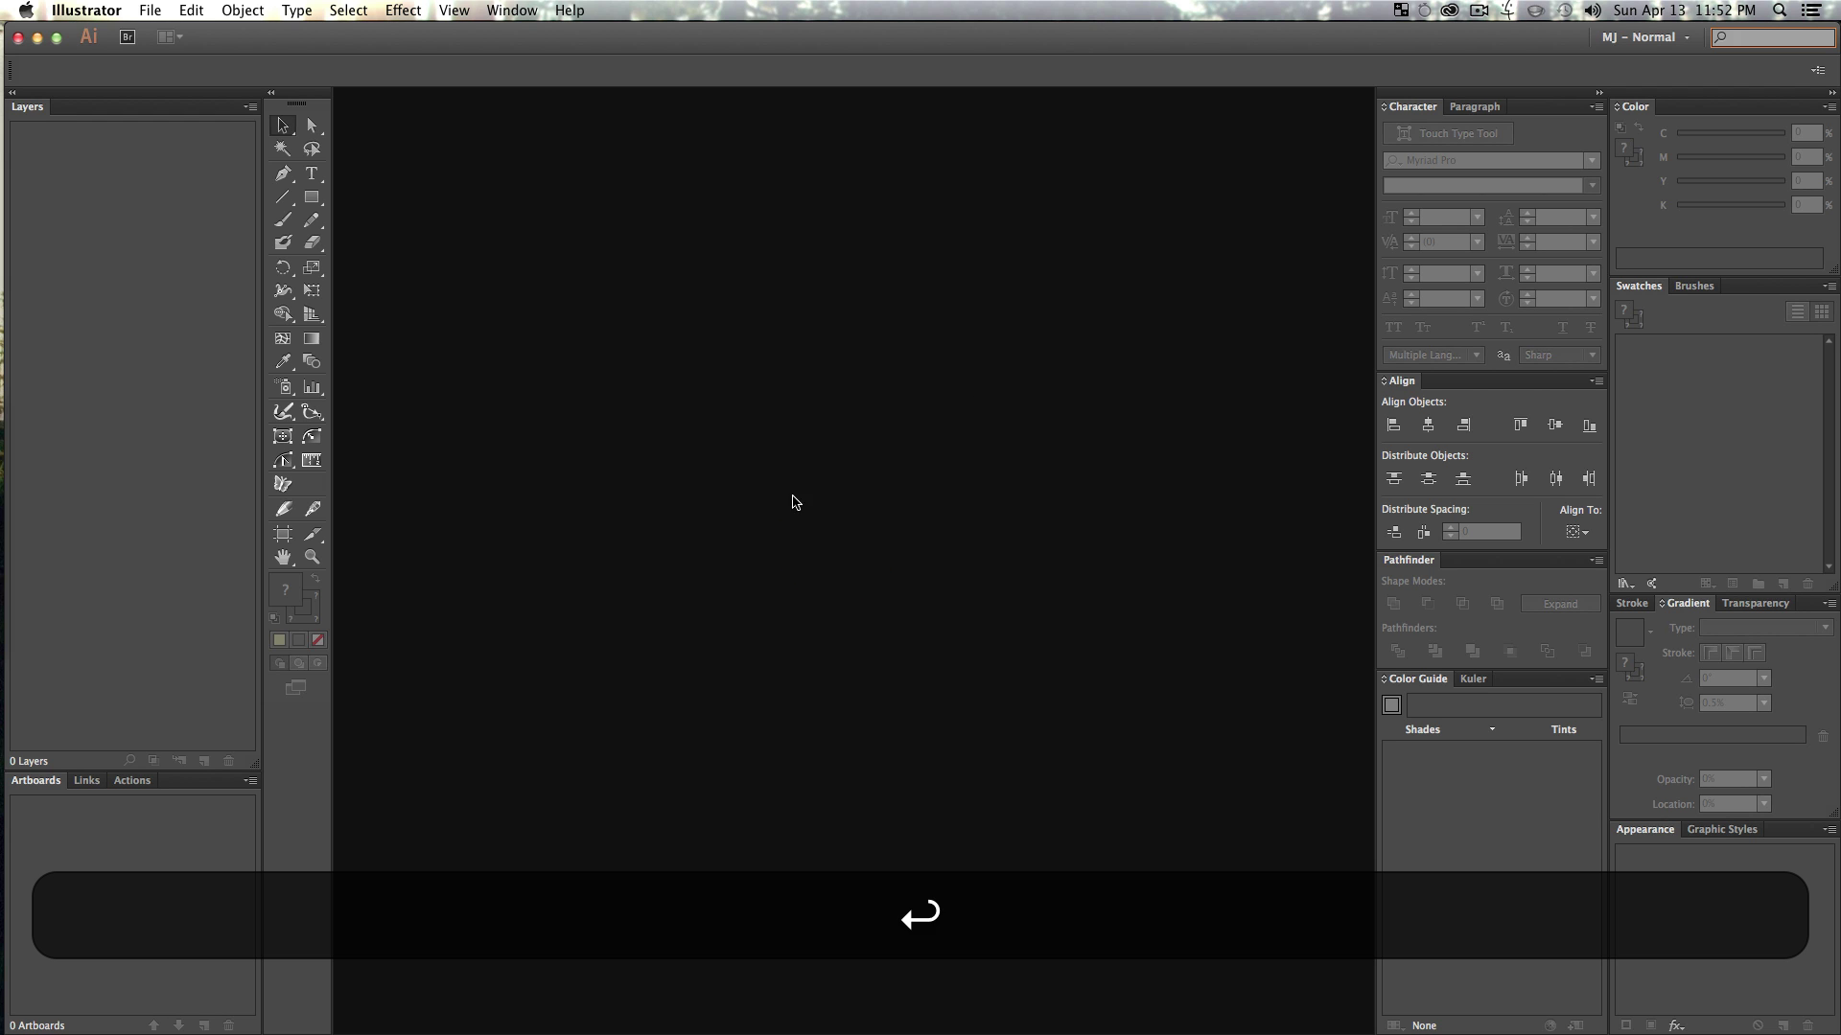
- Set the document color mode to RGB Color and the default stroke to none
{"action": "key", "text": "z"}
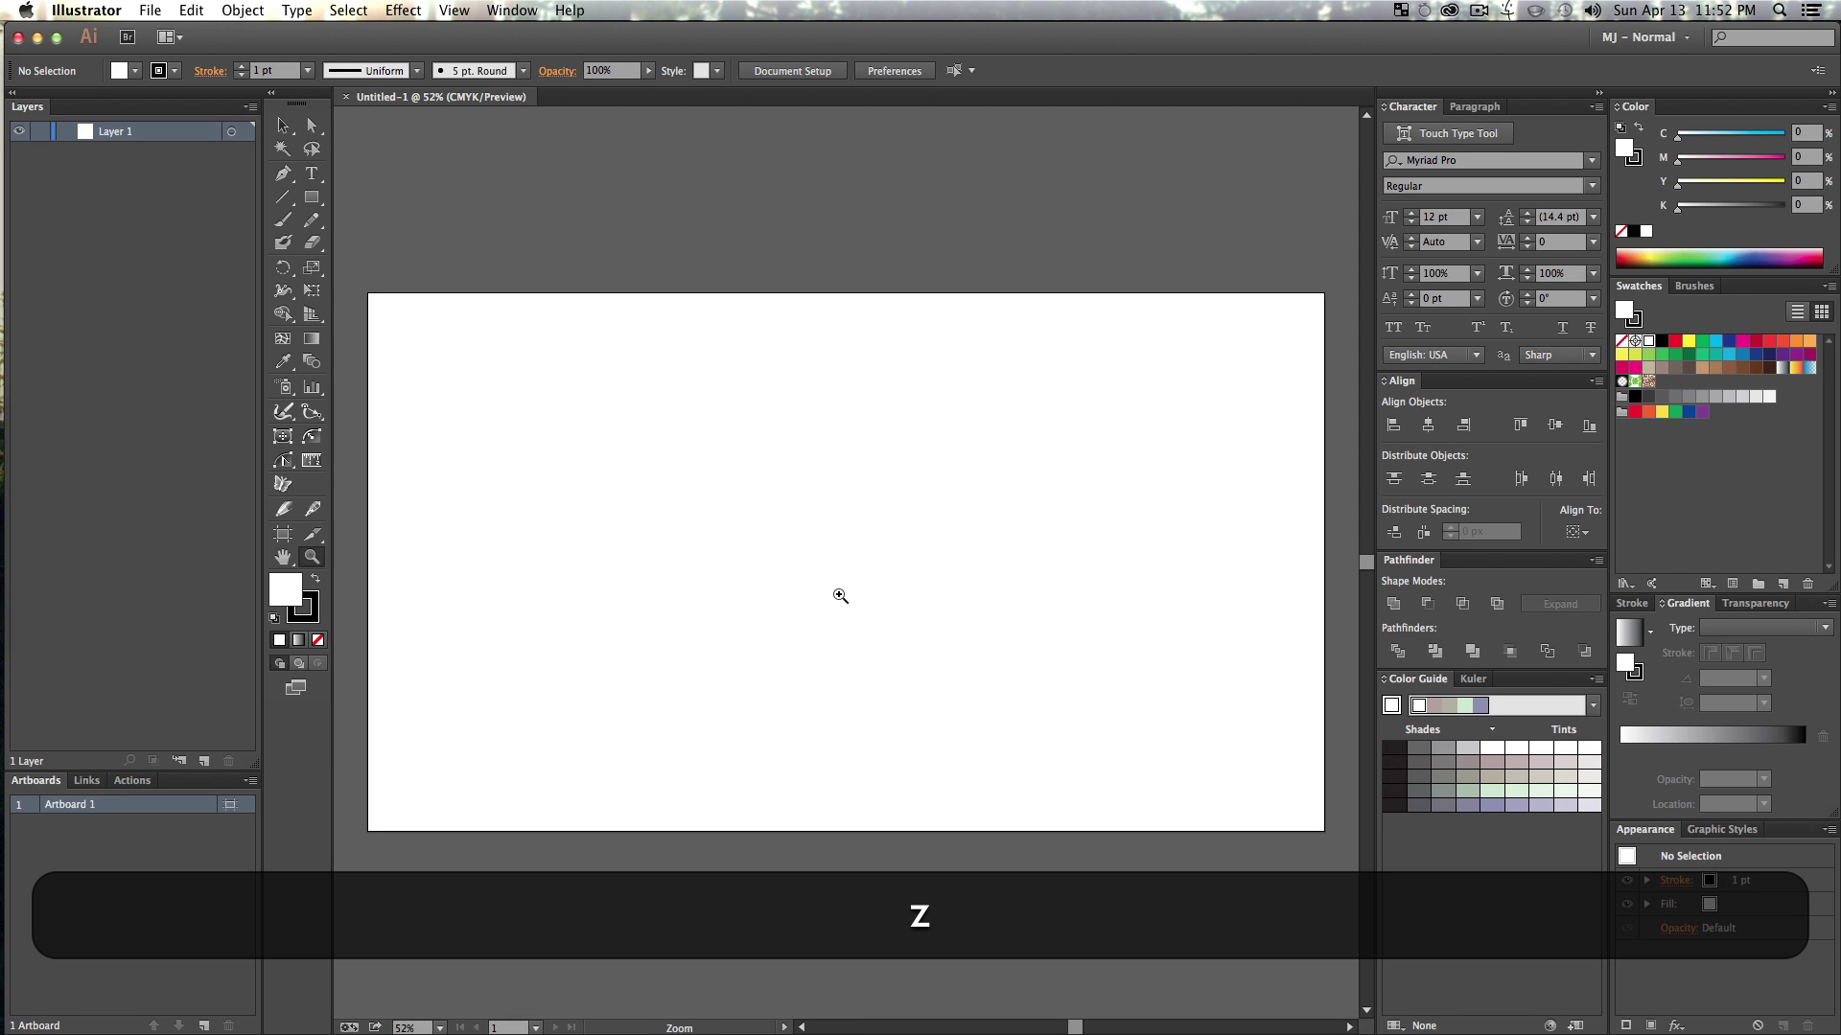
{"action": "left_click", "coordinate": [837, 581]}
{"action": "key", "text": "v"}
{"action": "left_click", "coordinate": [809, 571]}
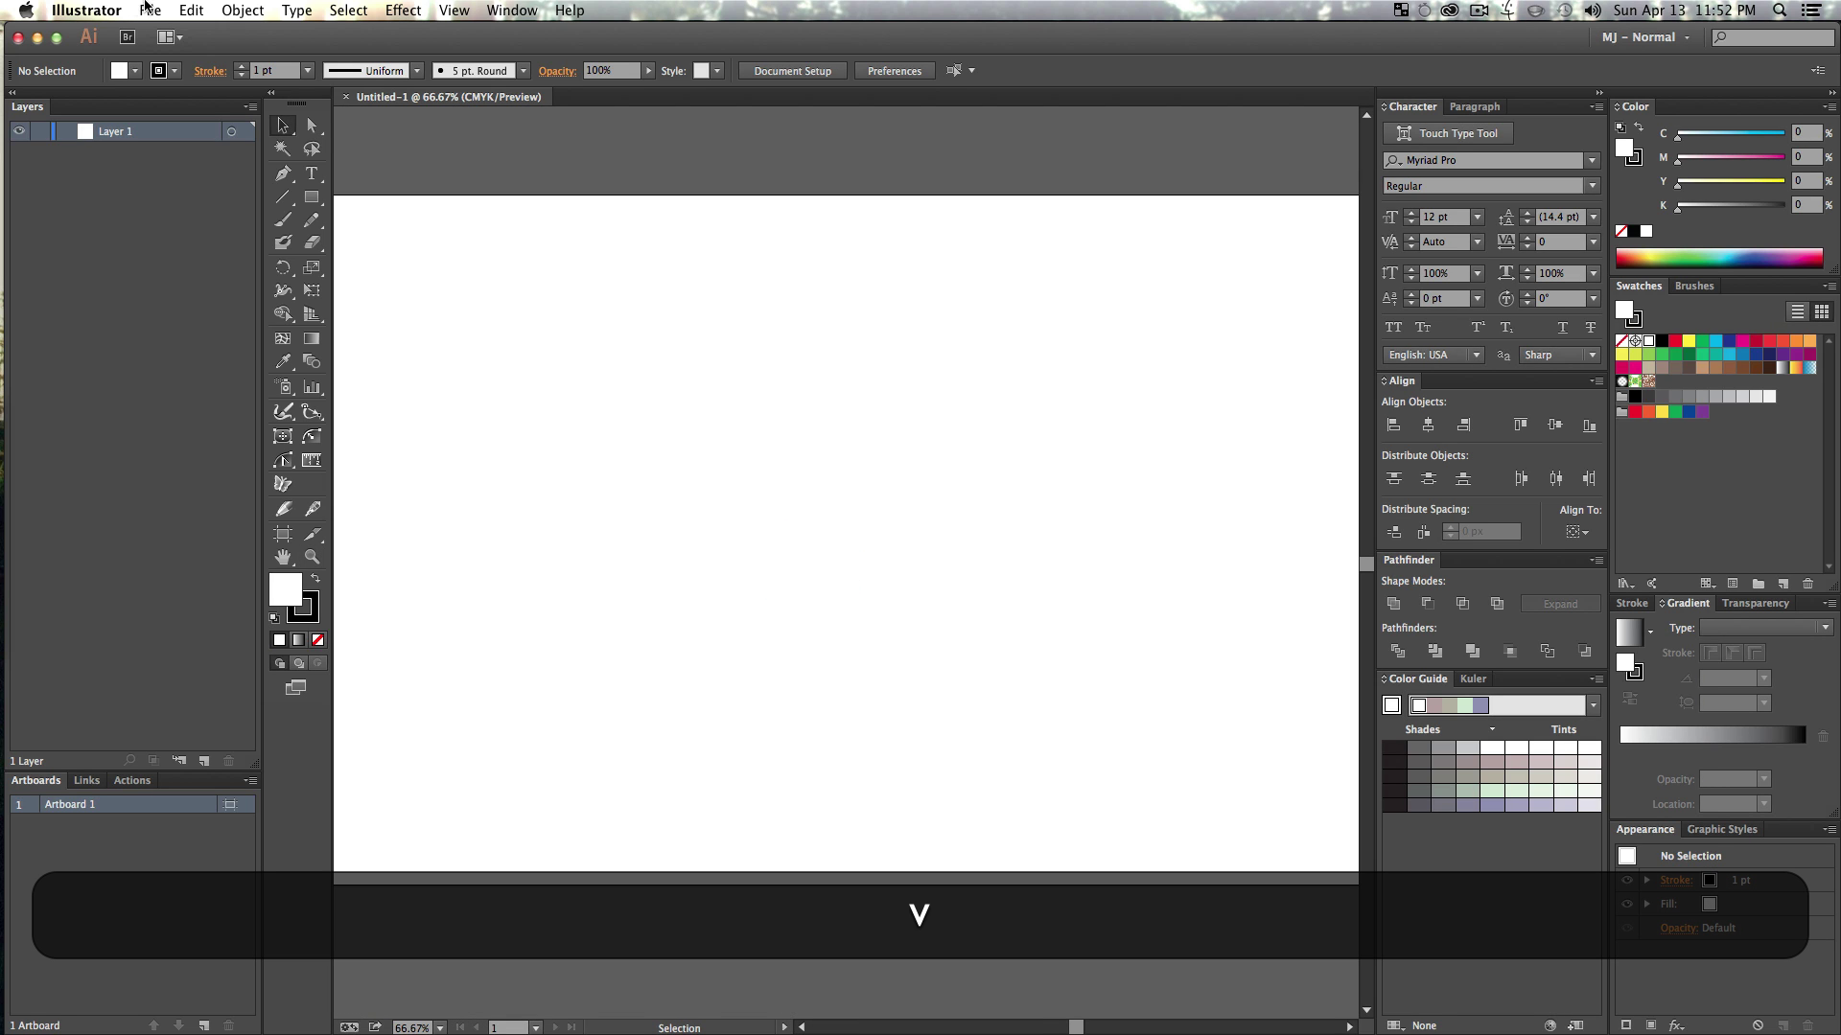
{"action": "left_click", "coordinate": [148, 10]}
{"action": "mouse_move", "coordinate": [226, 456]}
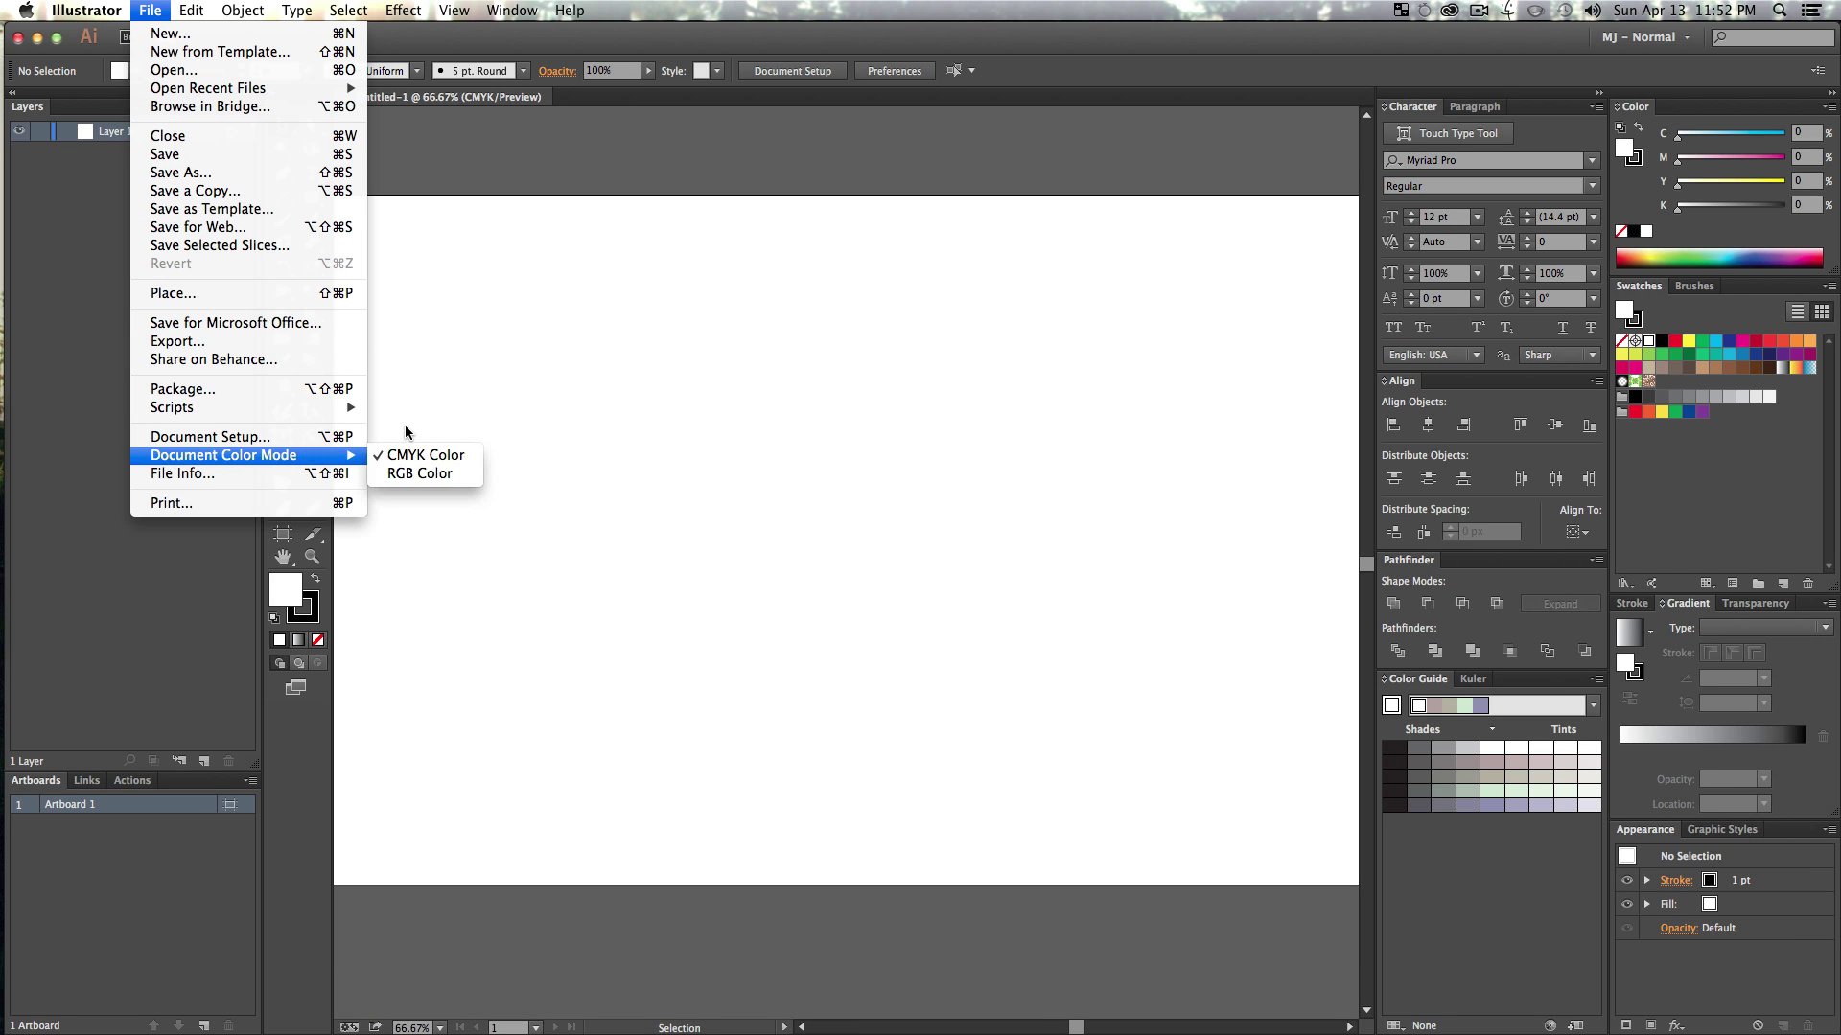
{"action": "left_click", "coordinate": [418, 480]}
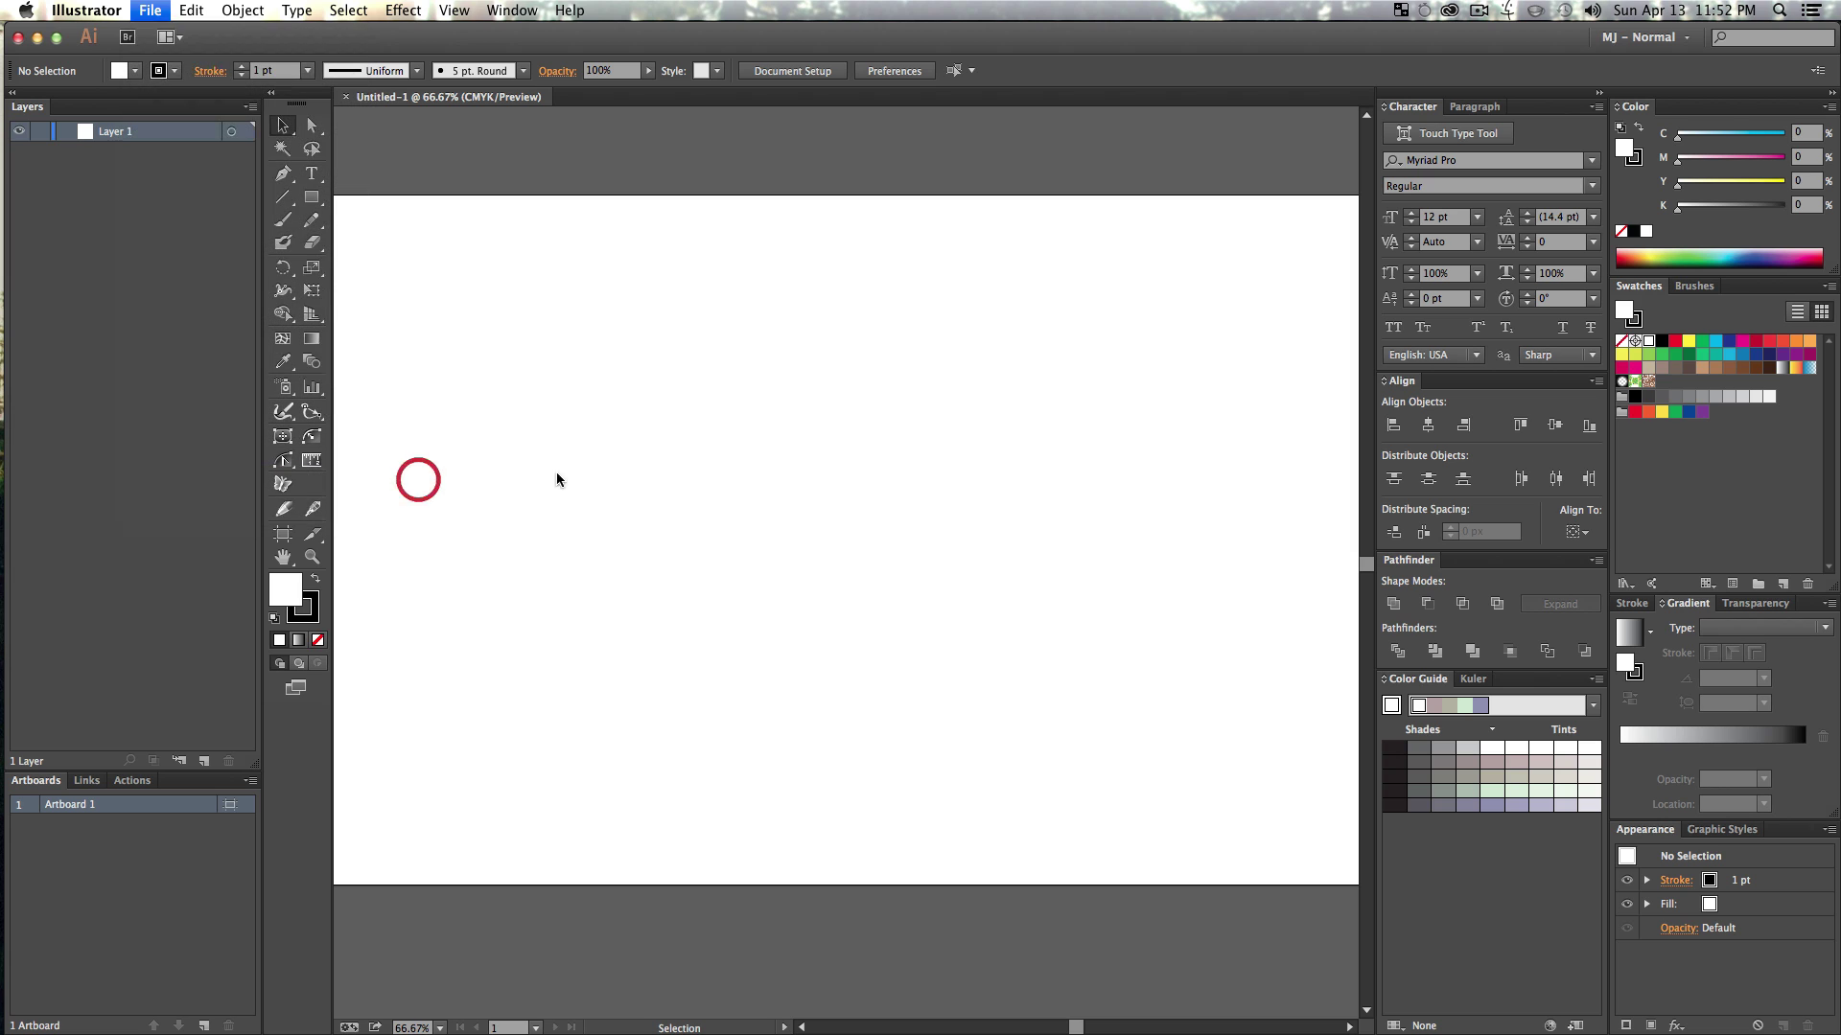
{"action": "left_click", "coordinate": [318, 640]}
{"action": "left_click", "coordinate": [271, 589]}
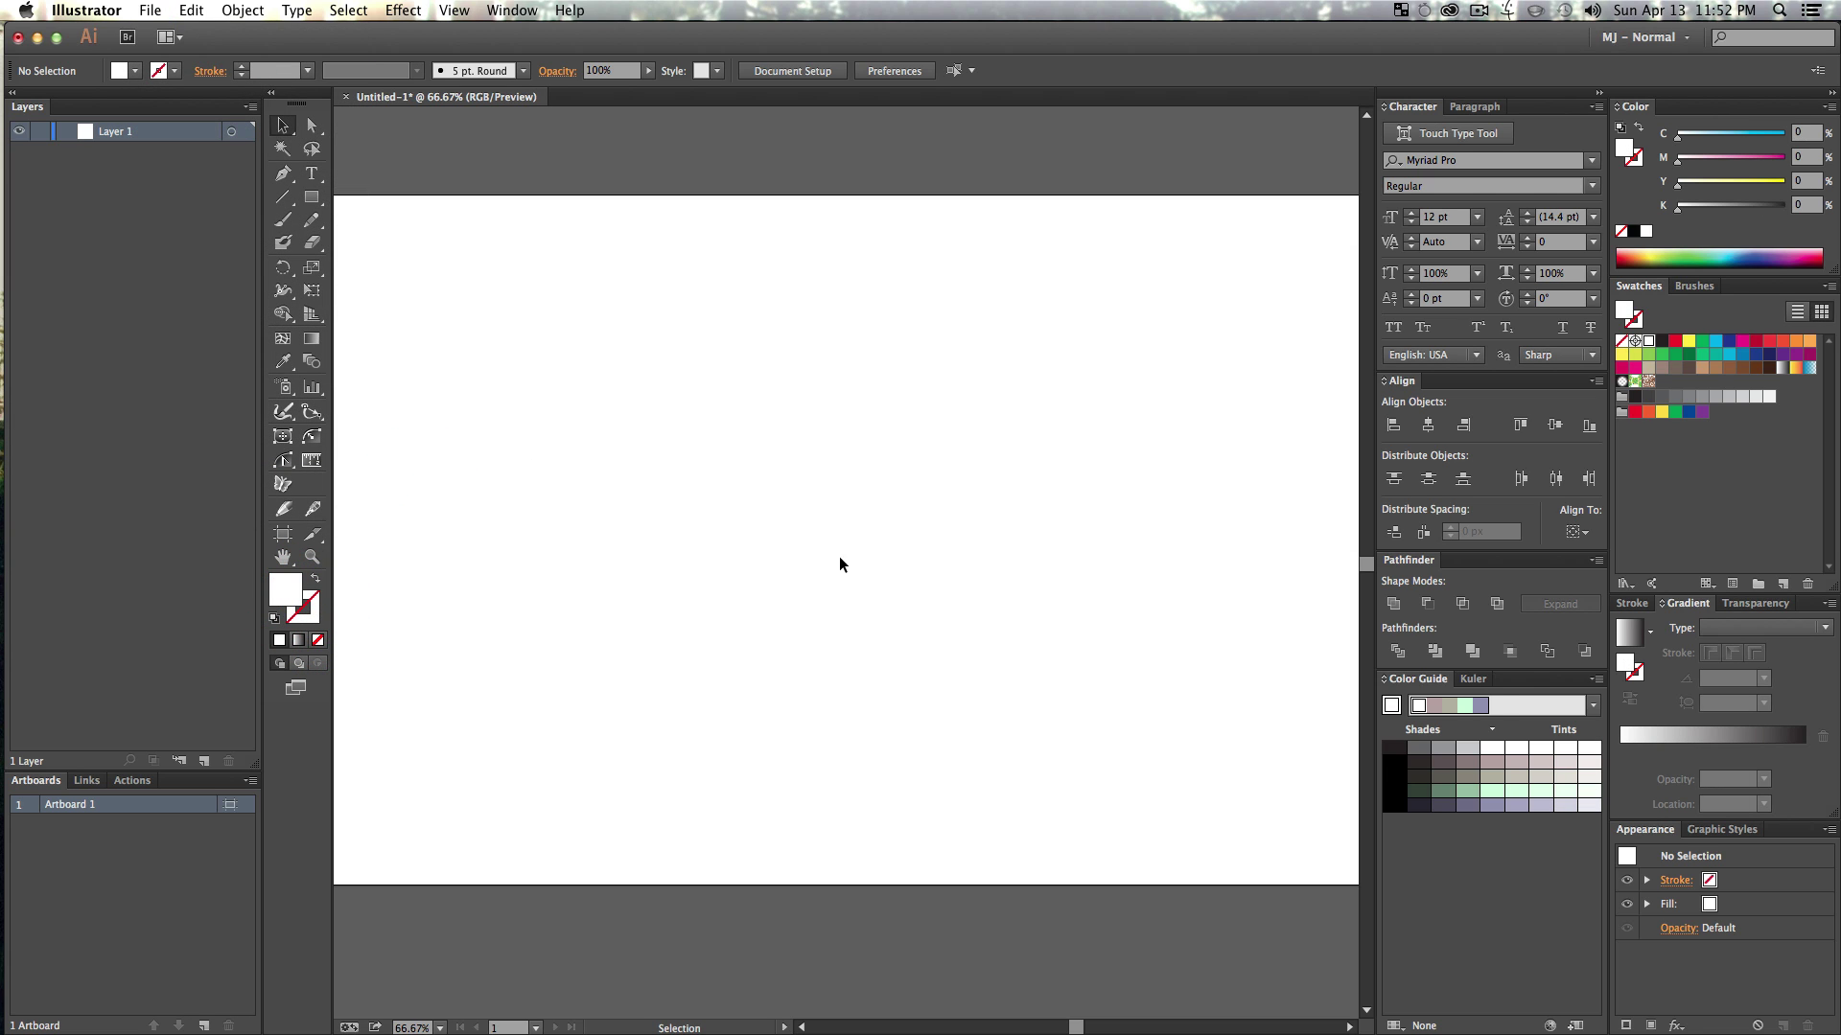
- Draw a horizontal ellipse about 272 by 192 px on the artboard as the character's head
{"action": "key", "text": "z"}
{"action": "left_click", "coordinate": [904, 414]}
{"action": "key", "text": "space"}
{"action": "left_click_drag", "start_coordinate": [889, 563], "coordinate": [790, 494]}
{"action": "key", "text": "v"}
{"action": "left_click", "coordinate": [312, 198]}
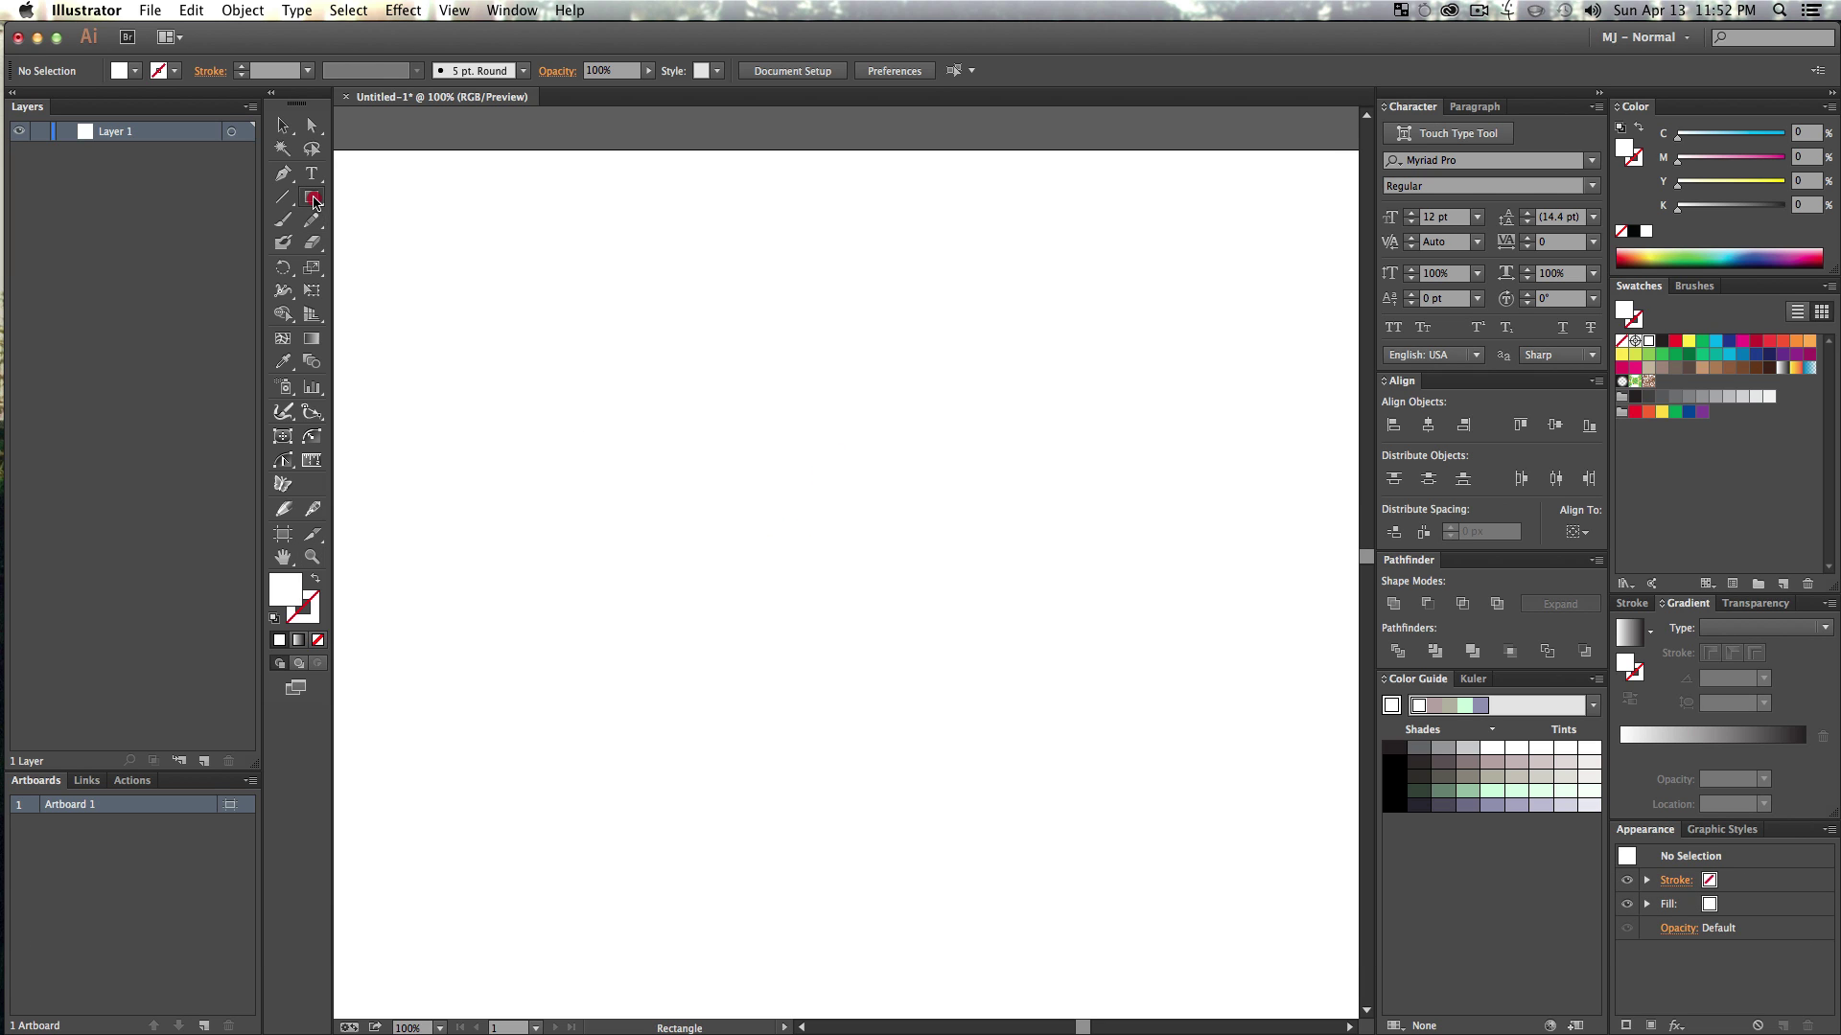
{"action": "left_click_drag", "start_coordinate": [312, 198], "coordinate": [408, 240]}
{"action": "left_click_drag", "start_coordinate": [684, 362], "coordinate": [947, 546]}
{"action": "key", "text": "v"}
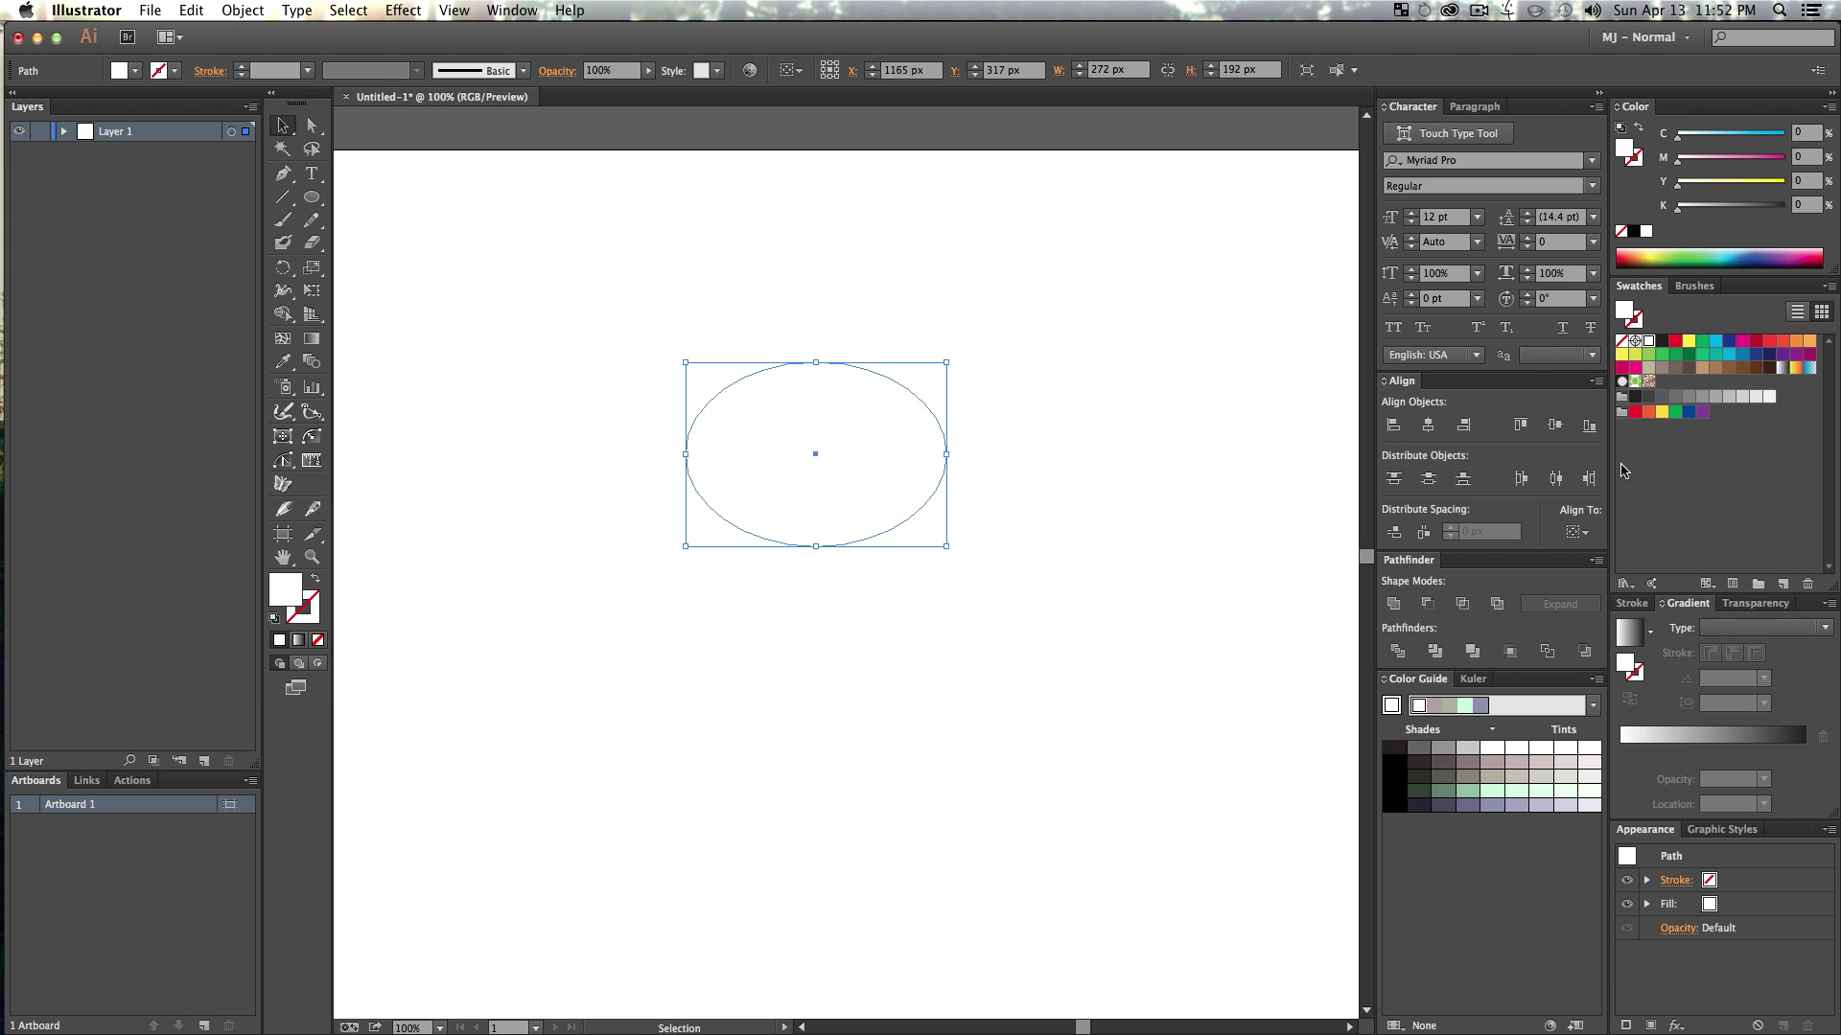
- Fill the head ellipse with a pale beige skin tone taken from the tints of orange
{"action": "left_click", "coordinate": [1797, 343]}
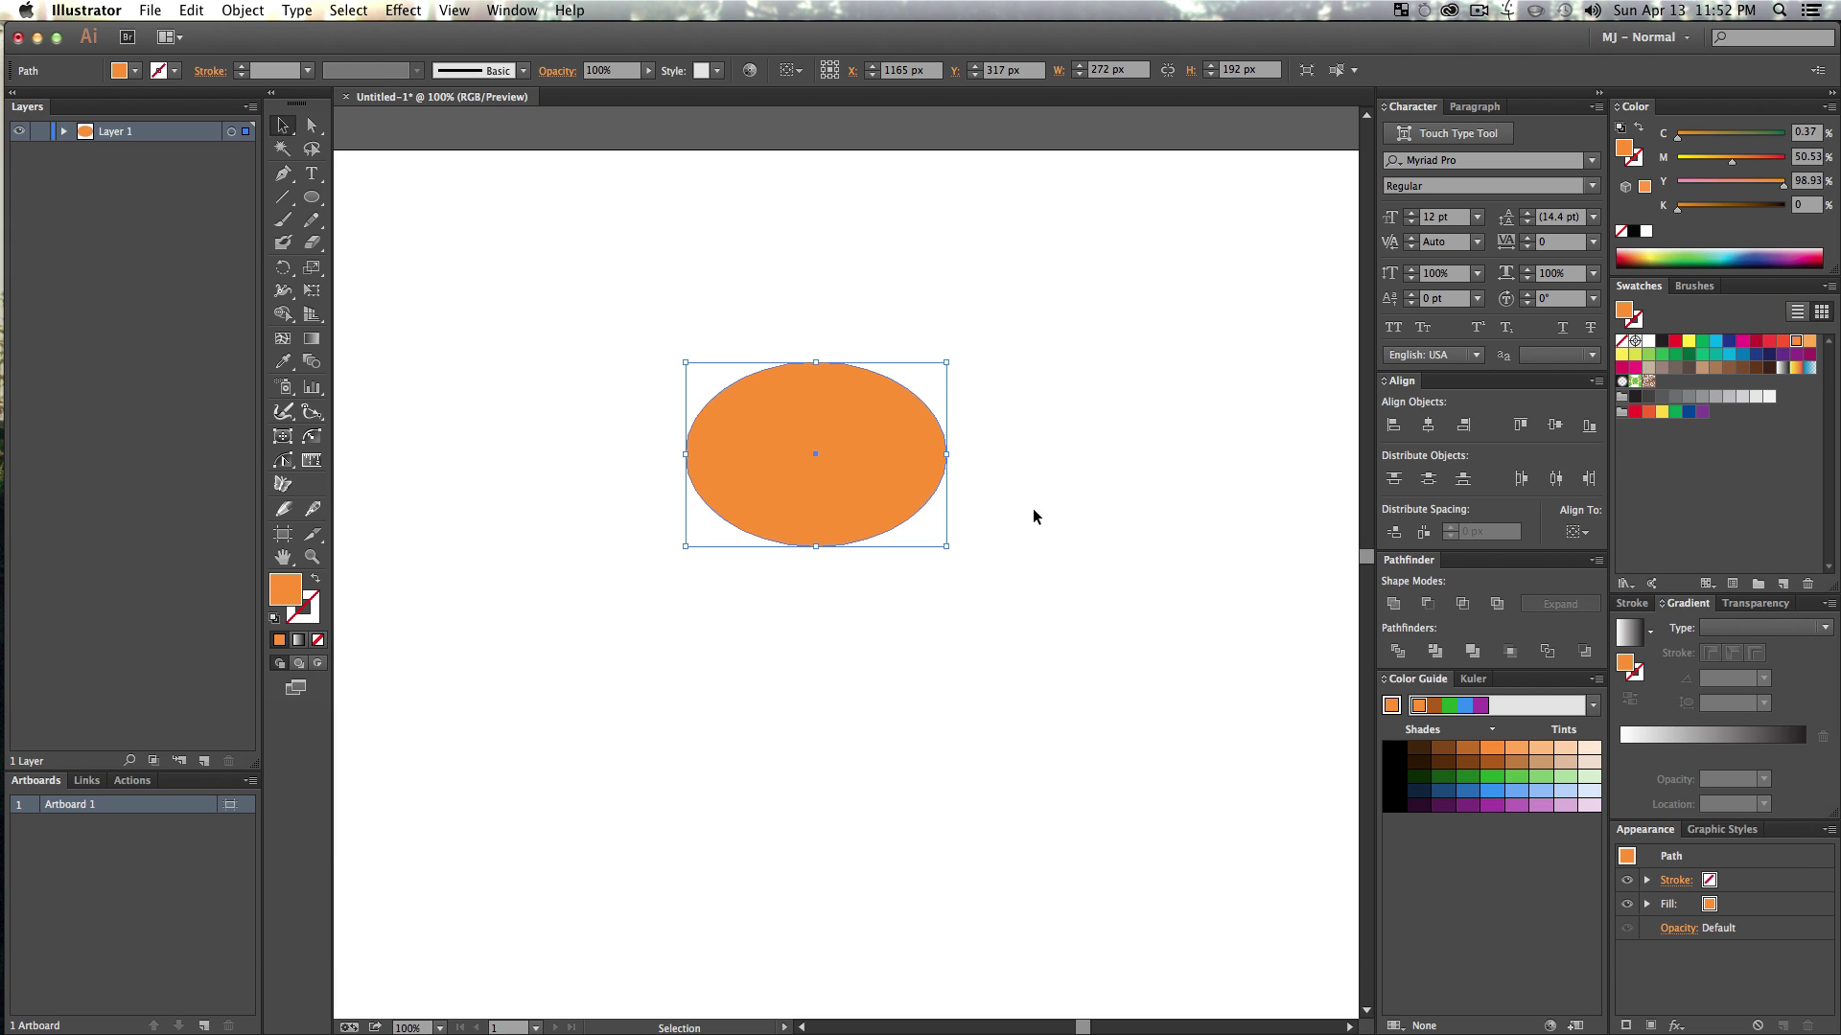
{"action": "key", "text": "v"}
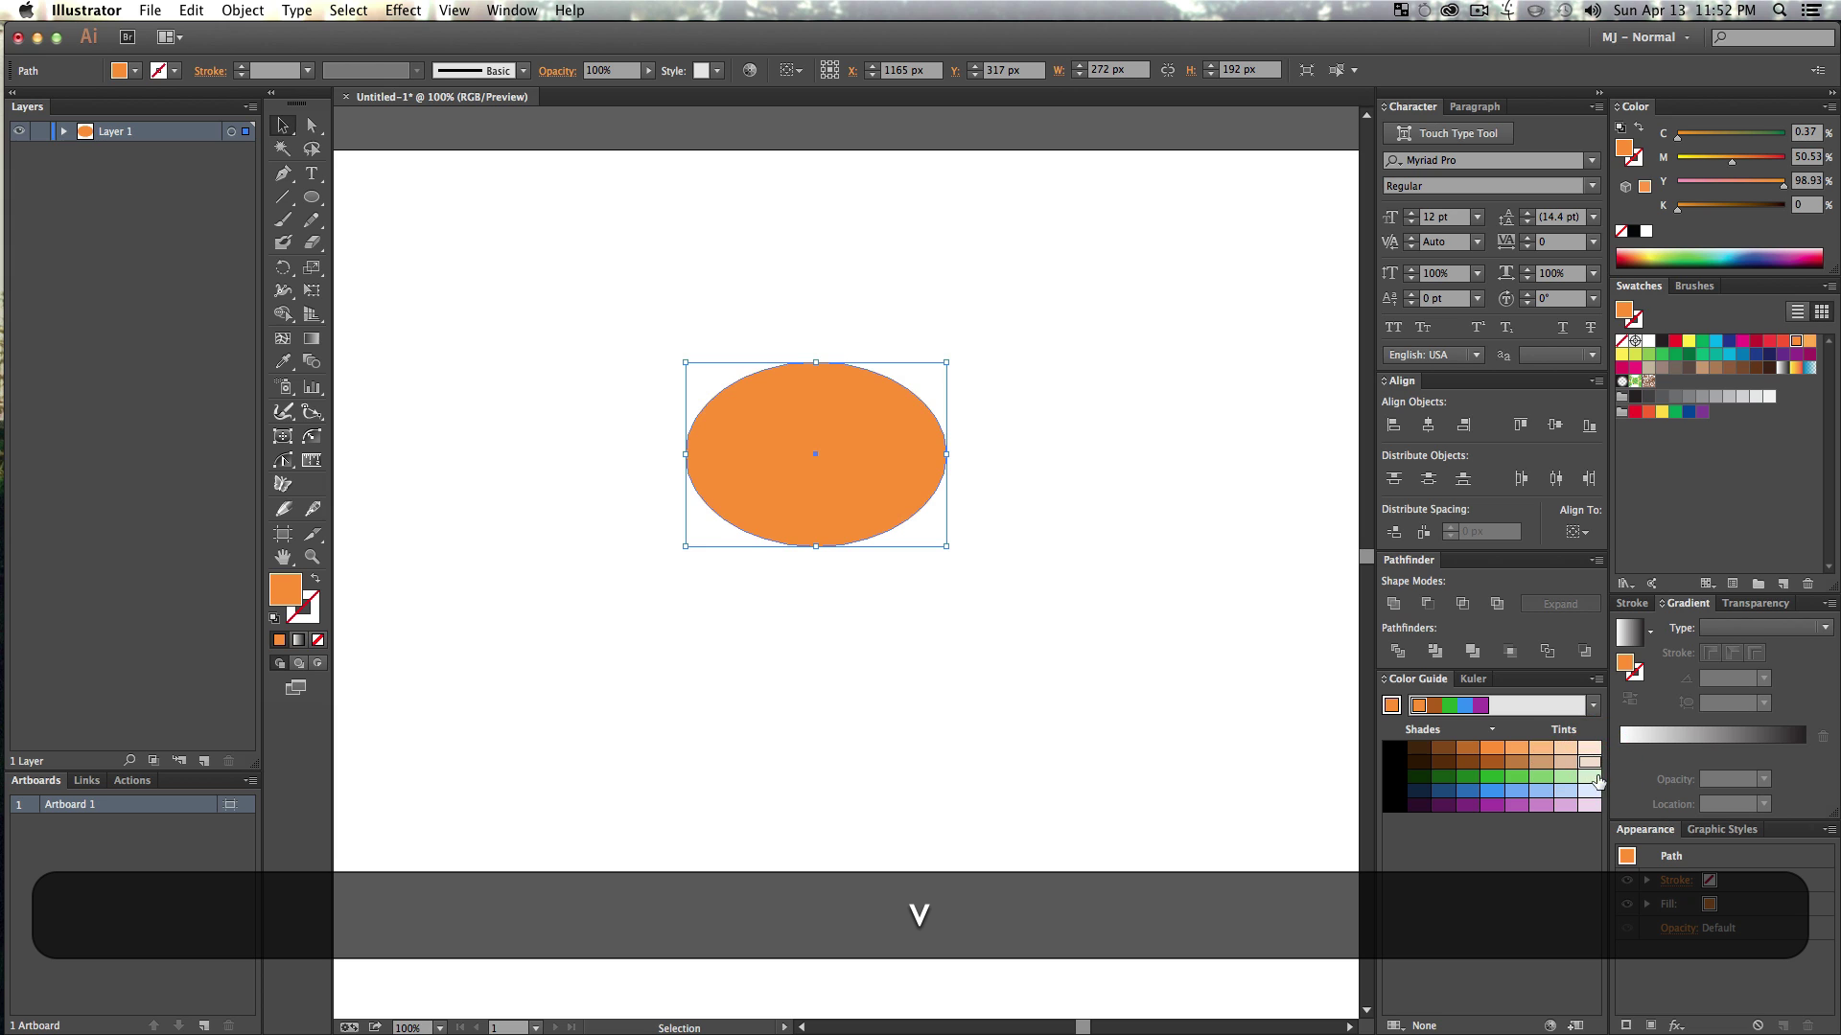
{"action": "left_click", "coordinate": [1591, 764]}
{"action": "left_click", "coordinate": [1085, 662]}
- Draw a closed, slanted nose shape with a rounded tip near the middle of the head using the Pen tool
{"action": "key", "text": "z"}
{"action": "left_click", "coordinate": [826, 492]}
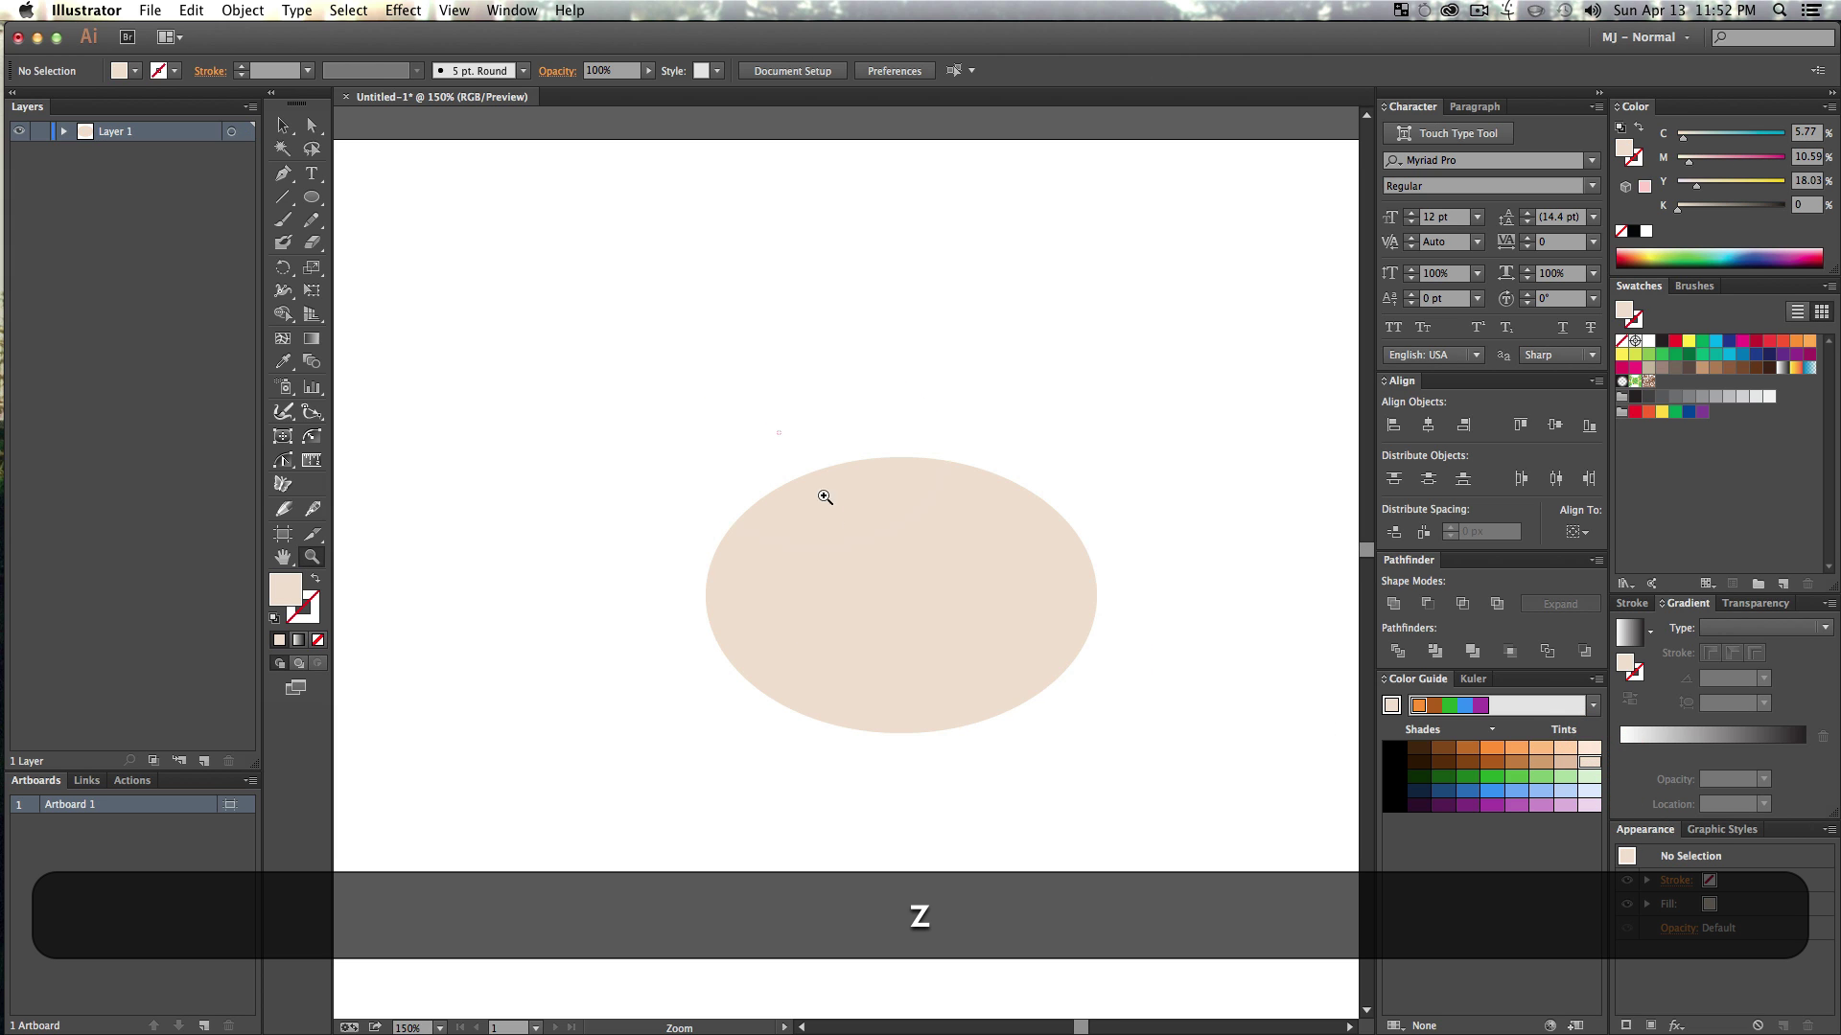
{"action": "left_click", "coordinate": [855, 588]}
{"action": "key", "text": "space"}
{"action": "left_click_drag", "start_coordinate": [873, 547], "coordinate": [801, 486]}
{"action": "key", "text": "v"}
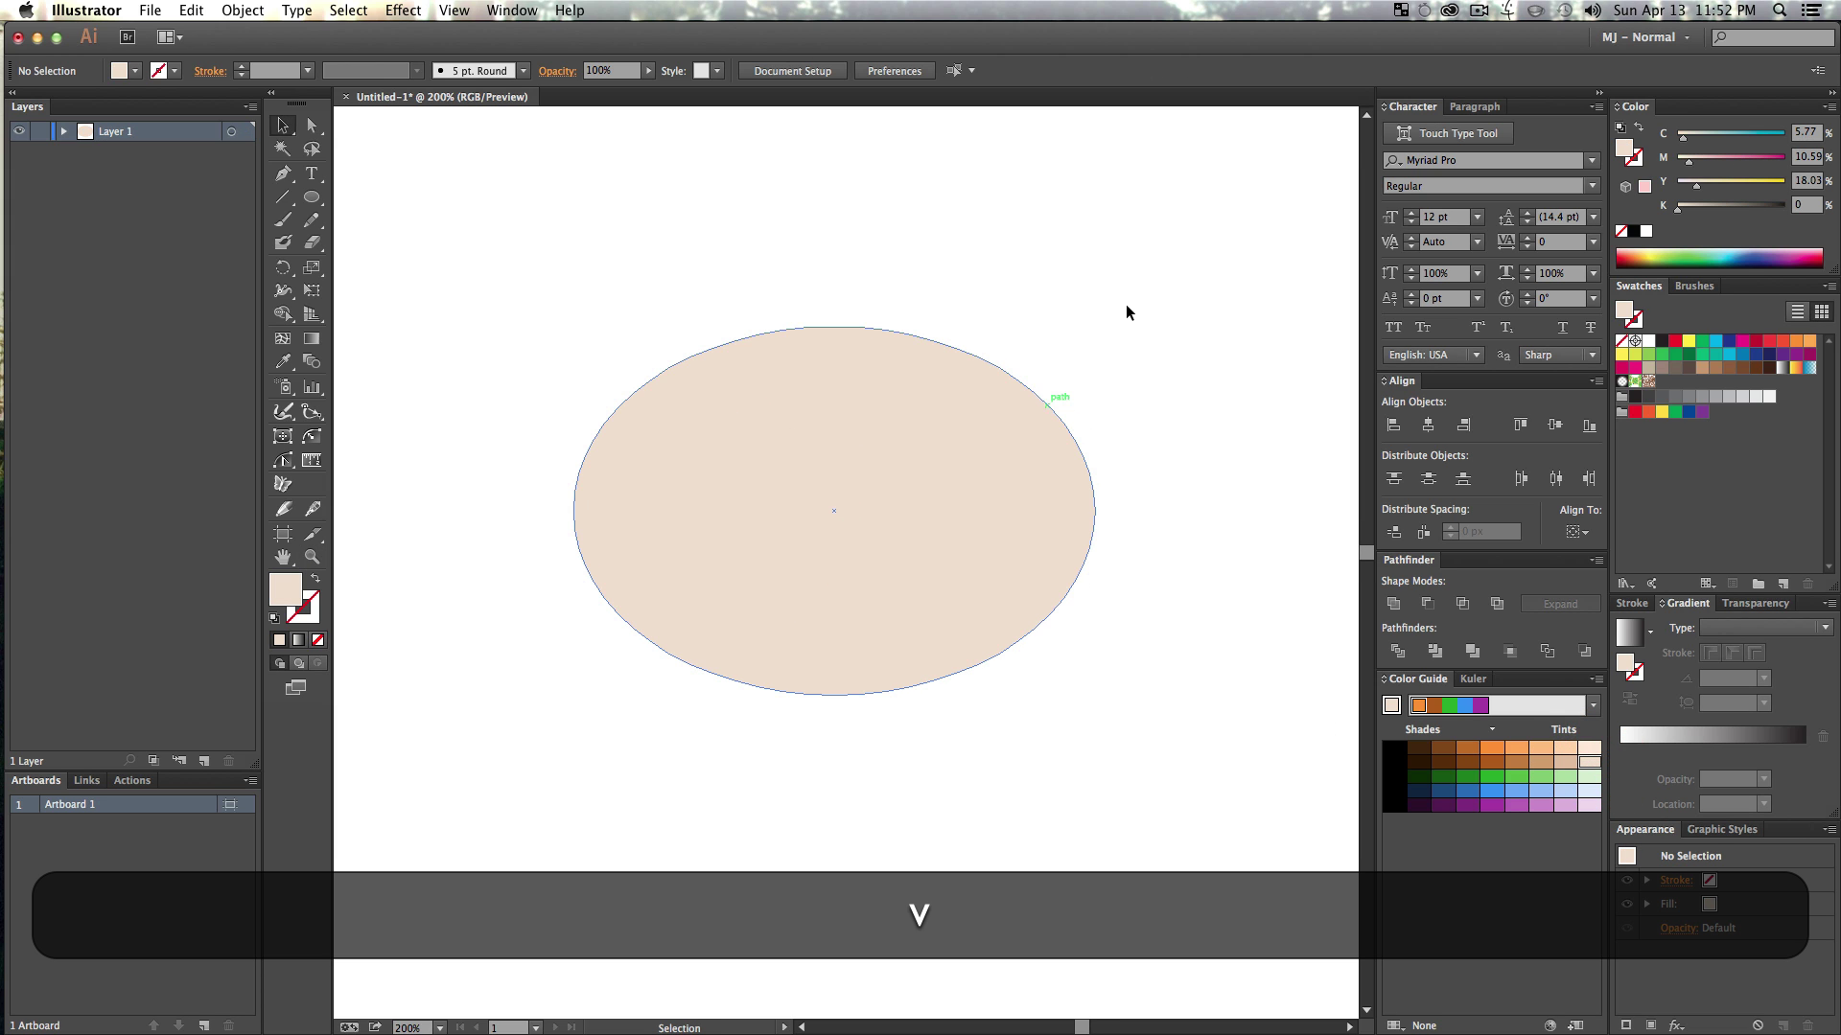
{"action": "left_click", "coordinate": [283, 177]}
{"action": "left_click", "coordinate": [806, 477]}
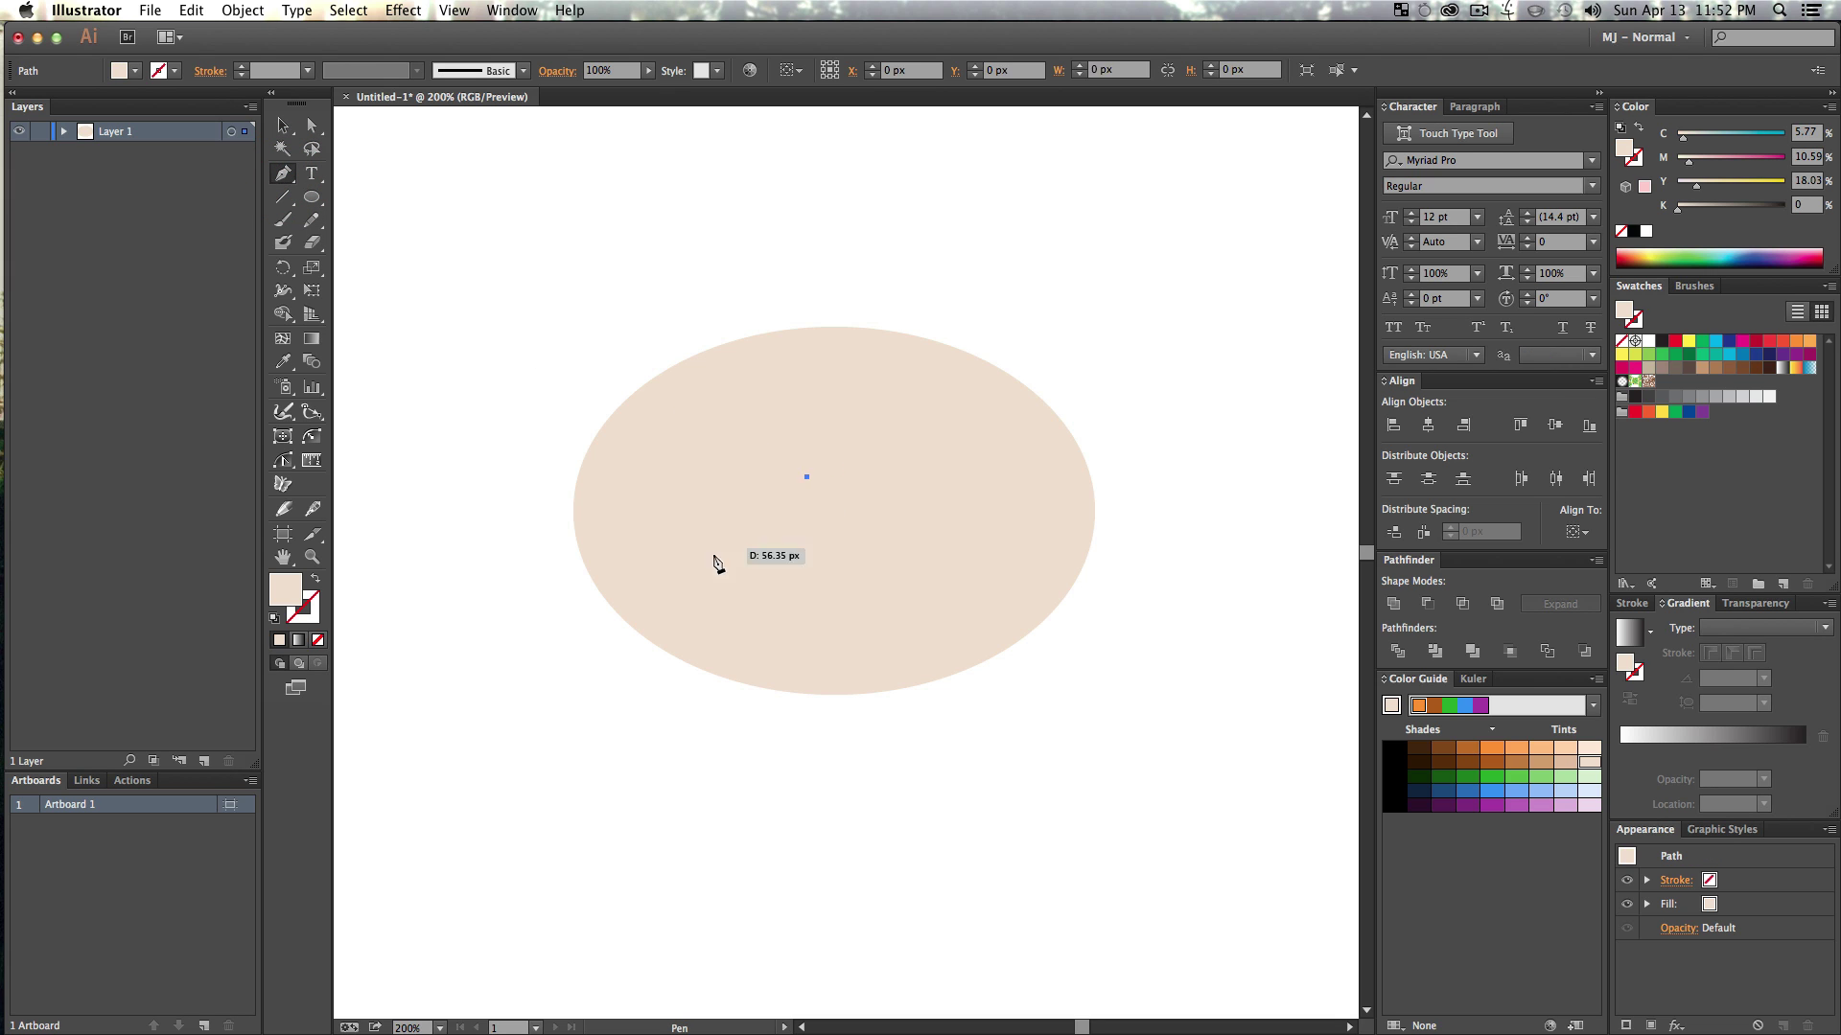
{"action": "key", "text": "alt"}
{"action": "left_click_drag", "start_coordinate": [710, 563], "coordinate": [763, 564]}
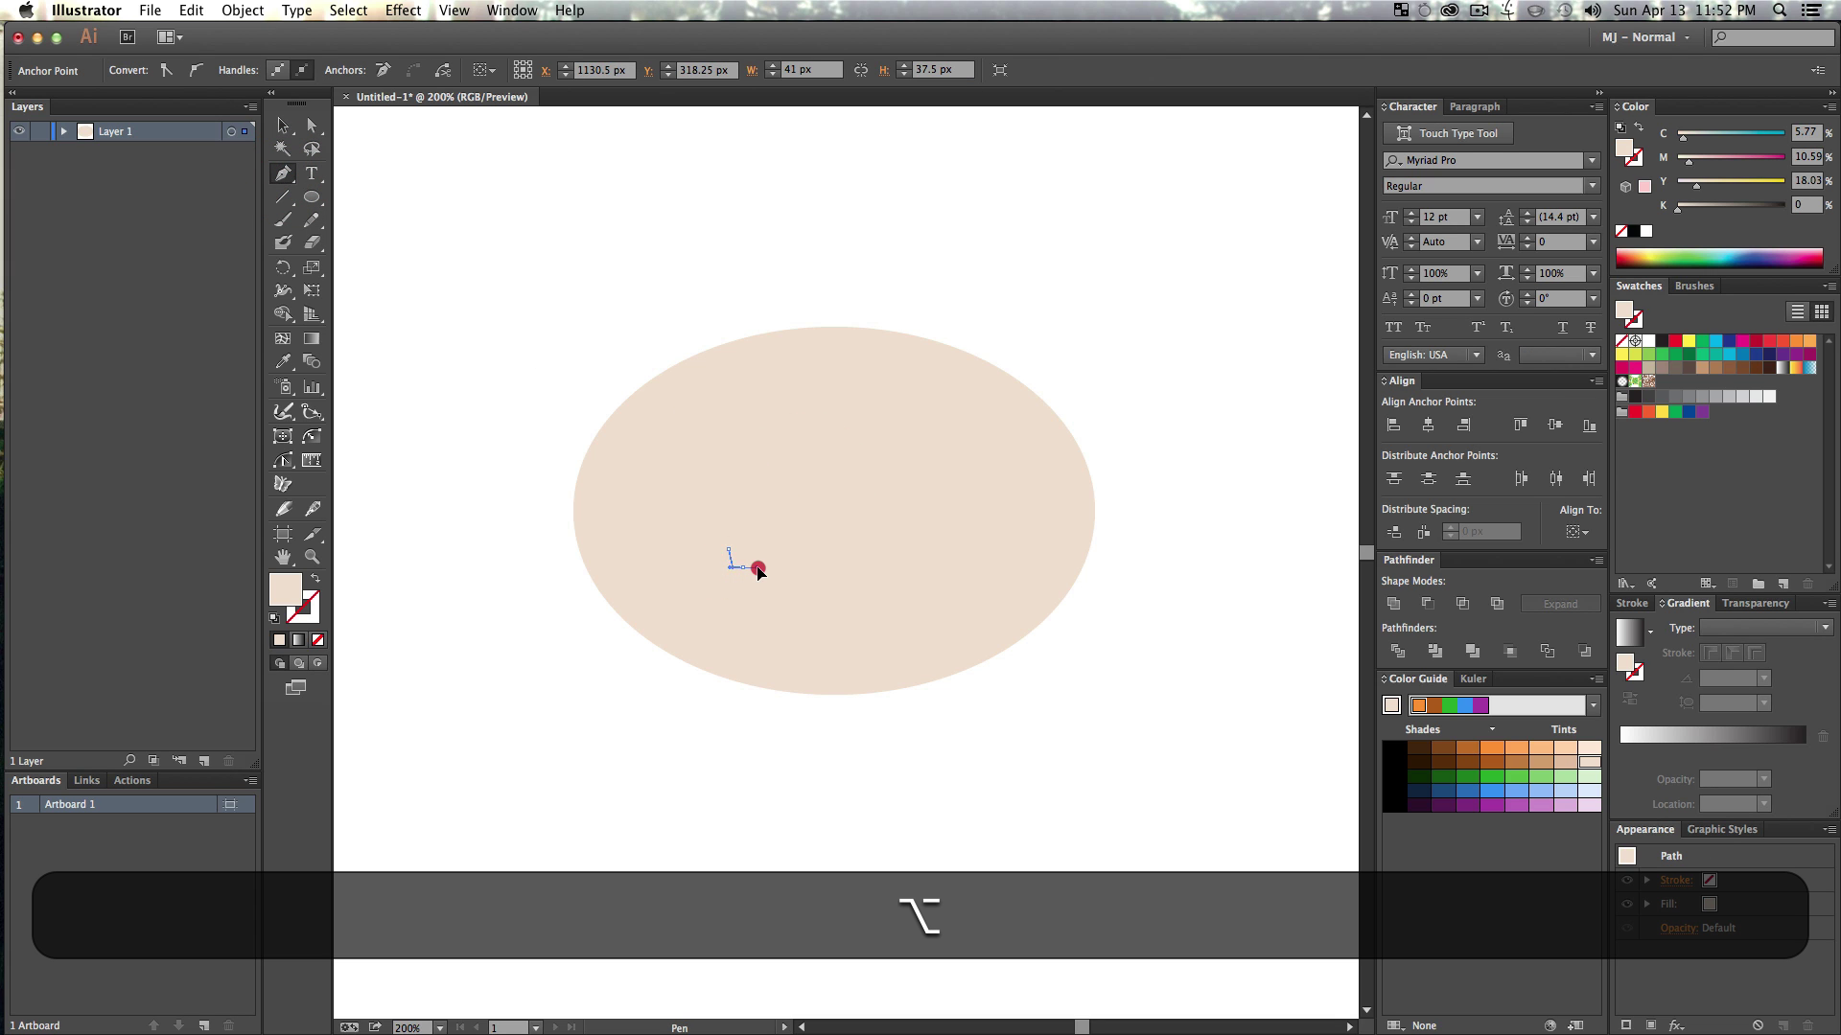
{"action": "key", "text": "alt"}
{"action": "left_click", "coordinate": [821, 530], "text": "alt"}
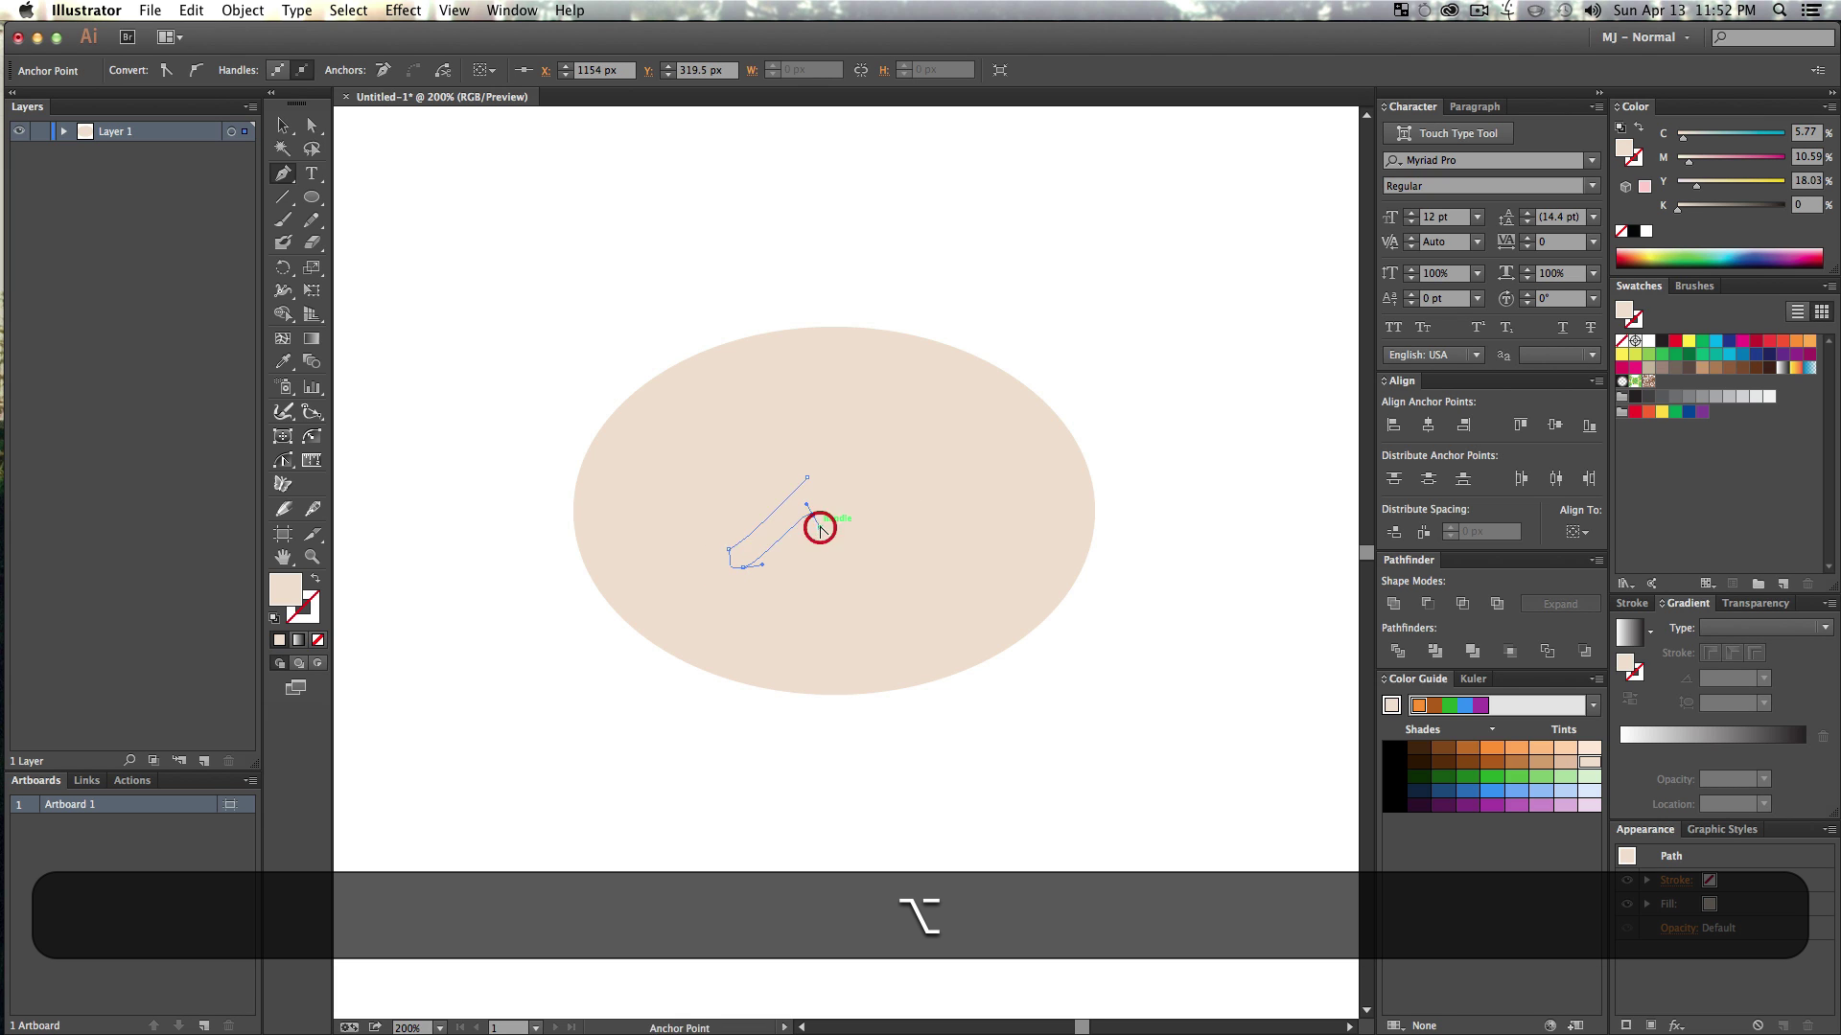
{"action": "left_click", "coordinate": [810, 482], "text": "alt"}
{"action": "key", "text": "v"}
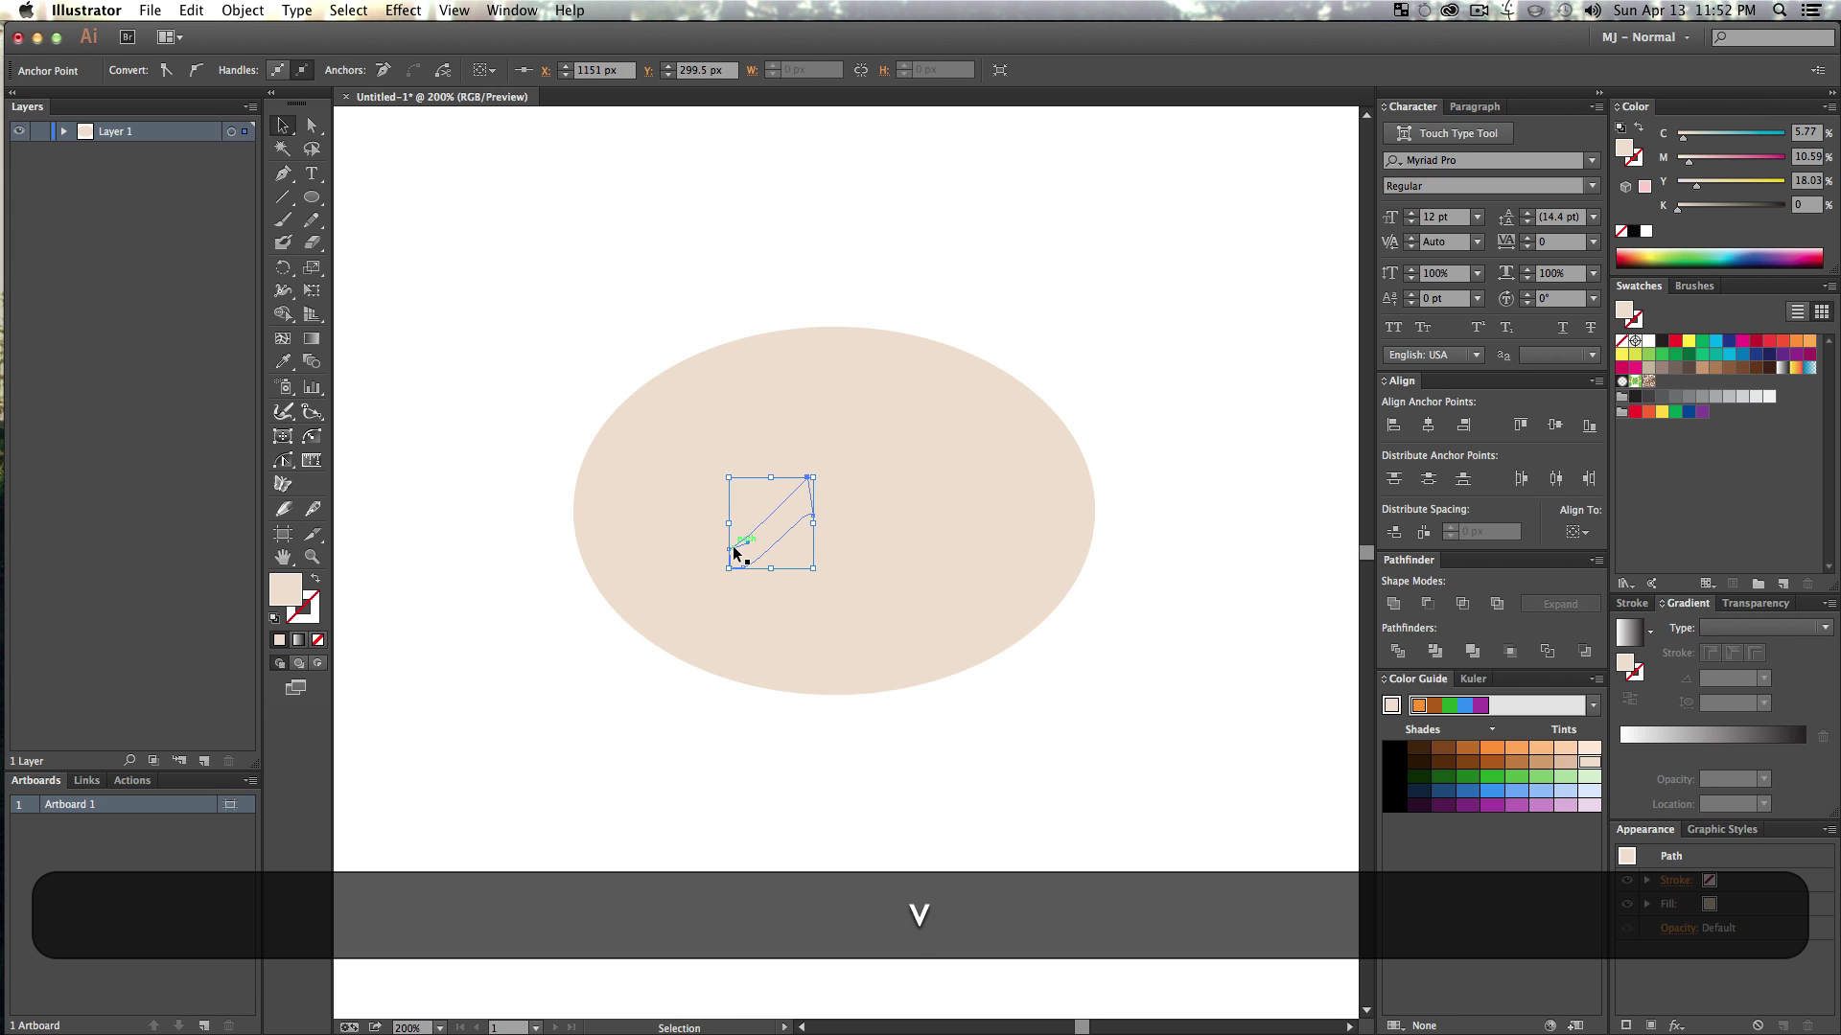
- Move the anchor point at the nose's tip up and outward, and fill the nose with a darker tan
{"action": "key", "text": "a"}
{"action": "left_click", "coordinate": [730, 550]}
{"action": "left_click_drag", "start_coordinate": [727, 551], "coordinate": [718, 533]}
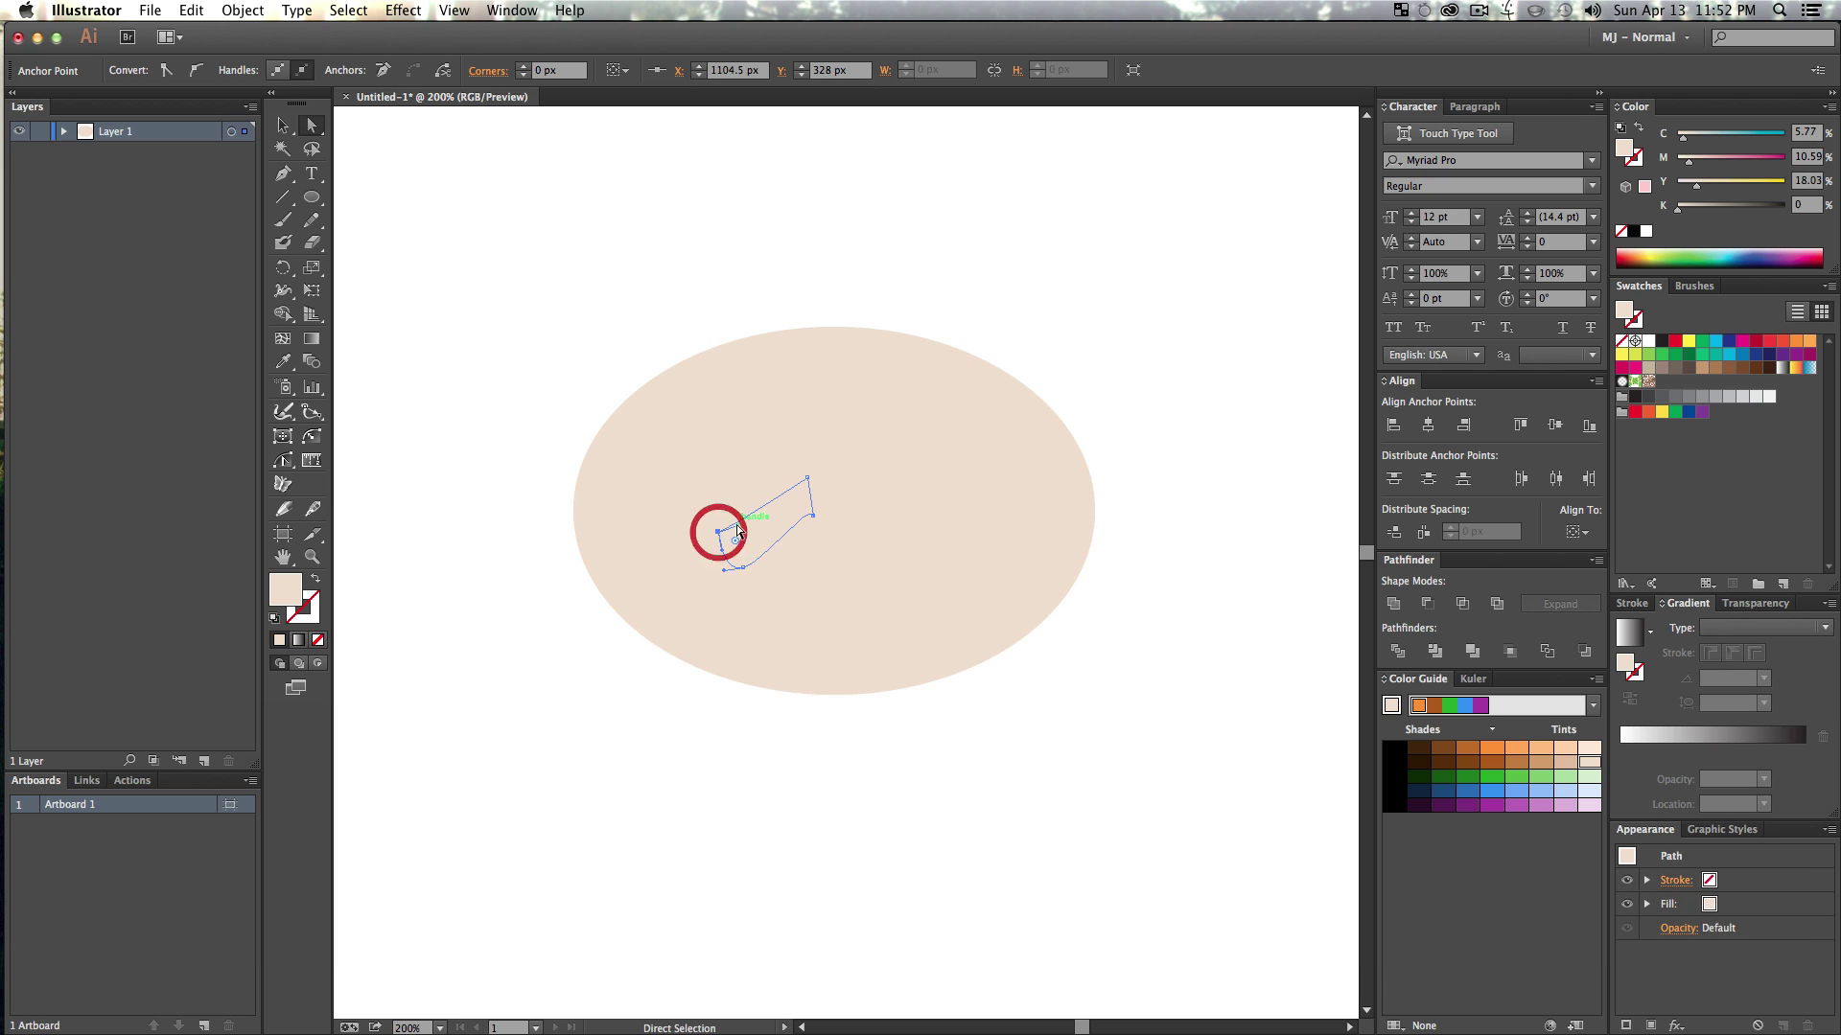
{"action": "key", "text": "v"}
{"action": "left_click", "coordinate": [1540, 762]}
{"action": "key", "text": "v"}
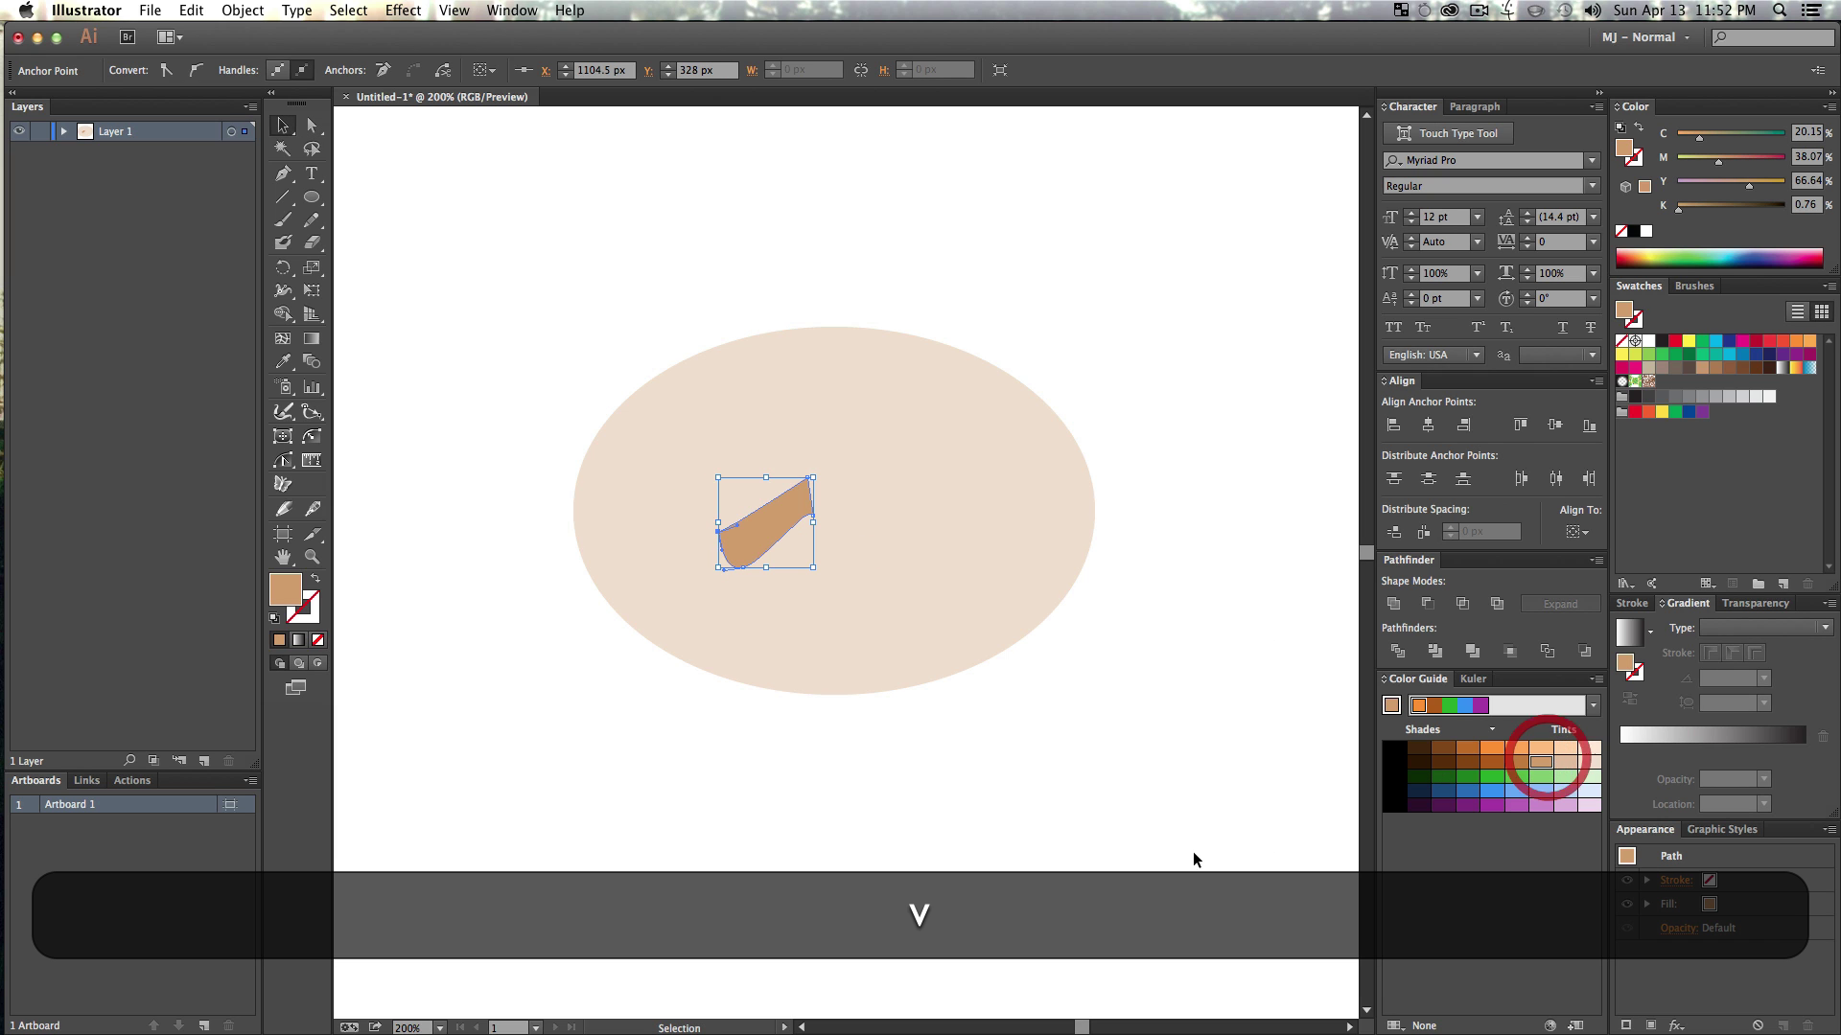
- Pull the nose's lower right anchor point down to thicken its base
{"action": "left_click", "coordinate": [1191, 850]}
{"action": "key", "text": "a"}
{"action": "left_click", "coordinate": [784, 511]}
{"action": "left_click_drag", "start_coordinate": [817, 514], "coordinate": [811, 539]}
{"action": "key", "text": "v"}
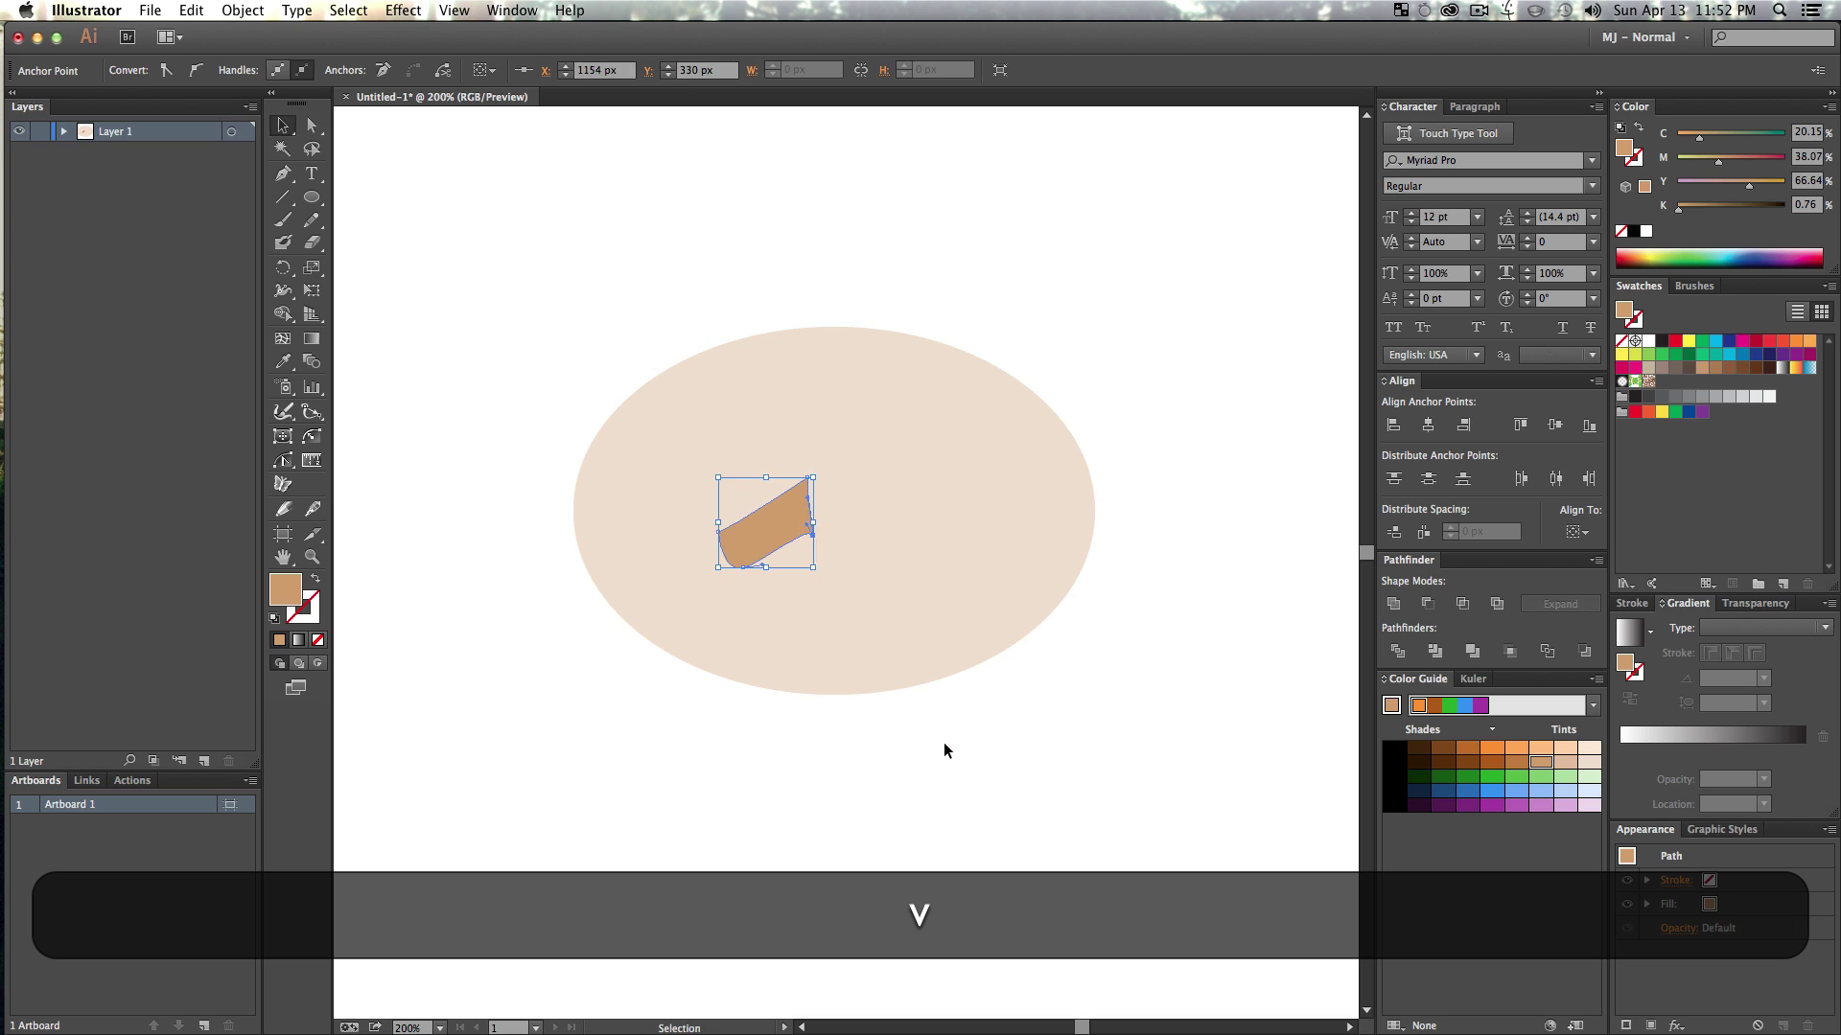
{"action": "left_click", "coordinate": [945, 743]}
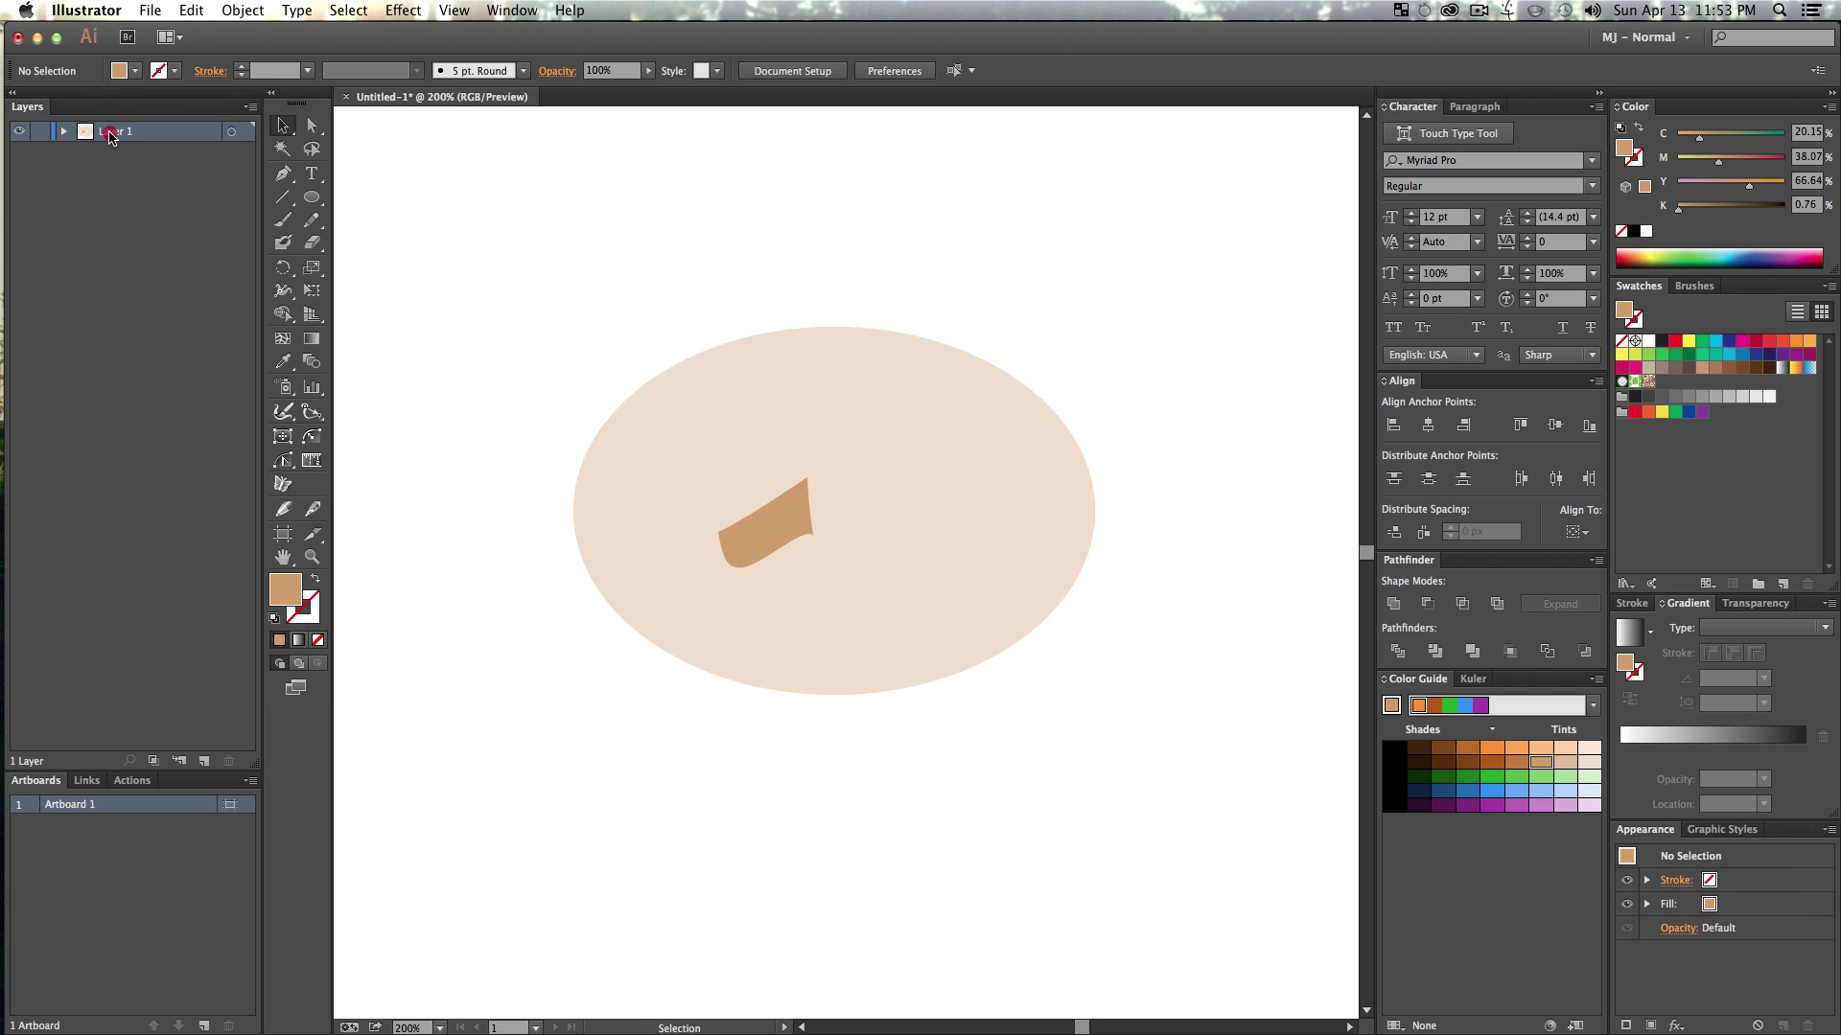
- Rename the layer holding the face shapes as Head and add a new layer above it
{"action": "type", "text": "Head"}
{"action": "key", "text": "Return"}
{"action": "left_click", "coordinate": [206, 761]}
{"action": "left_click", "coordinate": [1102, 297]}
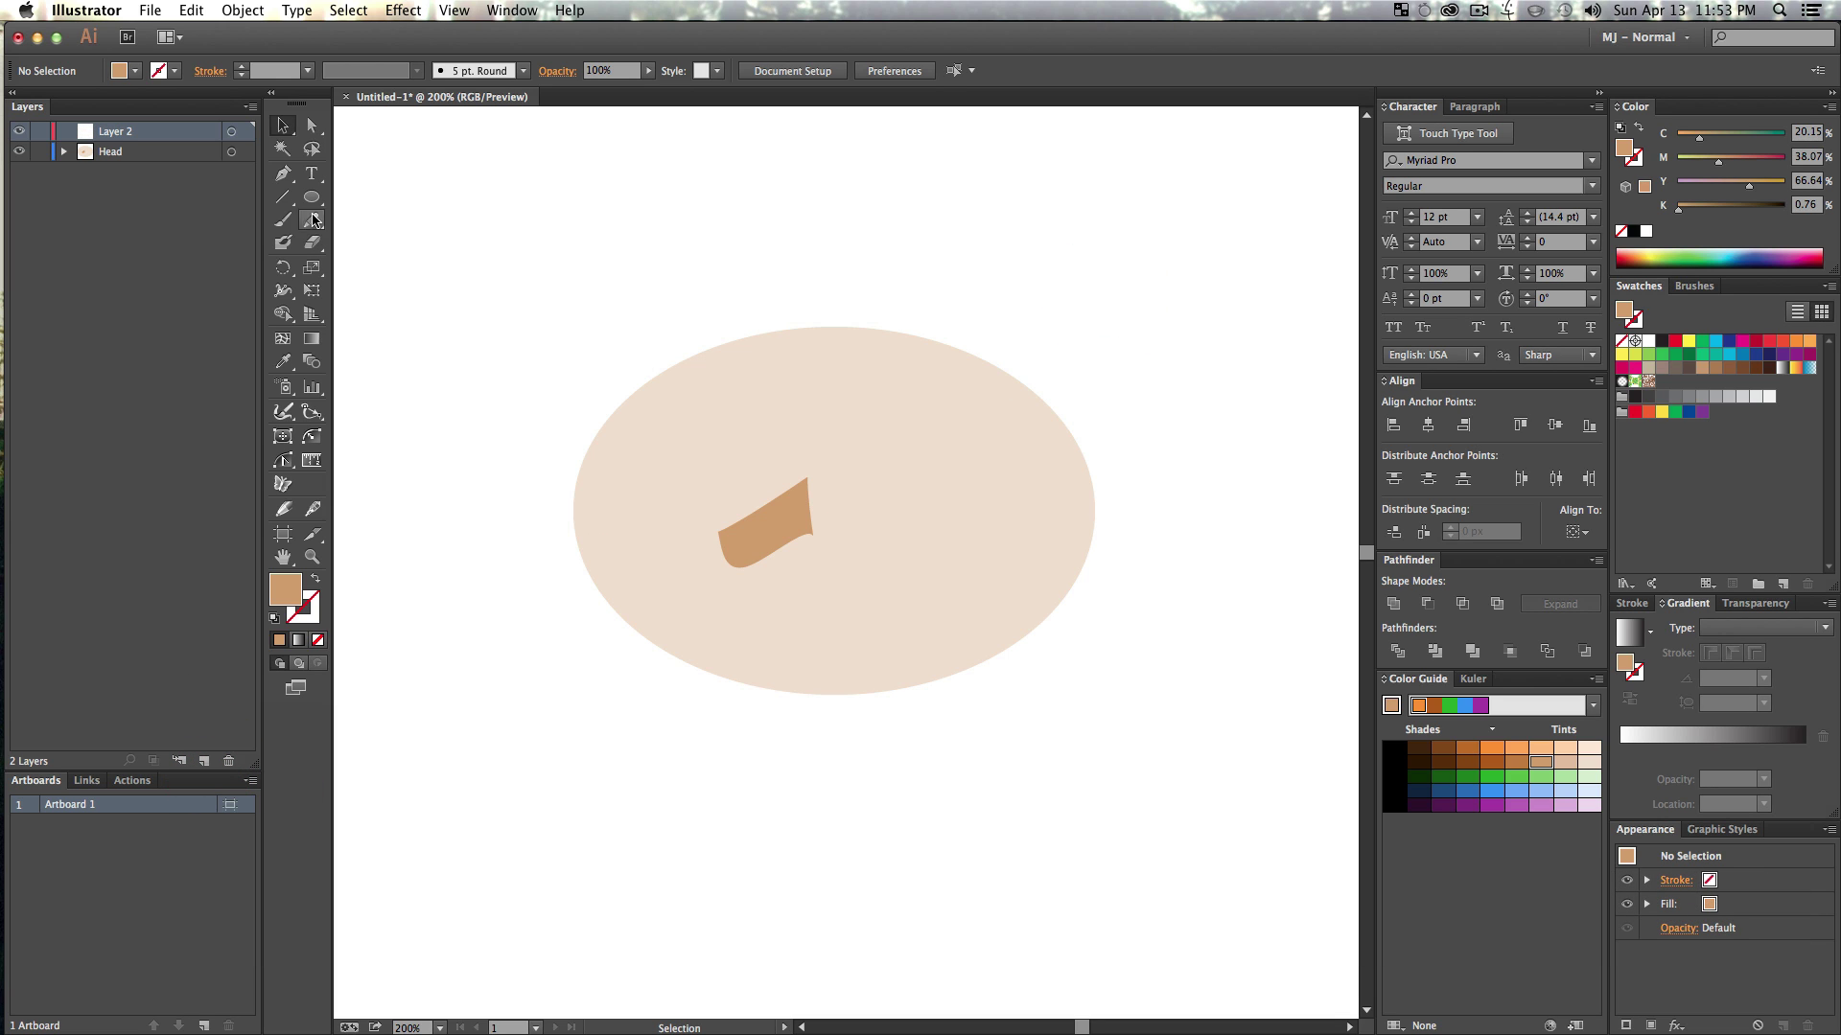
- Draw an eye circle about 62.5 px wide at the upper right of the nose and fill it pale cream
{"action": "mouse_move", "coordinate": [794, 379]}
{"action": "left_mouse_down"}
{"action": "mouse_move", "coordinate": [911, 498]}
{"action": "mouse_move", "coordinate": [884, 484]}
{"action": "left_mouse_up"}
{"action": "key", "text": "shift+v"}
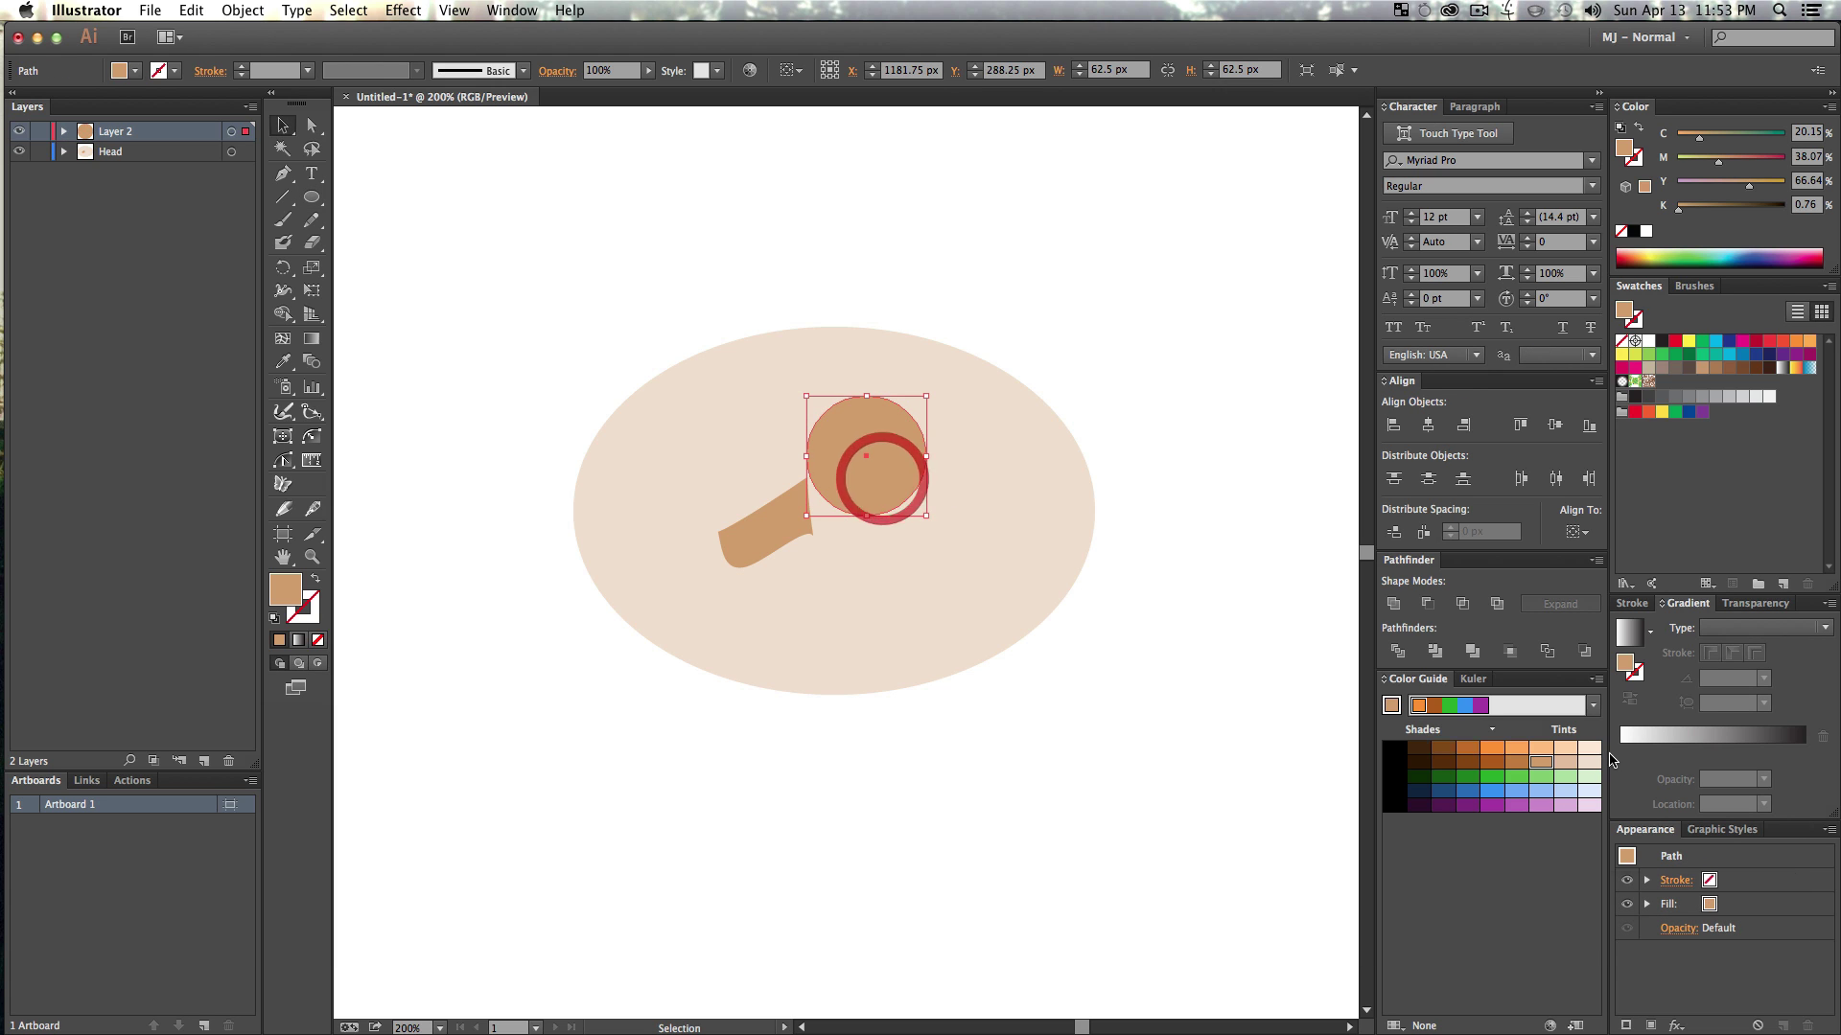
{"action": "left_click", "coordinate": [1589, 749]}
{"action": "key", "text": "v"}
{"action": "left_click", "coordinate": [1118, 771]}
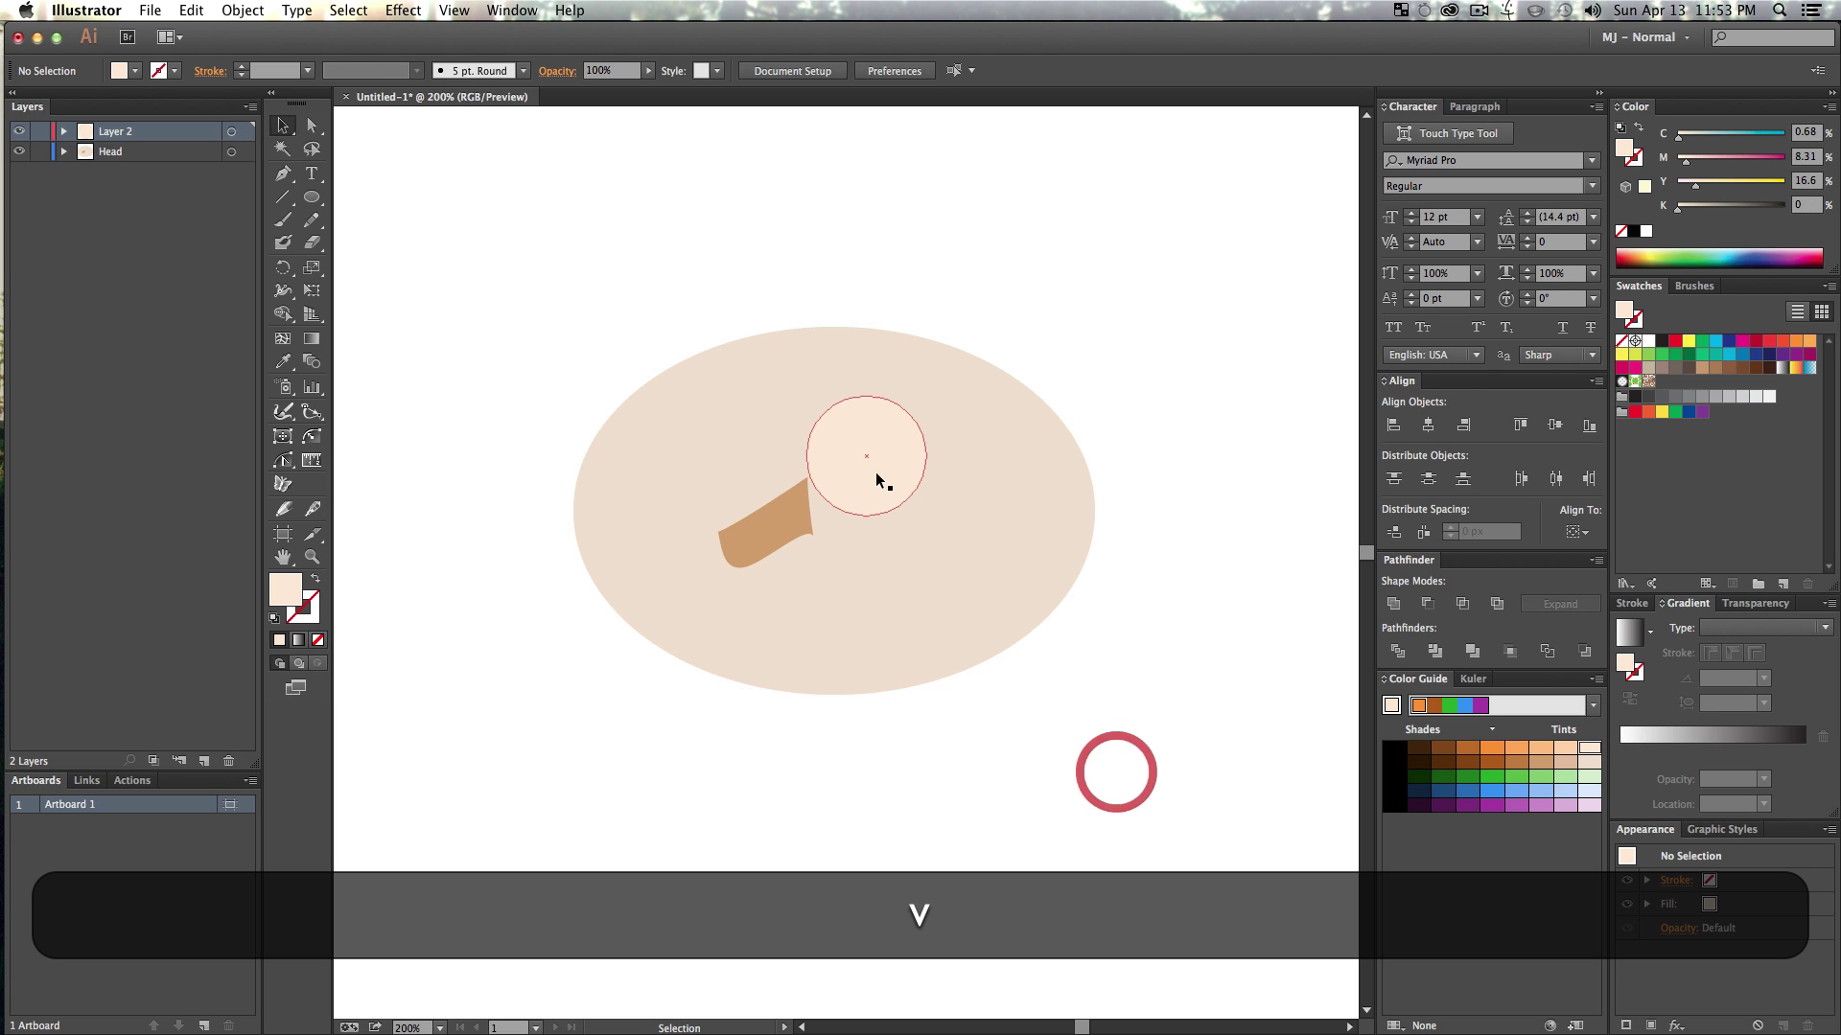
- Duplicate the eye circle horizontally to the other side of the nose
{"action": "left_click", "coordinate": [852, 470]}
{"action": "left_click_drag", "start_coordinate": [878, 486], "coordinate": [691, 486]}
{"action": "left_click", "coordinate": [1164, 442]}
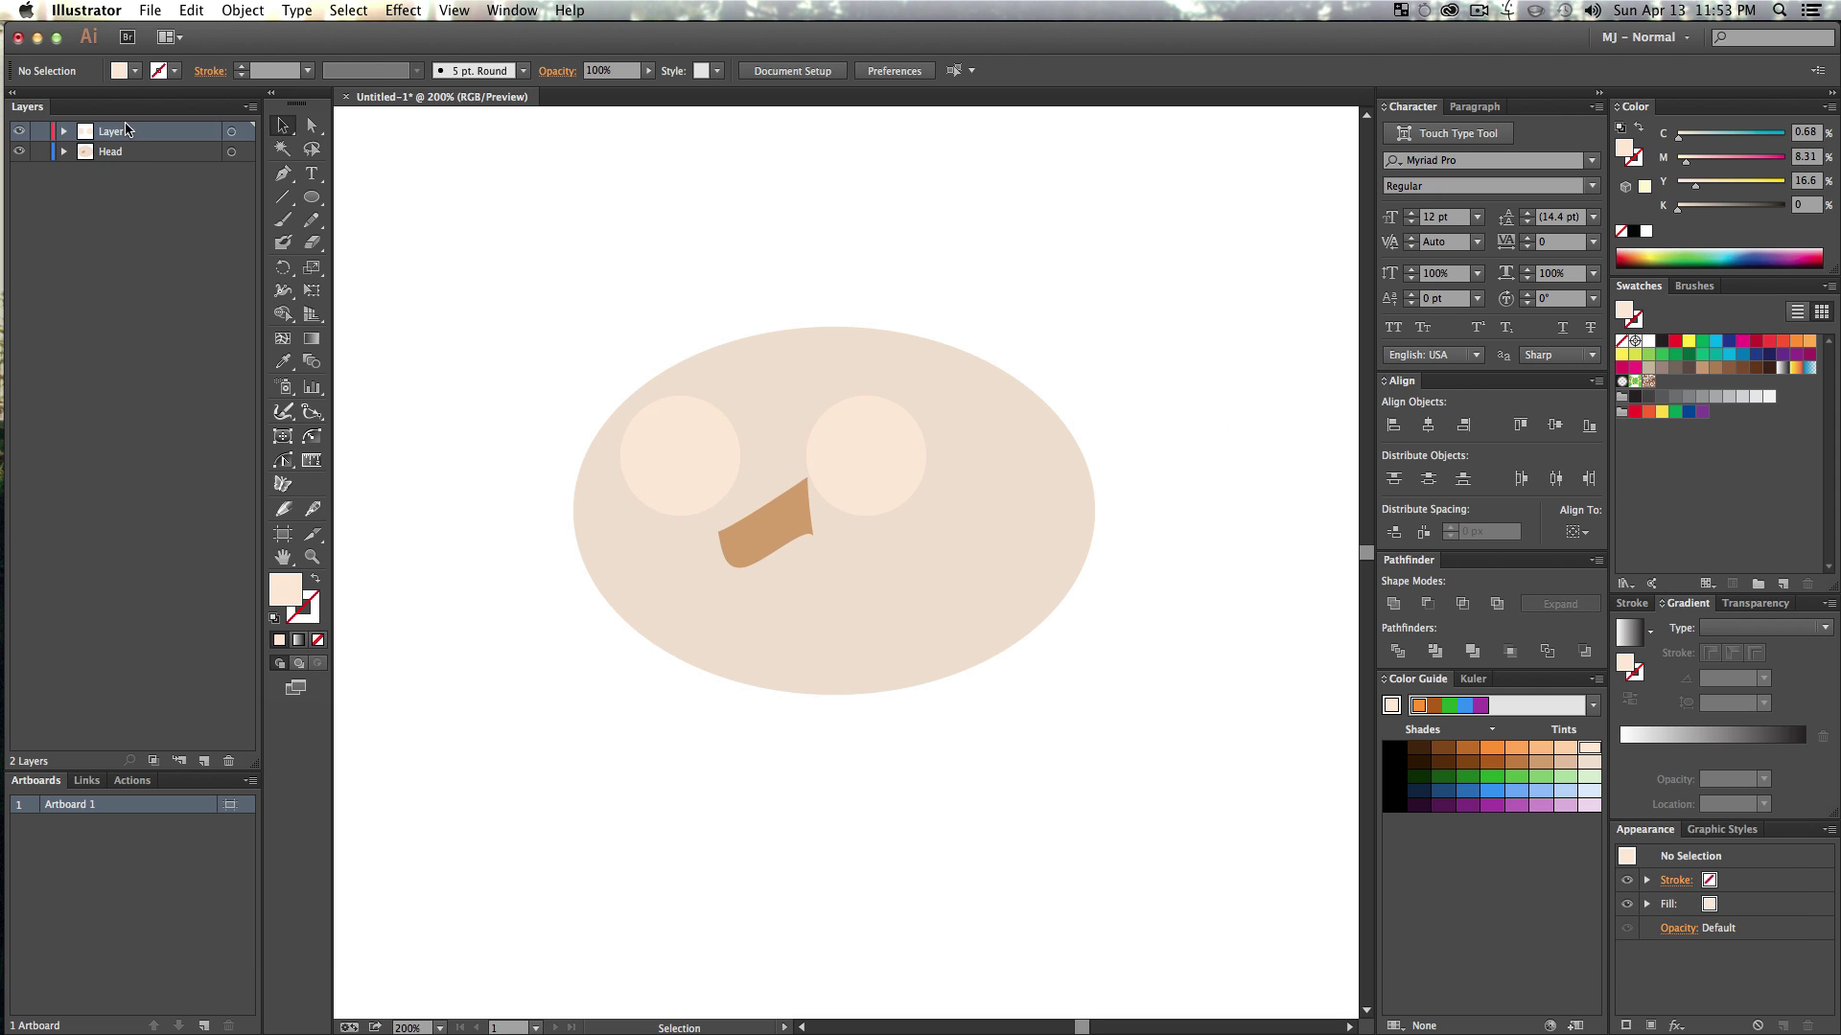
- Rename the layer holding the eye circles as Eues Back
{"action": "key", "text": "shift"}
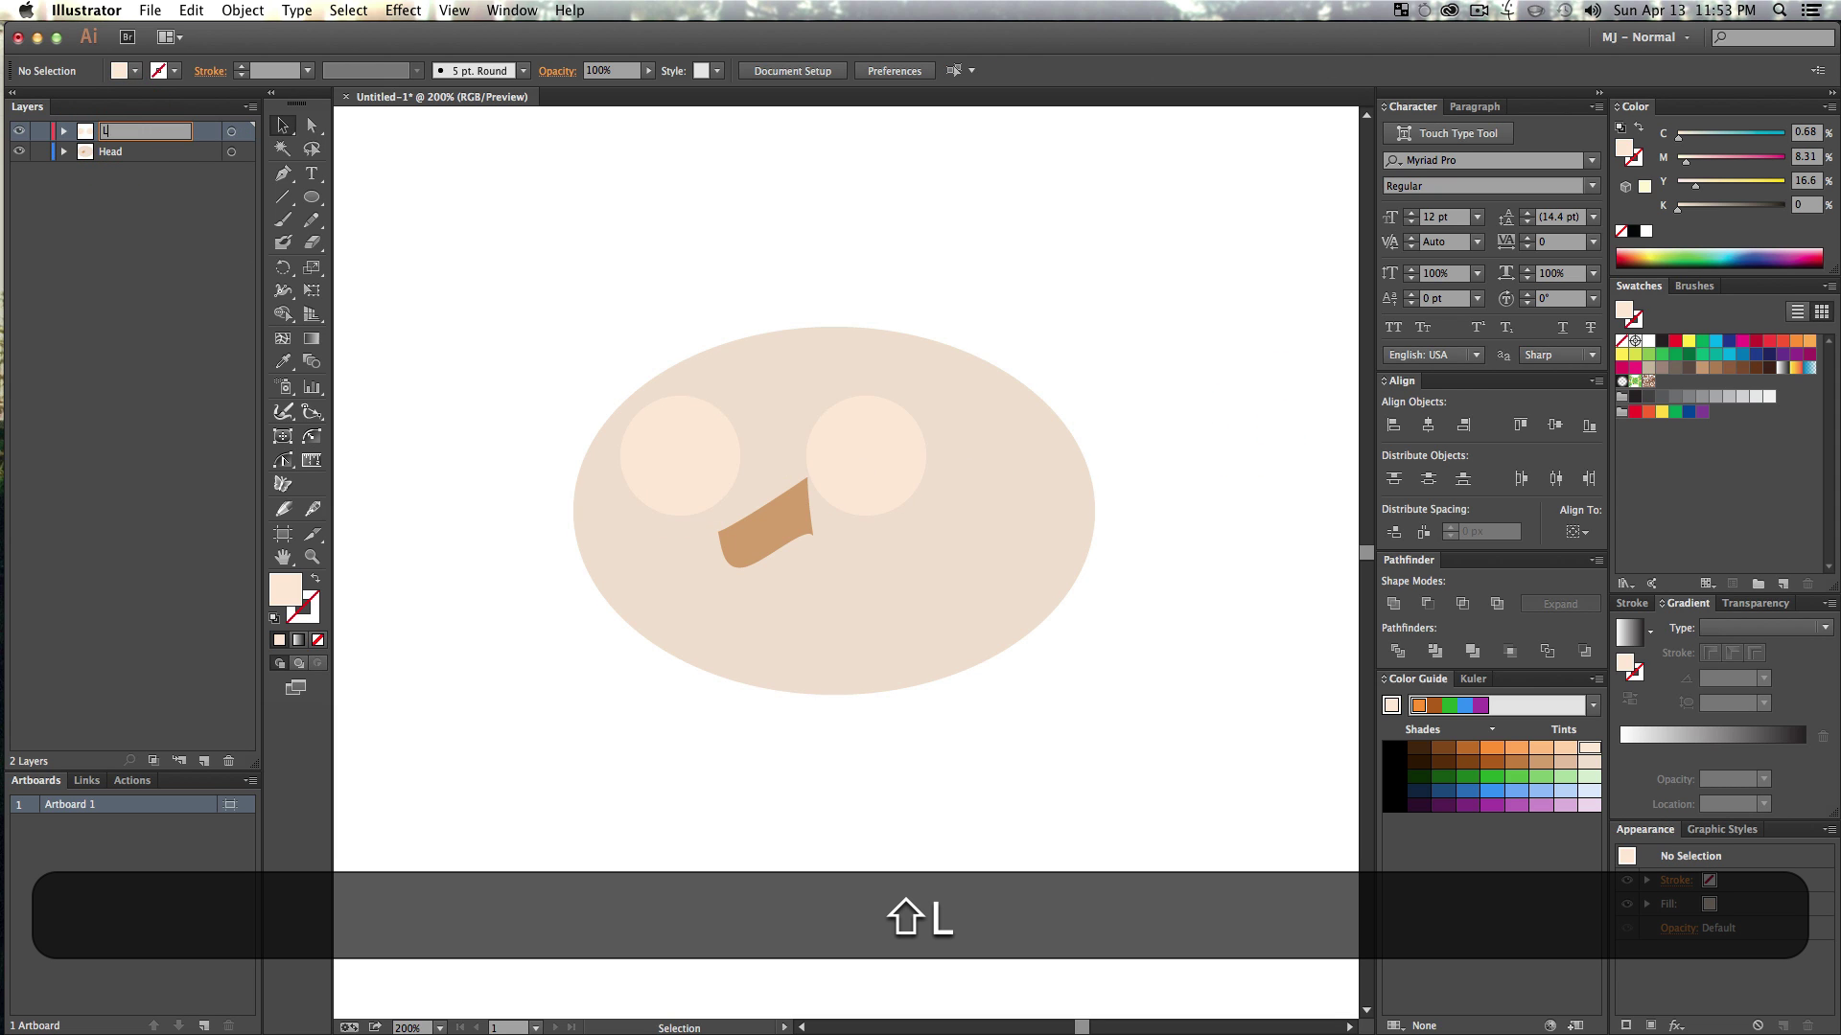
{"action": "key", "text": "shift+BackSpace"}
{"action": "type", "text": "Eues Back"}
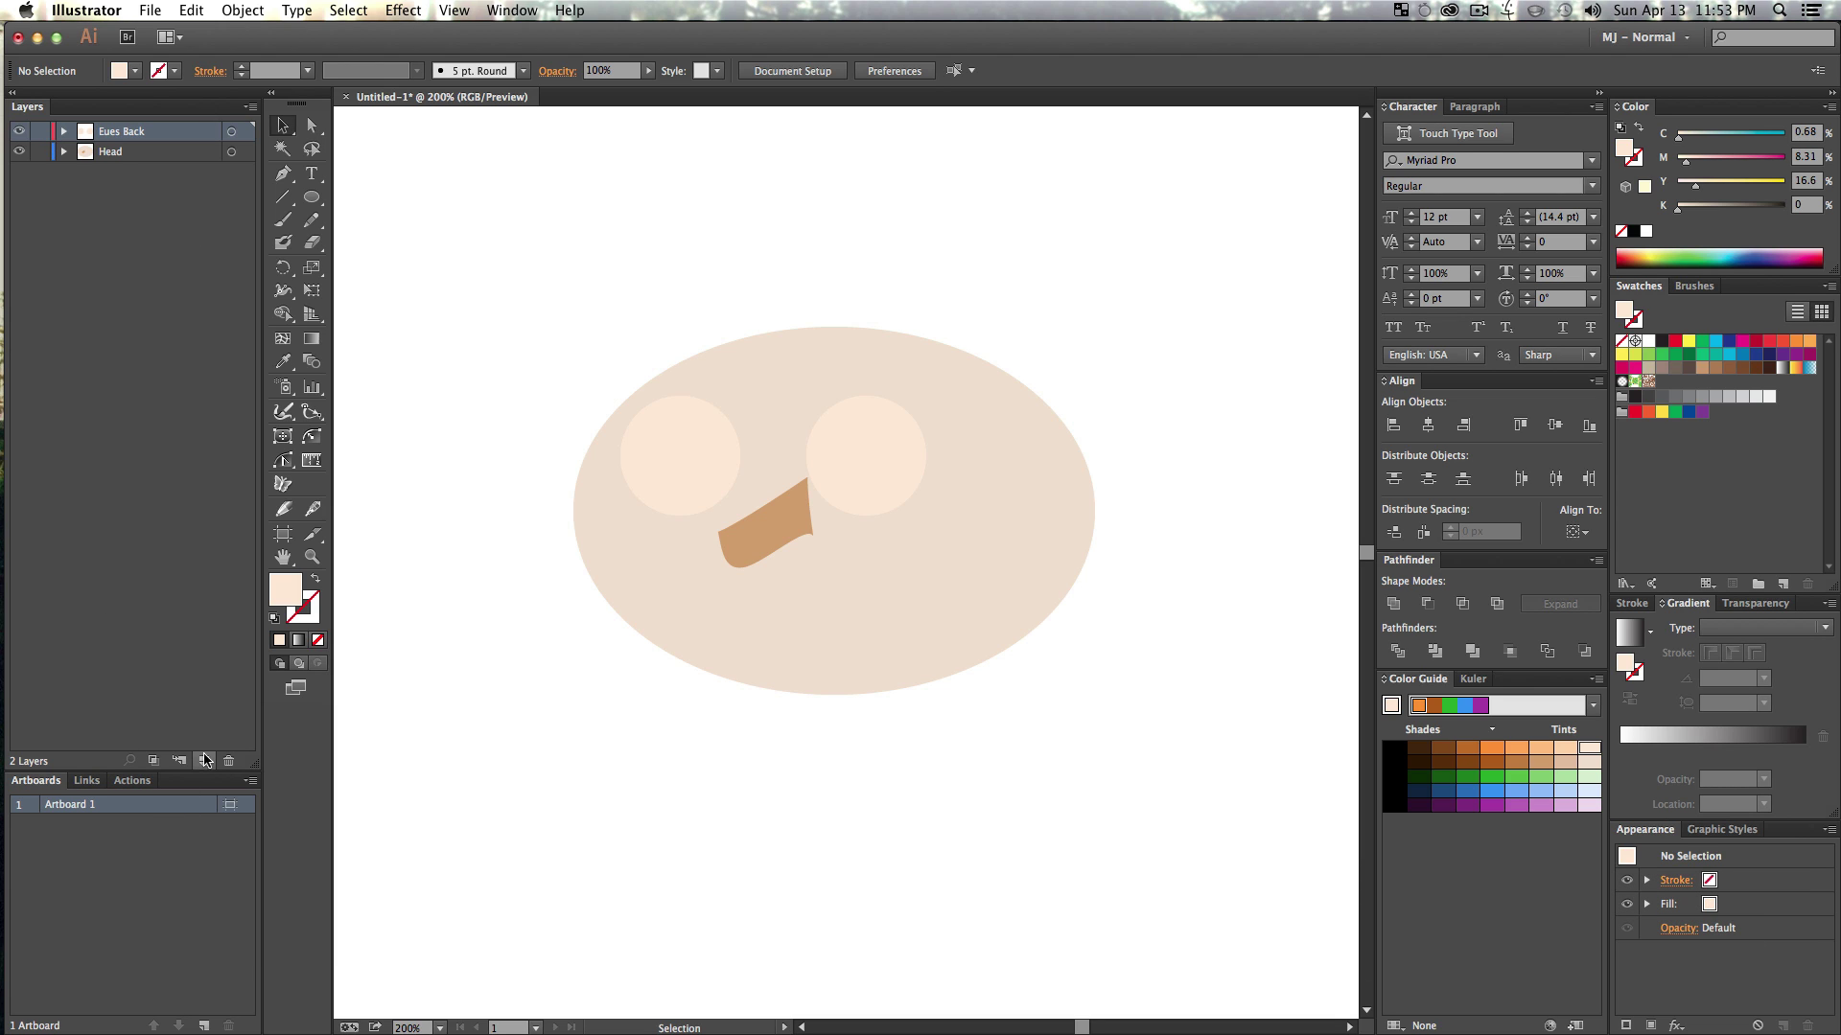
- Add a new layer on top and name it Pupils
{"action": "left_click", "coordinate": [202, 764]}
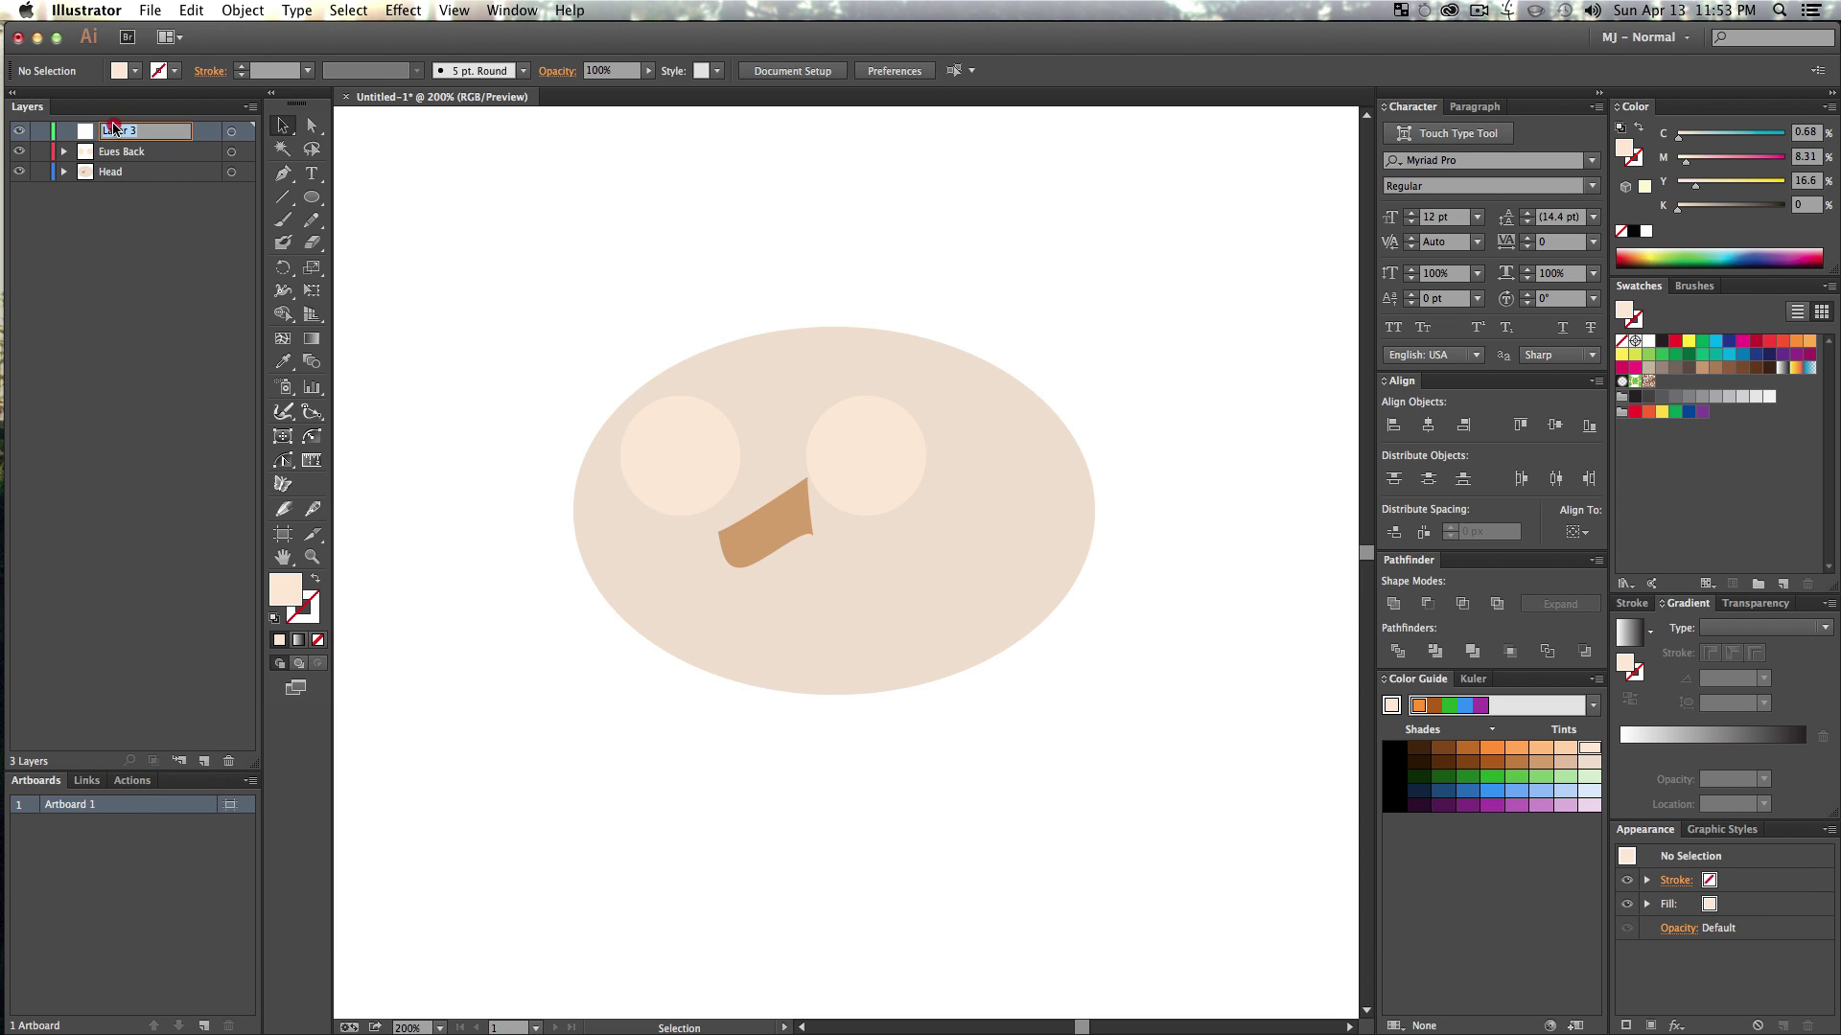
{"action": "double_click", "coordinate": [112, 128]}
{"action": "type", "text": "Pupil"}
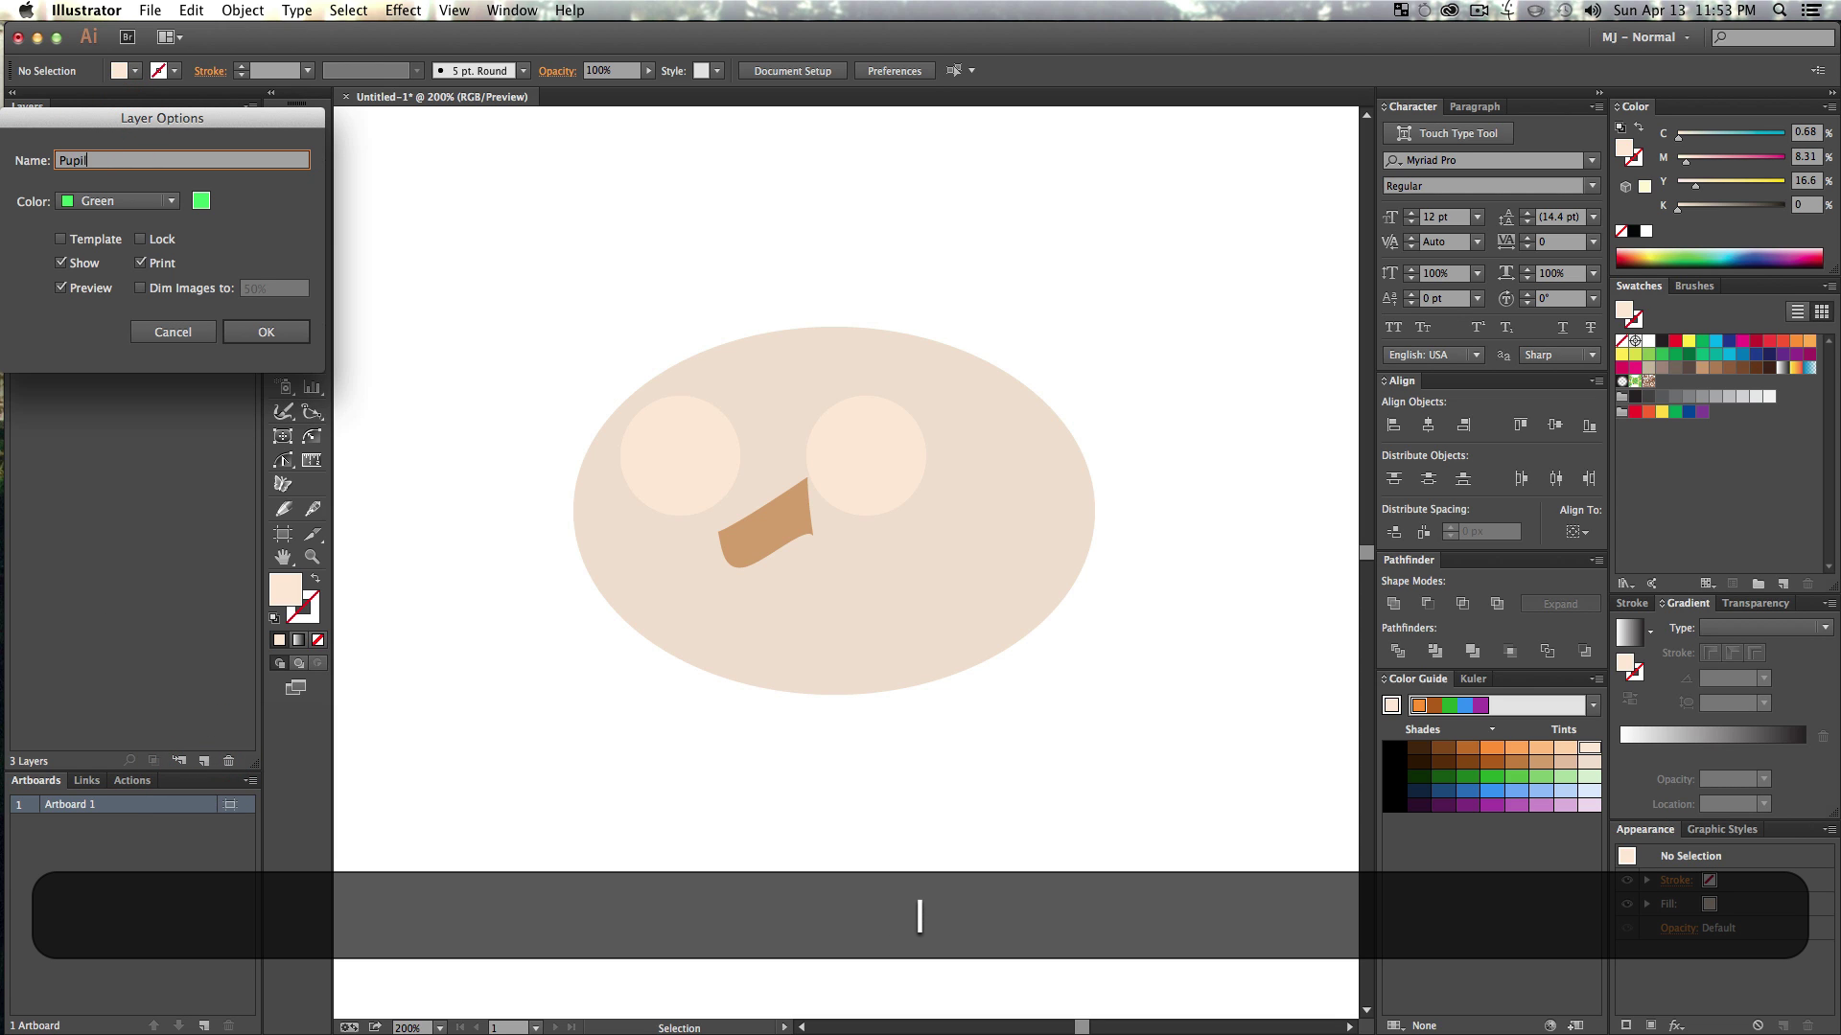
{"action": "type", "text": "s"}
{"action": "key", "text": "Return"}
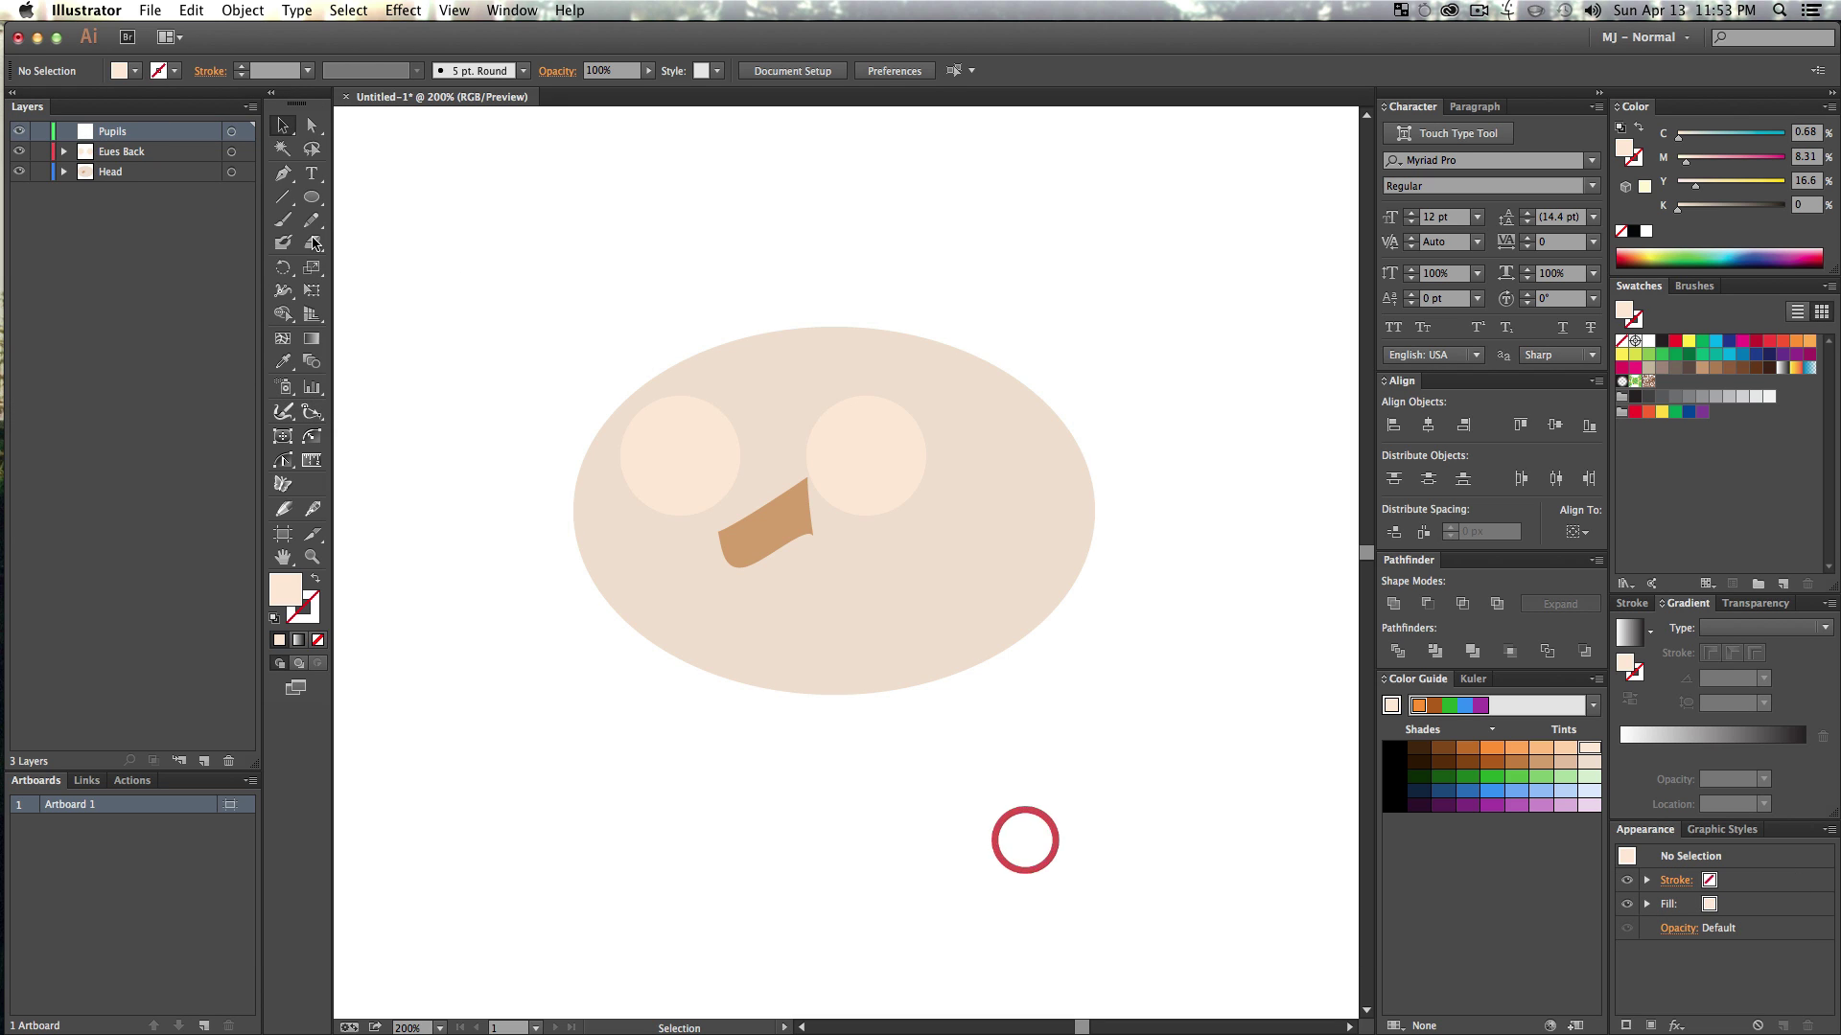
- Draw an 18 px dark brown pupil circle in one eye and duplicate it horizontally into the other eye
{"action": "mouse_move", "coordinate": [666, 438]}
{"action": "left_mouse_down"}
{"action": "mouse_move", "coordinate": [696, 472]}
{"action": "mouse_move", "coordinate": [677, 469]}
{"action": "mouse_move", "coordinate": [868, 481]}
{"action": "left_mouse_up"}
{"action": "key", "text": "v"}
{"action": "key", "text": "v"}
{"action": "left_click", "coordinate": [963, 827]}
{"action": "left_click", "coordinate": [929, 767]}
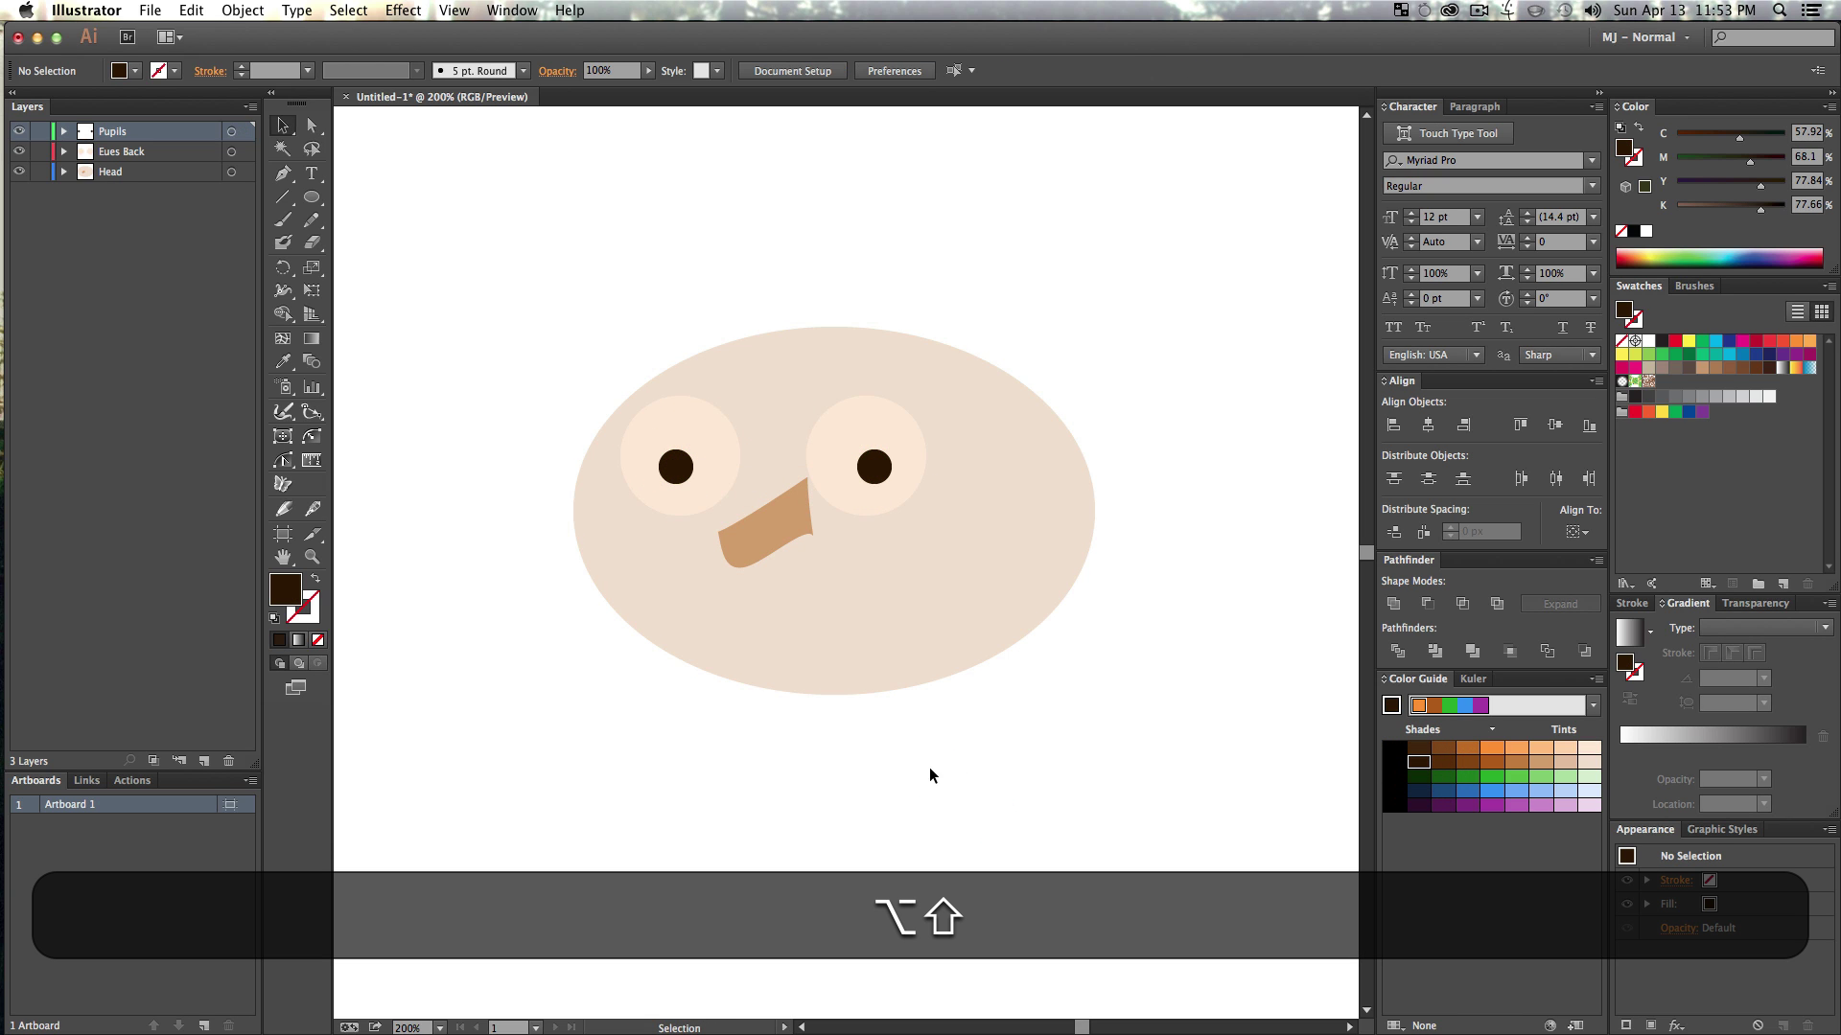
- Fill the eye circle above the nose's upper end with very light grey
{"action": "key", "text": "z"}
{"action": "left_click_drag", "start_coordinate": [505, 279], "coordinate": [987, 534]}
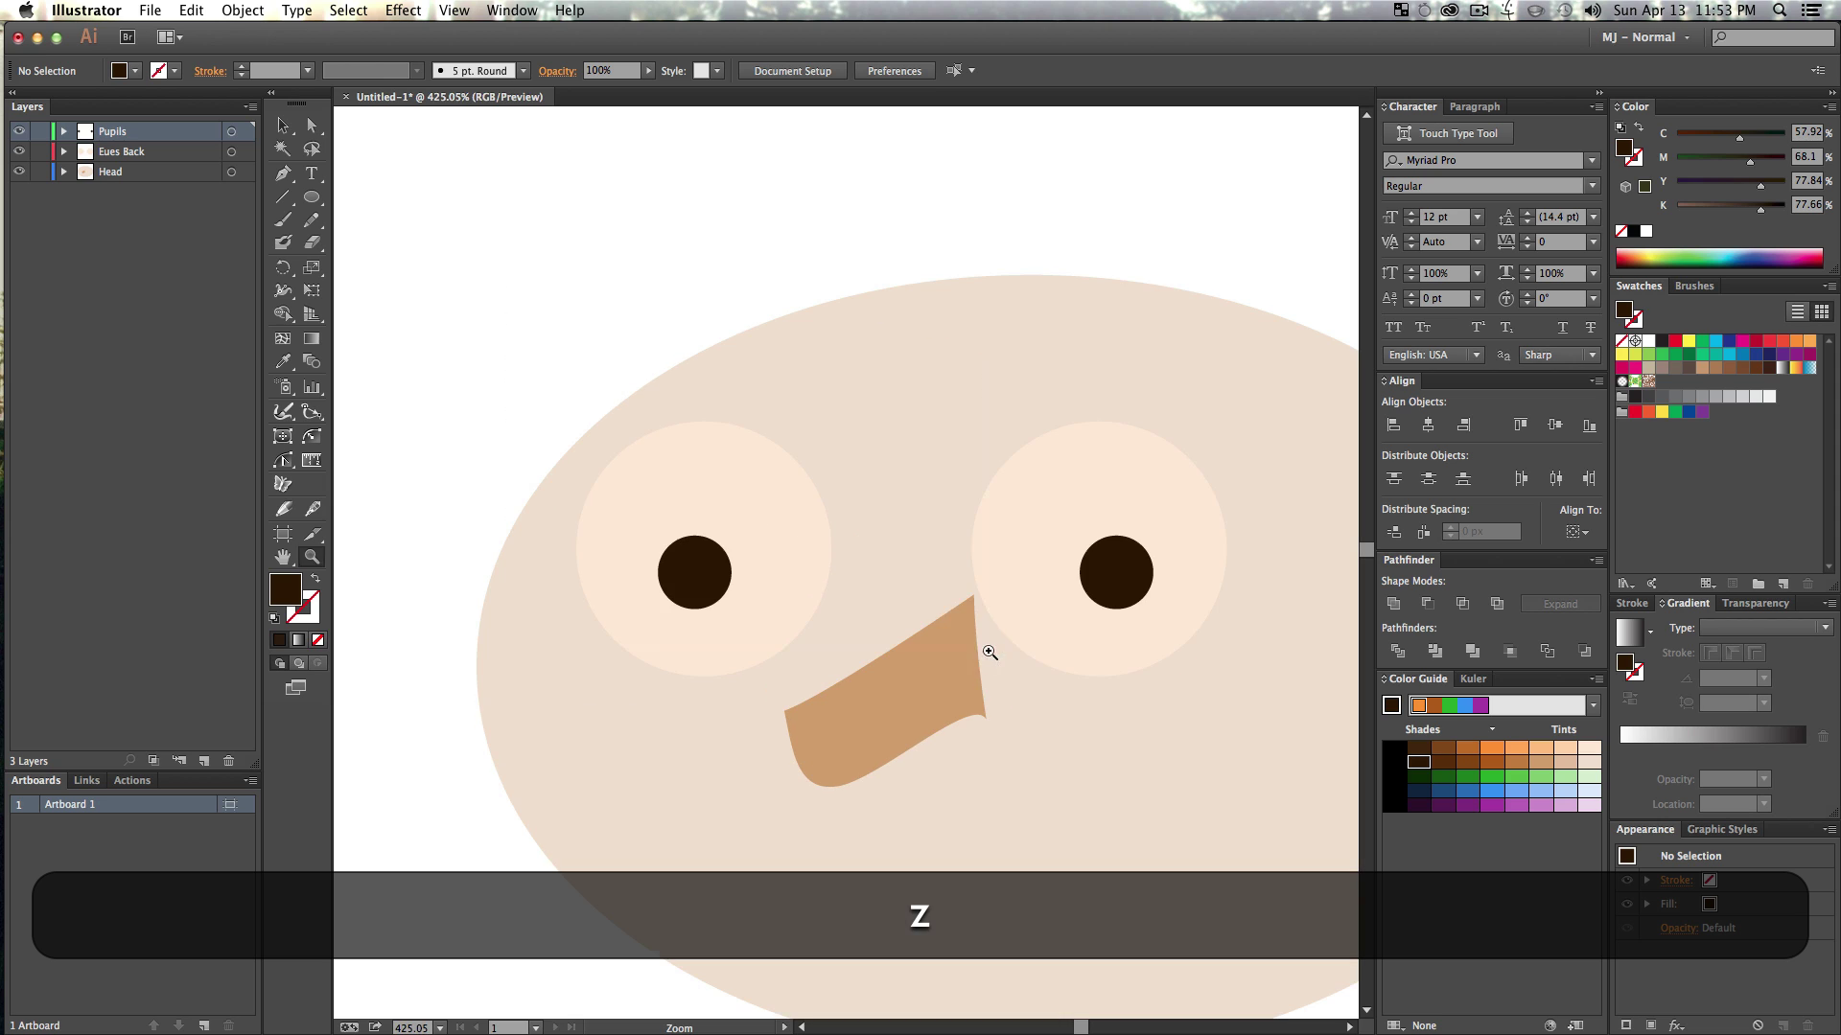
{"action": "key", "text": "v"}
{"action": "left_click", "coordinate": [1030, 504]}
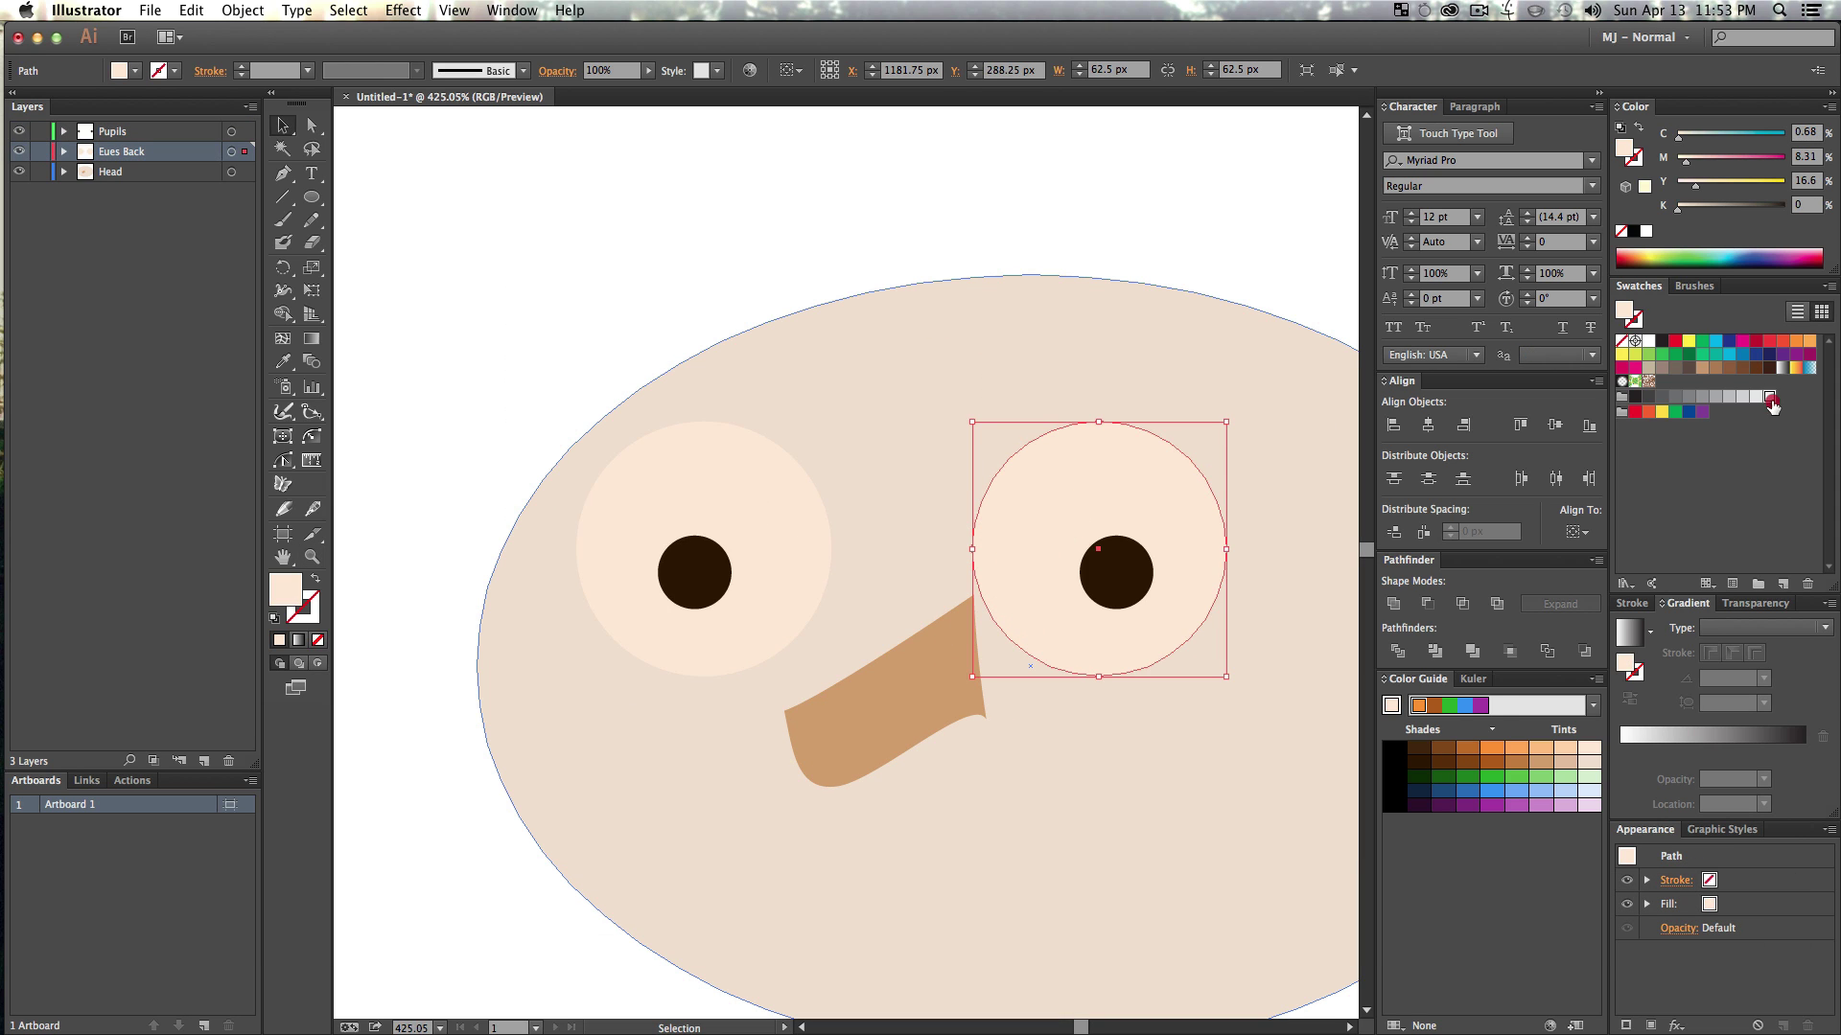
{"action": "left_click", "coordinate": [1770, 397]}
- Switch the colour guide's harmony rule to High Contrast 2 and fill the remaining cream eye circle with its near-white tint
{"action": "left_click", "coordinate": [1592, 705]}
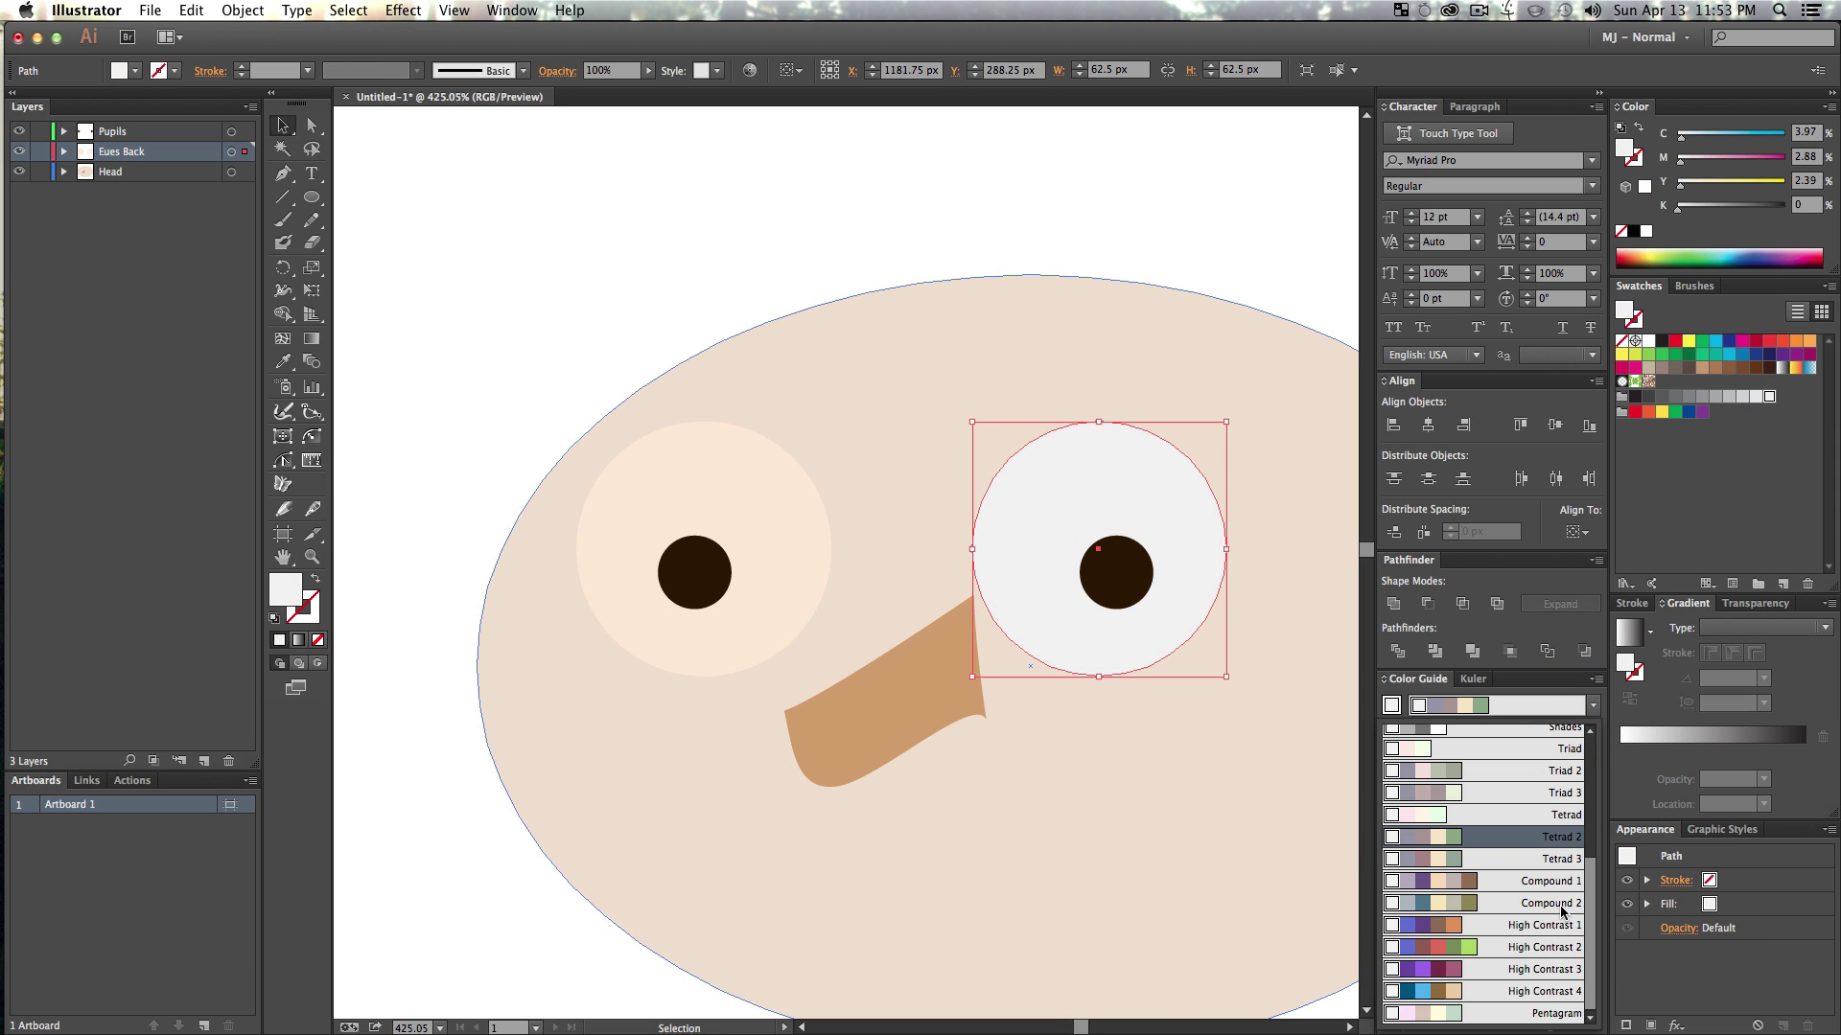
{"action": "left_click", "coordinate": [1539, 947]}
{"action": "key", "text": "v"}
{"action": "left_click", "coordinate": [758, 524]}
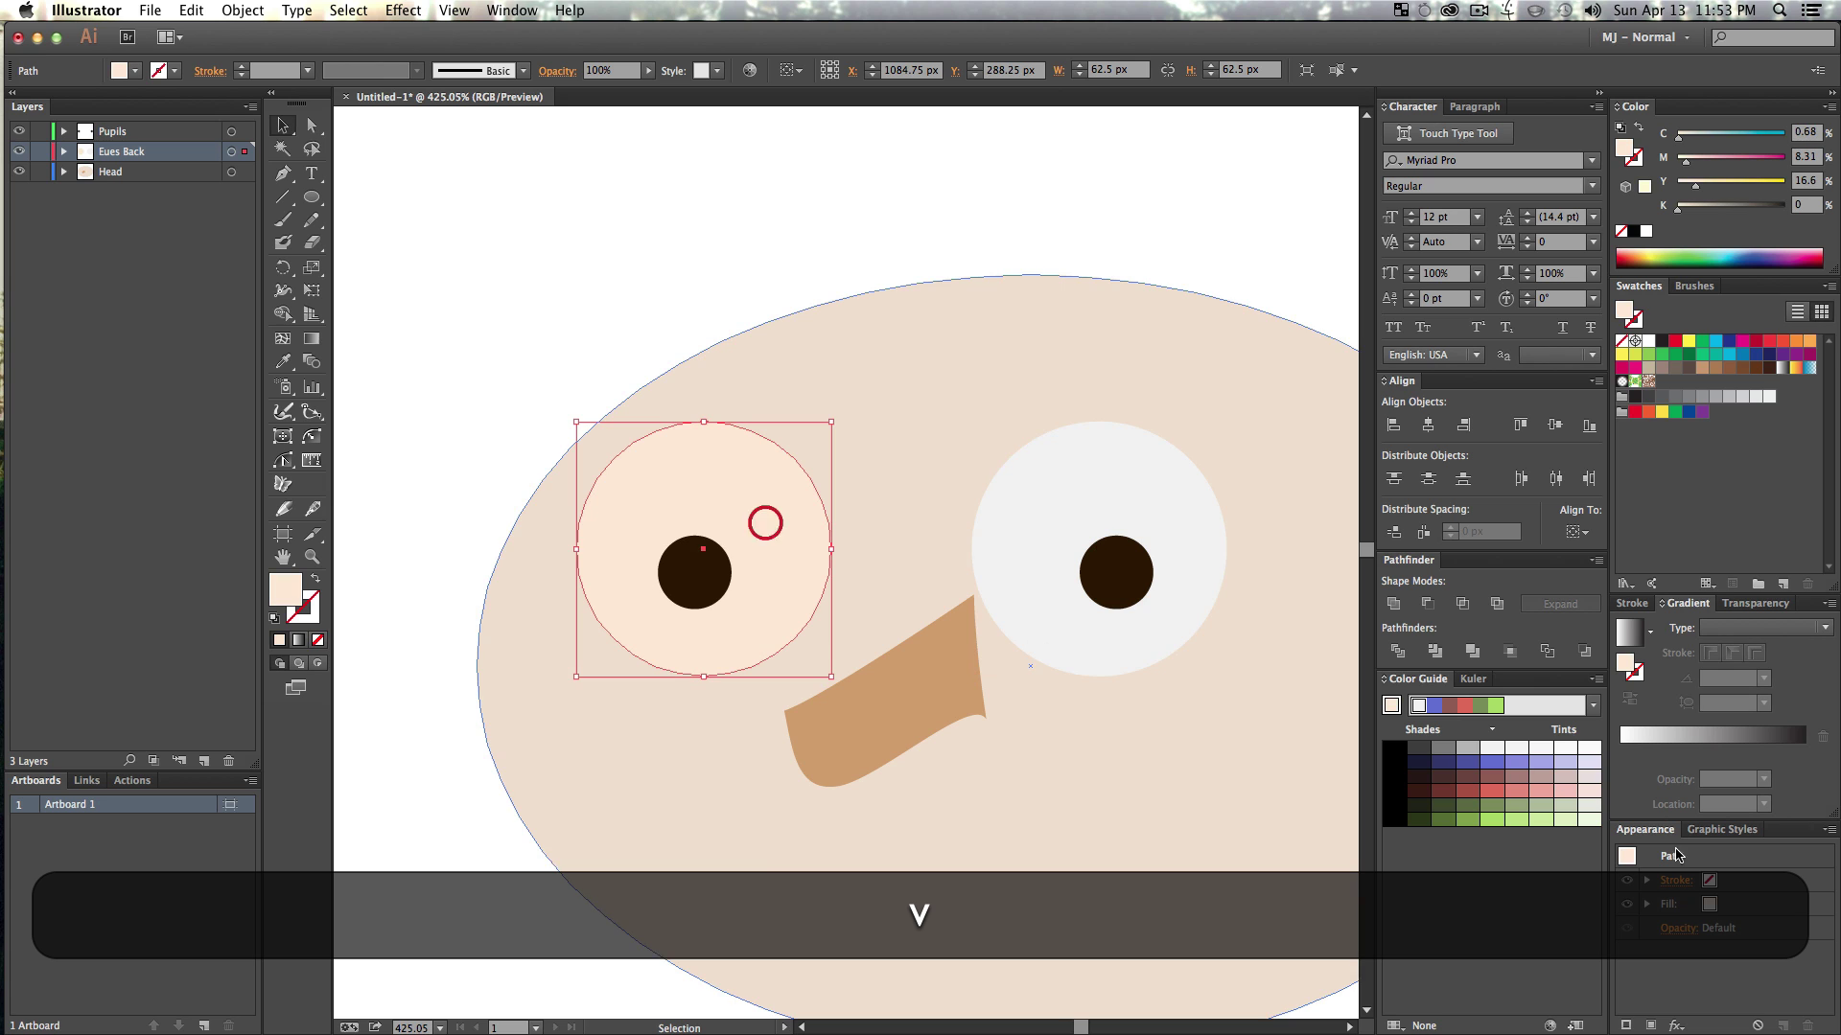
{"action": "left_click", "coordinate": [1587, 754]}
- Fill both pupils with the pale lavender tint from the colour guide
{"action": "left_click", "coordinate": [1126, 557]}
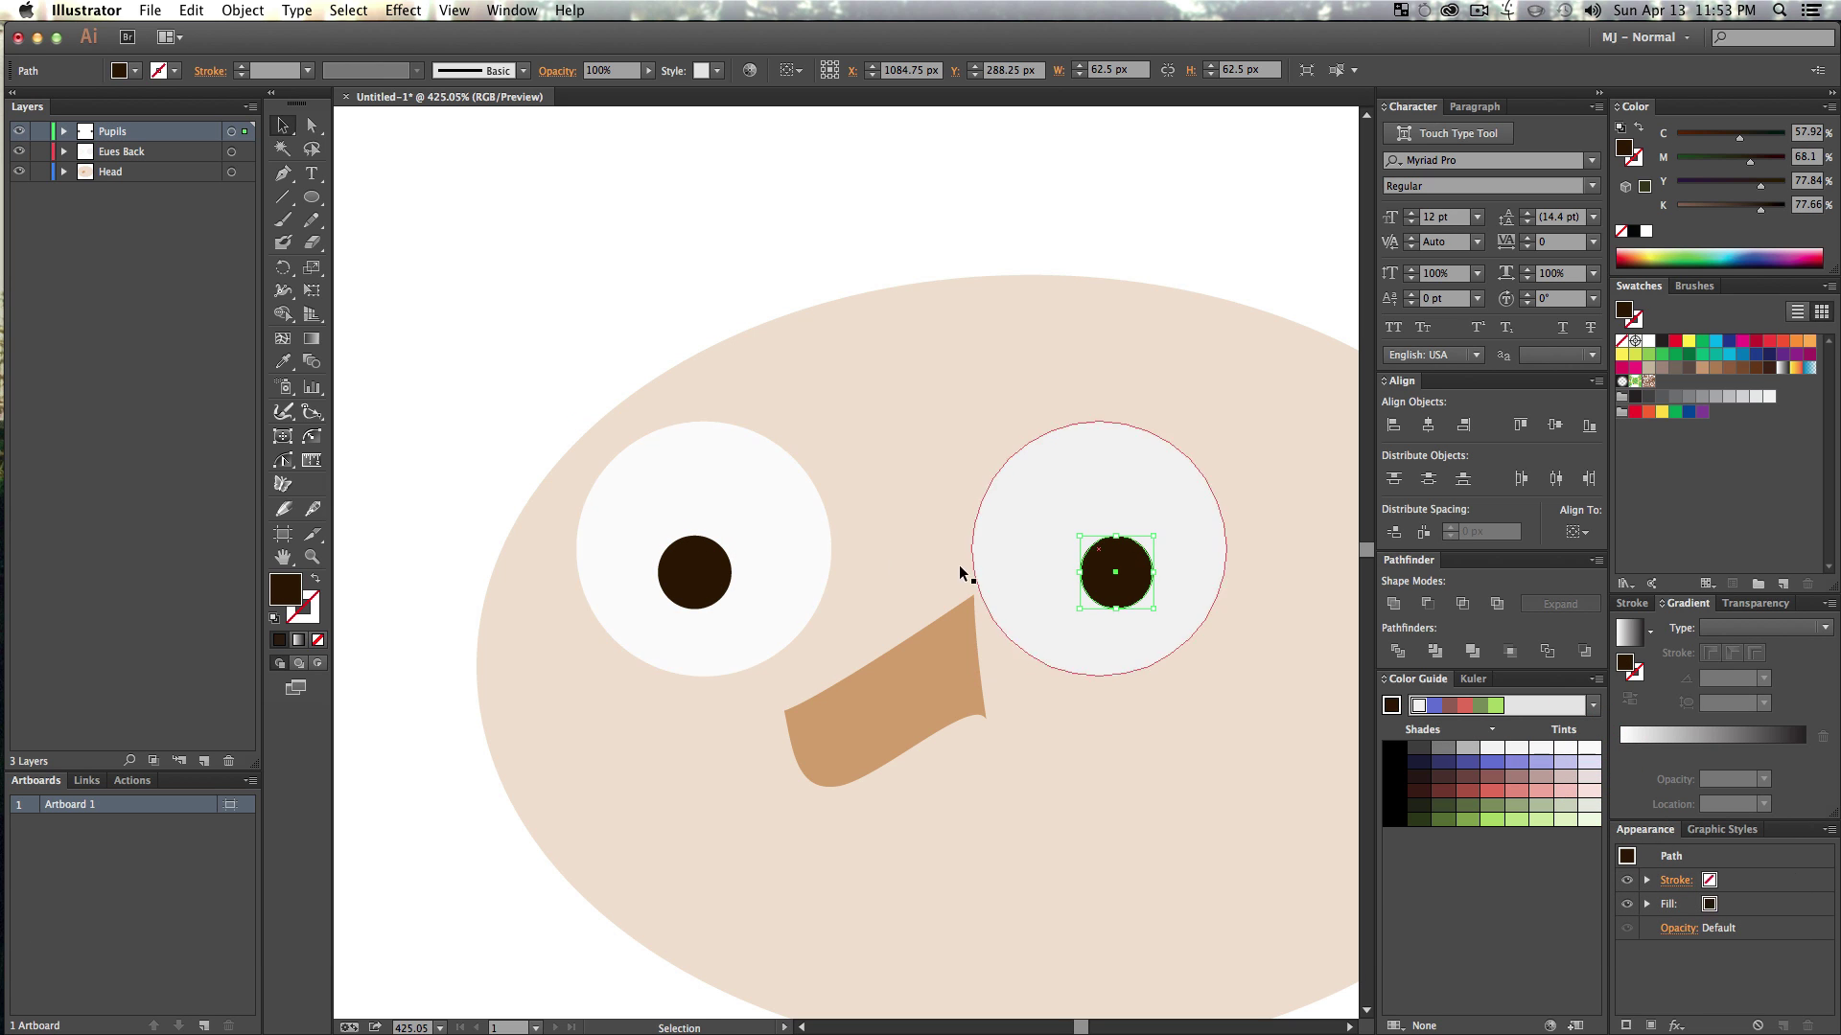
{"action": "left_click", "coordinate": [681, 573], "text": "shift"}
{"action": "left_click", "coordinate": [1565, 763]}
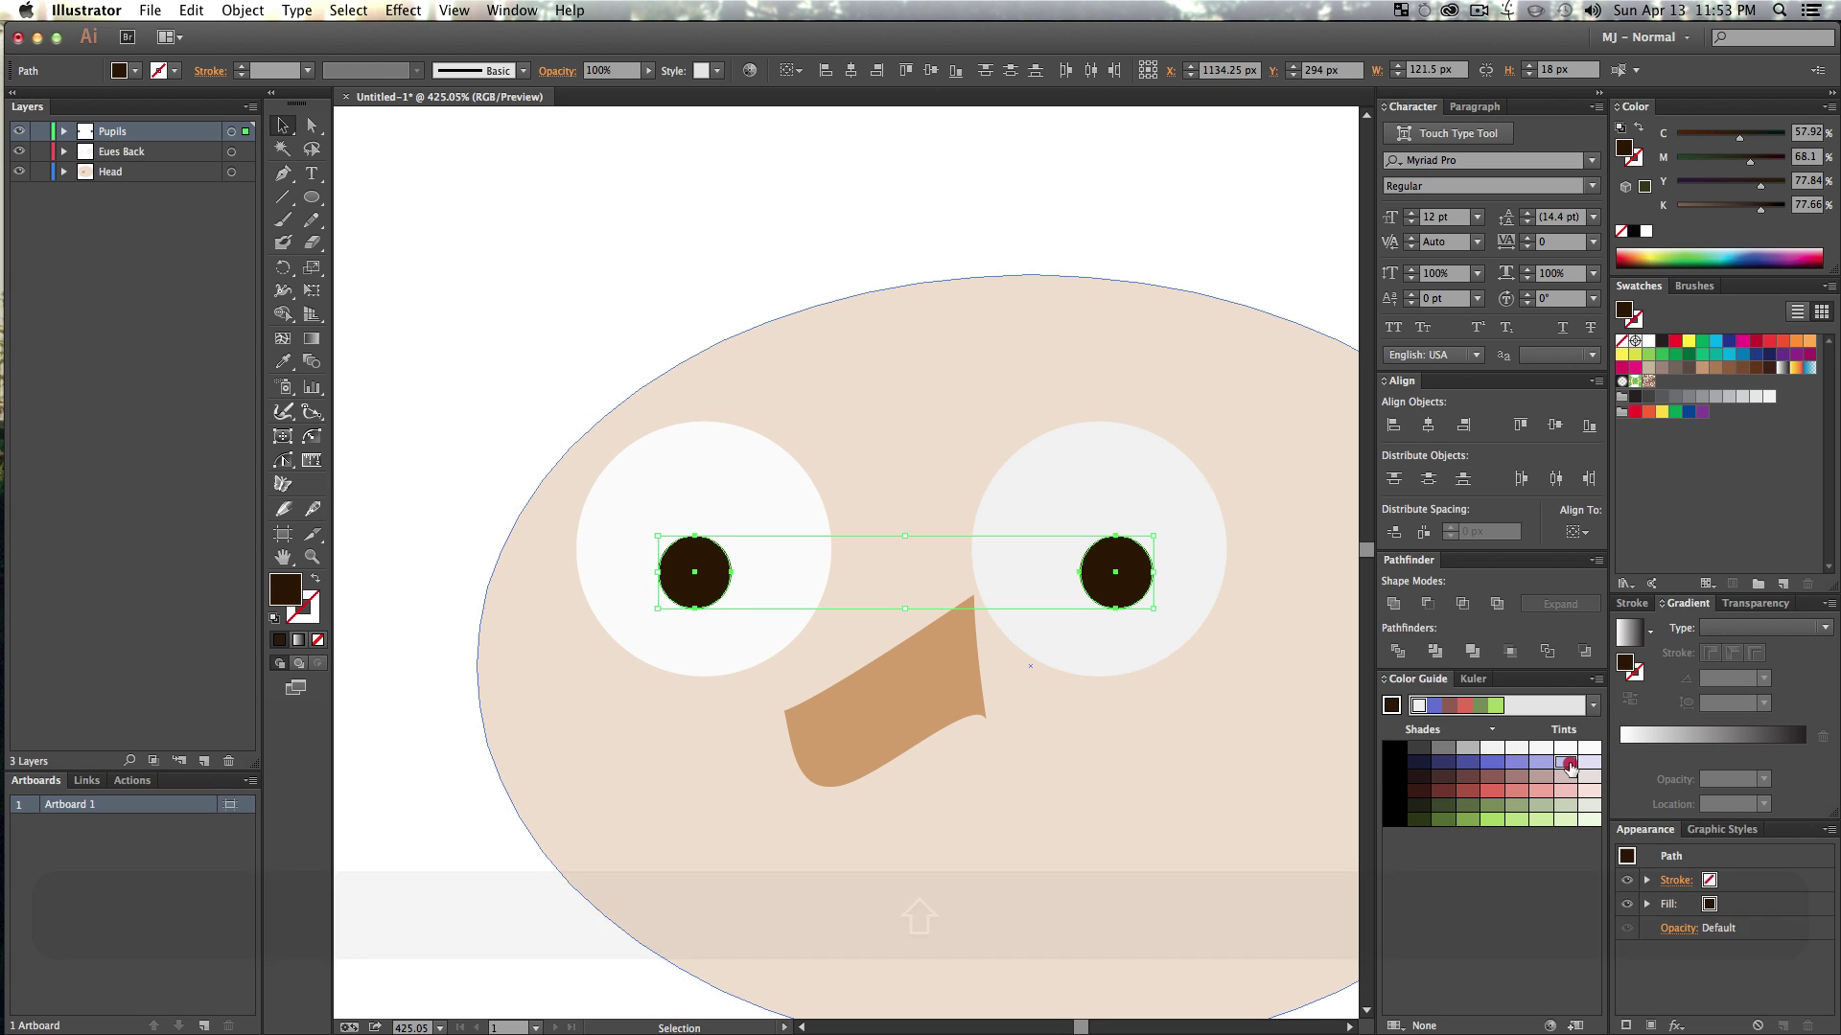
{"action": "key", "text": "v"}
{"action": "left_click", "coordinate": [920, 234]}
- Delete the brown angular nose from the head
{"action": "key", "text": "z"}
{"action": "left_click", "coordinate": [988, 652], "text": "alt"}
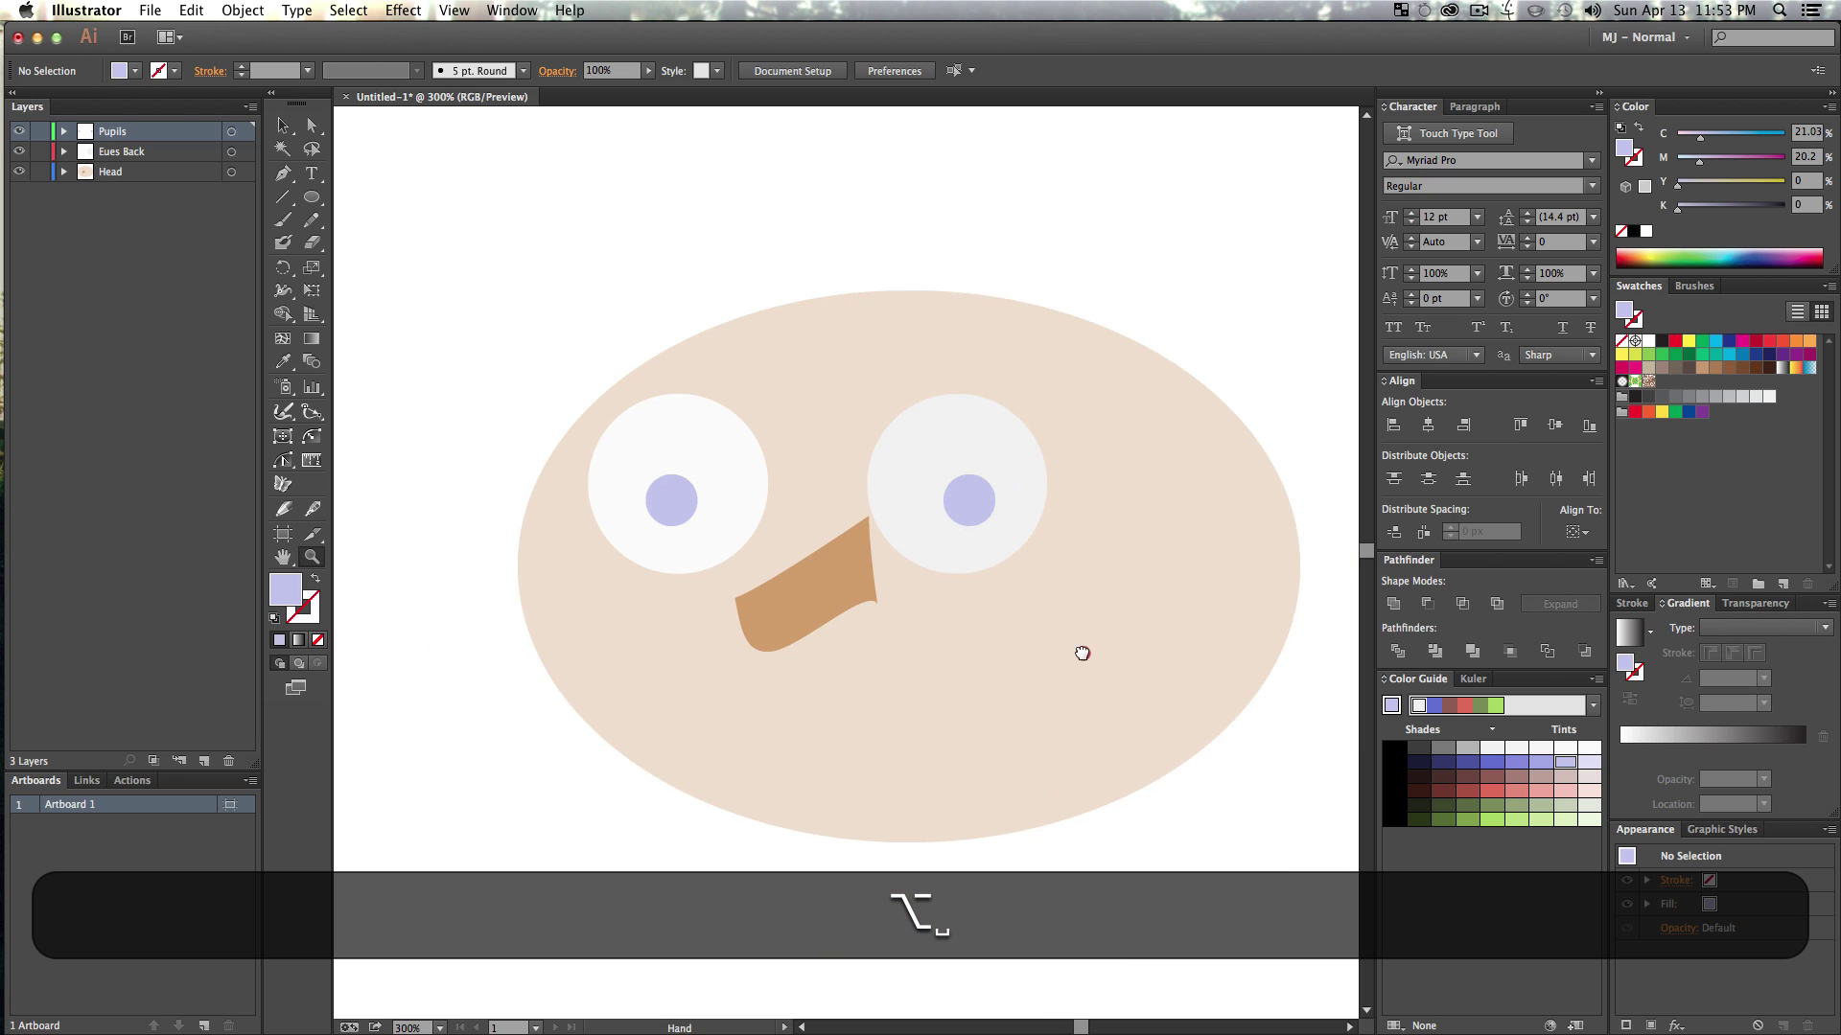
{"action": "key", "text": "v"}
{"action": "left_click", "coordinate": [865, 586]}
{"action": "key", "text": "Delete"}
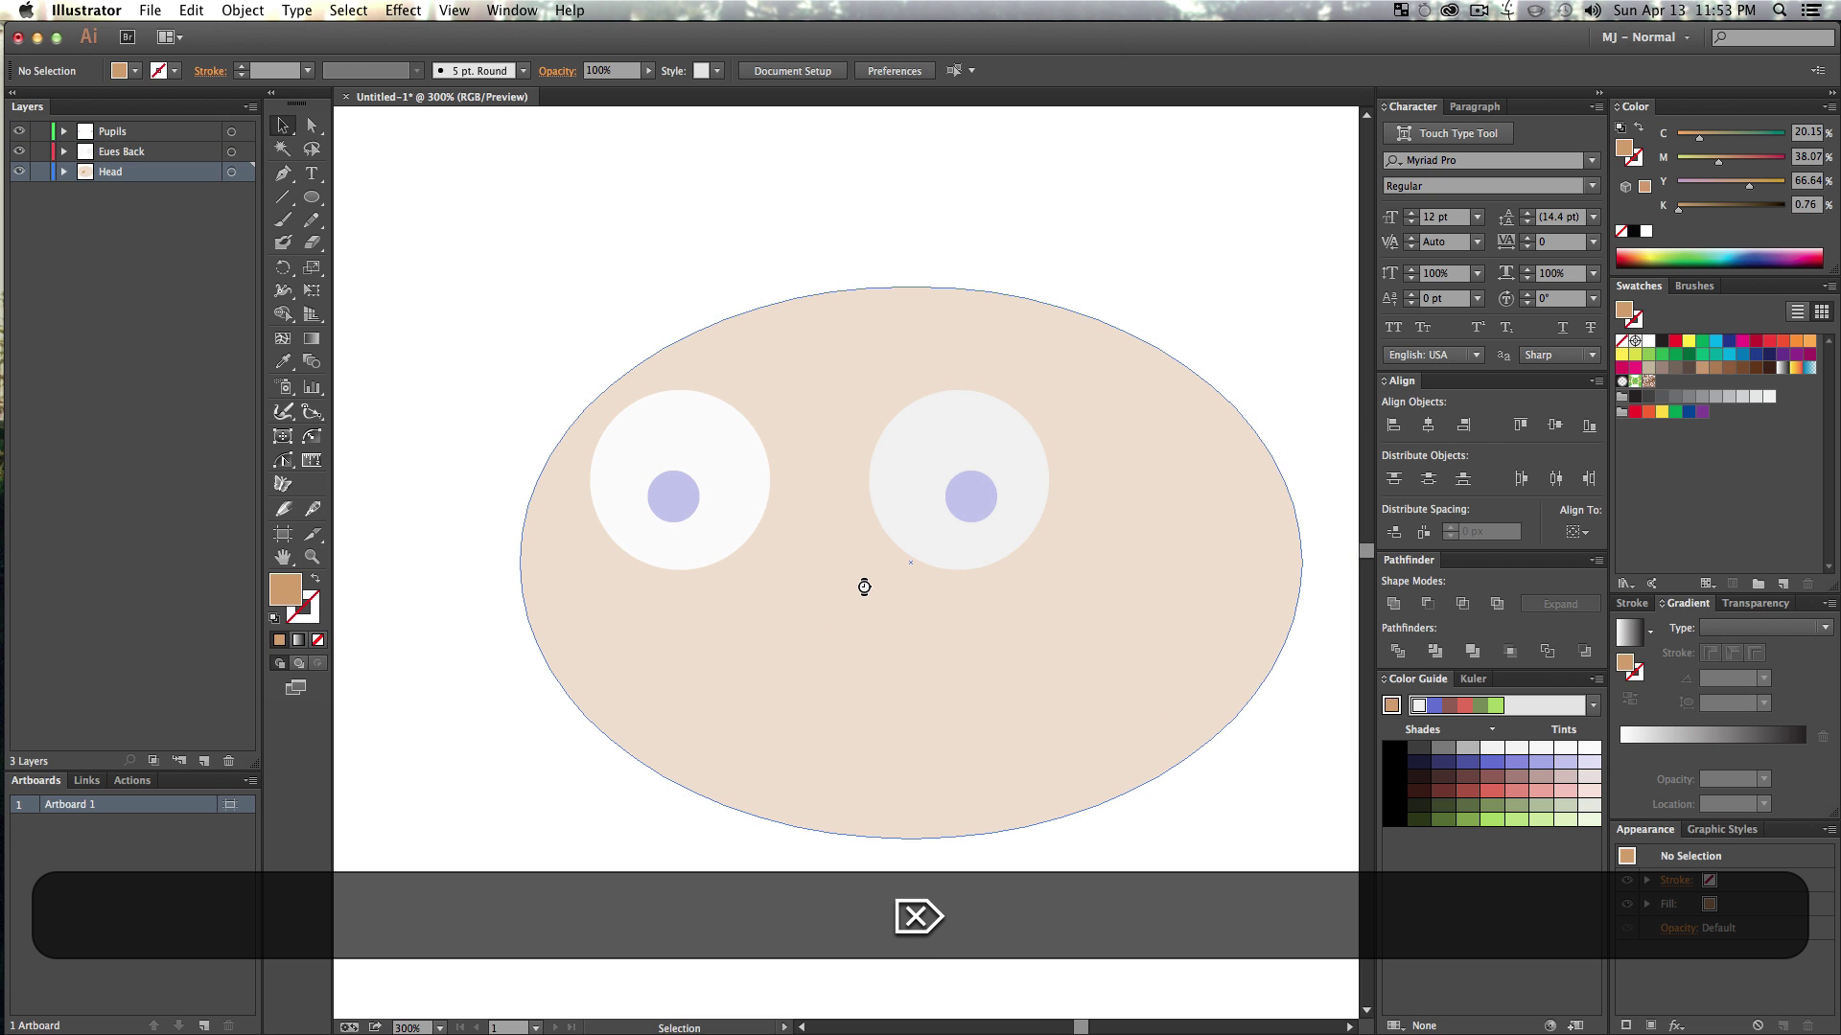
{"action": "left_click", "coordinate": [949, 217]}
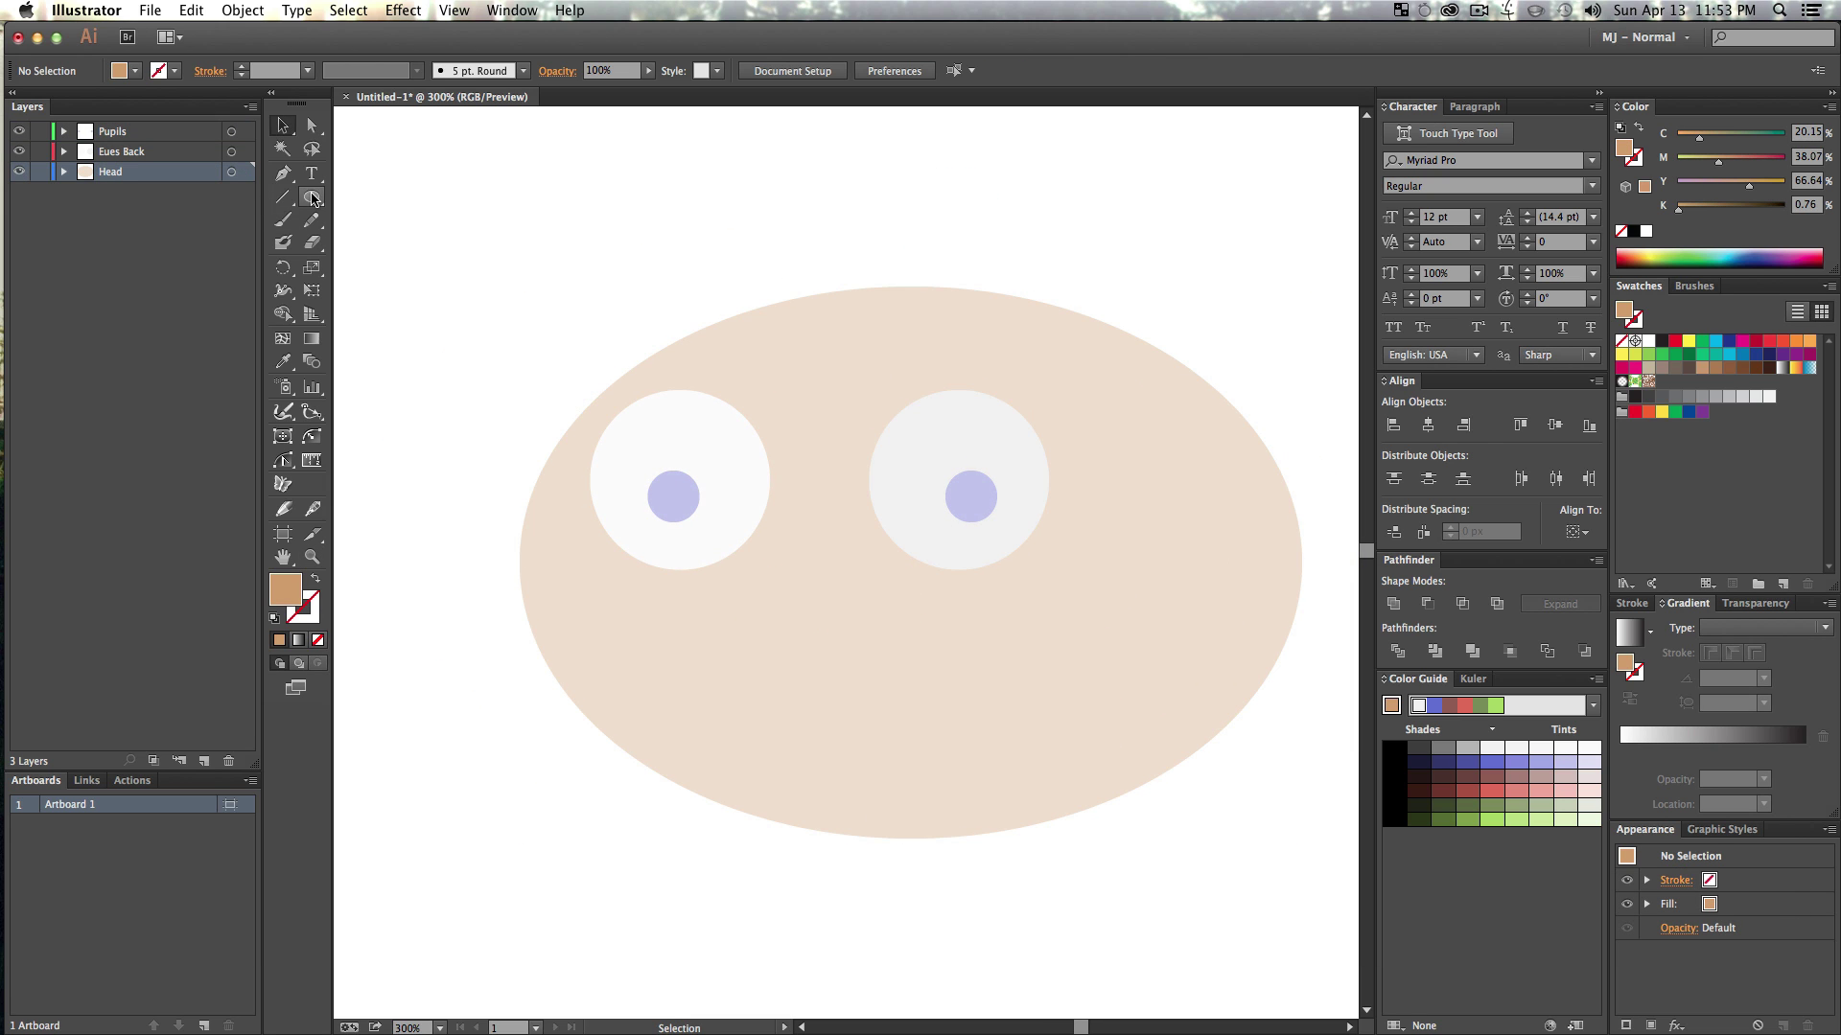
- Draw a 32 px circle as the new nose, just below and between the eyes, and fill it red
{"action": "mouse_move", "coordinate": [724, 665]}
{"action": "left_mouse_down"}
{"action": "mouse_move", "coordinate": [818, 731]}
{"action": "mouse_move", "coordinate": [816, 756]}
{"action": "mouse_move", "coordinate": [814, 629]}
{"action": "left_mouse_up"}
{"action": "key", "text": "shift+v"}
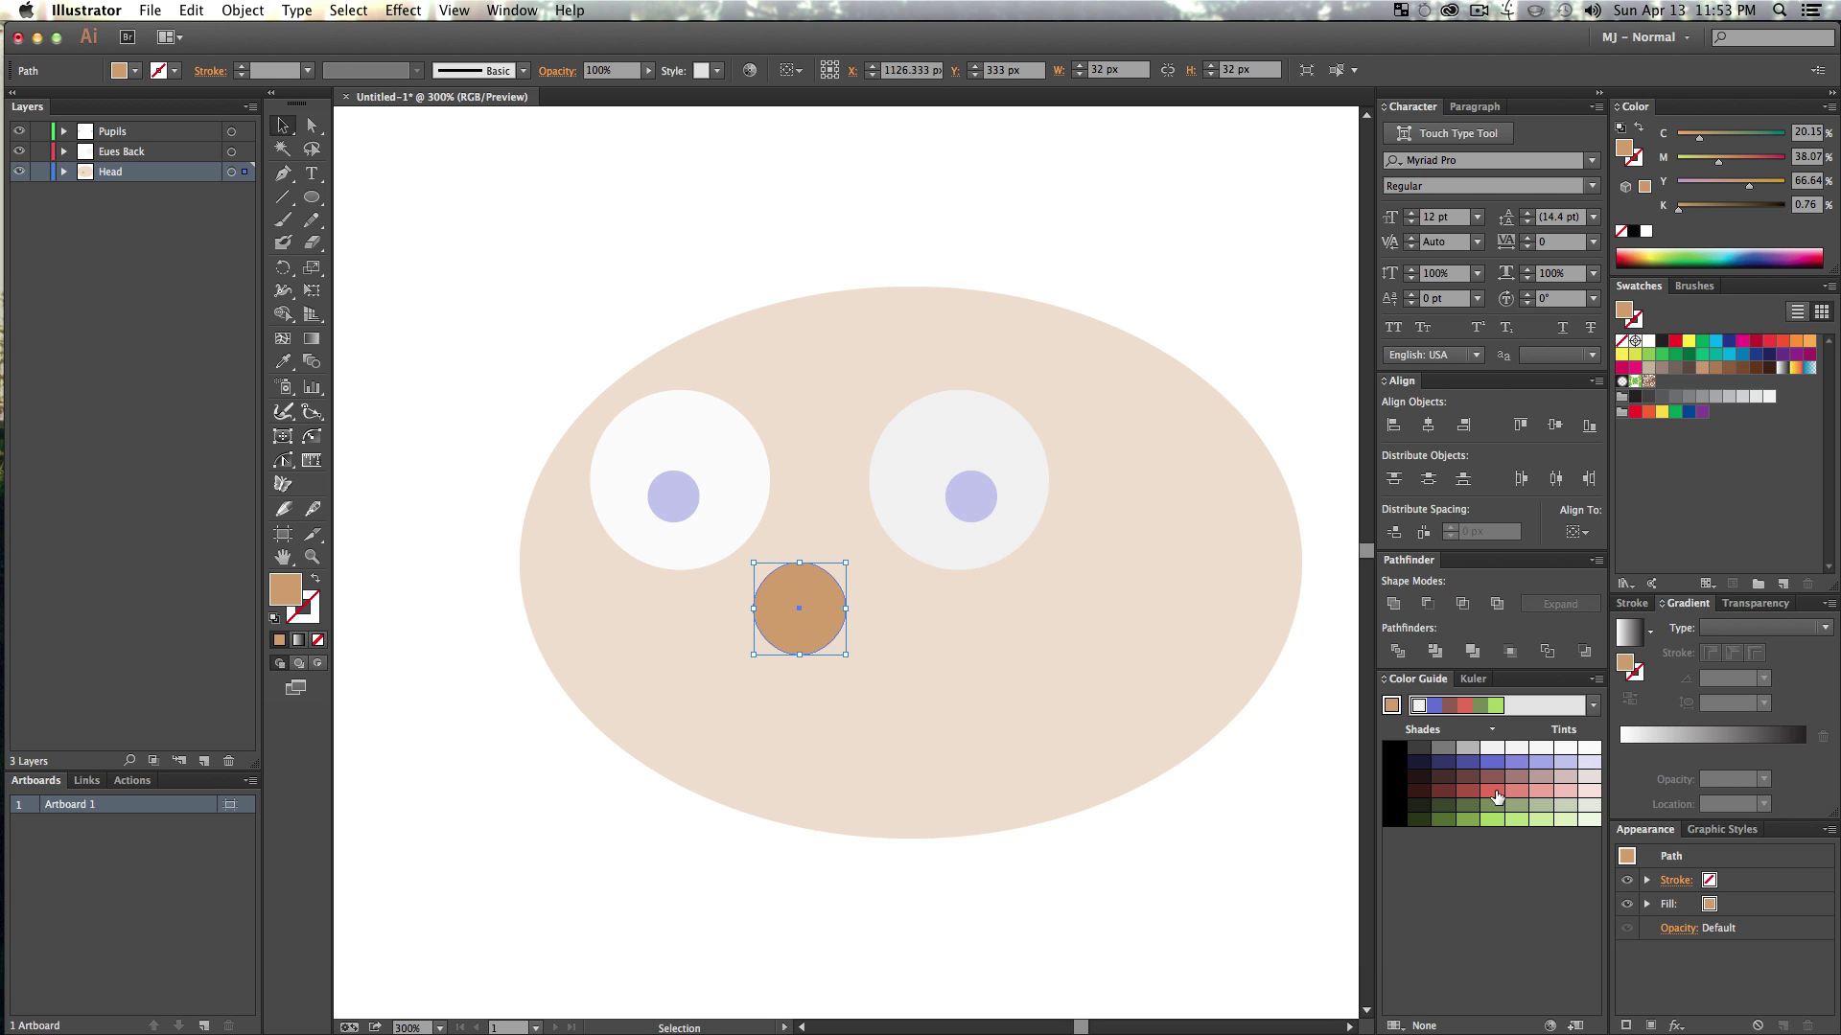
{"action": "left_click", "coordinate": [1493, 791]}
{"action": "key", "text": "v"}
{"action": "left_click", "coordinate": [1237, 893]}
- Add a new layer above Pupils and name it Hat
{"action": "key", "text": "z"}
{"action": "left_click", "coordinate": [987, 690], "text": "alt"}
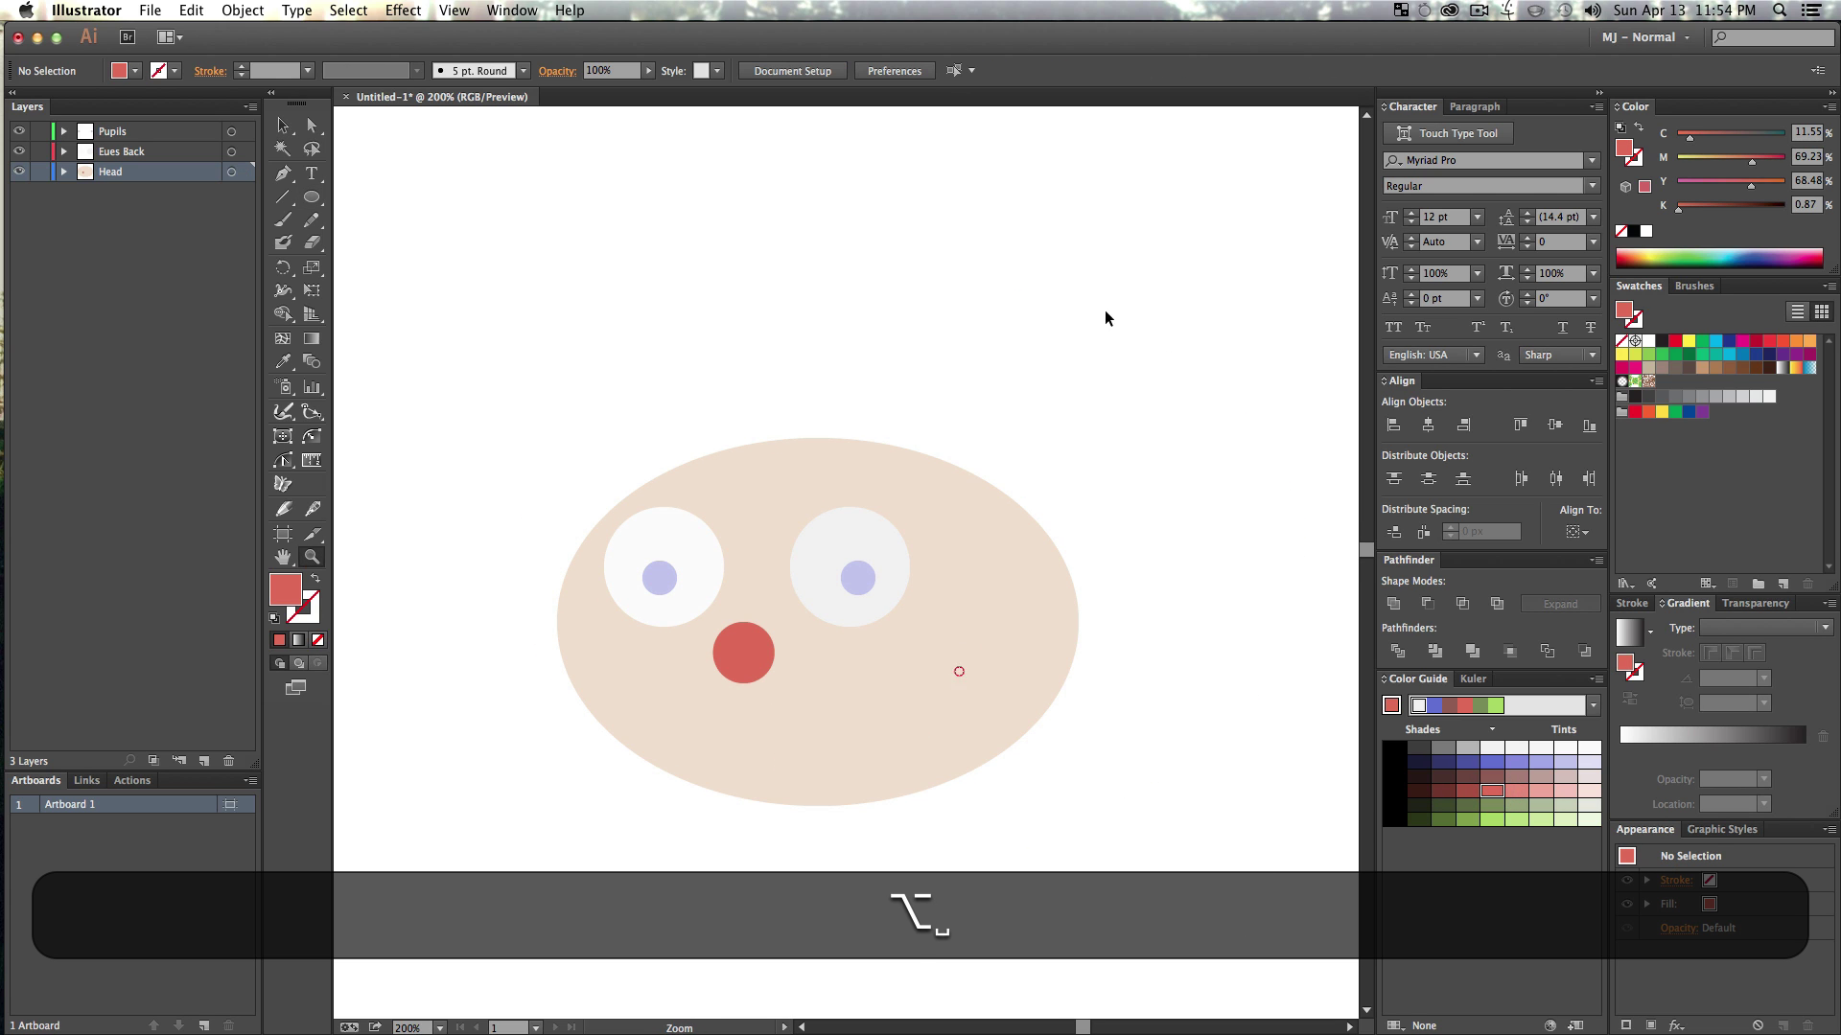
{"action": "key", "text": "v"}
{"action": "left_click", "coordinate": [100, 290]}
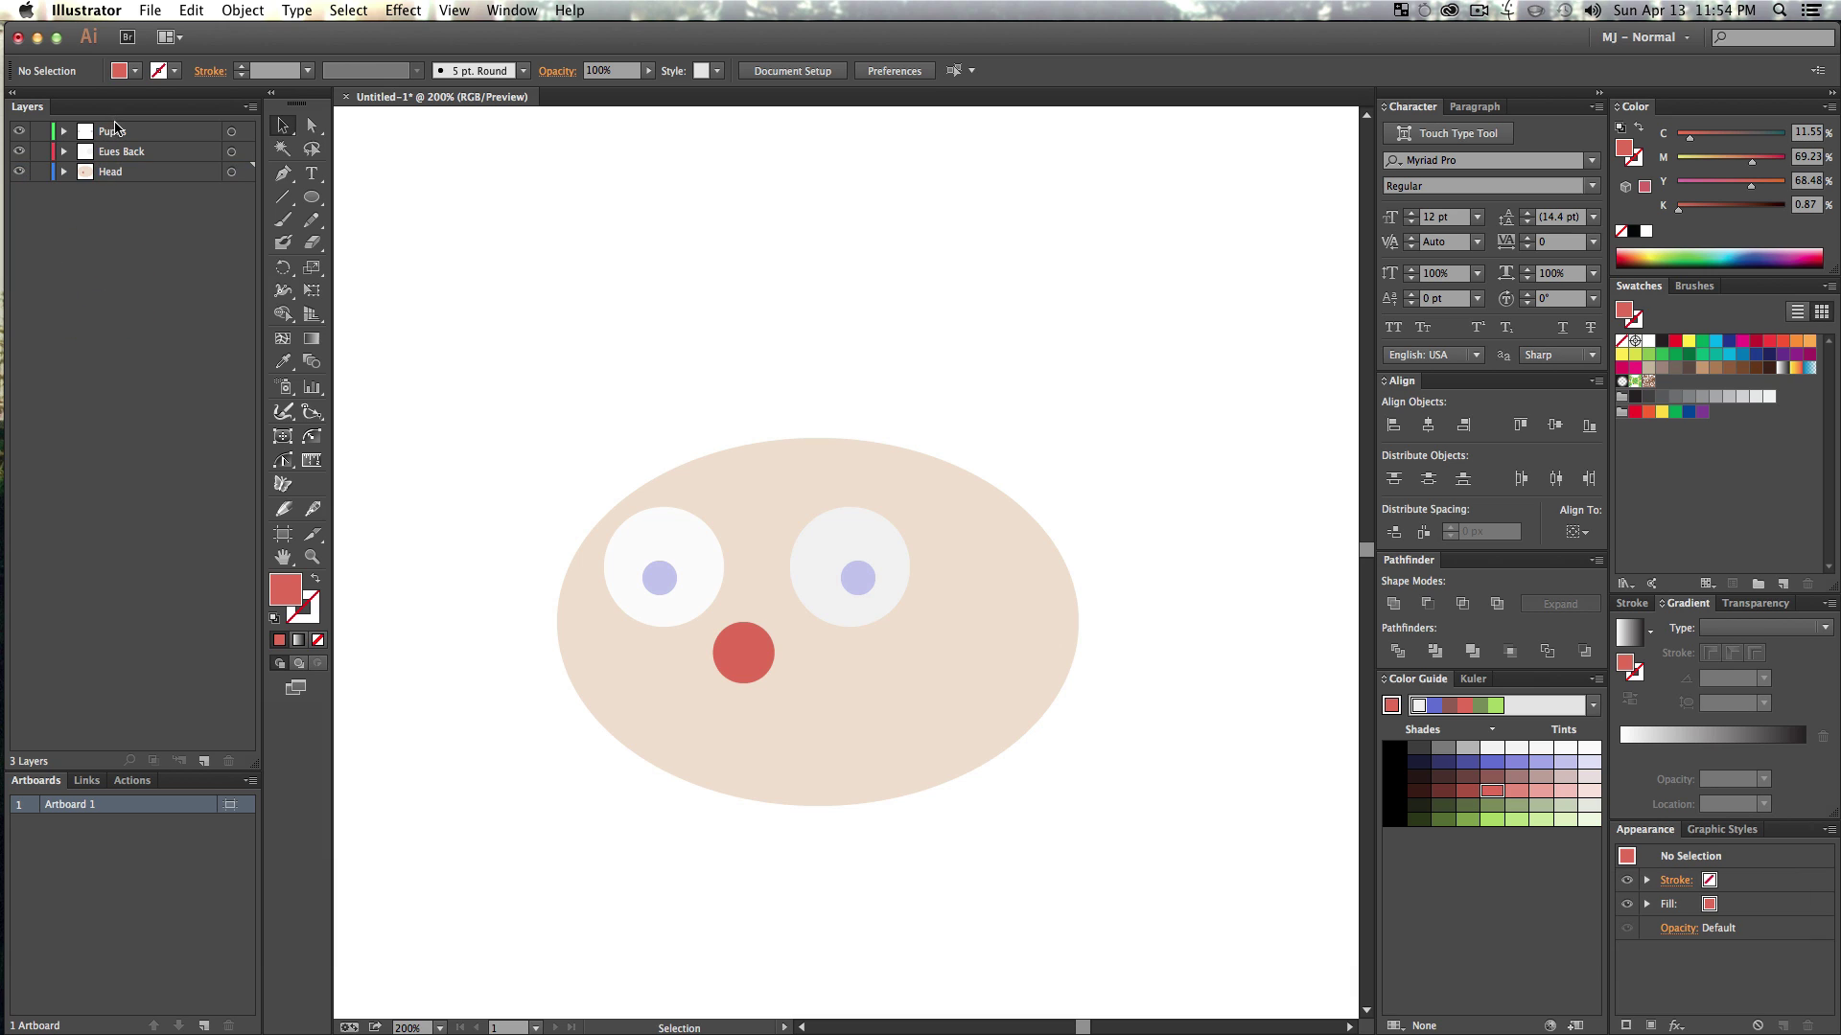
{"action": "left_click", "coordinate": [125, 153]}
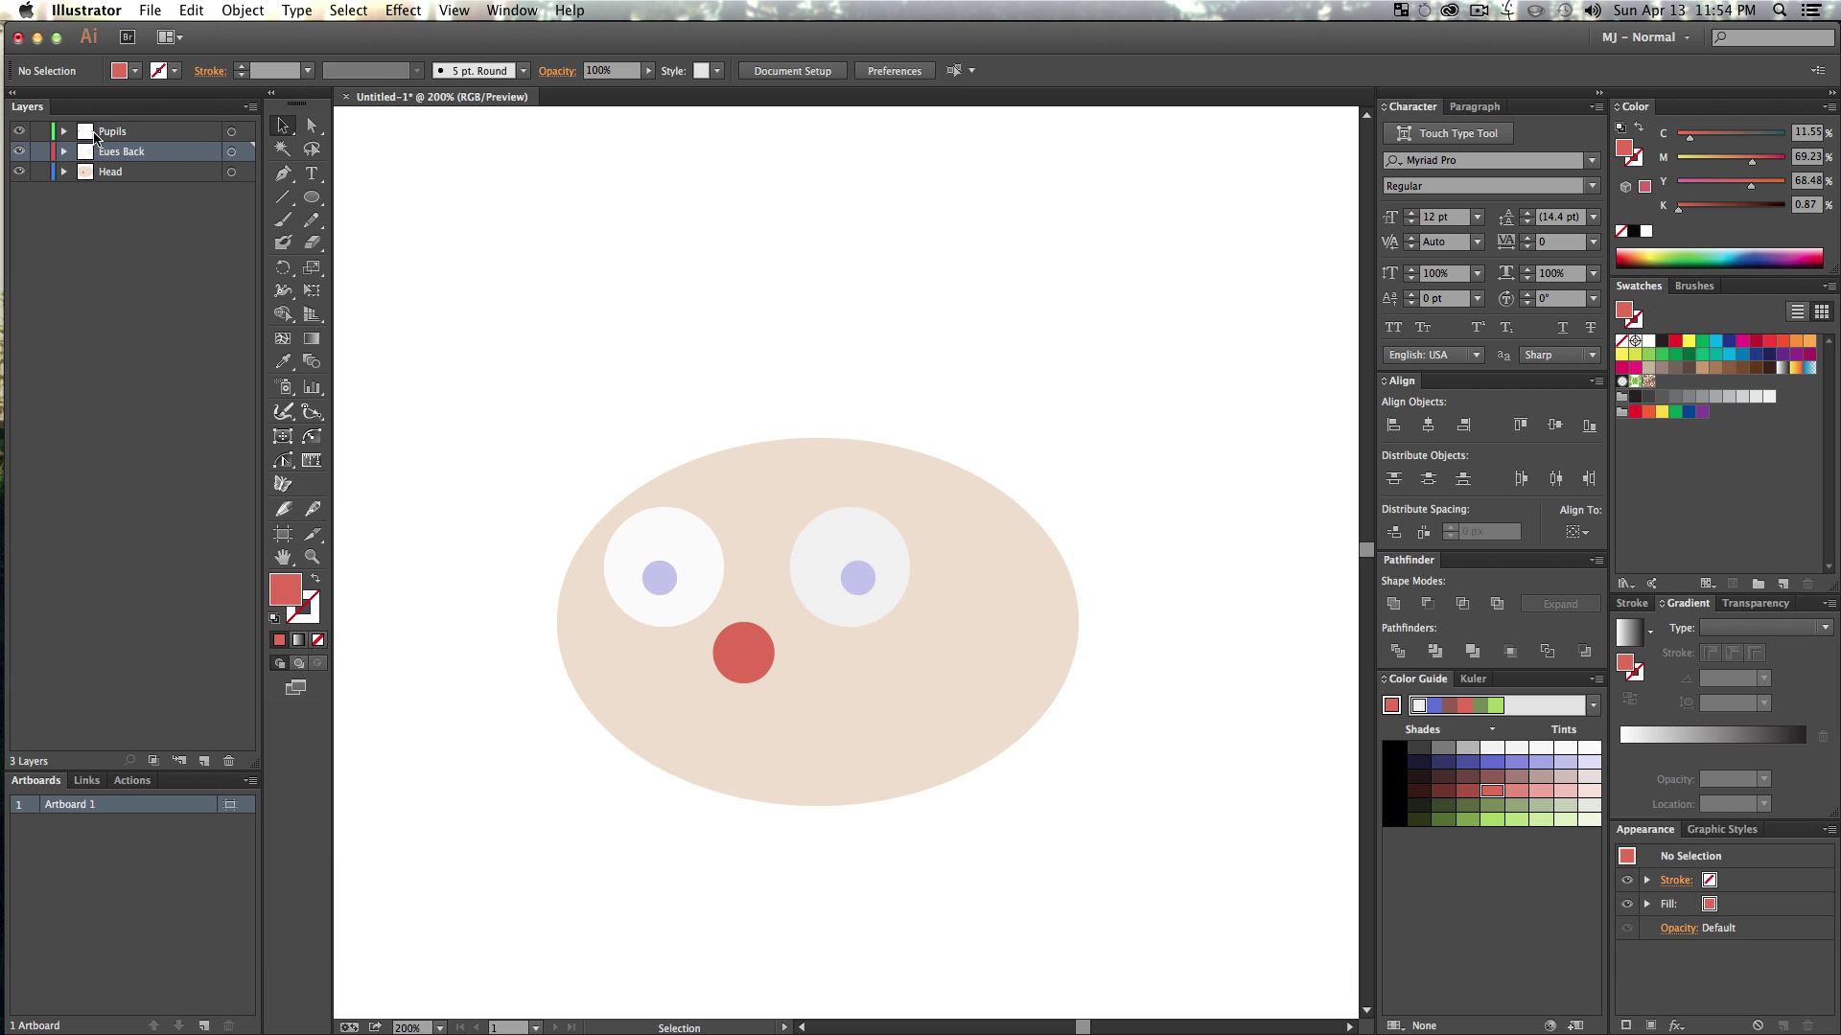
{"action": "left_click", "coordinate": [96, 134]}
{"action": "left_click", "coordinate": [206, 761]}
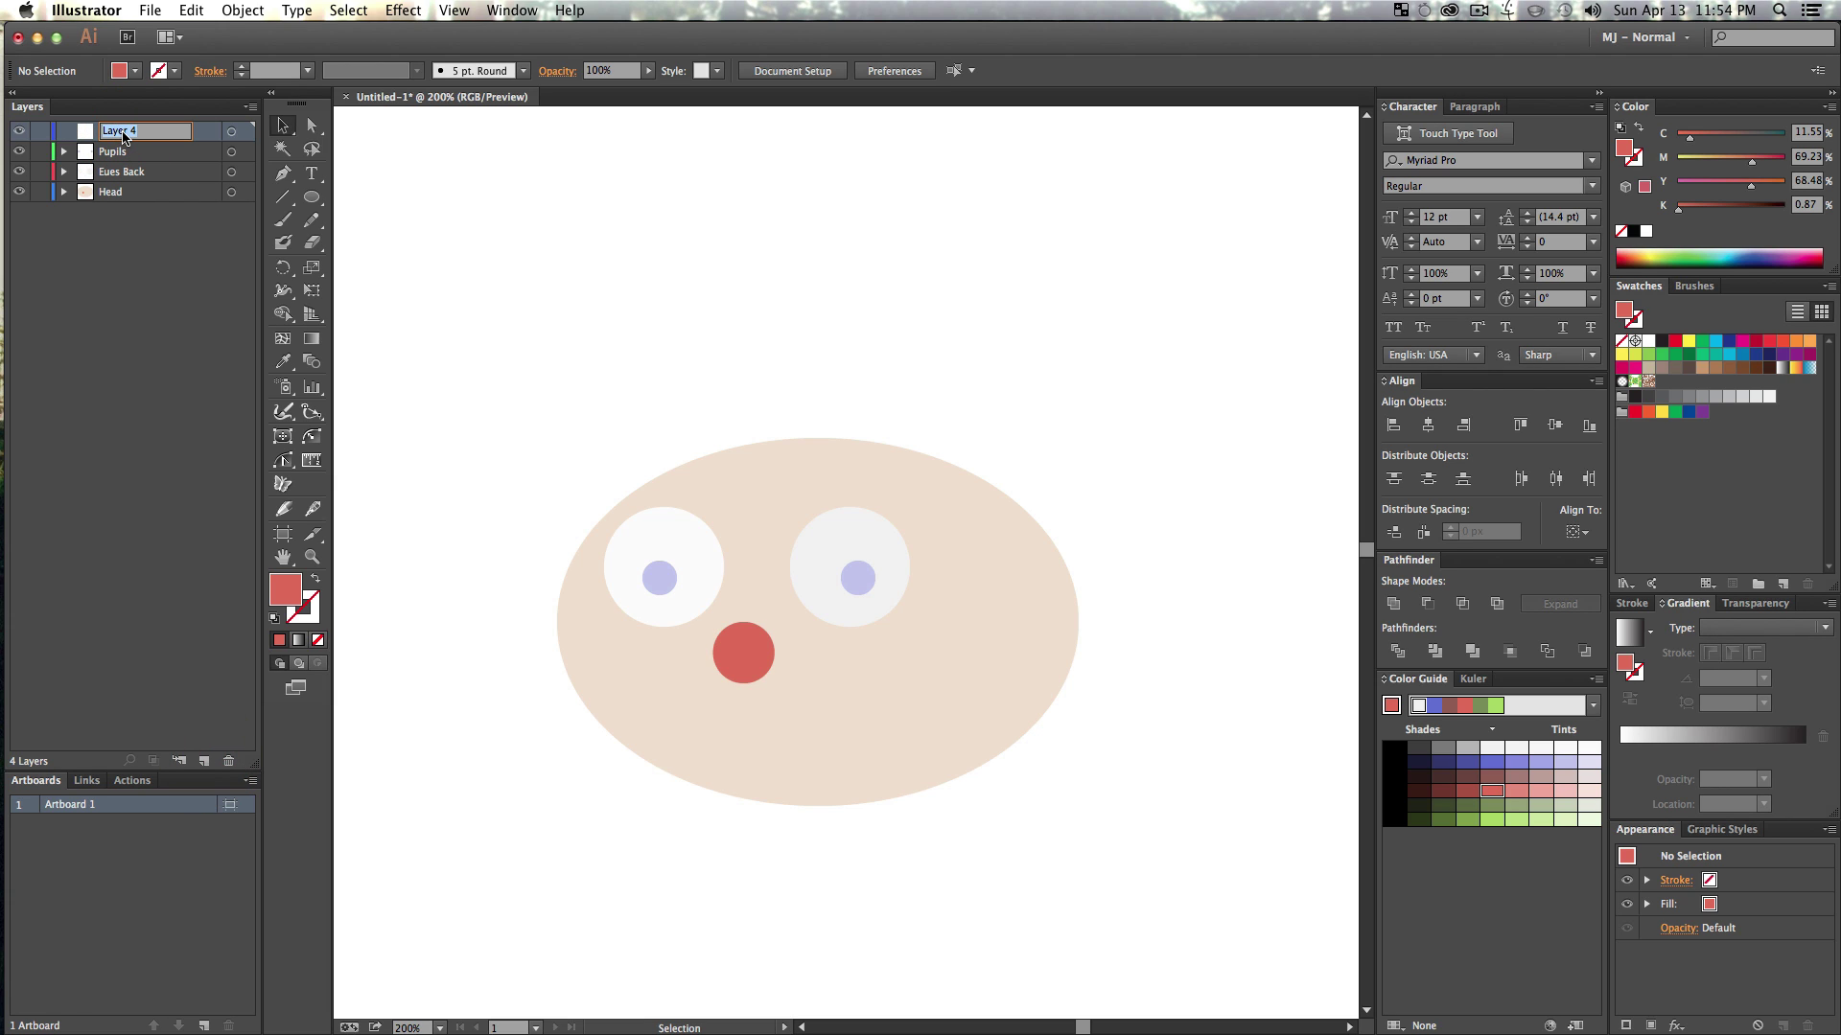
{"action": "key", "text": "shift"}
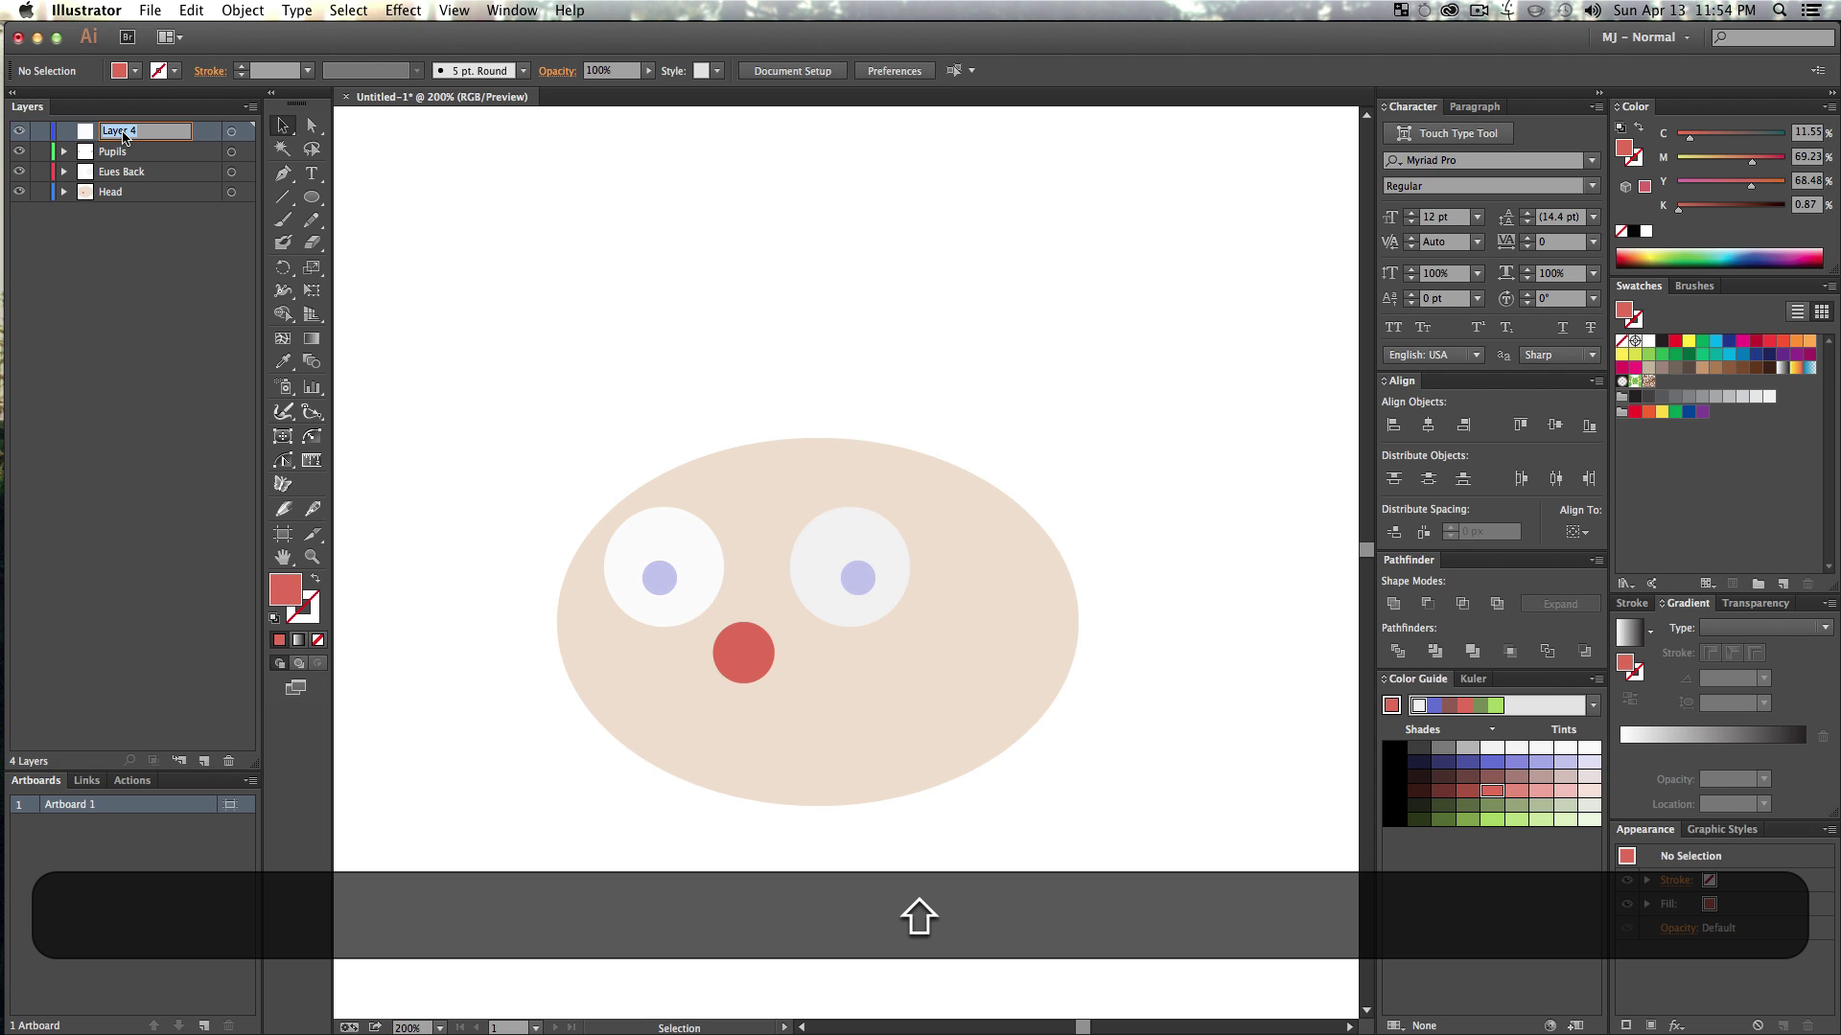
{"action": "type", "text": "Hat"}
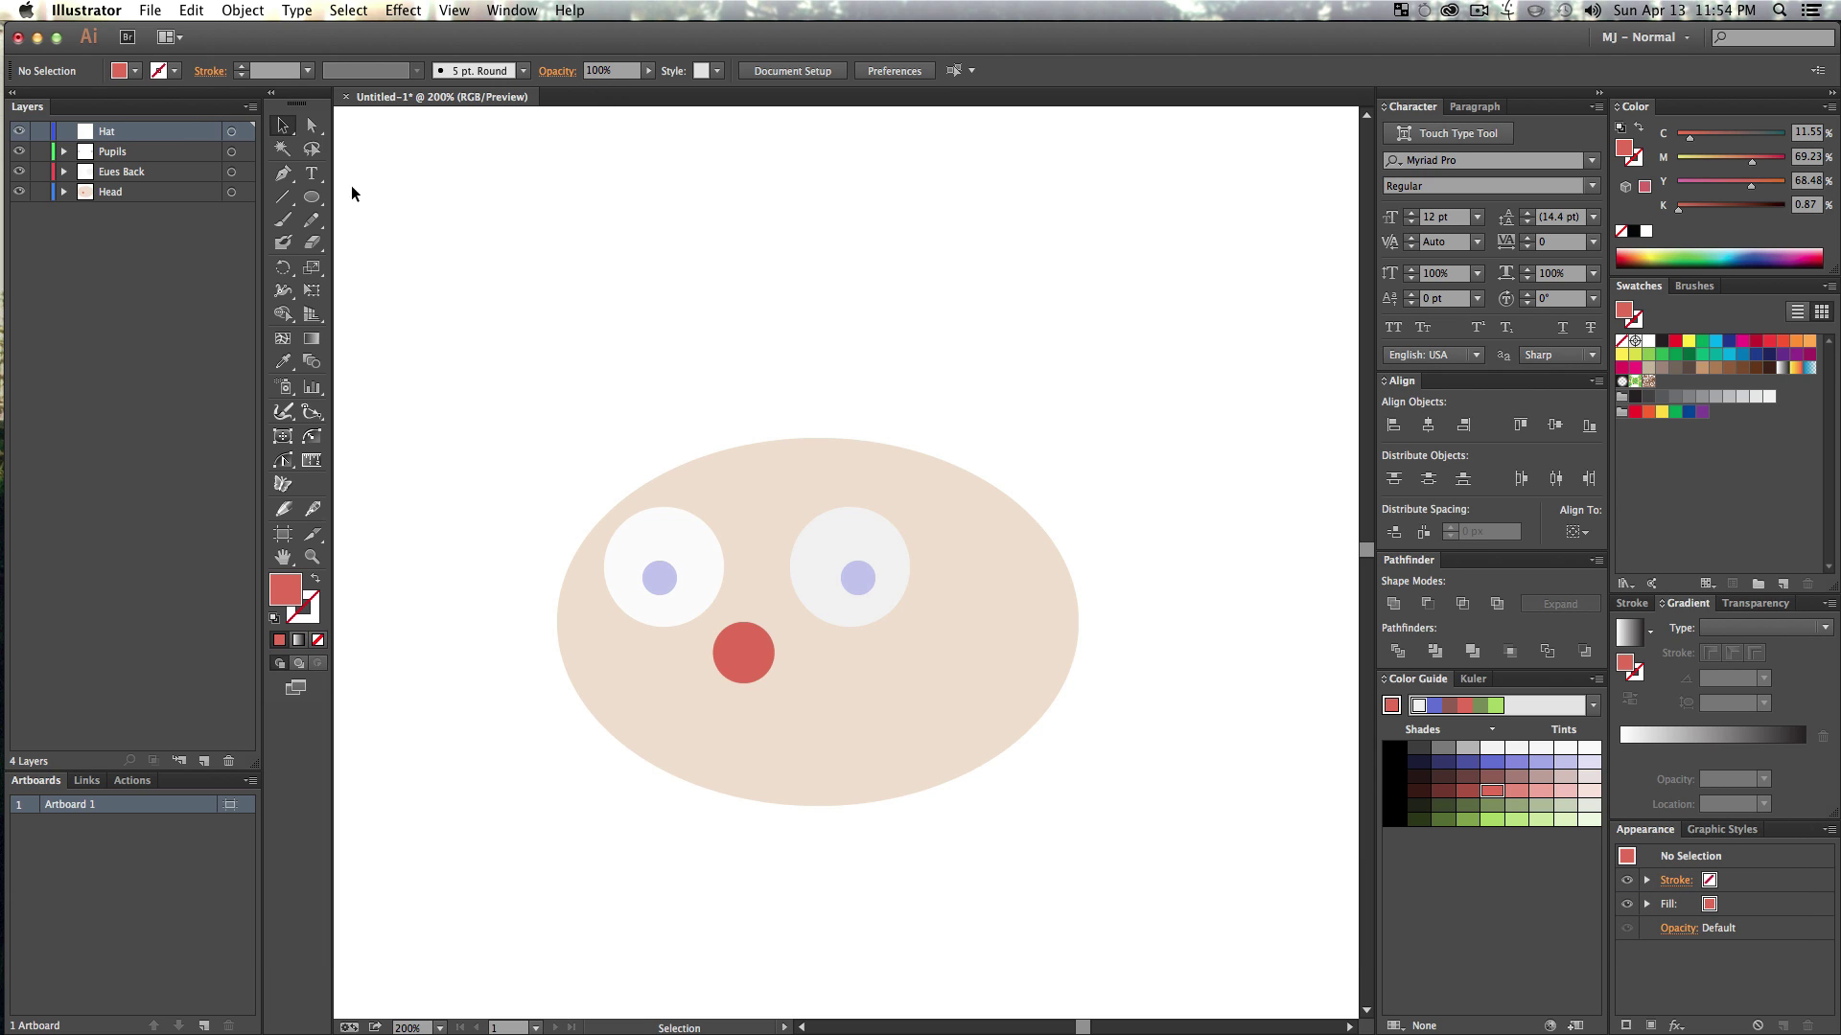
- Draw a hat brim rectangle about 221 by 13.5 px across the forehead and fill it muted green
{"action": "left_click_drag", "start_coordinate": [320, 209], "coordinate": [384, 201]}
{"action": "left_click_drag", "start_coordinate": [603, 470], "coordinate": [1028, 495]}
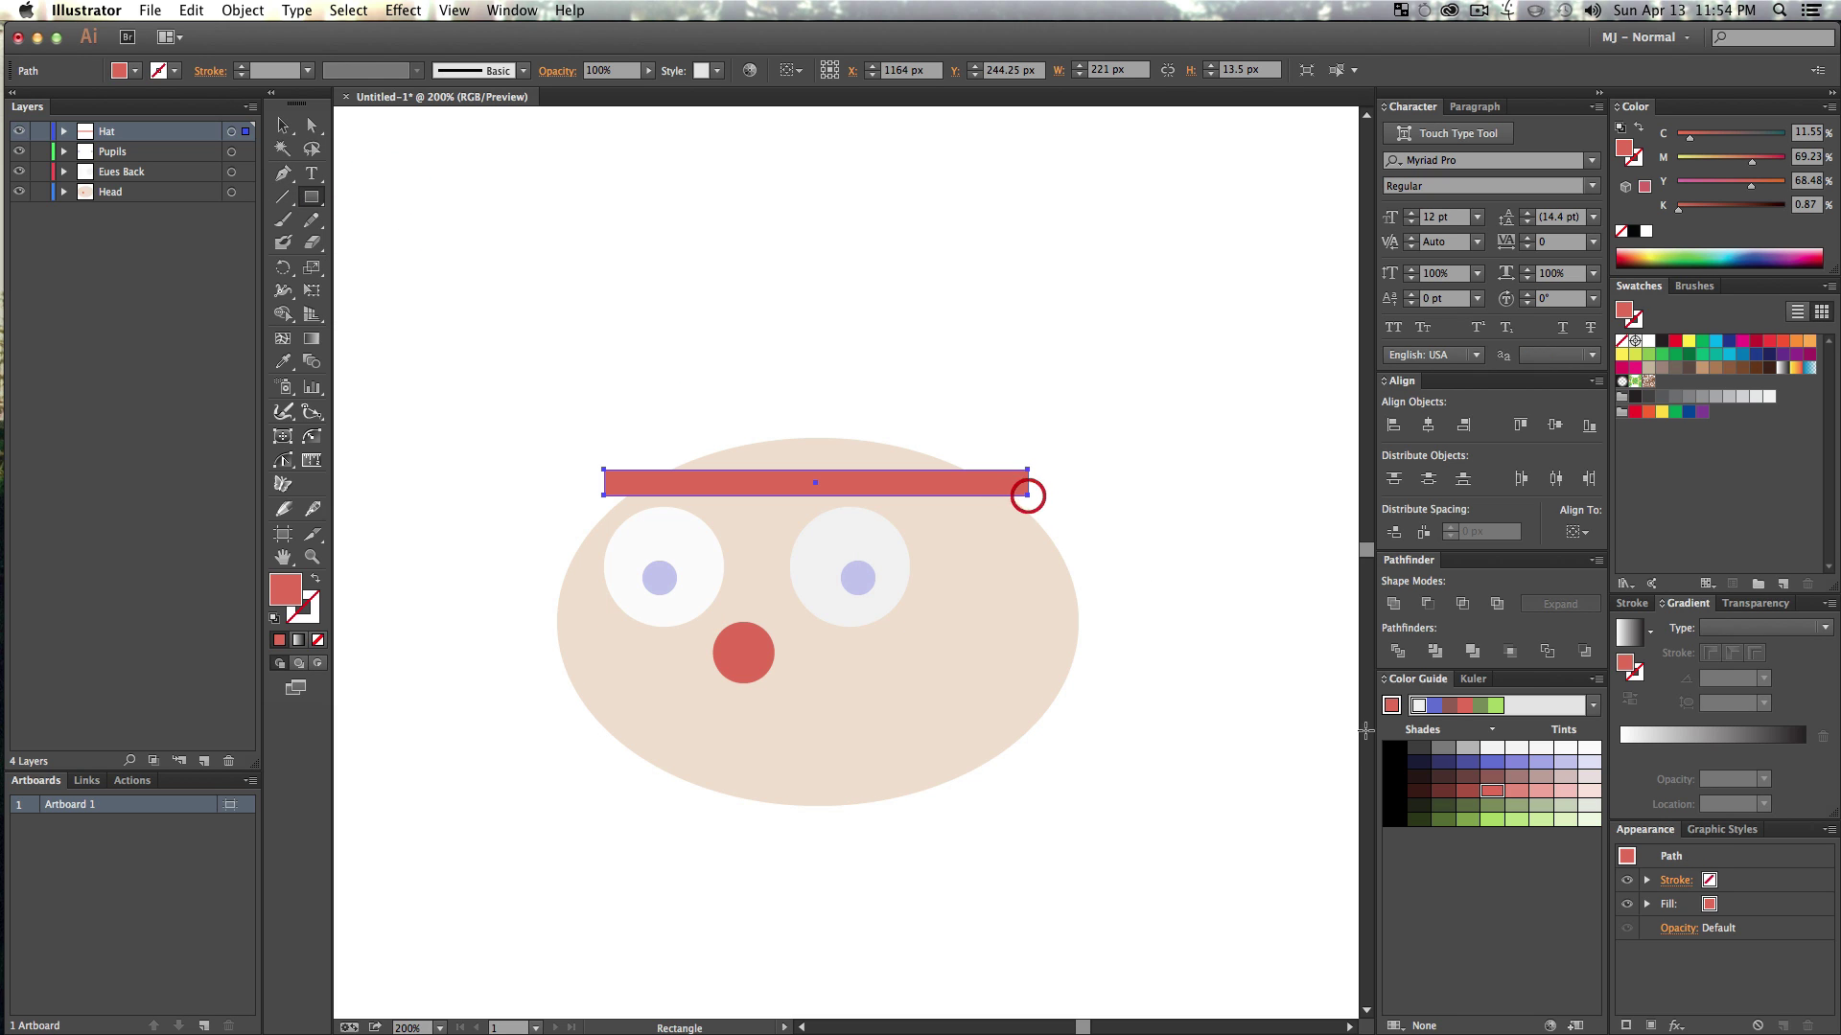
{"action": "left_click", "coordinate": [1523, 814]}
{"action": "key", "text": "v"}
{"action": "left_click", "coordinate": [1249, 728]}
- Draw a hat crown rectangle about 163.5 by 121 px standing on the brim and fill it light sage green
{"action": "left_click", "coordinate": [310, 196]}
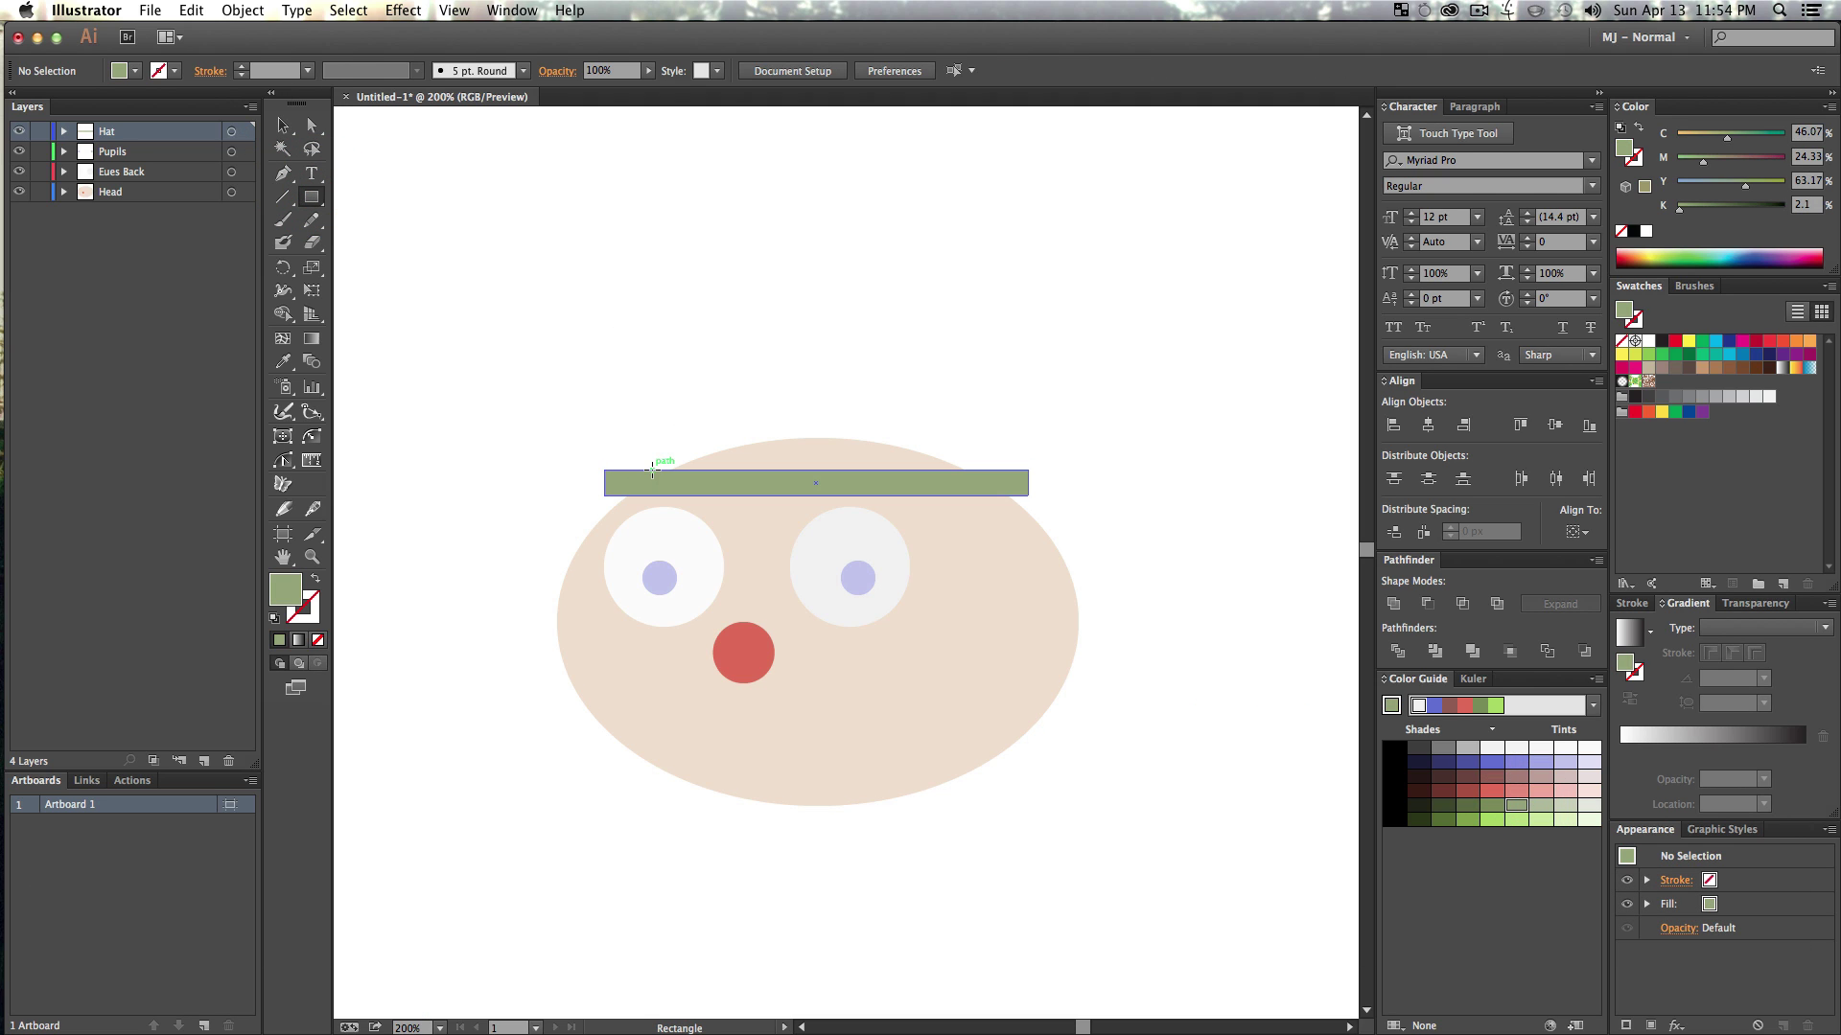
{"action": "left_click_drag", "start_coordinate": [652, 469], "coordinate": [965, 238]}
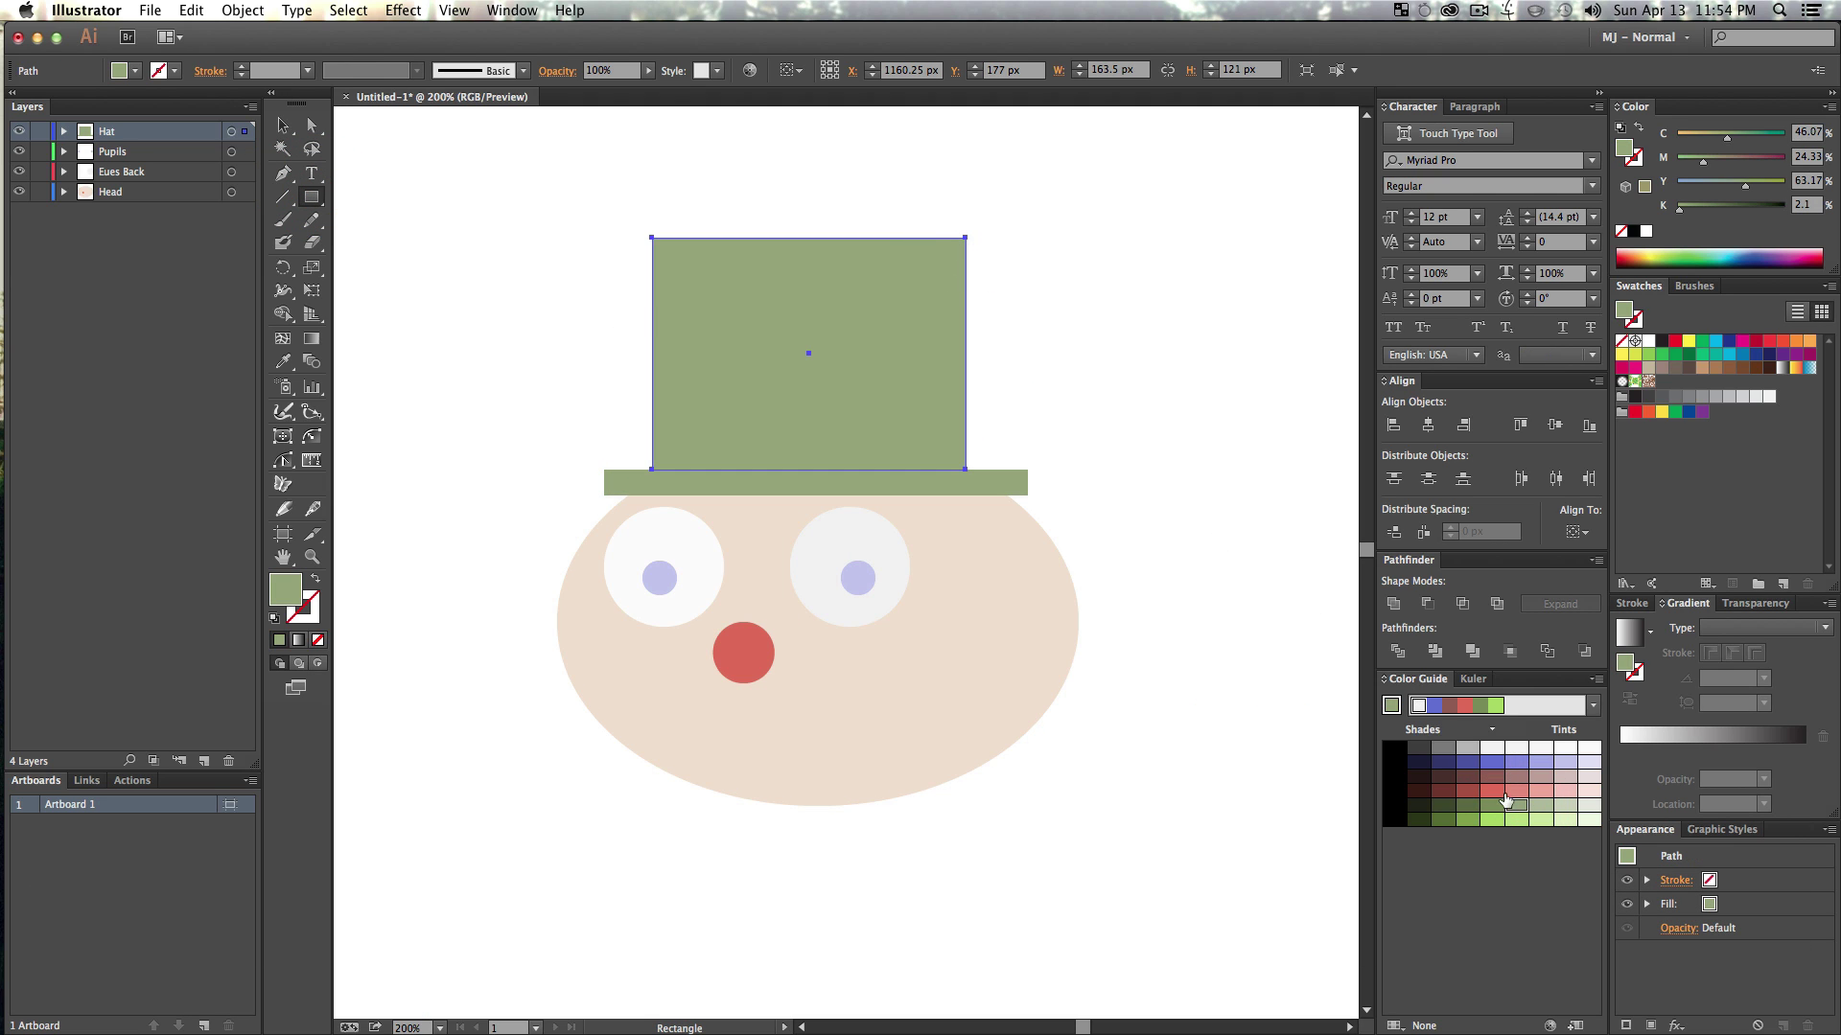
{"action": "left_click", "coordinate": [1542, 808]}
{"action": "key", "text": "v"}
- Duplicate the crown, offset the copy down and to the left, and trim it to its overlap with the crown
{"action": "key", "text": "F2"}
{"action": "left_click_drag", "start_coordinate": [868, 343], "coordinate": [837, 390]}
{"action": "left_click", "coordinate": [962, 368], "text": "shift"}
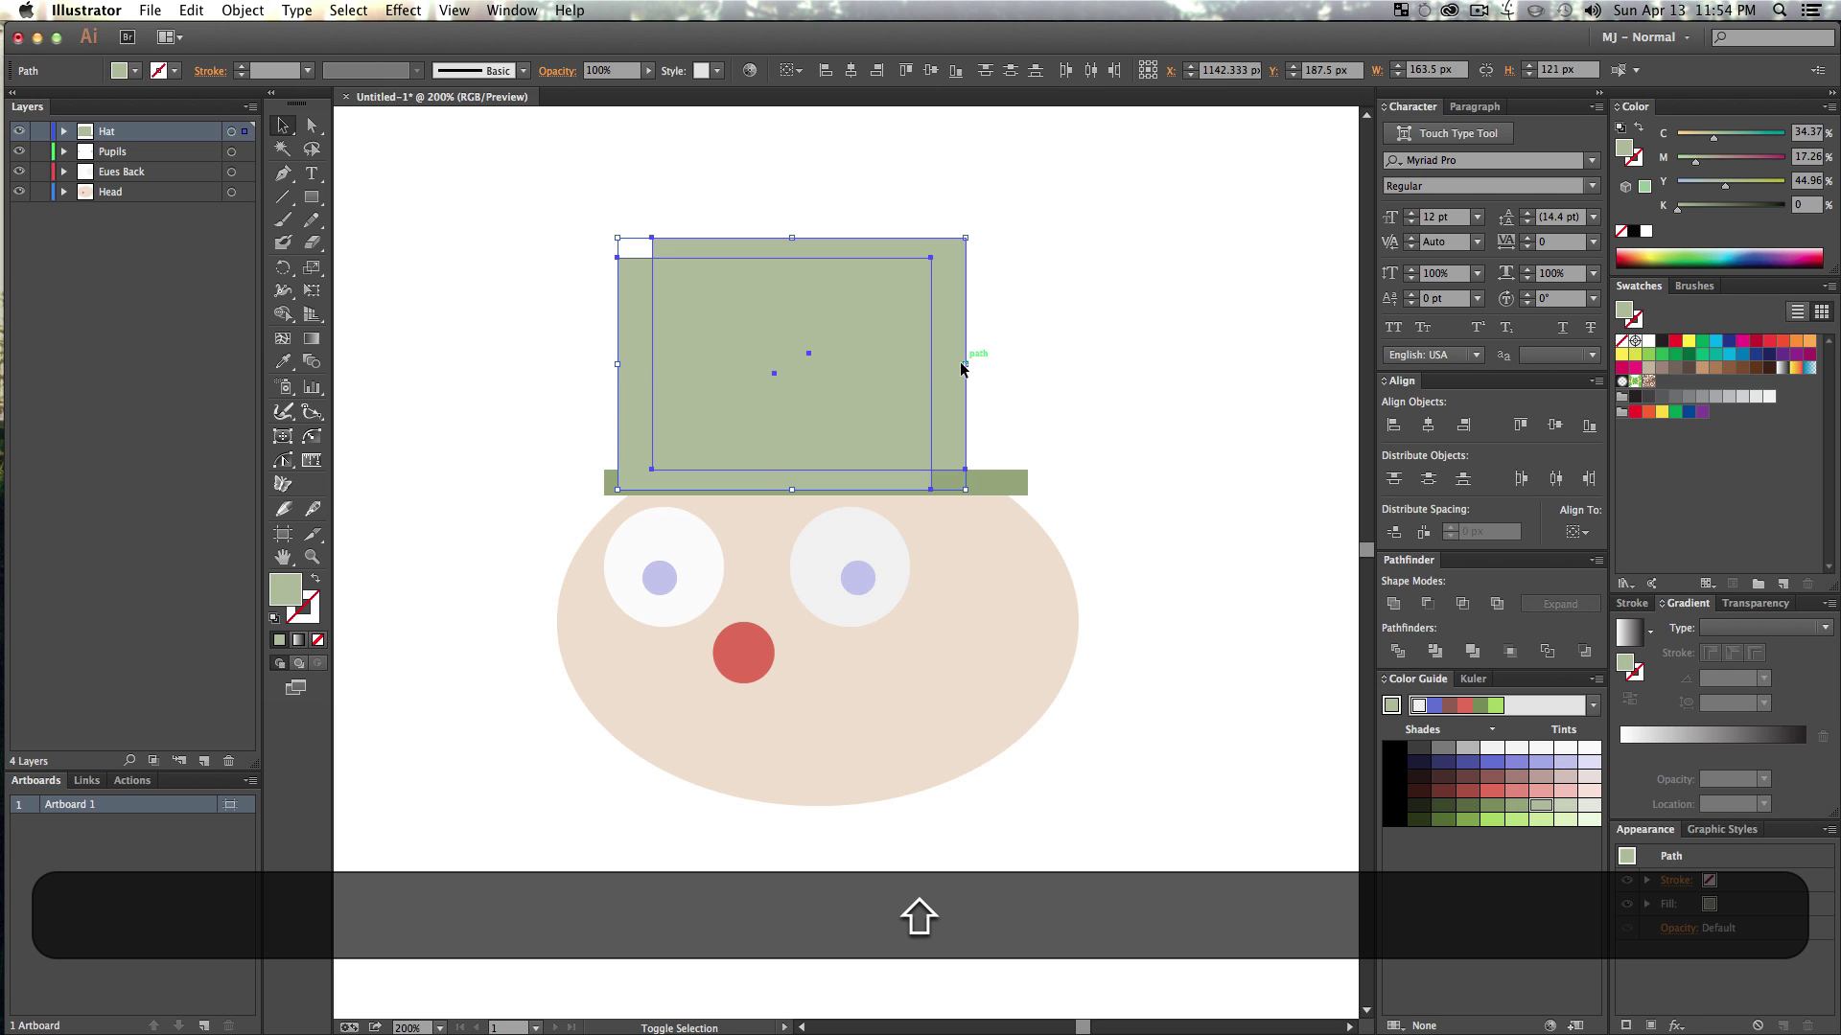
{"action": "left_click", "coordinate": [1422, 613]}
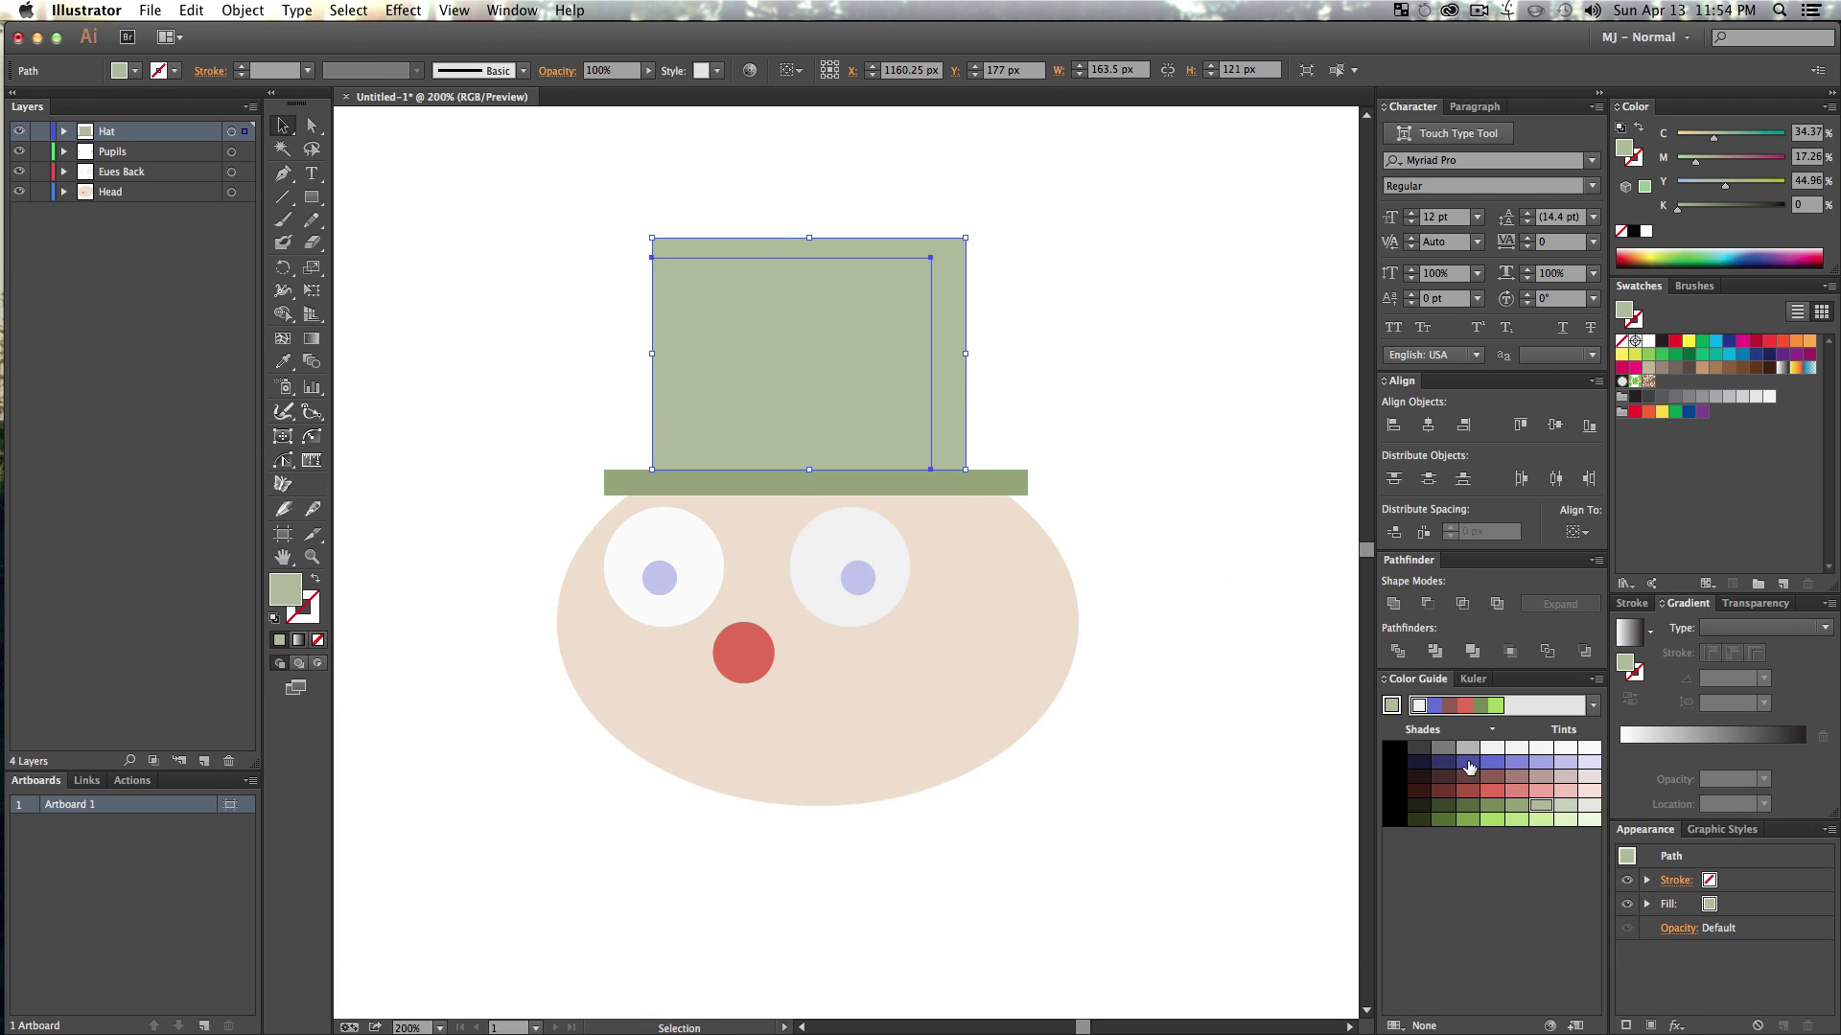
- Fill the full-size crown rectangle behind the trimmed piece with the brim's darker muted green
{"action": "left_click", "coordinate": [1517, 805]}
{"action": "key", "text": "v"}
{"action": "left_click", "coordinate": [1139, 847]}
- Lock the four existing layers, from Hat down to Head
{"action": "key", "text": "z"}
{"action": "left_click", "coordinate": [966, 855], "text": "alt"}
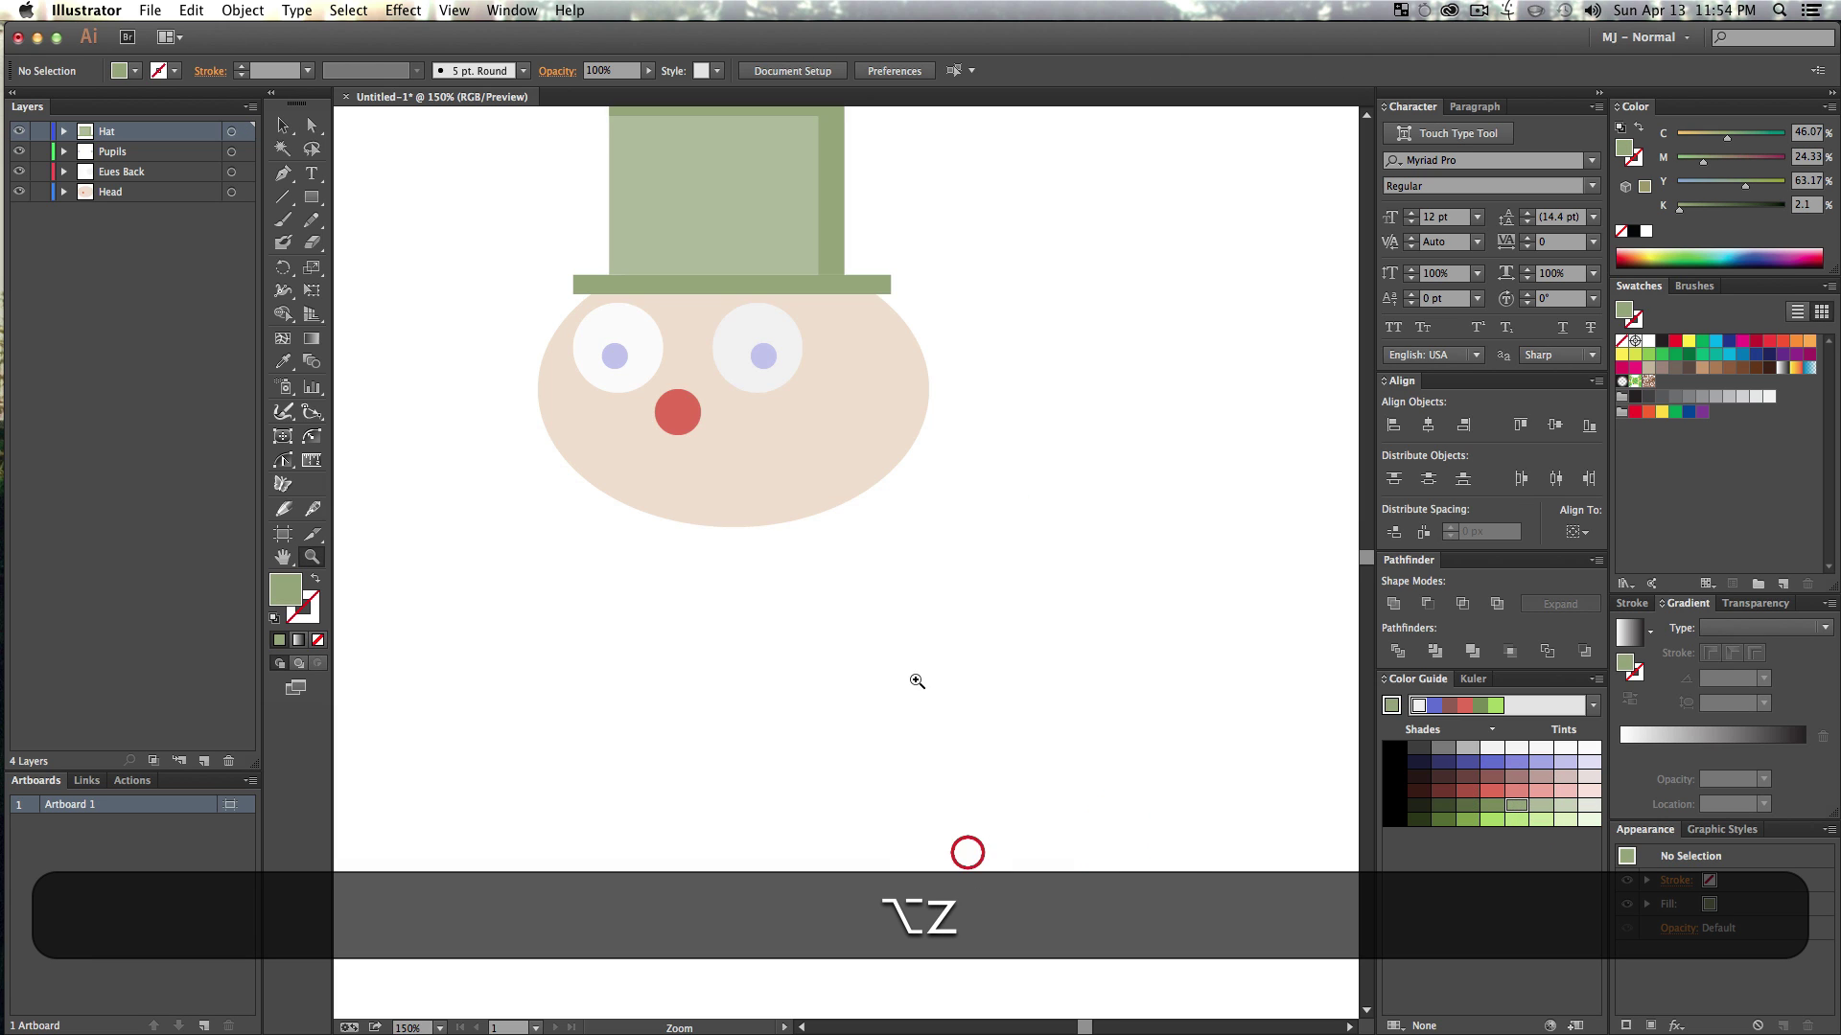
{"action": "left_click_drag", "start_coordinate": [902, 600], "coordinate": [960, 773]}
{"action": "key", "text": "v"}
{"action": "key", "text": "z"}
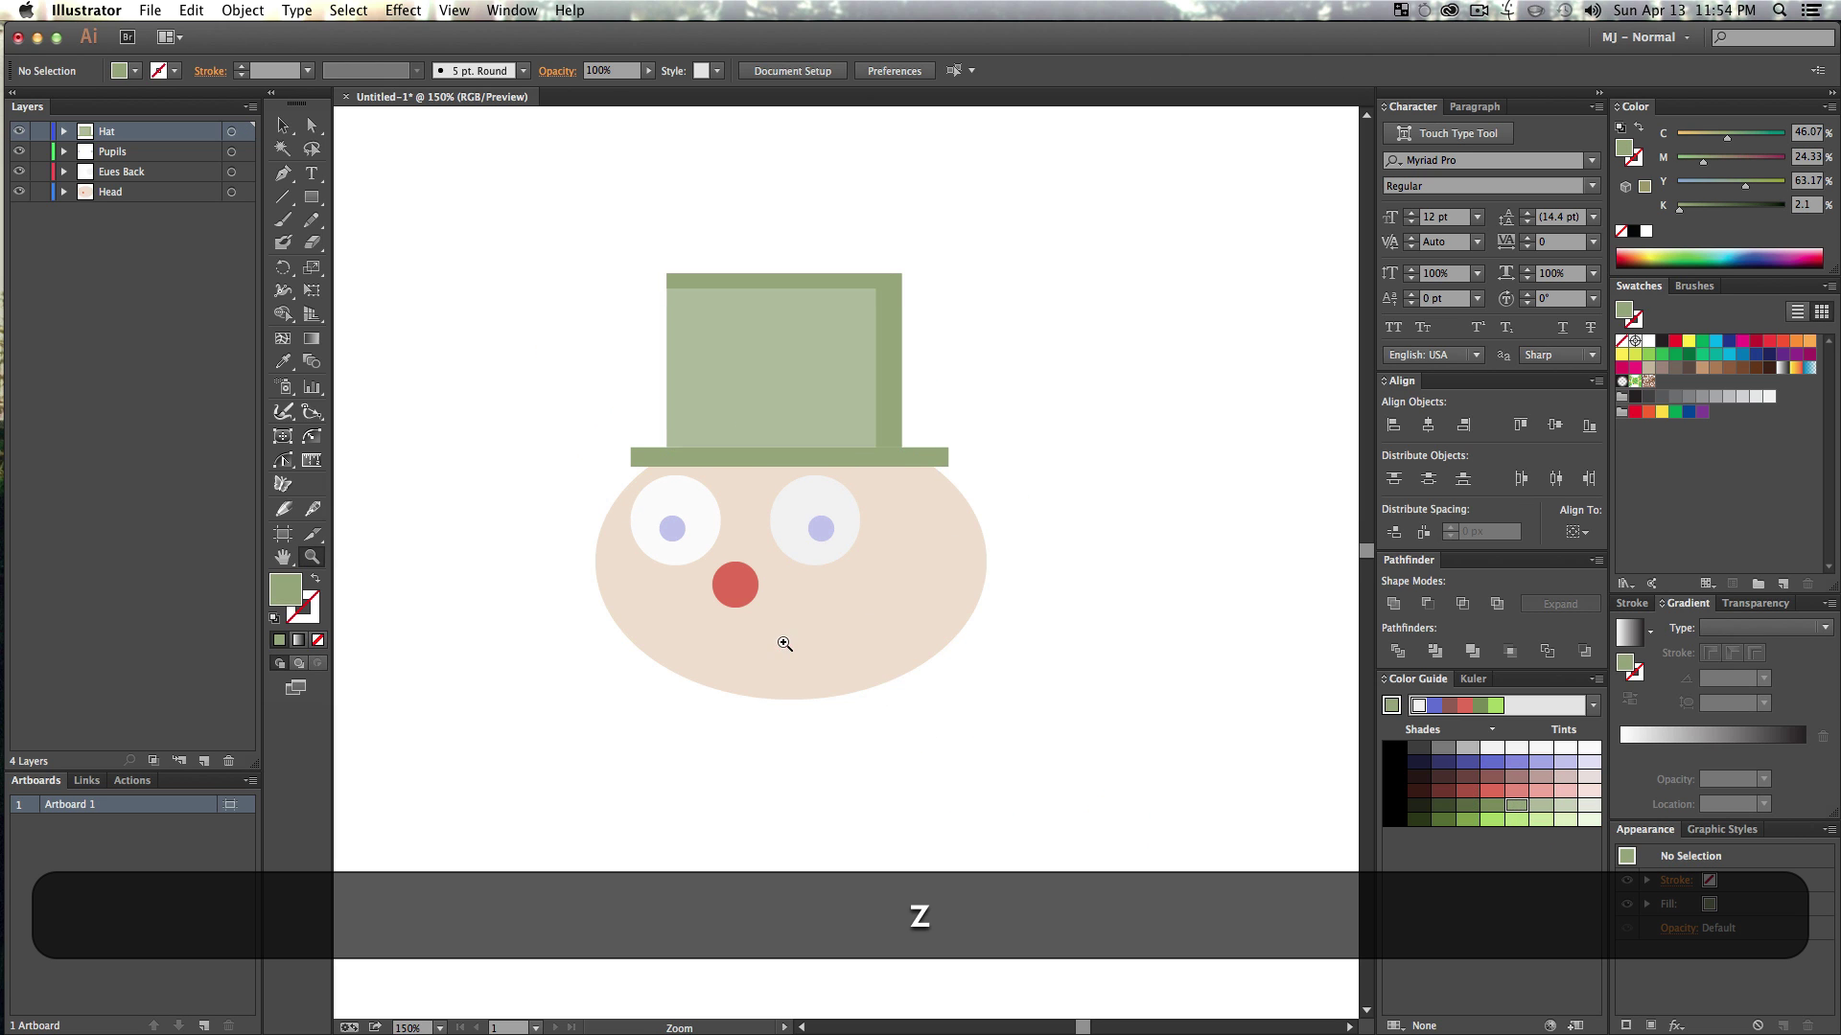
{"action": "left_click", "coordinate": [782, 644]}
{"action": "left_click_drag", "start_coordinate": [830, 670], "coordinate": [789, 721]}
{"action": "key", "text": "v"}
{"action": "left_click", "coordinate": [130, 291]}
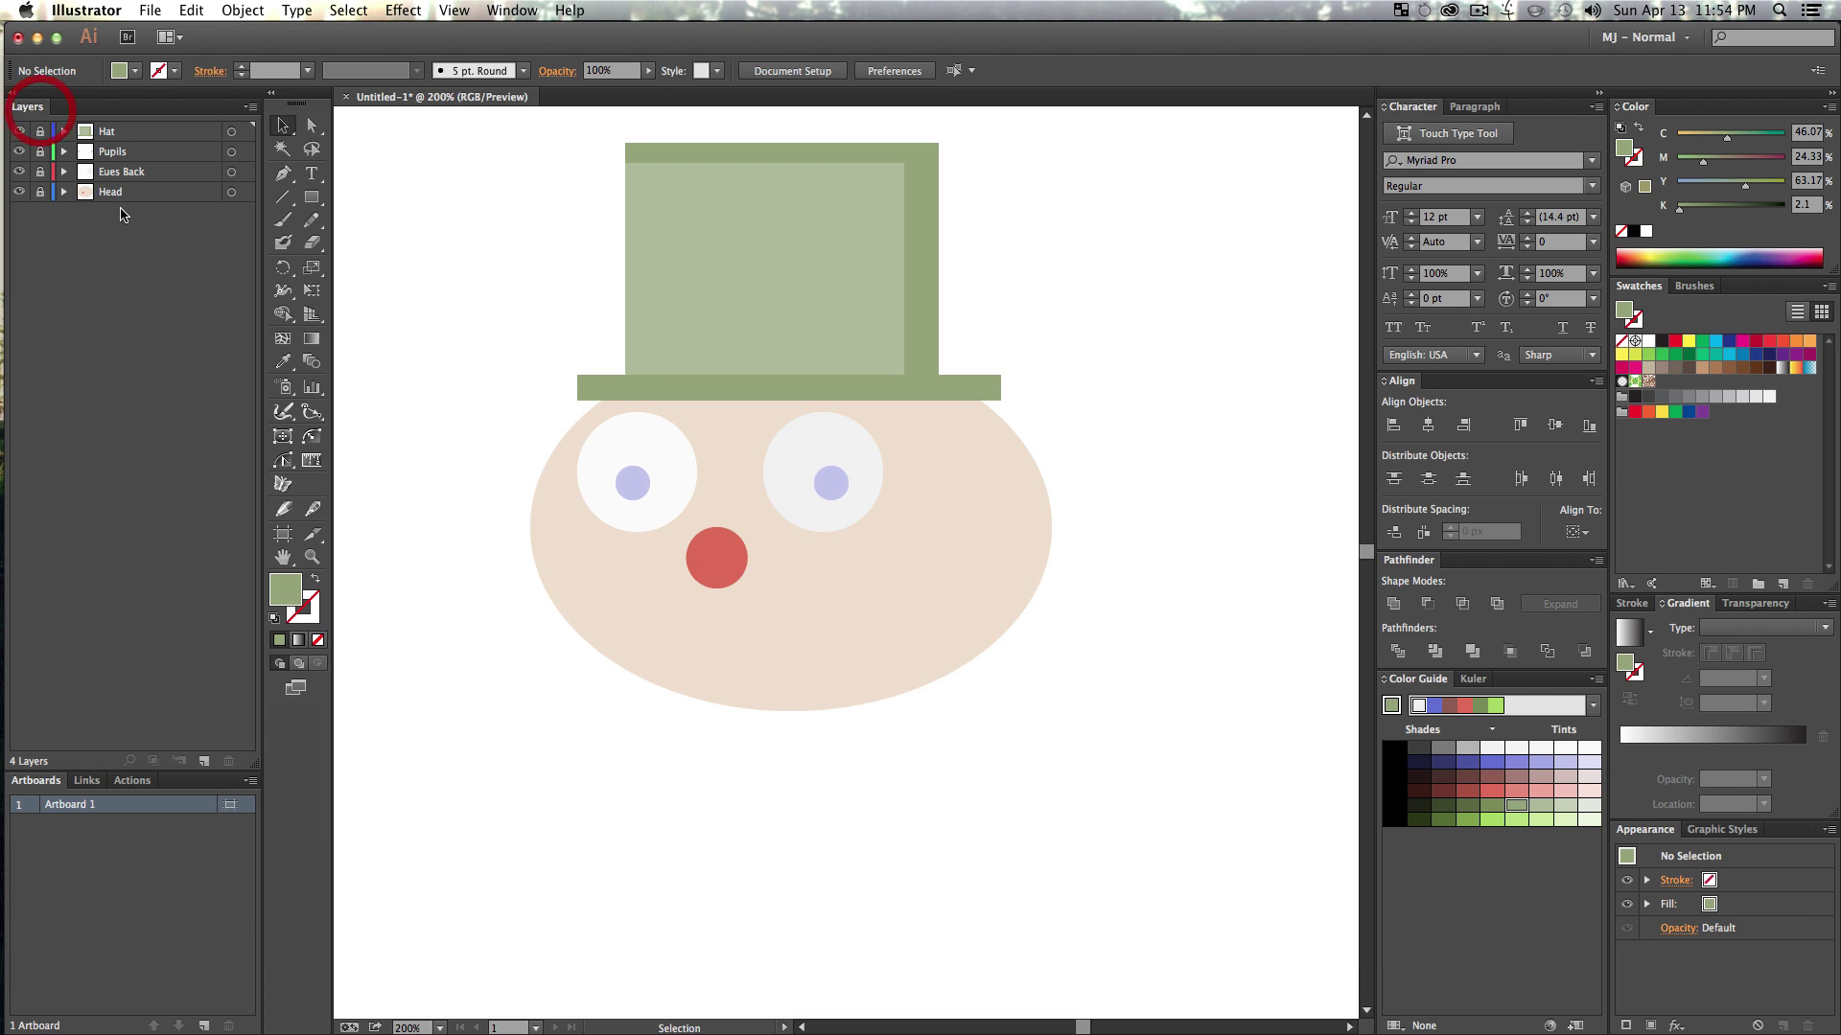
- Add a new layer, move it below Head, and name it Torso
{"action": "left_click", "coordinate": [203, 761]}
{"action": "left_click_drag", "start_coordinate": [109, 131], "coordinate": [108, 215]}
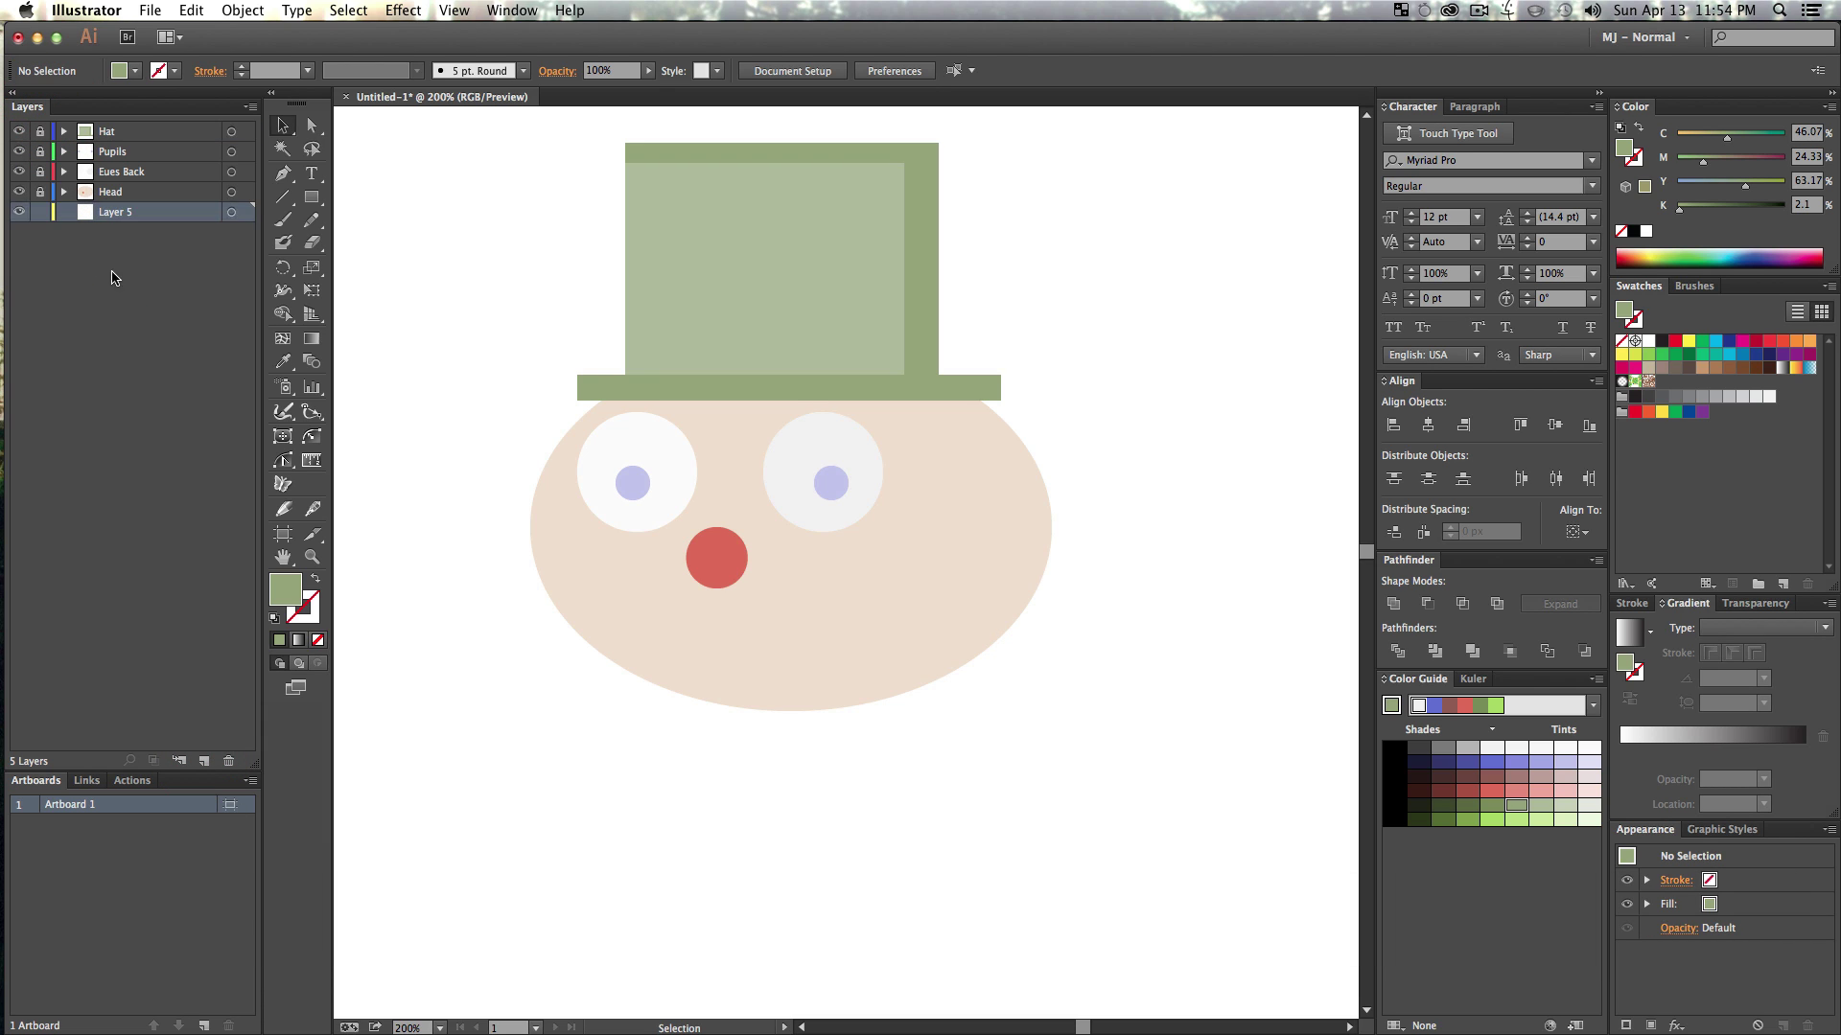
{"action": "double_click", "coordinate": [108, 212]}
{"action": "type", "text": "Torso"}
- Draw a torso rectangle about 135 by 258 px extending down from behind the chin and adjust its position
{"action": "scroll", "coordinate": [579, 655], "scroll_direction": "down", "scroll_amount": 5}
{"action": "key", "text": "v"}
{"action": "left_click", "coordinate": [546, 349]}
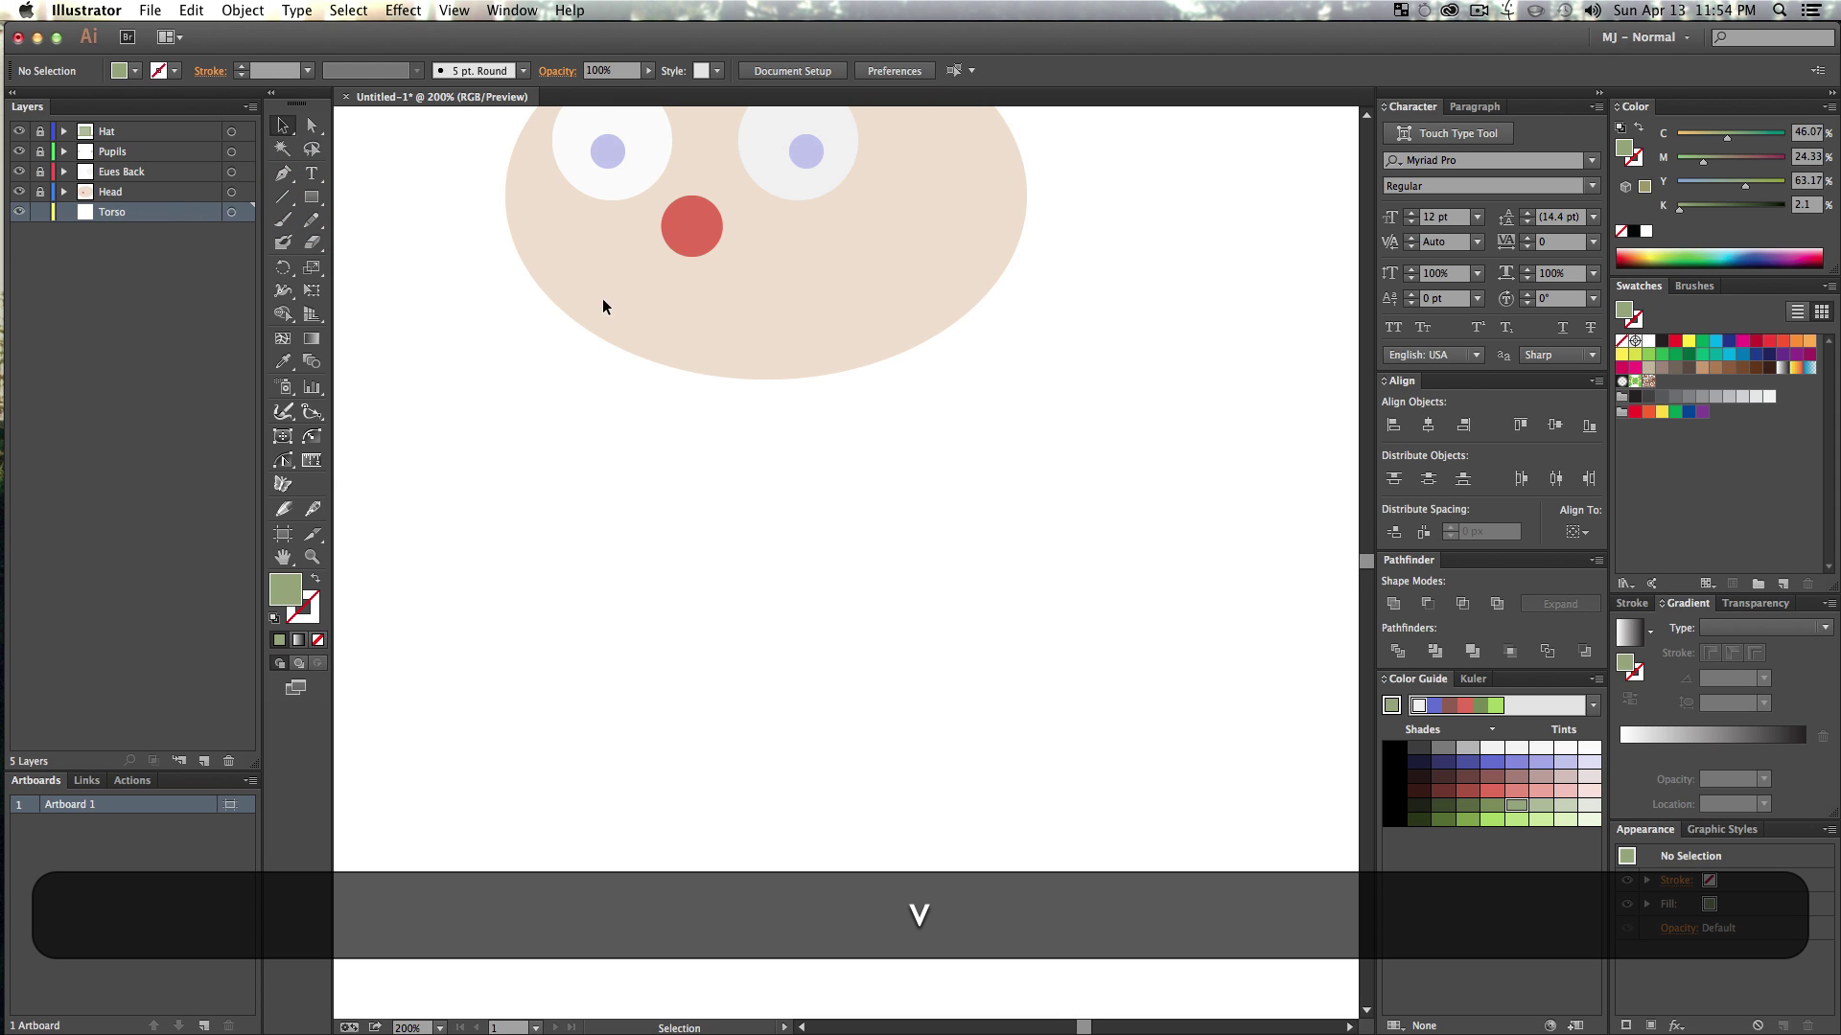
{"action": "left_click_drag", "start_coordinate": [609, 297], "coordinate": [866, 792]}
{"action": "key", "text": "v"}
{"action": "left_click_drag", "start_coordinate": [783, 688], "coordinate": [794, 707]}
{"action": "key", "text": "alt+z"}
{"action": "left_click", "coordinate": [1012, 592], "text": "alt"}
{"action": "left_click_drag", "start_coordinate": [942, 571], "coordinate": [1006, 661]}
- Match the torso's fill to the hat crown's light sage green with the Eyedropper
{"action": "key", "text": "v"}
{"action": "left_click", "coordinate": [700, 702]}
{"action": "key", "text": "i"}
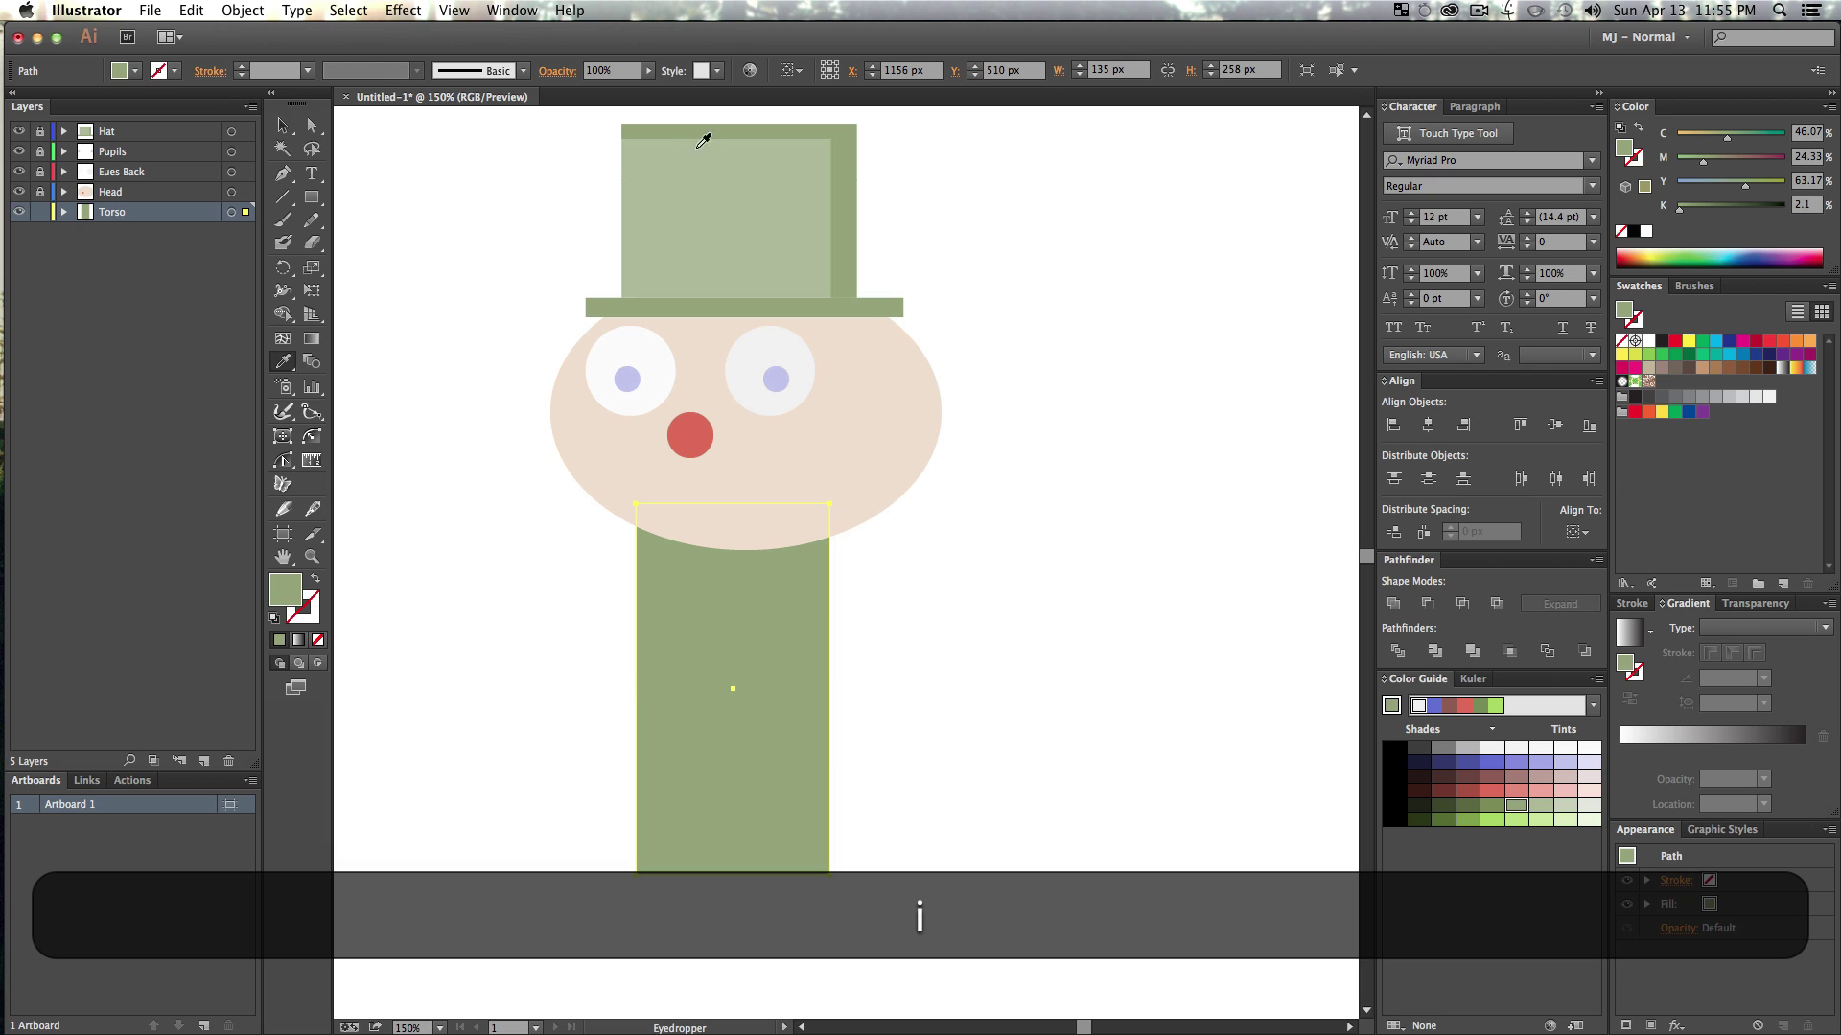
{"action": "left_click", "coordinate": [707, 192]}
{"action": "key", "text": "v"}
{"action": "left_click", "coordinate": [1058, 499]}
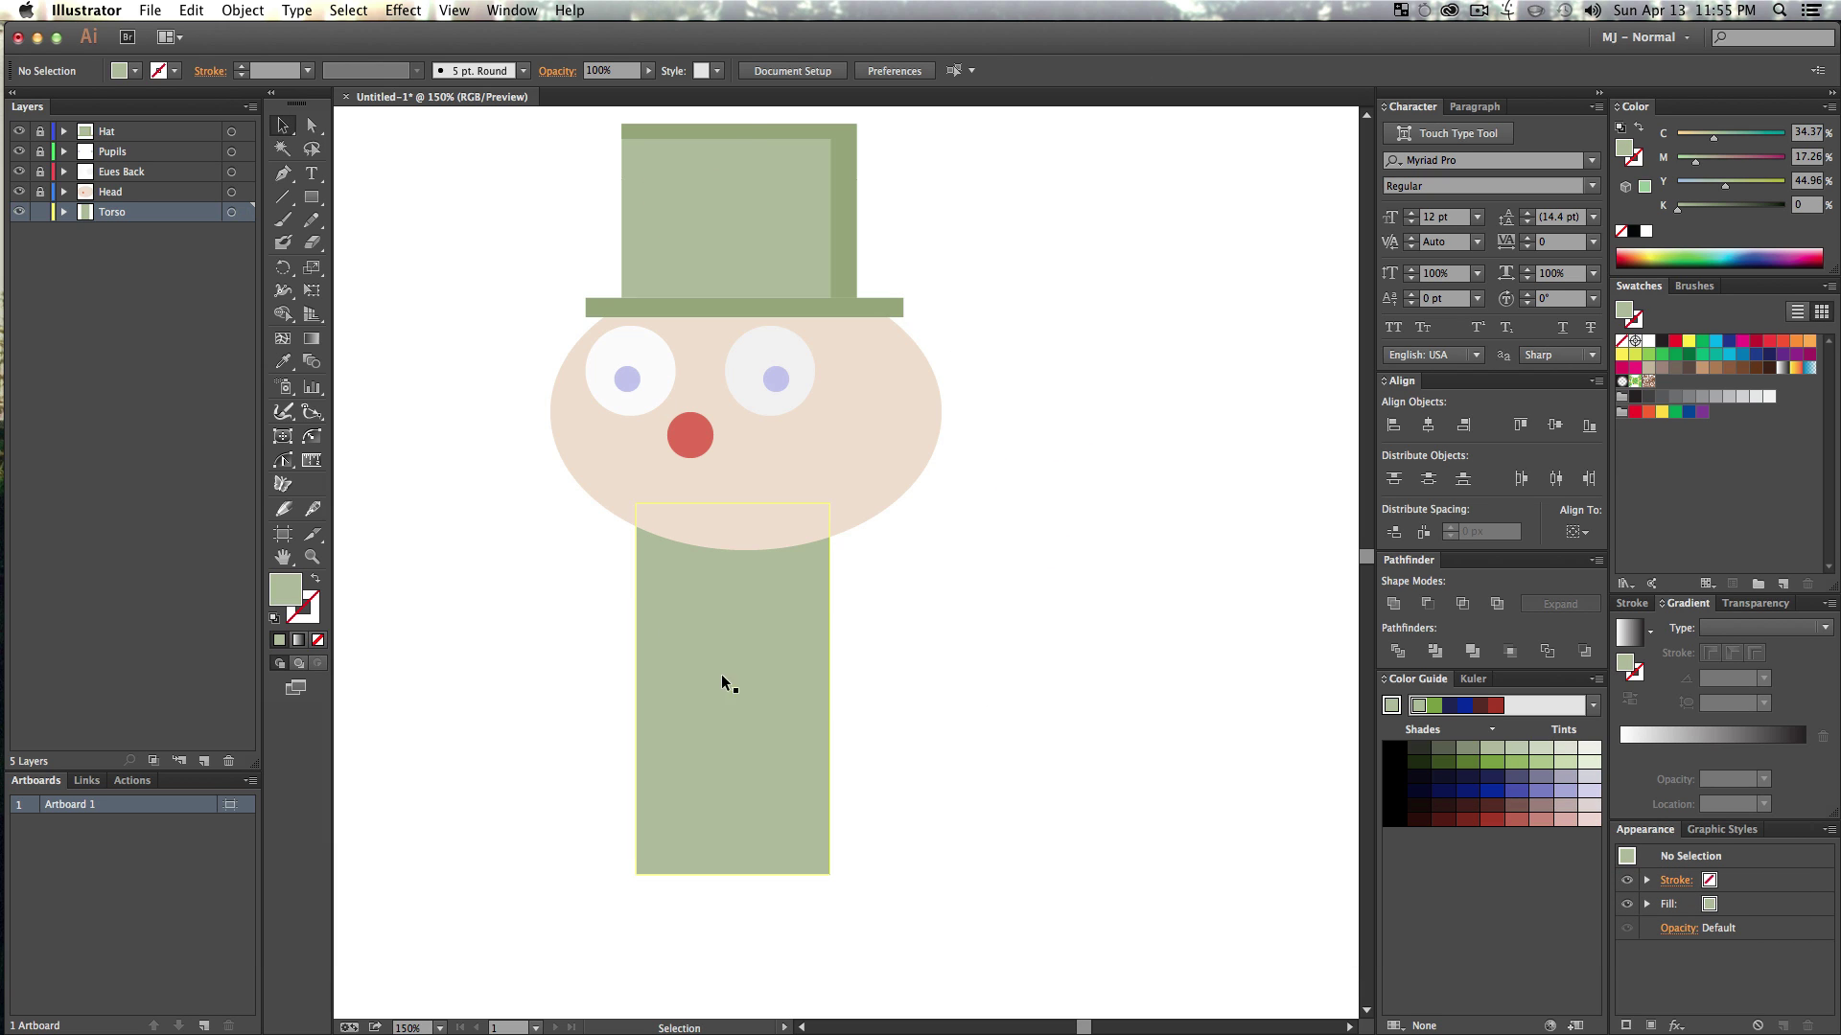
- Draw a square rotated into a diamond about 55.6 px wide beneath the chin as the tie knot and fill it brighter green
{"action": "key", "text": "m"}
{"action": "mouse_move", "coordinate": [711, 575]}
{"action": "left_mouse_down"}
{"action": "mouse_move", "coordinate": [760, 635]}
{"action": "mouse_move", "coordinate": [781, 617]}
{"action": "mouse_move", "coordinate": [696, 585]}
{"action": "left_mouse_up"}
{"action": "key", "text": "v"}
{"action": "key", "text": "shift+v"}
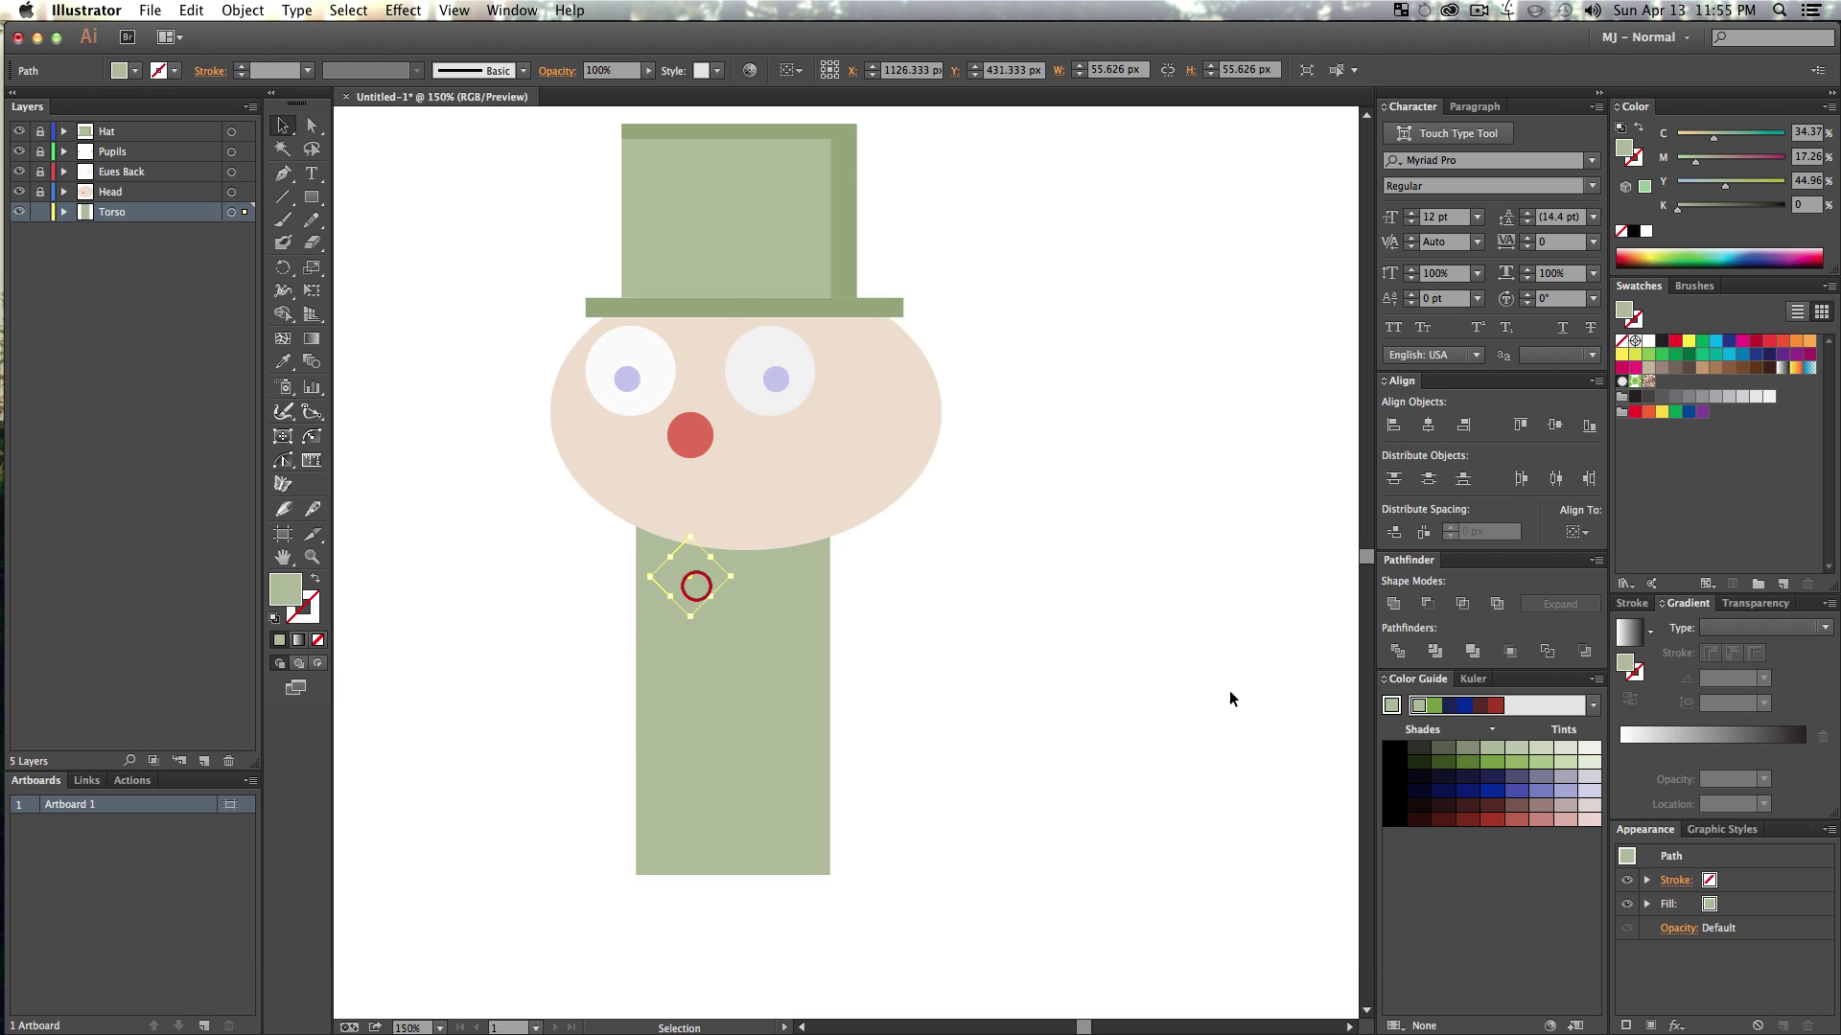
{"action": "left_click", "coordinate": [1518, 762]}
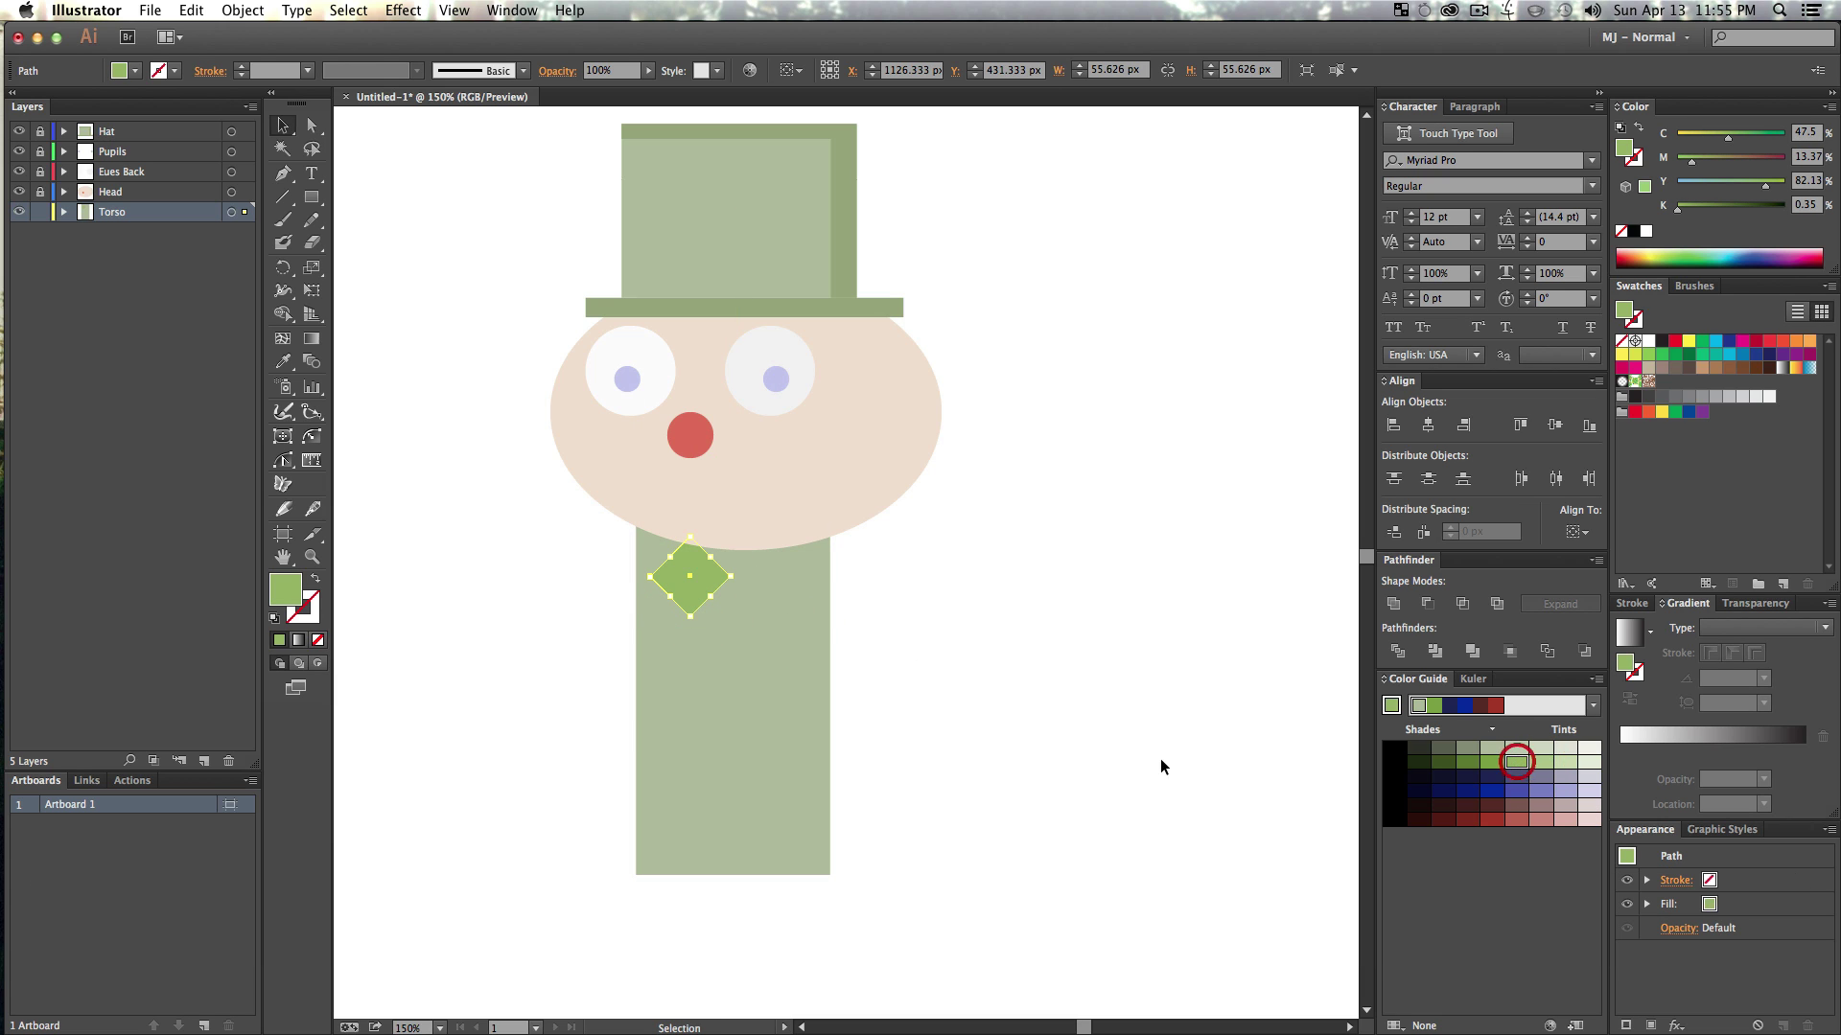
{"action": "key", "text": "v"}
{"action": "left_click", "coordinate": [1120, 751]}
- Duplicate the tie knot straight below itself and pull the copy's bottom point down to form the tie's long blade
{"action": "left_click", "coordinate": [690, 587]}
{"action": "left_click_drag", "start_coordinate": [690, 587], "coordinate": [697, 786]}
{"action": "key", "text": "alt+shift+a"}
{"action": "left_click", "coordinate": [688, 673]}
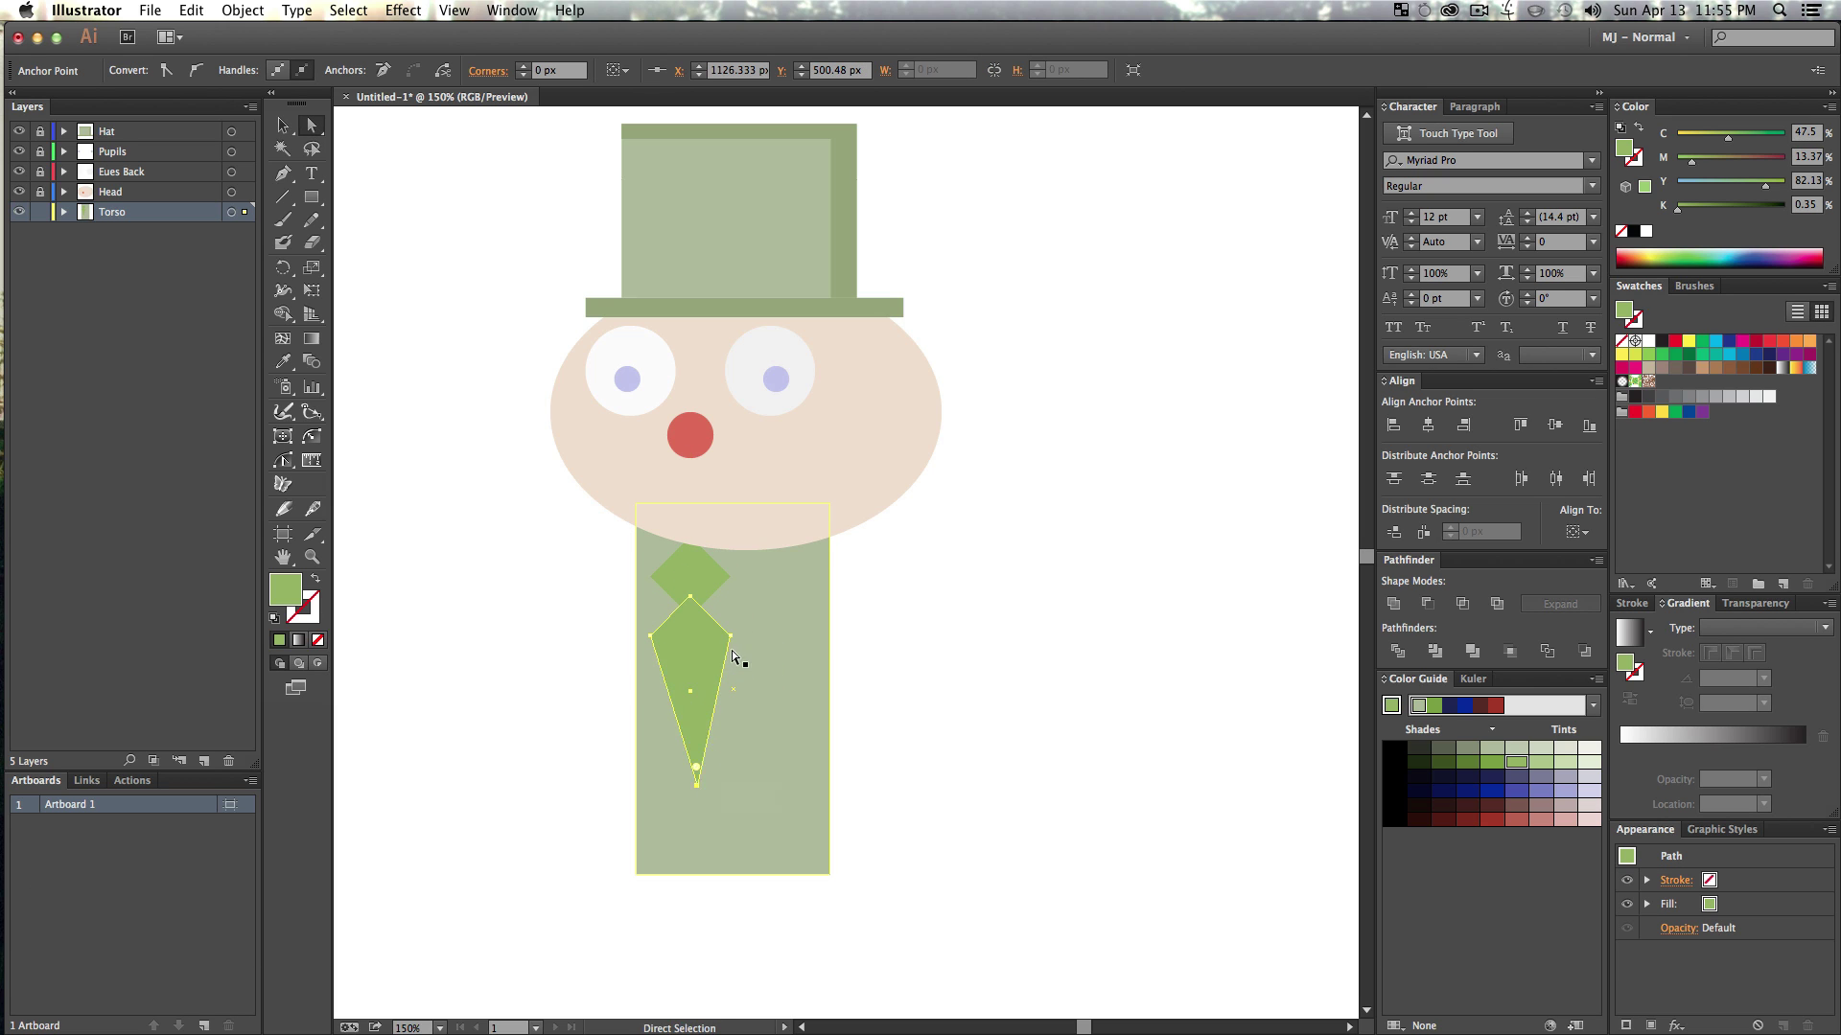
- Move both side points of the tie blade straight down so its widest part sits lower, and deselect it
{"action": "left_click", "coordinate": [731, 635]}
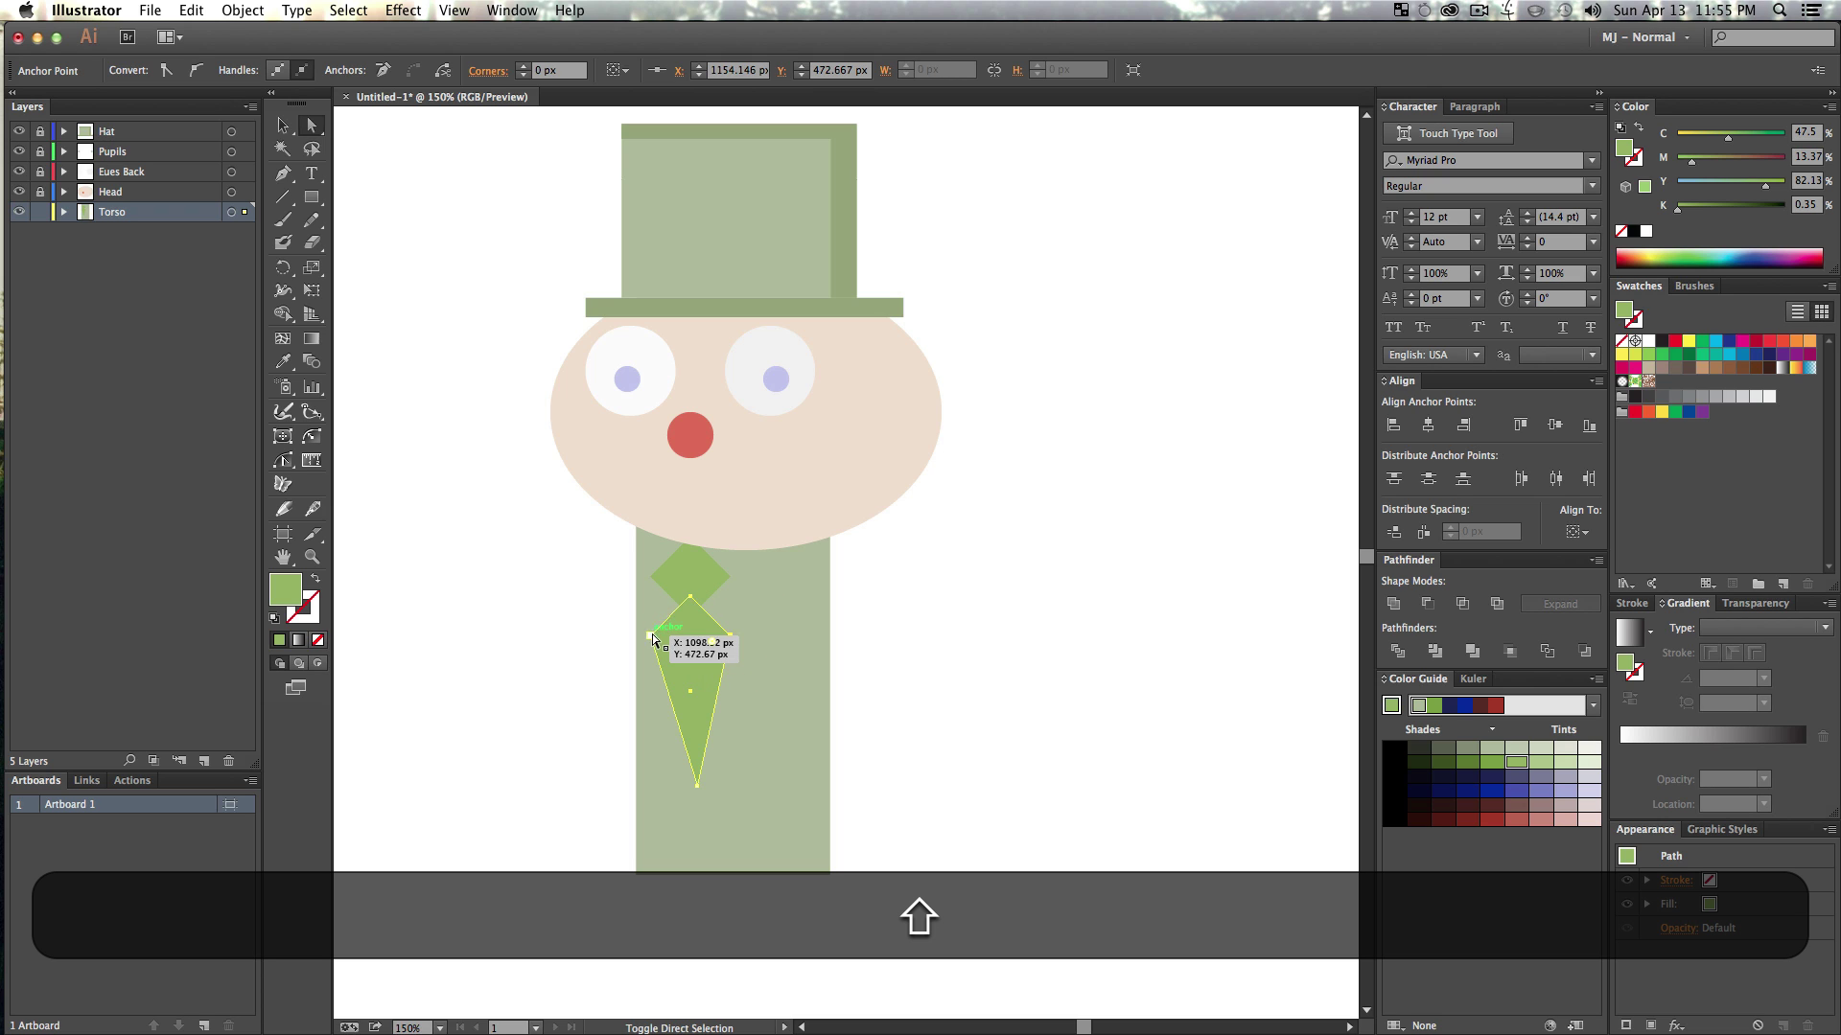
{"action": "left_click_drag", "start_coordinate": [653, 637], "coordinate": [649, 712]}
{"action": "key", "text": "v"}
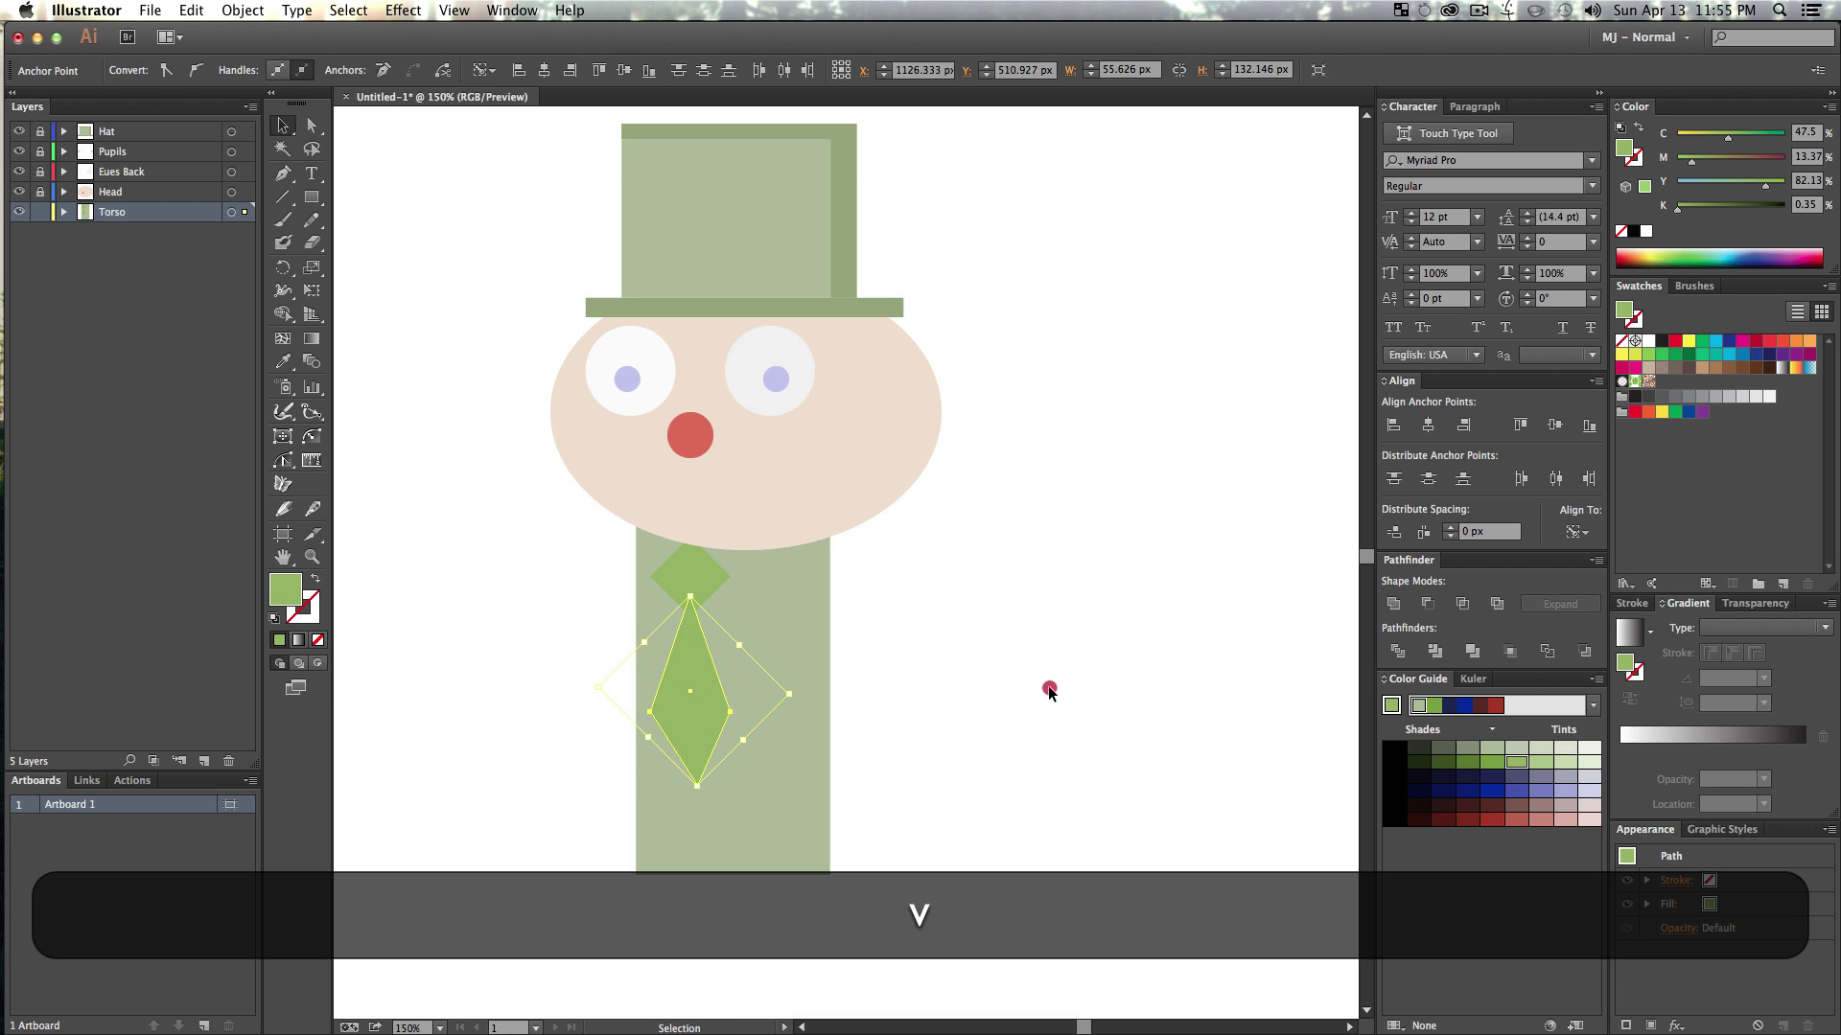
{"action": "left_click", "coordinate": [1048, 686]}
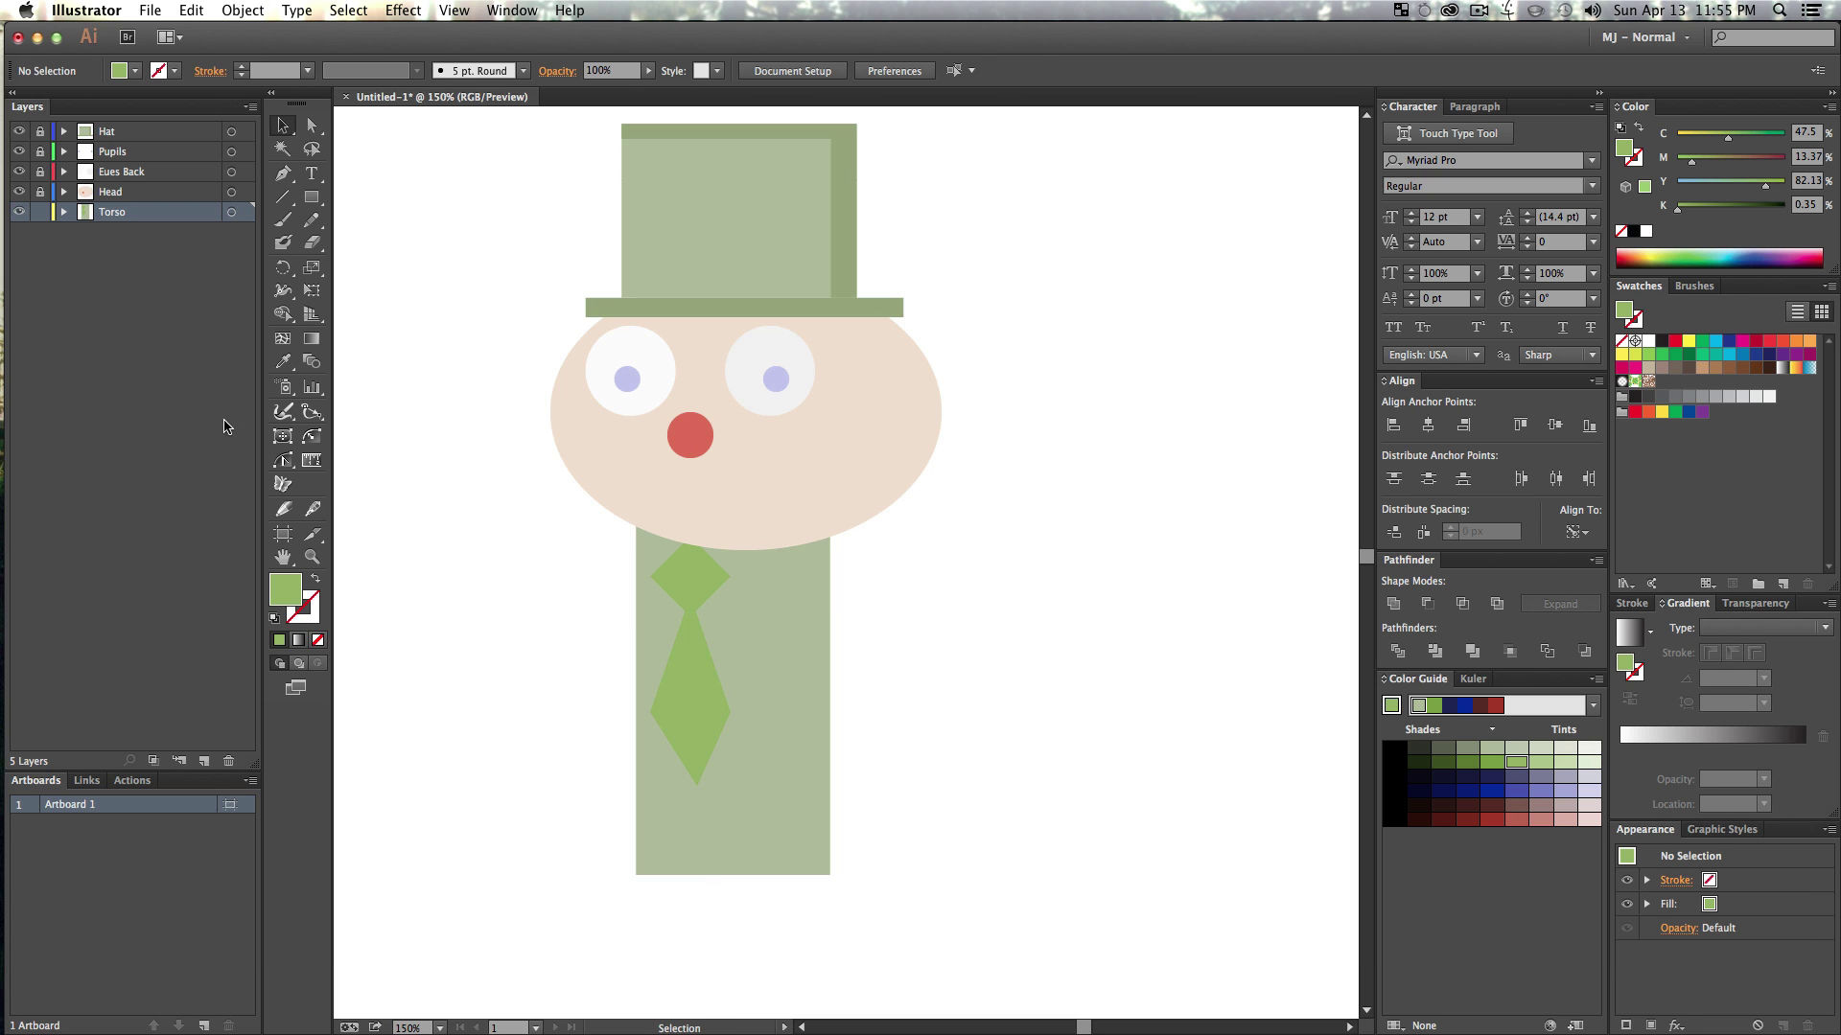
- Draw a circle about 135 px wide centred on the torso's bottom edge and send it behind the torso
{"action": "left_click_drag", "start_coordinate": [313, 199], "coordinate": [399, 244]}
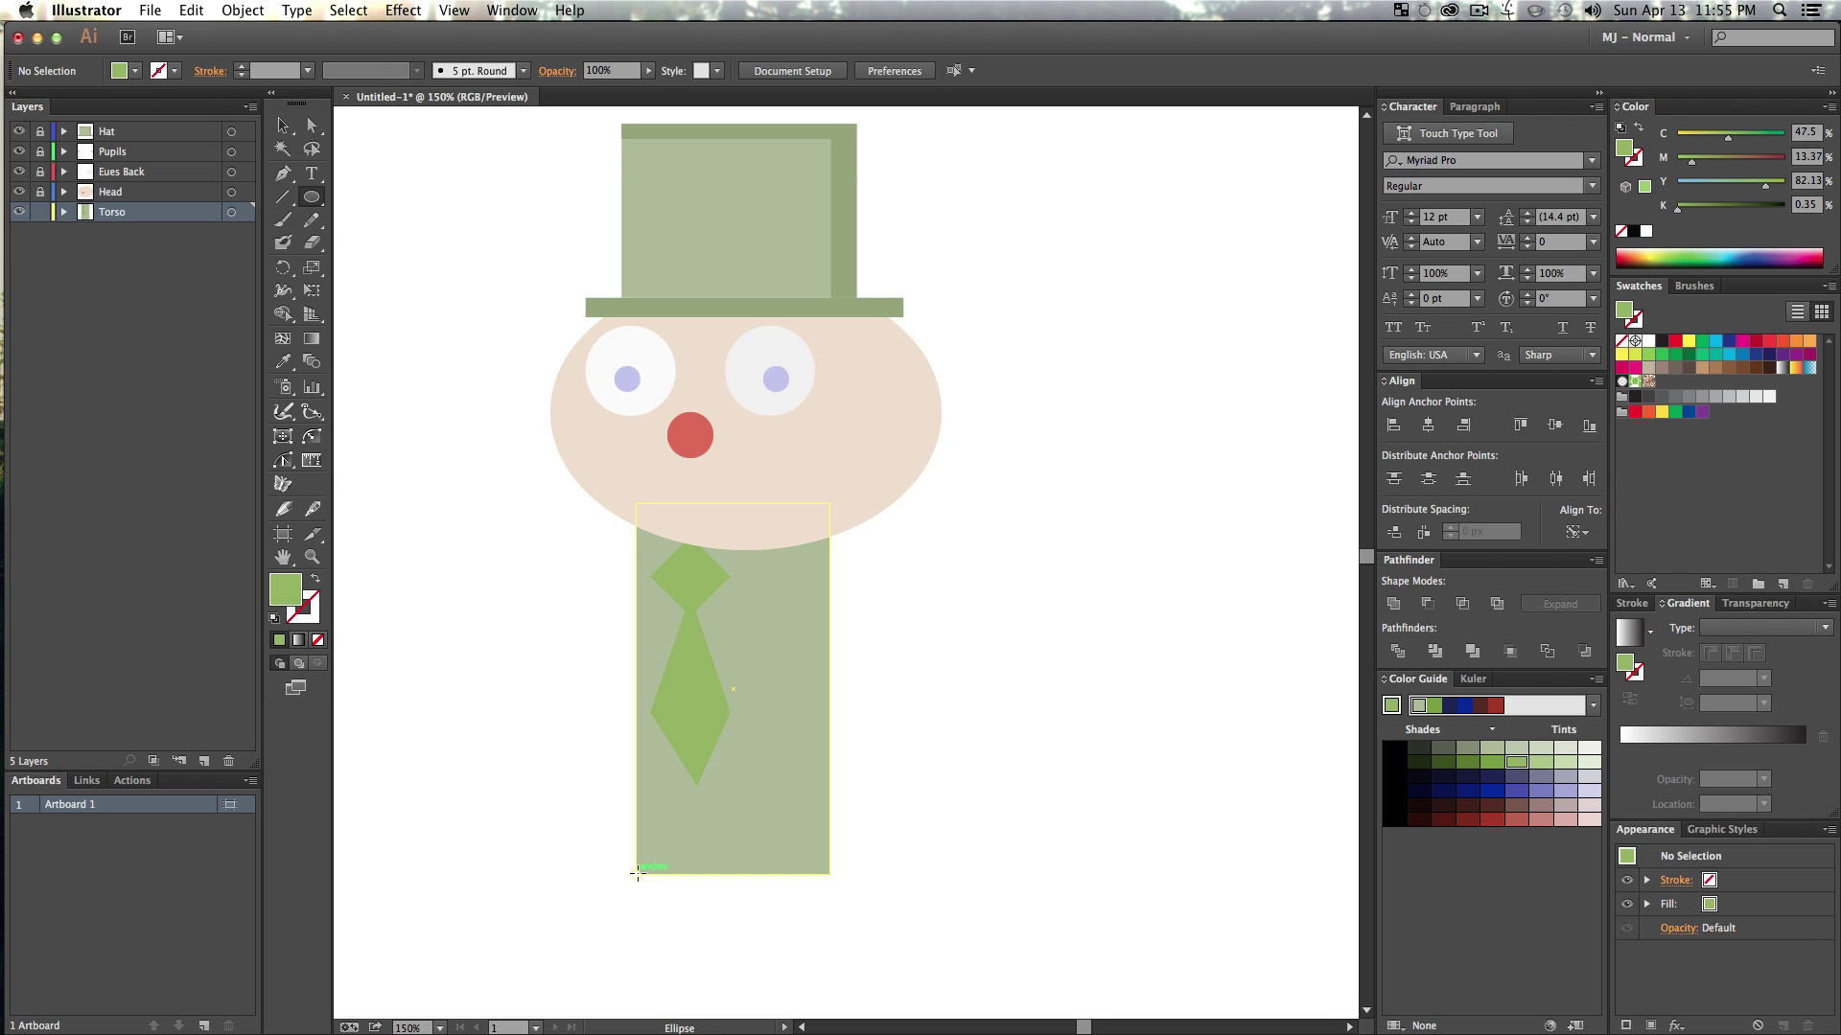
{"action": "left_click_drag", "start_coordinate": [637, 872], "coordinate": [764, 872]}
{"action": "key", "text": "shift+v"}
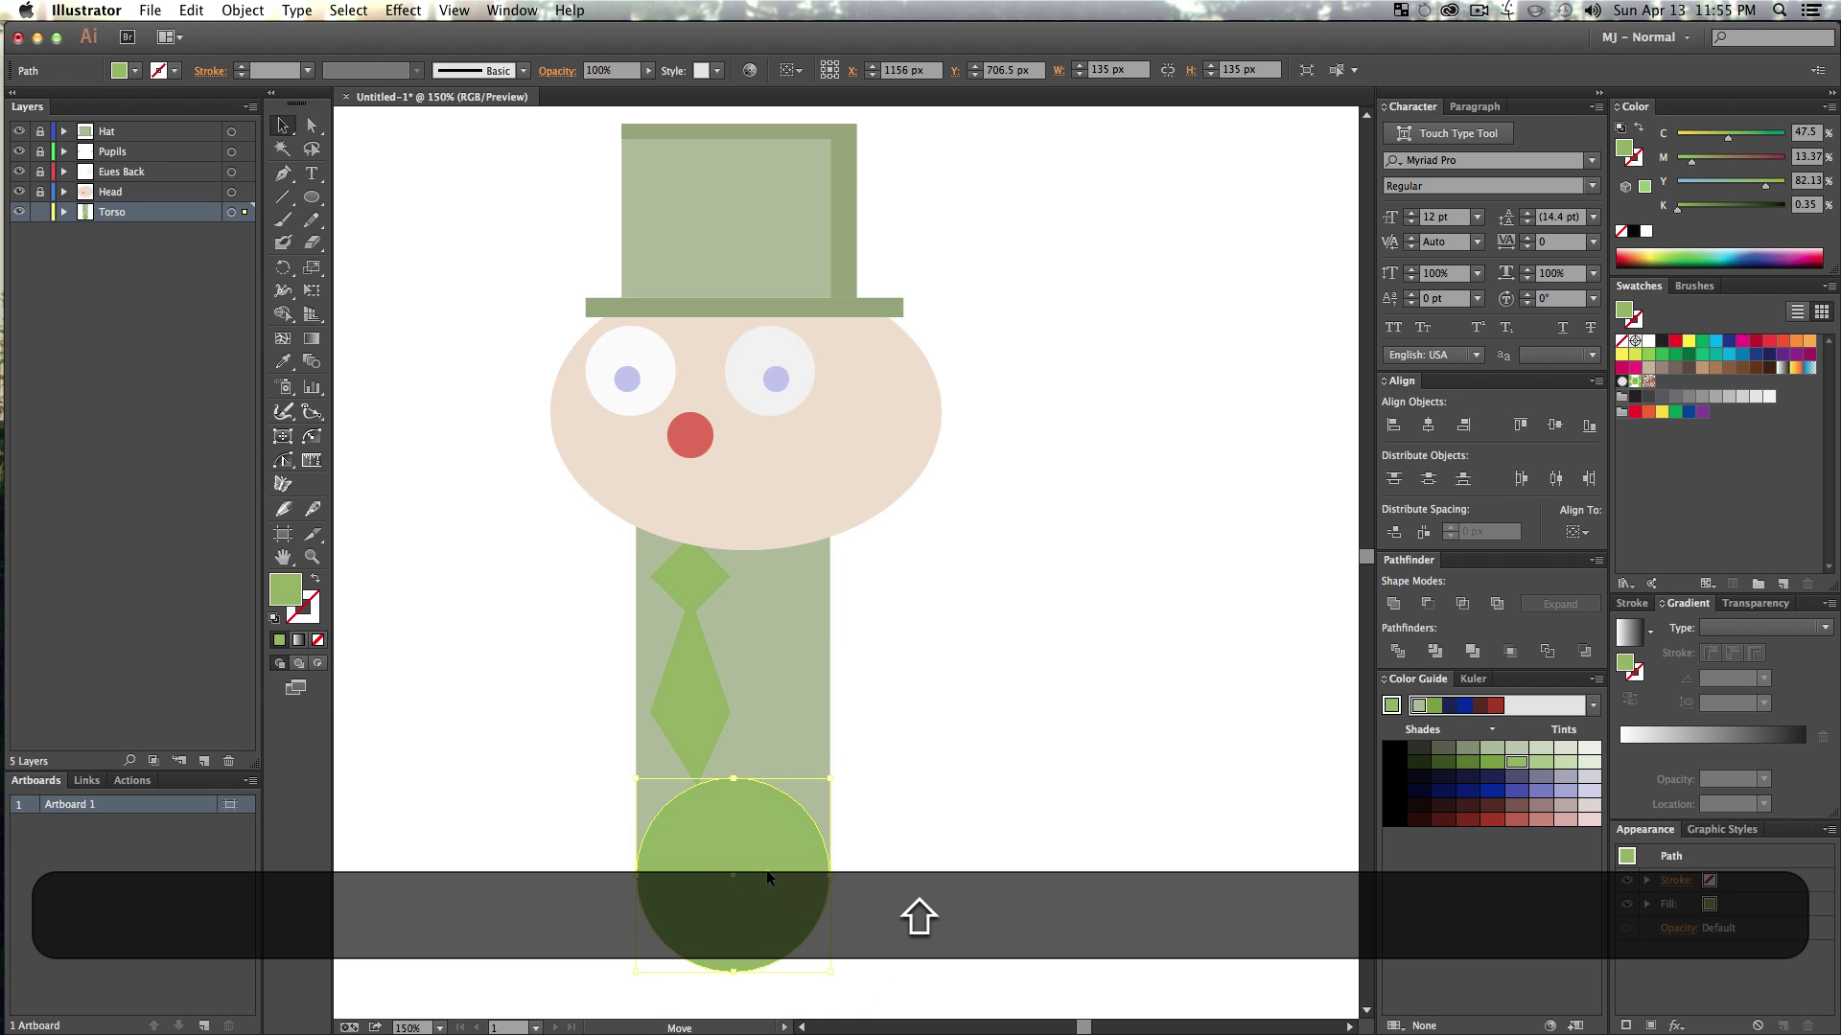
{"action": "key", "text": "shift+v"}
{"action": "key", "text": "super+shift+bracketleft"}
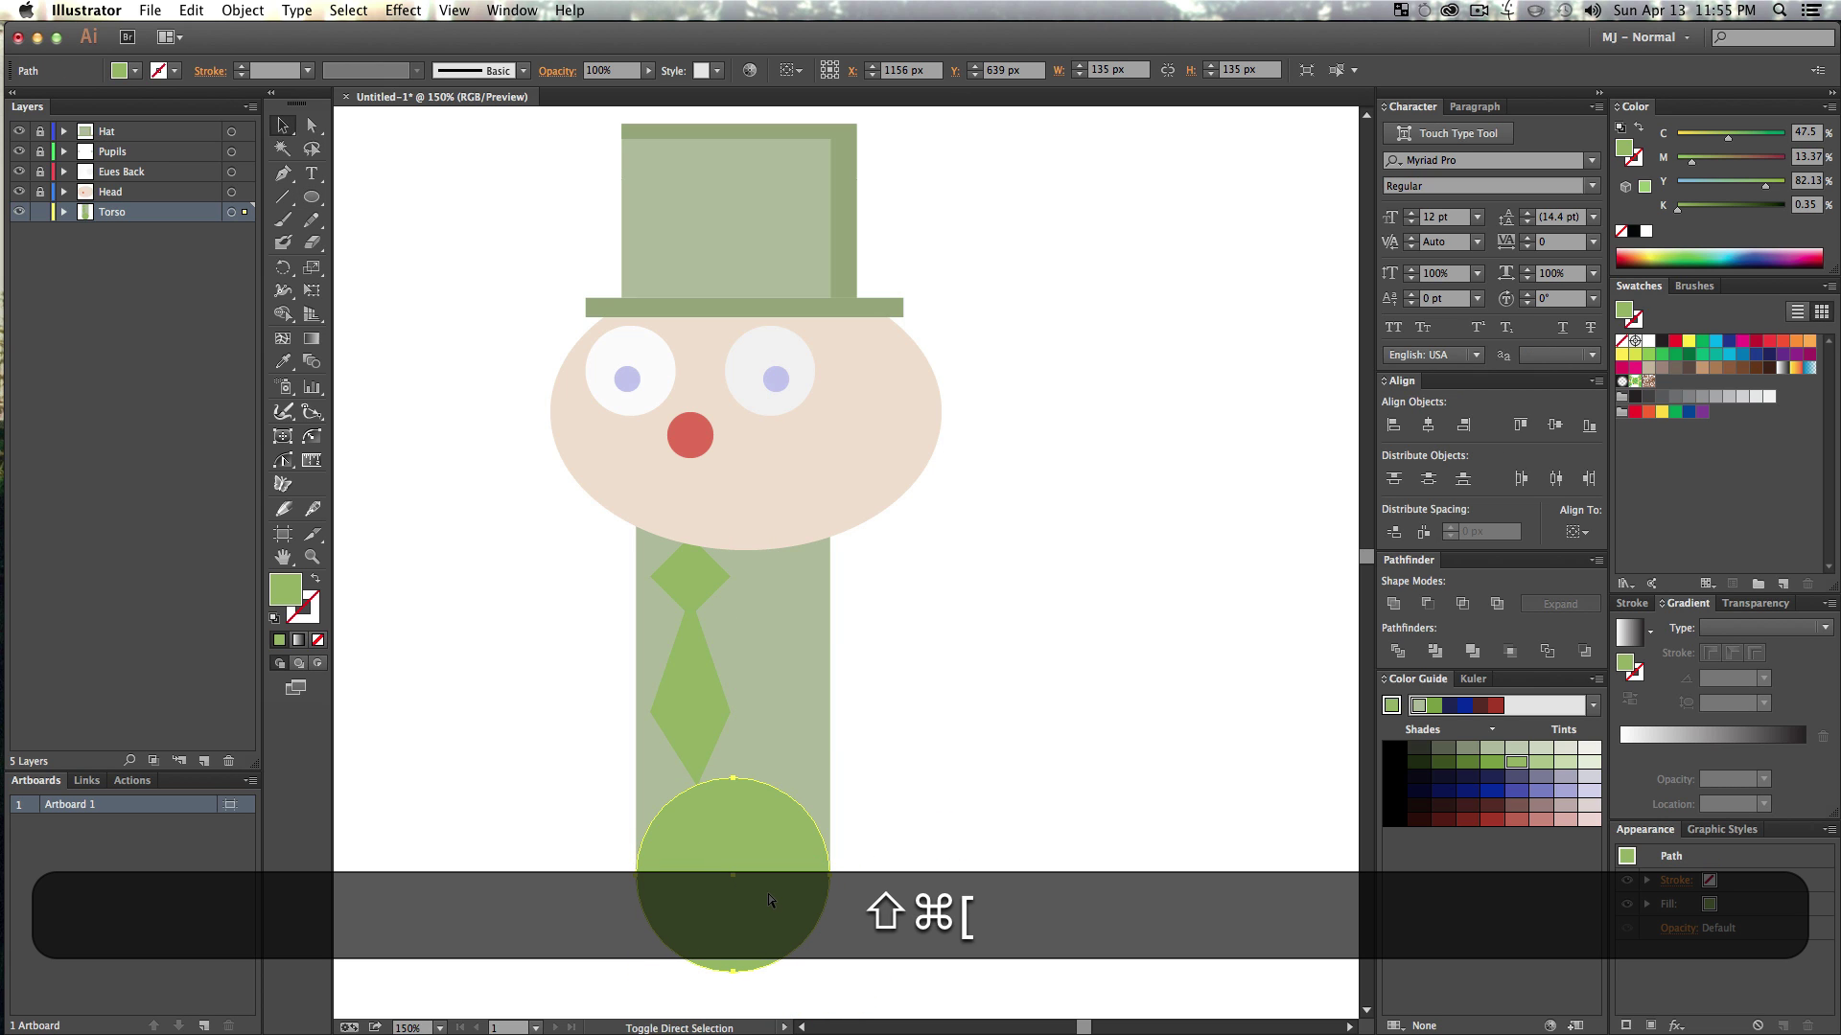
{"action": "key", "text": "v"}
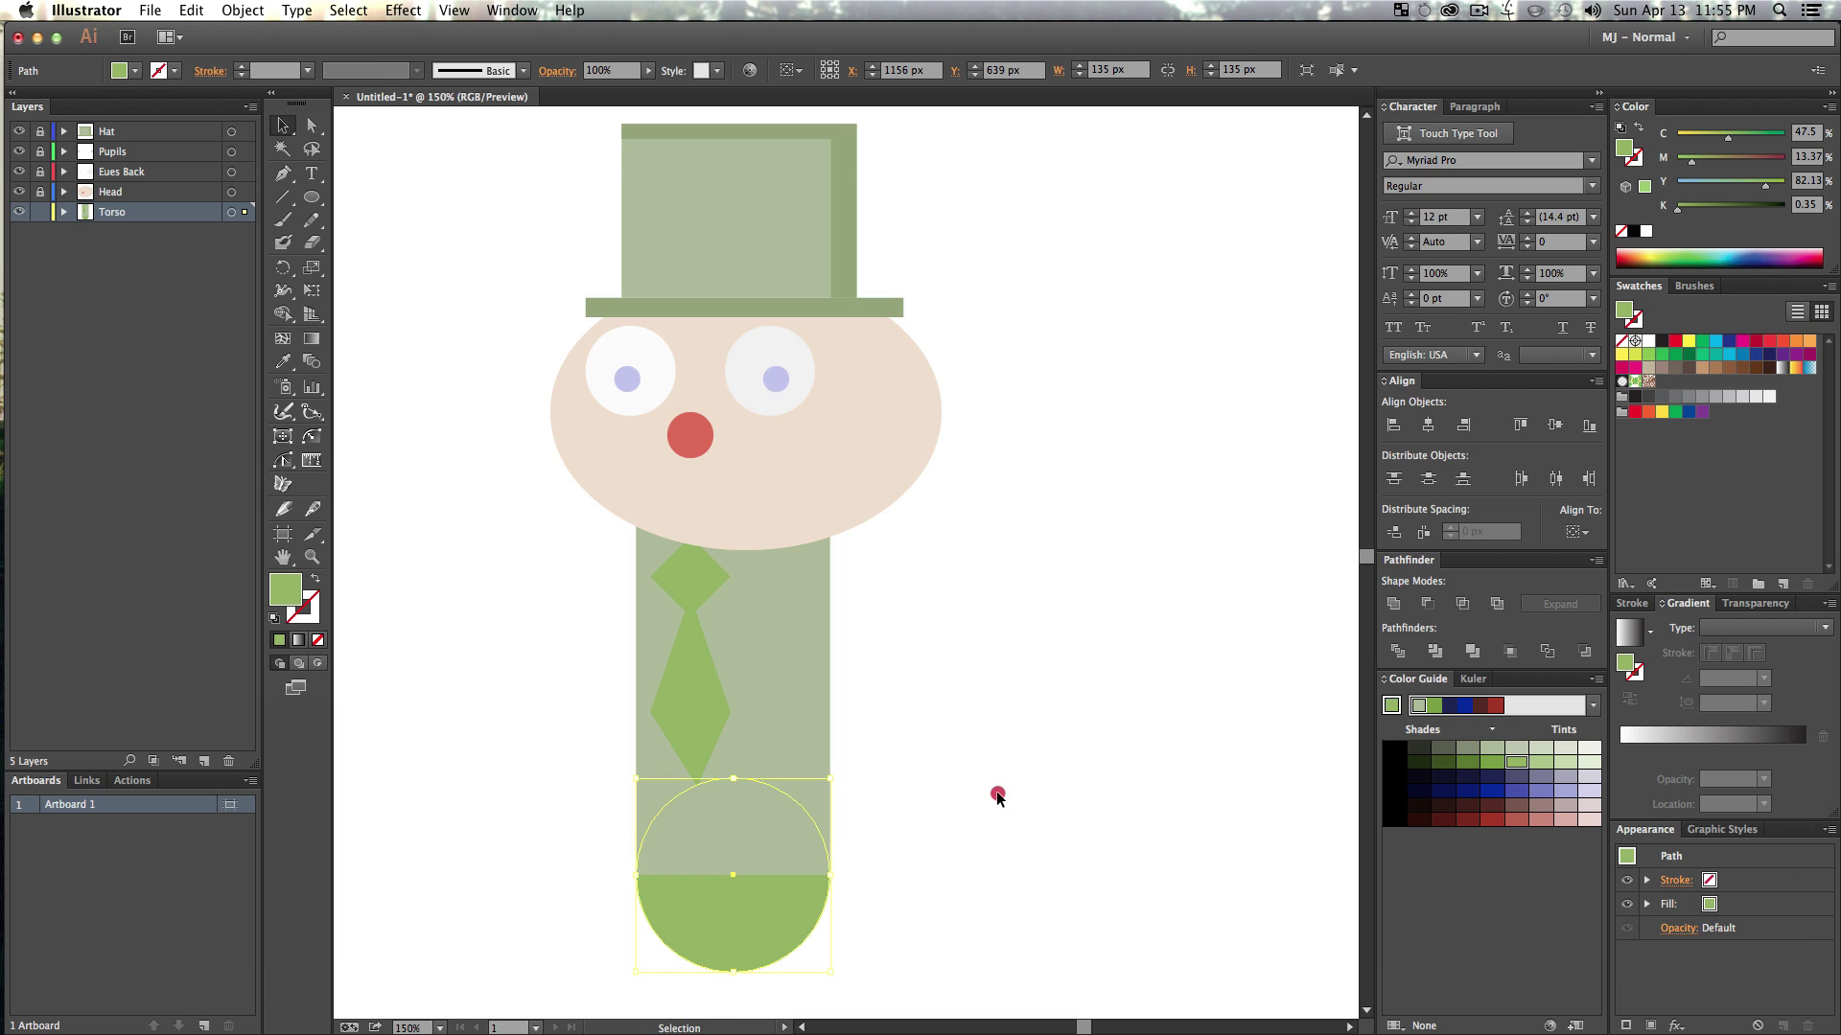
- Raise the bottom anchor point of the circle behind the torso to flatten its curve, and deselect it
{"action": "key", "text": "a"}
{"action": "left_click", "coordinate": [702, 943]}
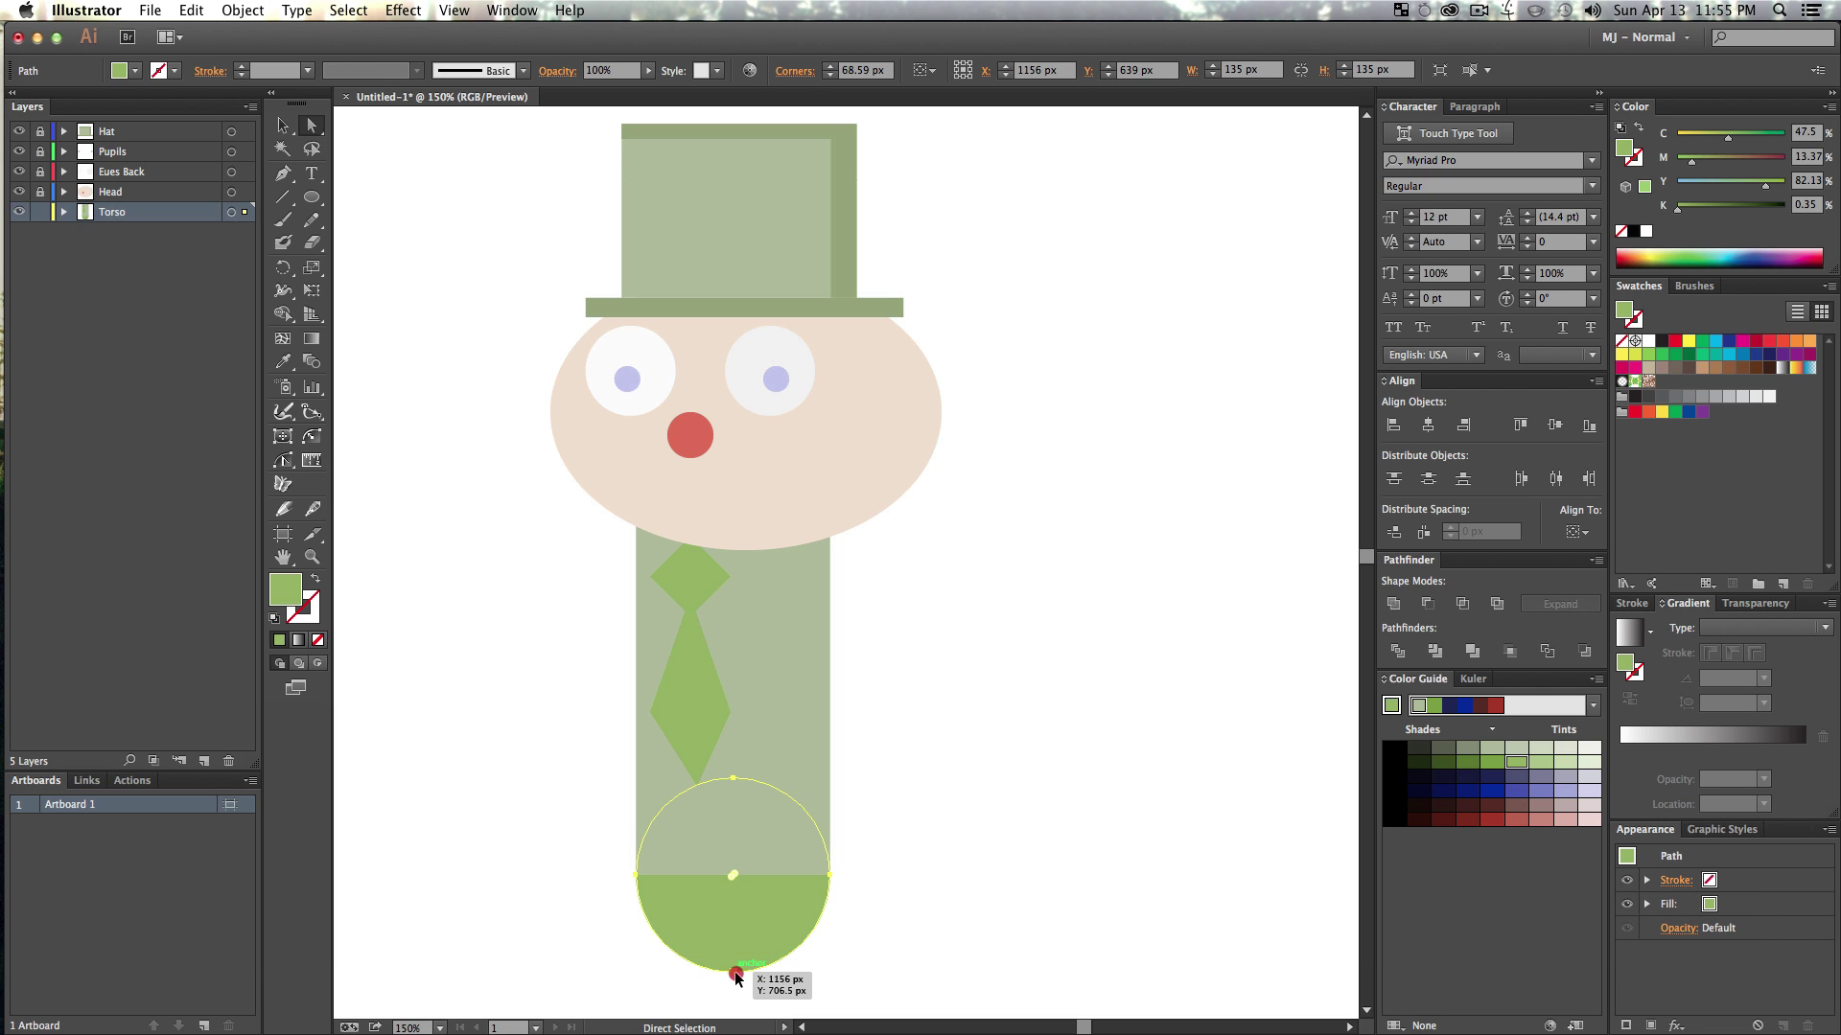
{"action": "left_click_drag", "start_coordinate": [733, 970], "coordinate": [733, 939]}
{"action": "key", "text": "v"}
{"action": "left_click", "coordinate": [977, 779]}
{"action": "key", "text": "z"}
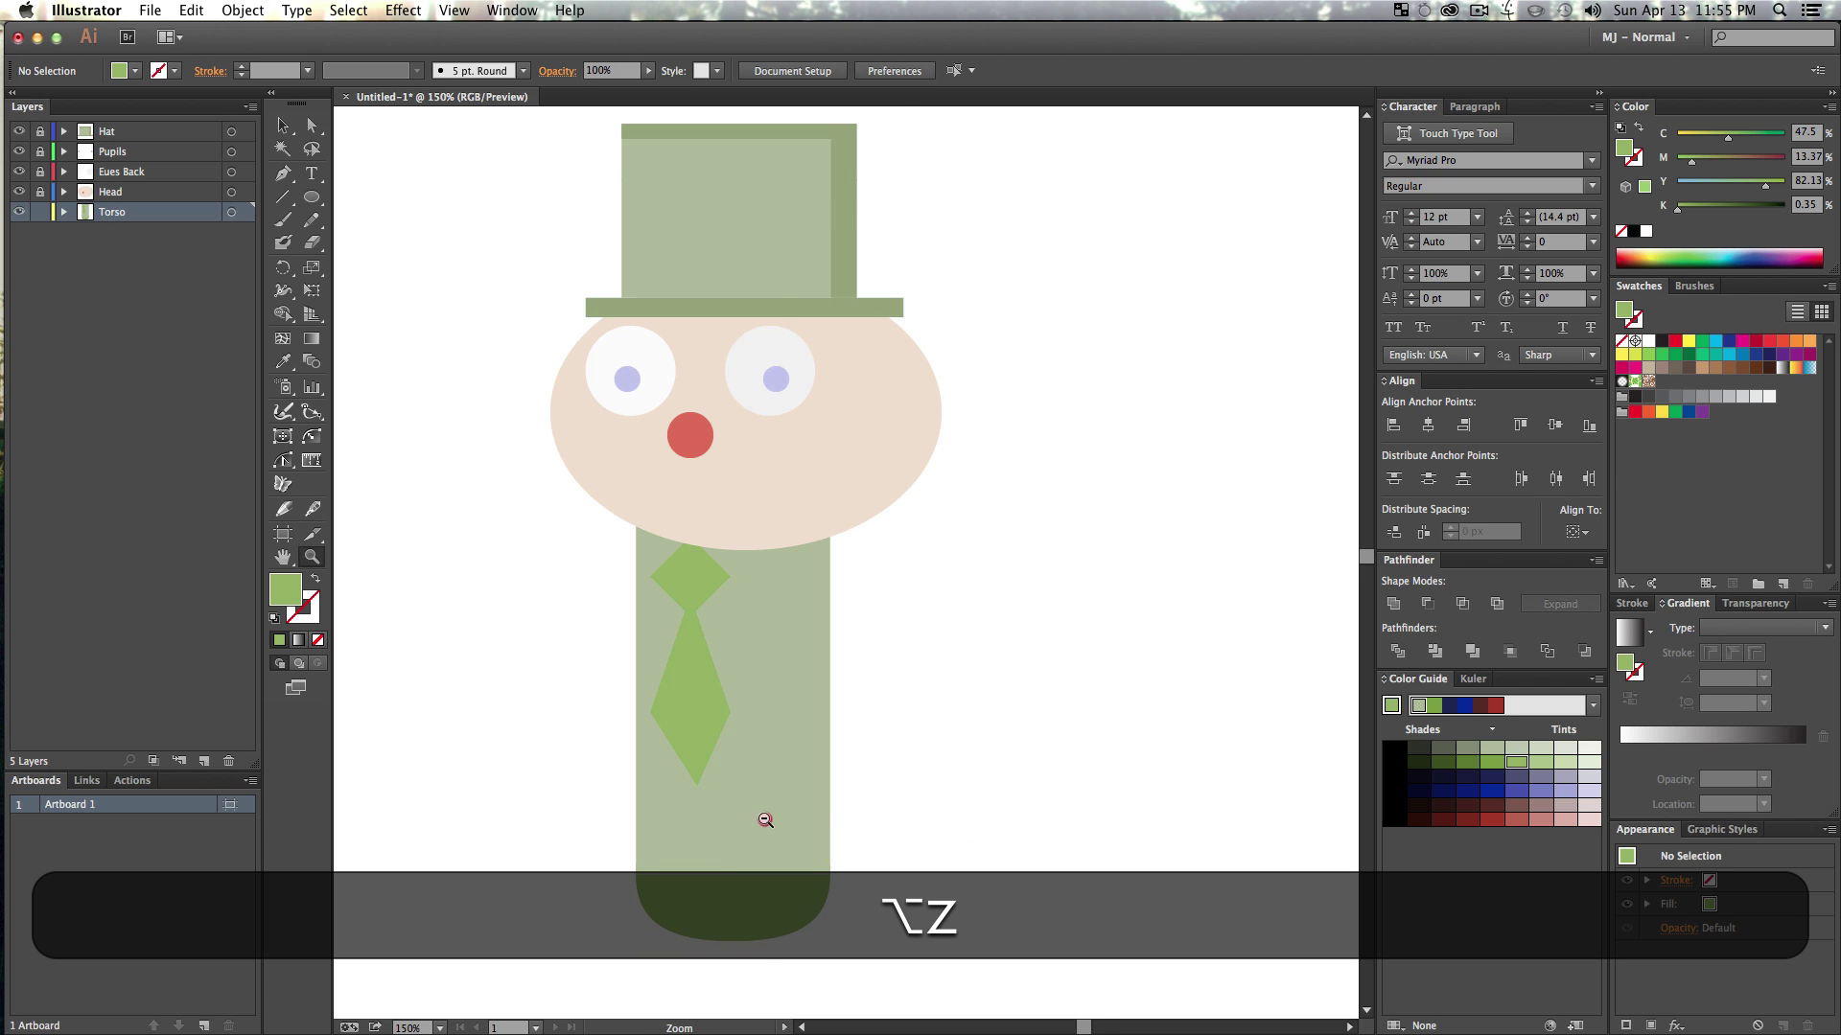
{"action": "left_click", "coordinate": [764, 818], "text": "alt"}
{"action": "left_click_drag", "start_coordinate": [843, 631], "coordinate": [777, 775]}
{"action": "key", "text": "v"}
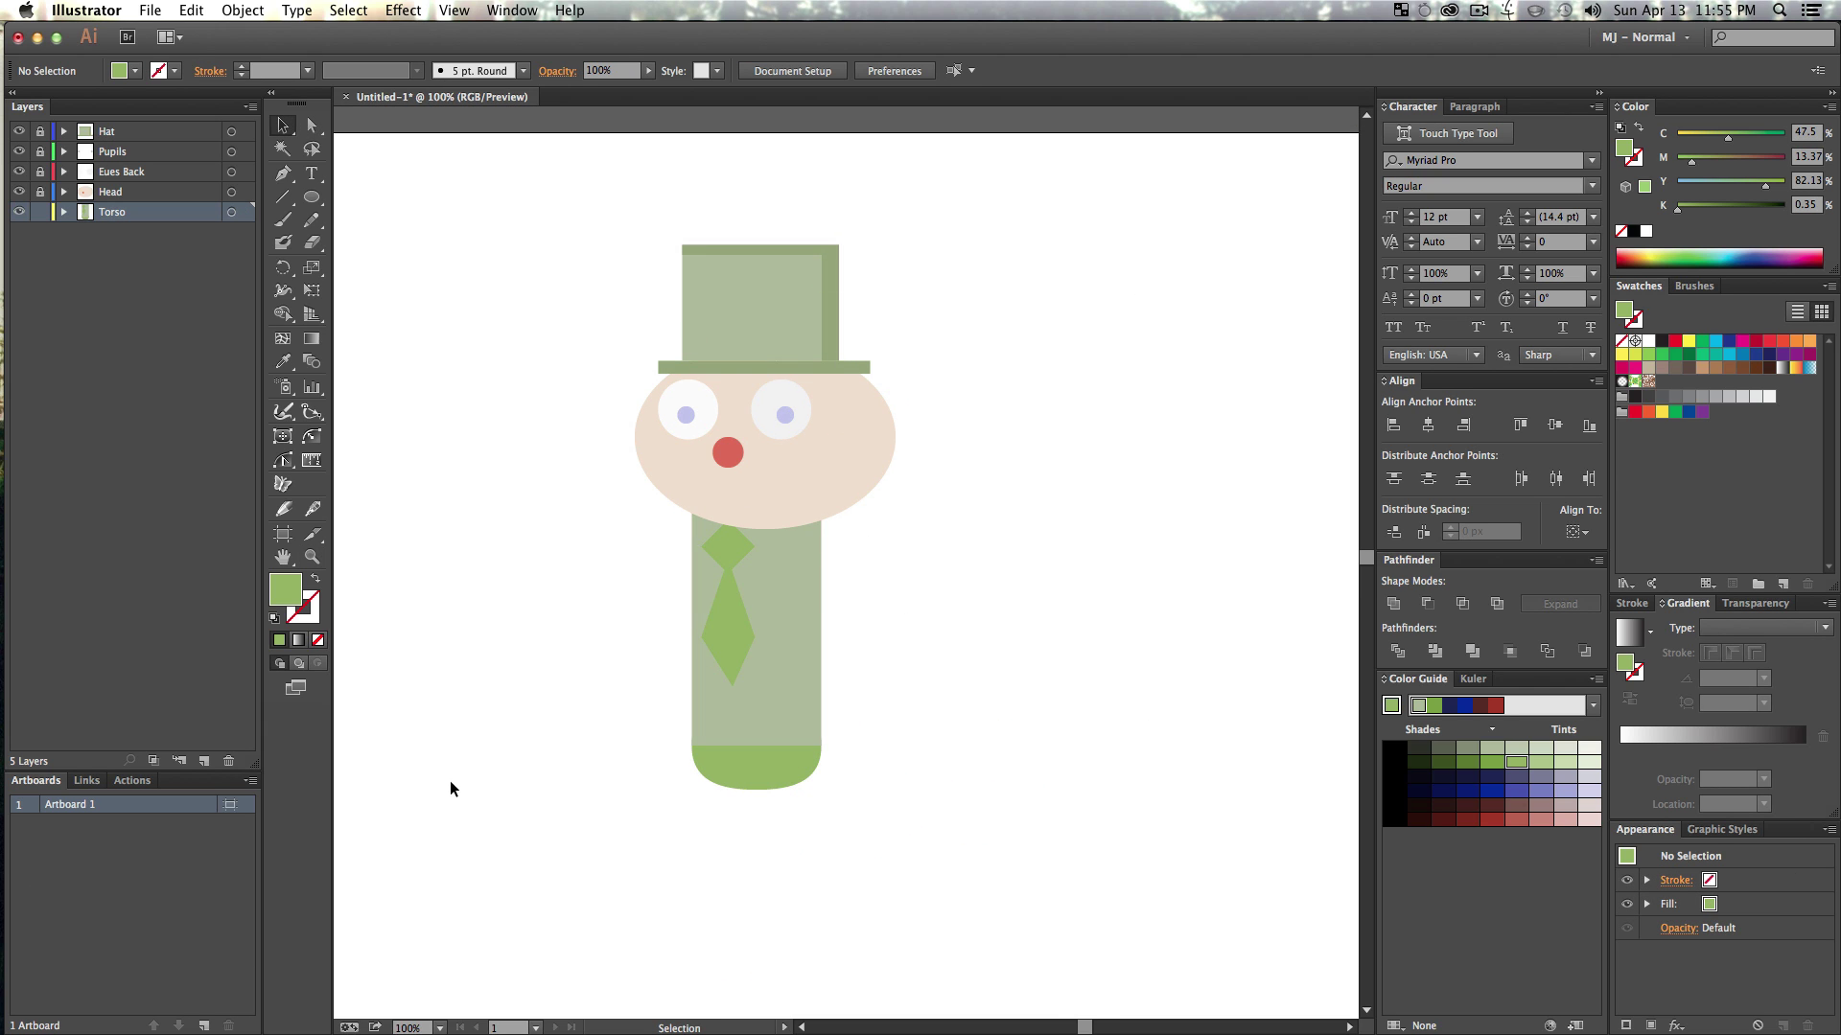
{"action": "left_click", "coordinate": [808, 620]}
{"action": "key", "text": "v"}
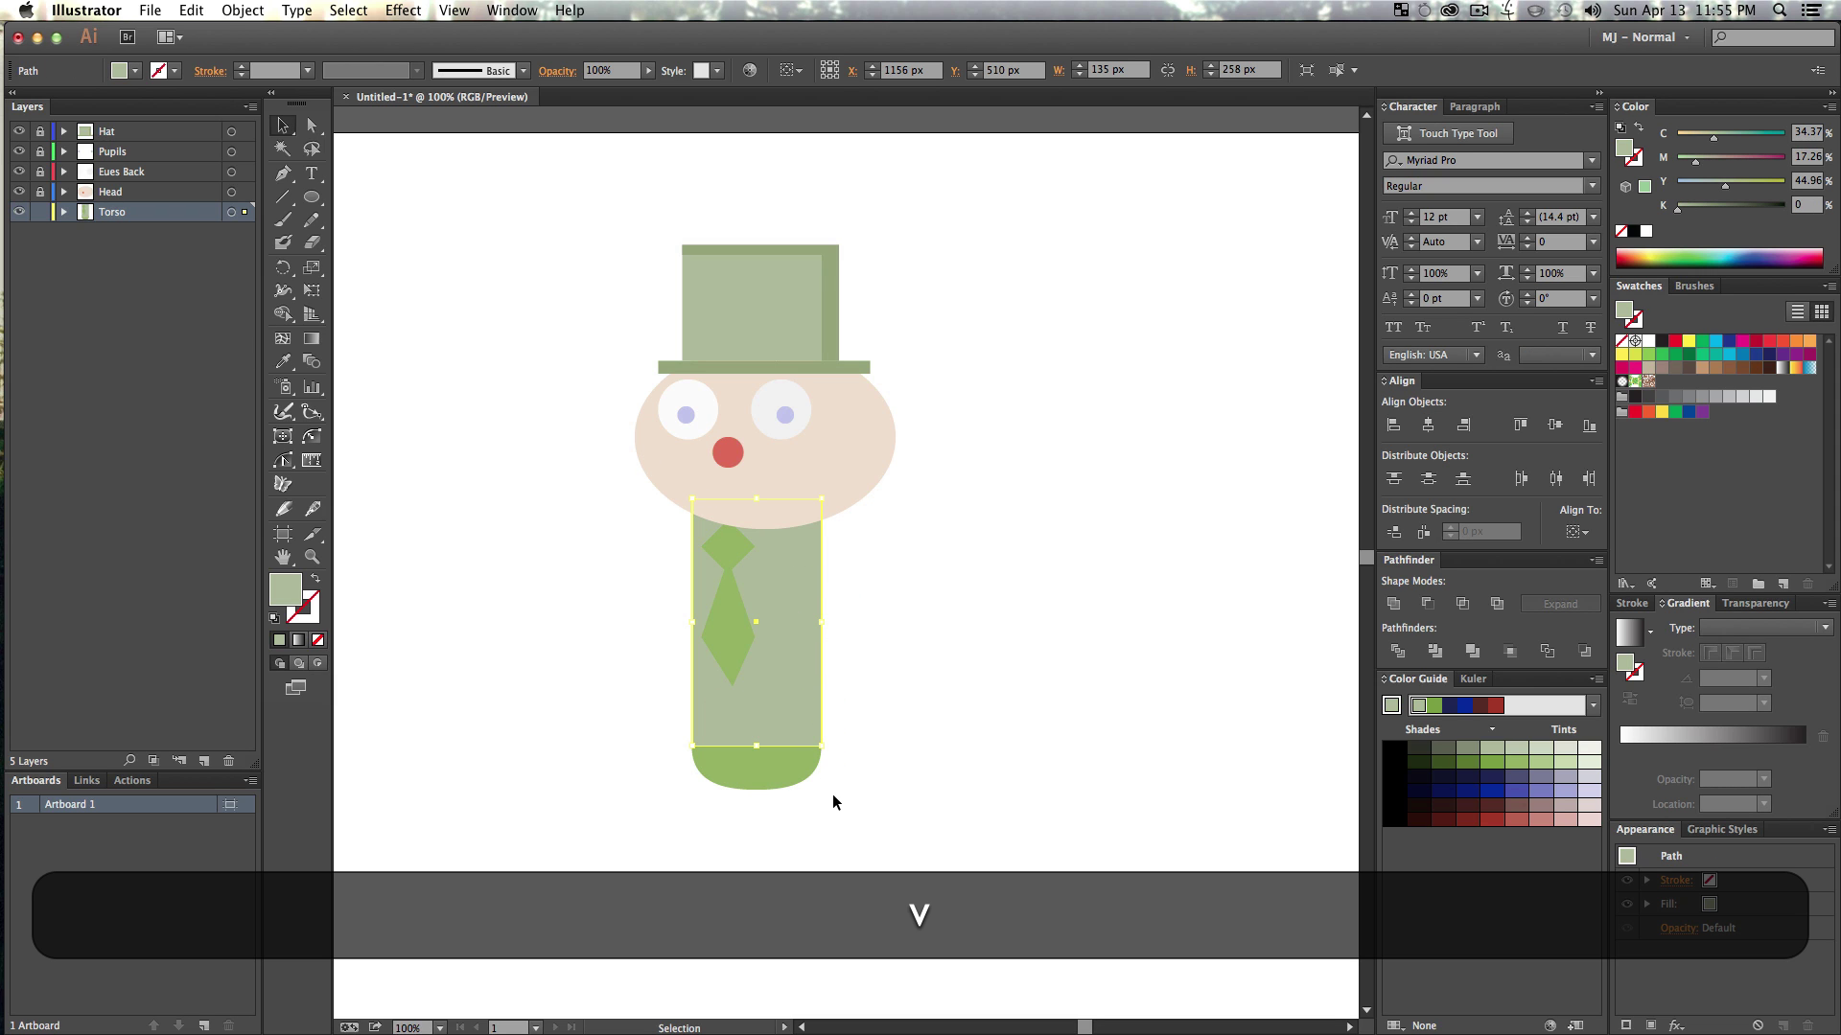
{"action": "left_click", "coordinate": [902, 724]}
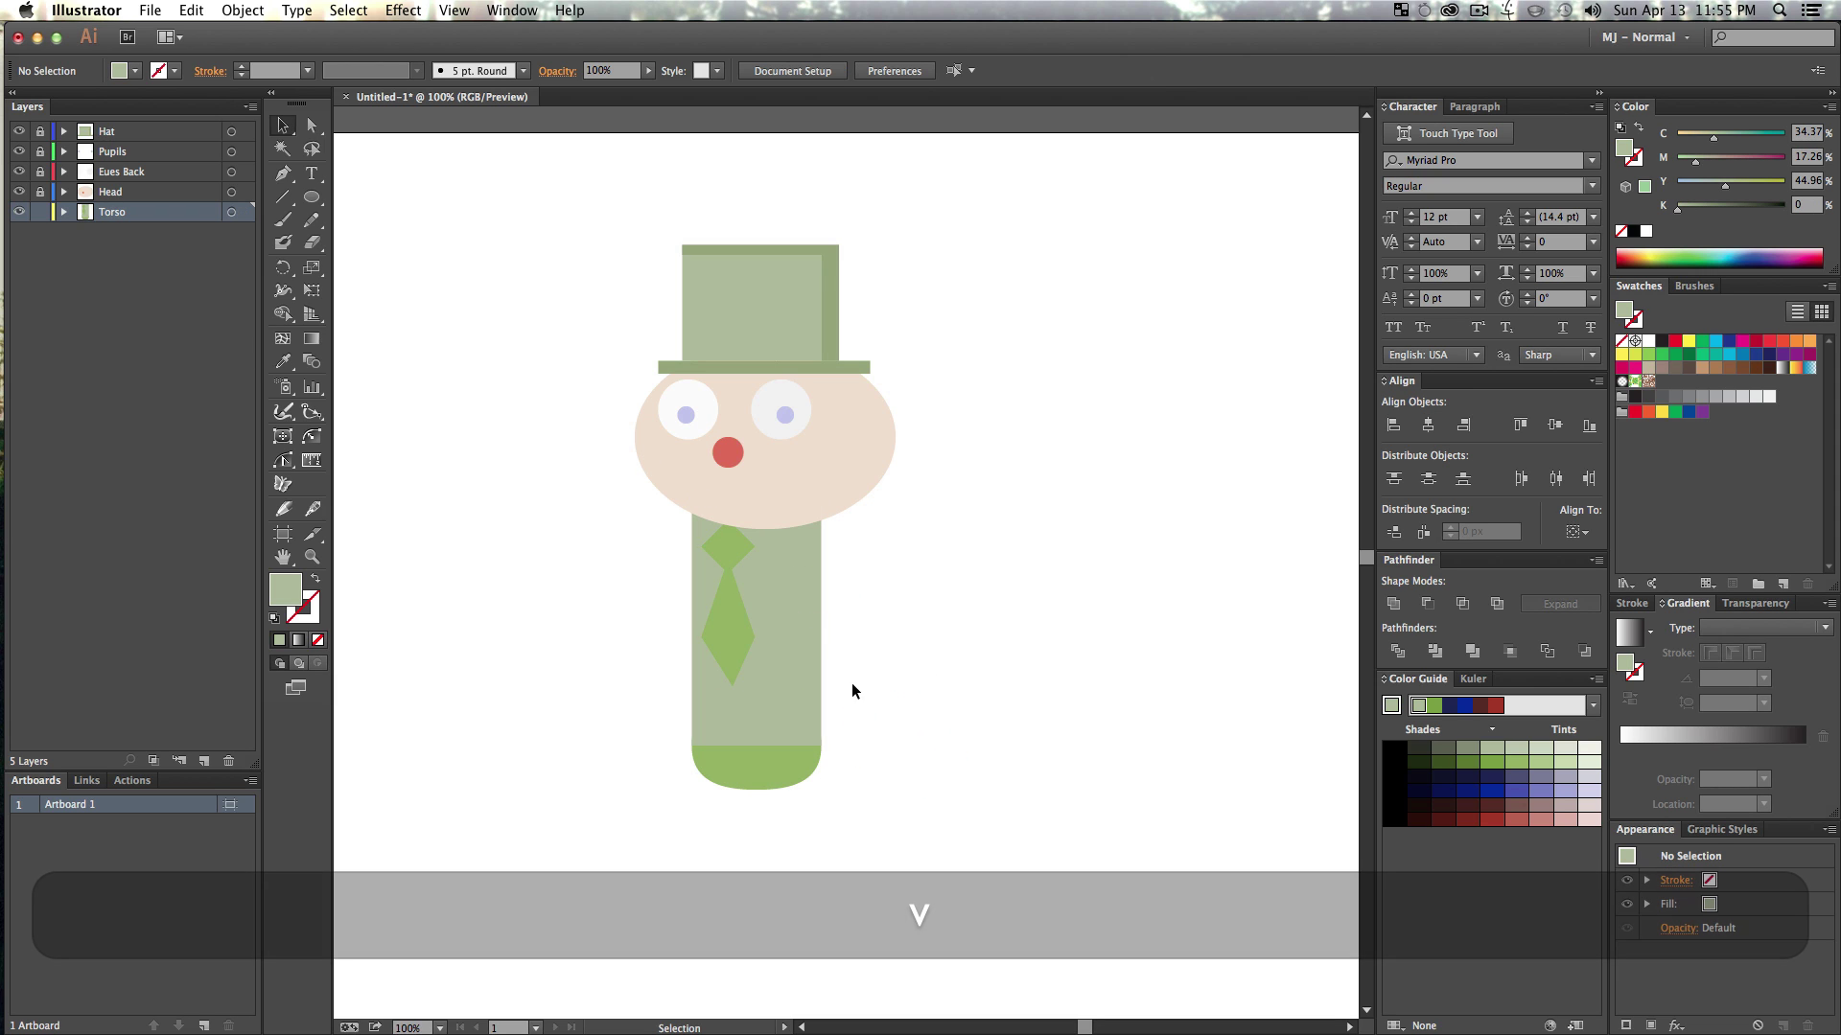
- Add a new layer above the locked Torso layer and draw a dark blue circle about 40.7 px wide at the shoulder
{"action": "left_click", "coordinate": [207, 760]}
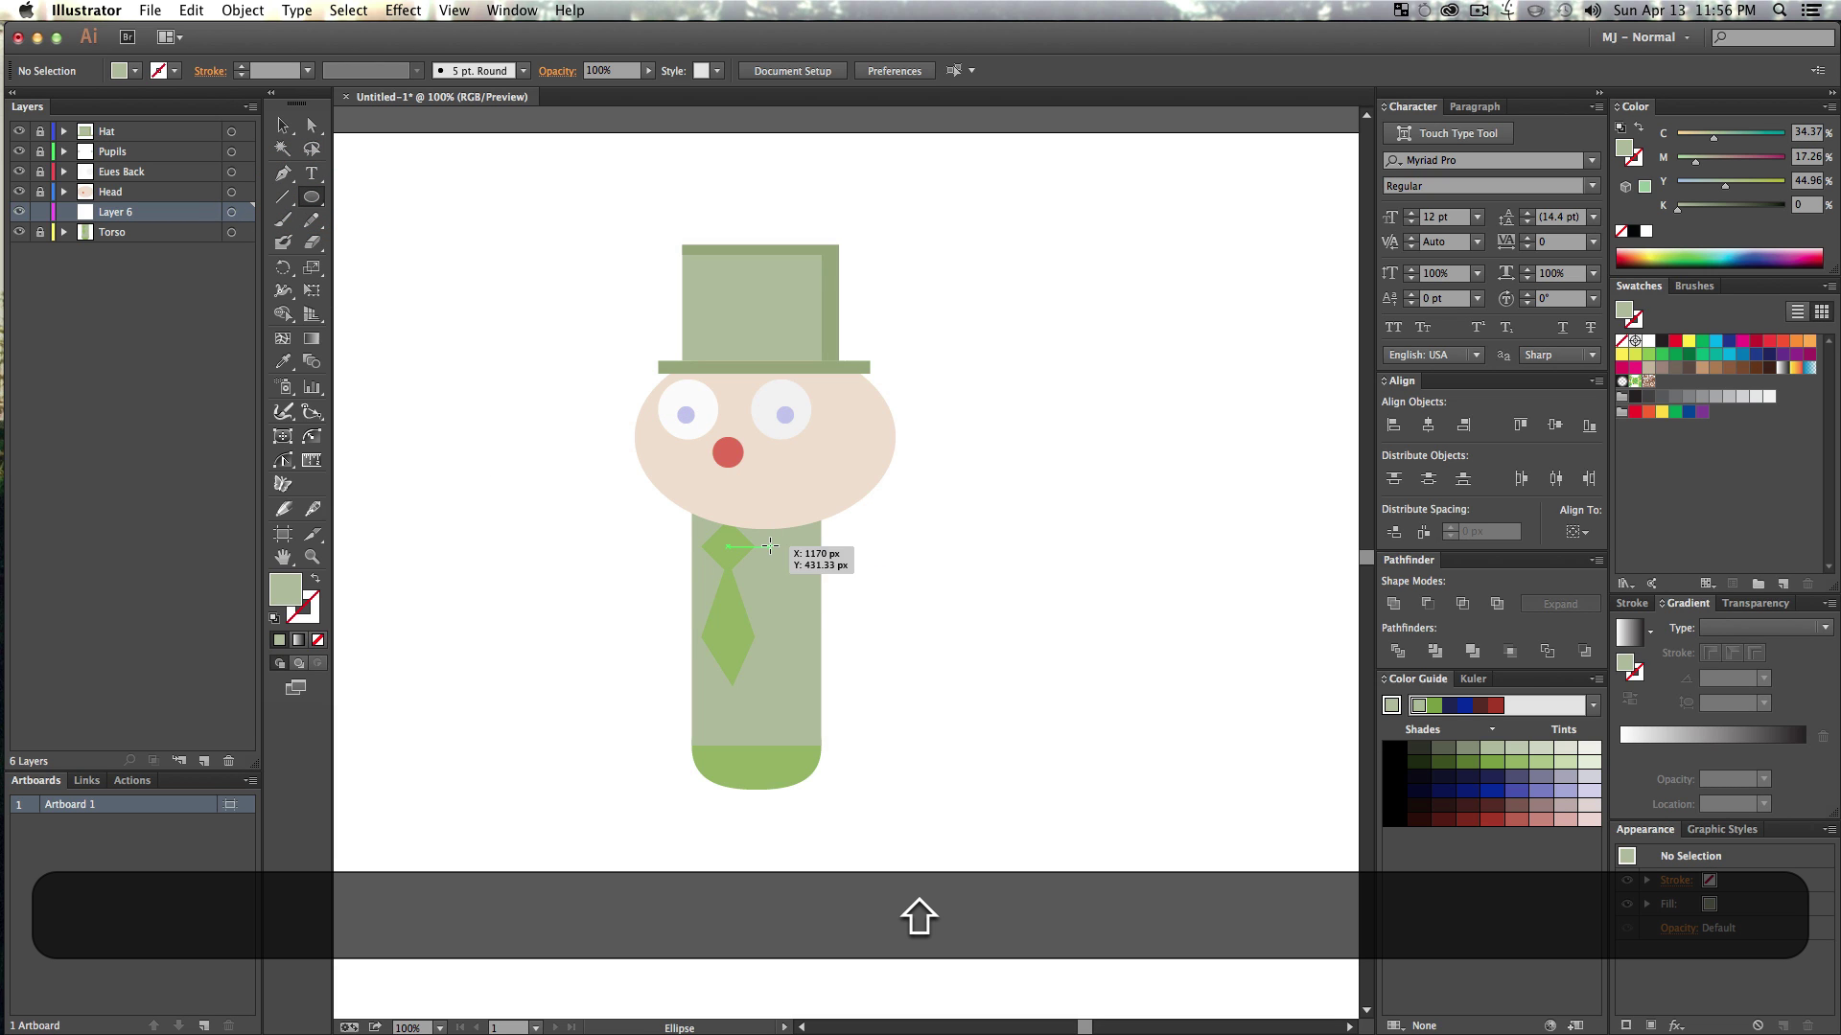
{"action": "mouse_move", "coordinate": [770, 547]}
{"action": "left_mouse_down"}
{"action": "mouse_move", "coordinate": [810, 586]}
{"action": "mouse_move", "coordinate": [808, 566]}
{"action": "left_mouse_up"}
{"action": "key", "text": "shift+v"}
{"action": "left_click", "coordinate": [1493, 791]}
{"action": "left_click", "coordinate": [1098, 678]}
- Copy the dark blue shoulder circle and paste the duplicate directly in front of it
{"action": "key", "text": "z"}
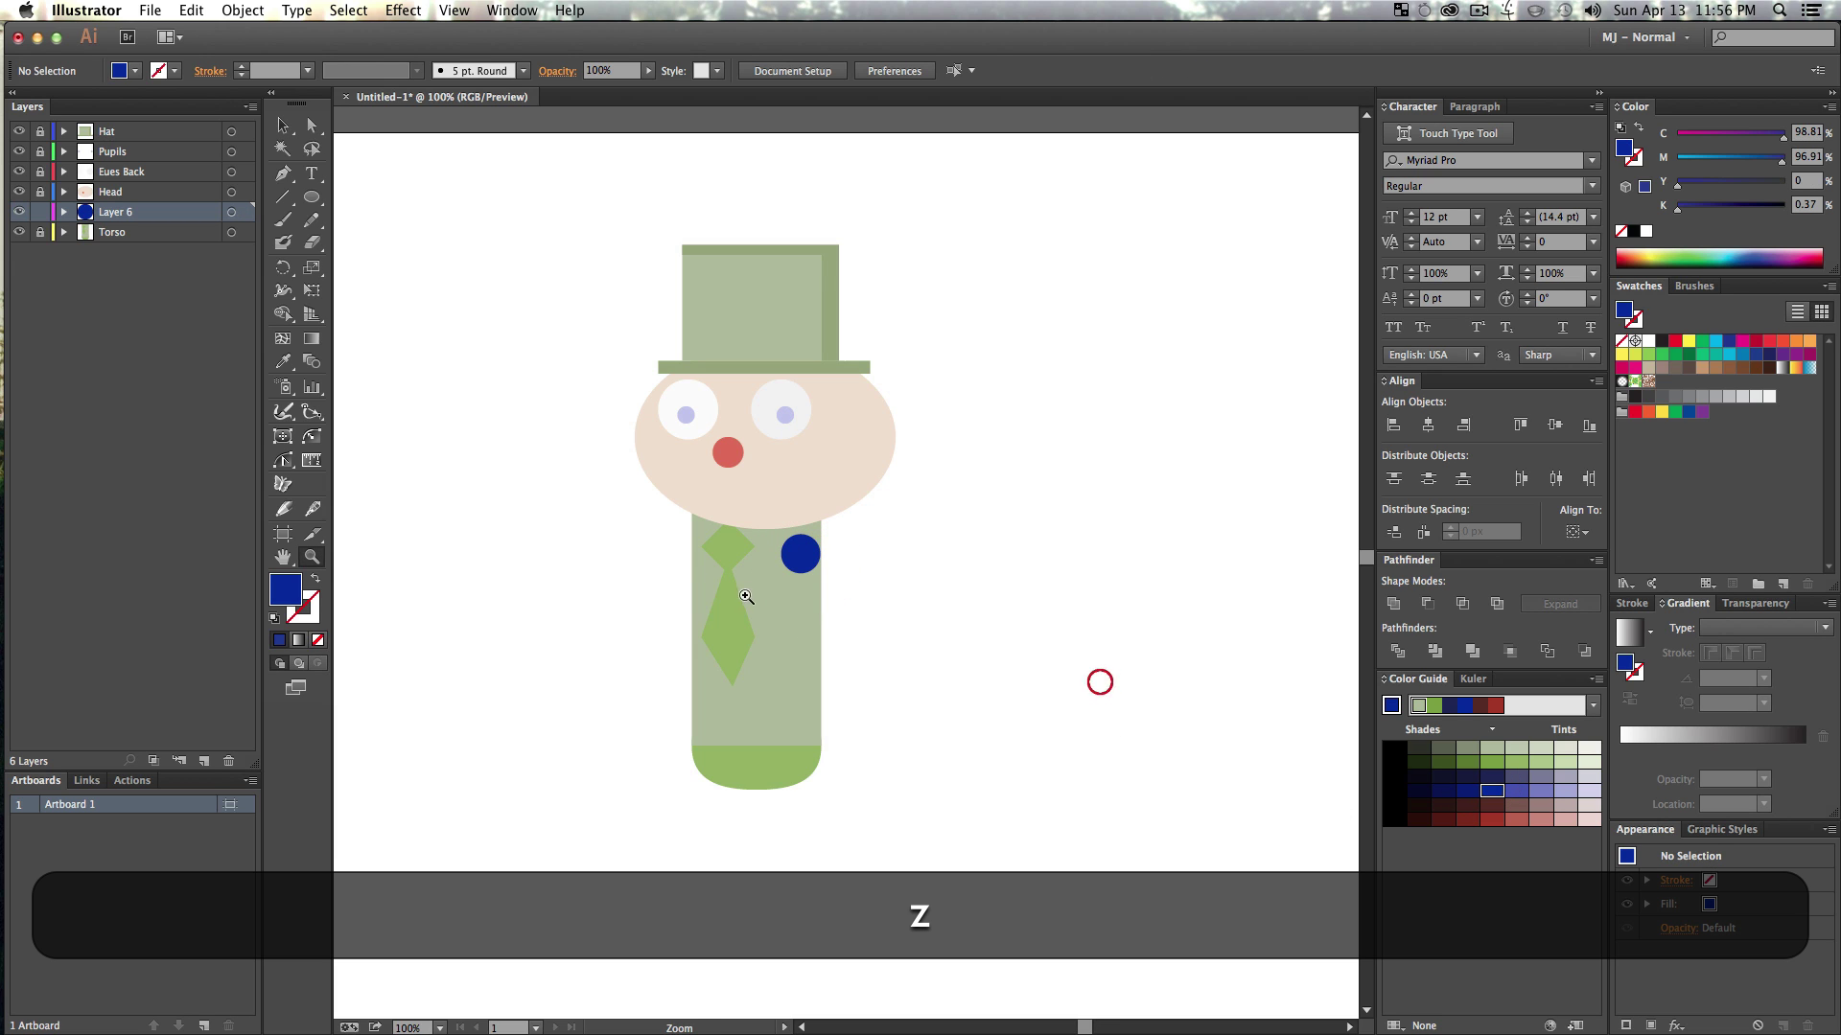
{"action": "left_click", "coordinate": [739, 568]}
{"action": "left_click", "coordinate": [850, 628]}
{"action": "key", "text": "v"}
{"action": "left_click", "coordinate": [969, 575]}
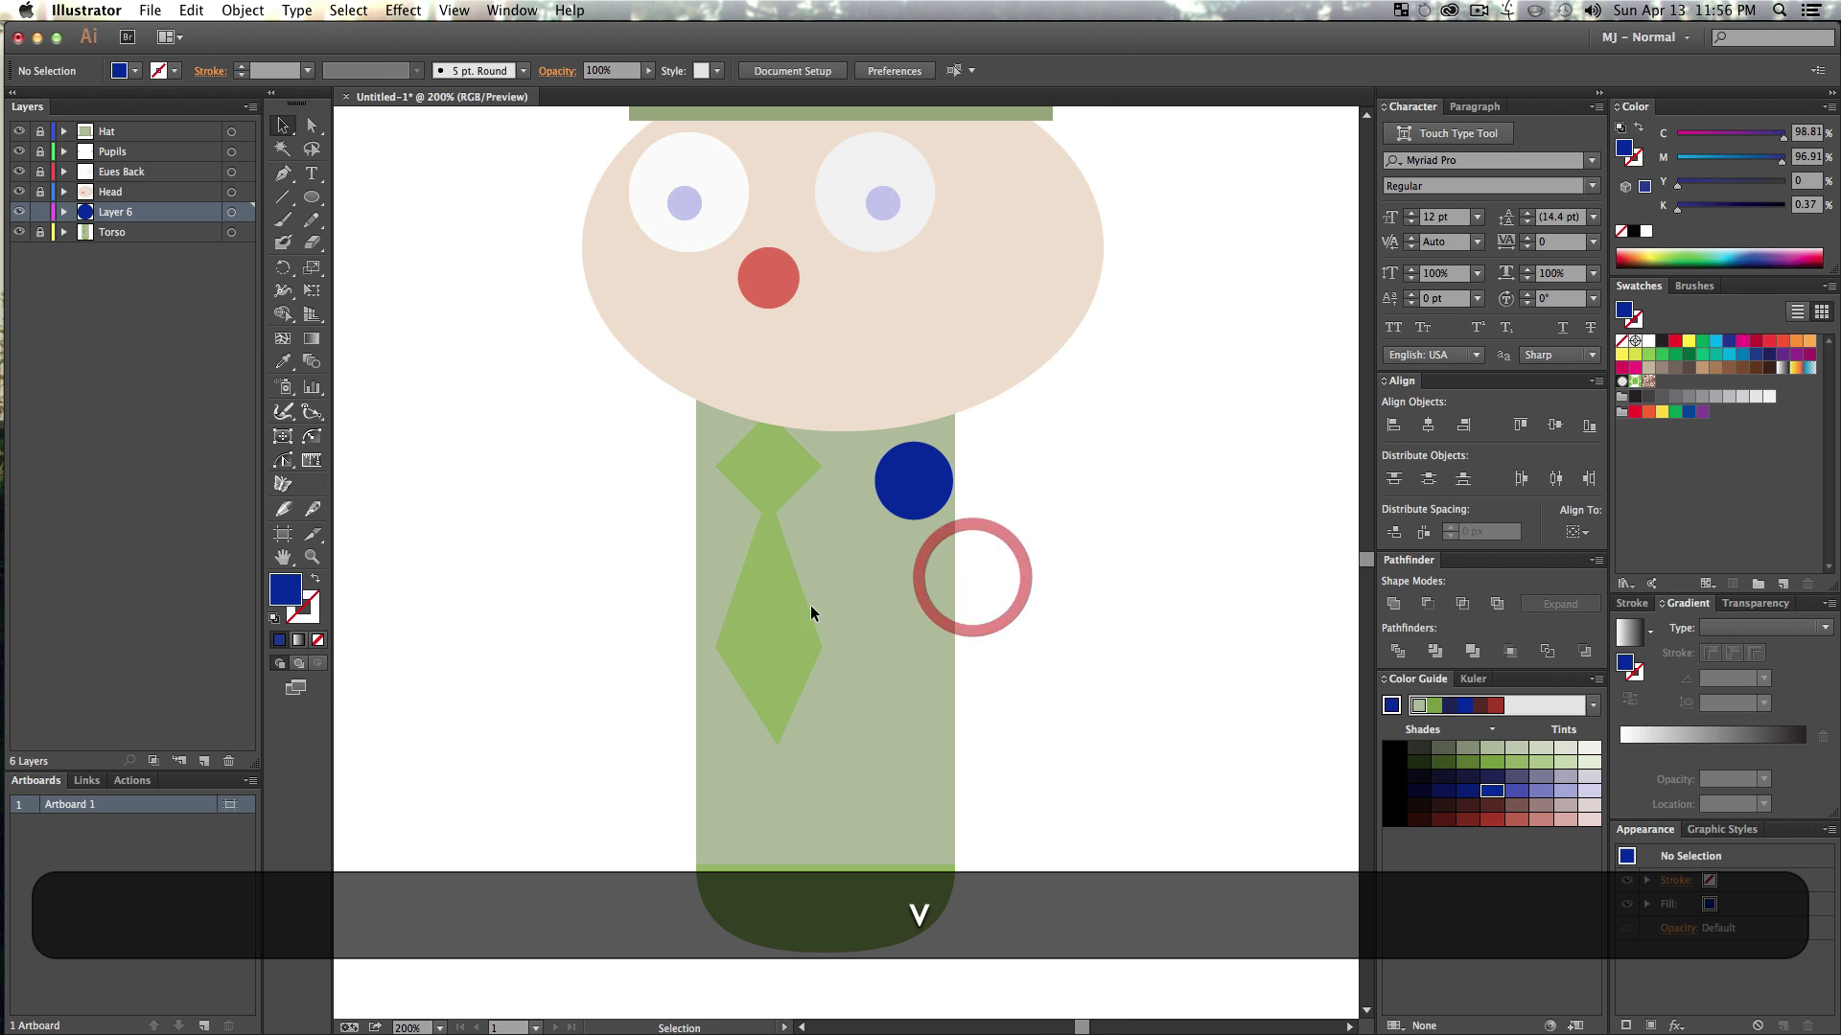
{"action": "left_click", "coordinate": [912, 500]}
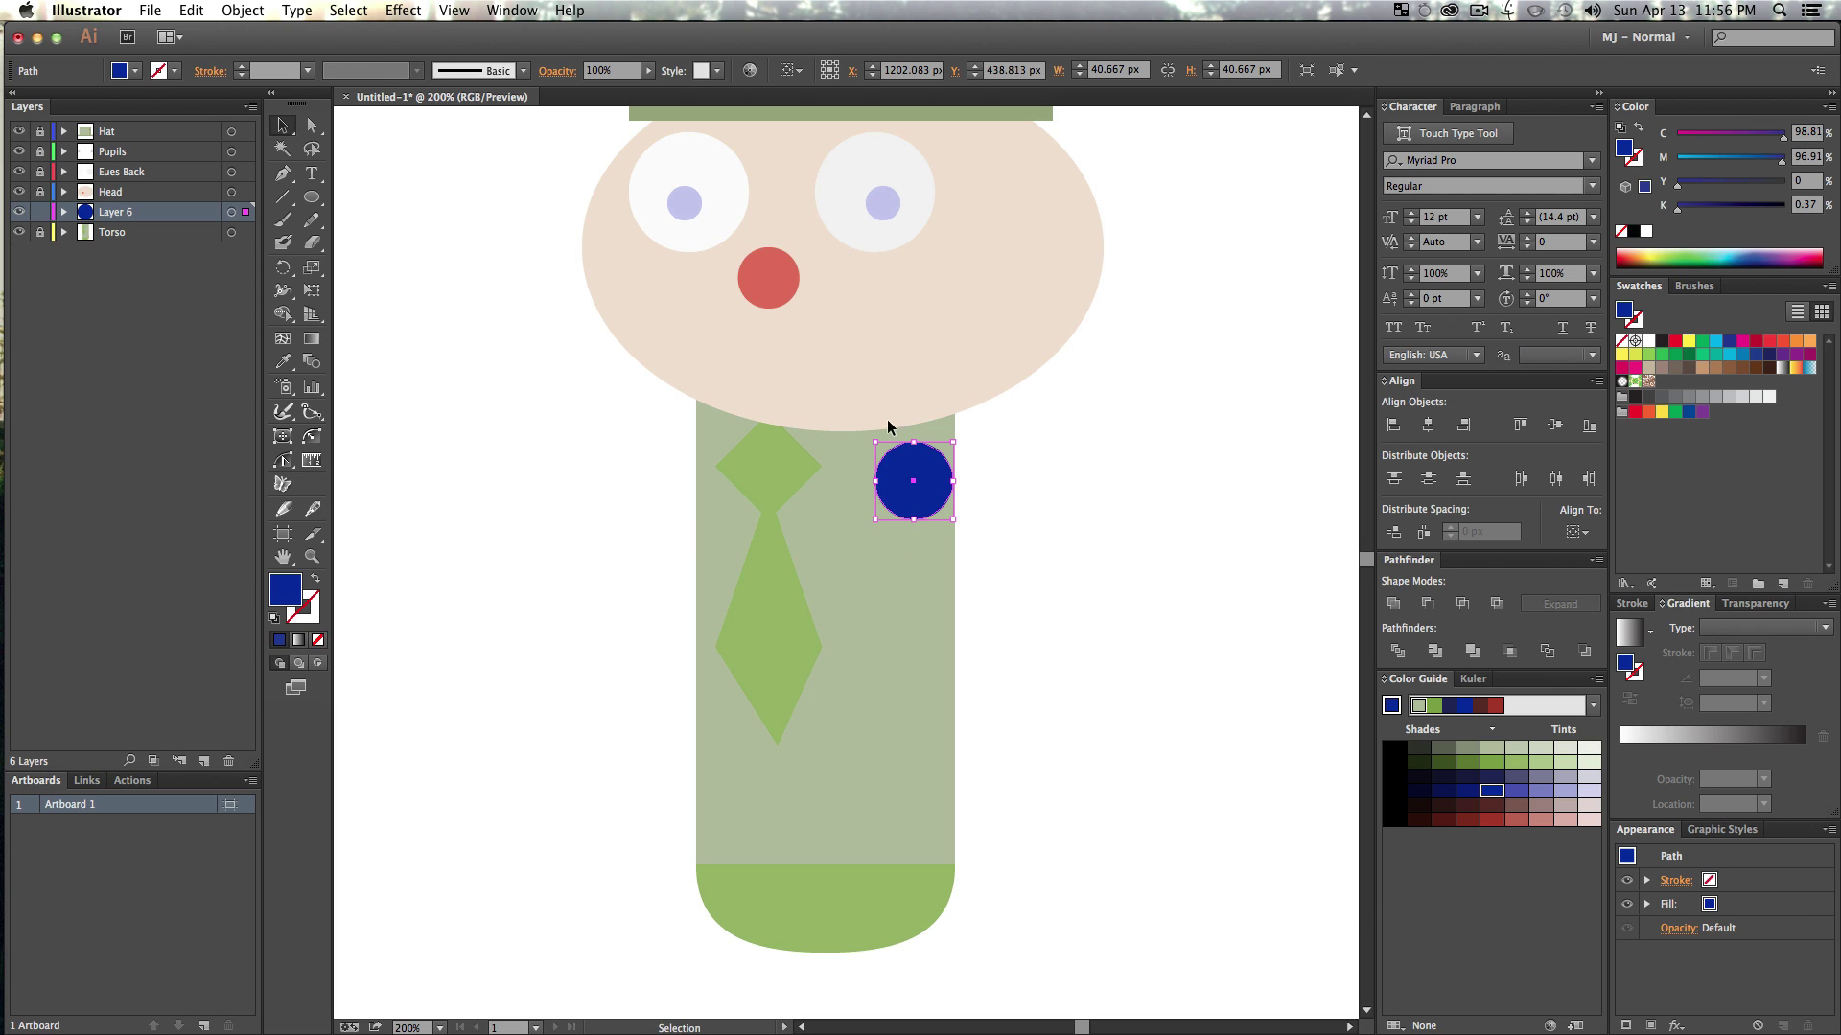
{"action": "key", "text": "super+c"}
{"action": "key", "text": "super+f"}
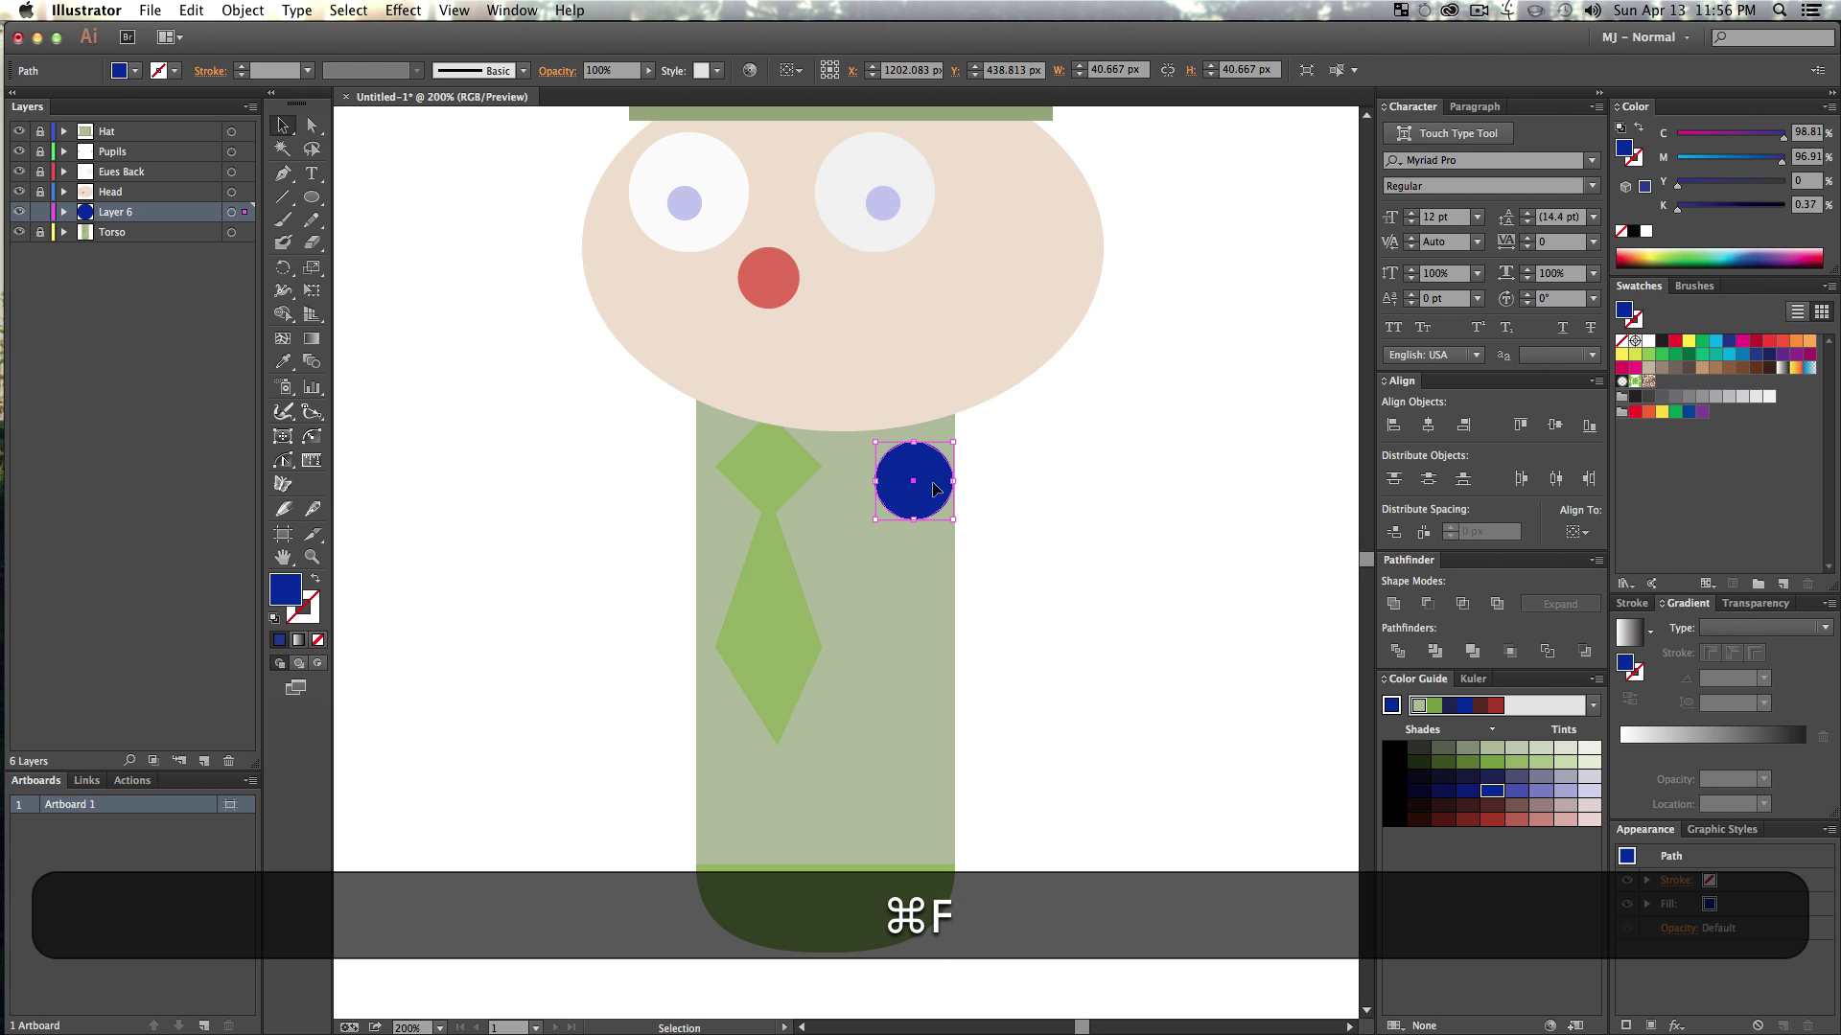
- Draw a rectangle as wide as the shoulder circle and about 101 px tall, extending down from its horizontal midline
{"action": "left_click", "coordinate": [318, 198]}
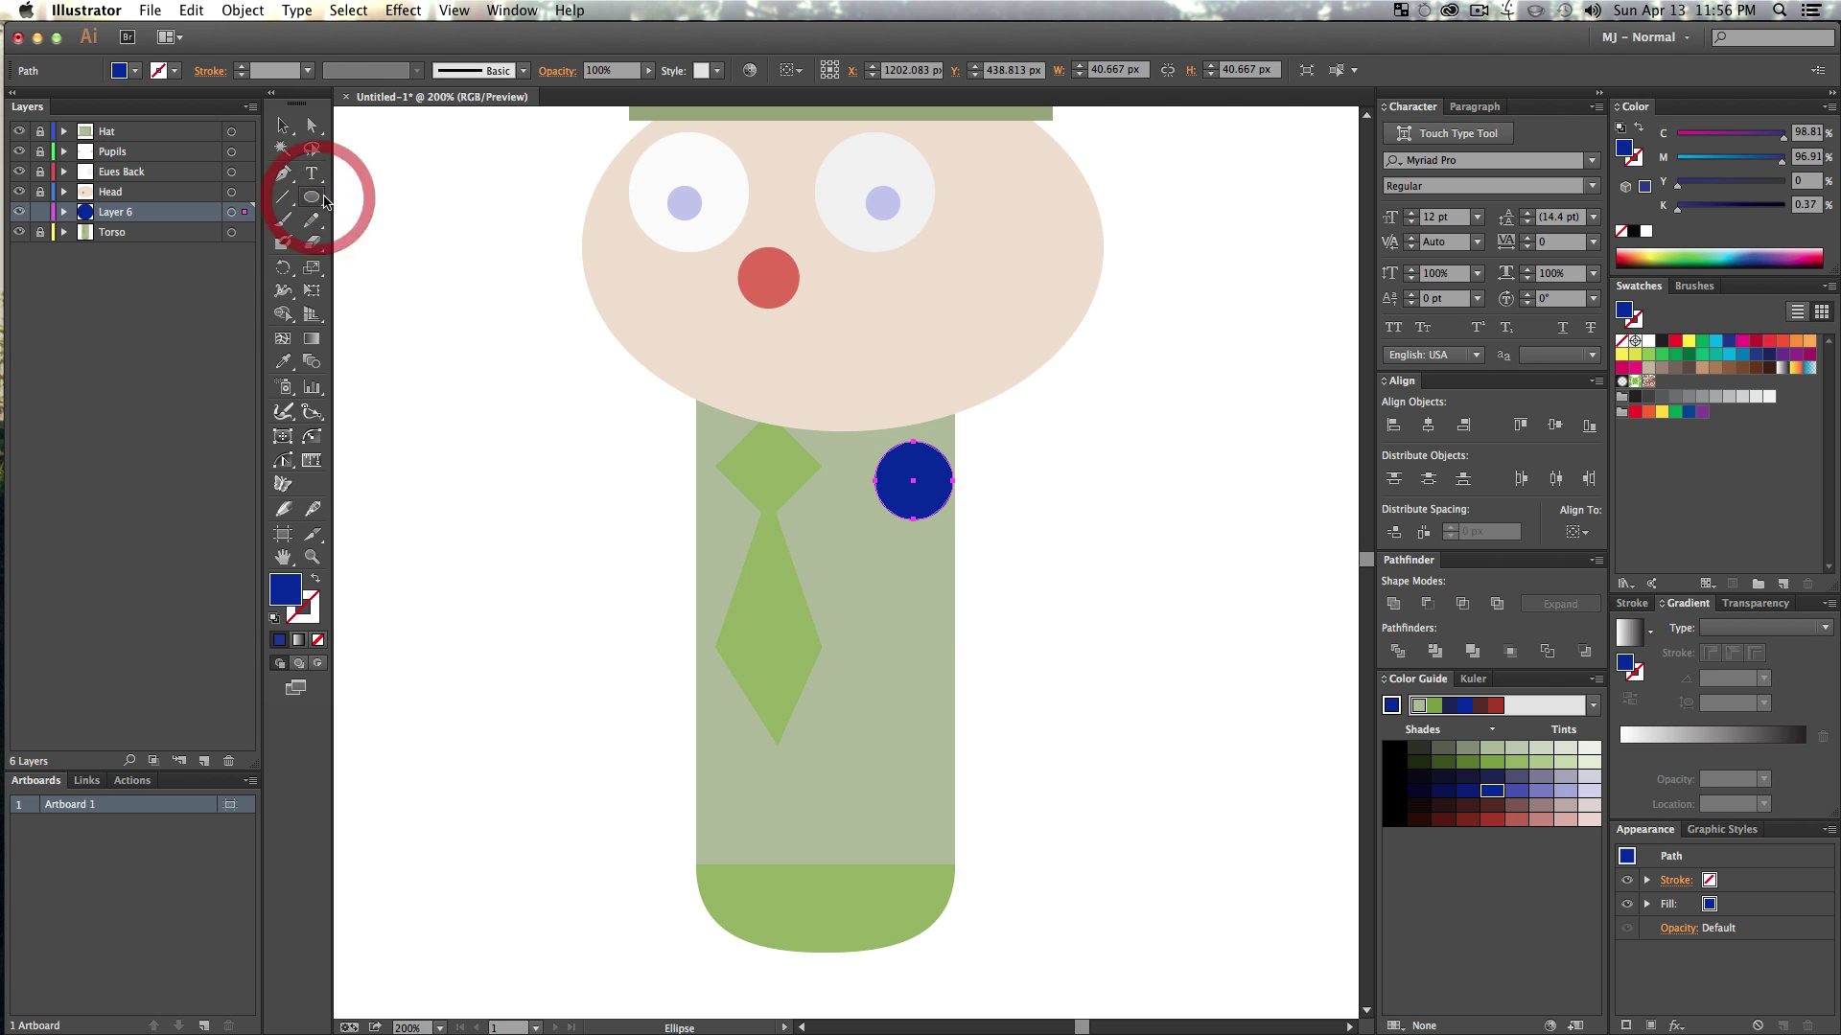
{"action": "left_click_drag", "start_coordinate": [312, 198], "coordinate": [395, 200]}
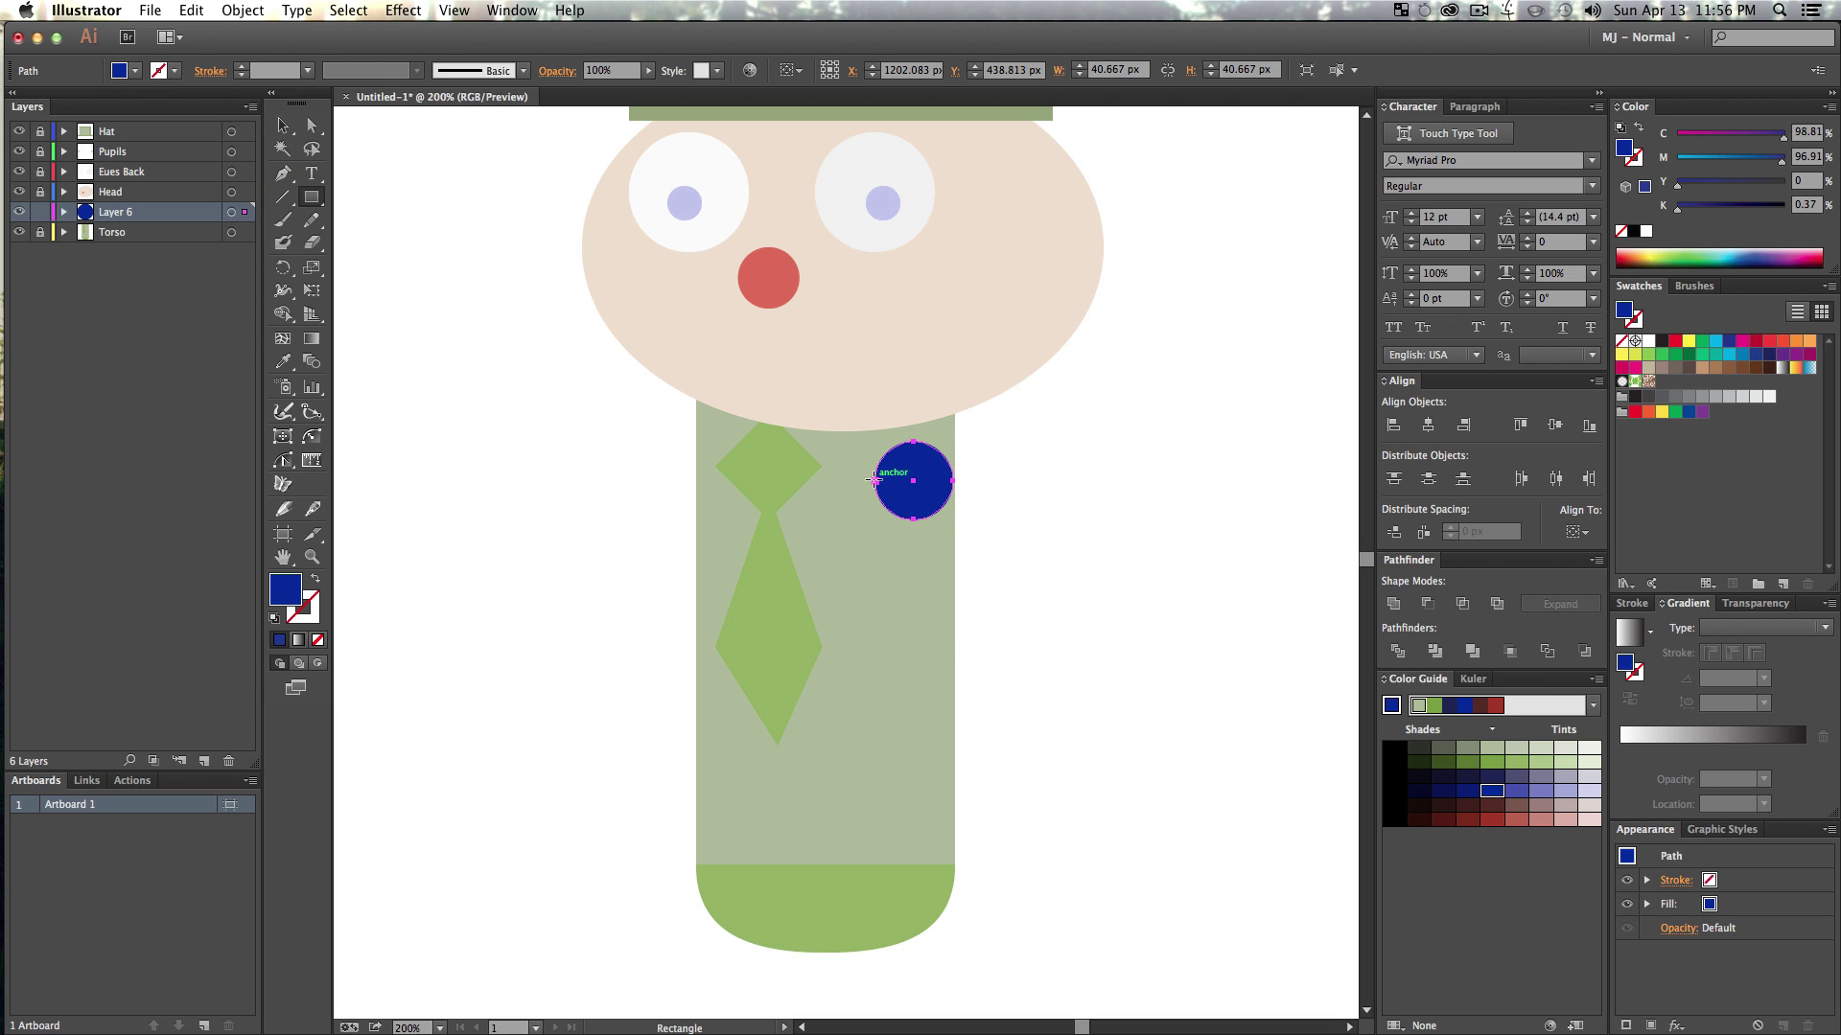
{"action": "left_click_drag", "start_coordinate": [874, 479], "coordinate": [952, 674]}
- Unite the rectangle with the front shoulder circle into one round-topped sleeve shape, and deselect it
{"action": "key", "text": "z"}
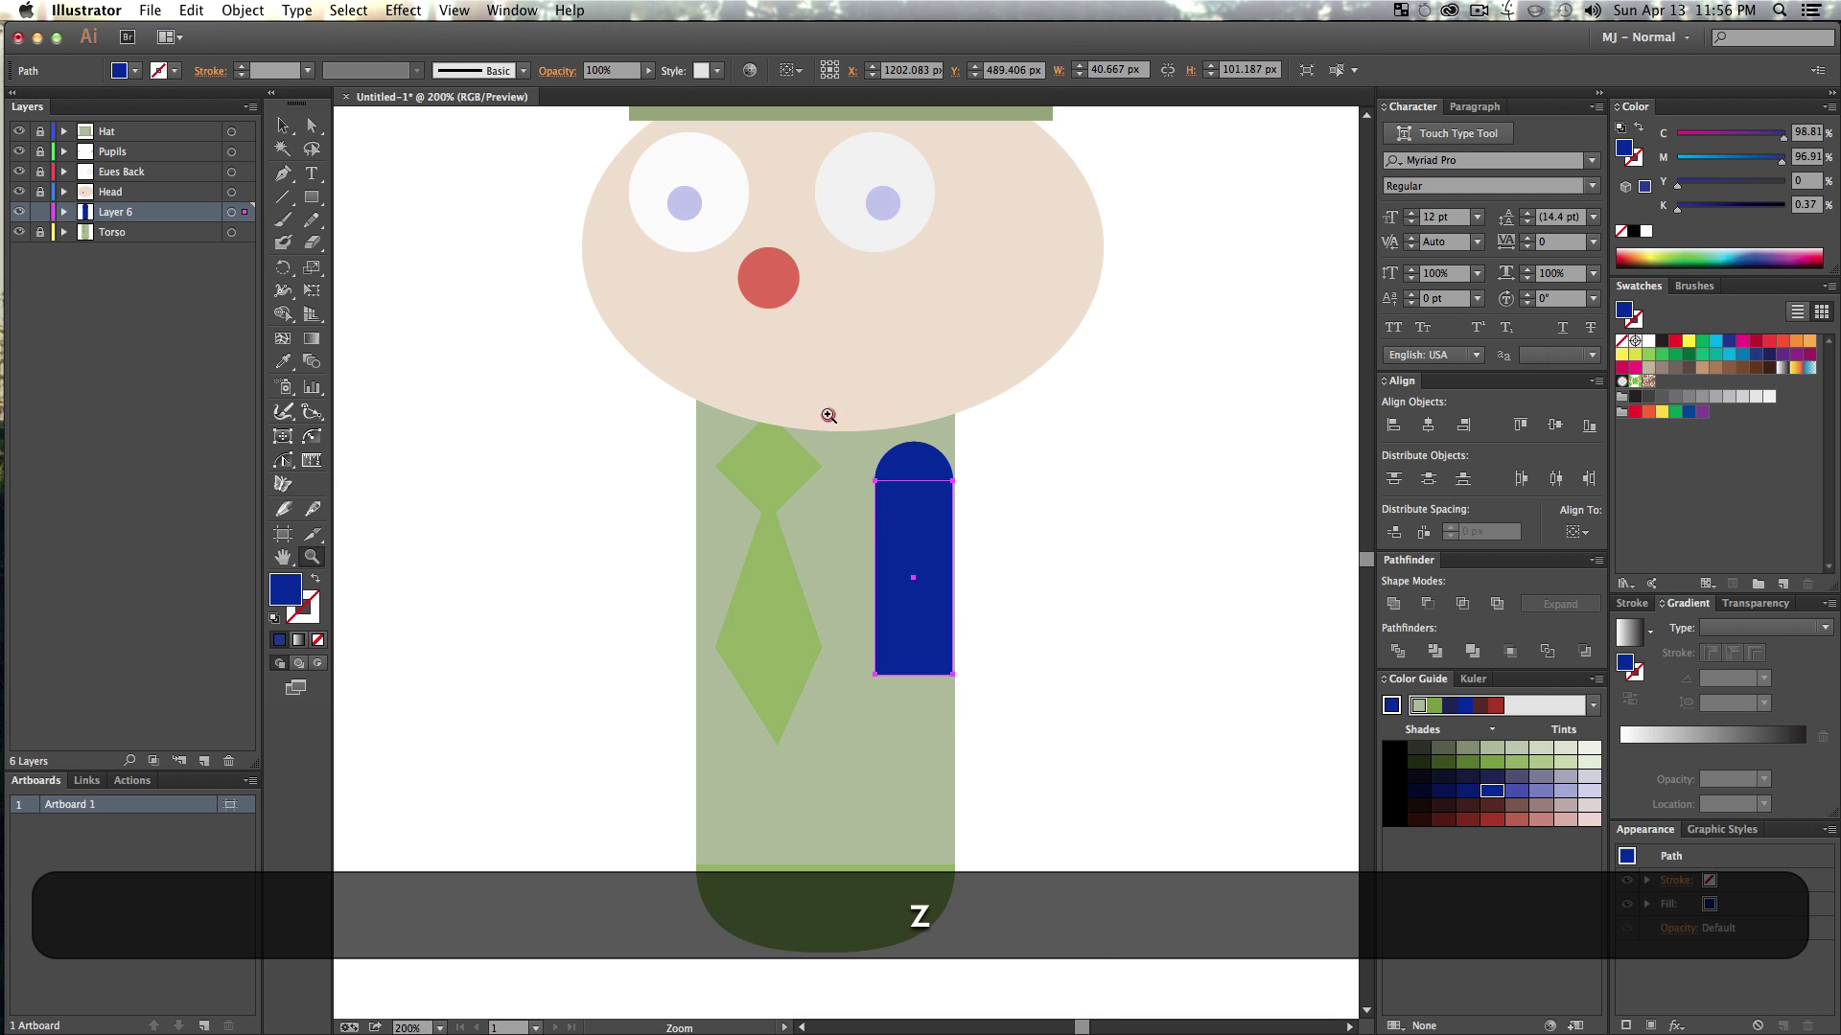
{"action": "left_click_drag", "start_coordinate": [828, 408], "coordinate": [997, 564]}
{"action": "key", "text": "v"}
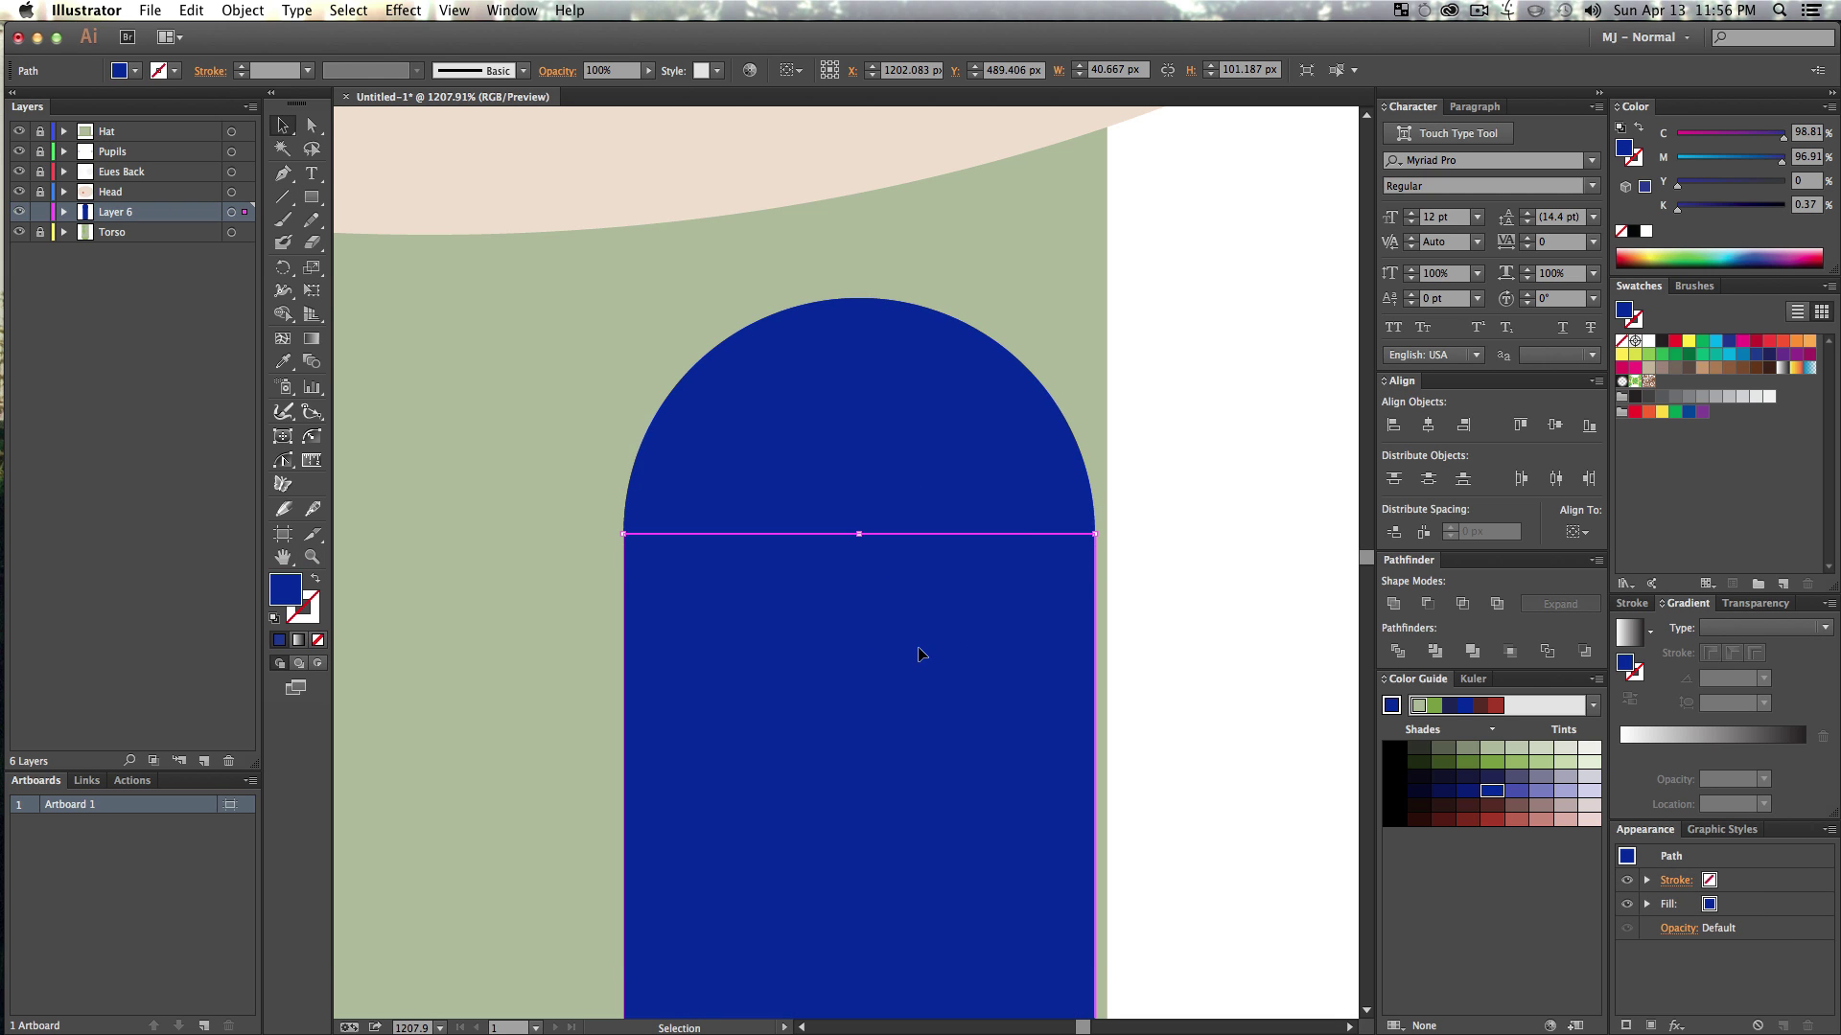
{"action": "left_click_drag", "start_coordinate": [920, 649], "coordinate": [915, 671]}
{"action": "left_click", "coordinate": [899, 410], "text": "shift"}
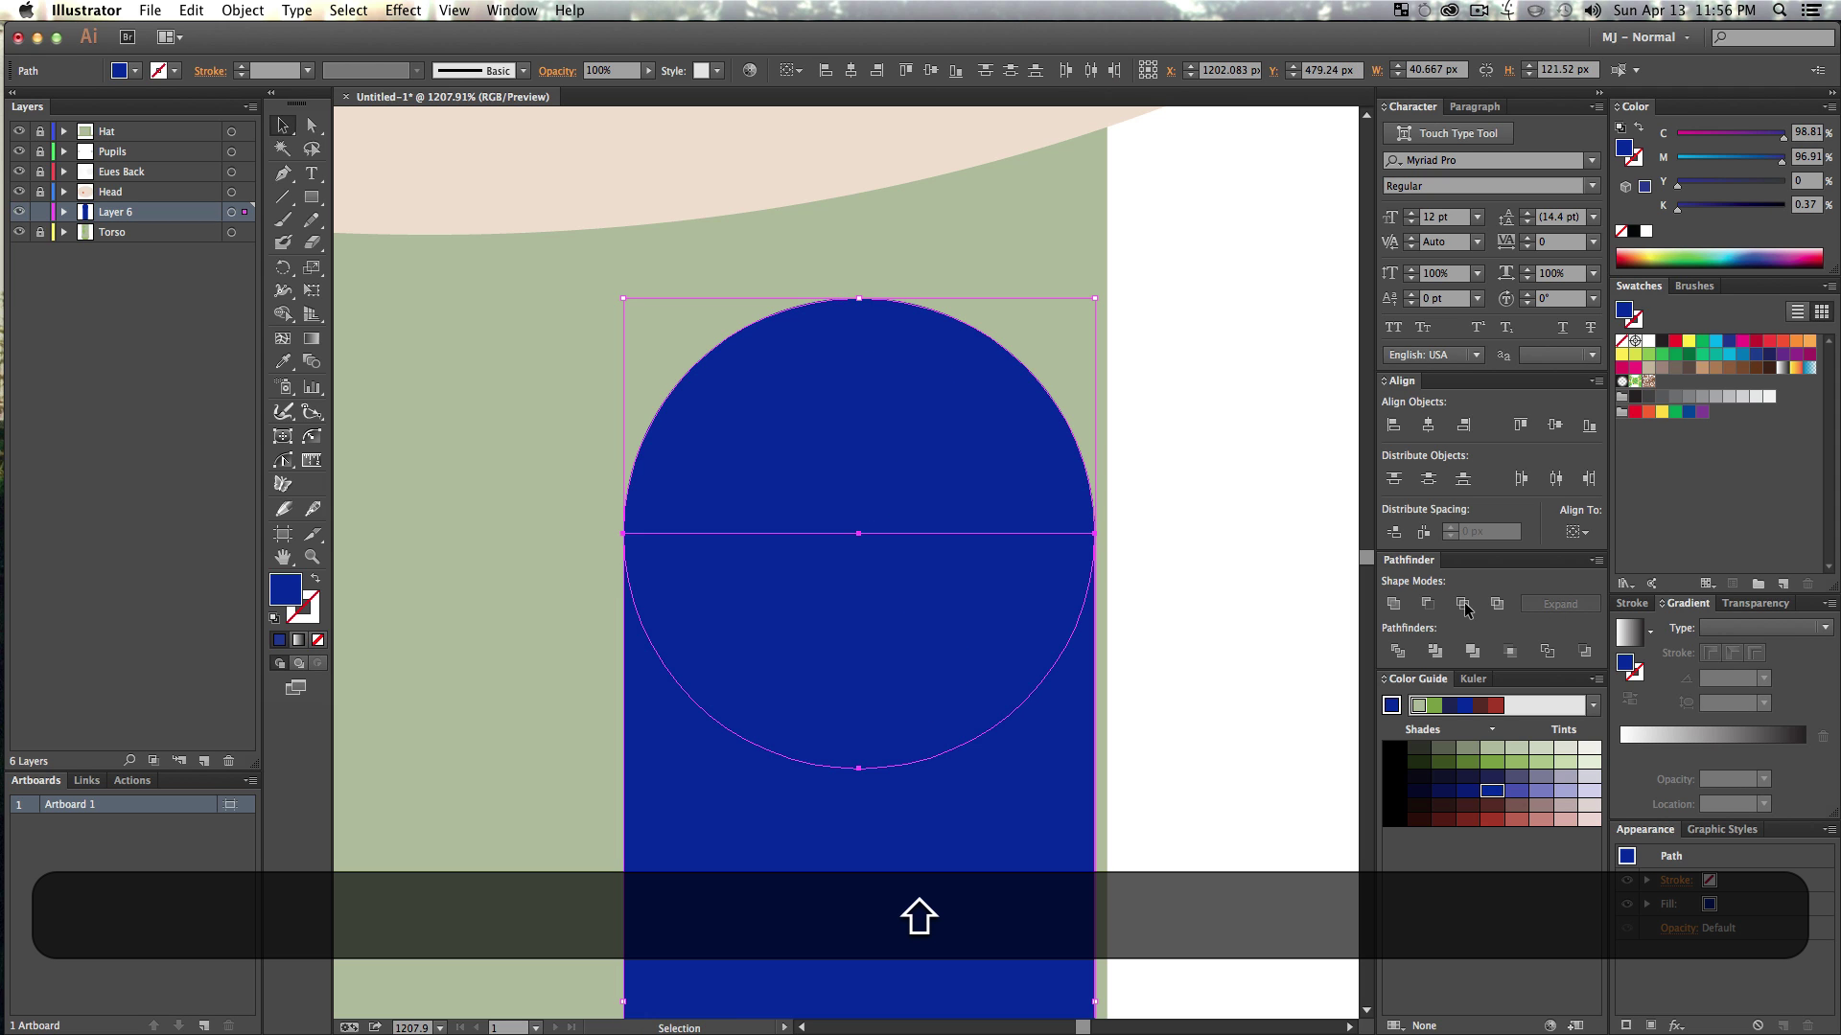
{"action": "left_click", "coordinate": [1394, 604]}
{"action": "key", "text": "v"}
{"action": "left_click", "coordinate": [1169, 624]}
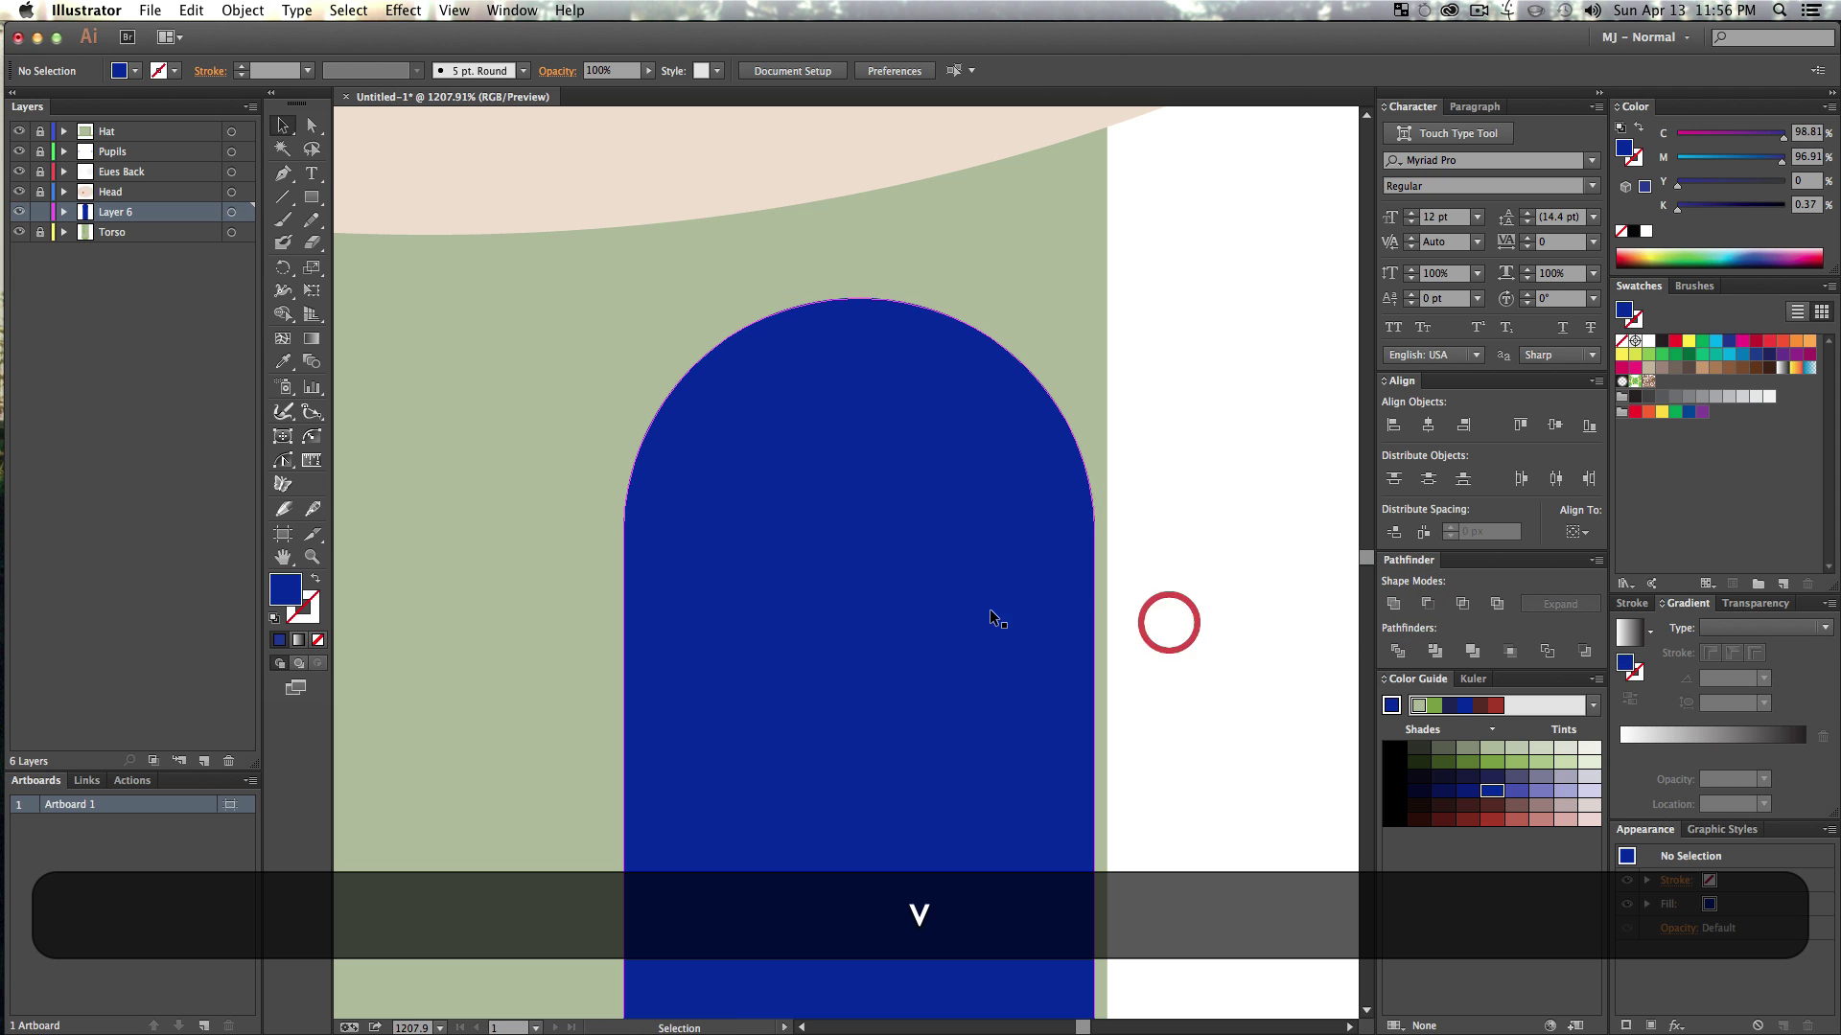
- Move the united sleeve aside to check the circle beneath it, and undo the move
{"action": "left_click_drag", "start_coordinate": [995, 619], "coordinate": [674, 632]}
{"action": "key", "text": "alt+z"}
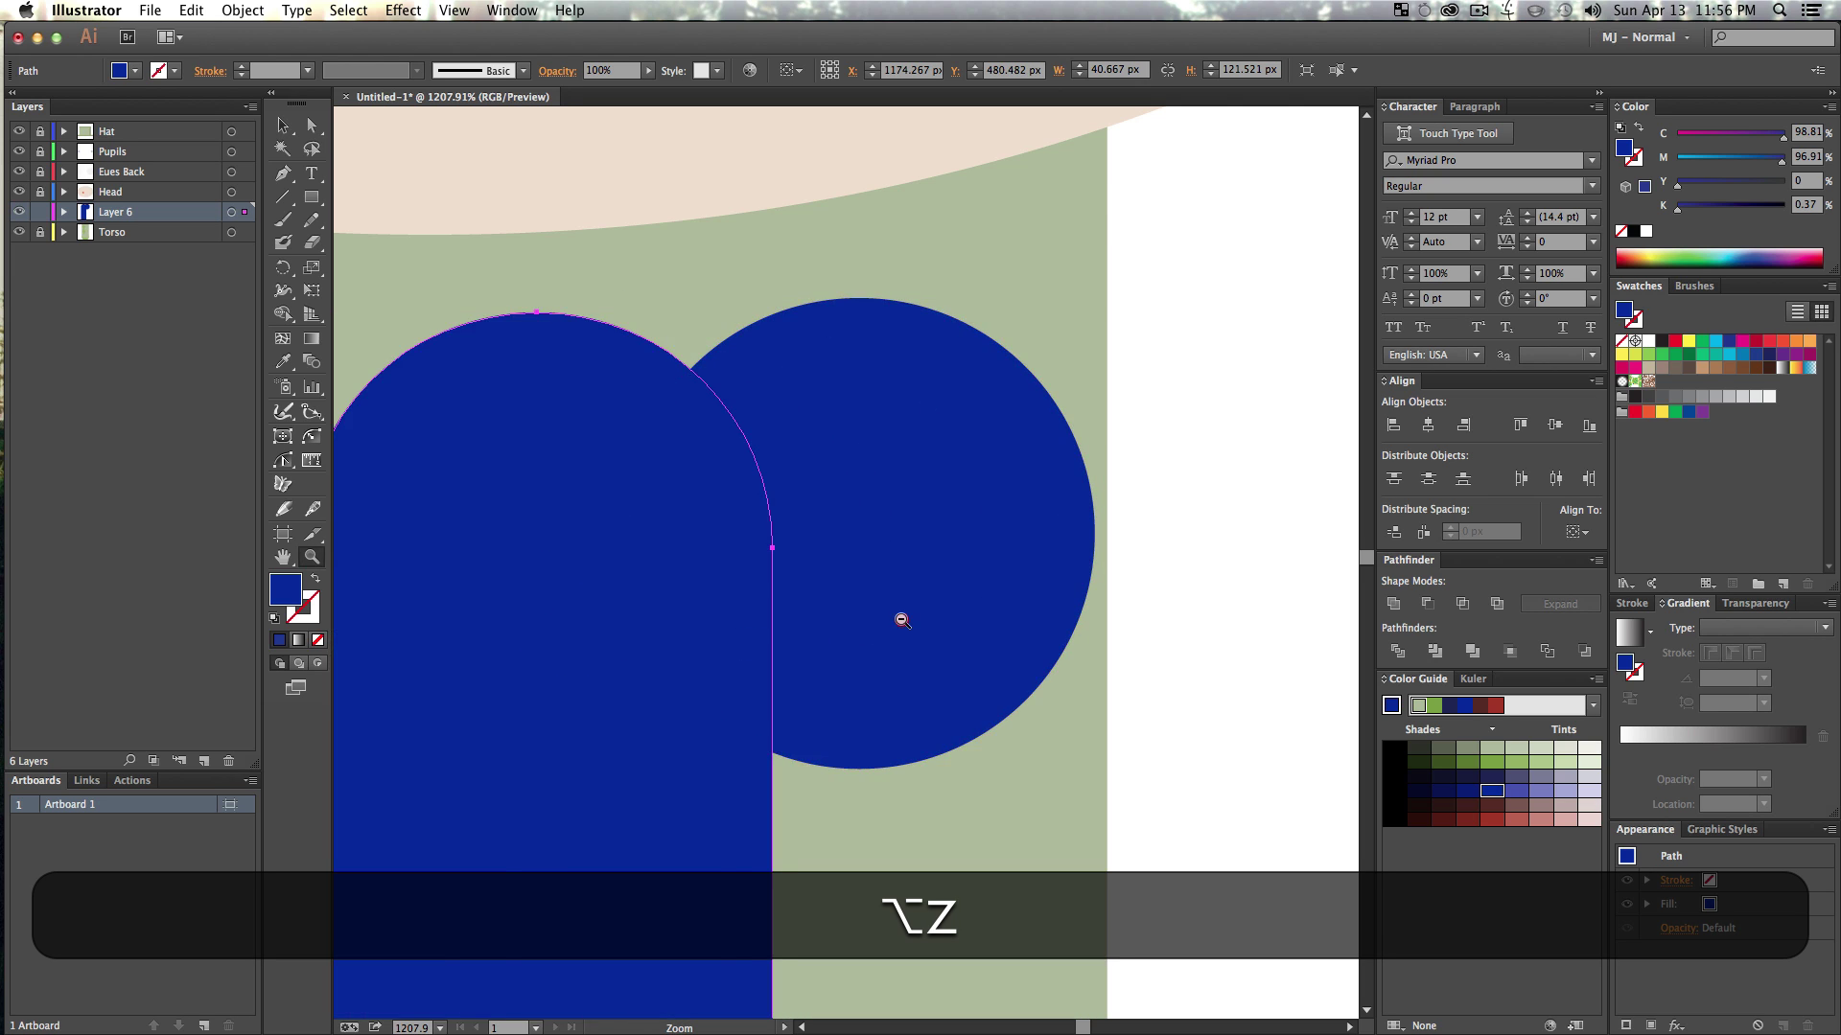
{"action": "left_click", "coordinate": [901, 620], "text": "alt"}
{"action": "left_click", "coordinate": [901, 619], "text": "alt"}
{"action": "left_click_drag", "start_coordinate": [880, 615], "coordinate": [899, 588]}
{"action": "key", "text": "v"}
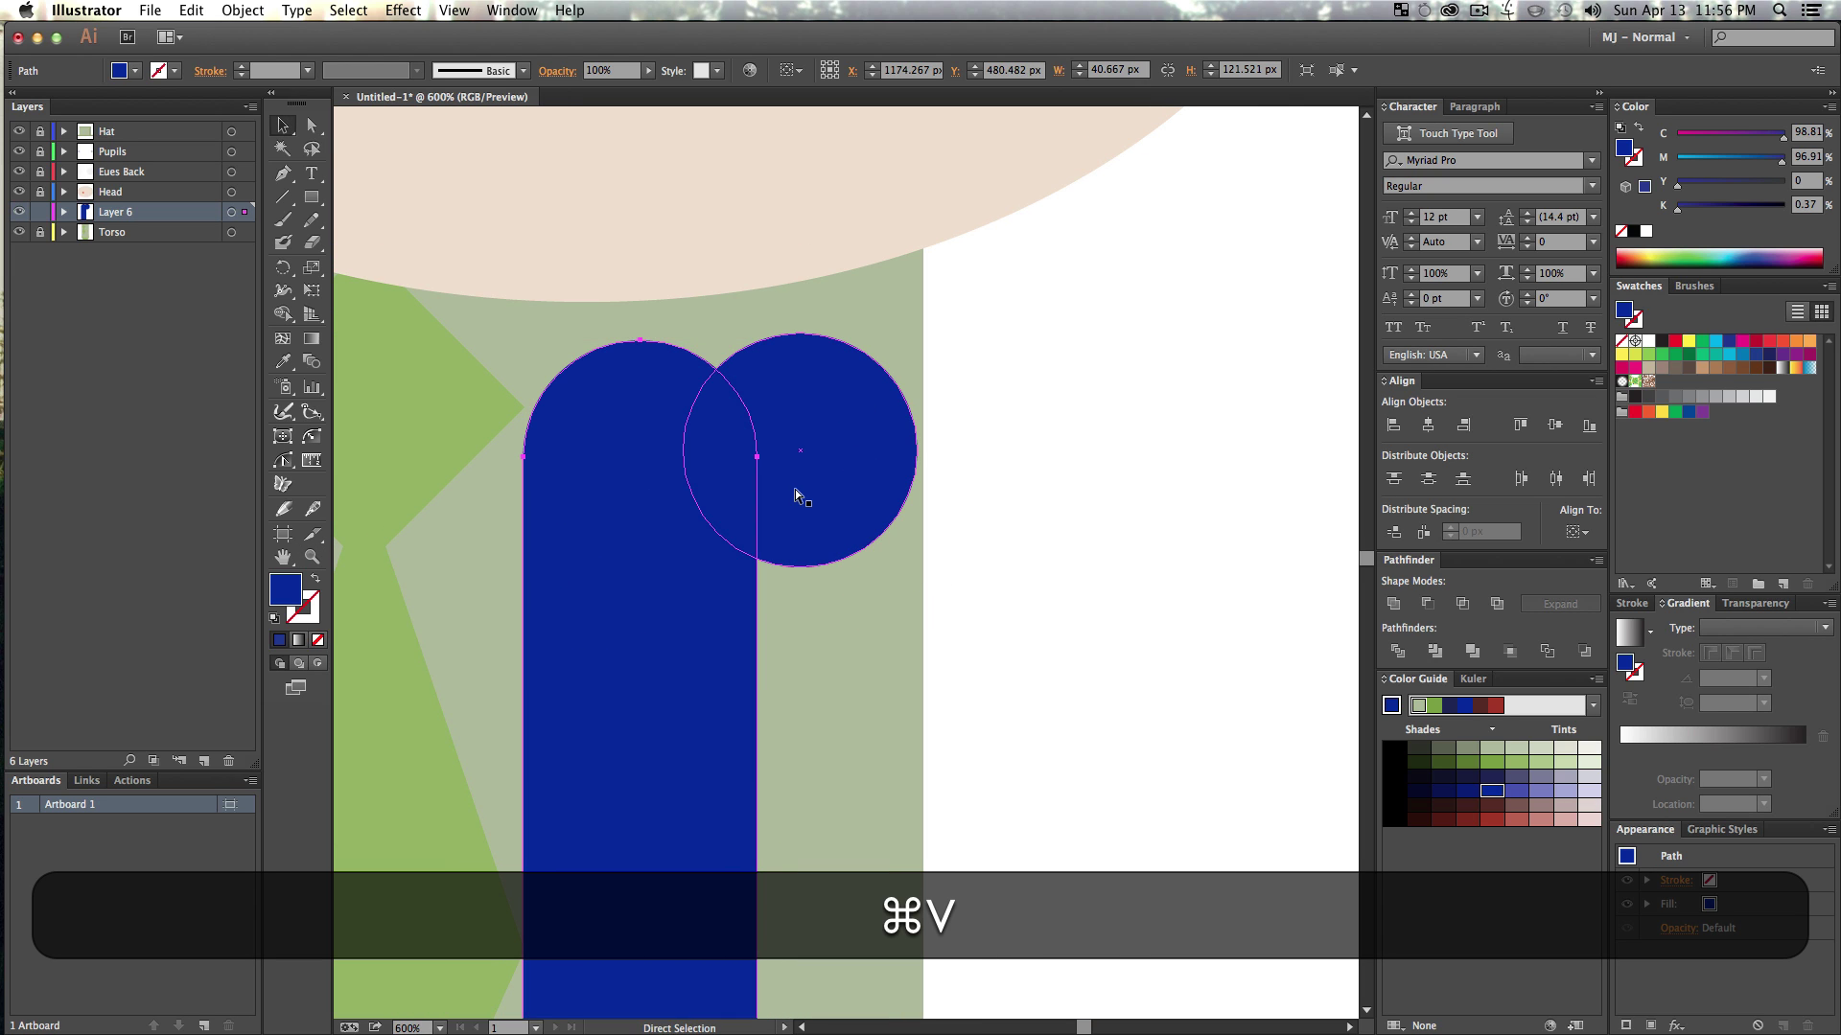
{"action": "key", "text": "cmd+z"}
{"action": "left_click", "coordinate": [1062, 532]}
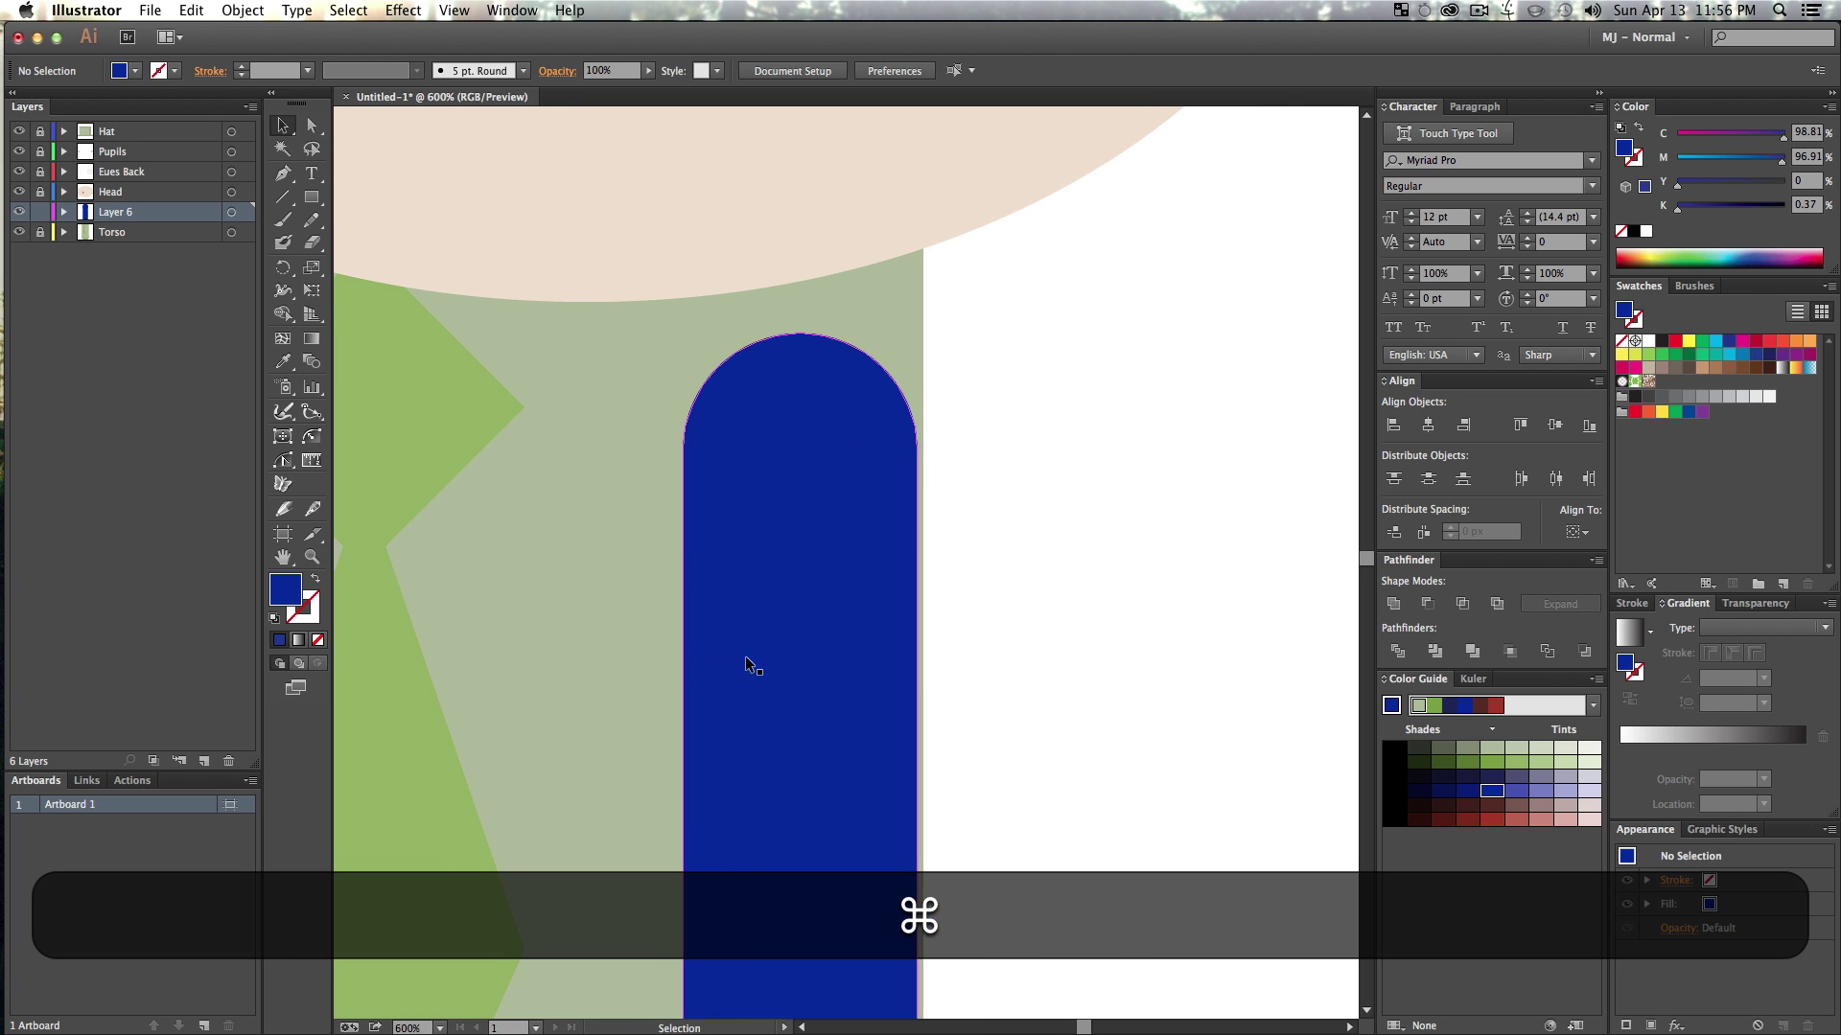
- Match the sleeve's fill to the torso's sage green with the Eyedropper
{"action": "left_click", "coordinate": [745, 662]}
{"action": "key", "text": "i"}
{"action": "left_click", "coordinate": [559, 579]}
{"action": "key", "text": "v"}
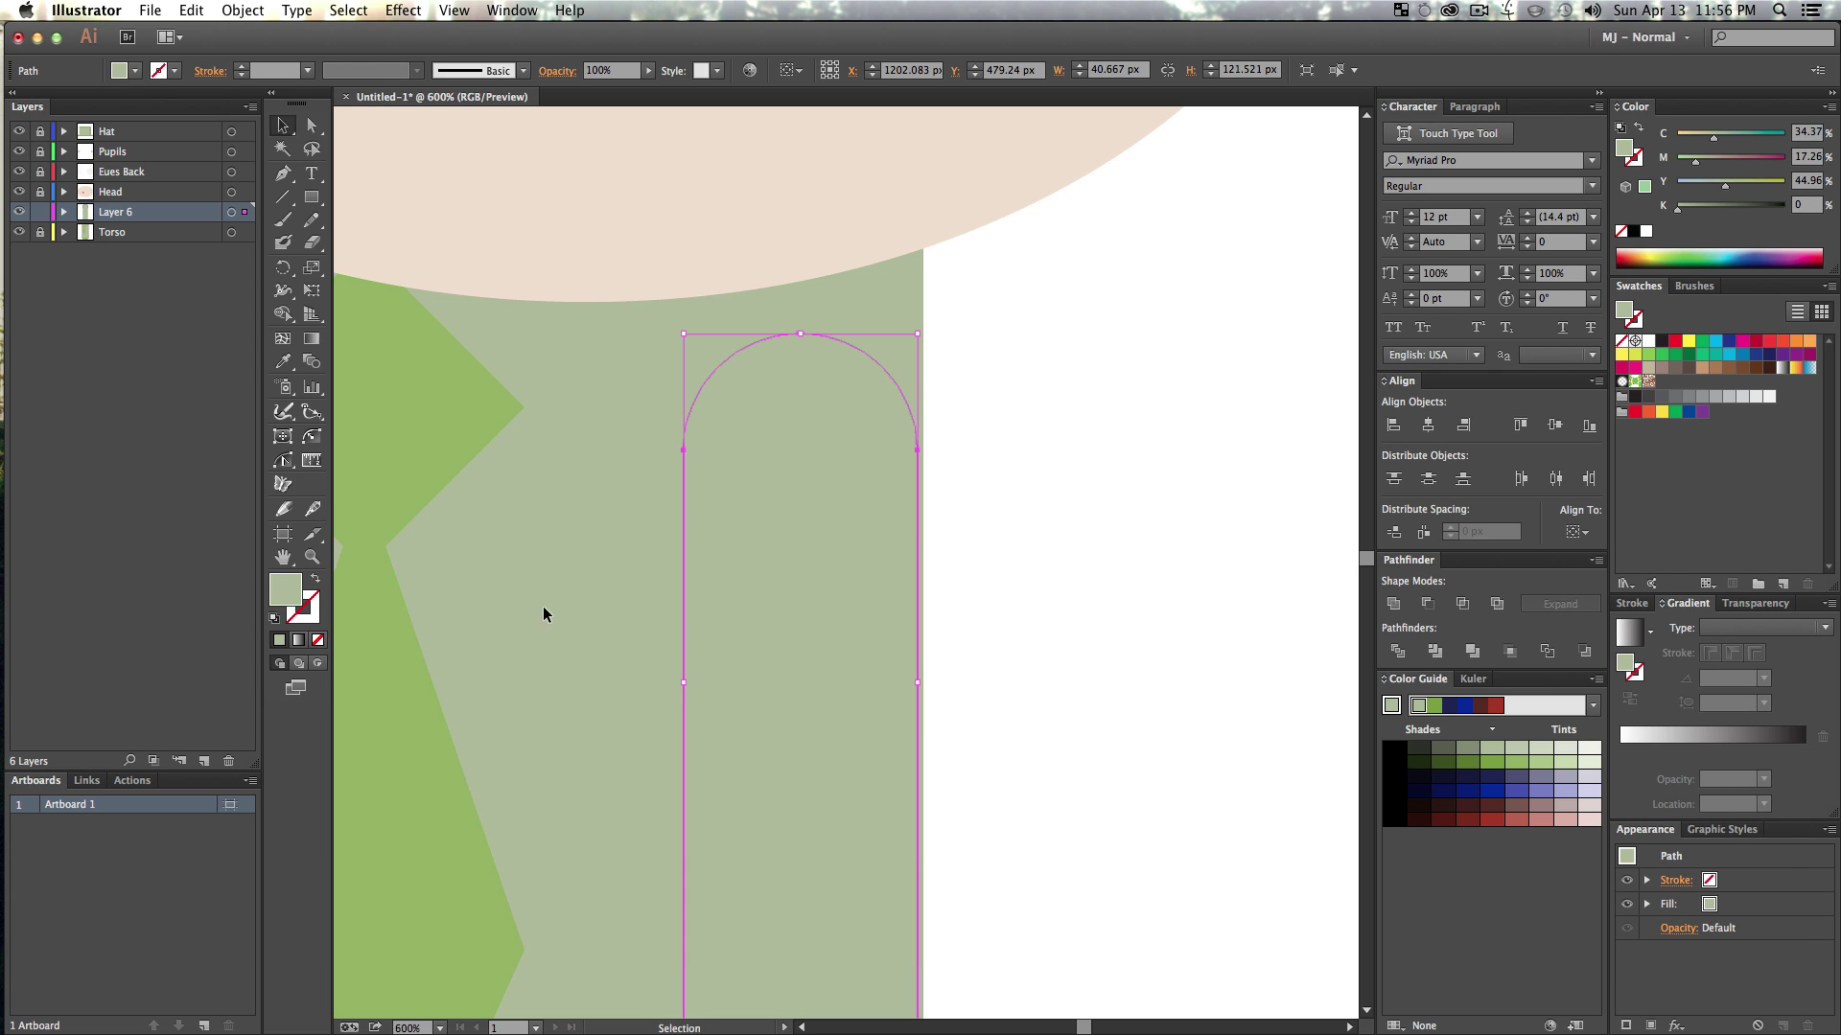
- Switch the colour sliders to HSB and raise the sleeve fill's brightness to about 78%, and deselect the sleeve
{"action": "left_click", "coordinate": [1828, 107]}
{"action": "left_click", "coordinate": [1743, 174]}
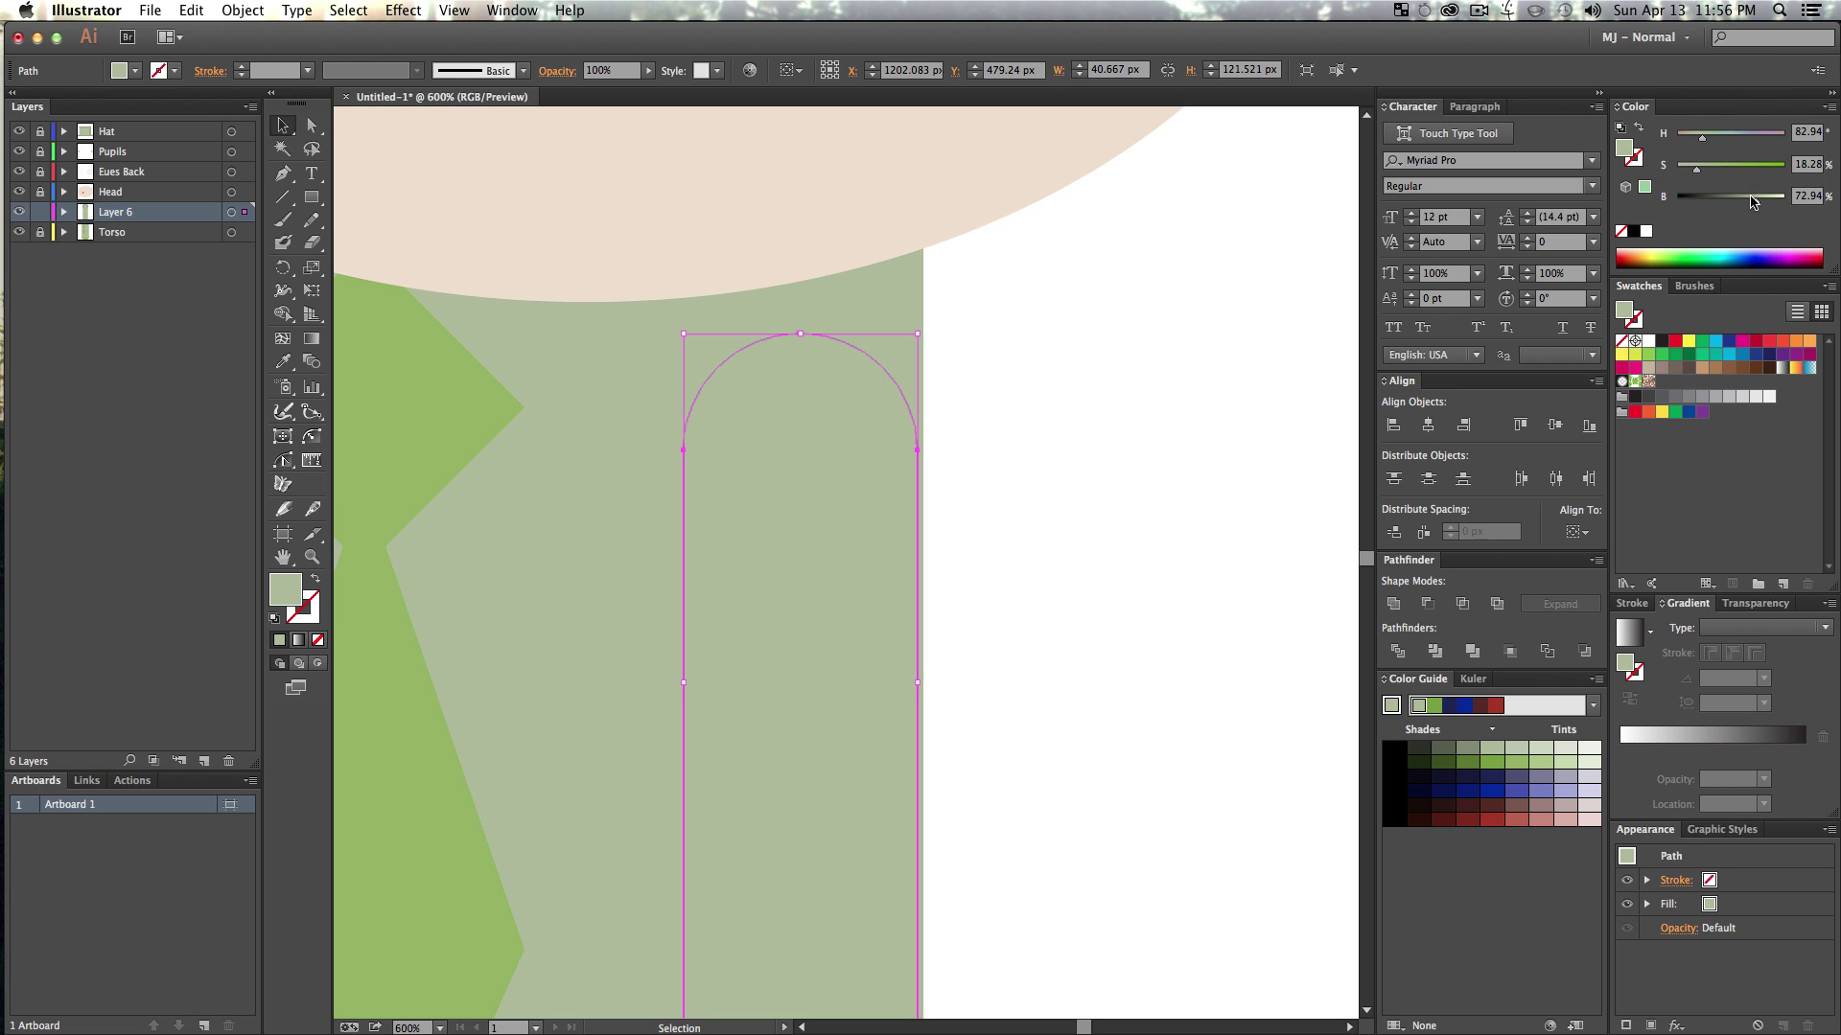
{"action": "left_click", "coordinate": [1761, 198]}
{"action": "key", "text": "v"}
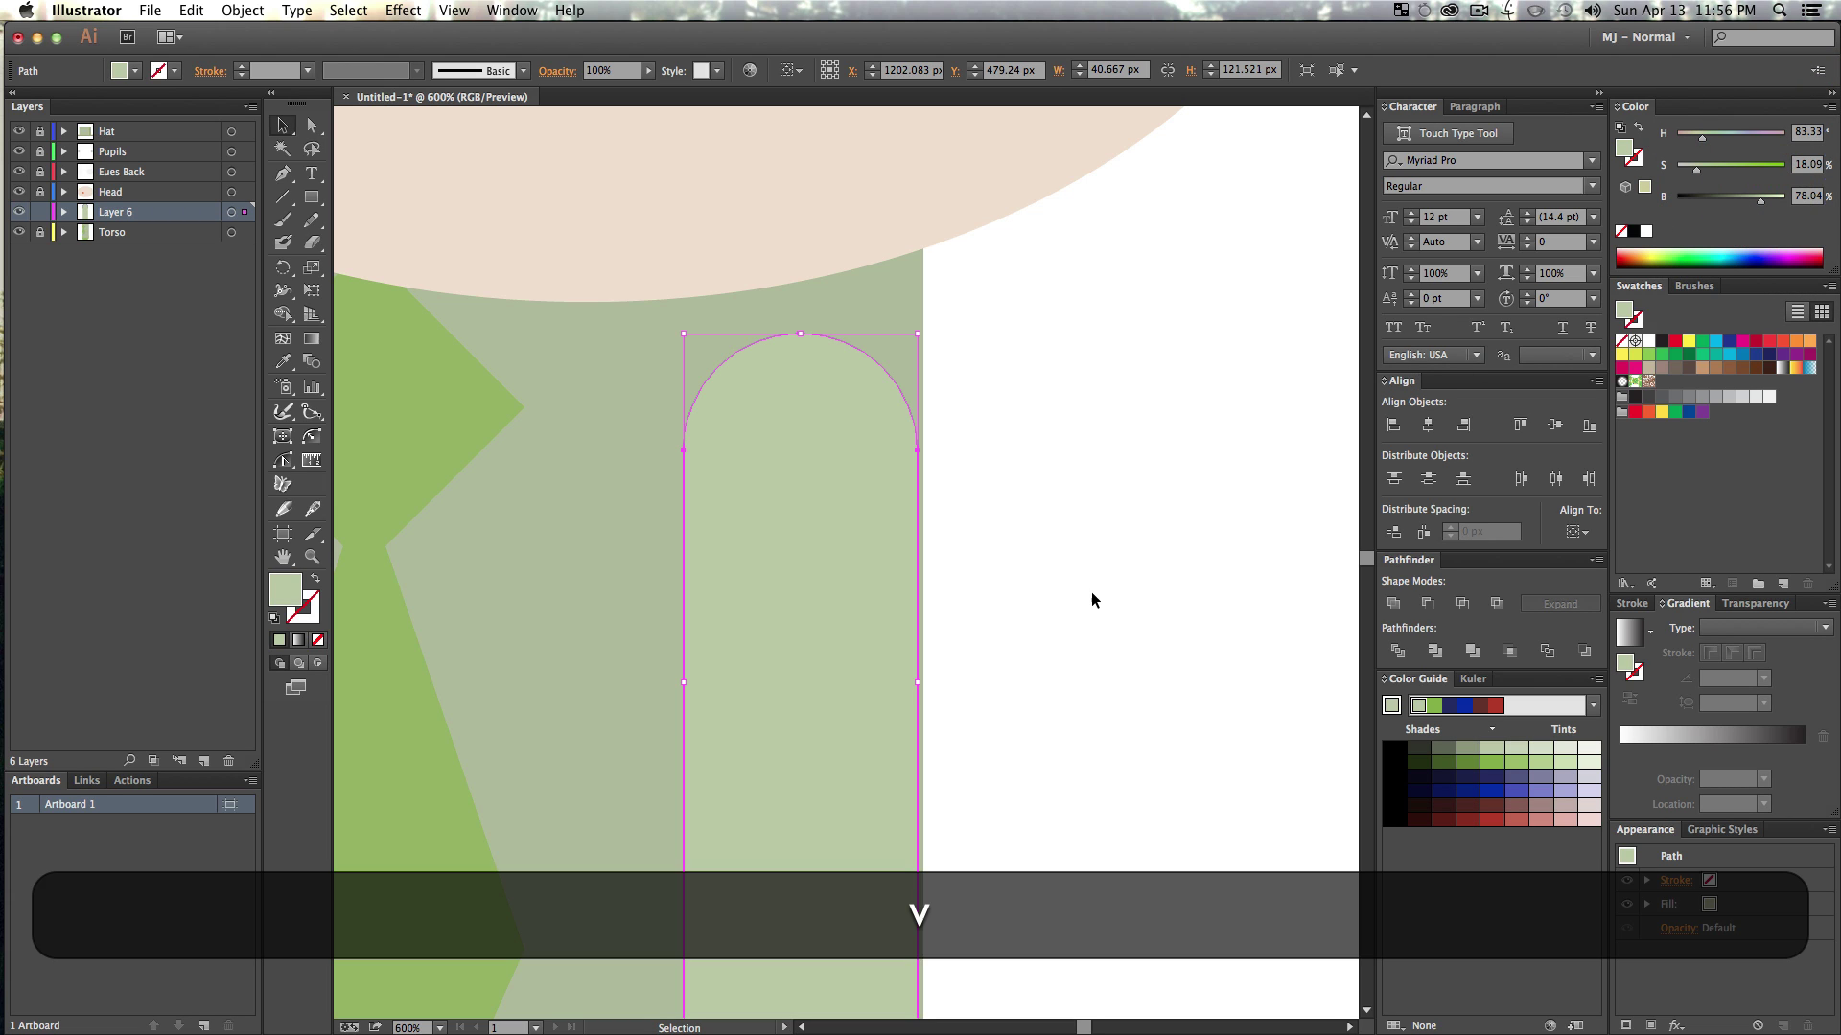
{"action": "left_click", "coordinate": [1089, 594]}
- Send the light green sleeve behind the blue shoulder circle on its layer, and deselect it
{"action": "key", "text": "alt+z"}
{"action": "left_click", "coordinate": [778, 712], "text": "alt"}
{"action": "left_click", "coordinate": [780, 706], "text": "alt"}
{"action": "left_click_drag", "start_coordinate": [858, 502], "coordinate": [824, 586]}
{"action": "key", "text": "v"}
{"action": "left_click", "coordinate": [894, 549]}
{"action": "key", "text": "super+v"}
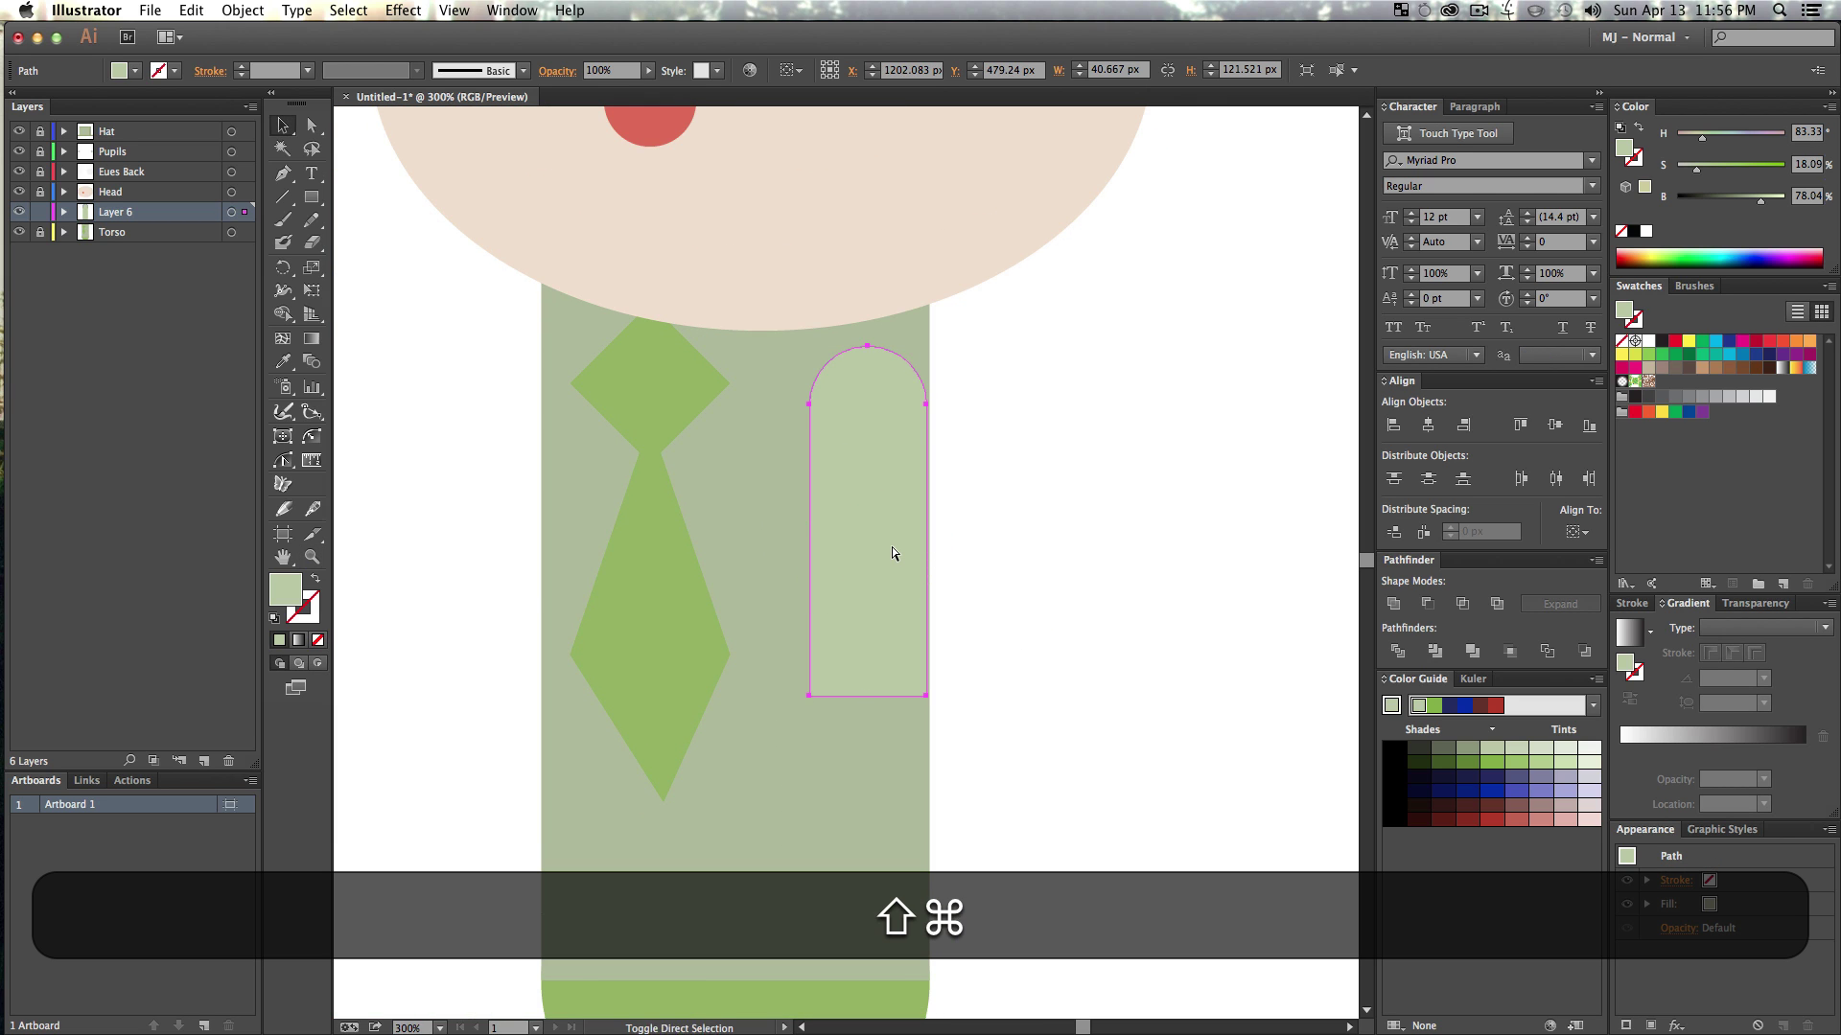
{"action": "key", "text": "shift+super+bracketleft"}
{"action": "key", "text": "shift+super+v"}
- Draw a narrow rectangle about 21.5 px wide and 173 px tall running down from within the sleeve as the bare arm
{"action": "key", "text": "z"}
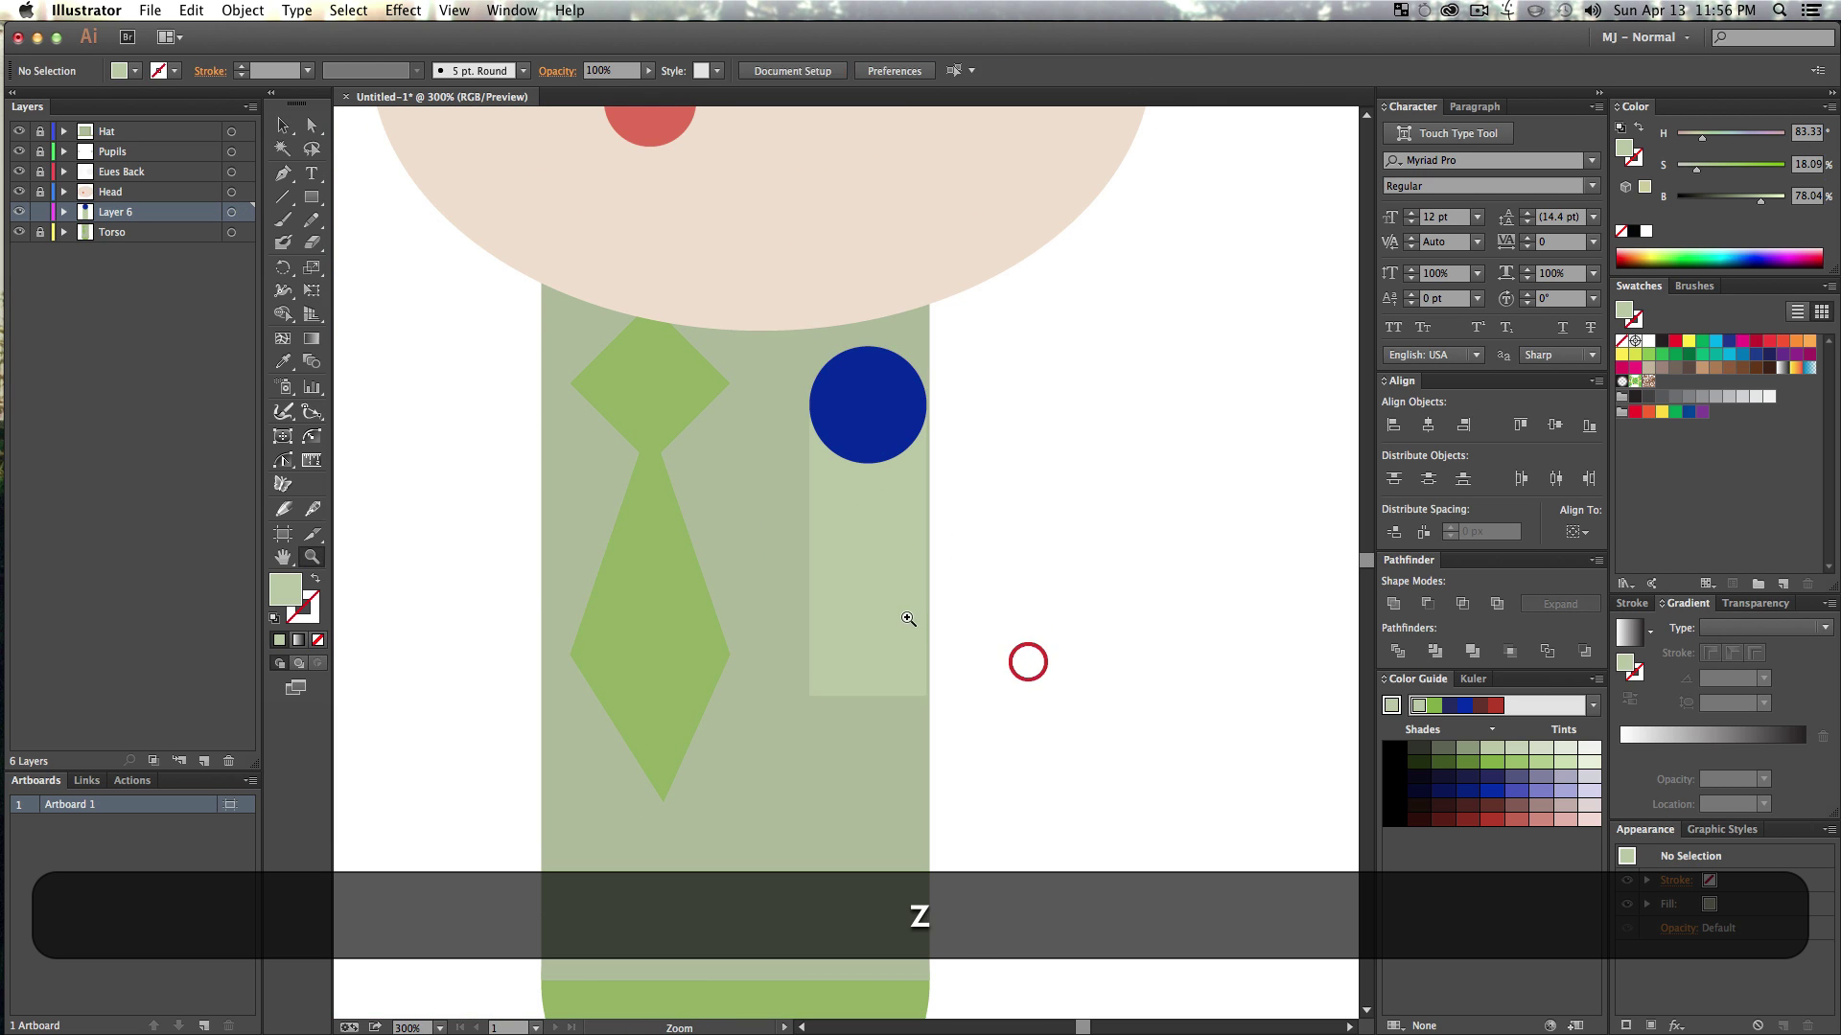
{"action": "left_click", "coordinate": [884, 588], "text": "alt"}
{"action": "key", "text": "v"}
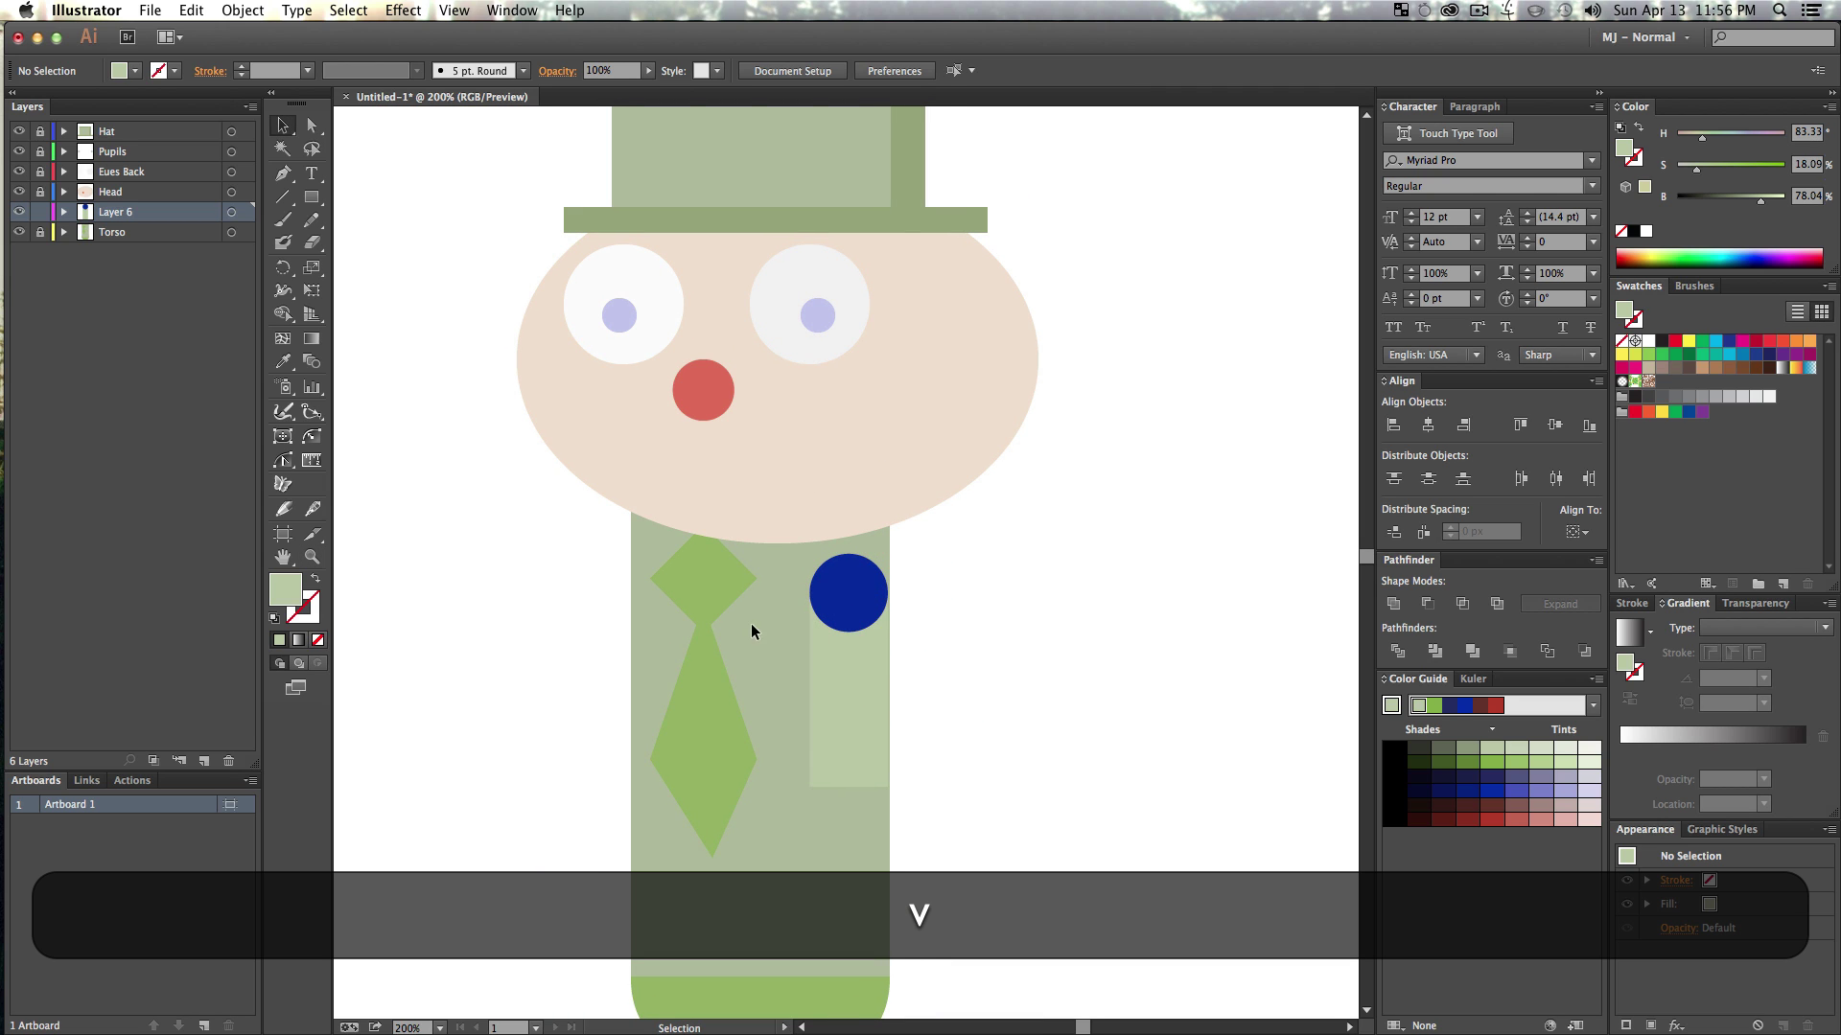
{"action": "key", "text": "v"}
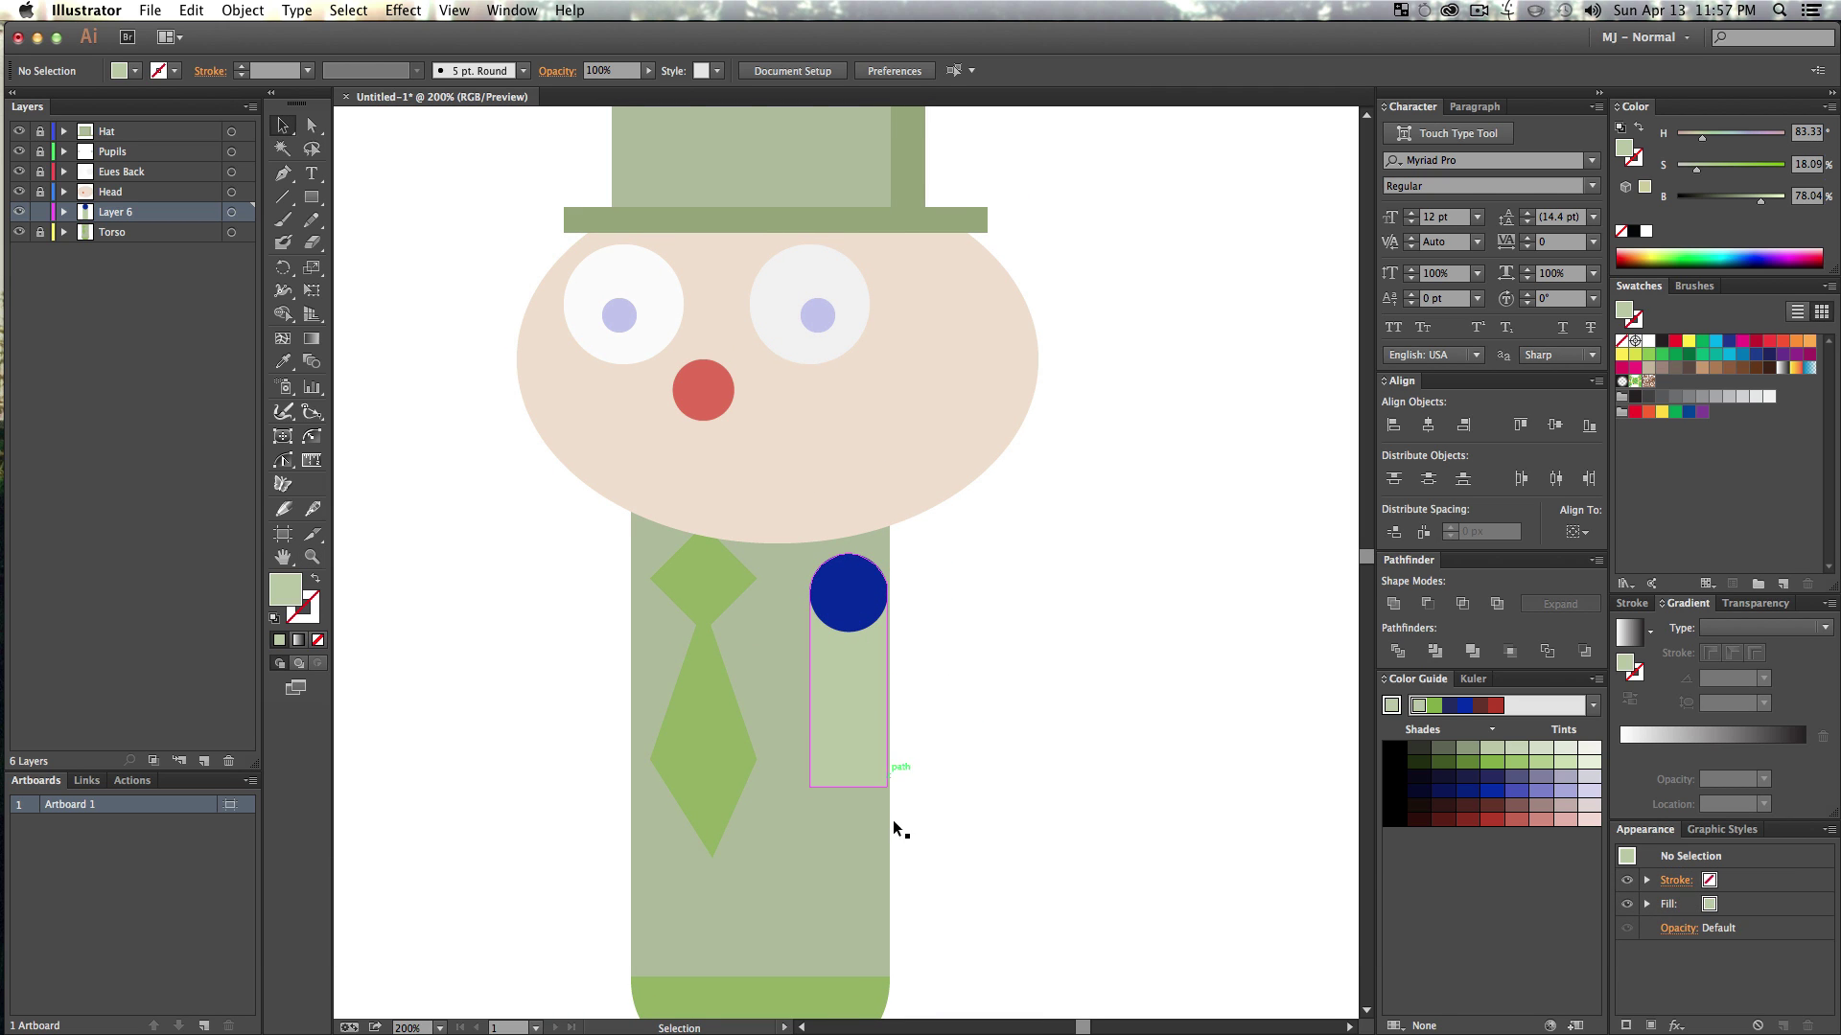
{"action": "left_click_drag", "start_coordinate": [901, 830], "coordinate": [910, 585]}
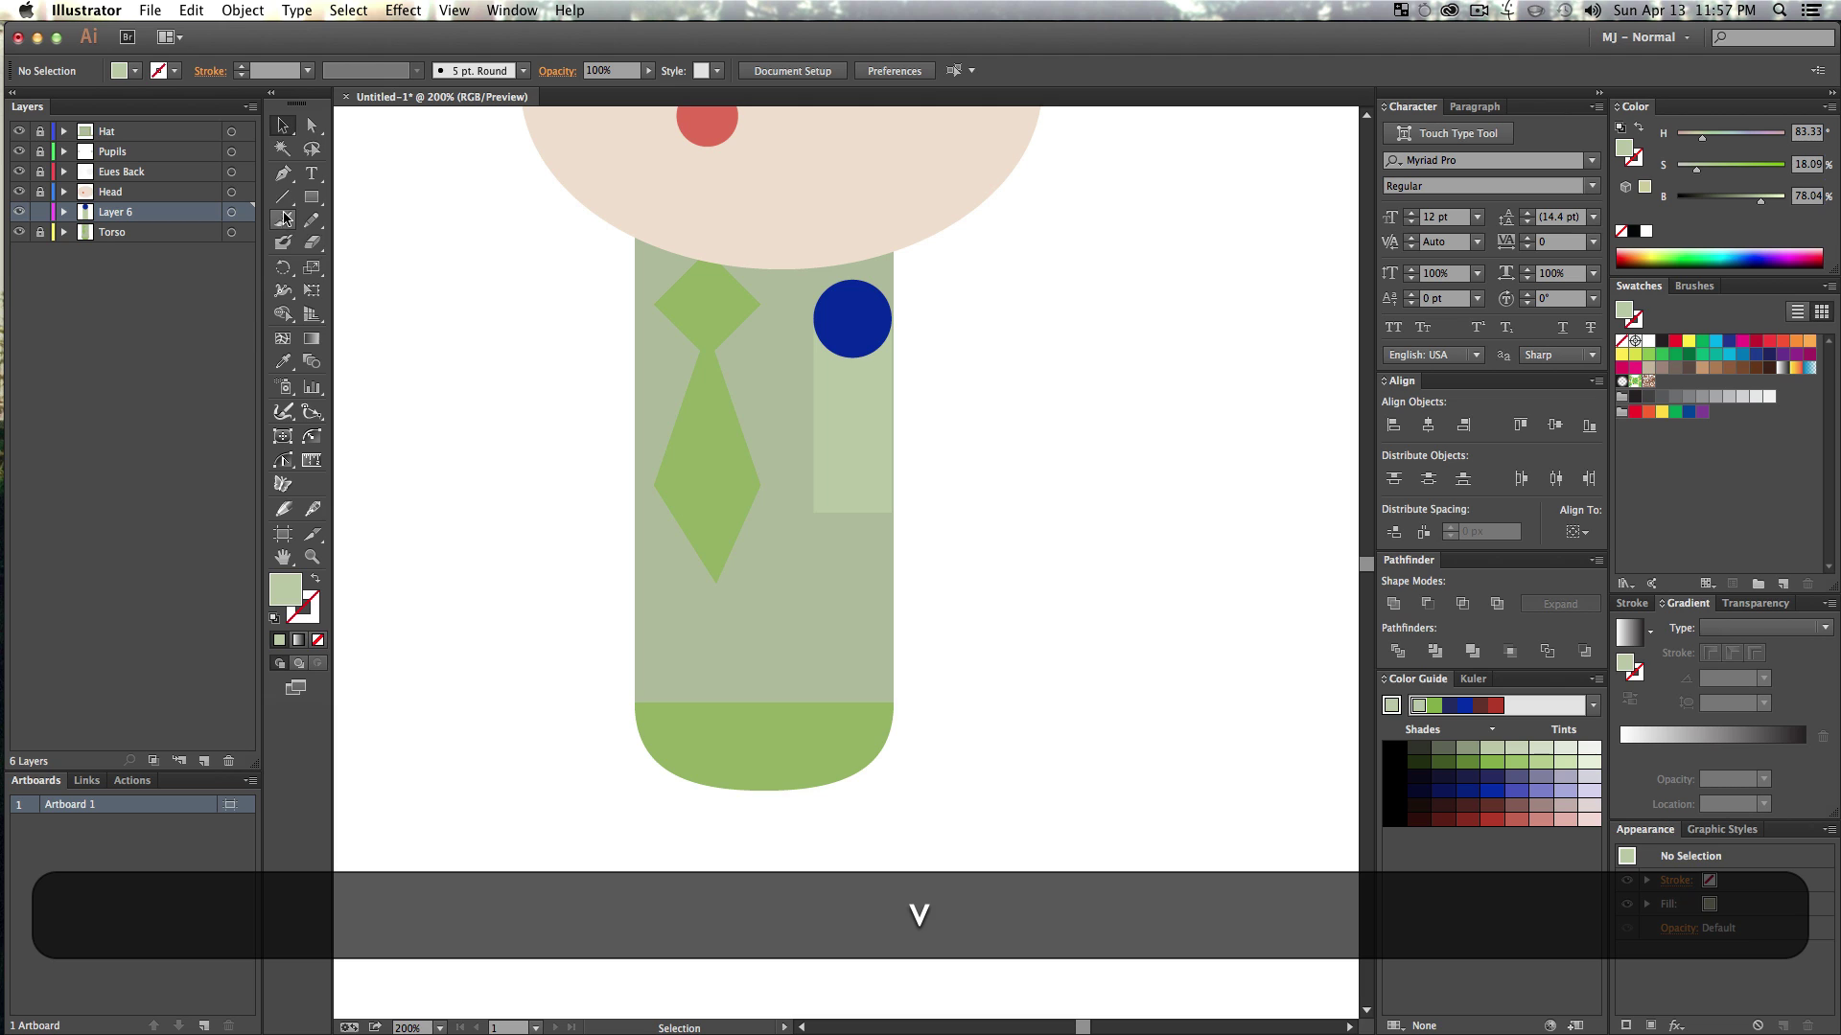
{"action": "left_click", "coordinate": [312, 198]}
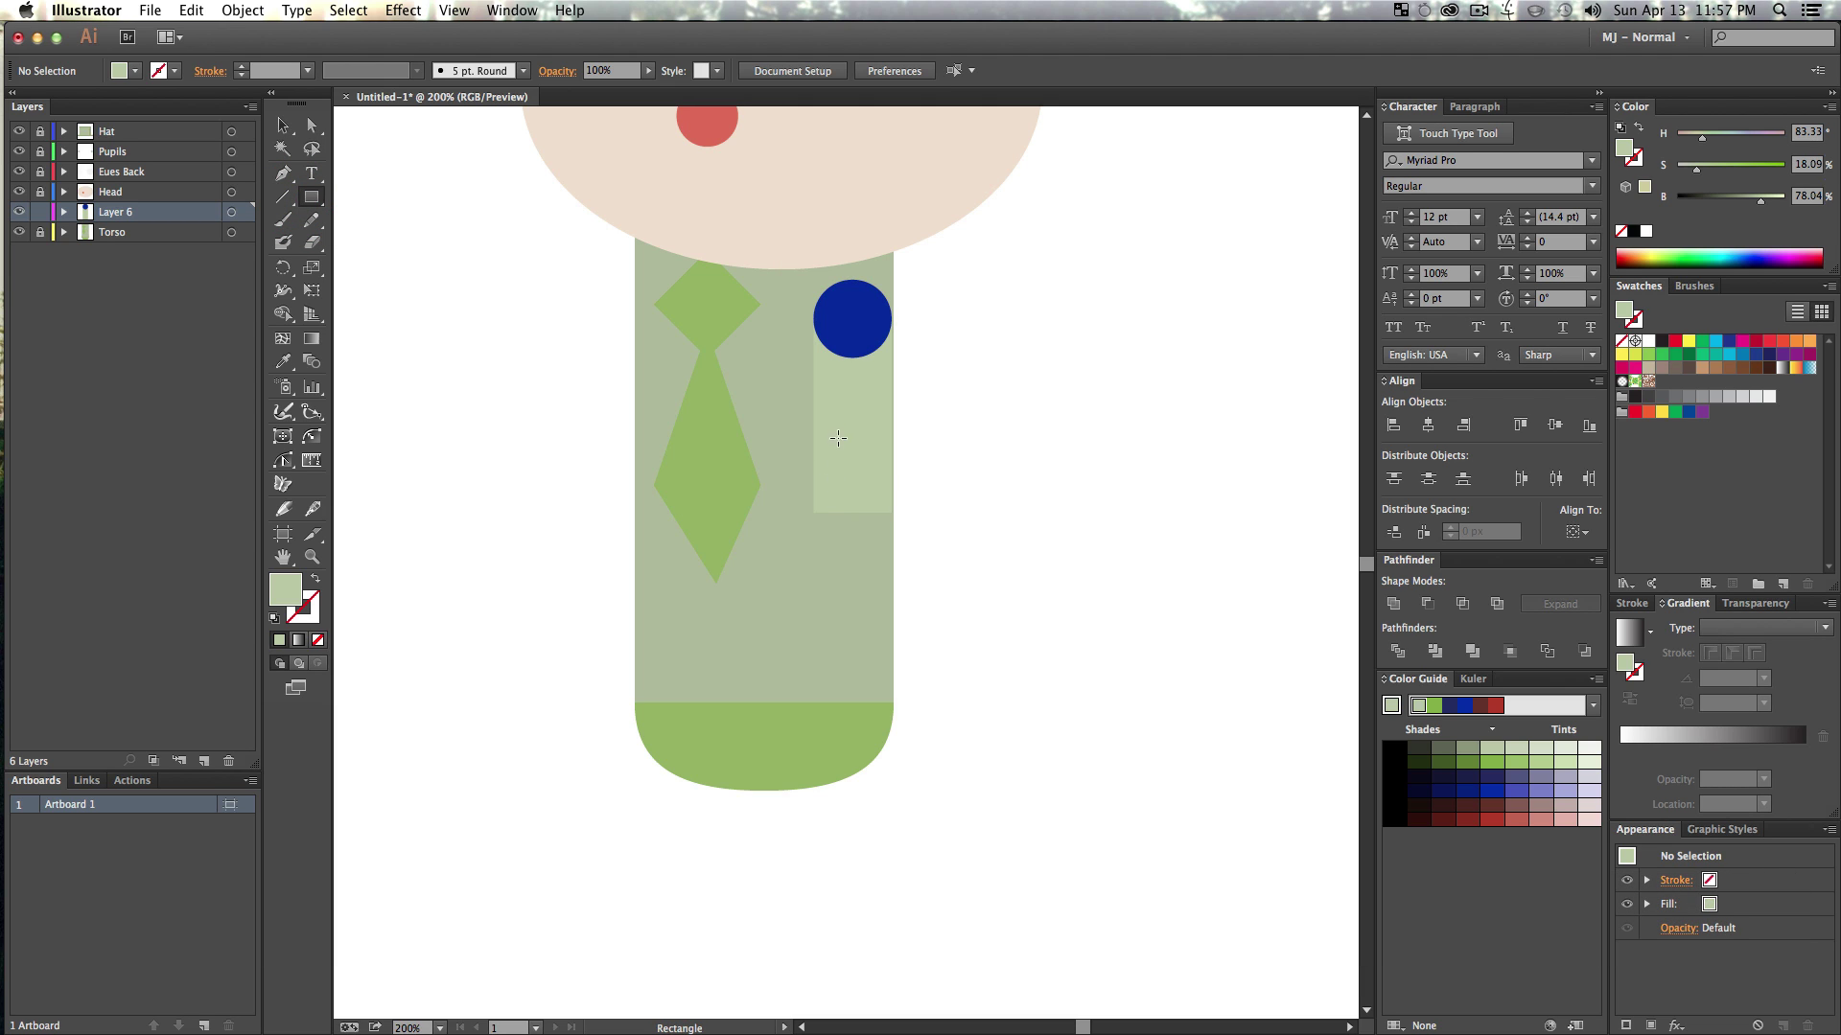
{"action": "left_click_drag", "start_coordinate": [849, 486], "coordinate": [873, 743]}
- Give the narrow arm rectangle the head's skin colour with the Eyedropper
{"action": "left_click", "coordinate": [1579, 819]}
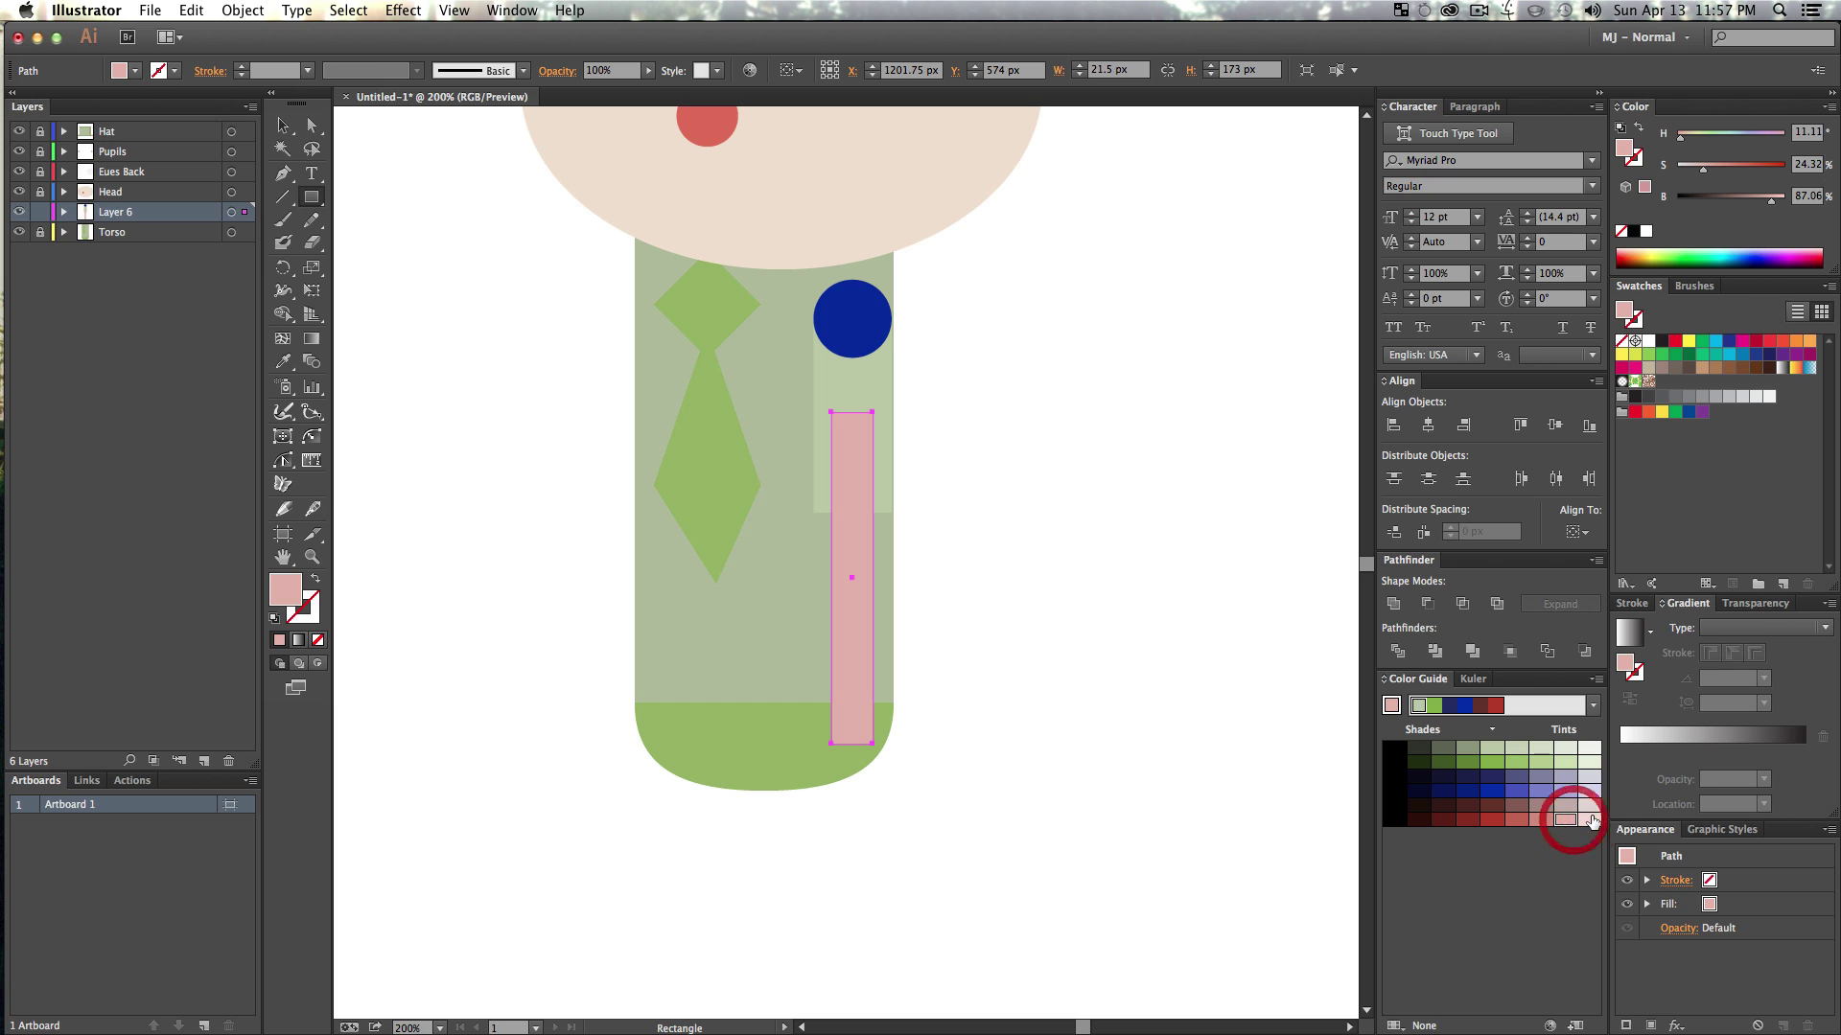
{"action": "key", "text": "i"}
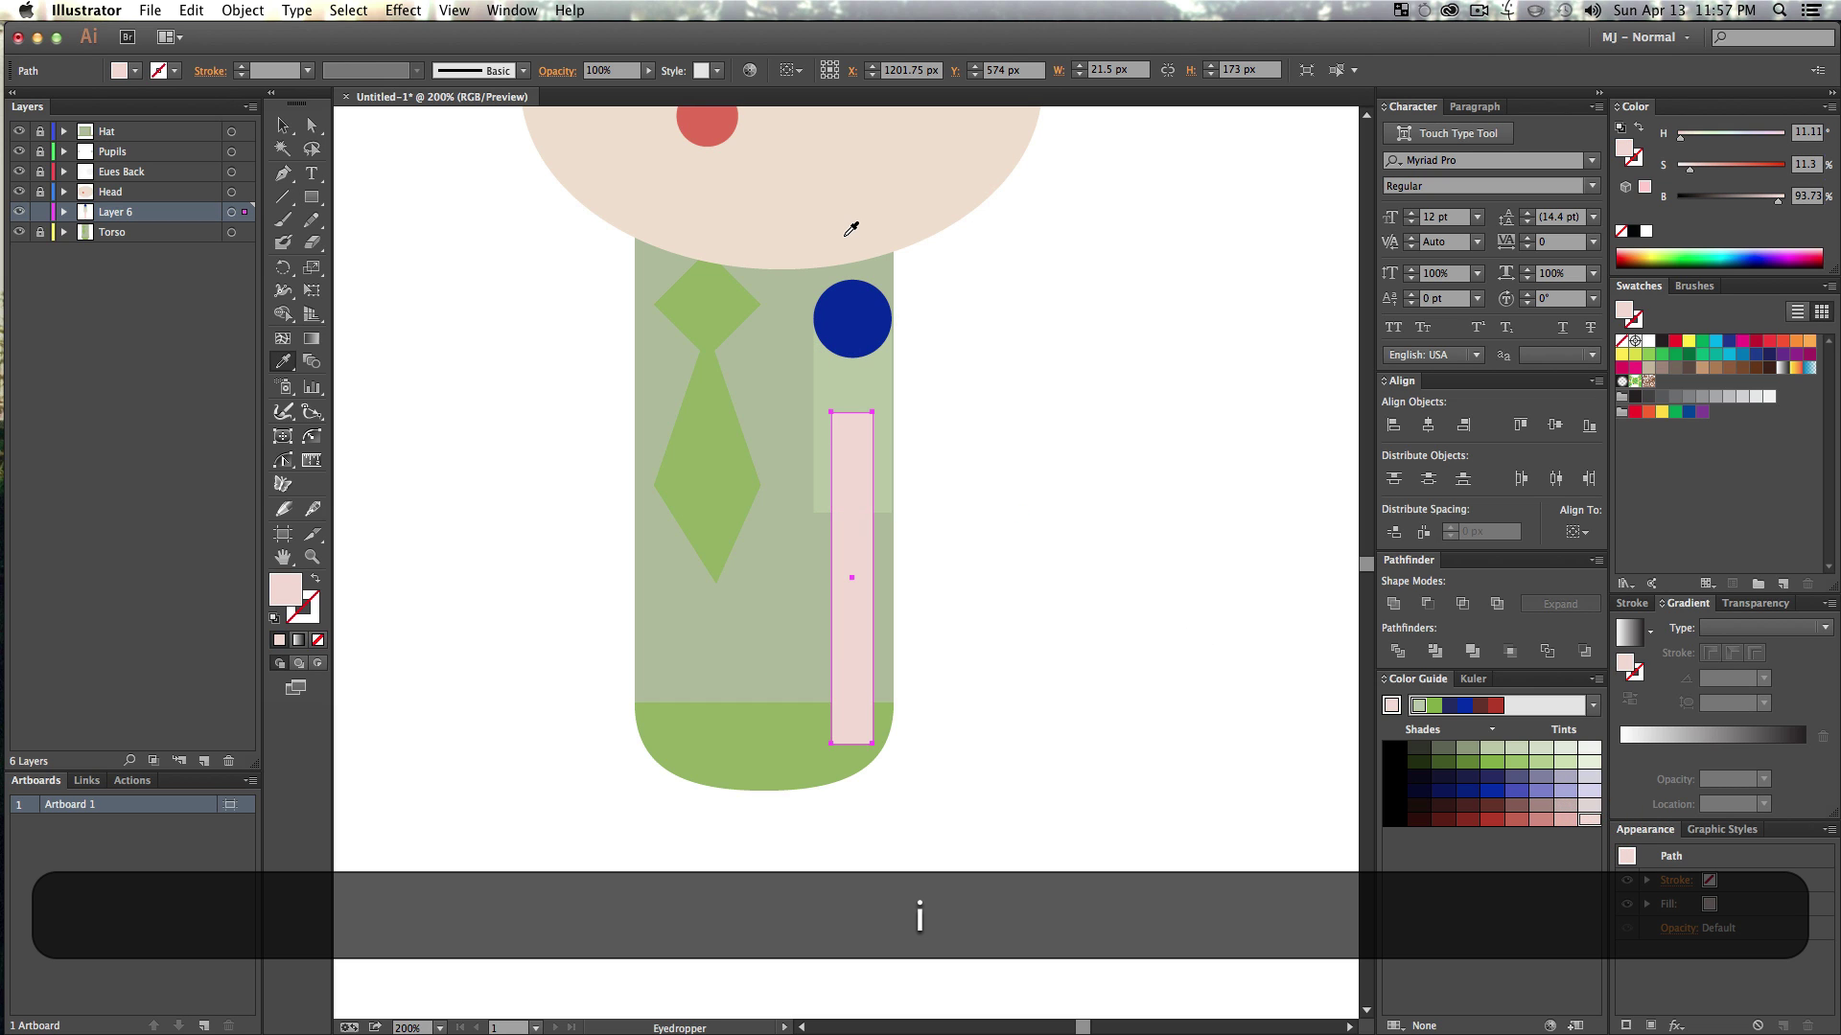
{"action": "left_click", "coordinate": [844, 226]}
{"action": "key", "text": "v"}
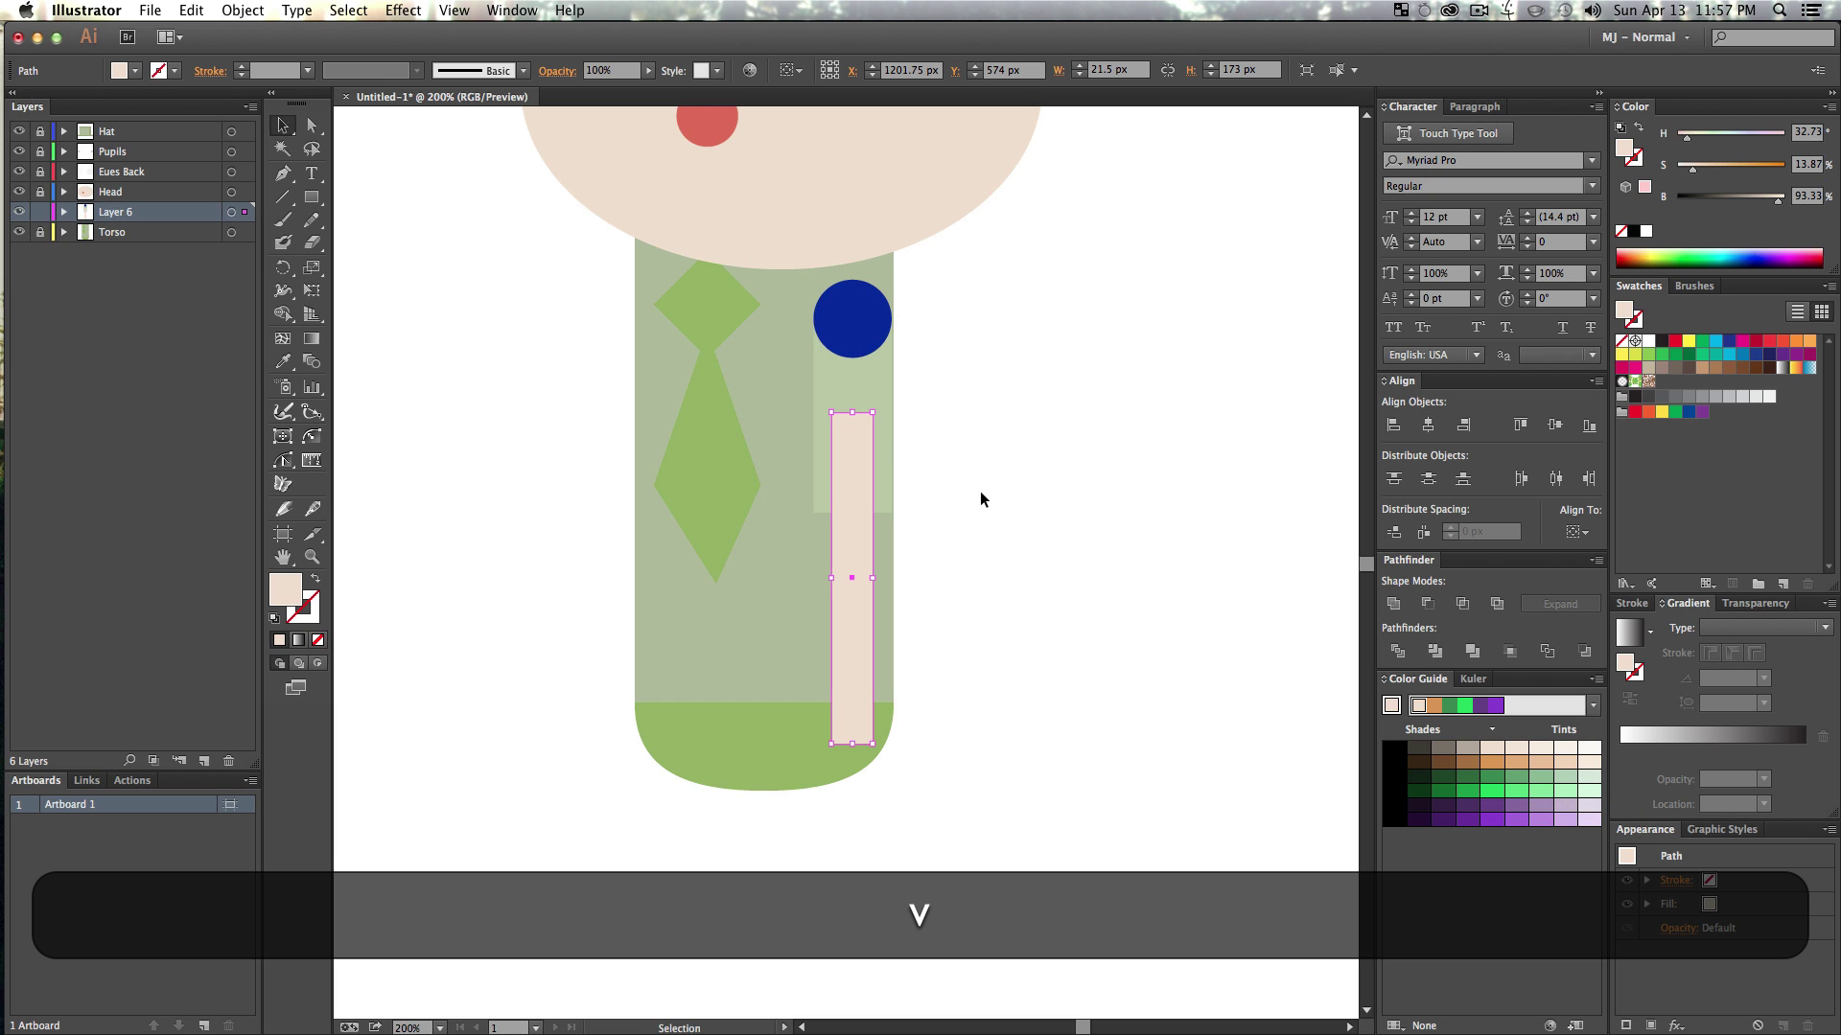
- Send the narrow skin-coloured arm rectangle behind the sleeve on its layer, and deselect it
{"action": "key", "text": "super+shift+bracketleft"}
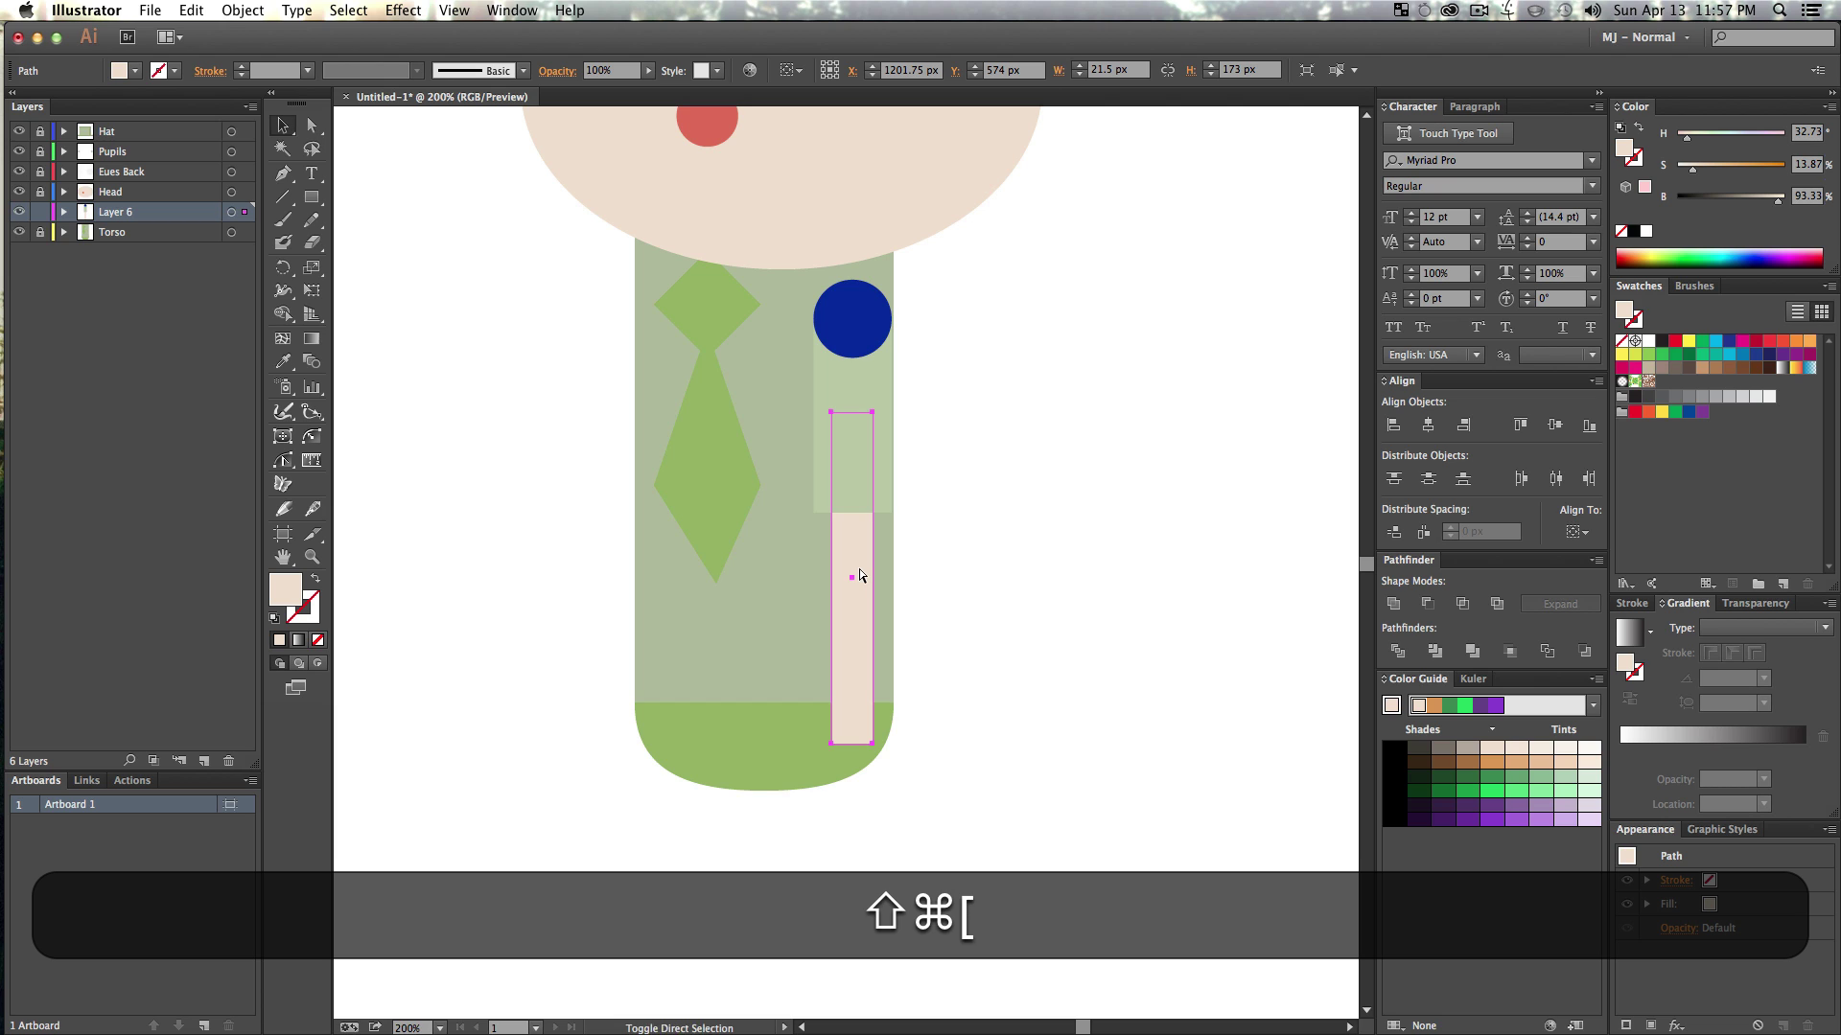
{"action": "key", "text": "super+shift+v"}
{"action": "left_click", "coordinate": [1058, 629]}
- Draw a small skin-coloured circle with the Ellipse tool at the lower end of the bare arm as the hand, and deselect it
{"action": "key", "text": "alt+z"}
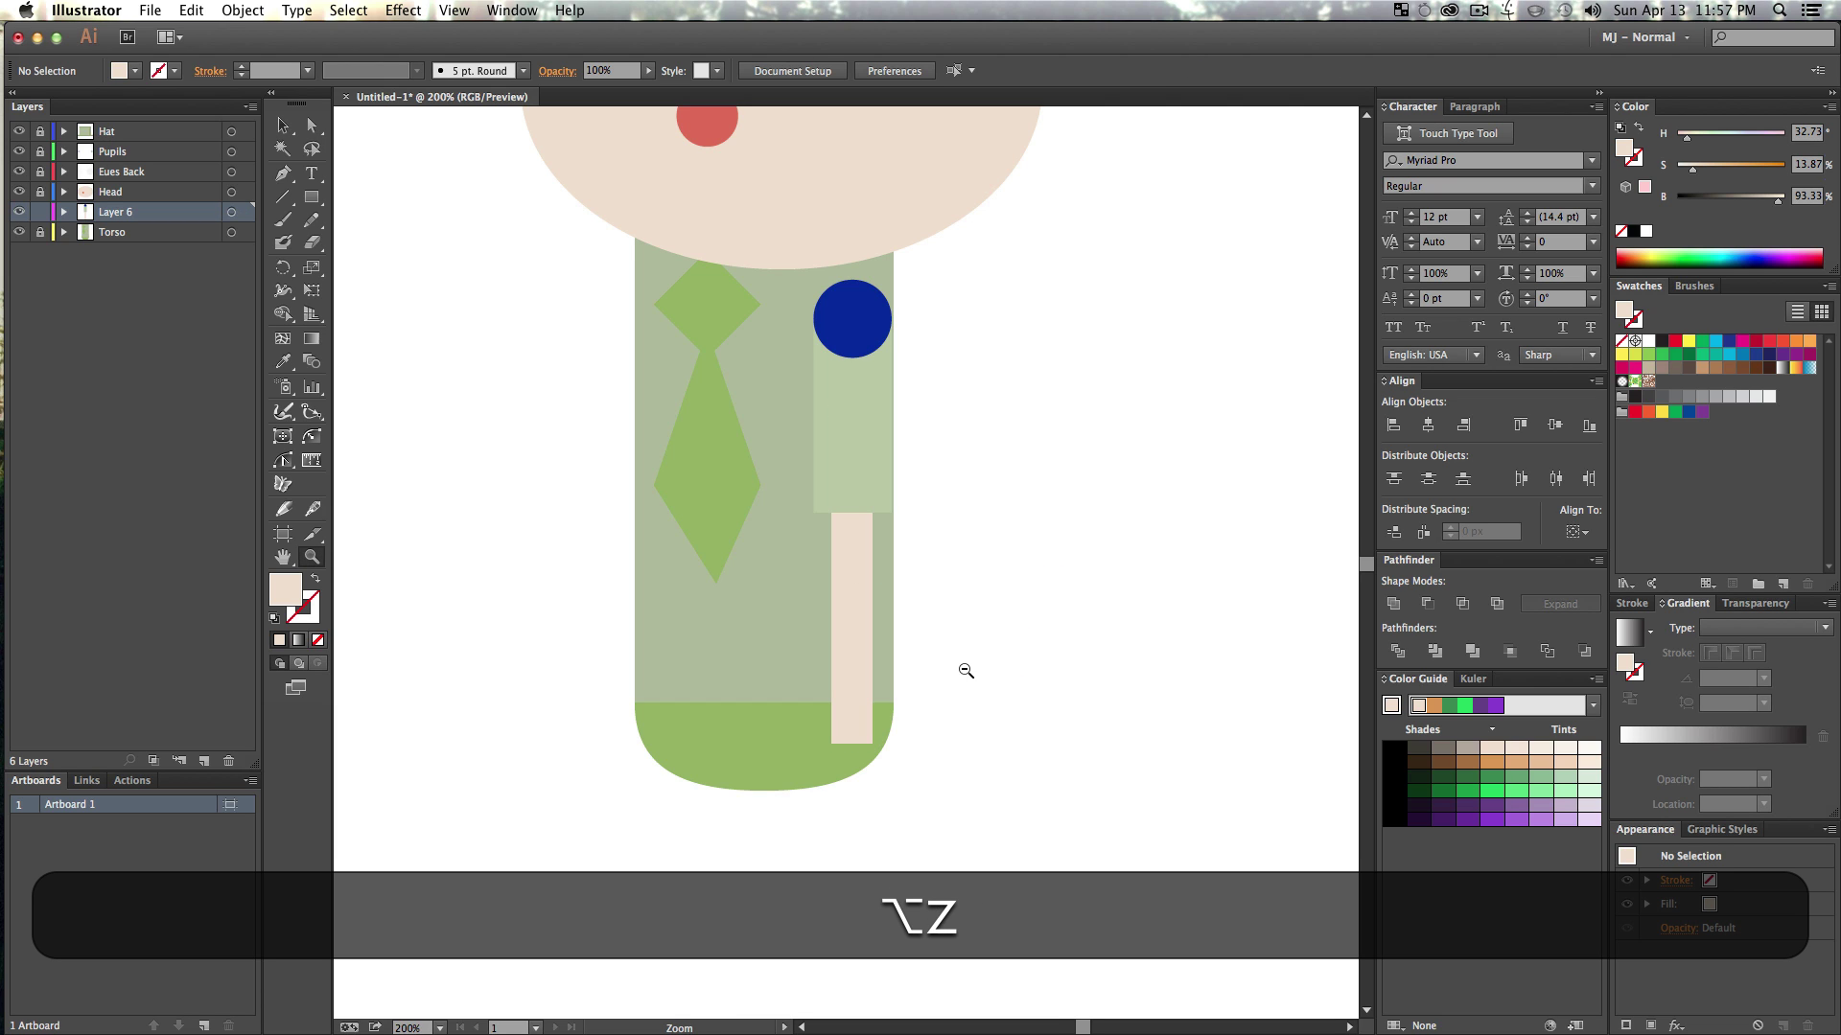
{"action": "left_click", "coordinate": [966, 670], "text": "alt"}
{"action": "mouse_move", "coordinate": [851, 641]}
{"action": "left_mouse_down"}
{"action": "mouse_move", "coordinate": [871, 563]}
{"action": "mouse_move", "coordinate": [882, 634]}
{"action": "left_mouse_up"}
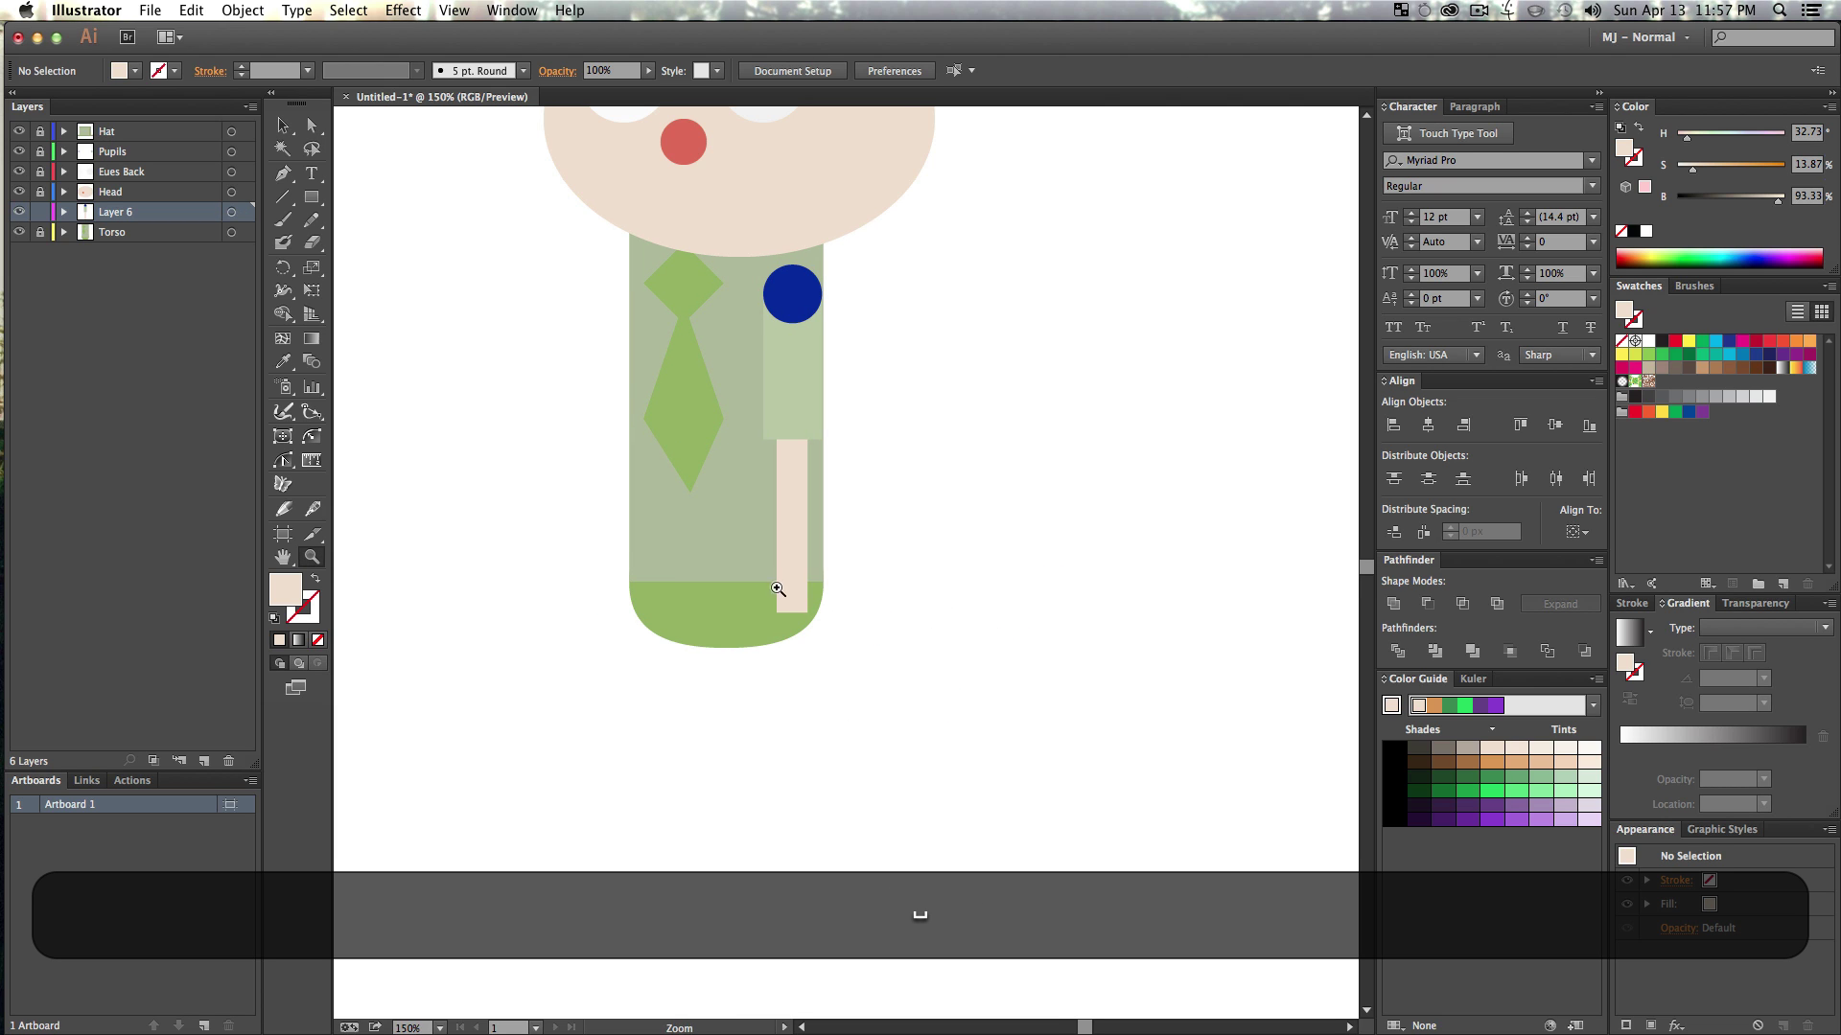
{"action": "key", "text": "v"}
{"action": "left_click", "coordinate": [308, 198]}
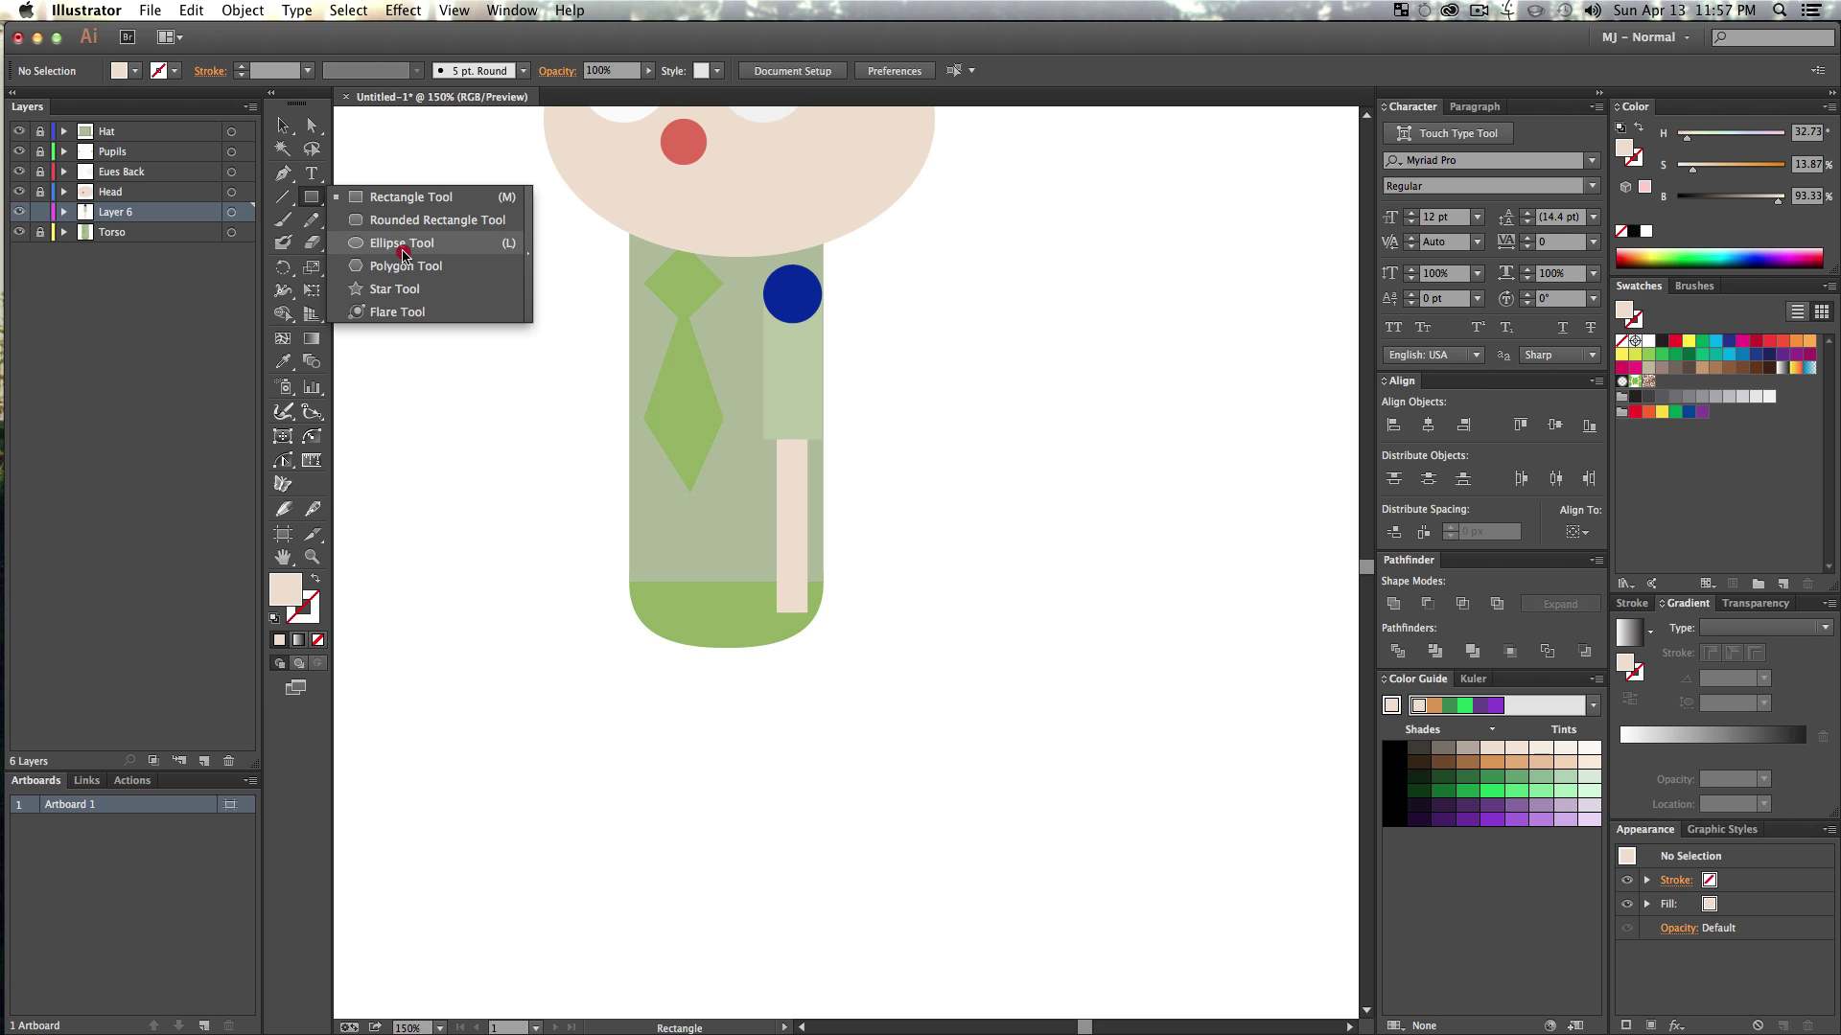
{"action": "left_click", "coordinate": [404, 245]}
{"action": "left_click_drag", "start_coordinate": [758, 593], "coordinate": [789, 620]}
{"action": "key", "text": "shift+v"}
{"action": "key", "text": "v"}
{"action": "left_click", "coordinate": [956, 633]}
- Rename the arm's layer, Layer 6, as FA 1
{"action": "key", "text": "alt+z"}
{"action": "left_click", "coordinate": [815, 549], "text": "alt"}
{"action": "left_click", "coordinate": [822, 540], "text": "alt"}
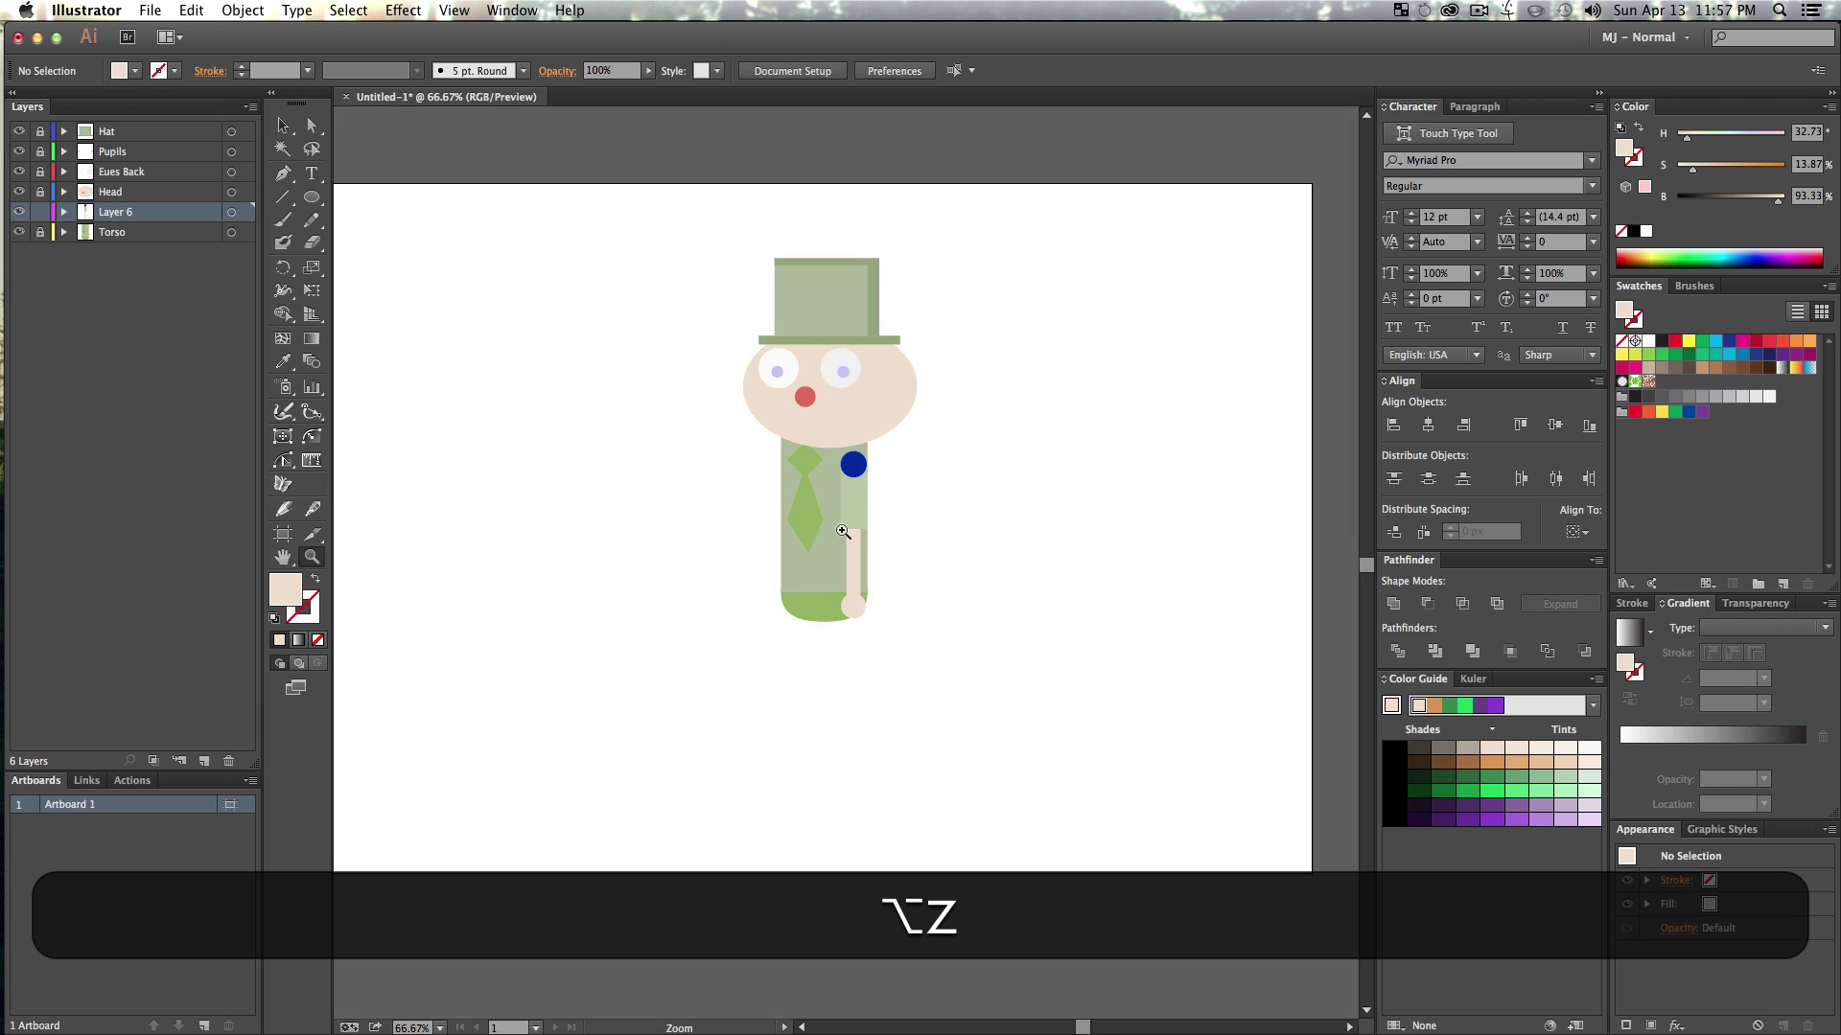
{"action": "mouse_move", "coordinate": [842, 531]}
{"action": "left_mouse_down"}
{"action": "mouse_move", "coordinate": [823, 627]}
{"action": "mouse_move", "coordinate": [771, 647]}
{"action": "left_mouse_up"}
{"action": "left_click", "coordinate": [758, 609]}
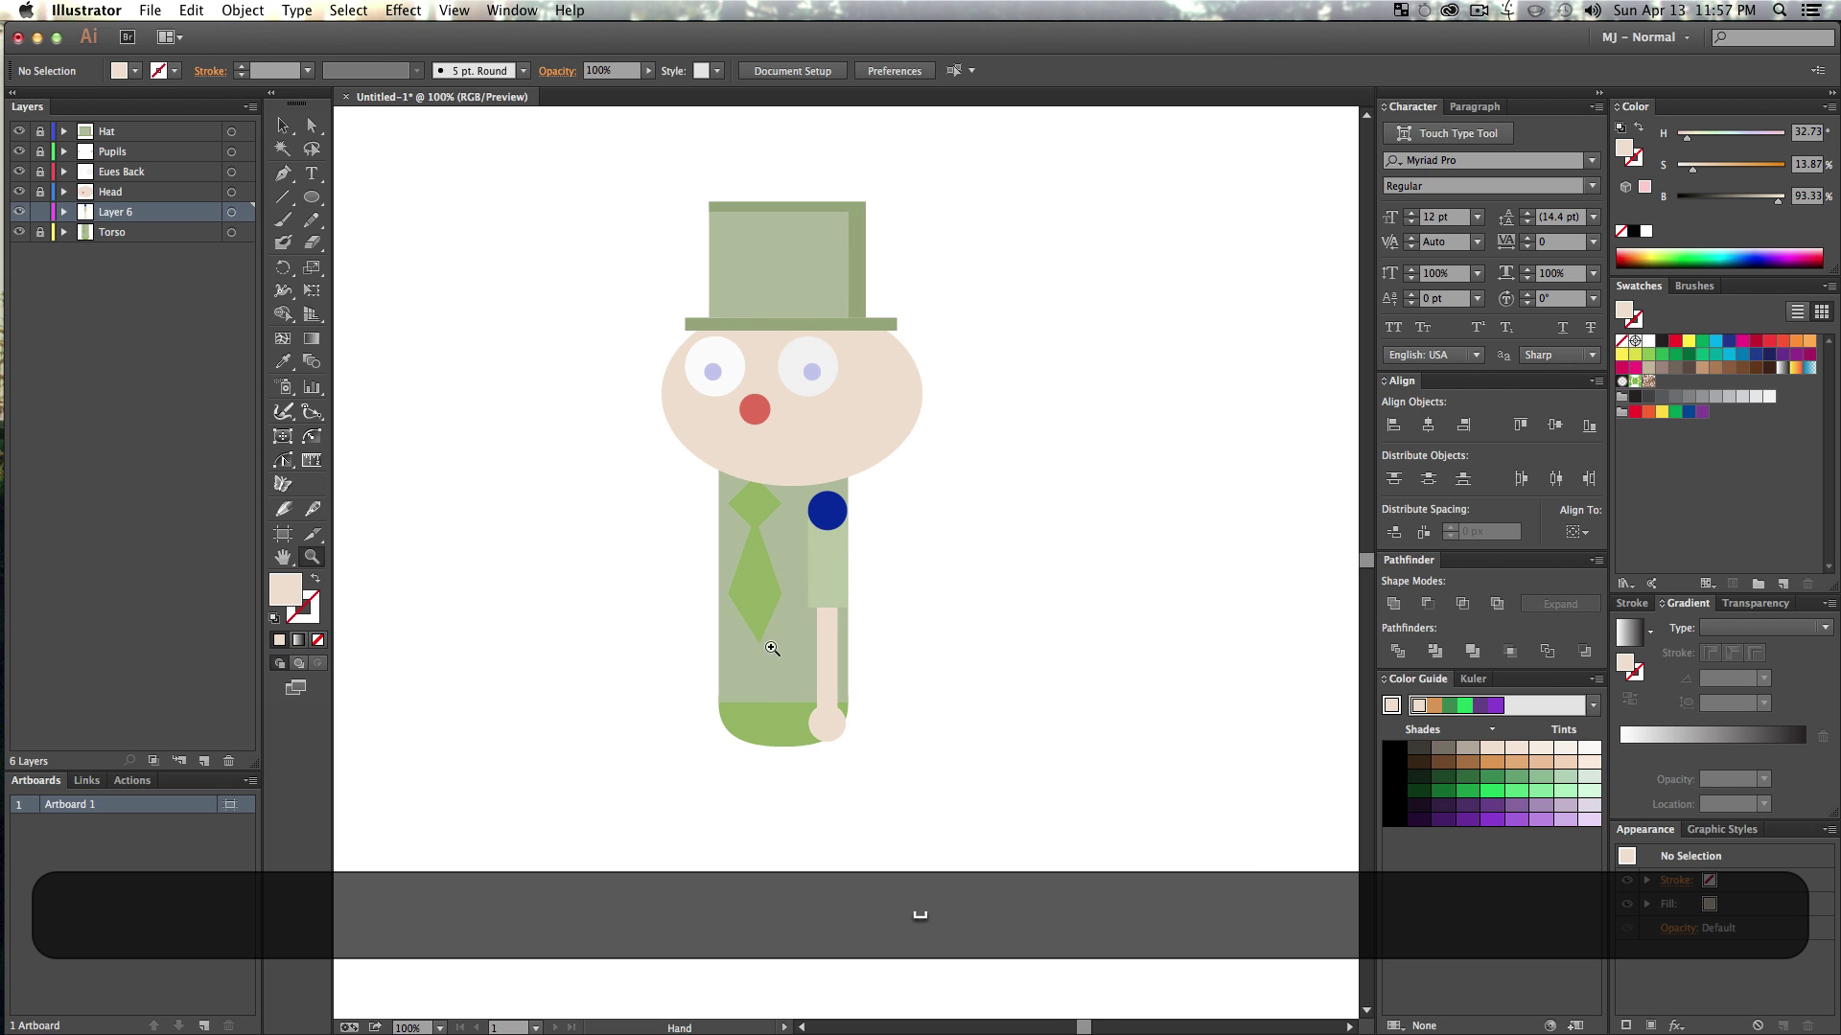
{"action": "key", "text": "z"}
{"action": "left_click", "coordinate": [782, 653]}
{"action": "left_click_drag", "start_coordinate": [905, 636], "coordinate": [843, 728]}
{"action": "key", "text": "v"}
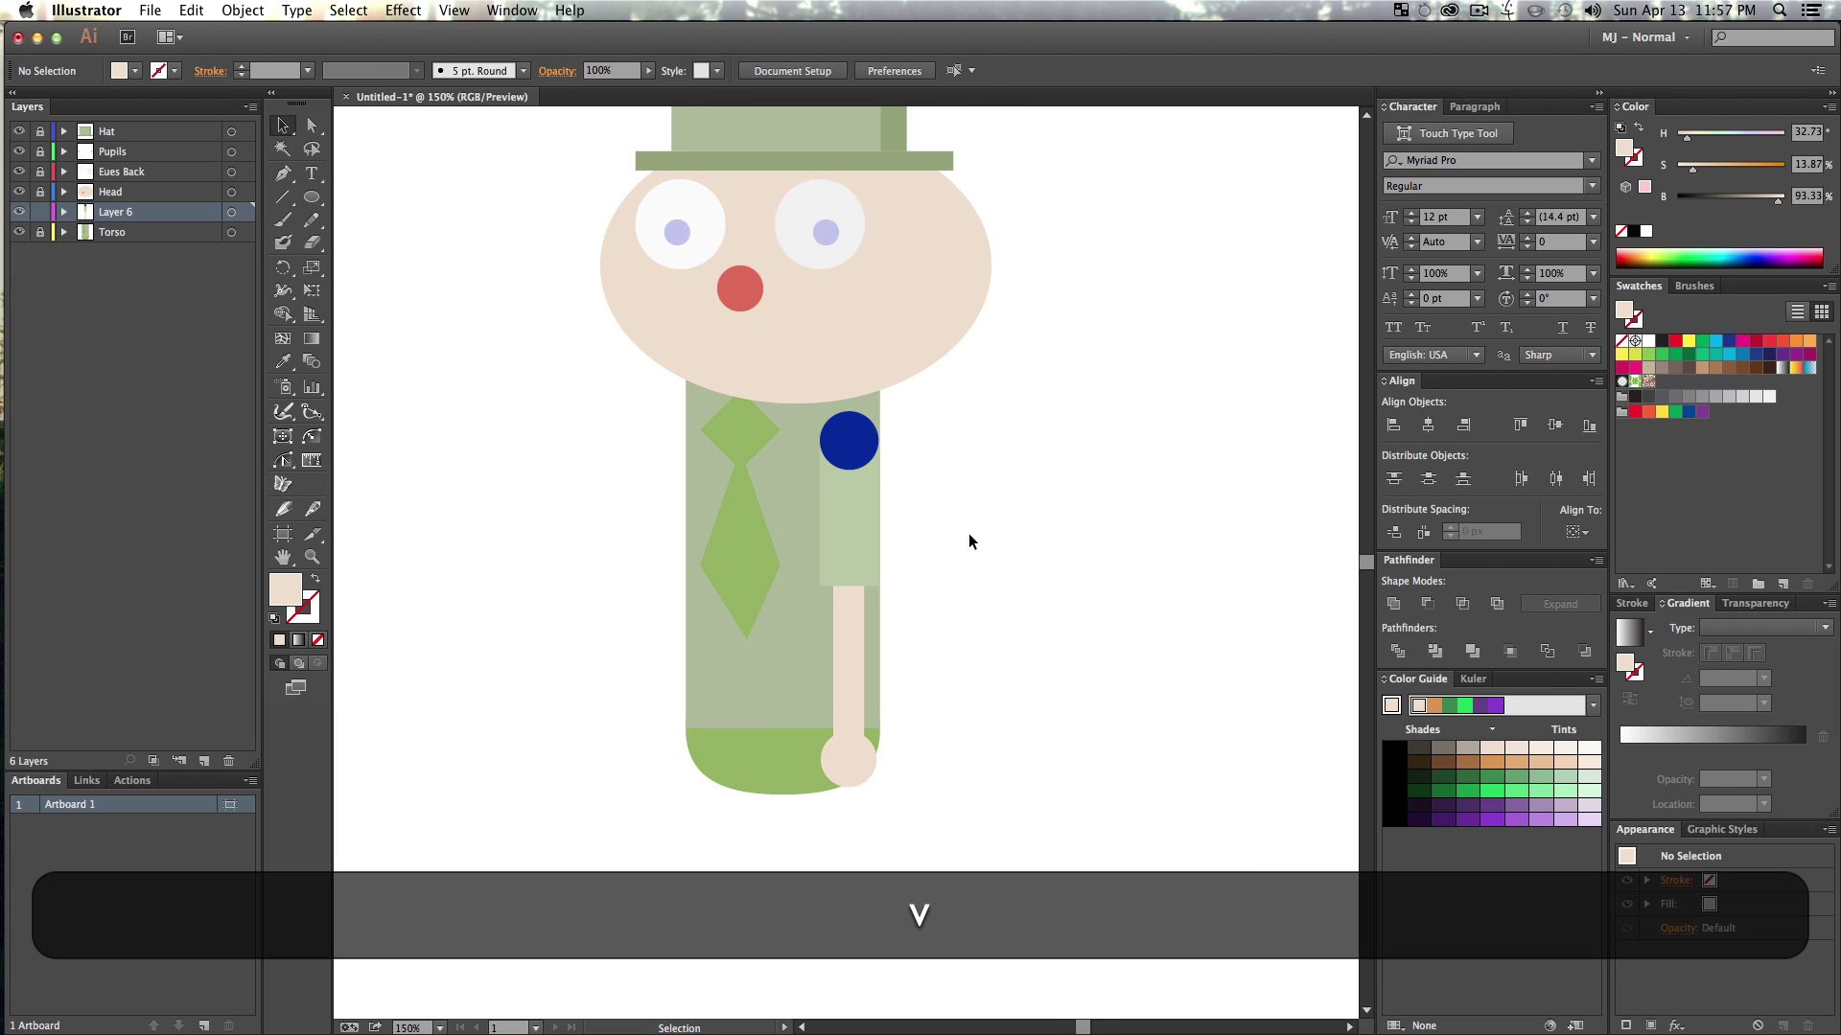
{"action": "double_click", "coordinate": [116, 212]}
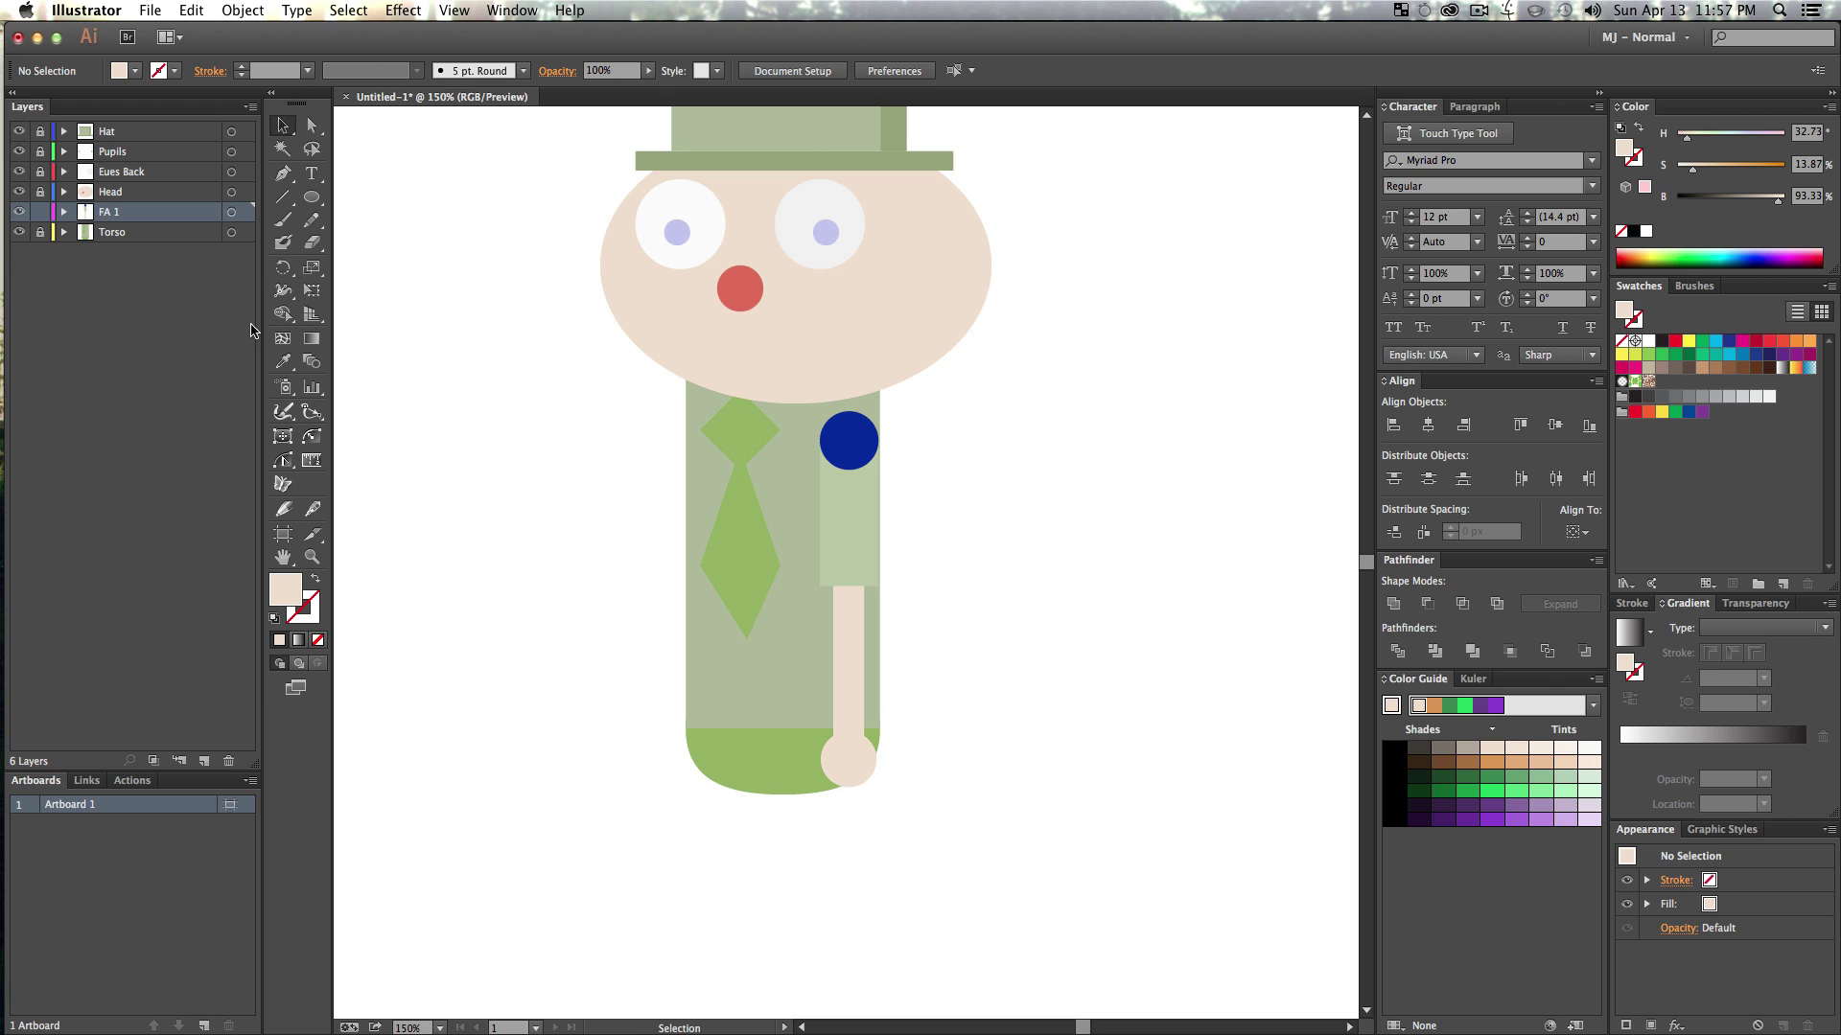
- Select all the arm's parts, duplicate the FA 1 layer and name the copy BA 1
{"action": "left_click_drag", "start_coordinate": [876, 599], "coordinate": [726, 344]}
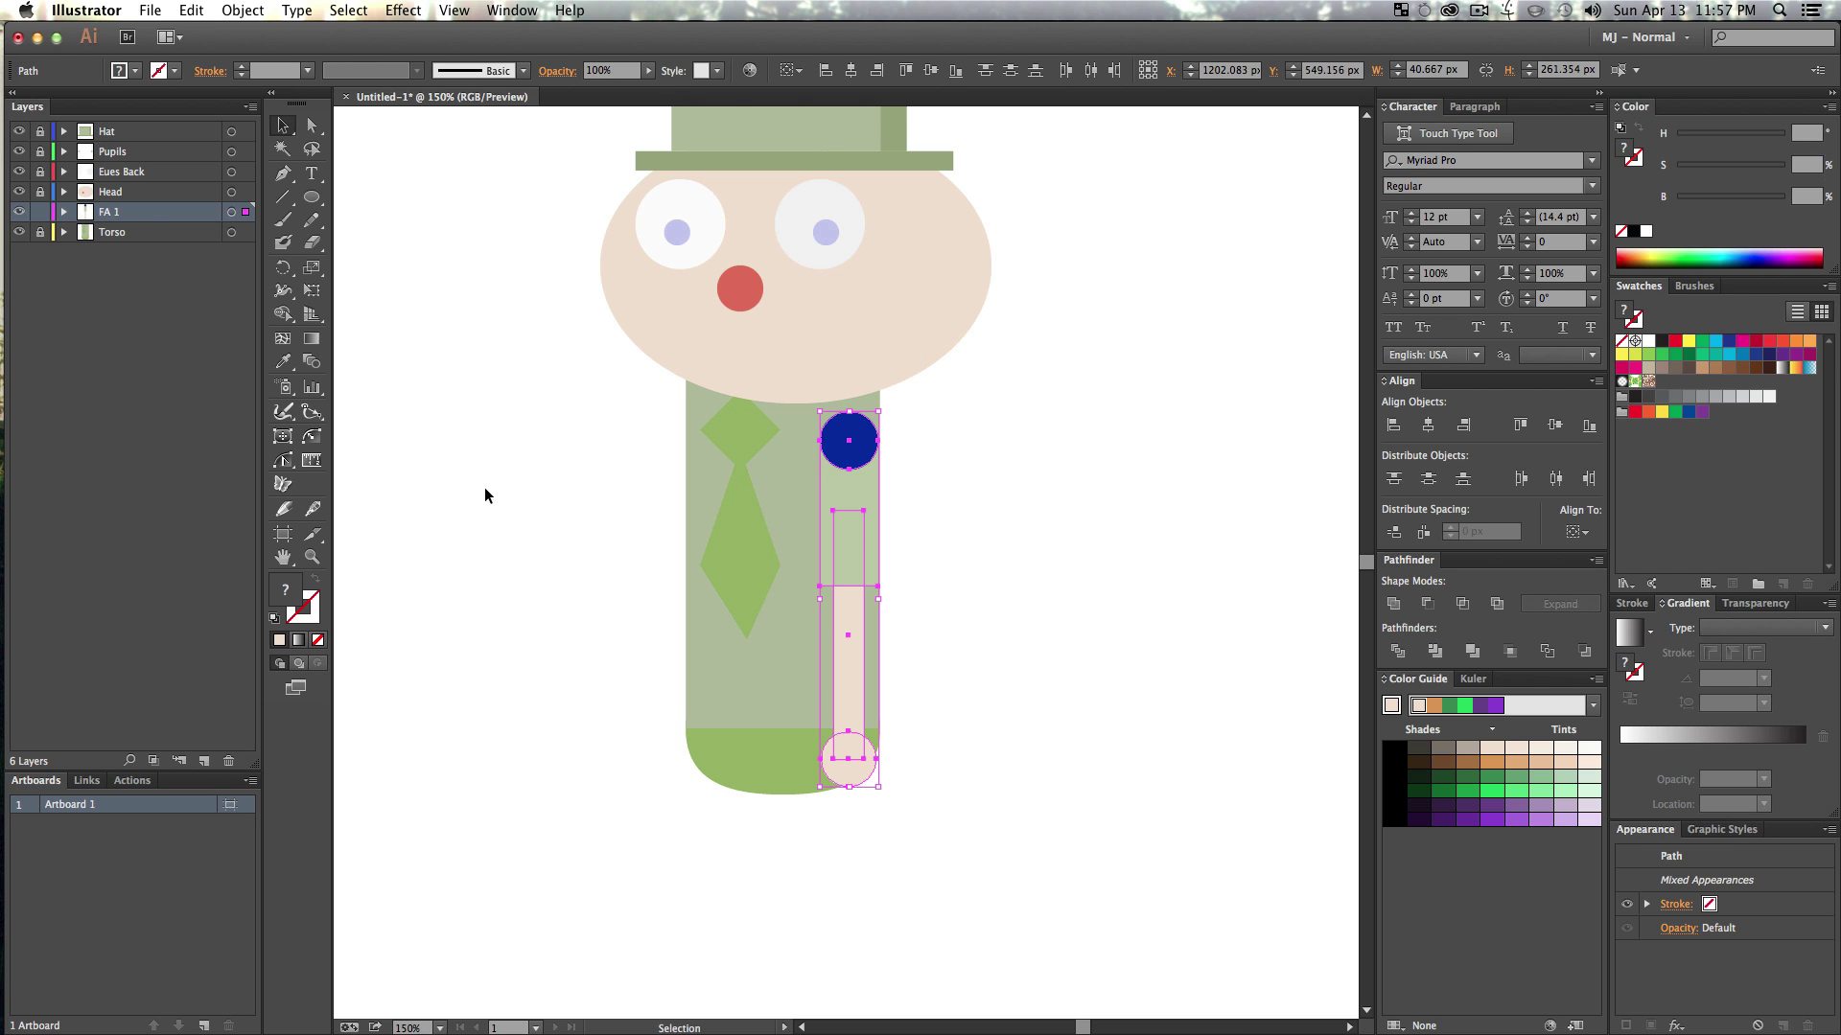
{"action": "left_click", "coordinate": [250, 107]}
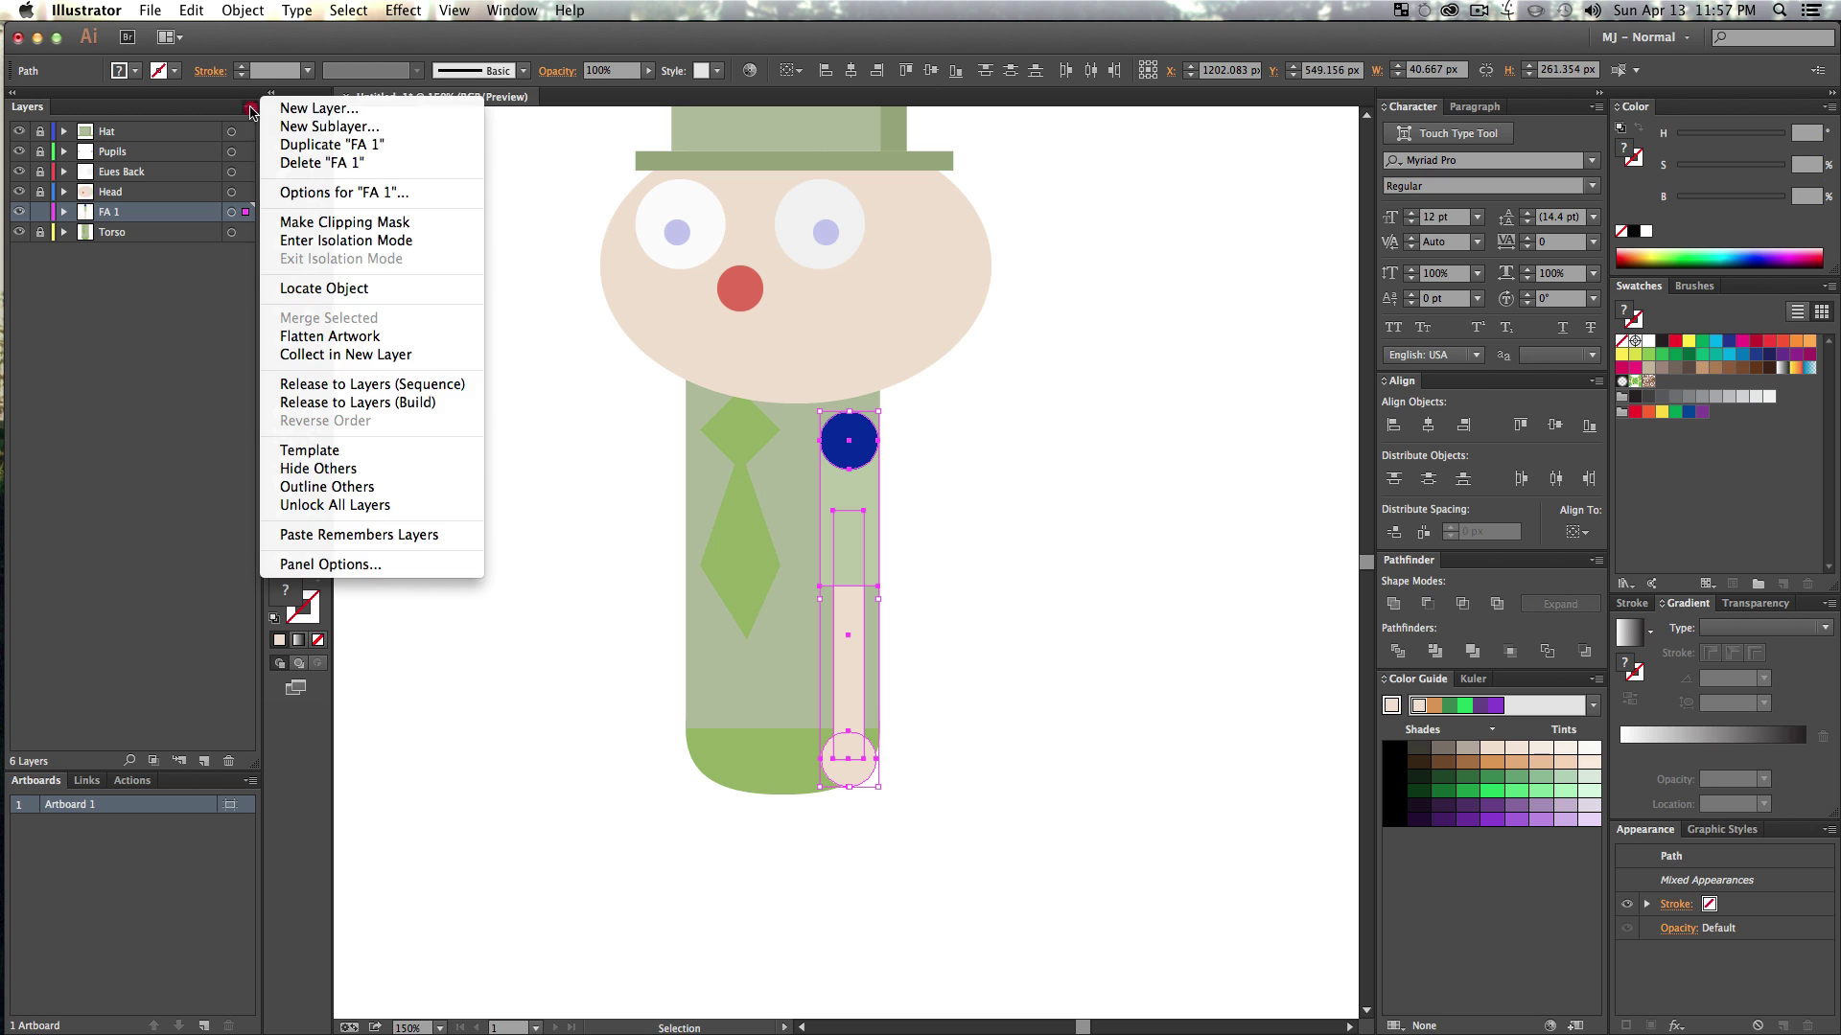
{"action": "left_click", "coordinate": [337, 145]}
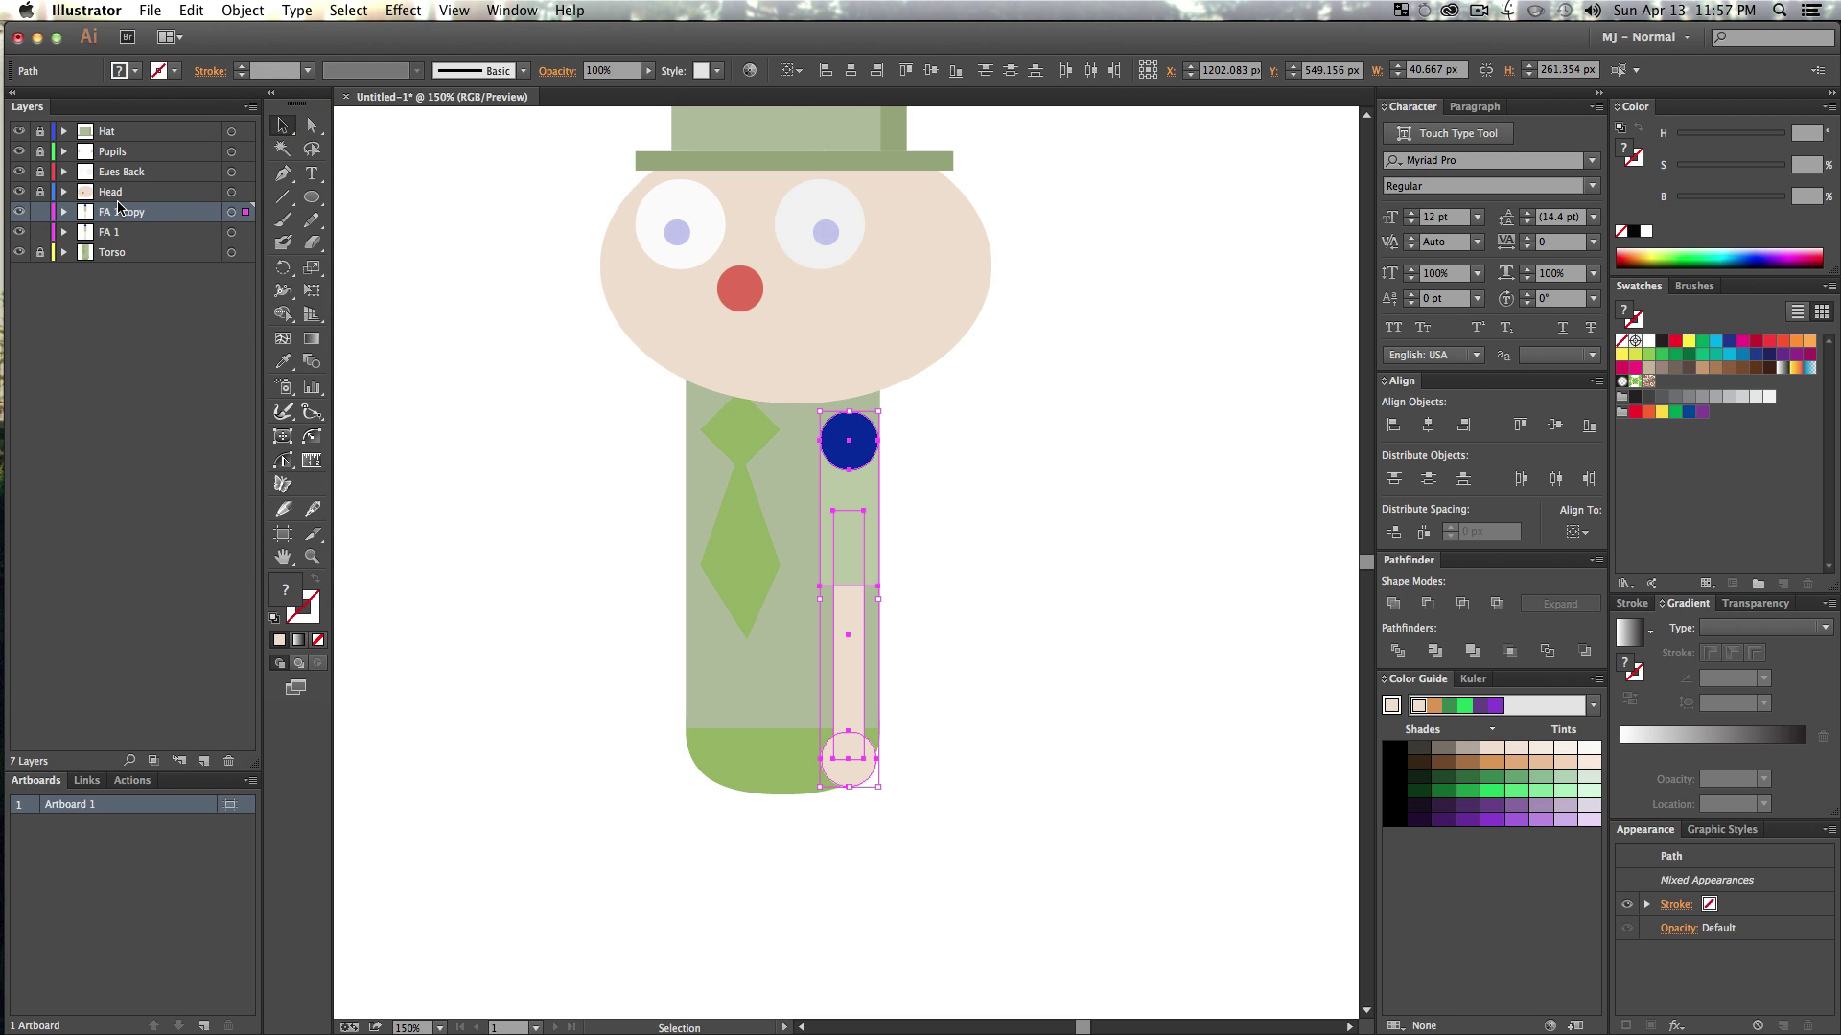
{"action": "key", "text": "shift"}
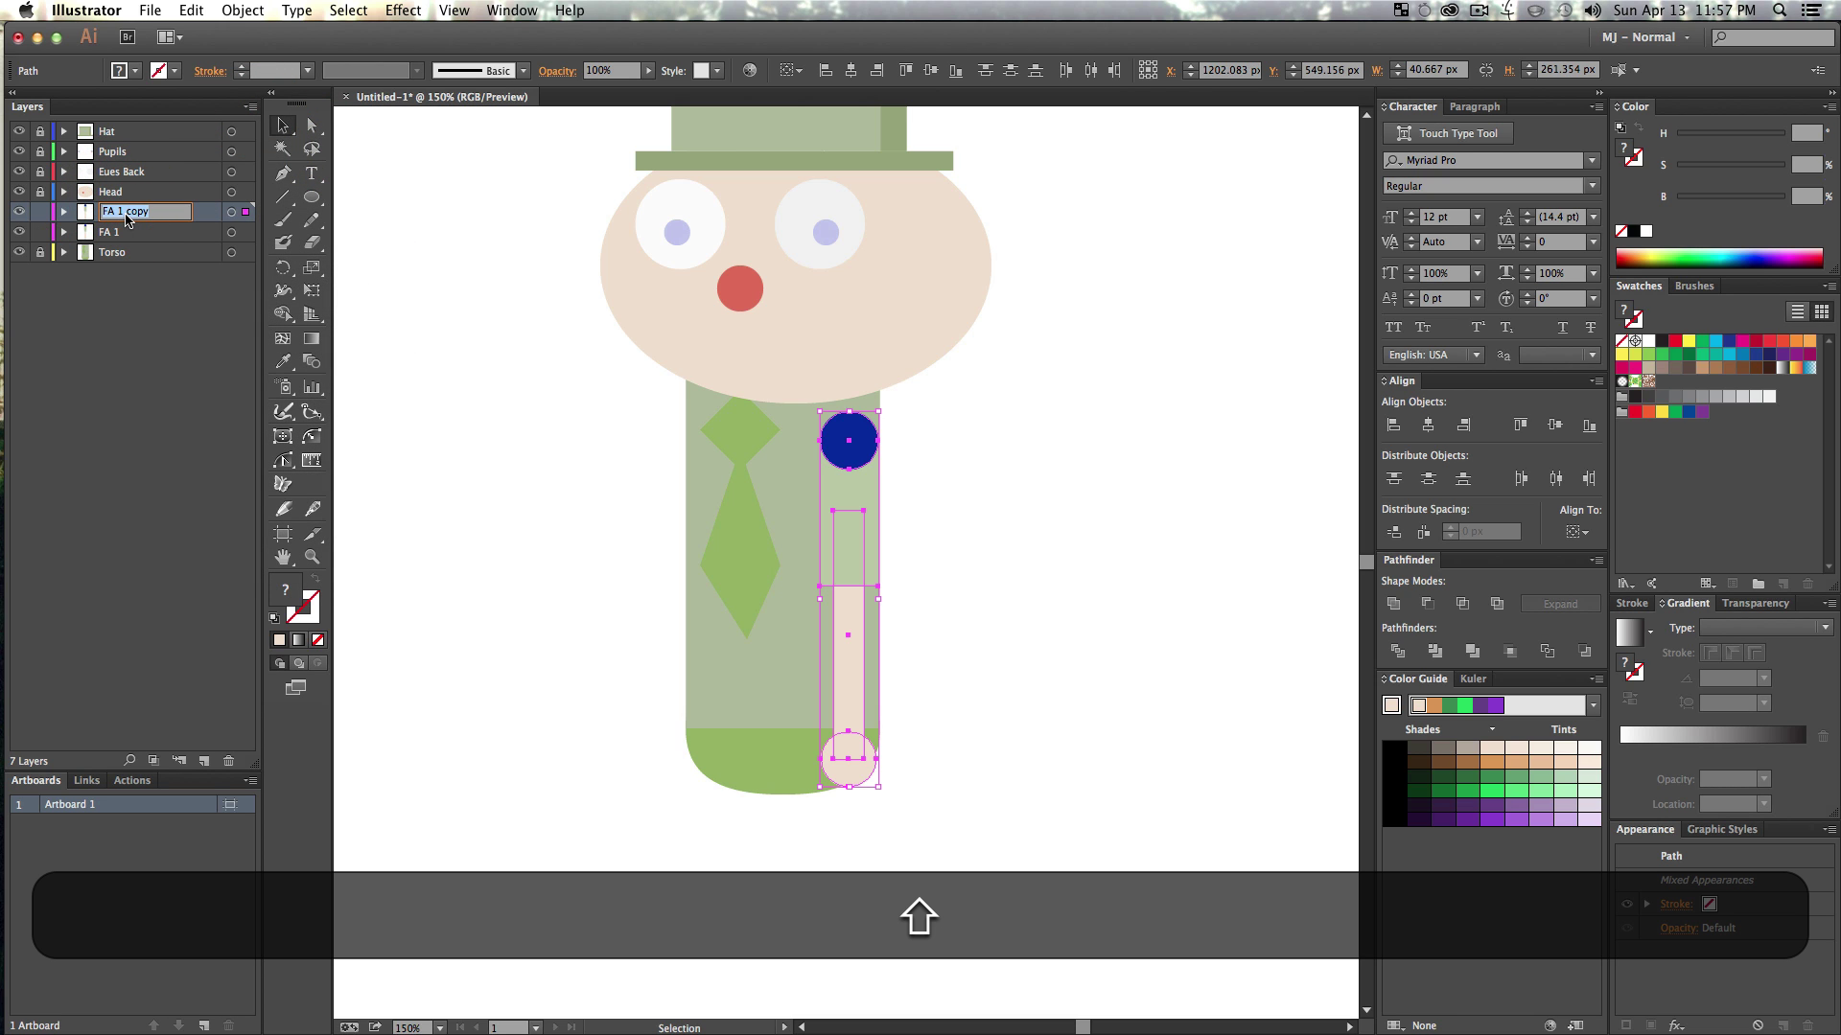
{"action": "type", "text": "BA 1"}
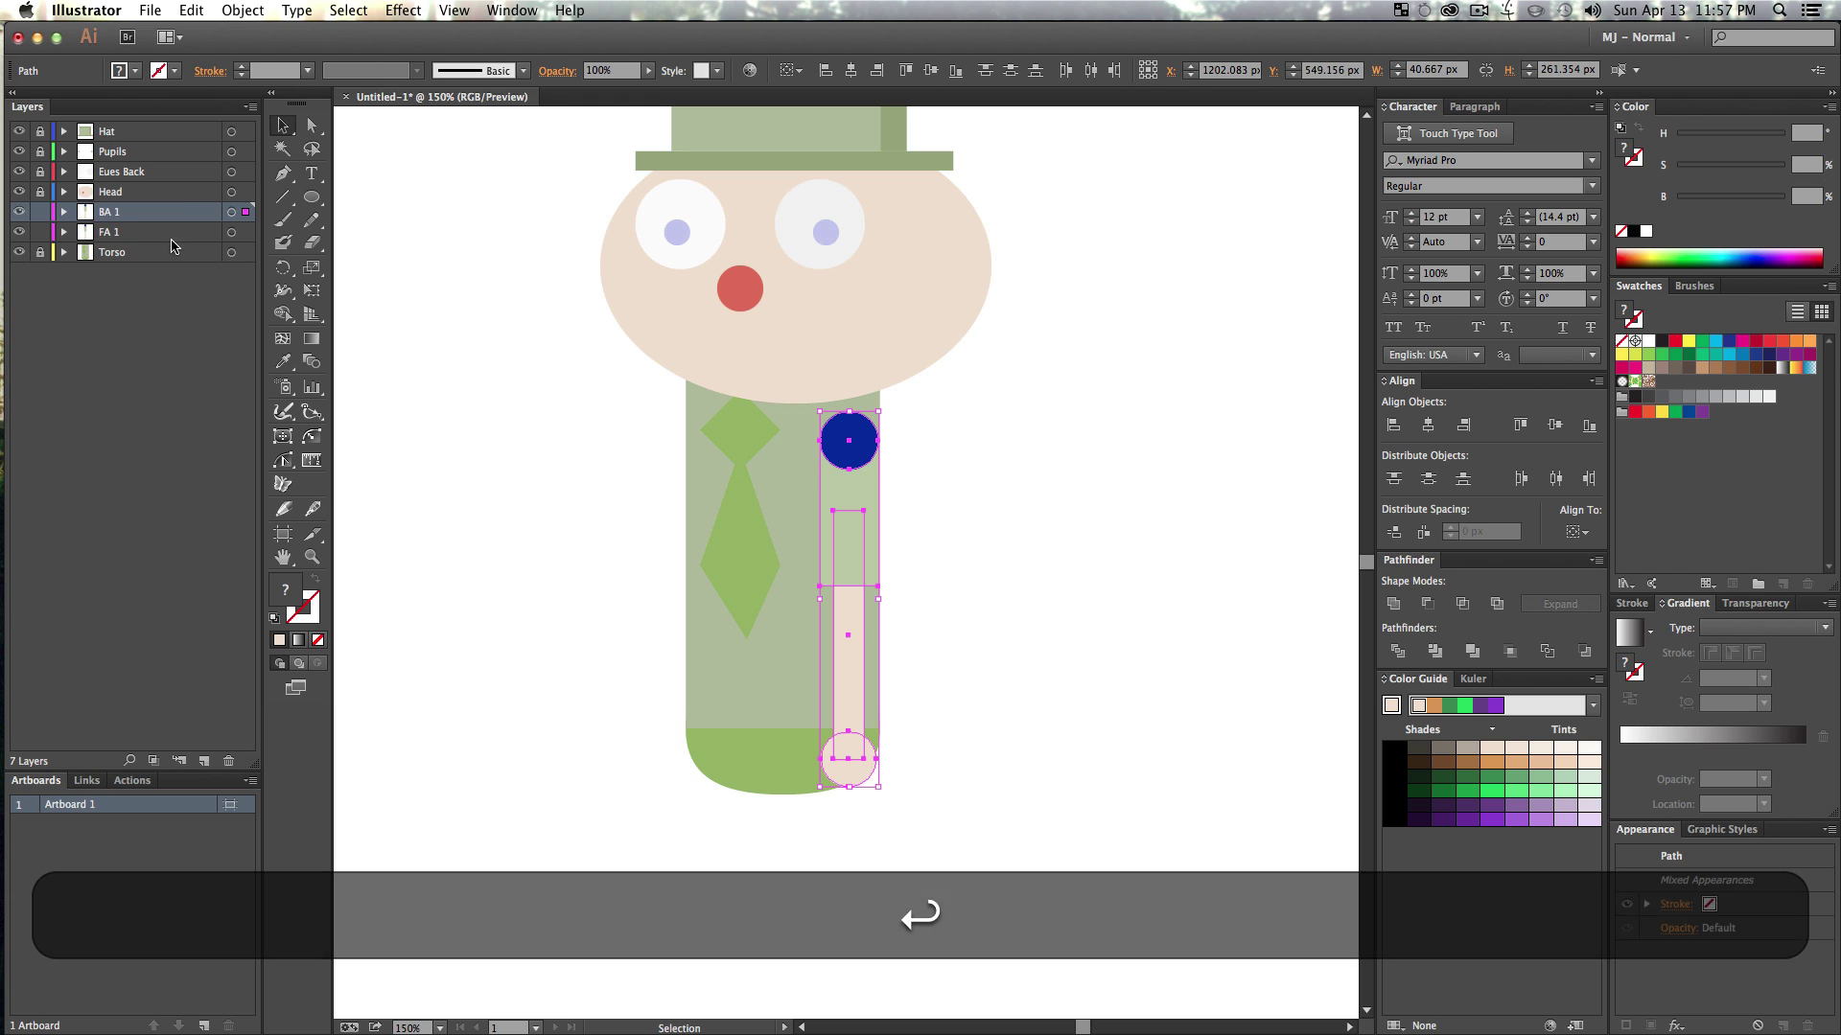
- Move the copied arm straight across to the torso's left edge, about 92 px to the left, and deselect it
{"action": "type", "text": "v"}
{"action": "left_click_drag", "start_coordinate": [849, 498], "coordinate": [726, 500]}
{"action": "key", "text": "shift"}
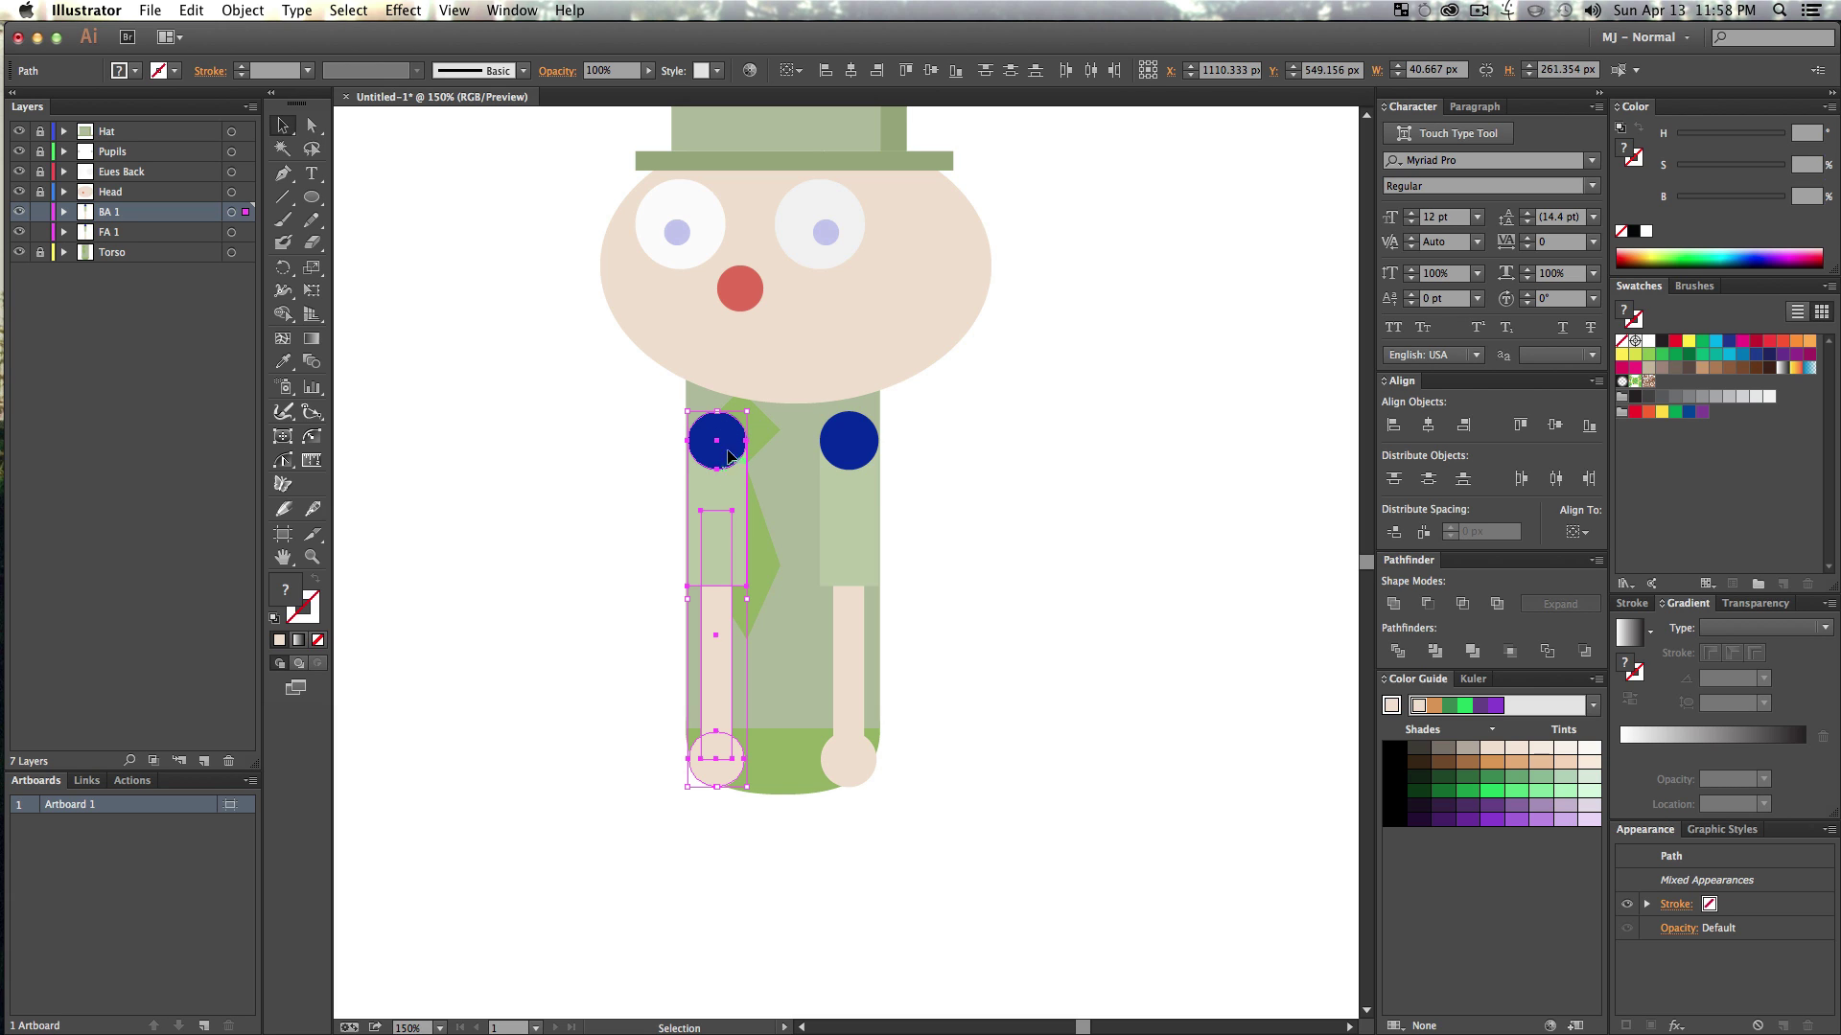
{"action": "key", "text": "v"}
{"action": "left_click", "coordinate": [1059, 569]}
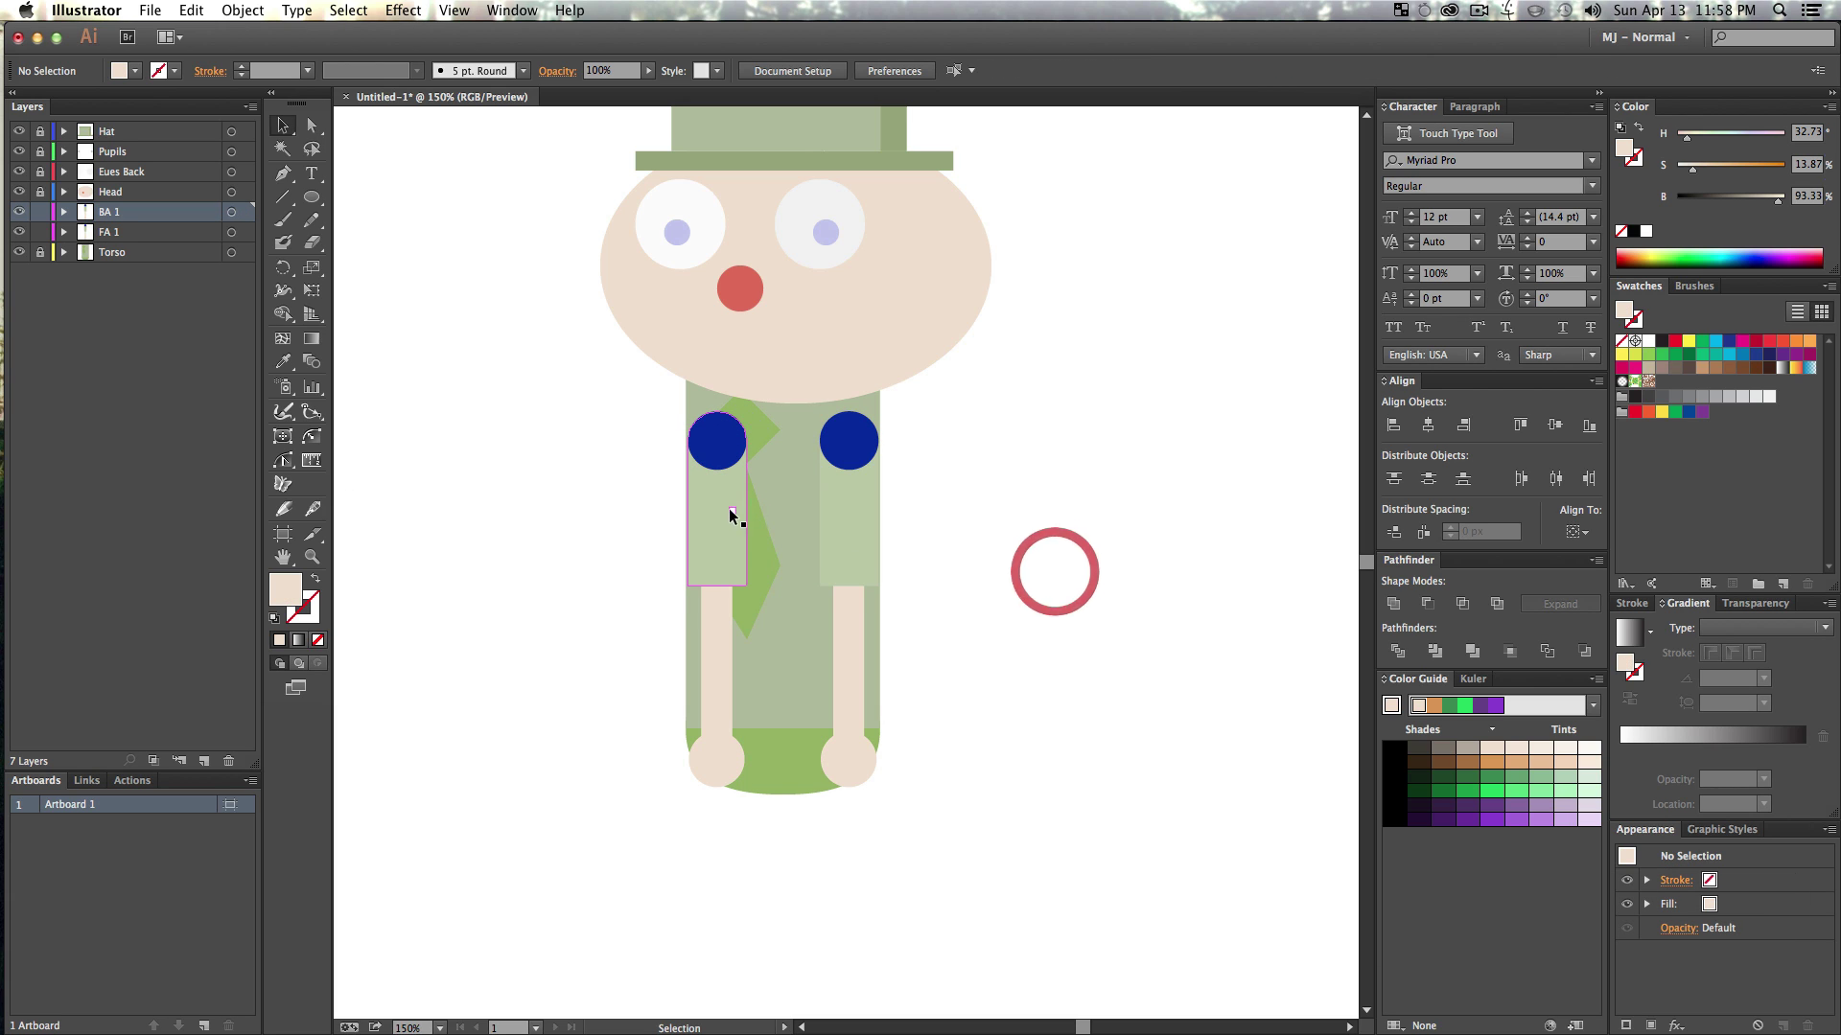
- Darken the copied arm's sleeve by lowering its fill brightness to about 66%, and deselect it
{"action": "left_click", "coordinate": [720, 513]}
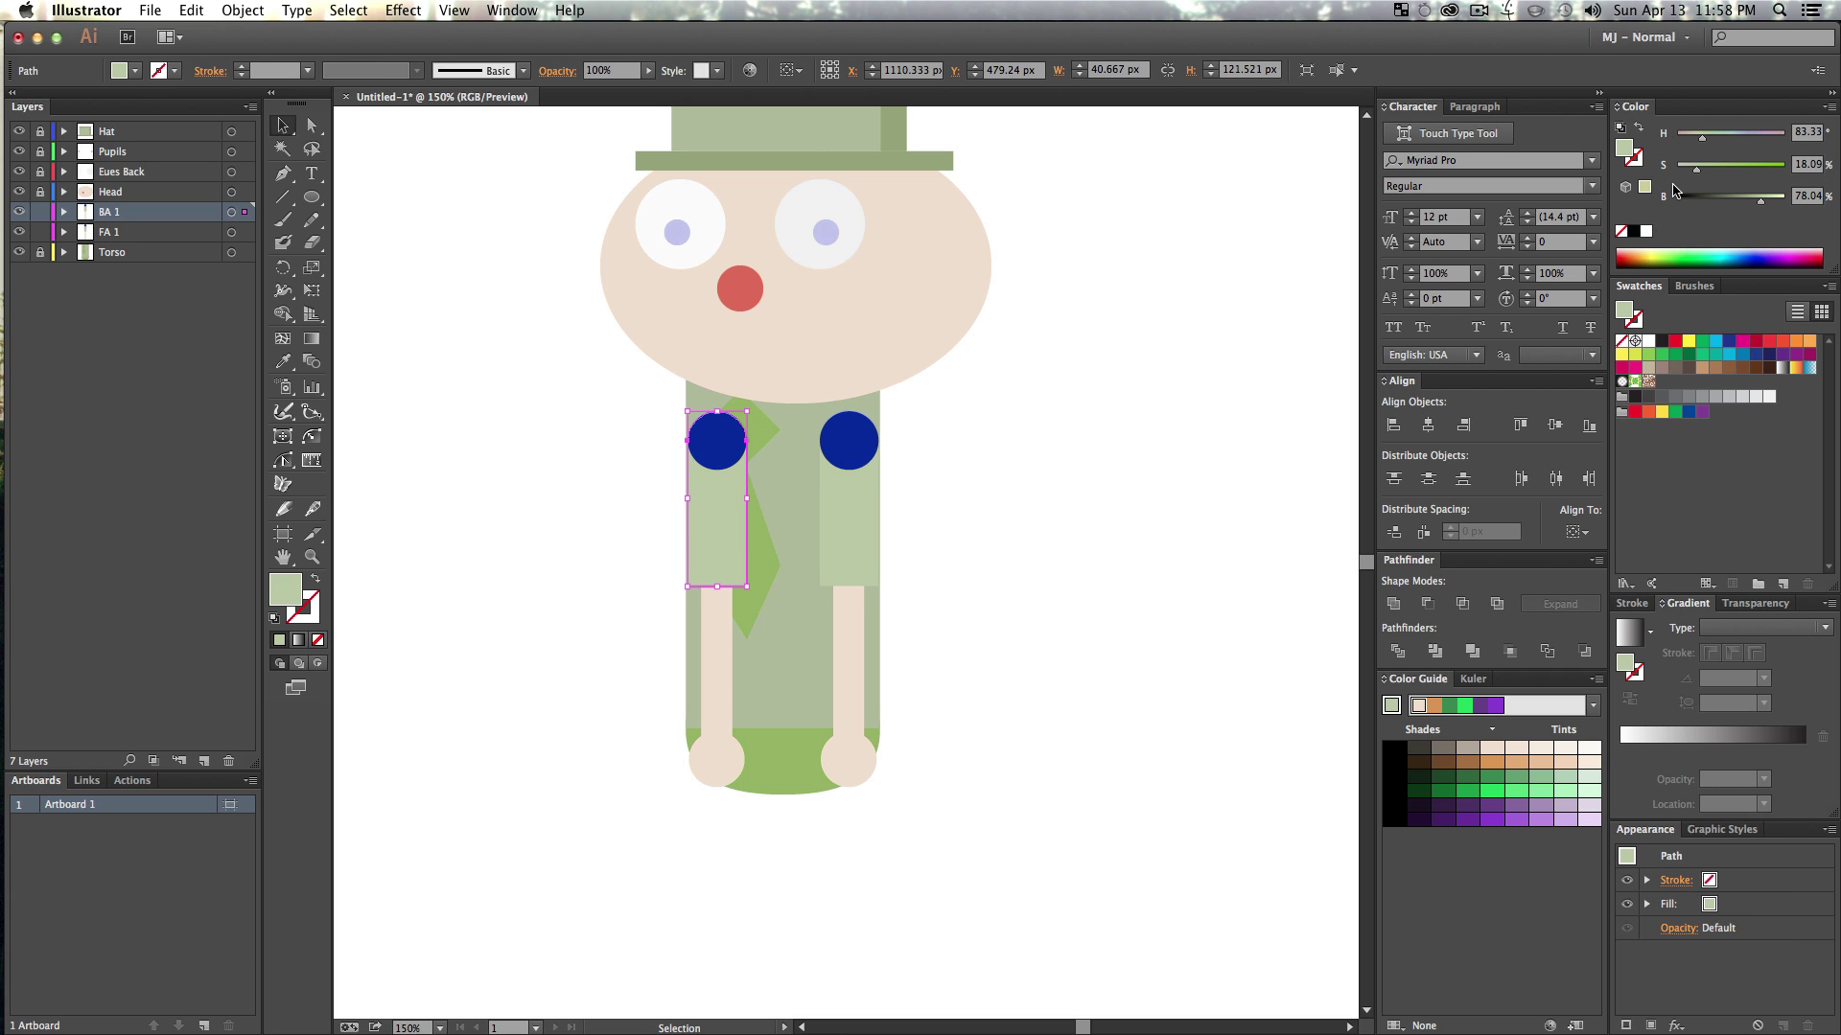
{"action": "left_click_drag", "start_coordinate": [1750, 201], "coordinate": [1743, 200]}
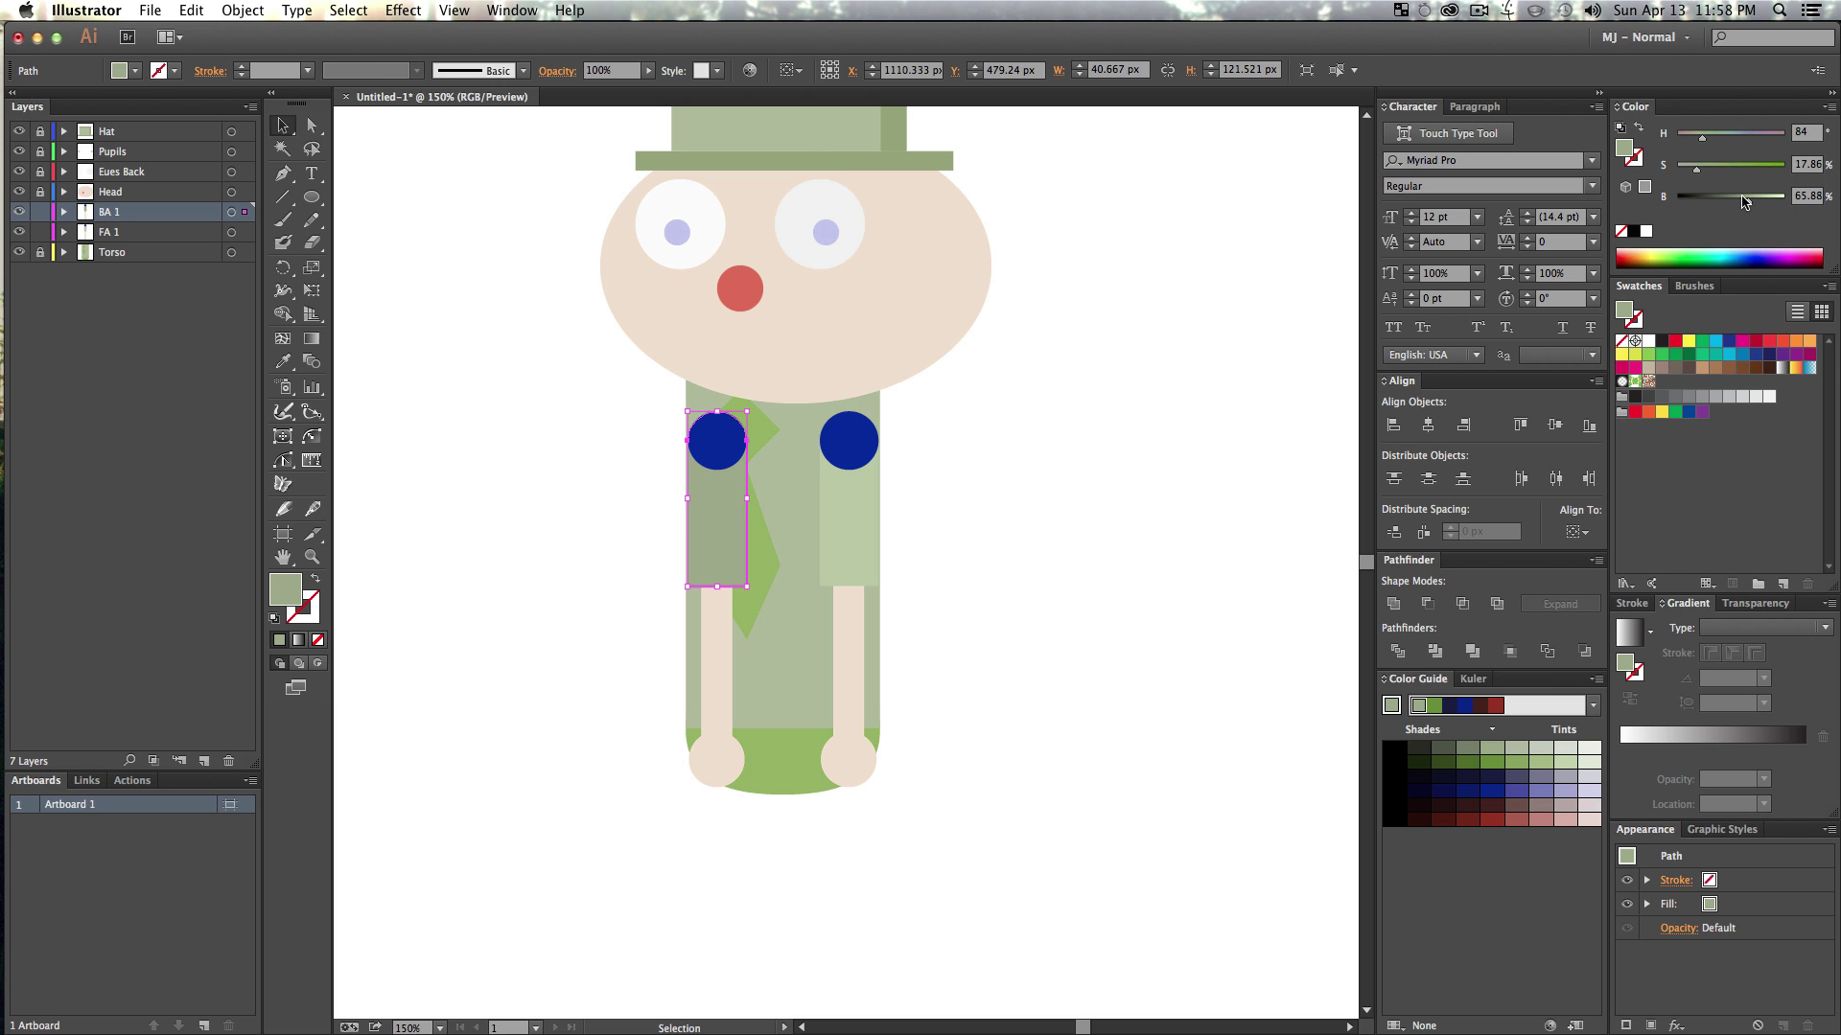
{"action": "key", "text": "v"}
{"action": "left_click", "coordinate": [1100, 575]}
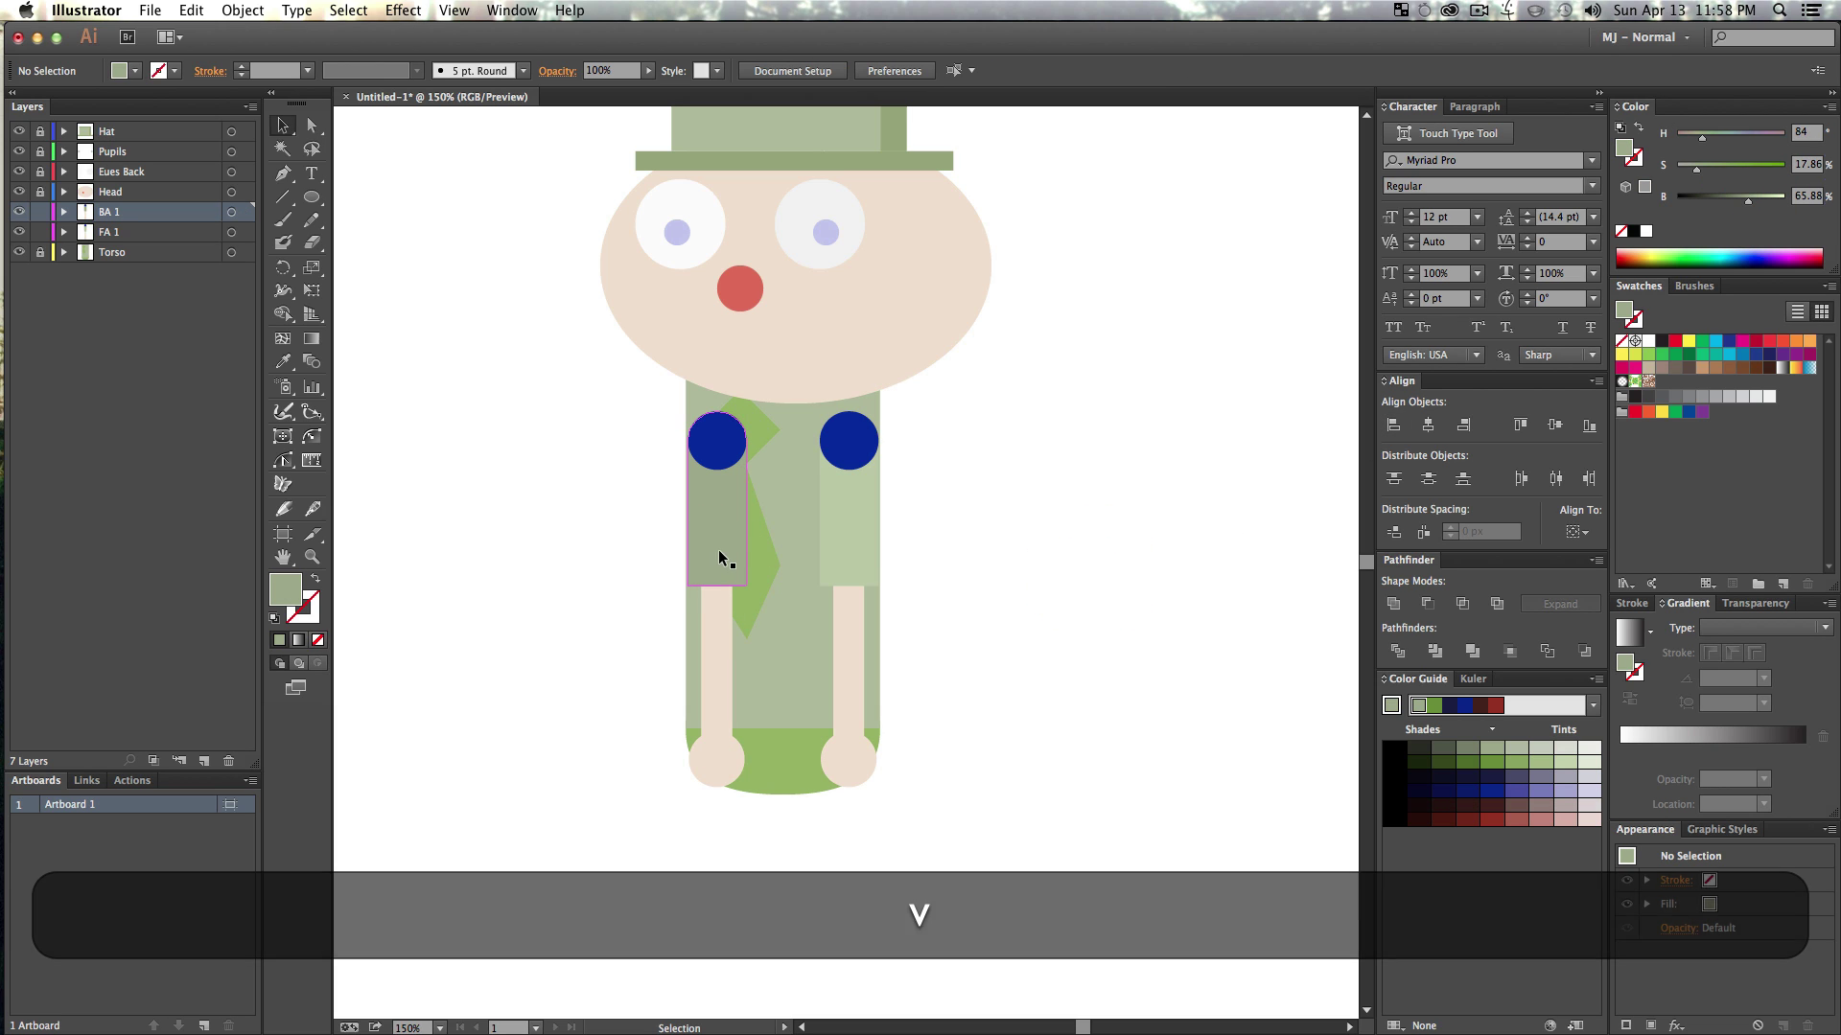
- Lock the BA 1 and FA 1 arm layers
{"action": "key", "text": "z"}
{"action": "left_click", "coordinate": [736, 566], "text": "alt"}
{"action": "left_click_drag", "start_coordinate": [816, 558], "coordinate": [814, 648]}
{"action": "key", "text": "v"}
{"action": "left_click", "coordinate": [807, 637]}
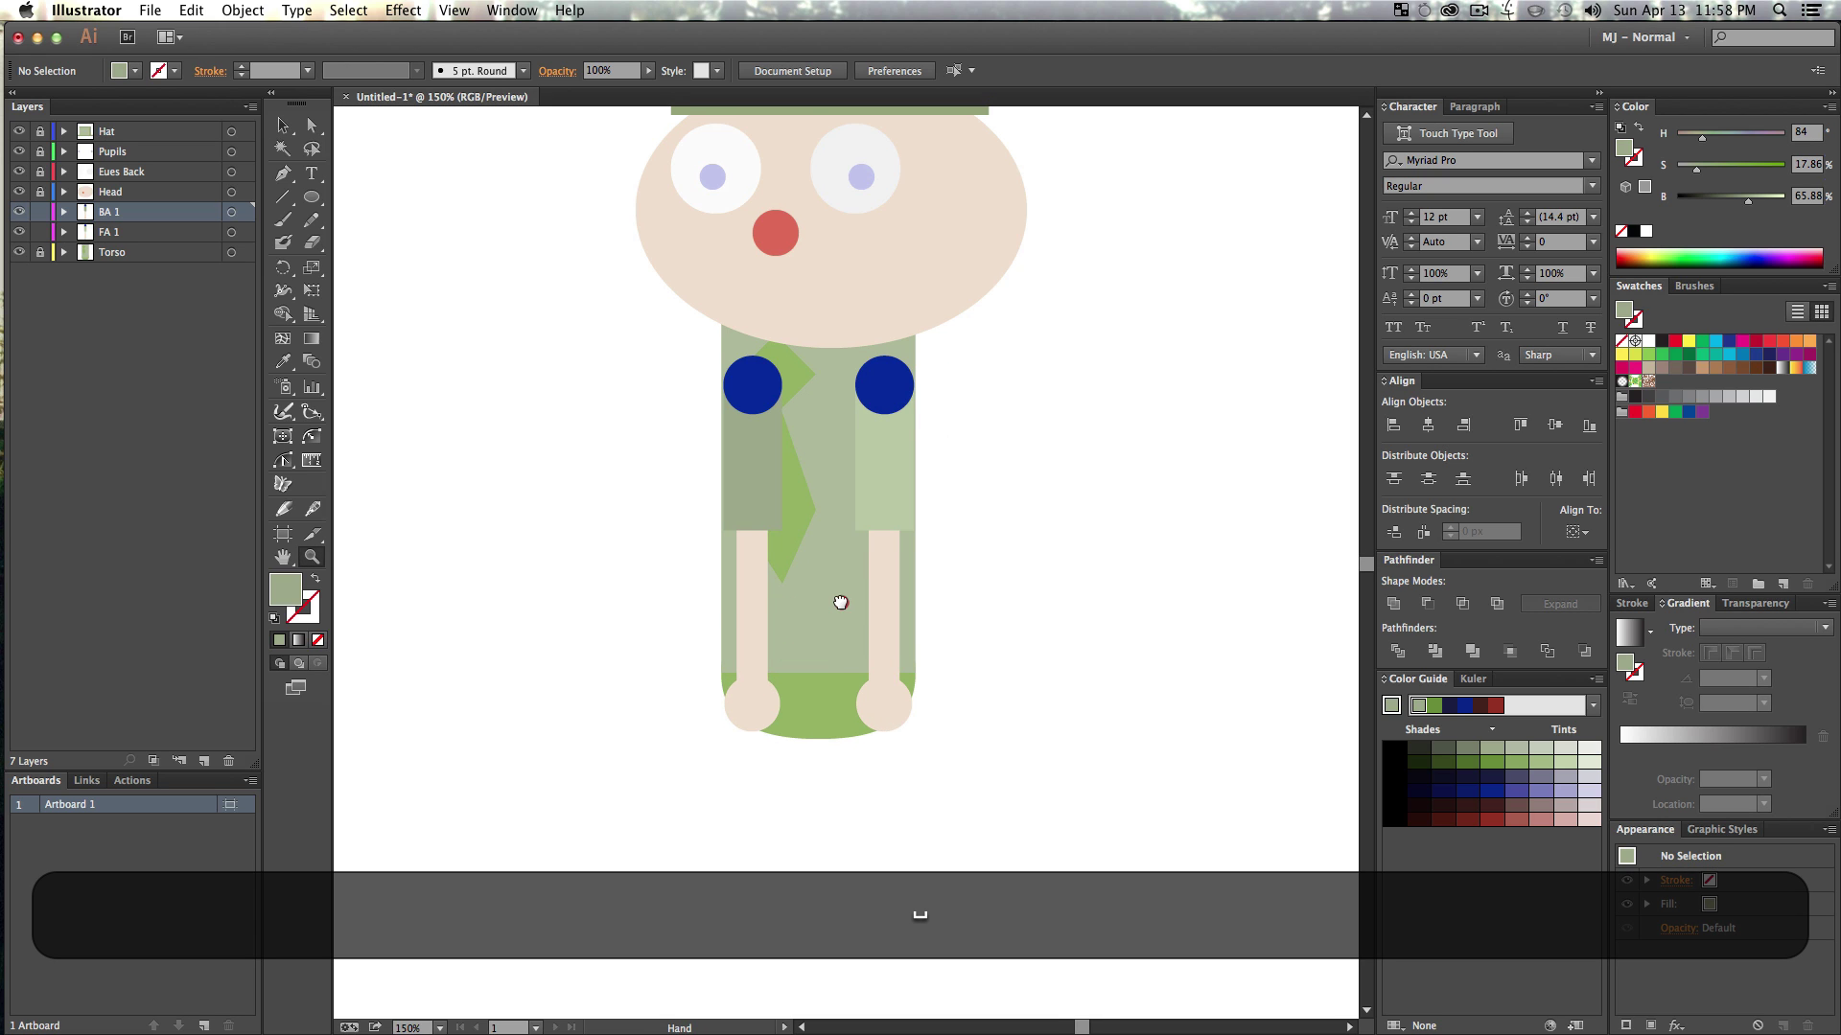
{"action": "key", "text": "v"}
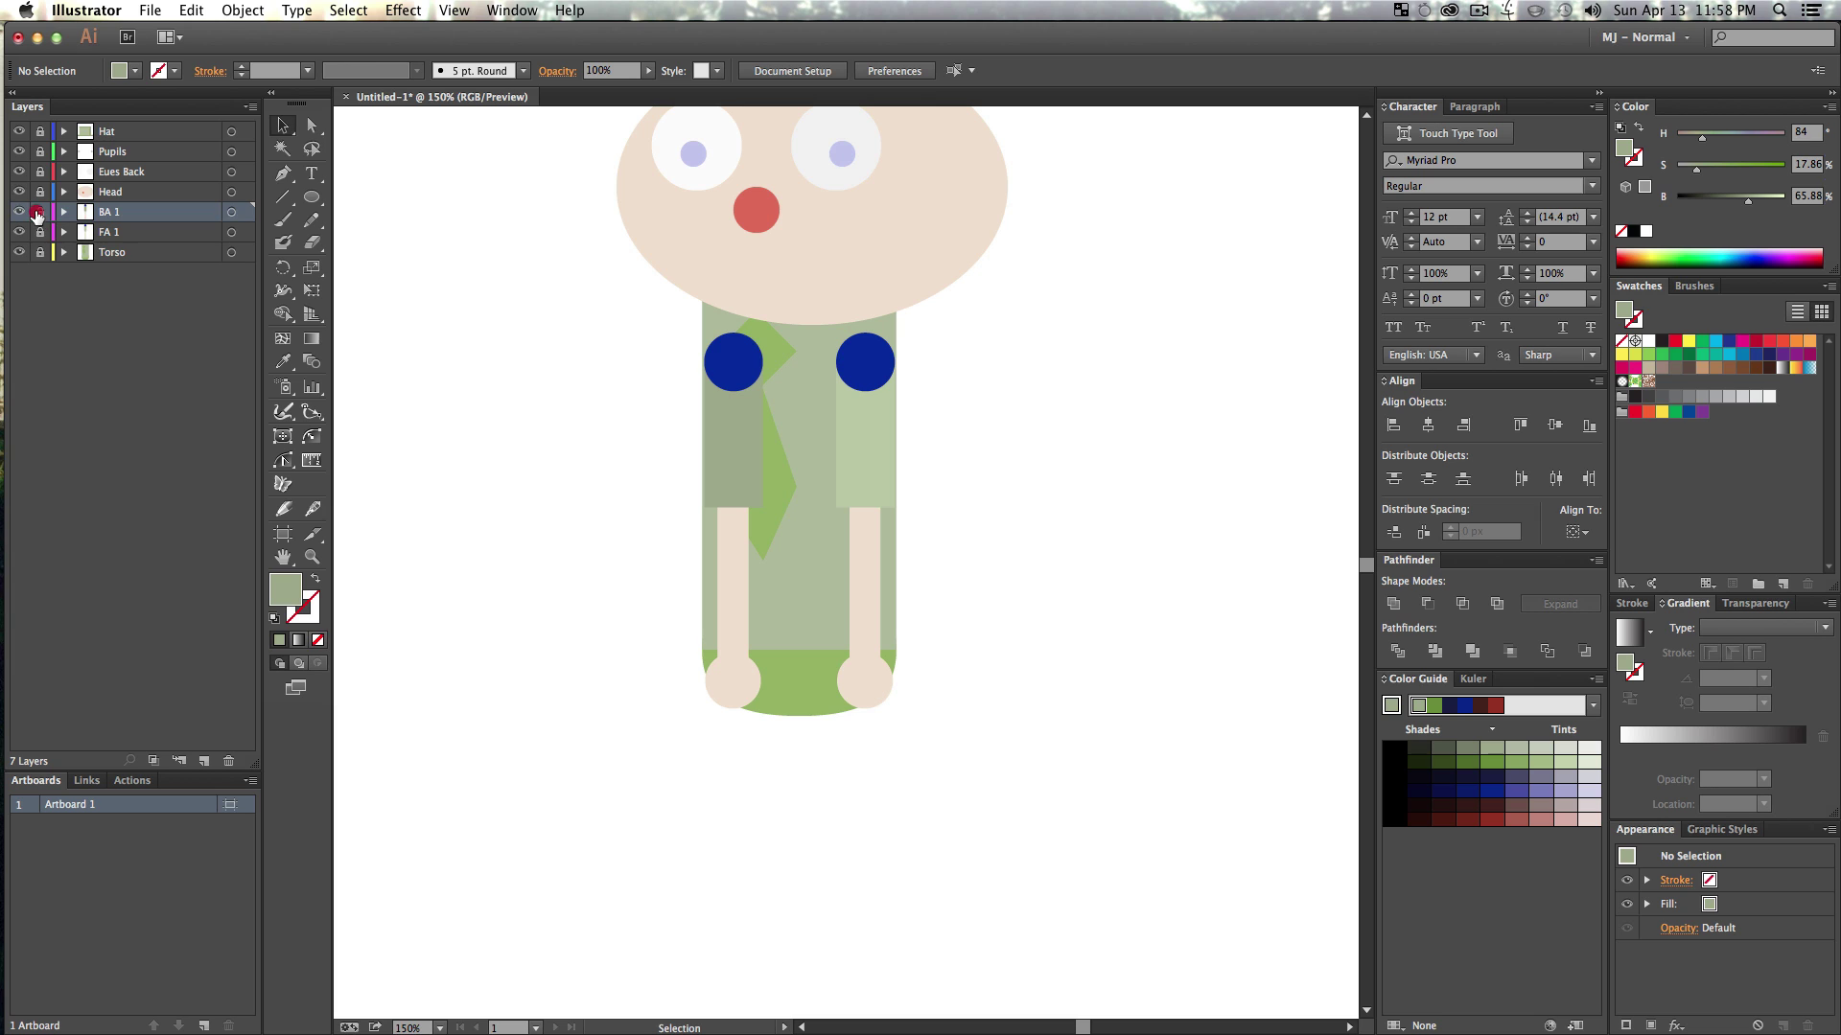
- Add a new layer and place it below the Torso layer
{"action": "left_click", "coordinate": [114, 253]}
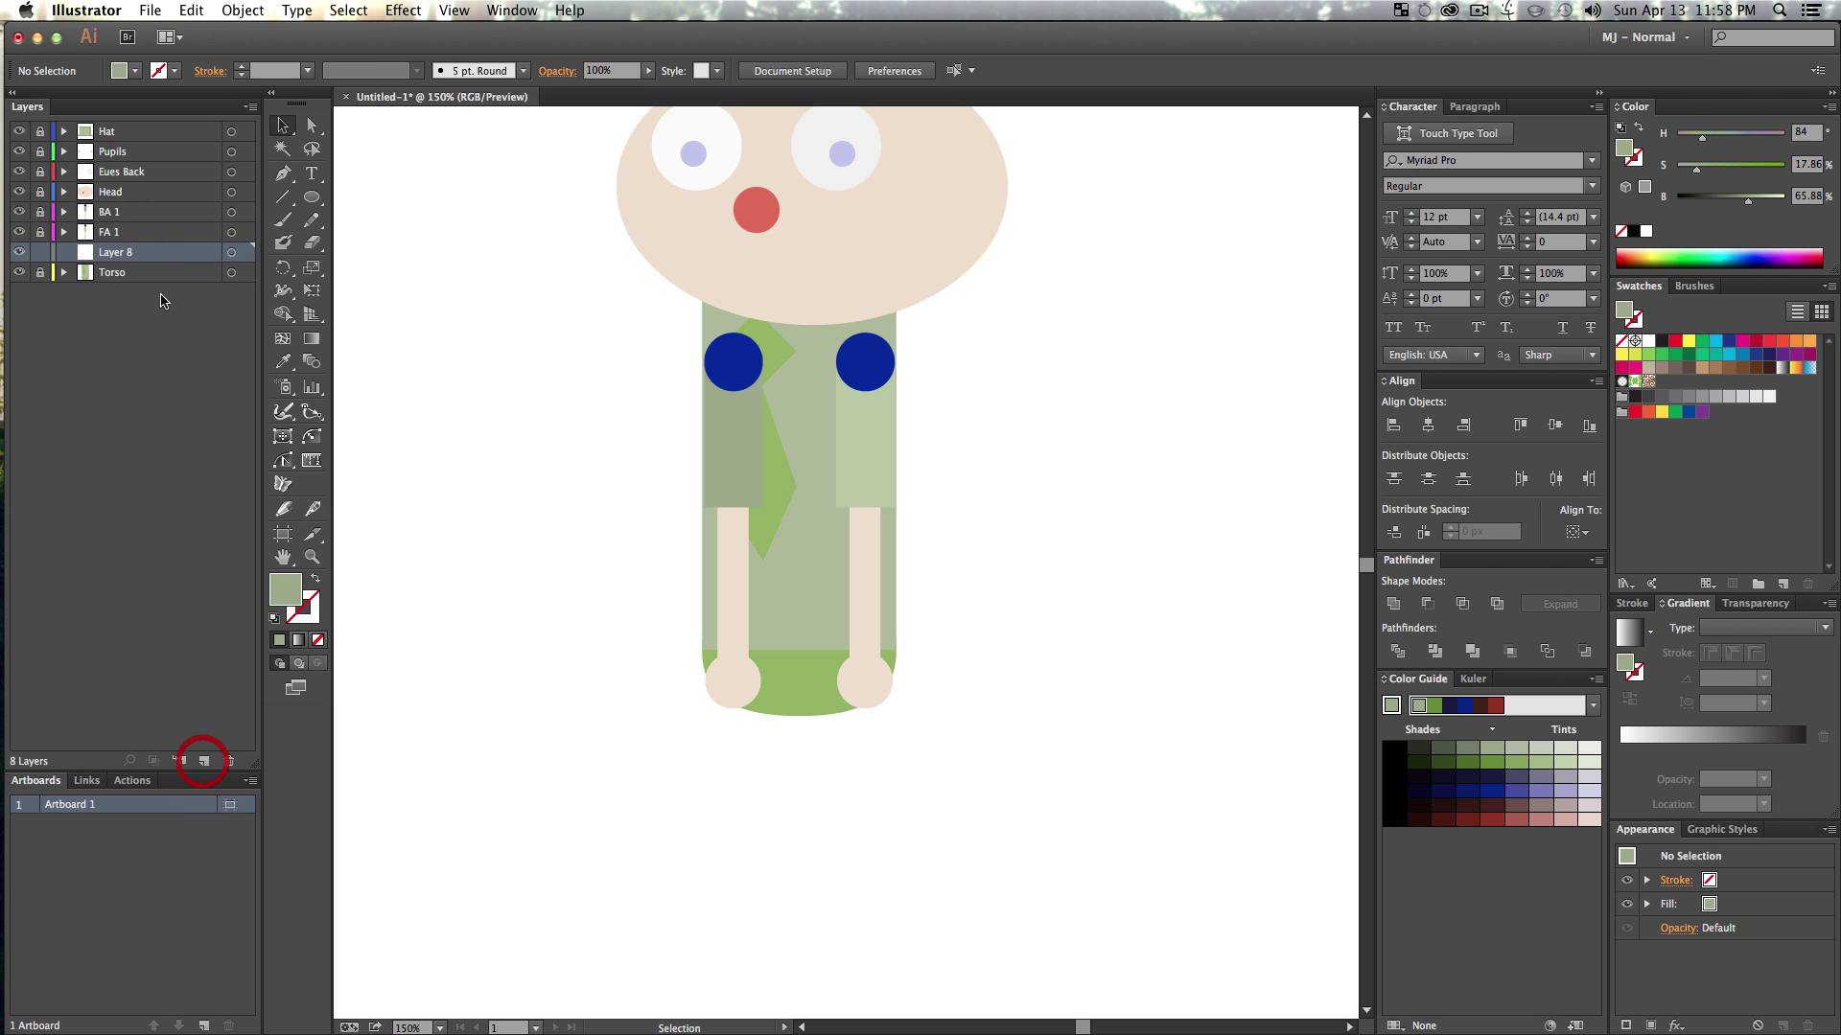
{"action": "left_click_drag", "start_coordinate": [132, 254], "coordinate": [136, 305]}
{"action": "left_click", "coordinate": [145, 420]}
- Draw a circle 39 px in diameter with the Ellipse tool at the bottom edge of the torso
{"action": "key", "text": "z"}
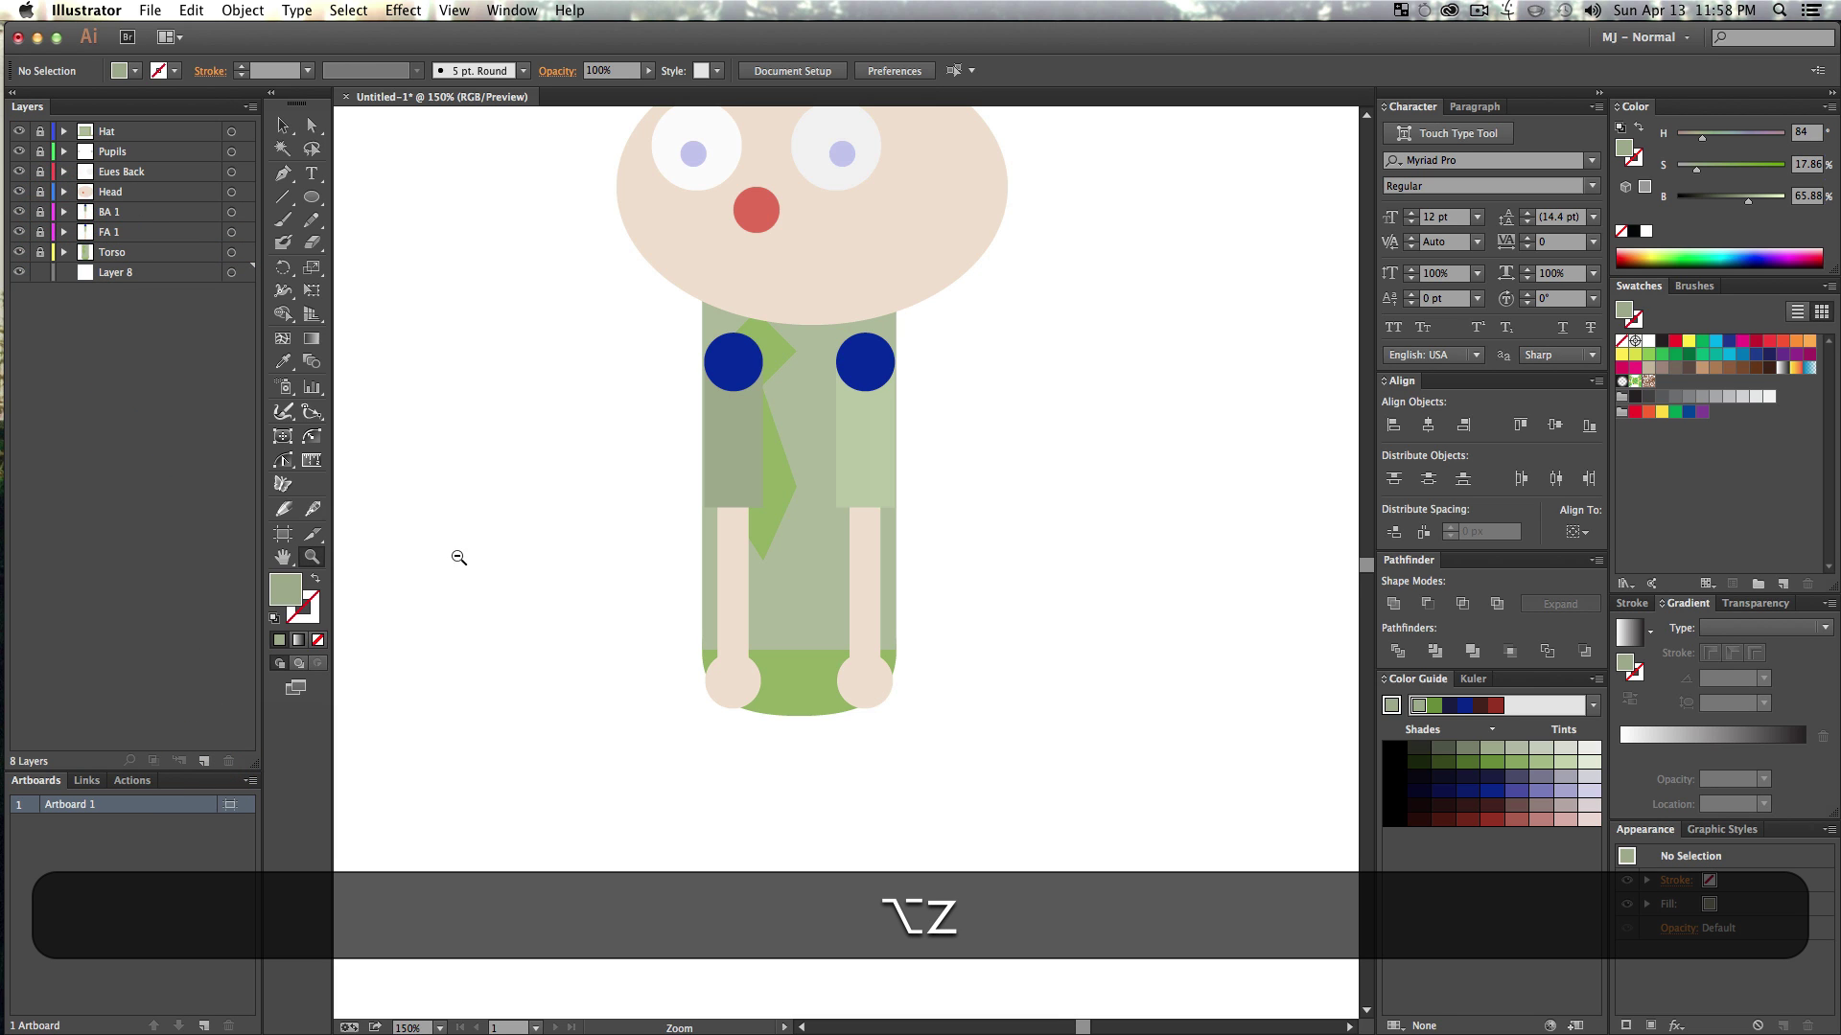
{"action": "left_click", "coordinate": [455, 553], "text": "alt"}
{"action": "left_click_drag", "start_coordinate": [944, 656], "coordinate": [721, 545]}
{"action": "key", "text": "v"}
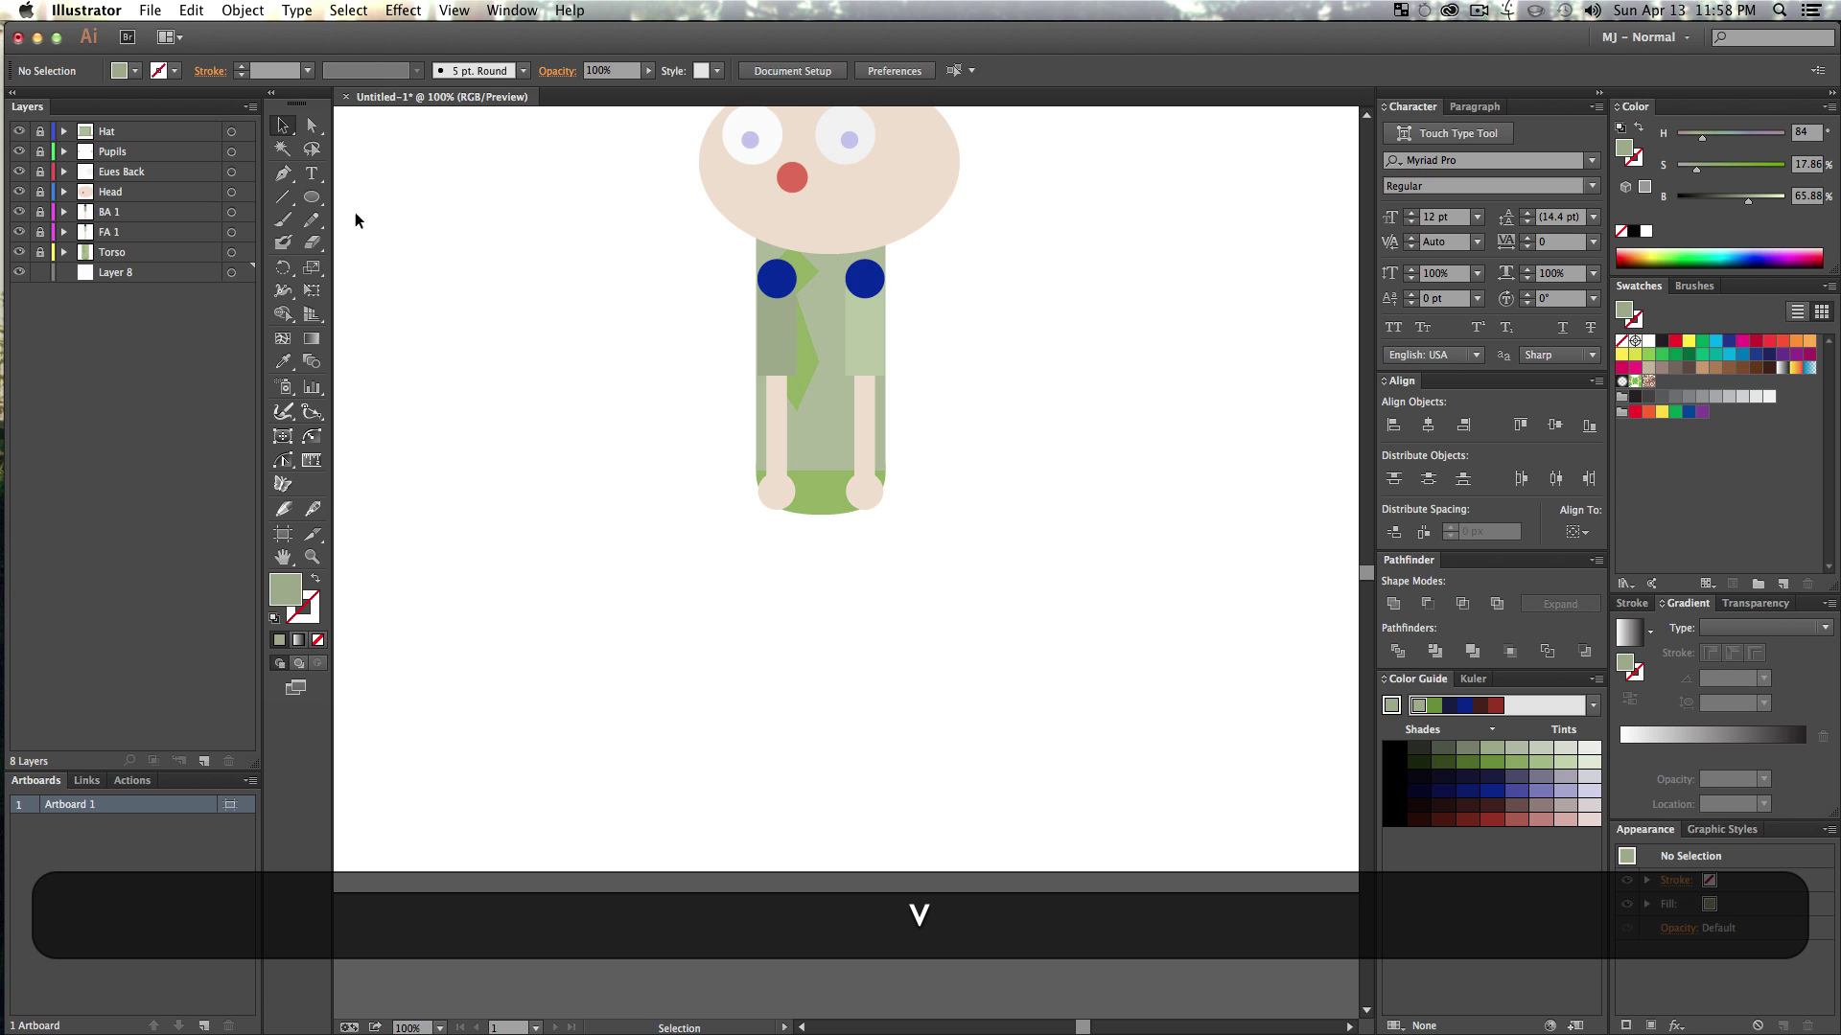
{"action": "left_click_drag", "start_coordinate": [312, 198], "coordinate": [403, 247]}
{"action": "left_click_drag", "start_coordinate": [814, 504], "coordinate": [844, 540]}
- Give the new circle the shoulder circle's dark blue with the Eyedropper and move it to the torso's lower-right corner
{"action": "key", "text": "shift+i"}
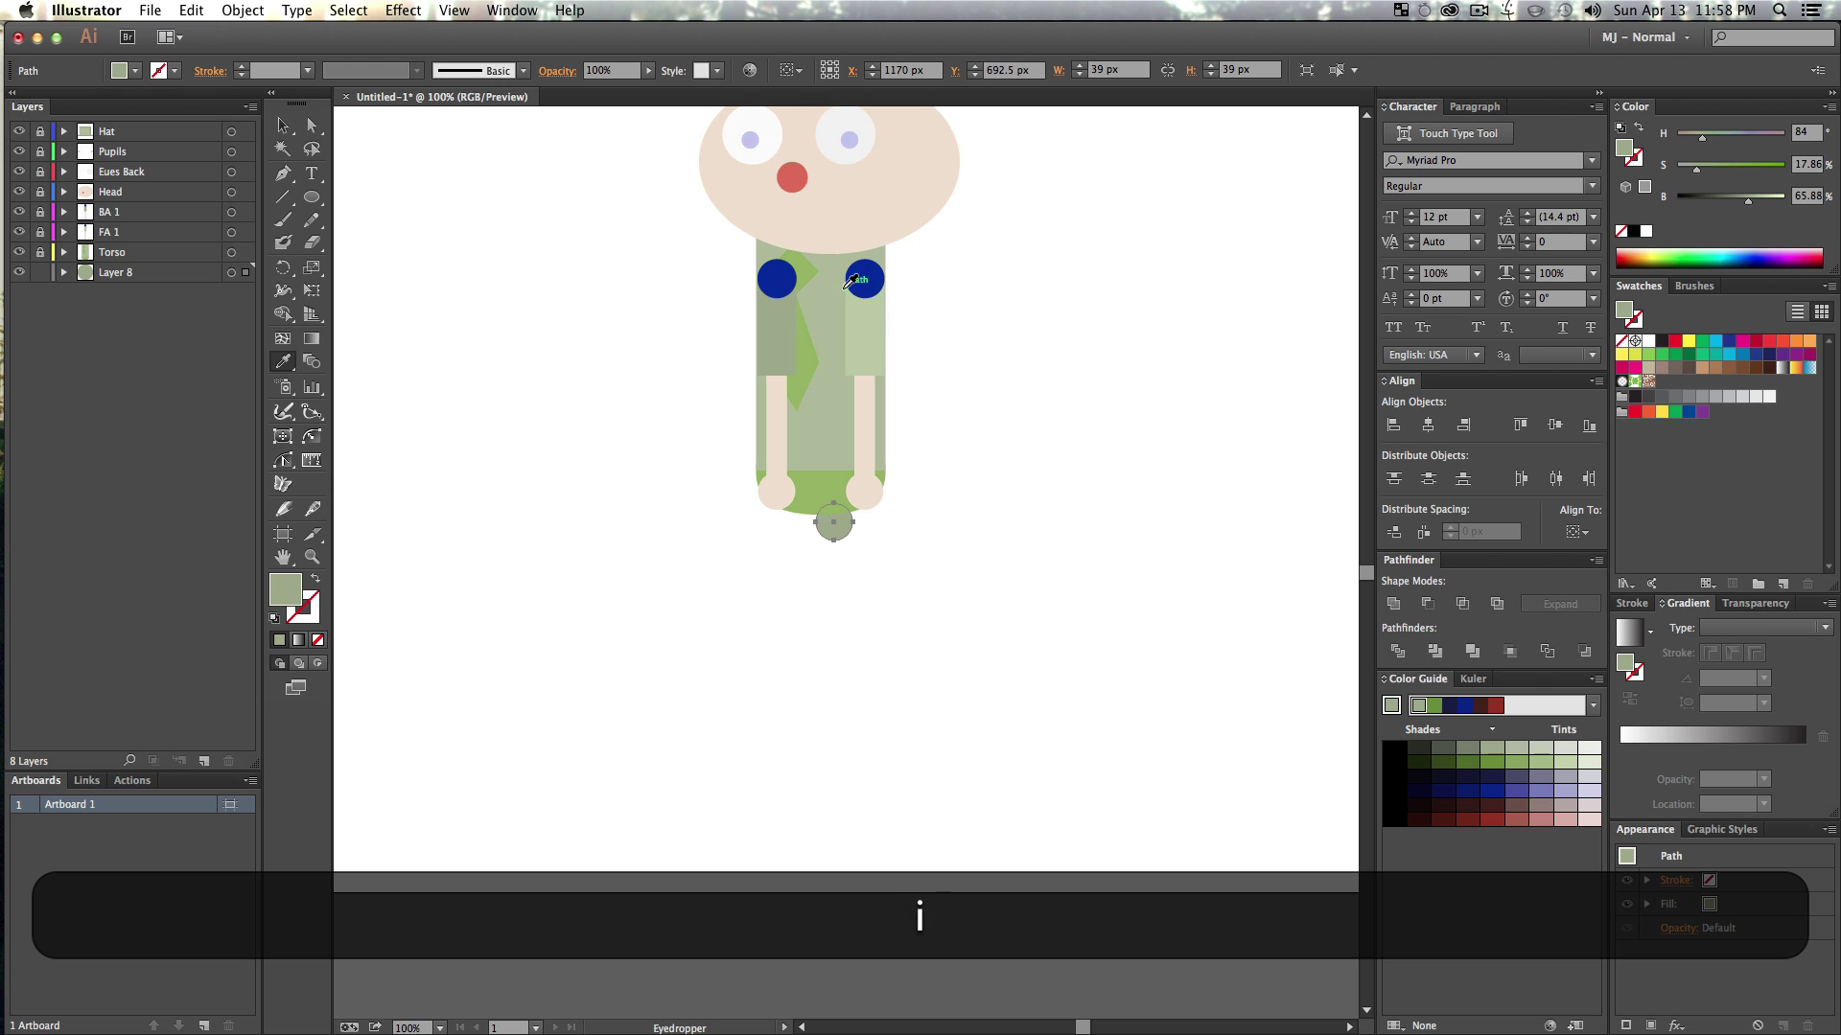
{"action": "left_click", "coordinate": [858, 278]}
{"action": "key", "text": "v"}
{"action": "left_click_drag", "start_coordinate": [843, 525], "coordinate": [878, 490]}
- Hide the BA 1 and FA 1 arm layers and deselect the blue circle
{"action": "key", "text": "z"}
{"action": "left_click_drag", "start_coordinate": [792, 441], "coordinate": [922, 640]}
{"action": "key", "text": "v"}
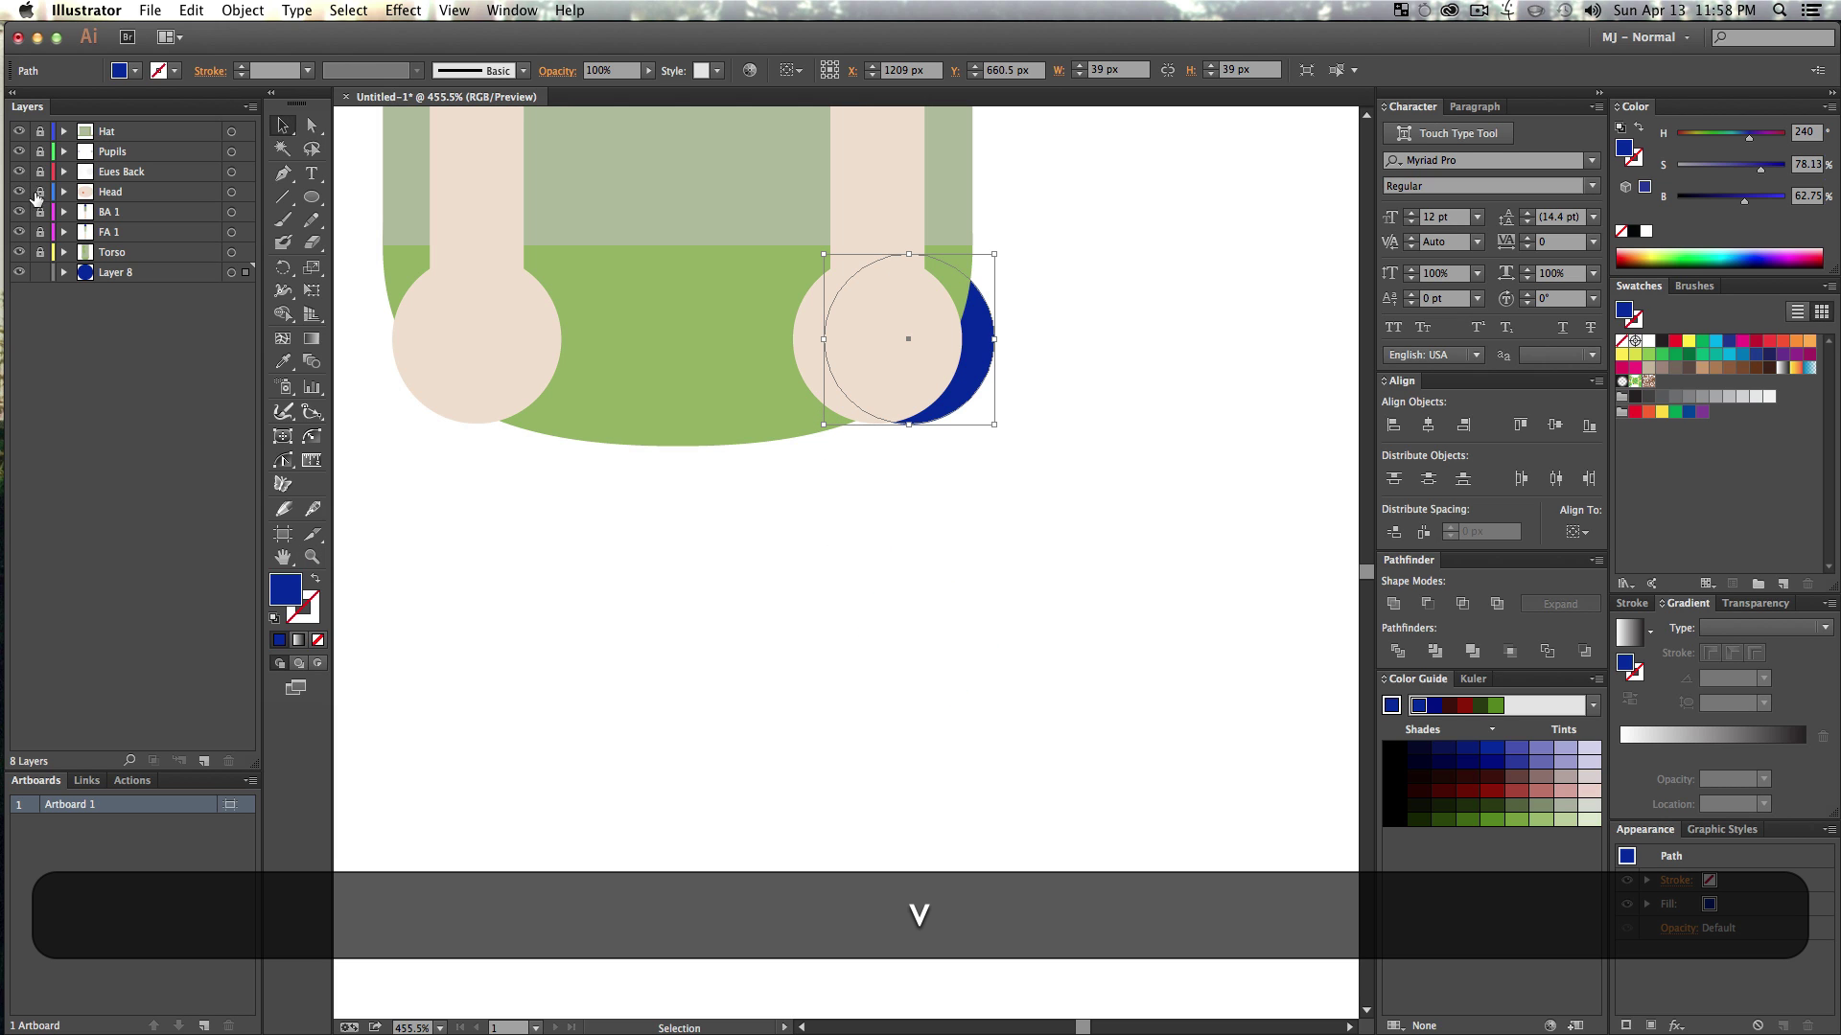
{"action": "left_click_drag", "start_coordinate": [18, 212], "coordinate": [18, 232]}
{"action": "key", "text": "v"}
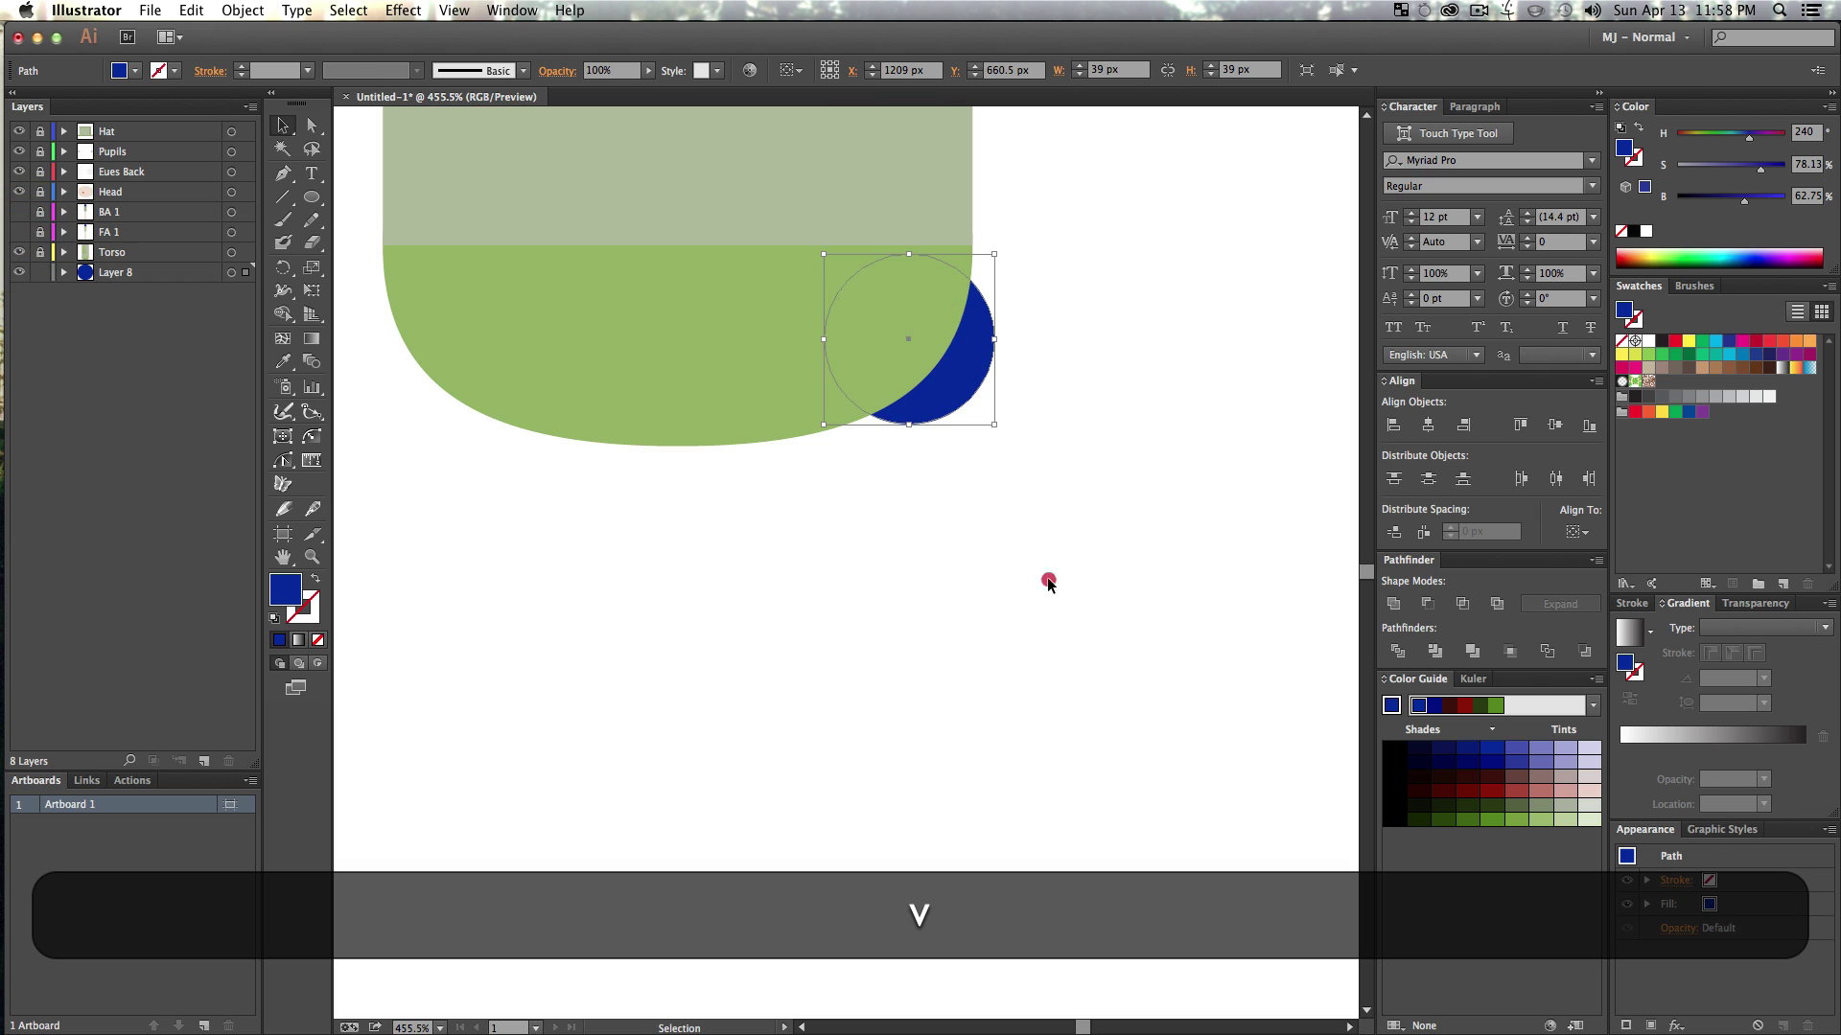
{"action": "left_click", "coordinate": [1047, 575]}
- Move the blue circle 5 px left so its right side lines up with the torso's right edge, and deselect it
{"action": "mouse_move", "coordinate": [968, 387]}
{"action": "left_mouse_down"}
{"action": "mouse_move", "coordinate": [949, 299]}
{"action": "mouse_move", "coordinate": [943, 460]}
{"action": "mouse_move", "coordinate": [947, 393]}
{"action": "left_mouse_up"}
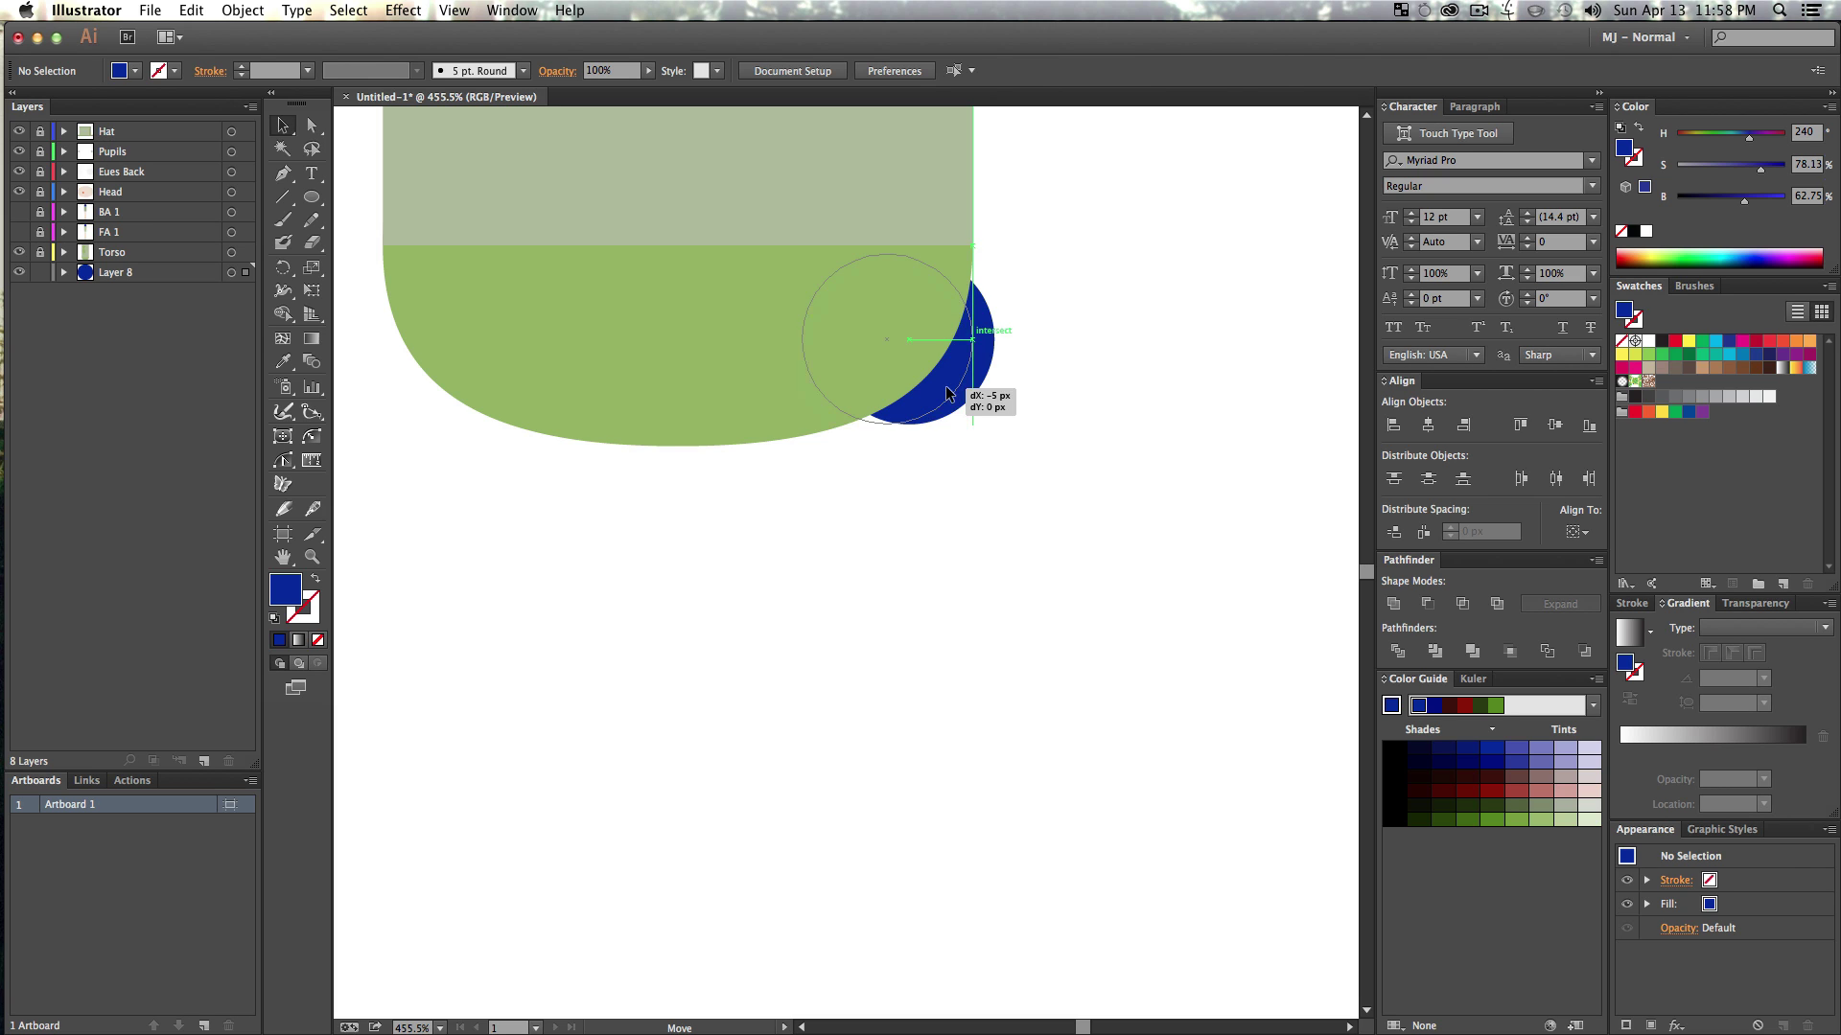
{"action": "left_click_drag", "start_coordinate": [947, 393], "coordinate": [948, 393]}
{"action": "key", "text": "v"}
{"action": "left_click", "coordinate": [1076, 380]}
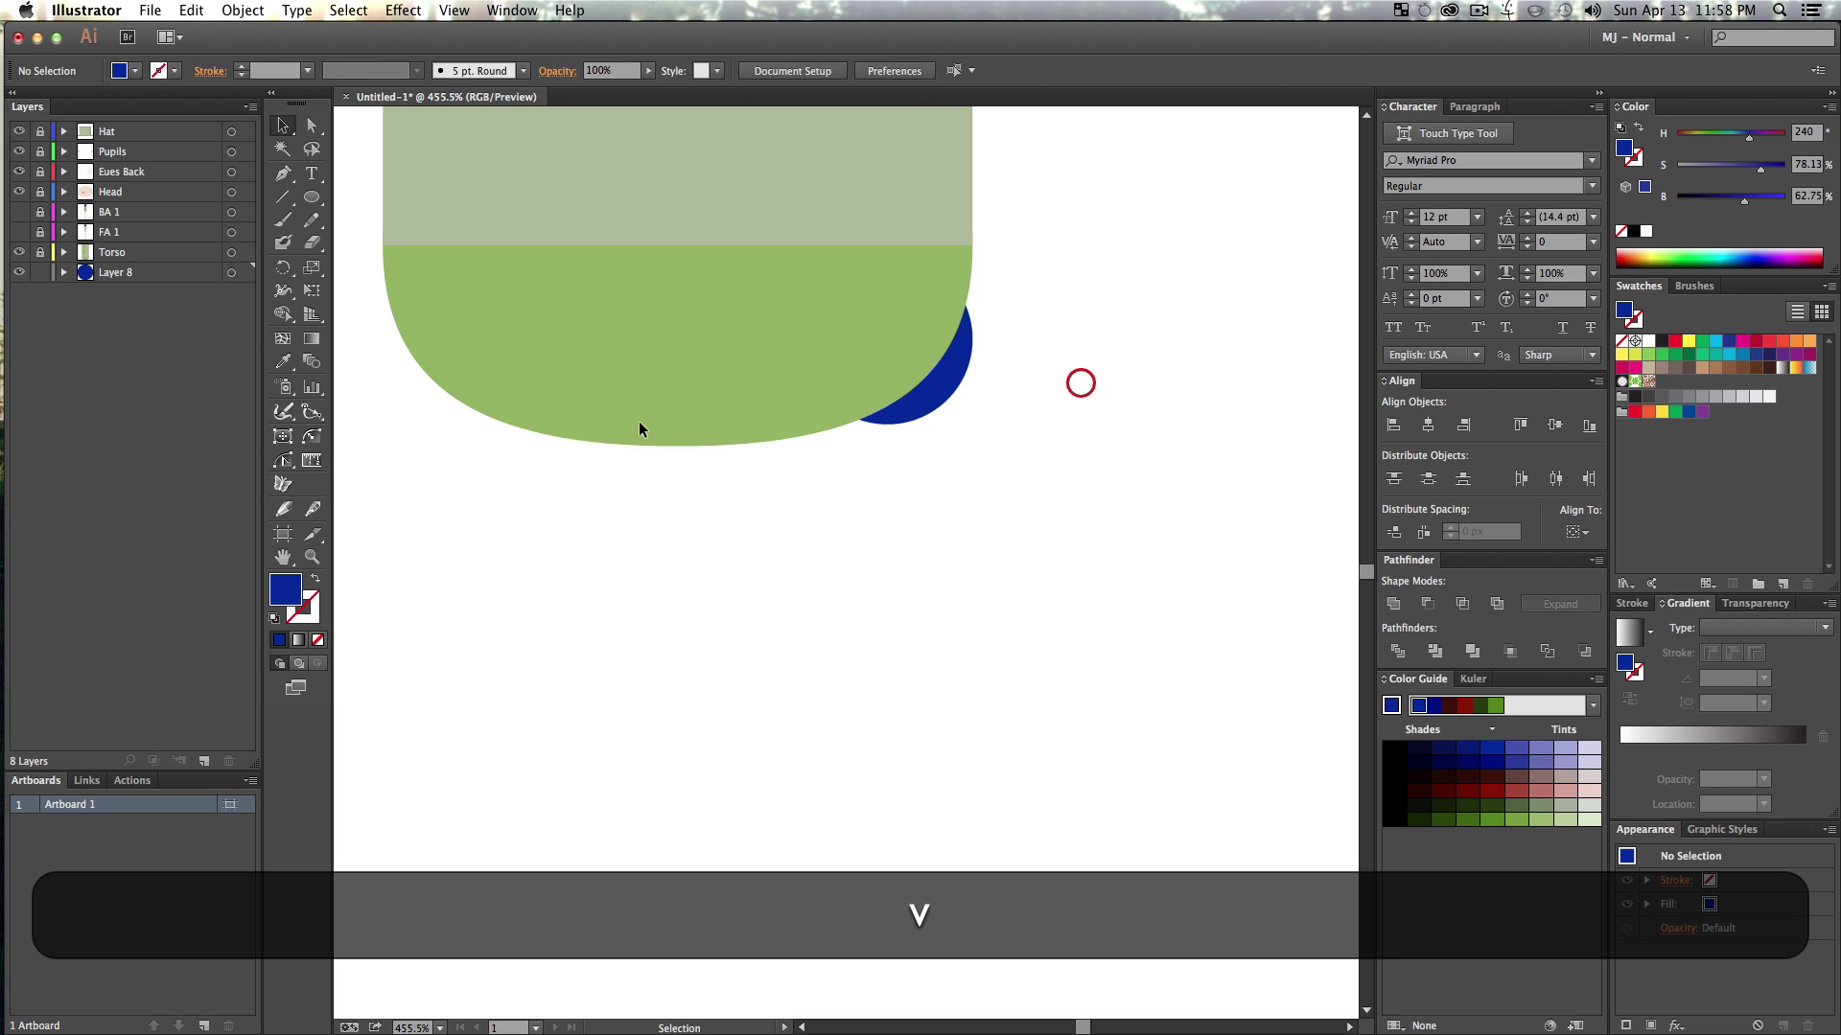
- Unlock the Torso layer and round out the green base's lower-right corner by extending its bottom anchor's right handle outward
{"action": "left_click", "coordinate": [40, 252]}
{"action": "key", "text": "v"}
{"action": "left_click", "coordinate": [675, 383]}
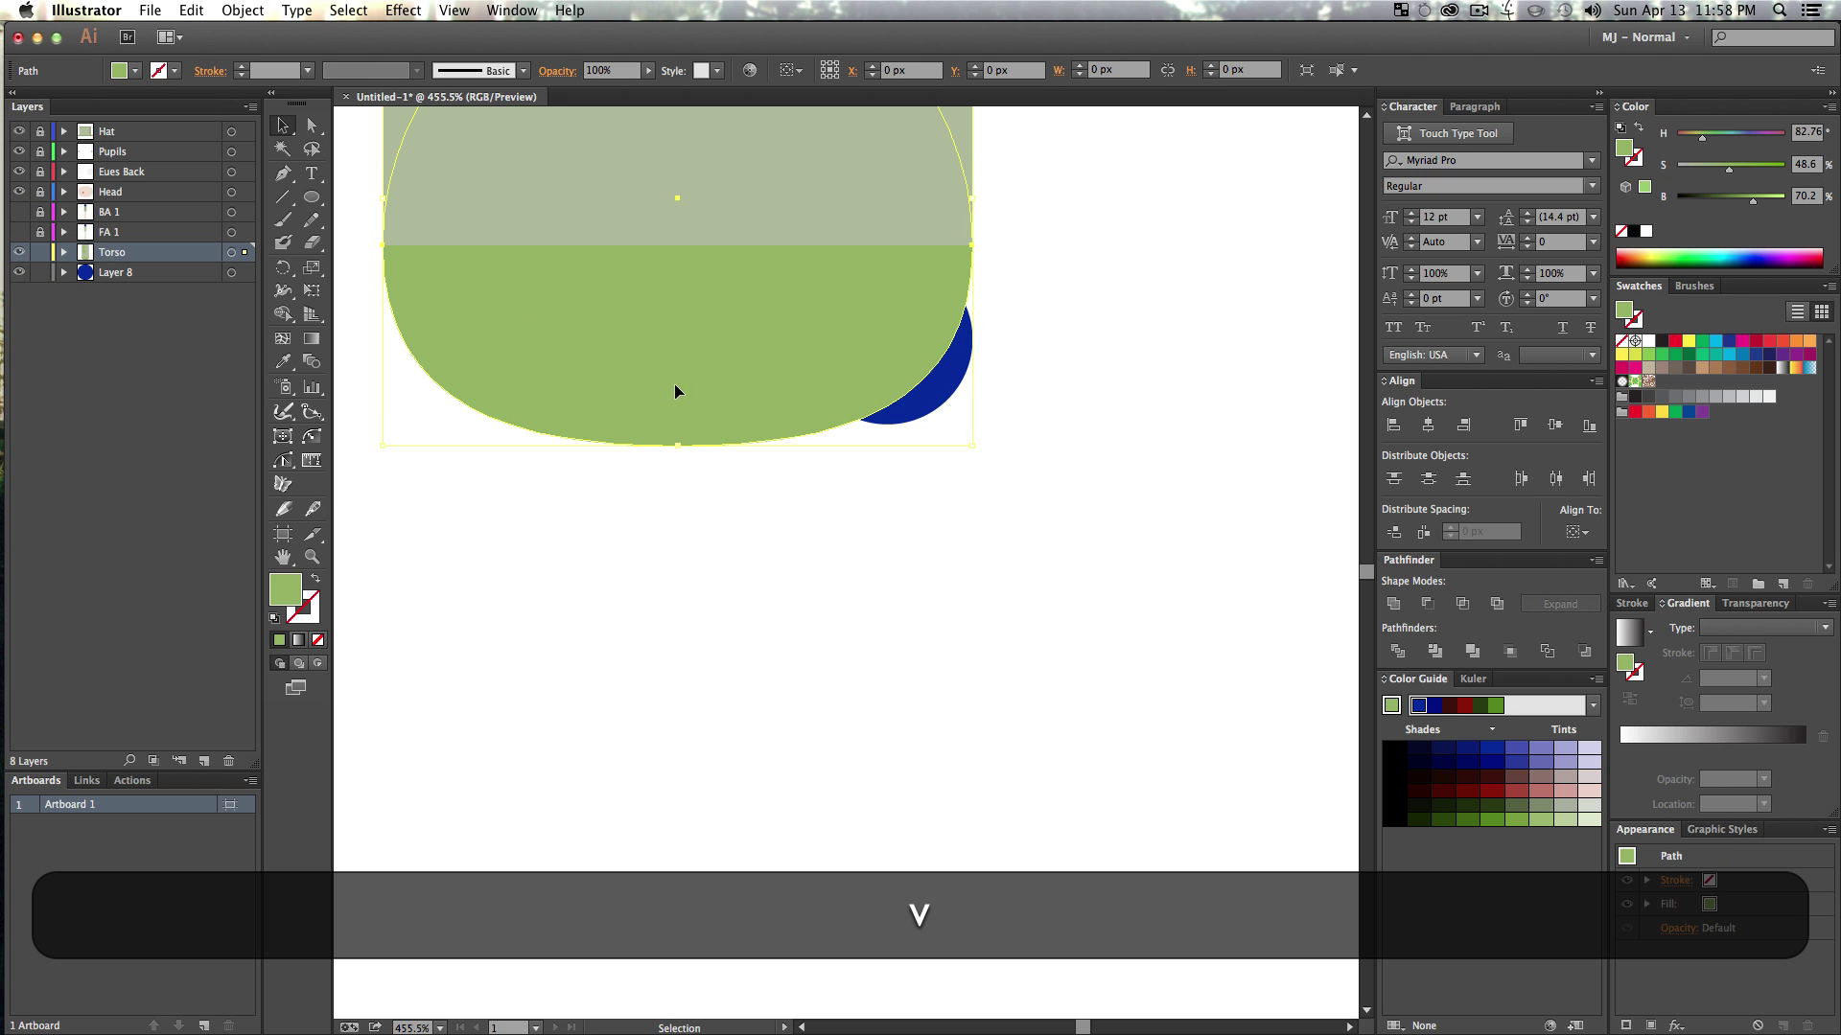
{"action": "key", "text": "a"}
{"action": "left_click", "coordinate": [678, 445]}
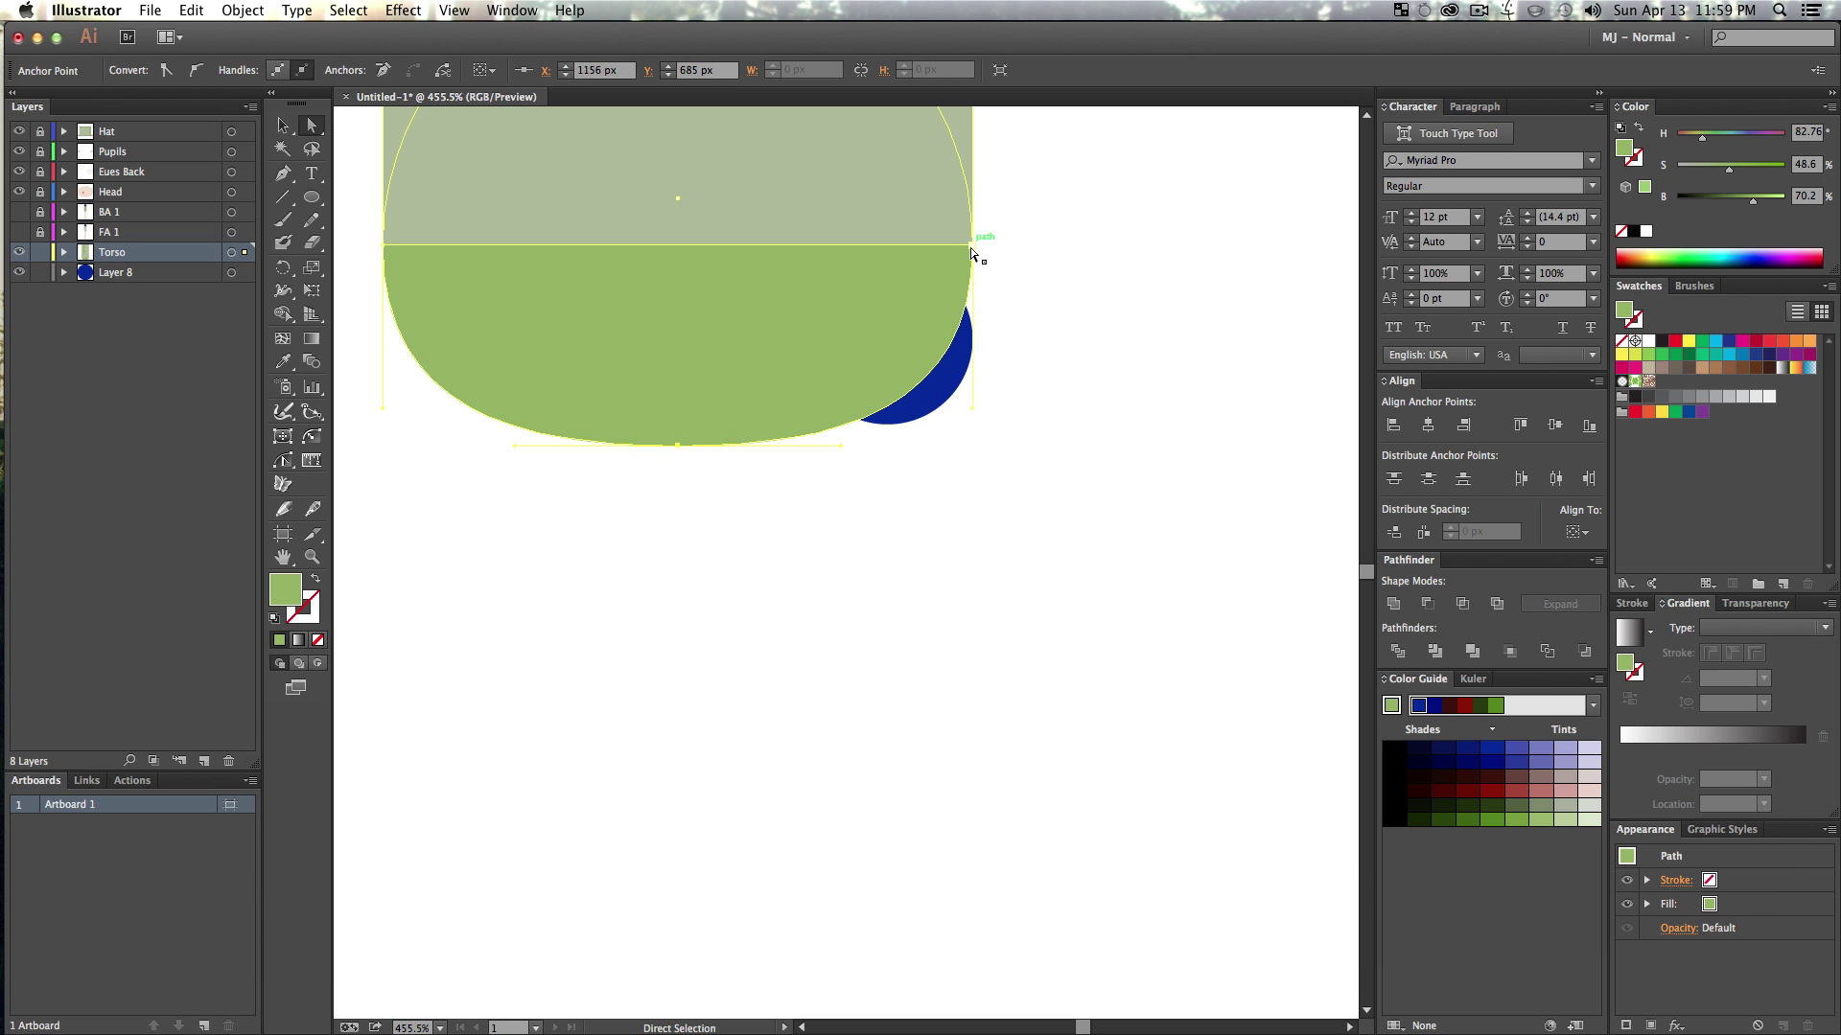
{"action": "left_click", "coordinate": [970, 247]}
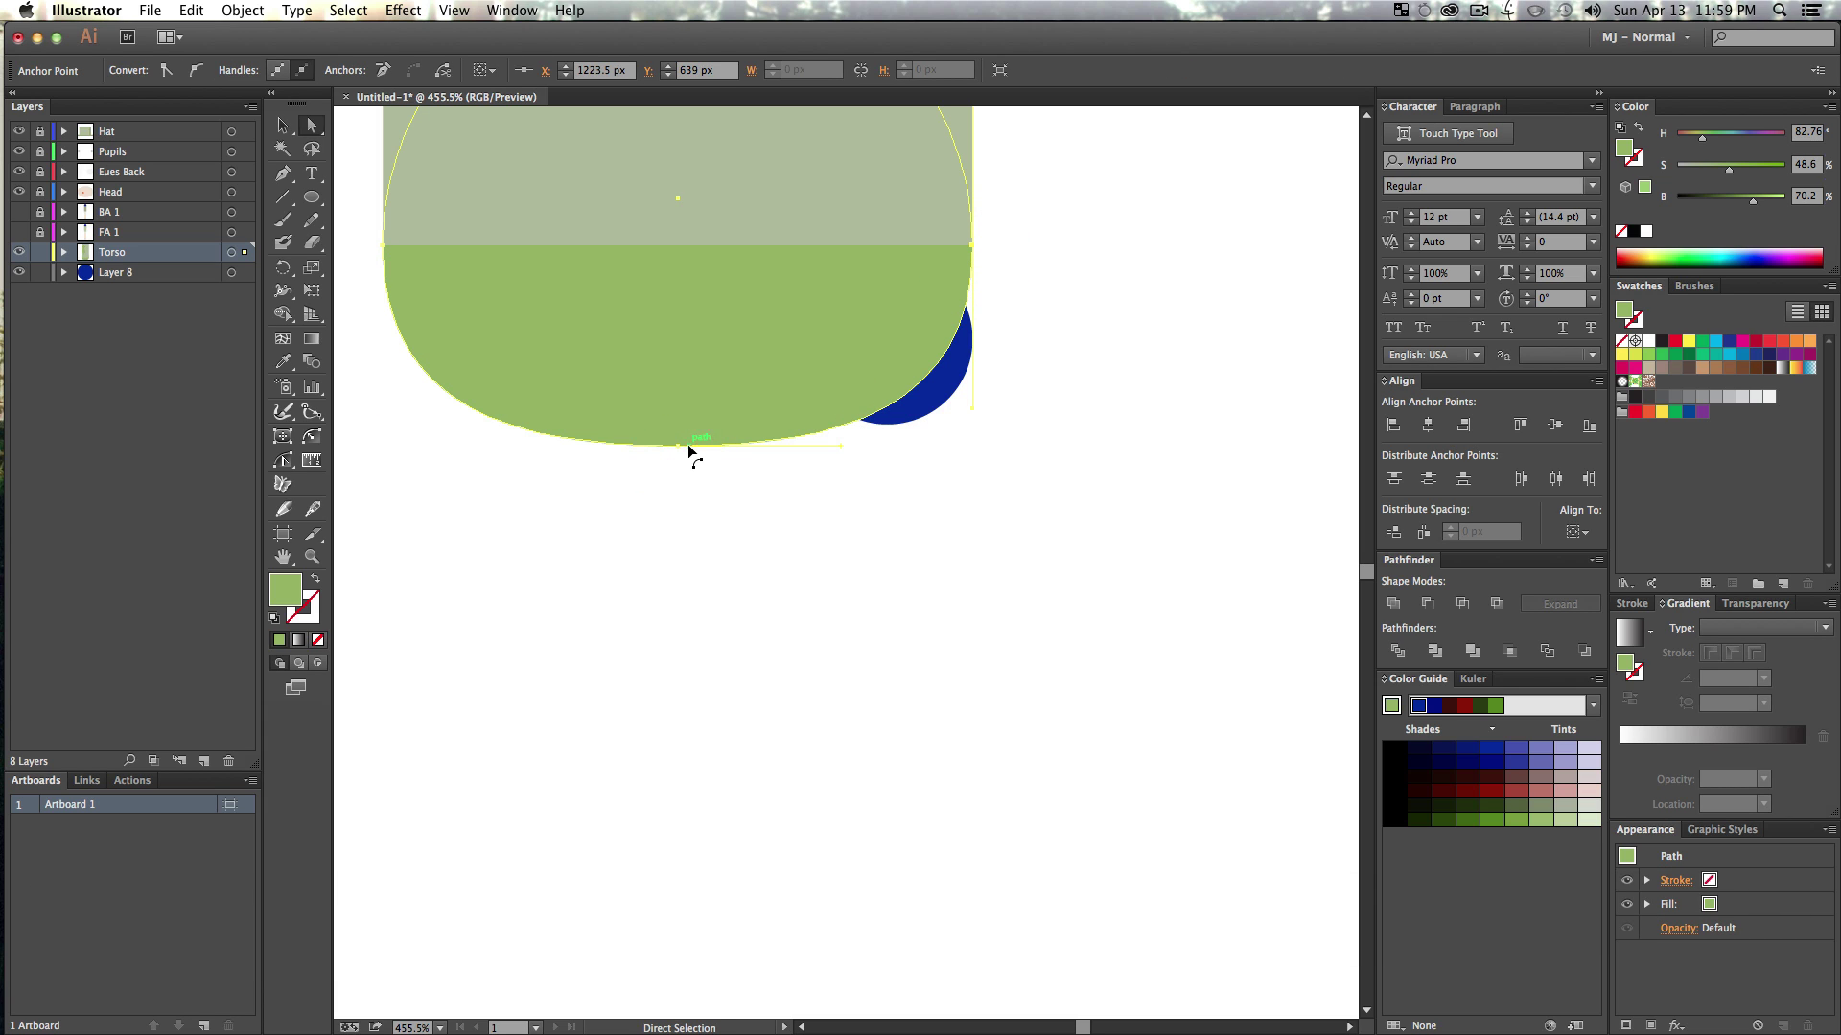
{"action": "left_click_drag", "start_coordinate": [841, 447], "coordinate": [990, 462]}
{"action": "key", "text": "v"}
{"action": "left_click", "coordinate": [1101, 484]}
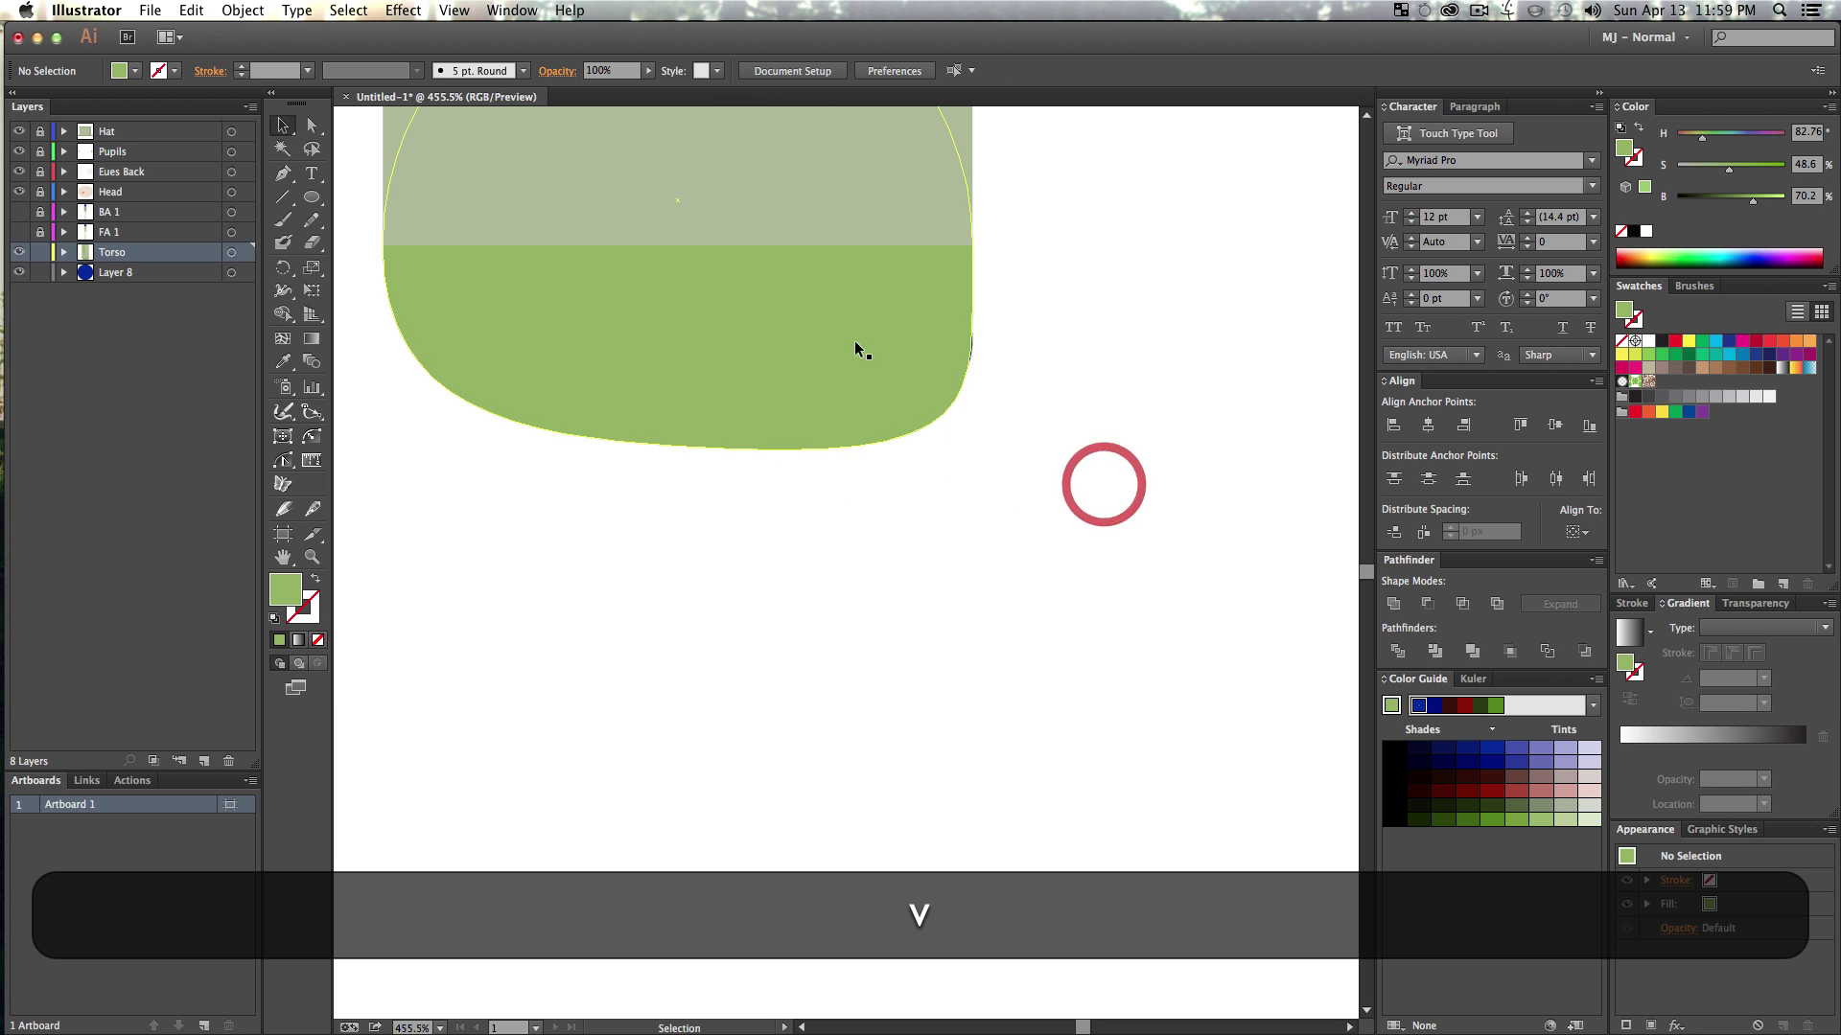
- Lock the Torso layer and move Layer 8 above it
{"action": "key", "text": "z"}
{"action": "left_click", "coordinate": [820, 420], "text": "alt"}
{"action": "left_click_drag", "start_coordinate": [818, 421], "coordinate": [748, 537]}
{"action": "key", "text": "v"}
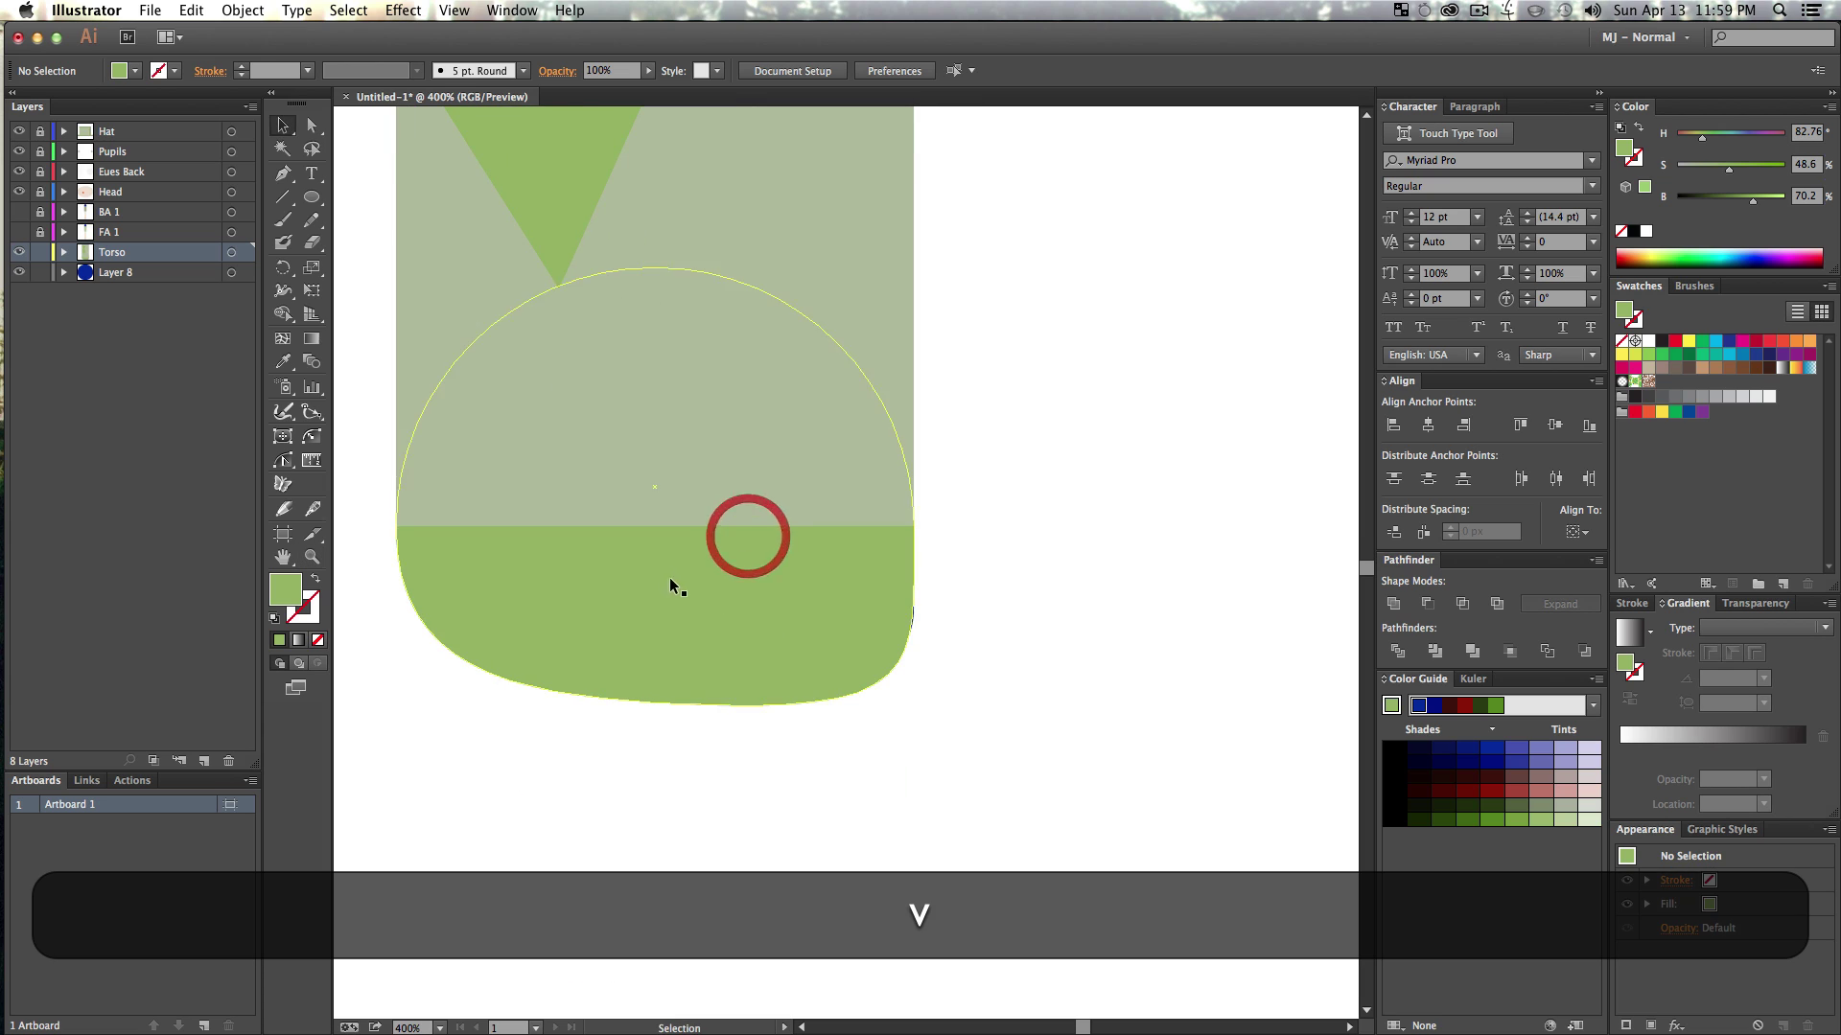
{"action": "left_click", "coordinate": [40, 252]}
{"action": "left_click_drag", "start_coordinate": [154, 275], "coordinate": [124, 238]}
- Shift the blue hip circle slightly down within the green base's lower-right corner
{"action": "key", "text": "v"}
{"action": "left_click", "coordinate": [1068, 681]}
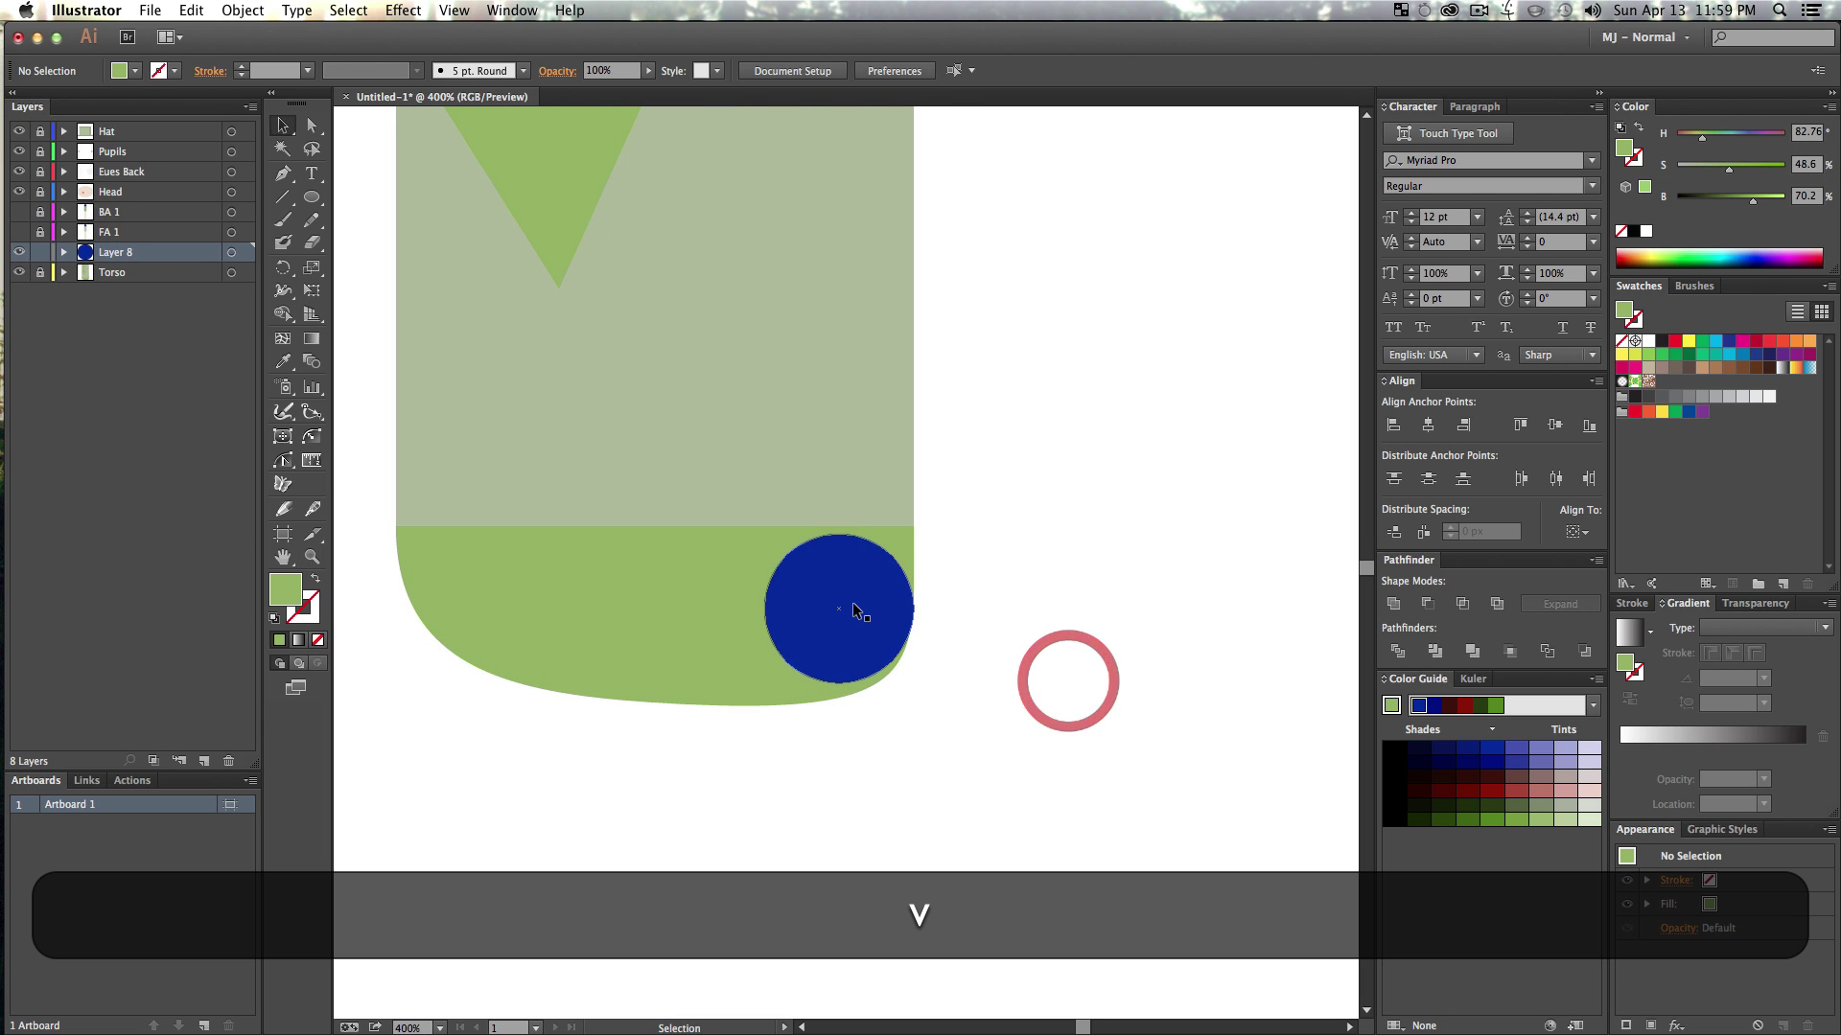
{"action": "left_click_drag", "start_coordinate": [854, 609], "coordinate": [852, 623]}
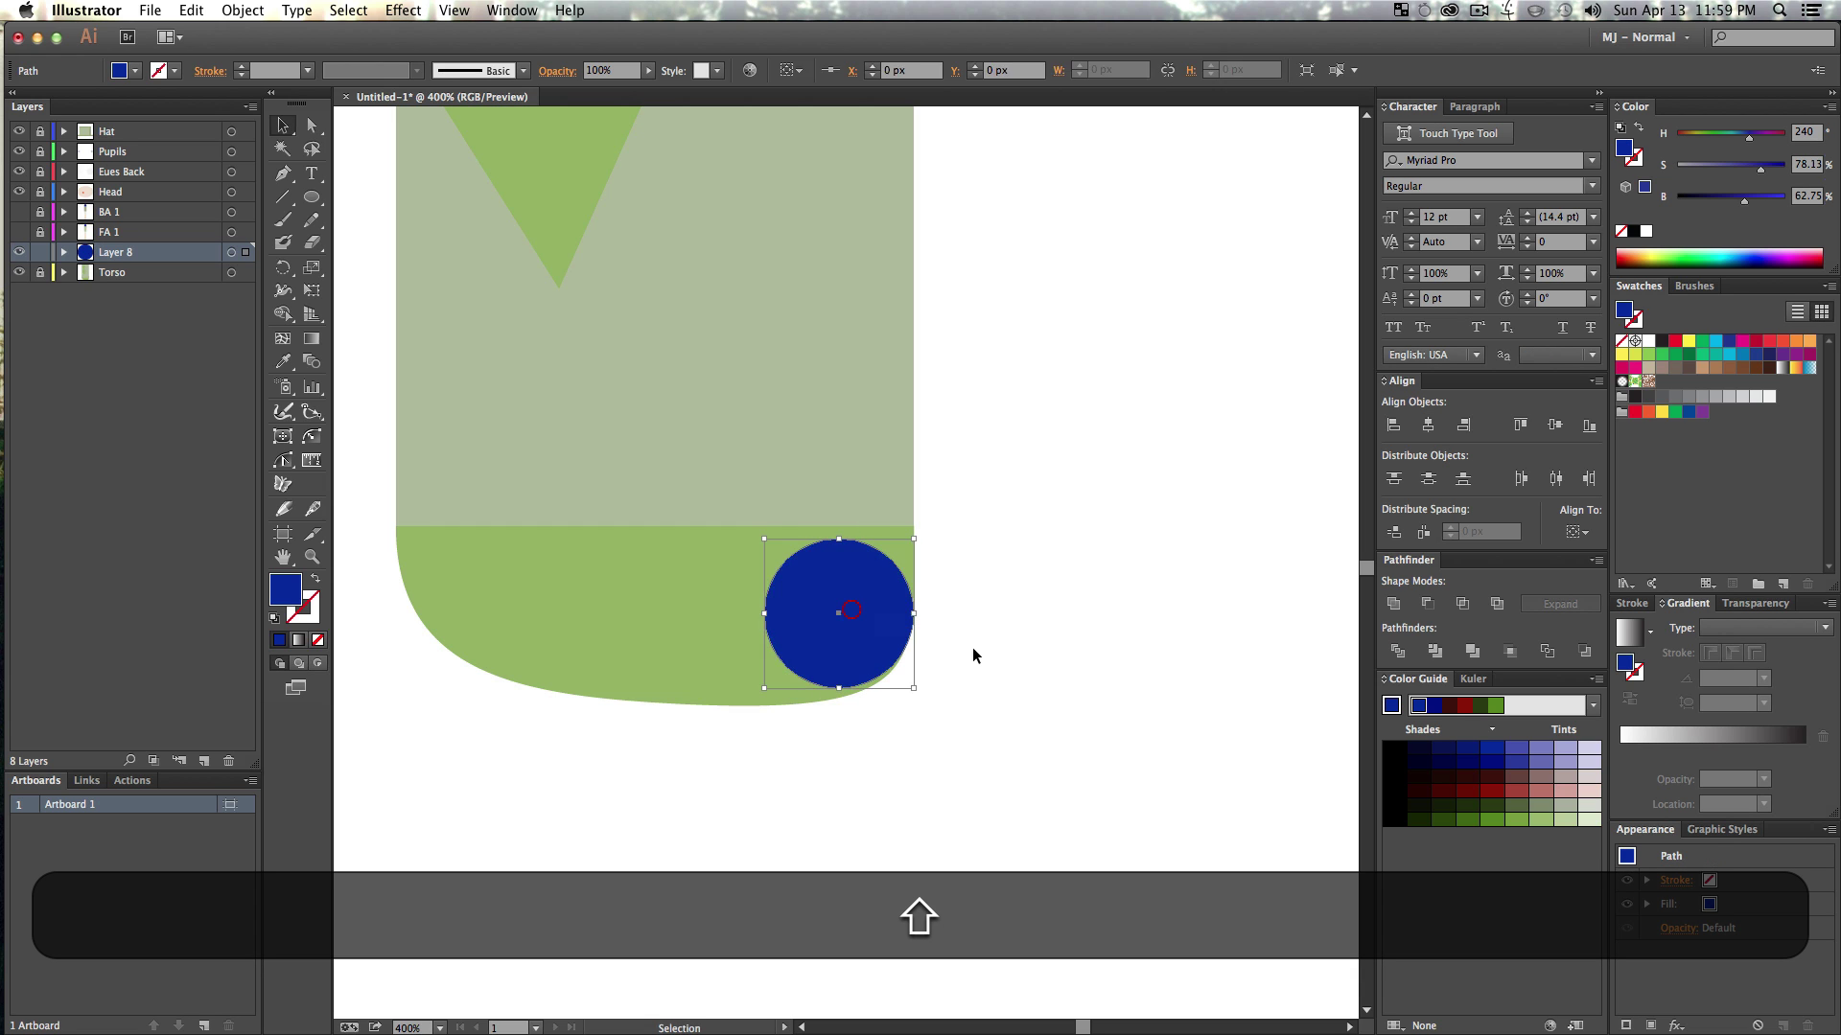
- Draw a blue rectangle 39 px wide and about 176 px tall, running straight down from the middle of the hip circle
{"action": "left_click", "coordinate": [972, 646]}
{"action": "key", "text": "shift+z"}
{"action": "left_click", "coordinate": [896, 657], "text": "alt+shift"}
{"action": "left_click_drag", "start_coordinate": [917, 717], "coordinate": [841, 622]}
{"action": "key", "text": "alt+z"}
{"action": "left_click", "coordinate": [764, 495], "text": "alt"}
{"action": "key", "text": "v"}
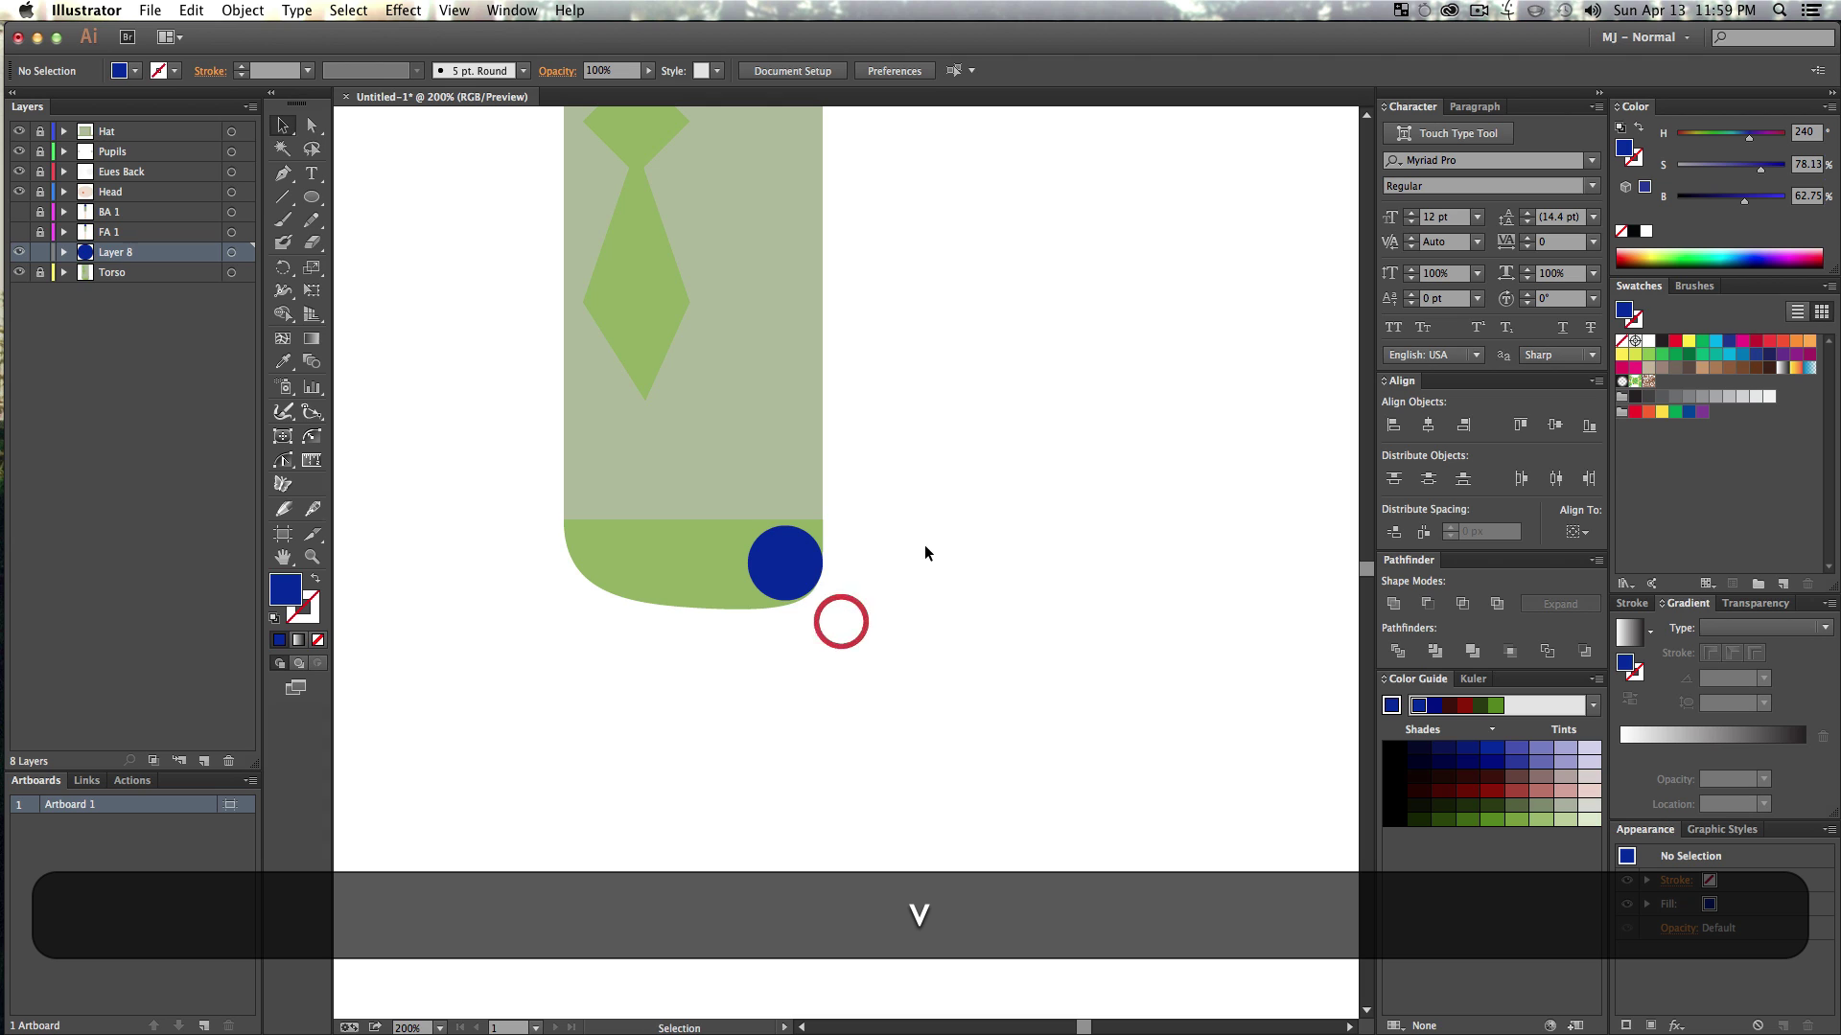
{"action": "left_click_drag", "start_coordinate": [311, 197], "coordinate": [382, 198]}
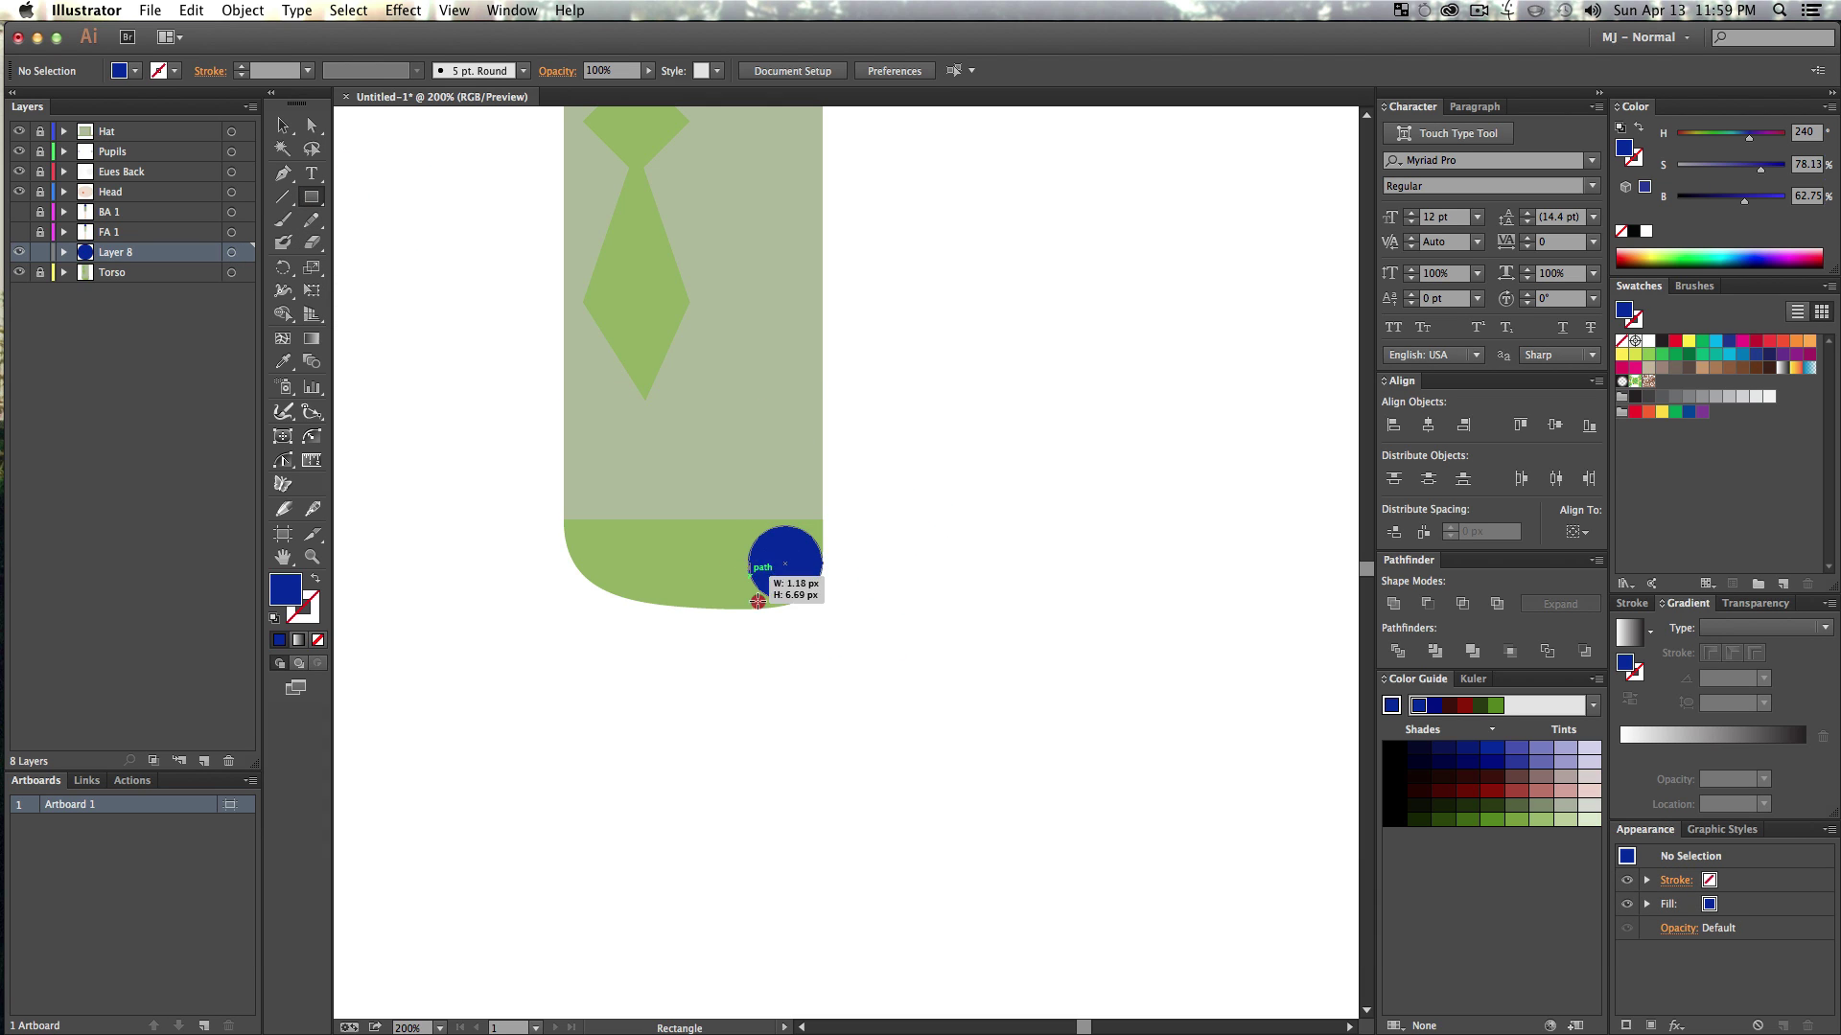
{"action": "left_click_drag", "start_coordinate": [759, 601], "coordinate": [821, 899]}
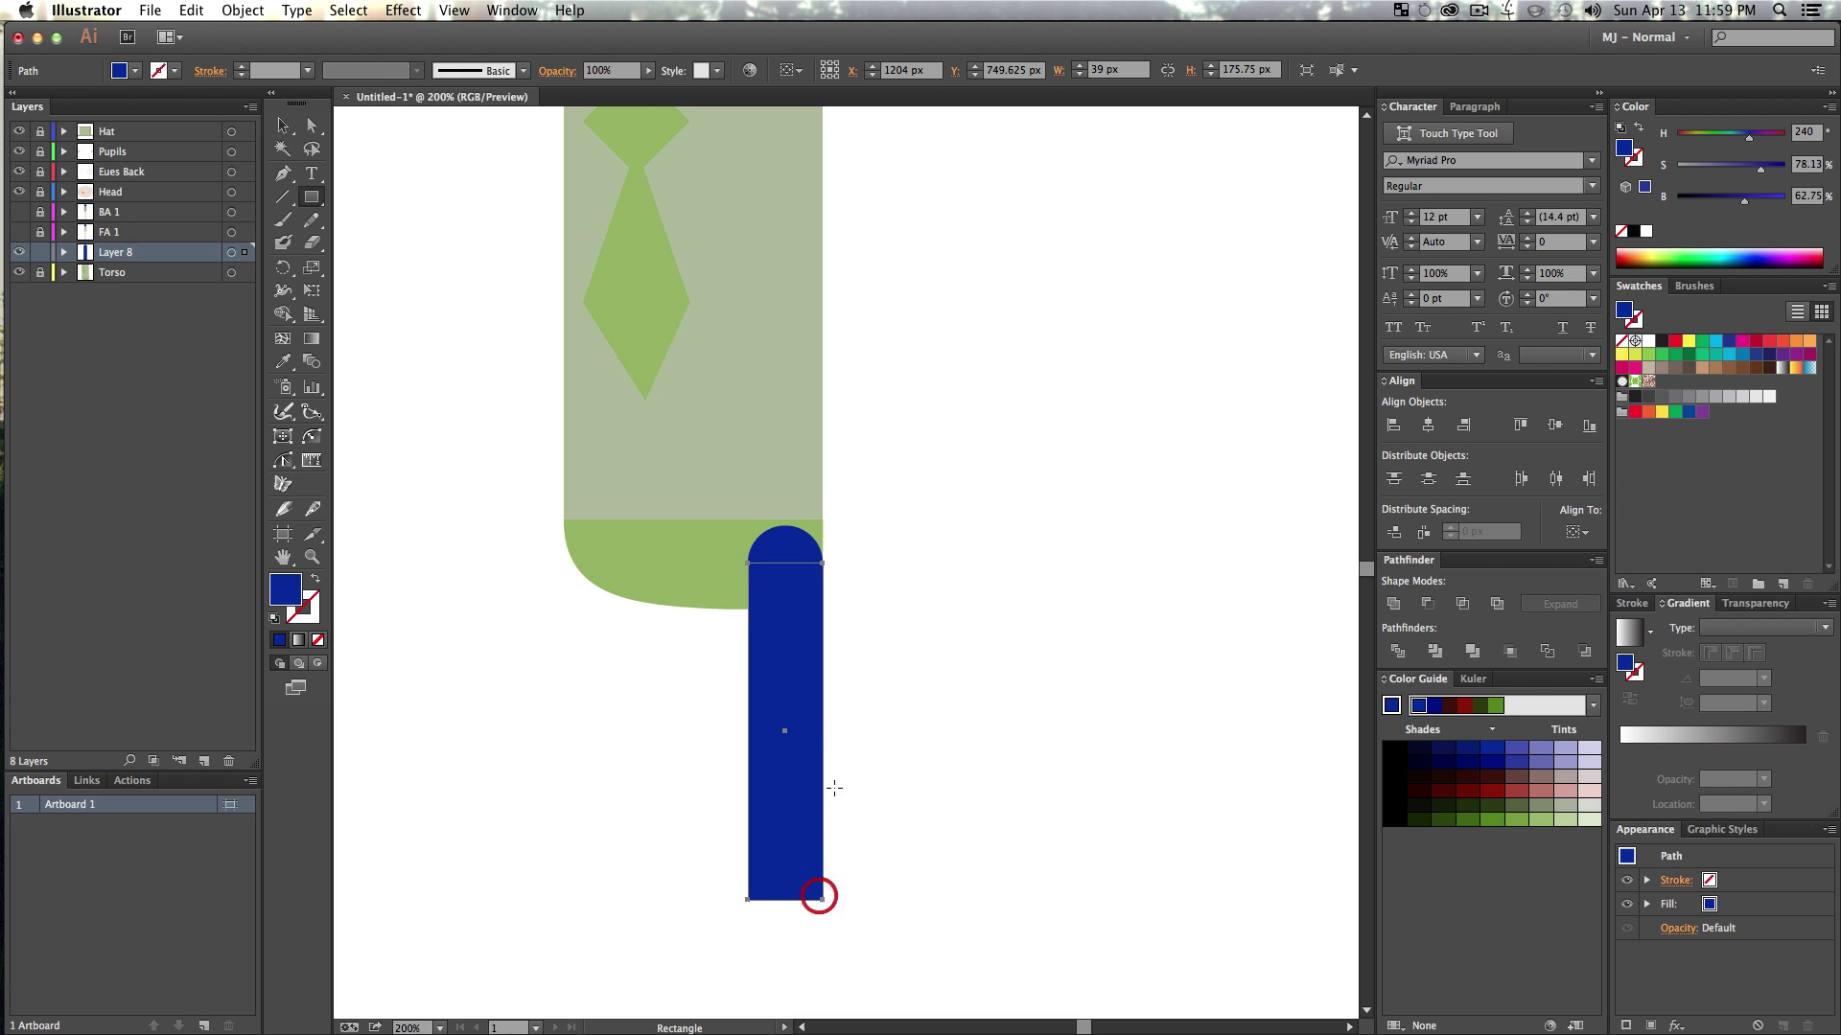
- Duplicate the blue hip circle in place and unite one copy with the rectangle into a round-topped leg
{"action": "key", "text": "z"}
{"action": "left_click_drag", "start_coordinate": [699, 501], "coordinate": [842, 731]}
{"action": "key", "text": "v"}
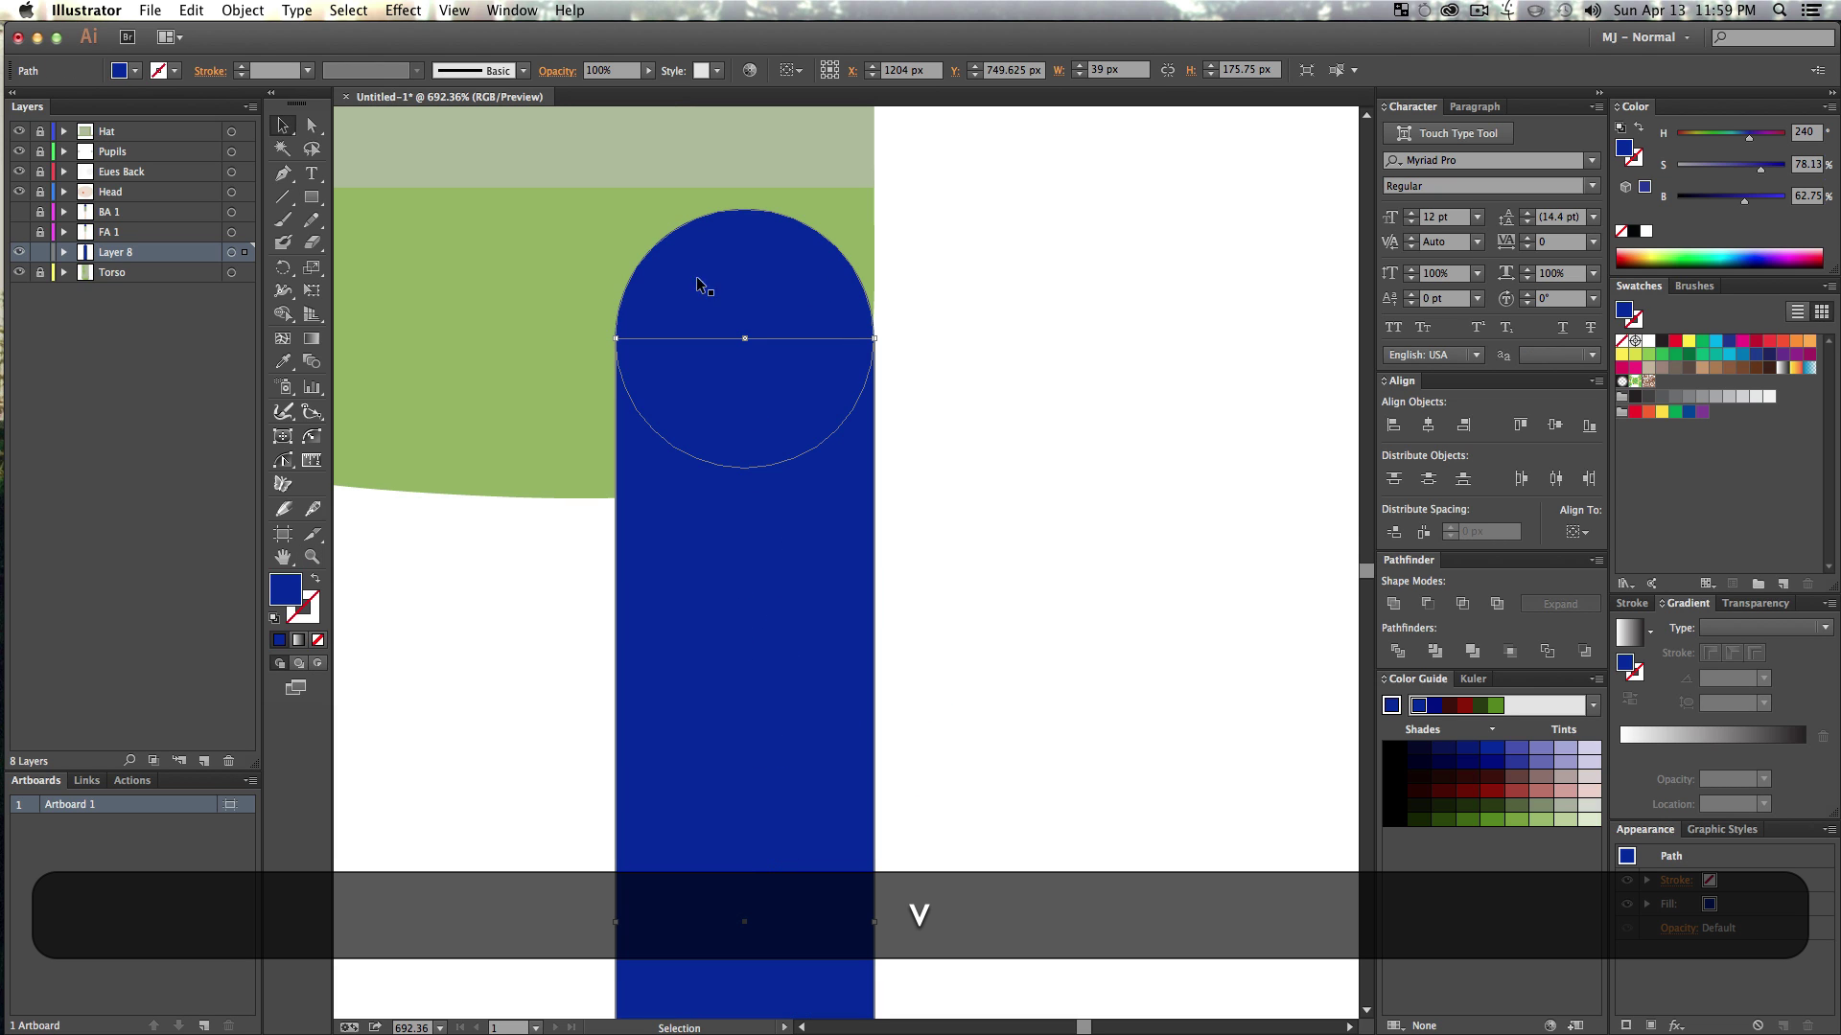
{"action": "left_click", "coordinate": [736, 316]}
{"action": "key", "text": "super+c"}
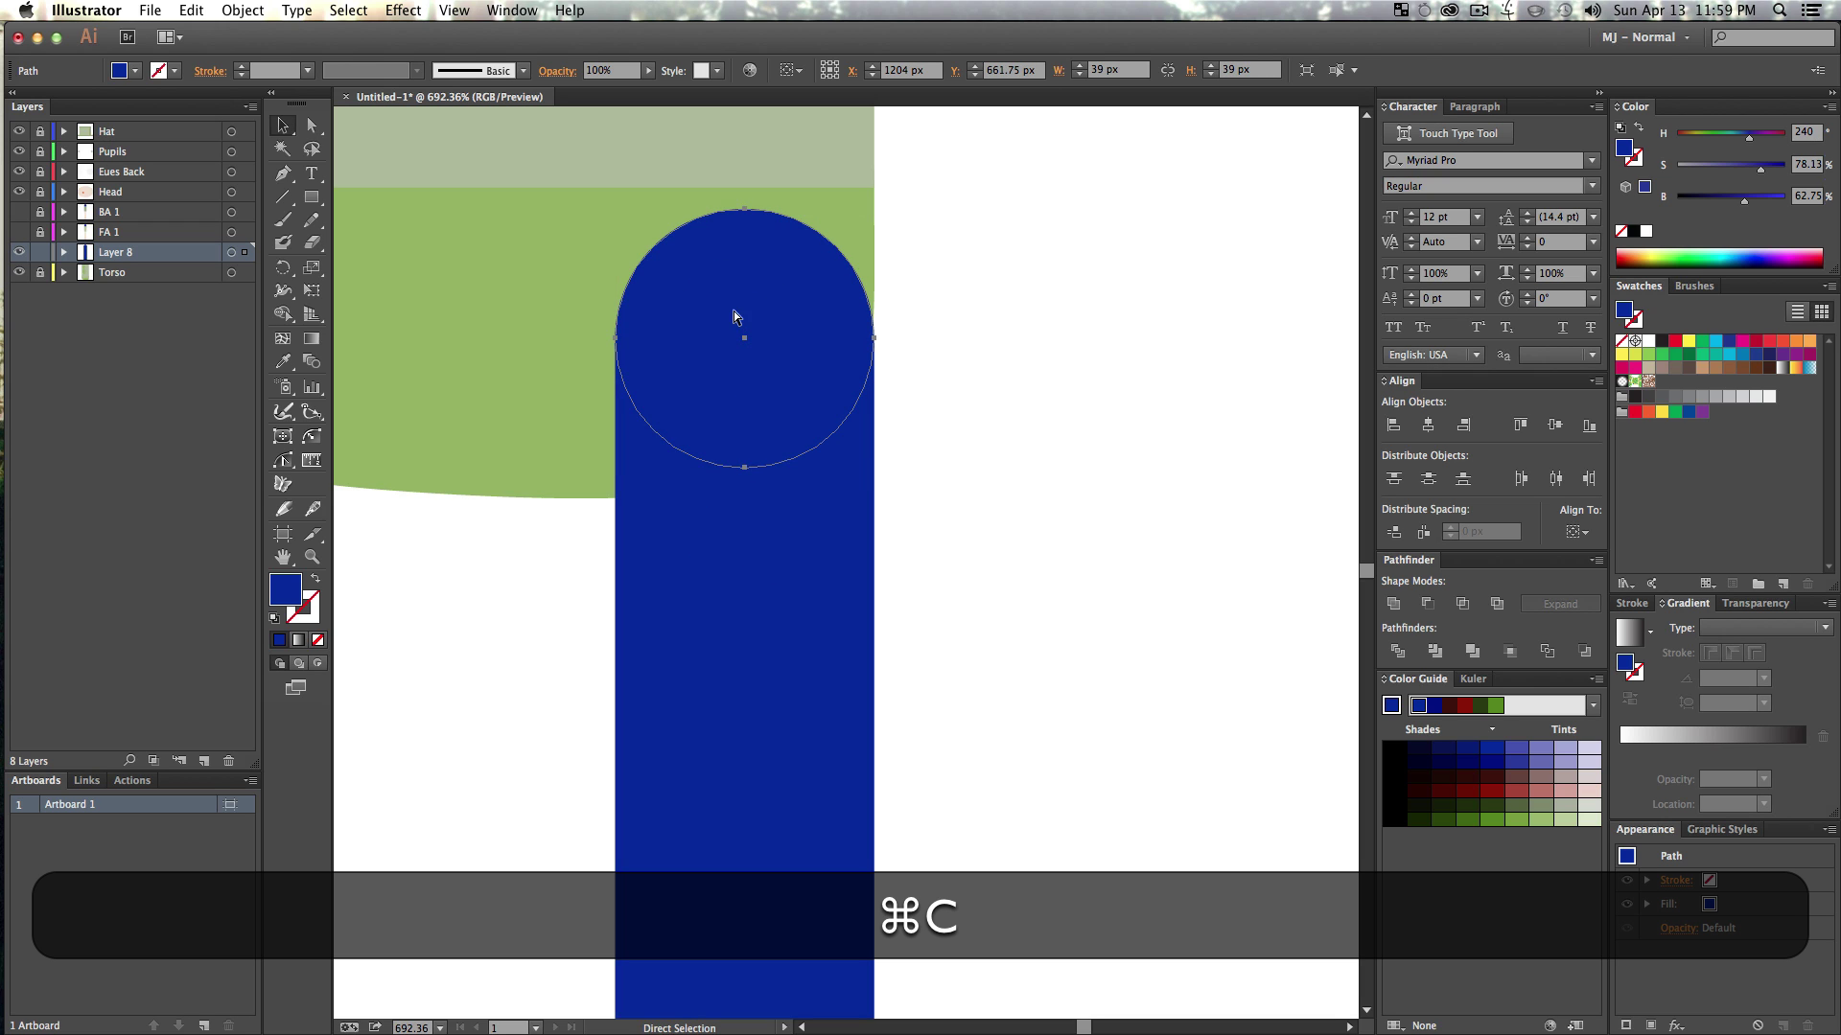
{"action": "key", "text": "super+f"}
{"action": "left_click", "coordinate": [737, 606], "text": "shift"}
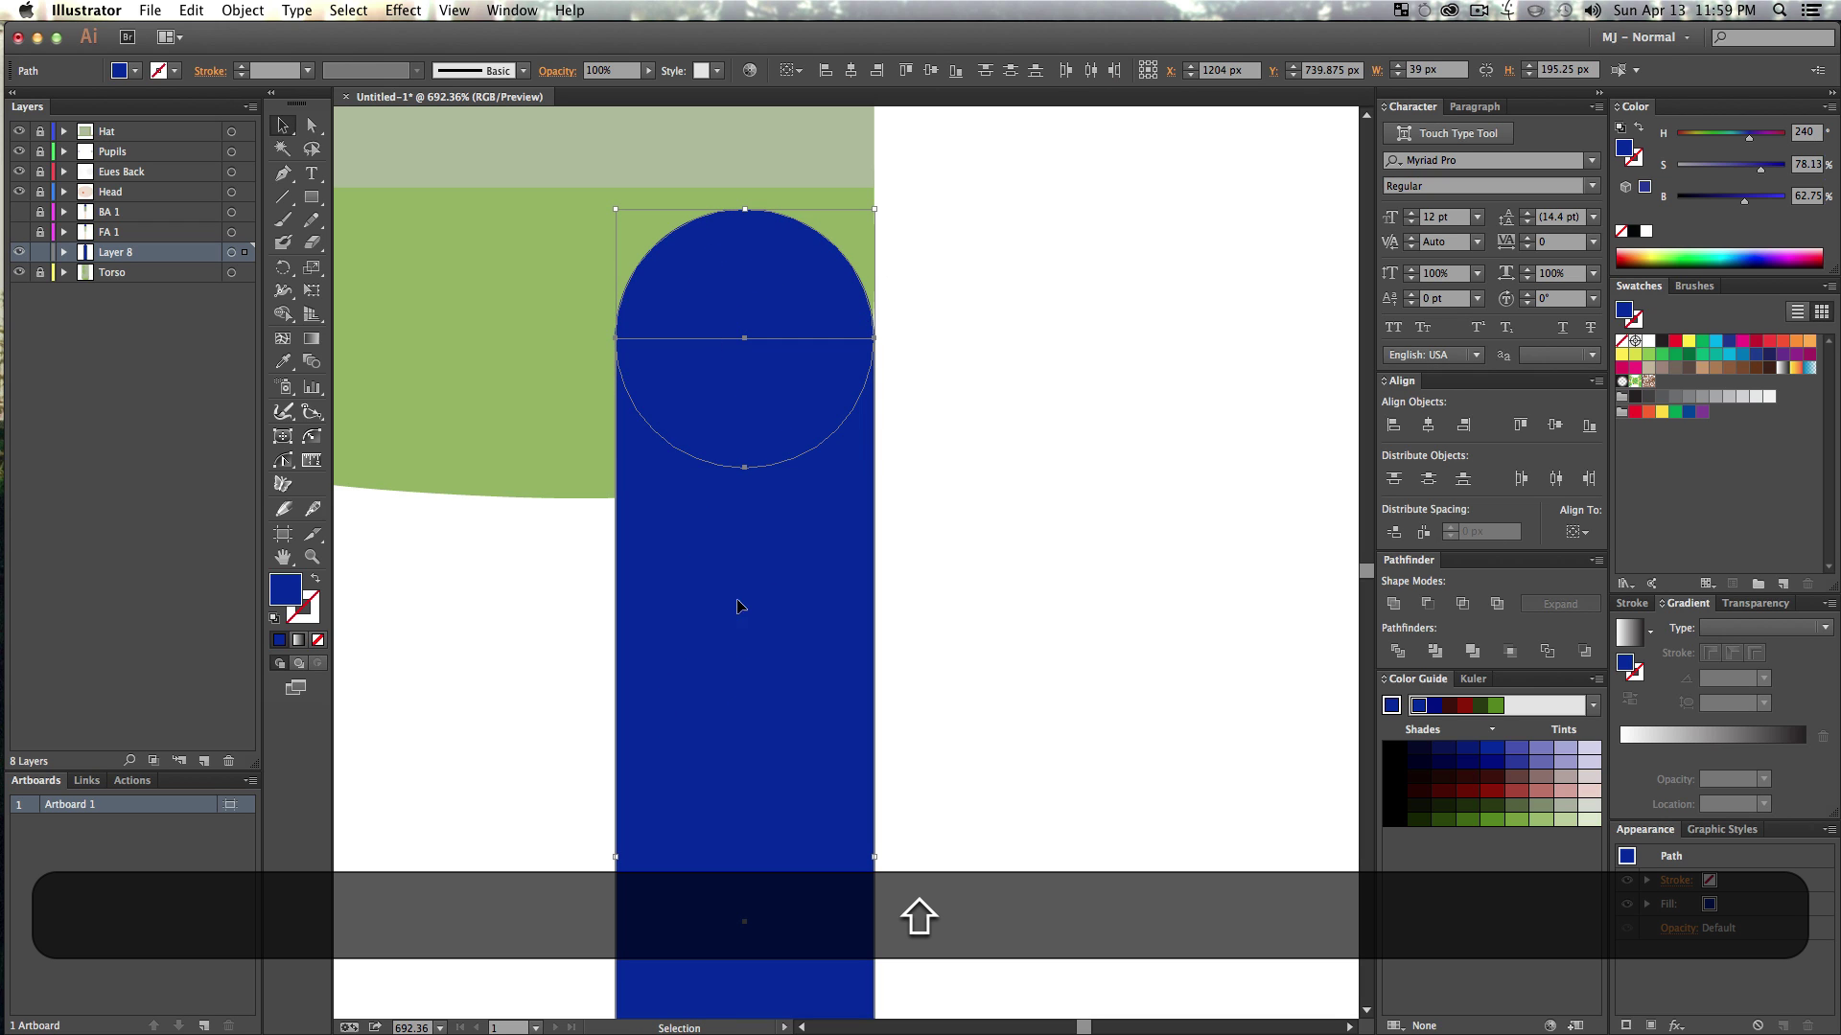
{"action": "left_click", "coordinate": [1393, 603]}
{"action": "key", "text": "v"}
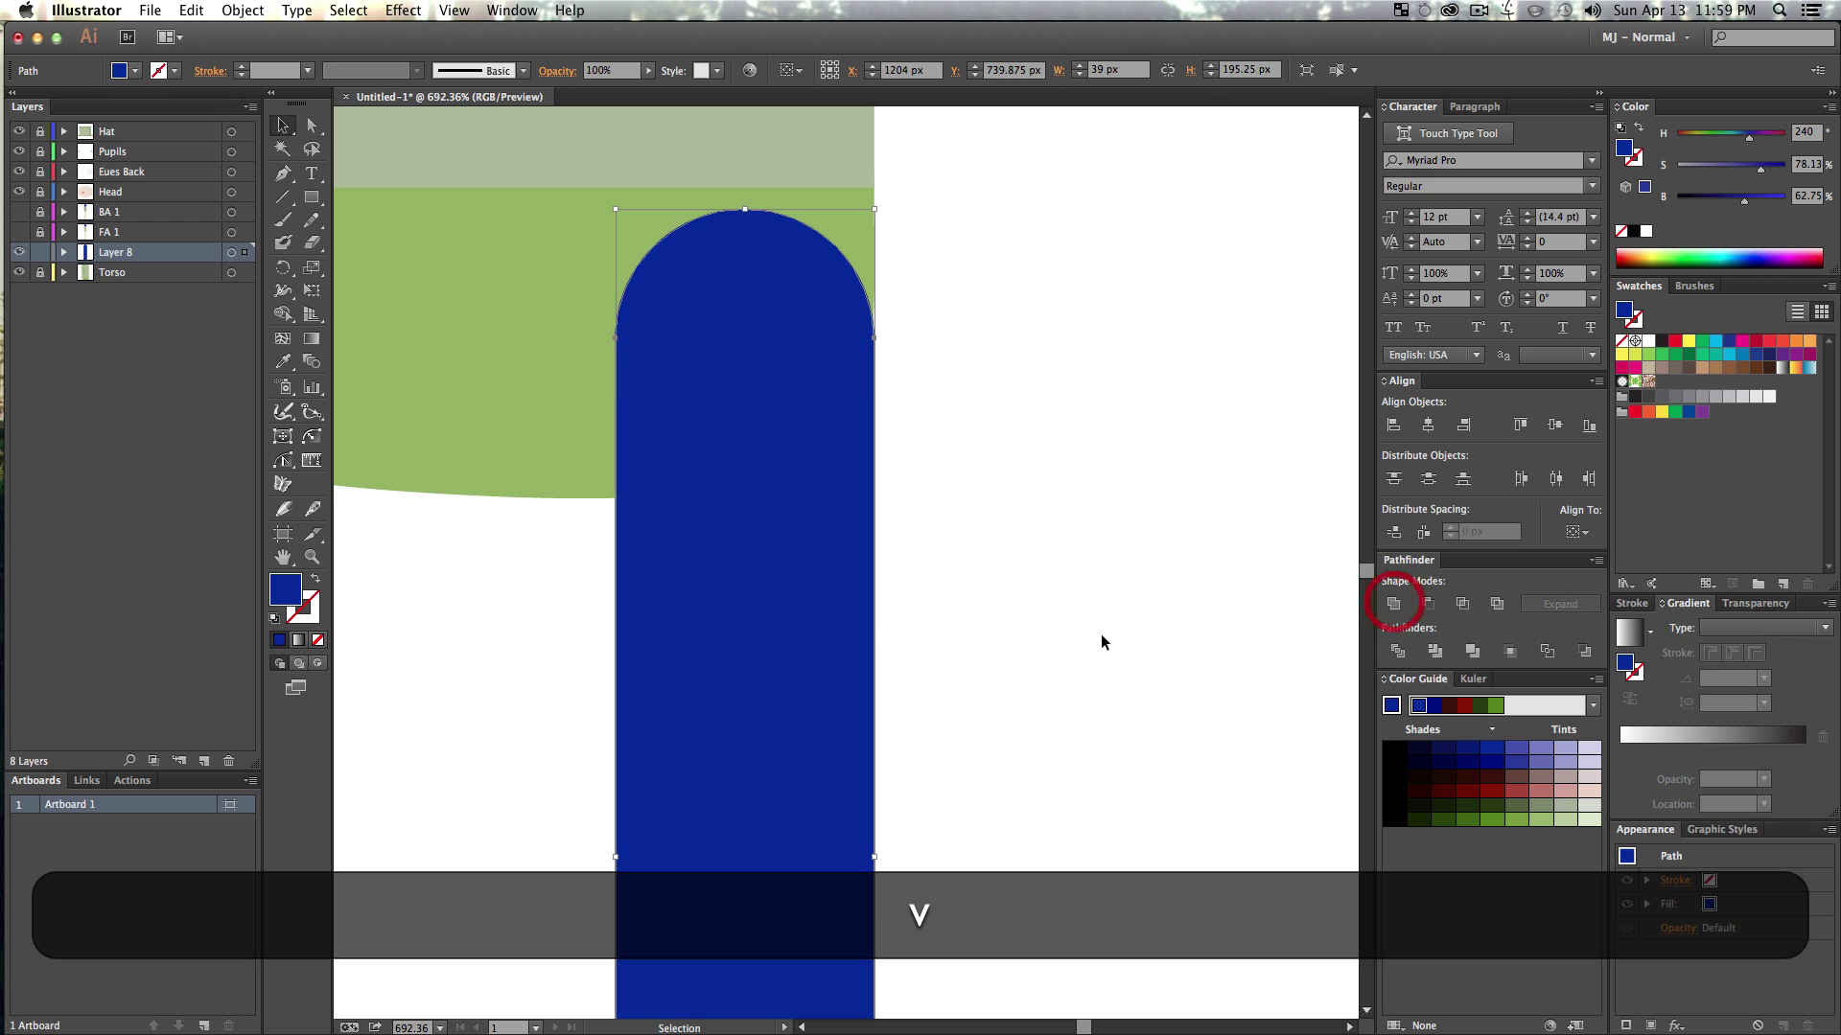
- Send the united leg shape behind the blue circle and fill it with the green sampled from the torso's base
{"action": "key", "text": "super+shift+v"}
{"action": "key", "text": "super+shift+bracketleft"}
{"action": "key", "text": "super+shift+v"}
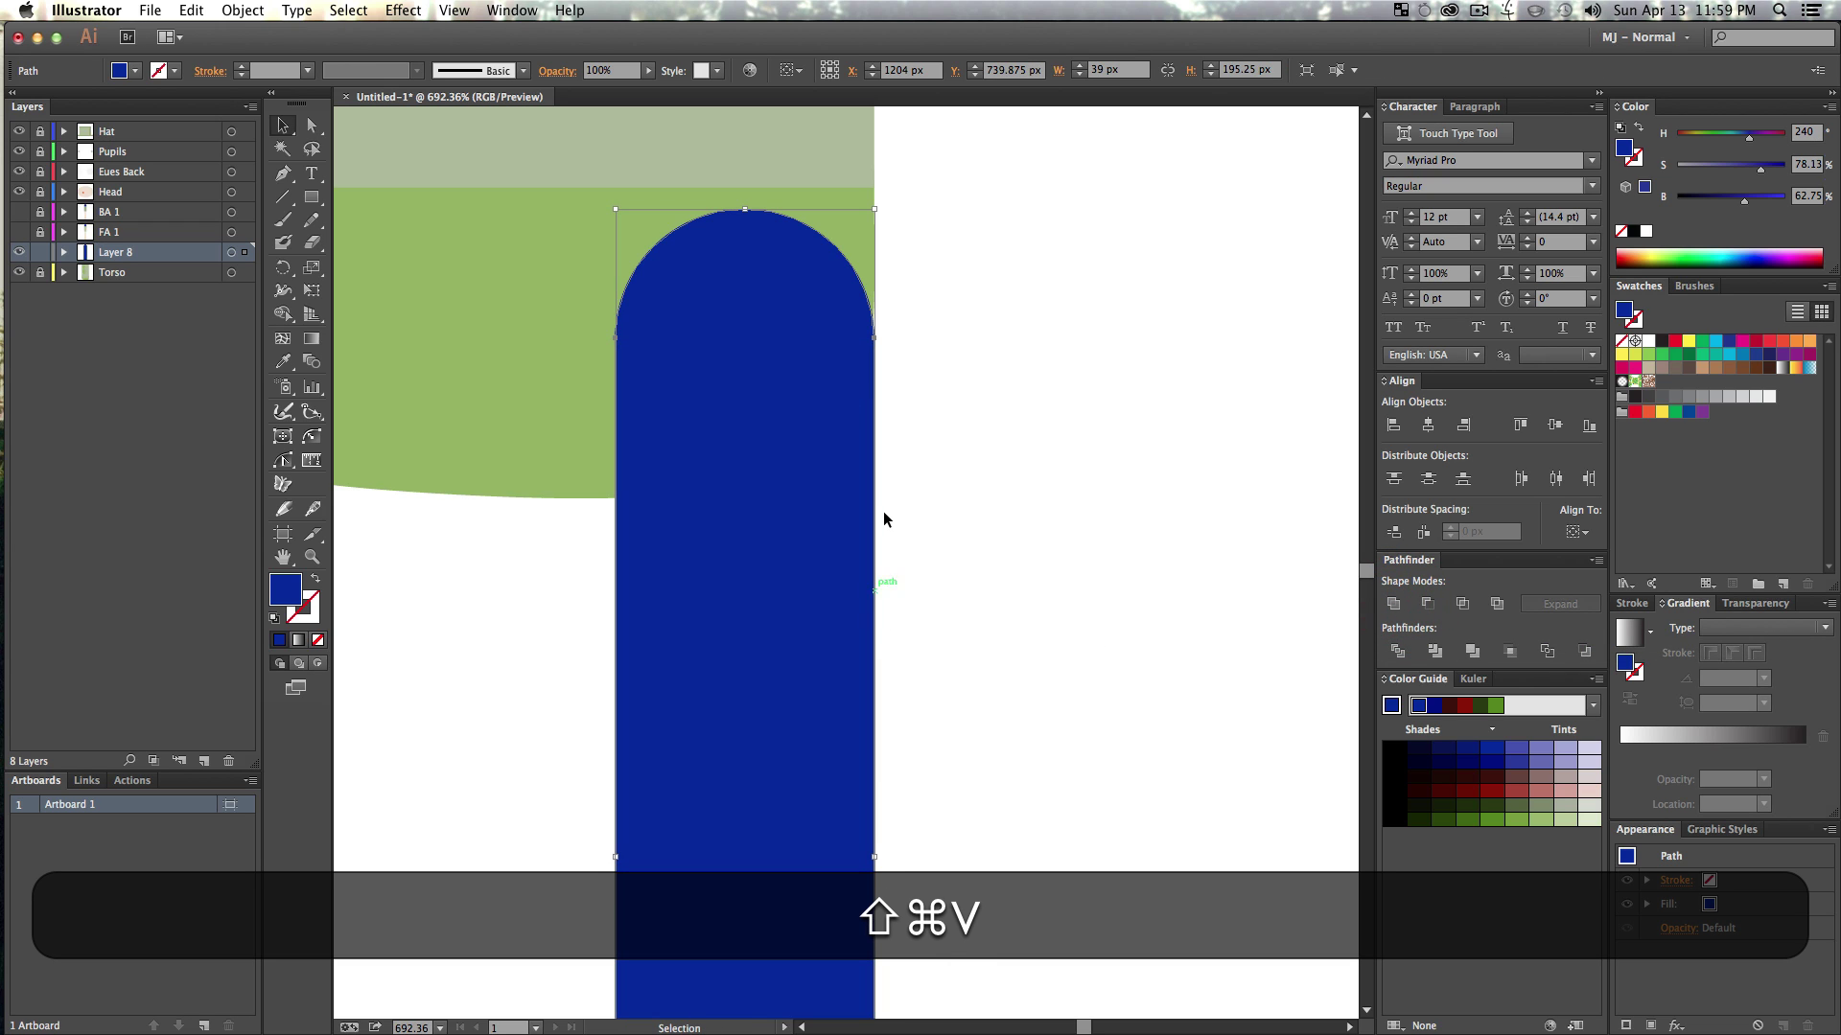
{"action": "key", "text": "i"}
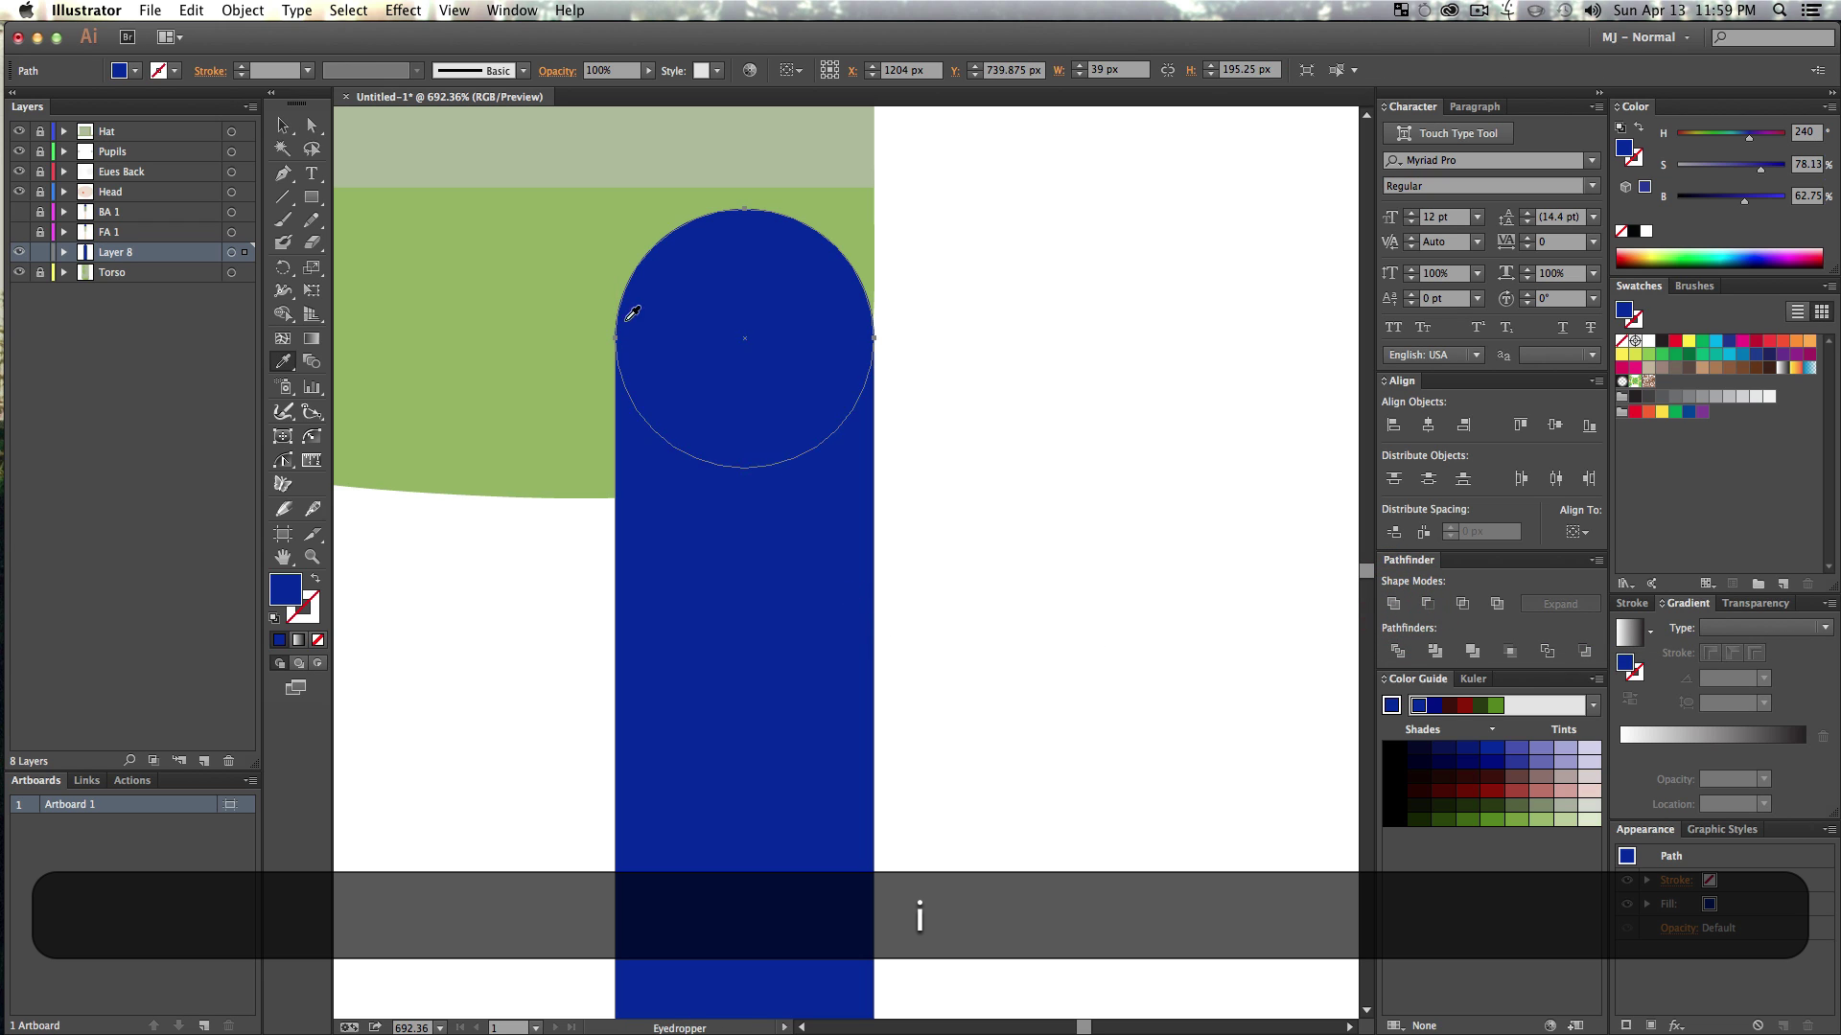
{"action": "left_click", "coordinate": [522, 329]}
{"action": "key", "text": "v"}
{"action": "left_click", "coordinate": [1039, 629]}
- Lengthen the green leg downward by moving its bottom anchors, making it about 367 px tall
{"action": "key", "text": "z"}
{"action": "left_click", "coordinate": [725, 419], "text": "alt"}
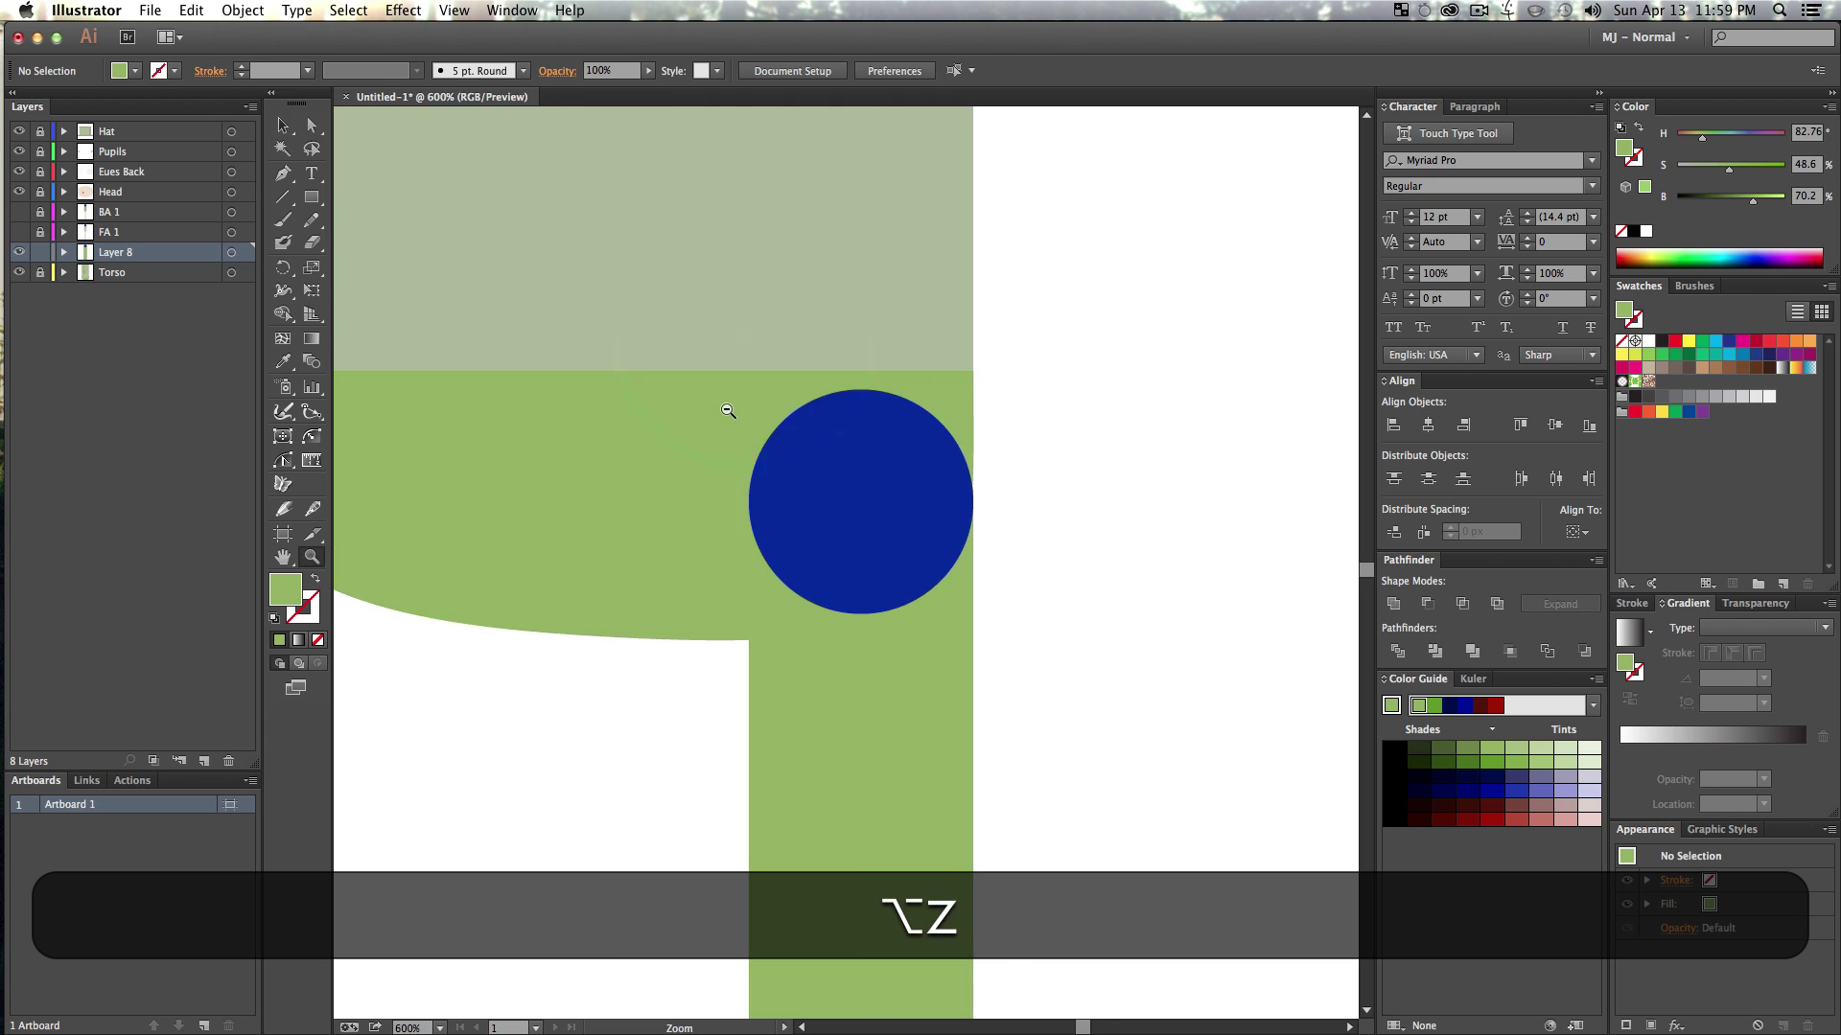
{"action": "left_click", "coordinate": [729, 397], "text": "alt"}
{"action": "scroll", "coordinate": [896, 629], "scroll_direction": "down", "scroll_amount": 5}
{"action": "left_click", "coordinate": [899, 745], "text": "alt"}
{"action": "left_click", "coordinate": [902, 743], "text": "alt"}
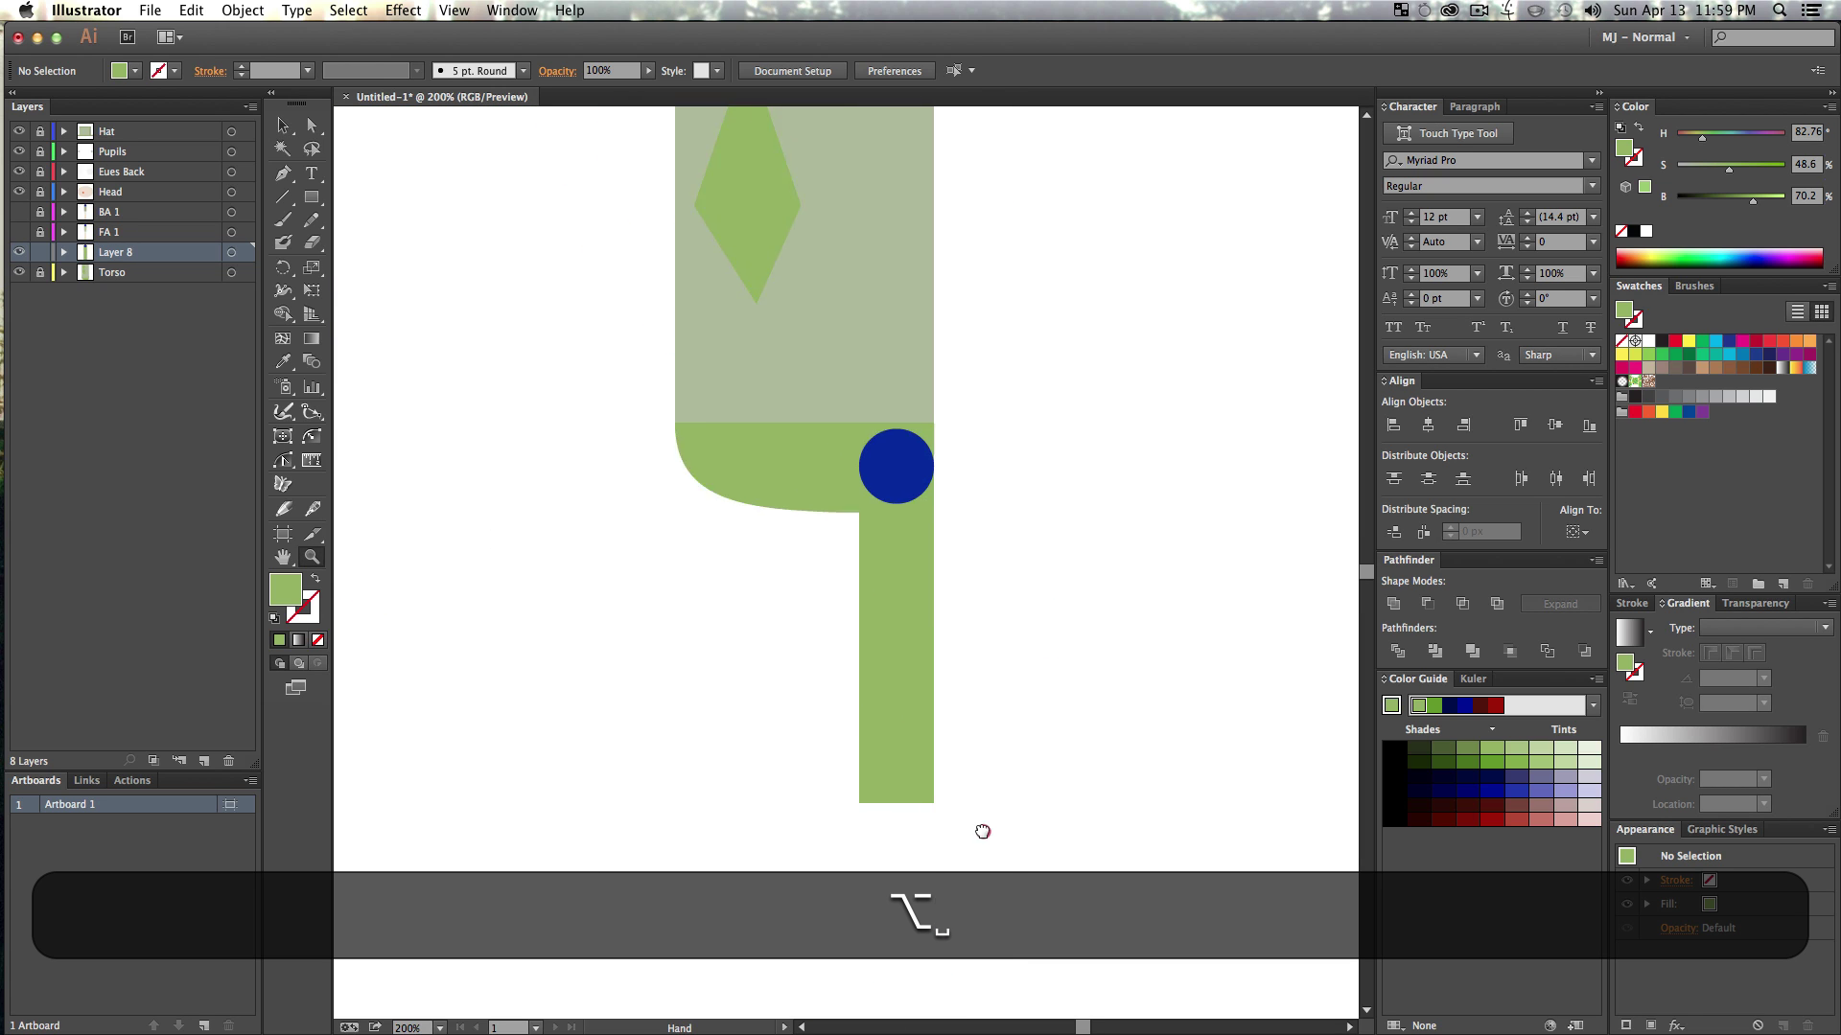
{"action": "scroll", "coordinate": [911, 773], "scroll_direction": "up", "scroll_amount": 3}
{"action": "scroll", "coordinate": [912, 748], "scroll_direction": "down", "scroll_amount": 3}
{"action": "key", "text": "z"}
{"action": "left_click", "coordinate": [861, 807]}
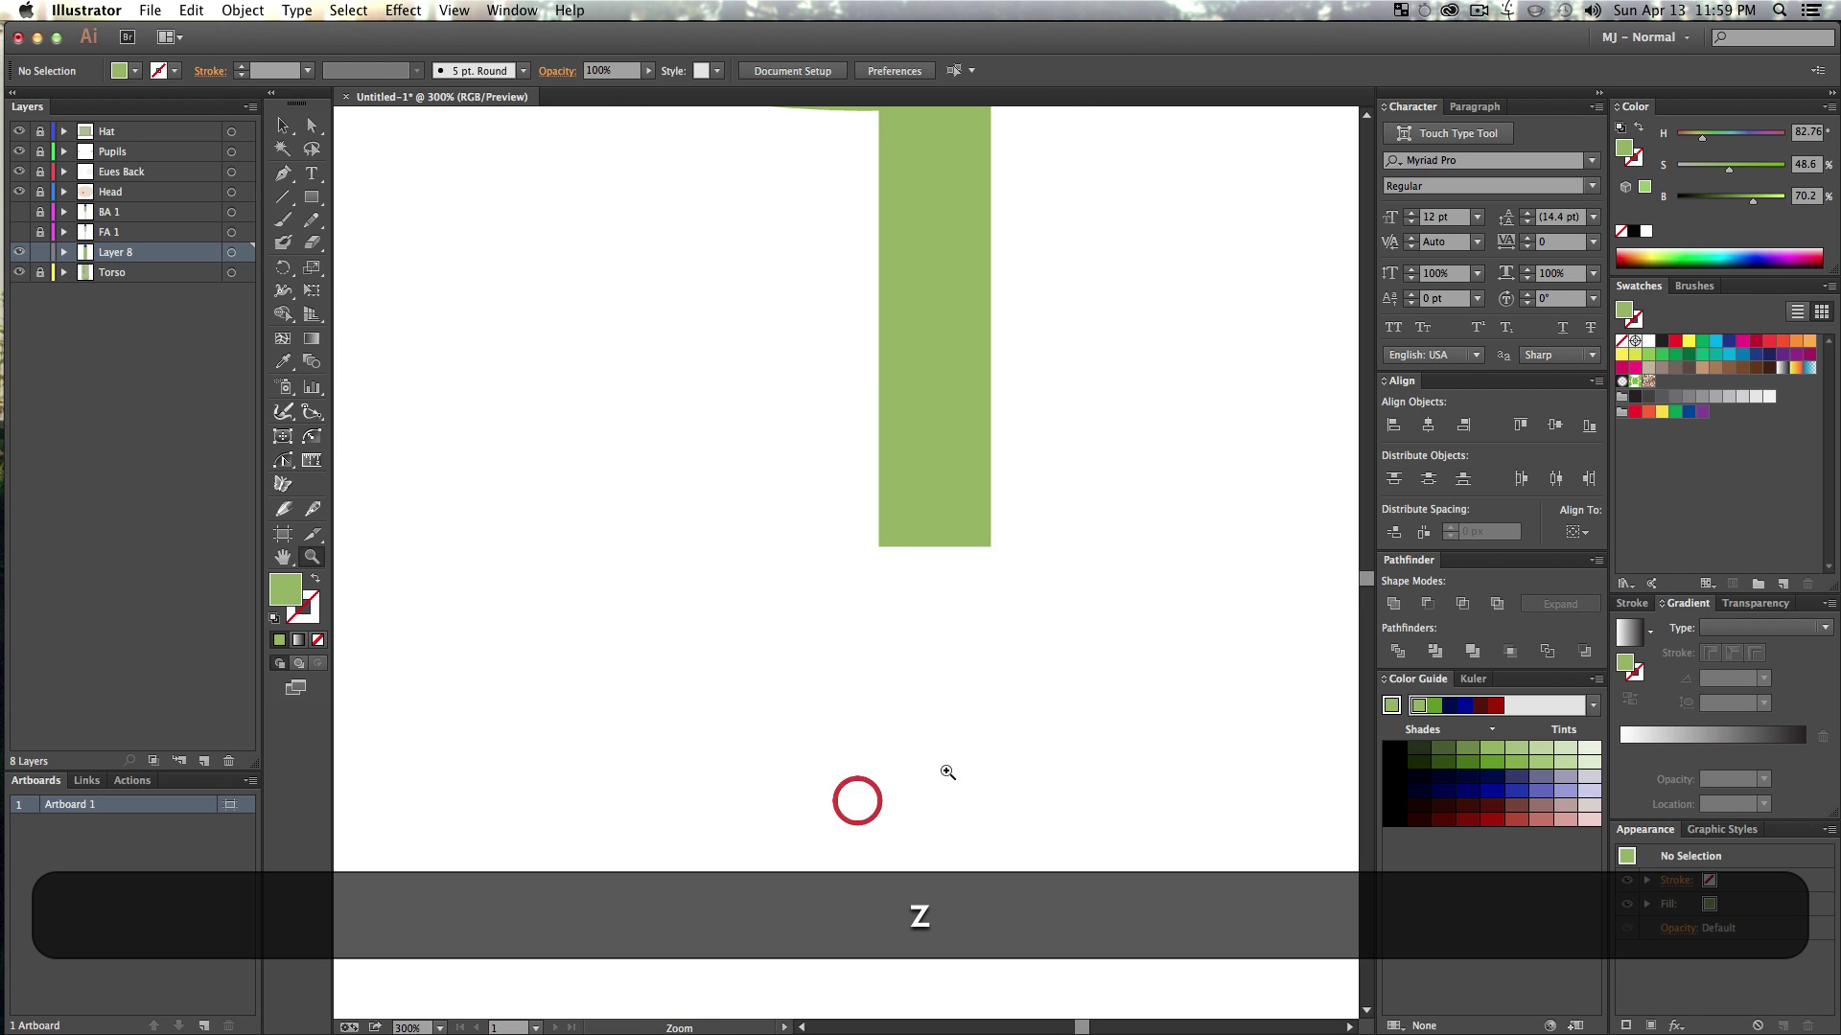
{"action": "left_click", "coordinate": [947, 769]}
{"action": "key", "text": "v"}
{"action": "left_click", "coordinate": [852, 246]}
{"action": "key", "text": "a"}
{"action": "left_click_drag", "start_coordinate": [965, 304], "coordinate": [752, 923]}
{"action": "key", "text": "z"}
{"action": "key", "text": "space"}
{"action": "left_click_drag", "start_coordinate": [831, 979], "coordinate": [842, 663]}
- Taper the leg by moving its bottom-left anchor horizontally inward by nearly half the leg's width
{"action": "key", "text": "v"}
{"action": "left_click", "coordinate": [806, 701]}
{"action": "left_click", "coordinate": [763, 610]}
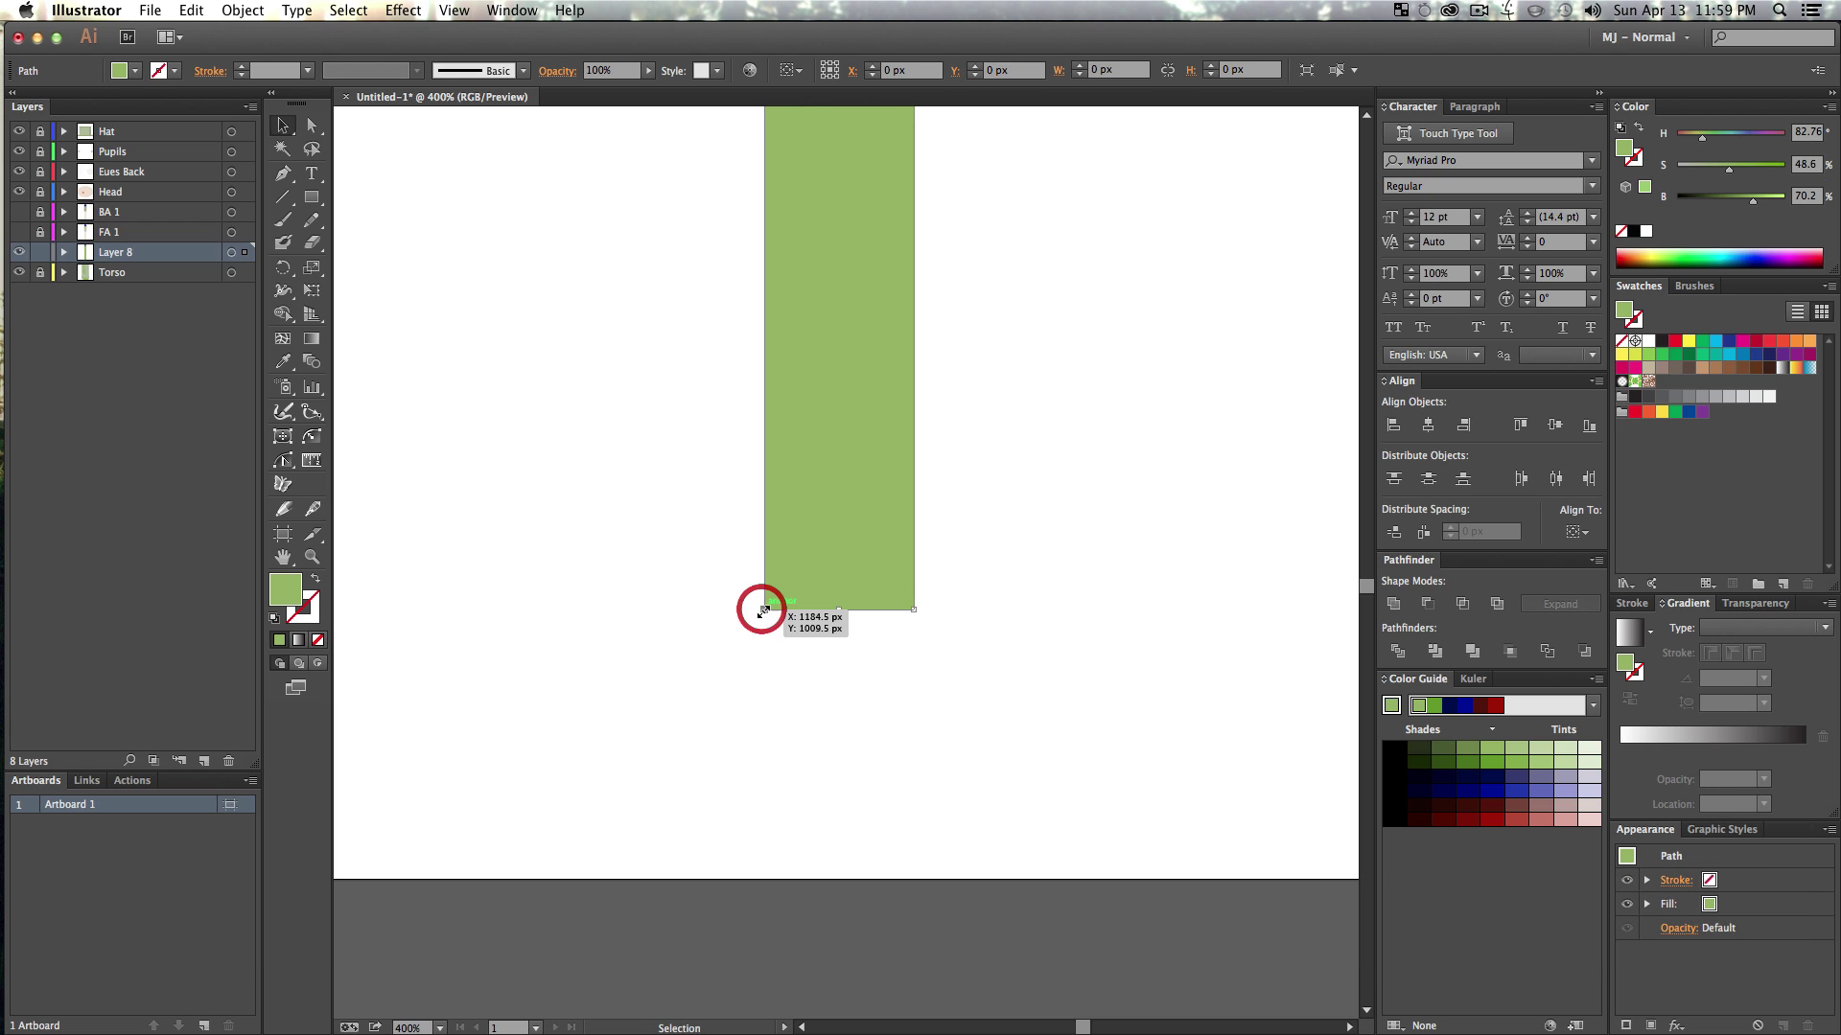
{"action": "key", "text": "a"}
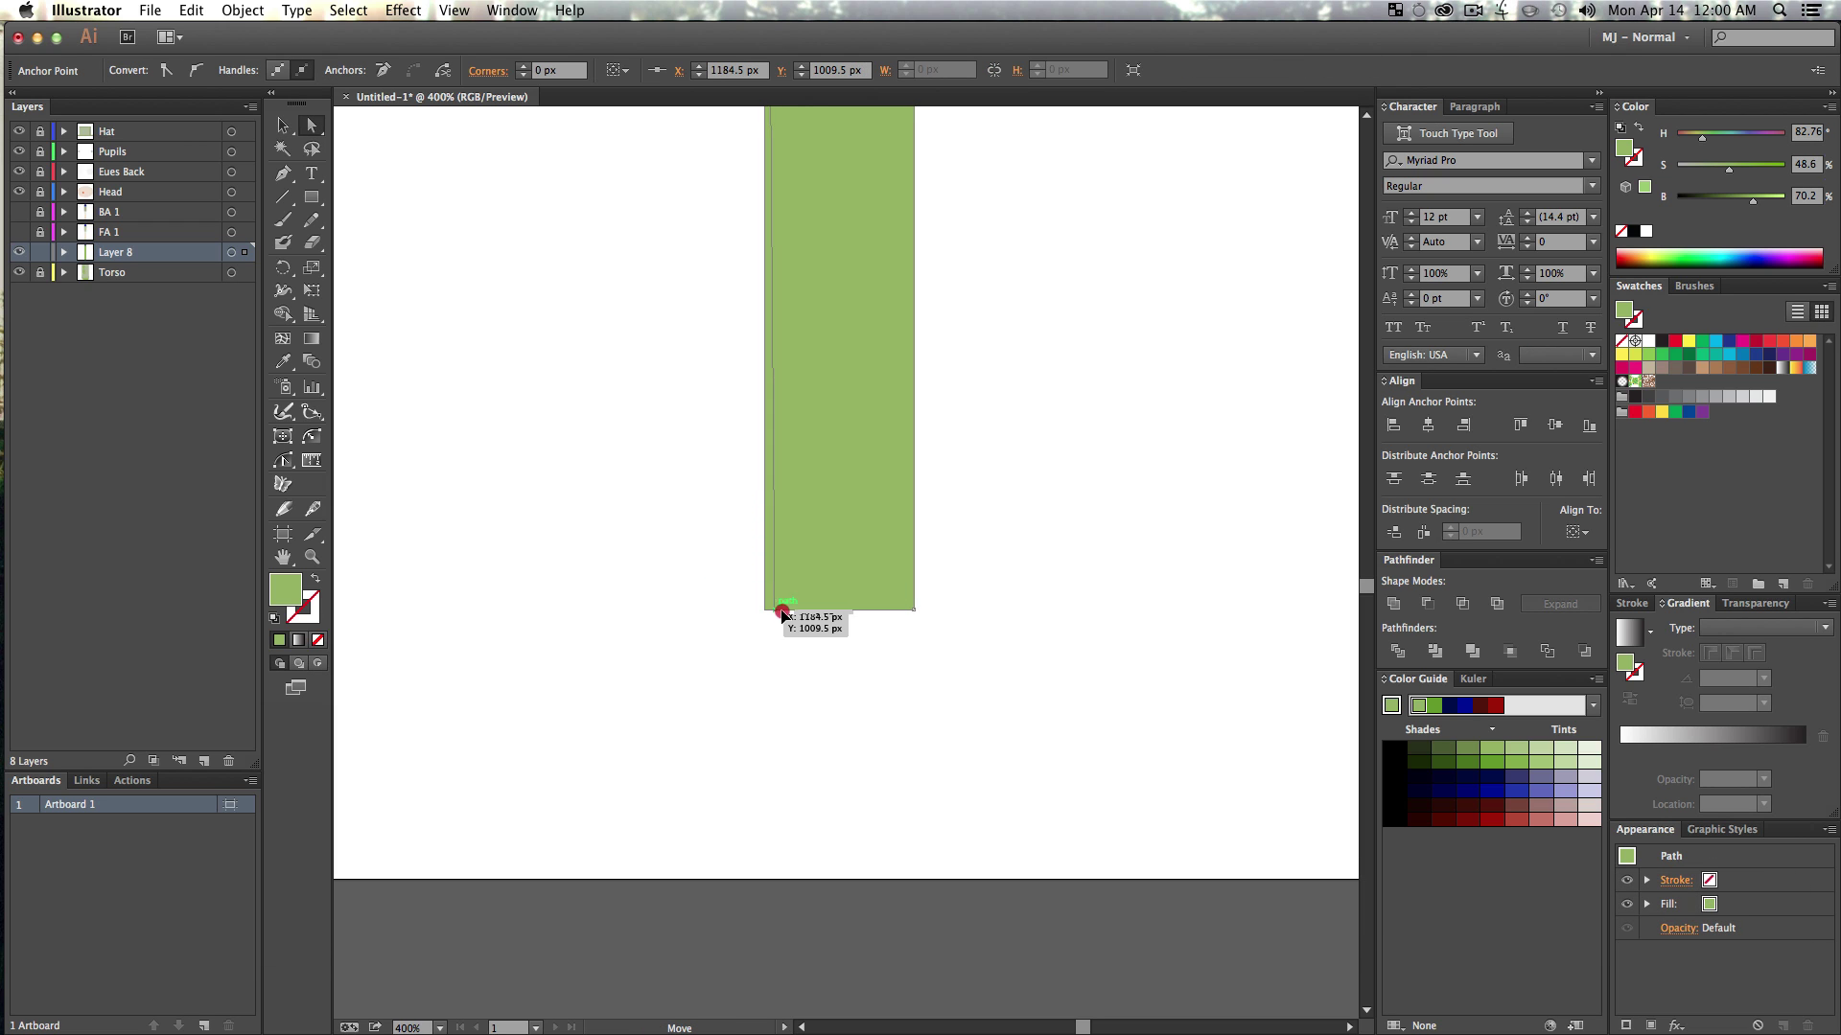
{"action": "left_click_drag", "start_coordinate": [764, 615], "coordinate": [834, 617]}
{"action": "key", "text": "z"}
{"action": "left_click", "coordinate": [869, 623], "text": "alt"}
{"action": "left_click", "coordinate": [871, 620], "text": "alt"}
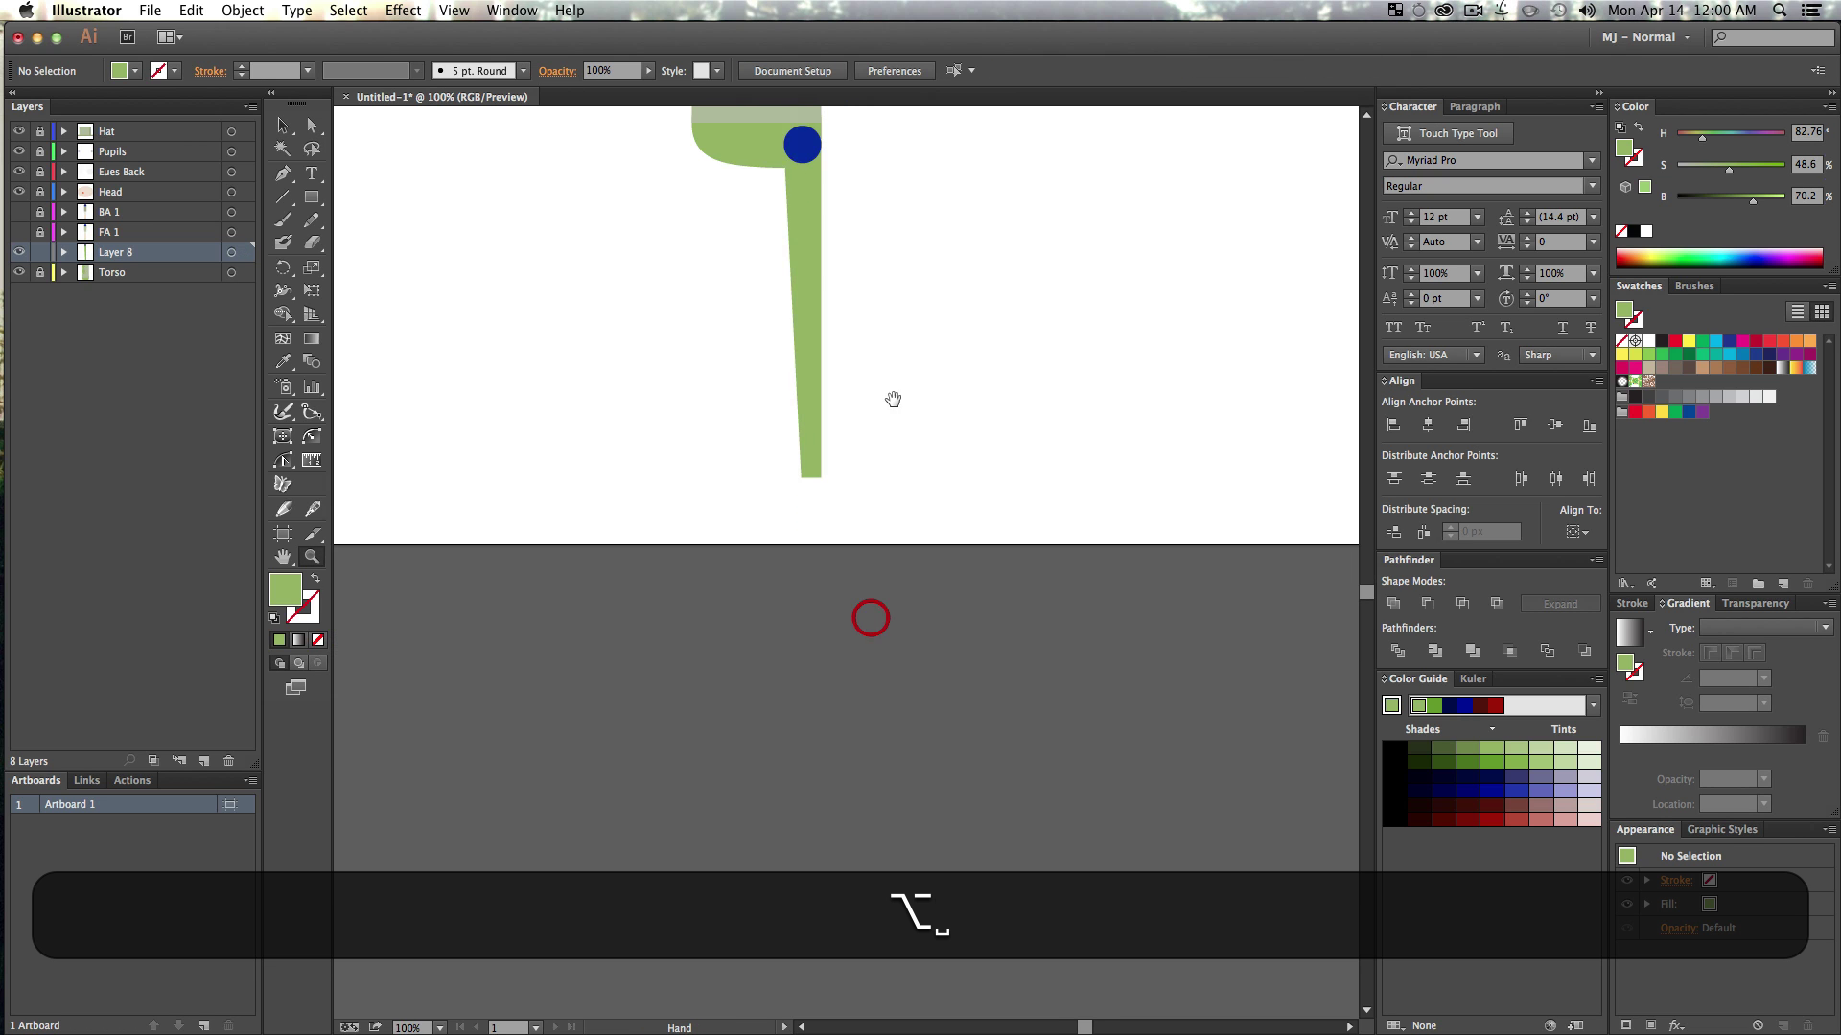
- Draw a shoe rectangle about 76 by 23 px at the bottom of the leg, right-aligned with it and extending forward to the left
{"action": "scroll", "coordinate": [867, 616], "scroll_direction": "up", "scroll_amount": 5}
{"action": "key", "text": "z"}
{"action": "left_click", "coordinate": [885, 827]}
{"action": "key", "text": "v"}
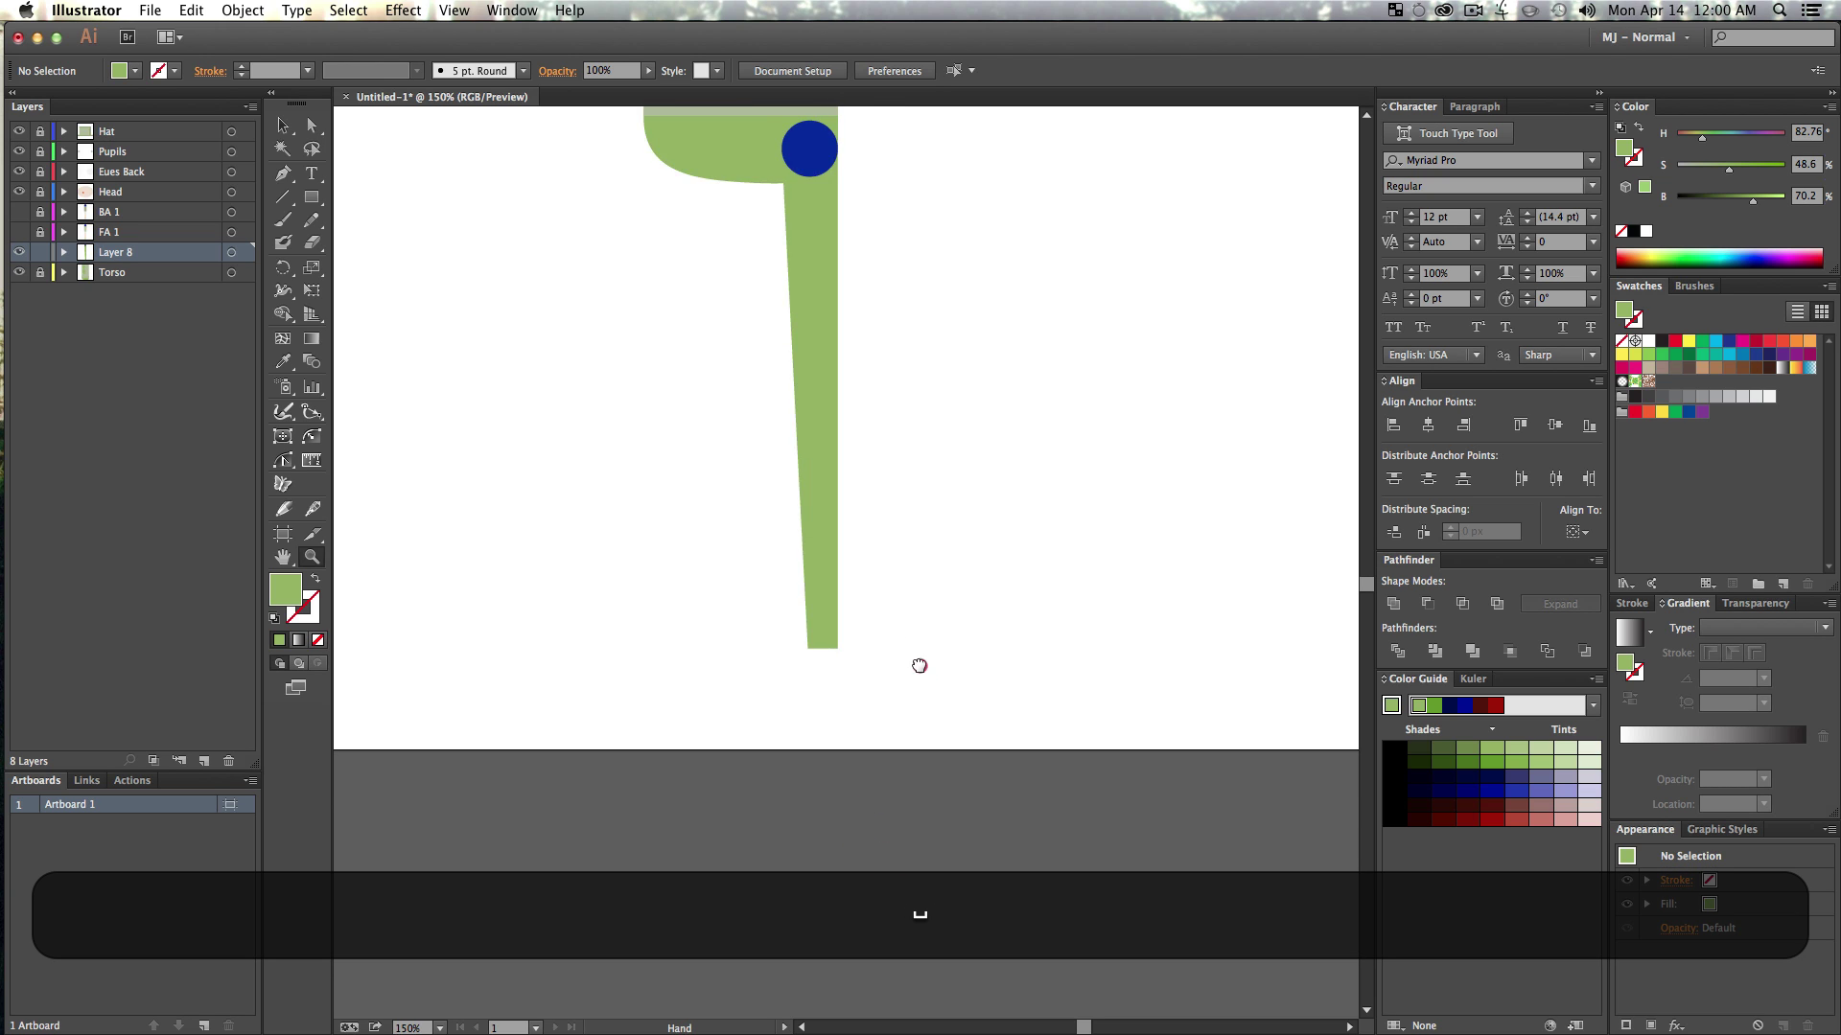
{"action": "scroll", "coordinate": [921, 680], "scroll_direction": "up", "scroll_amount": 1}
{"action": "left_click", "coordinate": [312, 198]}
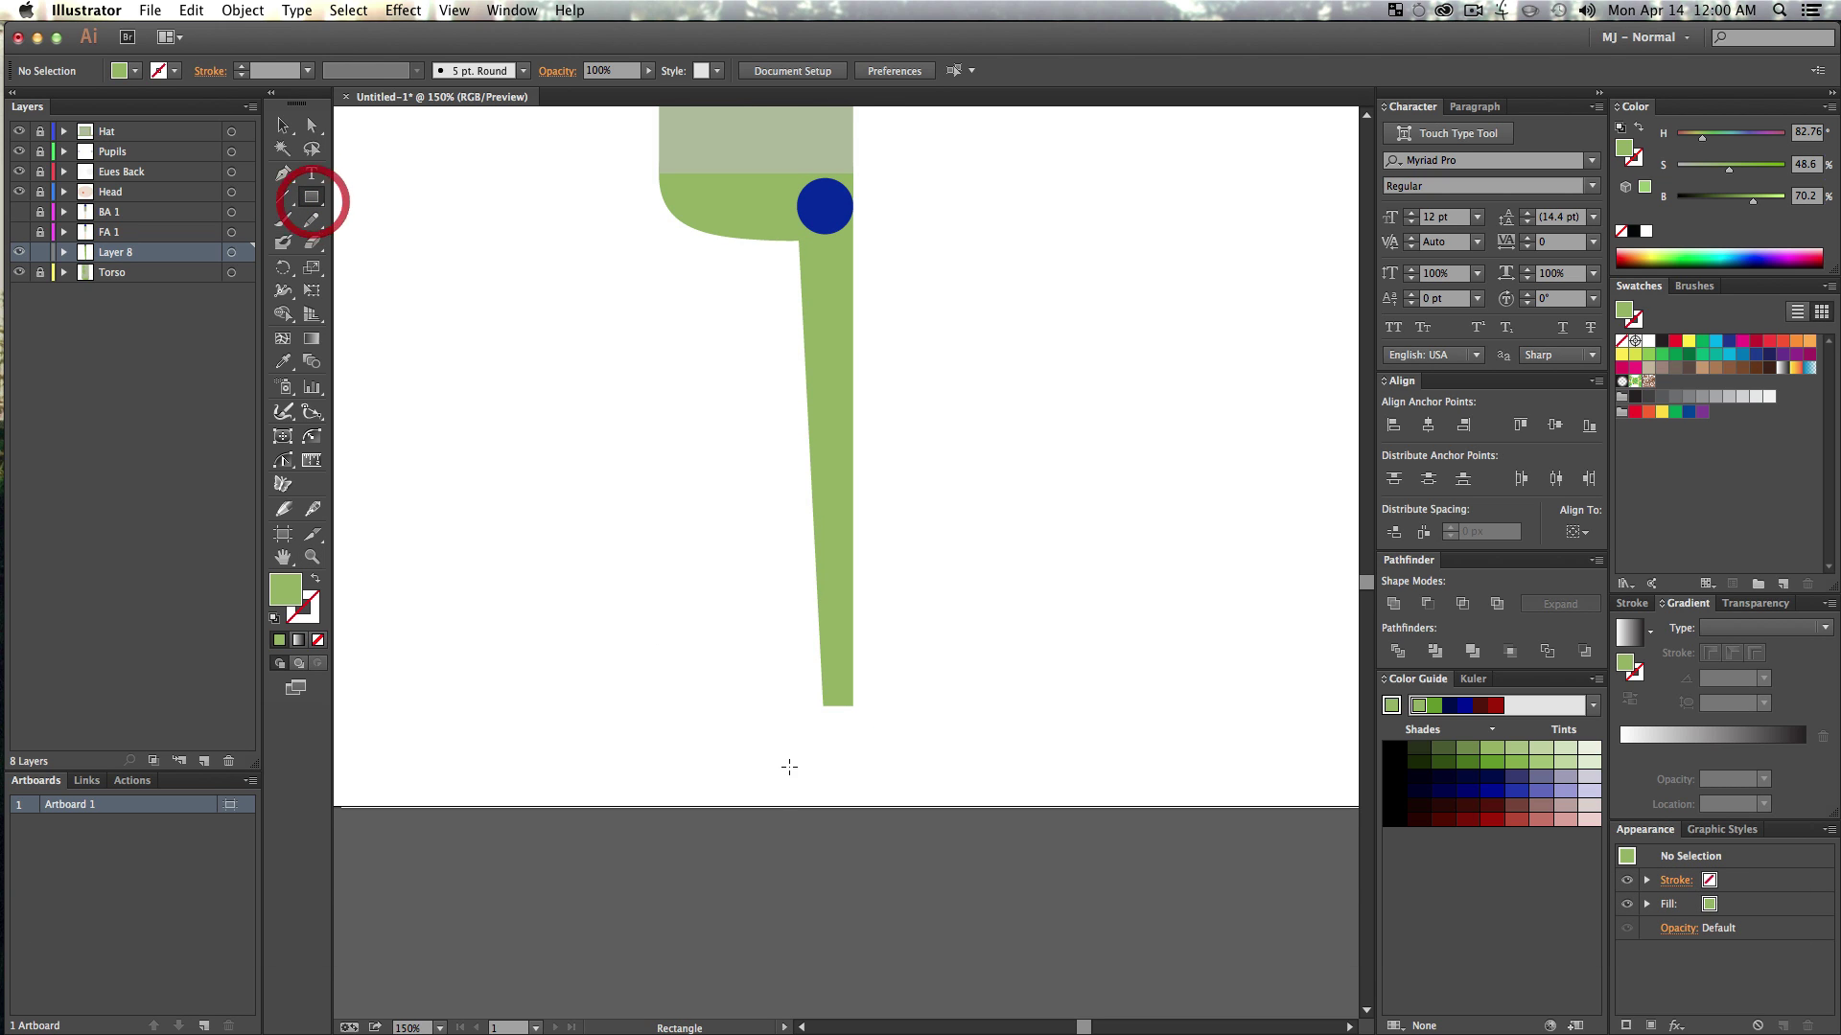
{"action": "left_click_drag", "start_coordinate": [744, 700], "coordinate": [854, 733]}
{"action": "key", "text": "v"}
- Fill the shoe rectangle with dark red and deselect it
{"action": "left_click", "coordinate": [1495, 791]}
{"action": "left_click", "coordinate": [1467, 764]}
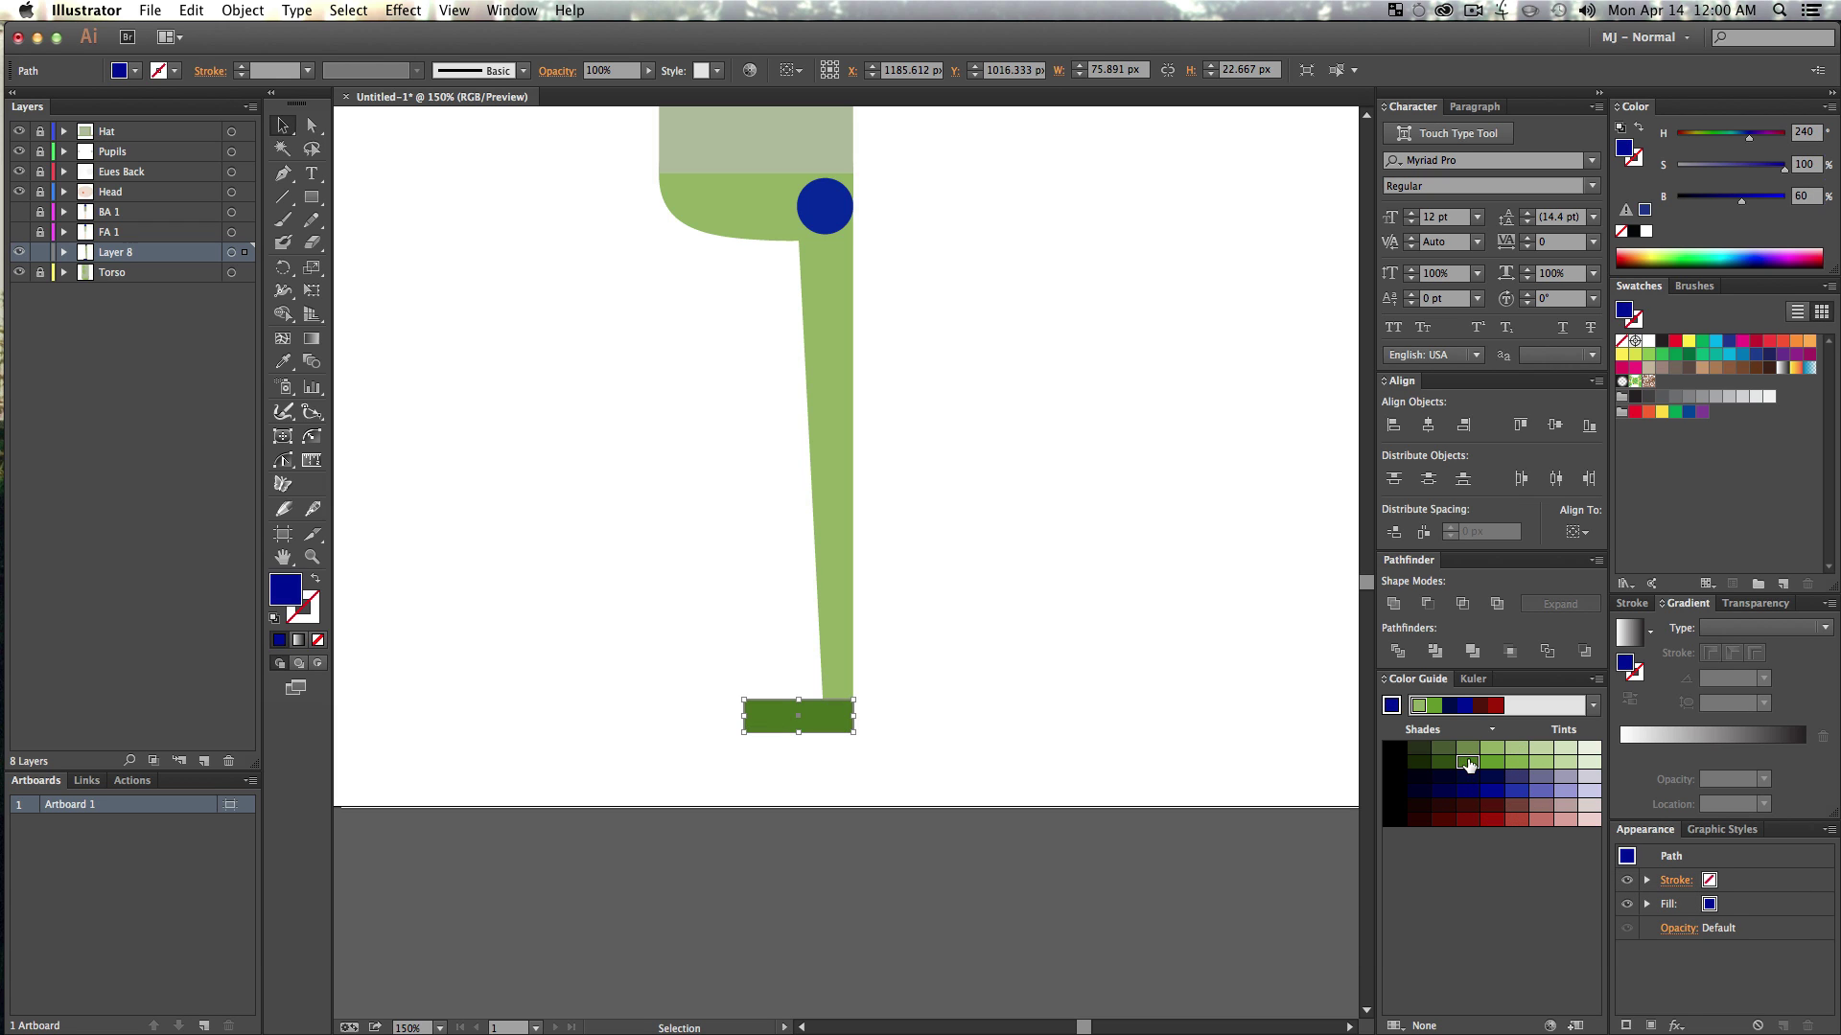
{"action": "left_click", "coordinate": [1427, 762]}
{"action": "left_click", "coordinate": [1492, 820]}
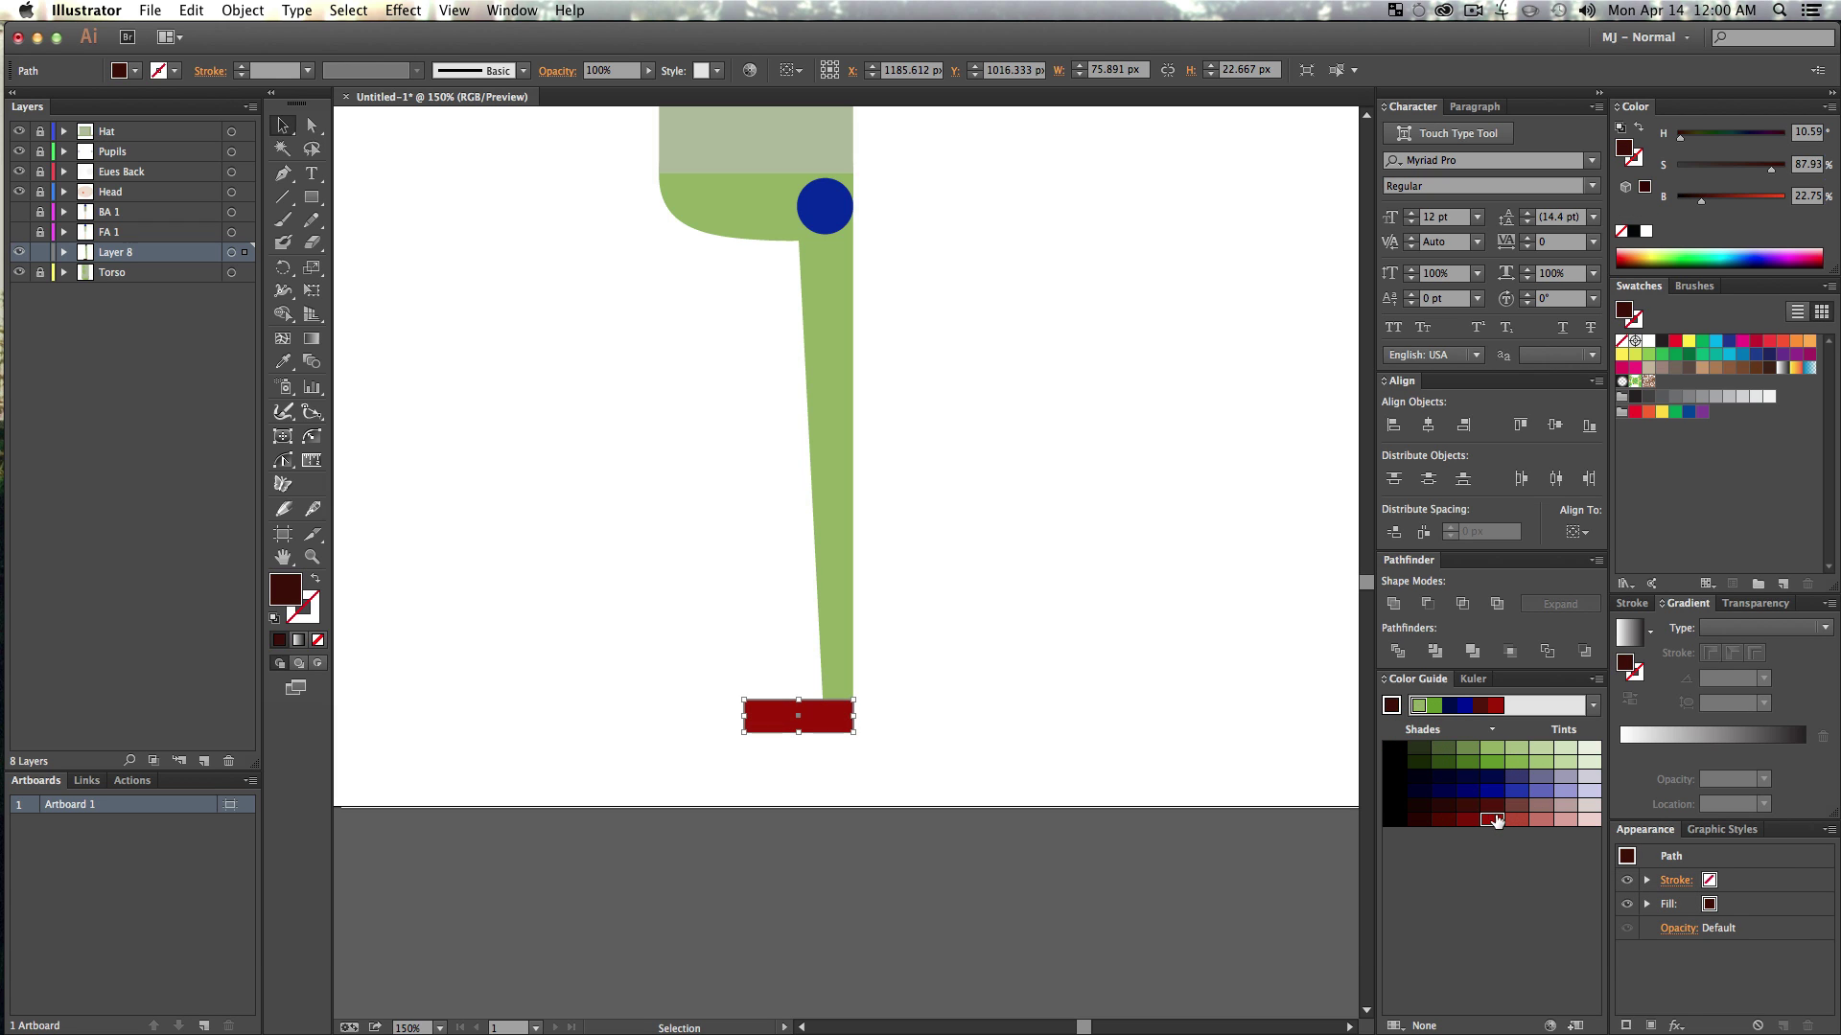
{"action": "key", "text": "v"}
{"action": "left_click", "coordinate": [1044, 674]}
- Add an anchor point on the shoe's top edge and pull it up and right to meet the leg's front edge
{"action": "key", "text": "alt+z"}
{"action": "left_click", "coordinate": [834, 574], "text": "alt"}
{"action": "left_click_drag", "start_coordinate": [965, 504], "coordinate": [969, 738]}
{"action": "key", "text": "v"}
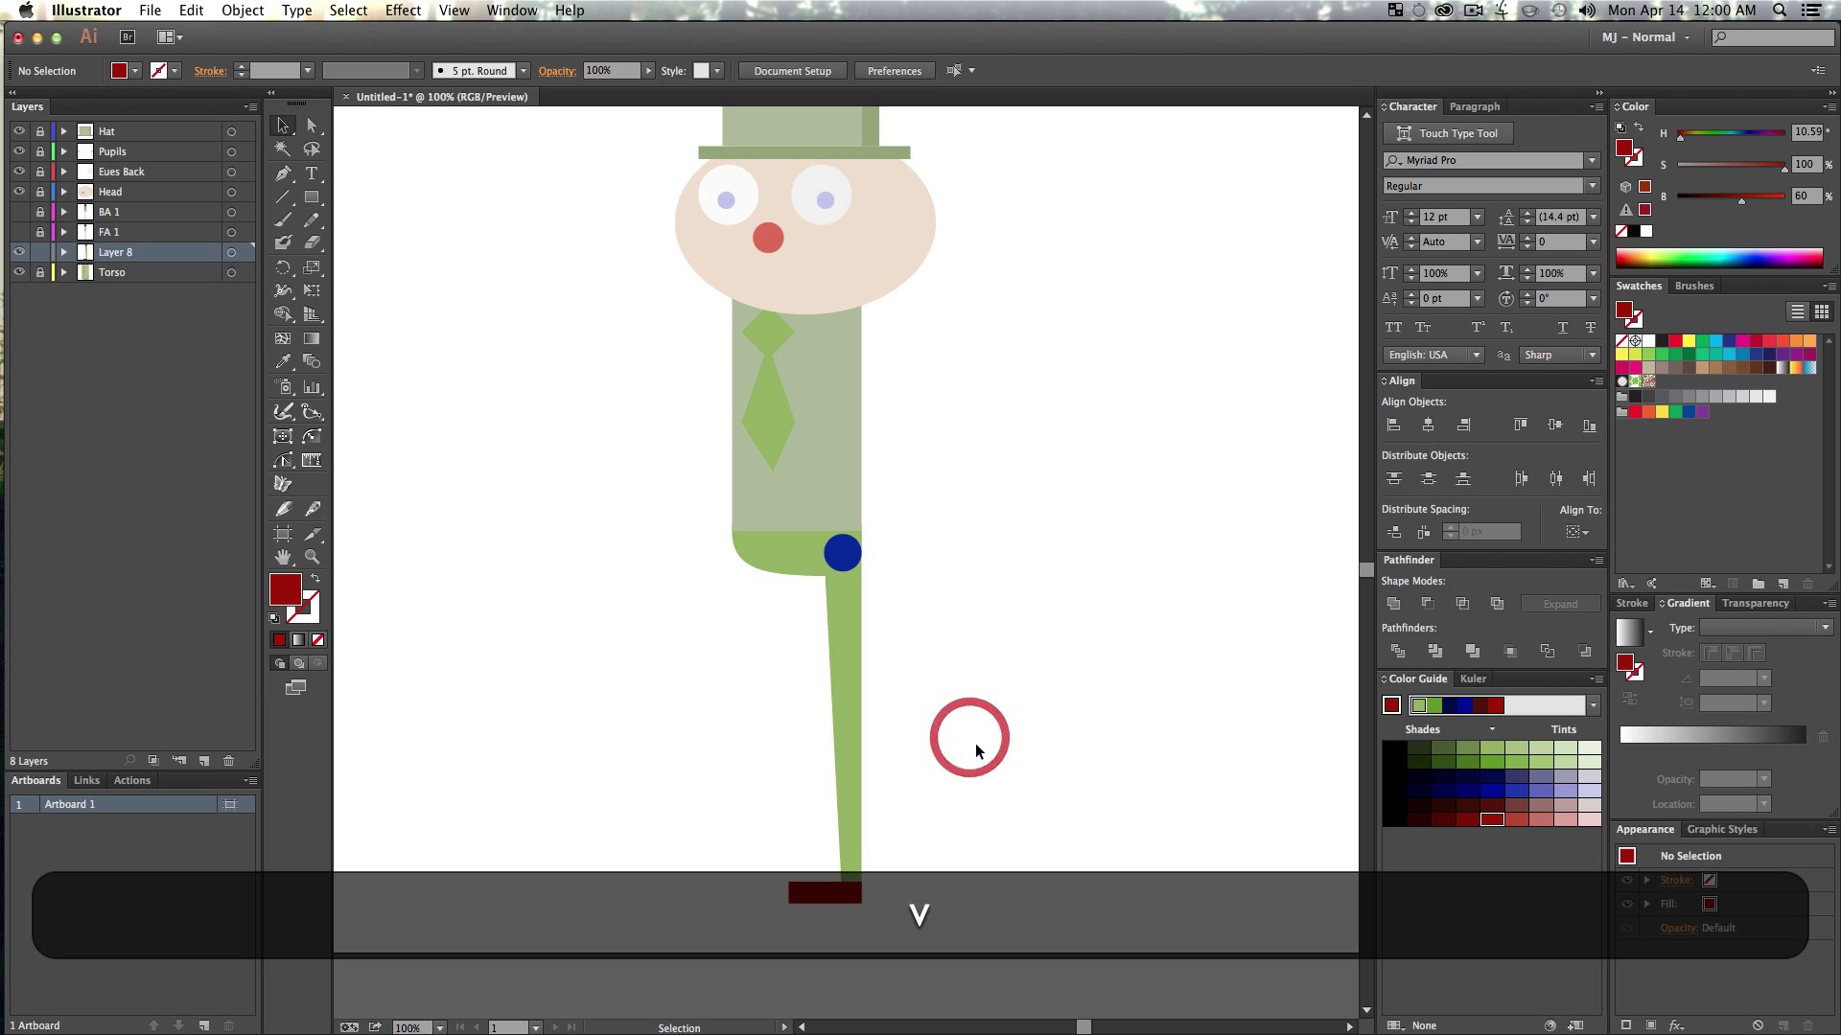
{"action": "left_click", "coordinate": [836, 884]}
{"action": "key", "text": "z"}
{"action": "left_click_drag", "start_coordinate": [719, 821], "coordinate": [967, 883]}
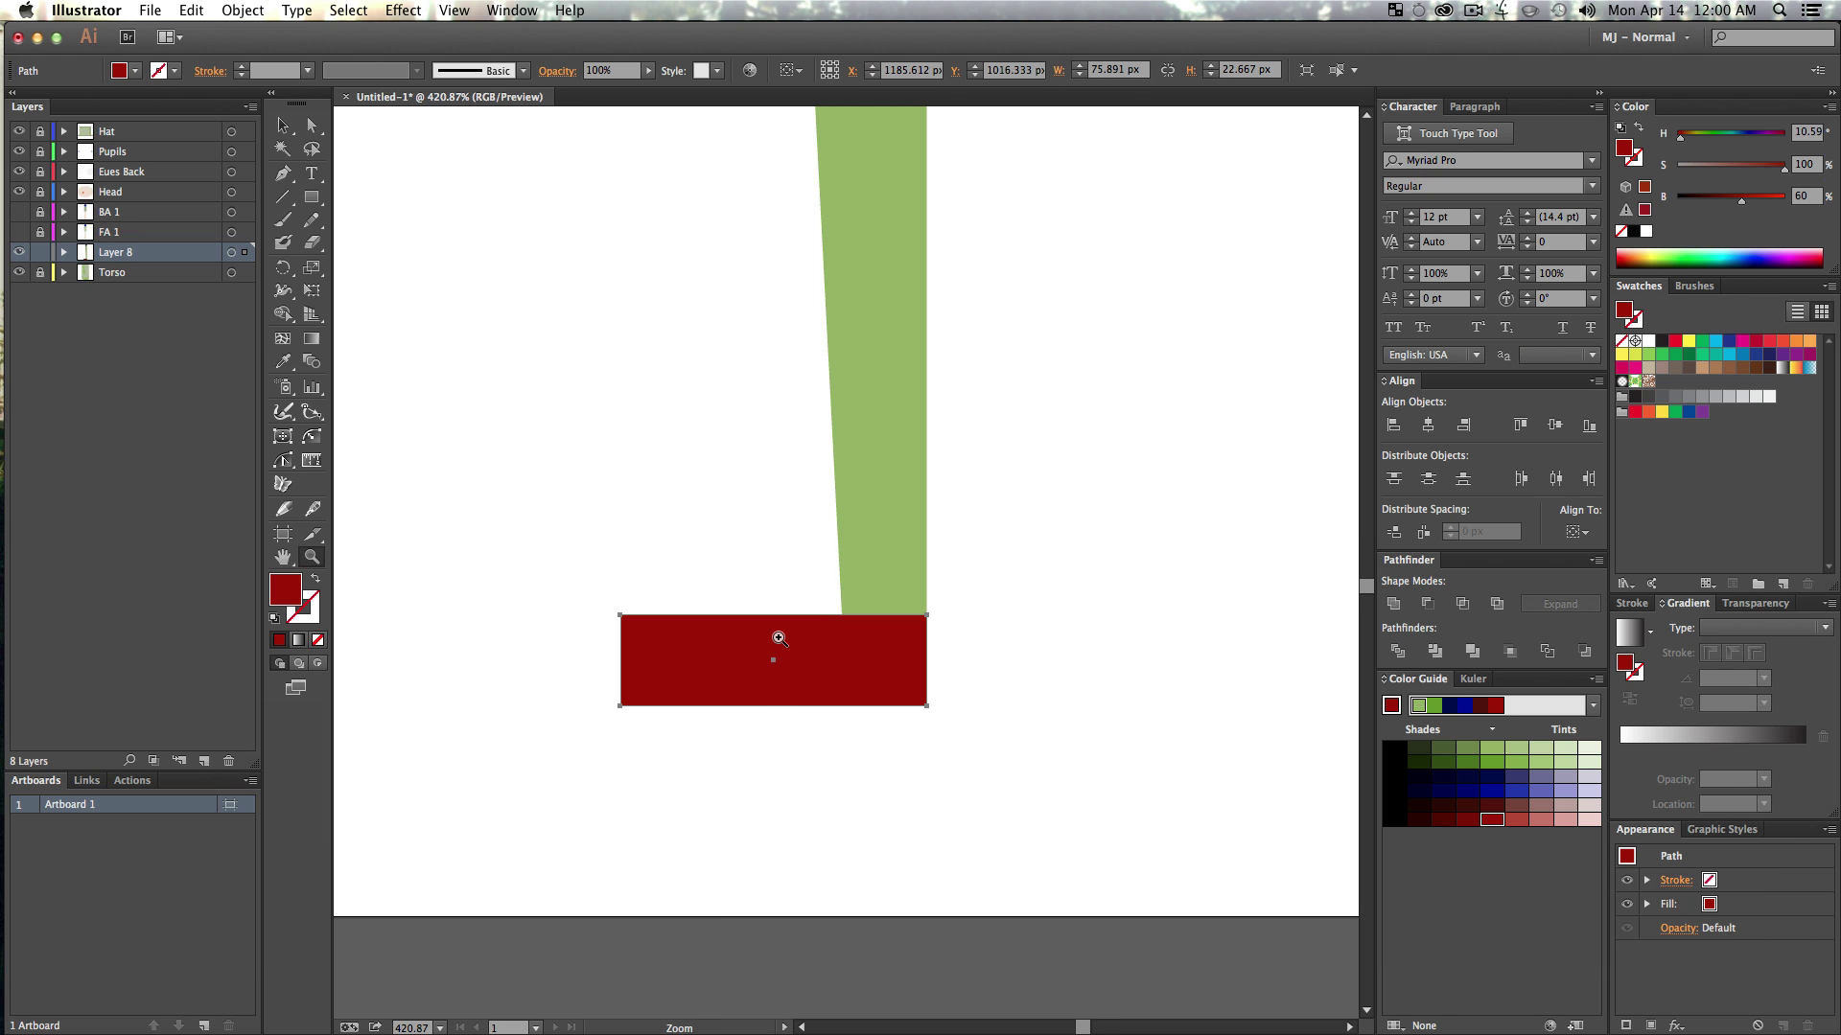
{"action": "key", "text": "p"}
{"action": "left_click", "coordinate": [796, 615]}
{"action": "key", "text": "a"}
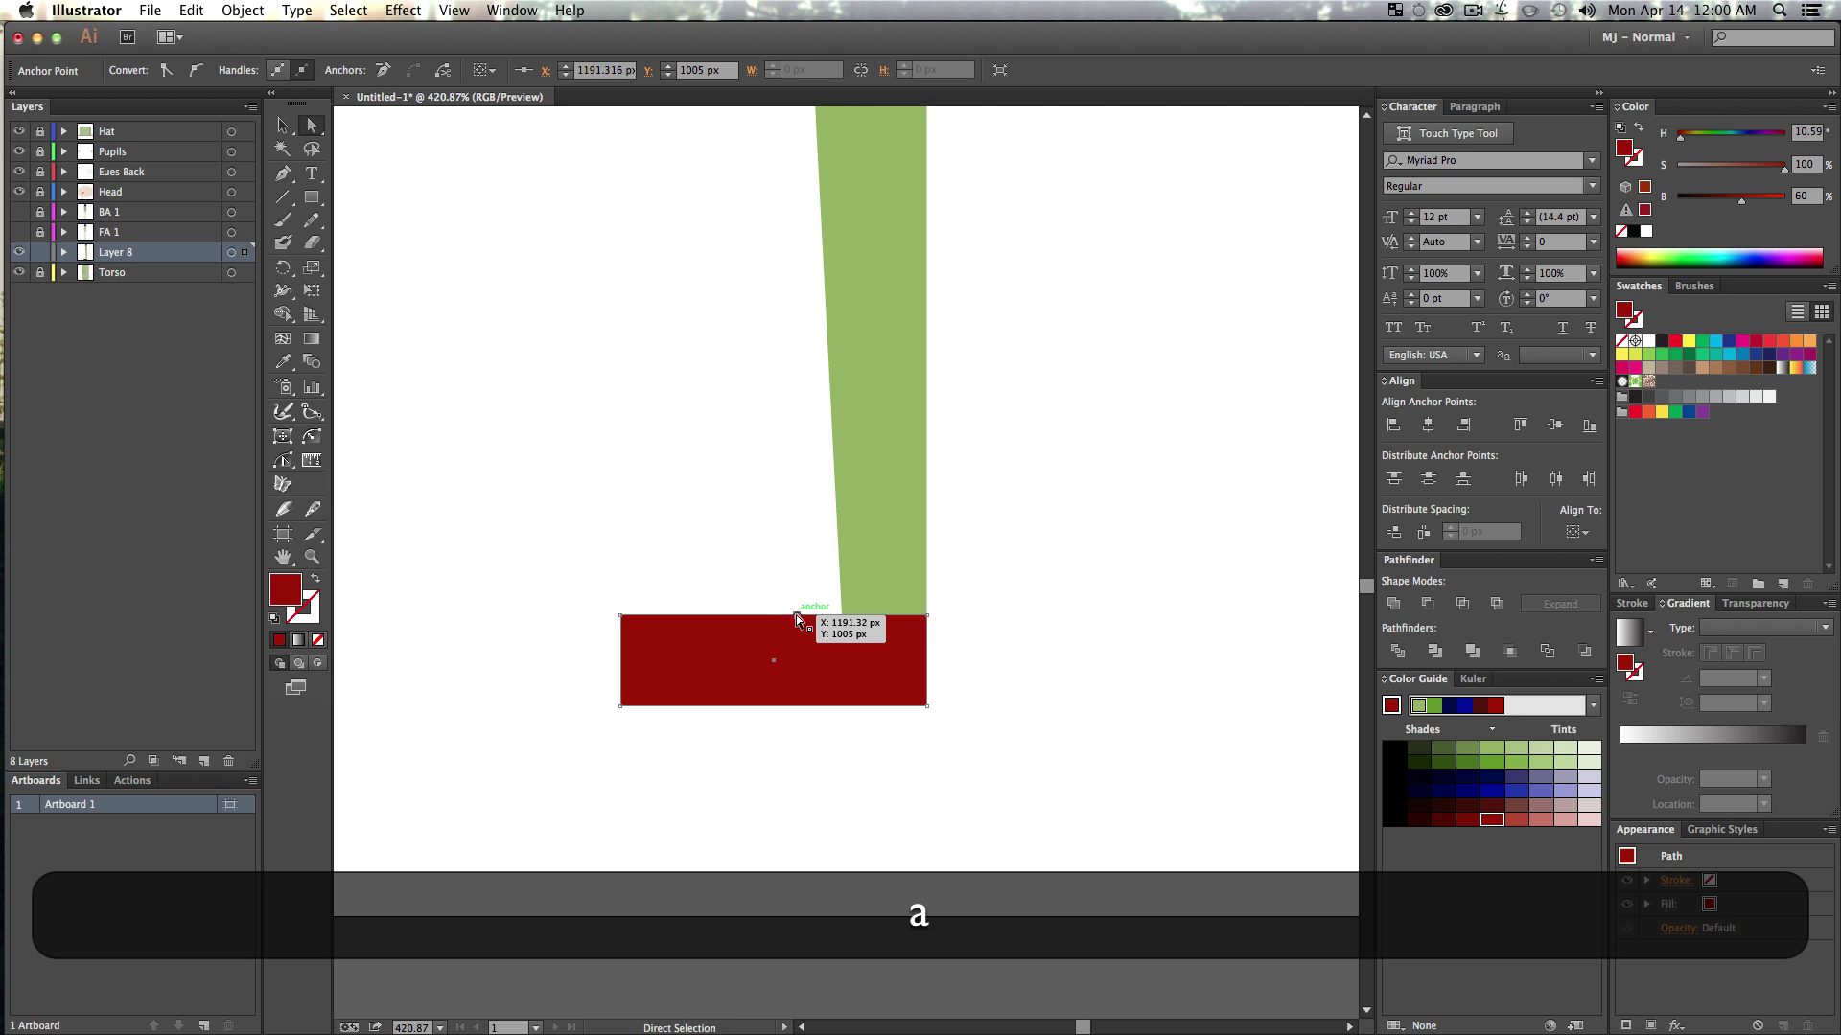
{"action": "left_click_drag", "start_coordinate": [796, 616], "coordinate": [840, 585]}
{"action": "key", "text": "v"}
{"action": "left_click", "coordinate": [1076, 602]}
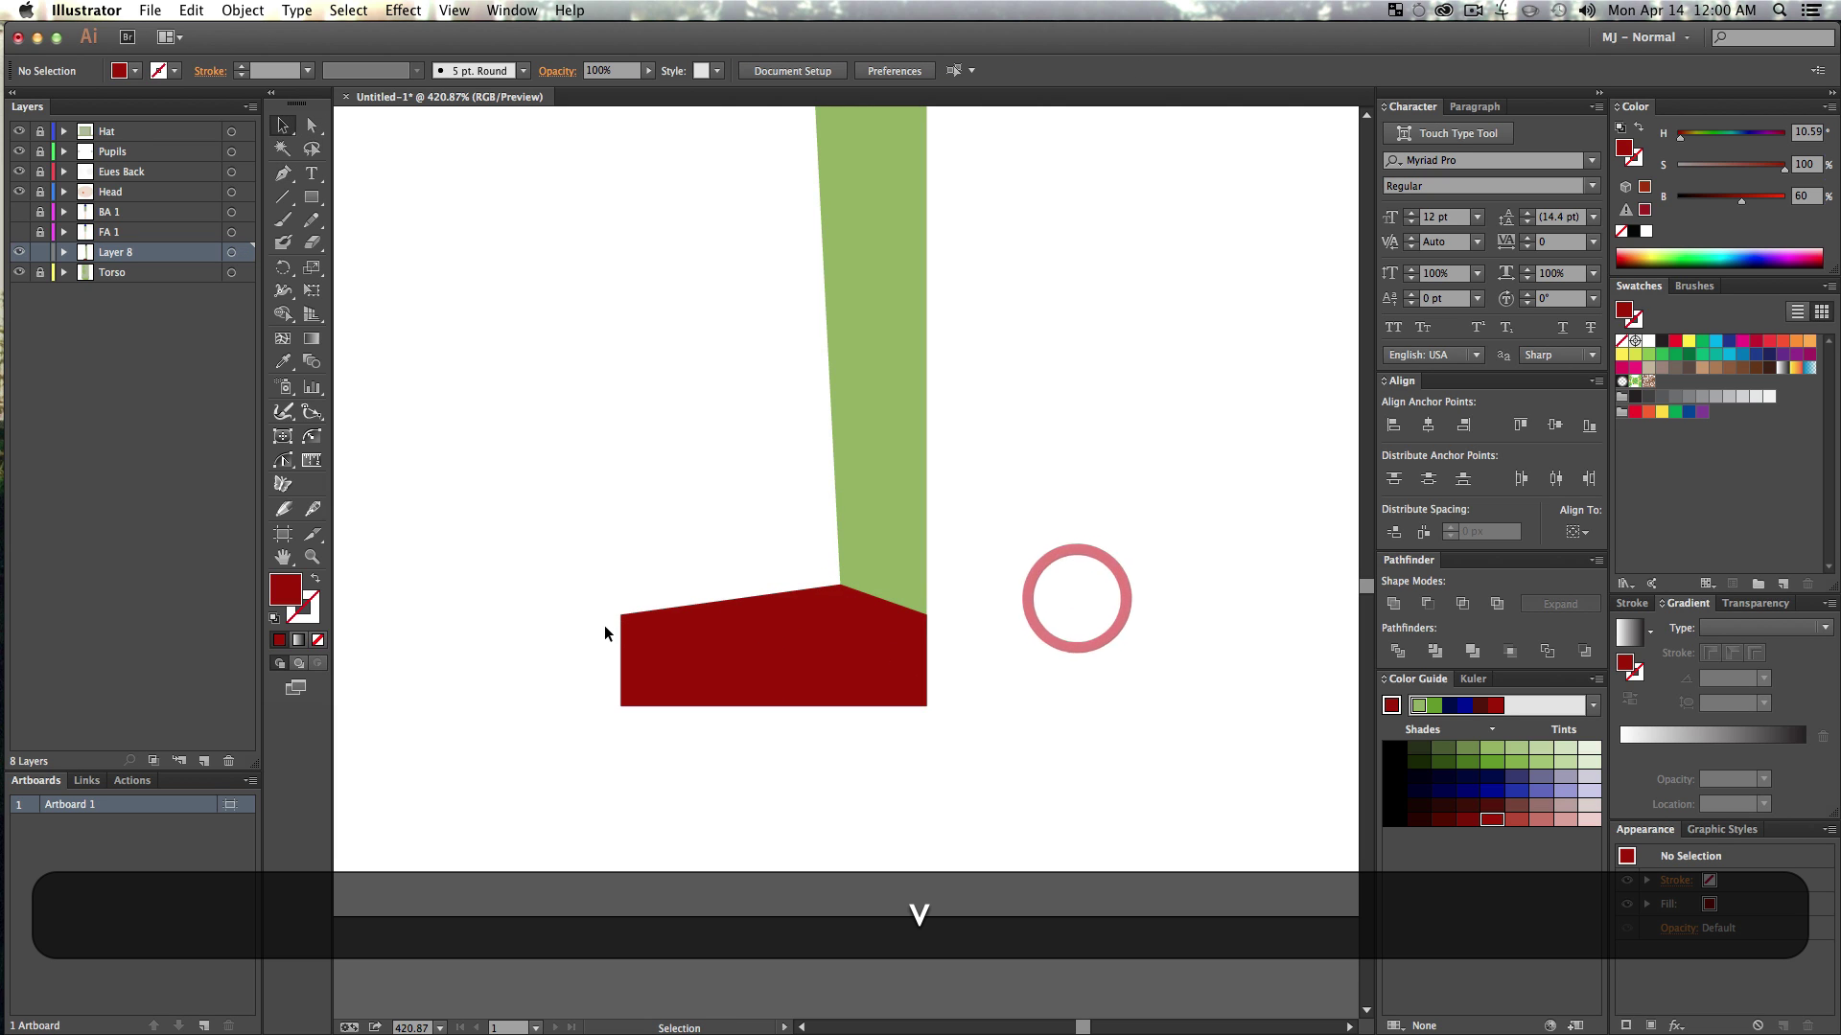
- Slope the shoe's toe by moving its top-left corner inward and slightly down
{"action": "left_click", "coordinate": [622, 618]}
{"action": "key", "text": "a"}
{"action": "left_click_drag", "start_coordinate": [621, 617], "coordinate": [685, 631]}
{"action": "key", "text": "v"}
{"action": "left_click", "coordinate": [1049, 659]}
{"action": "key", "text": "z"}
{"action": "left_click", "coordinate": [966, 628], "text": "alt"}
{"action": "left_click", "coordinate": [967, 628], "text": "alt"}
{"action": "left_click", "coordinate": [967, 628], "text": "alt"}
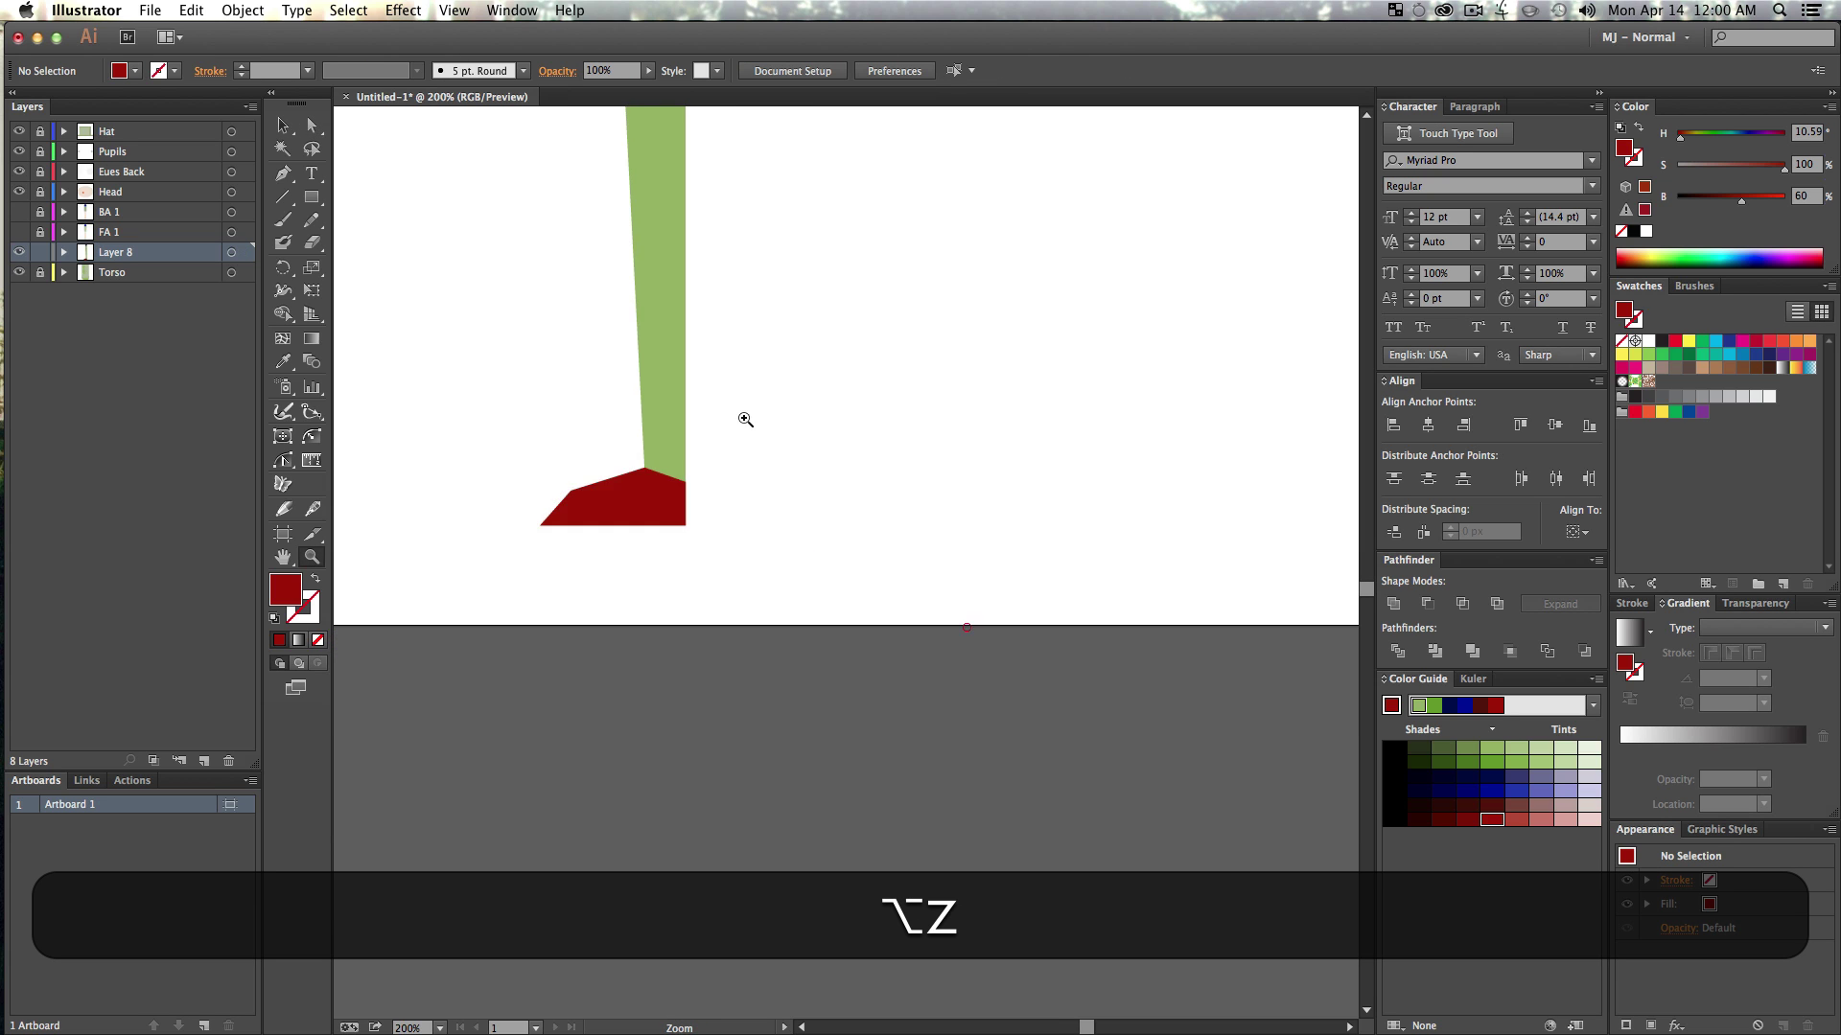
- Rename Layer 8 as Front Leg
{"action": "left_click_drag", "start_coordinate": [739, 378], "coordinate": [1026, 814]}
{"action": "key", "text": "v"}
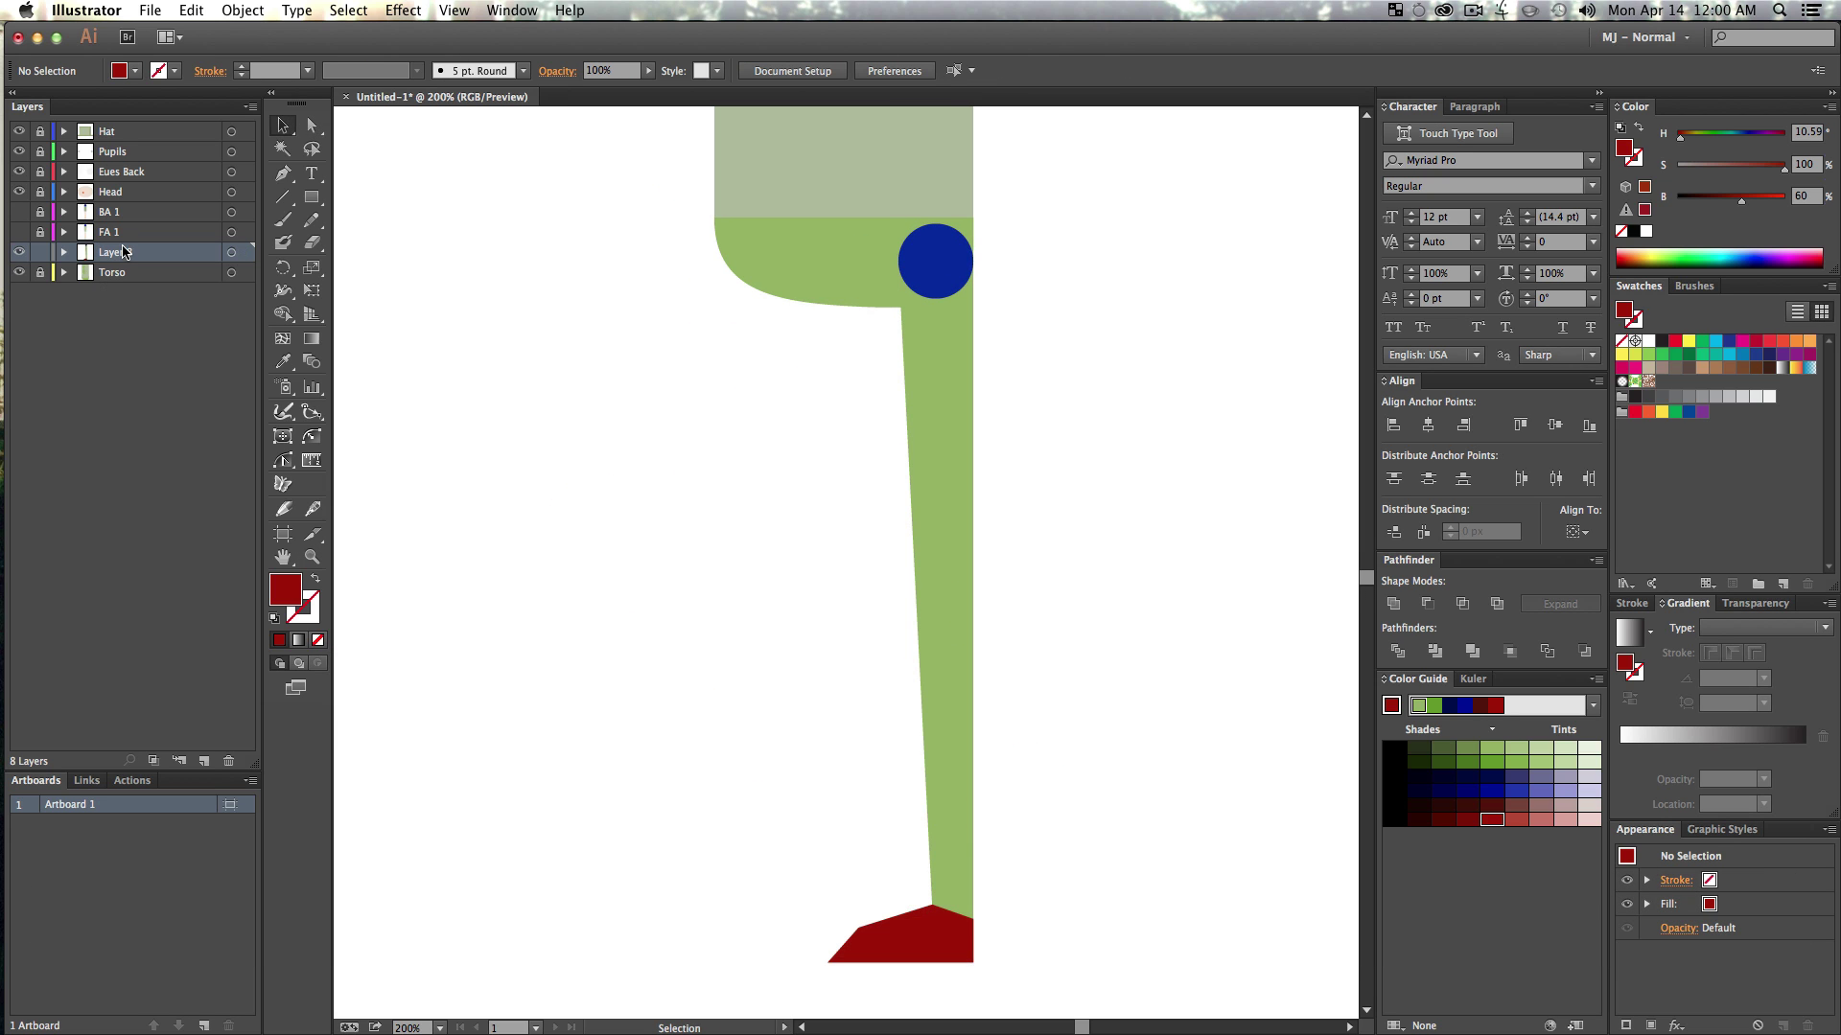
{"action": "type", "text": "Front Leg"}
- Duplicate the Front Leg layer, name the copy Back, and place it beneath the Torso layer
{"action": "key", "text": "super+a"}
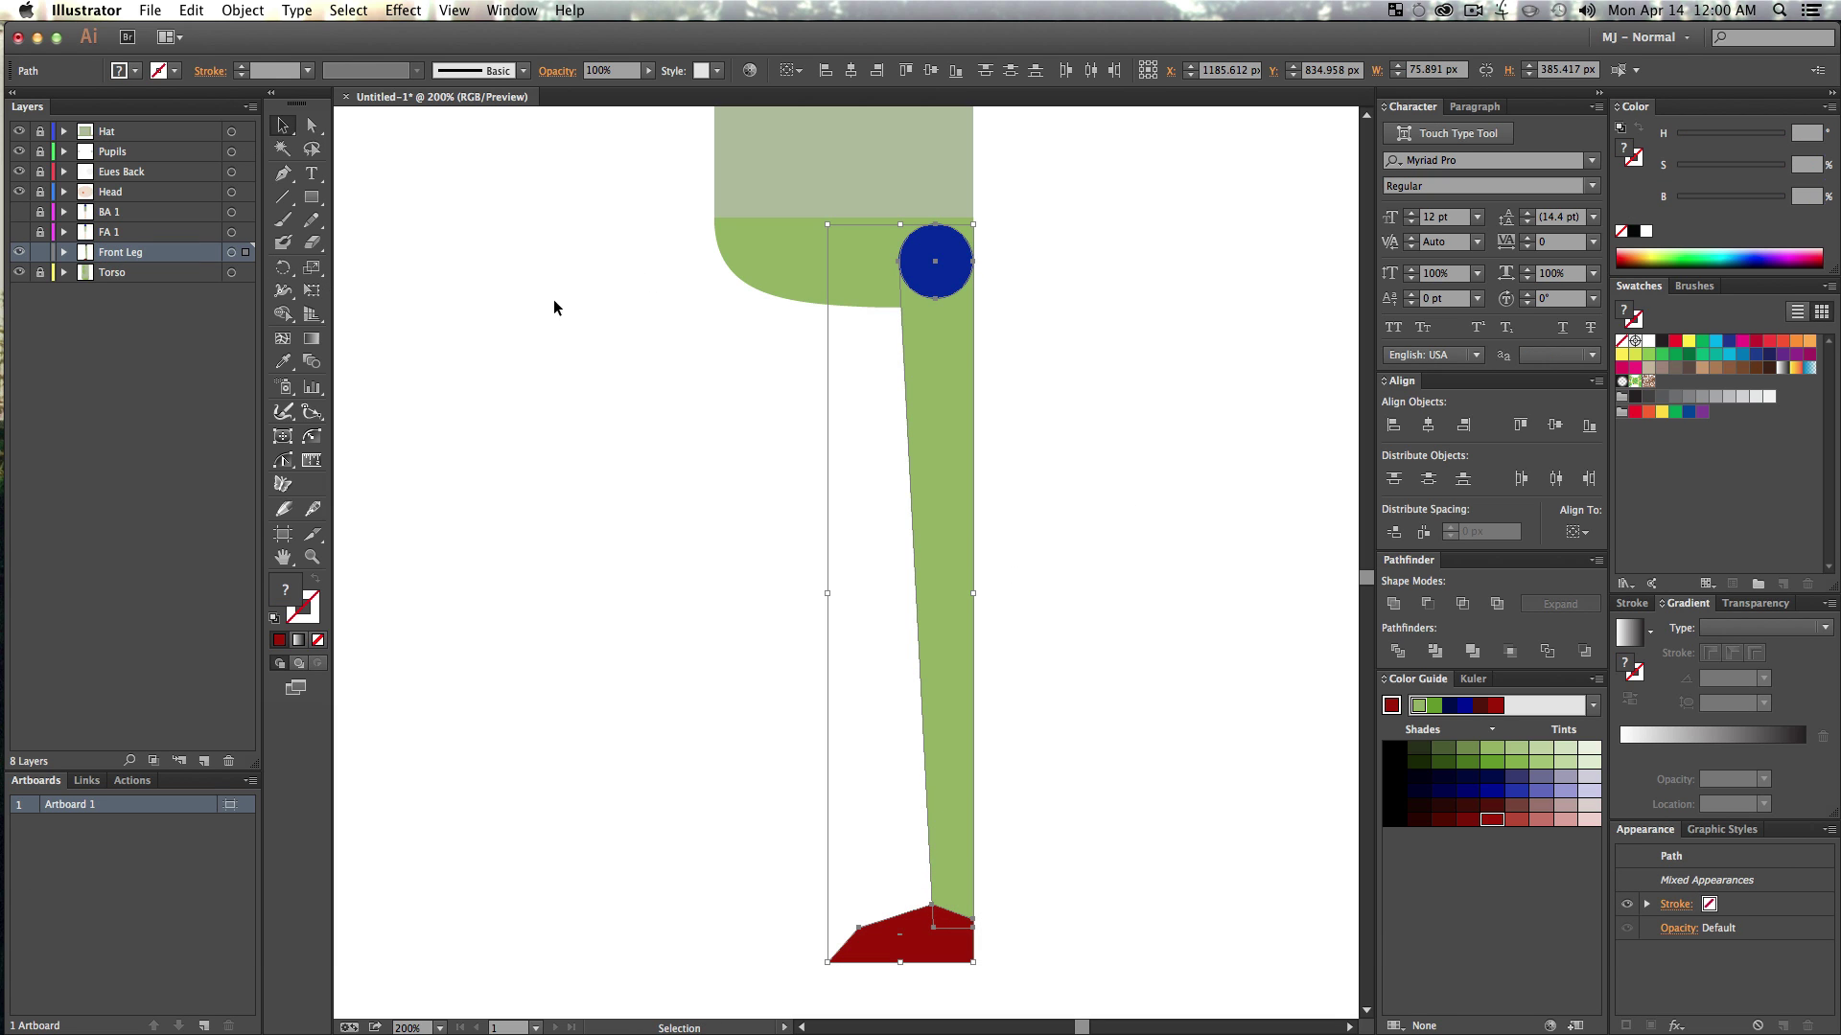
{"action": "left_click", "coordinate": [250, 106]}
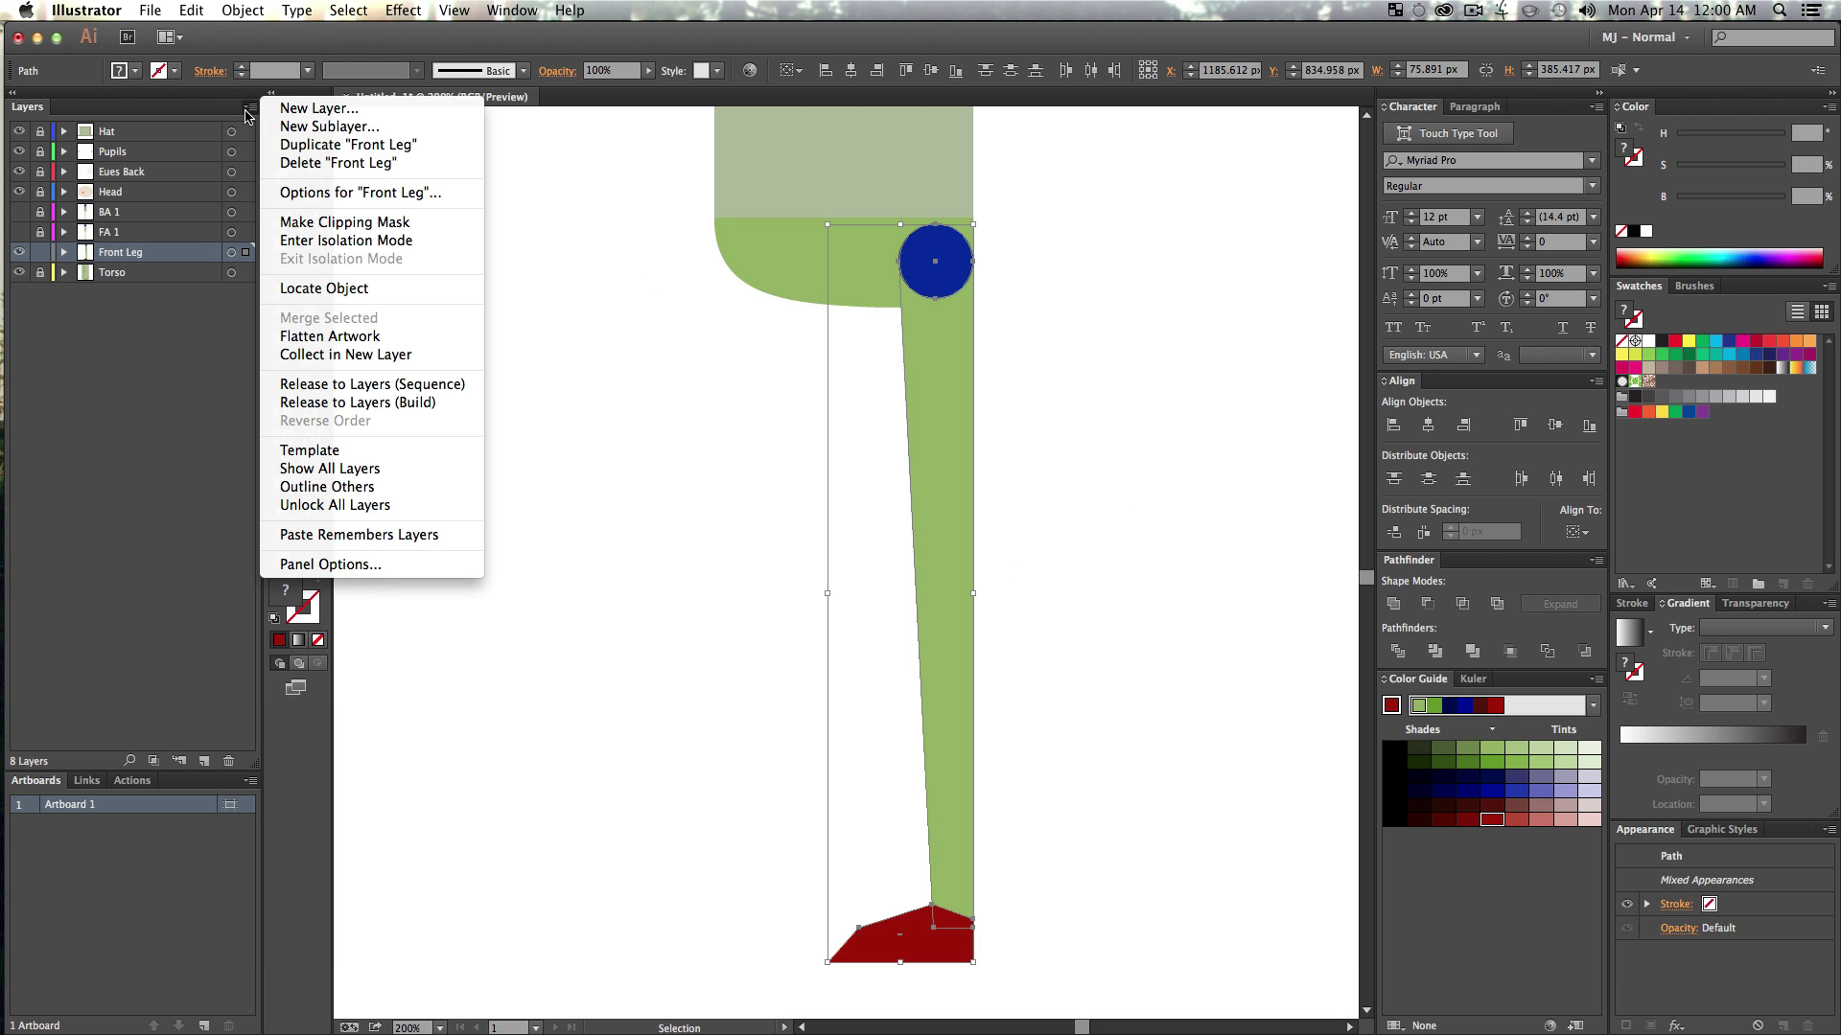
{"action": "left_click", "coordinate": [331, 141]}
{"action": "double_click", "coordinate": [130, 253]}
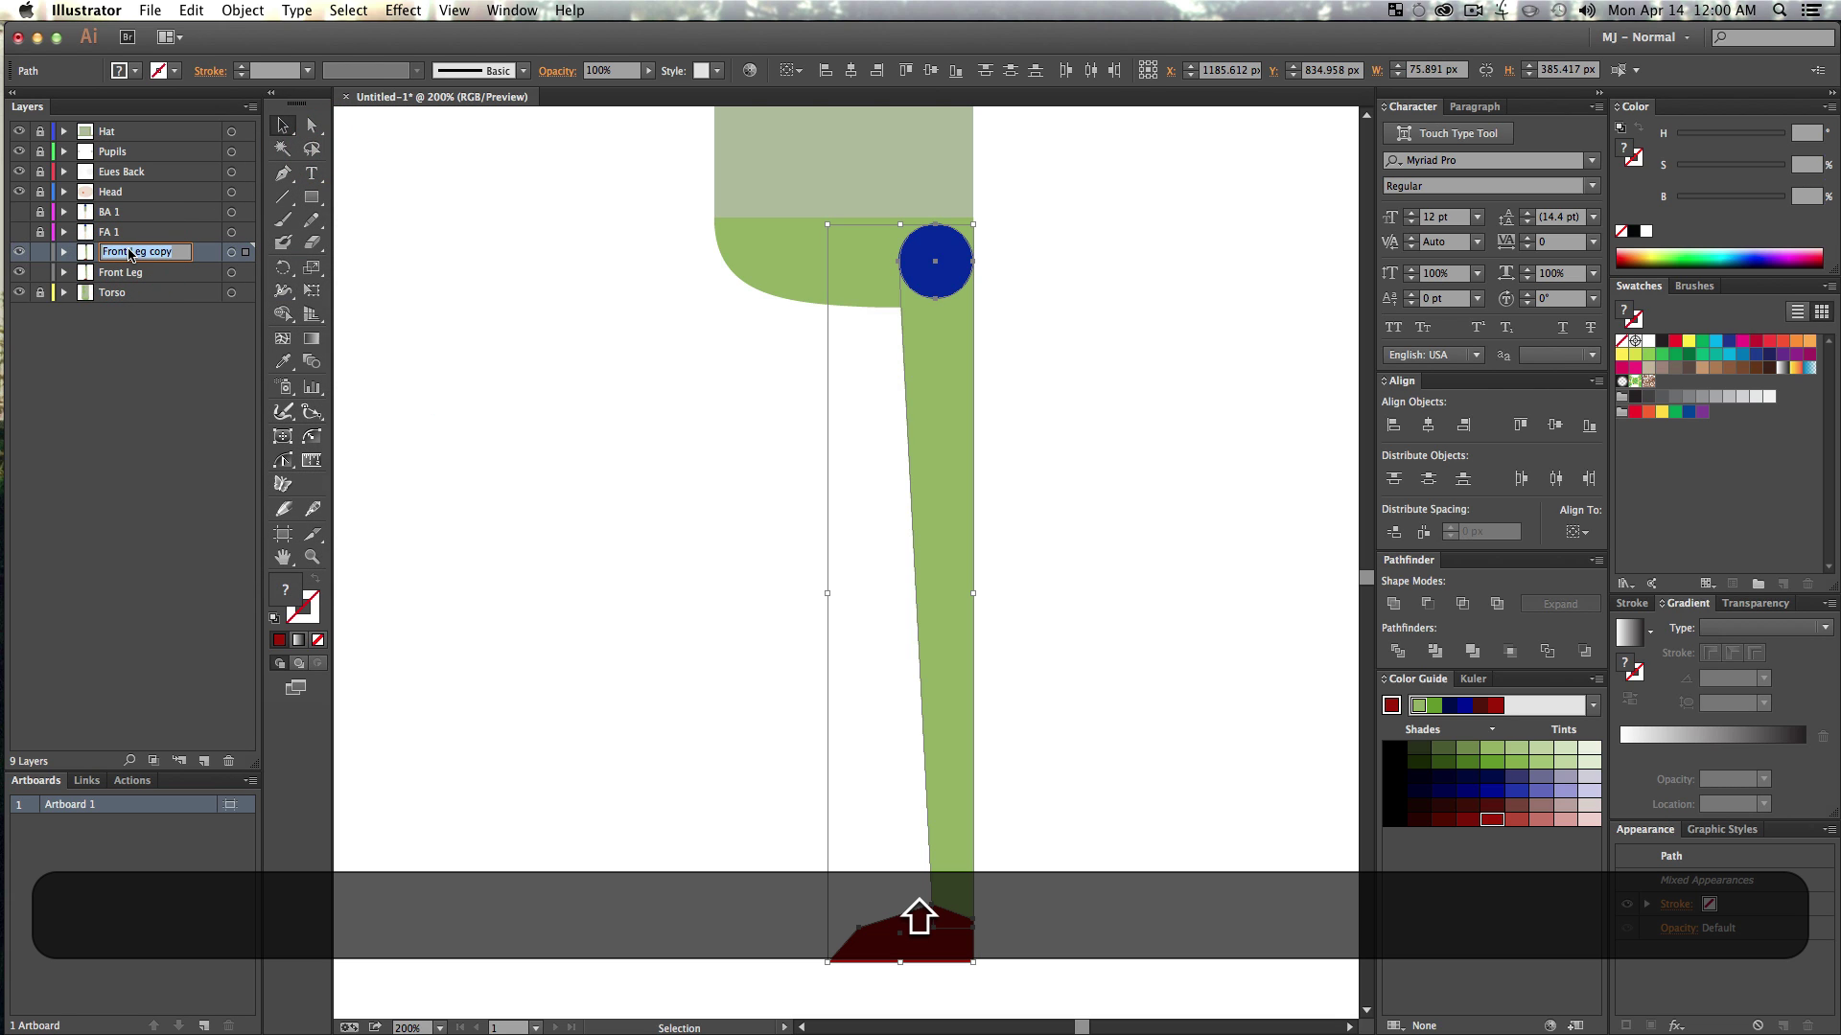
{"action": "type", "text": "Ba"}
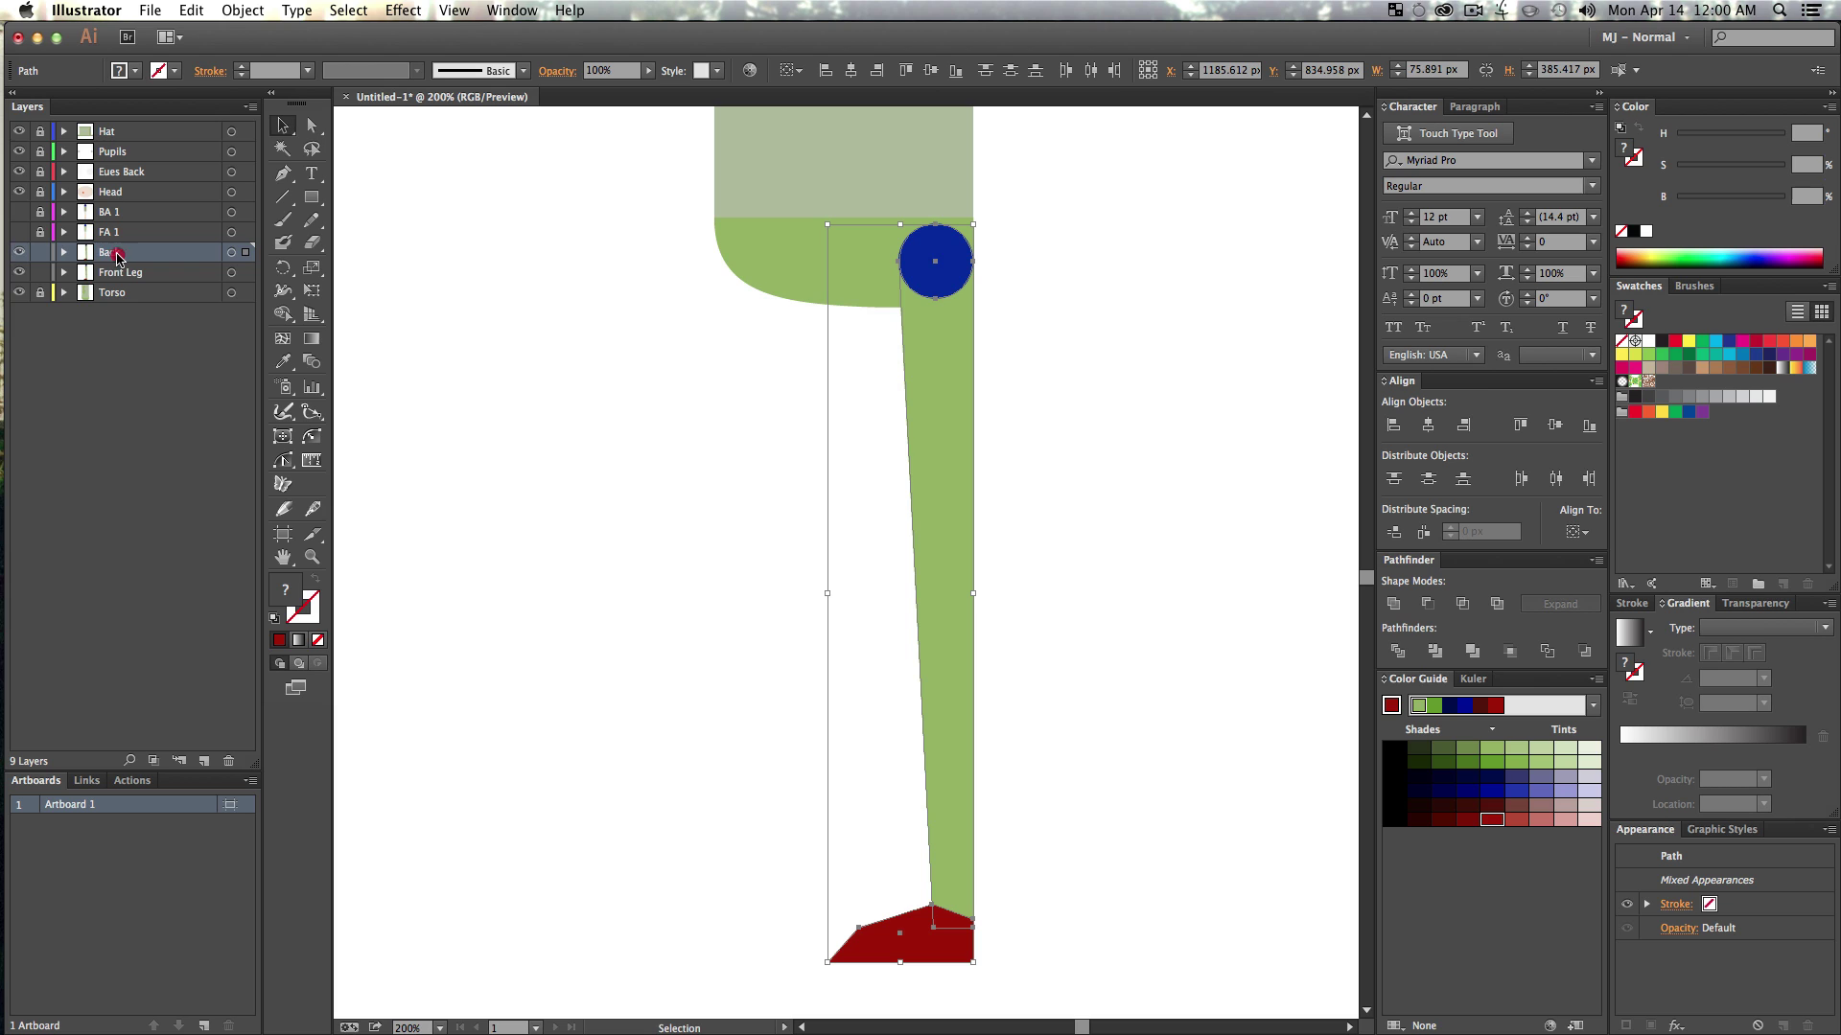
{"action": "left_click_drag", "start_coordinate": [118, 257], "coordinate": [130, 338]}
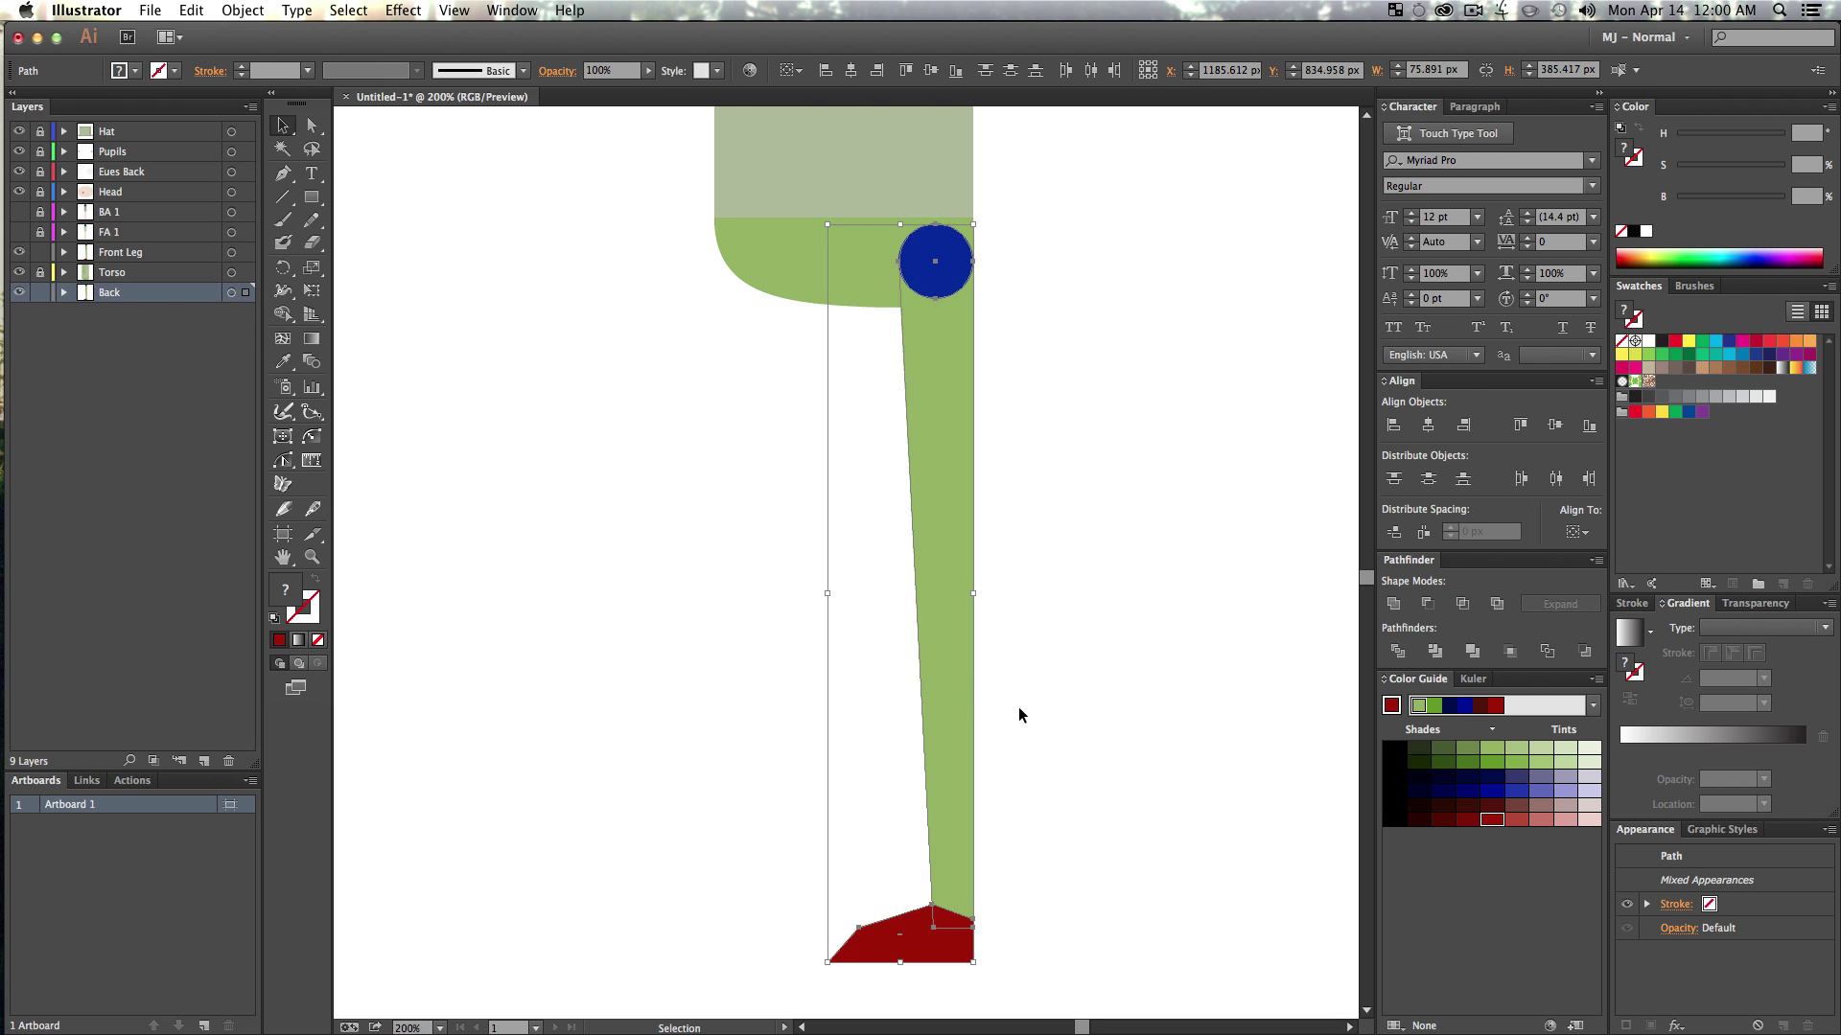
{"action": "left_click_drag", "start_coordinate": [949, 696], "coordinate": [780, 699]}
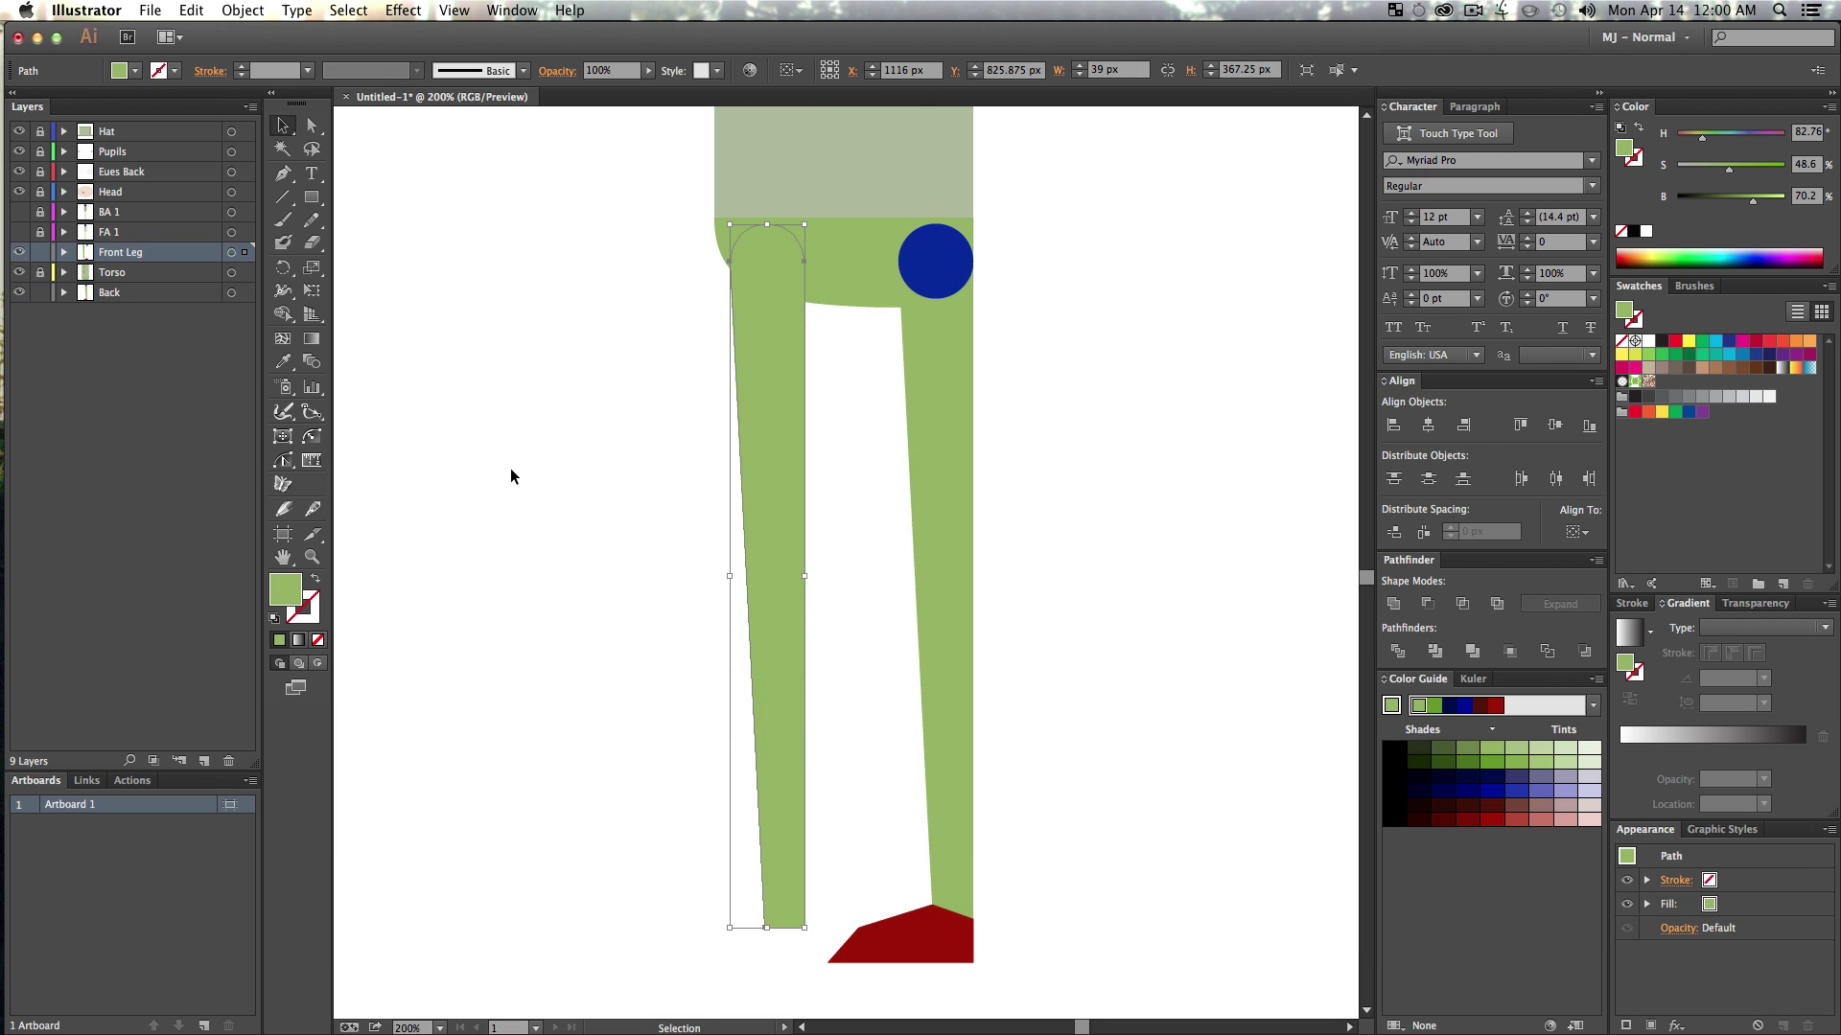
{"action": "key", "text": "super+z"}
{"action": "key", "text": "super+a"}
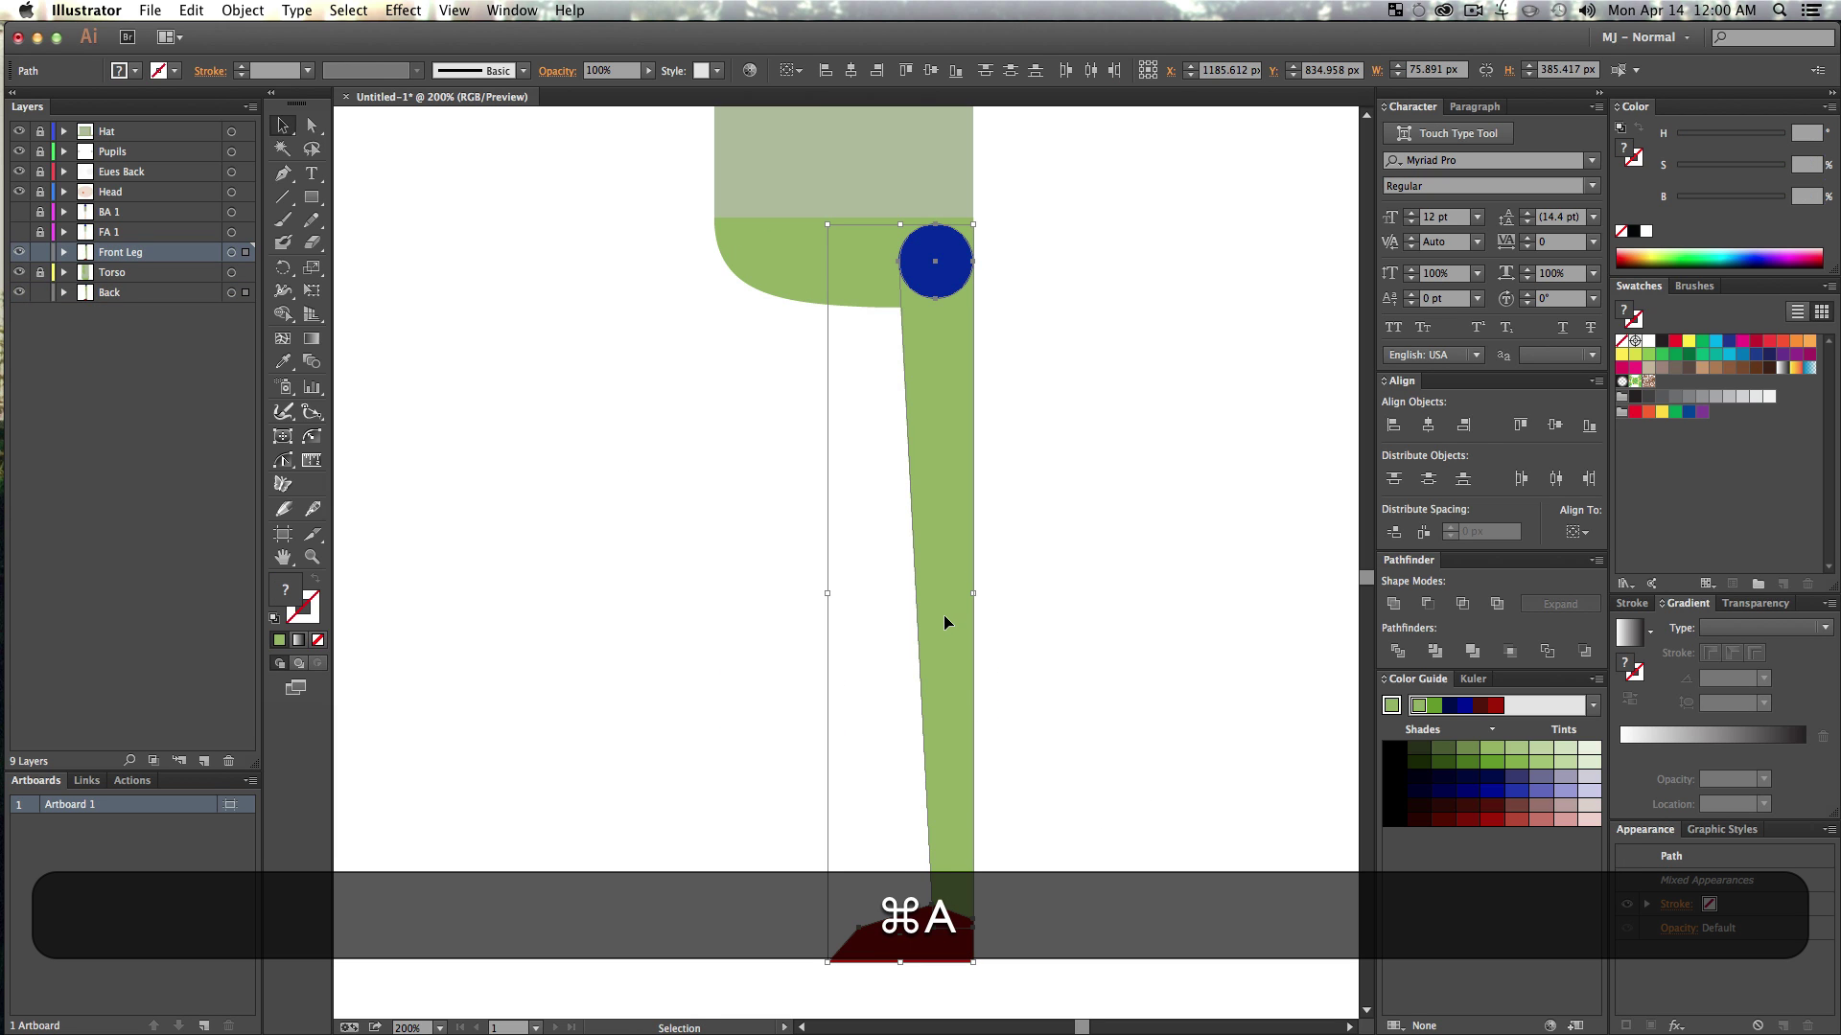
{"action": "left_click_drag", "start_coordinate": [945, 615], "coordinate": [871, 619]}
{"action": "key", "text": "super+z"}
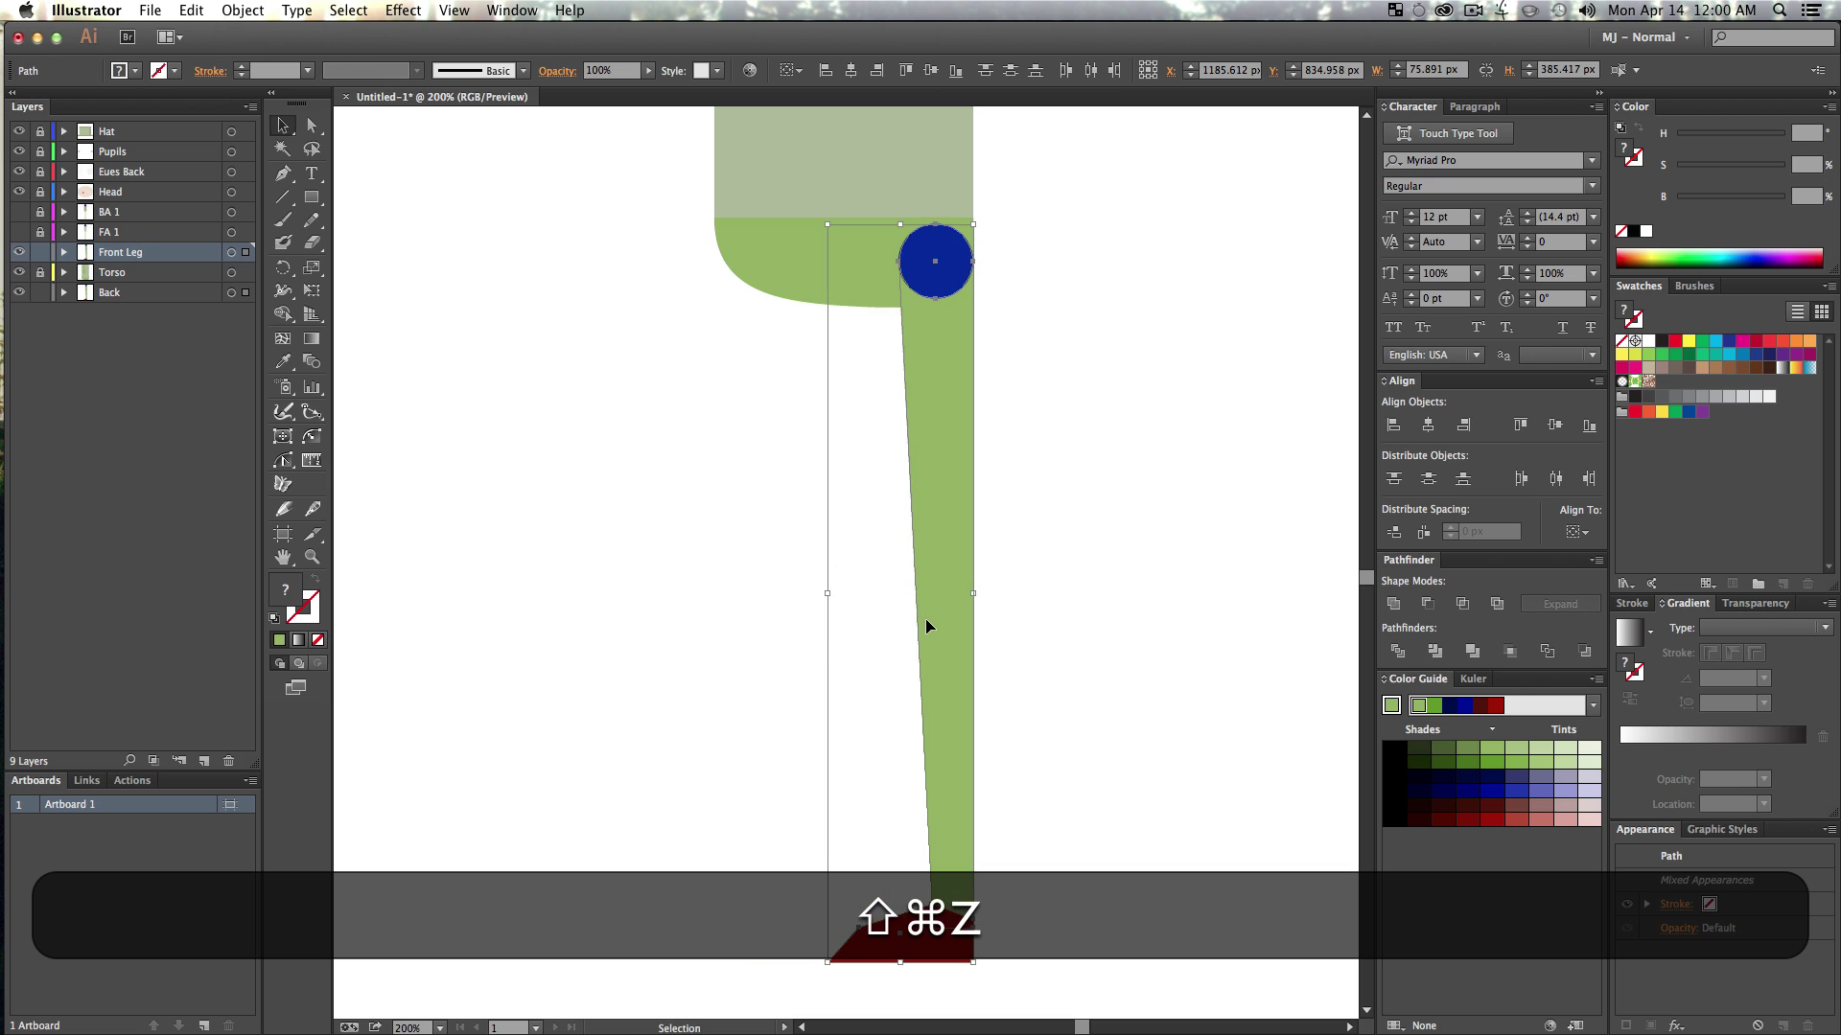
{"action": "left_click", "coordinate": [1048, 485]}
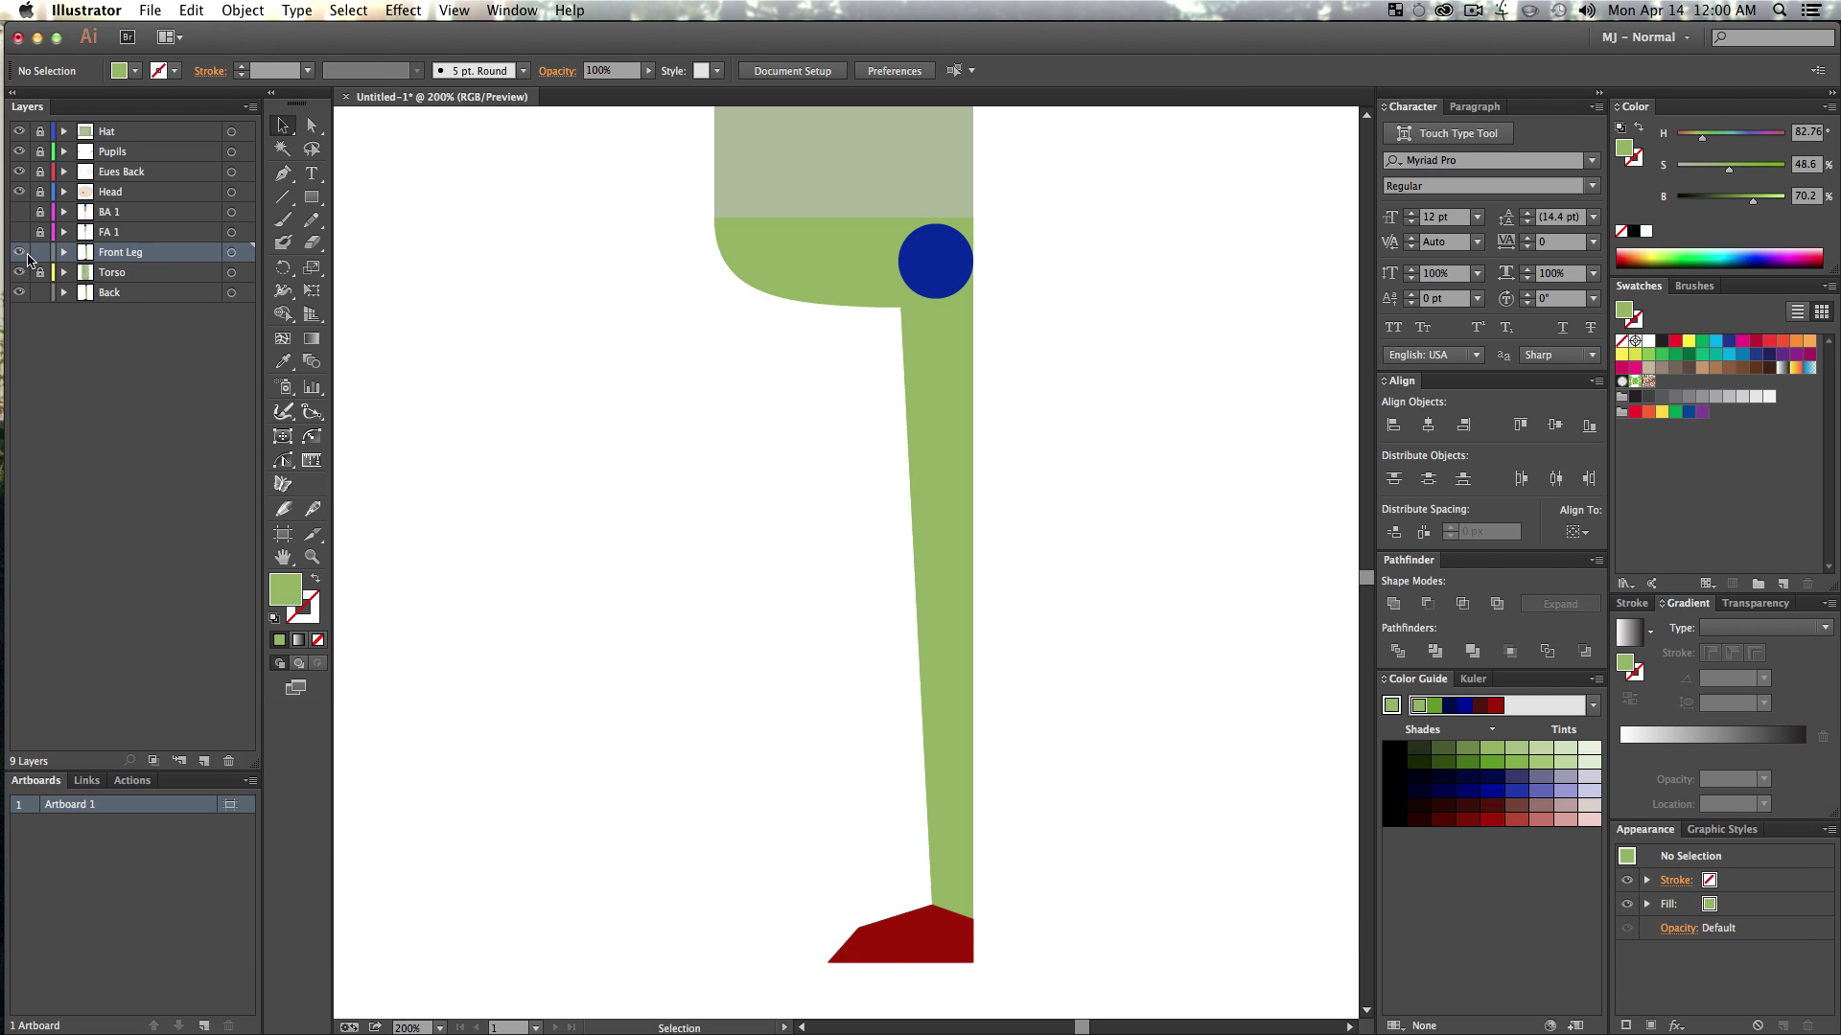
- Select all the artwork on the Back layer and move the leg about 78 px to the left
{"action": "left_click", "coordinate": [111, 295]}
{"action": "key", "text": "super+a"}
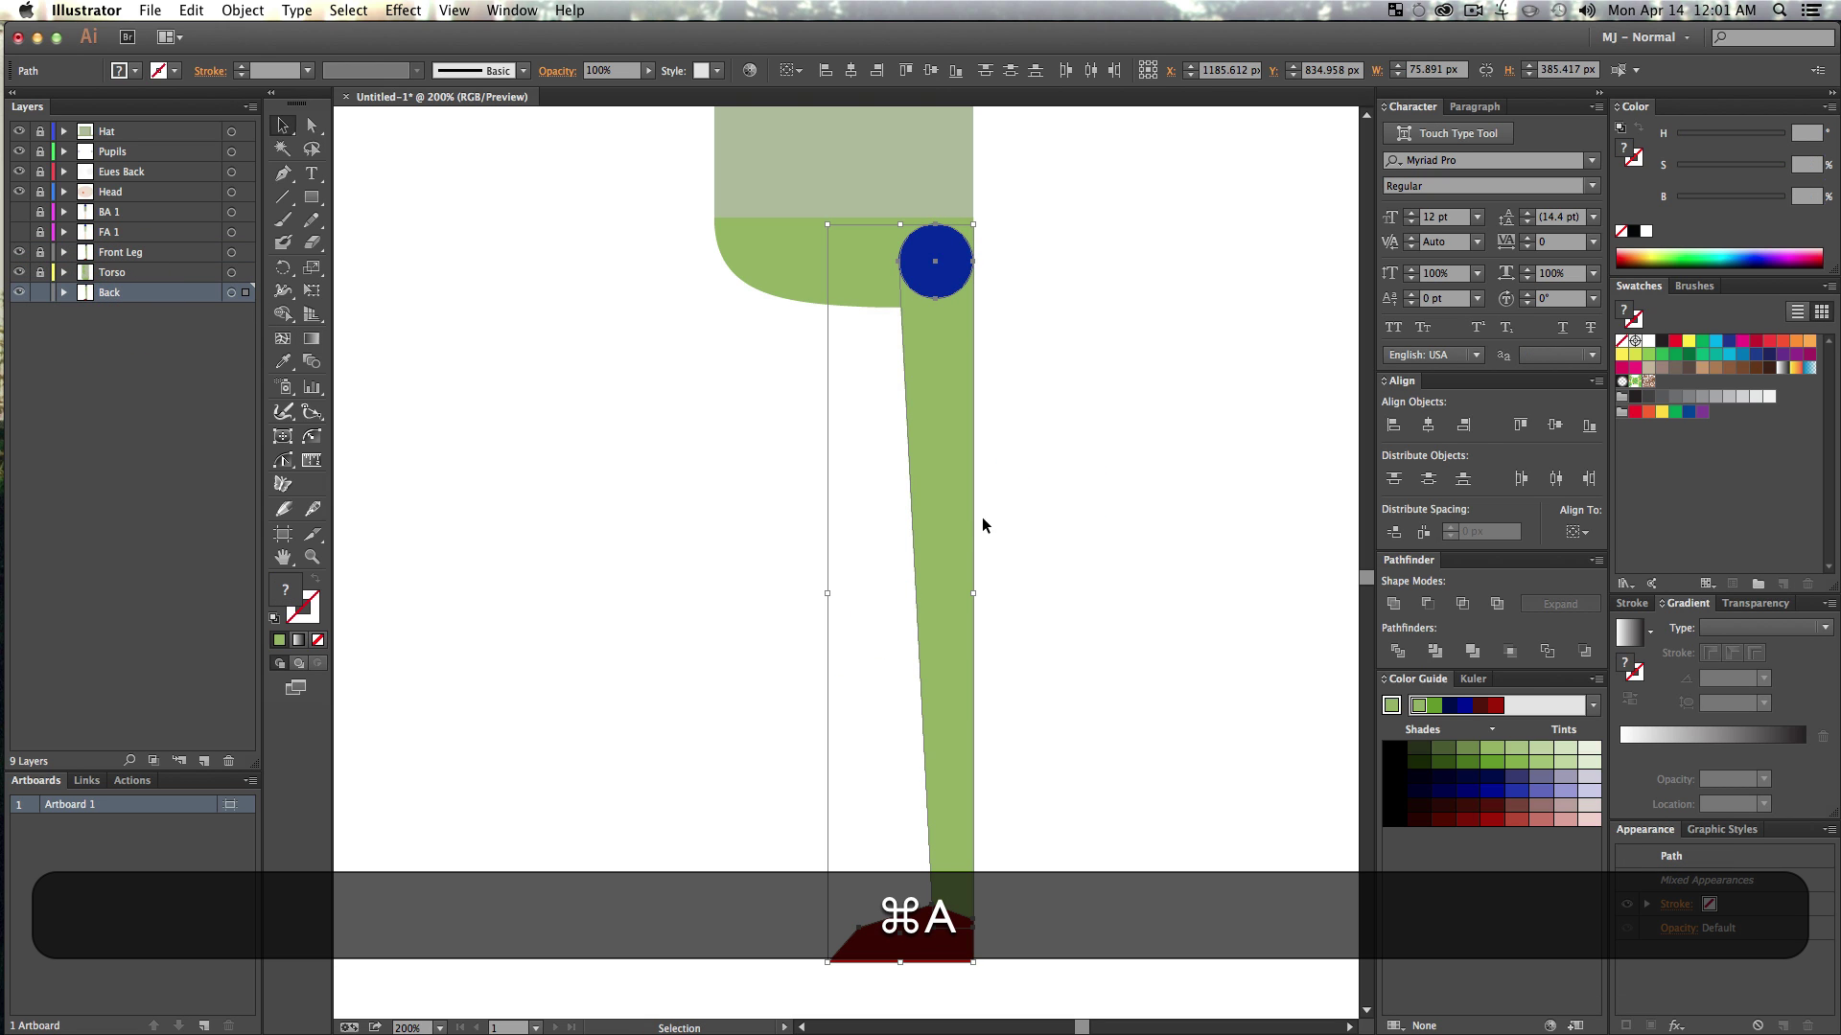
{"action": "left_click_drag", "start_coordinate": [956, 508], "coordinate": [830, 494]}
{"action": "mouse_move", "coordinate": [801, 494]}
{"action": "left_mouse_down"}
{"action": "mouse_move", "coordinate": [781, 498]}
{"action": "mouse_move", "coordinate": [803, 490]}
{"action": "left_mouse_up"}
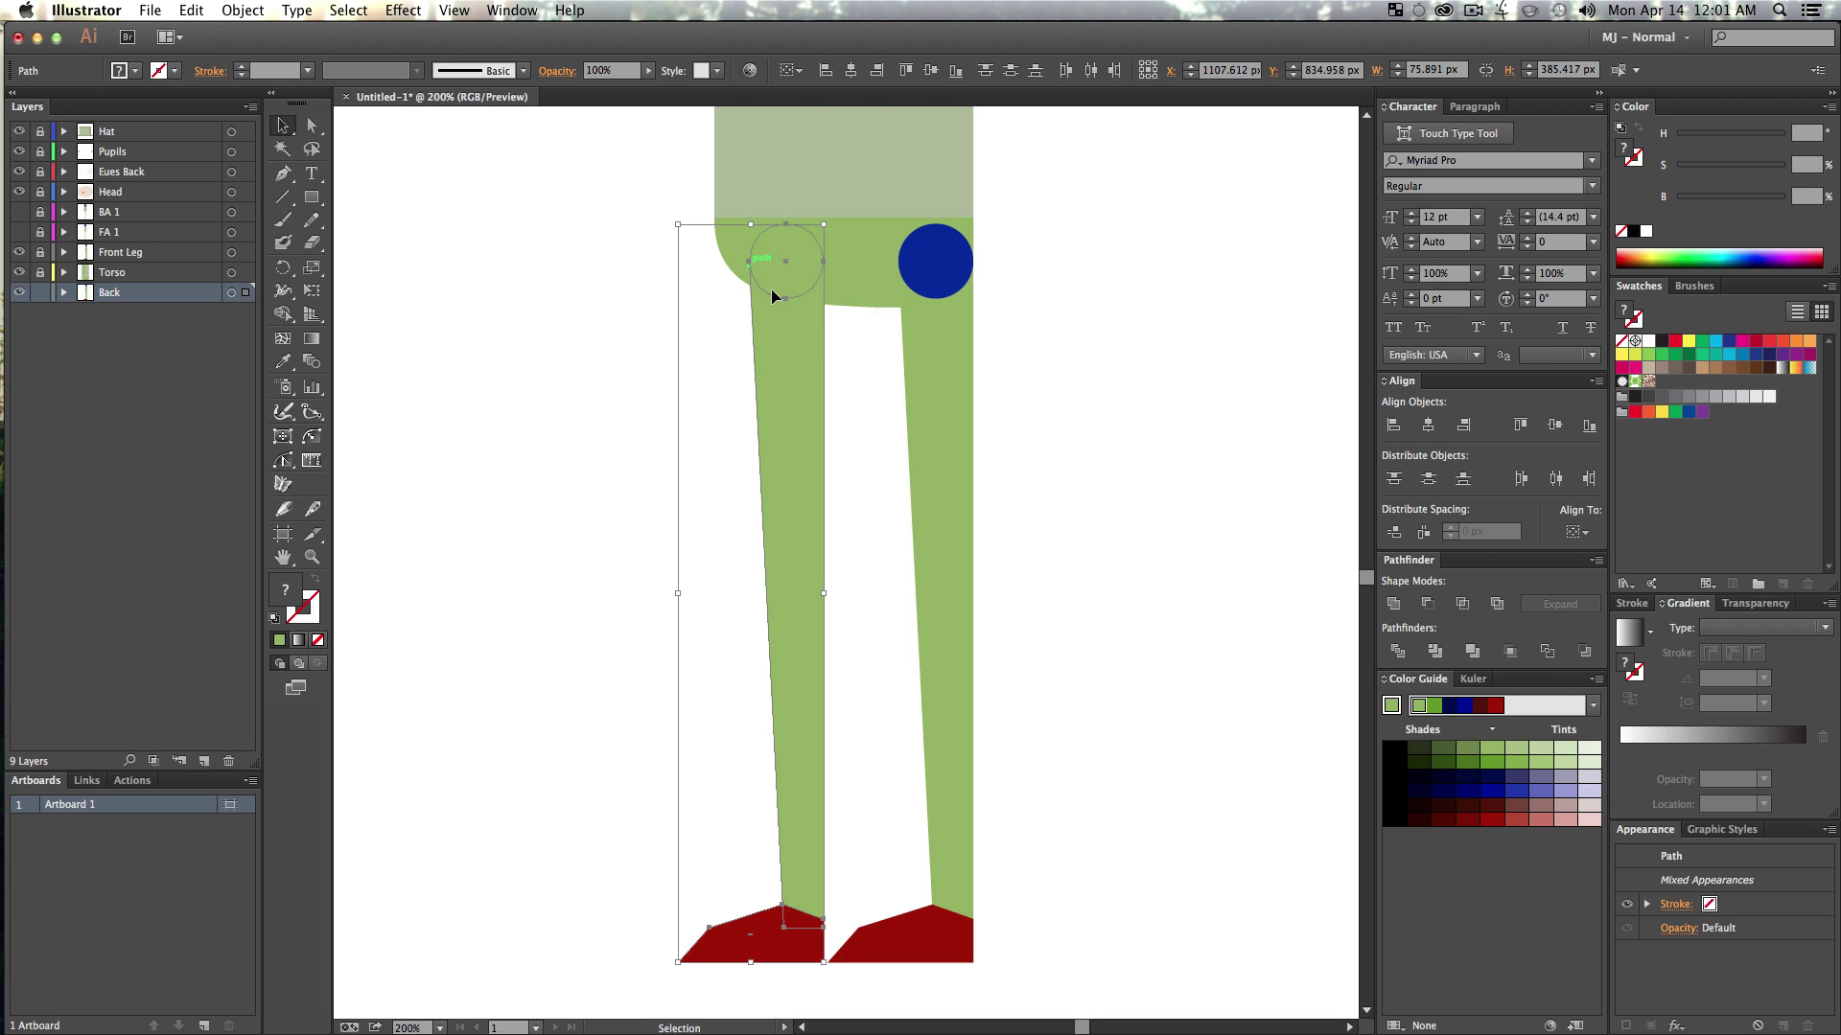
{"action": "left_click", "coordinate": [1178, 440]}
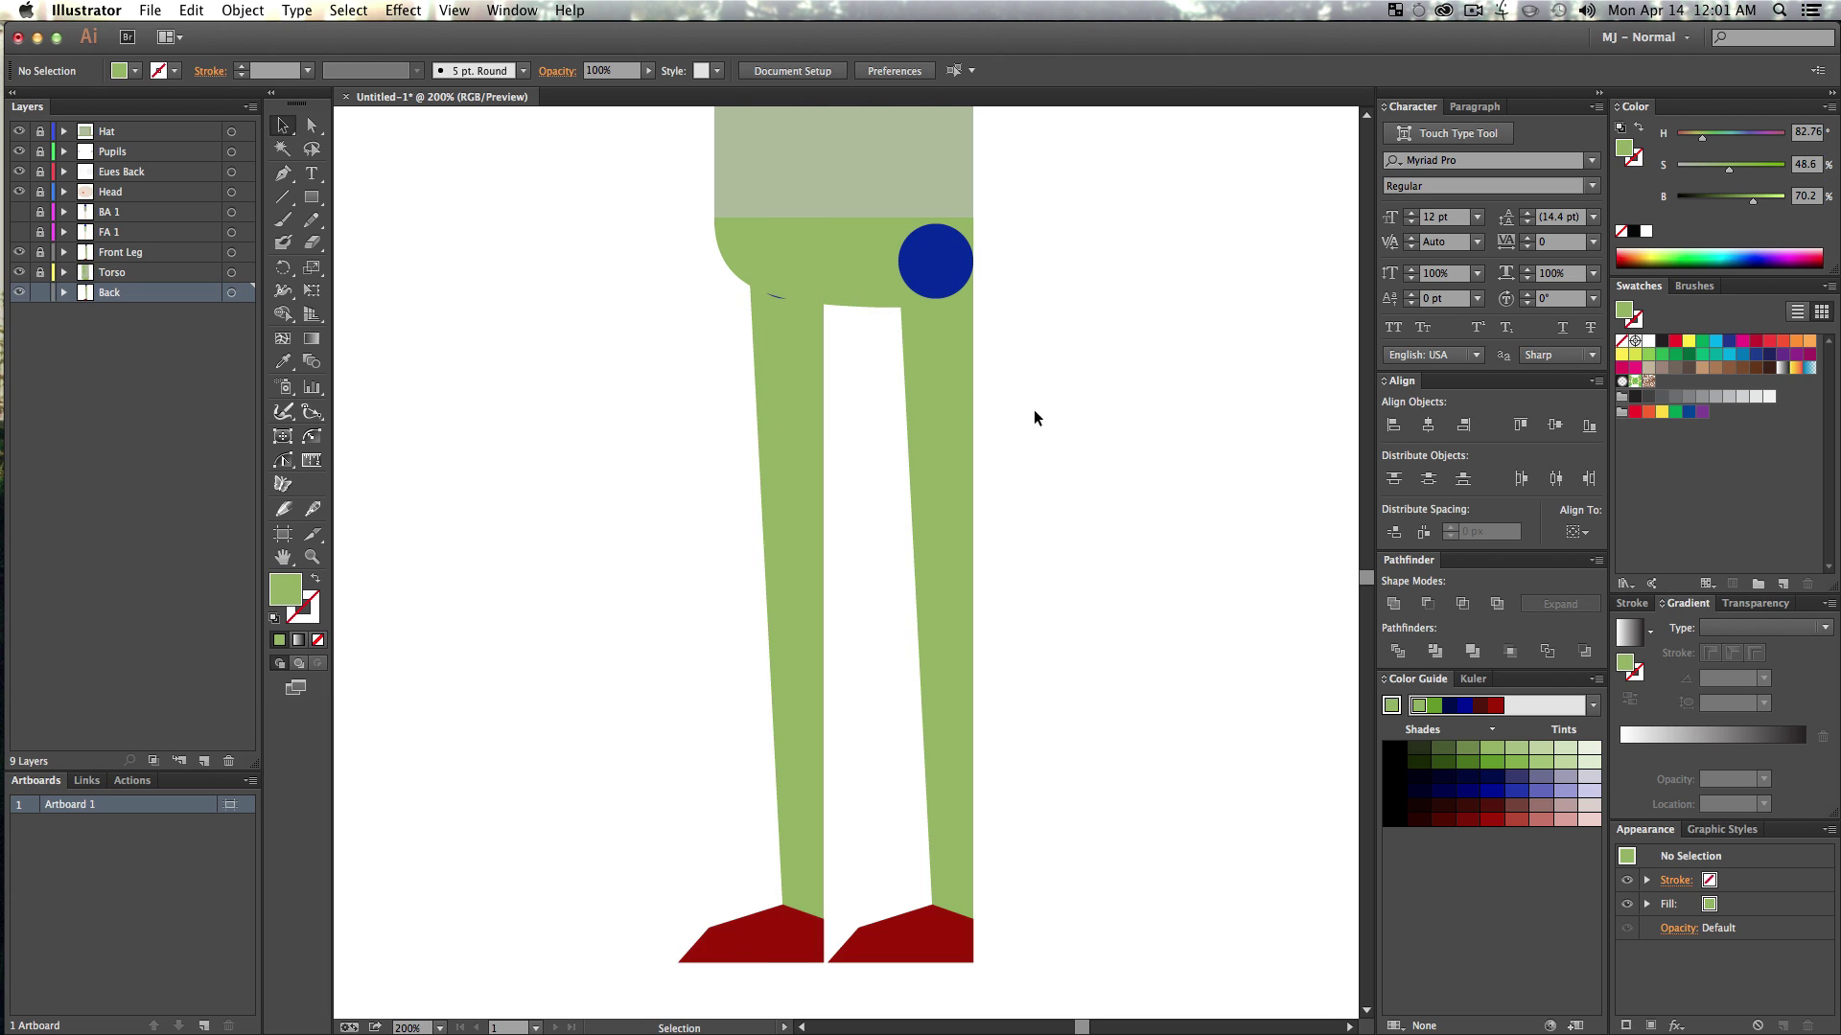
- Darken the back leg's green fill to about 61% brightness
{"action": "left_click", "coordinate": [784, 449]}
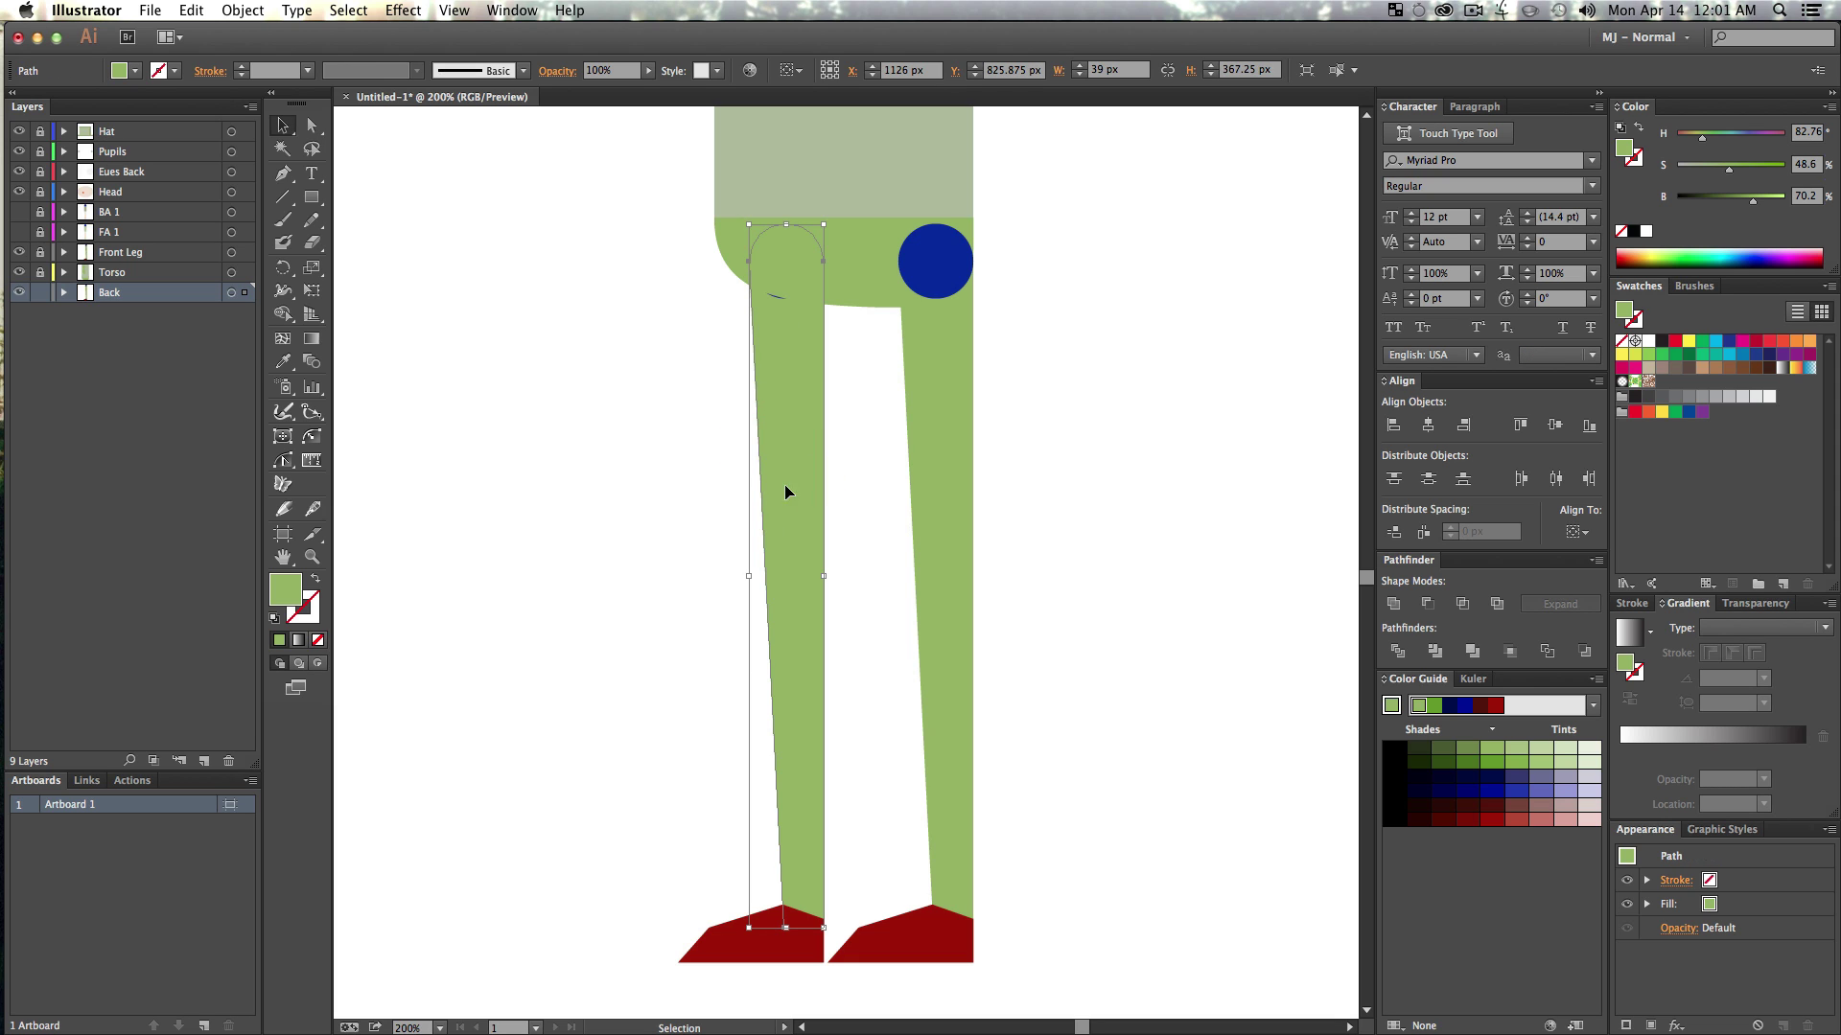
{"action": "left_click_drag", "start_coordinate": [1751, 205], "coordinate": [1741, 203]}
{"action": "key", "text": "v"}
{"action": "left_click", "coordinate": [1148, 514]}
- Make the hidden BA 1 and FA 1 arm layers visible
{"action": "key", "text": "z"}
{"action": "left_click", "coordinate": [966, 598], "text": "alt"}
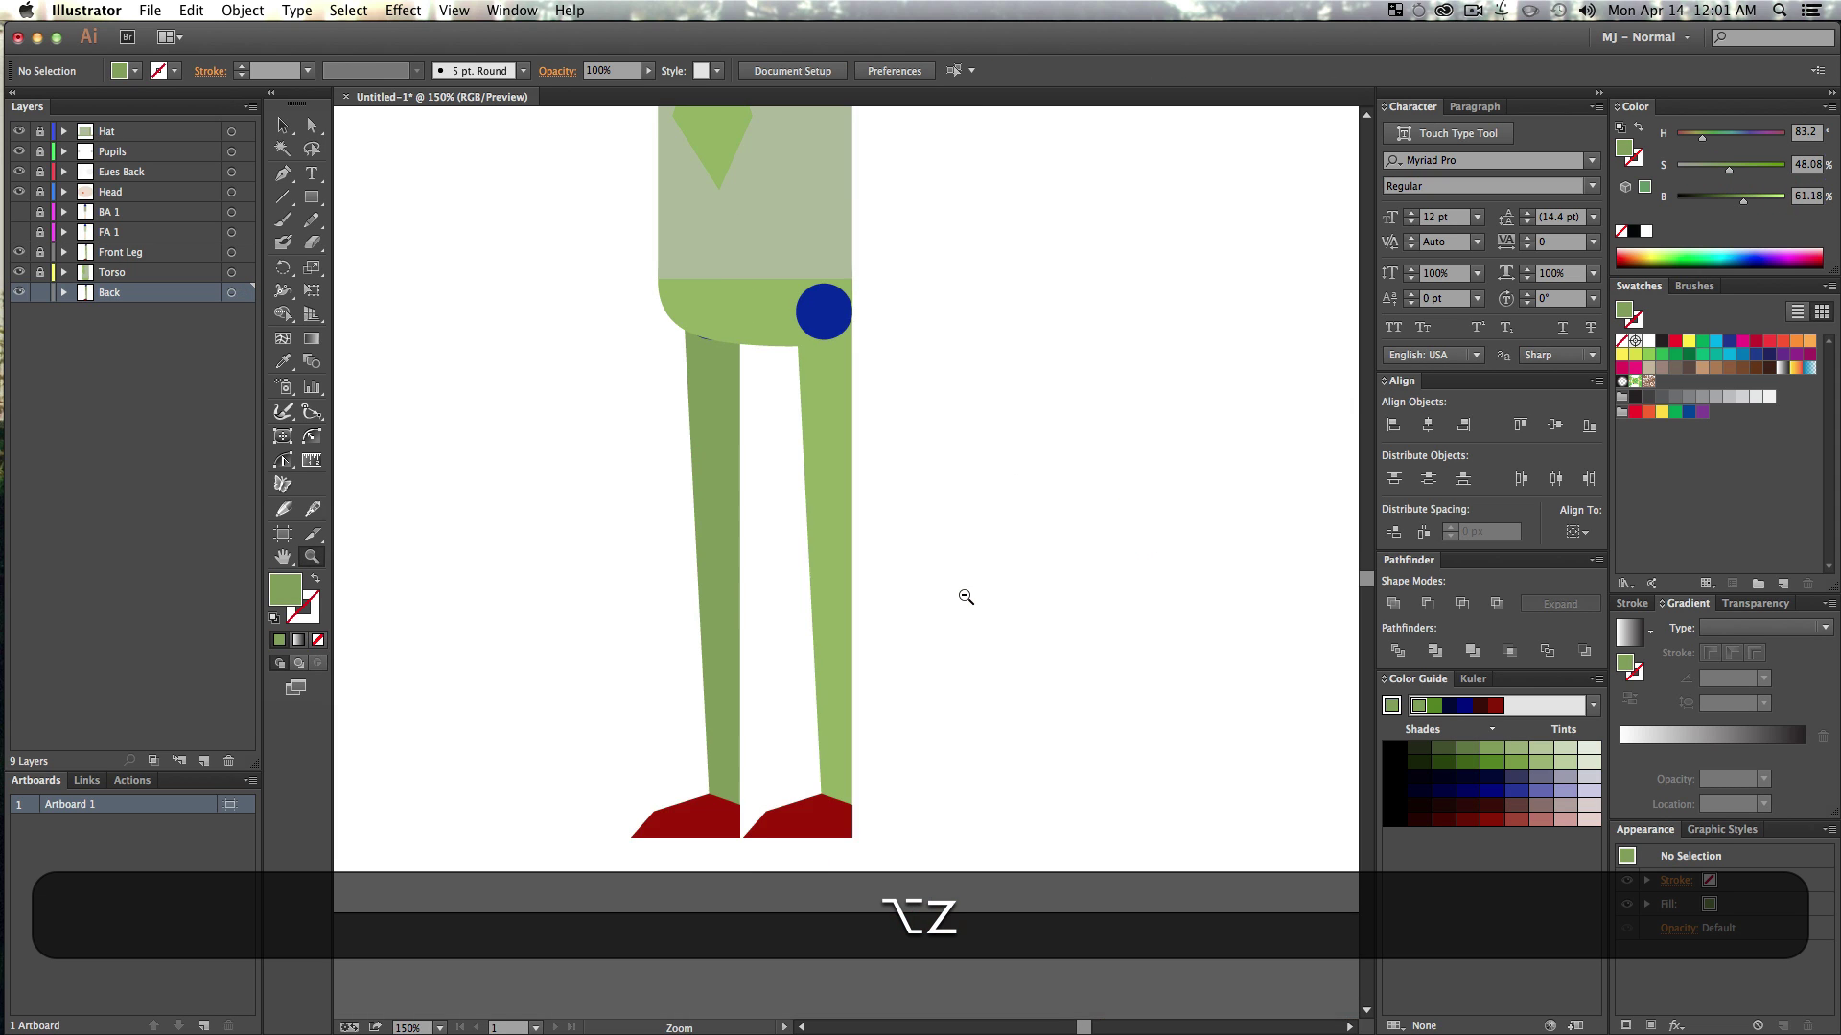
{"action": "left_click", "coordinate": [966, 593], "text": "alt"}
{"action": "left_click_drag", "start_coordinate": [921, 419], "coordinate": [974, 569]}
{"action": "key", "text": "v"}
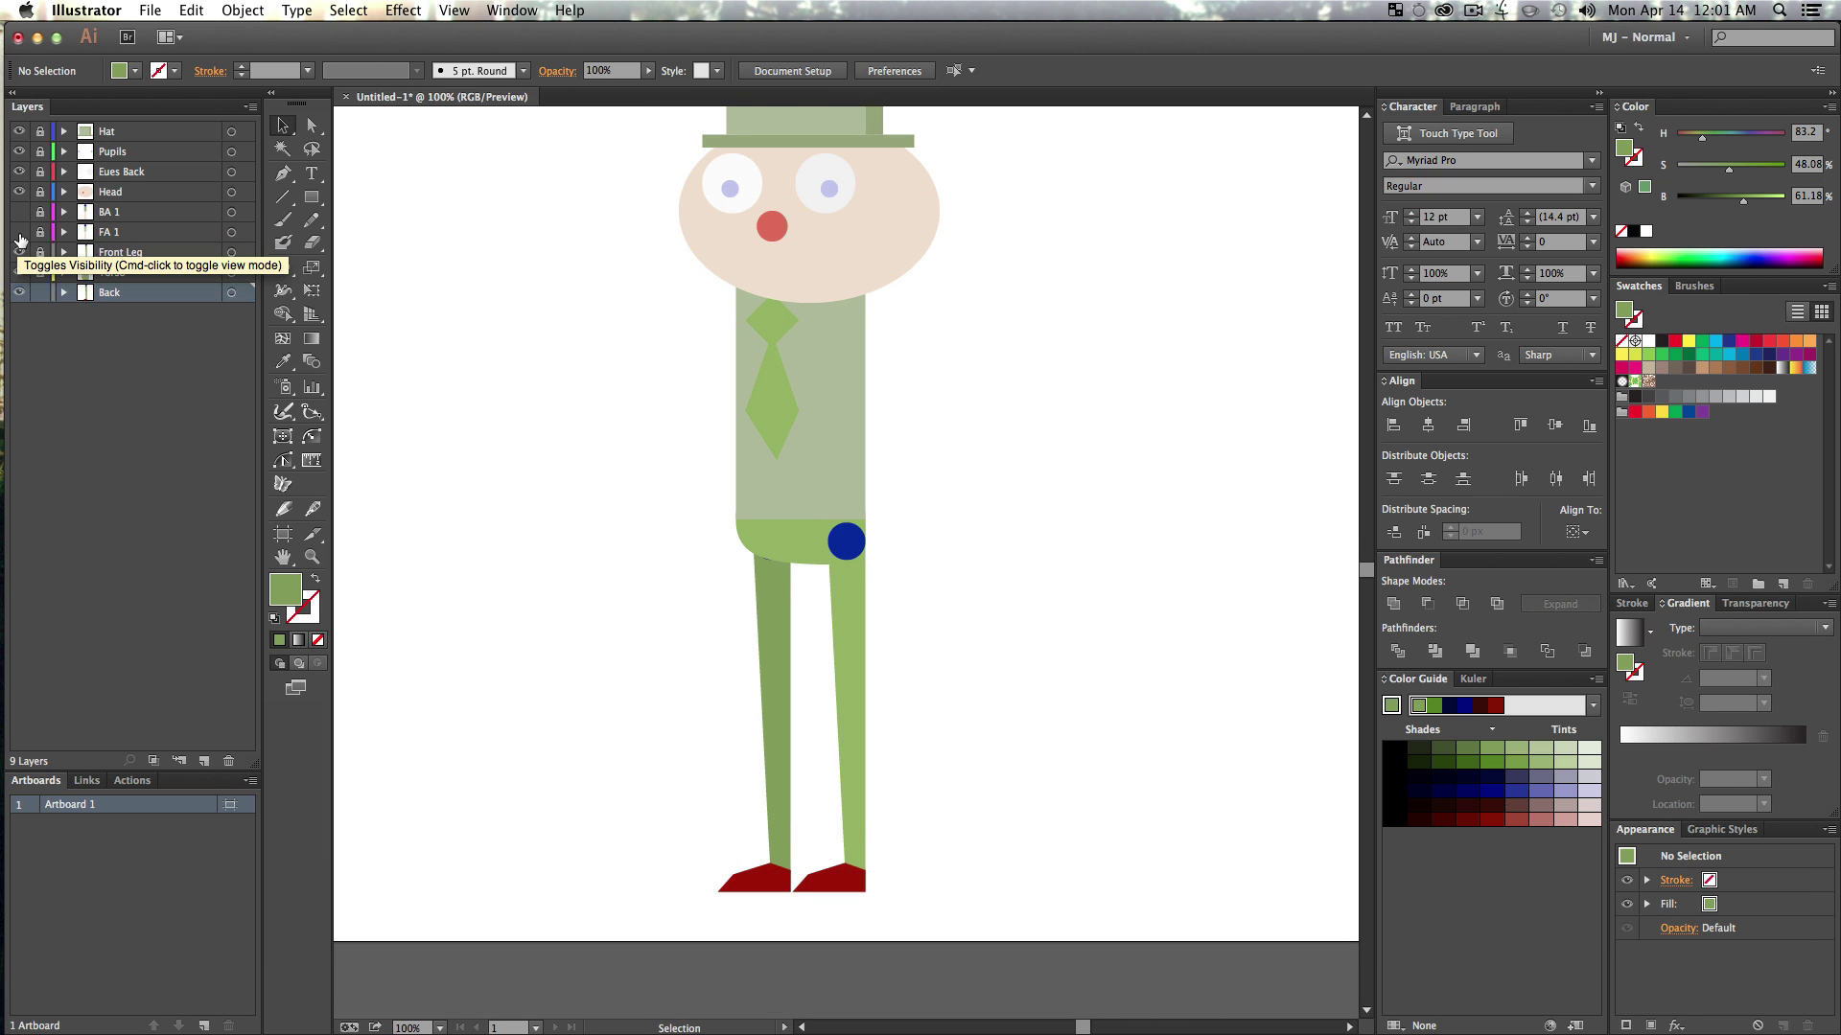
{"action": "left_click_drag", "start_coordinate": [19, 212], "coordinate": [19, 232]}
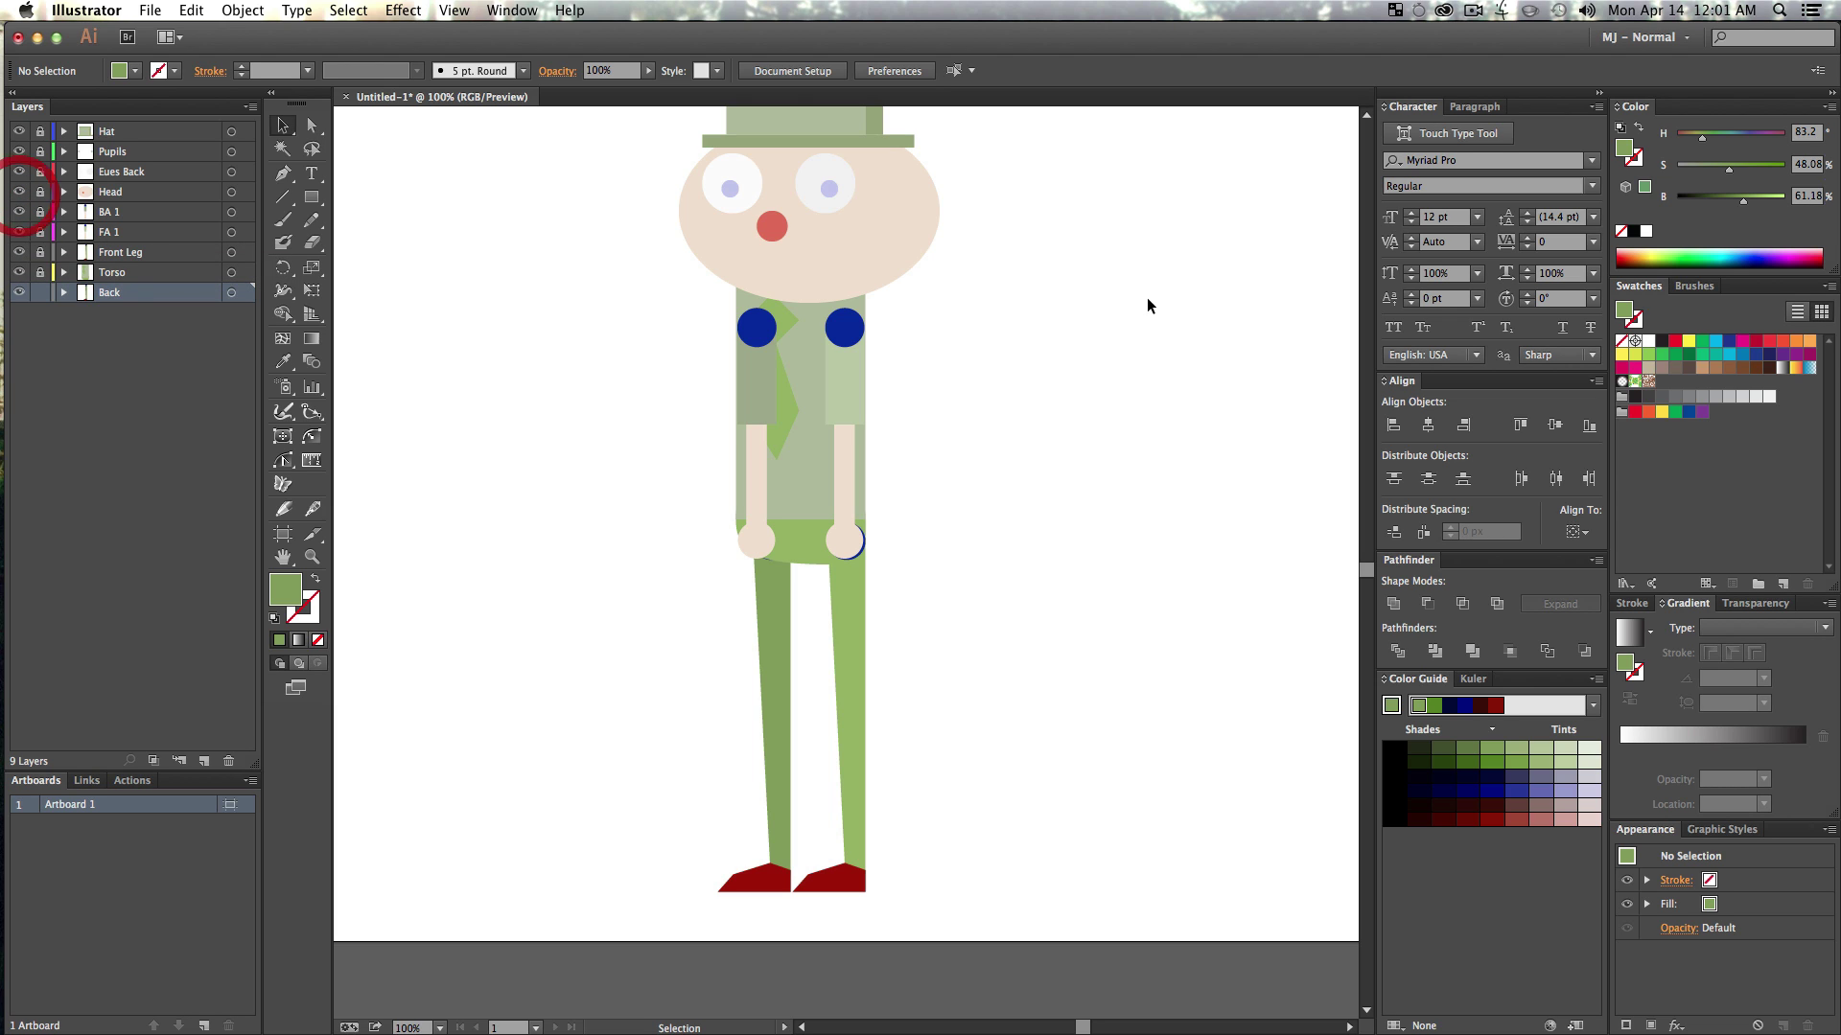
{"action": "key", "text": "v"}
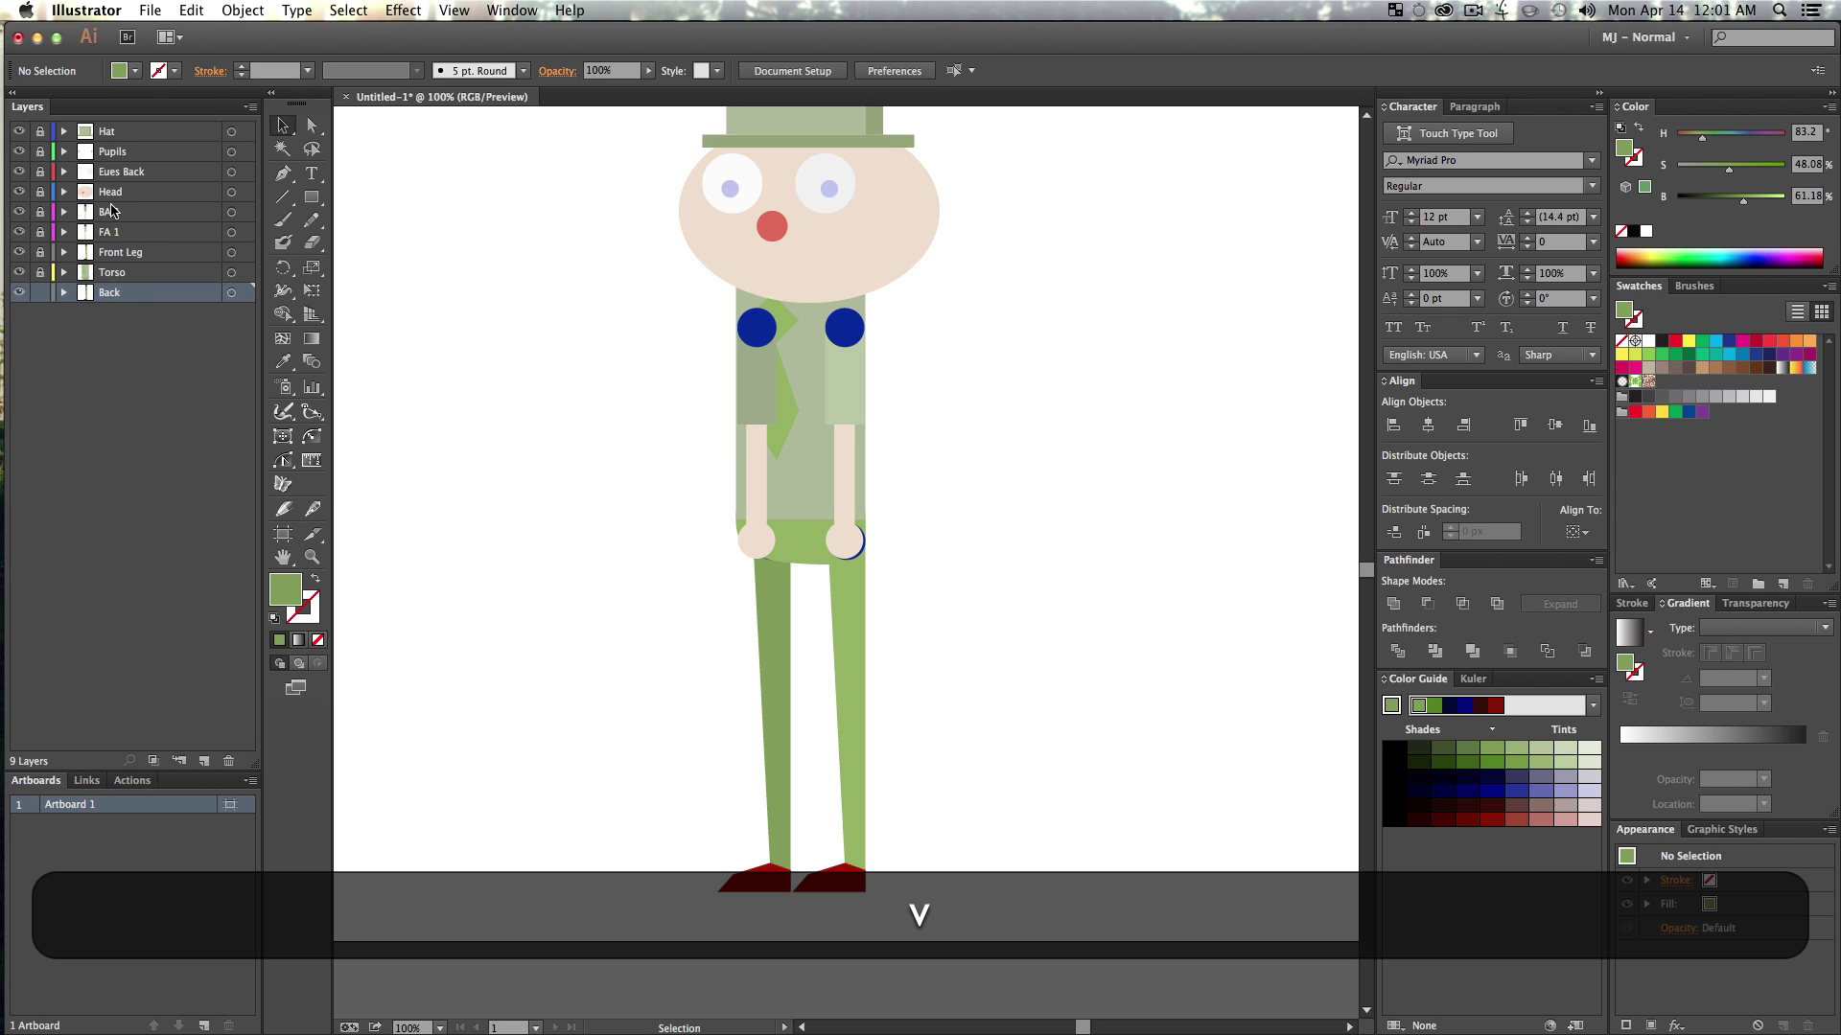
- Move the BA 1 layer directly beneath the Torso layer
{"action": "left_click_drag", "start_coordinate": [112, 210], "coordinate": [111, 282]}
{"action": "key", "text": "v"}
{"action": "left_click", "coordinate": [1297, 521]}
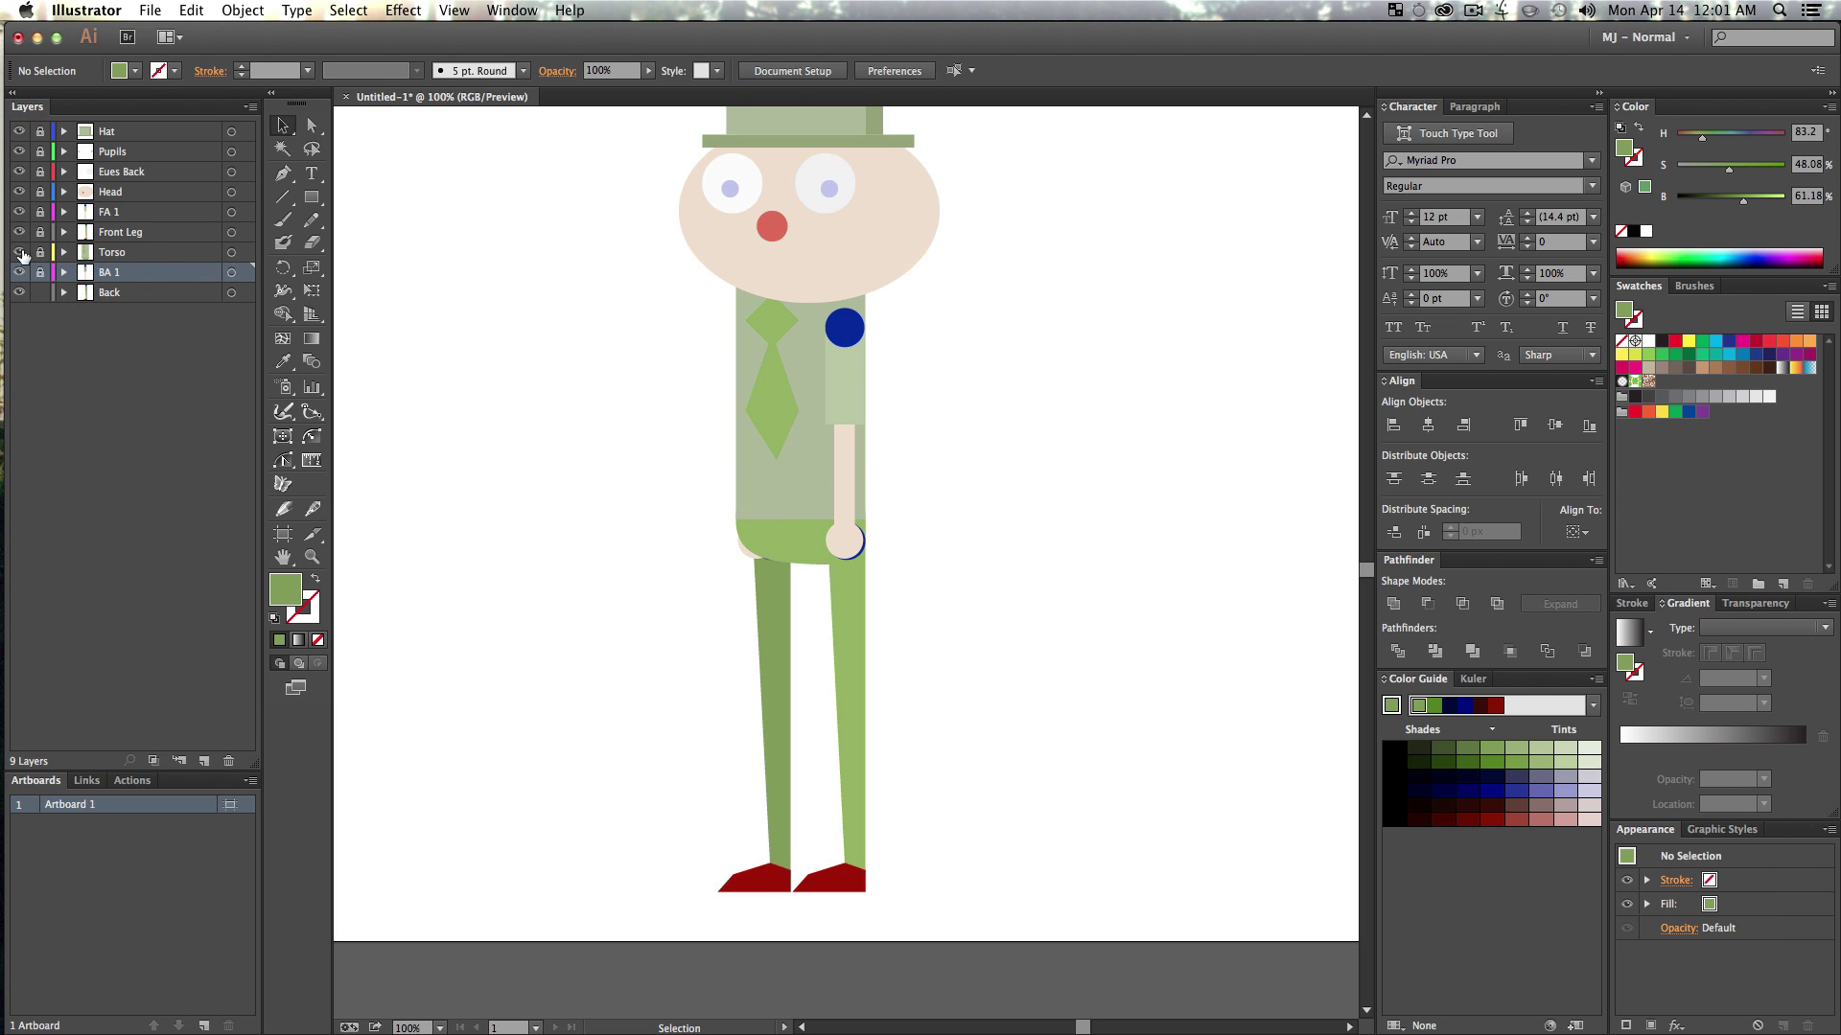
- Hide the Torso layer and unlock all the locked layers
{"action": "left_click", "coordinate": [21, 252]}
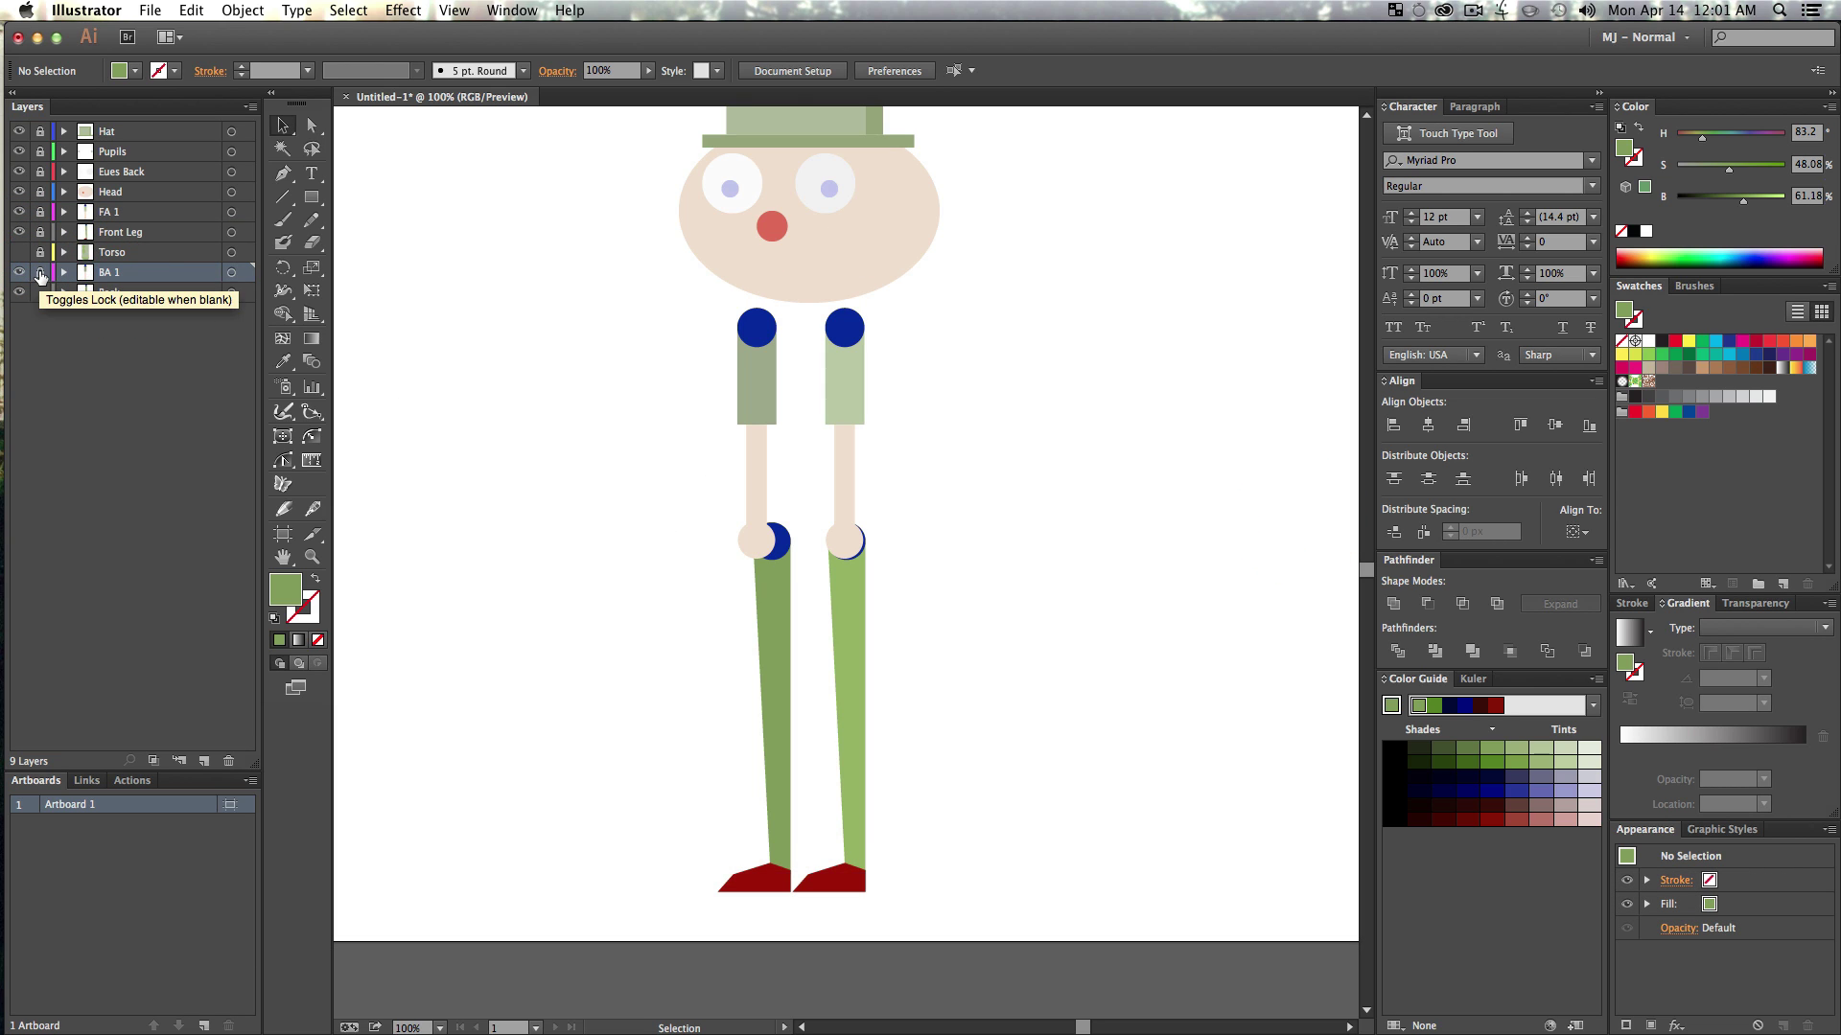
{"action": "left_click_drag", "start_coordinate": [39, 272], "coordinate": [43, 158]}
{"action": "key", "text": "v"}
{"action": "left_click", "coordinate": [993, 549]}
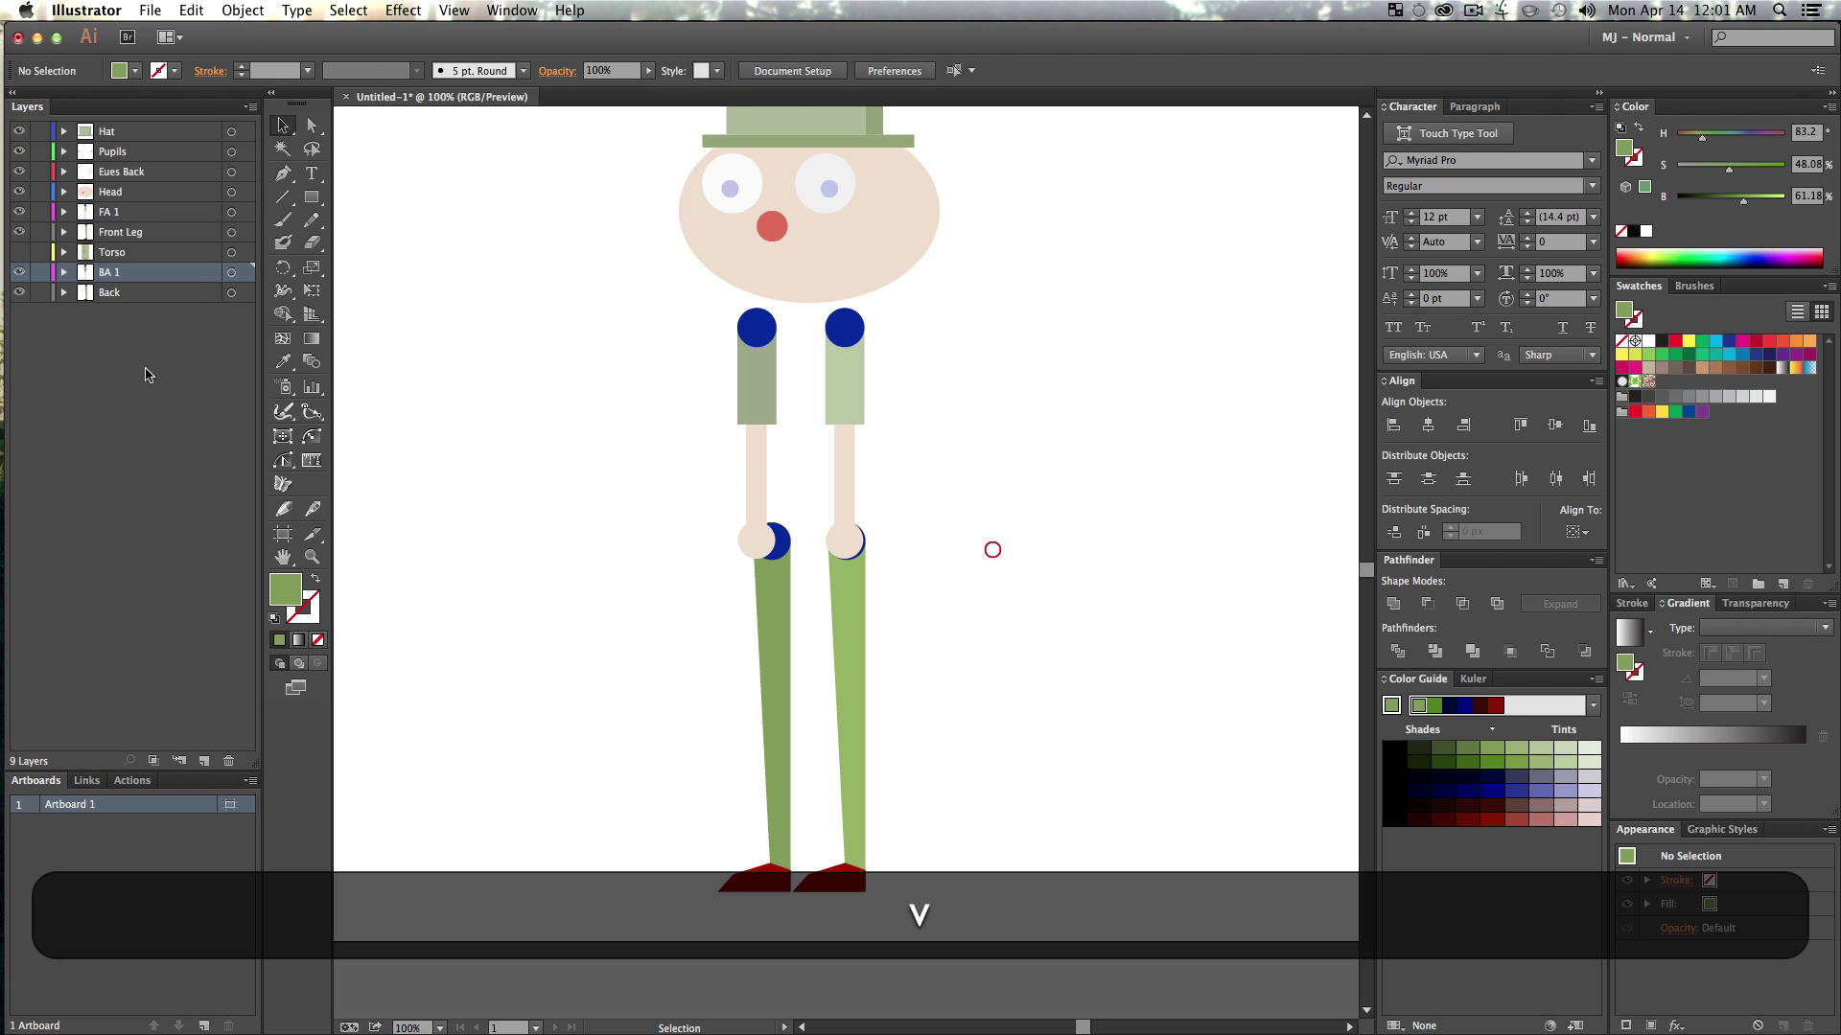
- Create a new layer at the top of the layer stack and name it MARKERS
{"action": "left_click", "coordinate": [204, 762]}
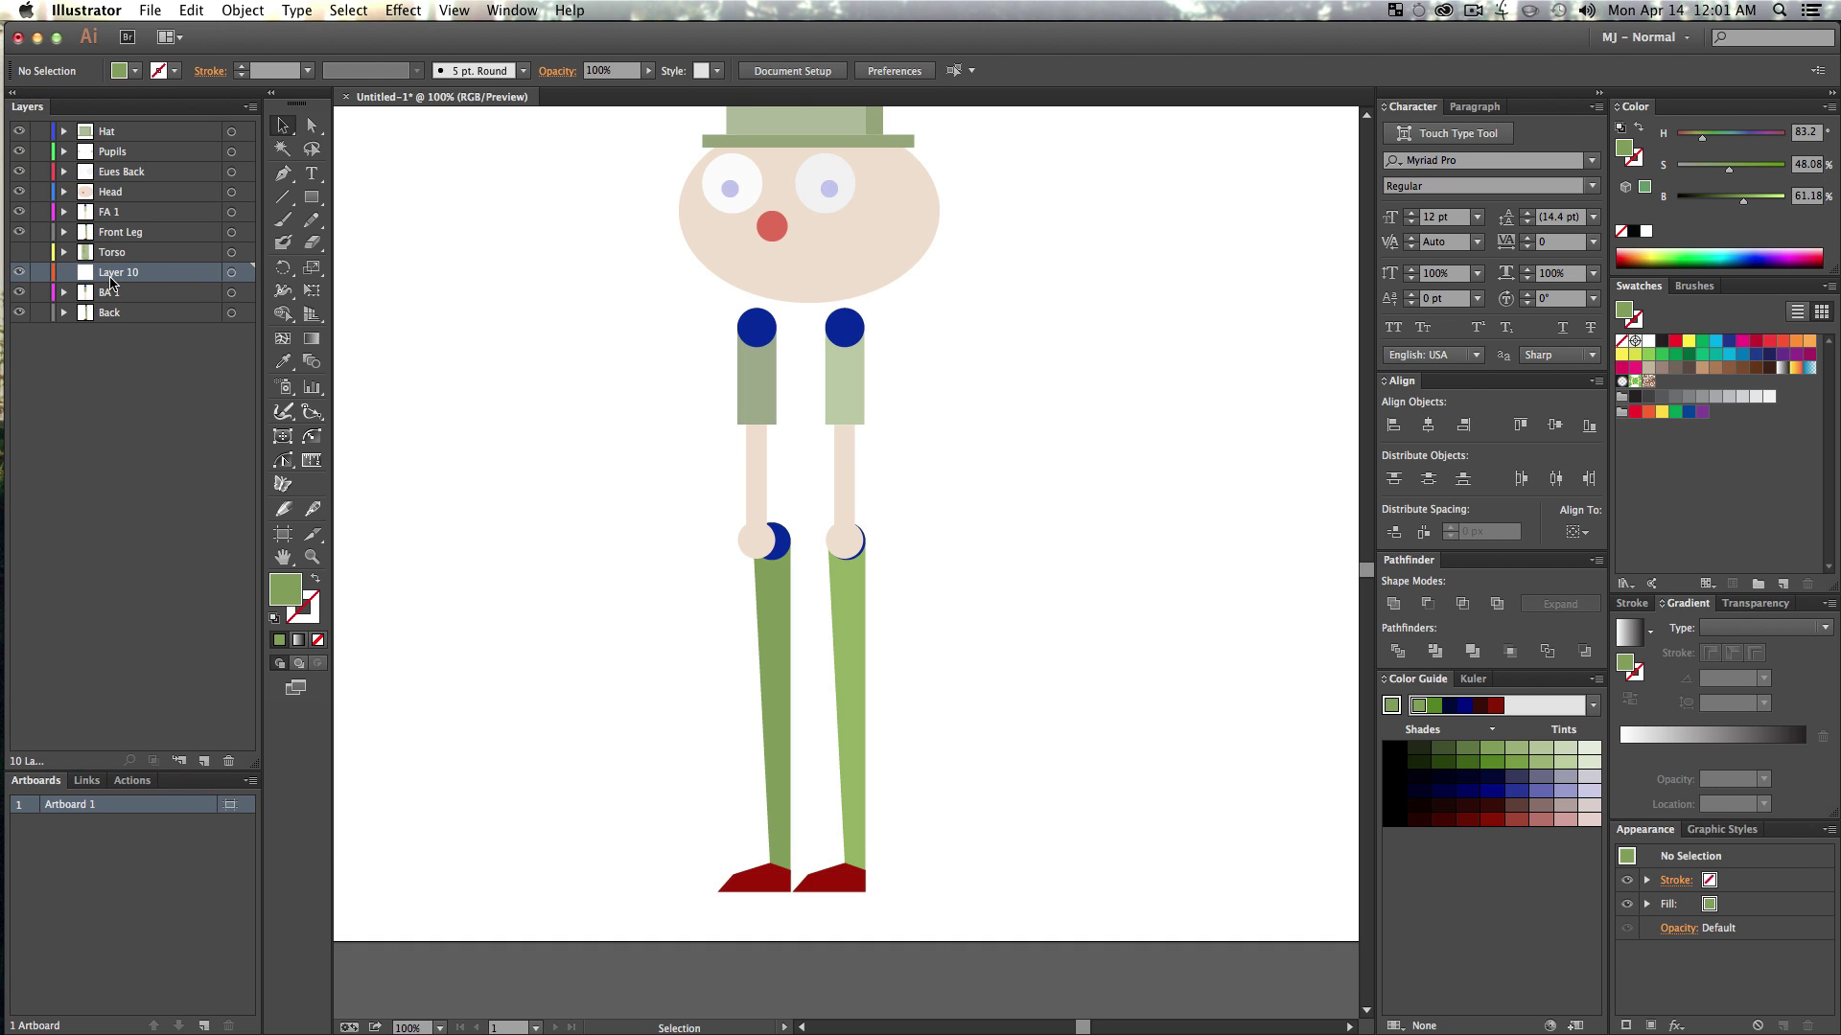
{"action": "left_click_drag", "start_coordinate": [106, 127], "coordinate": [107, 132]}
{"action": "double_click", "coordinate": [109, 131]}
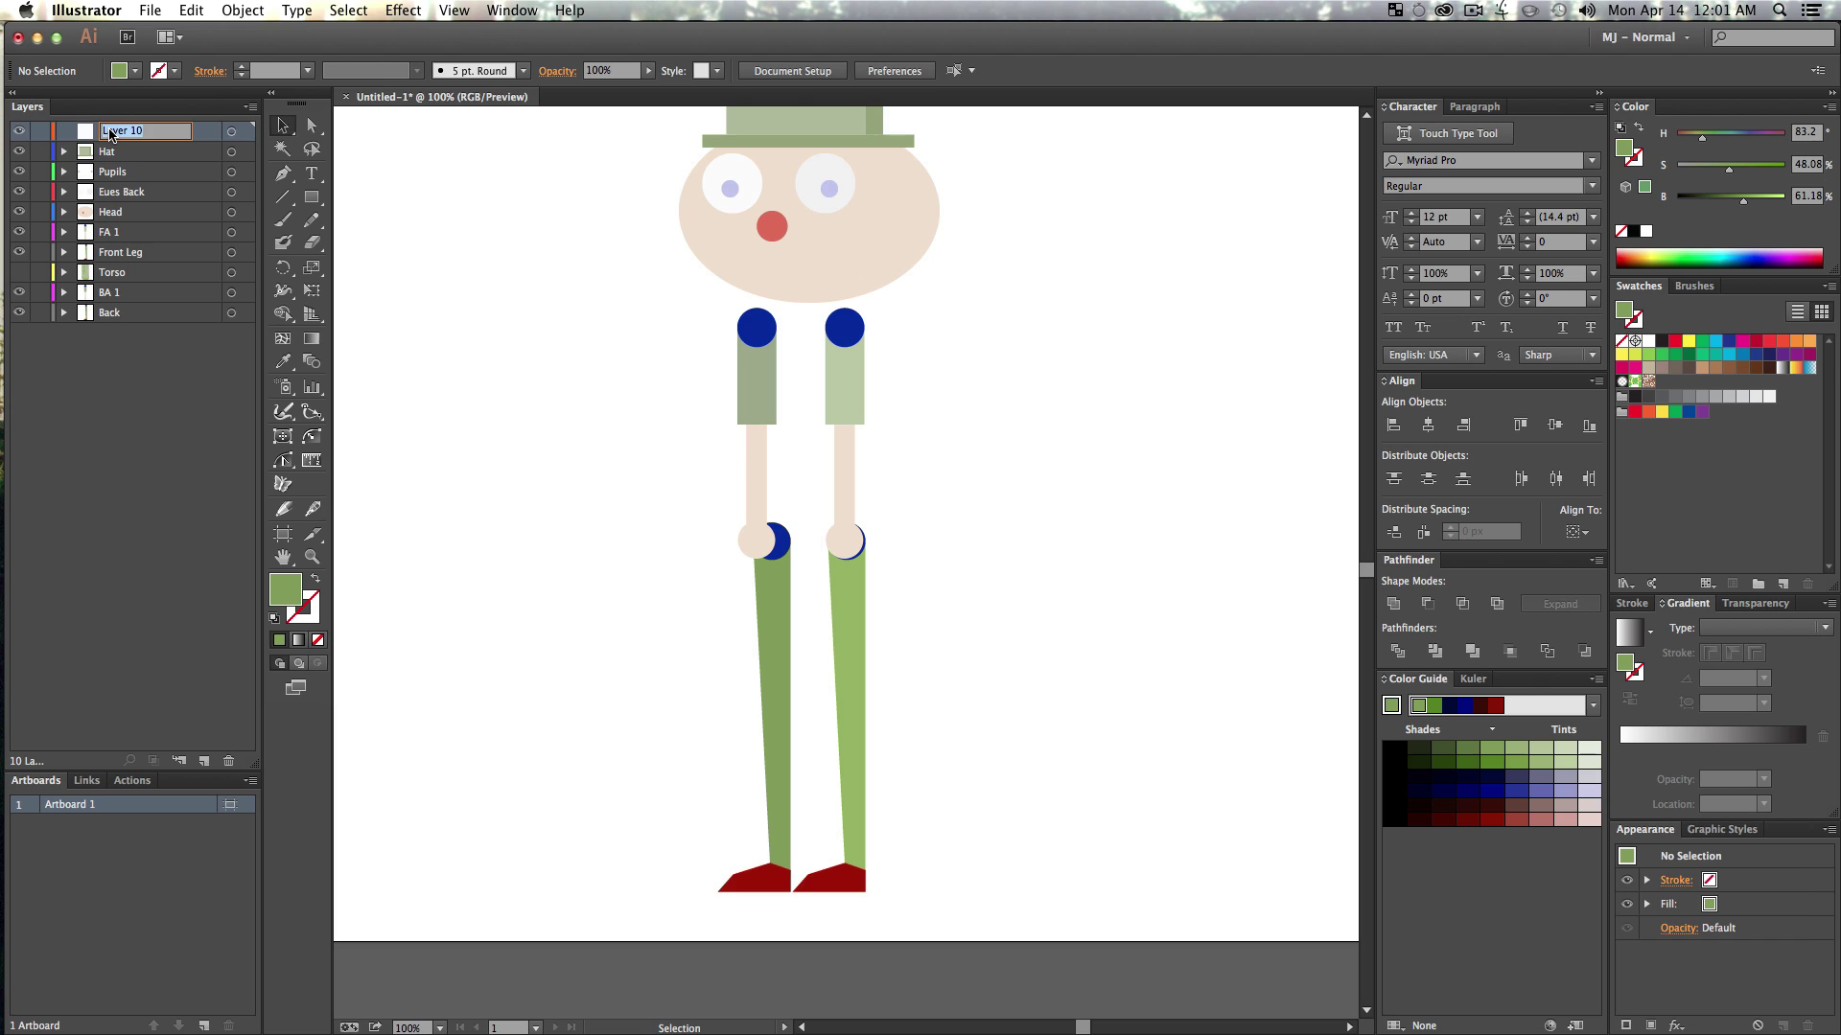
{"action": "type", "text": "MARKERS"}
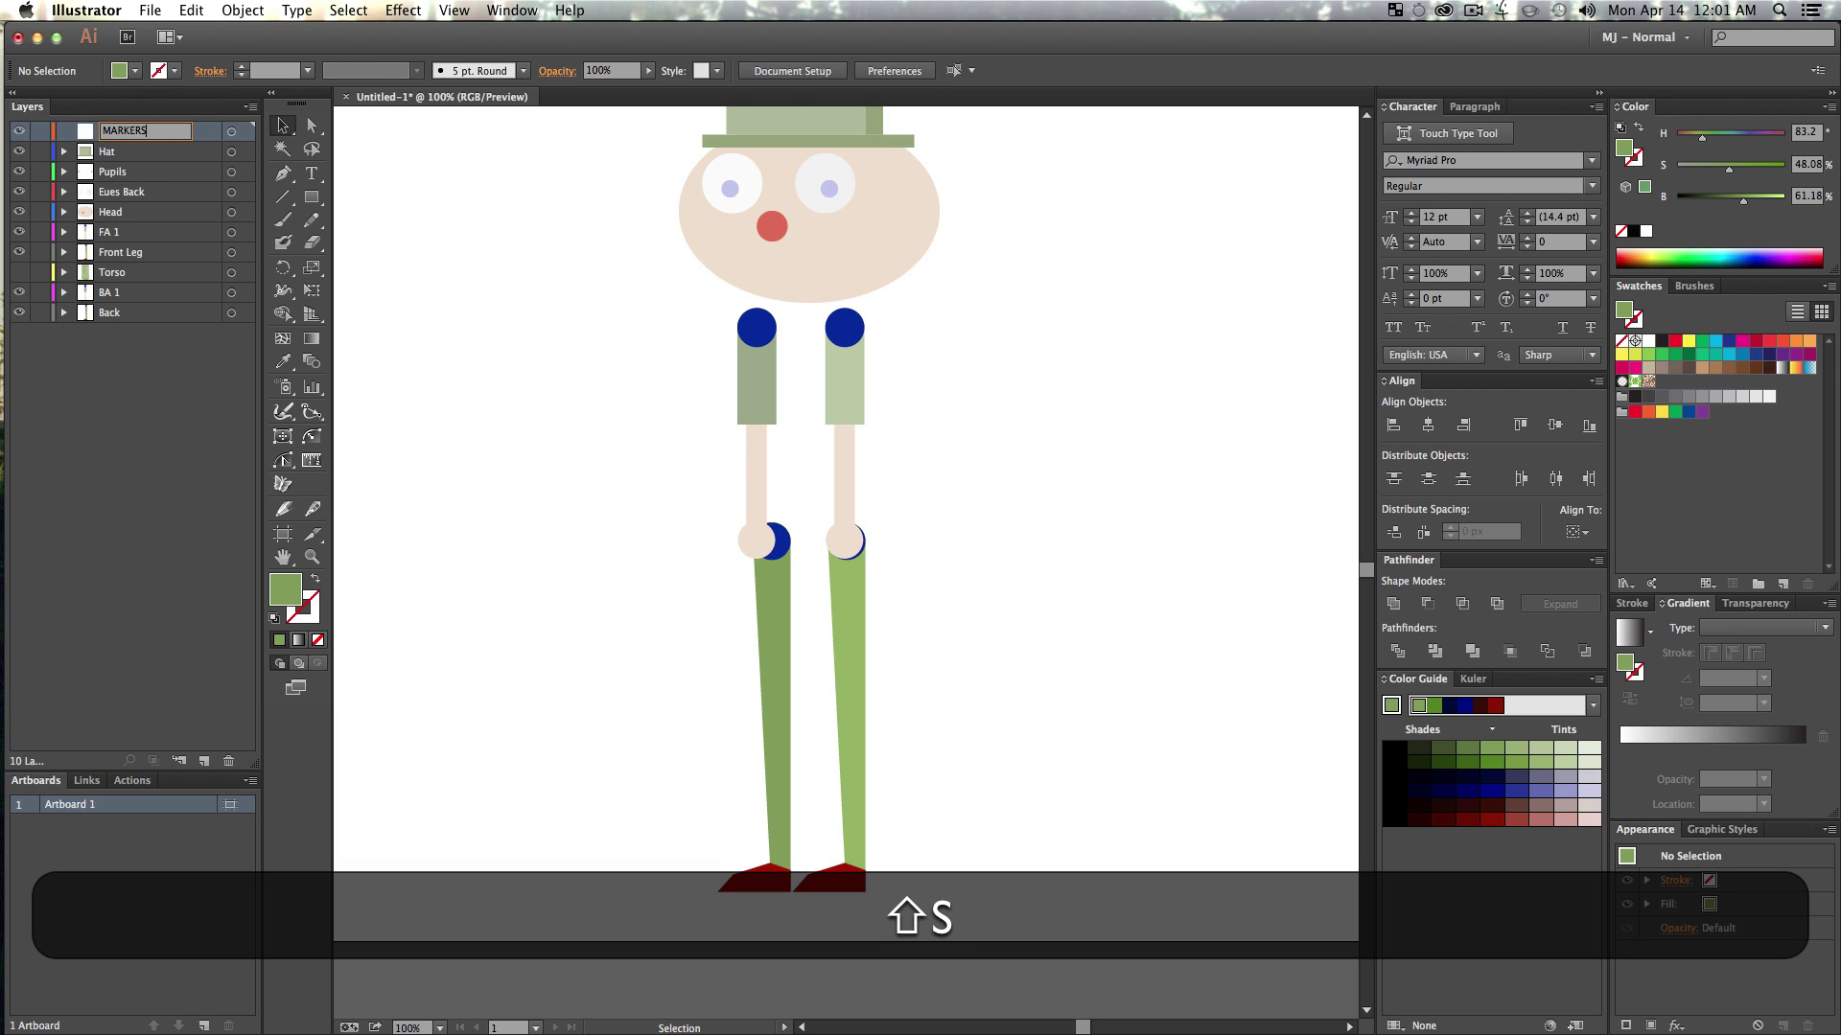
{"action": "key", "text": "shift+Return"}
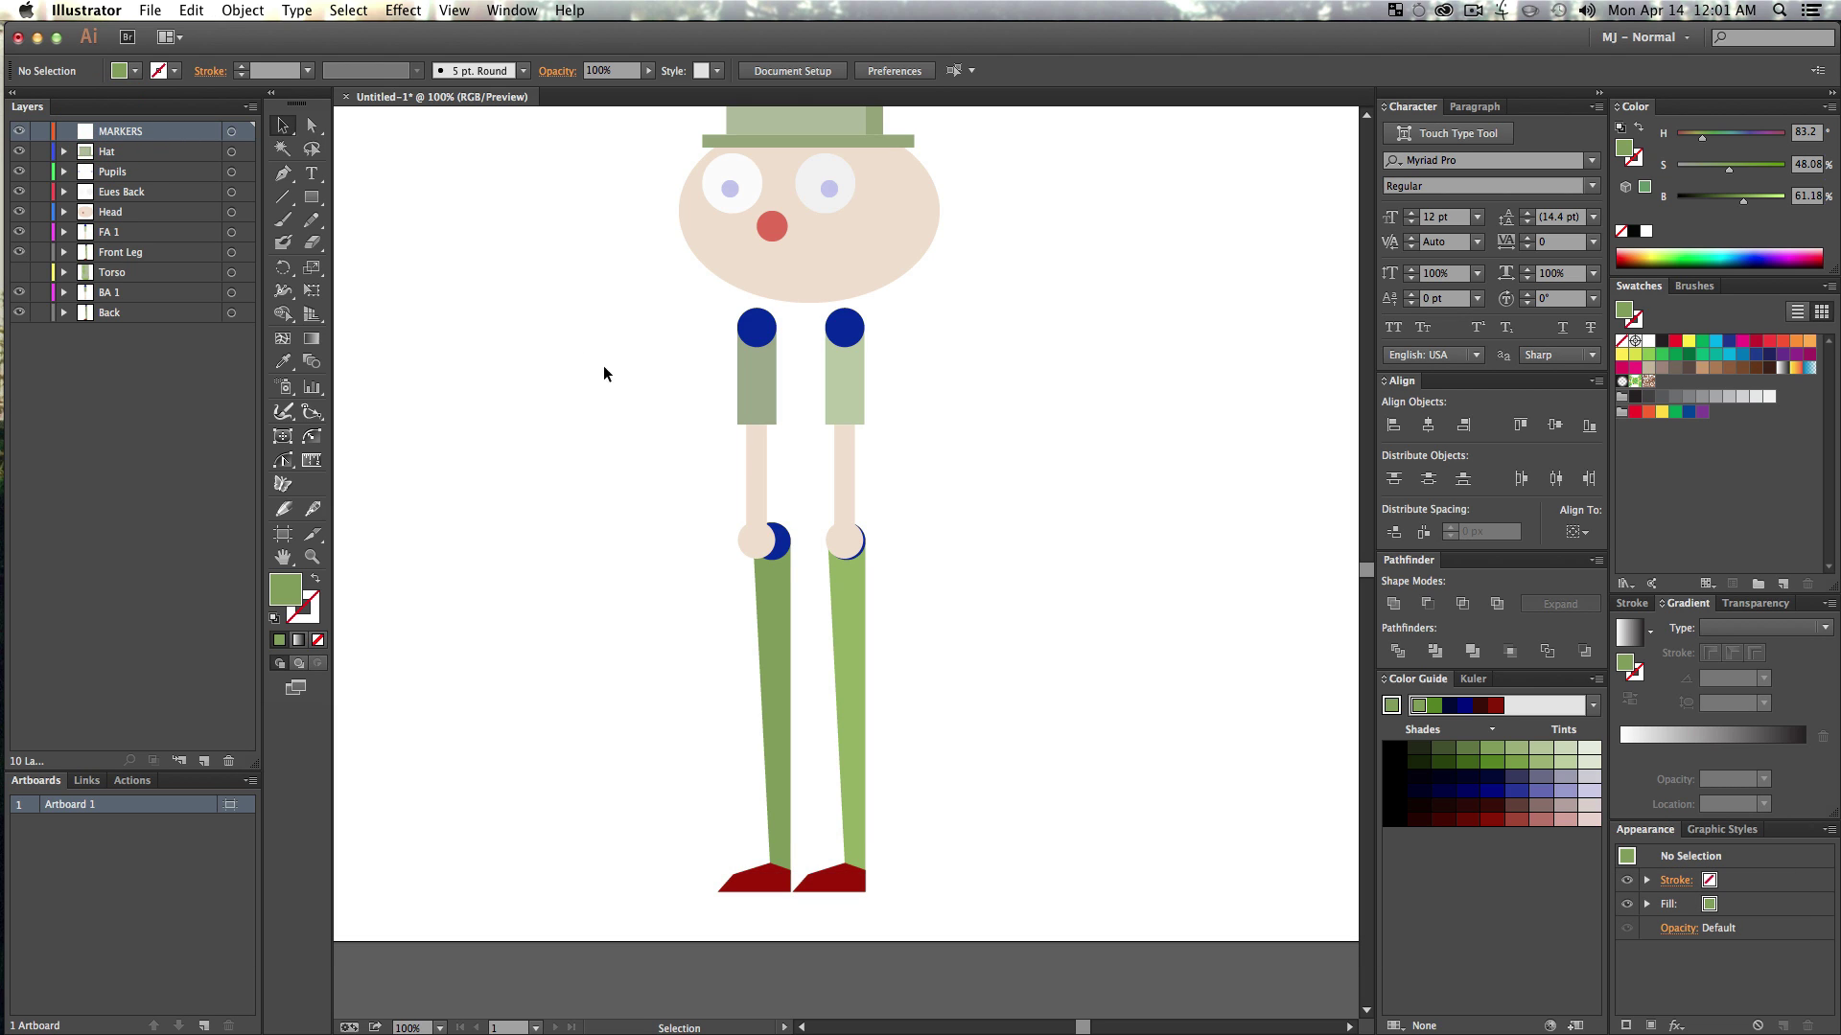
- Move the blue shoulder circles of both arms to the MARKERS layer
{"action": "left_click", "coordinate": [779, 543], "text": "shift"}
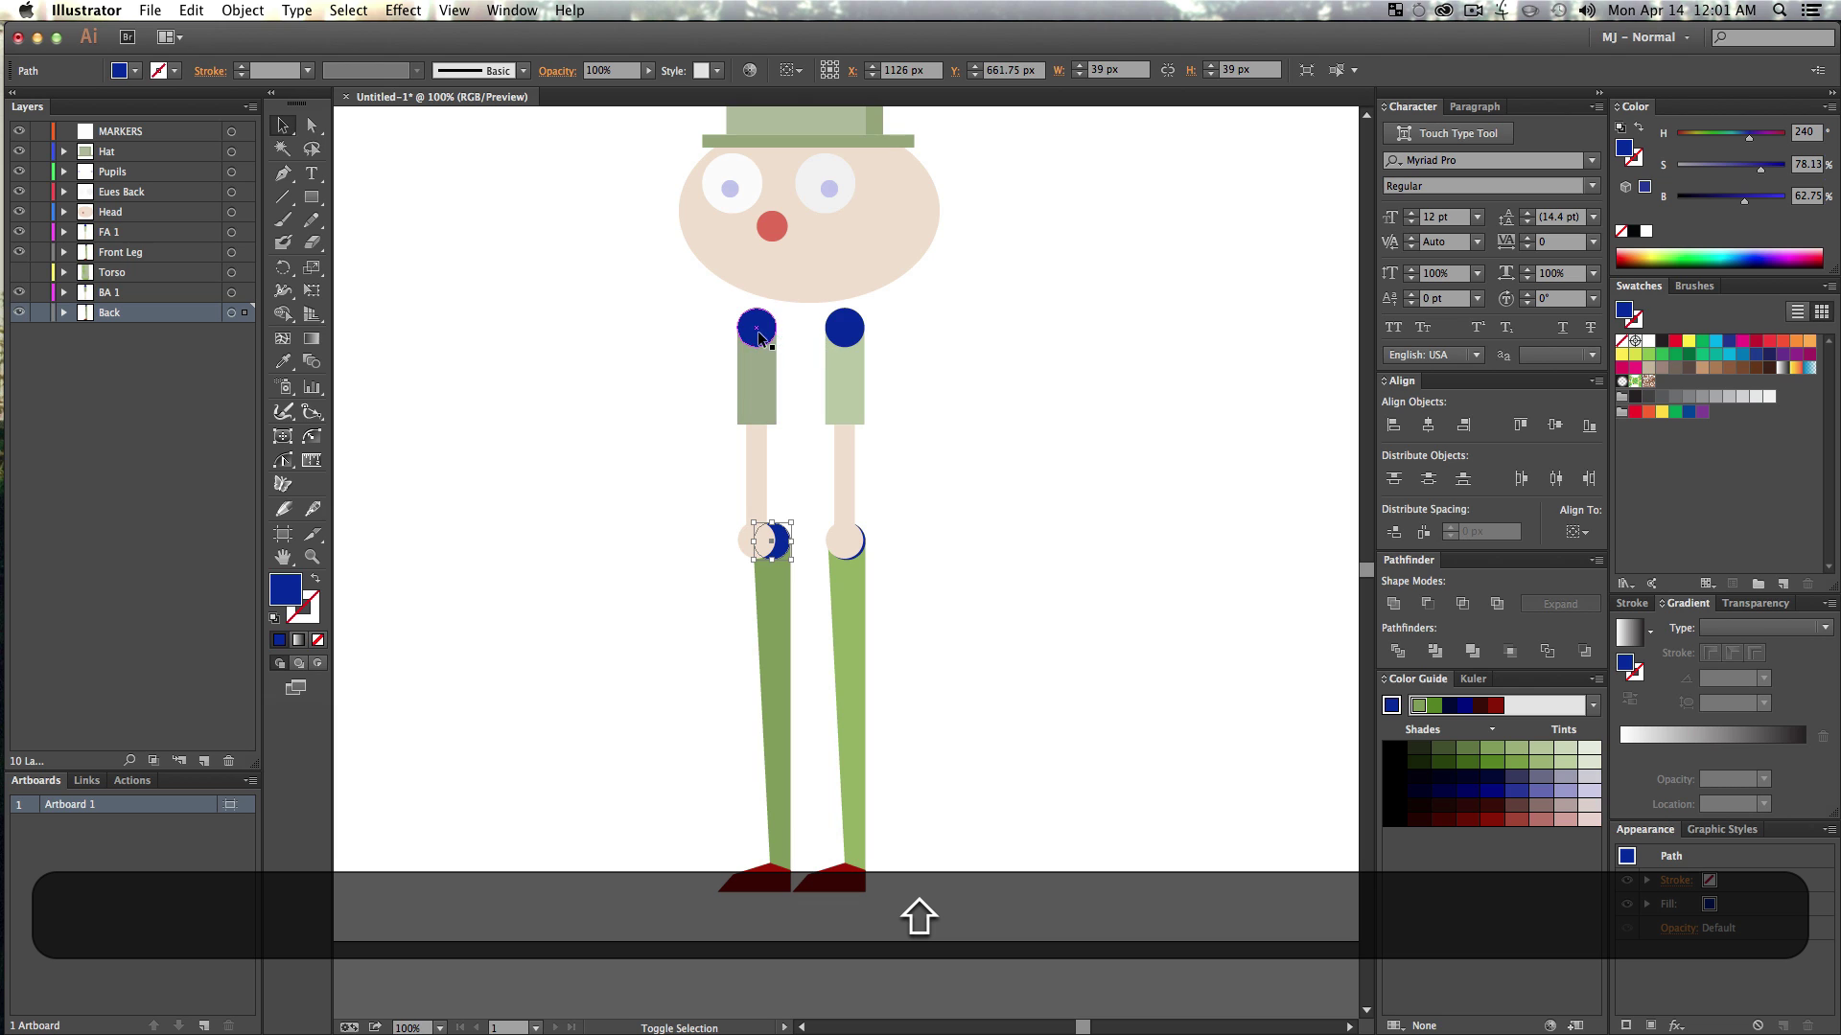
{"action": "left_click", "coordinate": [756, 328], "text": "shift"}
{"action": "left_click", "coordinate": [840, 331], "text": "shift"}
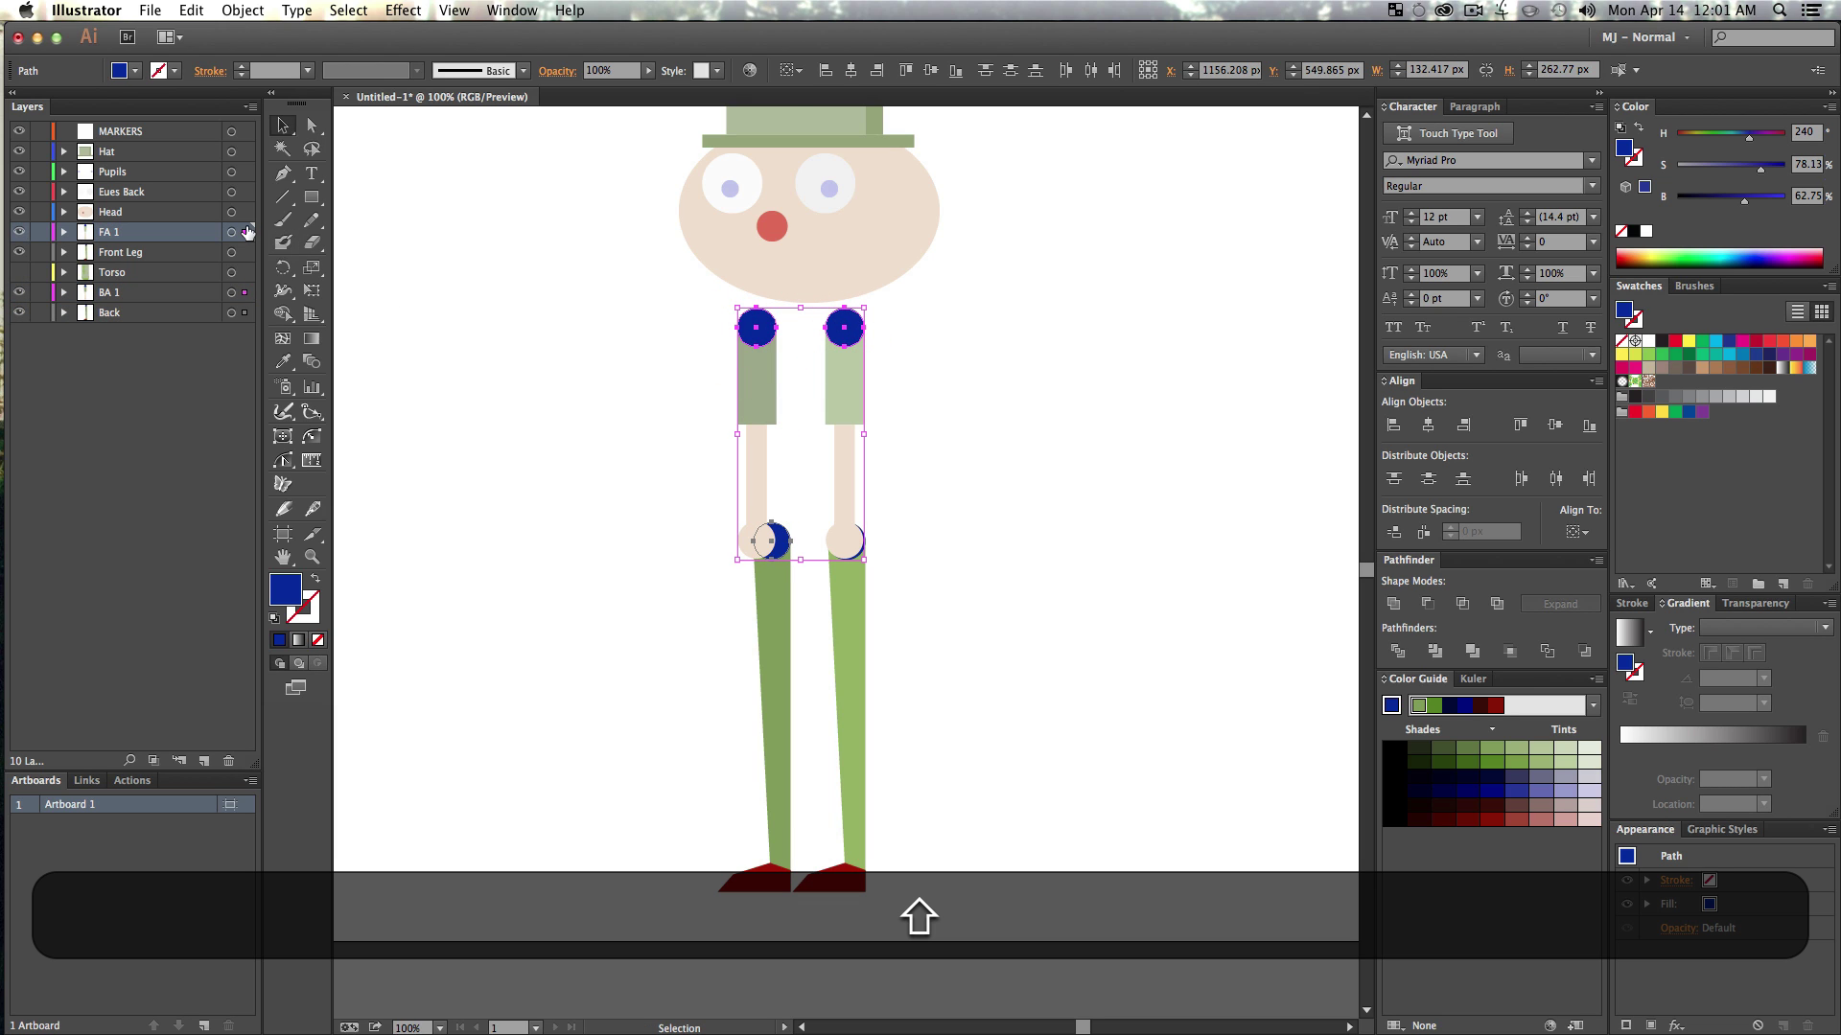
{"action": "left_click_drag", "start_coordinate": [245, 138], "coordinate": [245, 134]}
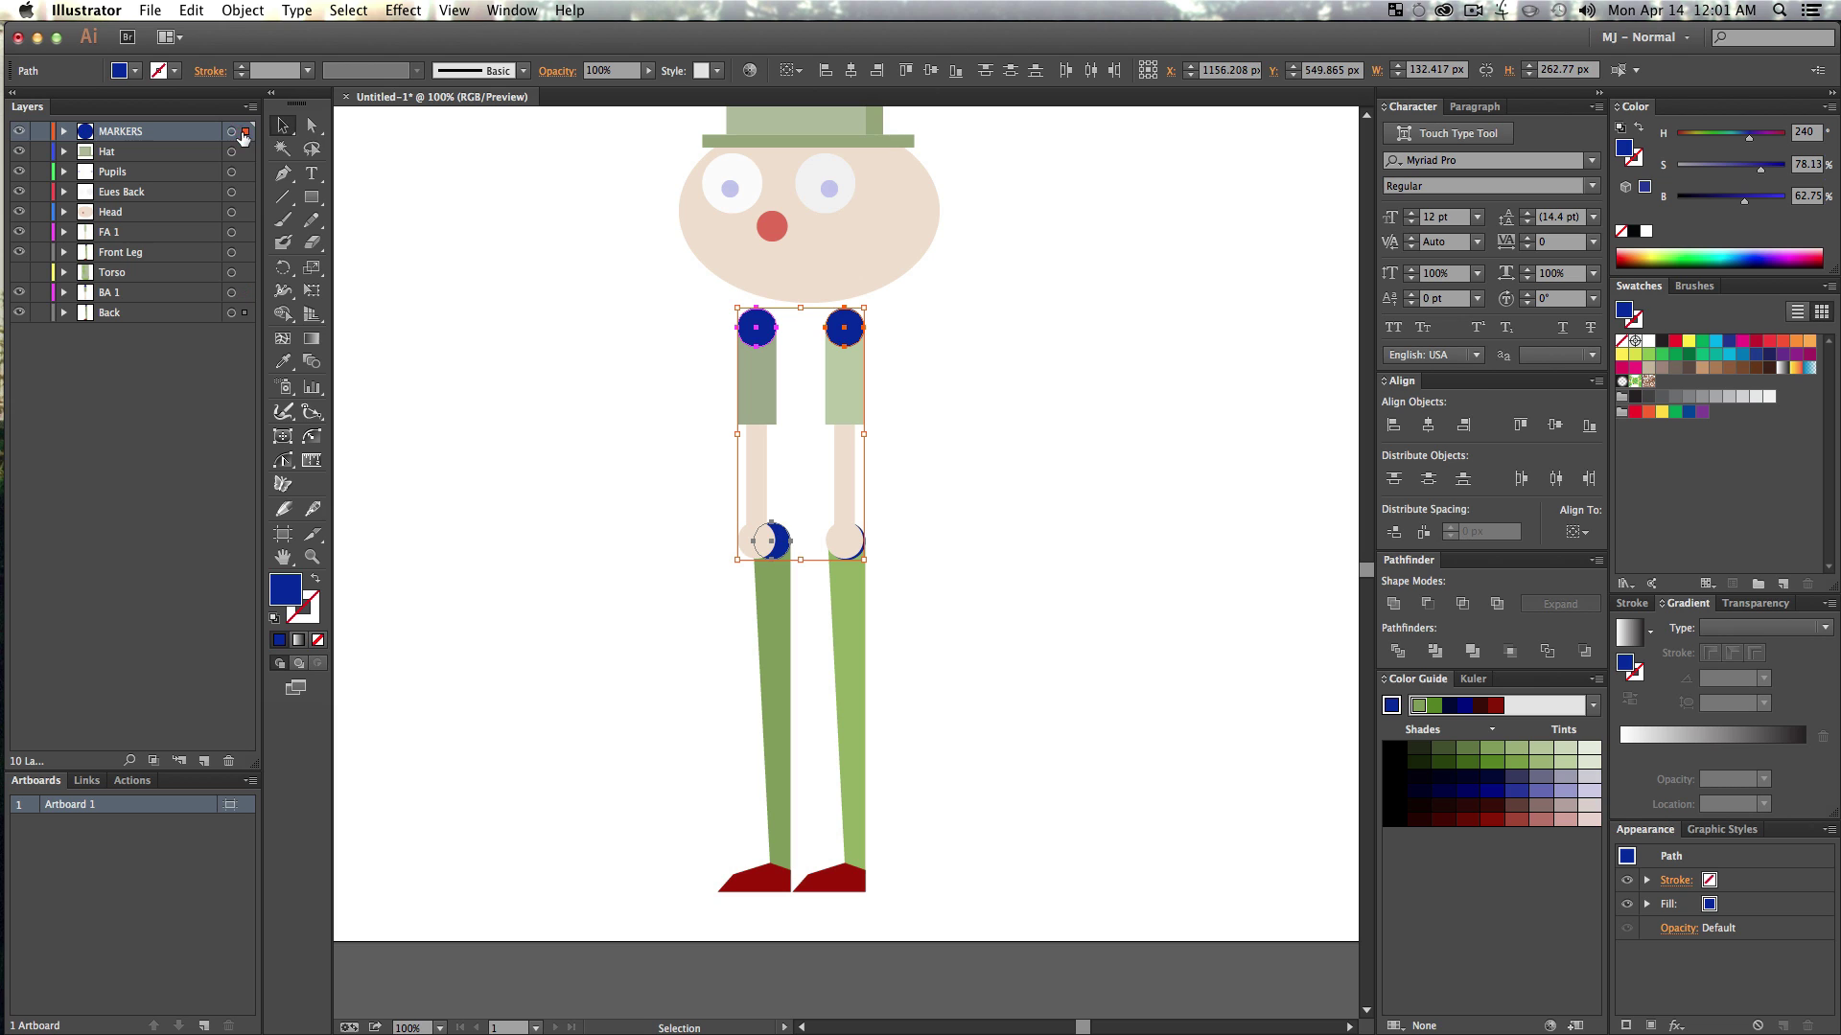
{"action": "left_click", "coordinate": [491, 294]}
- Move both blue hip circles to the MARKERS layer, hiding FA 1 to reach the front one, and show FA 1 and Torso again
{"action": "left_click", "coordinate": [781, 540]}
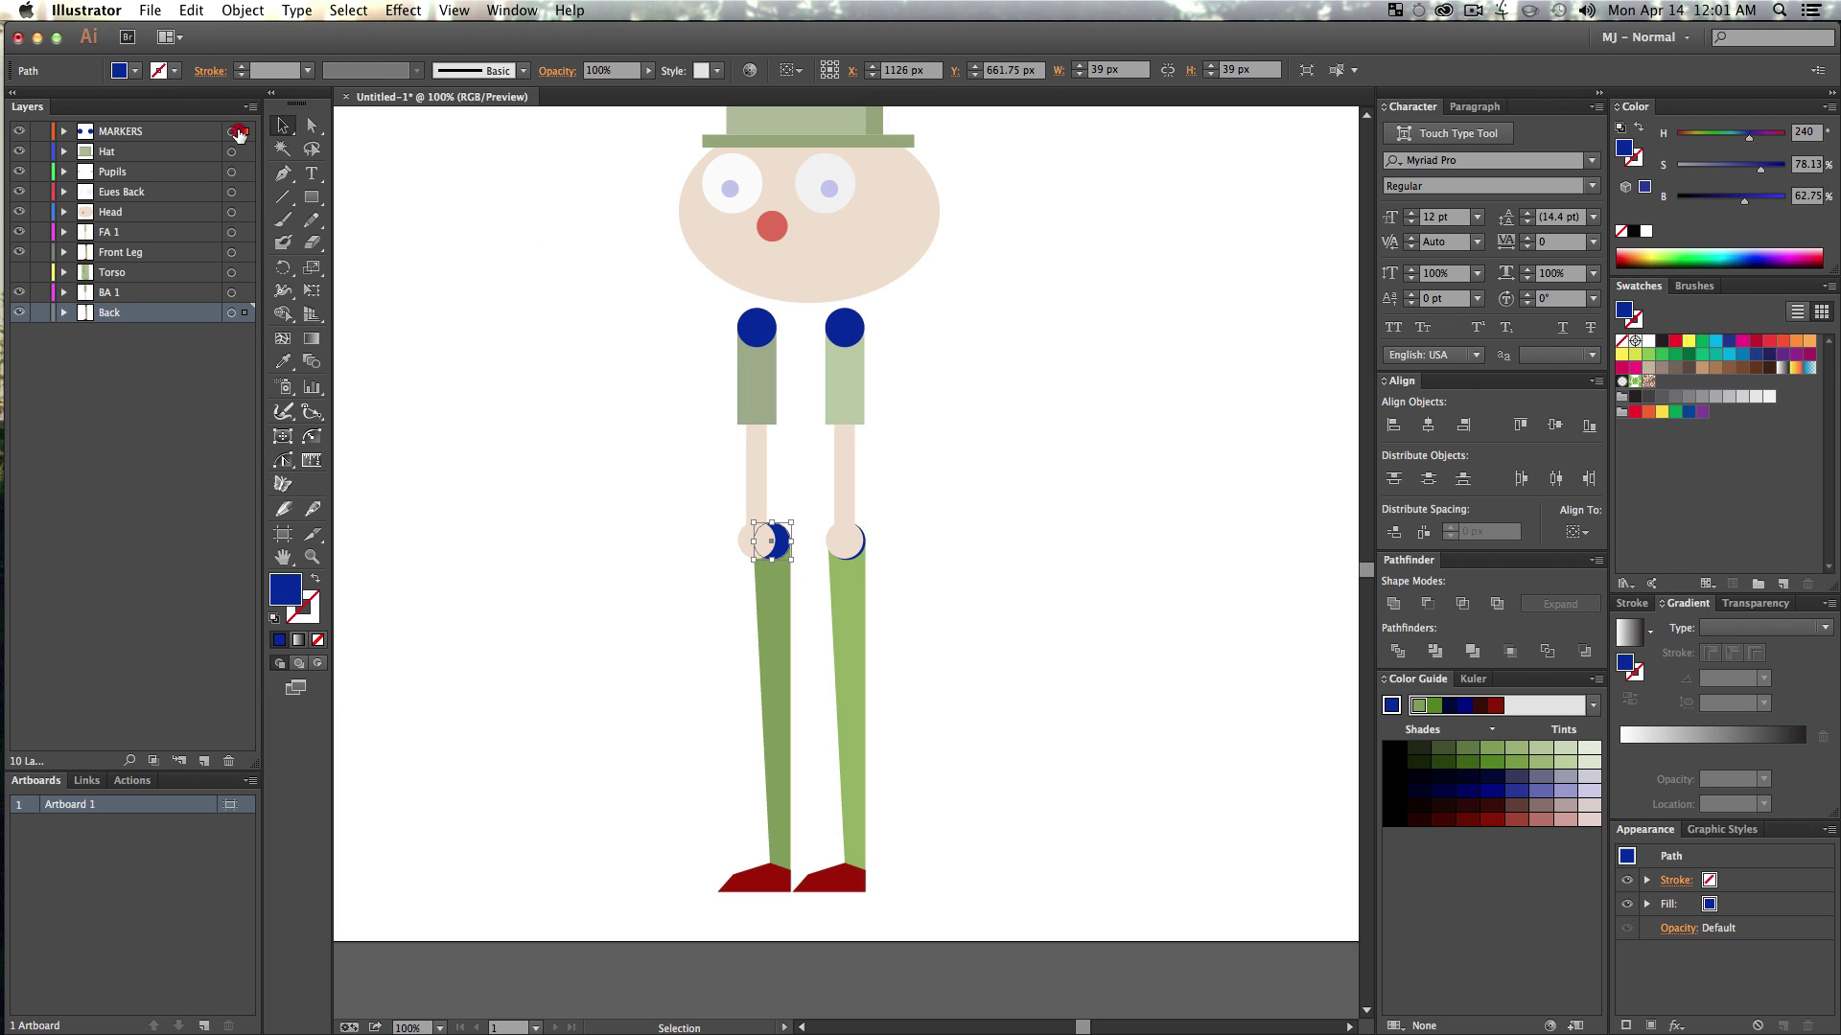
{"action": "left_click_drag", "start_coordinate": [240, 134], "coordinate": [242, 132]}
{"action": "left_click", "coordinate": [22, 234]}
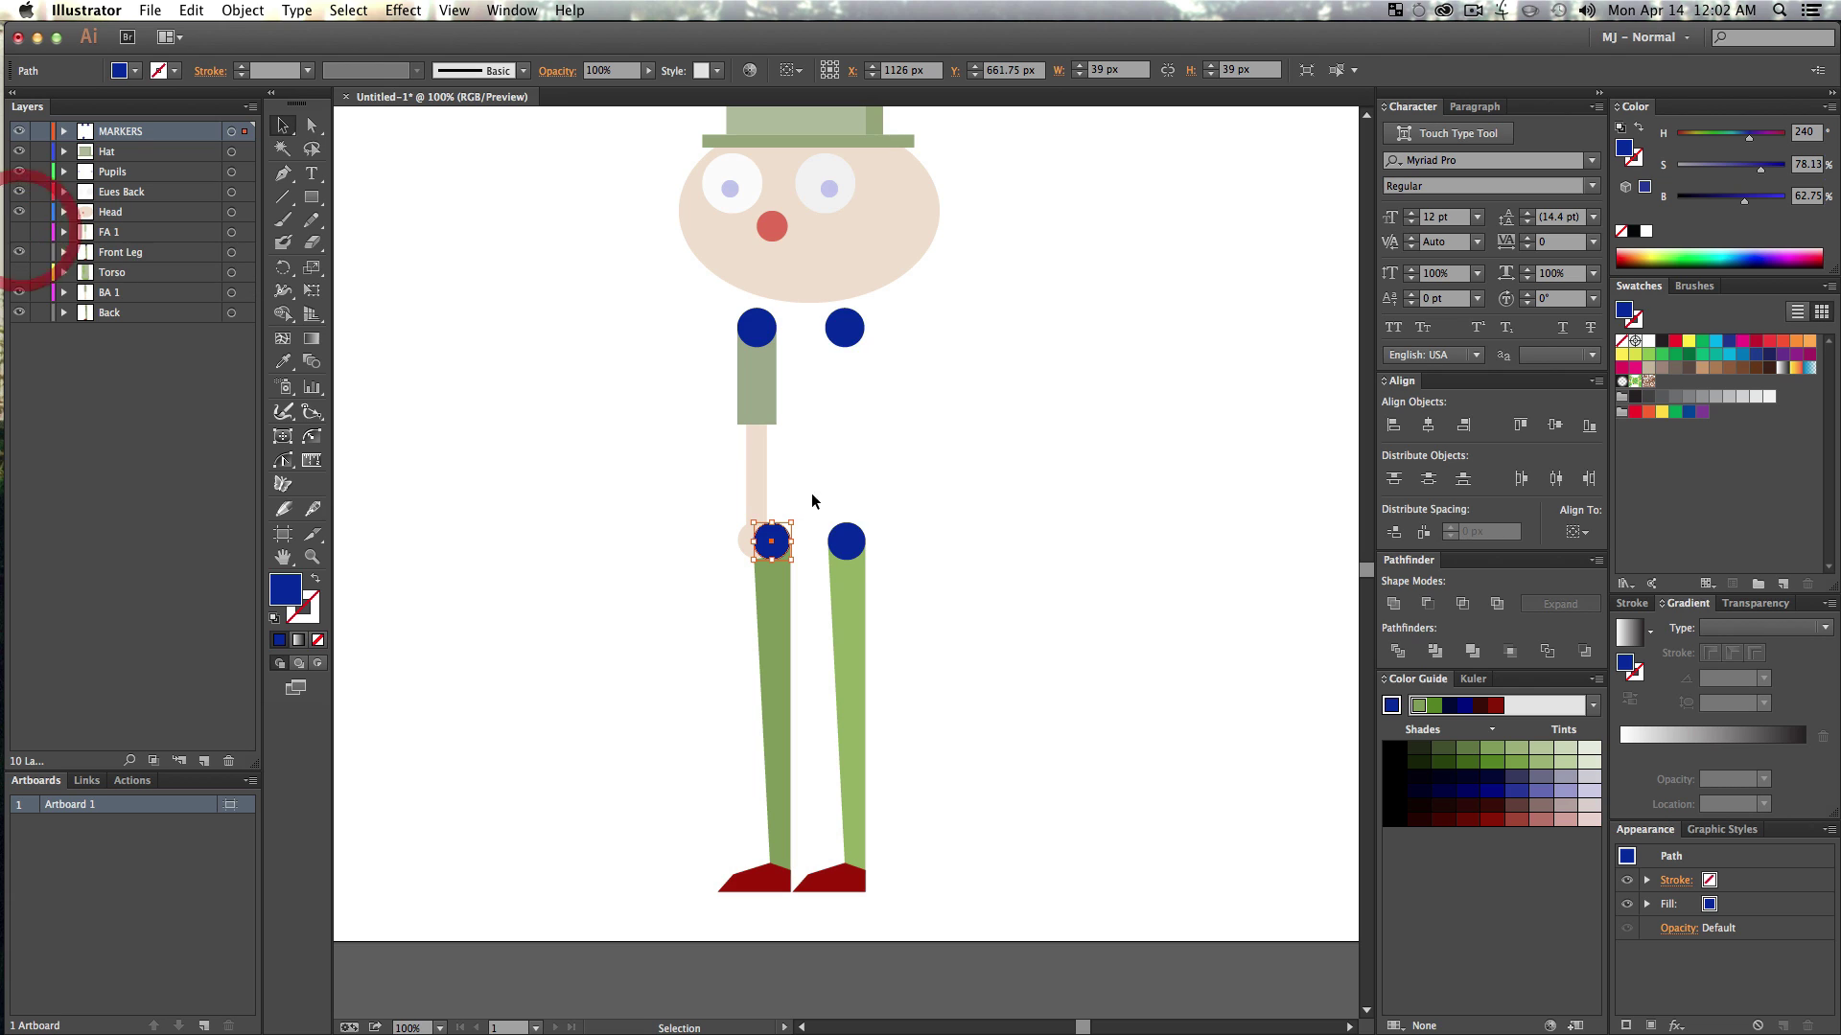
{"action": "left_click", "coordinate": [846, 543]}
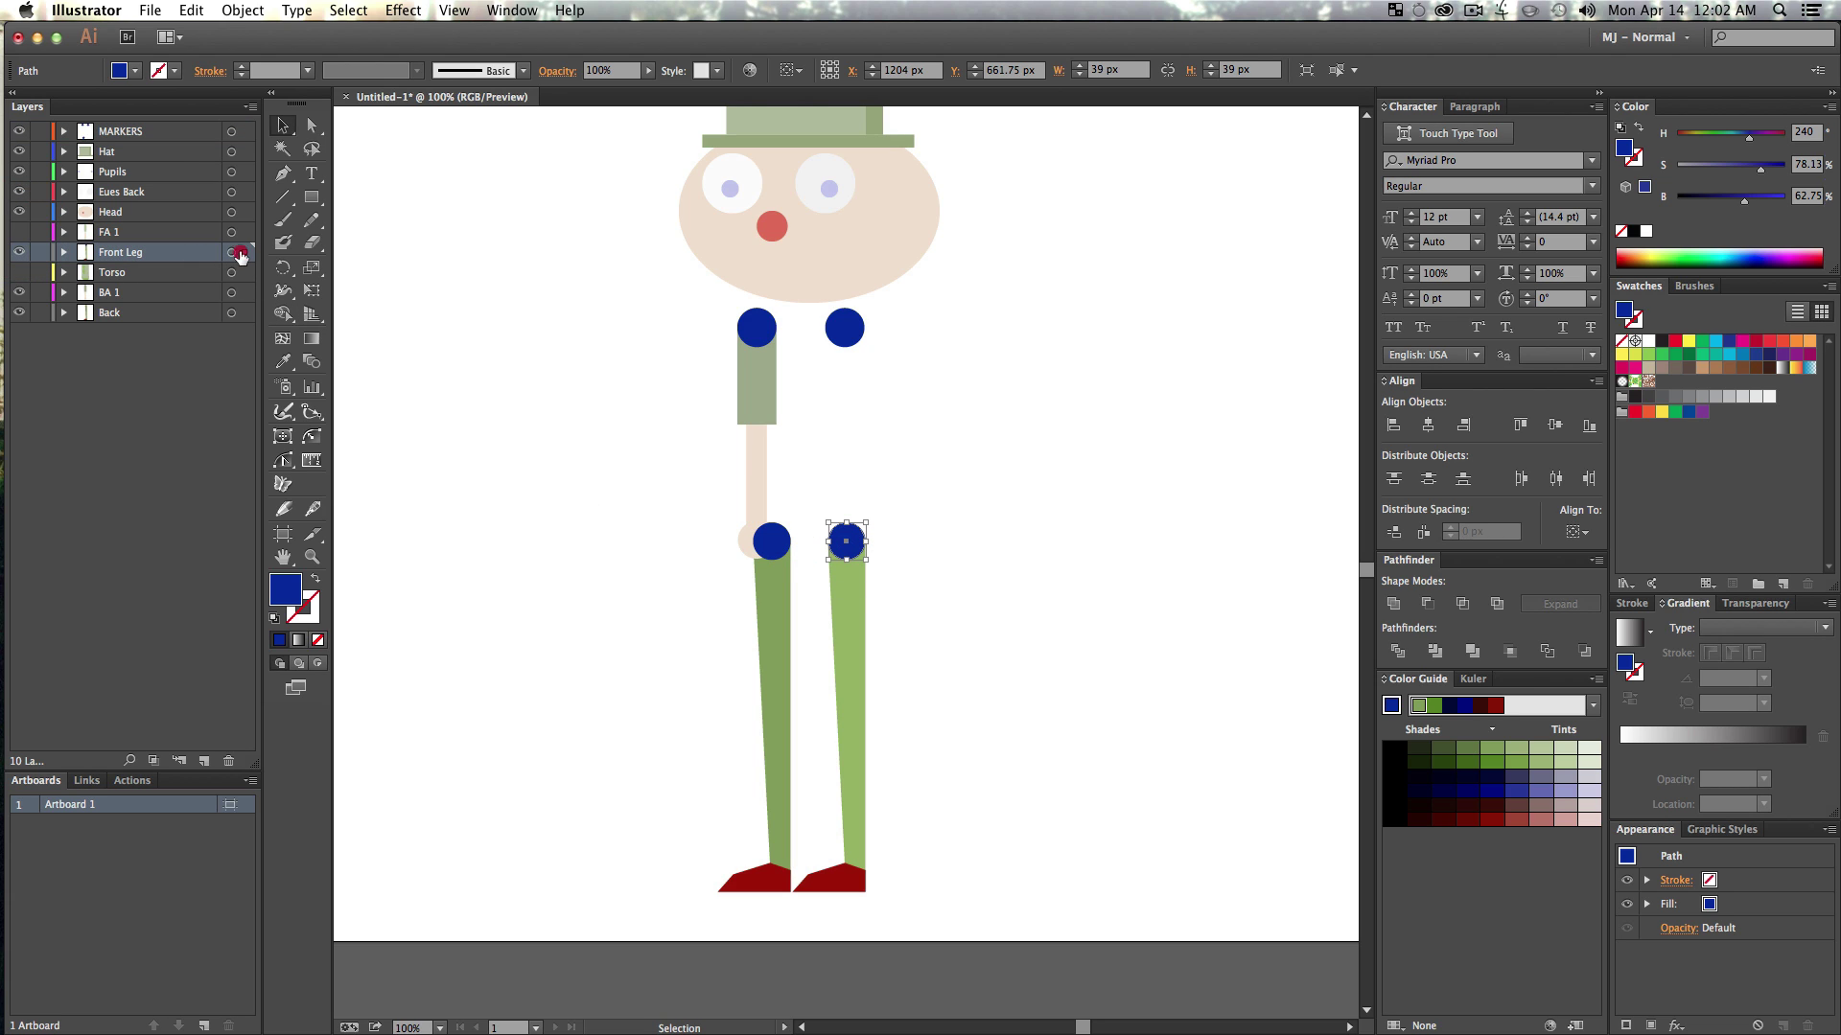
{"action": "left_click_drag", "start_coordinate": [248, 144], "coordinate": [244, 132]}
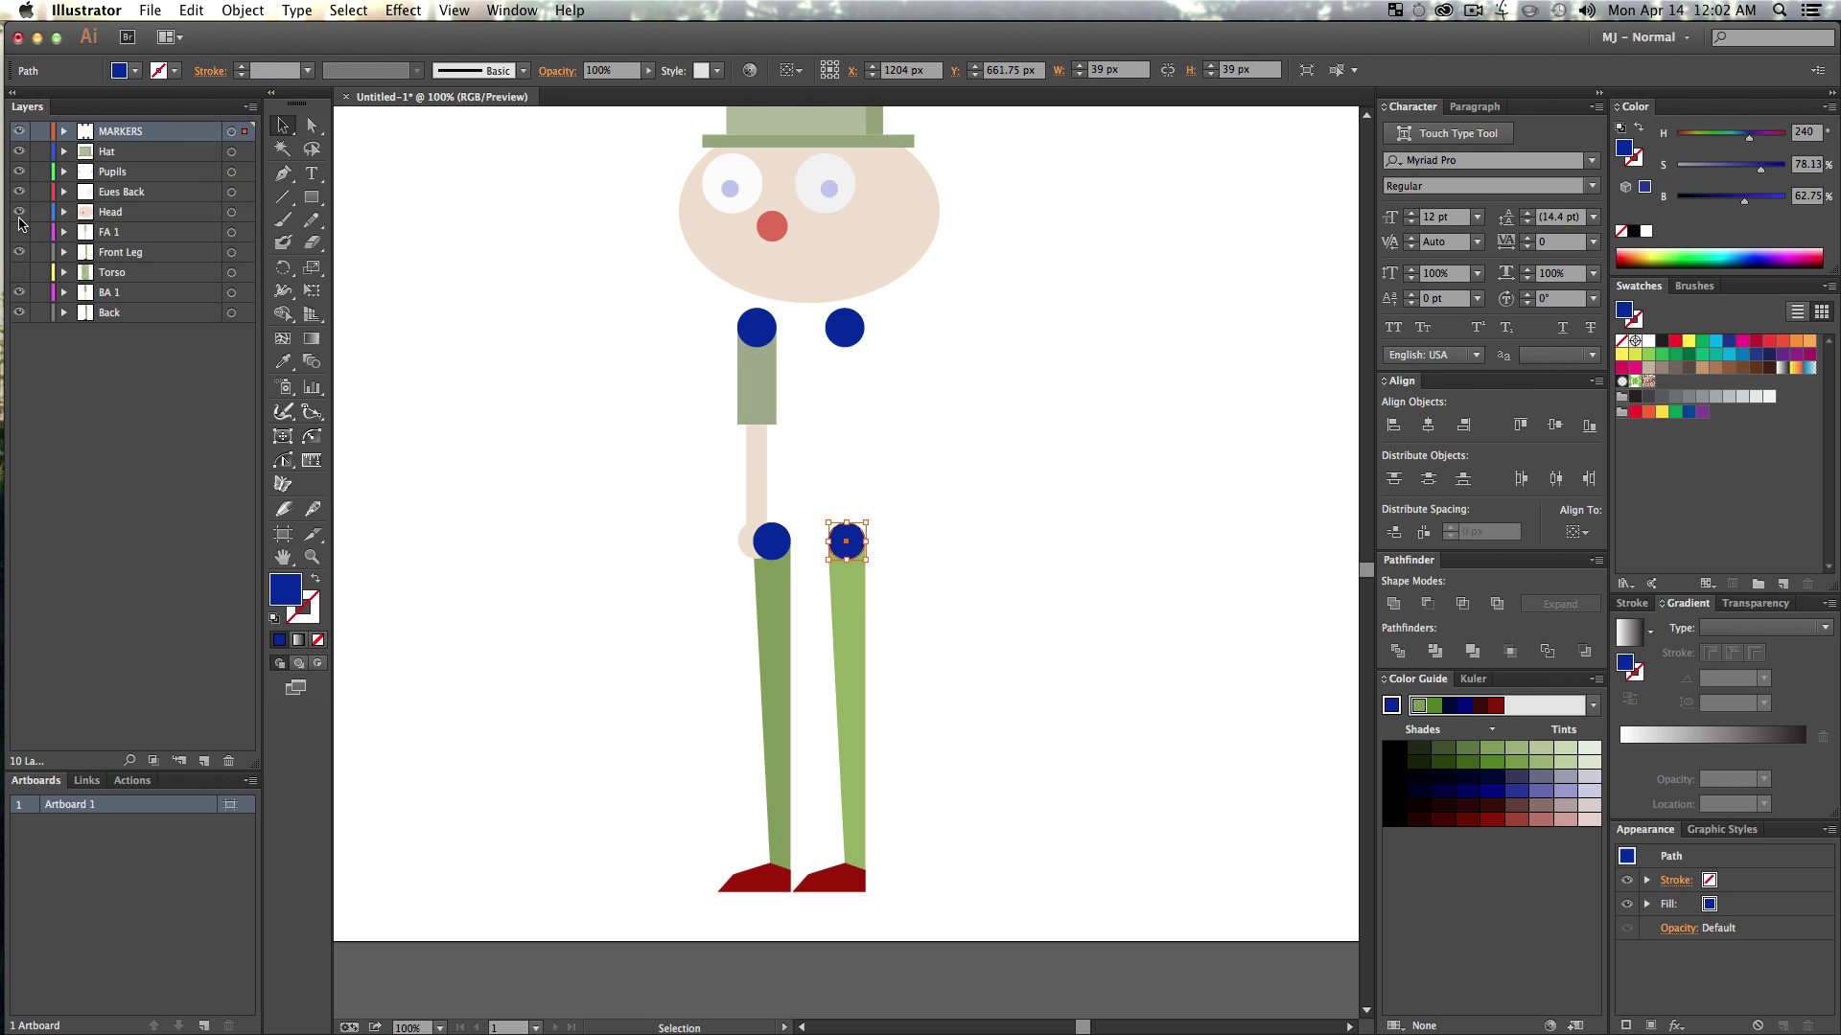
{"action": "key", "text": "v"}
{"action": "left_click", "coordinate": [608, 408]}
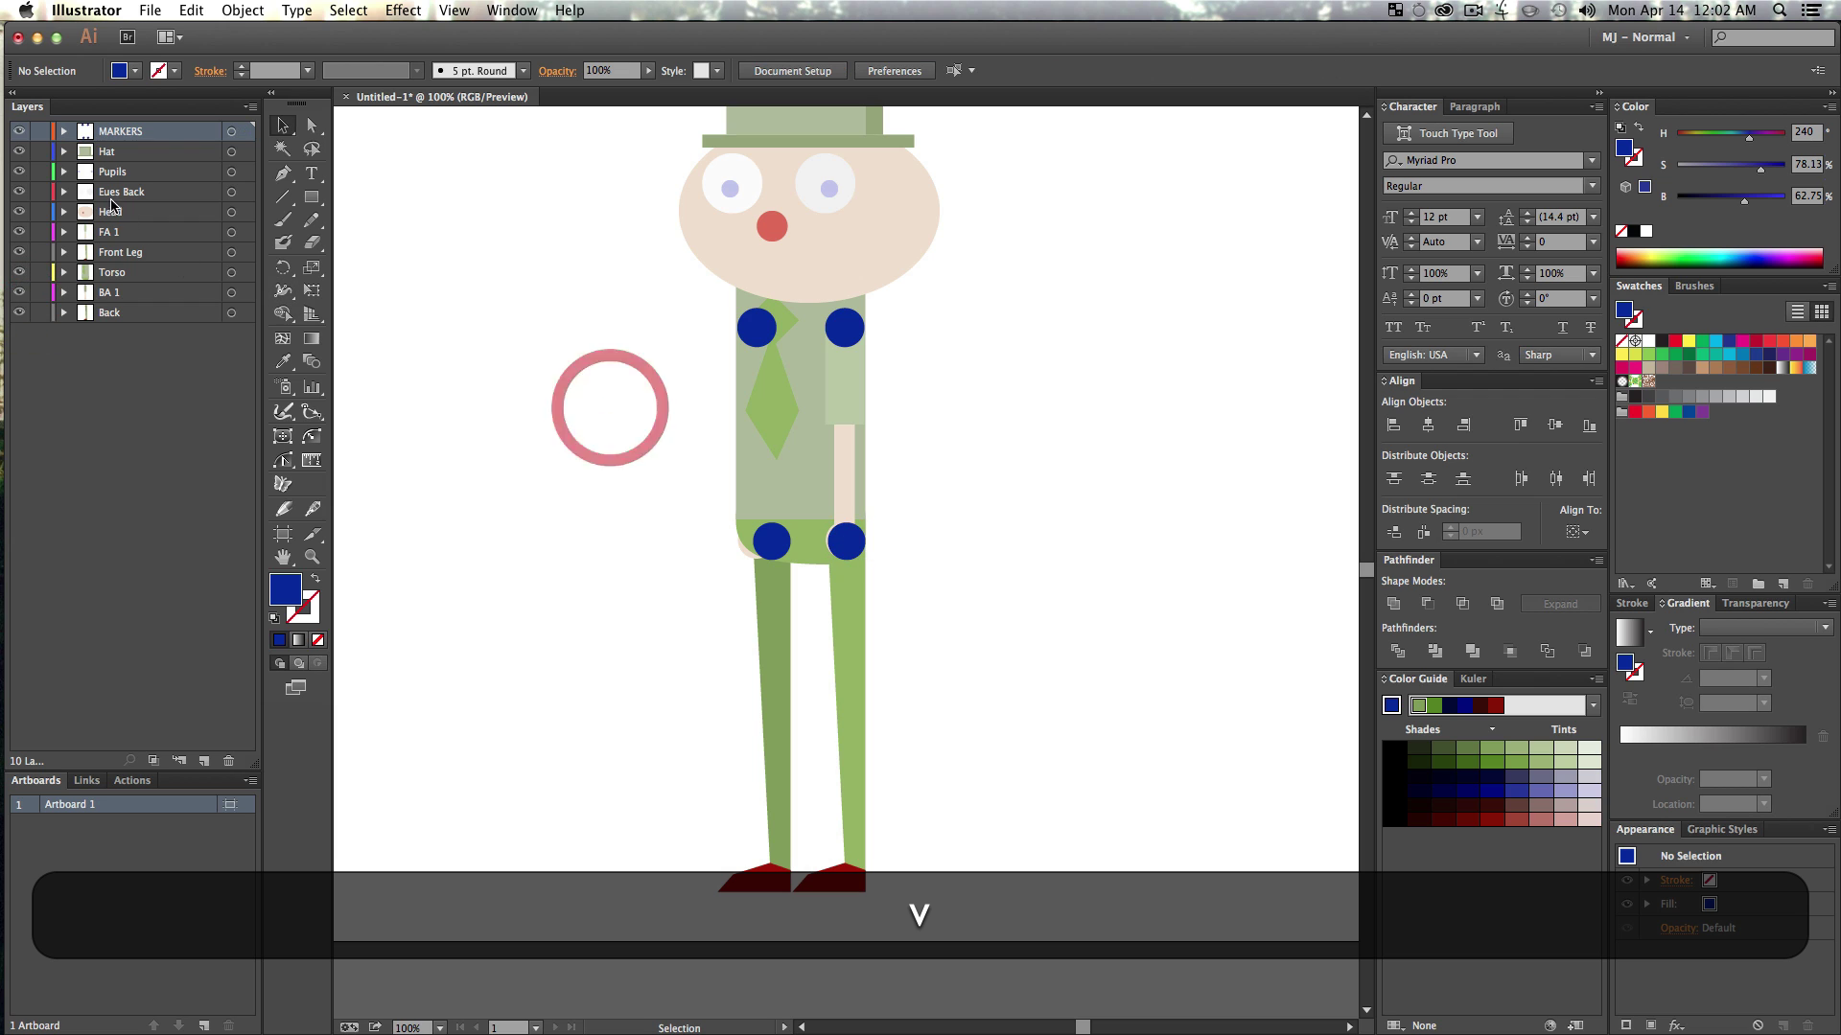
- Check the whole character with the MARKERS layer hidden and shown, leaving the layer visible
{"action": "left_click", "coordinate": [18, 131]}
{"action": "left_click", "coordinate": [18, 131]}
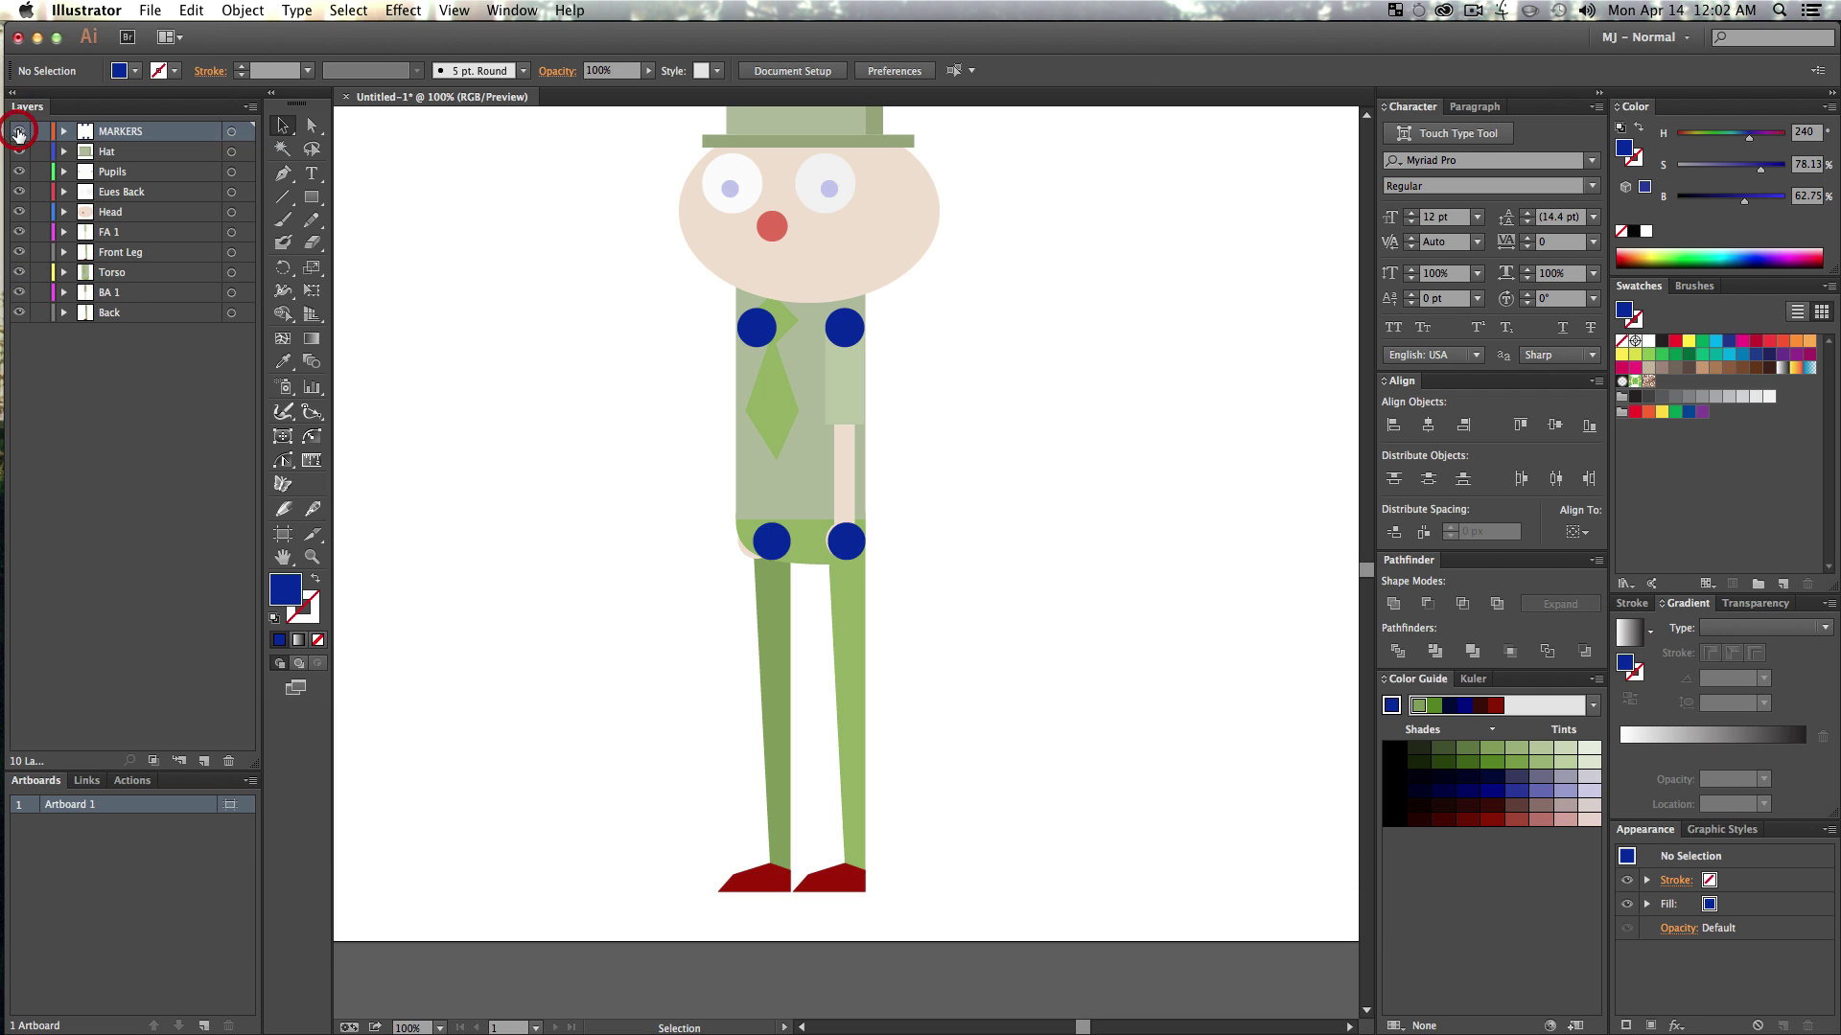
{"action": "left_click", "coordinate": [18, 132]}
{"action": "key", "text": "alt+z"}
{"action": "left_click", "coordinate": [1105, 337], "text": "alt"}
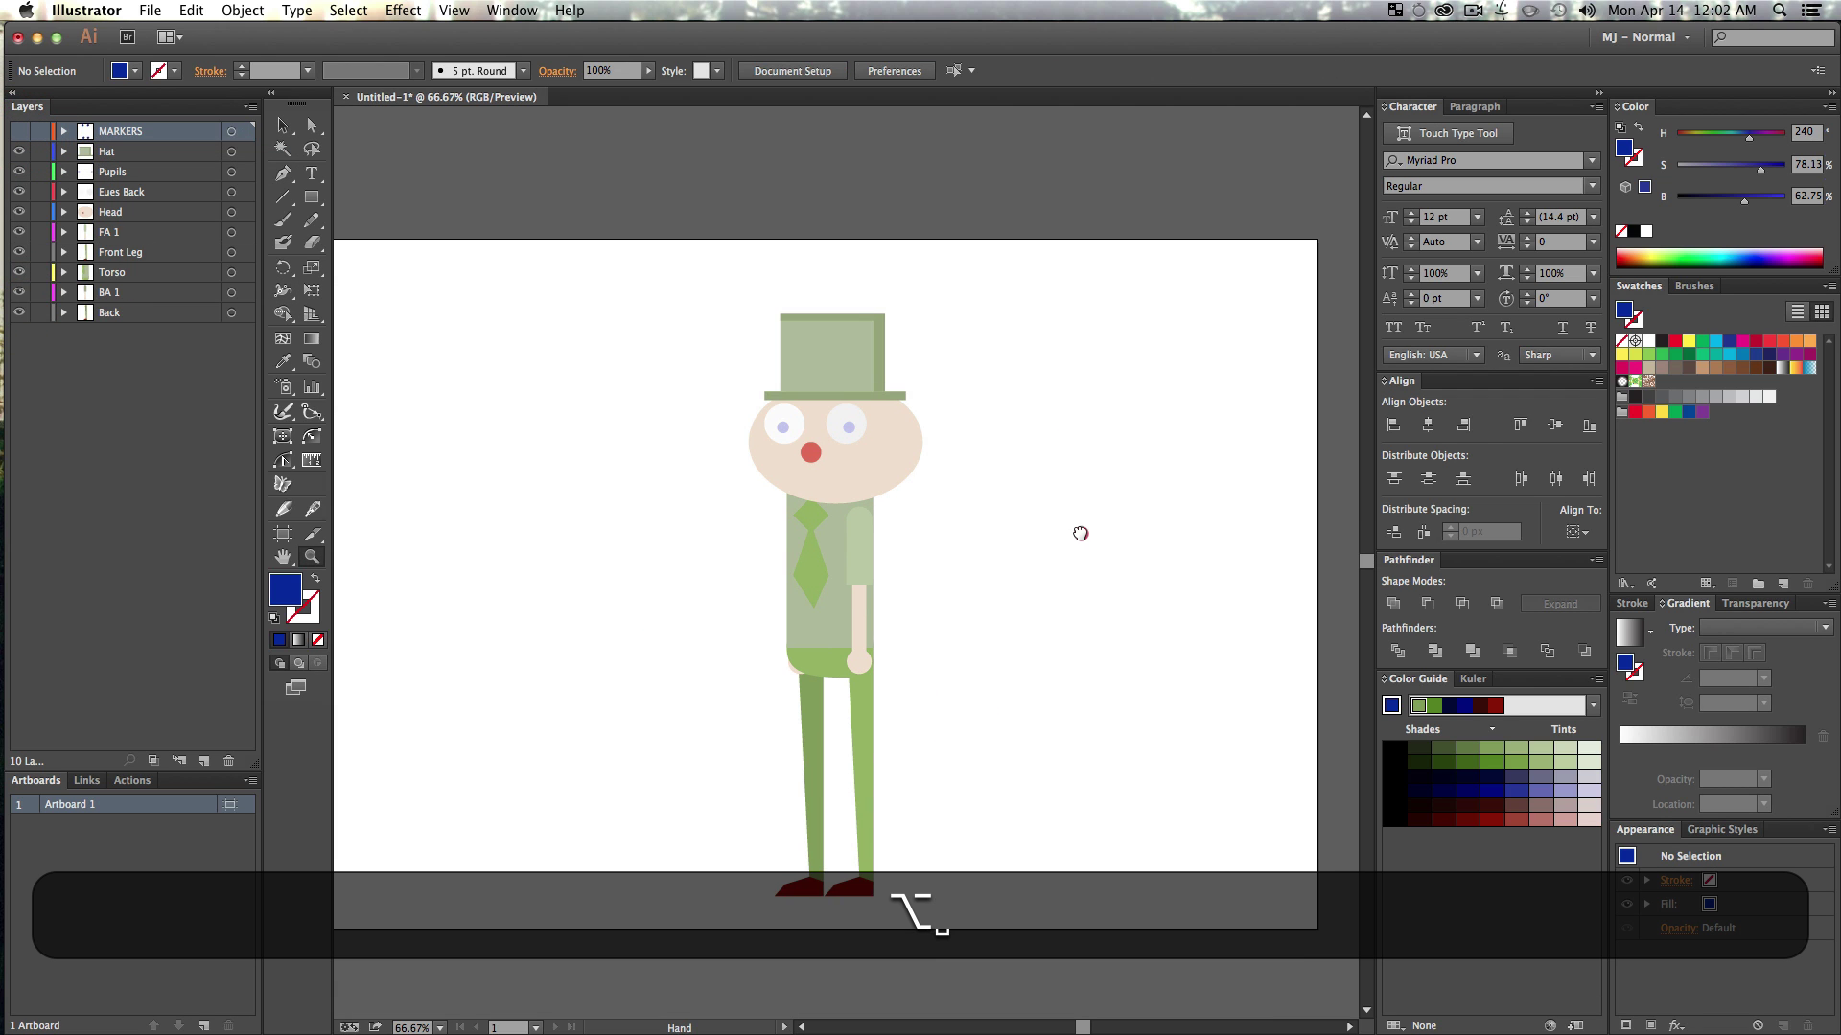
{"action": "key", "text": "v"}
{"action": "left_click", "coordinate": [1081, 530]}
{"action": "left_click", "coordinate": [18, 132]}
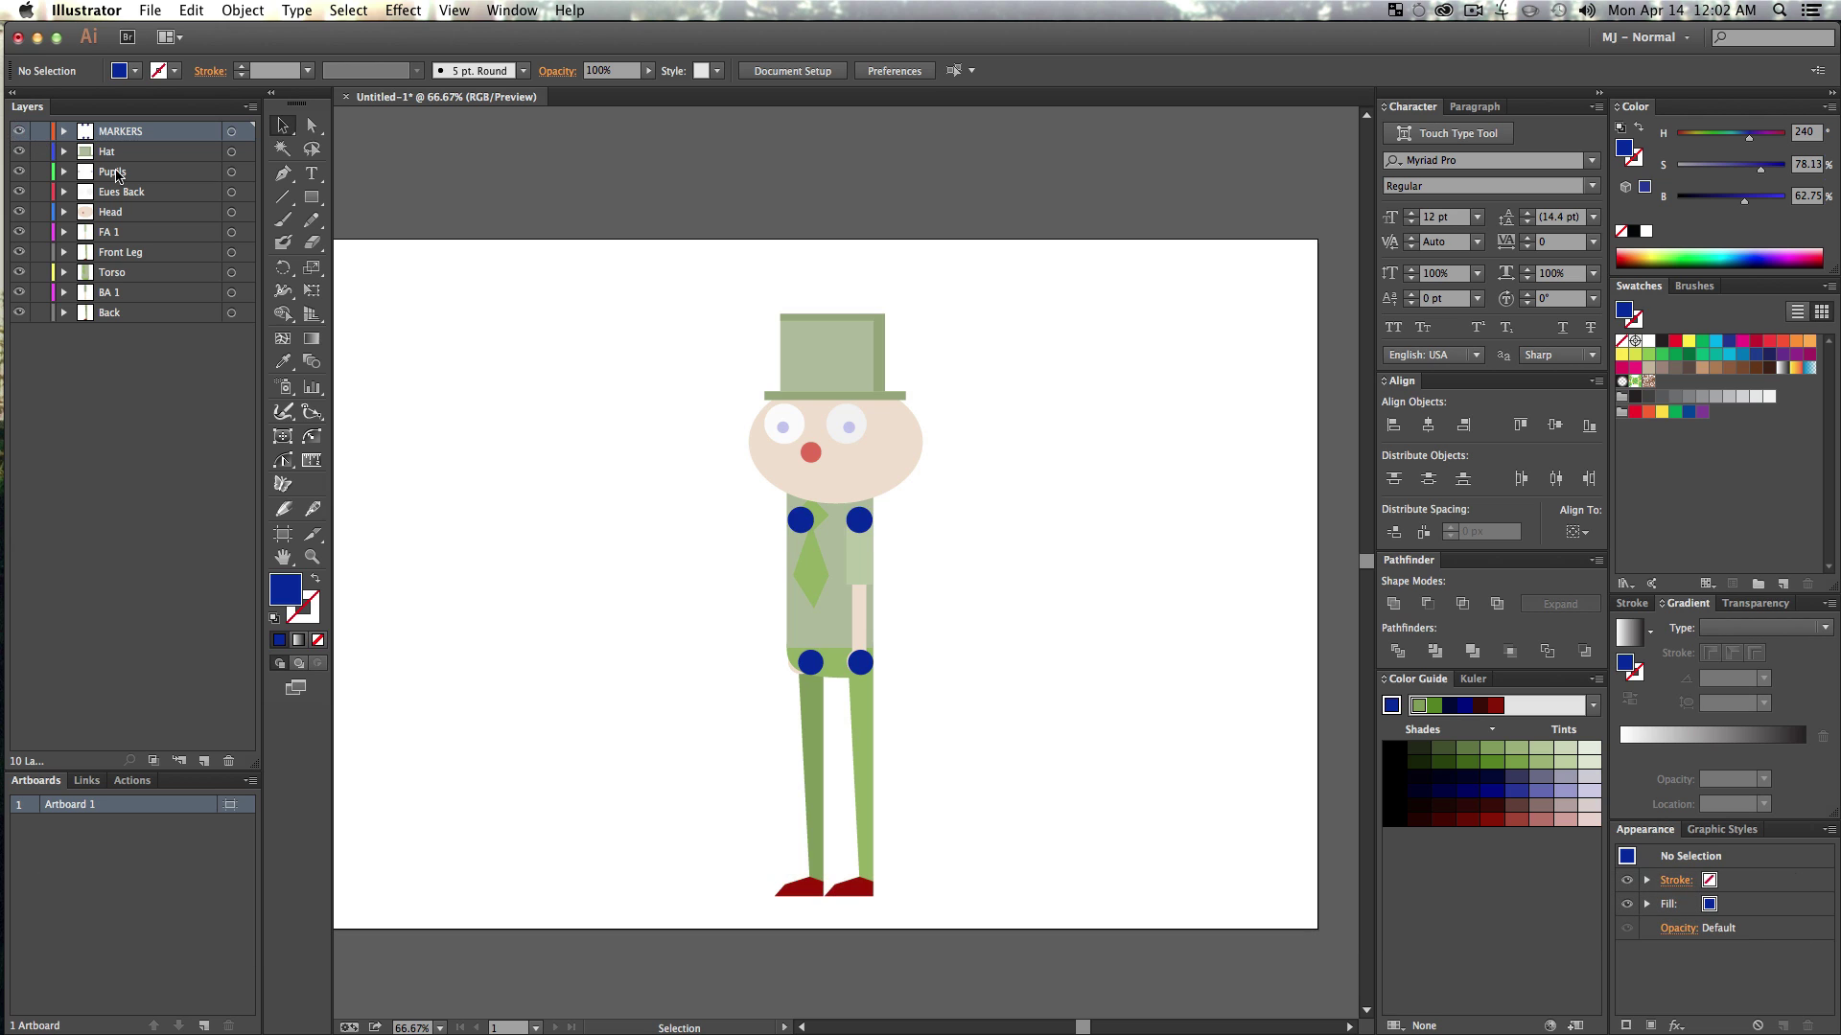
- Save the document to the Desktop as Character in Adobe Illustrator format with the default options
{"action": "key", "text": "super+shift+s"}
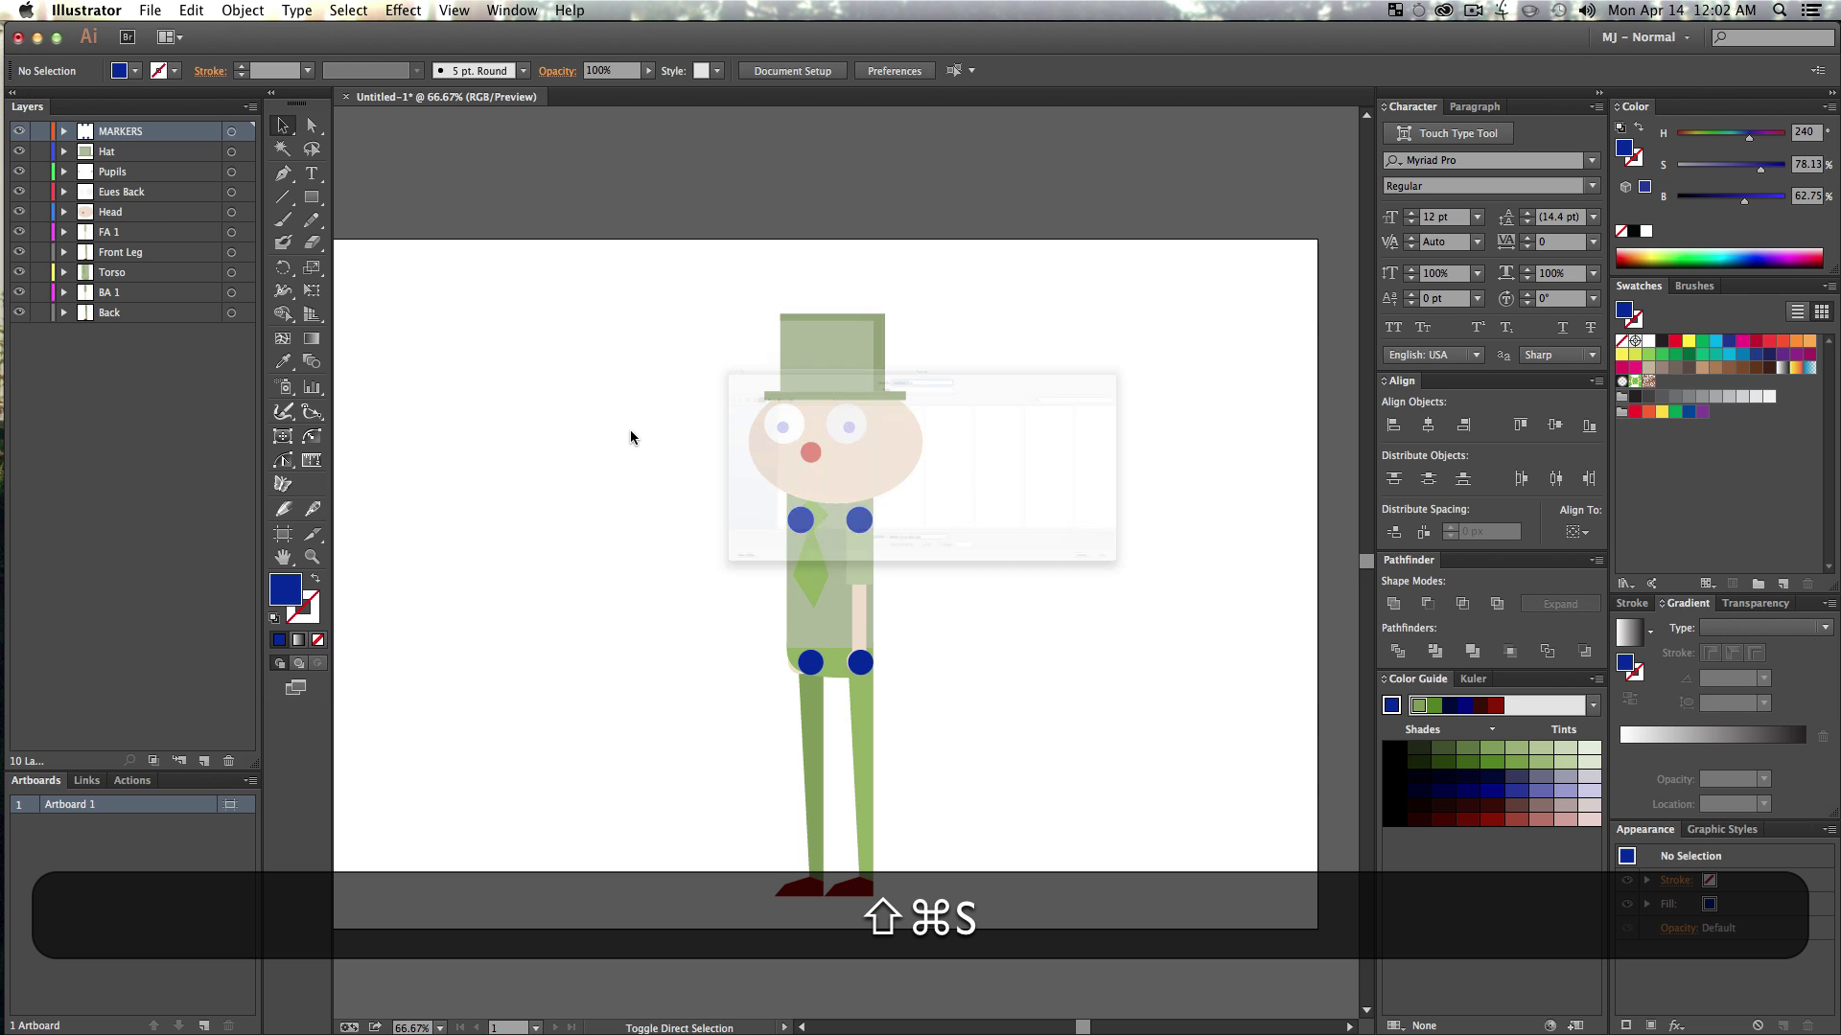
{"action": "key", "text": "super+shift+d"}
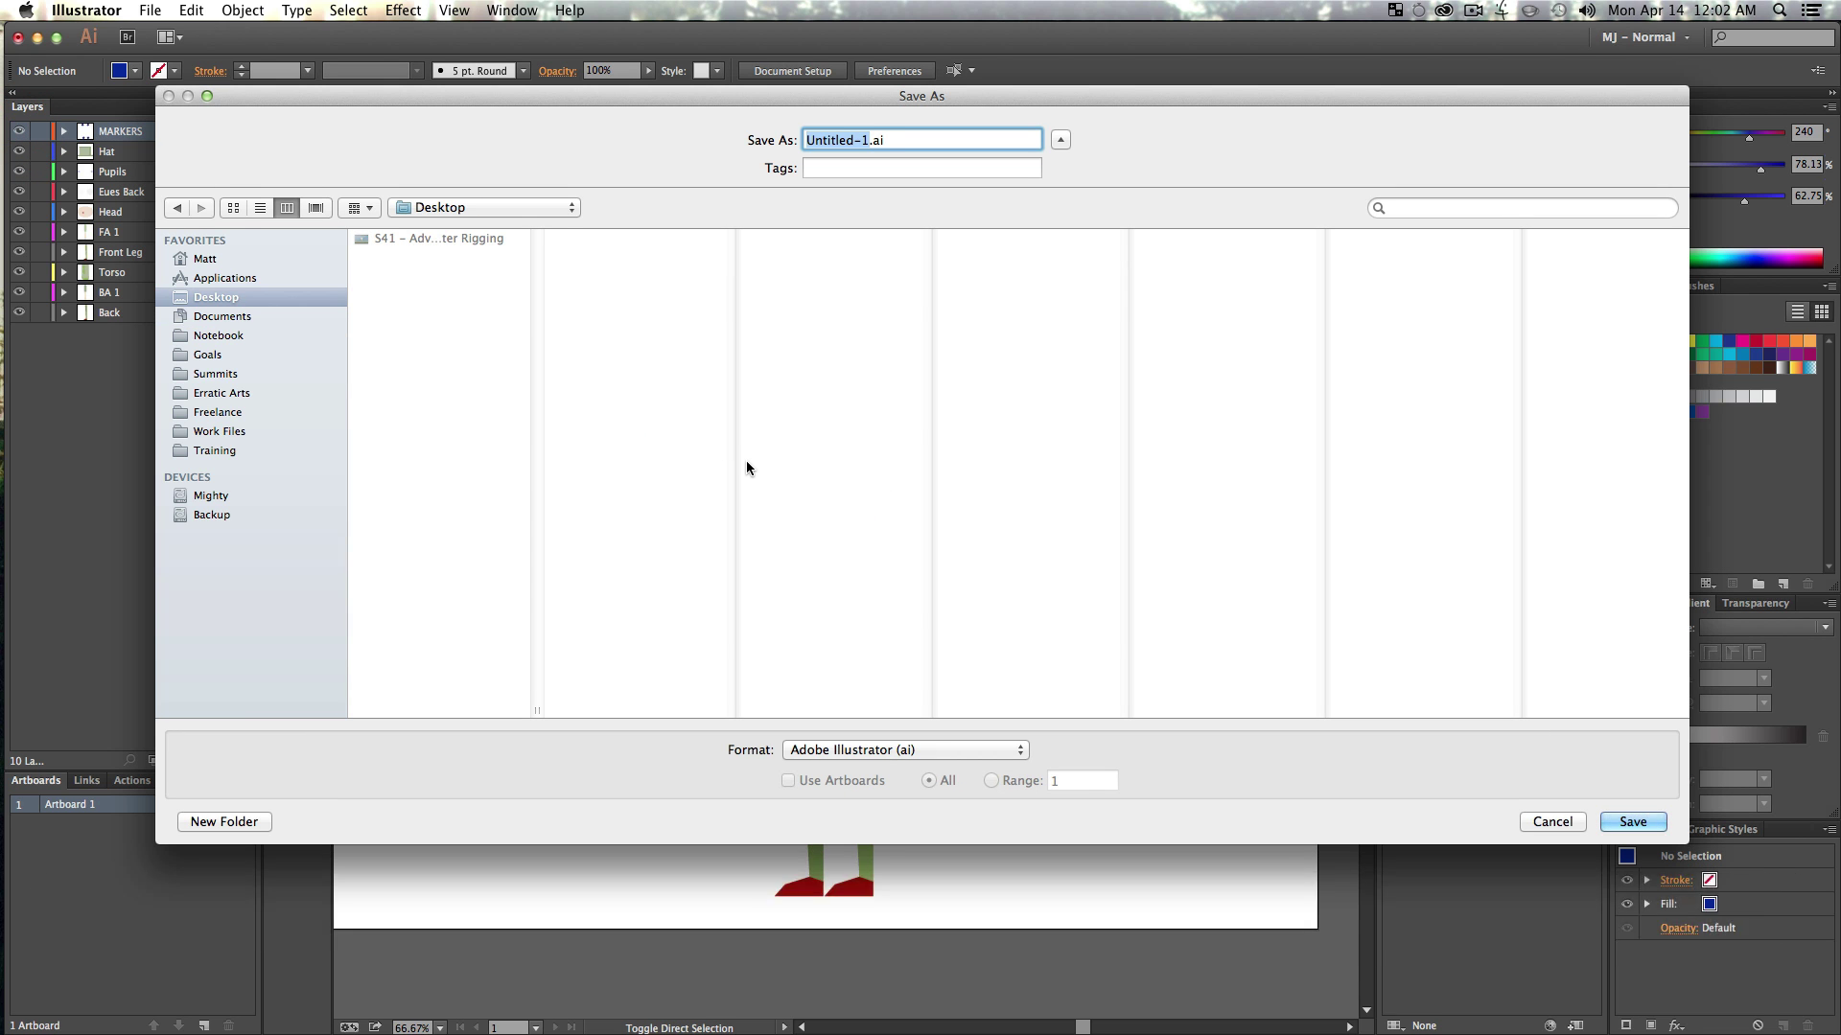
{"action": "type", "text": "Char"}
{"action": "type", "text": "acter"}
{"action": "key", "text": "Return"}
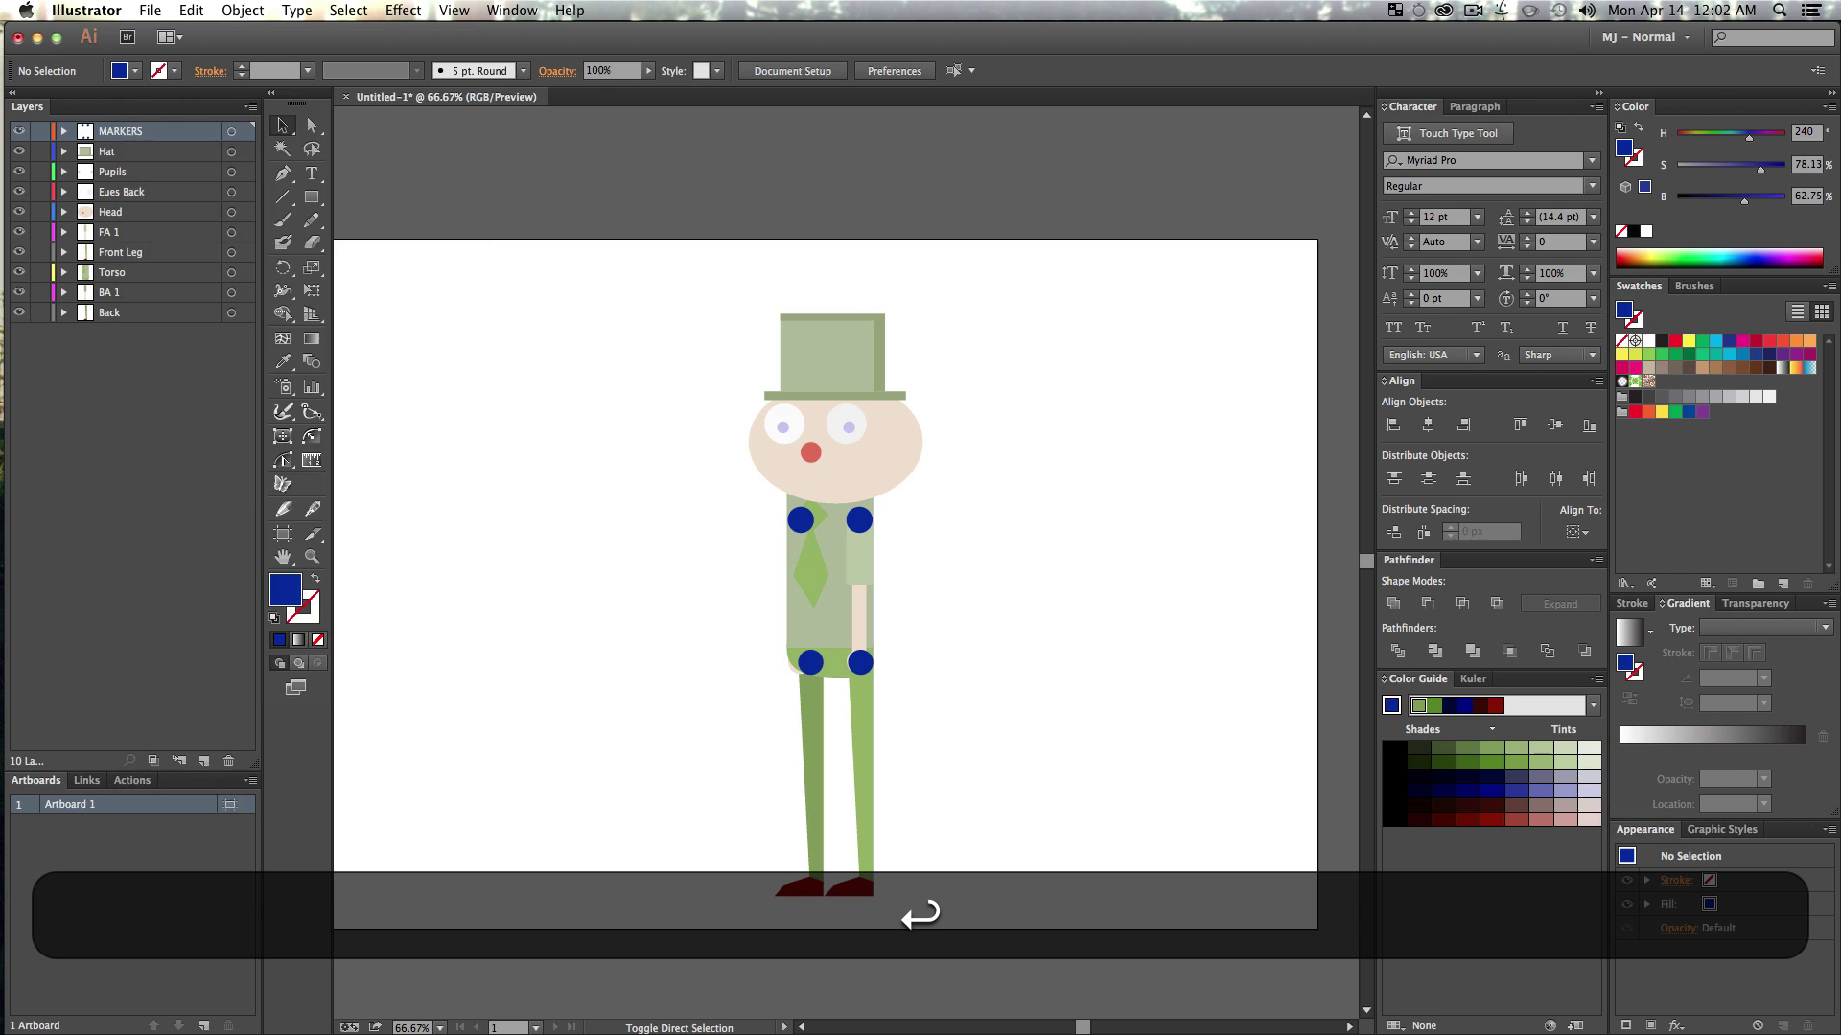
{"action": "key", "text": "Return"}
- Launch After Effects by searching for "after" in the system launcher
{"action": "key", "text": "alt+space"}
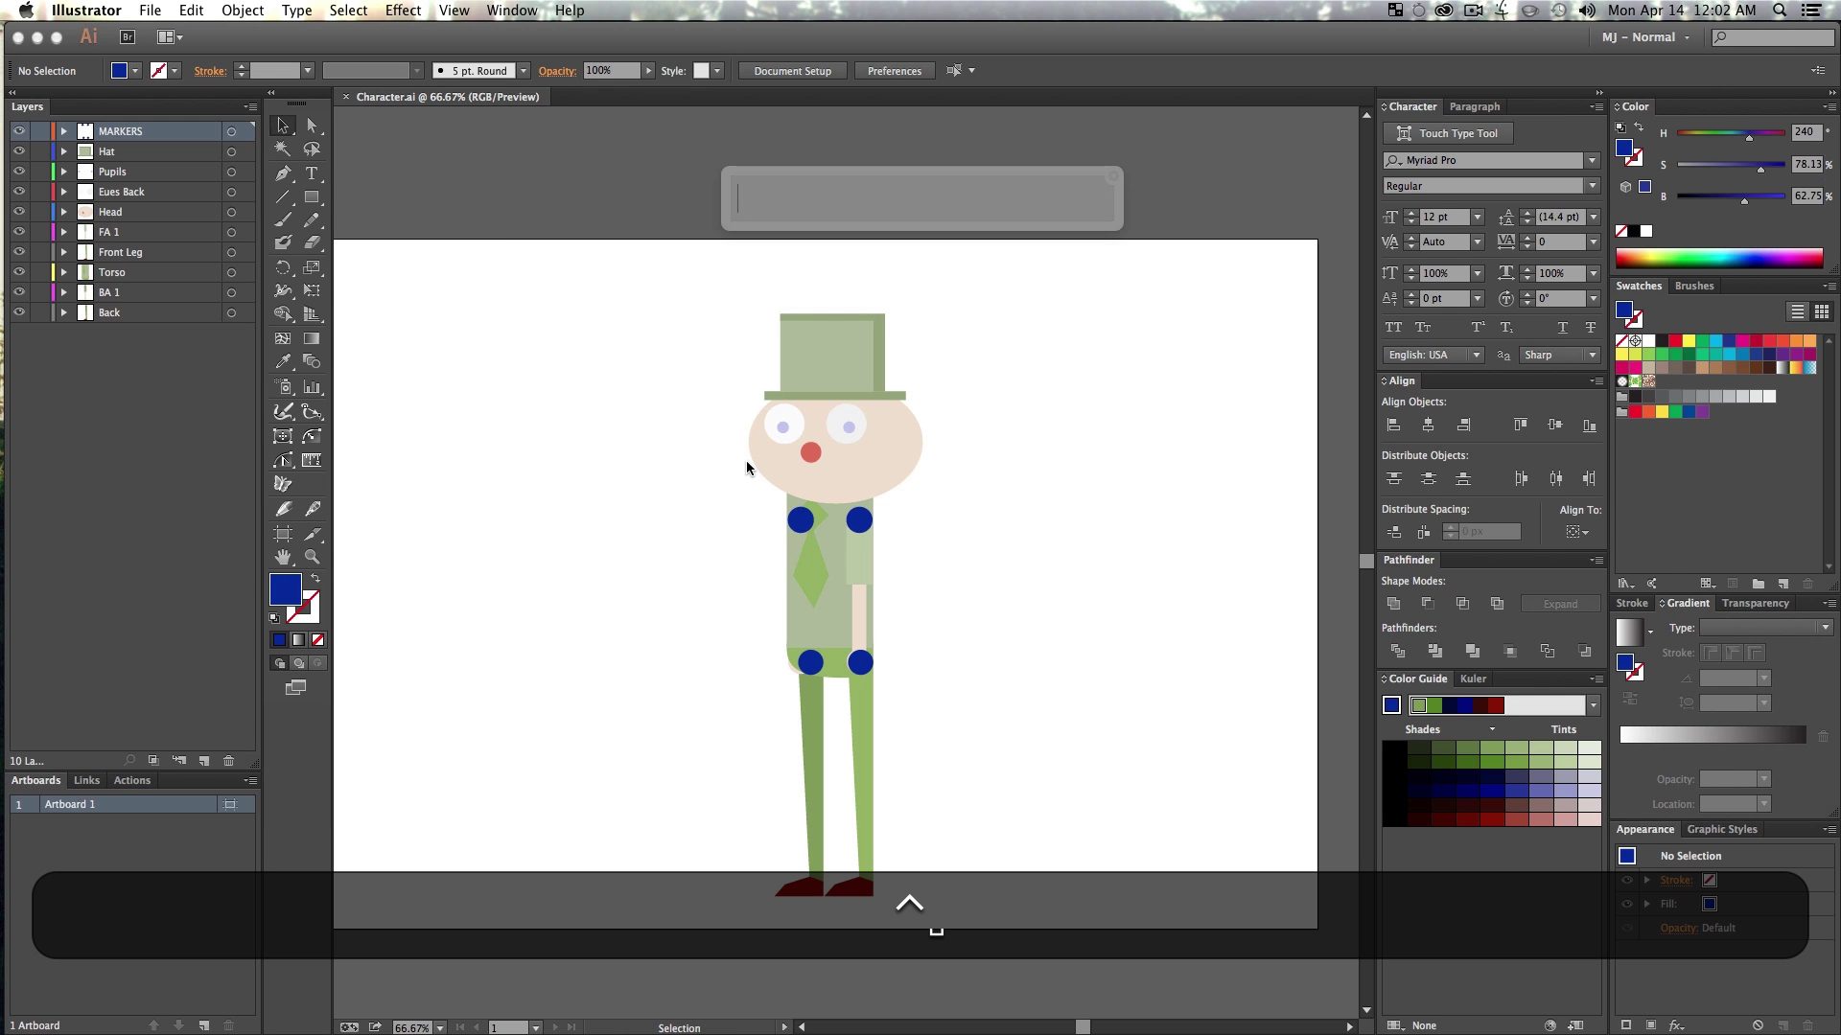
{"action": "type", "text": "after"}
{"action": "key", "text": "Return"}
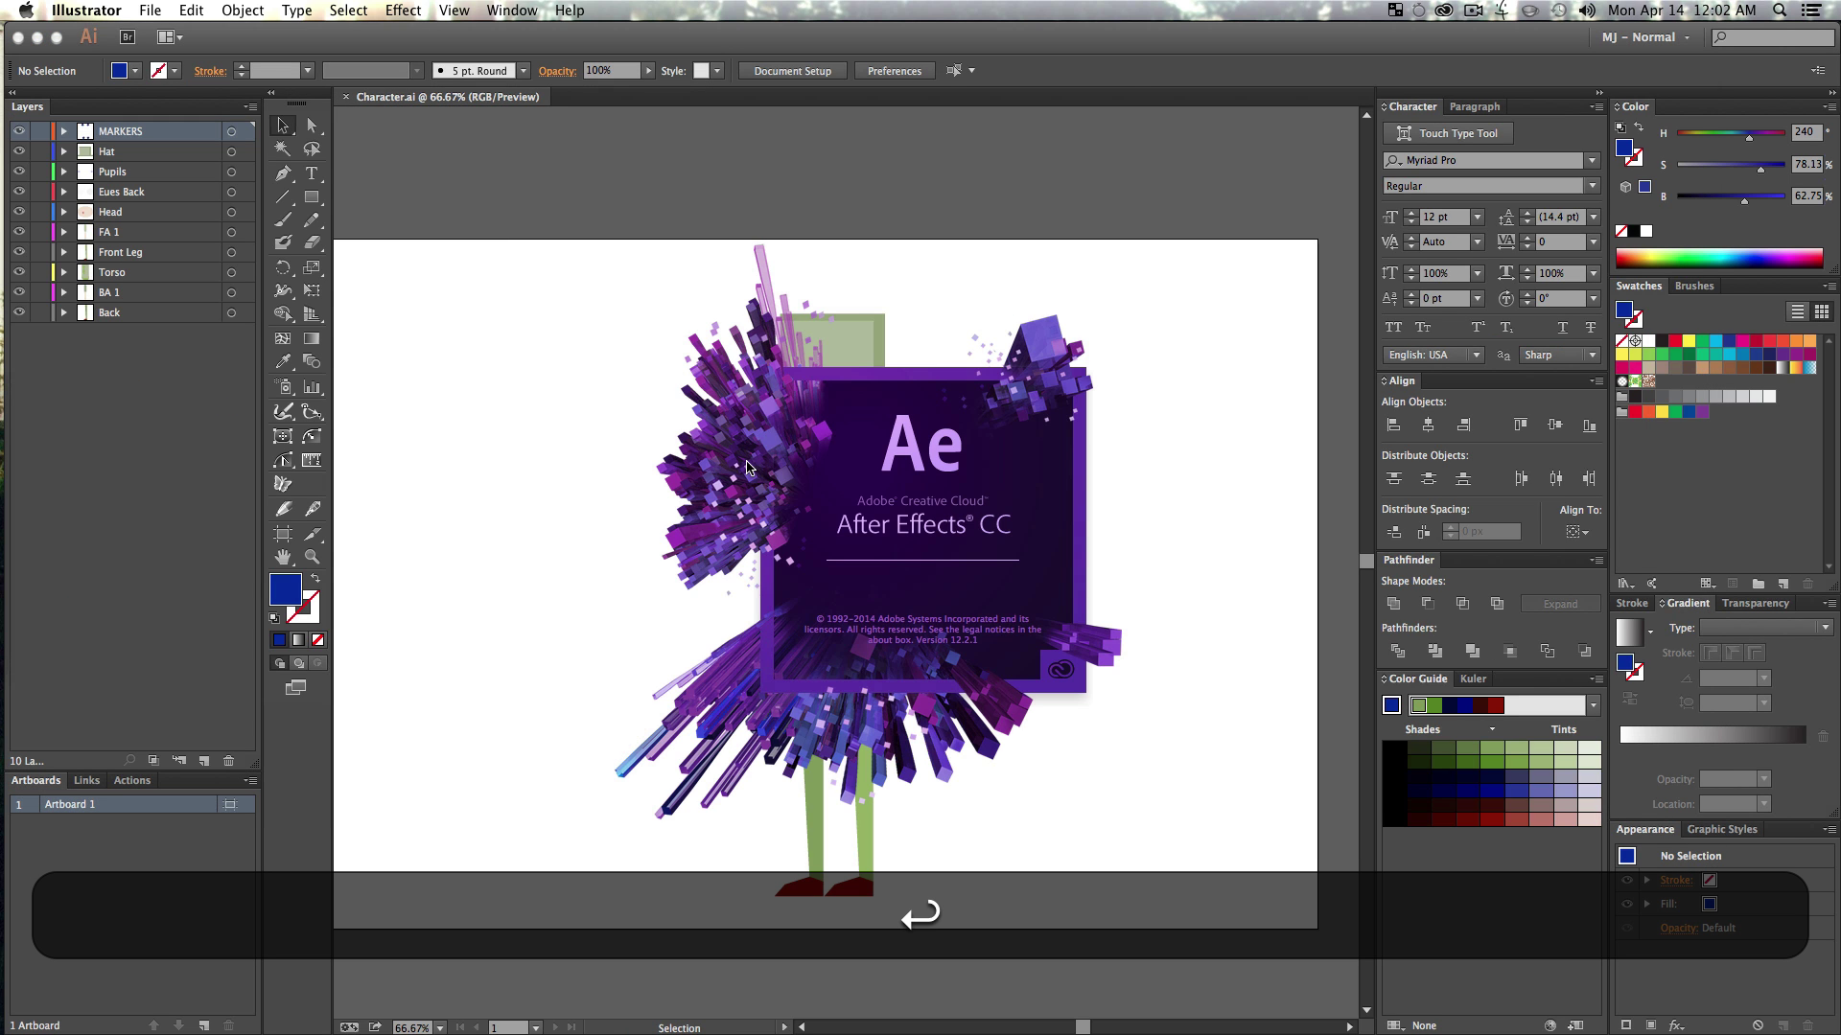
{"action": "key", "text": "ctrl+space"}
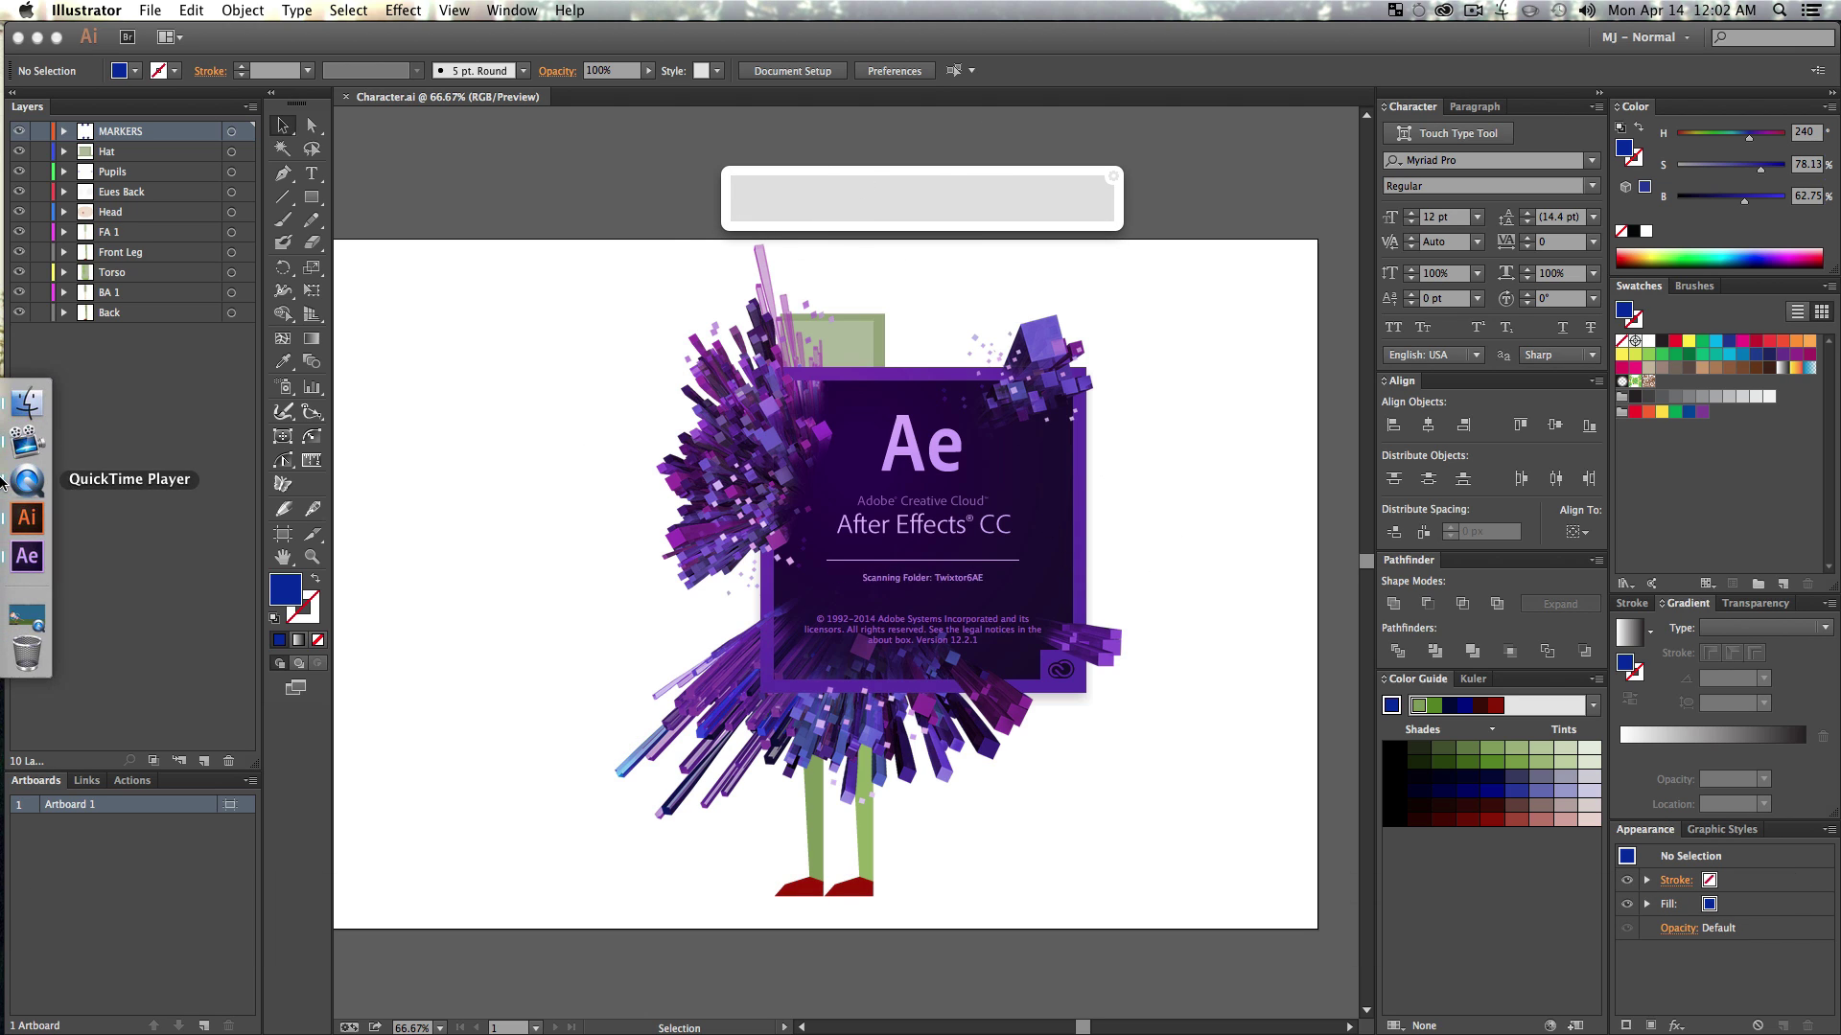
{"action": "key", "text": "ctrl+space"}
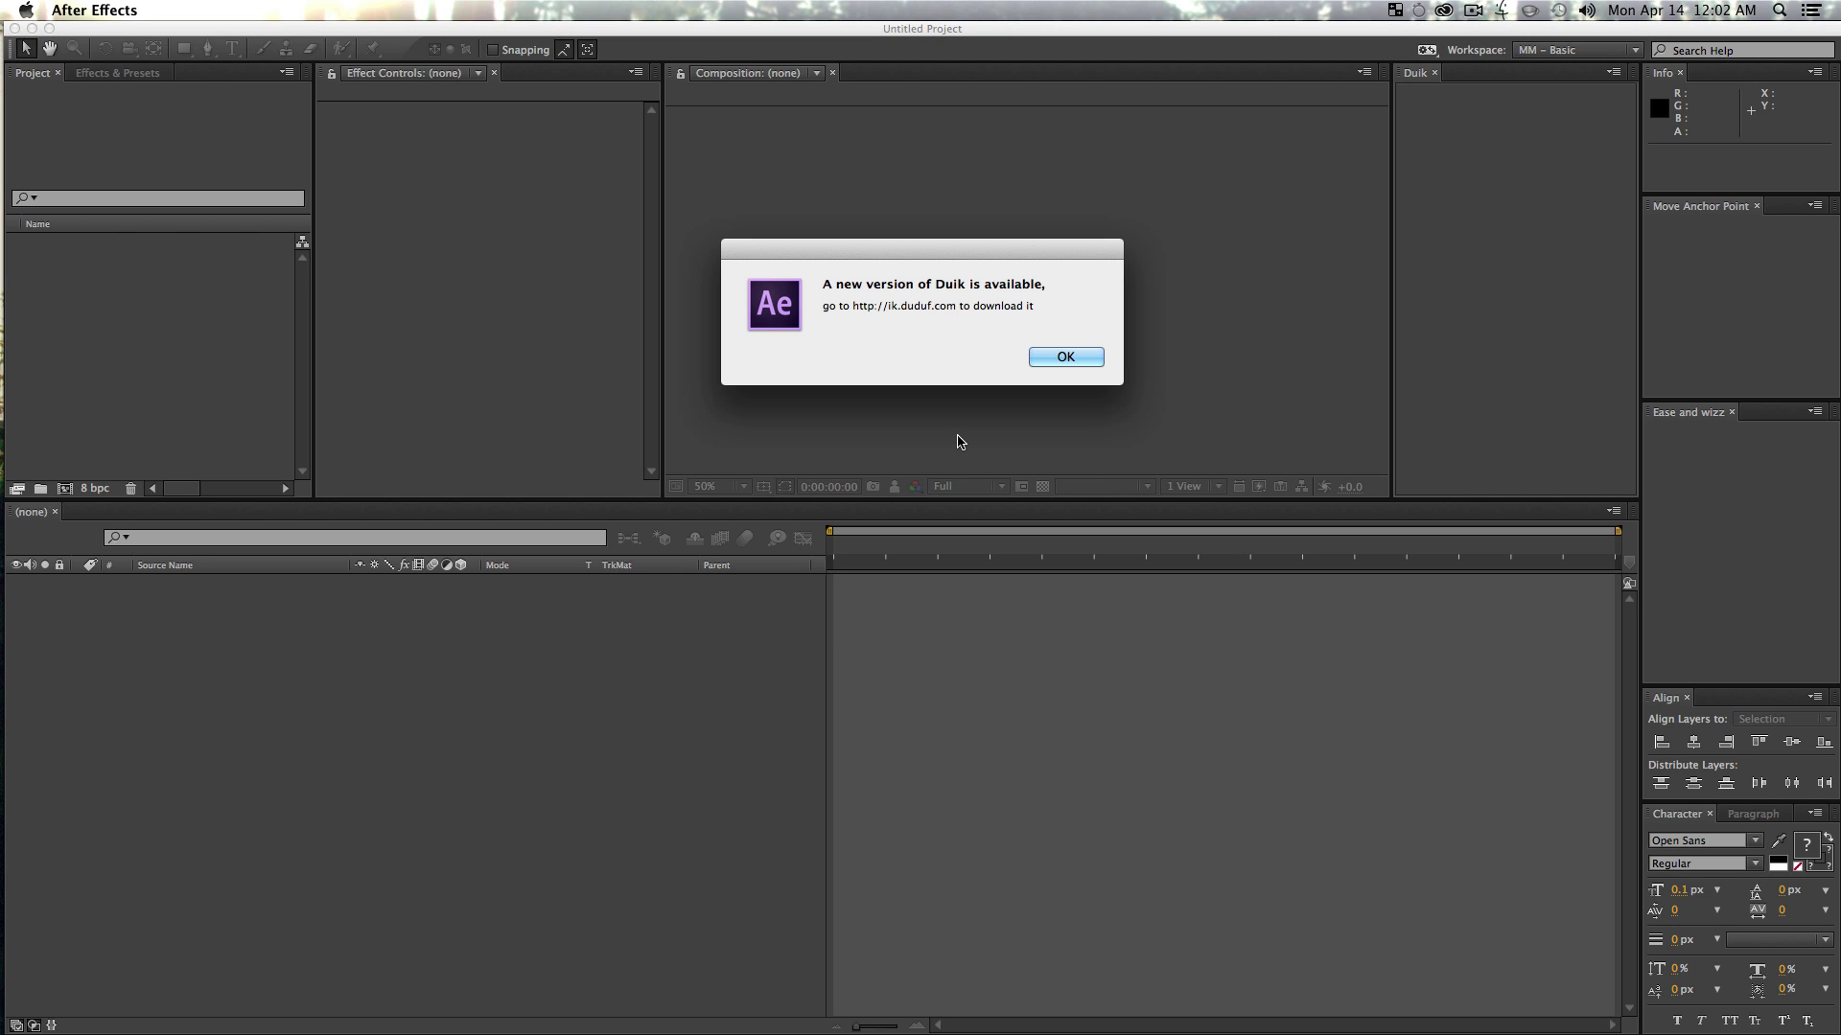
- Dismiss the Duik update notice and the startup error dialogs in After Effects
{"action": "left_click", "coordinate": [1043, 361]}
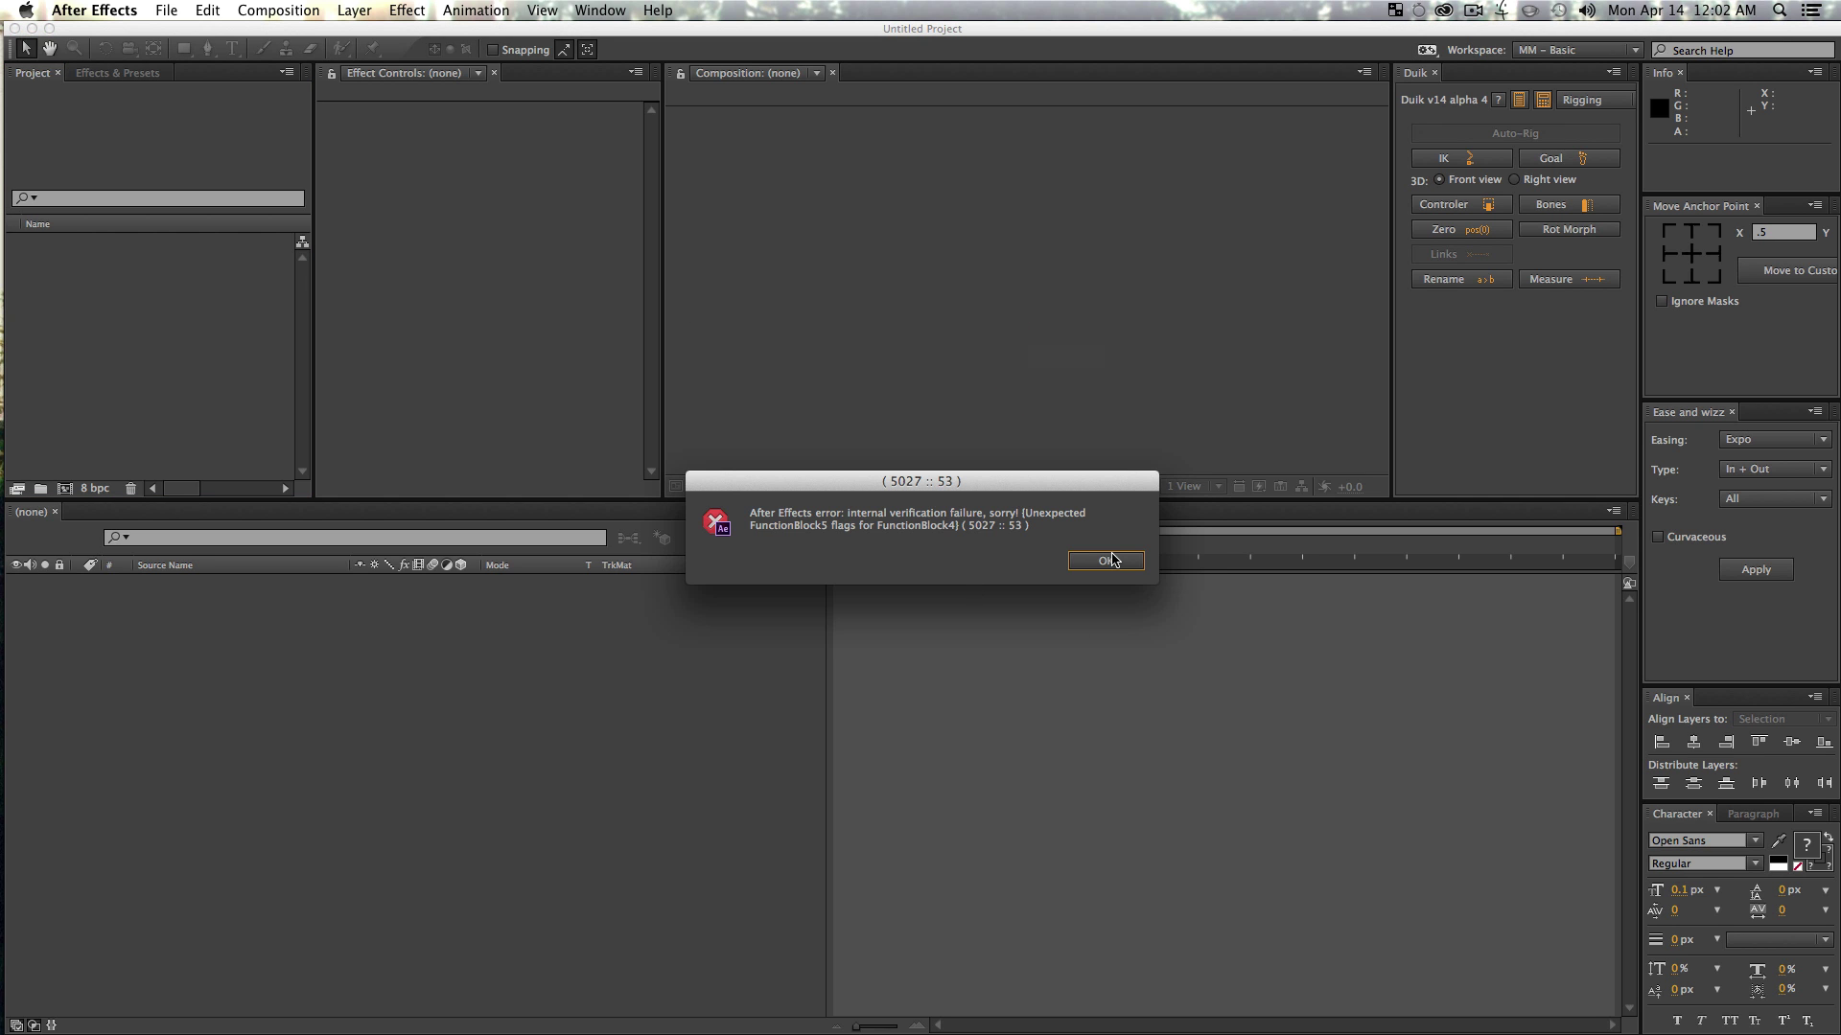
{"action": "left_click", "coordinate": [1109, 560]}
{"action": "left_click", "coordinate": [1103, 561]}
{"action": "left_click", "coordinate": [1101, 563]}
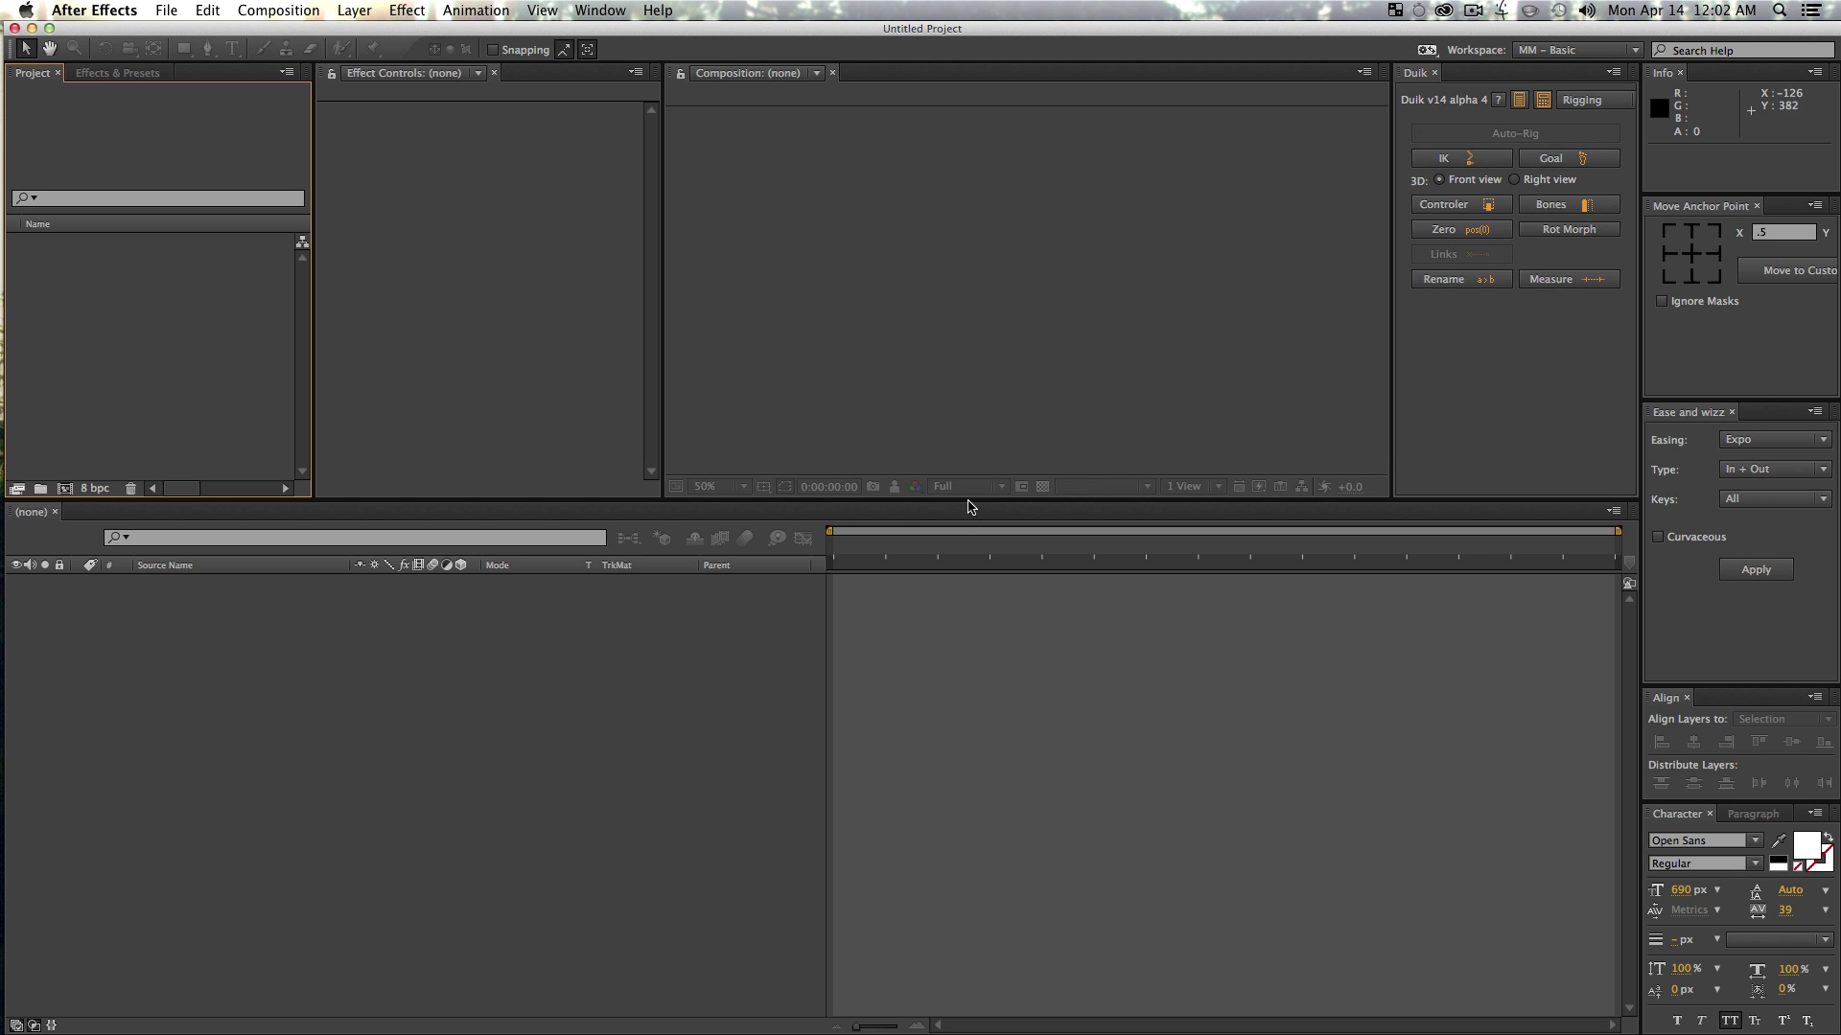
- Check the list of available panels and scripts, and enlarge the upper panel area above the timeline
{"action": "left_click", "coordinate": [599, 10]}
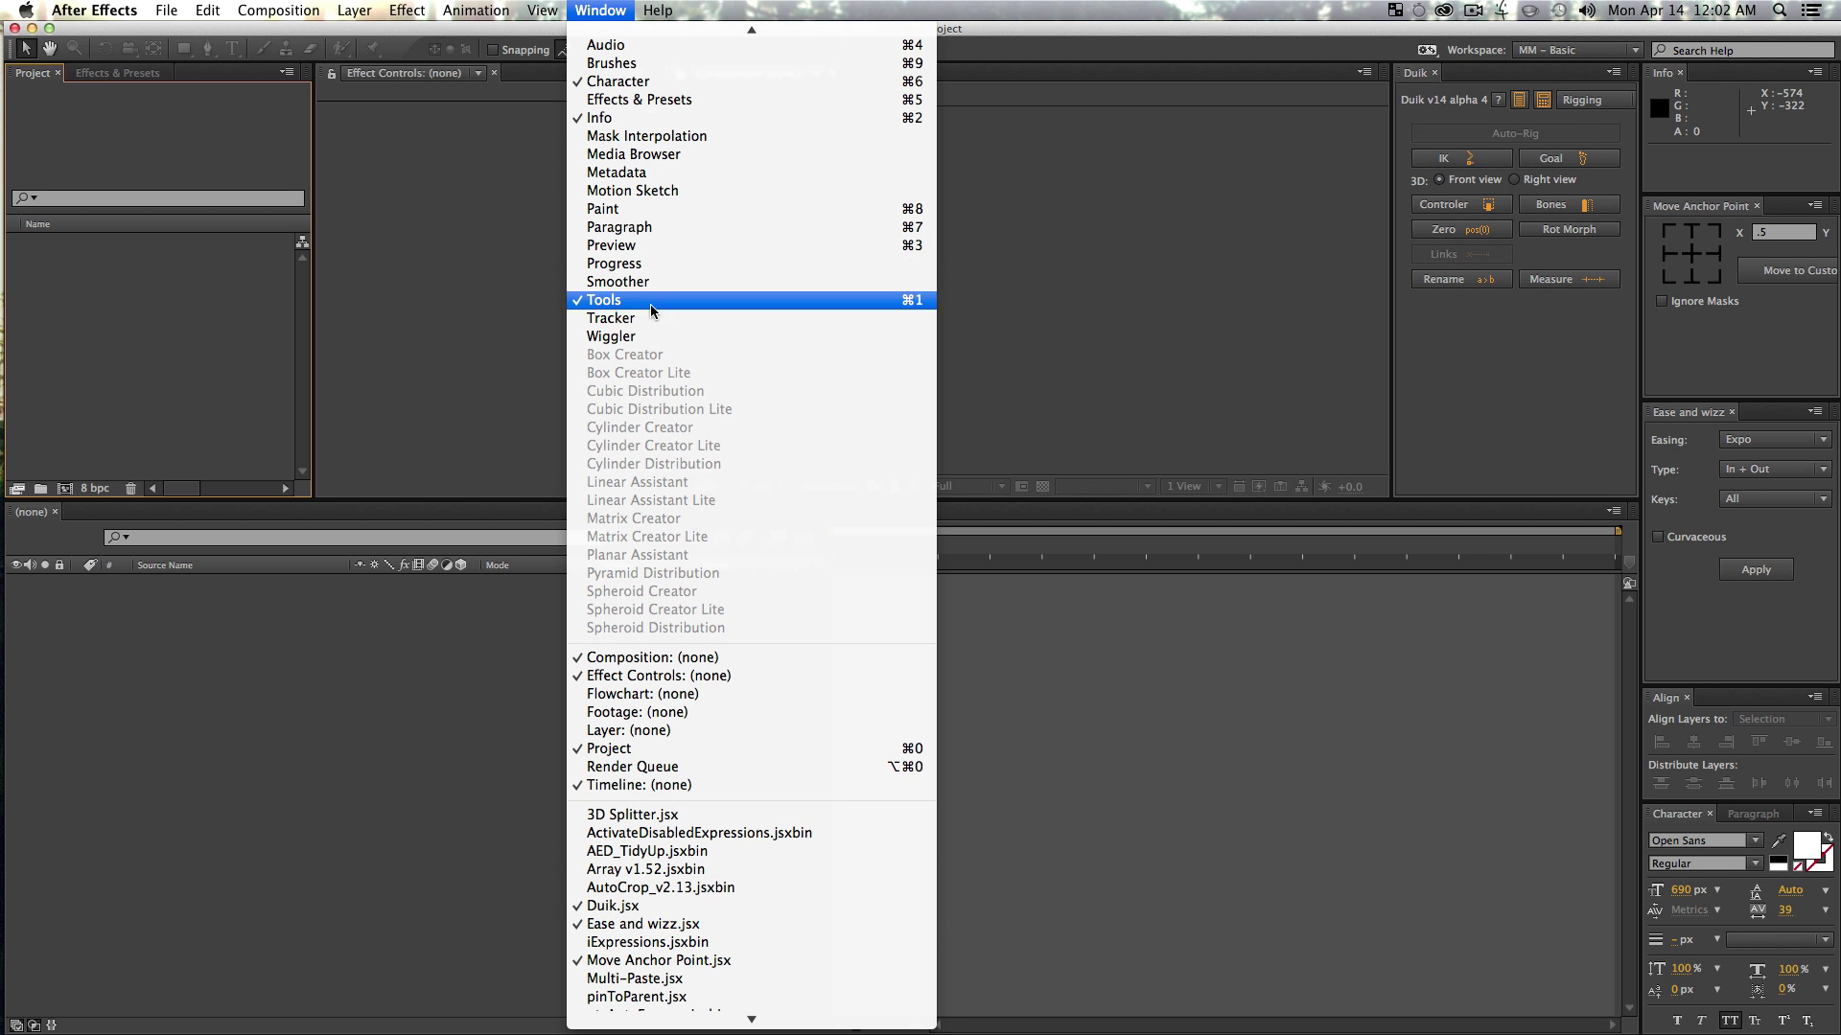
{"action": "left_click", "coordinate": [604, 296]}
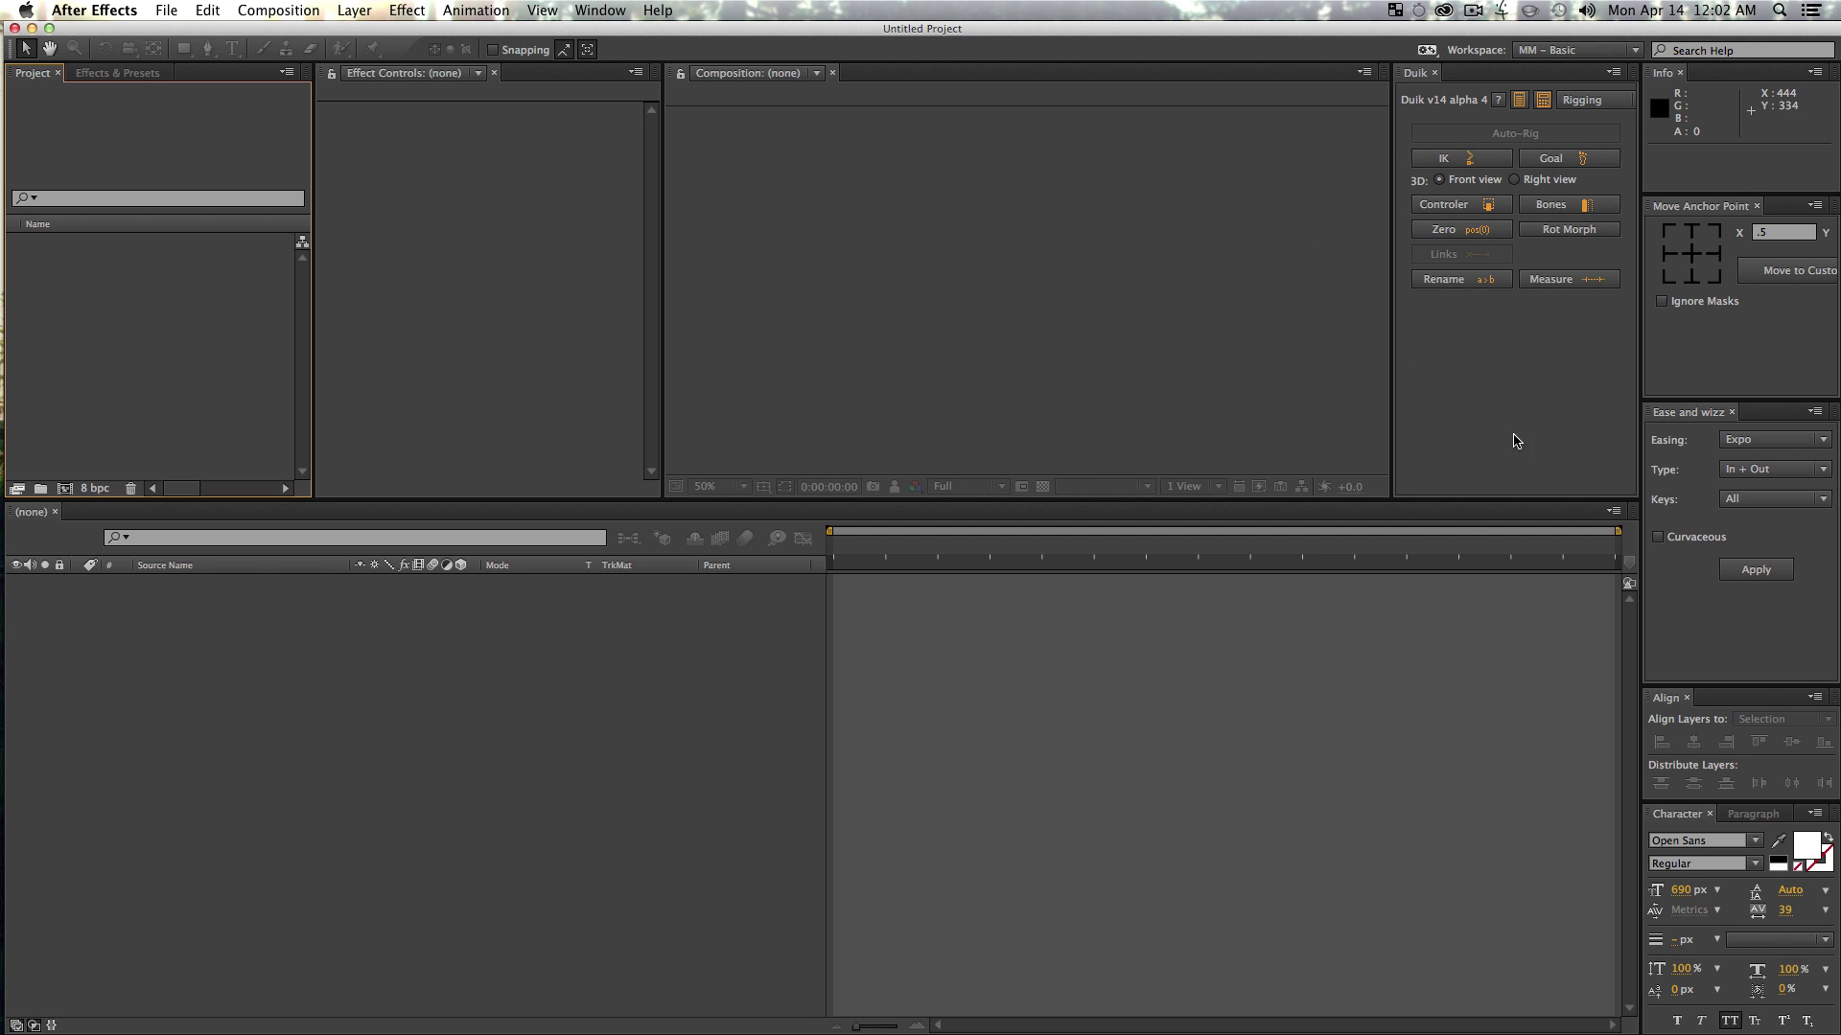
{"action": "left_click_drag", "start_coordinate": [1032, 498], "coordinate": [1022, 546]}
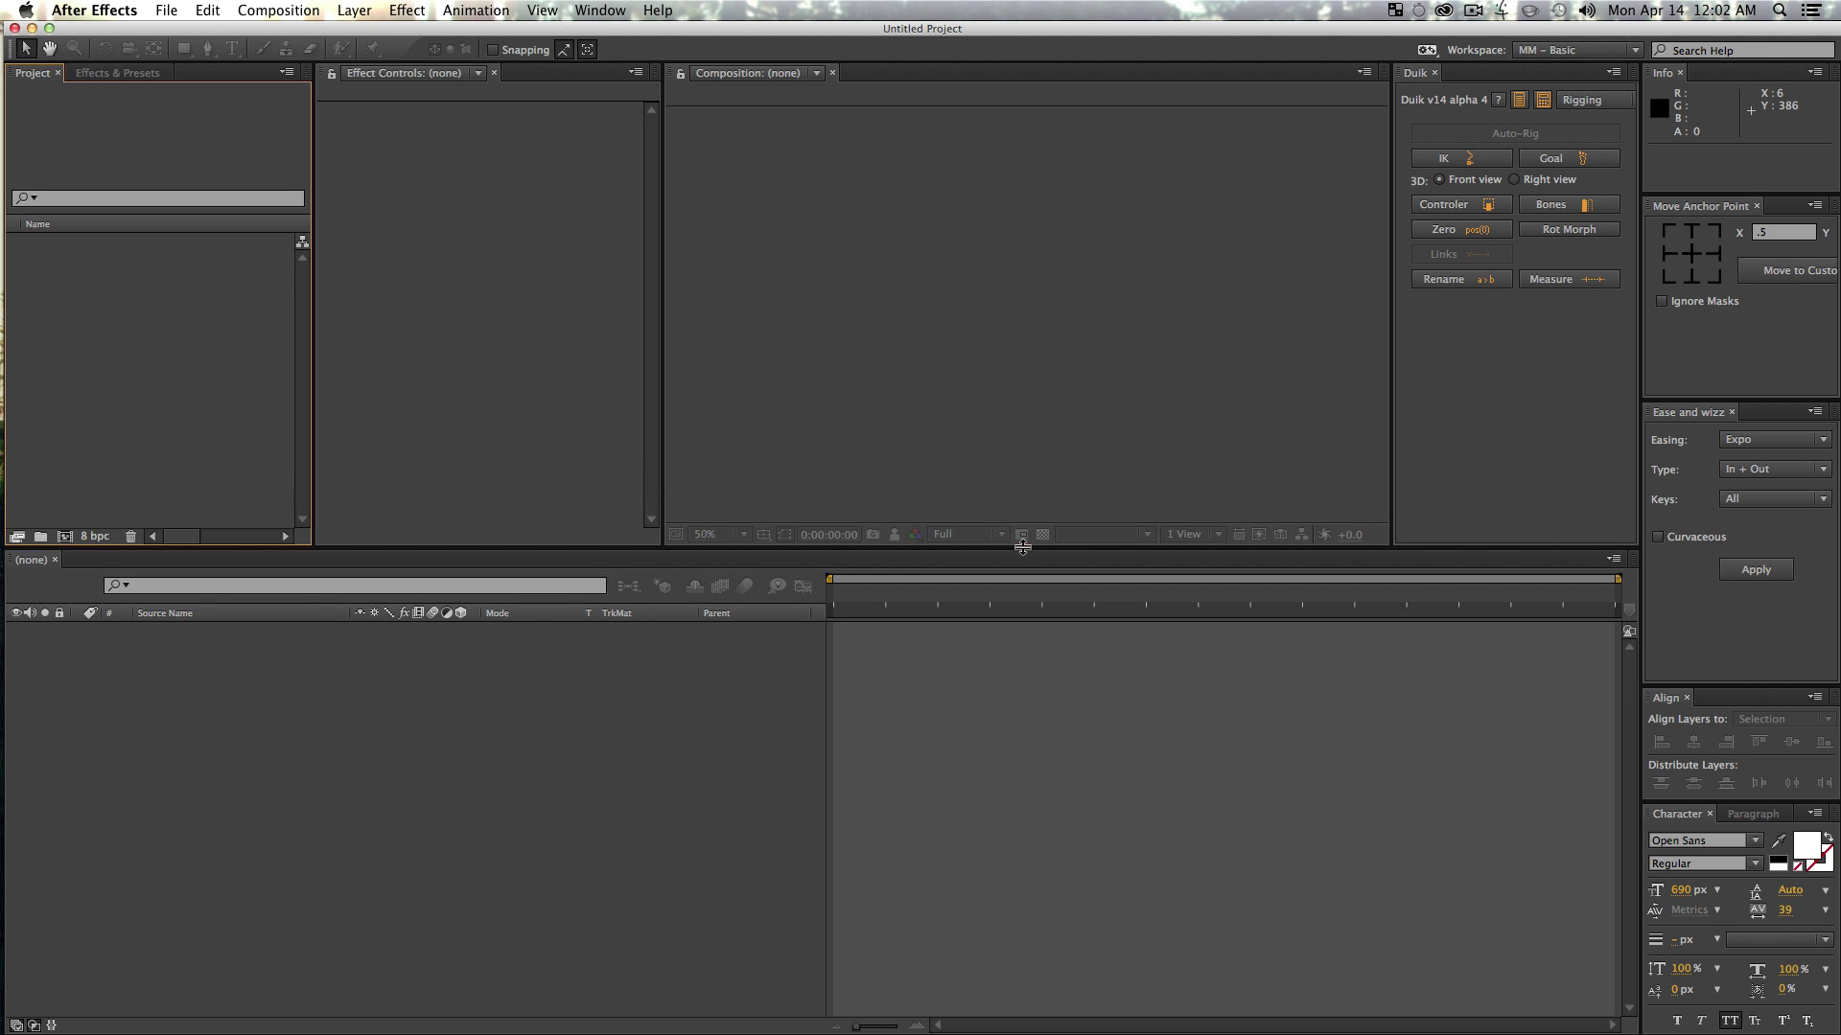
- Look through Duik's Animation and Cameras functions and its calculator, returning to the Rigging functions
{"action": "left_click", "coordinate": [1577, 107]}
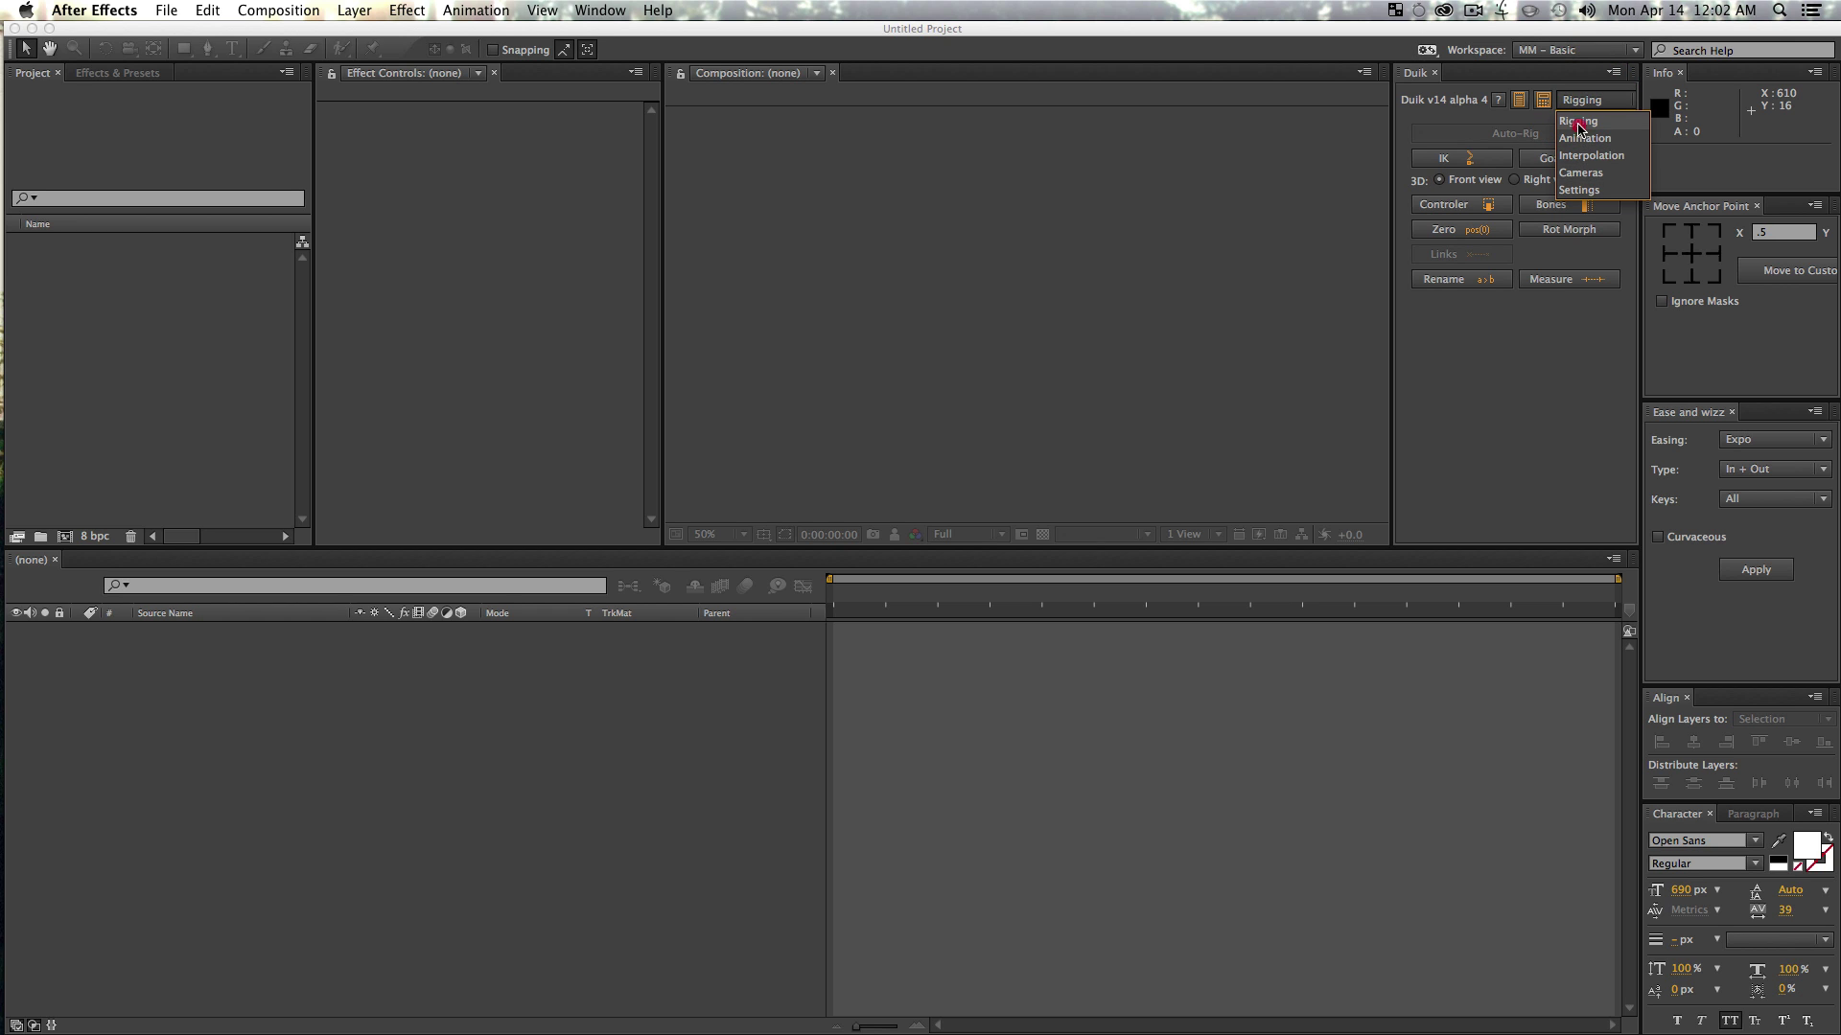
{"action": "left_click", "coordinate": [1600, 139]}
{"action": "left_click", "coordinate": [1594, 107]}
{"action": "left_click", "coordinate": [1582, 173]}
{"action": "left_click", "coordinate": [1592, 101]}
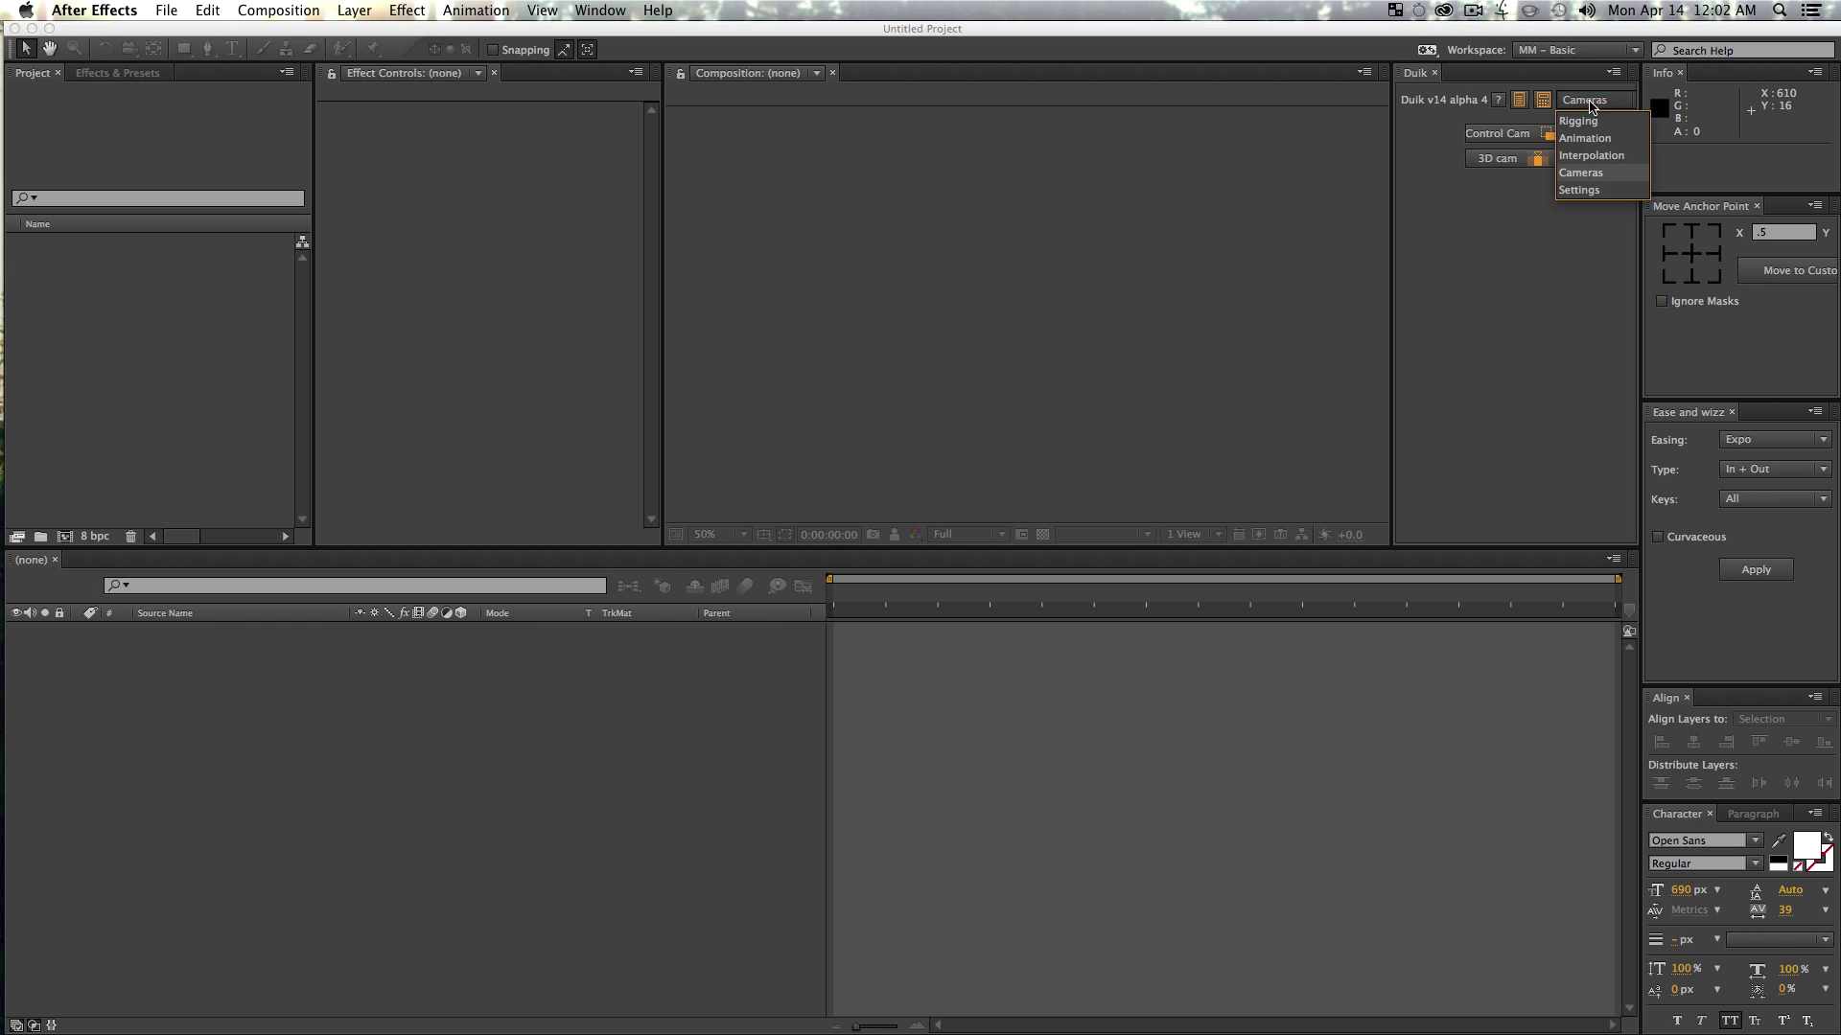
{"action": "left_click", "coordinate": [1578, 121]}
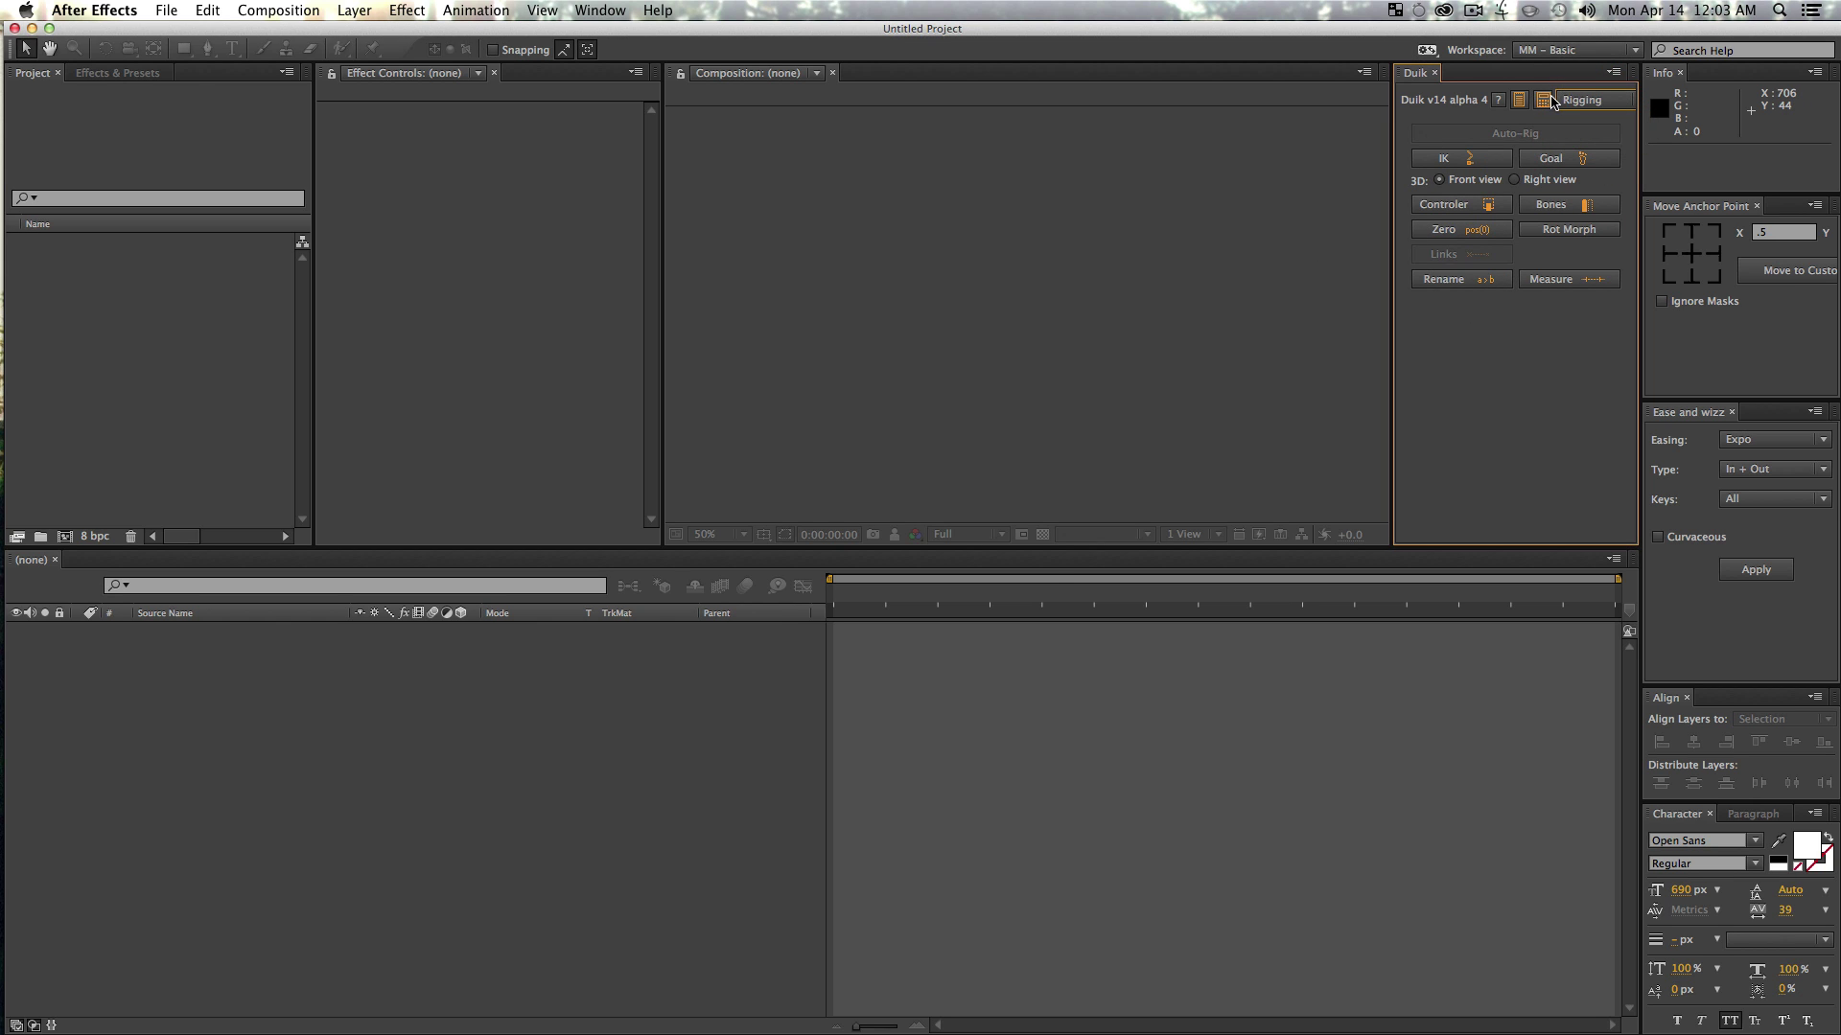
{"action": "left_click", "coordinate": [1545, 100]}
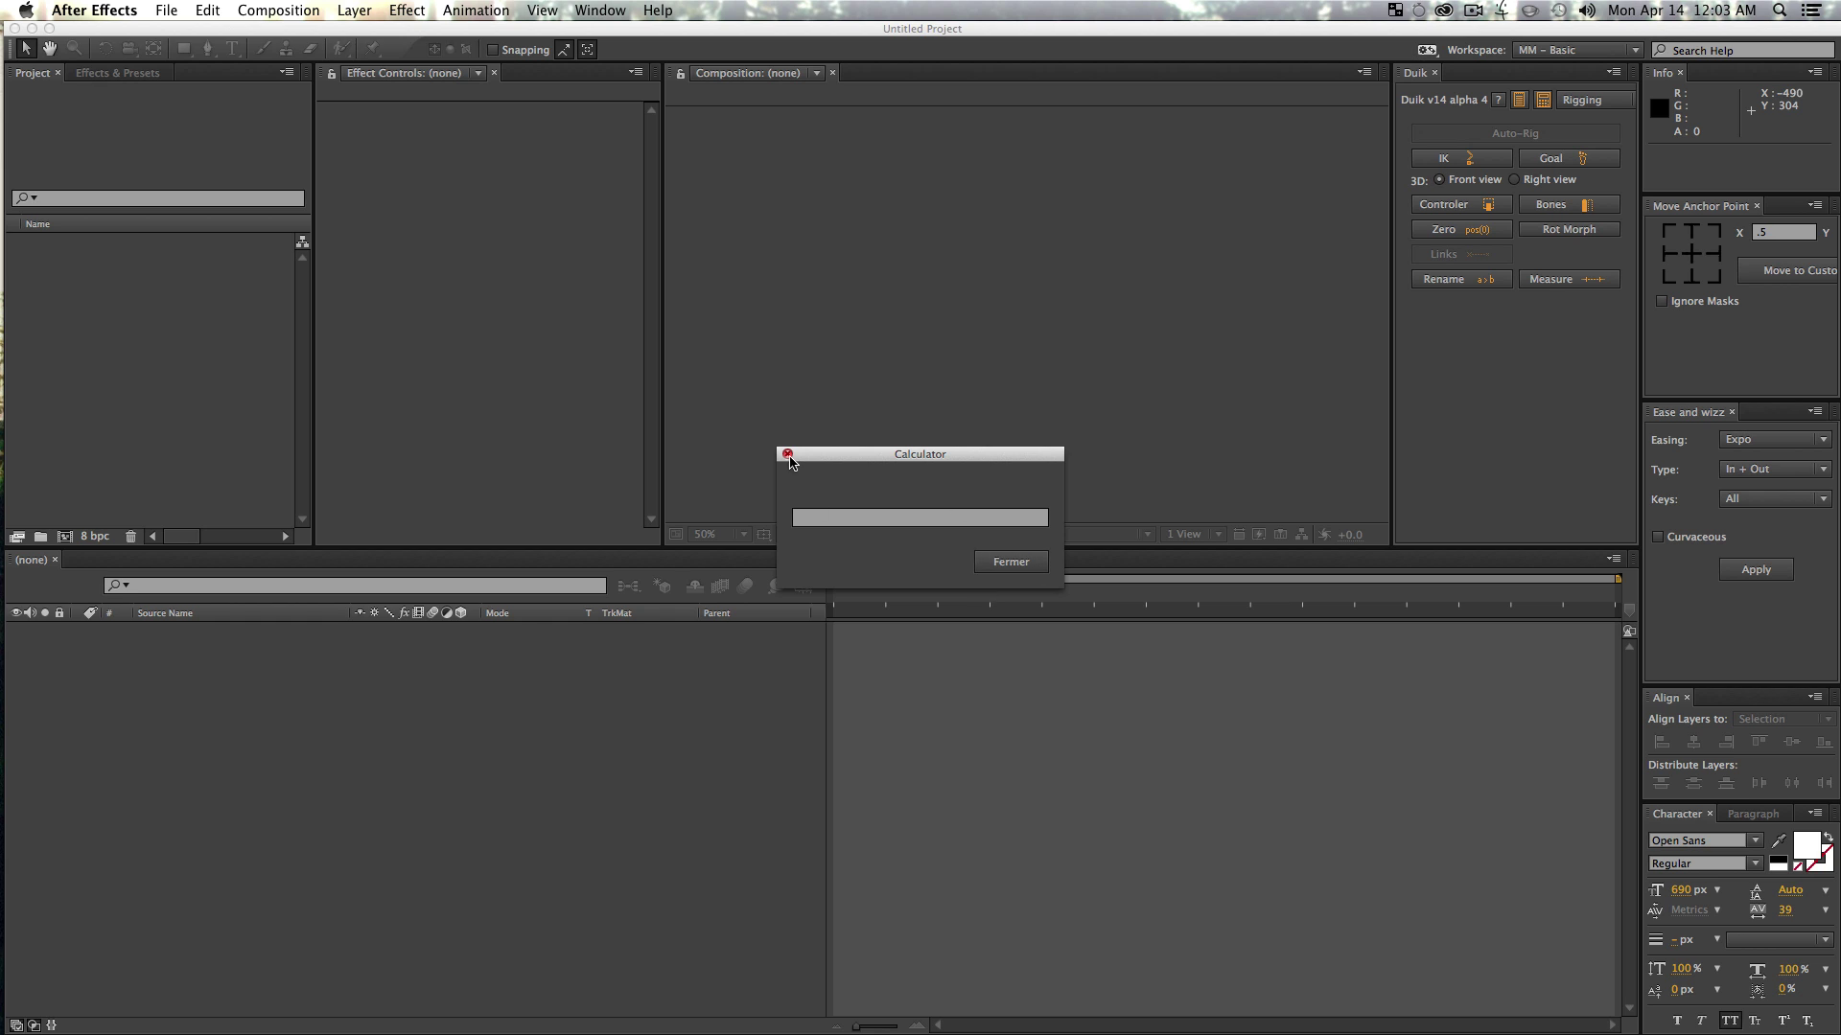
{"action": "left_click", "coordinate": [787, 455]}
{"action": "left_click", "coordinate": [1551, 338]}
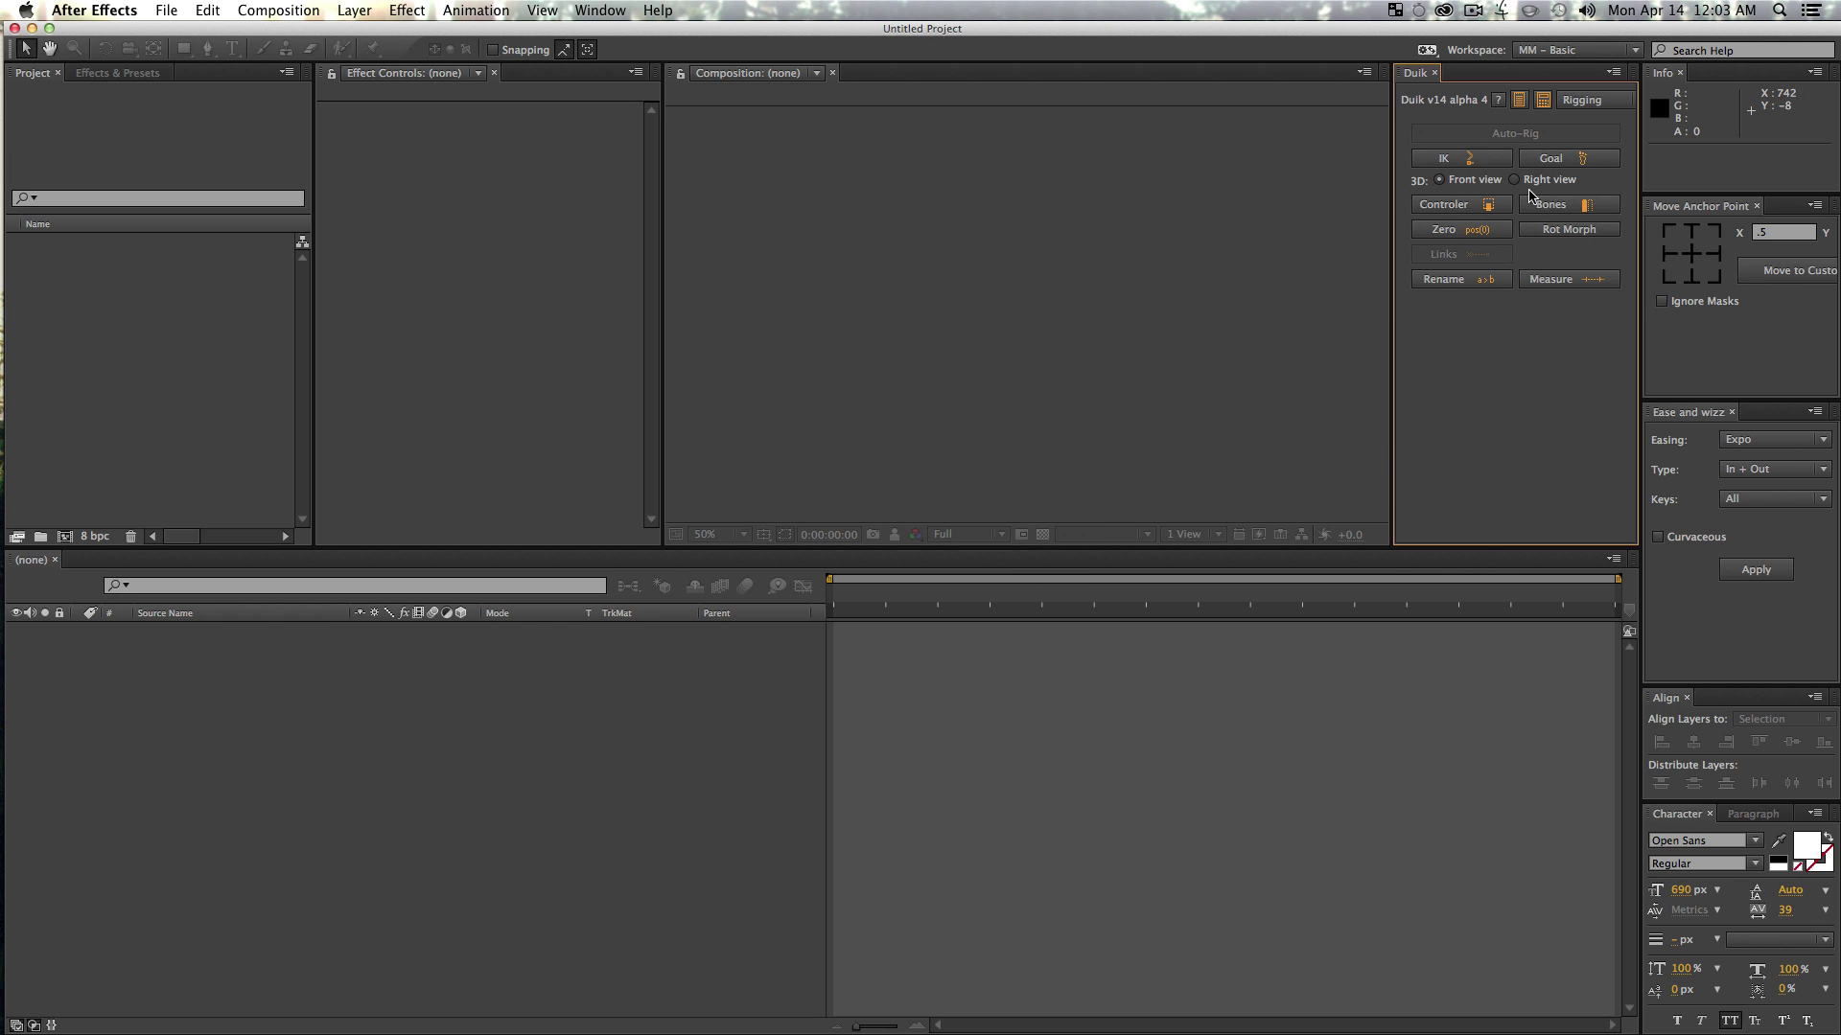
- Import Character.ai from the Desktop as Composition - Retain Layer Sizes
{"action": "left_click", "coordinate": [174, 371]}
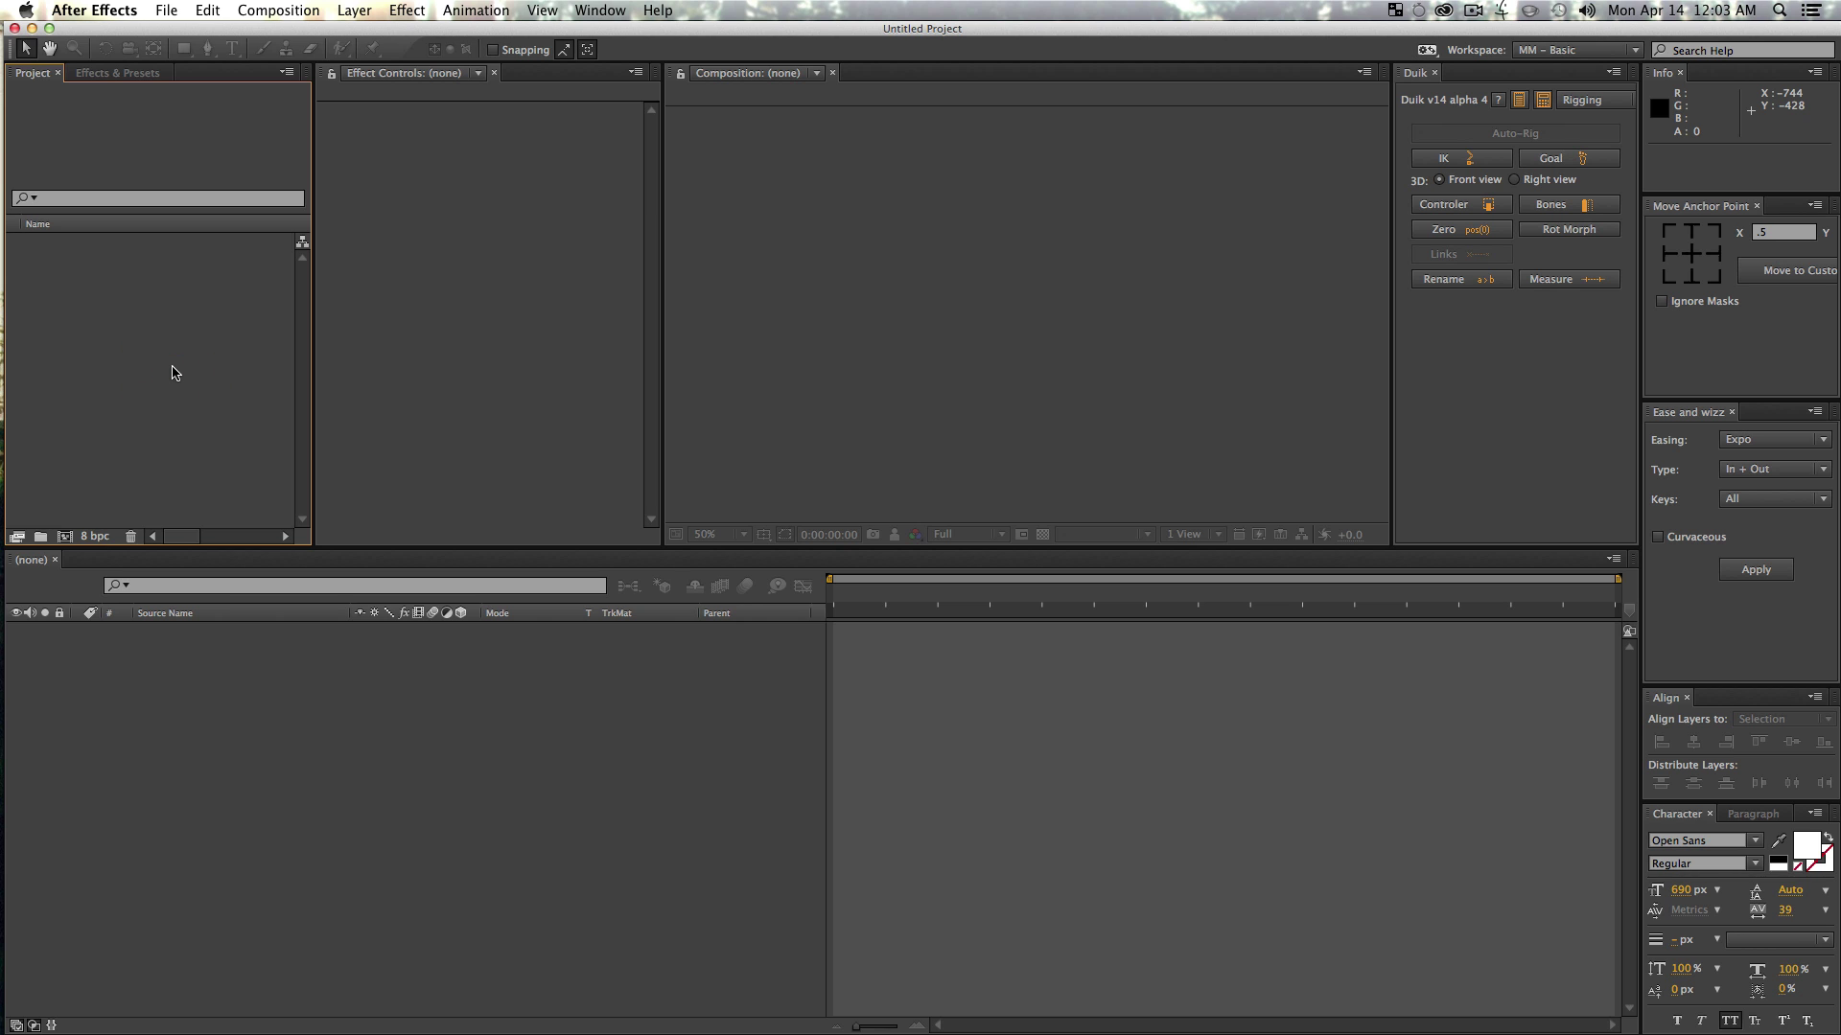
{"action": "key", "text": "super+i"}
{"action": "key", "text": "super+d"}
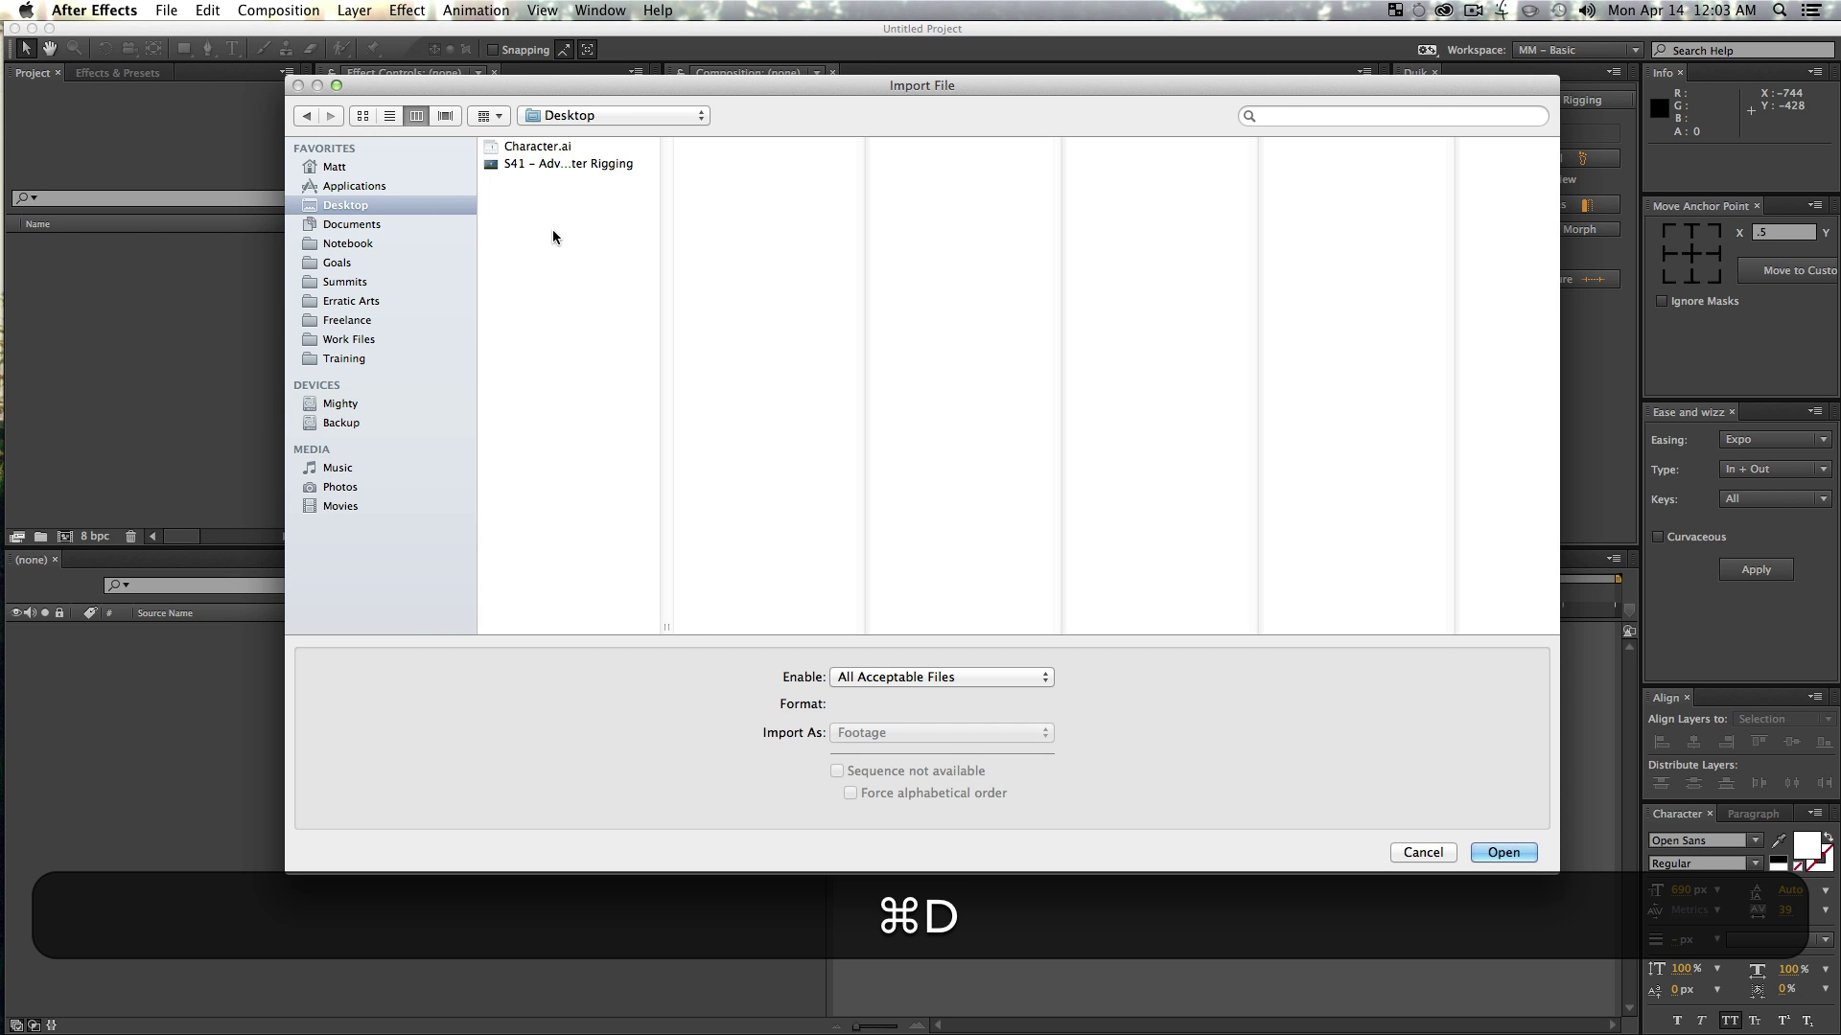
{"action": "left_click", "coordinate": [569, 149]}
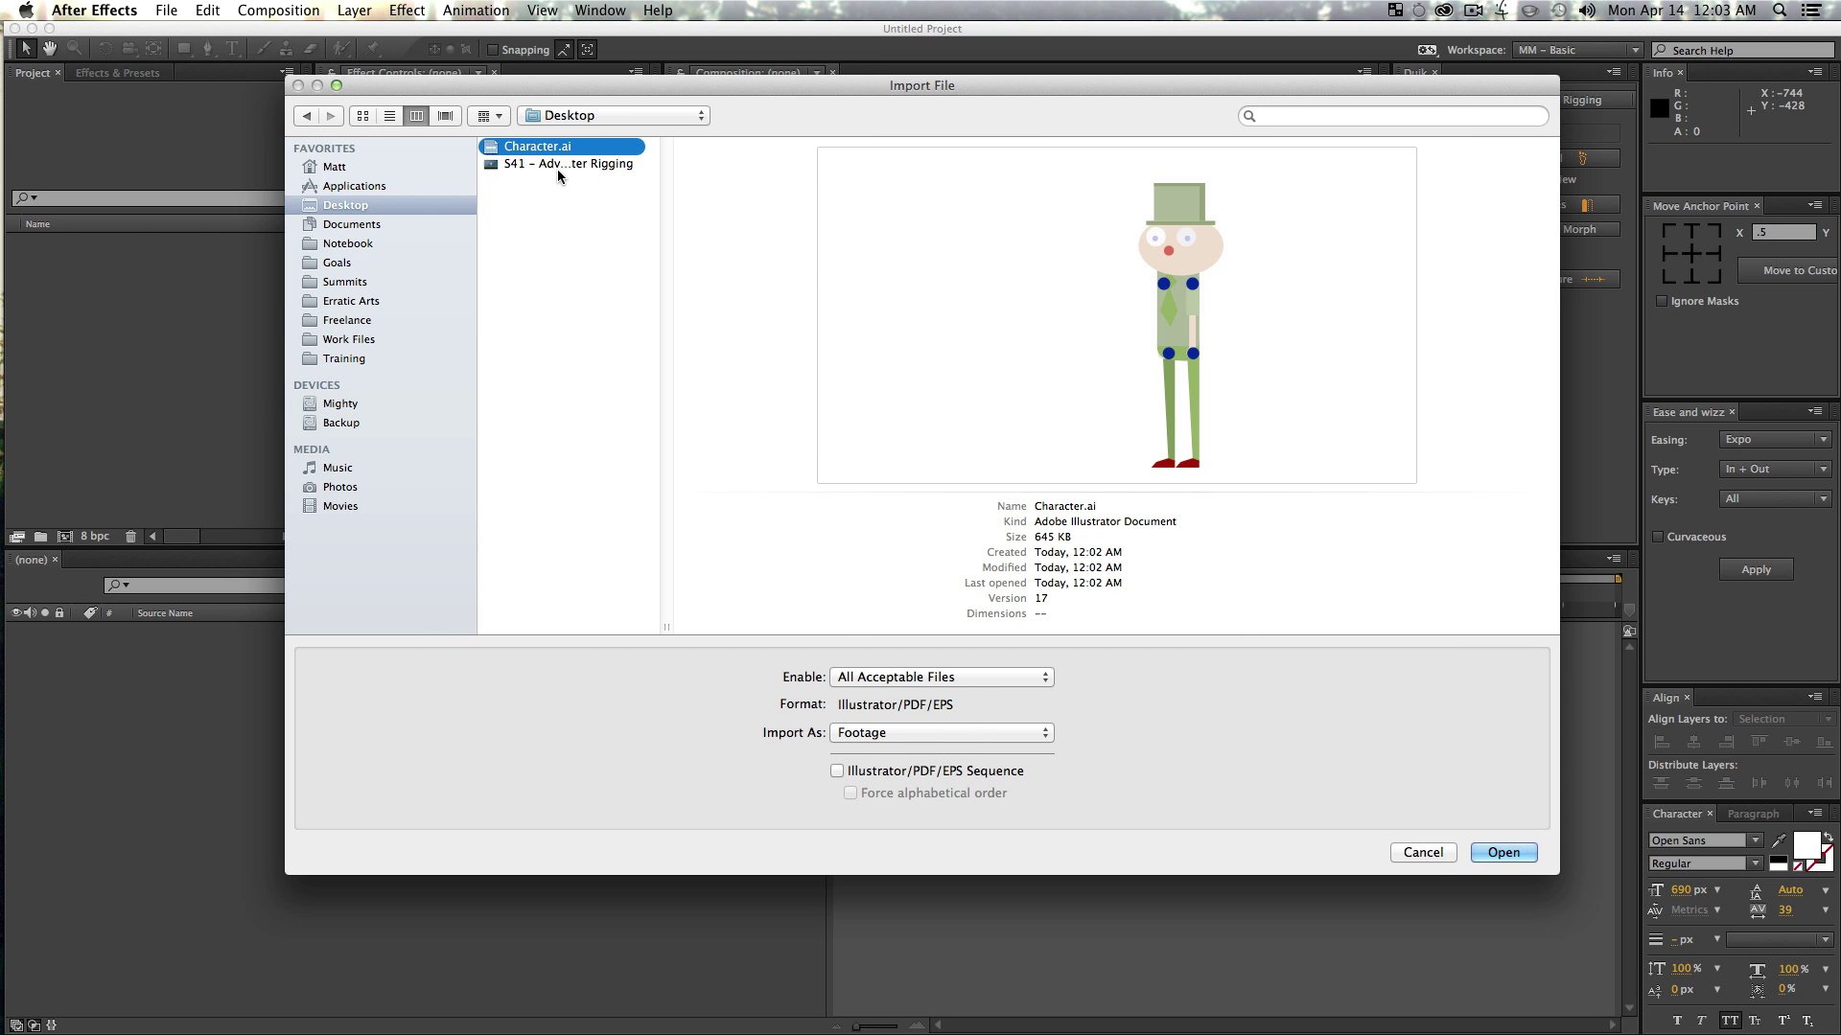
{"action": "left_click", "coordinate": [897, 735]}
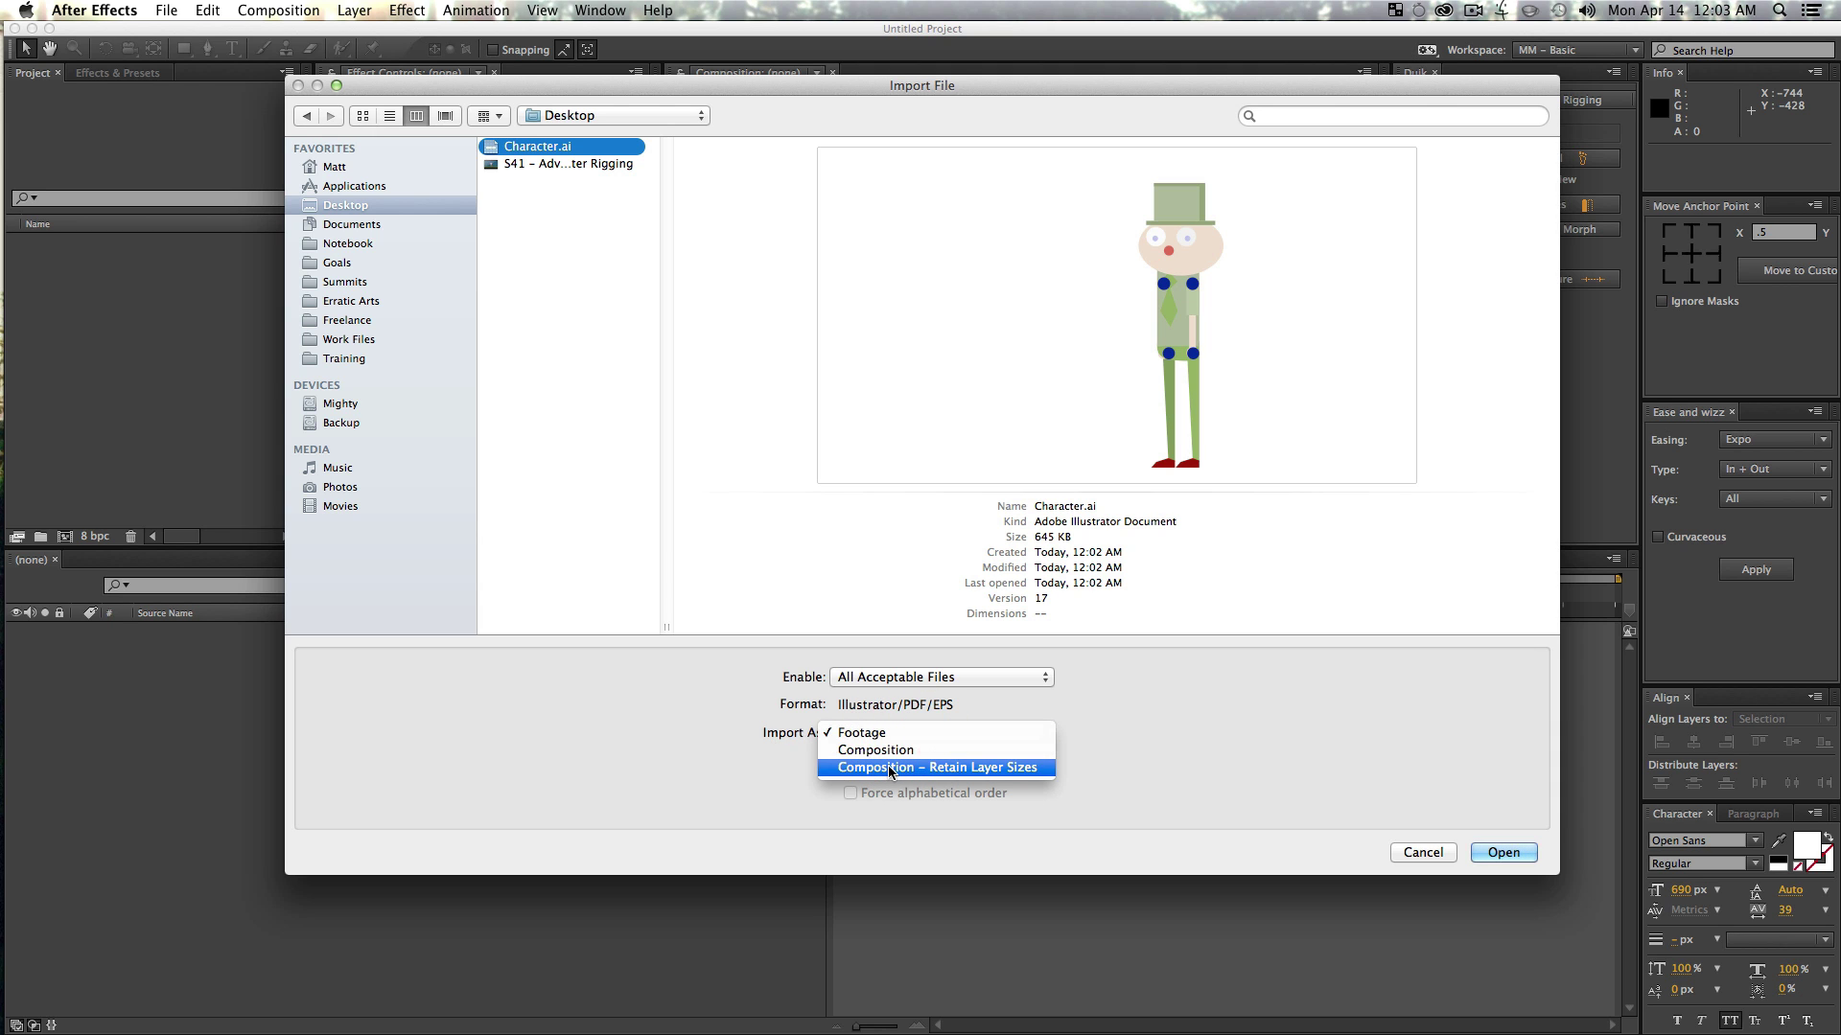
{"action": "left_click", "coordinate": [889, 768]}
{"action": "left_click", "coordinate": [1503, 852]}
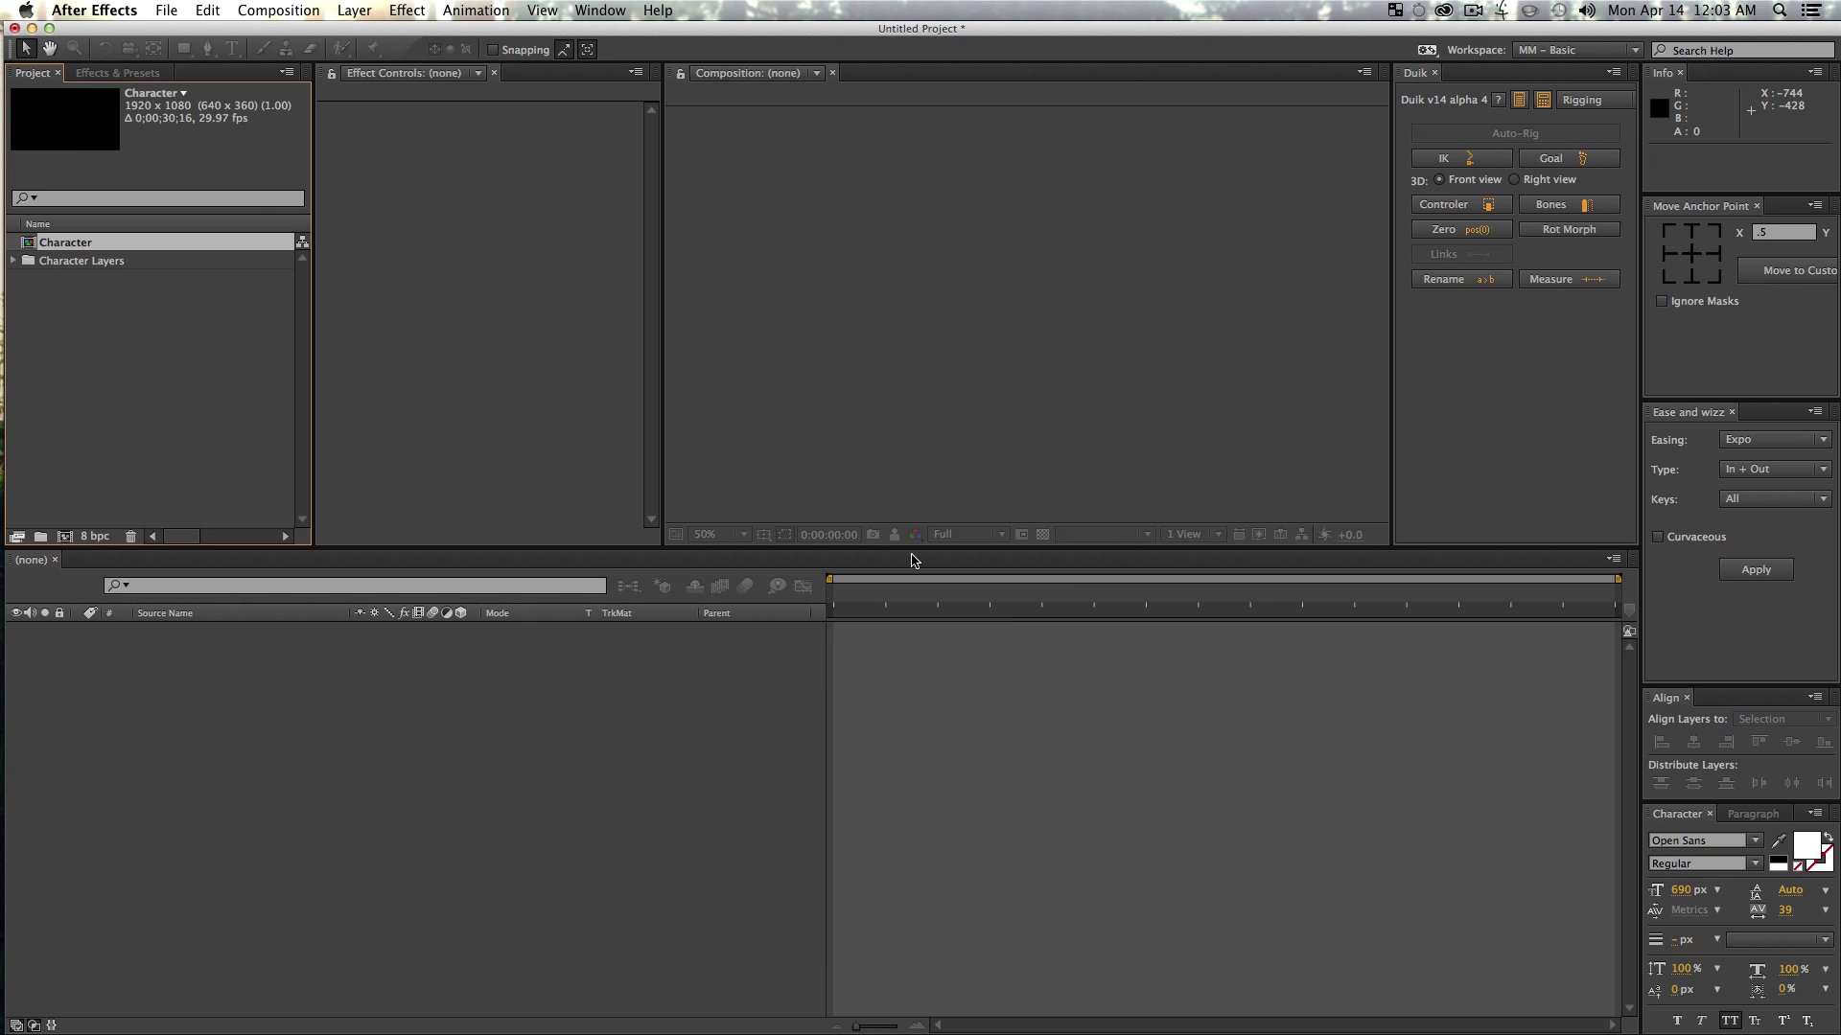
- Open the Character composition, fit it in the viewer and make the viewer area taller
{"action": "double_click", "coordinate": [67, 243]}
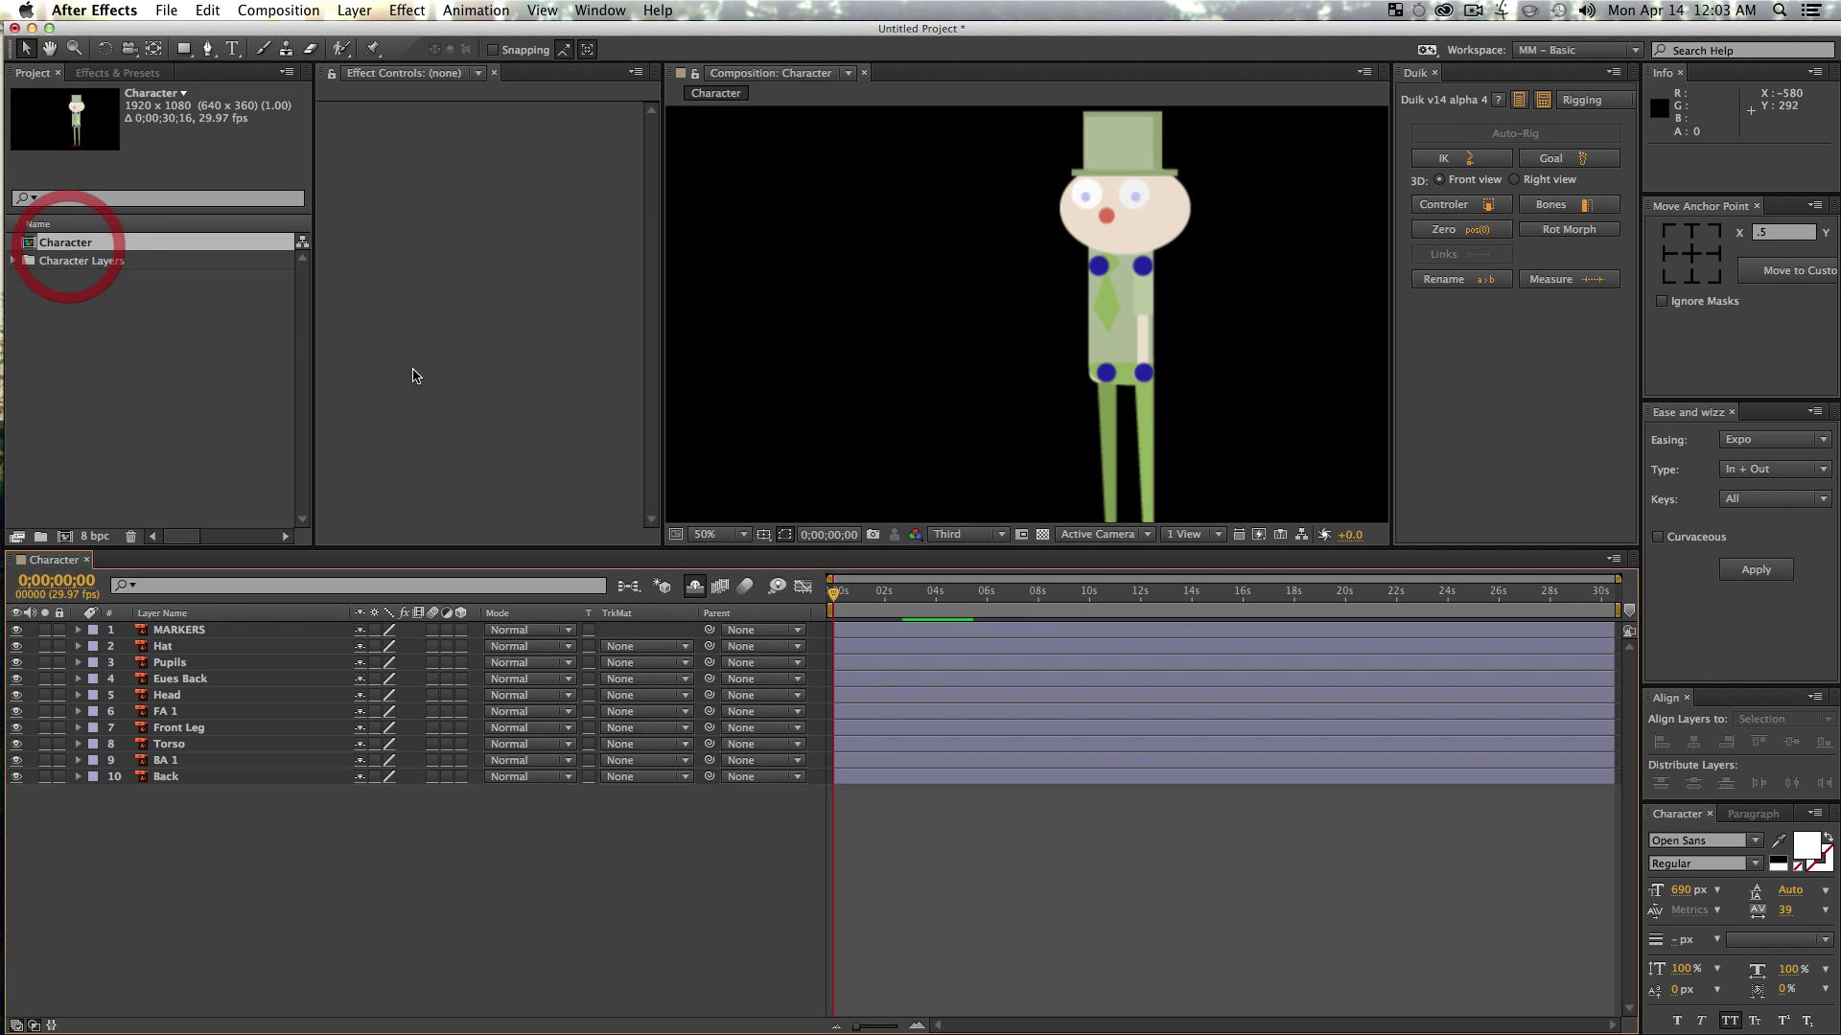
{"action": "key", "text": "space"}
{"action": "left_click_drag", "start_coordinate": [1197, 328], "coordinate": [1147, 190]}
{"action": "key", "text": "shift+slash"}
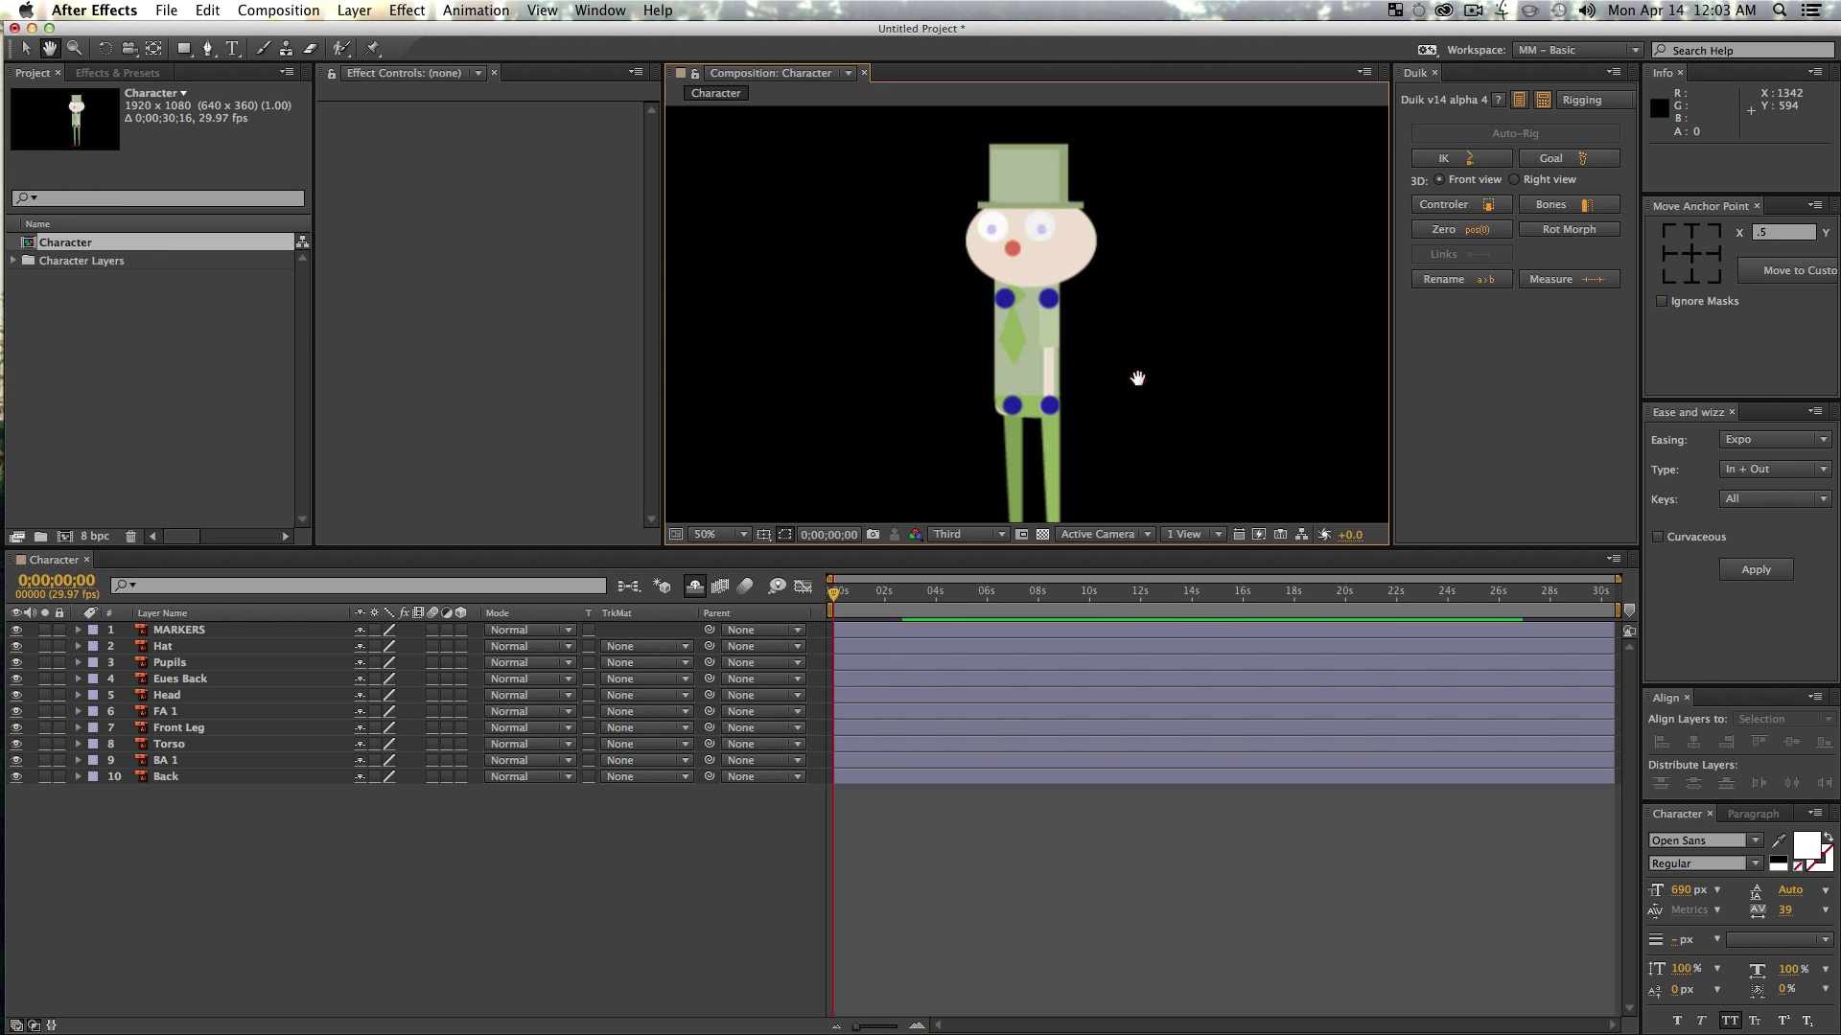
{"action": "key", "text": "shift+v"}
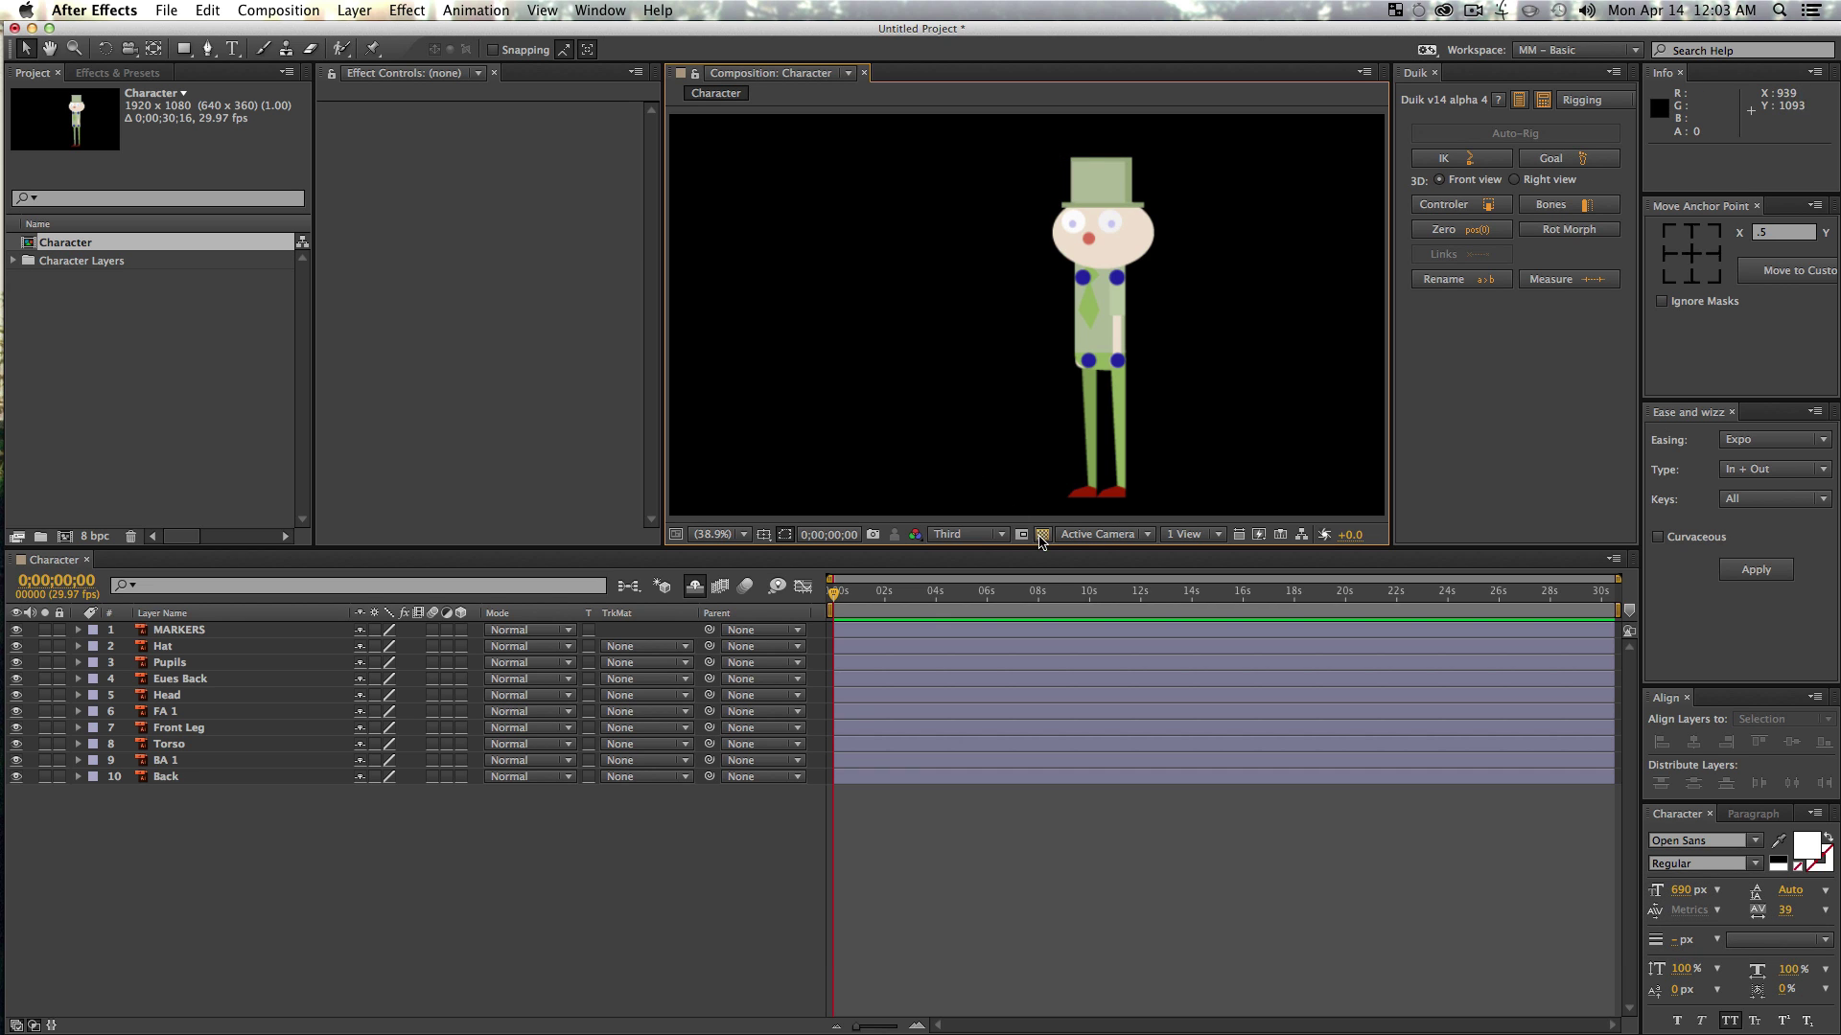
{"action": "left_click_drag", "start_coordinate": [1042, 549], "coordinate": [1040, 608]}
- Try the viewer resolution at Full and set it back to Third
{"action": "left_click", "coordinate": [949, 604]}
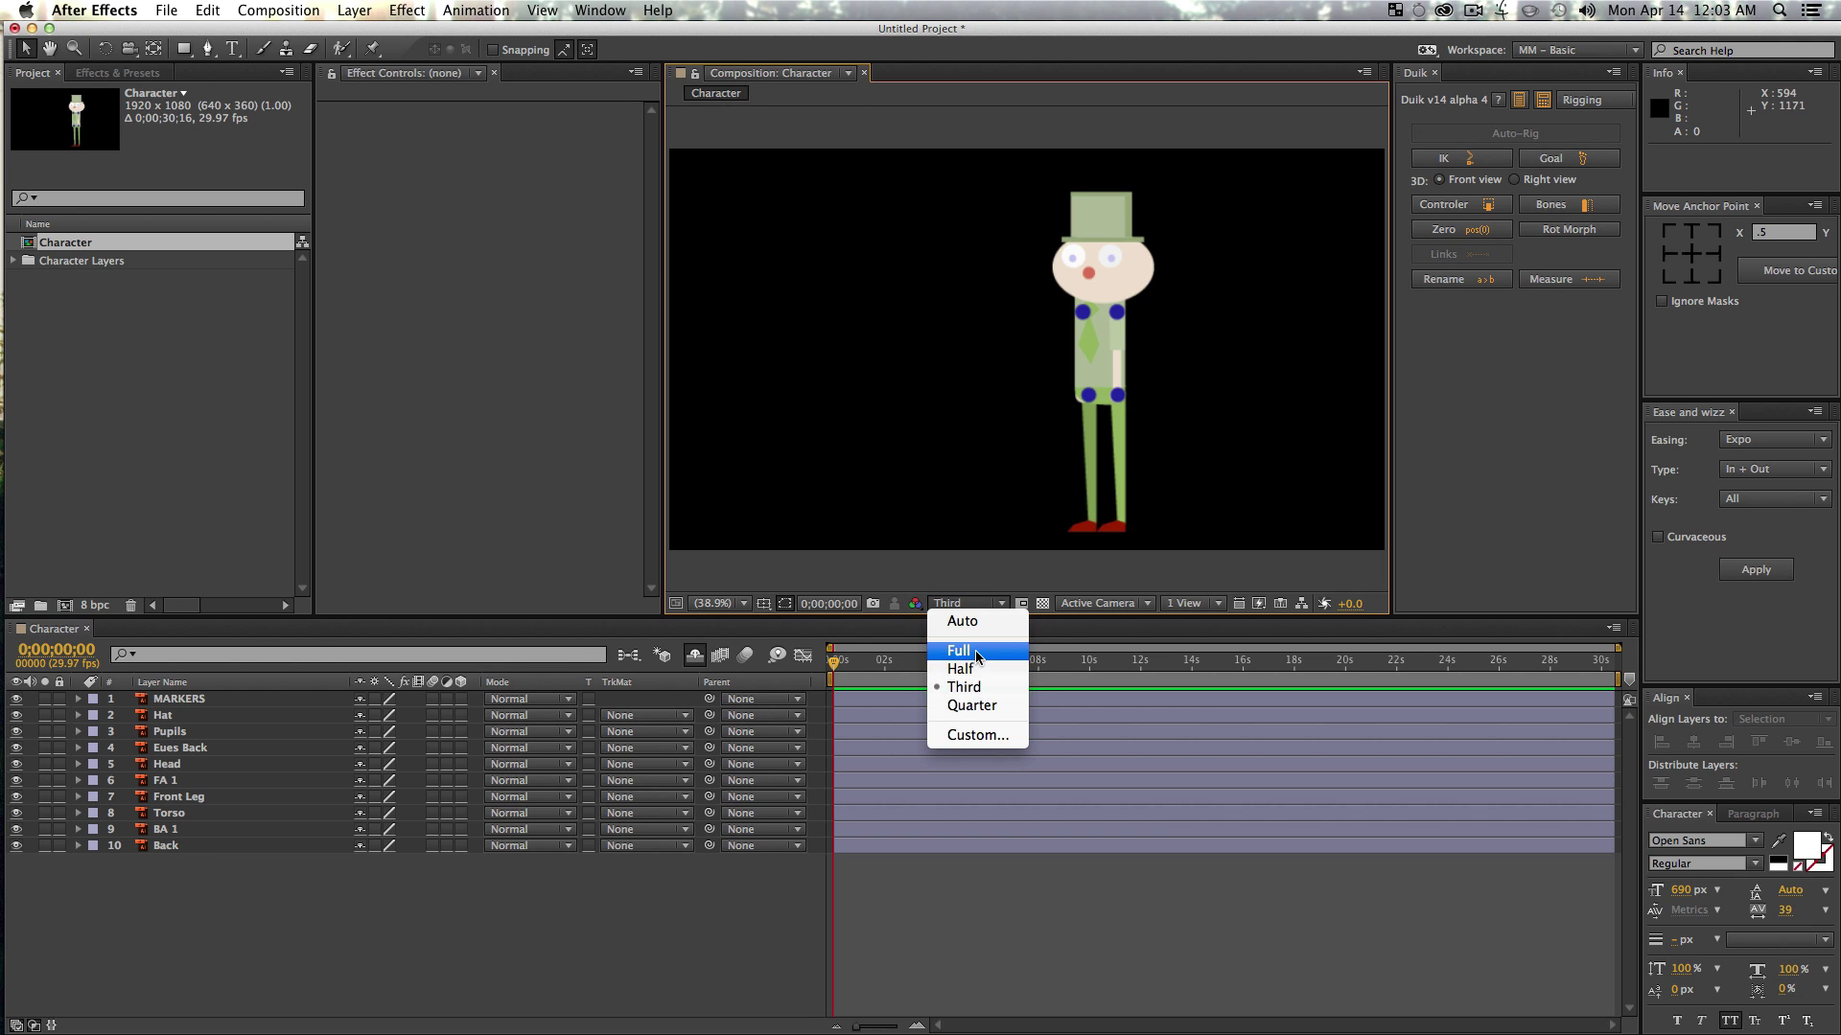
{"action": "left_click", "coordinate": [961, 652]}
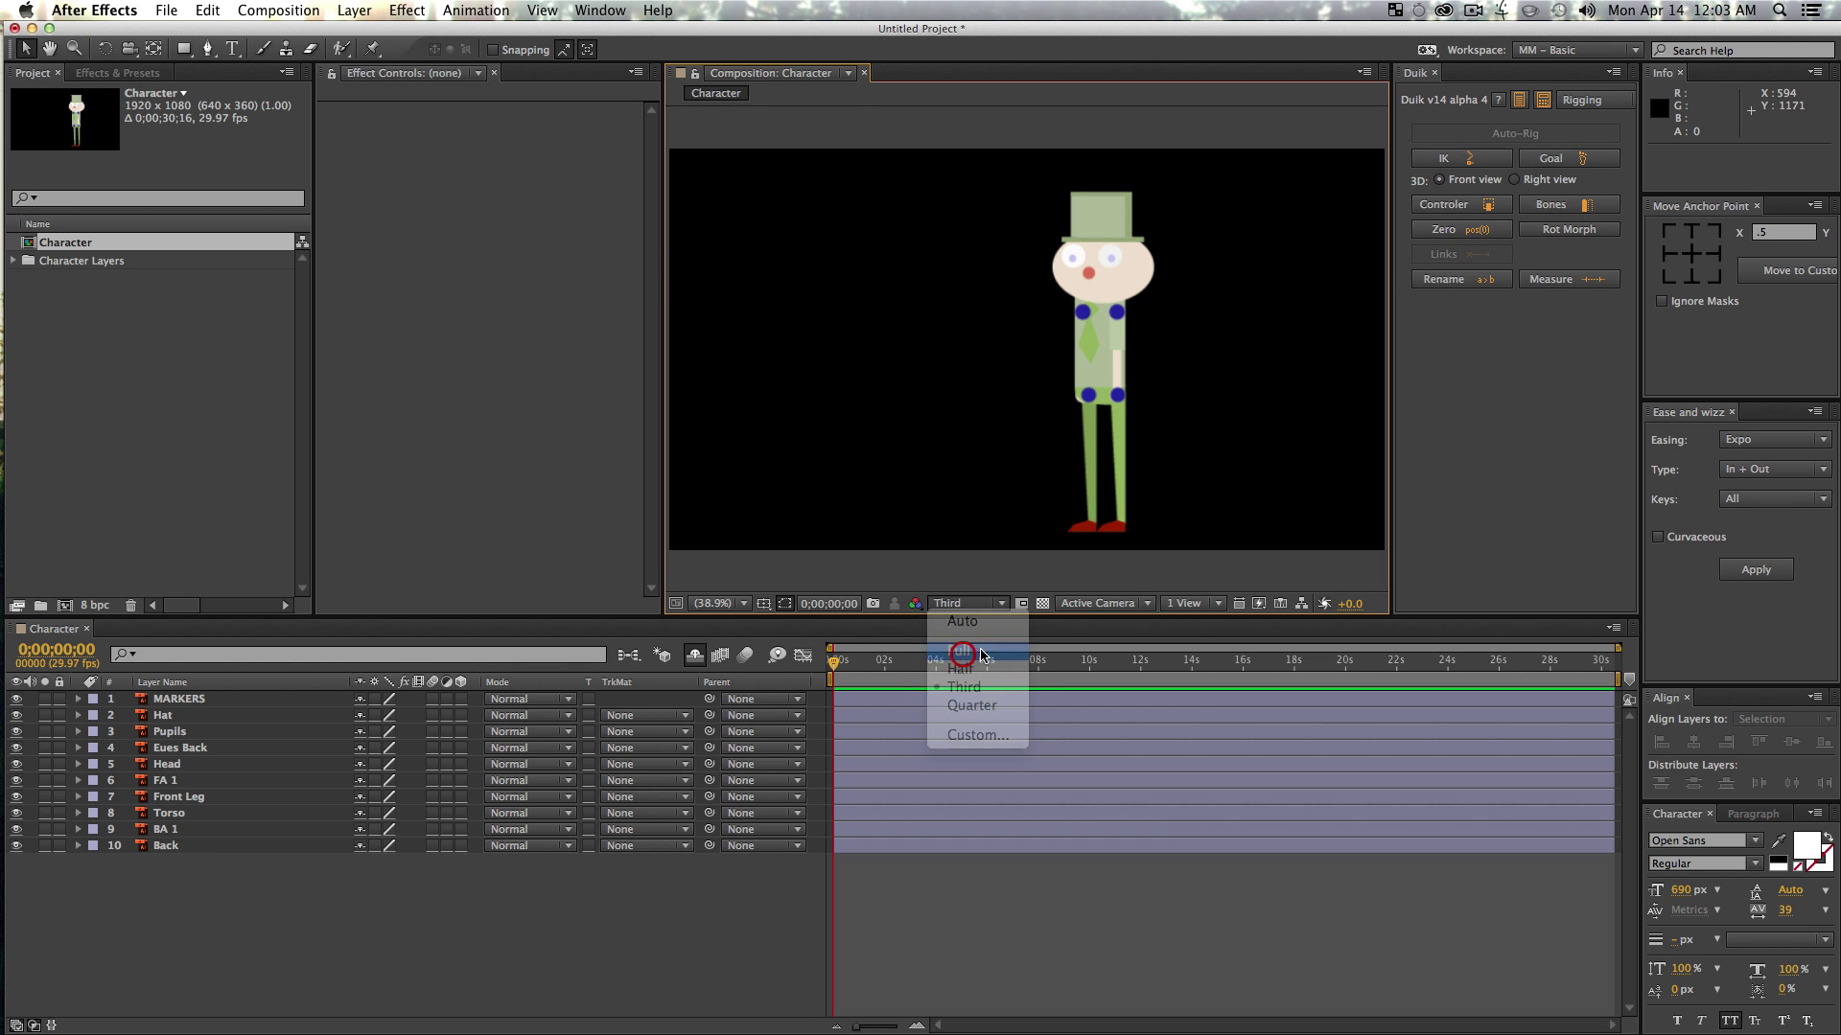
{"action": "left_click", "coordinate": [971, 603]}
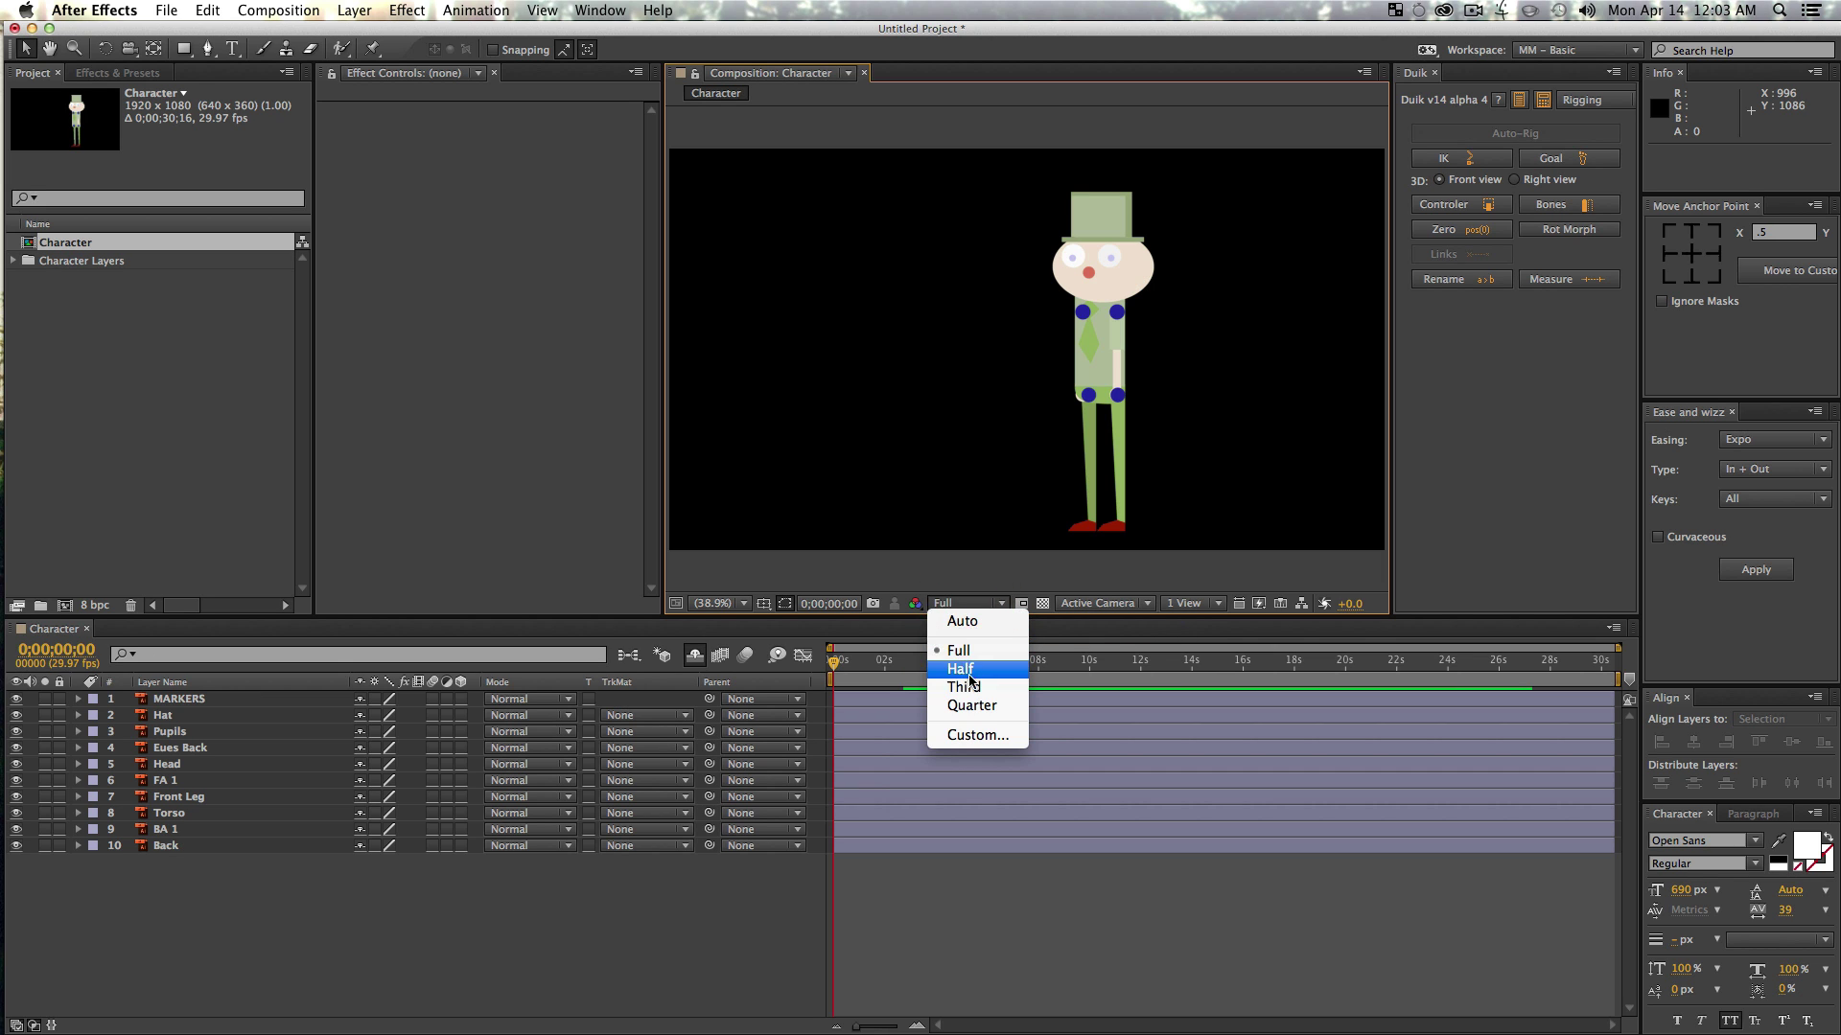
{"action": "left_click", "coordinate": [961, 689]}
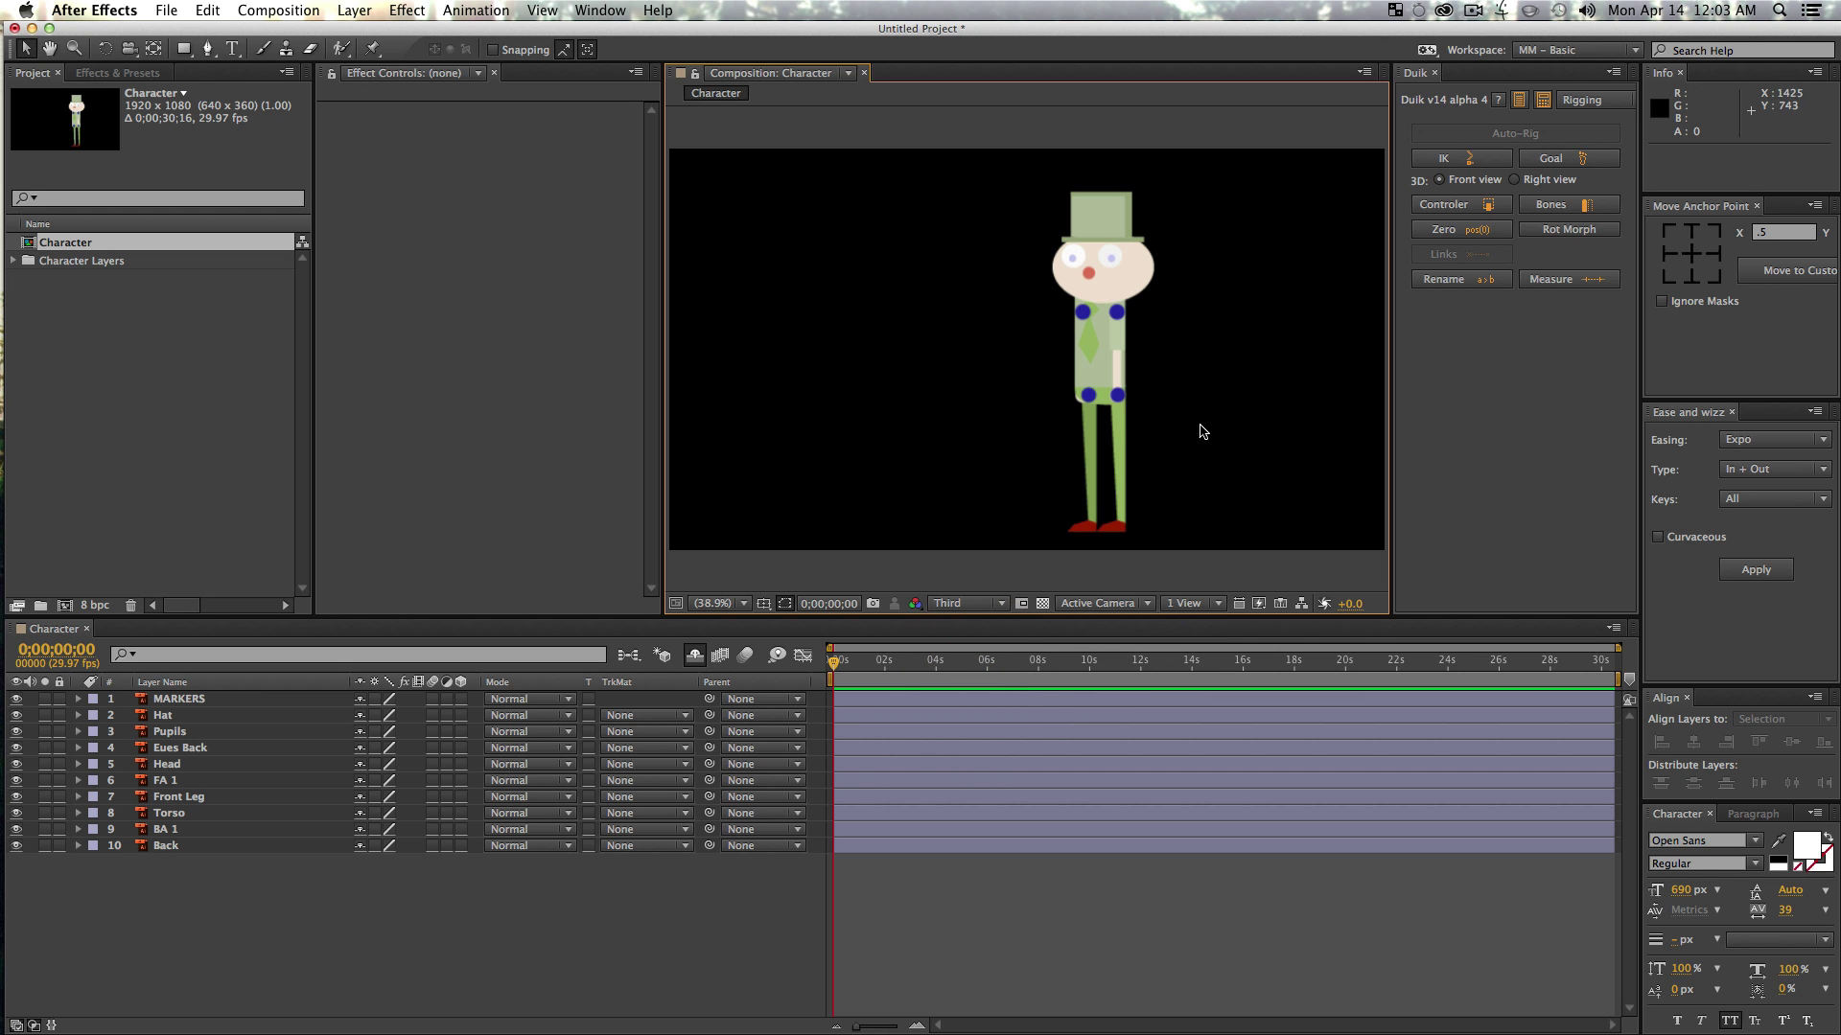
- Set the MARKERS layer's blending mode to Multiply and inspect the joint markers on the torso
{"action": "key", "text": "z"}
{"action": "left_click", "coordinate": [1145, 284]}
{"action": "key", "text": "space"}
{"action": "left_click_drag", "start_coordinate": [997, 360], "coordinate": [1036, 374]}
{"action": "key", "text": "v"}
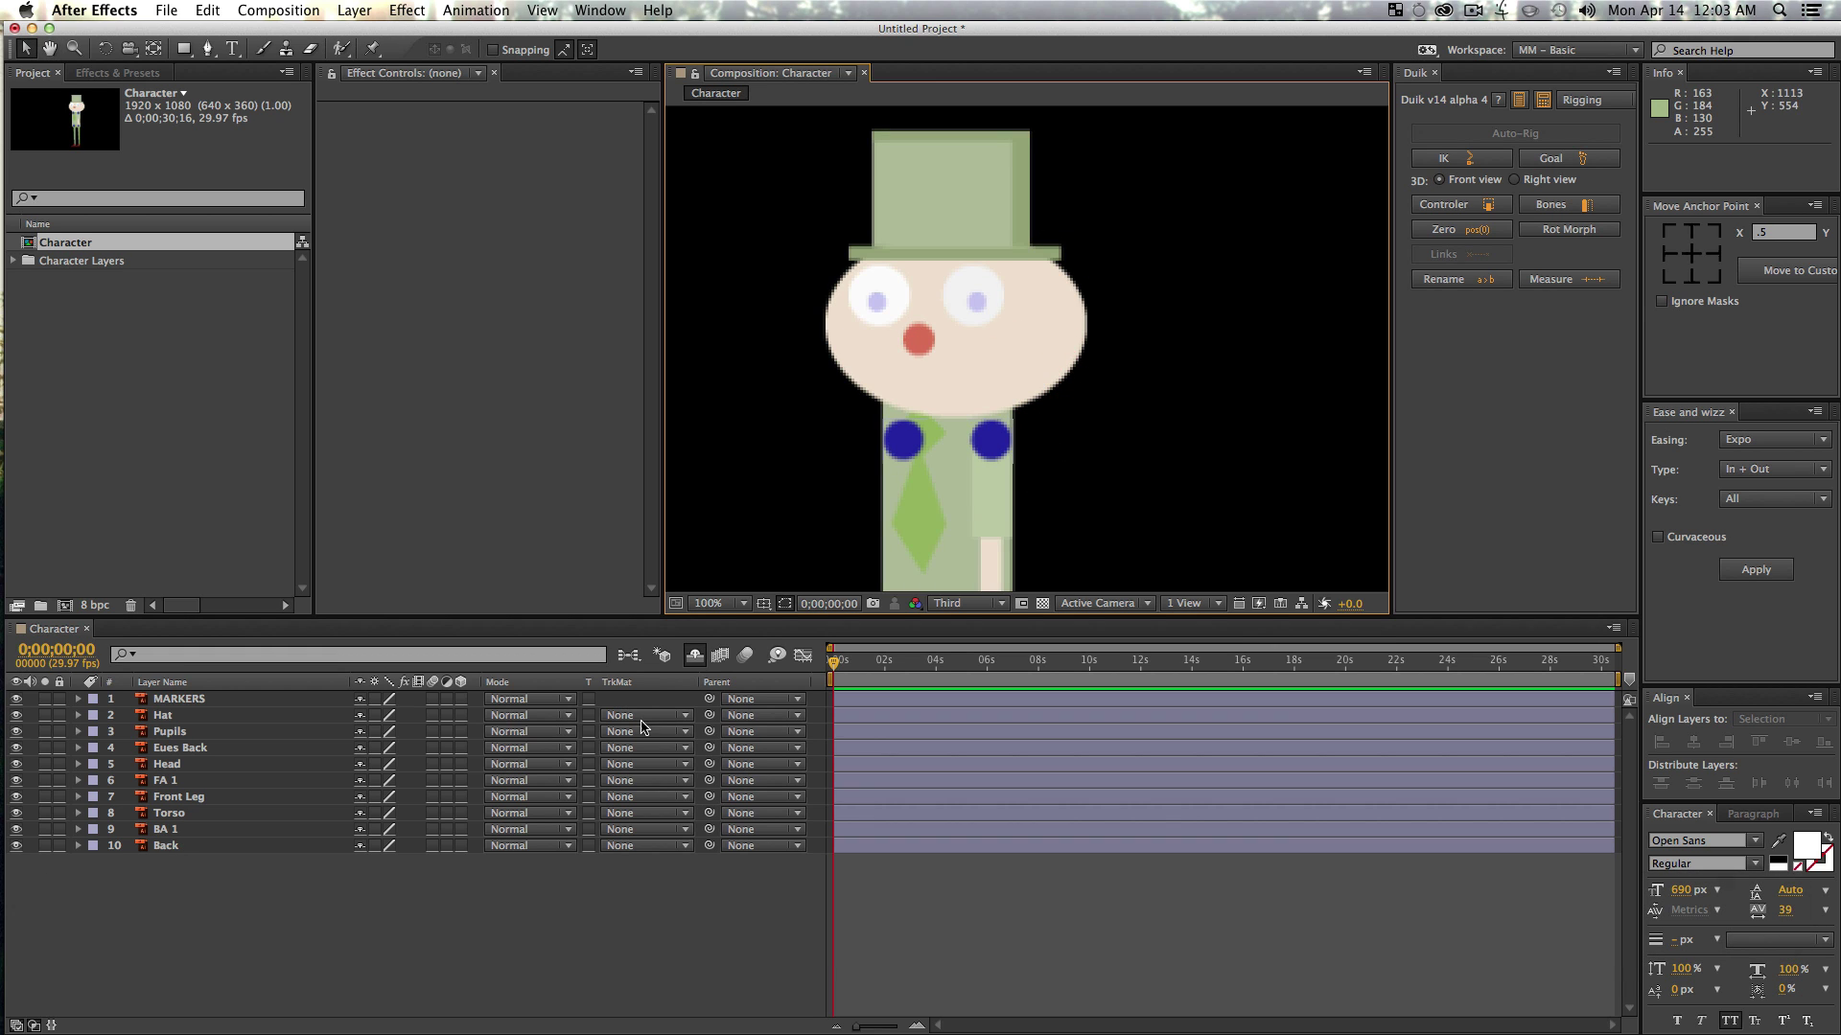
{"action": "left_click", "coordinate": [178, 699]}
{"action": "left_click", "coordinate": [525, 699]}
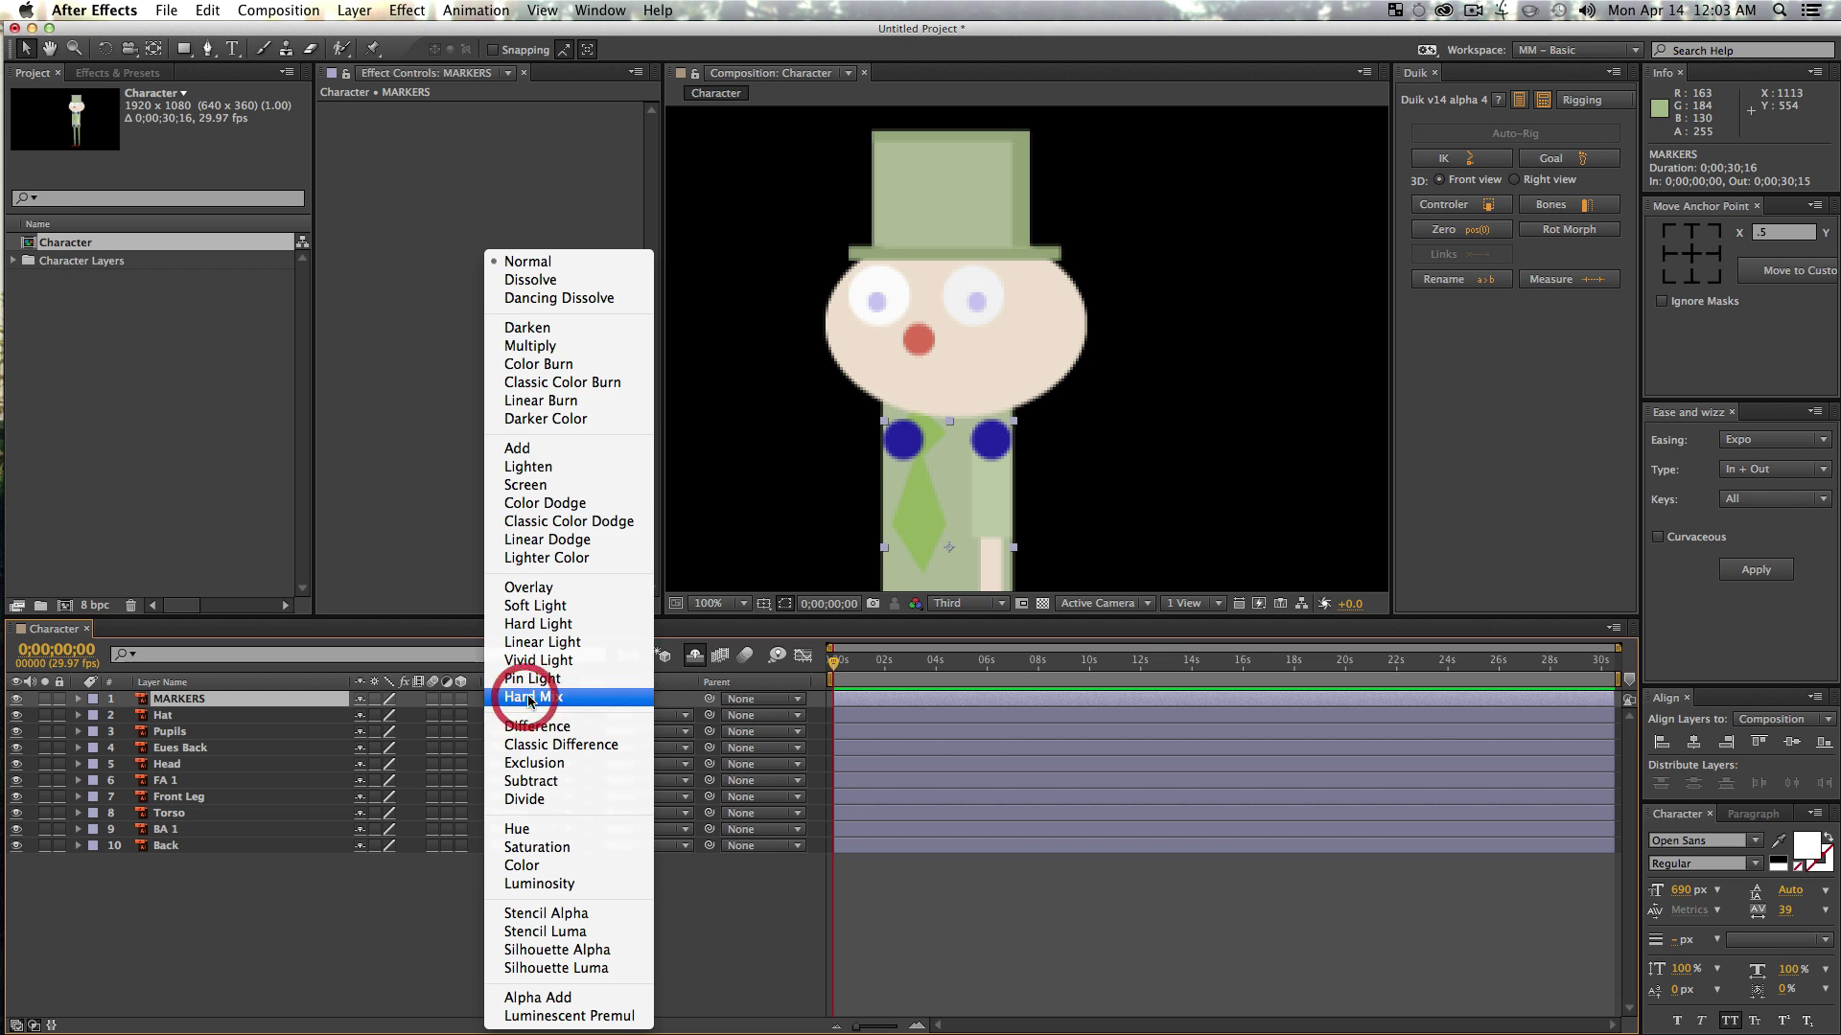
{"action": "left_click", "coordinate": [542, 345]}
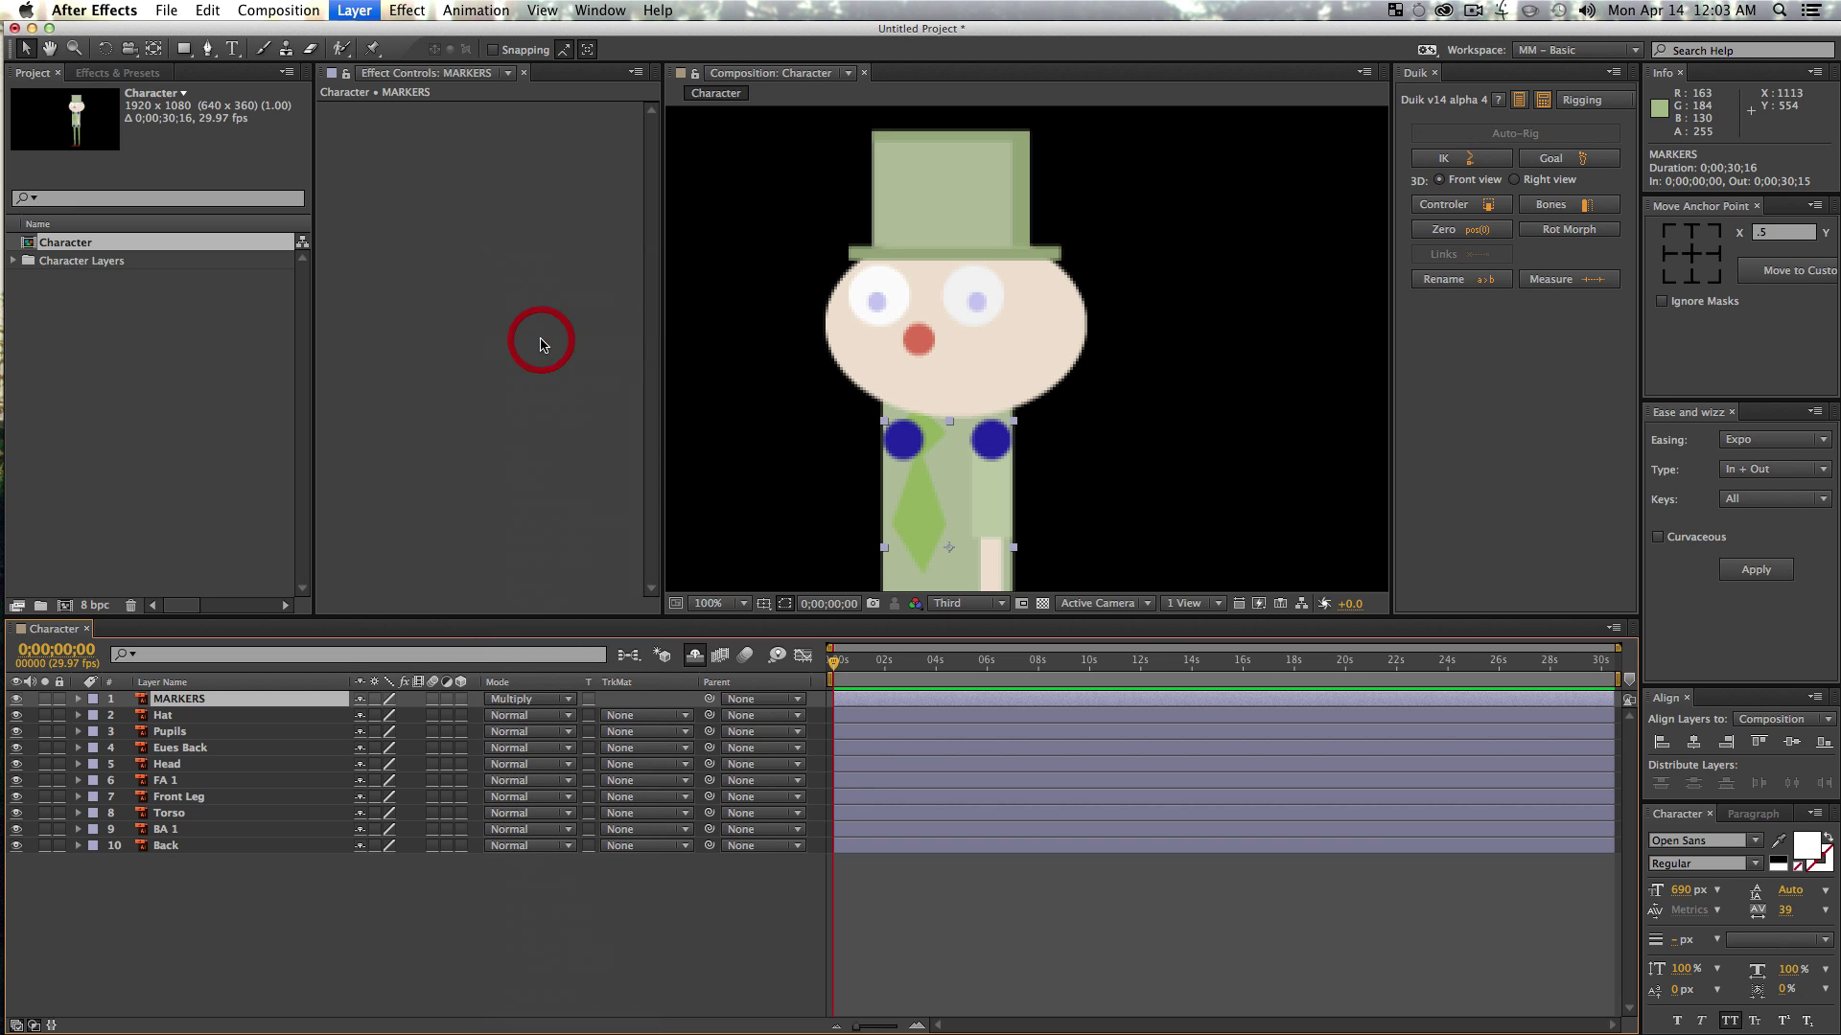
{"action": "left_click_drag", "start_coordinate": [1163, 485], "coordinate": [1176, 300]}
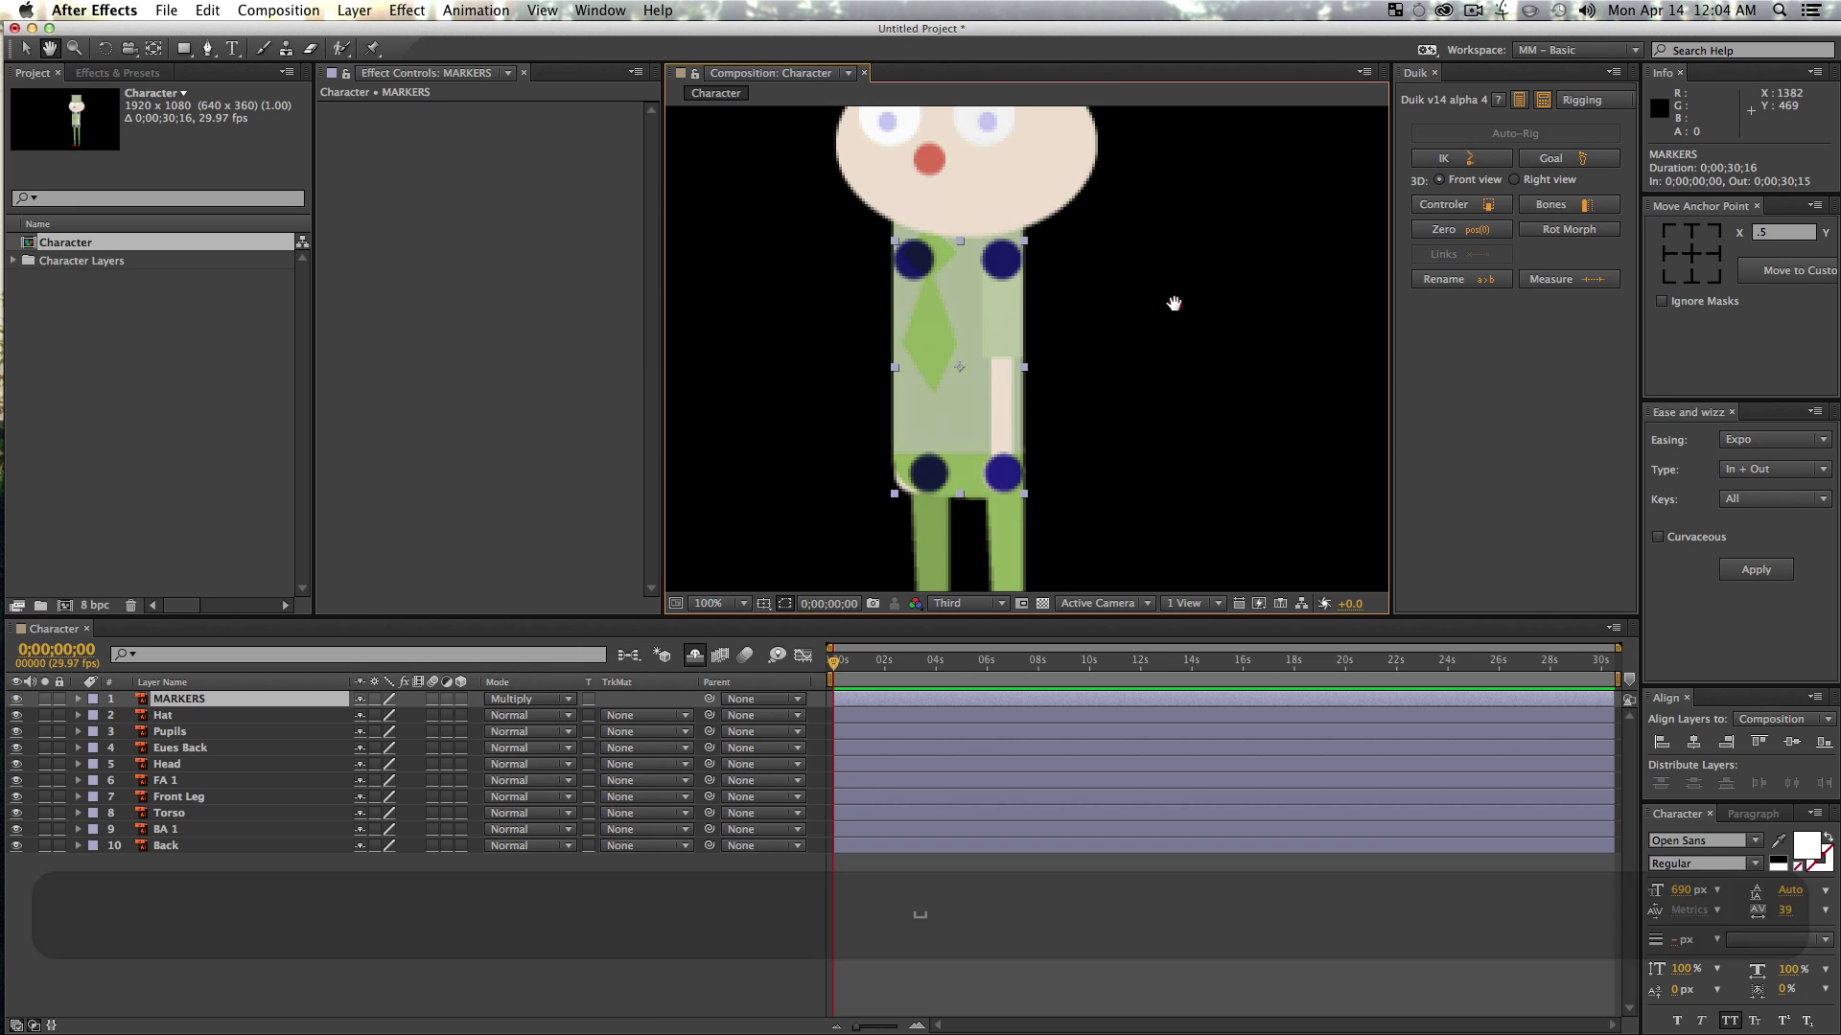
{"action": "key", "text": "v"}
- Add a white 1920 x 1080 solid as the background beneath all layers and hide it from the timeline as shy
{"action": "left_click", "coordinate": [329, 998]}
{"action": "key", "text": "super+y"}
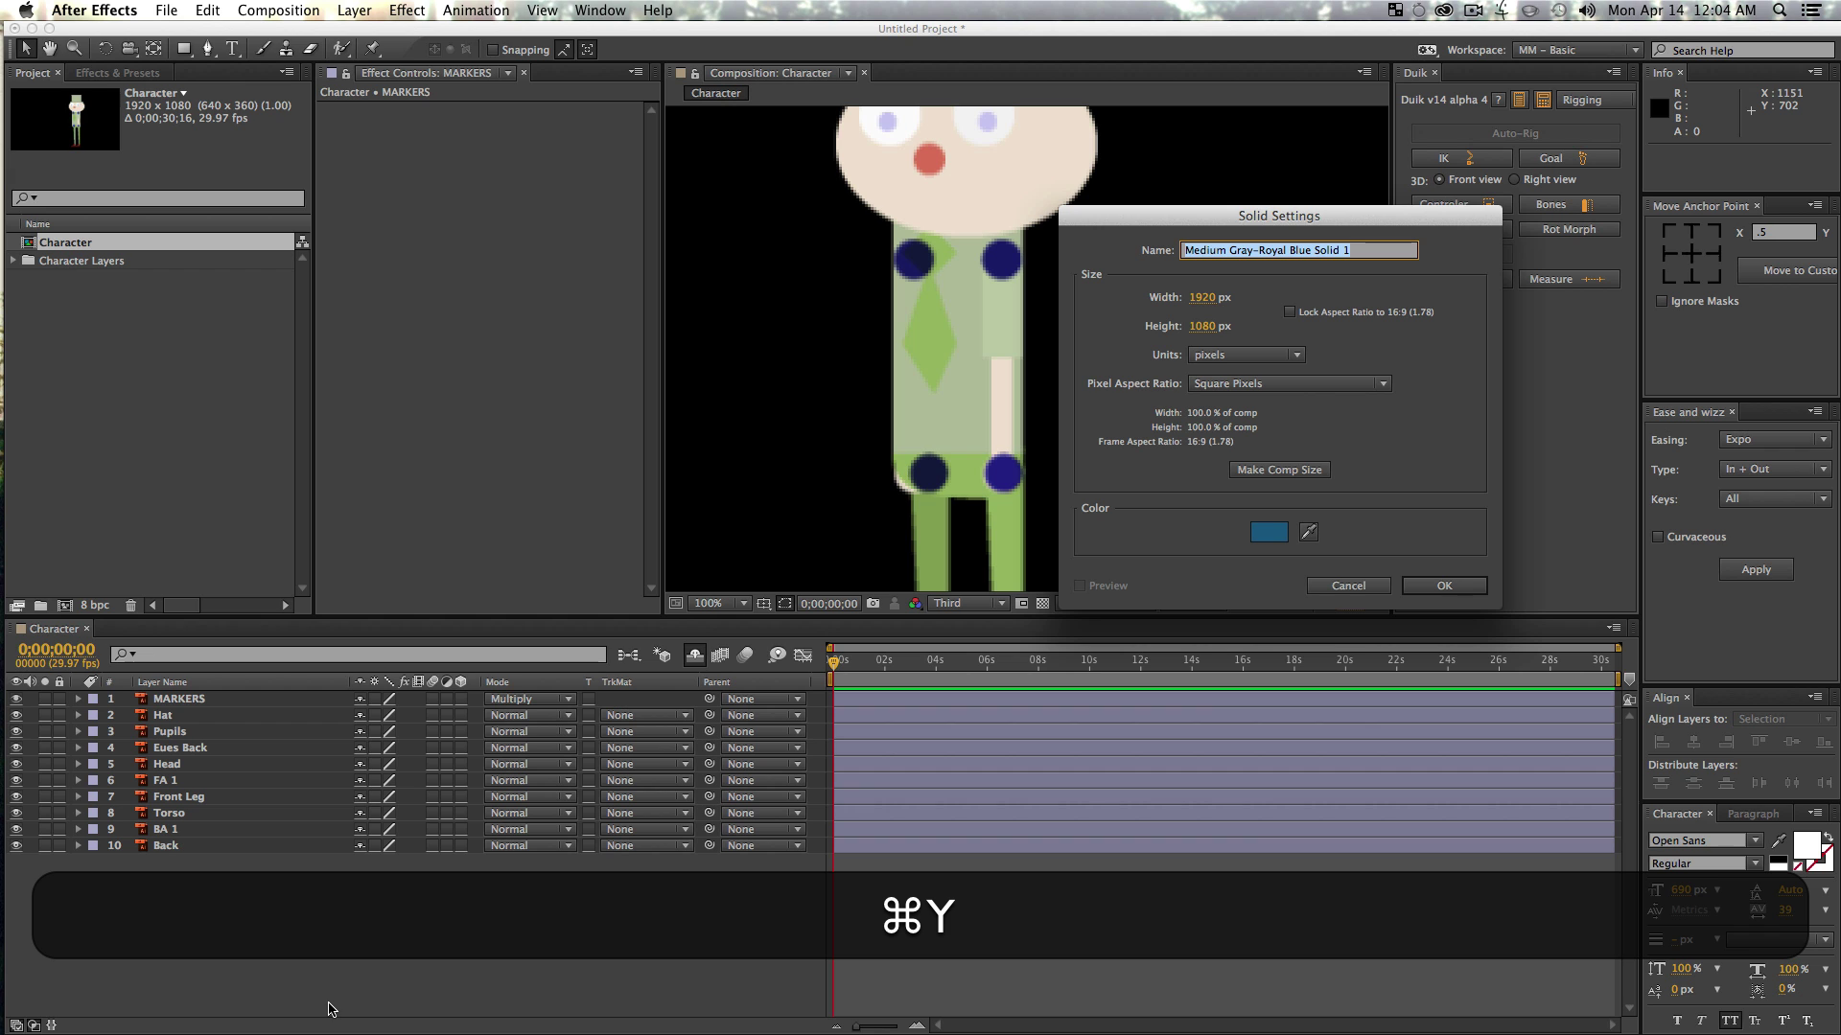
{"action": "left_click", "coordinate": [1268, 532]}
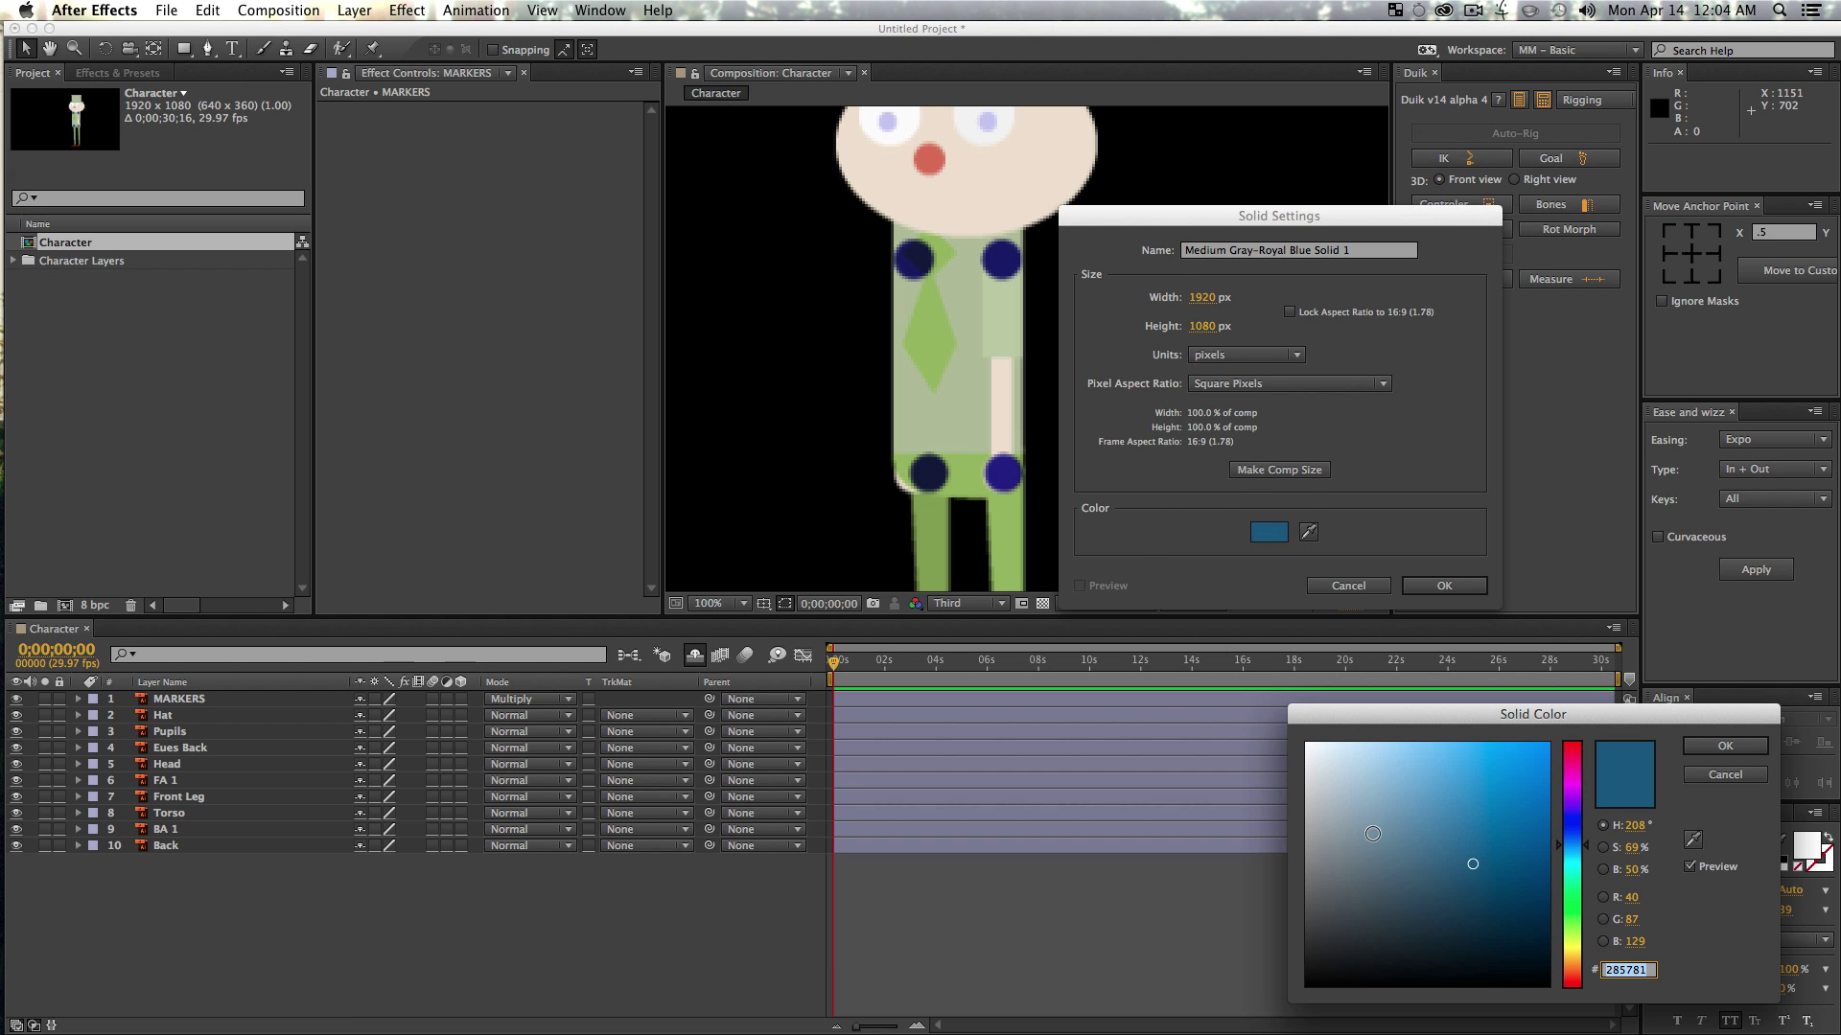
{"action": "left_click_drag", "start_coordinate": [1323, 757], "coordinate": [1284, 726]}
{"action": "left_click", "coordinate": [1721, 746]}
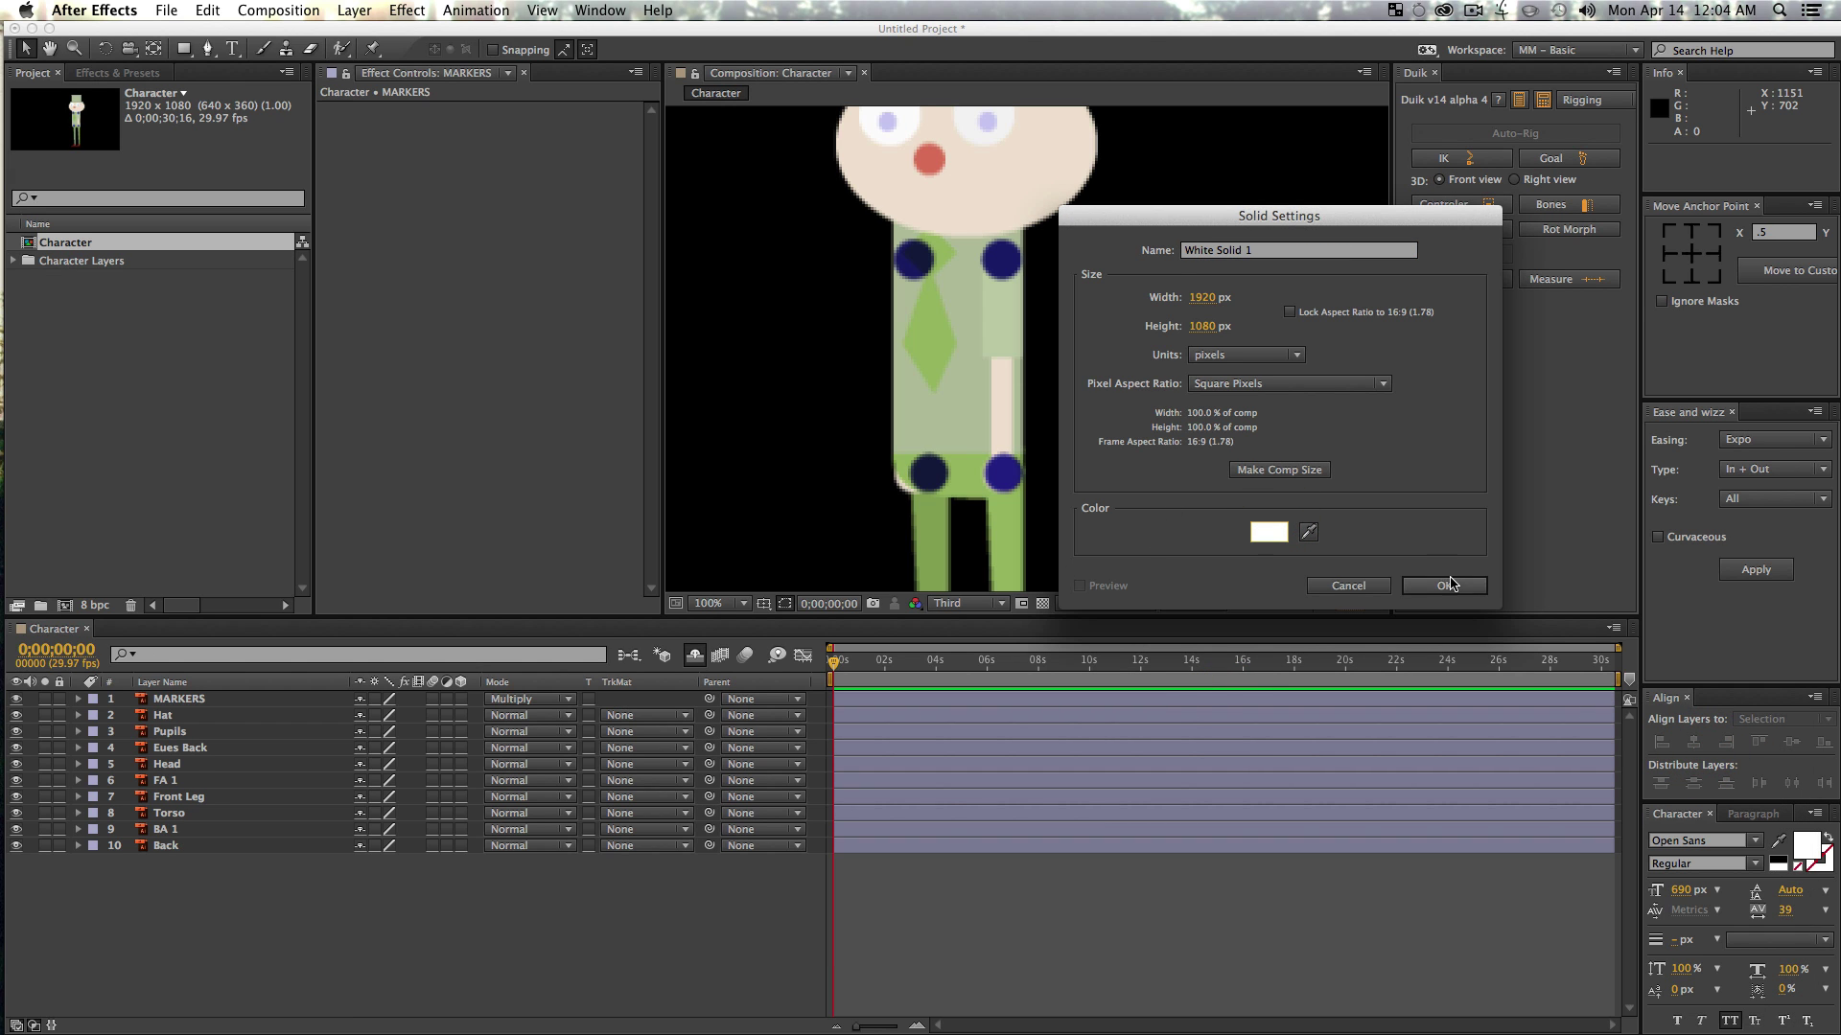
{"action": "left_click", "coordinate": [1446, 585]}
{"action": "left_click_drag", "start_coordinate": [192, 699], "coordinate": [181, 876]}
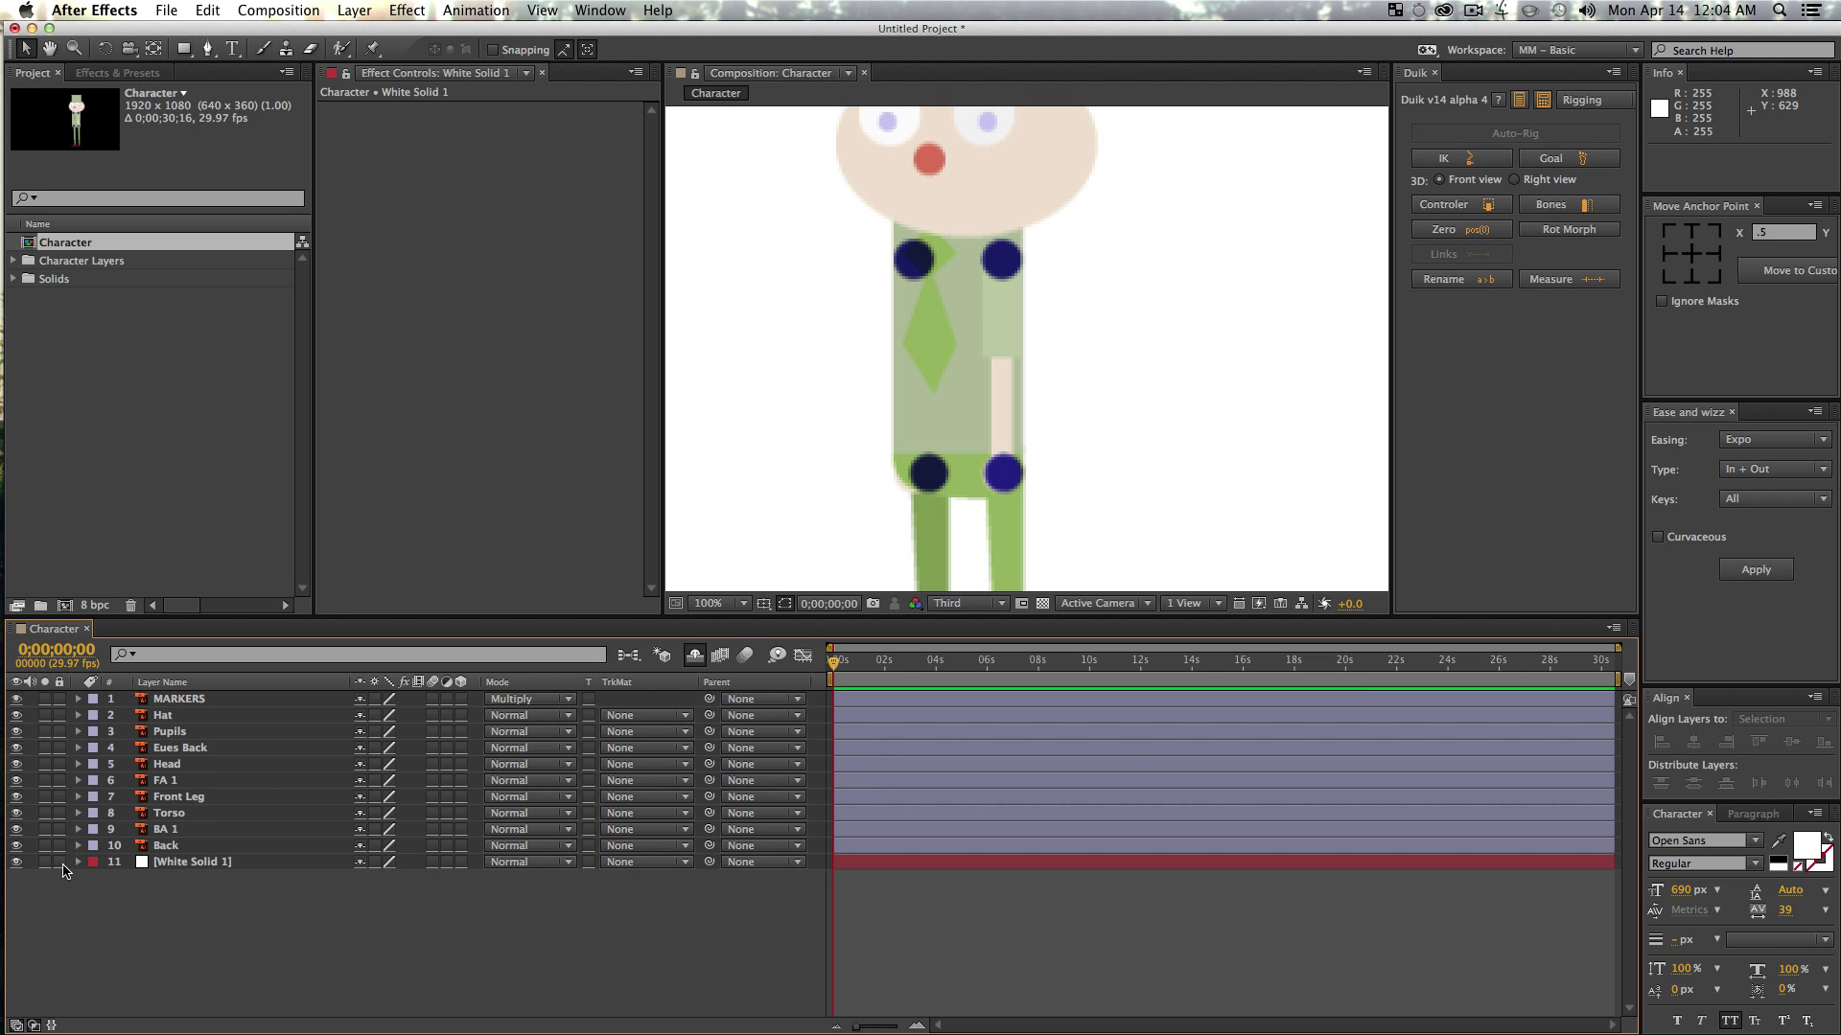
{"action": "left_click", "coordinate": [362, 862]}
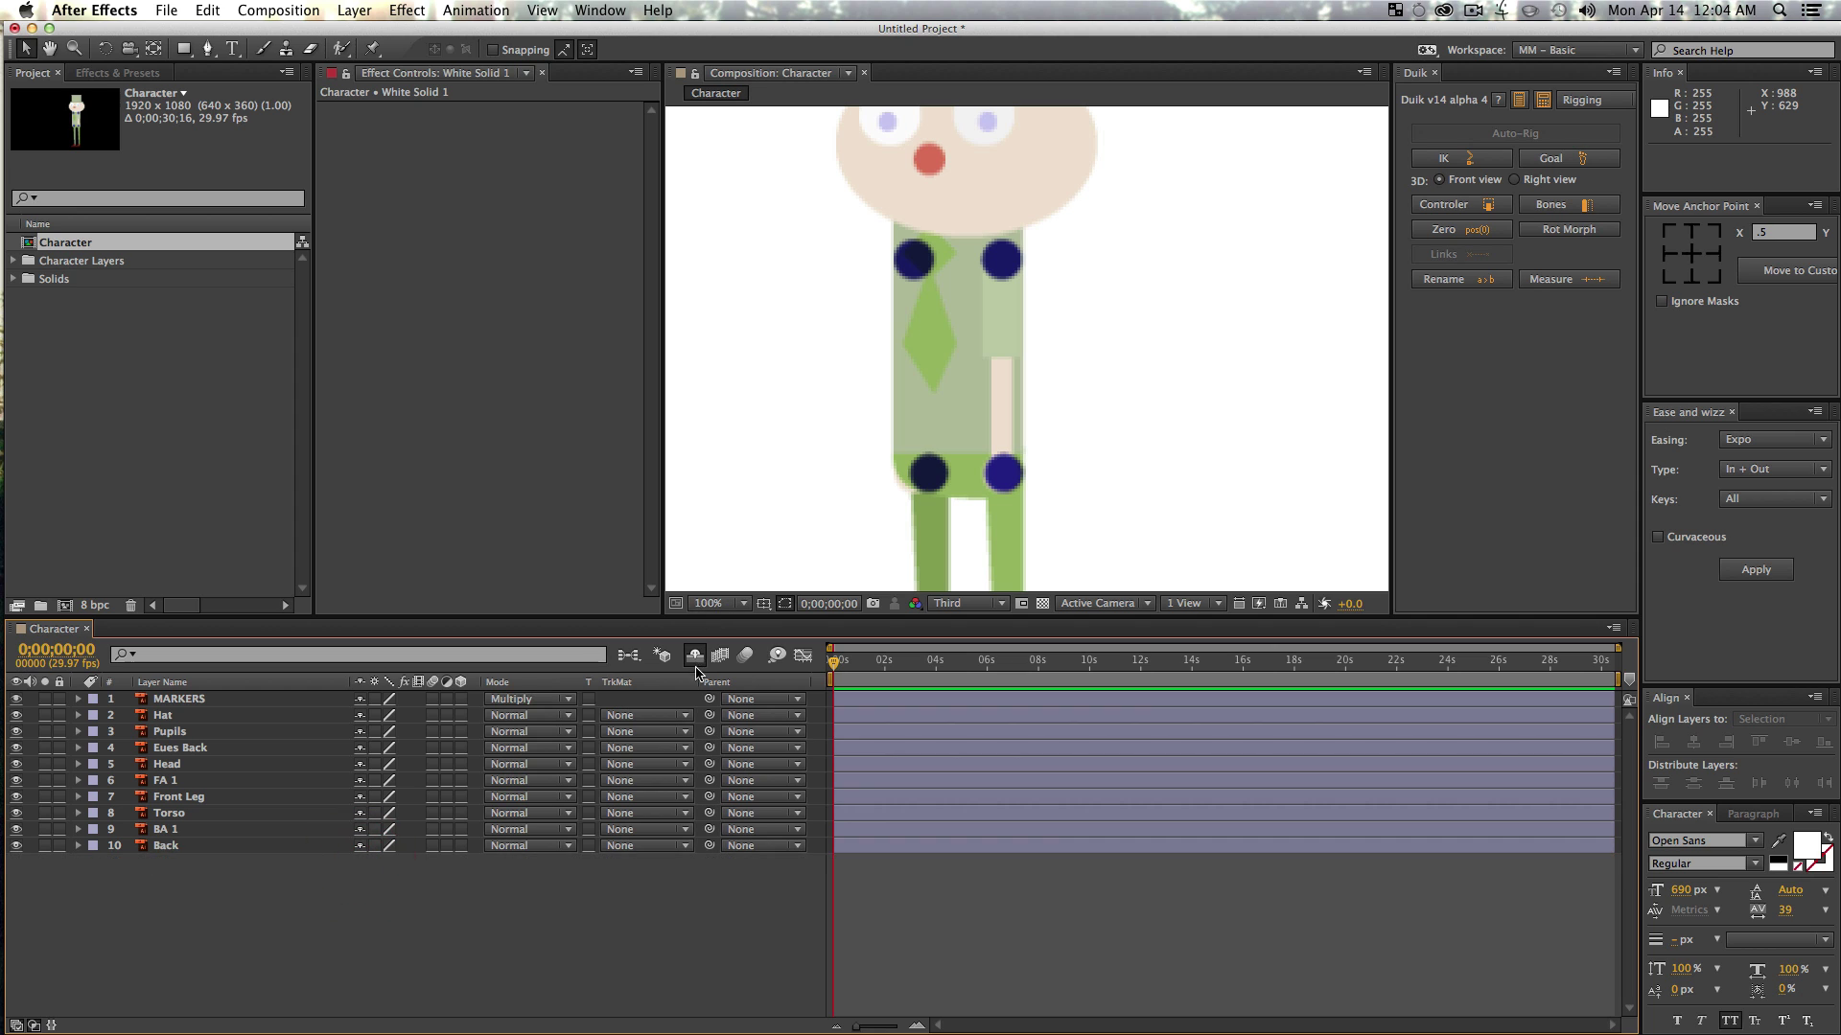
- Narrow the Layer Name column and hide the Switches and Modes columns in the timeline
{"action": "left_click_drag", "start_coordinate": [347, 681], "coordinate": [226, 682]}
{"action": "key", "text": "v"}
{"action": "key", "text": "alt+z"}
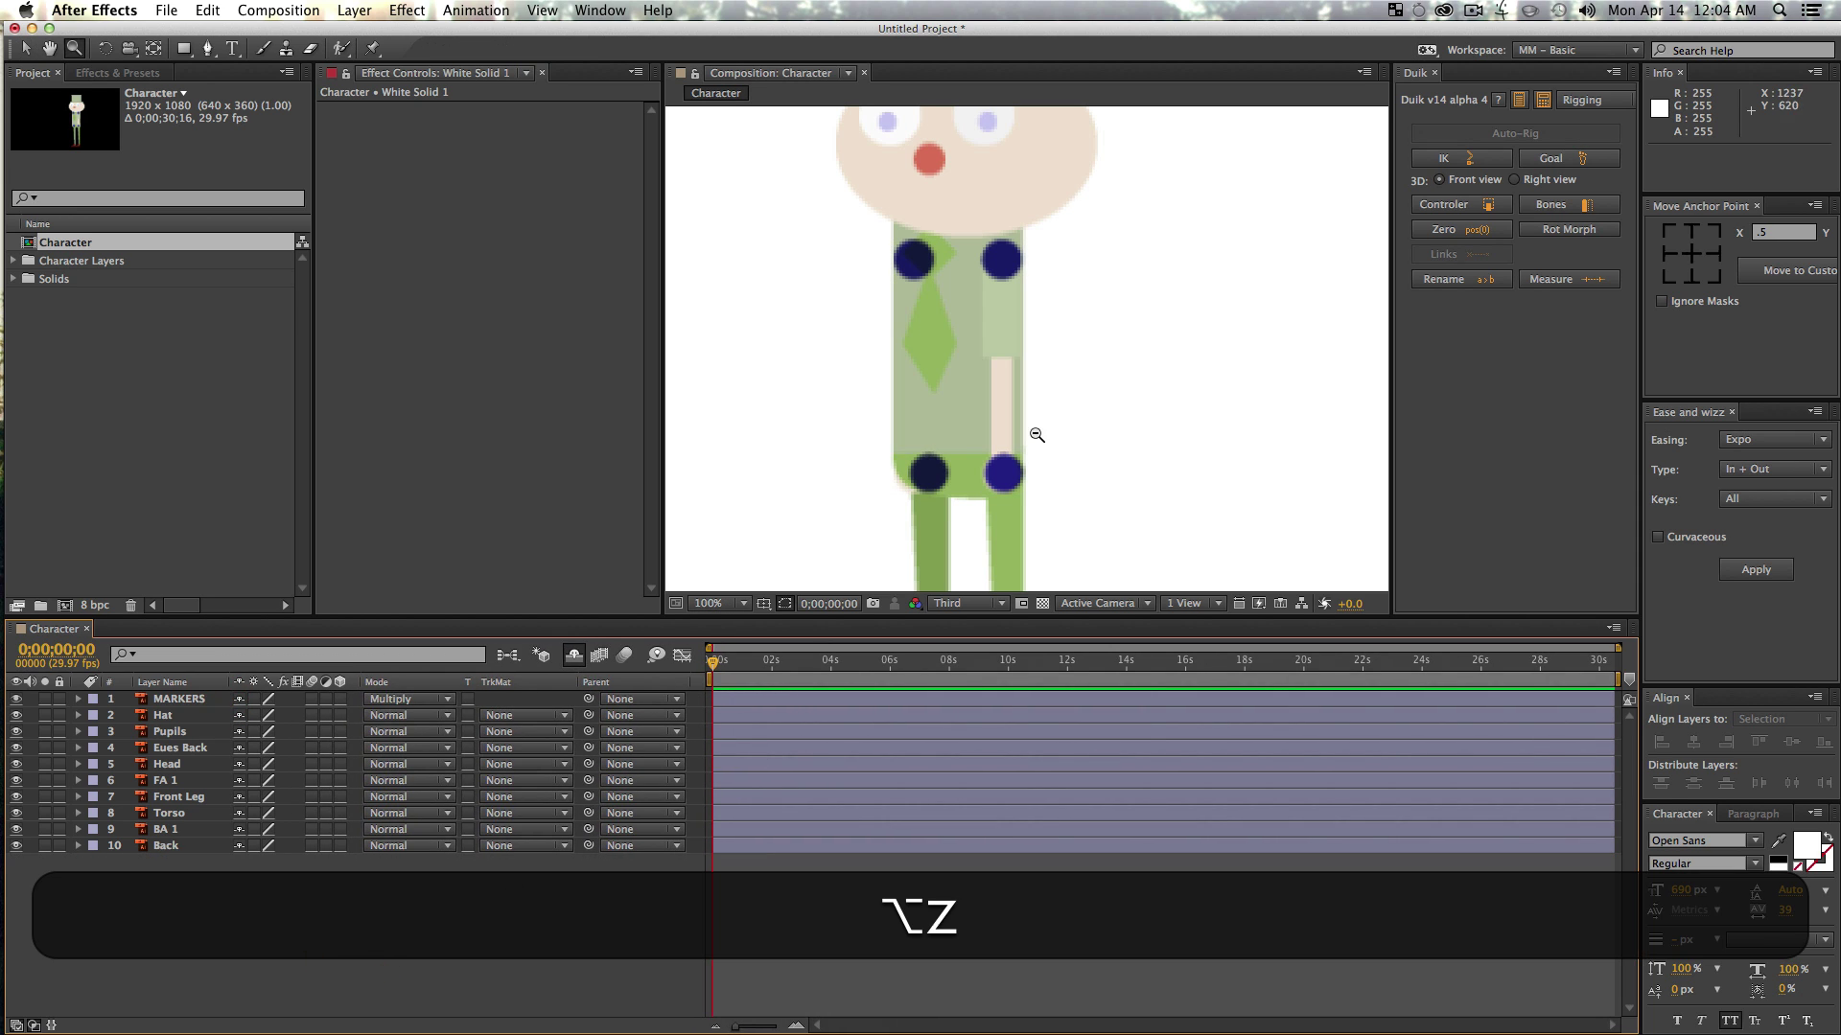
{"action": "left_click", "coordinate": [1017, 379], "text": "alt"}
{"action": "key", "text": "v"}
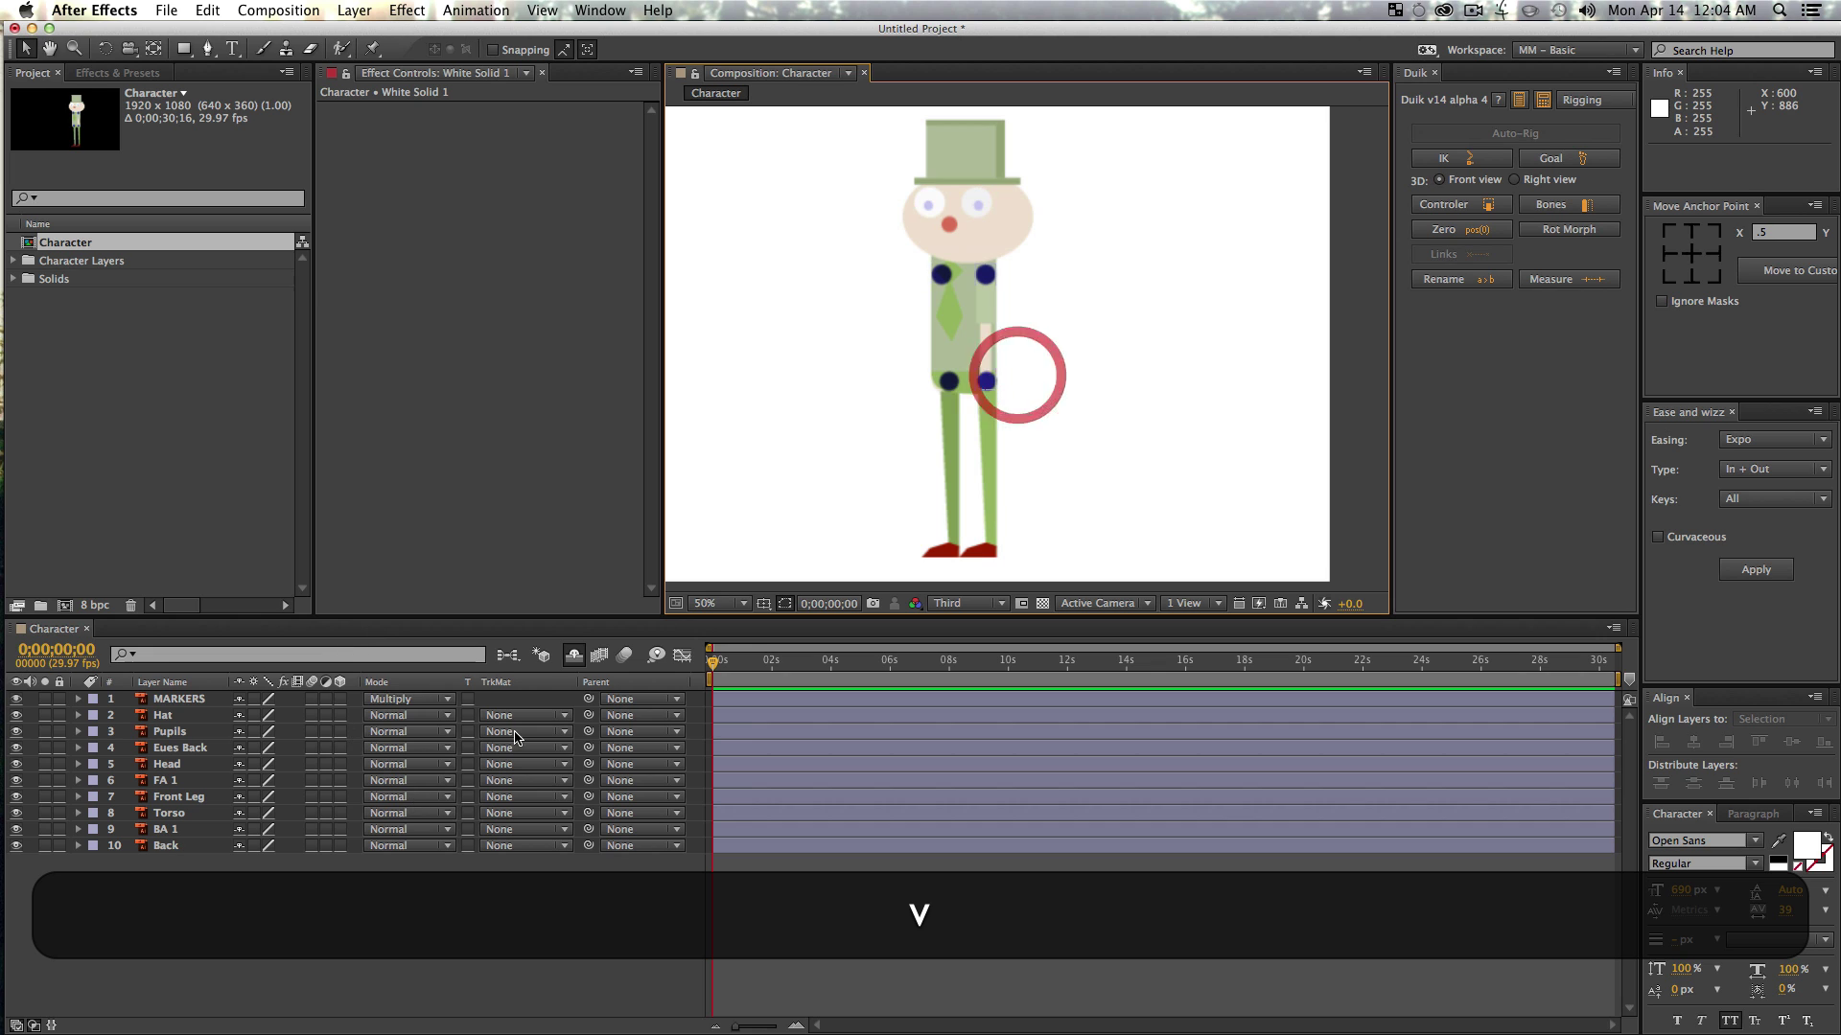
{"action": "right_click", "coordinate": [323, 683]}
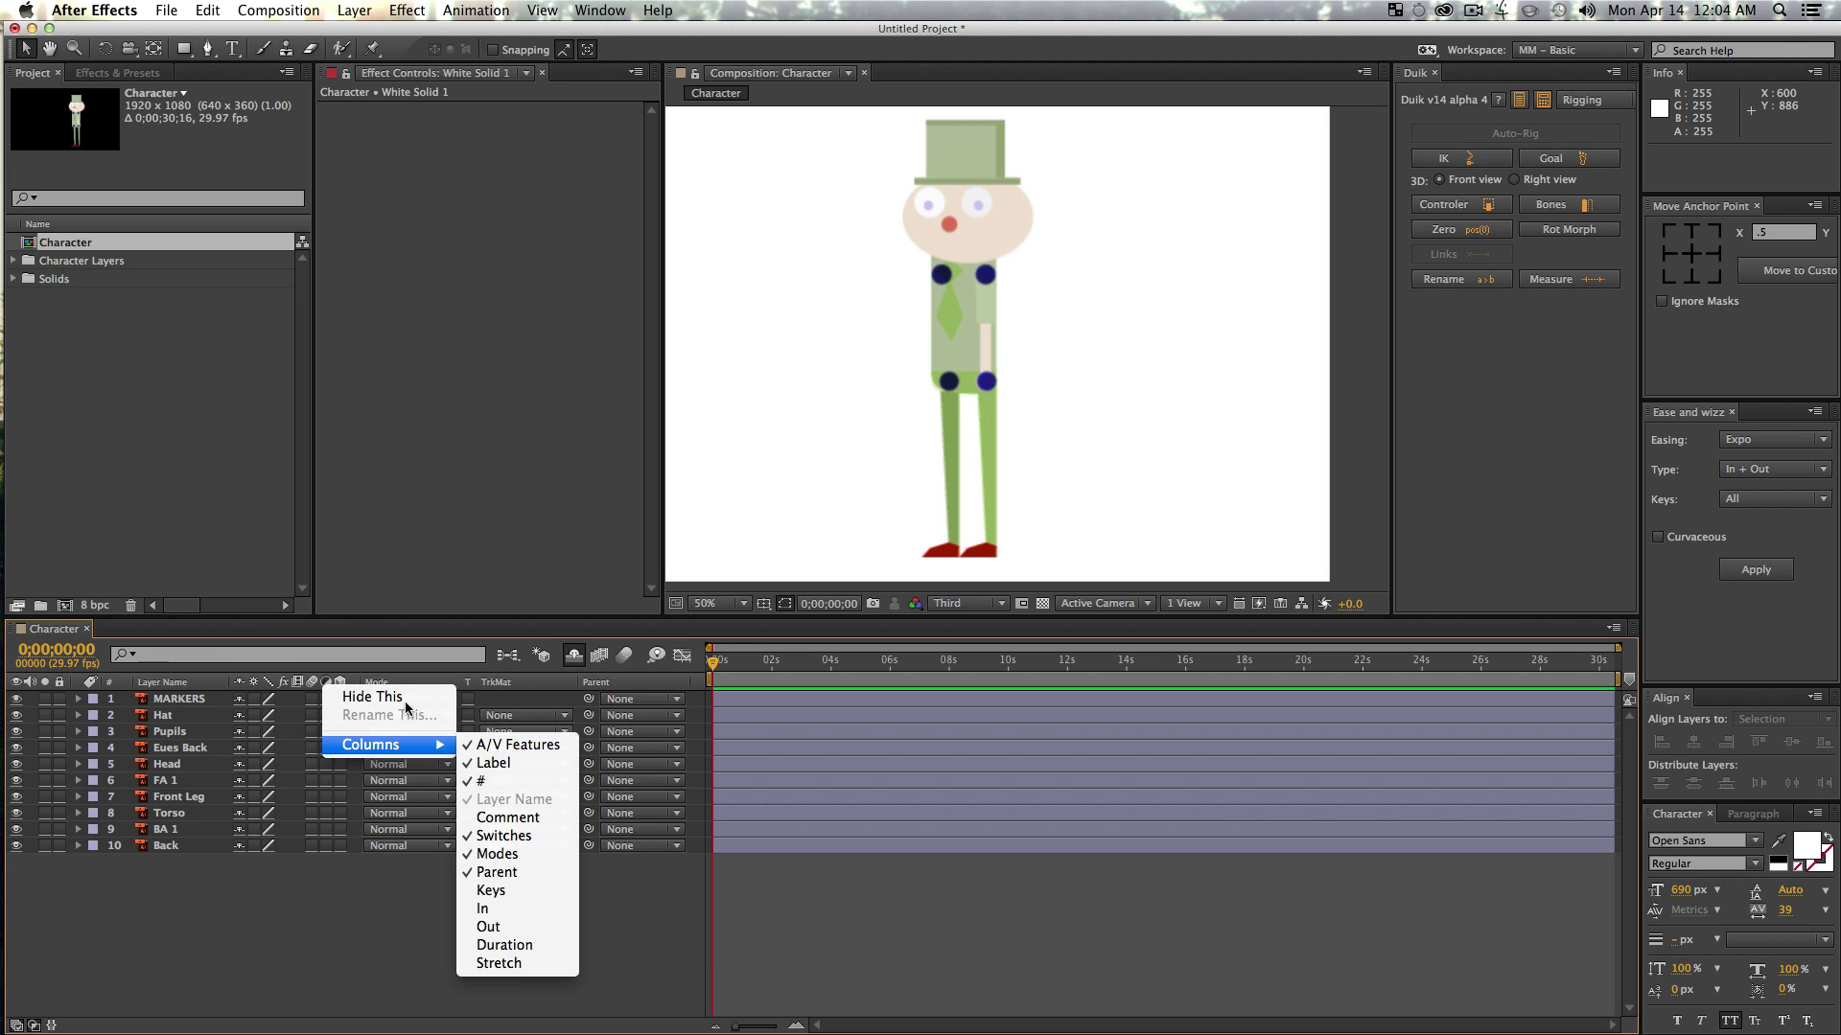
{"action": "left_click", "coordinate": [372, 697]}
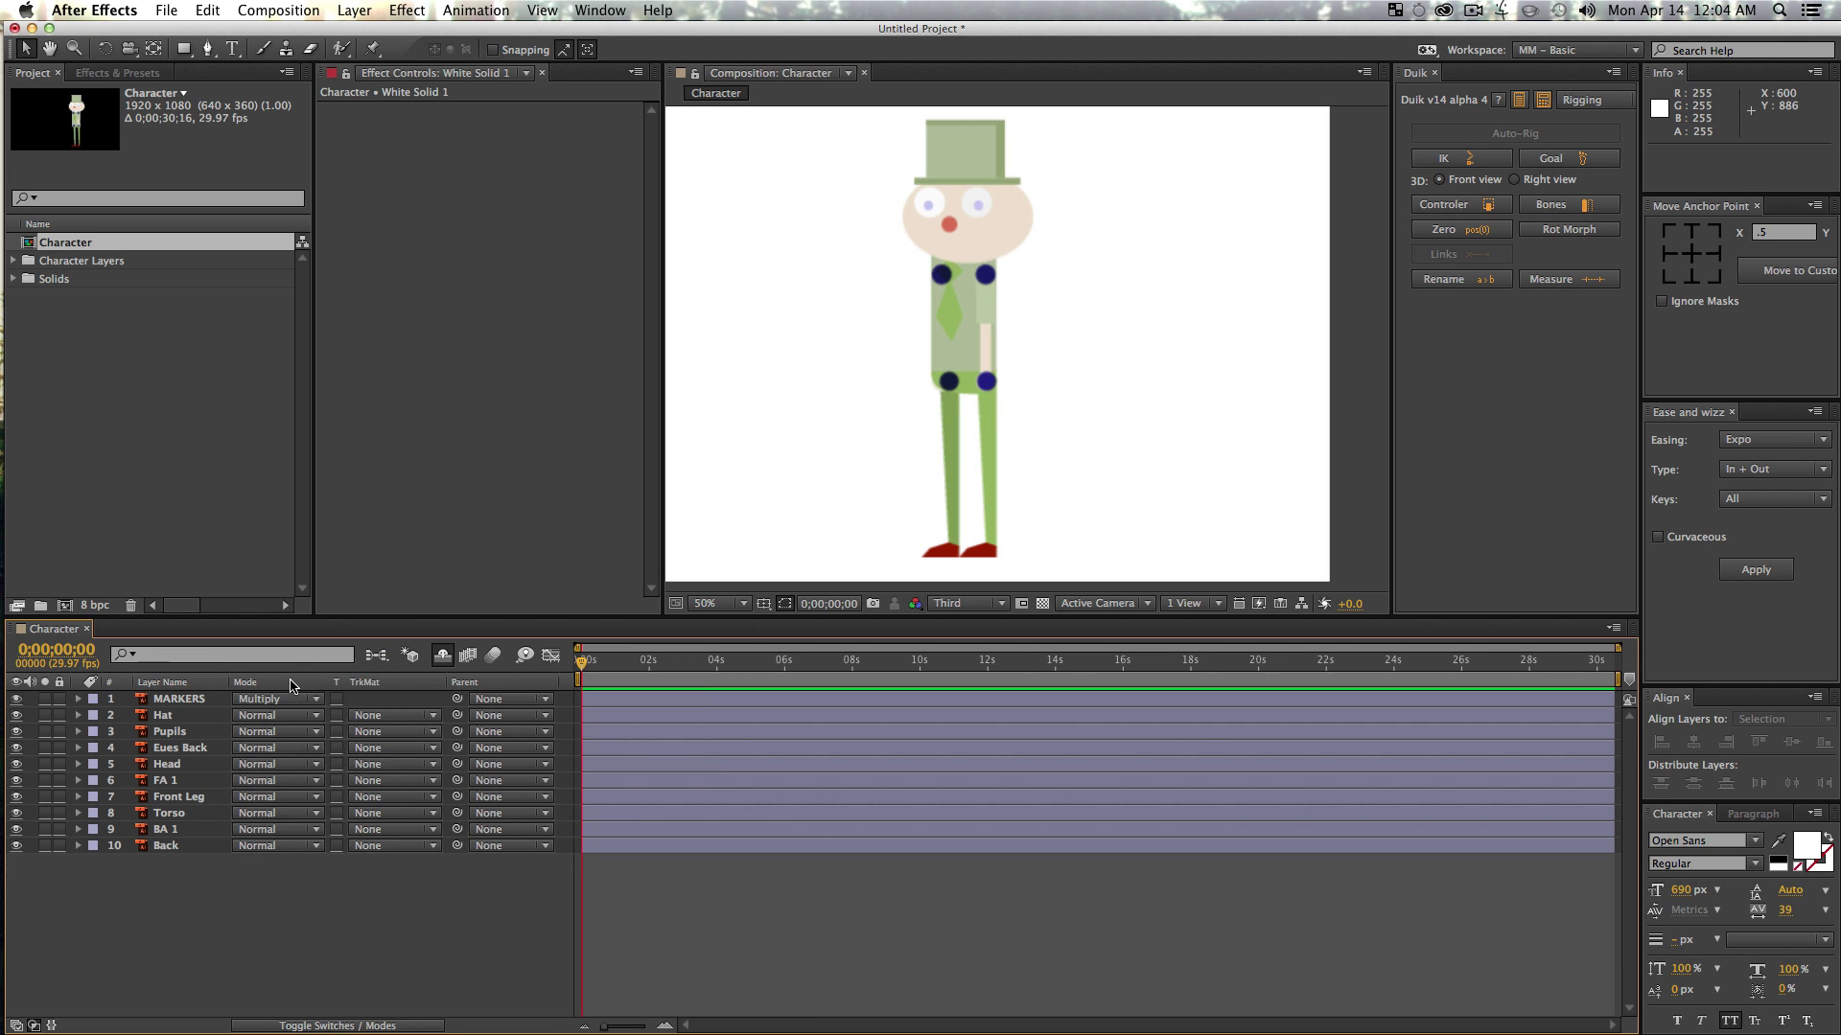
{"action": "right_click", "coordinate": [292, 685]}
{"action": "left_click", "coordinate": [340, 697]}
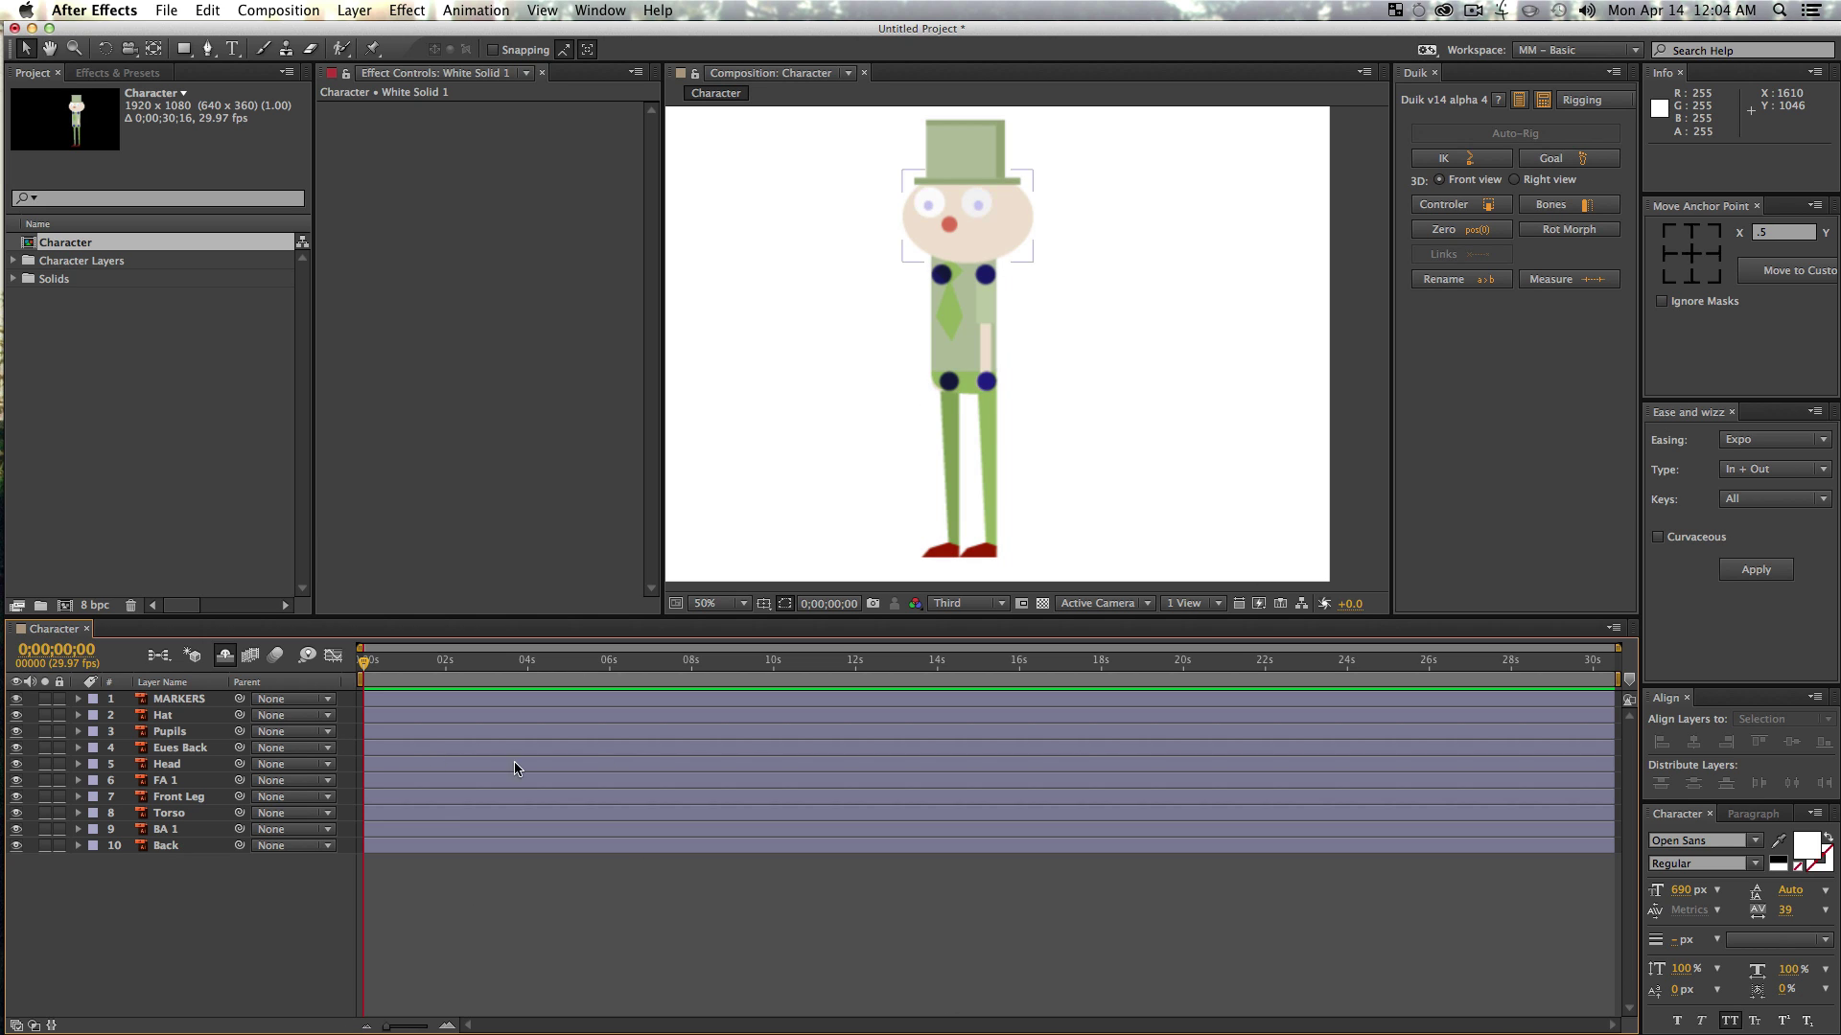
- Lock the MARKERS layer
{"action": "key", "text": "z"}
{"action": "left_click", "coordinate": [160, 699]}
{"action": "left_click", "coordinate": [59, 699]}
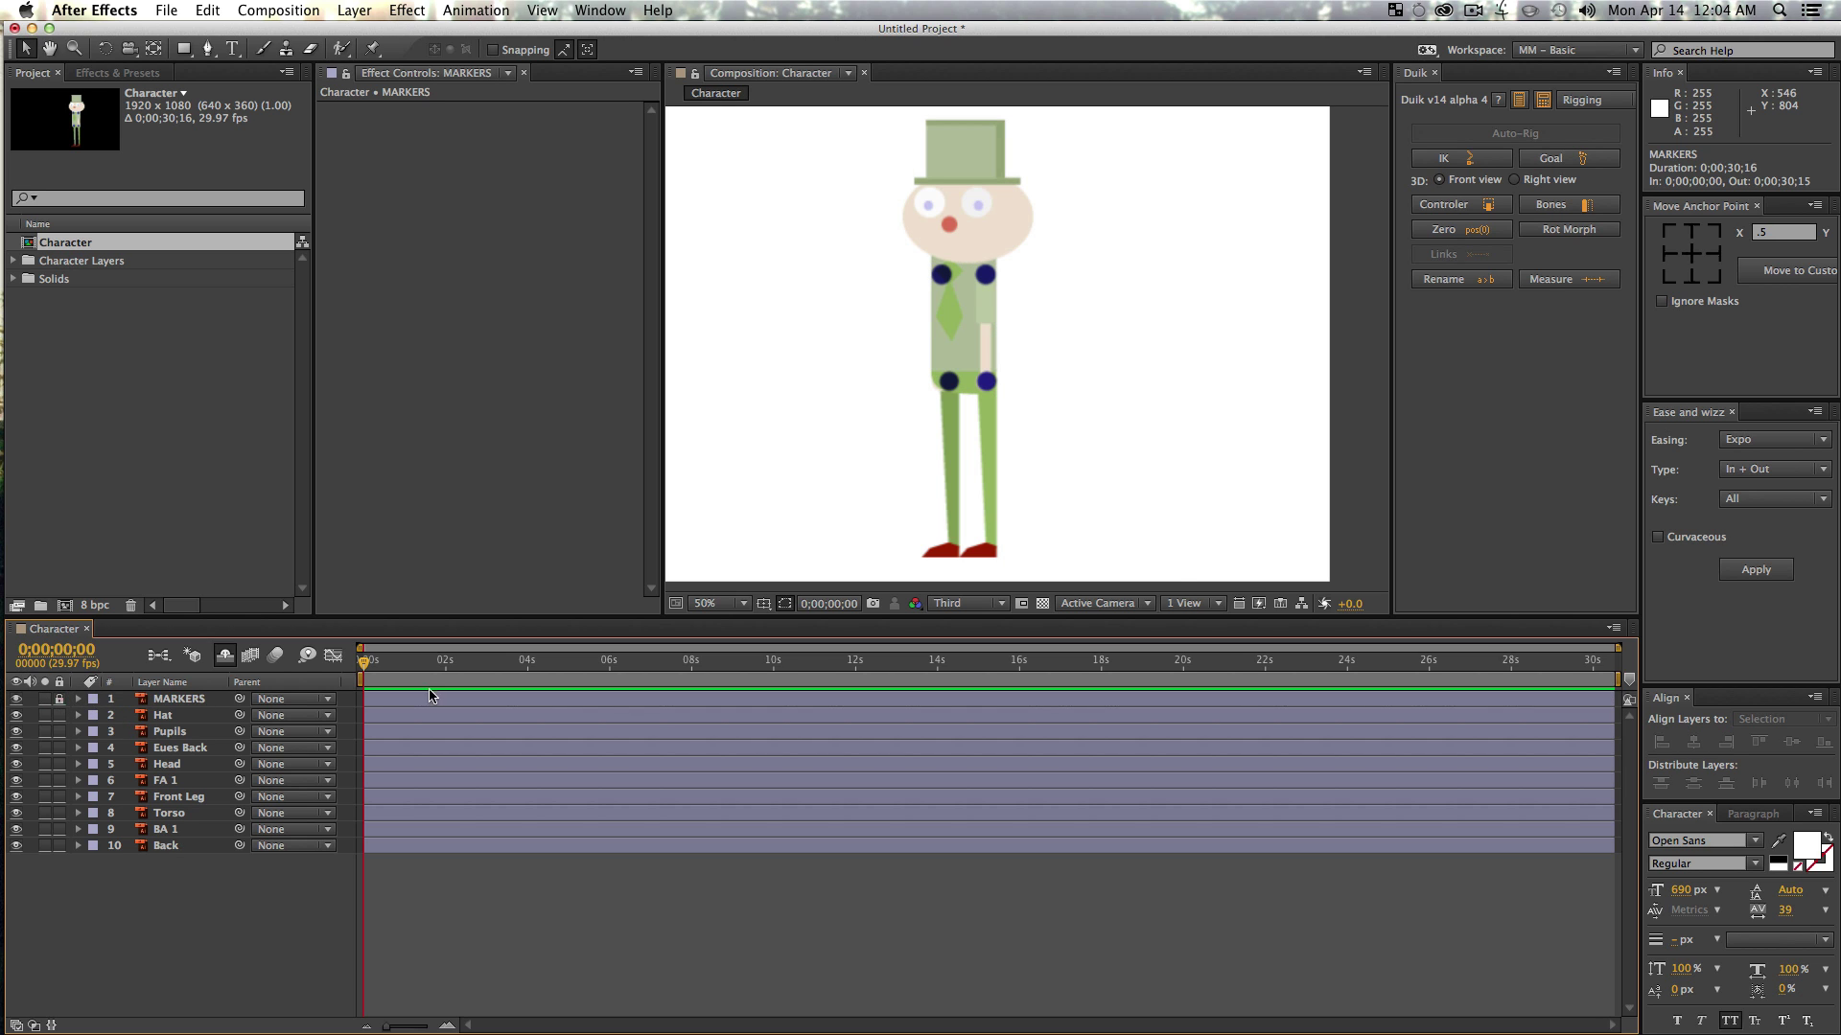
- Add puppet pins to the FA 1 arm layer at the shoulder, elbow and wrist
{"action": "left_click", "coordinate": [991, 375]}
{"action": "key", "text": "super+z"}
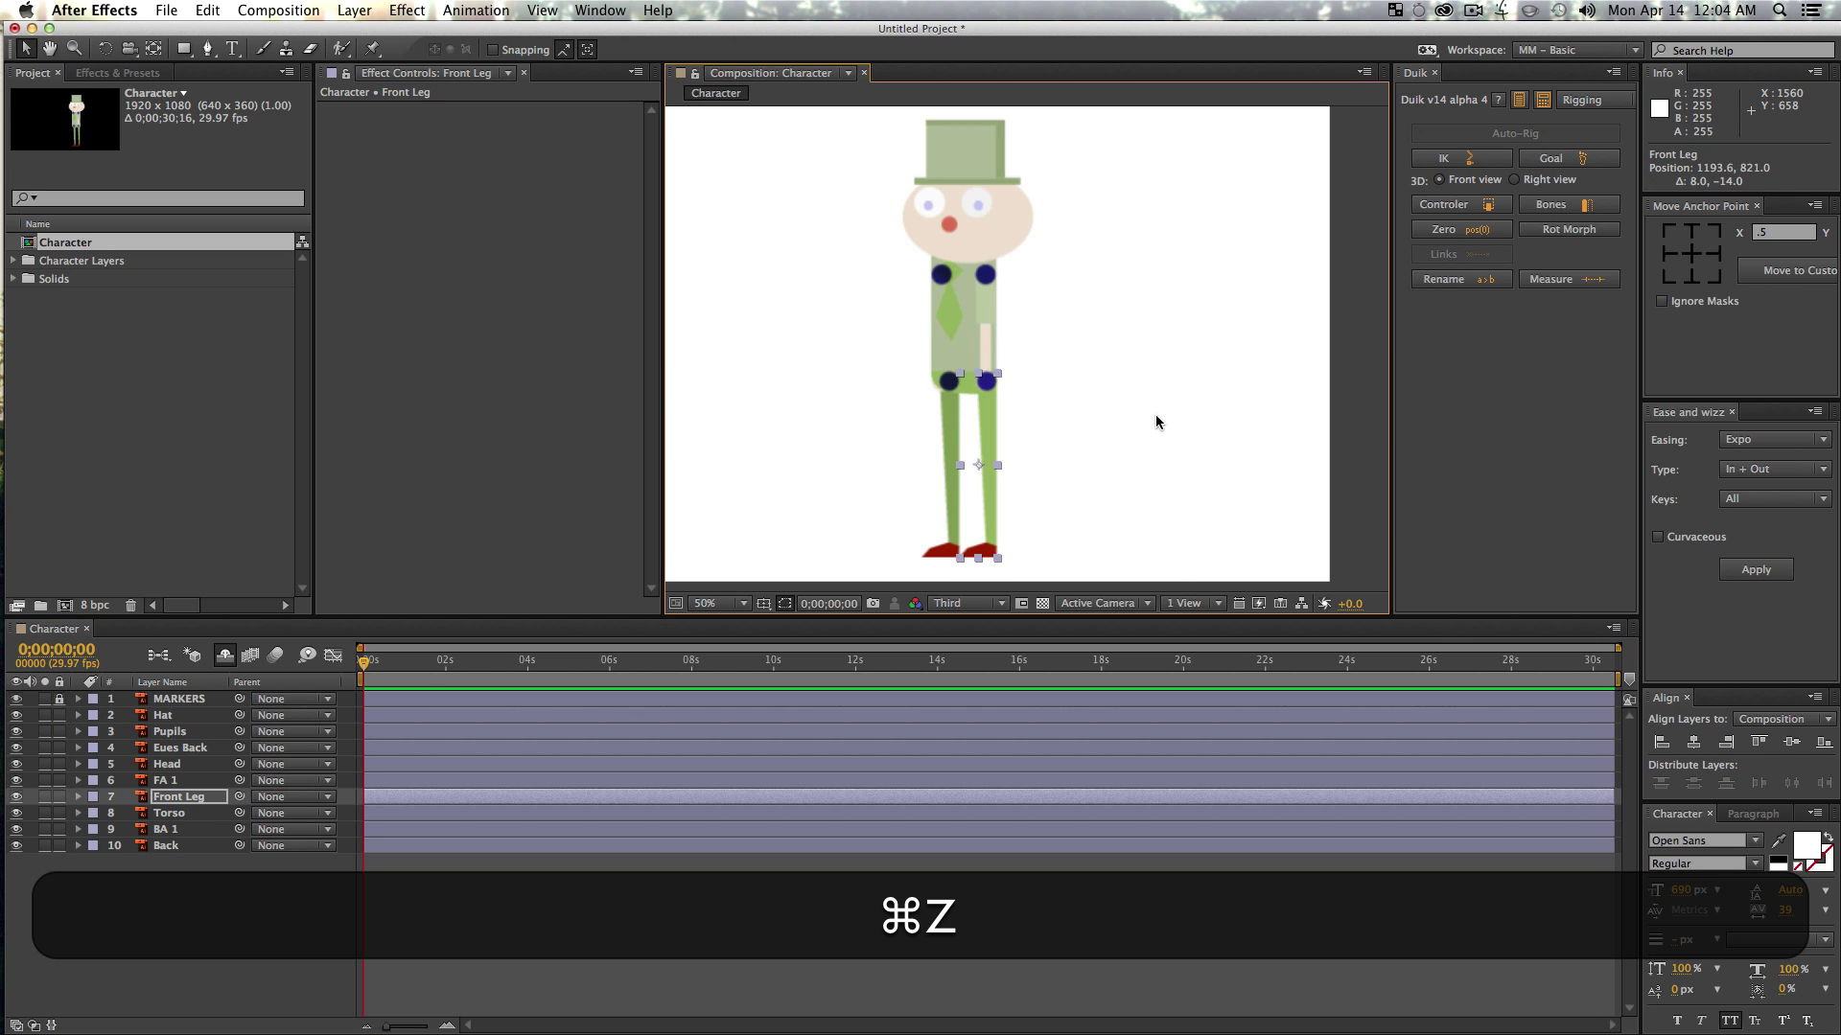
{"action": "key", "text": "z"}
{"action": "left_click", "coordinate": [986, 211]}
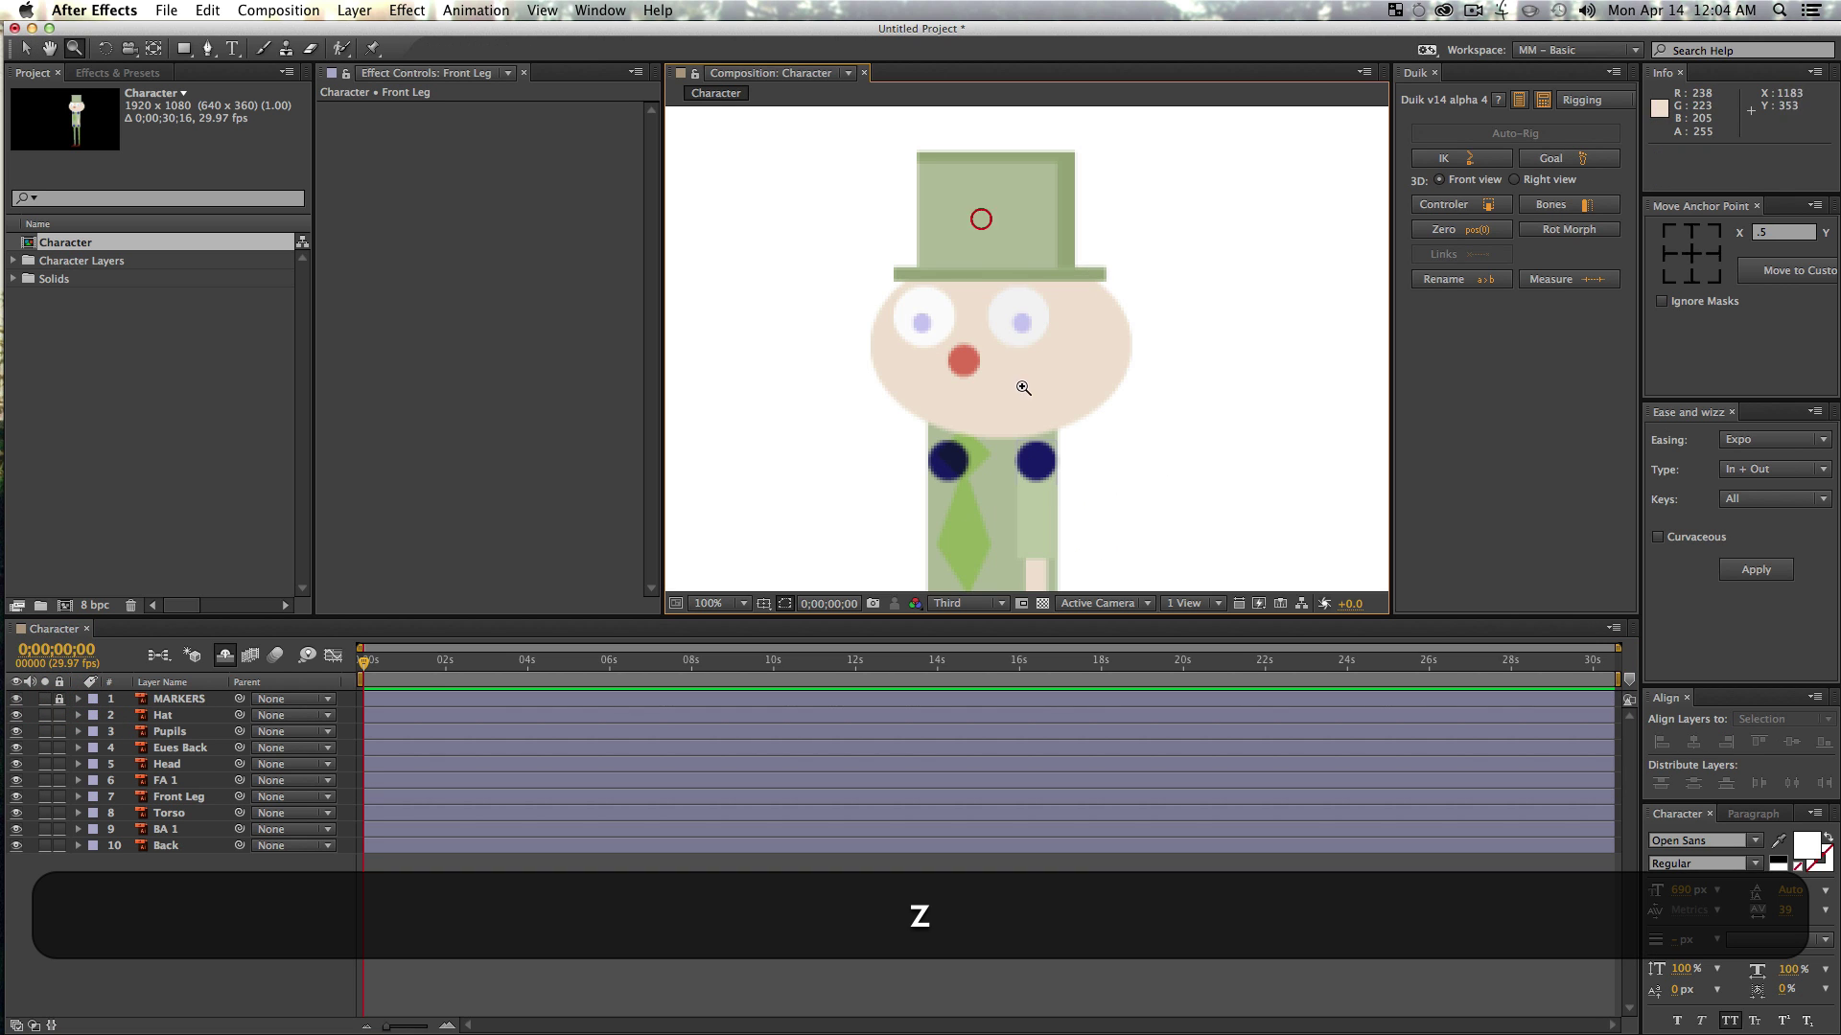
{"action": "left_click_drag", "start_coordinate": [1115, 309], "coordinate": [1059, 263]}
{"action": "key", "text": "v"}
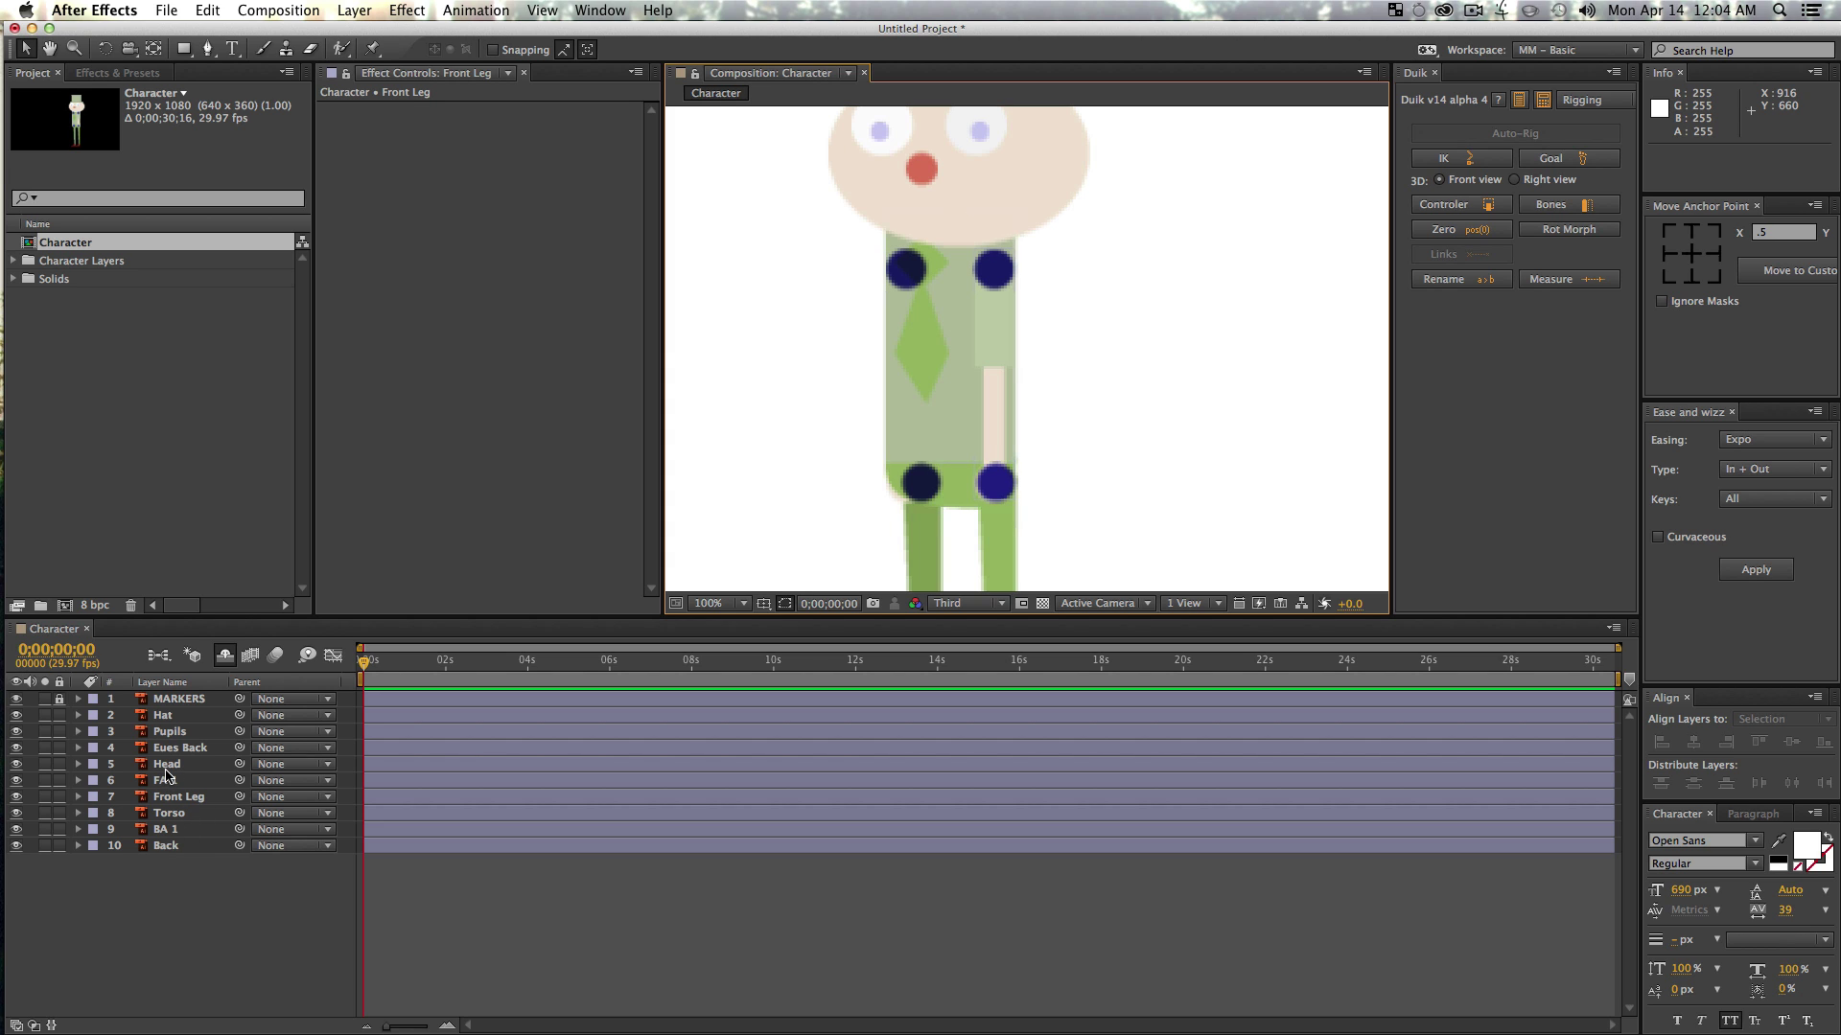
{"action": "left_click", "coordinate": [172, 797]}
{"action": "left_click", "coordinate": [165, 781]}
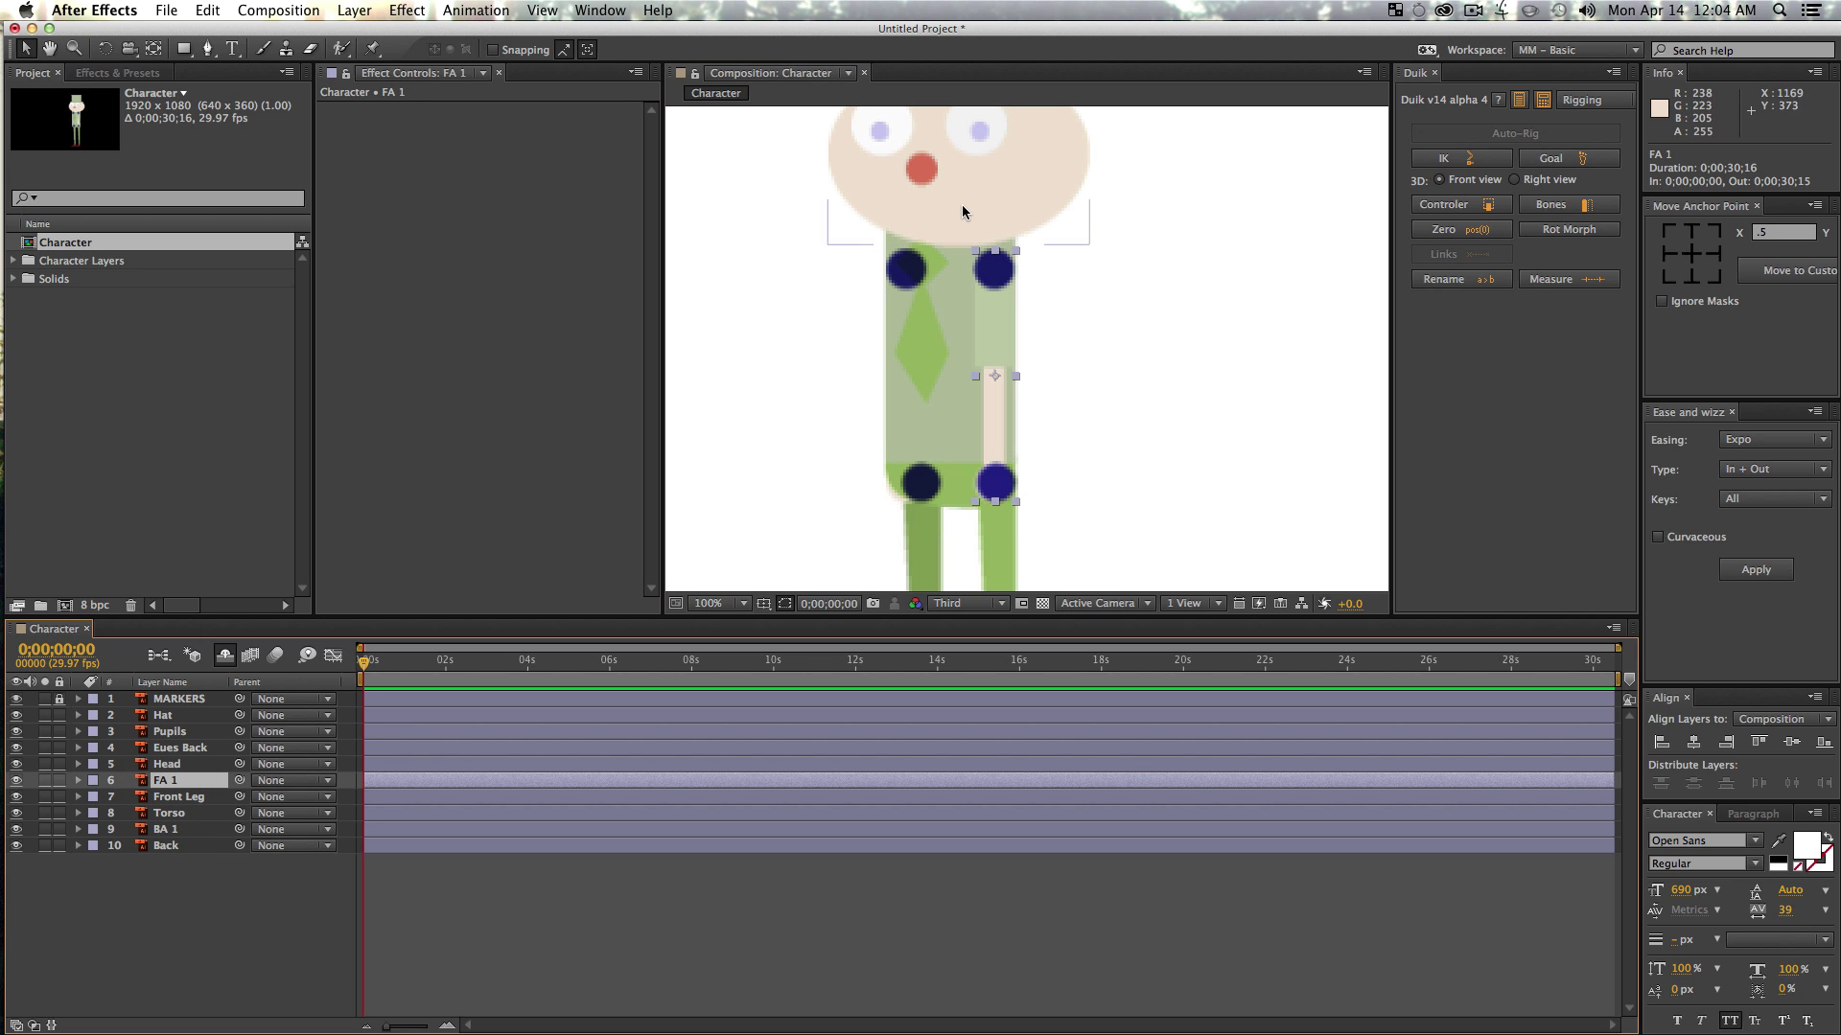
{"action": "key", "text": "super+p"}
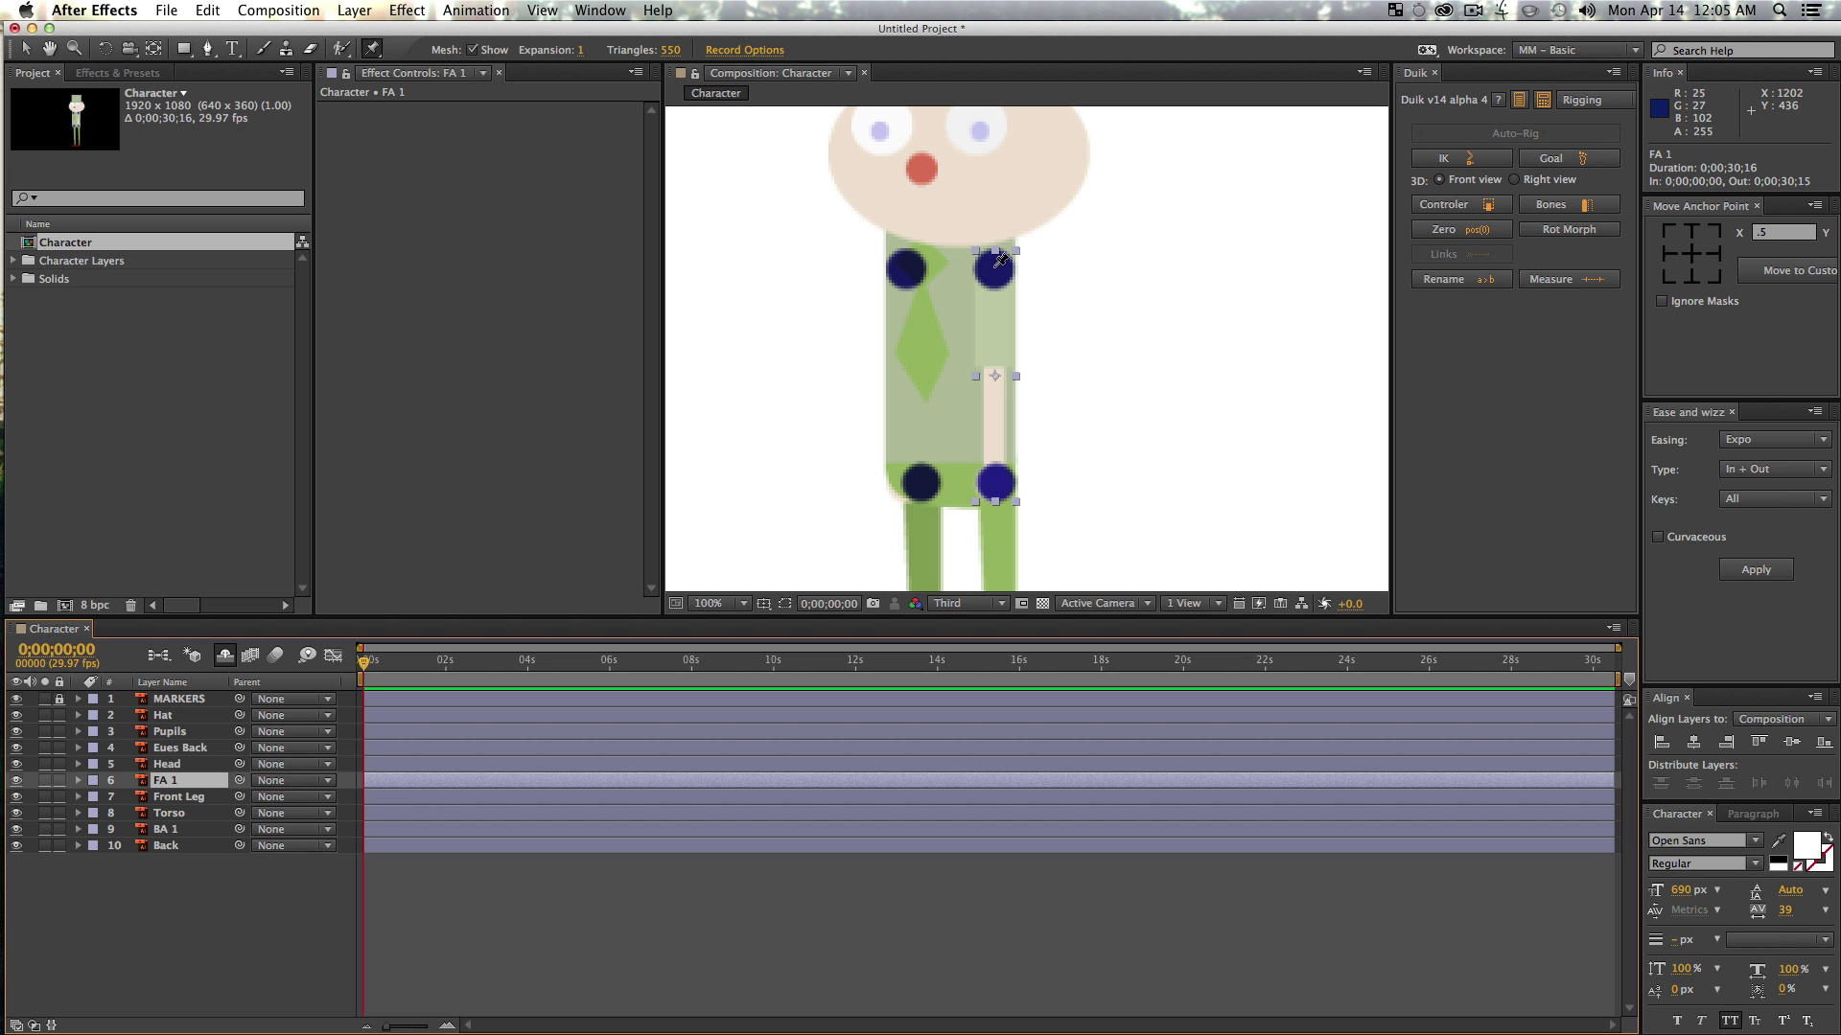
{"action": "left_click", "coordinate": [996, 265]}
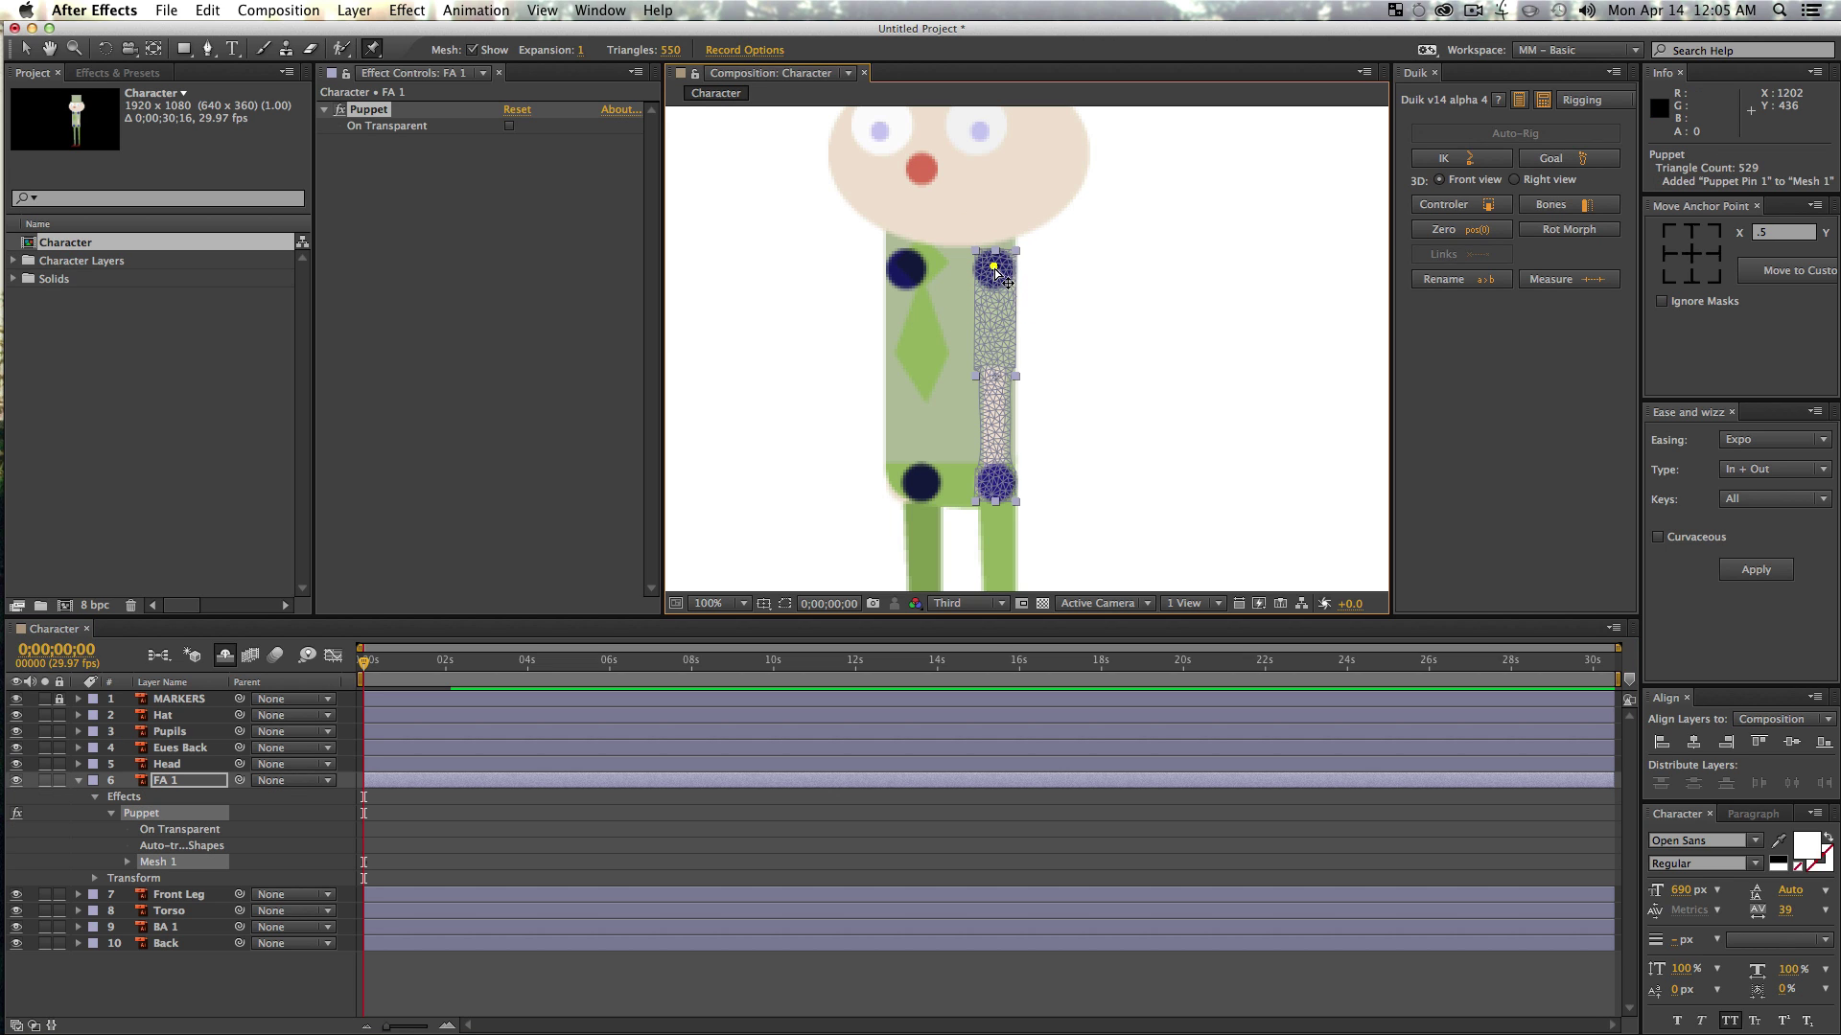
{"action": "left_click", "coordinate": [997, 374]}
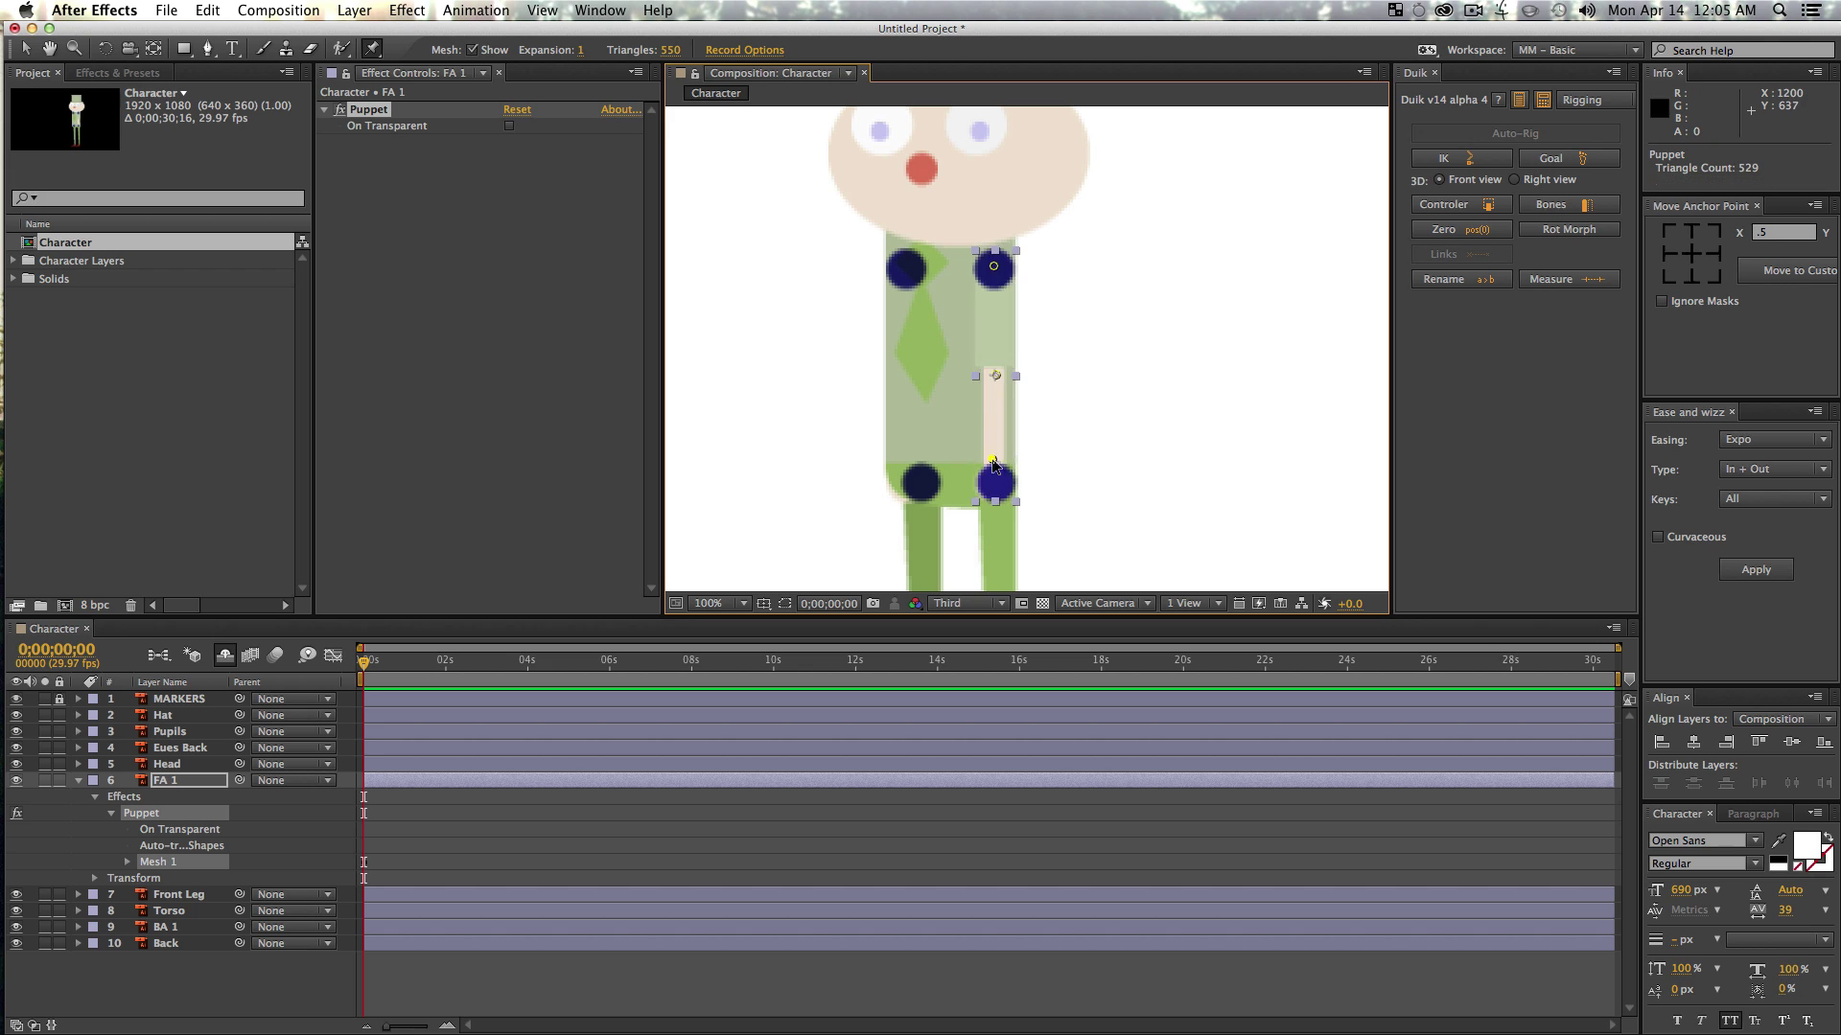
{"action": "left_click", "coordinate": [994, 459]}
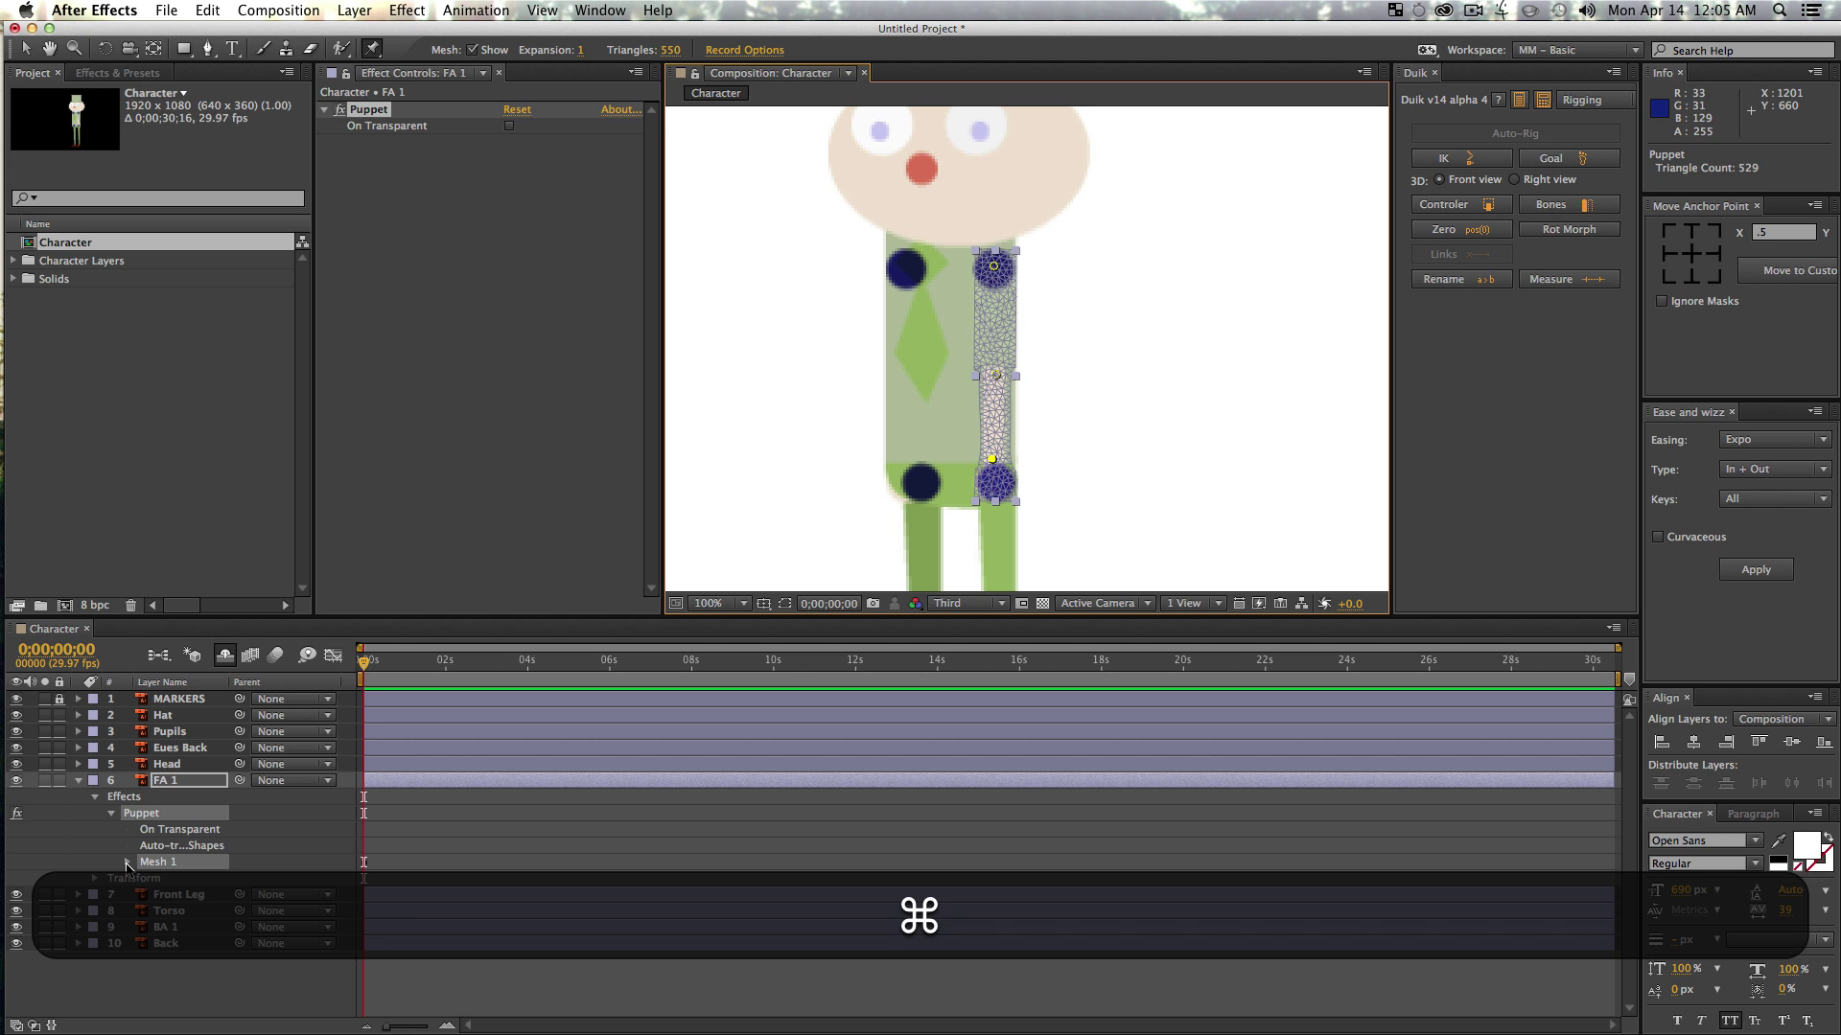
- Reveal the FA 1 puppet pins, widen the Layer Name column and rename the shoulder pin fa1
{"action": "left_click", "coordinate": [126, 863], "text": "super"}
{"action": "scroll", "coordinate": [278, 866], "scroll_direction": "down", "scroll_amount": 5}
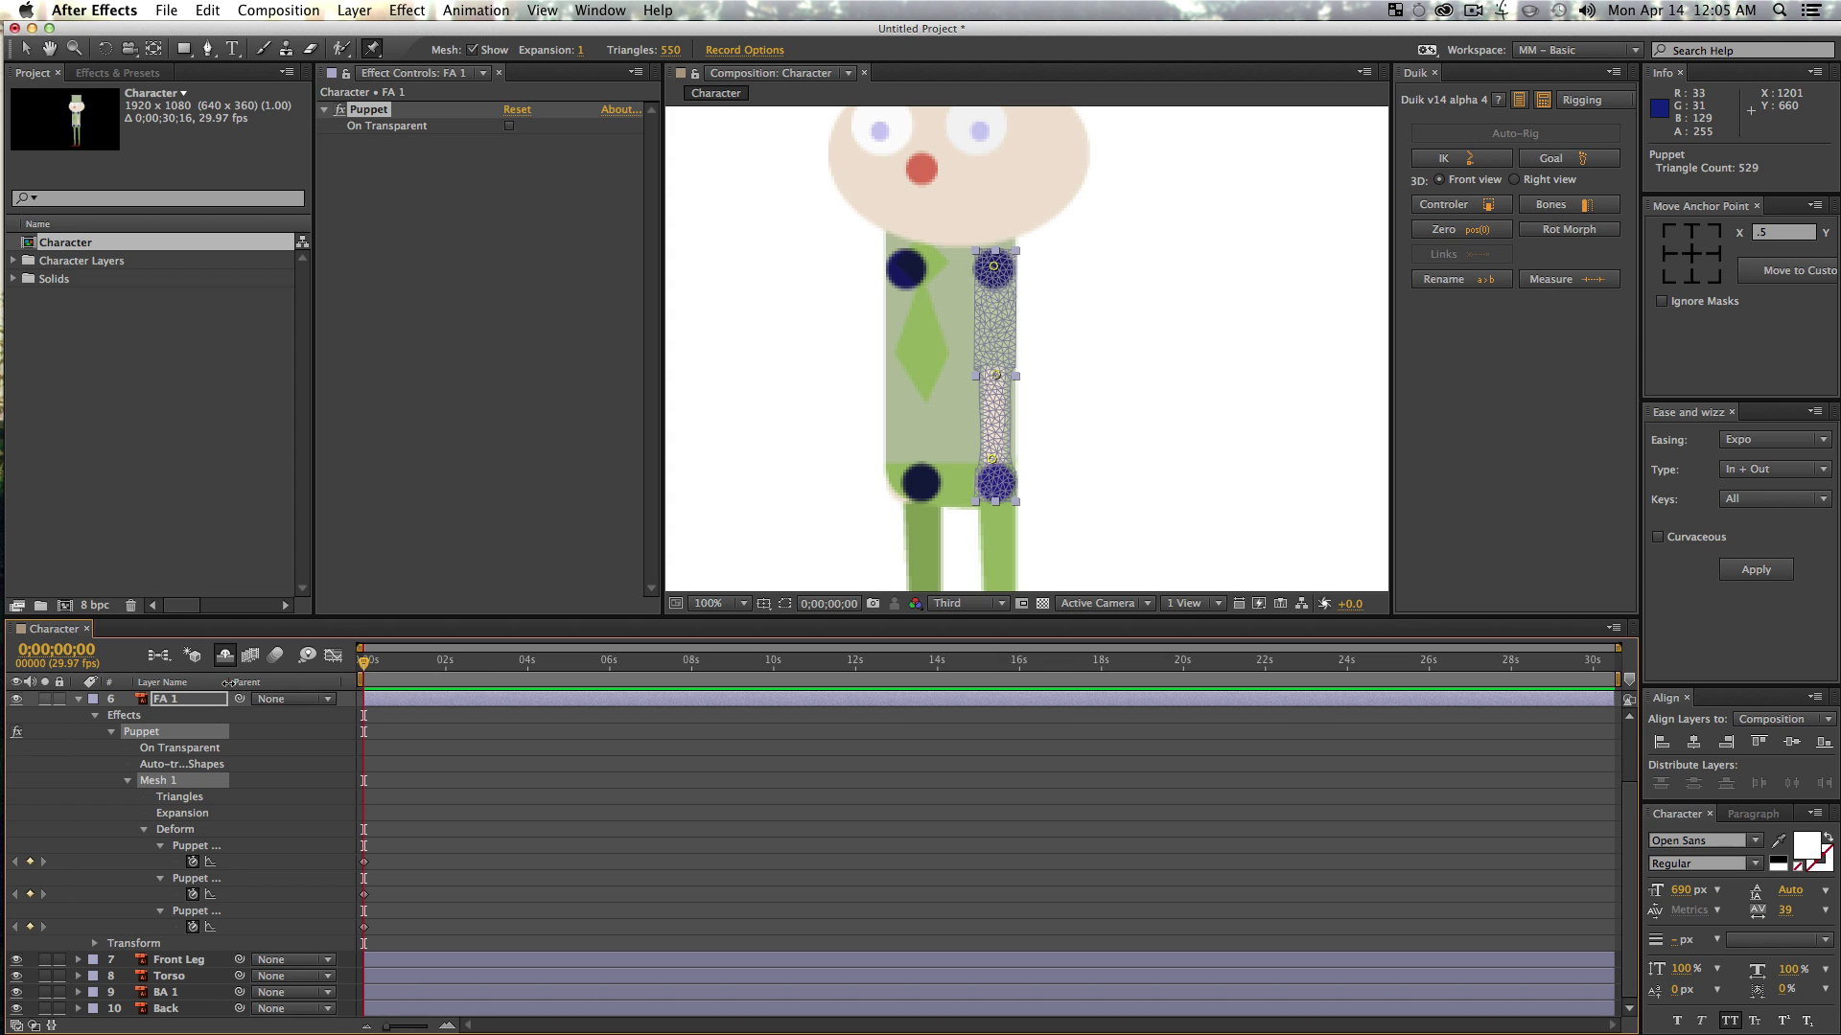
{"action": "left_click_drag", "start_coordinate": [236, 684], "coordinate": [376, 684]}
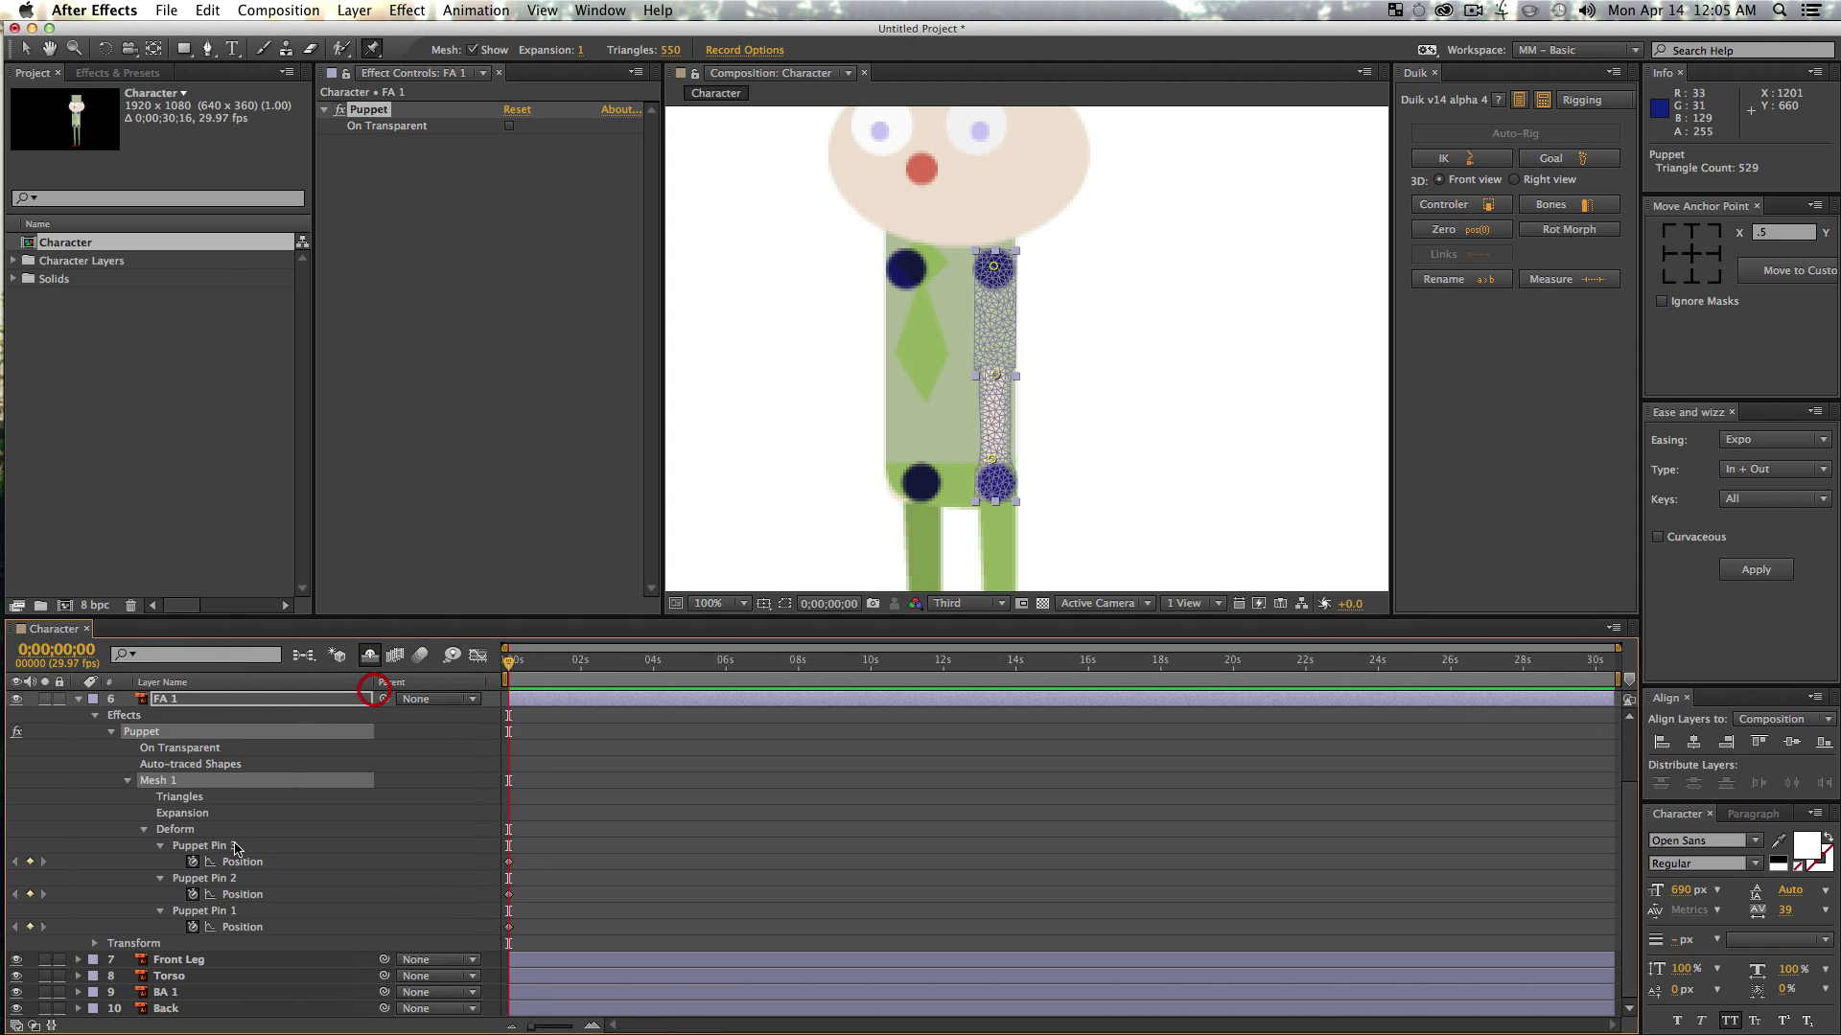
{"action": "left_click", "coordinate": [213, 910]}
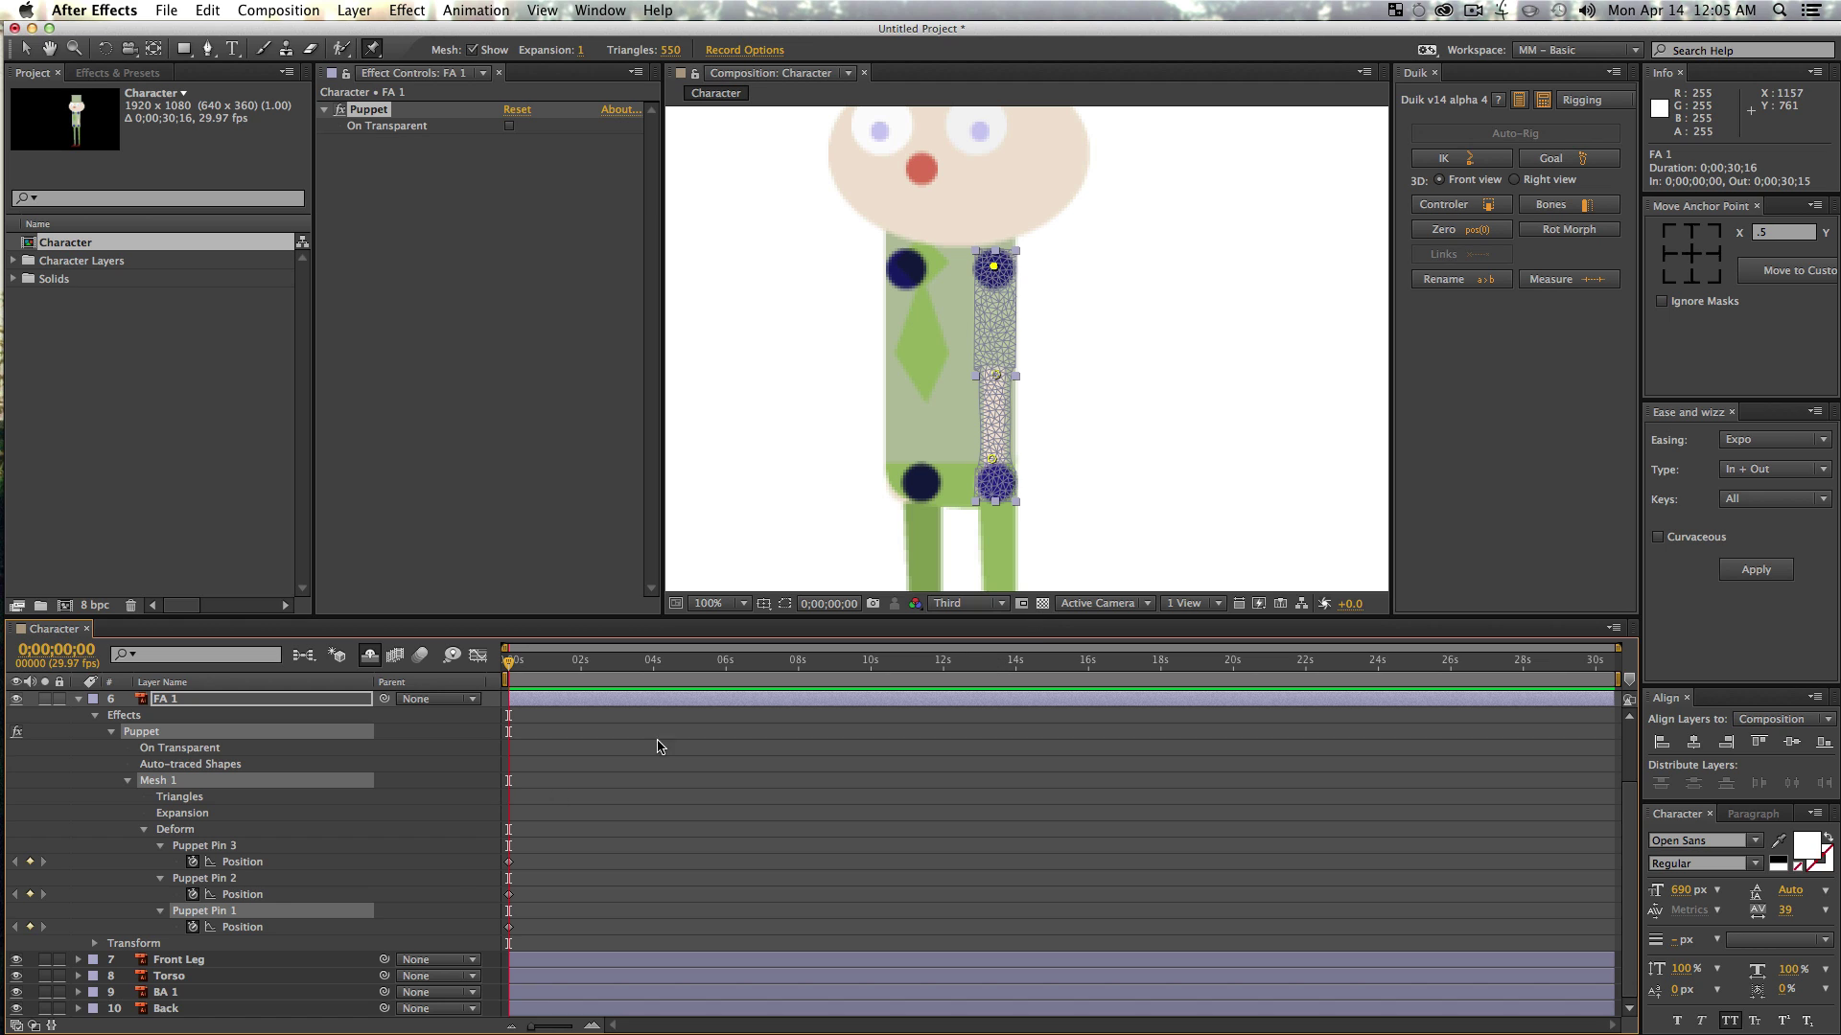
{"action": "left_click", "coordinate": [209, 910]}
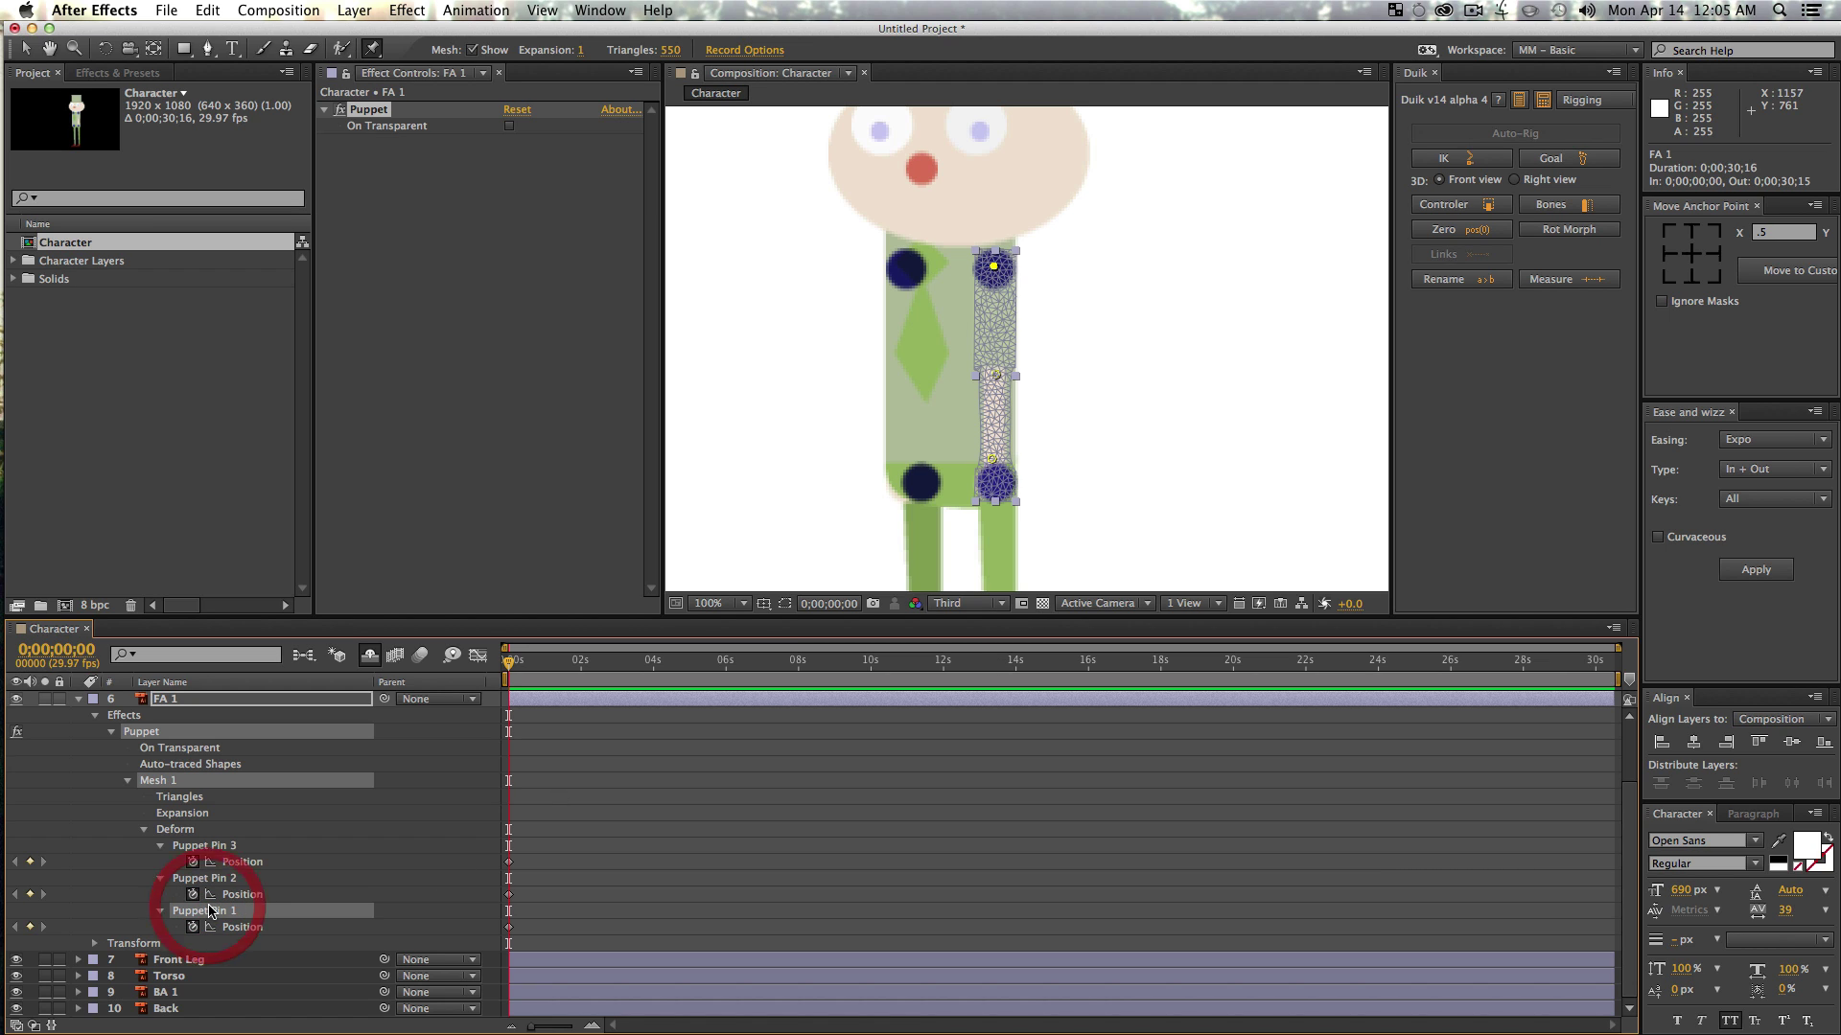
{"action": "key", "text": "Return"}
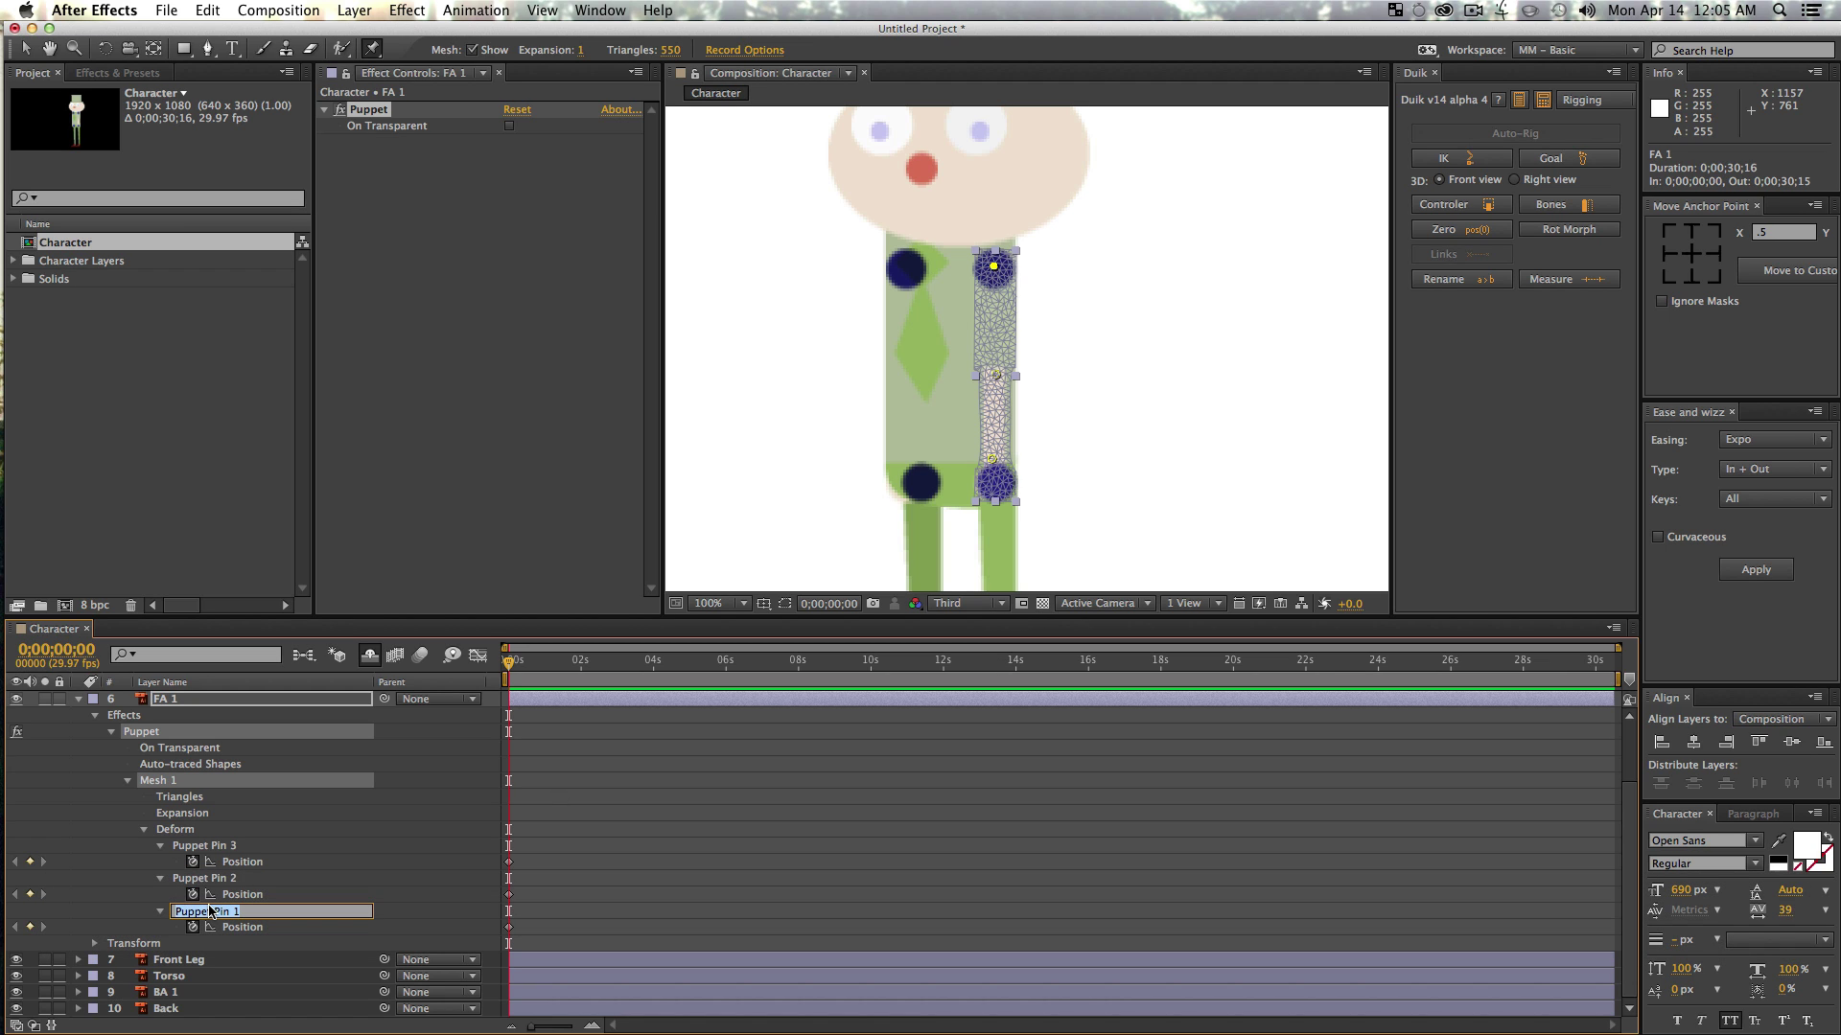
{"action": "type", "text": "fa1"}
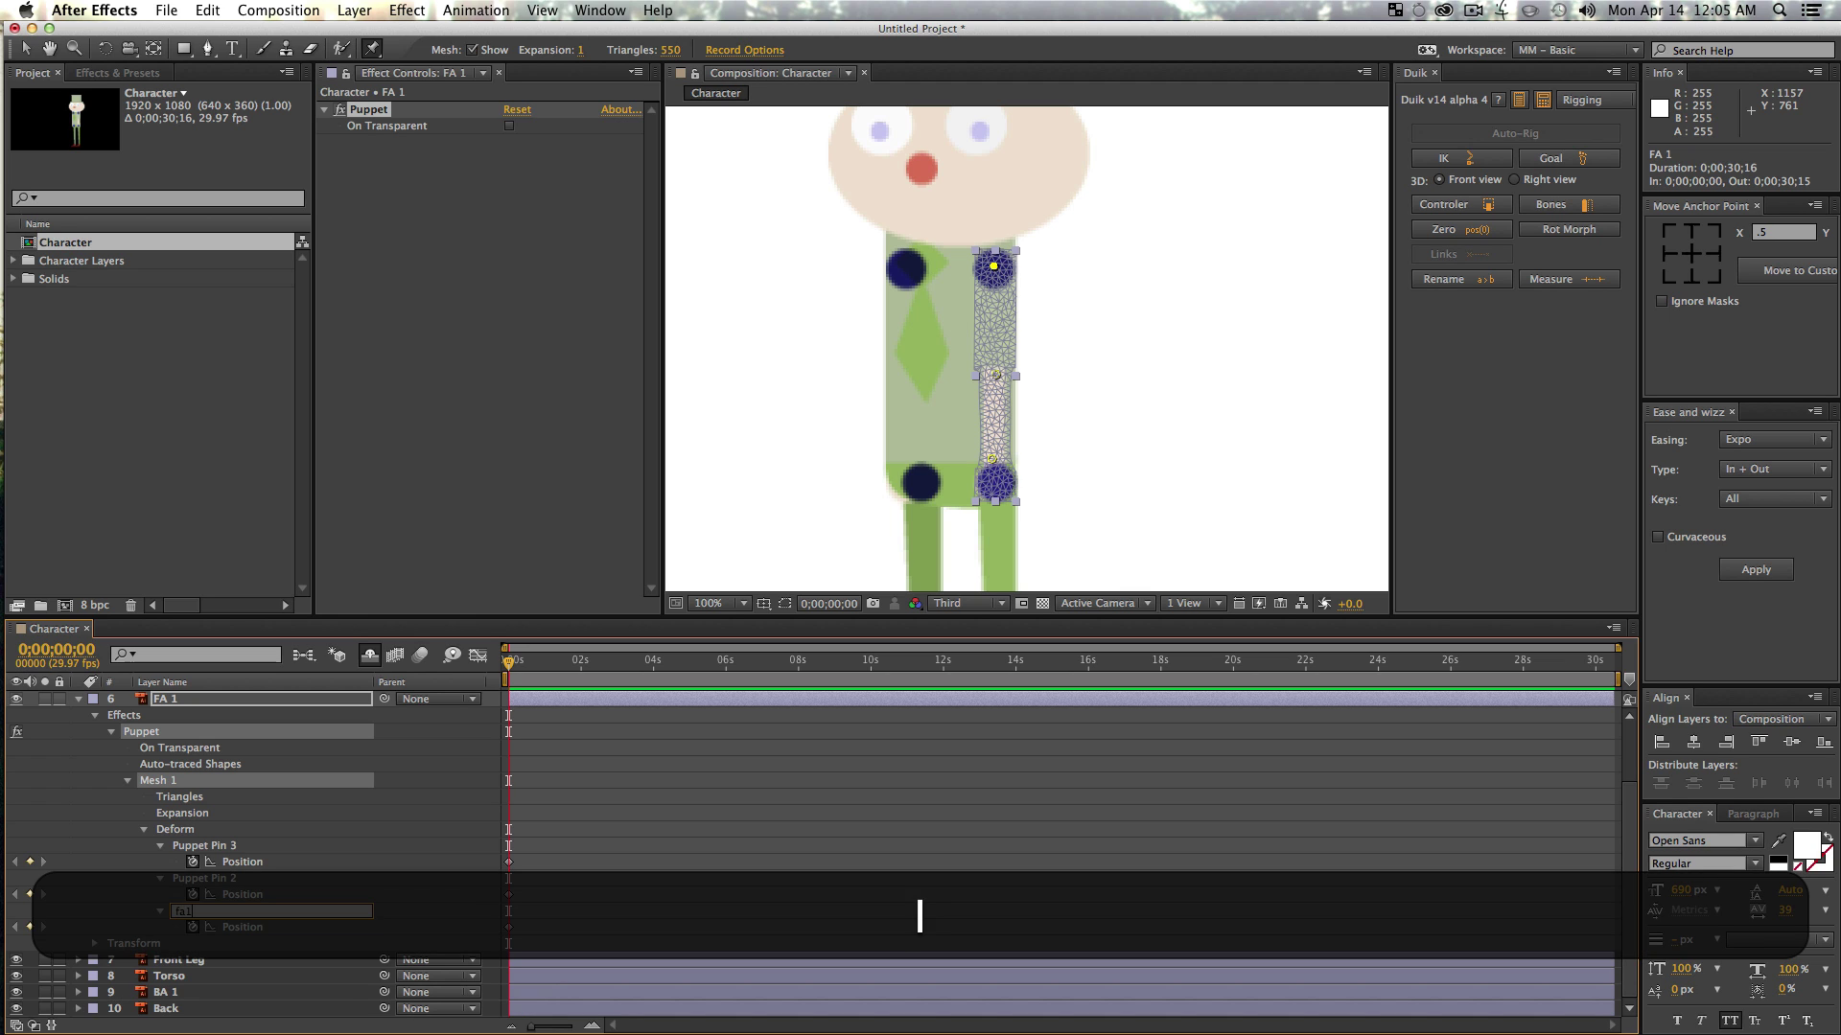
{"action": "key", "text": "Return"}
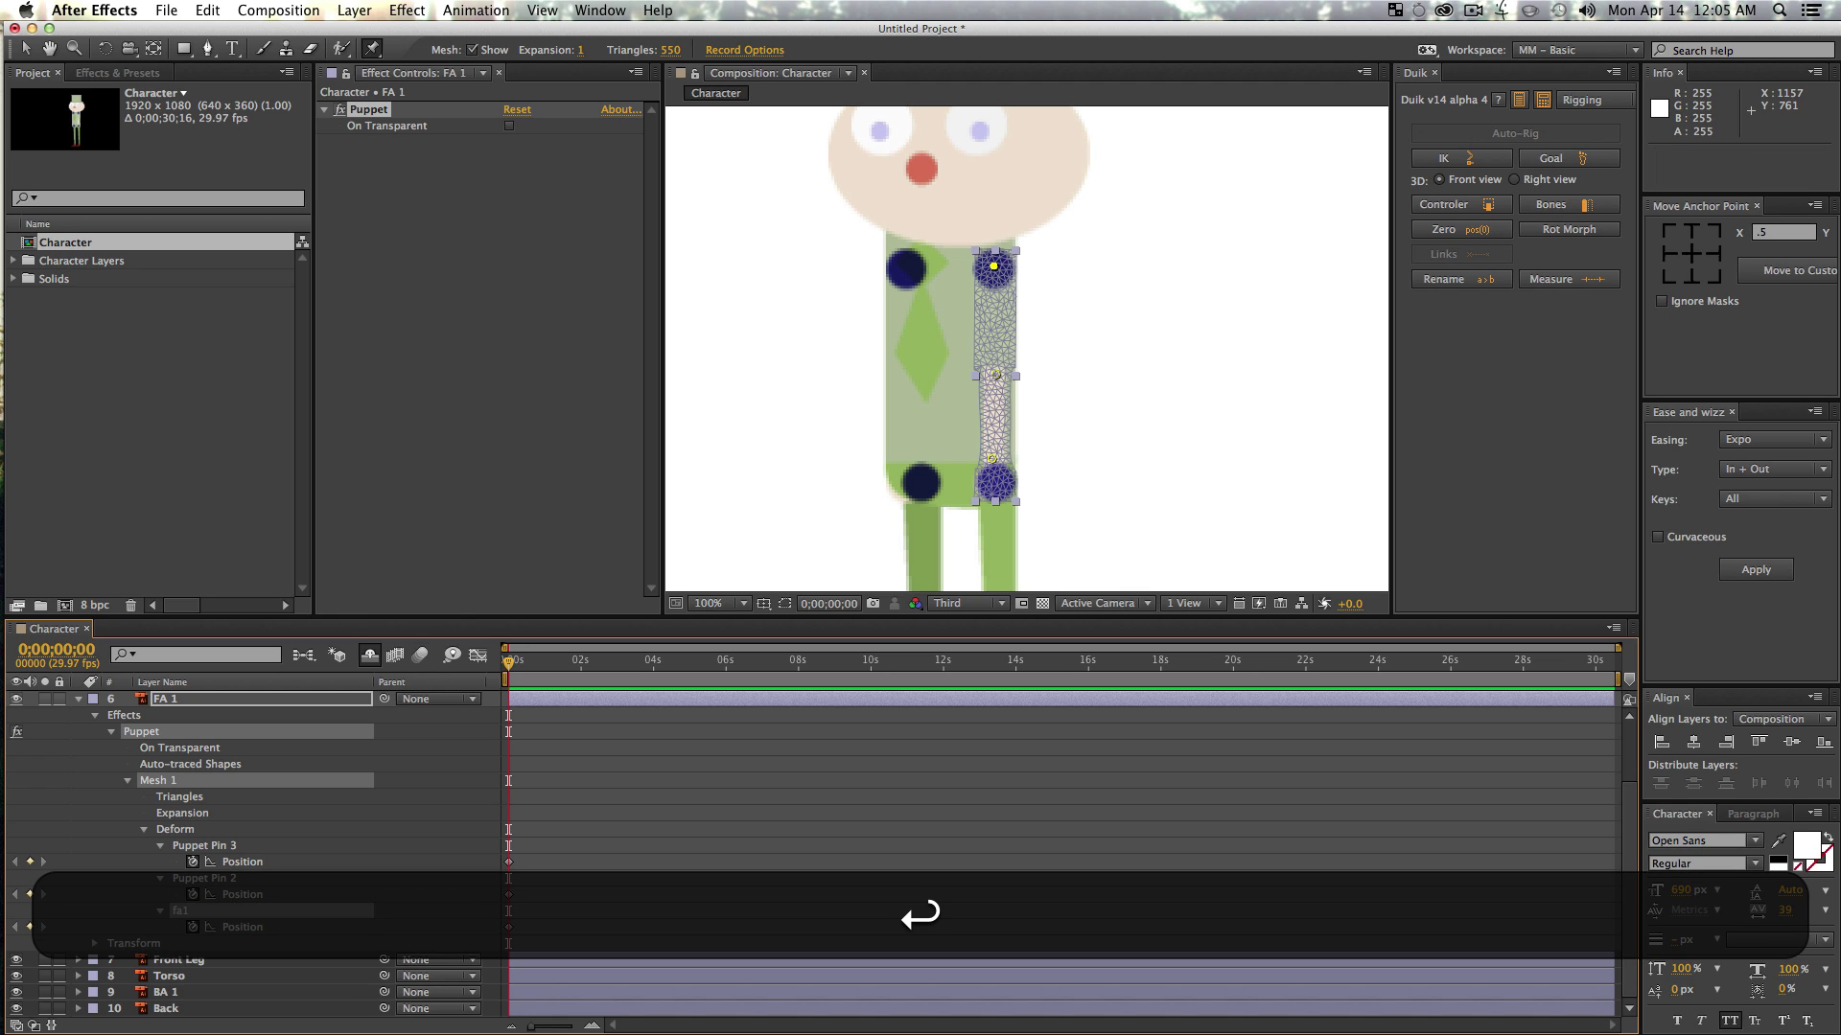
- Rename the elbow pin fa2 and the wrist pin fa3
{"action": "left_click", "coordinate": [207, 878]}
{"action": "key", "text": "Return"}
{"action": "type", "text": "fa2"}
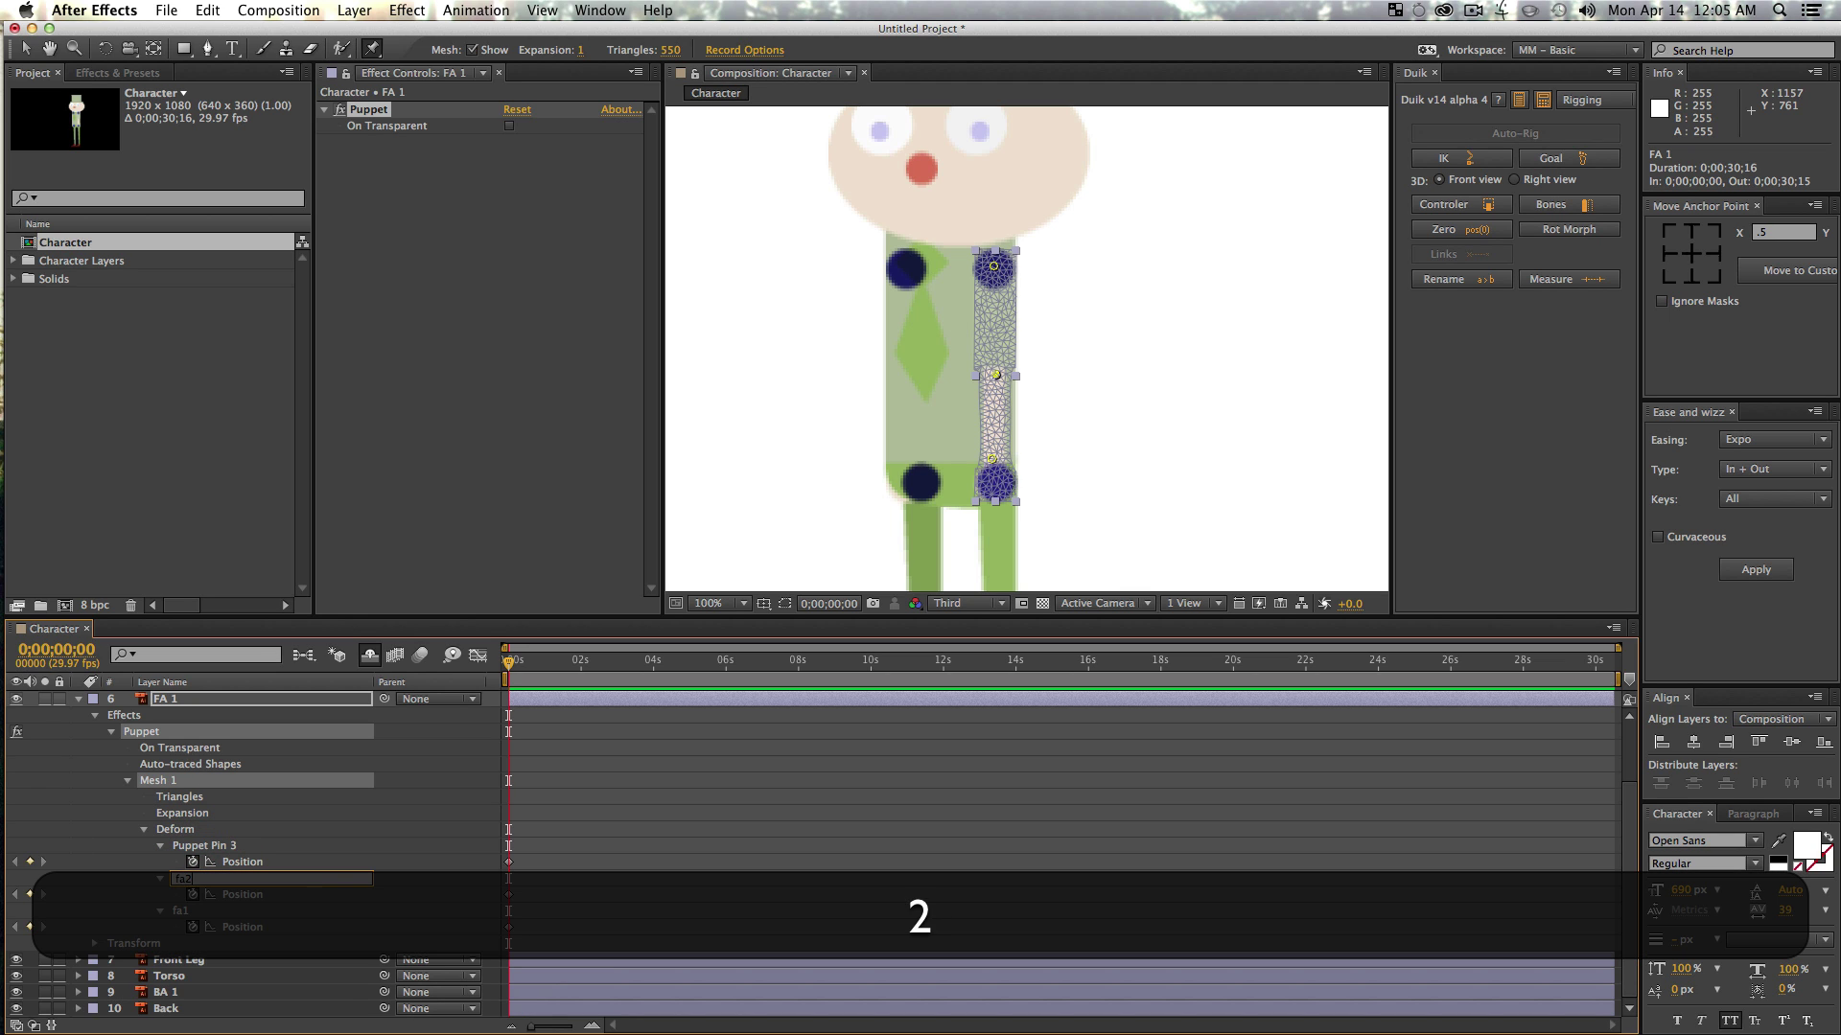
{"action": "key", "text": "Return"}
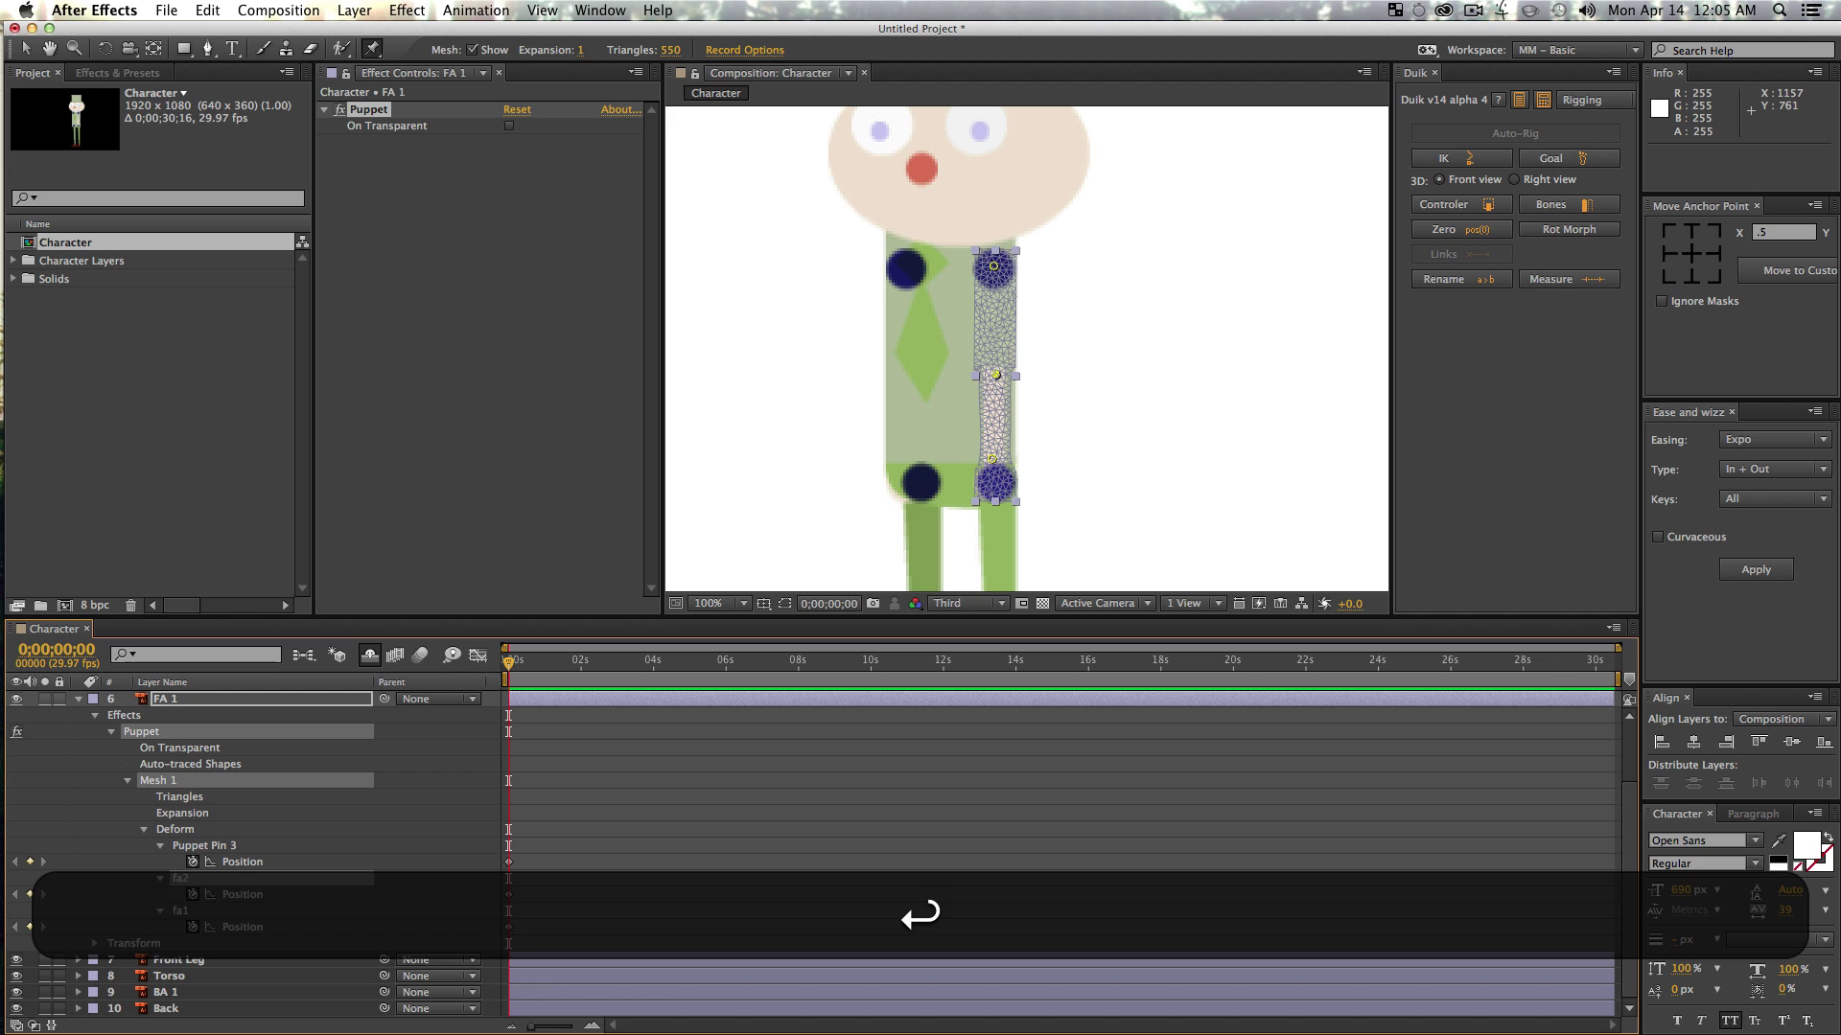
{"action": "left_click", "coordinate": [215, 845]}
{"action": "key", "text": "Return"}
{"action": "type", "text": "fa3"}
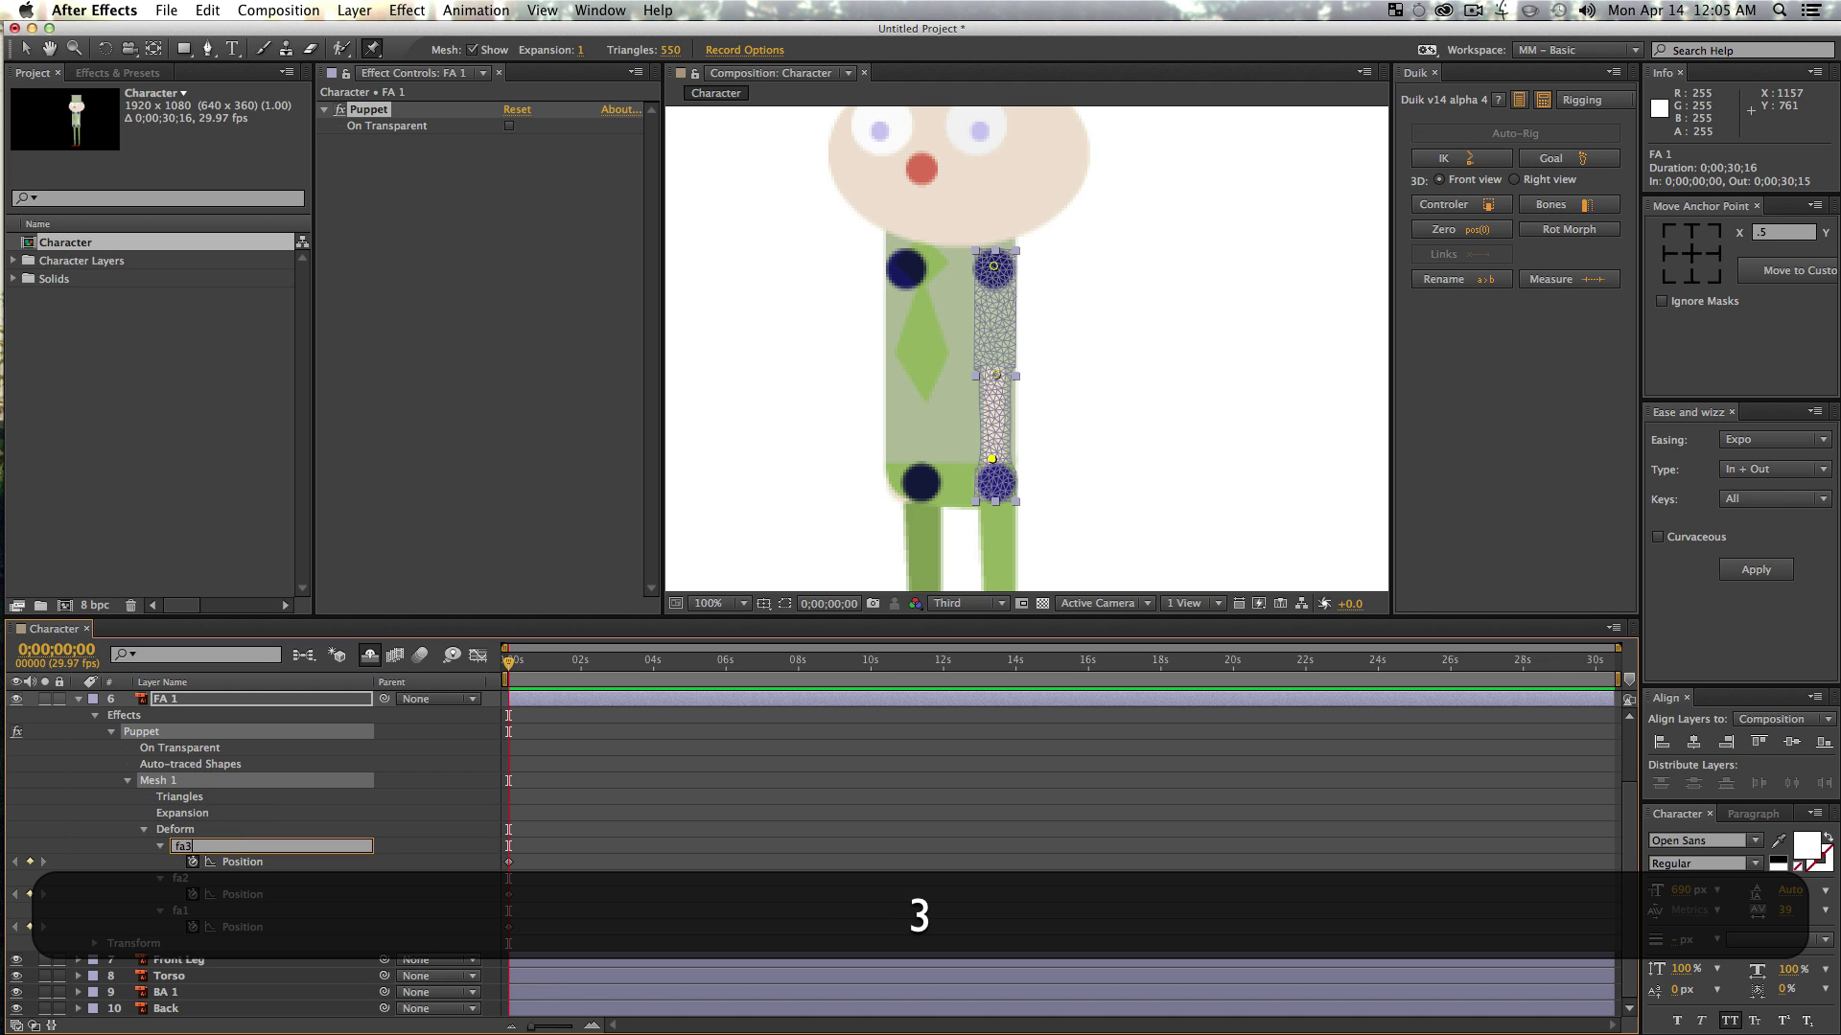
{"action": "key", "text": "Return"}
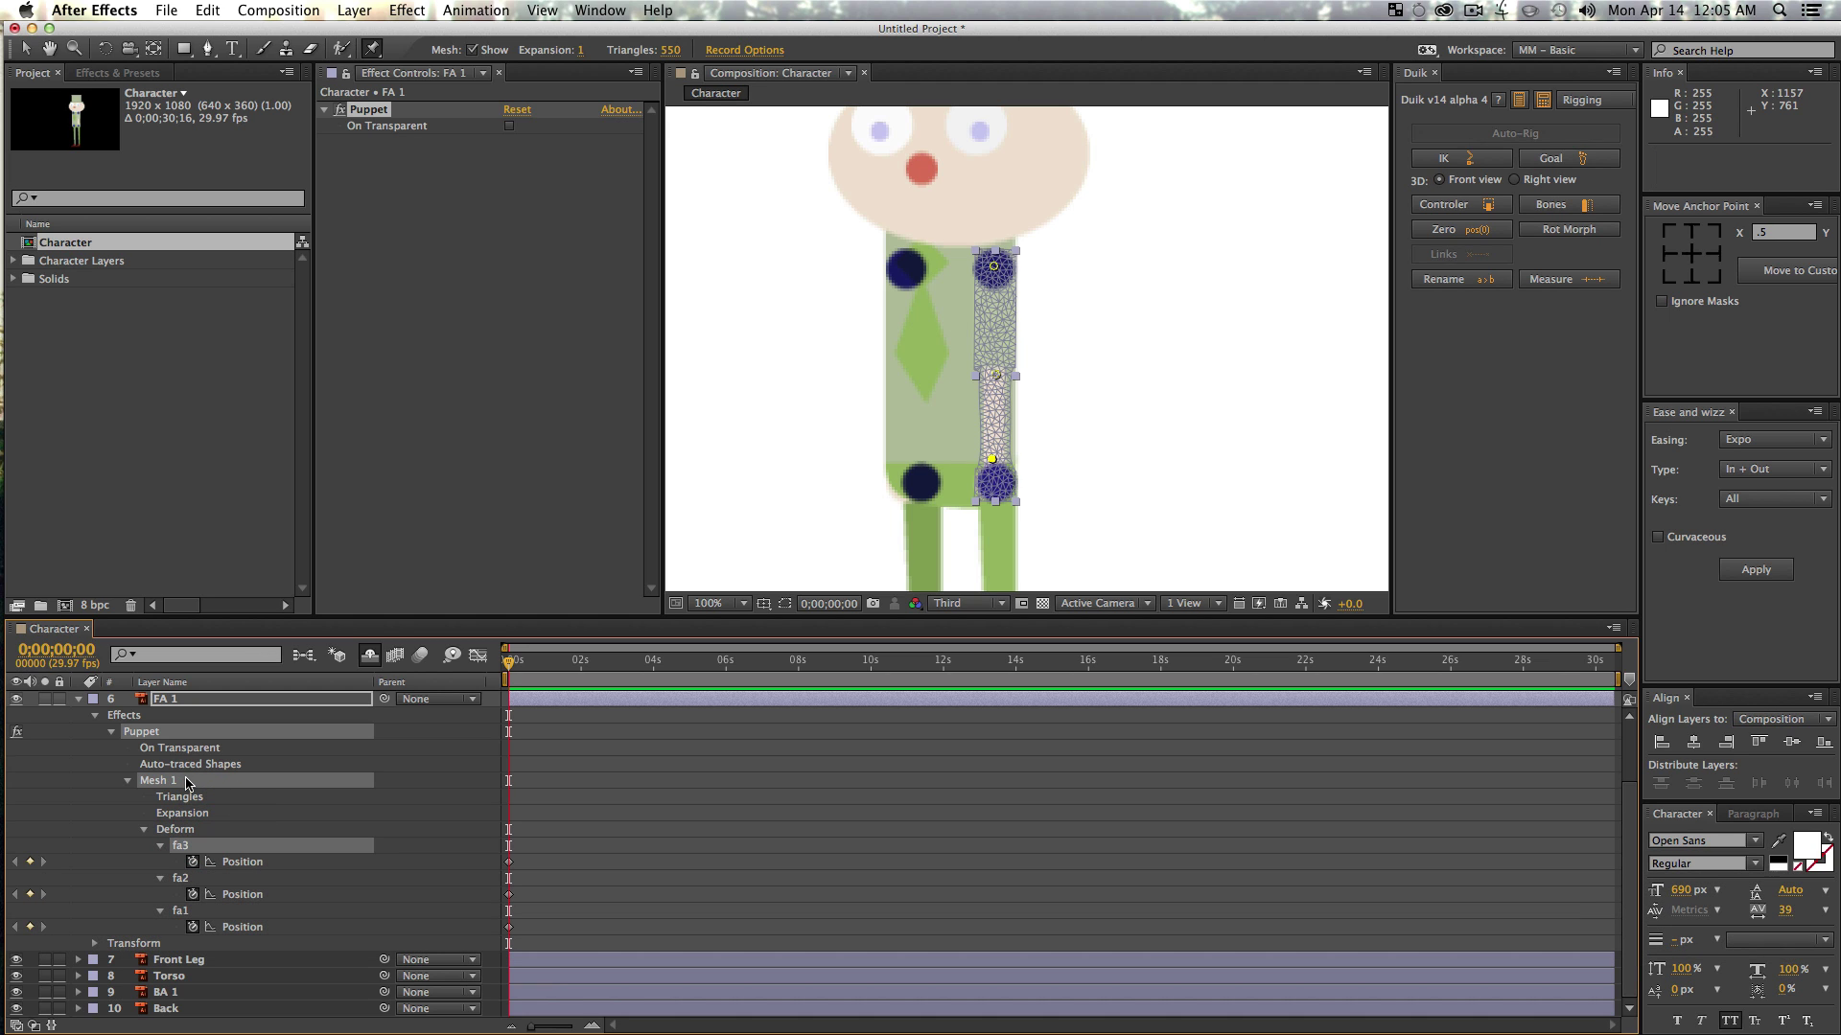
- Create a Duik bone for the fa1 shoulder pin and deselect it
{"action": "left_click", "coordinate": [188, 911]}
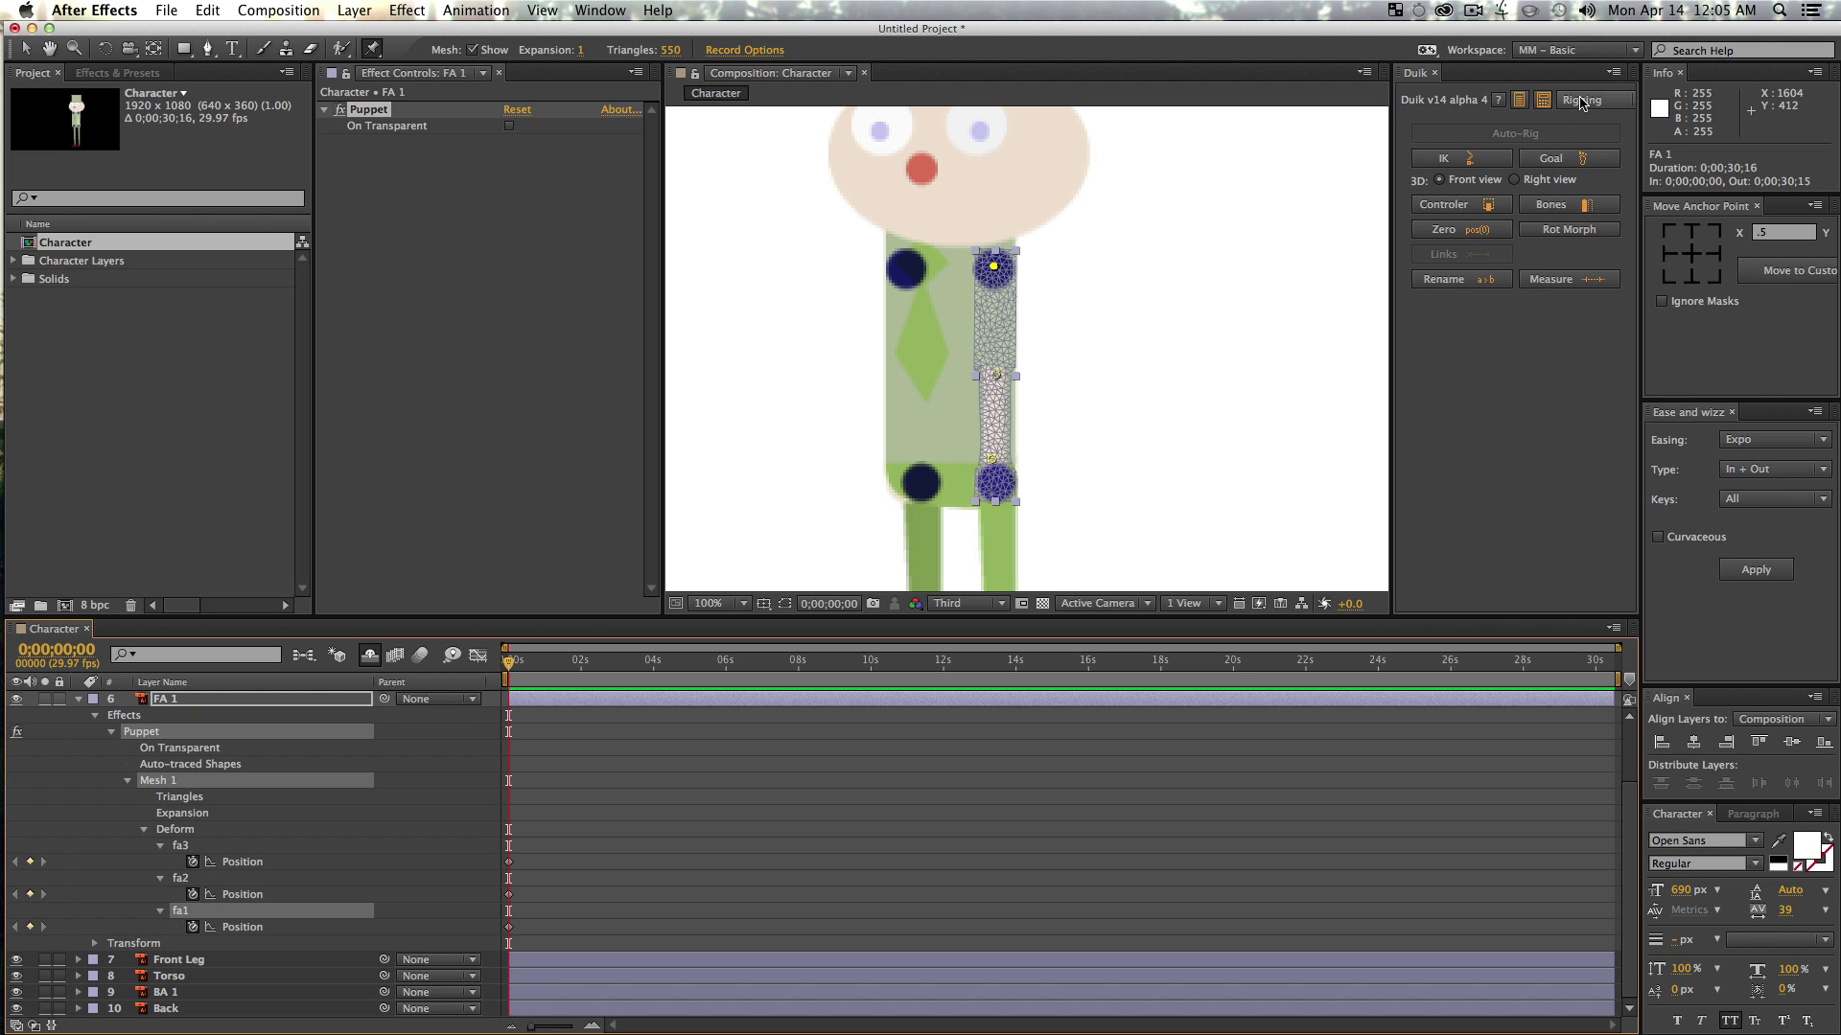
{"action": "left_click", "coordinate": [1568, 205]}
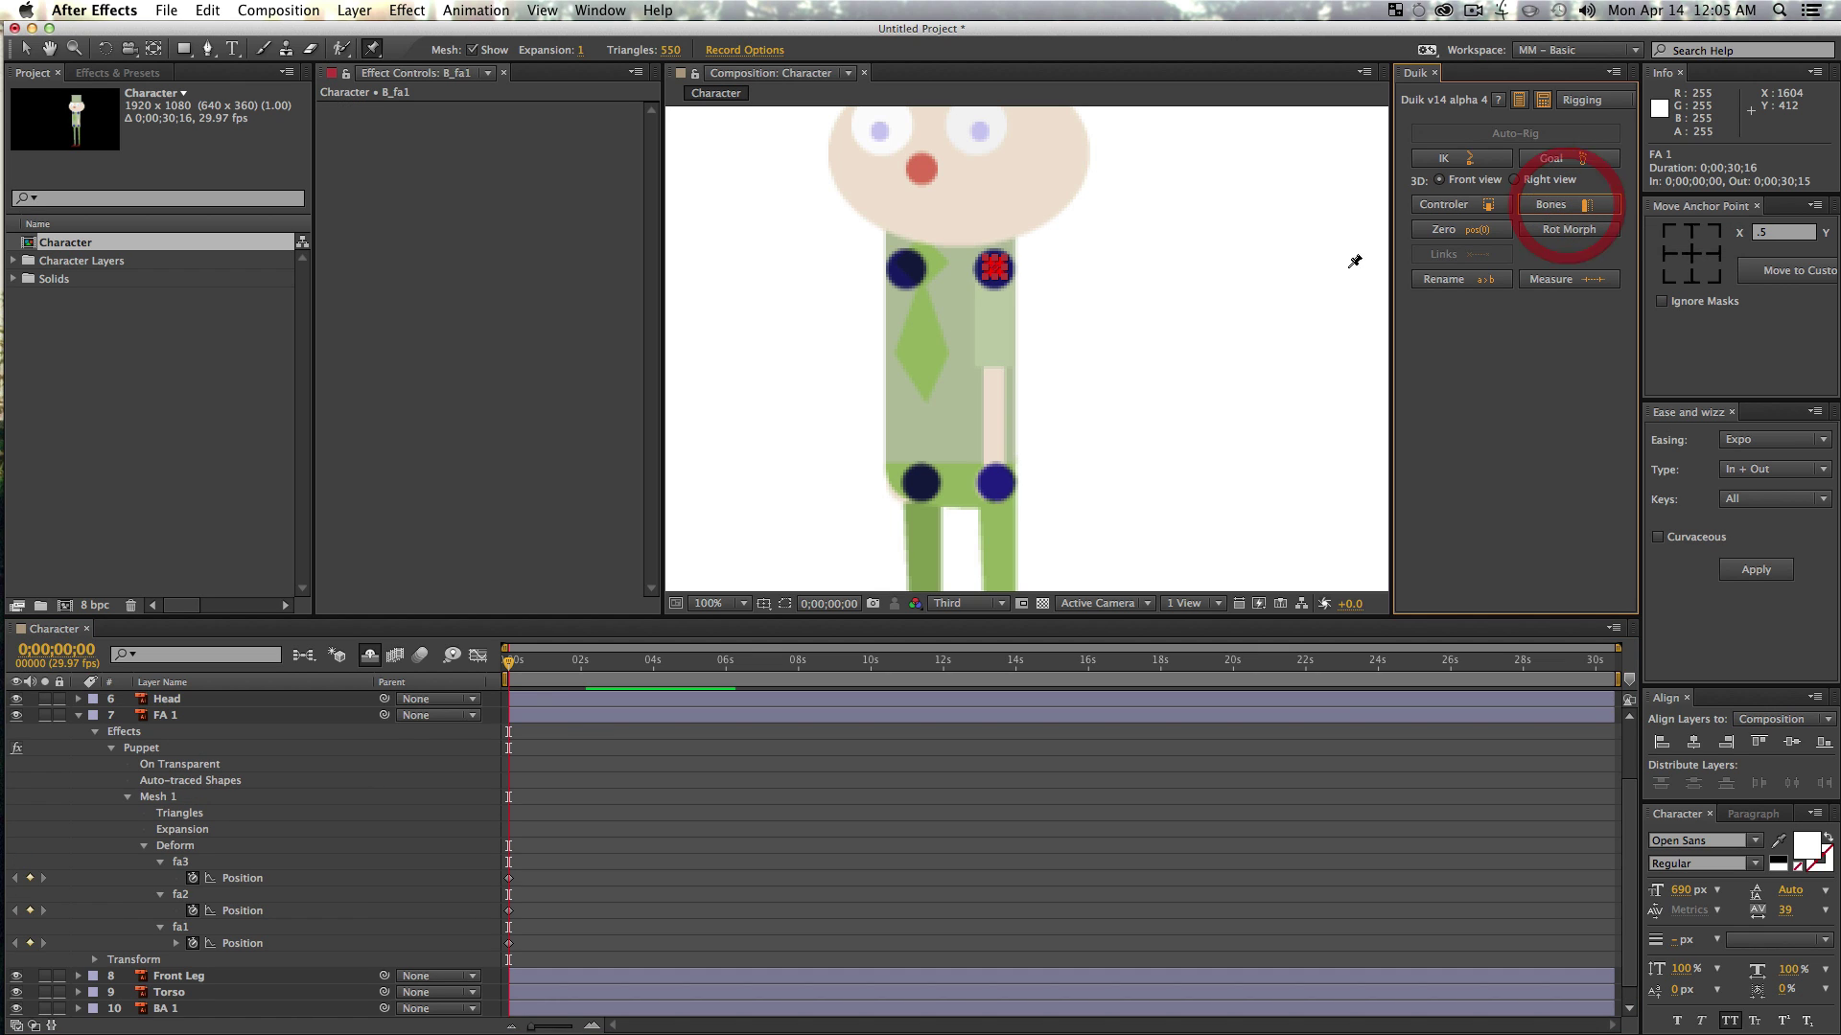
{"action": "key", "text": "v"}
{"action": "left_click", "coordinate": [1089, 335]}
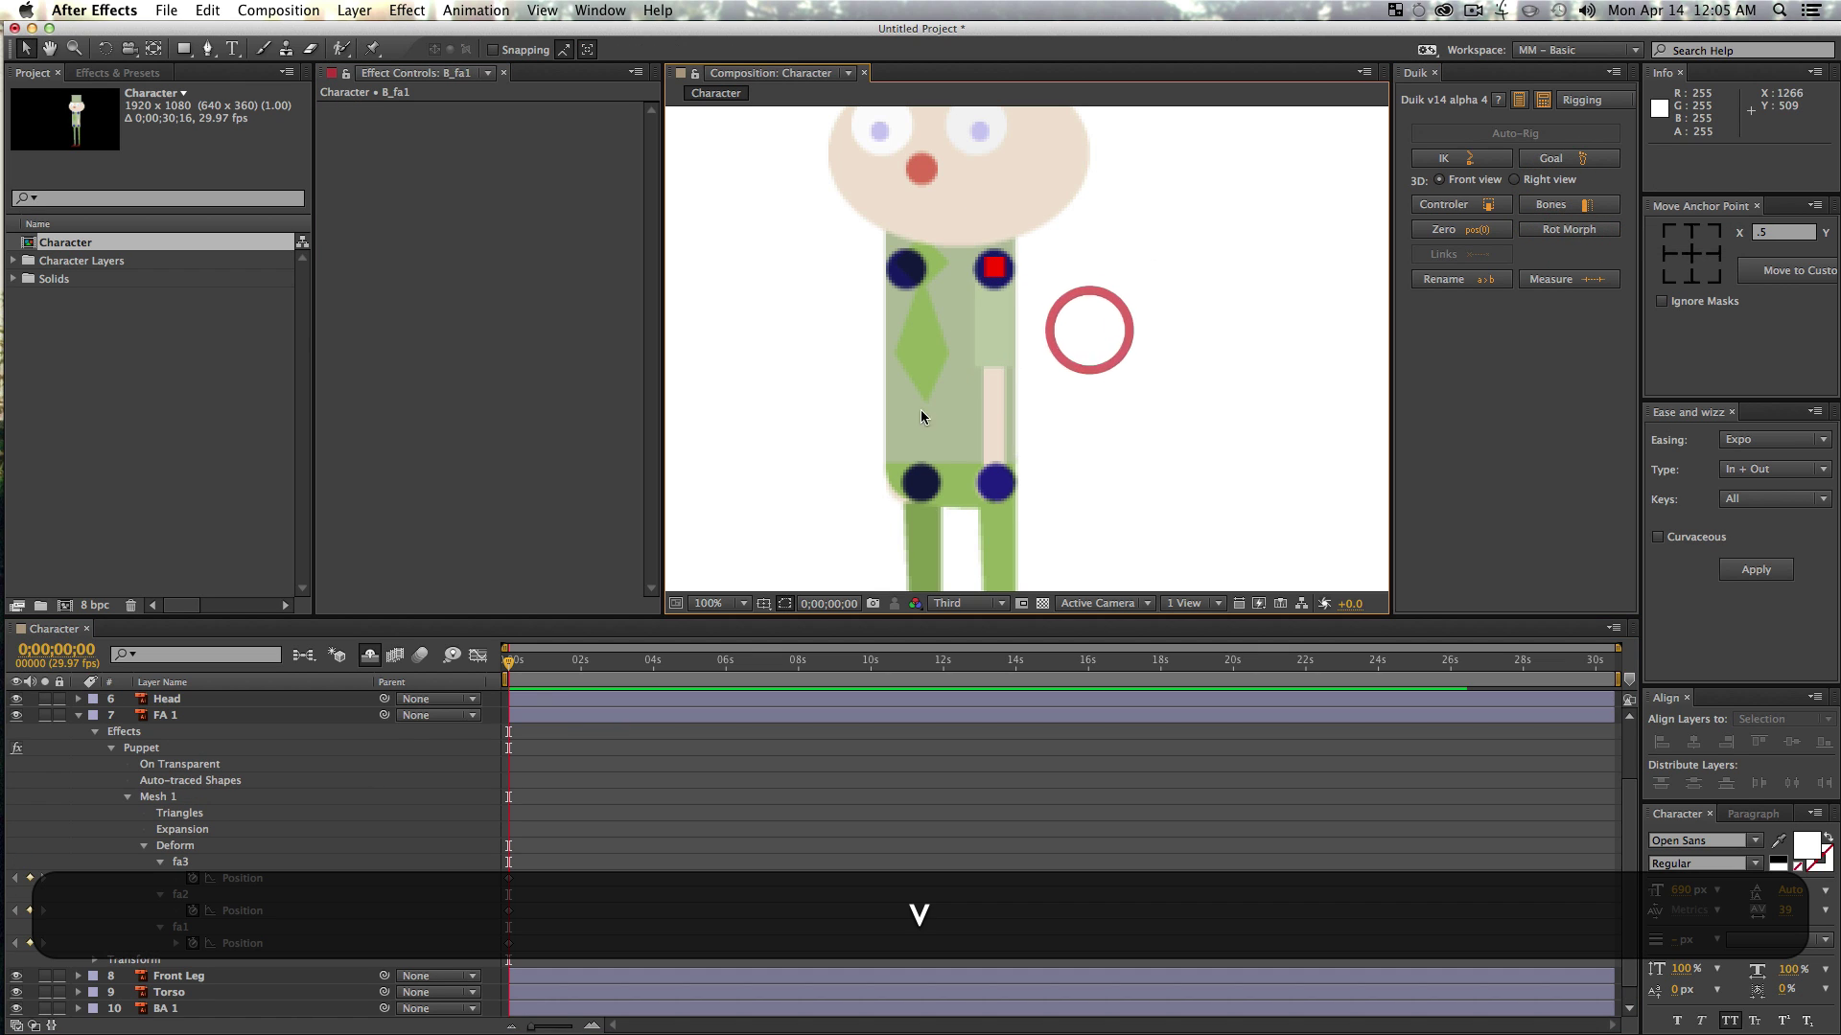
- Hide the MARKERS layer and inspect the shoulder bone up close
{"action": "scroll", "coordinate": [111, 756], "scroll_direction": "up", "scroll_amount": 2}
{"action": "left_click", "coordinate": [16, 715]}
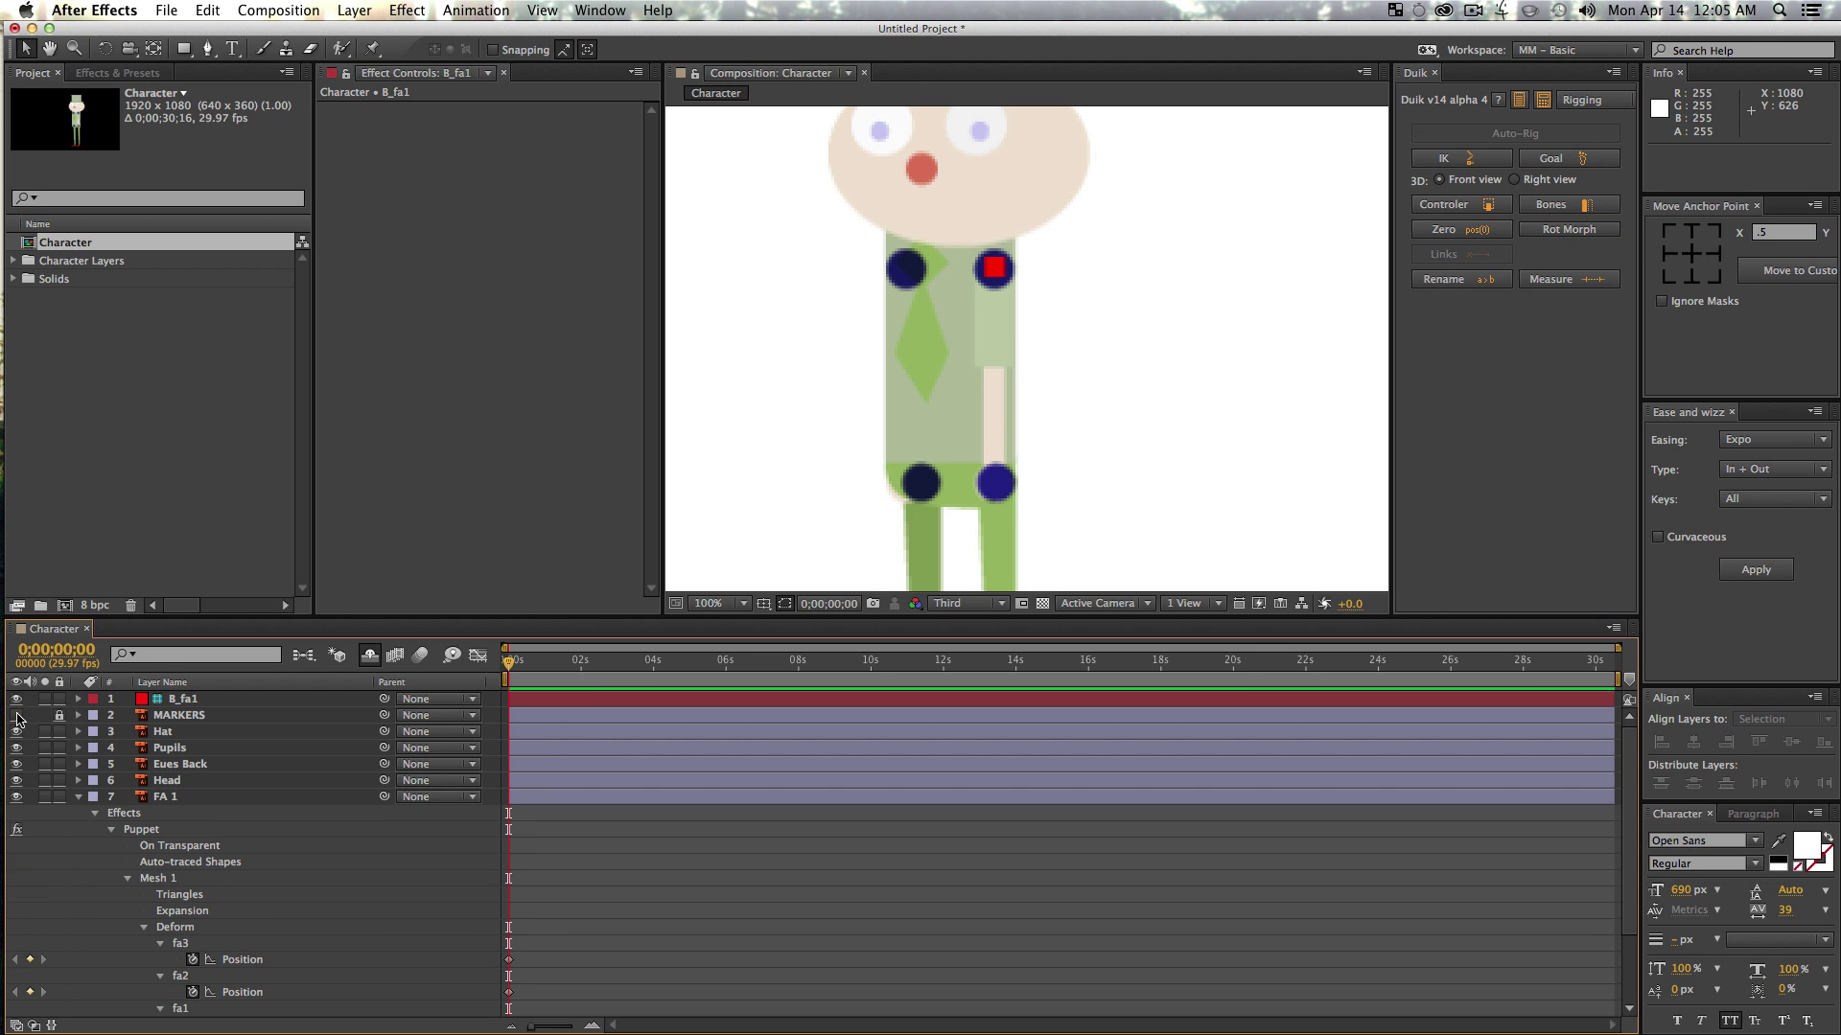
{"action": "key", "text": "z"}
{"action": "left_click", "coordinate": [1018, 290]}
{"action": "left_click", "coordinate": [997, 301]}
{"action": "key", "text": "v"}
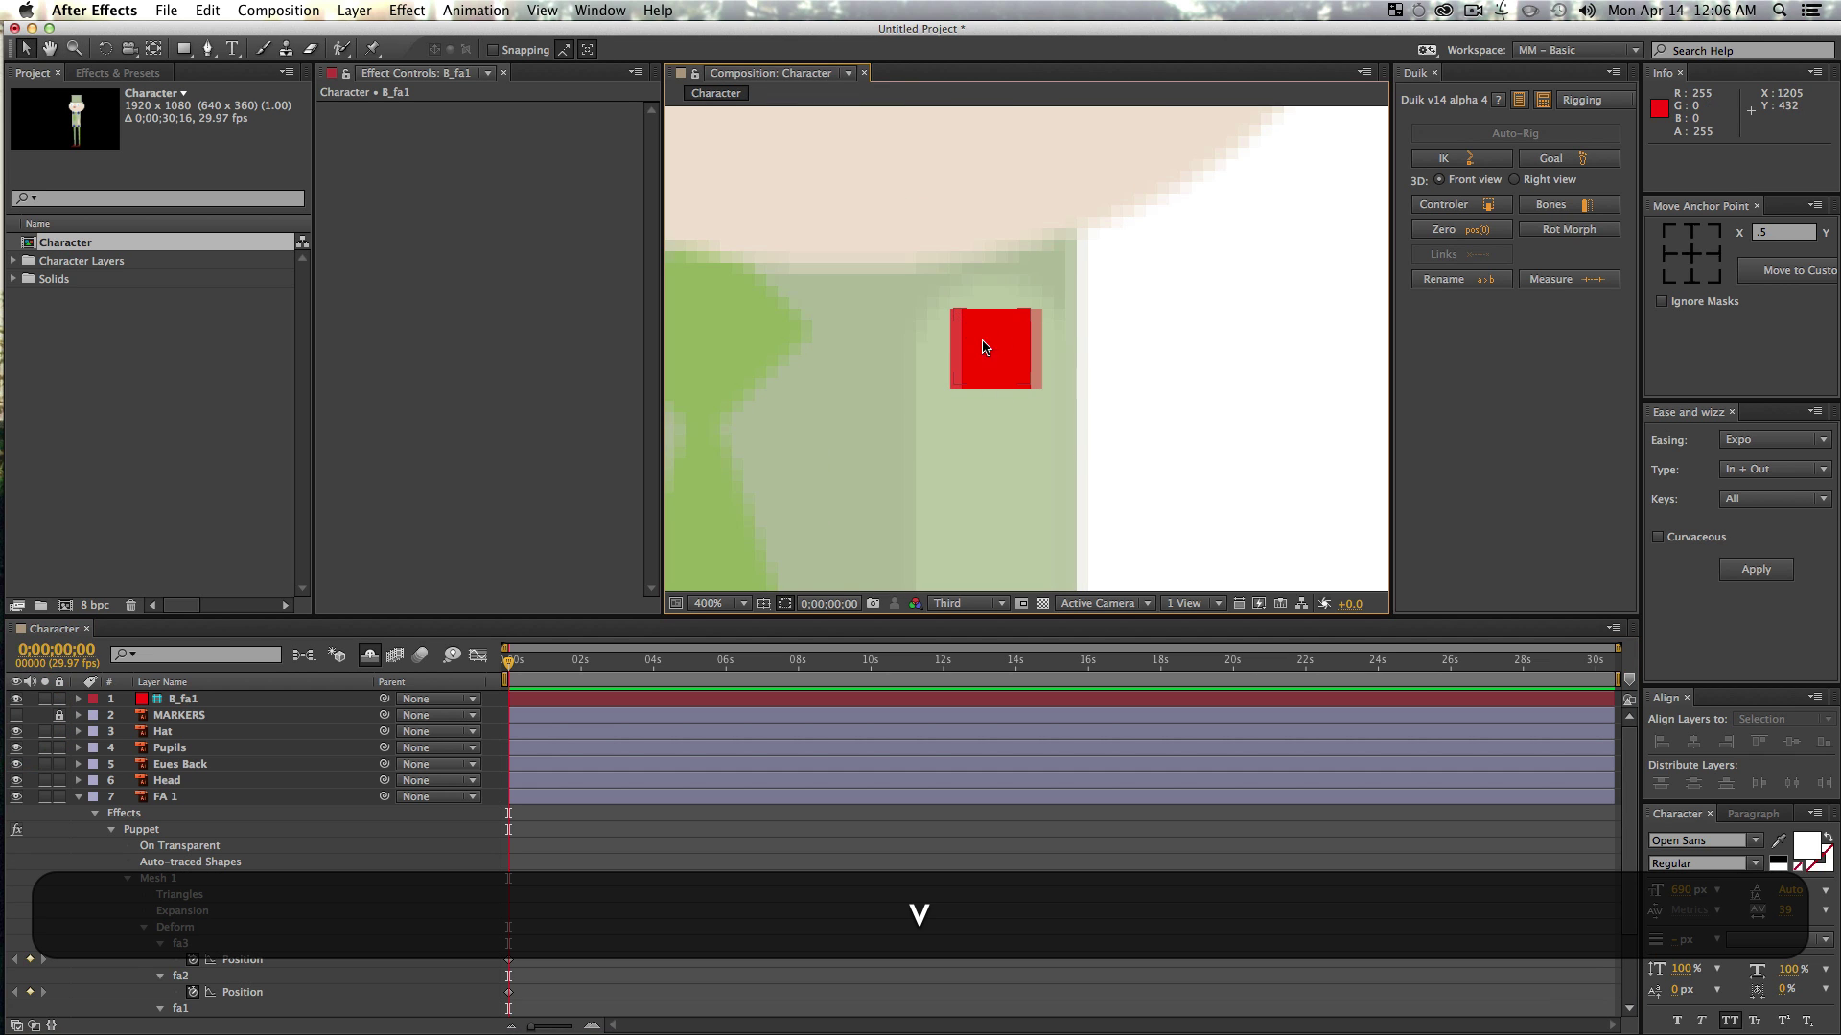
- Test the shoulder bone by moving it away from the torso, and undo the move
{"action": "key", "text": "z"}
{"action": "left_click", "coordinate": [1011, 483], "text": "alt"}
{"action": "left_click", "coordinate": [1008, 486], "text": "alt"}
{"action": "left_click", "coordinate": [1006, 485], "text": "alt"}
{"action": "key", "text": "space"}
{"action": "left_click_drag", "start_coordinate": [1033, 289], "coordinate": [990, 412]}
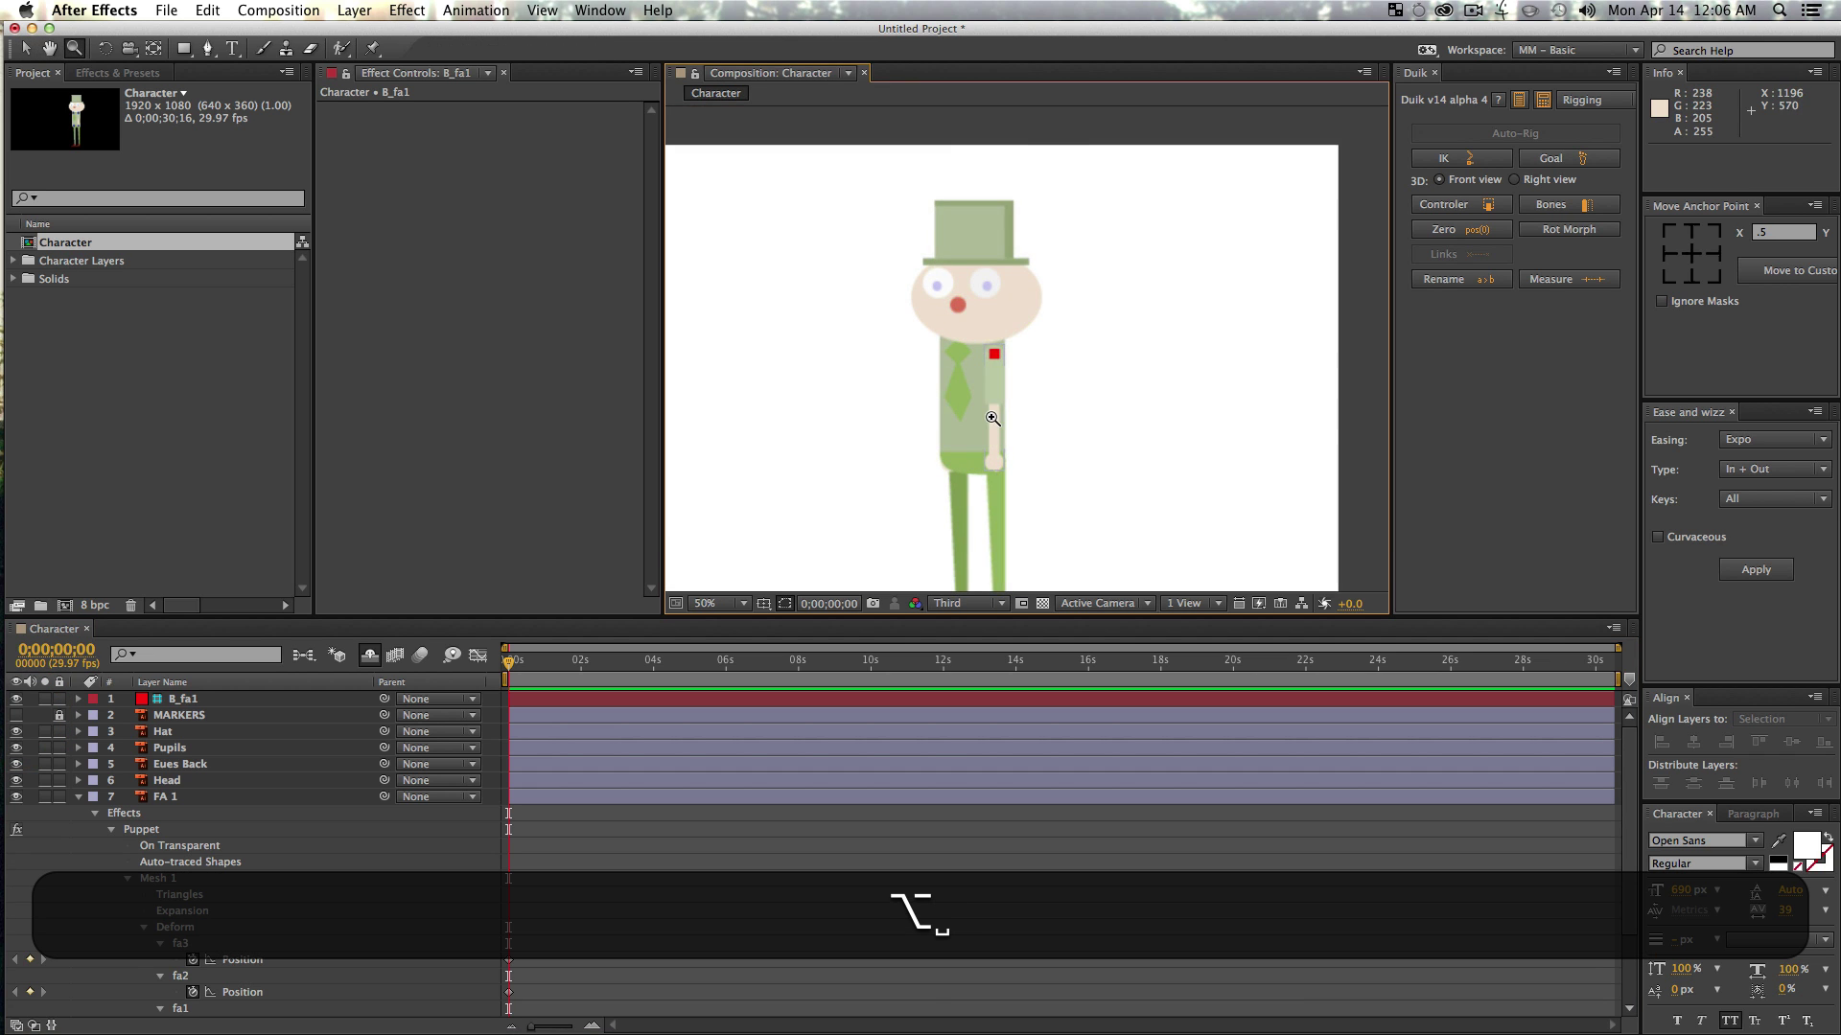
{"action": "key", "text": "z"}
{"action": "left_click", "coordinate": [990, 378]}
{"action": "key", "text": "v"}
{"action": "left_click_drag", "start_coordinate": [1037, 302], "coordinate": [1102, 322]}
{"action": "key", "text": "super+z"}
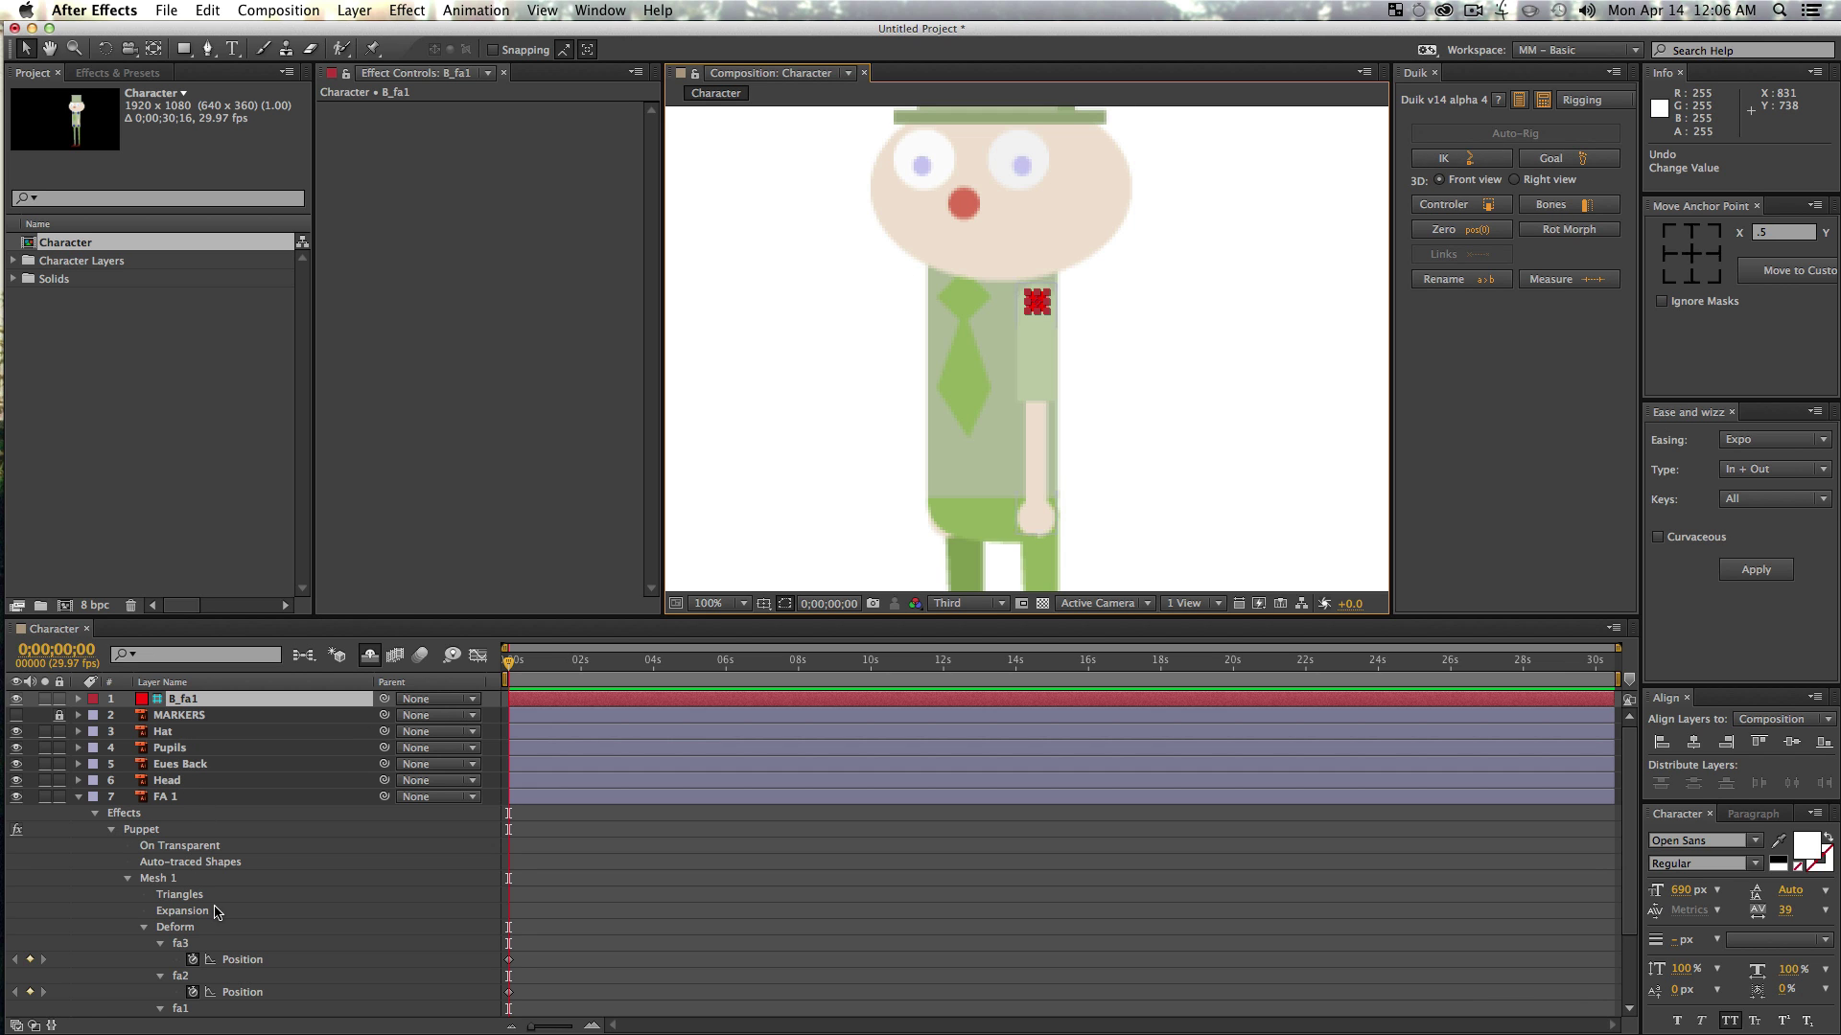
- Examine the expression Duik placed on the fa1 pin's Position, enlarging the expression field
{"action": "scroll", "coordinate": [217, 912], "scroll_direction": "down", "scroll_amount": 3}
{"action": "left_click", "coordinate": [180, 927]}
{"action": "key", "text": "e"}
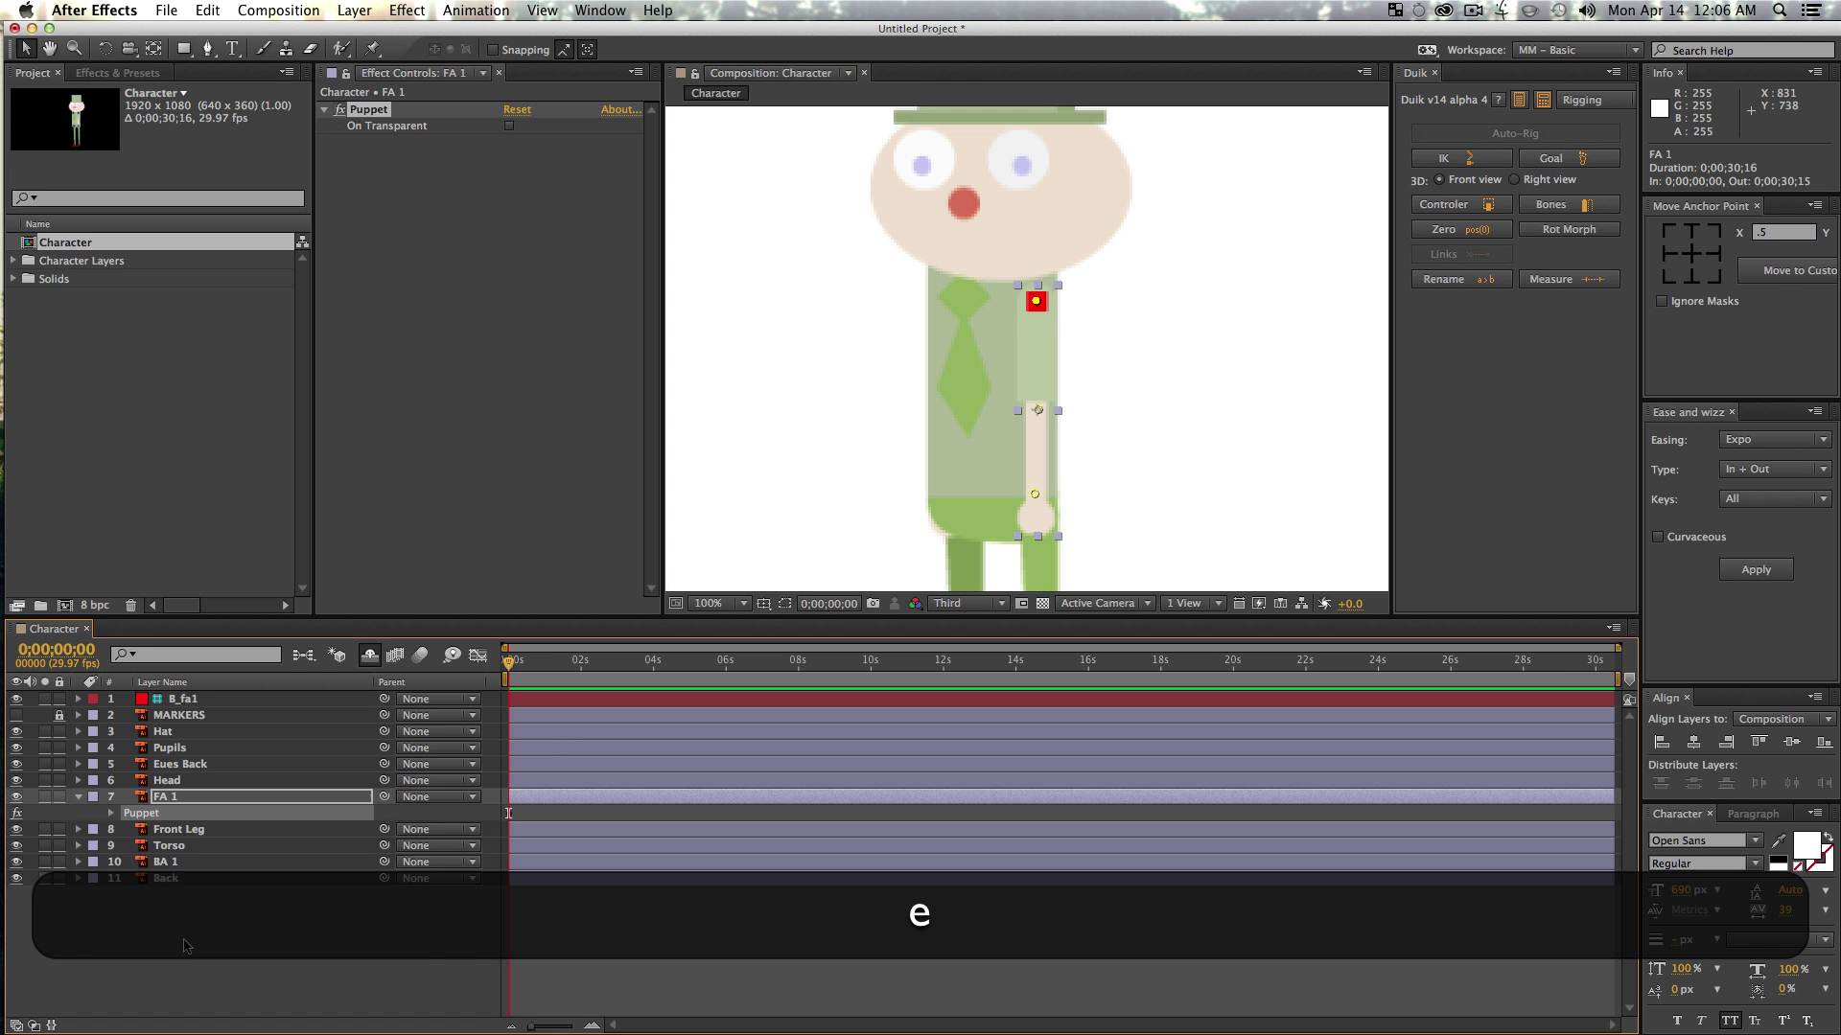
{"action": "left_click", "coordinate": [657, 894]}
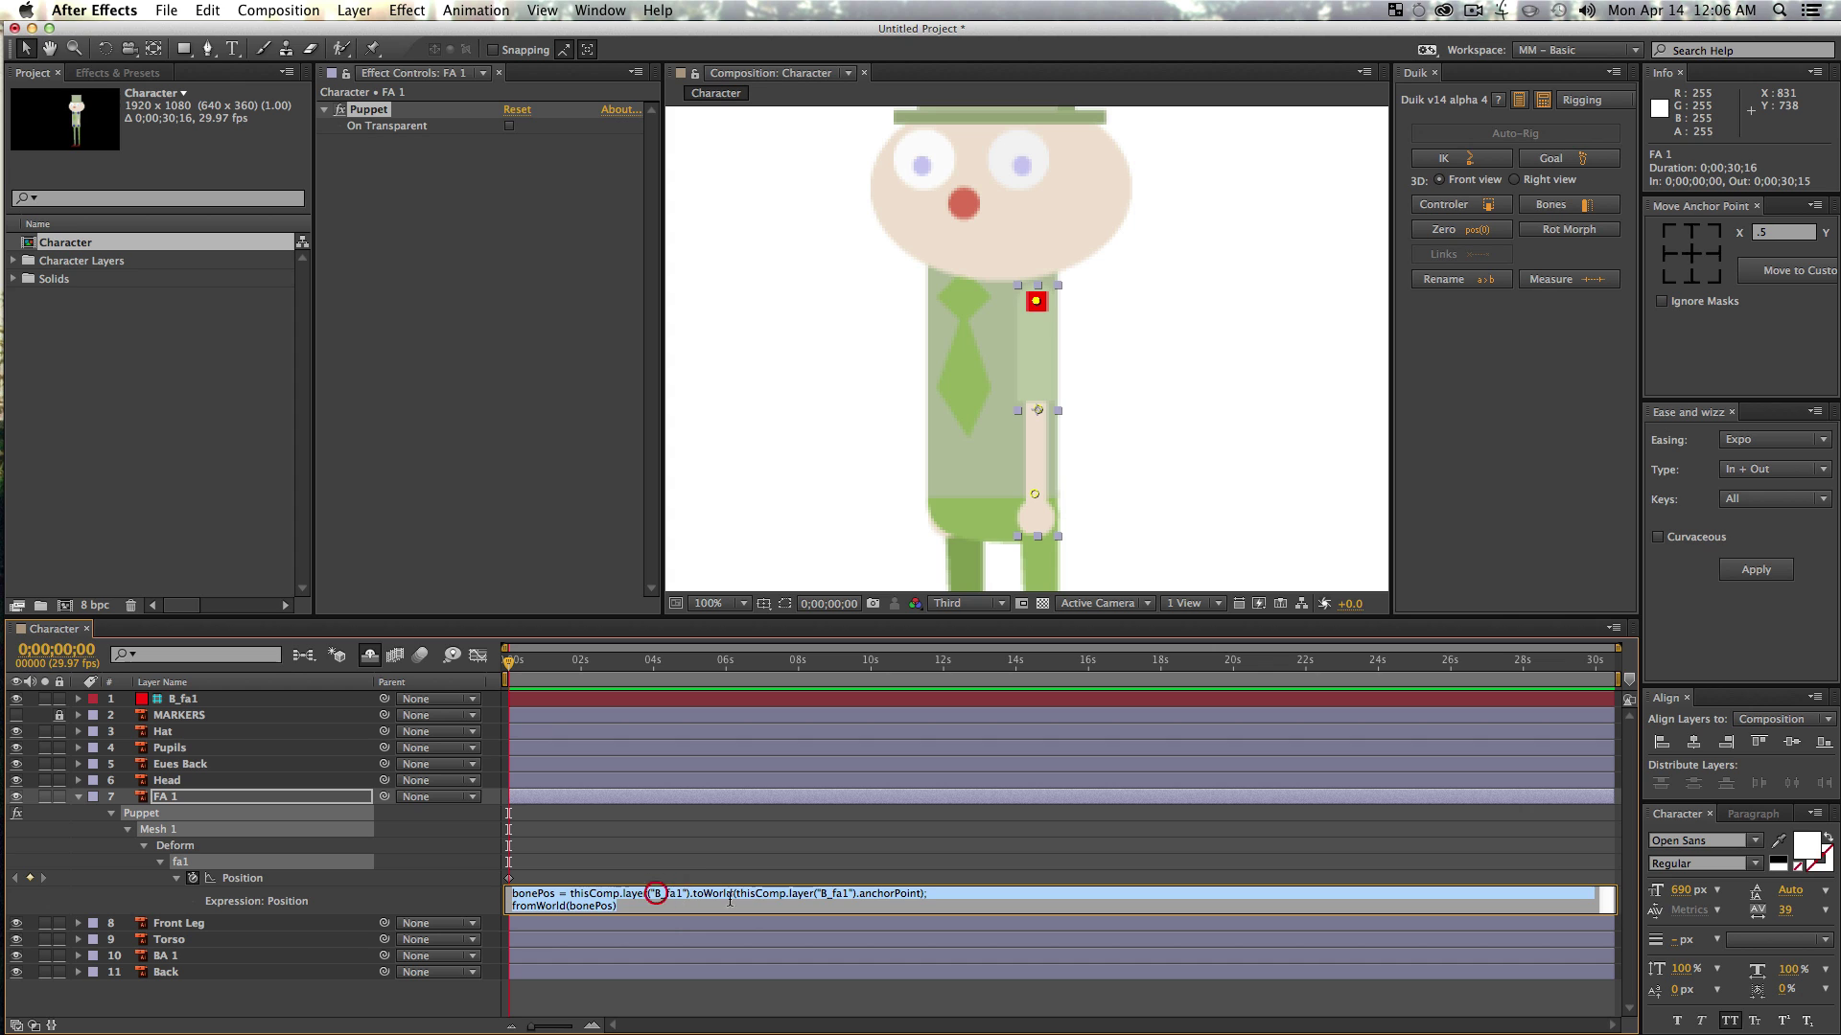
{"action": "mouse_move", "coordinate": [736, 914]}
{"action": "left_mouse_down"}
{"action": "mouse_move", "coordinate": [732, 943]}
{"action": "mouse_move", "coordinate": [735, 924]}
{"action": "left_mouse_up"}
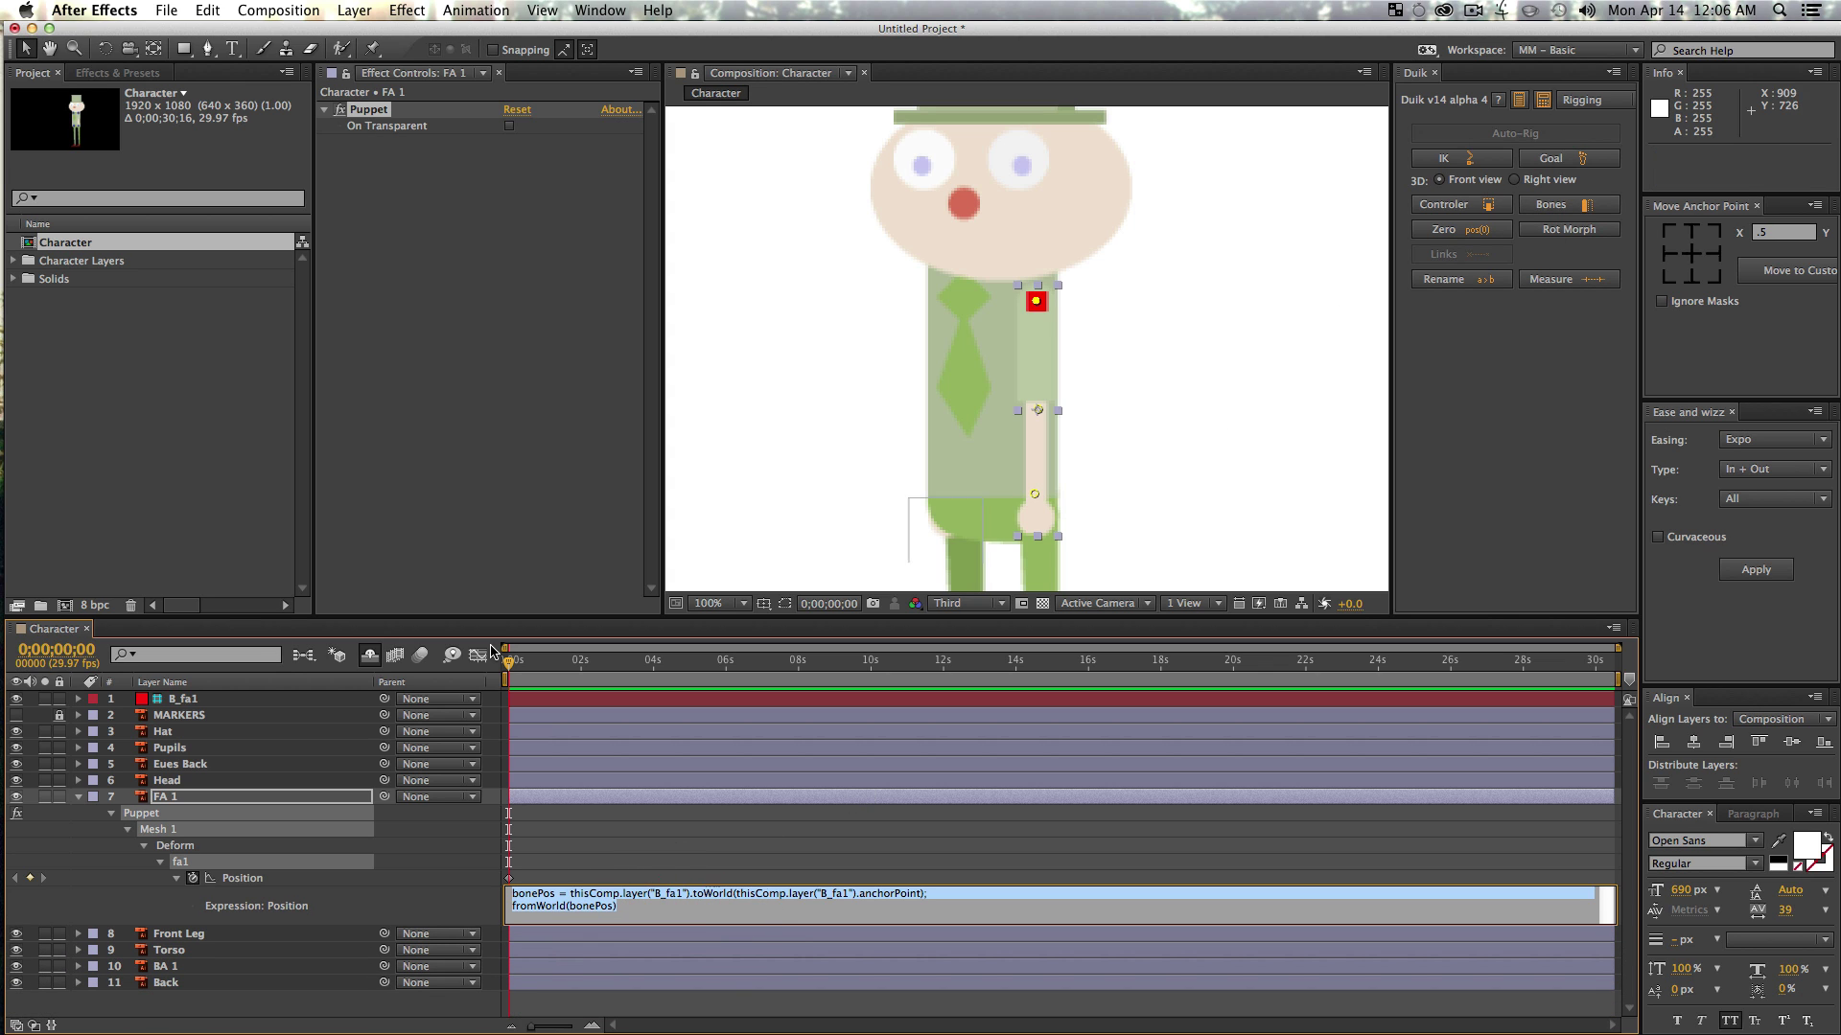
- Expand all FA 1 properties, show the Switches column and narrow the Layer Name column in the timeline
{"action": "left_click", "coordinate": [80, 801], "text": "super"}
{"action": "left_click", "coordinate": [77, 800], "text": "super"}
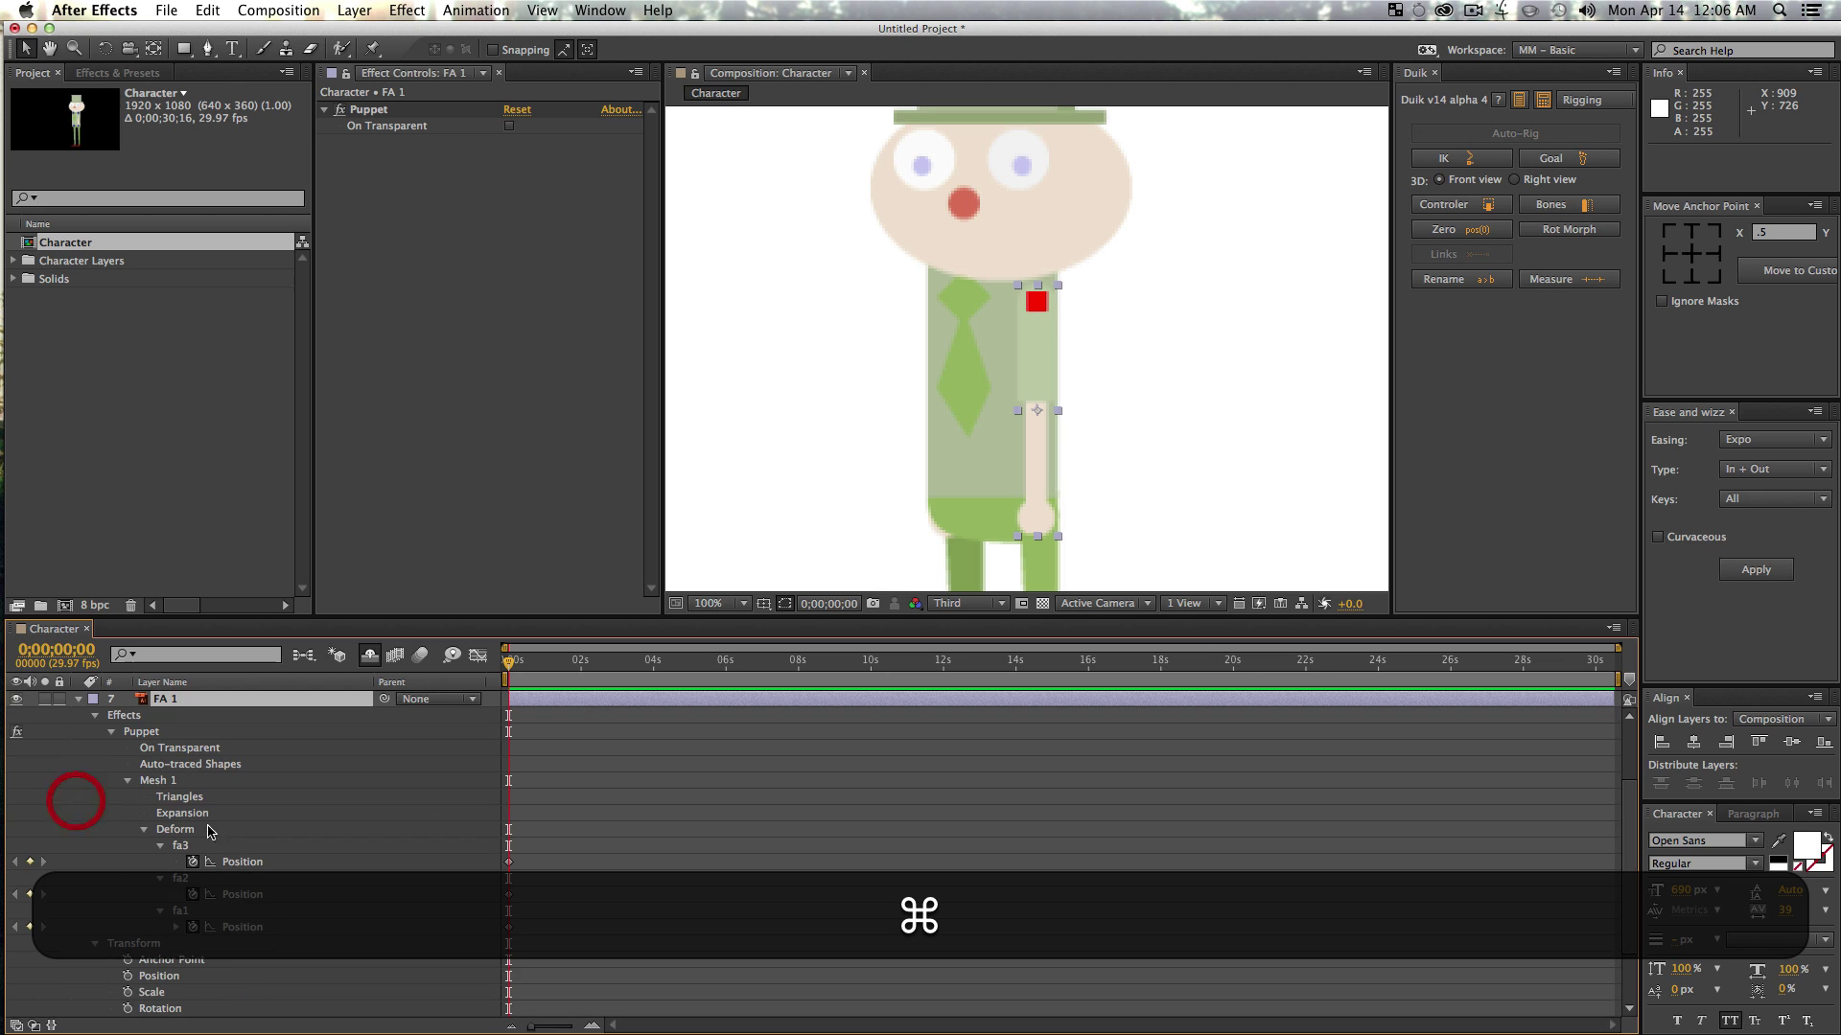
{"action": "left_click", "coordinate": [182, 879]}
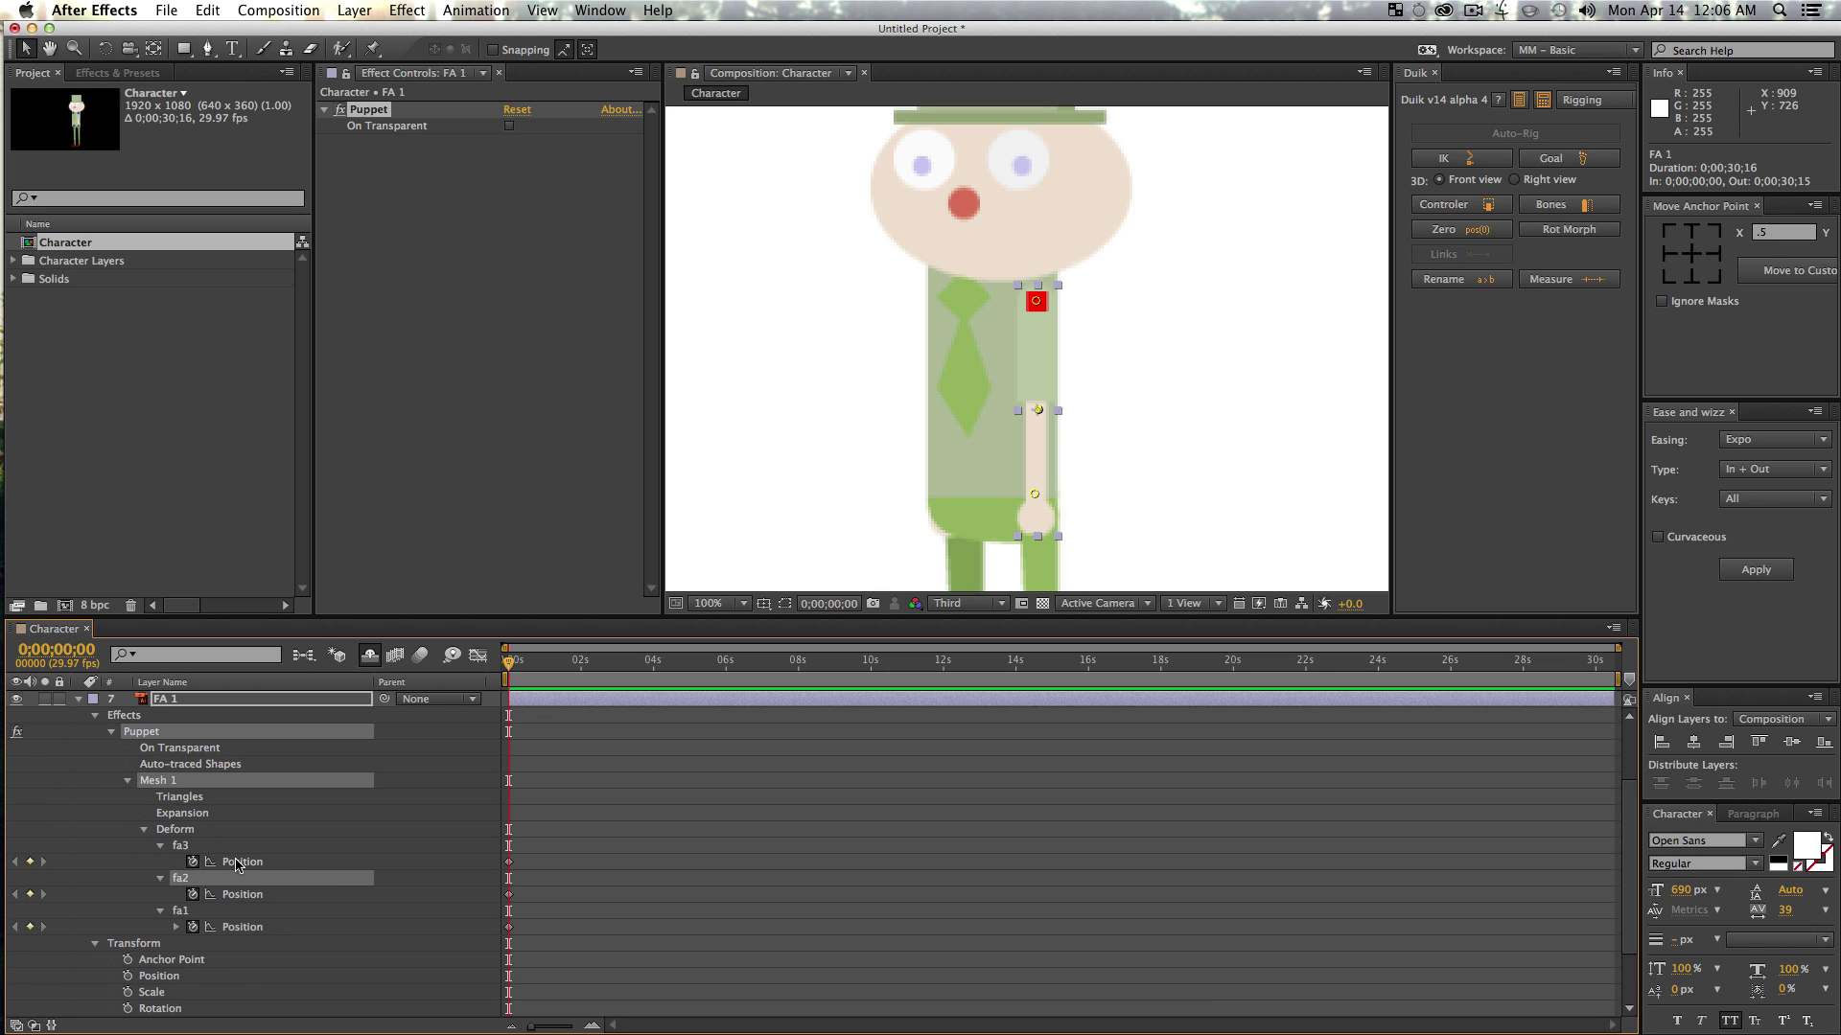
{"action": "right_click", "coordinate": [346, 685]}
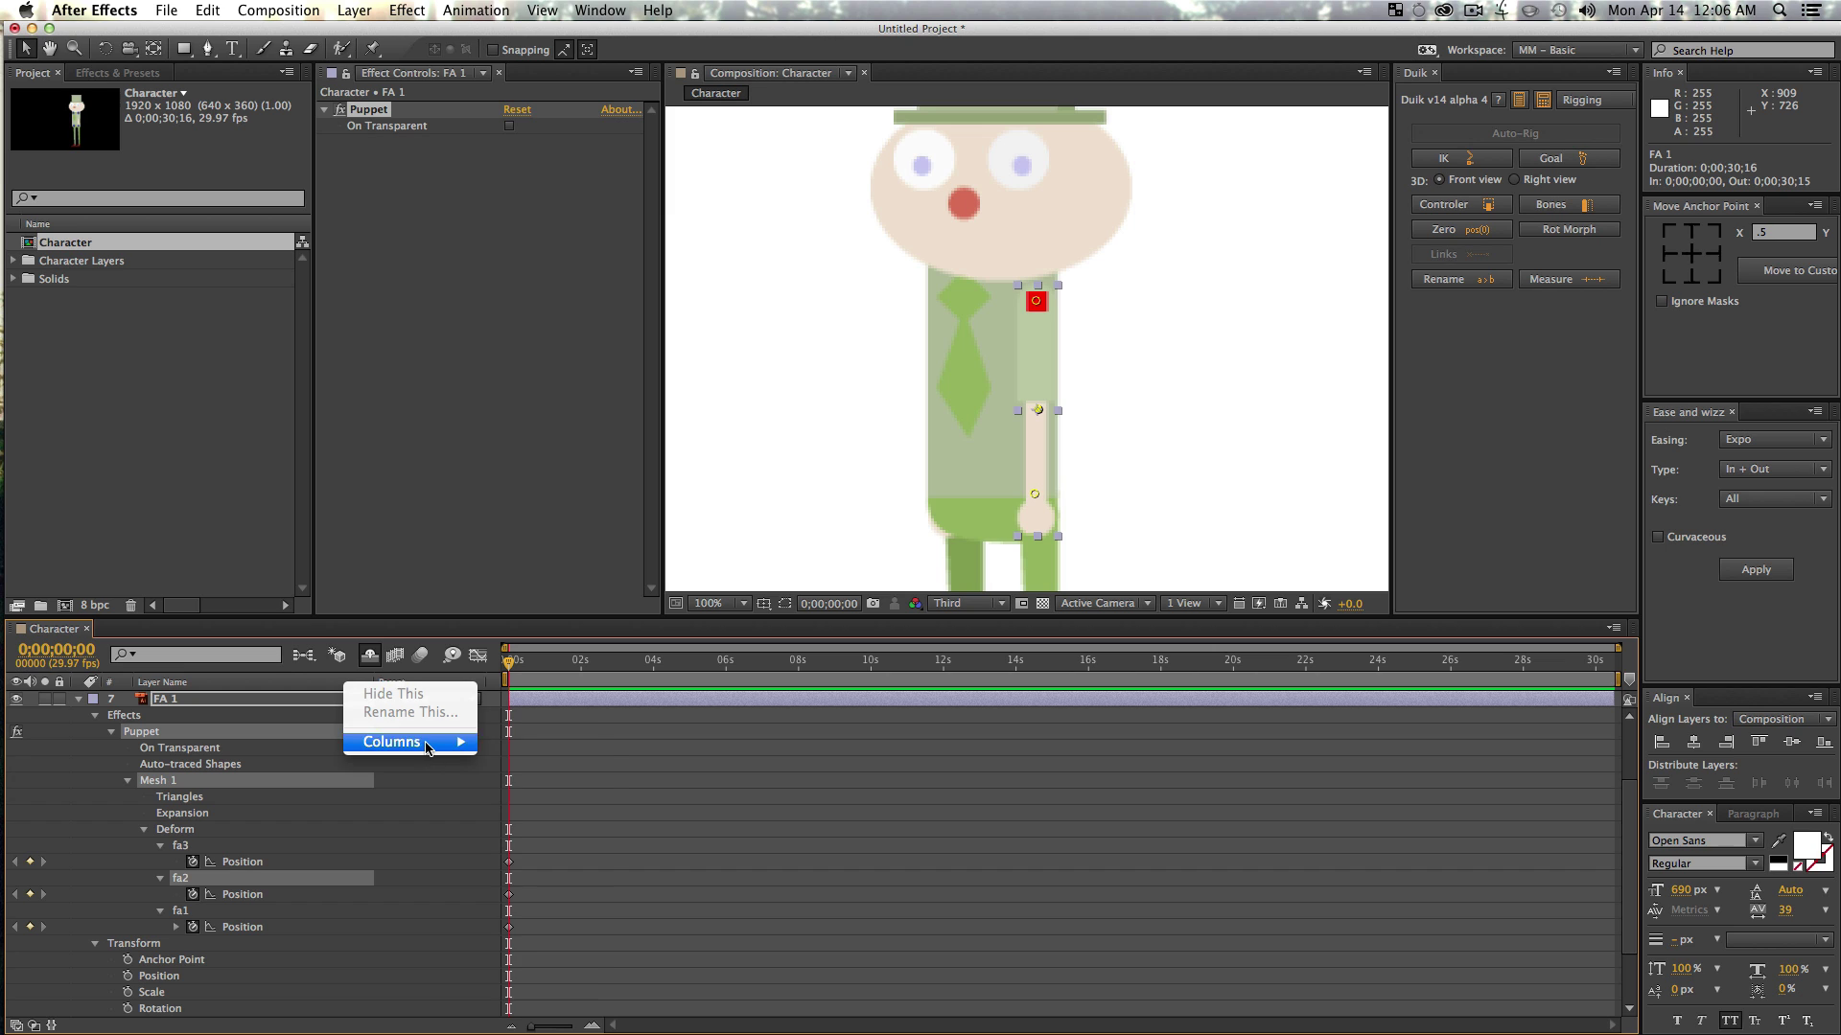
{"action": "mouse_move", "coordinate": [429, 743]}
{"action": "left_click", "coordinate": [526, 833]}
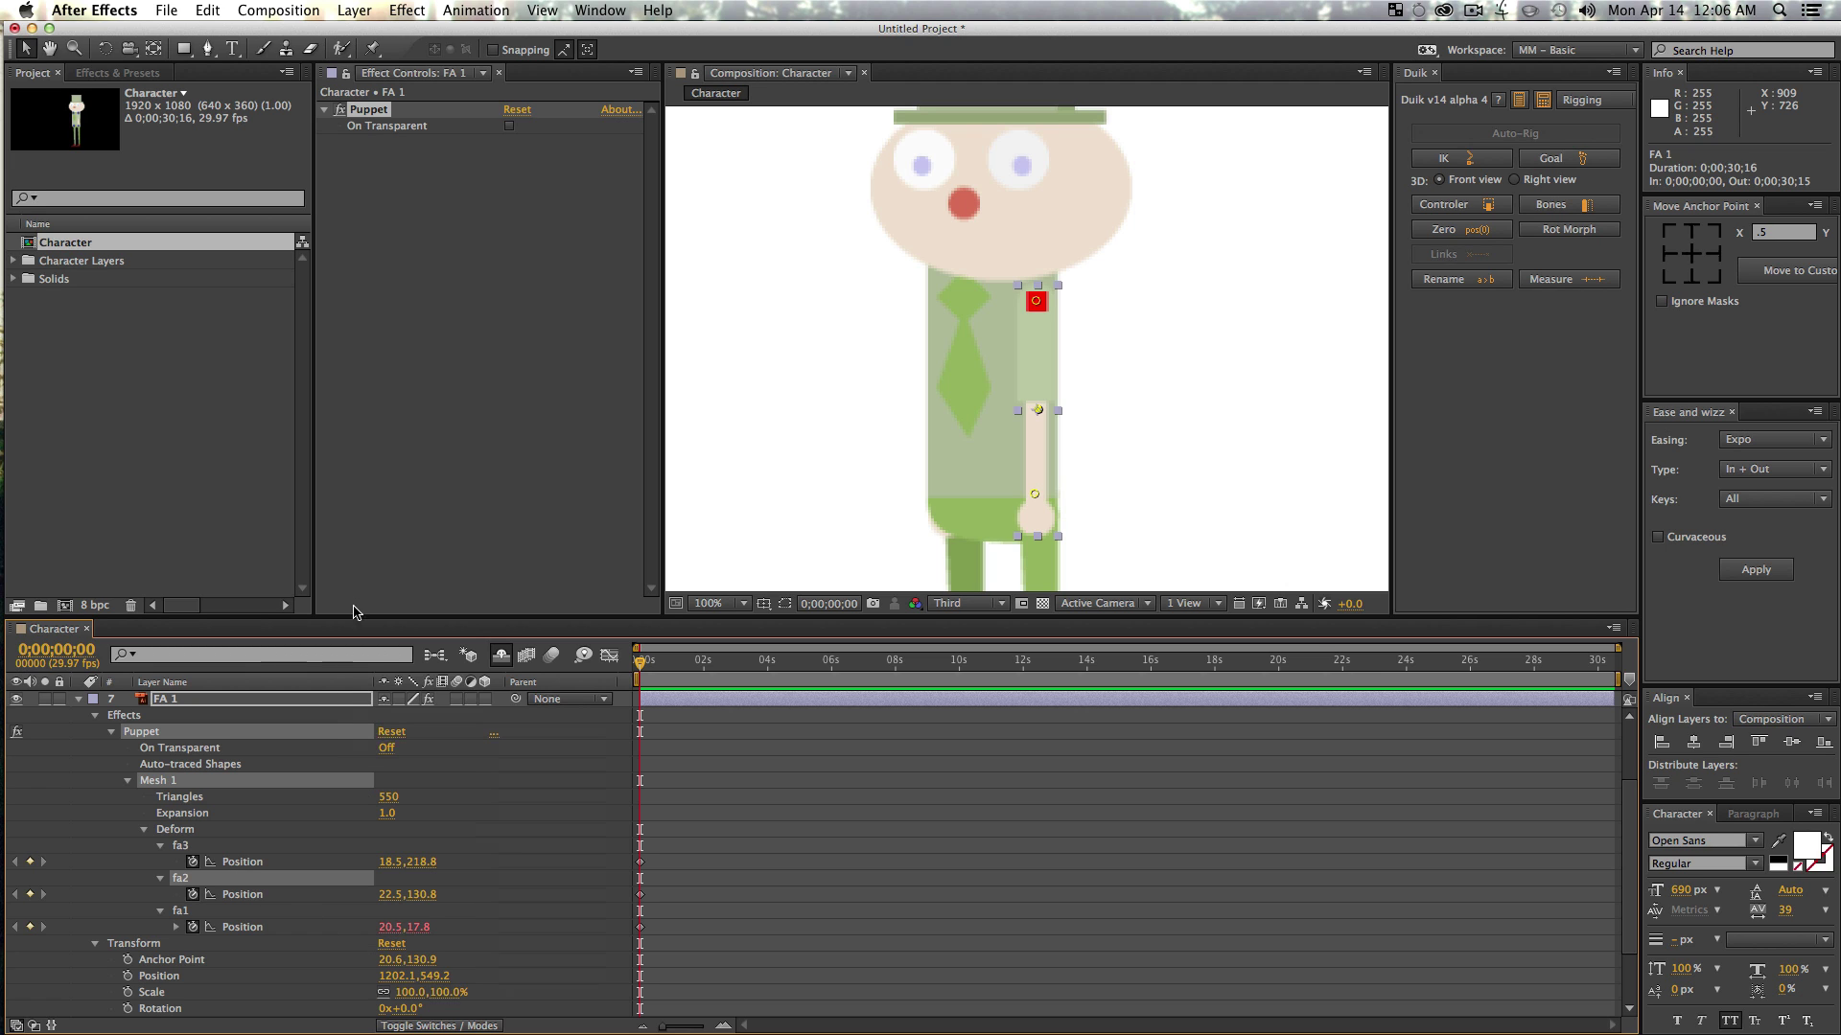
{"action": "left_click_drag", "start_coordinate": [376, 682], "coordinate": [308, 701]}
- Create a Duik bone for the fa2 elbow pin
{"action": "left_click", "coordinate": [194, 882]}
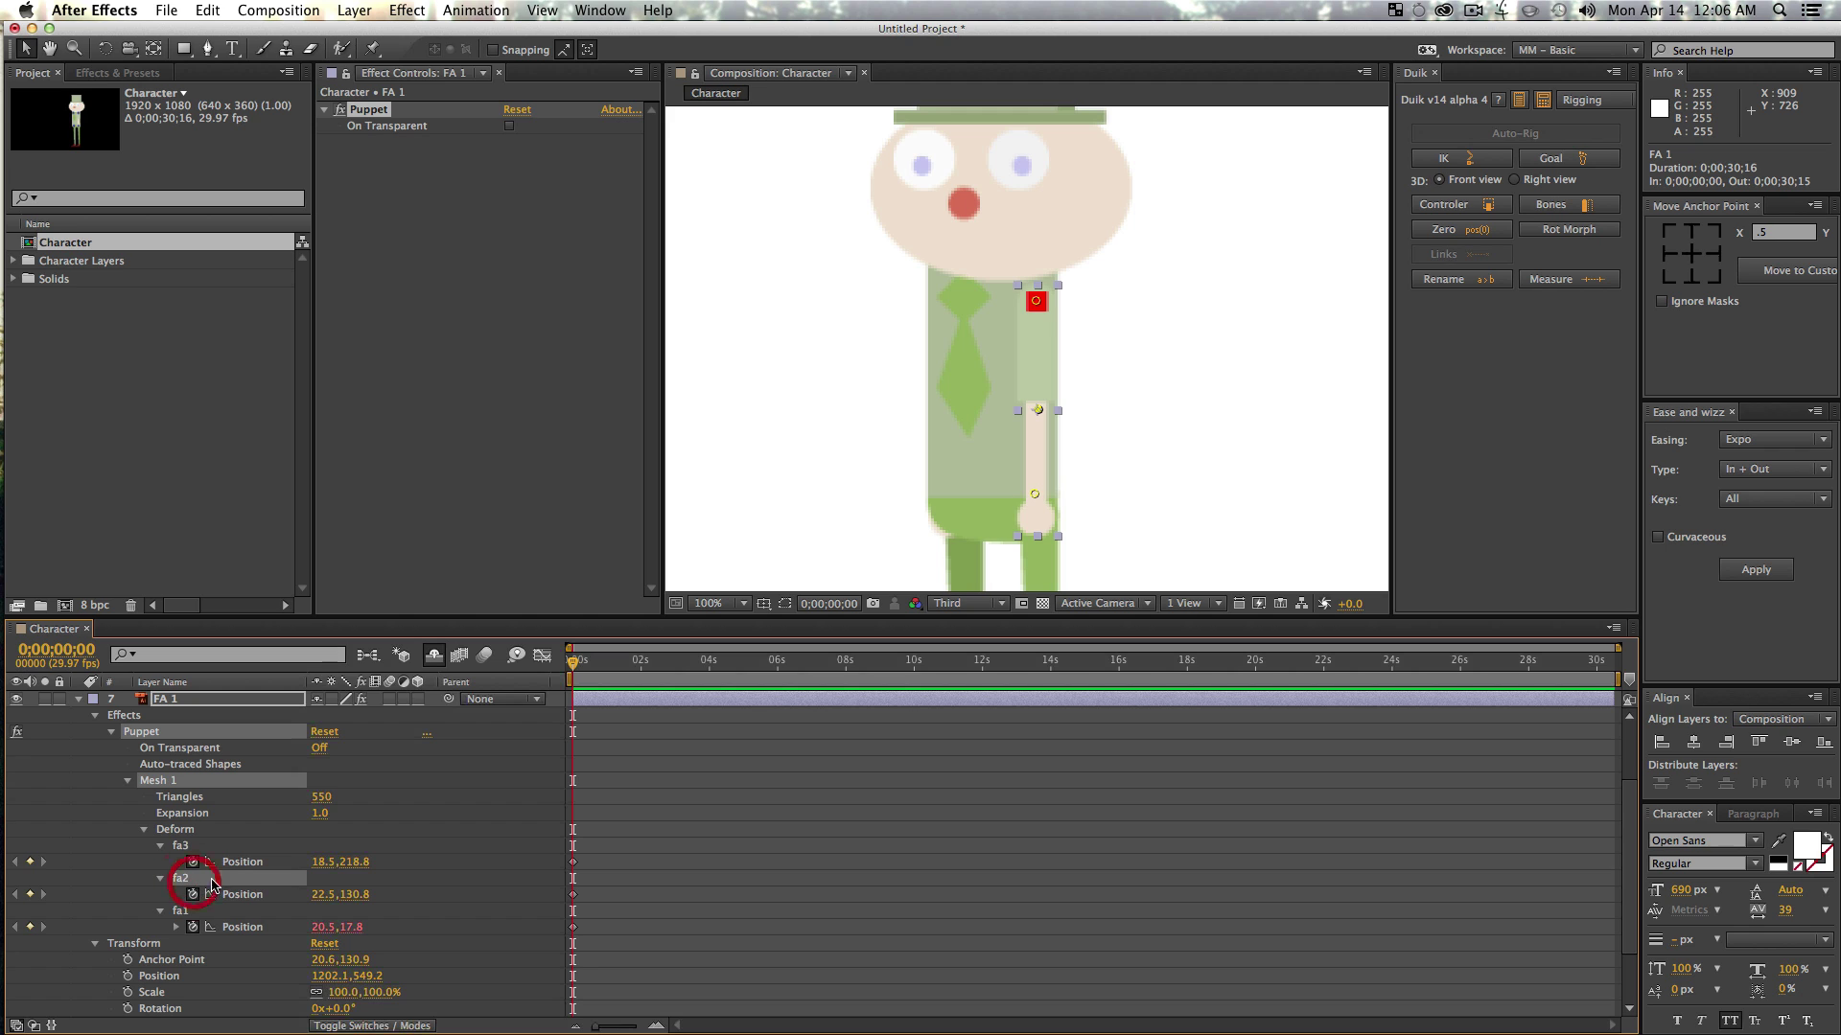
{"action": "left_click", "coordinate": [1551, 204]}
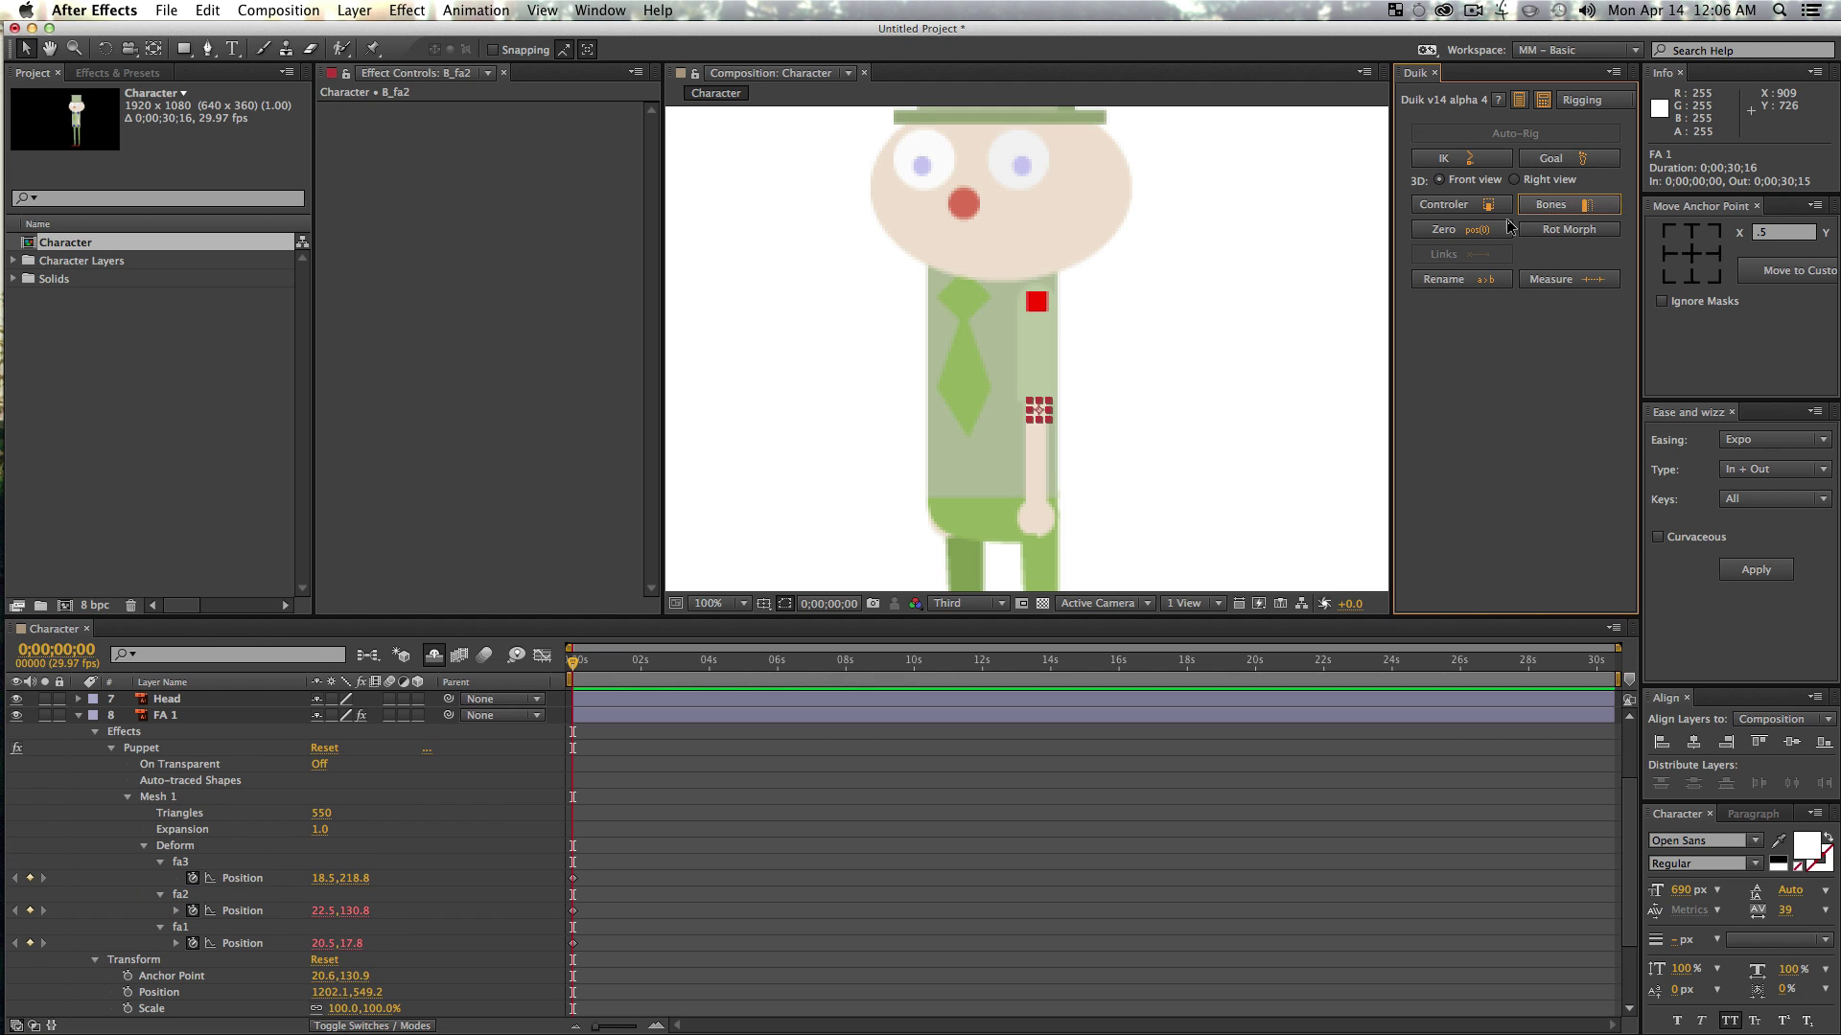
- Create a Duik bone for the fa3 wrist pin and collapse the FA 1 layer's properties
{"action": "left_click", "coordinate": [201, 864]}
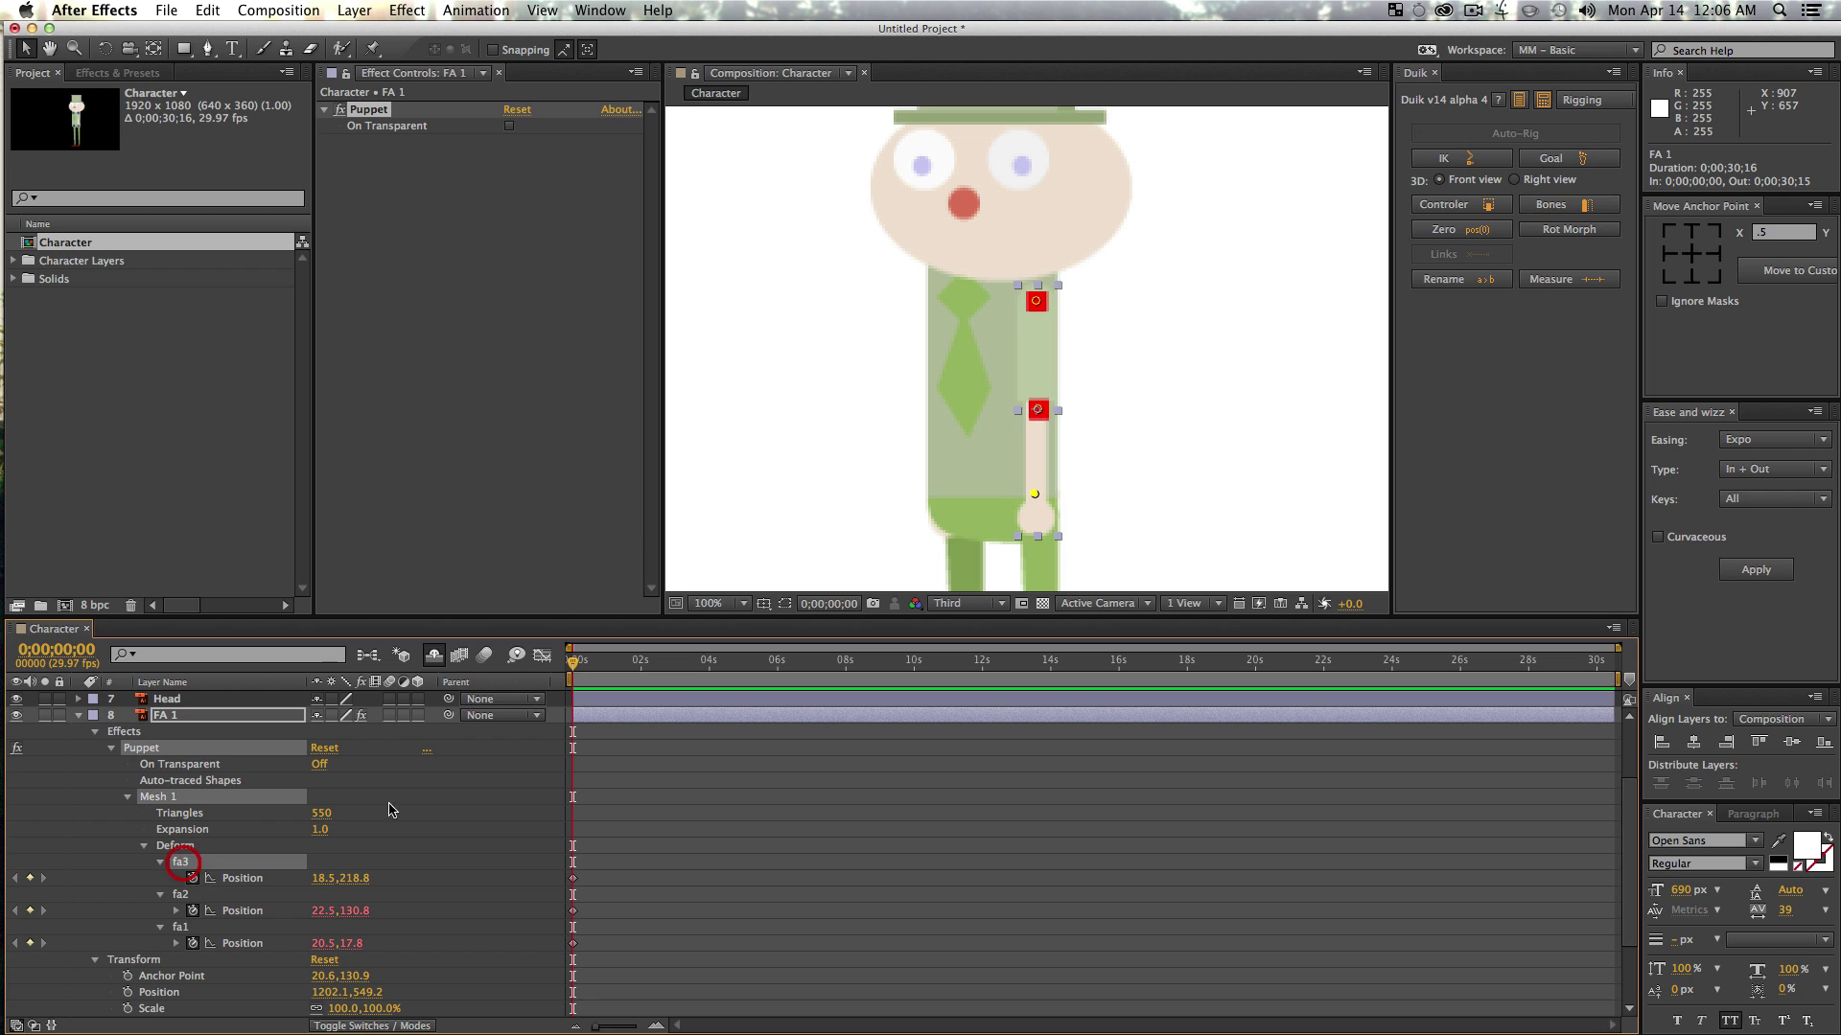
{"action": "left_click", "coordinate": [1559, 207]}
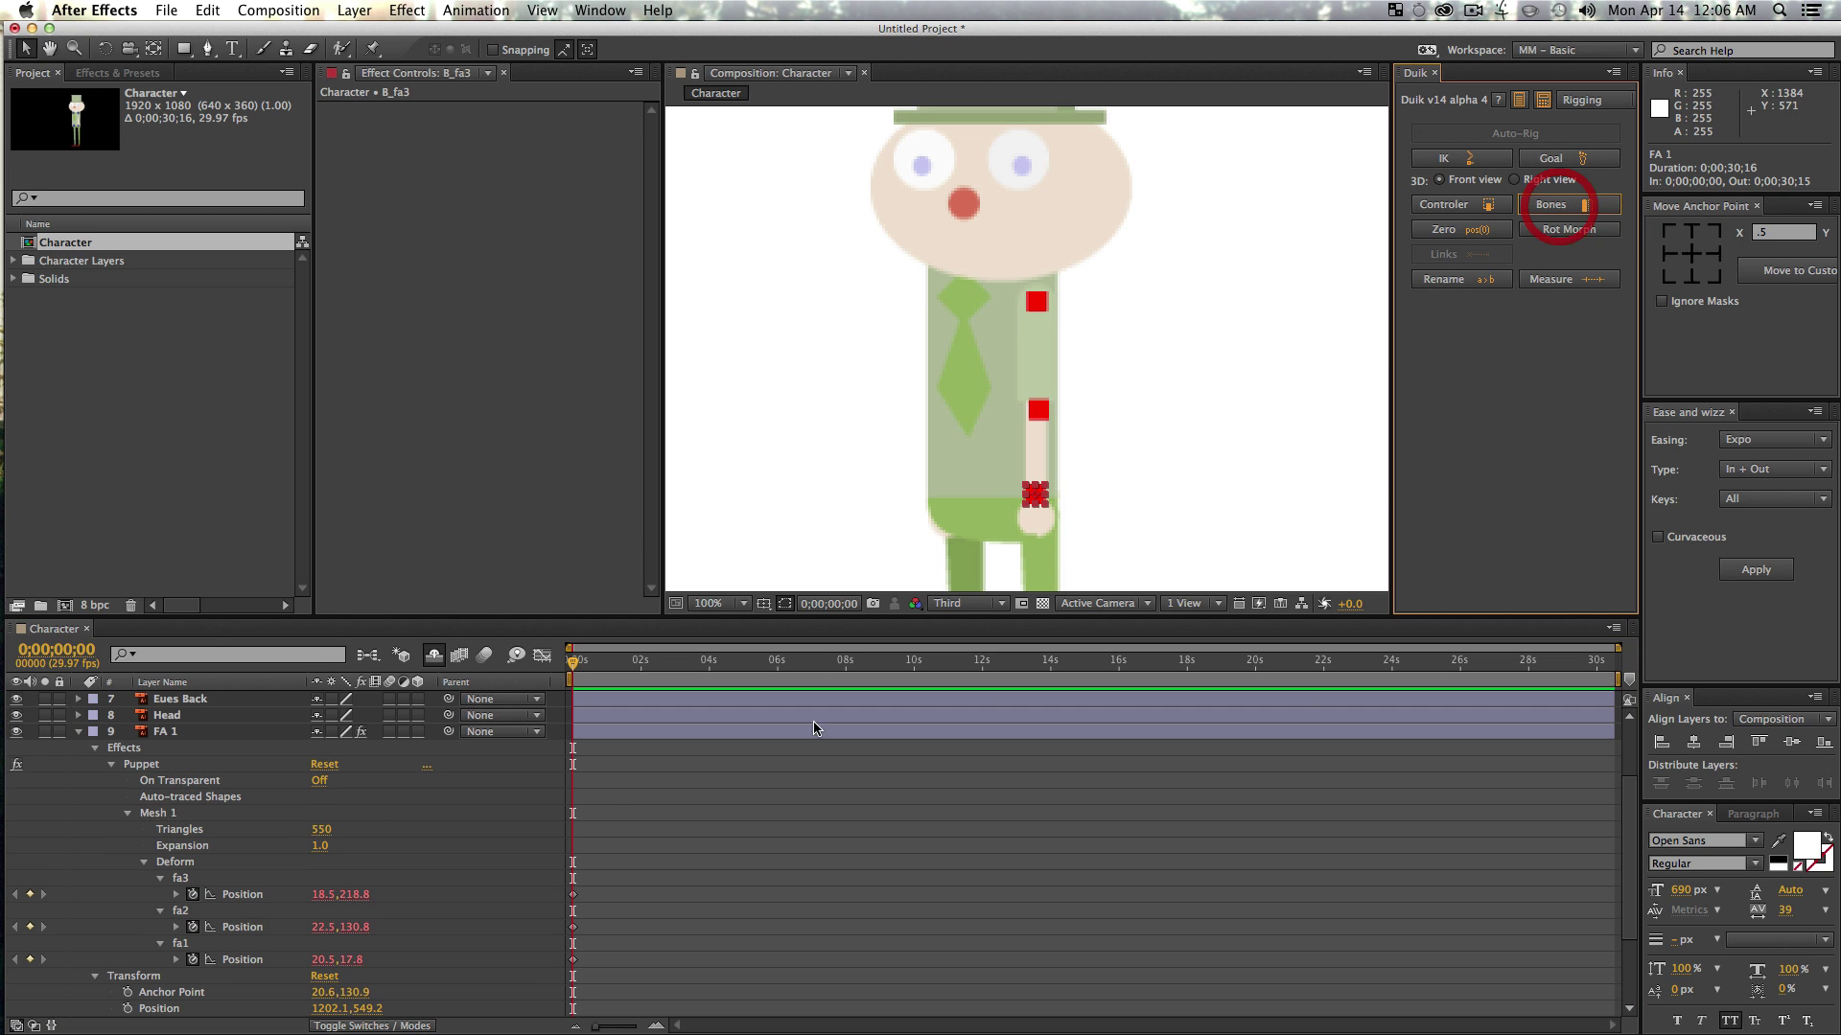
{"action": "left_click", "coordinate": [78, 731], "text": "super"}
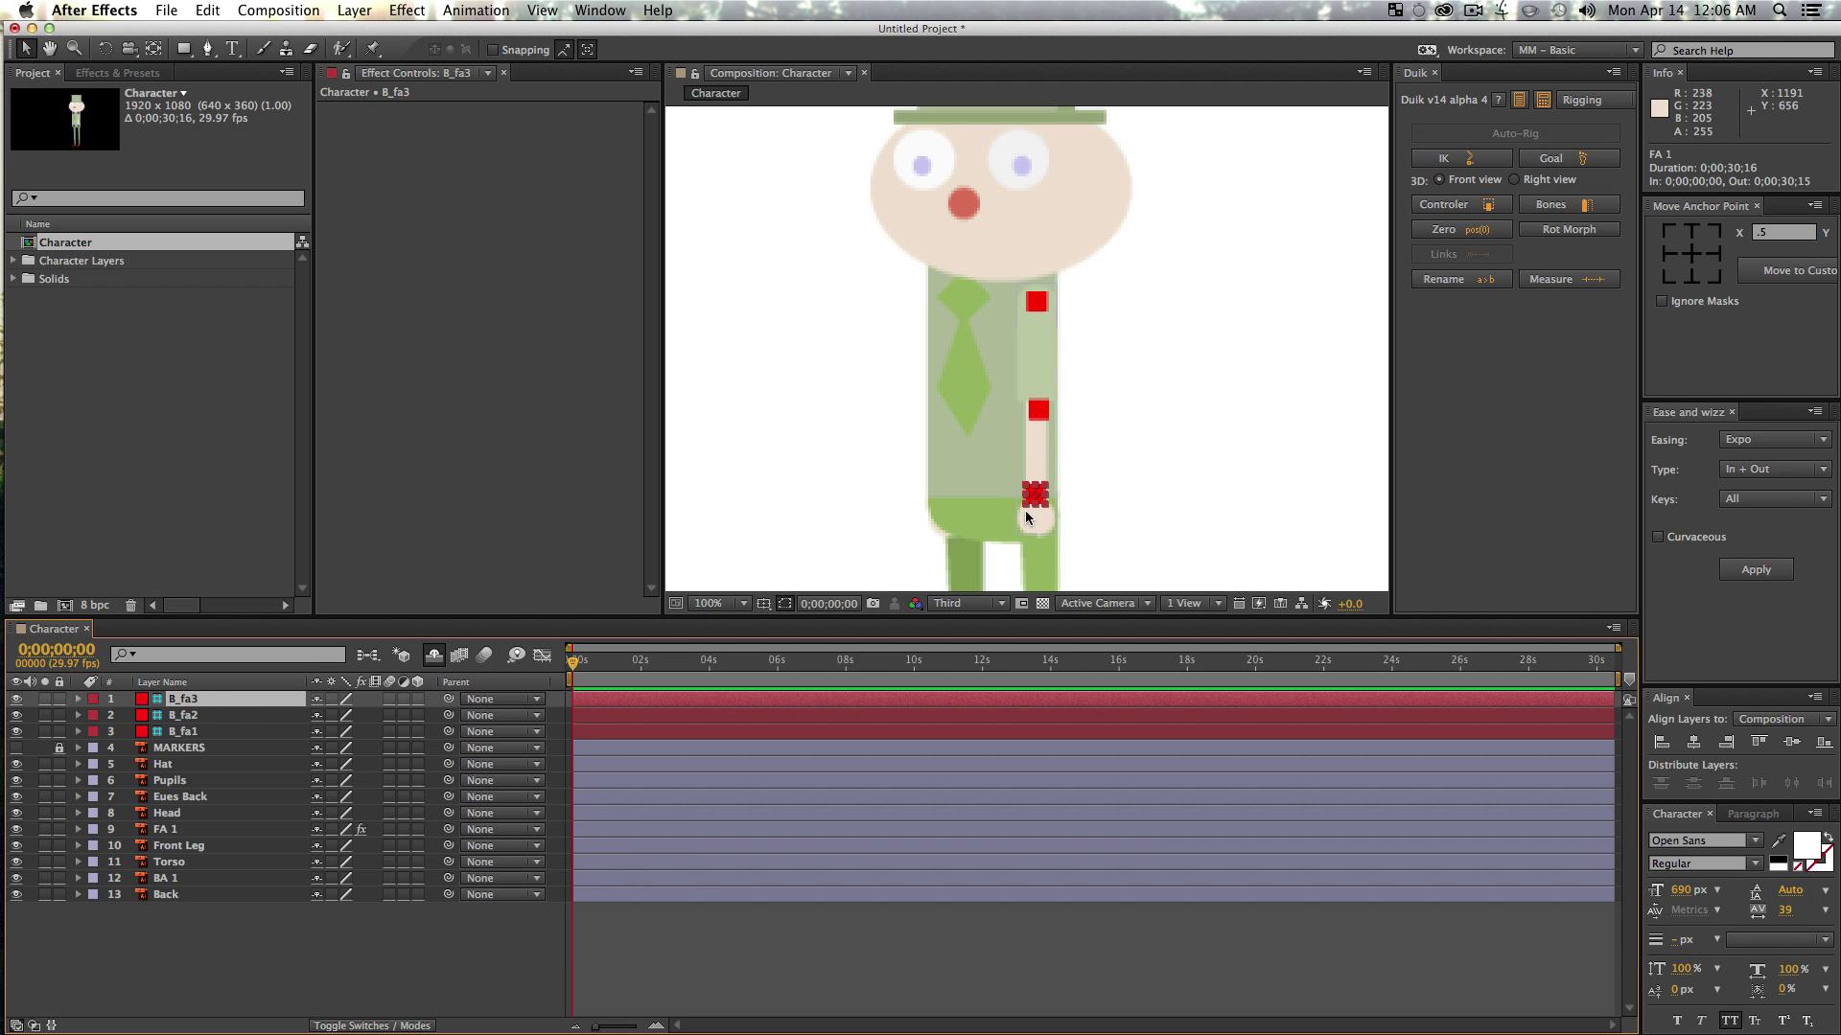
- Parent the B_fa3 bone to B_fa2 and the B_fa2 bone to B_fa1
{"action": "left_click_drag", "start_coordinate": [449, 701], "coordinate": [450, 732]}
{"action": "left_click", "coordinate": [210, 714]}
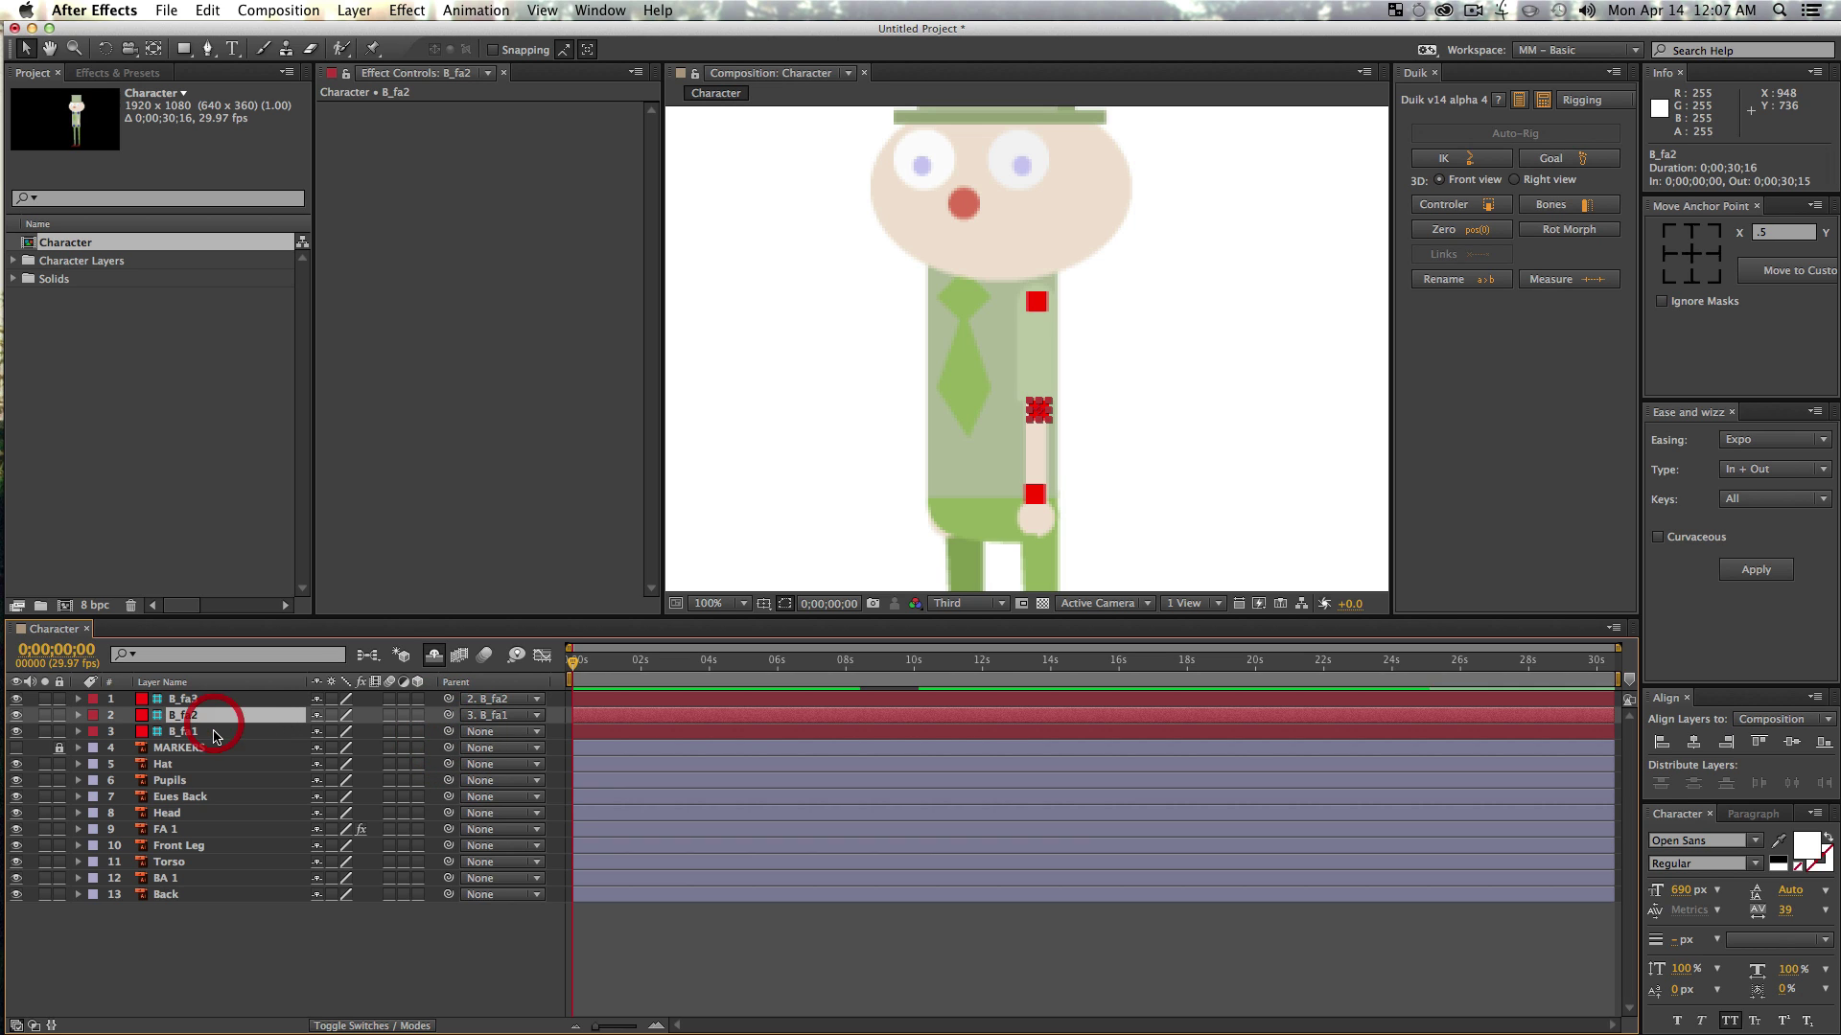
- Test the parented arm bones by rotating B_fa1 about 31° and B_fa2 about 56°, and undo both rotations
{"action": "left_click", "coordinate": [192, 731]}
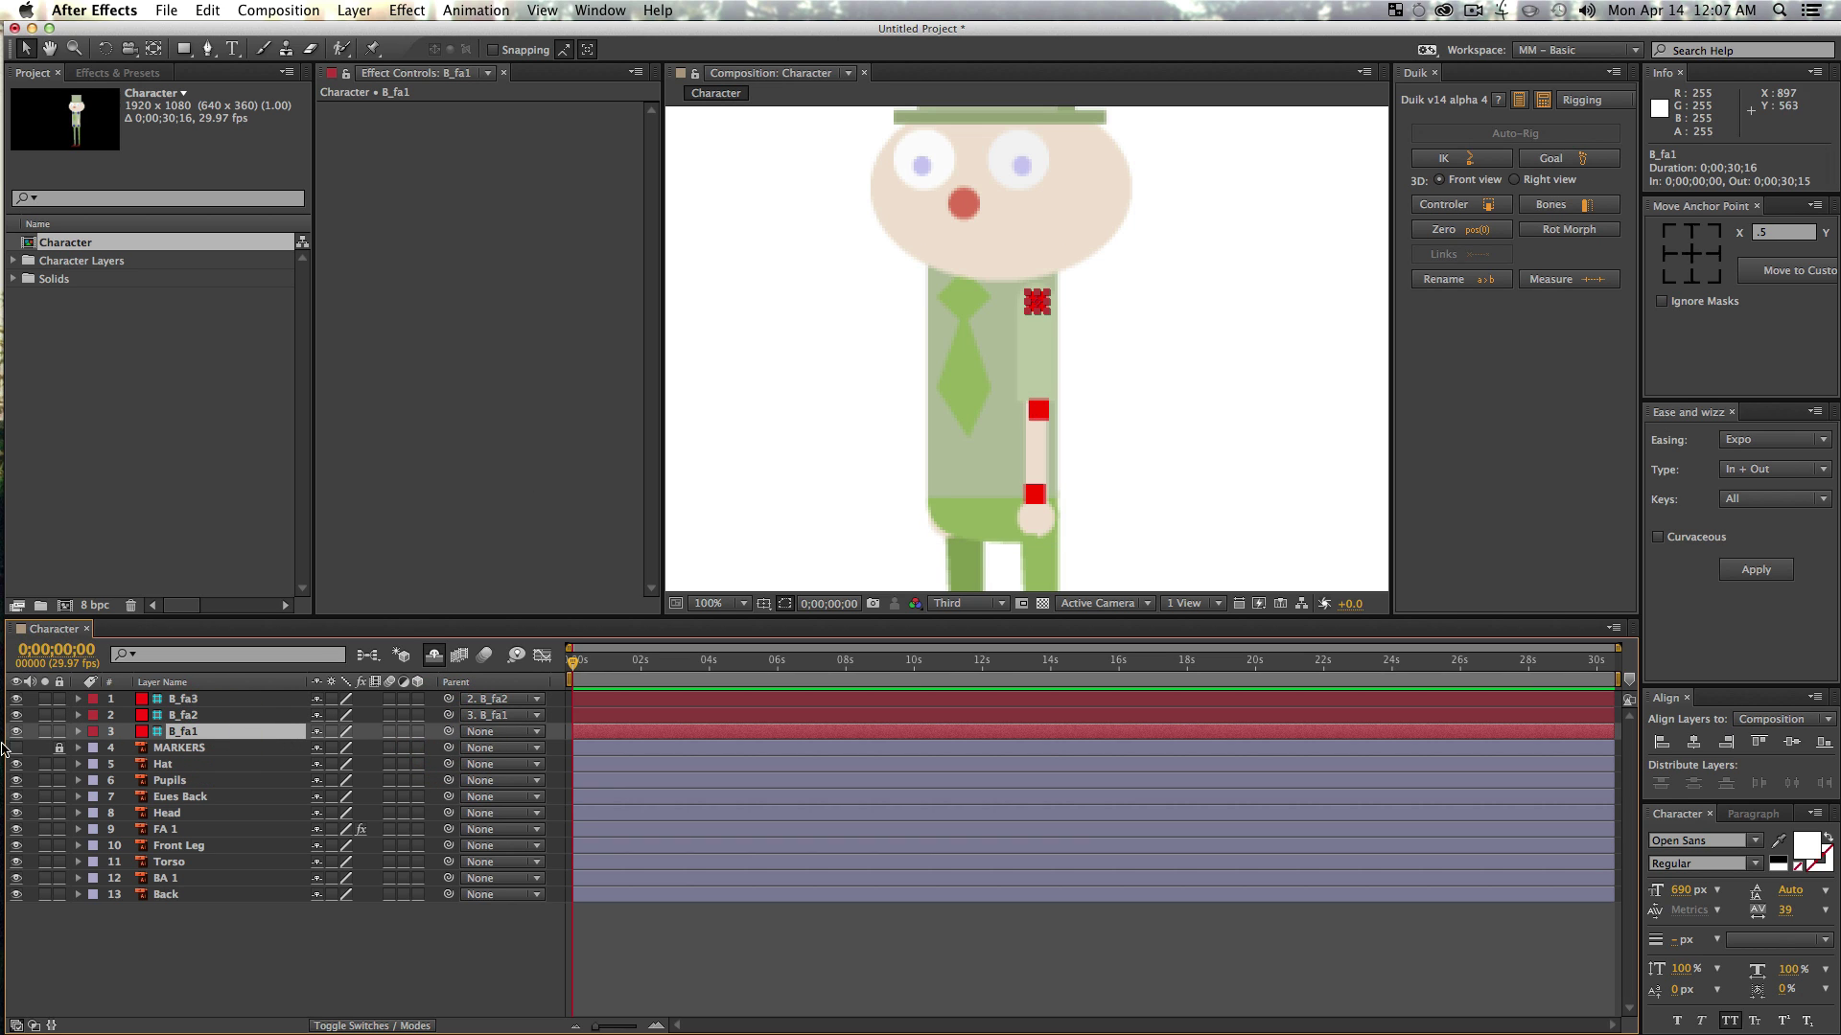
{"action": "key", "text": "r"}
{"action": "key", "text": "w"}
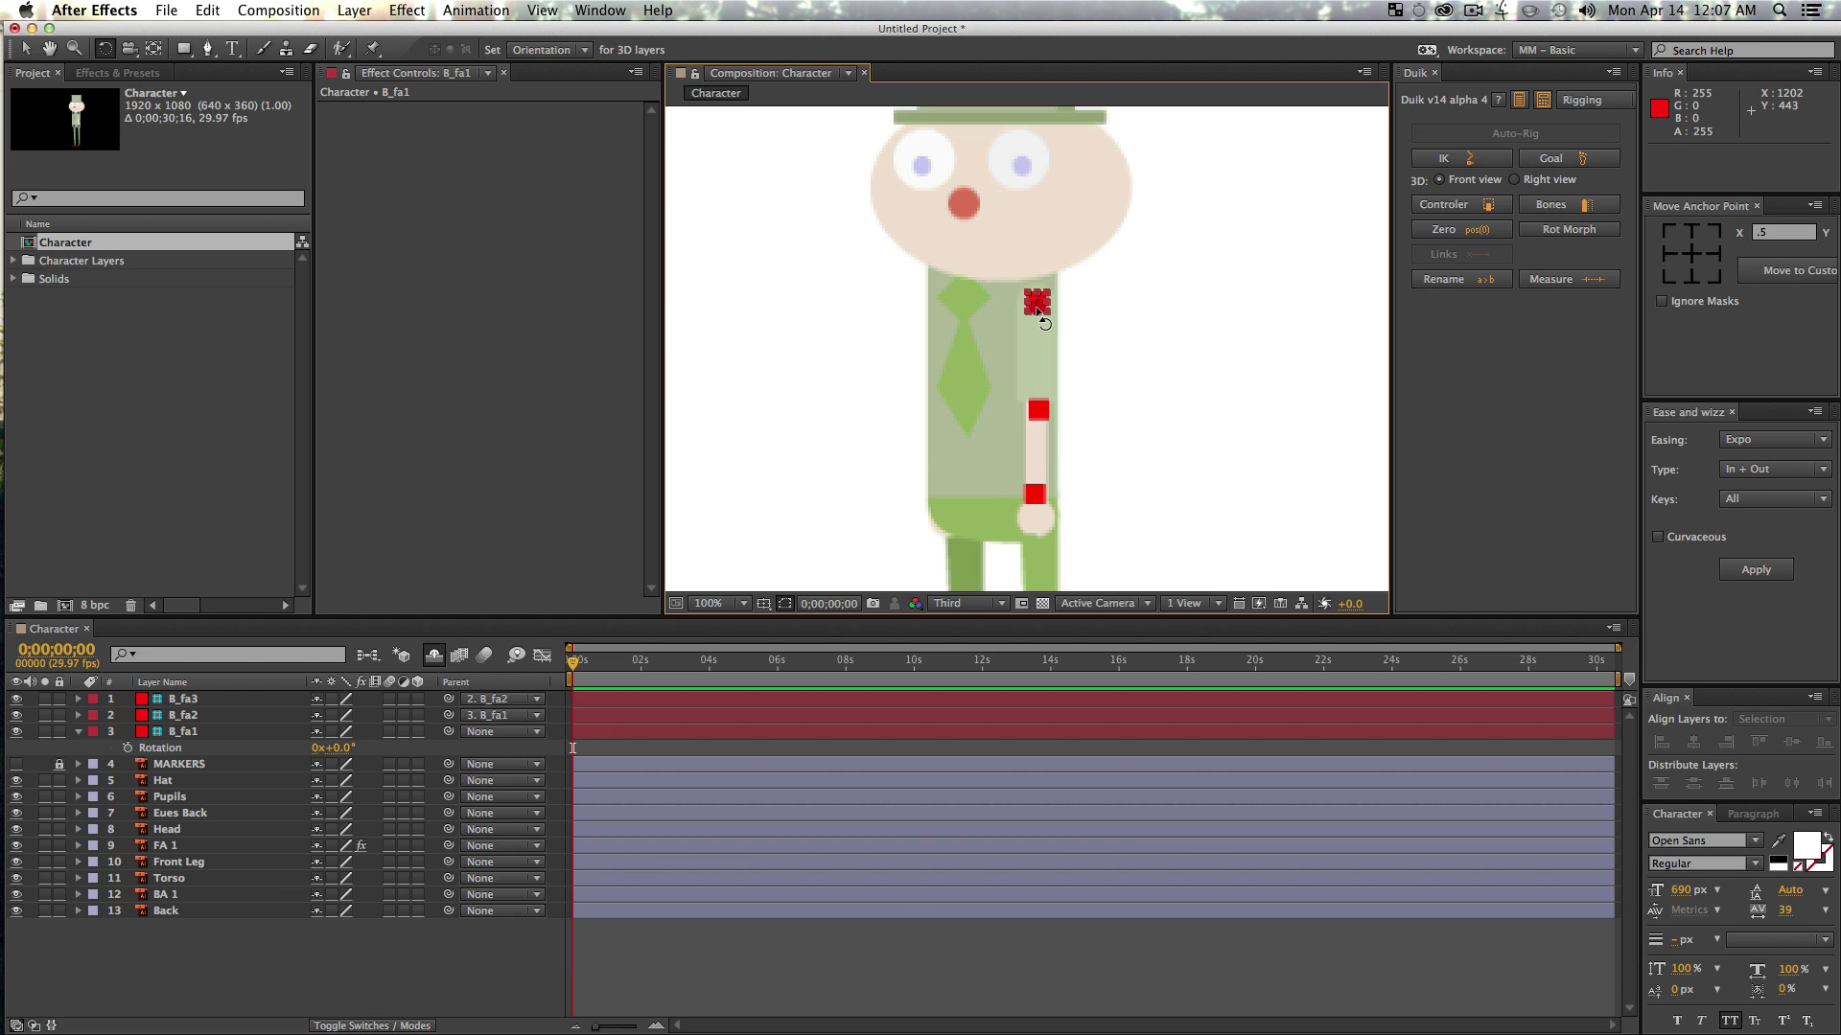
{"action": "left_click_drag", "start_coordinate": [1038, 321], "coordinate": [991, 372]}
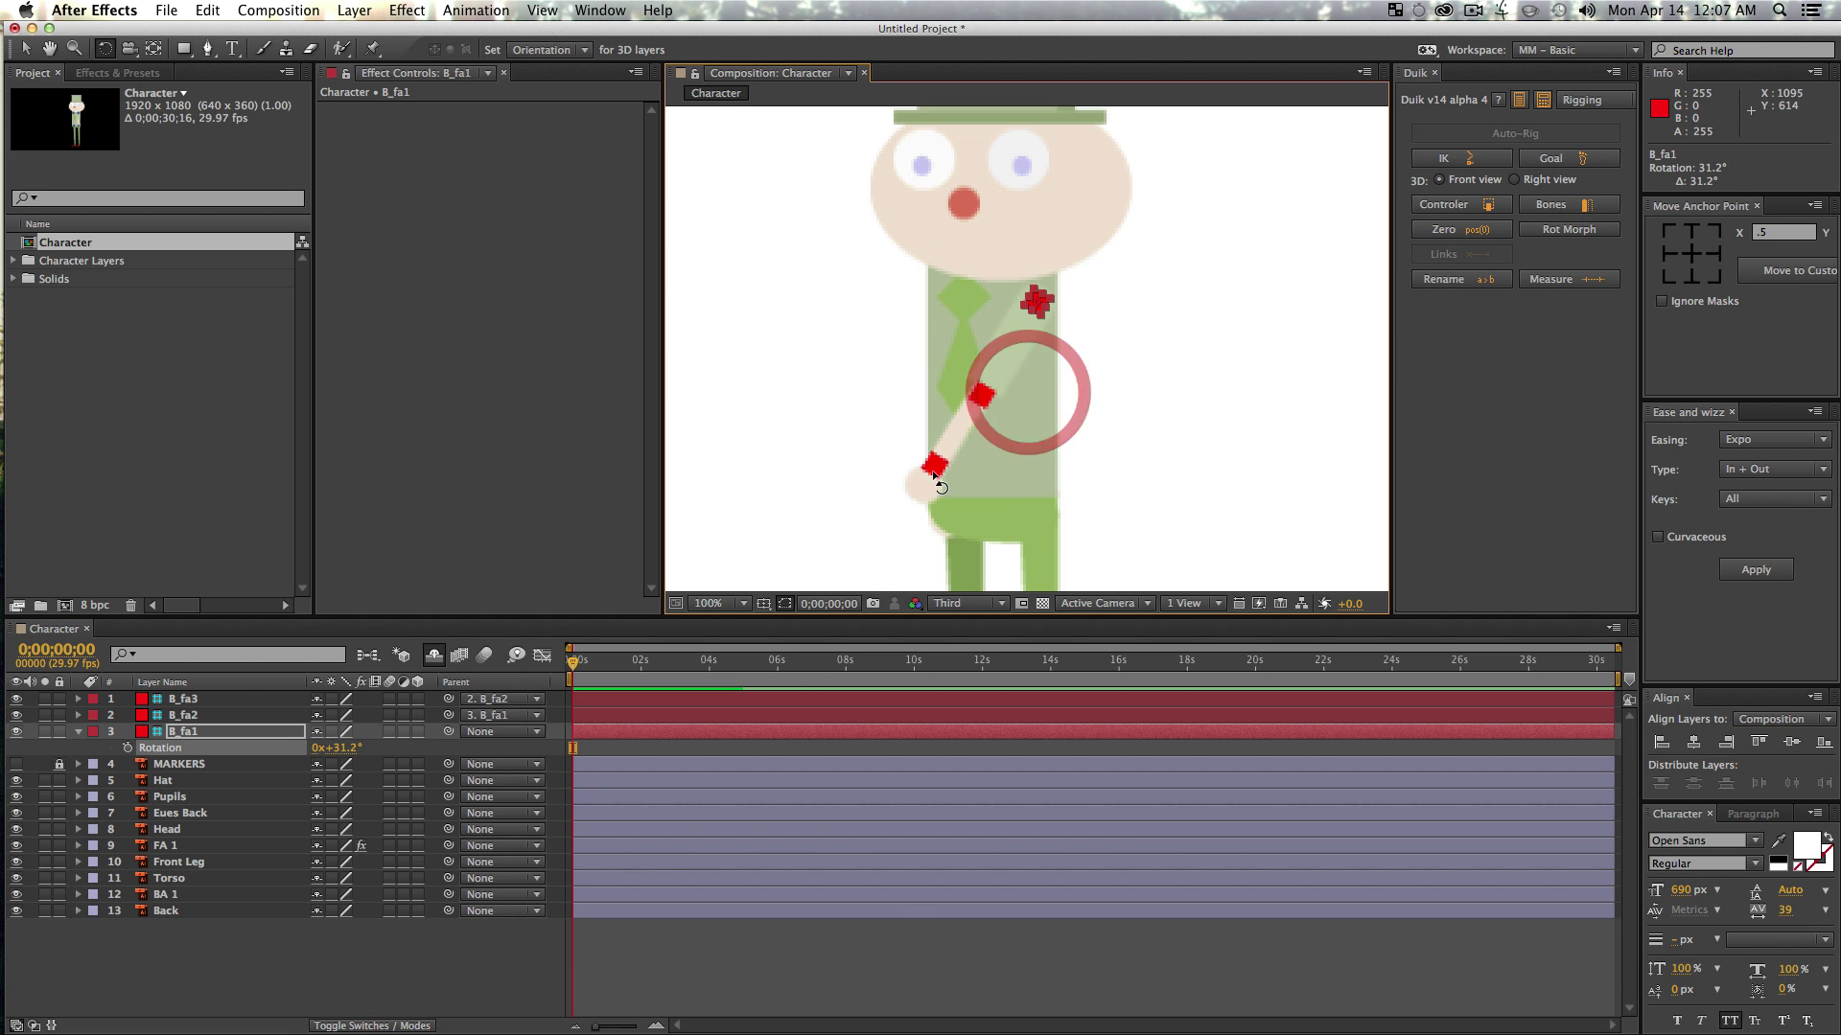
{"action": "left_click_drag", "start_coordinate": [932, 467], "coordinate": [978, 398]}
{"action": "key", "text": "super+z"}
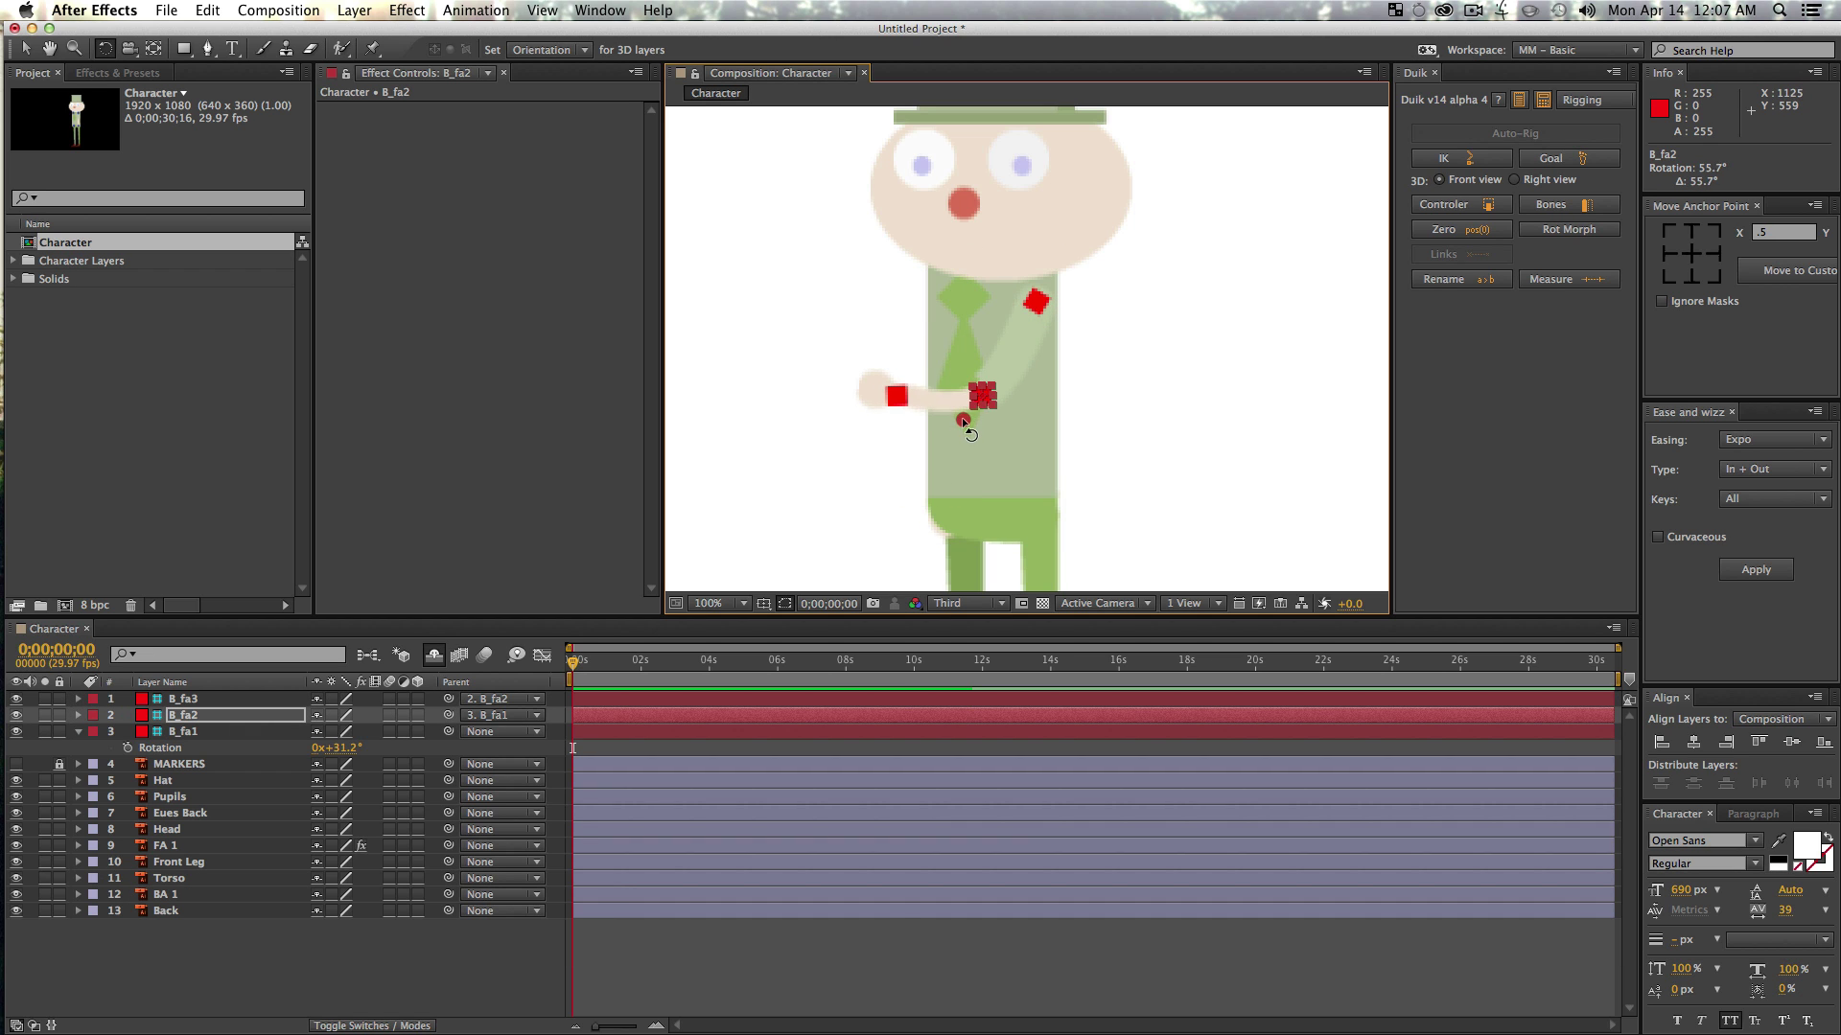
{"action": "key", "text": "super+z"}
{"action": "key", "text": "super+z"}
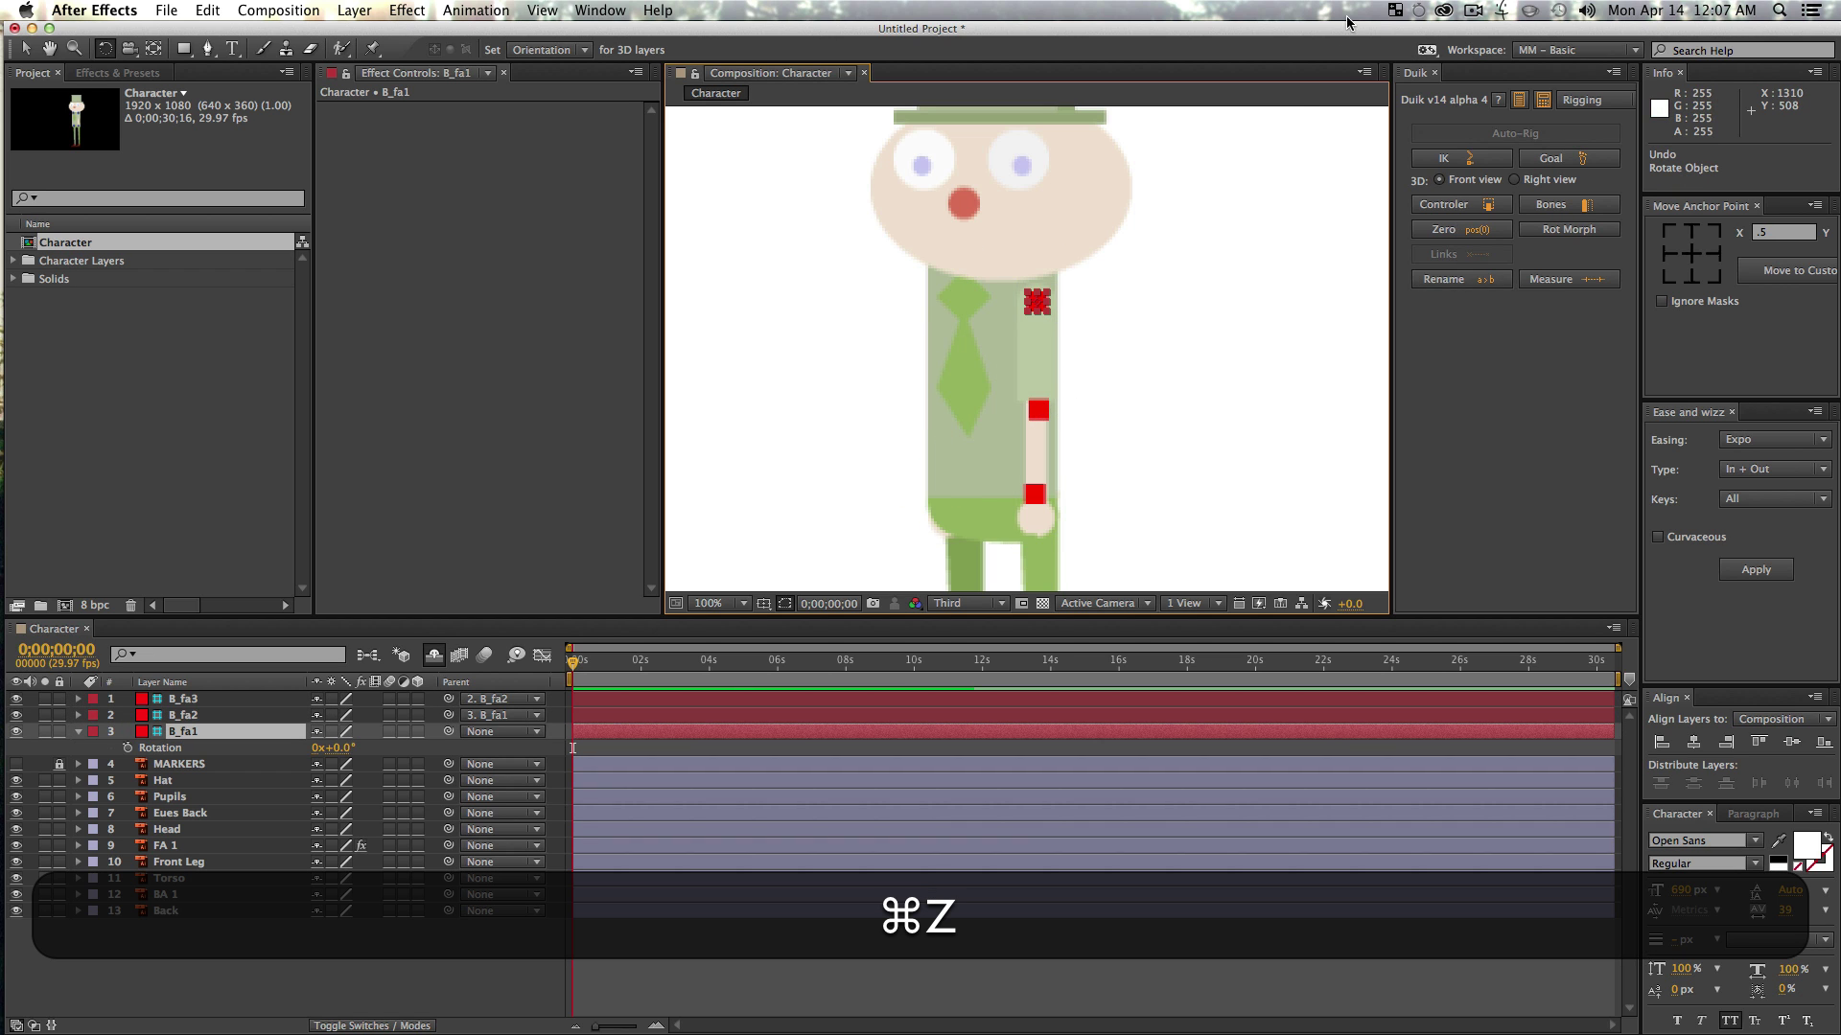
- Create a Duik controller for the B_fa3 wrist bone
{"action": "key", "text": "v"}
{"action": "left_click", "coordinate": [182, 699]}
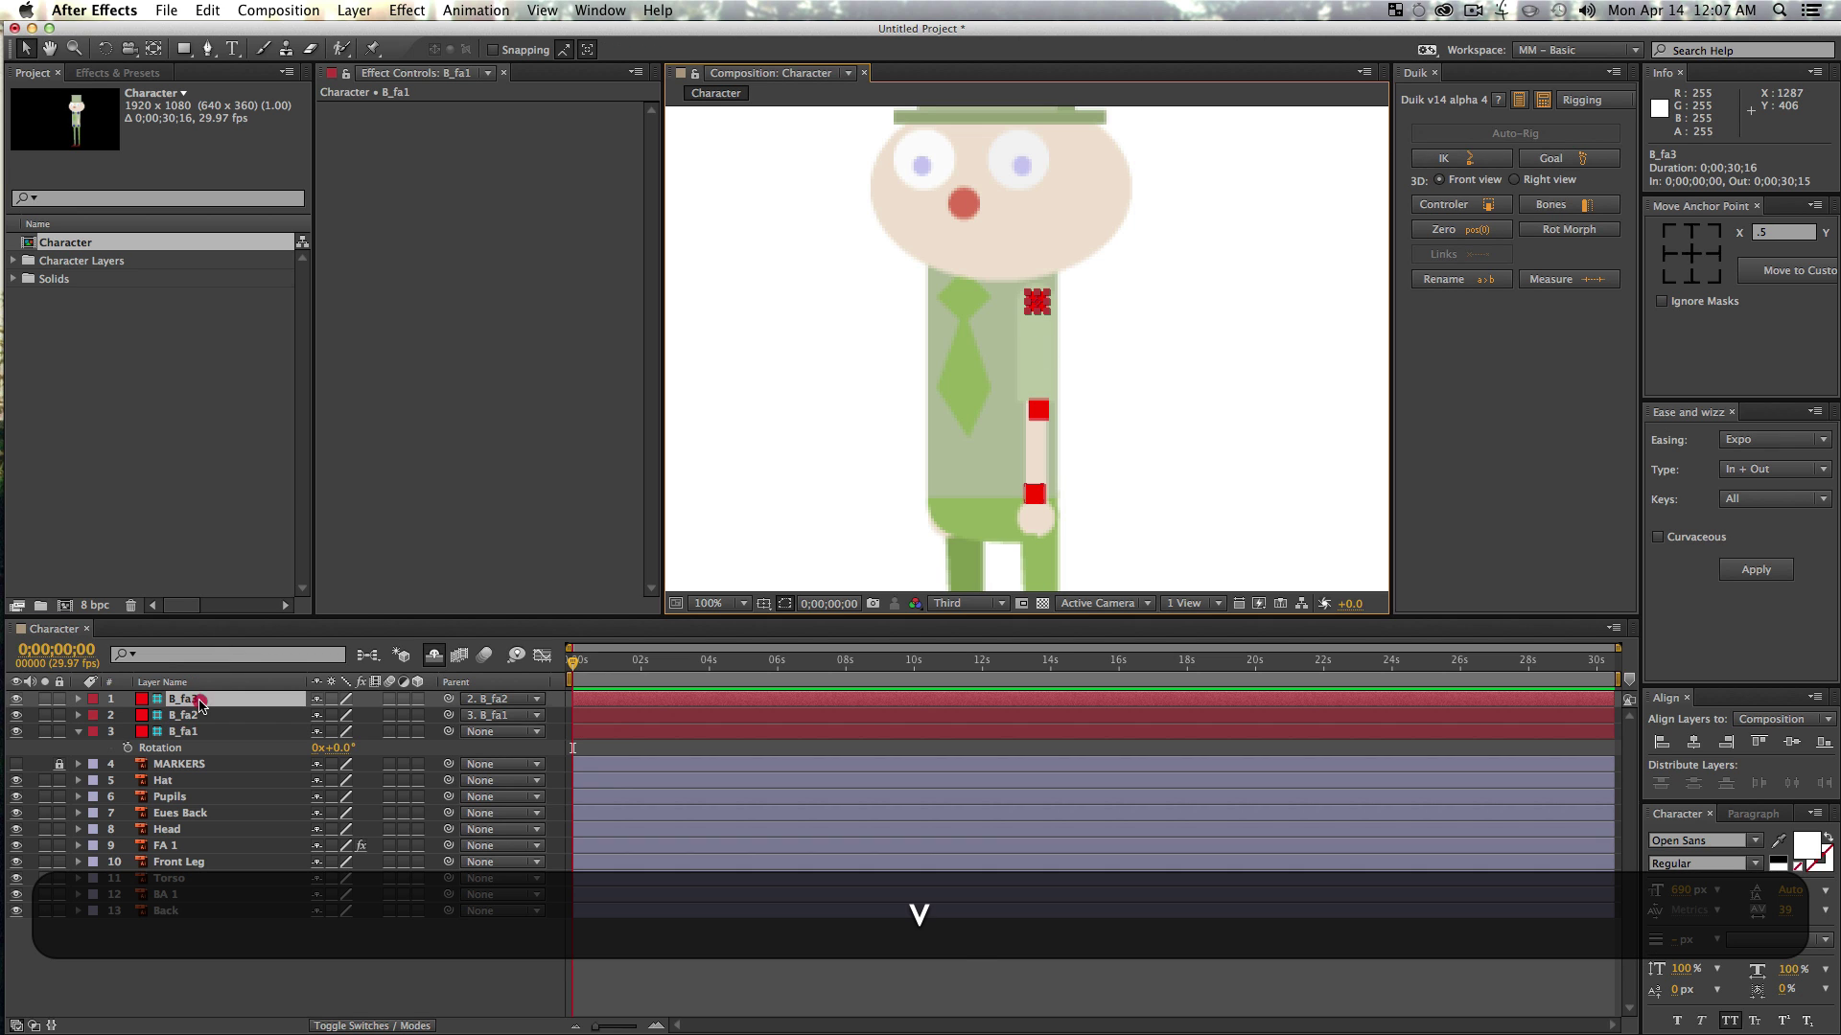
{"action": "left_click", "coordinate": [1458, 210]}
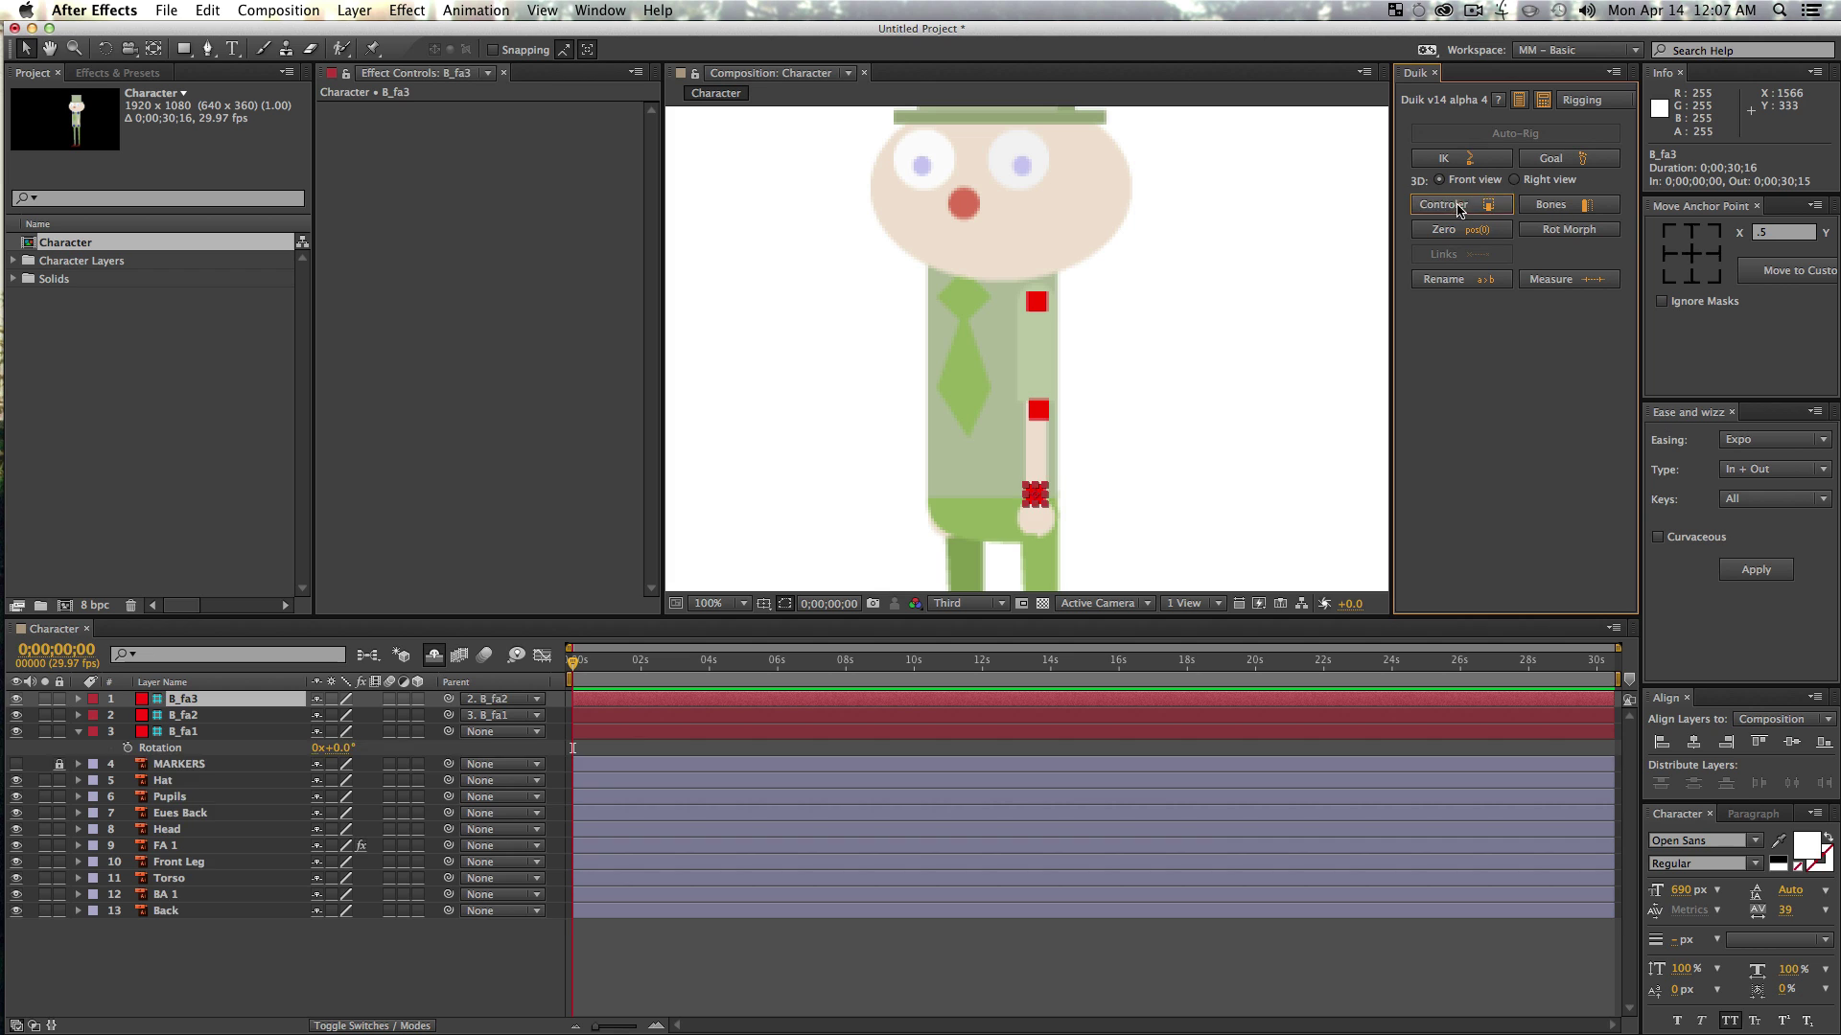
- Test the new wrist controller by moving it up and away from the arm, and undo the move
{"action": "key", "text": "space"}
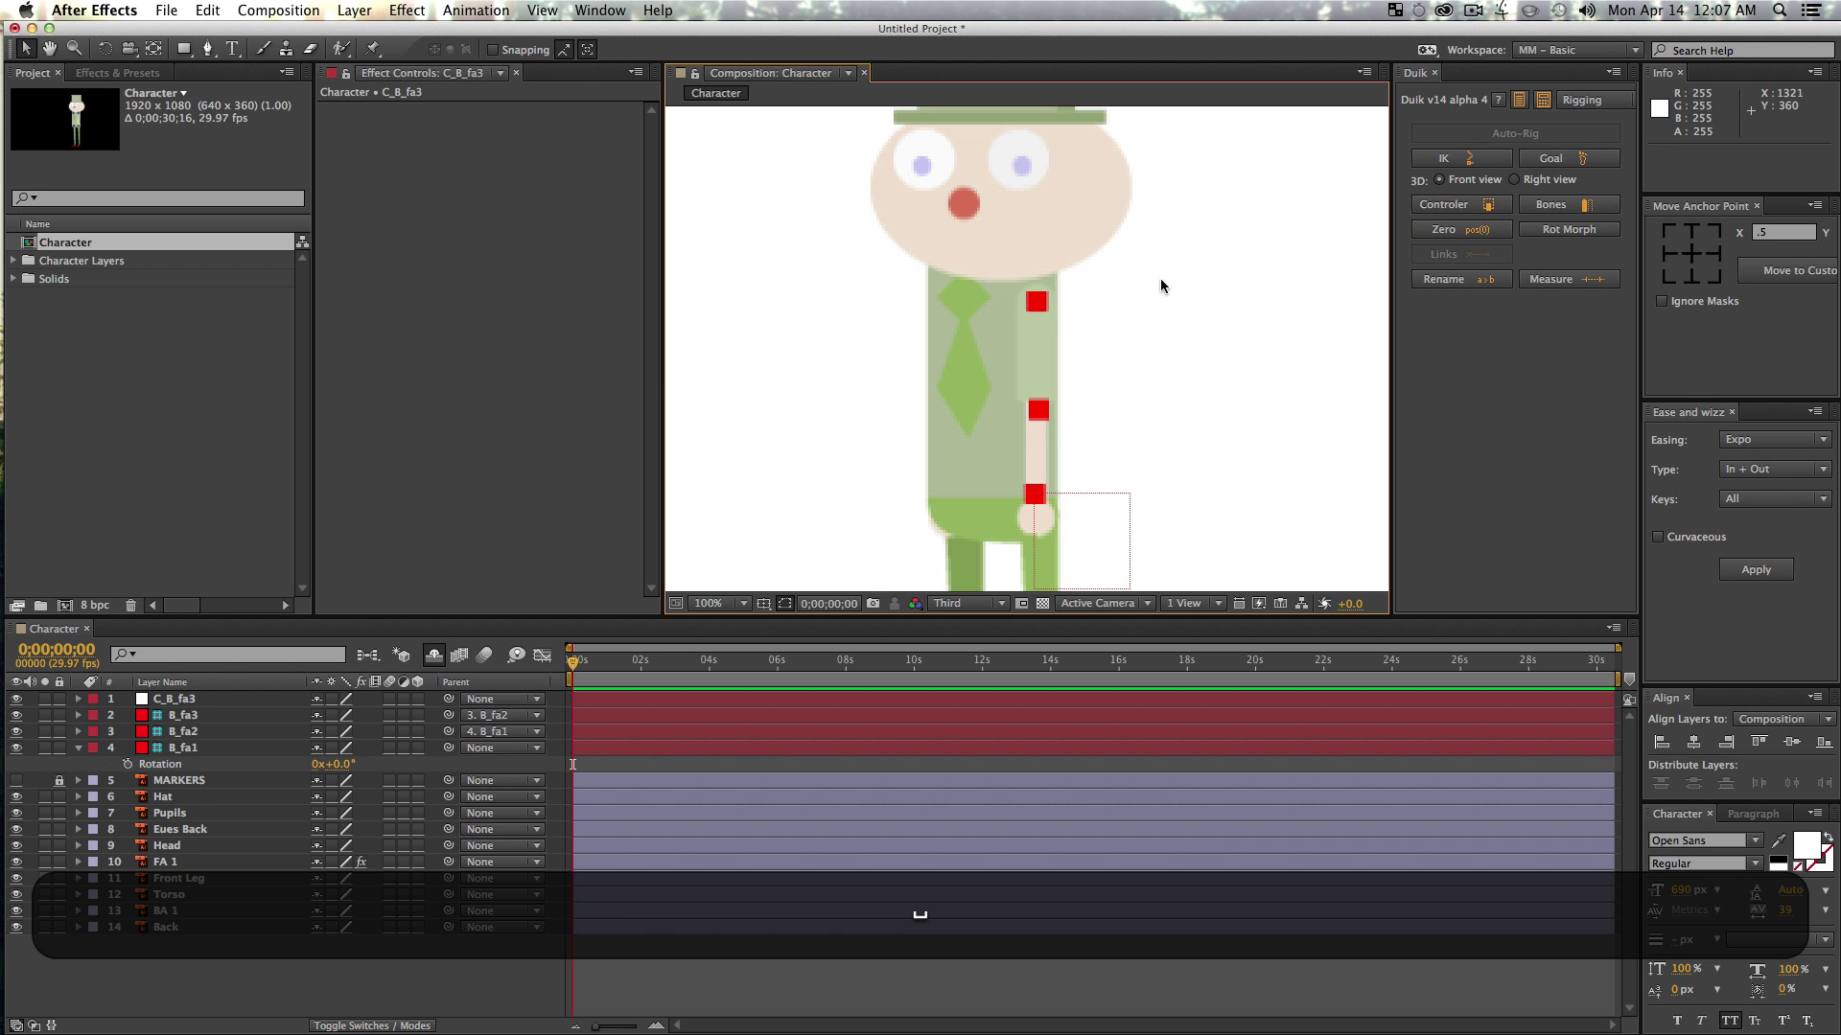
{"action": "key", "text": "alt+z"}
{"action": "left_click", "coordinate": [1154, 446], "text": "alt"}
{"action": "key", "text": "alt+space"}
{"action": "left_click_drag", "start_coordinate": [1056, 313], "coordinate": [1082, 326]}
{"action": "key", "text": "v"}
{"action": "left_click", "coordinate": [1081, 326]}
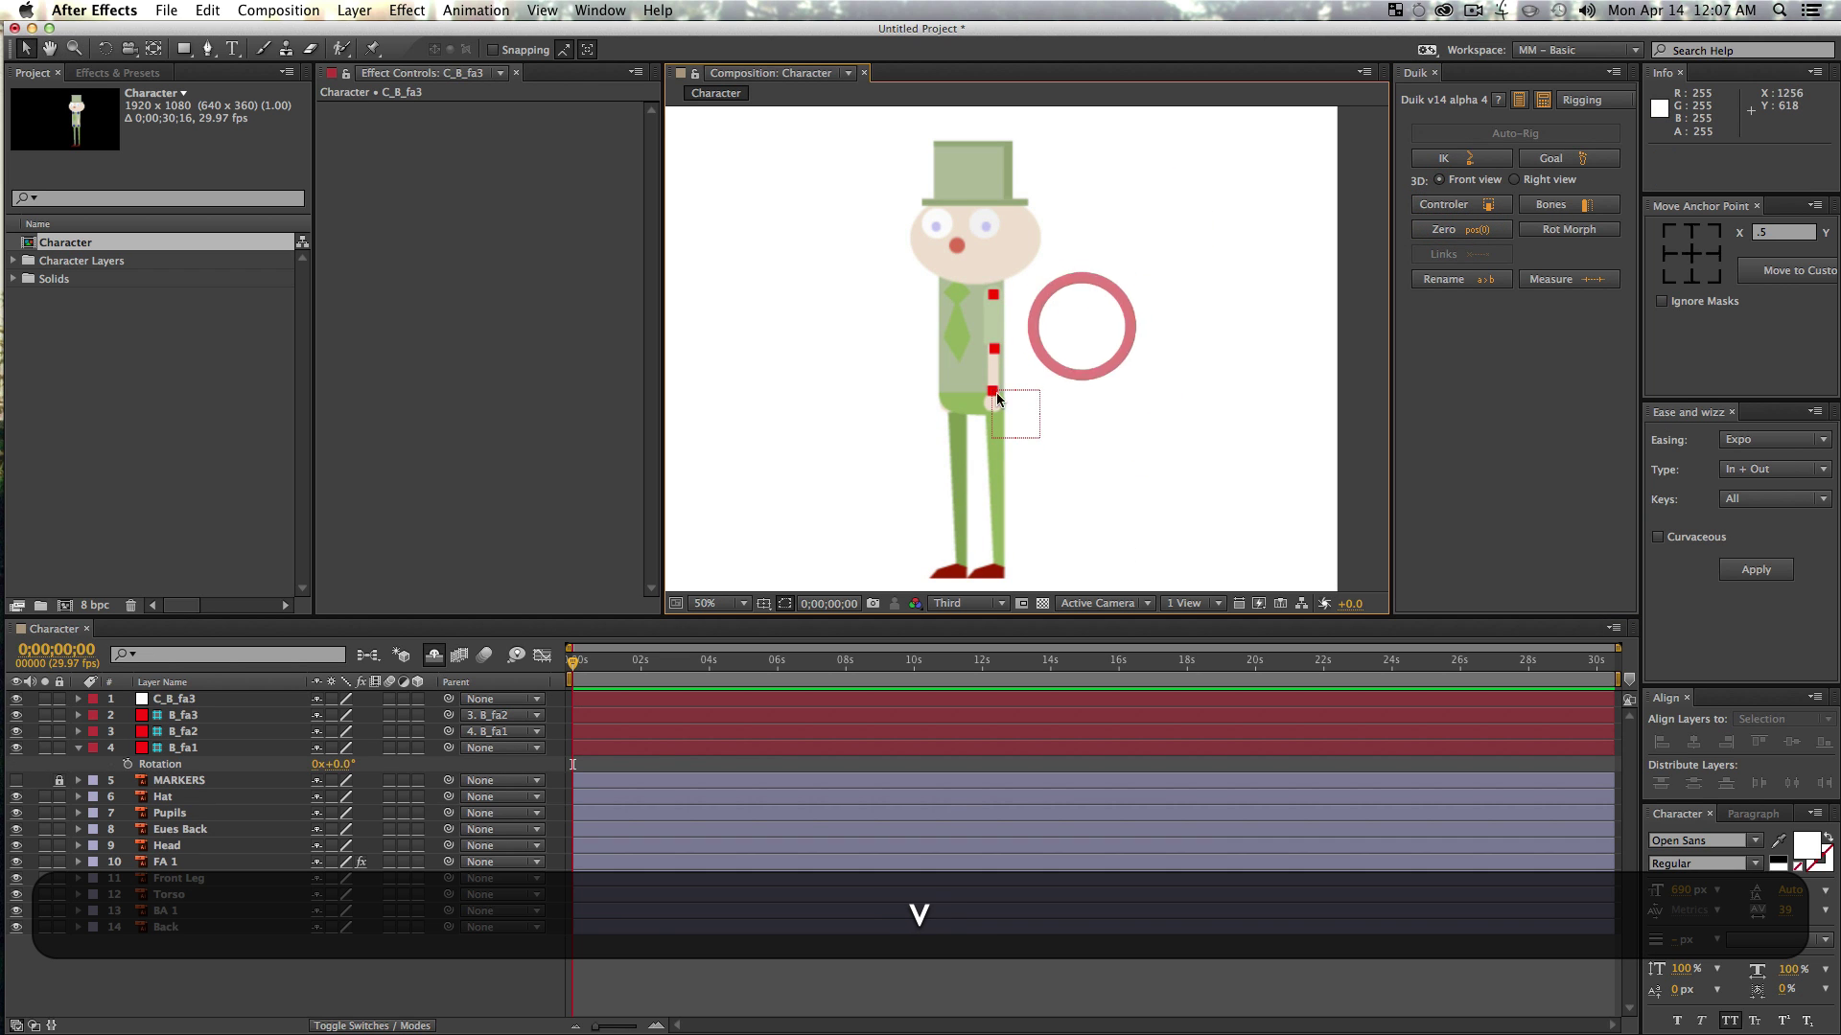
{"action": "left_click_drag", "start_coordinate": [1023, 415], "coordinate": [1162, 317]}
{"action": "key", "text": "super+z"}
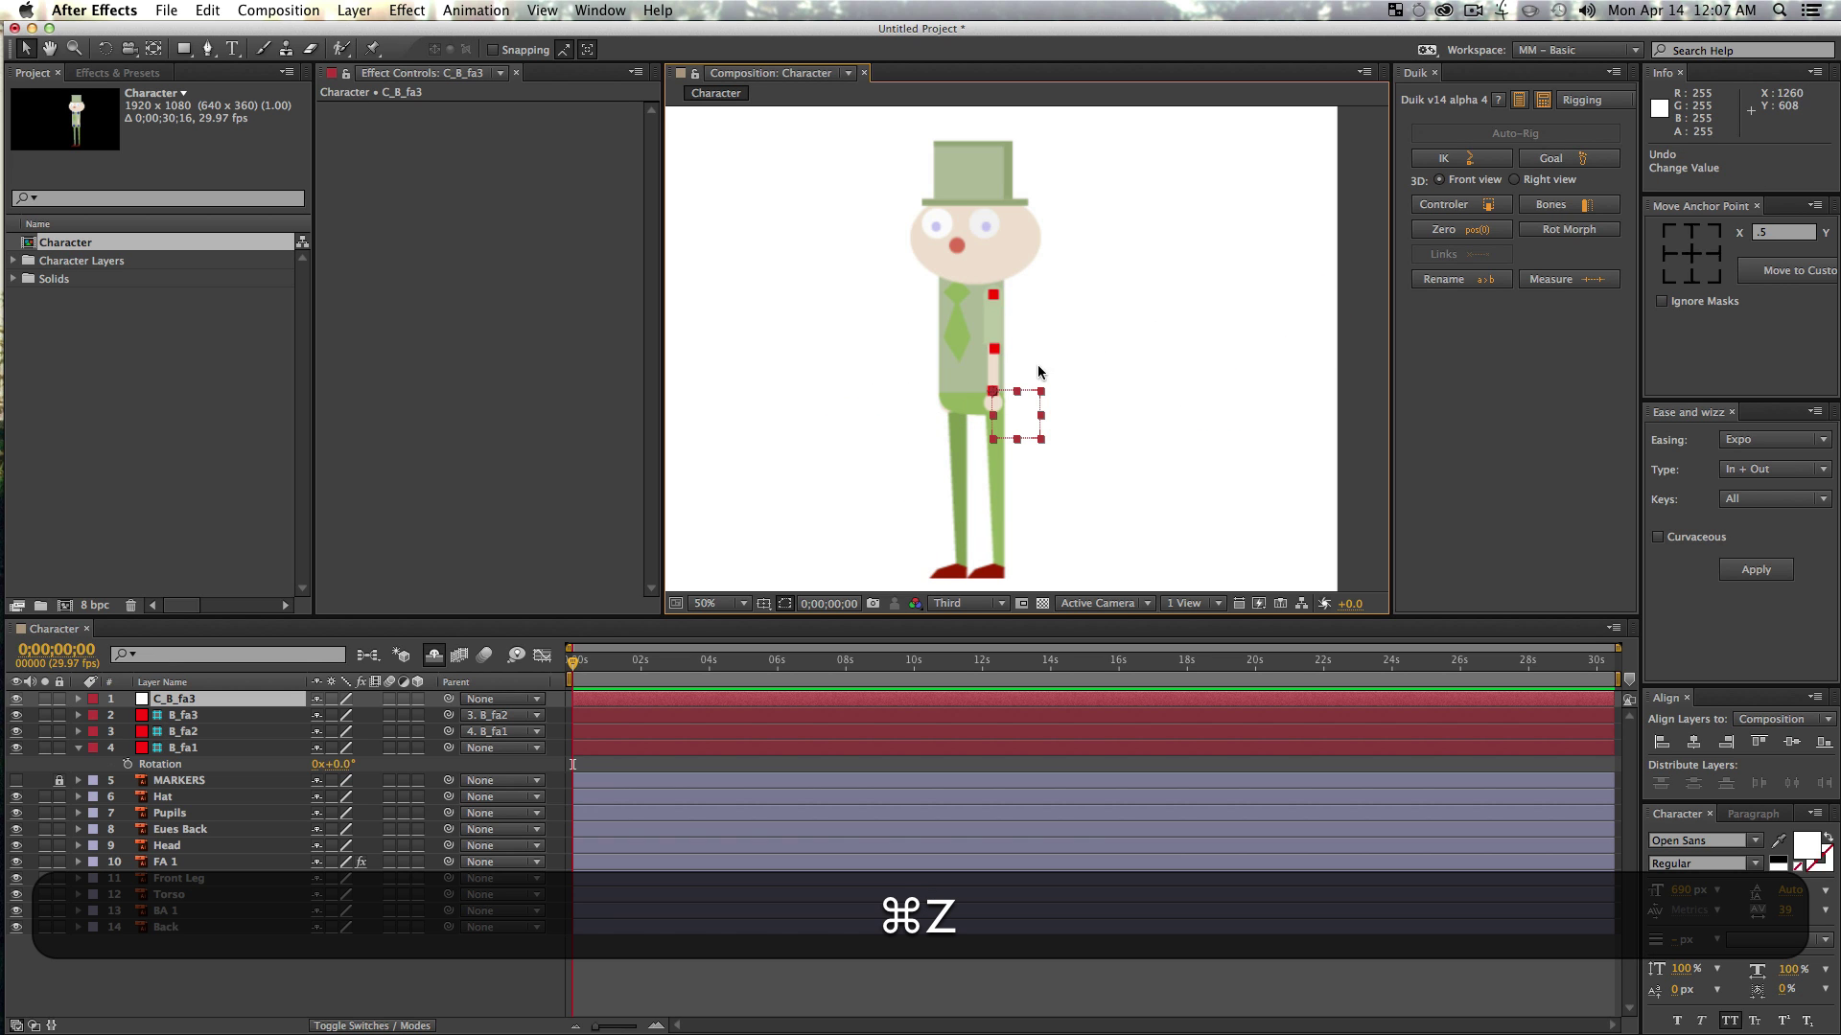
- Select B_fa3, B_fa2, B_fa1 and the C_B_fa3 controller in that order, and apply Duik IK to them
{"action": "key", "text": "z"}
{"action": "left_click", "coordinate": [1059, 328]}
{"action": "key", "text": "space"}
{"action": "left_click_drag", "start_coordinate": [970, 354], "coordinate": [1036, 302]}
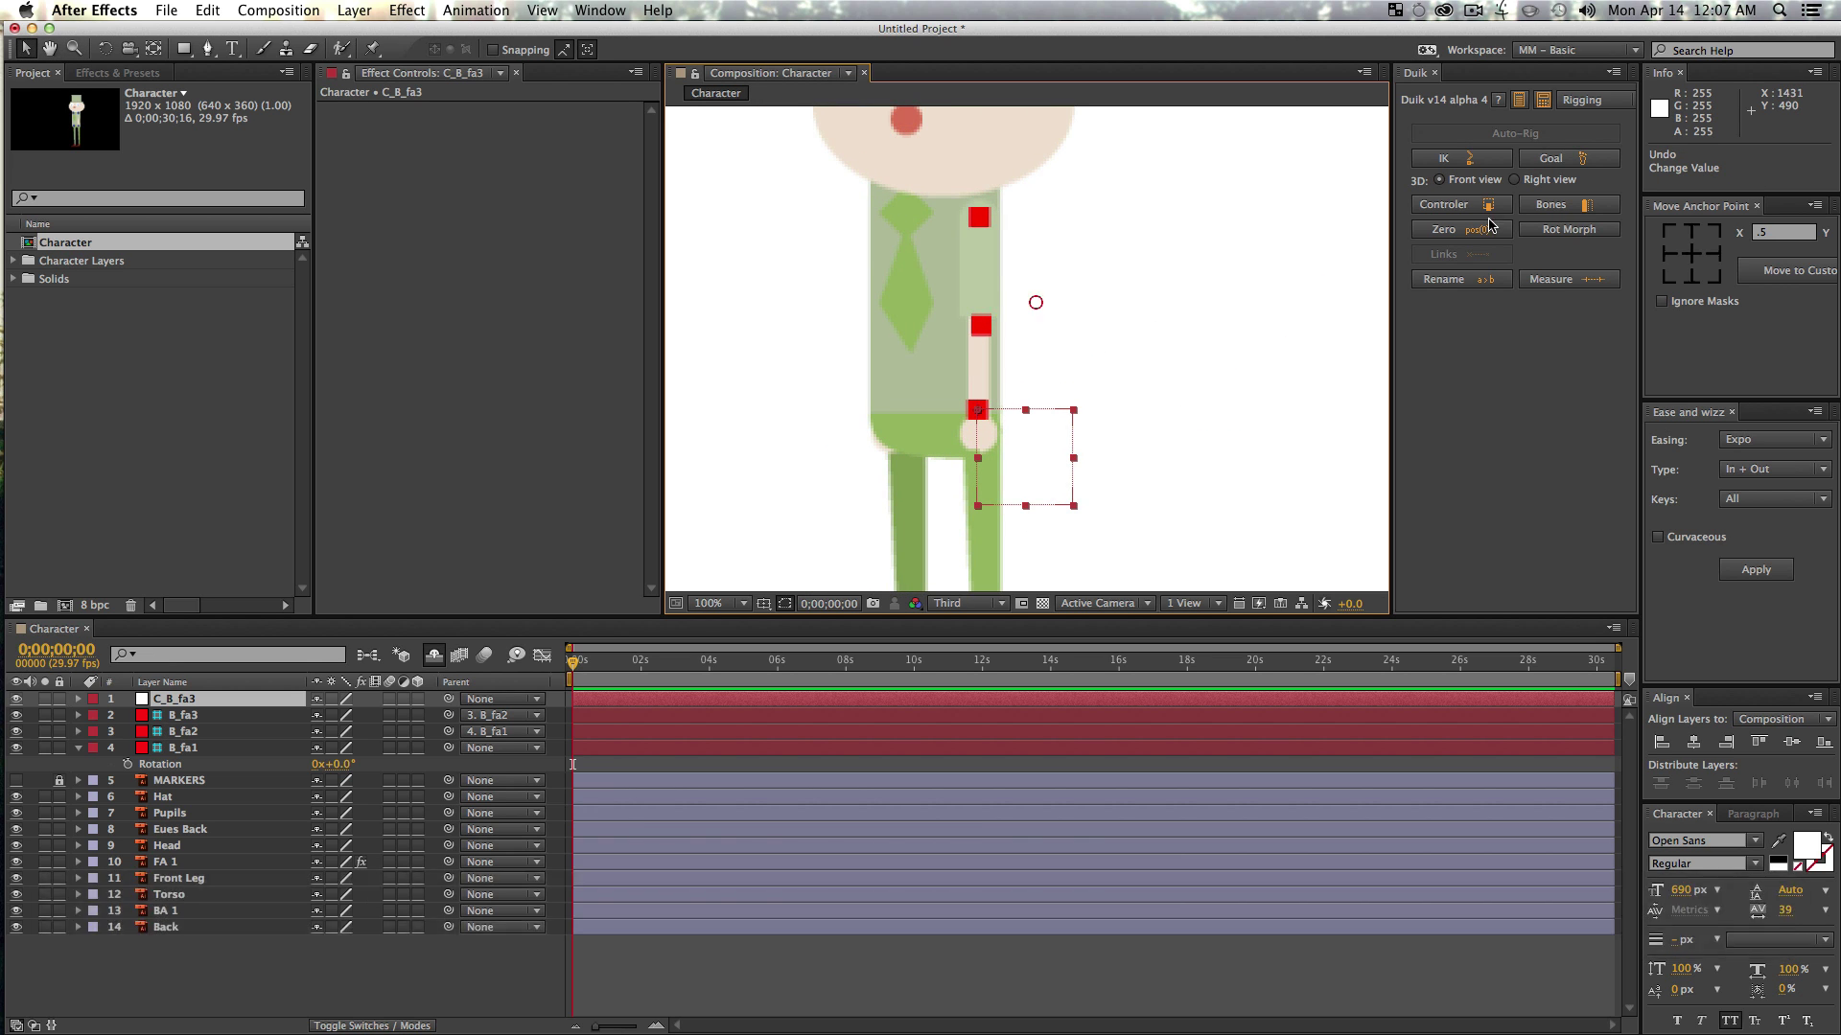
{"action": "key", "text": "v"}
{"action": "left_click", "coordinate": [199, 715]}
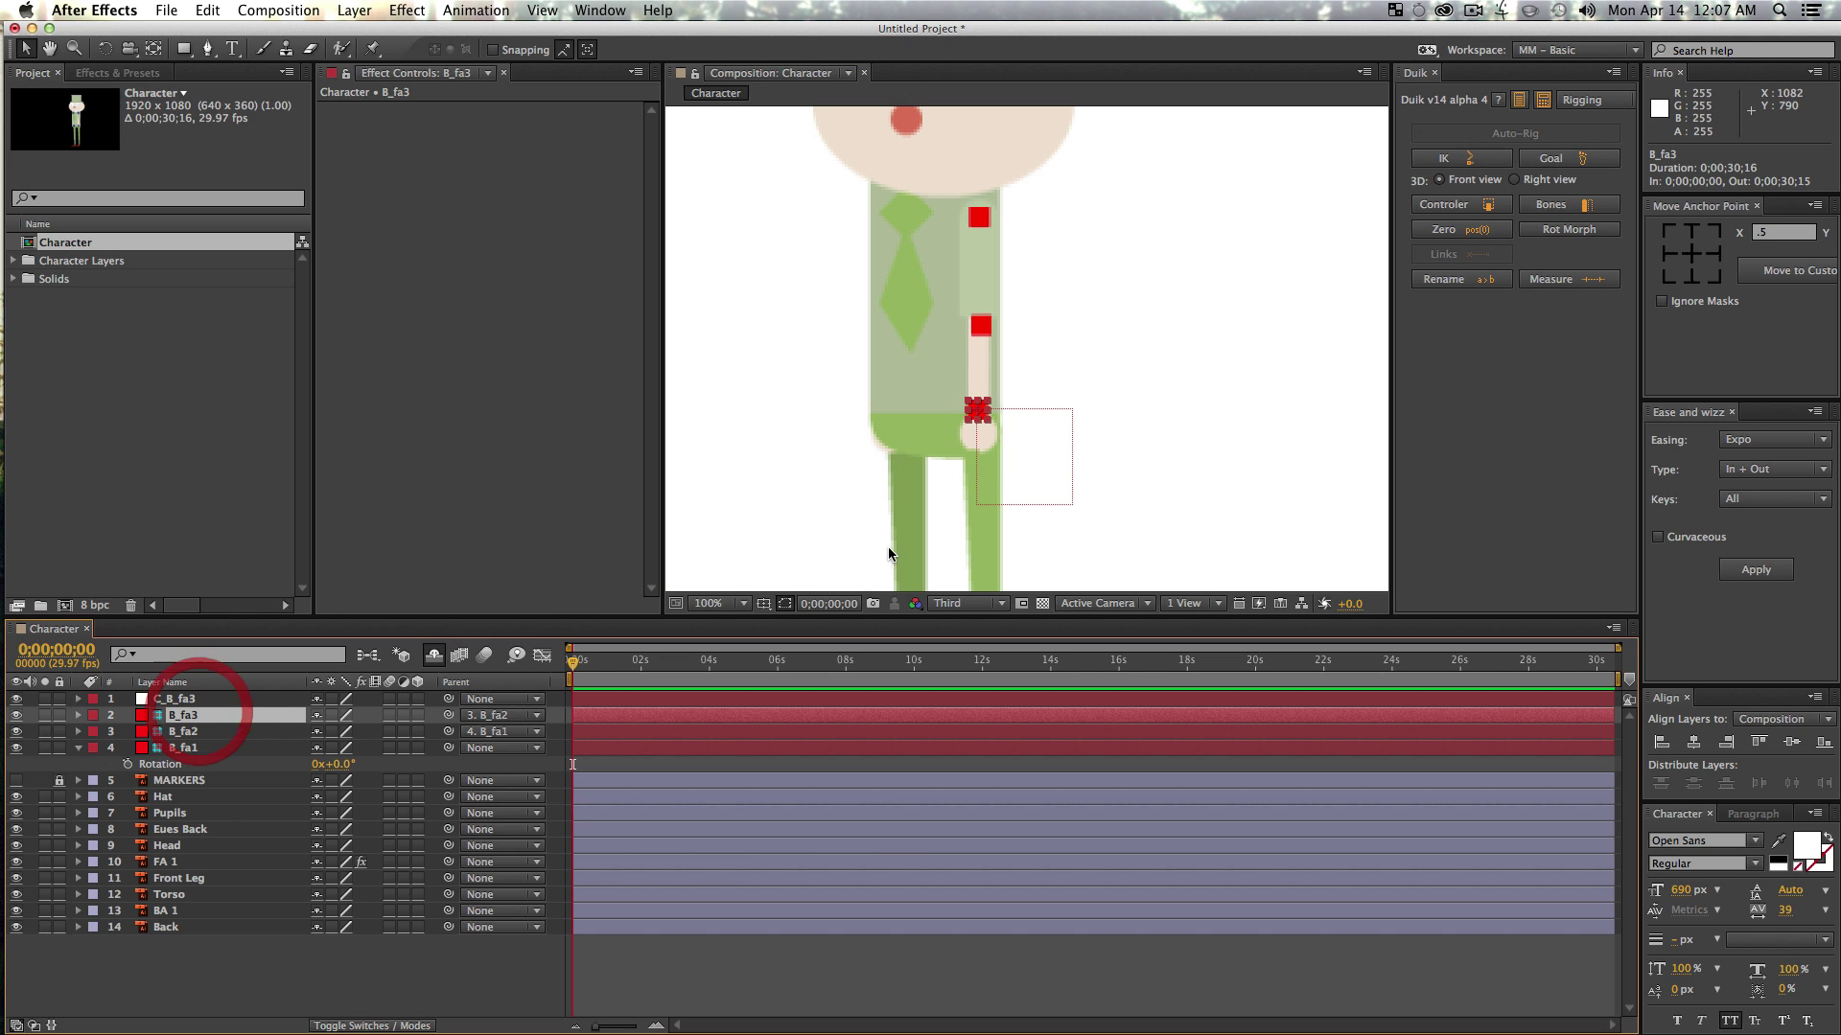
{"action": "left_click", "coordinate": [188, 732], "text": "super"}
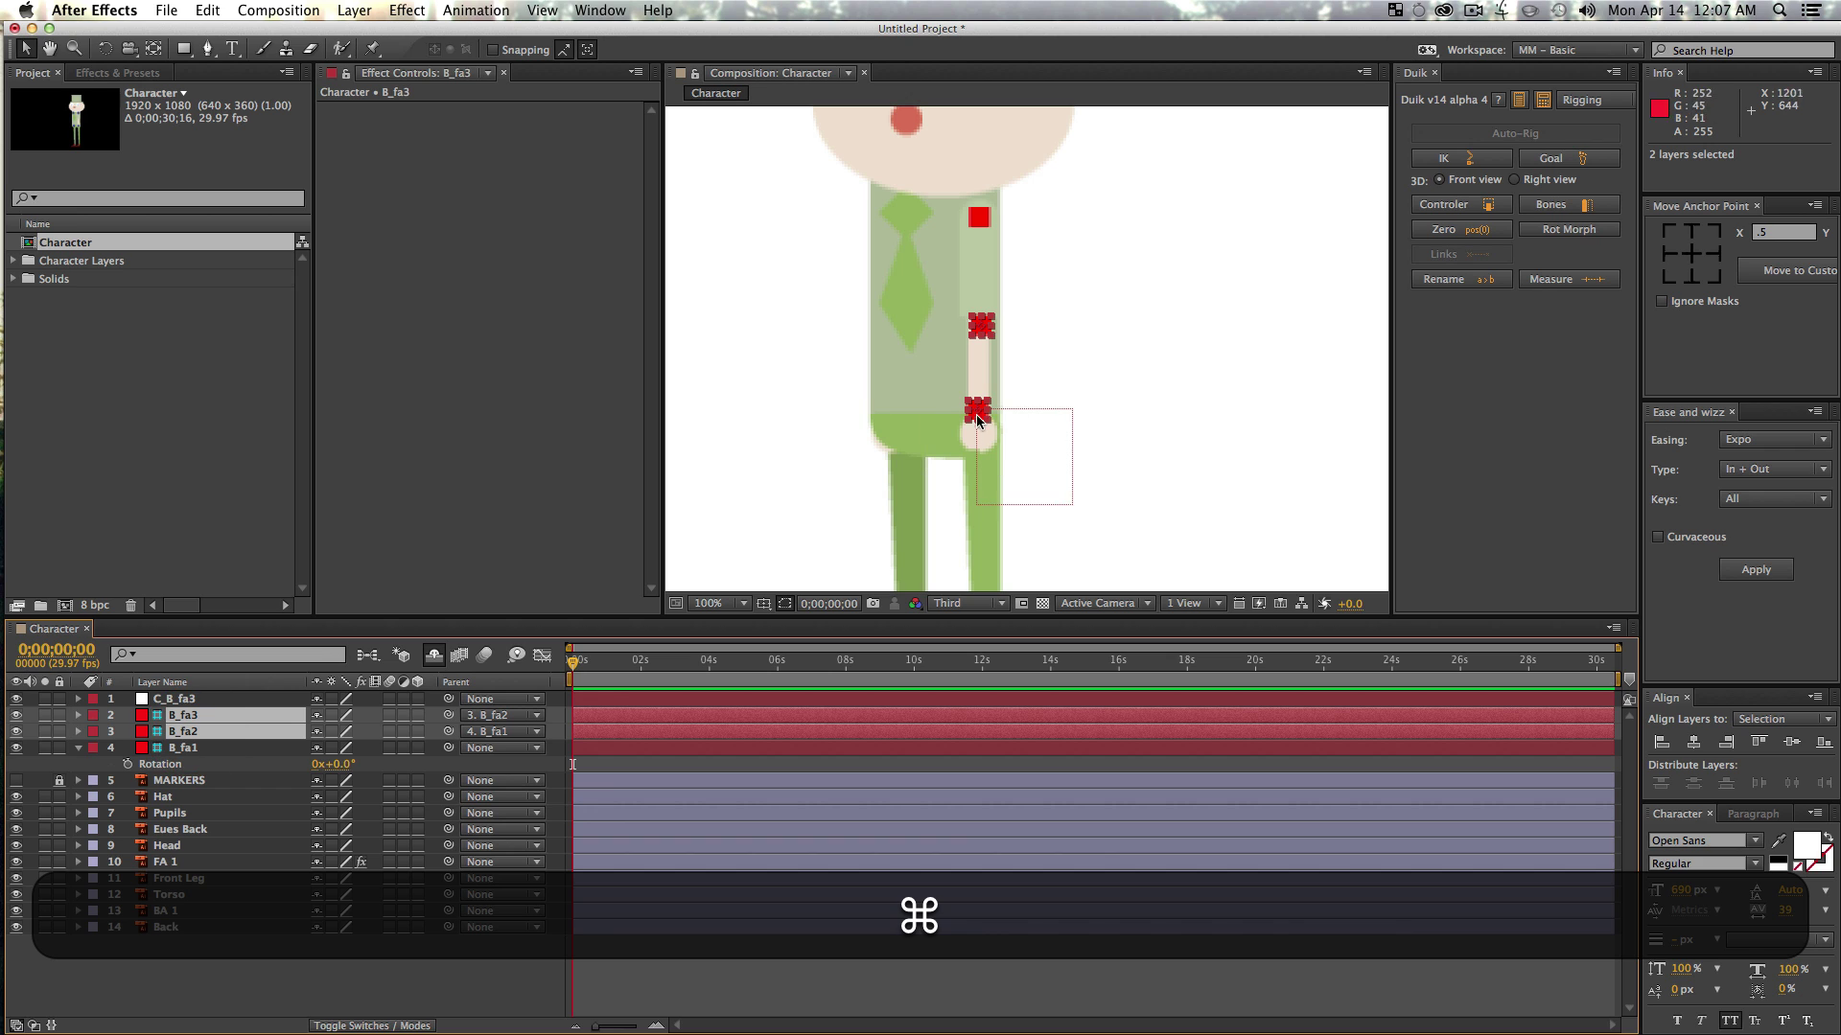
{"action": "left_click", "coordinate": [188, 748], "text": "super"}
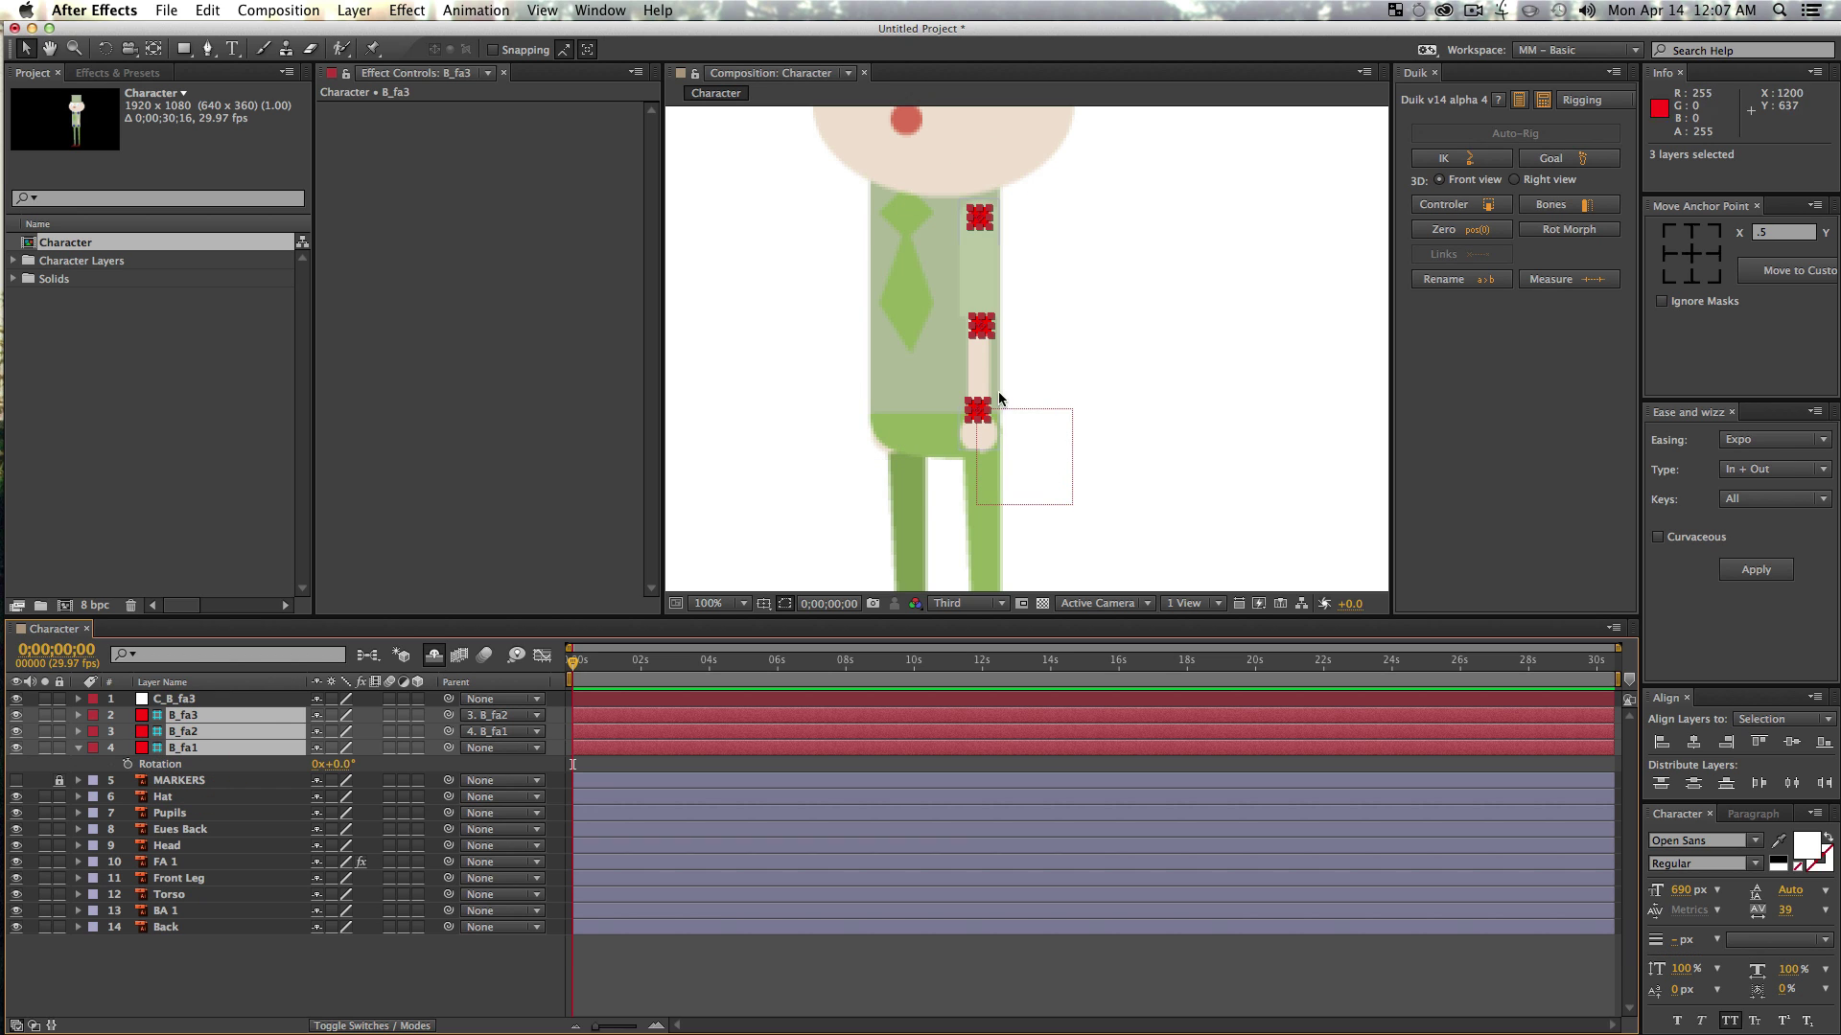
{"action": "key", "text": "super"}
{"action": "left_click", "coordinate": [179, 703], "text": "super"}
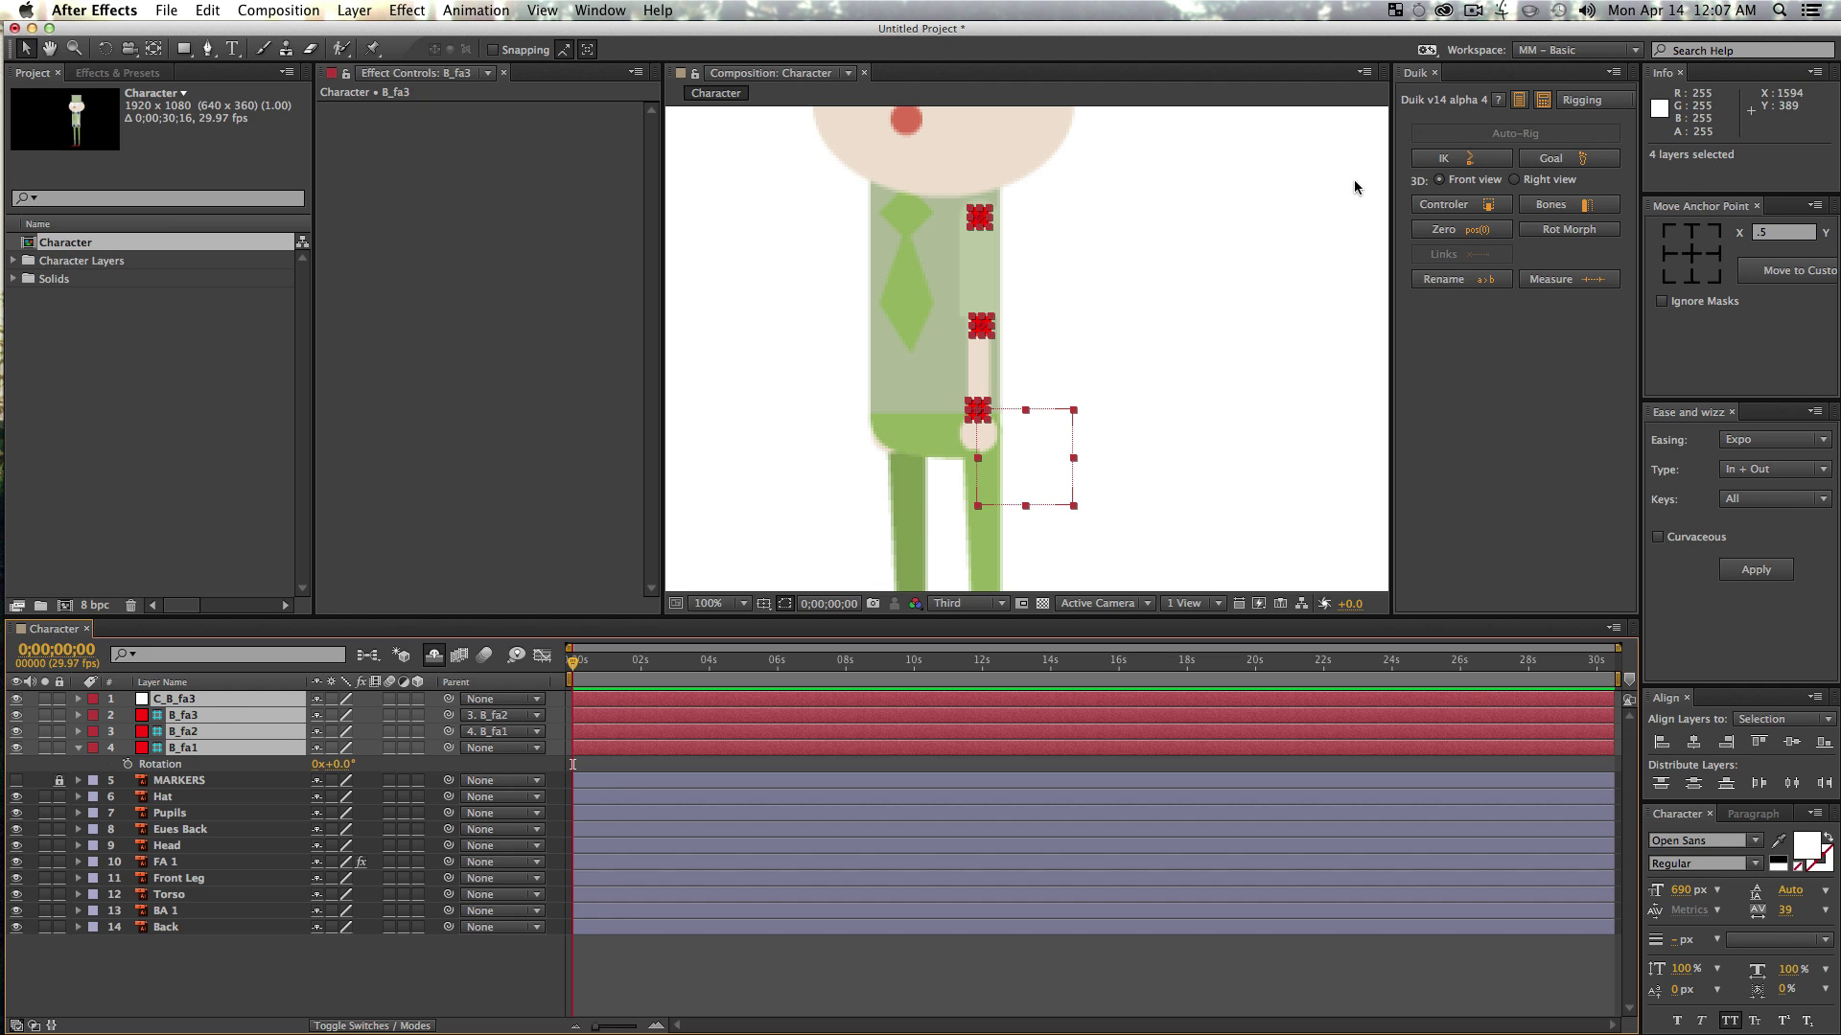
{"action": "left_click", "coordinate": [1469, 163]}
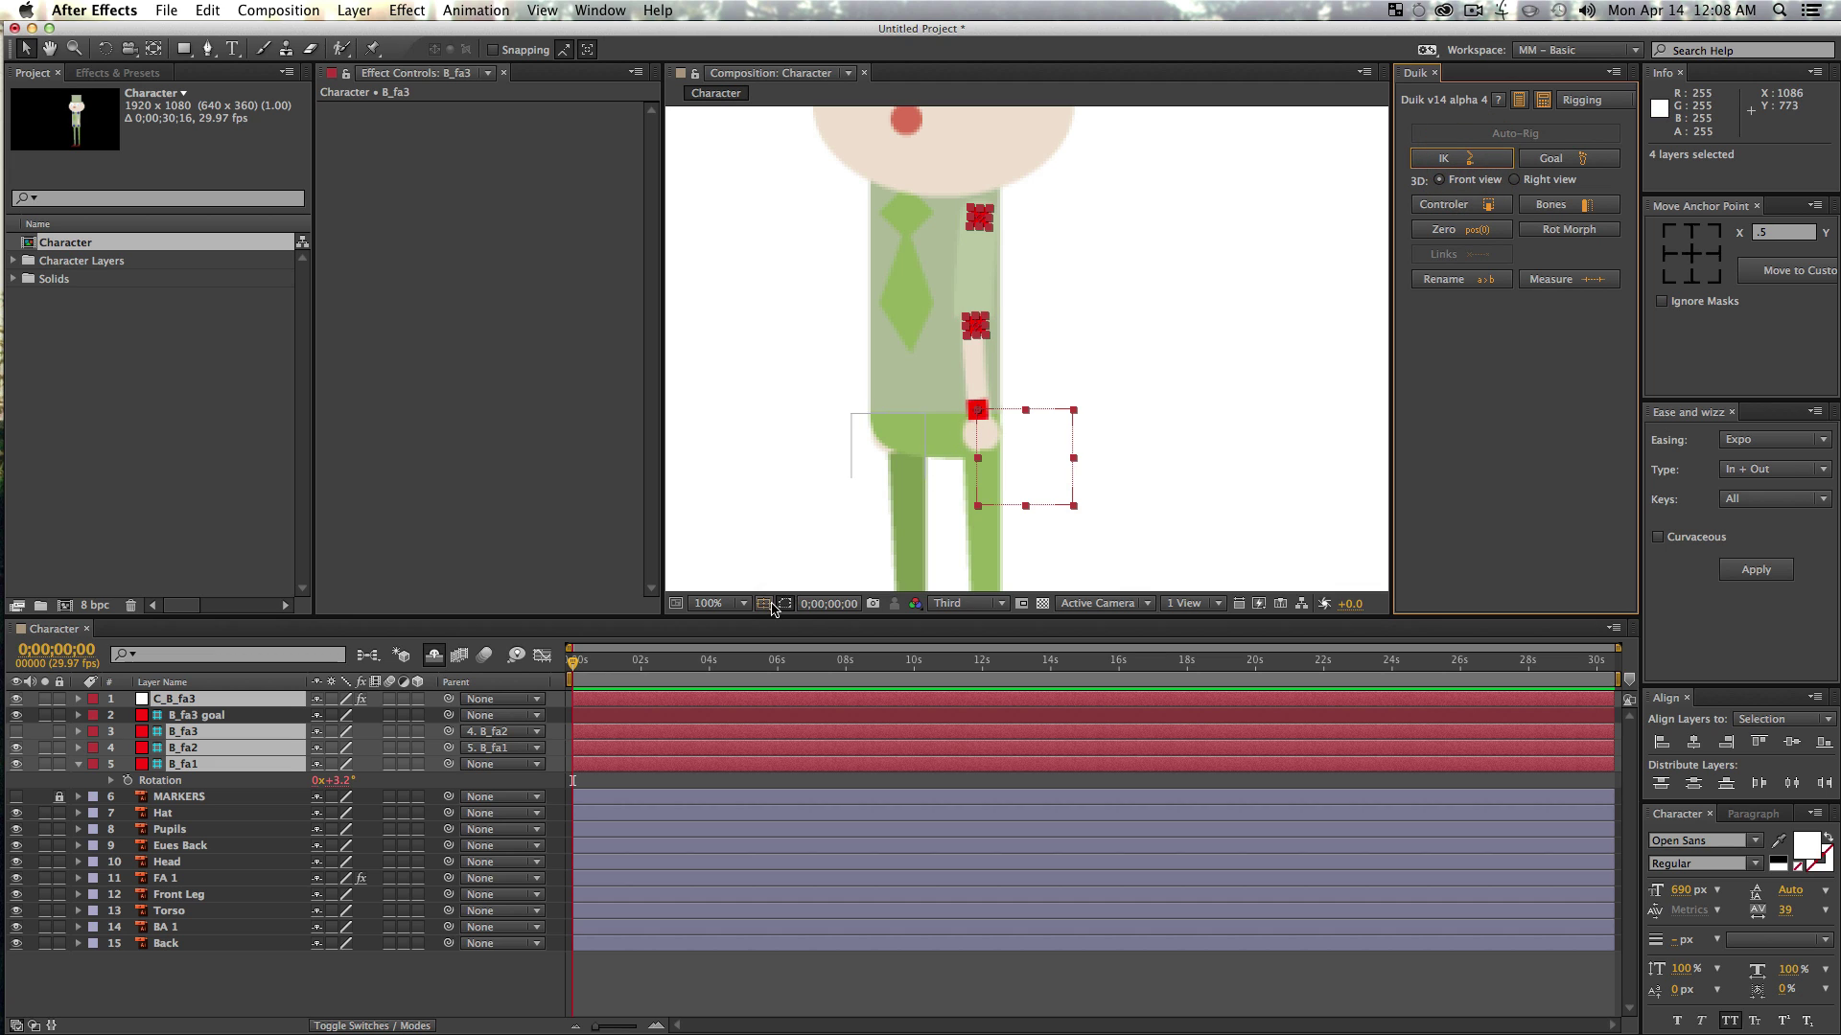
- Examine the B_fa3 goal layer and the IK and FK effects on the C_B_fa3 controller
{"action": "left_click", "coordinate": [201, 719]}
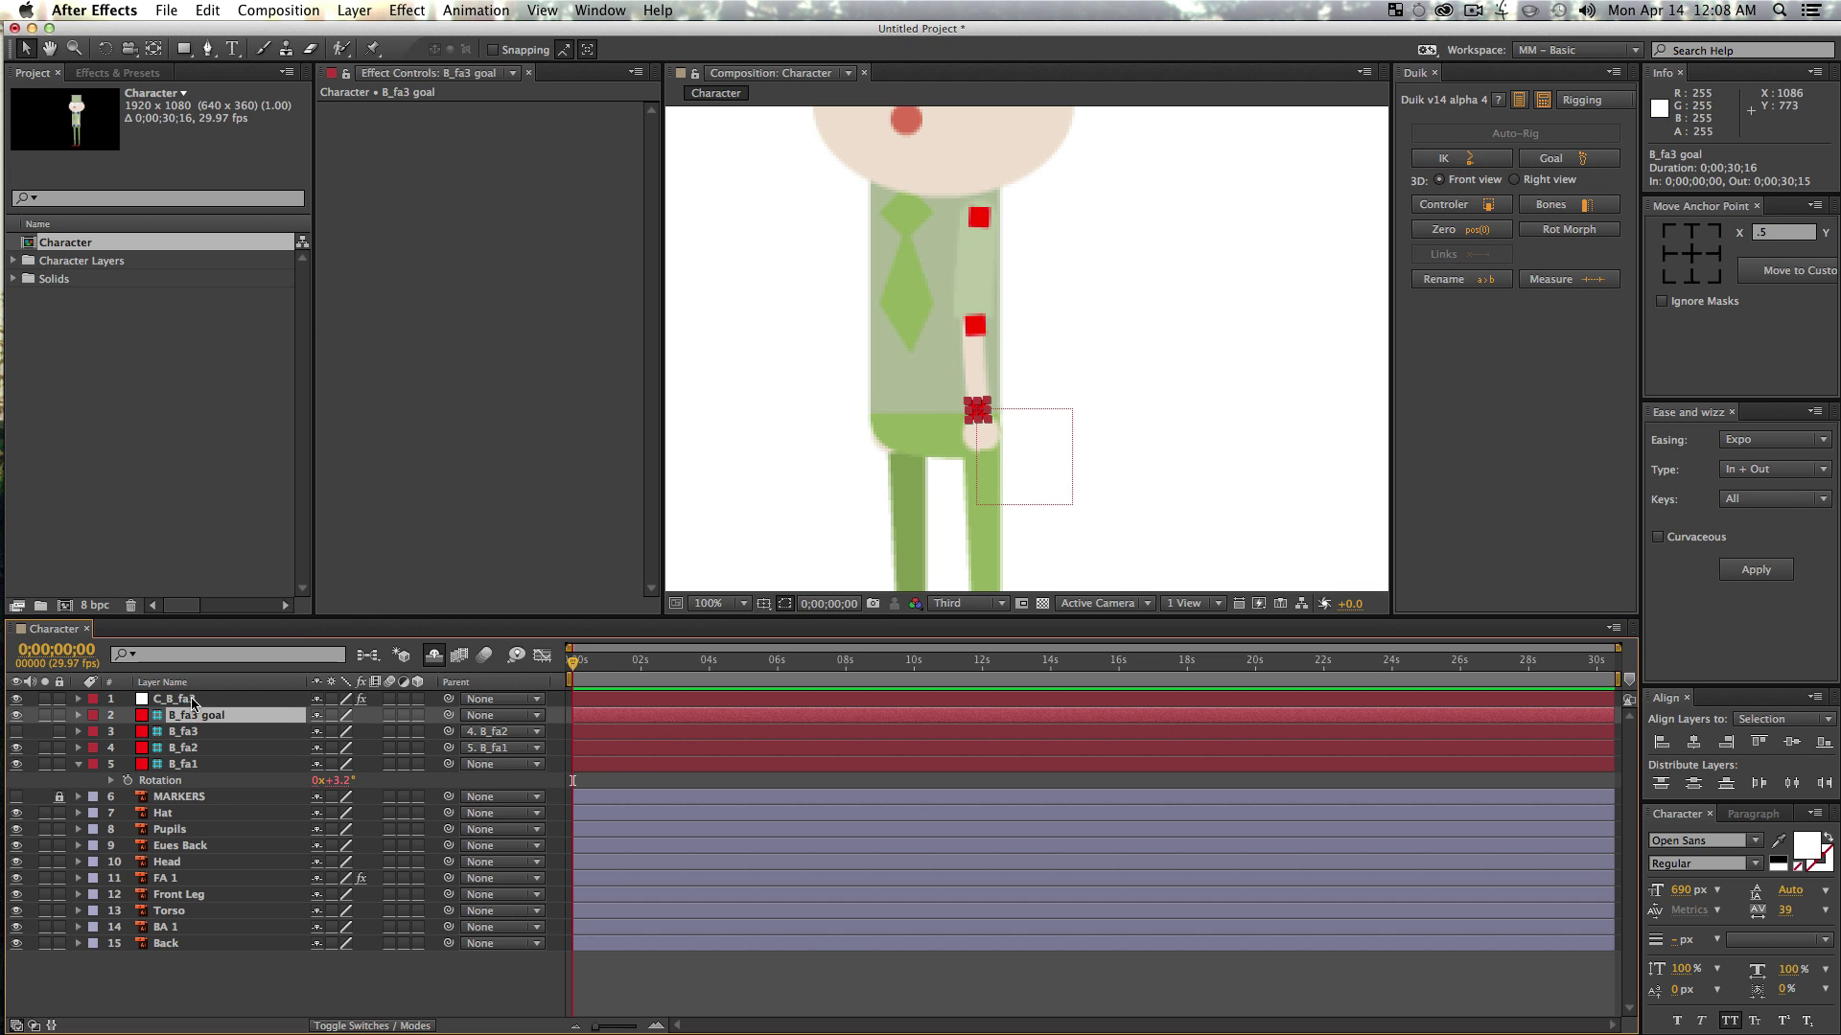
{"action": "left_click", "coordinate": [207, 699]}
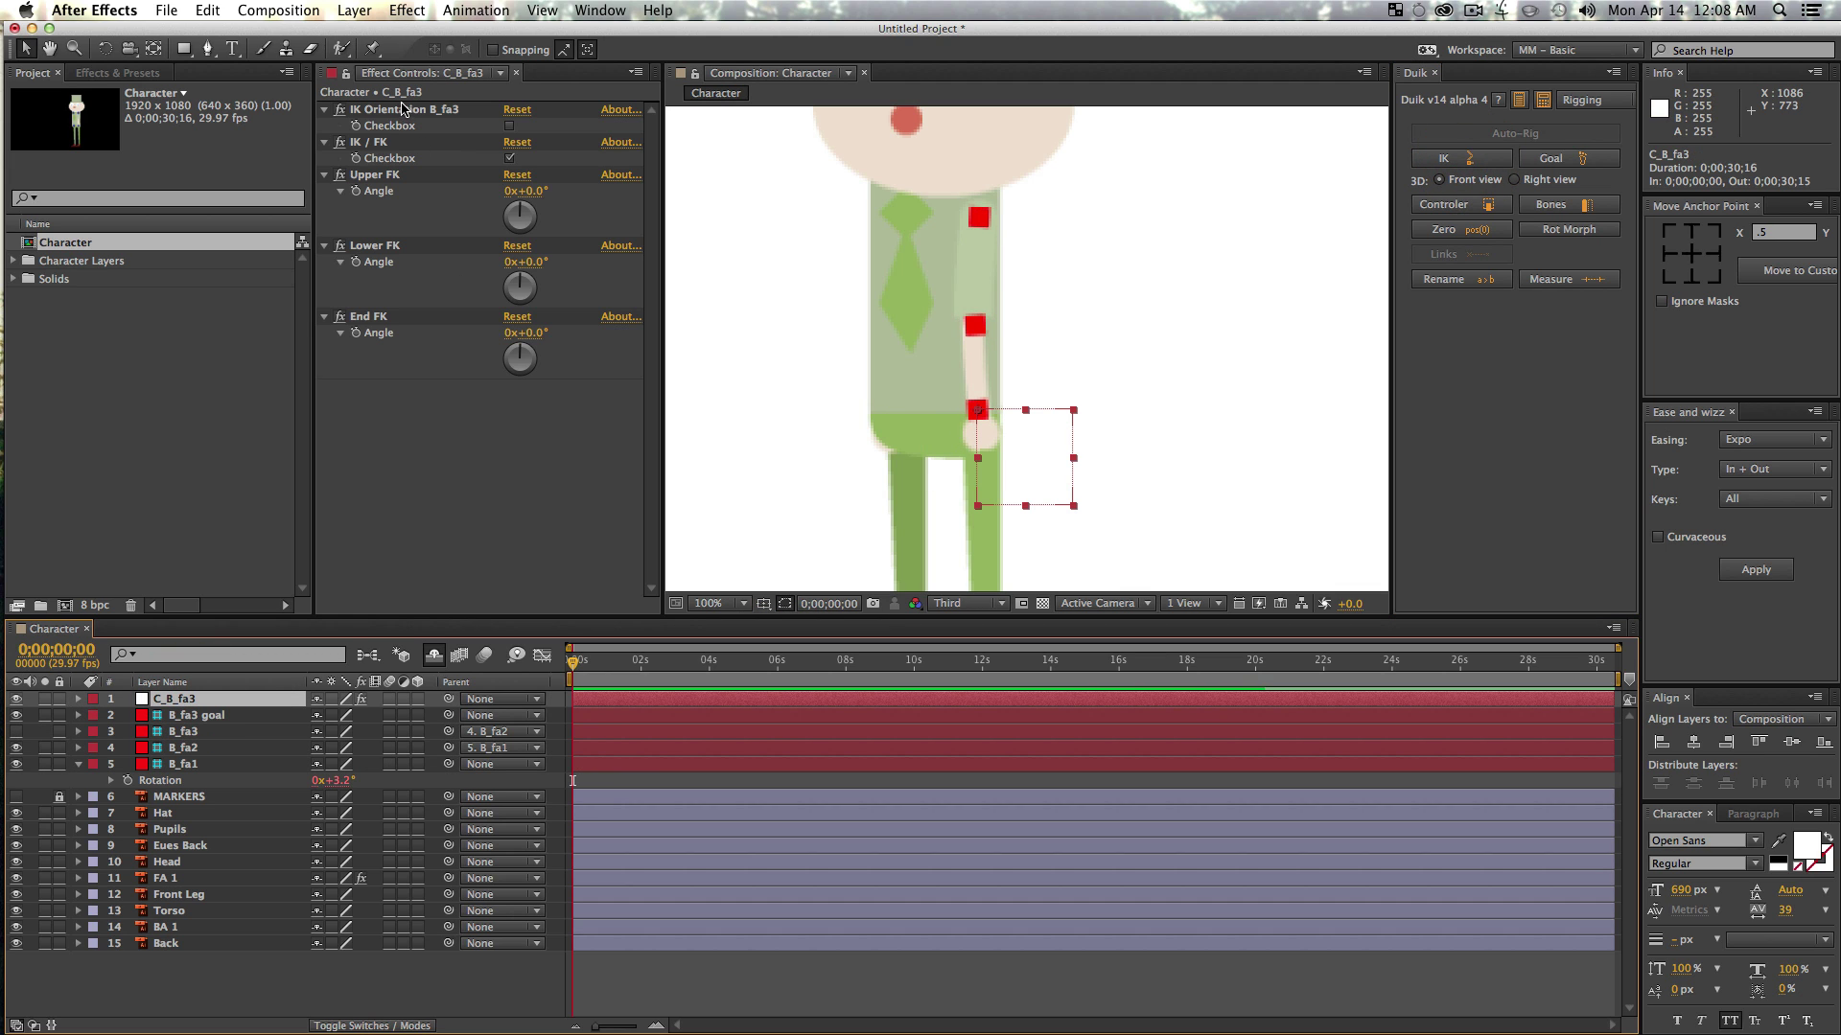
{"action": "key", "text": "e"}
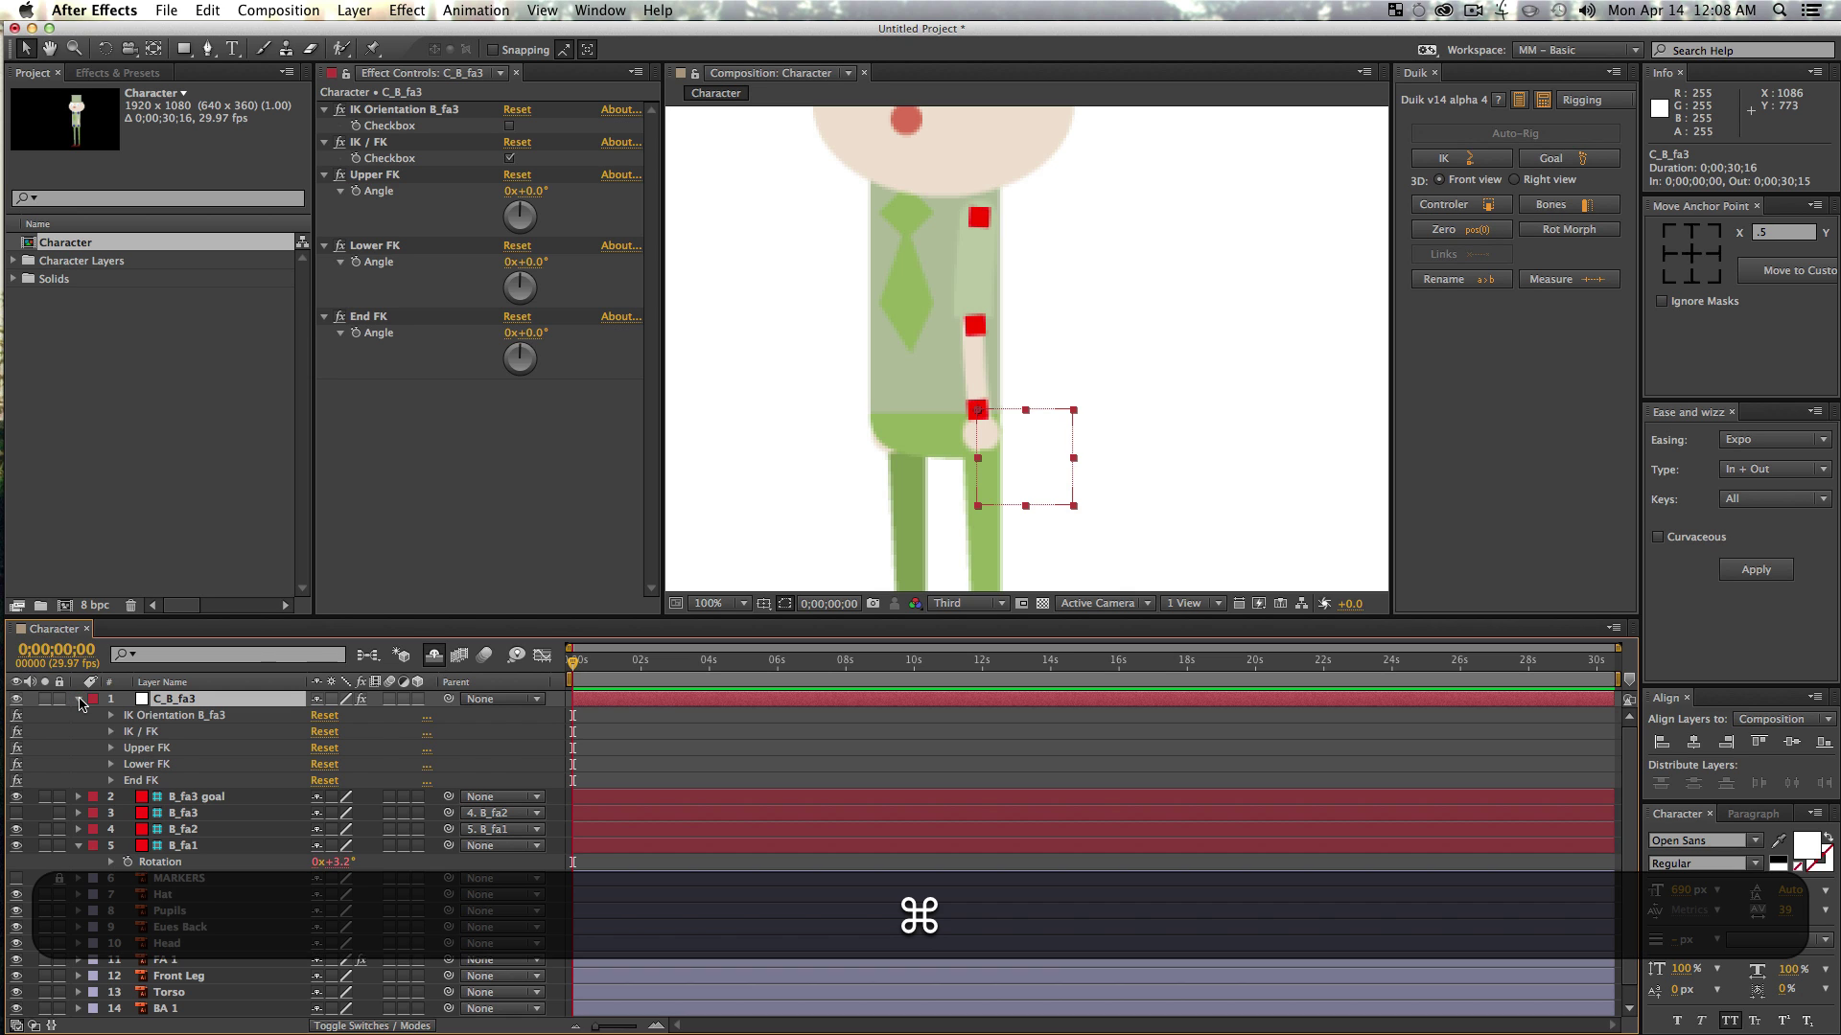
{"action": "left_click", "coordinate": [78, 699], "text": "super"}
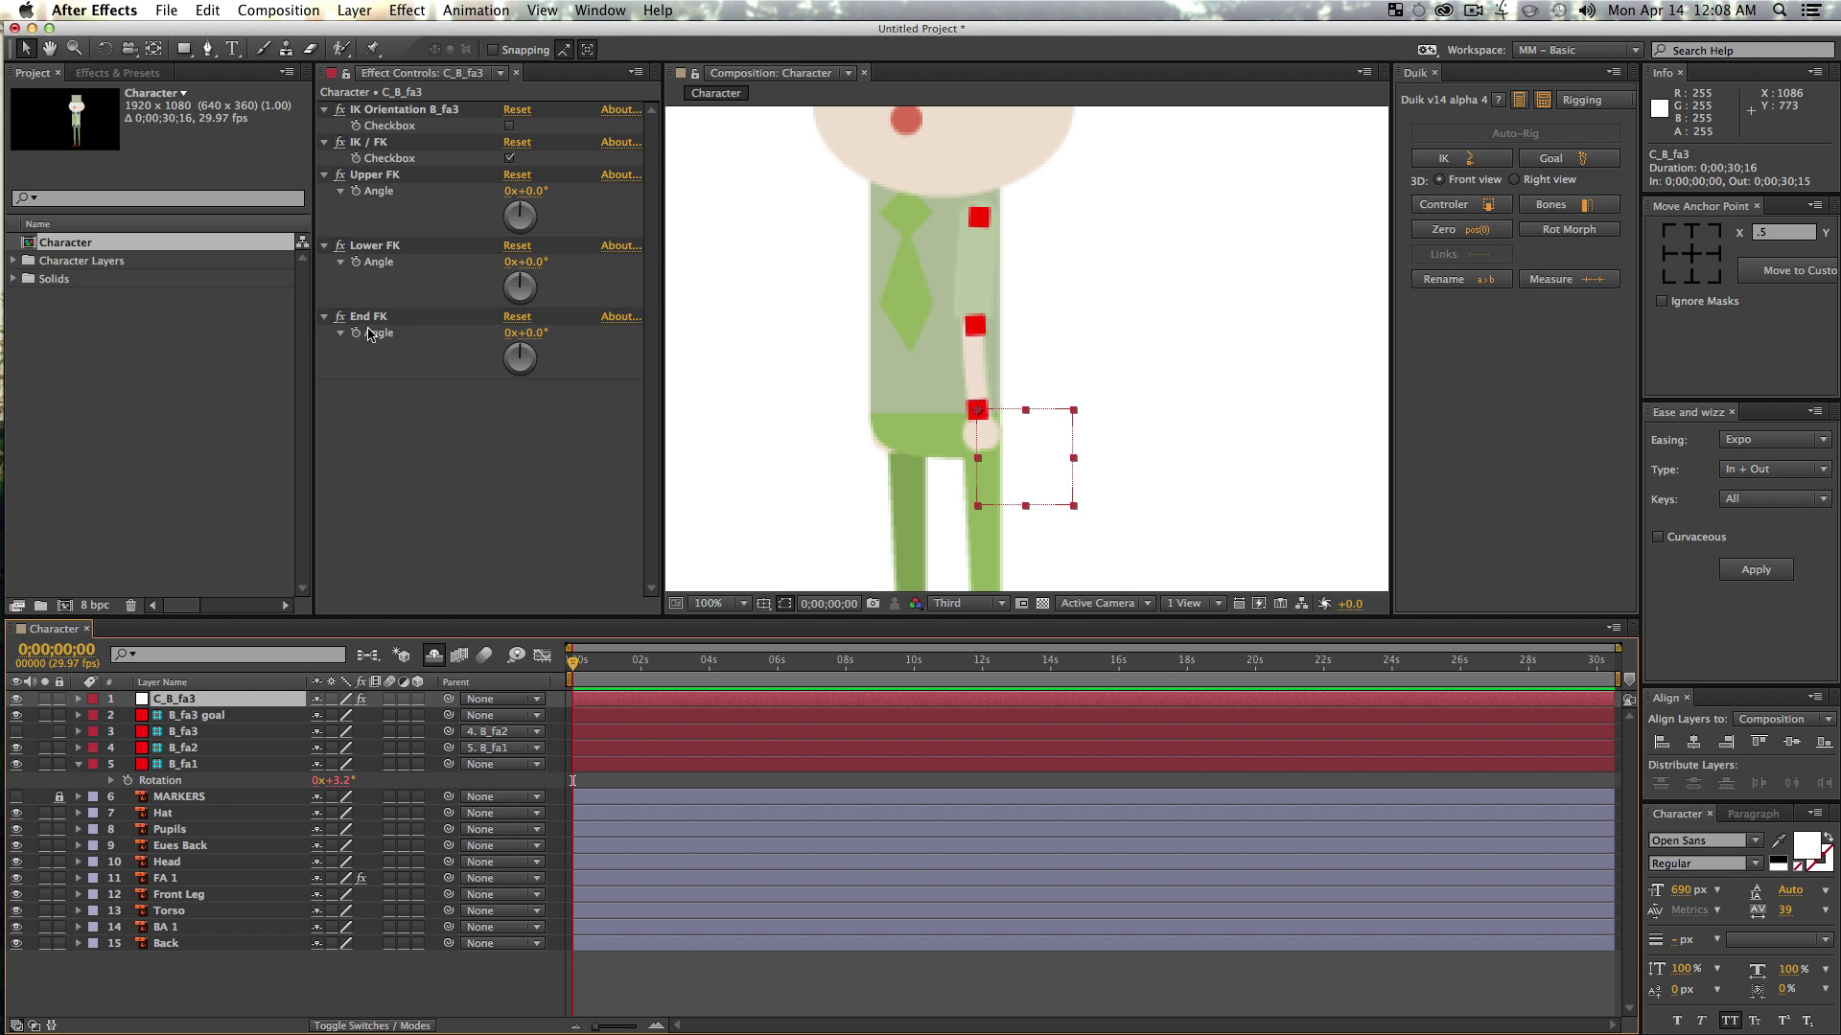
- Test the arm's IK by moving the C_B_fa3 controller, and undo the move
{"action": "key", "text": "v"}
{"action": "mouse_move", "coordinate": [1040, 494]}
{"action": "left_mouse_down"}
{"action": "mouse_move", "coordinate": [1126, 449]}
{"action": "mouse_move", "coordinate": [1204, 275]}
{"action": "mouse_move", "coordinate": [1271, 498]}
{"action": "mouse_move", "coordinate": [959, 408]}
{"action": "mouse_move", "coordinate": [1264, 376]}
{"action": "mouse_move", "coordinate": [989, 487]}
{"action": "mouse_move", "coordinate": [946, 251]}
{"action": "mouse_move", "coordinate": [1189, 280]}
{"action": "mouse_move", "coordinate": [946, 411]}
{"action": "mouse_move", "coordinate": [1103, 303]}
{"action": "mouse_move", "coordinate": [1112, 393]}
{"action": "mouse_move", "coordinate": [949, 393]}
{"action": "mouse_move", "coordinate": [1126, 280]}
{"action": "mouse_move", "coordinate": [1191, 320]}
{"action": "mouse_move", "coordinate": [1014, 390]}
{"action": "mouse_move", "coordinate": [1038, 443]}
{"action": "mouse_move", "coordinate": [1006, 479]}
{"action": "mouse_move", "coordinate": [1166, 185]}
{"action": "mouse_move", "coordinate": [1129, 288]}
{"action": "mouse_move", "coordinate": [1114, 447]}
{"action": "mouse_move", "coordinate": [1138, 447]}
{"action": "mouse_move", "coordinate": [1165, 272]}
{"action": "mouse_move", "coordinate": [1168, 333]}
{"action": "mouse_move", "coordinate": [1044, 485]}
{"action": "left_mouse_up"}
{"action": "key", "text": "super+z"}
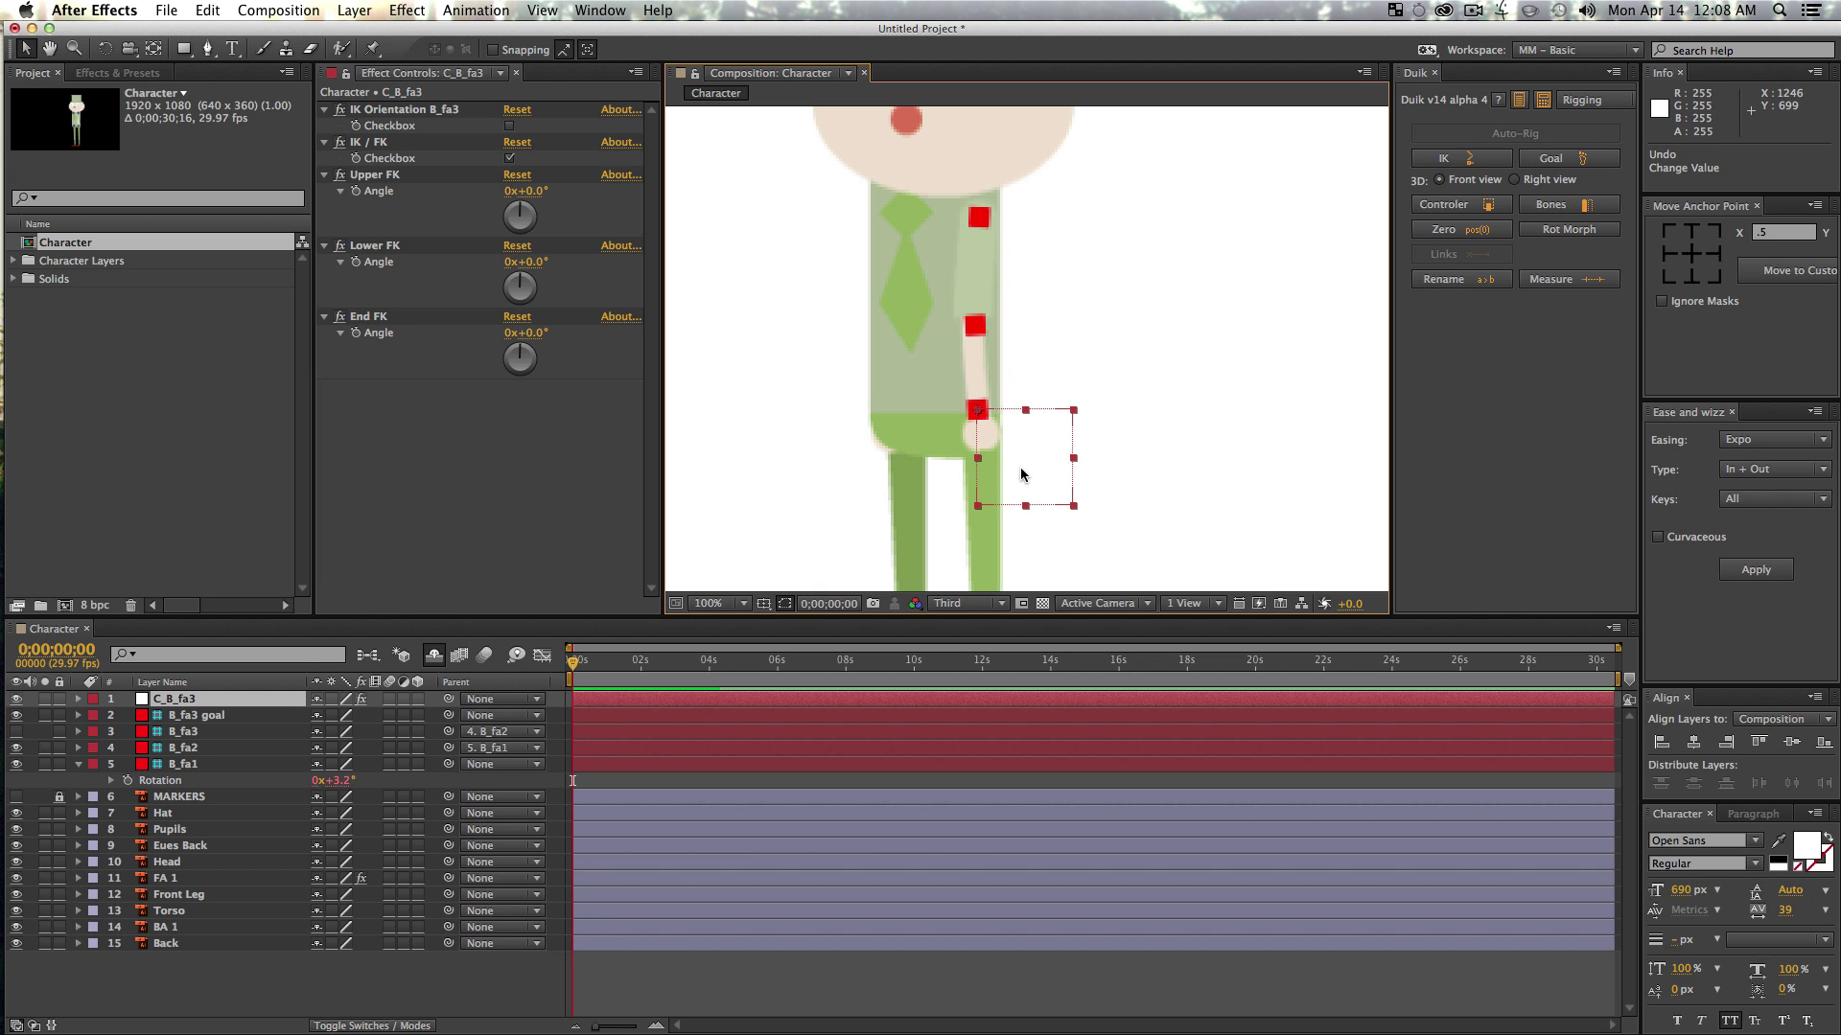
- Move the C_B_fa3 controller up and away from the torso to about 1322, 541 so the IK arm bends
{"action": "key", "text": "z"}
{"action": "left_click", "coordinate": [1015, 295], "text": "alt"}
{"action": "key", "text": "space"}
{"action": "left_click_drag", "start_coordinate": [1033, 301], "coordinate": [1026, 282]}
{"action": "key", "text": "v"}
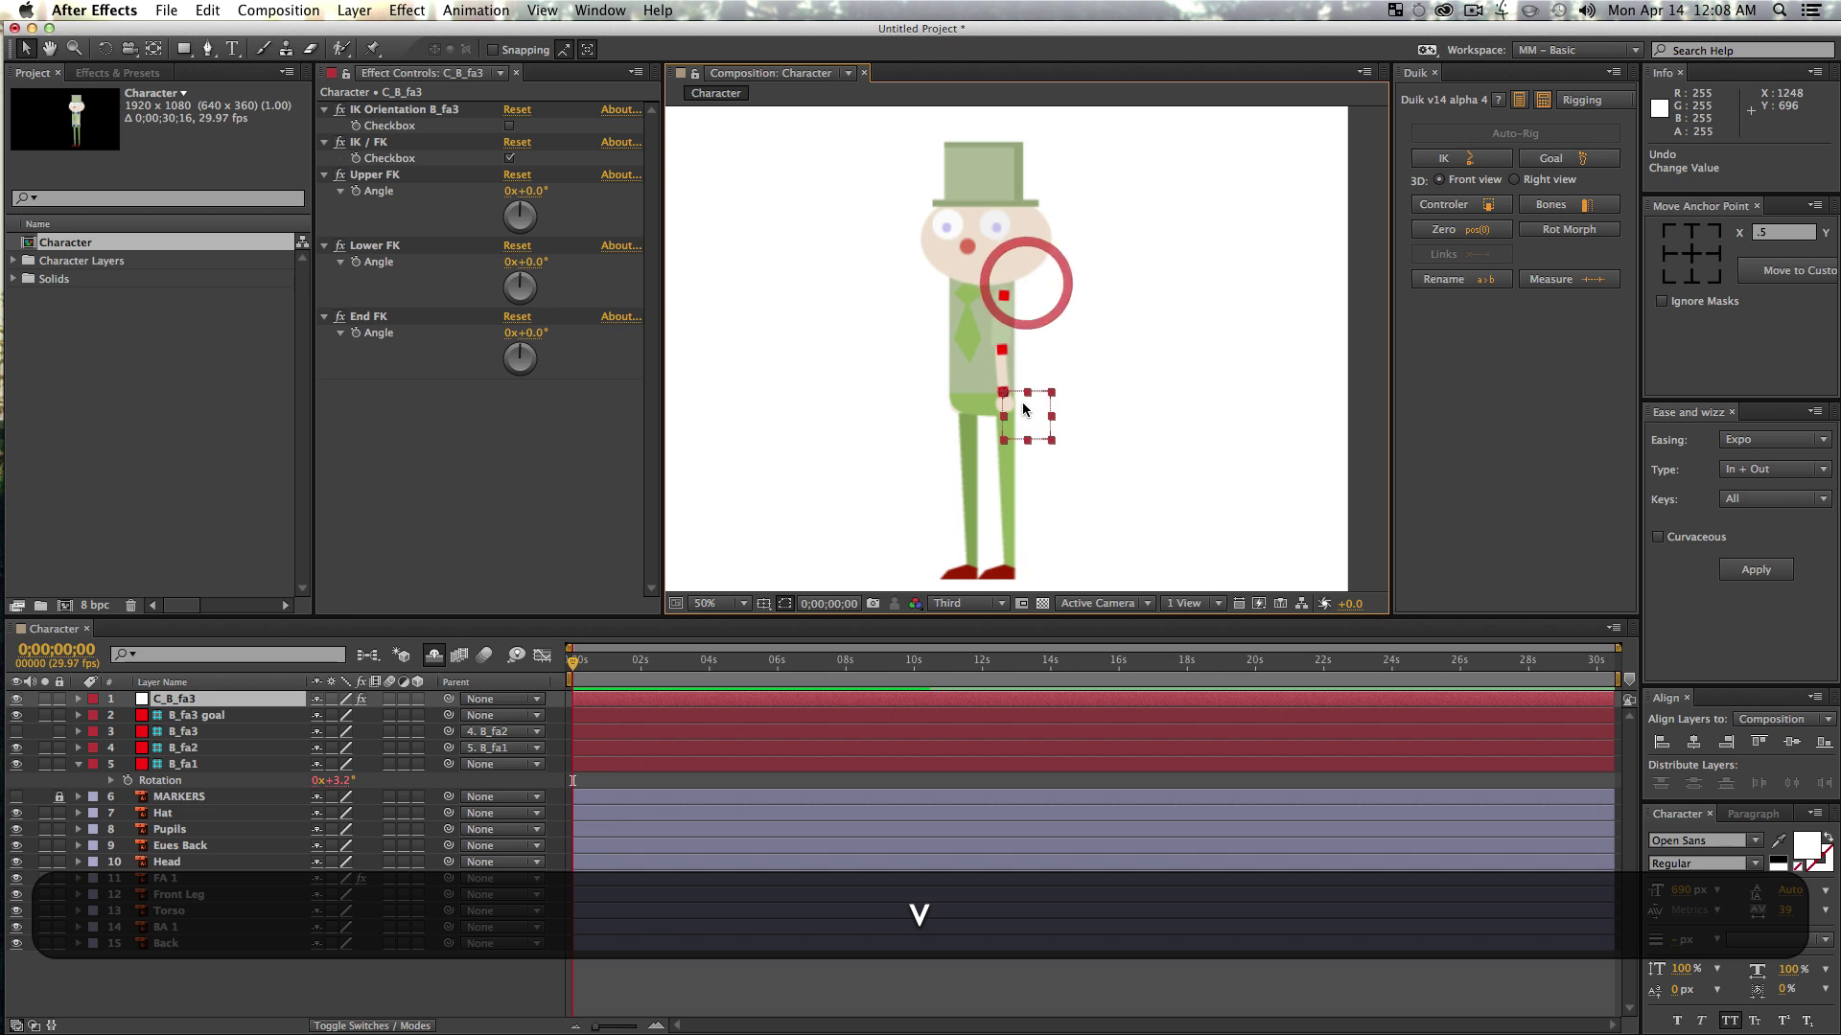
{"action": "left_click_drag", "start_coordinate": [1023, 403], "coordinate": [1085, 371]}
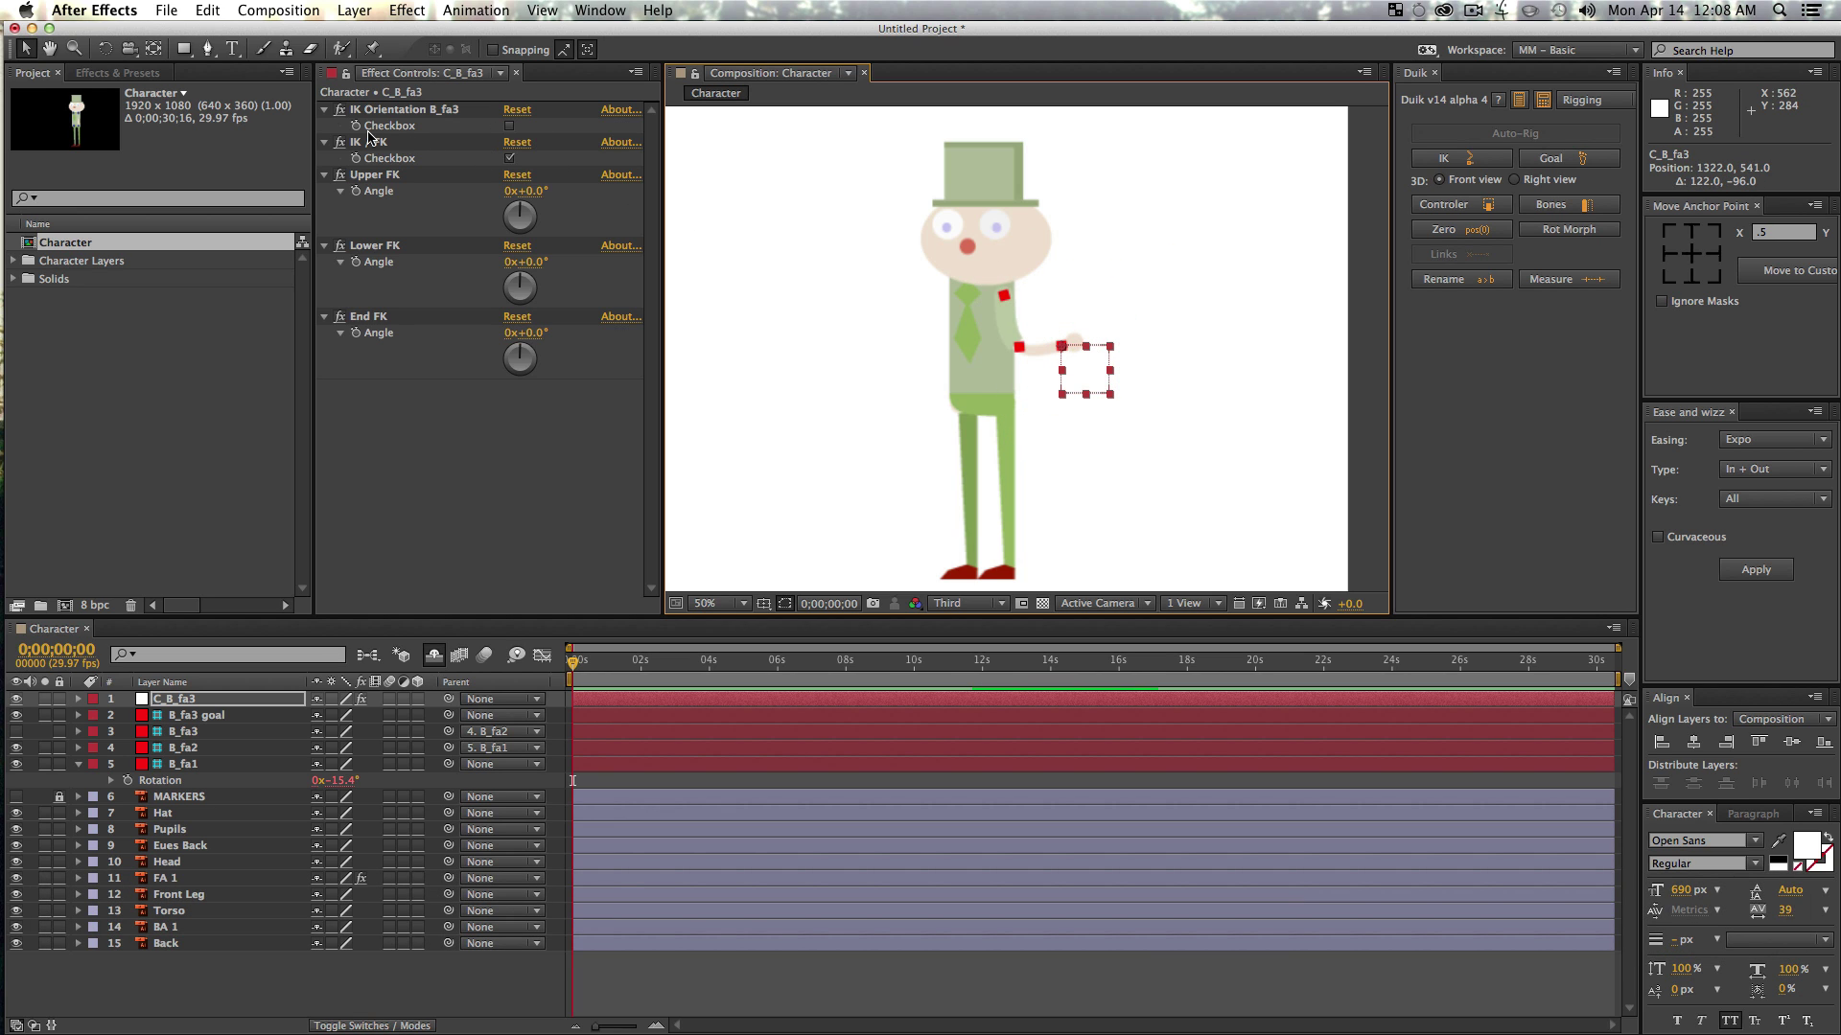
- Enable IK Orientation B_fa3 to flip the elbow, and move the controller below the hand to about 1208, 745
{"action": "left_click", "coordinate": [510, 126]}
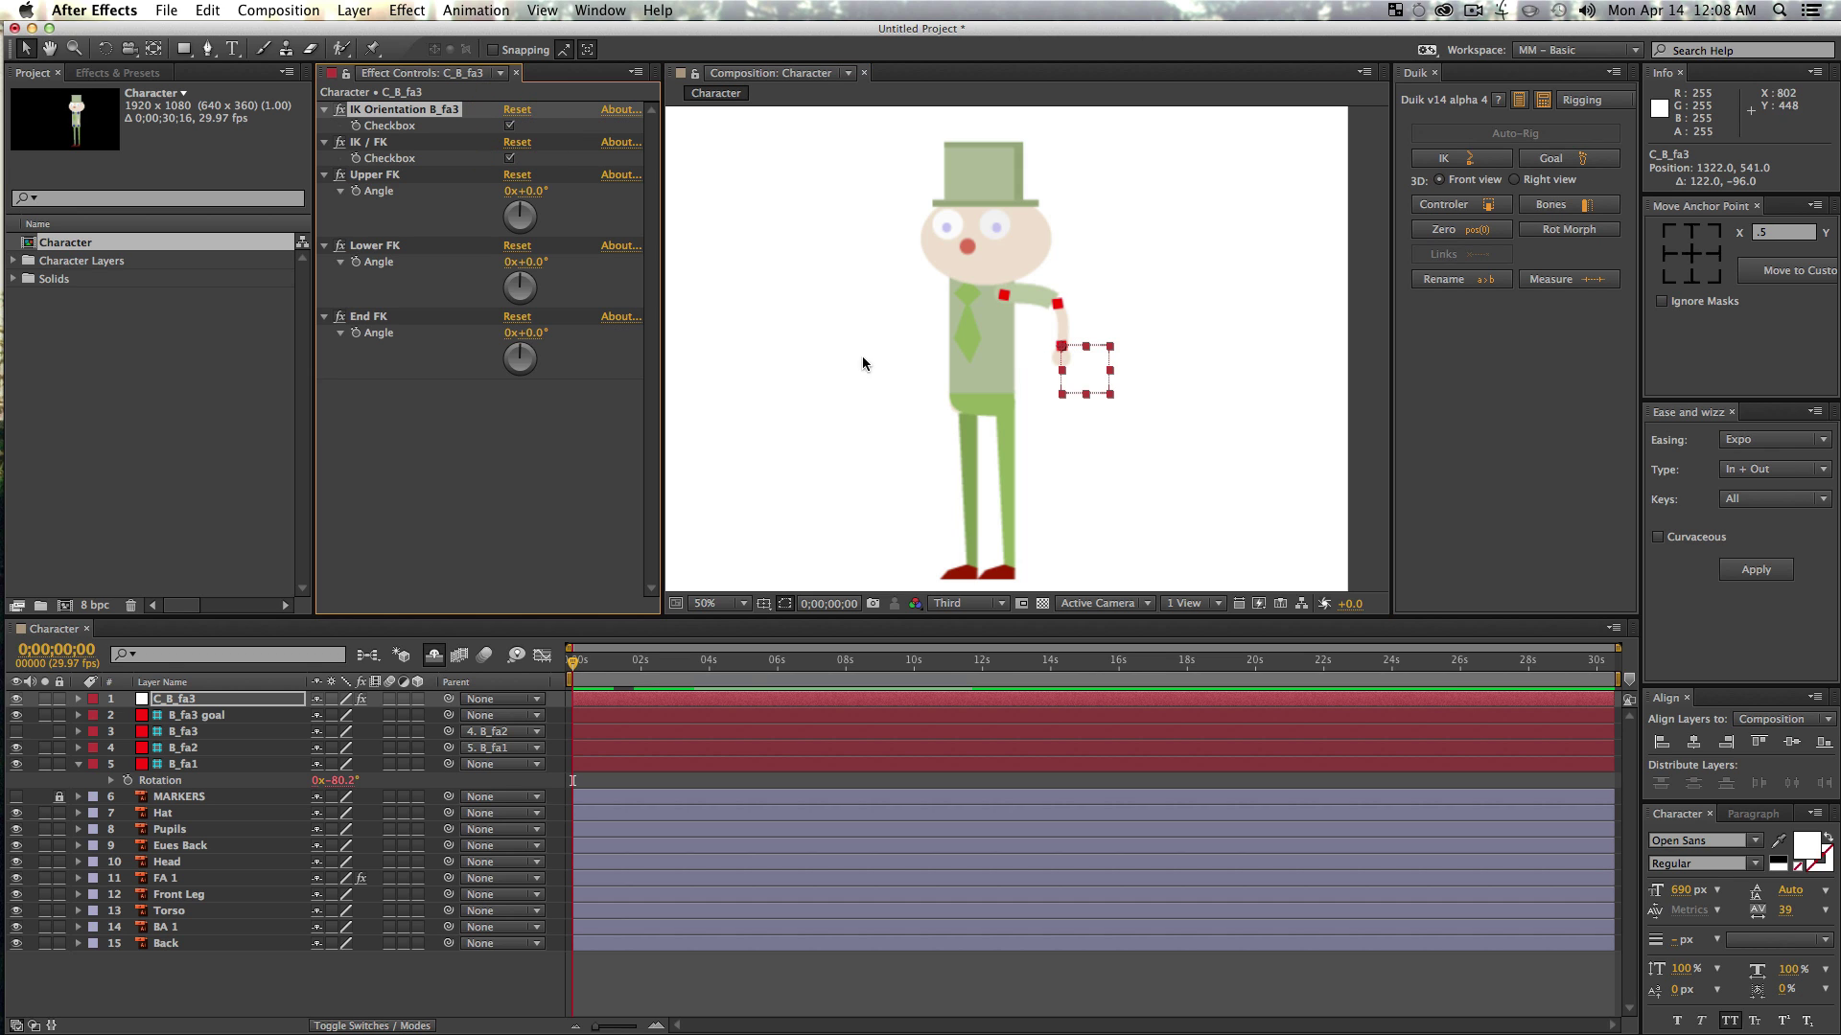
{"action": "left_click_drag", "start_coordinate": [1071, 386], "coordinate": [1031, 467]}
{"action": "key", "text": "super+z"}
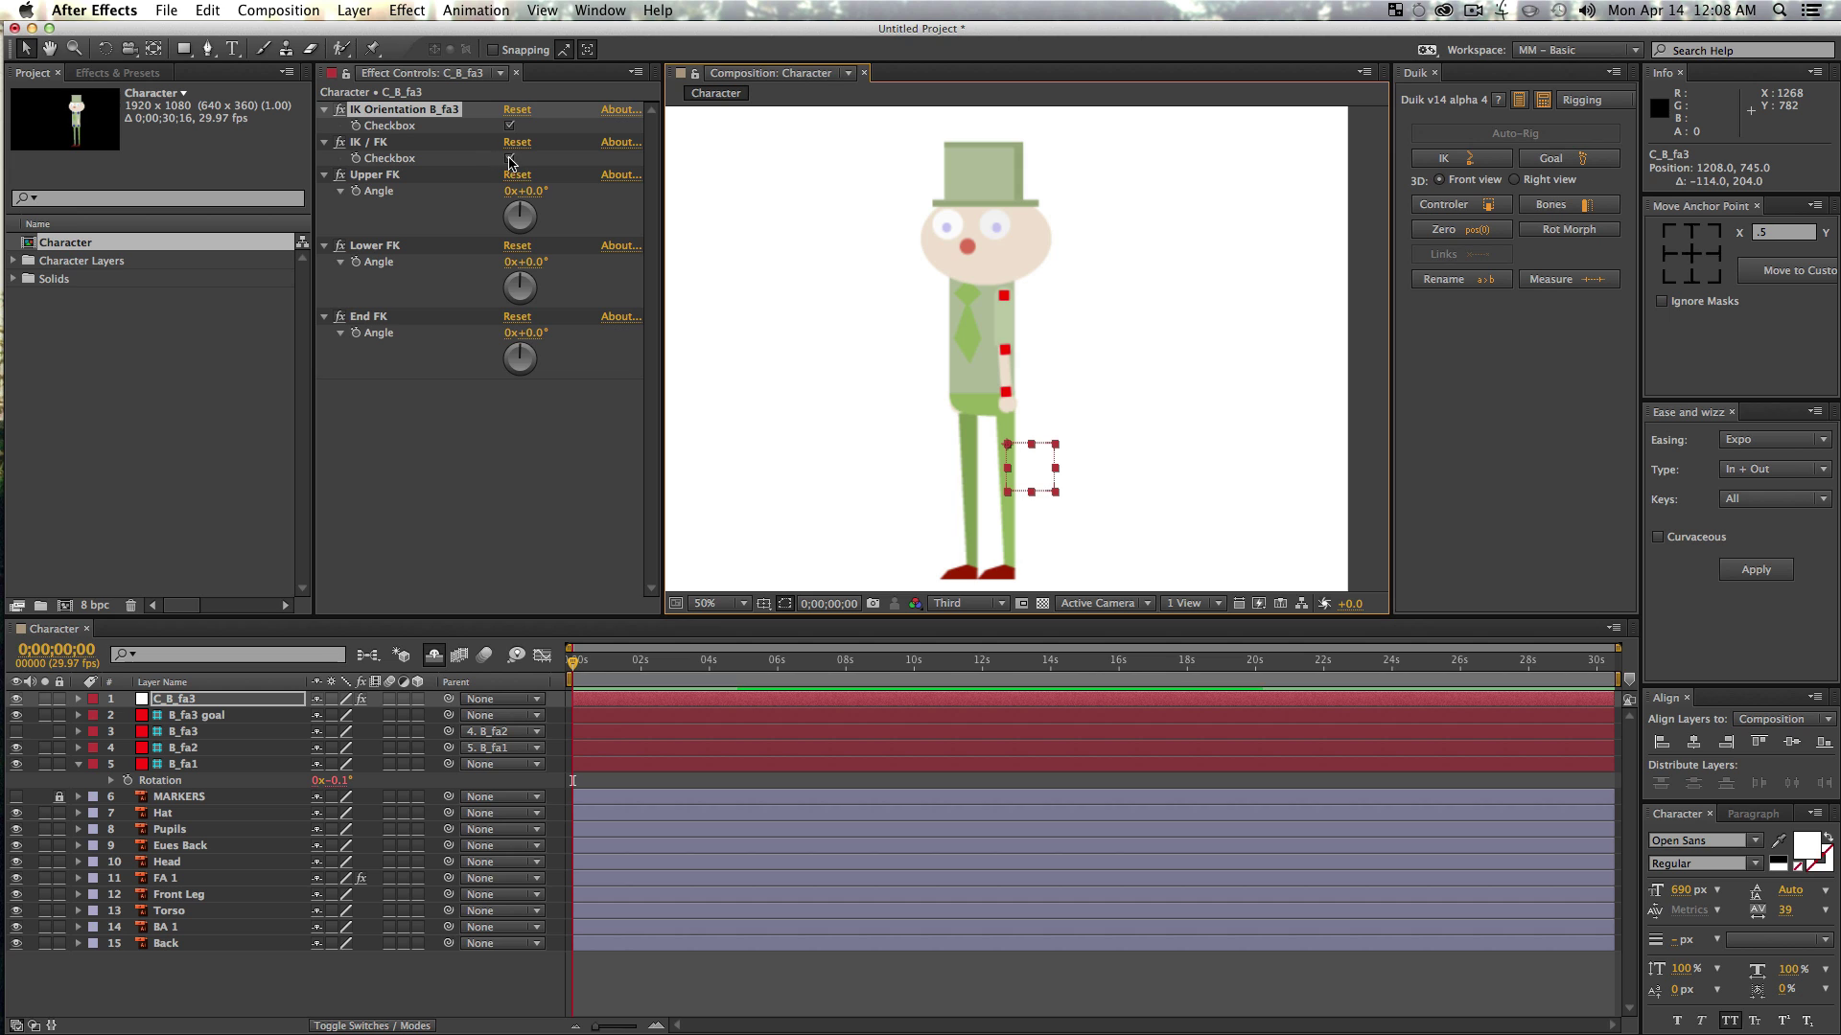
- Turn off IK / FK, test an Upper FK angle of 41° and a Lower FK angle of 99°, and undo both angles
{"action": "left_click", "coordinate": [510, 160]}
{"action": "key", "text": "v"}
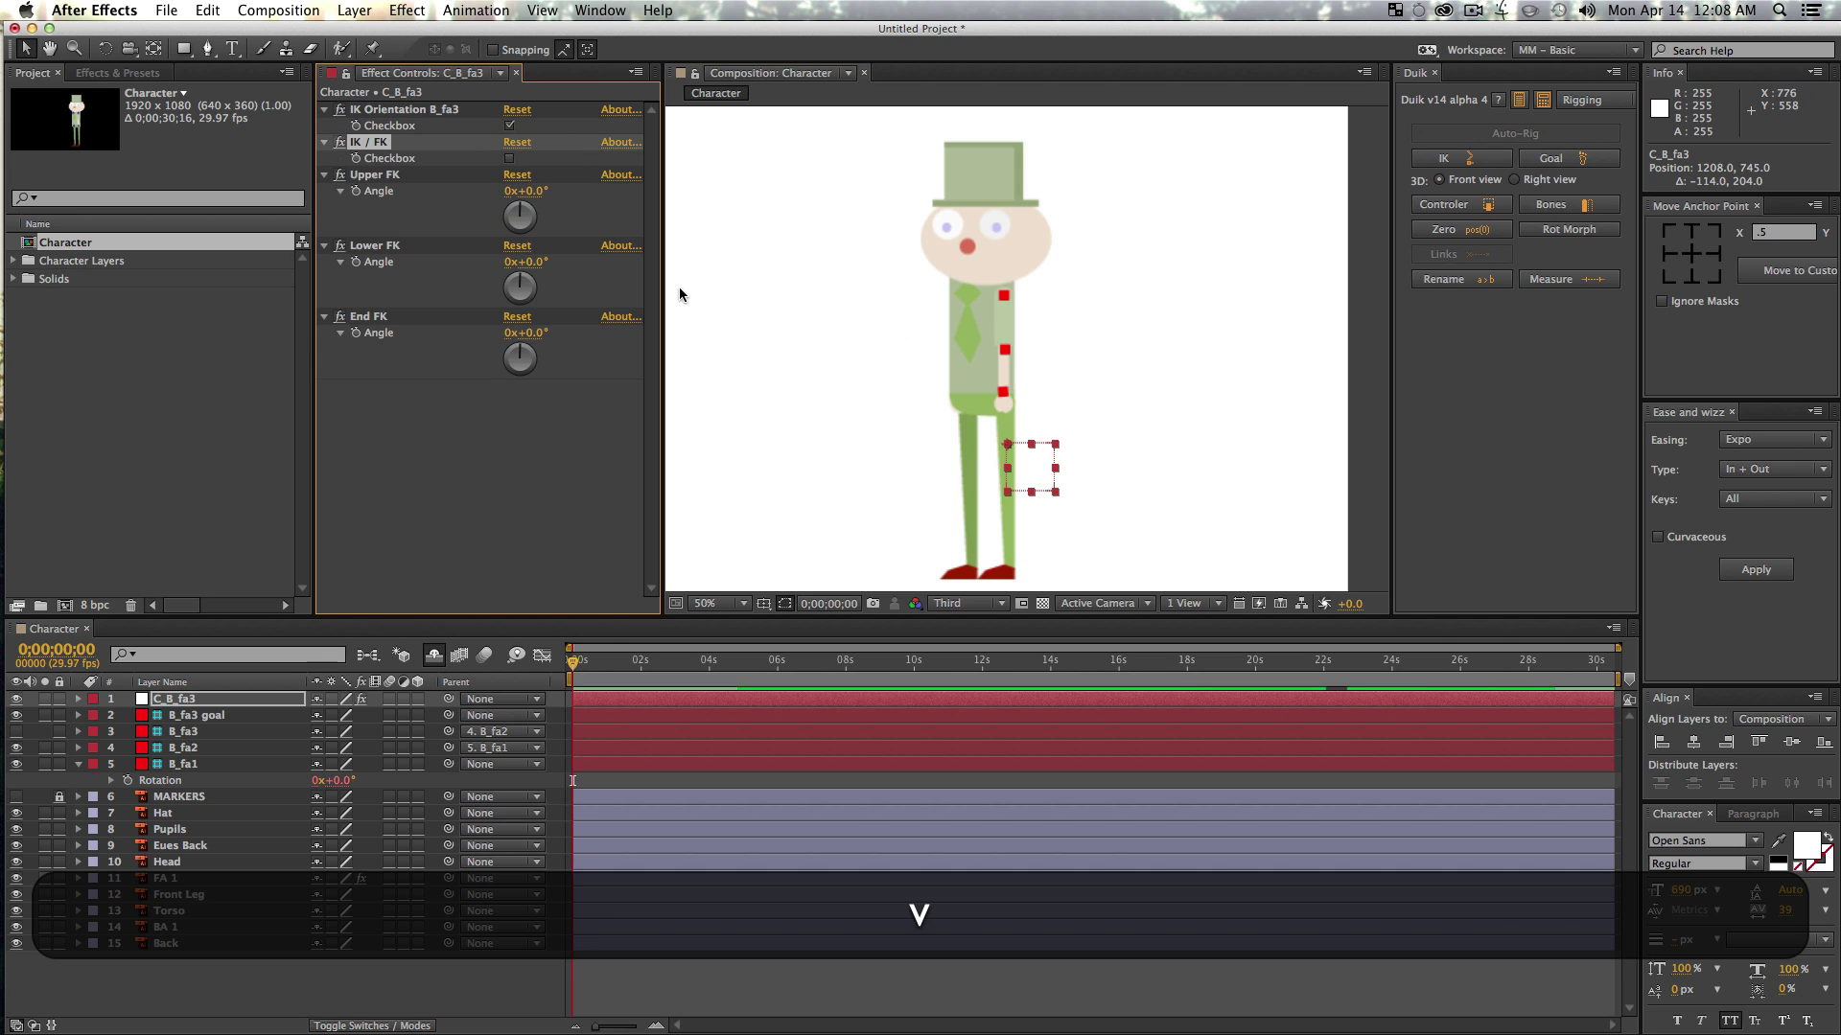
{"action": "left_click_drag", "start_coordinate": [522, 207], "coordinate": [533, 204]}
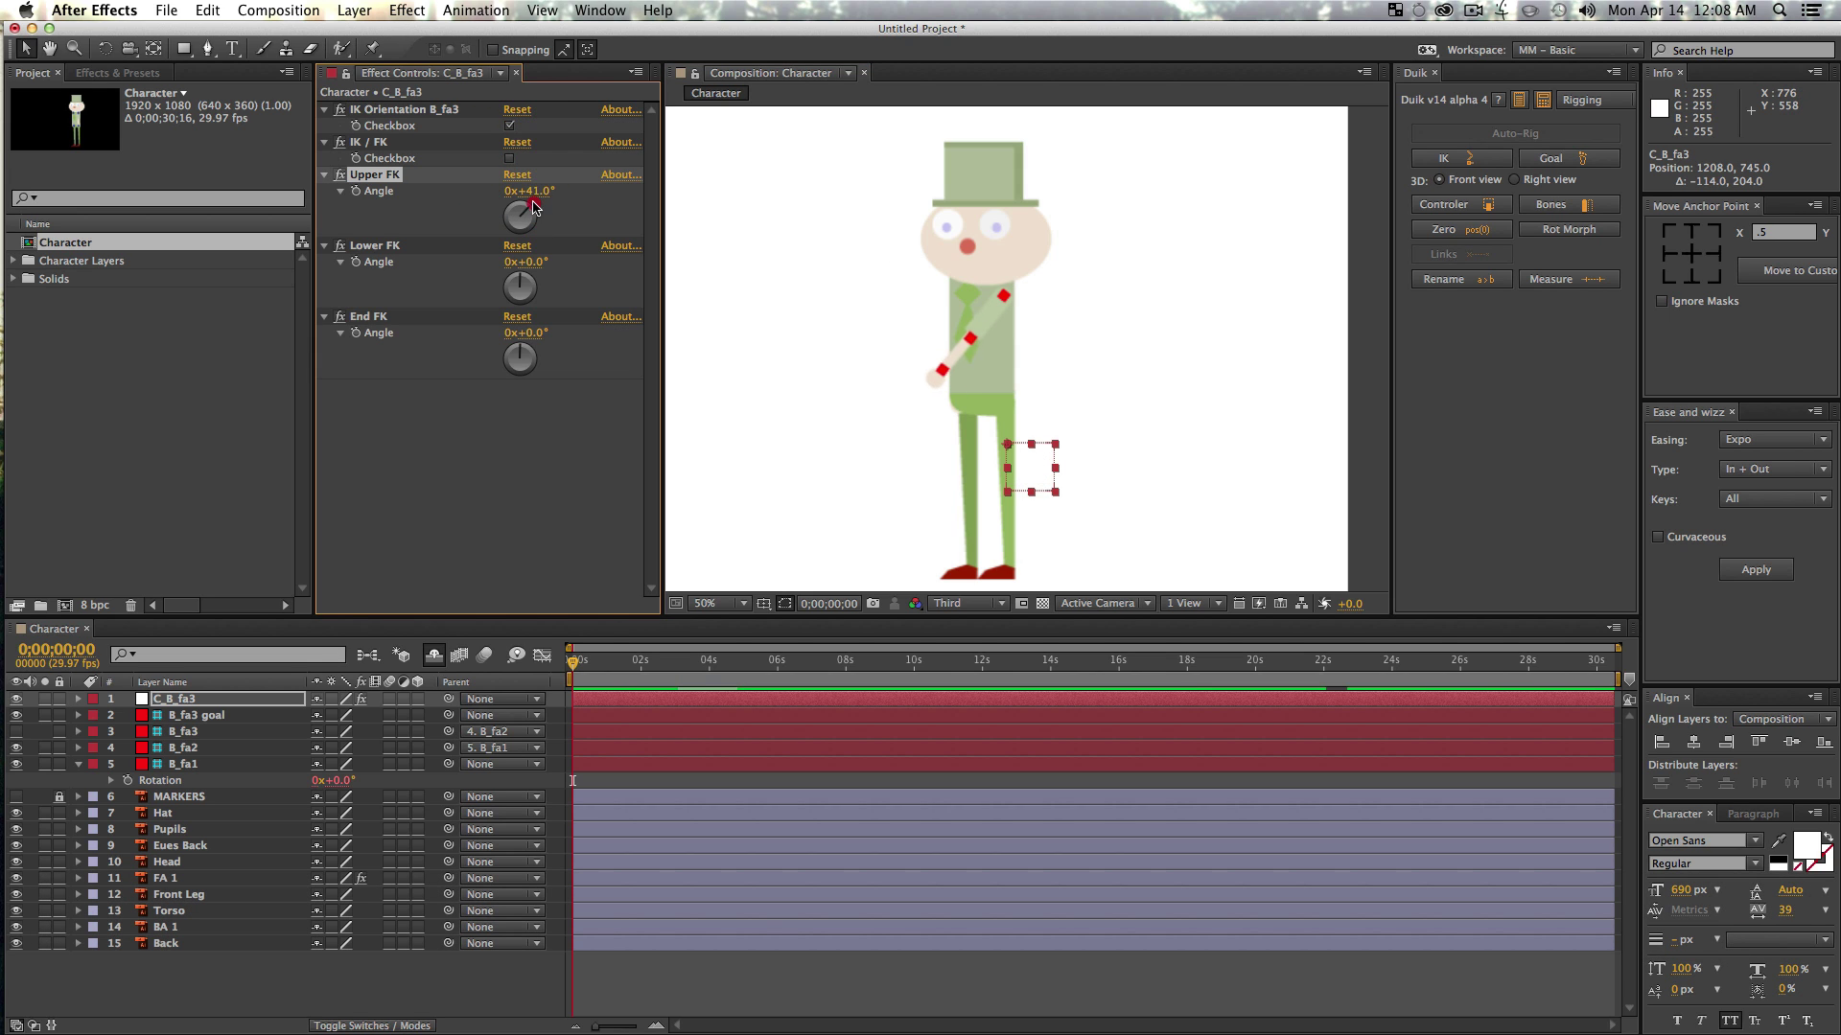
{"action": "left_click_drag", "start_coordinate": [522, 288], "coordinate": [611, 310]}
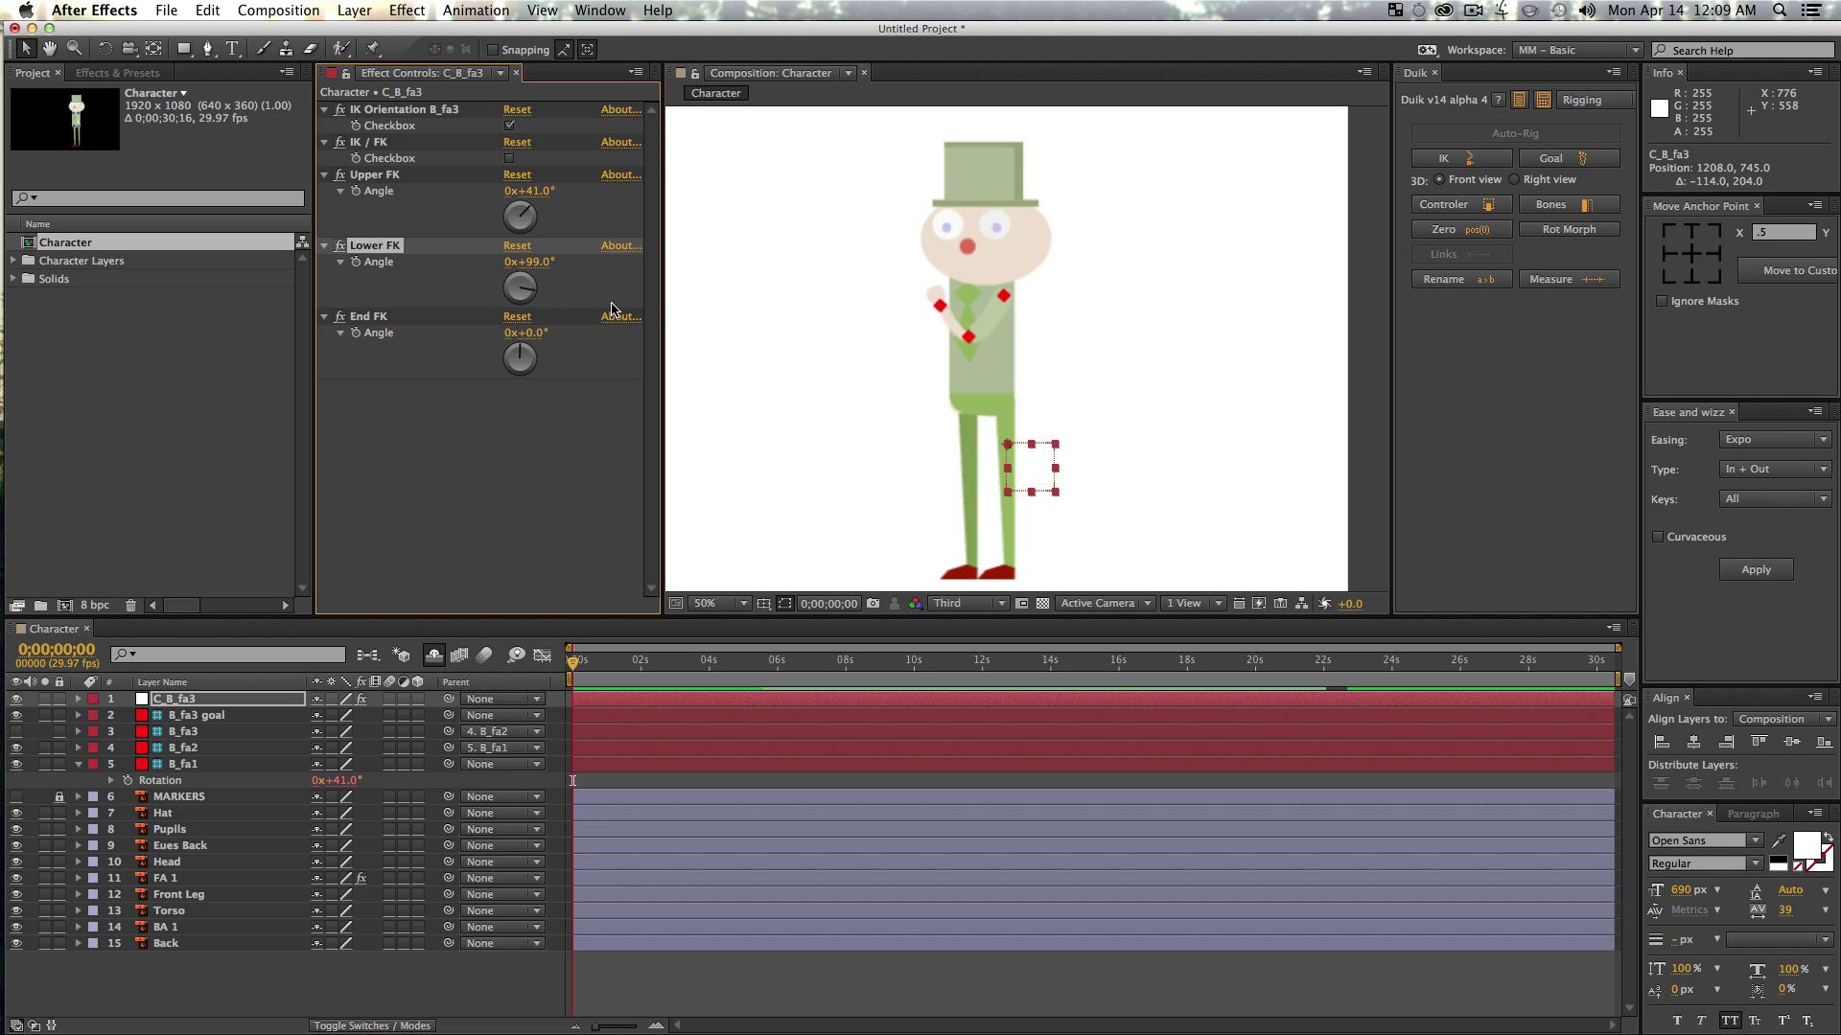
{"action": "key", "text": "super+z"}
{"action": "key", "text": "super+z"}
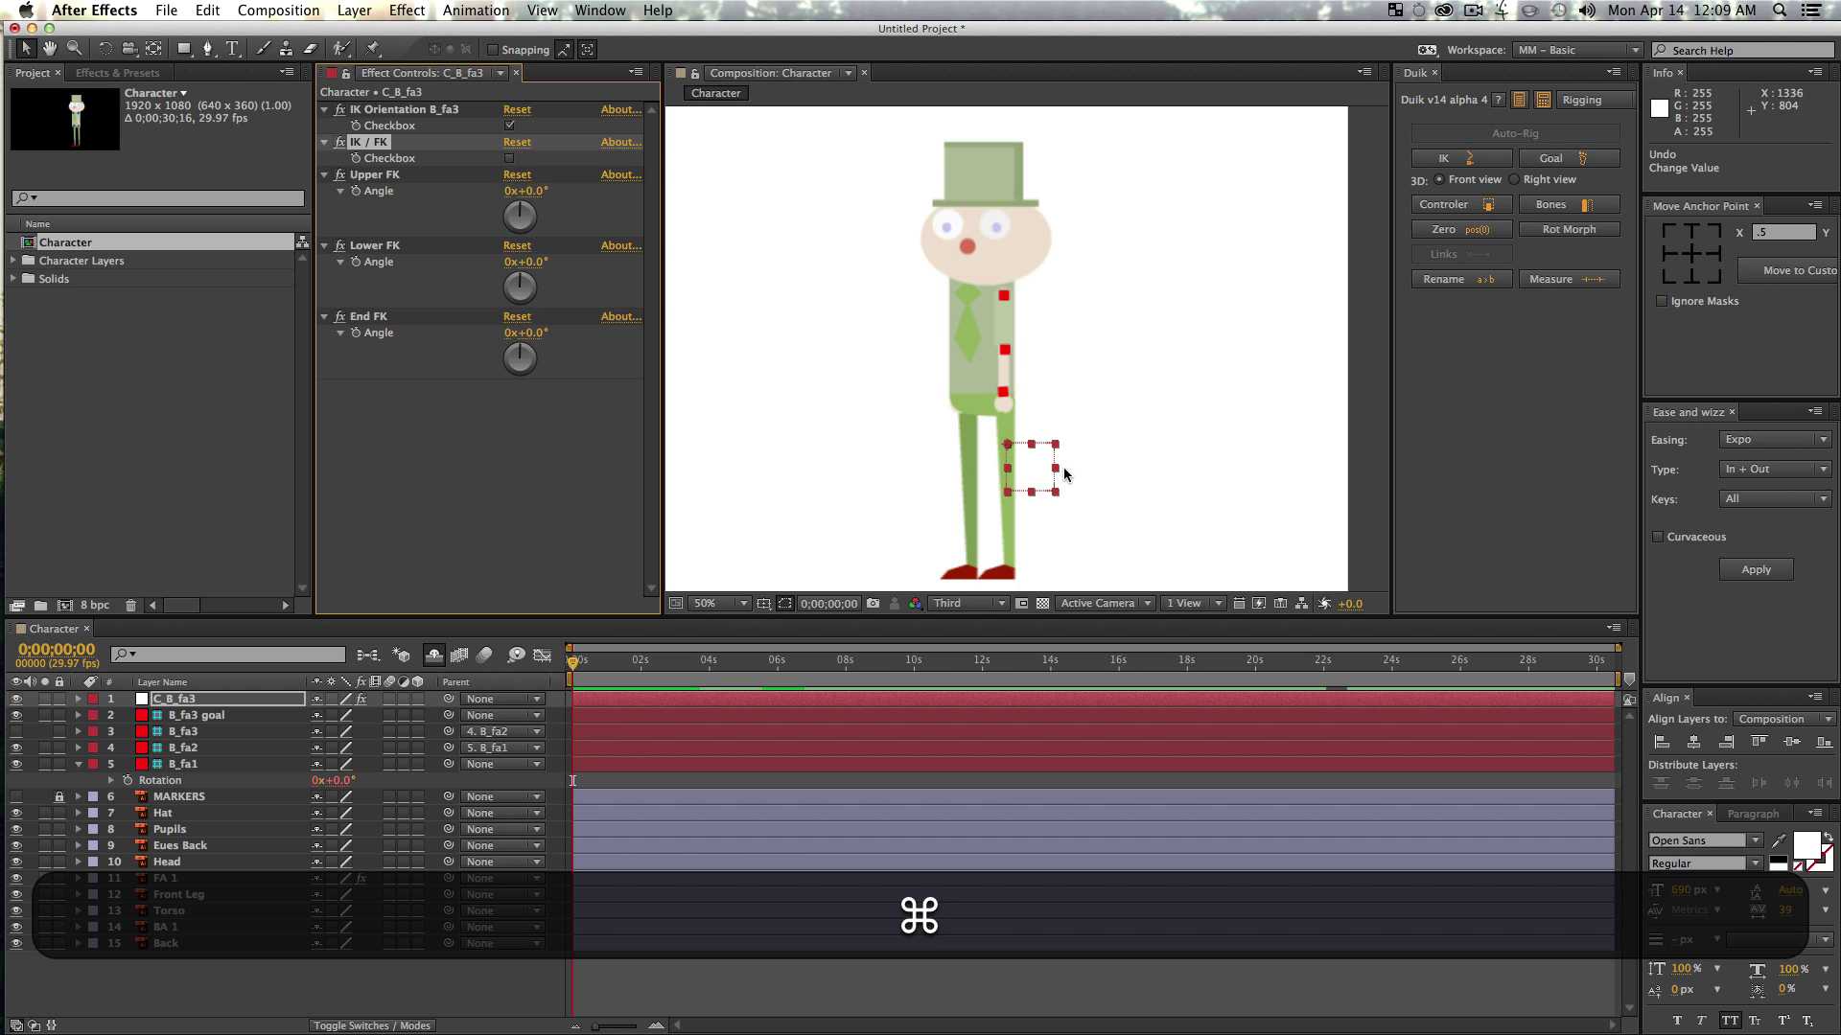
- Test moving the controller in FK mode, undo the move, and turn IK / FK back on
{"action": "left_click_drag", "start_coordinate": [1022, 474], "coordinate": [1142, 397]}
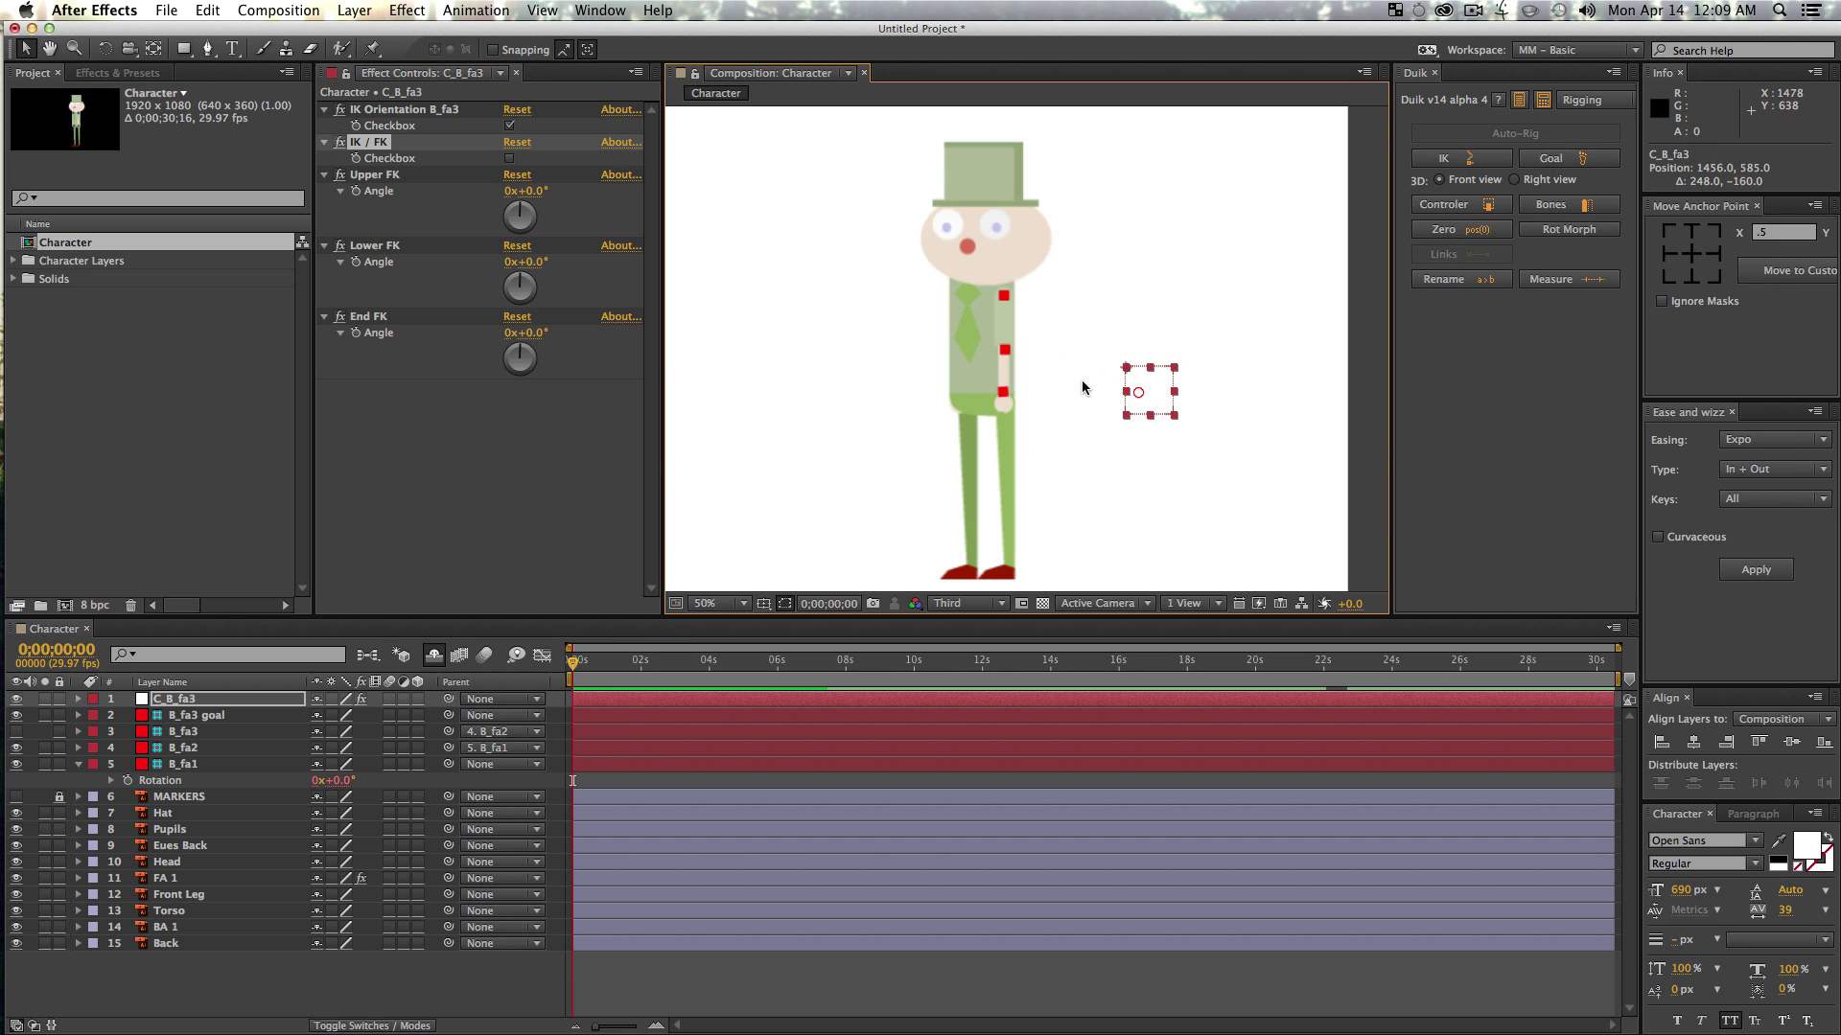
{"action": "key", "text": "super+z"}
{"action": "left_click", "coordinate": [508, 158]}
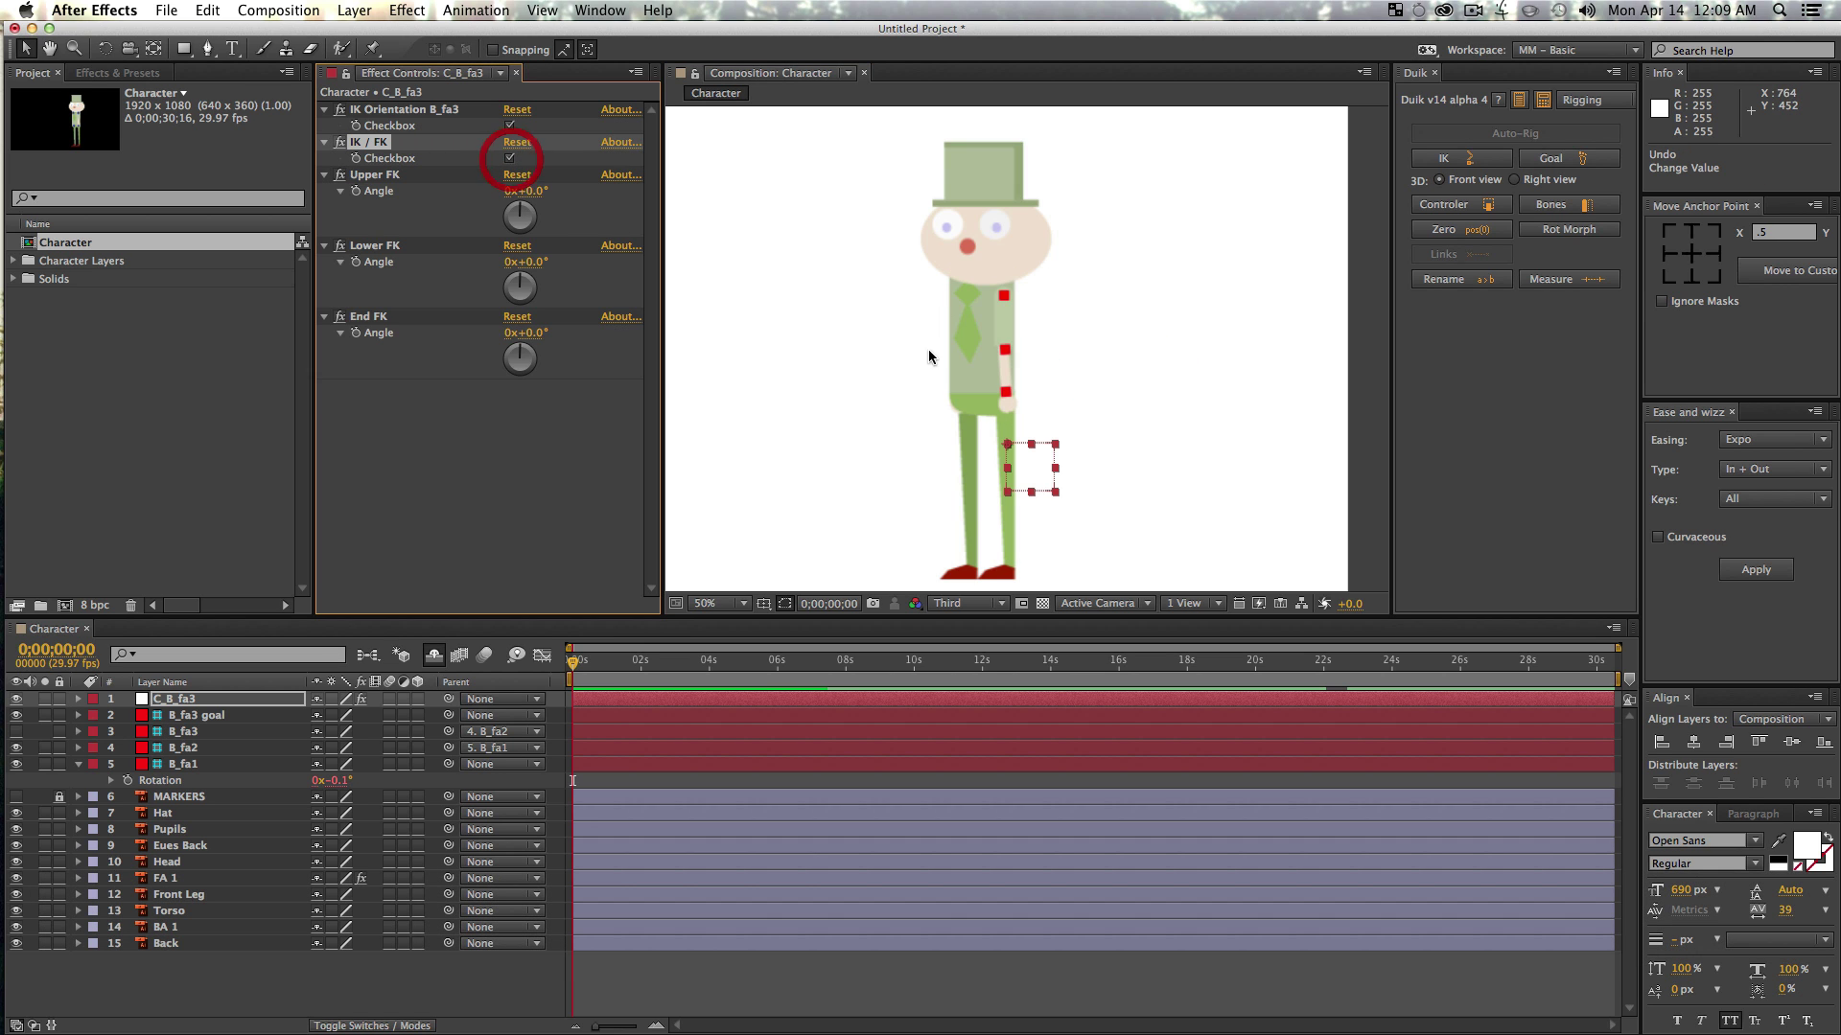
- Test the IK arm by moving the C_B_fa3 controller up toward the hand, and undo the move
{"action": "left_click_drag", "start_coordinate": [1006, 455], "coordinate": [1021, 394]}
{"action": "key", "text": "super+z"}
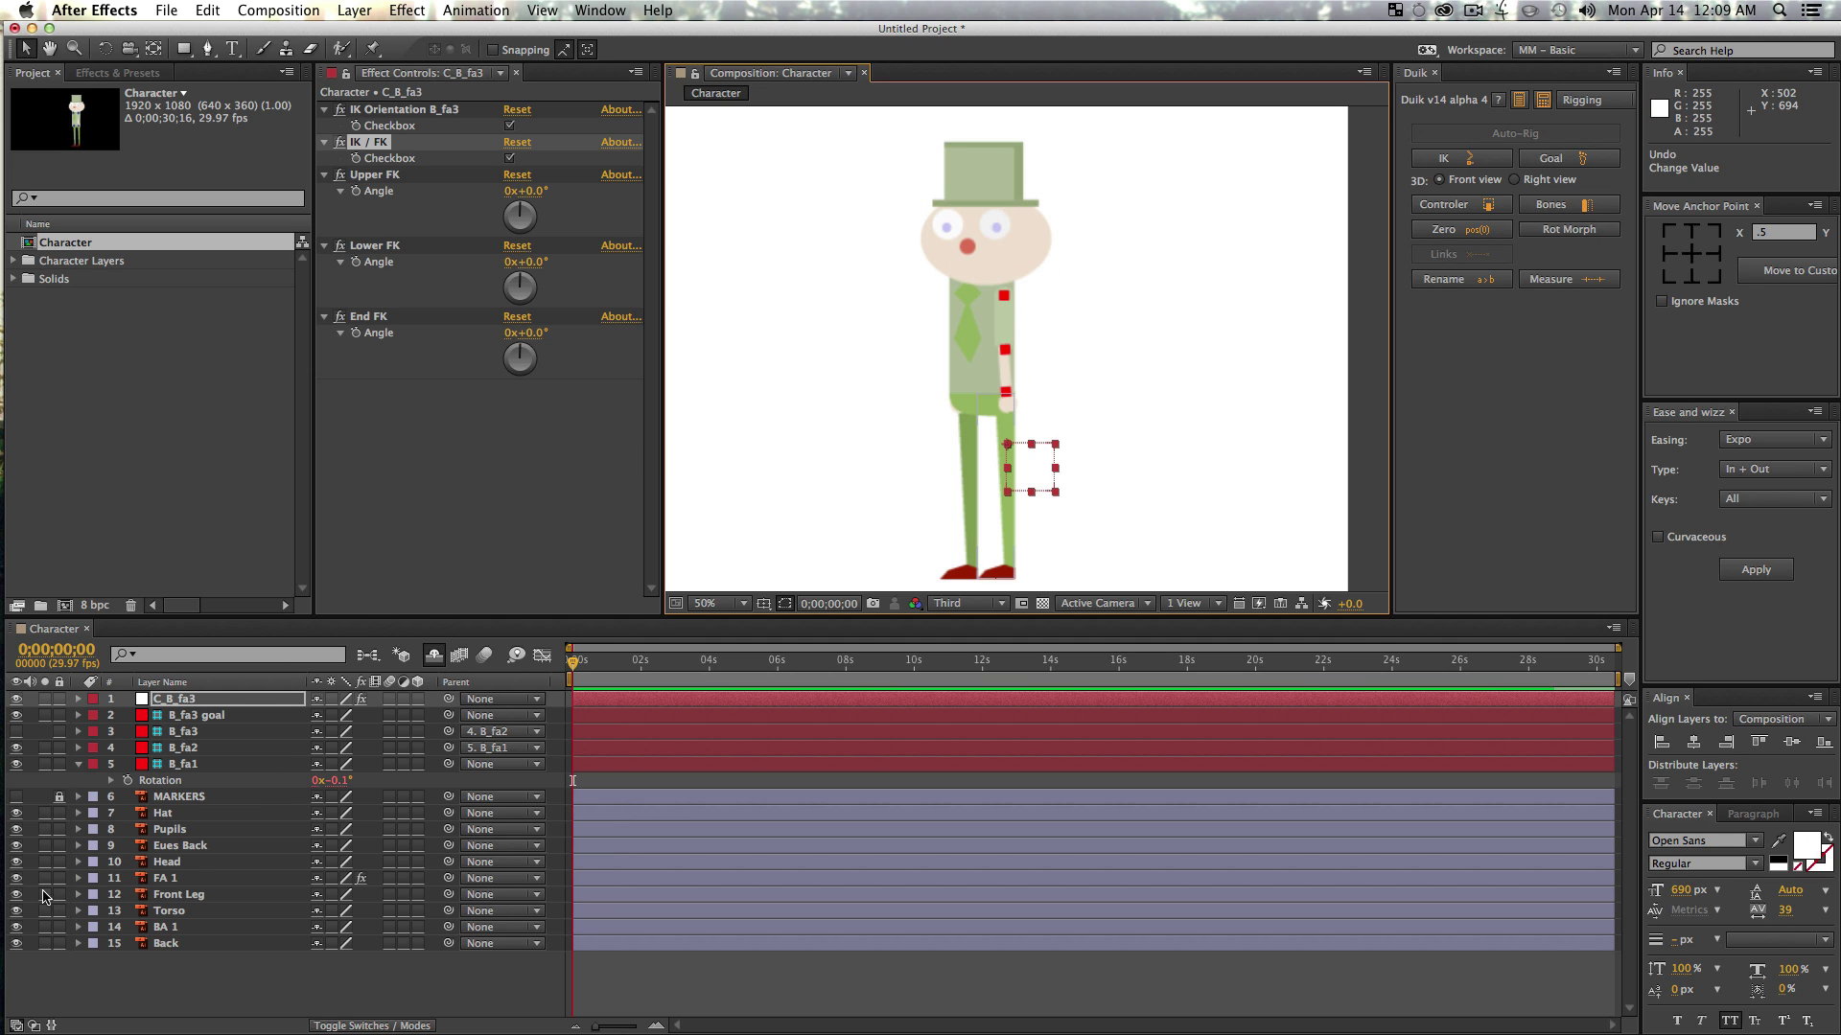
- Hide the Torso layer to expose the back arm, and show the MARKERS layer for pin placement
{"action": "left_click", "coordinate": [17, 911]}
{"action": "key", "text": "z"}
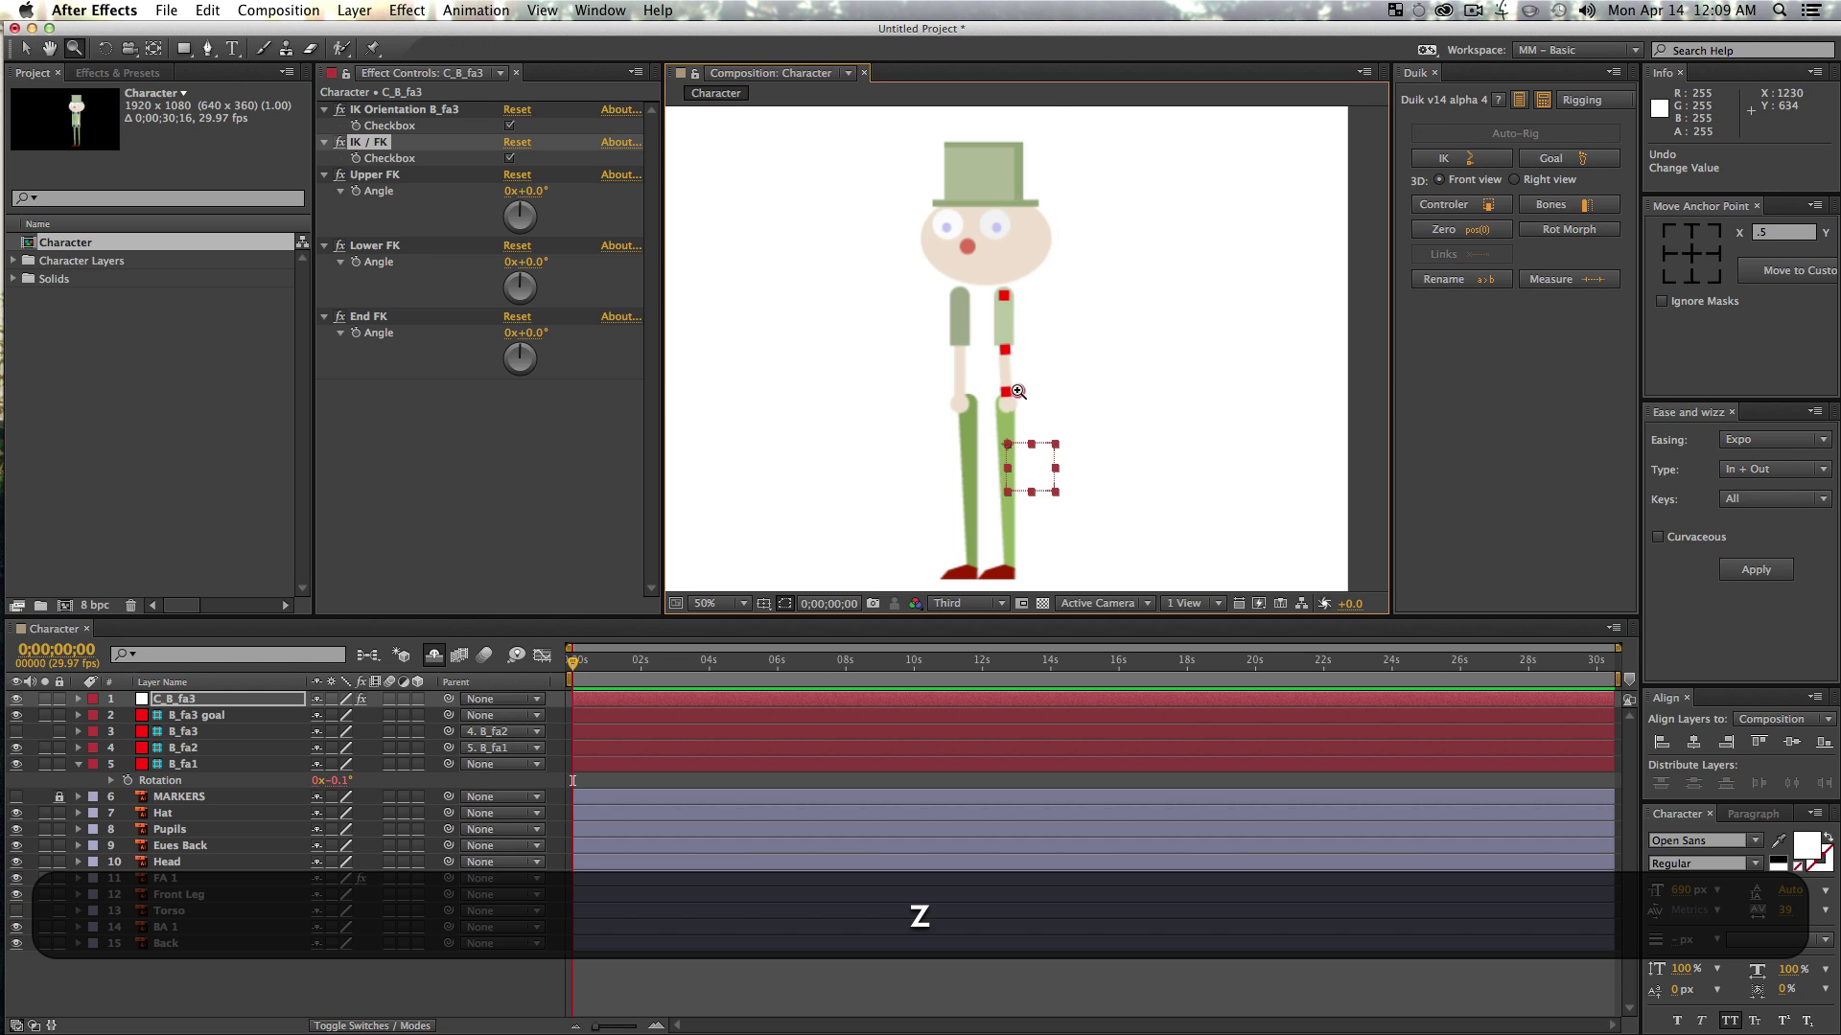
{"action": "left_click", "coordinate": [1007, 391]}
{"action": "key", "text": "v"}
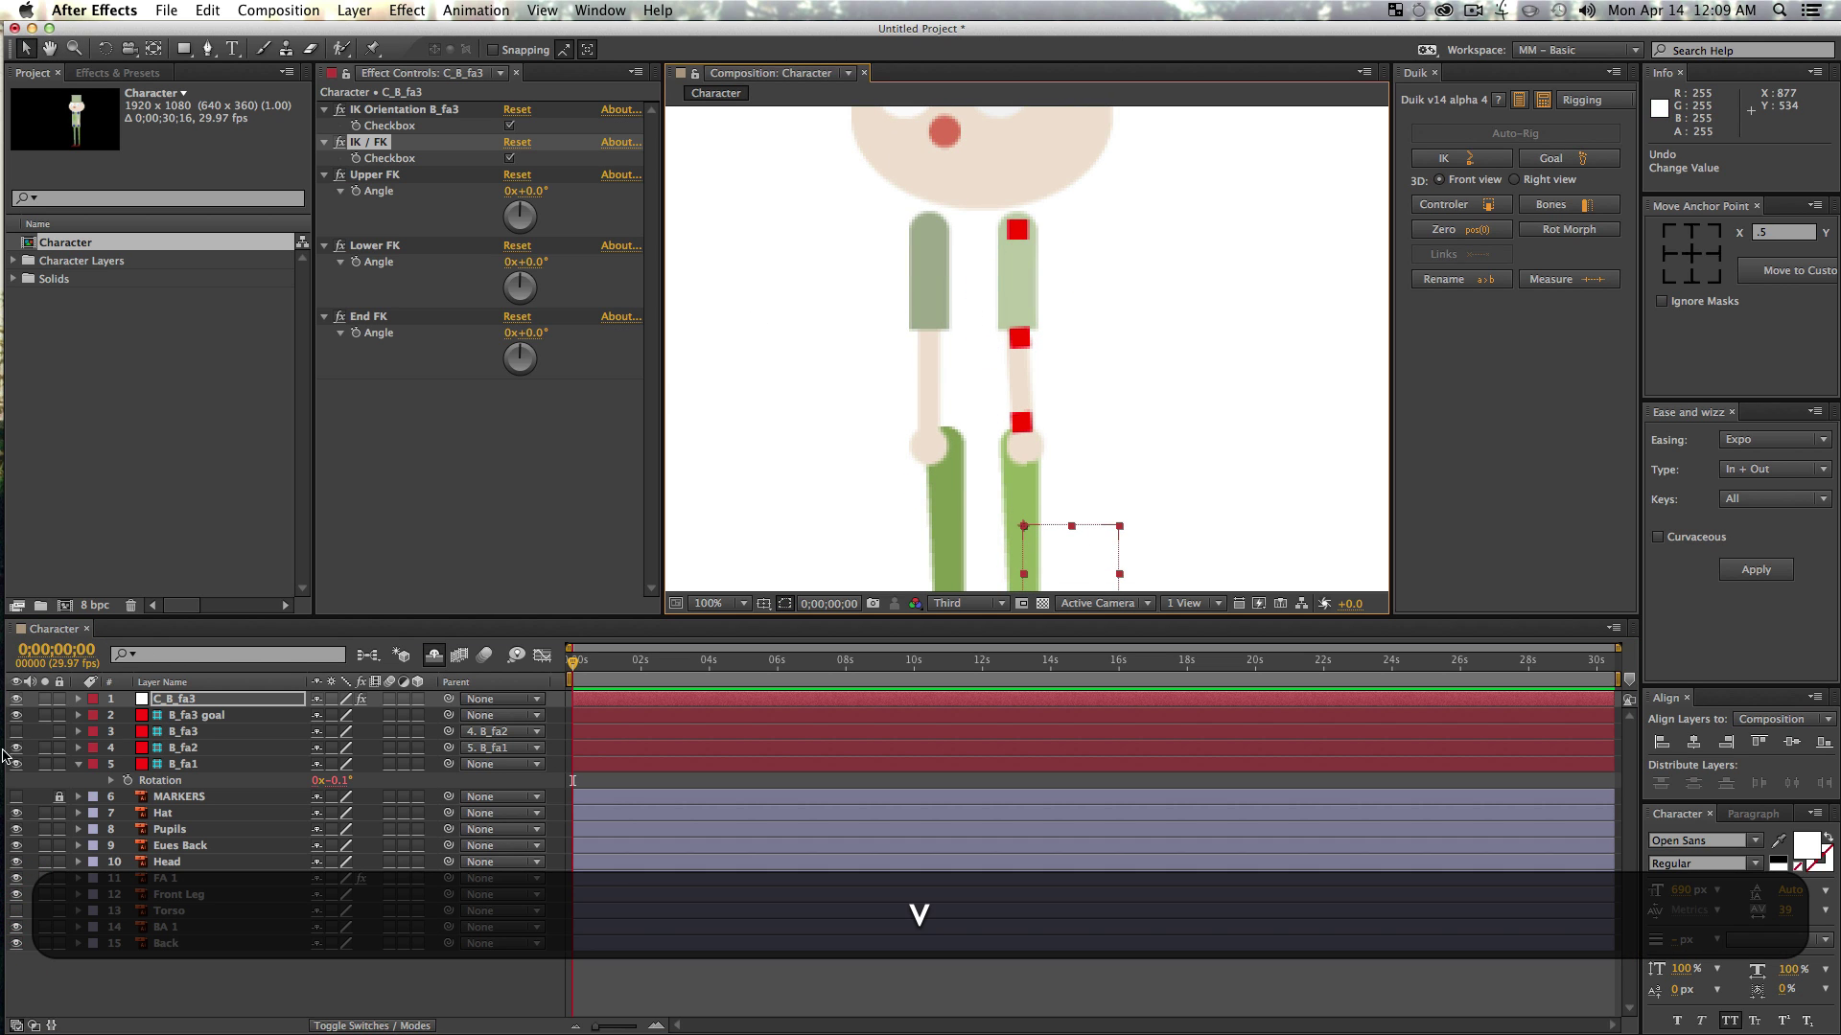
{"action": "left_click", "coordinate": [16, 797]}
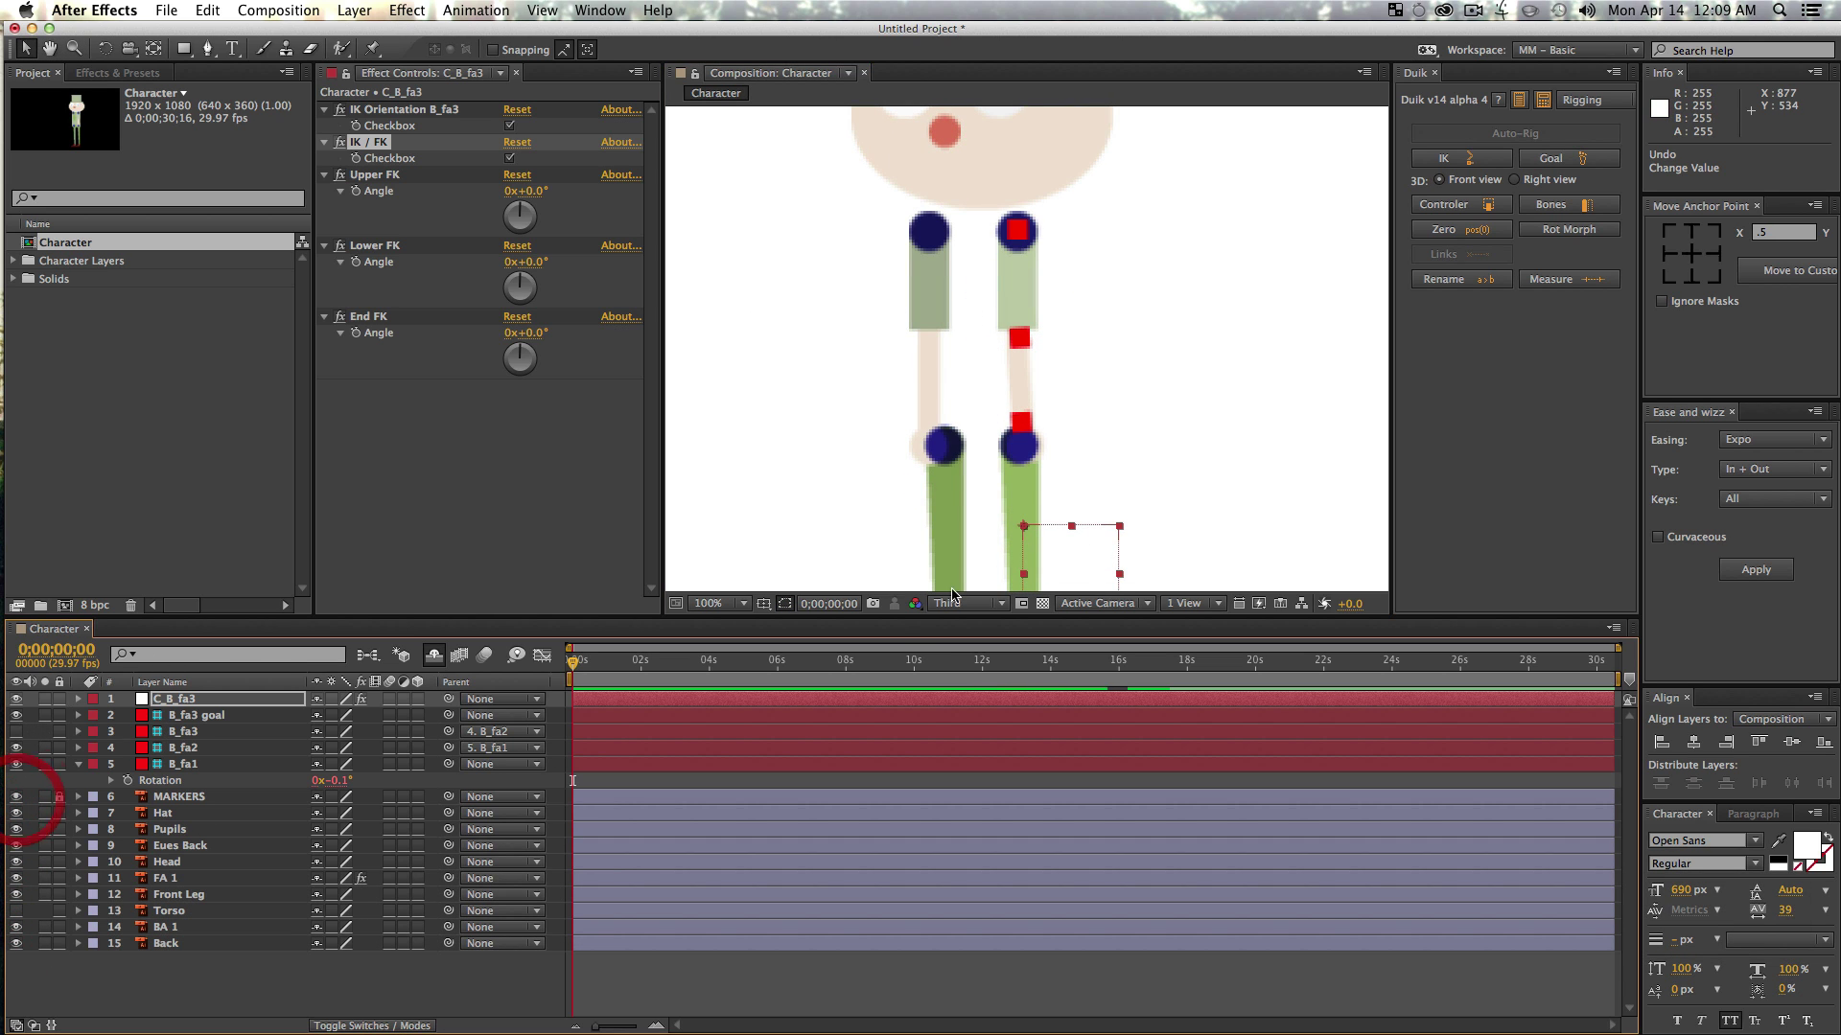
- Place three puppet pins on the BA 1 layer, at the shoulder marker, the elbow and the wrist
{"action": "left_click", "coordinate": [192, 897]}
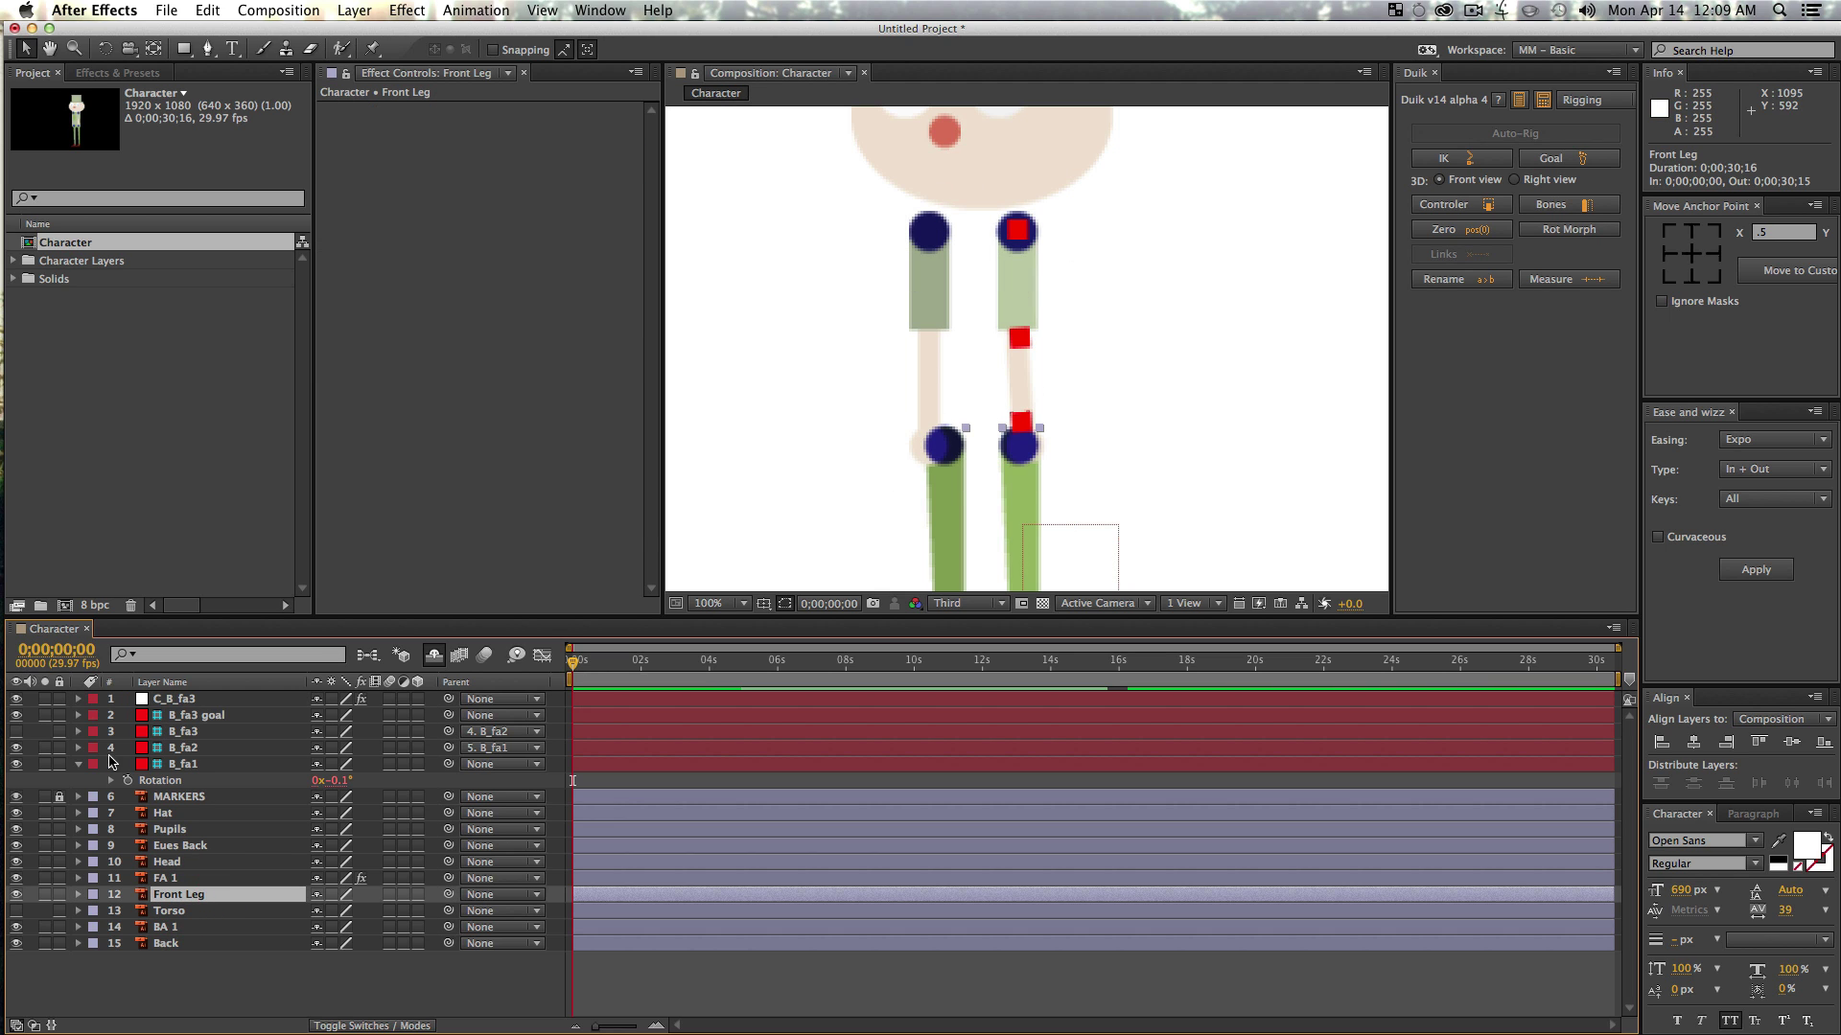
{"action": "left_click", "coordinate": [176, 930]}
{"action": "key", "text": "super+p"}
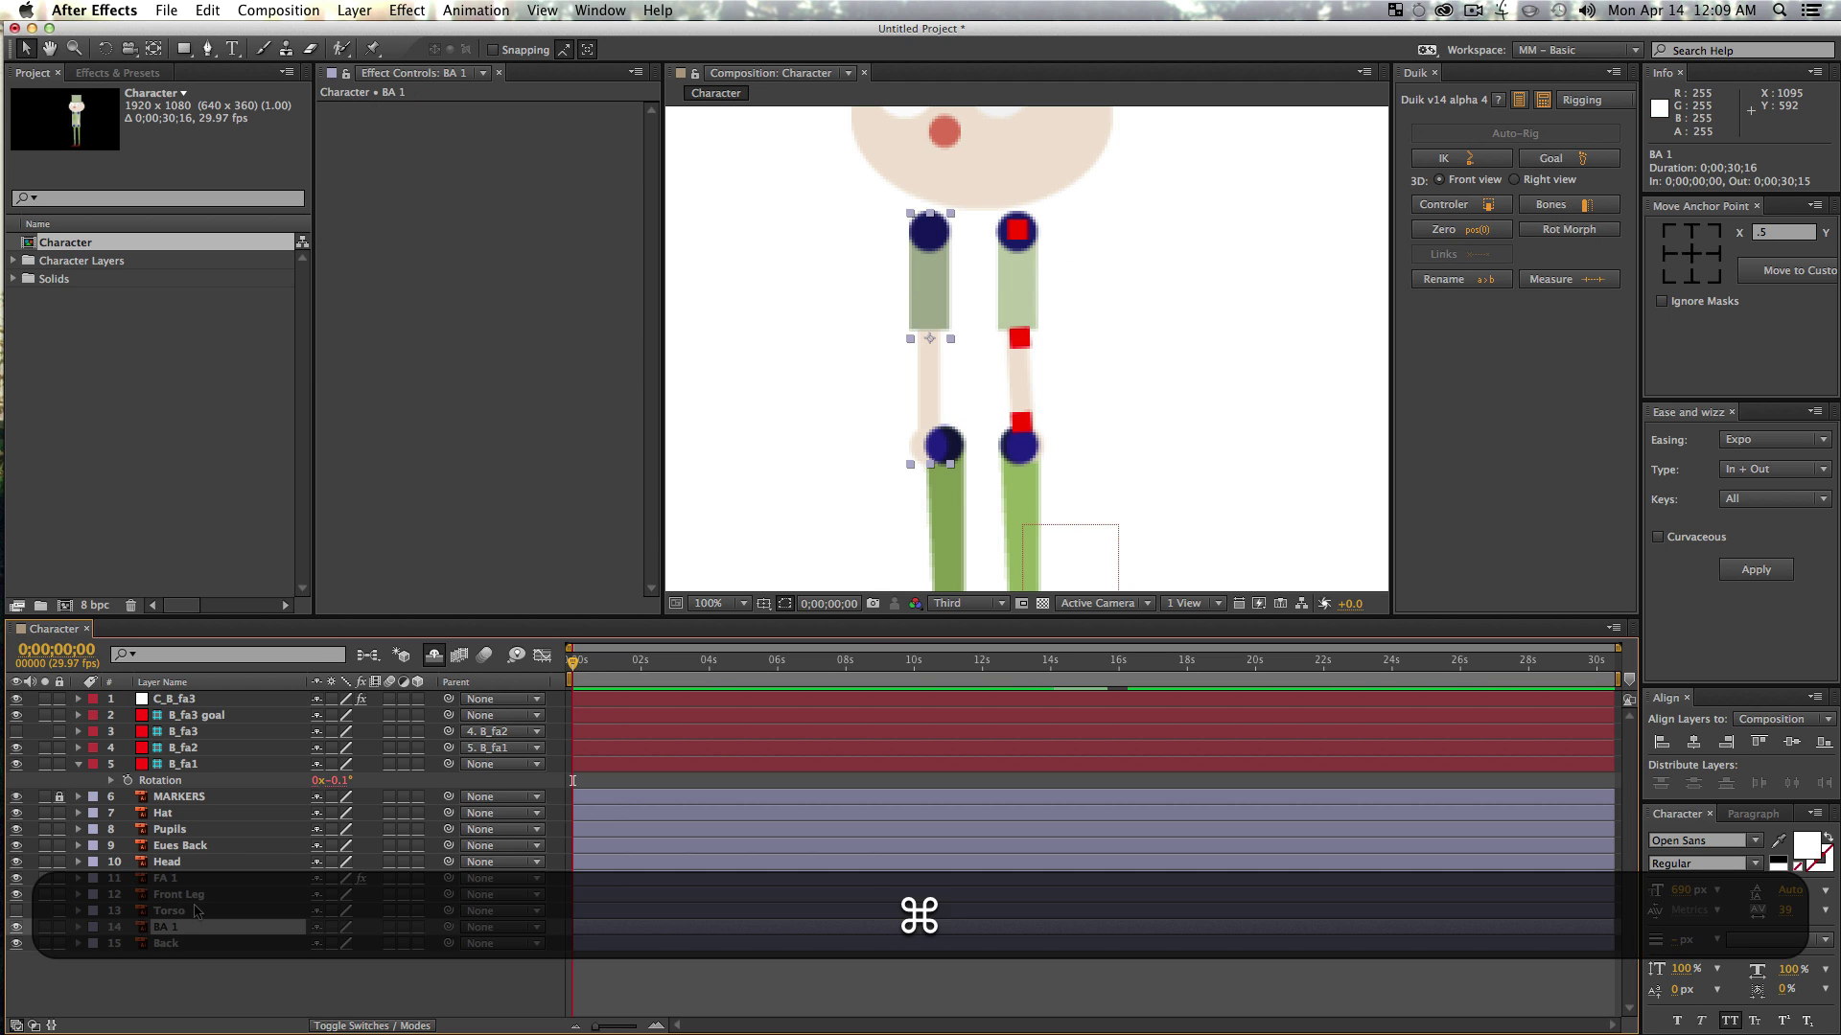
{"action": "left_click", "coordinate": [929, 229]}
{"action": "left_click", "coordinate": [930, 338]}
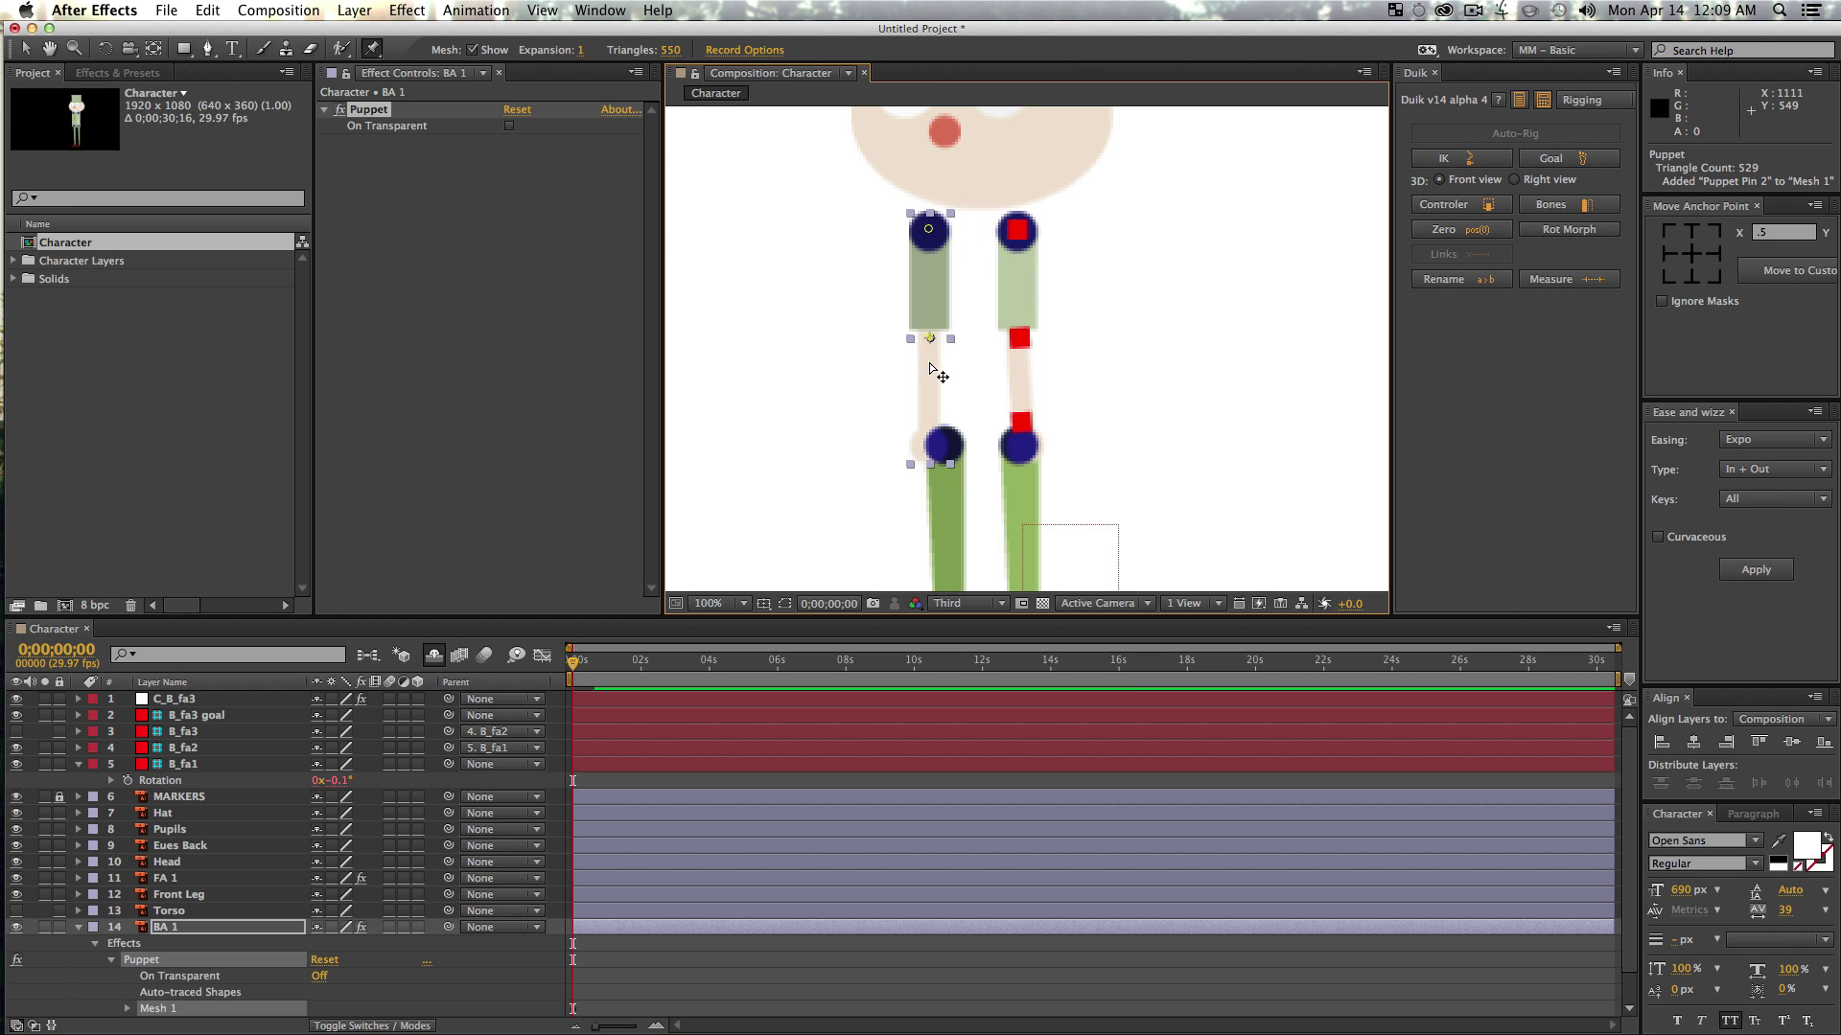
{"action": "left_click", "coordinate": [929, 434]}
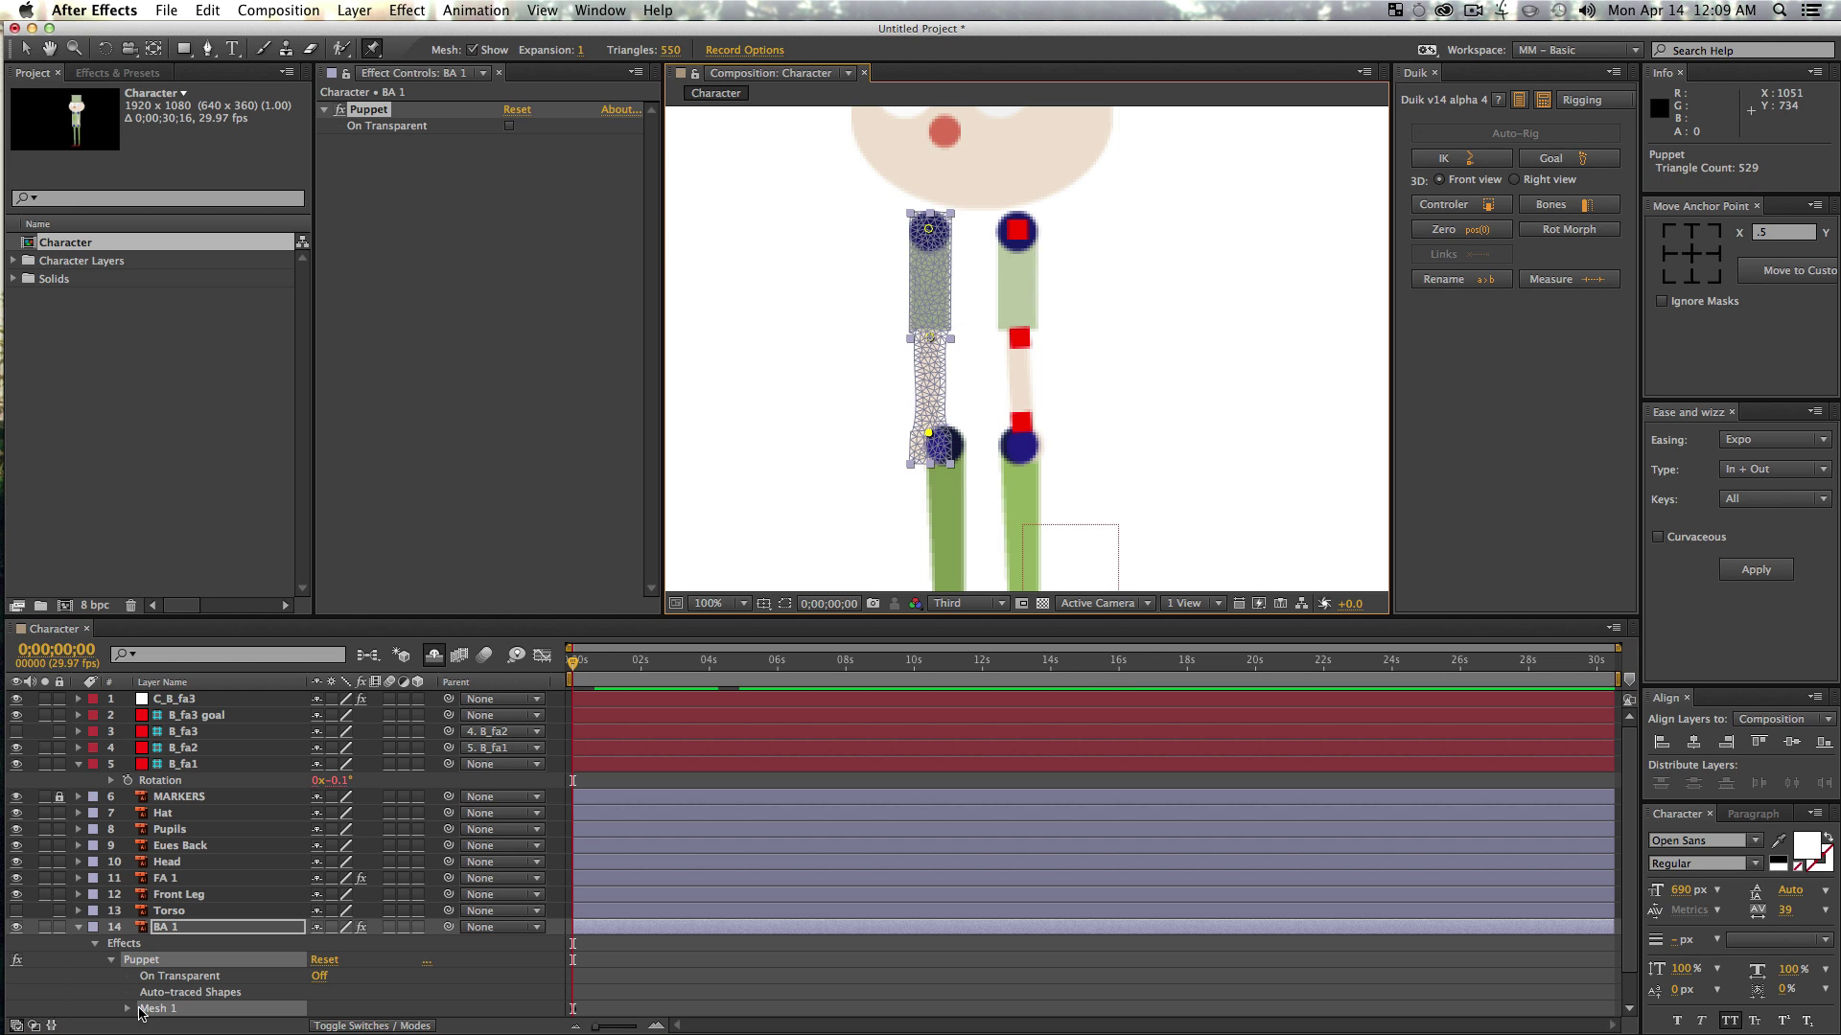
- Rename BA 1's shoulder puppet pin as ba1, and open the name of Puppet Pin 2 for editing
{"action": "scroll", "coordinate": [141, 1006], "scroll_direction": "down", "scroll_amount": 2}
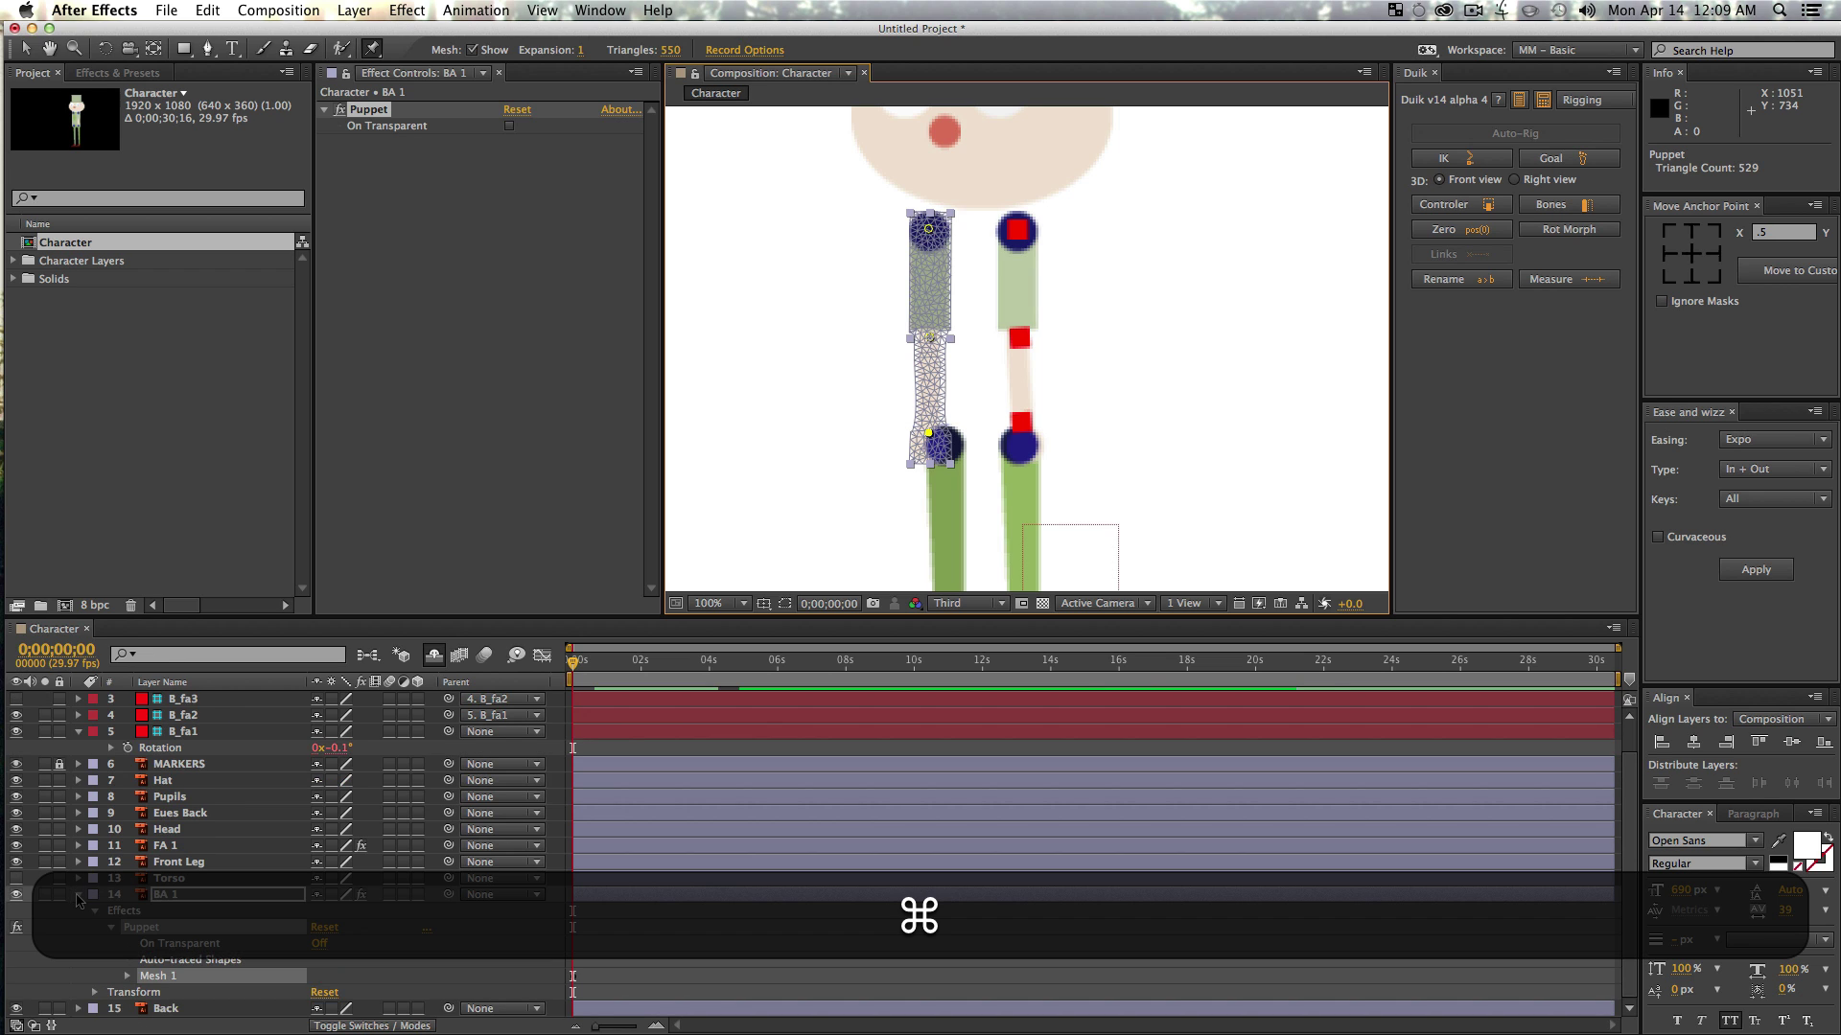
{"action": "left_click", "coordinate": [79, 896]}
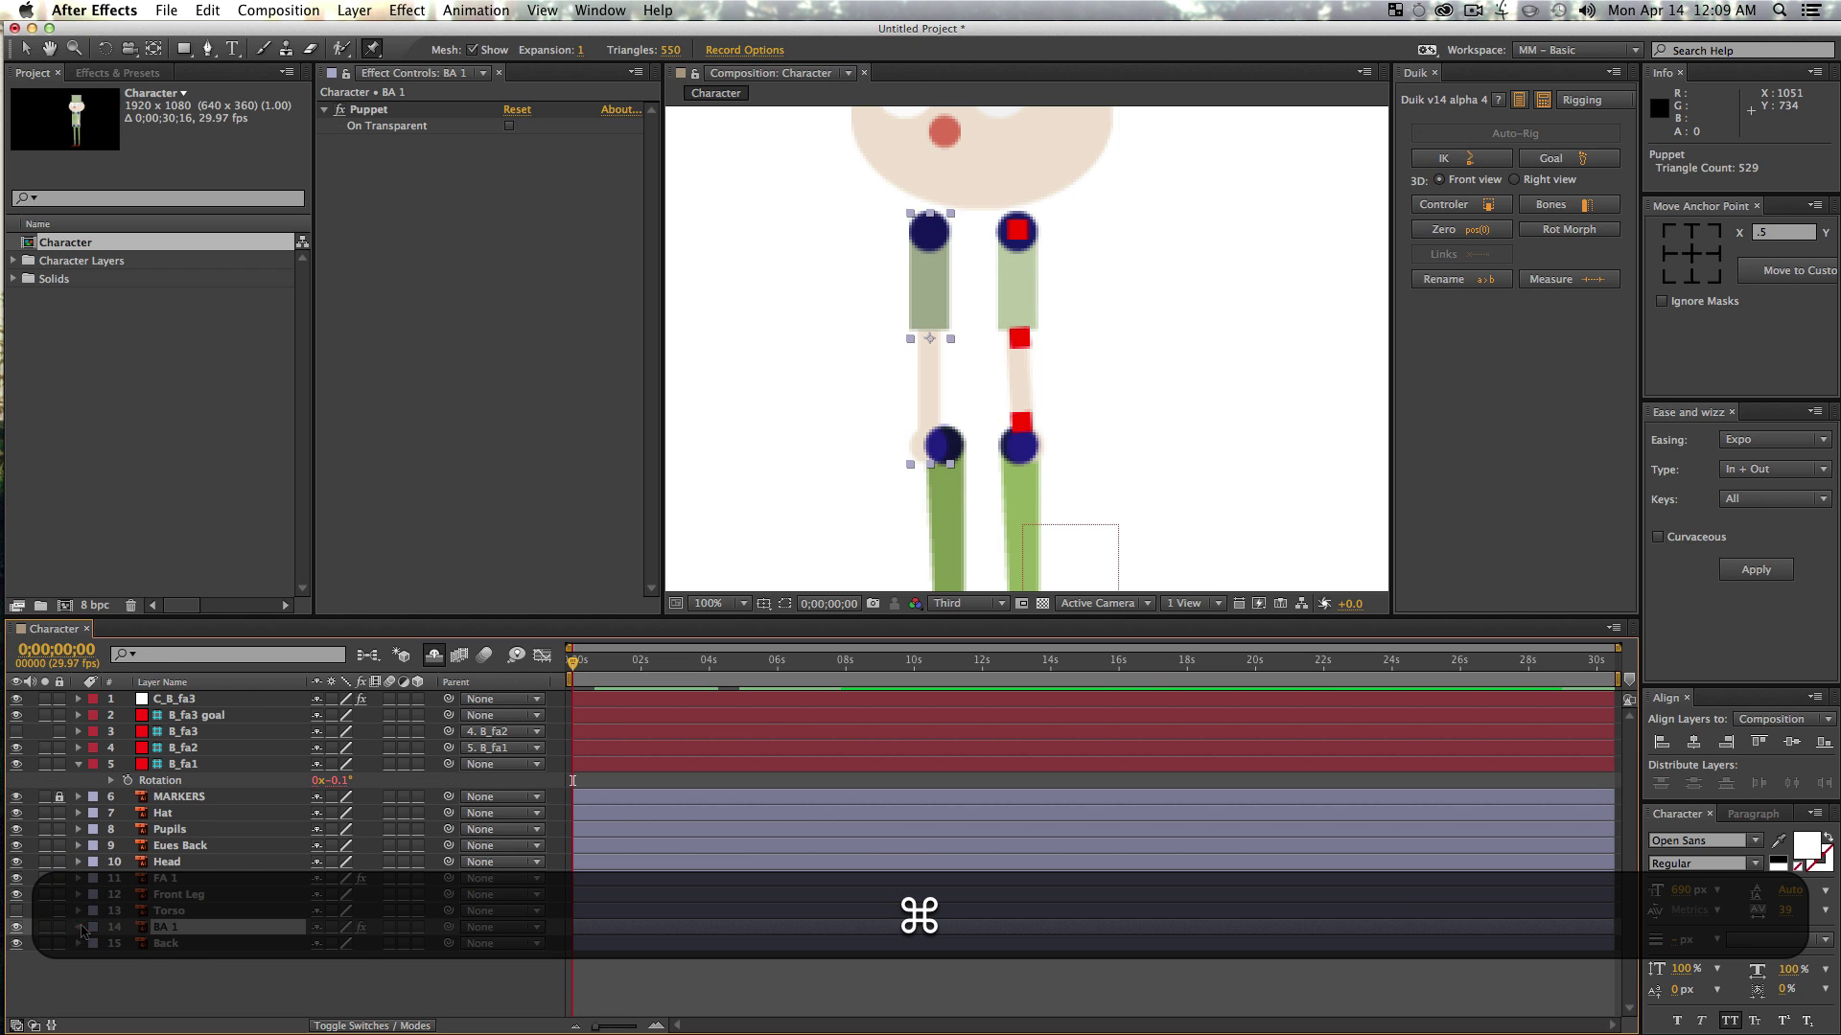
{"action": "left_click", "coordinate": [79, 927], "text": "ctrl"}
{"action": "left_click", "coordinate": [206, 878]}
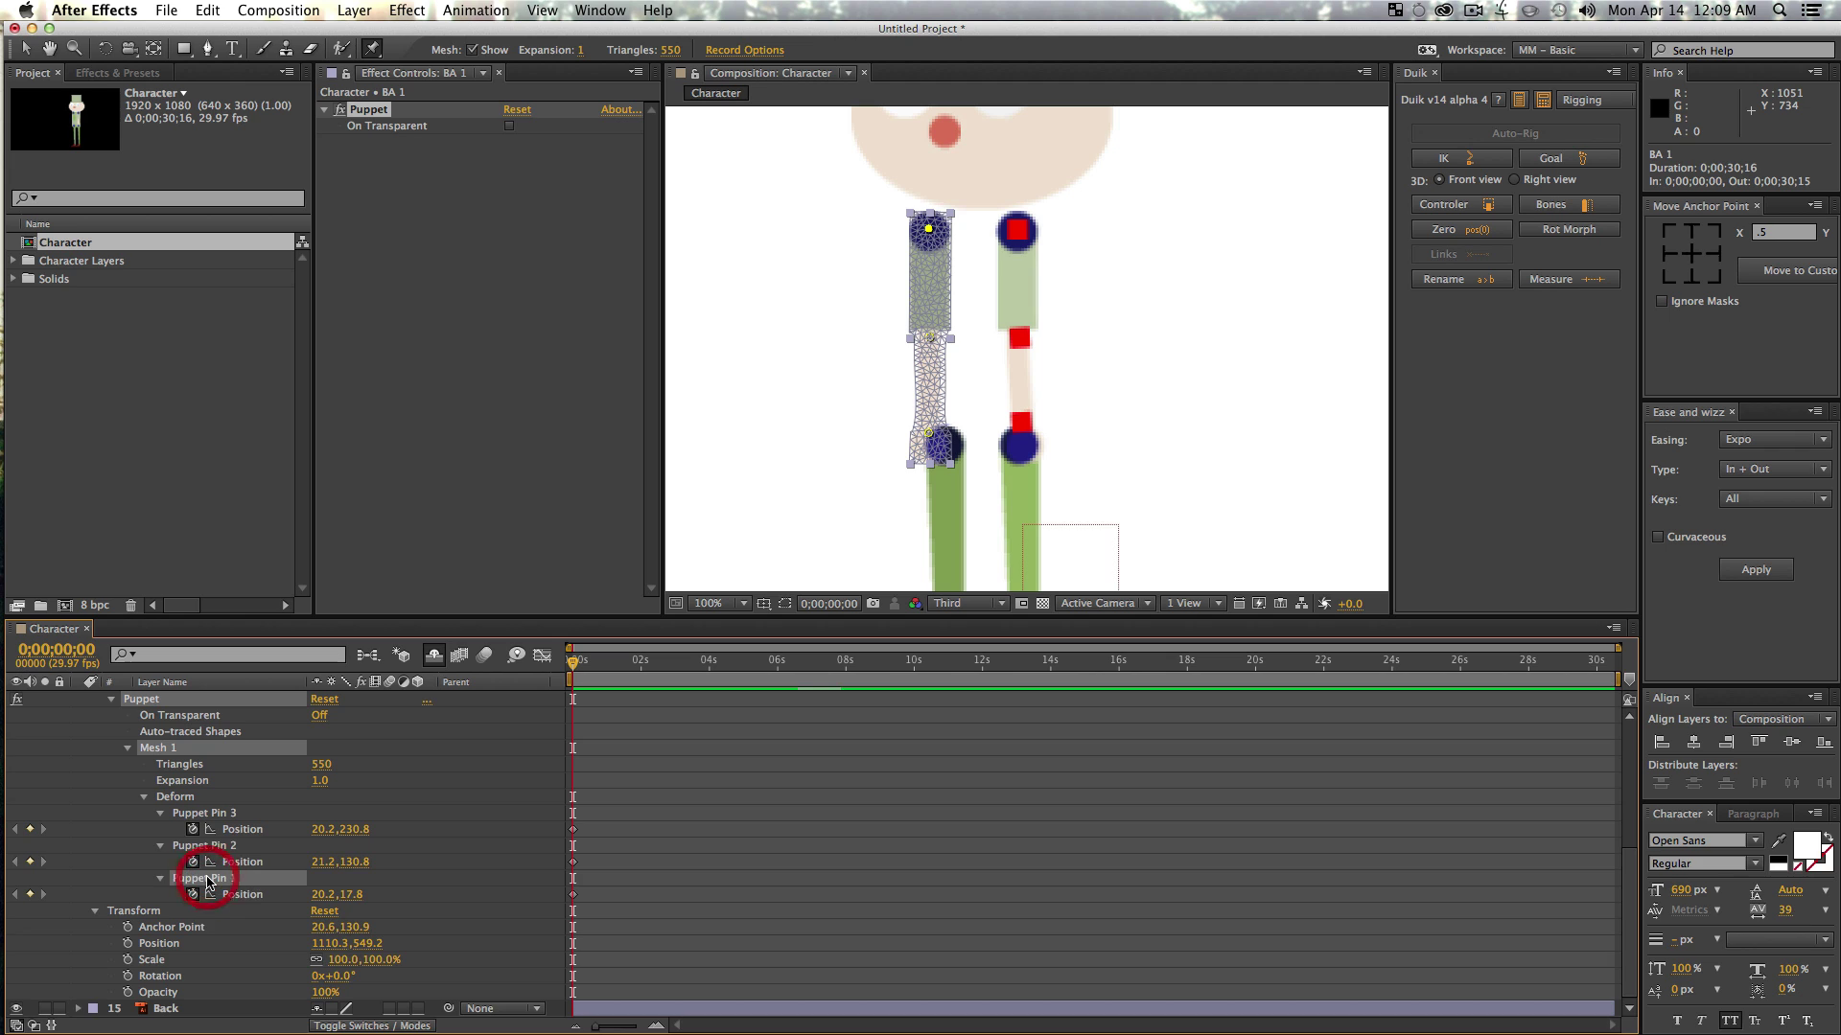
{"action": "key", "text": "Return"}
{"action": "type", "text": "bal"}
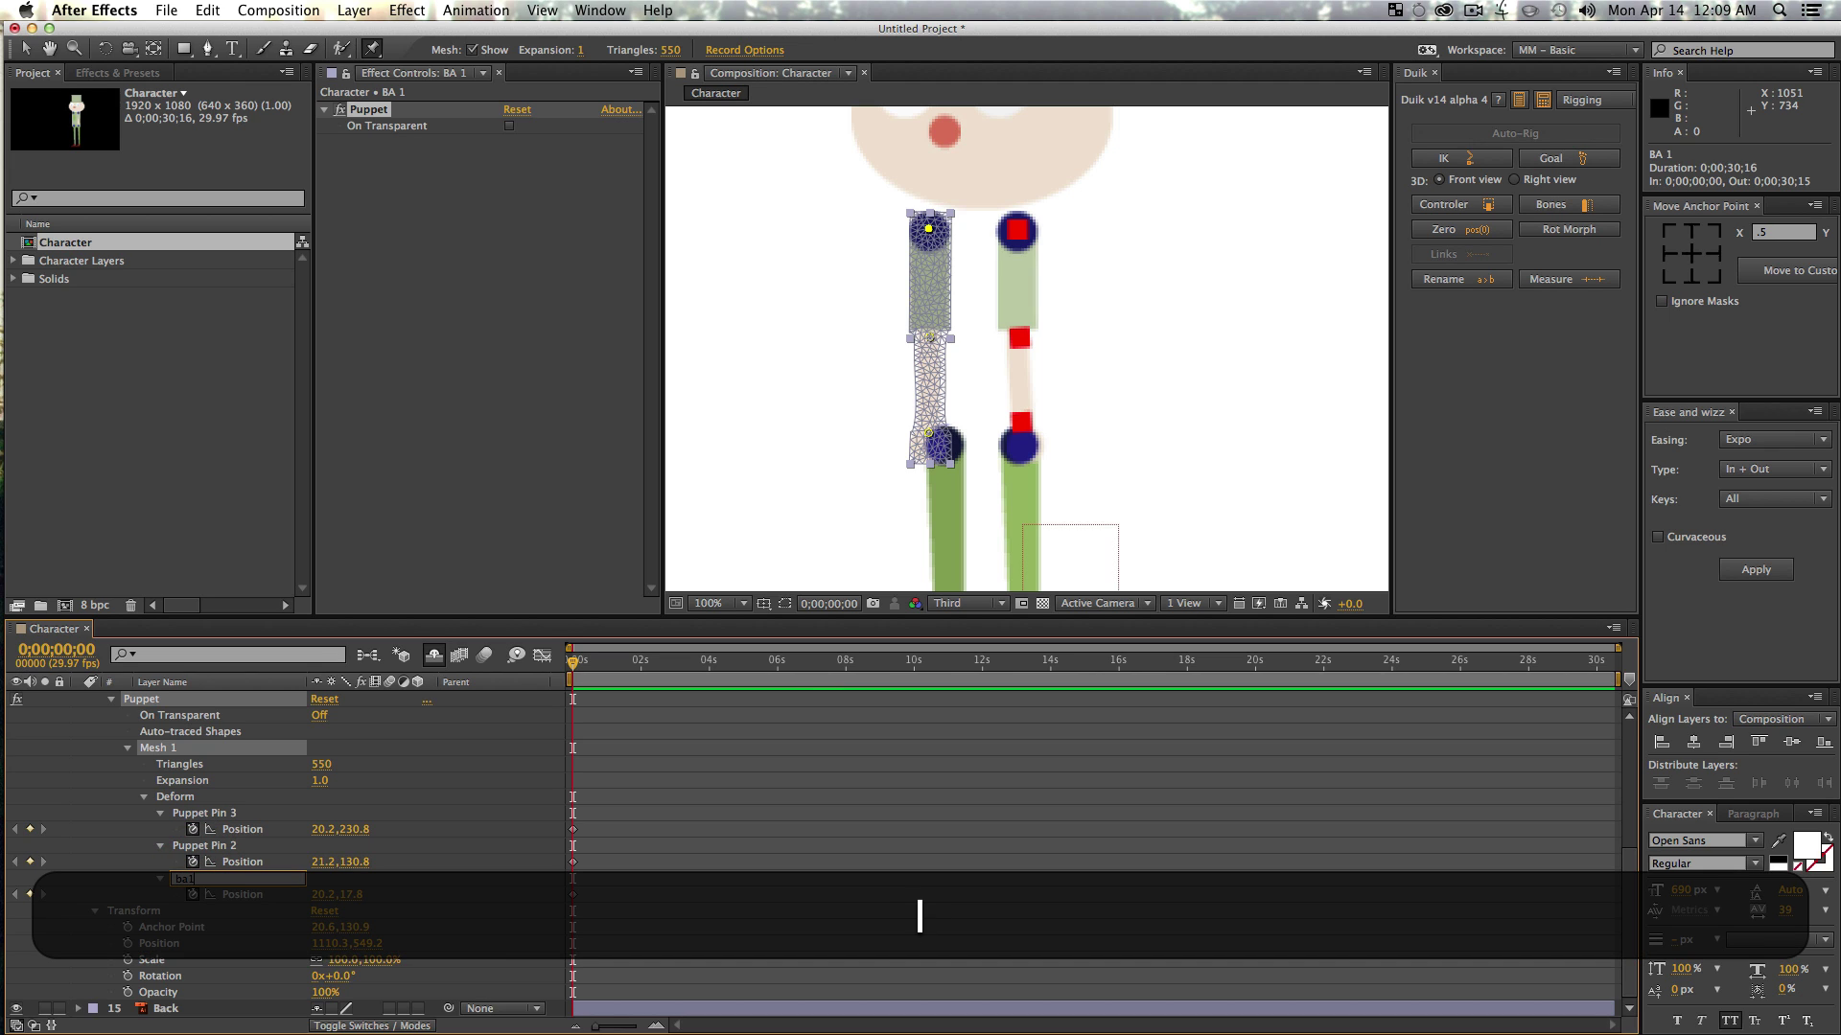
{"action": "key", "text": "Return"}
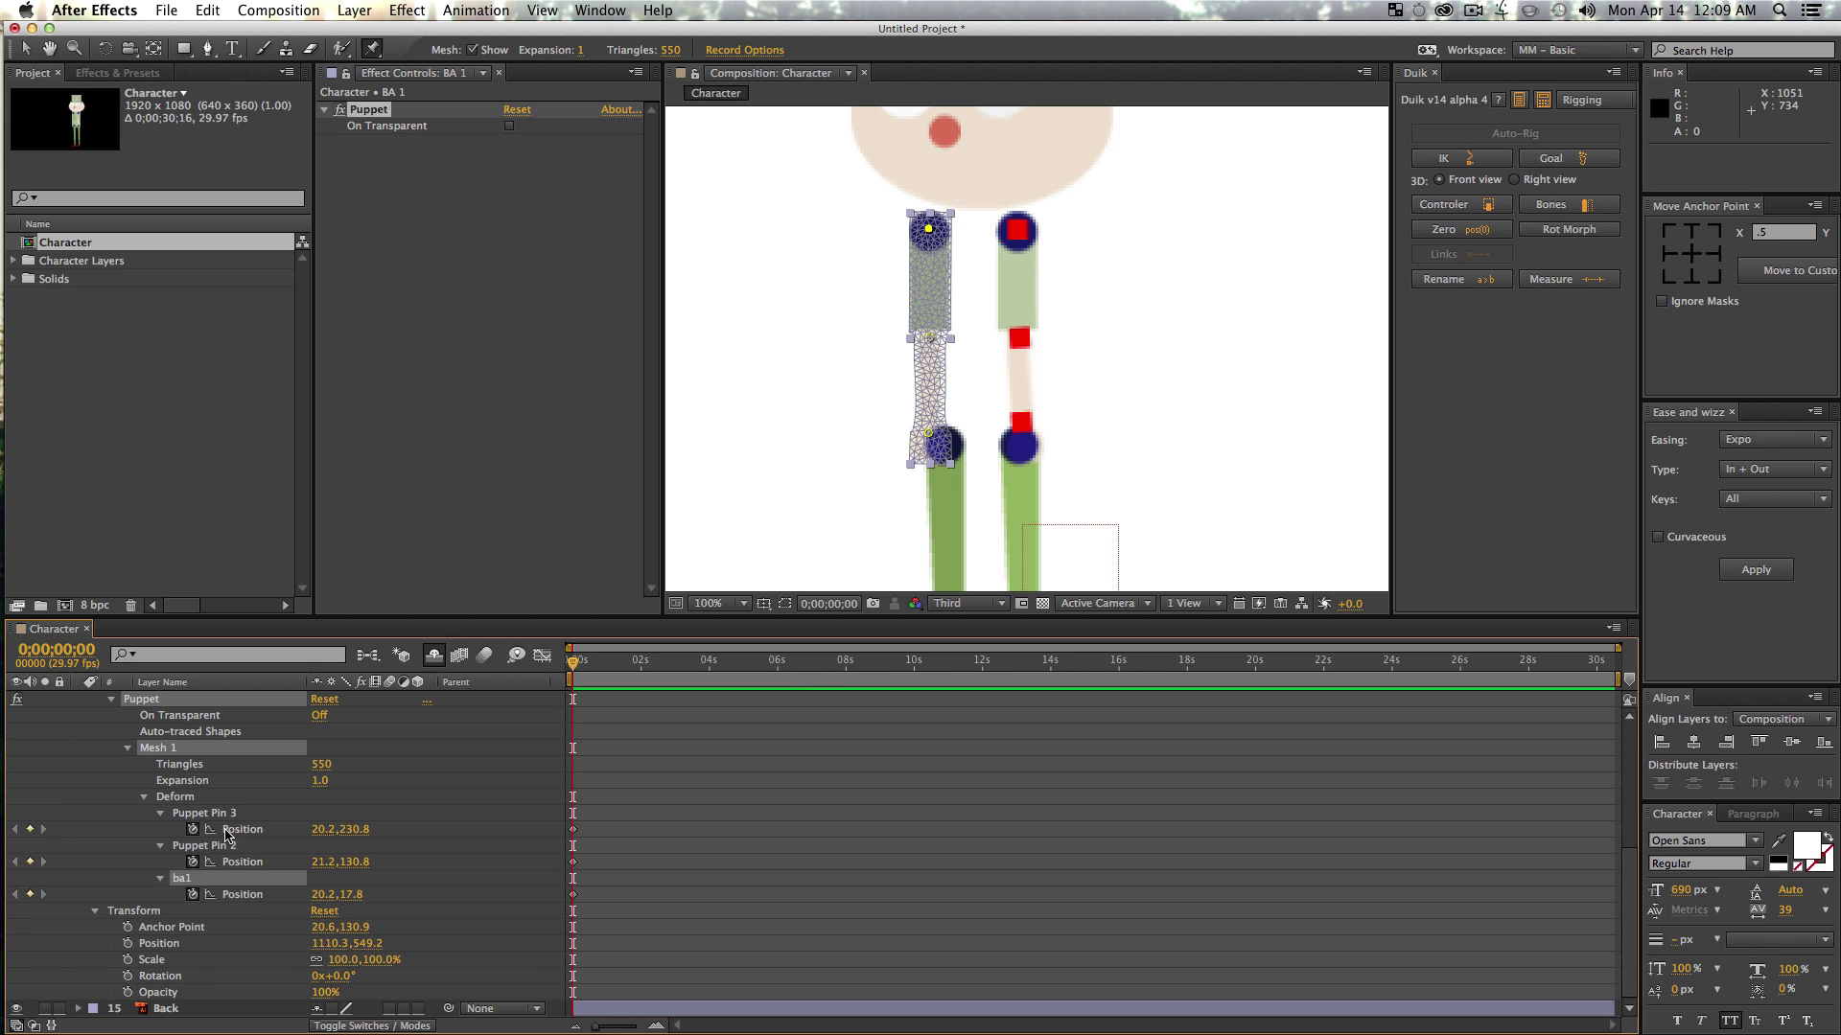
{"action": "left_click", "coordinate": [226, 846]}
{"action": "key", "text": "Return"}
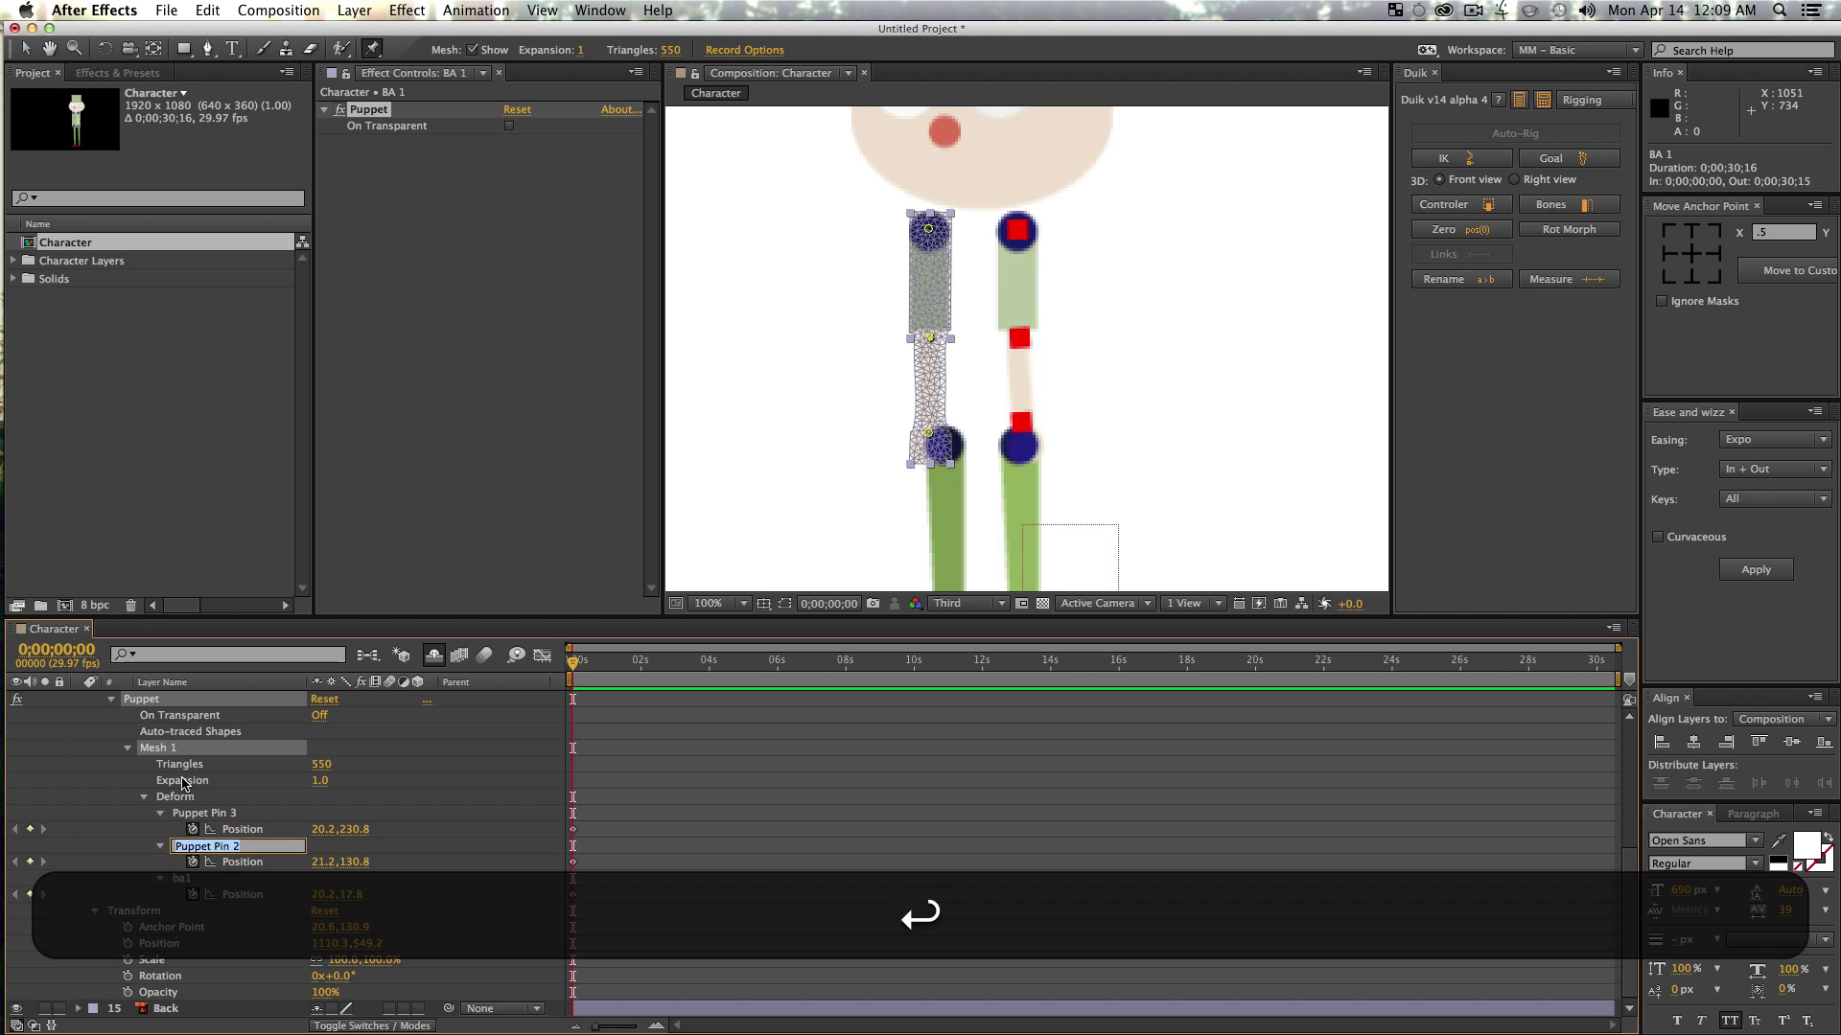
- Rename the second and third puppet pins of the BA 1 layer as ba2 and ba3
{"action": "type", "text": "ba2"}
{"action": "key", "text": "Return"}
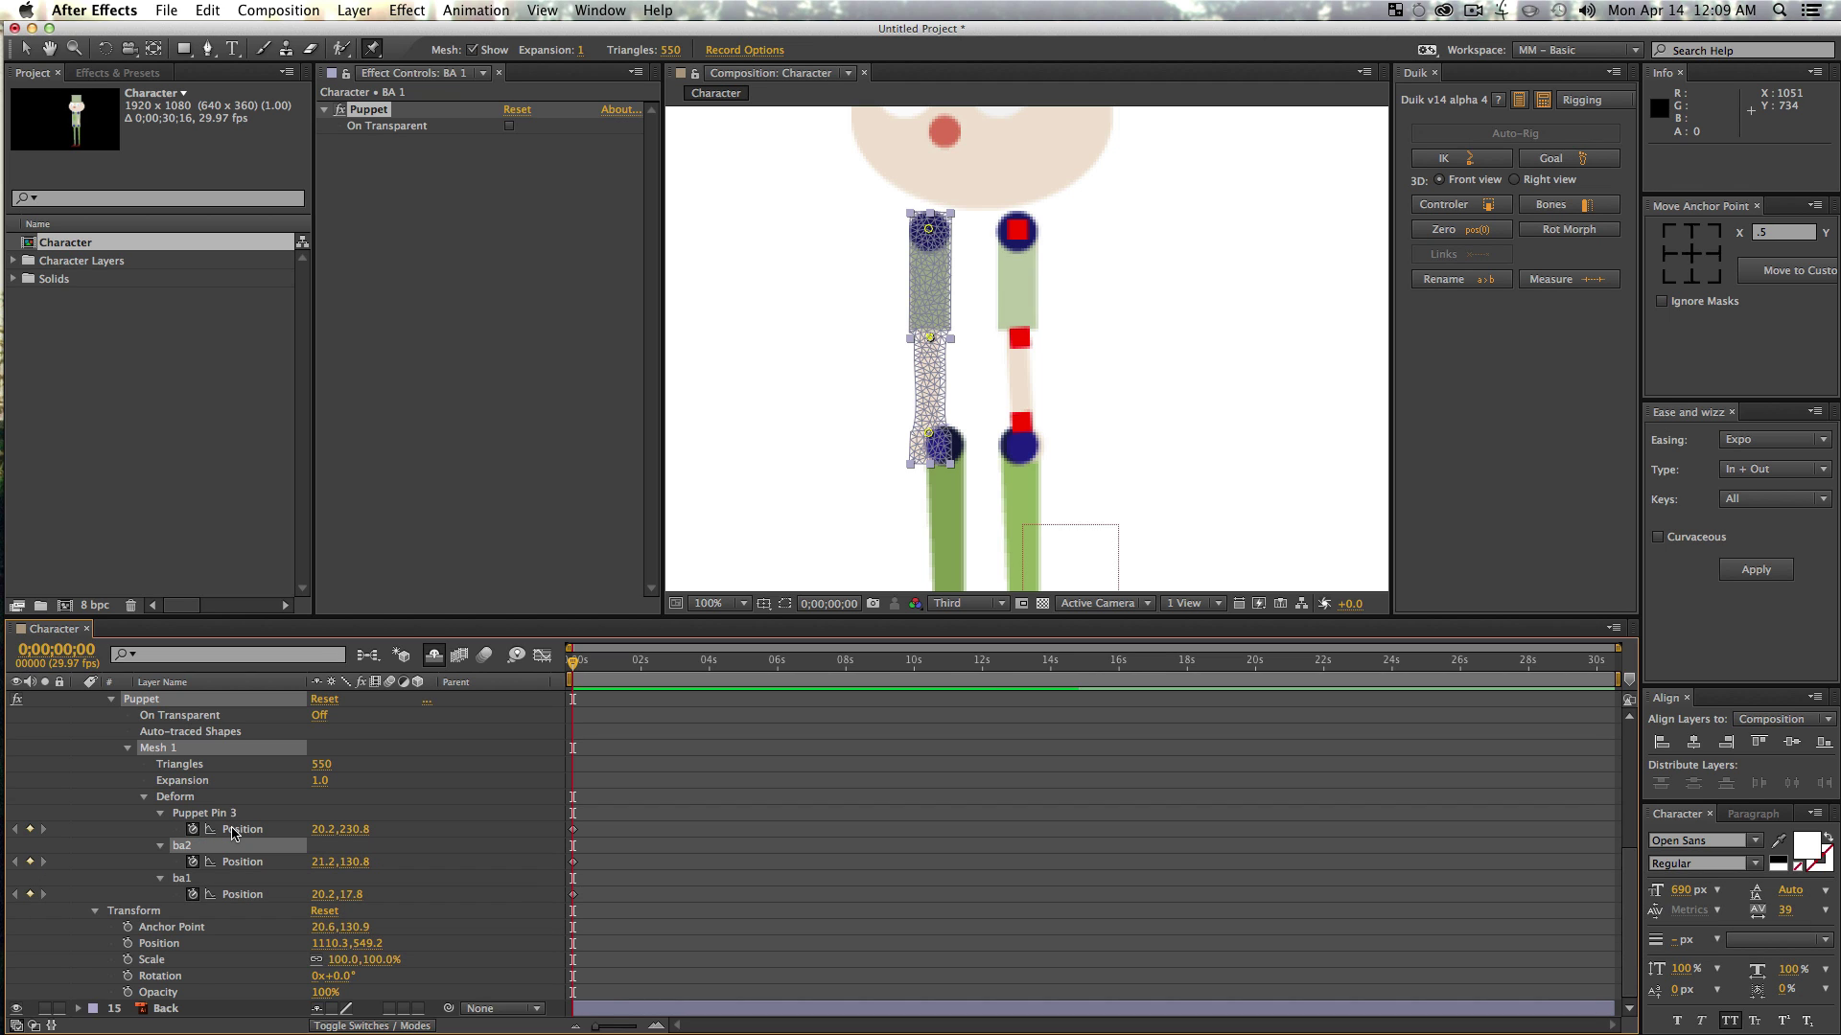
{"action": "left_click", "coordinate": [235, 814]}
{"action": "key", "text": "Return"}
{"action": "type", "text": "ba"}
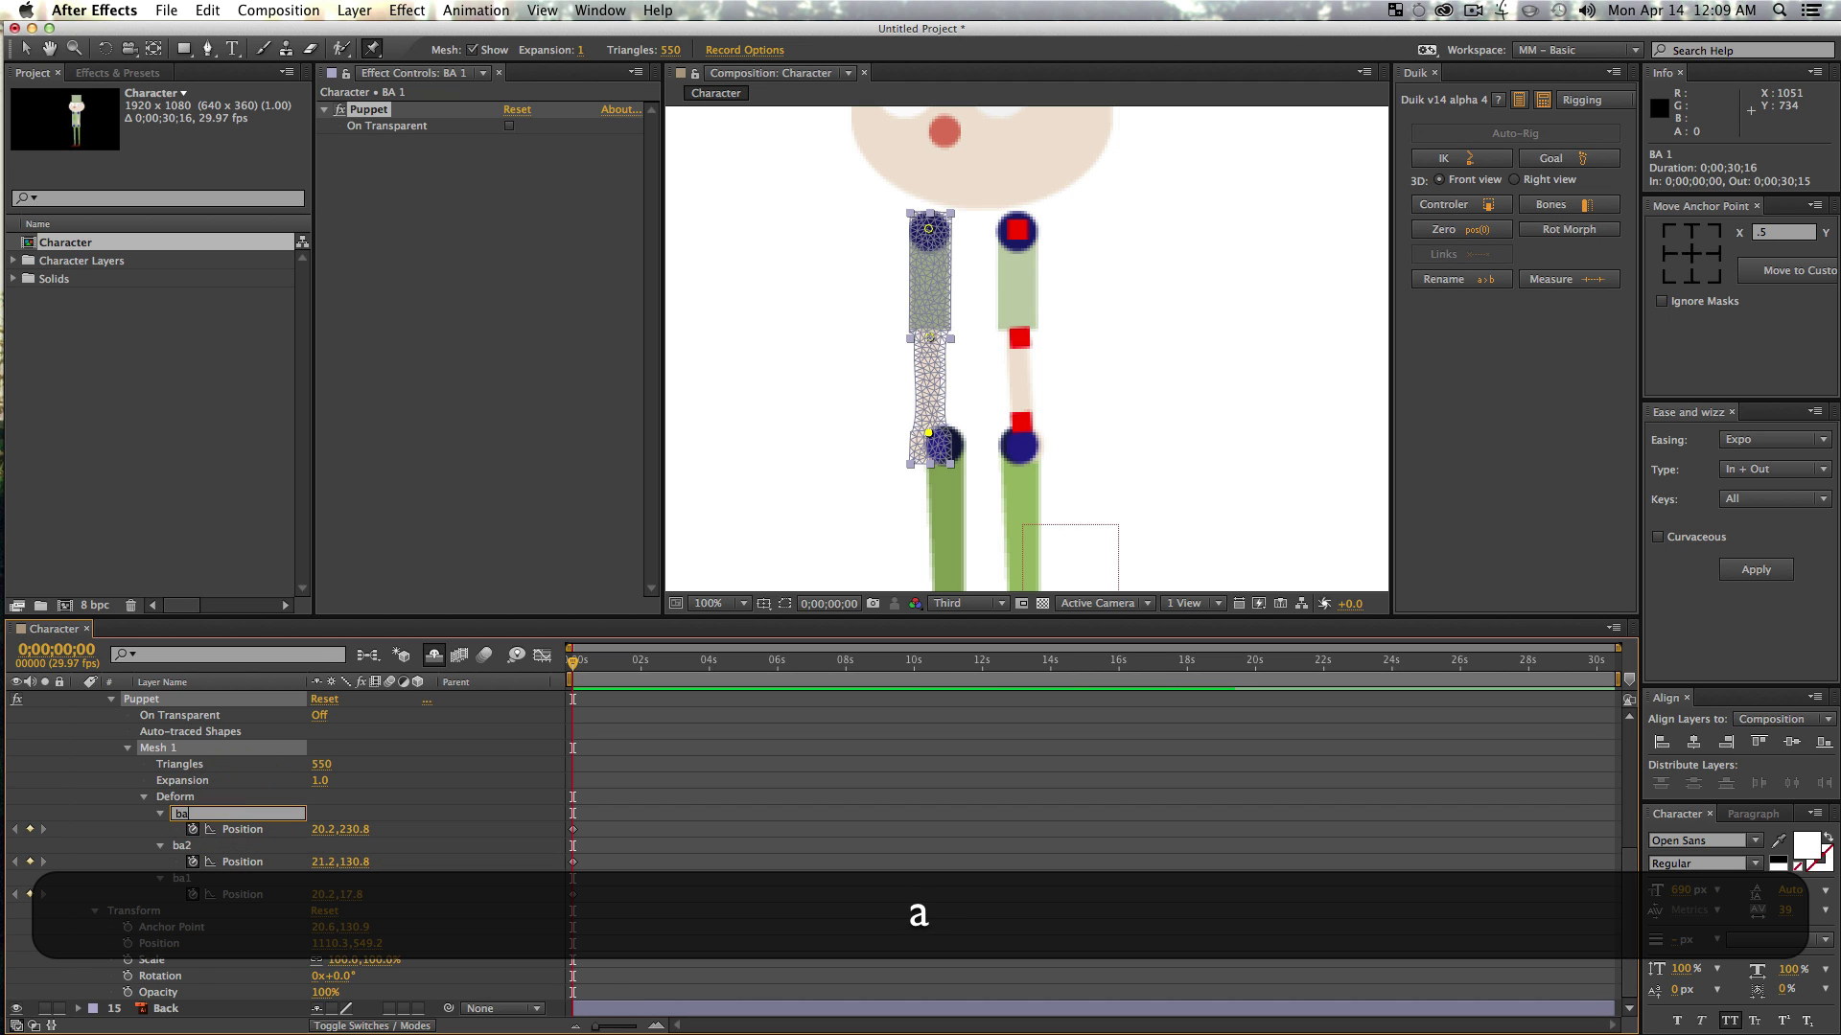
{"action": "type", "text": "3"}
{"action": "key", "text": "Return"}
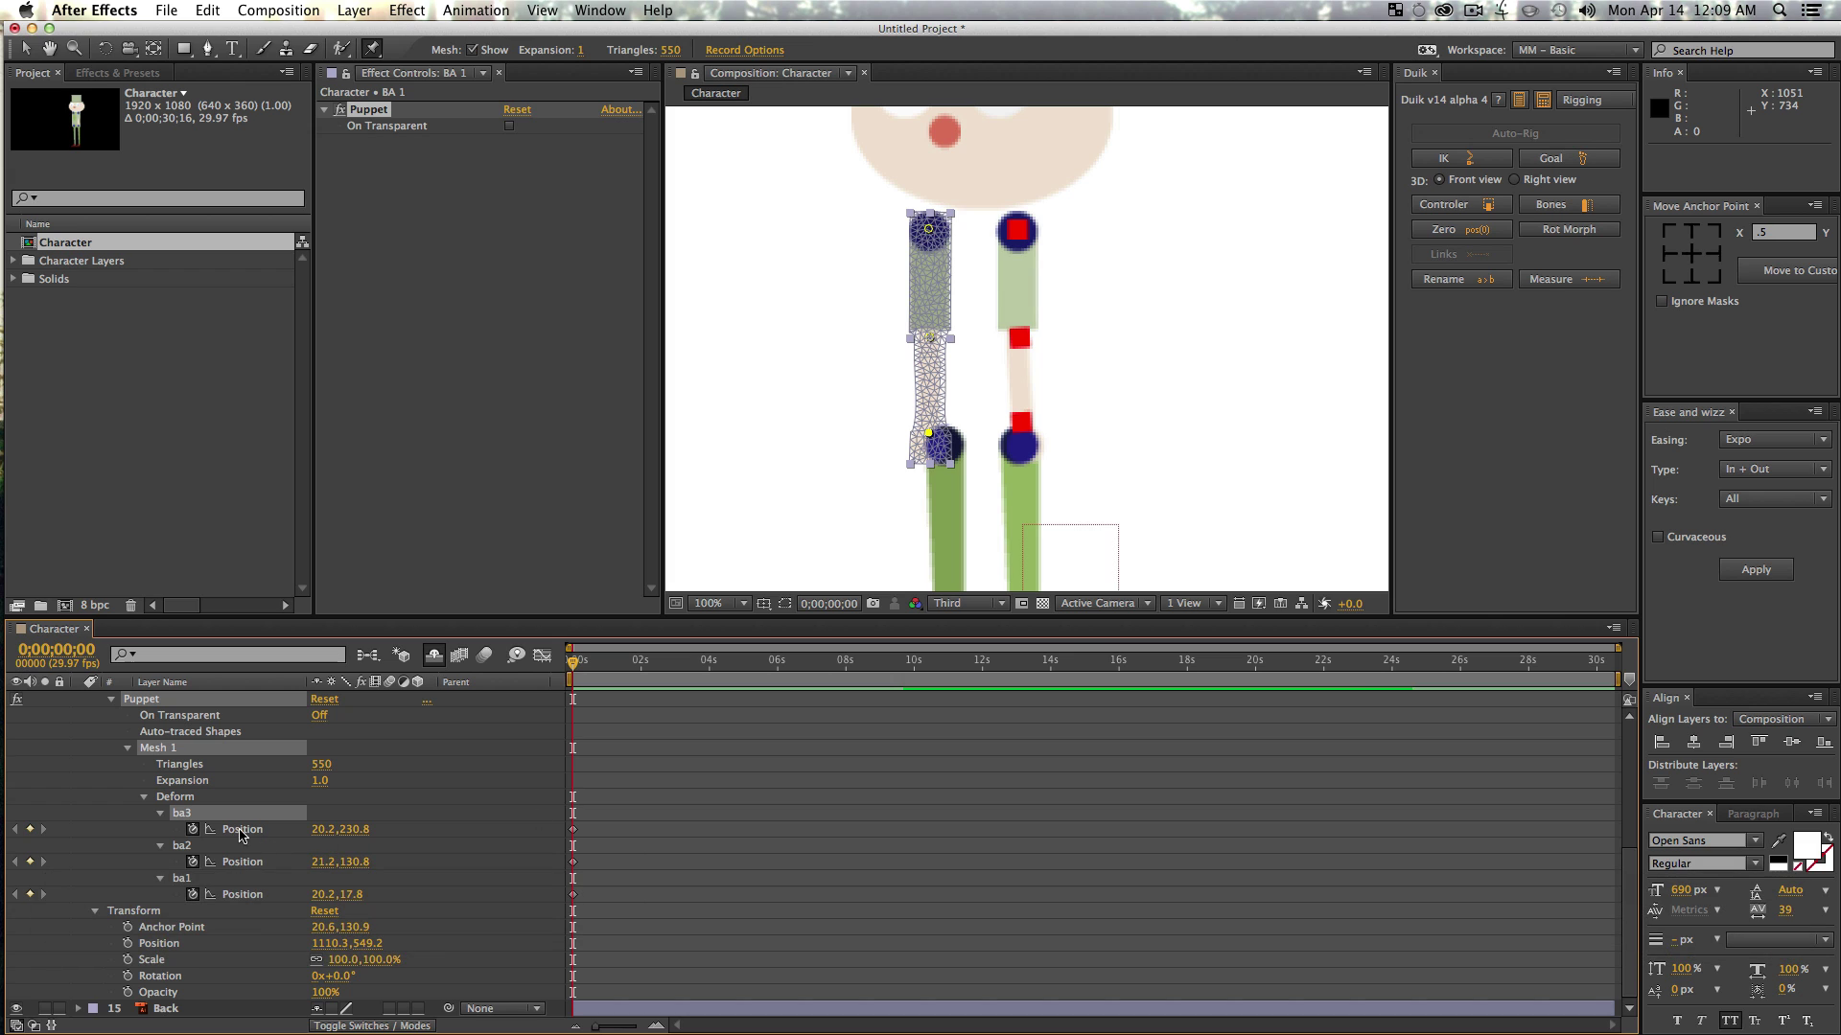
- Create Duik bones for each of the back arm's puppet pins ba1, ba2 and ba3
{"action": "left_click", "coordinate": [174, 879]}
{"action": "left_click", "coordinate": [1550, 204]}
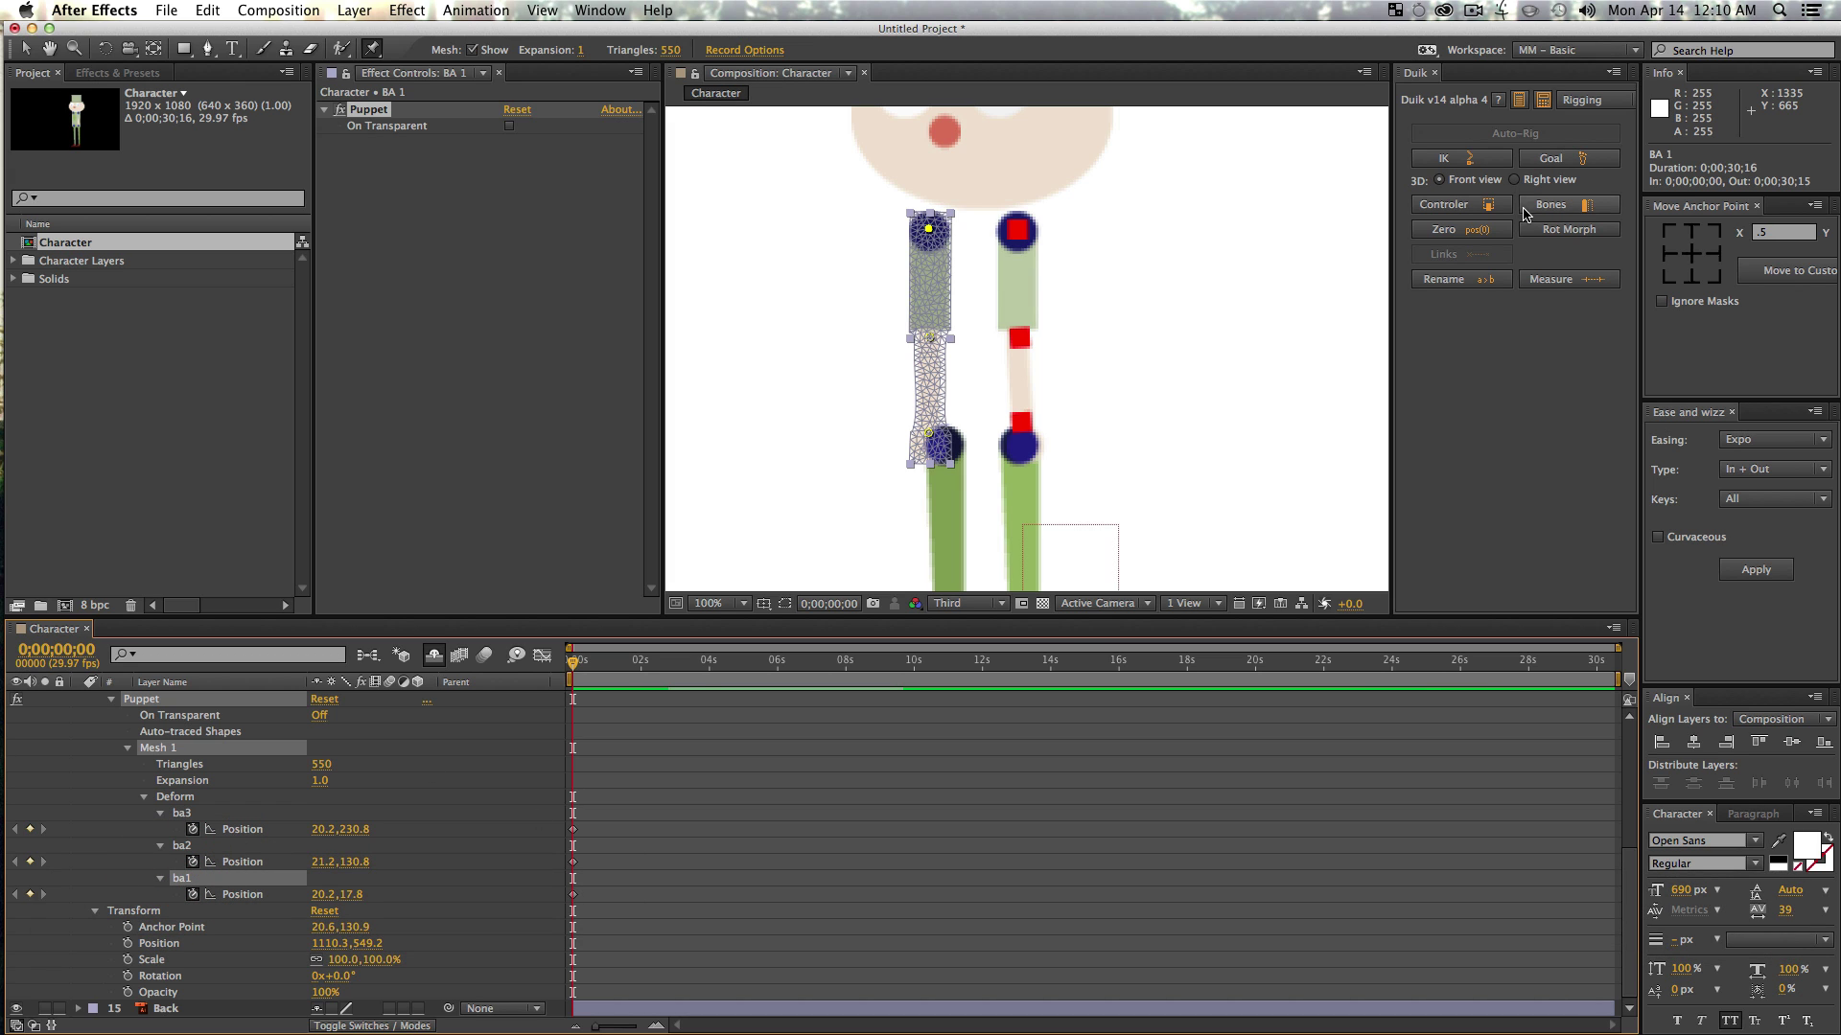
{"action": "left_click", "coordinate": [182, 861]}
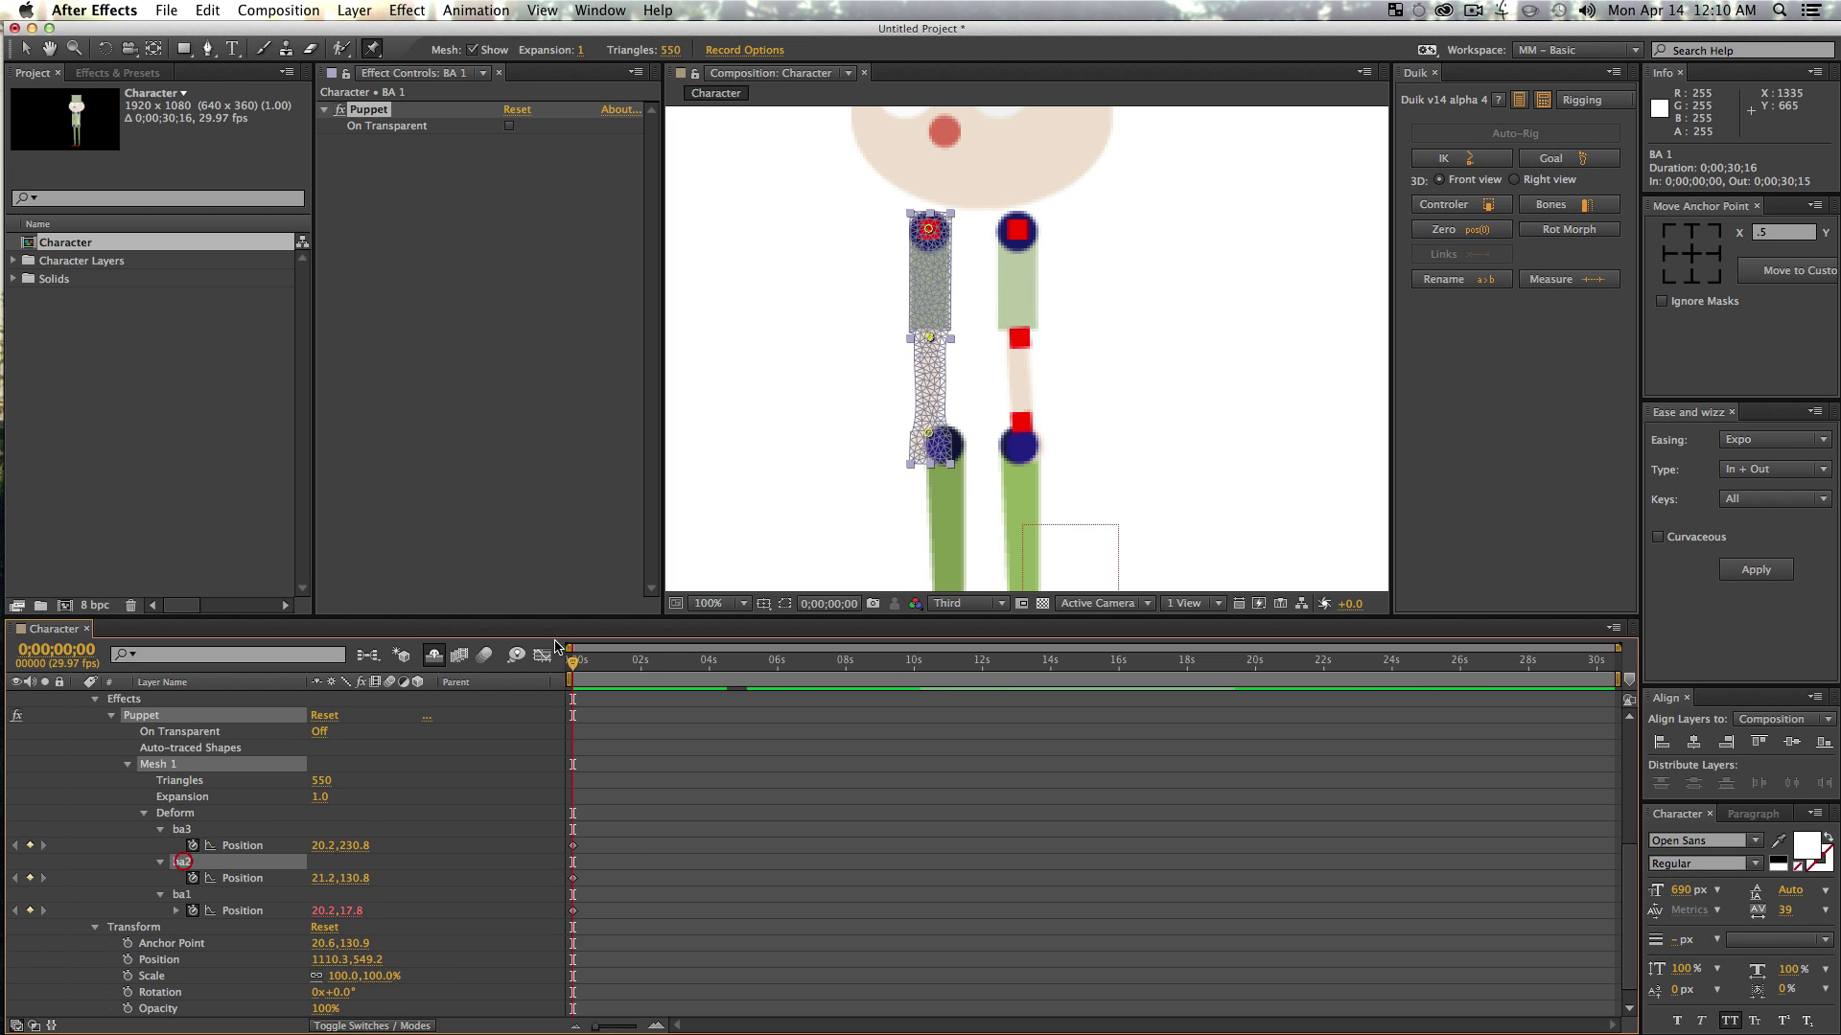
{"action": "left_click", "coordinate": [1545, 205]}
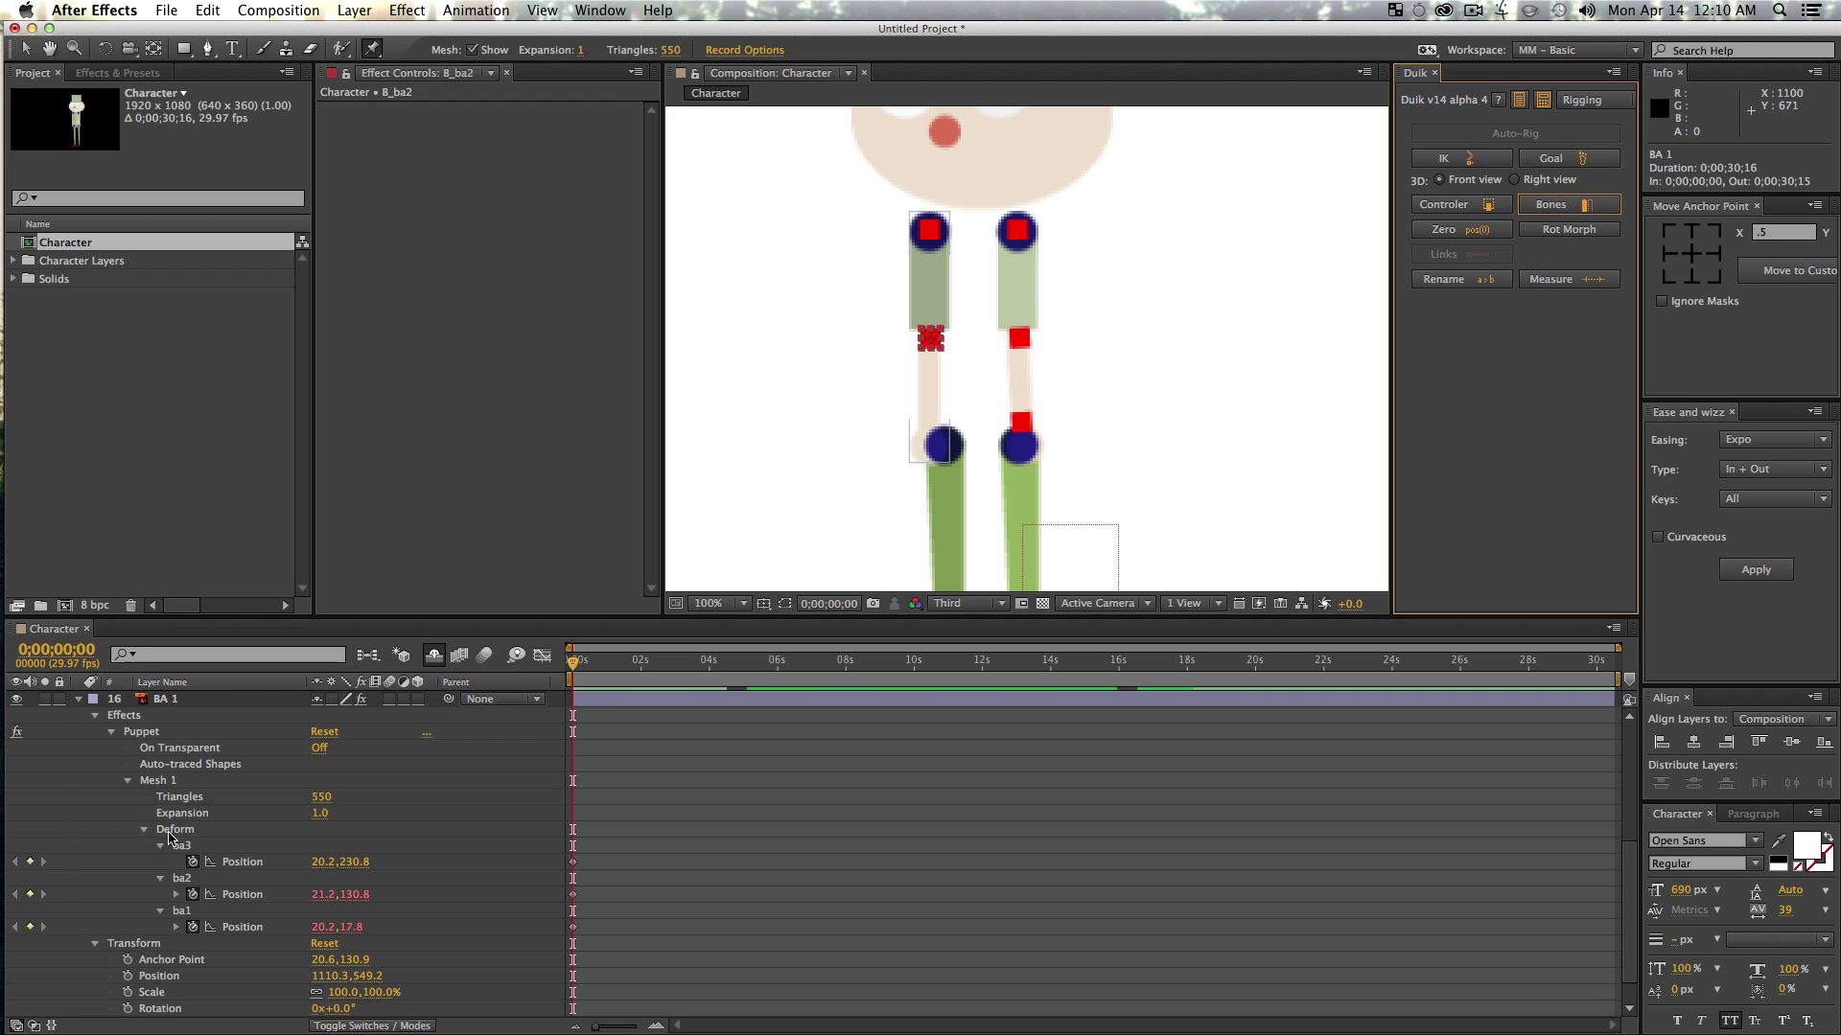
{"action": "left_click", "coordinate": [182, 845]}
{"action": "left_click", "coordinate": [1576, 206]}
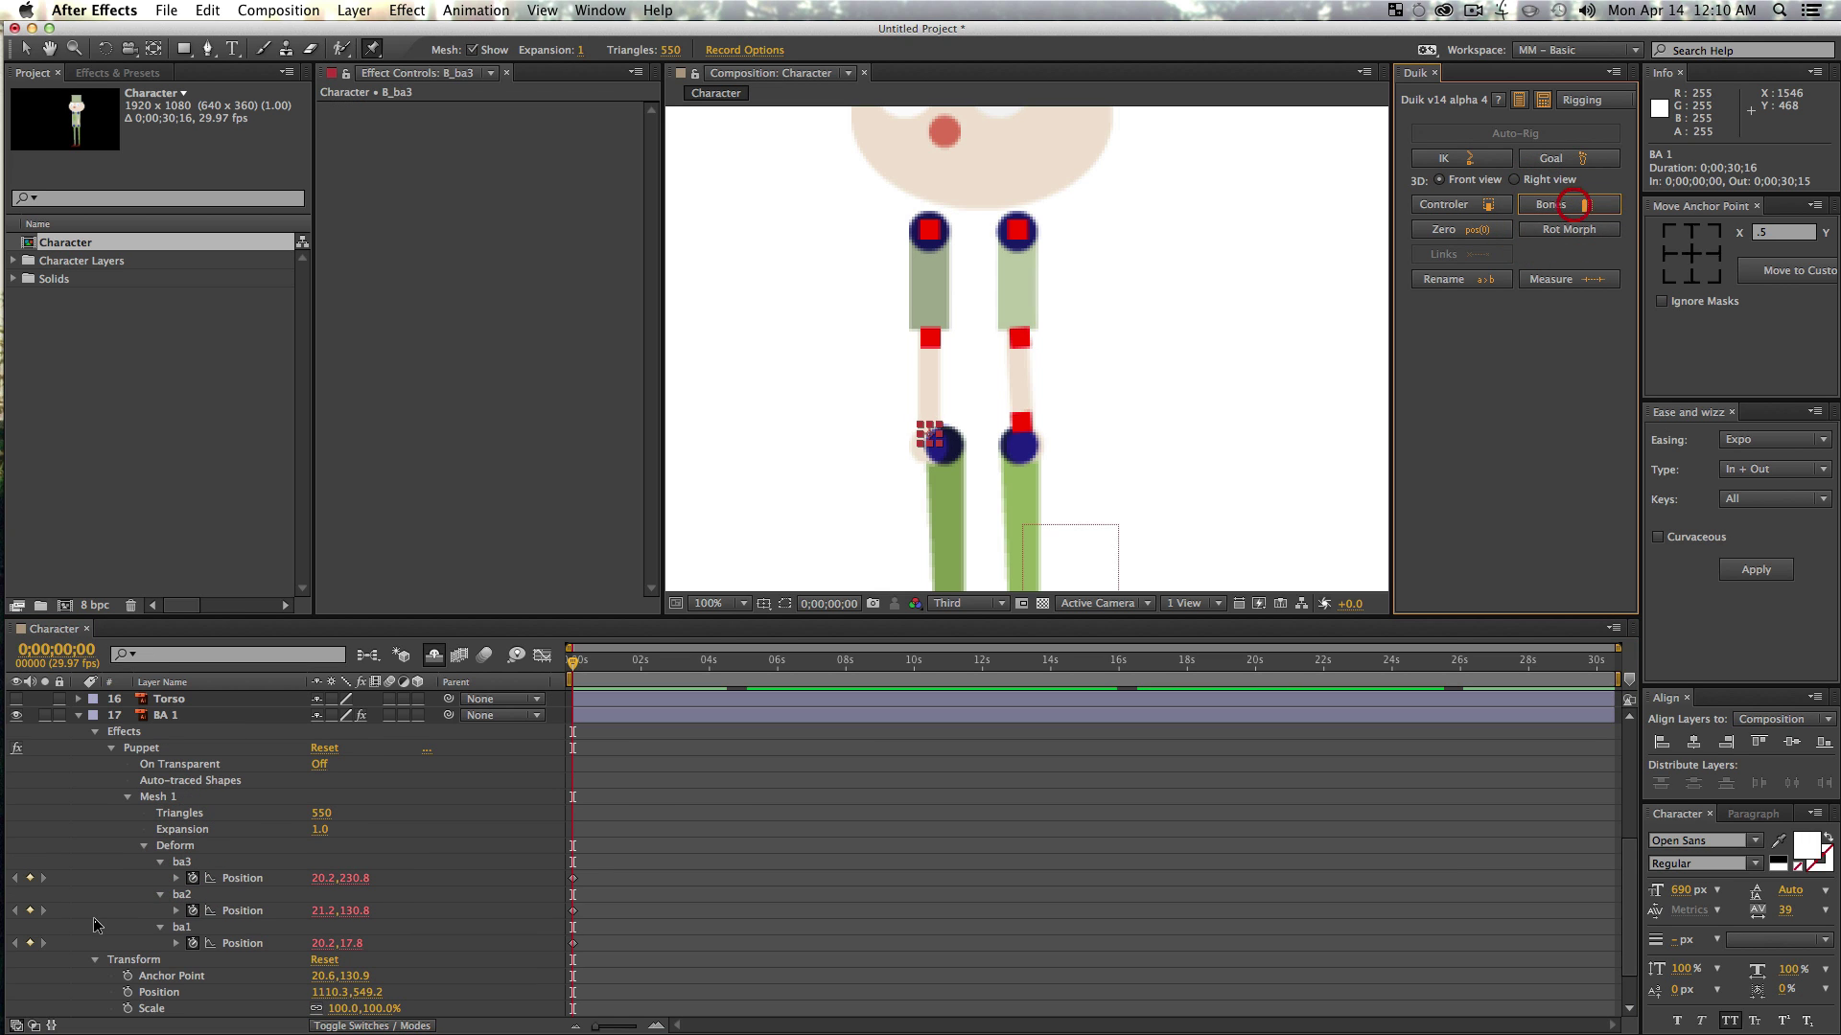
- Parent the B_ba3 bone layer to B_ba2 and the B_ba2 layer to B_ba1
{"action": "scroll", "coordinate": [309, 852], "scroll_direction": "up", "scroll_amount": 5}
{"action": "scroll", "coordinate": [305, 843], "scroll_direction": "up", "scroll_amount": 2}
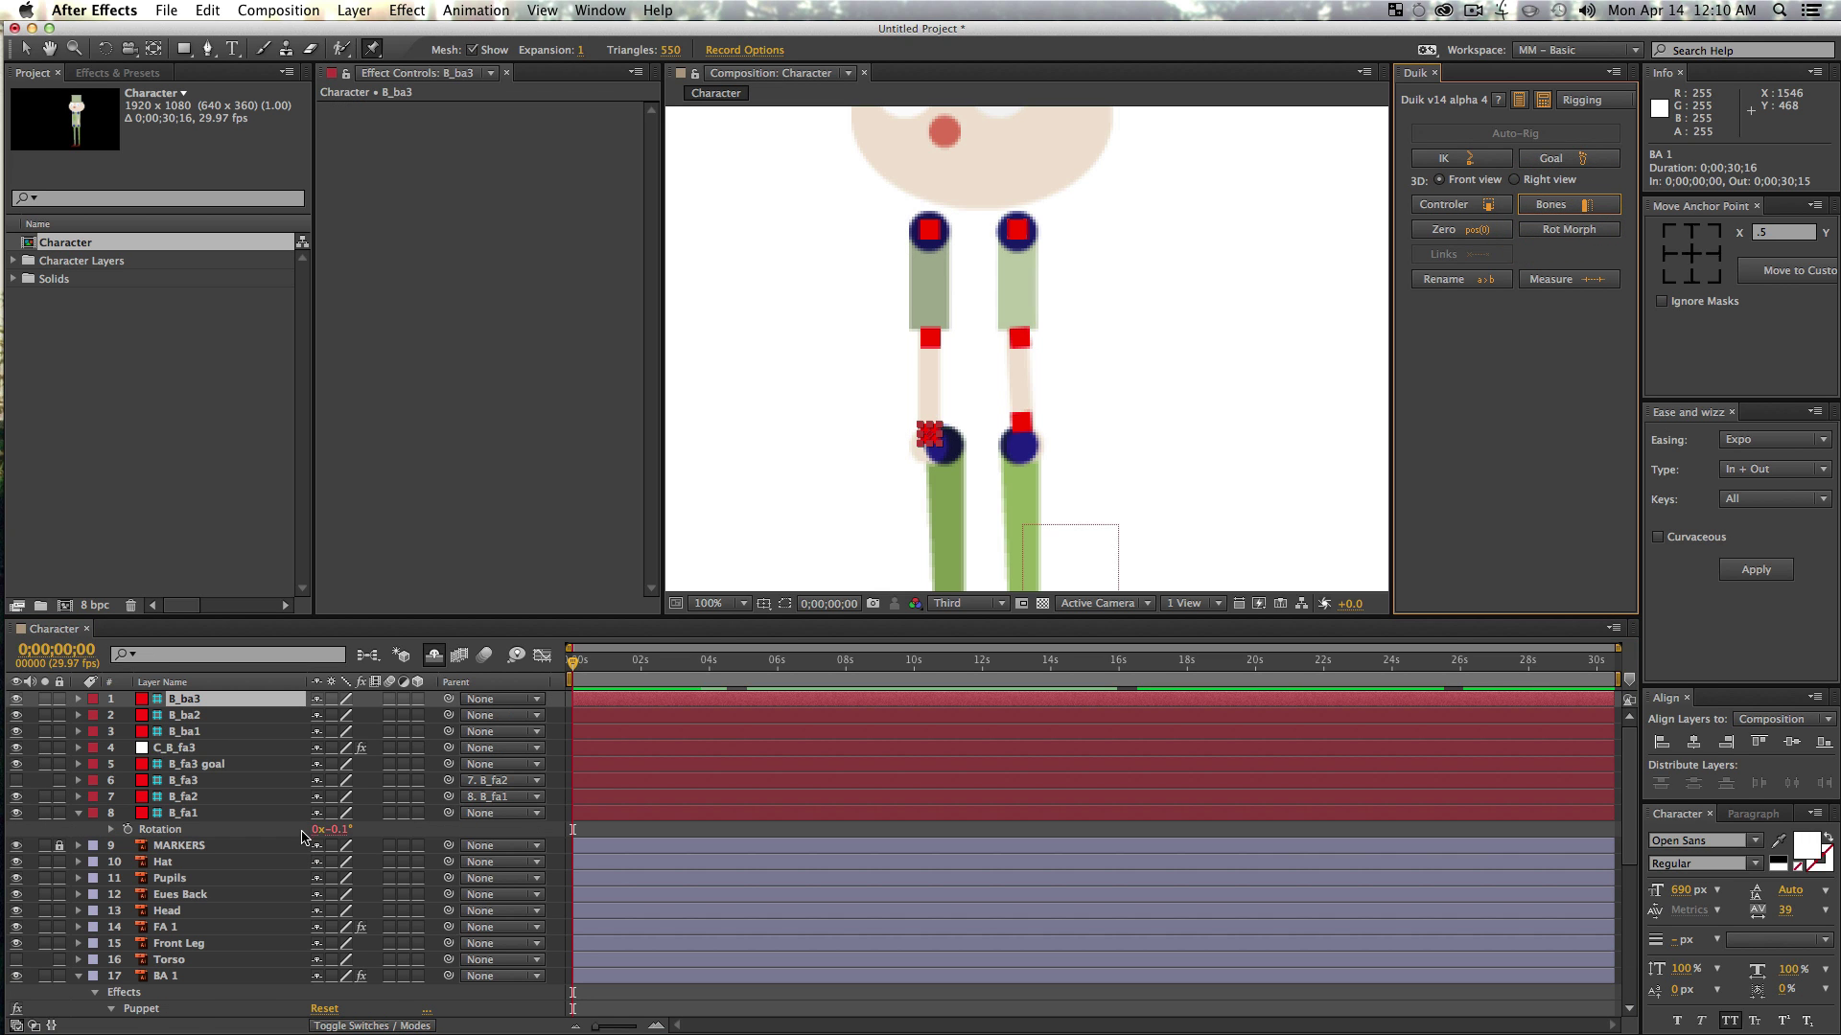
{"action": "left_click_drag", "start_coordinate": [446, 702], "coordinate": [189, 735]}
- Add a Duik controller for the B_ba3 bone at the end of the back arm
{"action": "left_click", "coordinate": [200, 707]}
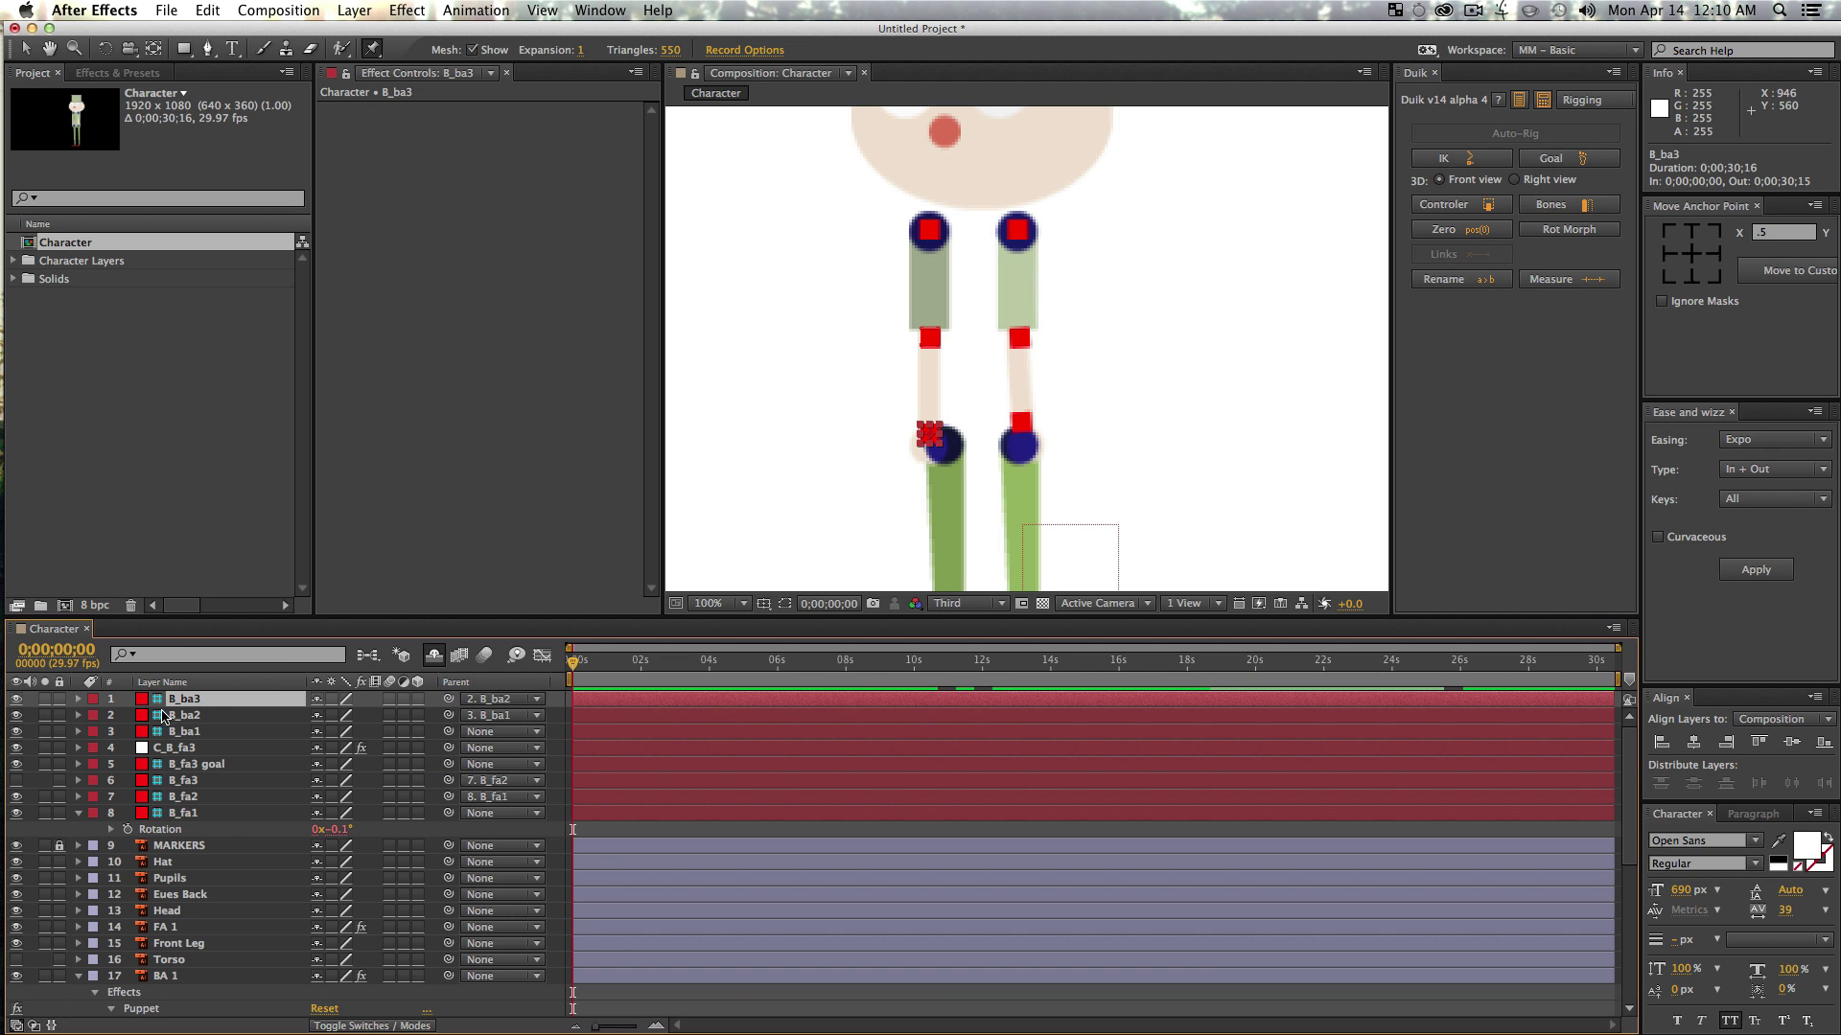
{"action": "key", "text": "v"}
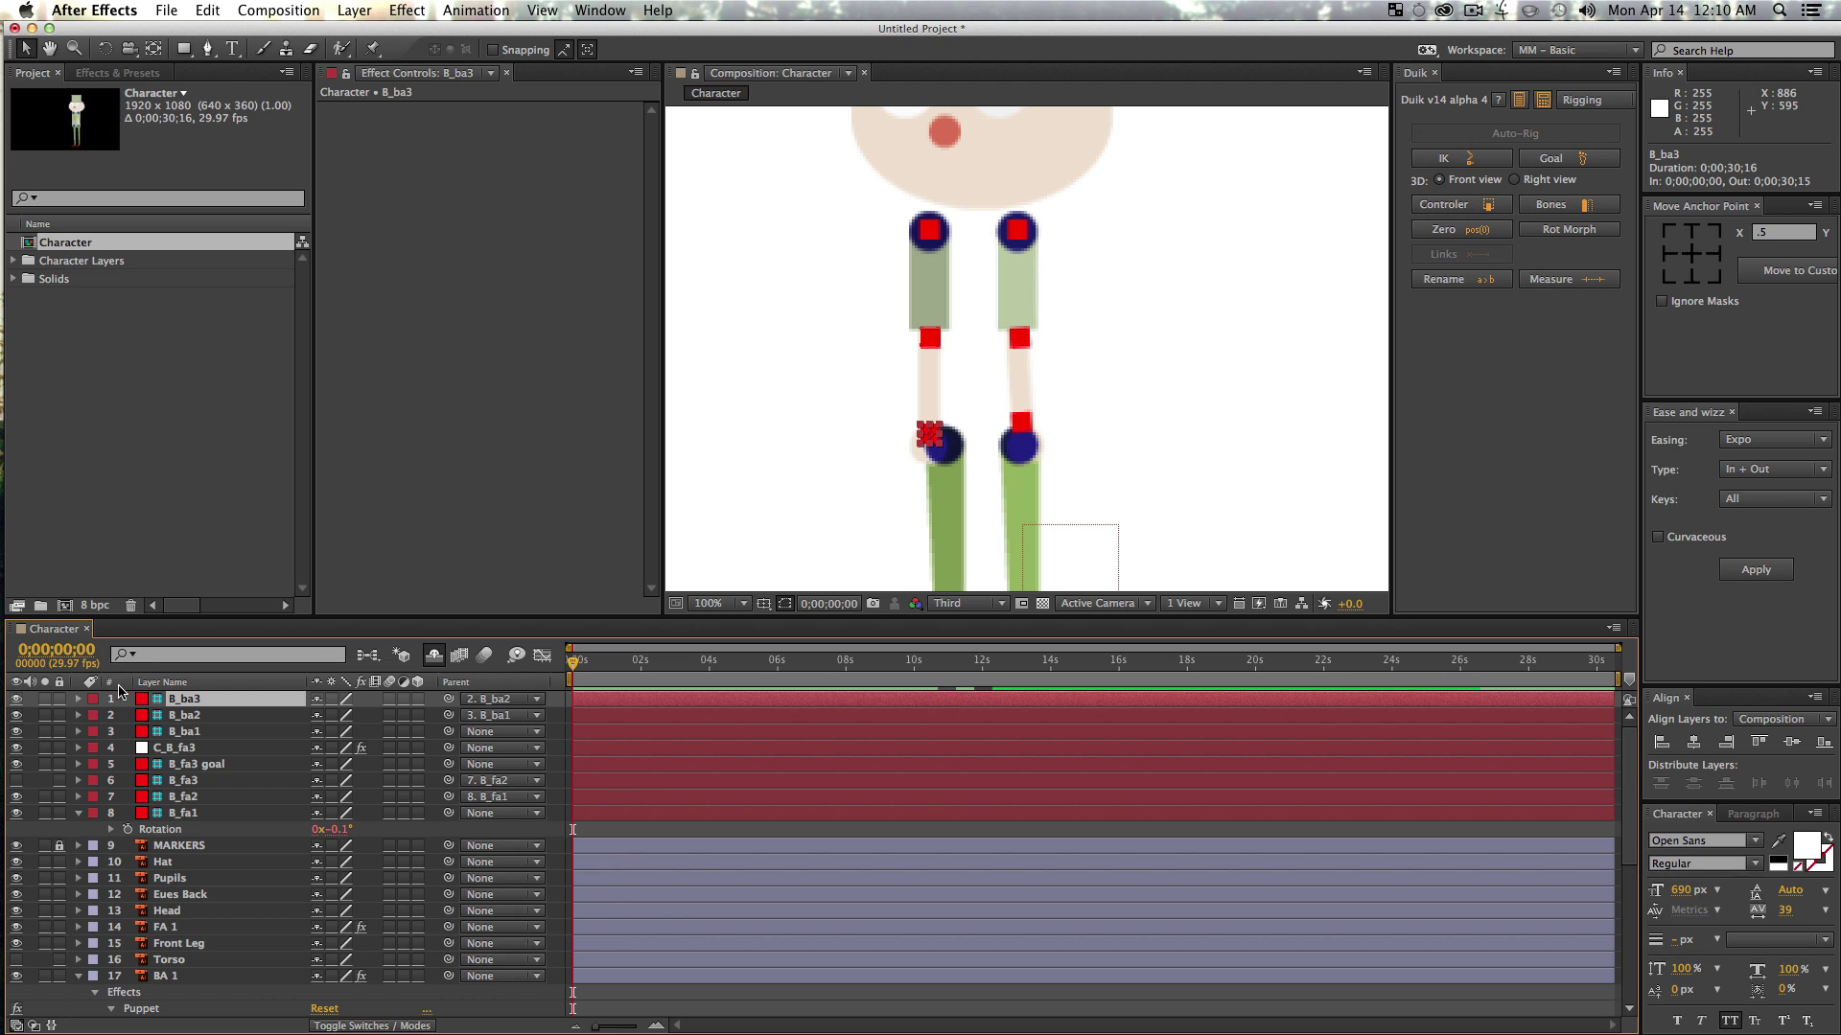
{"action": "left_click", "coordinate": [1439, 202]}
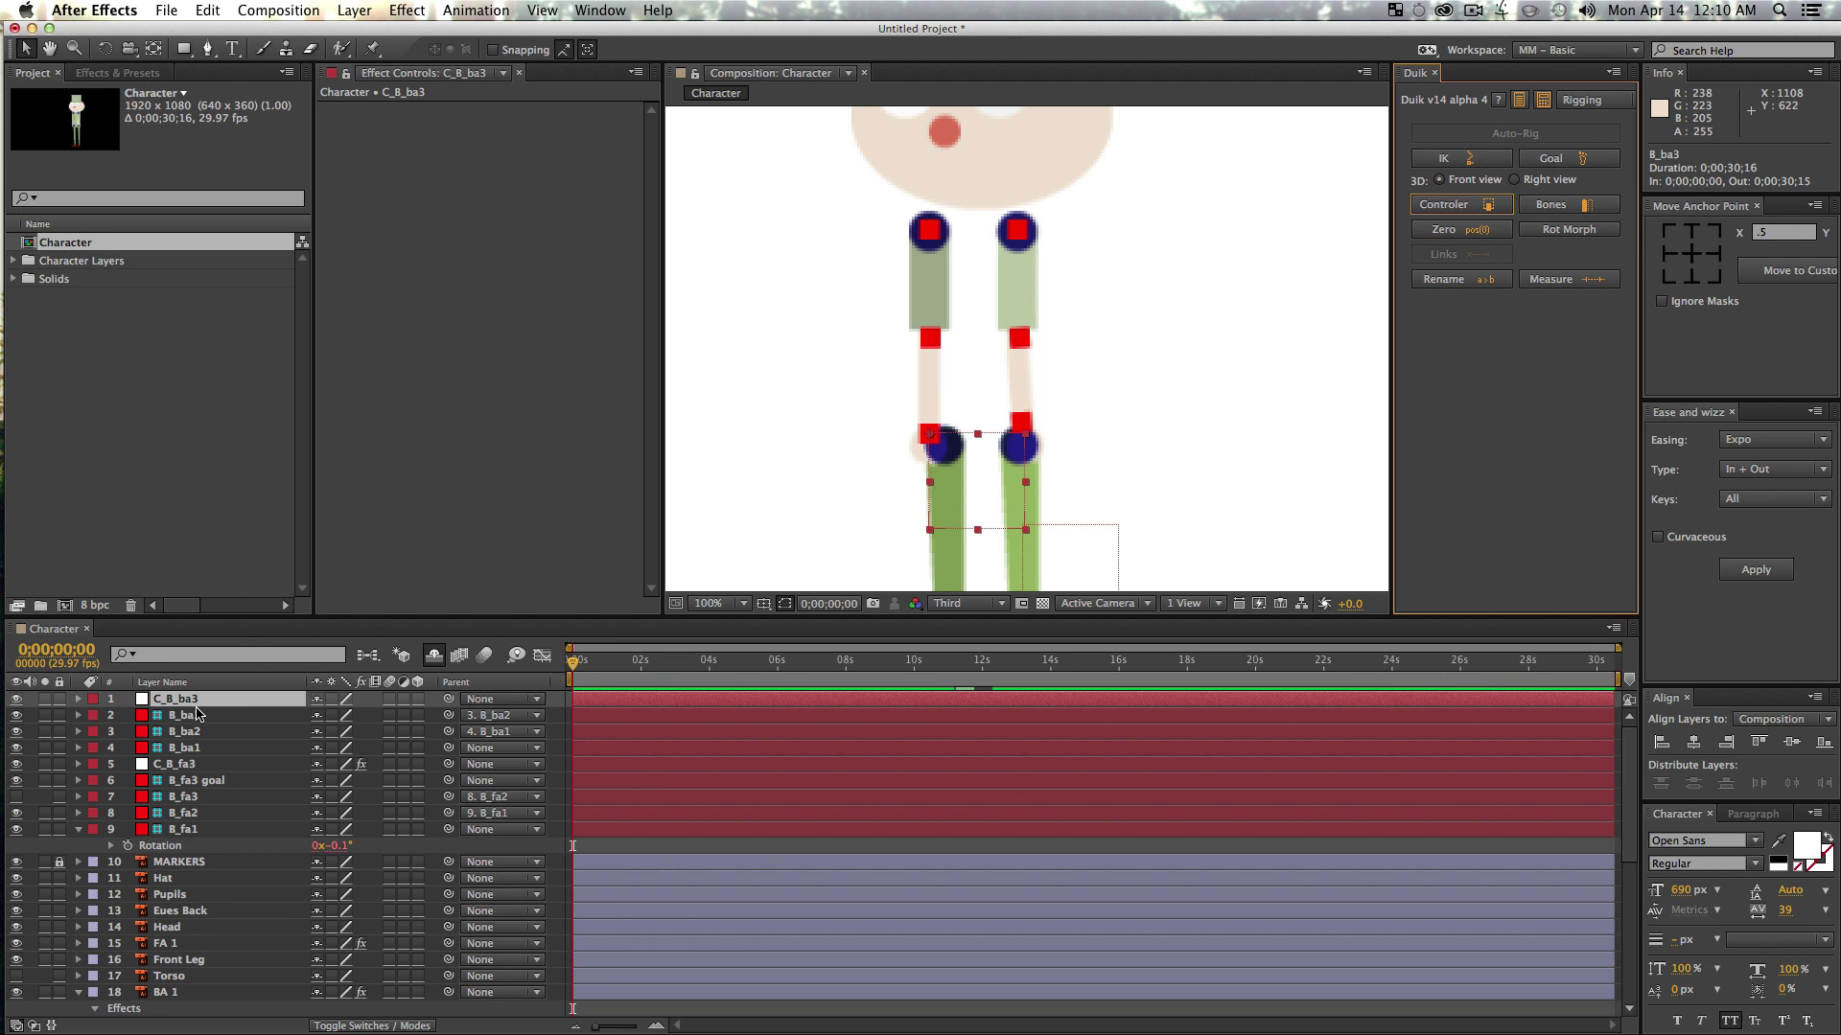
- Apply Duik IK to the back arm using bones B_ba3, B_ba2 and B_ba1 with controller C_B_ba3
{"action": "left_click", "coordinate": [194, 717]}
{"action": "left_click", "coordinate": [188, 731], "text": "super"}
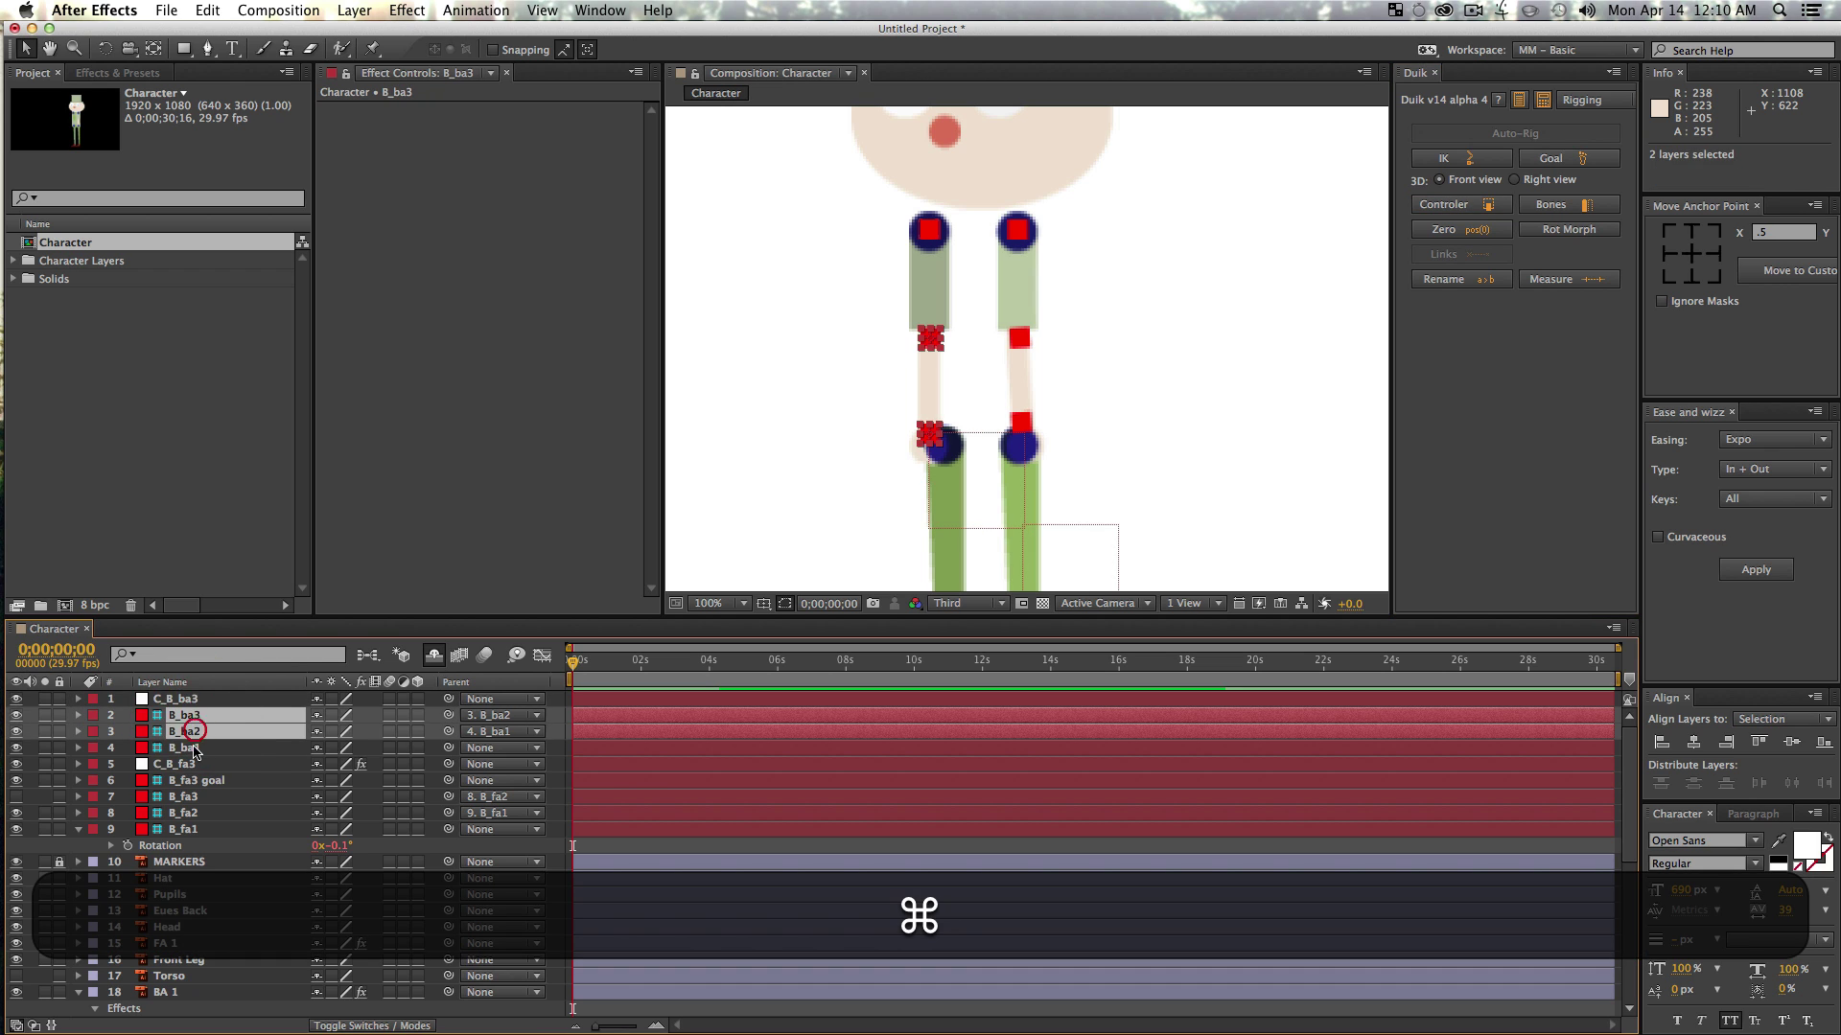
{"action": "left_click", "coordinate": [185, 717], "text": "super"}
{"action": "left_click", "coordinate": [192, 715], "text": "super"}
{"action": "left_click", "coordinate": [187, 747], "text": "super"}
{"action": "left_click", "coordinate": [201, 700], "text": "super"}
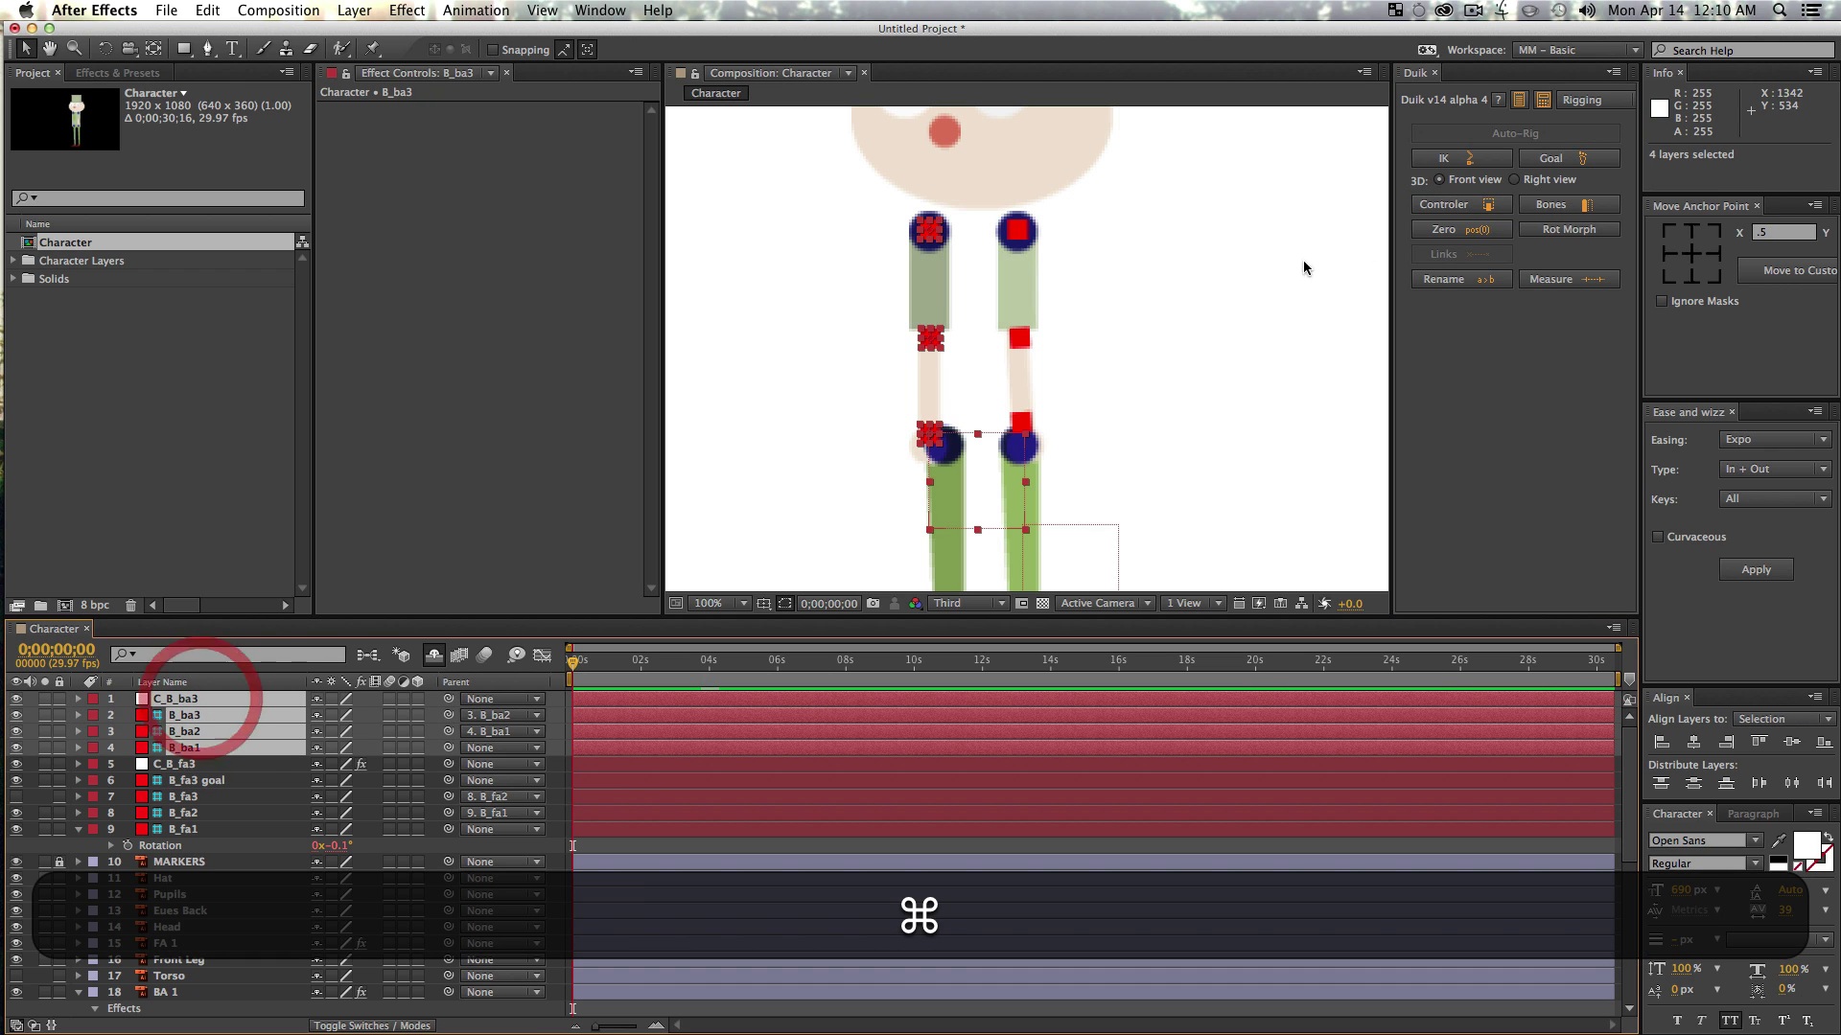
{"action": "left_click", "coordinate": [1447, 159]}
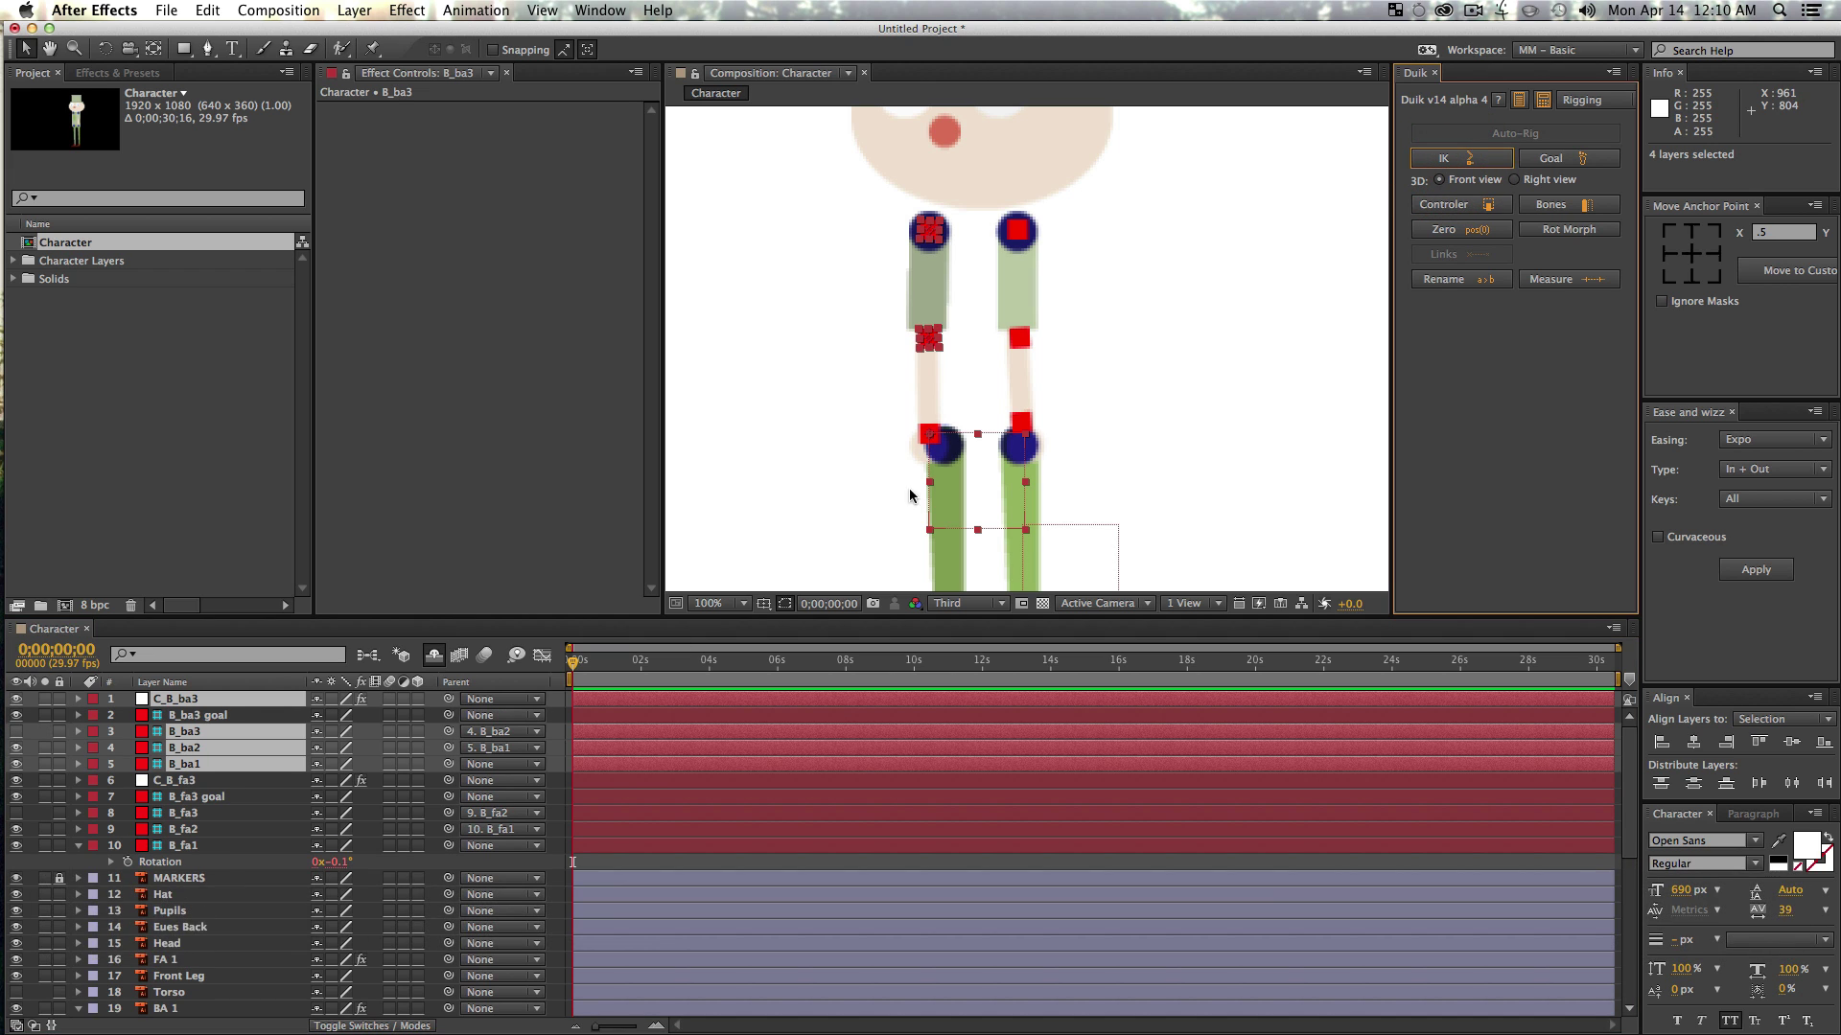
- Try moving the C_B_ba3 controller to test how the back arm bends, and undo the move
{"action": "key", "text": "v"}
{"action": "left_click", "coordinate": [853, 397]}
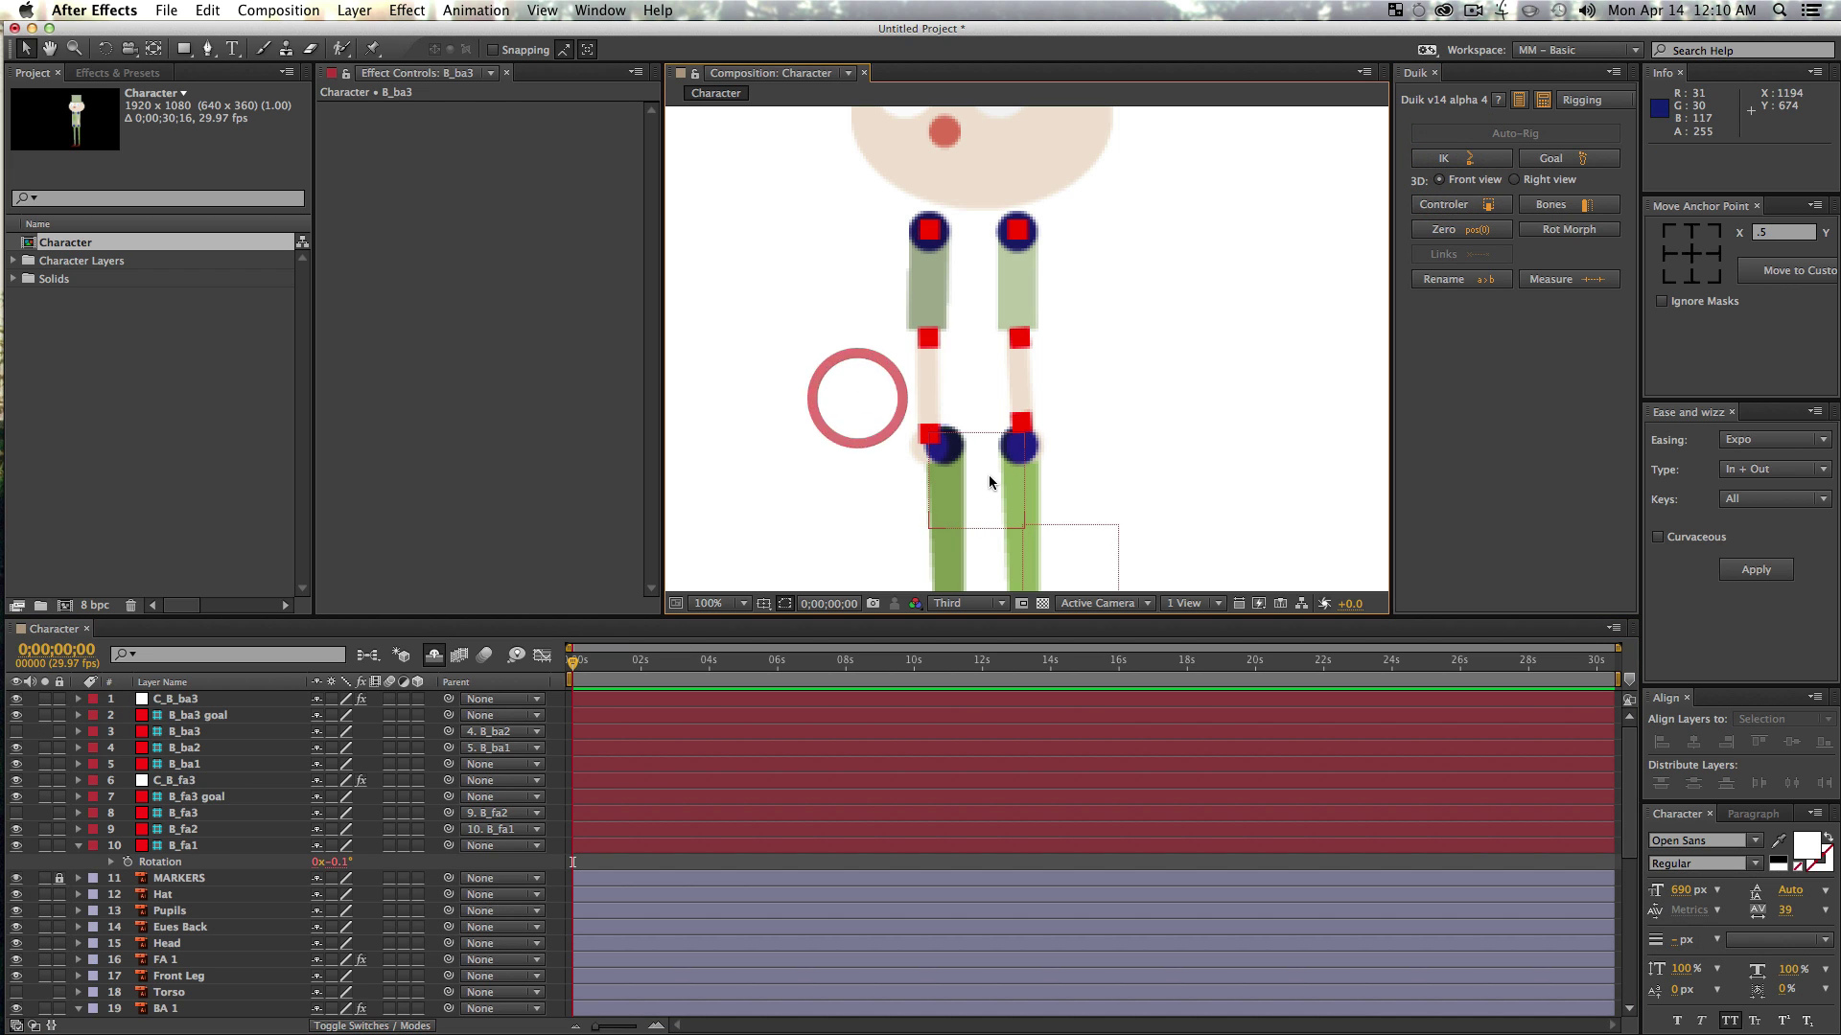
{"action": "left_click_drag", "start_coordinate": [965, 505], "coordinate": [915, 465]}
{"action": "key", "text": "super+z"}
- Turn on the IK Orientation checkbox for C_B_ba3, test the arm by moving the controller, and undo the test move
{"action": "left_click", "coordinate": [509, 157]}
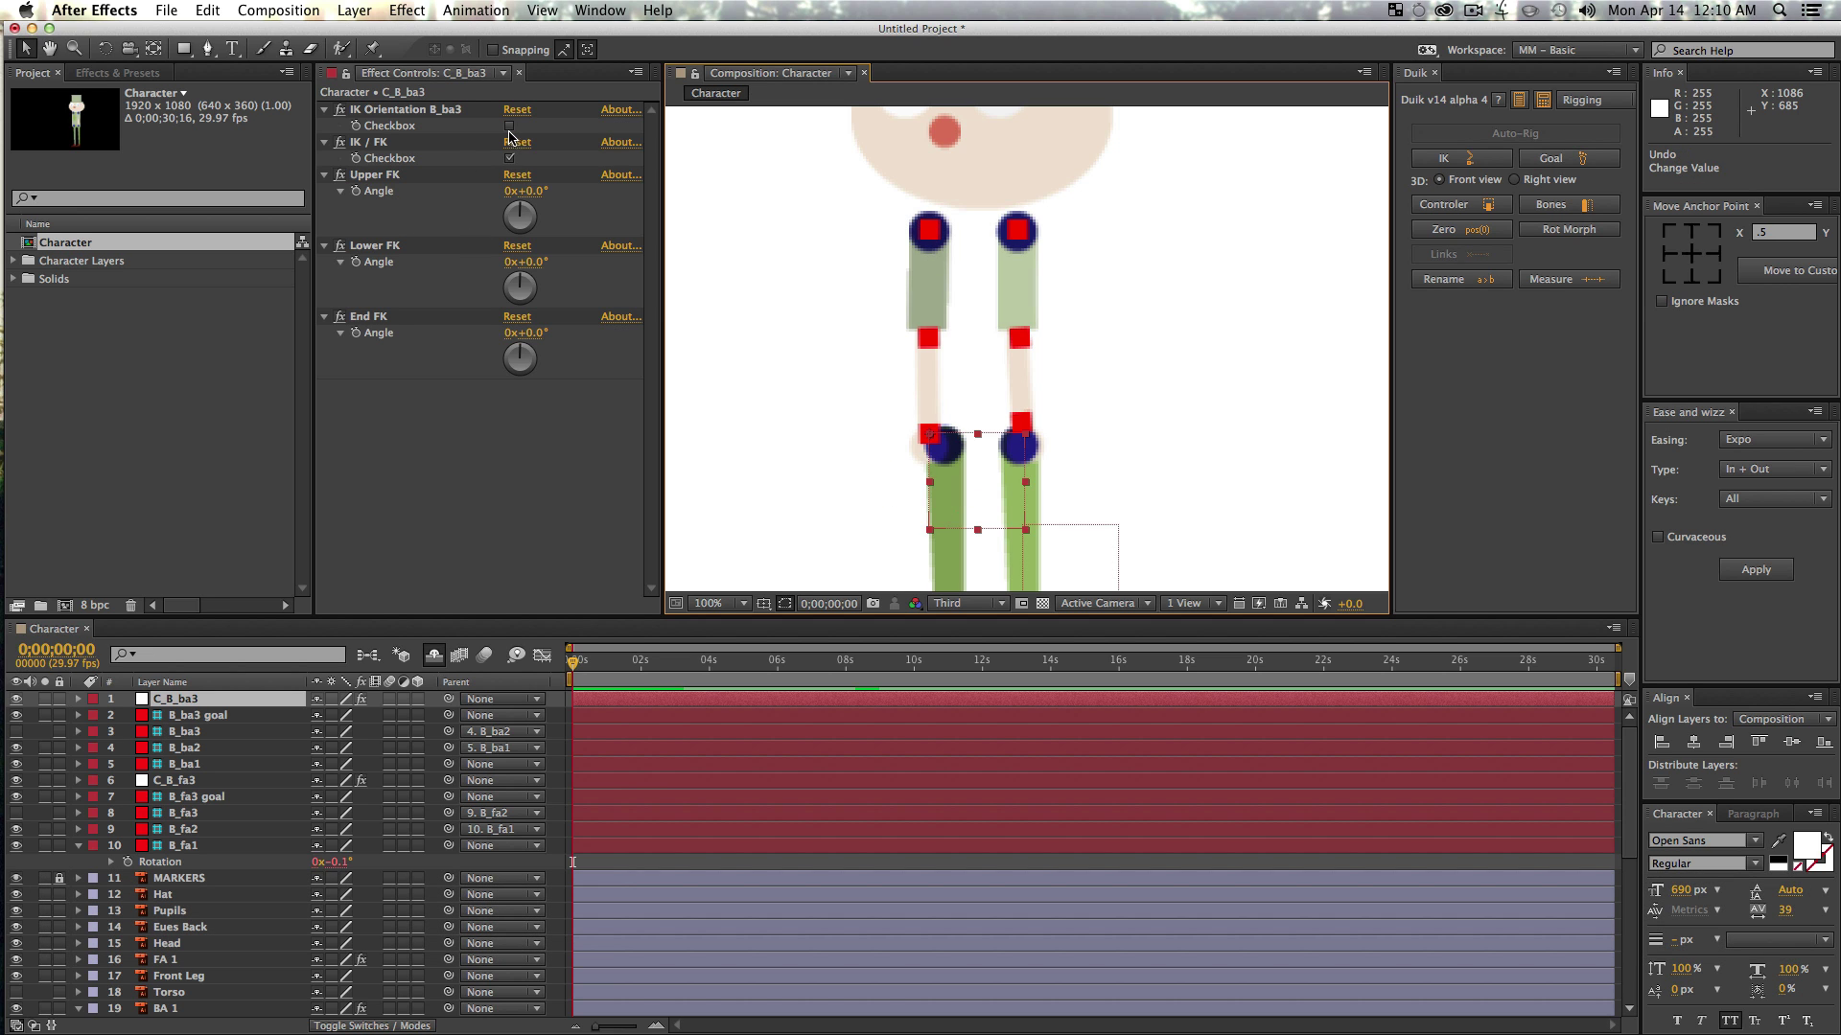
{"action": "left_click", "coordinate": [509, 126]}
{"action": "key", "text": "v"}
{"action": "left_click_drag", "start_coordinate": [989, 492], "coordinate": [842, 334]}
{"action": "key", "text": "super+z"}
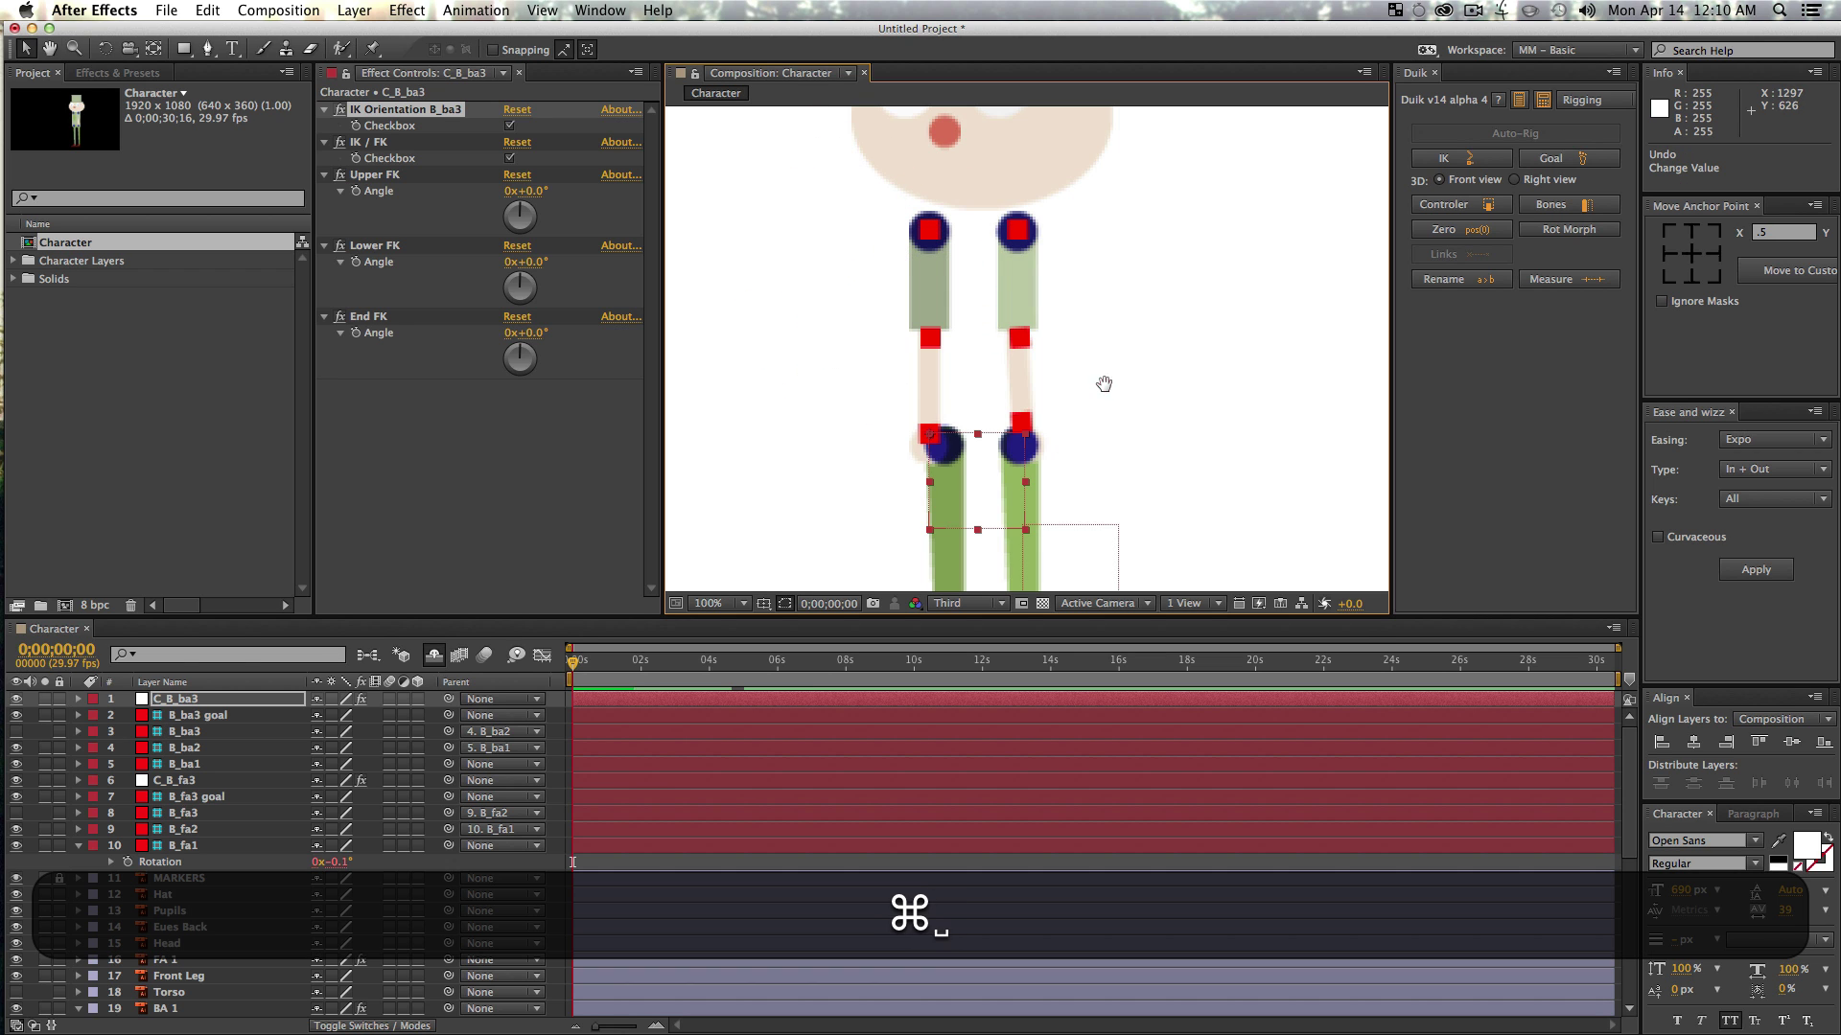
- Turn off visibility of the front arm's bone layers from B_fa1 to B_fa3 goal and make them shy
{"action": "left_click_drag", "start_coordinate": [1101, 383], "coordinate": [1119, 261]}
{"action": "key", "text": "z"}
{"action": "left_click", "coordinate": [1118, 254], "text": "alt"}
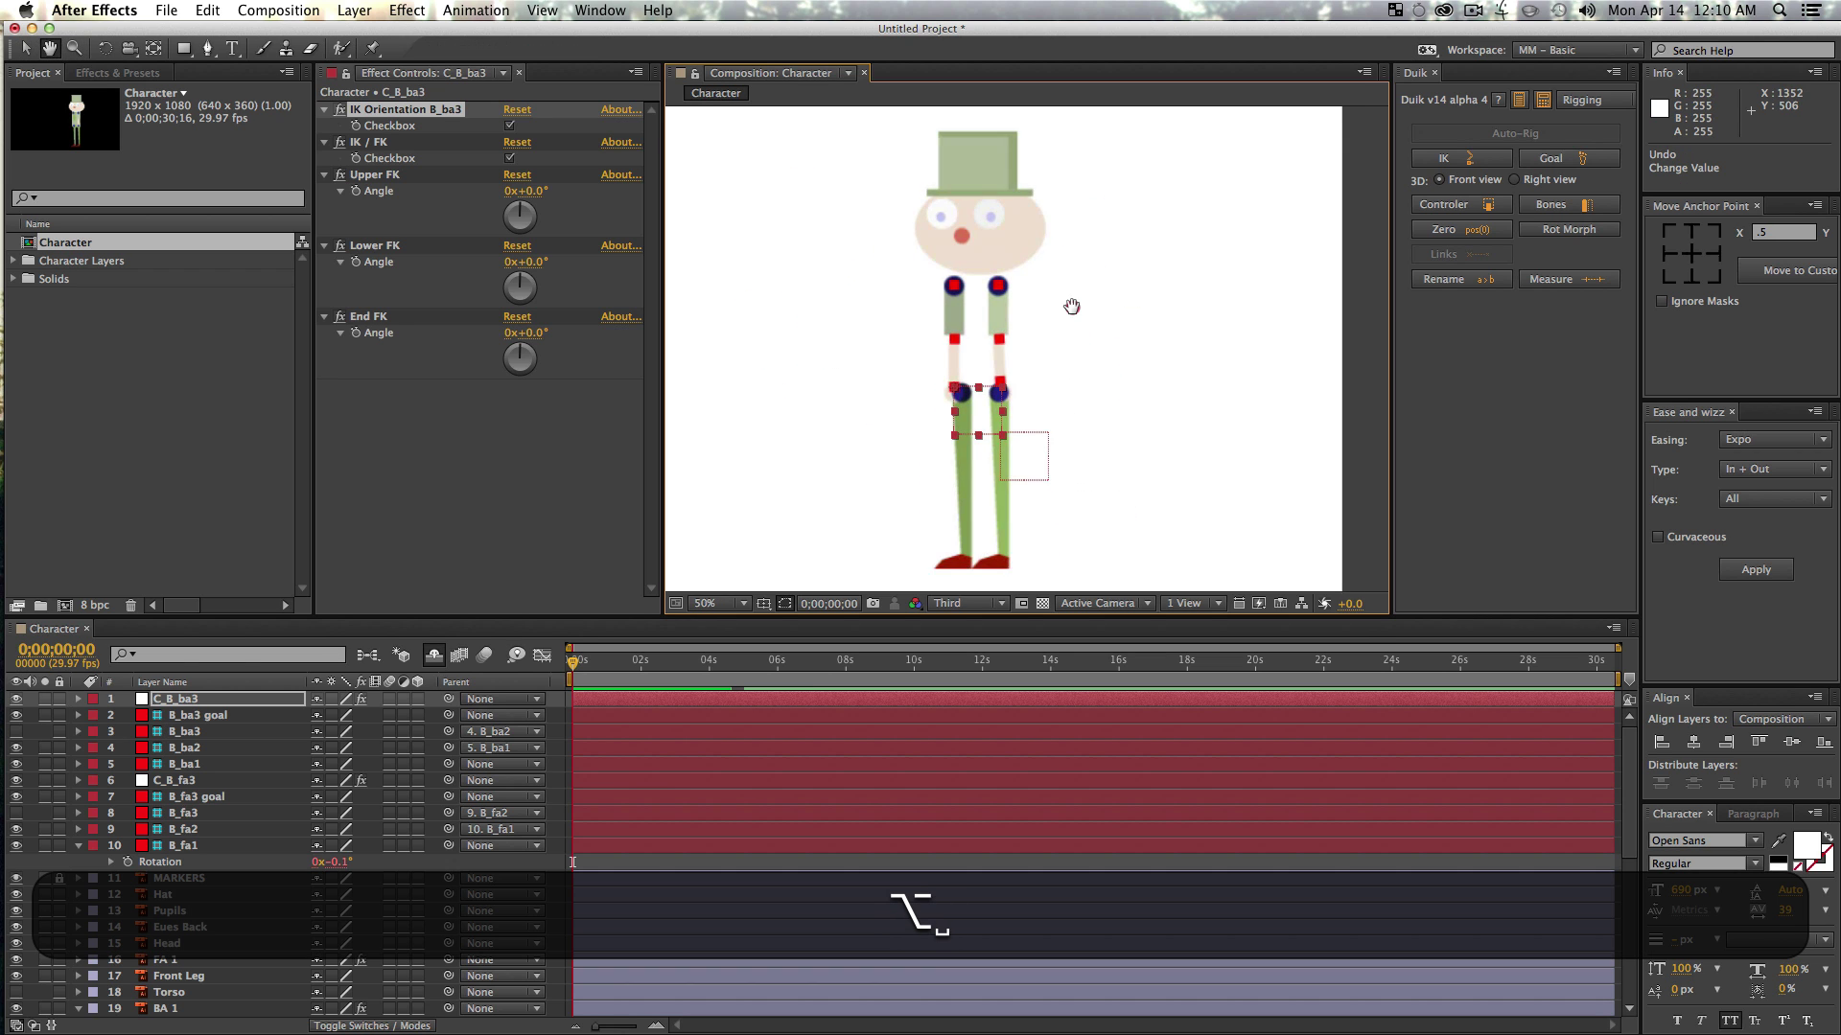
{"action": "key", "text": "v"}
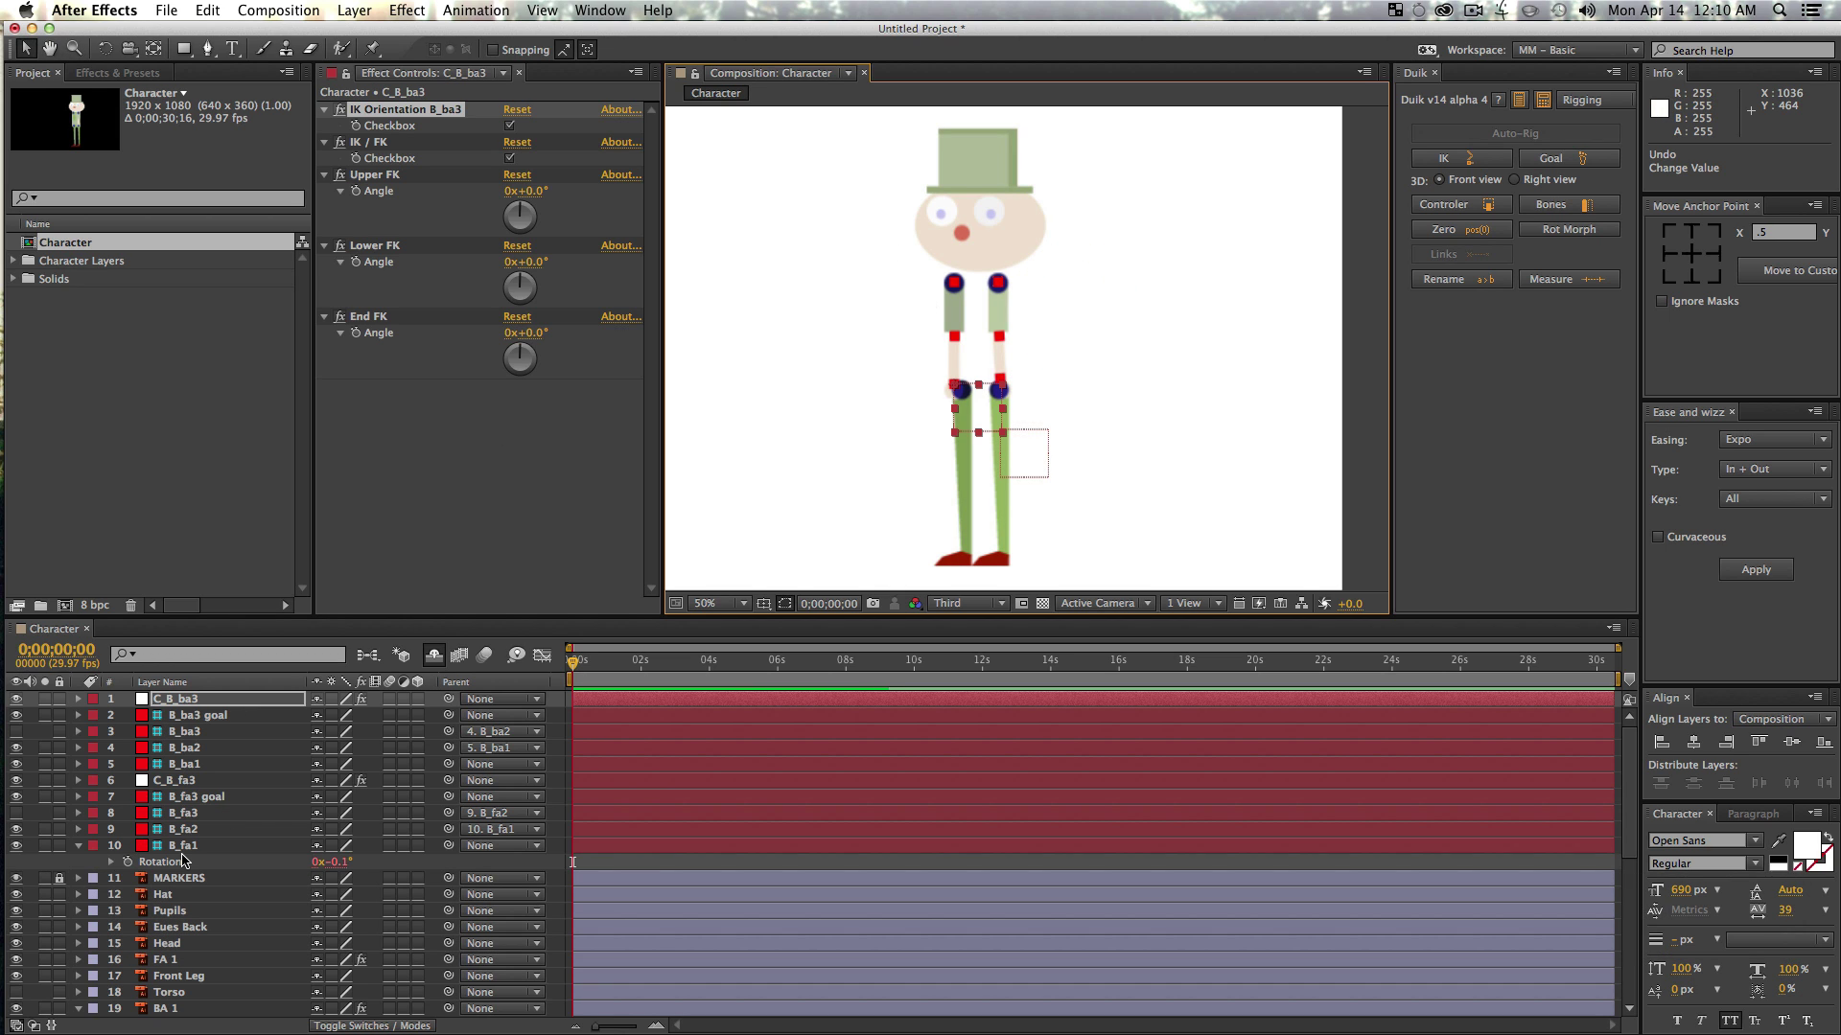
{"action": "left_click", "coordinate": [185, 847]}
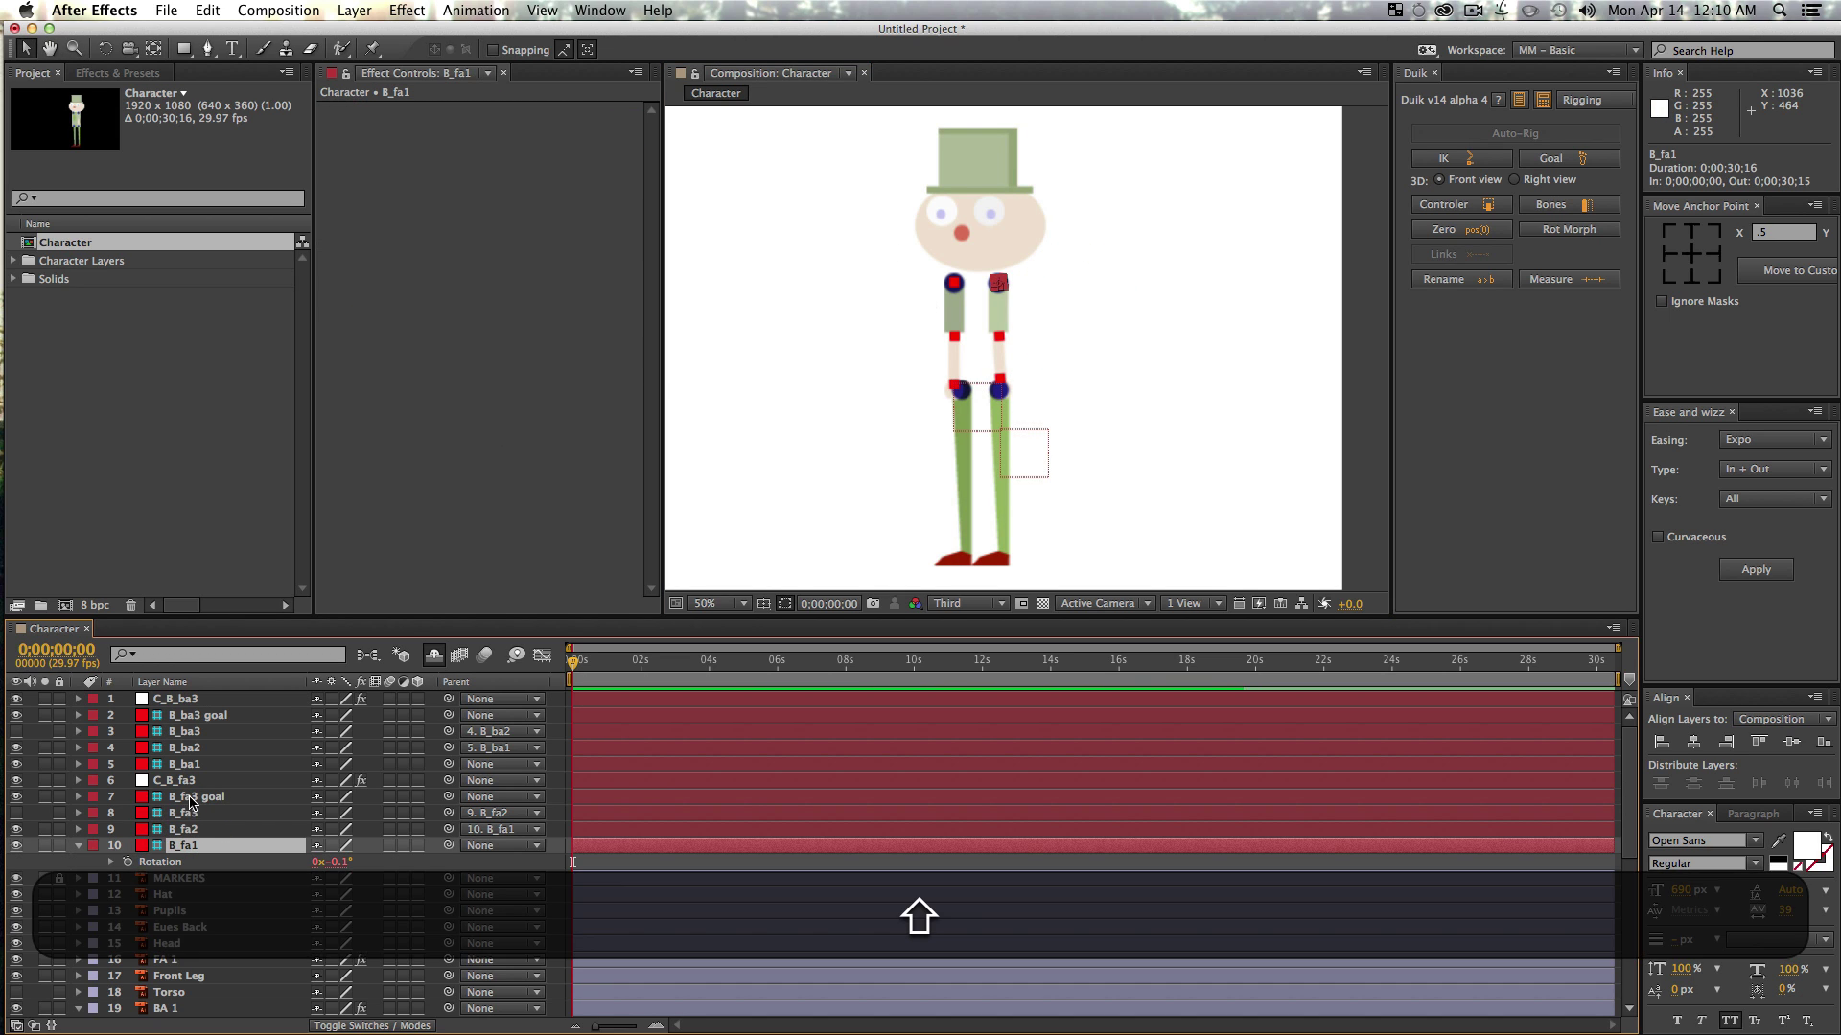
{"action": "left_click", "coordinate": [188, 799], "text": "shift"}
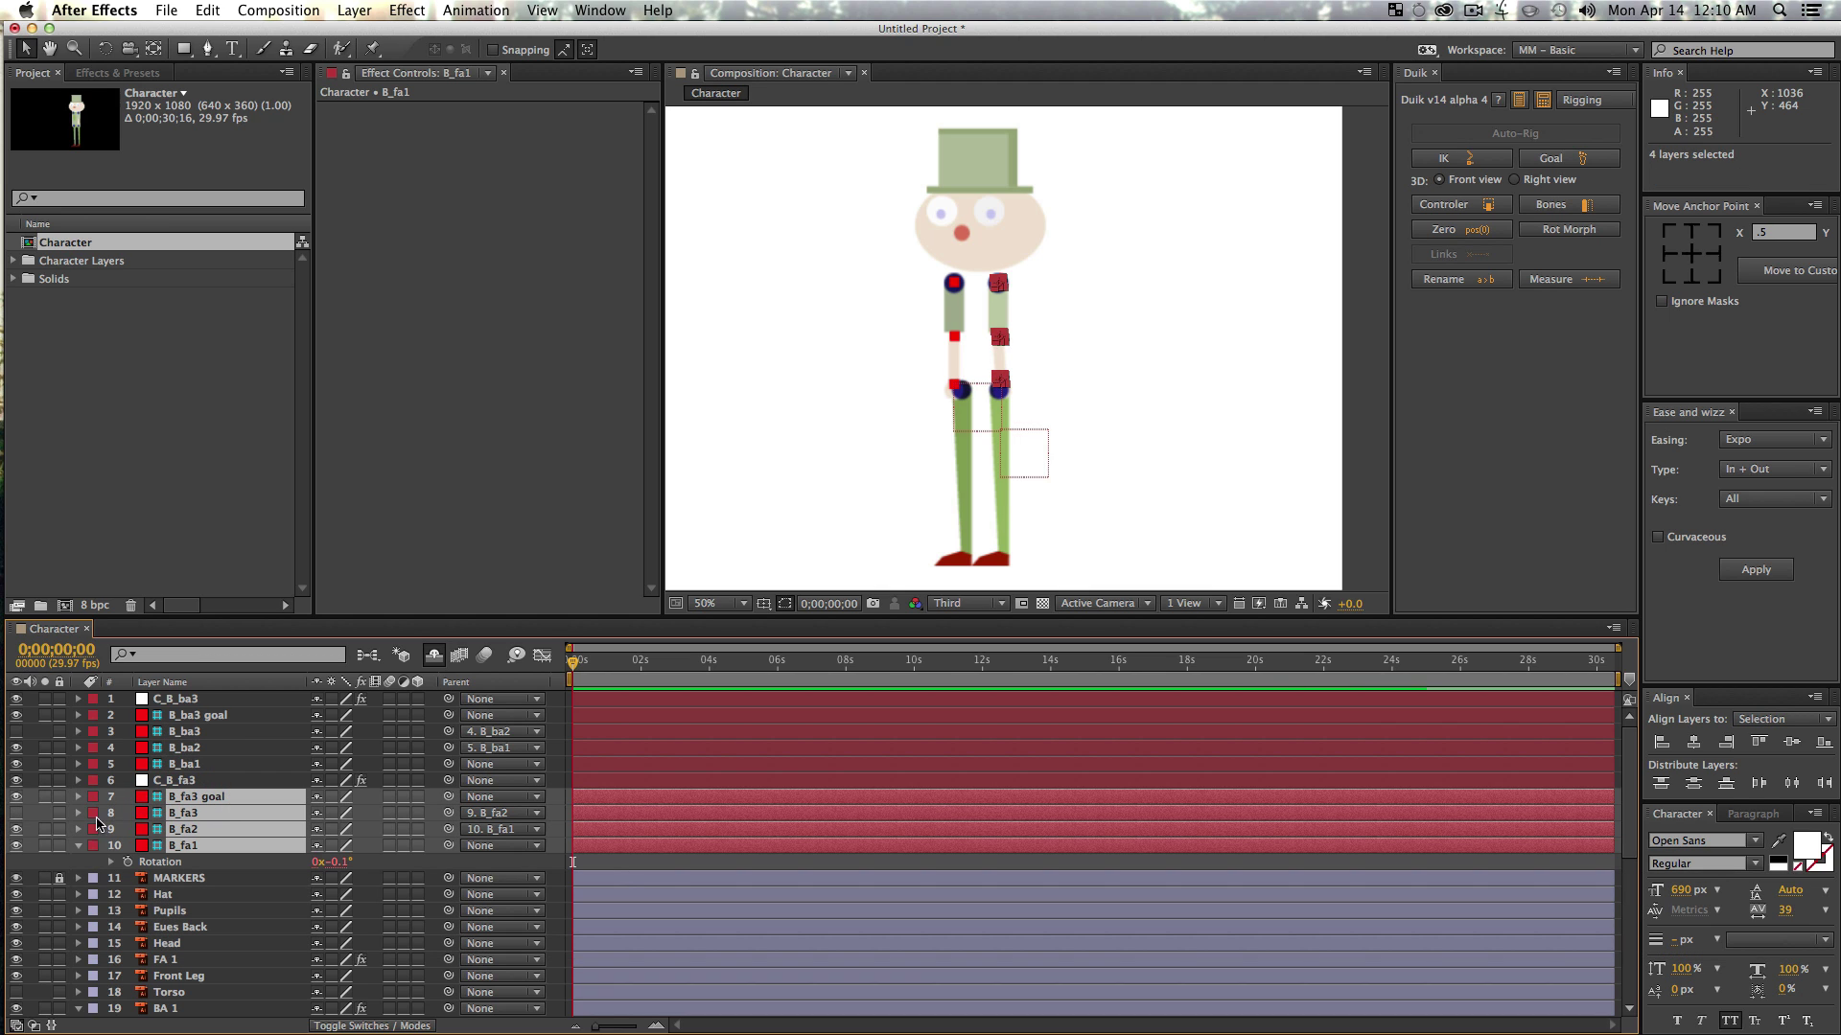
{"action": "left_click_drag", "start_coordinate": [16, 799], "coordinate": [17, 846]}
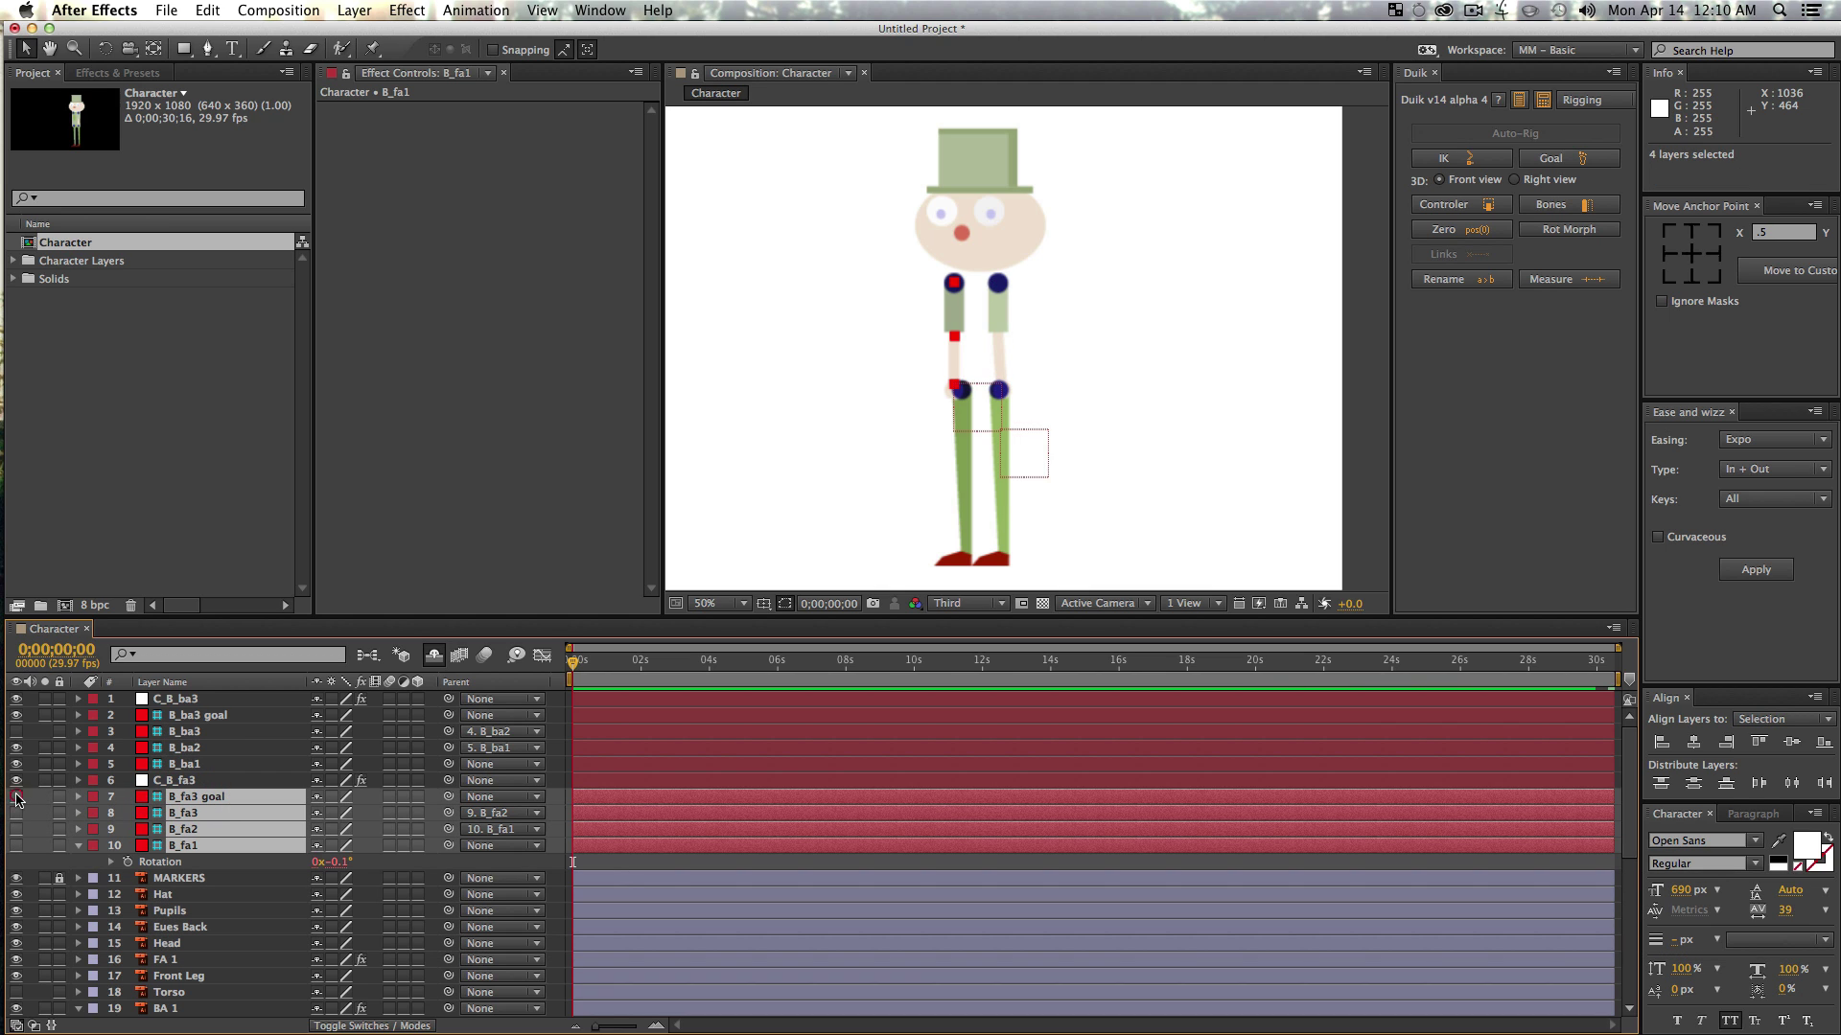
{"action": "left_click", "coordinate": [318, 799]}
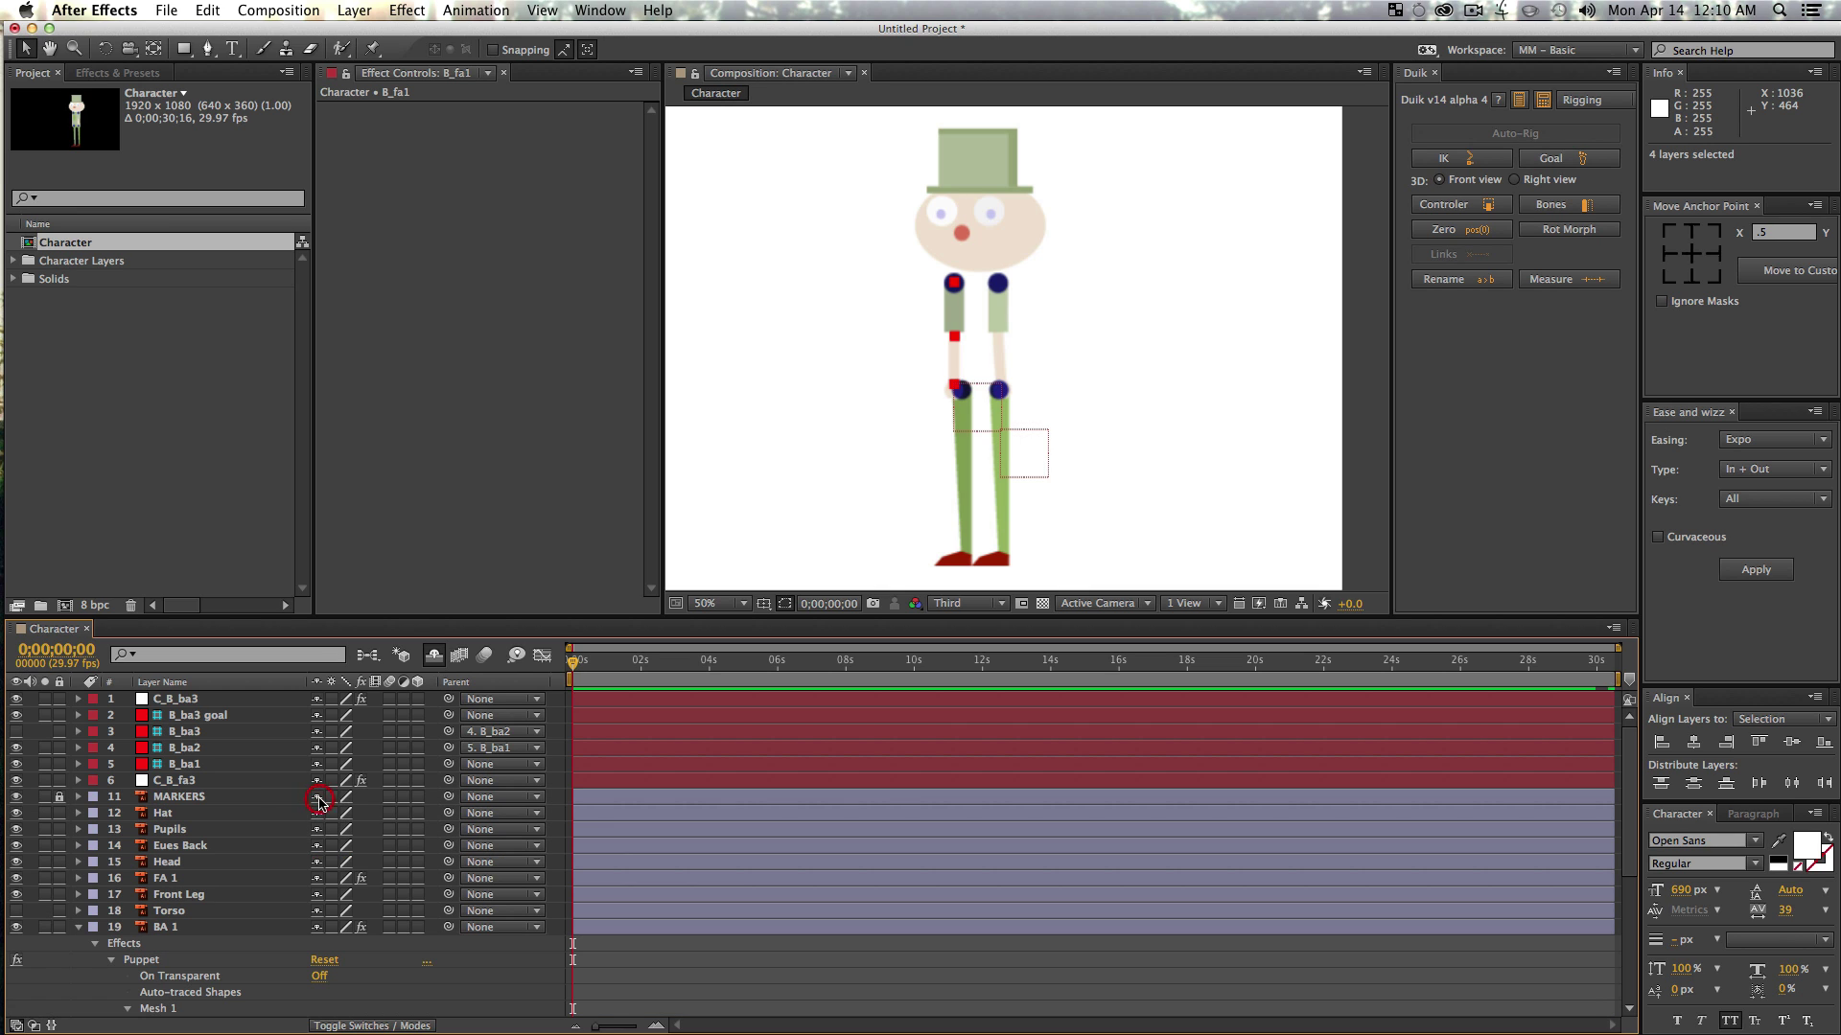
- Turn off visibility of the back arm's bone layers from B_ba1 to B_ba3 goal and make them shy
{"action": "left_click", "coordinate": [187, 765]}
{"action": "left_click", "coordinate": [187, 715], "text": "shift"}
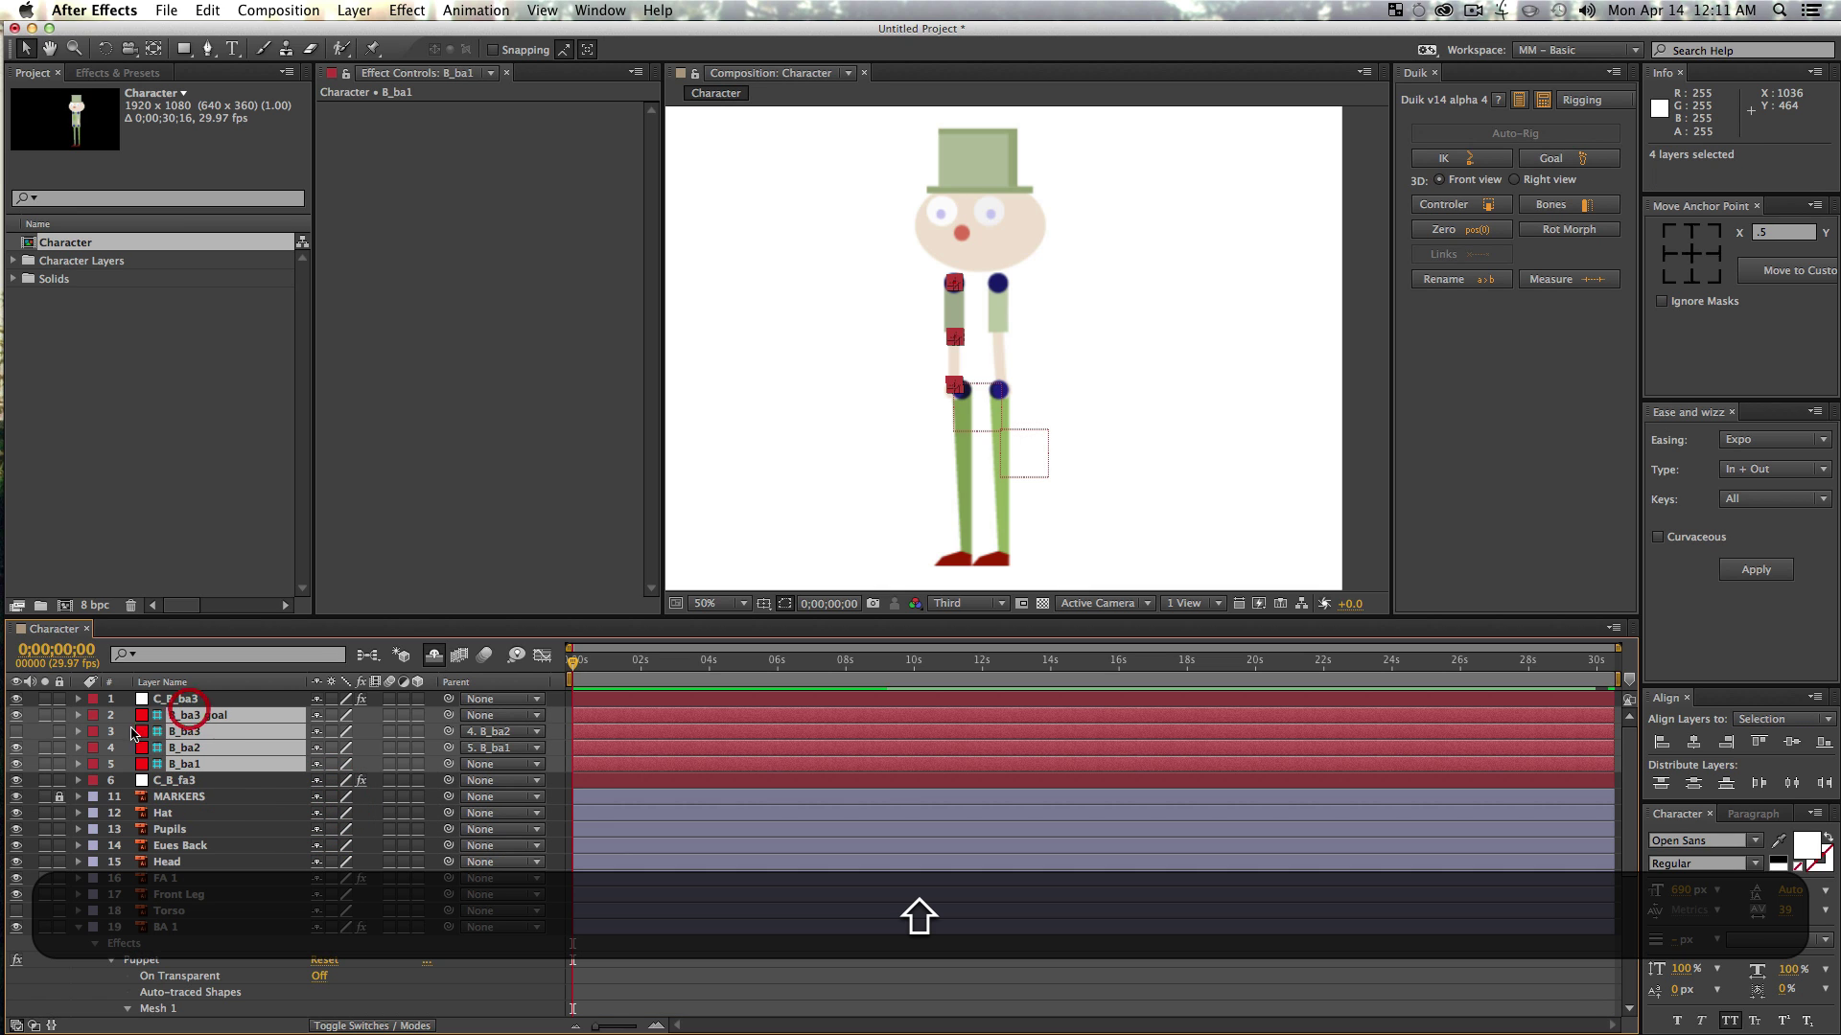
{"action": "left_click_drag", "start_coordinate": [18, 715], "coordinate": [18, 764]}
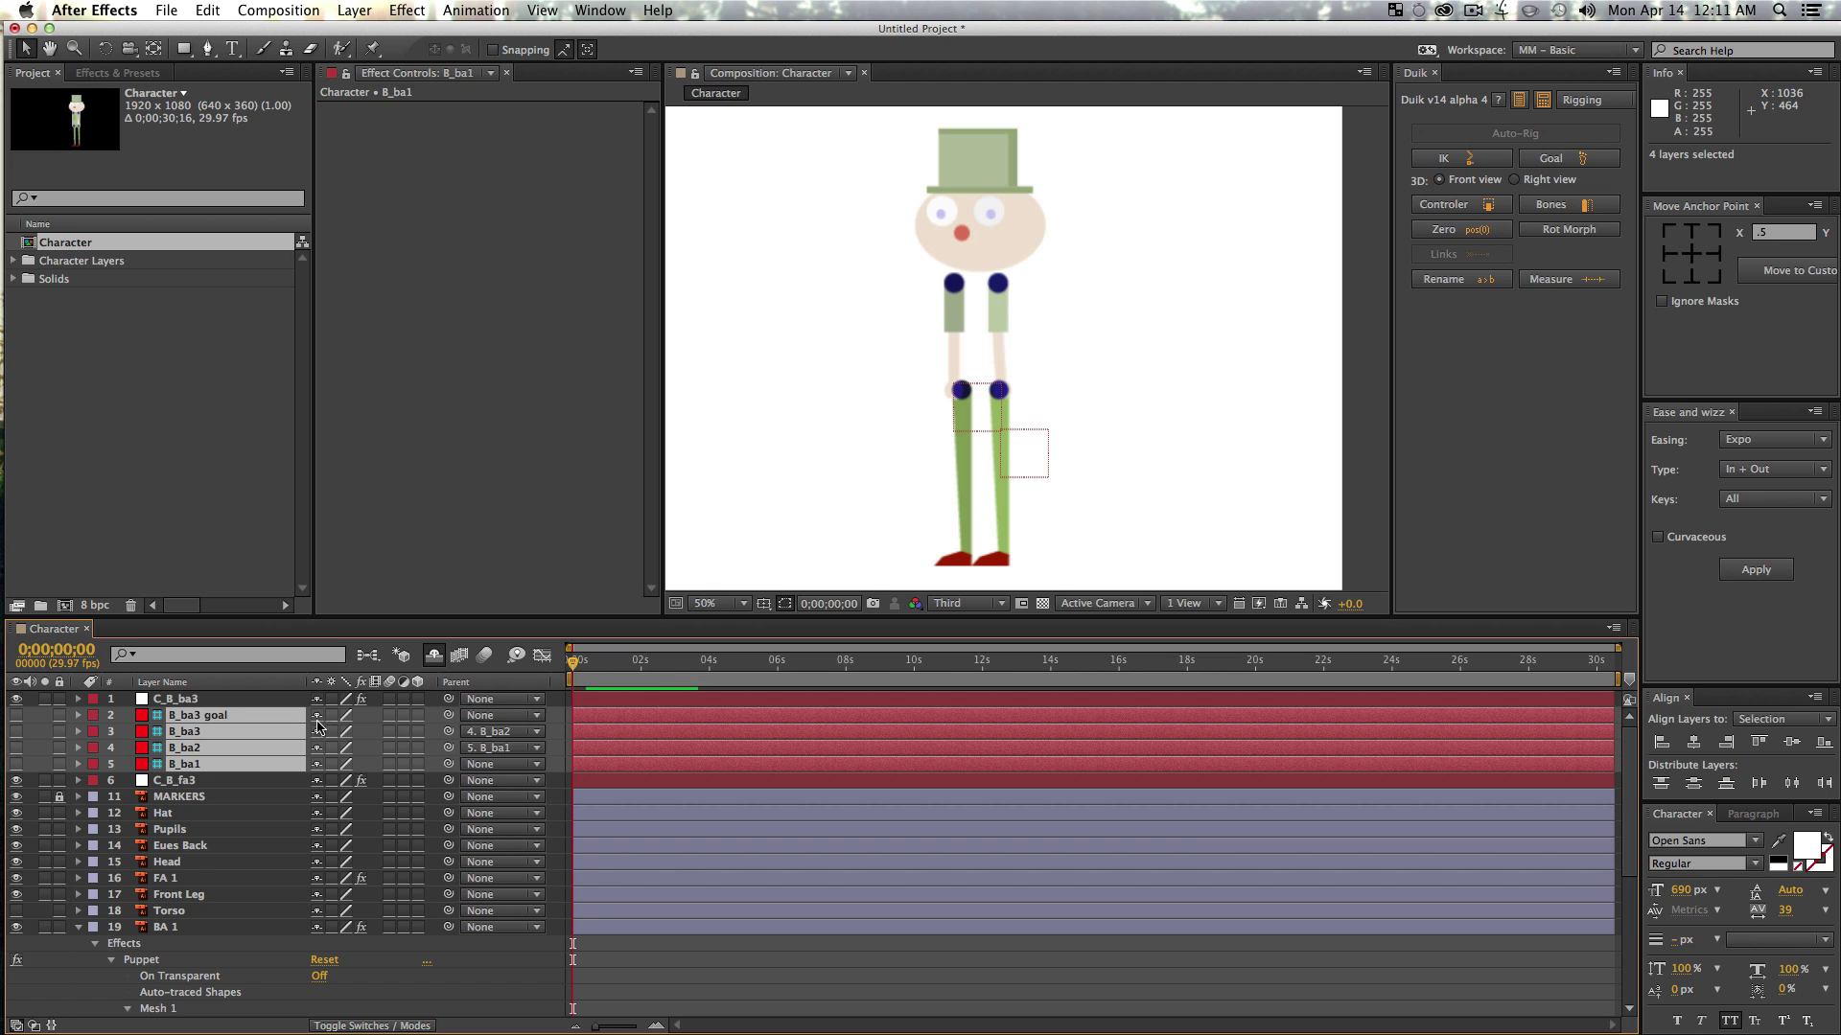
{"action": "left_click", "coordinate": [318, 727]}
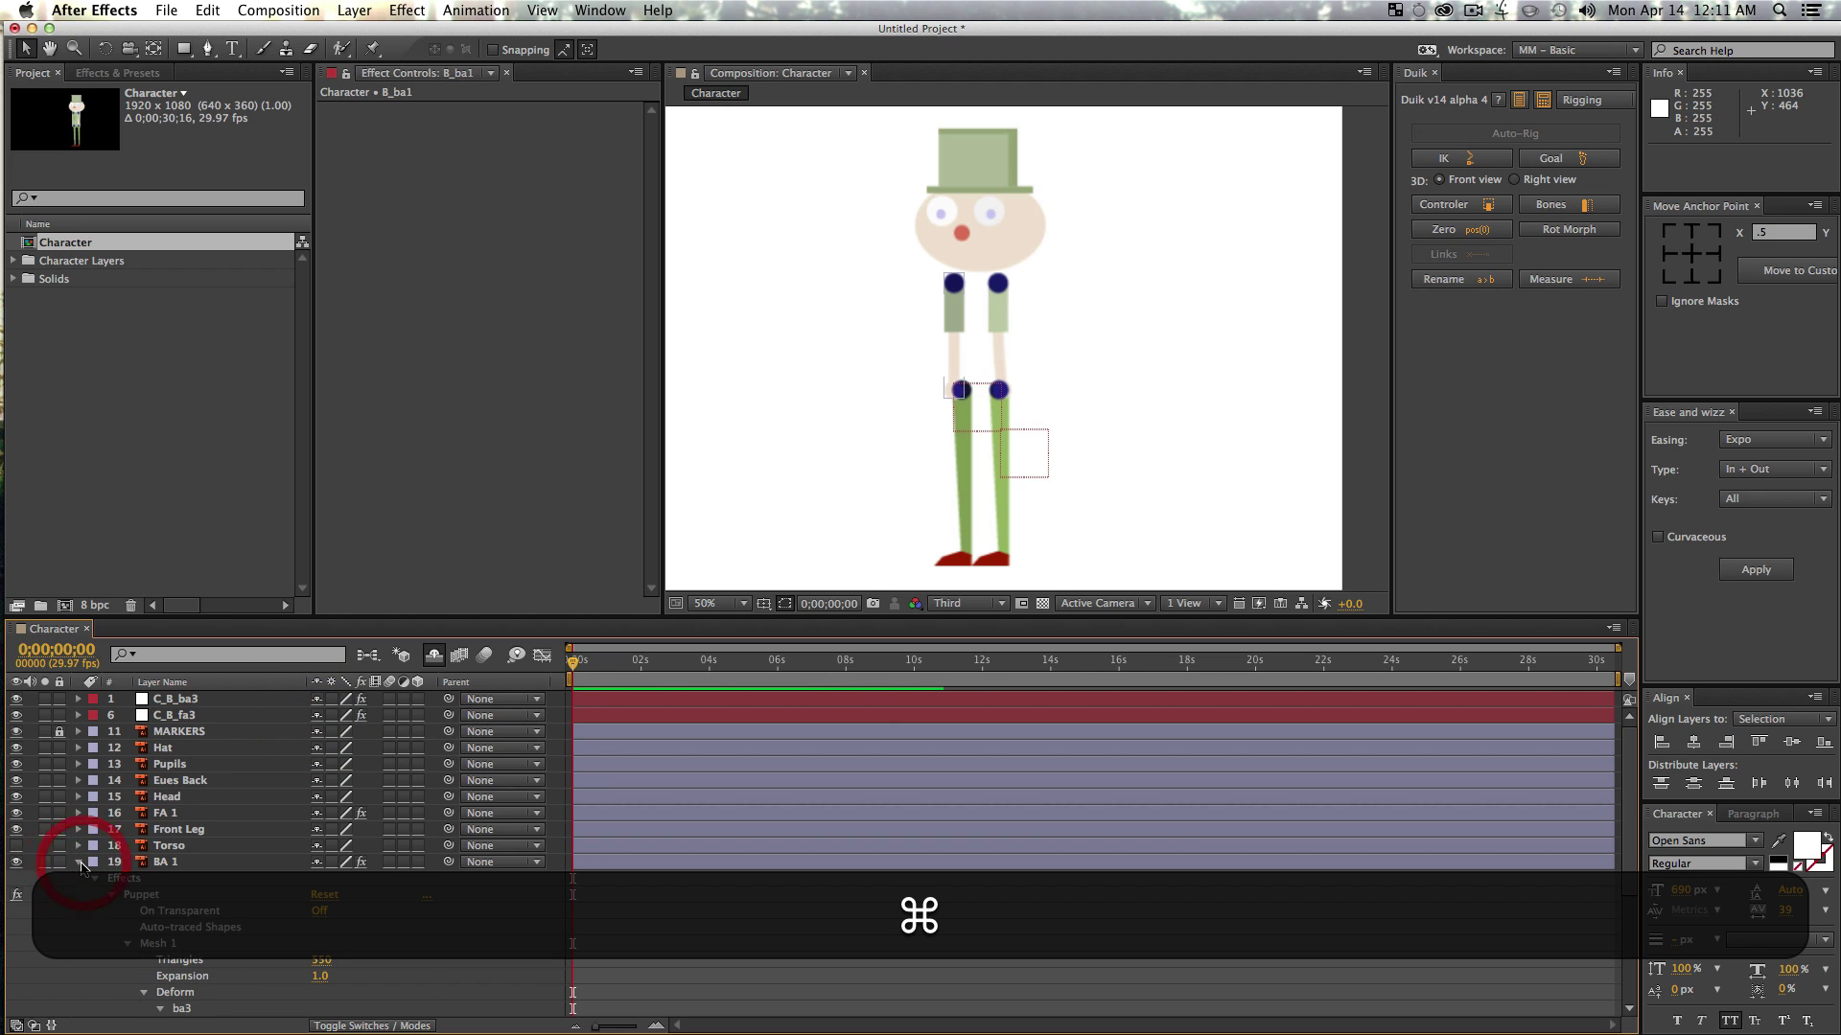
- Place four puppet pins on the Front Leg layer at the hip, knee, ankle and toe
{"action": "key", "text": "cmd+z"}
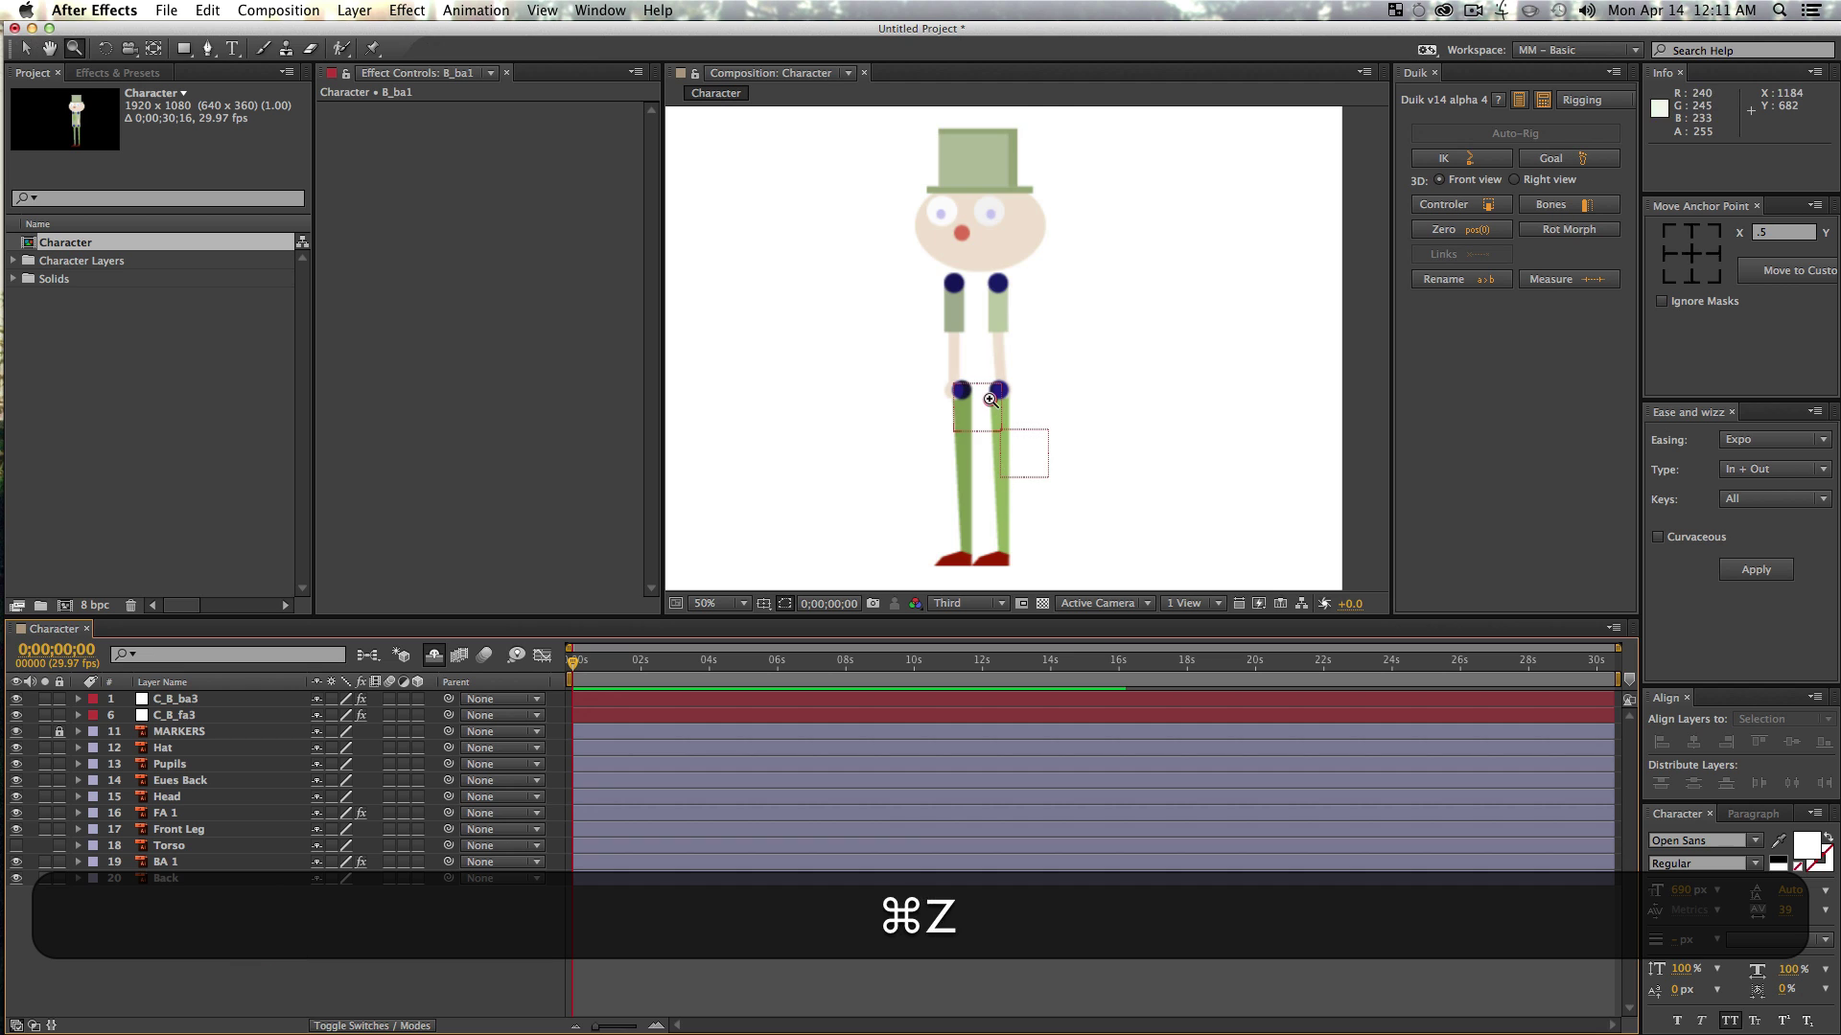
{"action": "scroll", "coordinate": [951, 450], "scroll_direction": "up", "scroll_amount": 2}
{"action": "left_click_drag", "start_coordinate": [1008, 426], "coordinate": [937, 226]}
{"action": "key", "text": "v"}
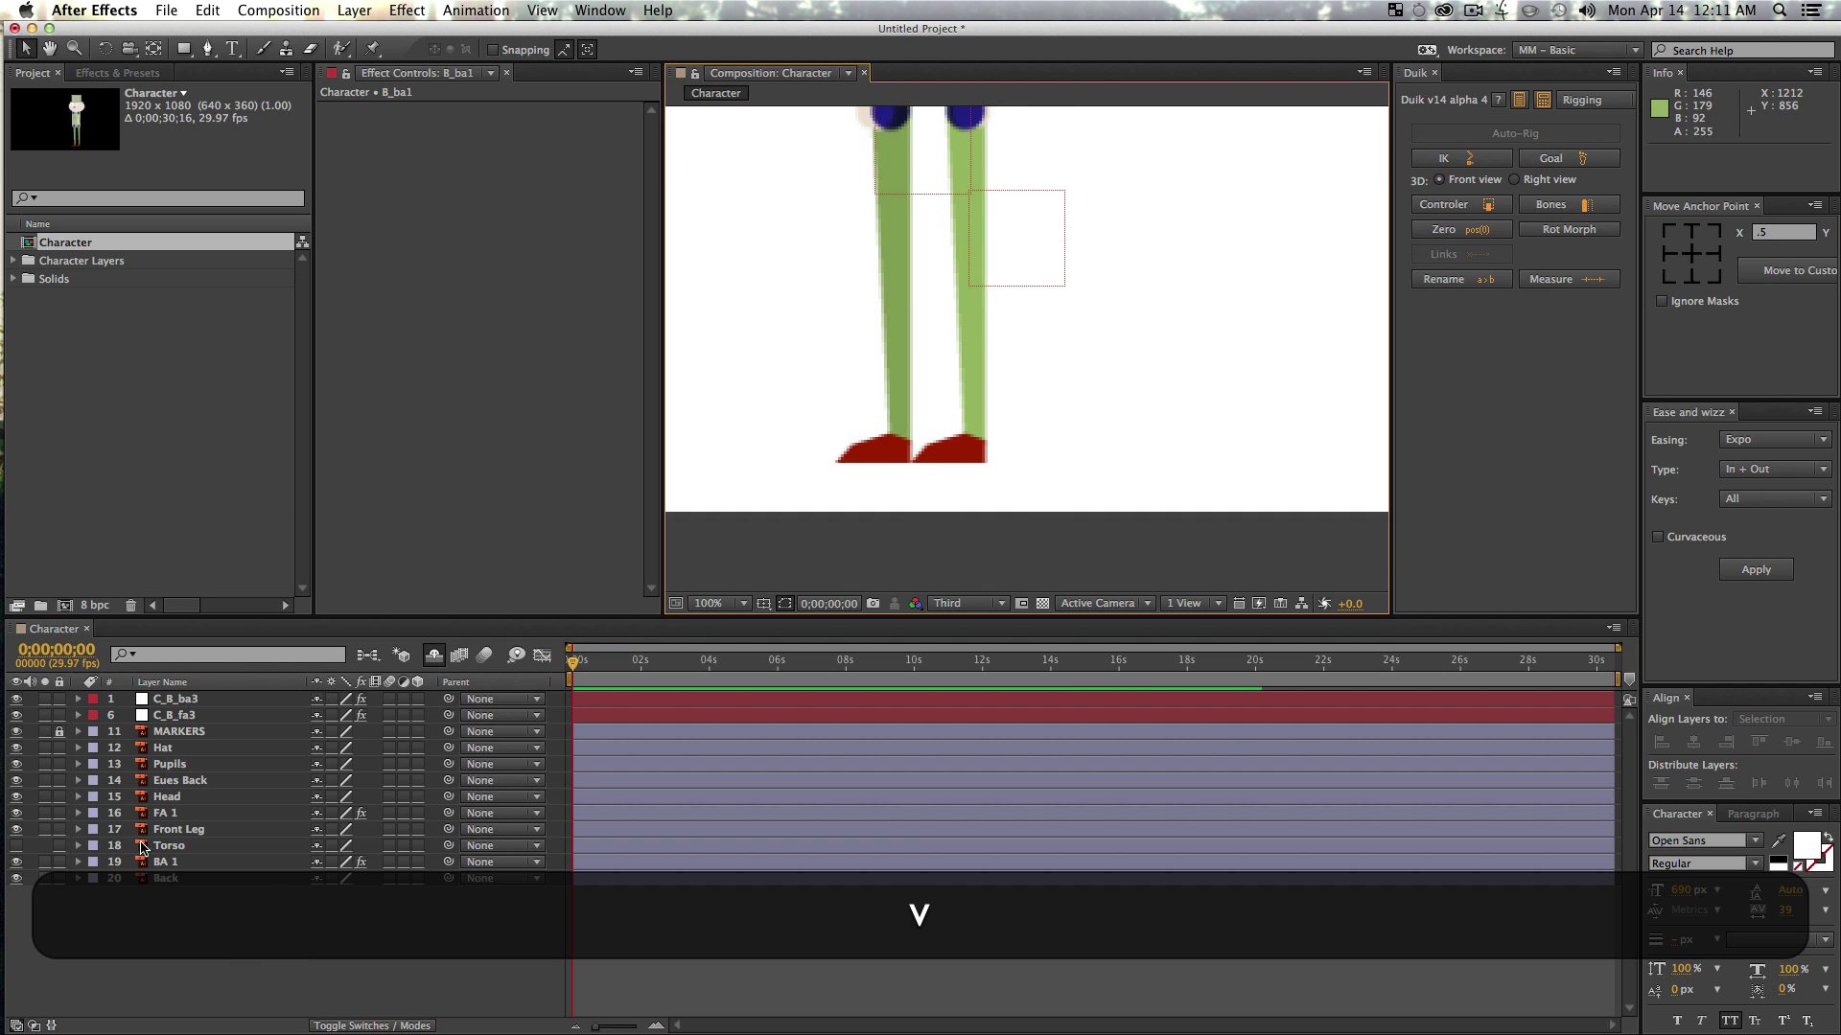
{"action": "left_click", "coordinate": [178, 830]}
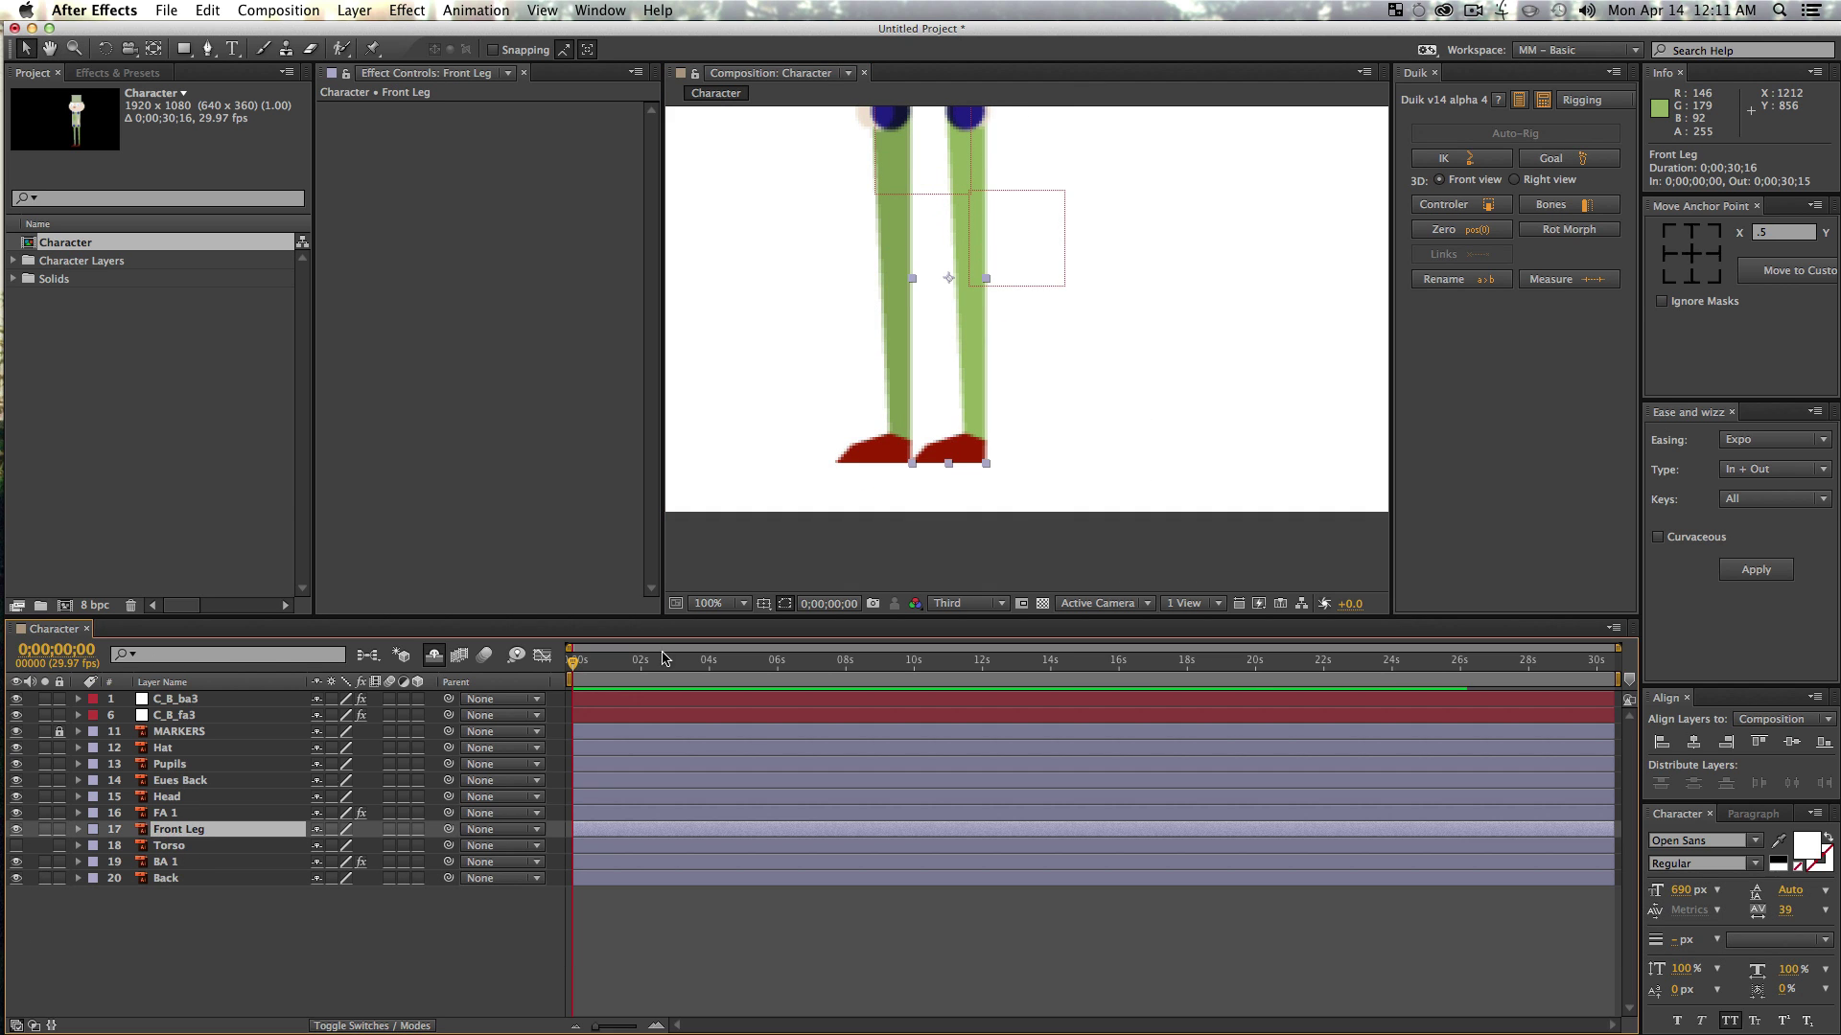
{"action": "left_click_drag", "start_coordinate": [1073, 356], "coordinate": [1073, 410]}
{"action": "key", "text": "cmd+p"}
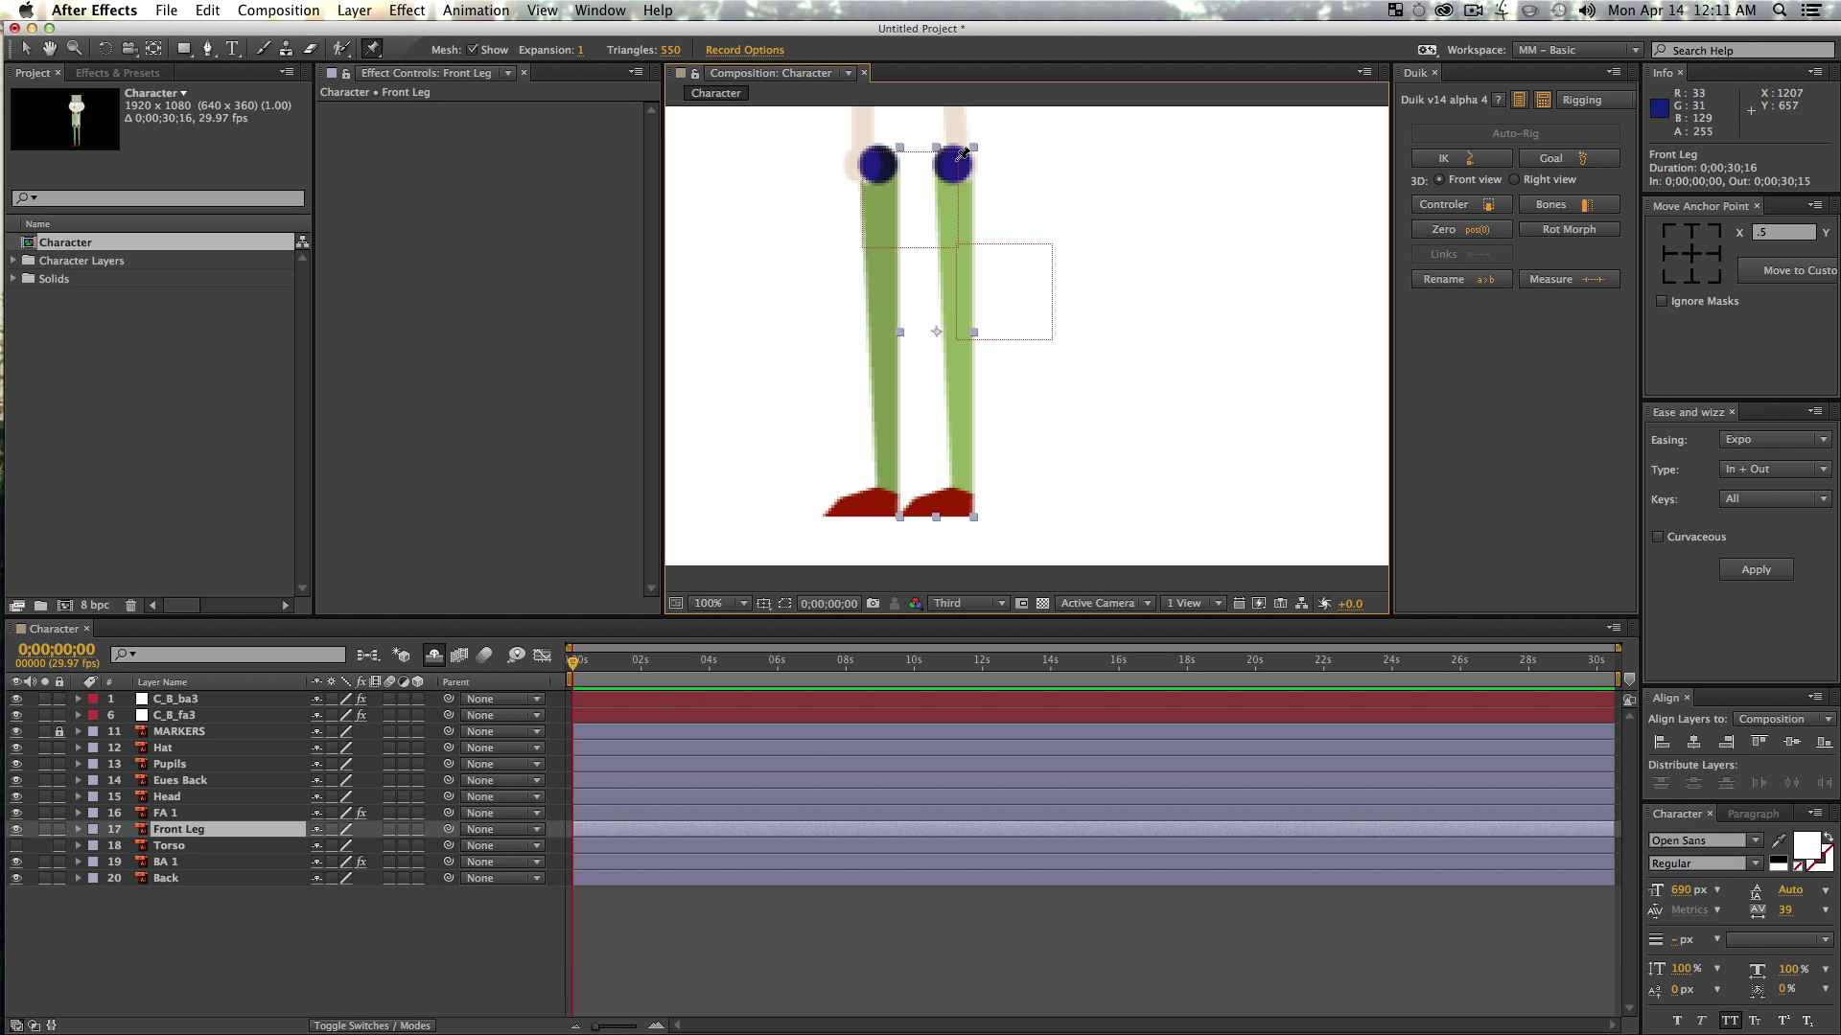
{"action": "left_click", "coordinate": [956, 163]}
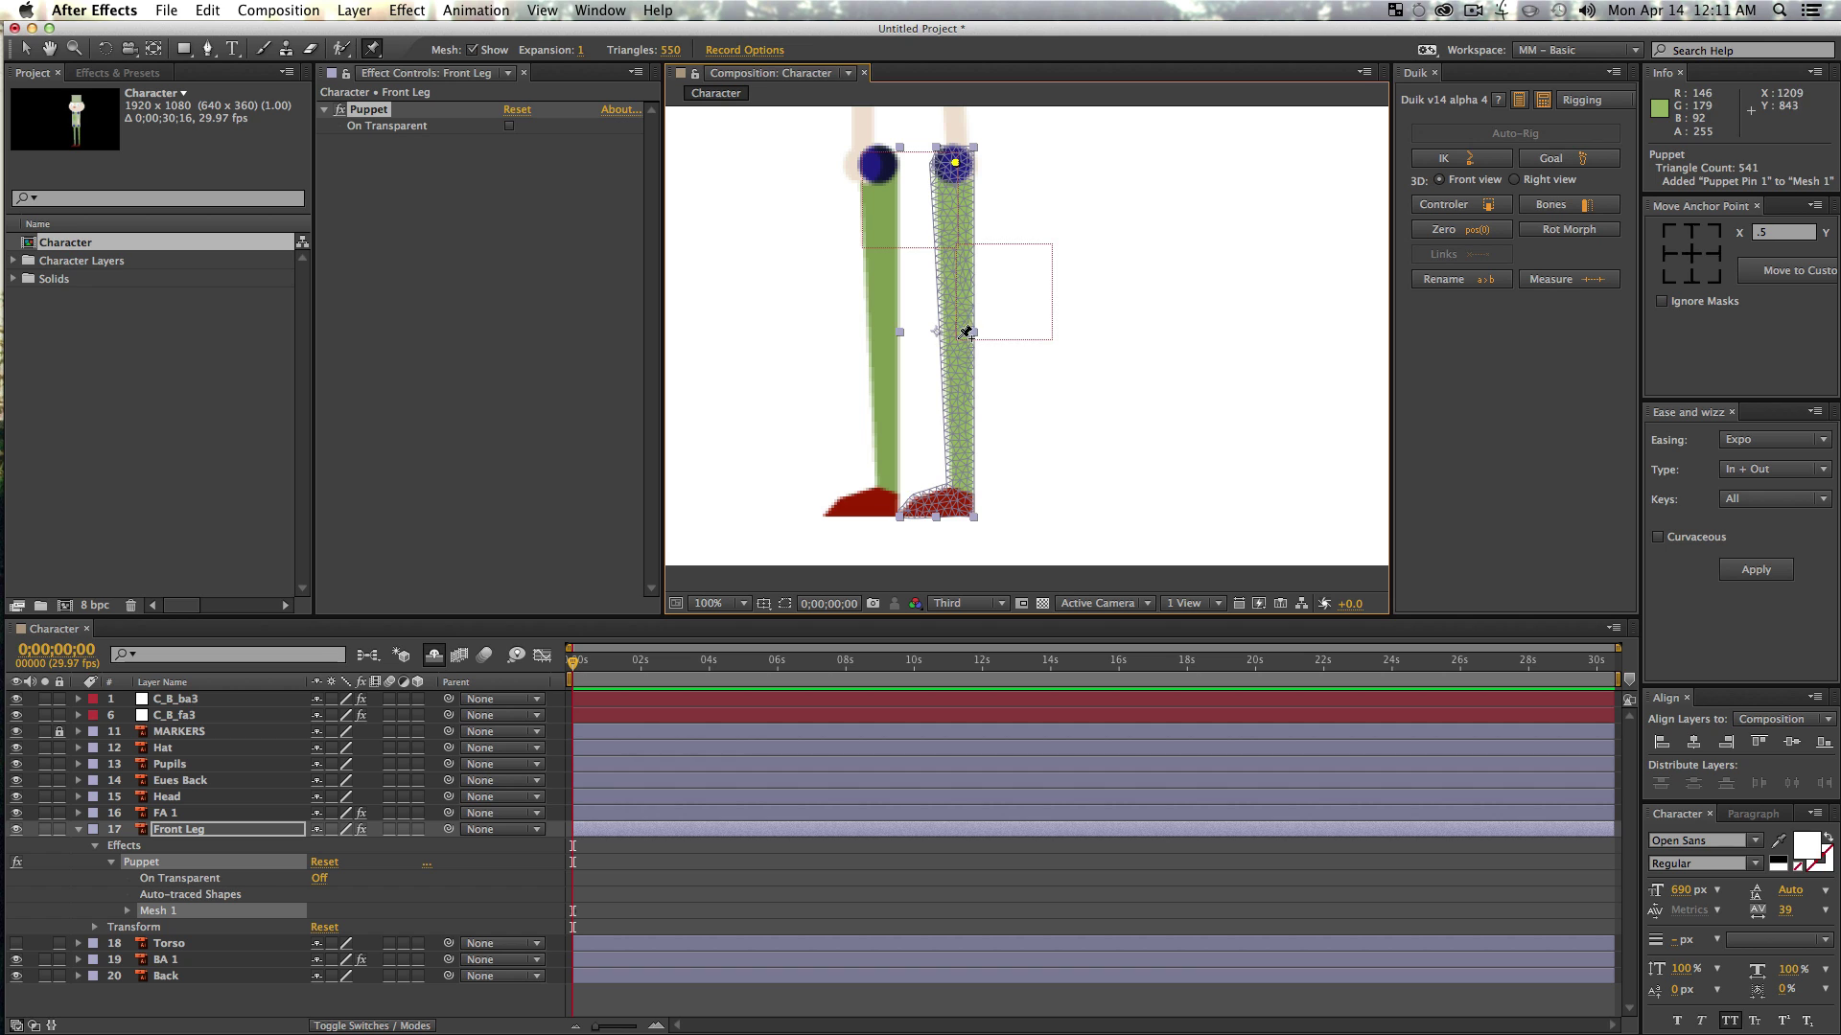
{"action": "left_click", "coordinate": [956, 328]}
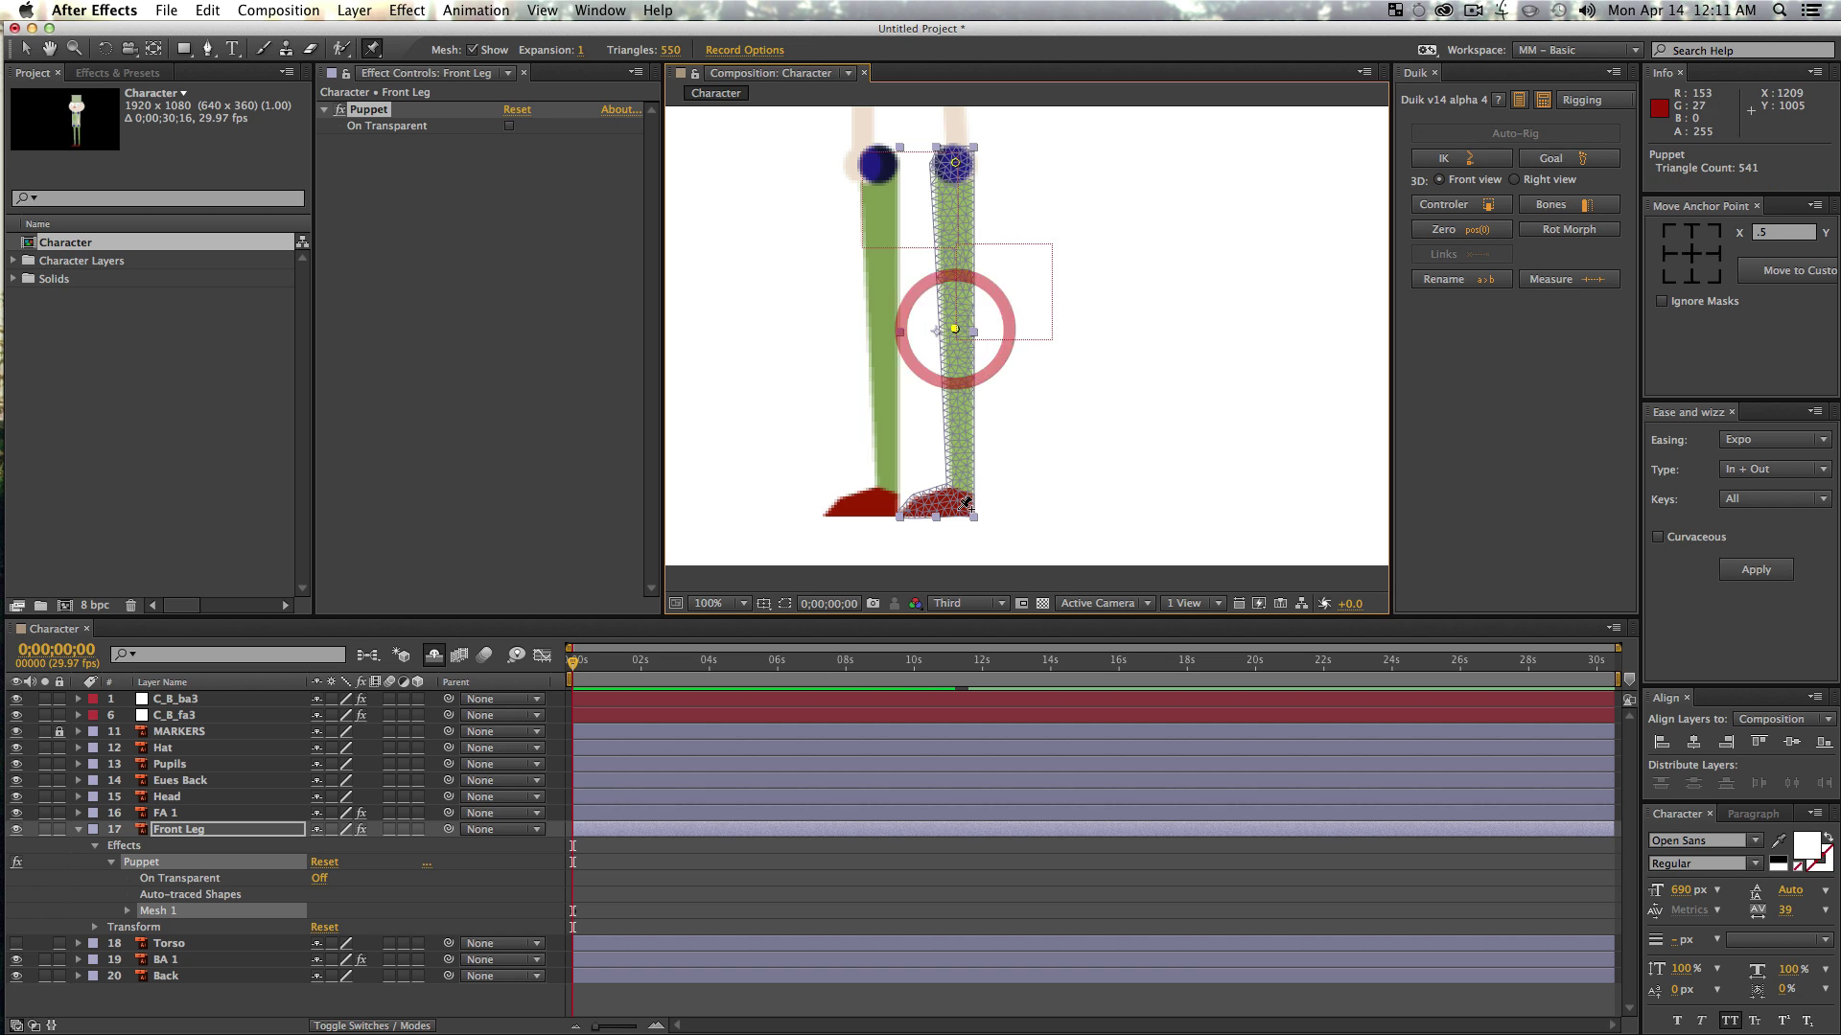
{"action": "left_click", "coordinate": [966, 496]}
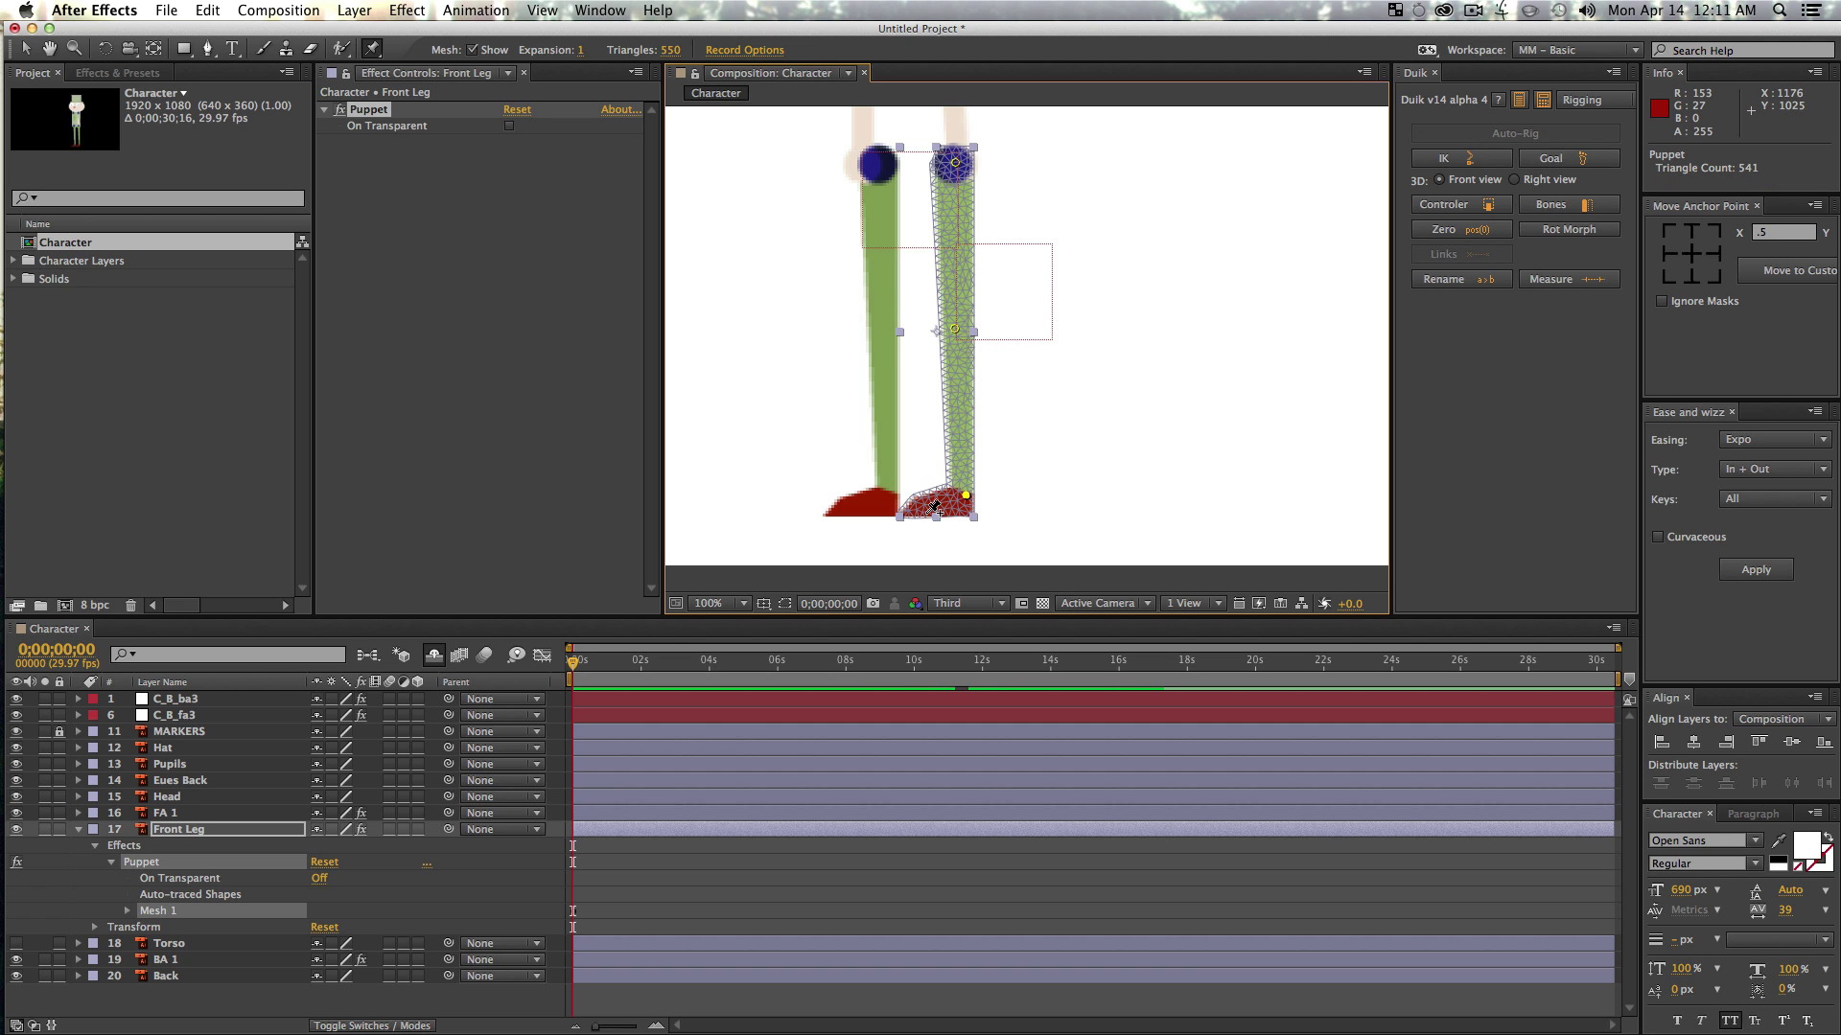
{"action": "left_click", "coordinate": [911, 509]}
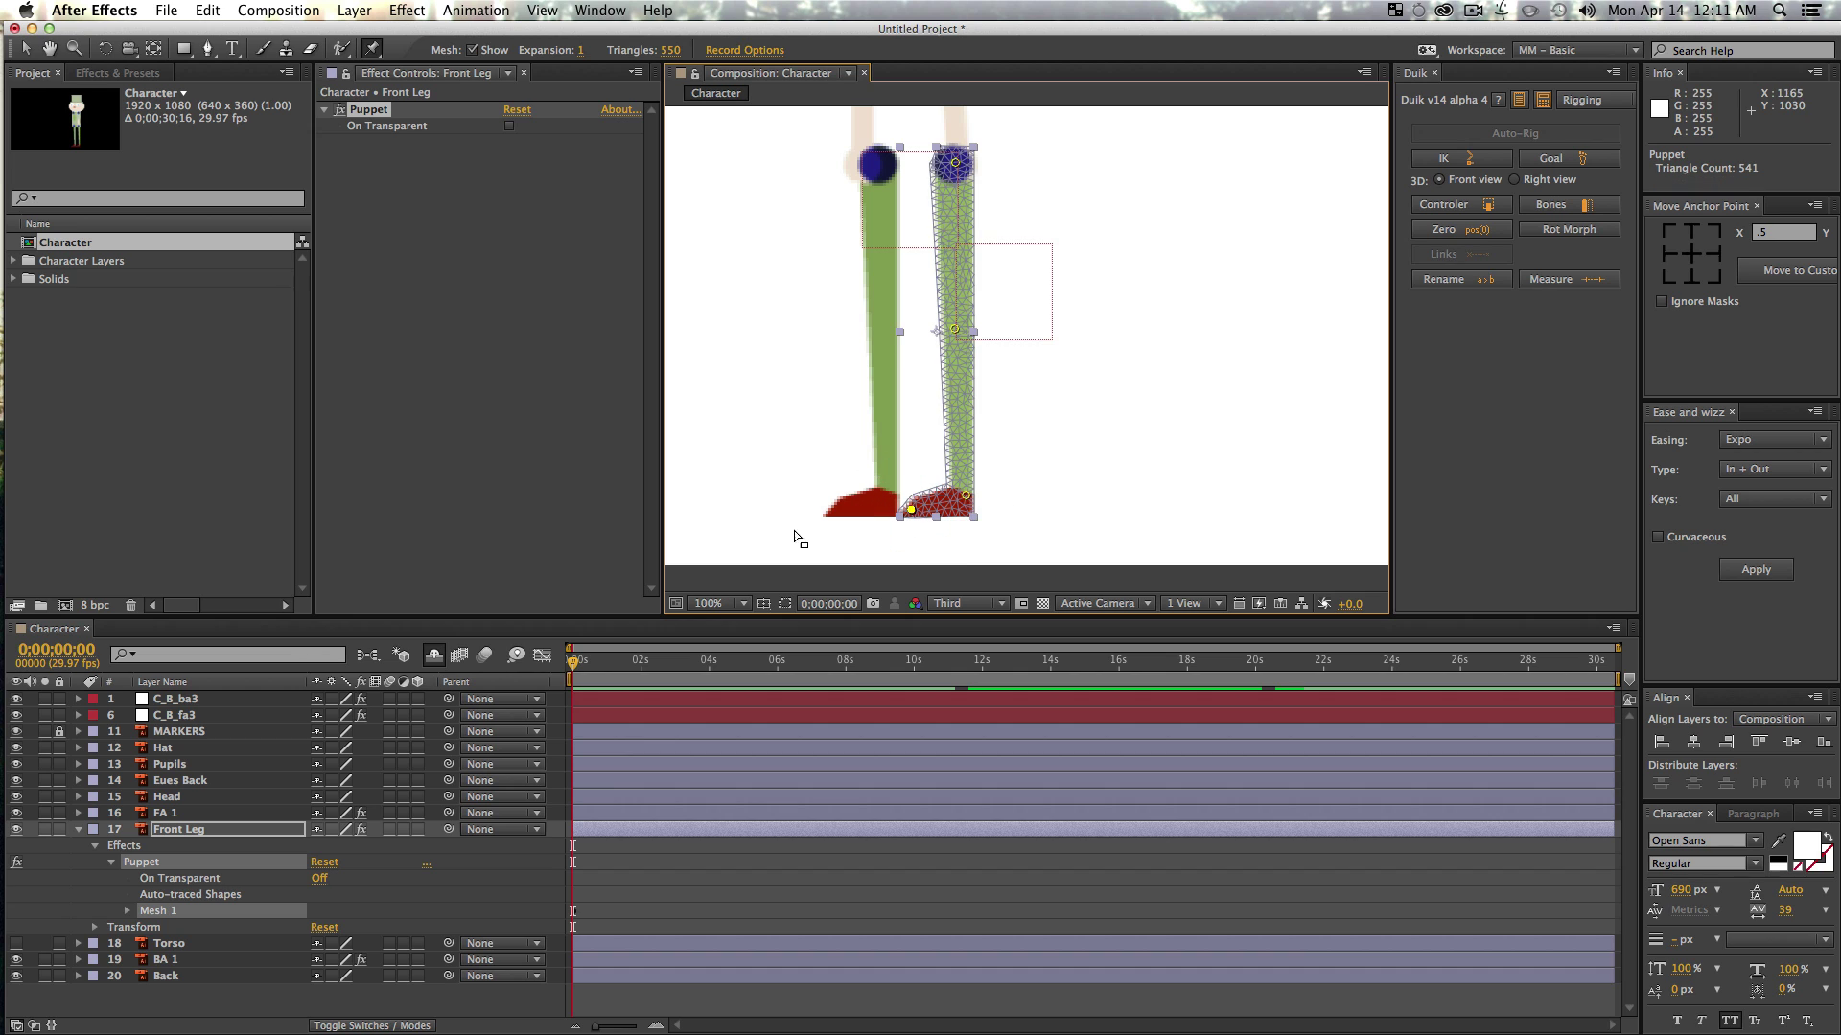
- Expand the Front Leg layer's puppet mesh properties and rename the hip pin fl1 and the knee pin fl2
{"action": "key", "text": "super"}
{"action": "left_click", "coordinate": [128, 910], "text": "super"}
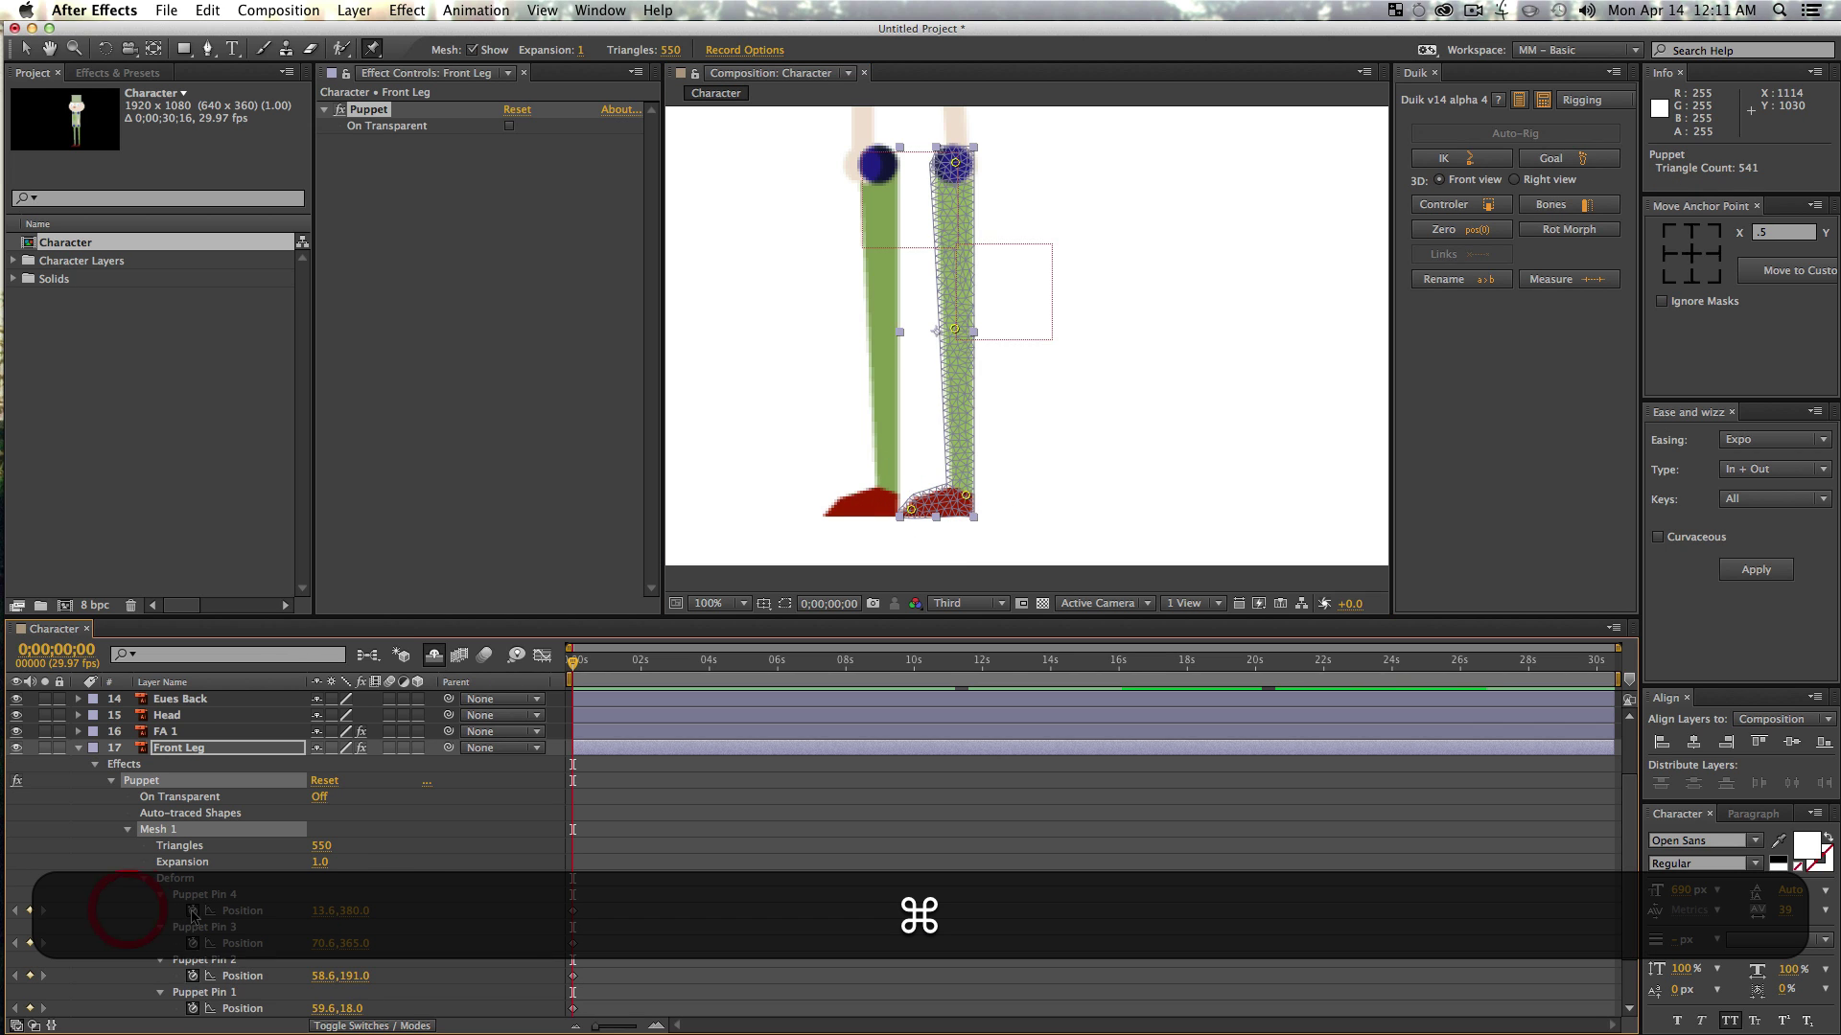
{"action": "left_click", "coordinate": [200, 992]}
{"action": "key", "text": "Return"}
{"action": "type", "text": "fi"}
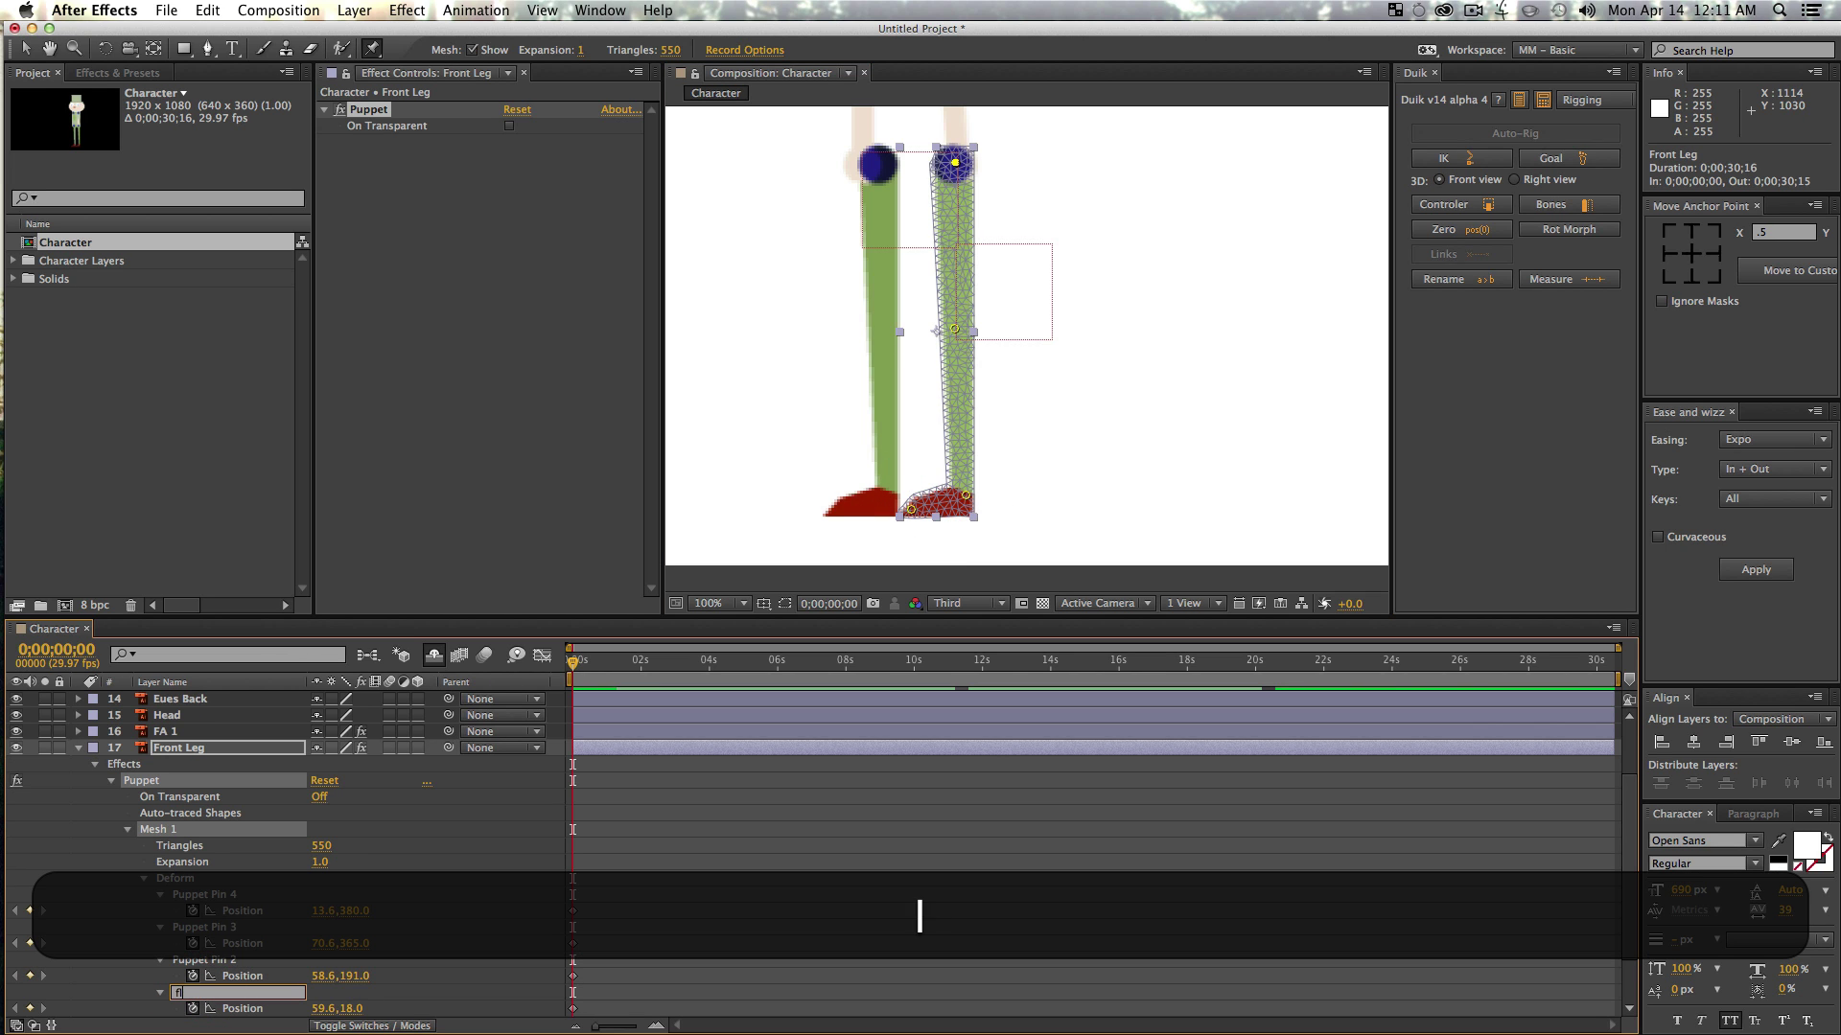
{"action": "type", "text": "1"}
{"action": "key", "text": "Return"}
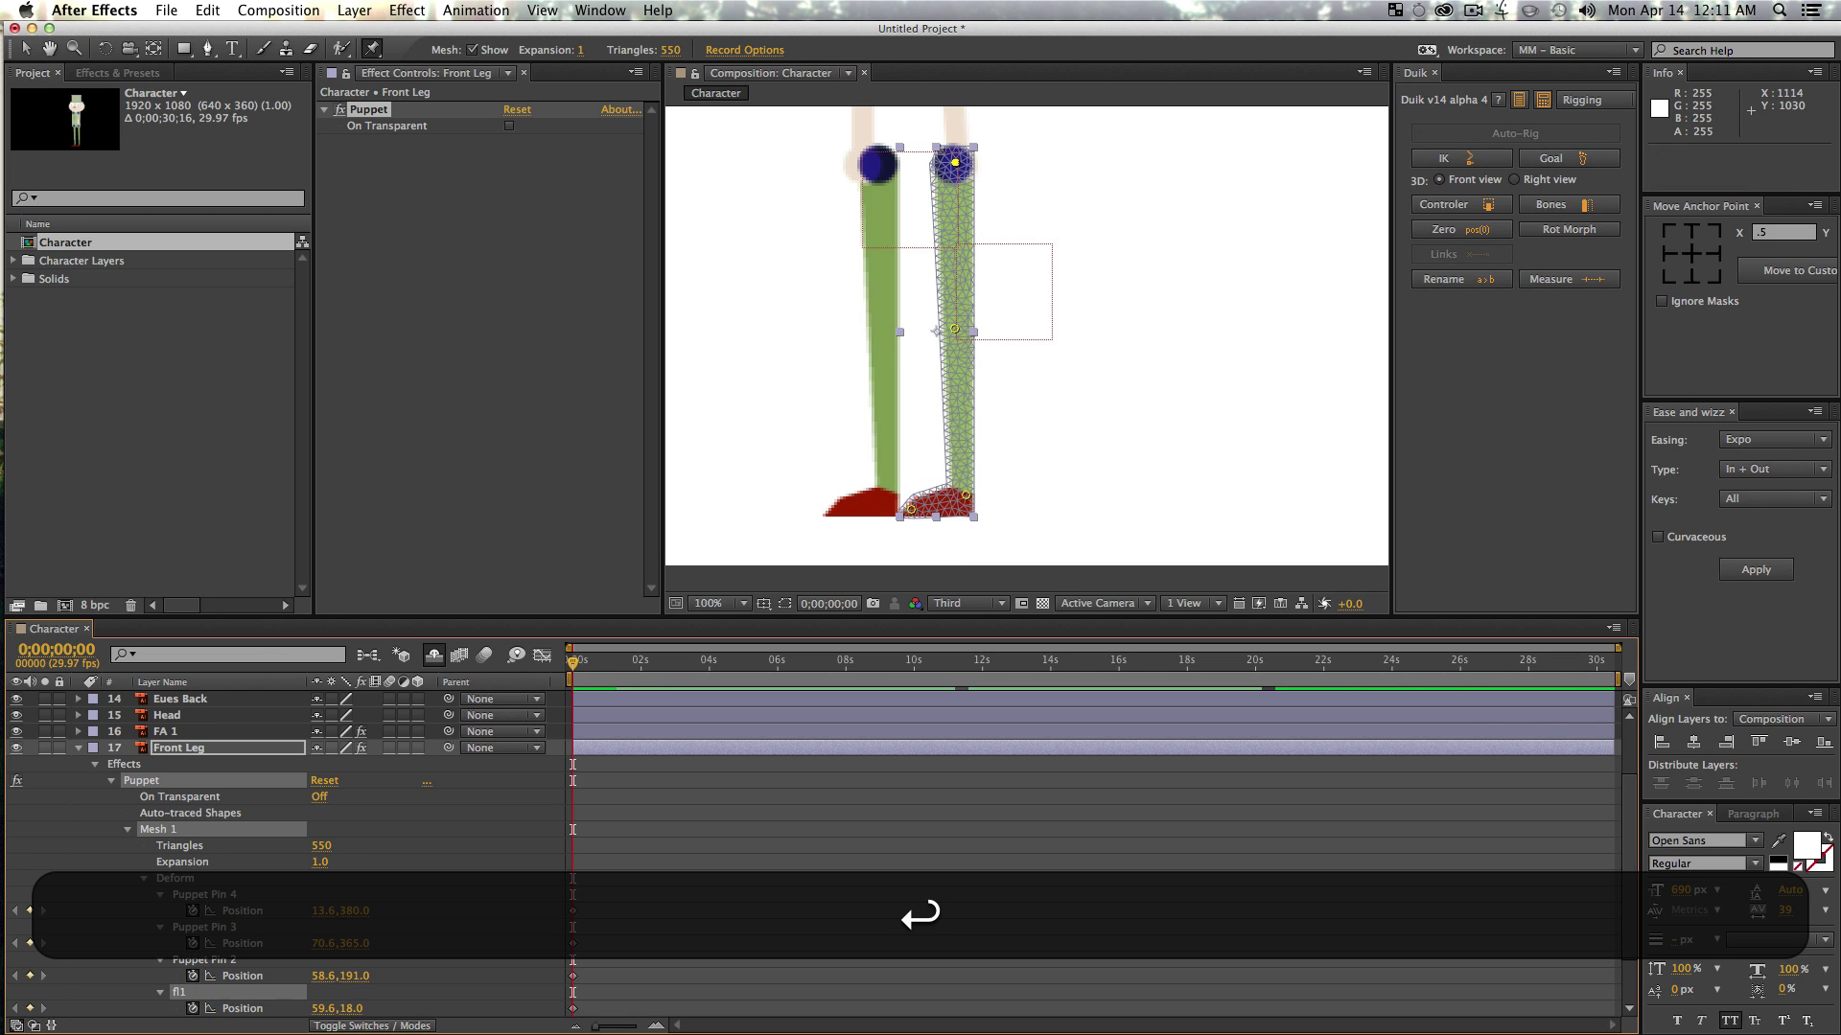
{"action": "left_click", "coordinate": [236, 957]}
{"action": "key", "text": "Return"}
{"action": "type", "text": "fl2"}
{"action": "key", "text": "Return"}
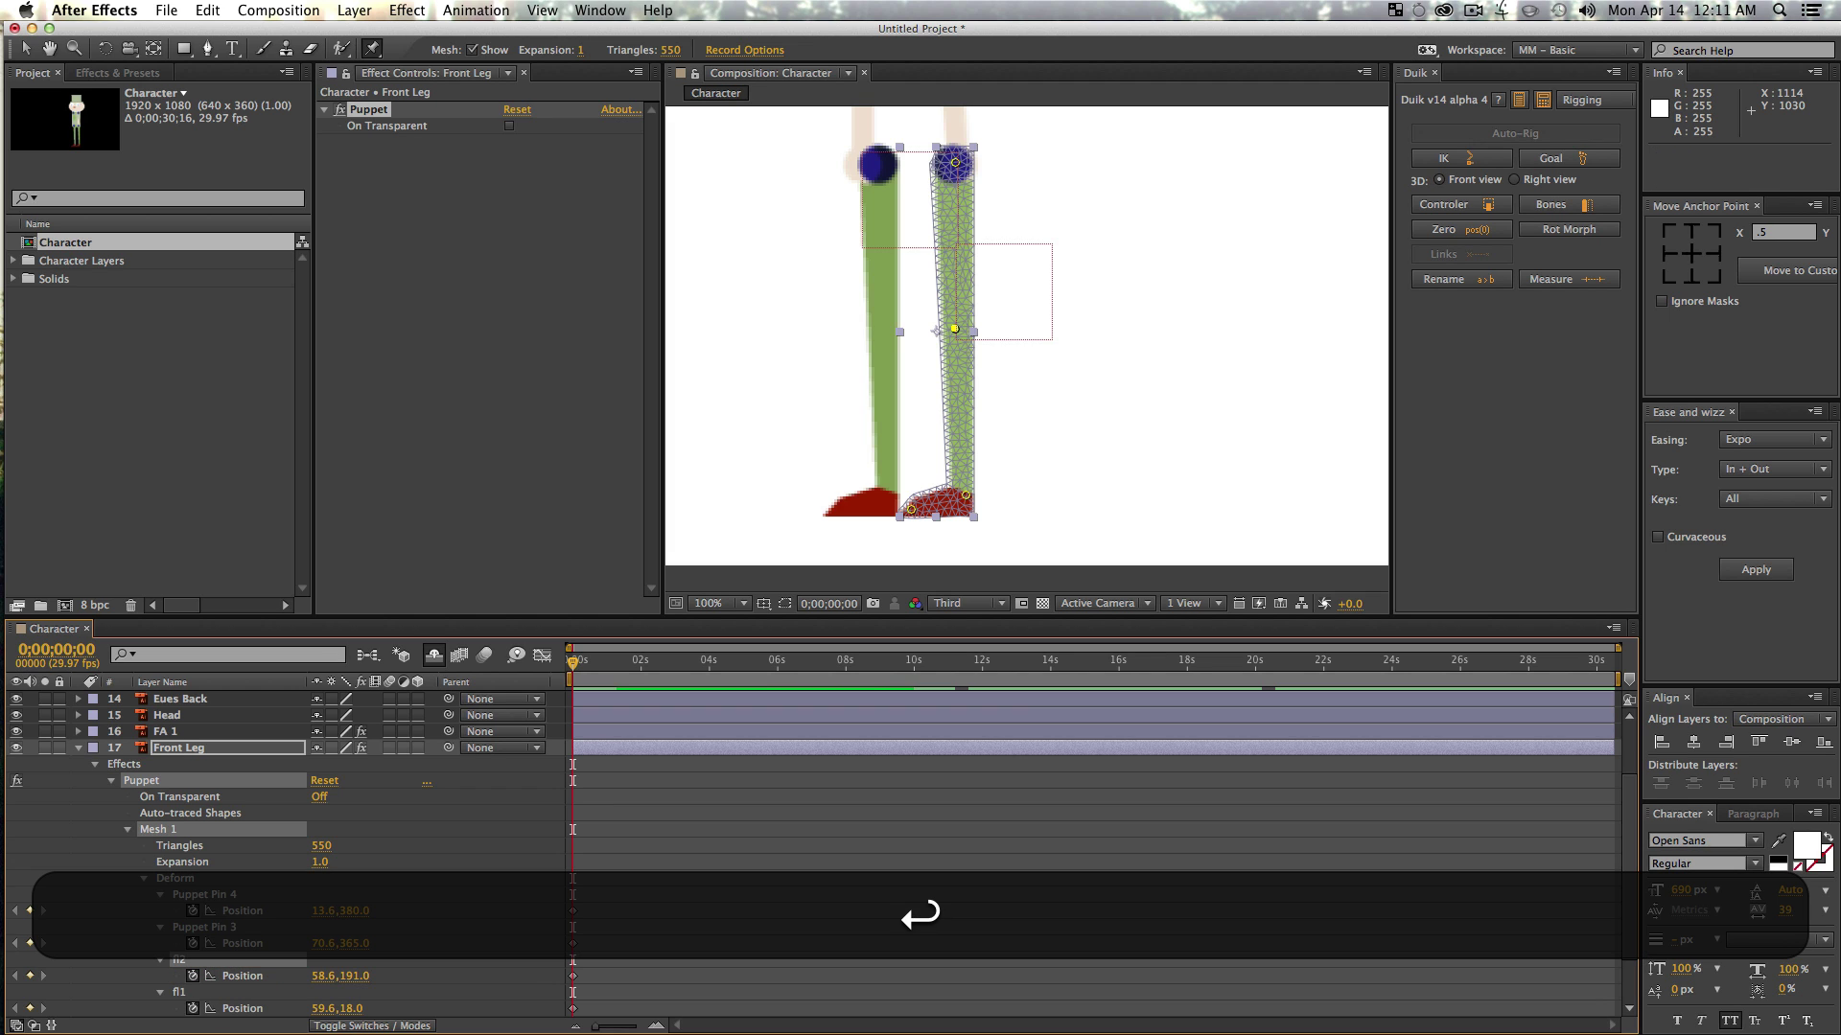
- Rename the Front Leg layer's ankle pin fl3 and its toe pin fl4
{"action": "left_click", "coordinate": [204, 928]}
{"action": "key", "text": "Return"}
{"action": "type", "text": "fl2"}
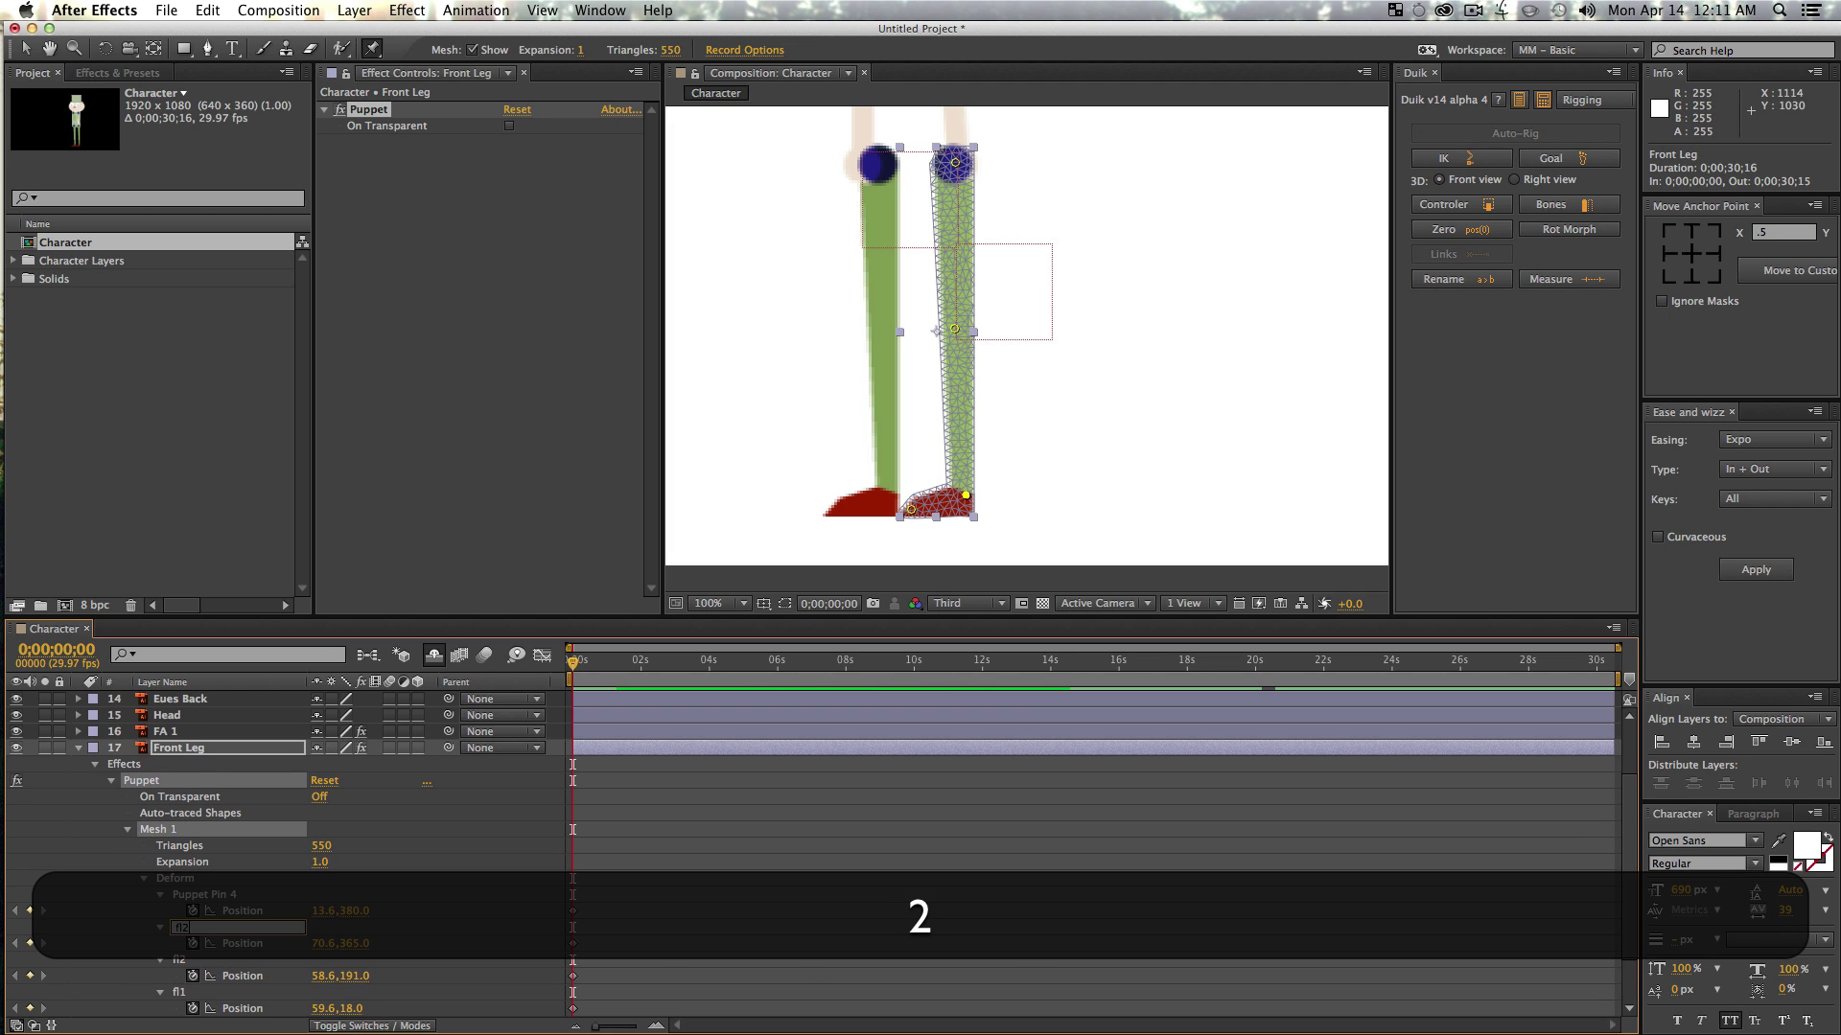
{"action": "key", "text": "Return"}
{"action": "key", "text": "Return"}
{"action": "key", "text": "Right"}
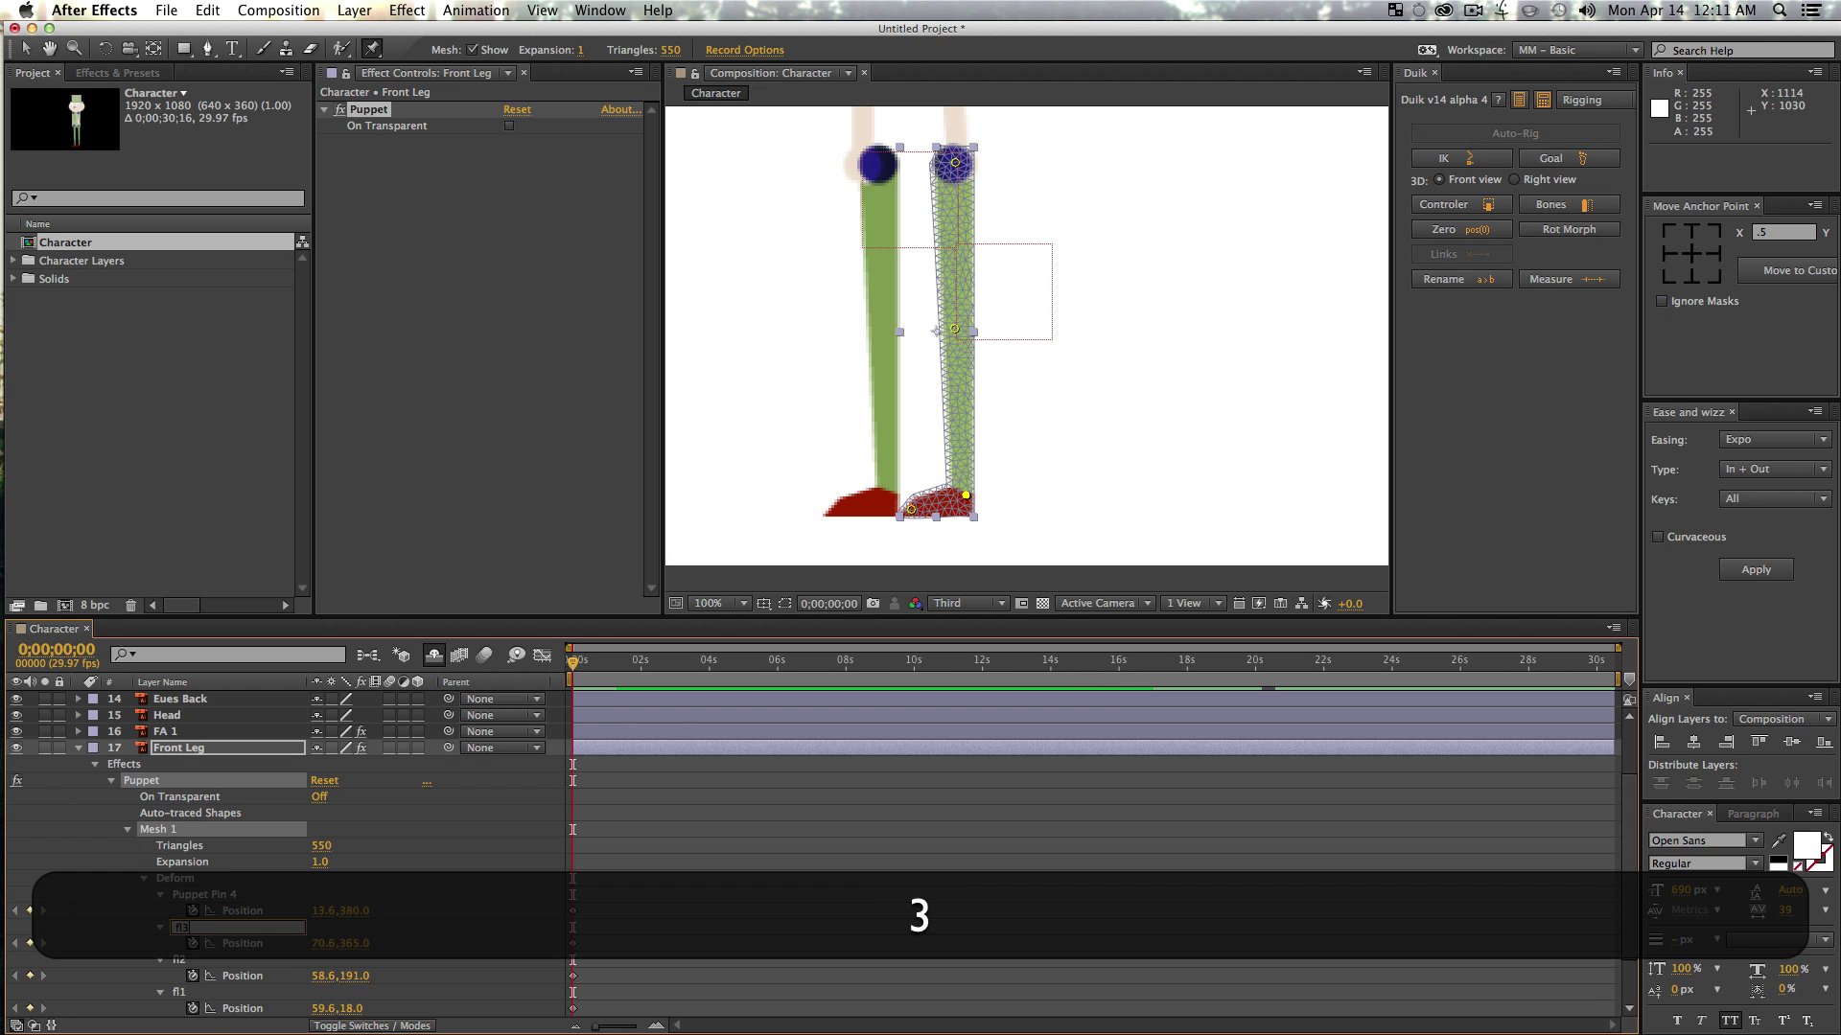
{"action": "type", "text": "3"}
{"action": "key", "text": "Return"}
{"action": "left_click", "coordinate": [204, 895]}
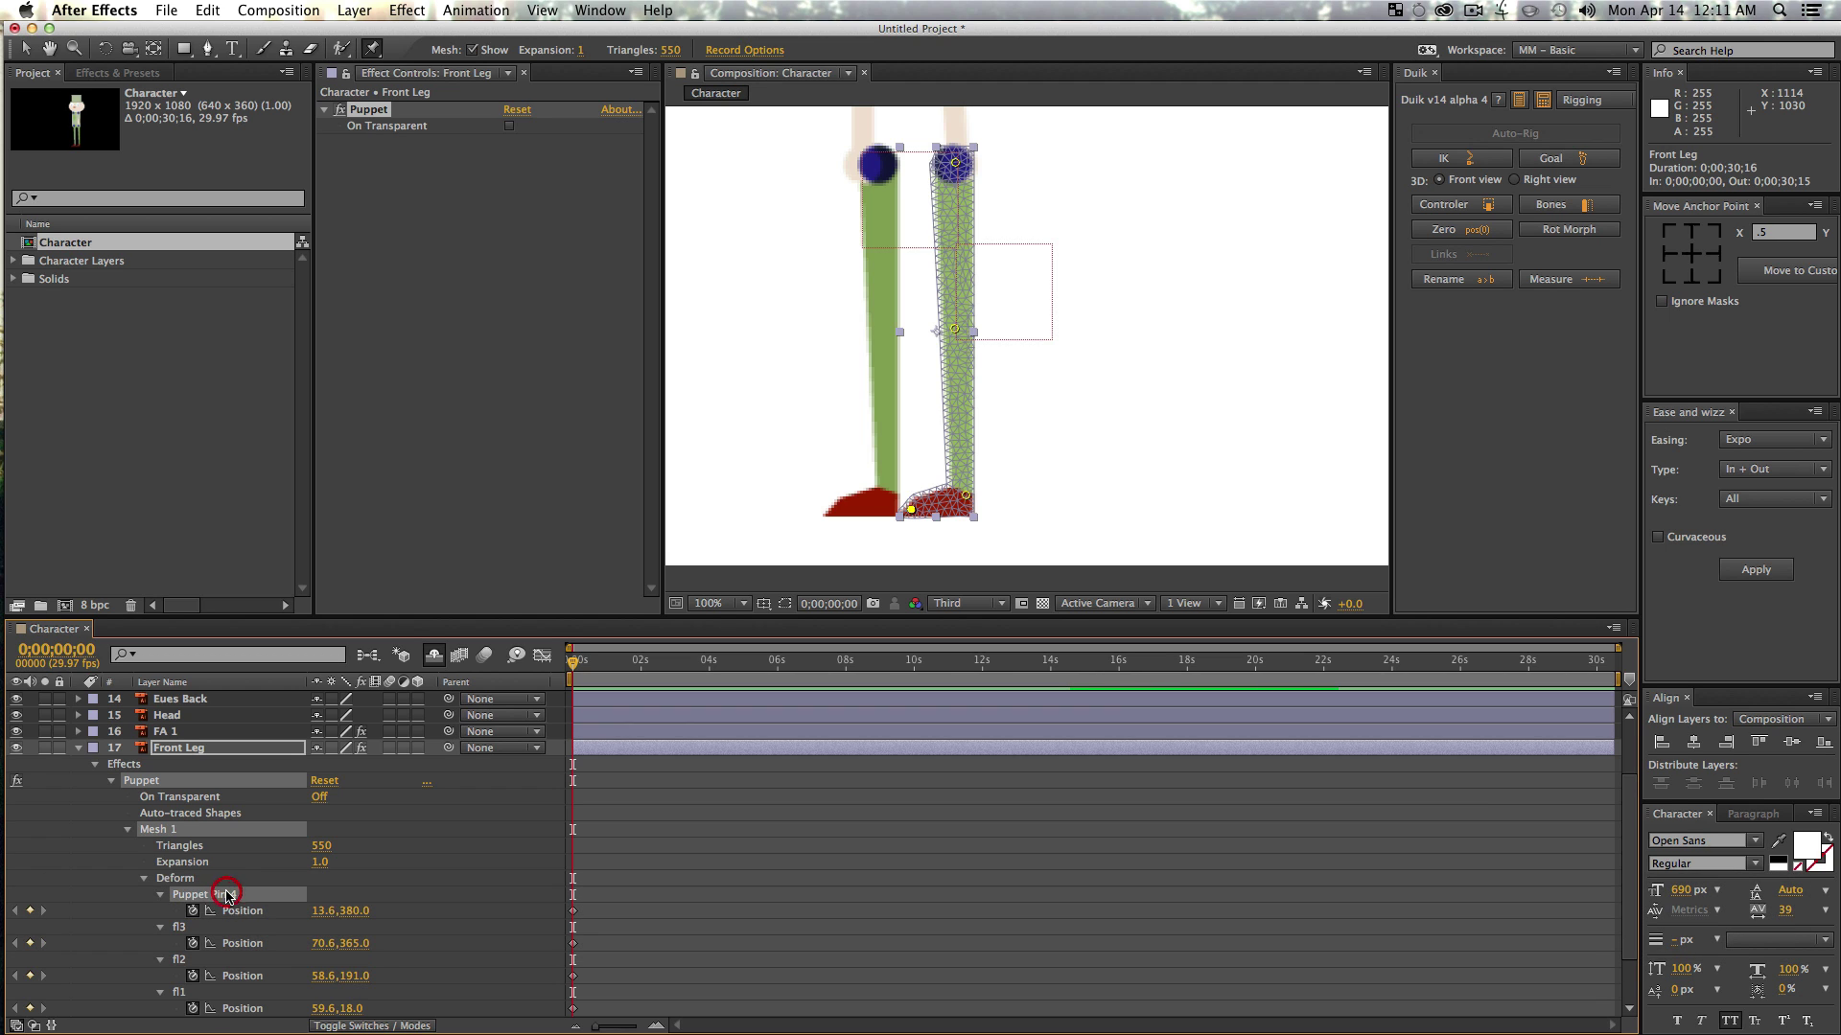
{"action": "key", "text": "Return"}
{"action": "type", "text": "fl4"}
{"action": "key", "text": "Return"}
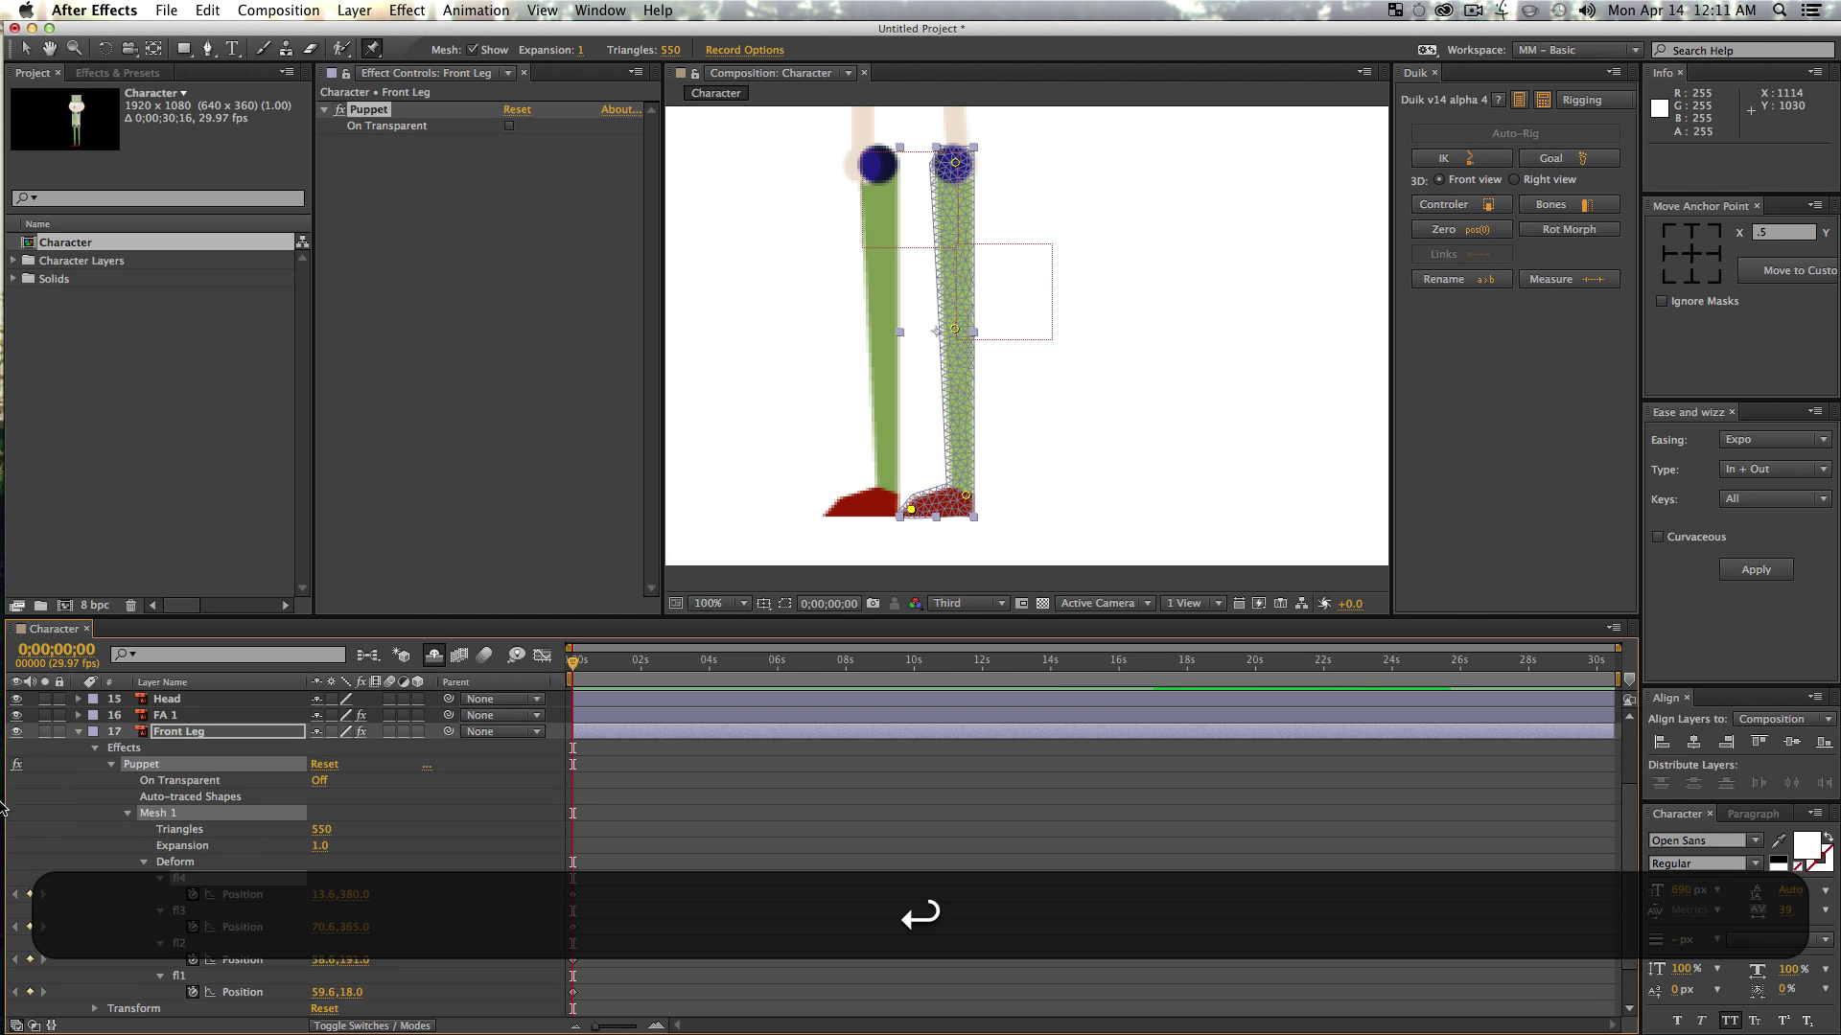
- Create a separate Duik bone for each of the puppet pins fl1, fl2, fl3 and fl4
{"action": "left_click", "coordinate": [185, 976]}
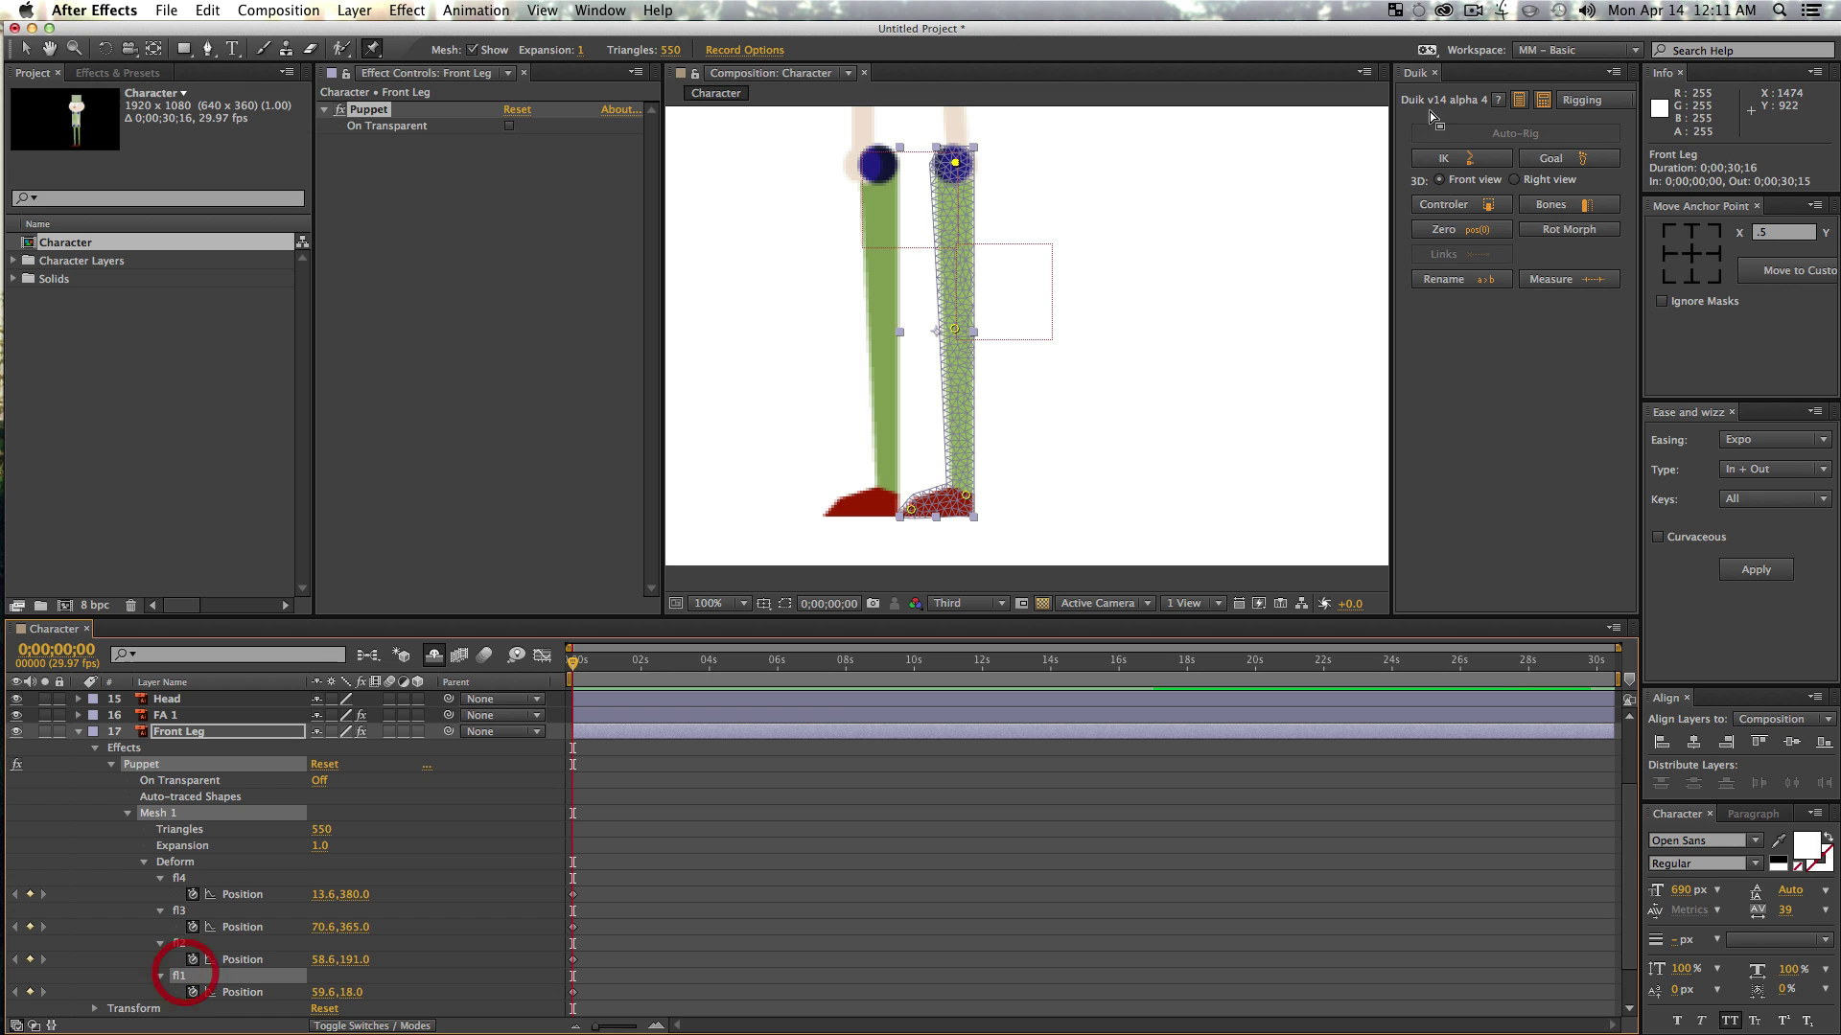
{"action": "left_click", "coordinate": [1568, 206]}
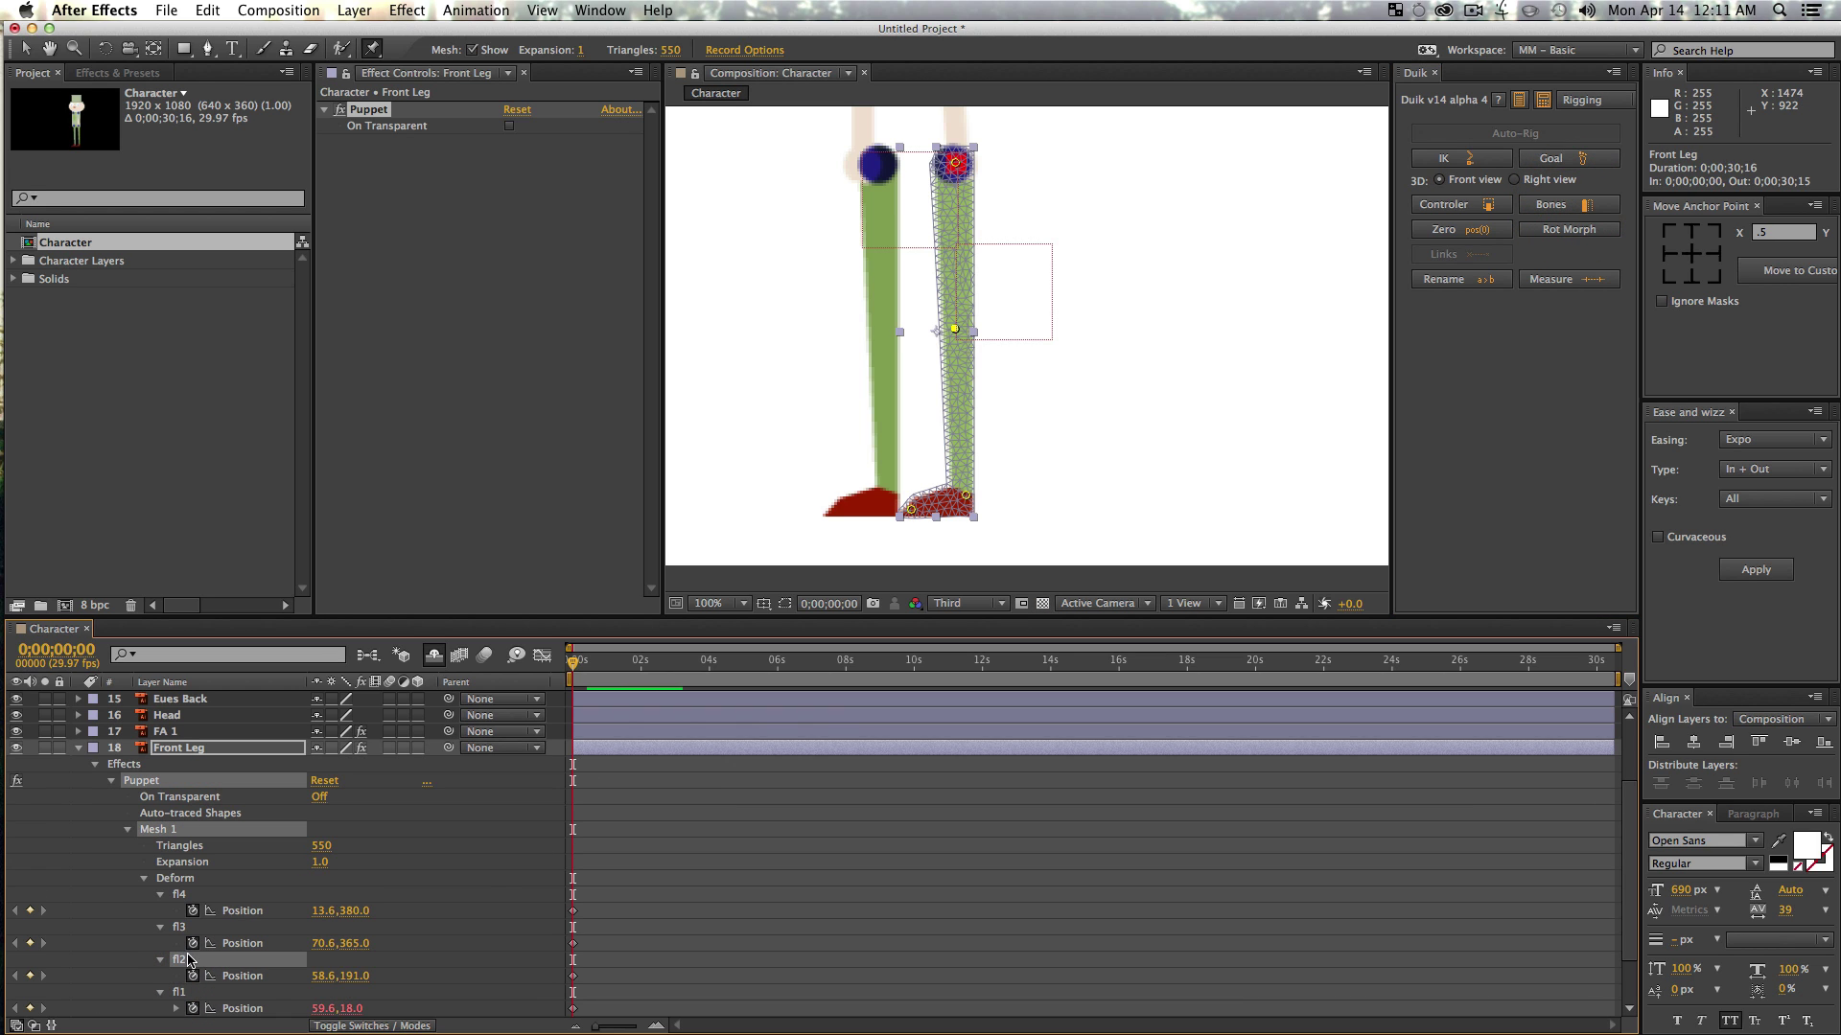
{"action": "left_click", "coordinate": [1584, 203]}
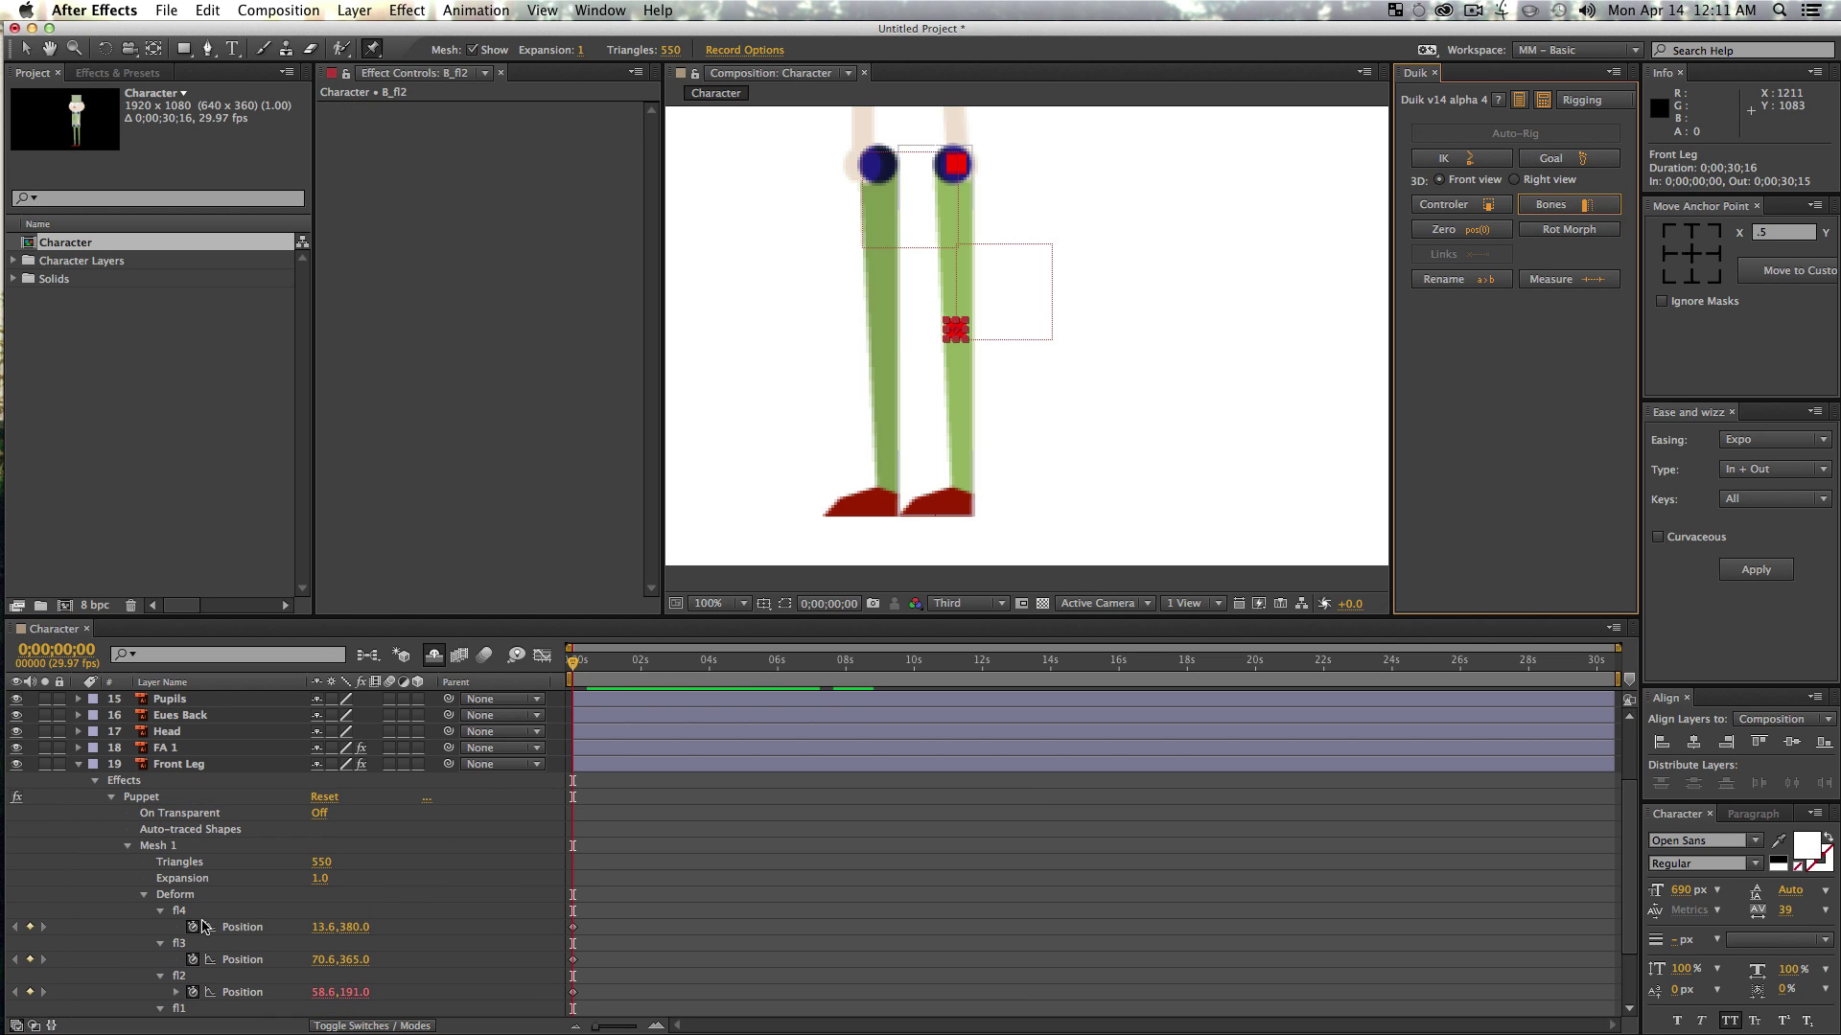
{"action": "left_click", "coordinate": [182, 946]}
{"action": "left_click", "coordinate": [1586, 206]}
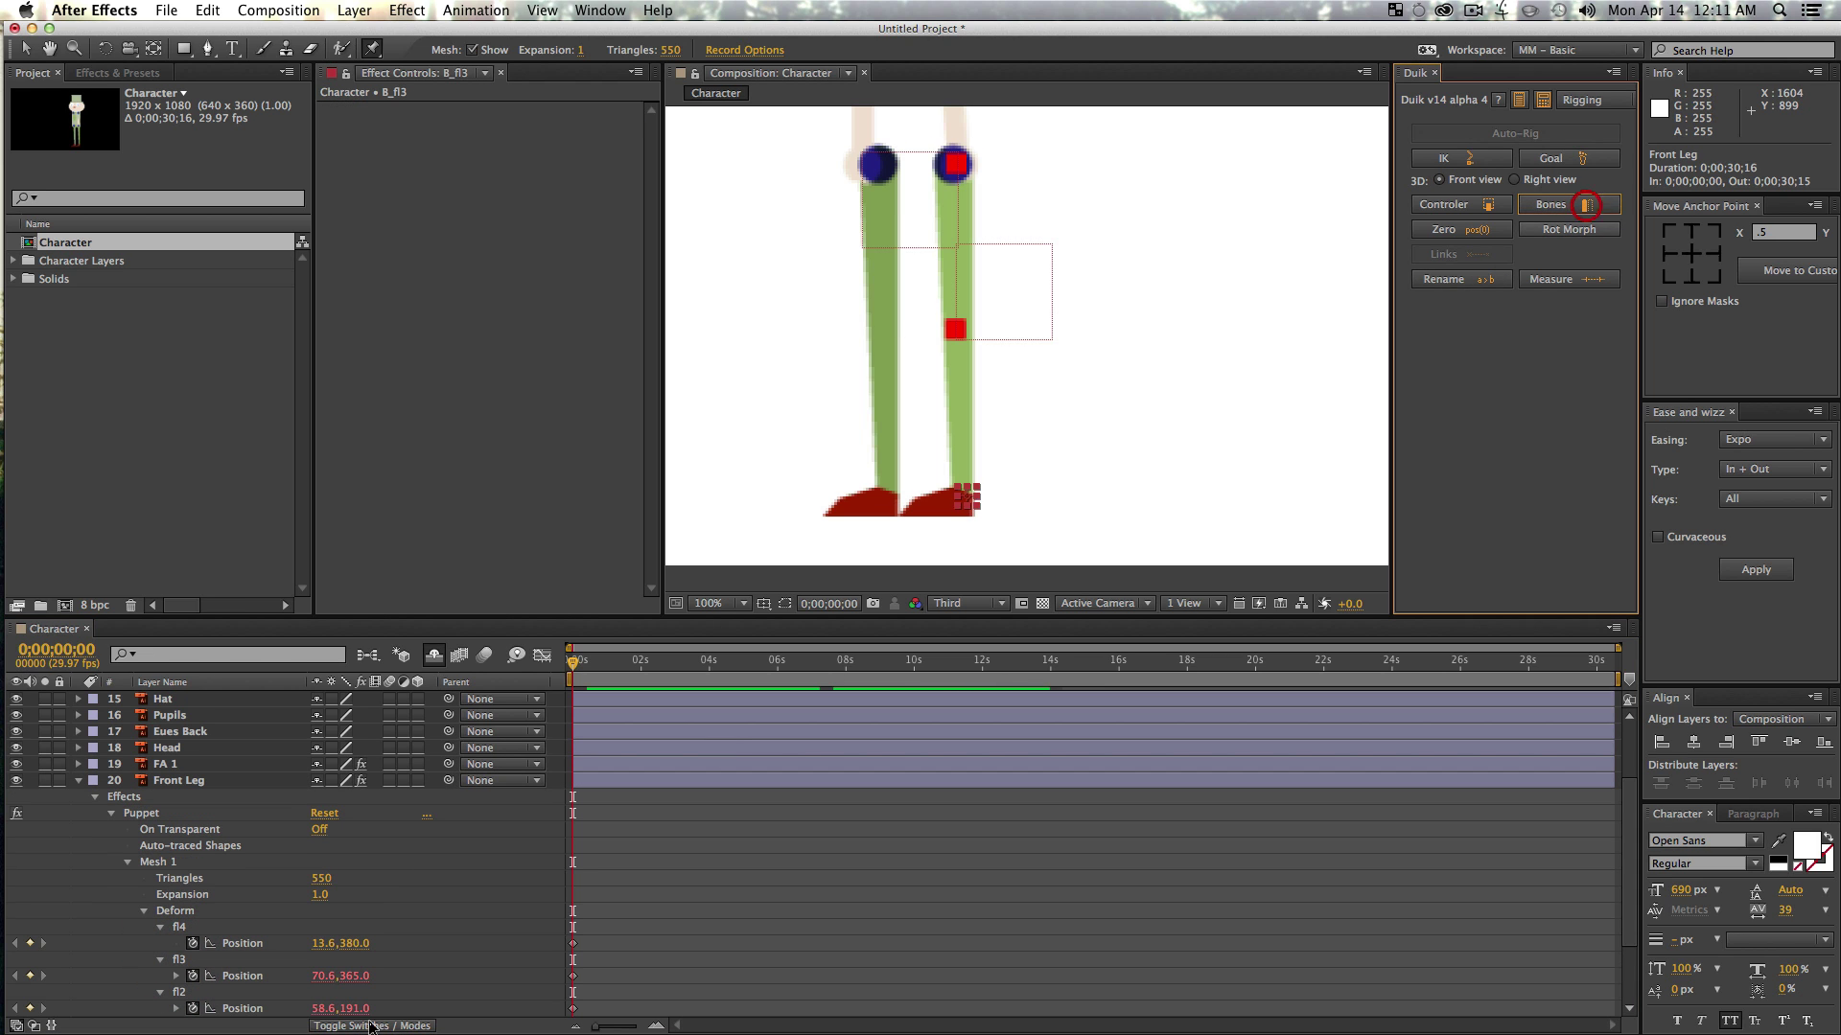
{"action": "left_click", "coordinate": [182, 928]}
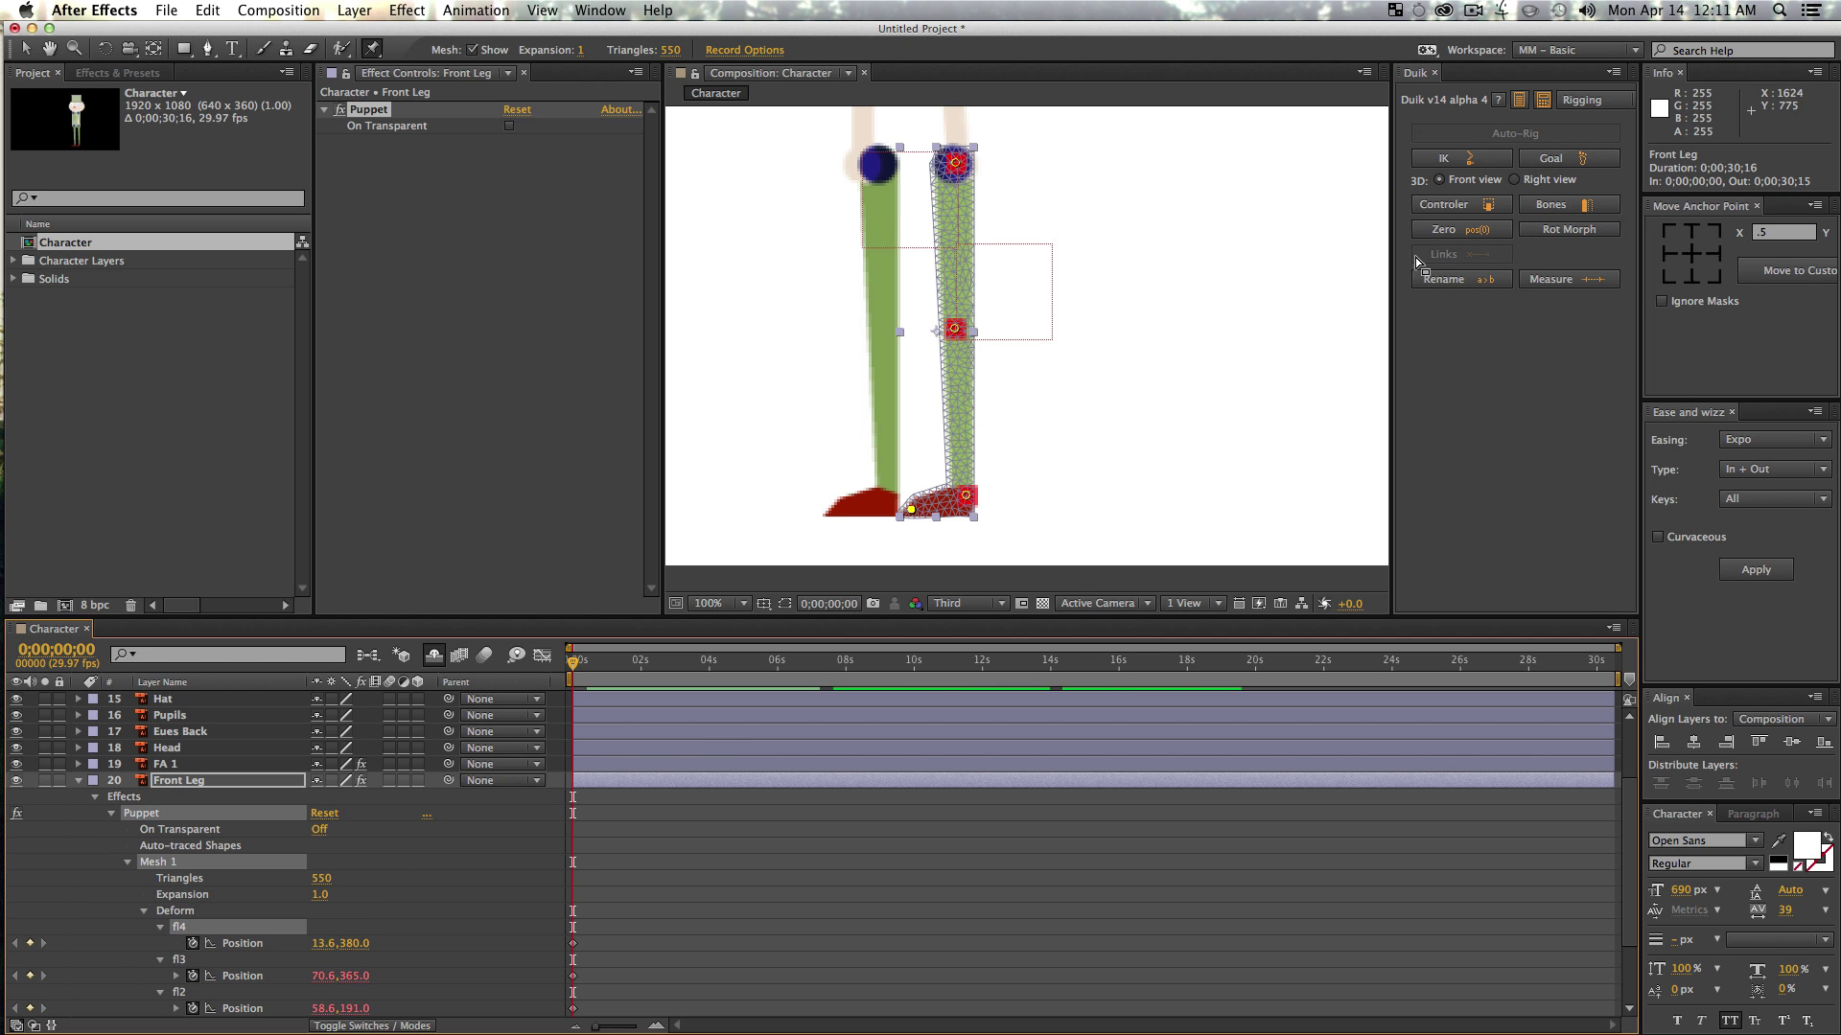
{"action": "left_click", "coordinate": [1555, 212]}
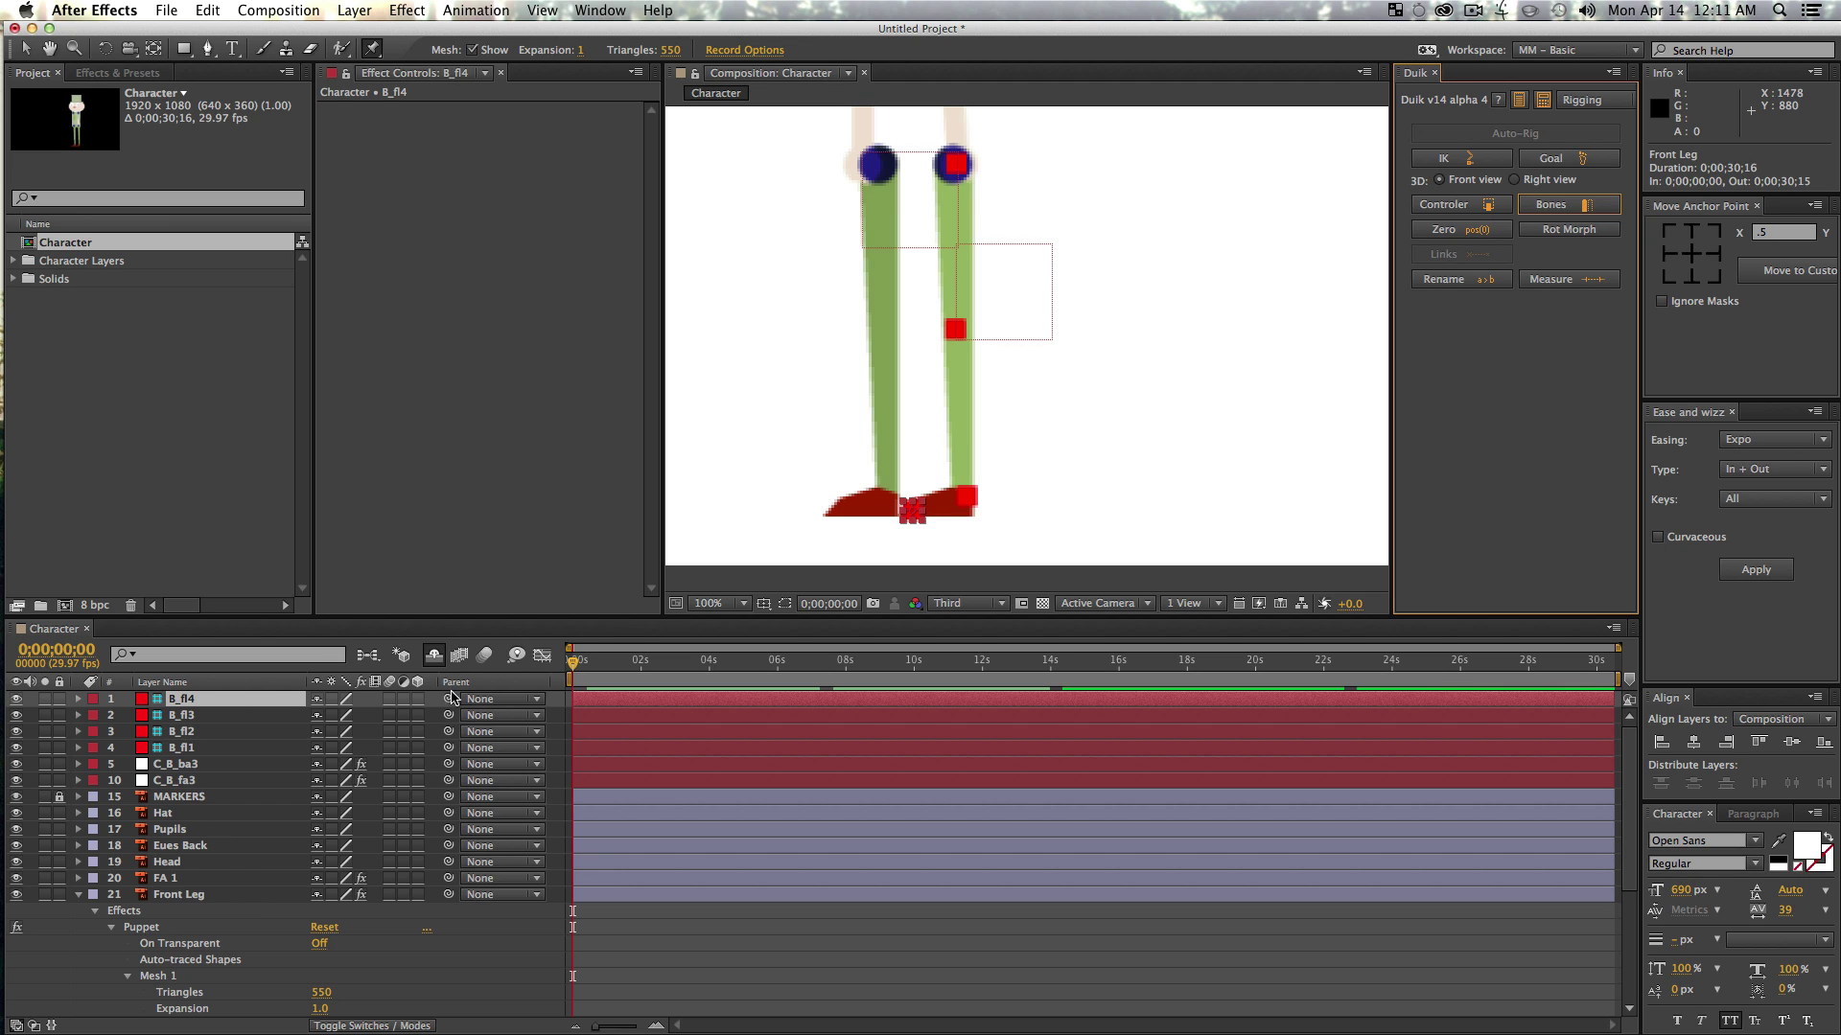
- Parent B_fl4 to B_fl3, B_fl3 to B_fl2 and B_fl2 to B_fl1, and add a Duik controller for B_fl3
{"action": "left_click_drag", "start_coordinate": [448, 699], "coordinate": [452, 756]}
{"action": "key", "text": "v"}
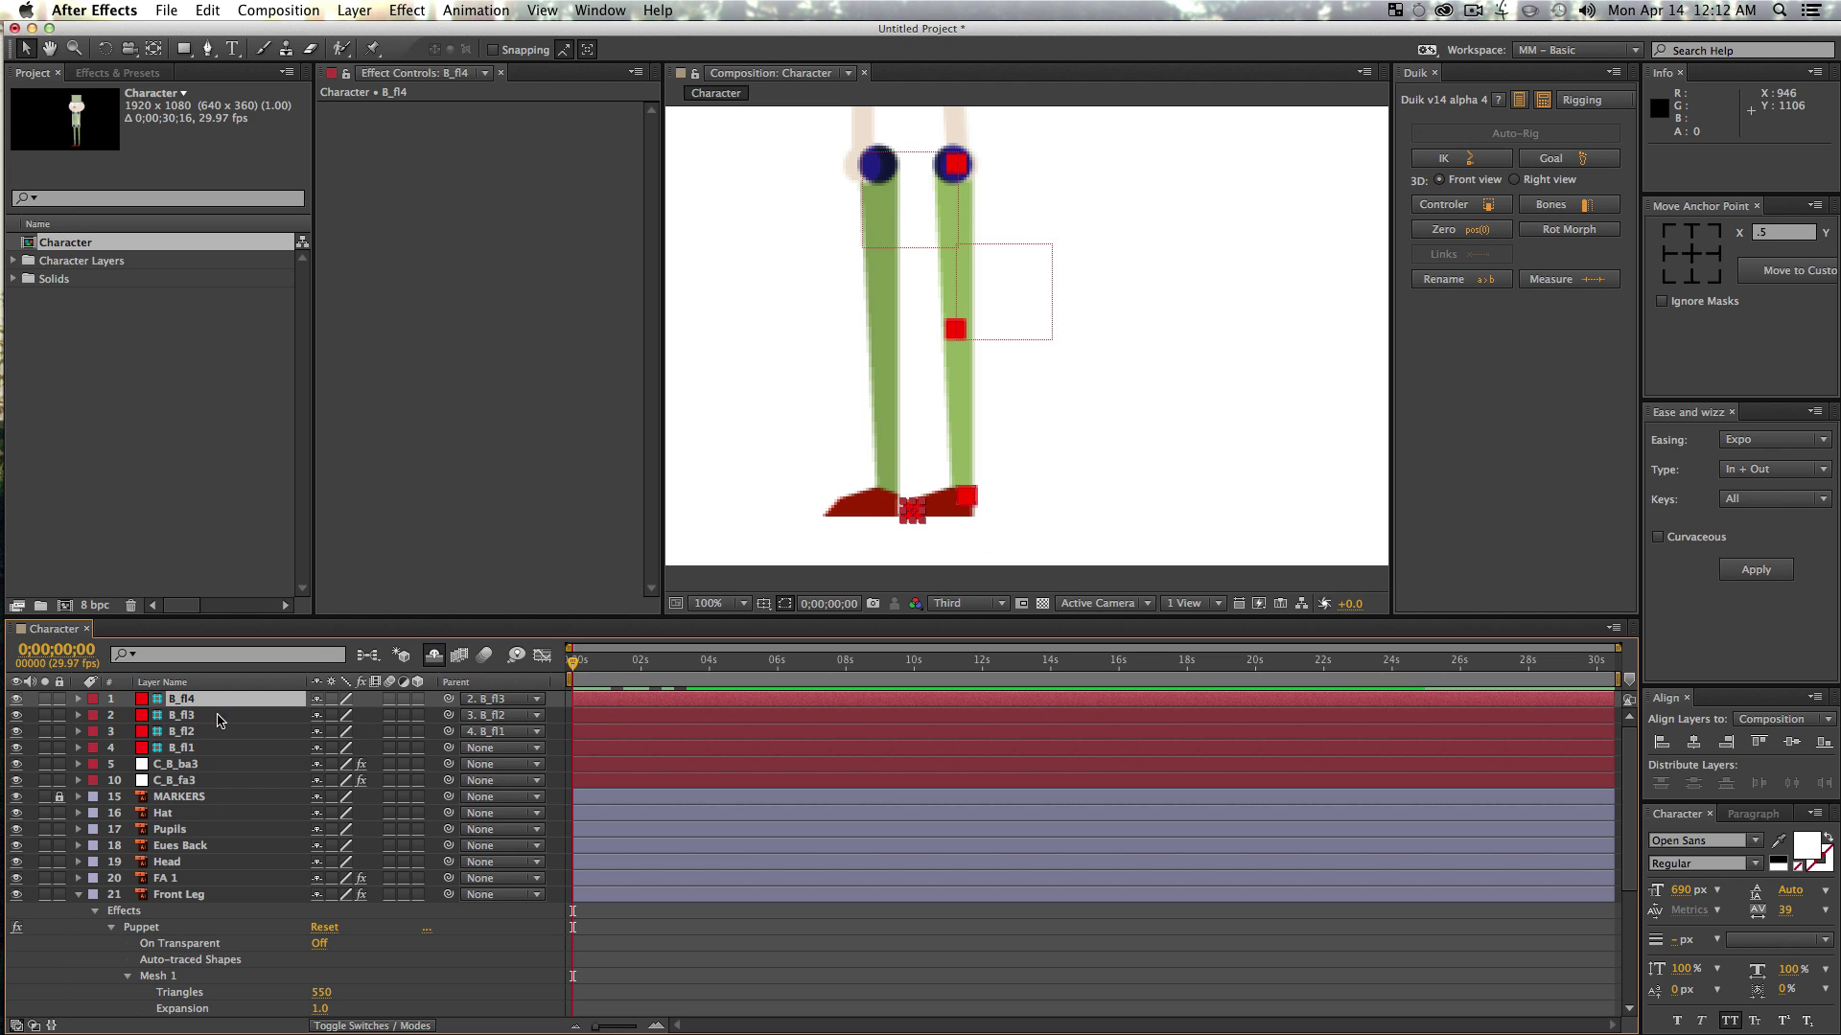
{"action": "left_click", "coordinate": [218, 717]}
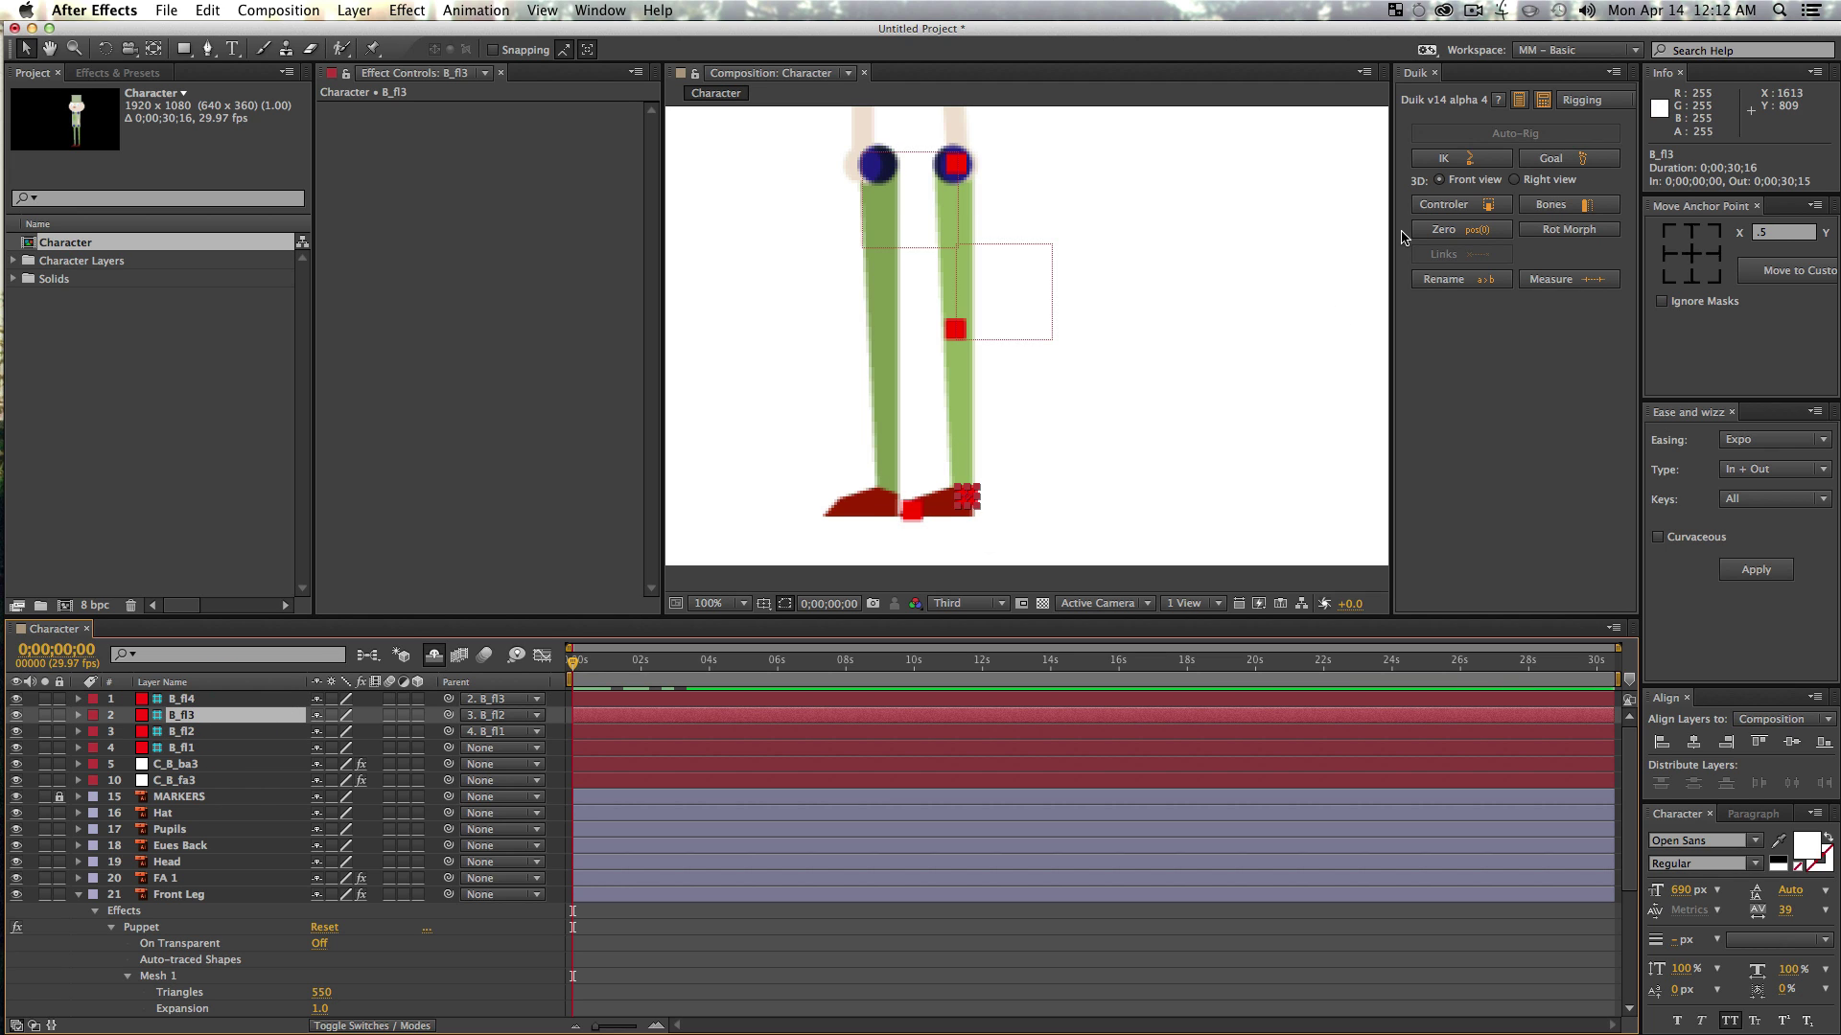
{"action": "left_click", "coordinate": [1457, 205]}
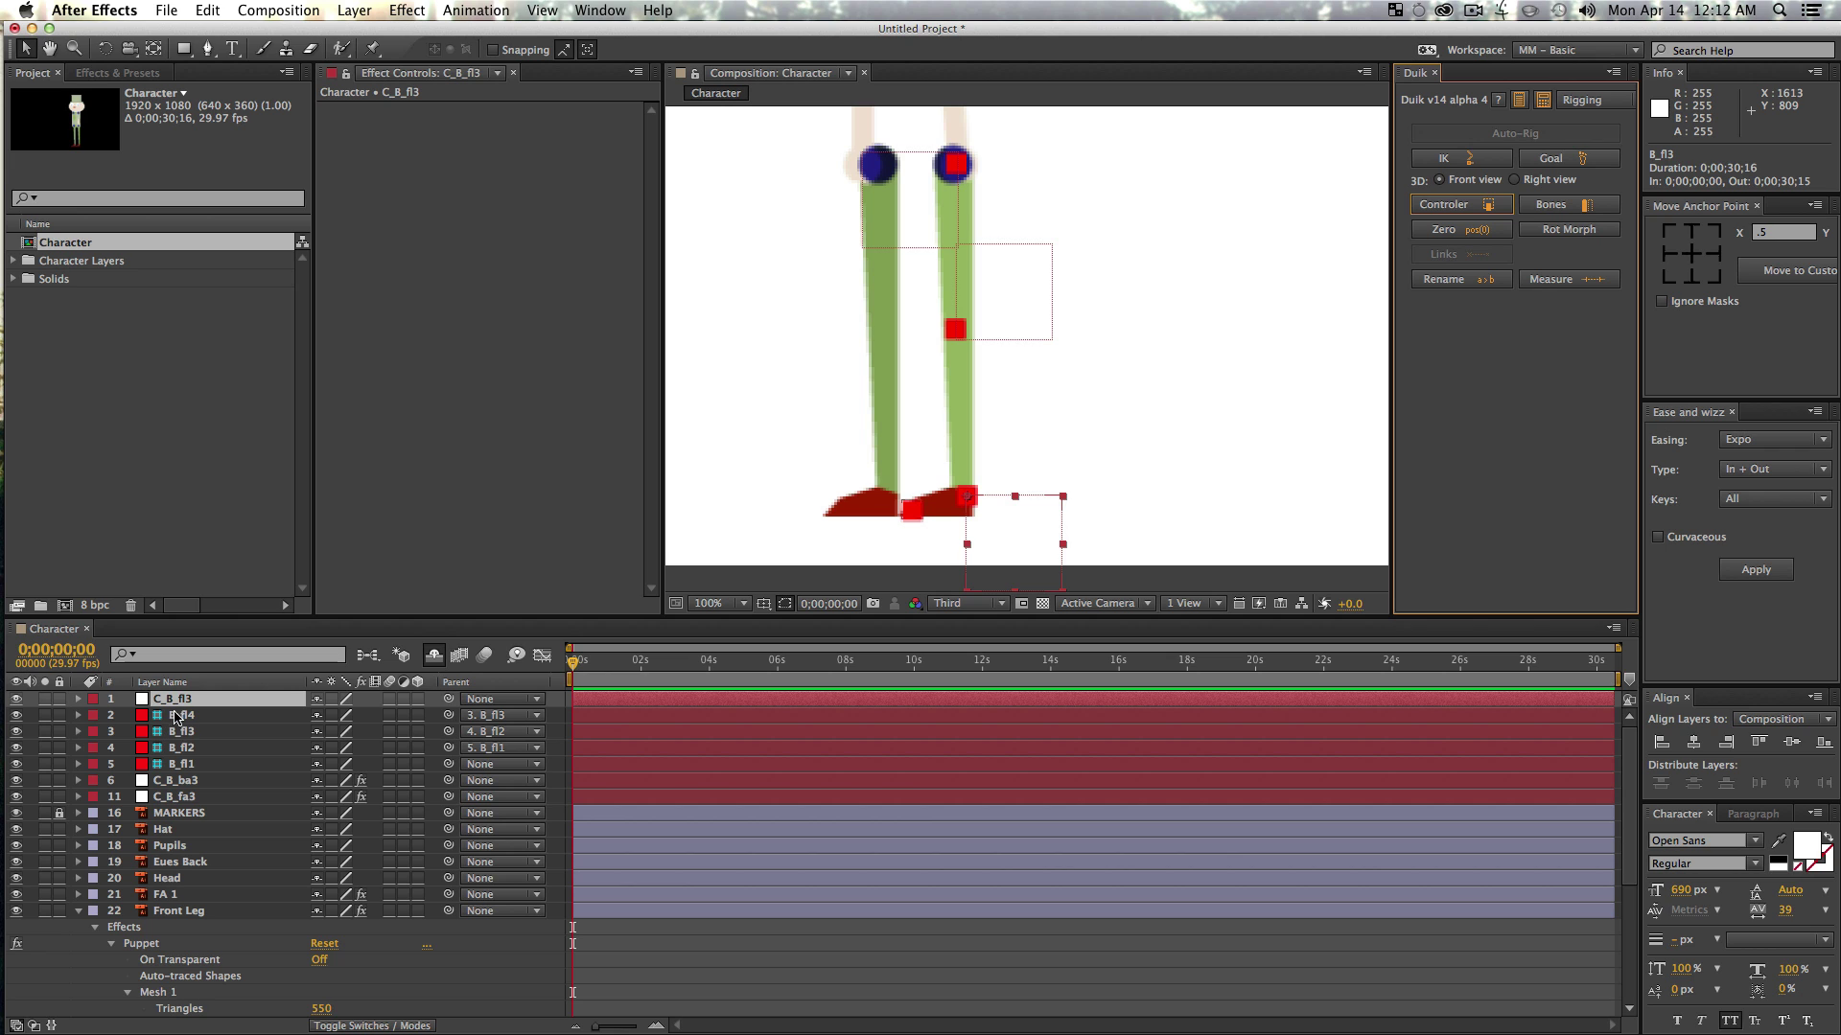
- Apply Duik IK to the bones B_fl3, B_fl2 and B_fl1 with C_B_fl3 as the controller
{"action": "left_click", "coordinate": [181, 732]}
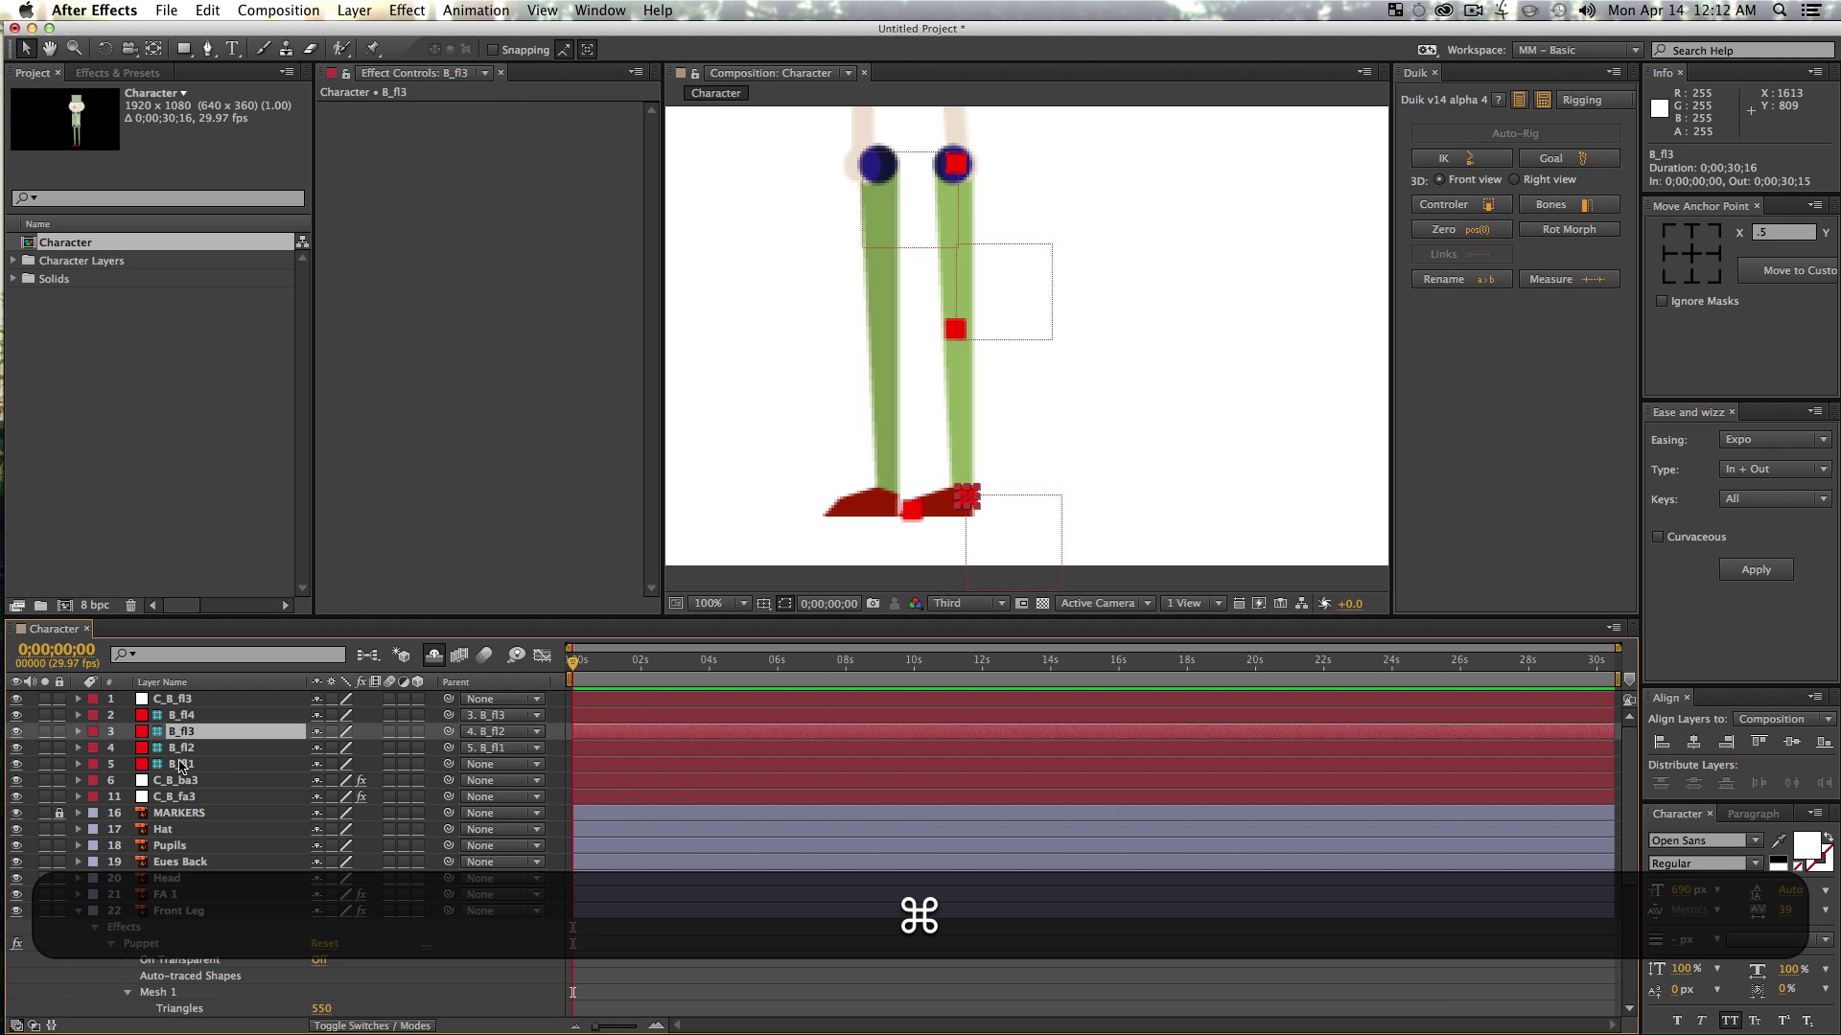
{"action": "left_click", "coordinate": [193, 748], "text": "super"}
{"action": "left_click", "coordinate": [189, 764], "text": "super"}
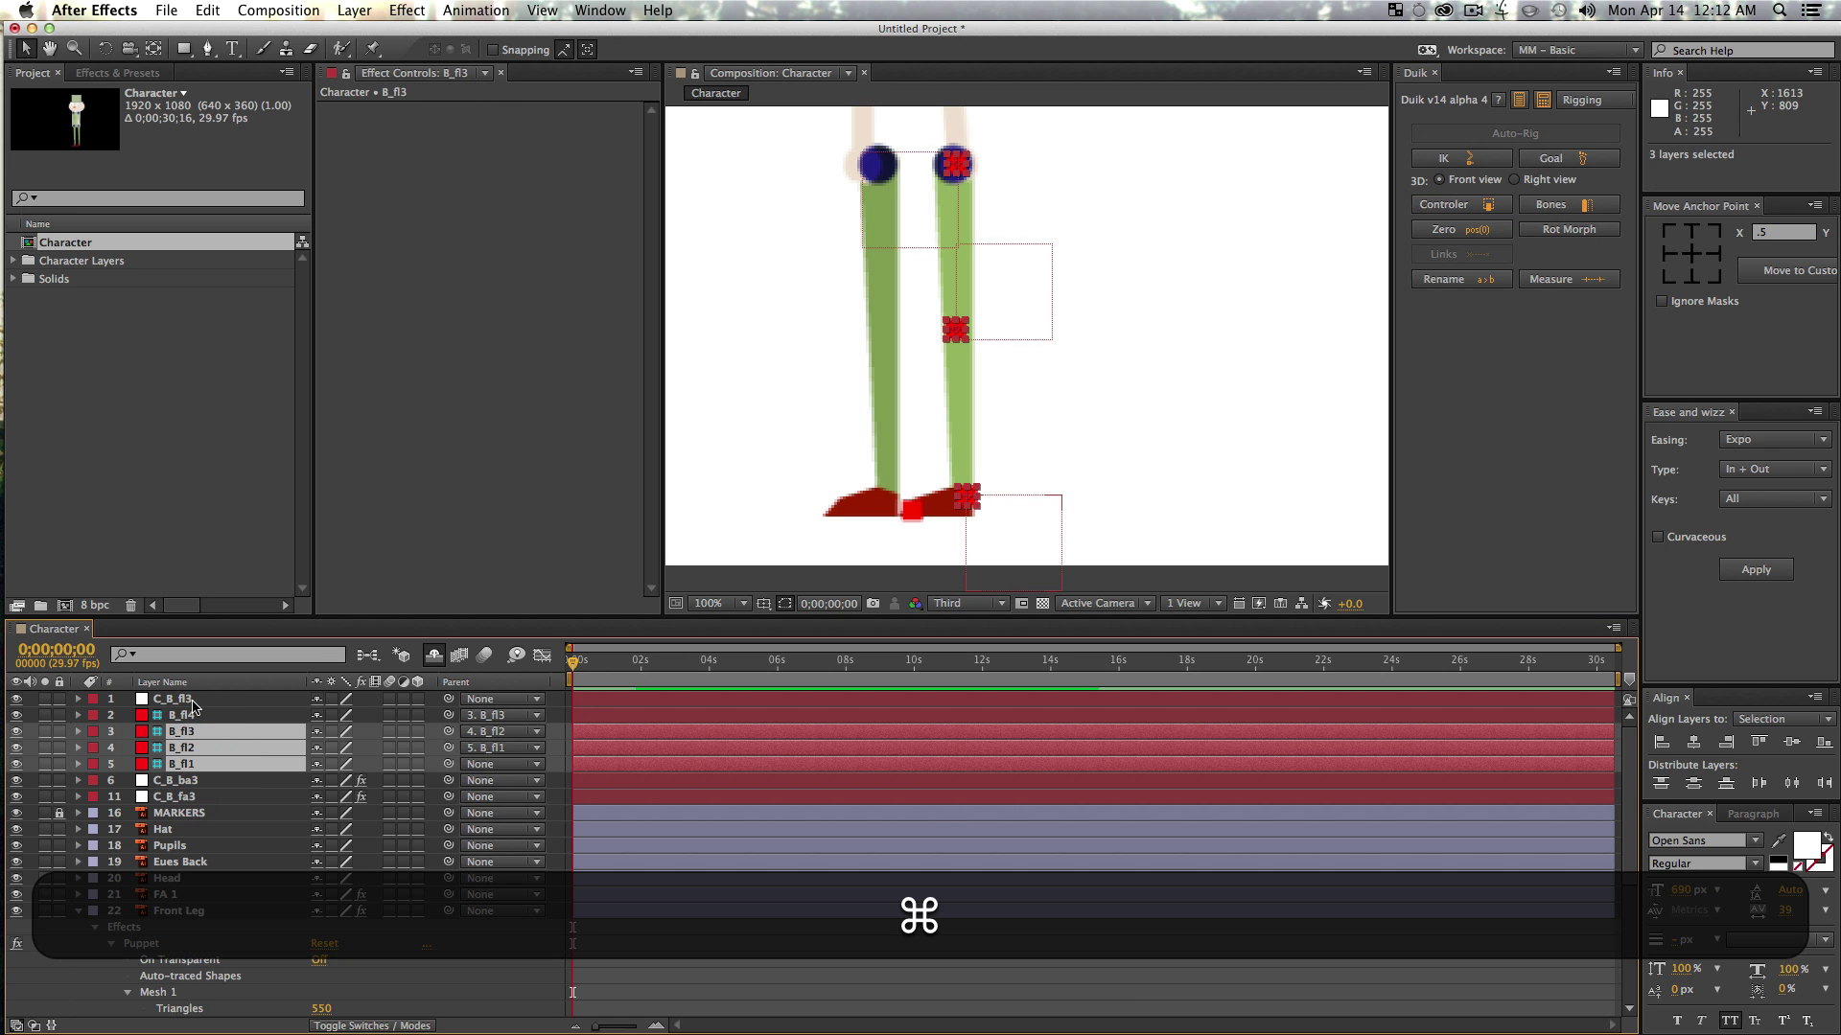
{"action": "left_click", "coordinate": [191, 701], "text": "super"}
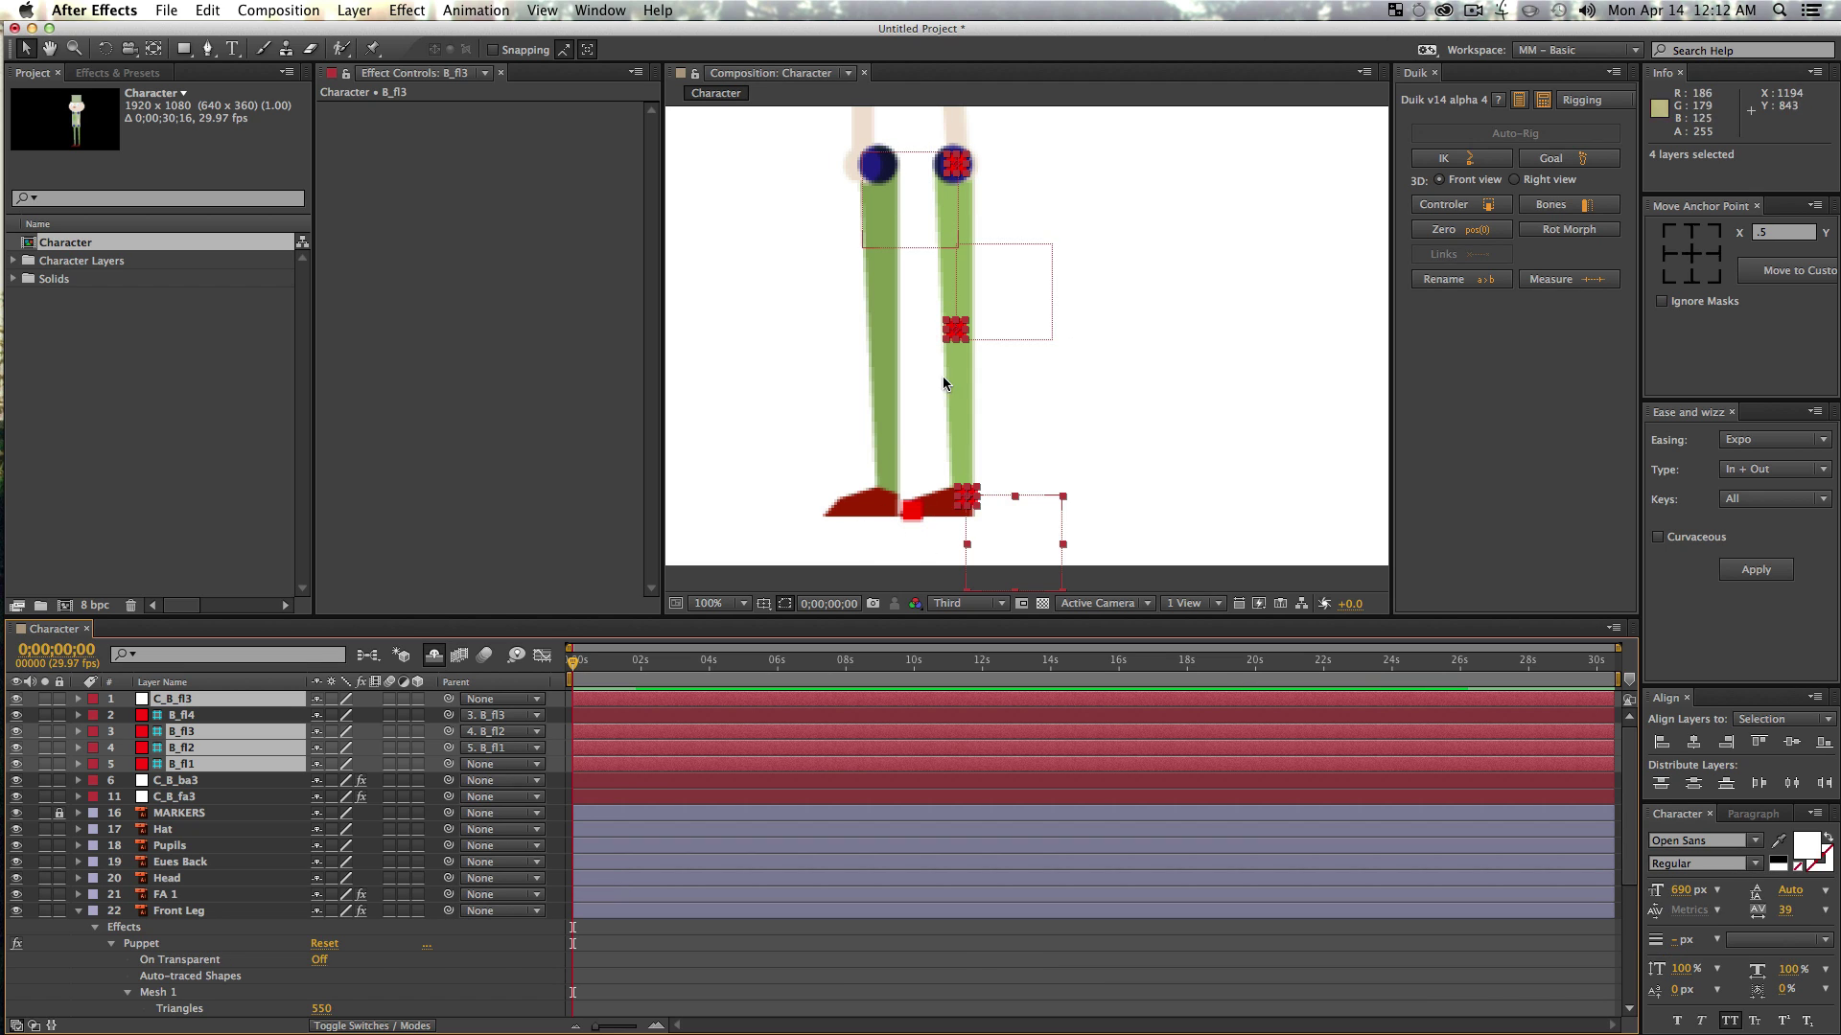
{"action": "left_click", "coordinate": [1470, 165]}
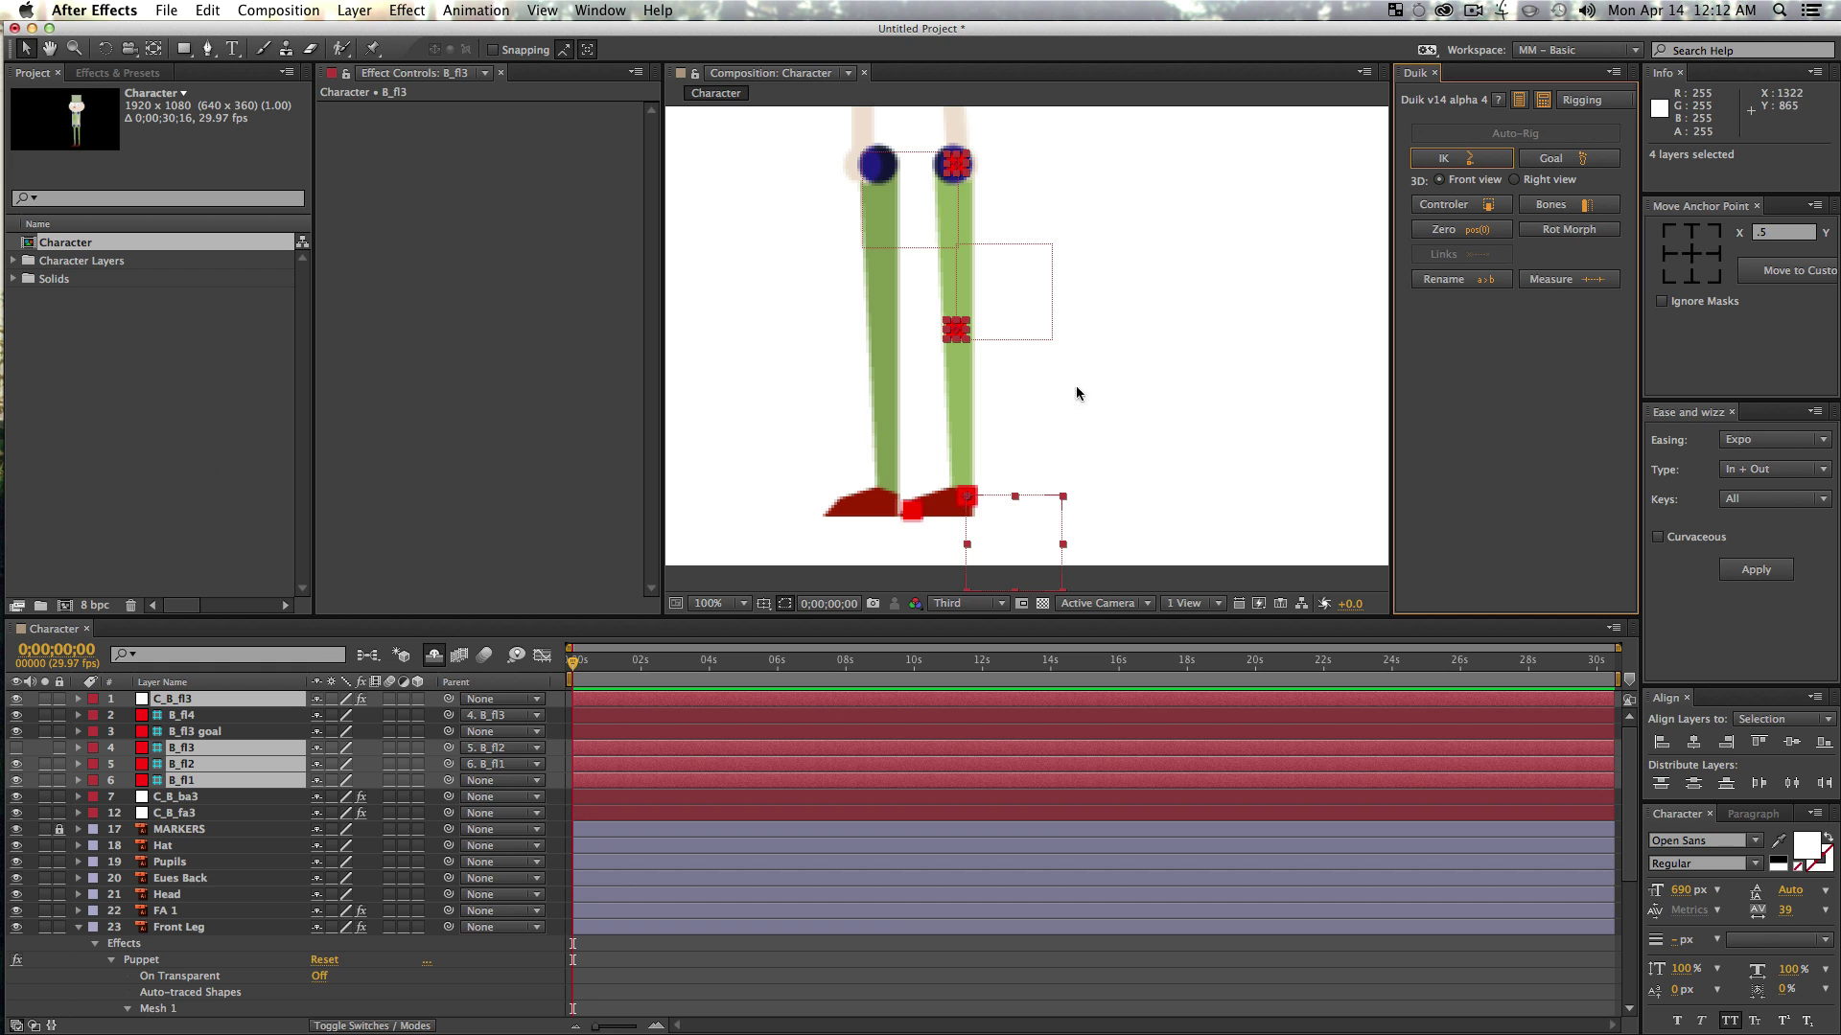
- Test the front leg's IK by moving and rotating the C_B_fl3 controller, and undo the test changes
{"action": "key", "text": "v"}
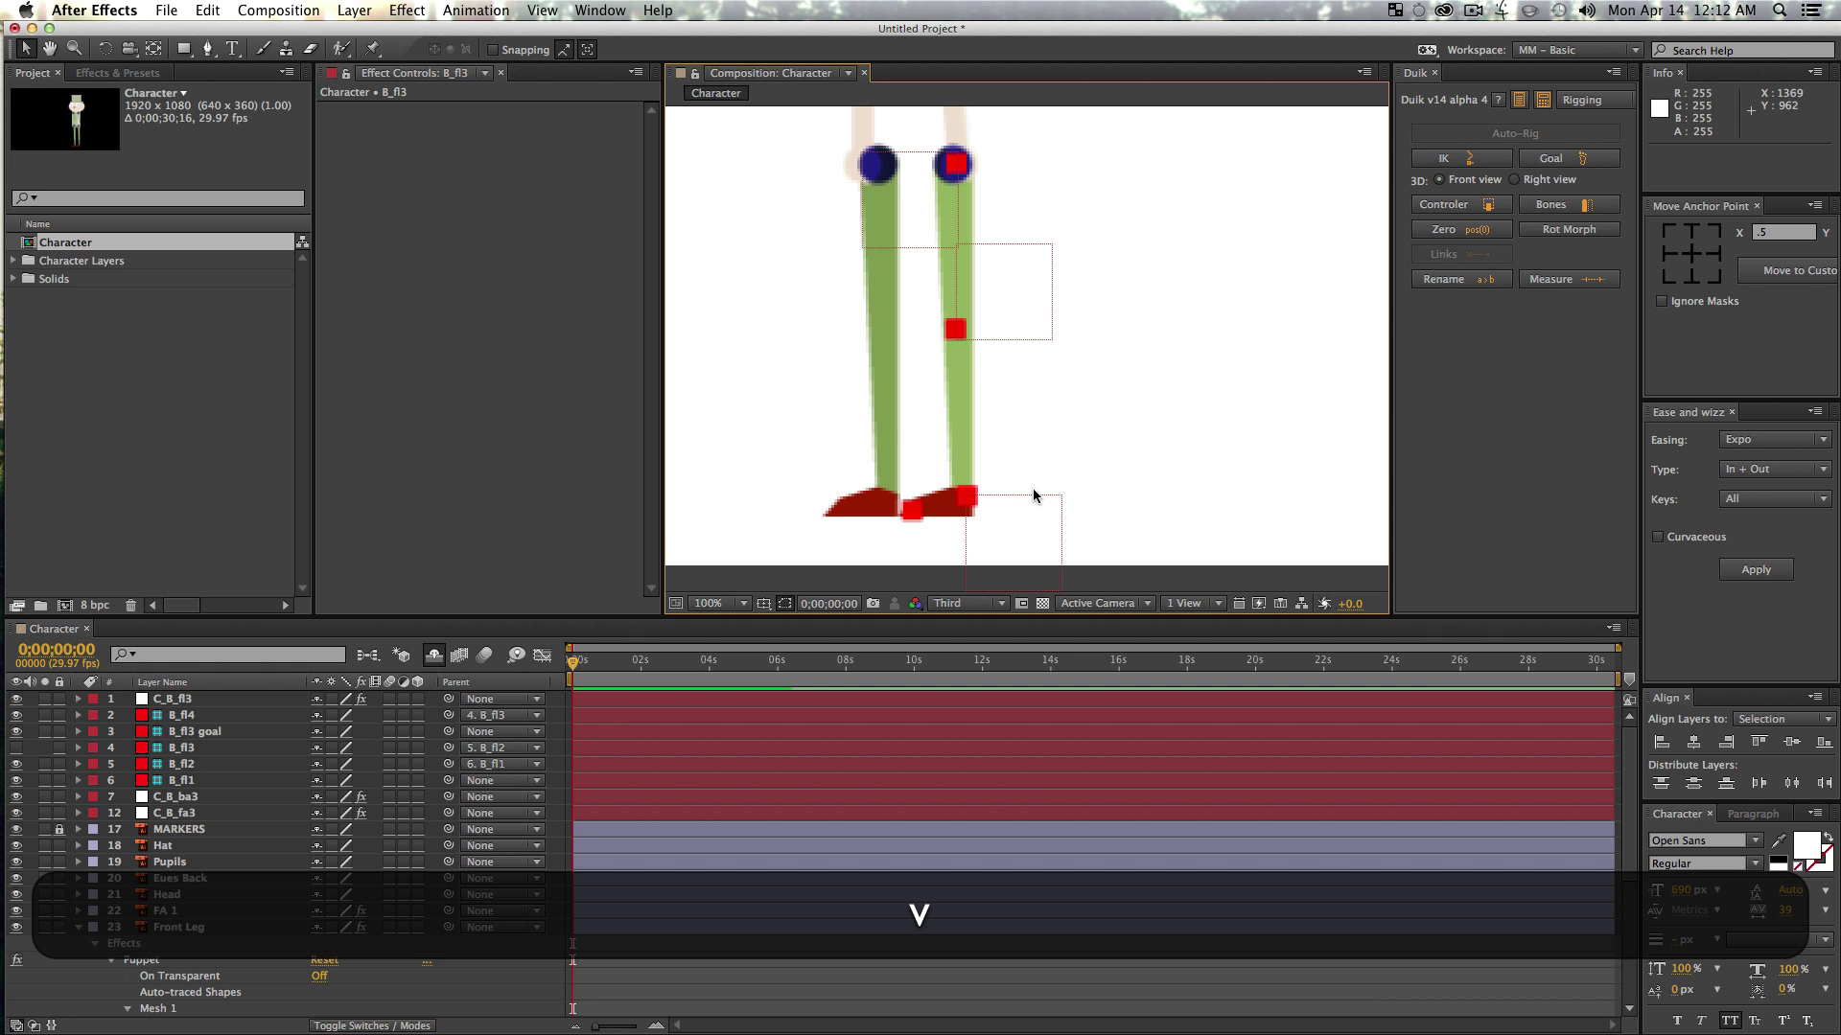
{"action": "left_click_drag", "start_coordinate": [997, 531], "coordinate": [1054, 280]}
{"action": "key", "text": "w"}
{"action": "key", "text": "super+z"}
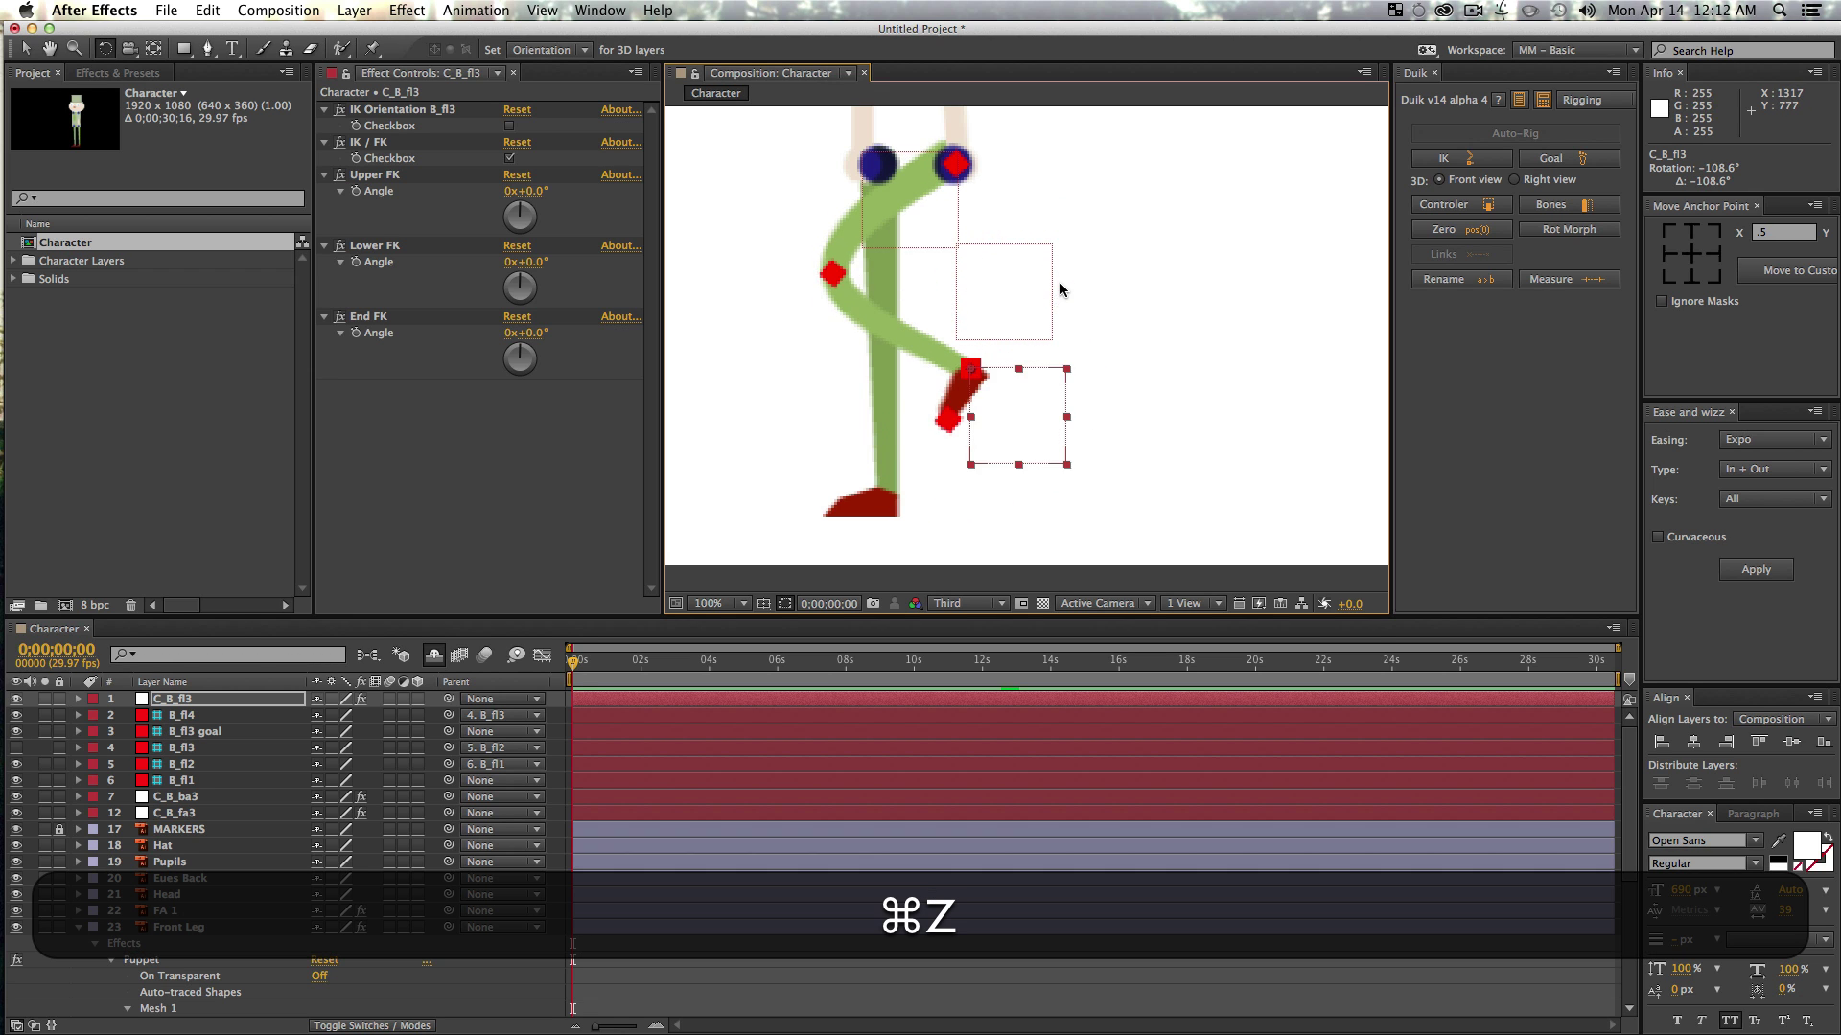
{"action": "key", "text": "super+z"}
{"action": "key", "text": "super+z"}
{"action": "key", "text": "v"}
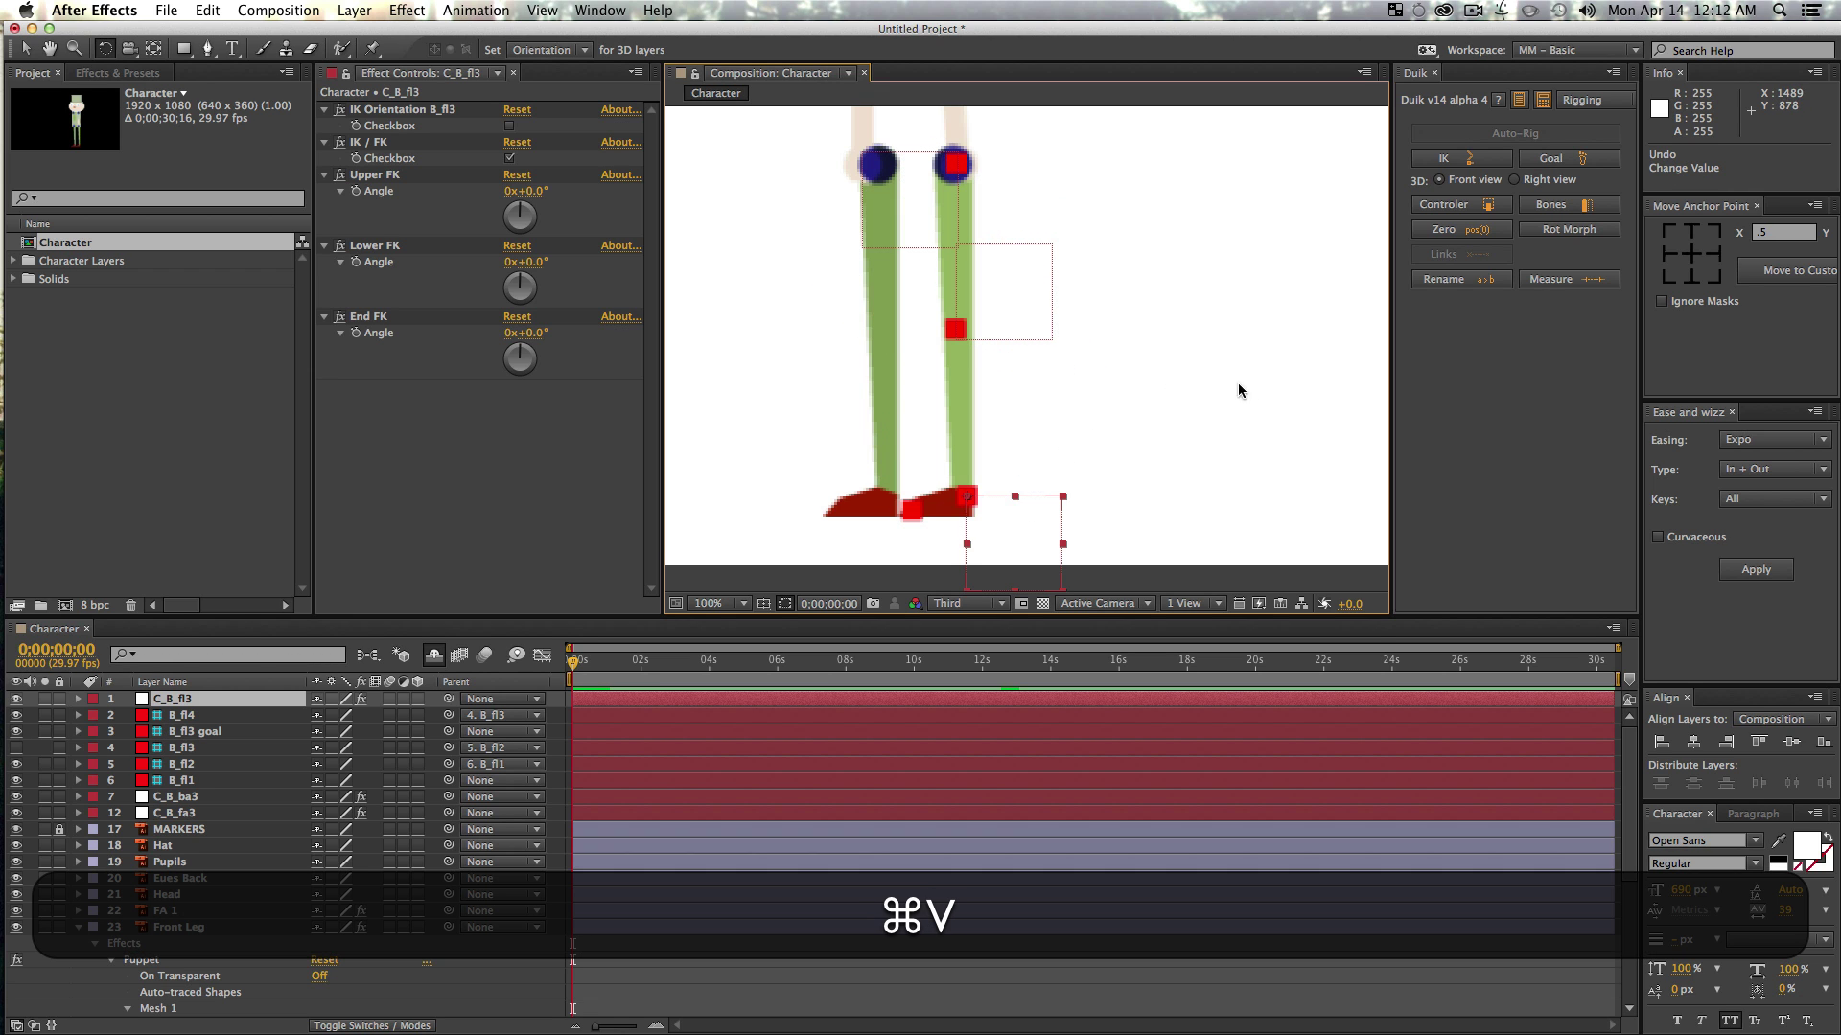
- Turn off visibility of the front leg's bone layers from B_fl4 to B_fl1, make them shy, and collapse the Front Leg layer
{"action": "left_click", "coordinate": [1253, 399]}
{"action": "left_click", "coordinate": [185, 721]}
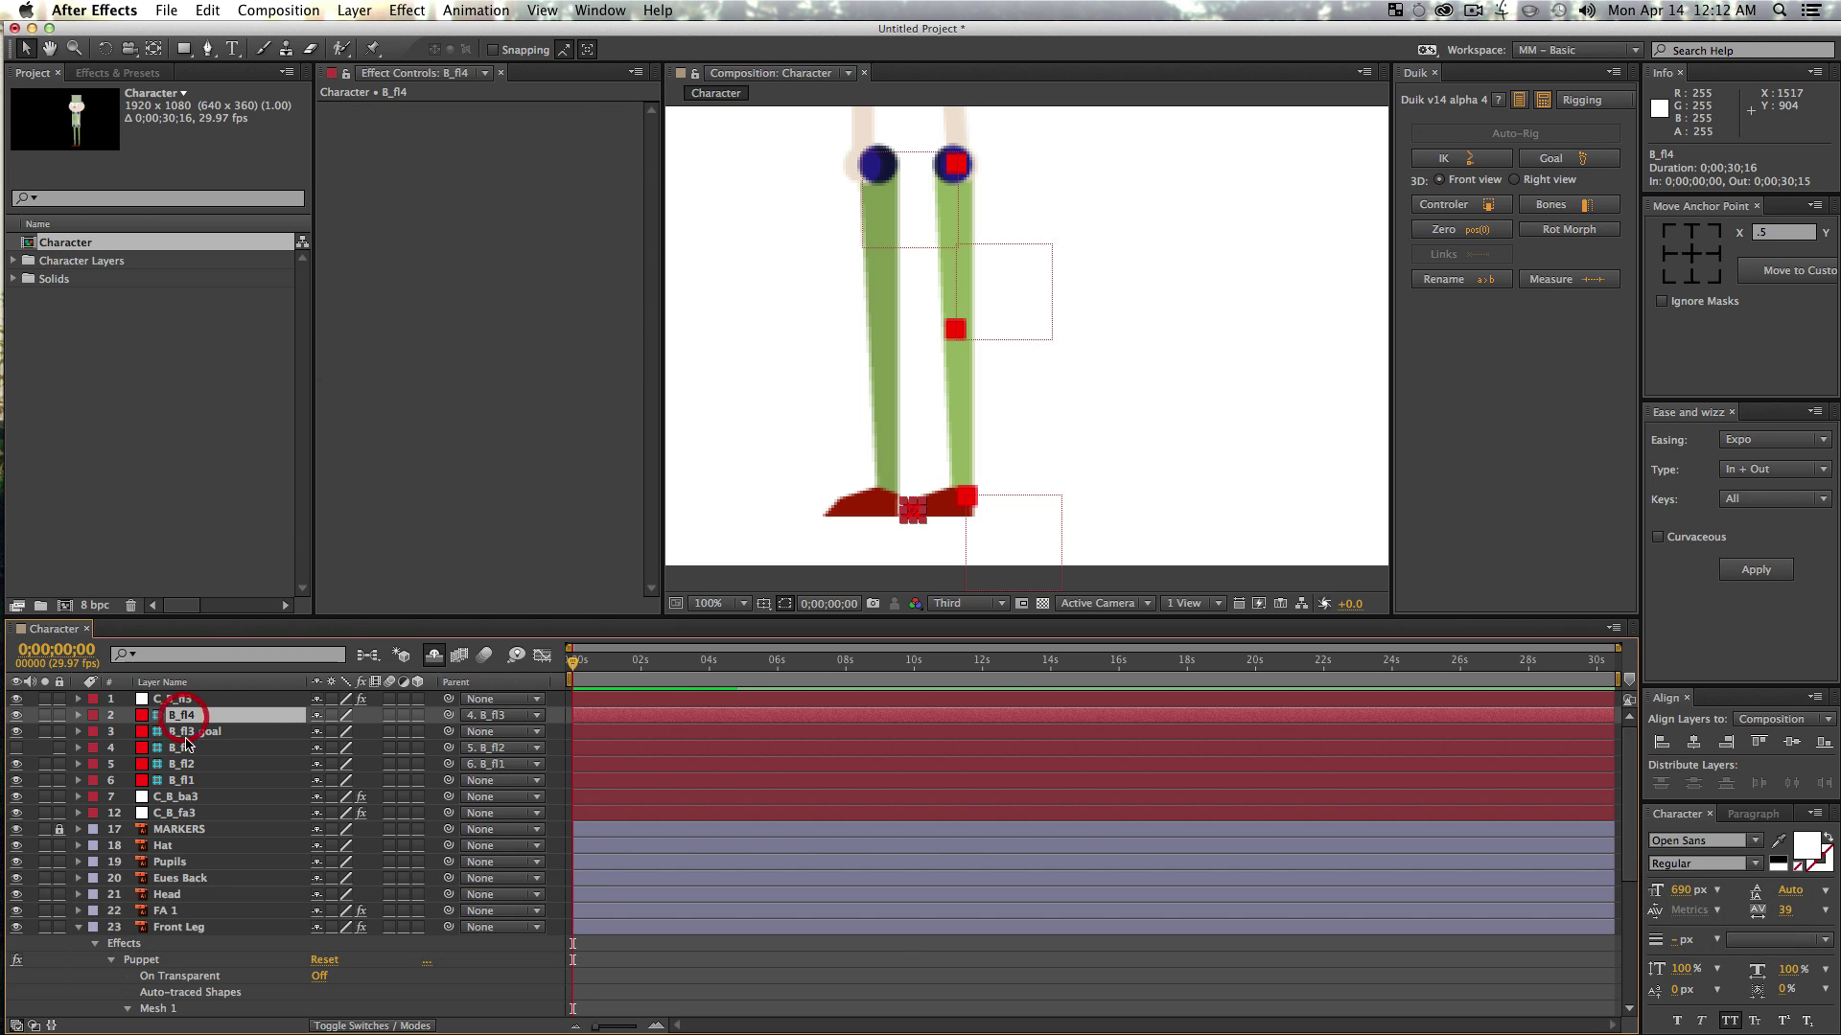
{"action": "left_click", "coordinate": [185, 788], "text": "shift"}
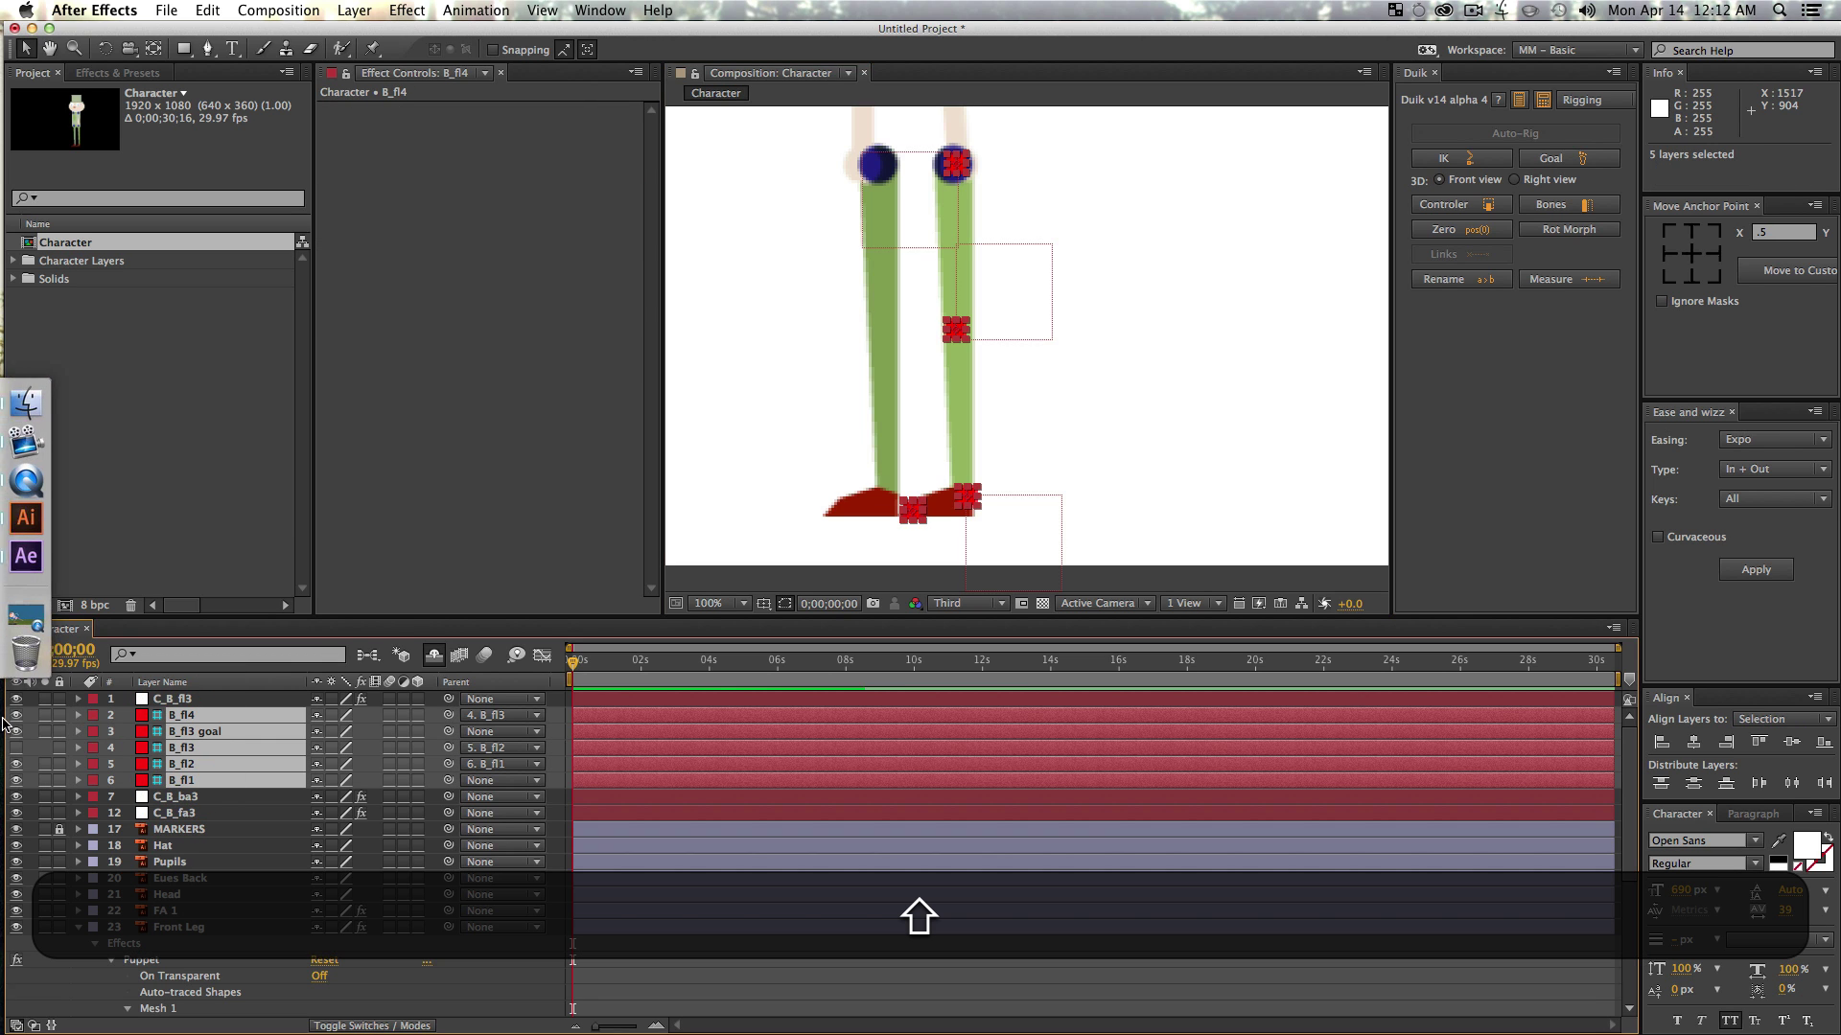
{"action": "left_click_drag", "start_coordinate": [16, 781], "coordinate": [16, 716]}
{"action": "left_click", "coordinate": [317, 717]}
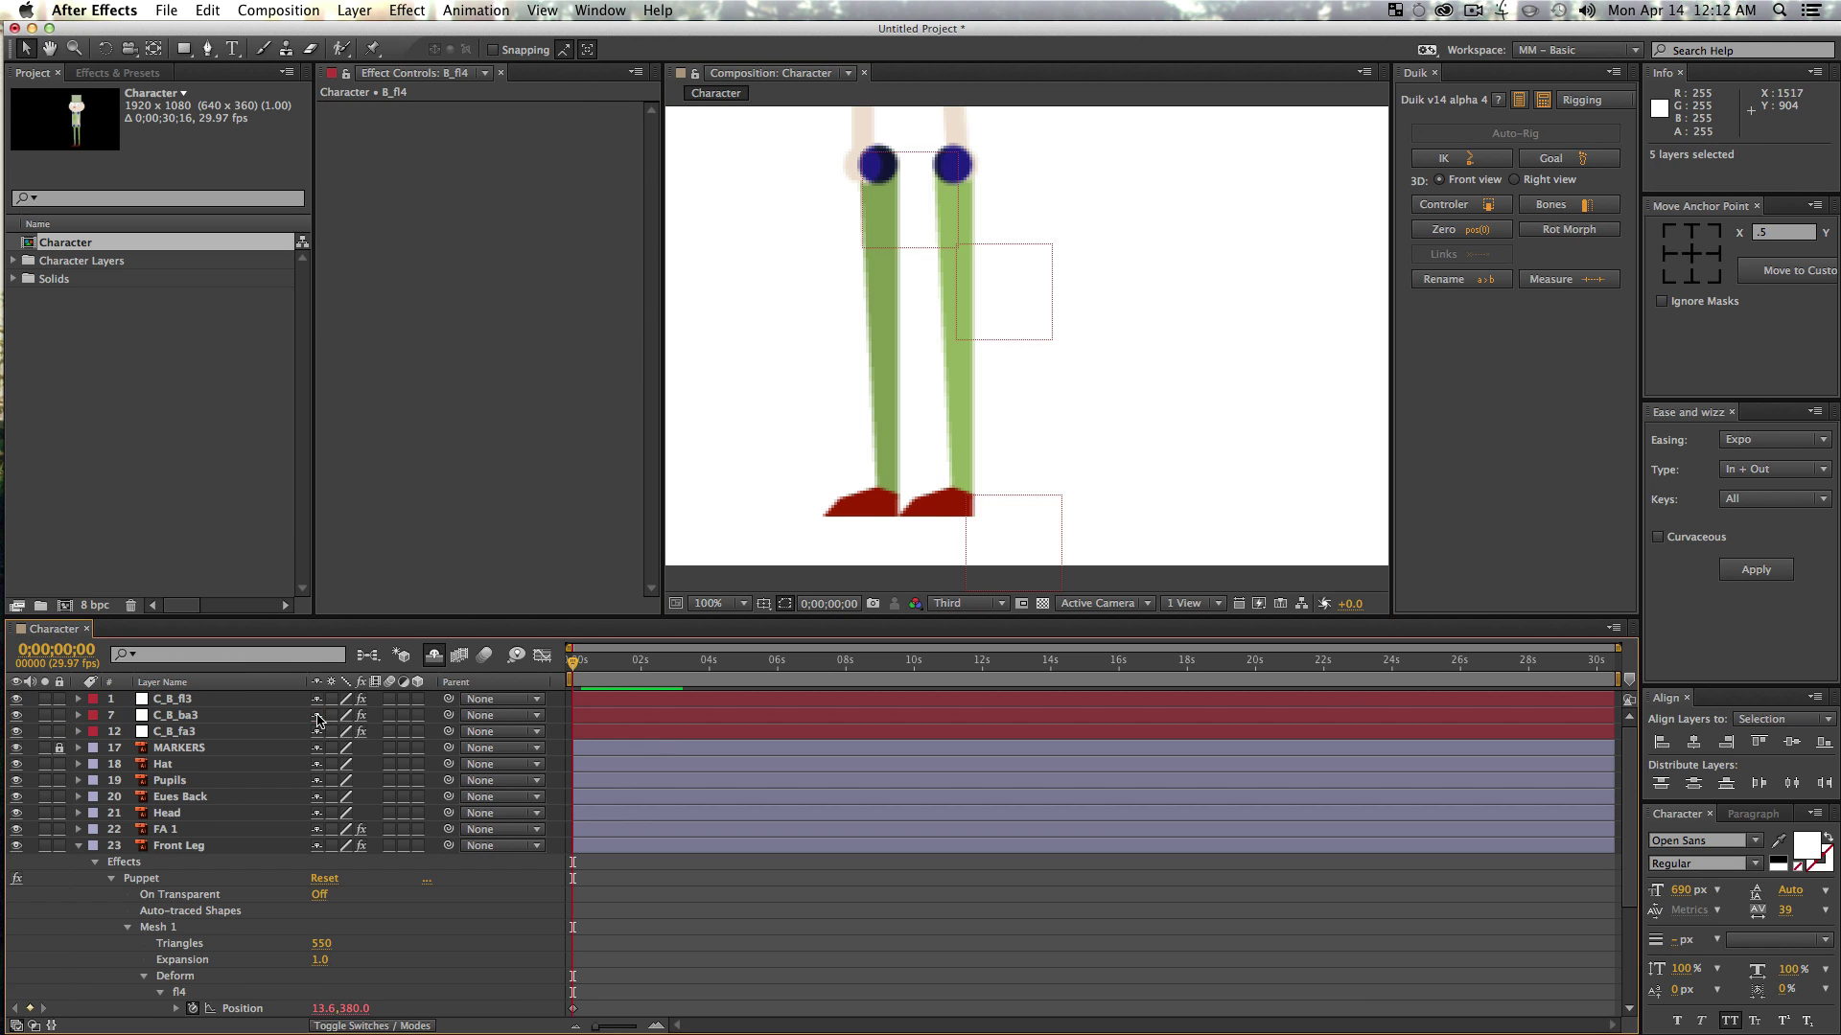
{"action": "left_click", "coordinate": [78, 847], "text": "super"}
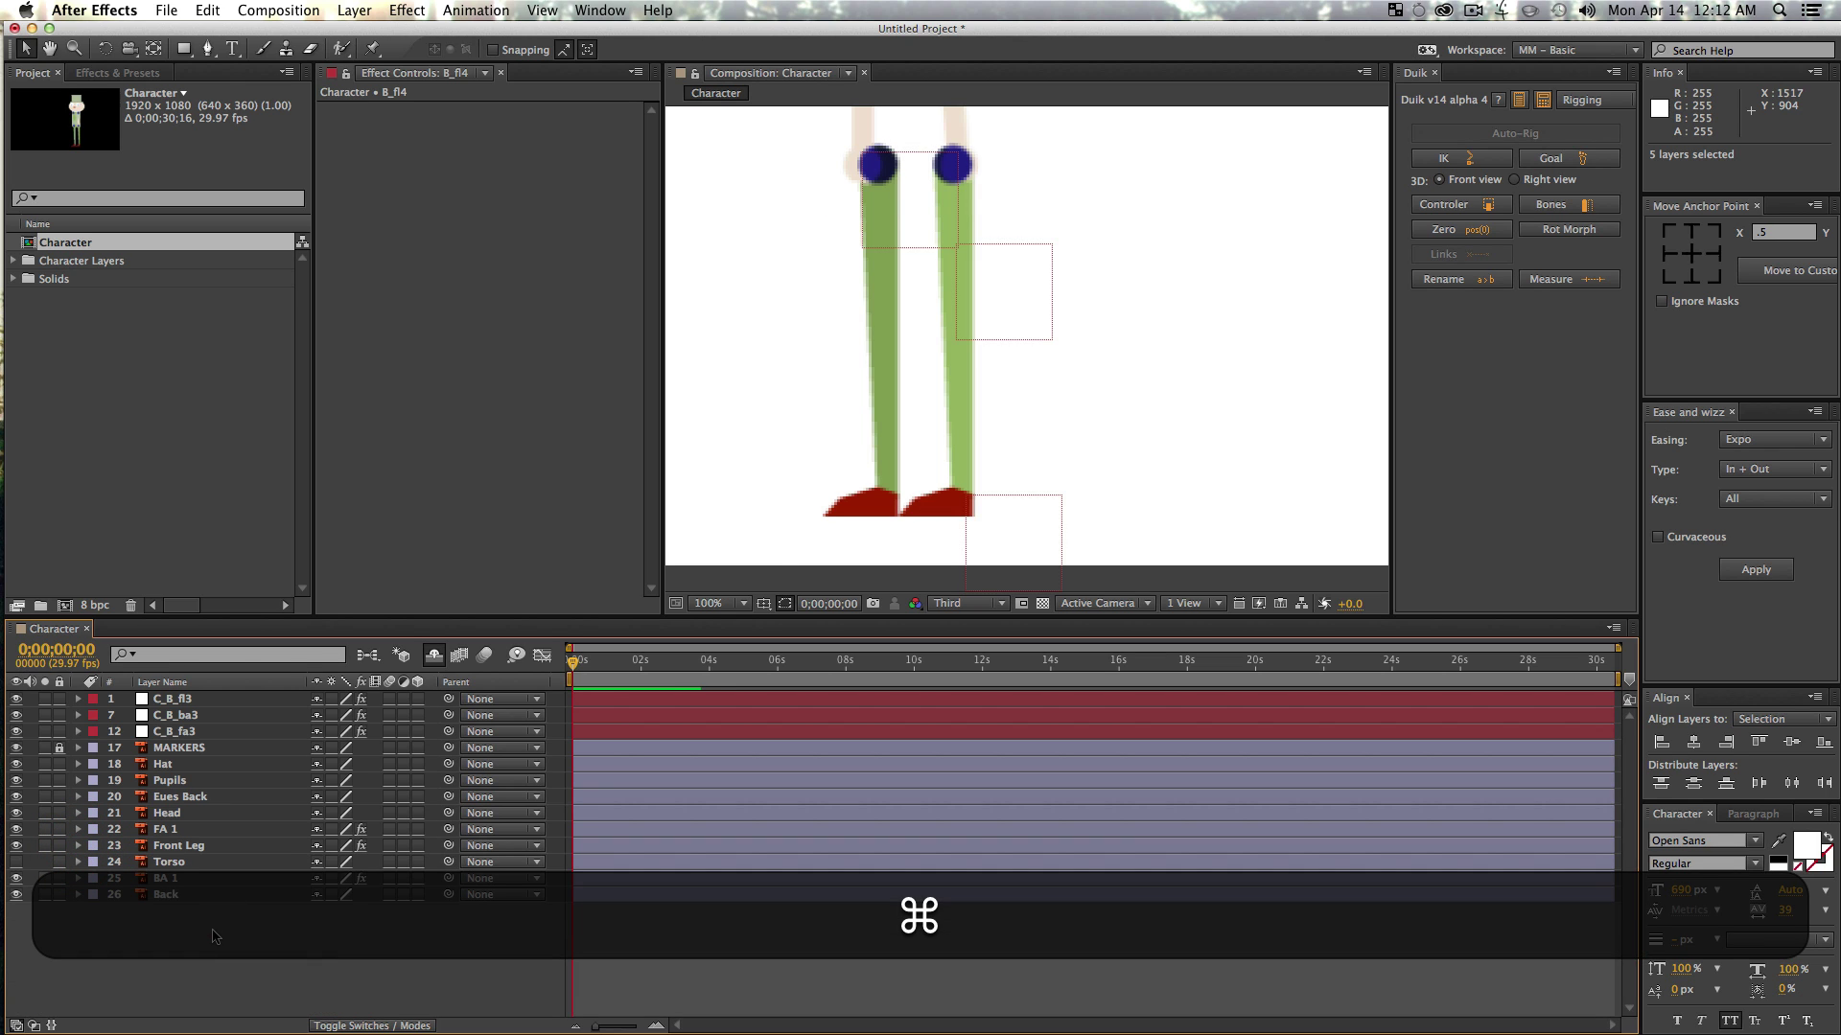
{"action": "left_click", "coordinate": [214, 933]}
{"action": "key", "text": "space"}
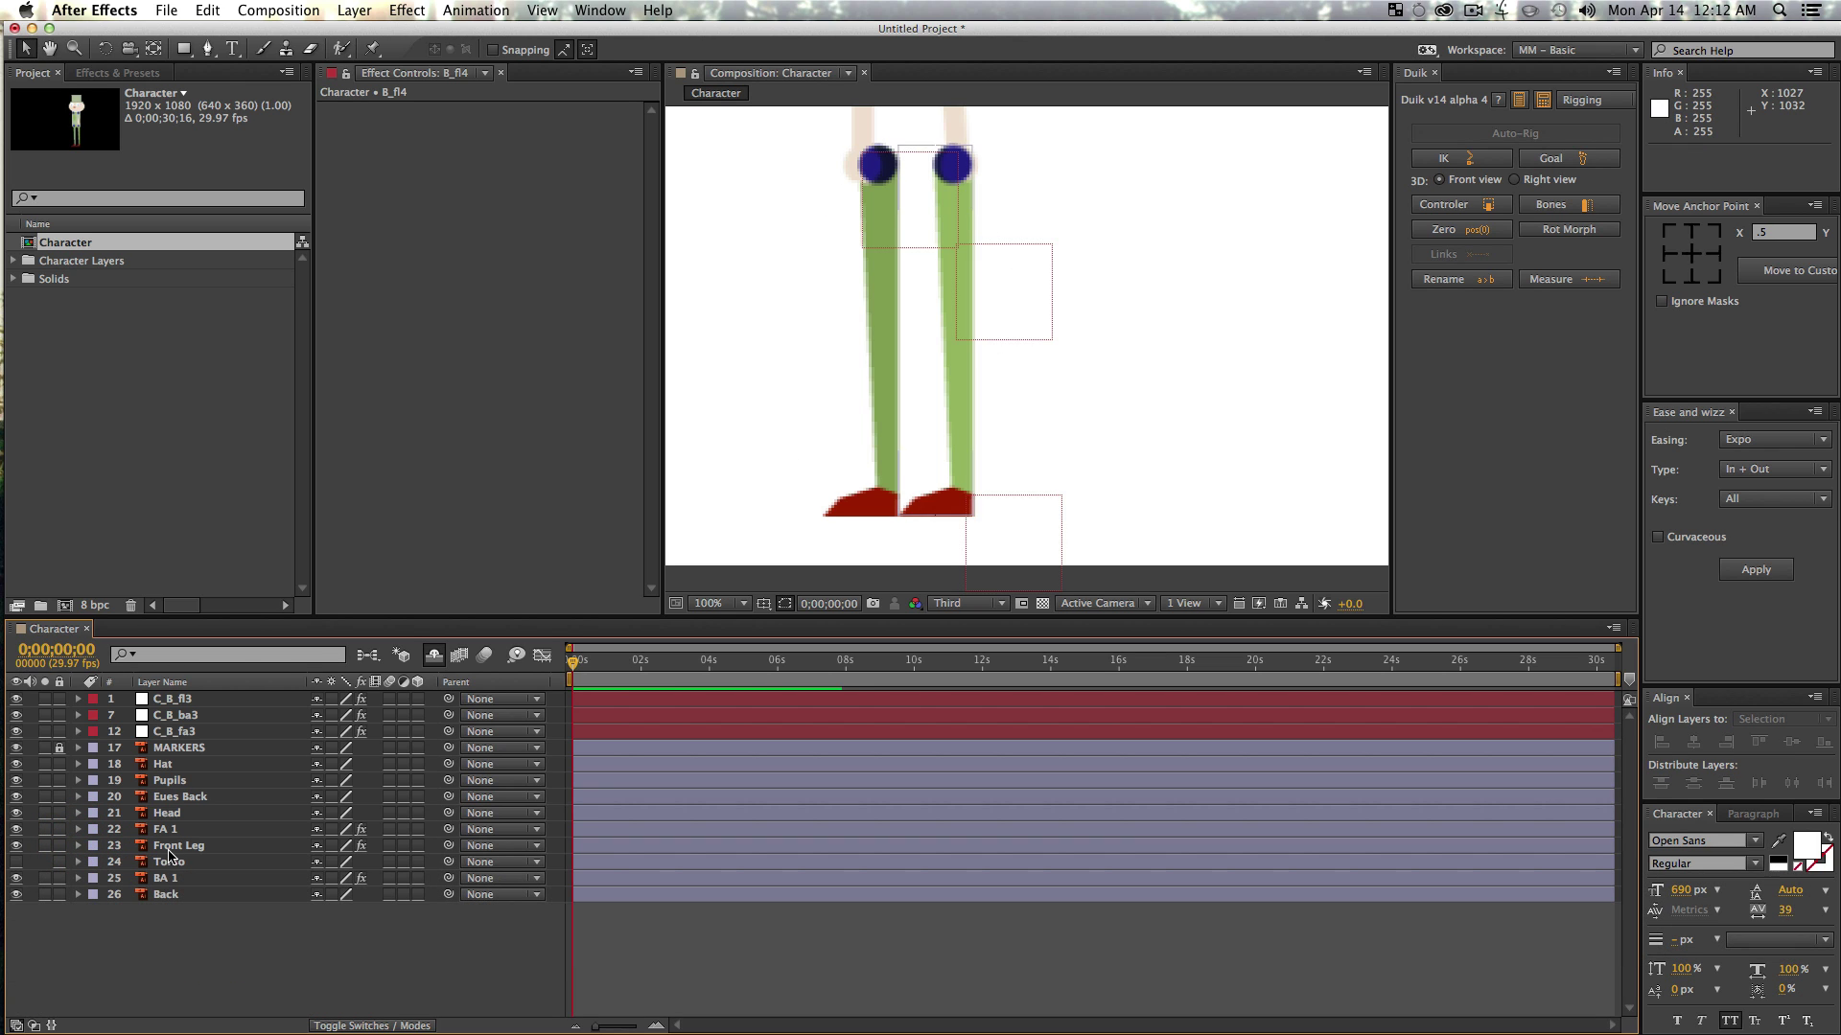
- Place four puppet pins on the Back leg layer at the hip, knee, ankle and toe, and expand the layer's pin properties
{"action": "left_click", "coordinate": [176, 878]}
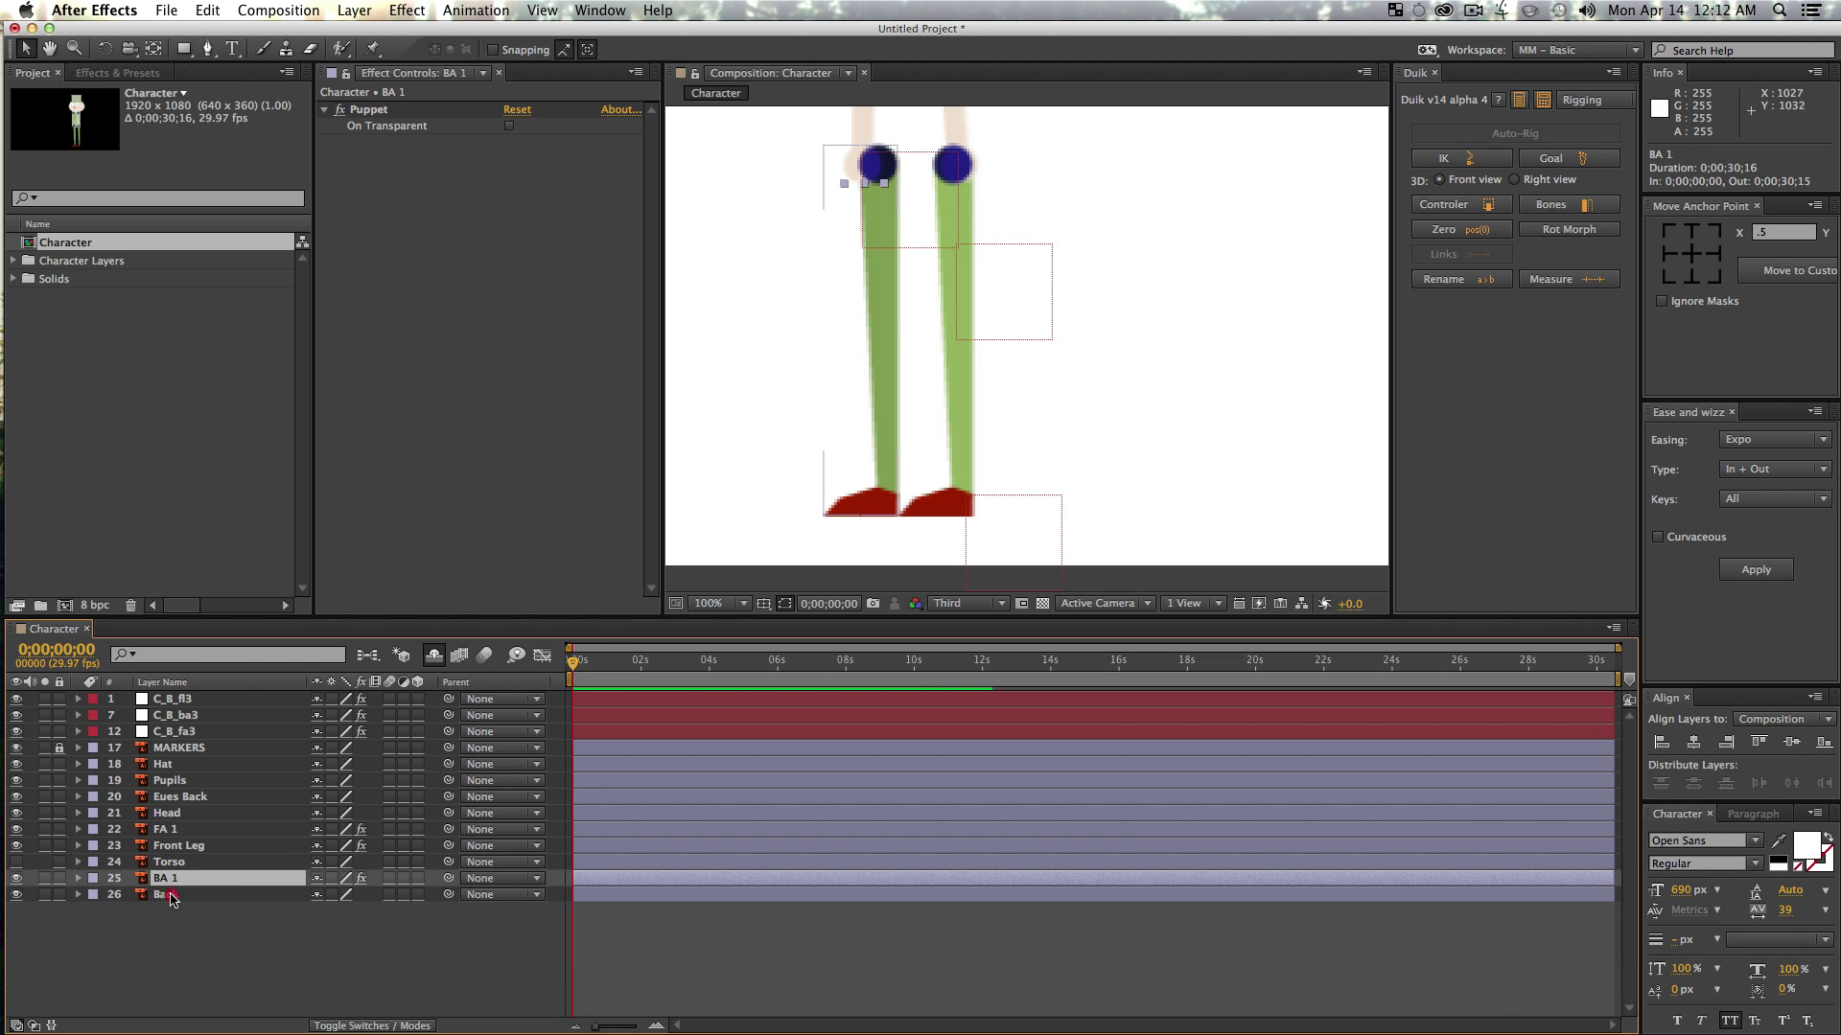
{"action": "left_click", "coordinate": [169, 894]}
{"action": "key", "text": "super+p"}
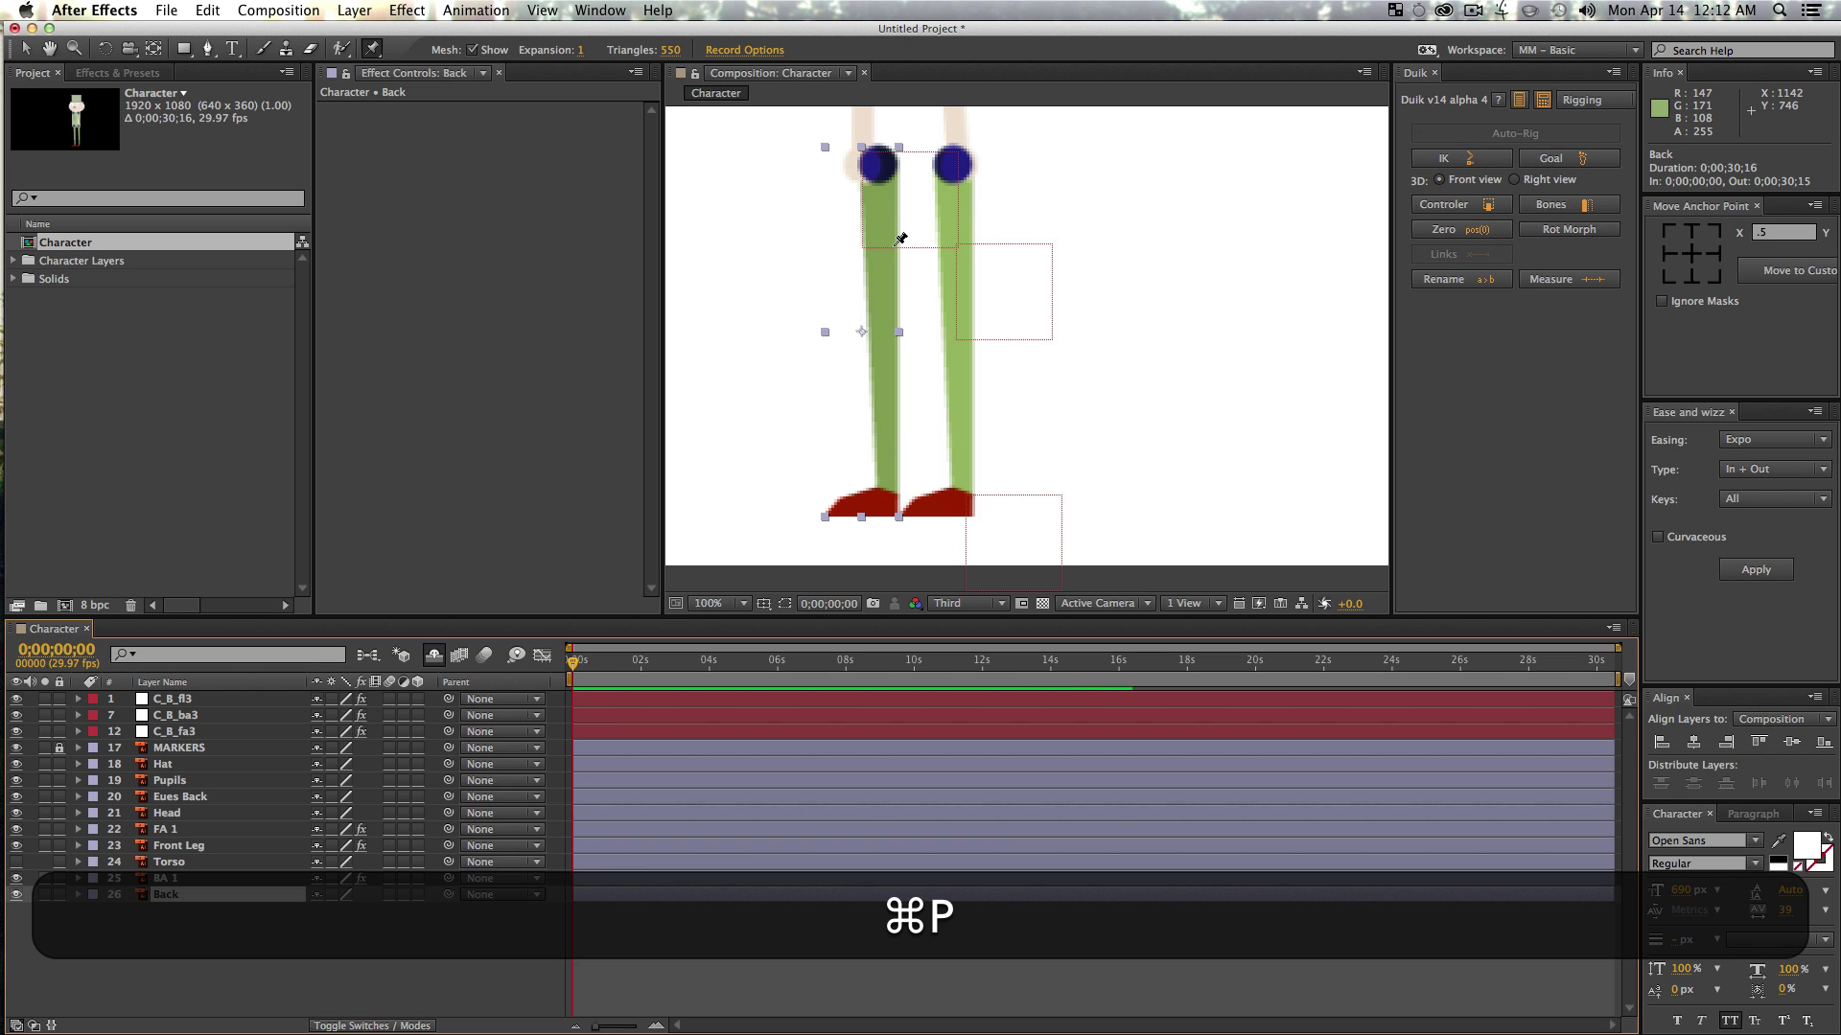
{"action": "left_click", "coordinate": [878, 165]}
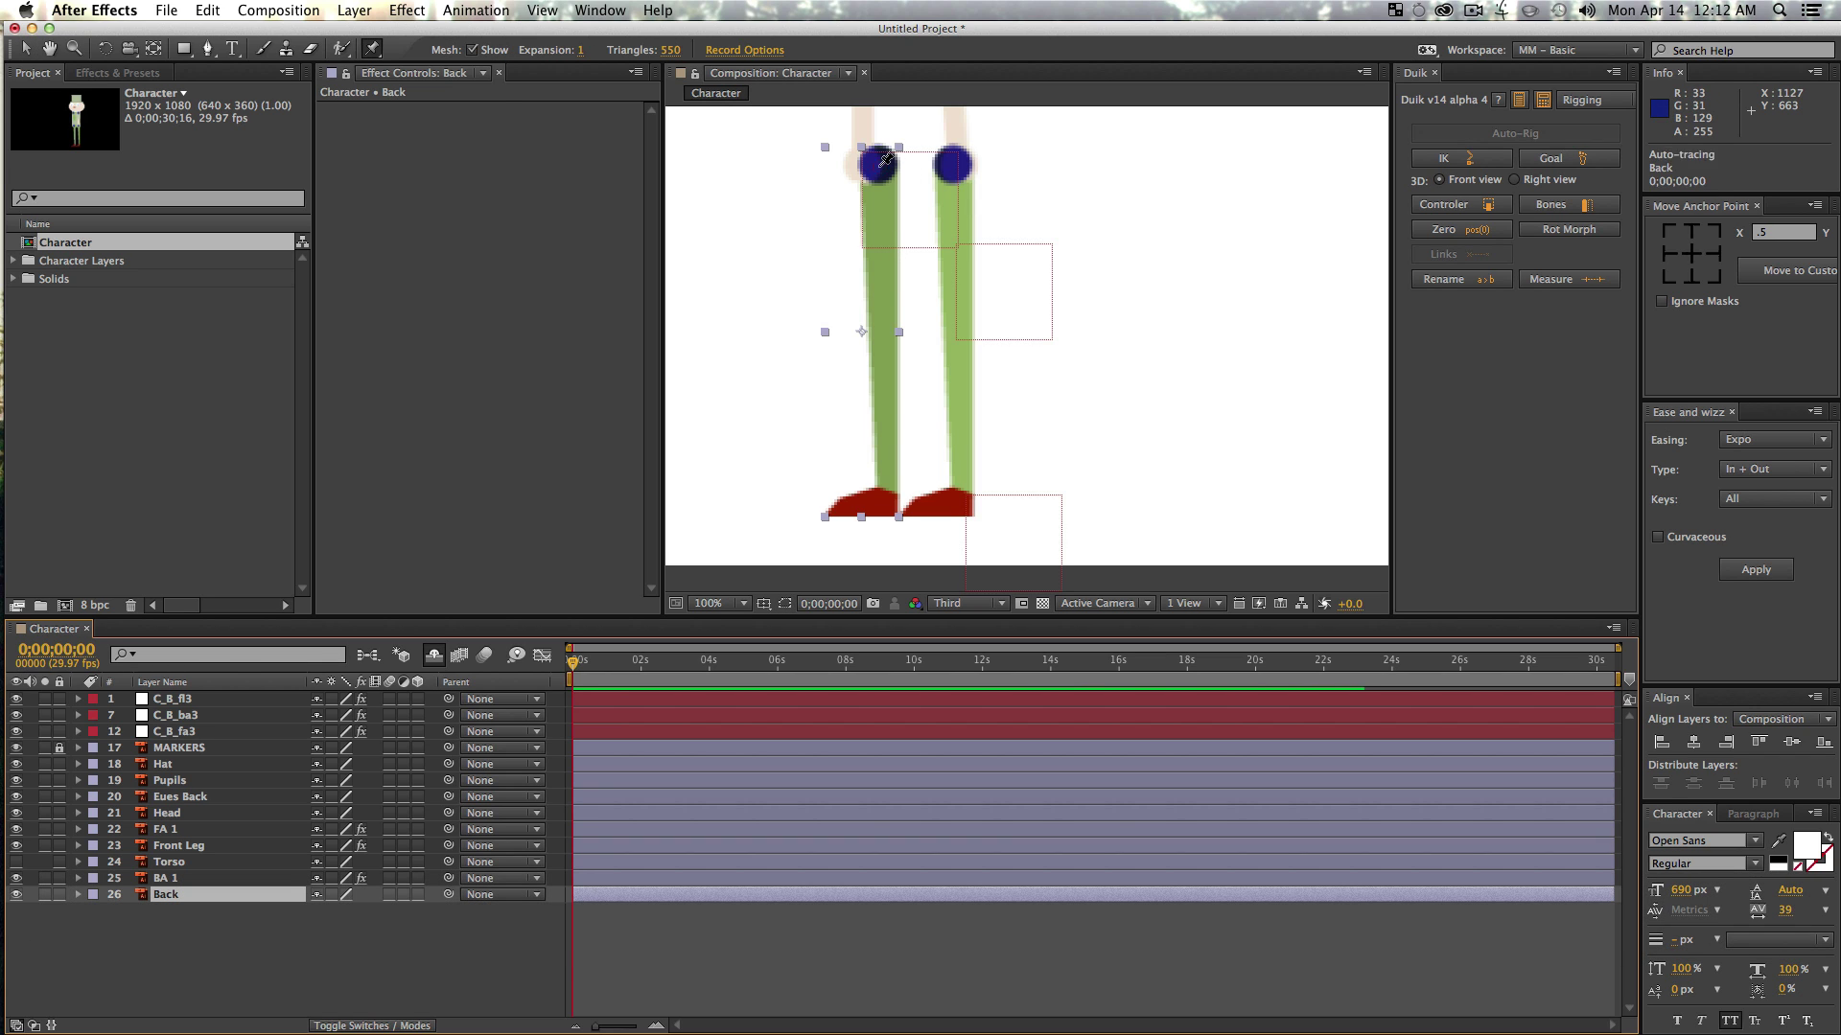
{"action": "left_click", "coordinate": [881, 331]}
{"action": "left_click", "coordinate": [887, 505]}
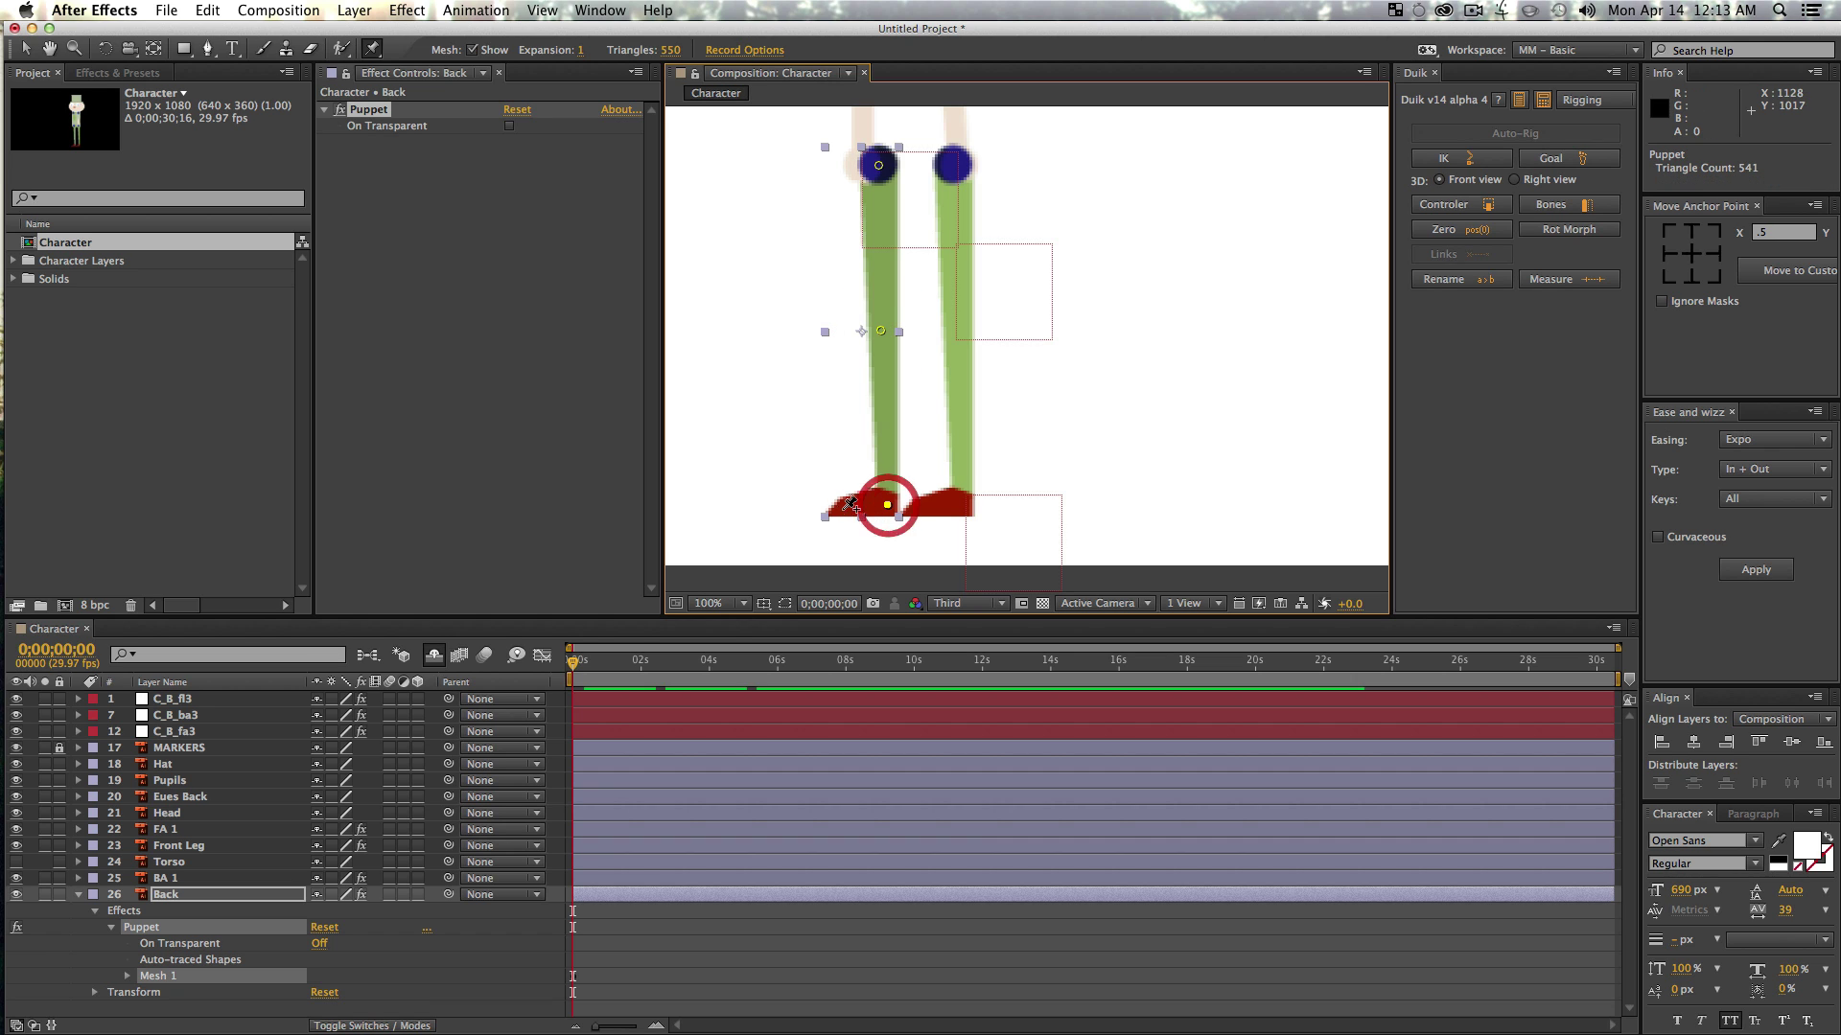
{"action": "left_click", "coordinate": [841, 508]}
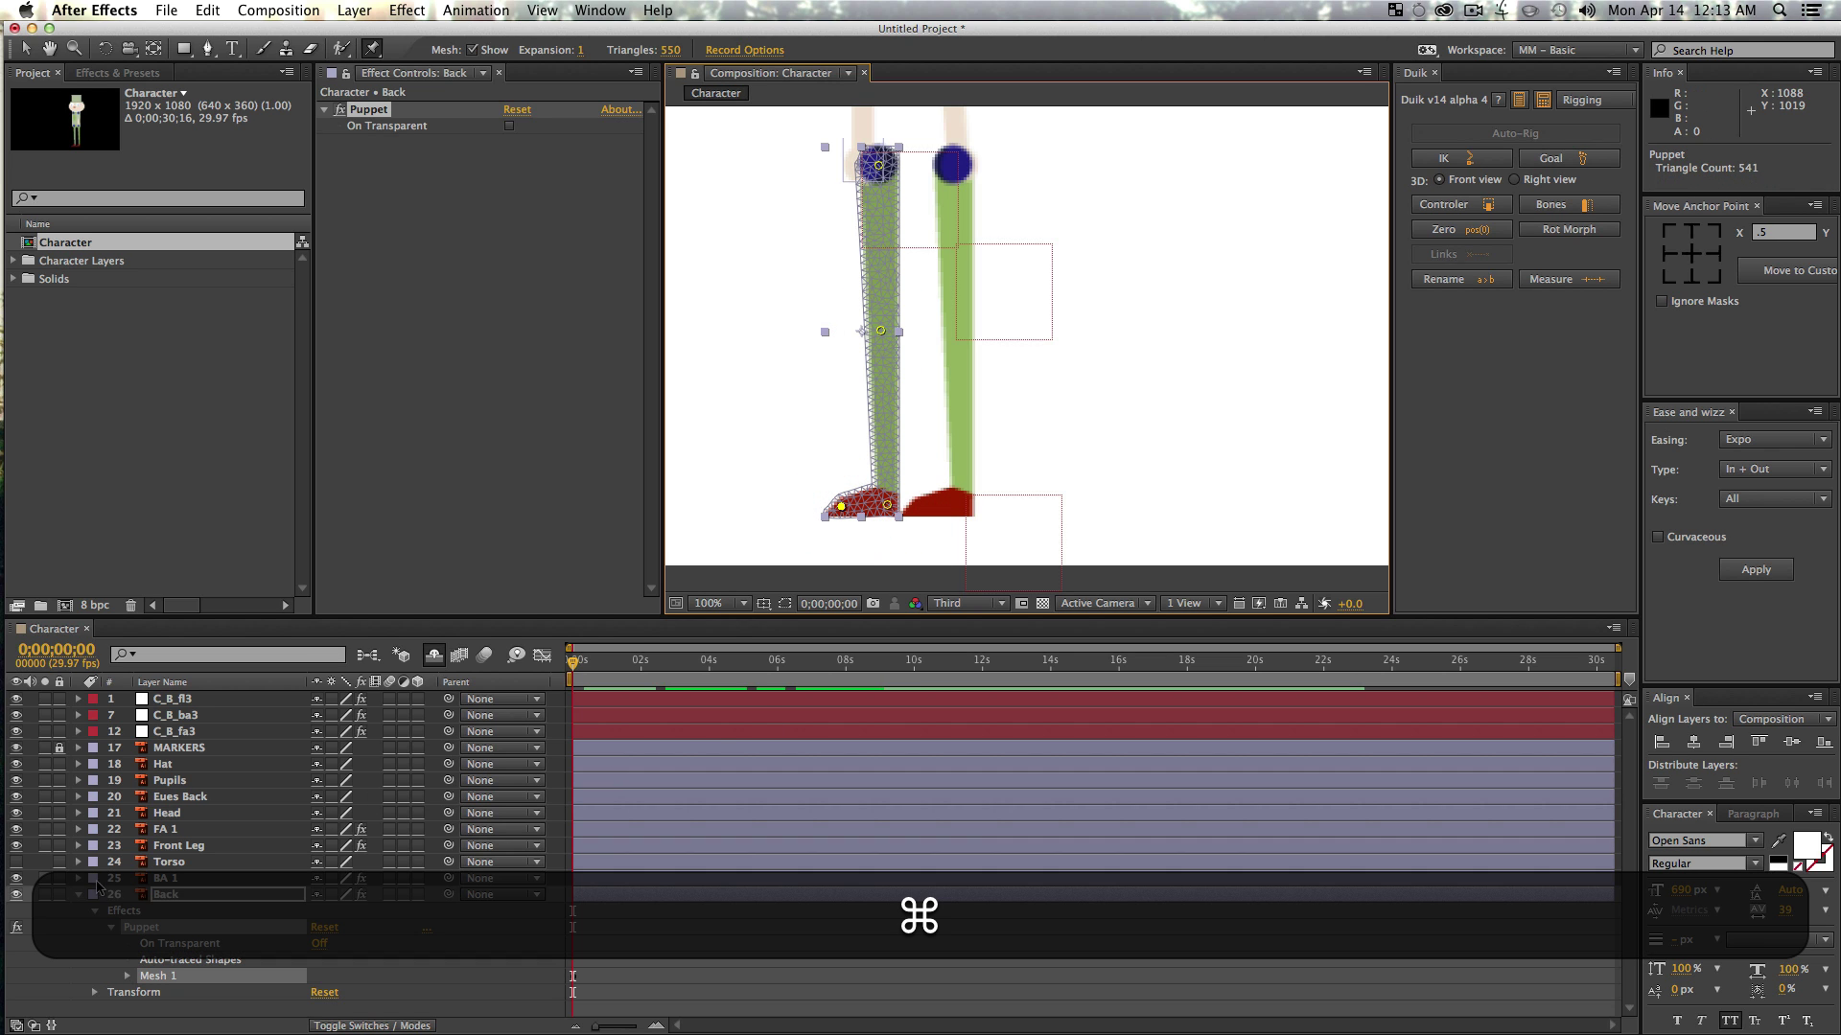
{"action": "left_click", "coordinate": [77, 896], "text": "super"}
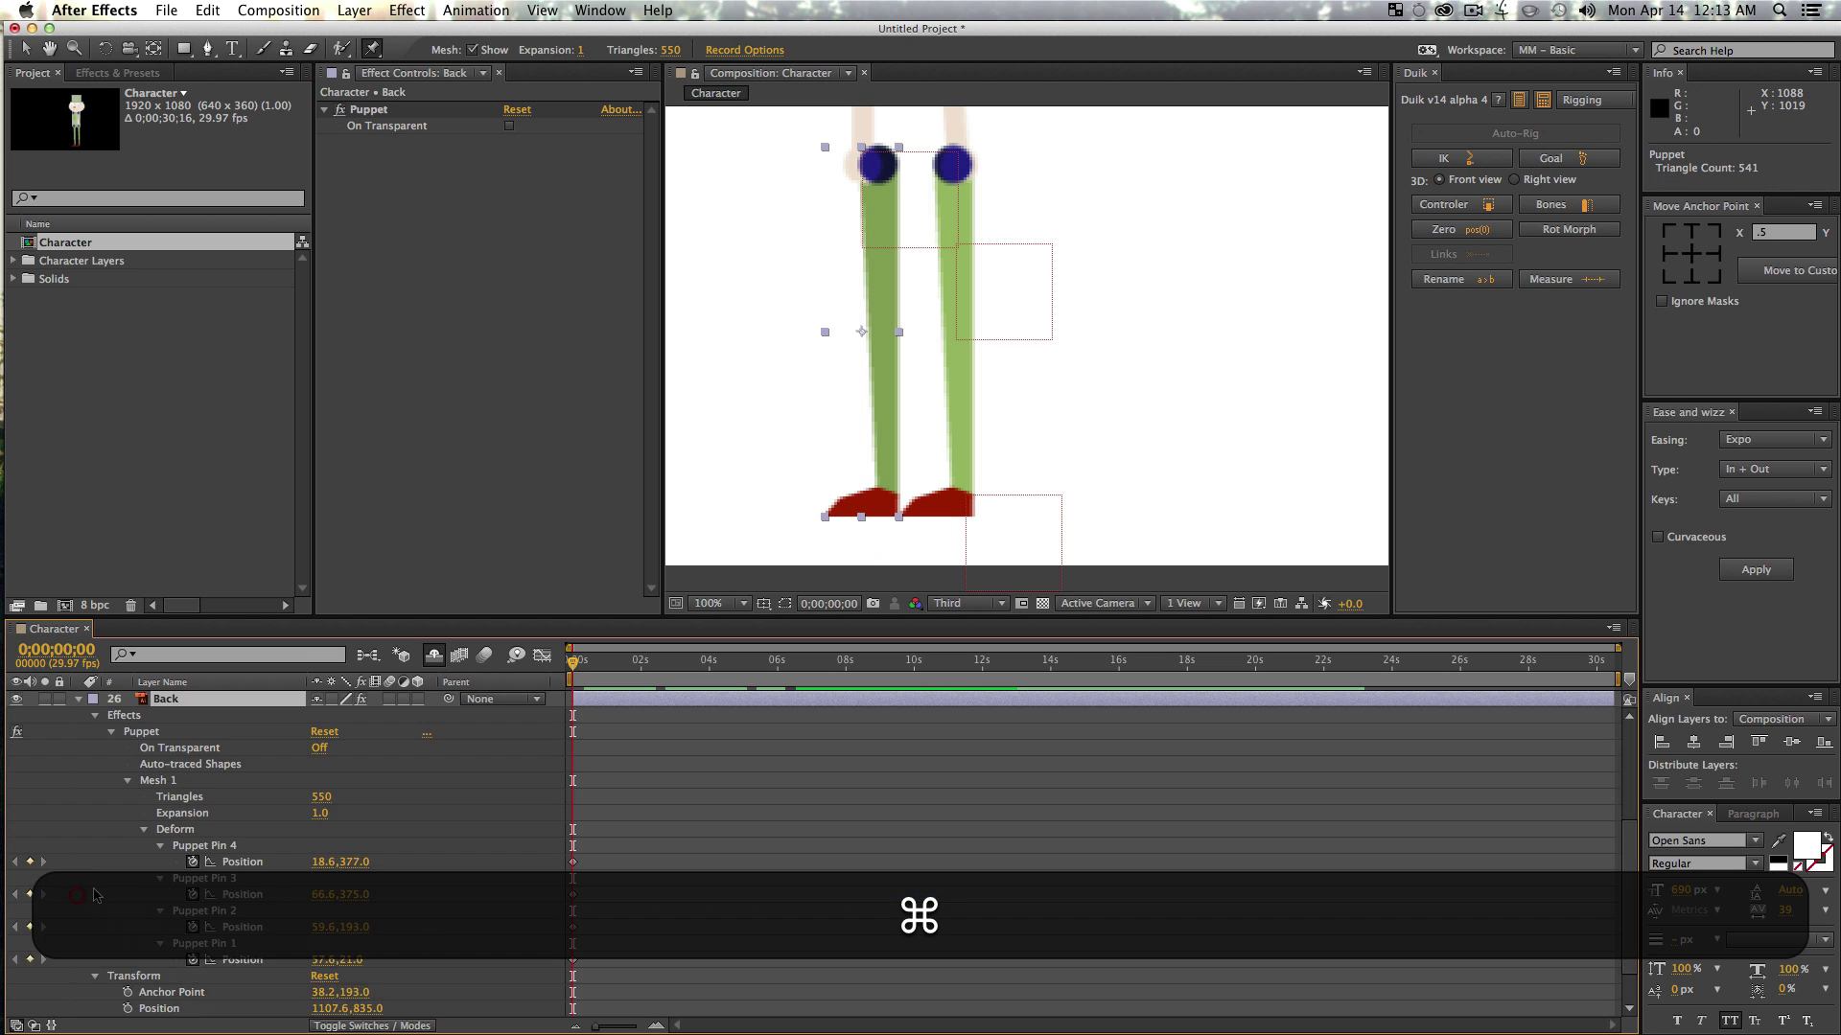
- Rename the Back layer's Puppet Pin 1 as bl1 and Puppet Pin 2 as bl2
{"action": "left_click", "coordinate": [213, 894]}
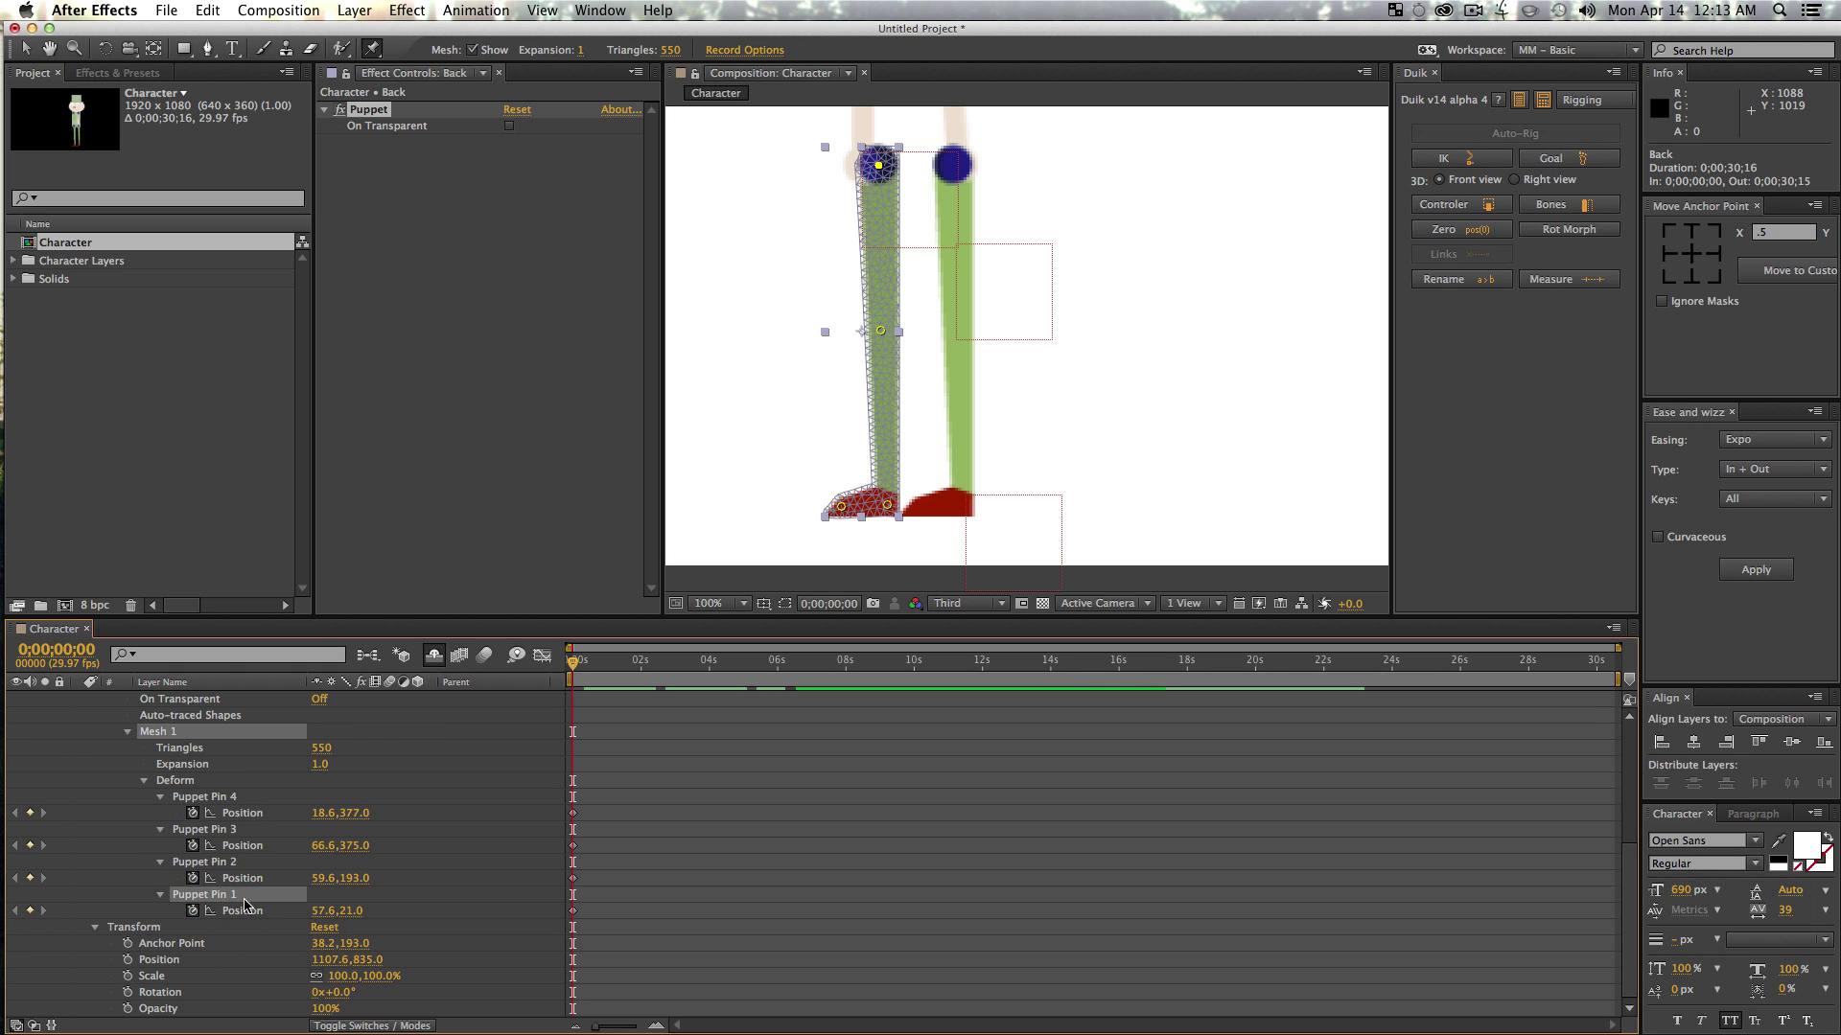
{"action": "key", "text": "Return"}
{"action": "type", "text": "bl1"}
{"action": "key", "text": "Return"}
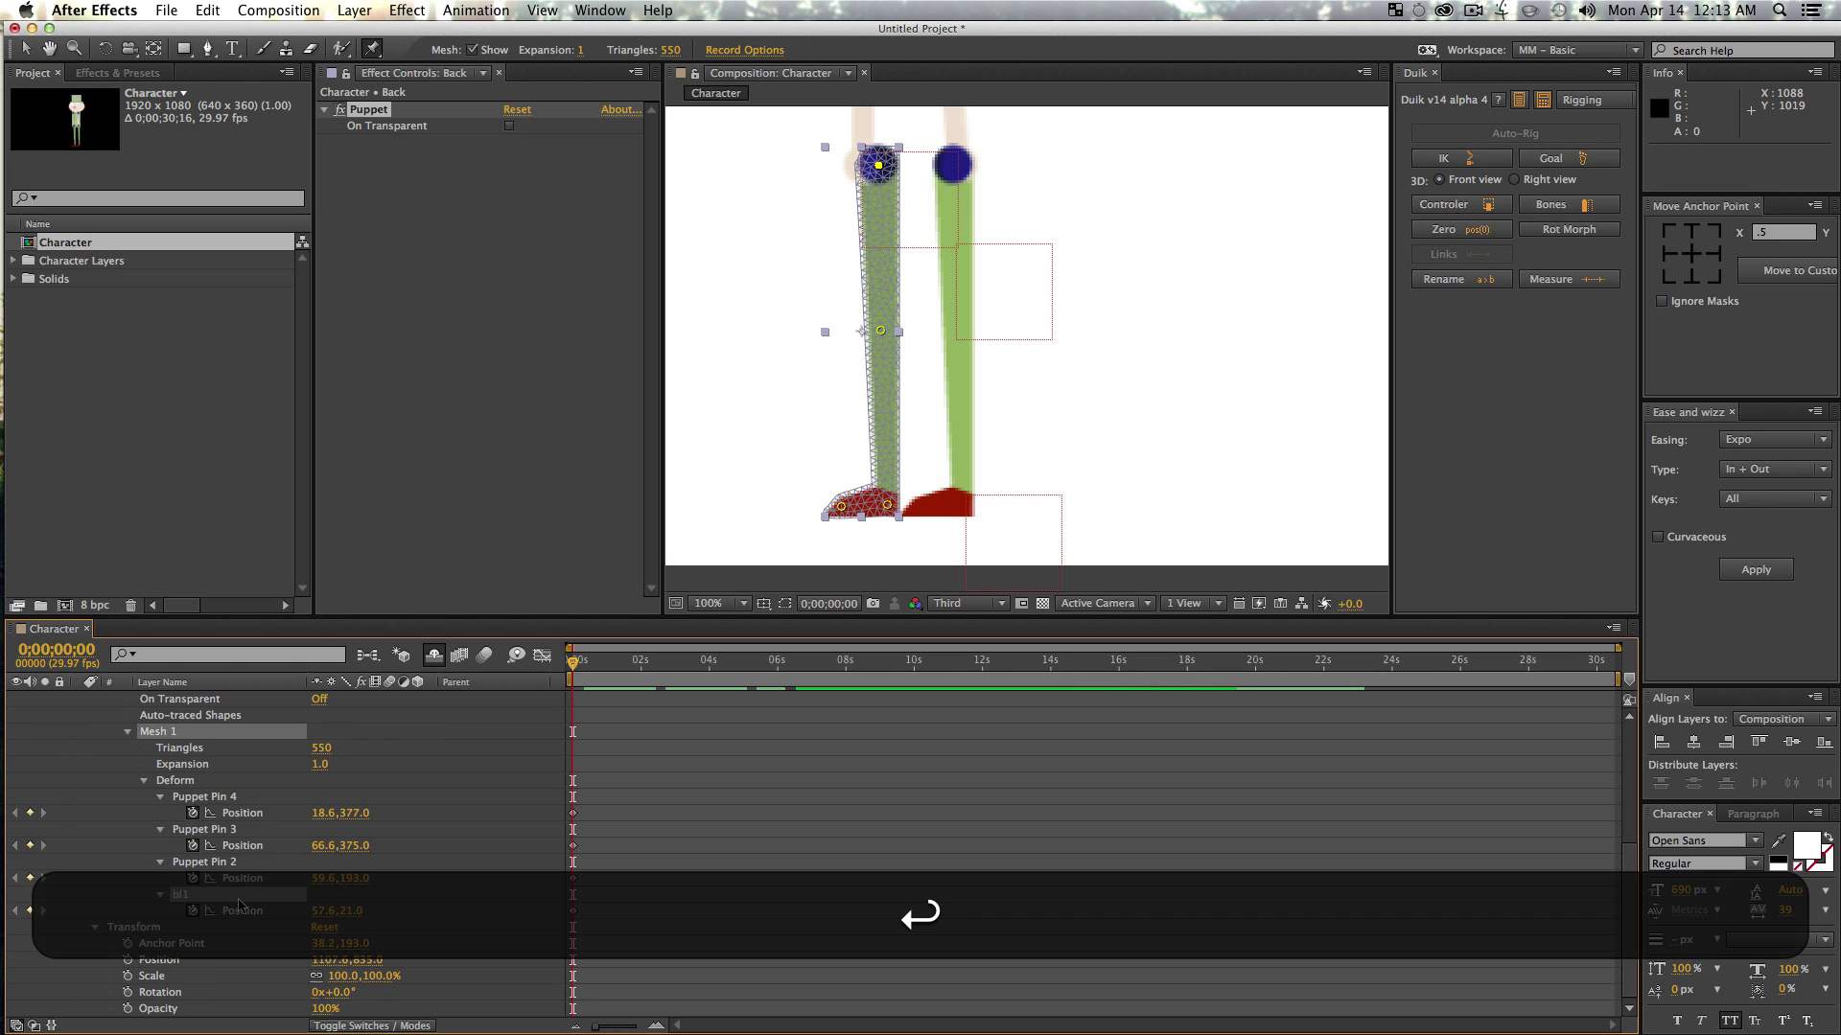
{"action": "left_click", "coordinate": [212, 862]}
{"action": "key", "text": "Return"}
{"action": "type", "text": "bl2"}
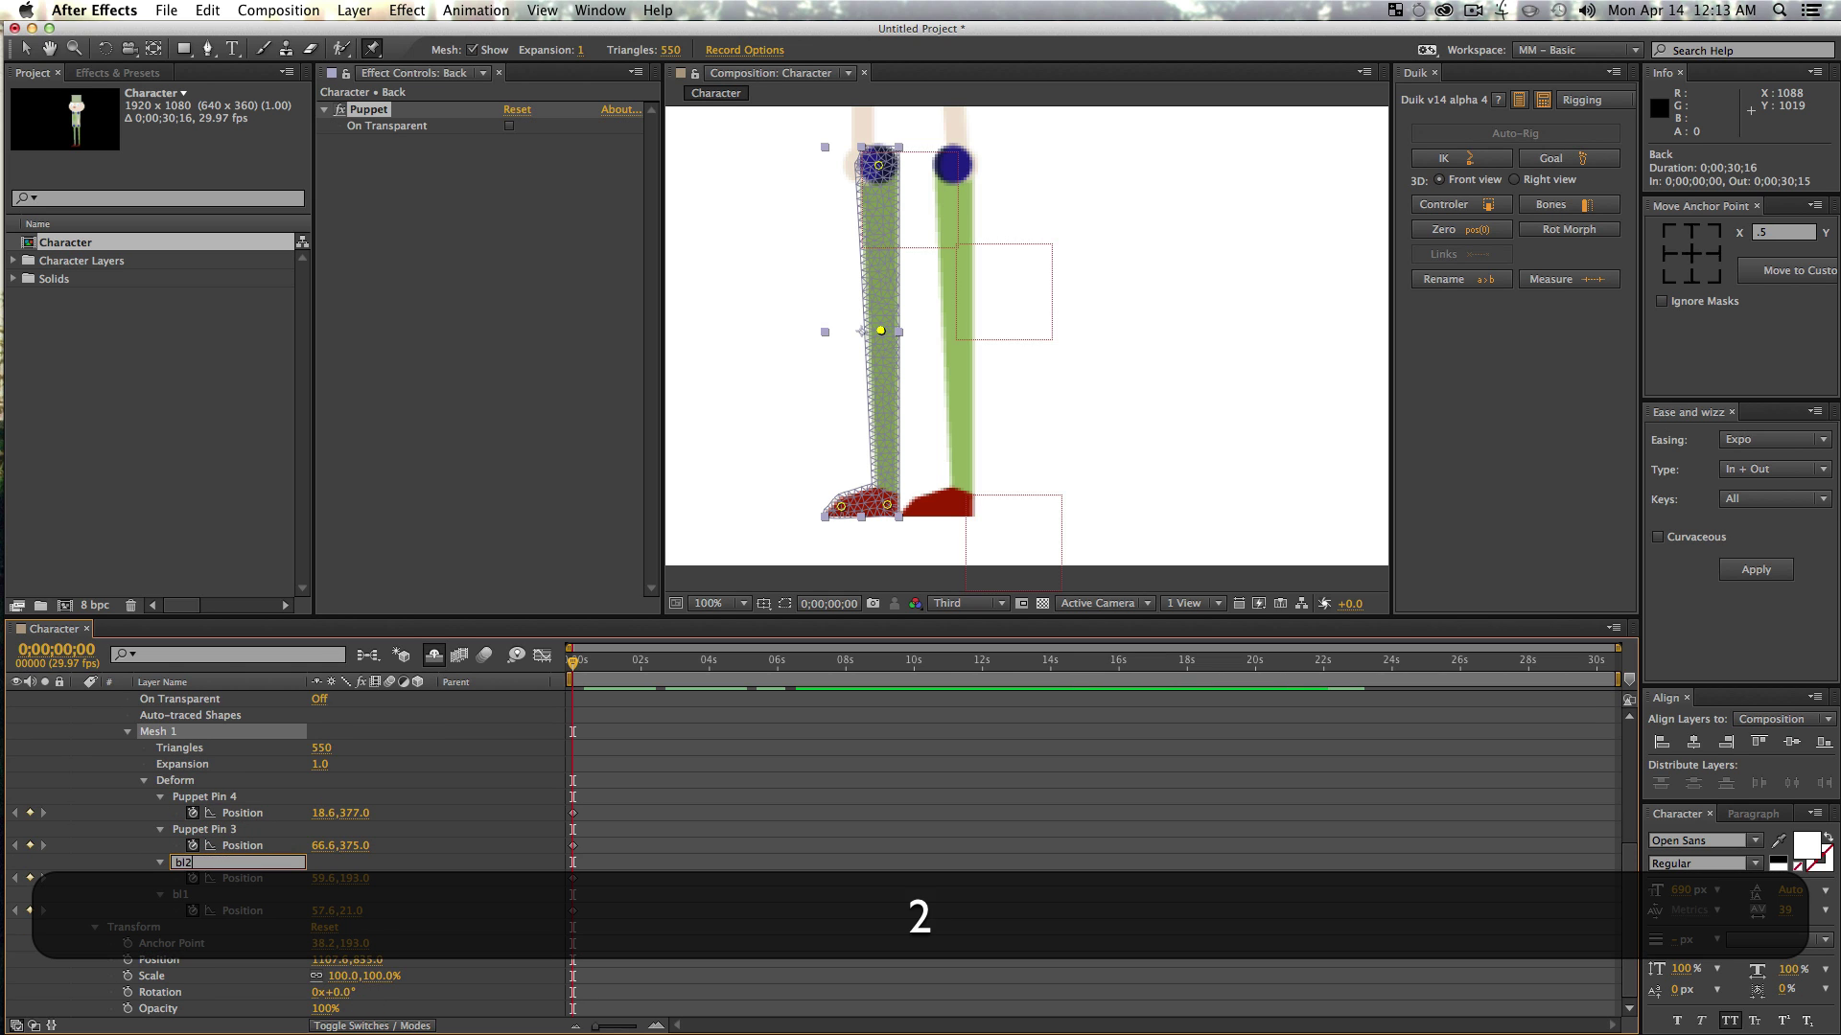
{"action": "key", "text": "Return"}
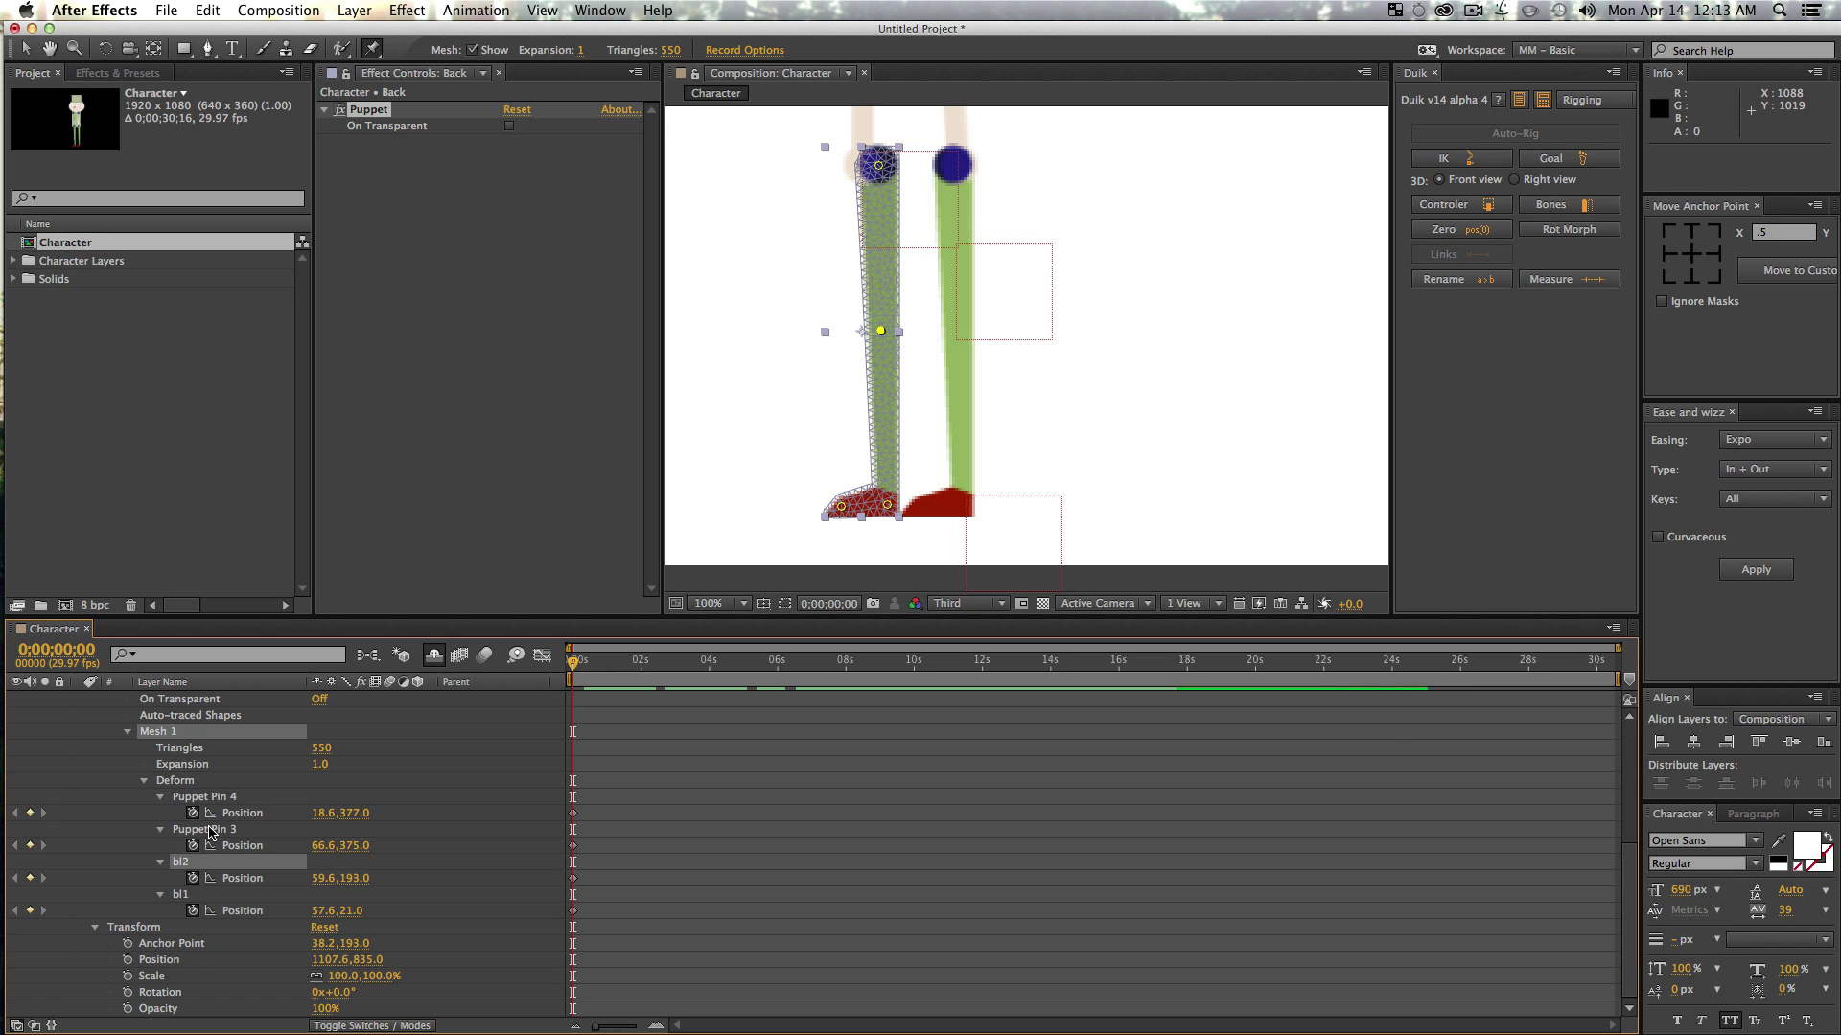
- Rename the Back layer's Puppet Pin 3 as bl3 and Puppet Pin 4 as bl4
{"action": "left_click", "coordinate": [209, 829]}
{"action": "key", "text": "Return"}
{"action": "type", "text": "bl3"}
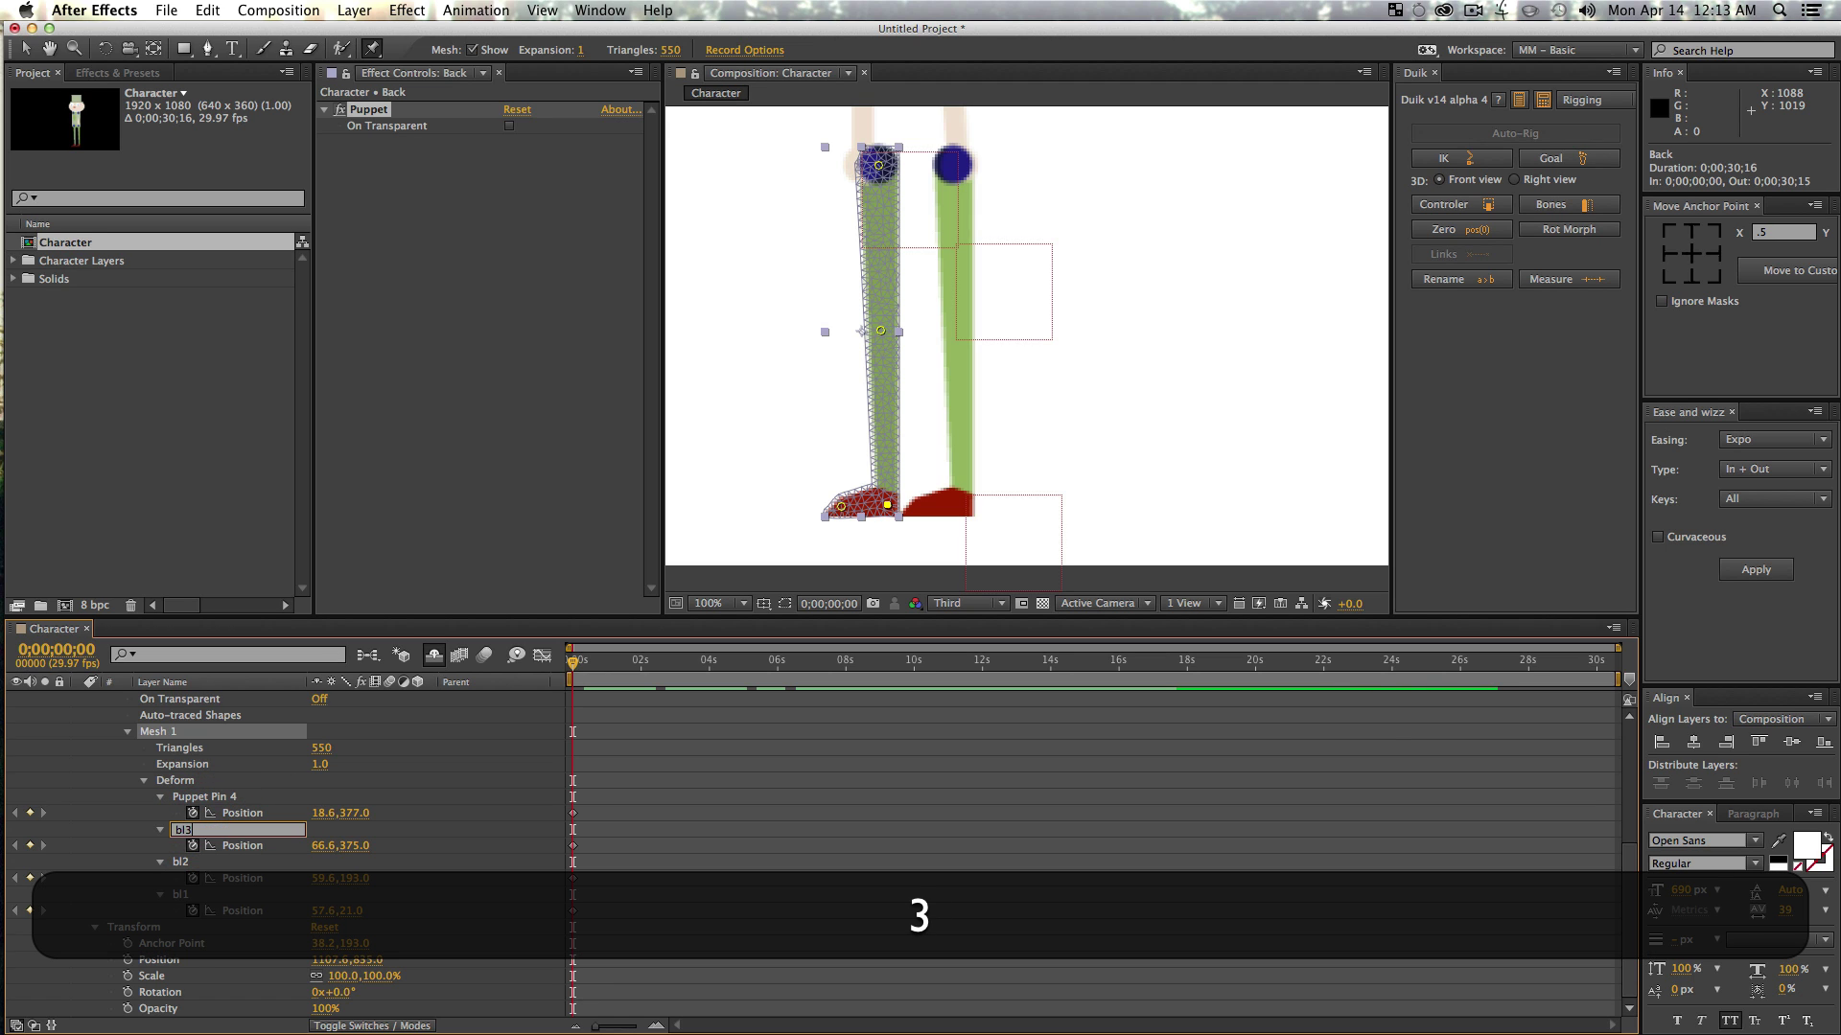
{"action": "key", "text": "Return"}
{"action": "left_click", "coordinate": [240, 798]}
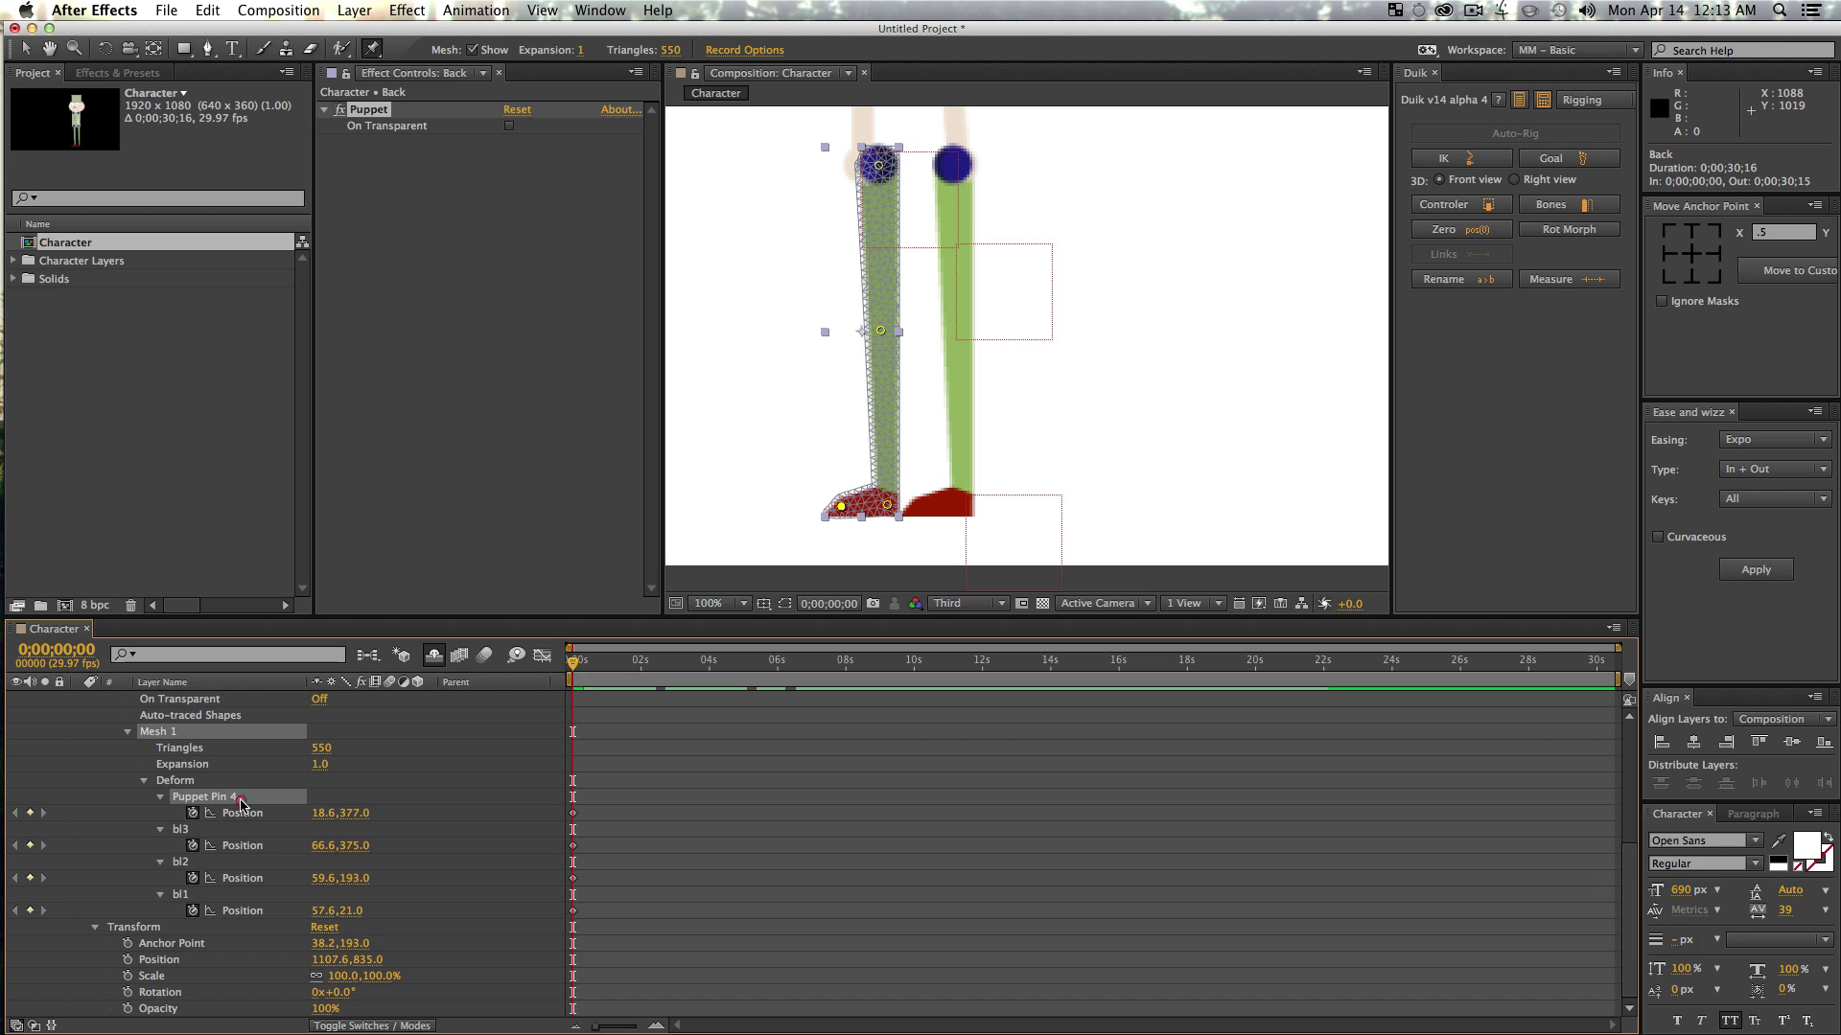
{"action": "key", "text": "Return"}
{"action": "type", "text": "bl4"}
{"action": "key", "text": "Return"}
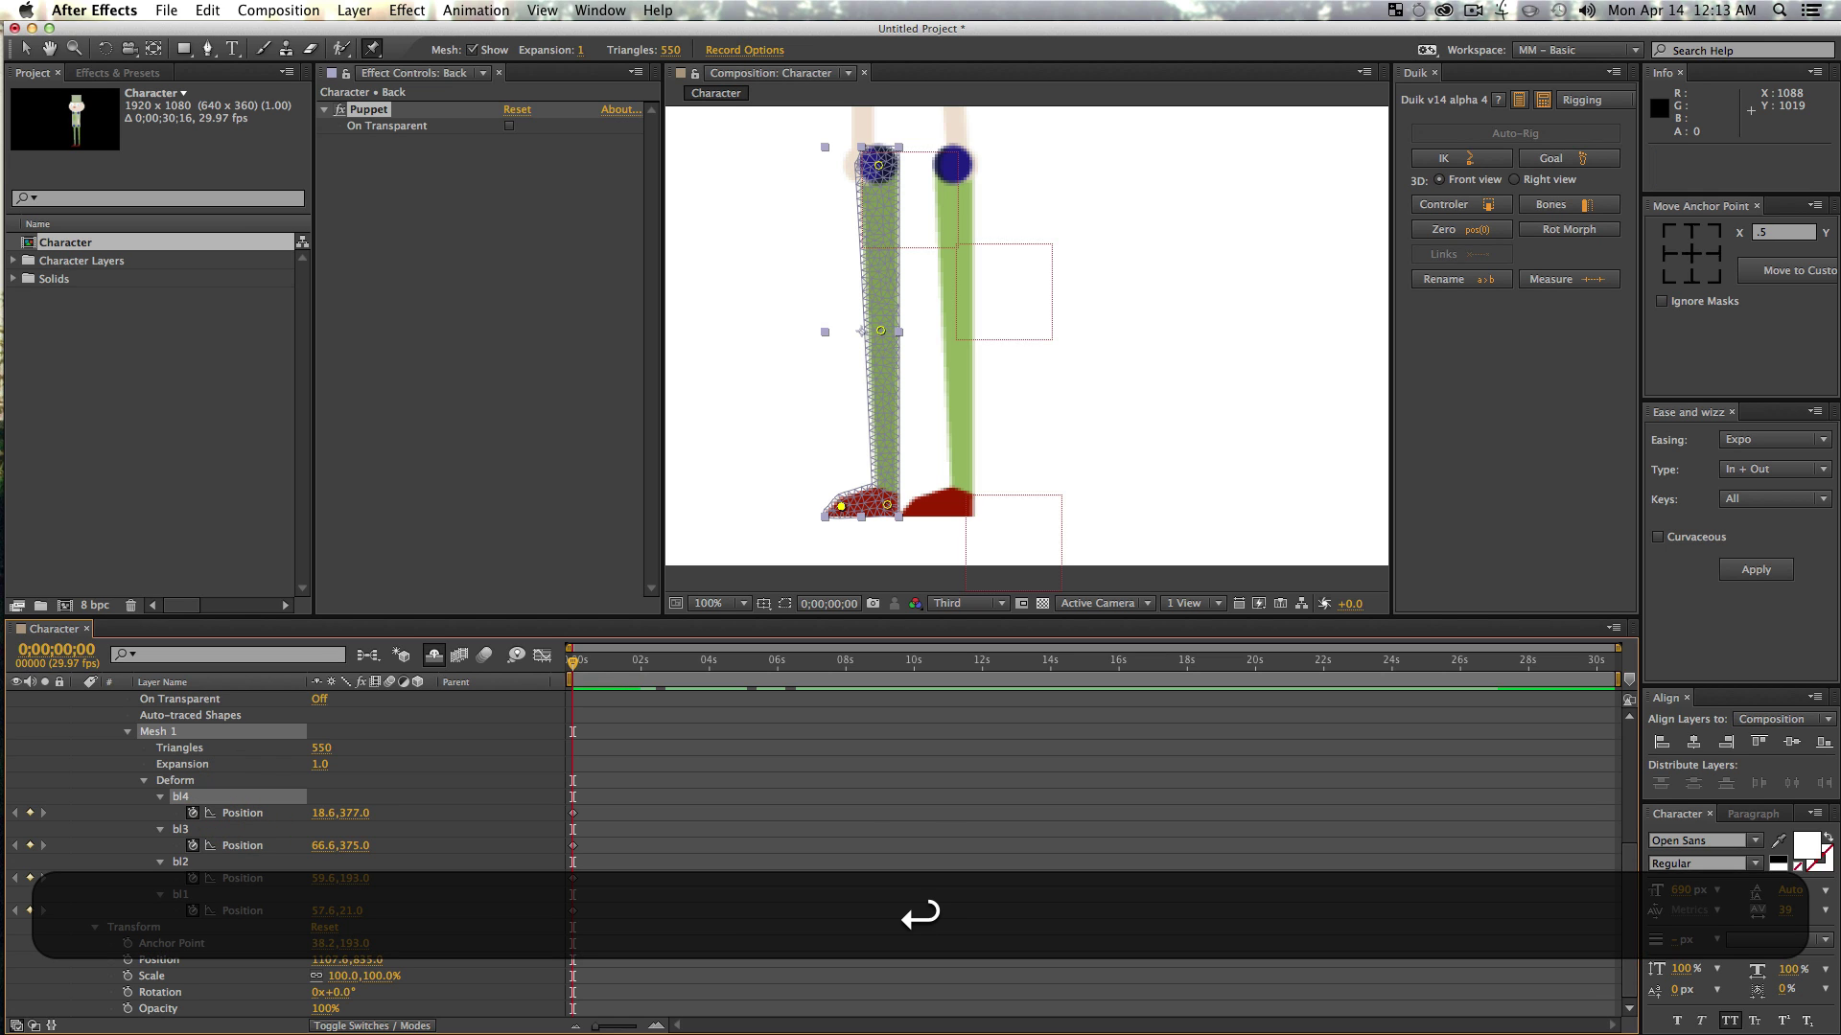
- Create a Duik bone for each of the back leg's pins bl1, bl2, bl3 and bl4 in turn
{"action": "left_click", "coordinate": [193, 899]}
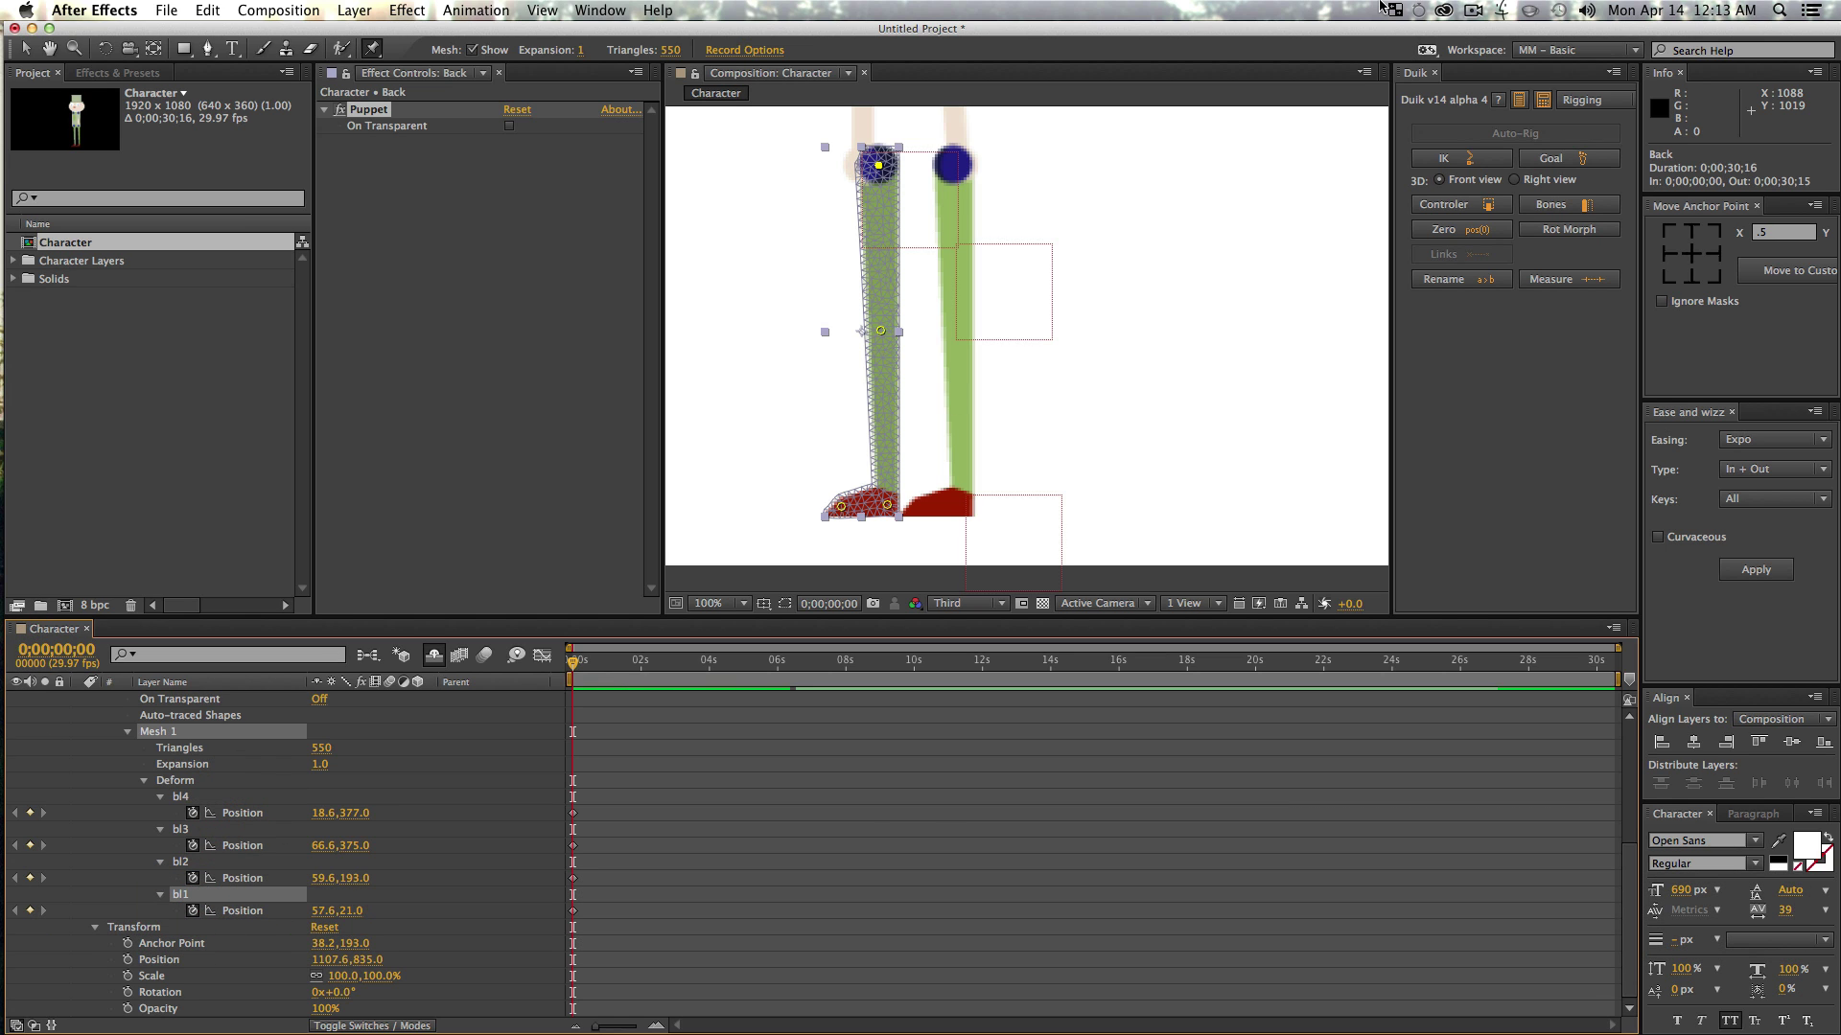
{"action": "left_click", "coordinate": [1579, 213]}
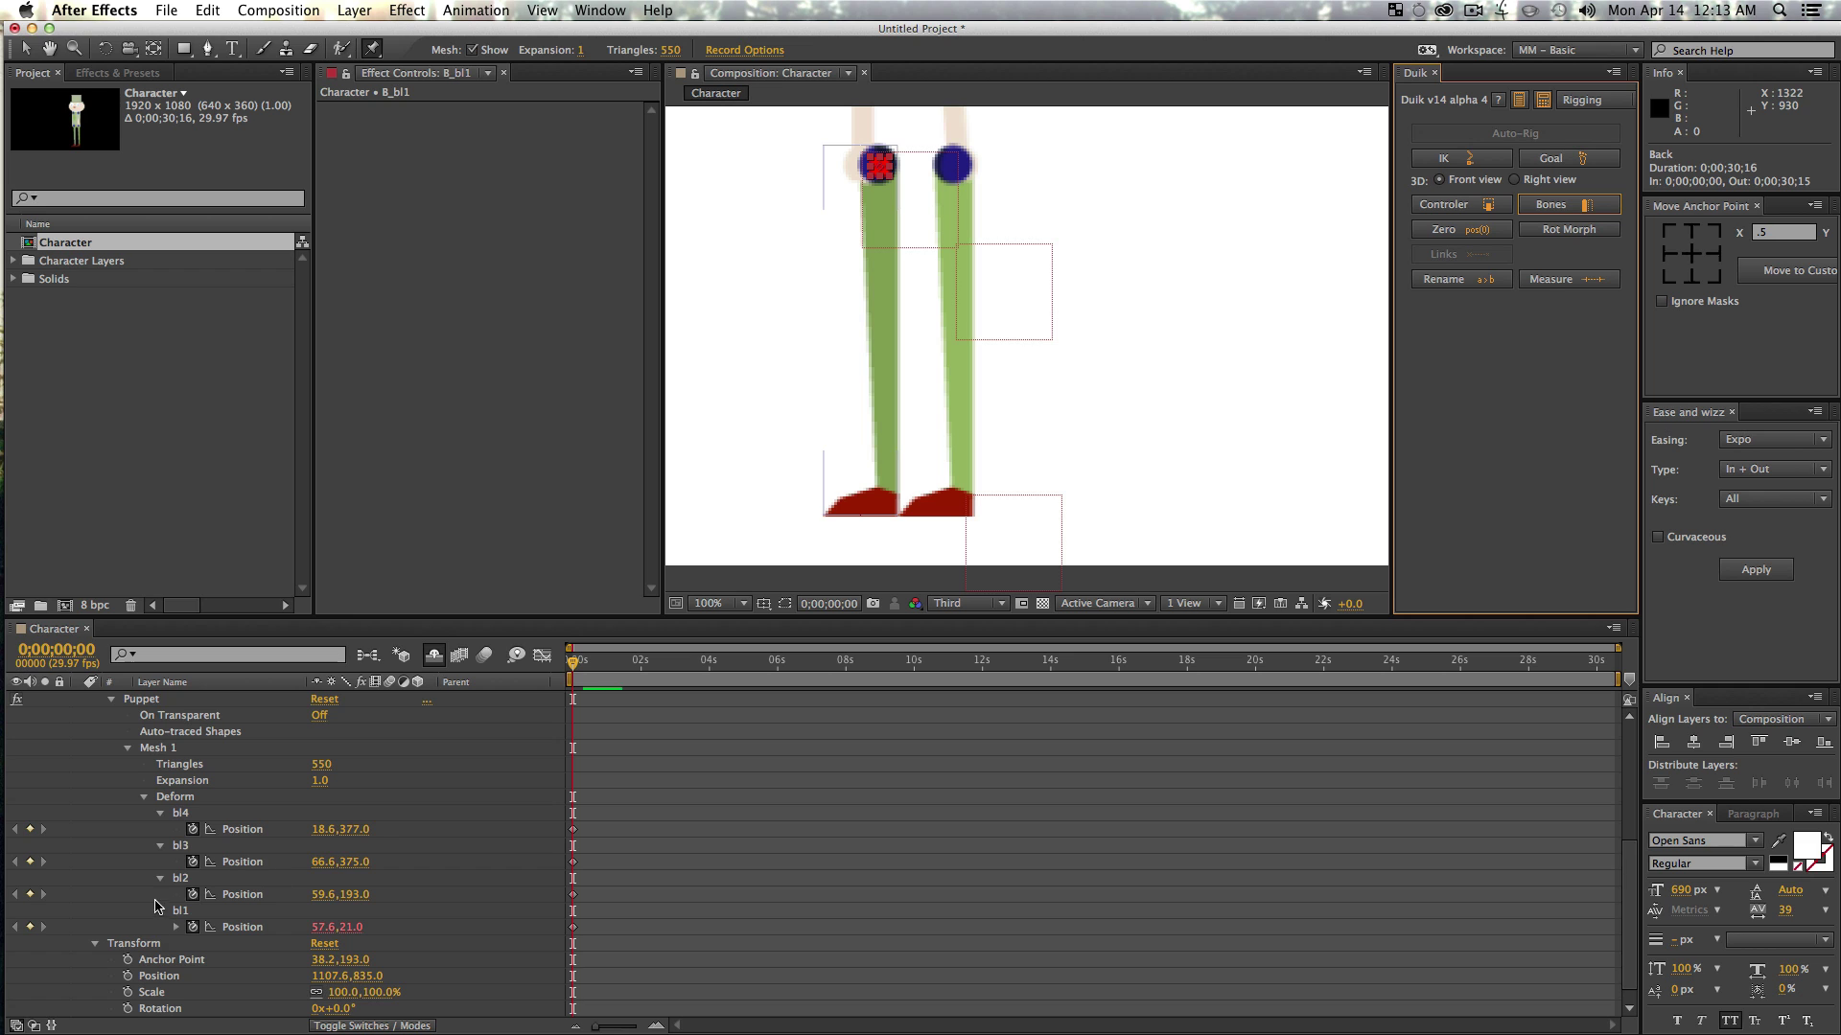
{"action": "left_click", "coordinate": [181, 881]}
{"action": "left_click", "coordinate": [1568, 213]}
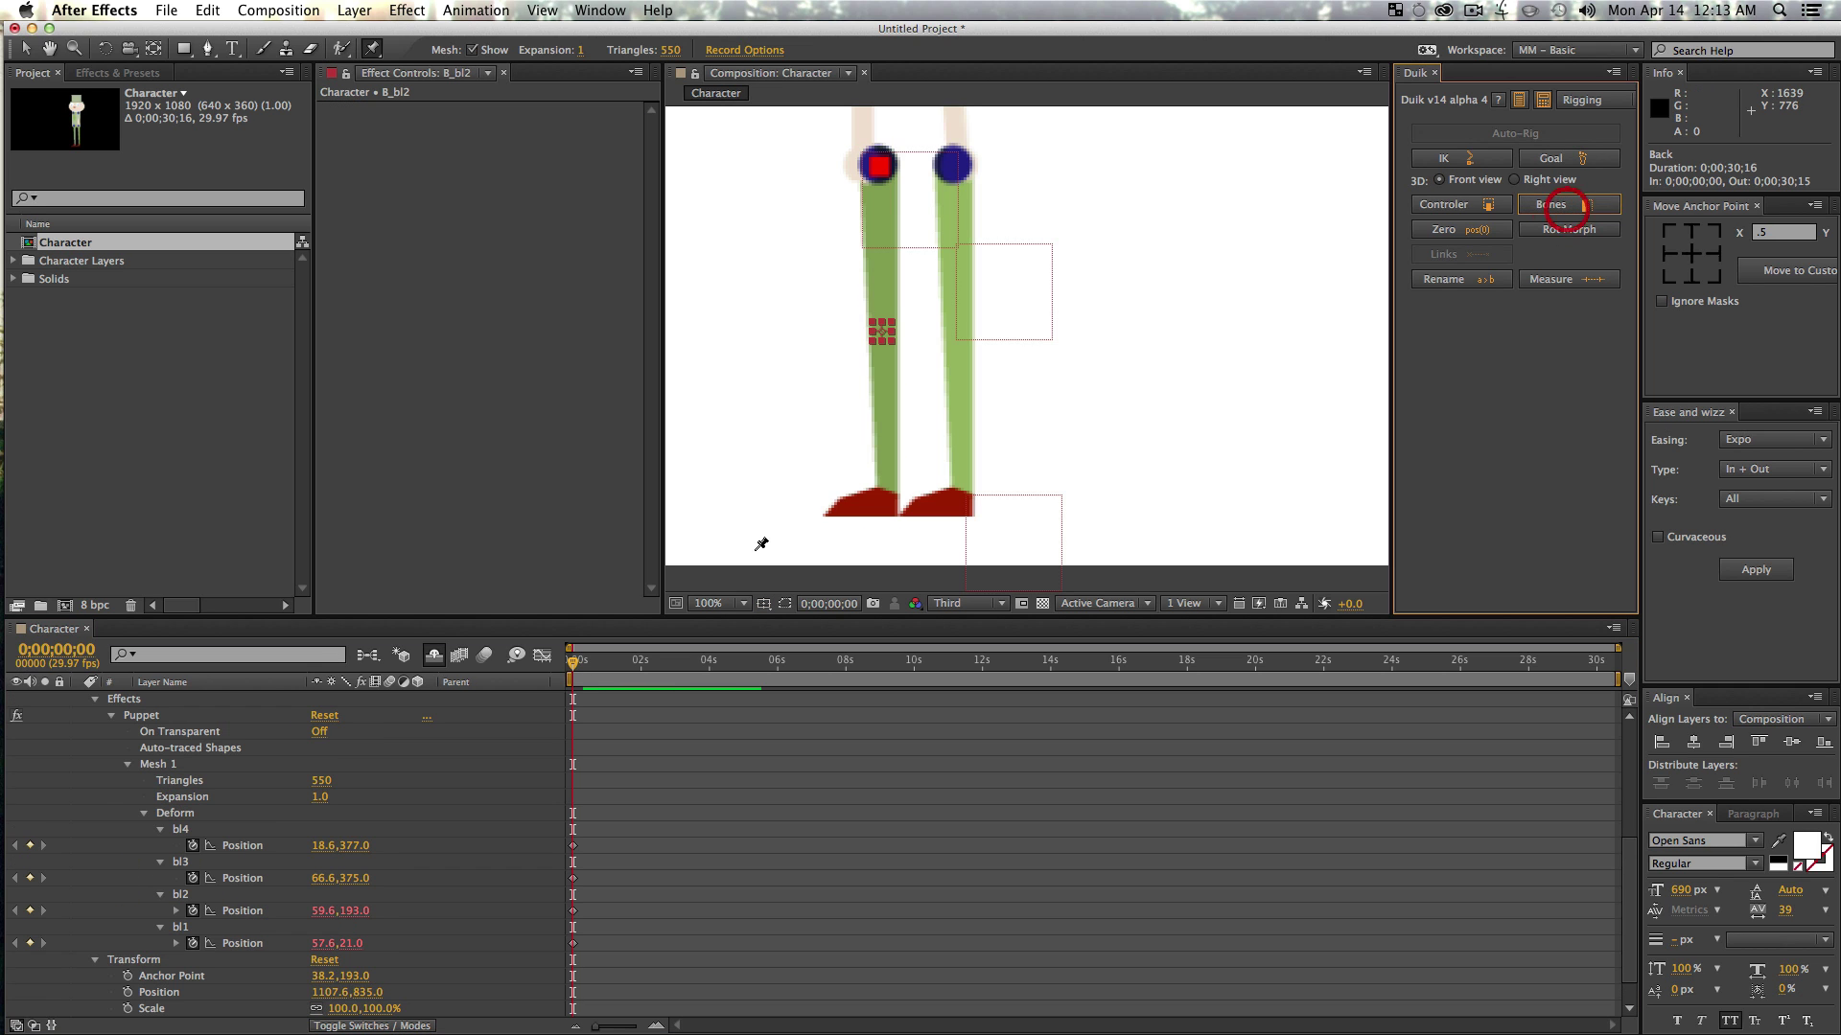
{"action": "left_click", "coordinate": [185, 862]}
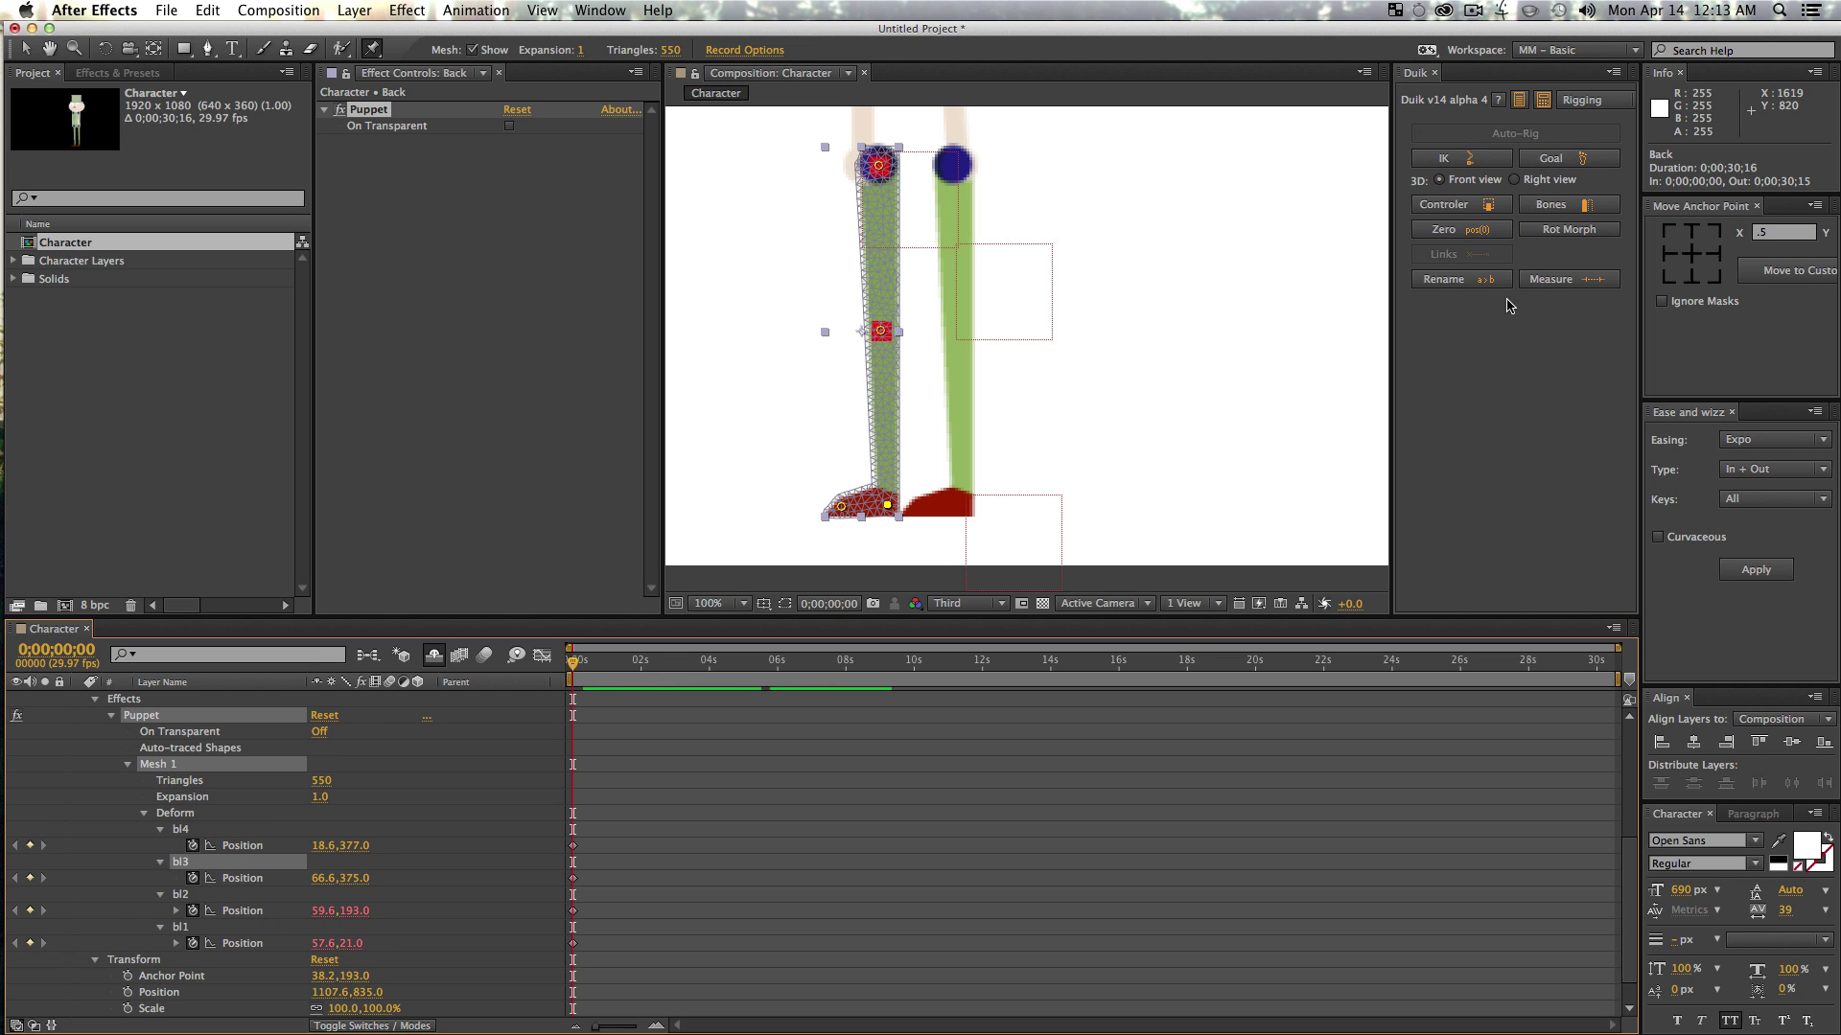
{"action": "left_click", "coordinate": [1584, 204]}
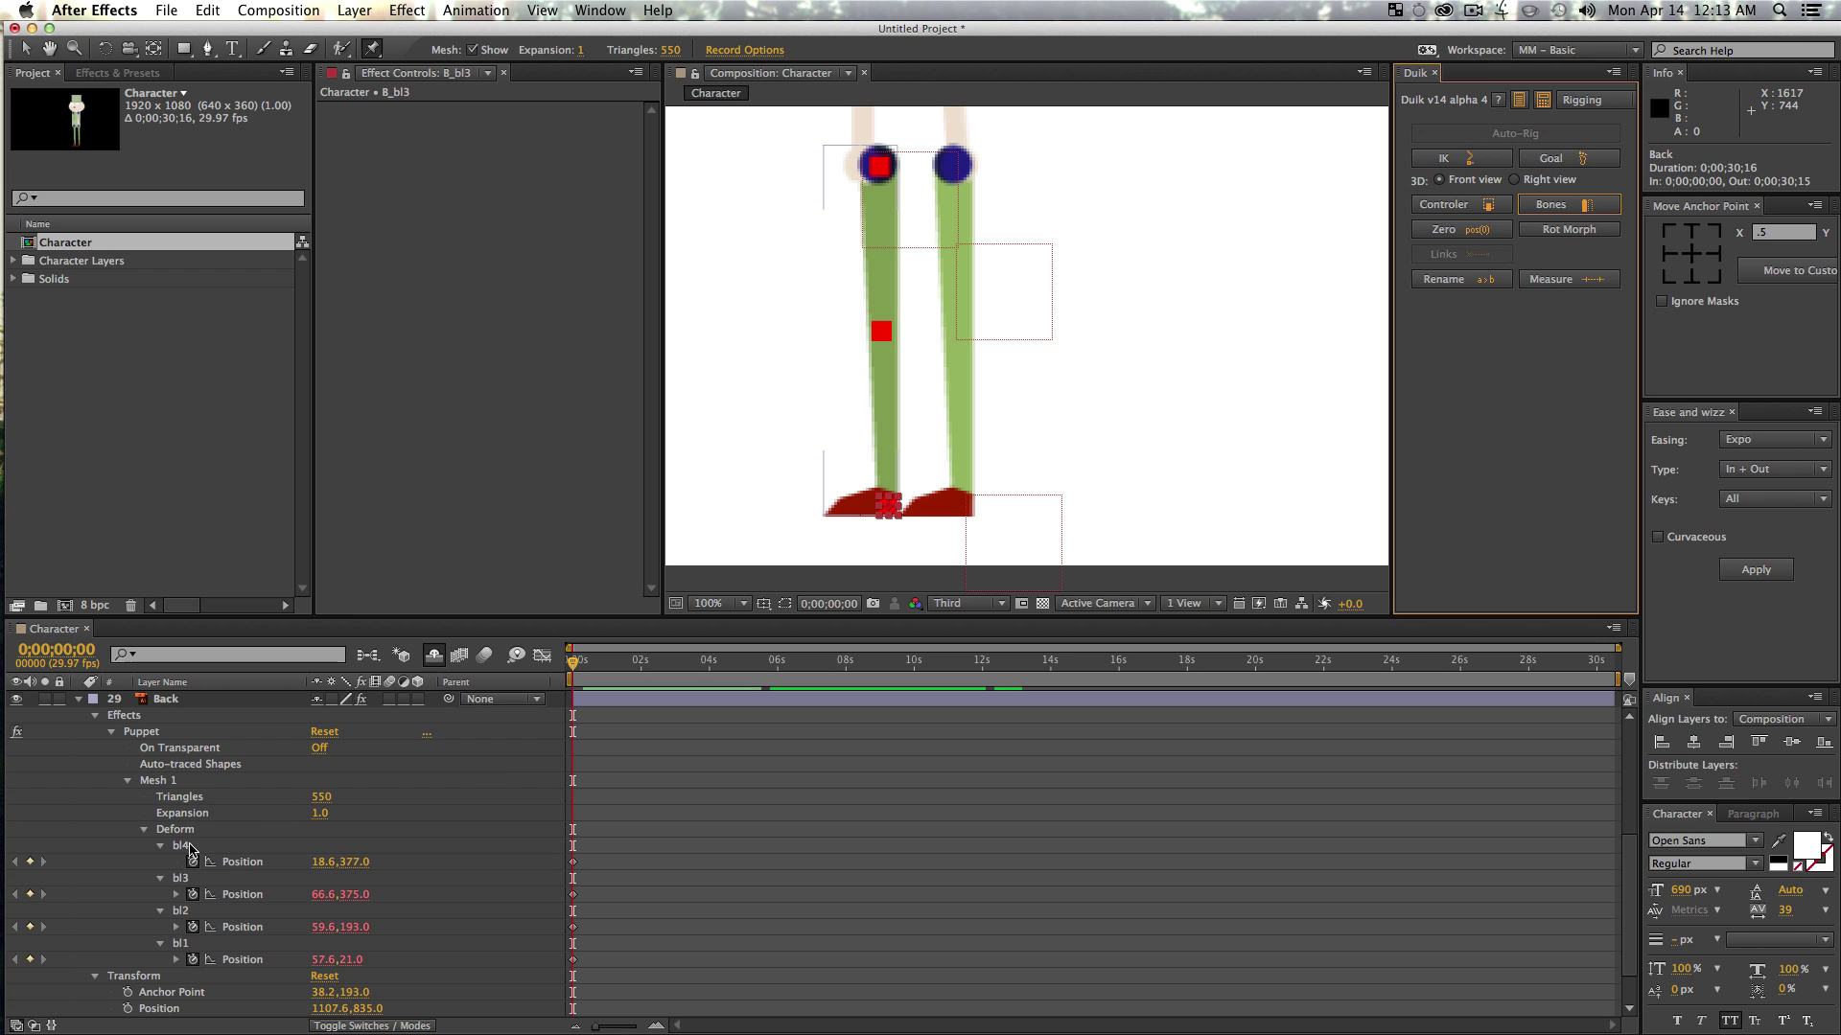
{"action": "left_click", "coordinate": [1588, 209]}
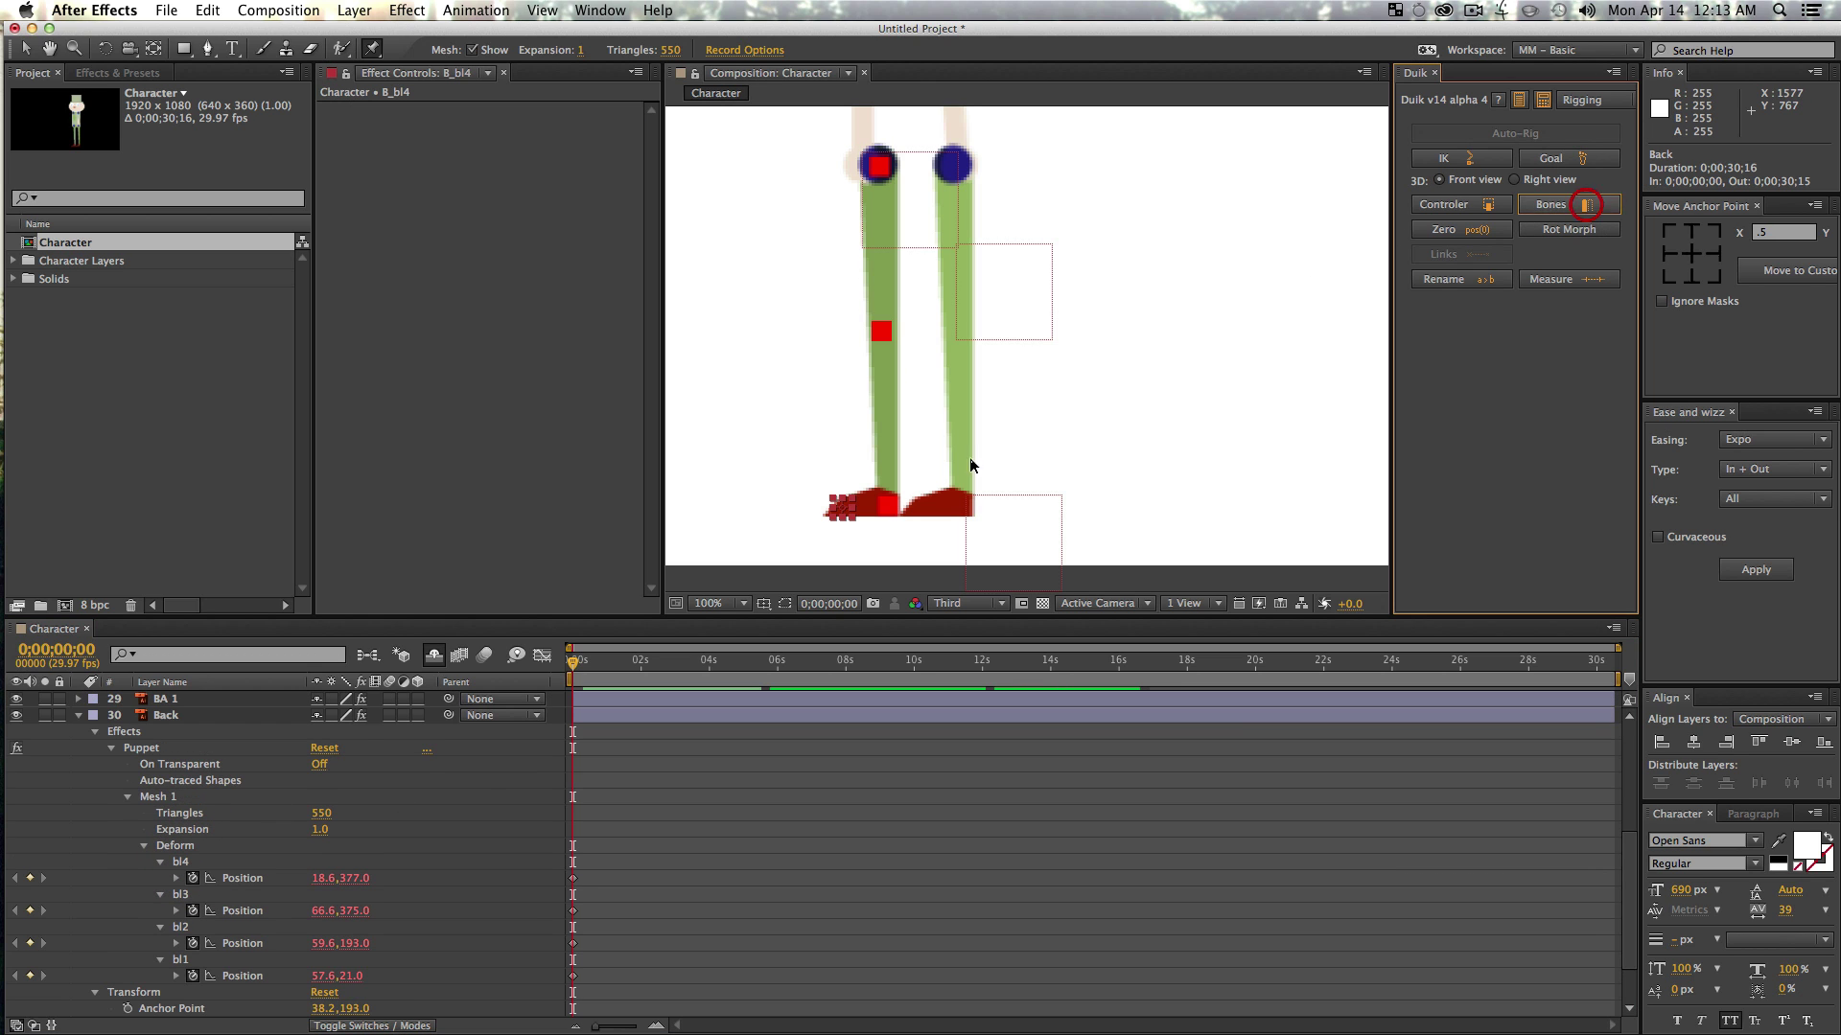
- Parent B_bl4 to B_bl3, B_bl3 to B_bl2 and B_bl2 to B_bl1, and create a Duik controller for B_bl3
{"action": "scroll", "coordinate": [172, 814], "scroll_direction": "up", "scroll_amount": 5}
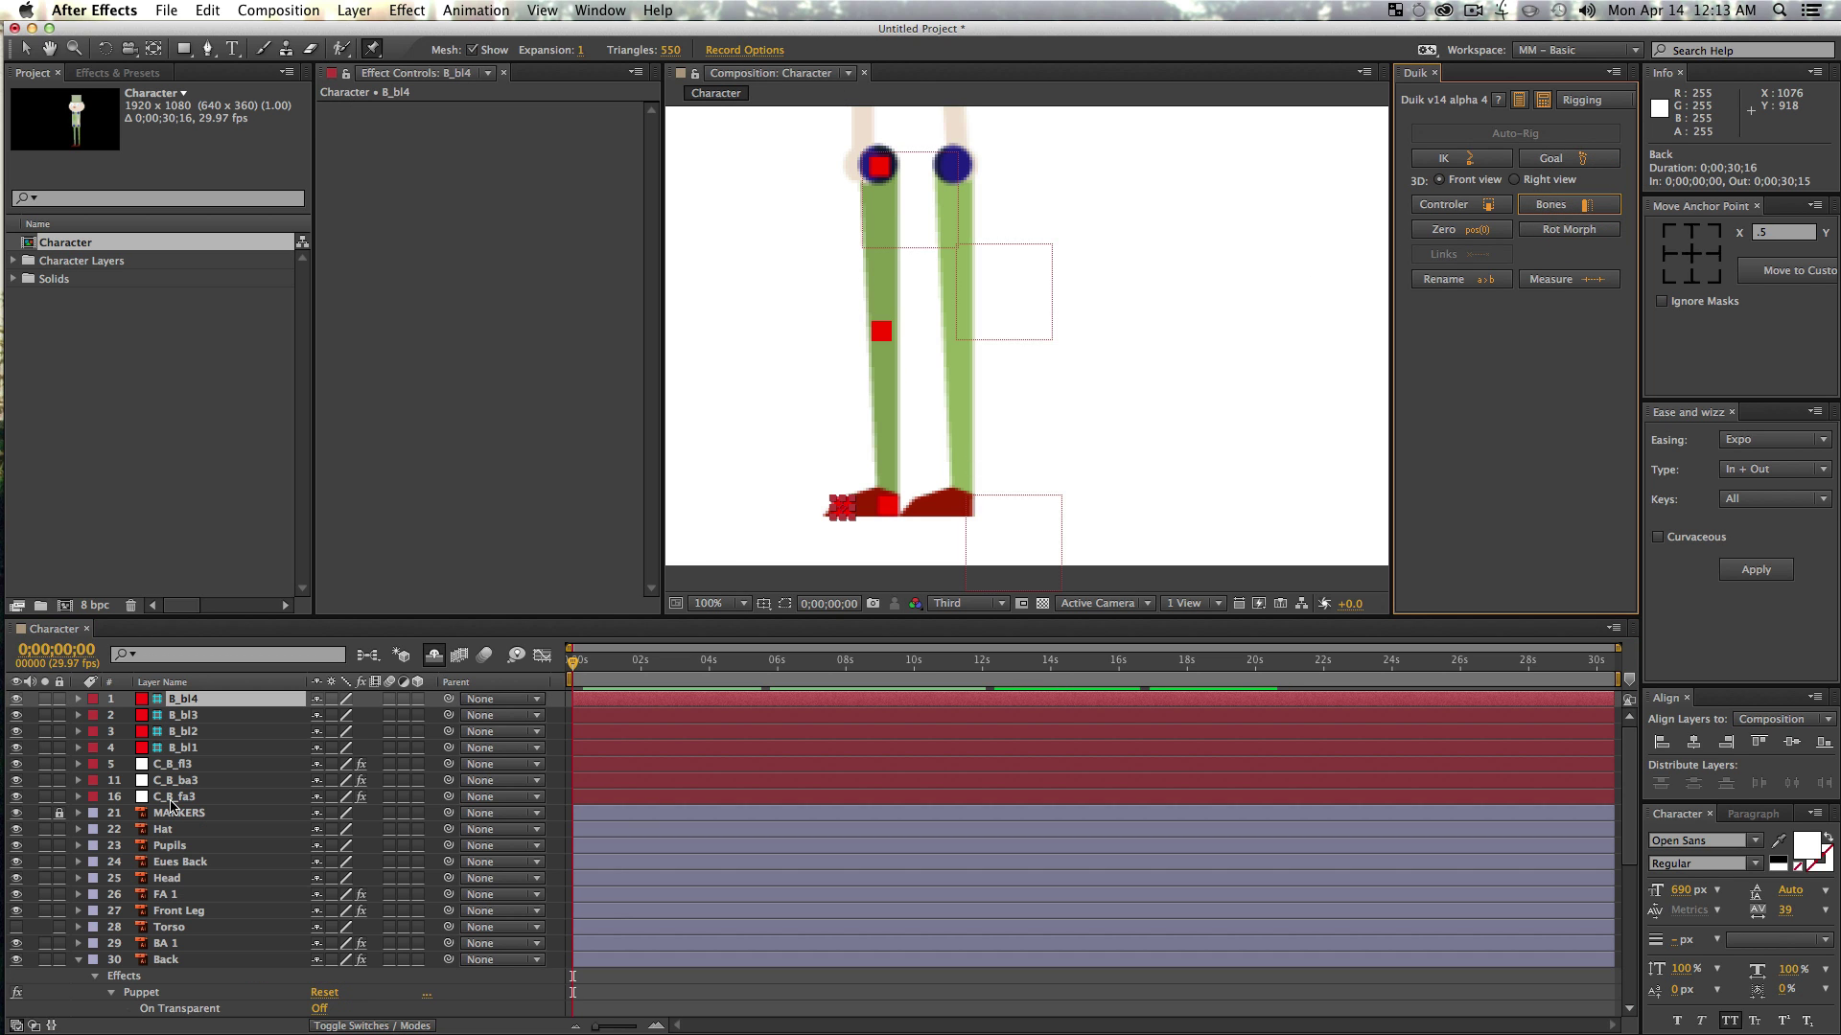
{"action": "left_click_drag", "start_coordinate": [448, 699], "coordinate": [451, 750]}
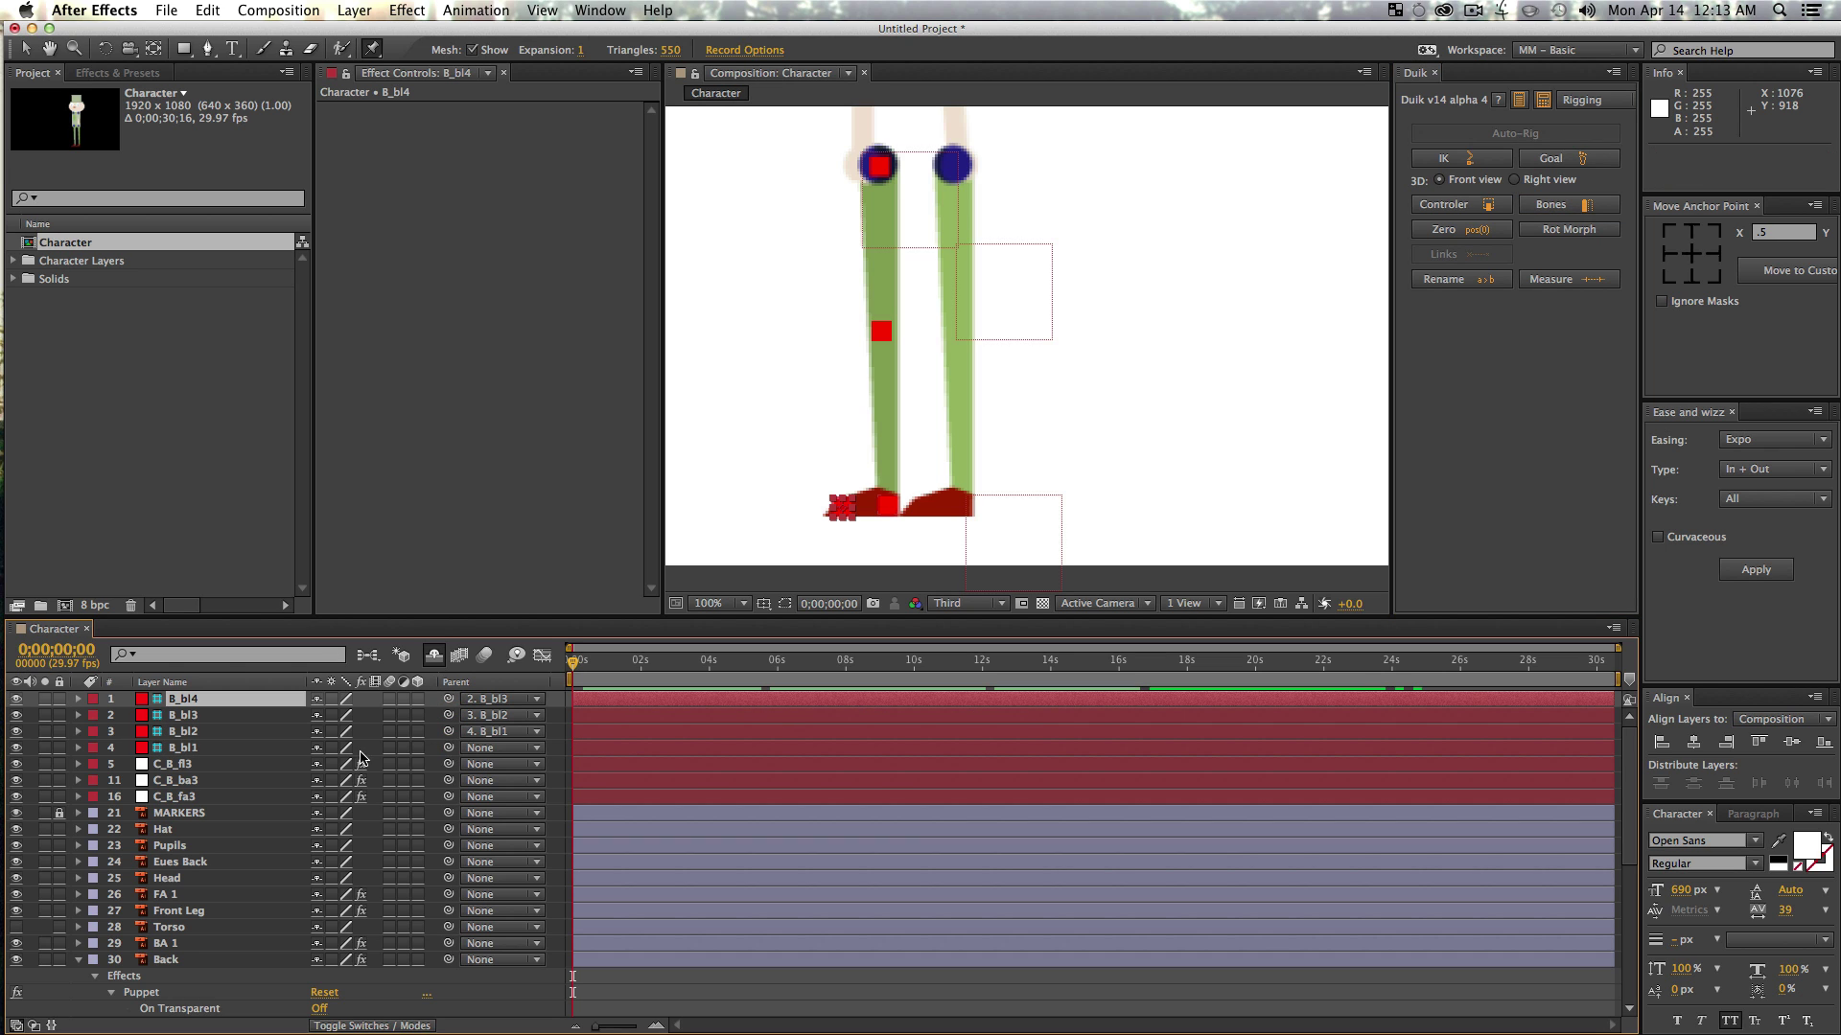
{"action": "left_click", "coordinate": [184, 715]}
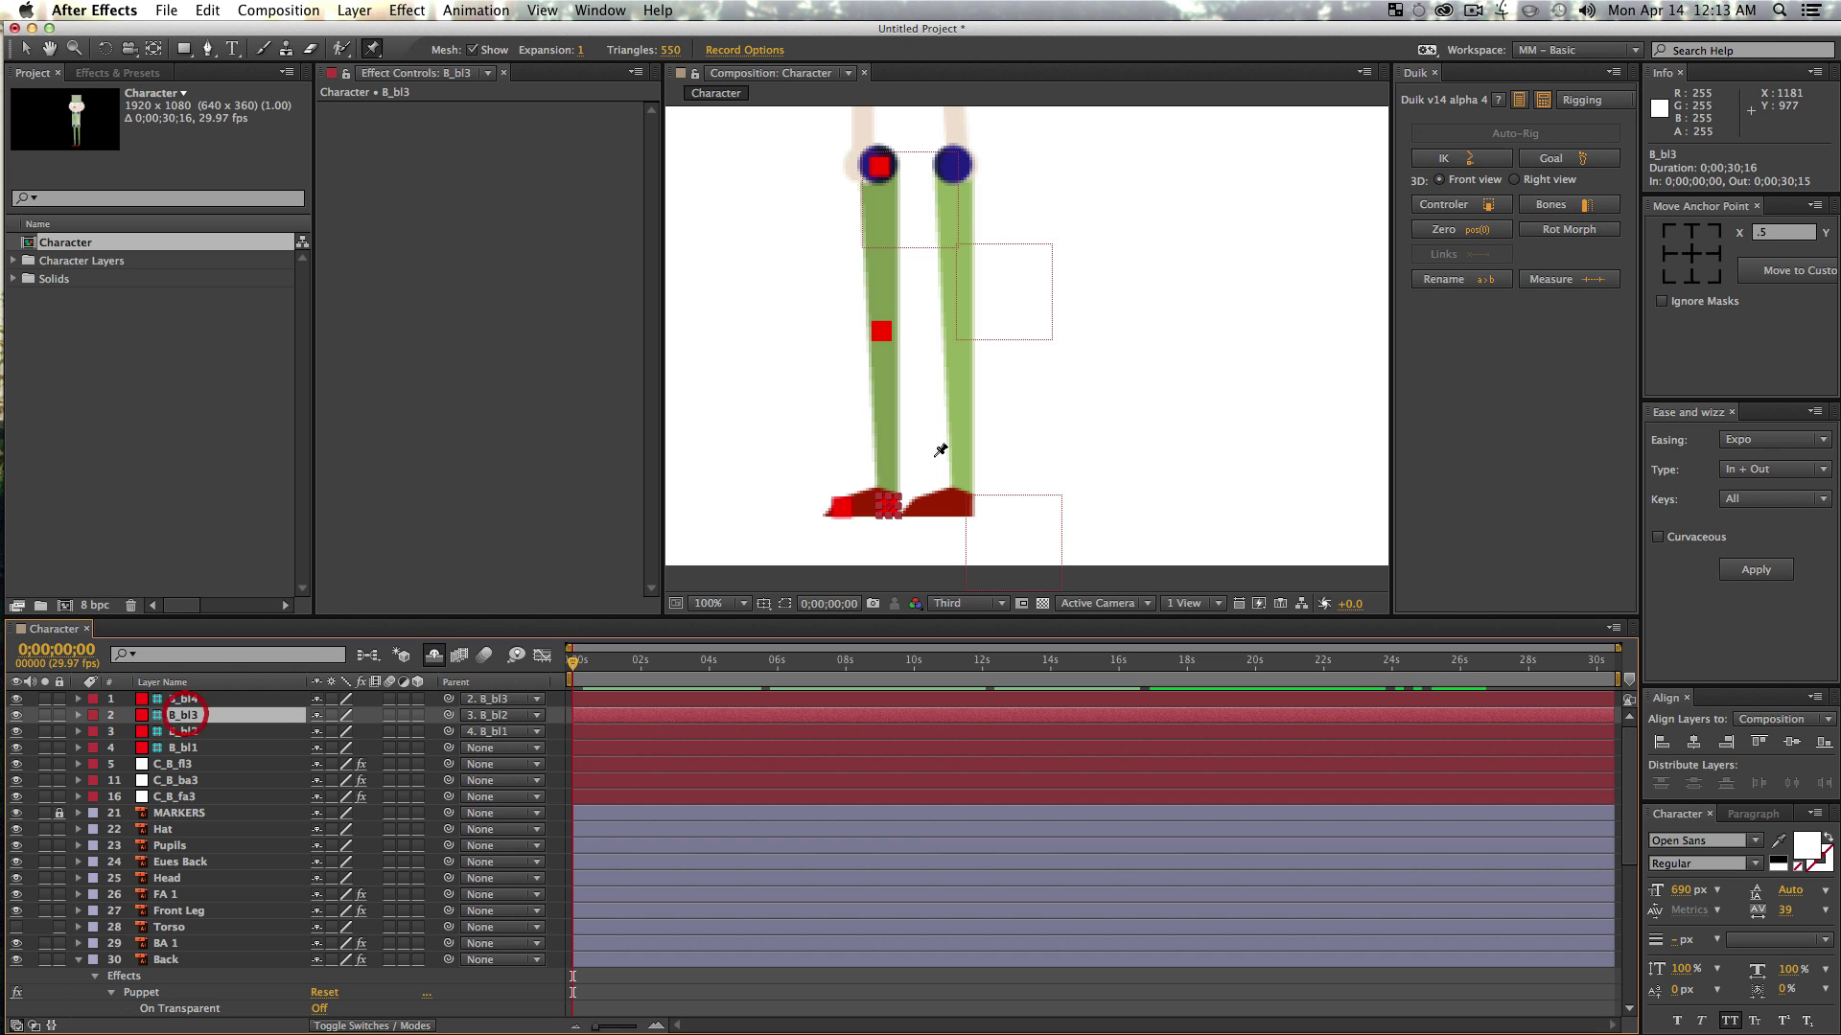
{"action": "left_click", "coordinate": [1478, 213]}
- Apply Duik IK to the bones B_bl3, B_bl2 and B_bl1 with C_B_bl3 as the controller
{"action": "key", "text": "v"}
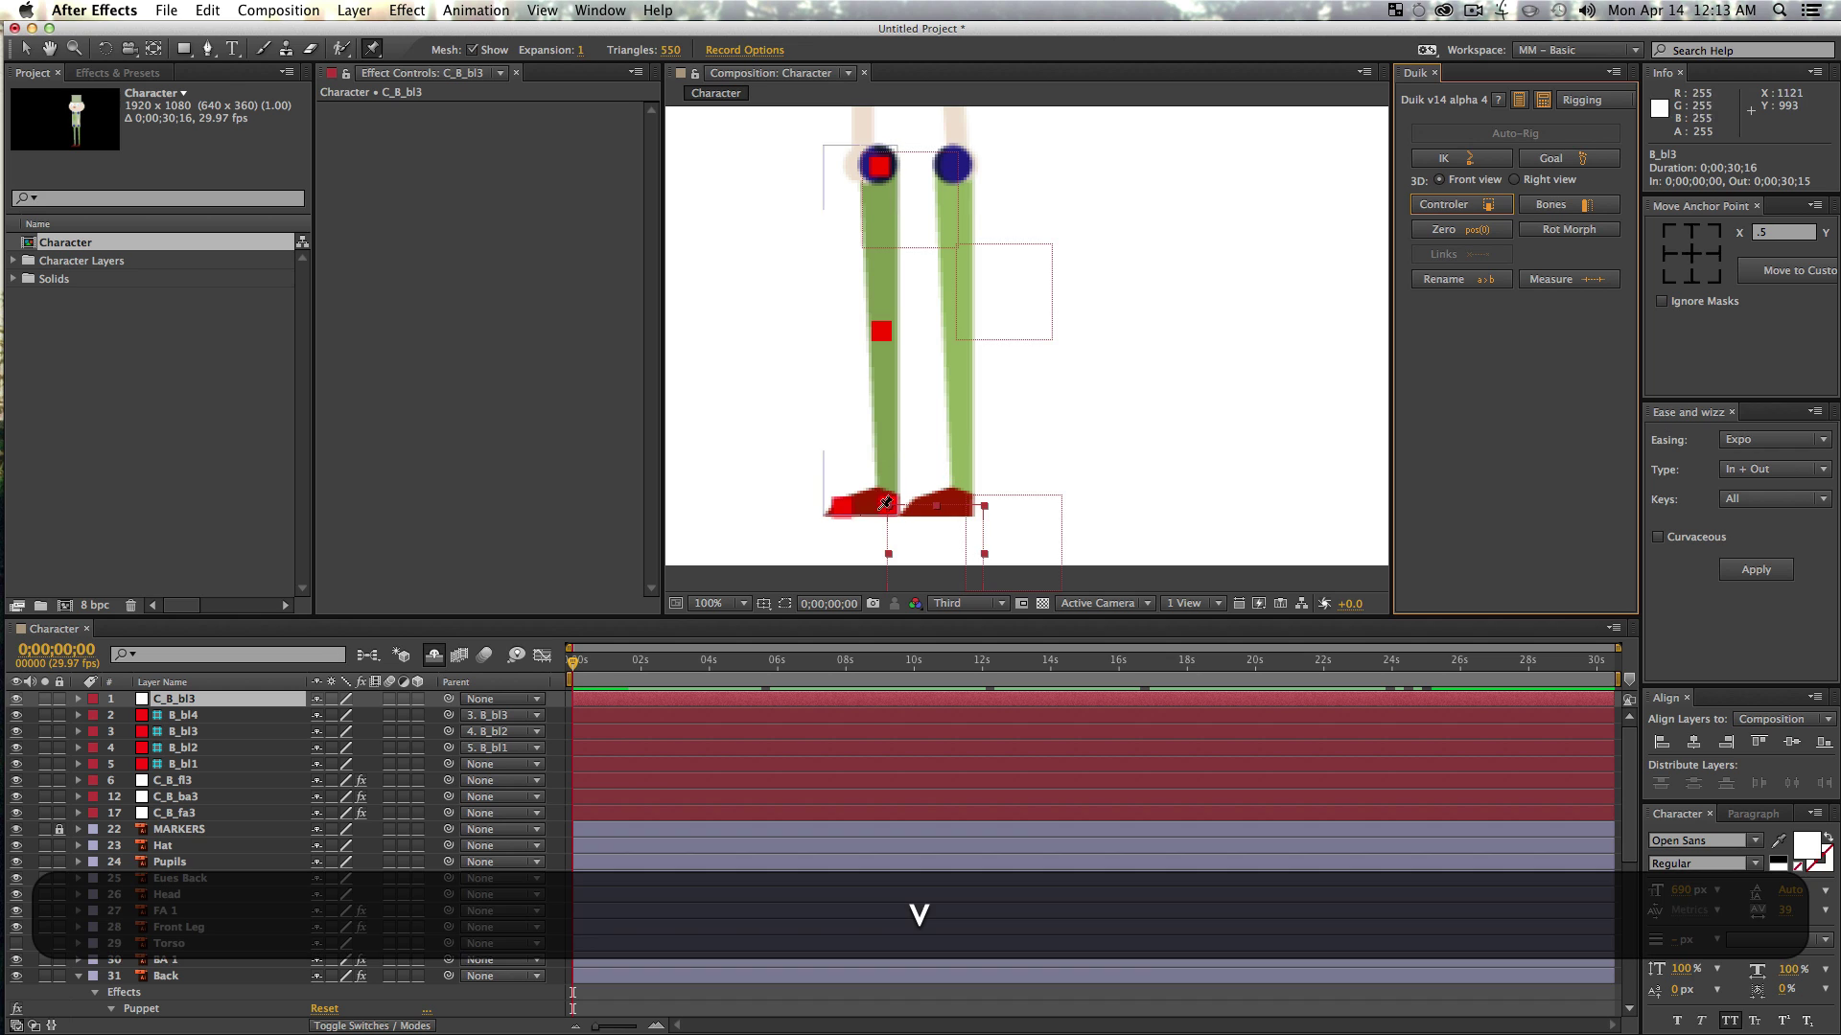
{"action": "left_click", "coordinate": [205, 732]}
{"action": "left_click", "coordinate": [205, 748], "text": "super"}
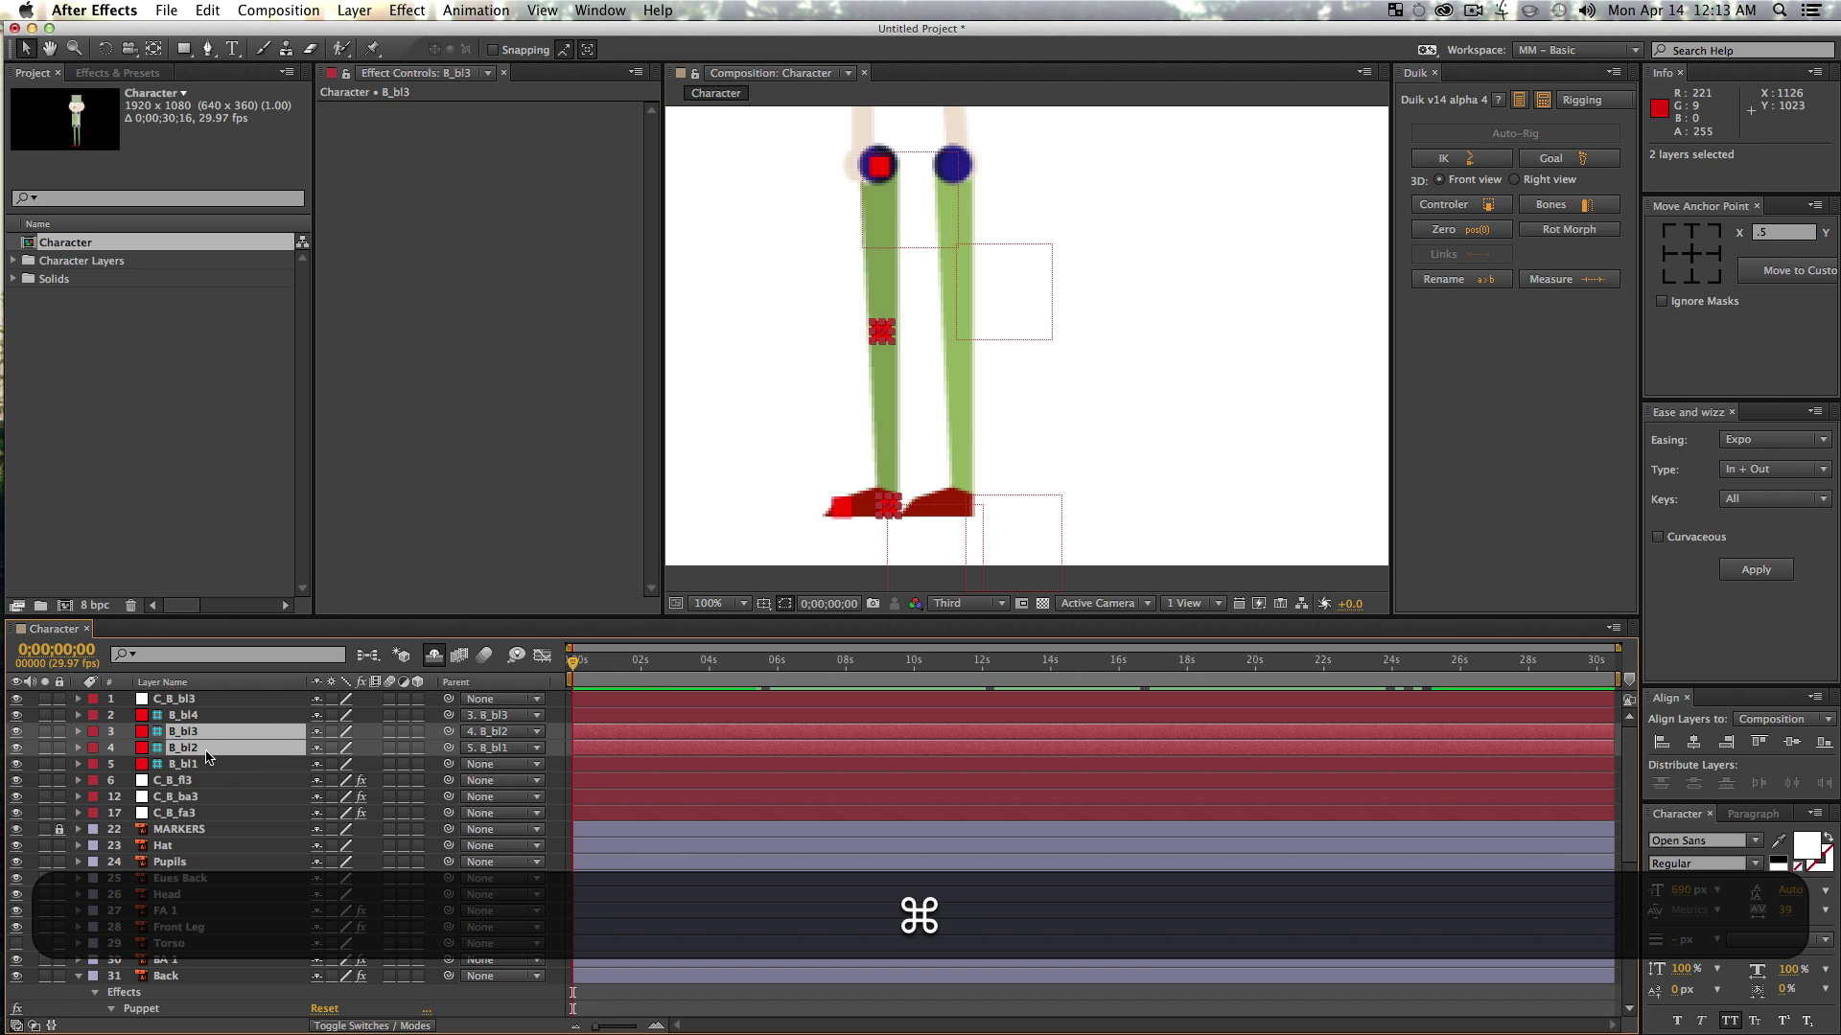
{"action": "left_click", "coordinate": [205, 764], "text": "super"}
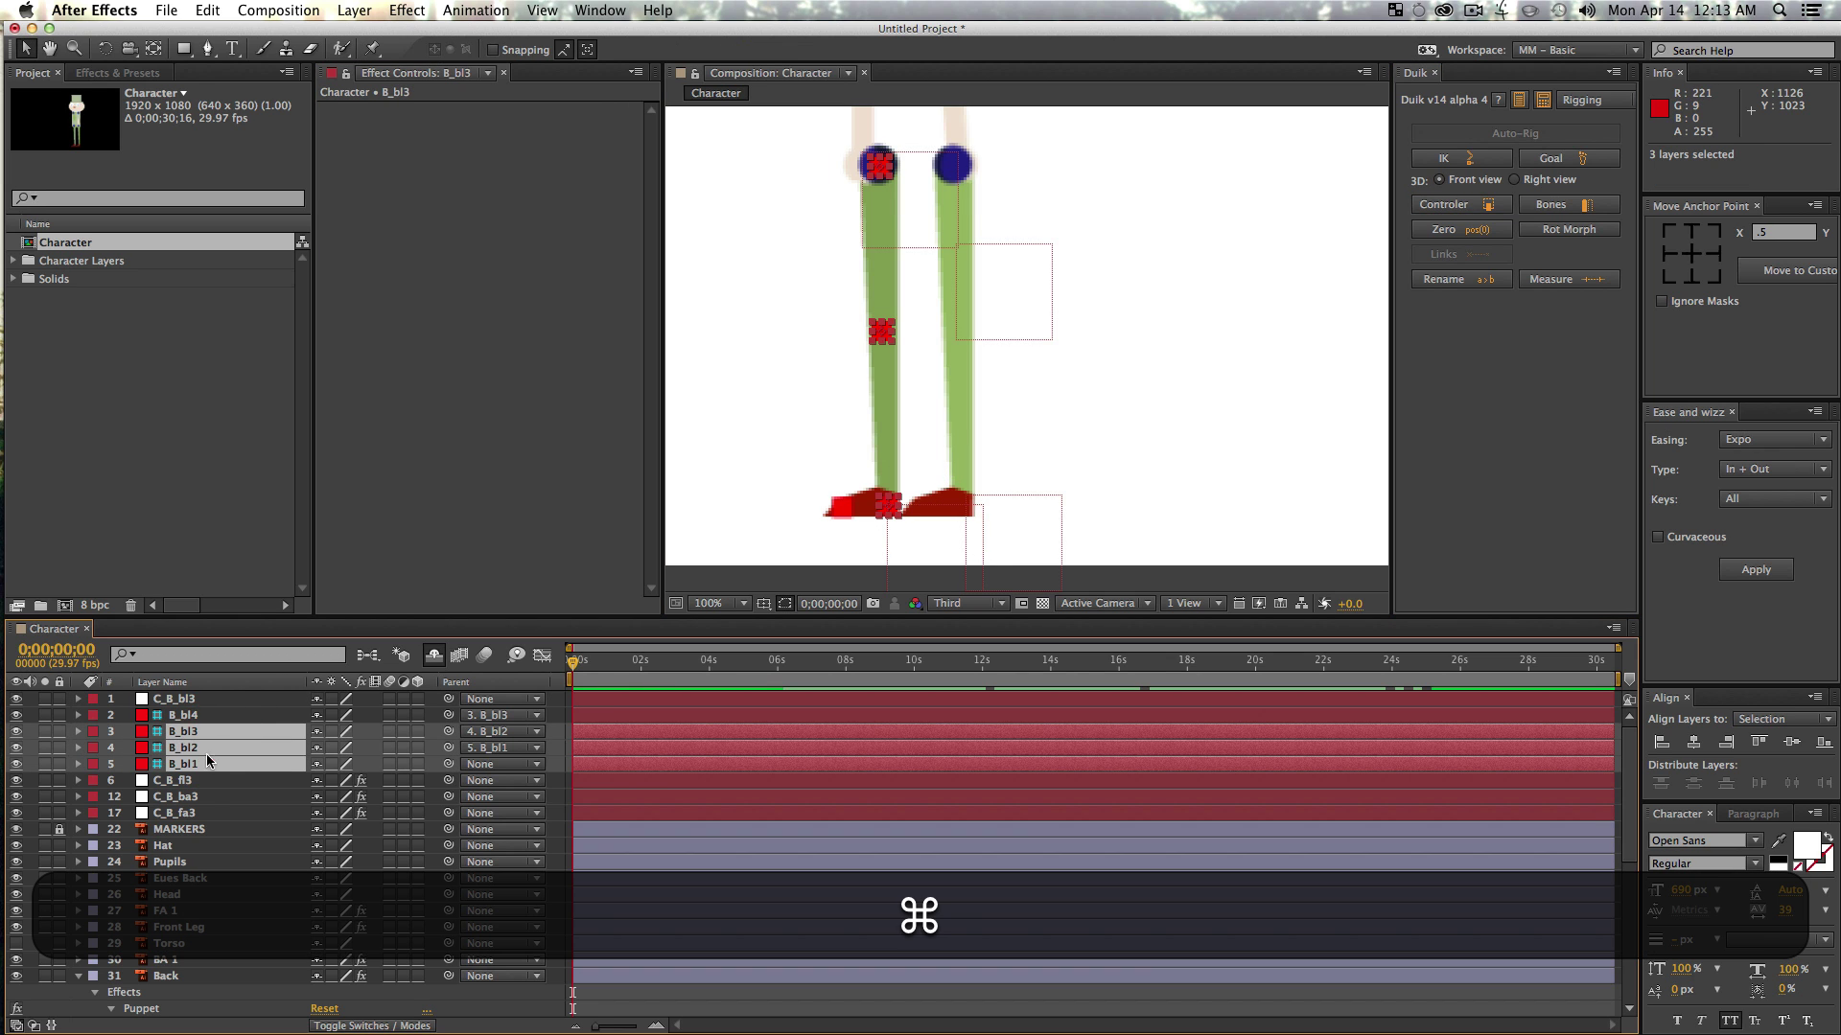
{"action": "left_click", "coordinate": [229, 701], "text": "super"}
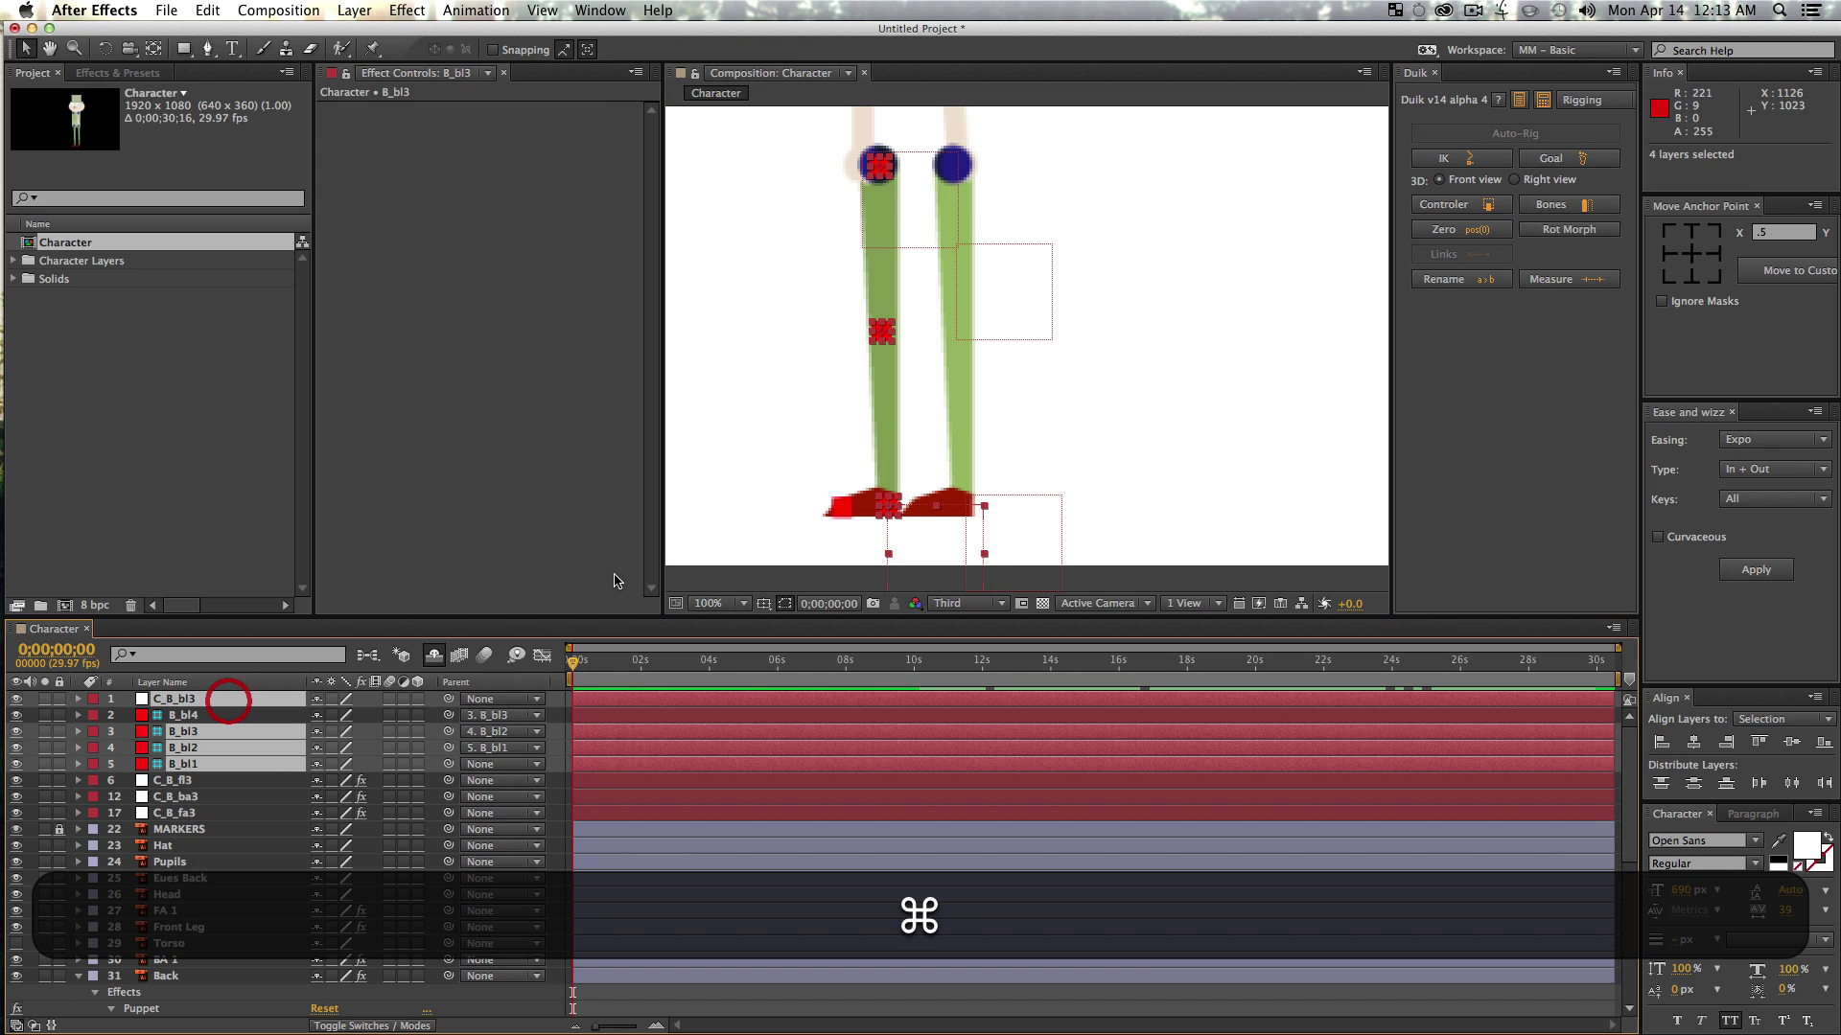
{"action": "left_click", "coordinate": [1484, 163]}
{"action": "key", "text": "v"}
- Test the back leg's IK by moving and rotating the C_B_bl3 controller, and undo the test changes
{"action": "left_click", "coordinate": [1086, 368]}
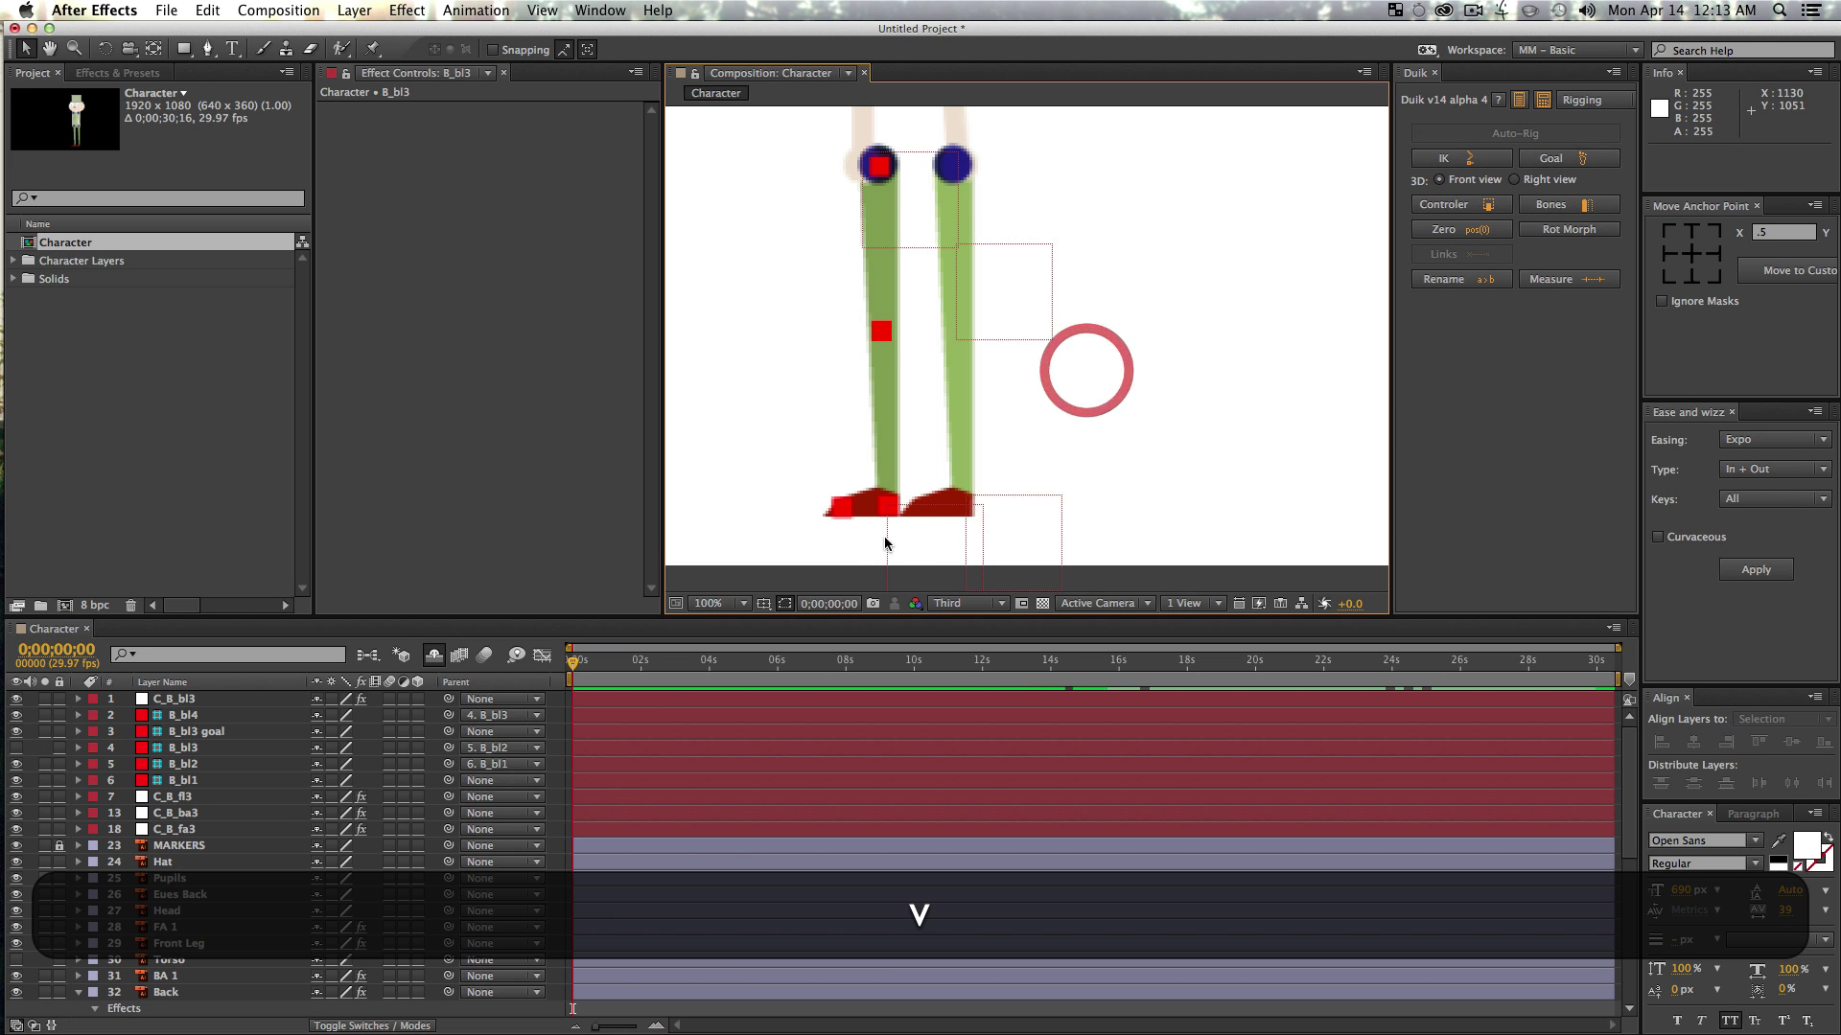
{"action": "mouse_move", "coordinate": [884, 544]}
{"action": "left_mouse_down"}
{"action": "mouse_move", "coordinate": [875, 464]}
{"action": "mouse_move", "coordinate": [875, 532]}
{"action": "mouse_move", "coordinate": [875, 472]}
{"action": "mouse_move", "coordinate": [876, 514]}
{"action": "left_mouse_up"}
{"action": "key", "text": "w"}
{"action": "key", "text": "super+z"}
{"action": "key", "text": "super+z"}
{"action": "key", "text": "super+z"}
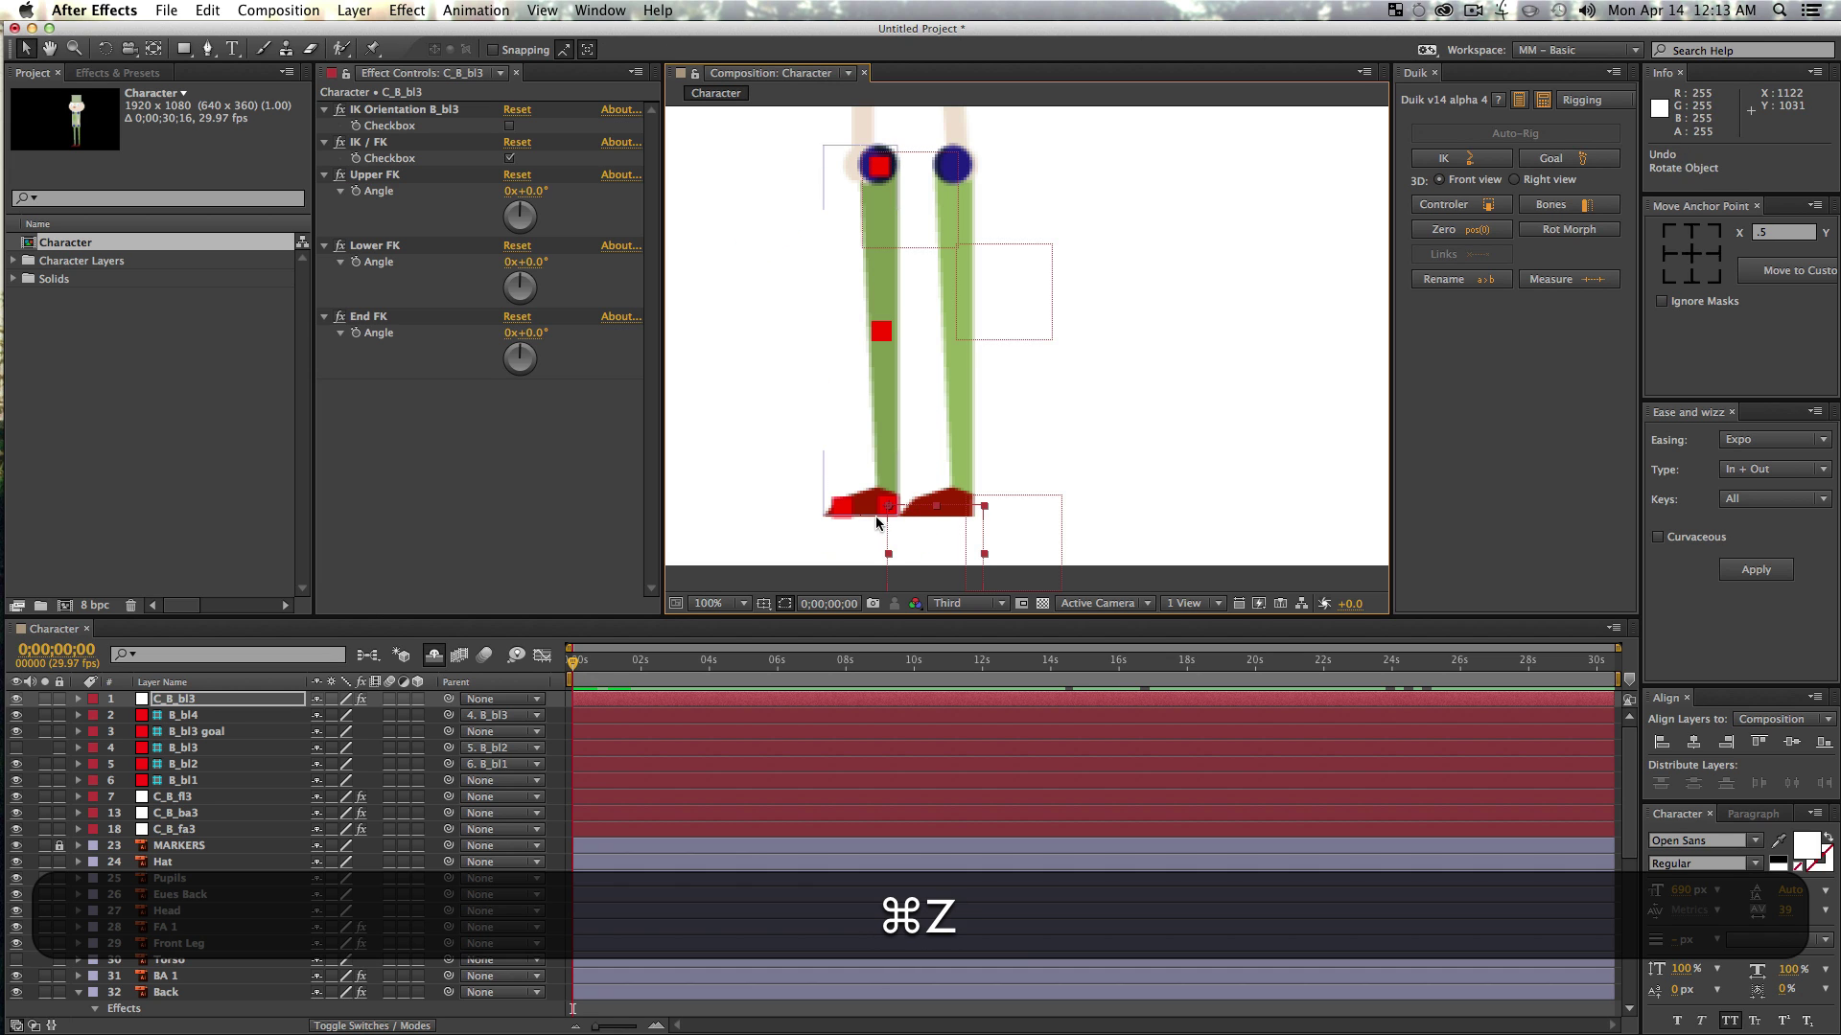
{"action": "key", "text": "super+z"}
{"action": "key", "text": "v"}
{"action": "left_click", "coordinate": [1277, 360]}
- Turn off visibility of the back leg's bone layers from B_bl4 to B_bl1, make them shy, and collapse the Back layer
{"action": "key", "text": "z"}
{"action": "left_click", "coordinate": [1041, 374], "text": "alt"}
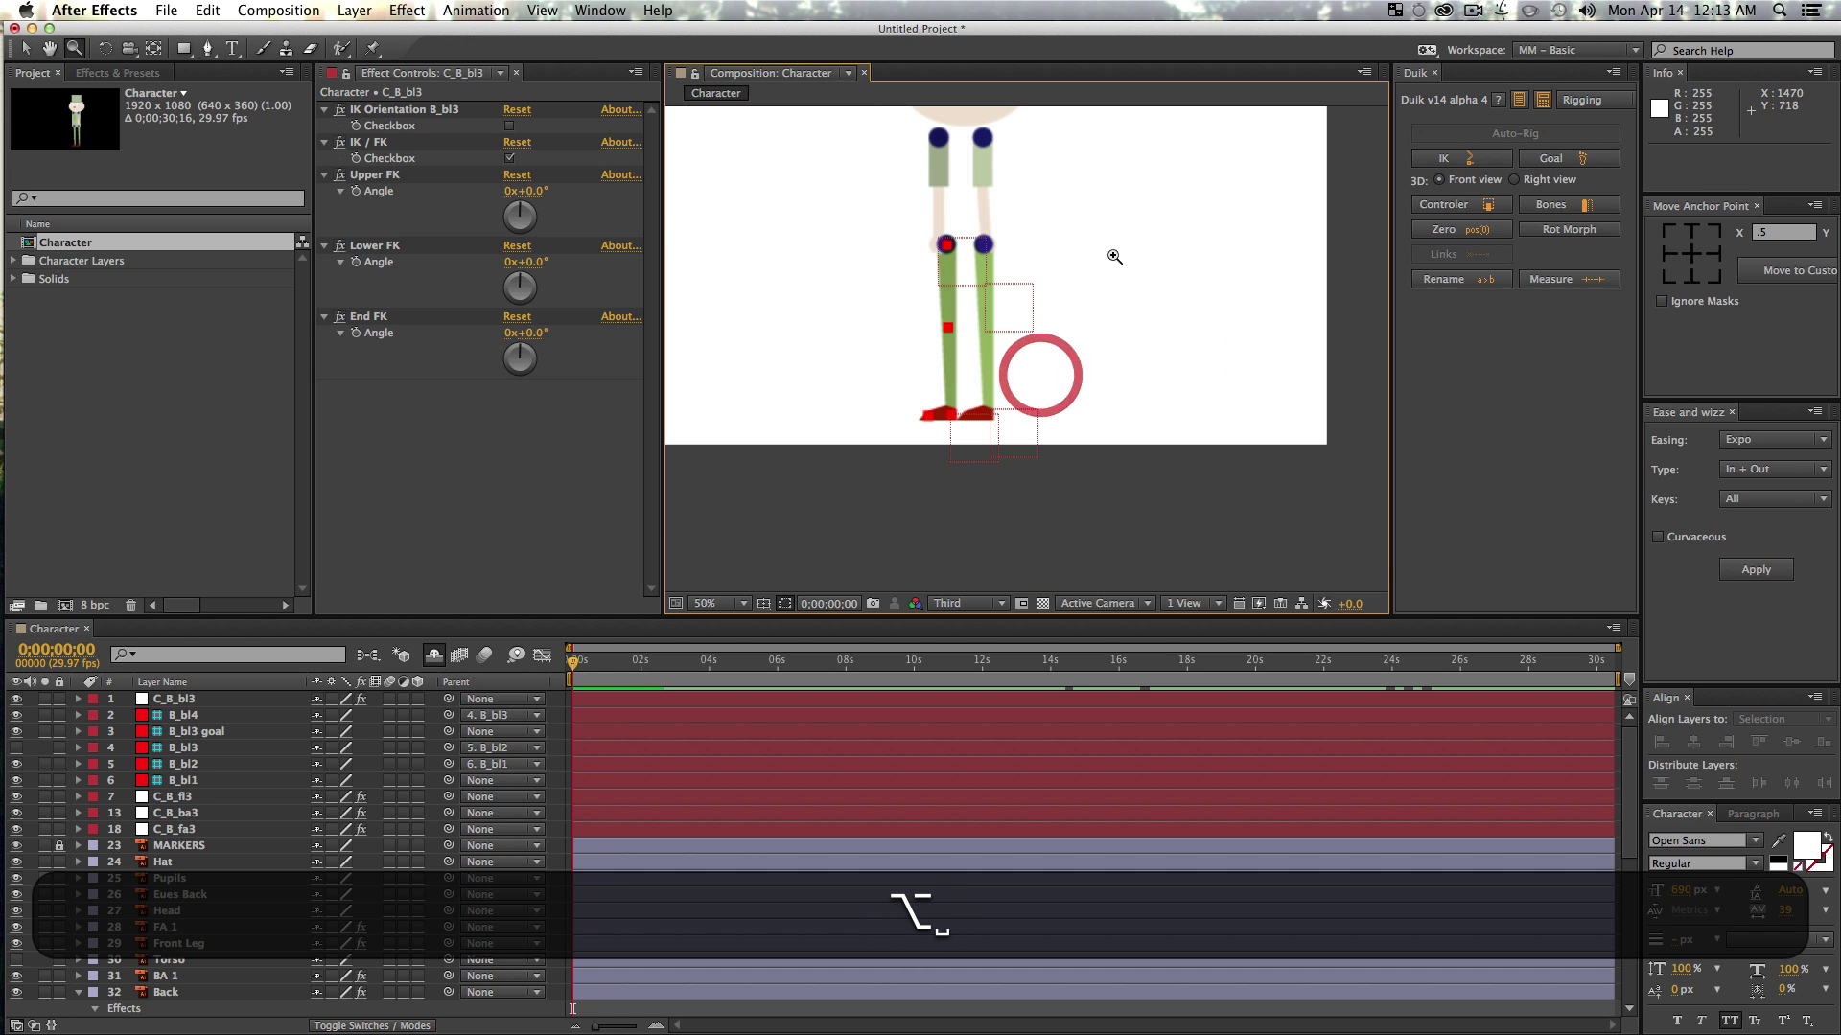
{"action": "left_click_drag", "start_coordinate": [1114, 257], "coordinate": [1097, 323]}
{"action": "key", "text": "v"}
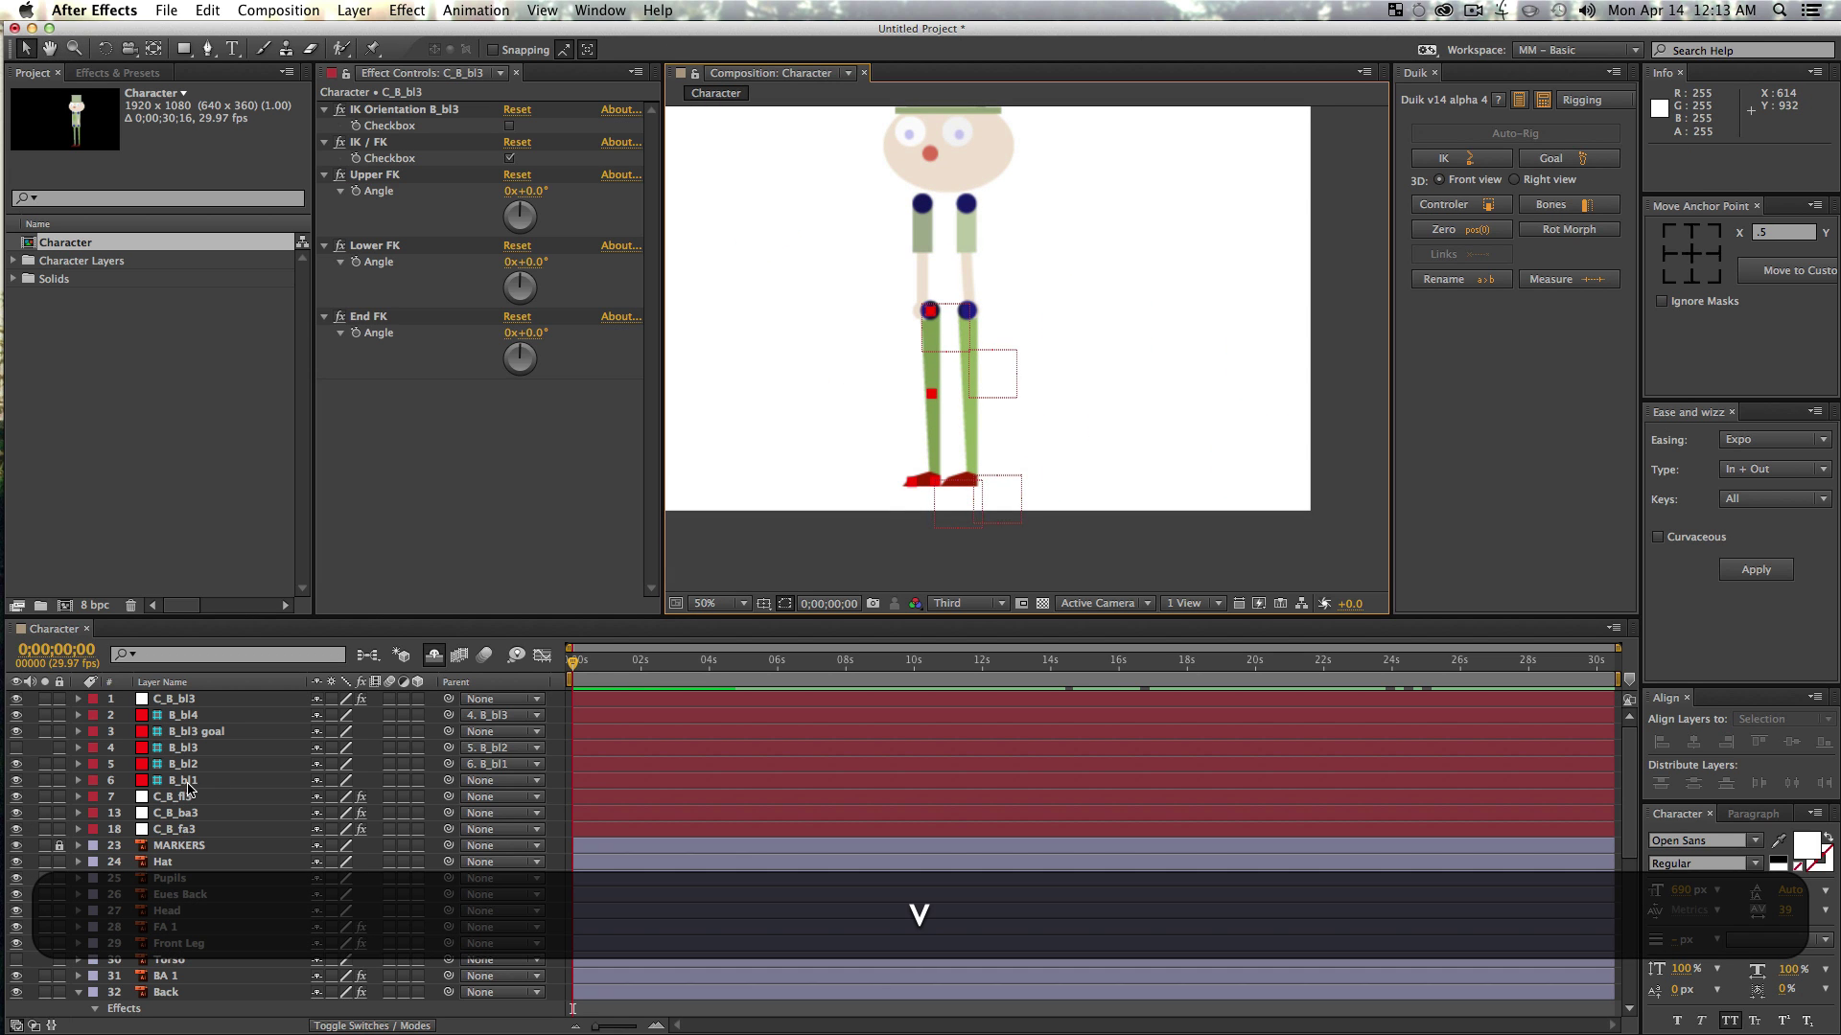
{"action": "left_click", "coordinate": [187, 782]}
{"action": "left_click", "coordinate": [185, 716], "text": "shift"}
{"action": "left_click", "coordinate": [16, 717]}
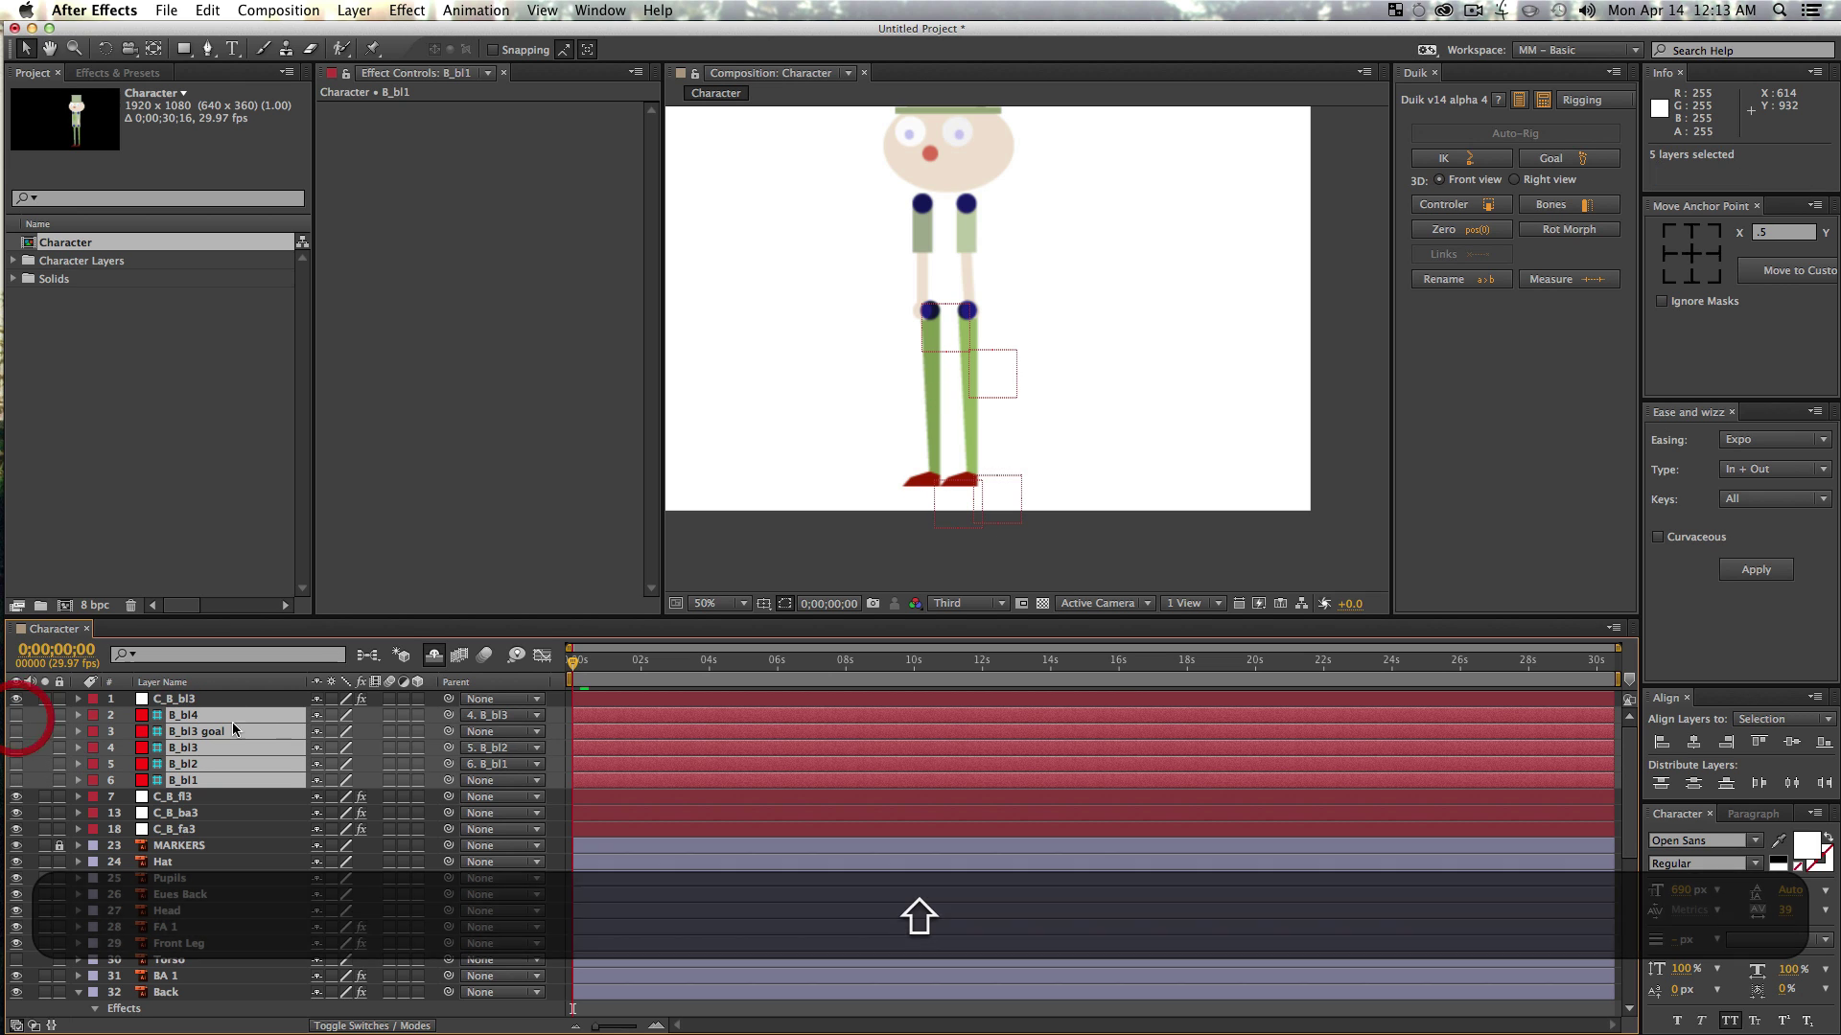
{"action": "left_click", "coordinate": [316, 716]}
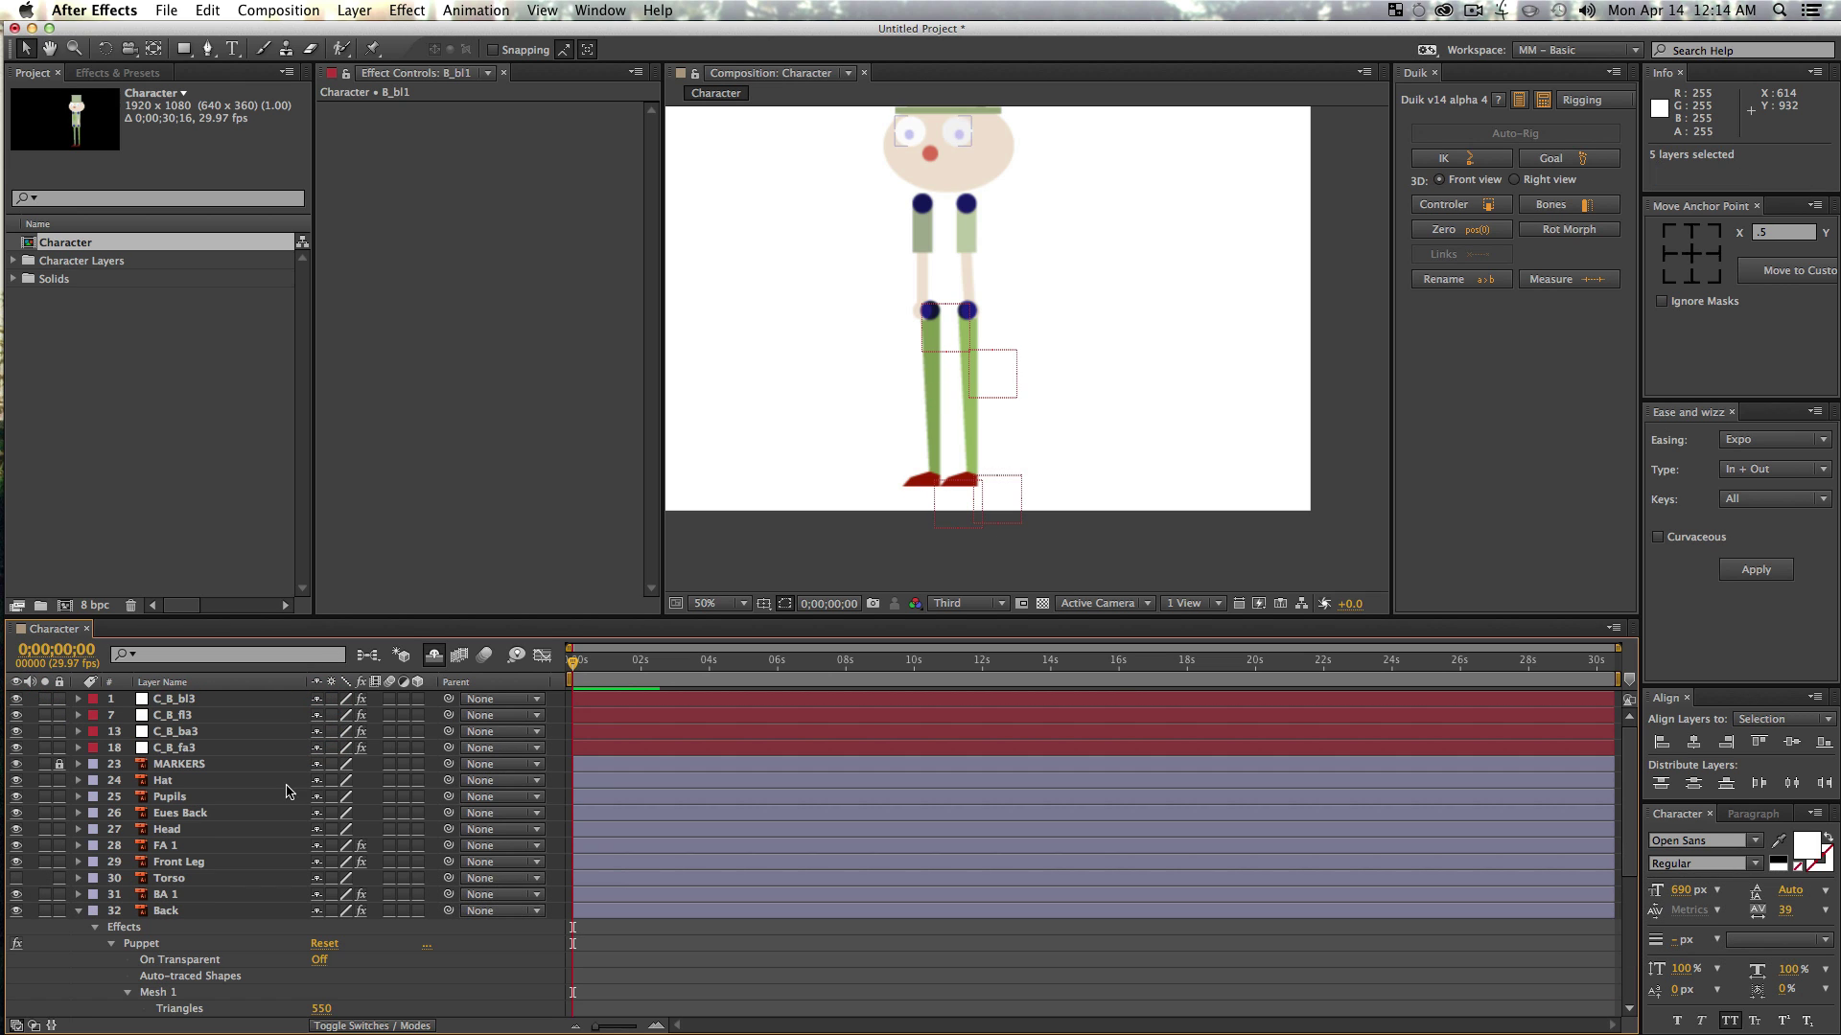
{"action": "left_click", "coordinate": [83, 916], "text": "super"}
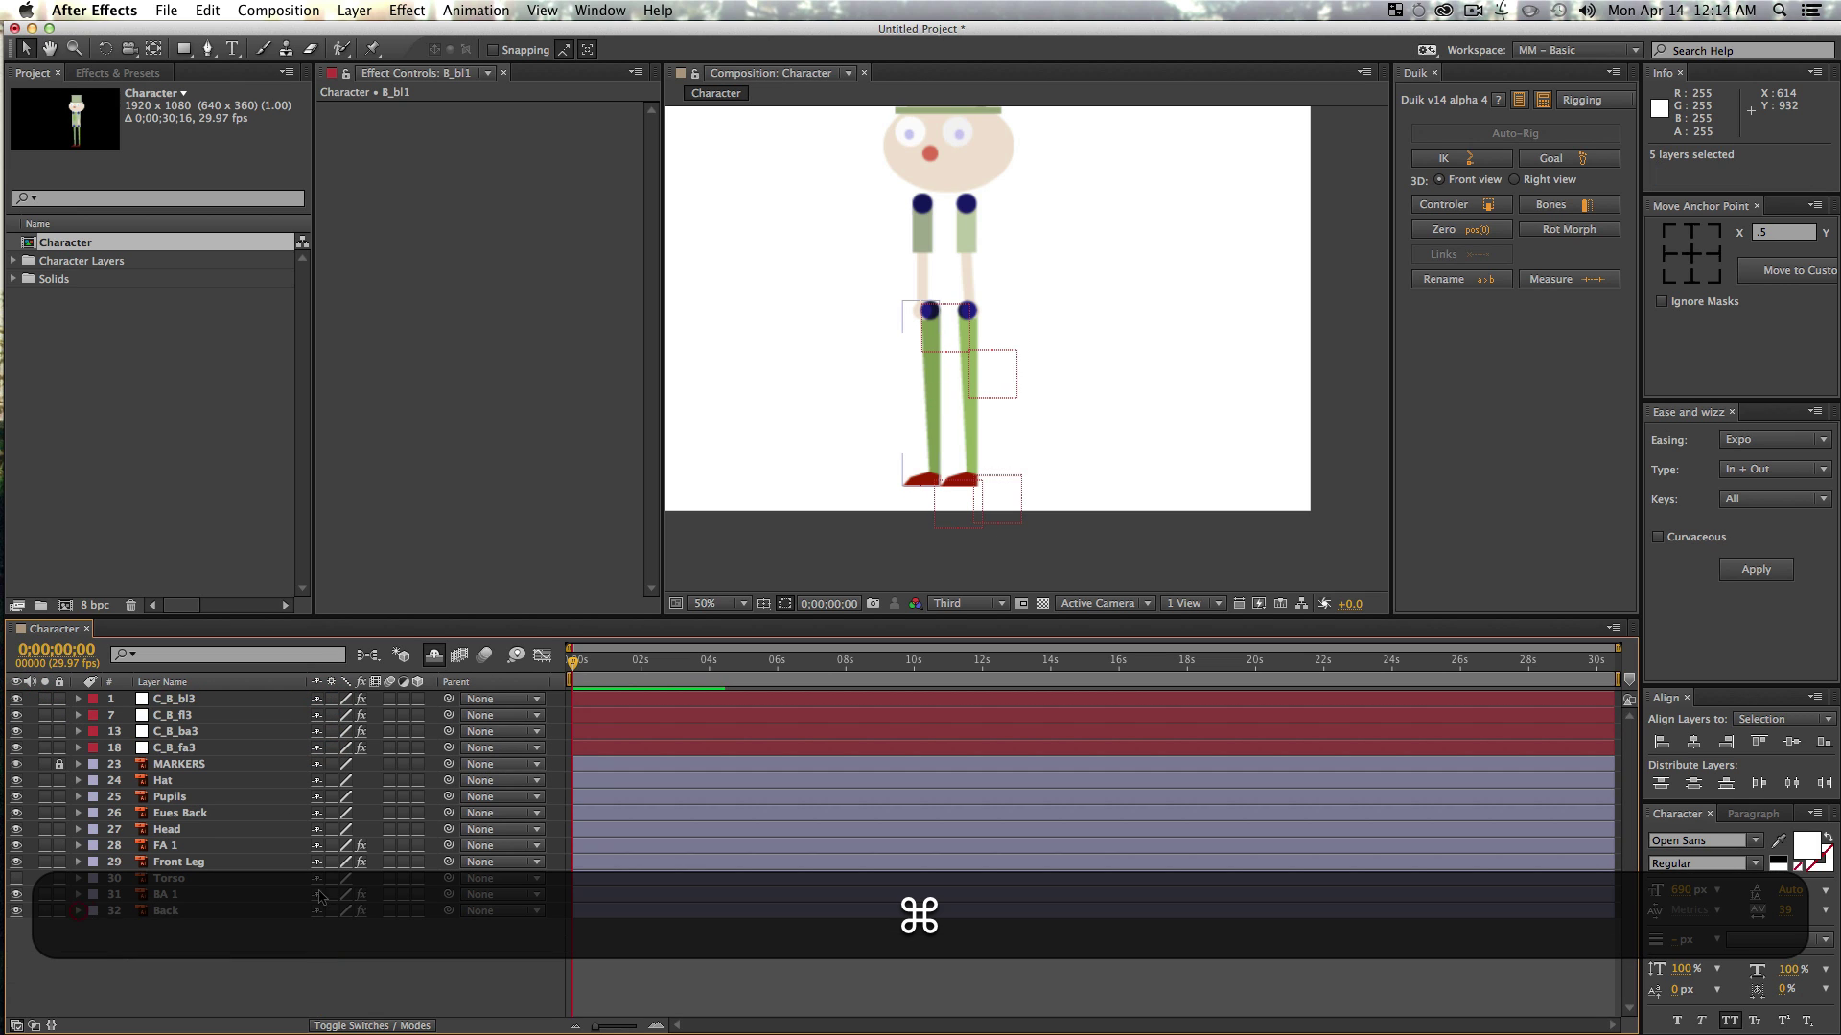
- Select the Torso layer and turn its visibility on
{"action": "left_click_drag", "start_coordinate": [1099, 259], "coordinate": [1085, 345]}
{"action": "key", "text": "v"}
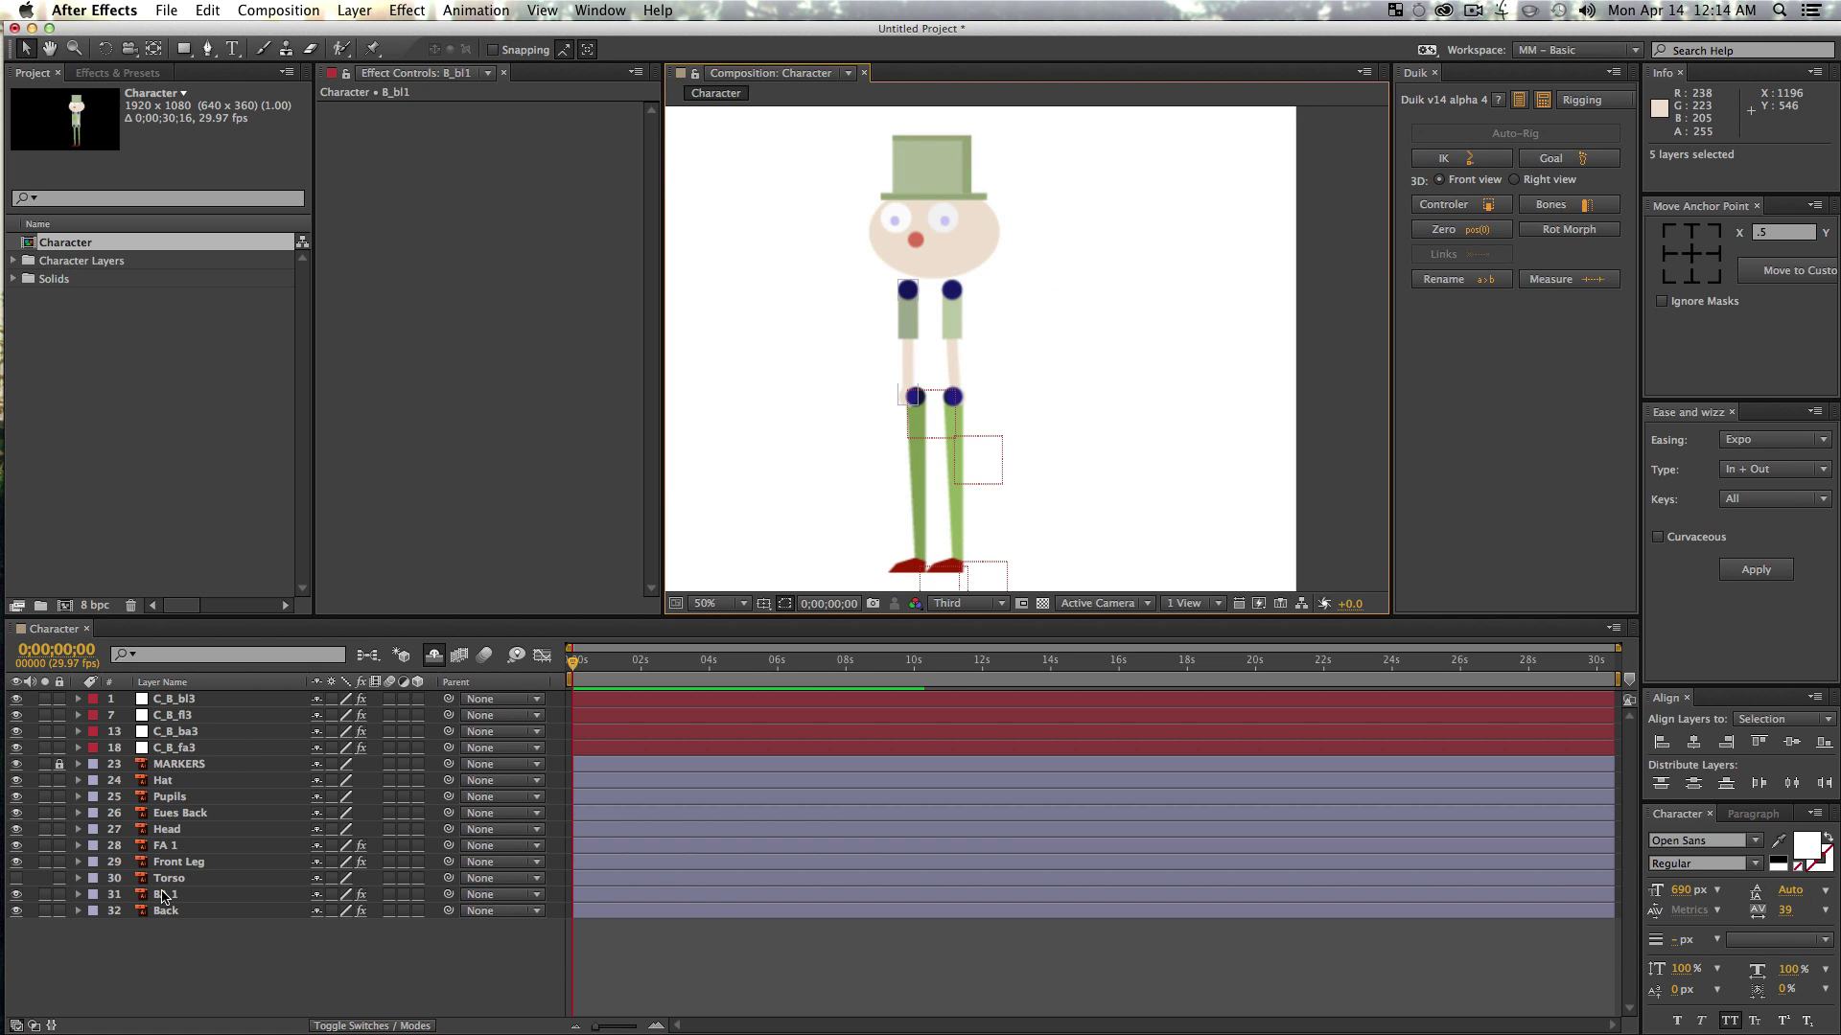
{"action": "left_click", "coordinate": [170, 879]}
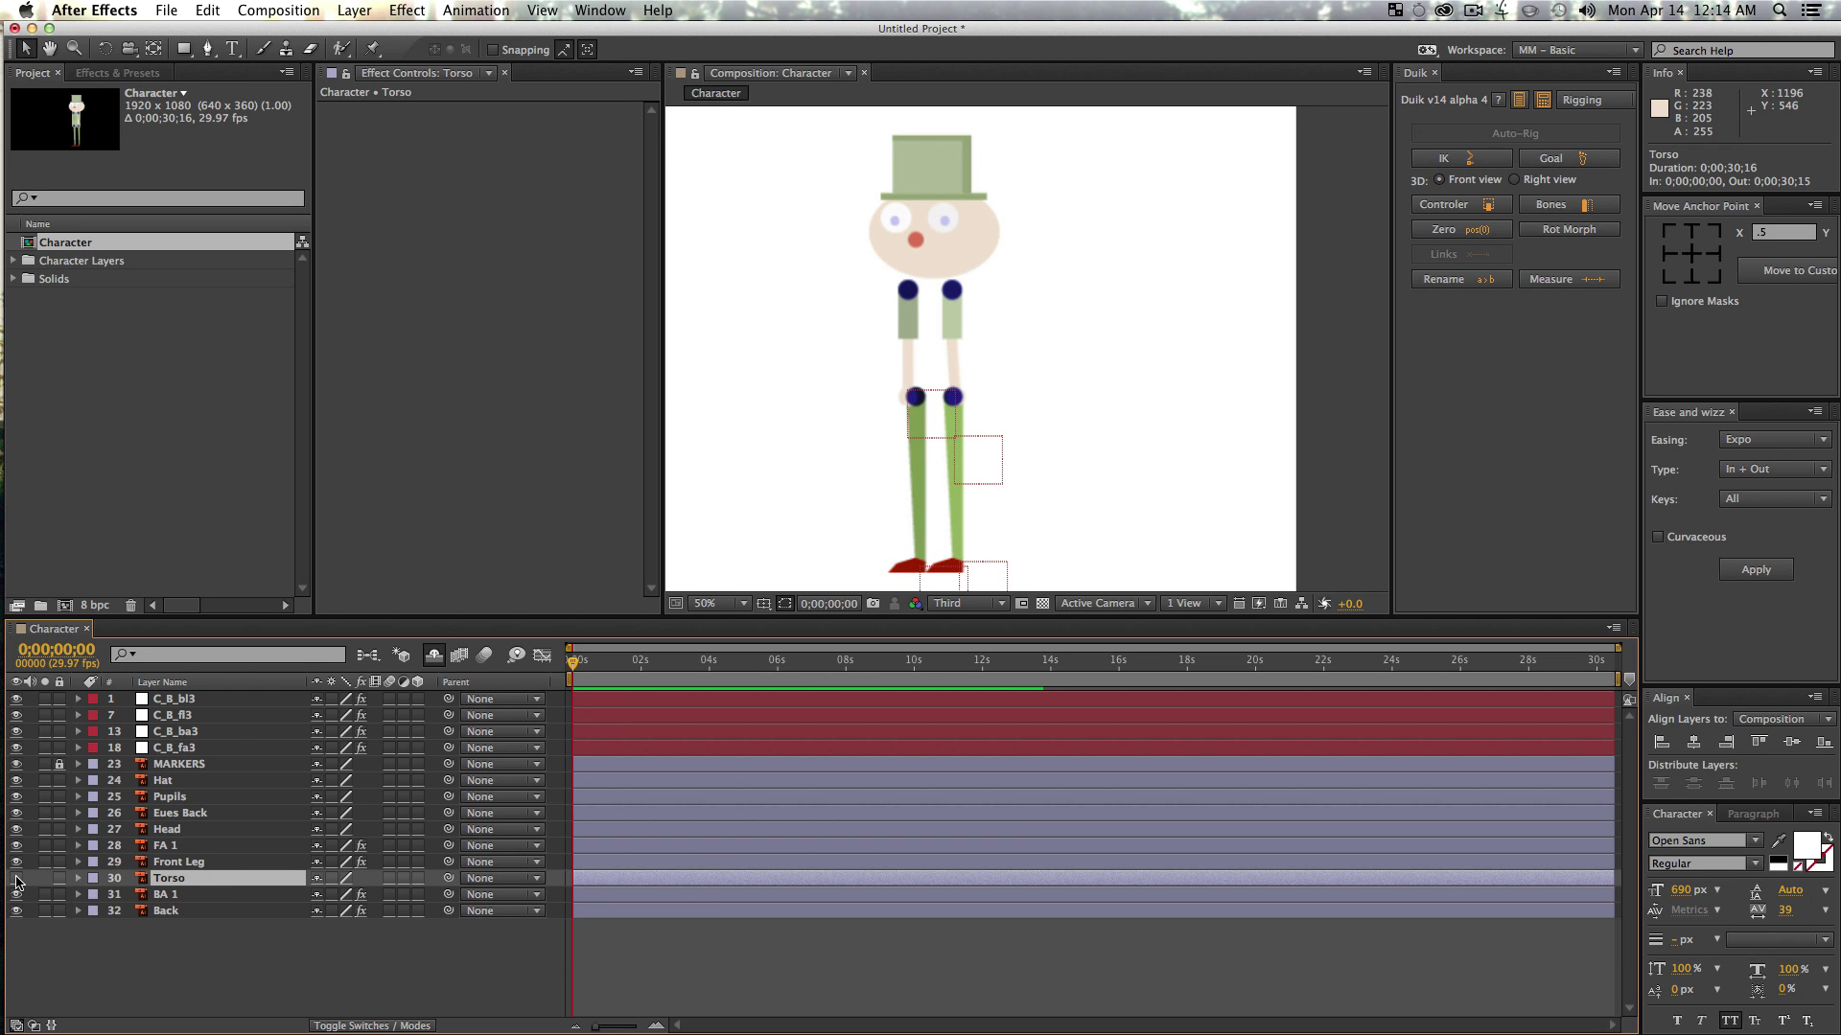
{"action": "left_click", "coordinate": [17, 879]}
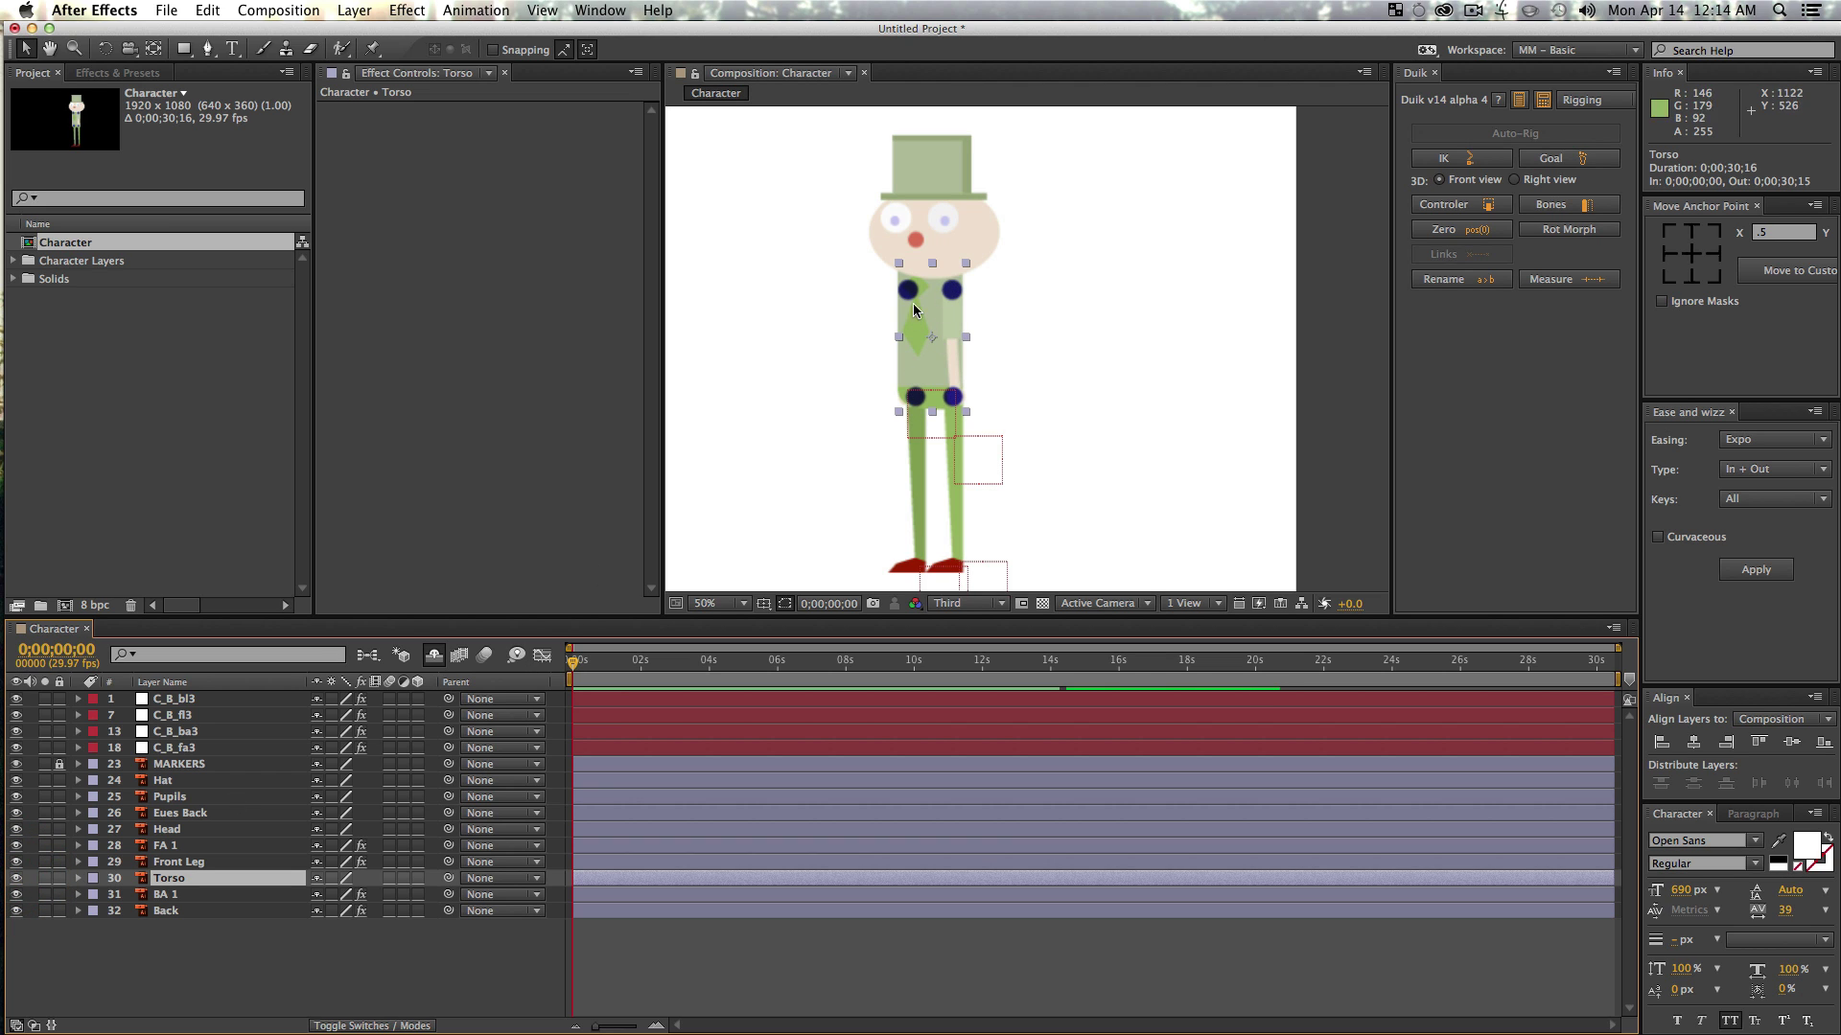
- Add puppet pins to the Torso layer at its four blue markers: both hips and both shoulders
{"action": "key", "text": "z"}
{"action": "left_click", "coordinate": [932, 321]}
{"action": "left_click_drag", "start_coordinate": [1007, 314], "coordinate": [999, 255]}
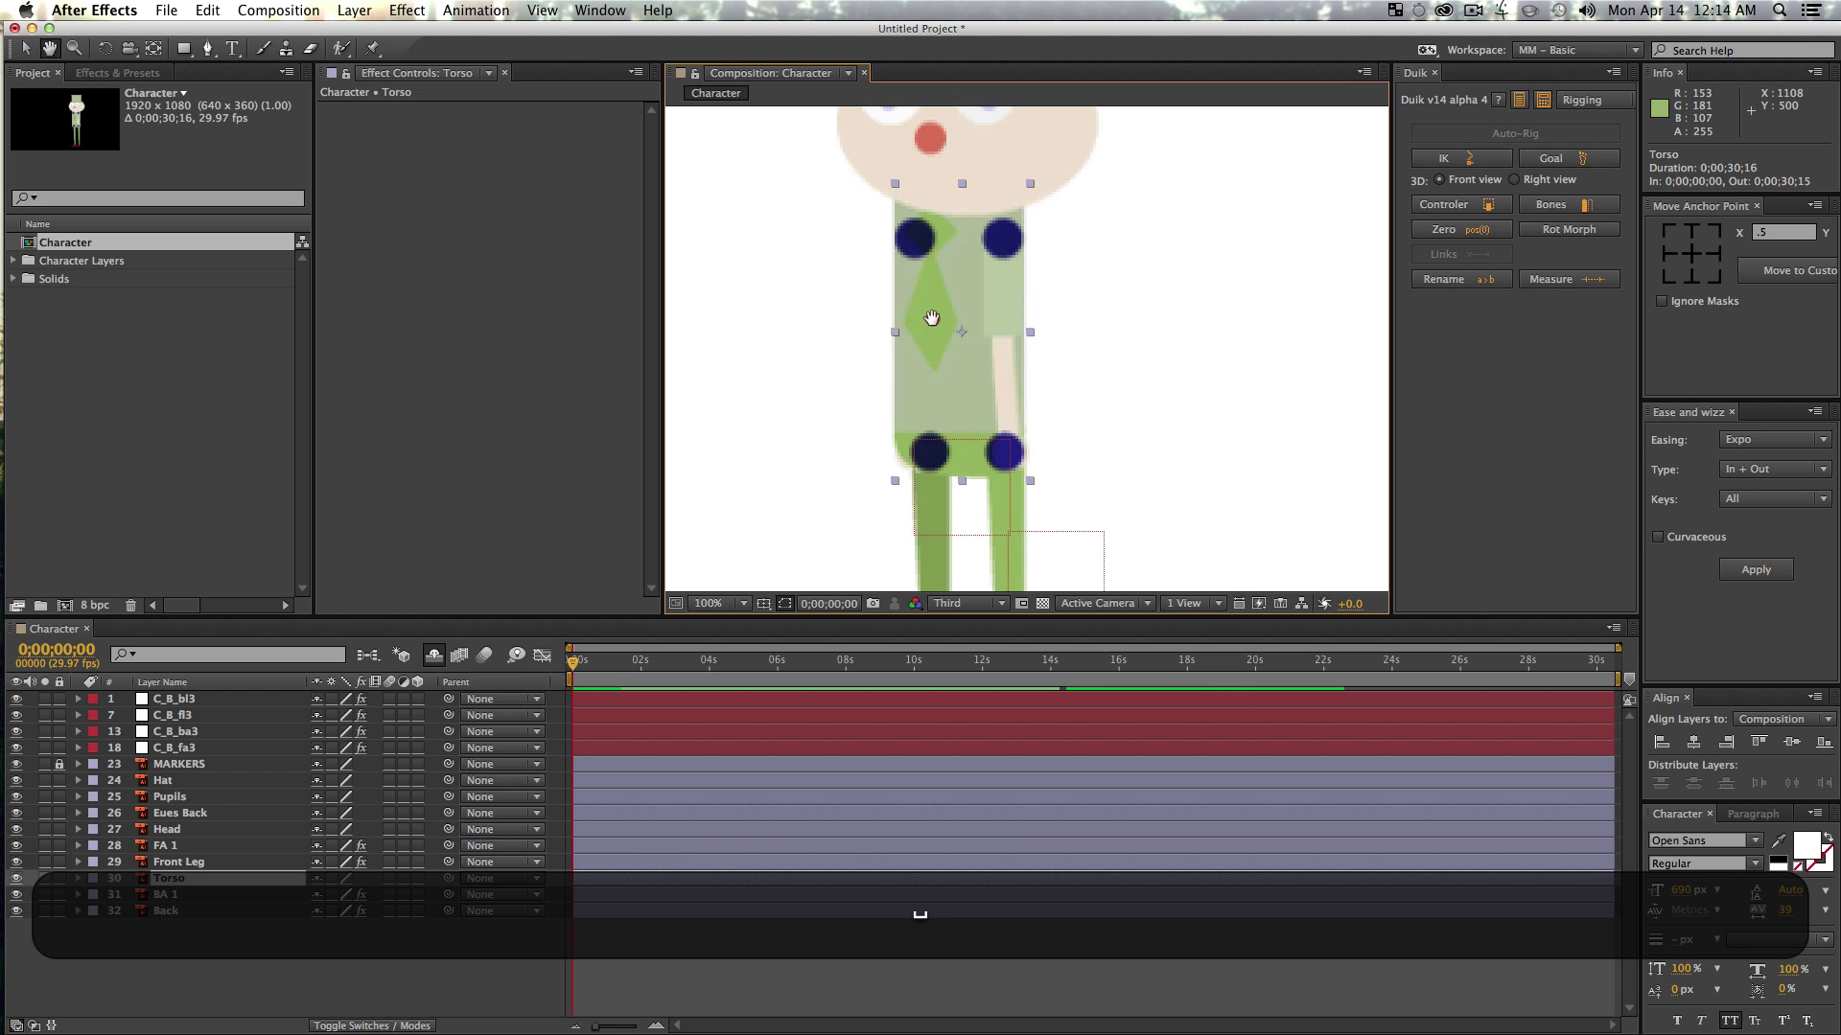
{"action": "key", "text": "v"}
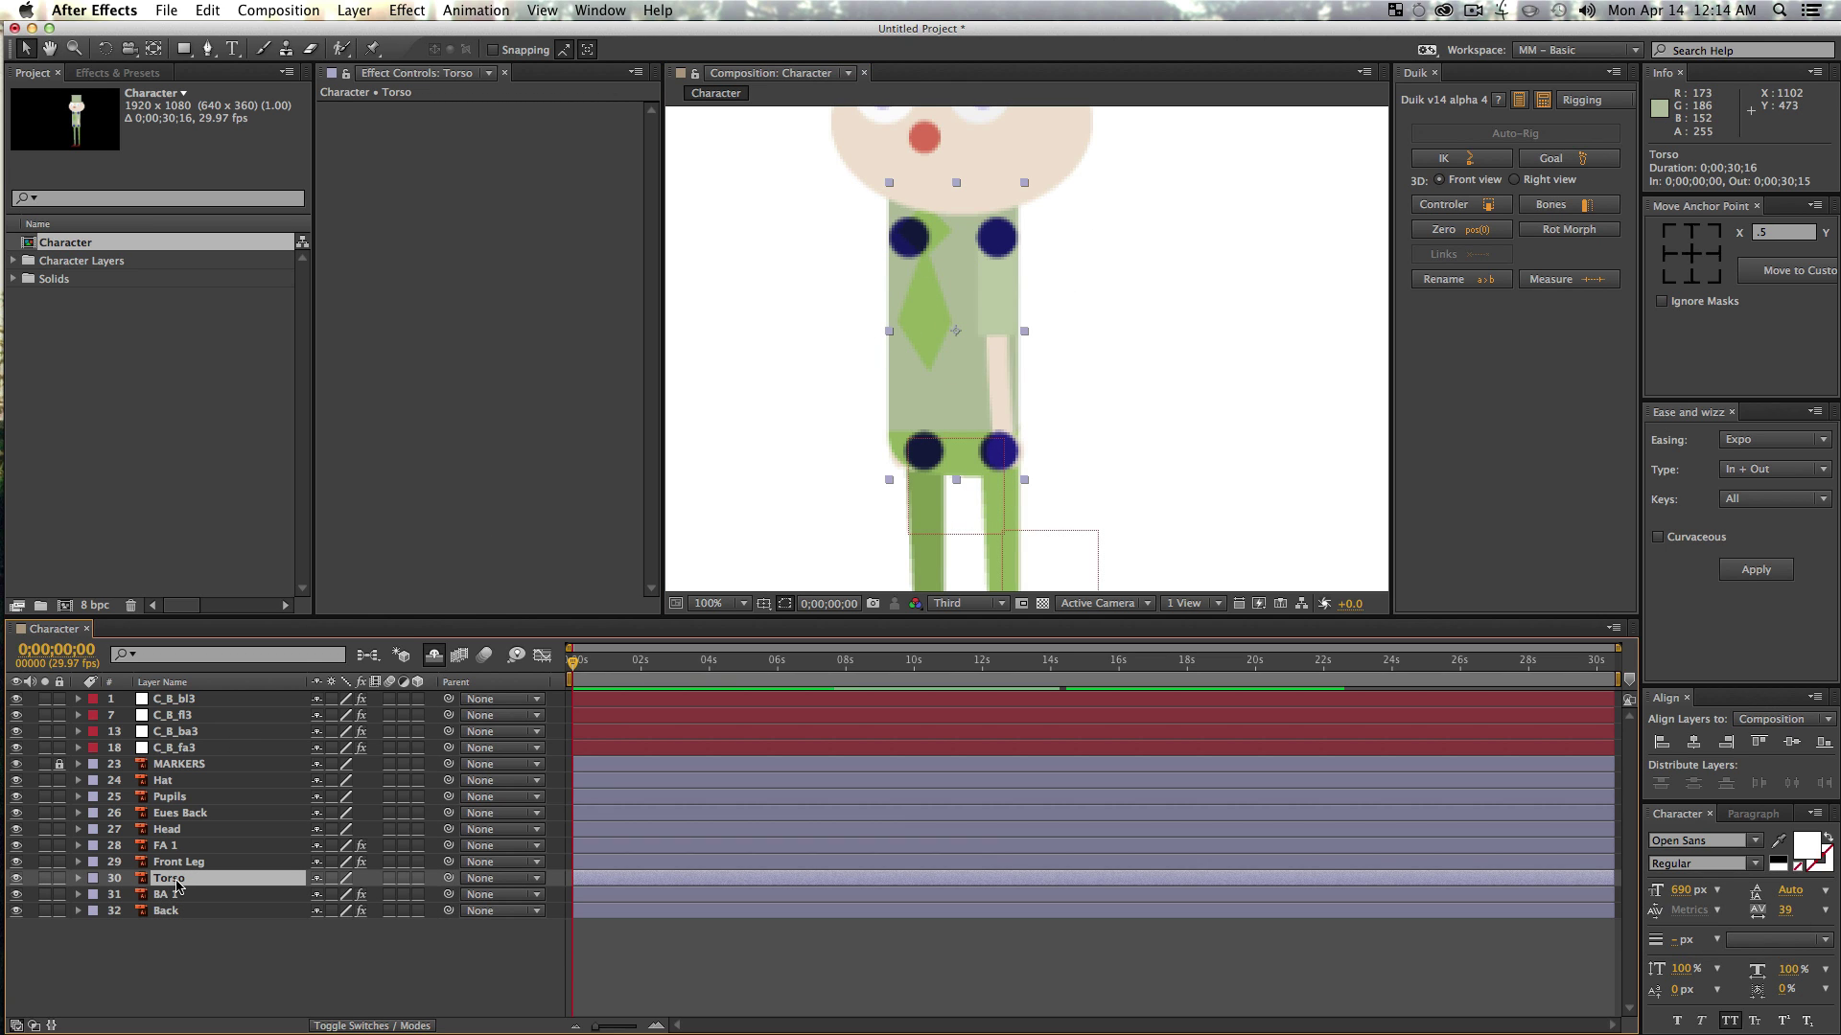
{"action": "key", "text": "super+p"}
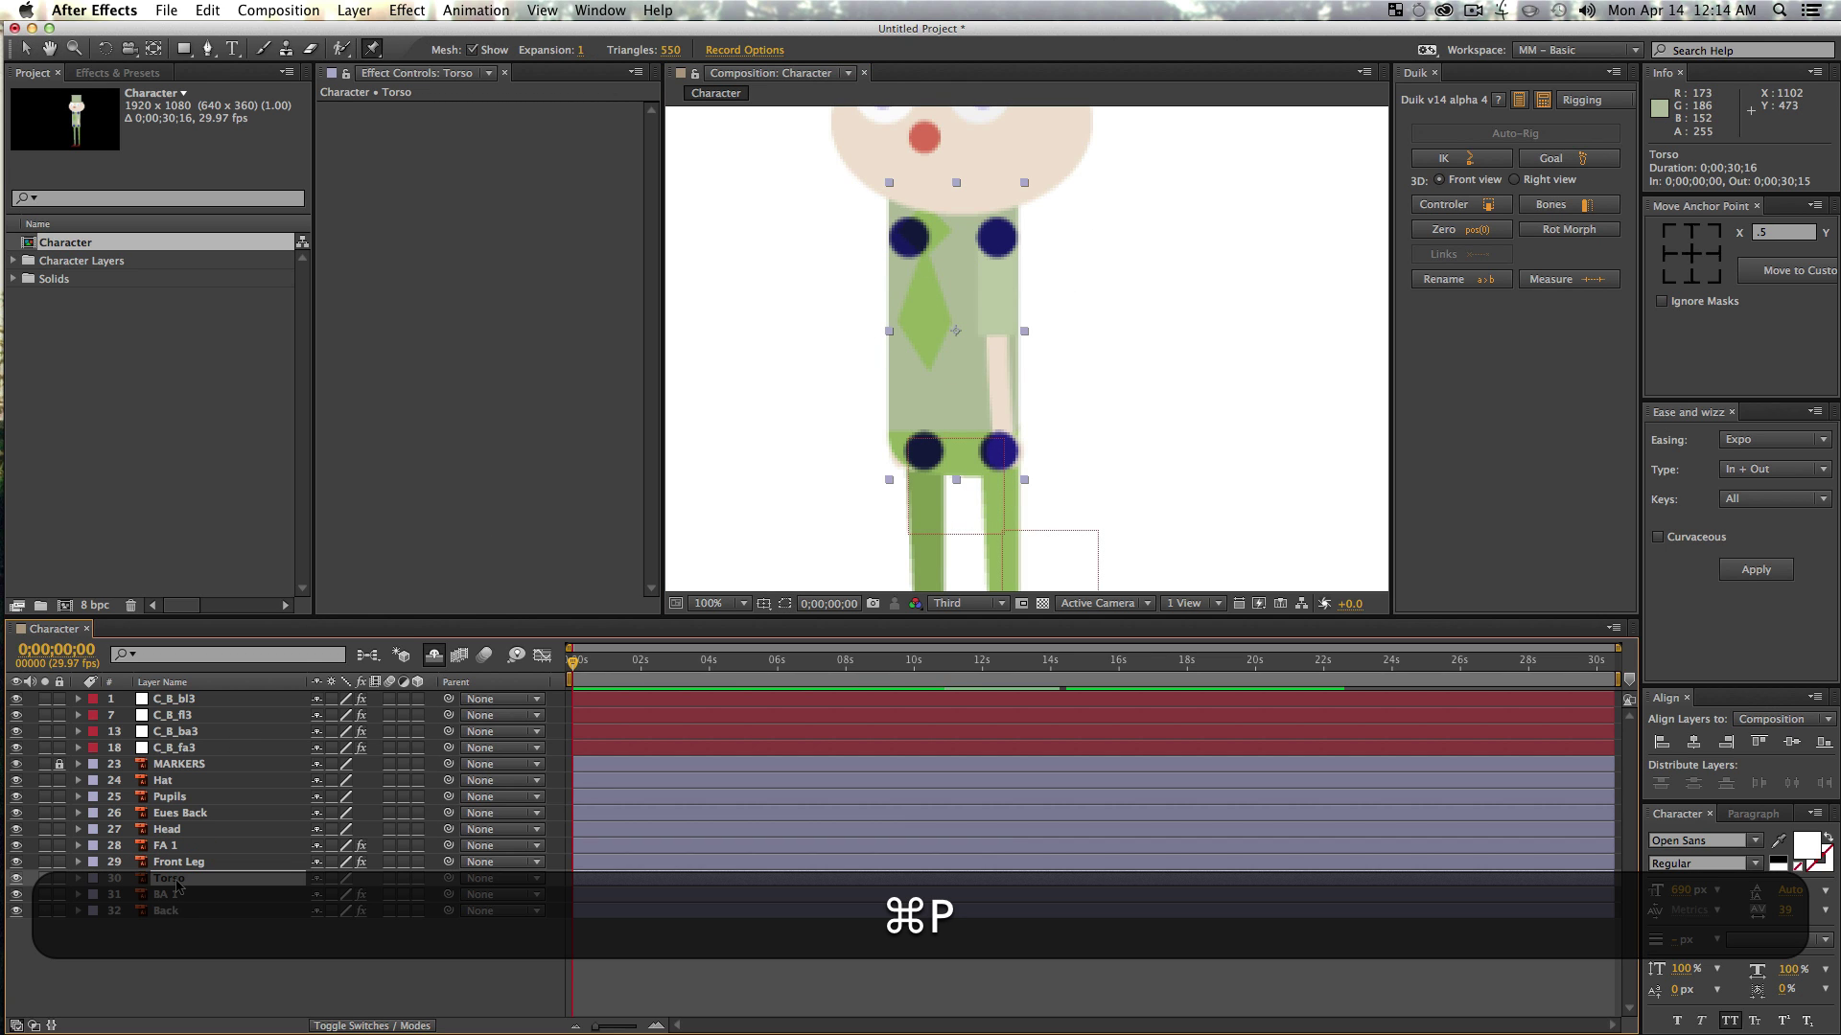
{"action": "left_click", "coordinate": [924, 452]}
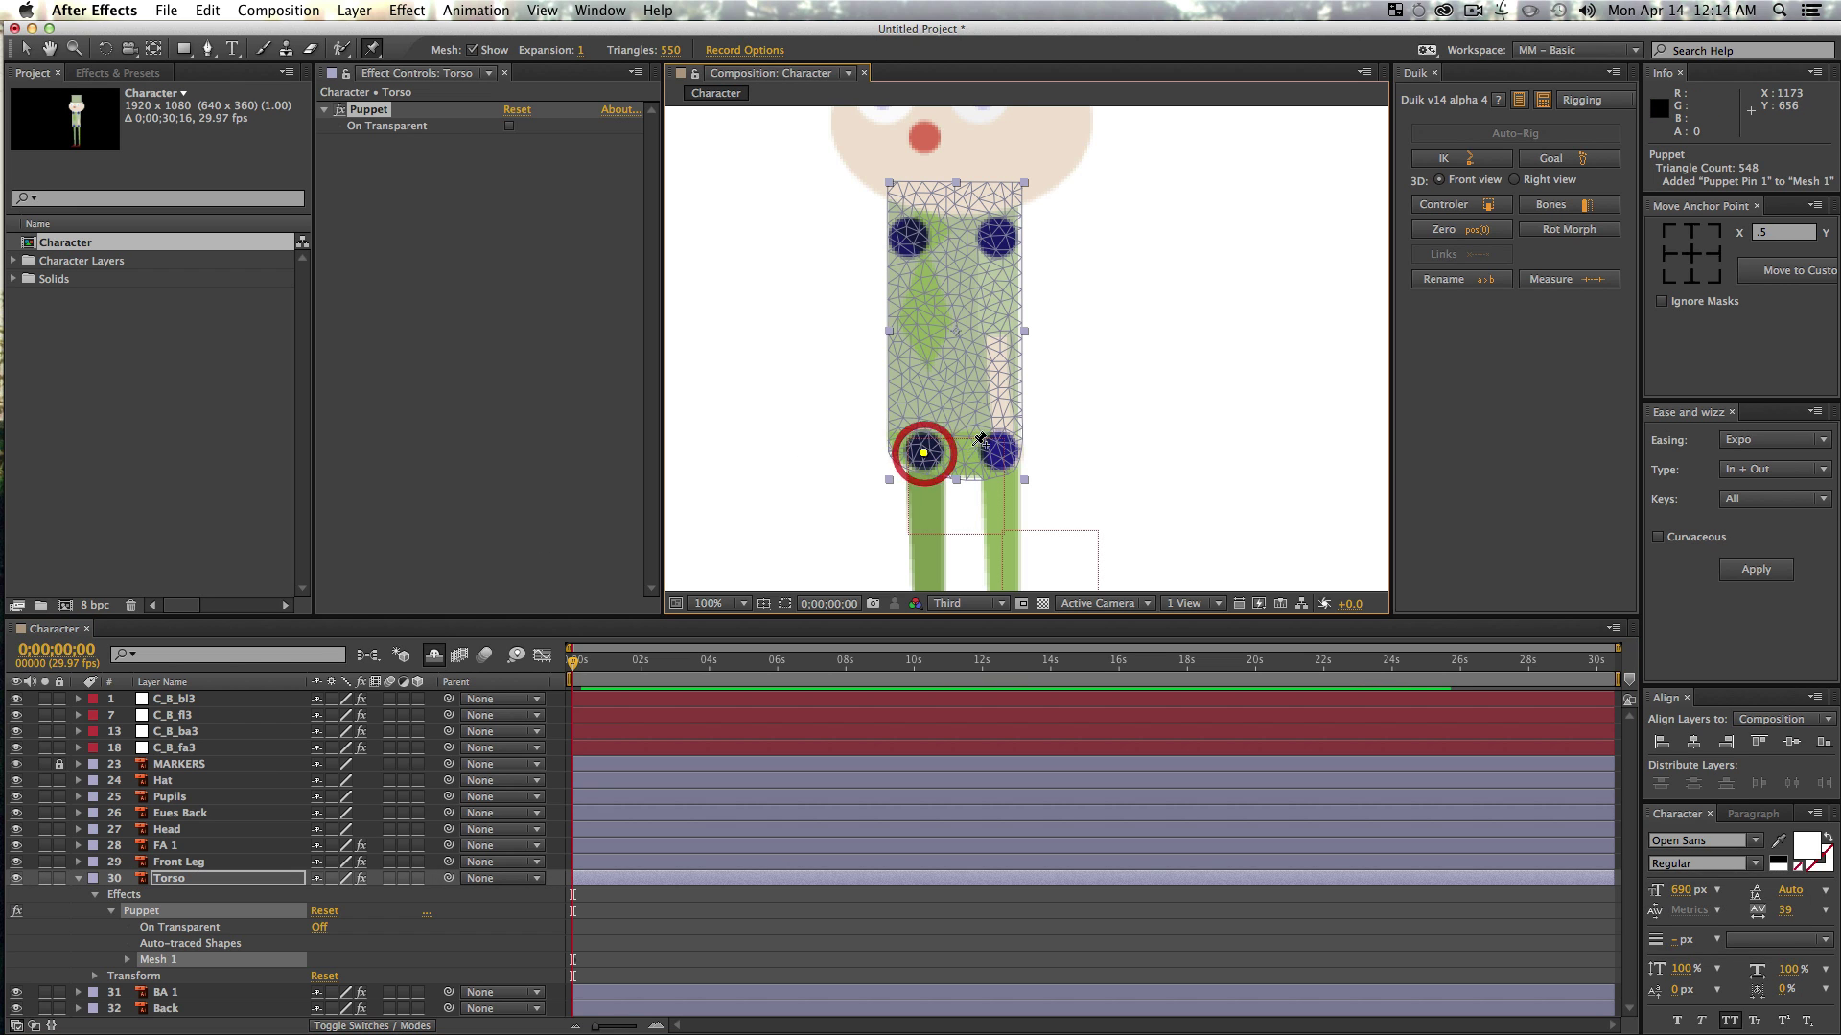
{"action": "left_click", "coordinate": [1001, 452]}
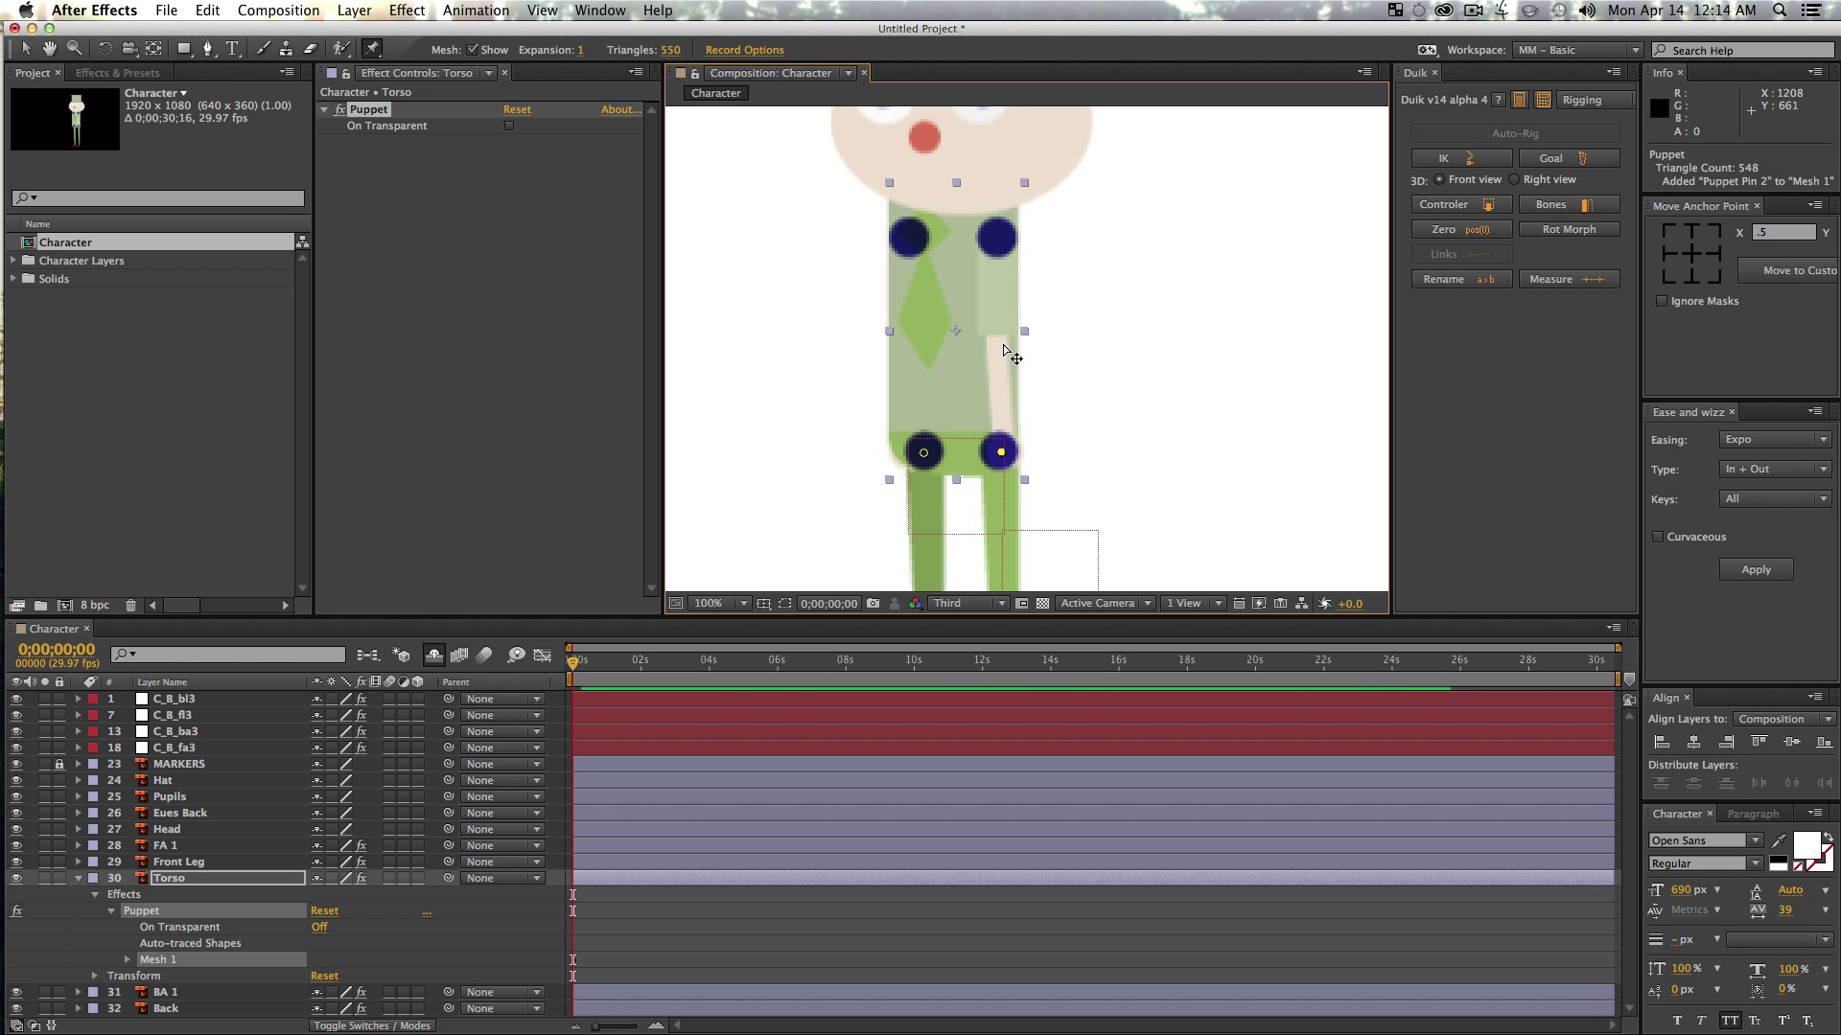
{"action": "left_click", "coordinate": [999, 236]}
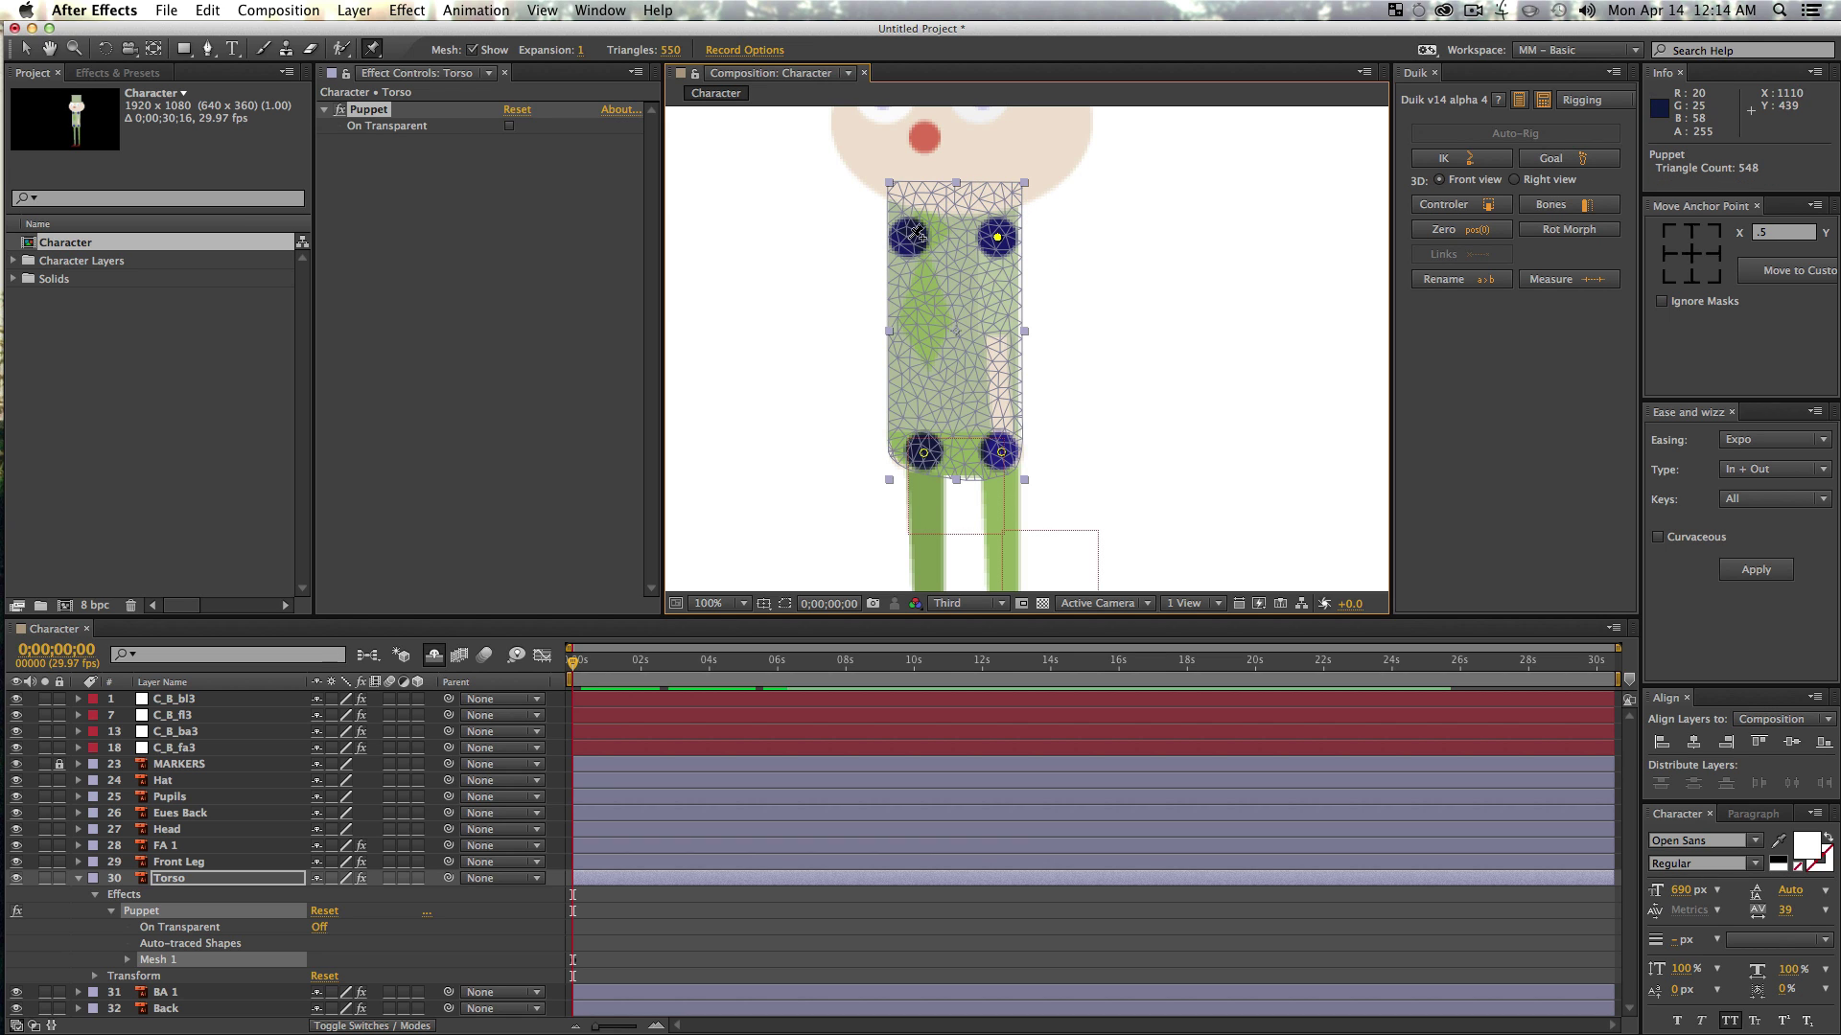
{"action": "left_click", "coordinate": [907, 237]}
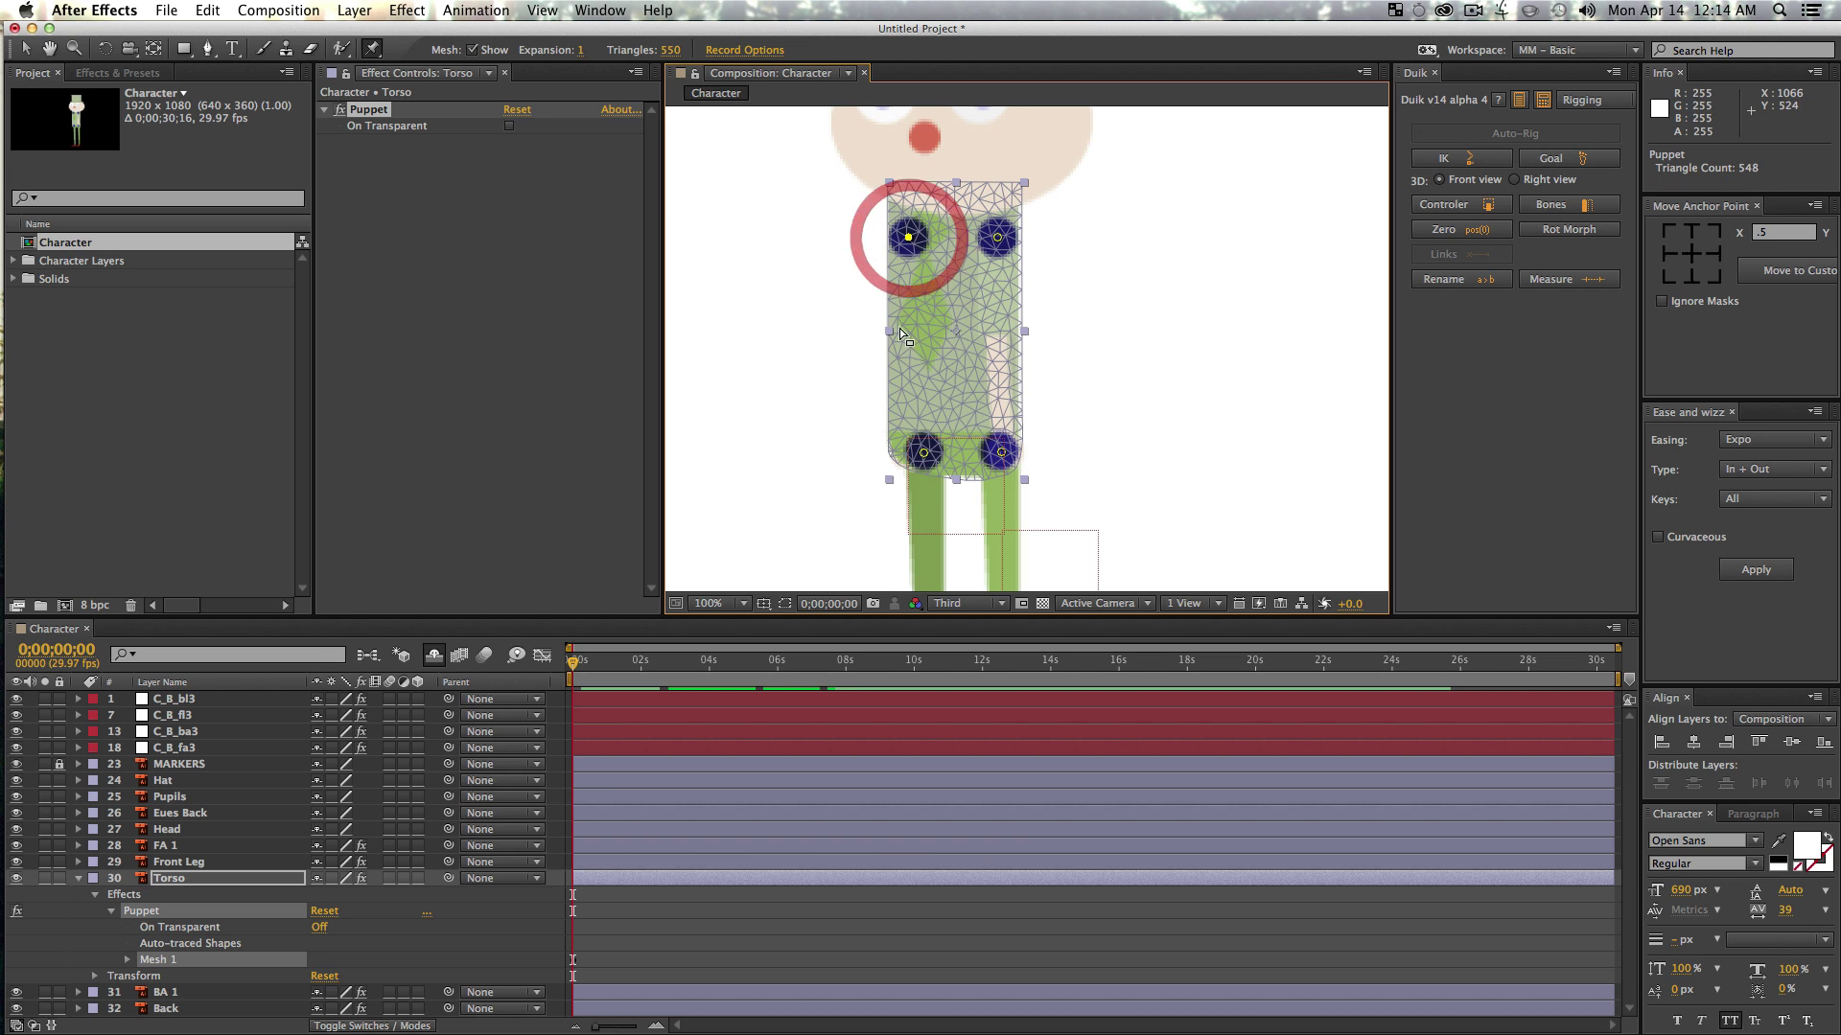
- Add puppet pins along the torso's centre line at the hip, belly, chest and neck
{"action": "left_click", "coordinate": [959, 451]}
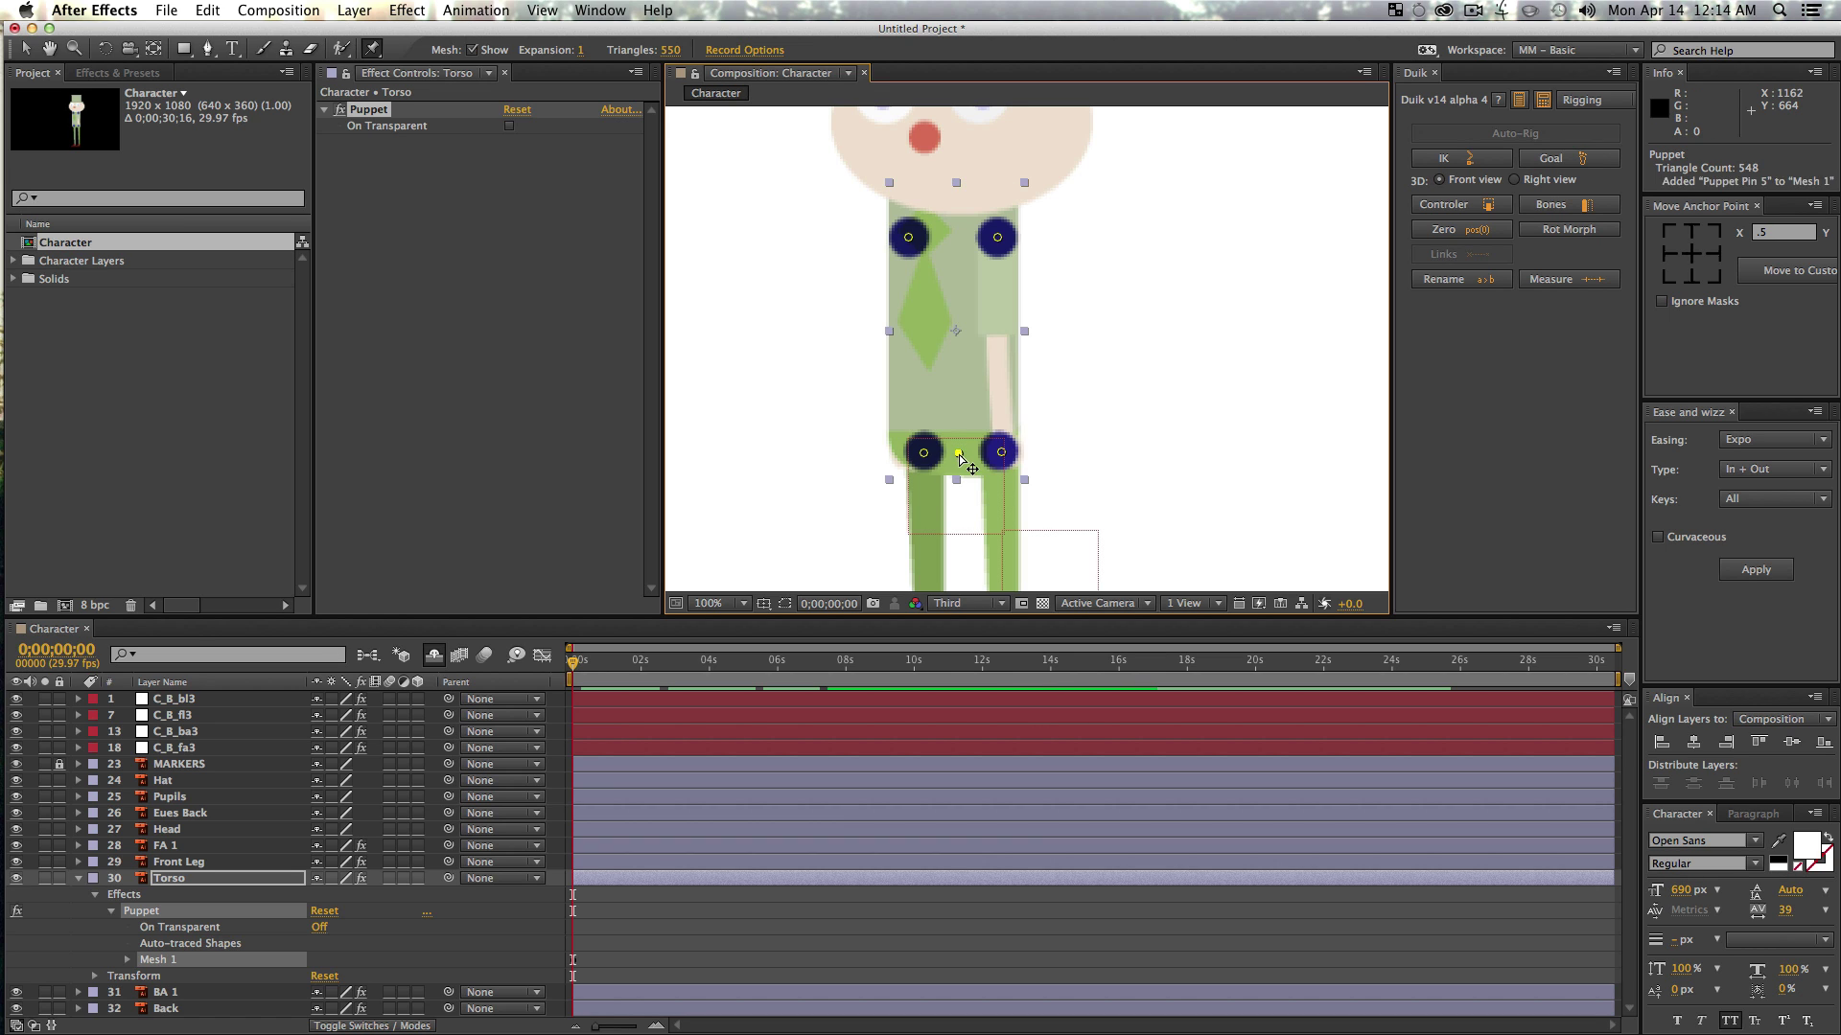
{"action": "left_click", "coordinate": [949, 369]}
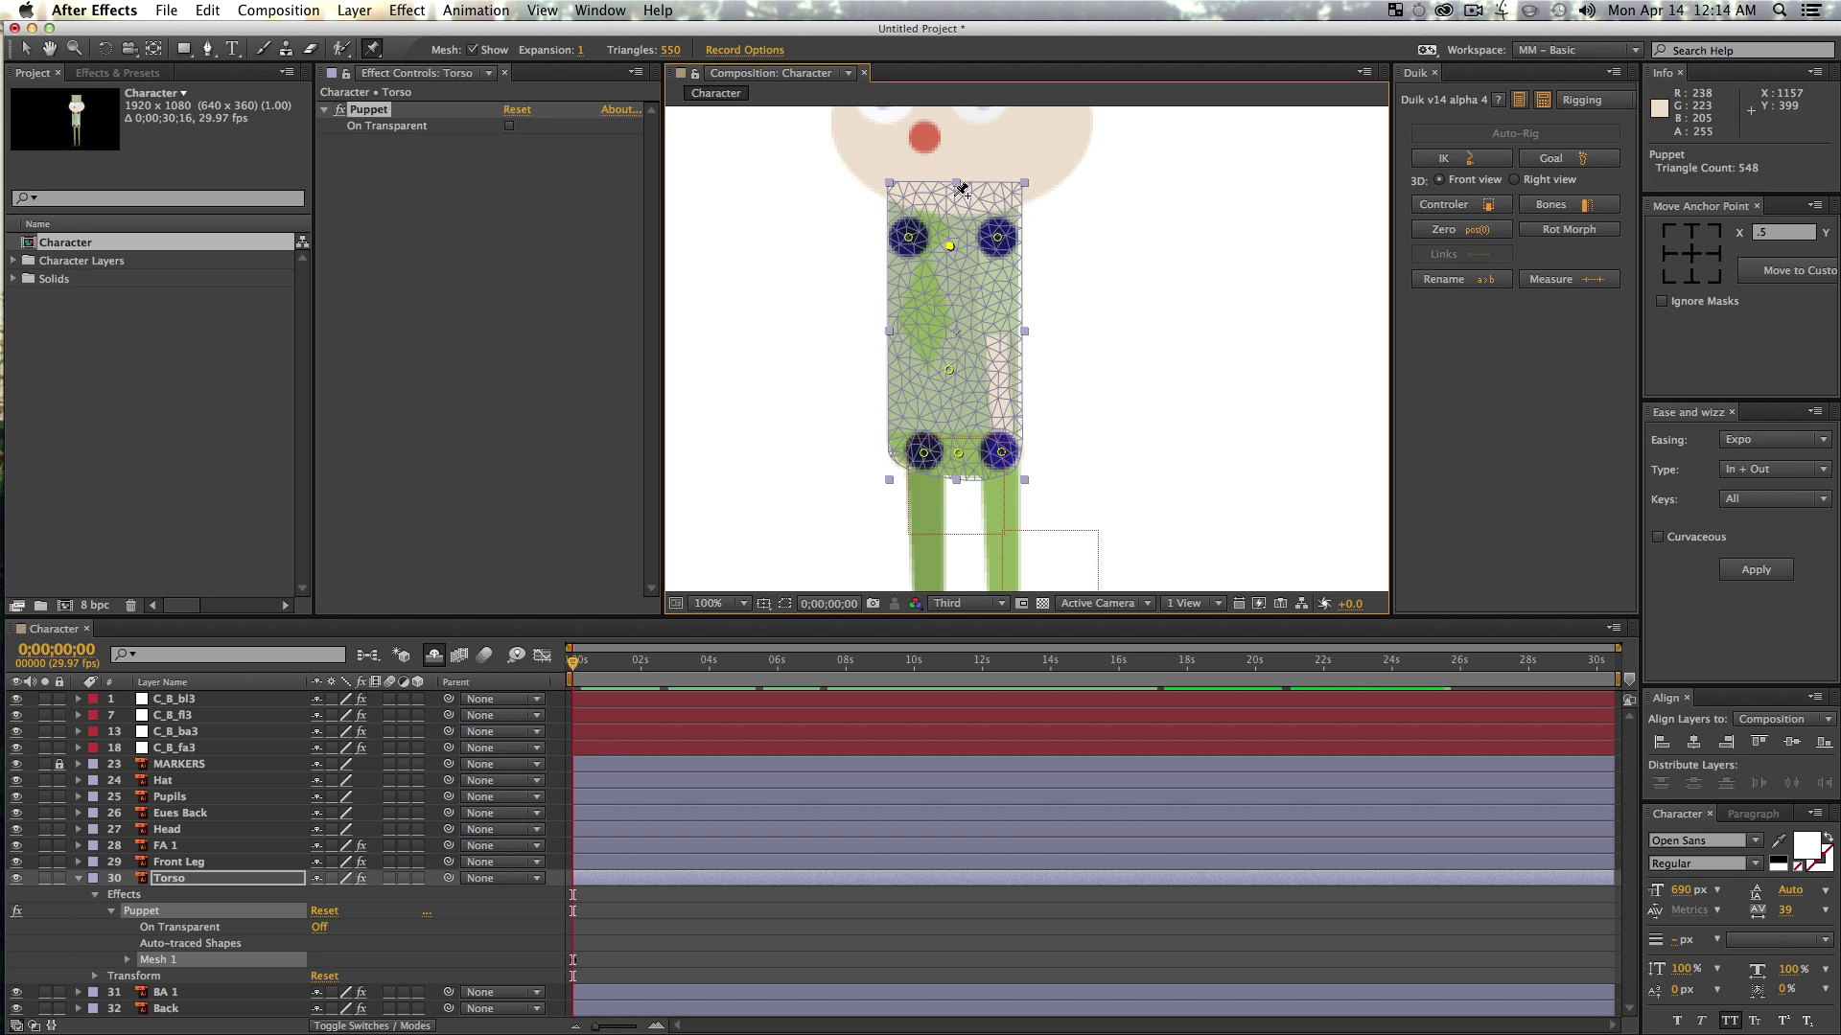
{"action": "left_click", "coordinate": [951, 194]}
- Reveal all pins in the Torso layer's Mesh 1 and rename Puppet Pin 1 as t-bhip
{"action": "left_click", "coordinate": [128, 961], "text": "super"}
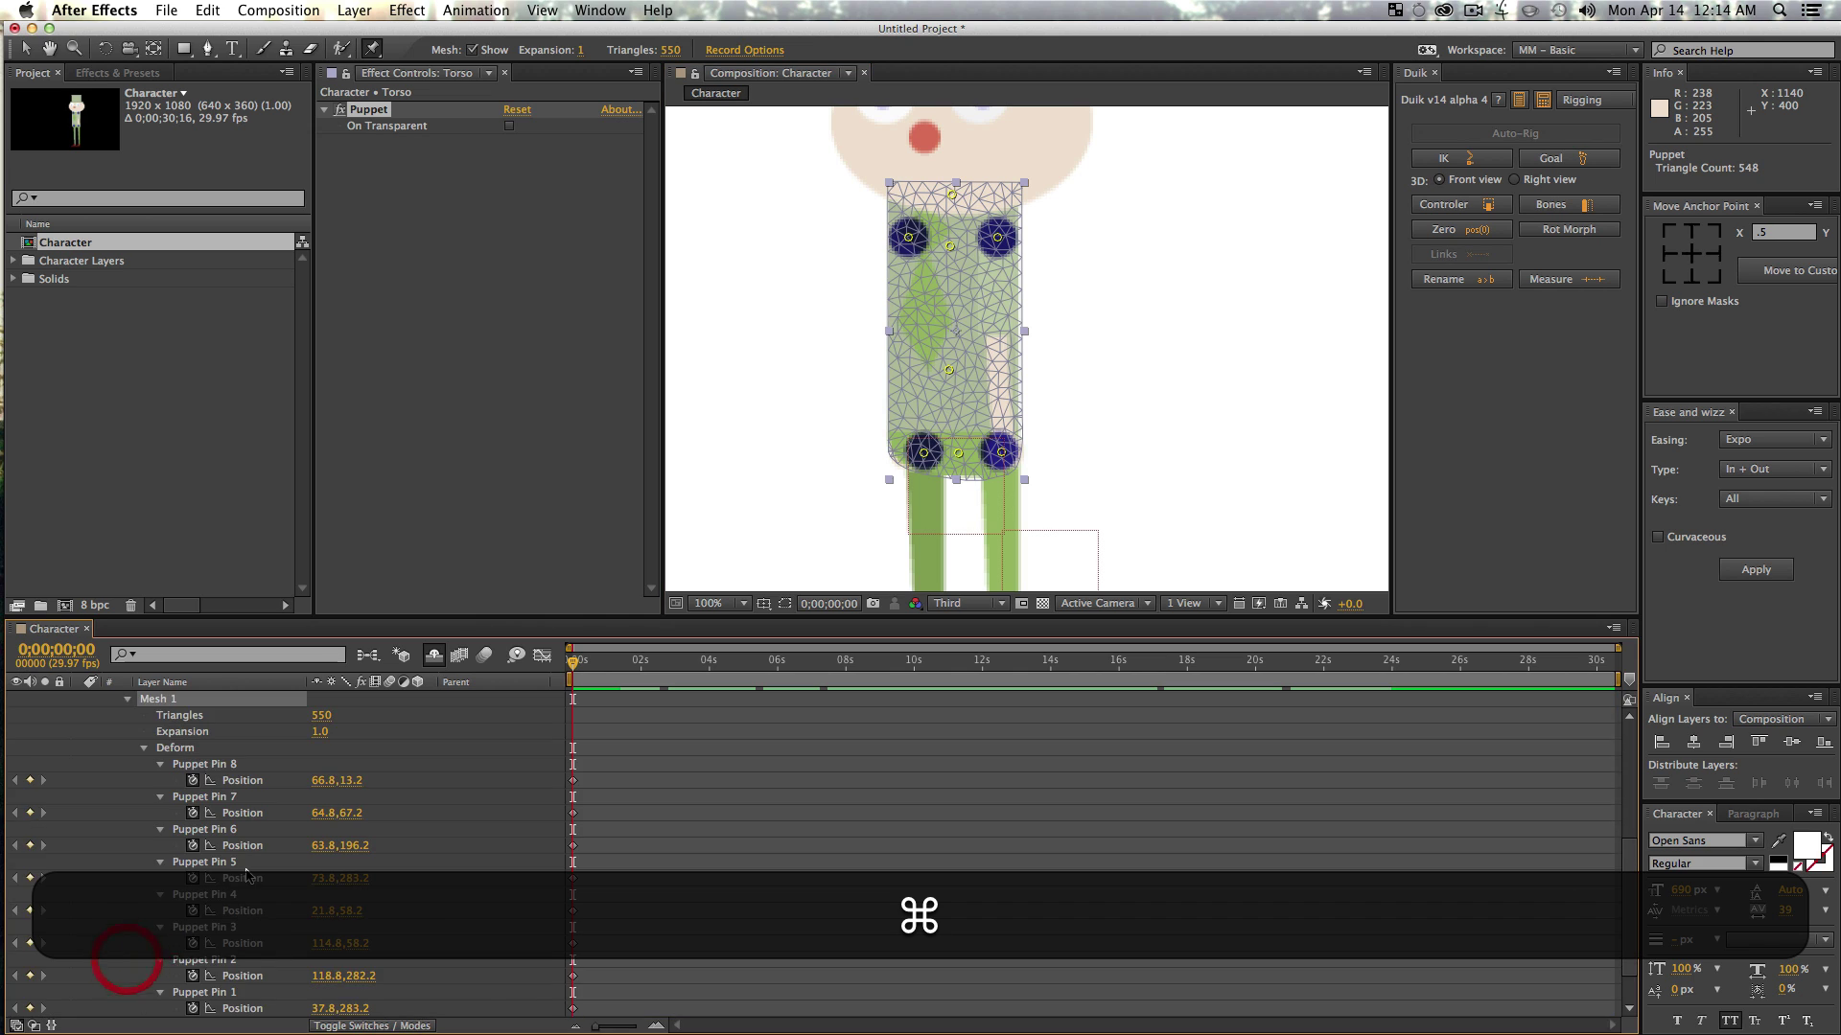
{"action": "scroll", "coordinate": [247, 873], "scroll_direction": "down", "scroll_amount": 1}
{"action": "left_click", "coordinate": [204, 959]}
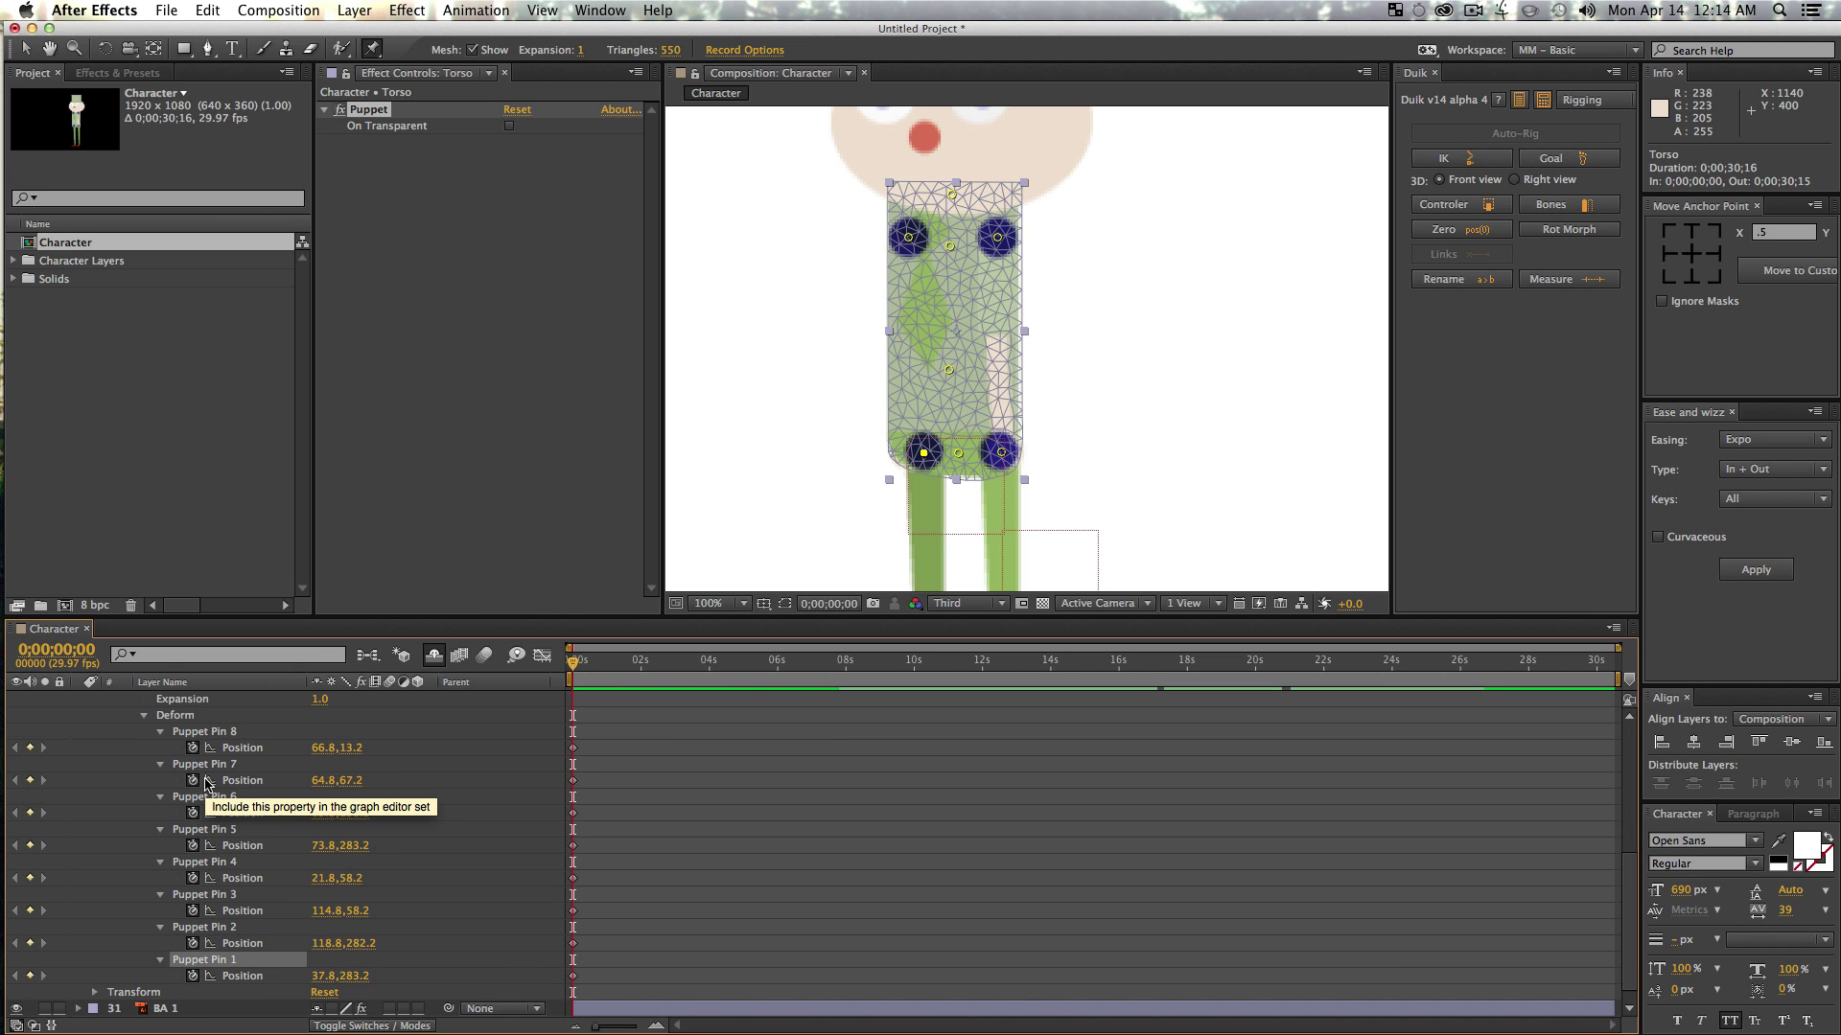
{"action": "key", "text": "Return"}
{"action": "type", "text": "t-"}
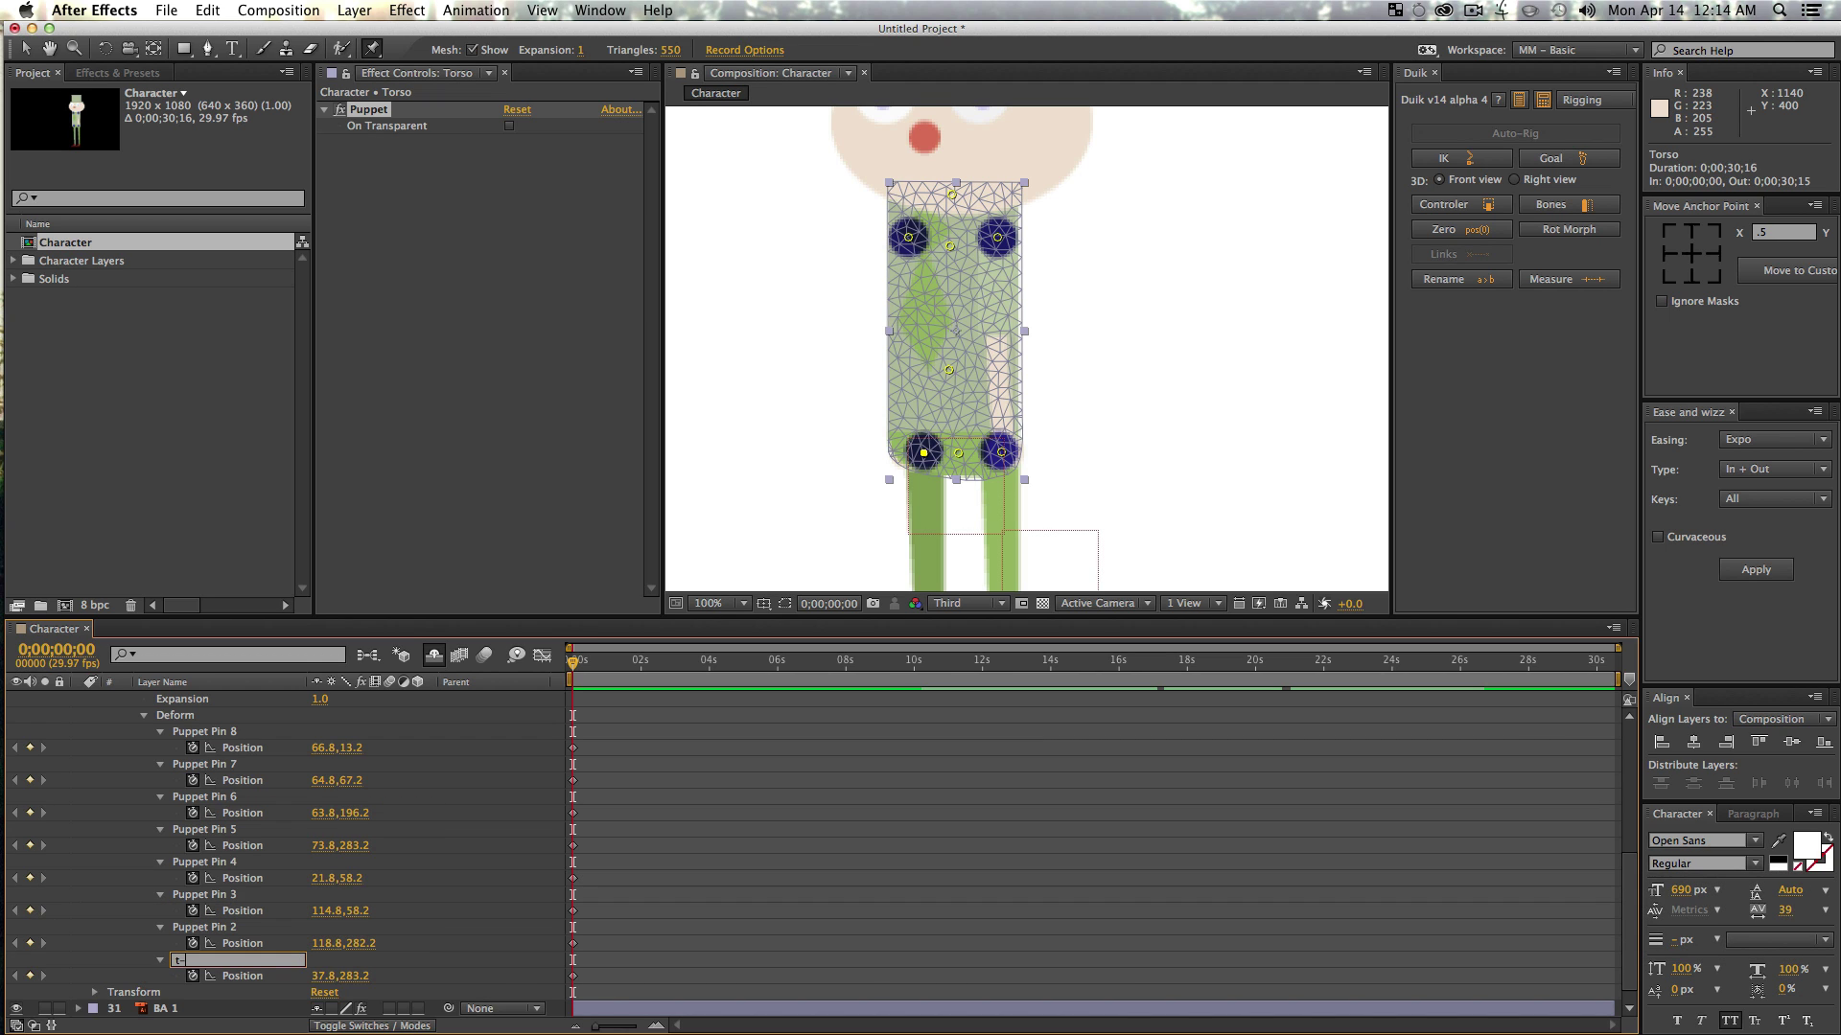
{"action": "type", "text": "bhip"}
{"action": "key", "text": "Return"}
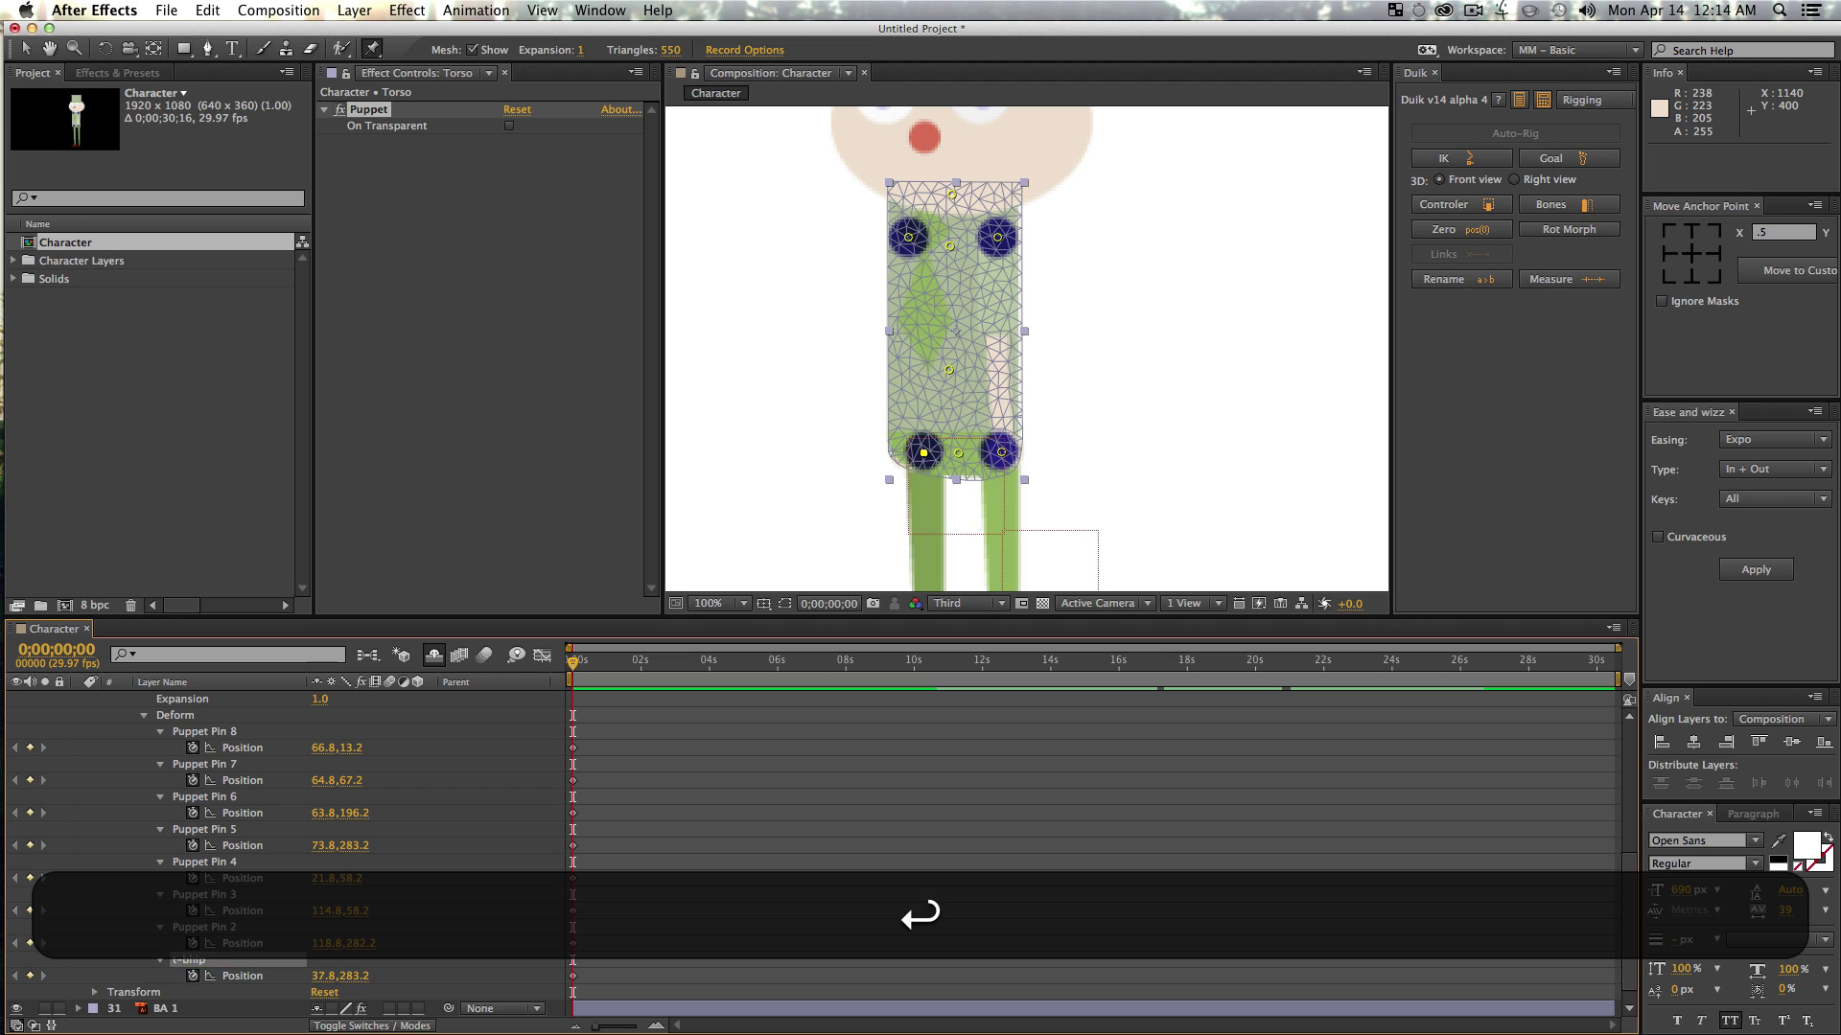
- Rename the torso's Puppet Pin 2 as t-fhip
{"action": "left_click", "coordinate": [234, 927]}
{"action": "key", "text": "Return"}
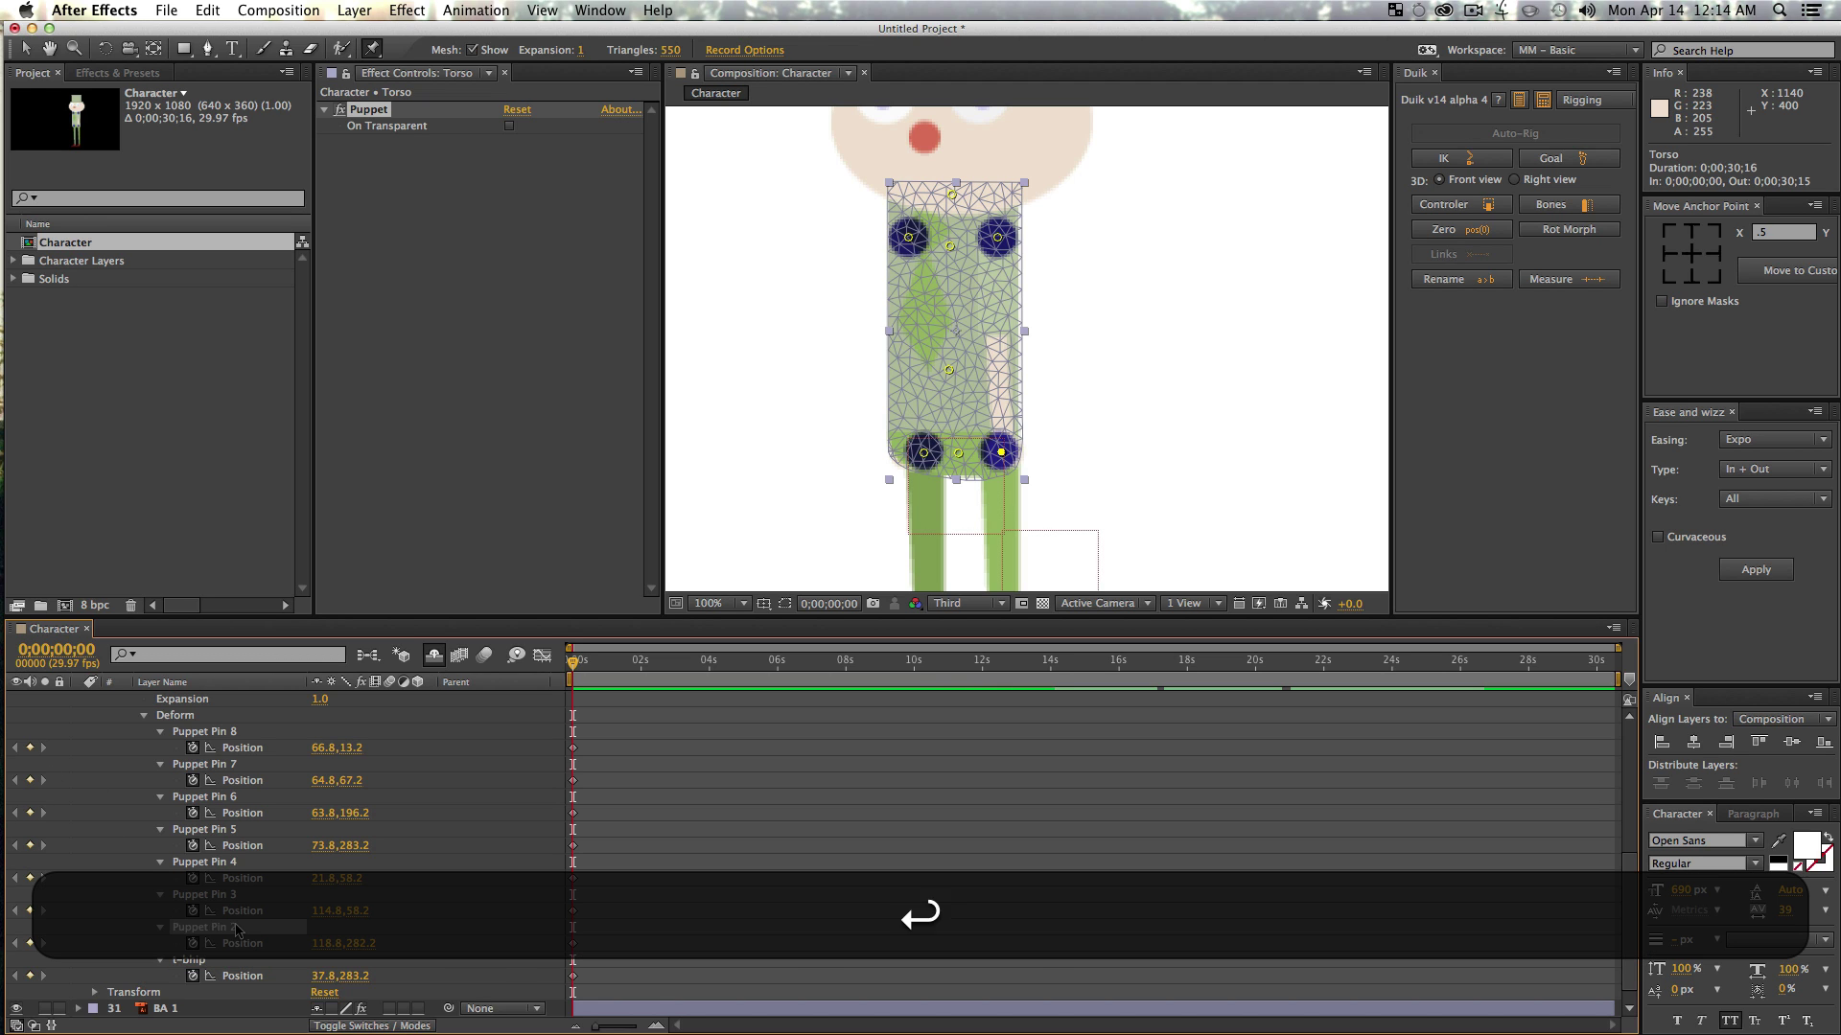
{"action": "type", "text": "t-"}
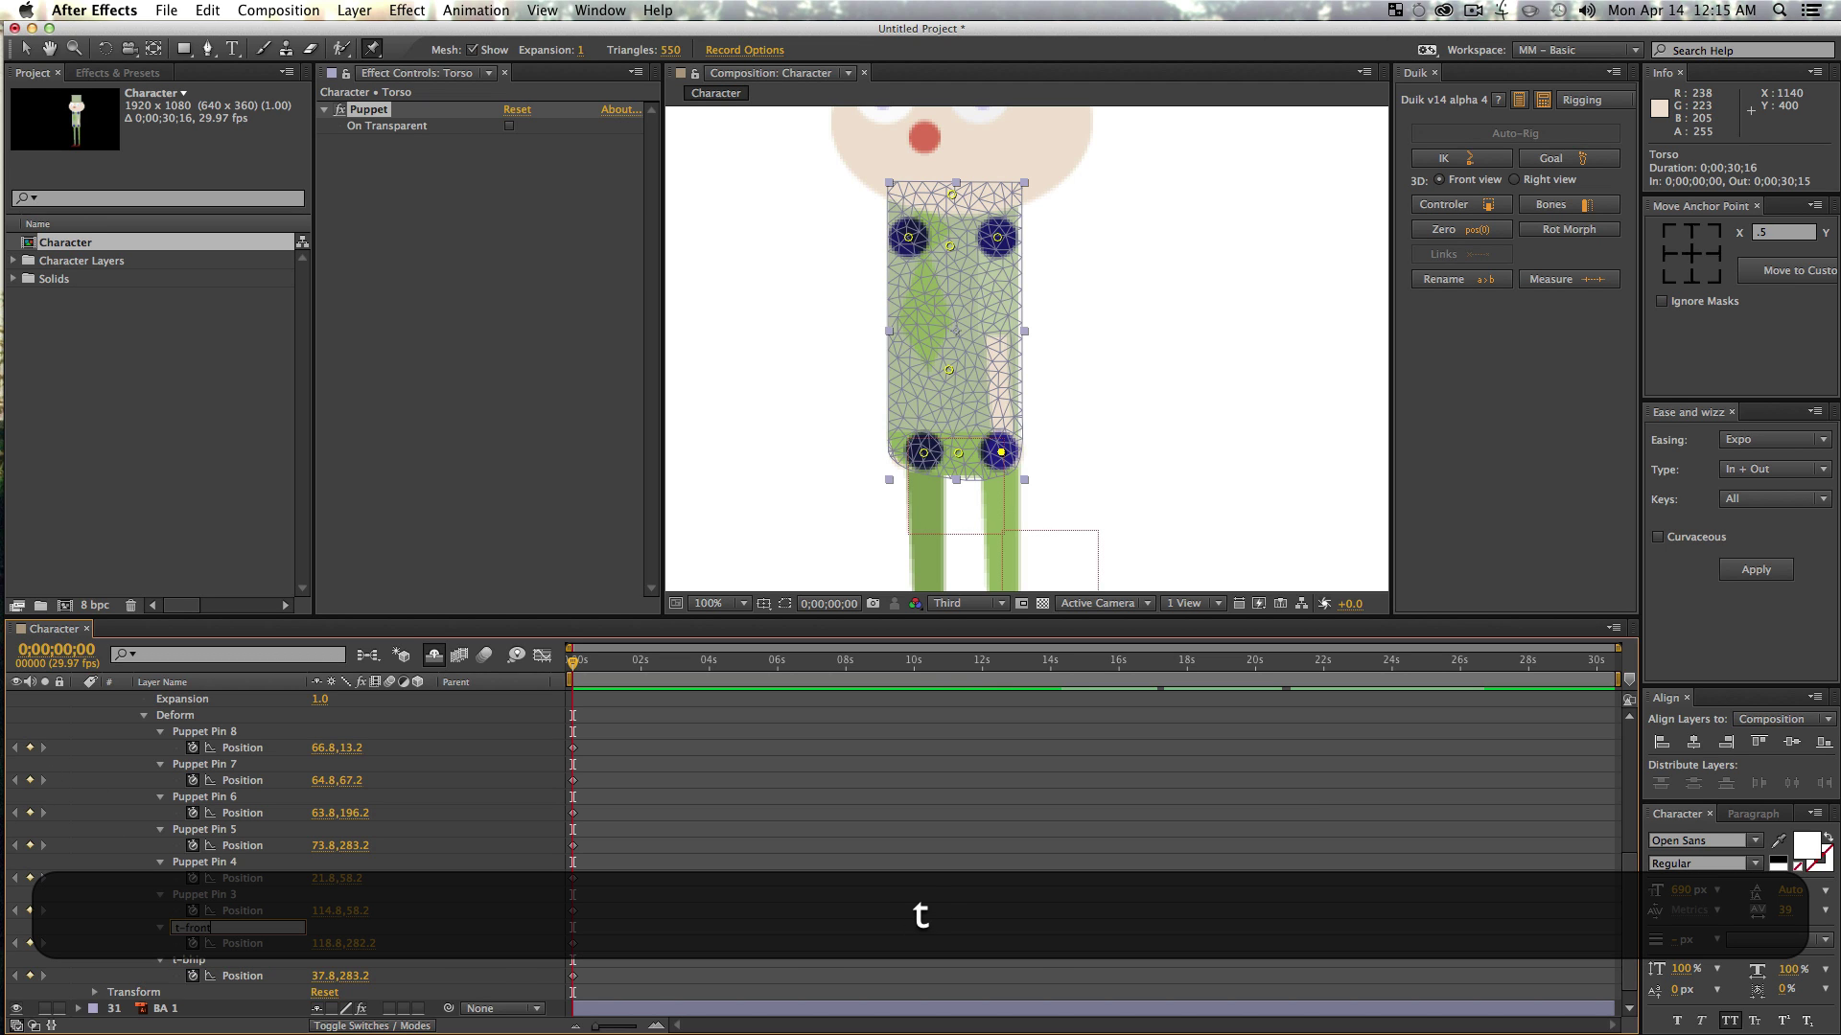
{"action": "type", "text": "front"}
{"action": "key", "text": "BackSpace"}
{"action": "key", "text": "BackSpace"}
{"action": "type", "text": "hip"}
{"action": "key", "text": "Return"}
- Rename the shoulder pins, Puppet Pin 3 as t-fs and Puppet Pin 4 as t-bs
{"action": "left_click", "coordinate": [204, 895]}
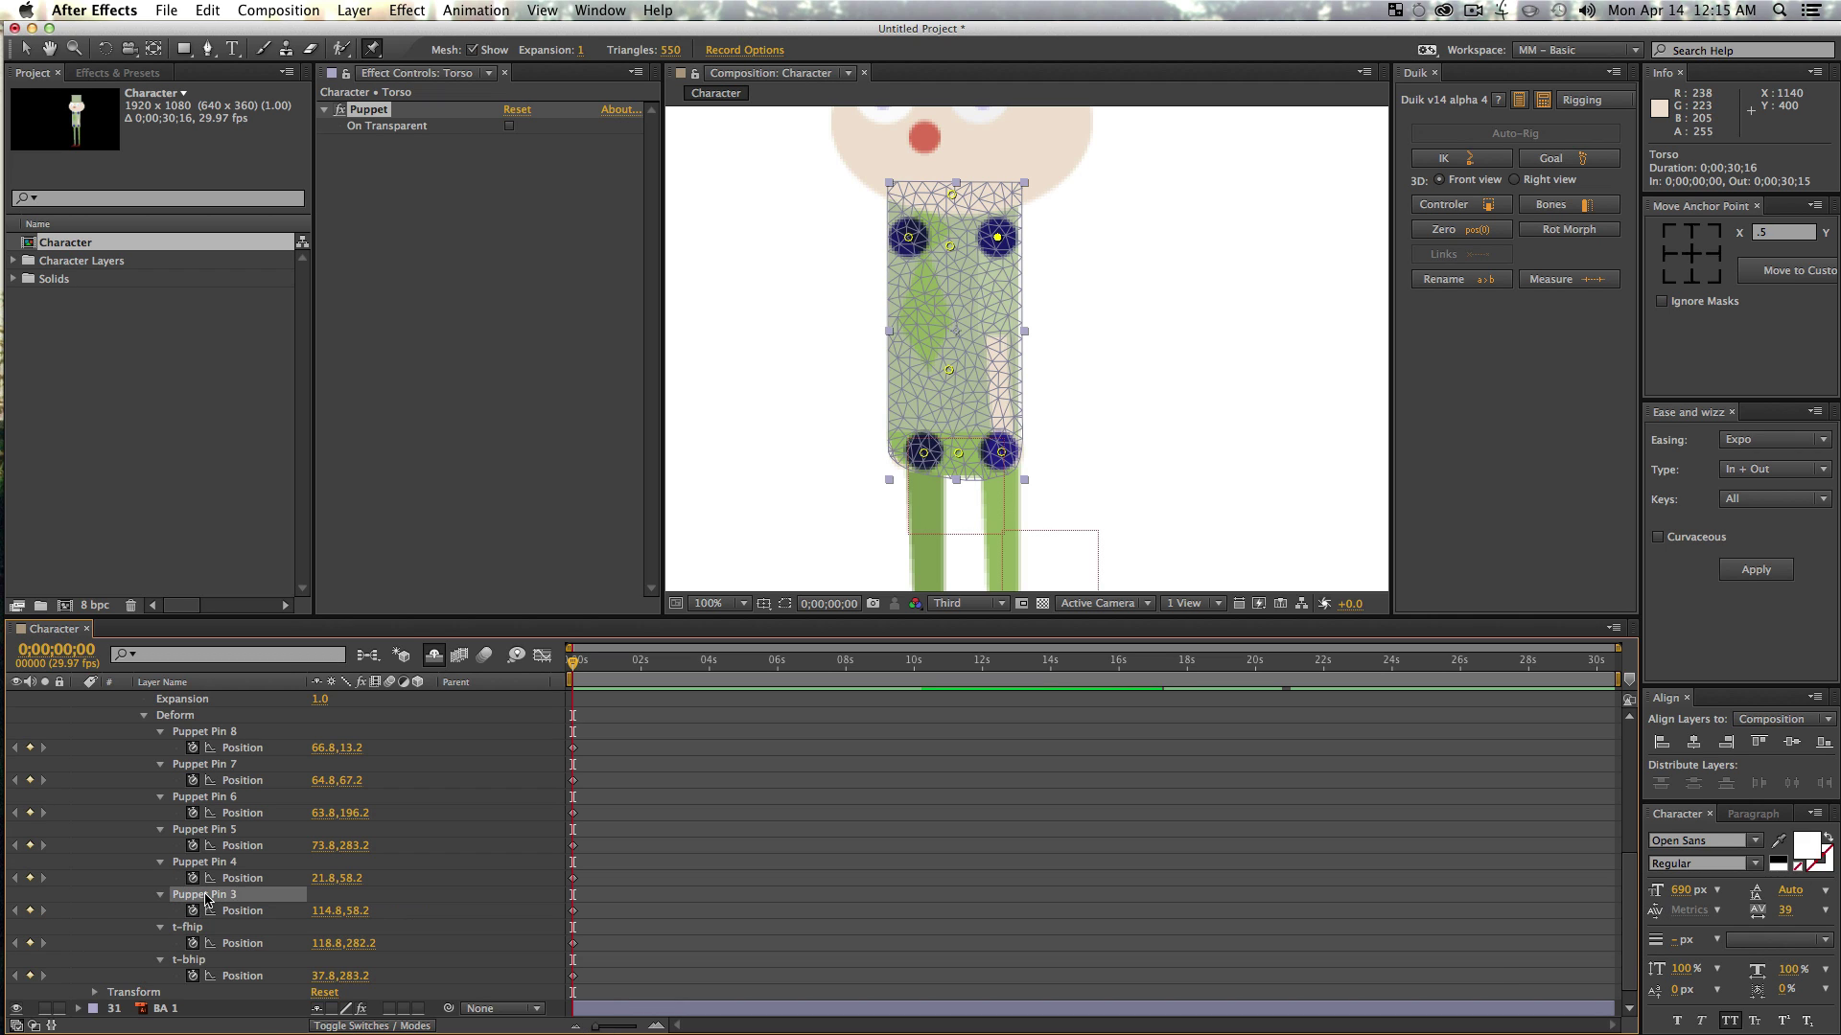
{"action": "key", "text": "Return"}
{"action": "type", "text": "t-"}
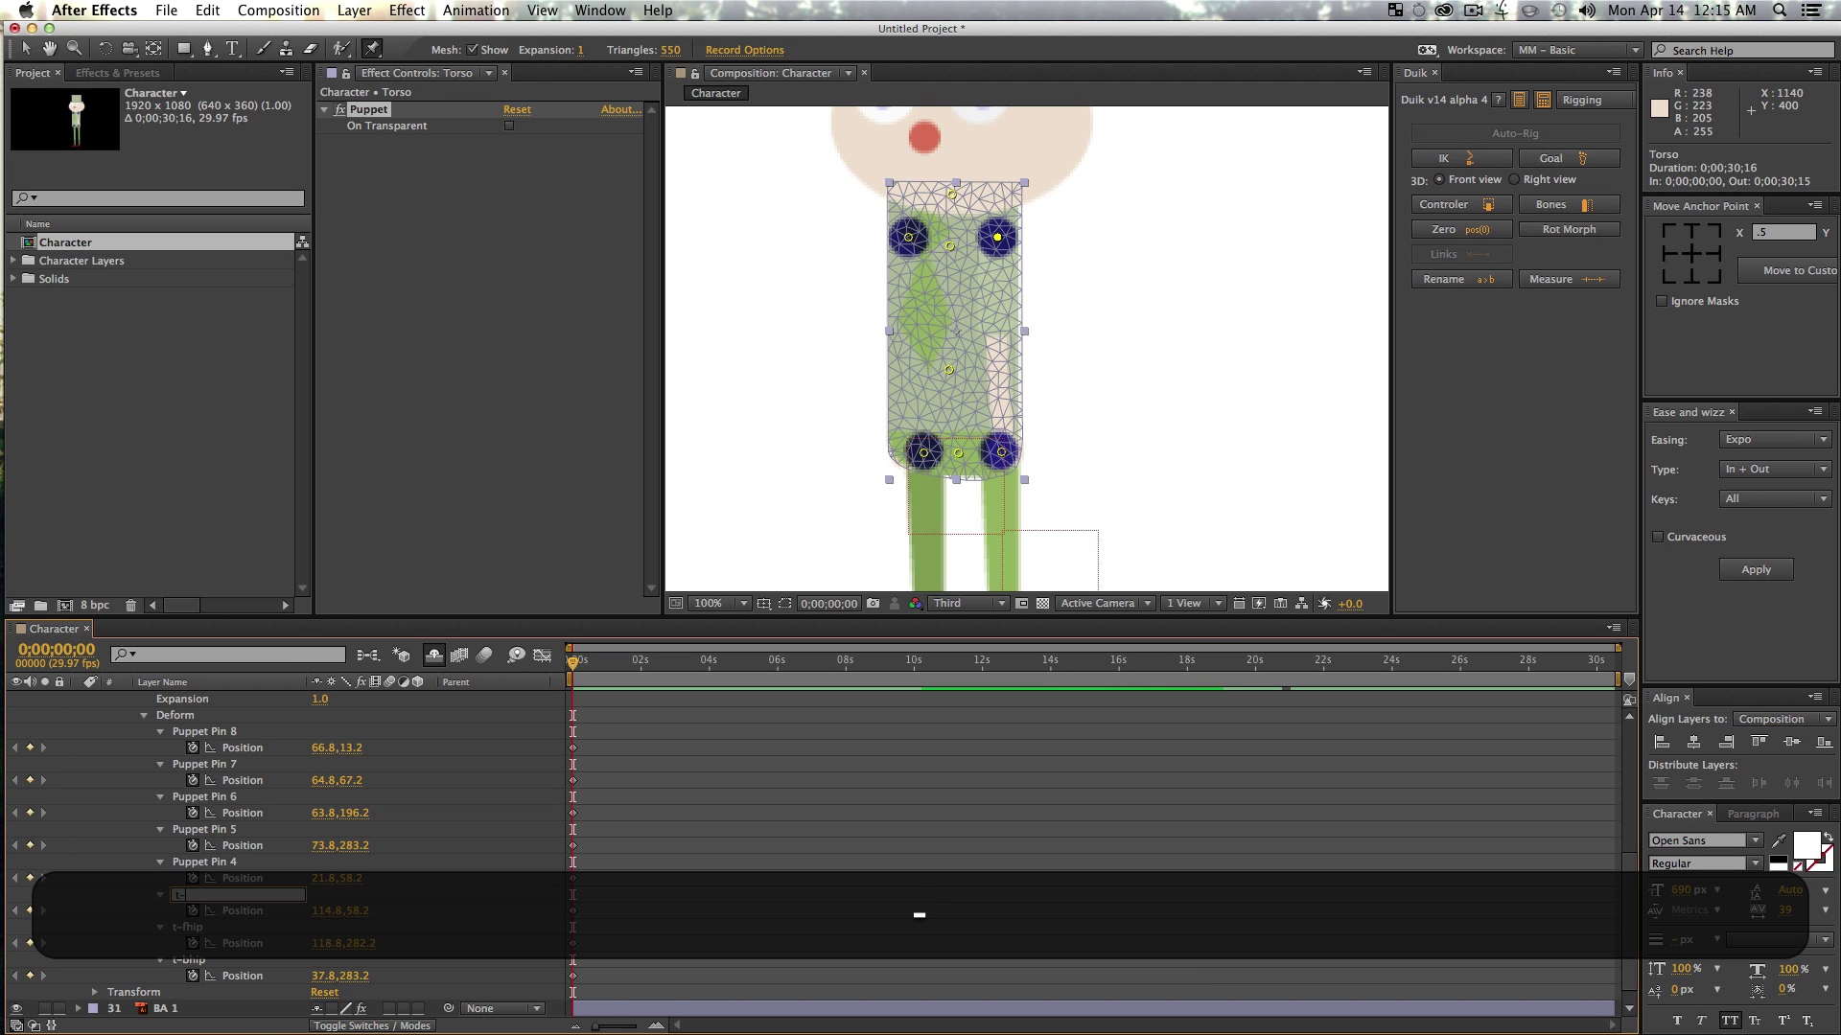
{"action": "type", "text": "fs"}
{"action": "key", "text": "Return"}
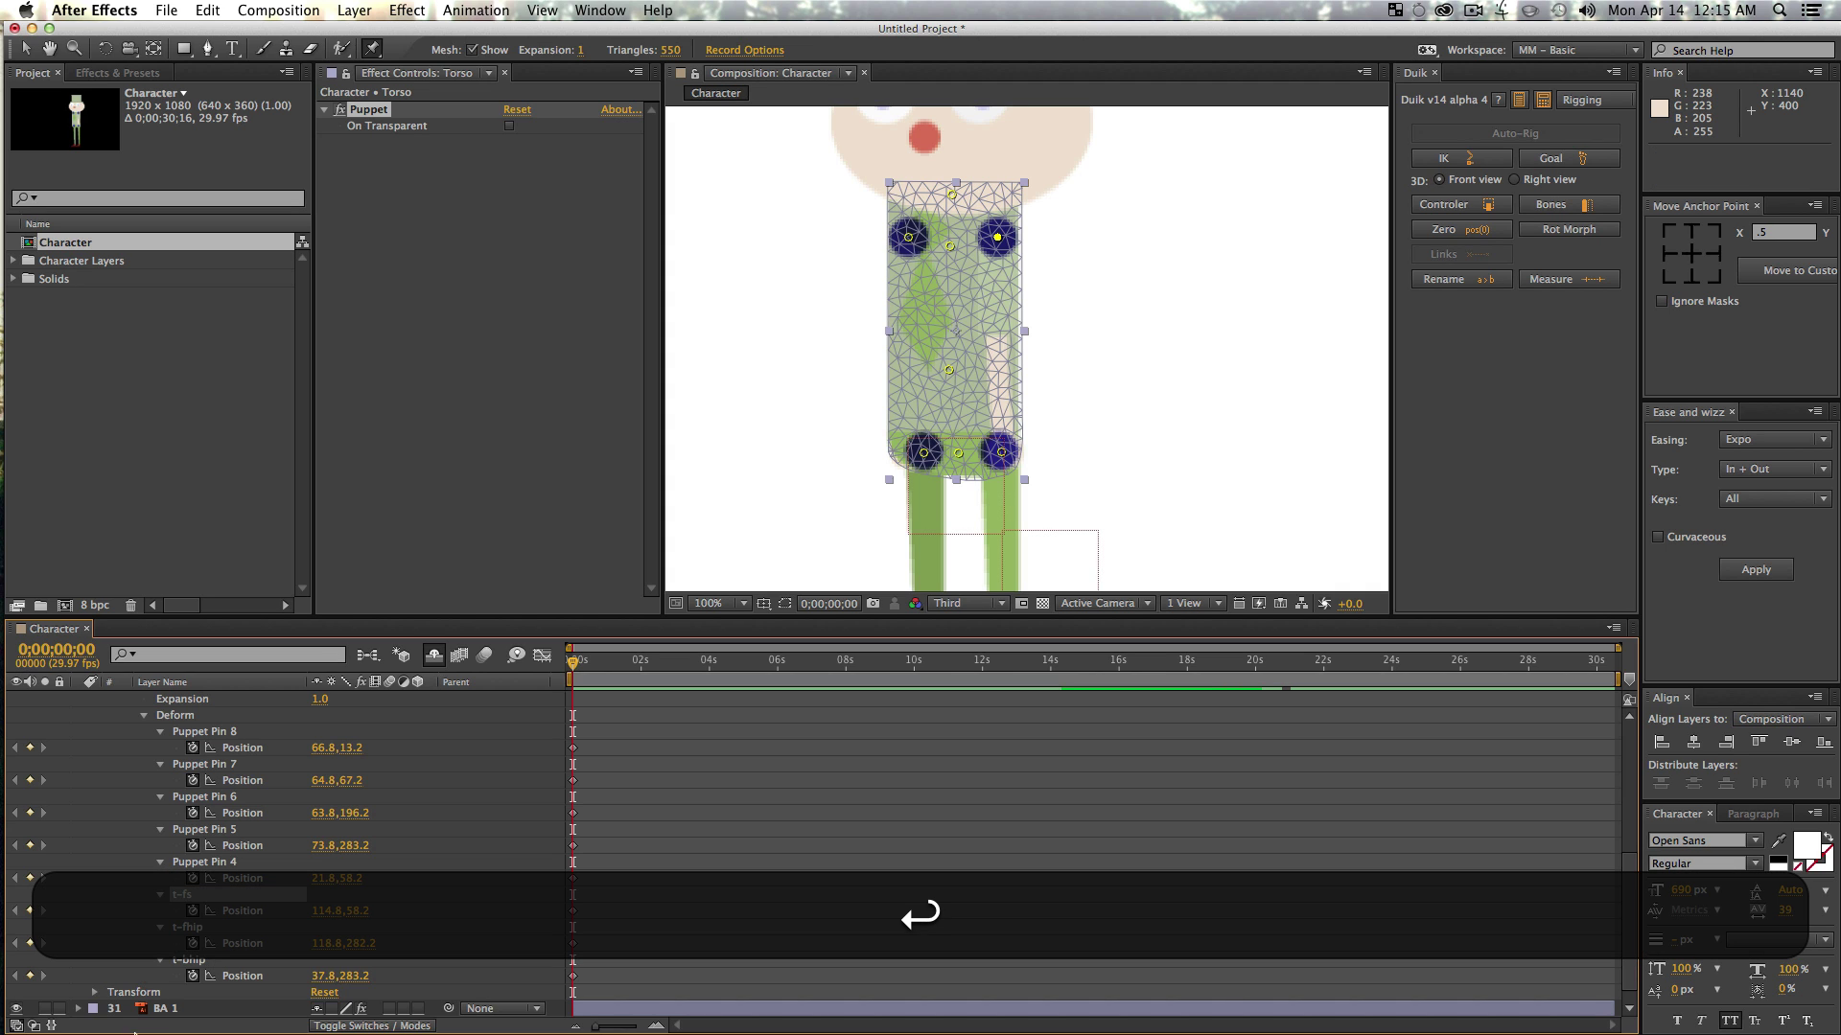
{"action": "left_click", "coordinate": [206, 862]}
{"action": "key", "text": "Return"}
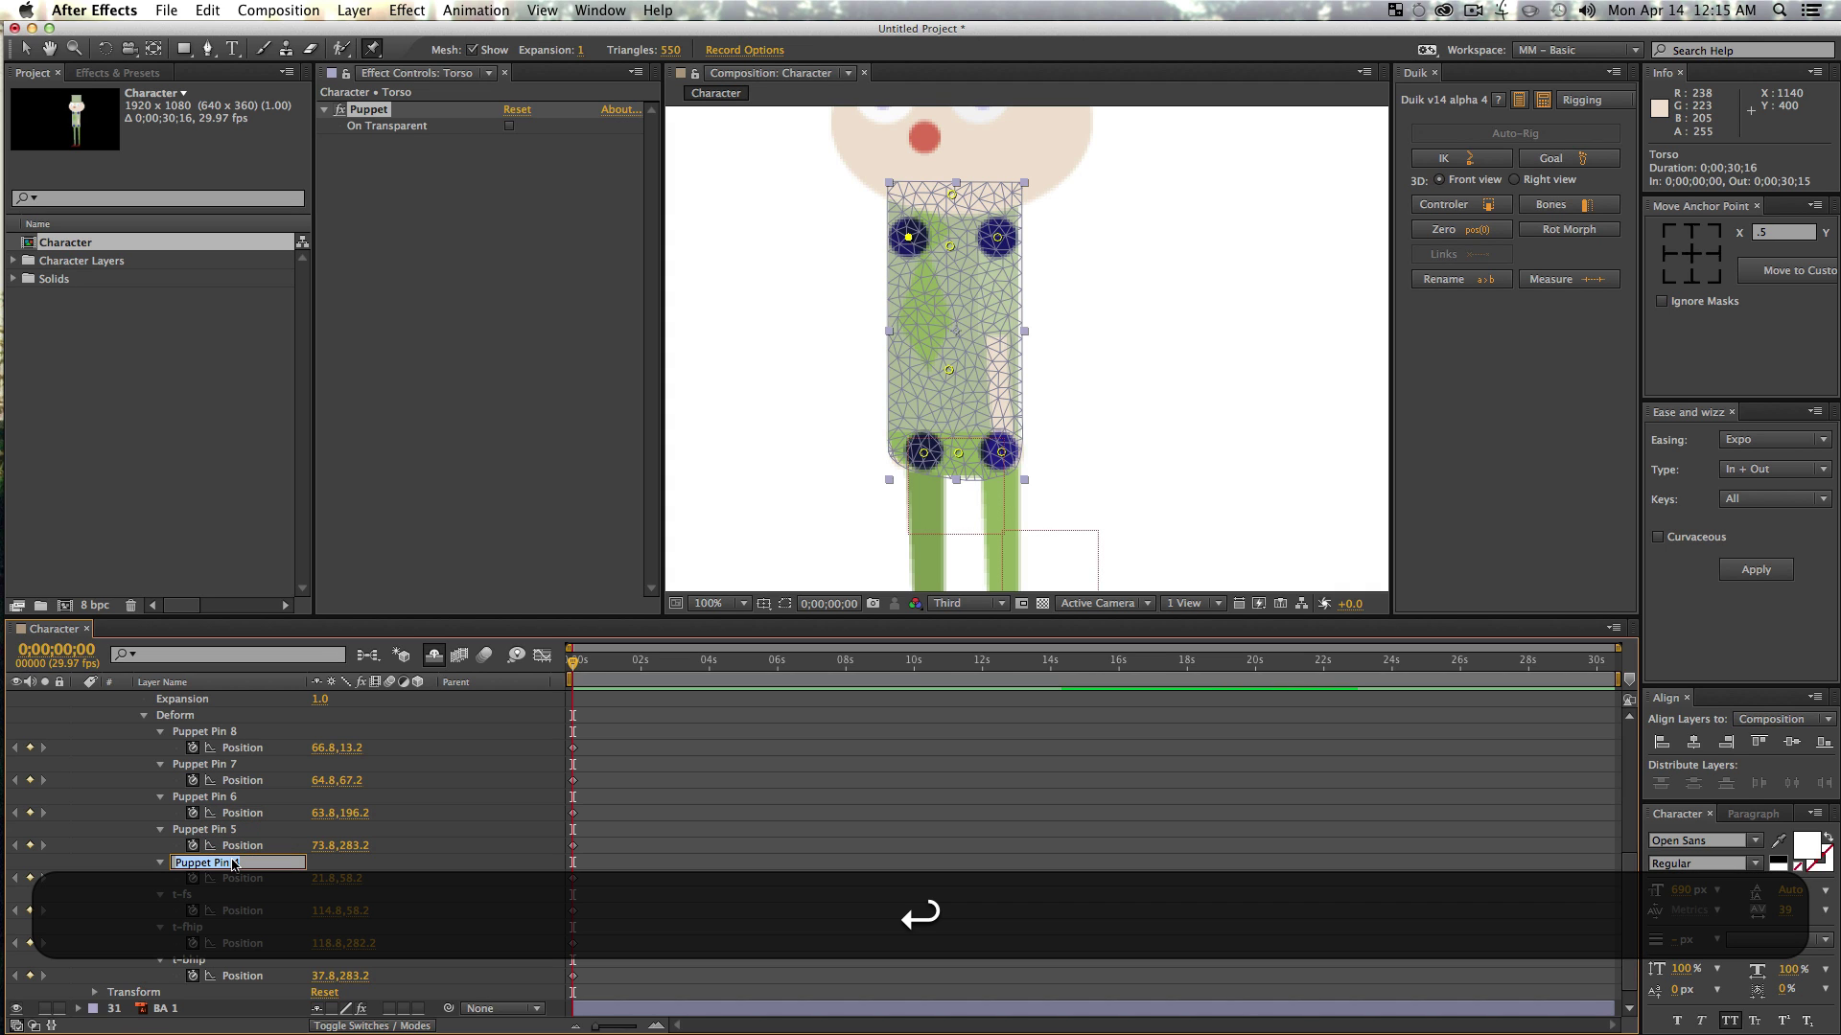
{"action": "type", "text": "t-bs"}
{"action": "key", "text": "Return"}
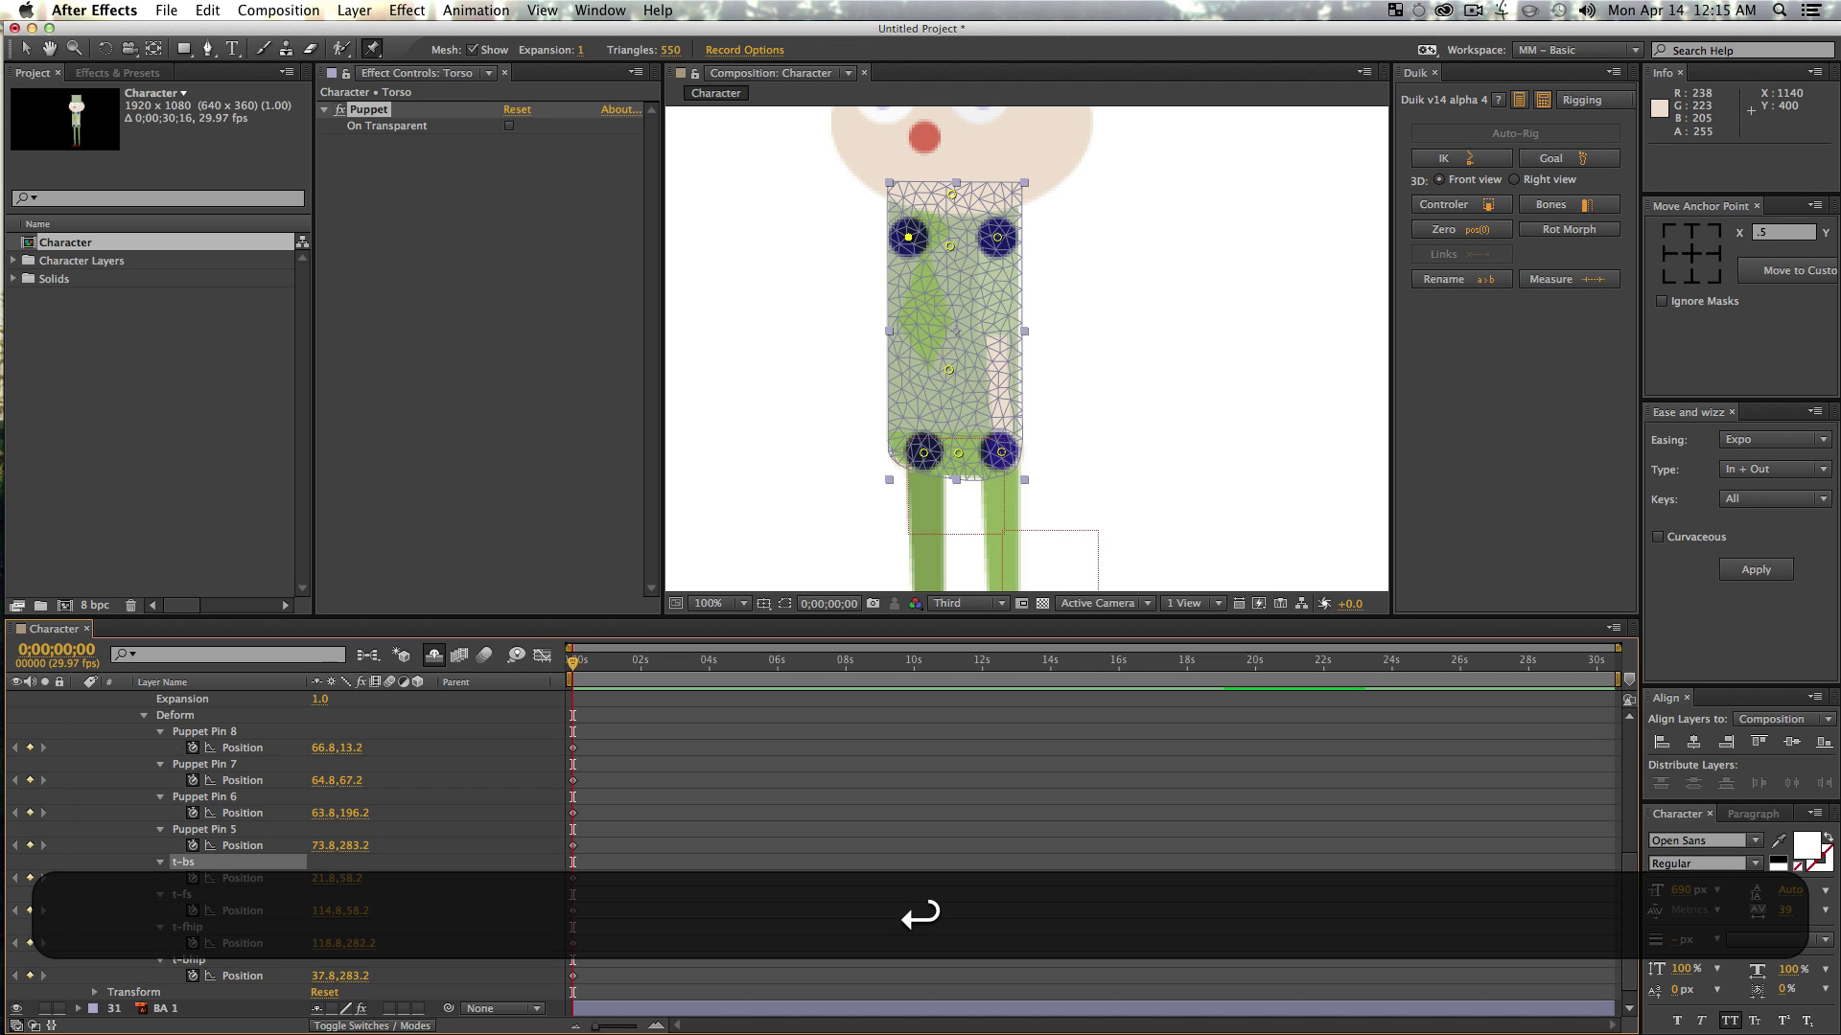
- Rename Puppet Pin 5 as hip and Puppet Pin 6 as belly
{"action": "left_click", "coordinate": [218, 829]}
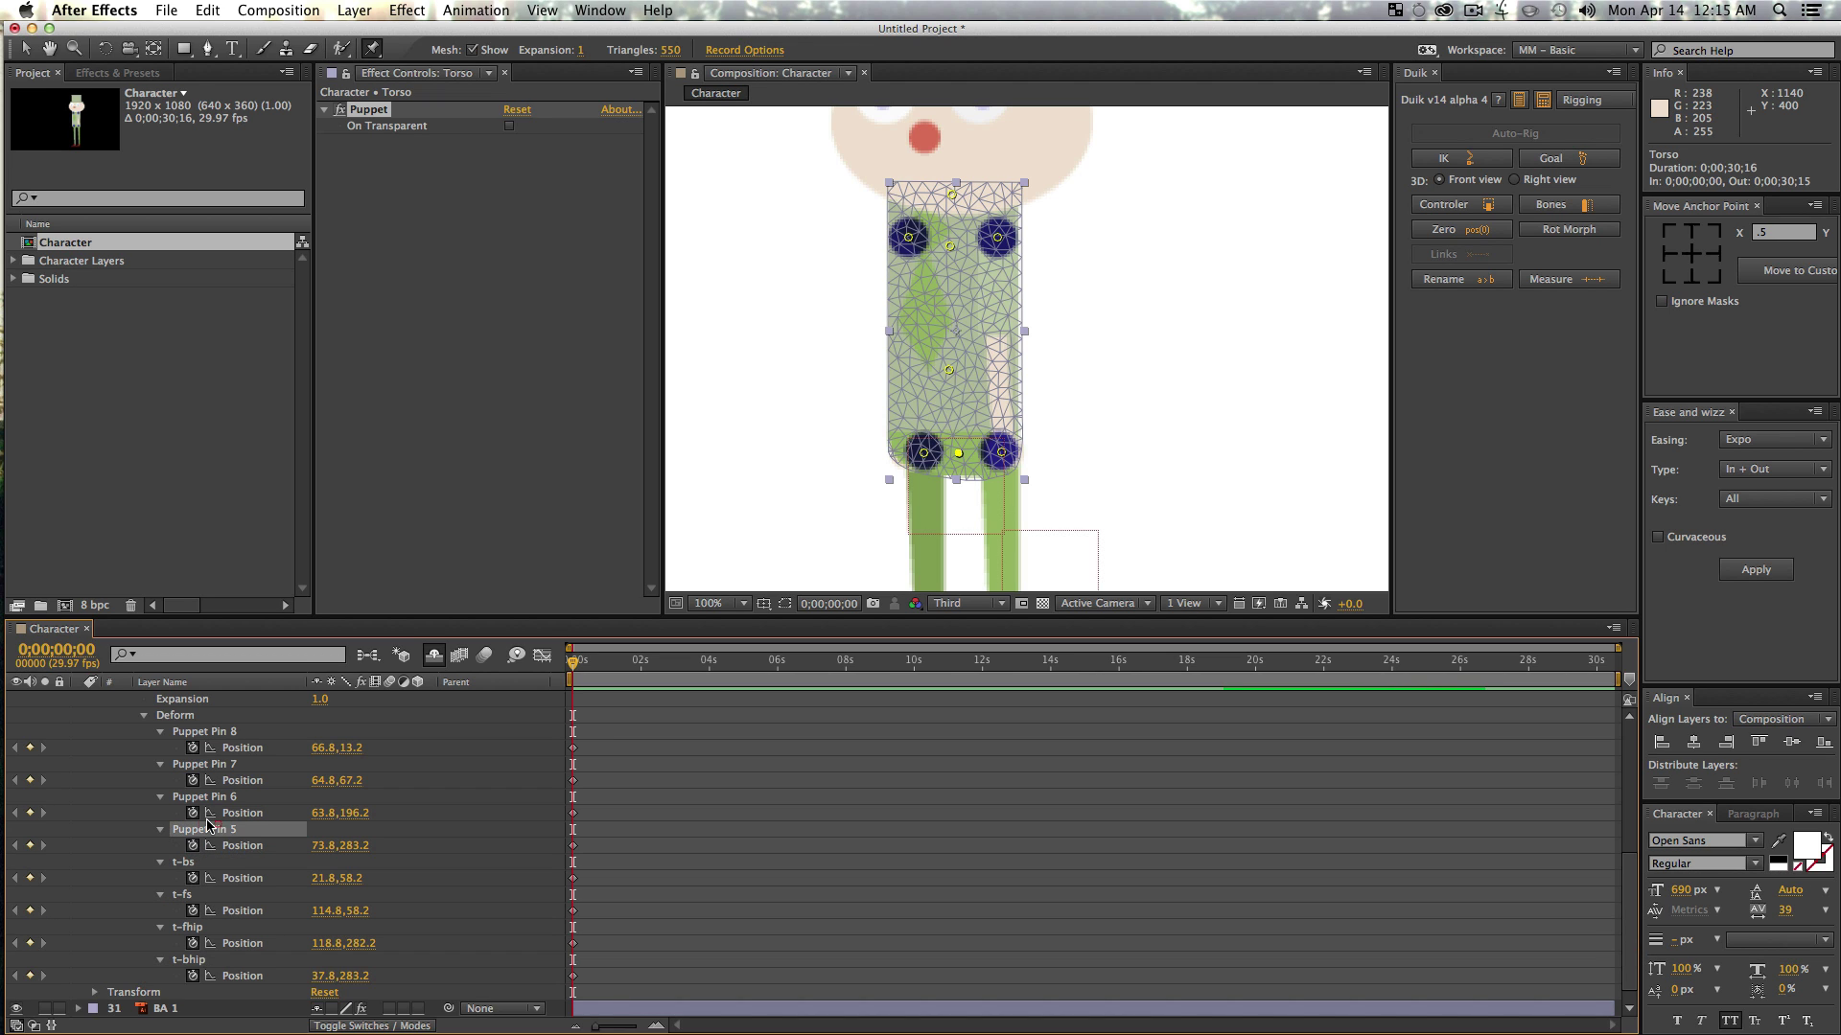
{"action": "key", "text": "Return"}
{"action": "type", "text": "hip"}
{"action": "key", "text": "Return"}
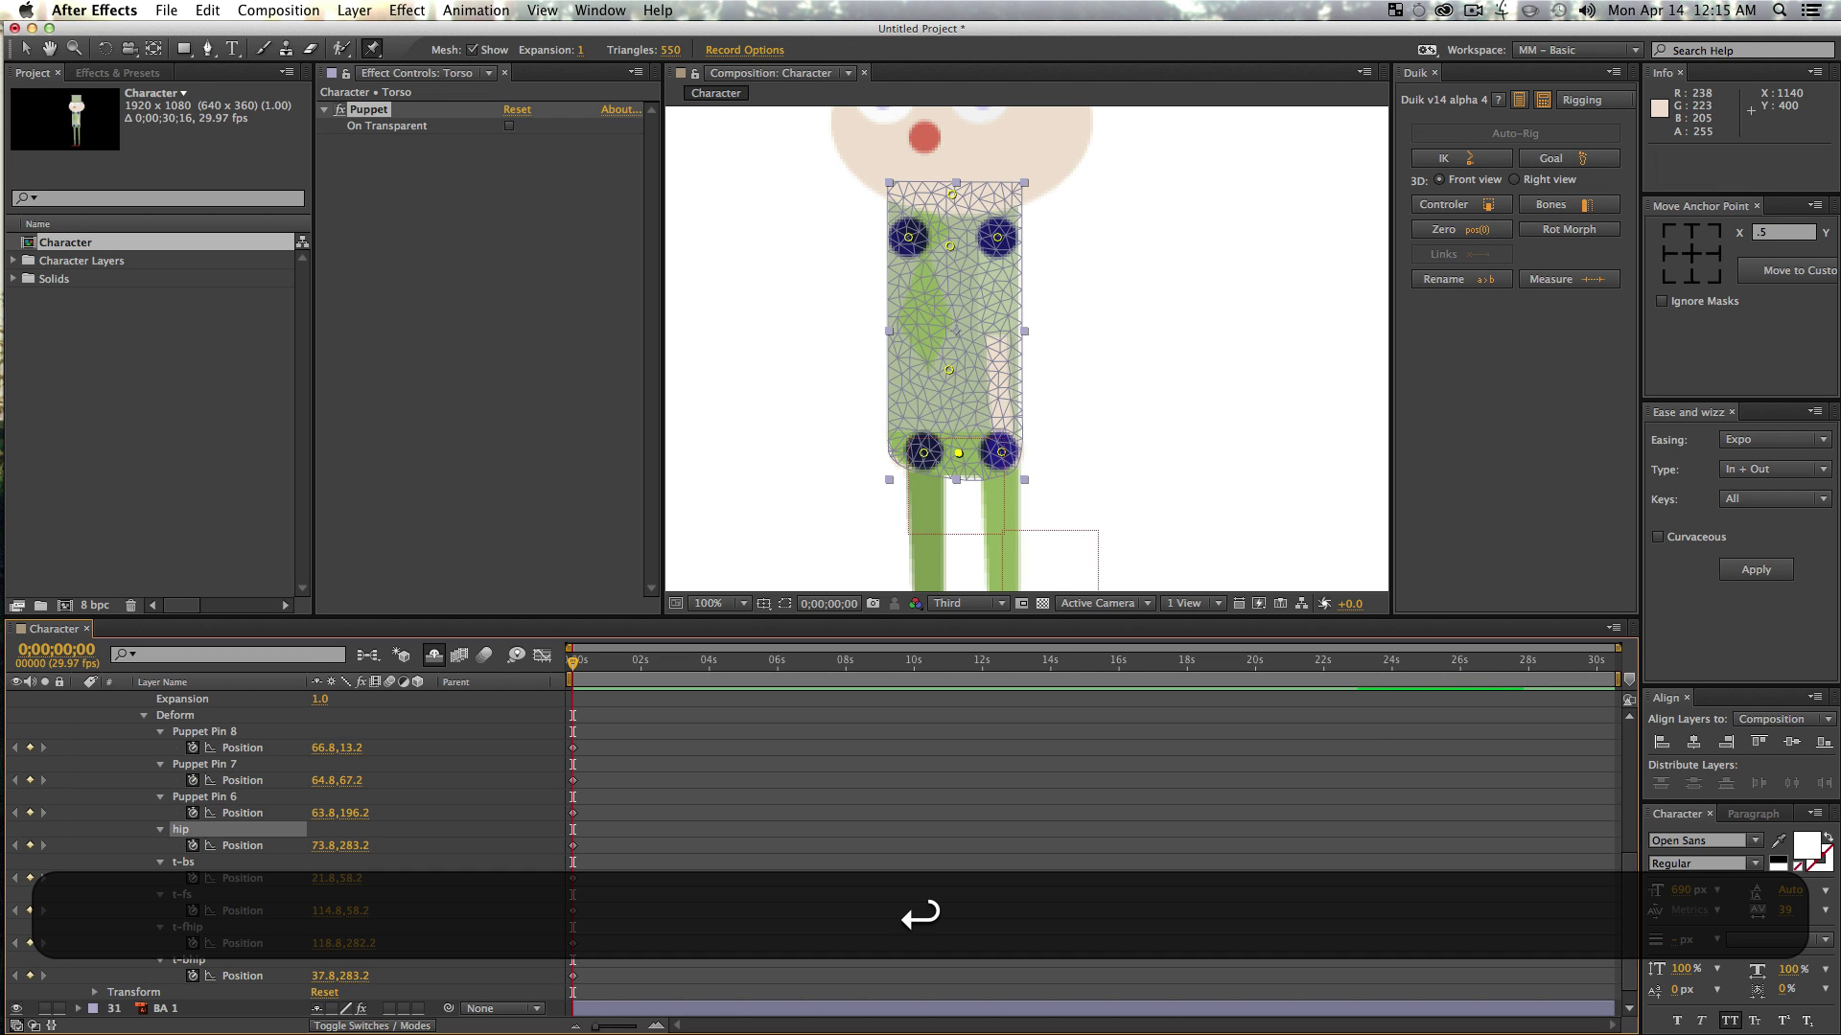
{"action": "left_click", "coordinate": [206, 797]}
{"action": "key", "text": "Return"}
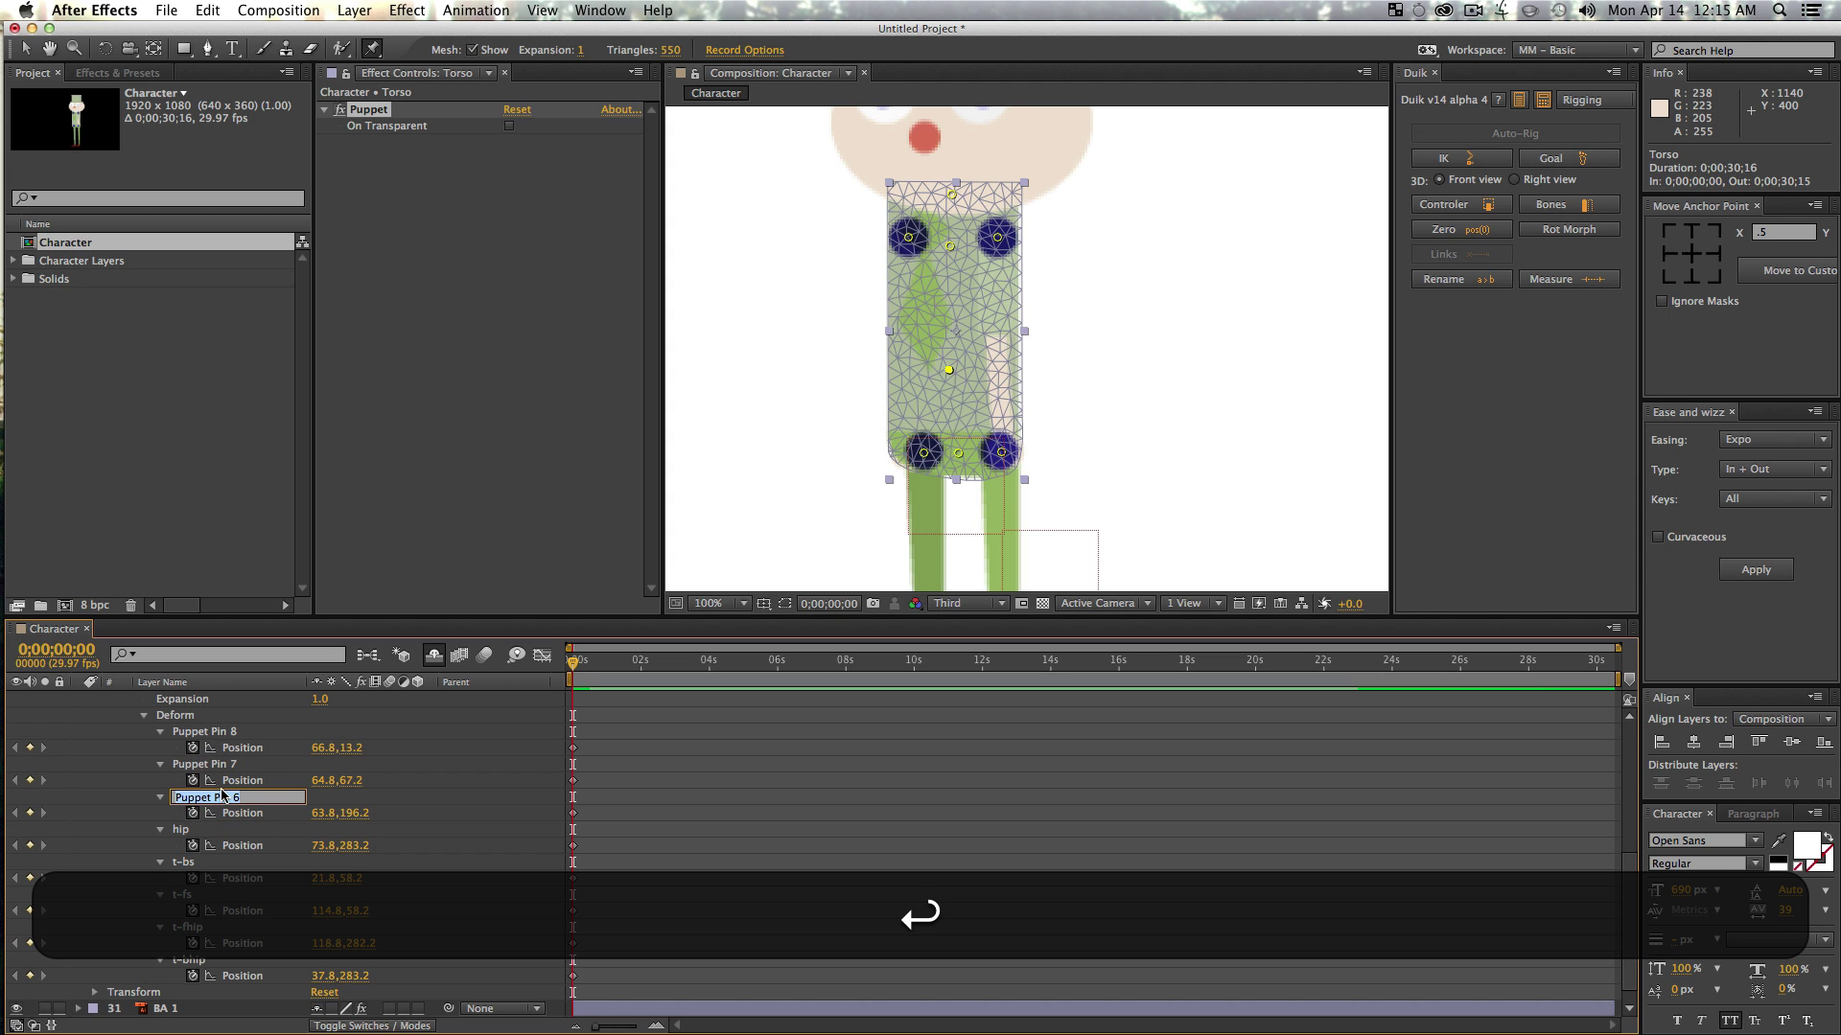
{"action": "type", "text": "velly"}
{"action": "key", "text": "Return"}
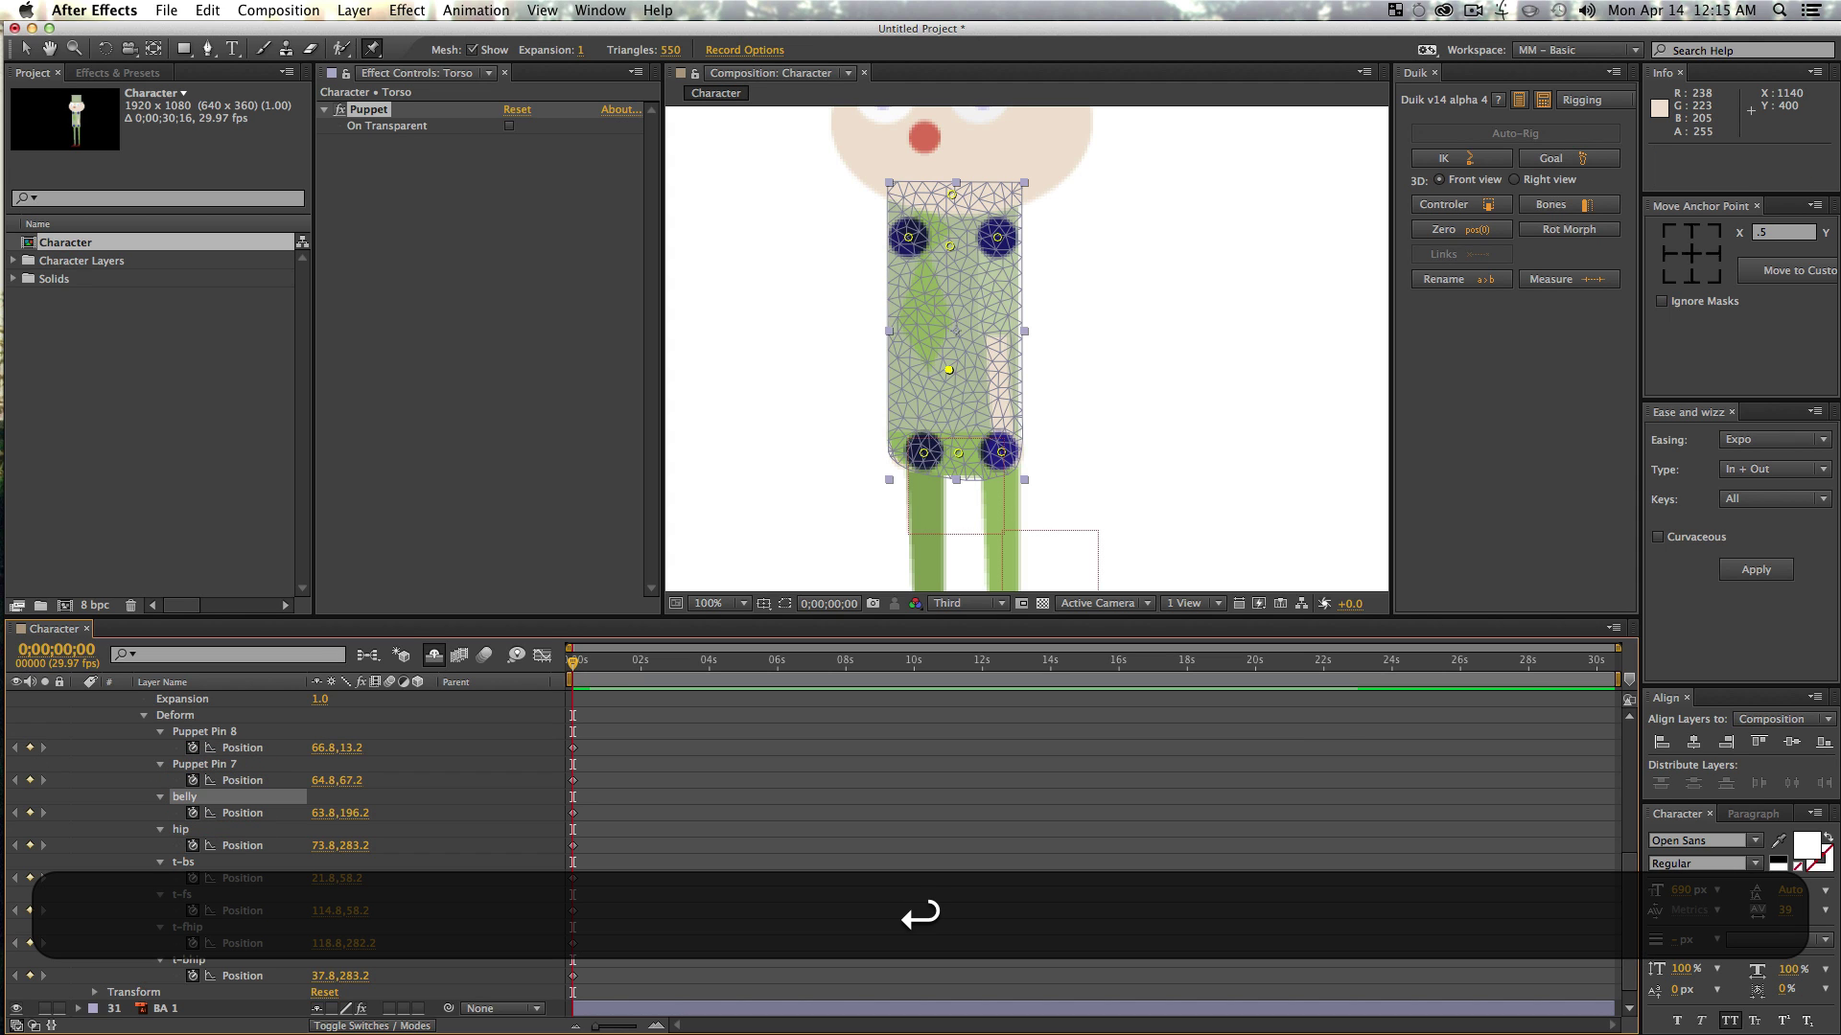
- Rename Puppet Pin 7 as chest and Puppet Pin 8 as neck
{"action": "left_click", "coordinate": [185, 764]}
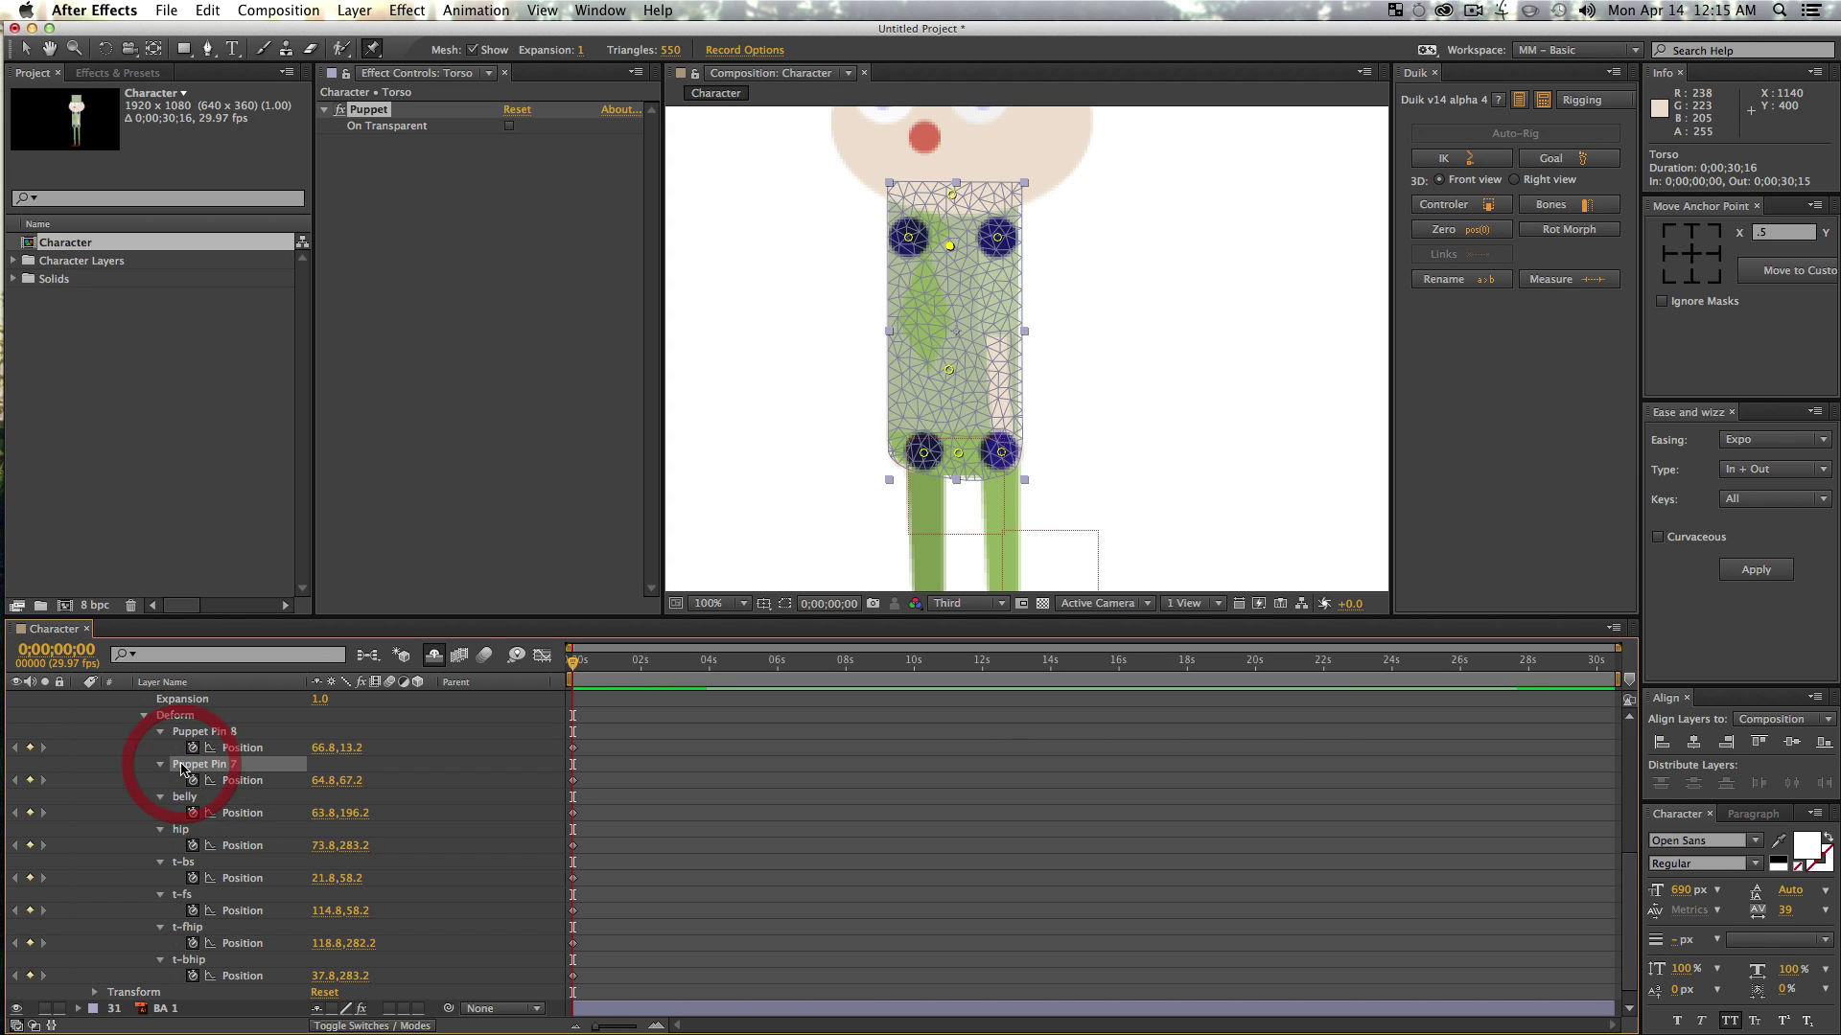
{"action": "key", "text": "Return"}
{"action": "type", "text": "chest"}
{"action": "key", "text": "Return"}
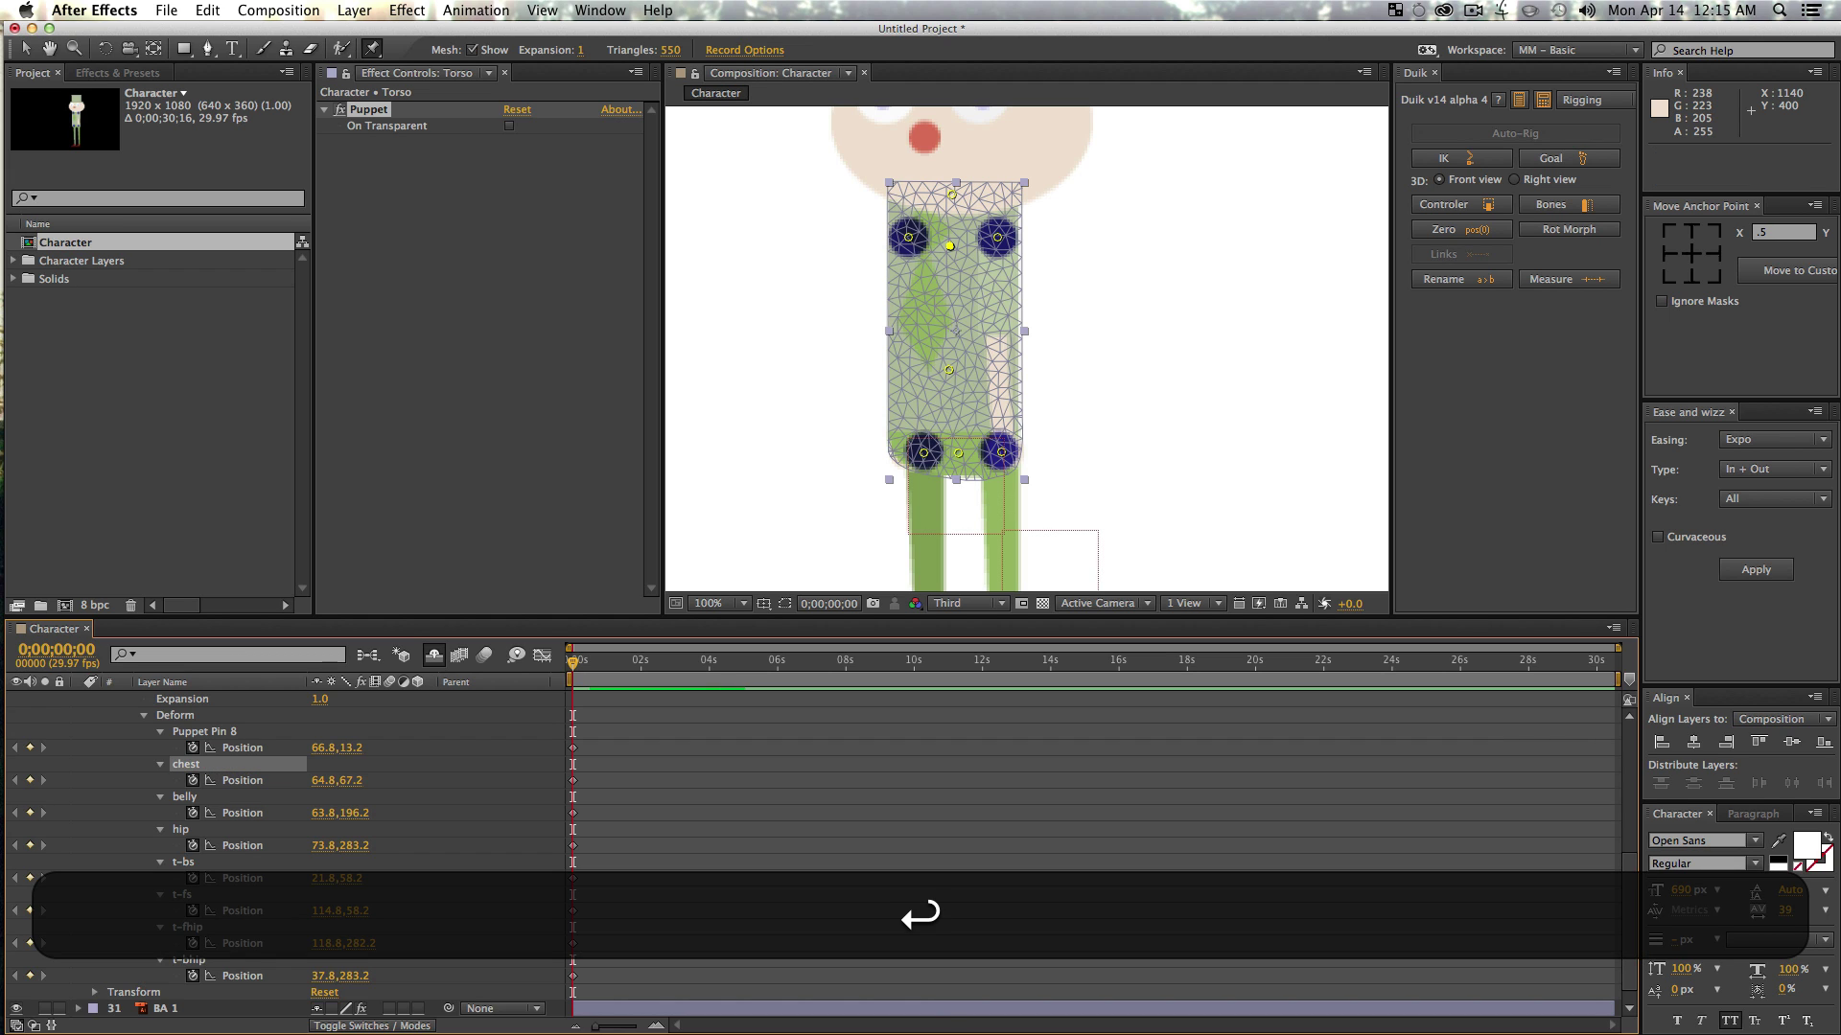
{"action": "scroll", "coordinate": [206, 760], "scroll_direction": "up", "scroll_amount": 1}
{"action": "left_click", "coordinate": [228, 748]}
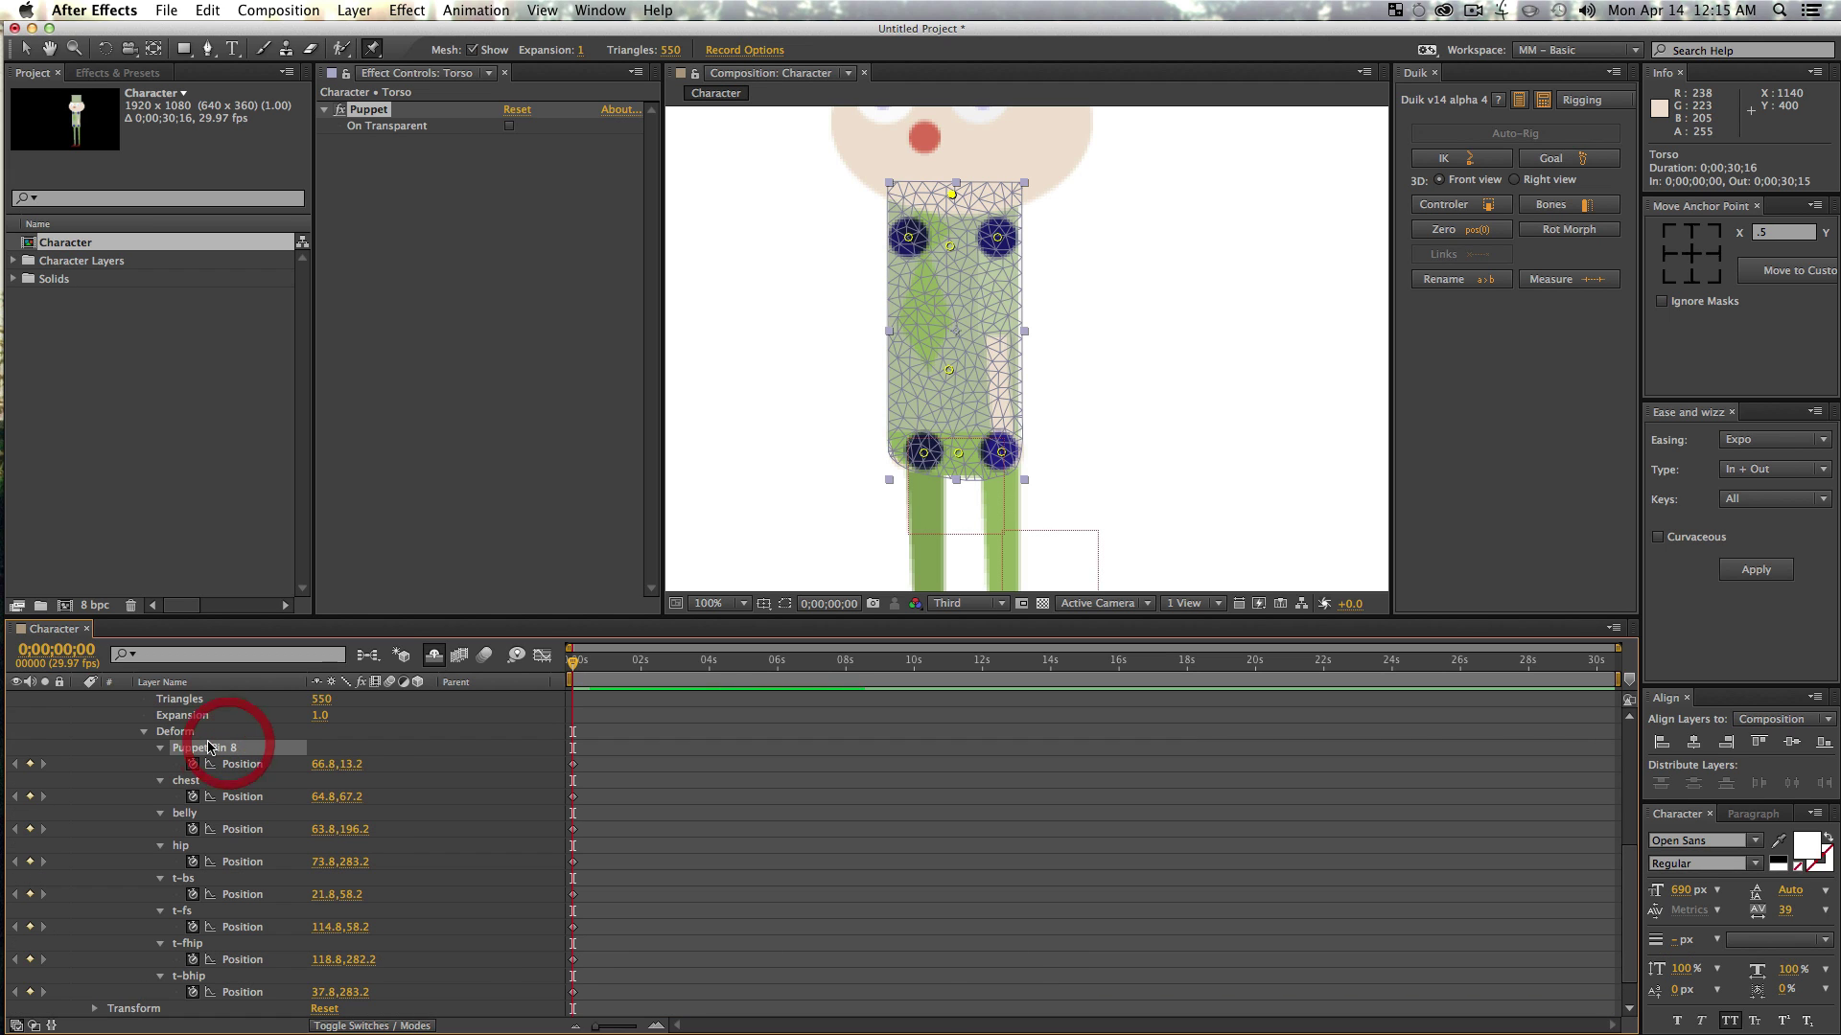
{"action": "key", "text": "Return"}
{"action": "type", "text": "neck"}
{"action": "key", "text": "Return"}
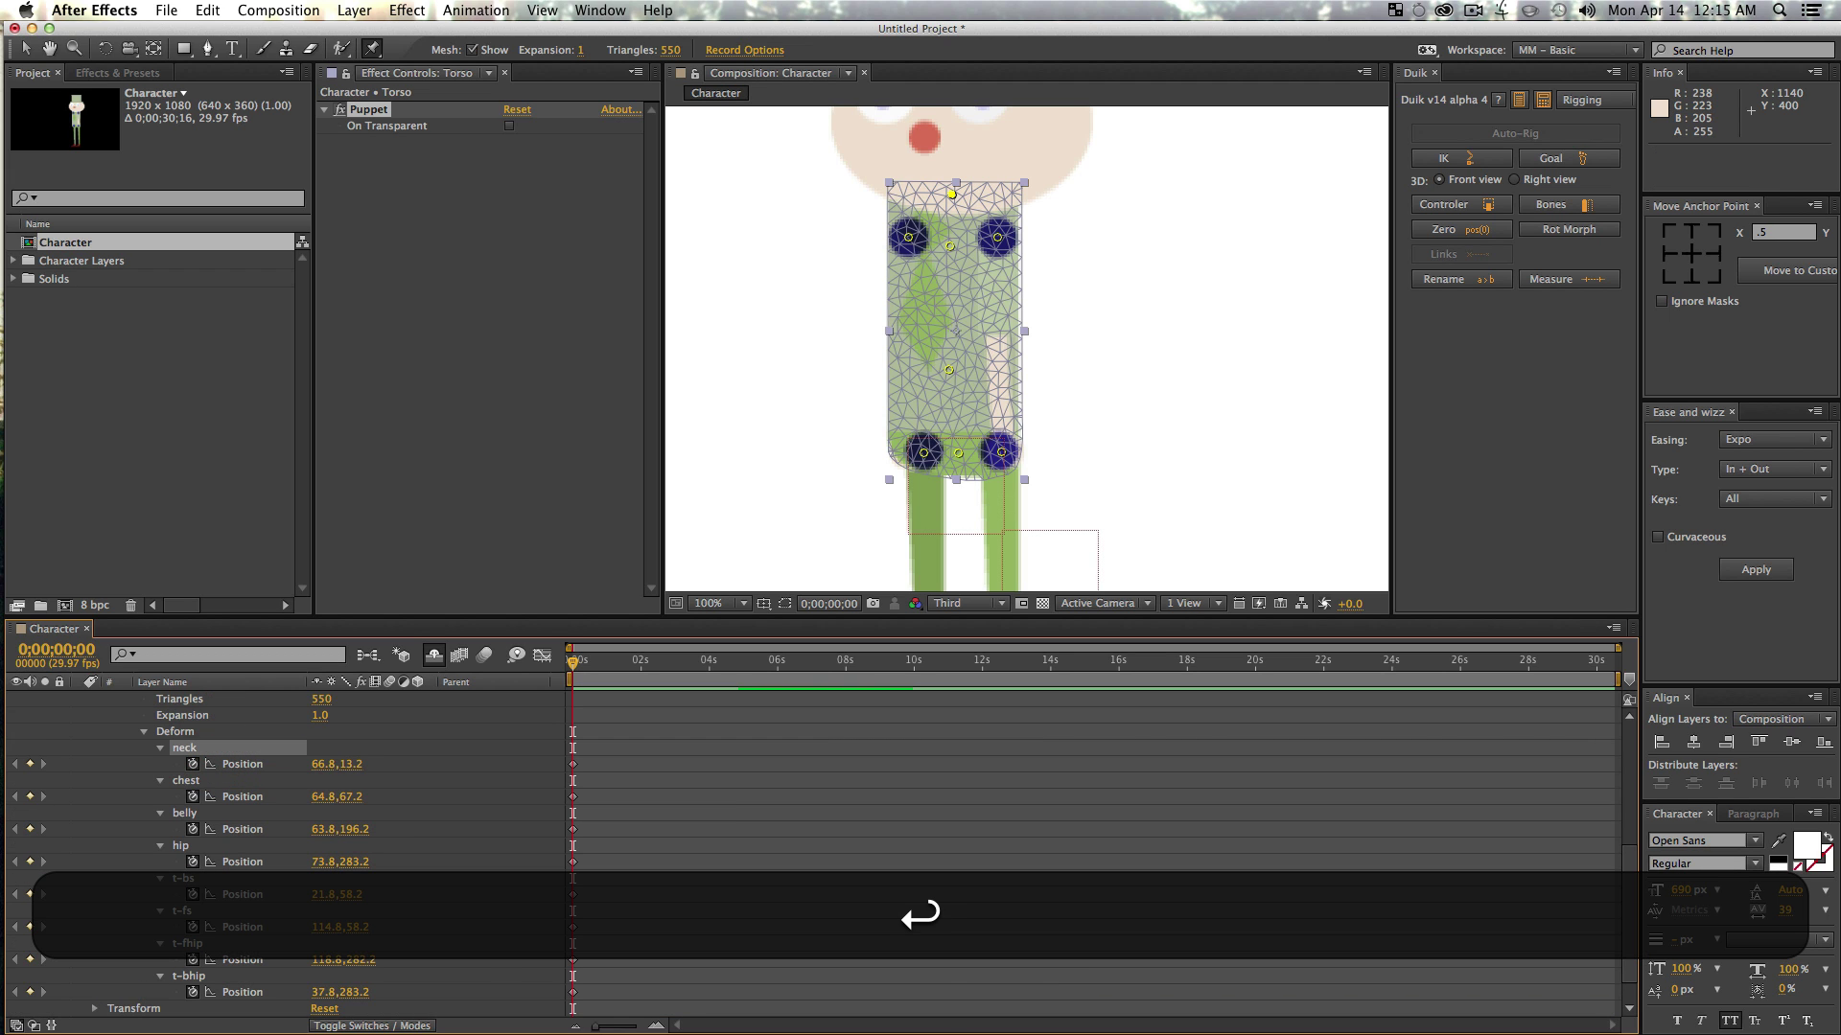
- Create a separate Duik bone for each of the torso pins t-bhip, t-fhip, t-fs and t-bs
{"action": "left_click", "coordinate": [188, 976]}
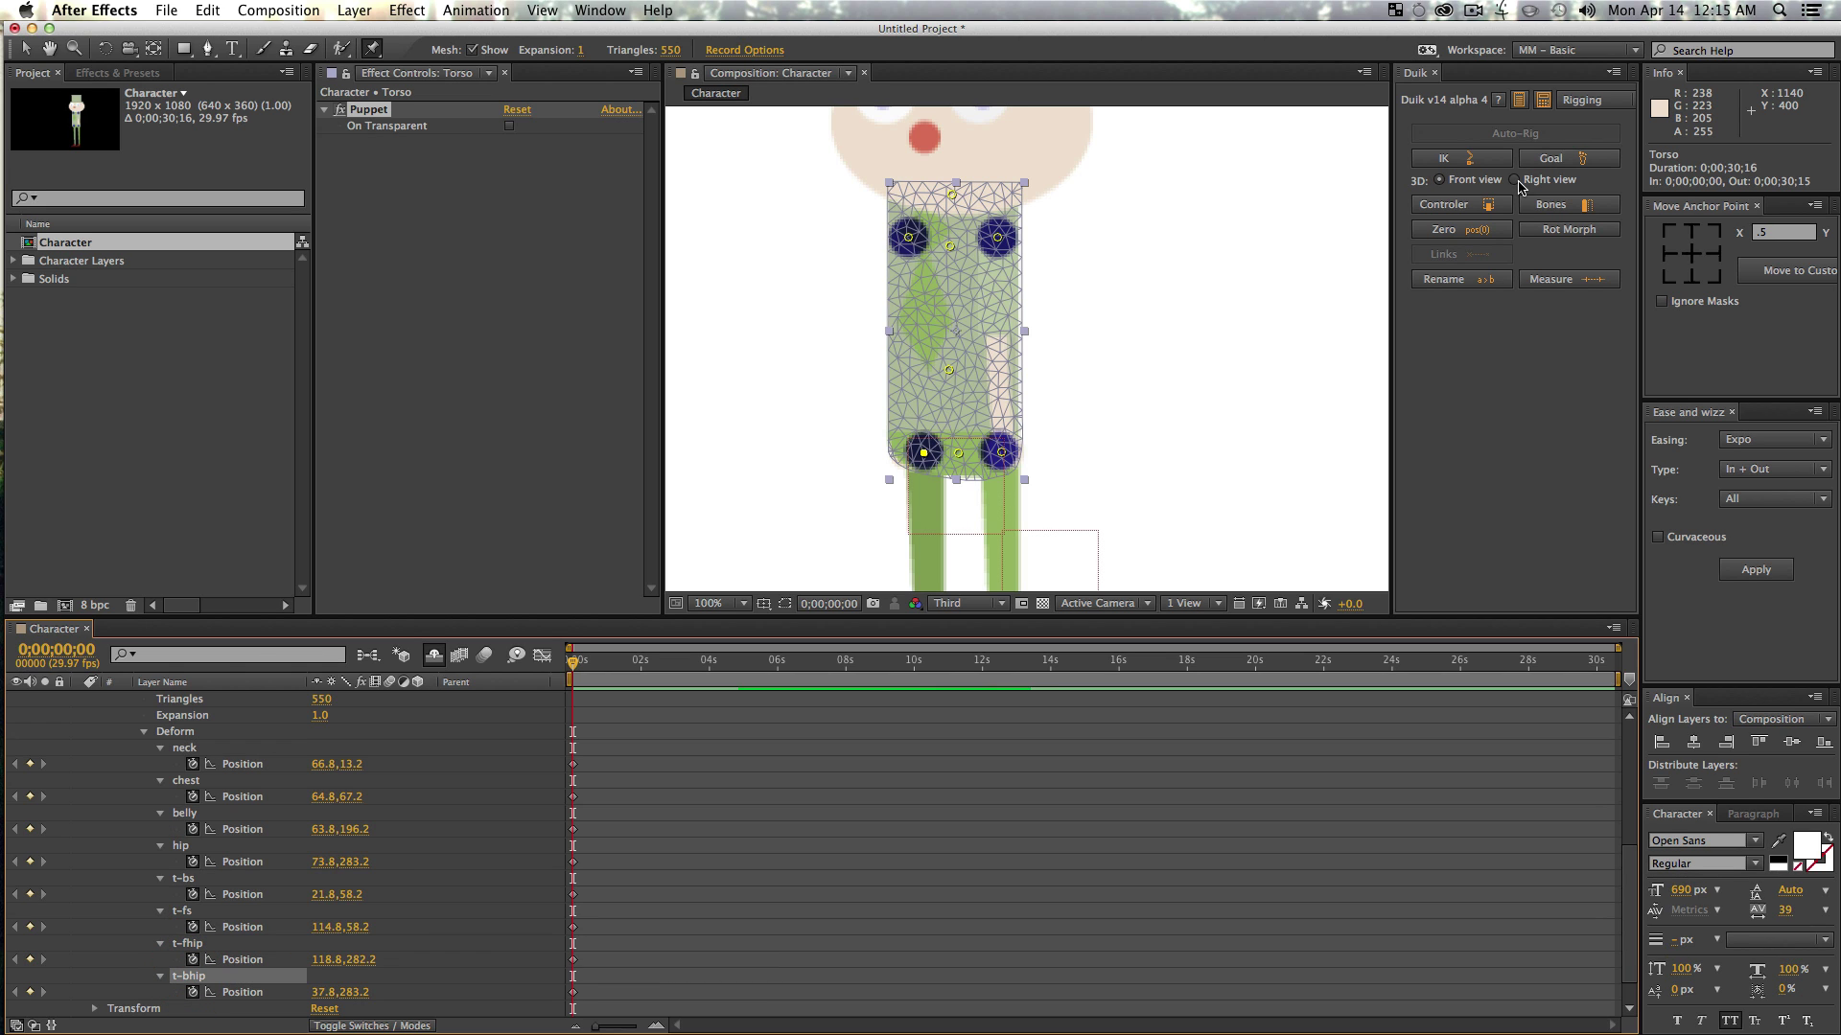
{"action": "left_click", "coordinate": [1550, 214]}
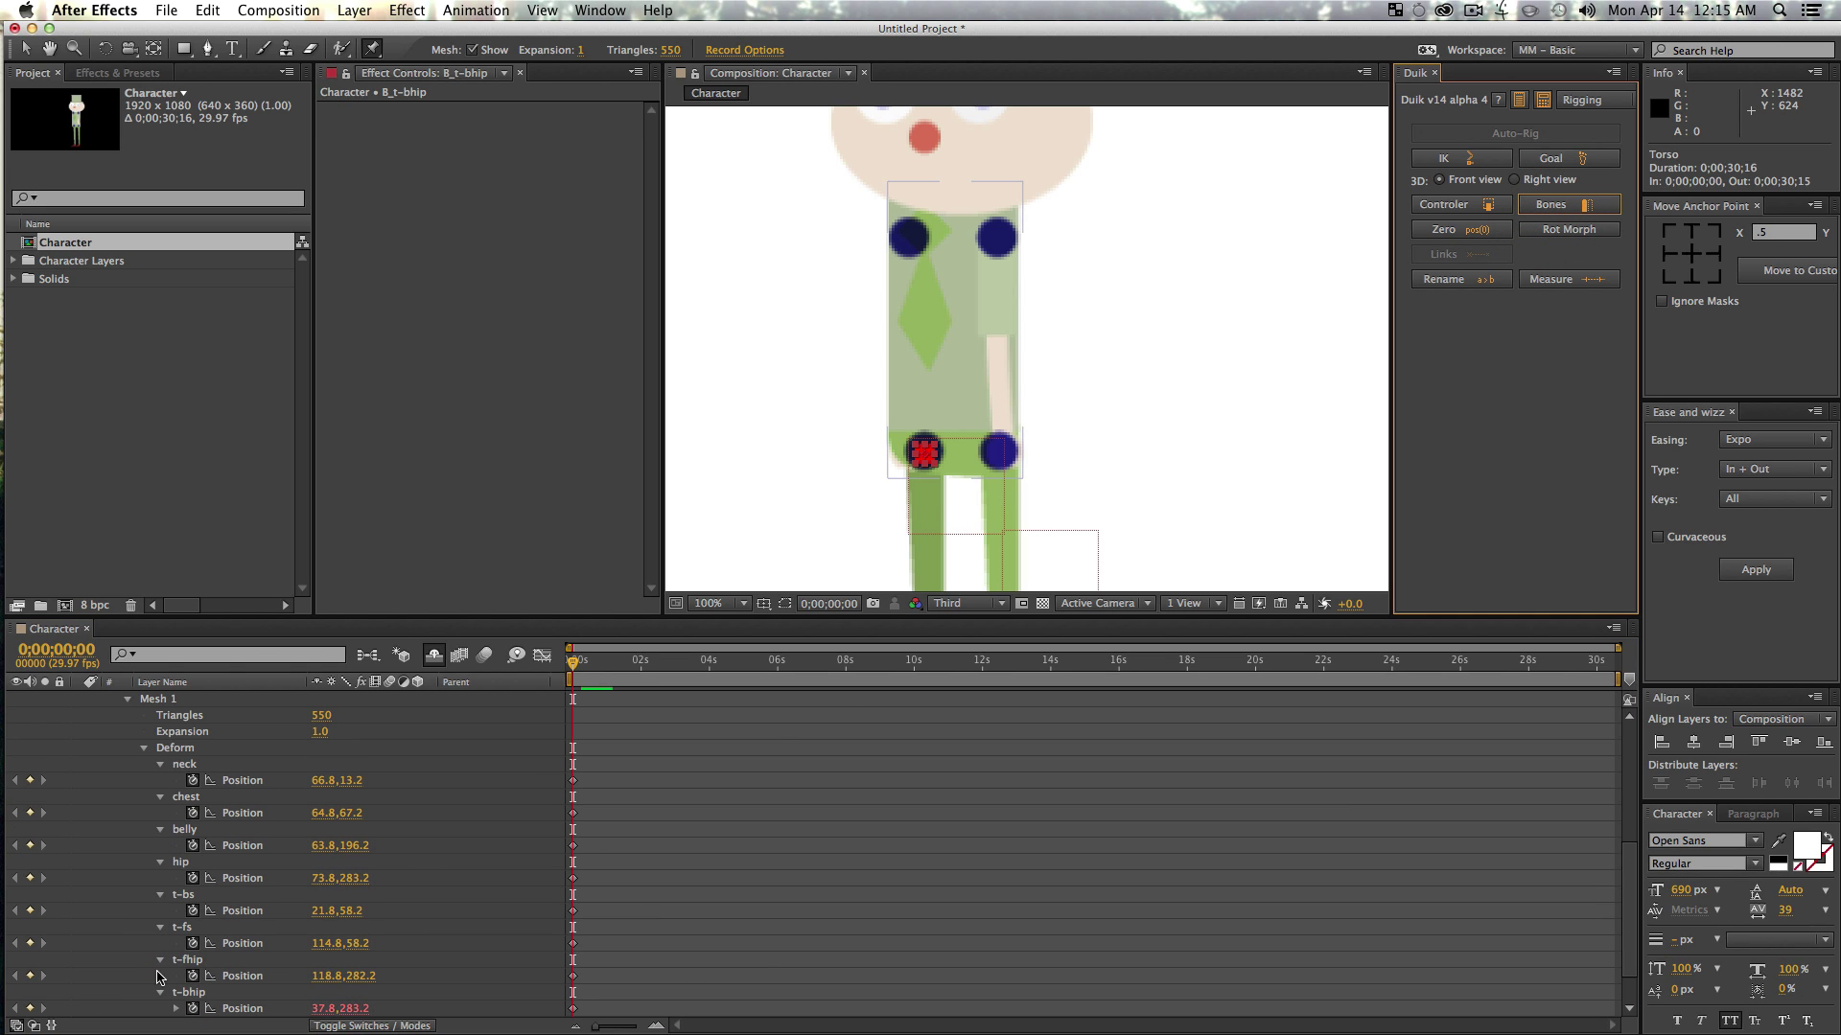
{"action": "left_click", "coordinate": [177, 962]}
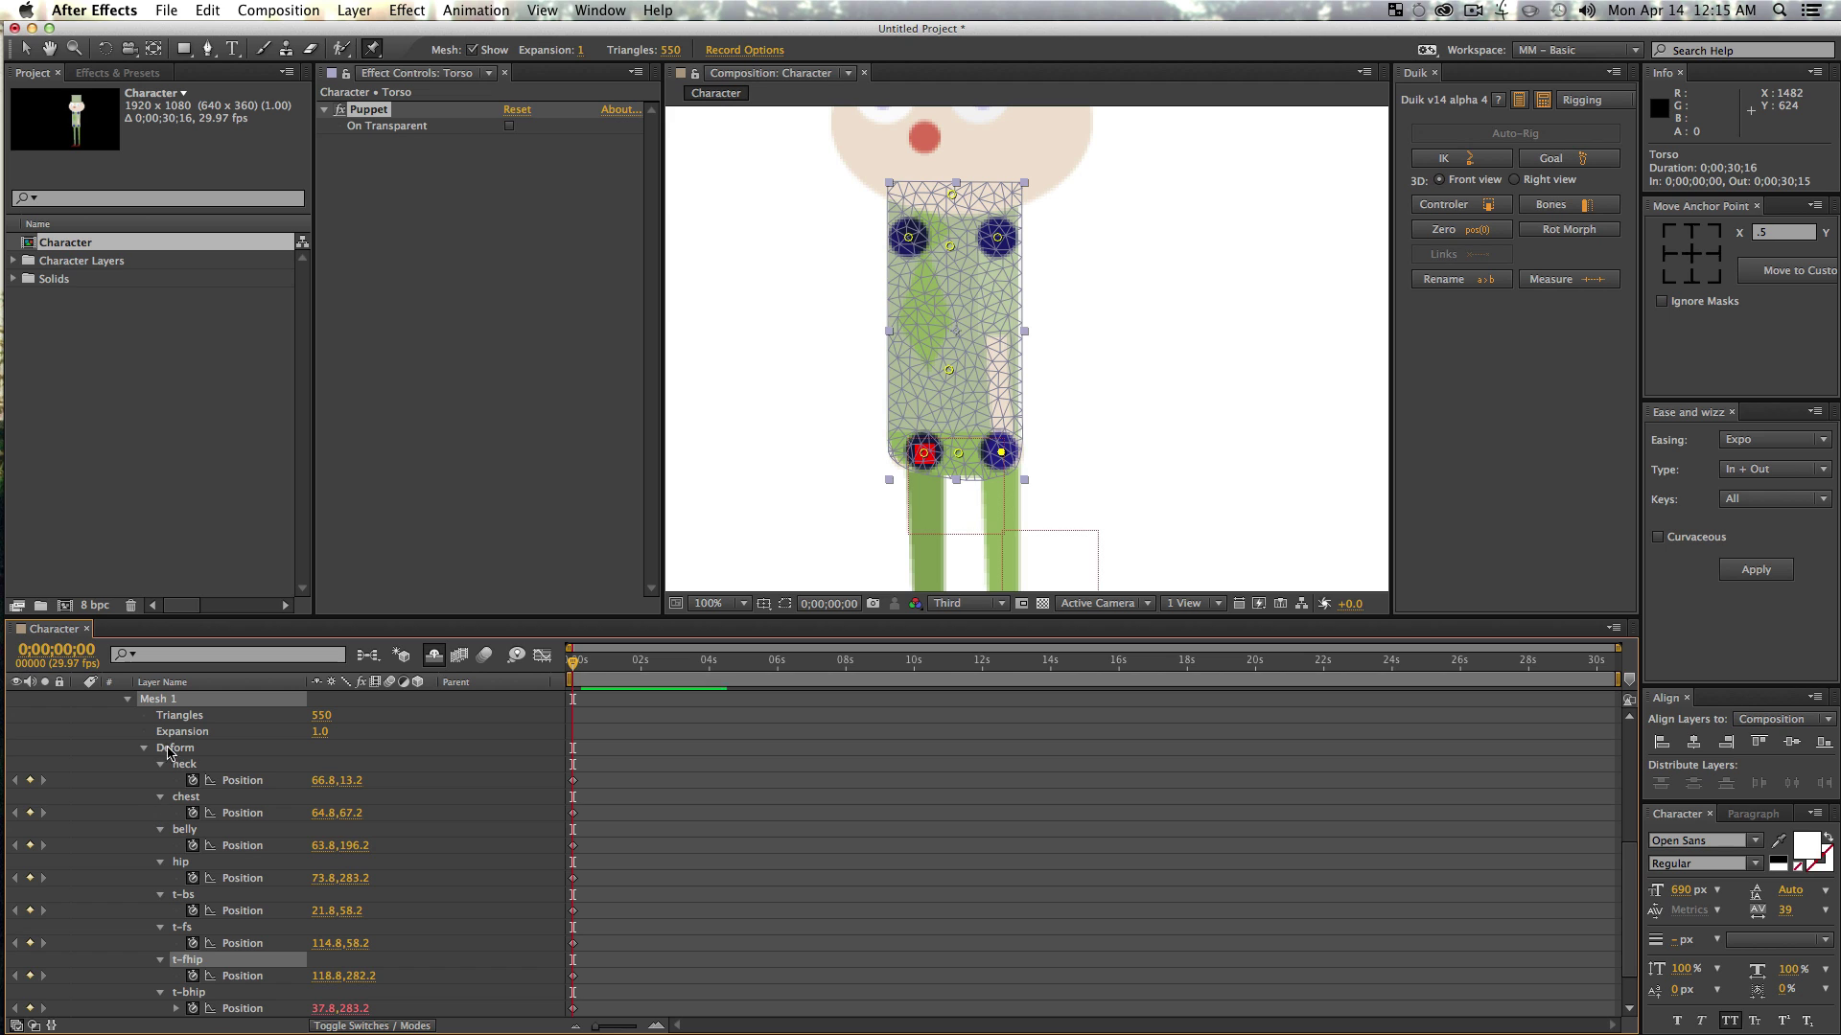
{"action": "left_click", "coordinate": [1550, 205]}
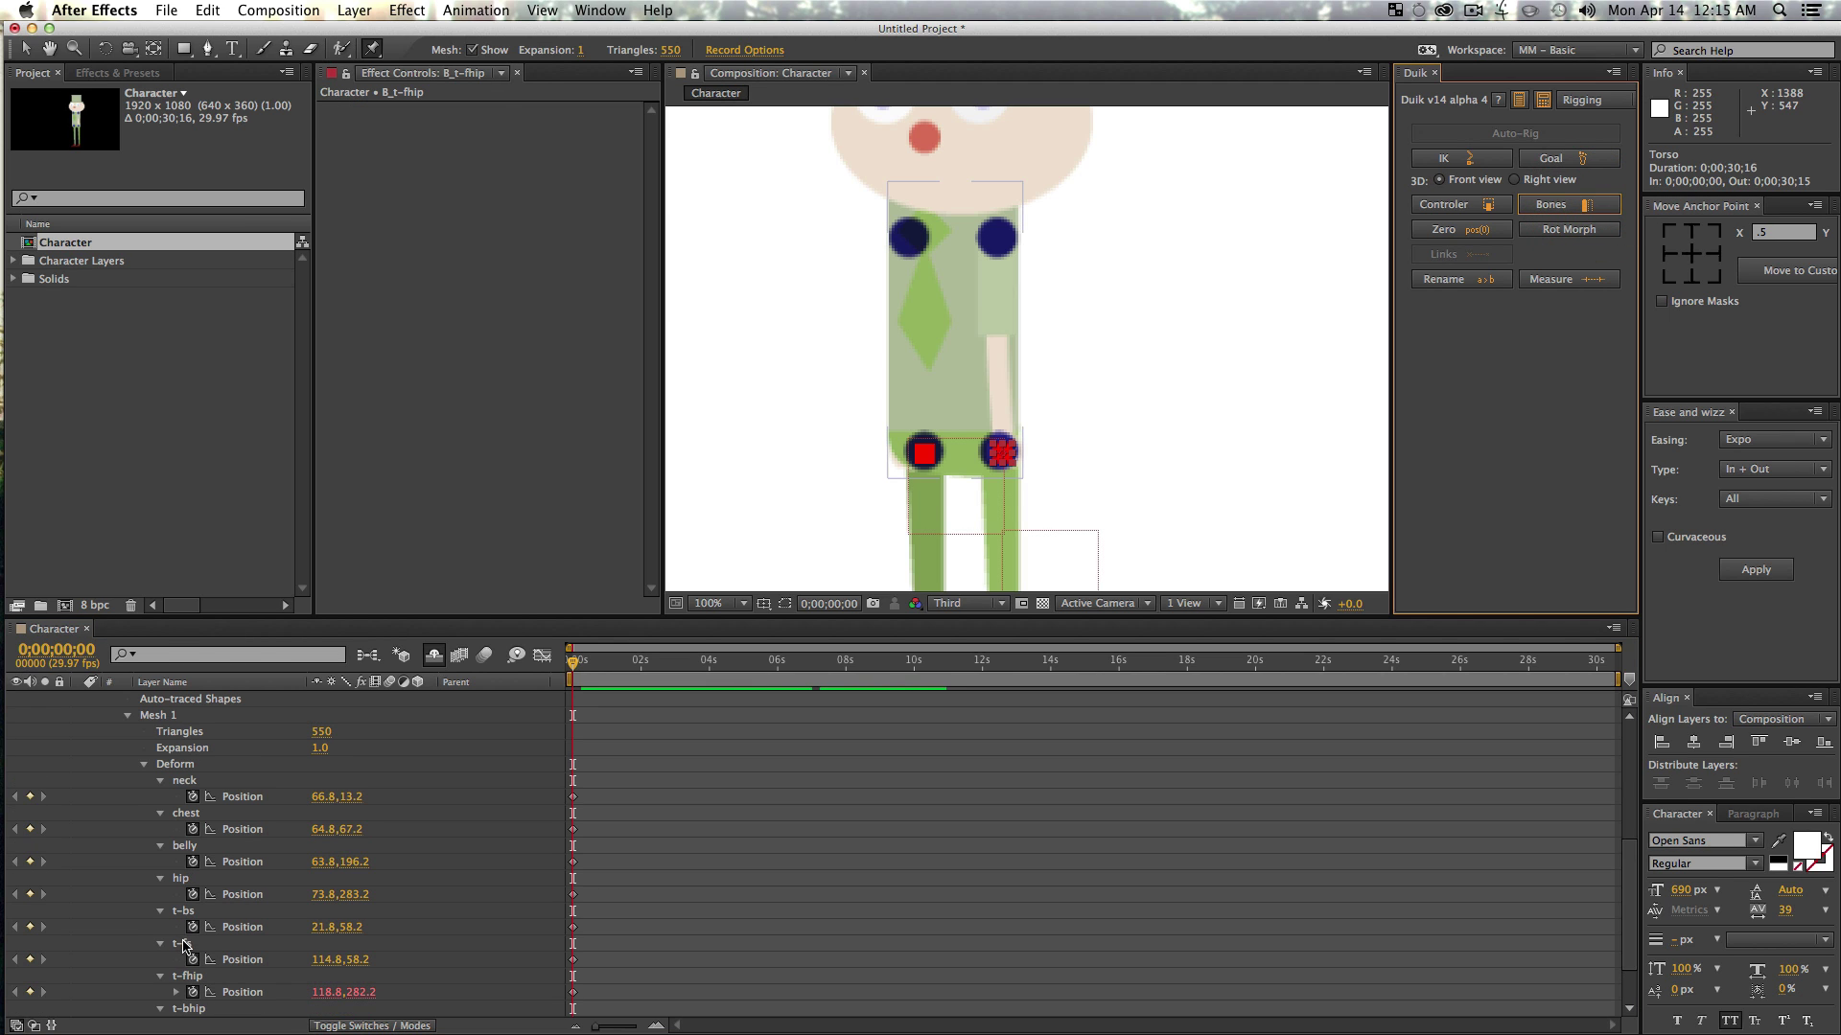
{"action": "left_click", "coordinate": [184, 944]}
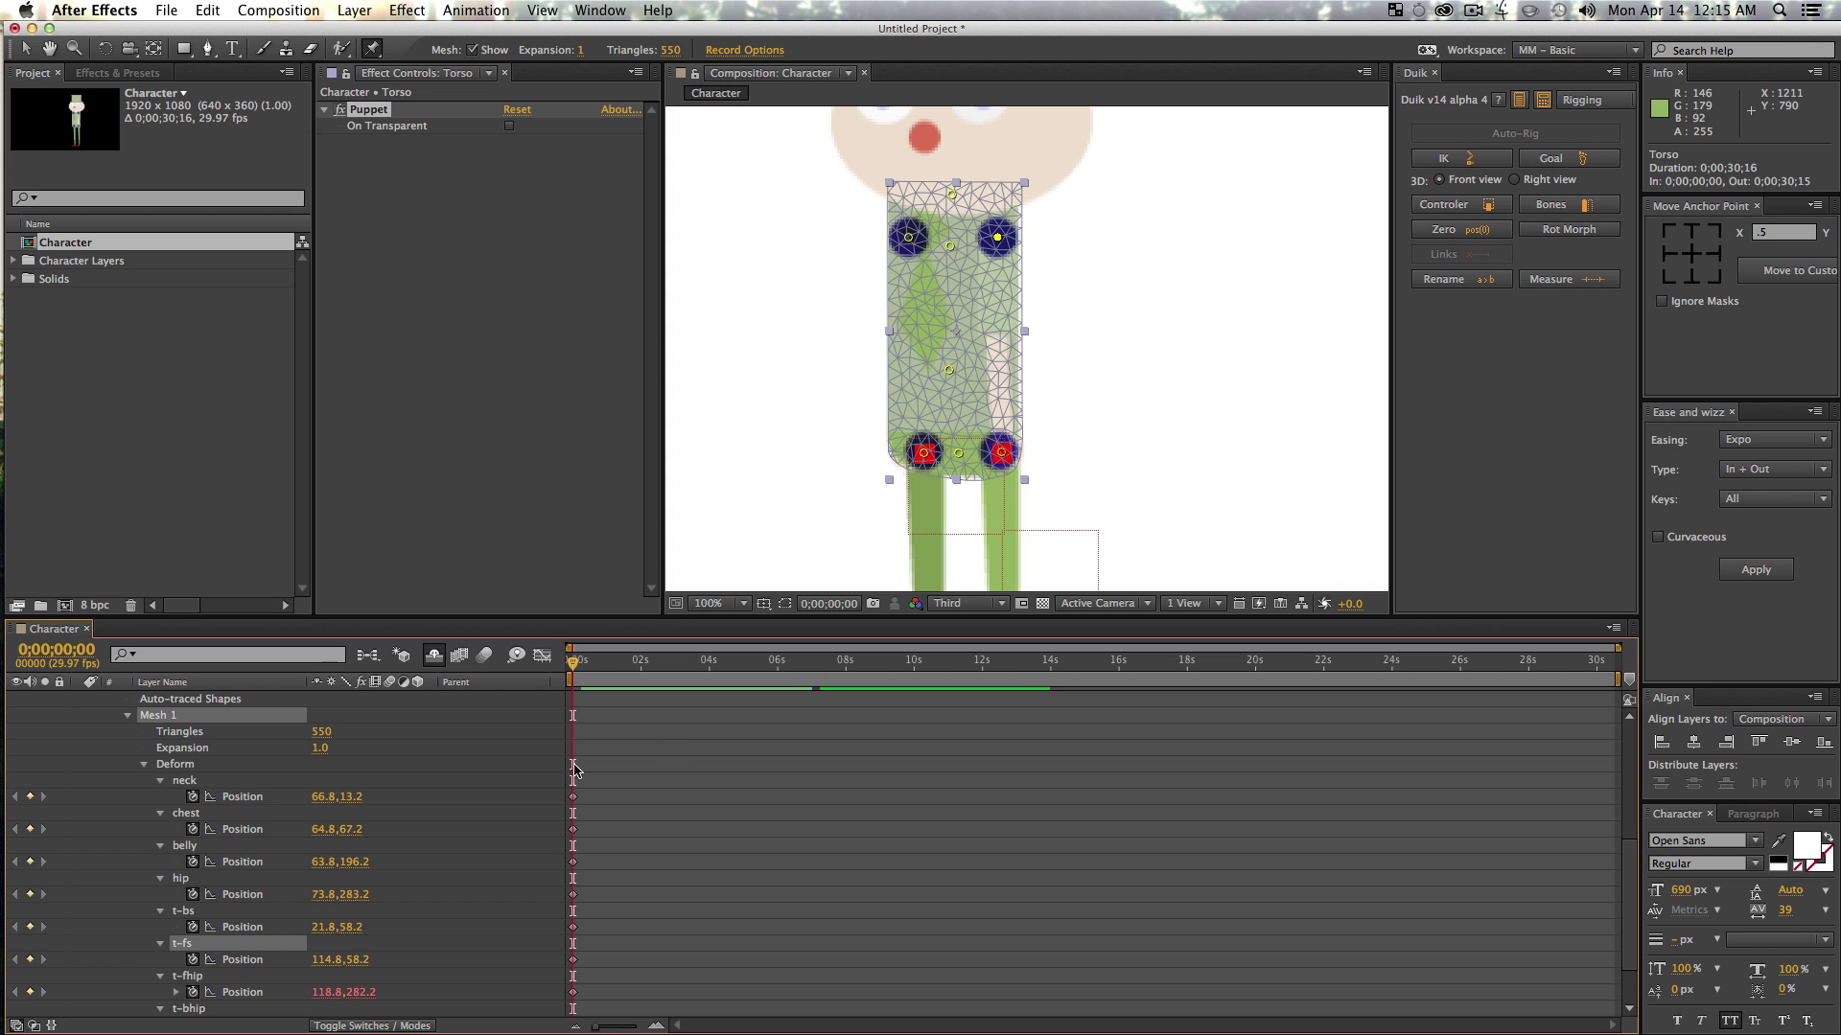
{"action": "left_click", "coordinate": [1577, 203]}
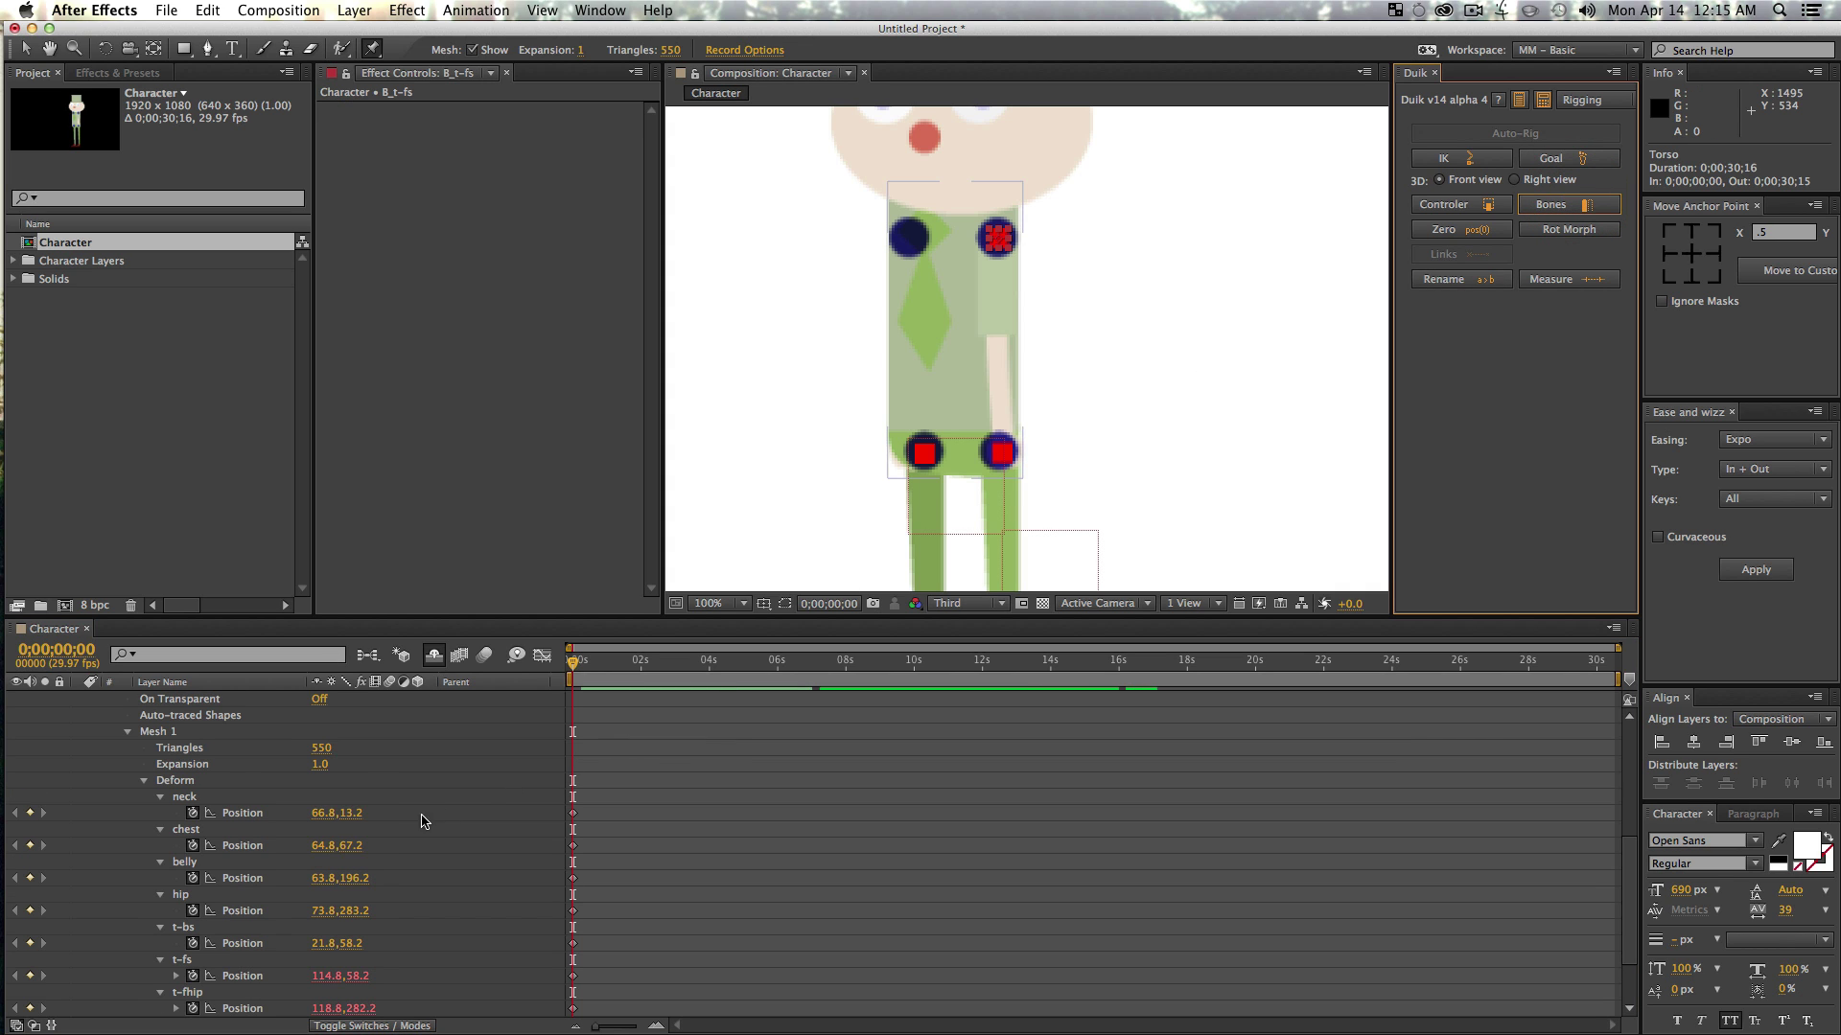
{"action": "left_click", "coordinate": [182, 927]}
{"action": "left_click", "coordinate": [1603, 206]}
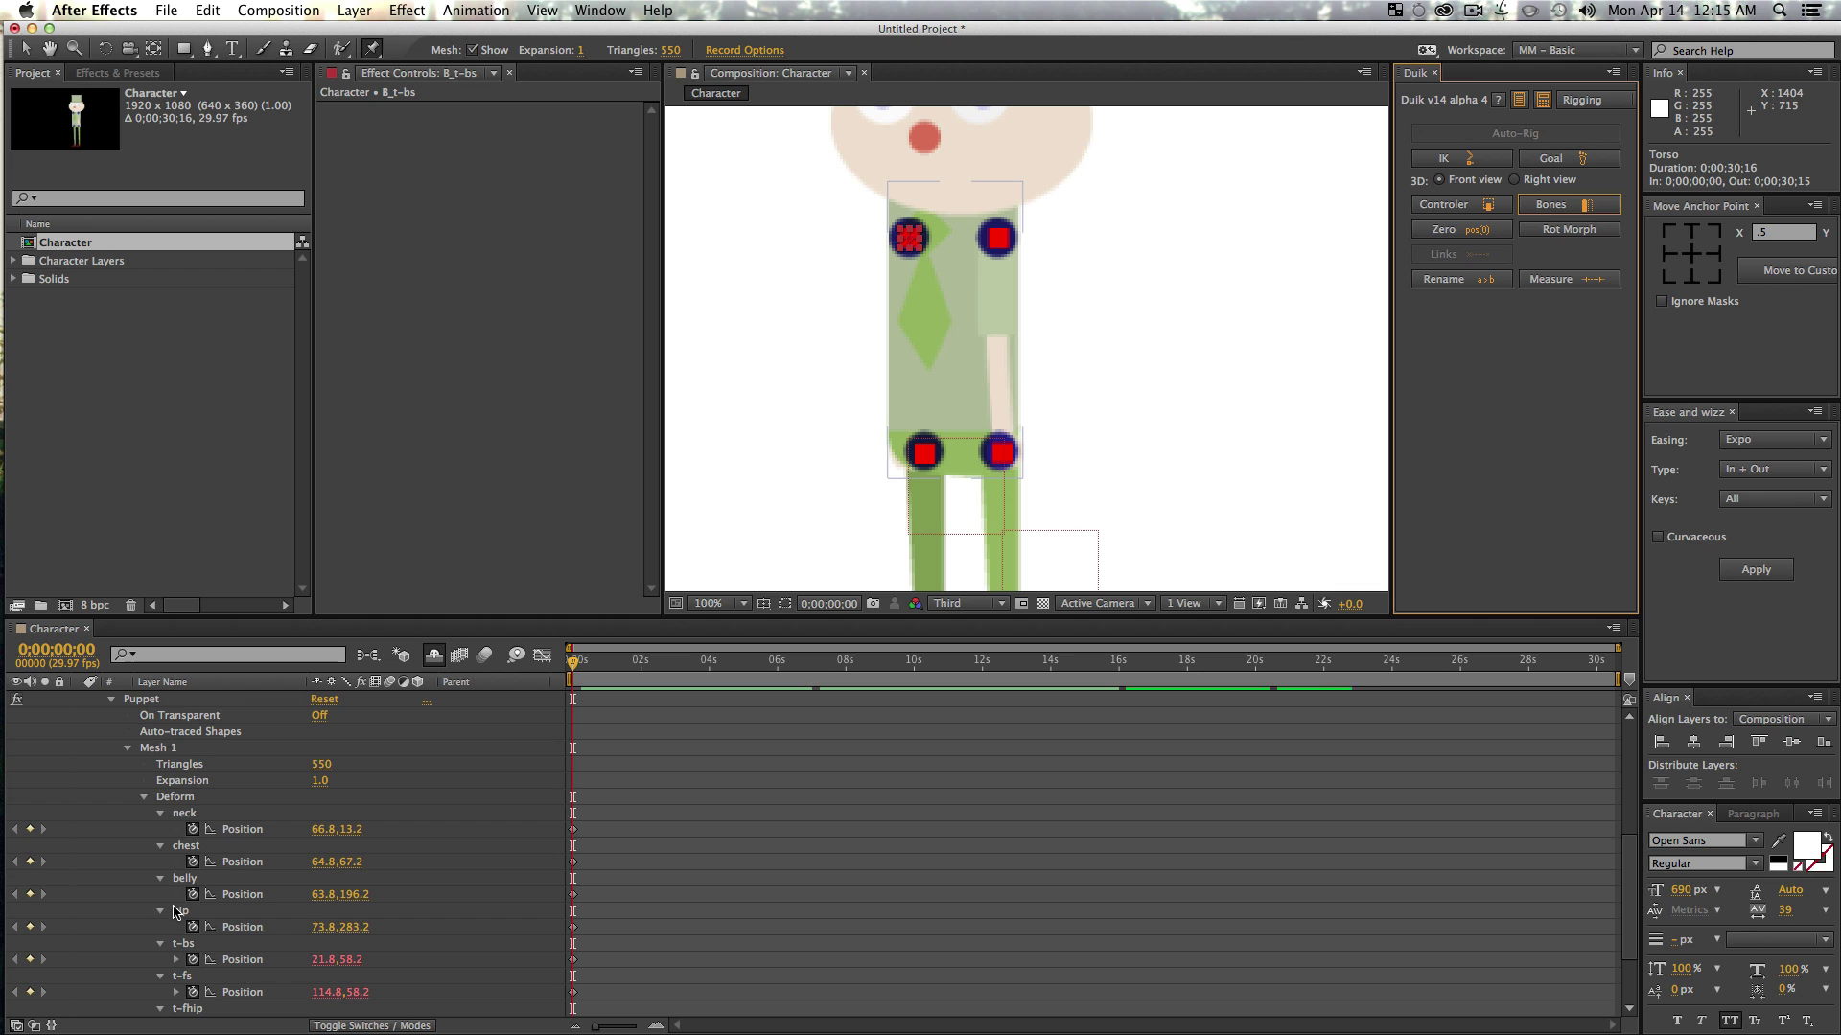
- Create a separate Duik bone for each of the torso pins hip, belly, chest and neck
{"action": "left_click", "coordinate": [178, 910]}
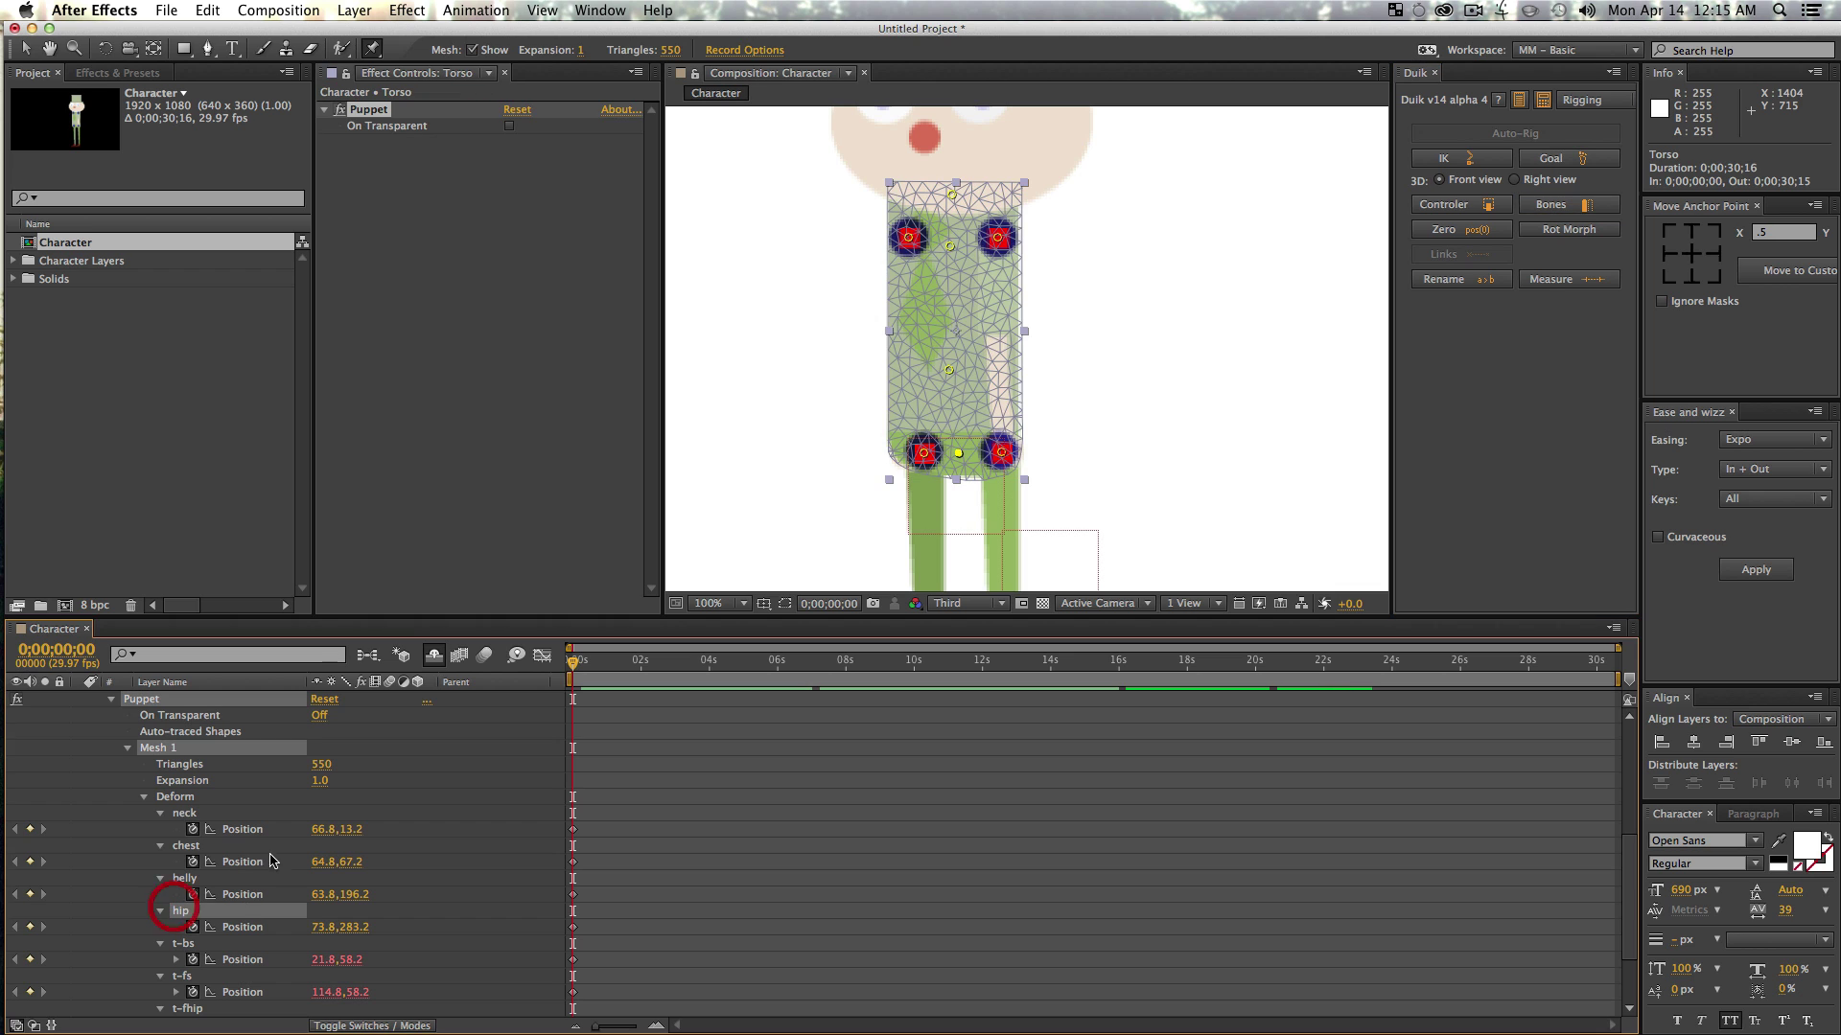
{"action": "left_click", "coordinate": [1563, 206]}
{"action": "left_click", "coordinate": [186, 897]}
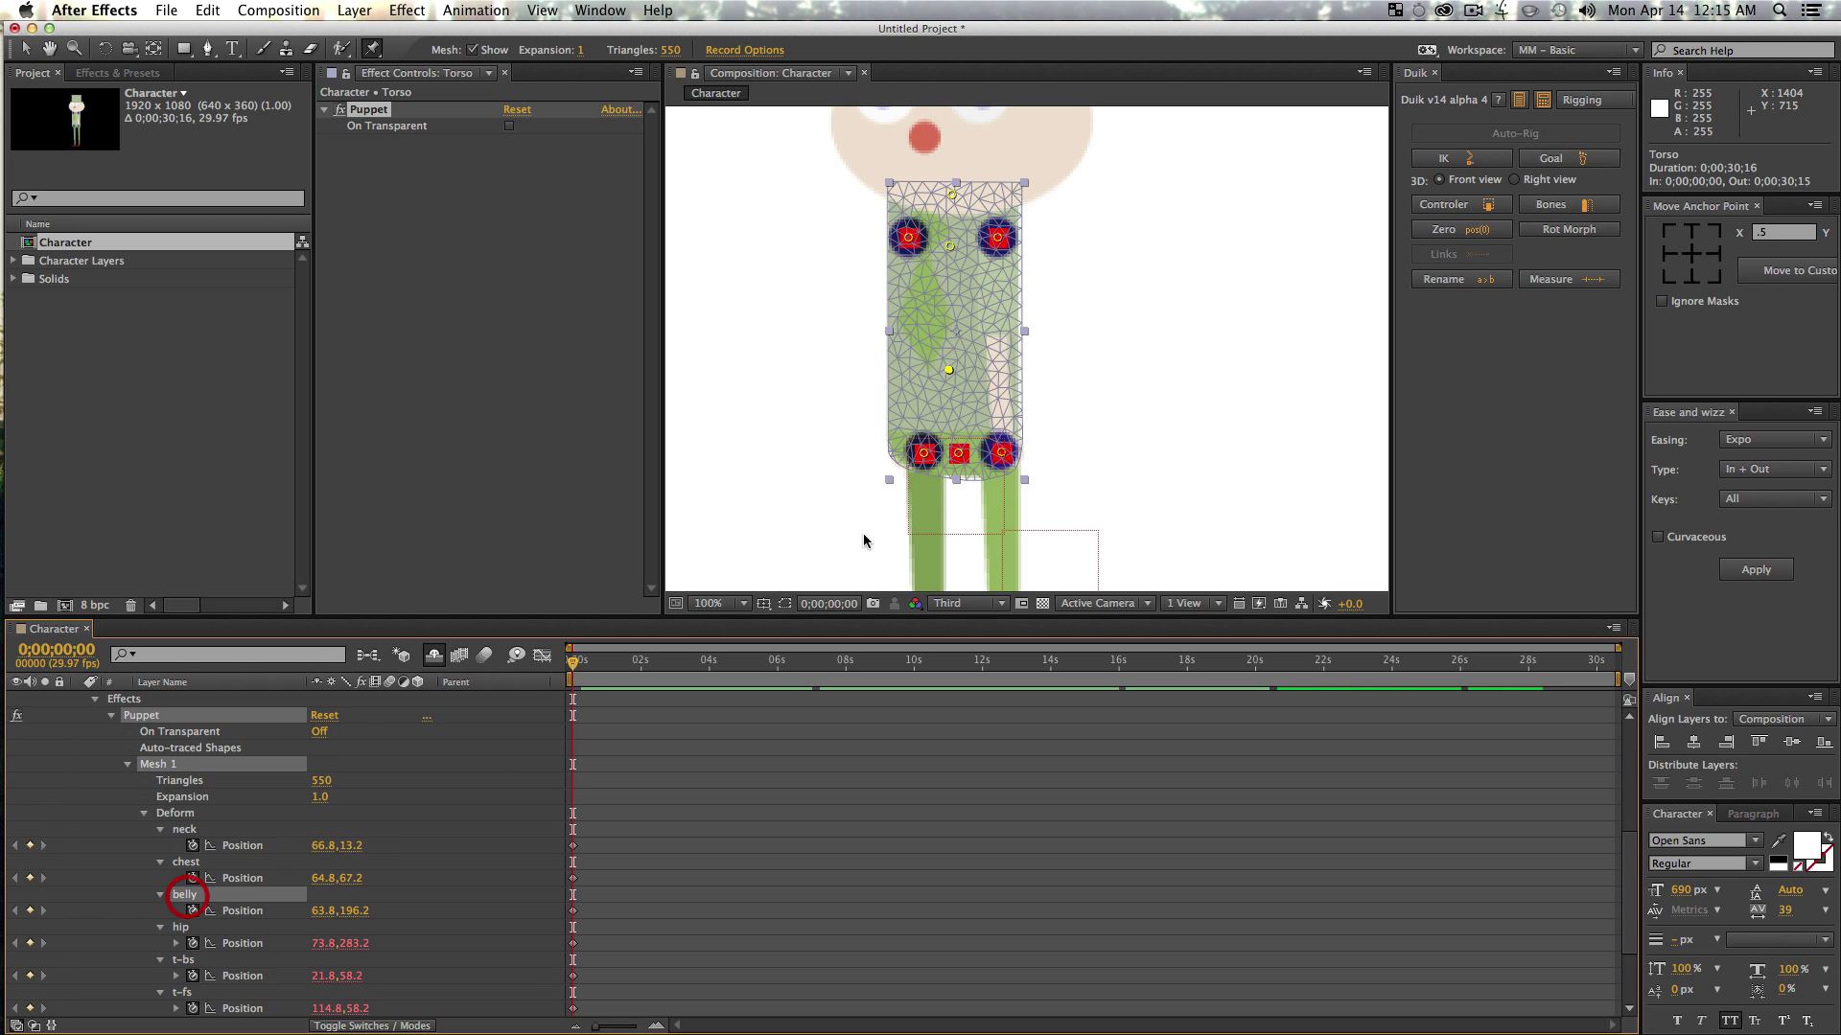
{"action": "left_click", "coordinate": [1565, 205]}
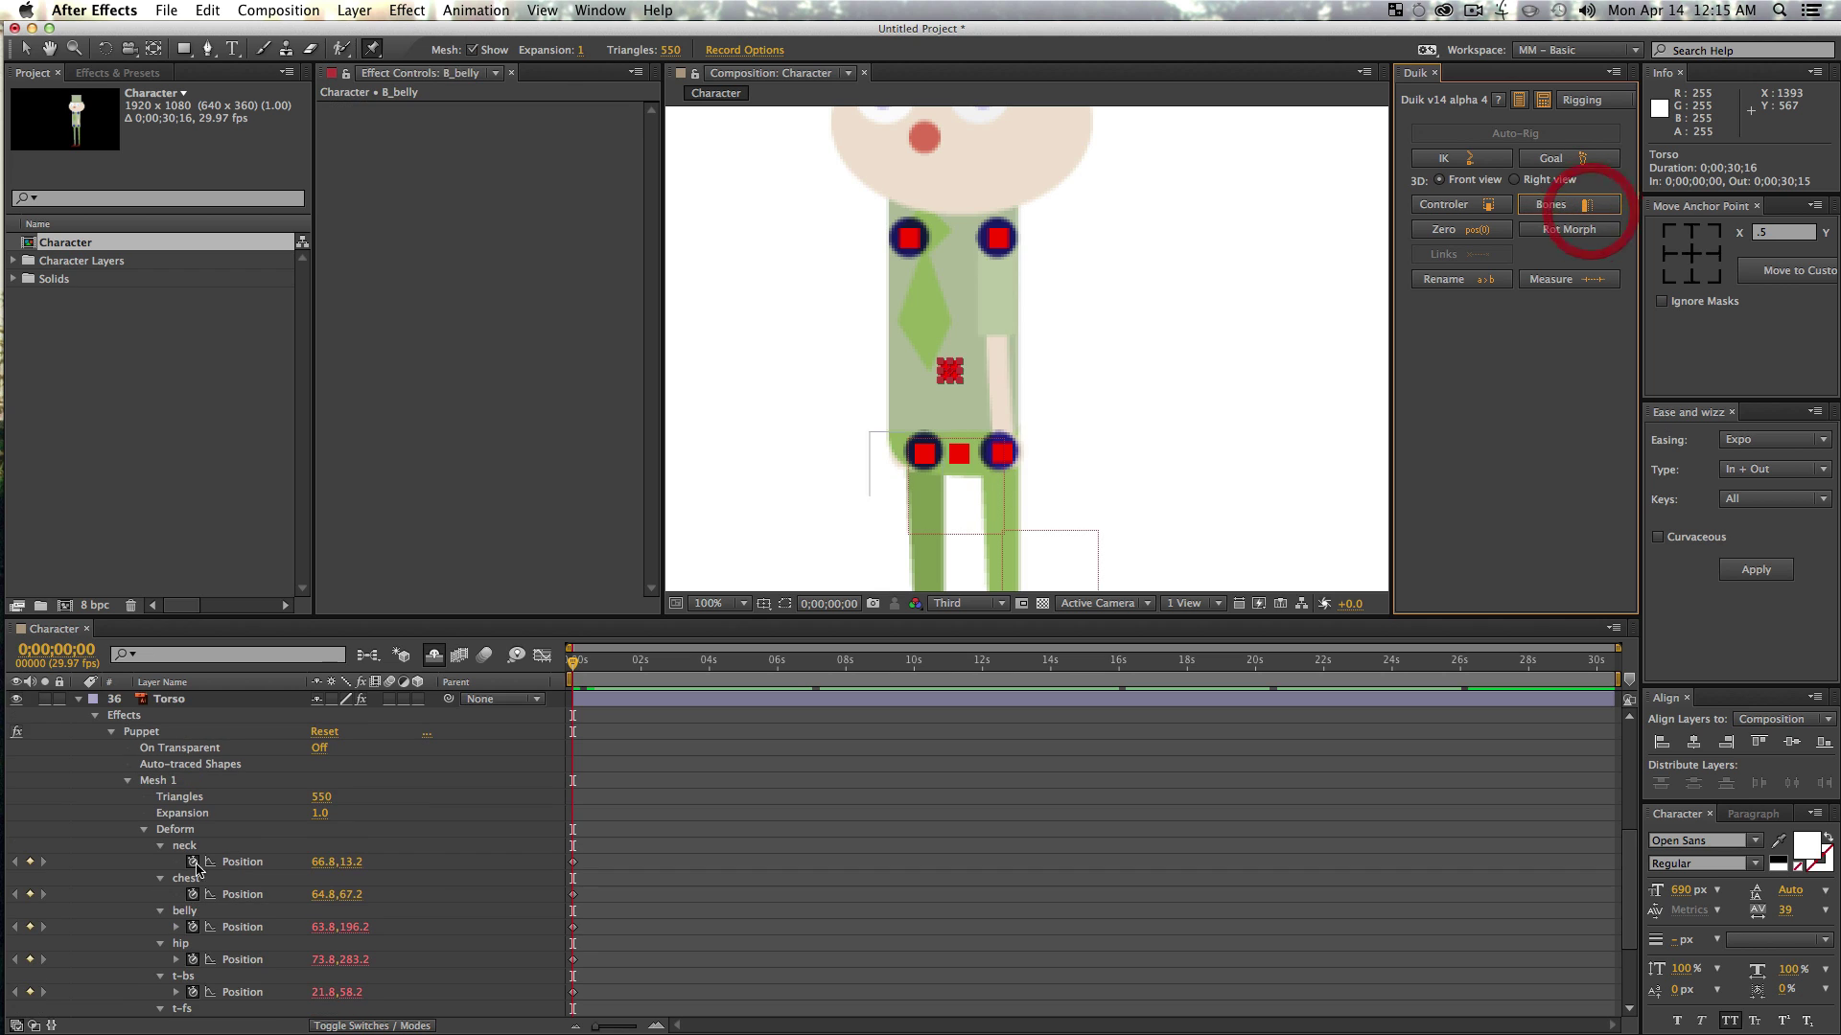
{"action": "left_click", "coordinate": [186, 884]}
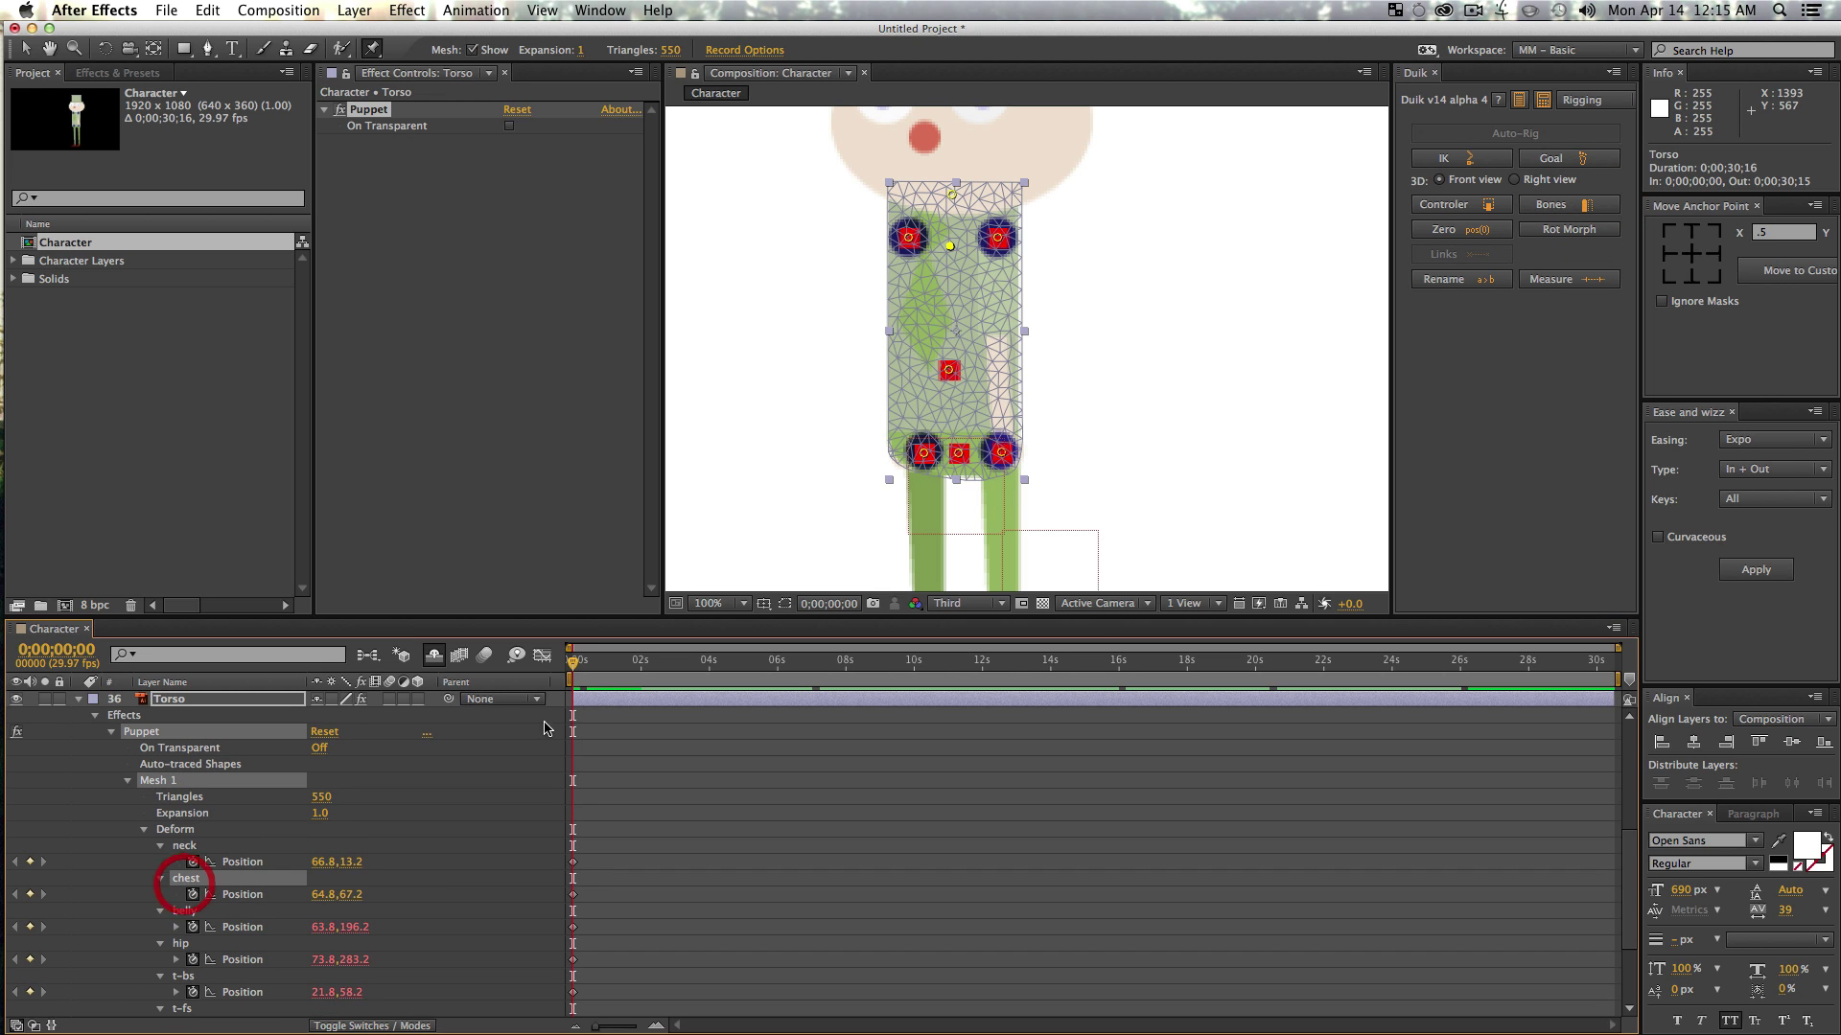
{"action": "left_click", "coordinate": [1561, 205]}
{"action": "left_click", "coordinate": [184, 862]}
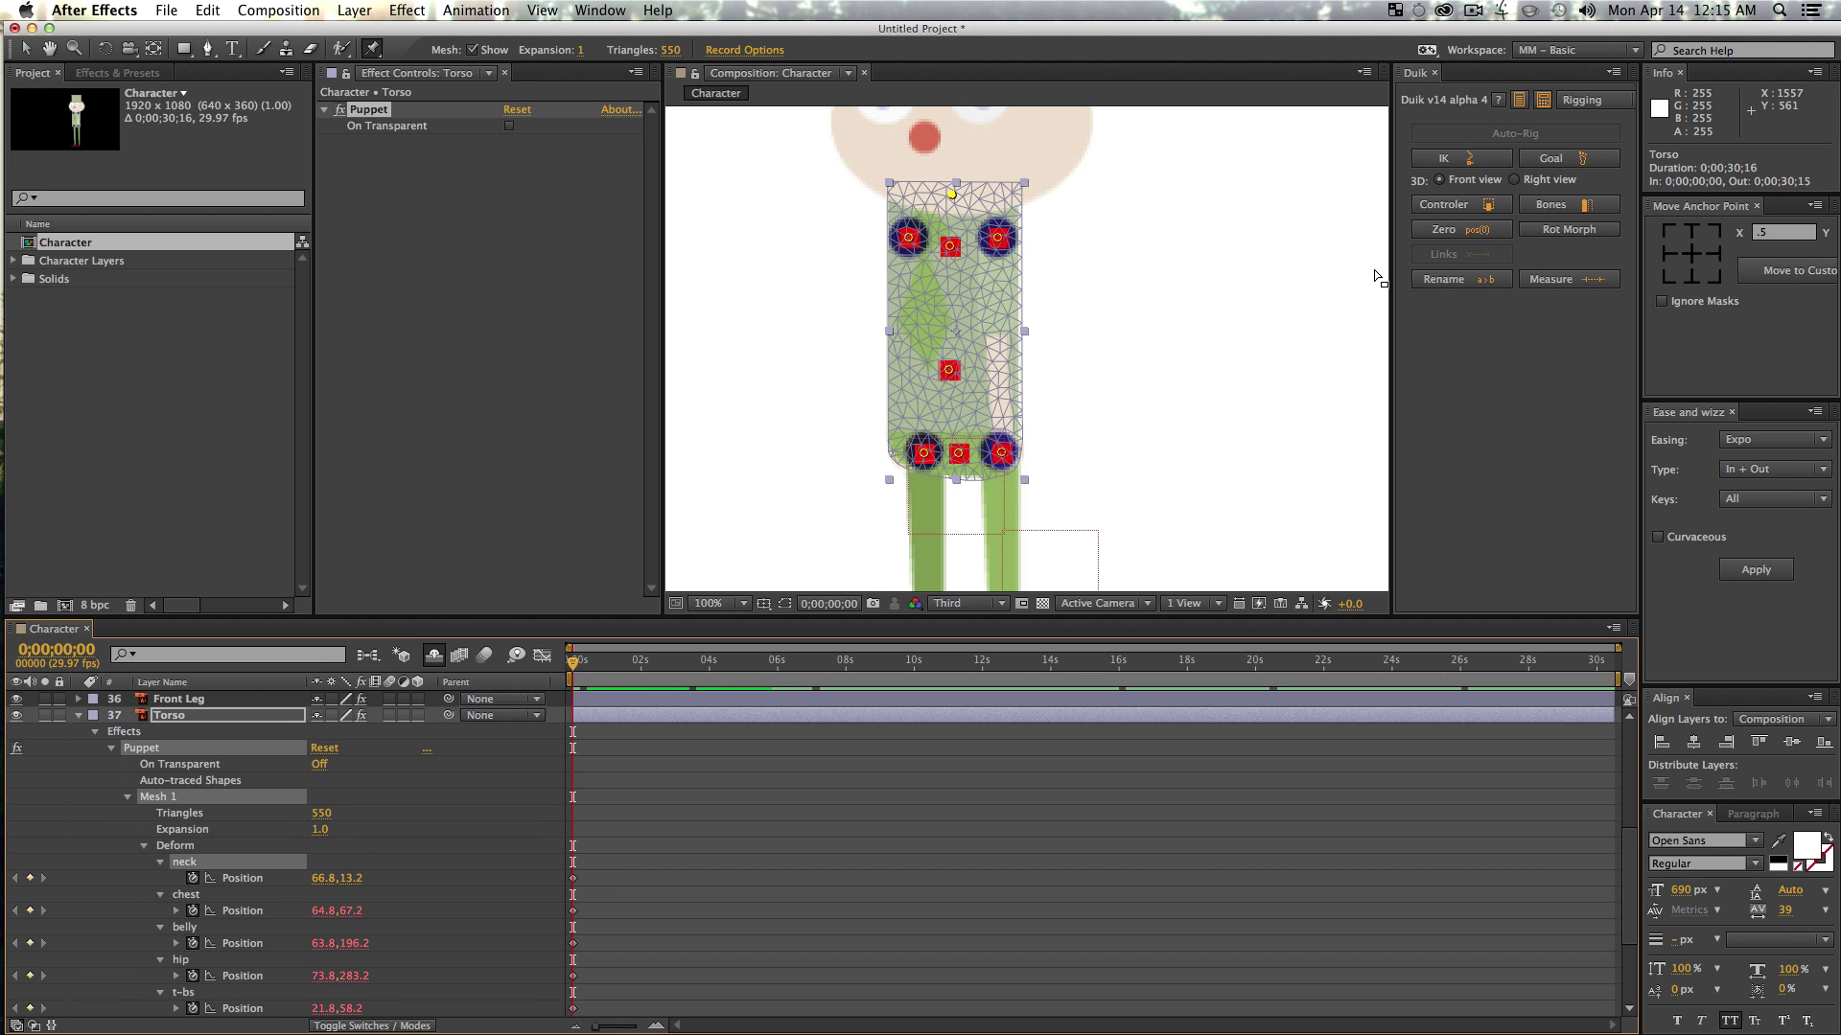
{"action": "left_click", "coordinate": [1587, 204]}
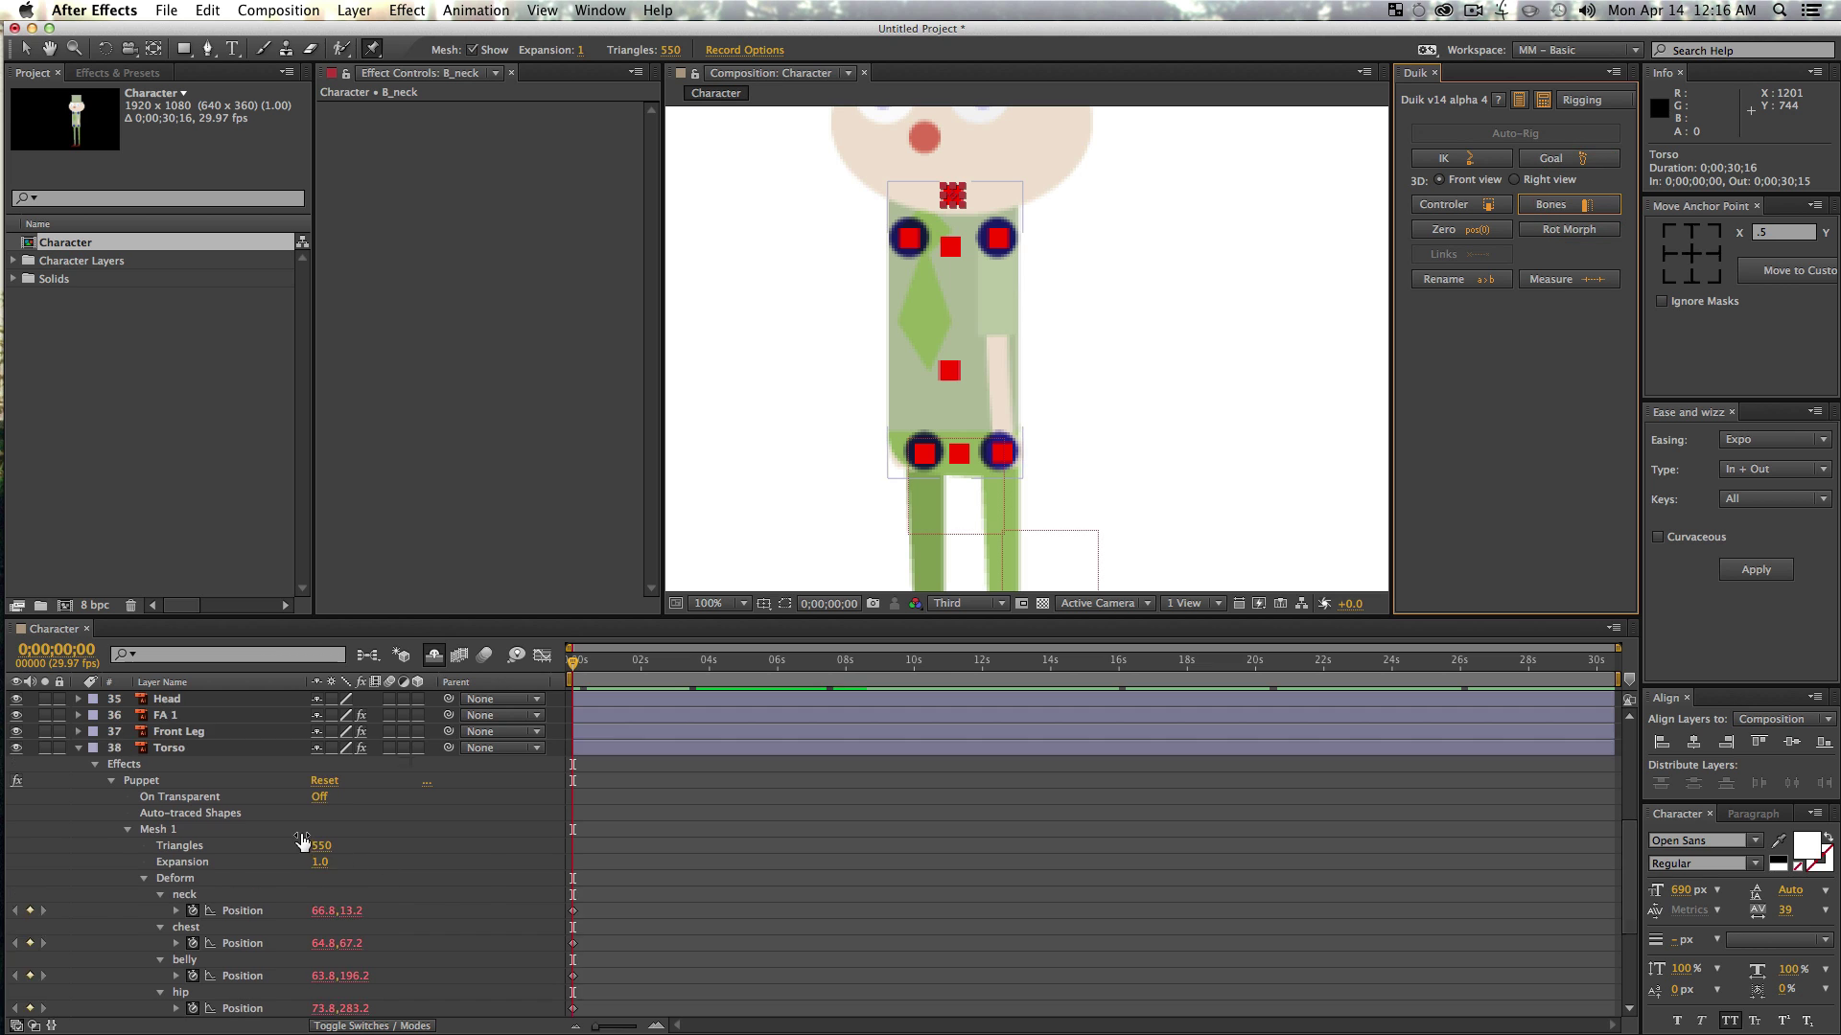
- Parent the bones B_t-fhip and B_t-bhip to B_hip, and B_t-bs and B_t-fs to B_chest
{"action": "scroll", "coordinate": [286, 829], "scroll_direction": "up", "scroll_amount": 2}
{"action": "scroll", "coordinate": [264, 810], "scroll_direction": "down", "scroll_amount": 8}
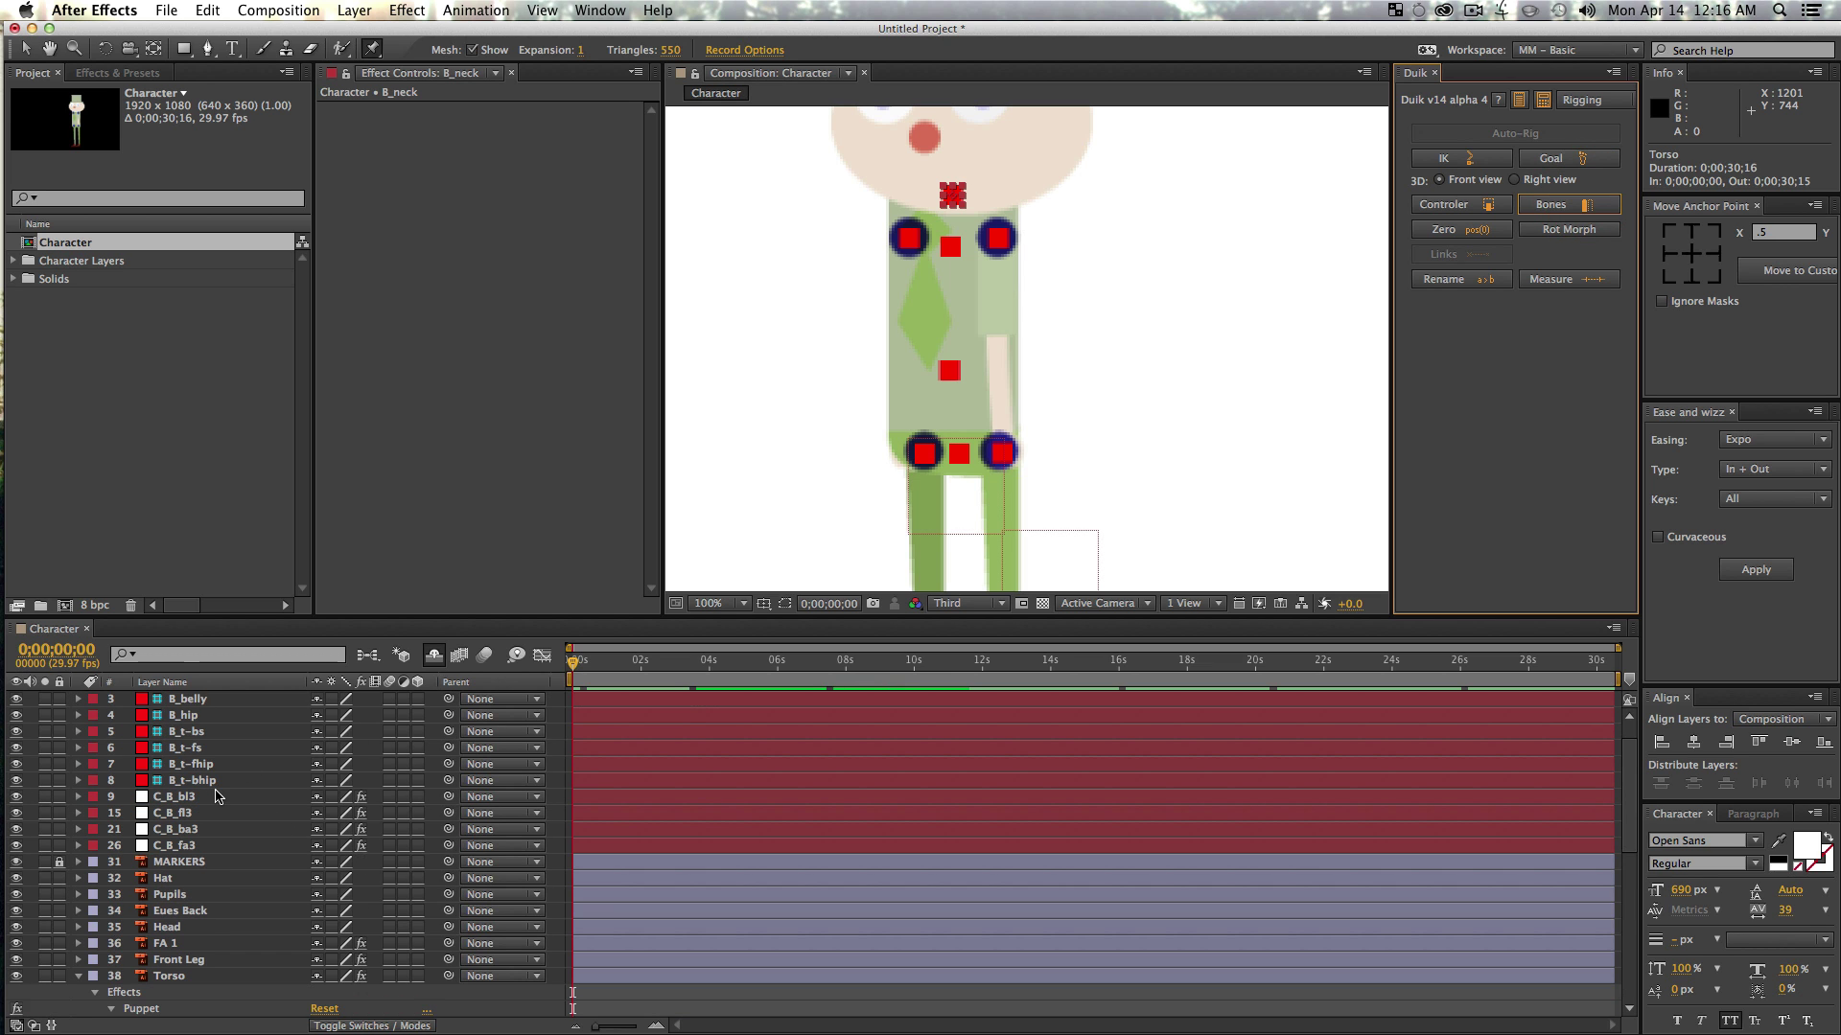
{"action": "scroll", "coordinate": [213, 796], "scroll_direction": "up", "scroll_amount": 8}
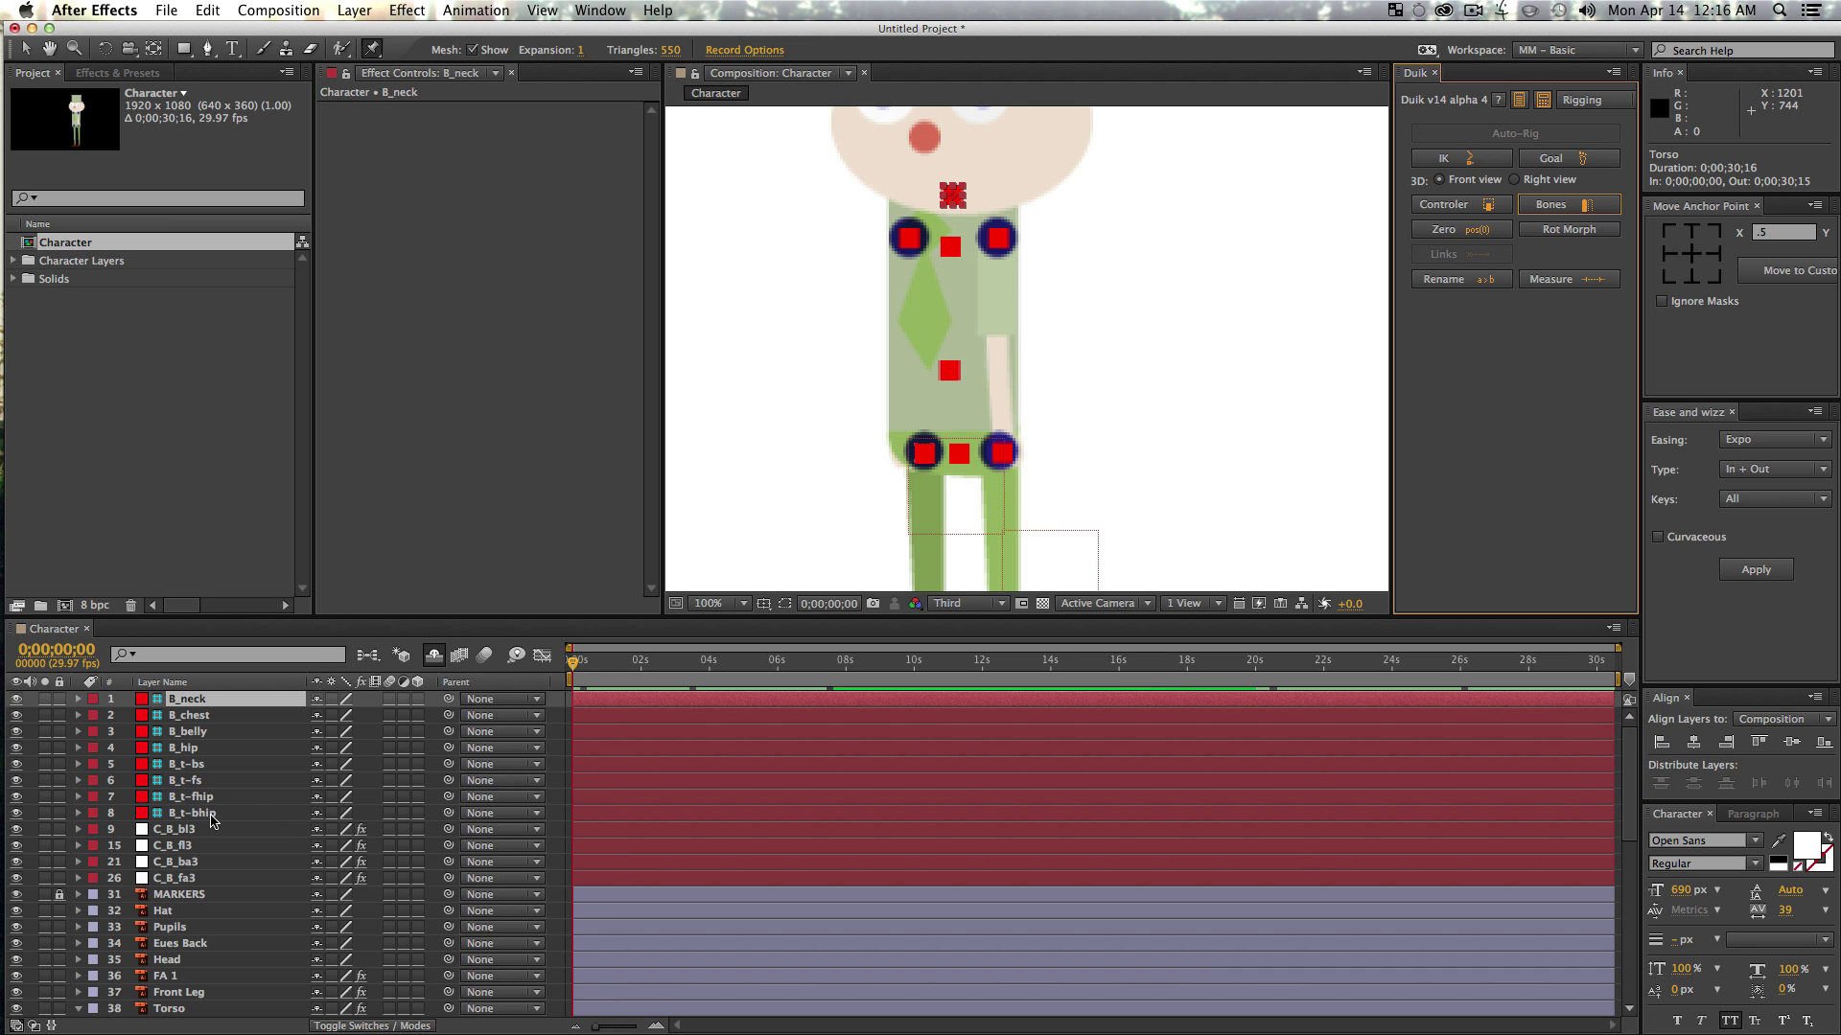
{"action": "left_click", "coordinate": [211, 817]}
{"action": "left_click", "coordinate": [199, 798], "text": "shift"}
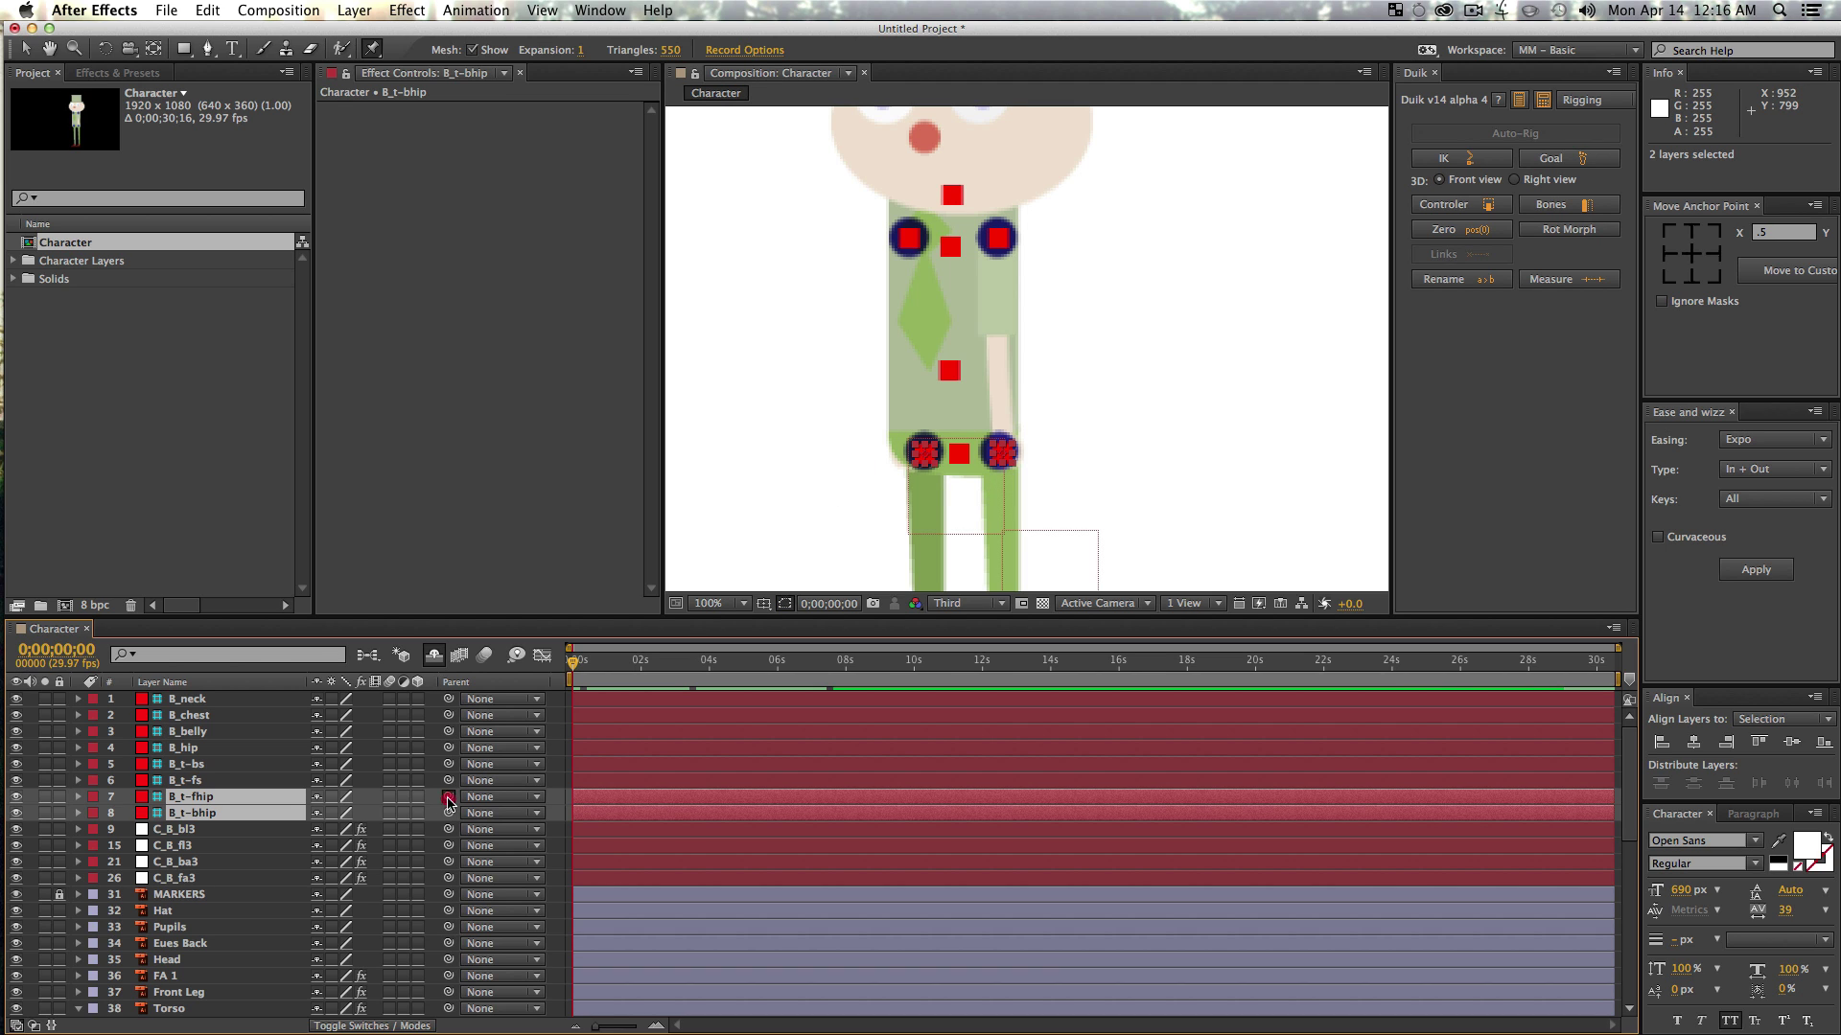
{"action": "left_click_drag", "start_coordinate": [450, 802], "coordinate": [214, 749]}
{"action": "left_click", "coordinate": [187, 764]}
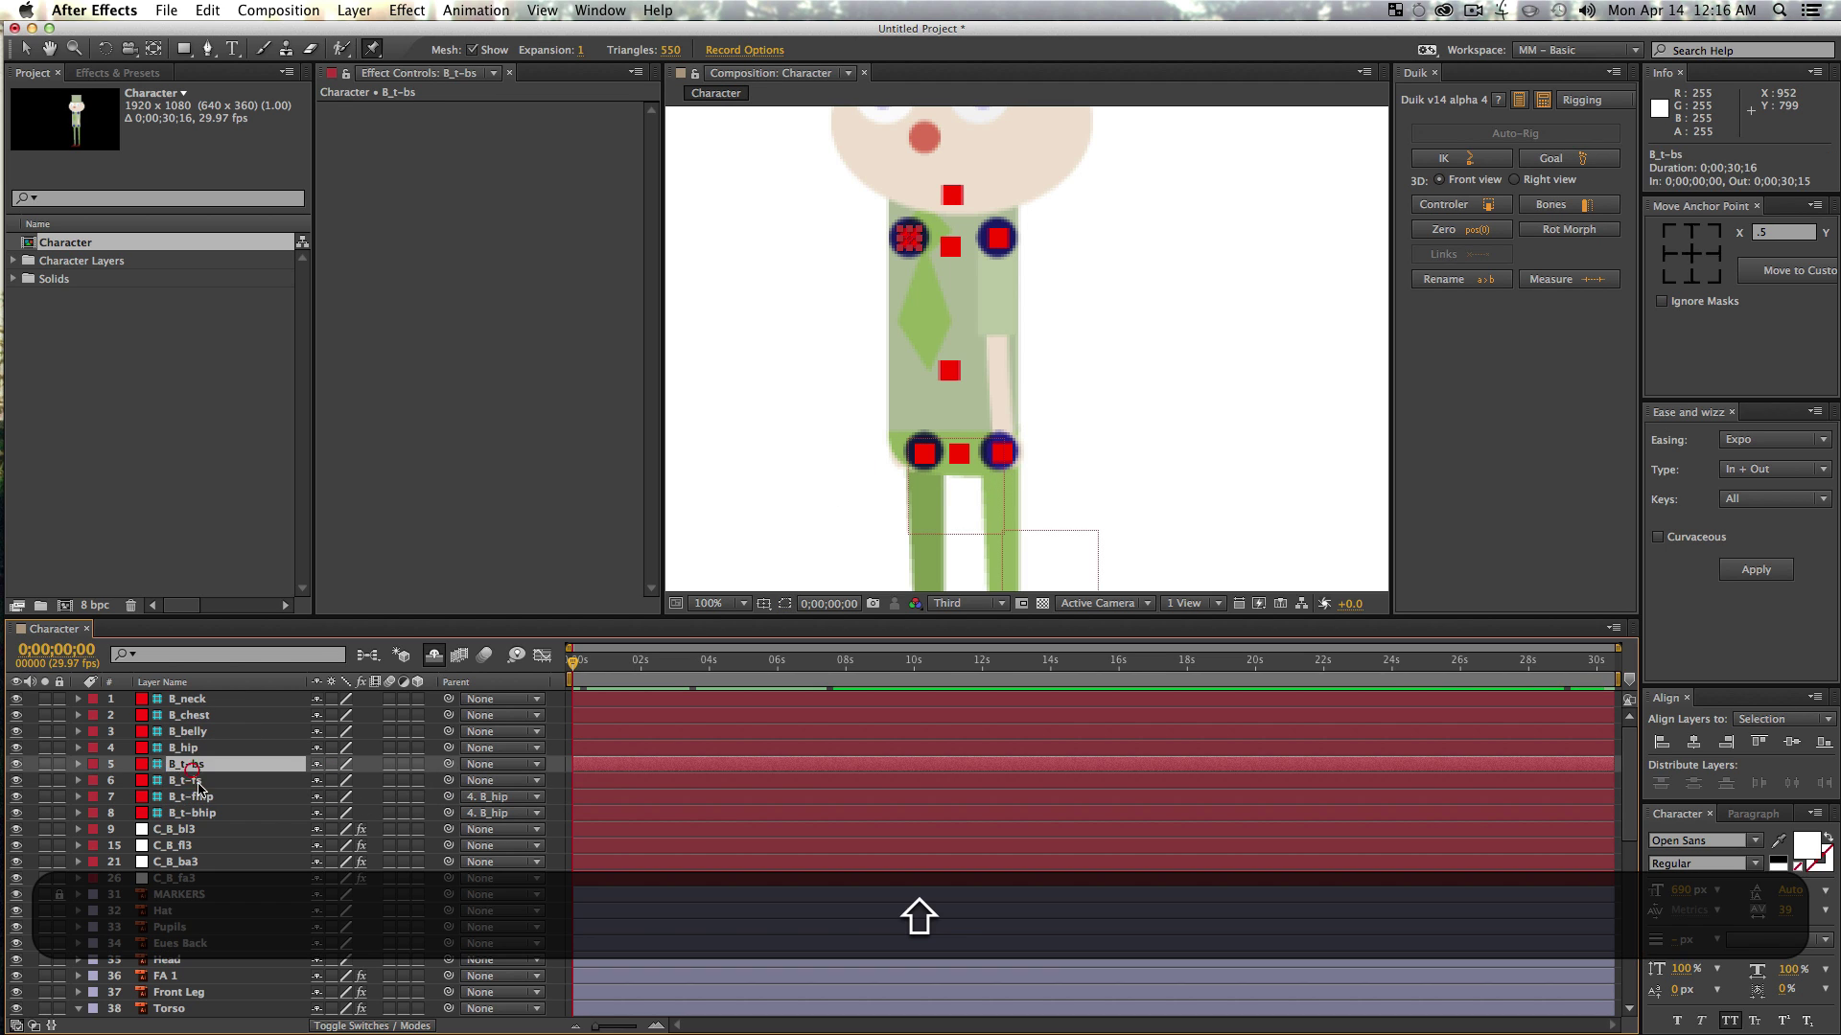
{"action": "left_click", "coordinate": [187, 780], "text": "shift"}
{"action": "left_click_drag", "start_coordinate": [448, 770], "coordinate": [195, 716]}
- Chain the spine bones by parenting B_neck to B_chest, B_chest to B_belly, and B_belly to B_hip
{"action": "left_click", "coordinate": [215, 703]}
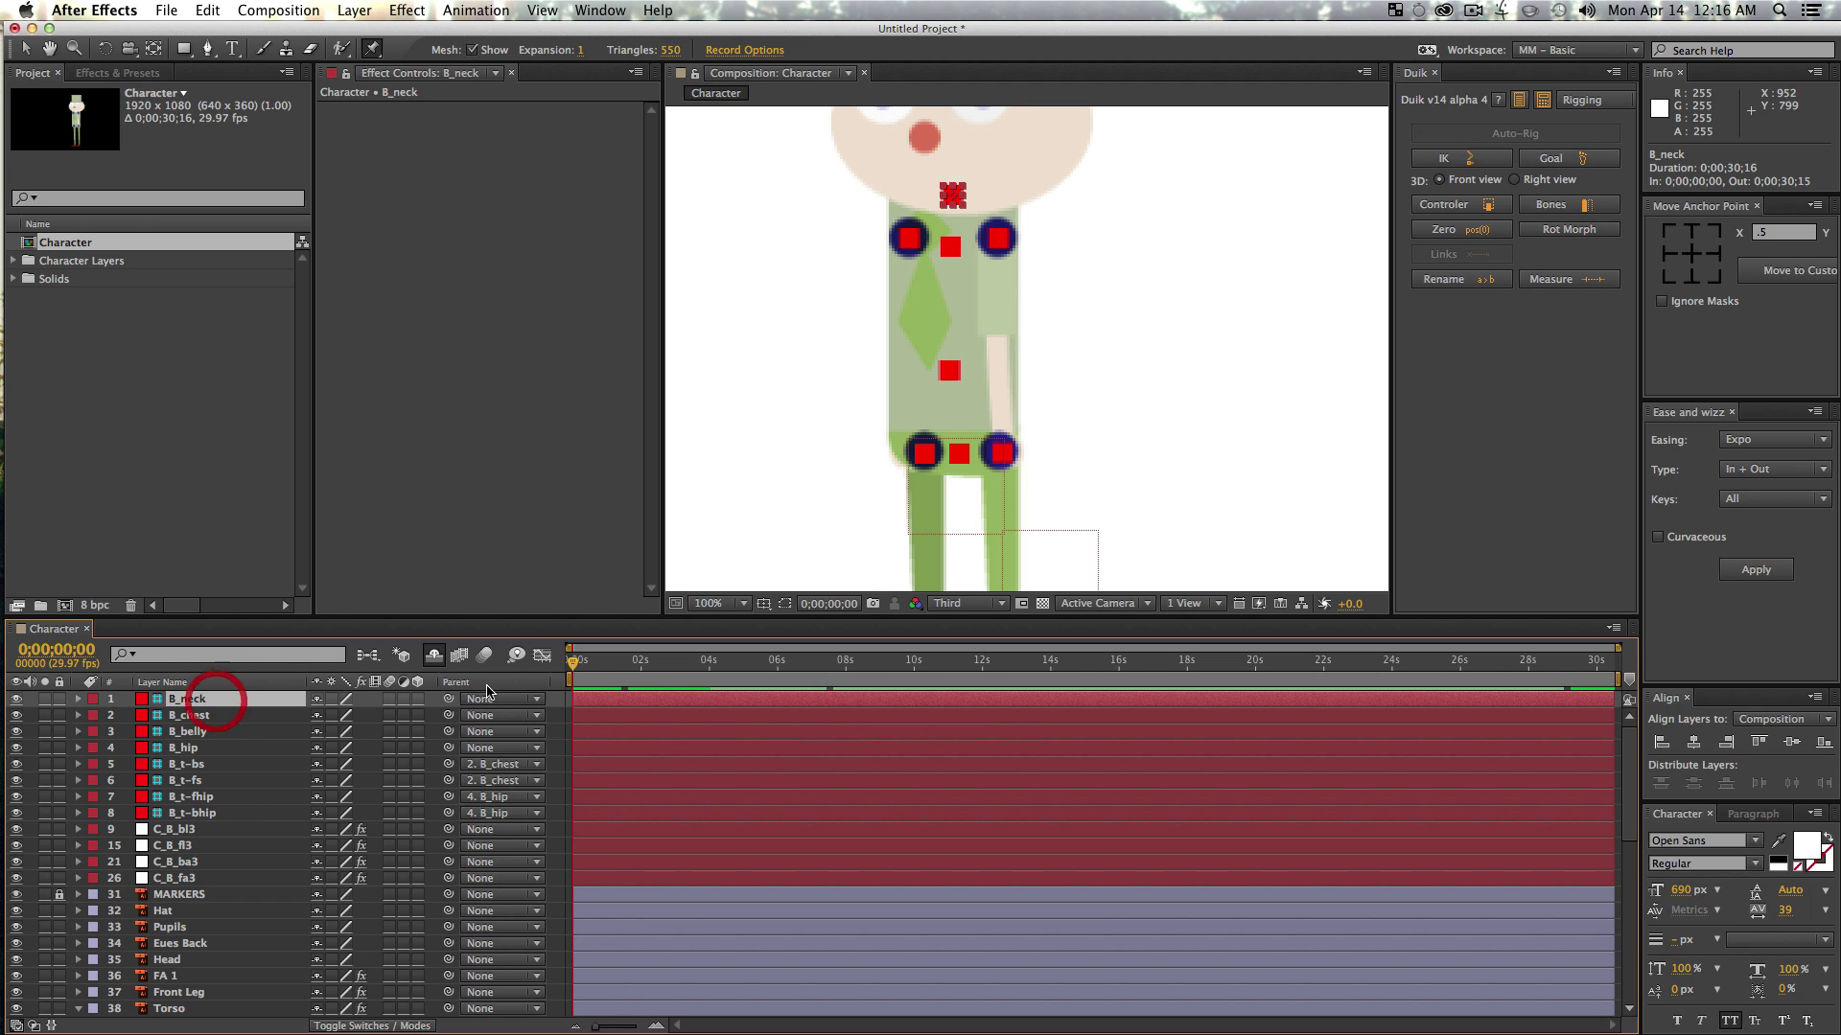
{"action": "left_click_drag", "start_coordinate": [447, 707], "coordinate": [451, 750]}
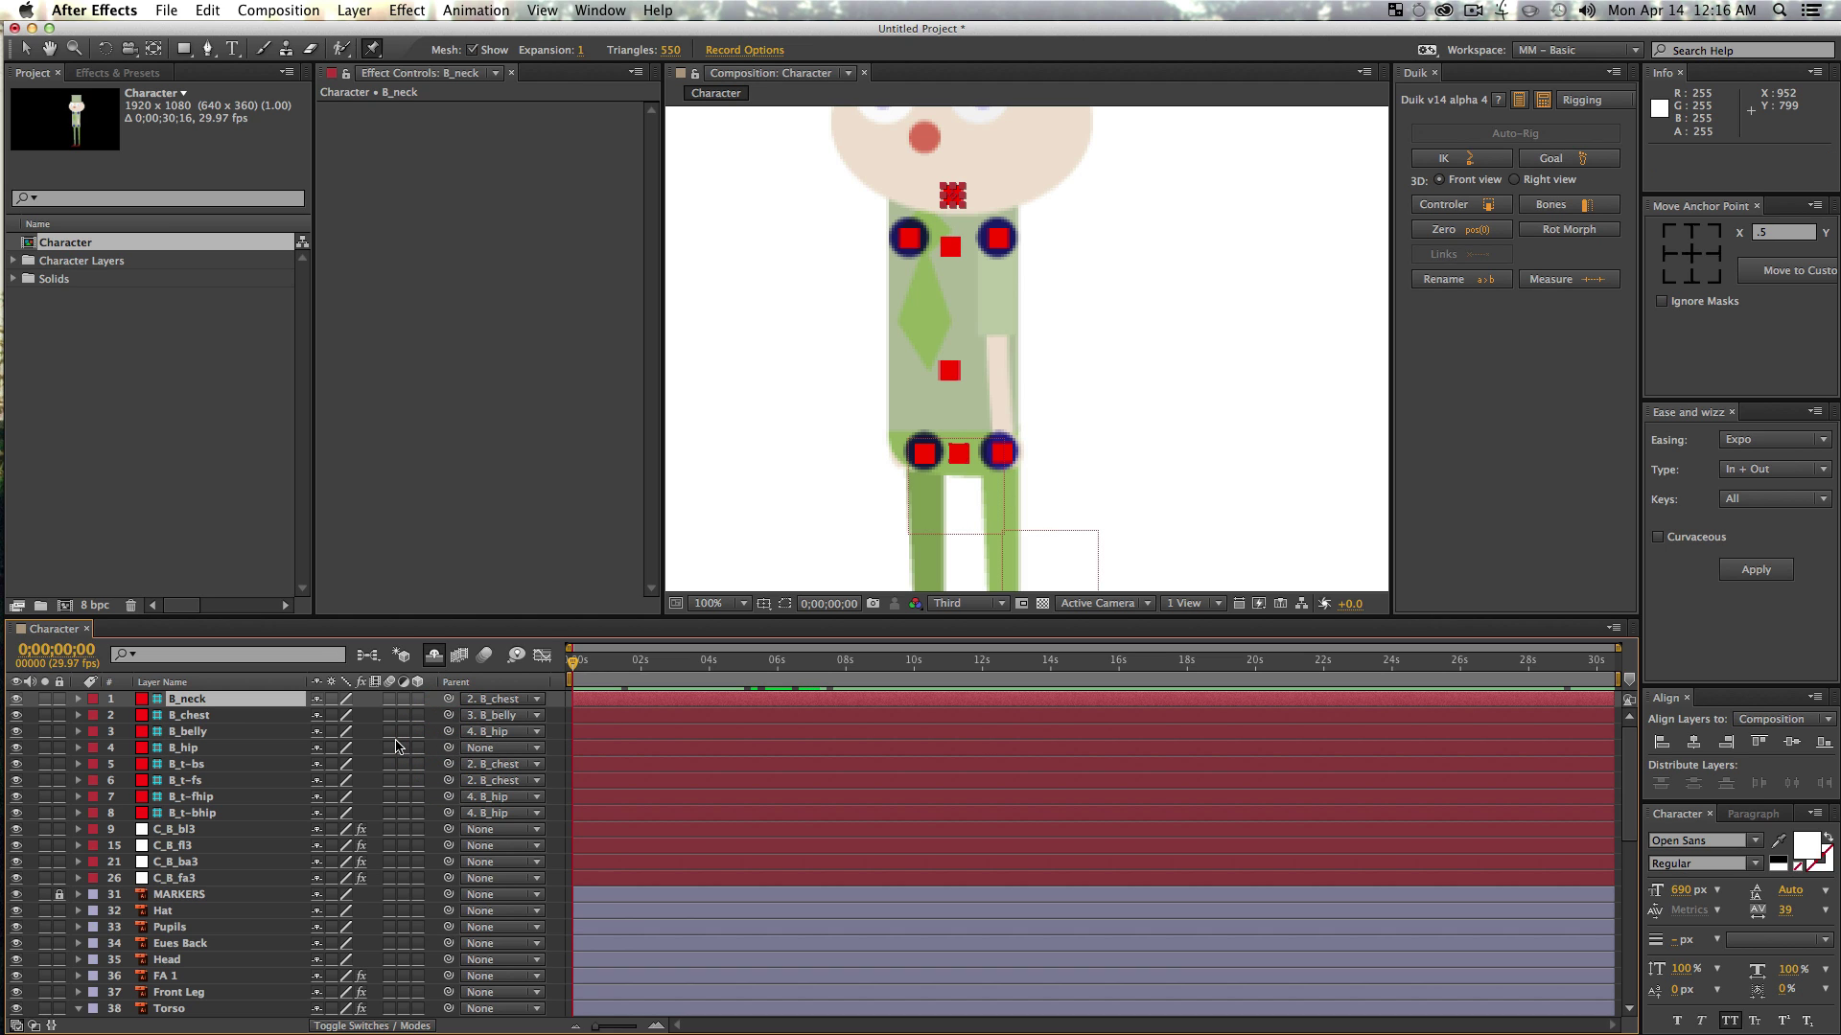
- Create a Duik controller for the B_chest bone
{"action": "left_click", "coordinate": [184, 719]}
{"action": "scroll", "coordinate": [184, 719], "scroll_direction": "down", "scroll_amount": 1}
{"action": "key", "text": "v"}
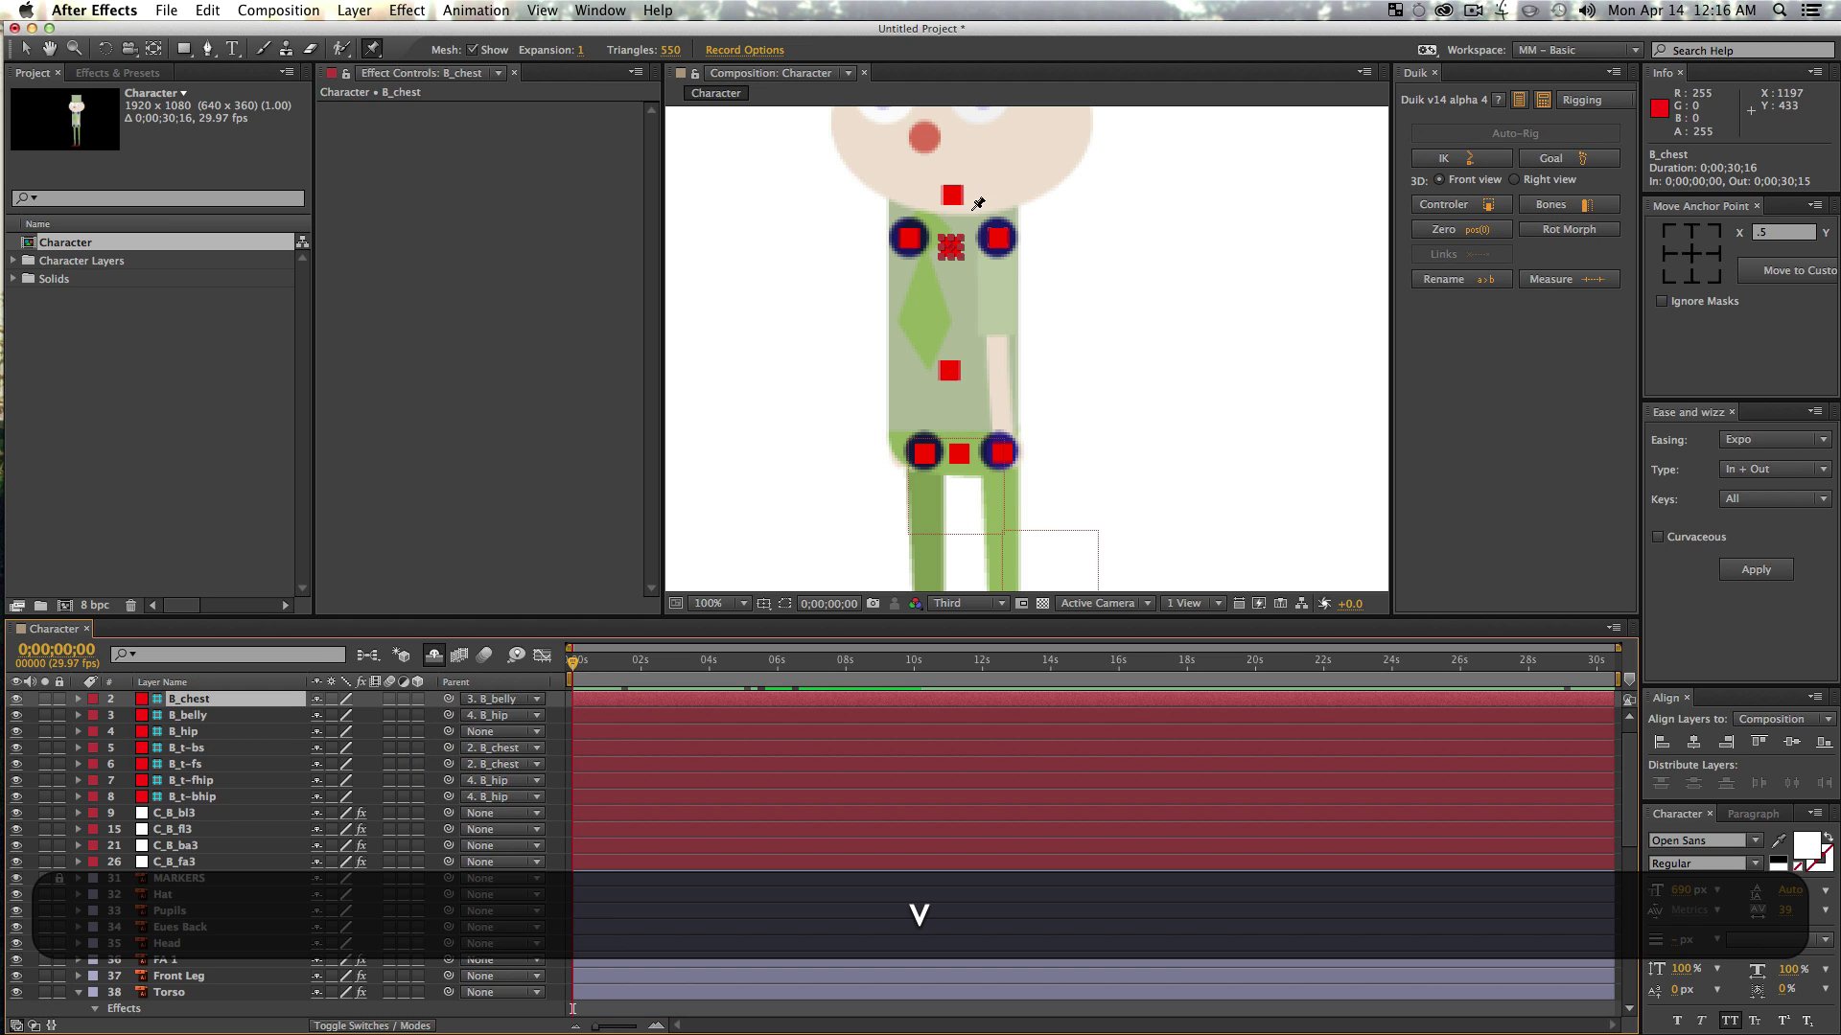
{"action": "left_click", "coordinate": [1479, 202]}
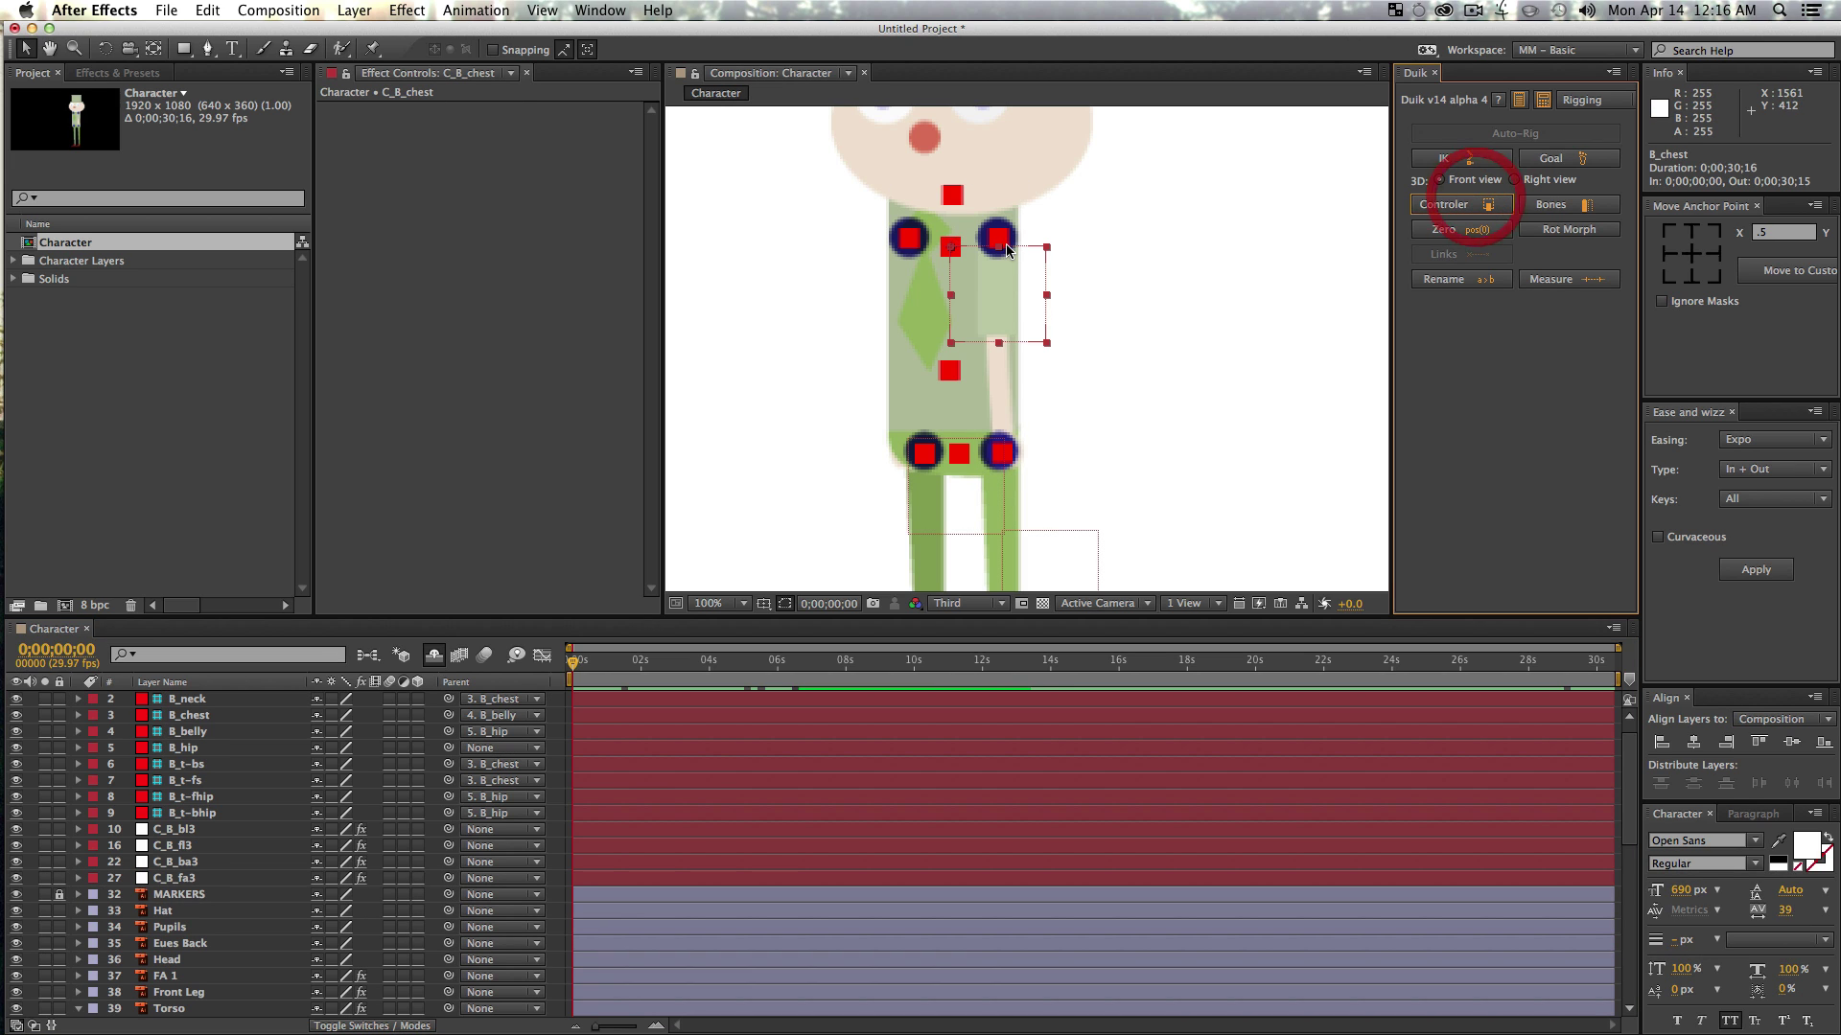
- Apply Duik IK to B_chest, B_belly and B_hip with the C_B_chest controller, and test-move the controller, undoing the move
{"action": "left_click", "coordinate": [206, 719]}
{"action": "left_click", "coordinate": [196, 734], "text": "super"}
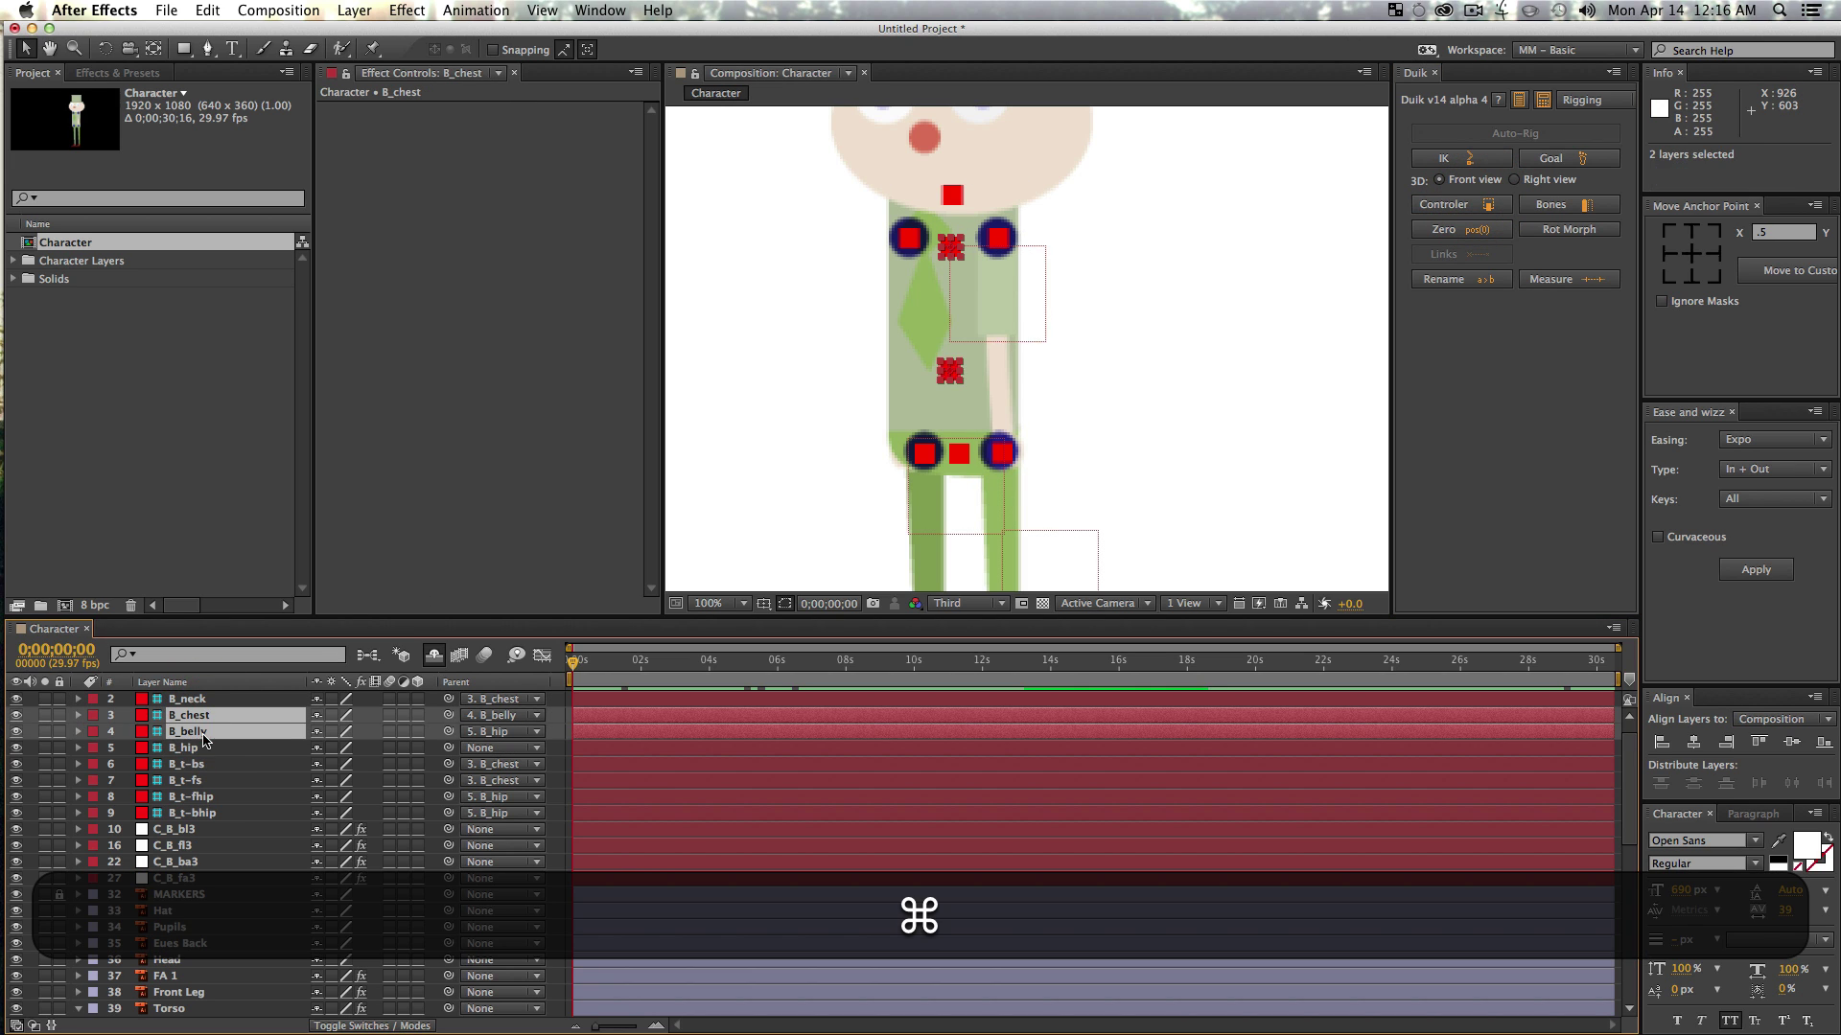
{"action": "left_click", "coordinate": [201, 751], "text": "super"}
{"action": "scroll", "coordinate": [203, 750], "scroll_direction": "up", "scroll_amount": 1}
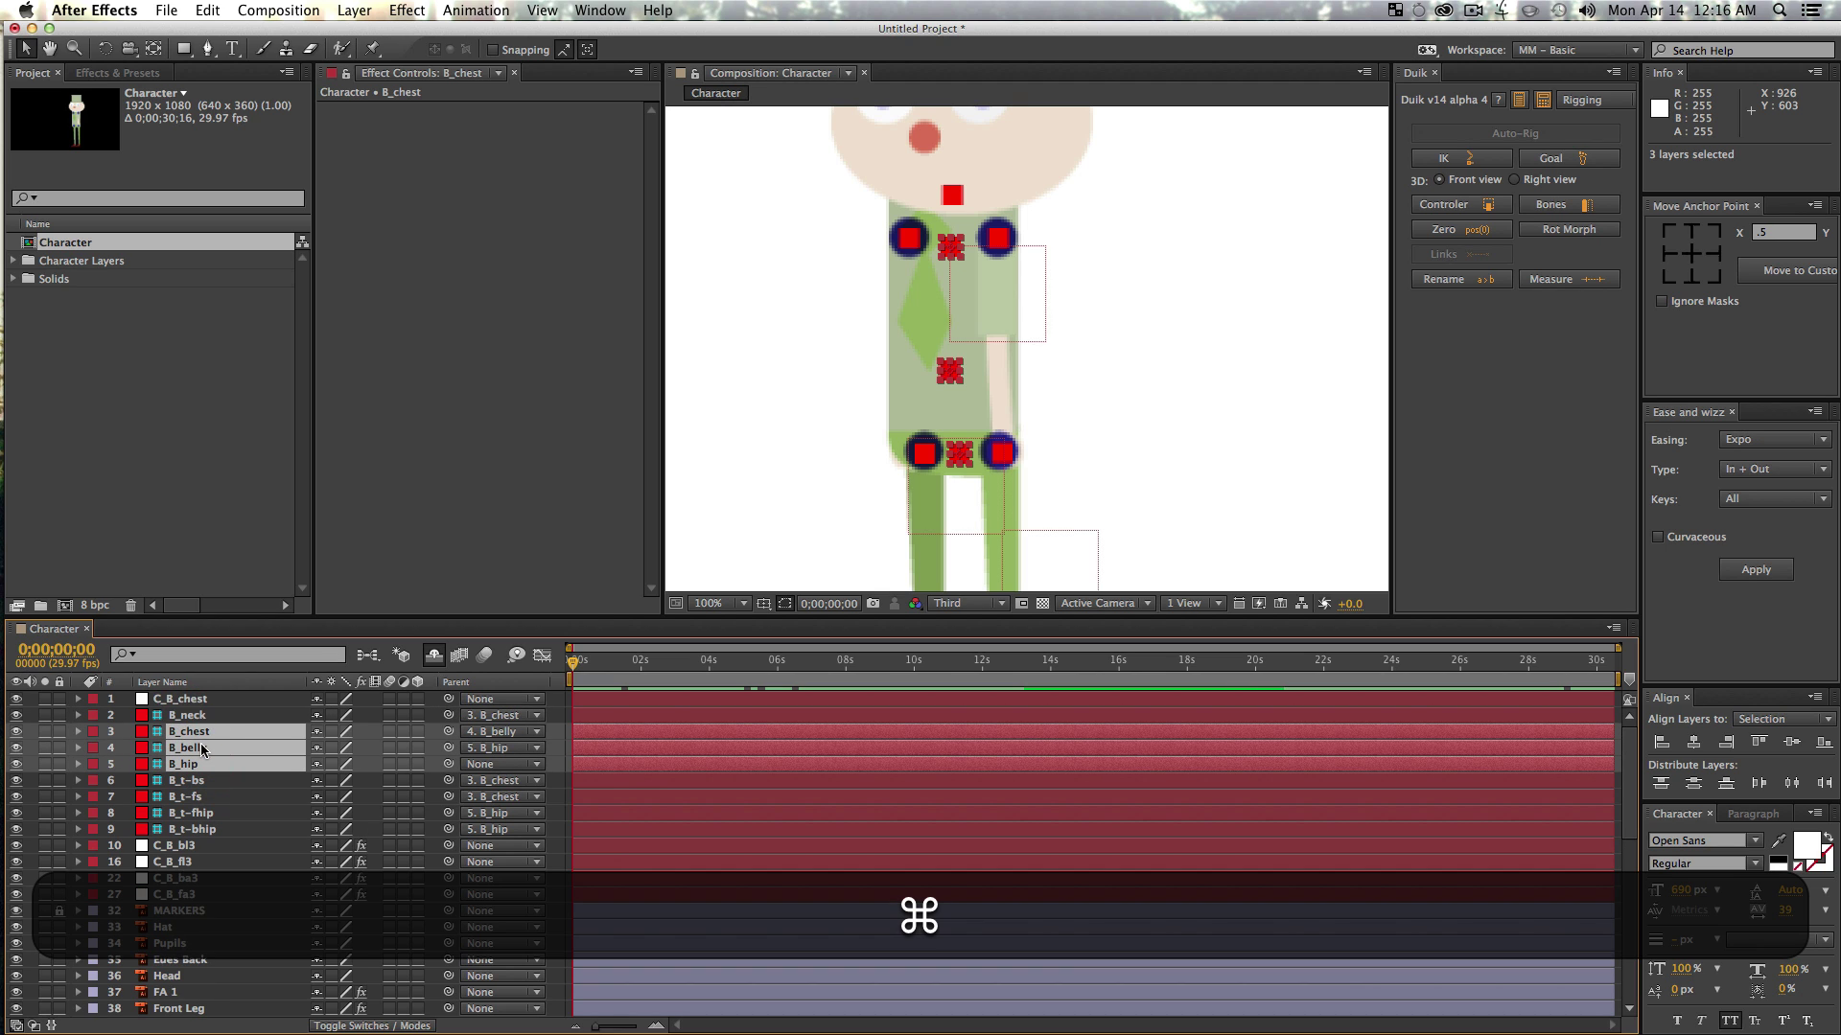
{"action": "left_click", "coordinate": [180, 700], "text": "super"}
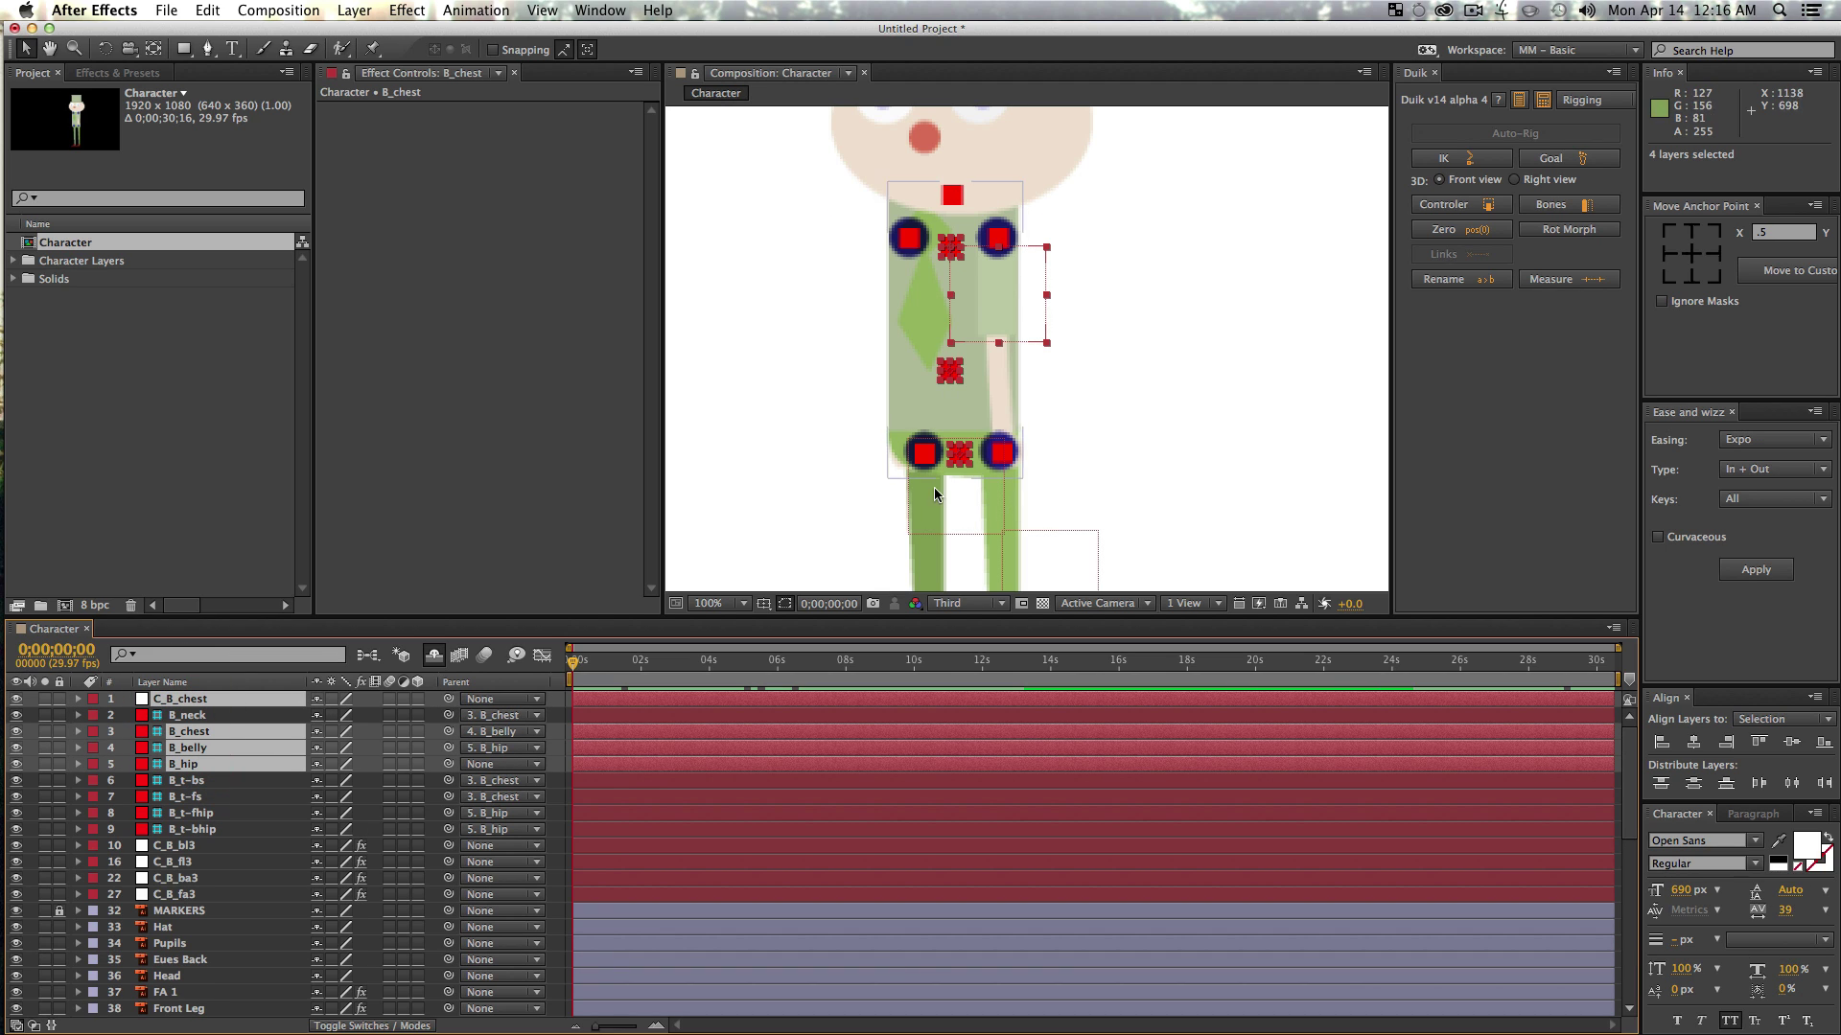
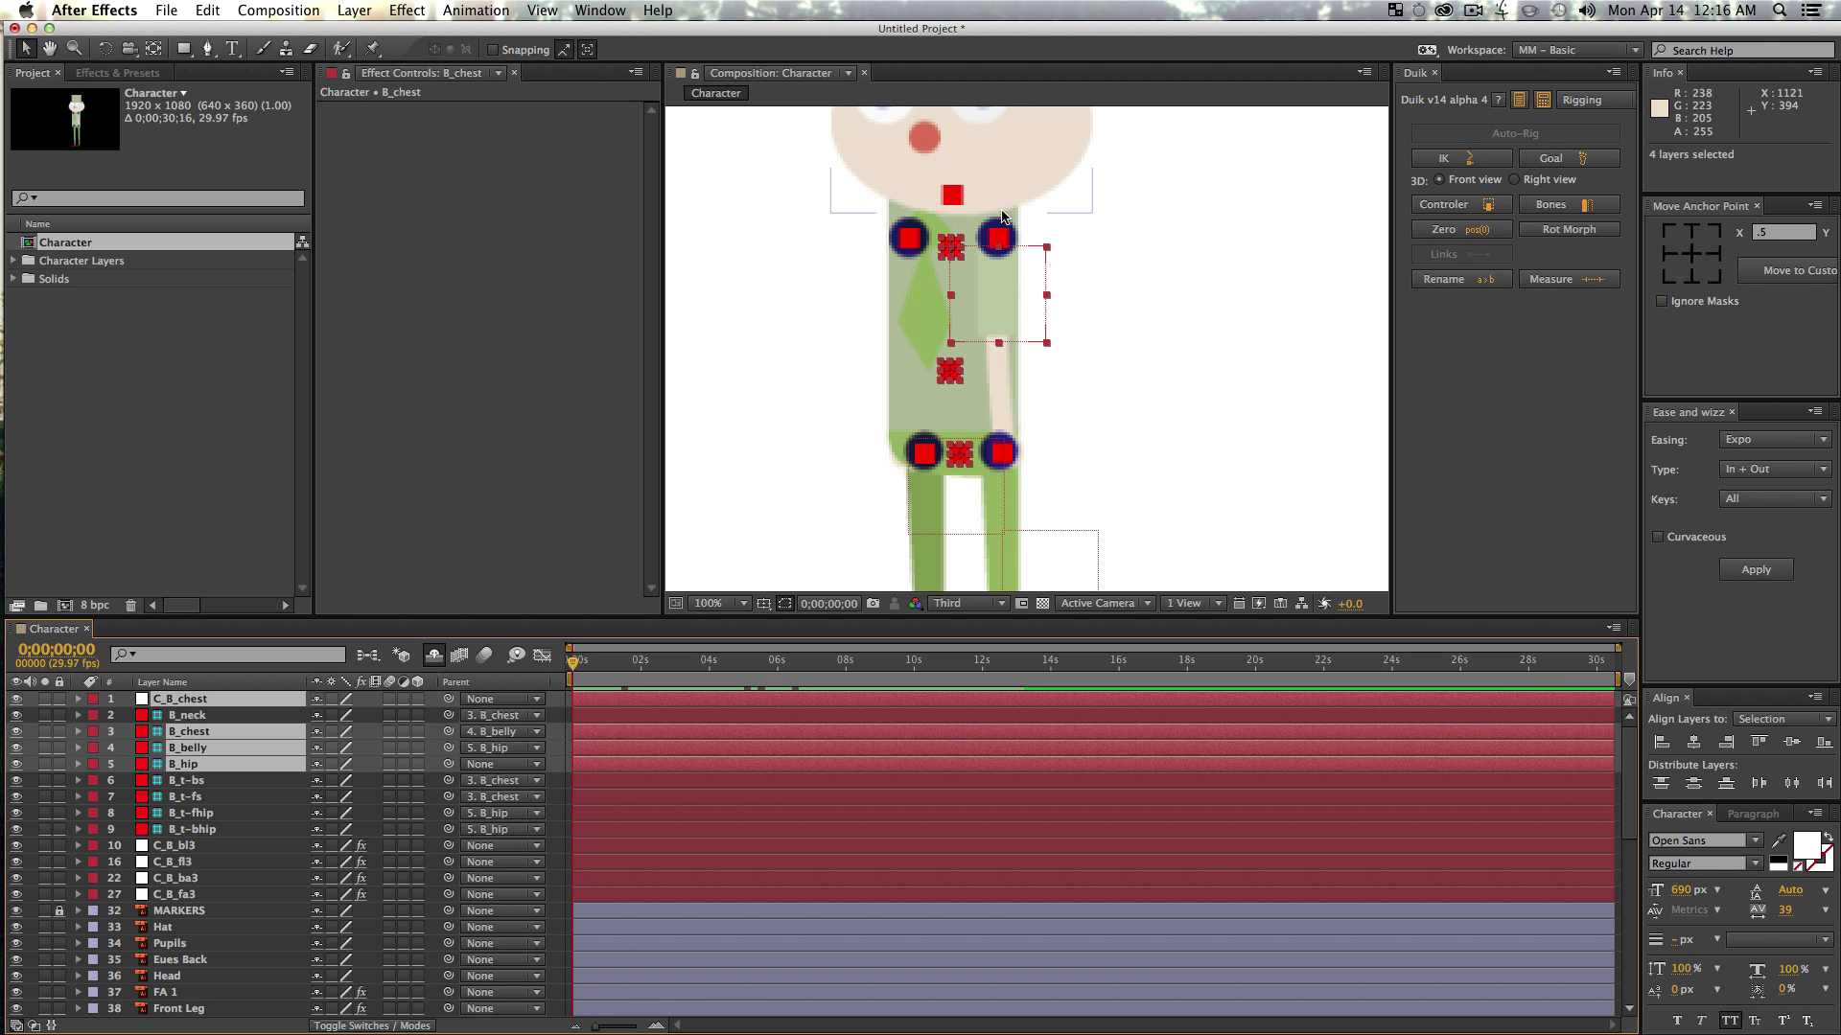
{"action": "left_click", "coordinate": [1481, 163]}
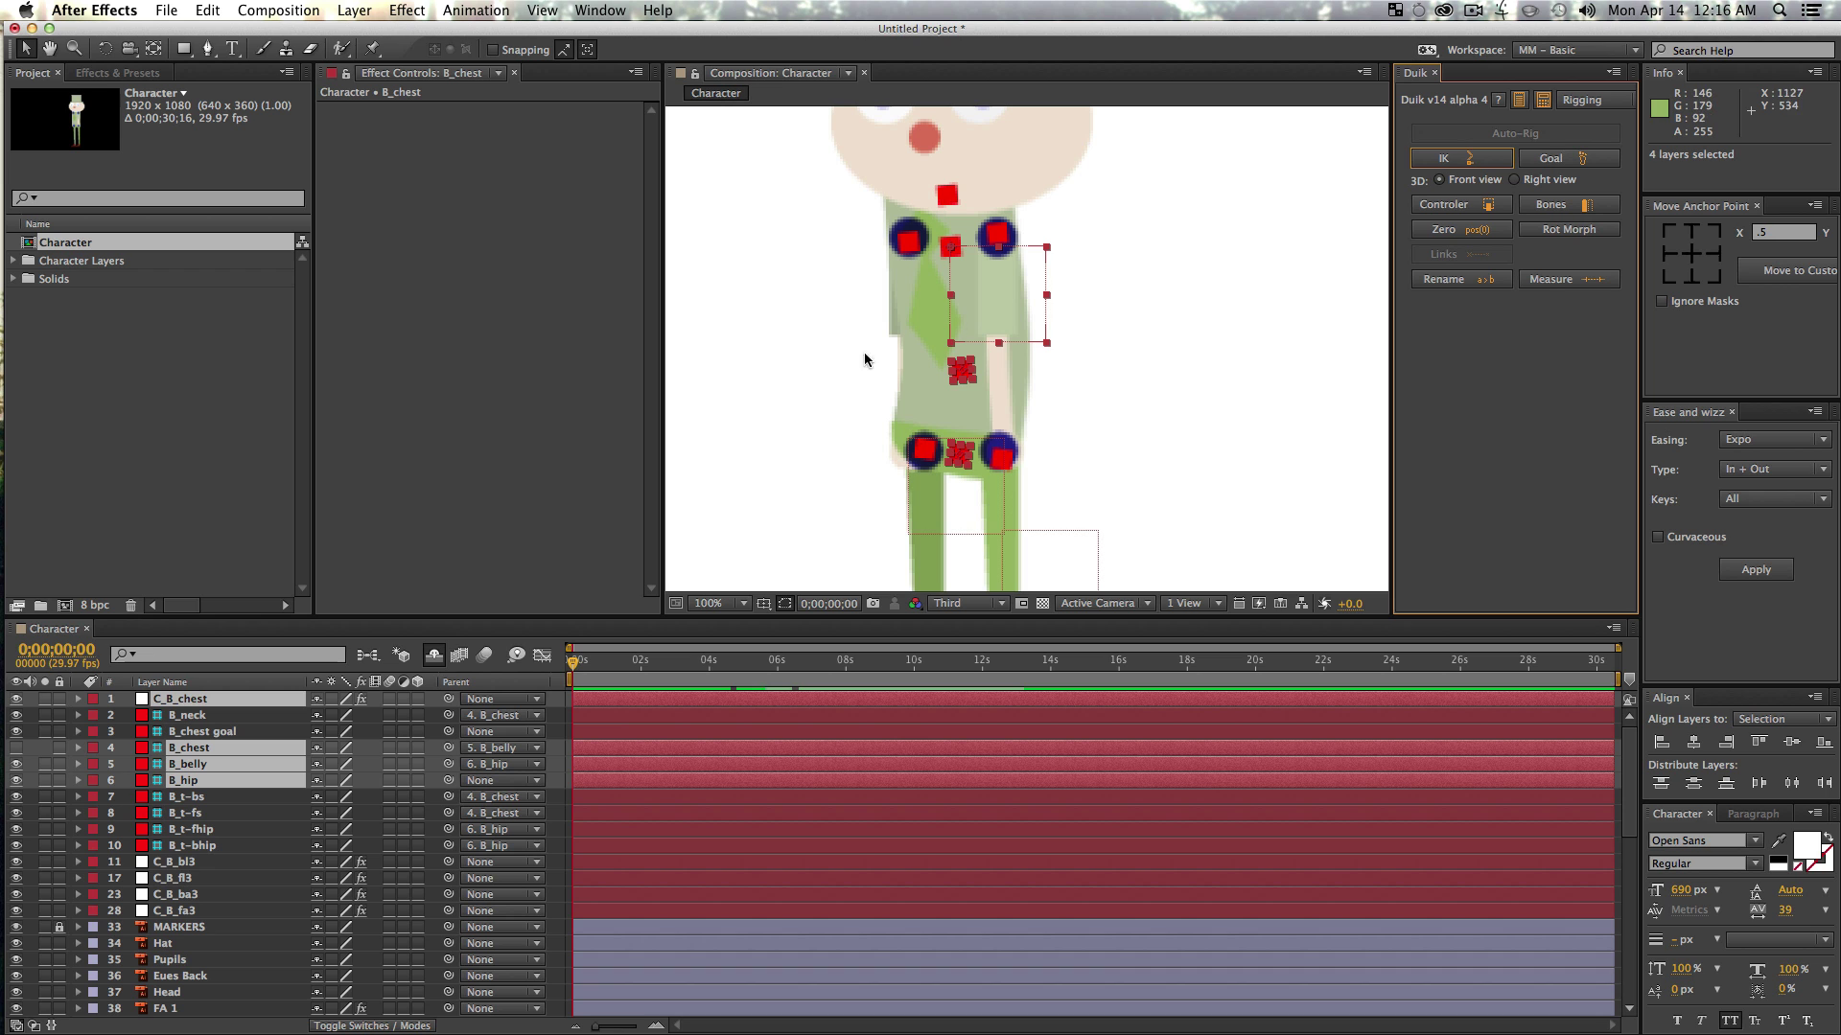
{"action": "left_click_drag", "start_coordinate": [1003, 279], "coordinate": [1122, 331]}
{"action": "key", "text": "cmd+z"}
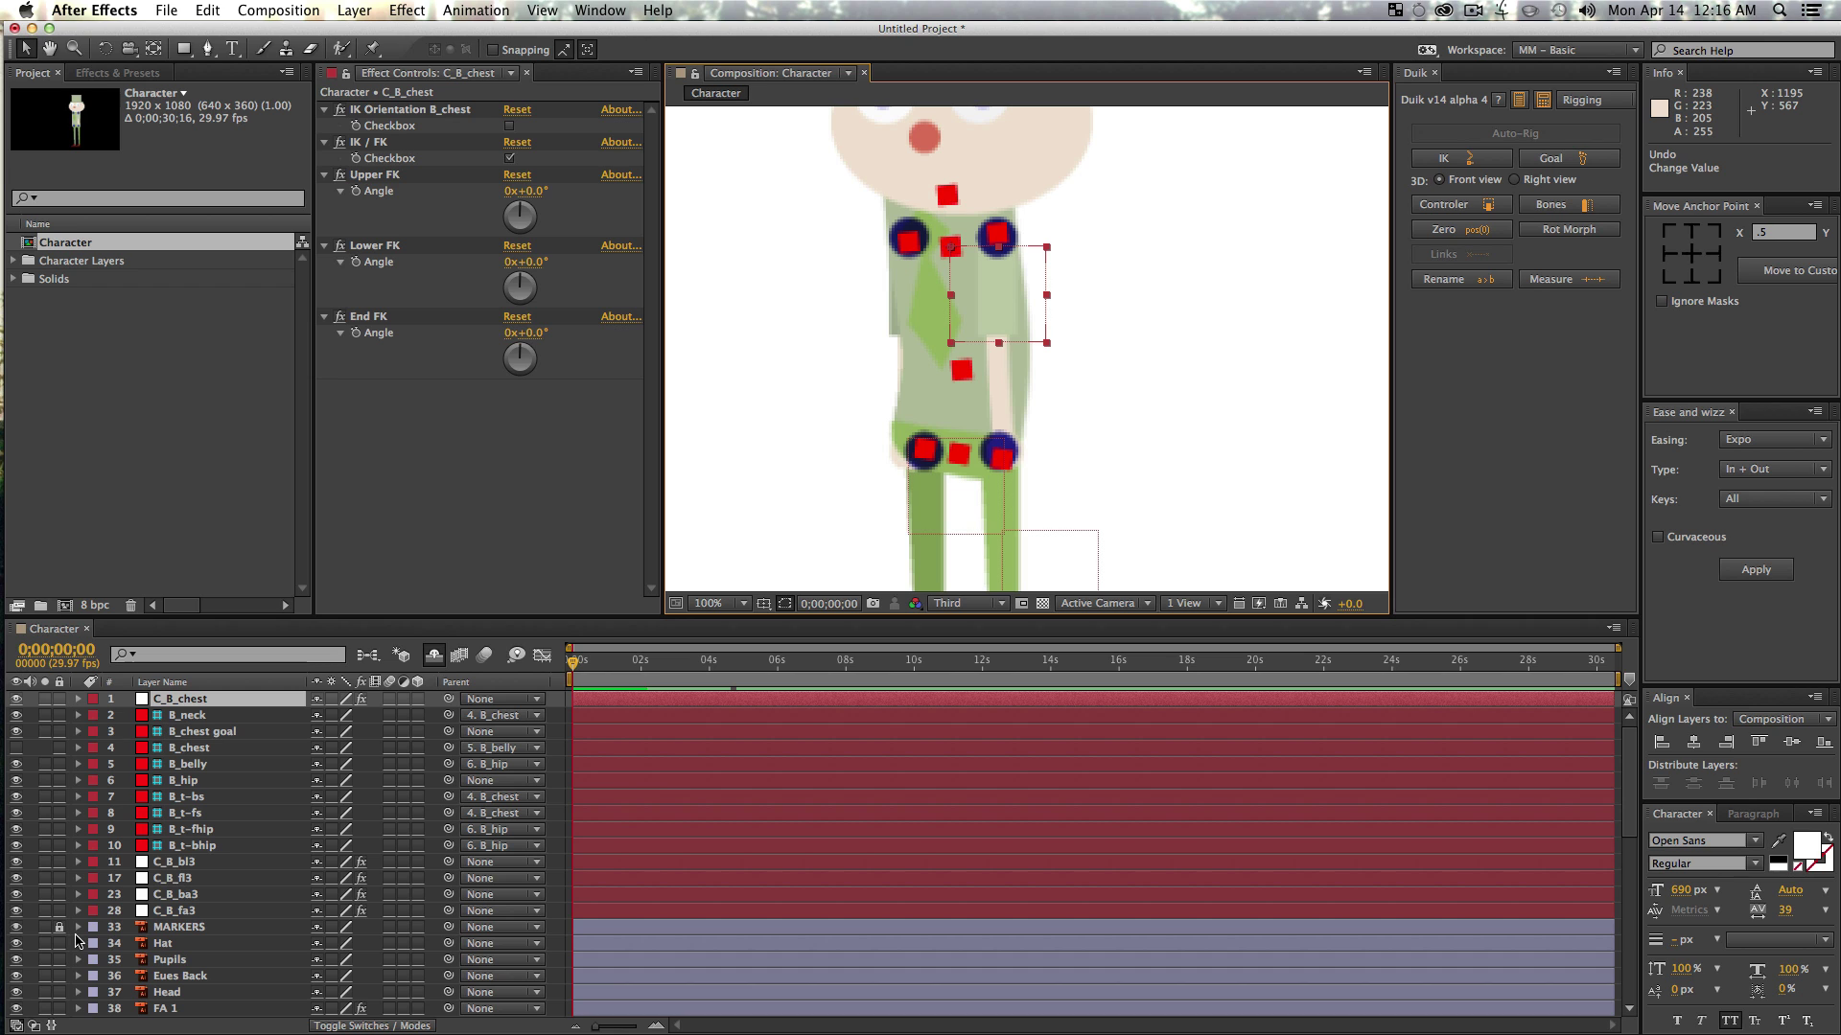
- Hide the torso bone layers from B_neck to B_t-bhip, make them shy, and collapse the Torso layer's properties
{"action": "left_click", "coordinate": [208, 721]}
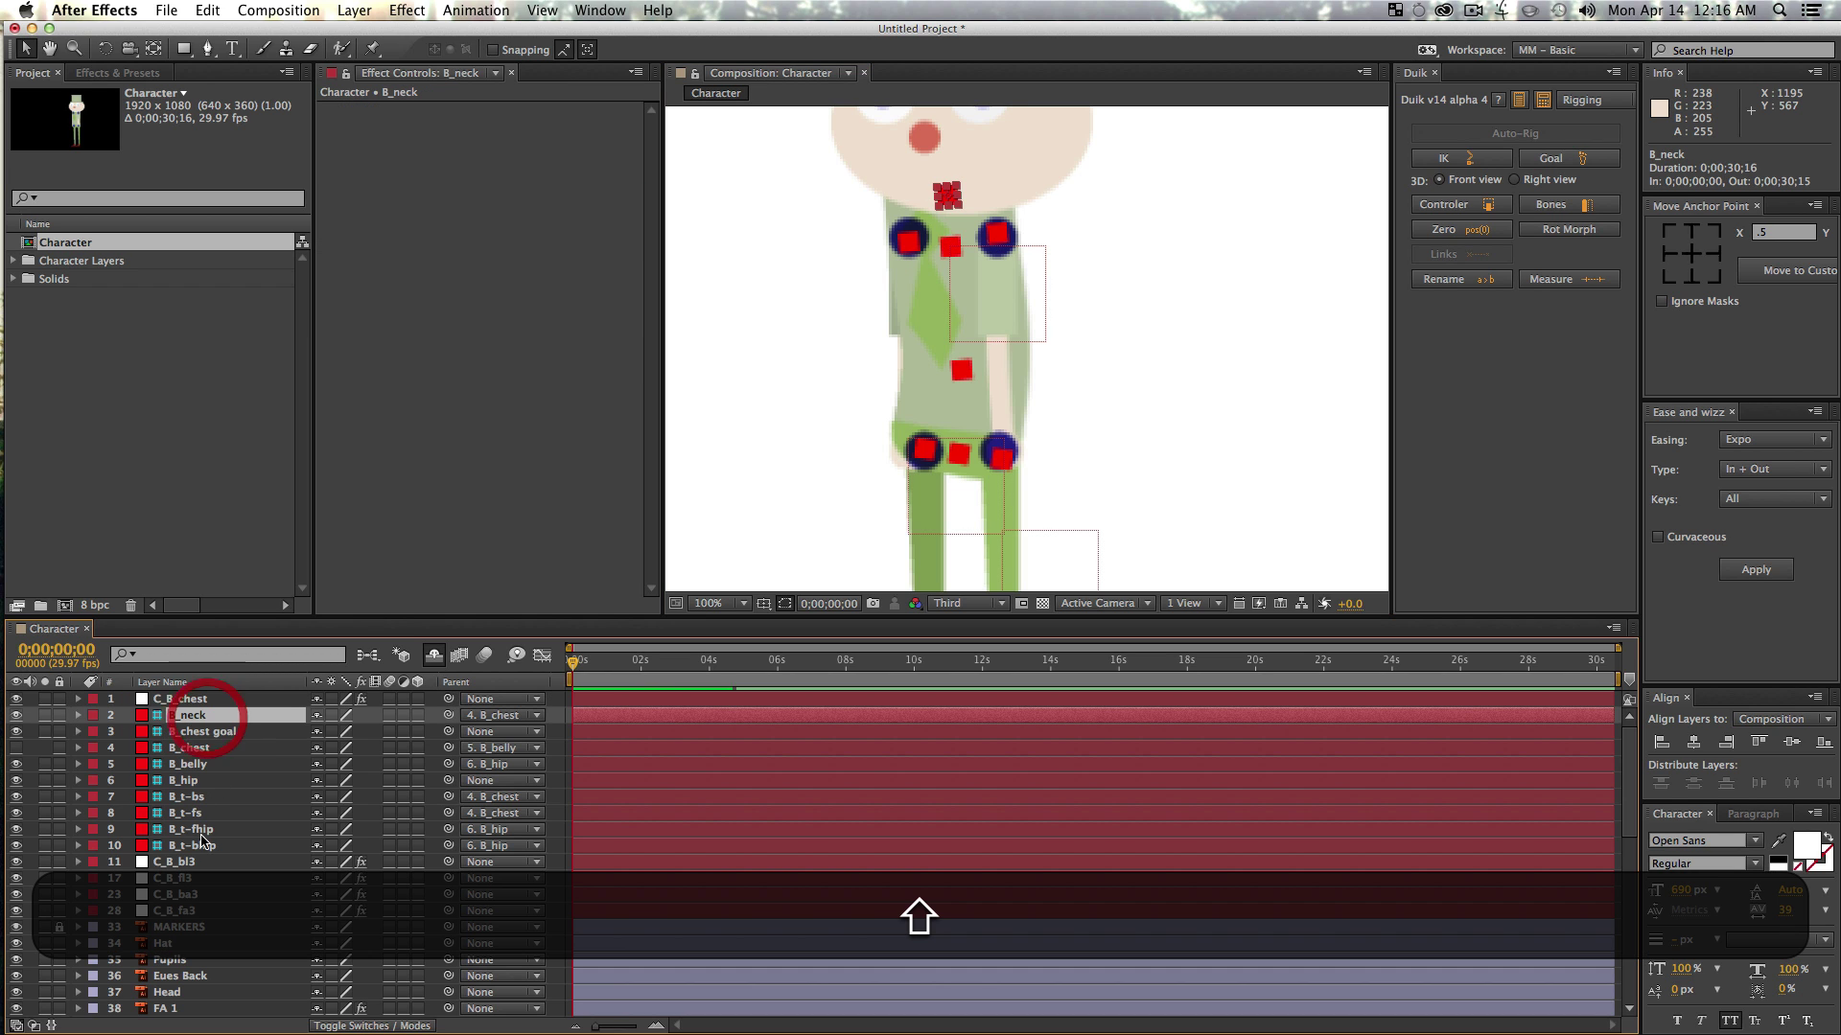
{"action": "left_click", "coordinate": [203, 847], "text": "shift"}
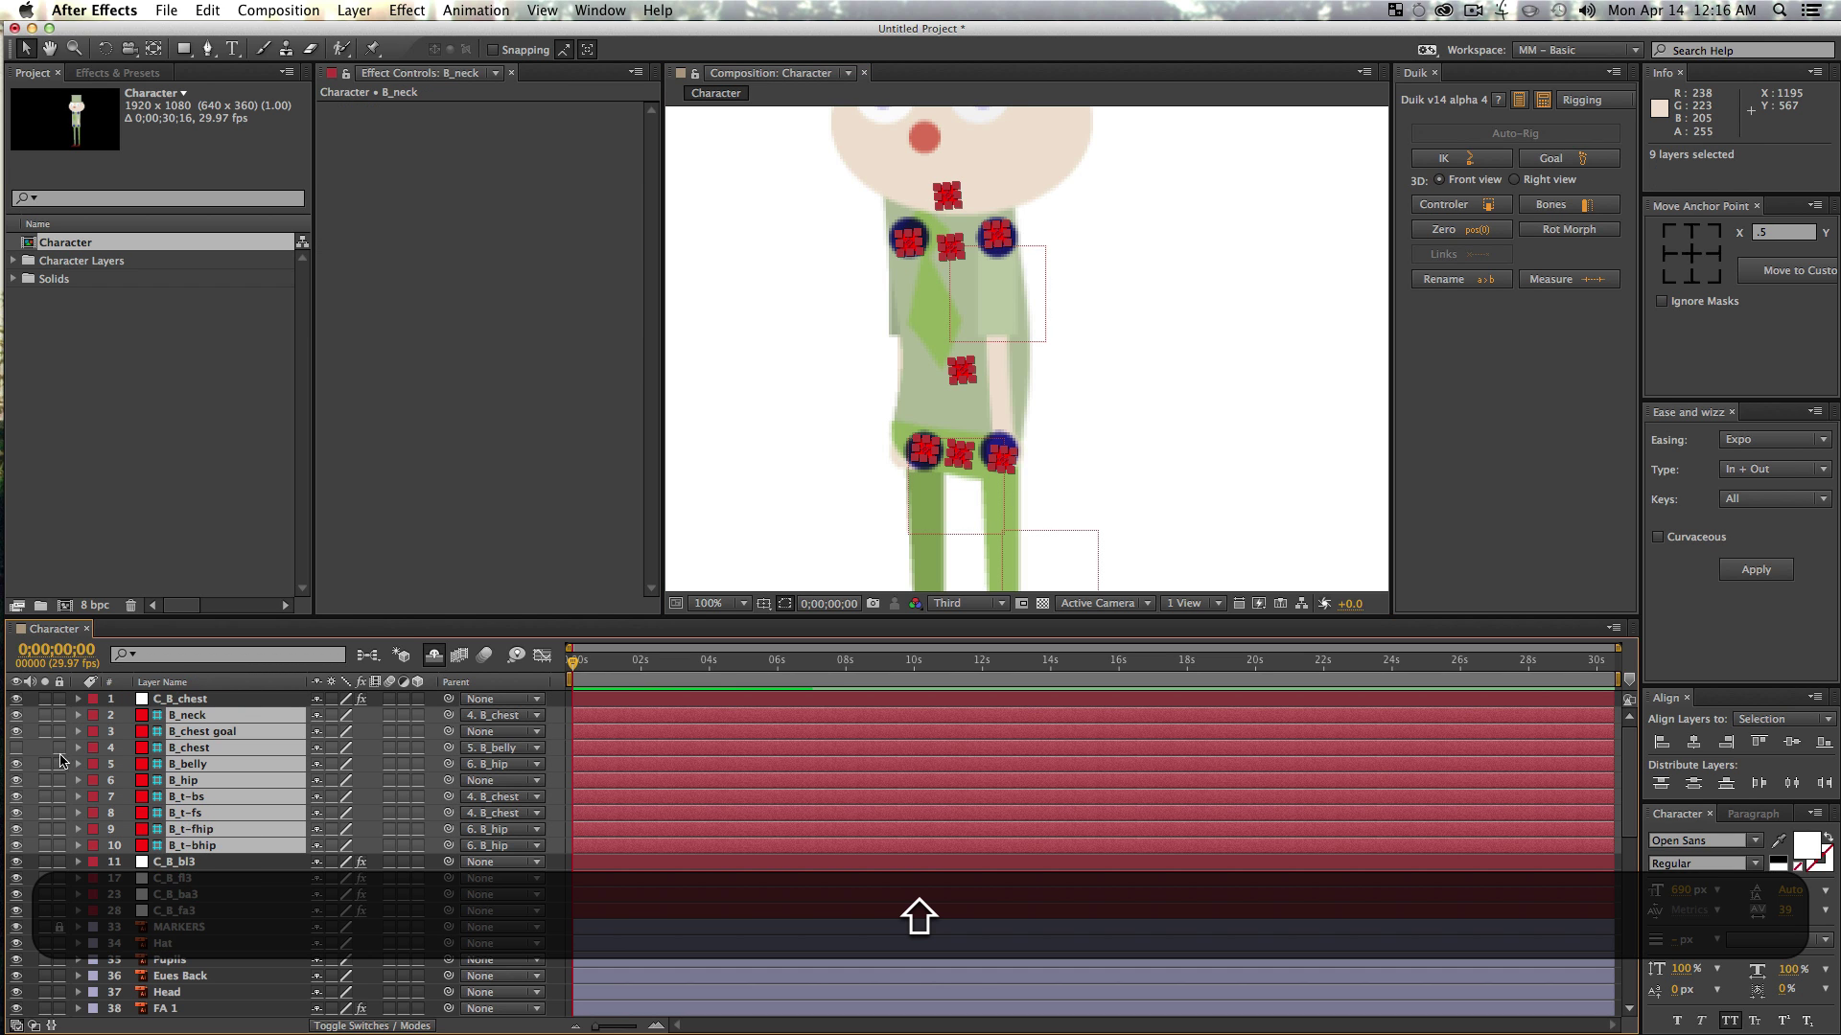
{"action": "left_click", "coordinate": [16, 715]}
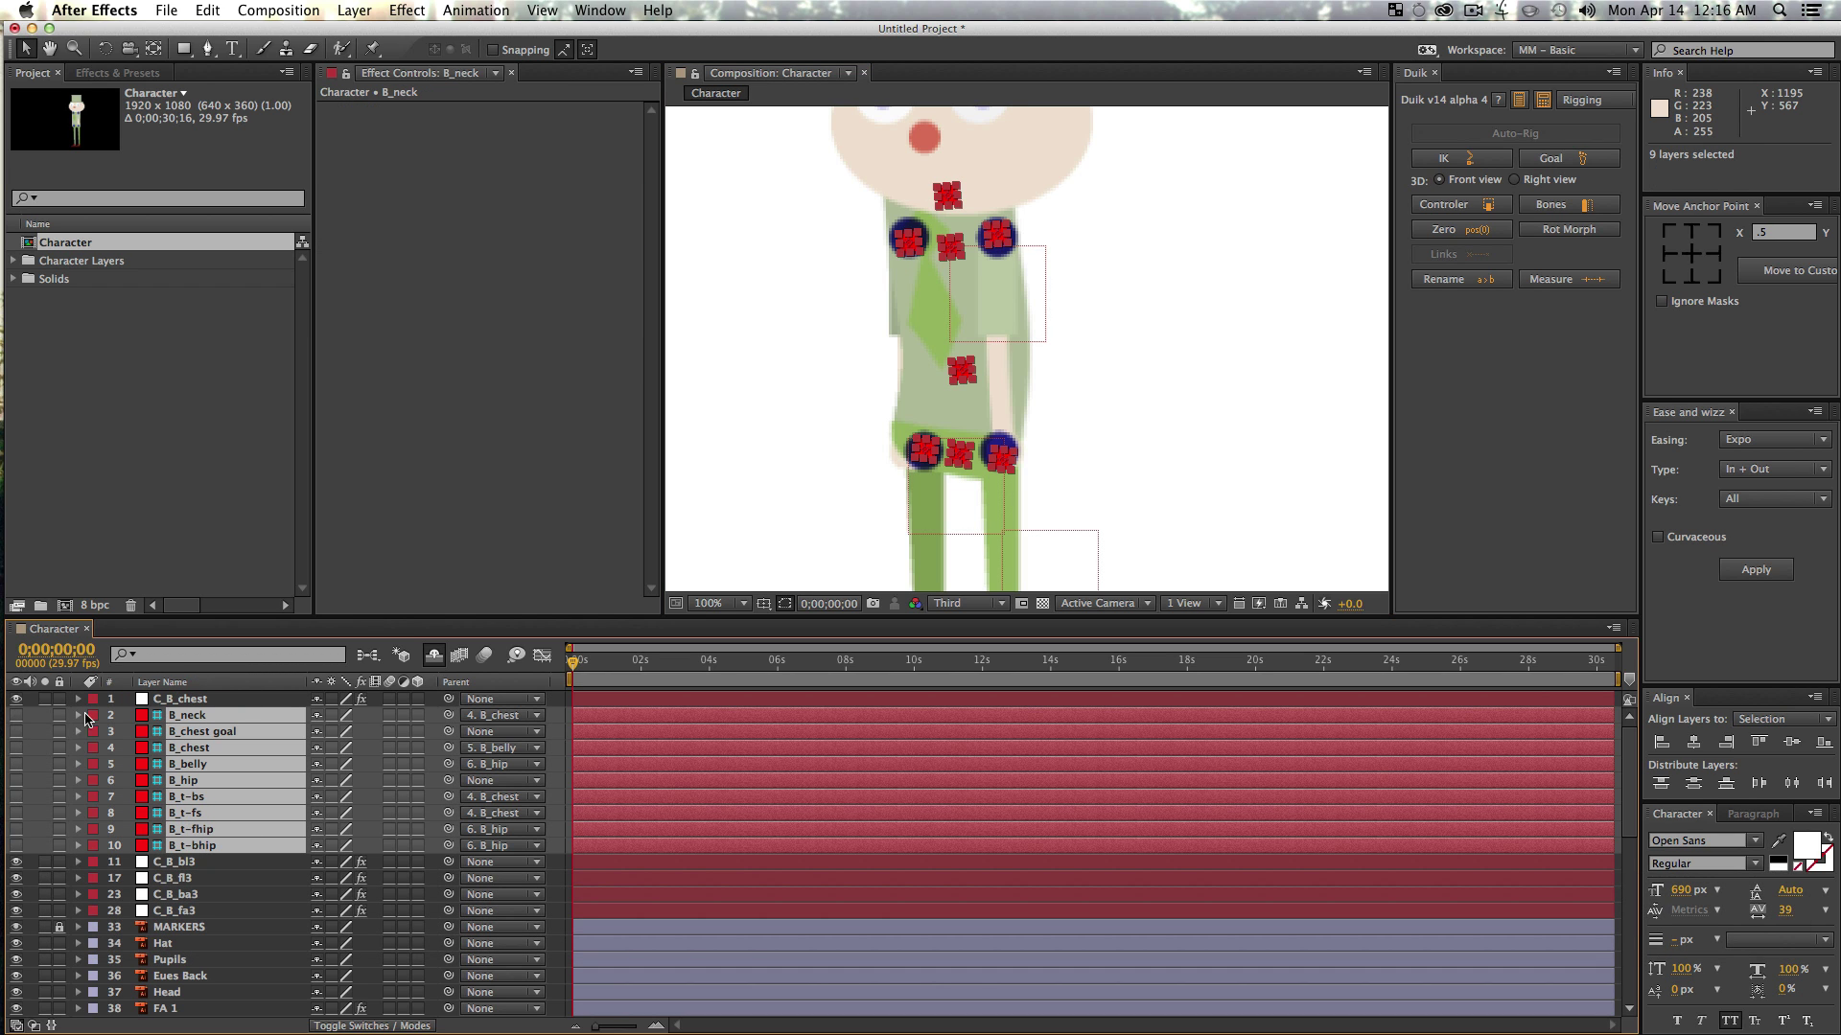
{"action": "left_click", "coordinate": [319, 721]}
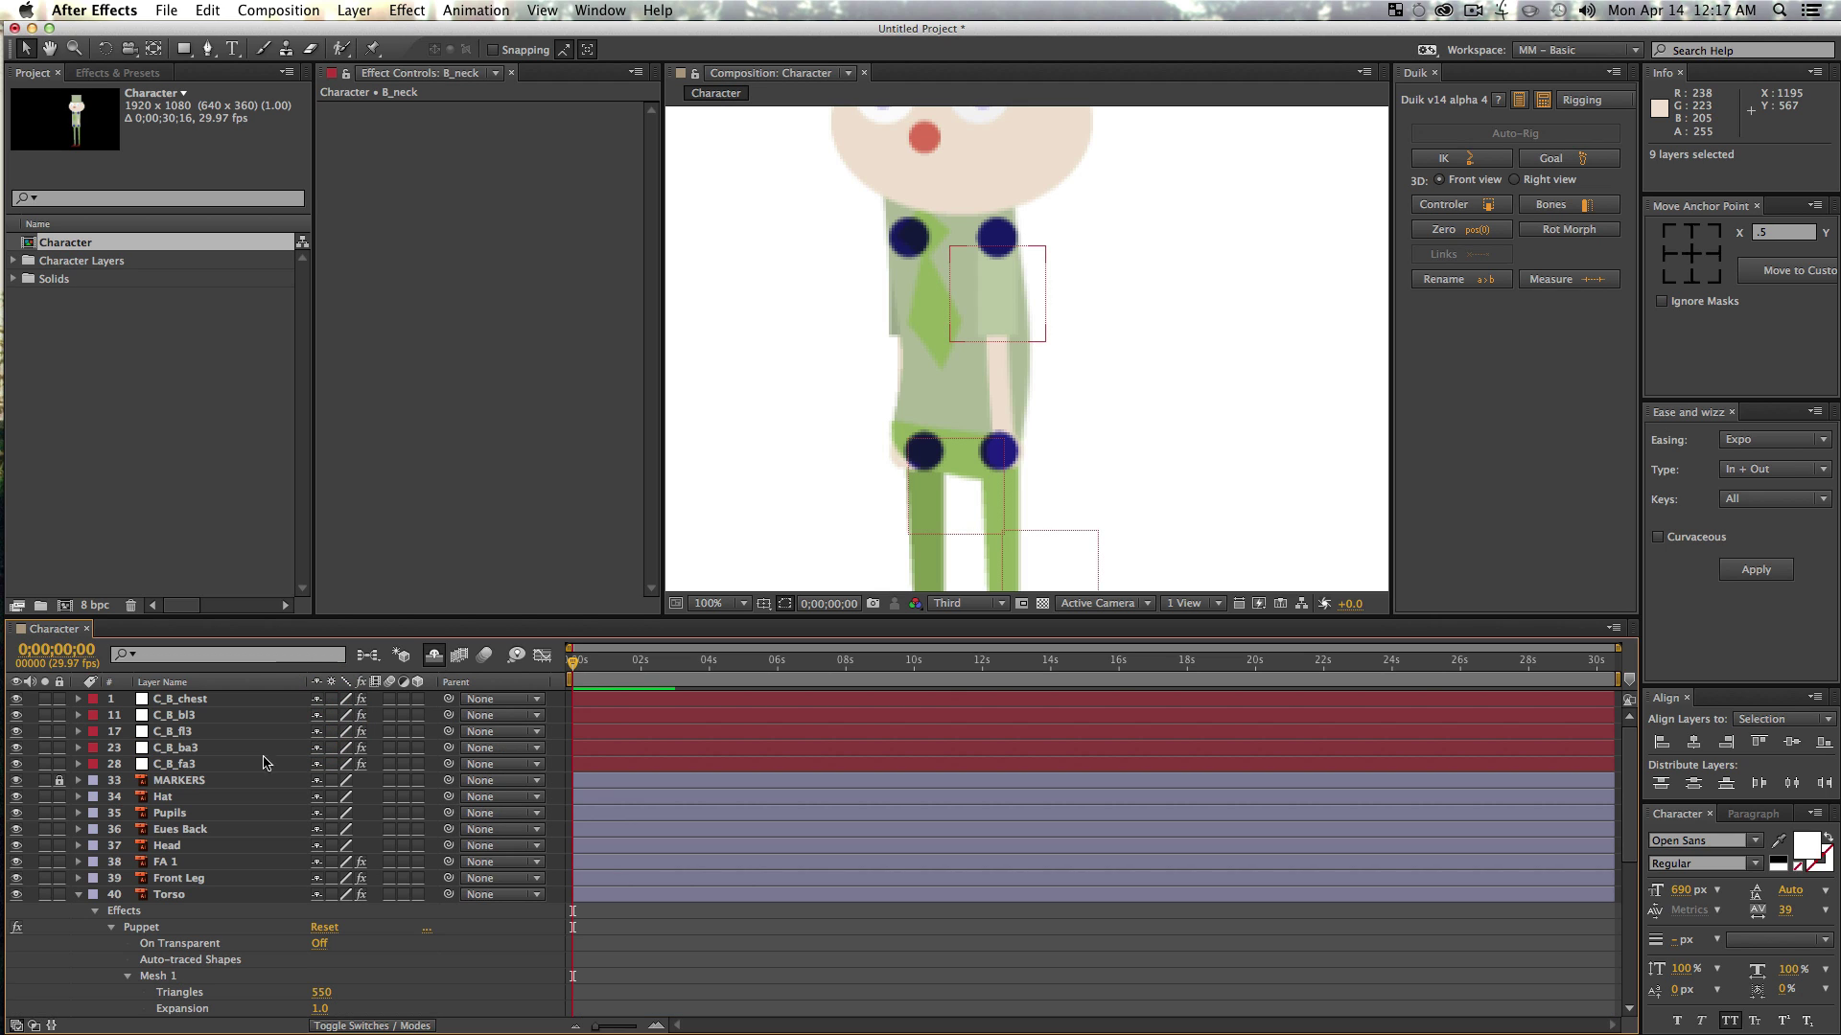
{"action": "left_click", "coordinate": [83, 897]}
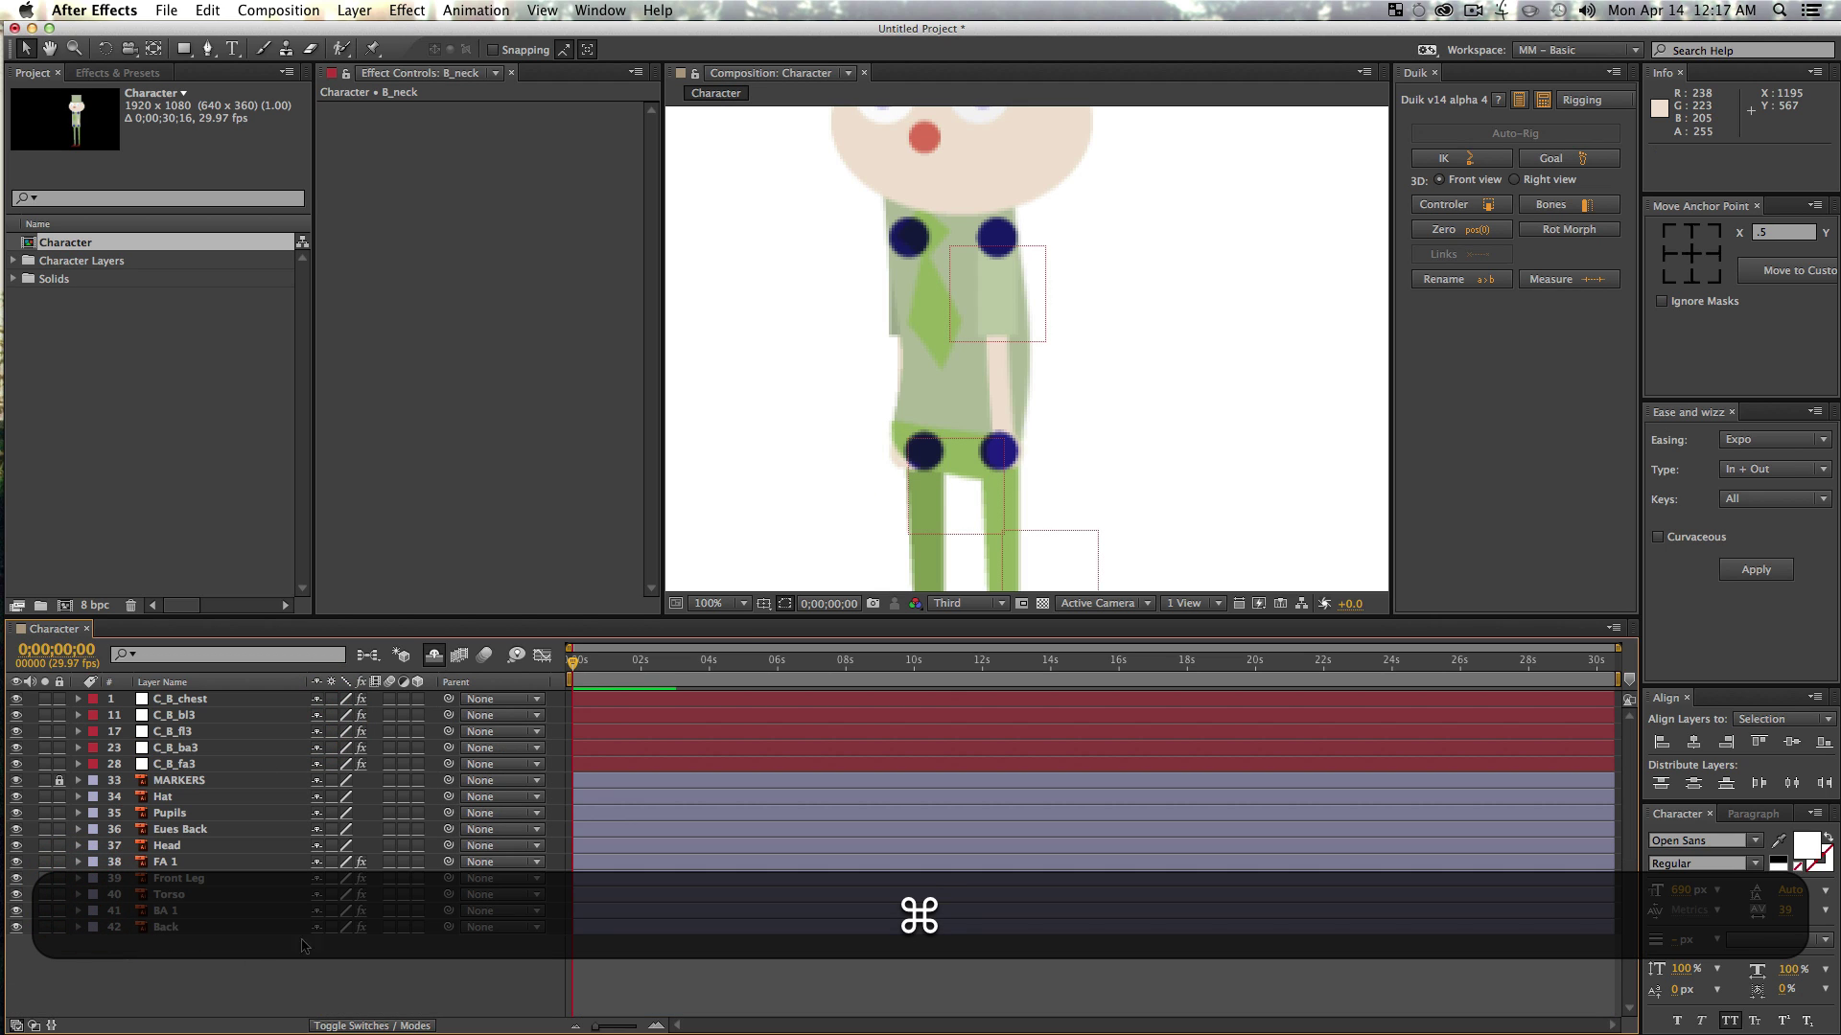
- Duplicate the Eues Back layer and place the copy directly above the Pupils layer
{"action": "left_click_drag", "start_coordinate": [1103, 275], "coordinate": [1106, 407]}
{"action": "key", "text": "v"}
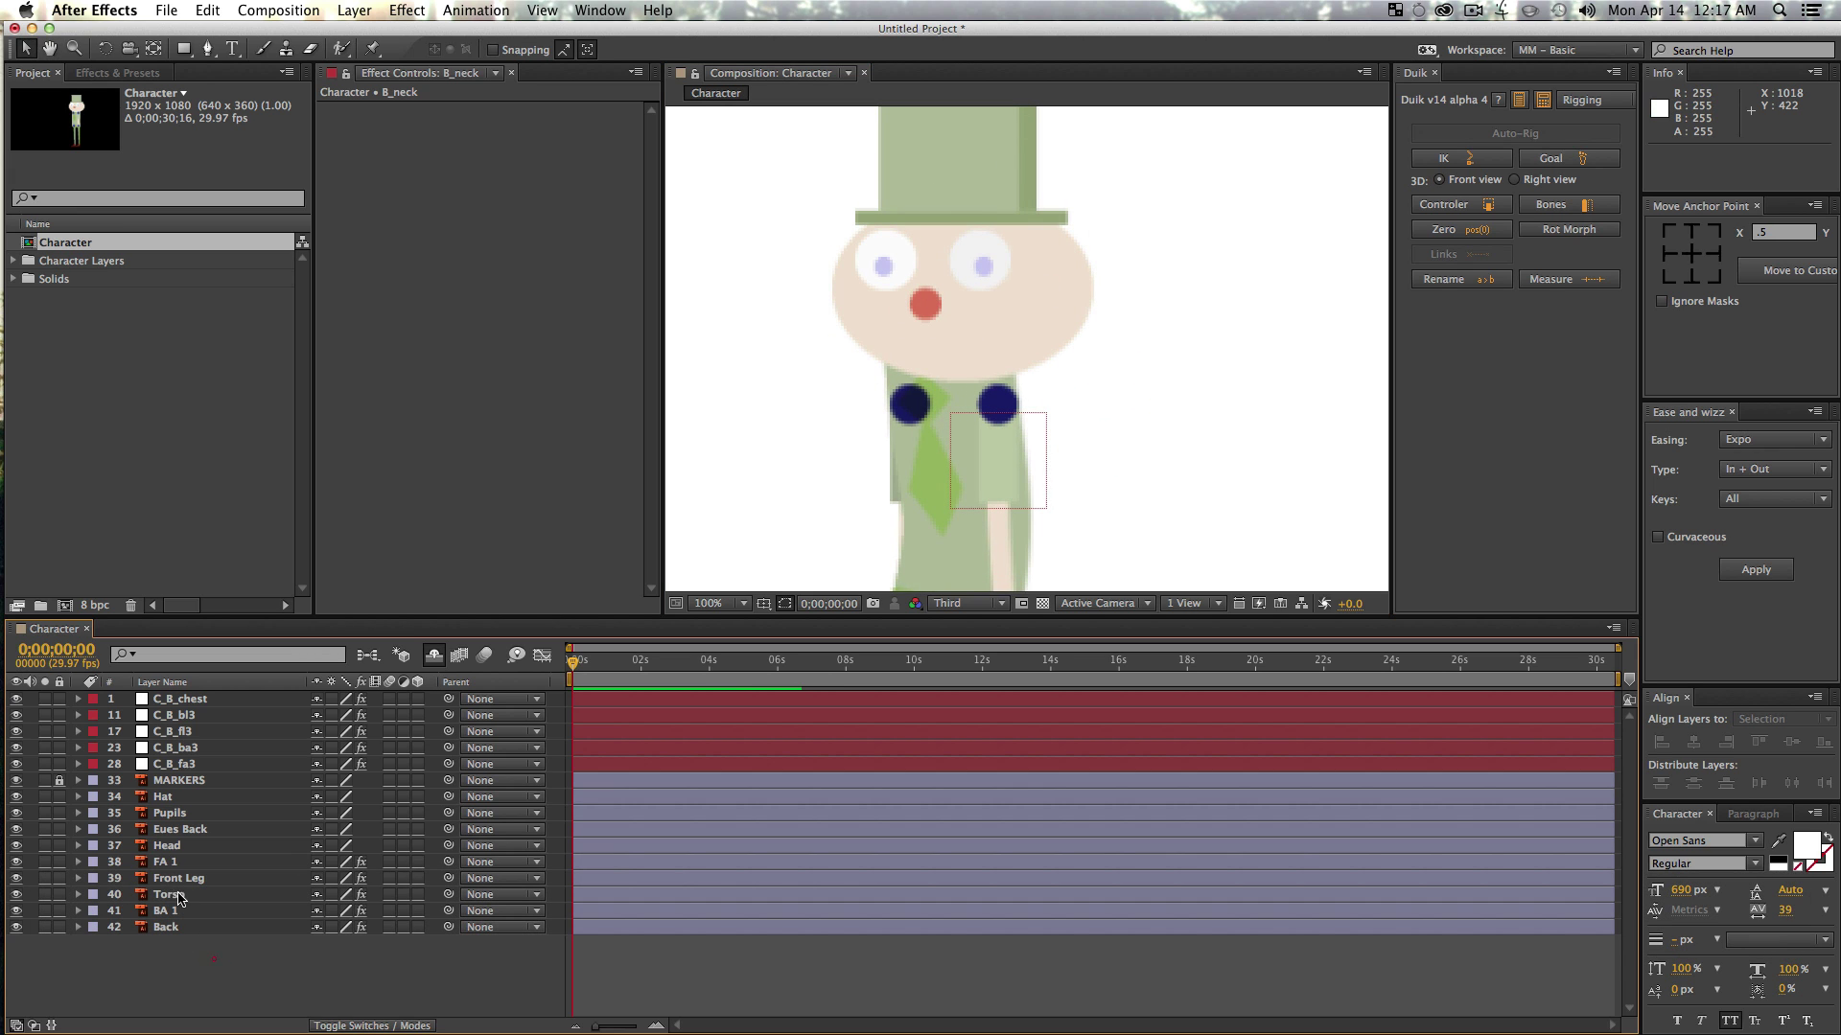
{"action": "left_click", "coordinate": [174, 824]}
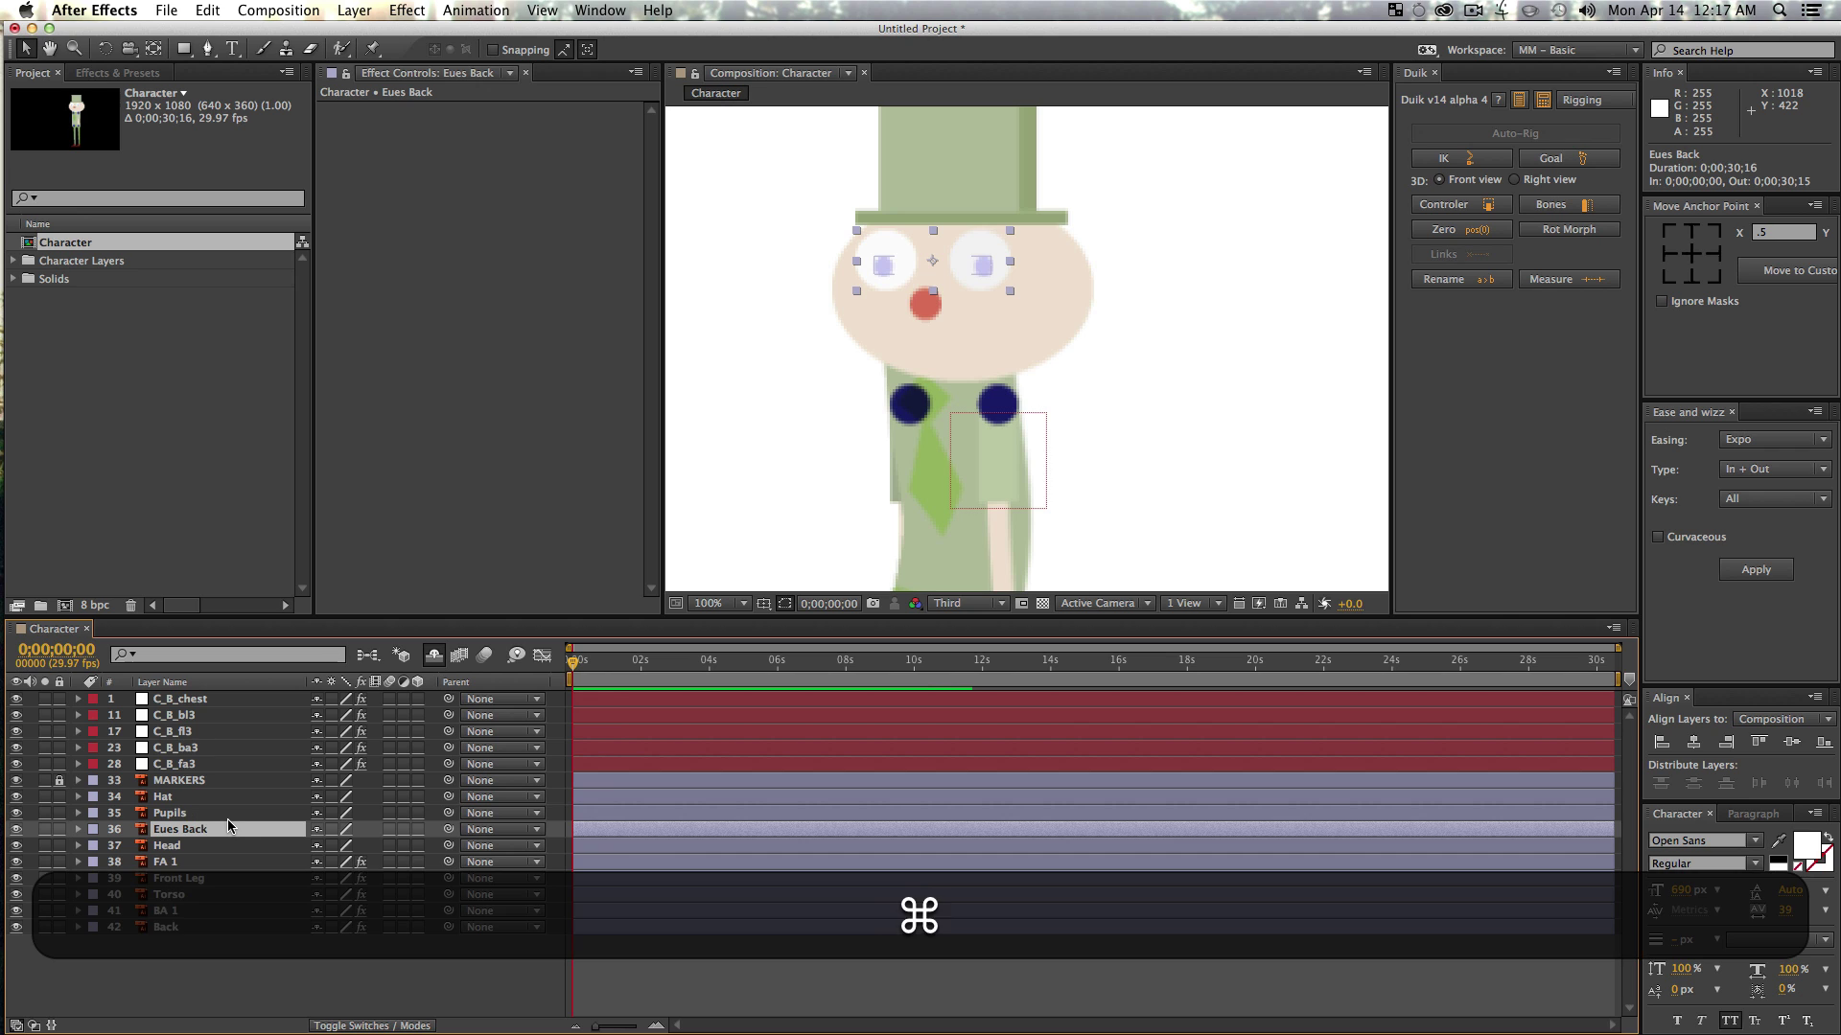
{"action": "key", "text": "super+d"}
{"action": "left_click_drag", "start_coordinate": [188, 834], "coordinate": [186, 808]}
- Show the Modes column in the timeline and set the Pupils layer's track matte to Alpha Matte "Eues Back 2"
{"action": "left_click", "coordinate": [179, 830]}
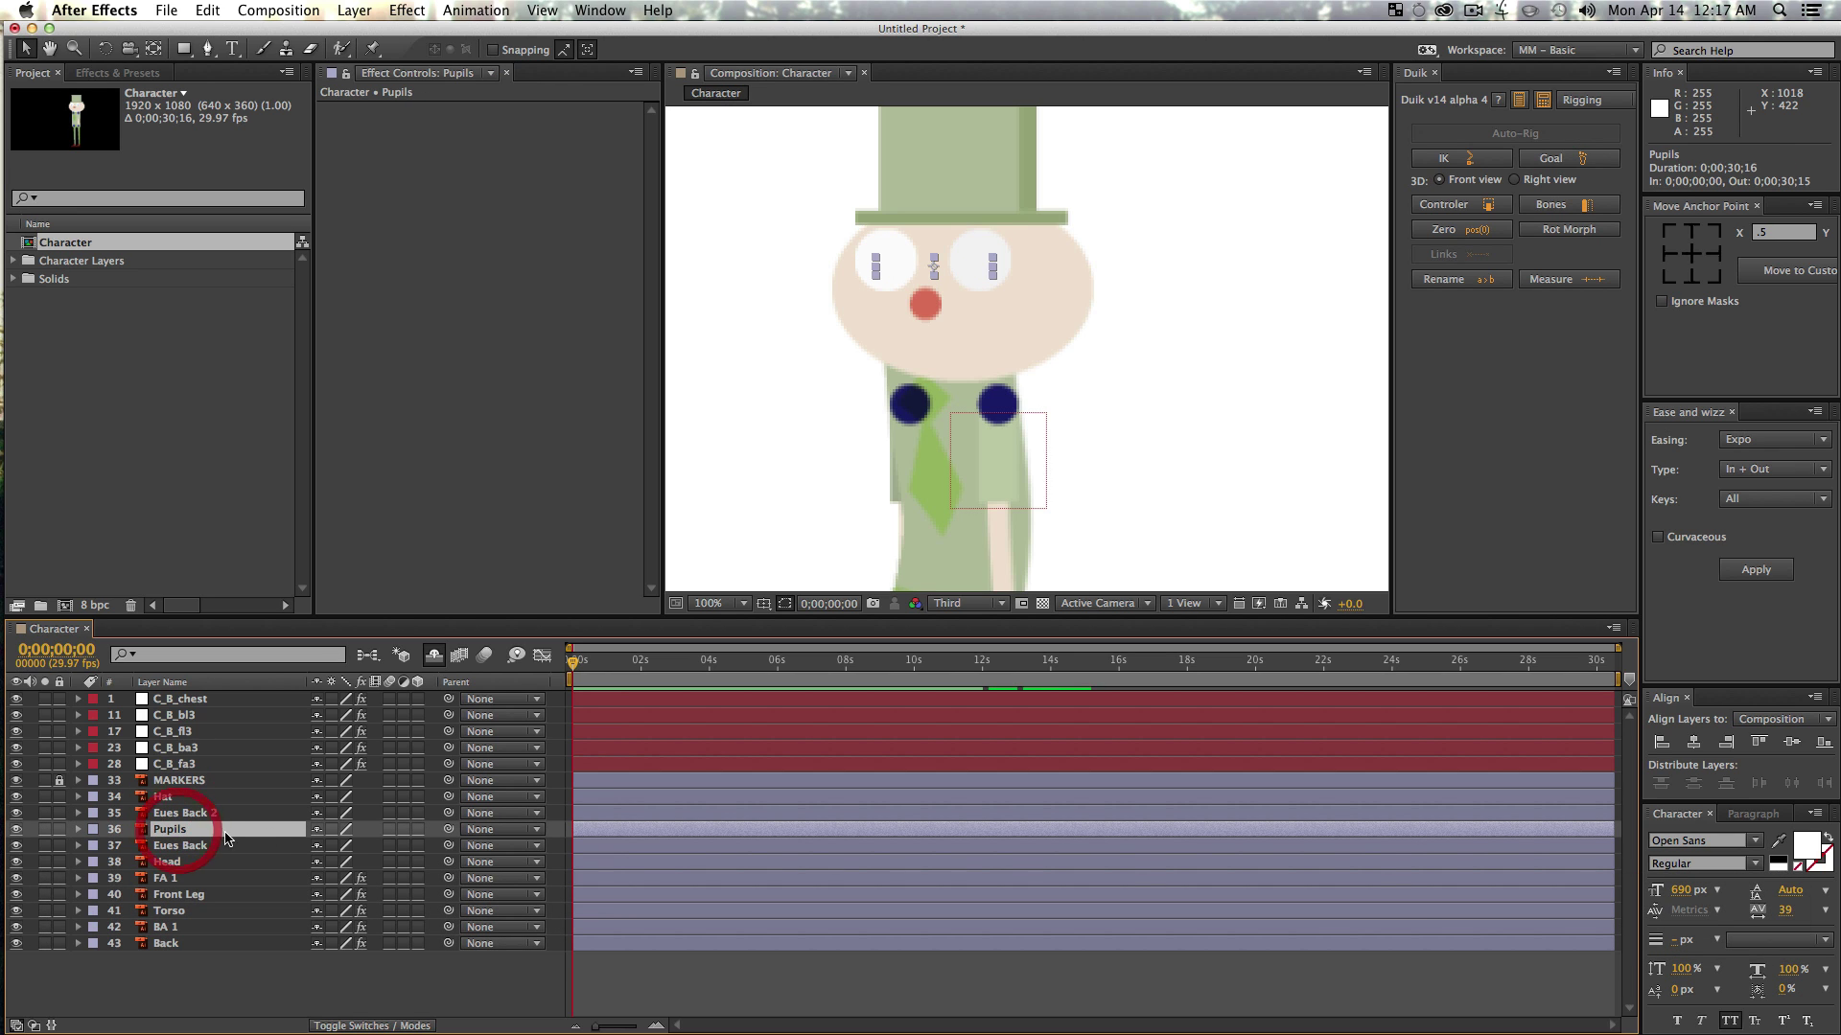
{"action": "right_click", "coordinate": [460, 680]}
{"action": "mouse_move", "coordinate": [499, 746]}
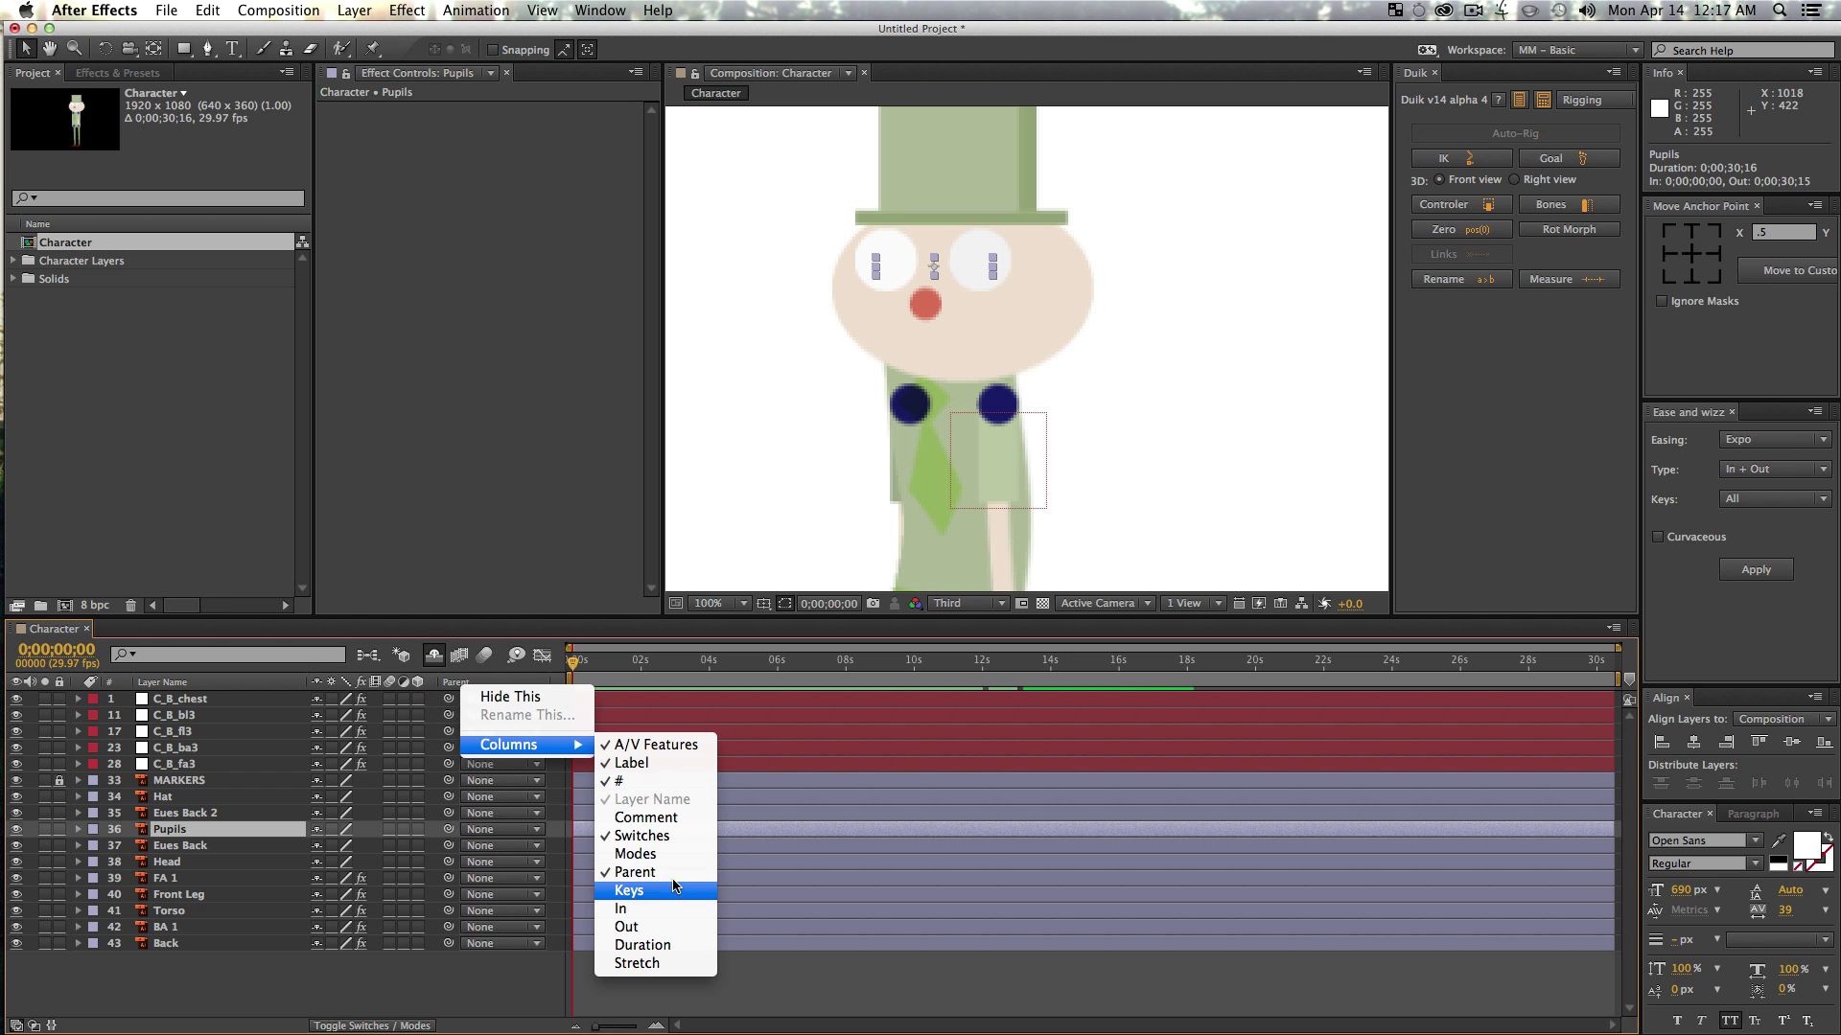
{"action": "left_click", "coordinate": [636, 853]}
{"action": "left_click", "coordinate": [502, 831]}
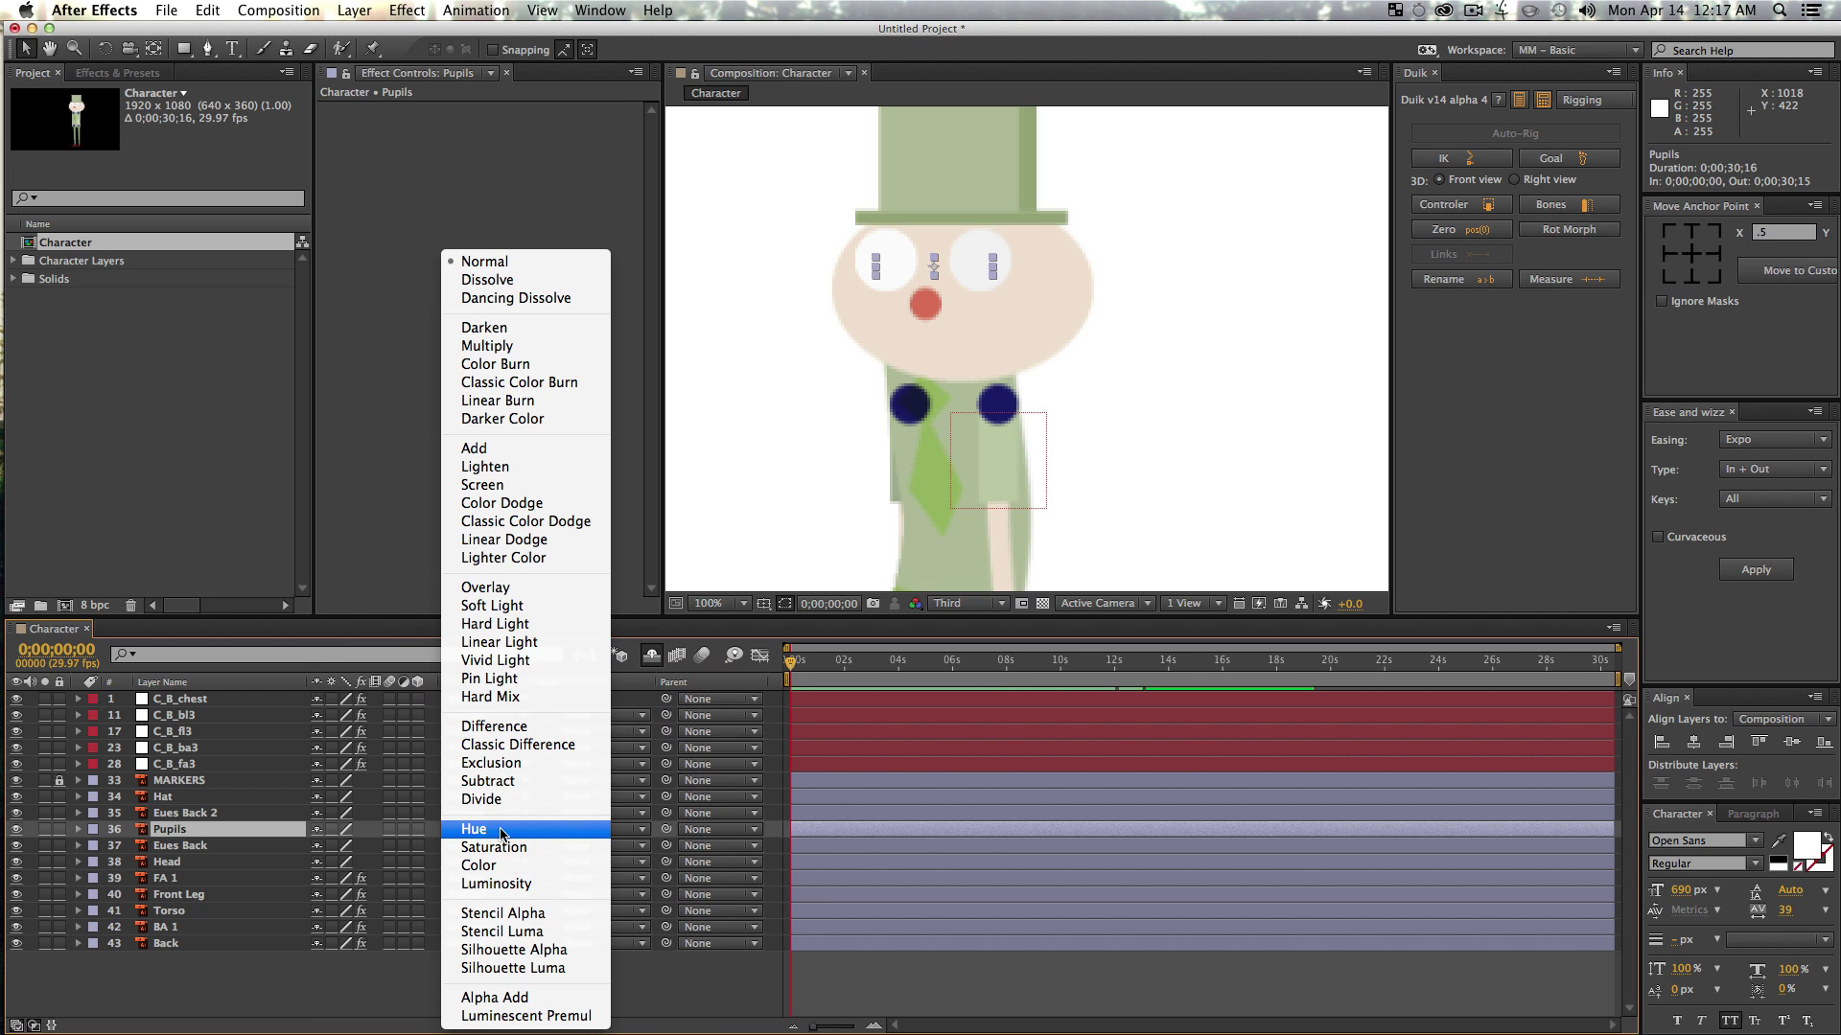
{"action": "left_click", "coordinate": [621, 817]}
{"action": "left_click", "coordinate": [602, 830]}
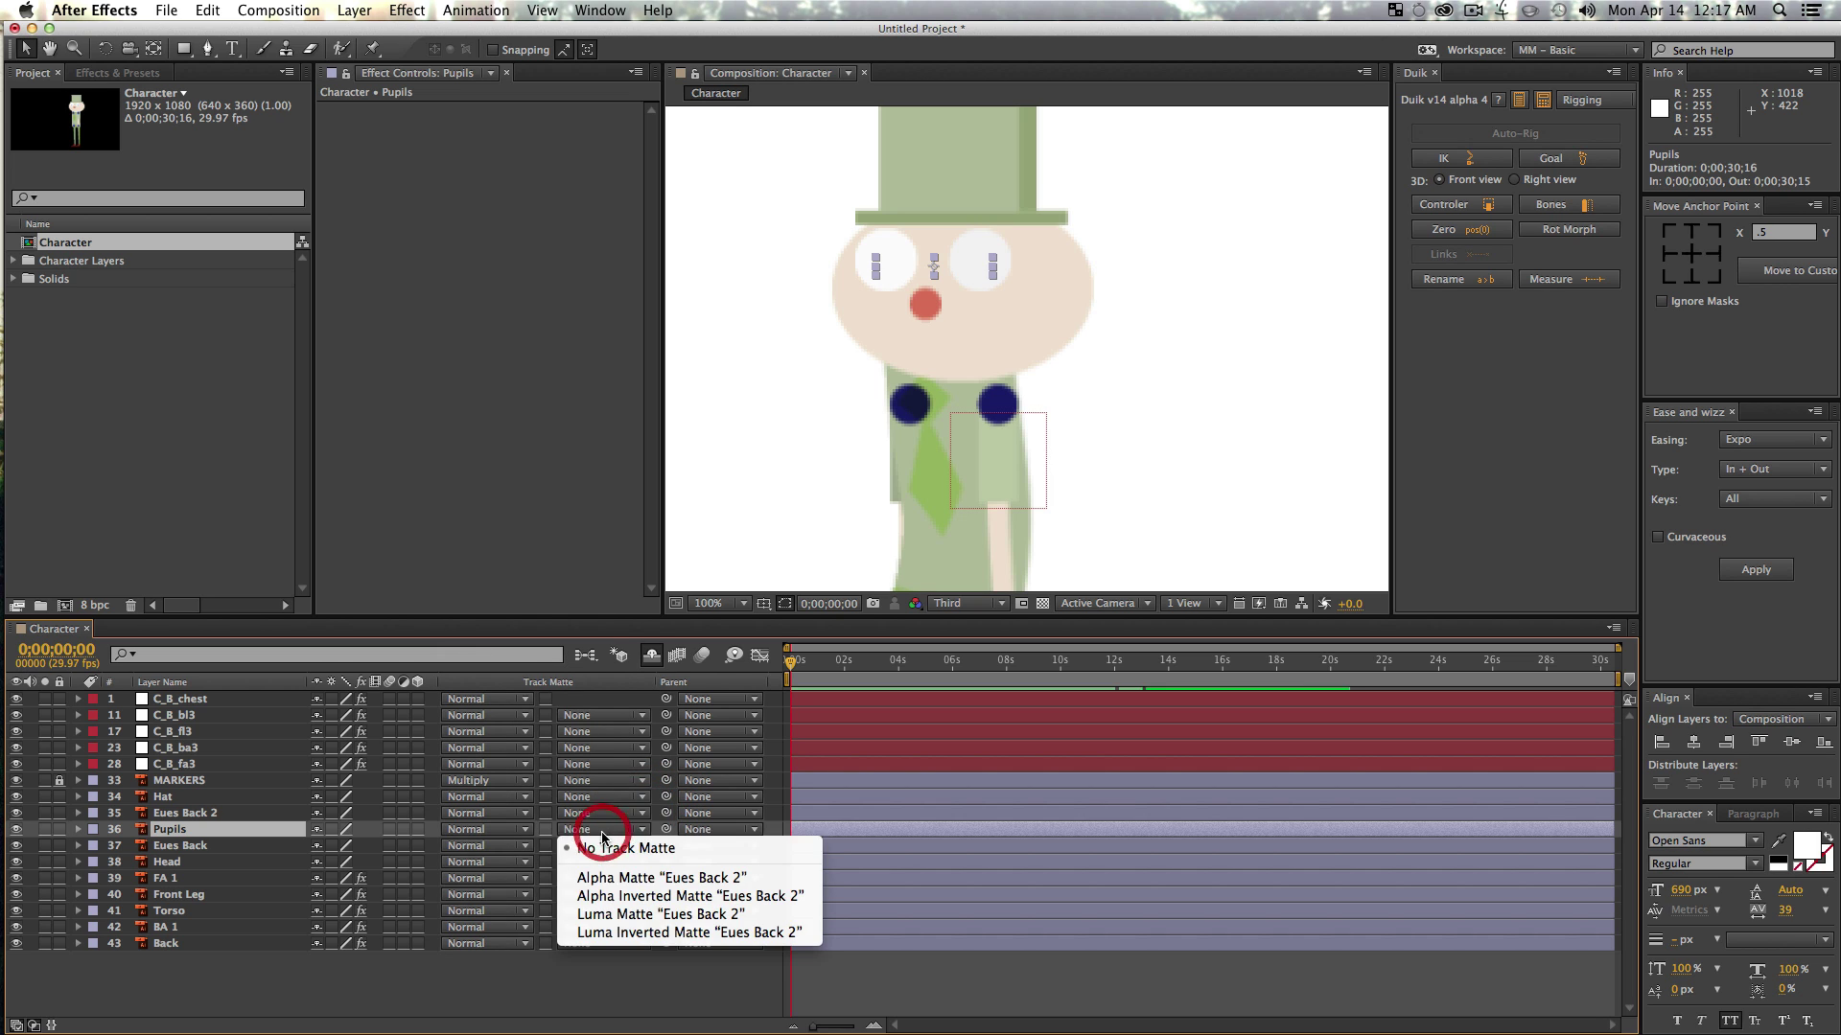
{"action": "left_click", "coordinate": [618, 878]}
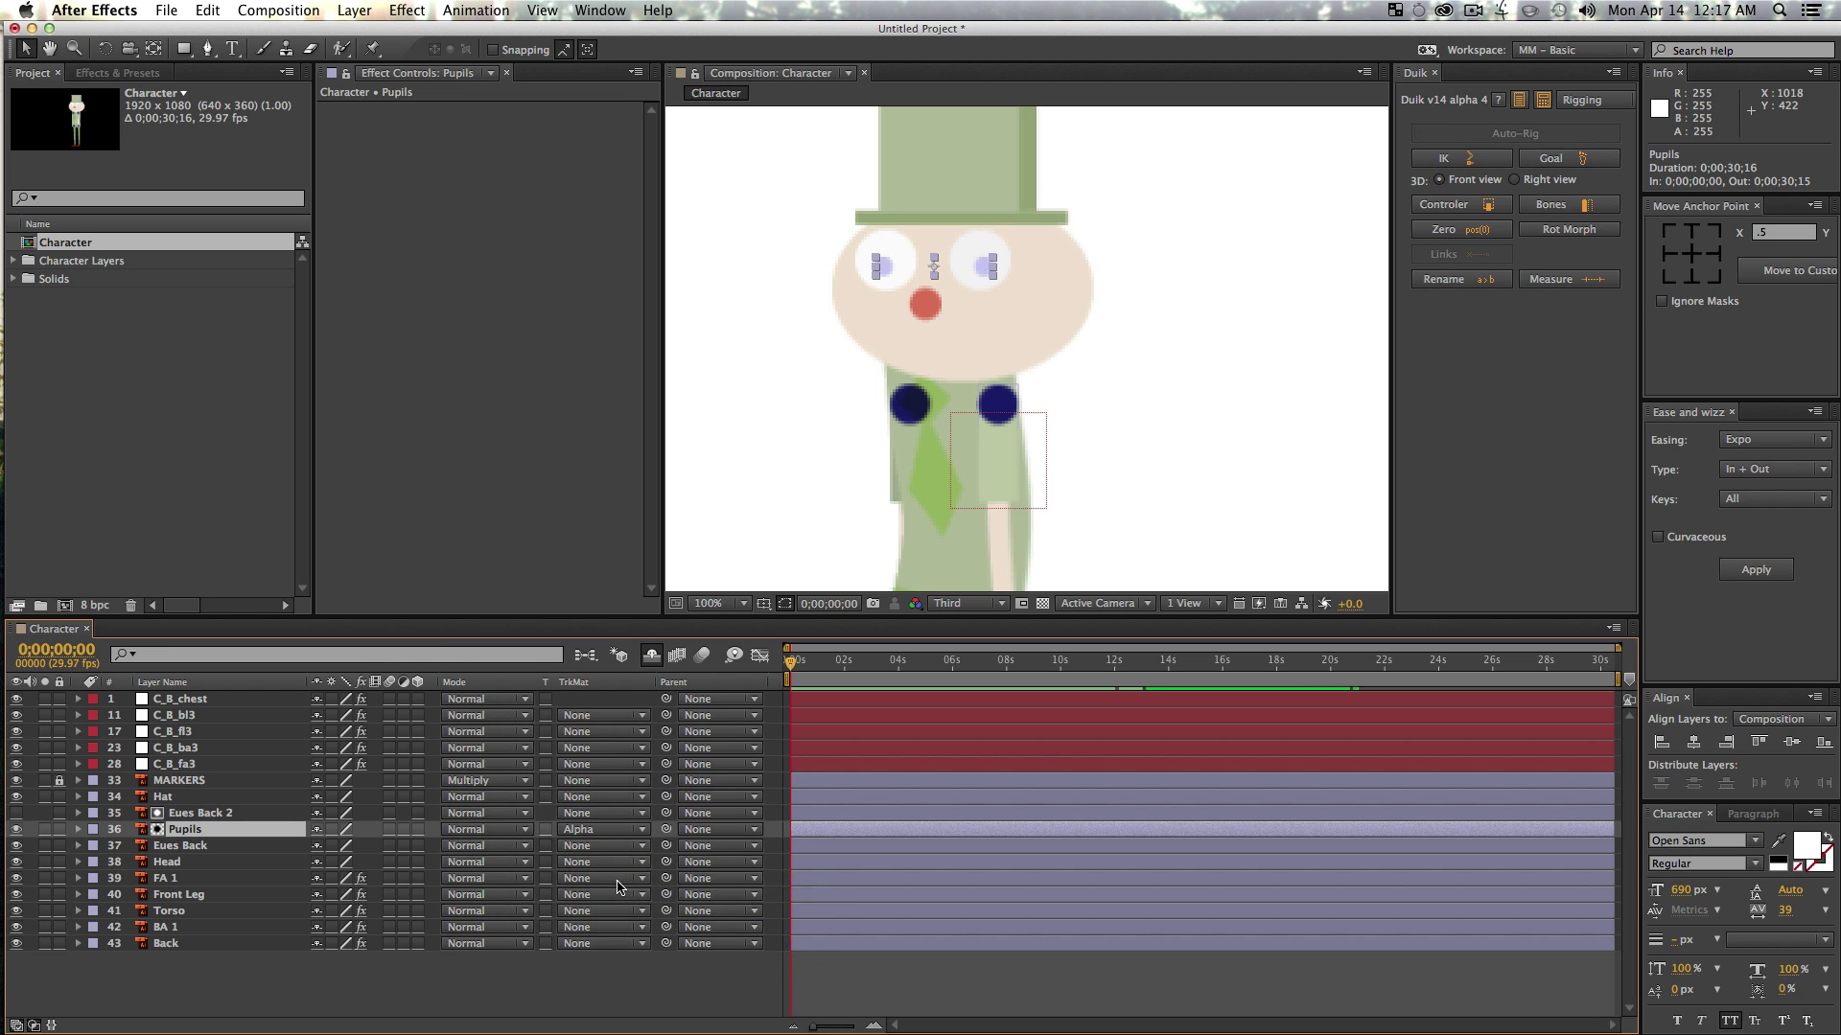
- Test the eye matte by moving the Pupils layer around inside the eyes, and undo the move
{"action": "key", "text": "v"}
{"action": "left_click", "coordinate": [251, 994]}
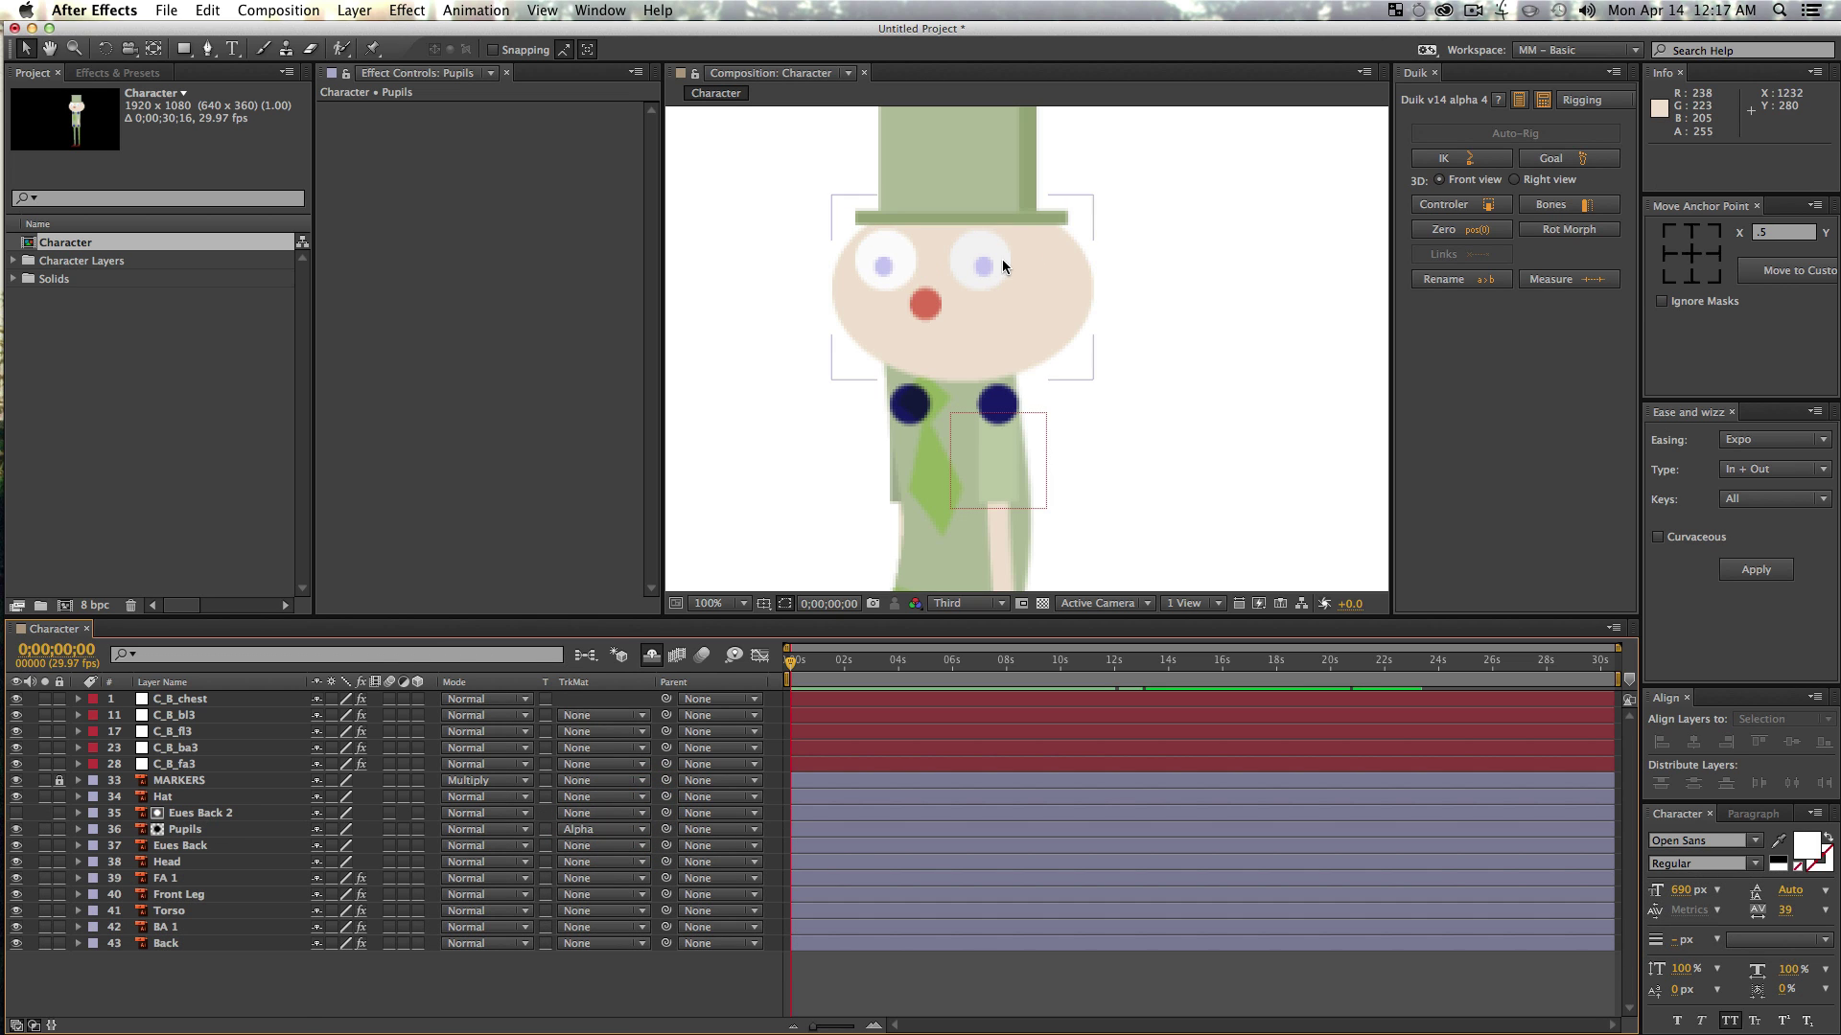
{"action": "left_click_drag", "start_coordinate": [995, 263], "coordinate": [956, 225]}
{"action": "key", "text": "super+z"}
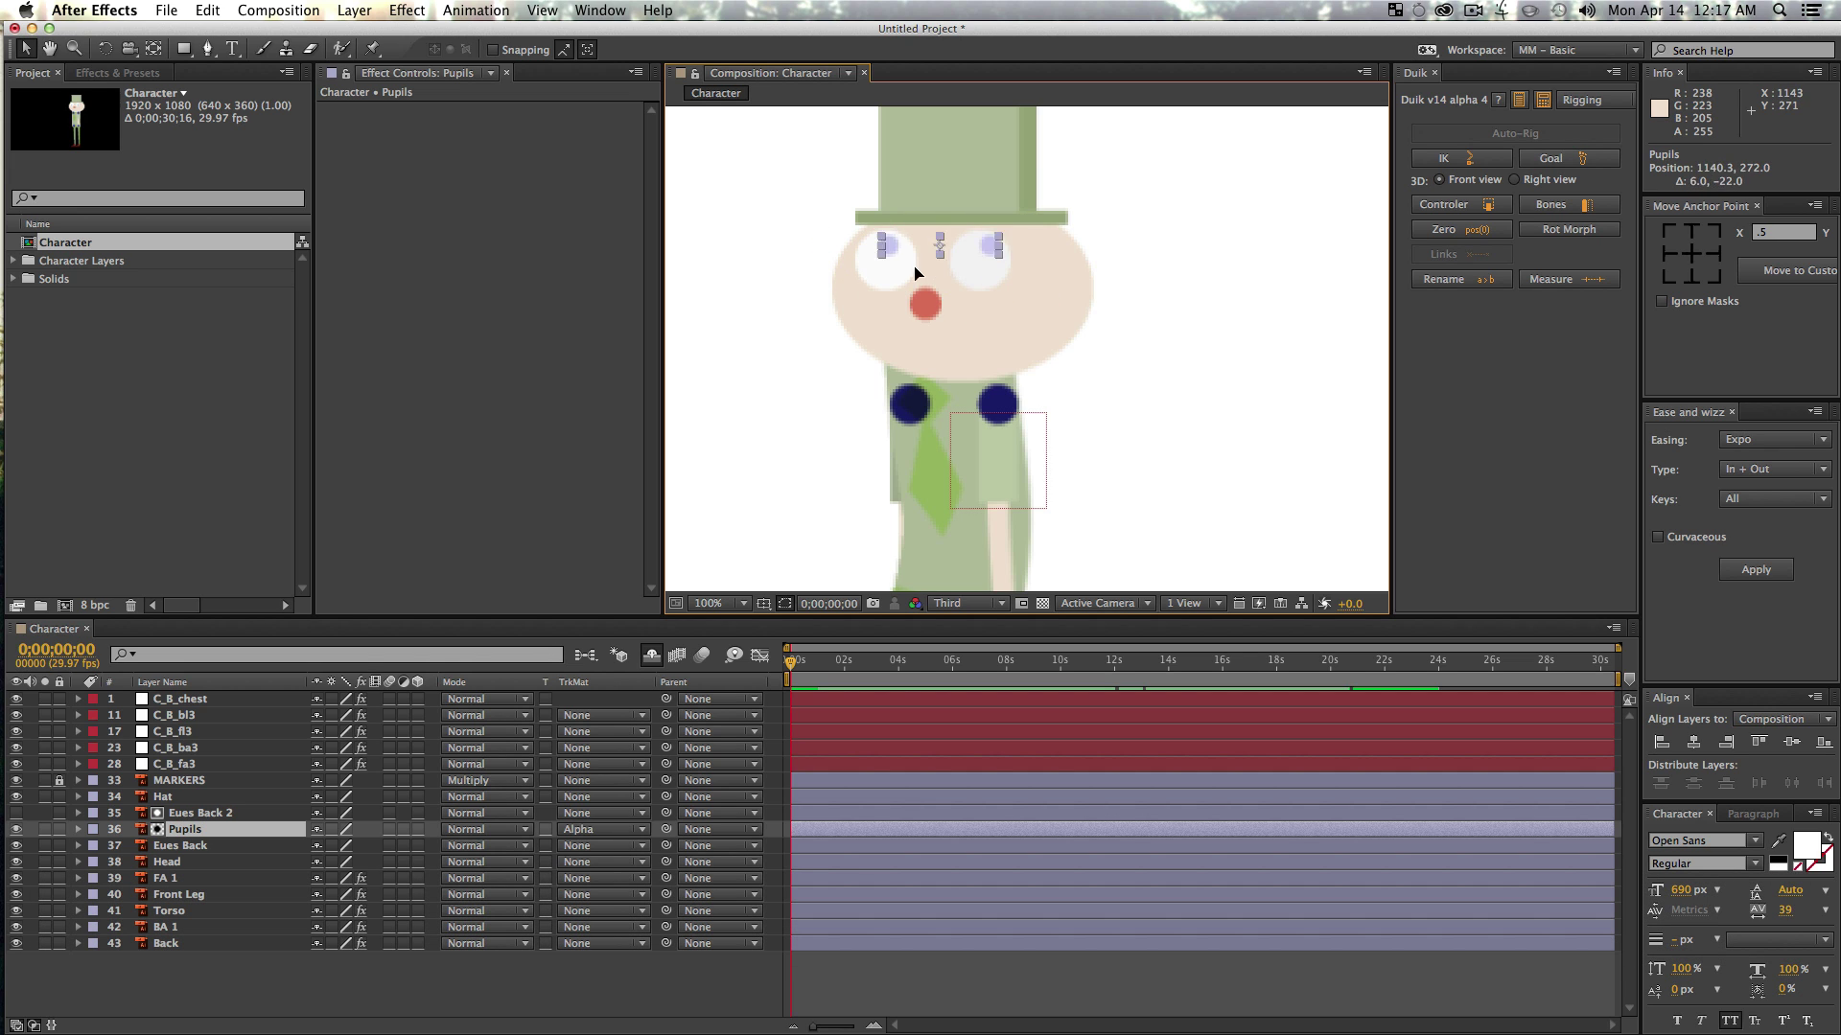
{"action": "key", "text": "super+z"}
{"action": "key", "text": "space"}
{"action": "left_click_drag", "start_coordinate": [1134, 254], "coordinate": [1097, 257]}
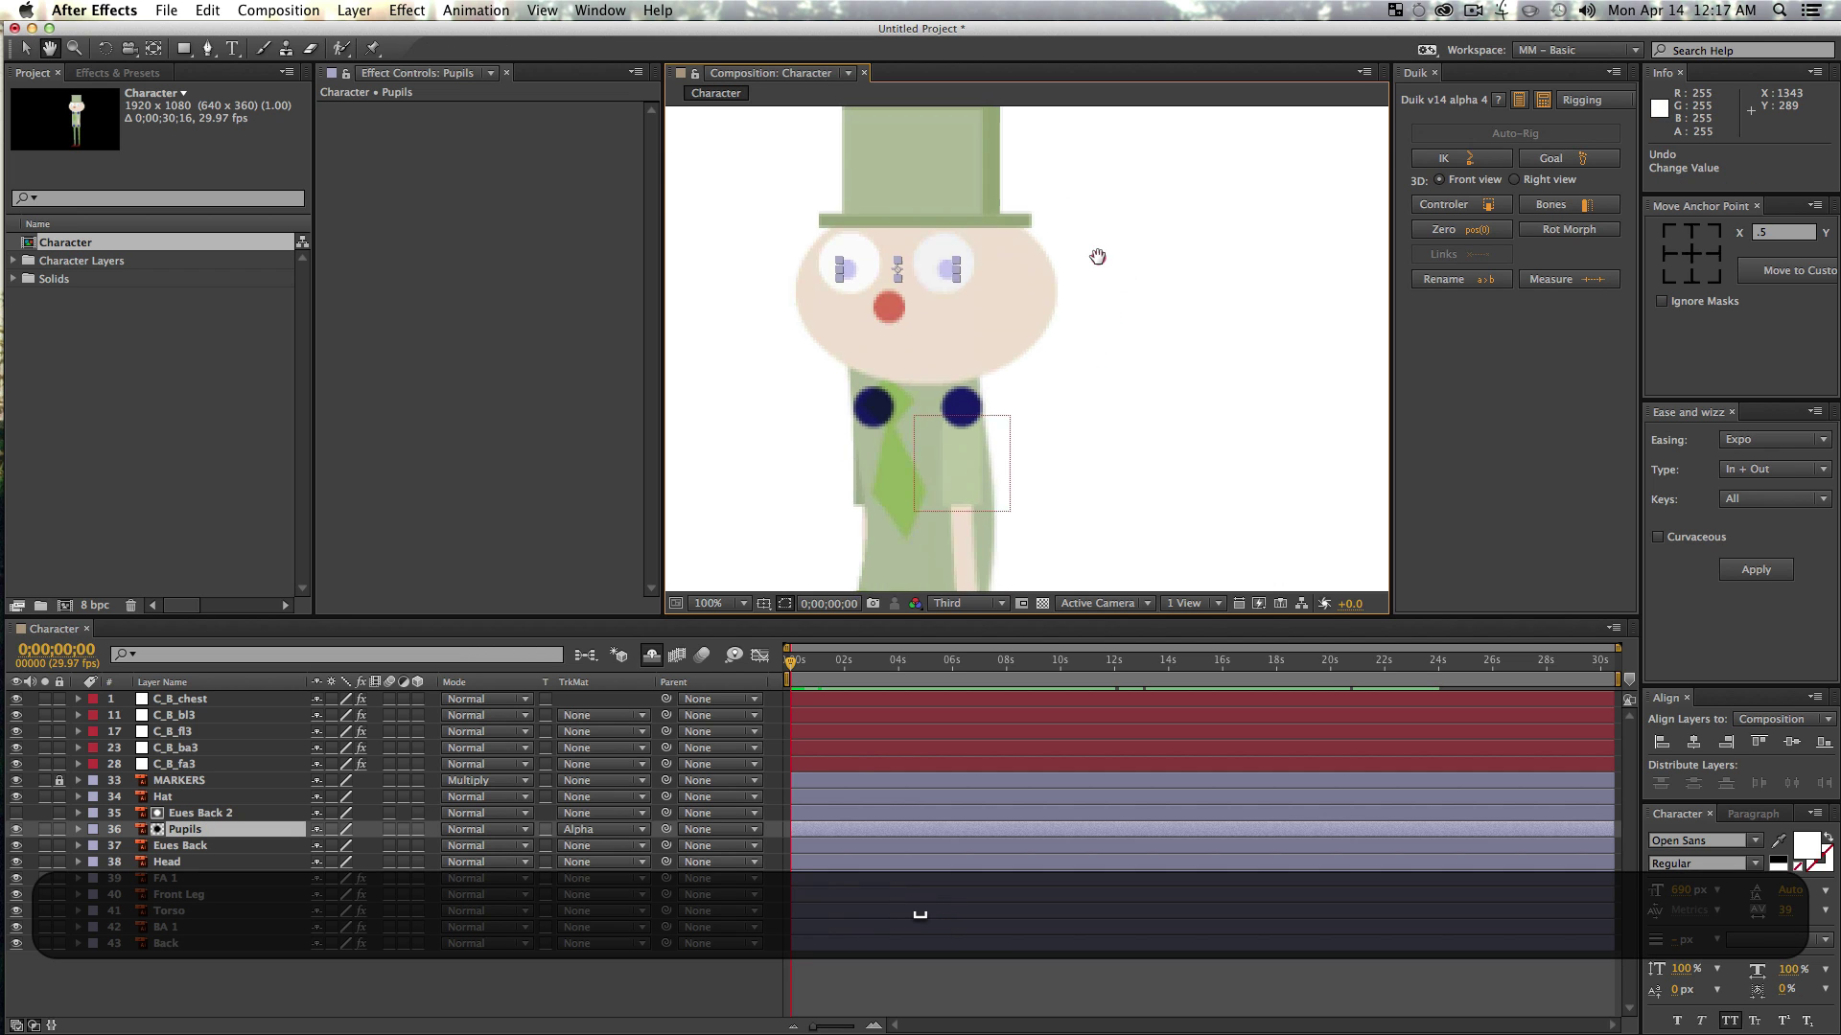
- Move the Hat layer's anchor point to its bottom-right corner
{"action": "key", "text": "v"}
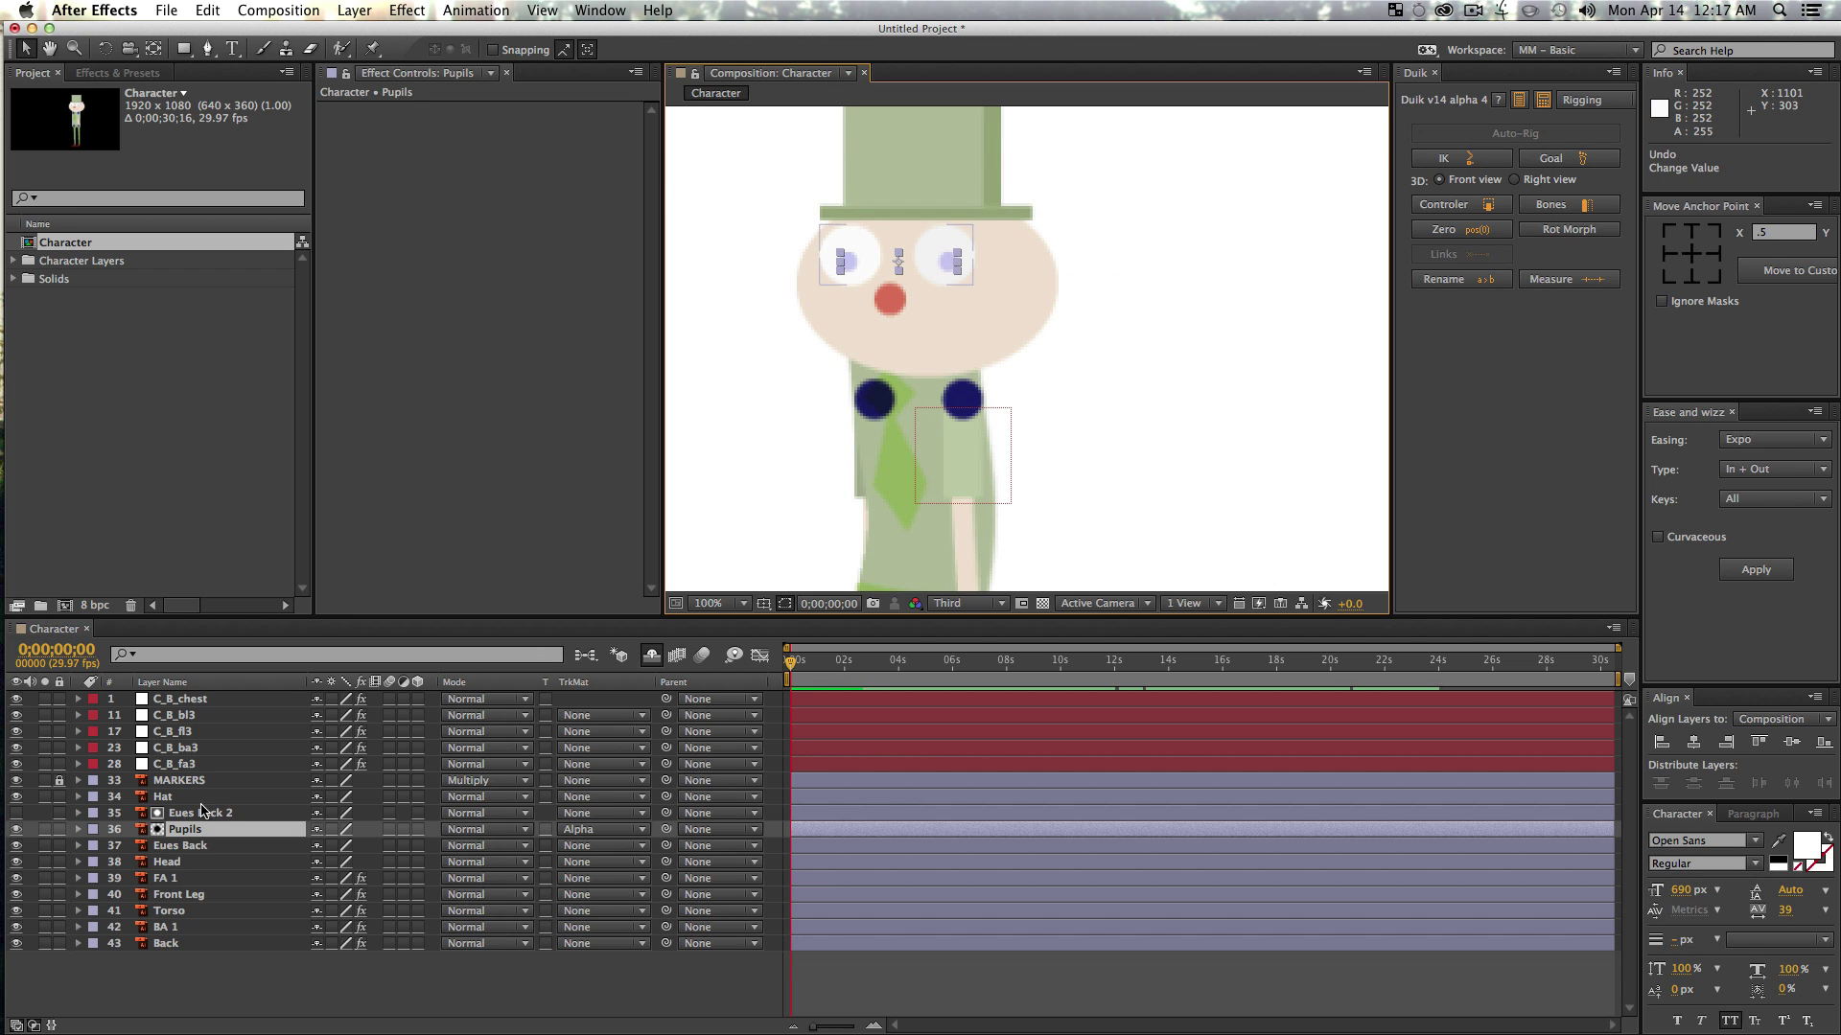
{"action": "left_click", "coordinate": [182, 797]}
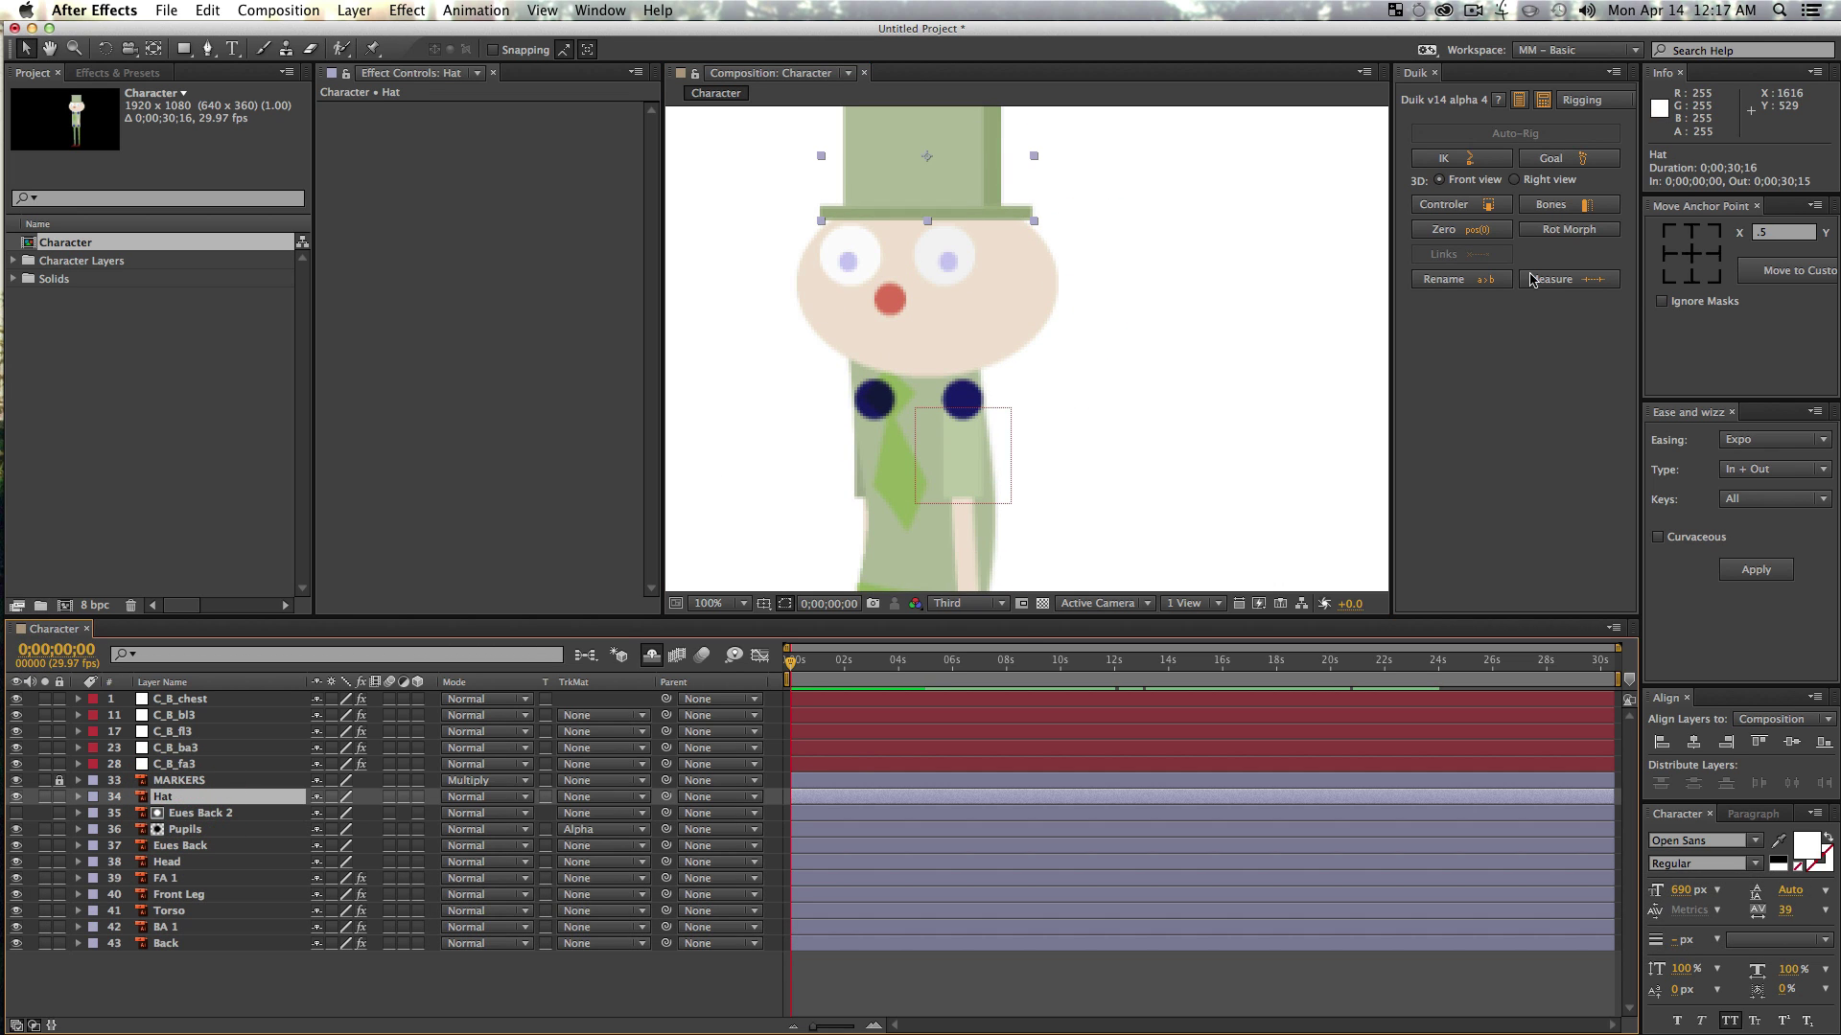
{"action": "left_click", "coordinate": [1713, 277]}
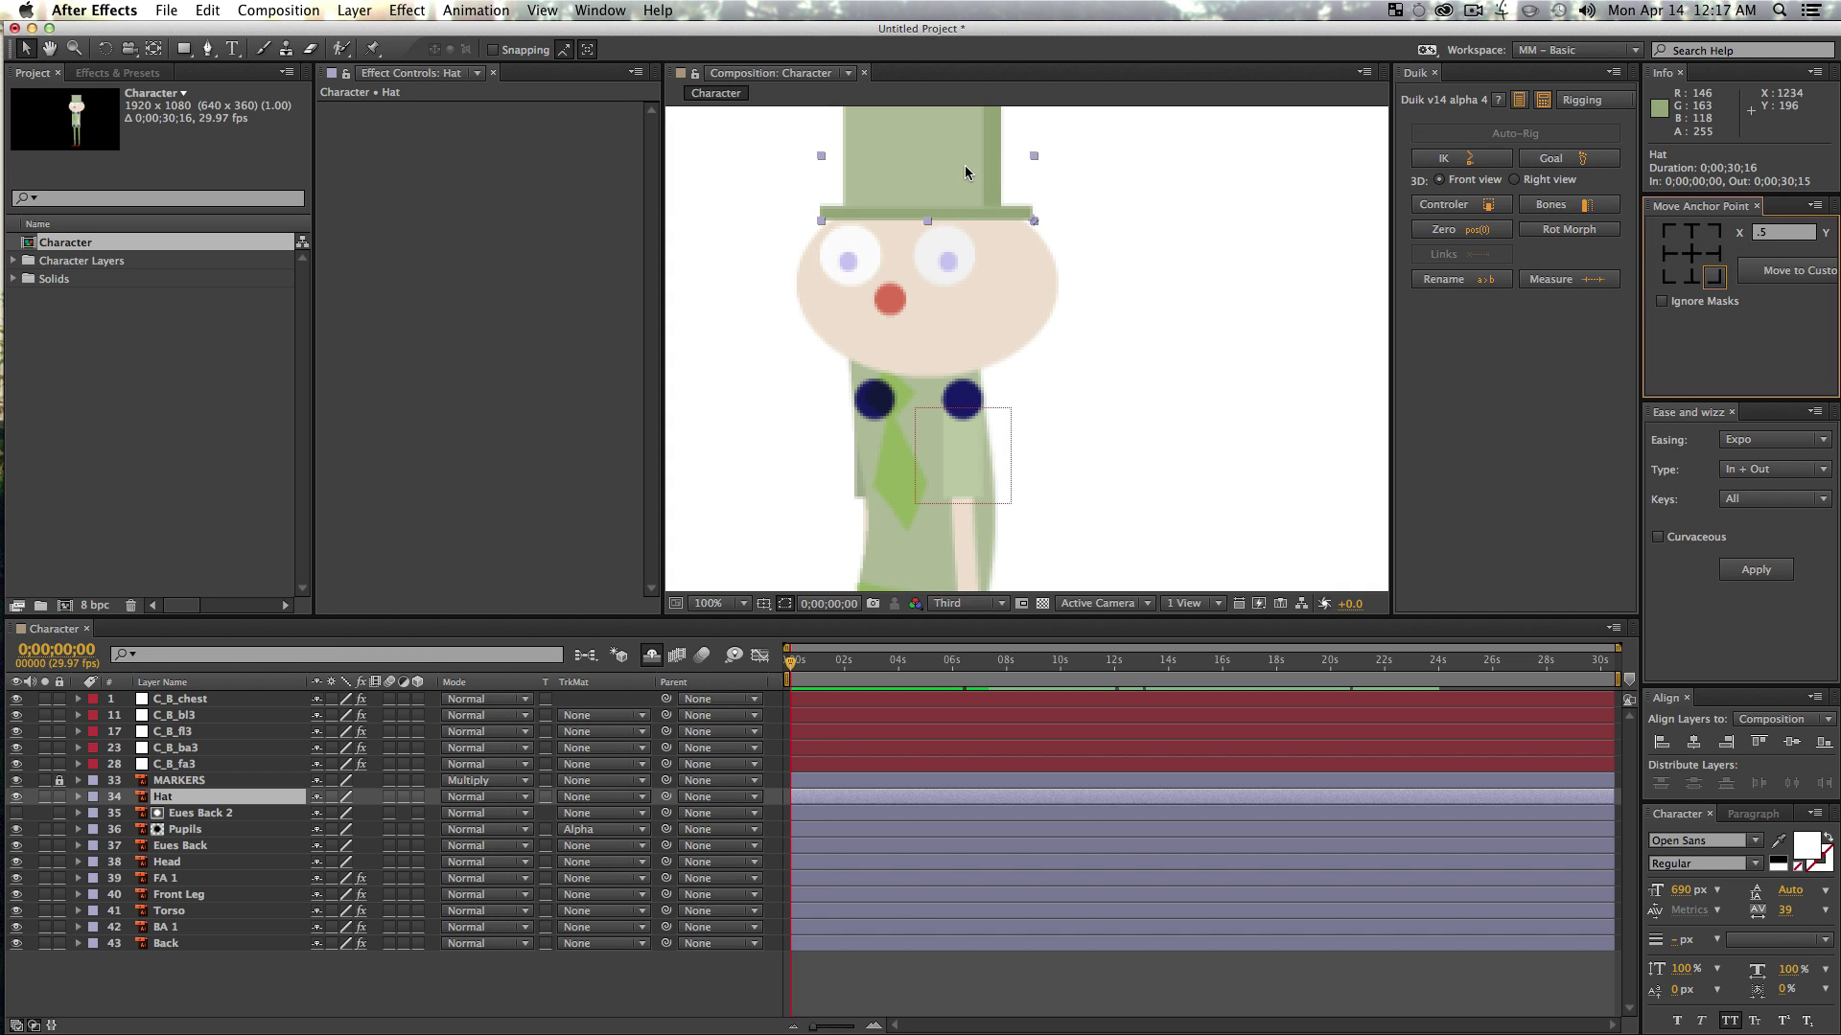
- Test the hat's pivot by rotating the Hat layer, and undo the rotation
{"action": "key", "text": "w"}
{"action": "left_click_drag", "start_coordinate": [968, 152], "coordinate": [1076, 172]}
{"action": "key", "text": "super+z"}
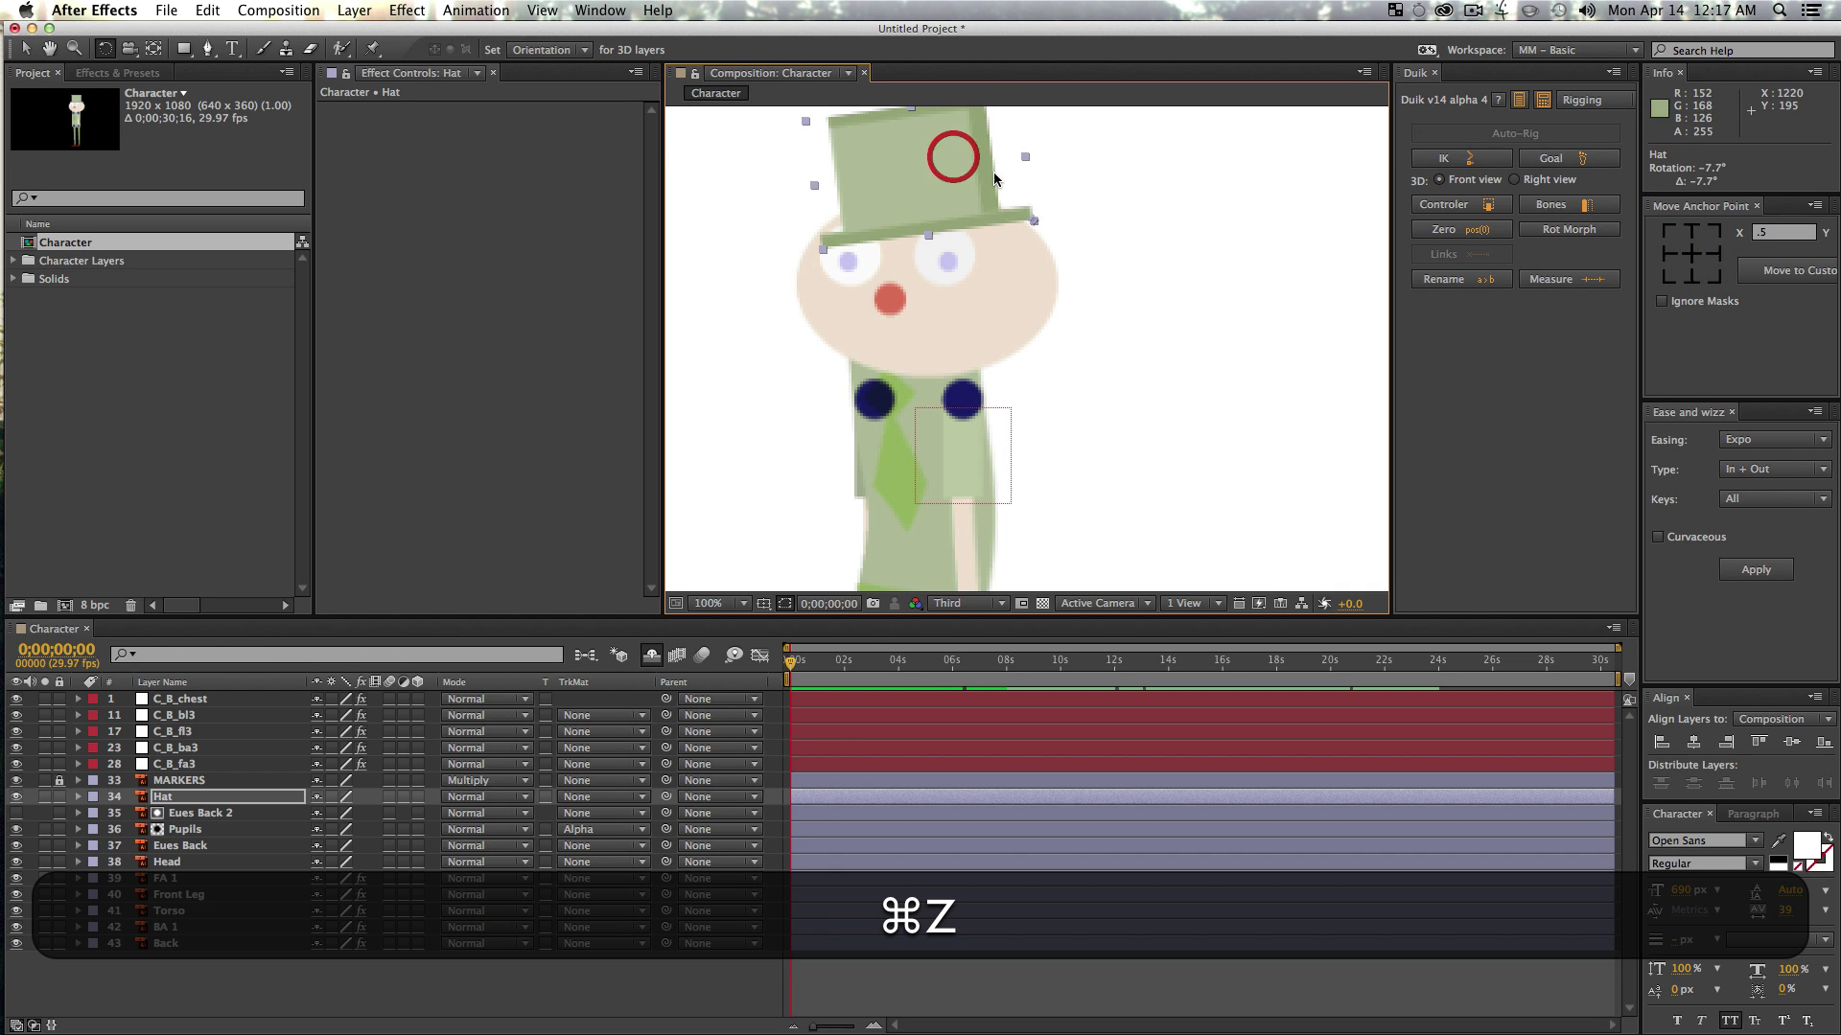
{"action": "key", "text": "v"}
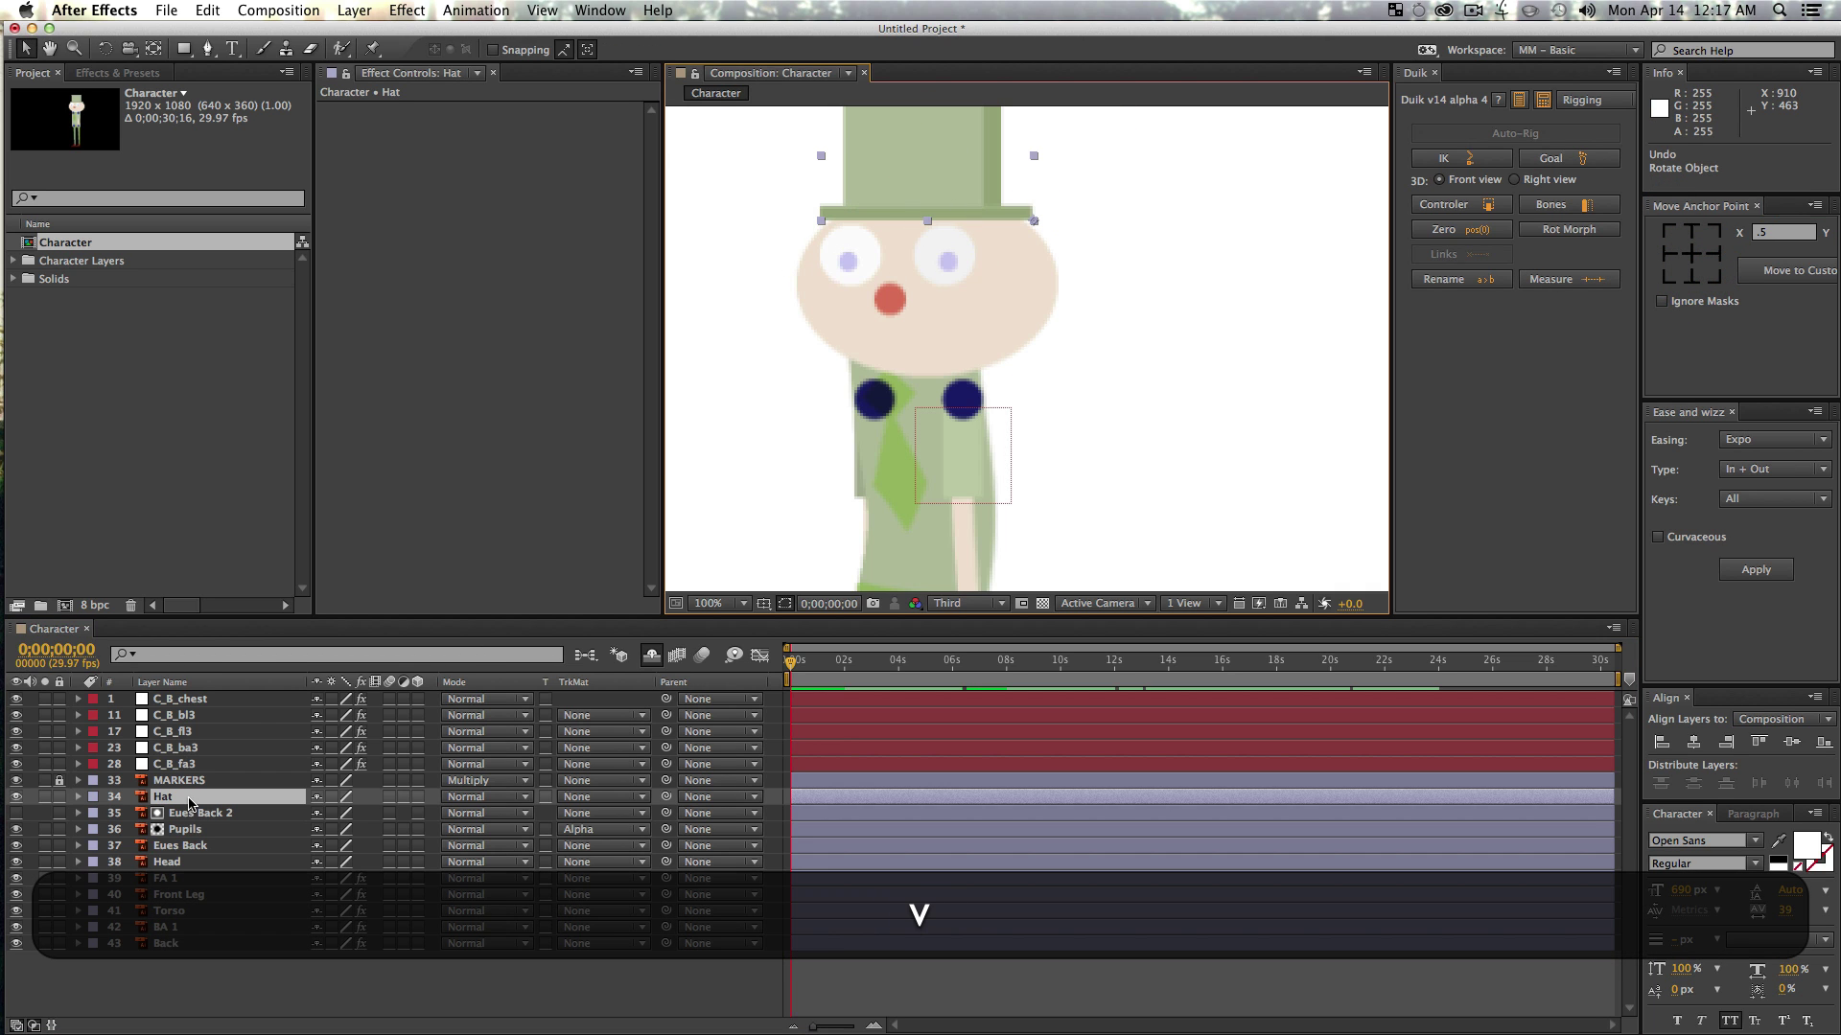
- Parent the Hat, Eues Back 2, Pupils and Eues Back layers to the Head layer
{"action": "left_click", "coordinate": [202, 845], "text": "shift"}
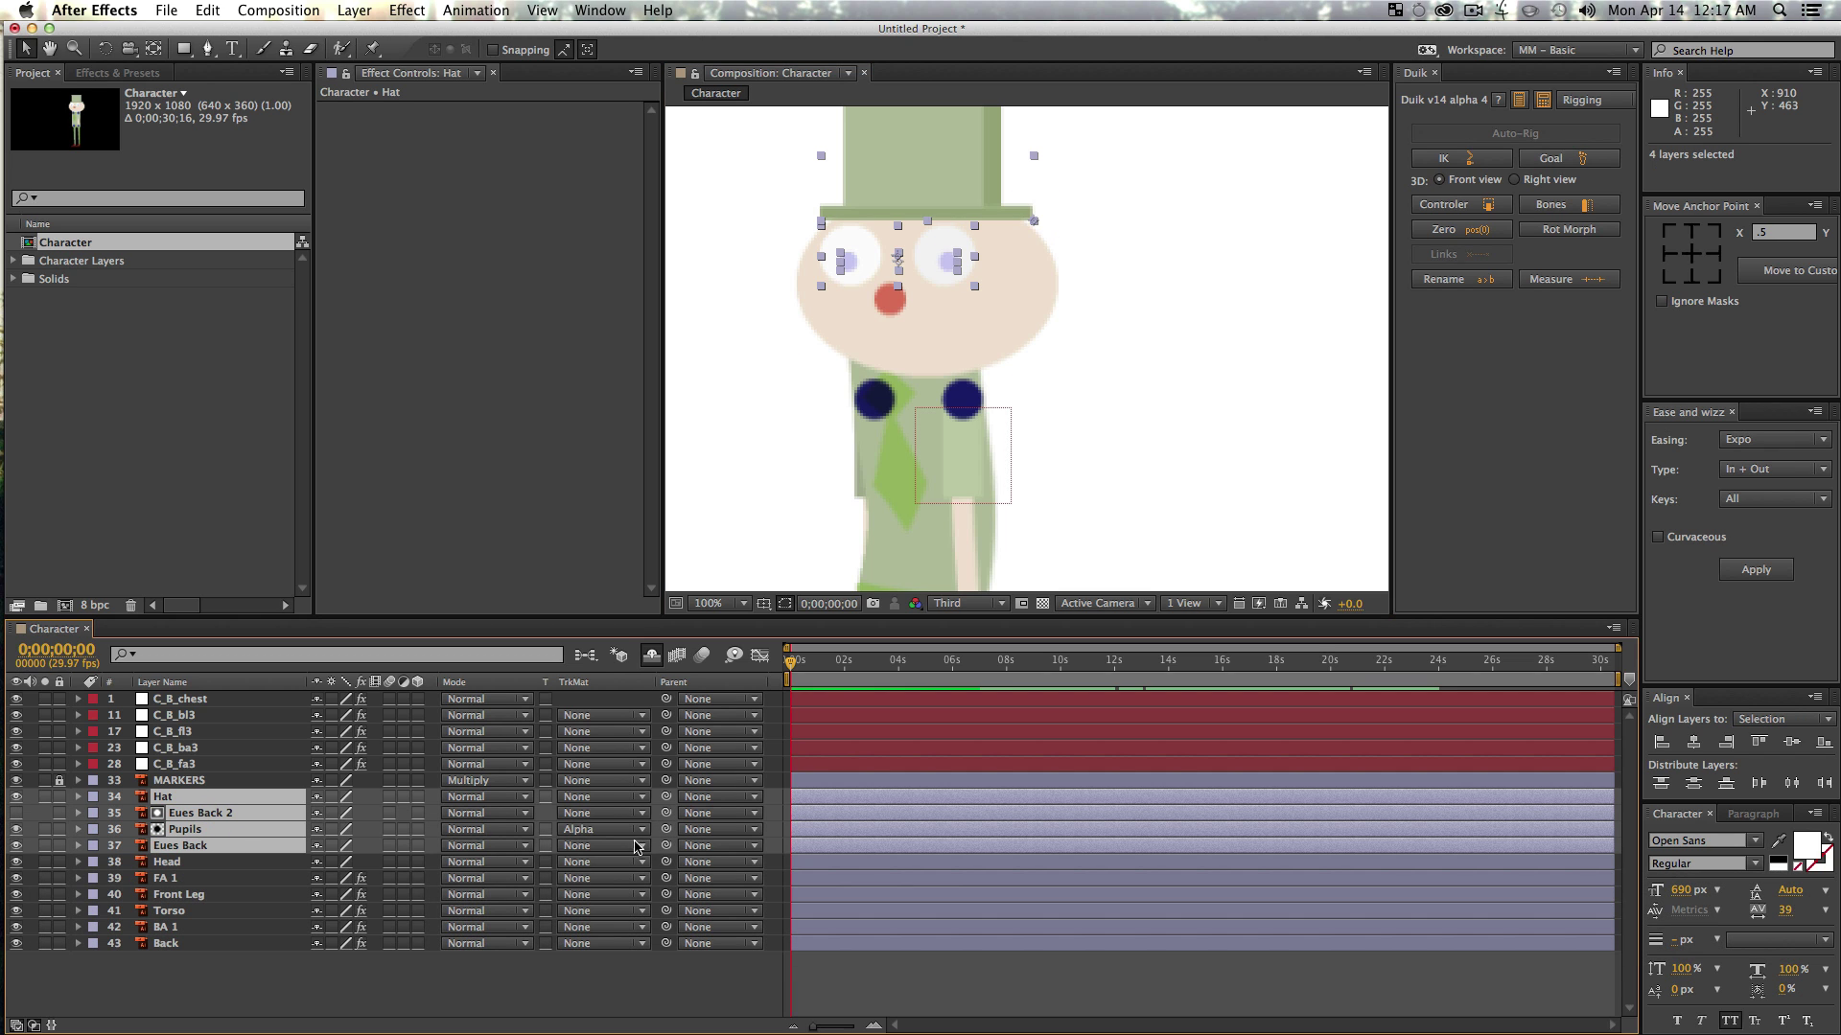
{"action": "left_click_drag", "start_coordinate": [665, 845], "coordinate": [182, 863]}
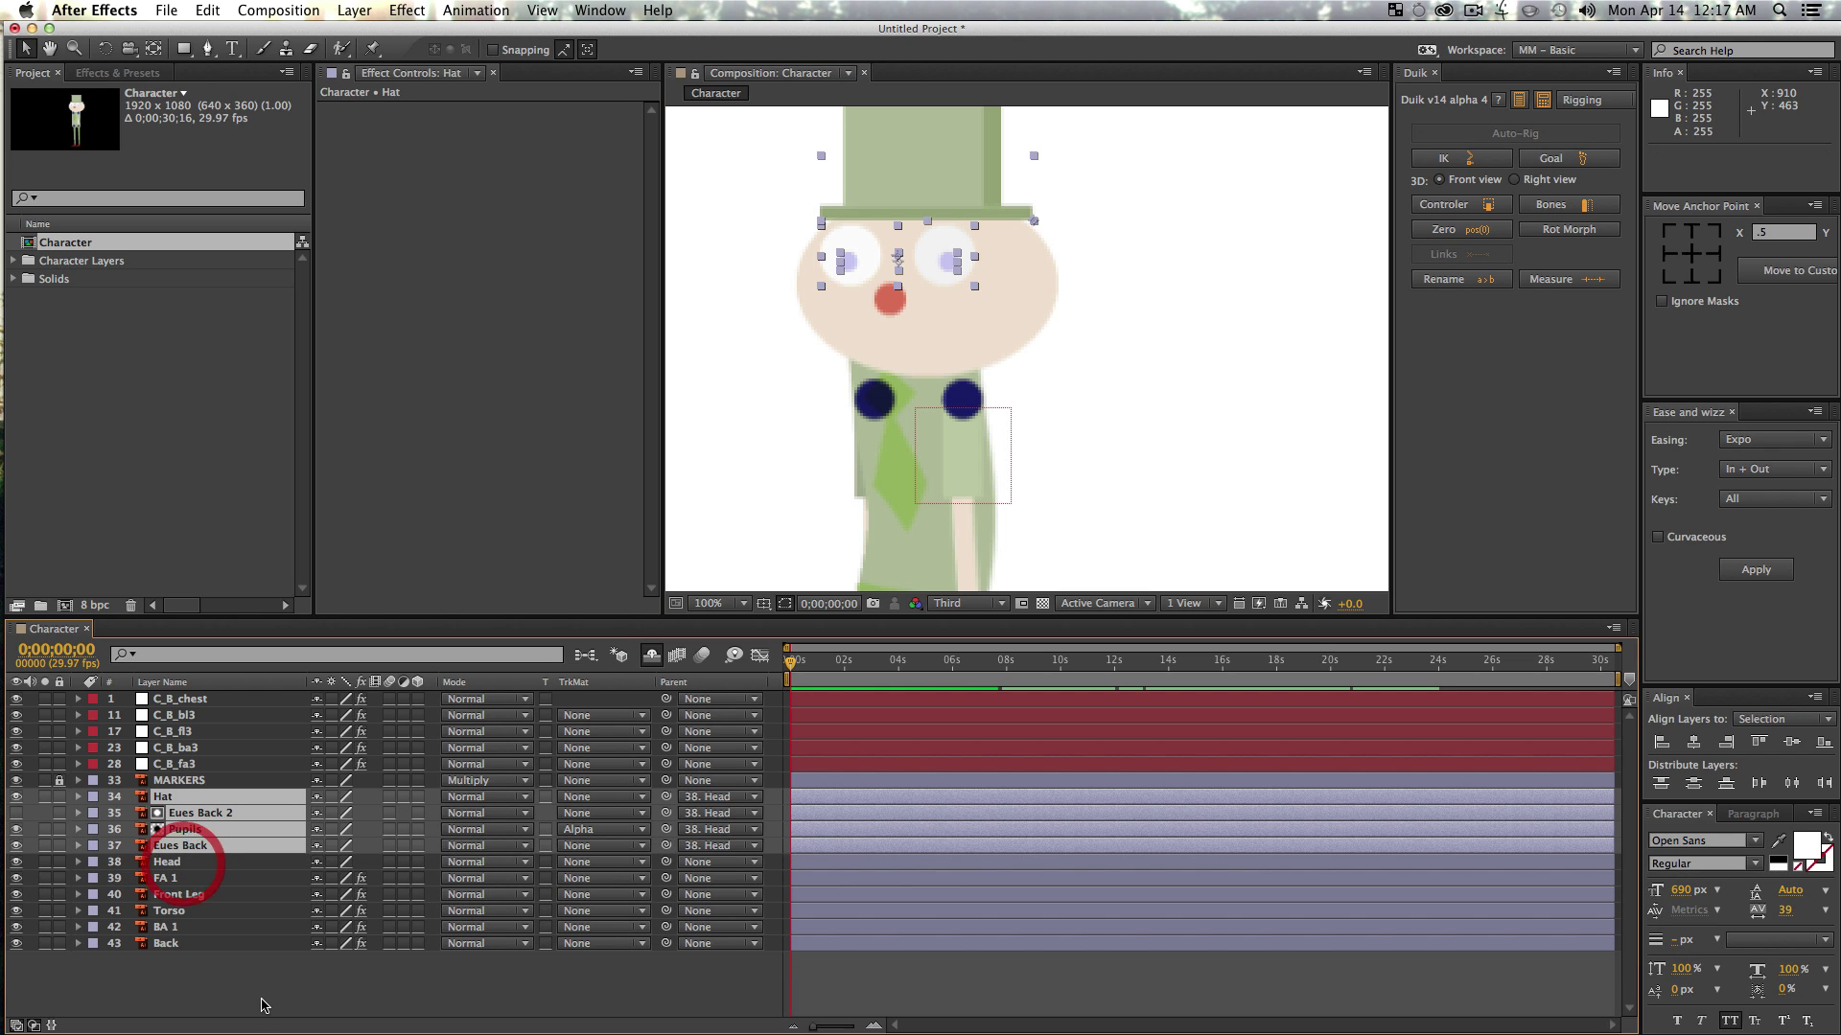
{"action": "left_click", "coordinate": [262, 998]}
- Move the Head layer's anchor point to its bottom centre, test it by rotating the head, and undo the rotation
{"action": "left_click", "coordinate": [165, 865]}
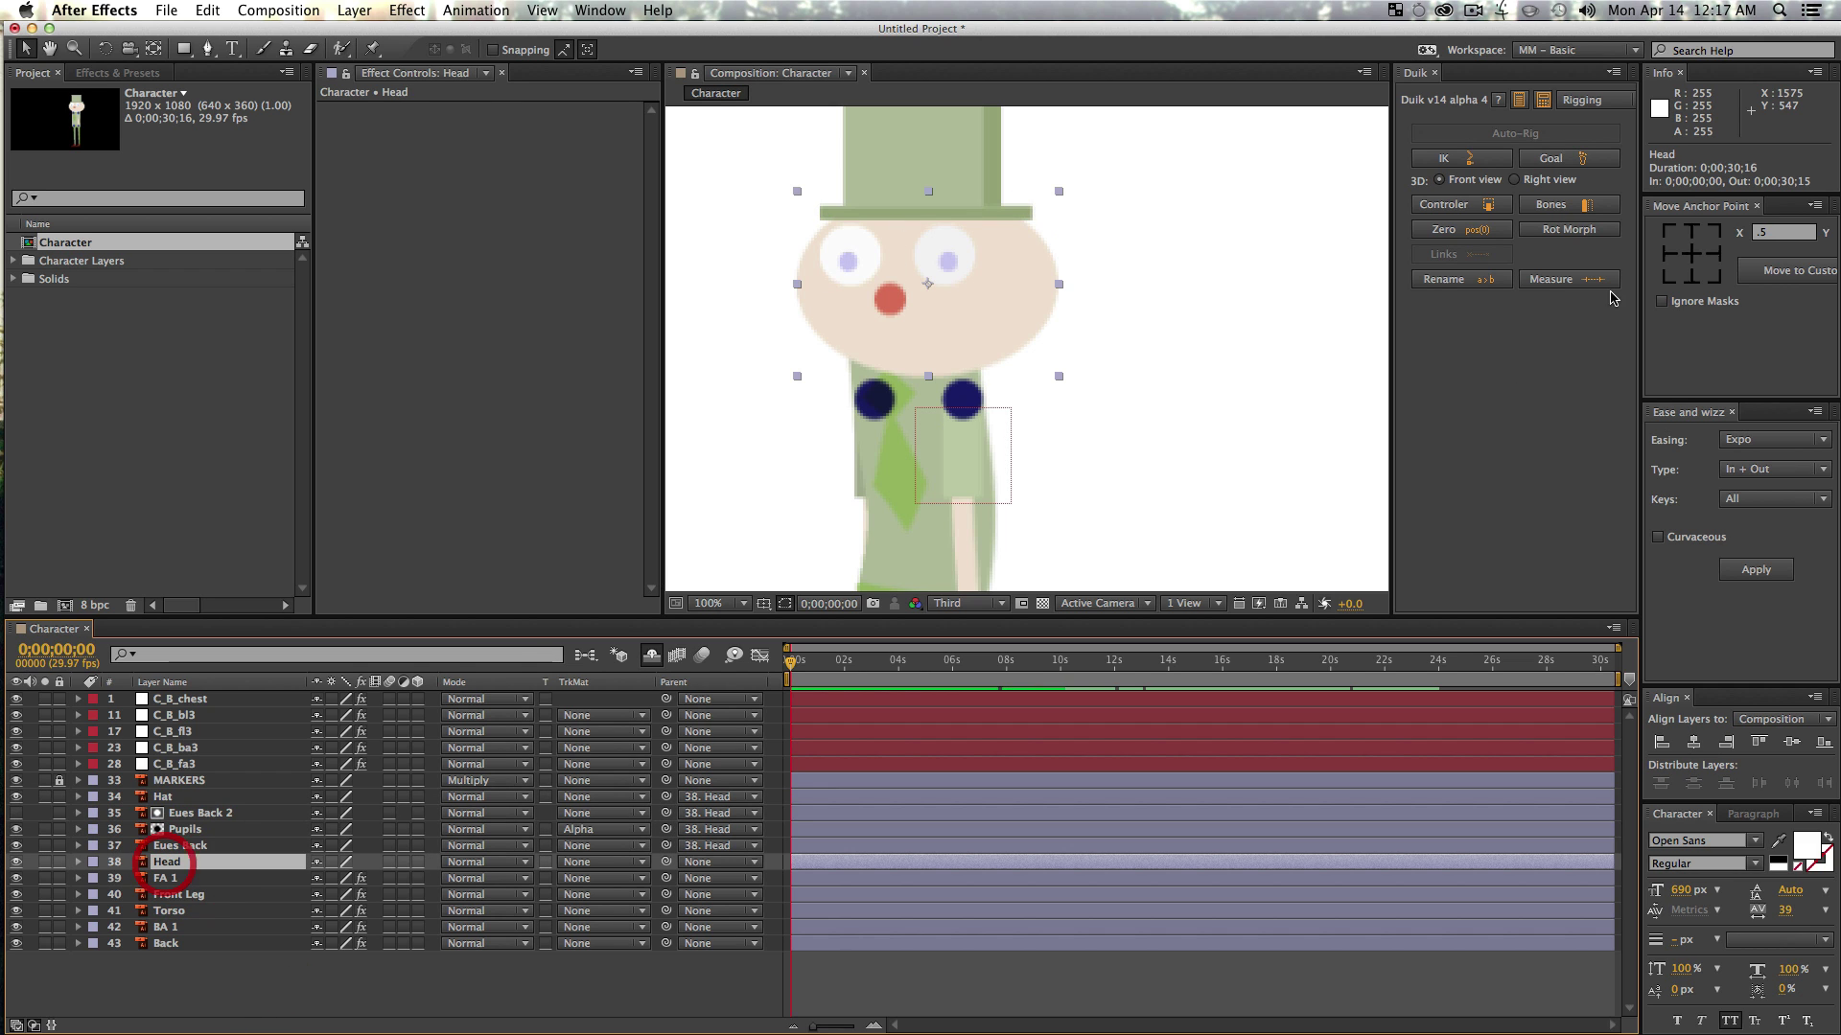
{"action": "left_click", "coordinate": [1691, 277]}
{"action": "key", "text": "r"}
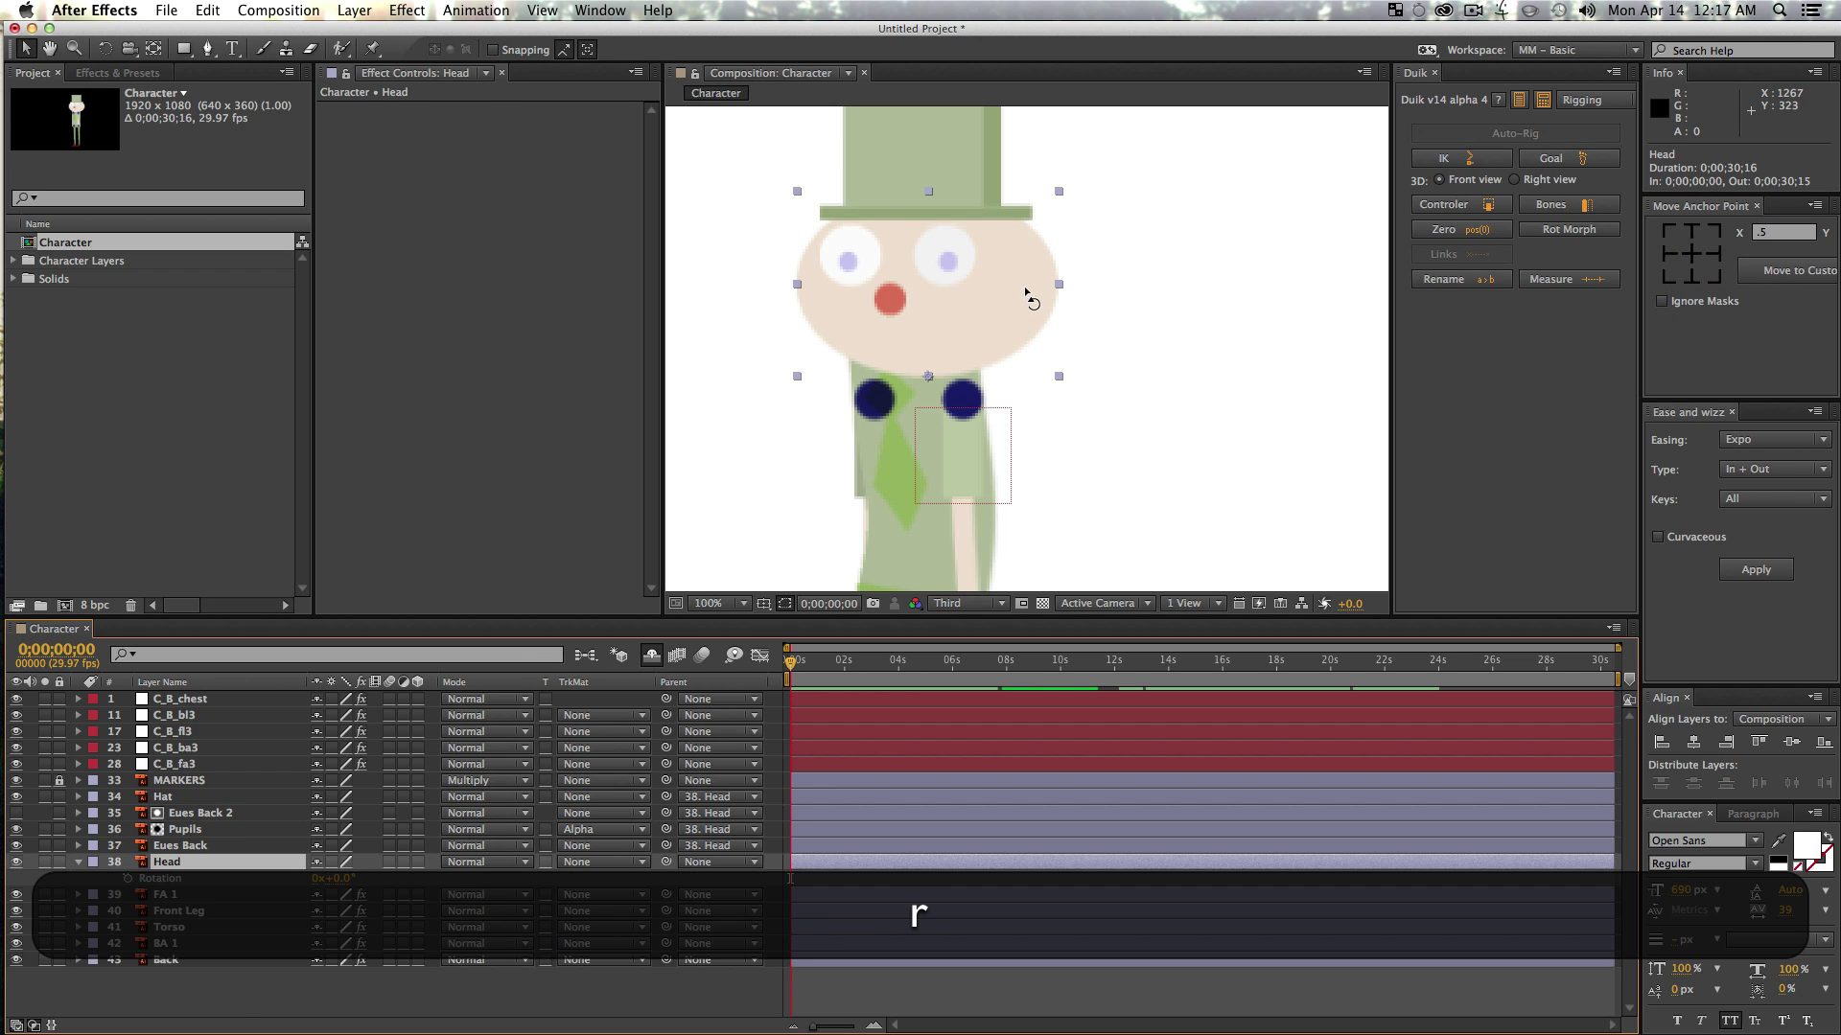
{"action": "left_click_drag", "start_coordinate": [1054, 284], "coordinate": [1133, 299]}
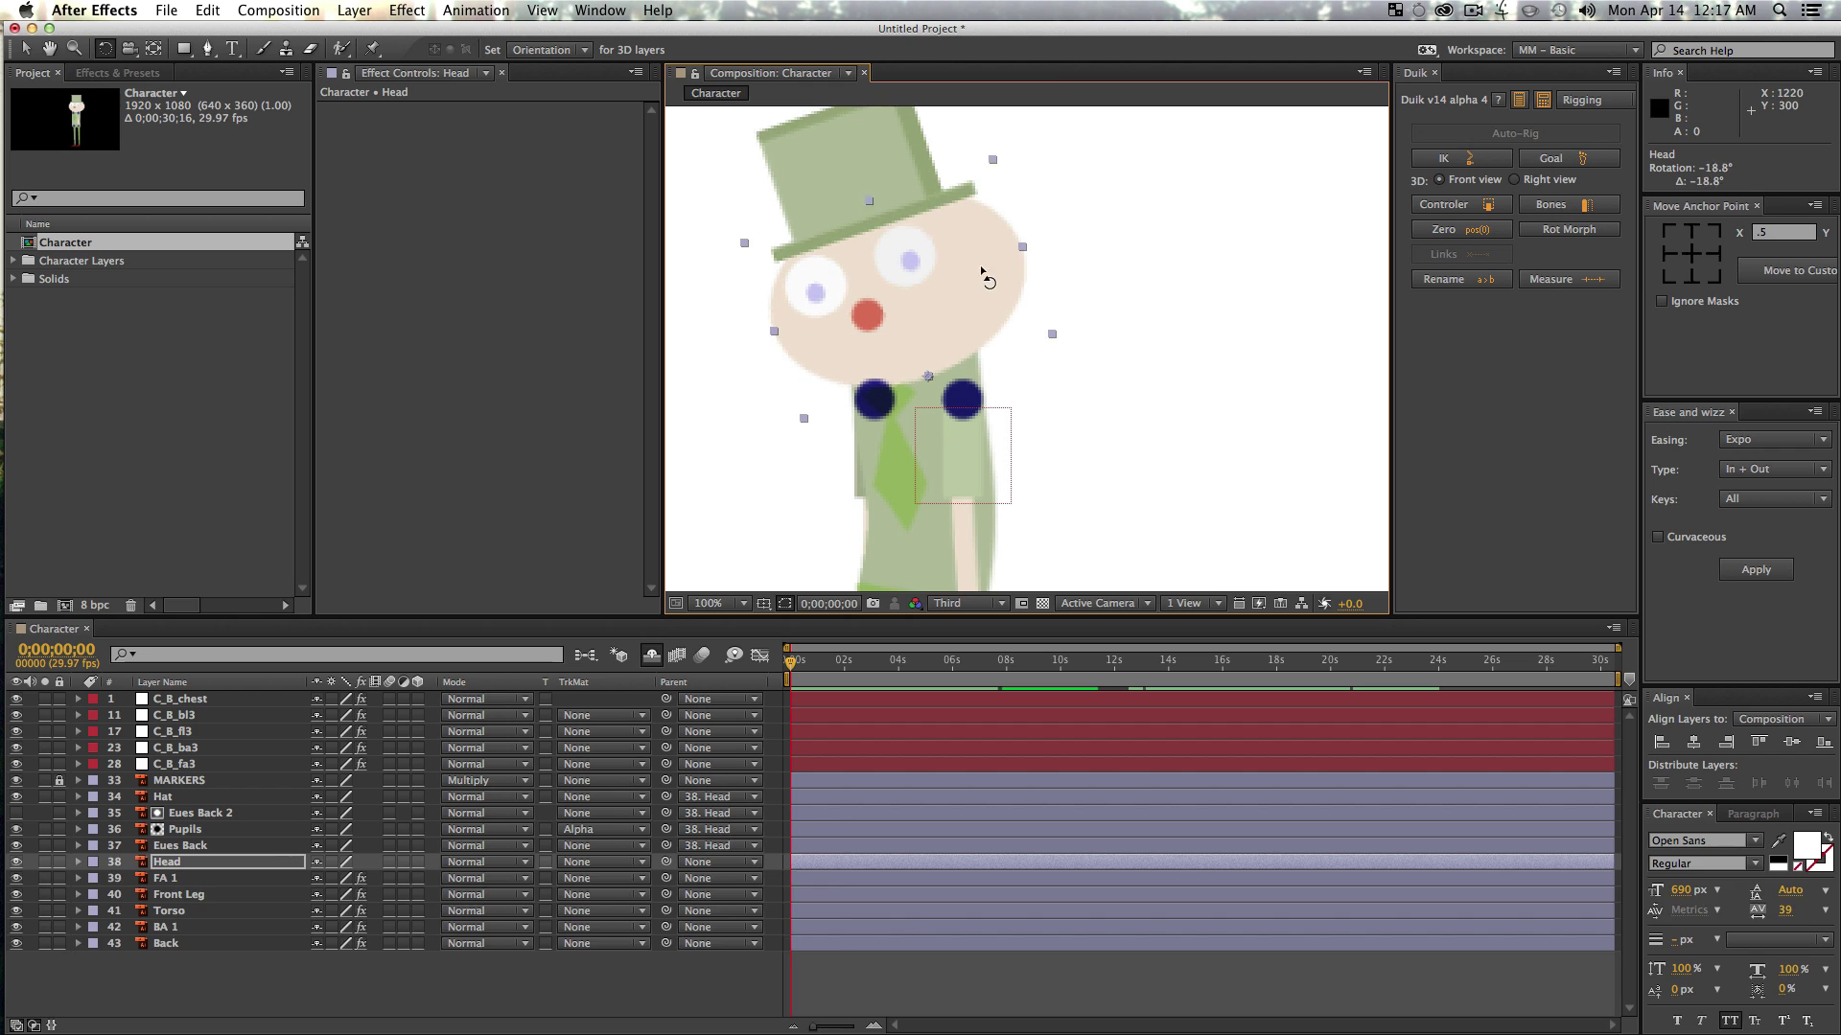
{"action": "key", "text": "super+z"}
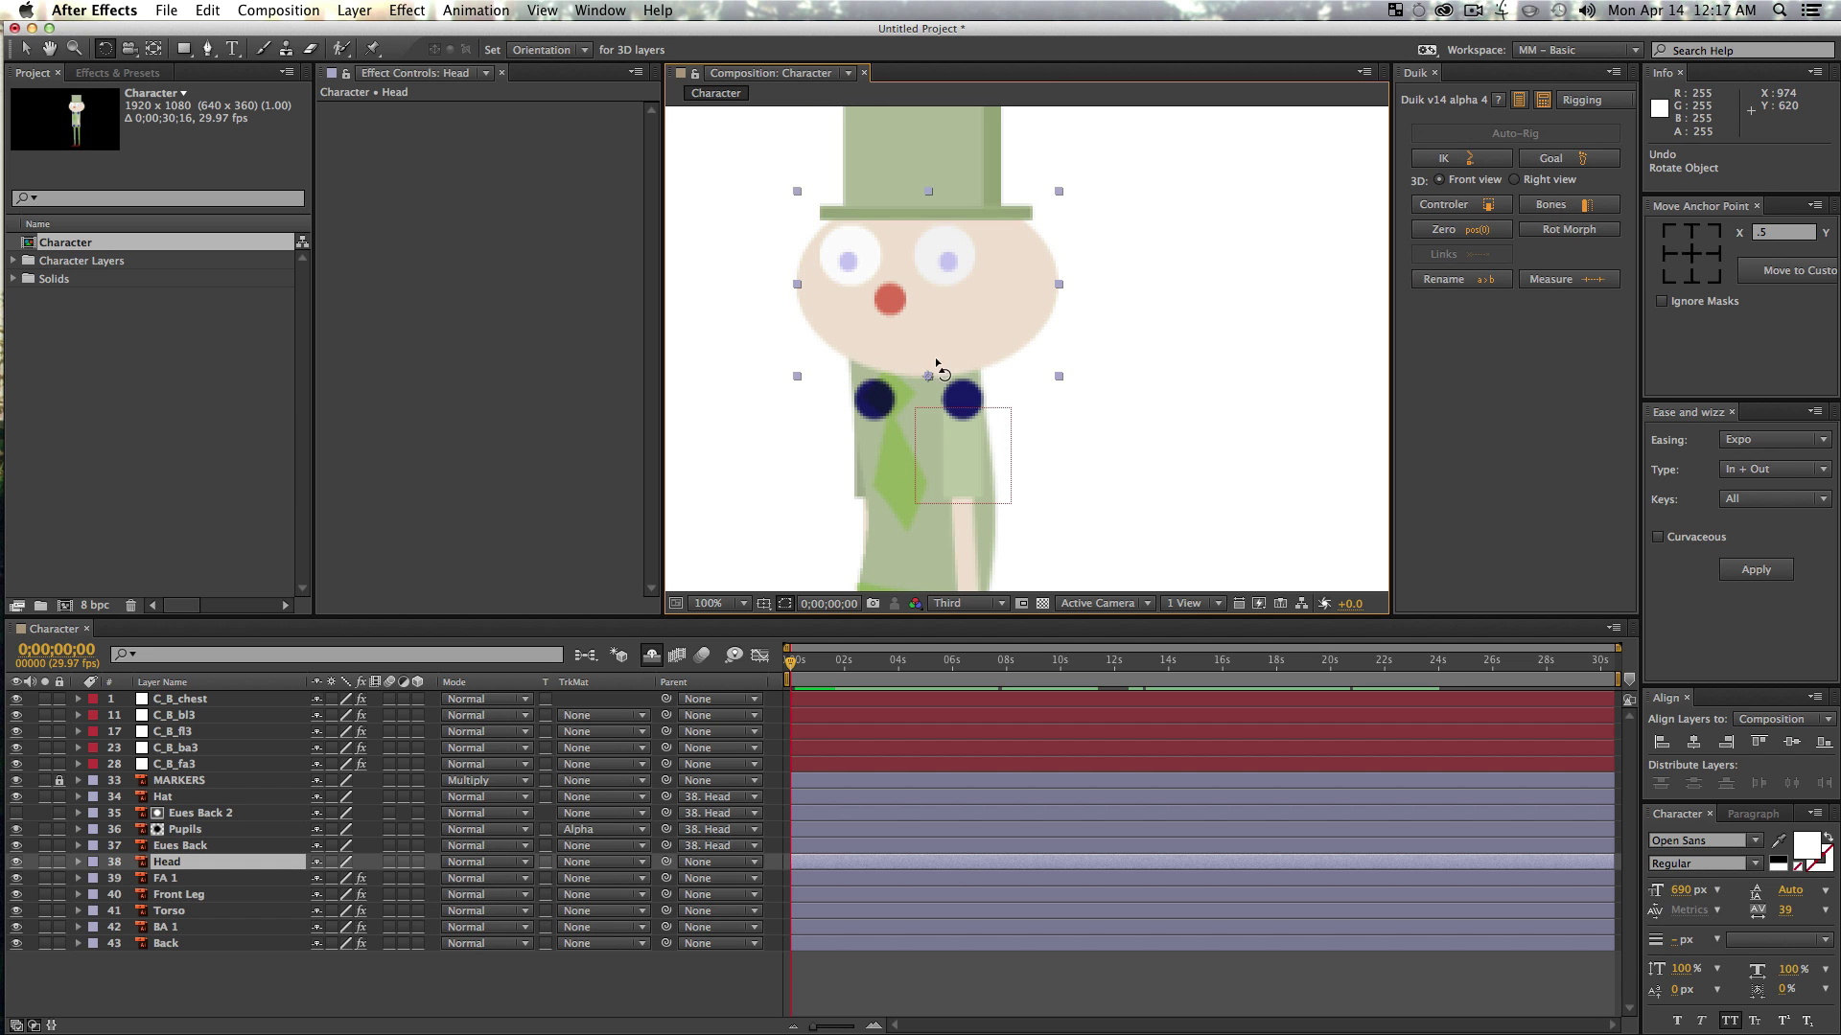
- Shift the Head layer's anchor point slightly up and left from the bottom centre of the head, above the neck
{"action": "key", "text": "y"}
{"action": "left_click_drag", "start_coordinate": [928, 376], "coordinate": [894, 362]}
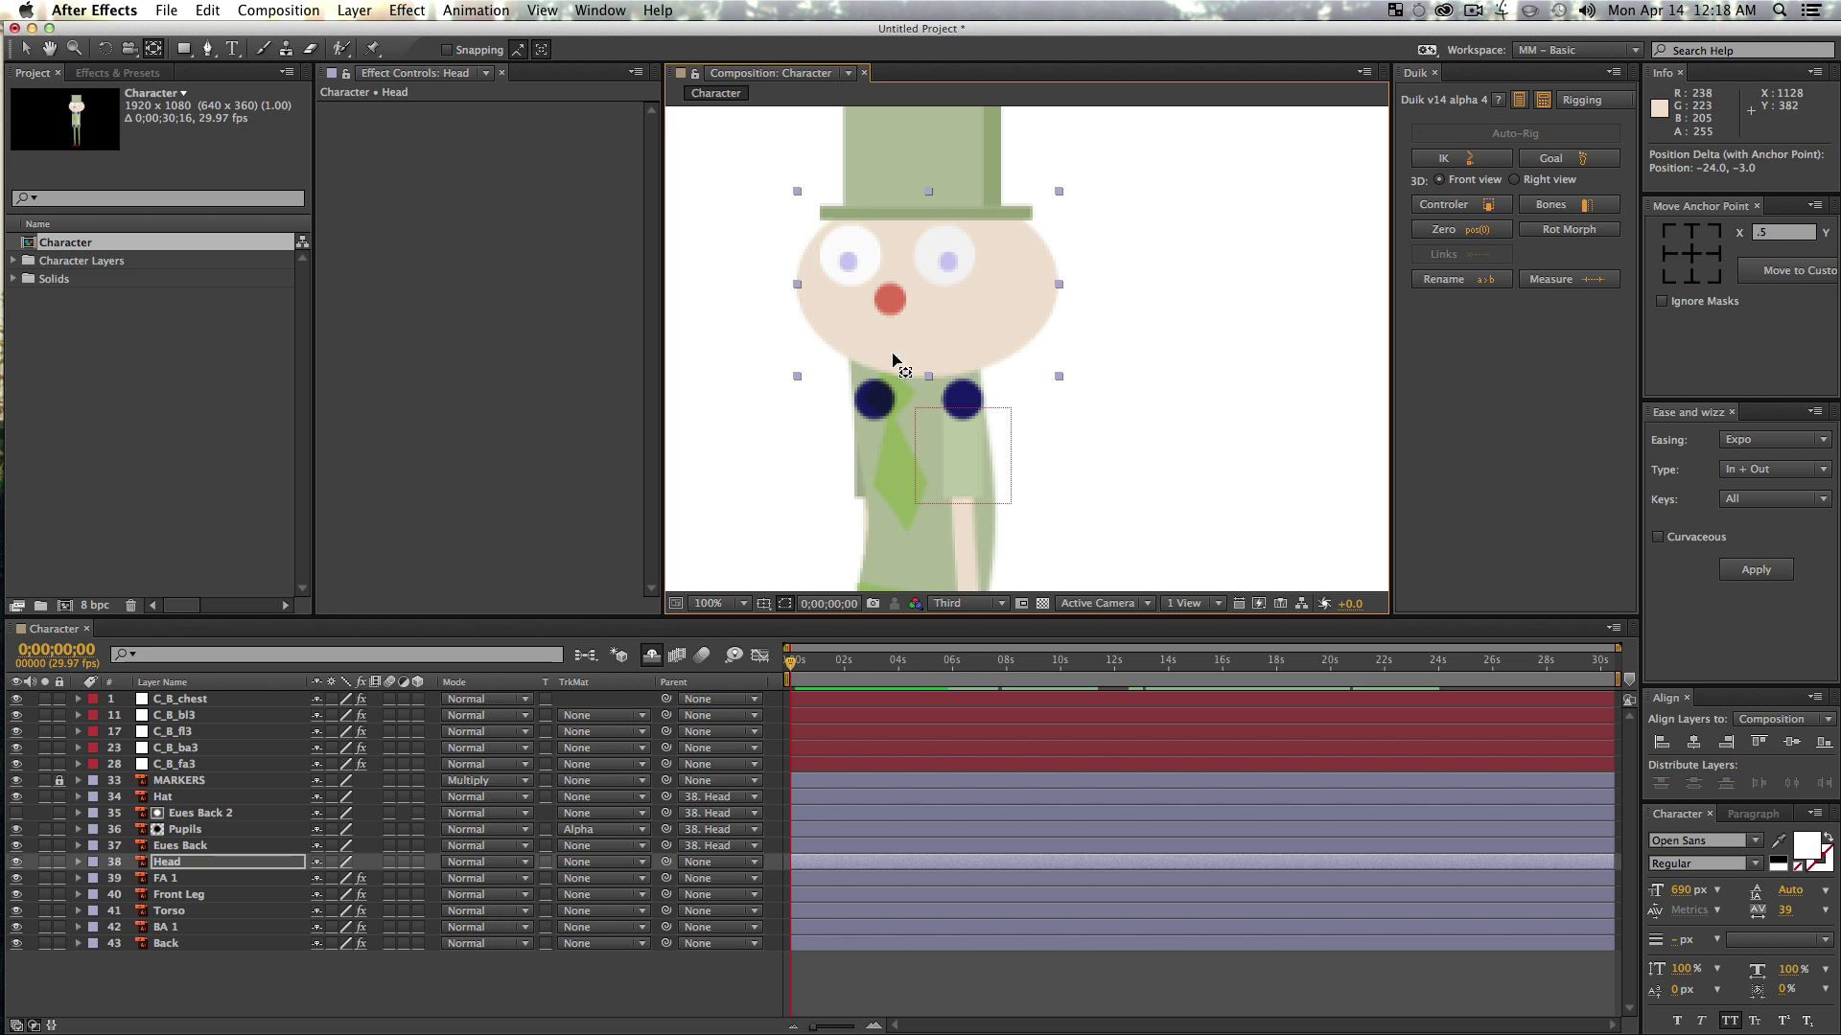
{"action": "key", "text": "v"}
{"action": "left_click", "coordinate": [206, 973]}
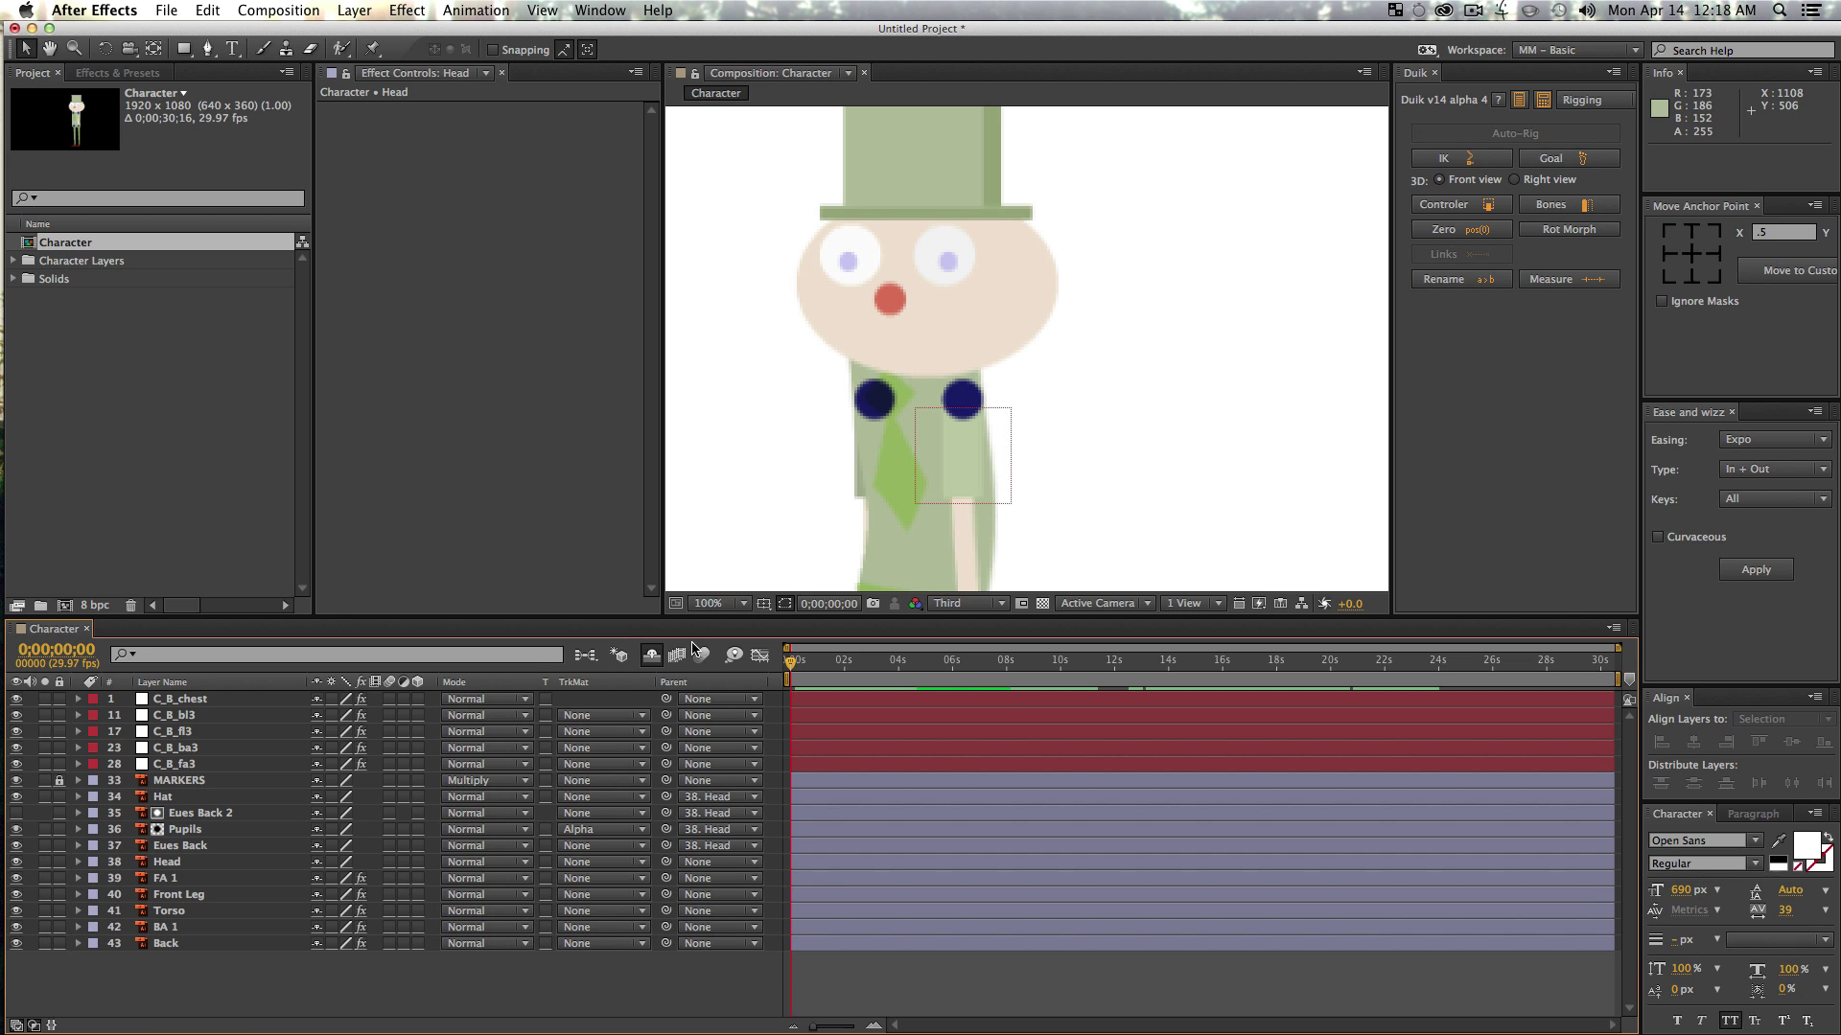
- Enlarge the timeline, reveal the shy layers, and parent the Head layer to B_neck
{"action": "left_click_drag", "start_coordinate": [719, 616], "coordinate": [715, 337]}
{"action": "left_click", "coordinate": [650, 375]}
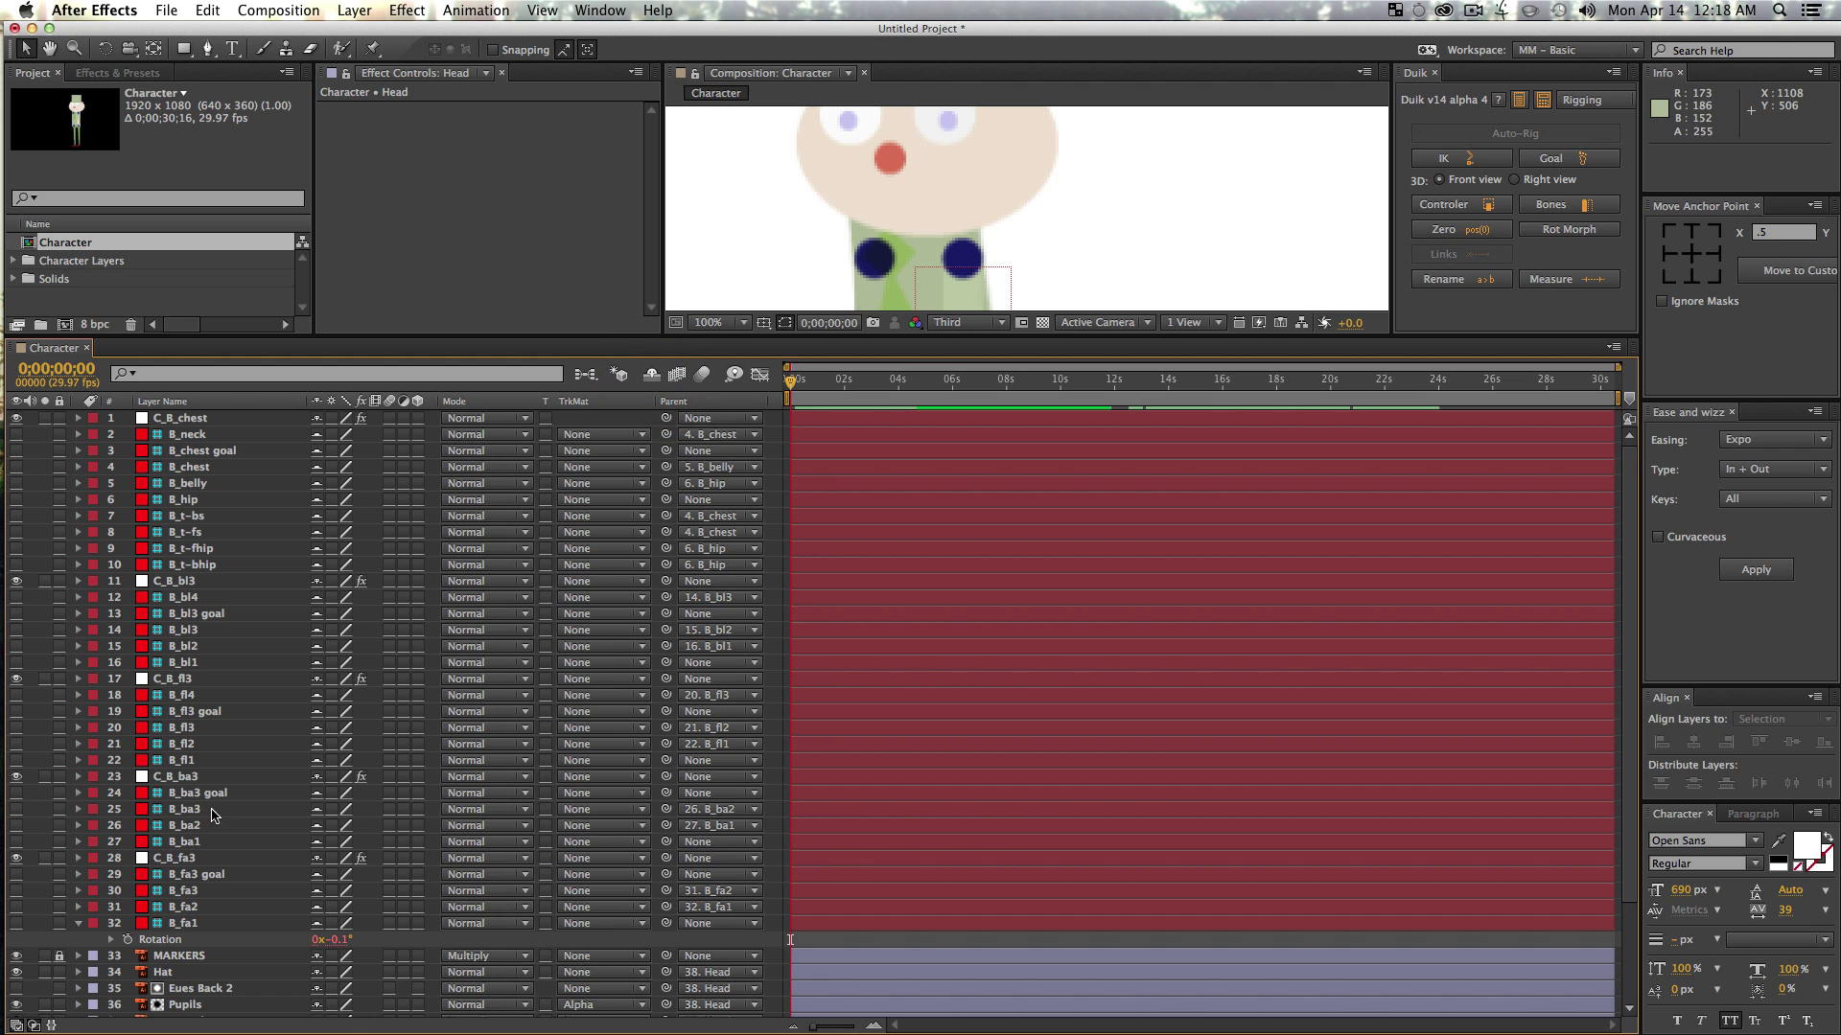
{"action": "scroll", "coordinate": [206, 847], "scroll_direction": "down", "scroll_amount": 3}
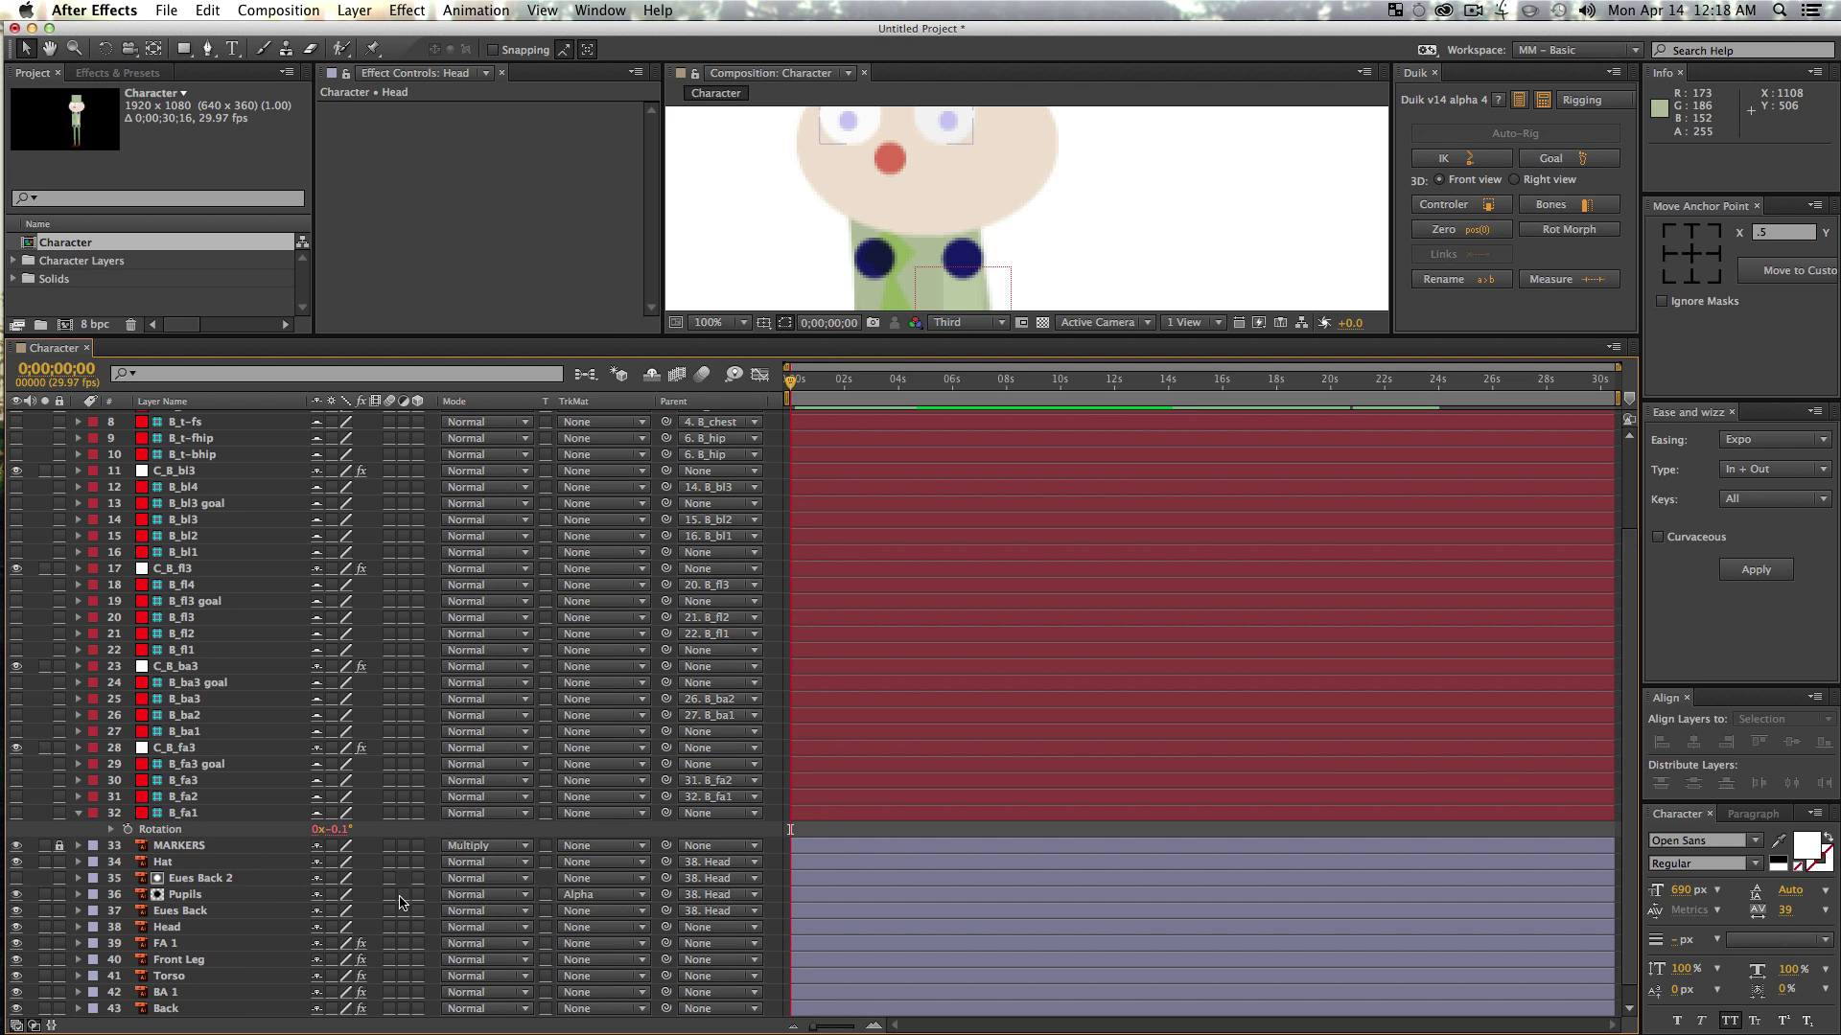
{"action": "left_click", "coordinate": [177, 913]}
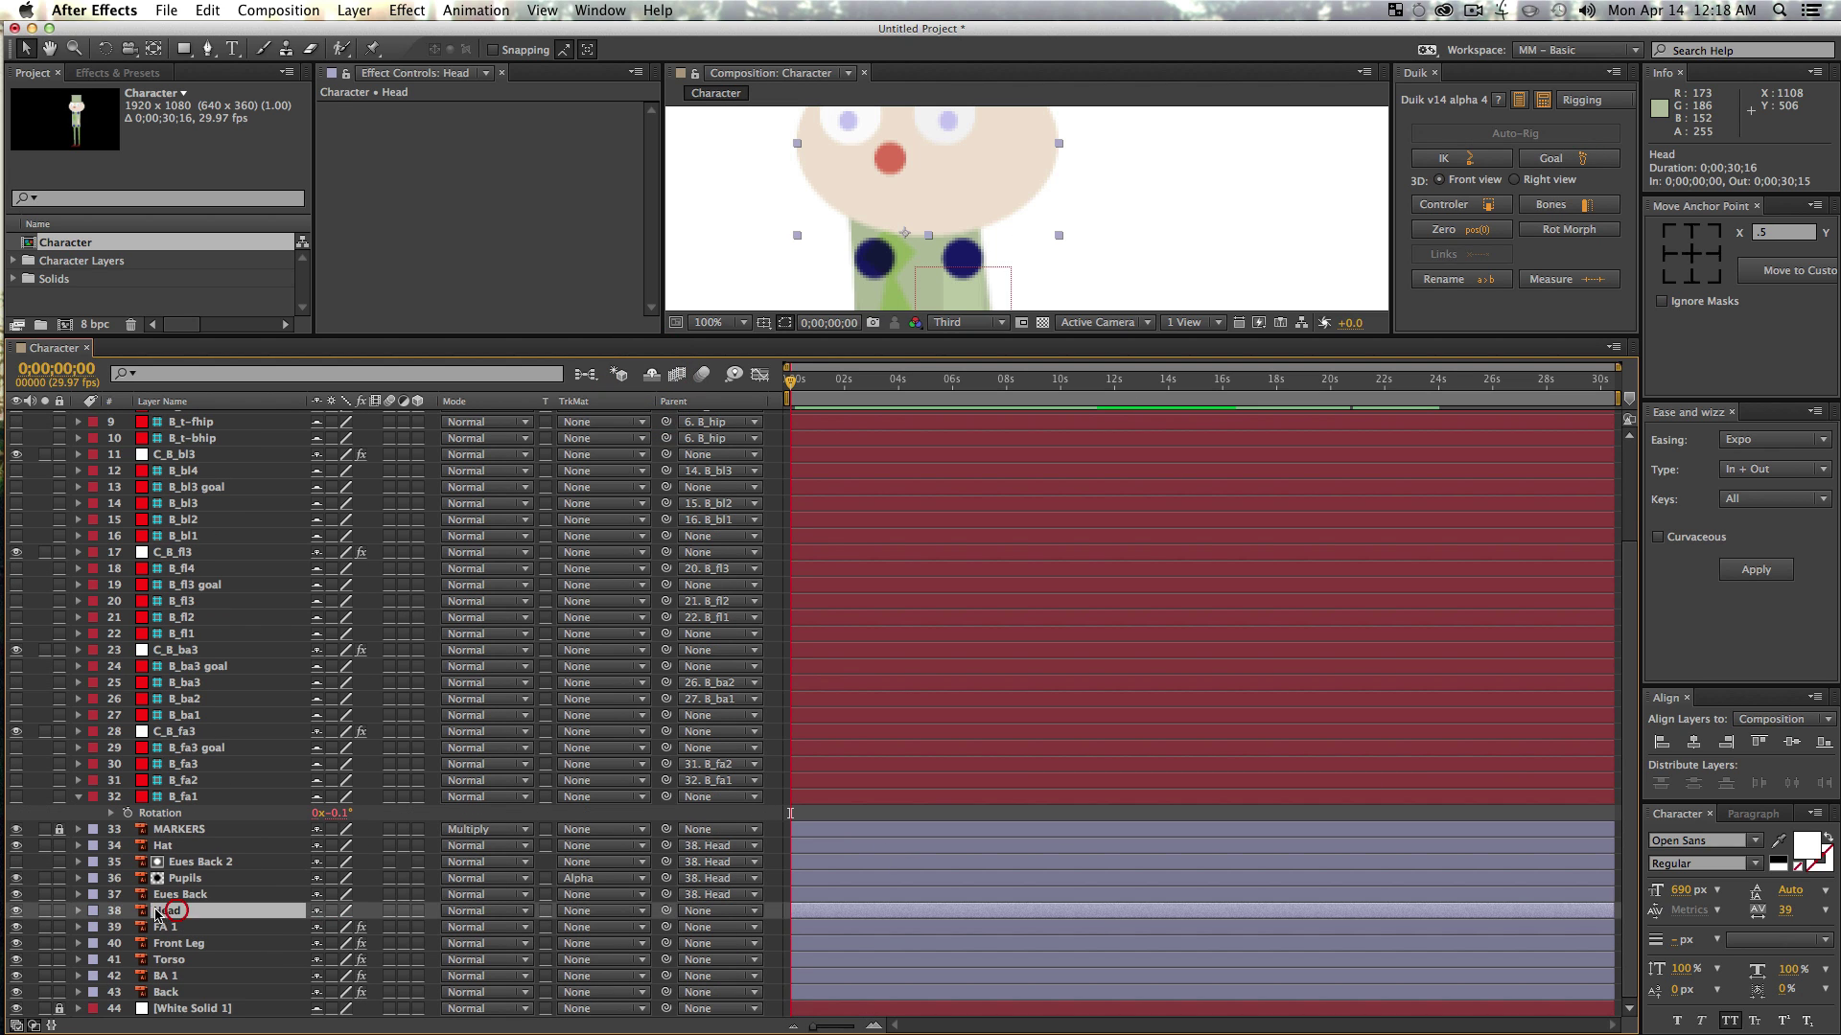
{"action": "scroll", "coordinate": [240, 911], "scroll_direction": "up", "scroll_amount": 1}
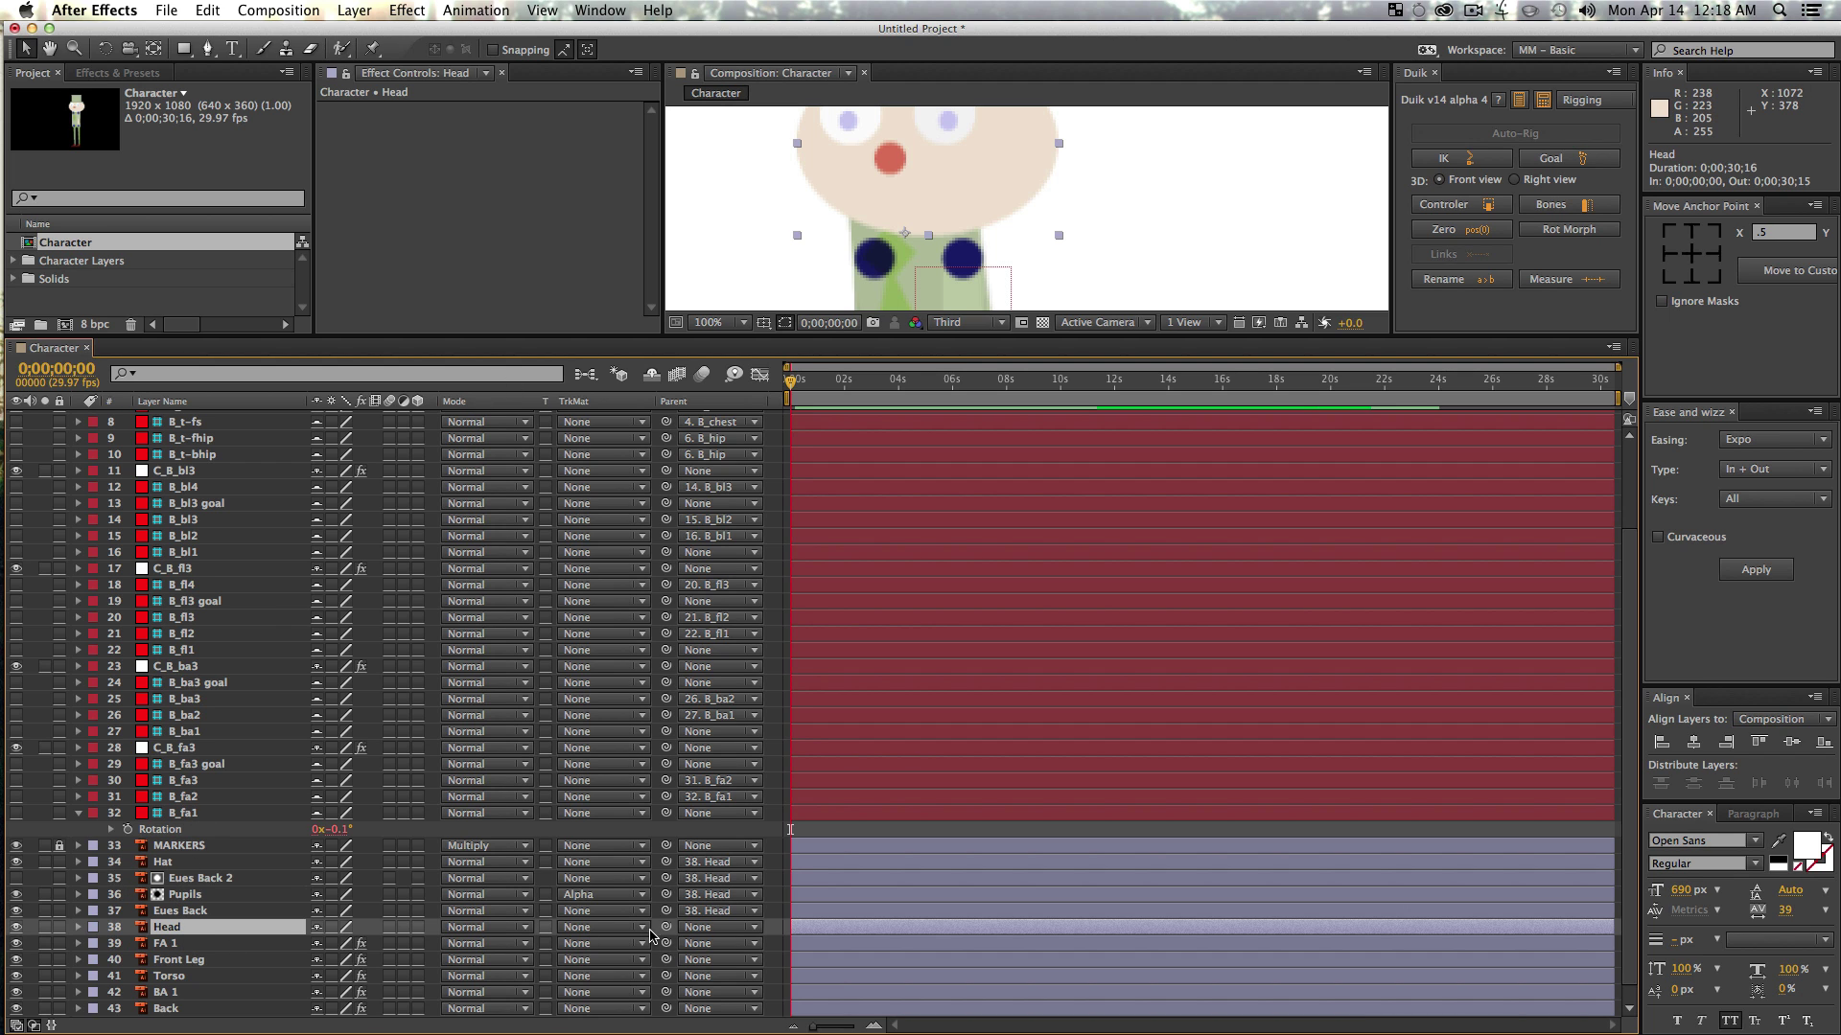
{"action": "left_click_drag", "start_coordinate": [624, 912], "coordinate": [198, 436]}
{"action": "left_click", "coordinate": [765, 238]}
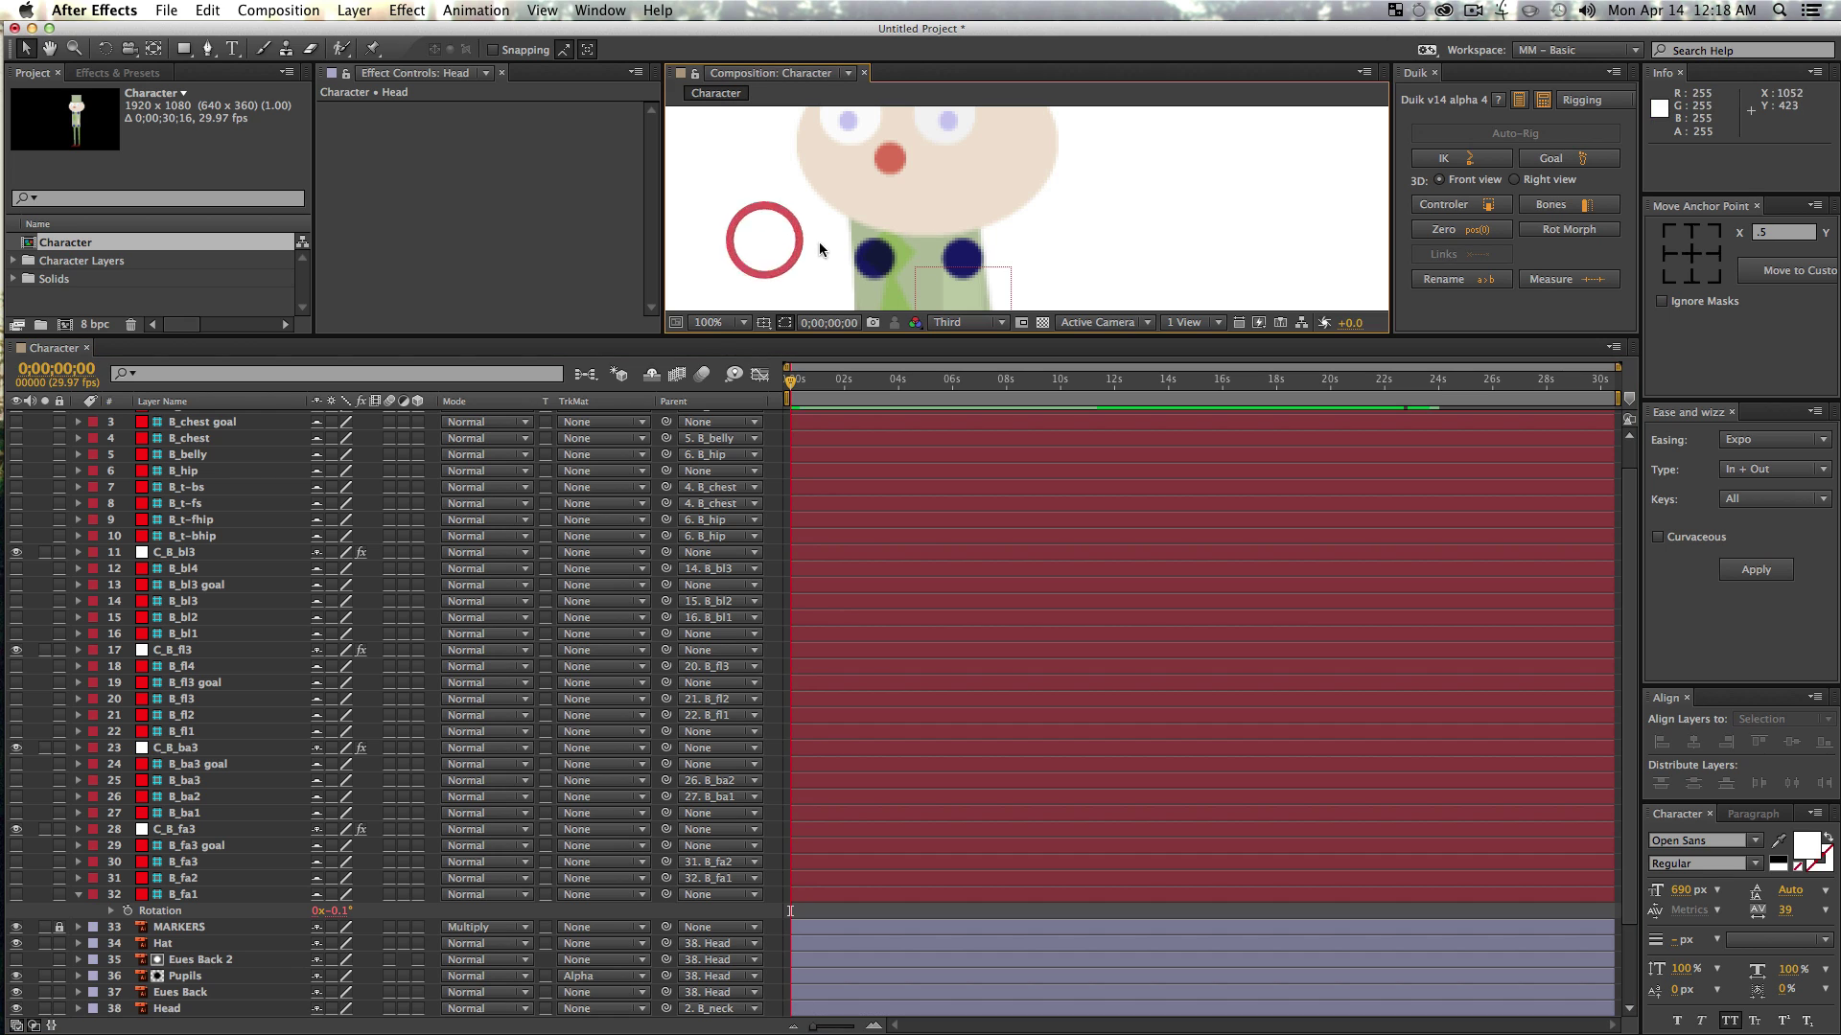
- Test the head's attachment by moving the C_B_chest controller, and undo the move
{"action": "key", "text": "z"}
{"action": "left_click", "coordinate": [1033, 239], "text": "alt"}
{"action": "key", "text": "space"}
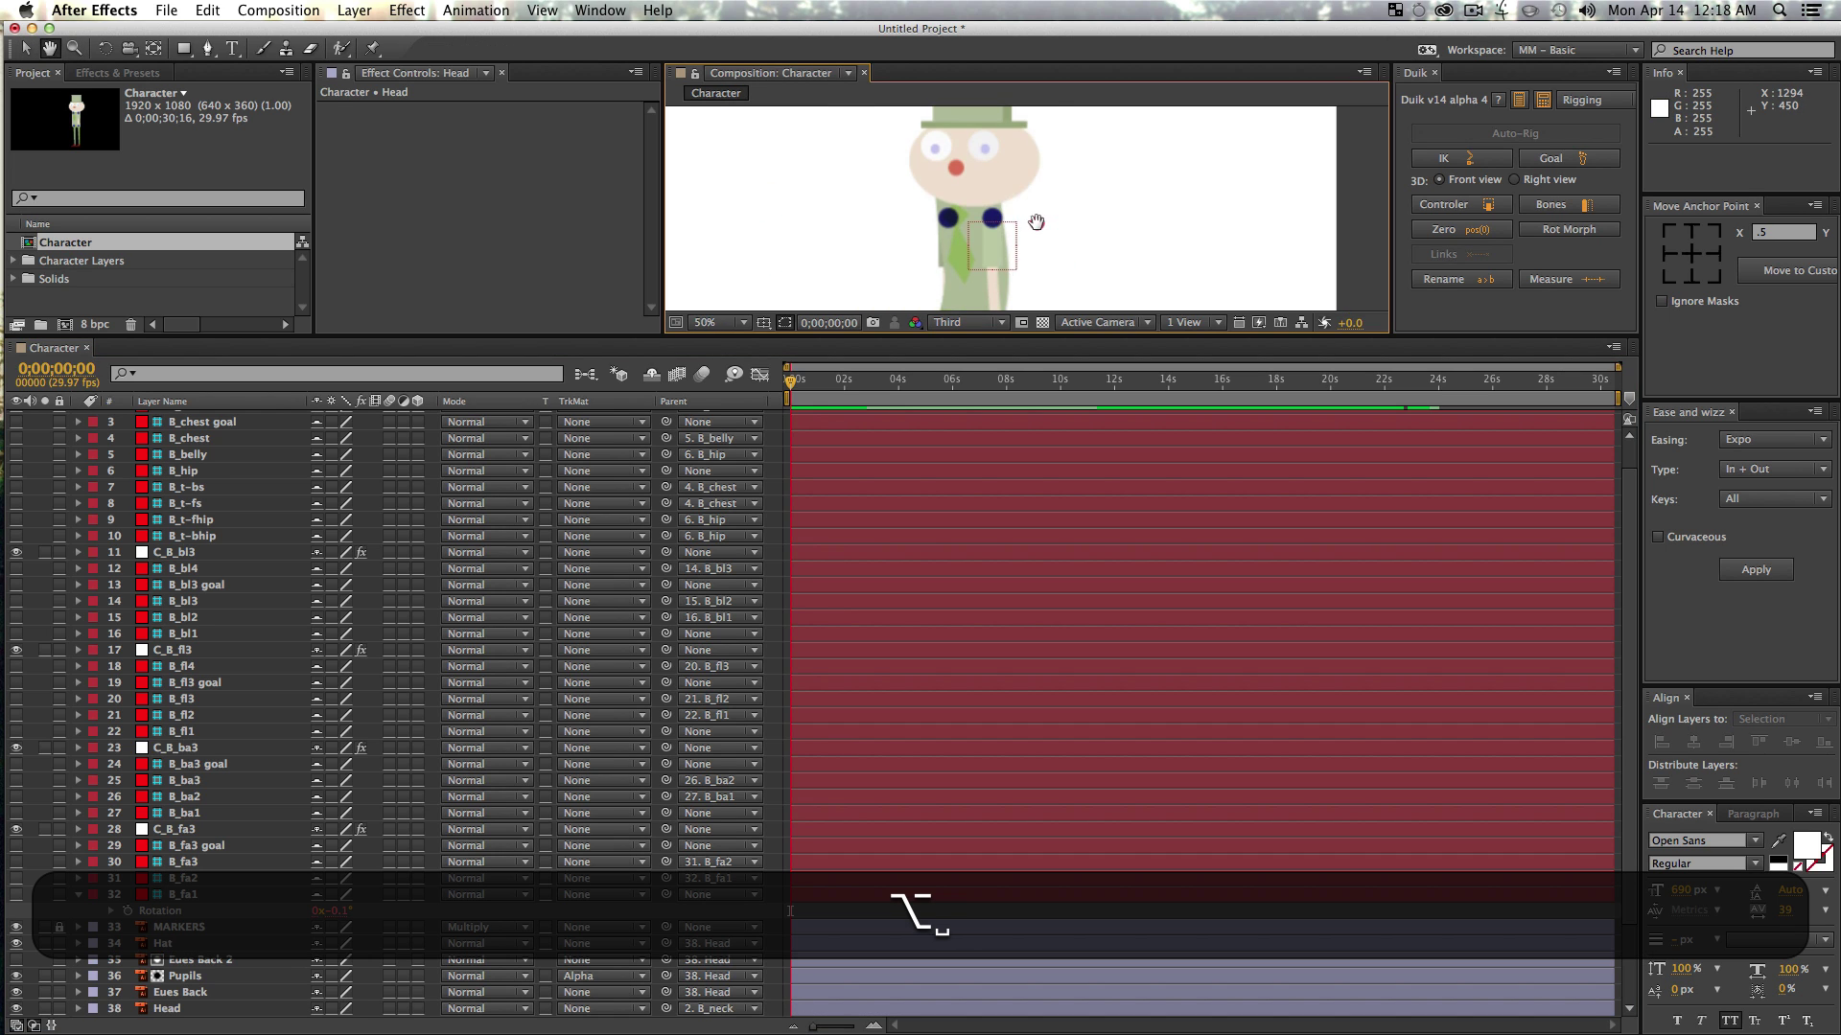
{"action": "left_click_drag", "start_coordinate": [1036, 223], "coordinate": [1032, 189]}
{"action": "key", "text": "v"}
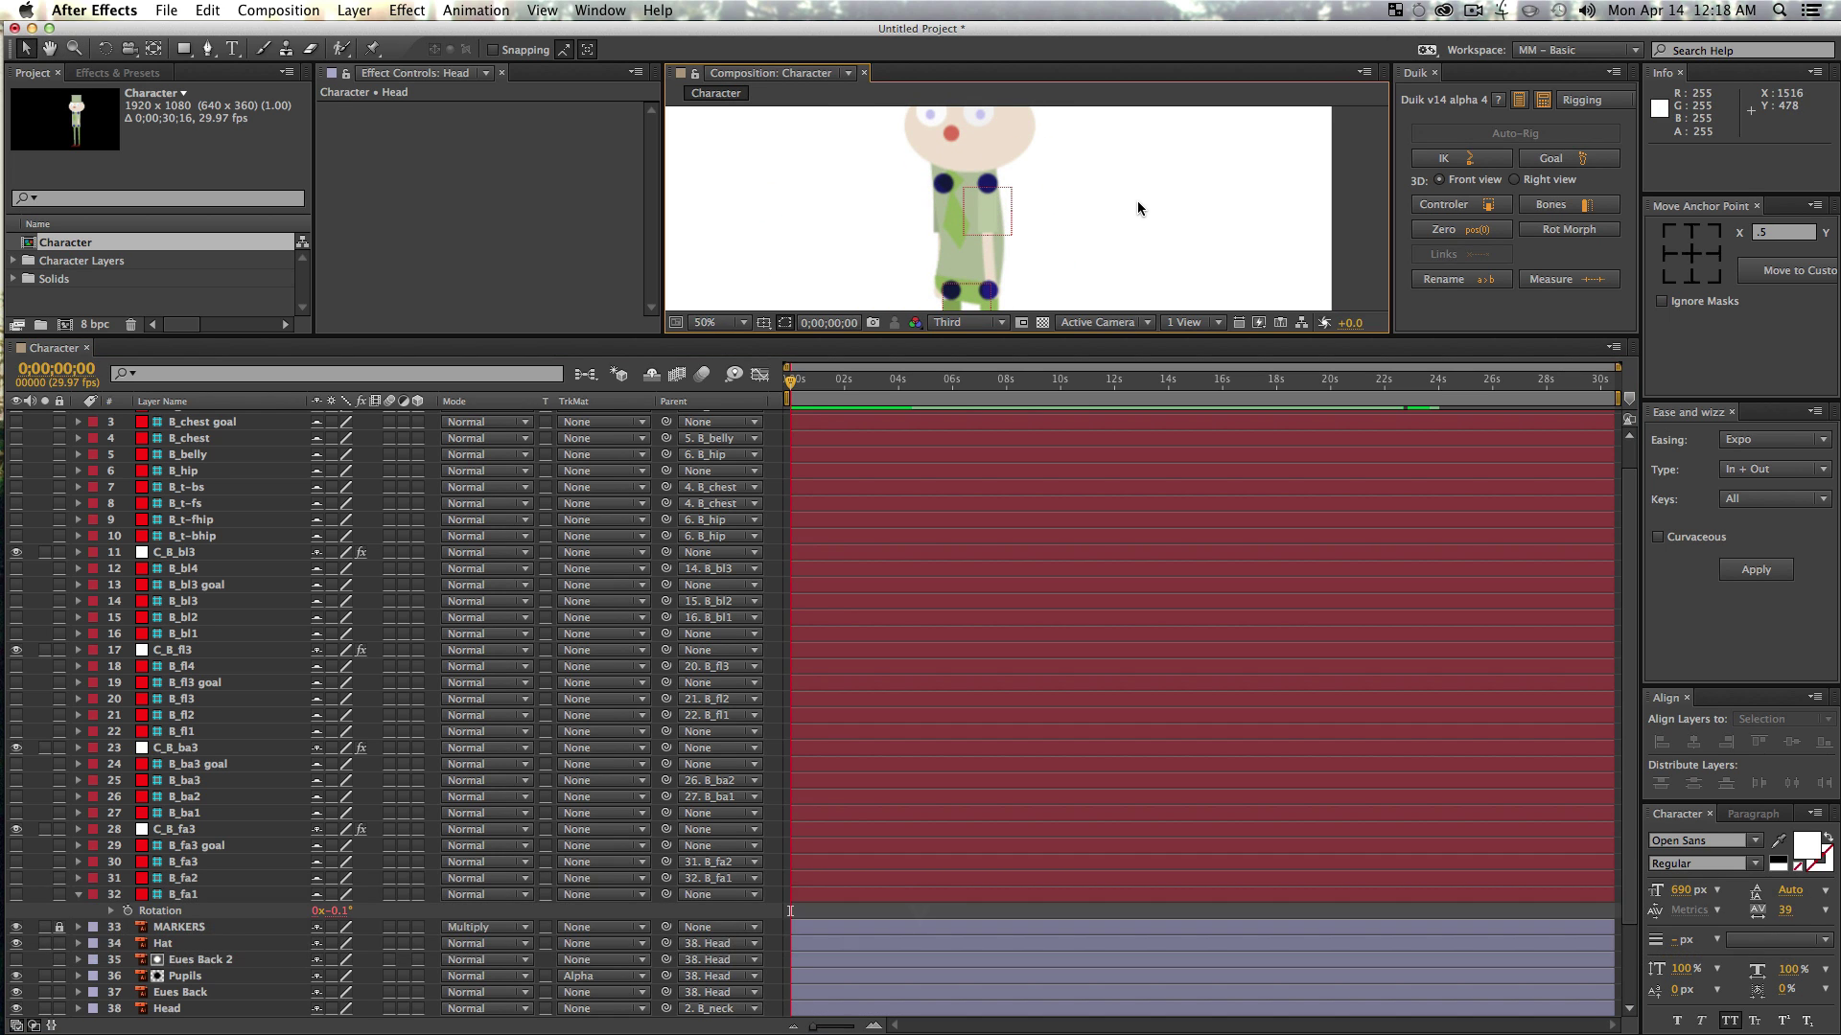
{"action": "key", "text": "shift+slash"}
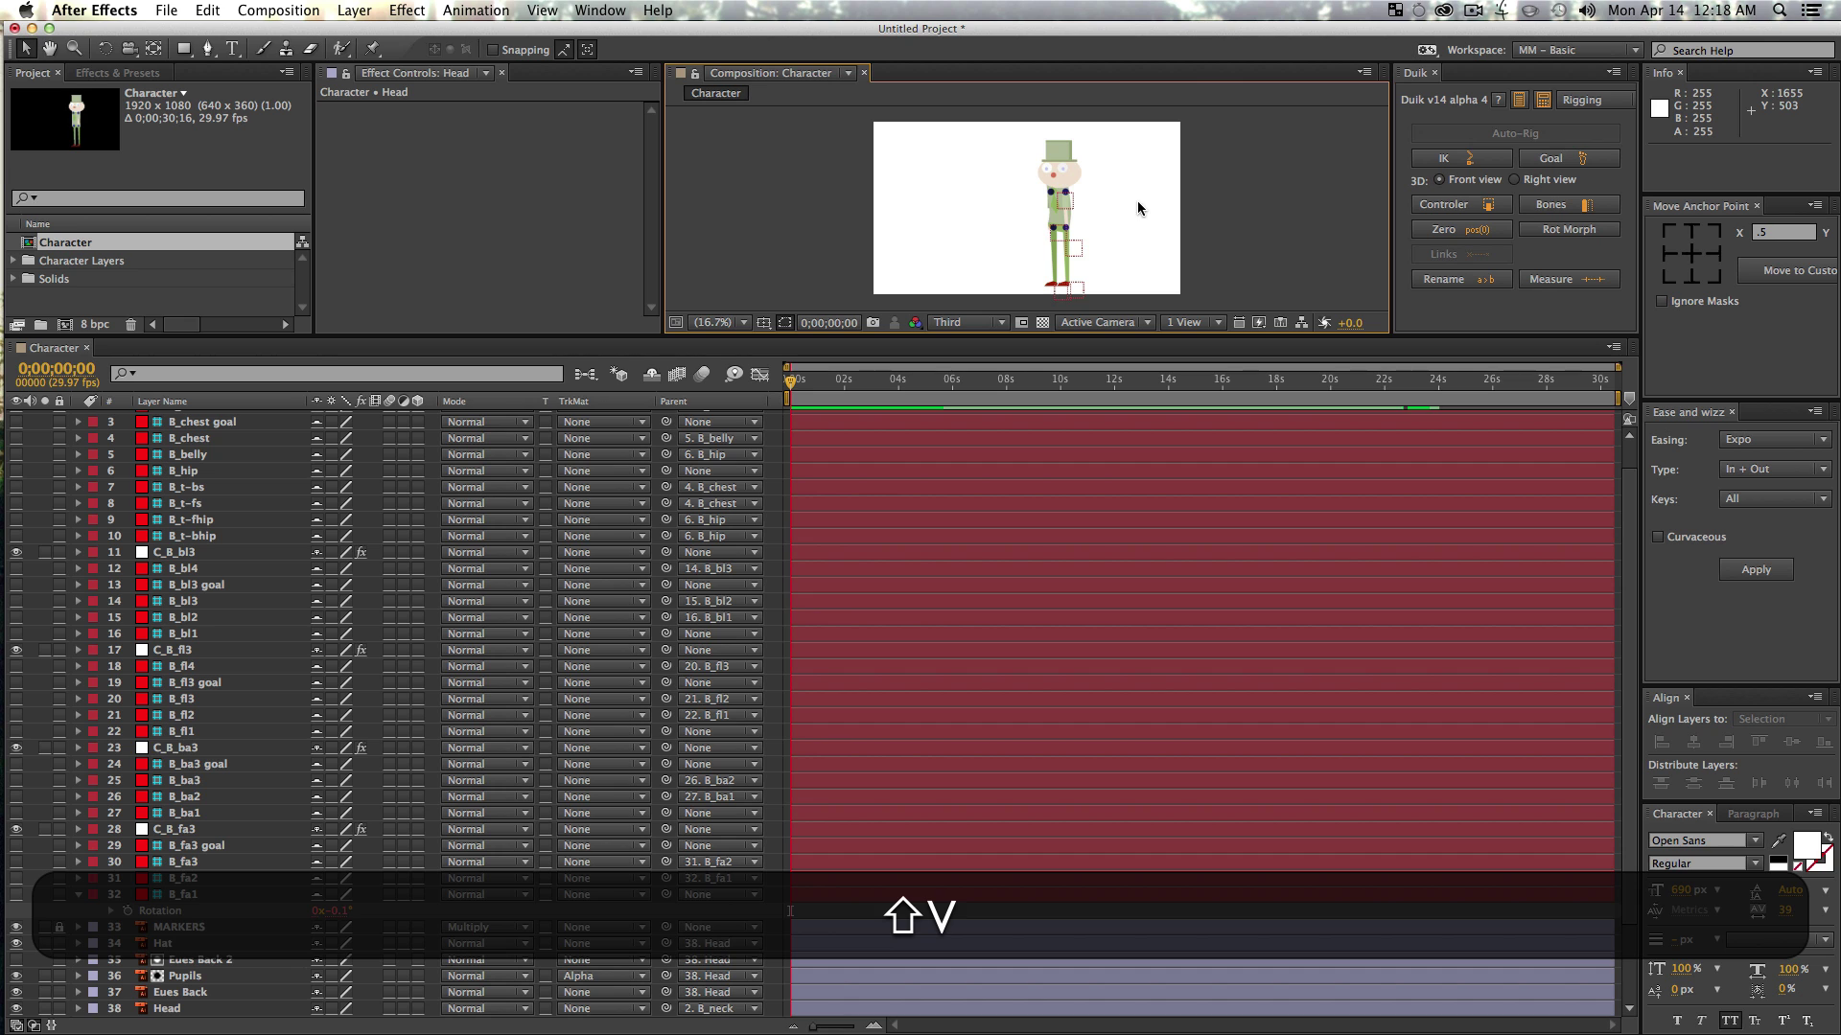
{"action": "key", "text": "z"}
{"action": "left_click", "coordinate": [1065, 191]}
{"action": "key", "text": "v"}
{"action": "mouse_move", "coordinate": [1024, 217]}
{"action": "left_mouse_down"}
{"action": "mouse_move", "coordinate": [1060, 187]}
{"action": "mouse_move", "coordinate": [1019, 225]}
{"action": "mouse_move", "coordinate": [1036, 239]}
{"action": "mouse_move", "coordinate": [1055, 206]}
{"action": "mouse_move", "coordinate": [1049, 230]}
{"action": "mouse_move", "coordinate": [1007, 215]}
{"action": "left_mouse_up"}
{"action": "key", "text": "super+z"}
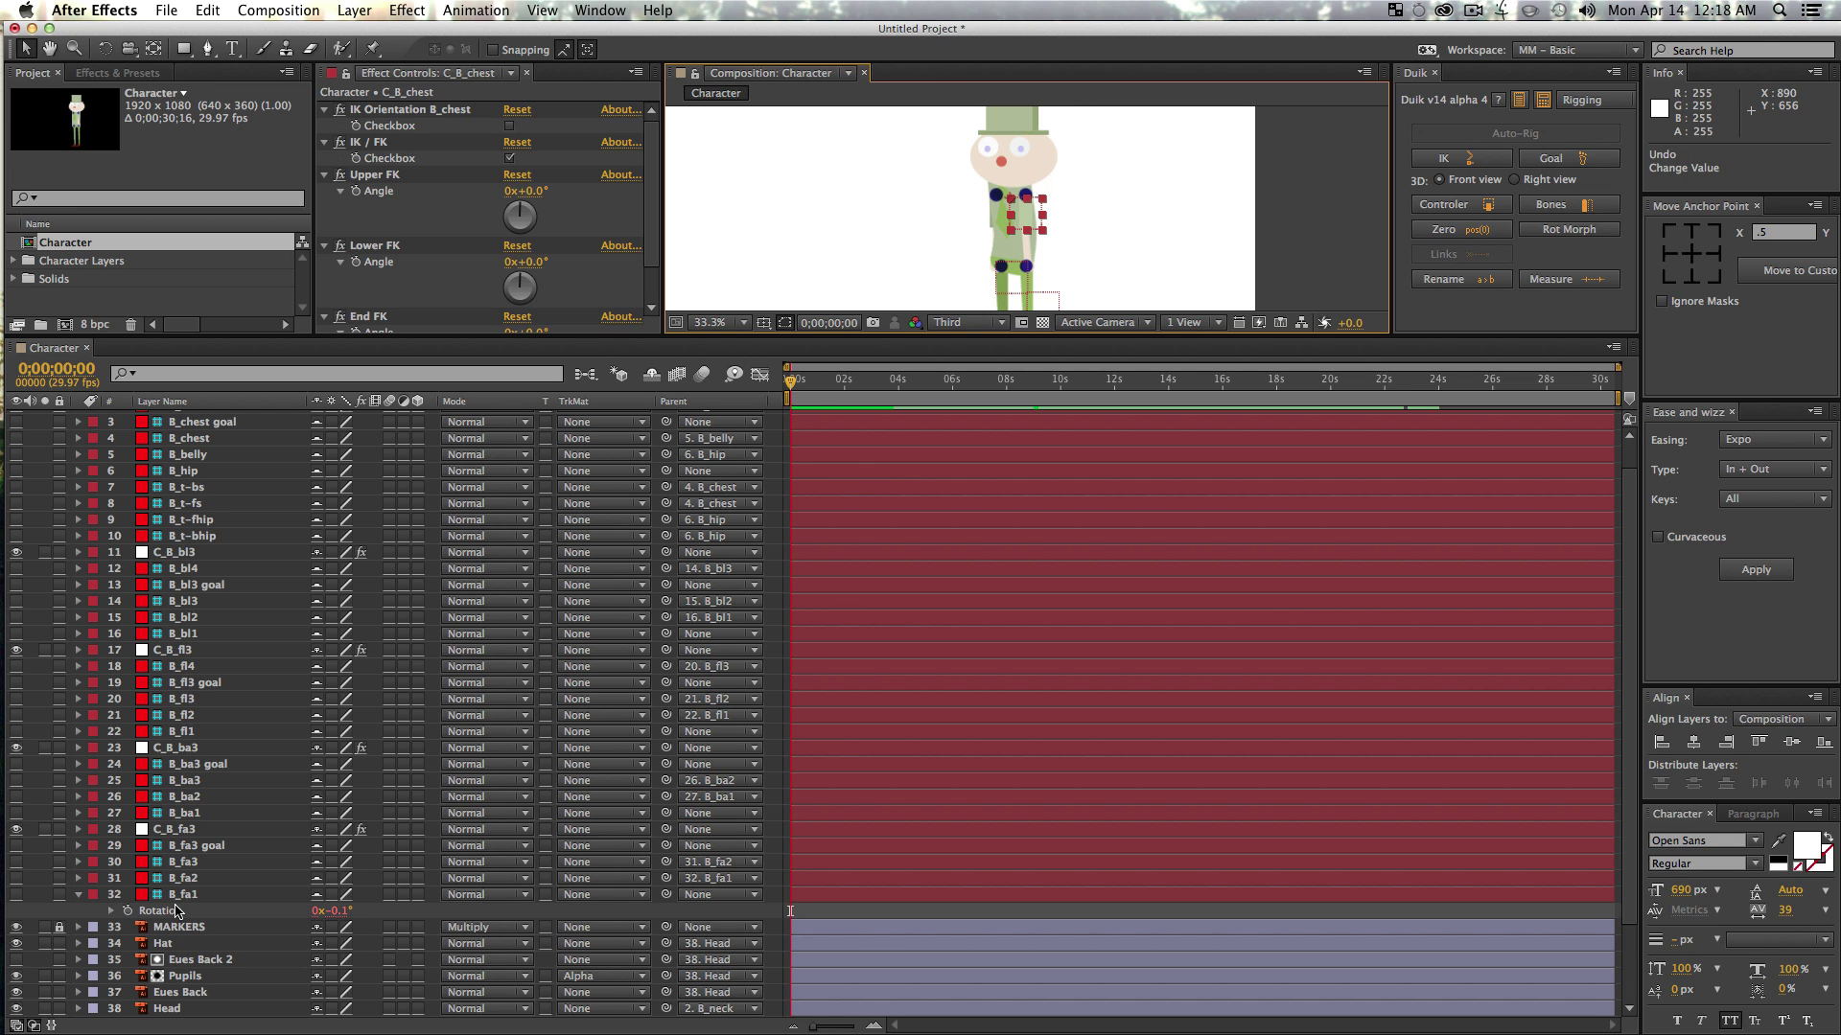
- Parent the upper arm bones to the torso's shoulder bones: B_fa1 to B_t-fs and B_ba1 to B_t-bs
{"action": "key", "text": "z"}
{"action": "double_click", "coordinate": [1063, 191]}
{"action": "key", "text": "space"}
{"action": "left_click_drag", "start_coordinate": [1045, 193], "coordinate": [1102, 24]}
{"action": "key", "text": "z"}
{"action": "left_click", "coordinate": [1018, 212], "text": "alt"}
{"action": "key", "text": "space"}
{"action": "left_click_drag", "start_coordinate": [1018, 212], "coordinate": [1027, 156]}
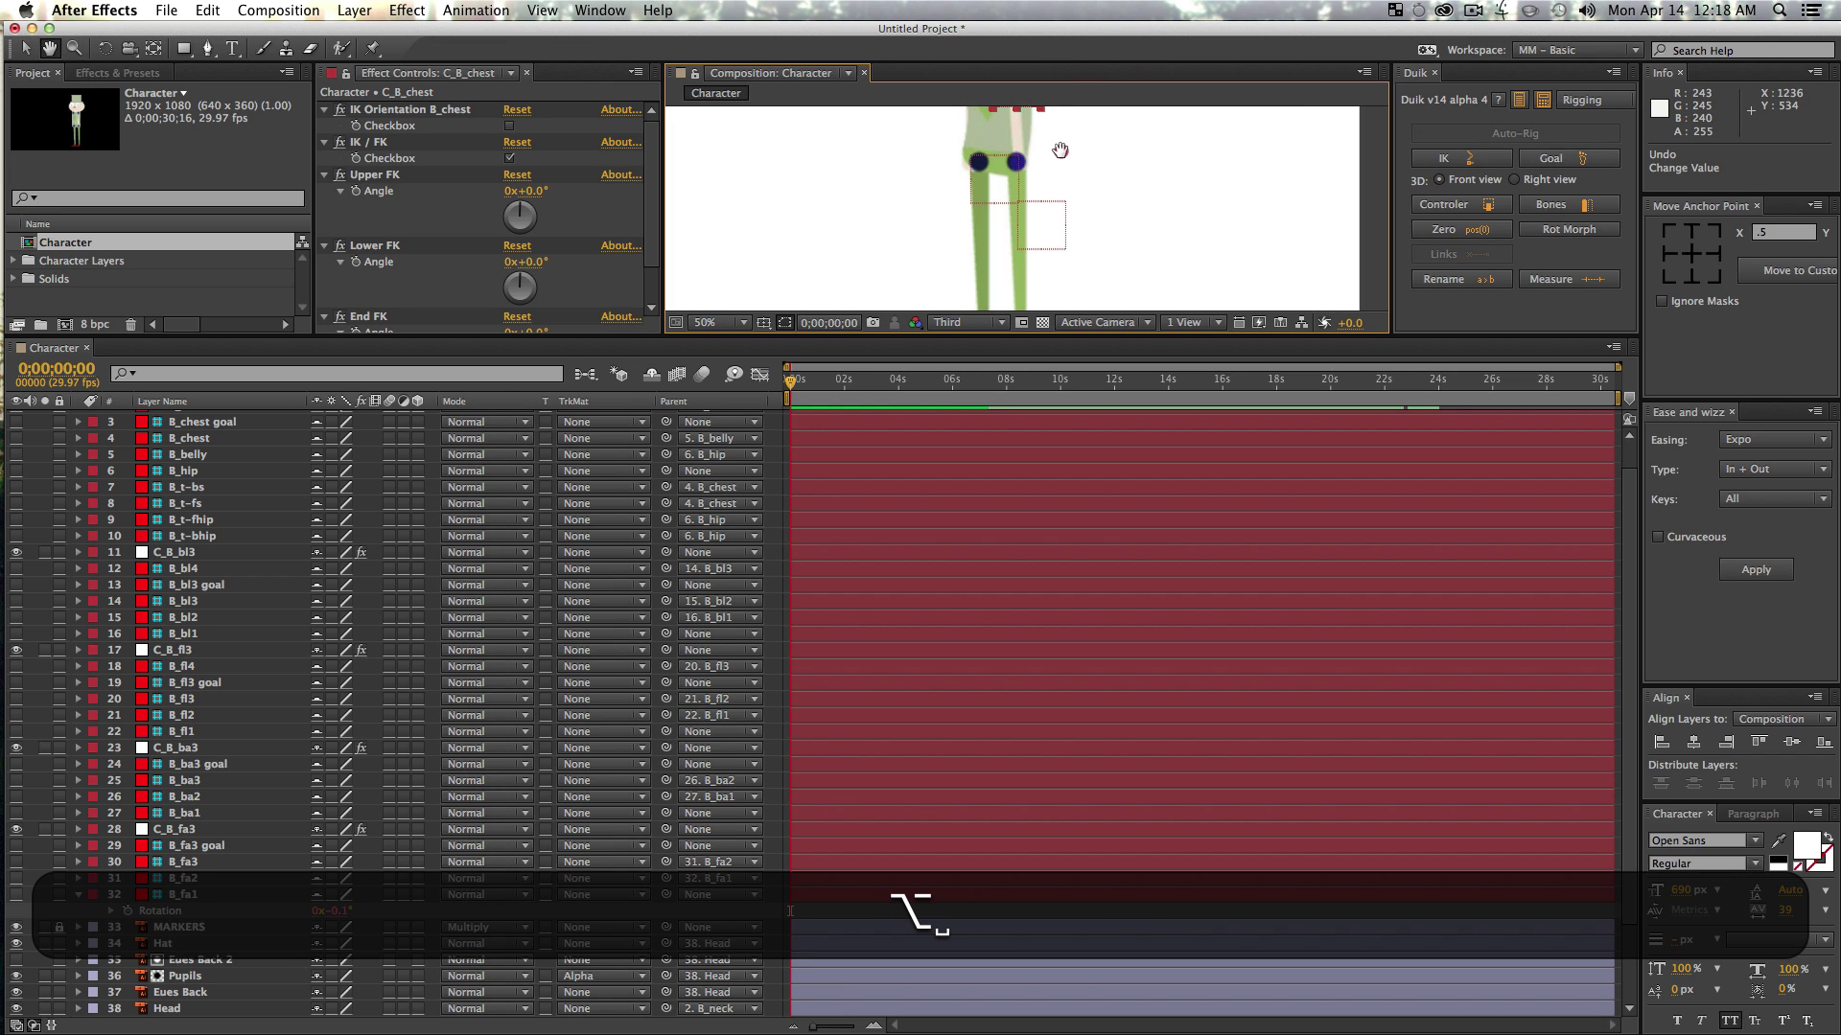
{"action": "key", "text": "v"}
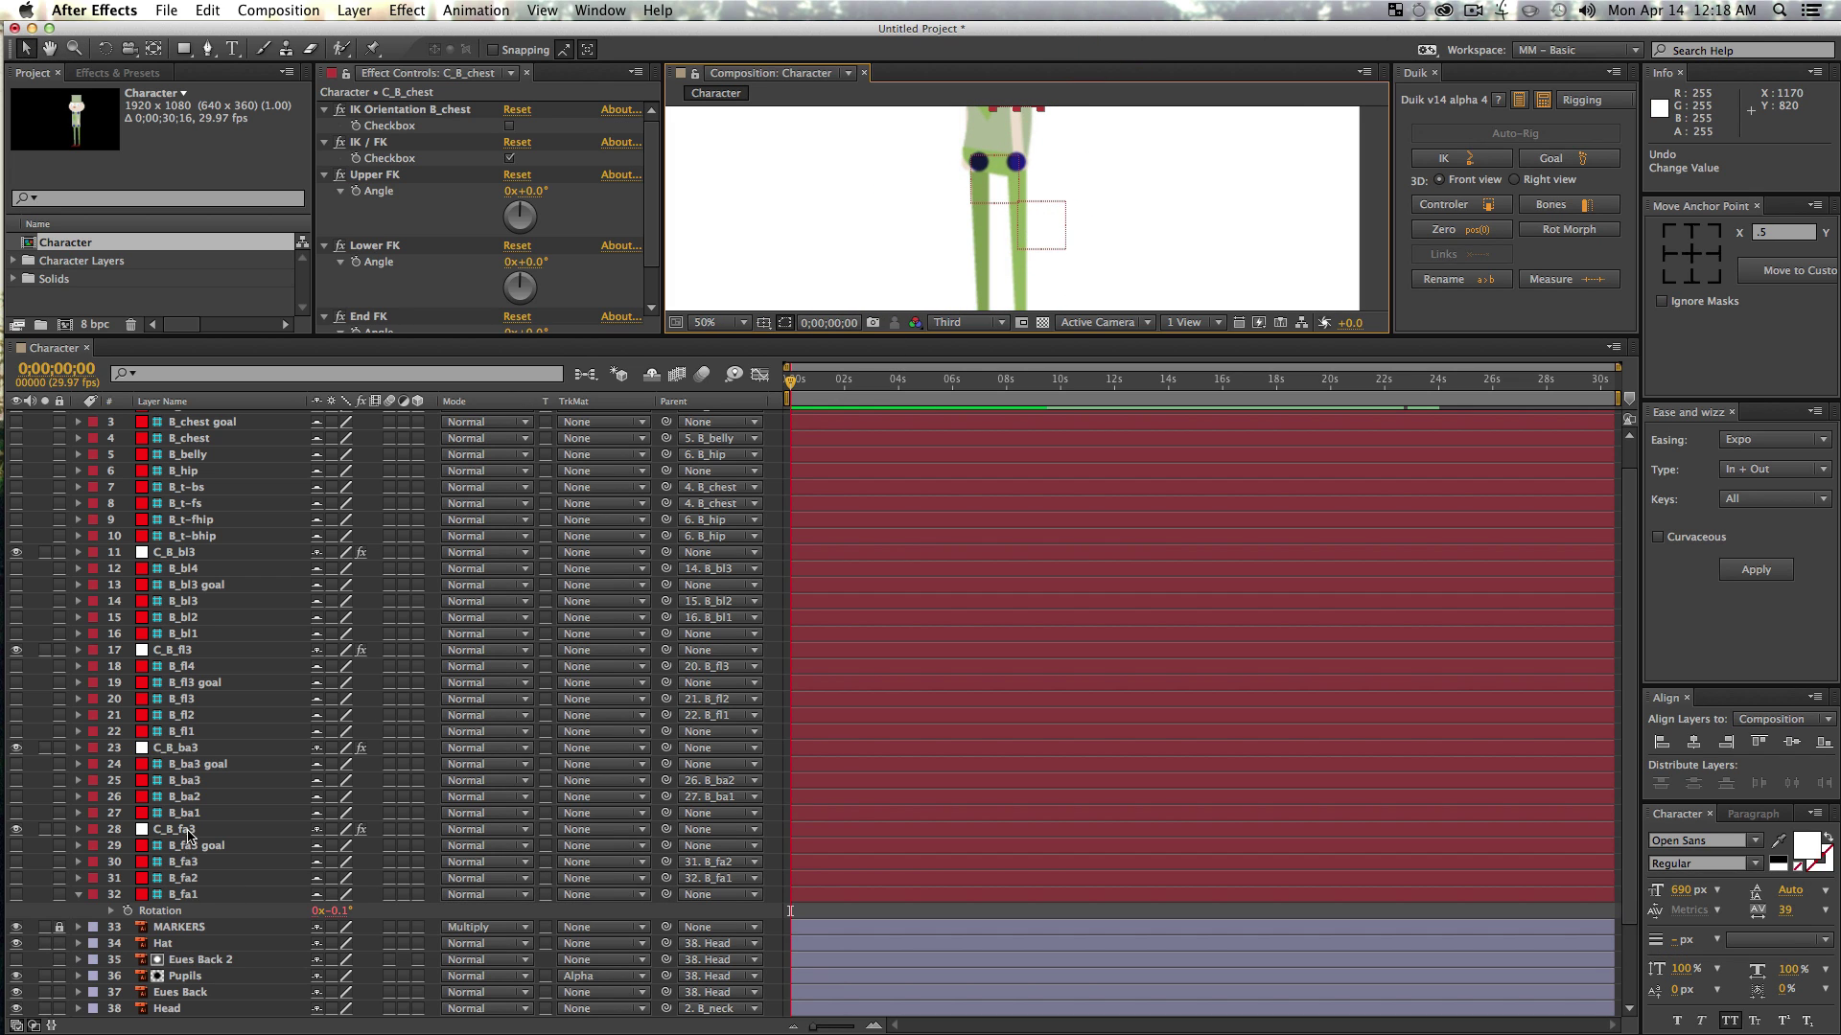
{"action": "left_click", "coordinate": [134, 894]}
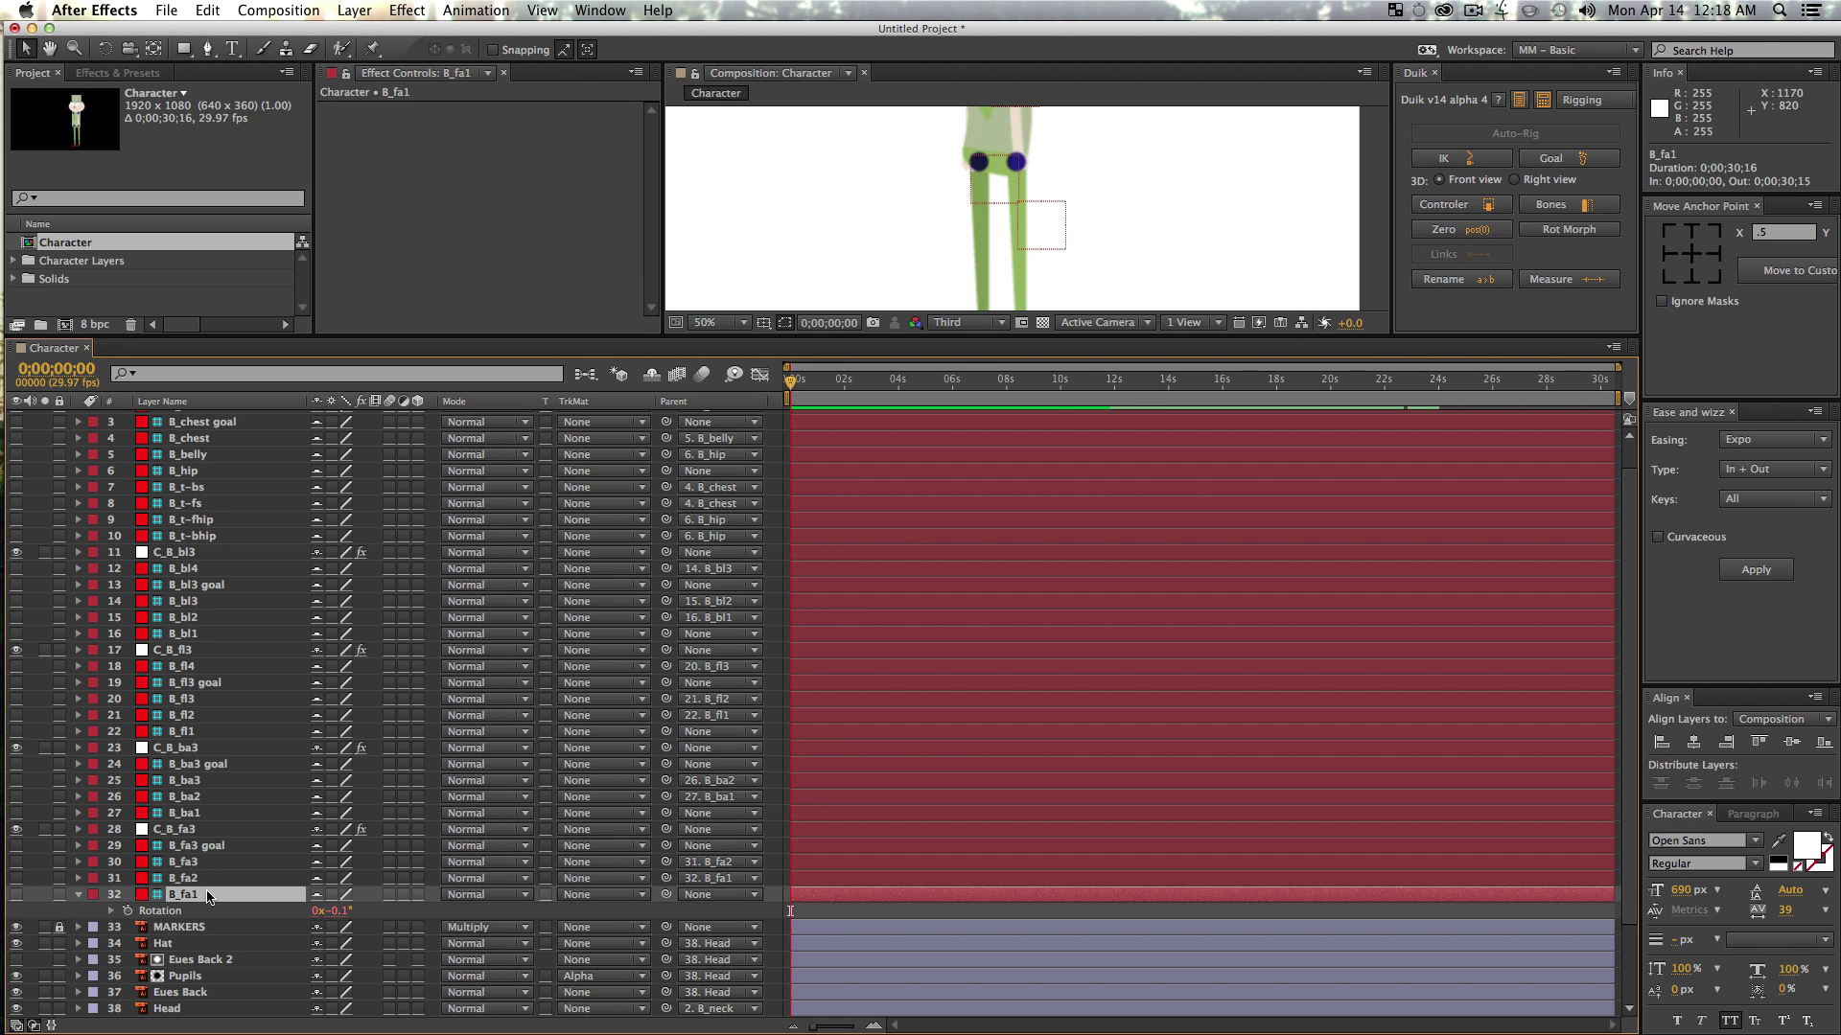
{"action": "key", "text": "space"}
{"action": "left_click_drag", "start_coordinate": [1117, 177], "coordinate": [1093, 279]}
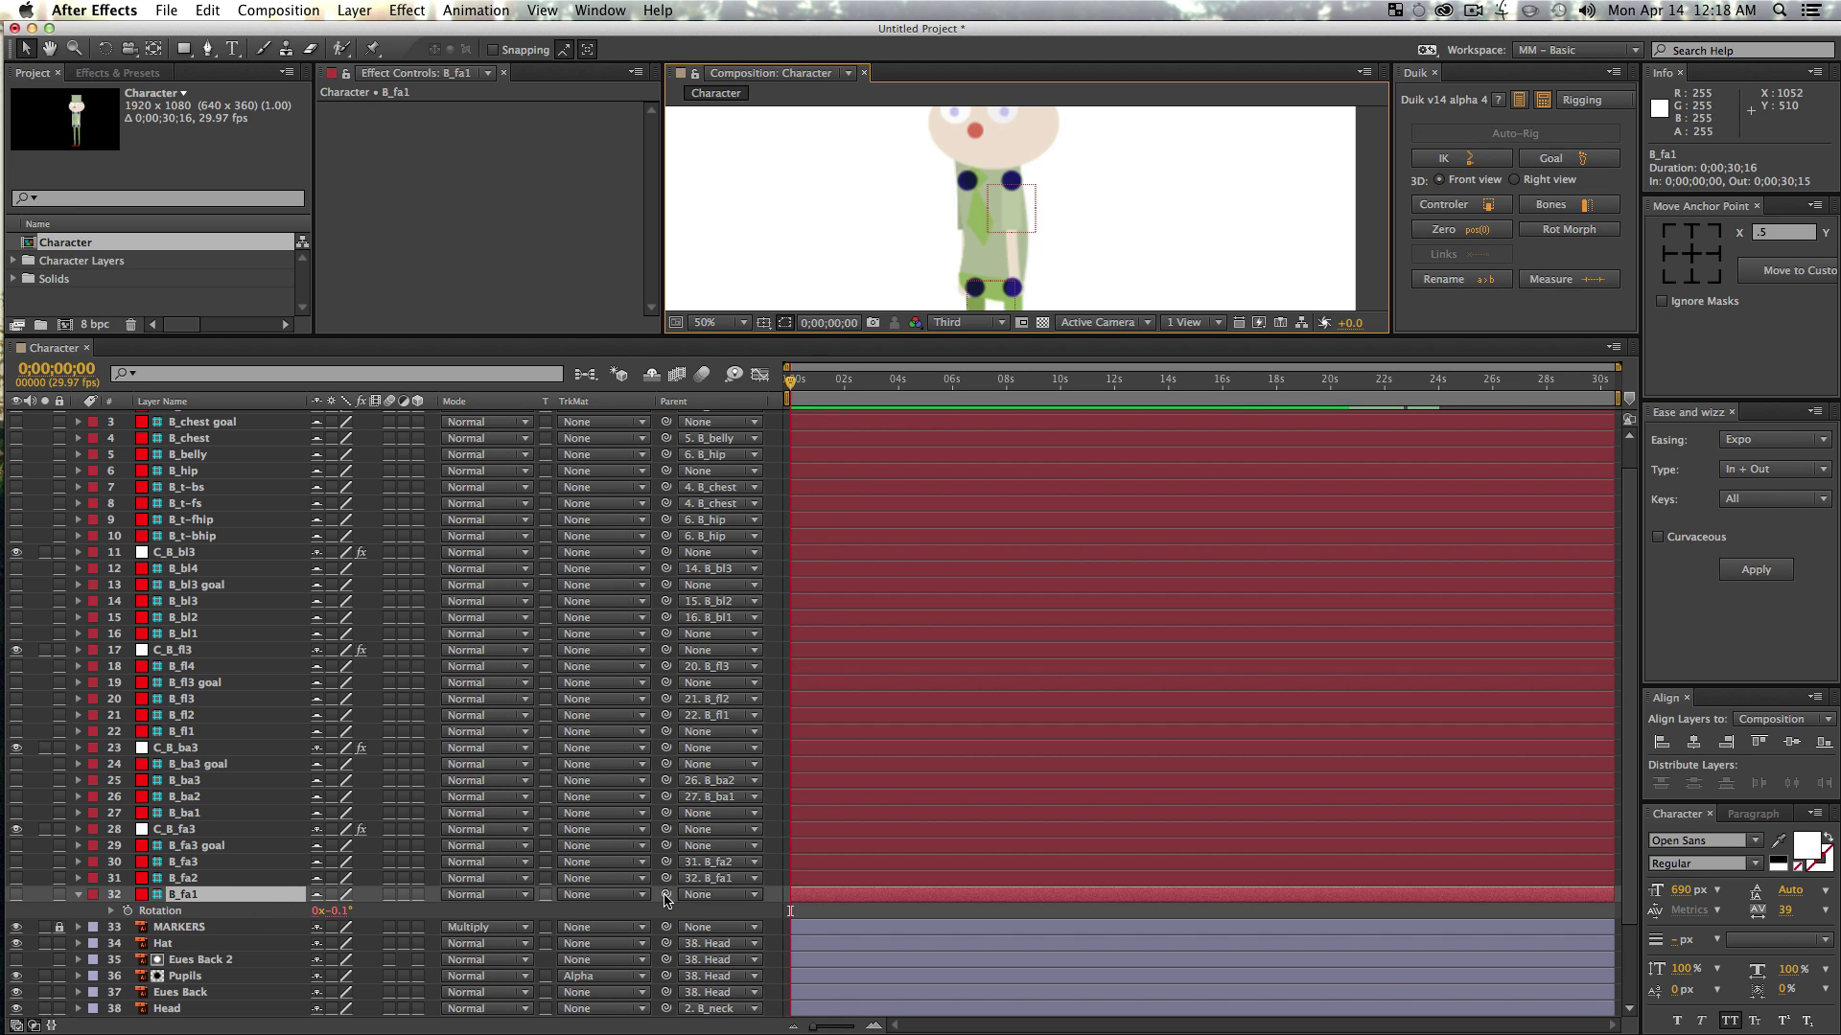
{"action": "left_click_drag", "start_coordinate": [665, 897], "coordinate": [194, 507]}
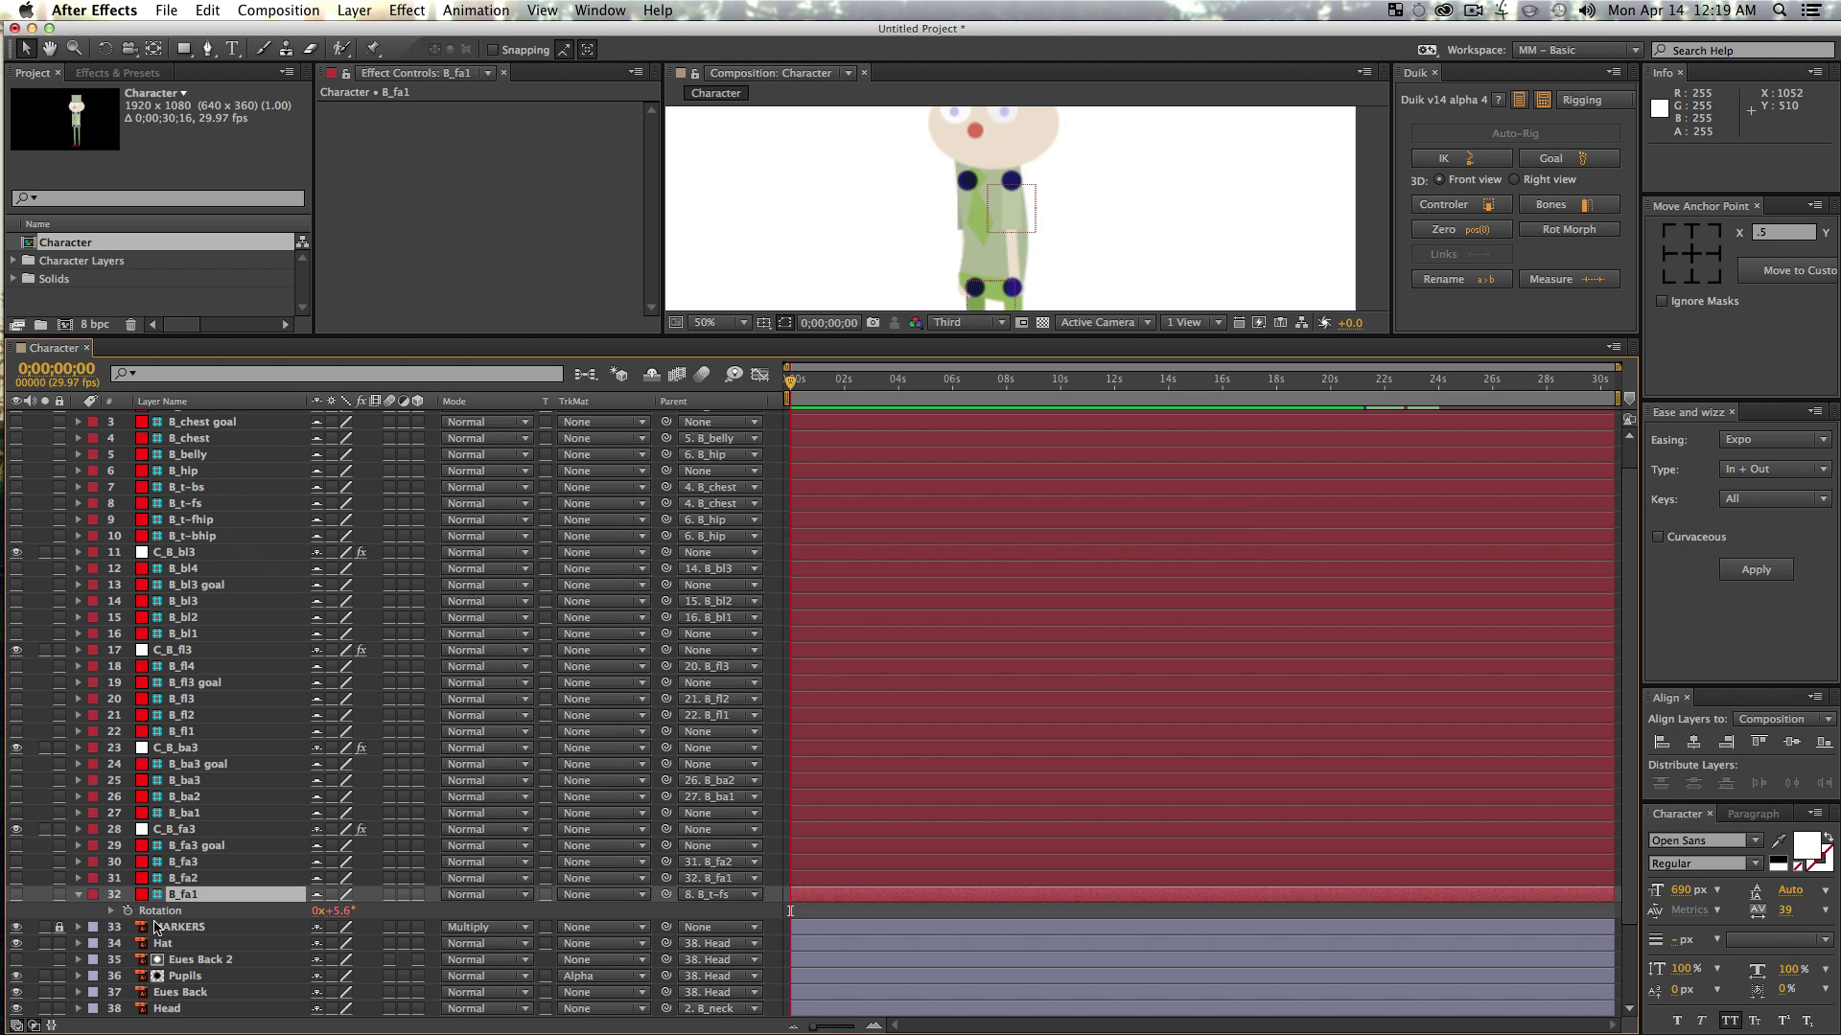
{"action": "left_click", "coordinate": [190, 815]}
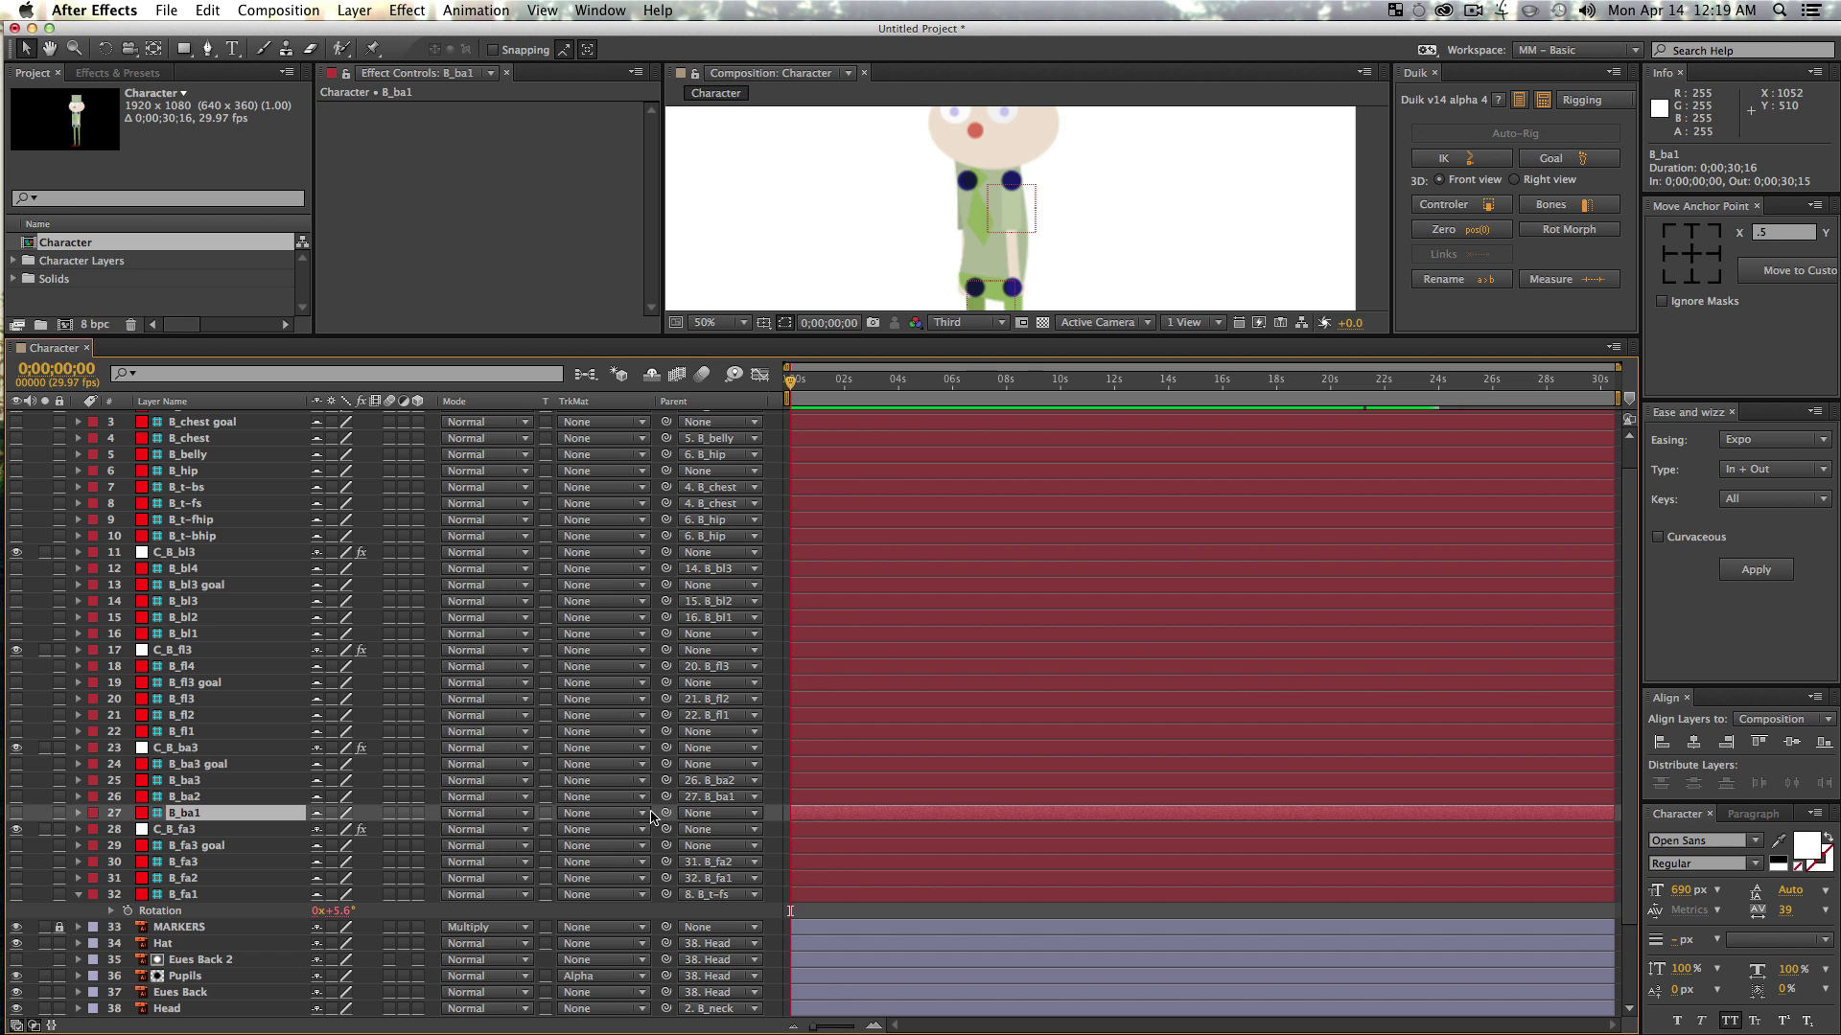
{"action": "left_click_drag", "start_coordinate": [554, 786], "coordinate": [192, 487]}
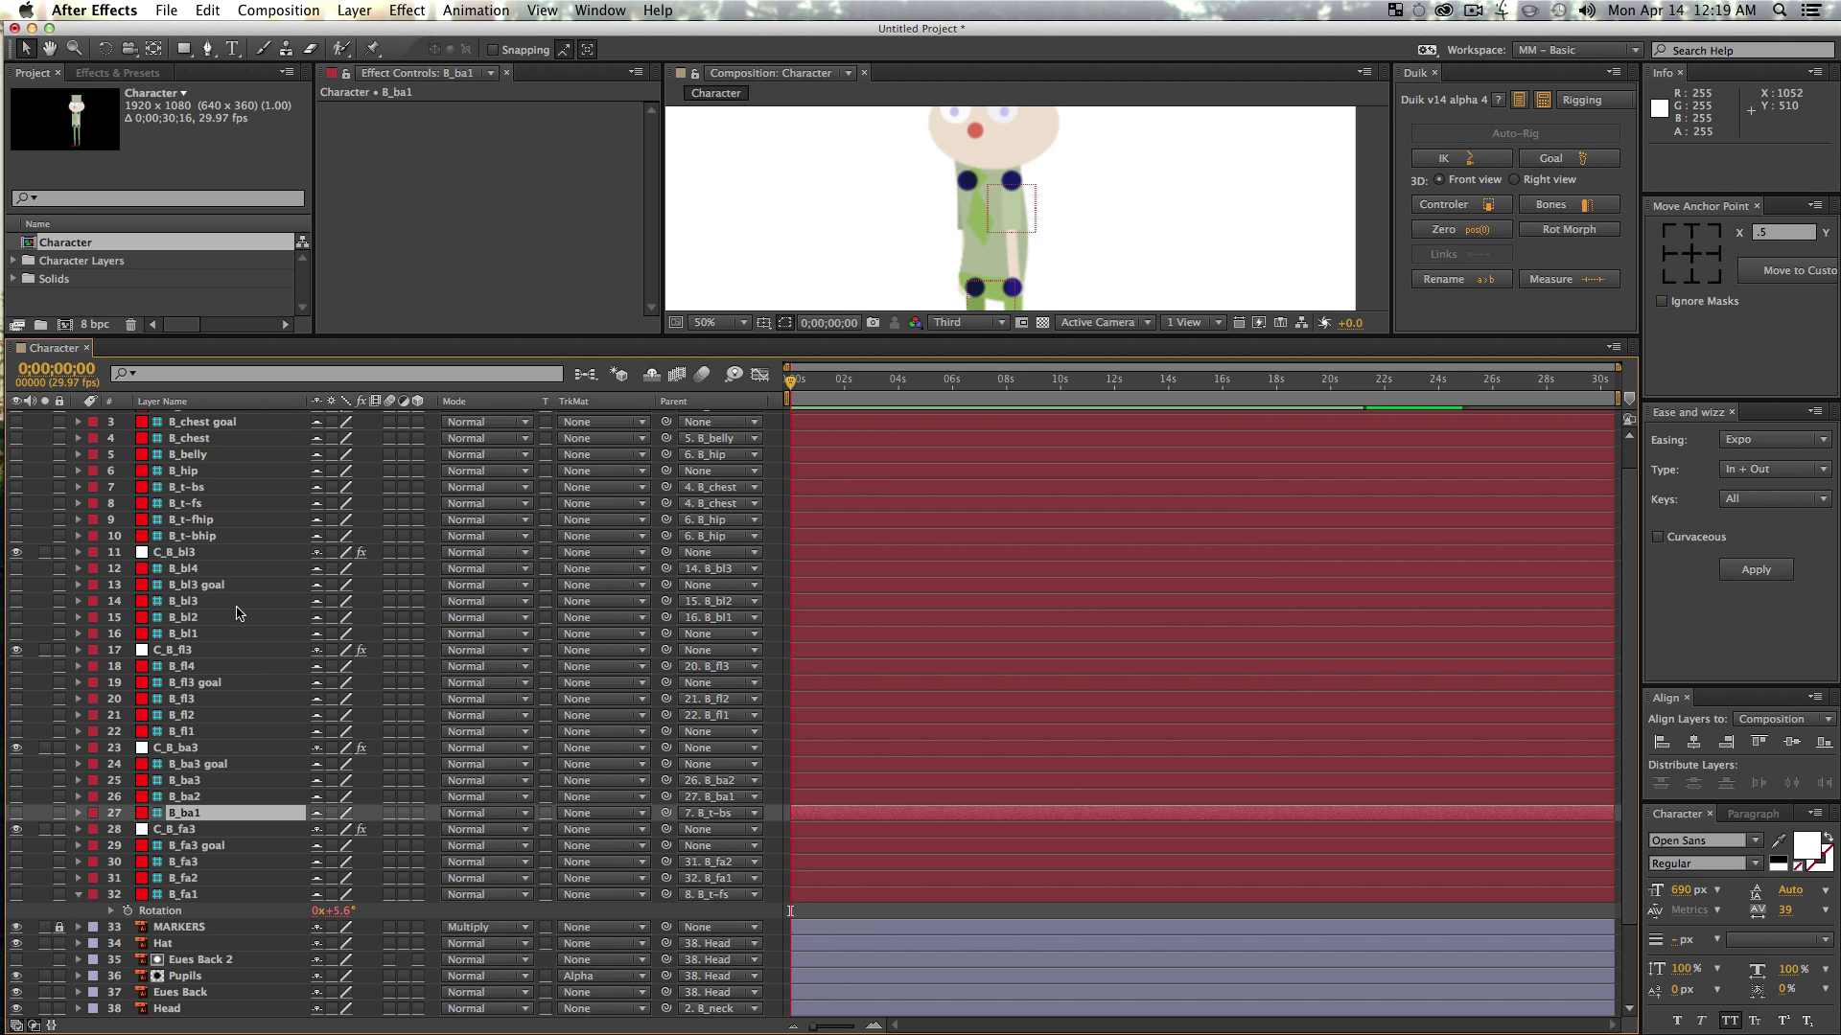
- Parent the upper leg bones to the torso's hip bones: B_fl1 to B_t-fhip and B_bl1 to B_t-bhip
{"action": "left_click", "coordinate": [200, 733]}
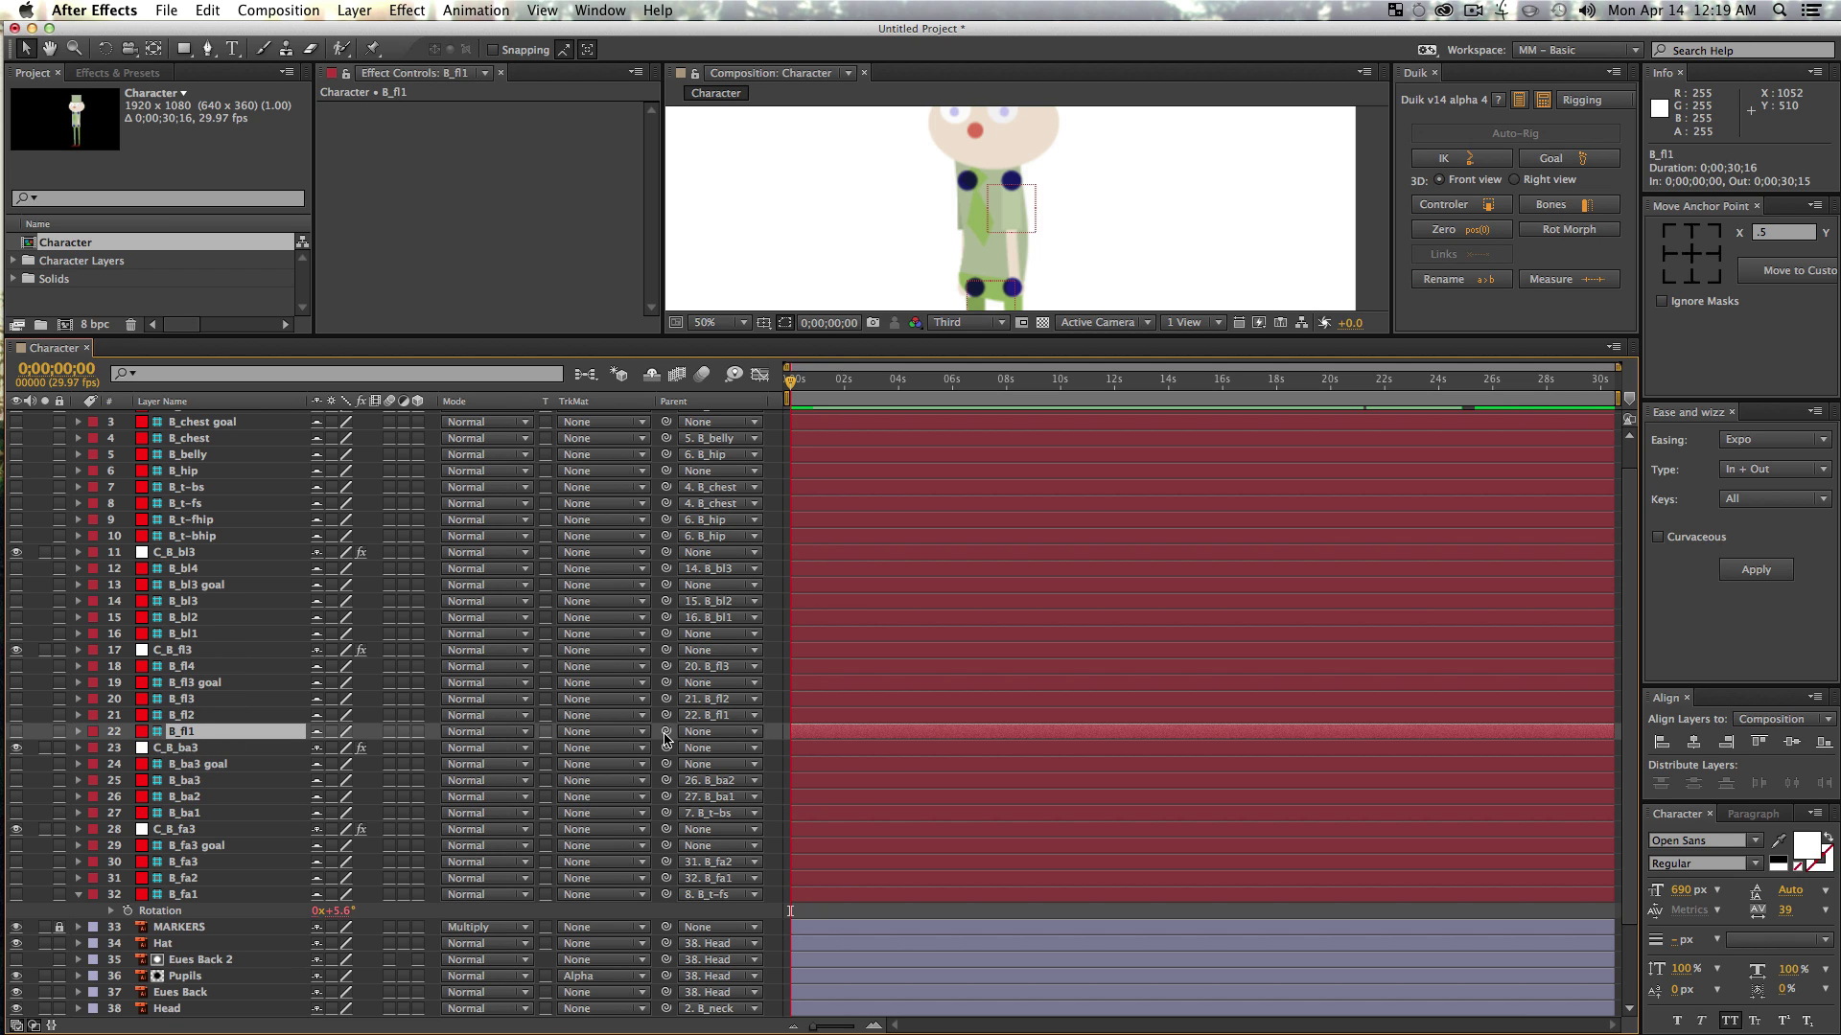
{"action": "left_click_drag", "start_coordinate": [661, 738], "coordinate": [206, 524]}
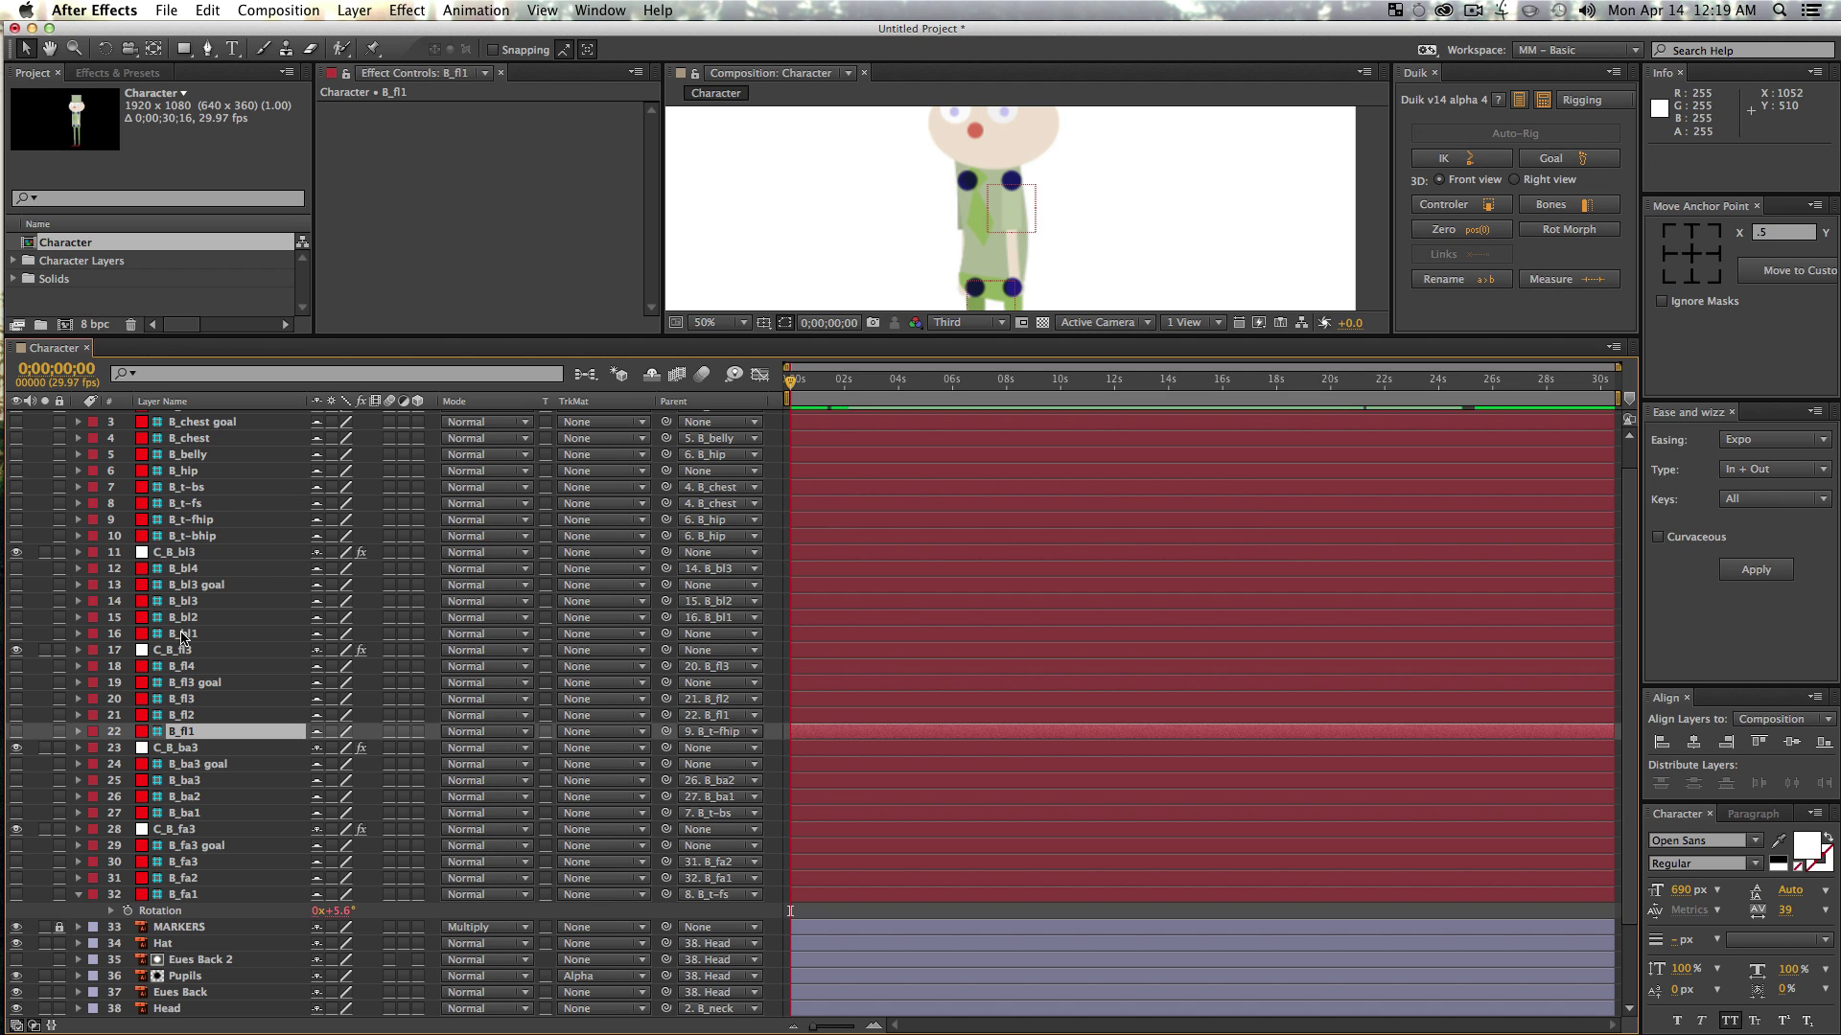
{"action": "left_click", "coordinate": [182, 634]}
{"action": "left_click_drag", "start_coordinate": [666, 636], "coordinate": [208, 538]}
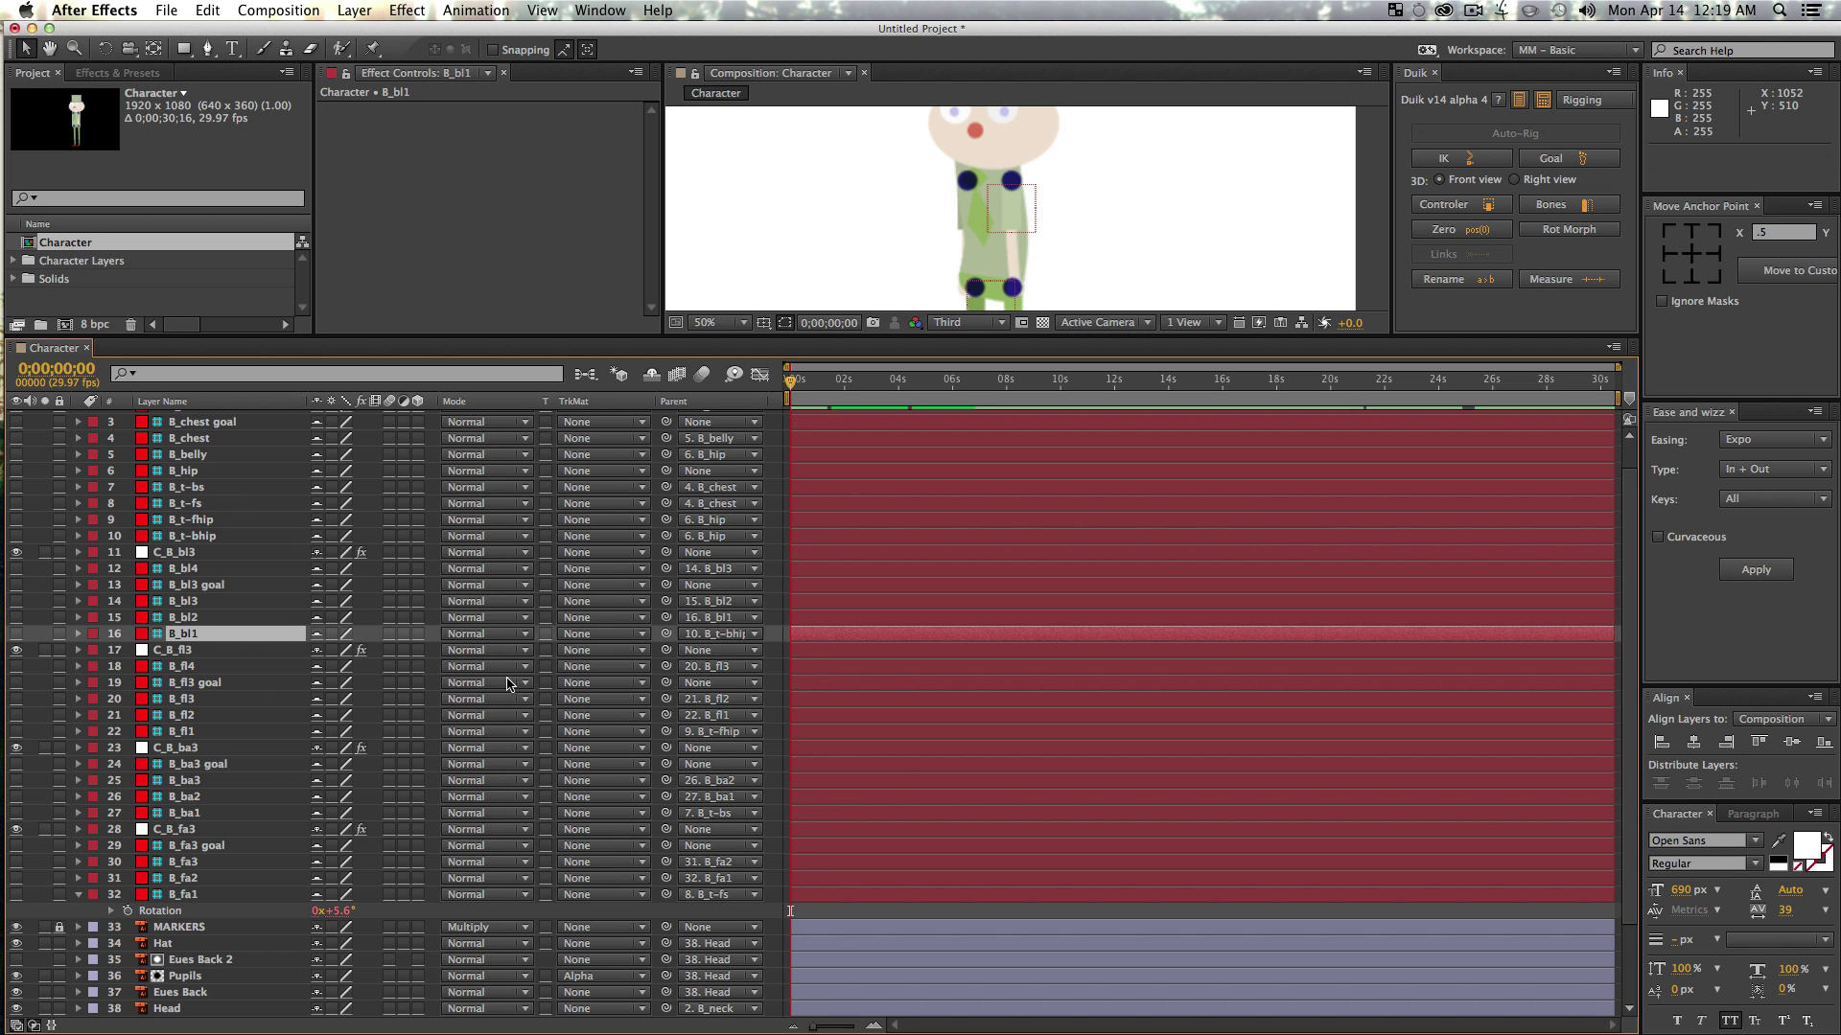
- Hide the shy layers again and enlarge the composition view to show the whole character
{"action": "left_click", "coordinate": [653, 374]}
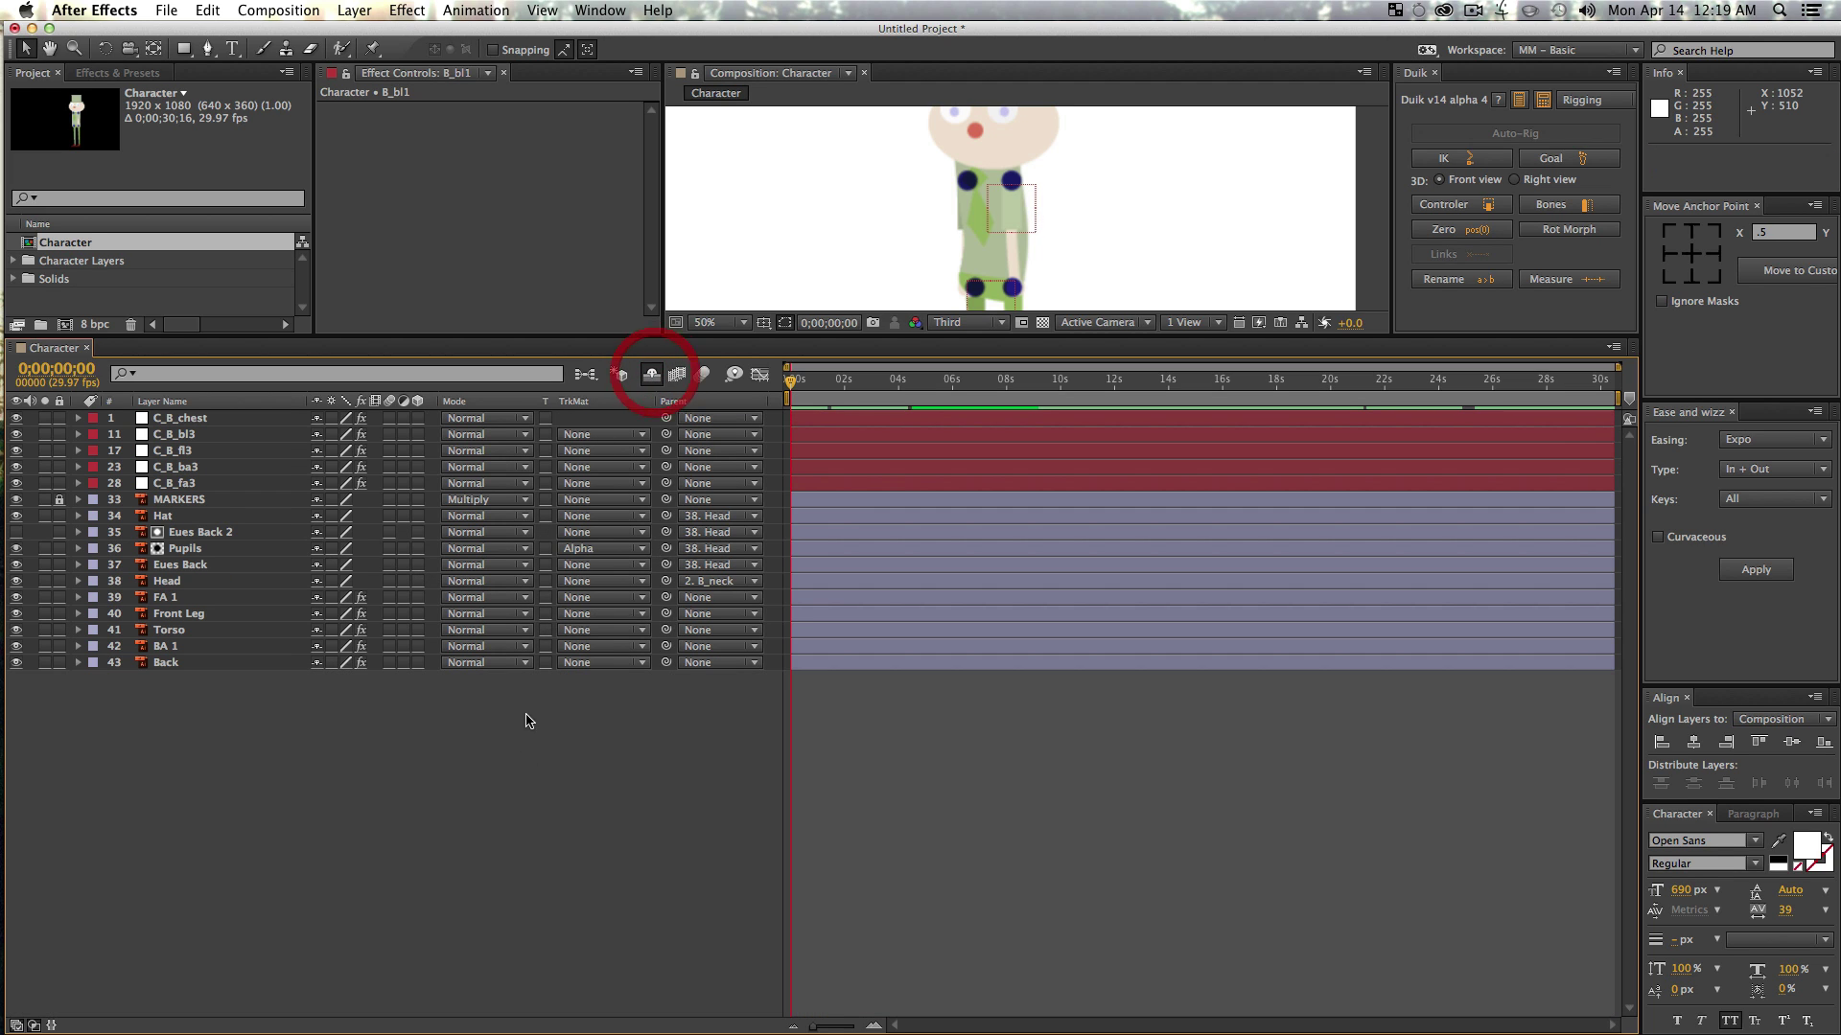
{"action": "left_click", "coordinate": [522, 772]}
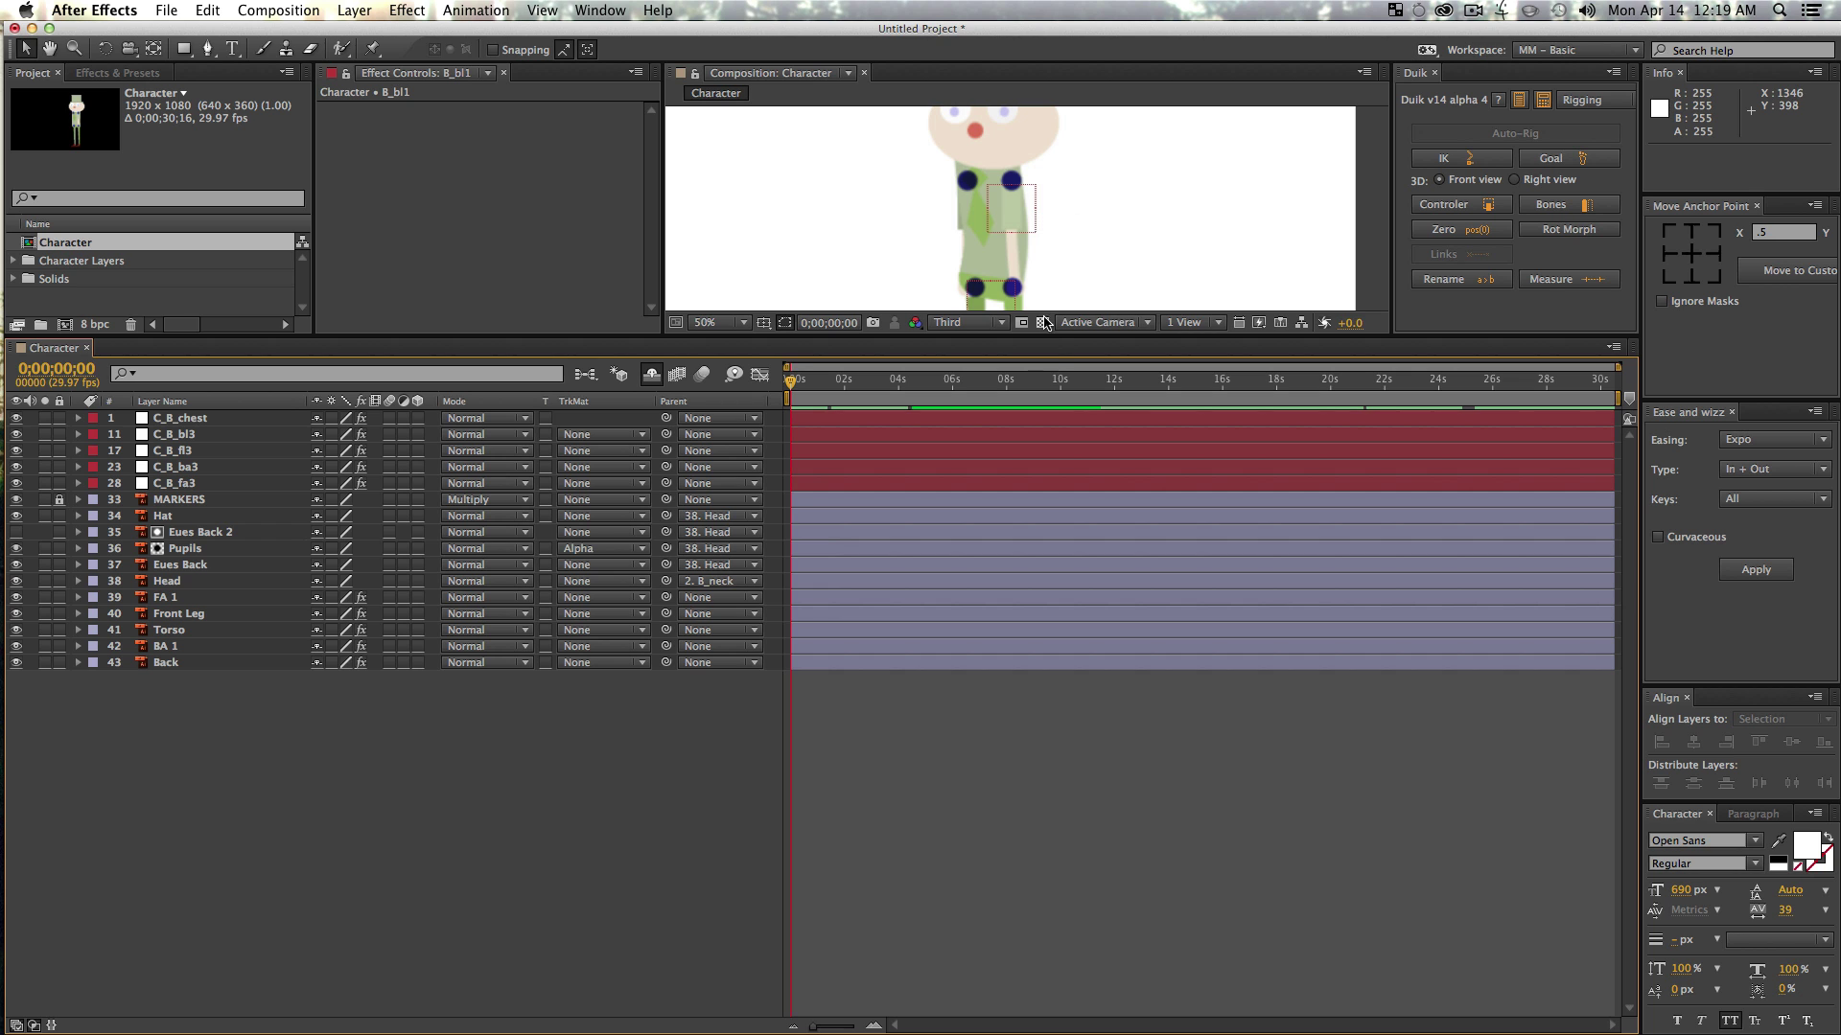
{"action": "left_click_drag", "start_coordinate": [1049, 333], "coordinate": [1049, 810]}
- Test the limb rig by moving the C_B_bl3, C_B_fl3, C_B_ba3 and C_B_fa3 controllers outward, and undo the C_B_chest controller moves
{"action": "key", "text": "v"}
{"action": "left_click_drag", "start_coordinate": [1000, 724], "coordinate": [906, 545]}
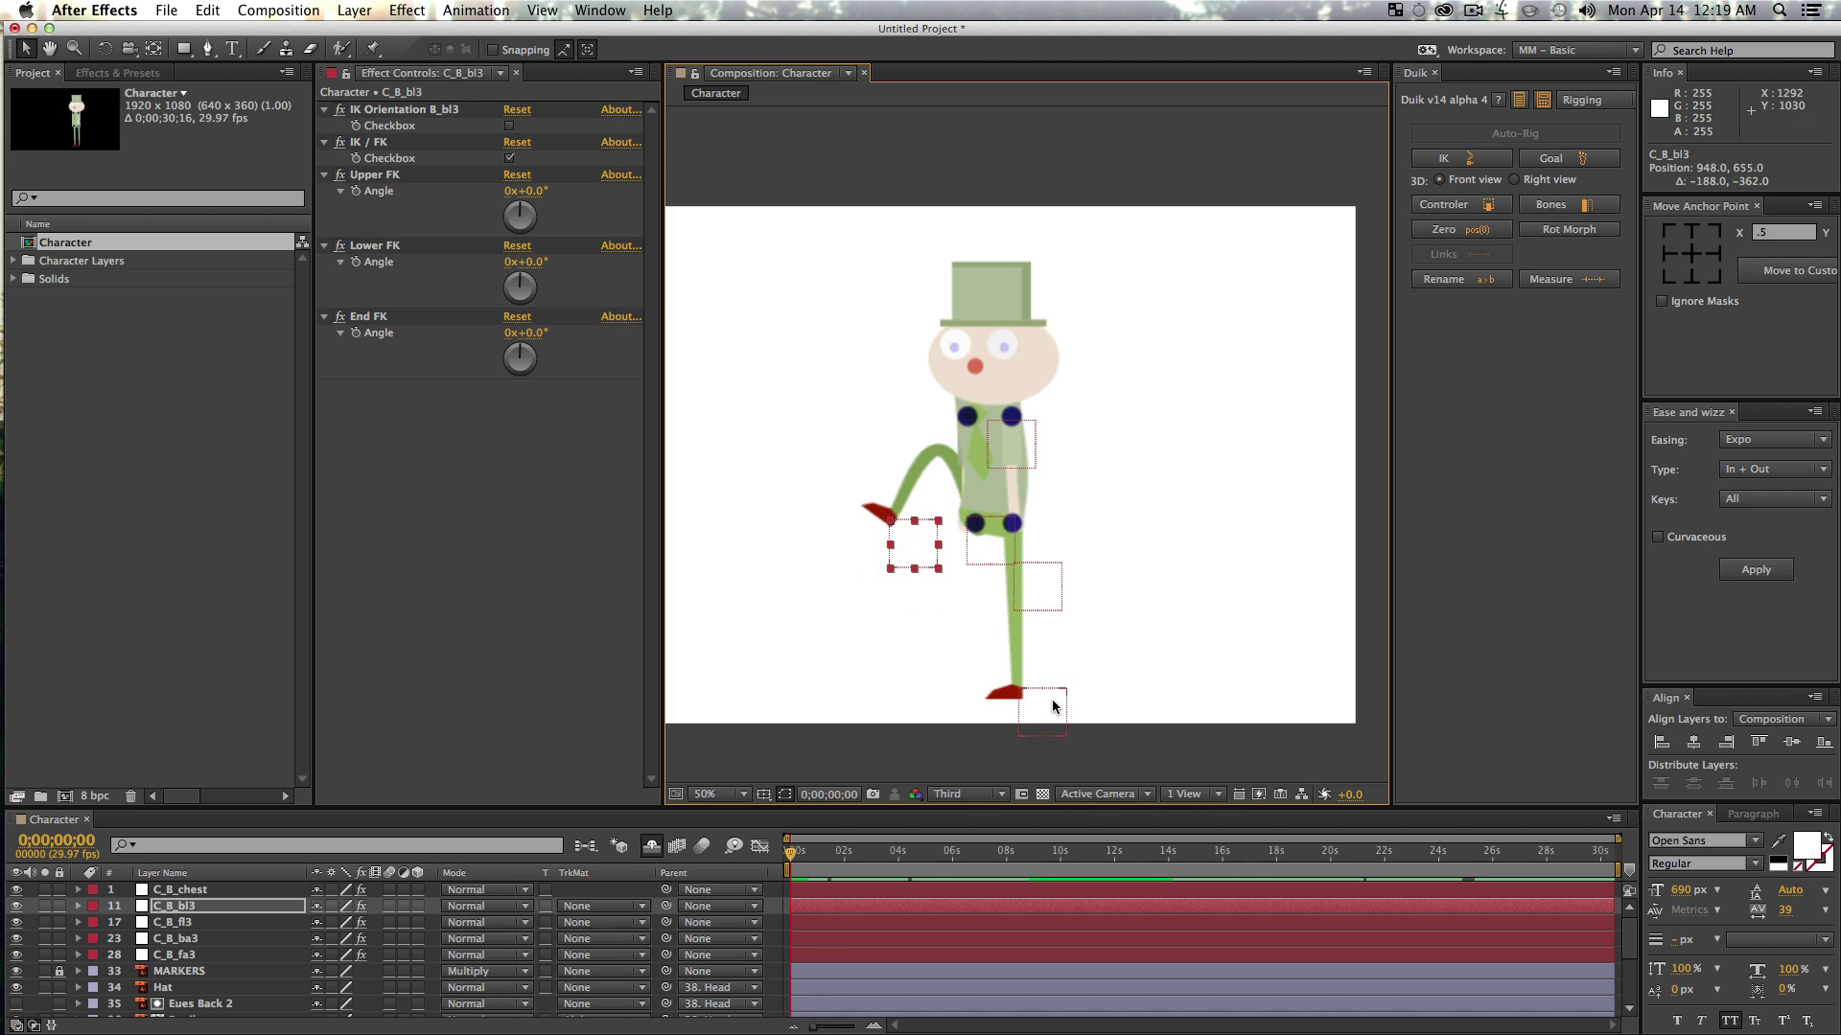
{"action": "left_click_drag", "start_coordinate": [1050, 705], "coordinate": [1173, 603]}
{"action": "left_click_drag", "start_coordinate": [1176, 535], "coordinate": [1175, 533]}
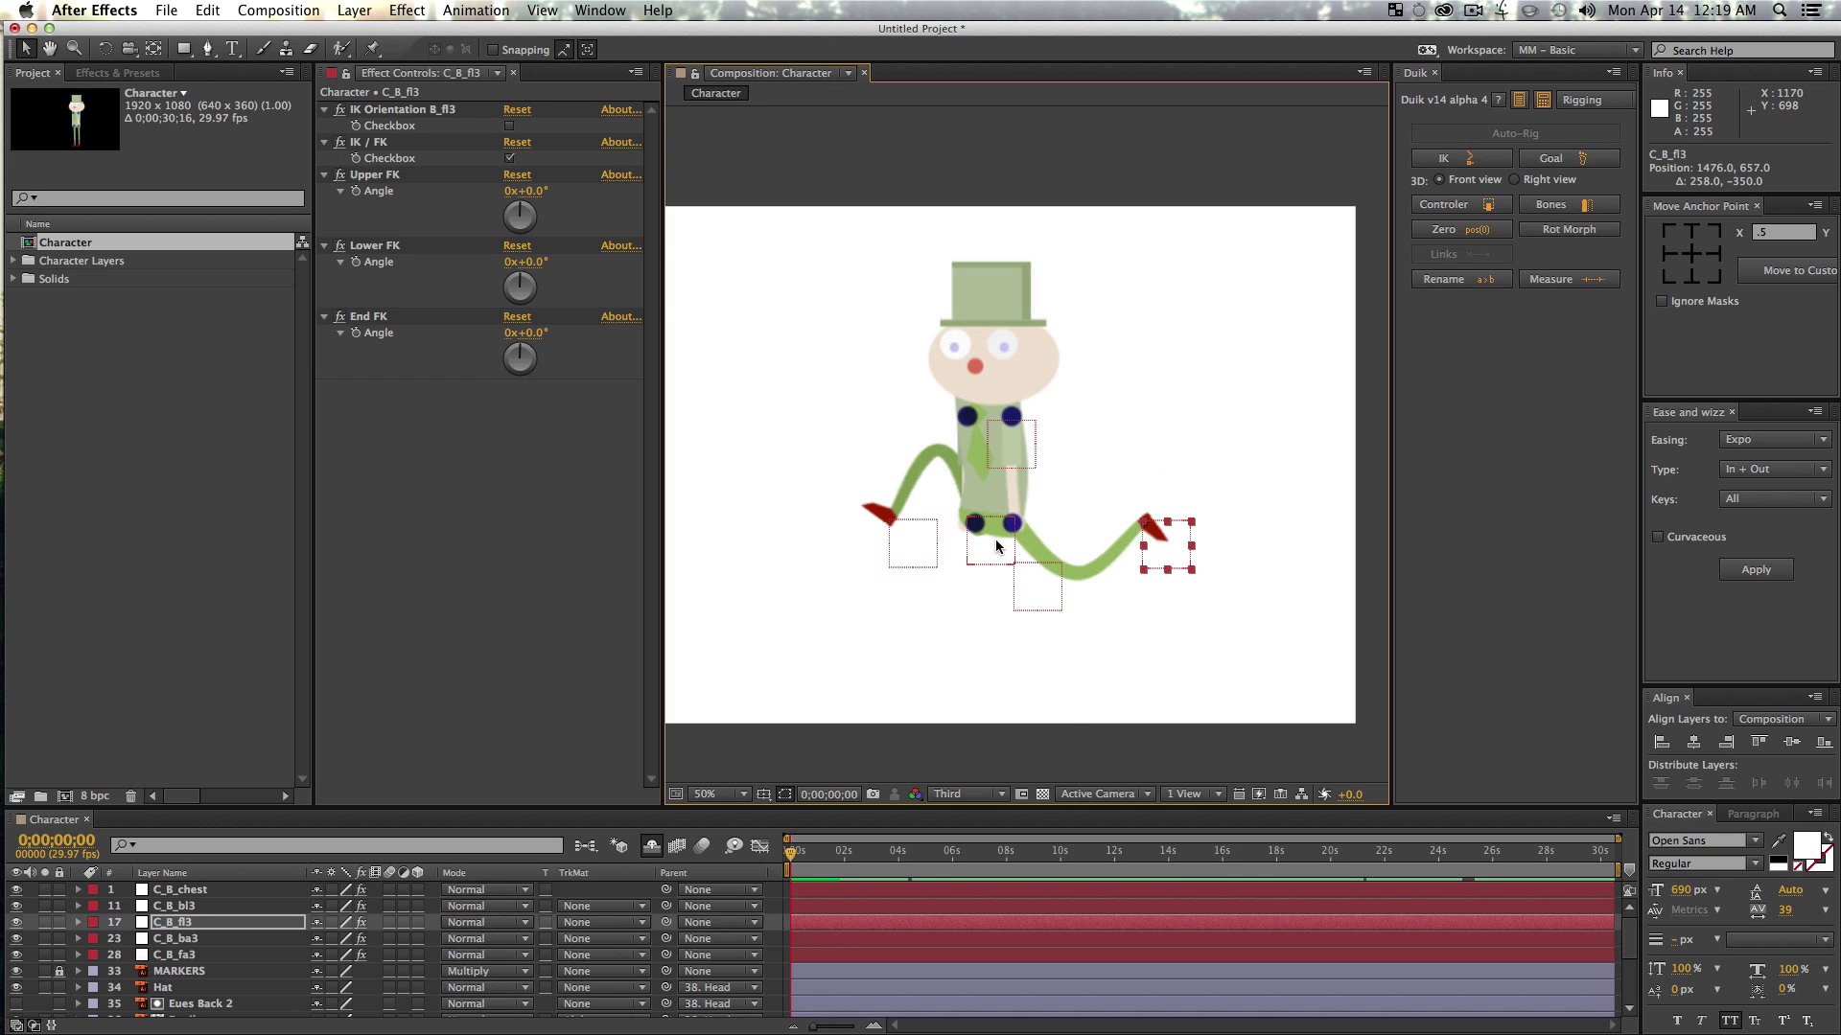
{"action": "left_click_drag", "start_coordinate": [996, 542], "coordinate": [917, 404]}
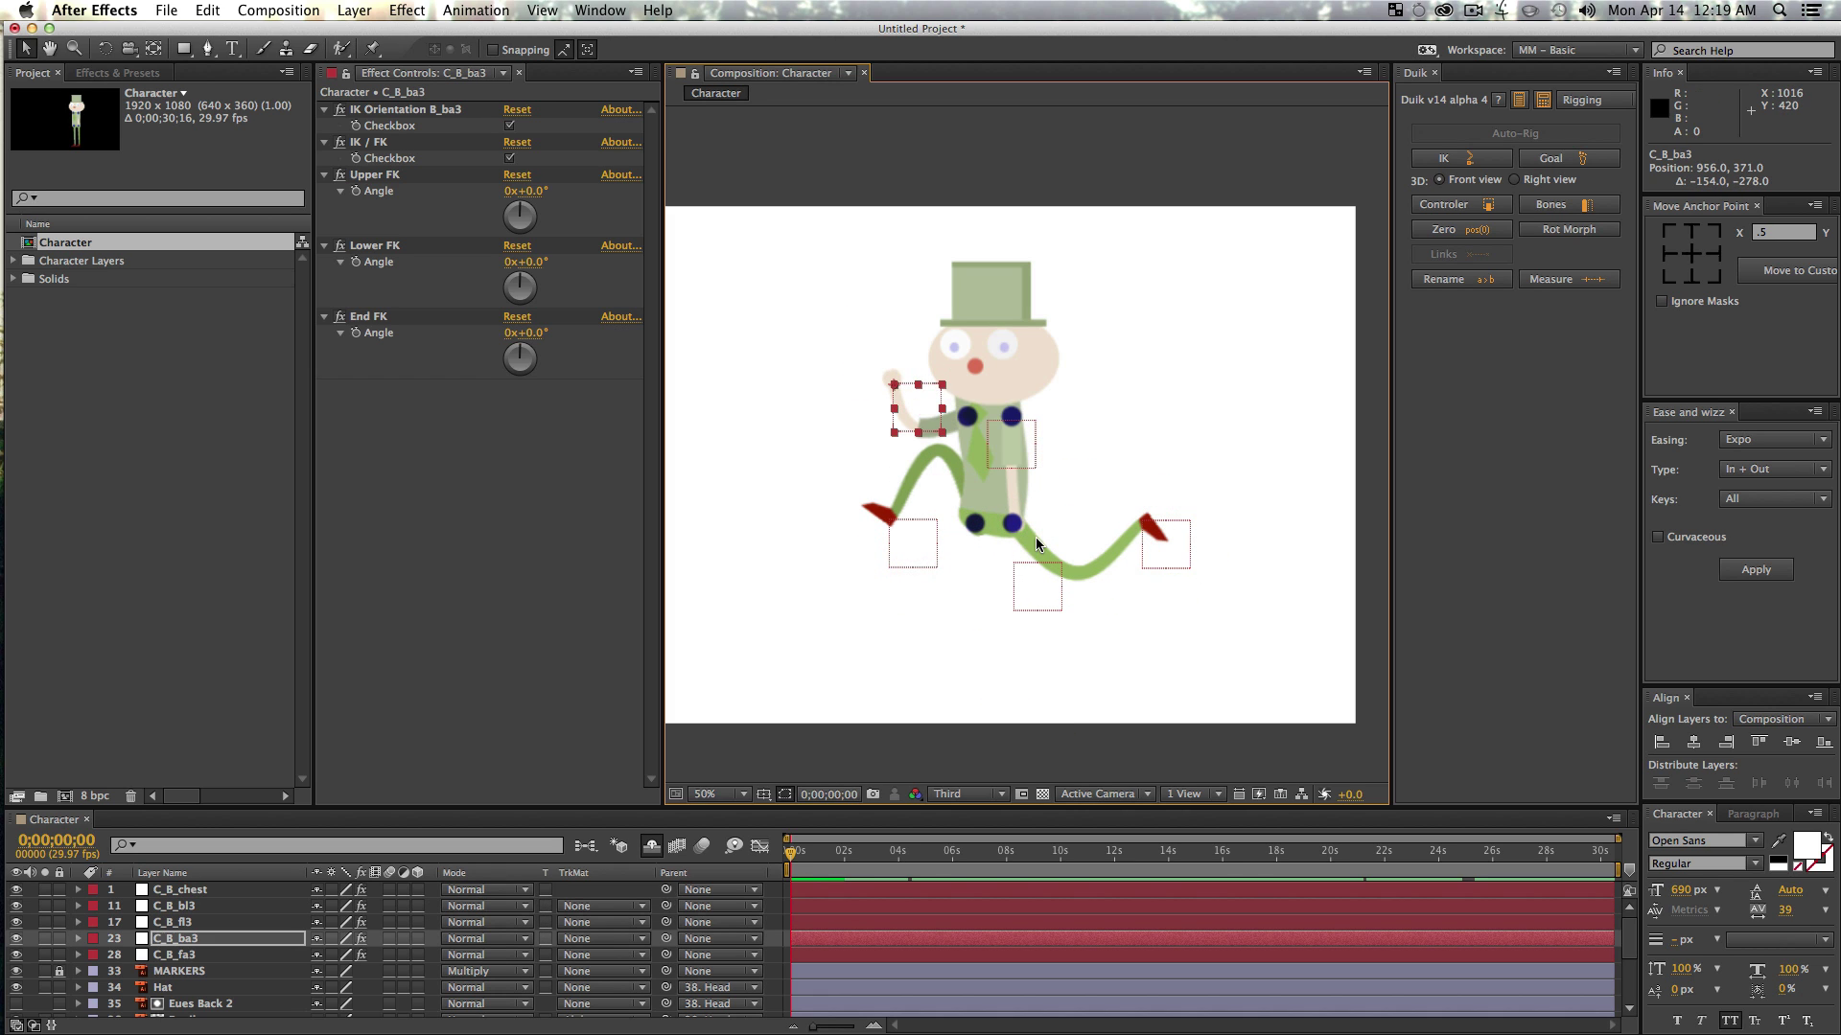
{"action": "left_click_drag", "start_coordinate": [1031, 589], "coordinate": [984, 559]}
{"action": "key", "text": "super+z"}
{"action": "key", "text": "super+z"}
{"action": "key", "text": "super+z"}
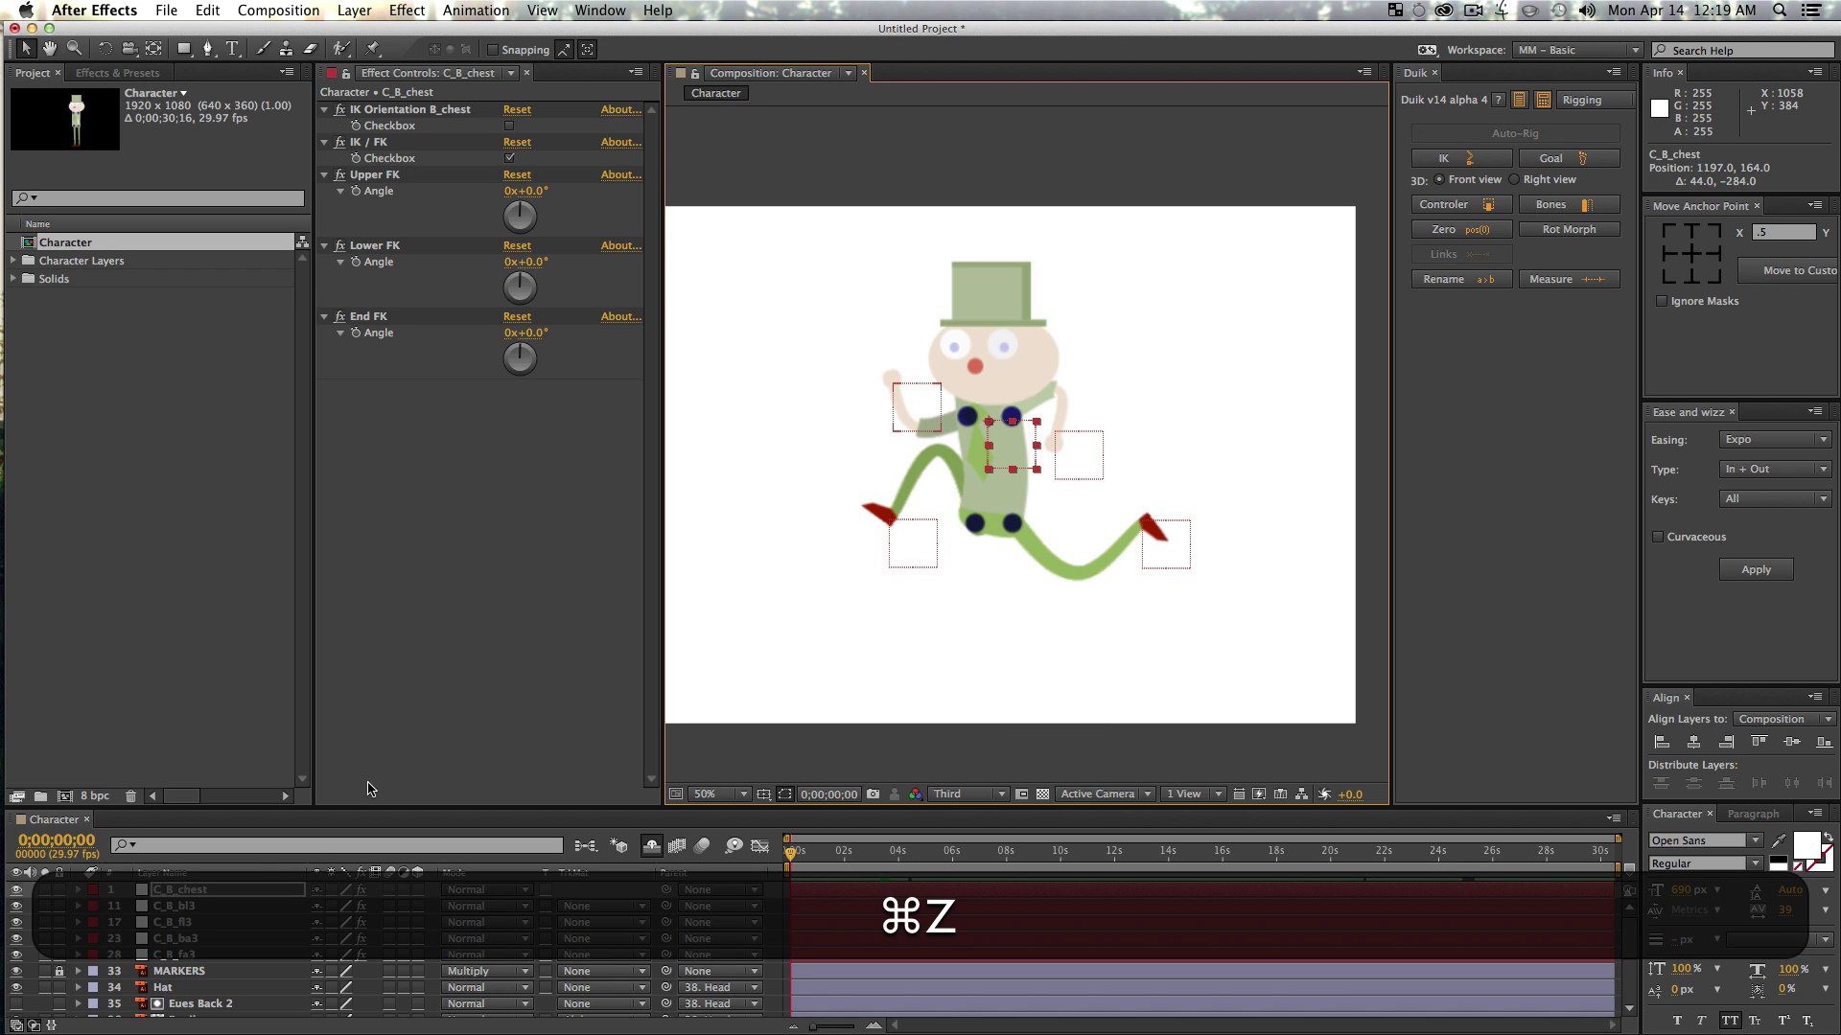
- Unlock the MARKERS layer and delete it from the composition
{"action": "left_click_drag", "start_coordinate": [494, 806], "coordinate": [495, 353]}
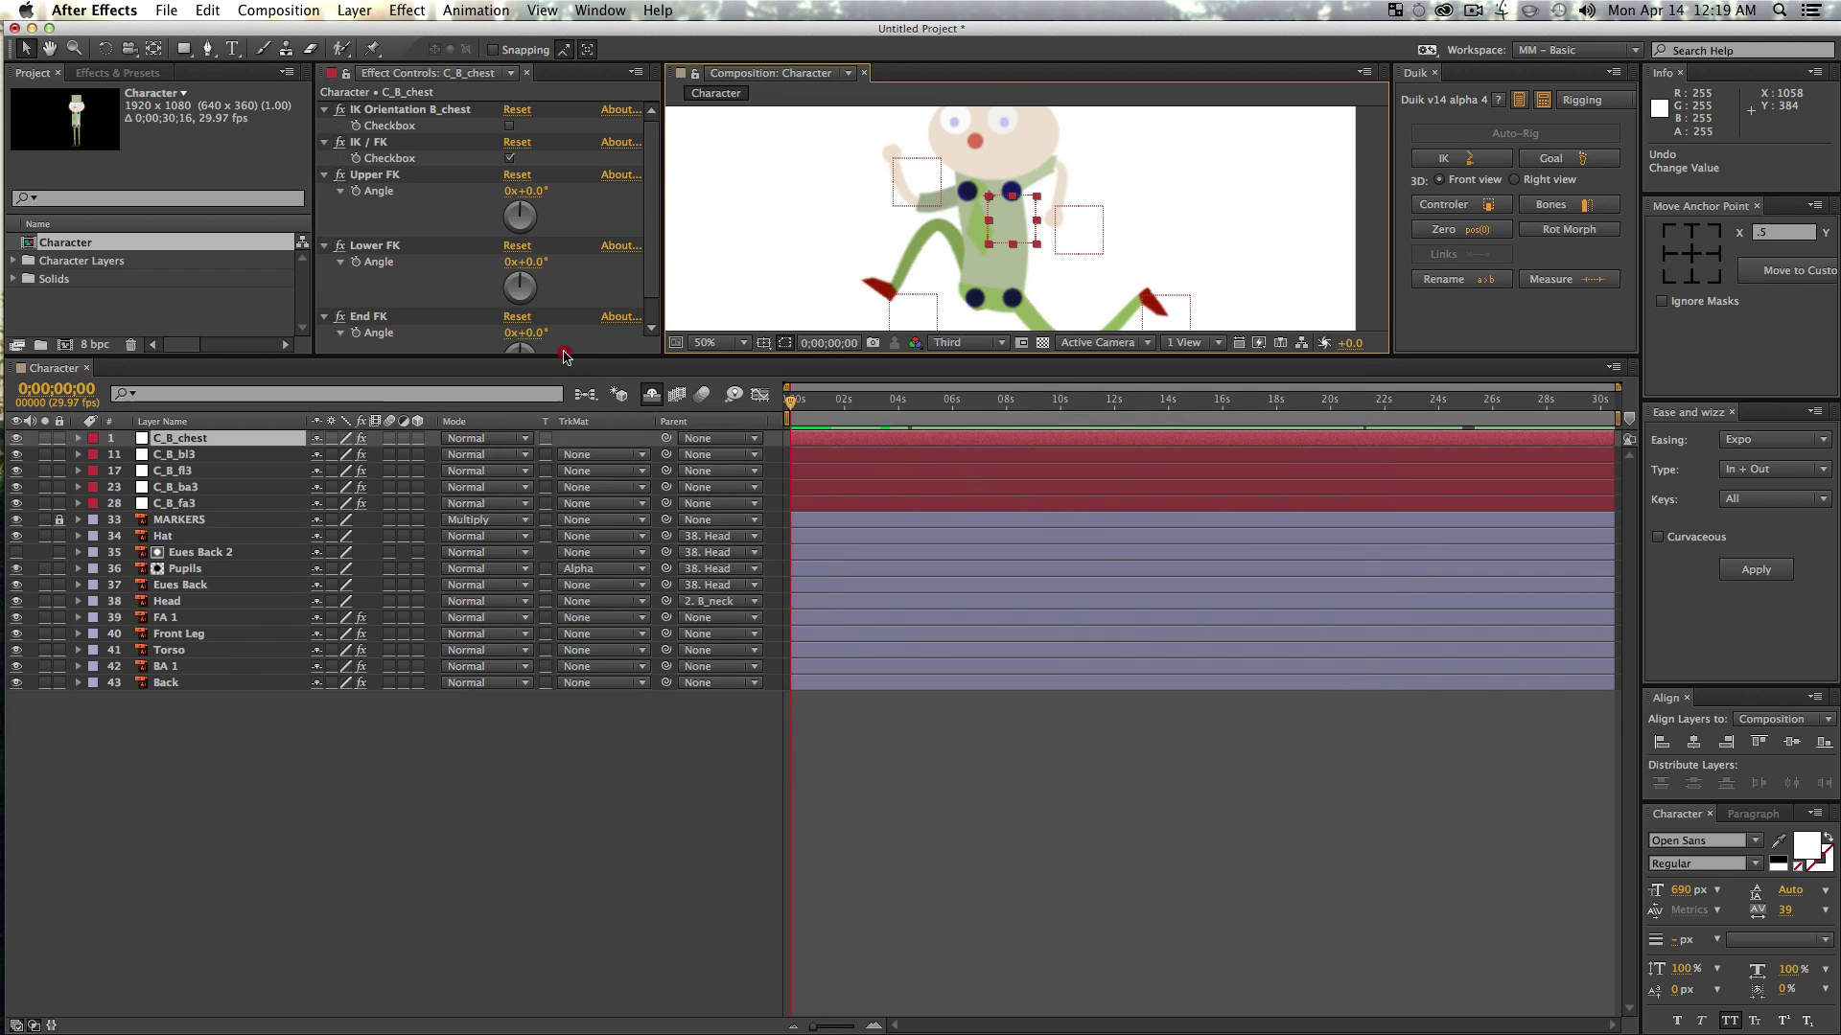
{"action": "key", "text": "v"}
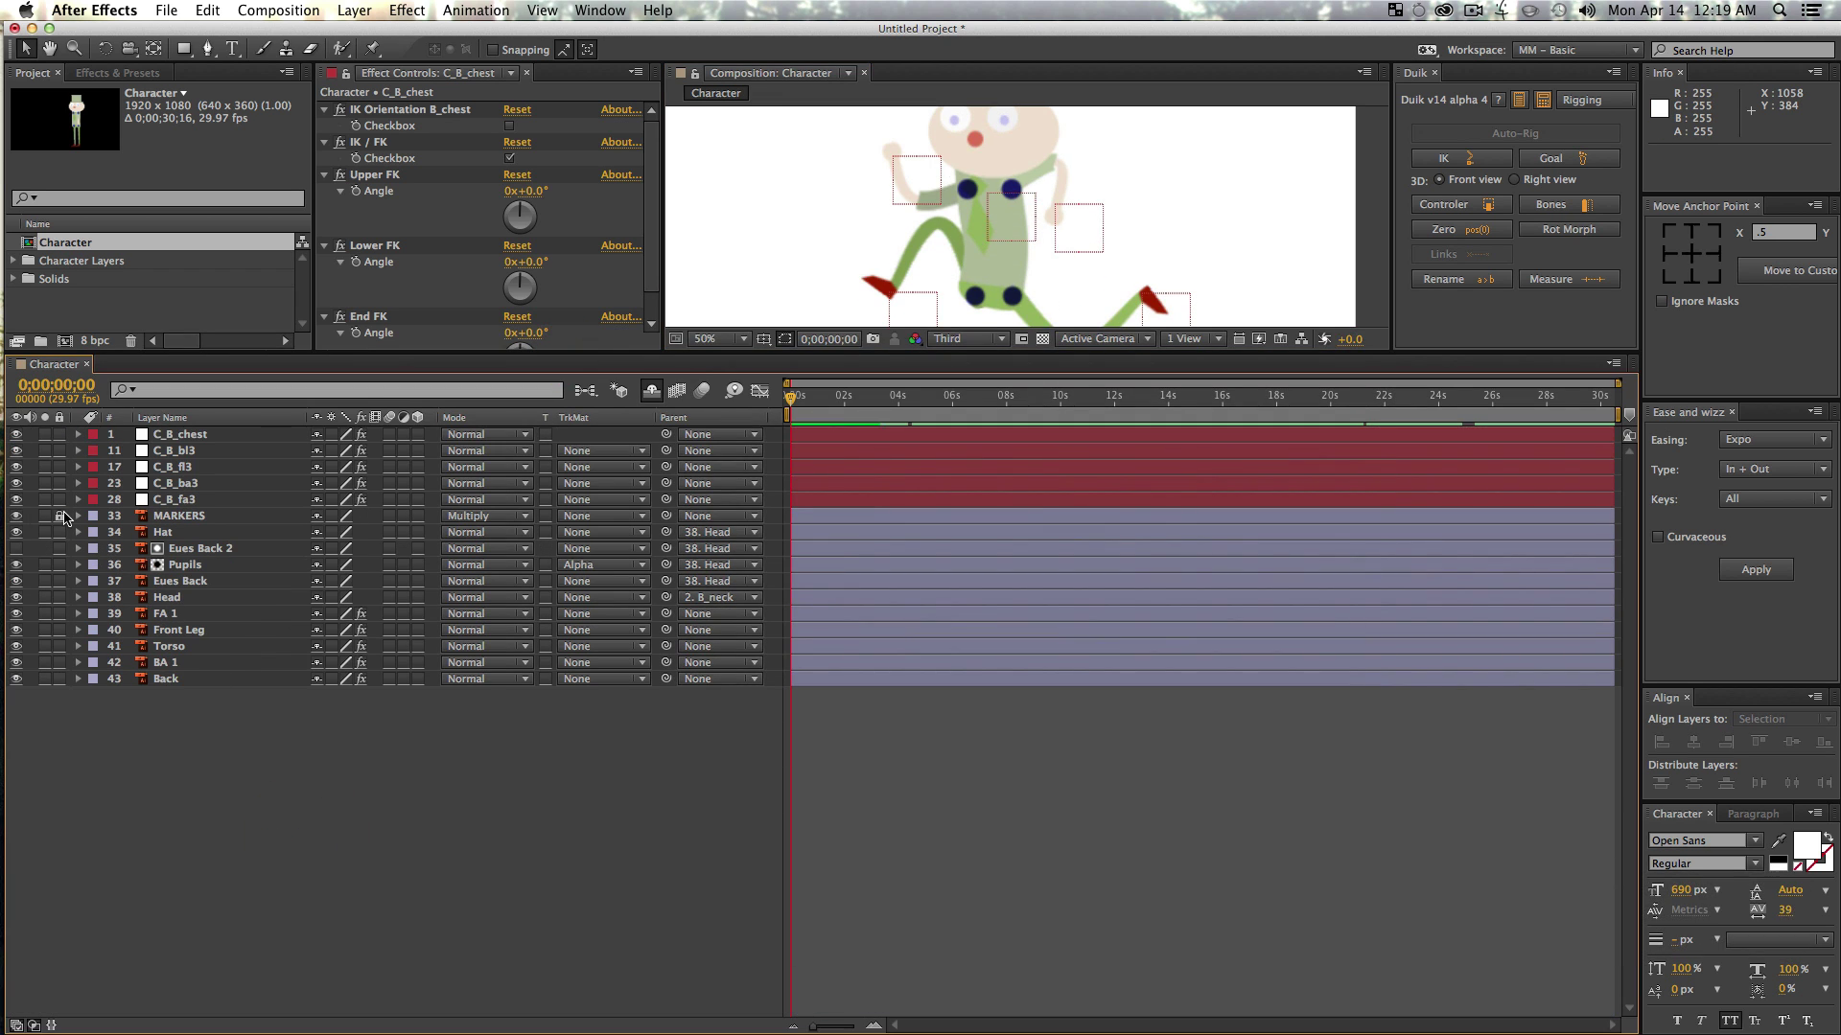
{"action": "left_click", "coordinate": [176, 519]}
{"action": "key", "text": "Delete"}
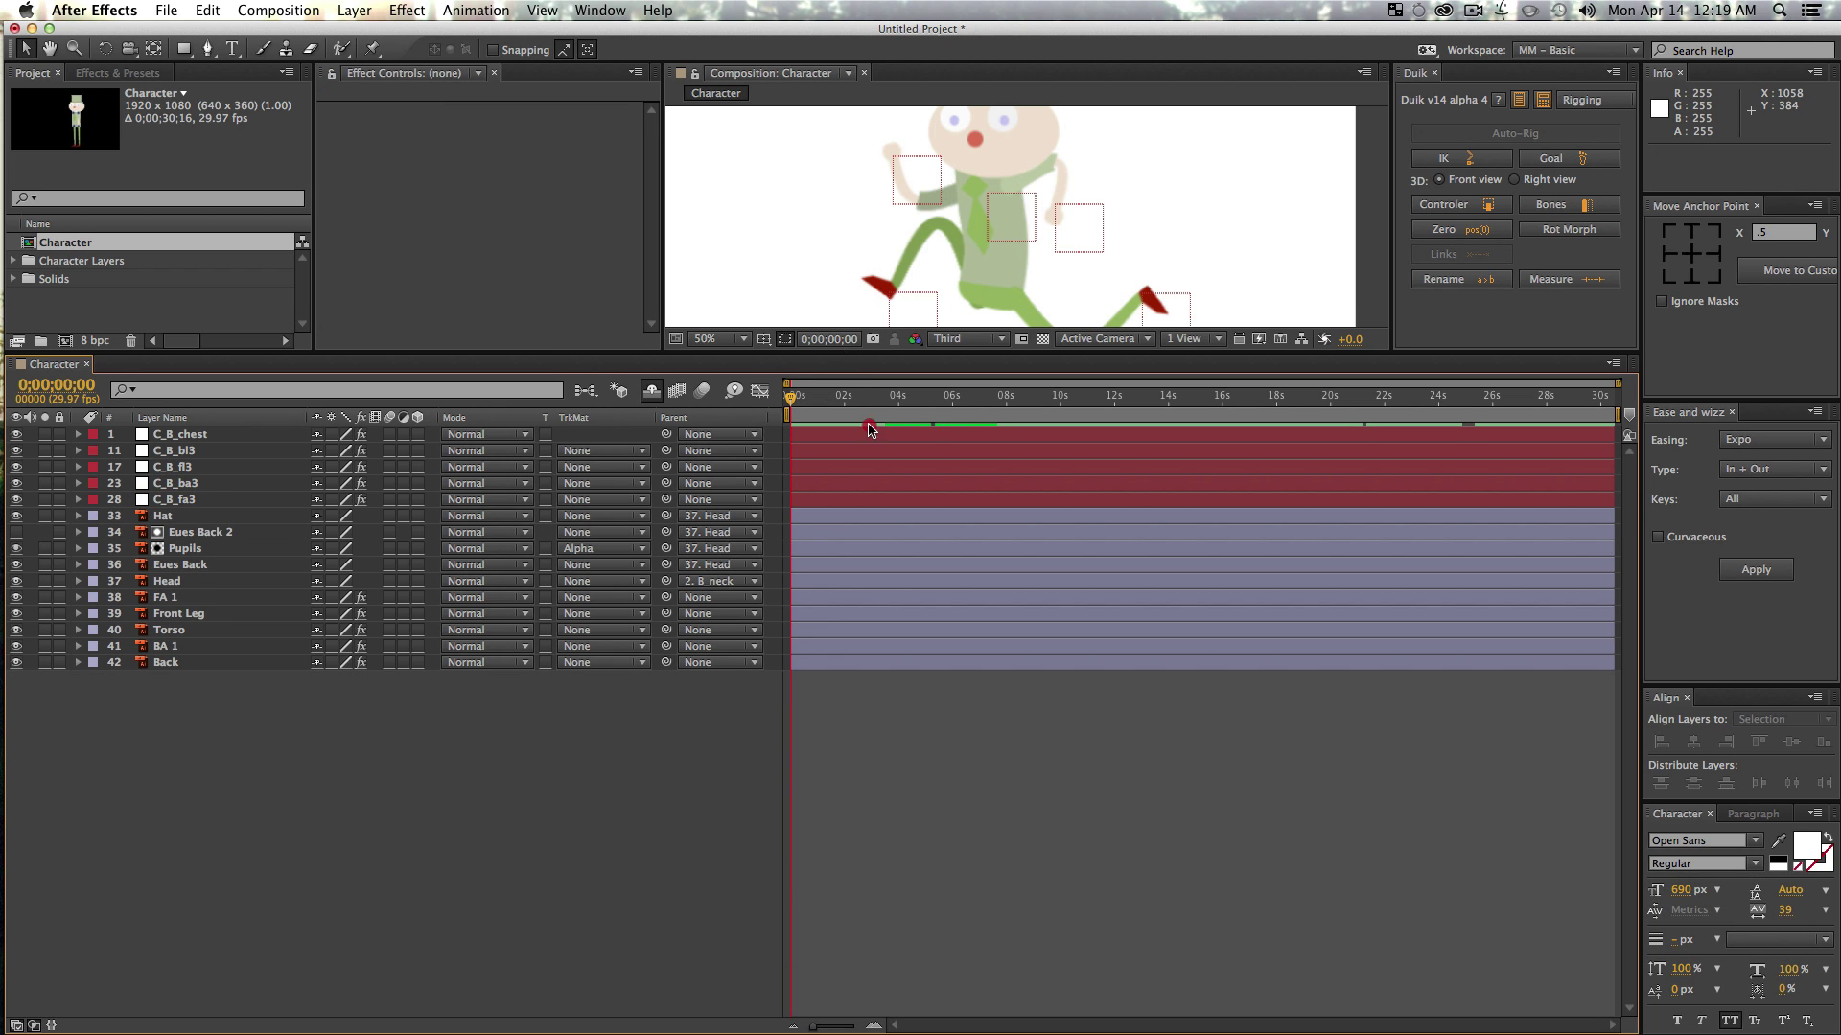
- Pose the character standing with slightly bent limbs by repositioning the foot and hand controllers, and move C_B_chest to about 1131, 444
{"action": "left_click_drag", "start_coordinate": [868, 425], "coordinate": [896, 578]}
{"action": "key", "text": "z"}
{"action": "left_click", "coordinate": [1014, 278]}
{"action": "key", "text": "v"}
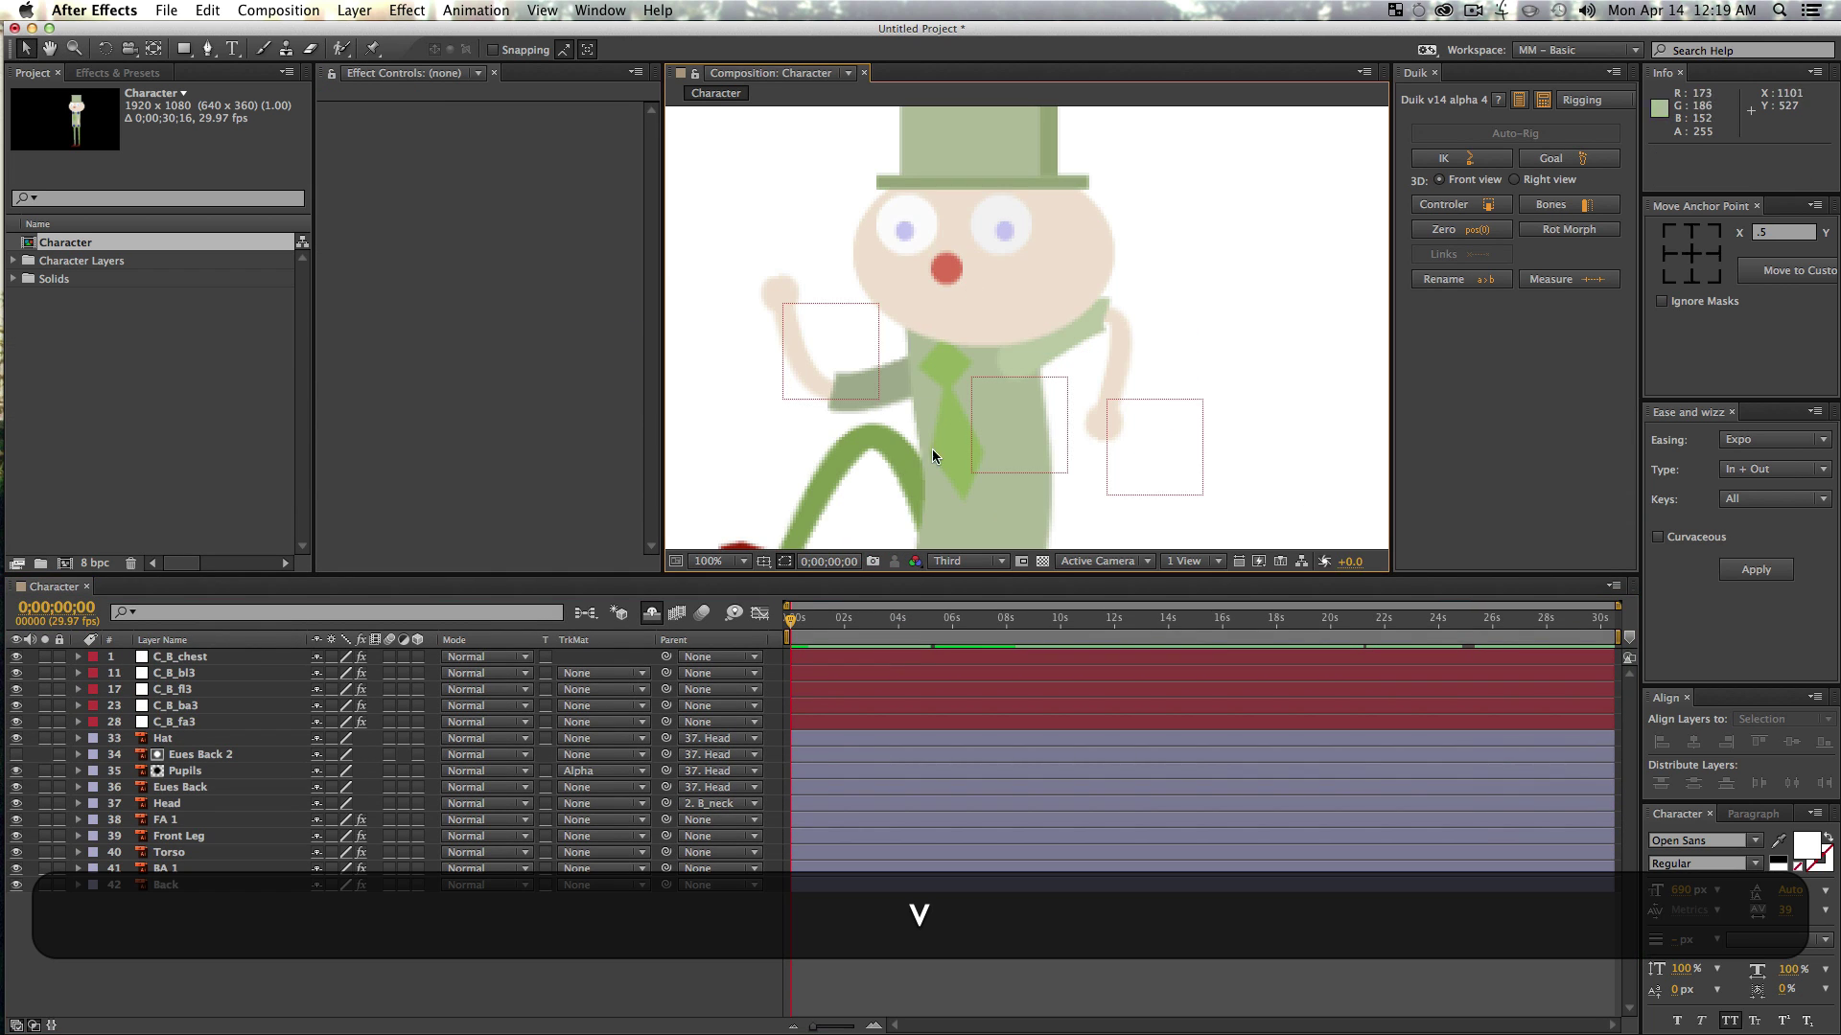
{"action": "left_click", "coordinate": [967, 435], "text": "alt"}
{"action": "key", "text": "v"}
{"action": "left_click_drag", "start_coordinate": [949, 395], "coordinate": [993, 541]}
{"action": "left_click_drag", "start_coordinate": [1201, 380], "coordinate": [1086, 537]}
{"action": "left_click_drag", "start_coordinate": [1110, 283], "coordinate": [1103, 346]}
{"action": "left_click_drag", "start_coordinate": [959, 194], "coordinate": [956, 302]}
{"action": "key", "text": "v"}
{"action": "left_click_drag", "start_coordinate": [1049, 265], "coordinate": [1040, 265]}
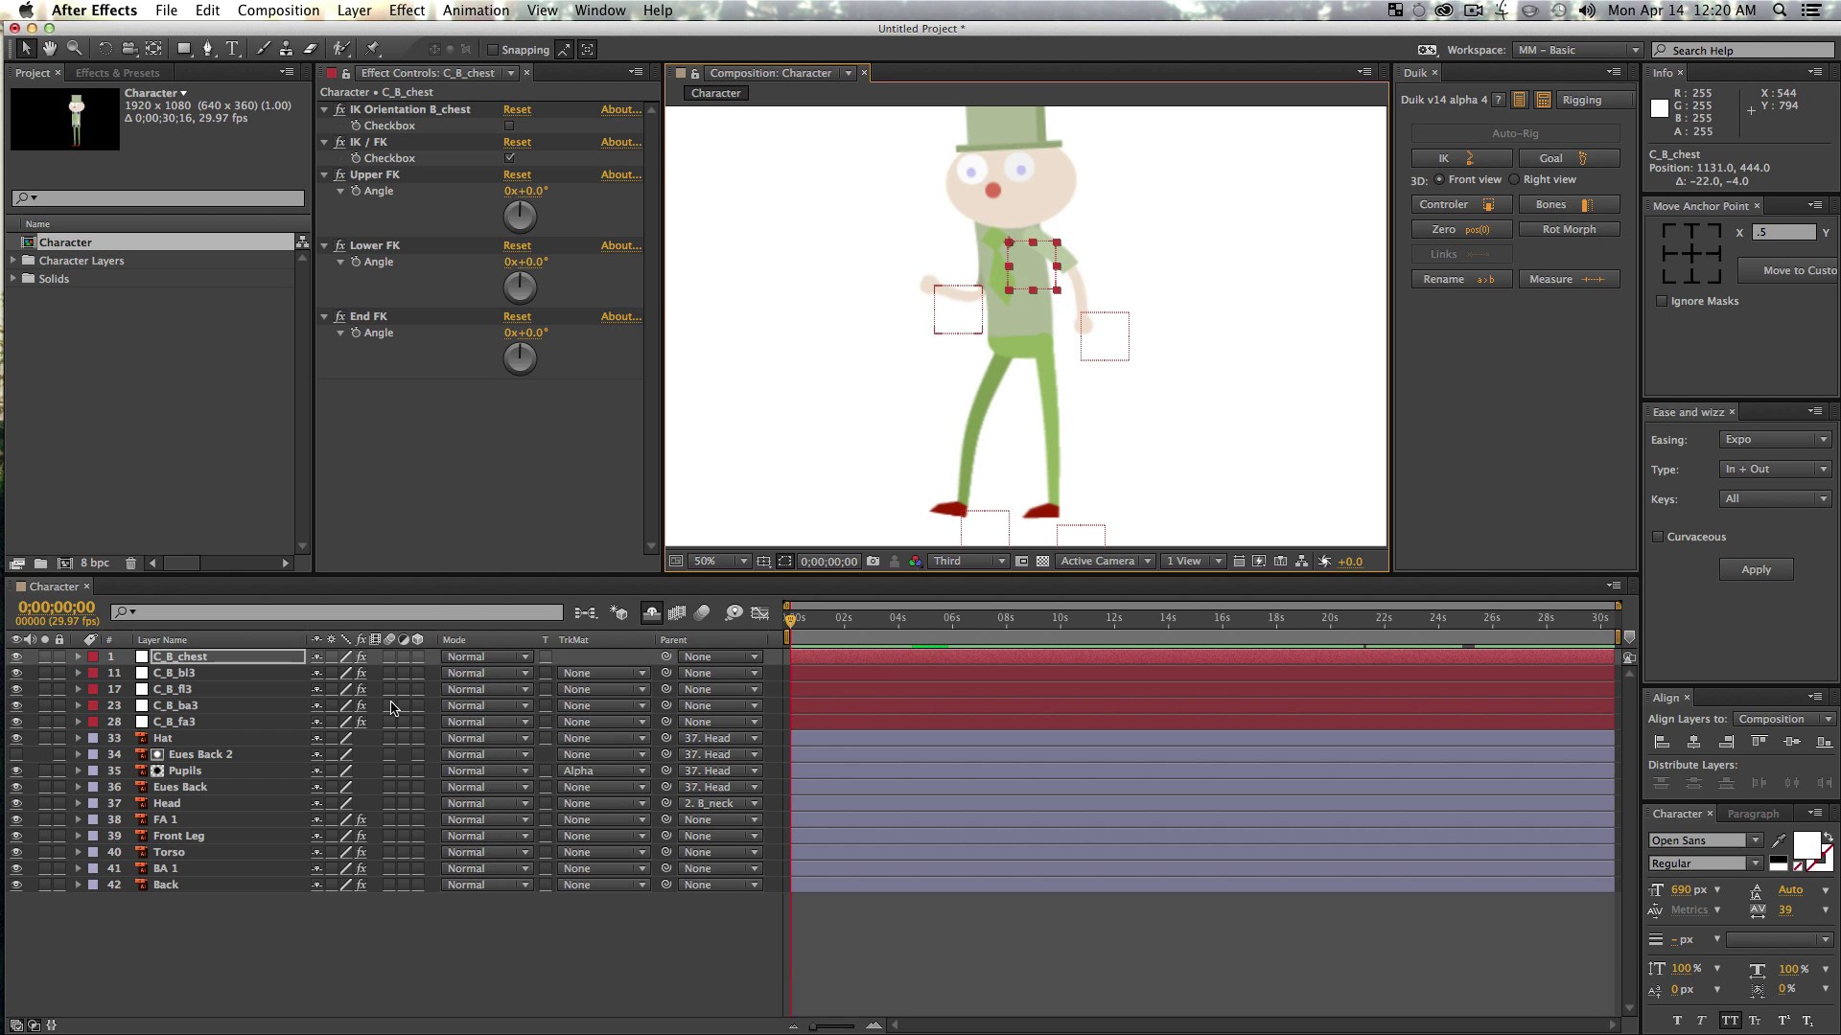
{"action": "left_click", "coordinate": [1232, 347]}
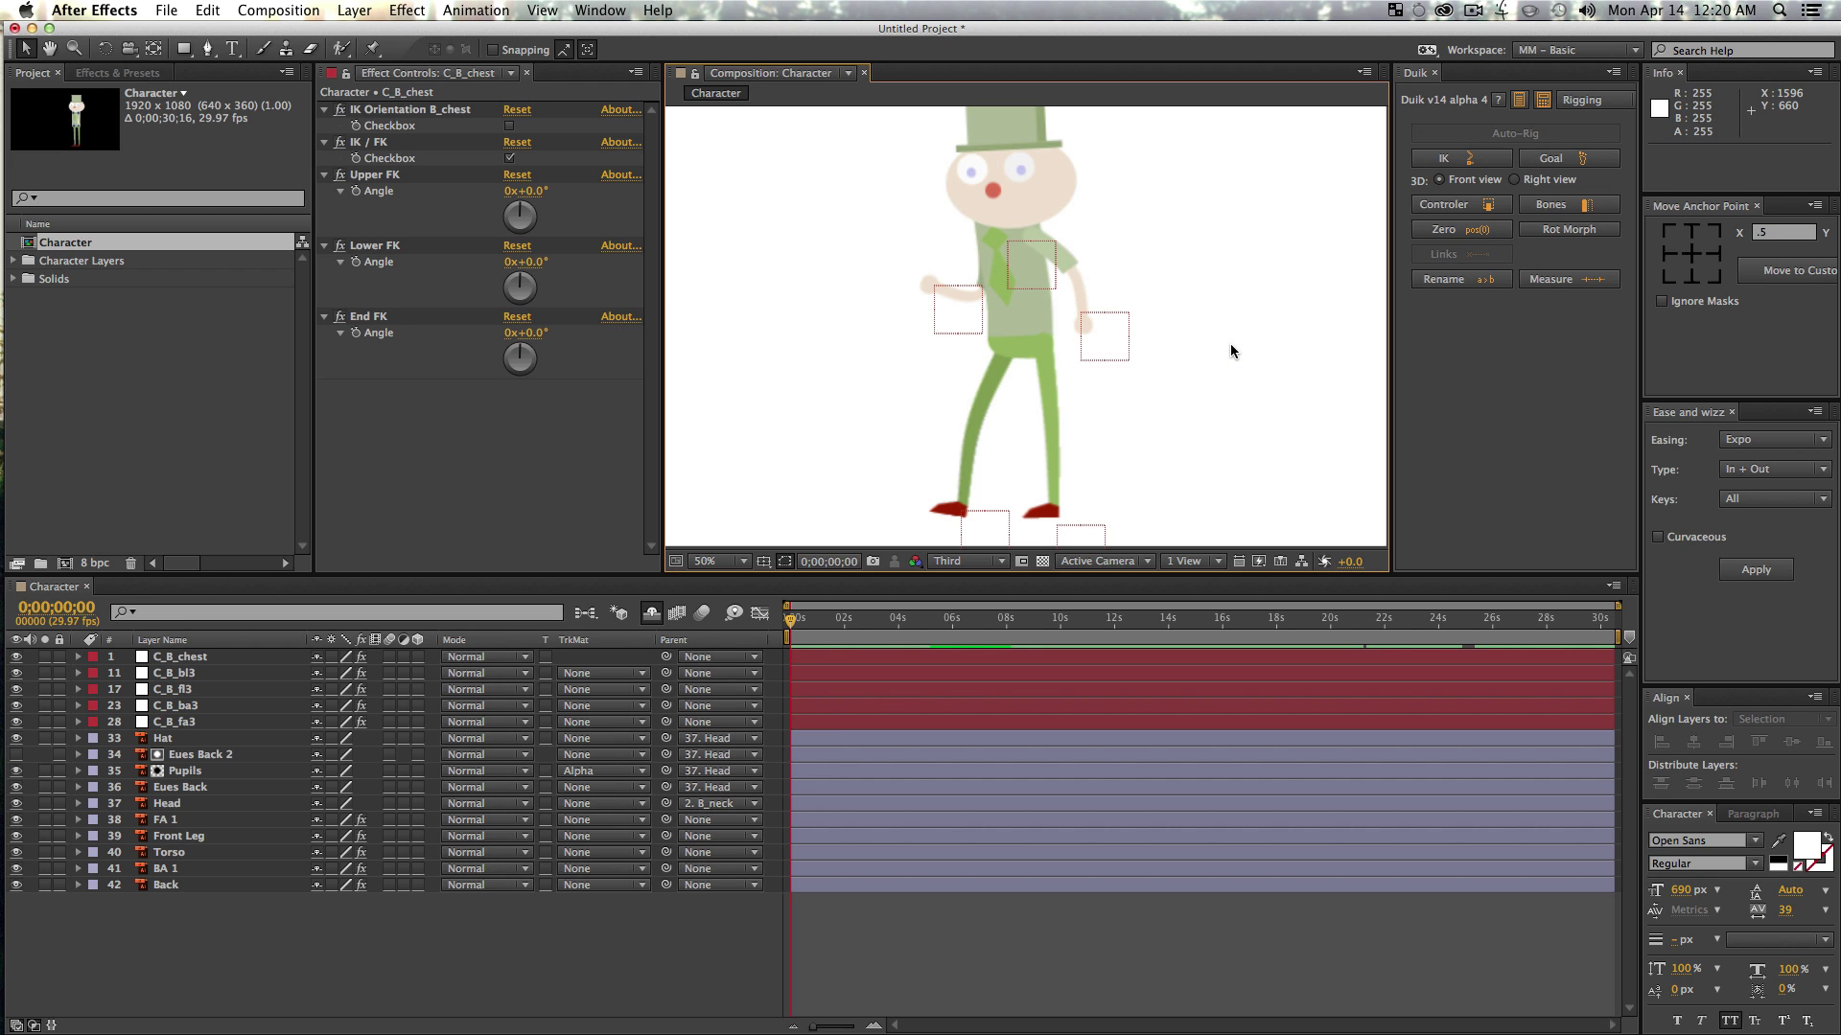
- Add a null object and place it over the character's face at about 1100, 294
{"action": "key", "text": "alt+shift+super+y"}
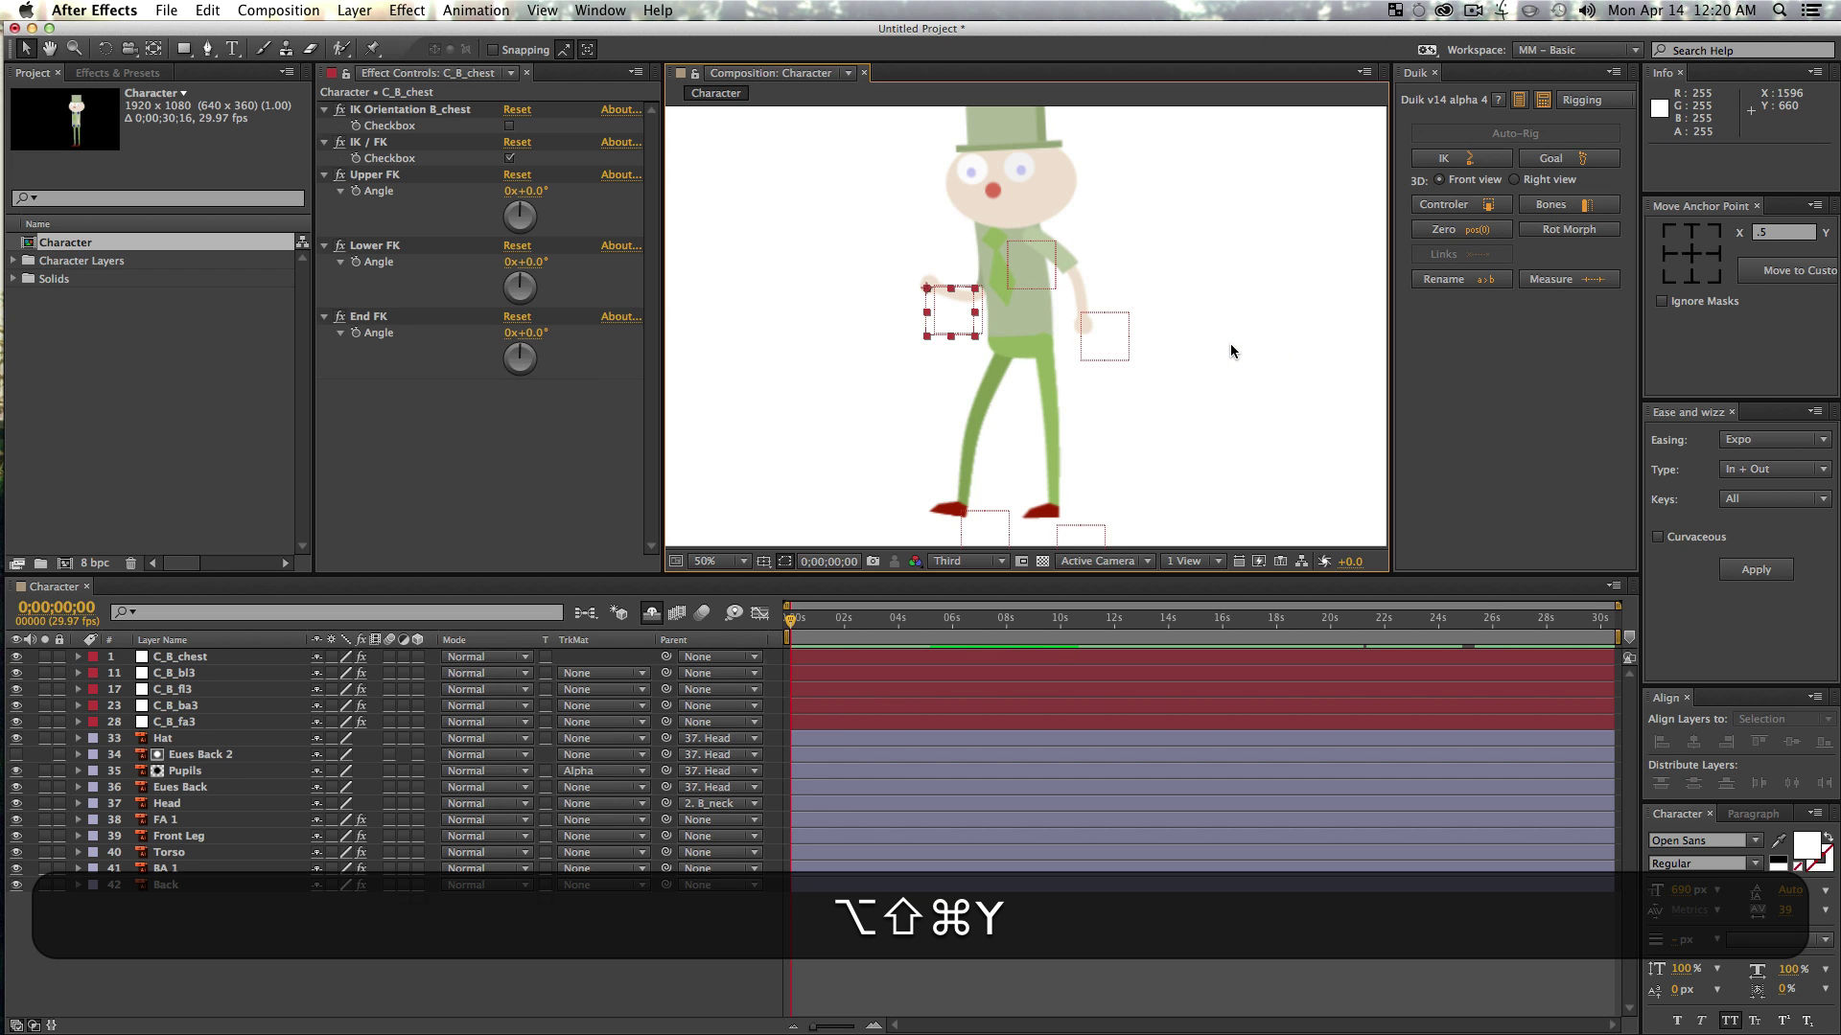
{"action": "key", "text": "v"}
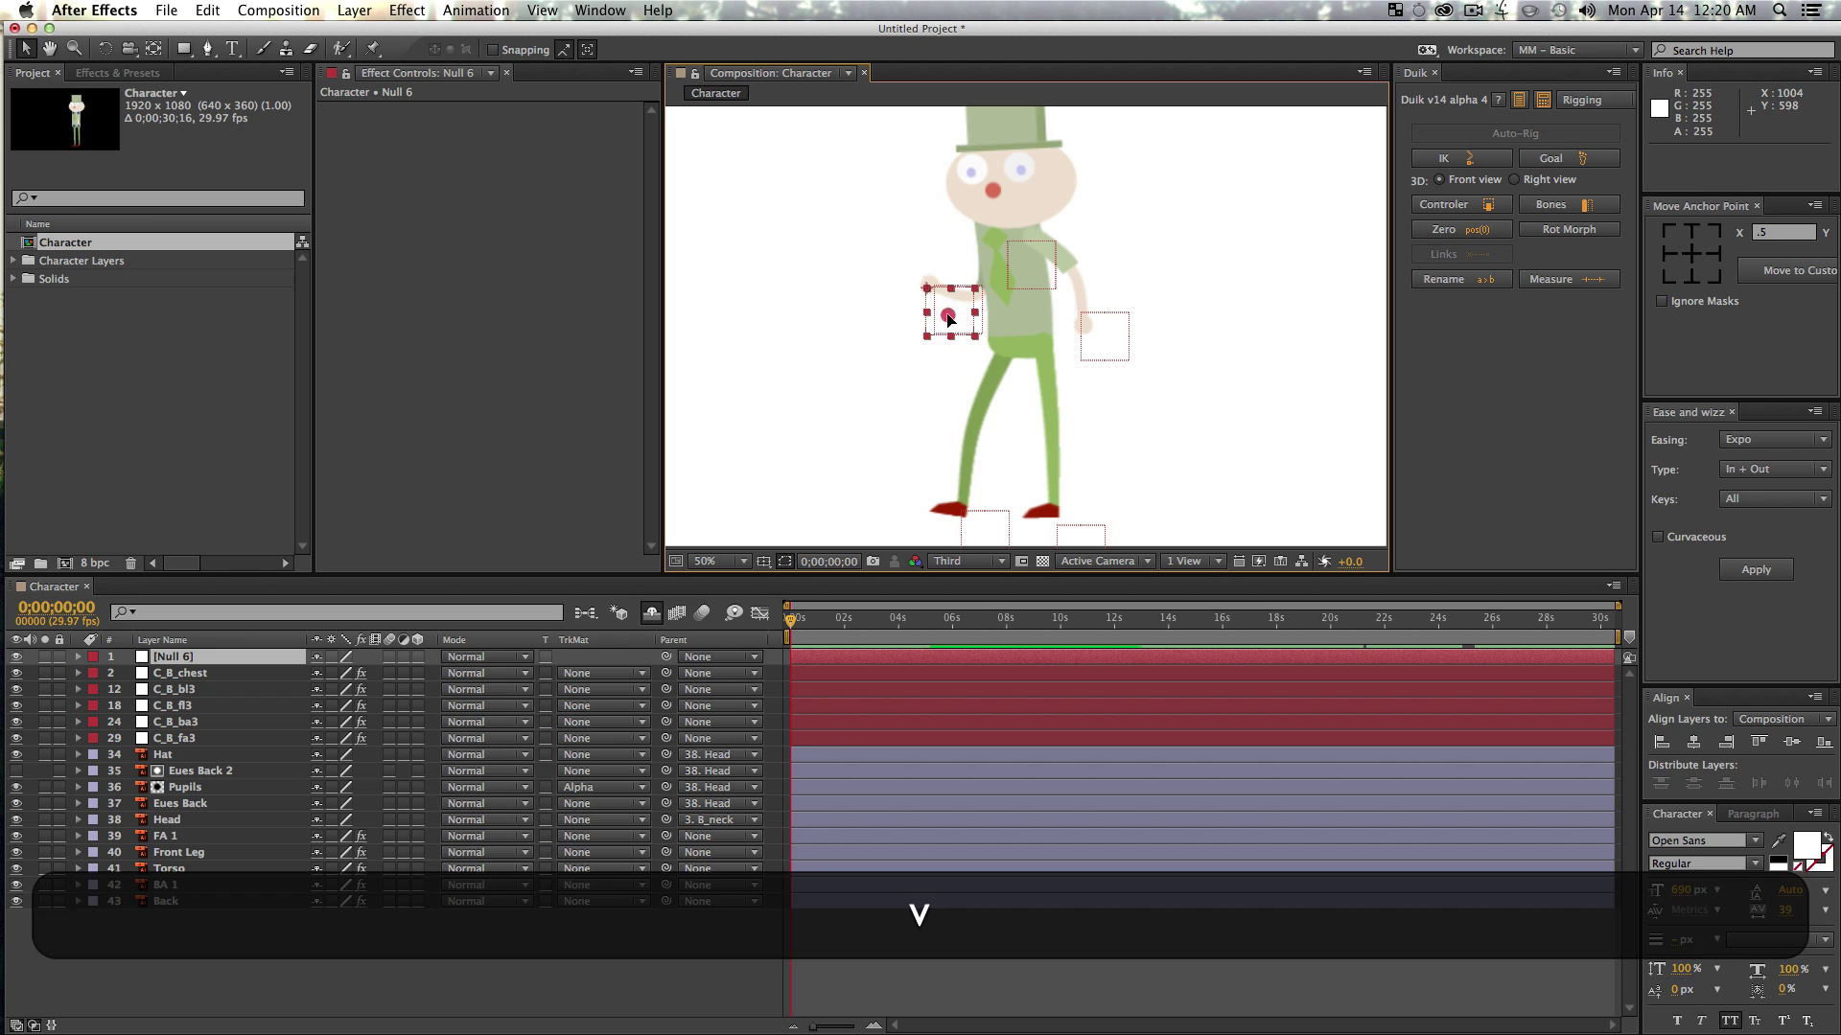
{"action": "mouse_move", "coordinate": [947, 318]}
{"action": "left_mouse_down"}
{"action": "mouse_move", "coordinate": [1024, 183]}
{"action": "mouse_move", "coordinate": [1015, 198]}
{"action": "left_mouse_up"}
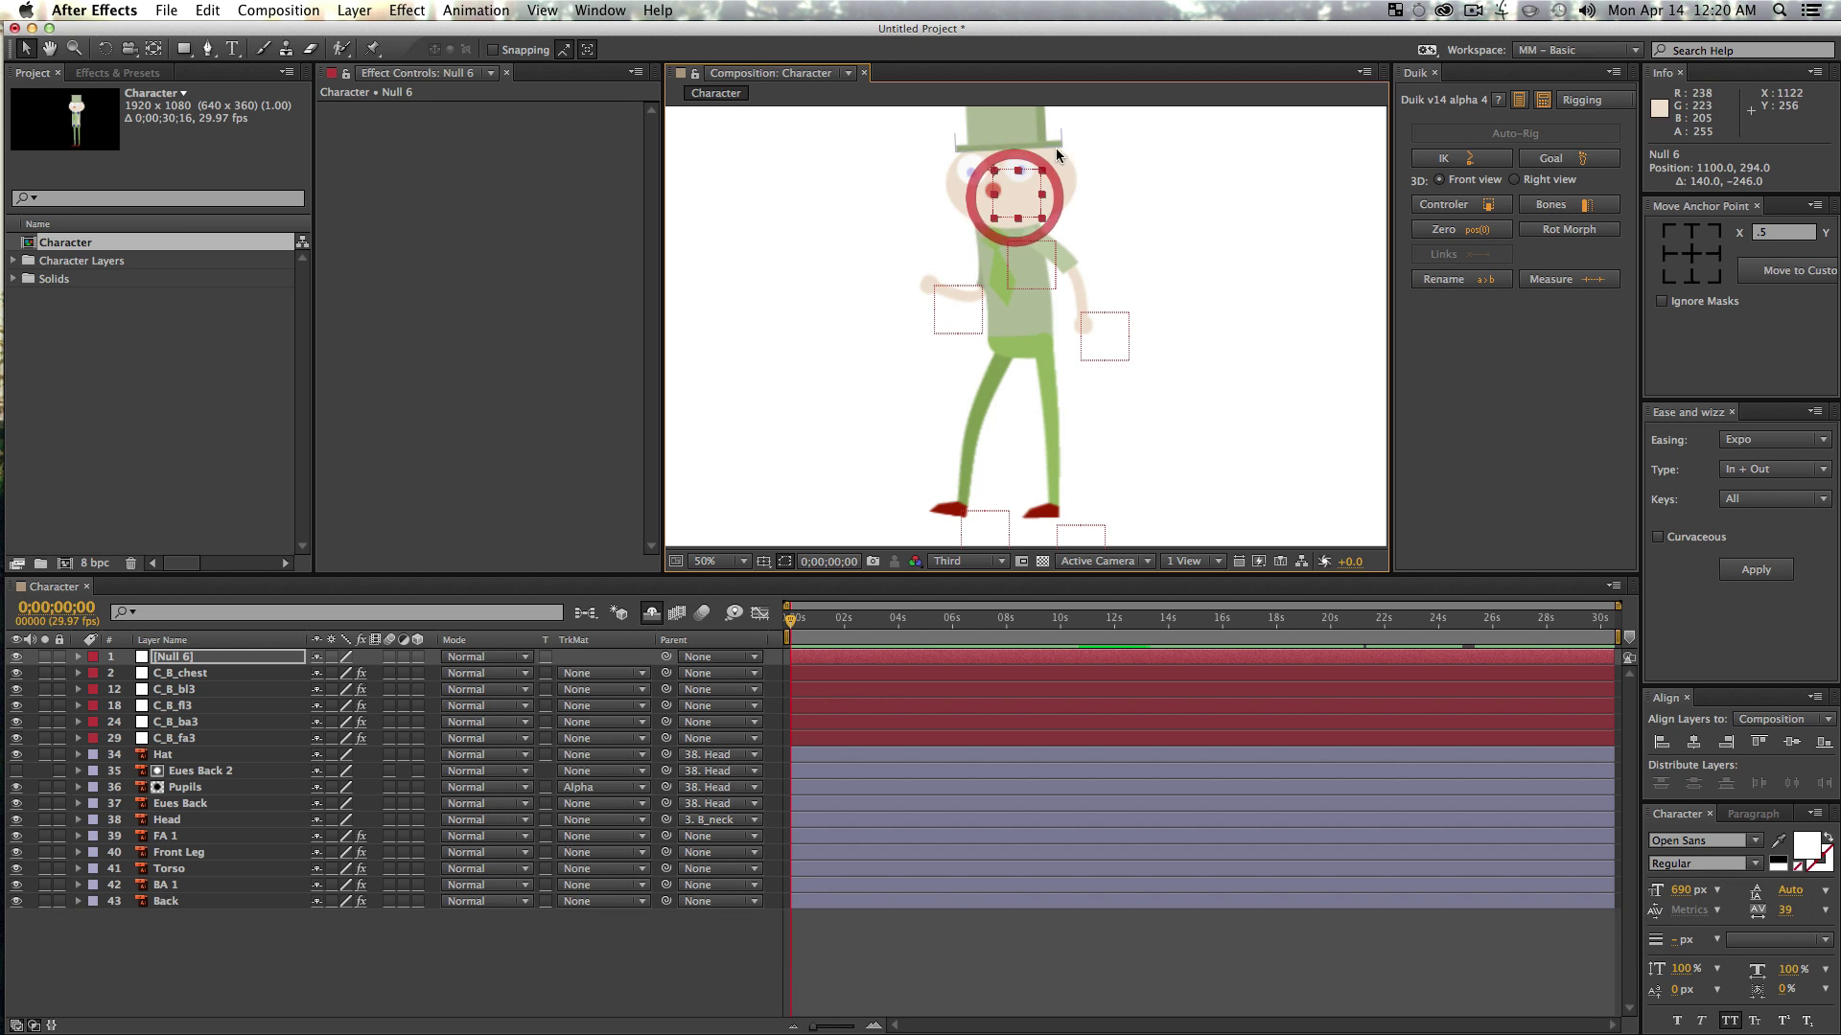
- Rename the null on the face as PUPILS
{"action": "left_click", "coordinate": [191, 656]}
{"action": "left_click", "coordinate": [180, 788]}
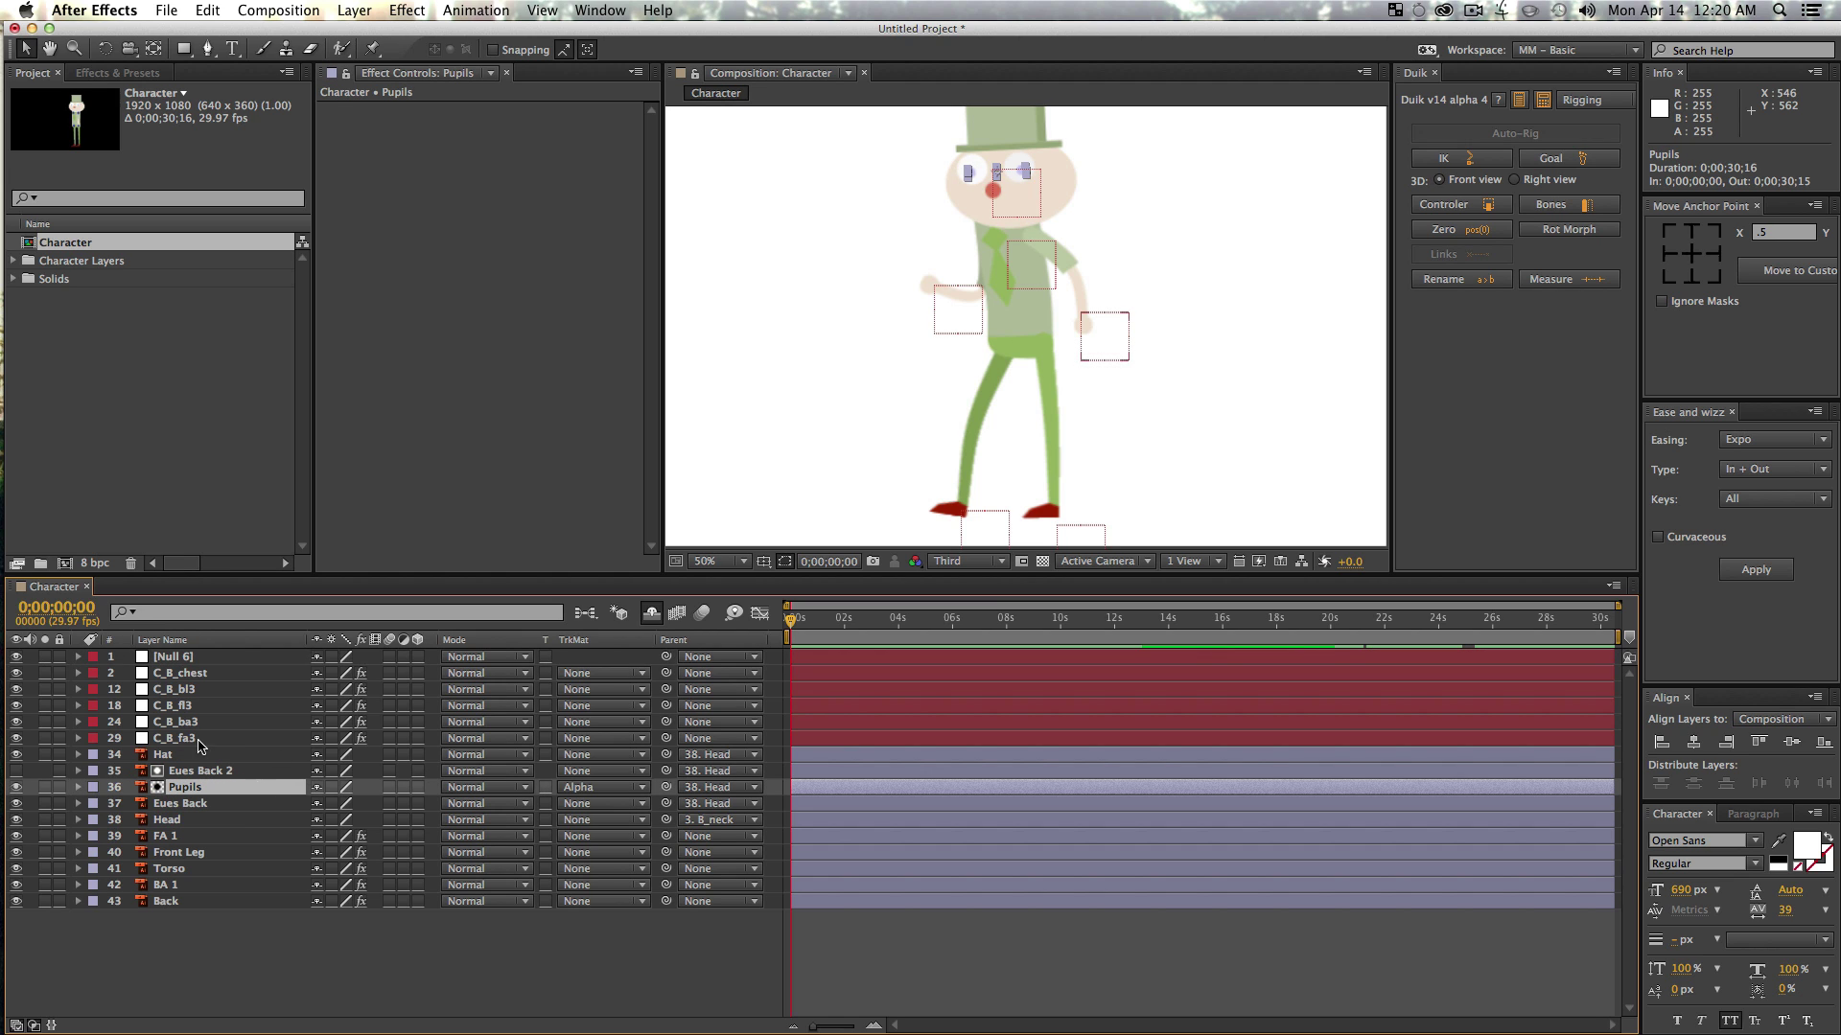
{"action": "left_click", "coordinate": [193, 659]}
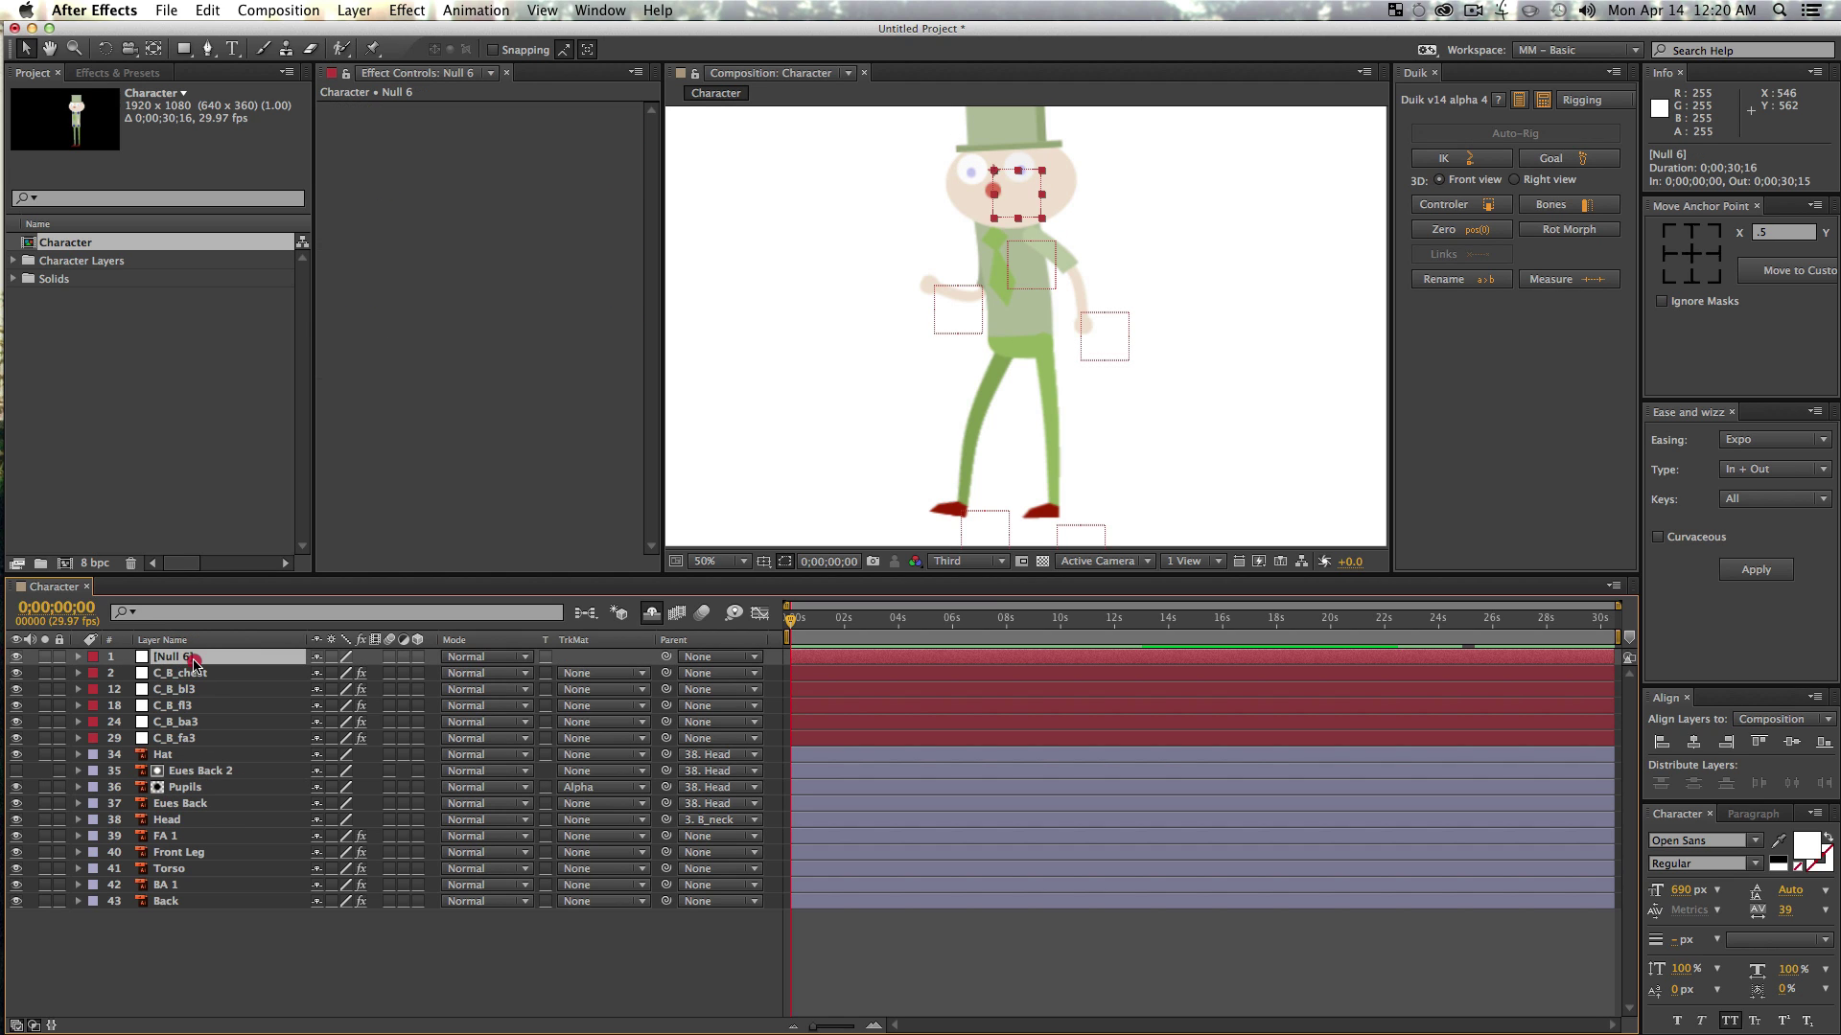
{"action": "key", "text": "Return"}
{"action": "type", "text": "PUPIL"}
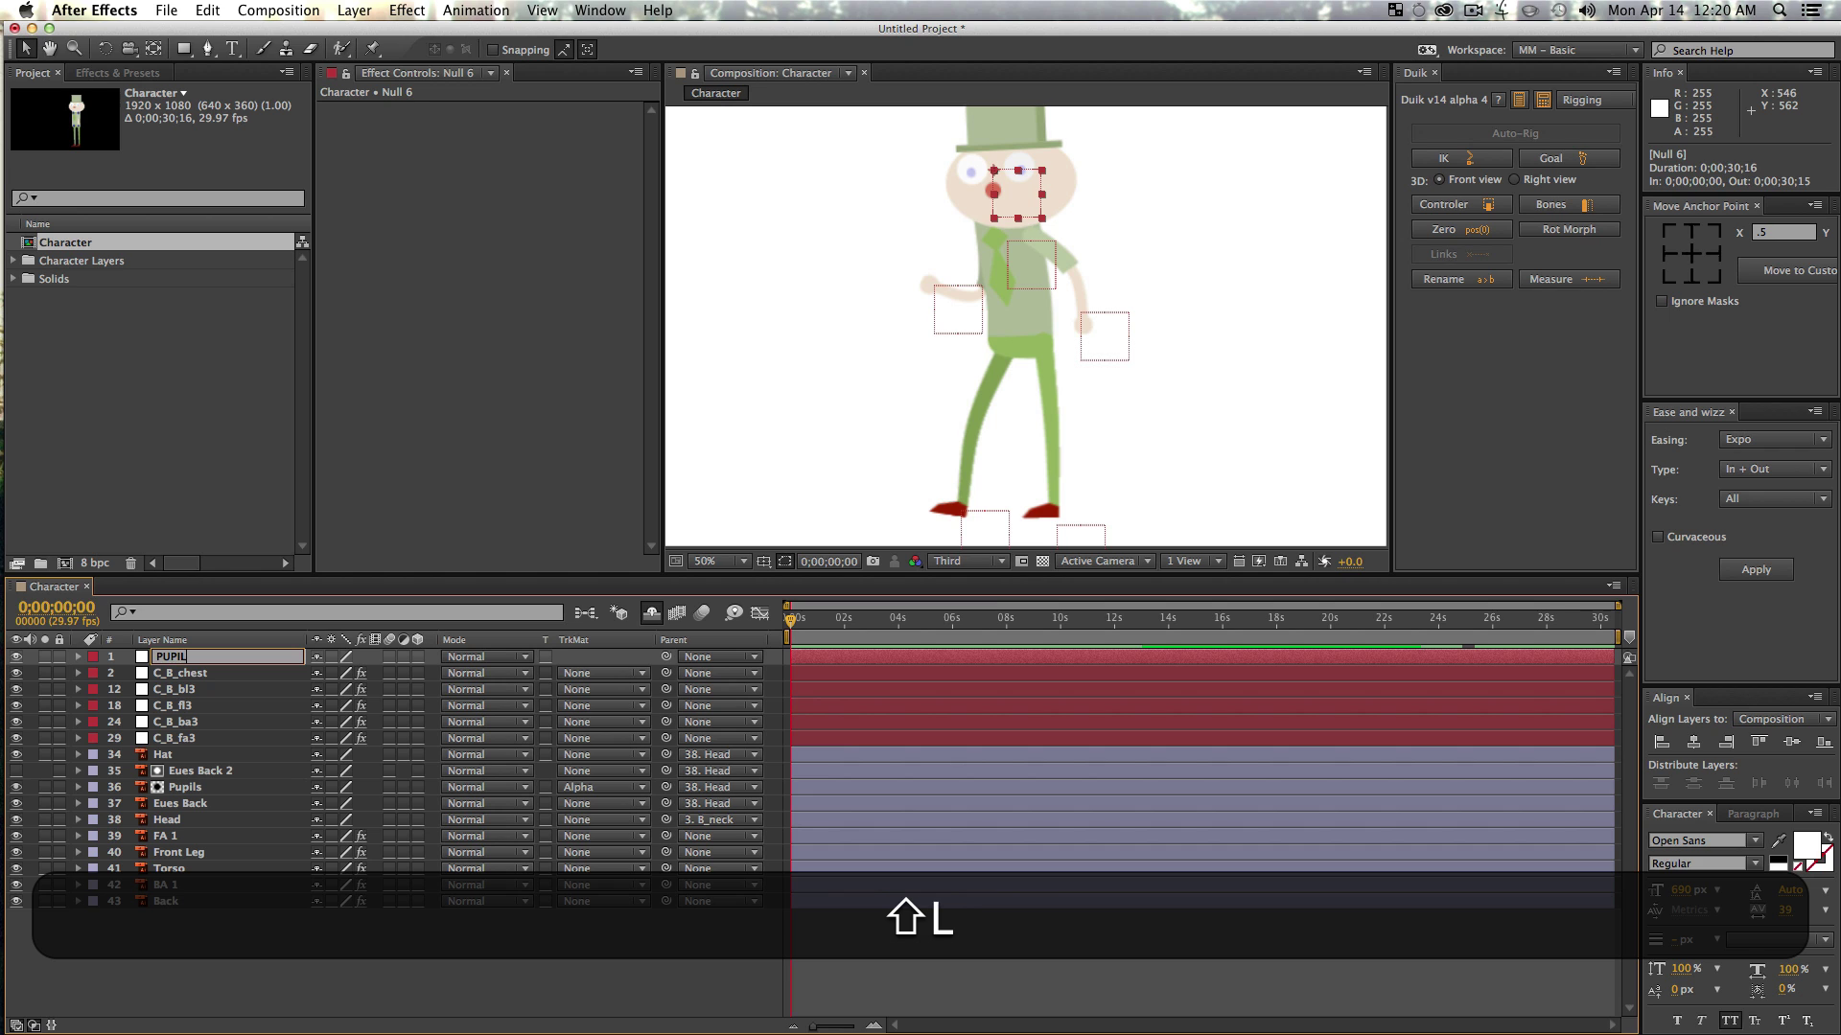
{"action": "type", "text": "S"}
{"action": "key", "text": "shift+Return"}
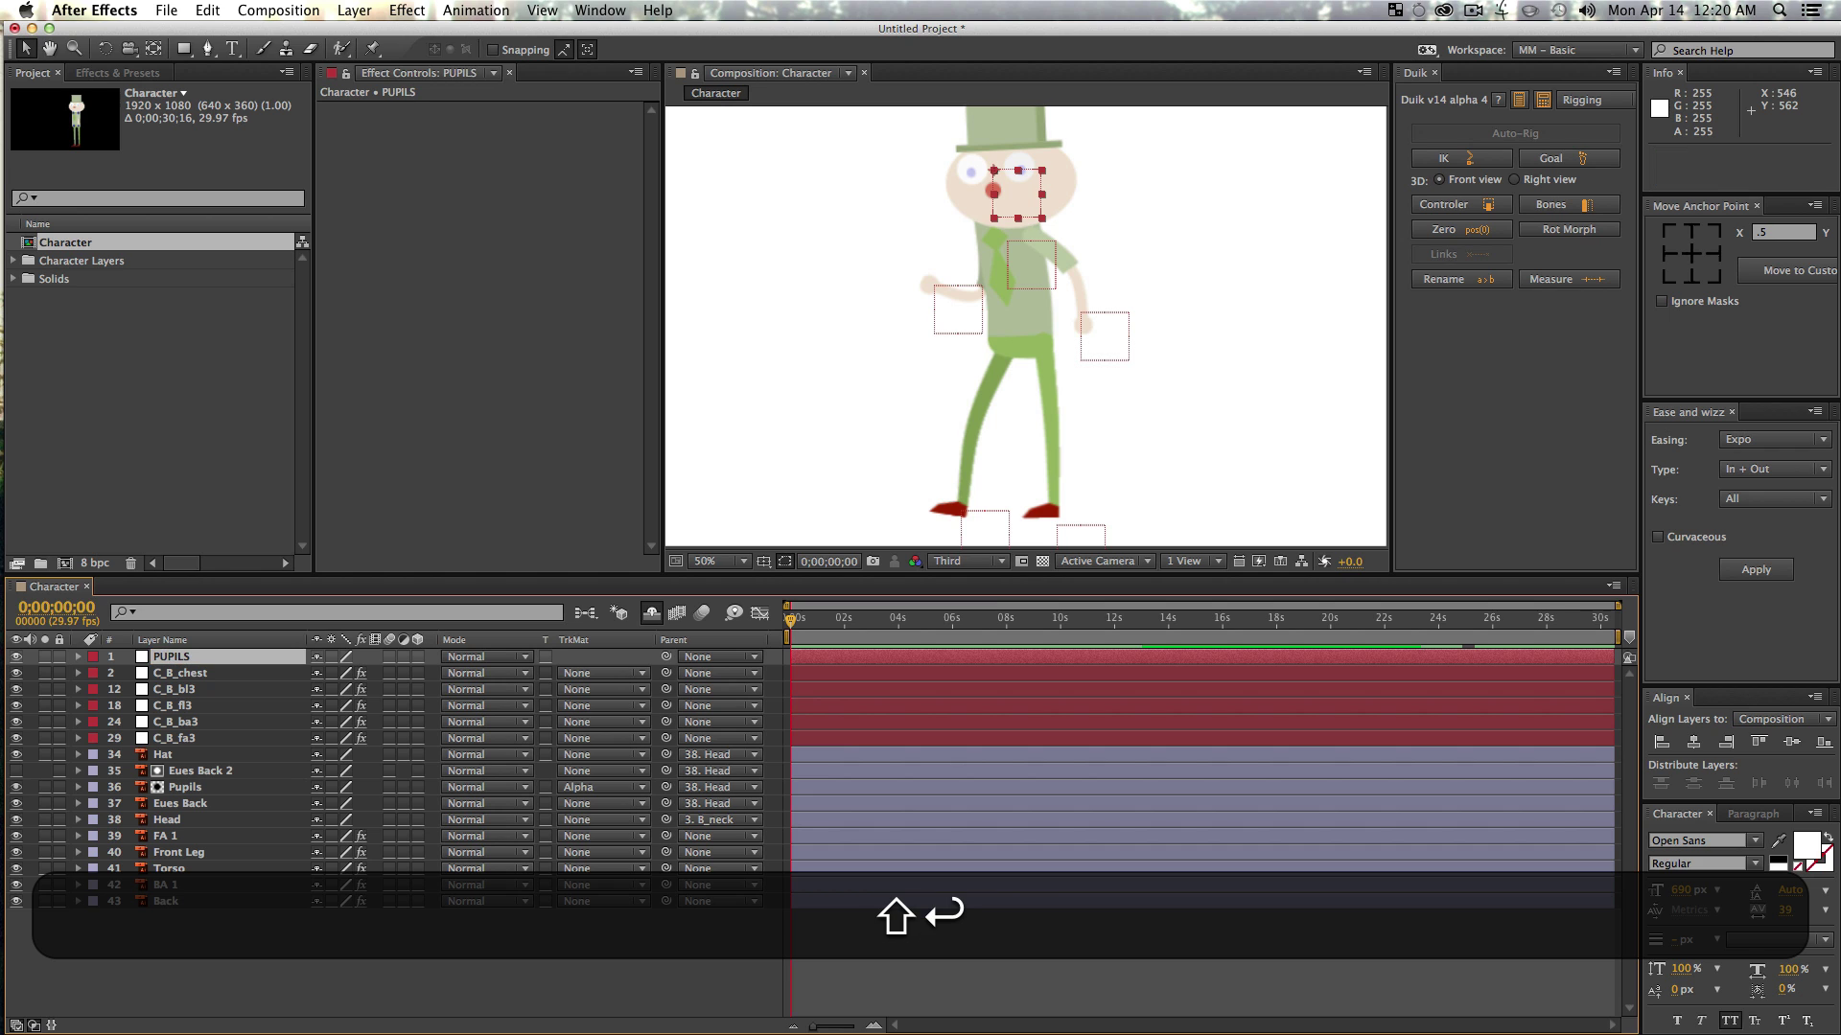
- Parent the Pupils layer to the PUPILS null, and test the link by moving the null slightly and undoing the move
{"action": "left_click", "coordinate": [182, 788]}
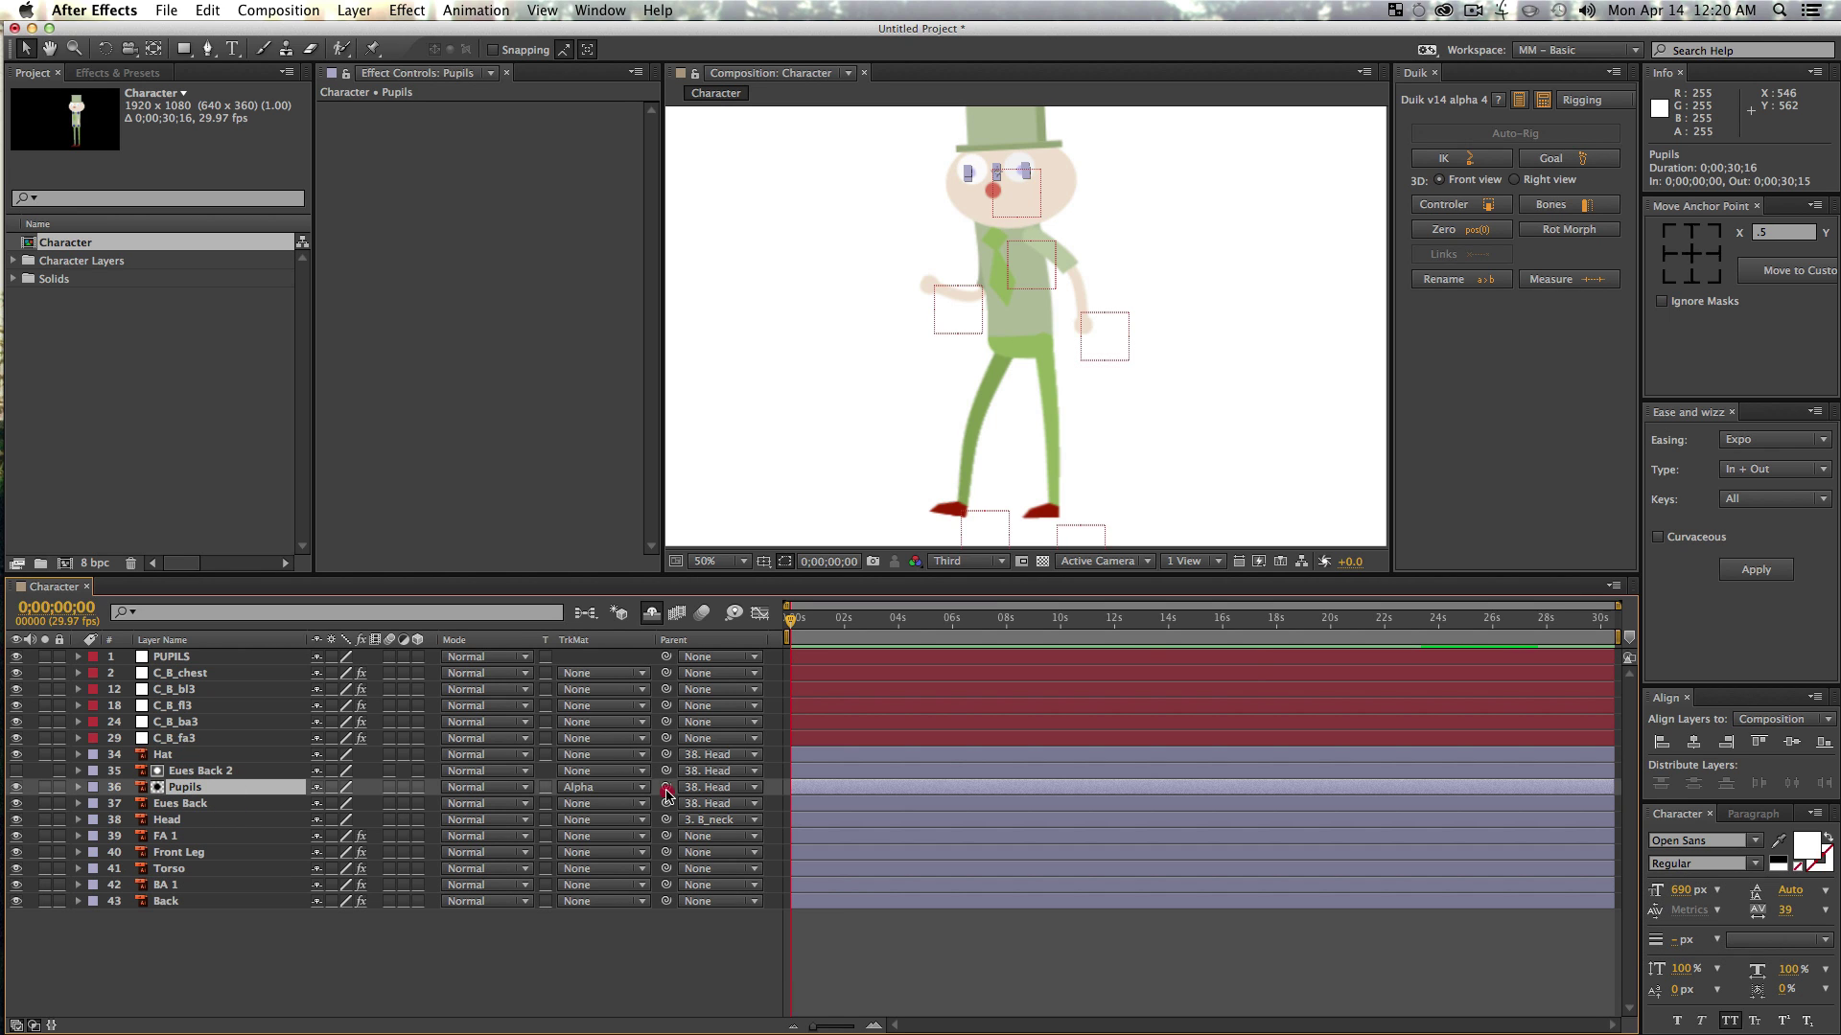
{"action": "left_click_drag", "start_coordinate": [668, 794], "coordinate": [178, 658]}
{"action": "key", "text": "v"}
{"action": "left_click", "coordinate": [1203, 239]}
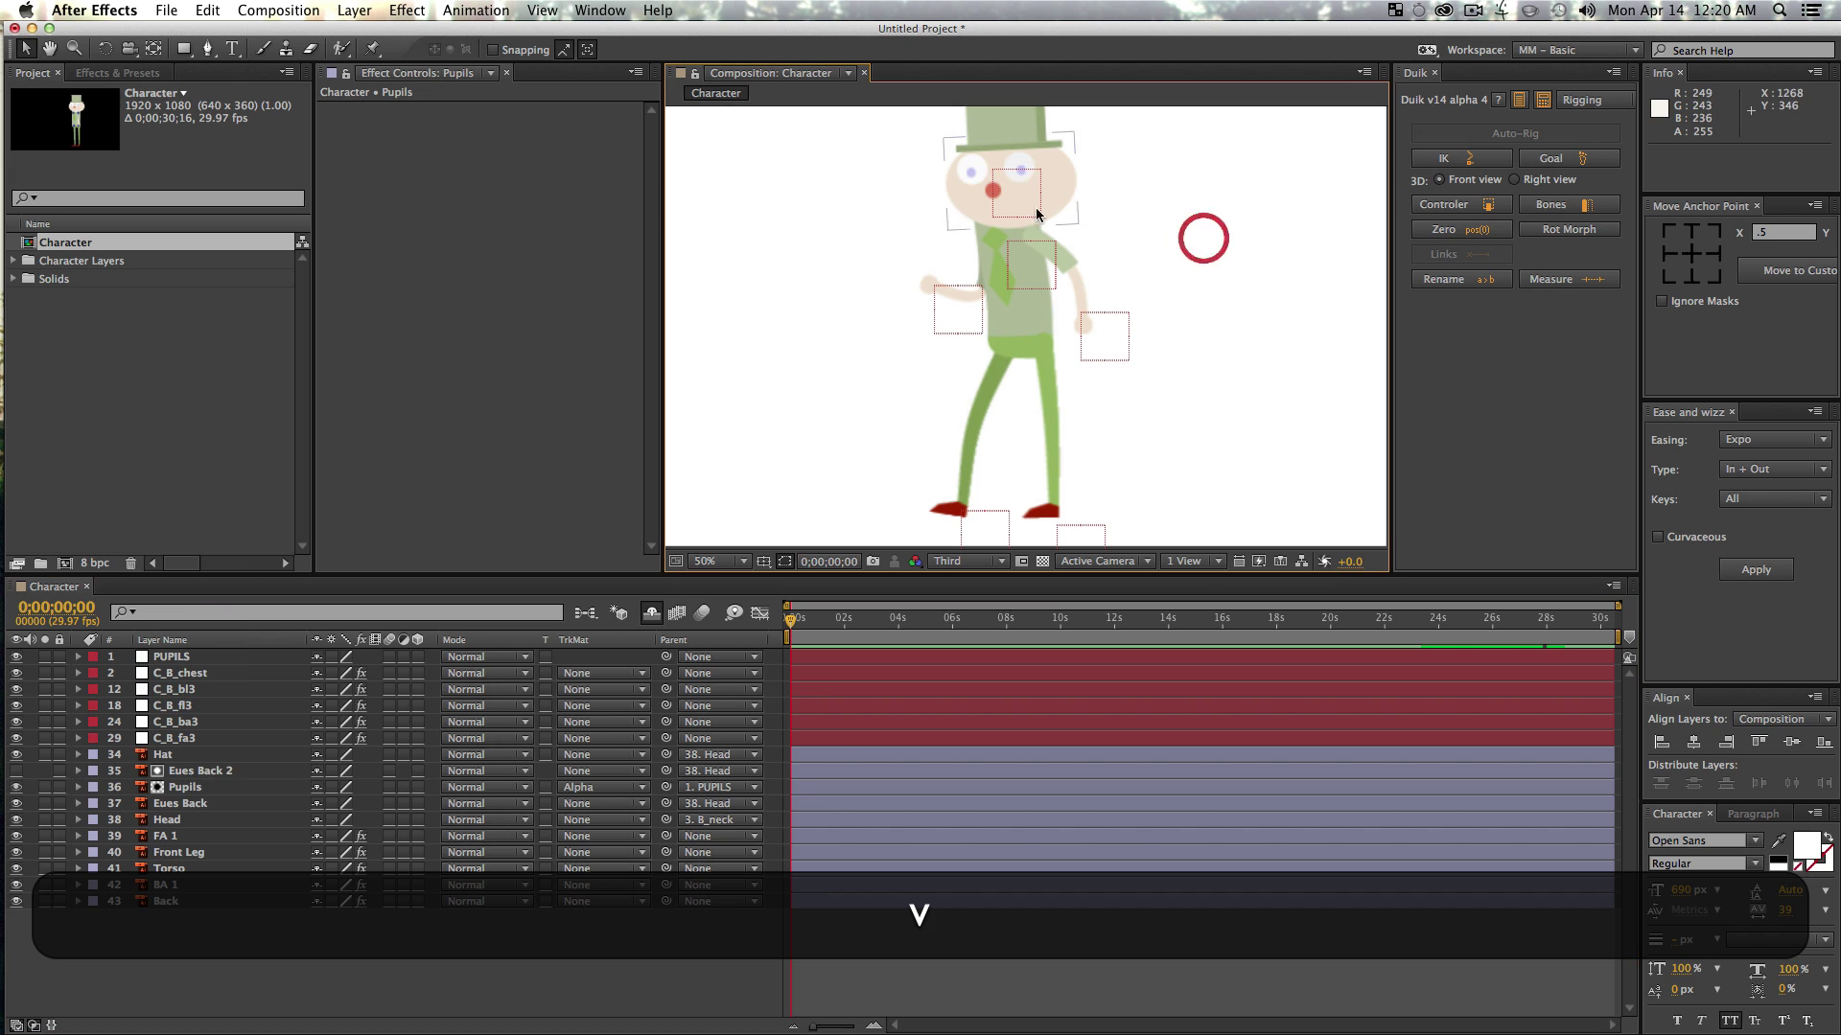
{"action": "mouse_move", "coordinate": [1018, 203]}
{"action": "left_mouse_down"}
{"action": "mouse_move", "coordinate": [1009, 191]}
{"action": "mouse_move", "coordinate": [1030, 186]}
{"action": "mouse_move", "coordinate": [998, 196]}
{"action": "mouse_move", "coordinate": [1028, 179]}
{"action": "left_mouse_up"}
{"action": "key", "text": "super+z"}
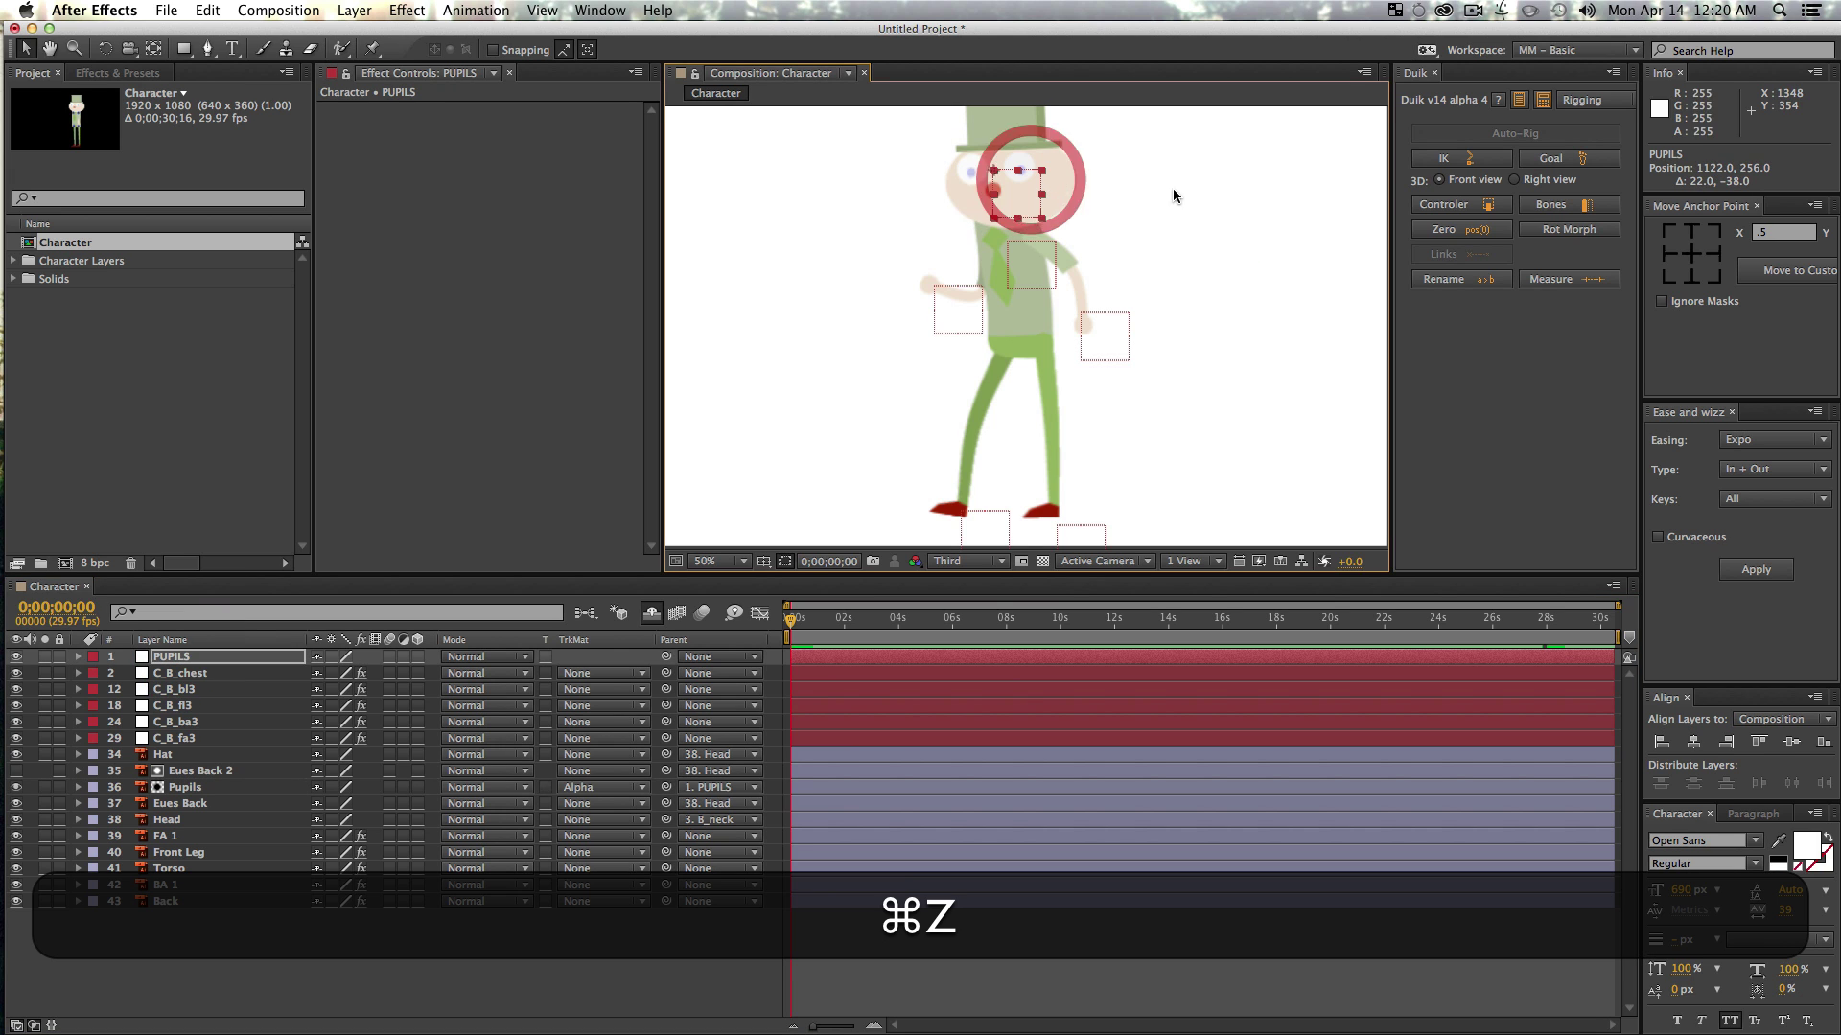
{"action": "key", "text": "v"}
{"action": "left_click", "coordinate": [276, 978]}
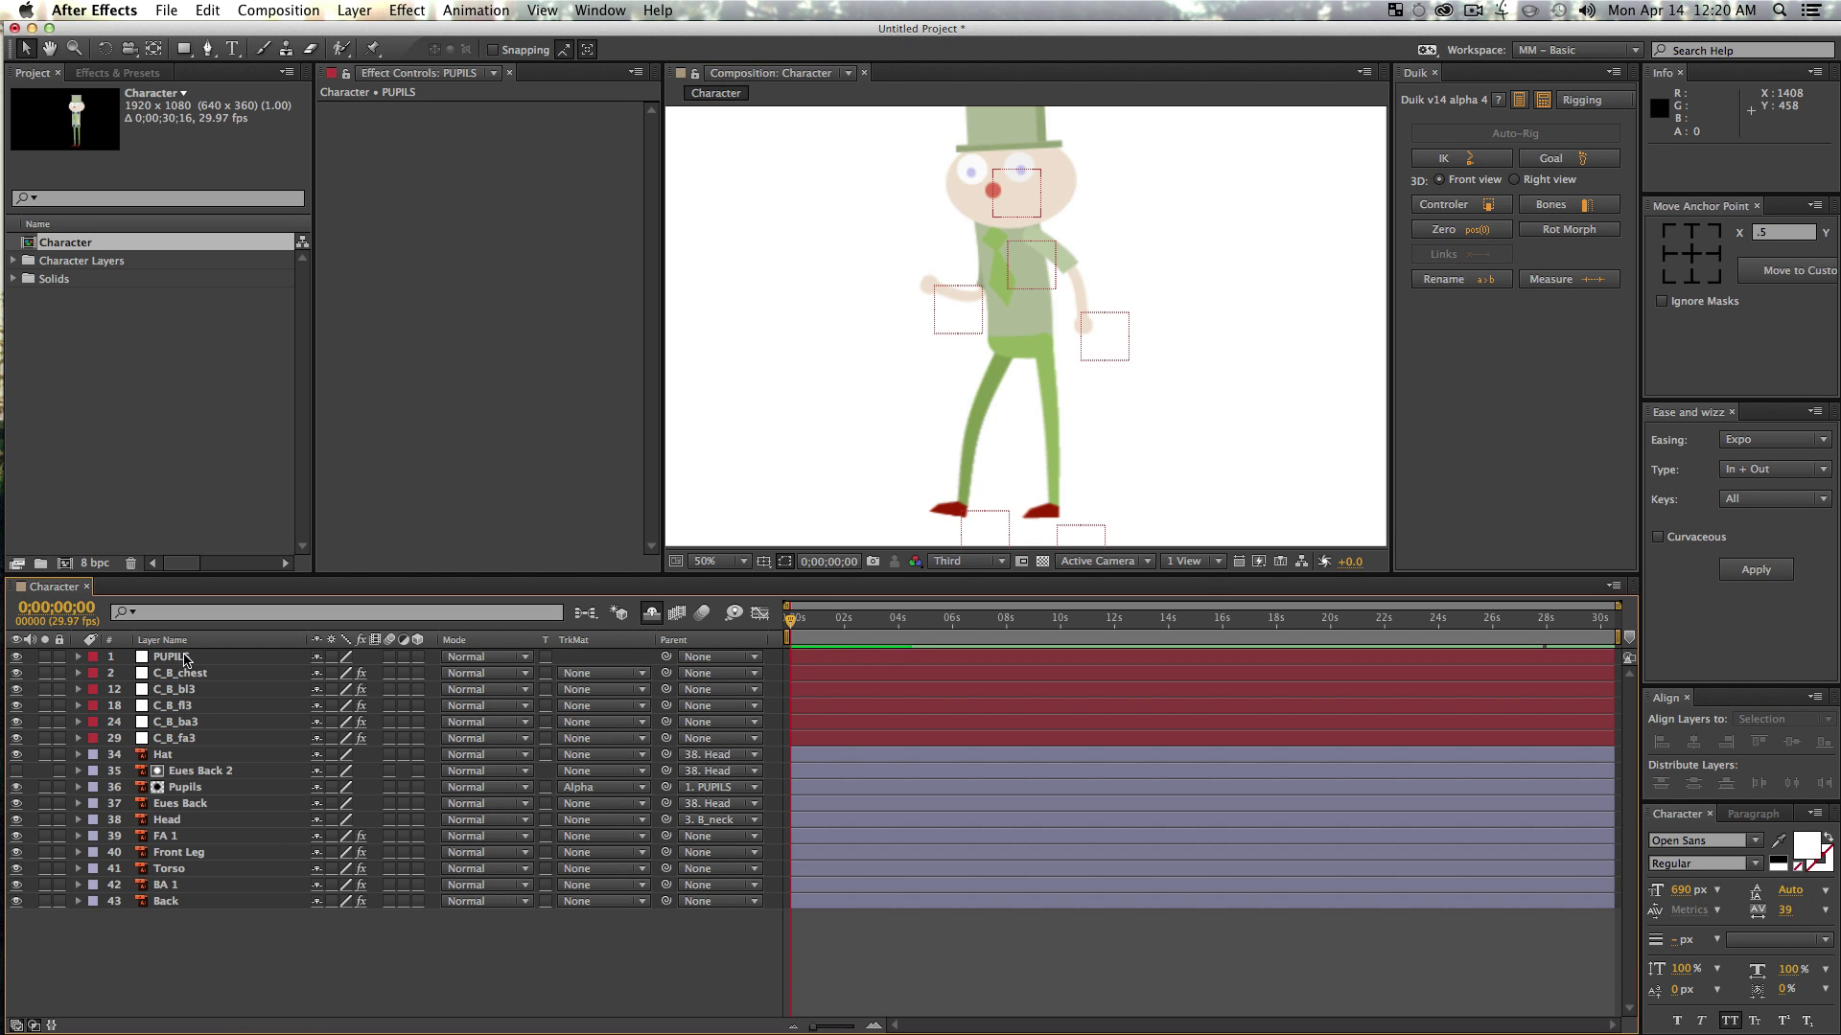
- Parent the PUPILS null to the Head layer, and test the link by rotating the head about -88° and undoing the rotation
{"action": "left_click", "coordinate": [184, 660]}
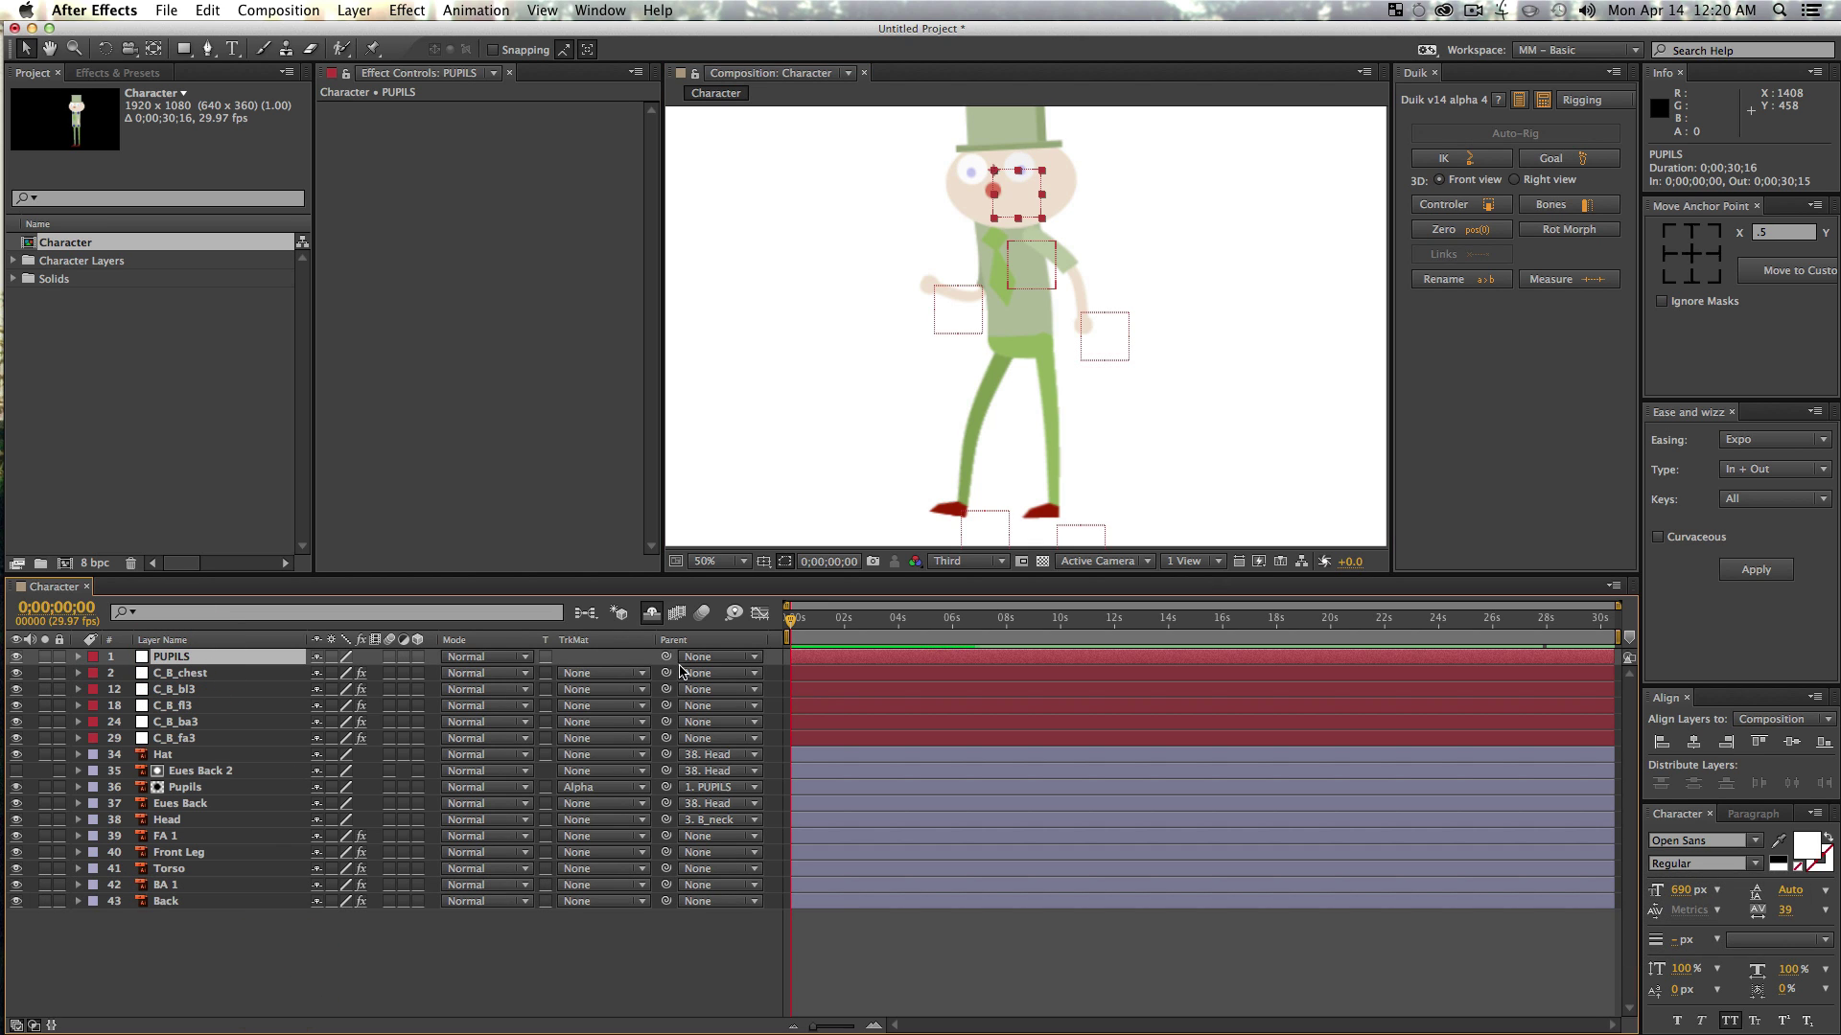
{"action": "left_click_drag", "start_coordinate": [669, 660], "coordinate": [168, 820]}
{"action": "left_click", "coordinate": [204, 820]}
{"action": "key", "text": "r"}
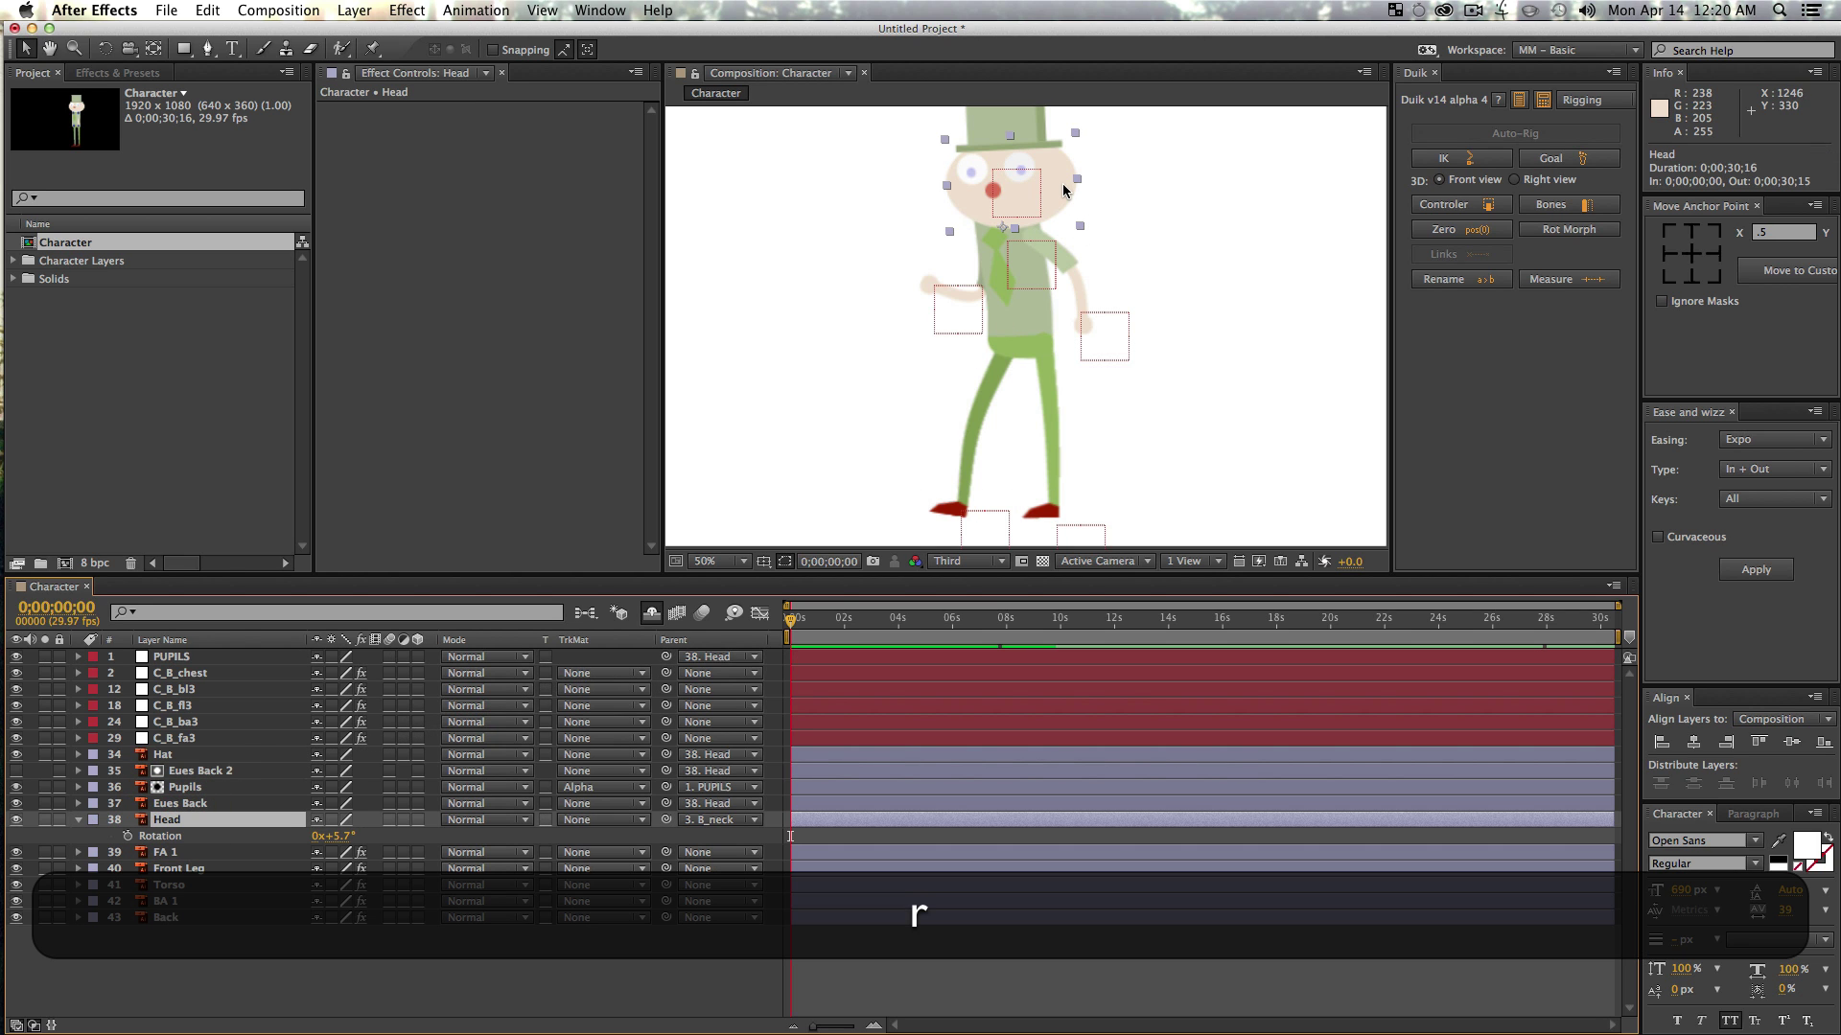
{"action": "key", "text": "w"}
{"action": "left_click_drag", "start_coordinate": [1059, 172], "coordinate": [937, 149]}
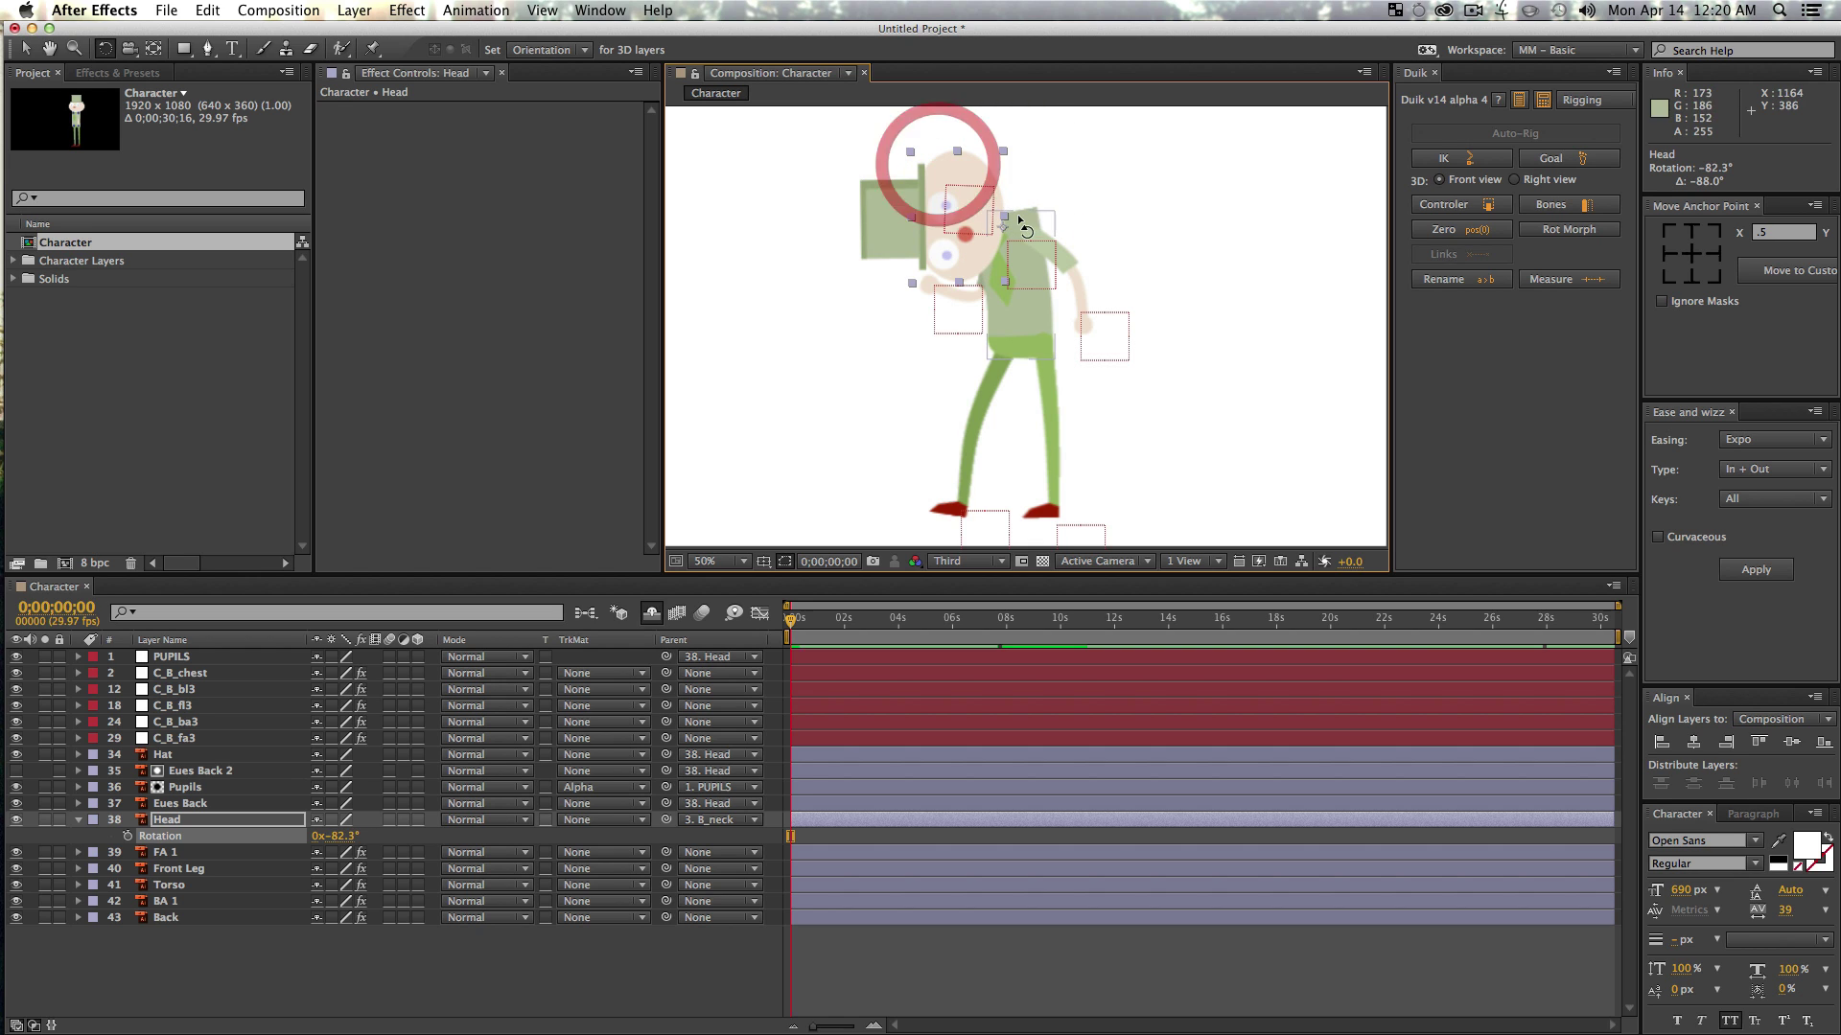
{"action": "key", "text": "super+z"}
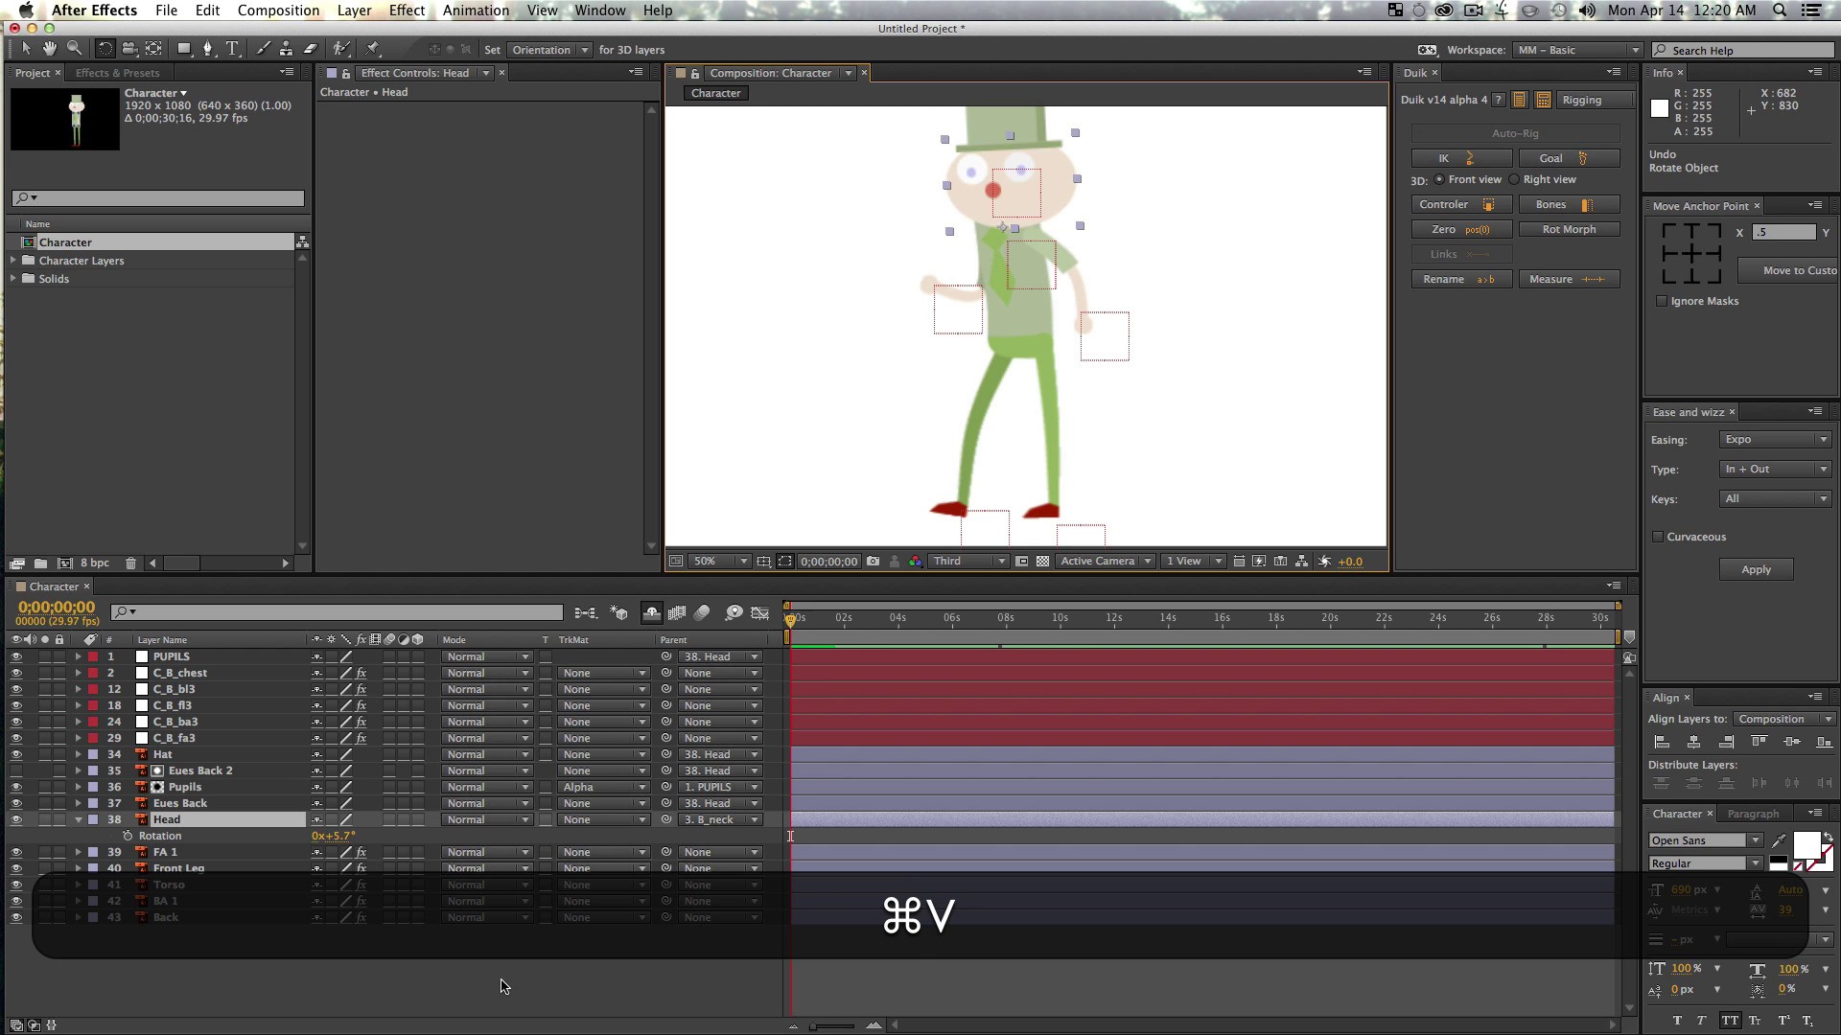
{"action": "key", "text": "v"}
{"action": "left_click", "coordinate": [501, 983]}
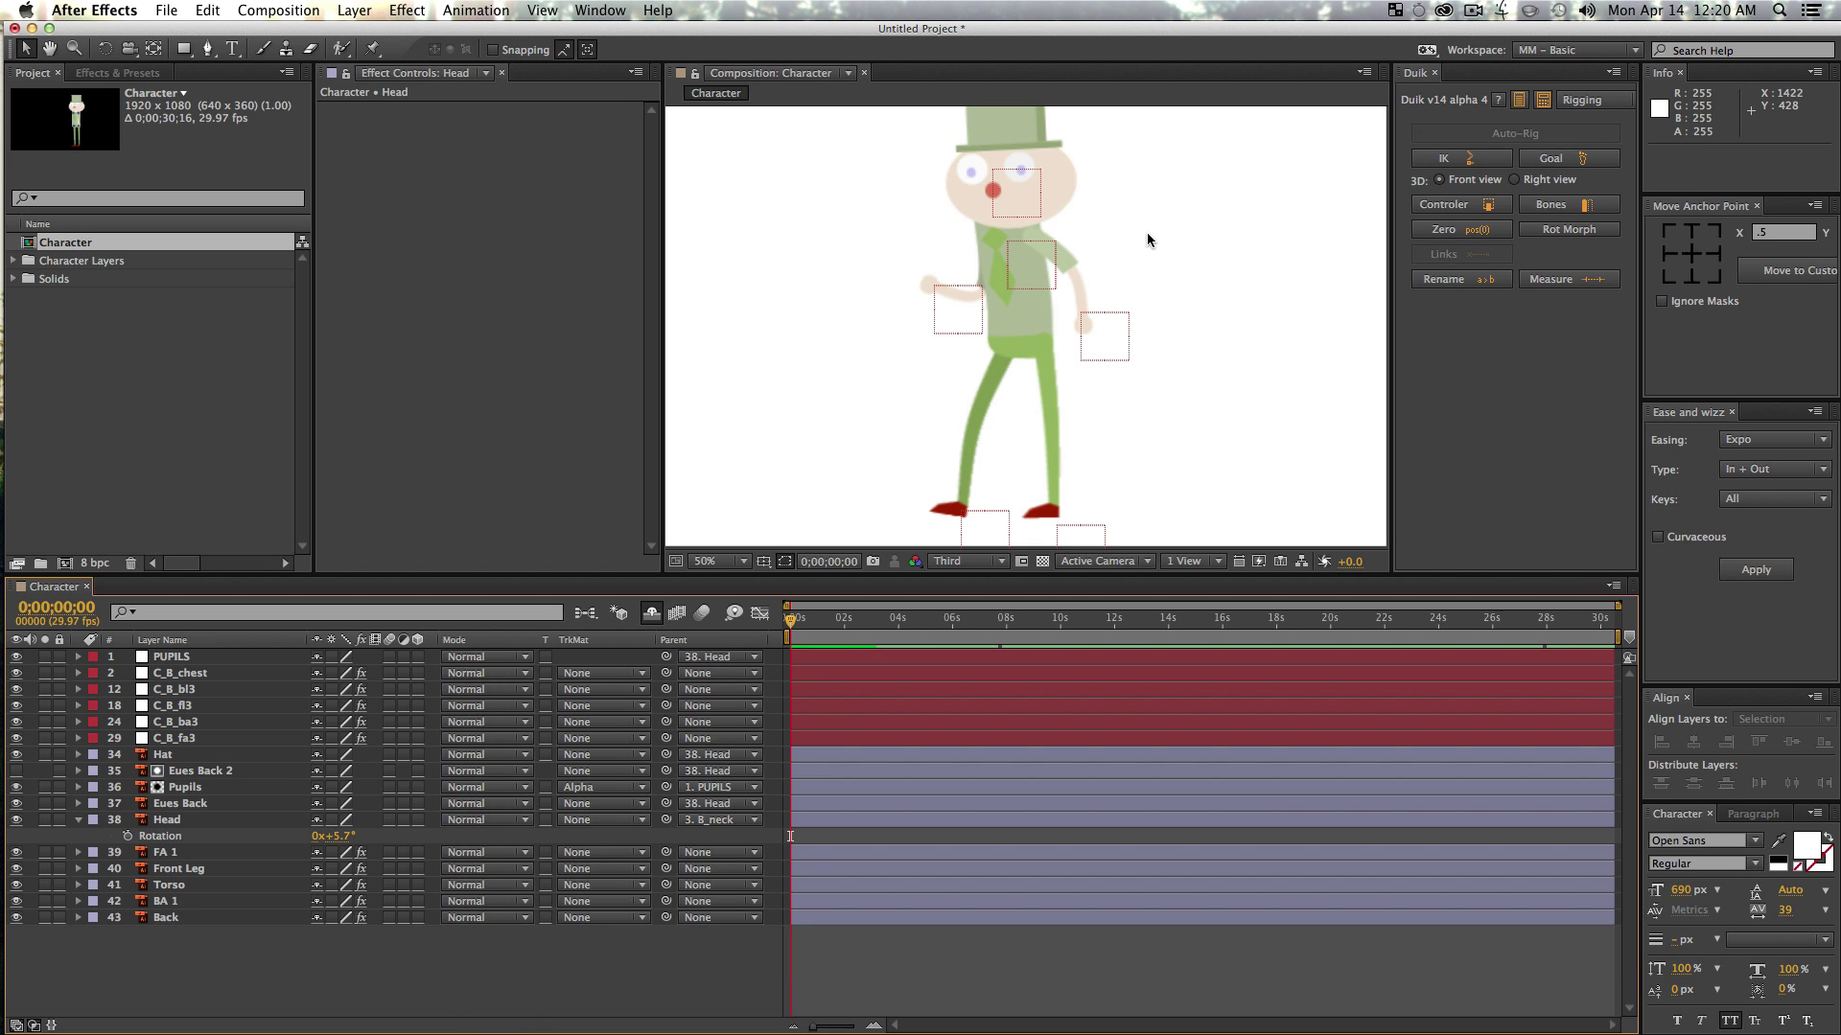
- Collapse the expanded properties of all layers and deselect them
{"action": "key", "text": "super+a"}
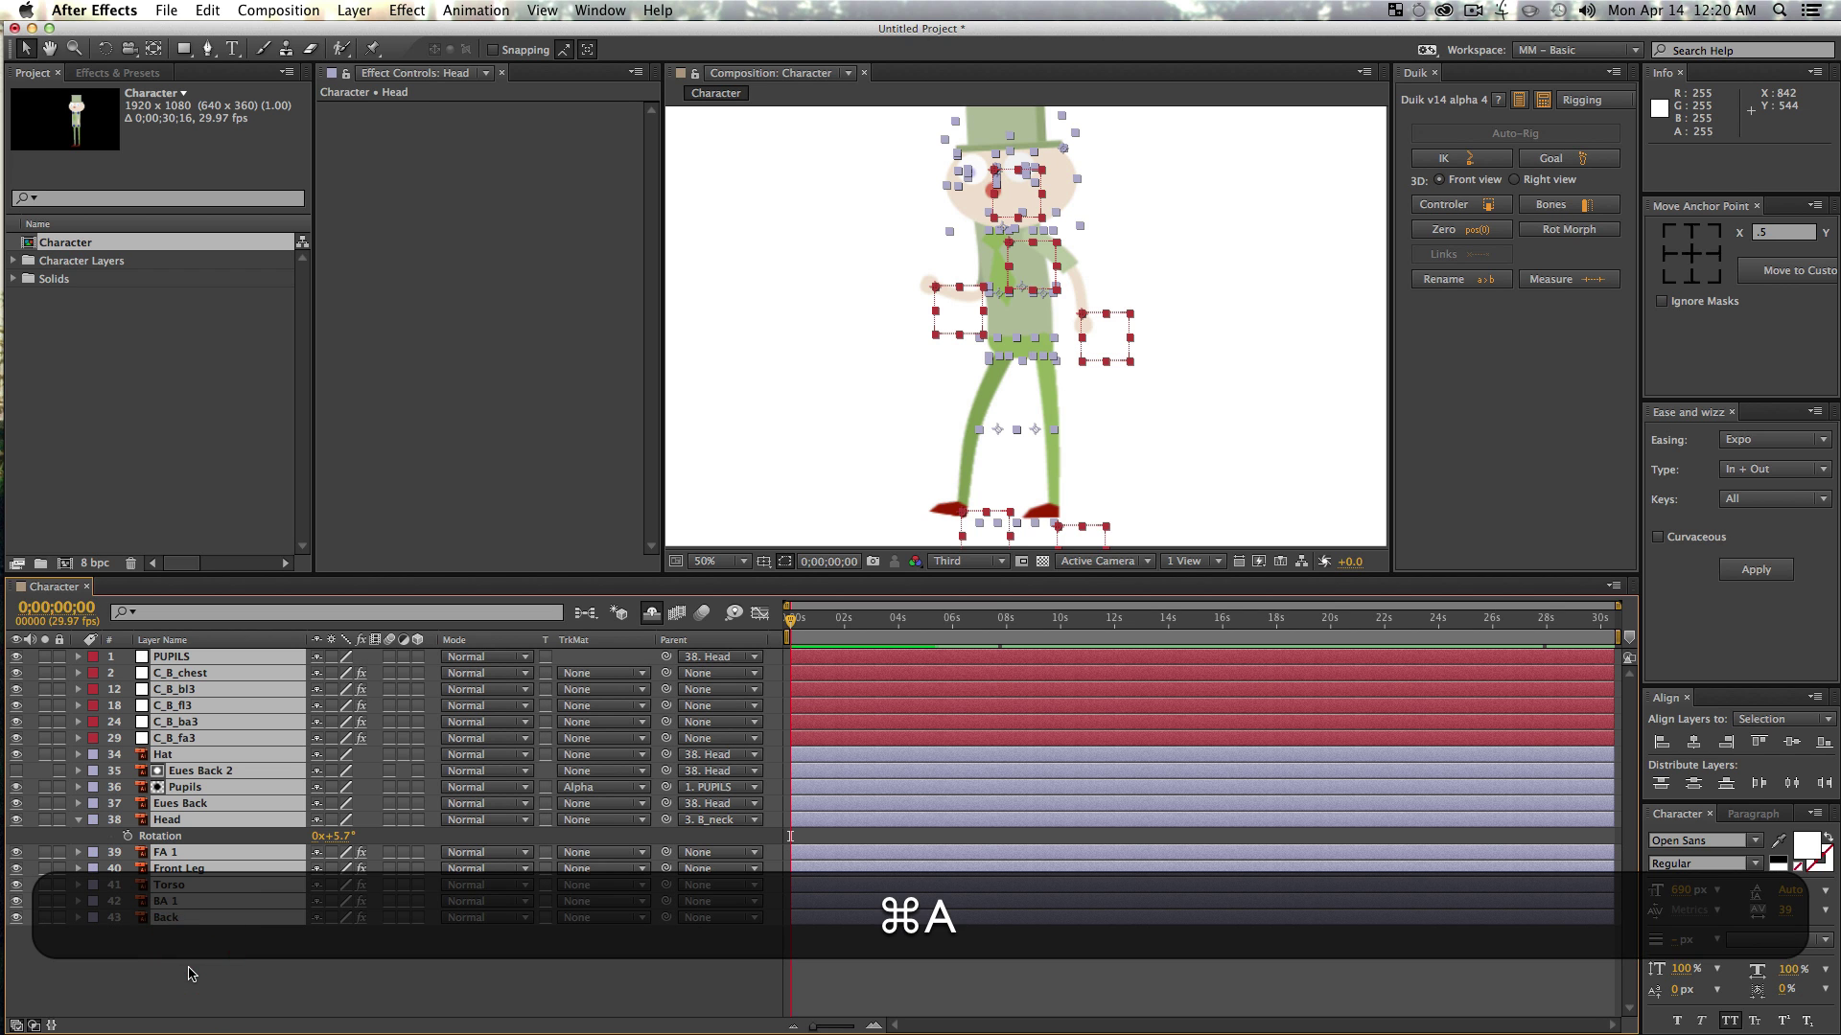
{"action": "key", "text": "u"}
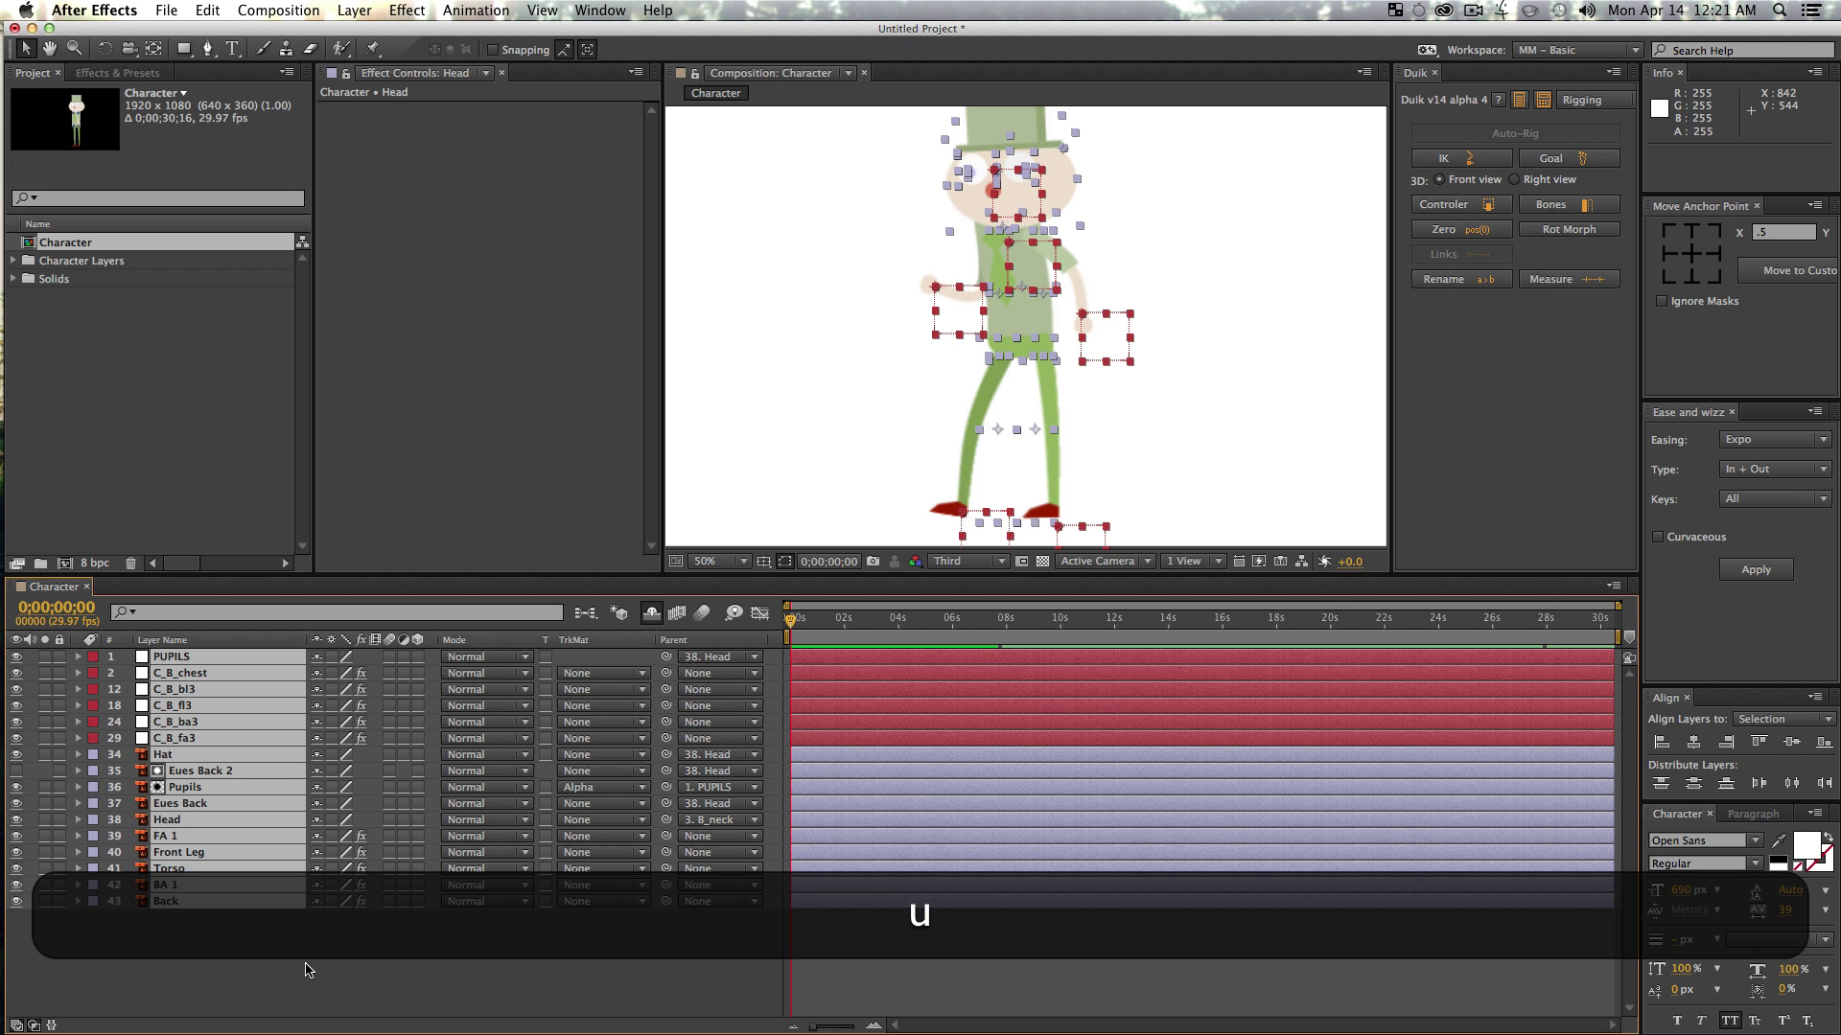
{"action": "left_click", "coordinate": [305, 970]}
- Add another null object and place it below the character's feet, outside the frame, at about 1096, 1148
{"action": "key", "text": "z"}
{"action": "key", "text": "space"}
{"action": "left_click_drag", "start_coordinate": [1087, 294], "coordinate": [1096, 255]}
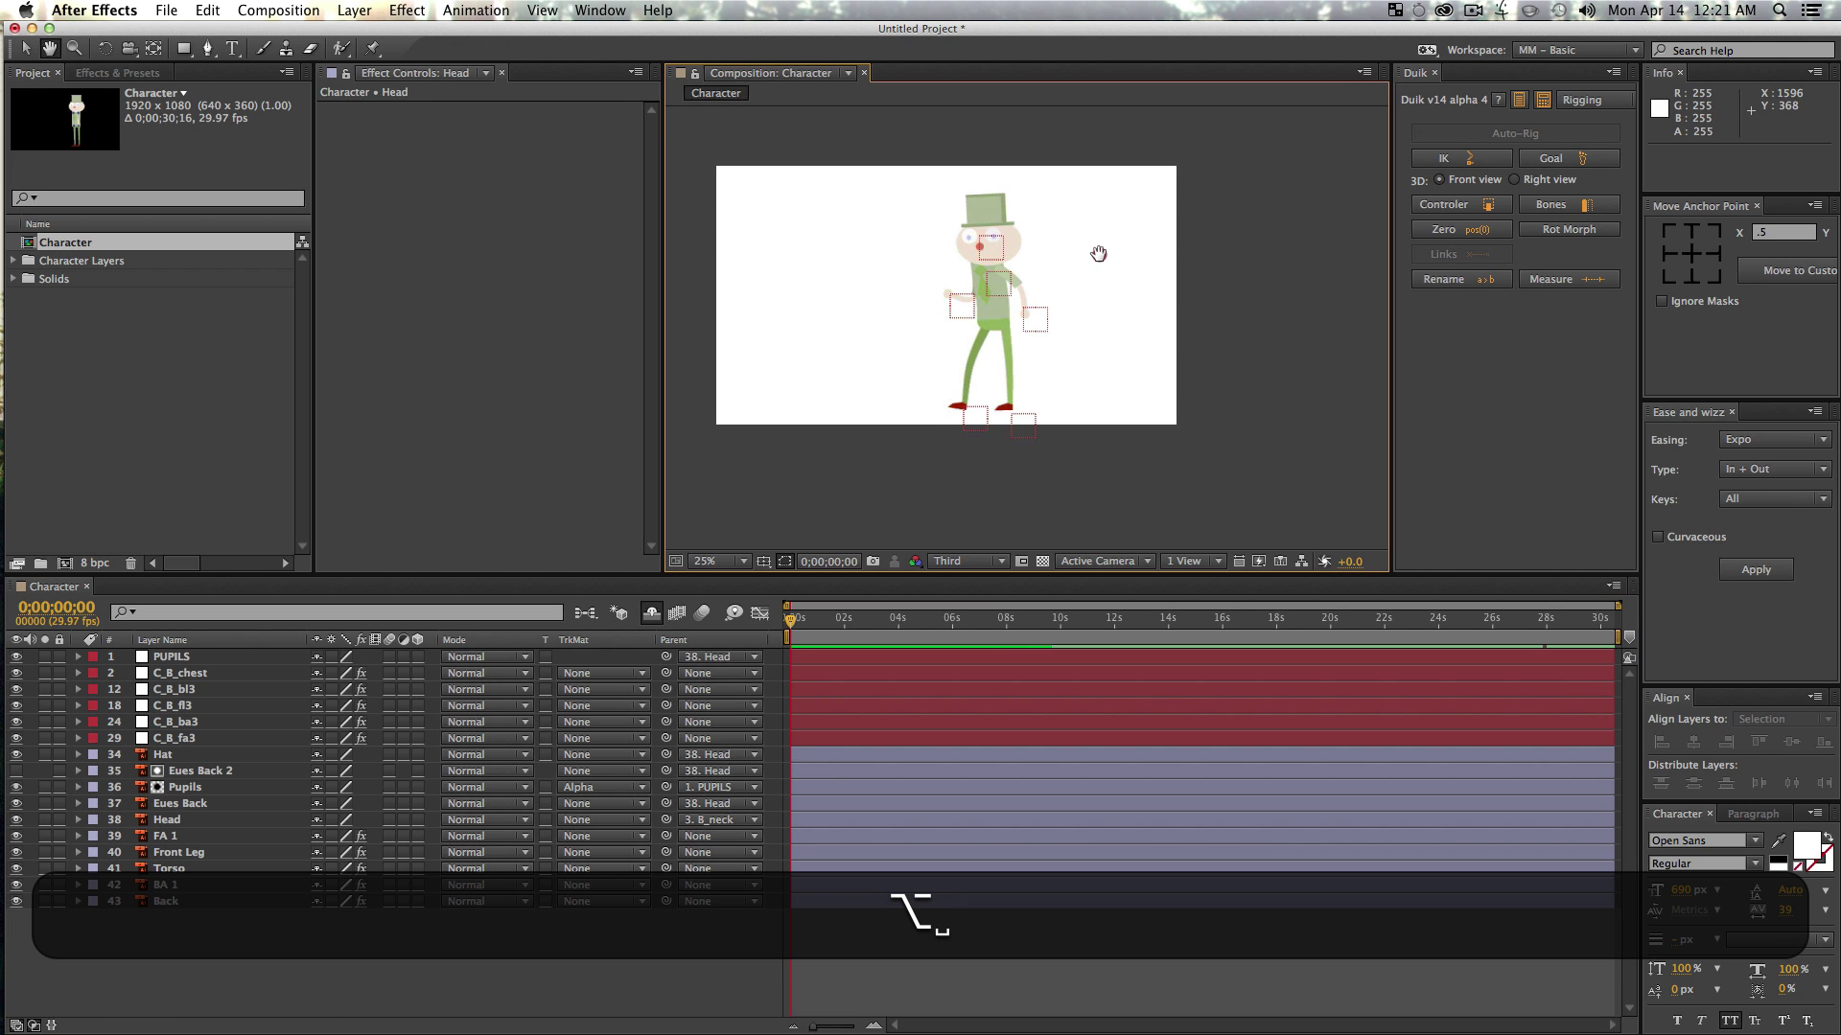
{"action": "key", "text": "z"}
{"action": "left_click", "coordinate": [961, 278]}
{"action": "key", "text": "space"}
{"action": "left_click_drag", "start_coordinate": [1165, 320], "coordinate": [1102, 239]}
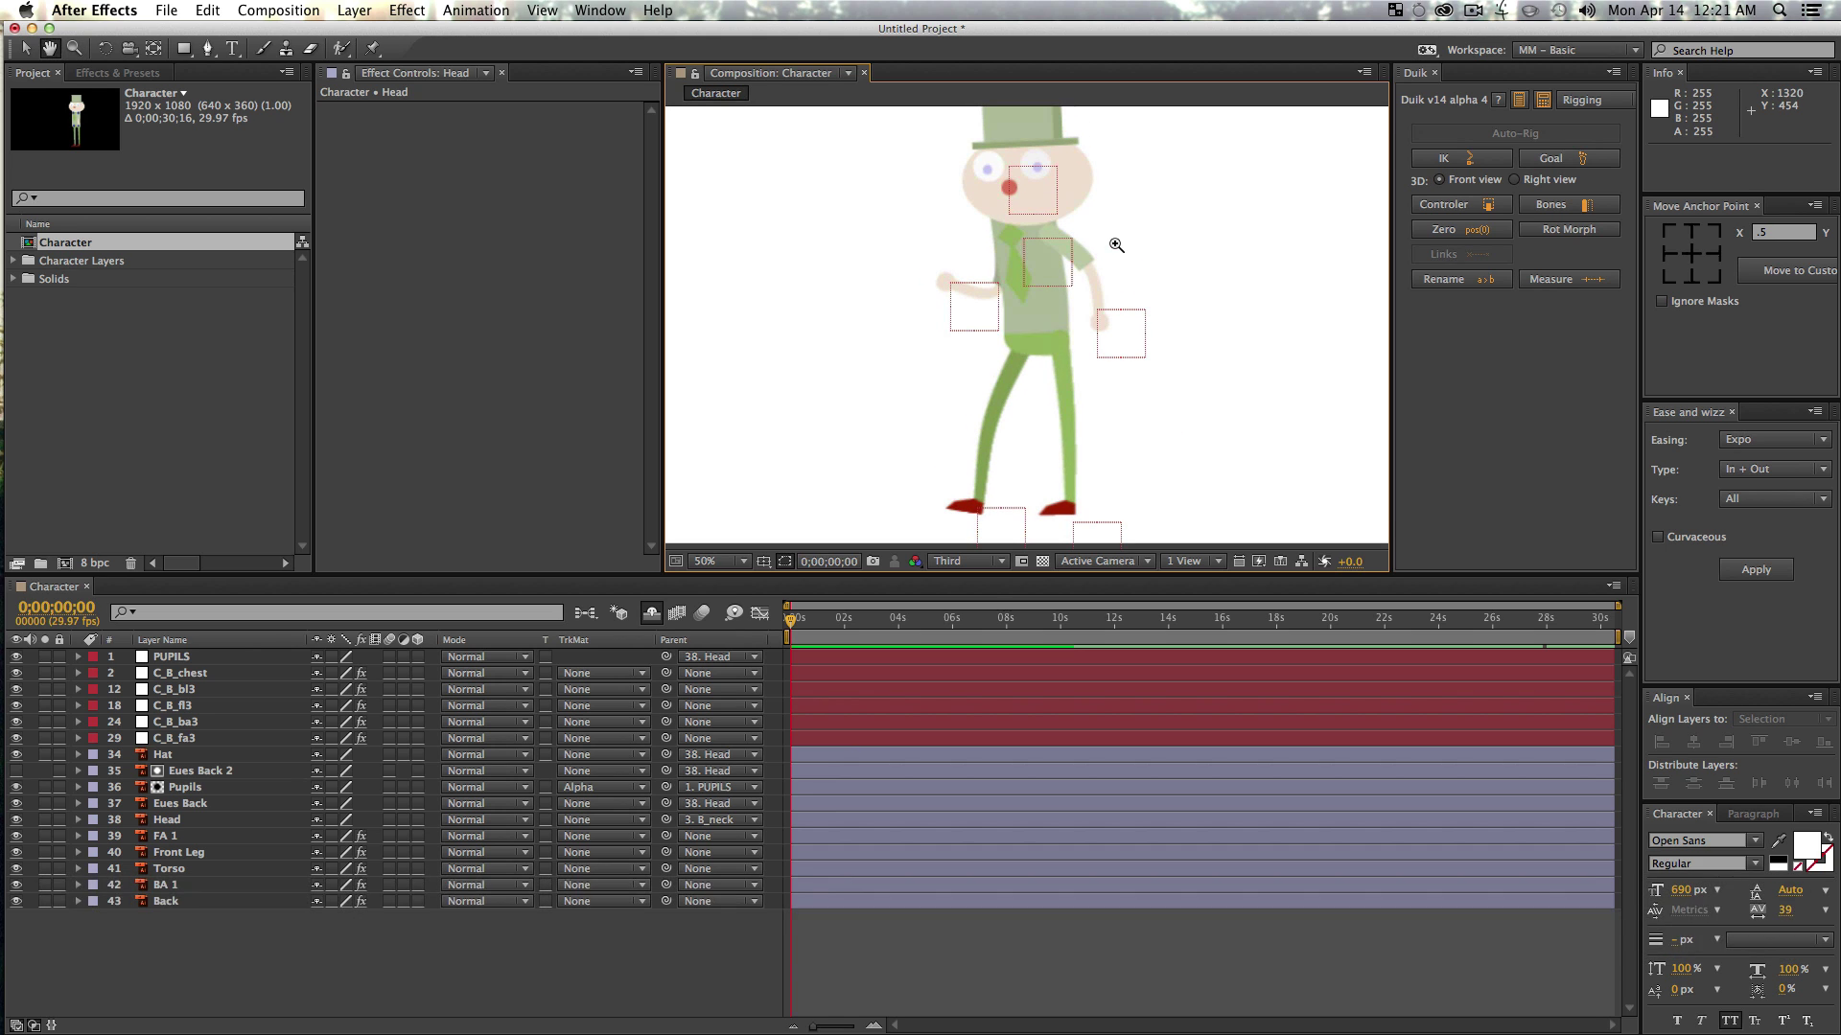
{"action": "key", "text": "v"}
{"action": "key", "text": "shift"}
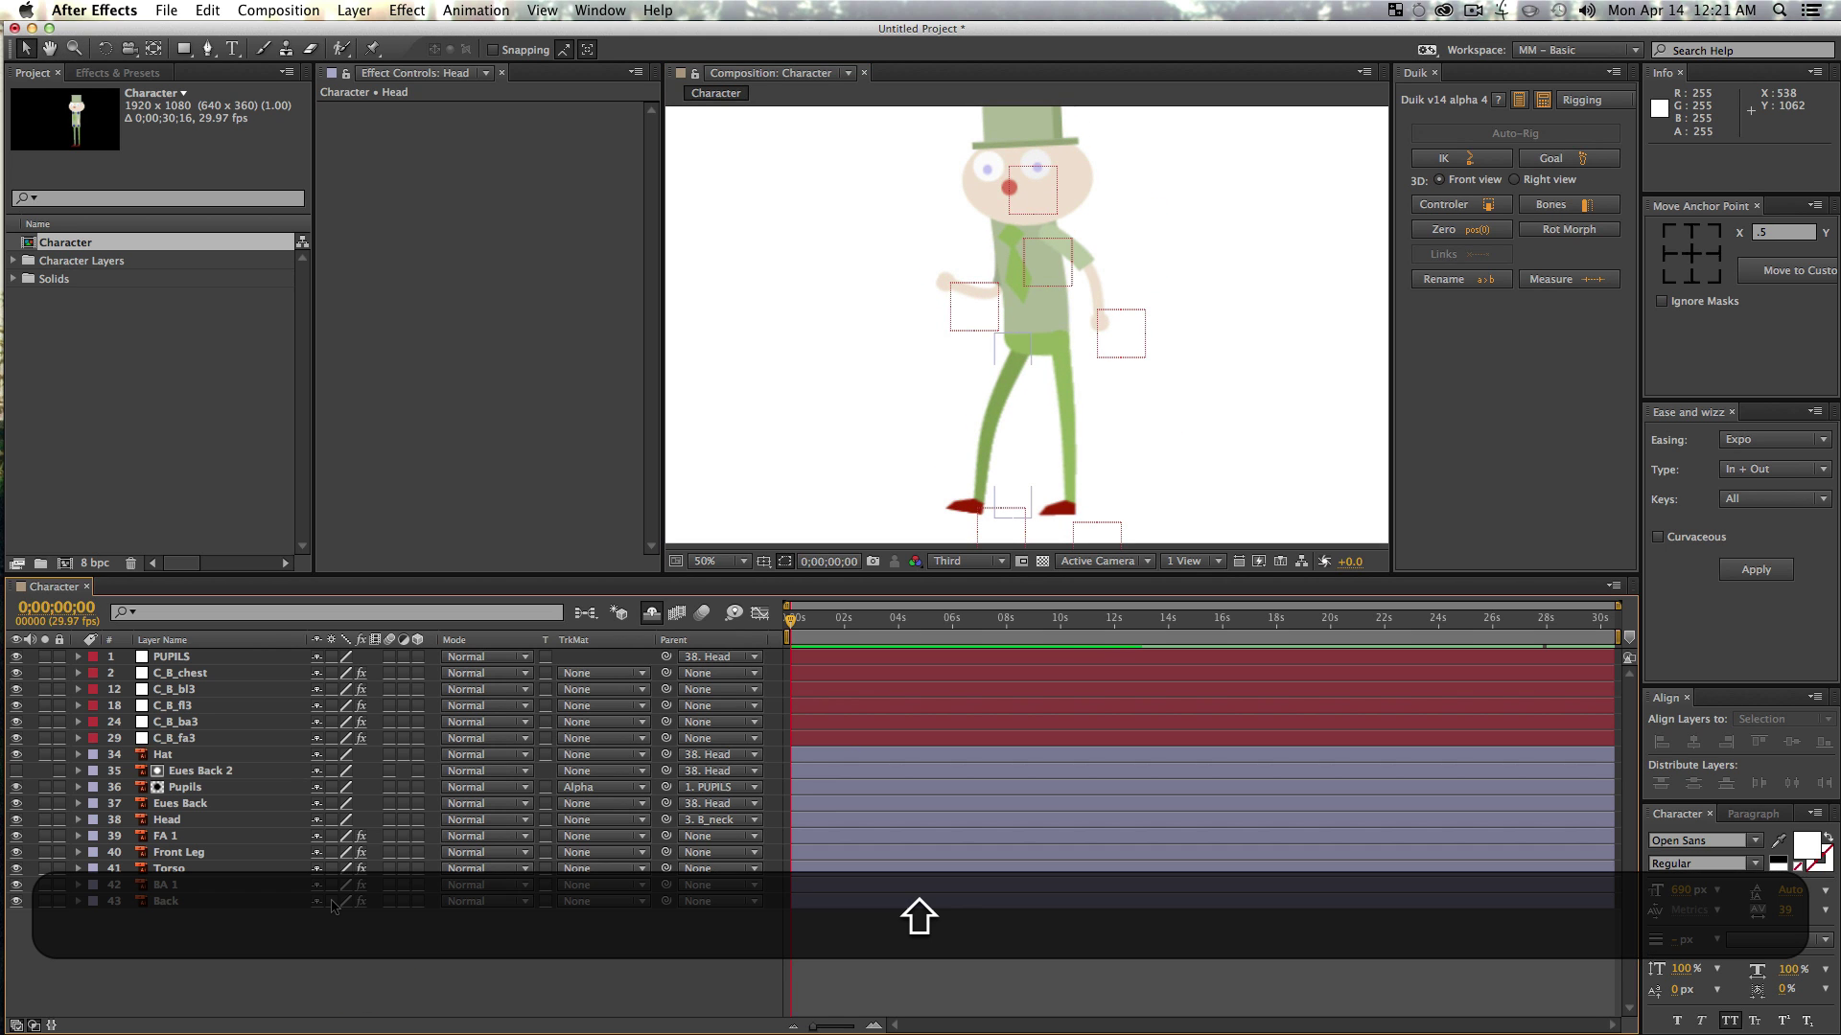
{"action": "key", "text": "alt+shift+super+y"}
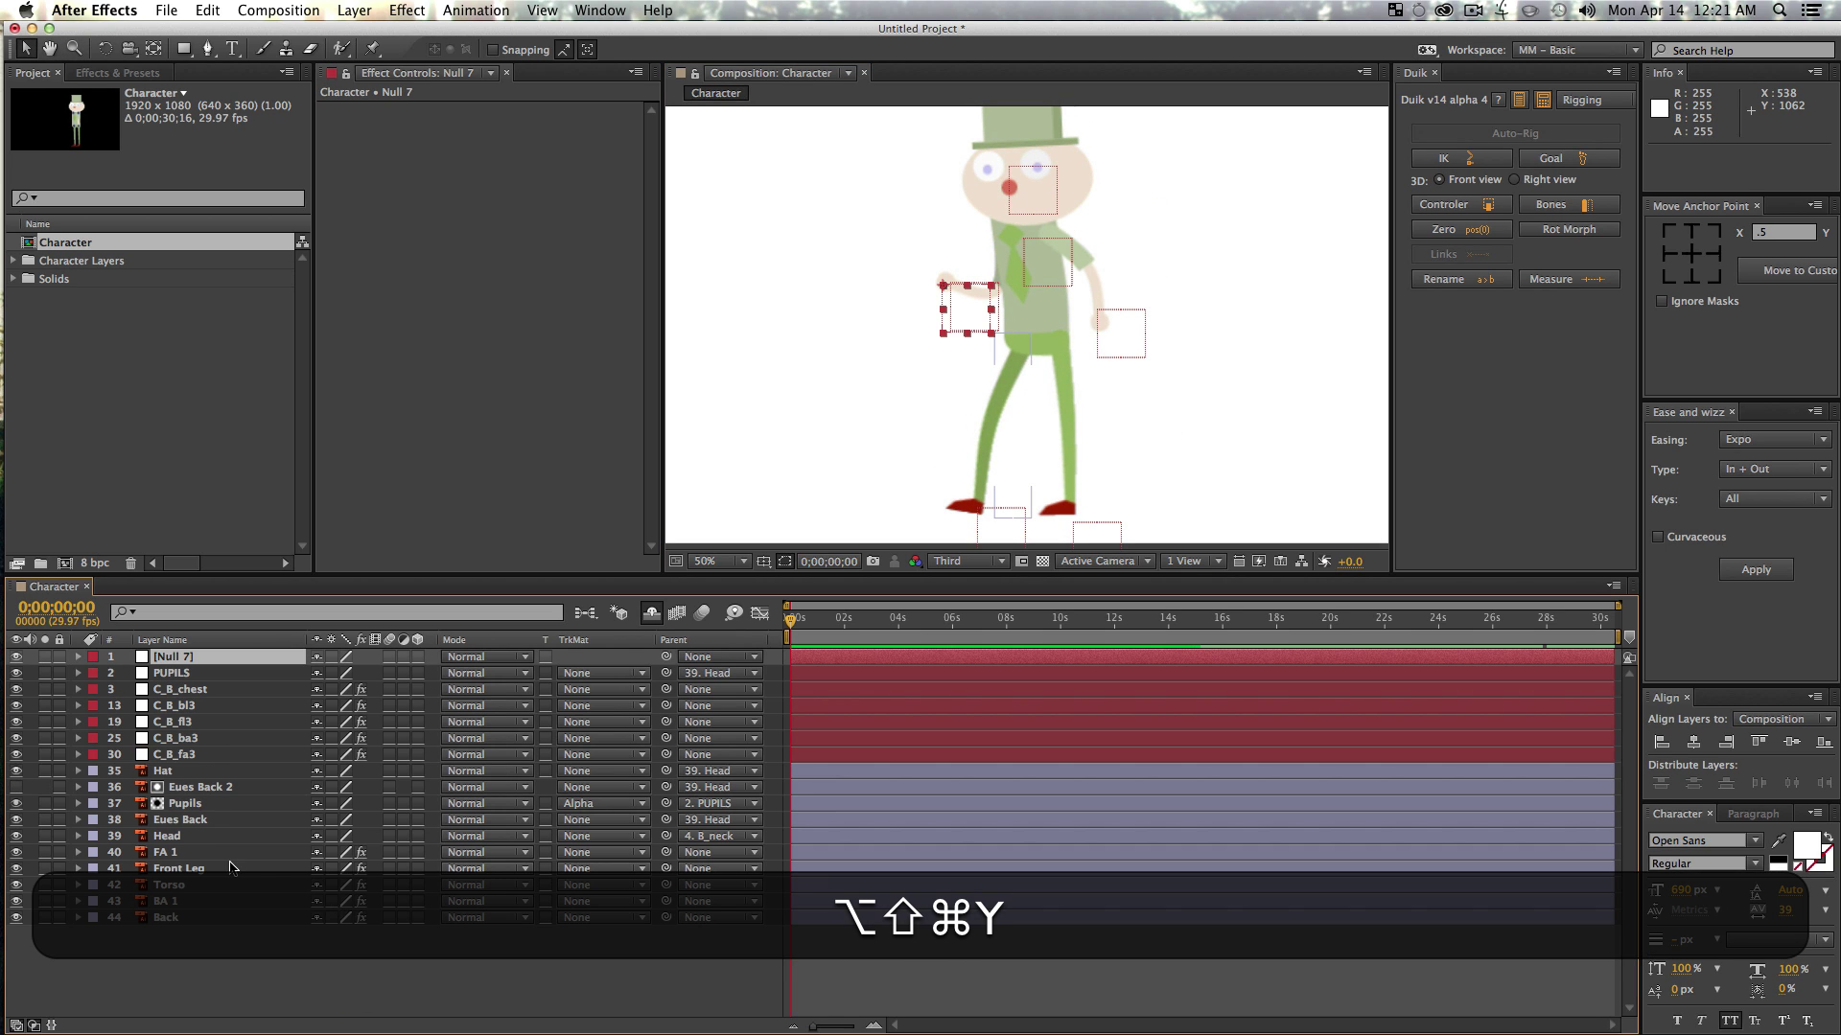
{"action": "key", "text": "z"}
{"action": "left_click", "coordinate": [953, 378], "text": "alt"}
{"action": "key", "text": "v"}
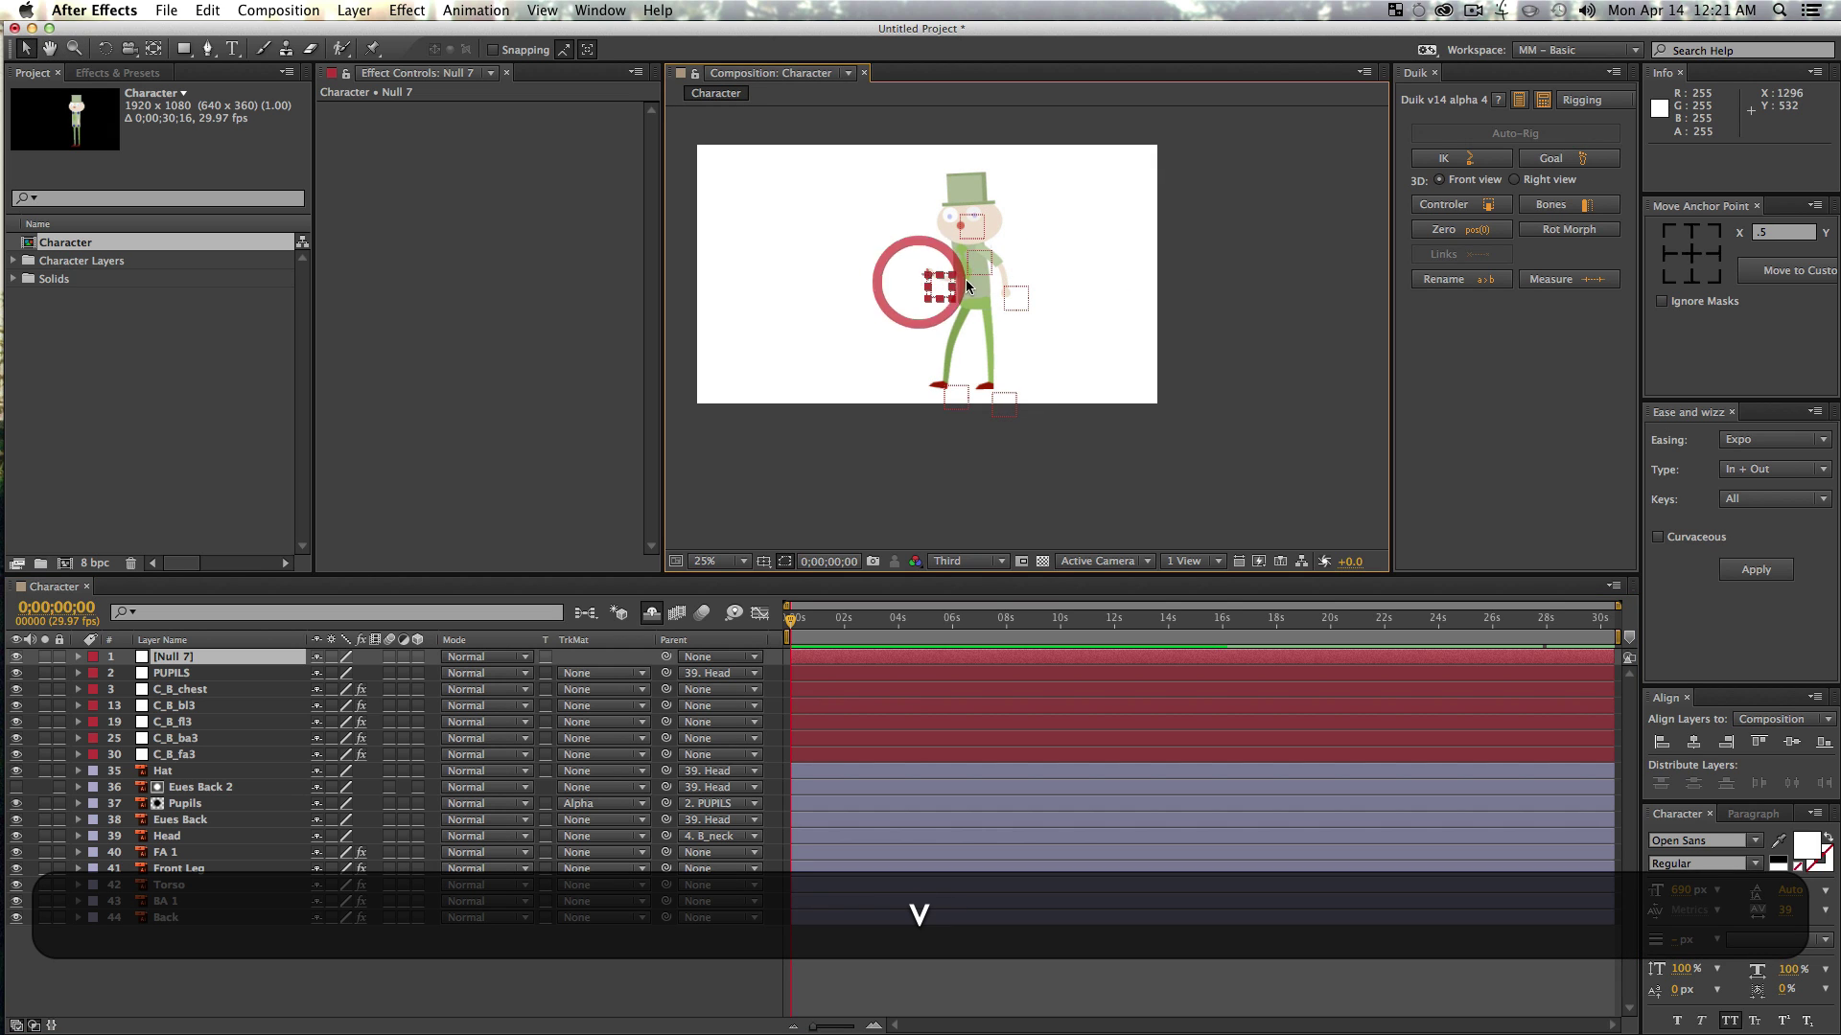
{"action": "left_click_drag", "start_coordinate": [938, 292], "coordinate": [970, 443]}
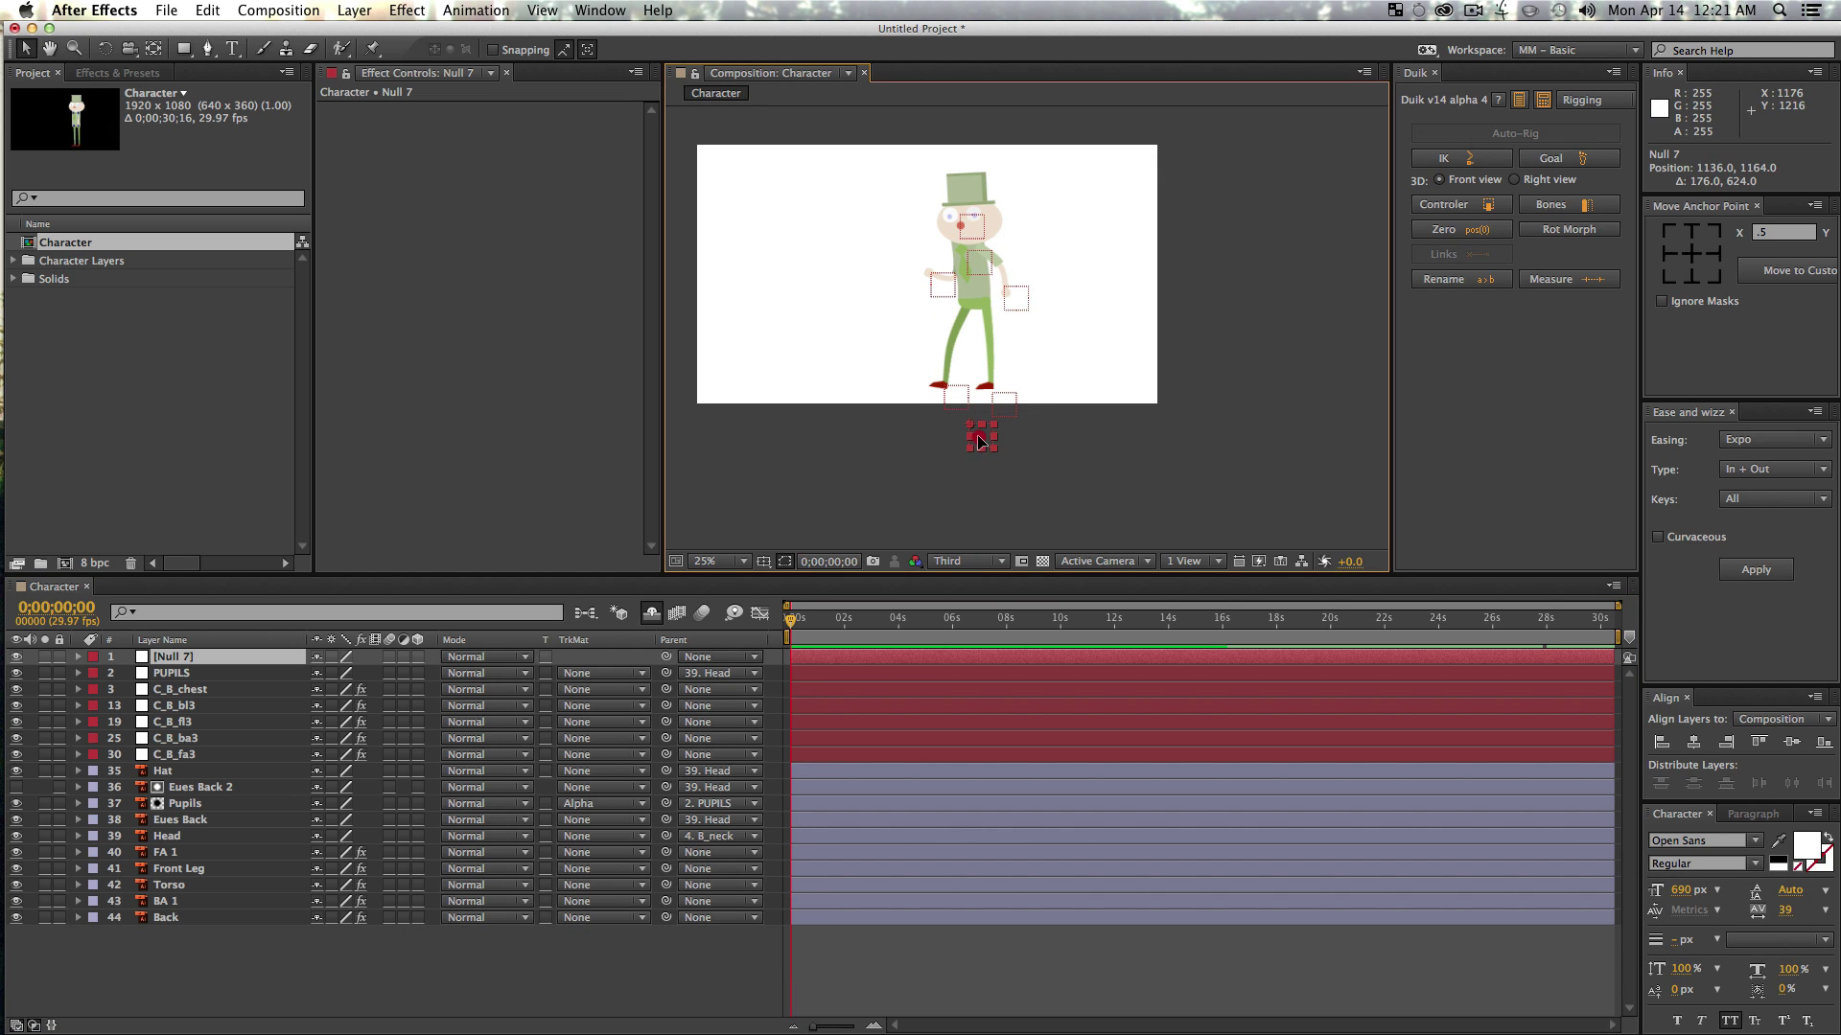
{"action": "left_click", "coordinate": [969, 437]}
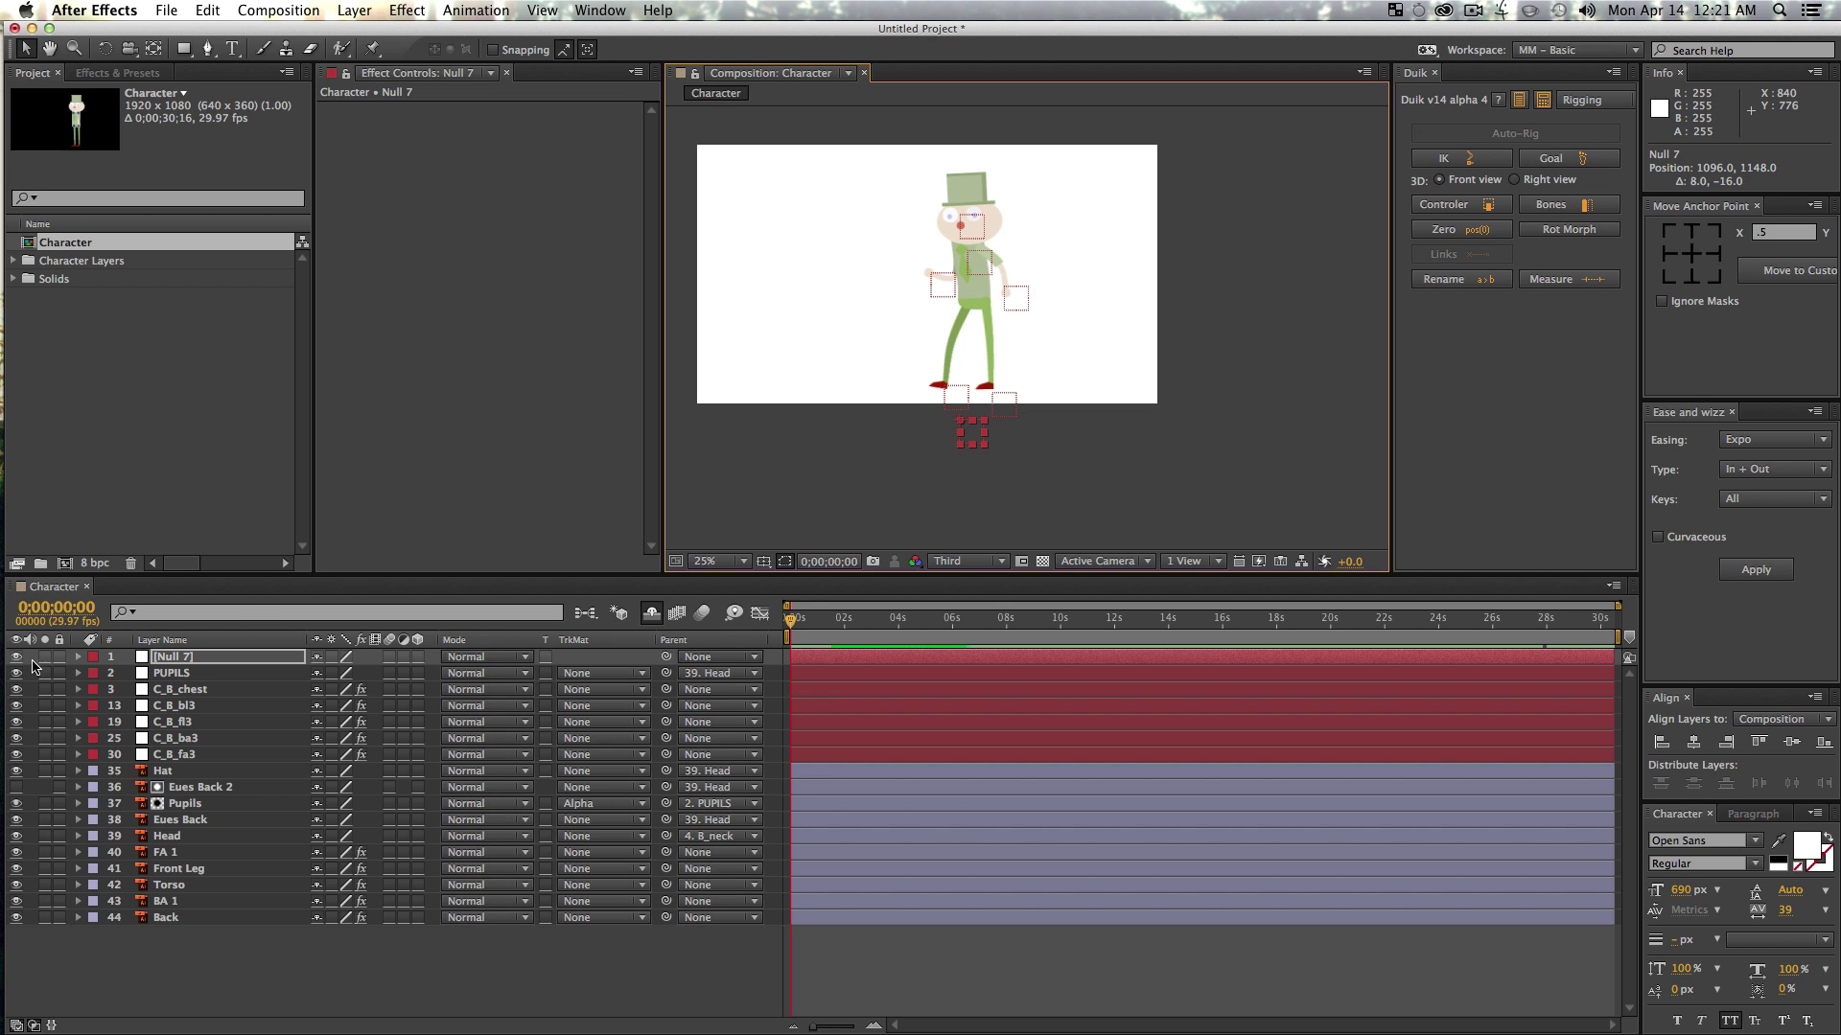
- Set the label colour of the new null below the character's feet to yellow and deselect it
{"action": "left_click", "coordinate": [89, 660]}
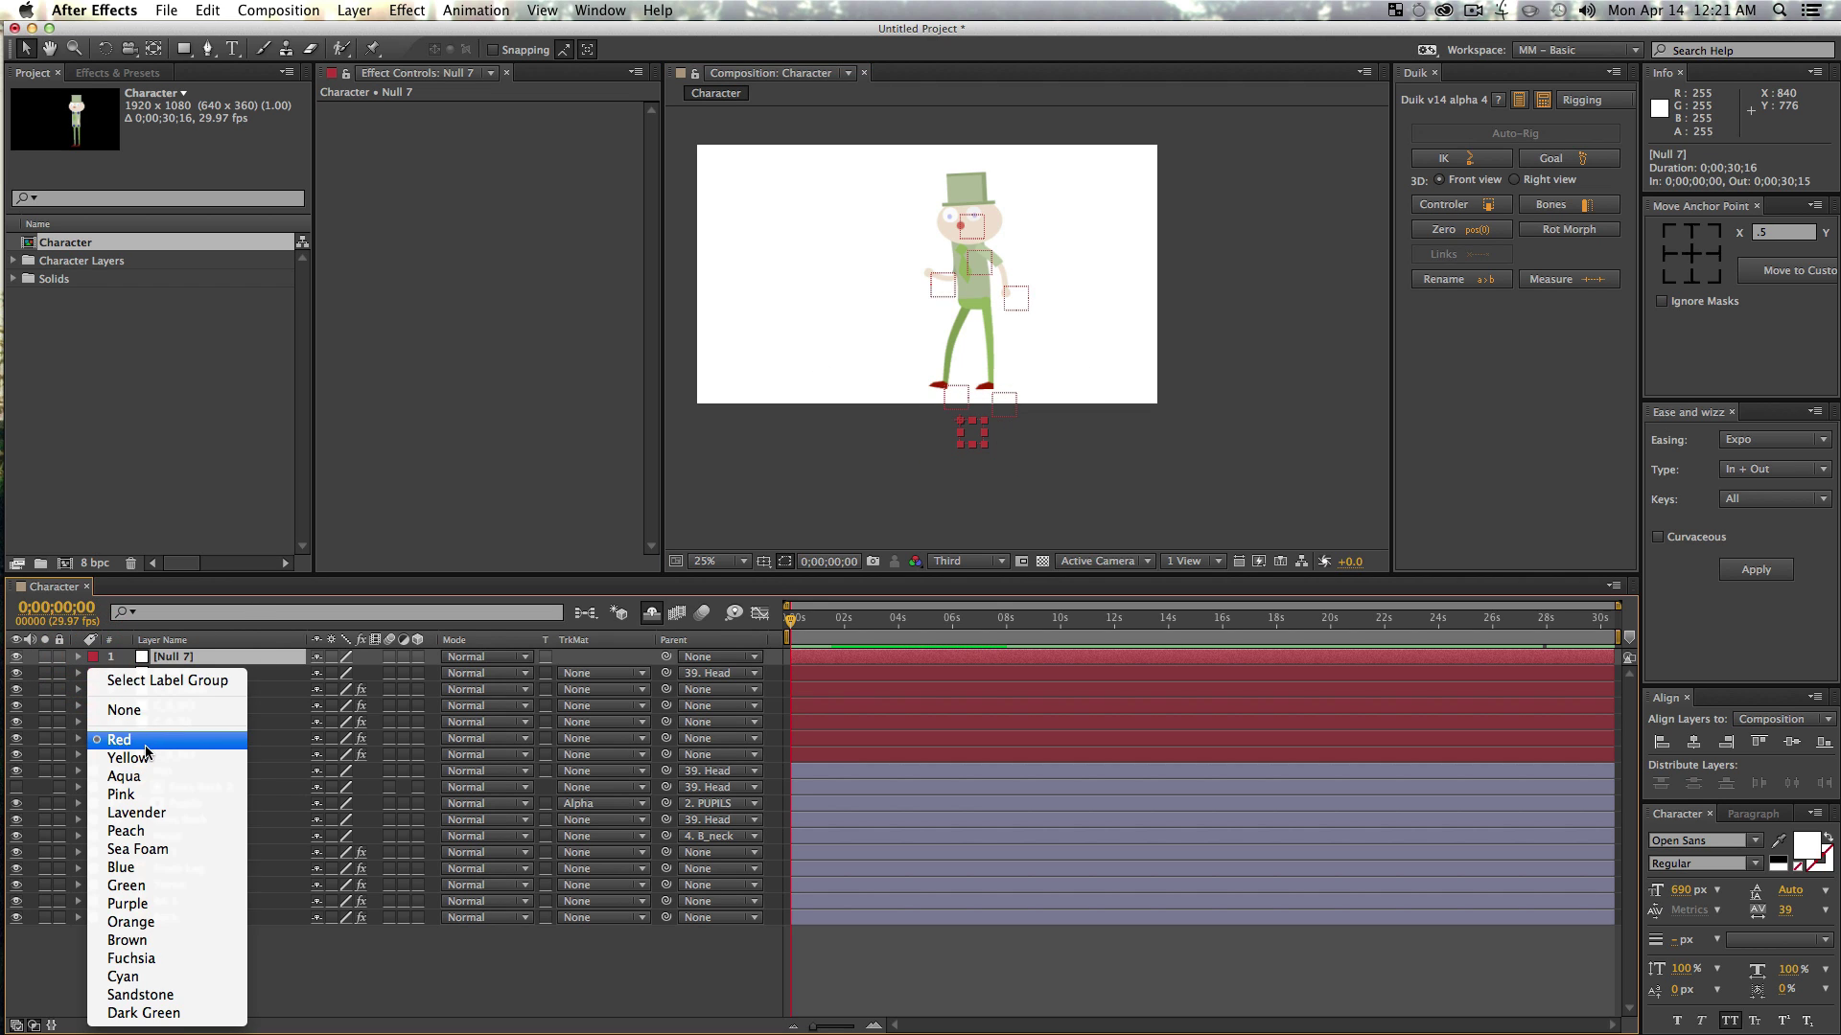
{"action": "left_click", "coordinate": [161, 757]}
{"action": "left_click", "coordinate": [1256, 474]}
- Move the back foot controller C_B_bl3 to about 1100, 1017
{"action": "key", "text": "z"}
{"action": "left_click", "coordinate": [982, 457]}
{"action": "key", "text": "space"}
{"action": "left_click_drag", "start_coordinate": [1089, 293], "coordinate": [1101, 473]}
{"action": "key", "text": "v"}
{"action": "left_click_drag", "start_coordinate": [989, 407], "coordinate": [1023, 413]}
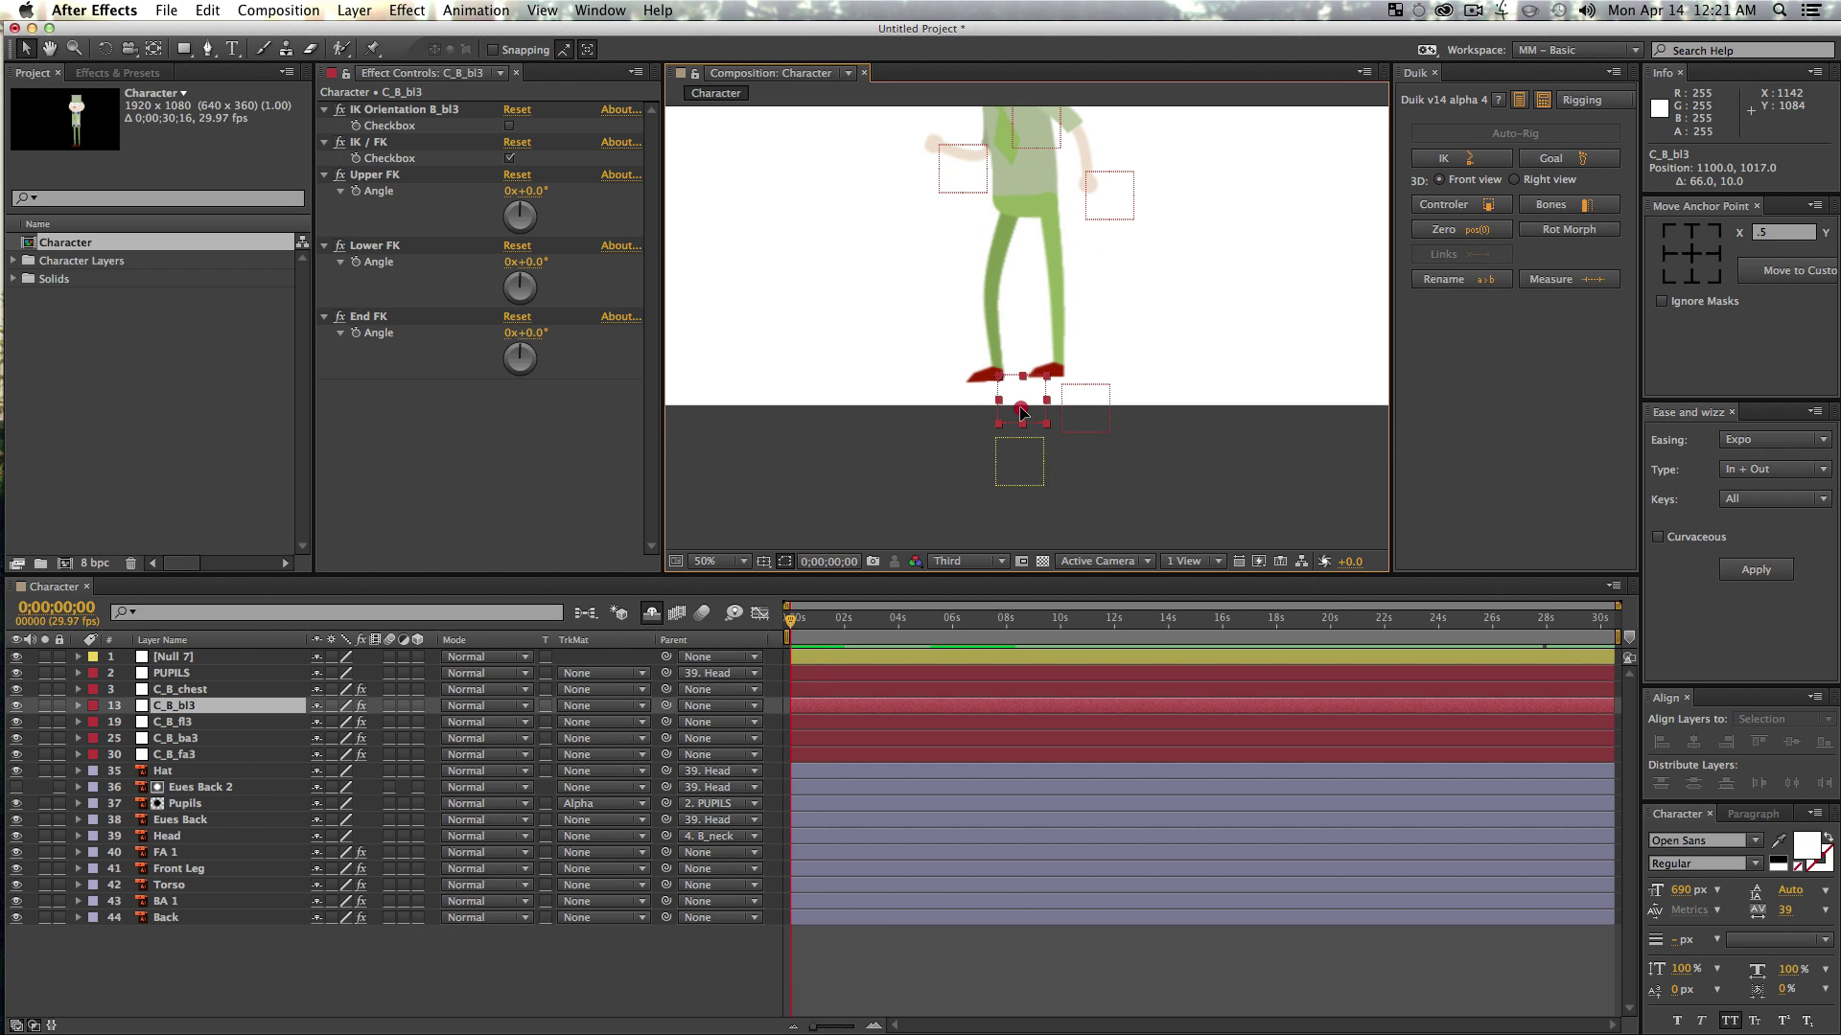
- Rename the yellow null below the feet as GROUND
{"action": "left_click", "coordinate": [189, 660]}
{"action": "key", "text": "shift+Return"}
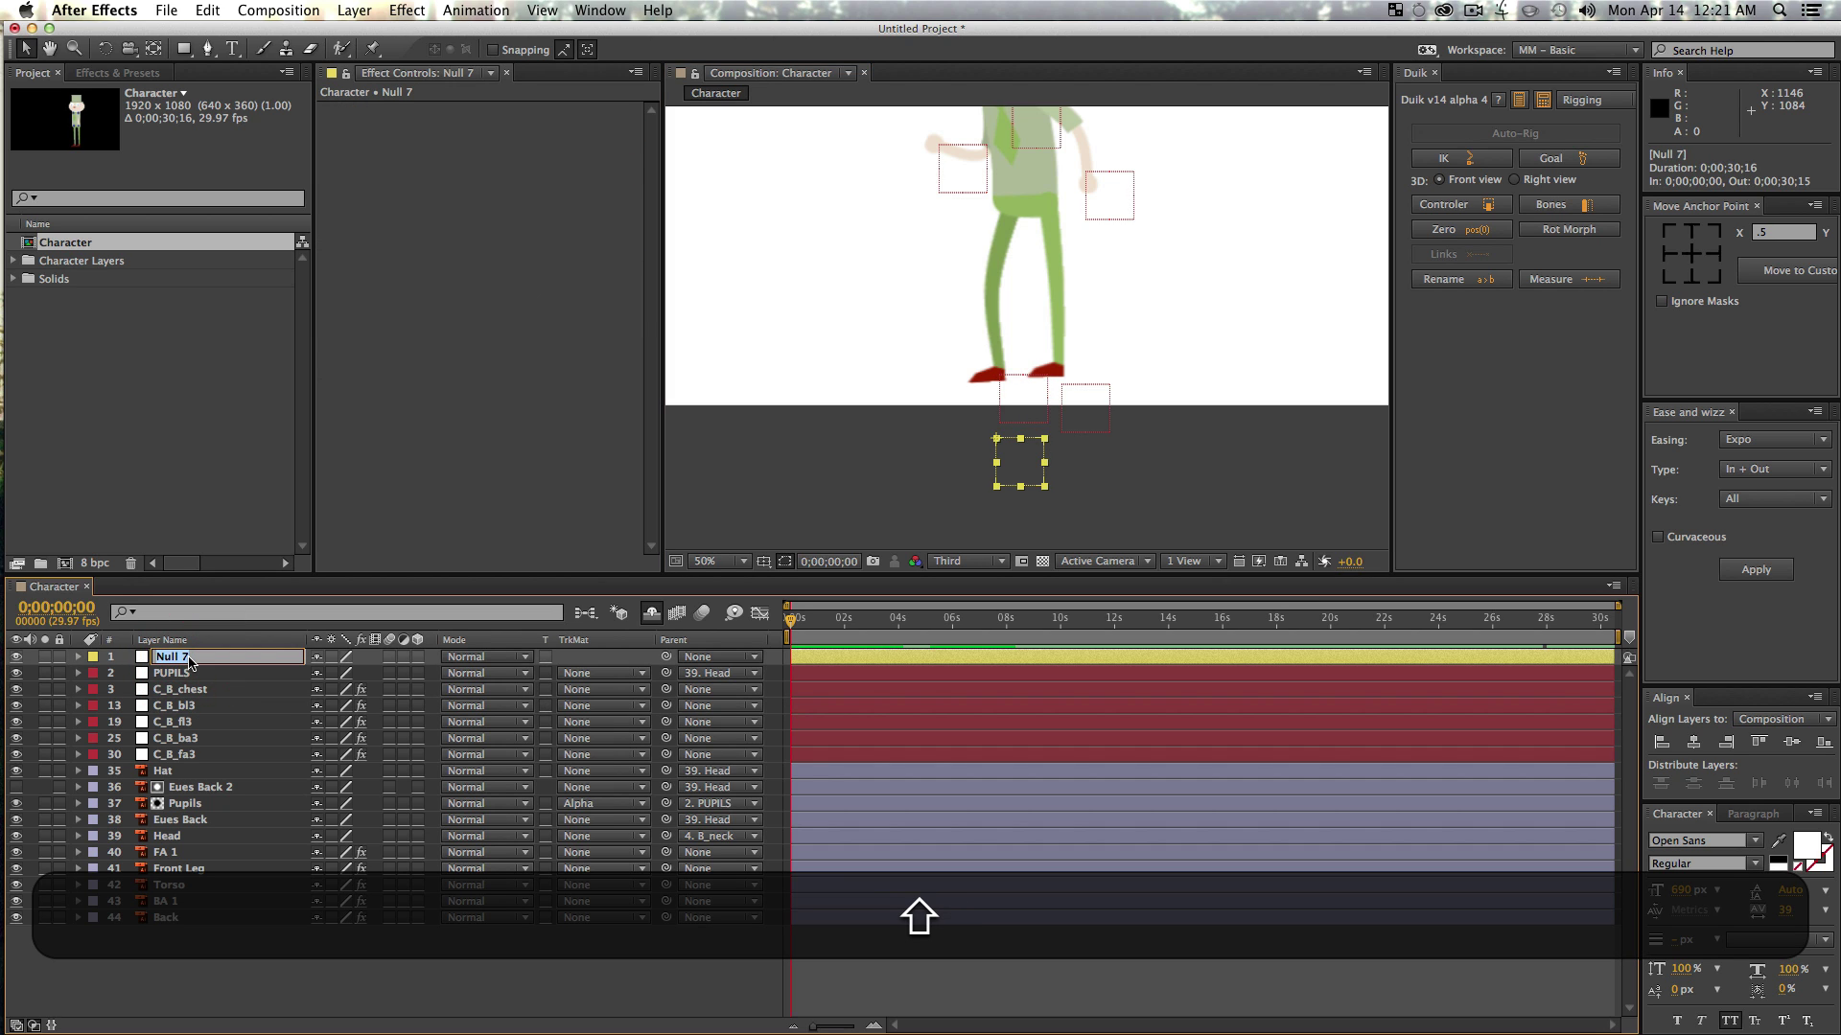
{"action": "key", "text": "shift+Return"}
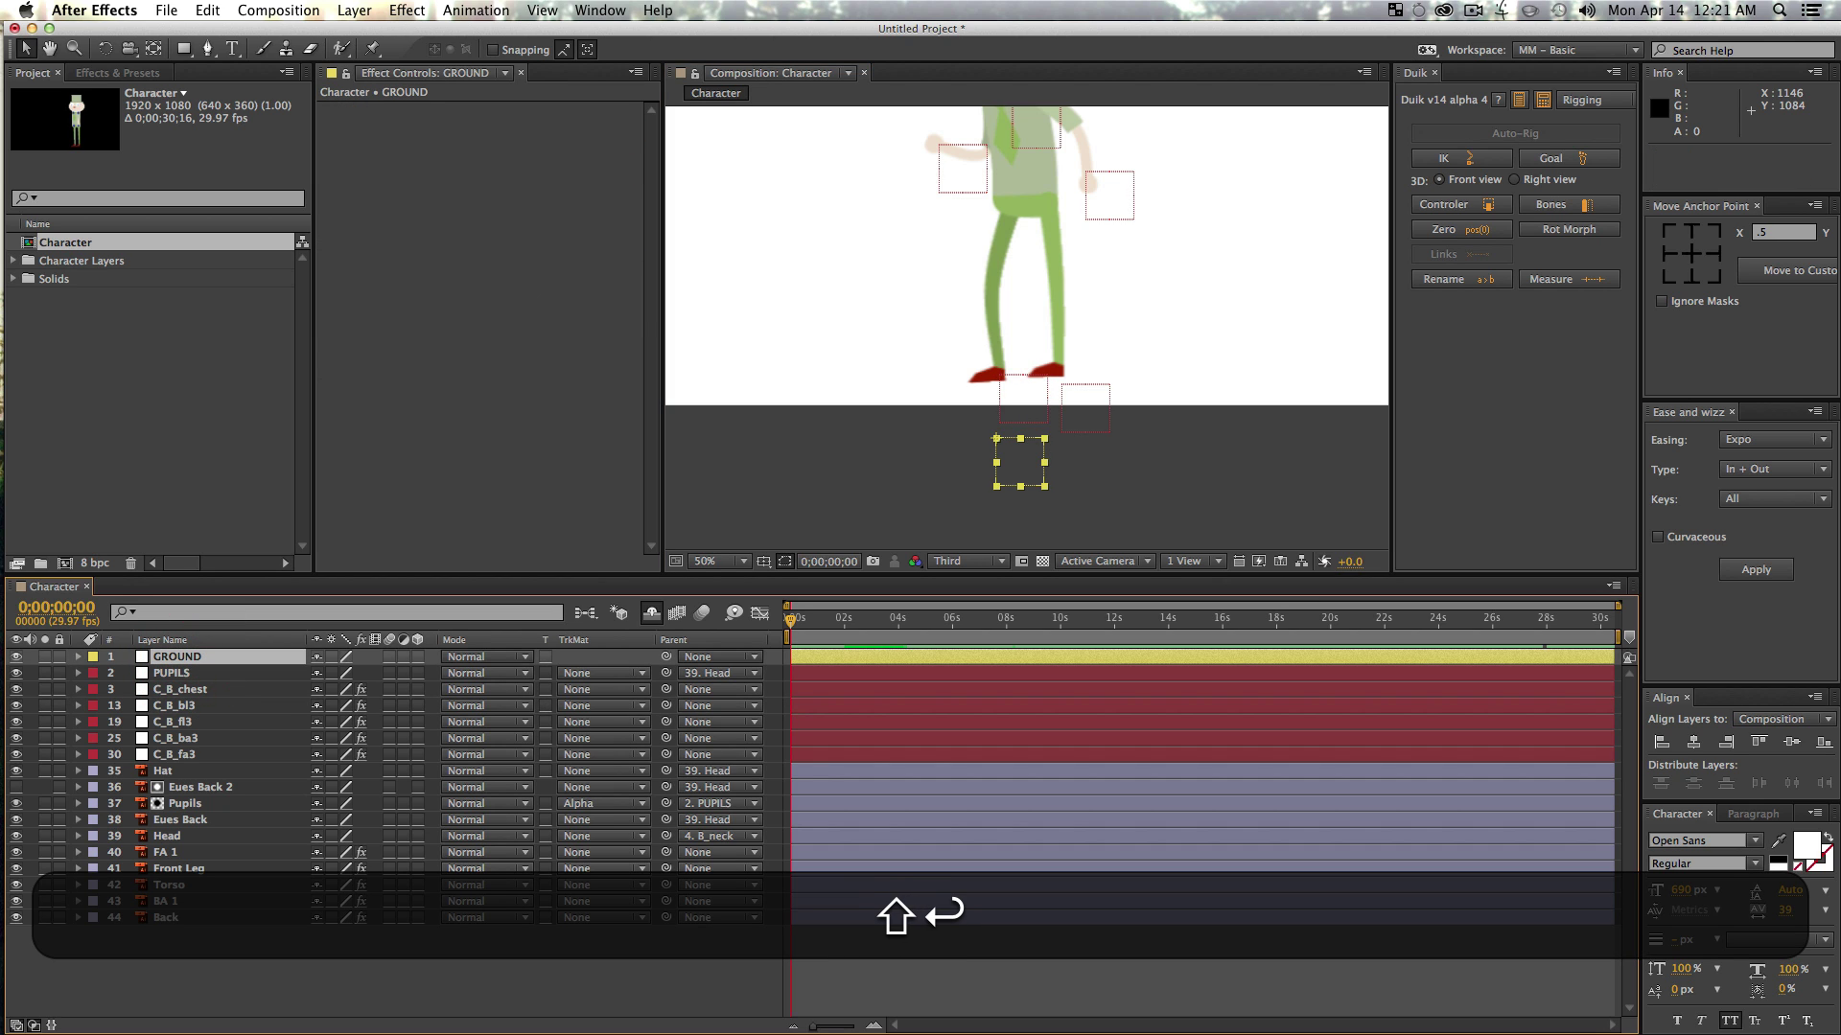
- Parent the foot controllers C_B_bl3 and C_B_fl3 to the GROUND null, and test the link by moving GROUND and undoing the move
{"action": "left_click", "coordinate": [1081, 409]}
{"action": "left_click", "coordinate": [1021, 388], "text": "shift"}
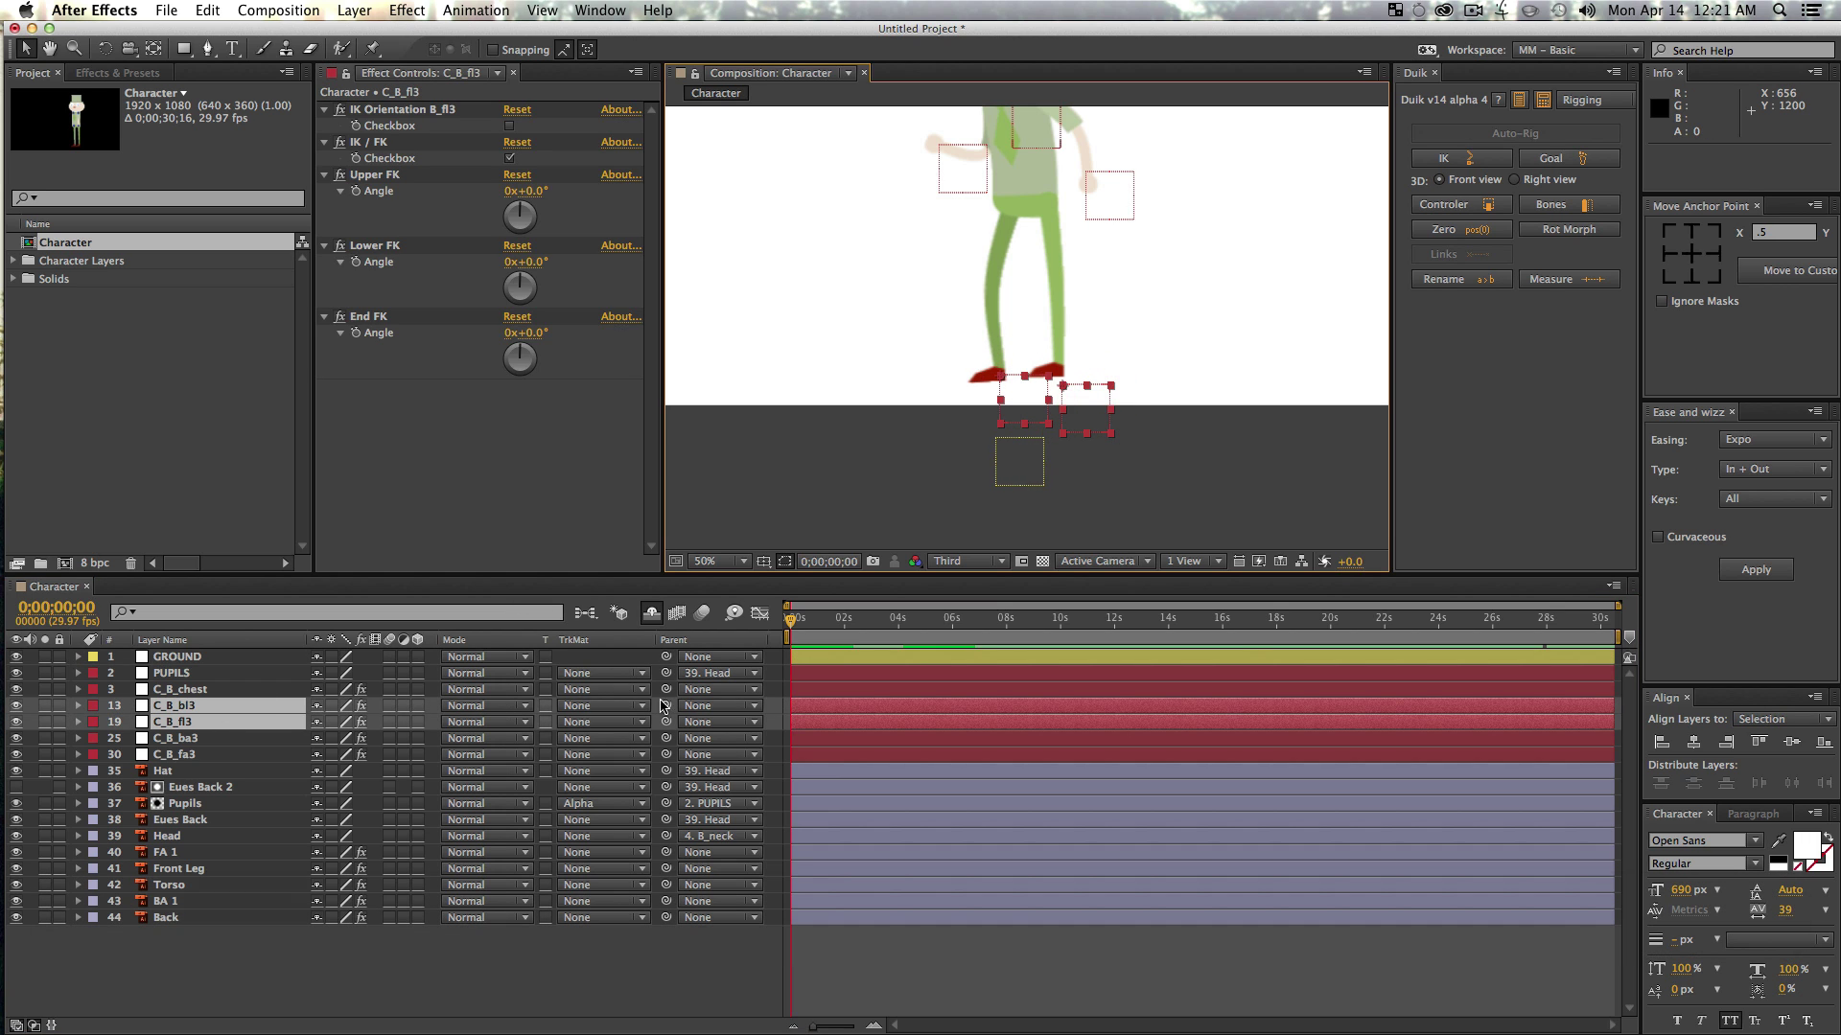
{"action": "left_click_drag", "start_coordinate": [665, 705], "coordinate": [205, 661]}
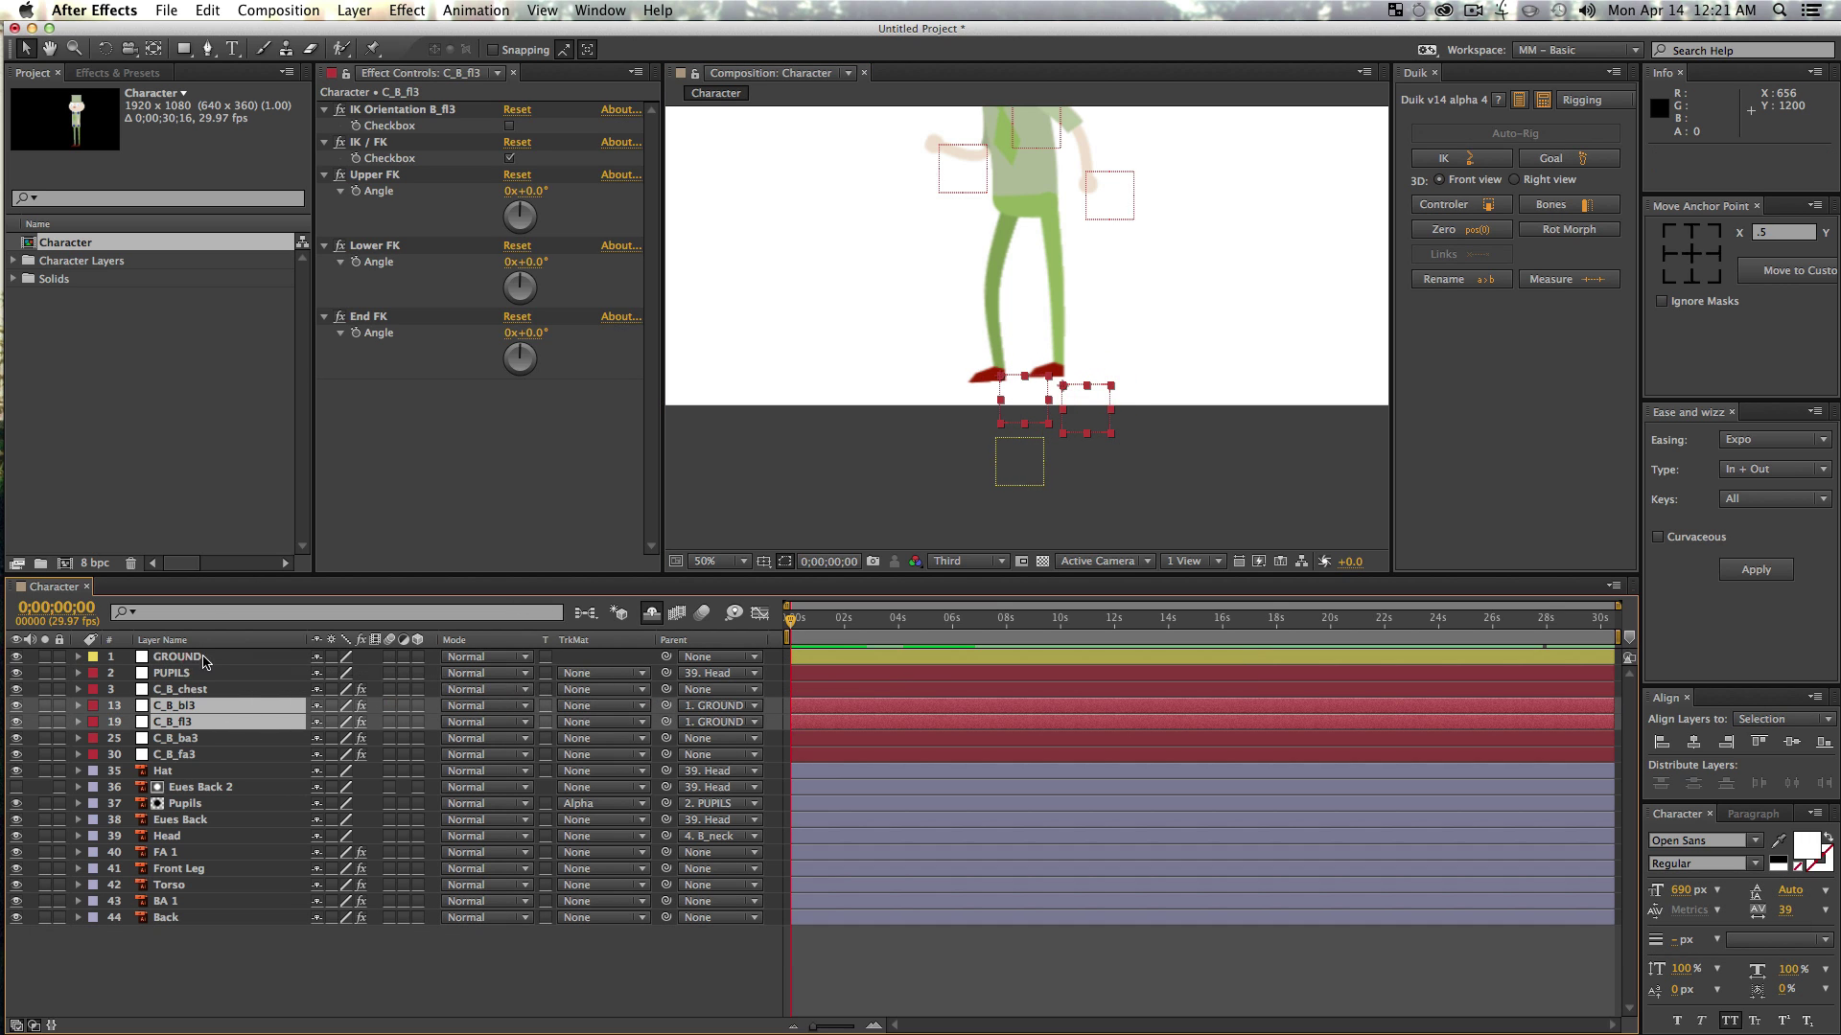
{"action": "left_click", "coordinate": [829, 370]}
{"action": "left_click_drag", "start_coordinate": [1028, 466], "coordinate": [1061, 414]}
{"action": "key", "text": "super+z"}
- Reposition the front foot controller C_B_fl3 to about 102, -101 and shift the back foot controller C_B_bl3 slightly
{"action": "left_click", "coordinate": [1072, 397]}
{"action": "key", "text": "z"}
{"action": "left_click", "coordinate": [1158, 299], "text": "alt"}
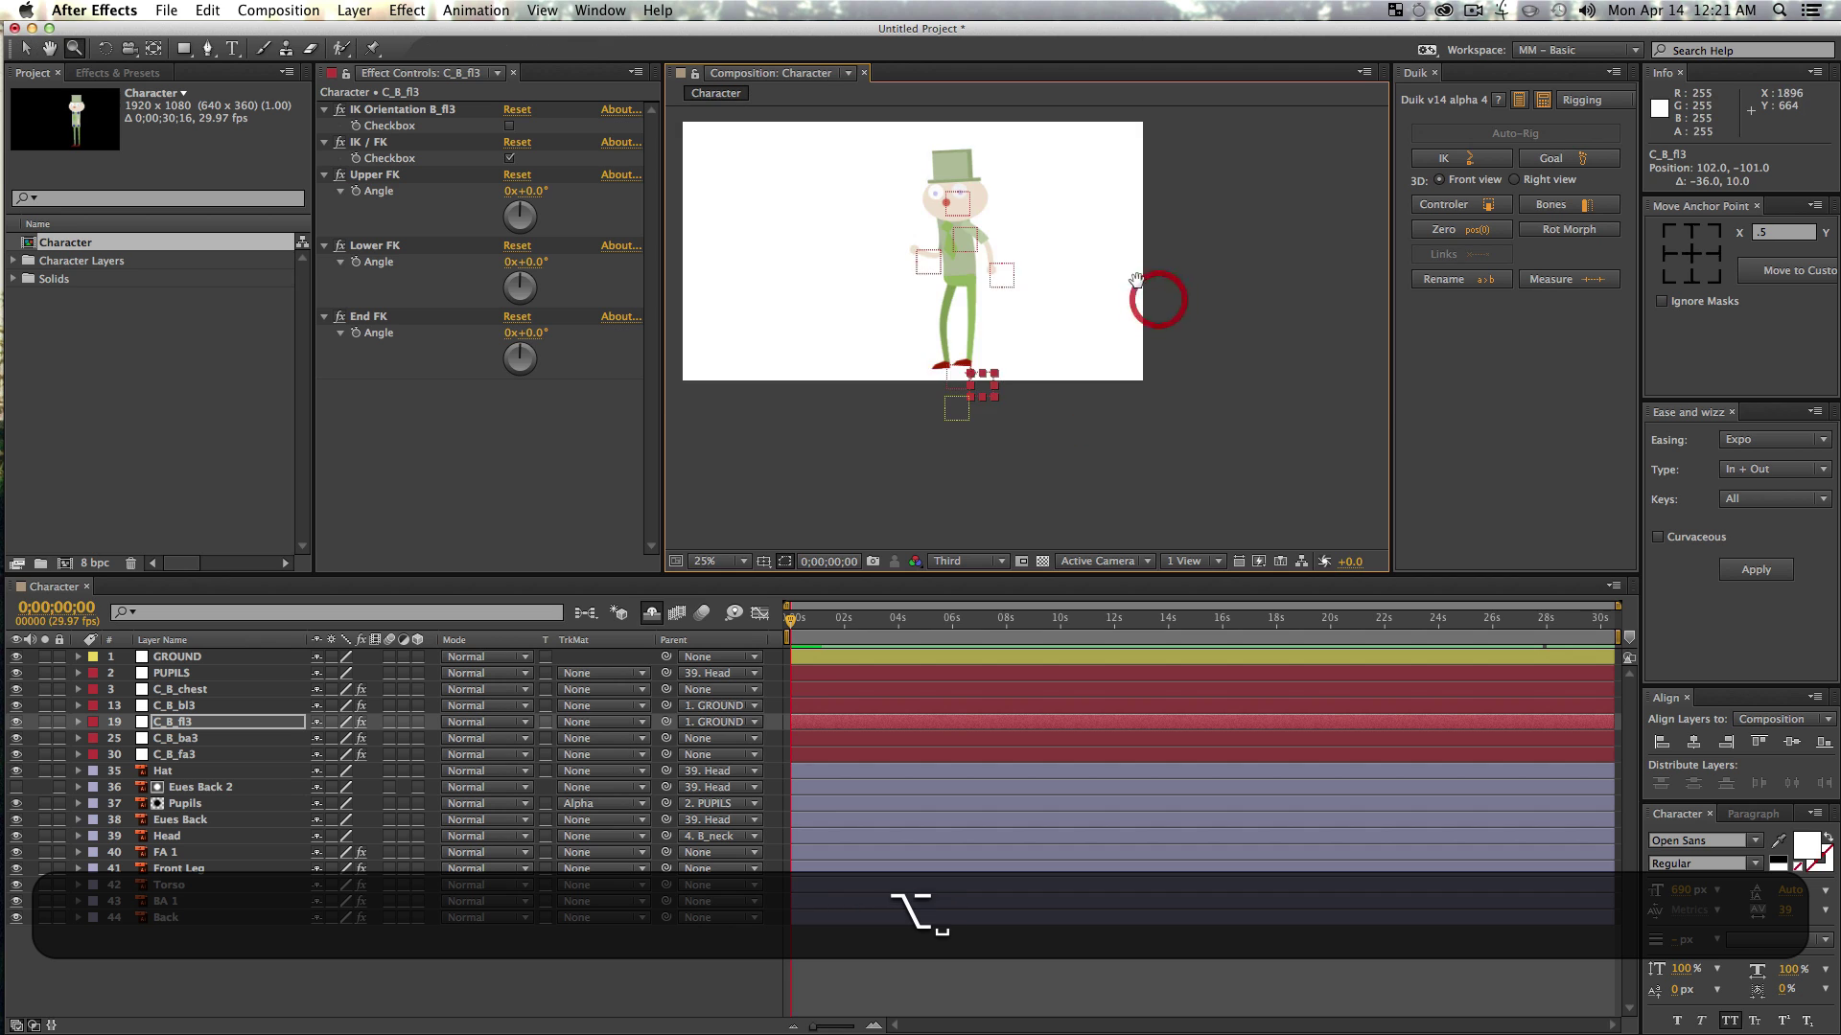
{"action": "left_click_drag", "start_coordinate": [1135, 280], "coordinate": [1155, 356]}
{"action": "key", "text": "z"}
{"action": "left_click", "coordinate": [993, 436]}
{"action": "left_click_drag", "start_coordinate": [1171, 291], "coordinate": [1170, 420]}
{"action": "key", "text": "v"}
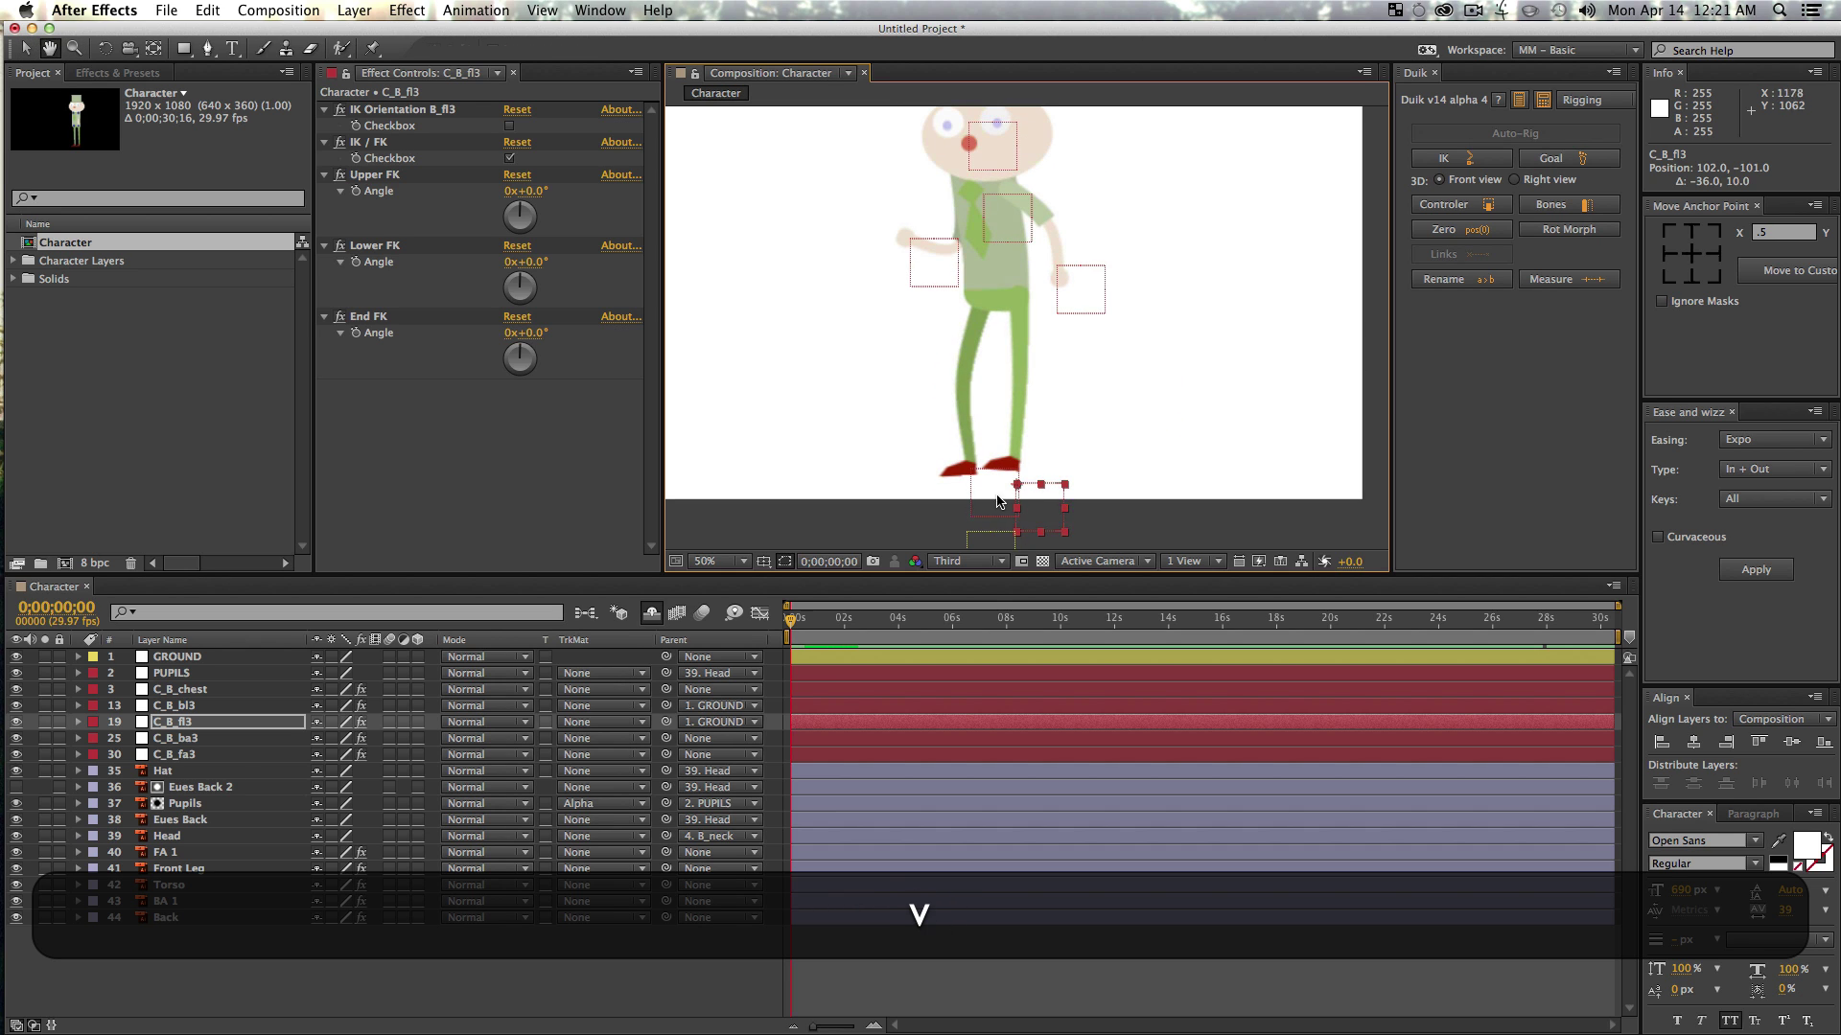
{"action": "left_click_drag", "start_coordinate": [985, 500], "coordinate": [1008, 414]}
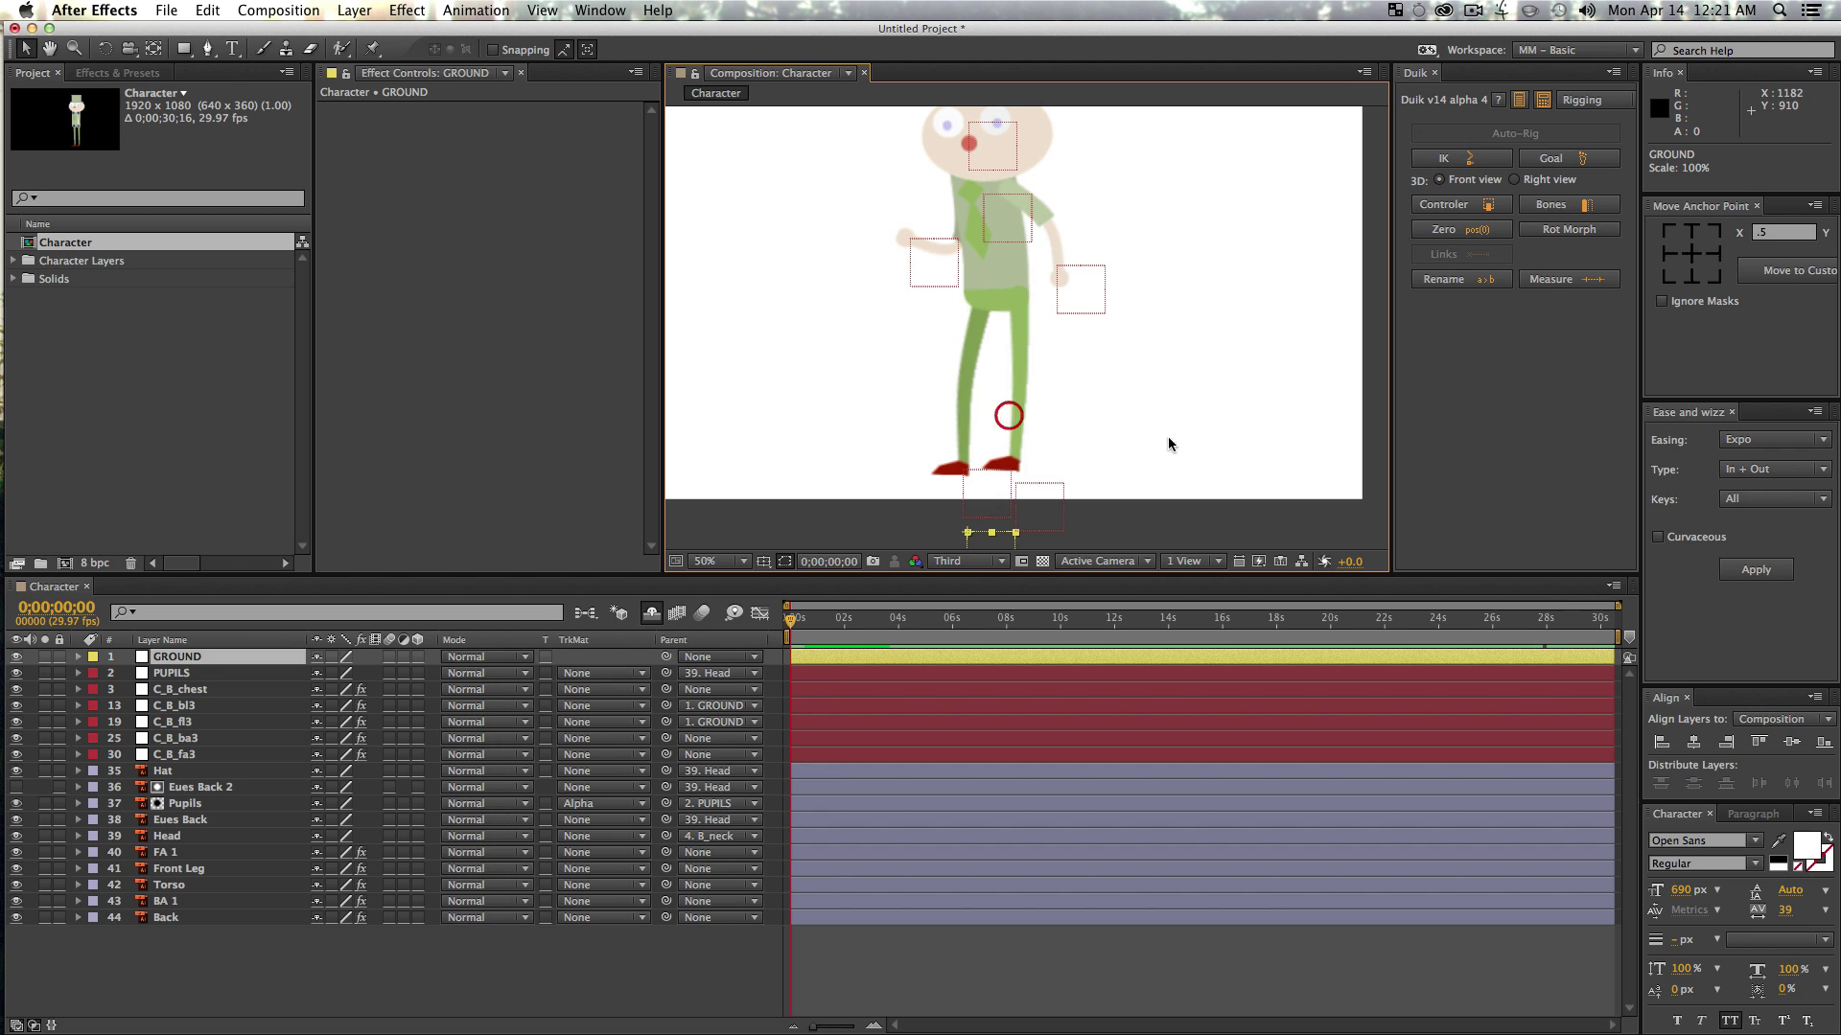
- Move the GROUND null to about 1110, 1172, shifting both feet with it
{"action": "left_click", "coordinate": [1164, 455]}
{"action": "key", "text": "space"}
{"action": "left_click_drag", "start_coordinate": [1161, 439], "coordinate": [1178, 381]}
{"action": "key", "text": "v"}
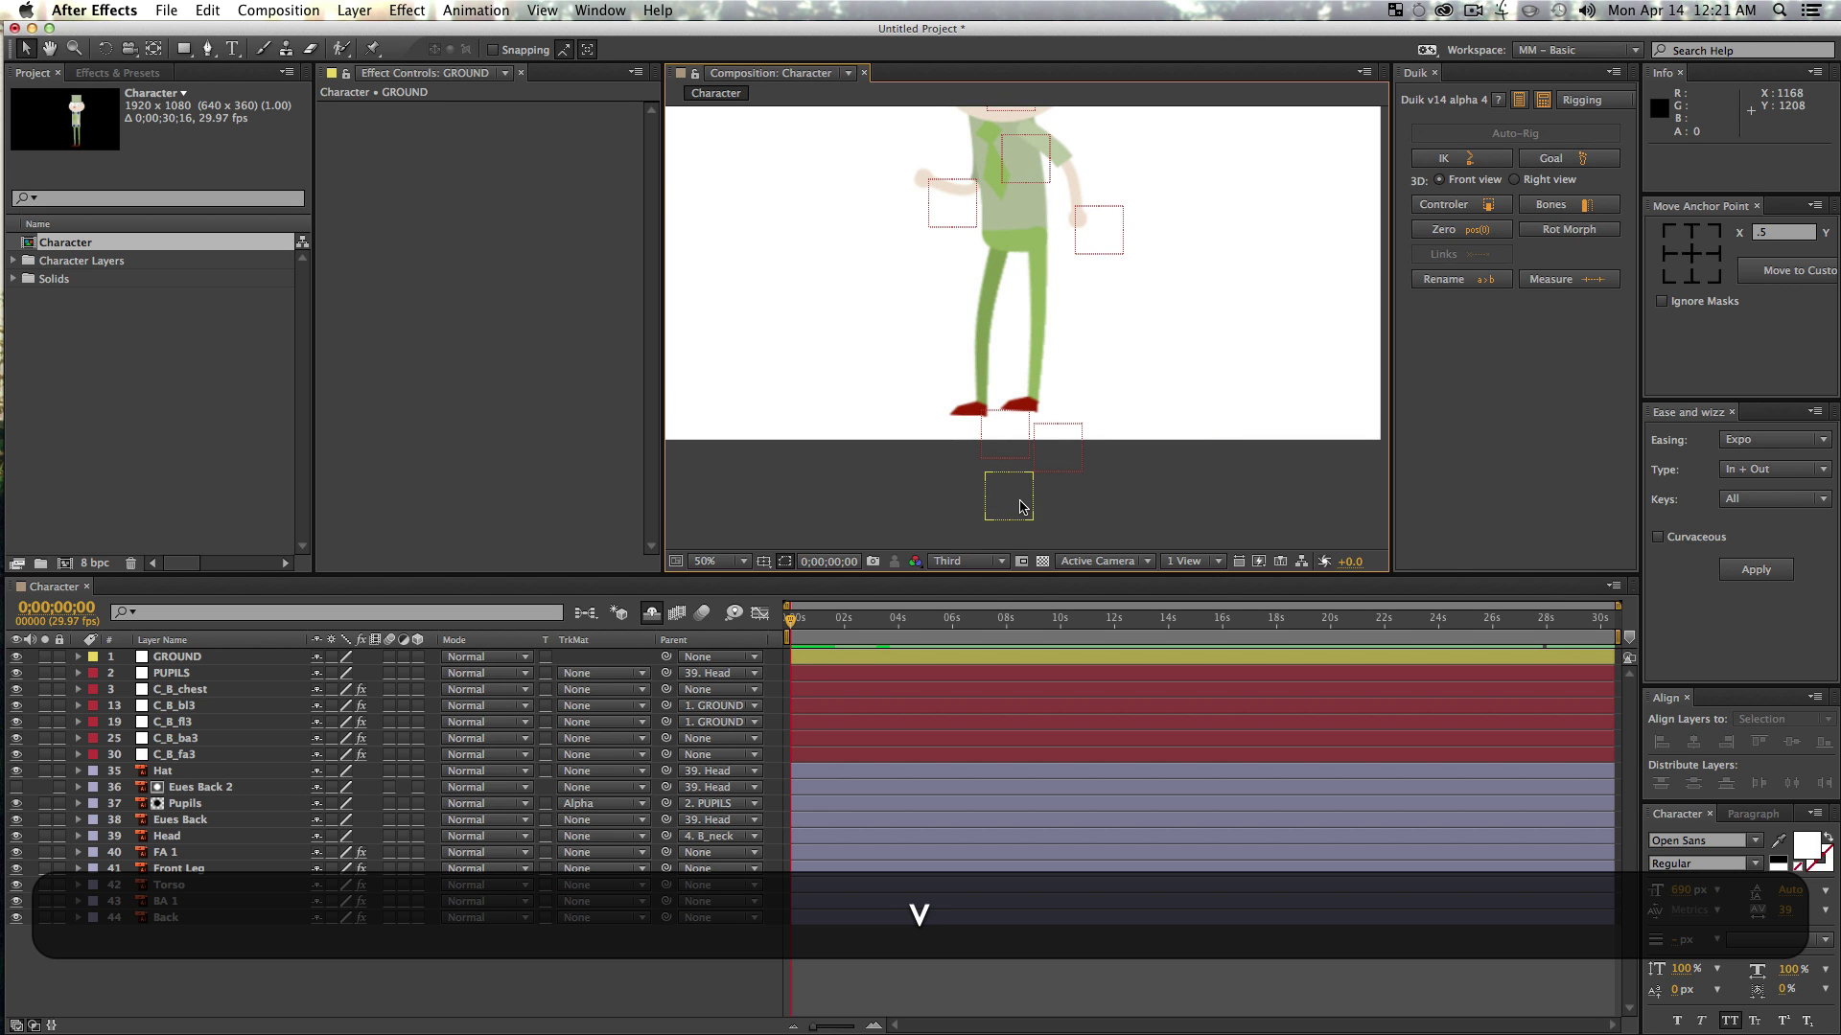
{"action": "mouse_move", "coordinate": [1020, 506]}
{"action": "left_mouse_down"}
{"action": "mouse_move", "coordinate": [1012, 403]}
{"action": "mouse_move", "coordinate": [1026, 533]}
{"action": "left_mouse_up"}
{"action": "key", "text": "v"}
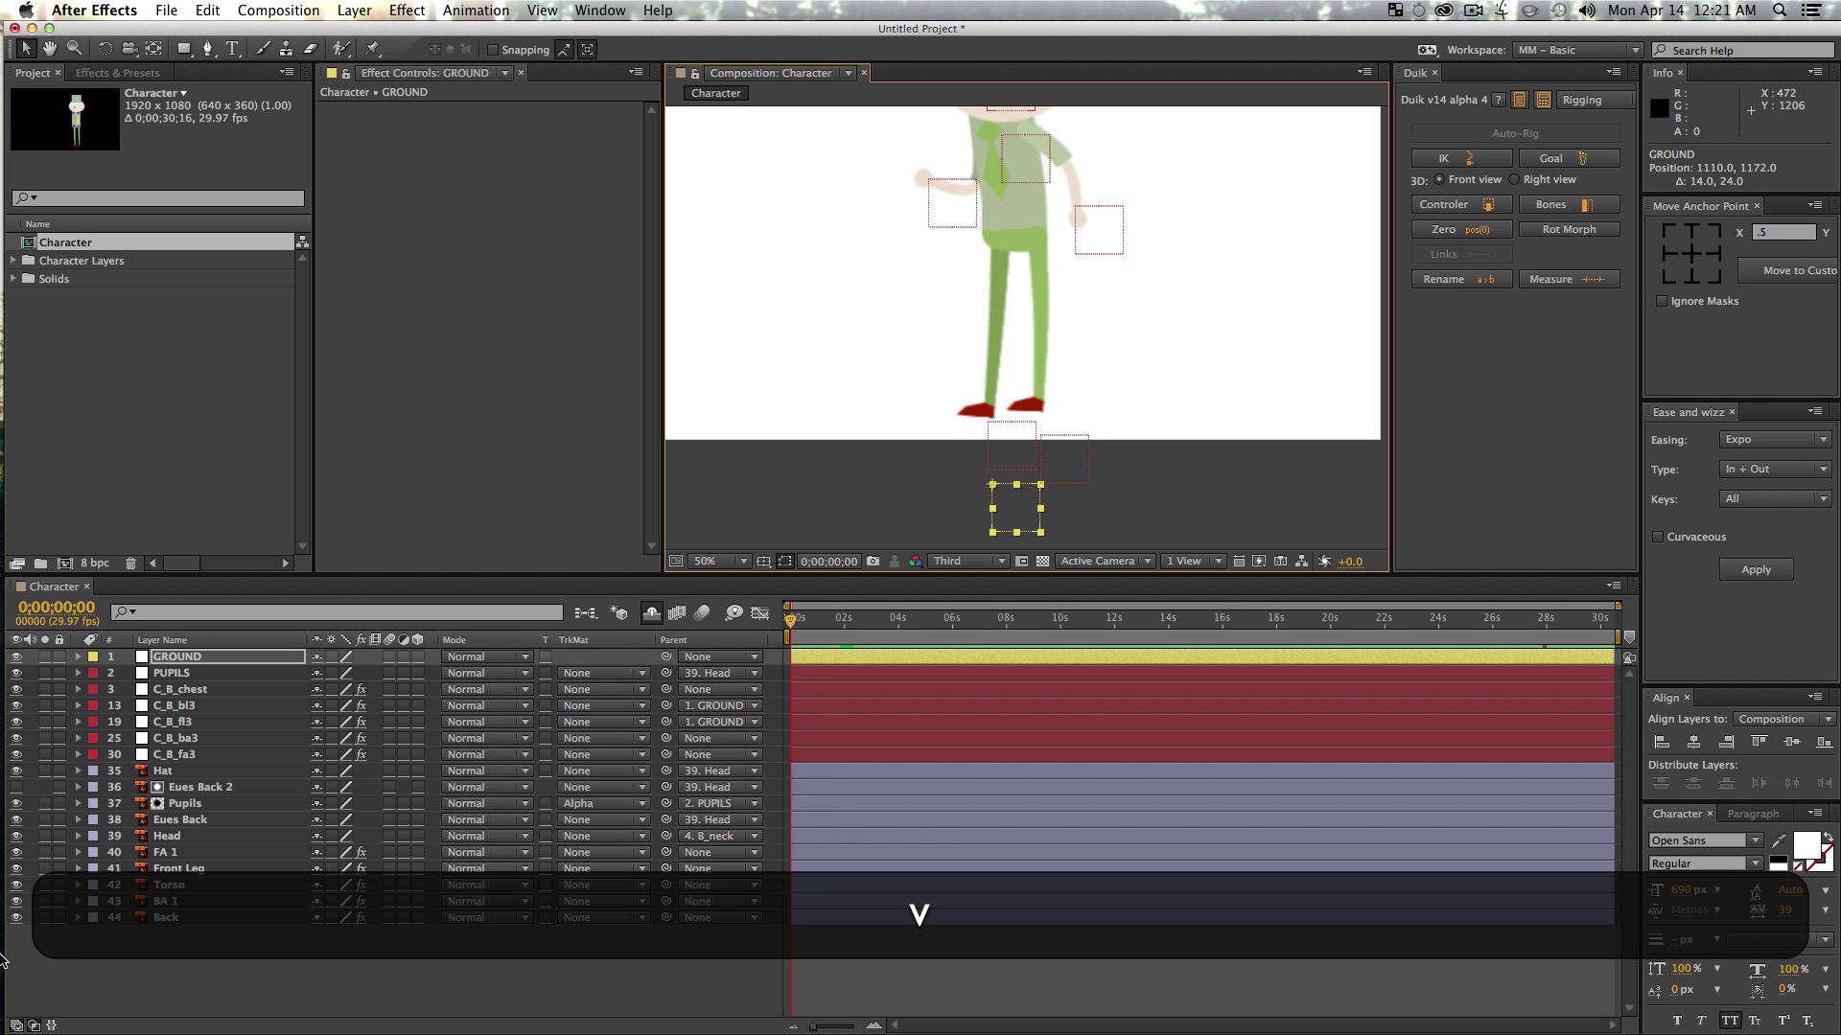
- Place the Front Leg layer below the Torso layer, and test the GROUND null with a small move that is undone
{"action": "left_click", "coordinate": [276, 940]}
{"action": "left_click_drag", "start_coordinate": [187, 868], "coordinate": [186, 892]}
{"action": "mouse_move", "coordinate": [1021, 507]}
{"action": "left_mouse_down"}
{"action": "mouse_move", "coordinate": [1033, 416]}
{"action": "mouse_move", "coordinate": [1009, 487]}
{"action": "mouse_move", "coordinate": [1015, 393]}
{"action": "mouse_move", "coordinate": [1020, 506]}
{"action": "left_mouse_up"}
{"action": "key", "text": "super+z"}
- Add another null object and place it above the character's hat, outside the frame, at about 1104, -76
{"action": "key", "text": "z"}
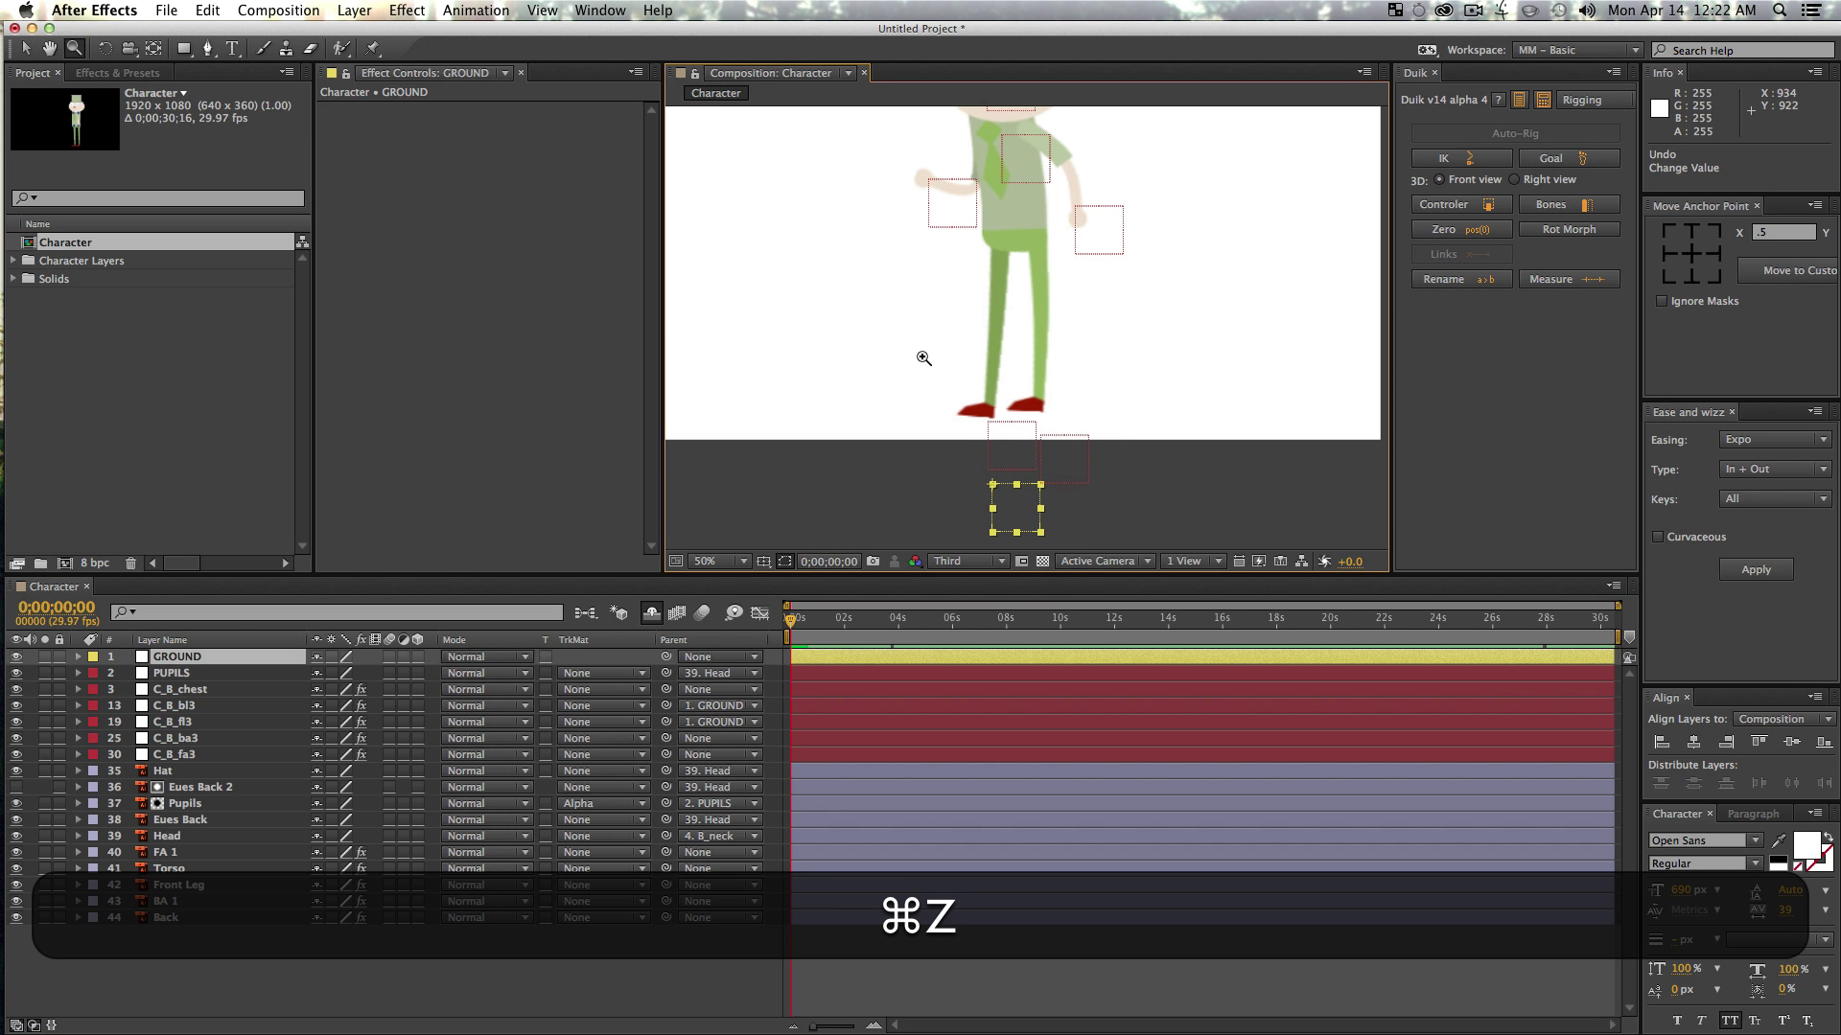
{"action": "left_click", "coordinate": [1186, 340]}
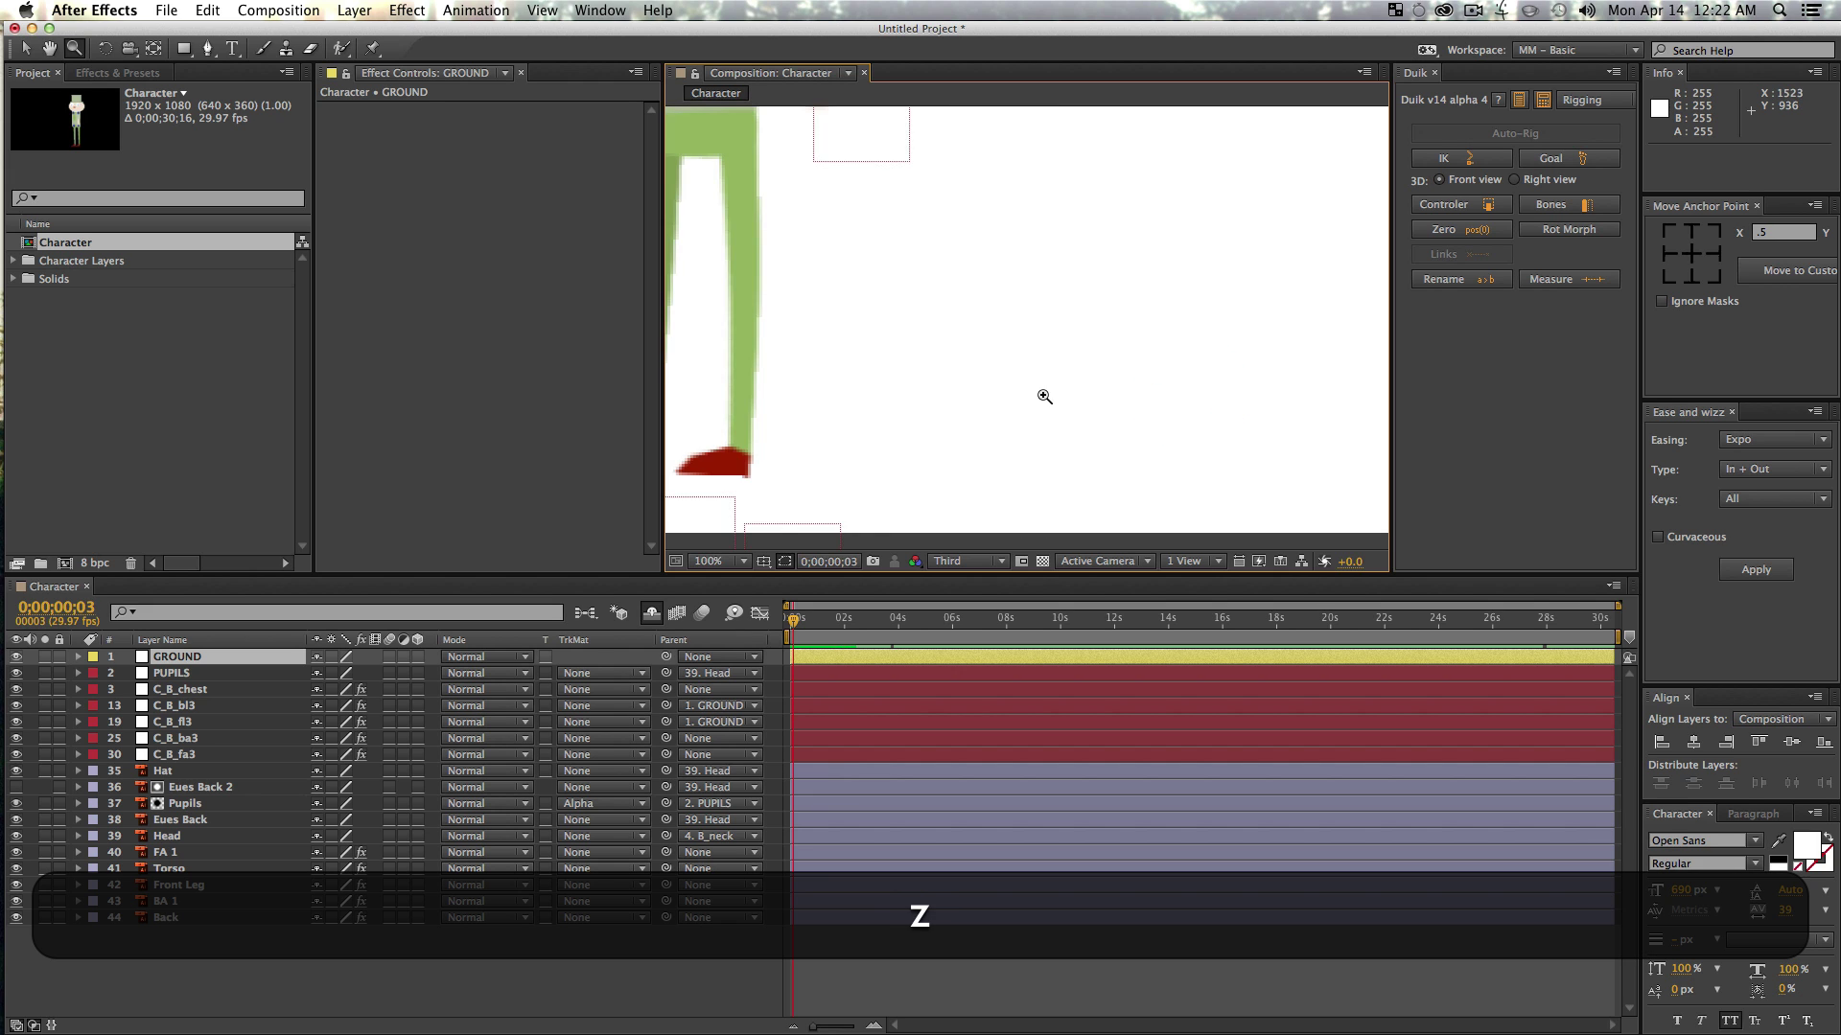
{"action": "left_click", "coordinate": [1005, 368], "text": "alt"}
{"action": "left_click", "coordinate": [1004, 367], "text": "alt"}
{"action": "left_click", "coordinate": [1007, 363], "text": "alt"}
{"action": "left_click_drag", "start_coordinate": [1097, 221], "coordinate": [1073, 376]}
{"action": "key", "text": "z"}
{"action": "left_click", "coordinate": [1011, 369]}
{"action": "left_click_drag", "start_coordinate": [1010, 437], "coordinate": [1043, 341]}
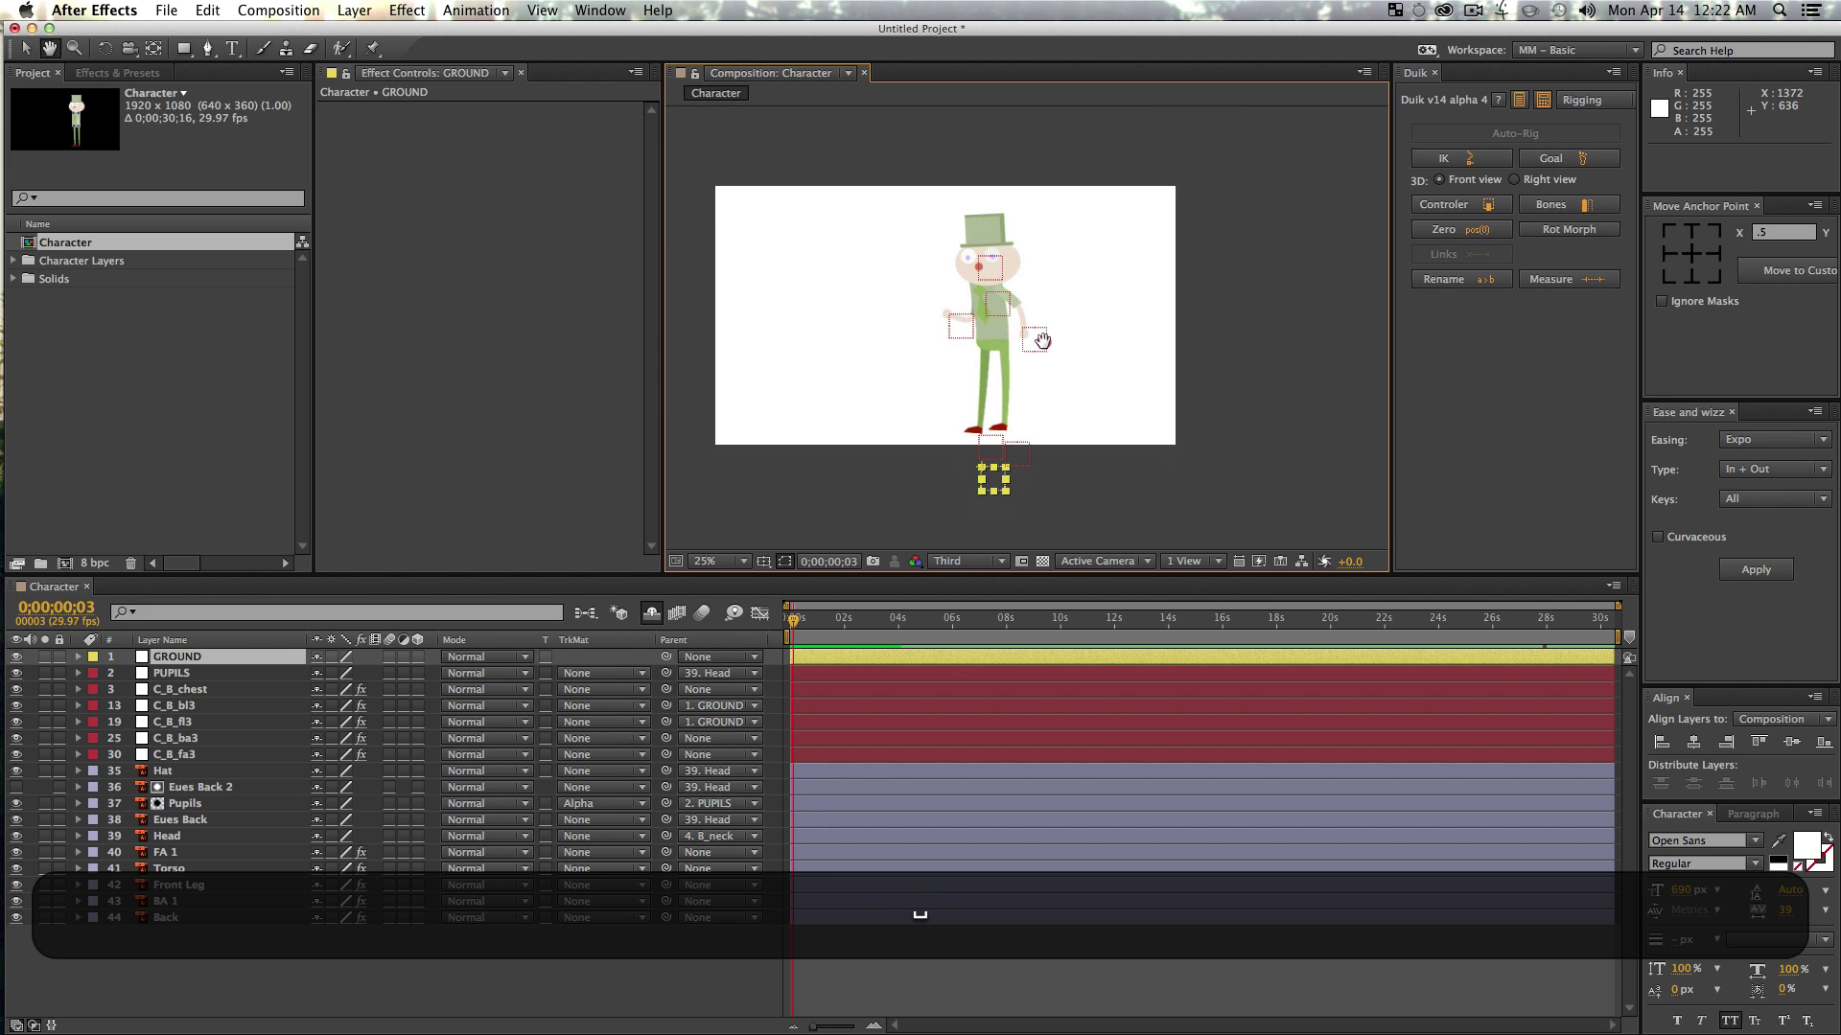
{"action": "key", "text": "v"}
{"action": "left_click", "coordinate": [427, 997]}
{"action": "key", "text": "alt+shift+super+y"}
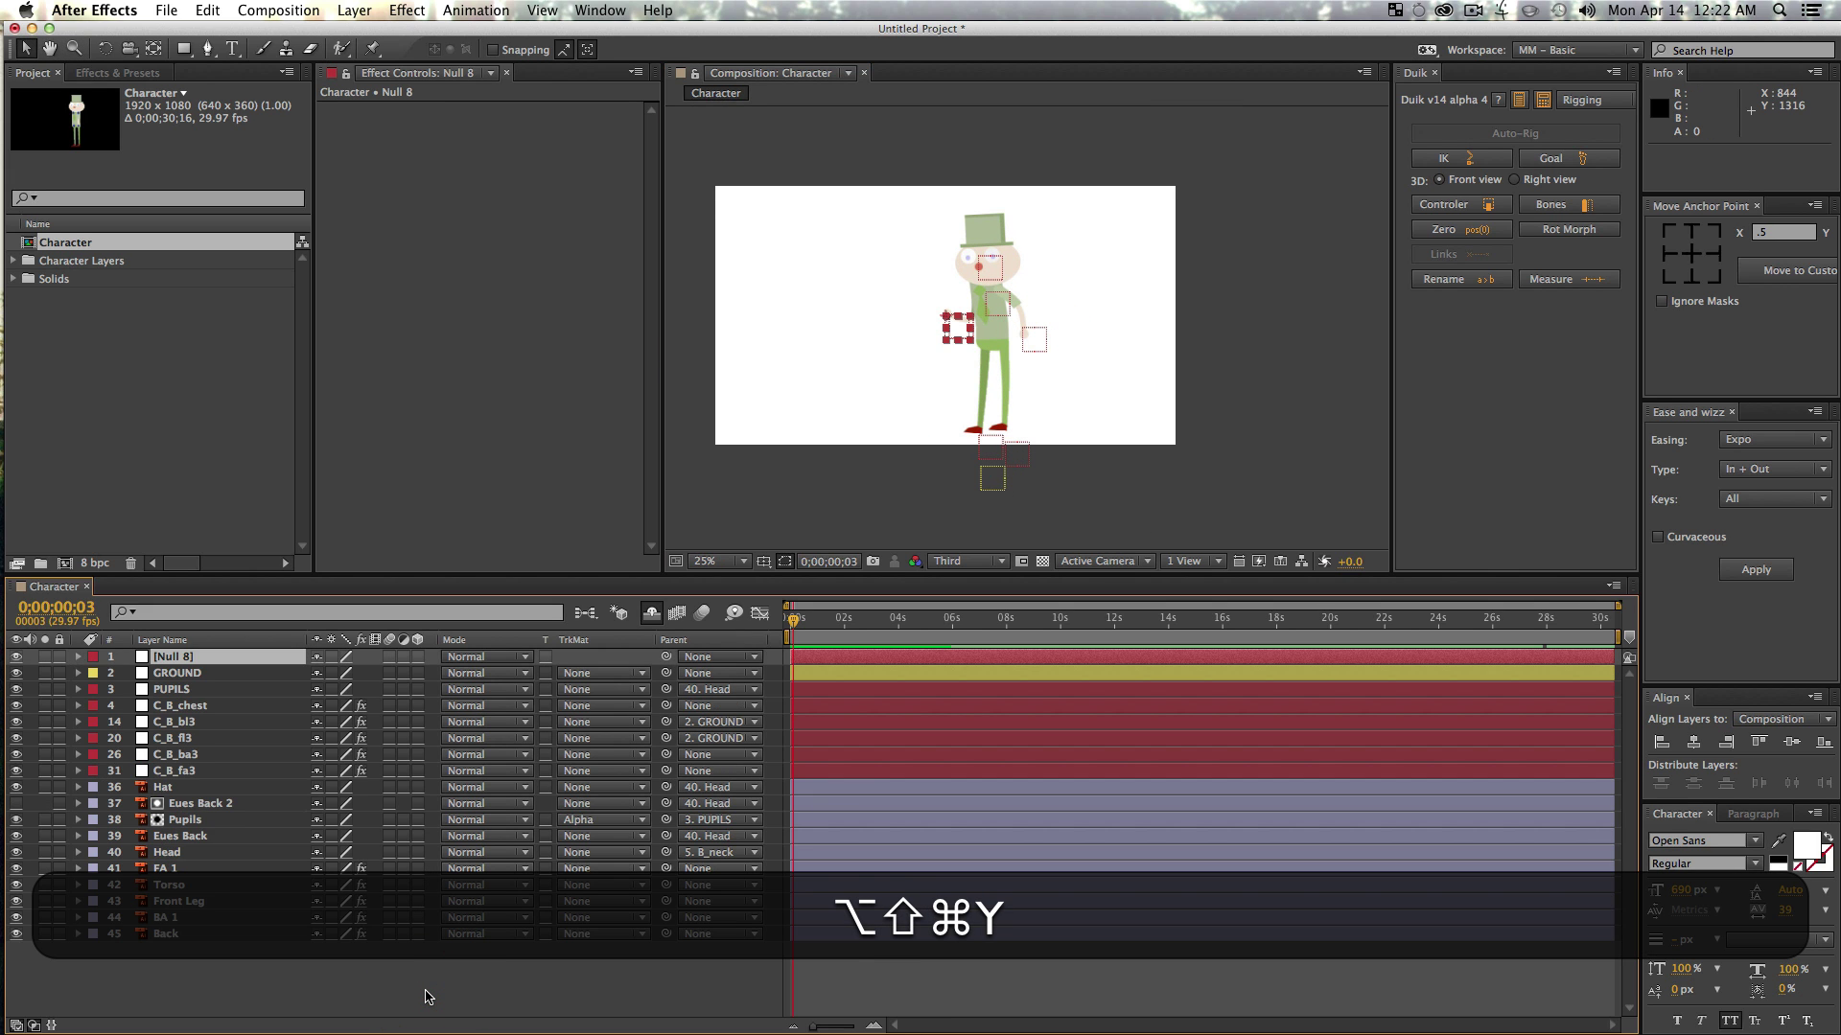
{"action": "key", "text": "v"}
{"action": "left_click_drag", "start_coordinate": [958, 323], "coordinate": [1000, 222]}
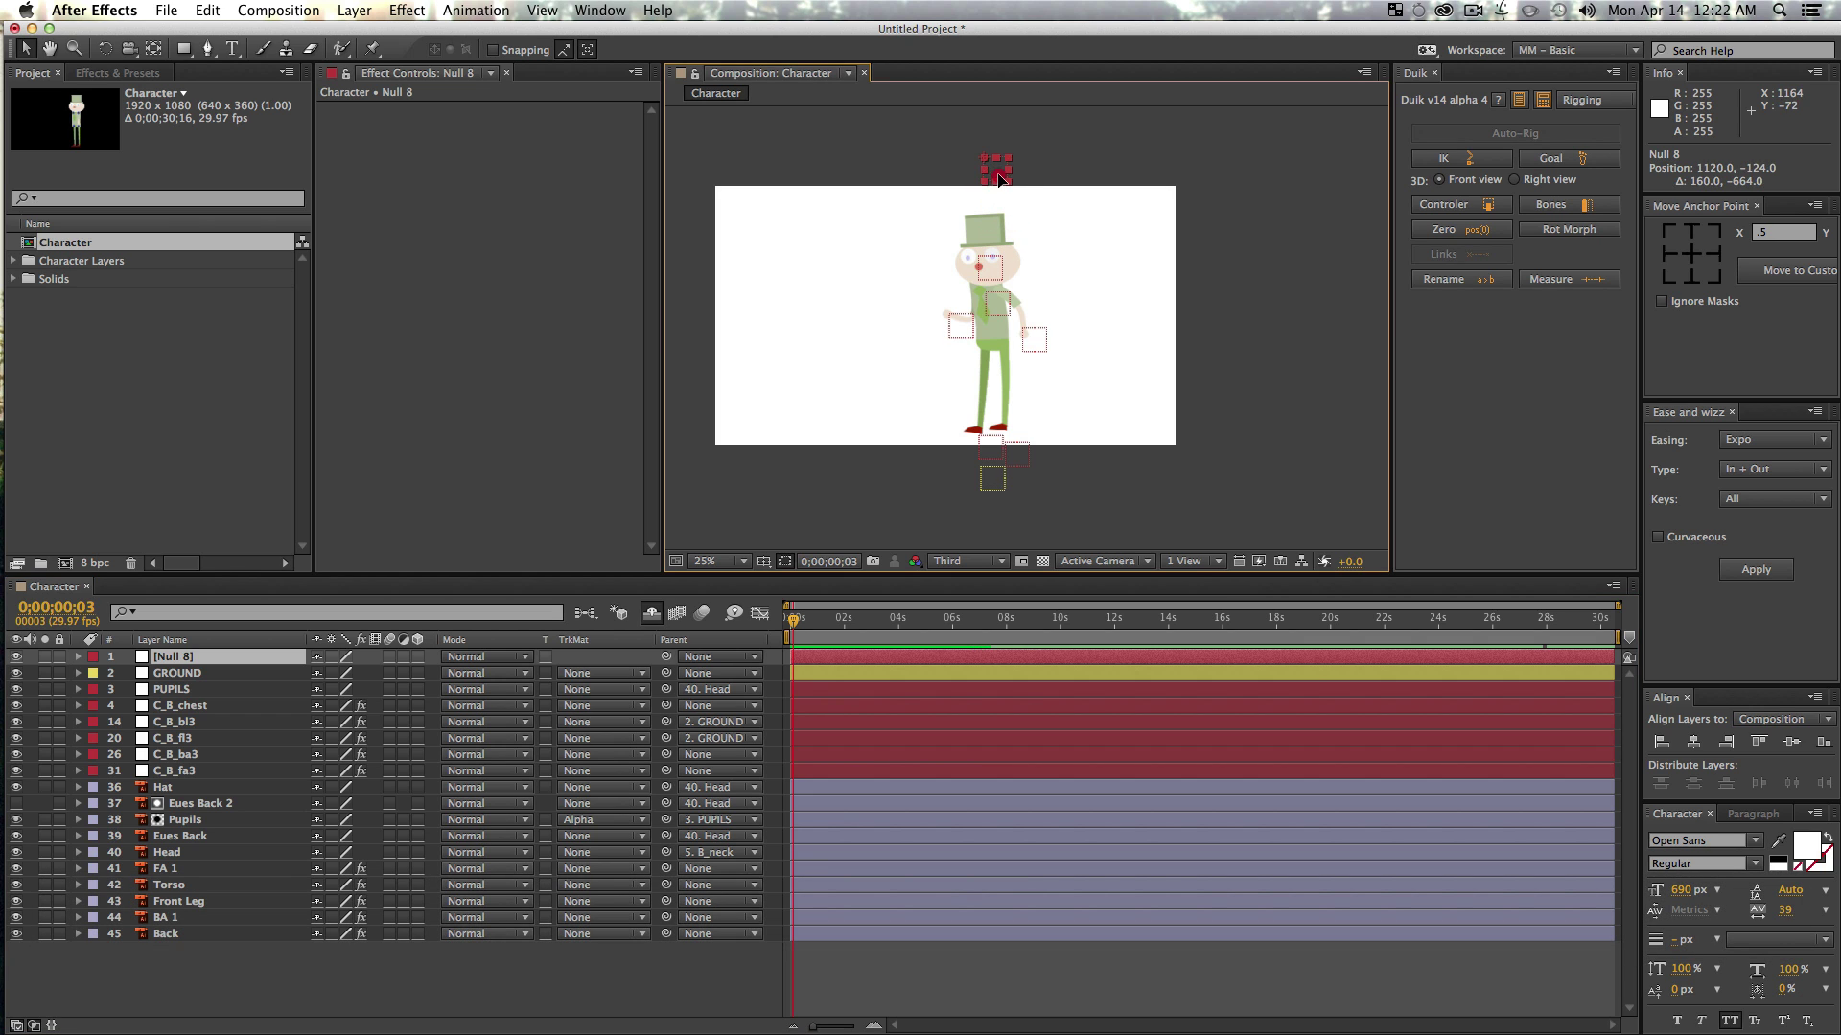
- Rename the null above the character's head as SKY
{"action": "key", "text": "Return"}
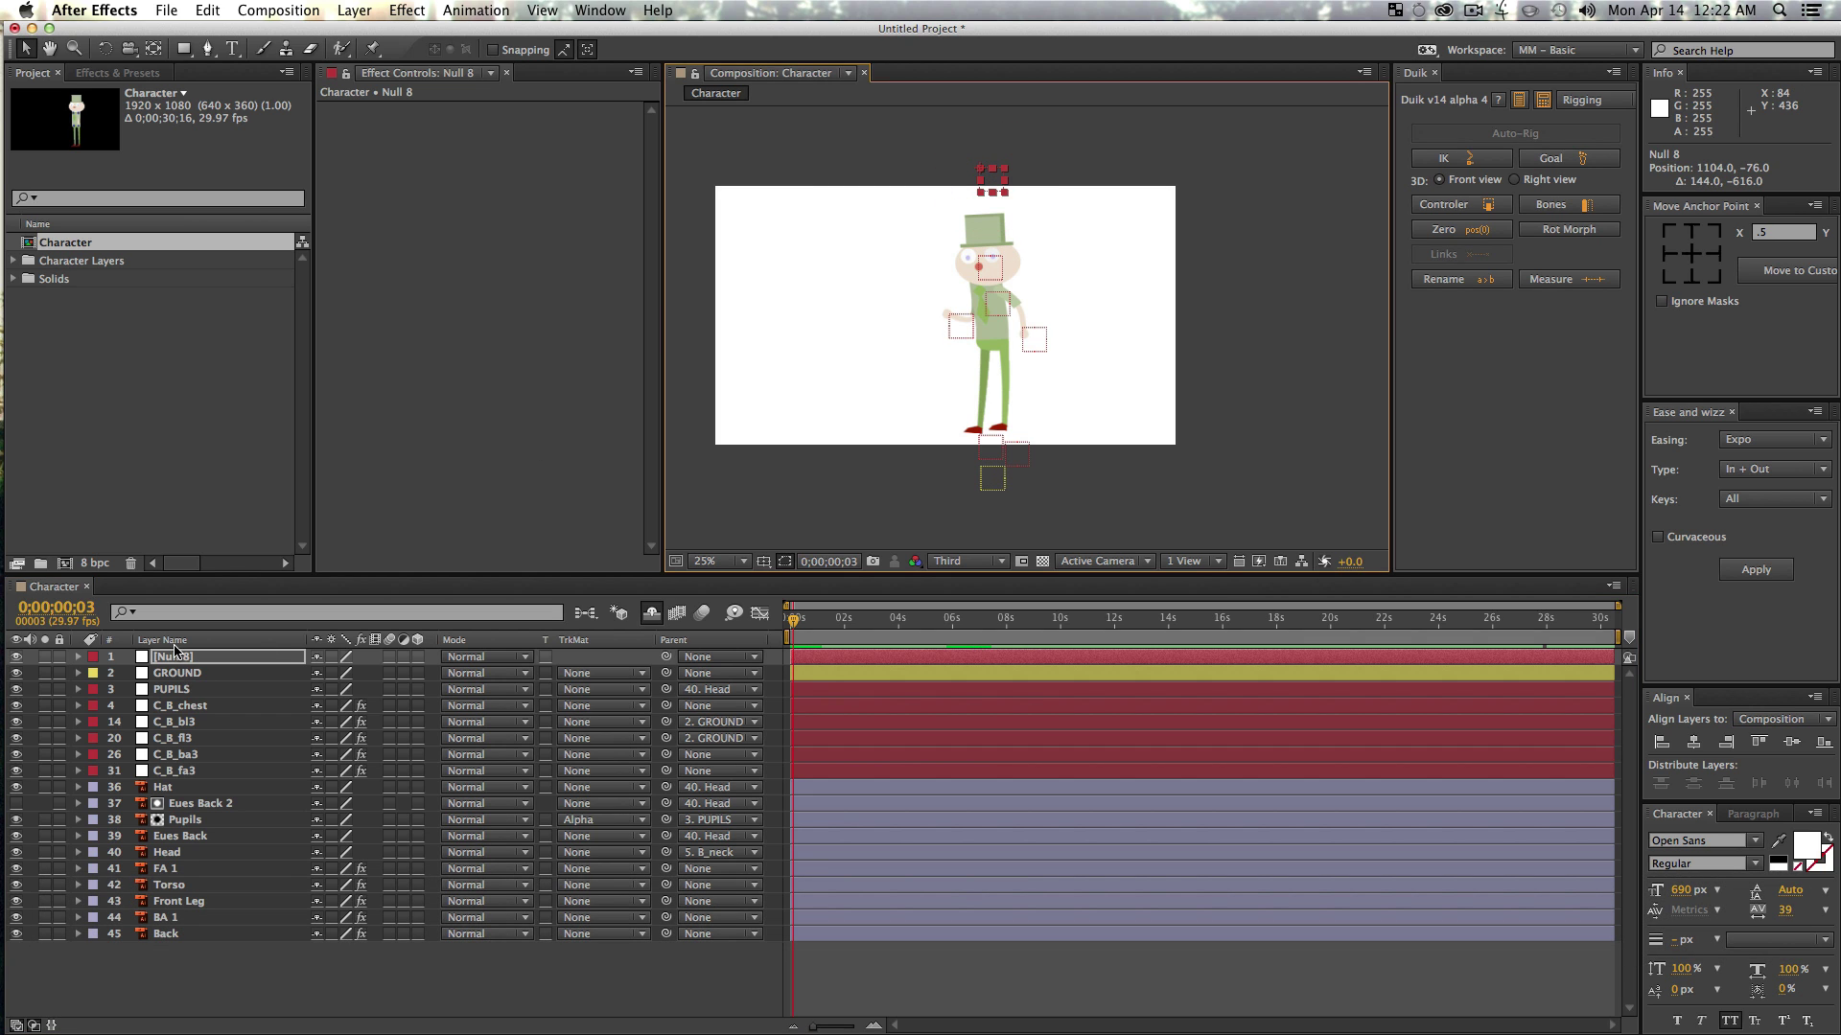
{"action": "left_click", "coordinate": [178, 654]}
{"action": "type", "text": "SKY"}
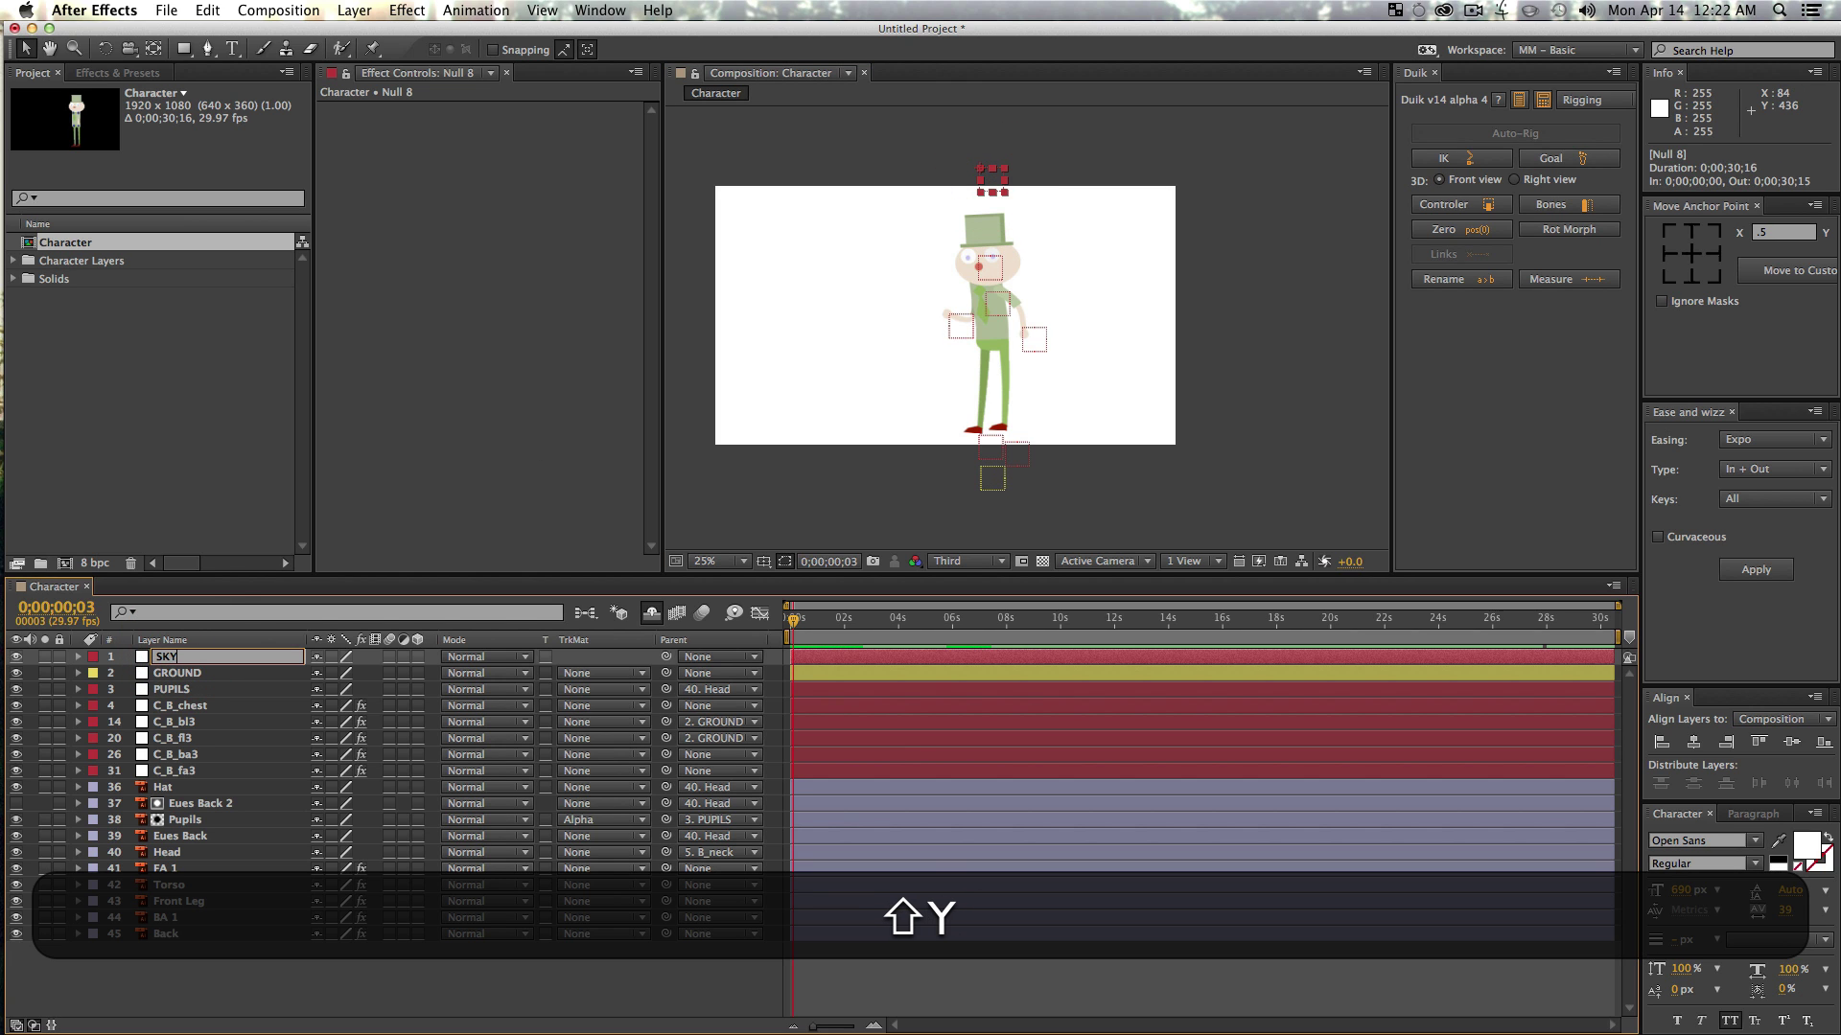
{"action": "key", "text": "shift+Return"}
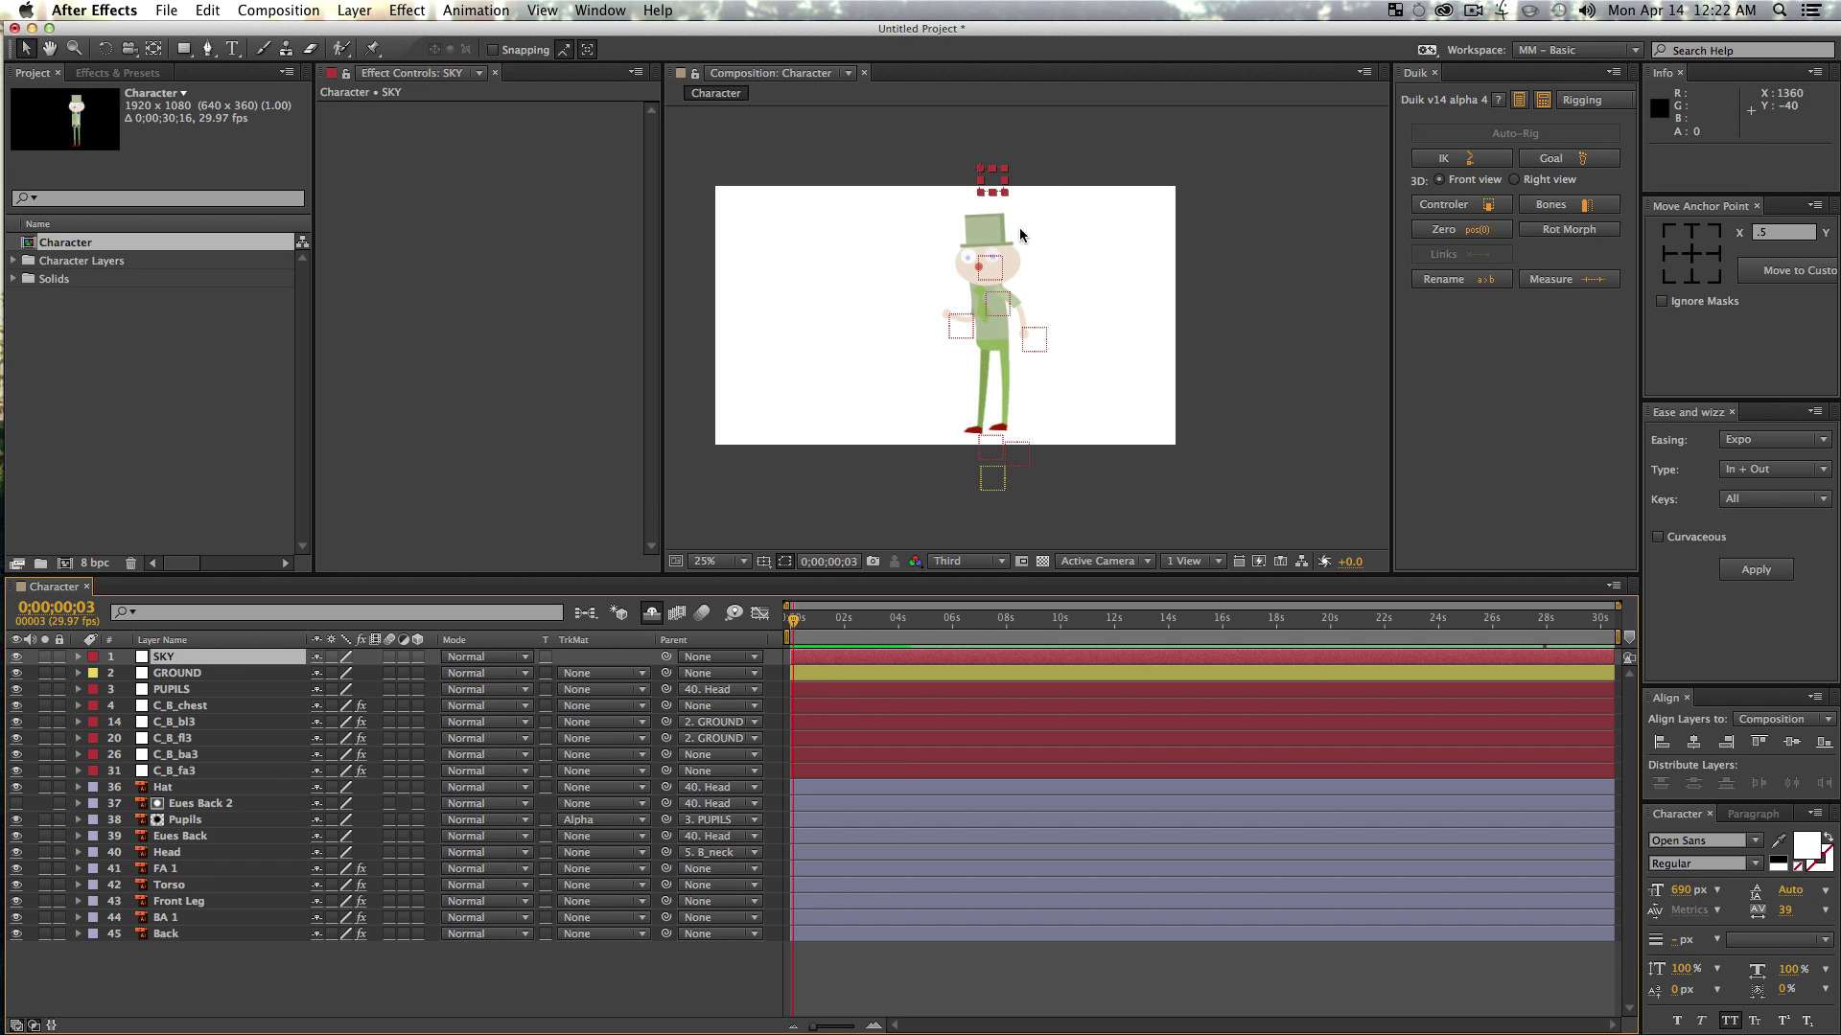
- Move the hand controller C_B_ba3 to about 934, 545, and parent C_B_ba3, C_B_fa3, C_B_chest and the unhidden B_hip bone to SKY
{"action": "left_click_drag", "start_coordinate": [961, 327], "coordinate": [951, 329]}
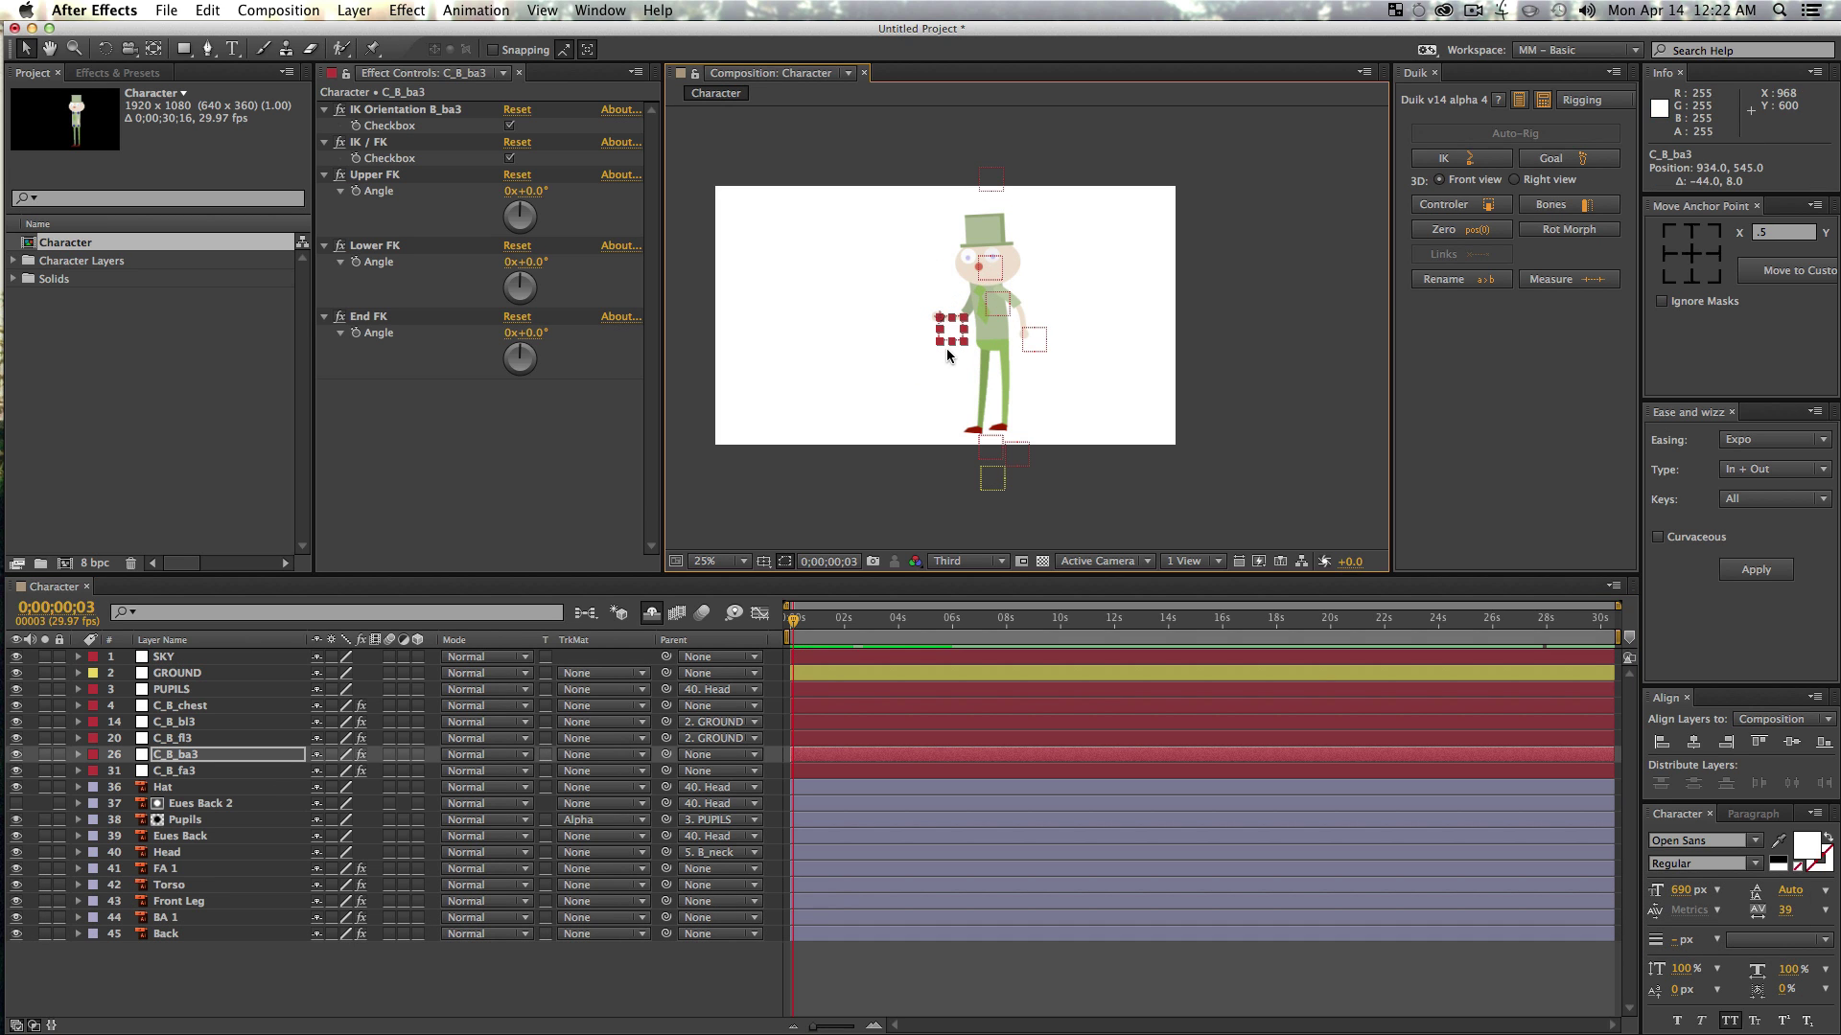
{"action": "left_click", "coordinate": [188, 771]}
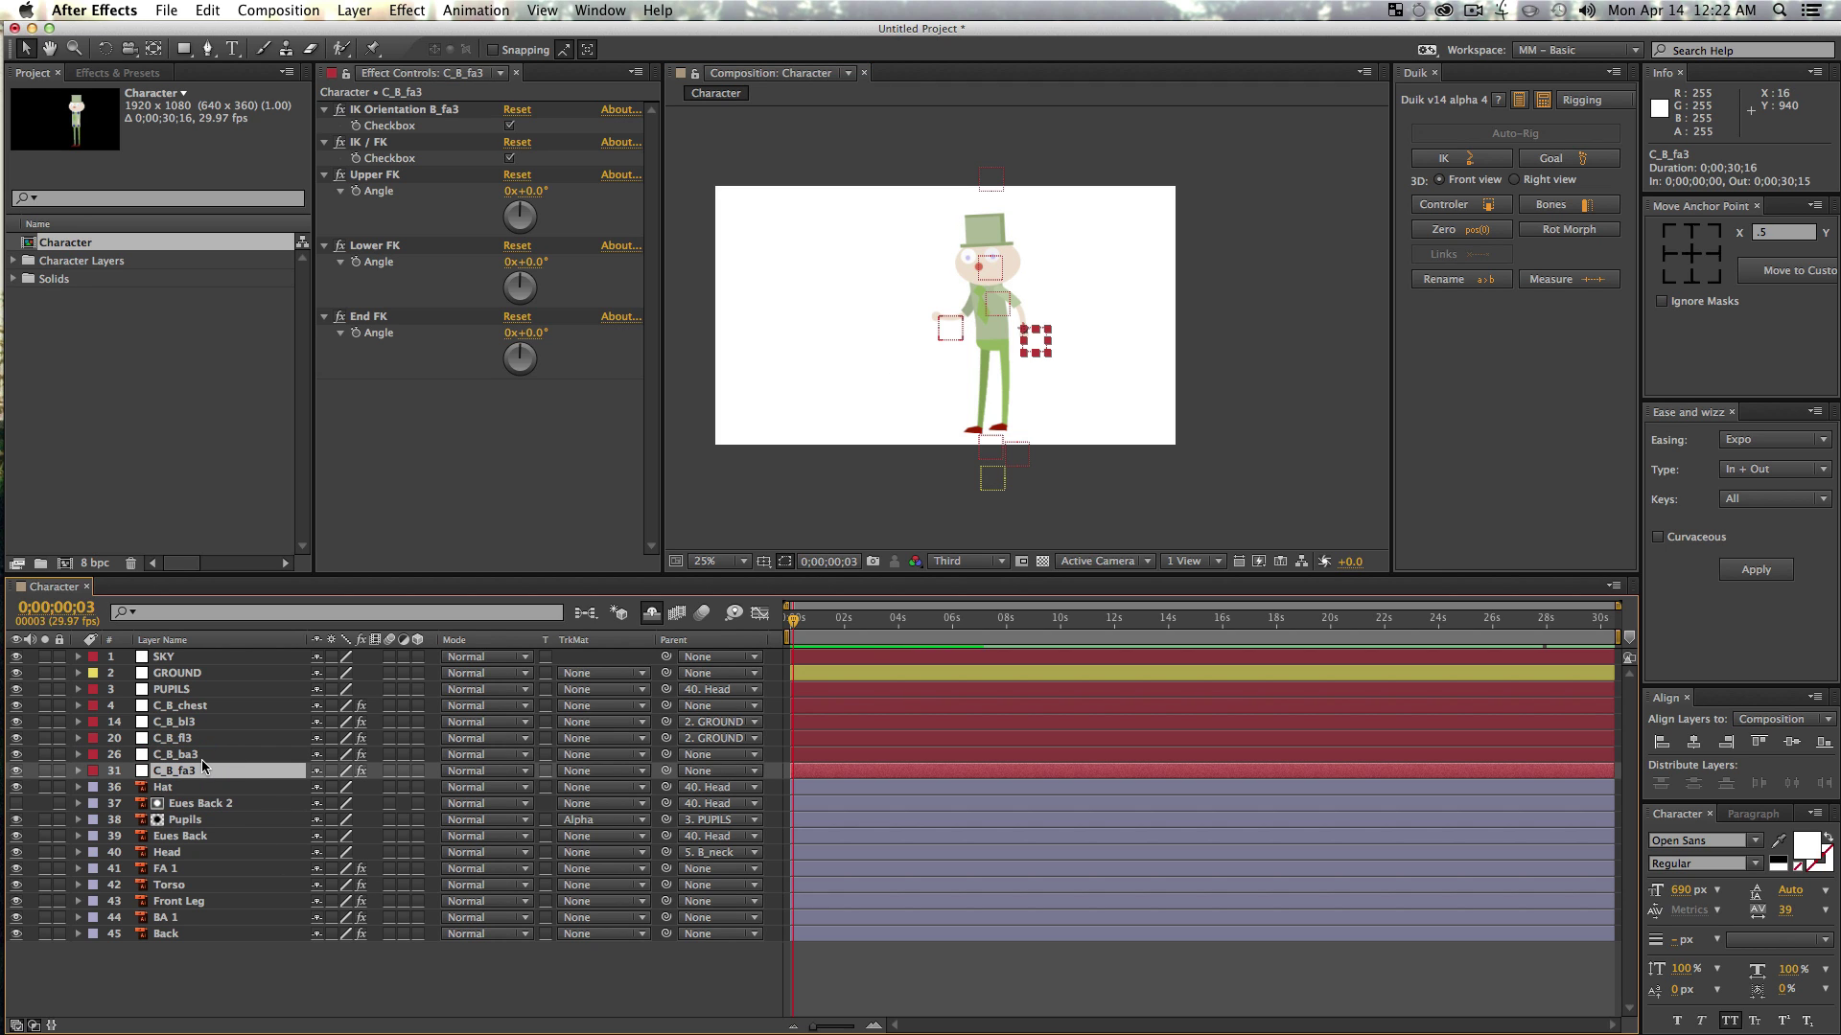
{"action": "left_click", "coordinate": [189, 758], "text": "super"}
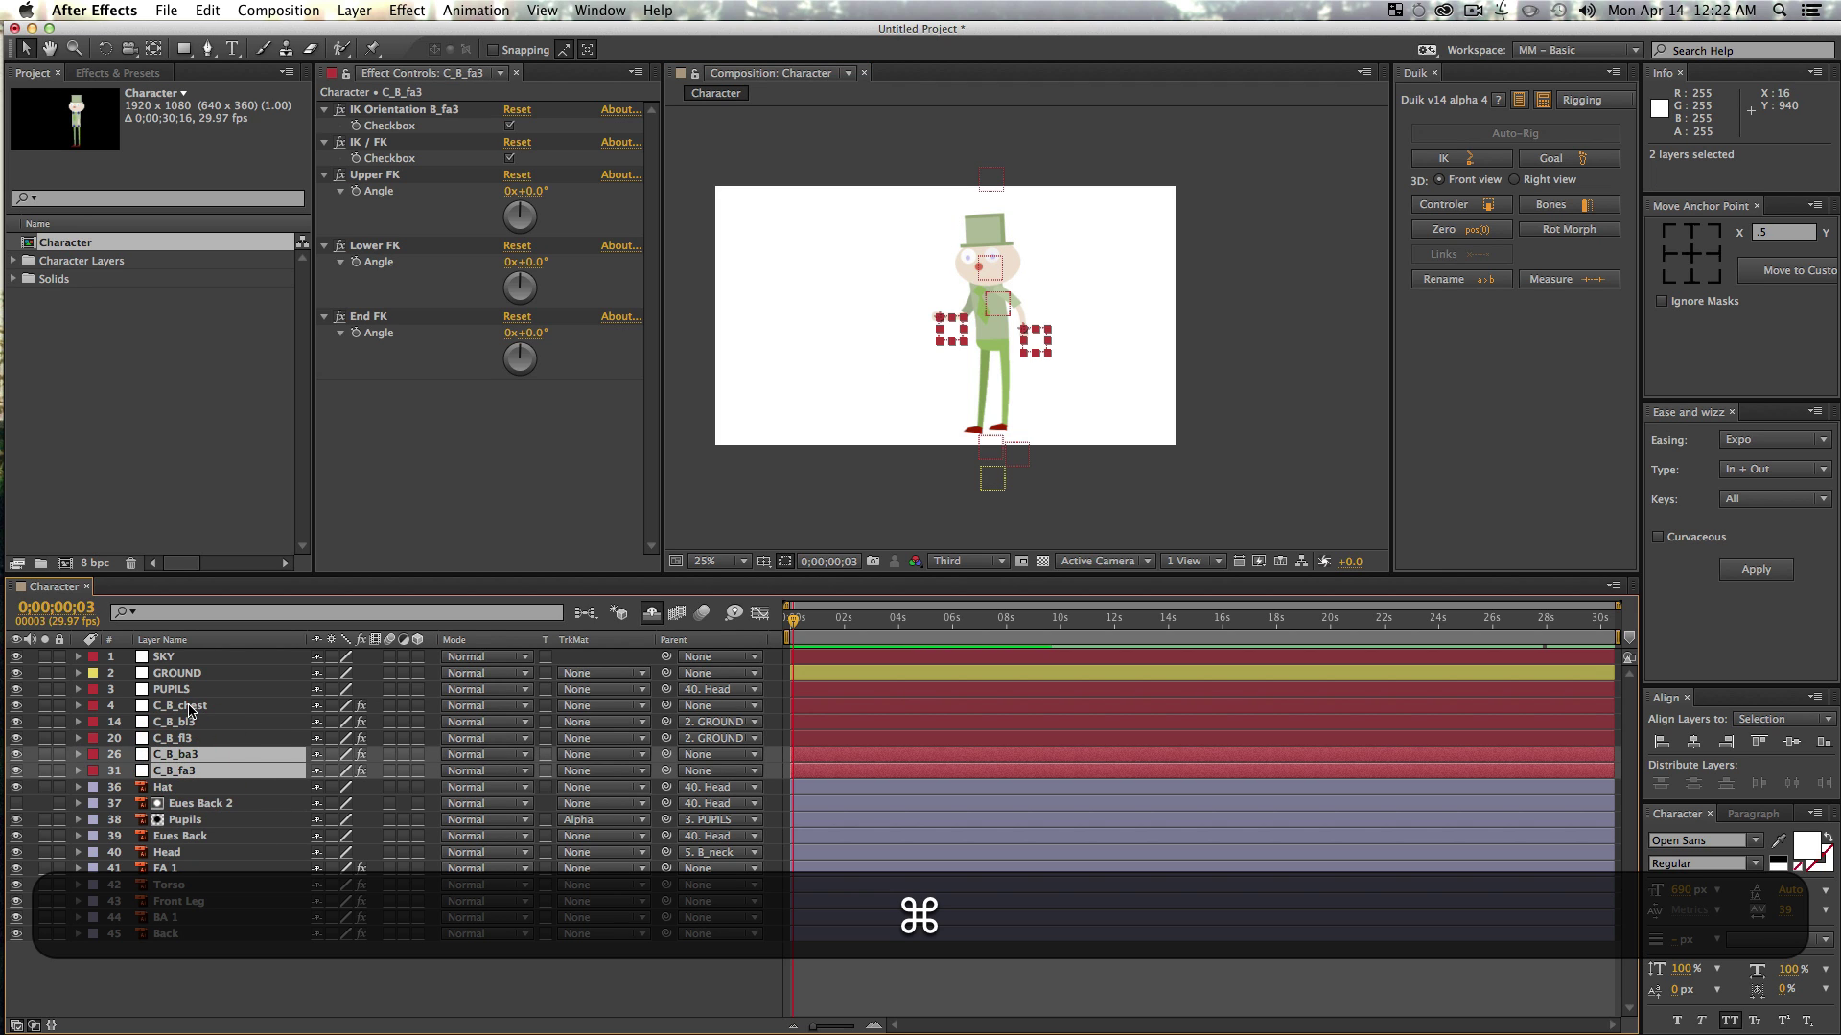
{"action": "left_click", "coordinate": [190, 708], "text": "super"}
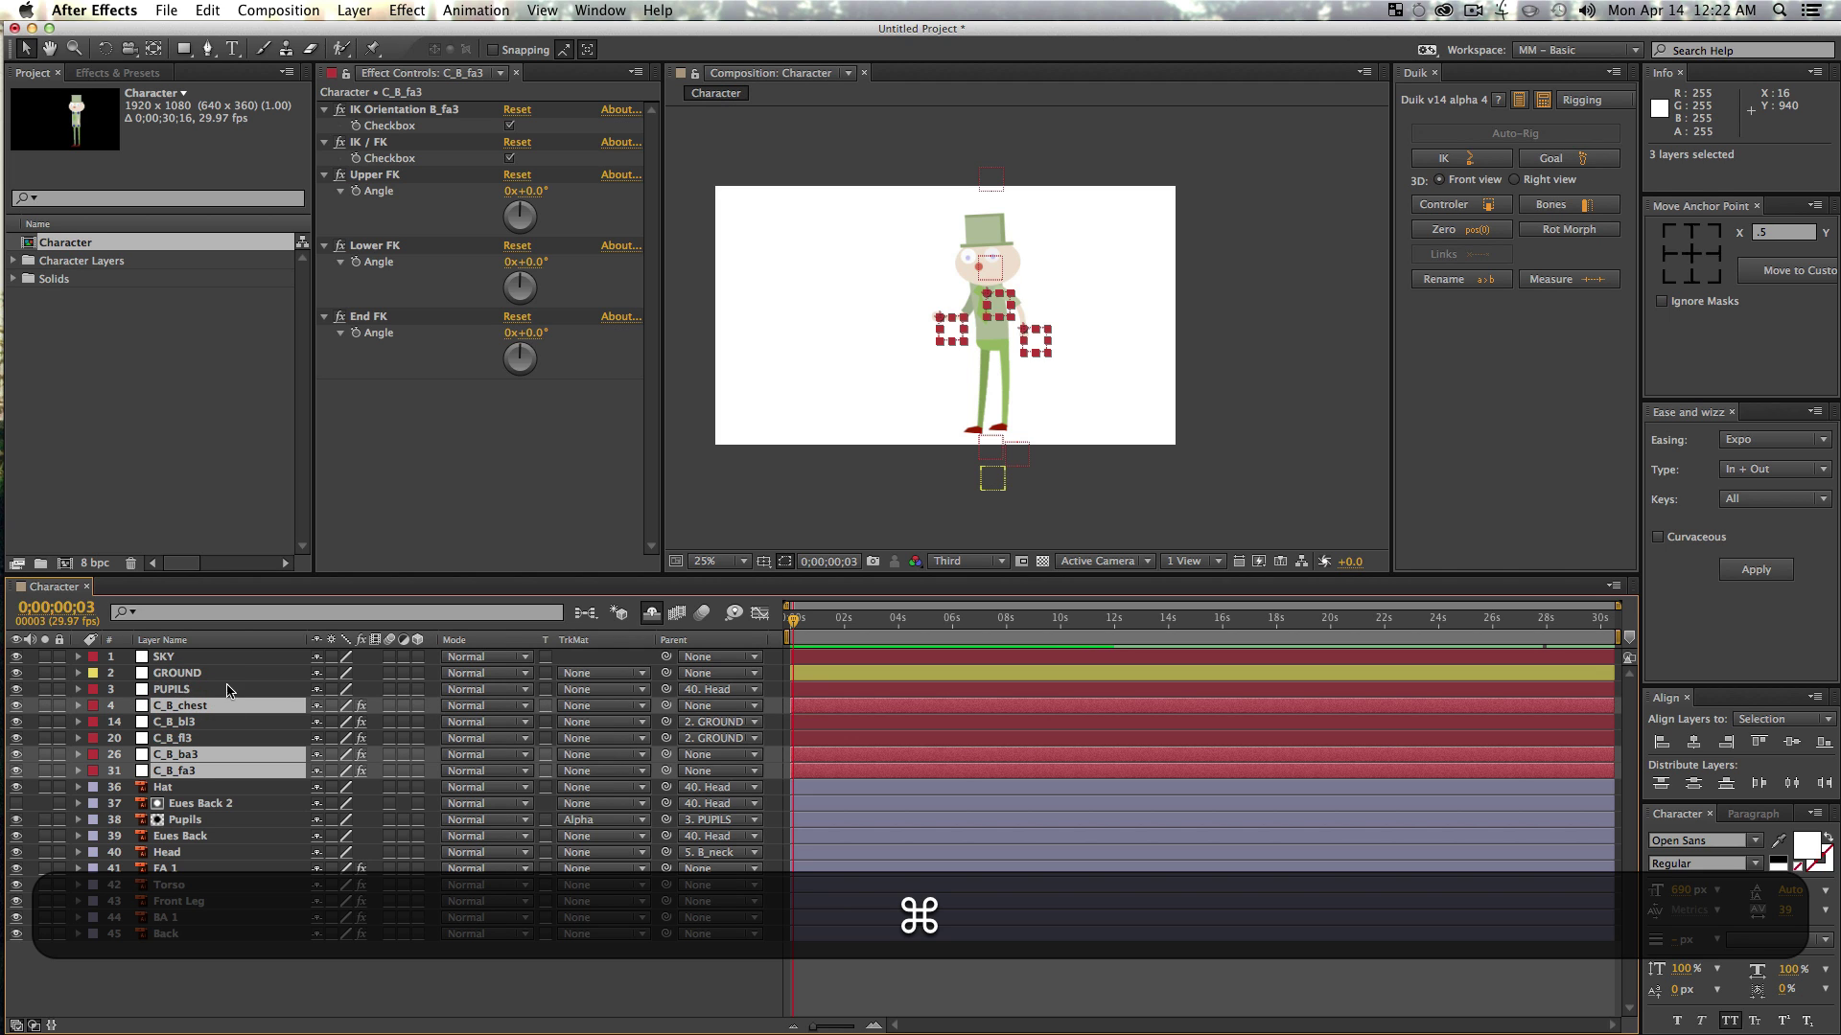
{"action": "left_click", "coordinate": [651, 616]}
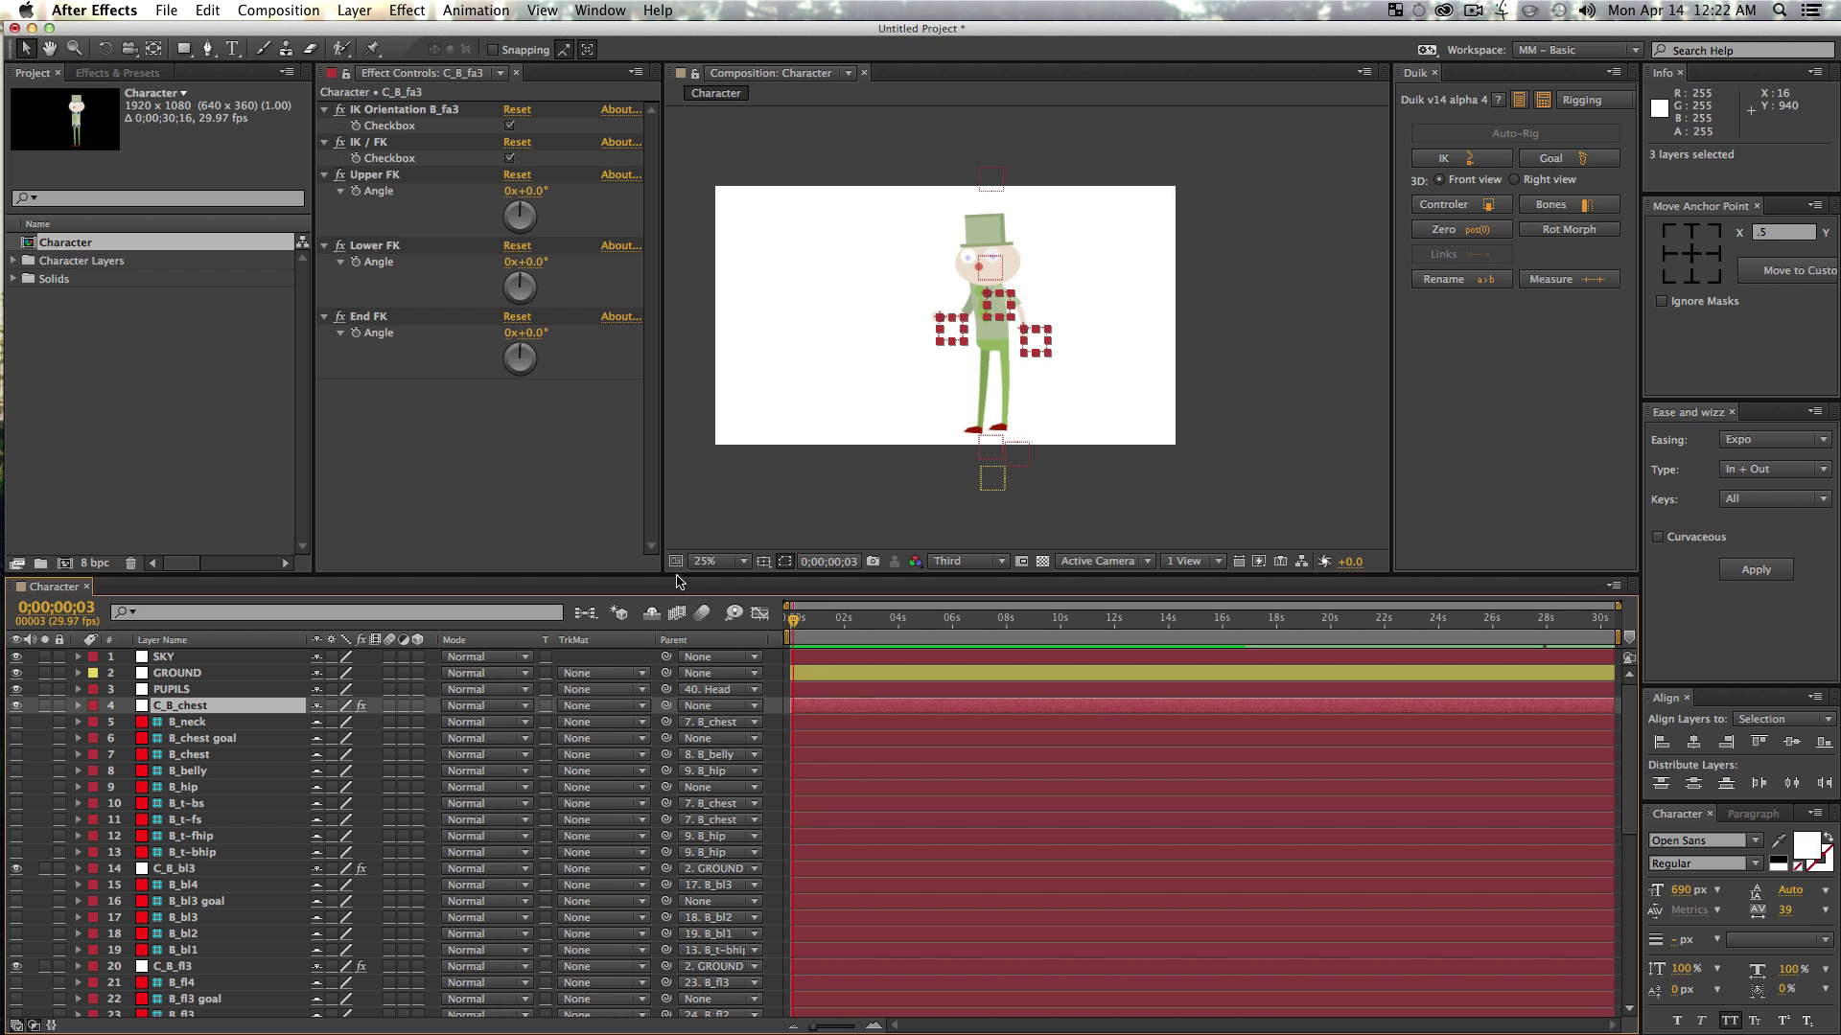
{"action": "left_click_drag", "start_coordinate": [677, 573], "coordinate": [717, 246]}
{"action": "key", "text": "super"}
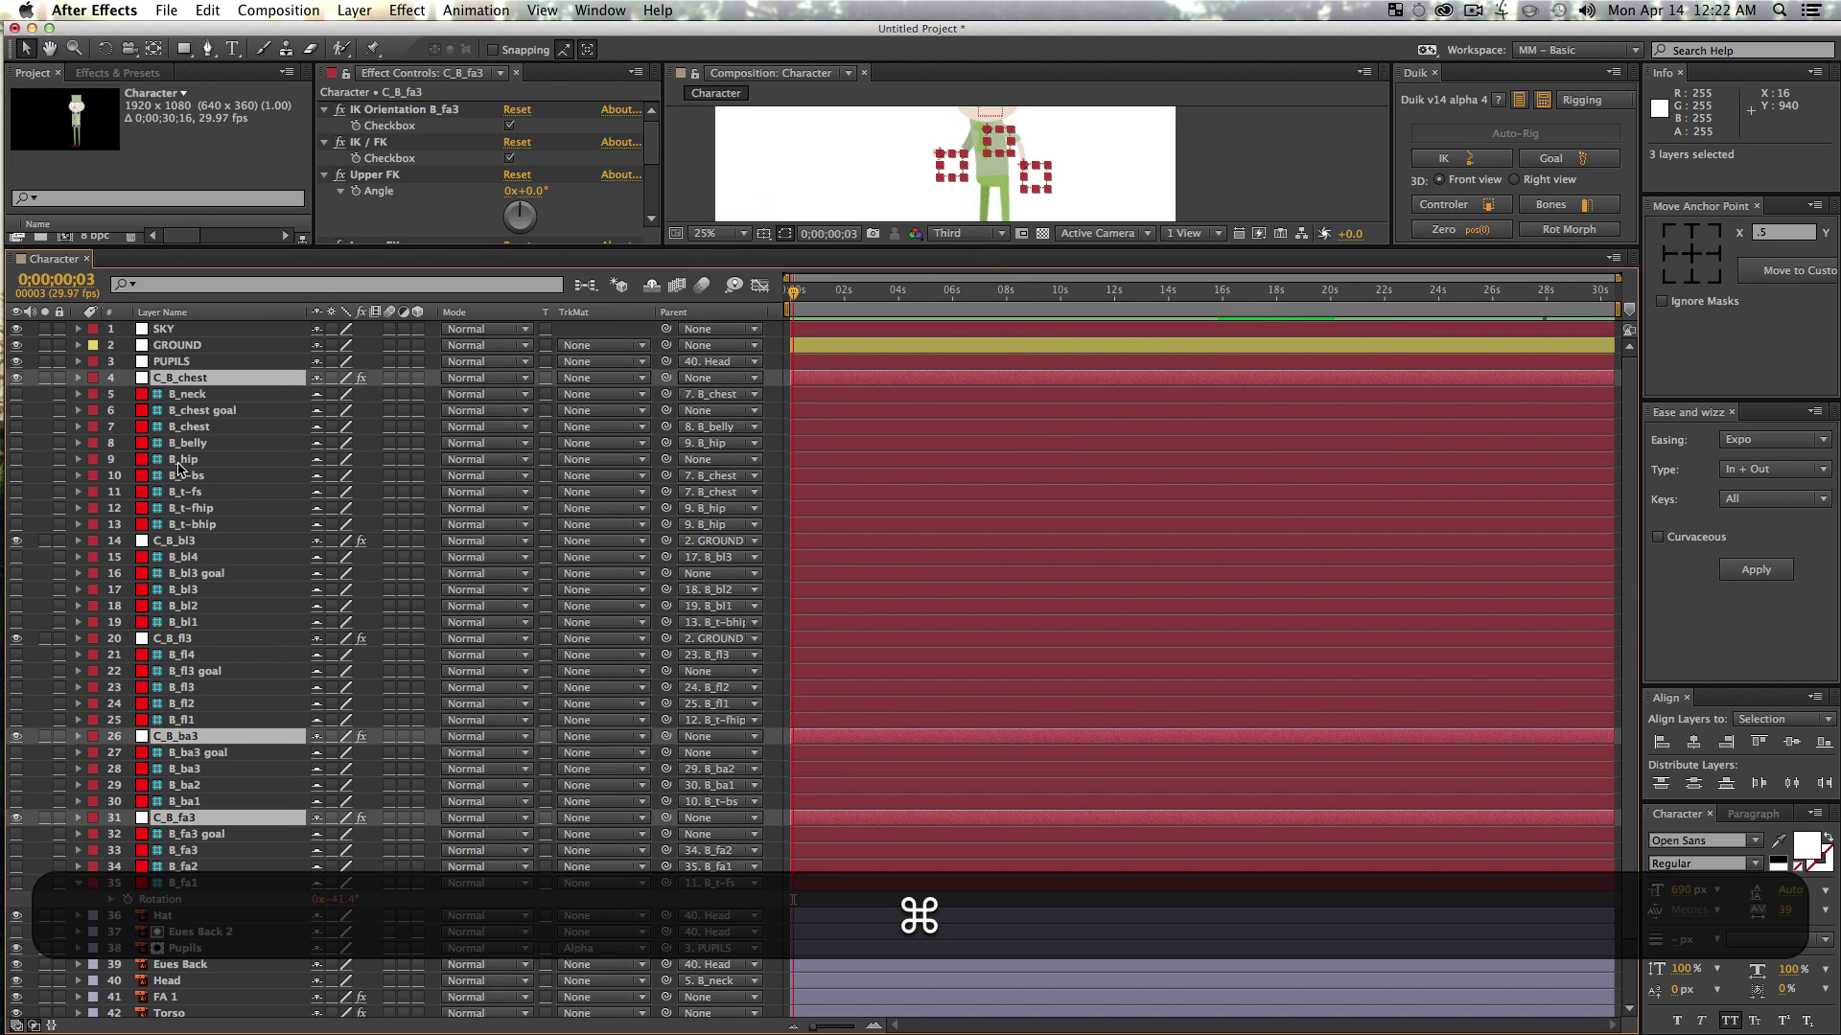
{"action": "left_click", "coordinate": [178, 462], "text": "super"}
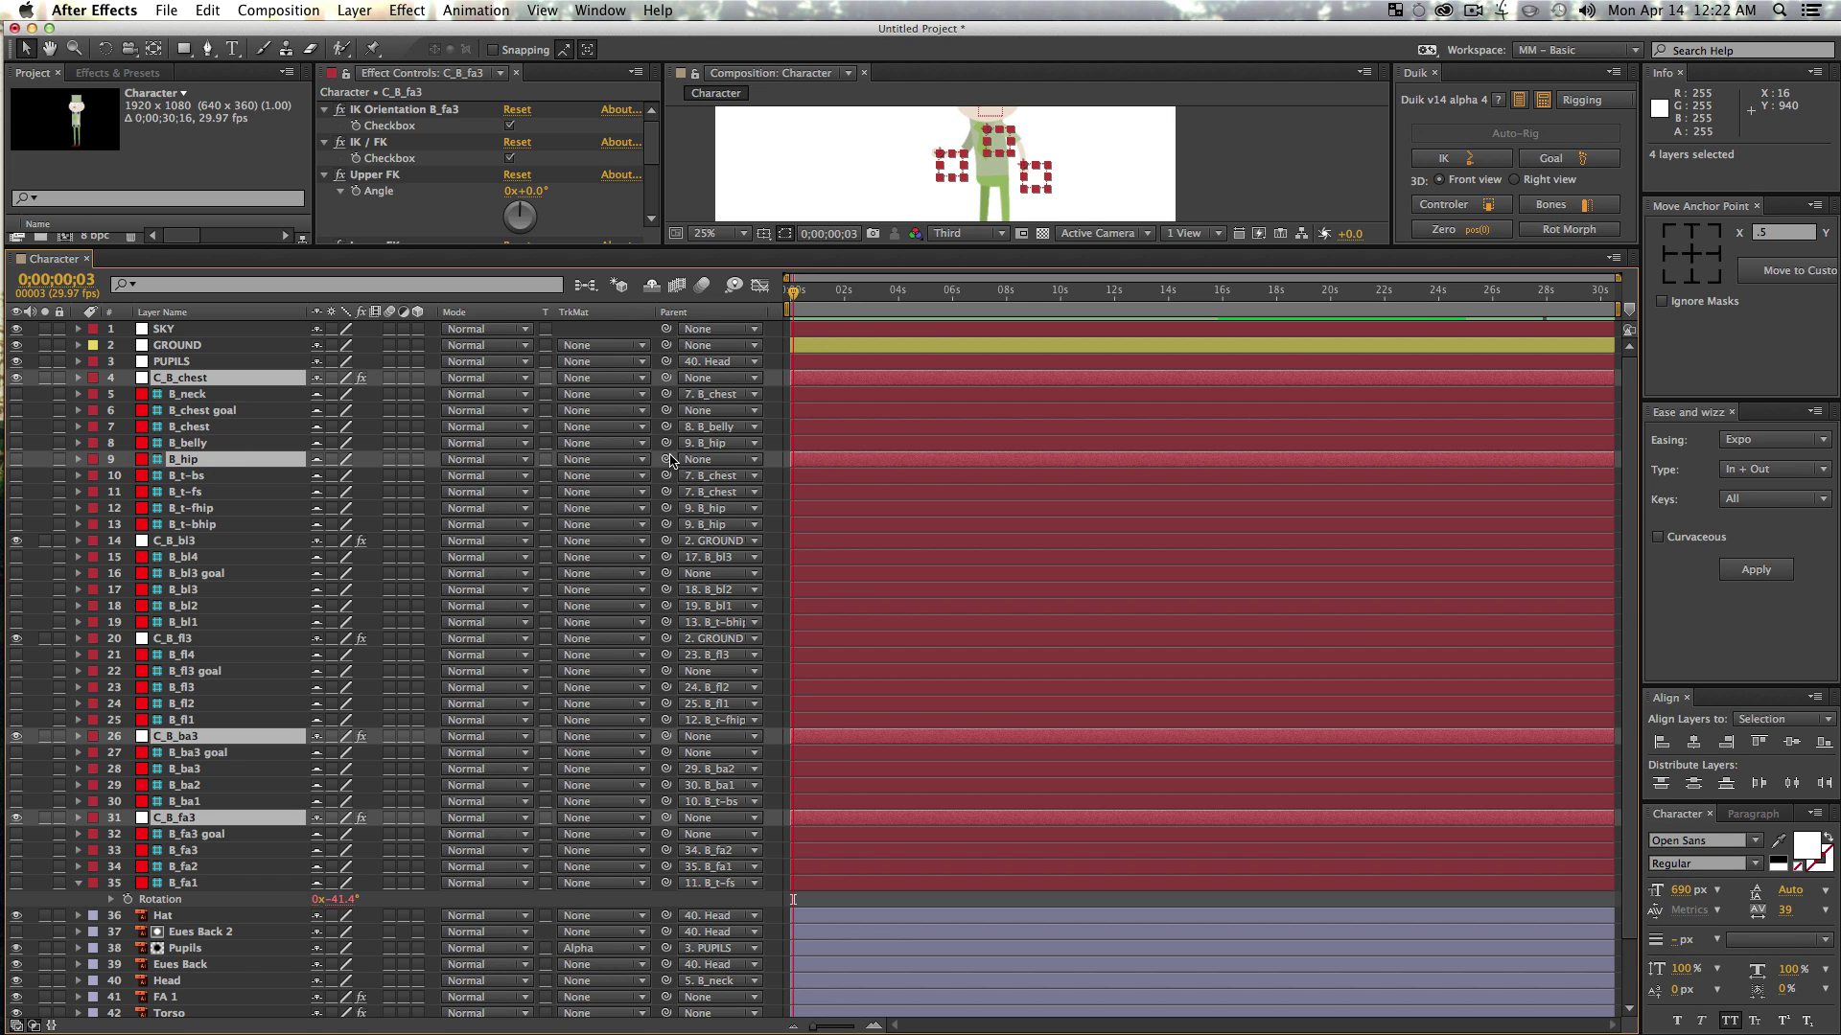
{"action": "left_click_drag", "start_coordinate": [666, 459], "coordinate": [278, 330]}
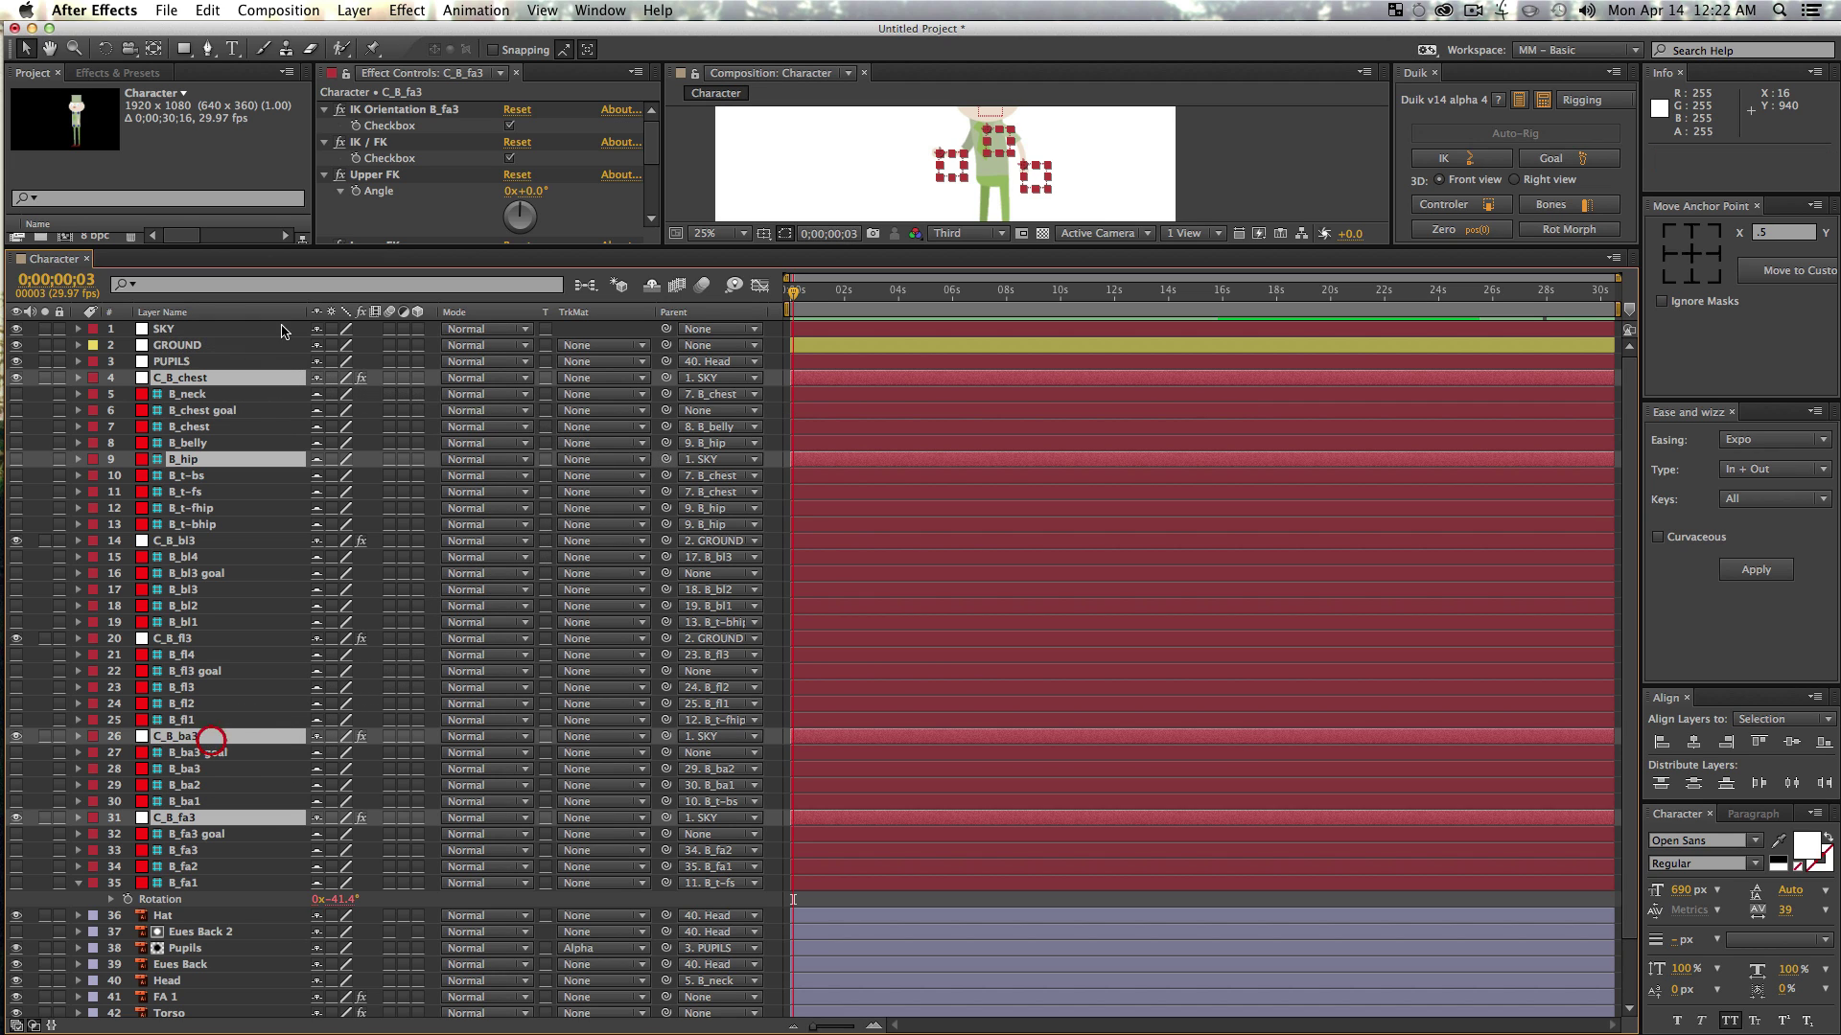
- Hide the shy bone layers again, shrink the timeline to enlarge the composition view, and deselect all layers
{"action": "left_click", "coordinate": [658, 287]}
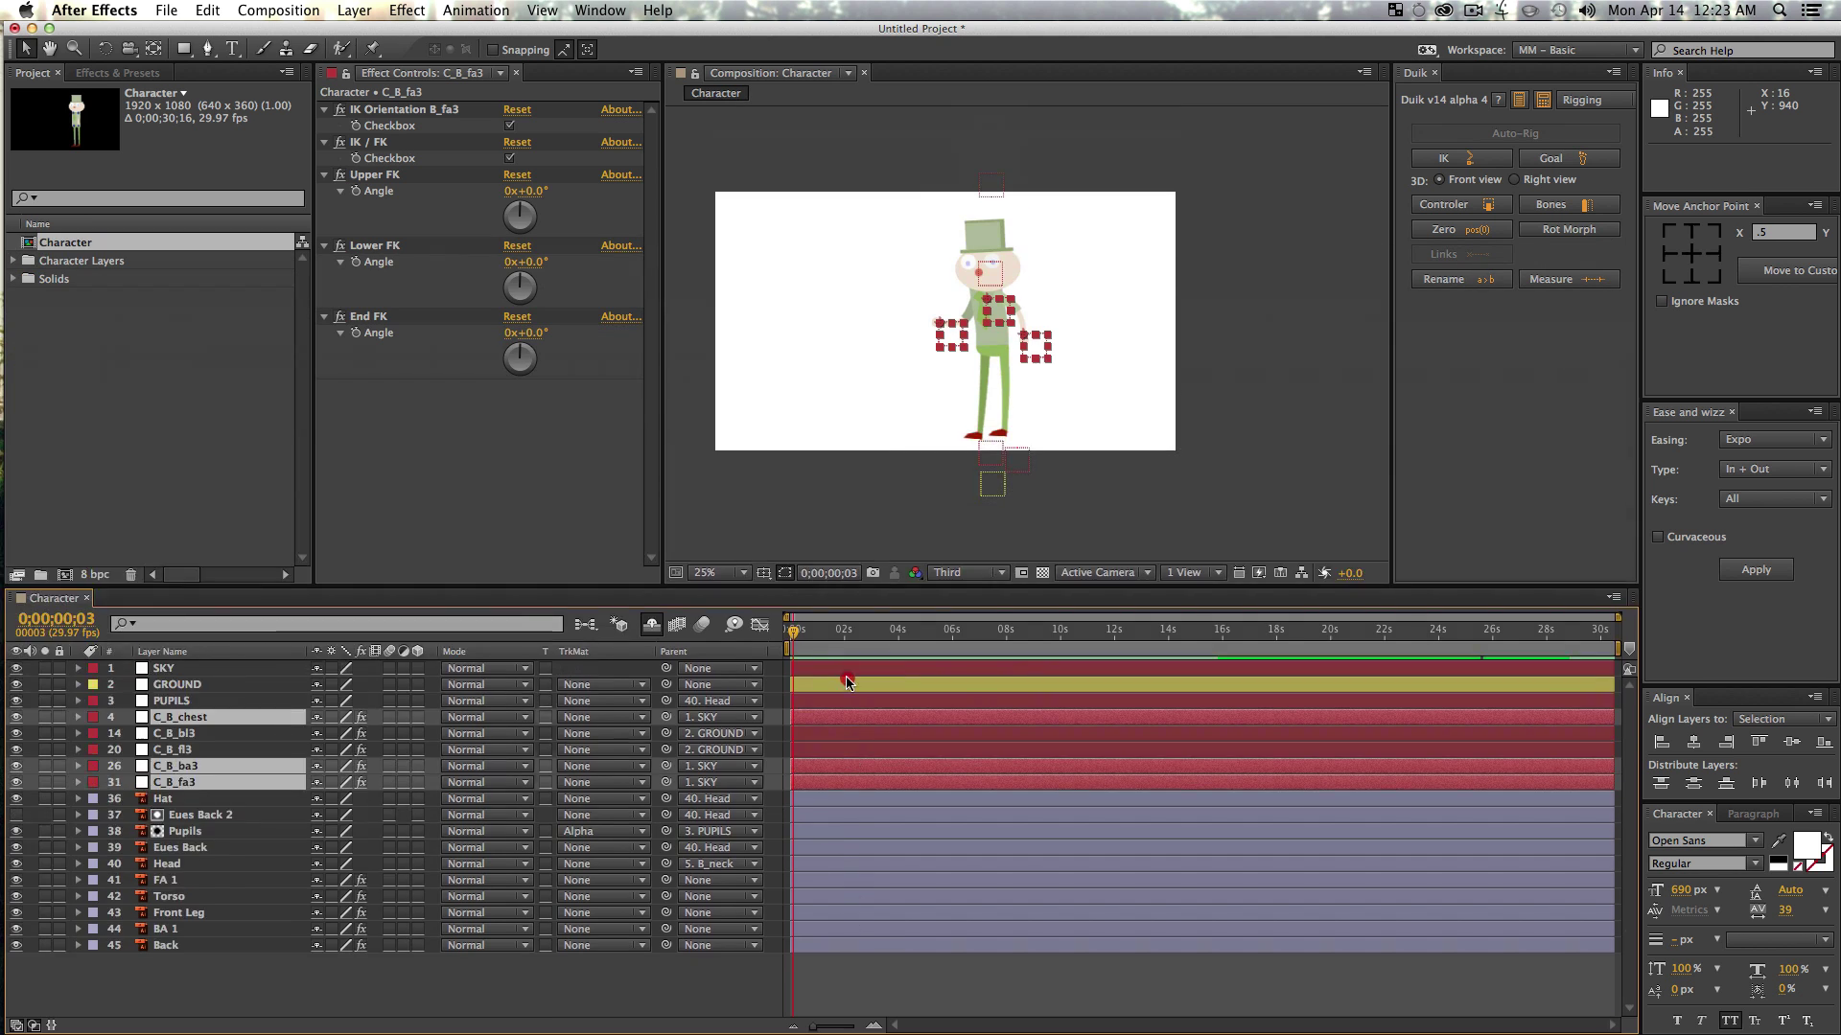
{"action": "left_click_drag", "start_coordinate": [847, 683], "coordinate": [847, 643]}
{"action": "key", "text": "v"}
{"action": "left_click", "coordinate": [1112, 272]}
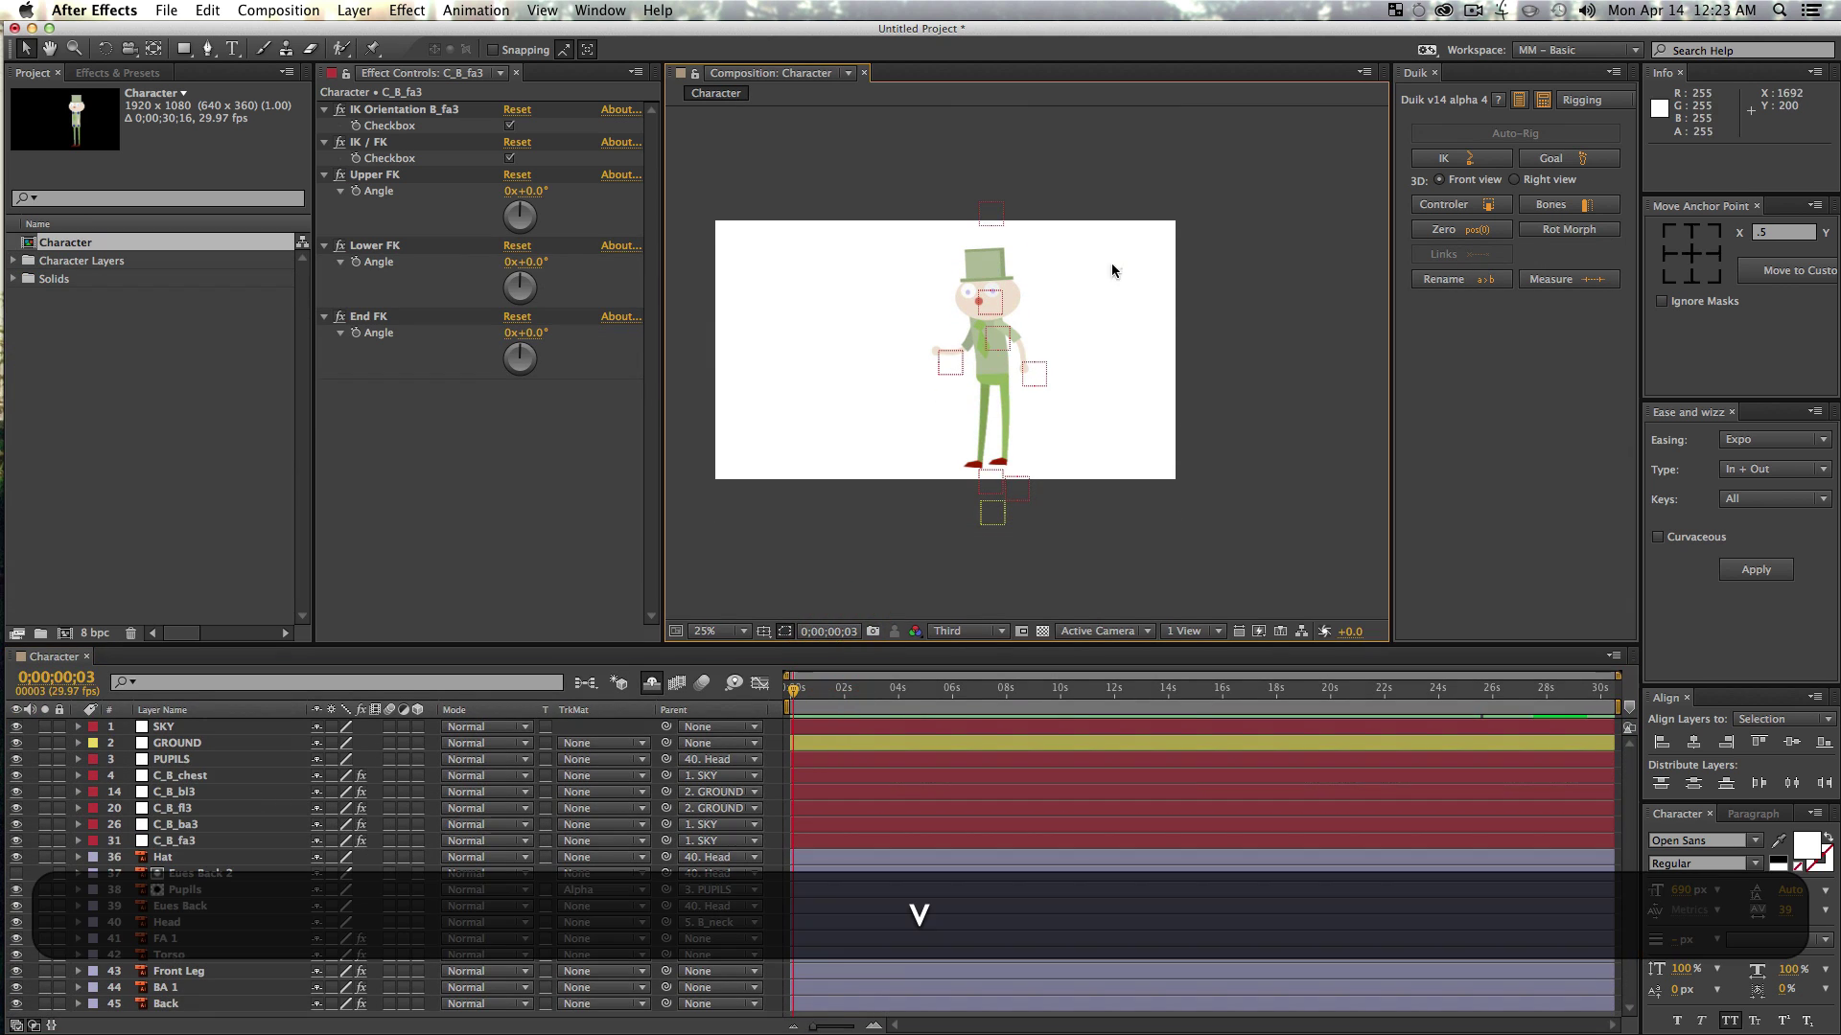
- Test the body controllers by moving SKY to about 1152, 40 and GROUND to about 1076, 1058
{"action": "mouse_move", "coordinate": [988, 225]}
{"action": "left_mouse_down"}
{"action": "mouse_move", "coordinate": [995, 278]}
{"action": "mouse_move", "coordinate": [987, 236]}
{"action": "mouse_move", "coordinate": [1052, 263]}
{"action": "mouse_move", "coordinate": [964, 251]}
{"action": "mouse_move", "coordinate": [1051, 217]}
{"action": "mouse_move", "coordinate": [1003, 253]}
{"action": "mouse_move", "coordinate": [1000, 124]}
{"action": "mouse_move", "coordinate": [1006, 286]}
{"action": "mouse_move", "coordinate": [1004, 220]}
{"action": "mouse_move", "coordinate": [1000, 242]}
{"action": "left_mouse_up"}
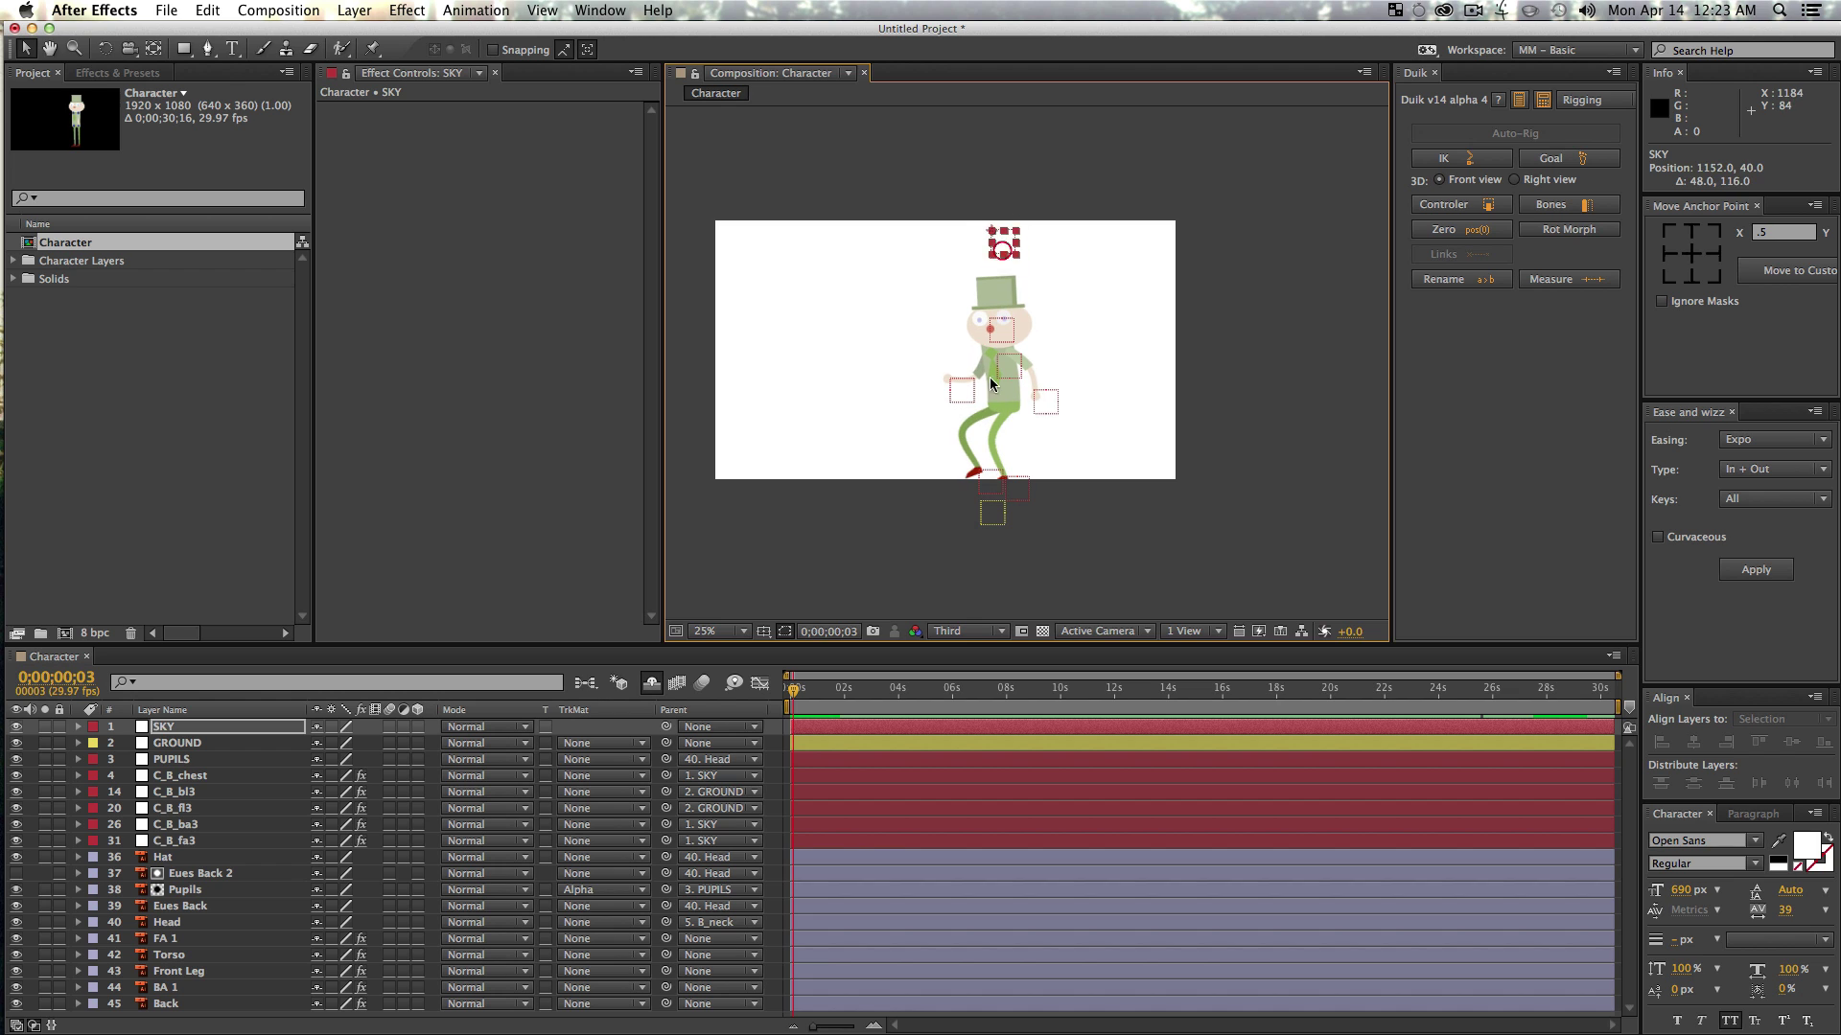
{"action": "left_click", "coordinate": [994, 508]}
{"action": "left_click", "coordinate": [1048, 524]}
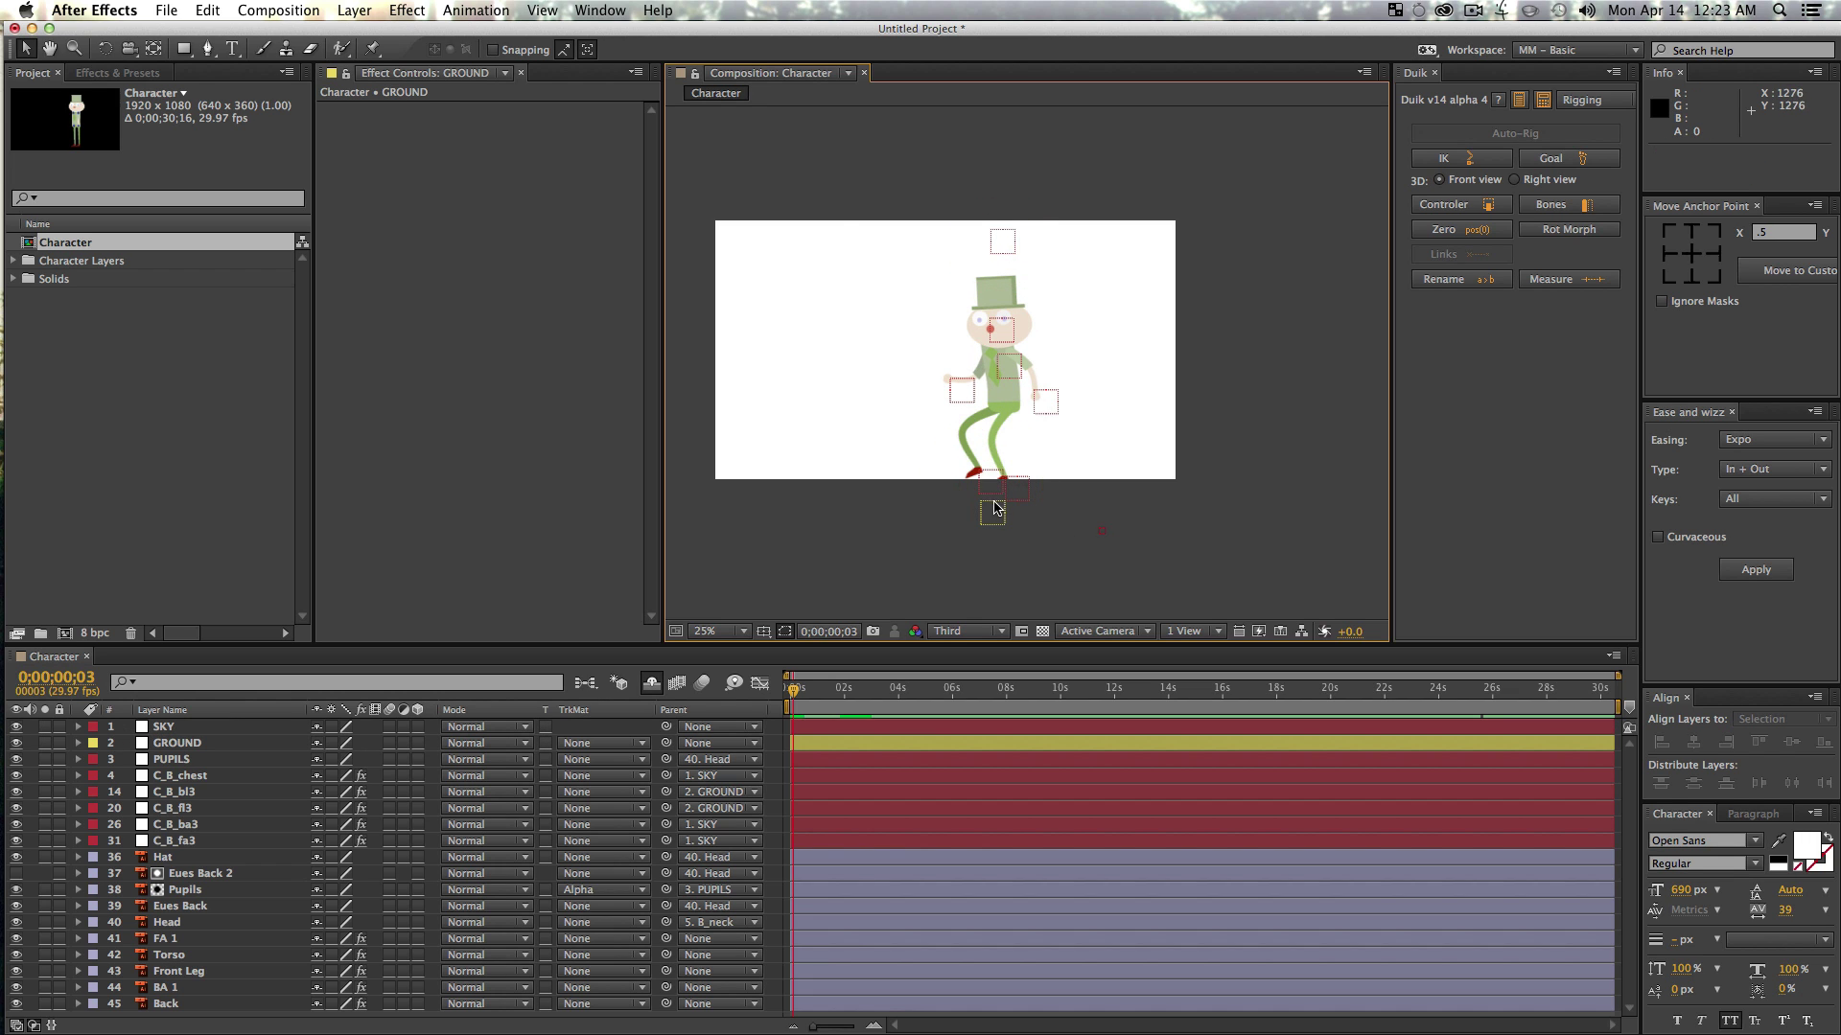
{"action": "key", "text": "z"}
{"action": "left_click", "coordinate": [987, 496]}
{"action": "key", "text": "space"}
{"action": "left_click_drag", "start_coordinate": [1071, 430], "coordinate": [1009, 470]}
{"action": "key", "text": "v"}
{"action": "key", "text": "alt+z"}
{"action": "left_click", "coordinate": [1122, 414], "text": "alt"}
{"action": "key", "text": "z"}
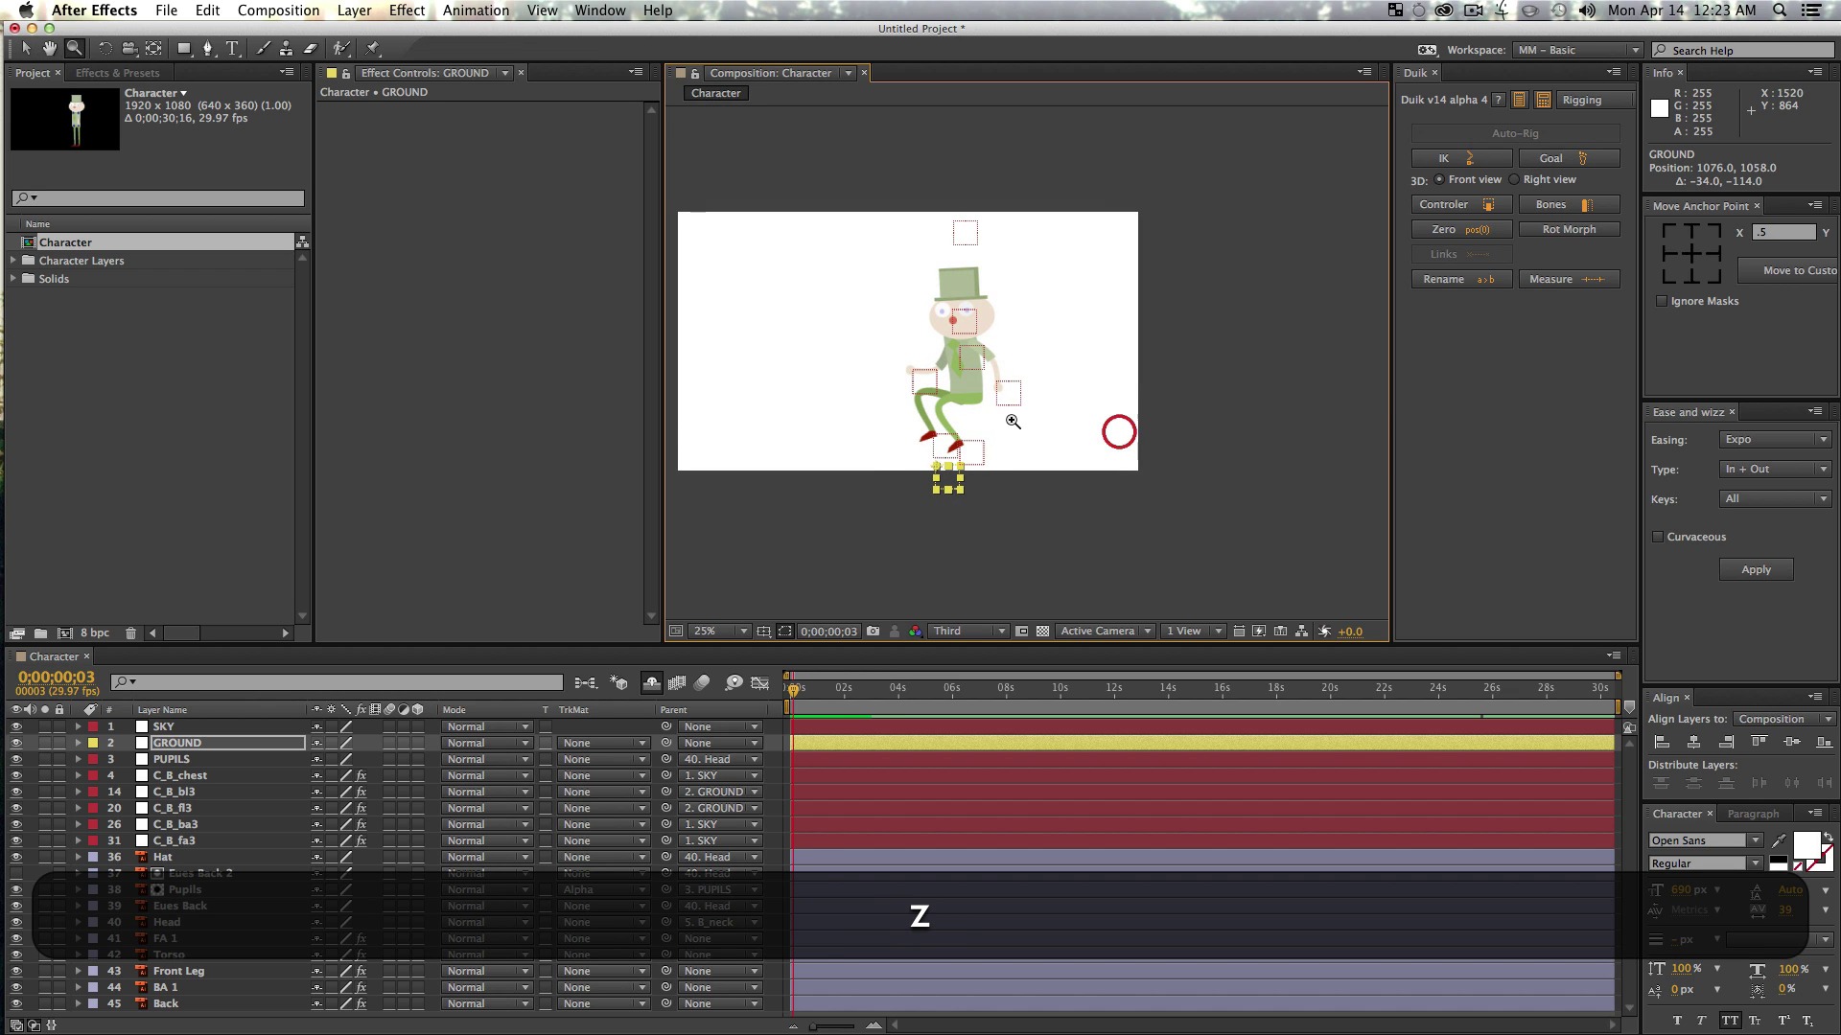
- Move SKY to about 1164, -12, and try moving the chest controller, undoing that move and deselecting it
{"action": "key", "text": "v"}
{"action": "mouse_move", "coordinate": [957, 237]}
{"action": "left_mouse_down"}
{"action": "mouse_move", "coordinate": [733, 223]}
{"action": "mouse_move", "coordinate": [892, 270]}
{"action": "mouse_move", "coordinate": [995, 211]}
{"action": "mouse_move", "coordinate": [1044, 146]}
{"action": "mouse_move", "coordinate": [986, 240]}
{"action": "mouse_move", "coordinate": [935, 273]}
{"action": "mouse_move", "coordinate": [944, 202]}
{"action": "mouse_move", "coordinate": [956, 251]}
{"action": "mouse_move", "coordinate": [938, 251]}
{"action": "mouse_move", "coordinate": [966, 240]}
{"action": "left_mouse_up"}
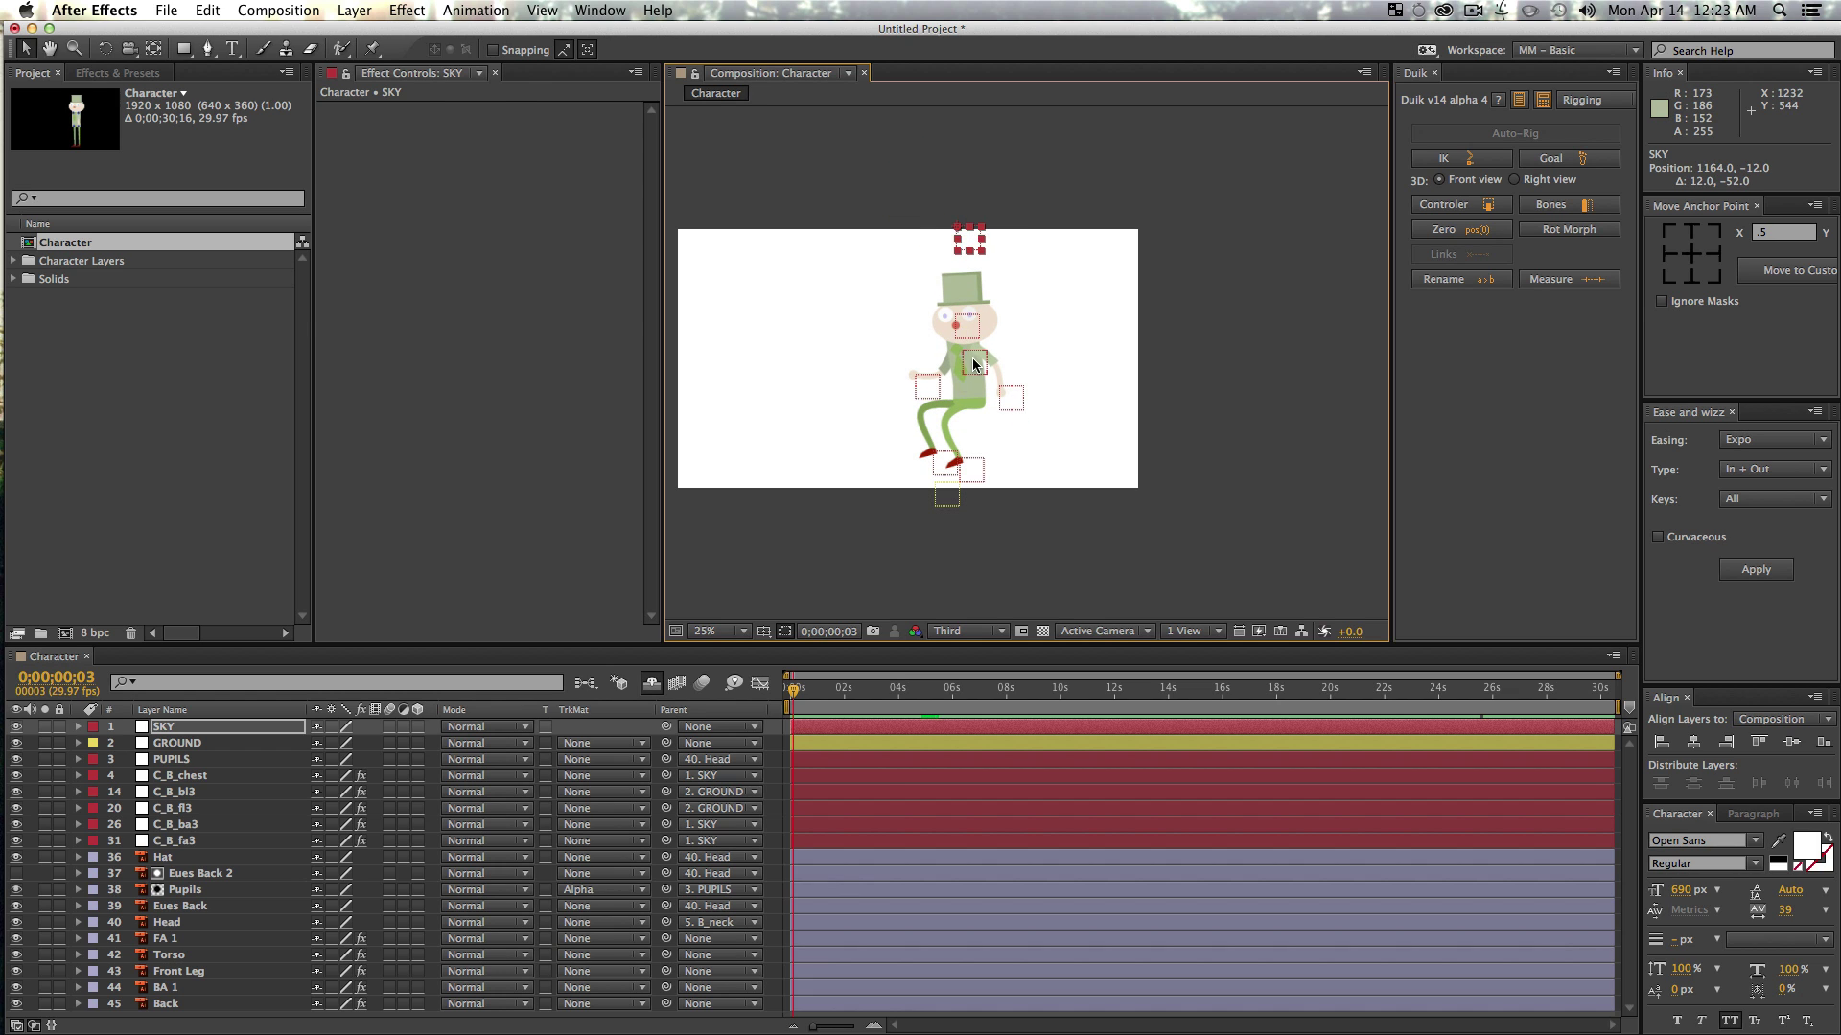
{"action": "mouse_move", "coordinate": [955, 357]}
{"action": "left_mouse_down"}
{"action": "mouse_move", "coordinate": [925, 357]}
{"action": "mouse_move", "coordinate": [973, 331]}
{"action": "mouse_move", "coordinate": [982, 360]}
{"action": "left_mouse_up"}
{"action": "key", "text": "super+z"}
{"action": "key", "text": "super+z"}
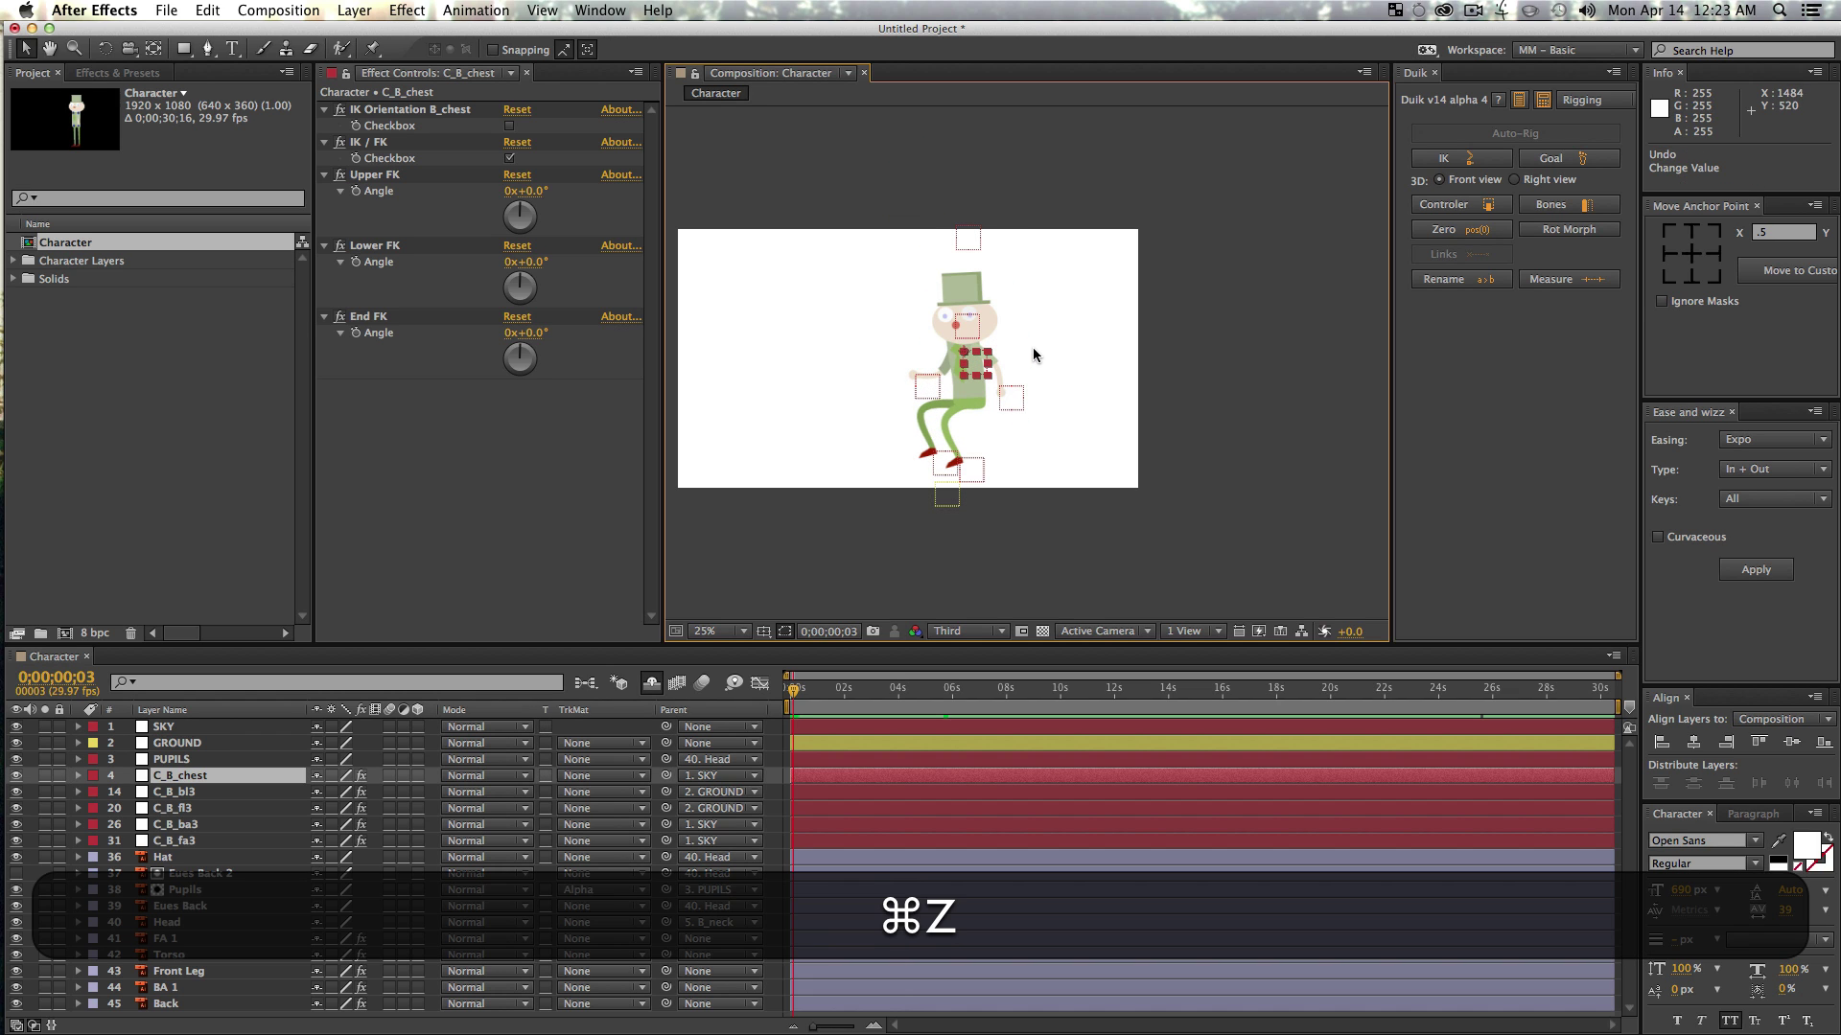
{"action": "left_click", "coordinate": [1044, 348]}
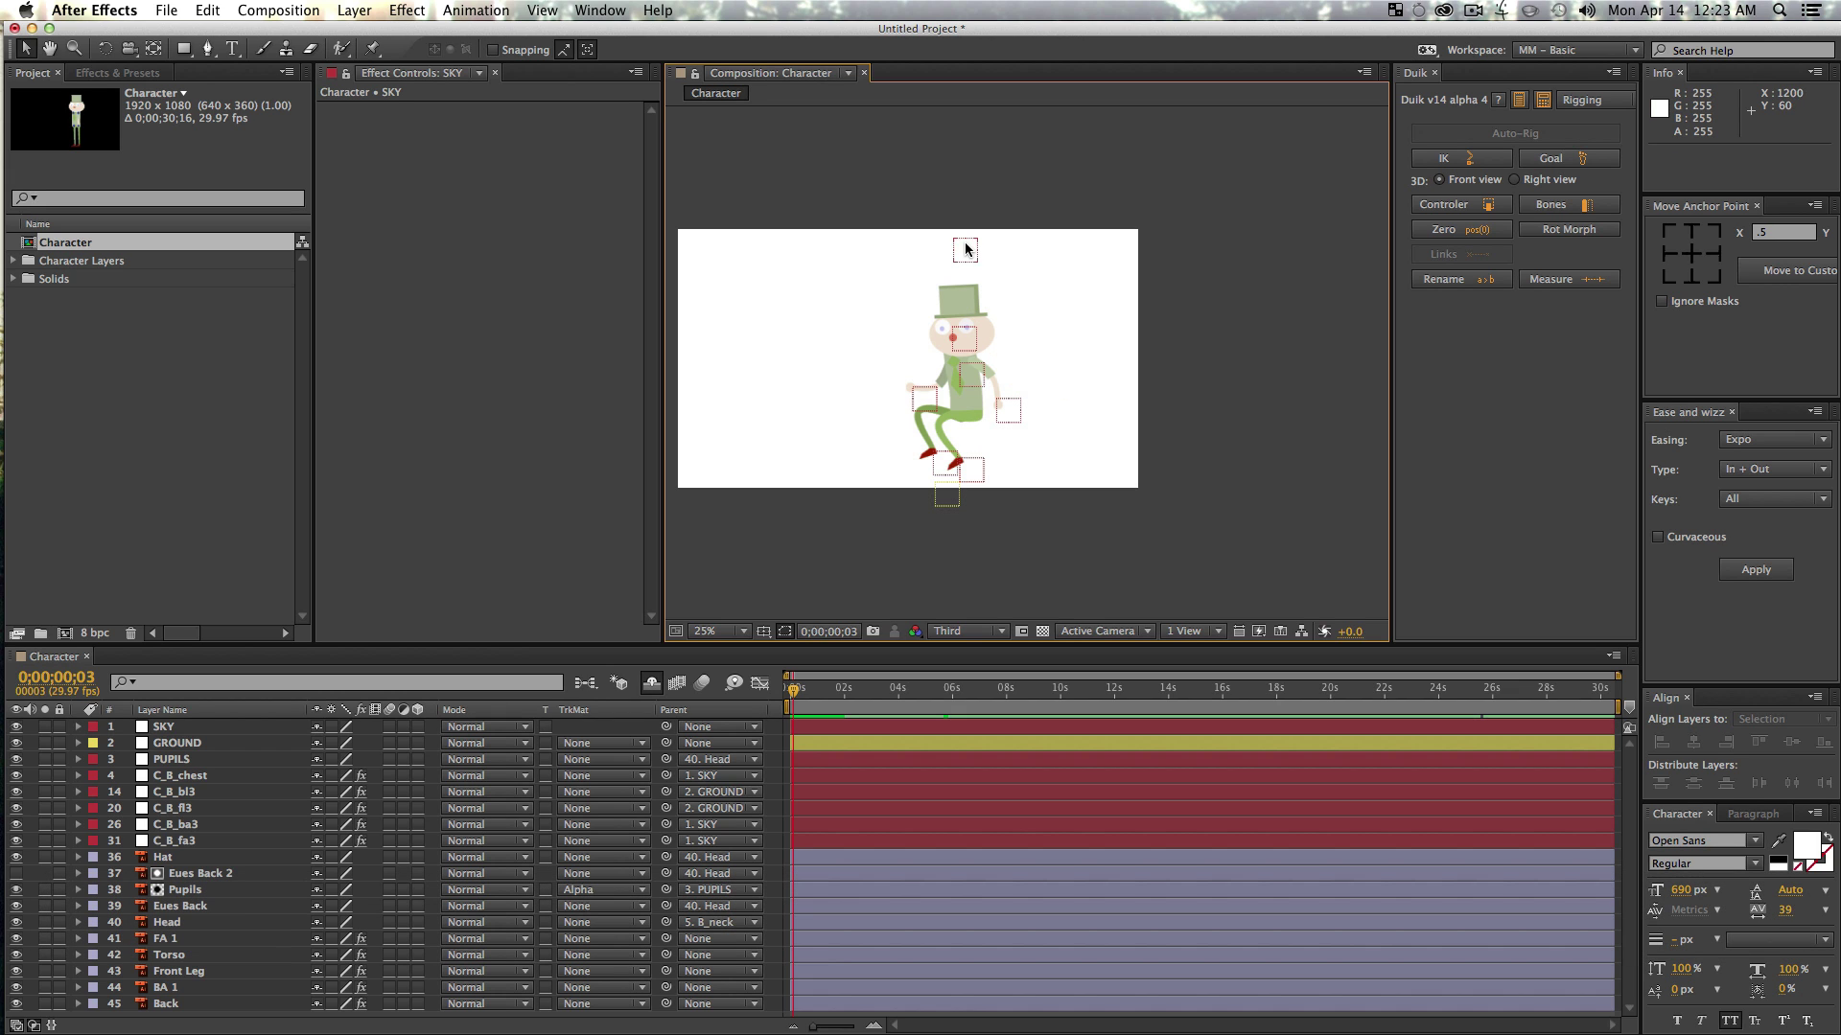
- Raise the SKY null above the top edge of the frame to straighten the character's crouched body, and deselect it
{"action": "mouse_move", "coordinate": [962, 241]}
{"action": "left_mouse_down"}
{"action": "mouse_move", "coordinate": [955, 208]}
{"action": "mouse_move", "coordinate": [970, 222]}
{"action": "left_mouse_up"}
{"action": "left_click", "coordinate": [1071, 367]}
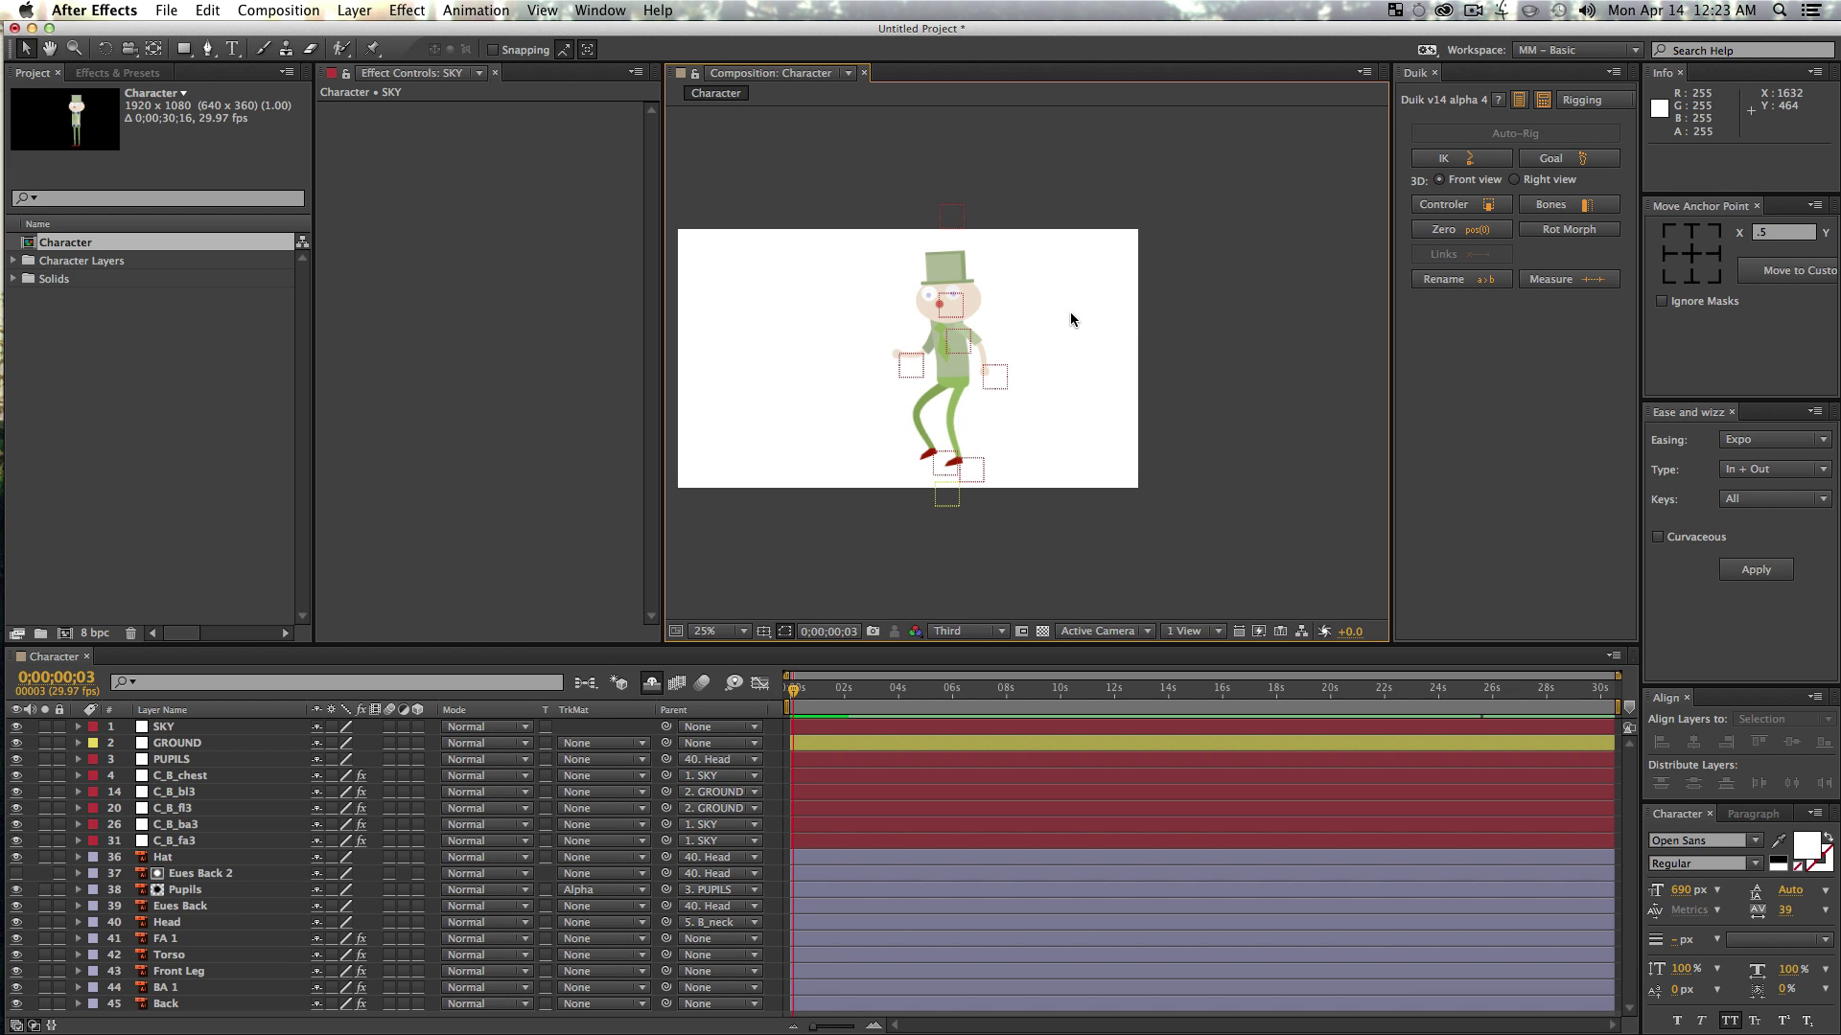
{"action": "key", "text": "z"}
{"action": "left_click", "coordinate": [985, 331]}
{"action": "key", "text": "v"}
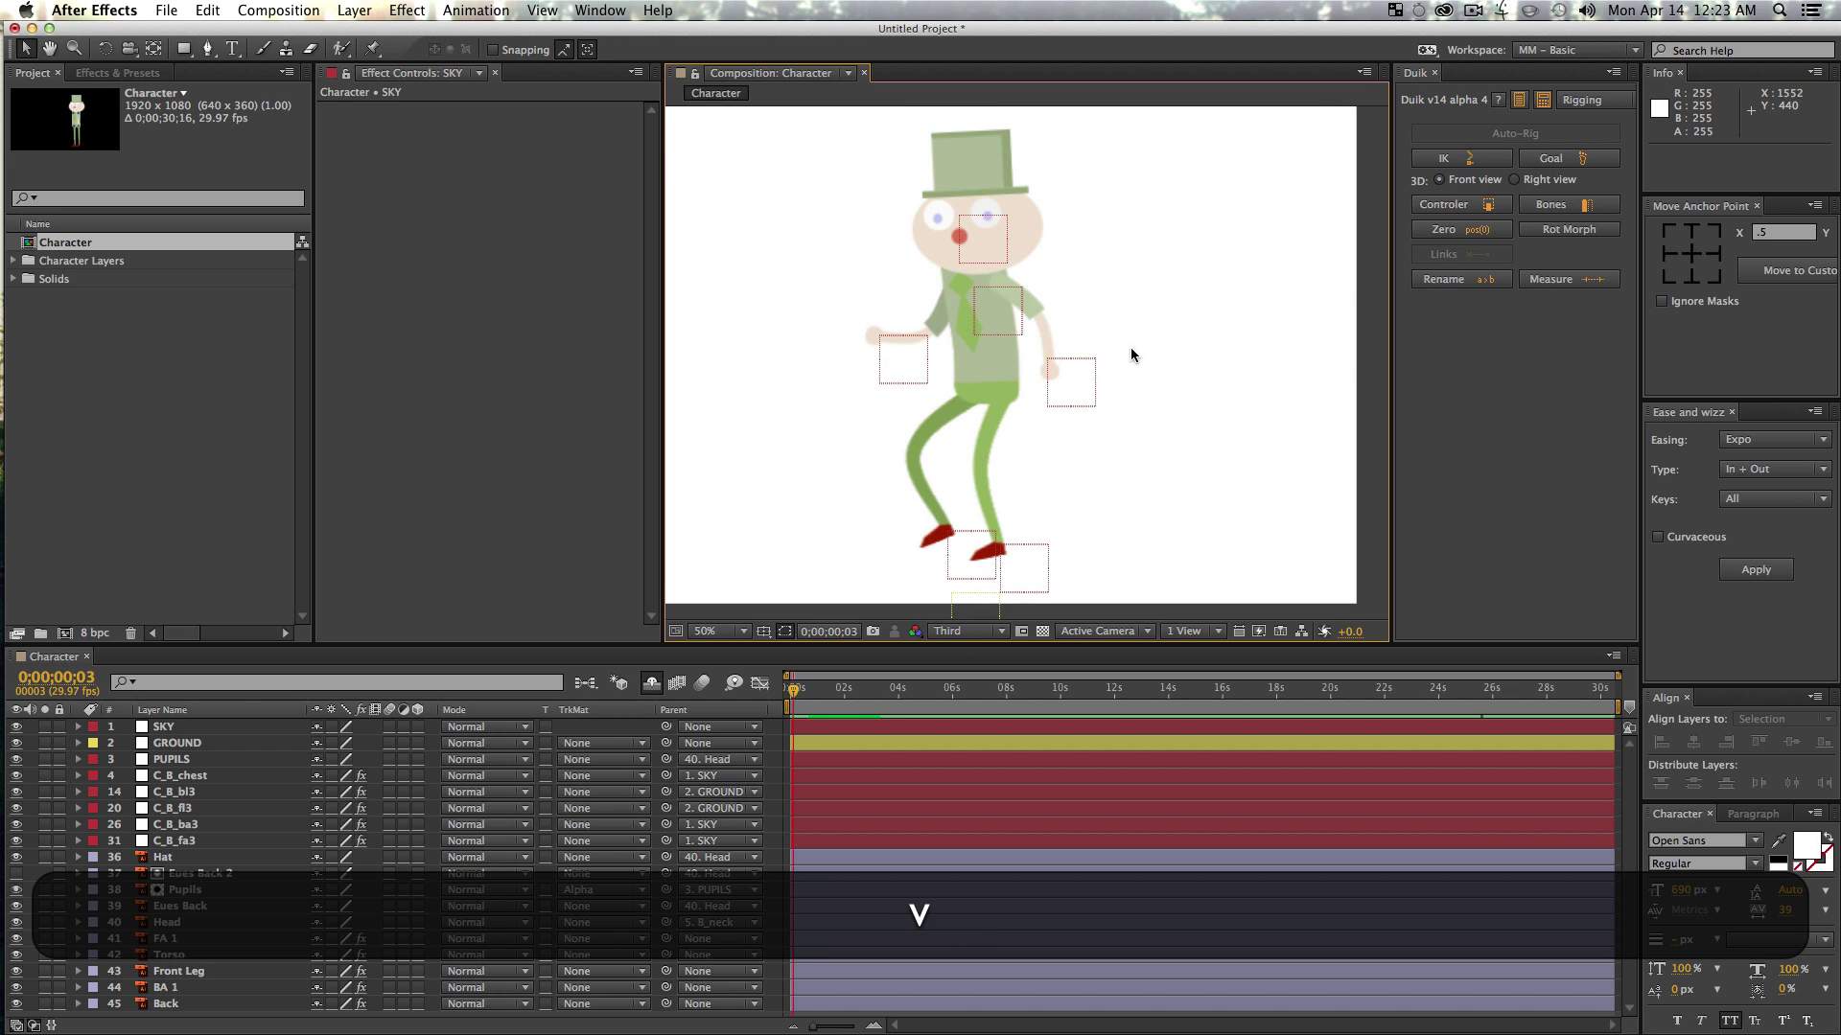
{"action": "key", "text": "z"}
{"action": "left_click", "coordinate": [1130, 355], "text": "alt"}
{"action": "key", "text": "v"}
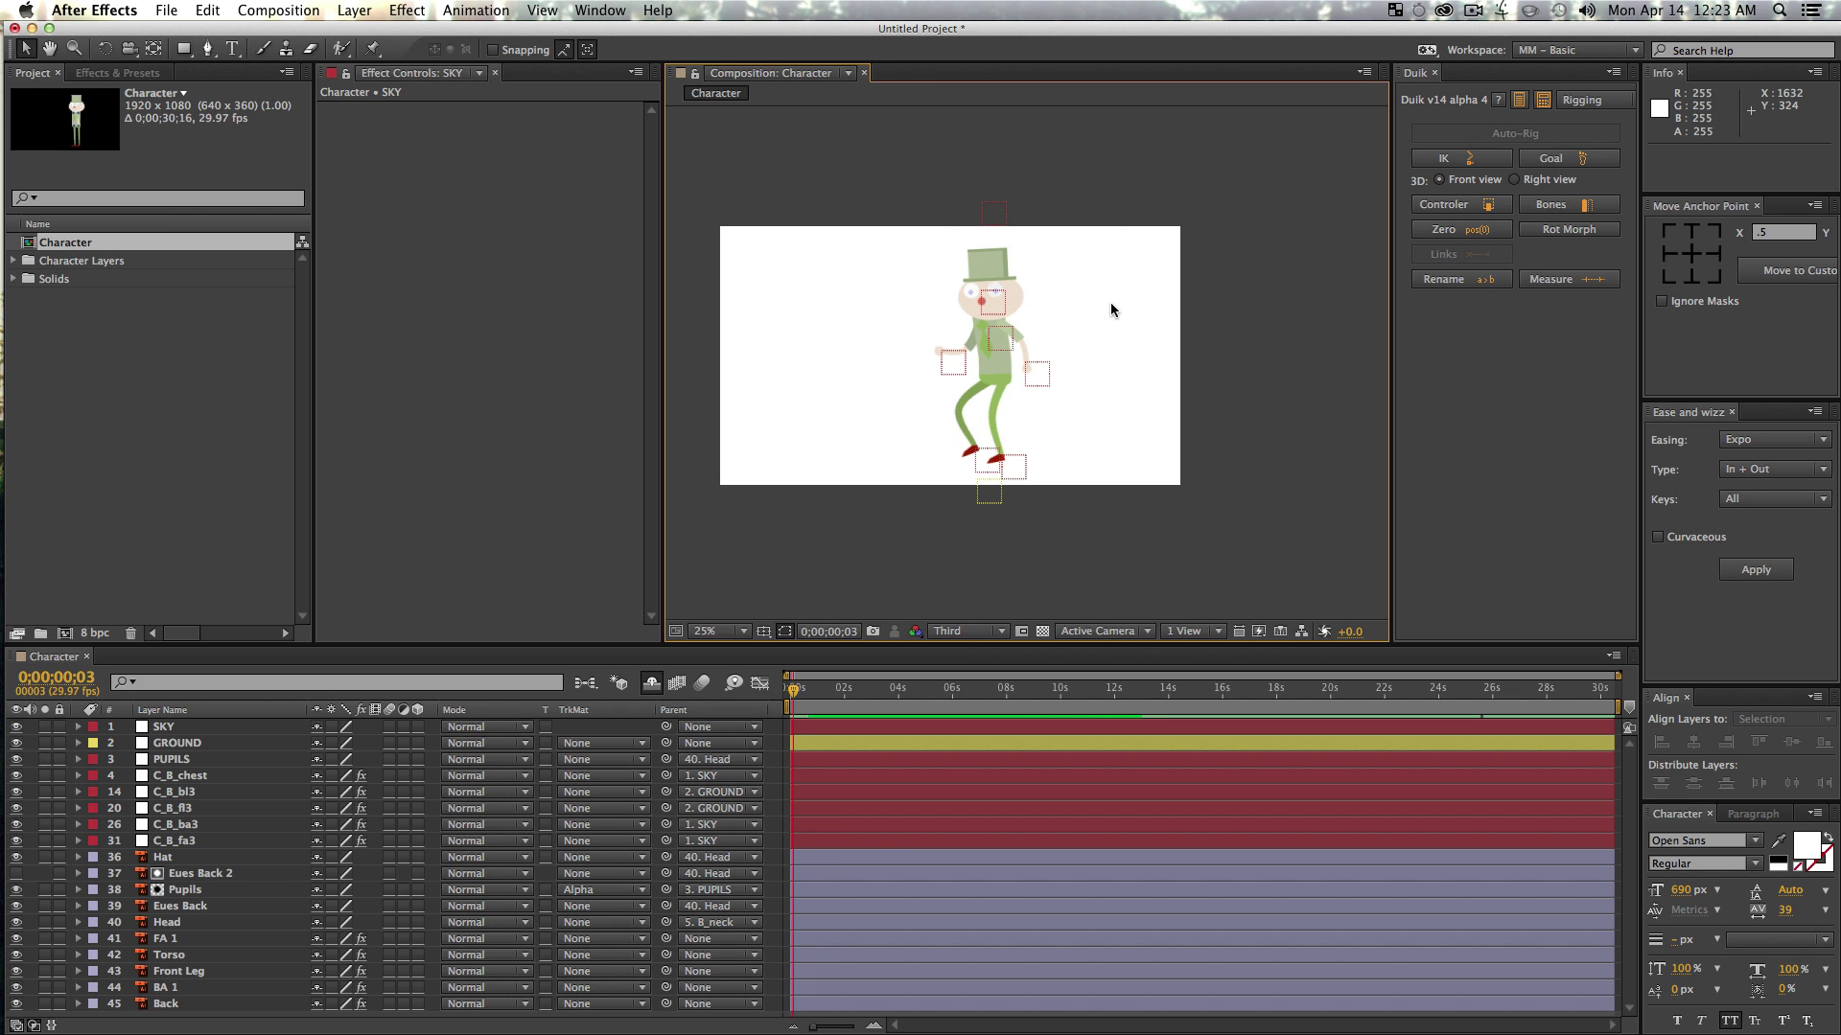
- Add a null object, move it to 1124, 556 over the character's hips, and rename it GLOBAL
{"action": "key", "text": "shift"}
{"action": "key", "text": "alt+shift+super+y"}
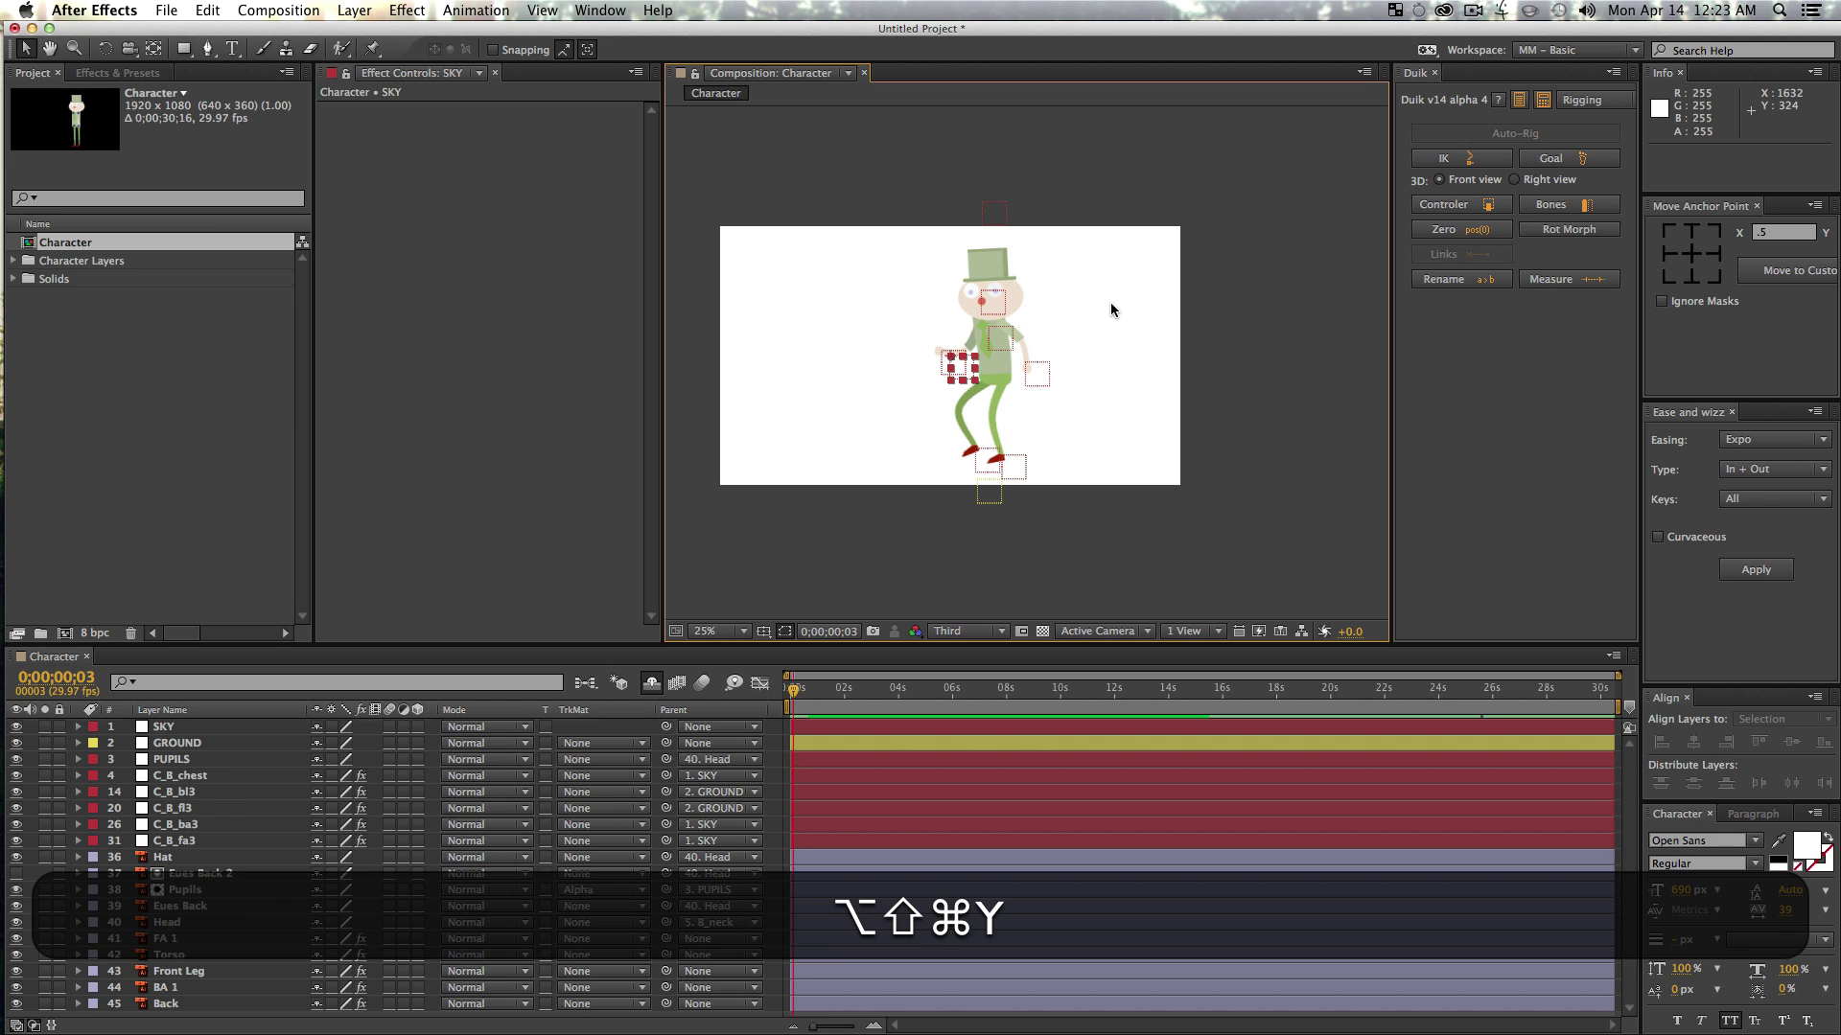
{"action": "left_click_drag", "start_coordinate": [956, 376], "coordinate": [993, 381]}
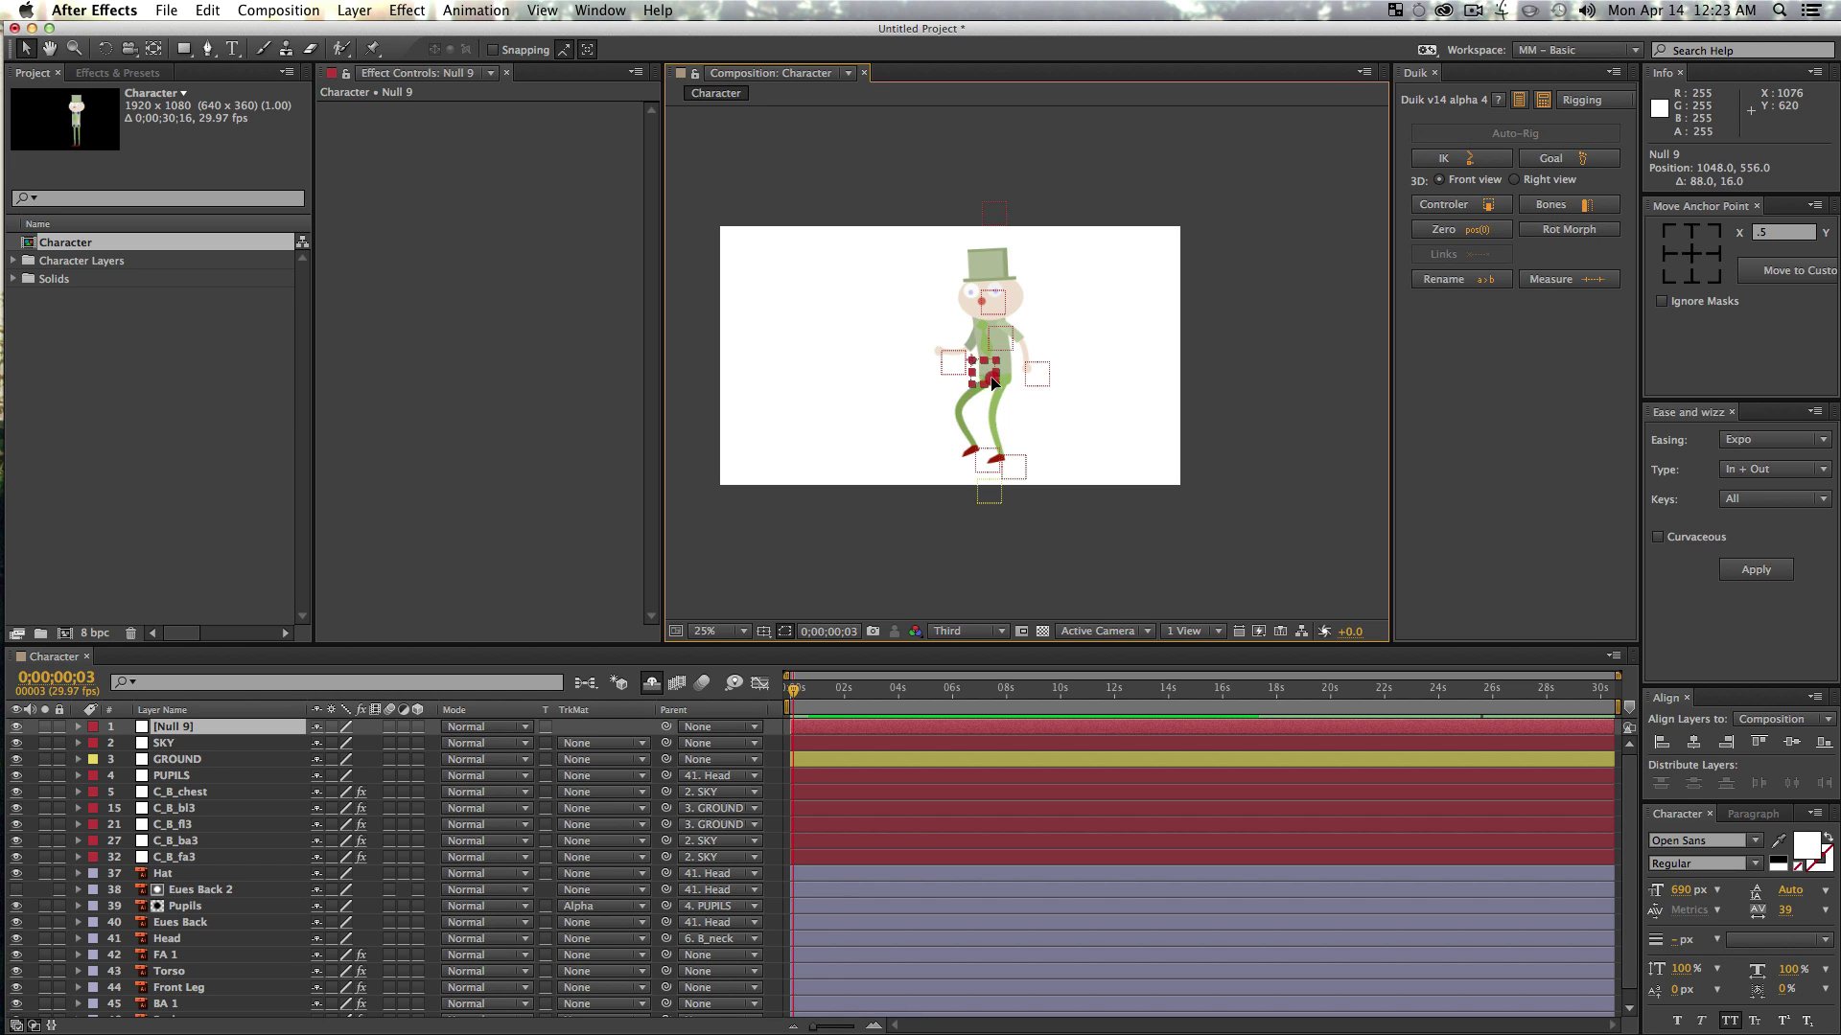
{"action": "key", "text": "Return"}
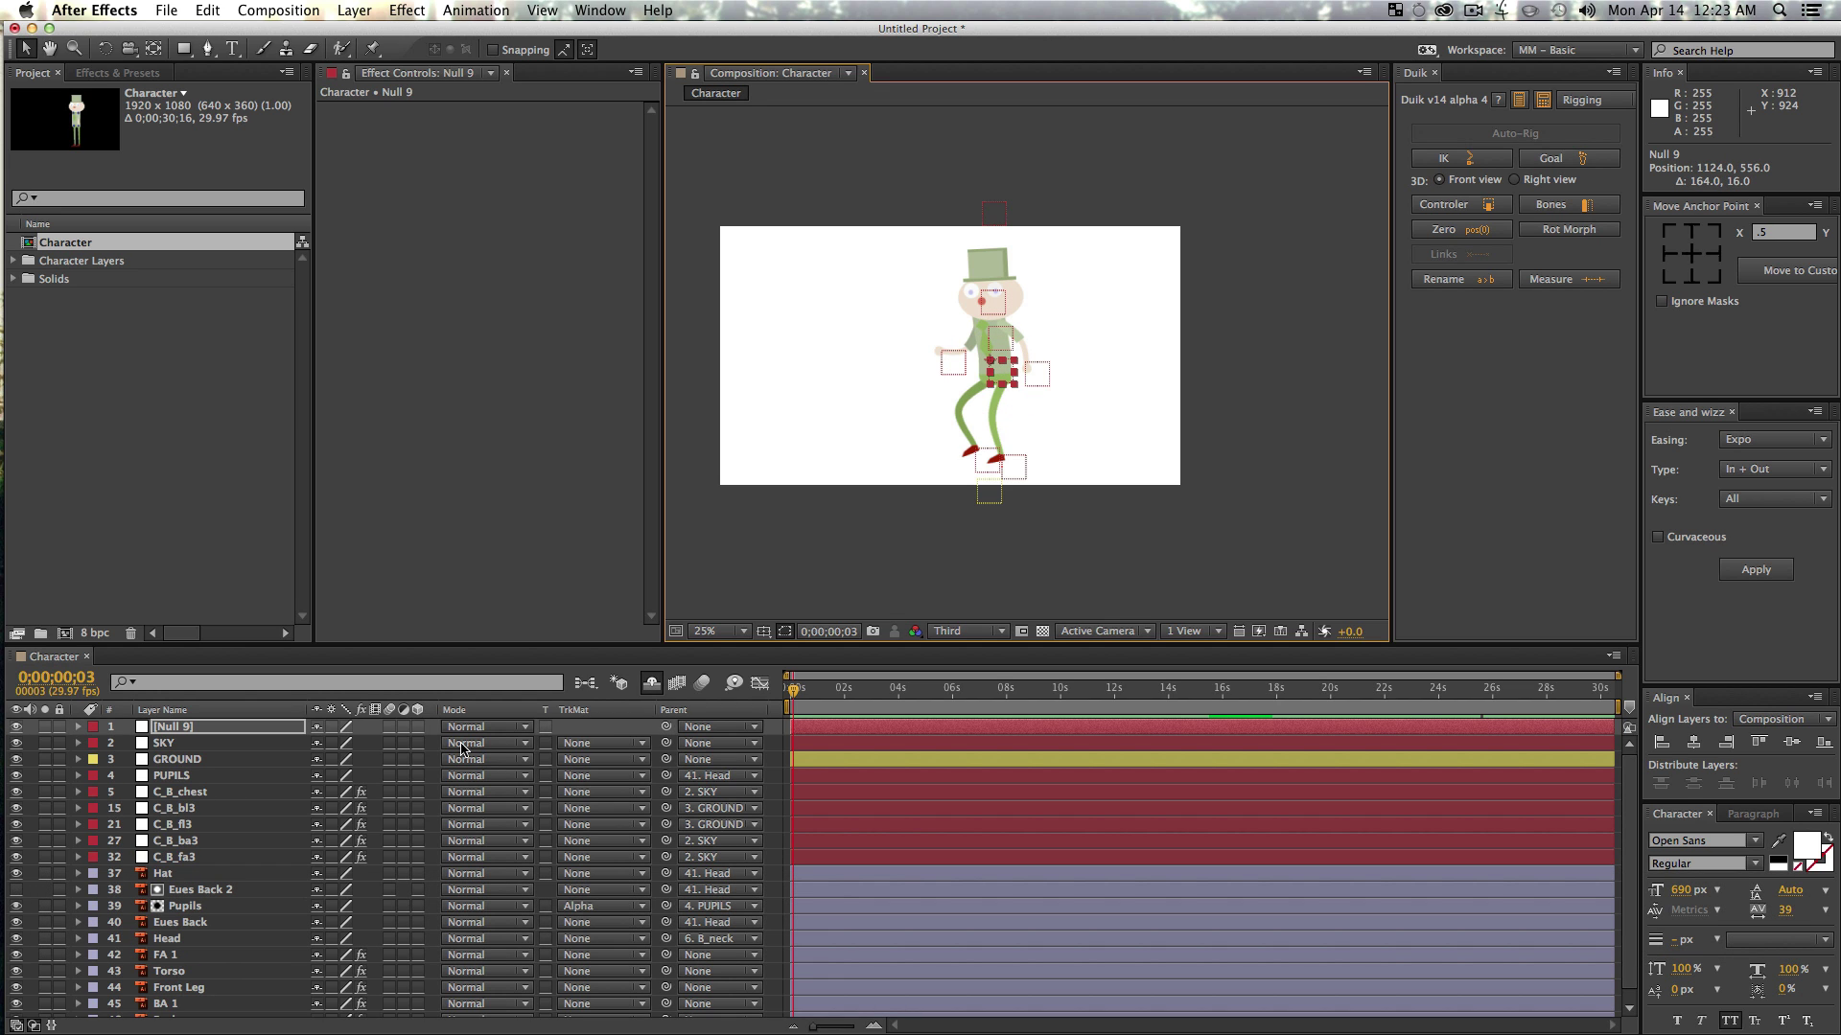
{"action": "left_click", "coordinate": [173, 728]}
{"action": "key", "text": "shift+Return"}
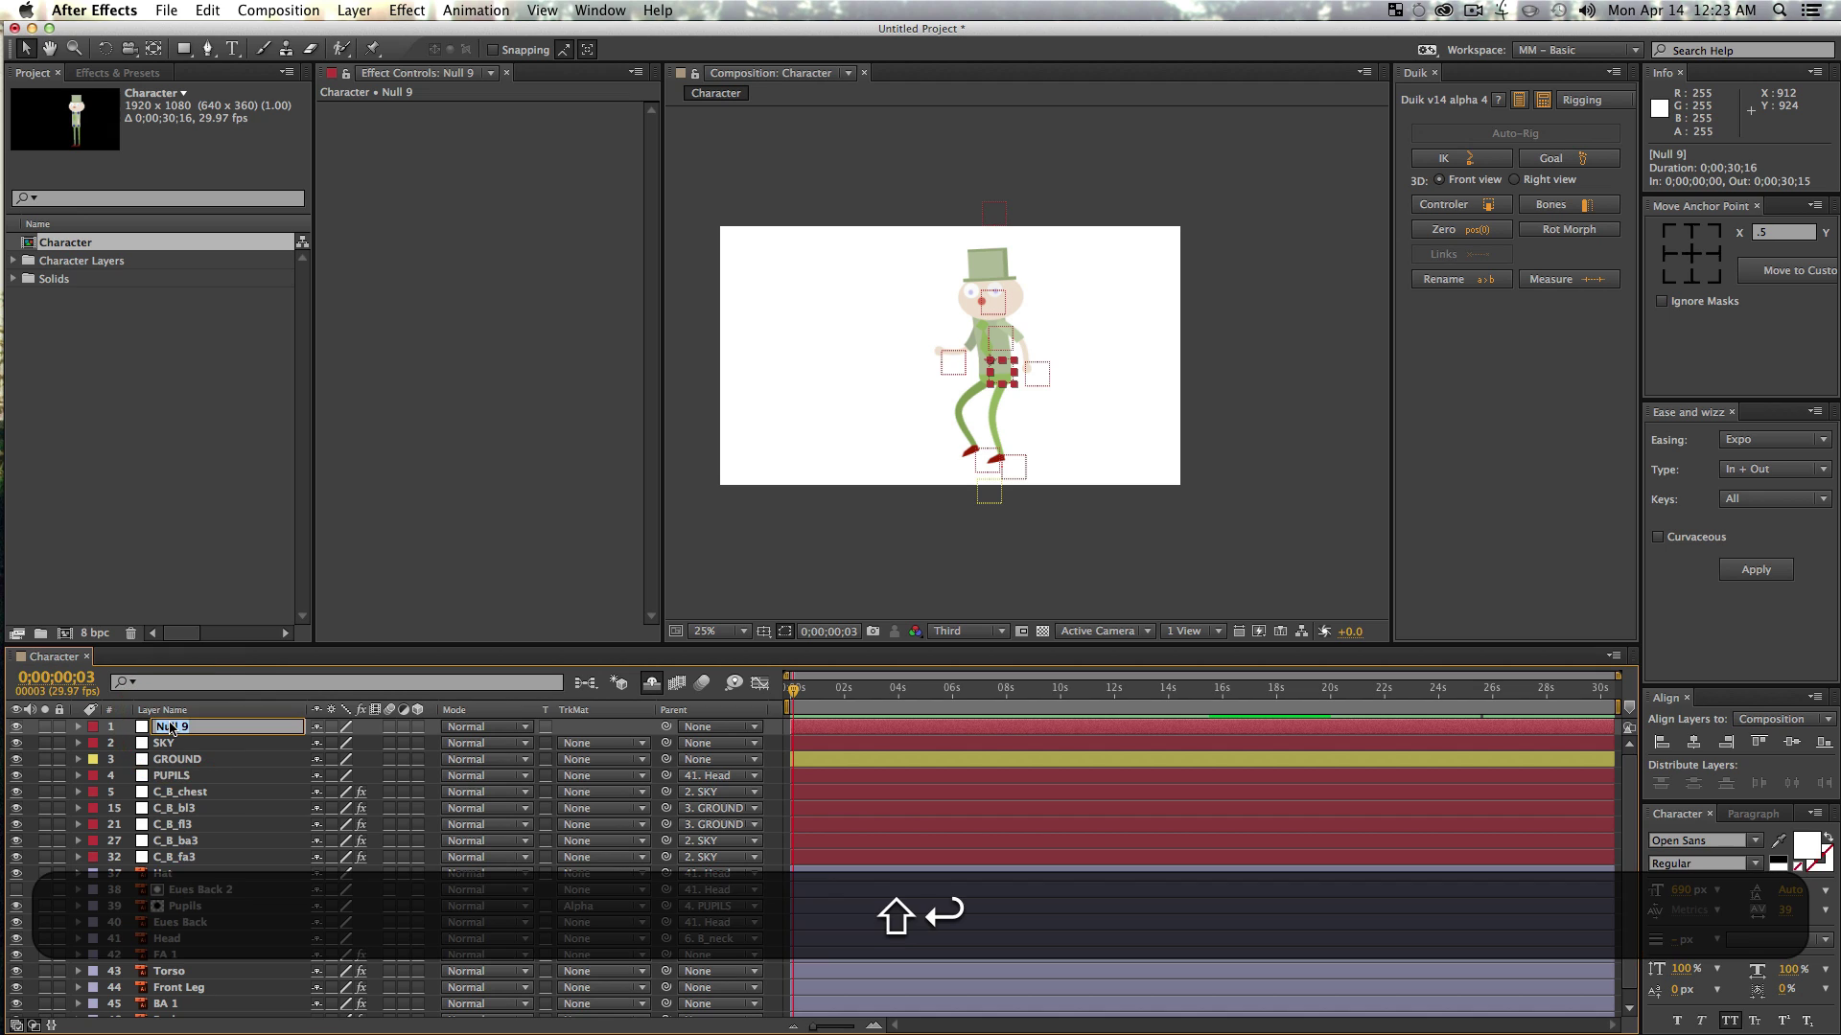
{"action": "key", "text": "shift+Return"}
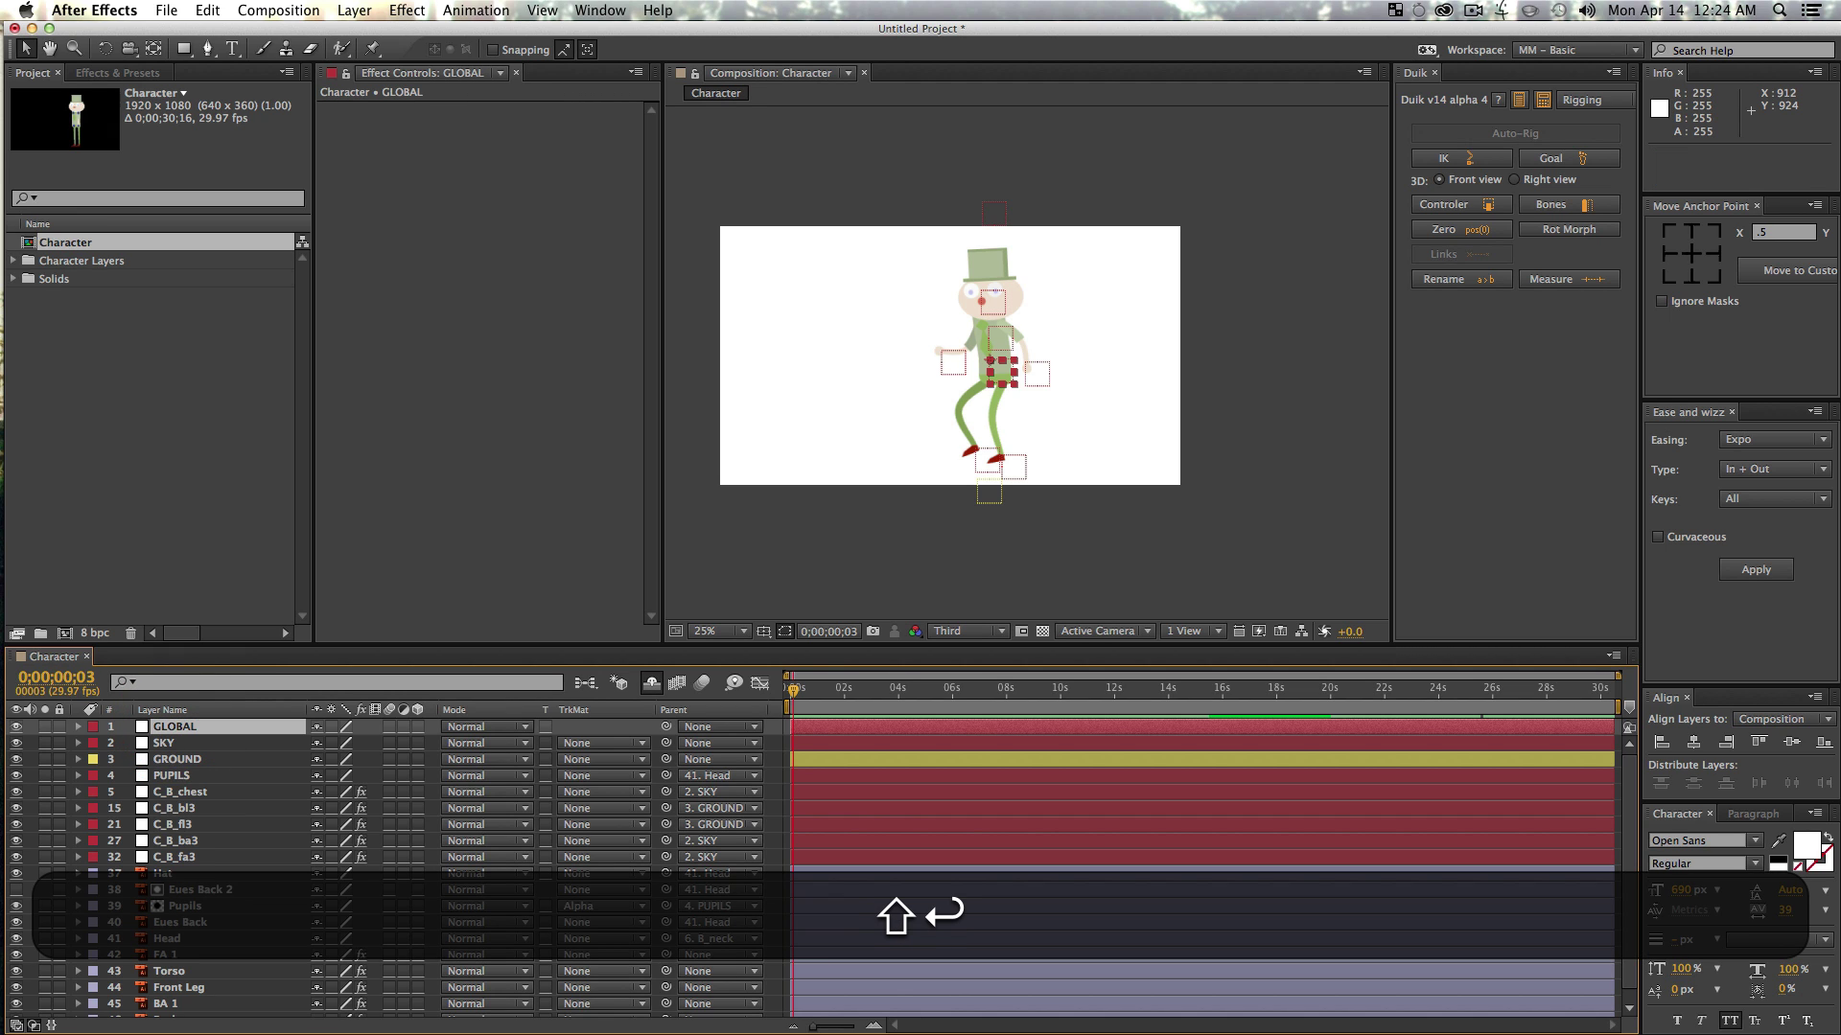
- Parent the SKY and GROUND nulls to GLOBAL
{"action": "left_click", "coordinate": [170, 745]}
{"action": "left_click", "coordinate": [158, 758], "text": "super"}
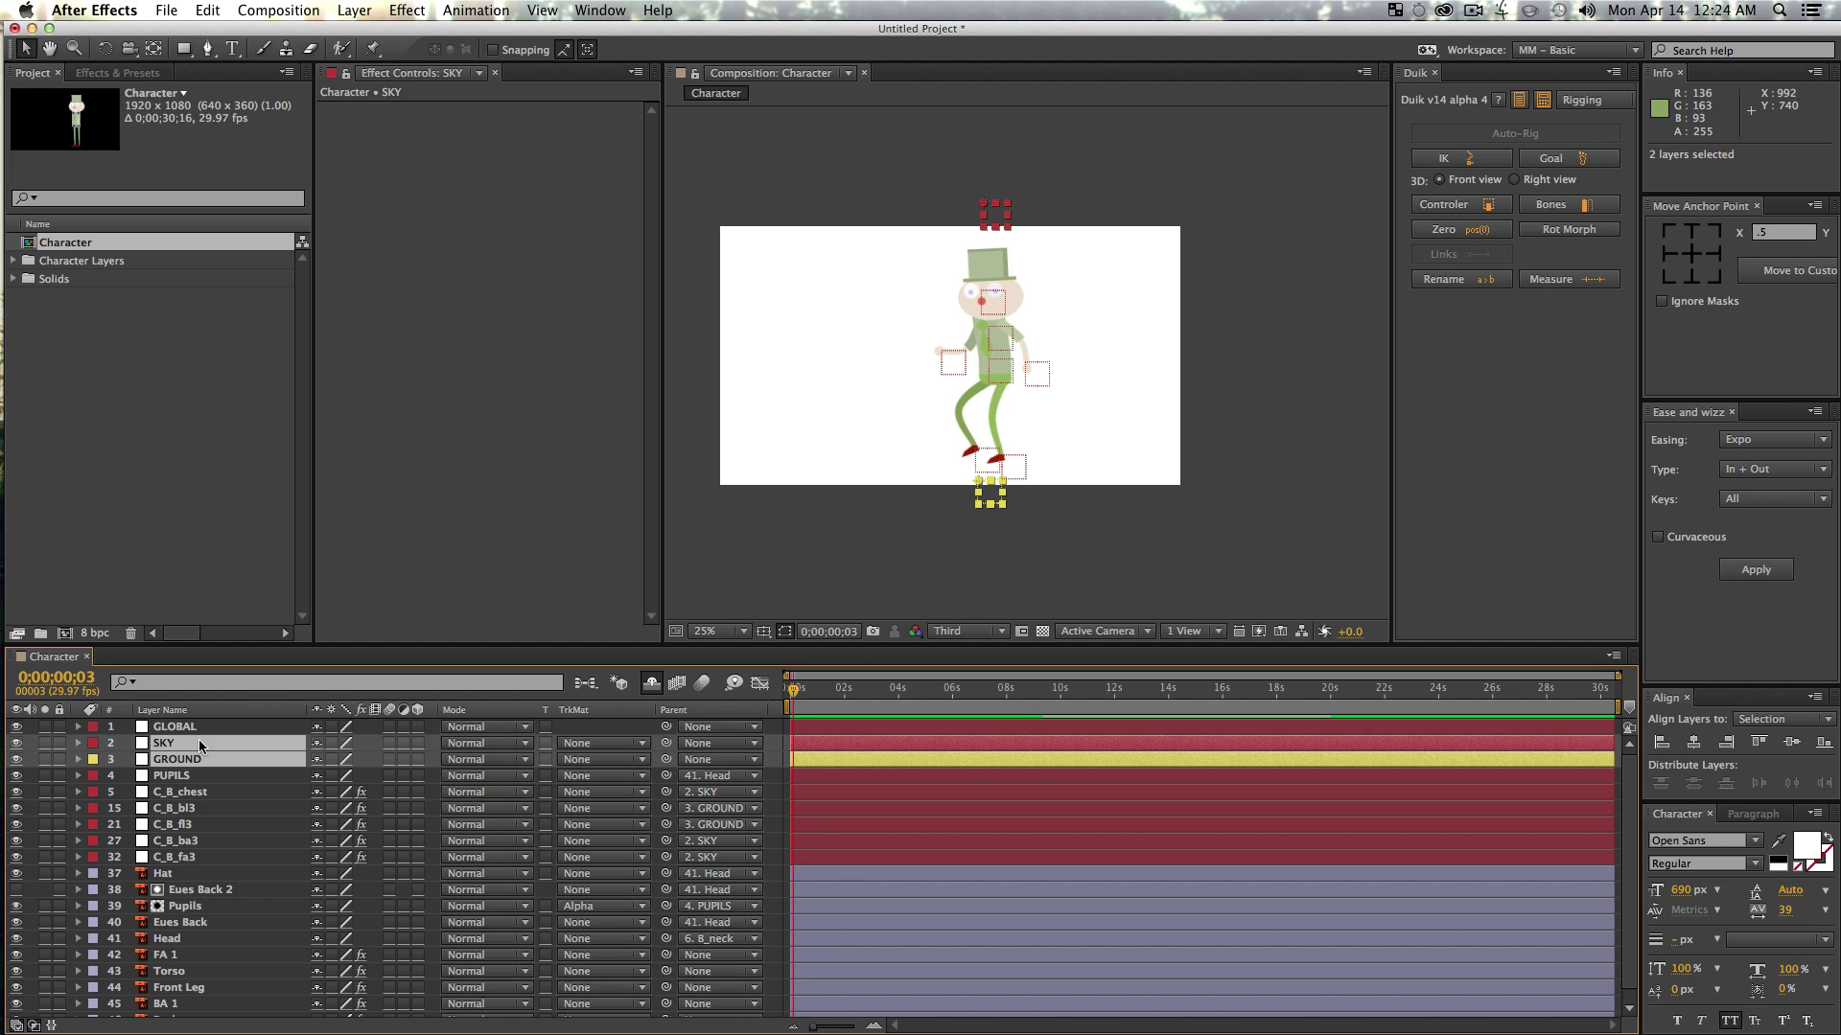
{"action": "left_click_drag", "start_coordinate": [668, 743], "coordinate": [177, 727]}
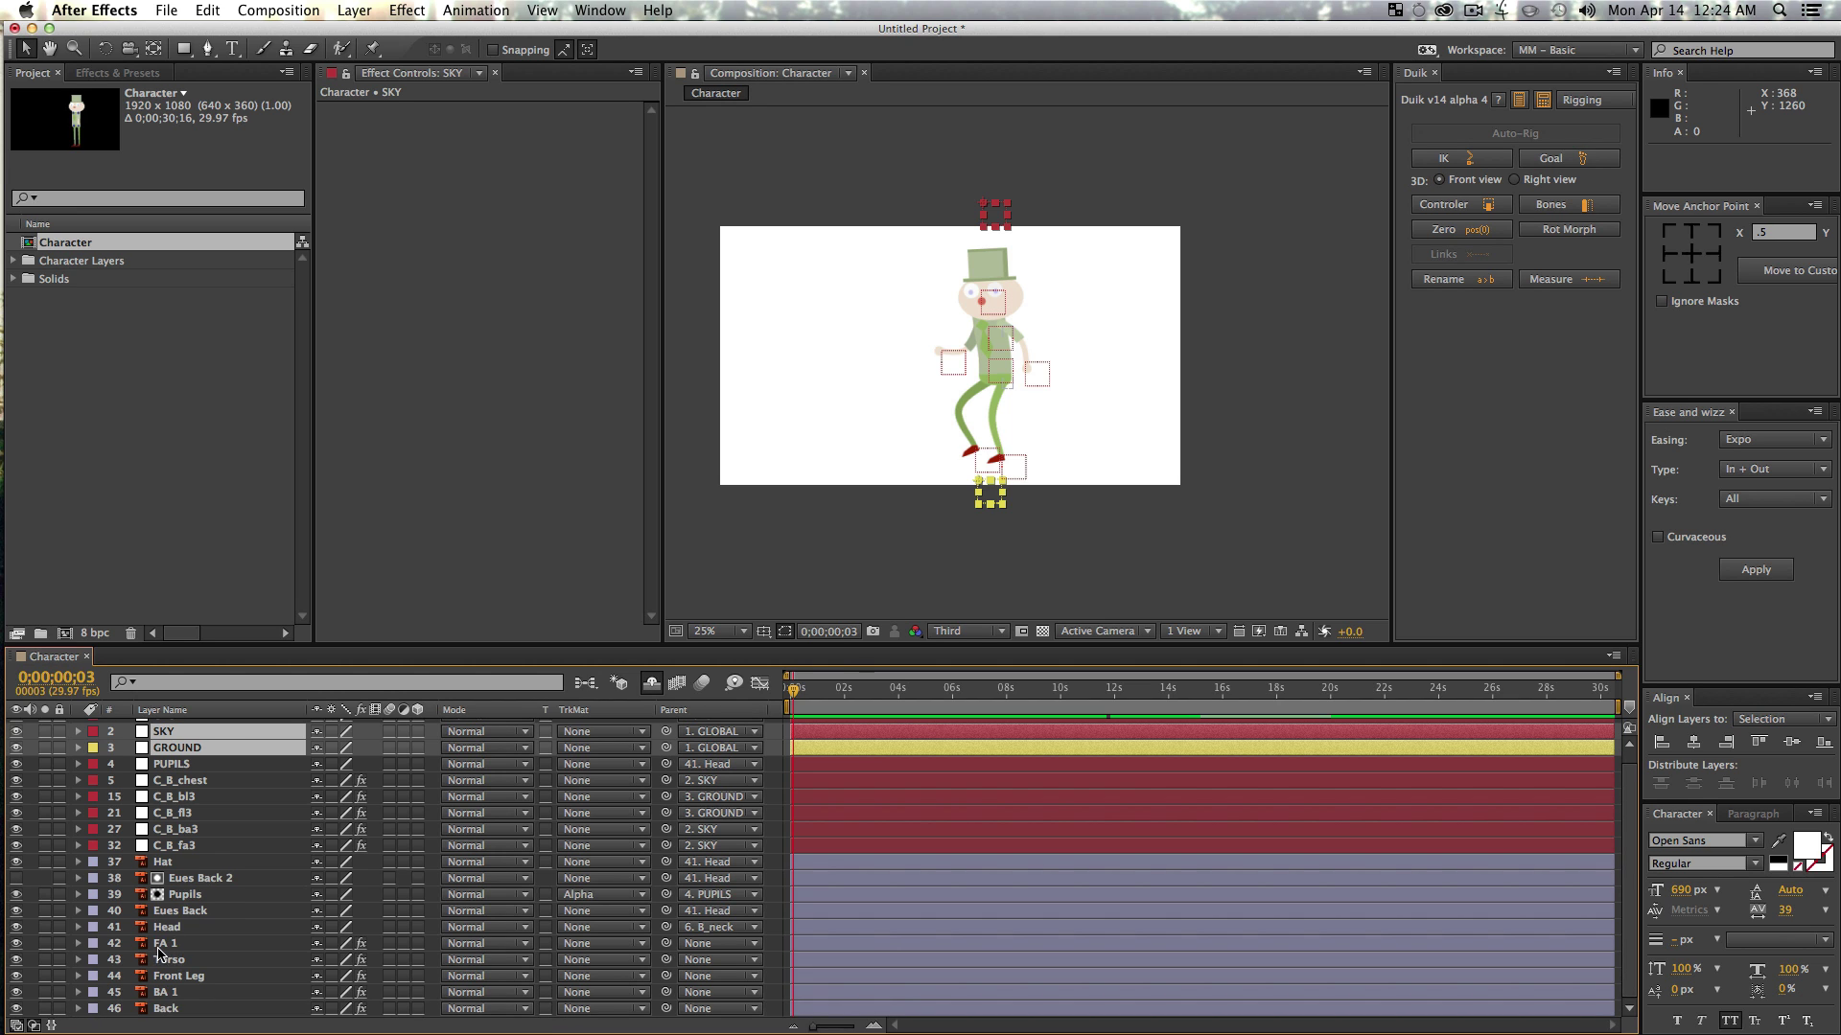
{"action": "scroll", "coordinate": [159, 952], "scroll_direction": "up", "scroll_amount": 1}
{"action": "scroll", "coordinate": [867, 345], "scroll_direction": "down", "scroll_amount": 6}
{"action": "key", "text": "z"}
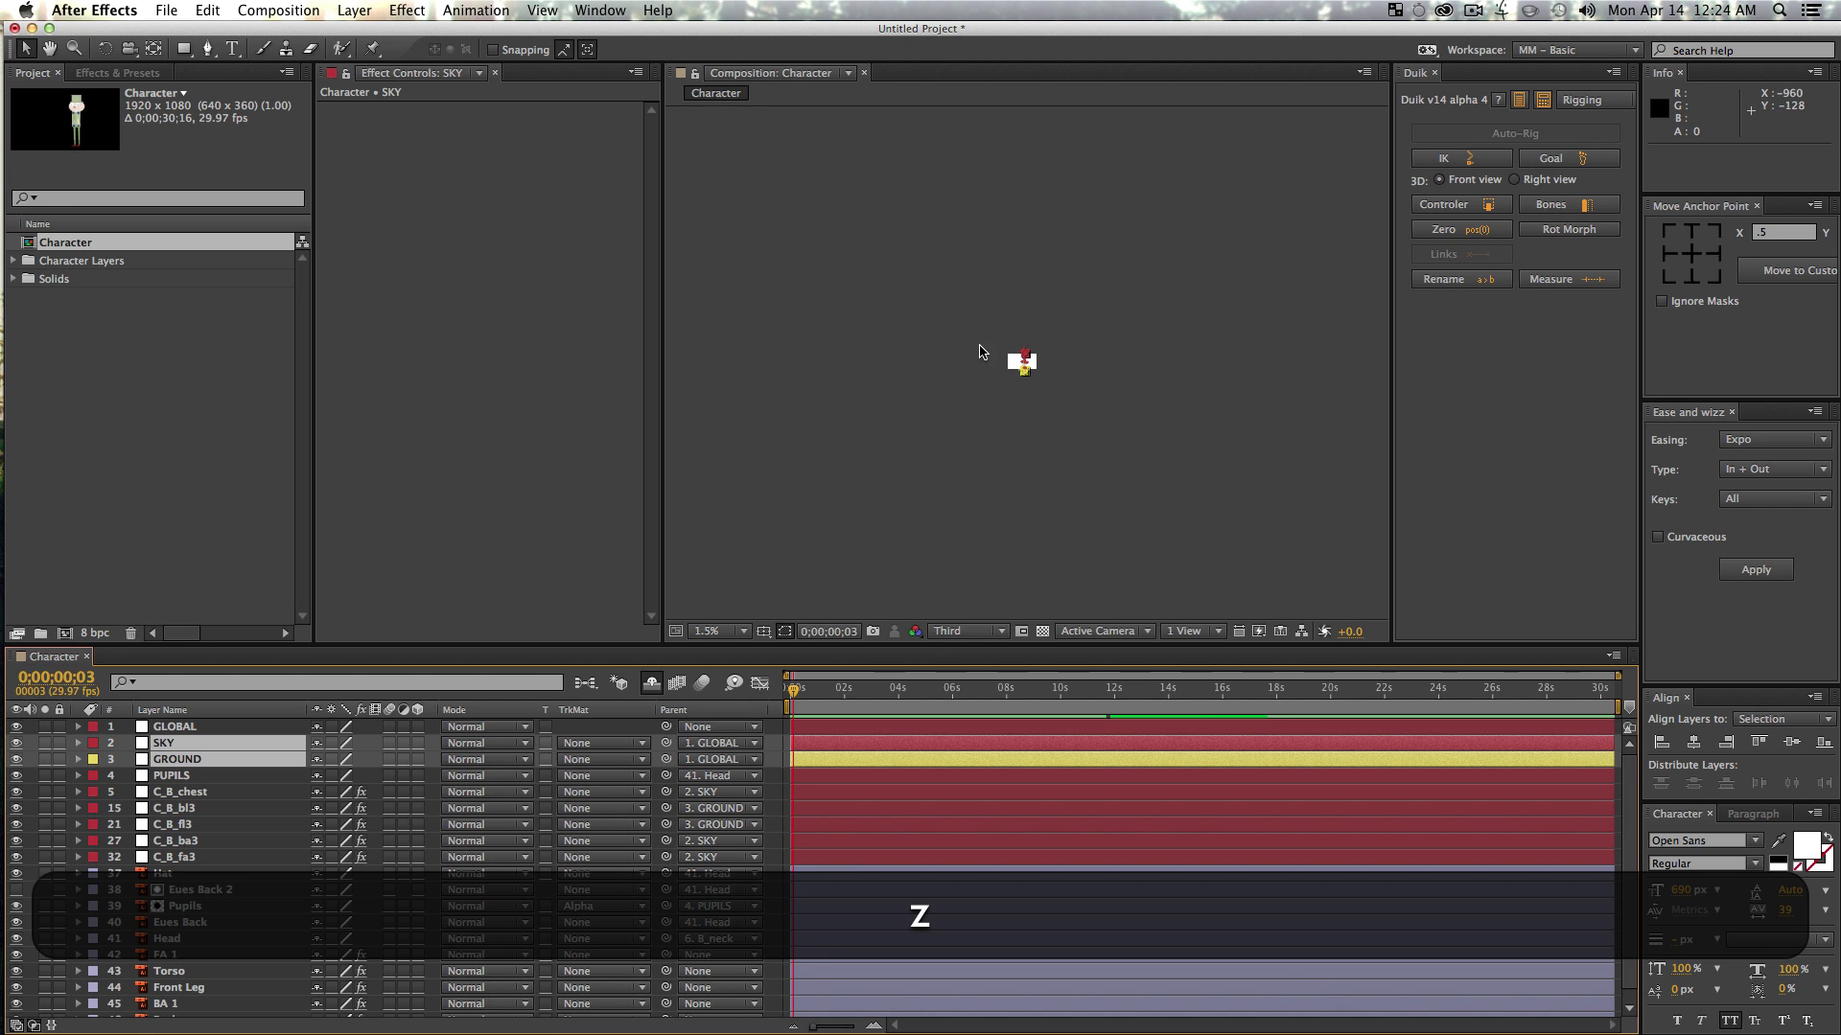
{"action": "left_click_drag", "start_coordinate": [980, 326], "coordinate": [1138, 452]}
{"action": "left_click", "coordinate": [1023, 371]}
{"action": "left_click", "coordinate": [1033, 344]}
{"action": "left_click", "coordinate": [1032, 343]}
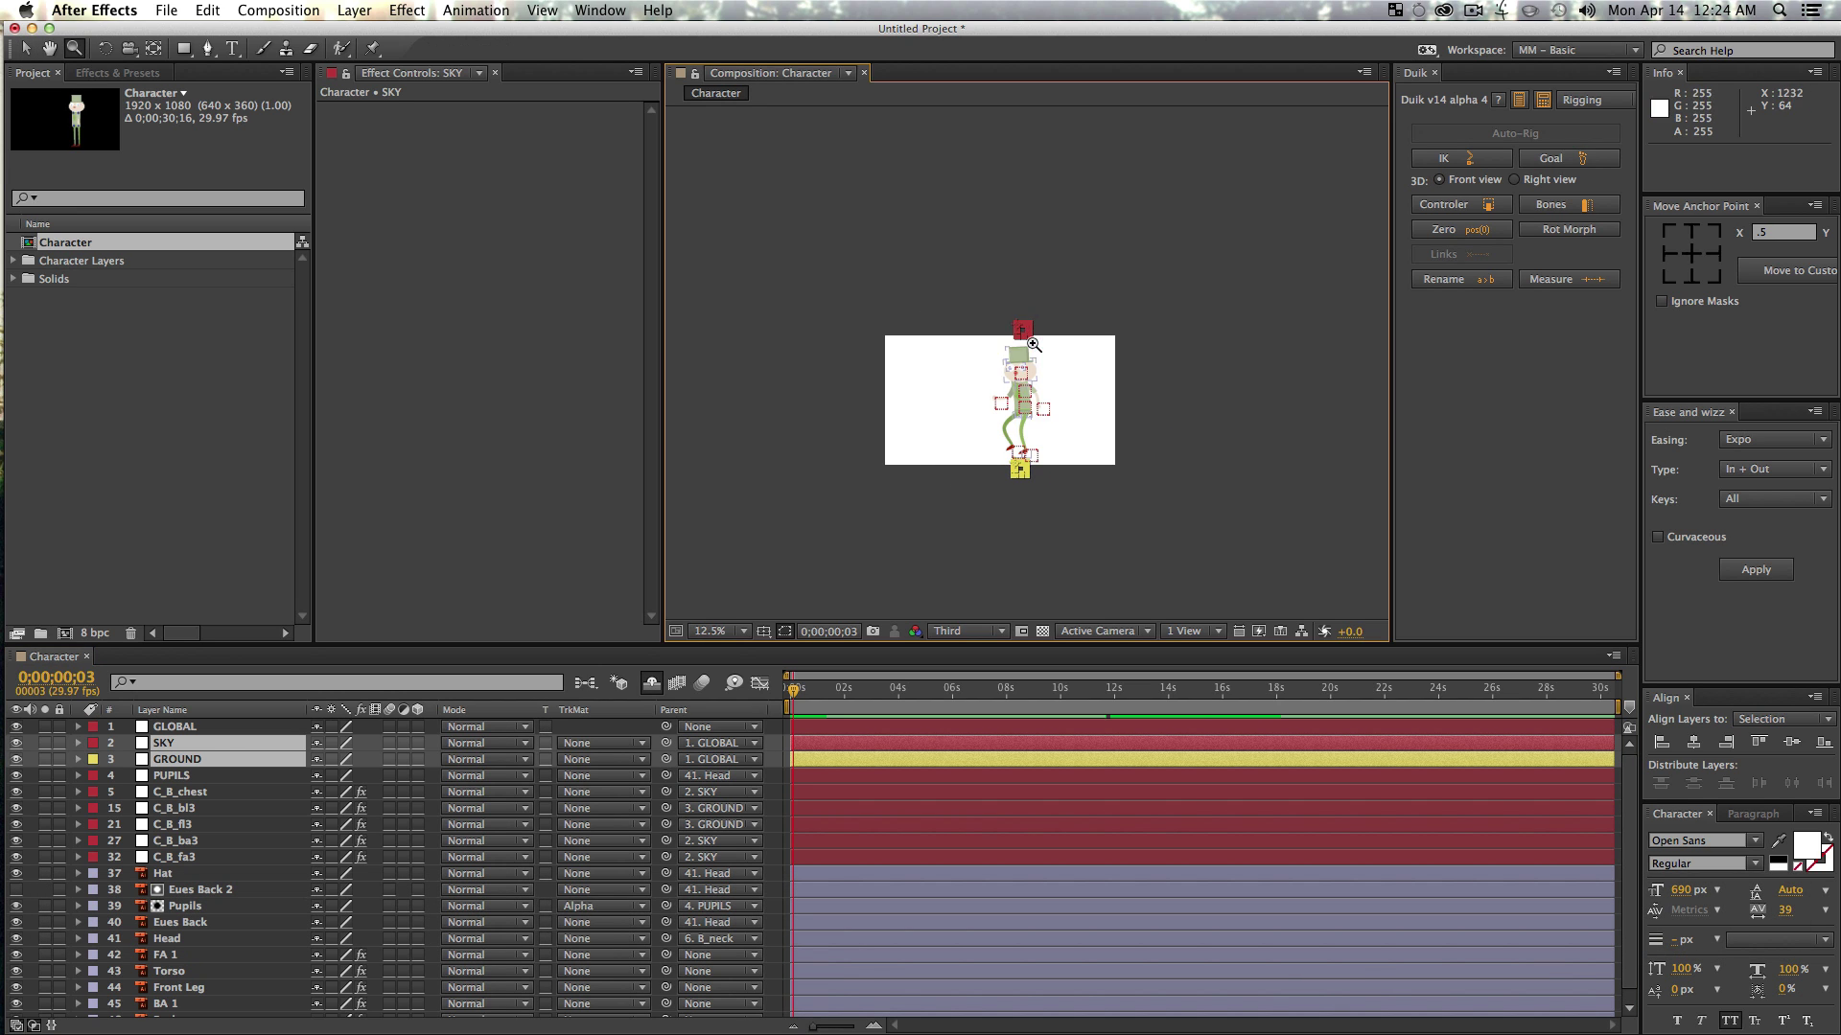
{"action": "left_click", "coordinate": [1024, 444]}
{"action": "key", "text": "space"}
{"action": "left_click_drag", "start_coordinate": [1044, 334], "coordinate": [1030, 431]}
{"action": "key", "text": "v"}
- Parent the FA 1, Torso, Front Leg, BA 1 and Back layers to GLOBAL
{"action": "scroll", "coordinate": [195, 964], "scroll_direction": "down", "scroll_amount": 1}
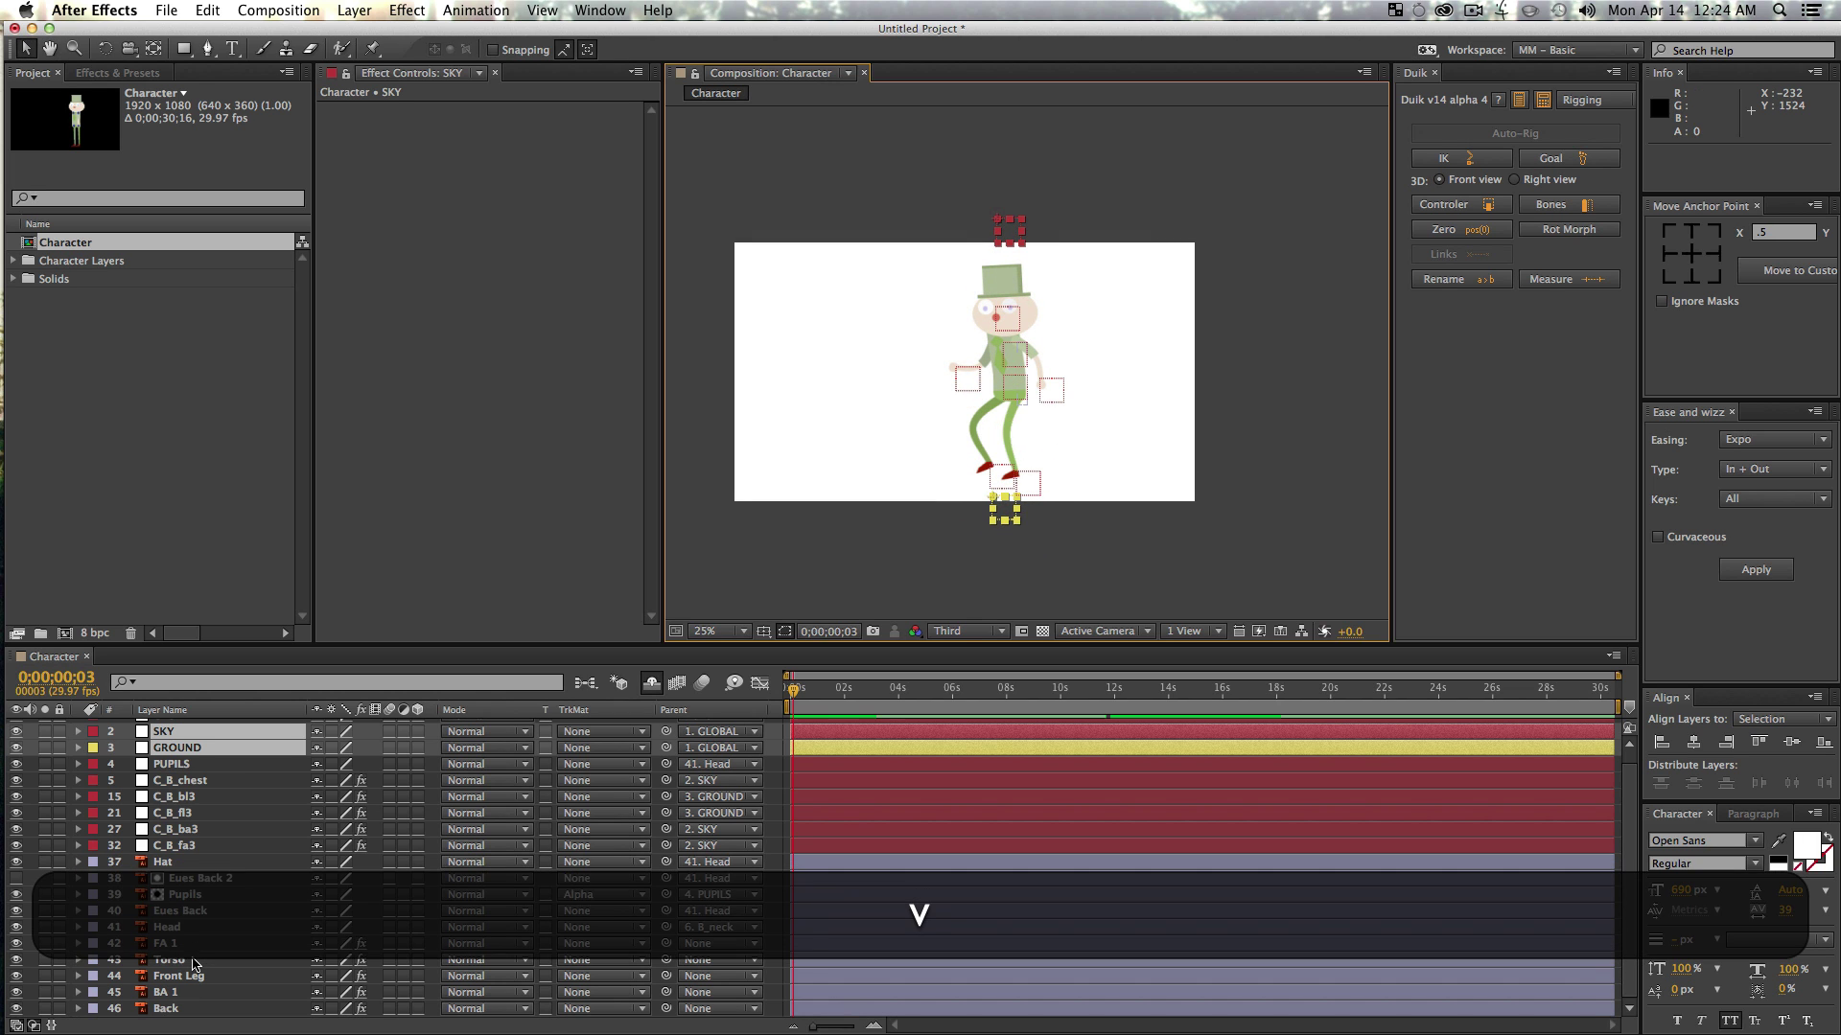
{"action": "left_click", "coordinate": [180, 1011]}
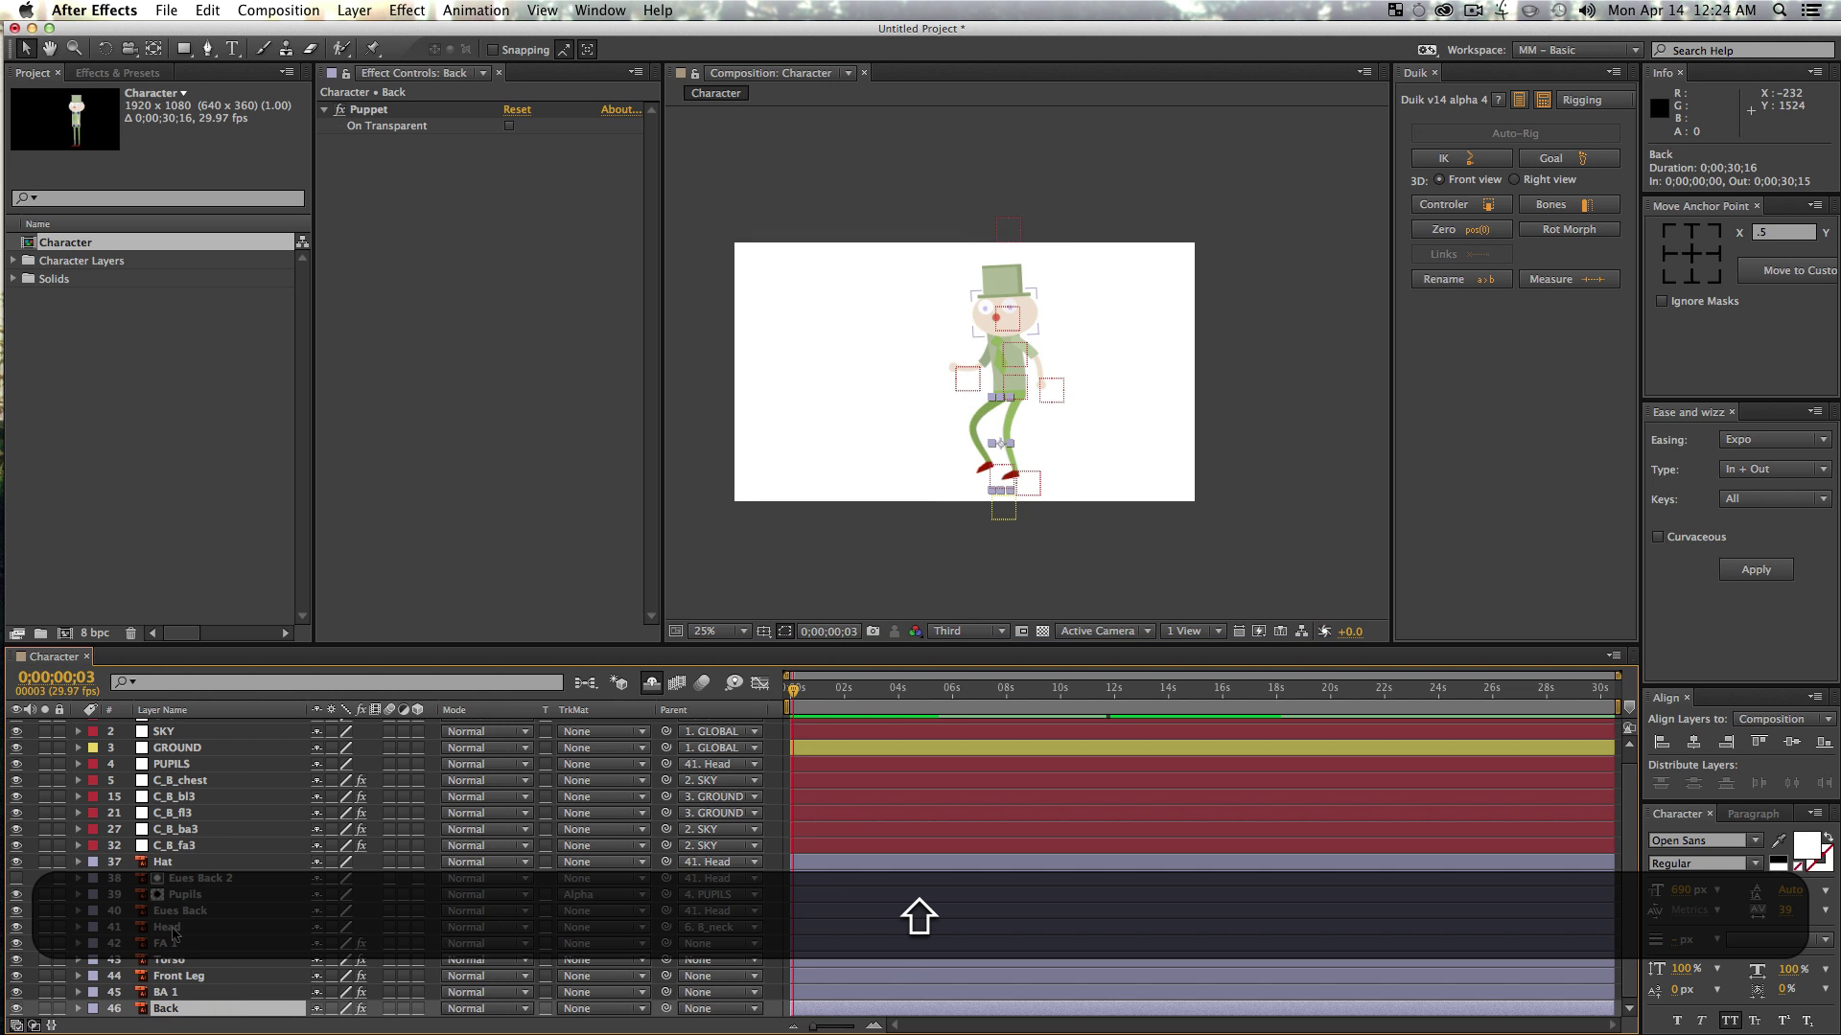
{"action": "left_click", "coordinate": [168, 945], "text": "shift"}
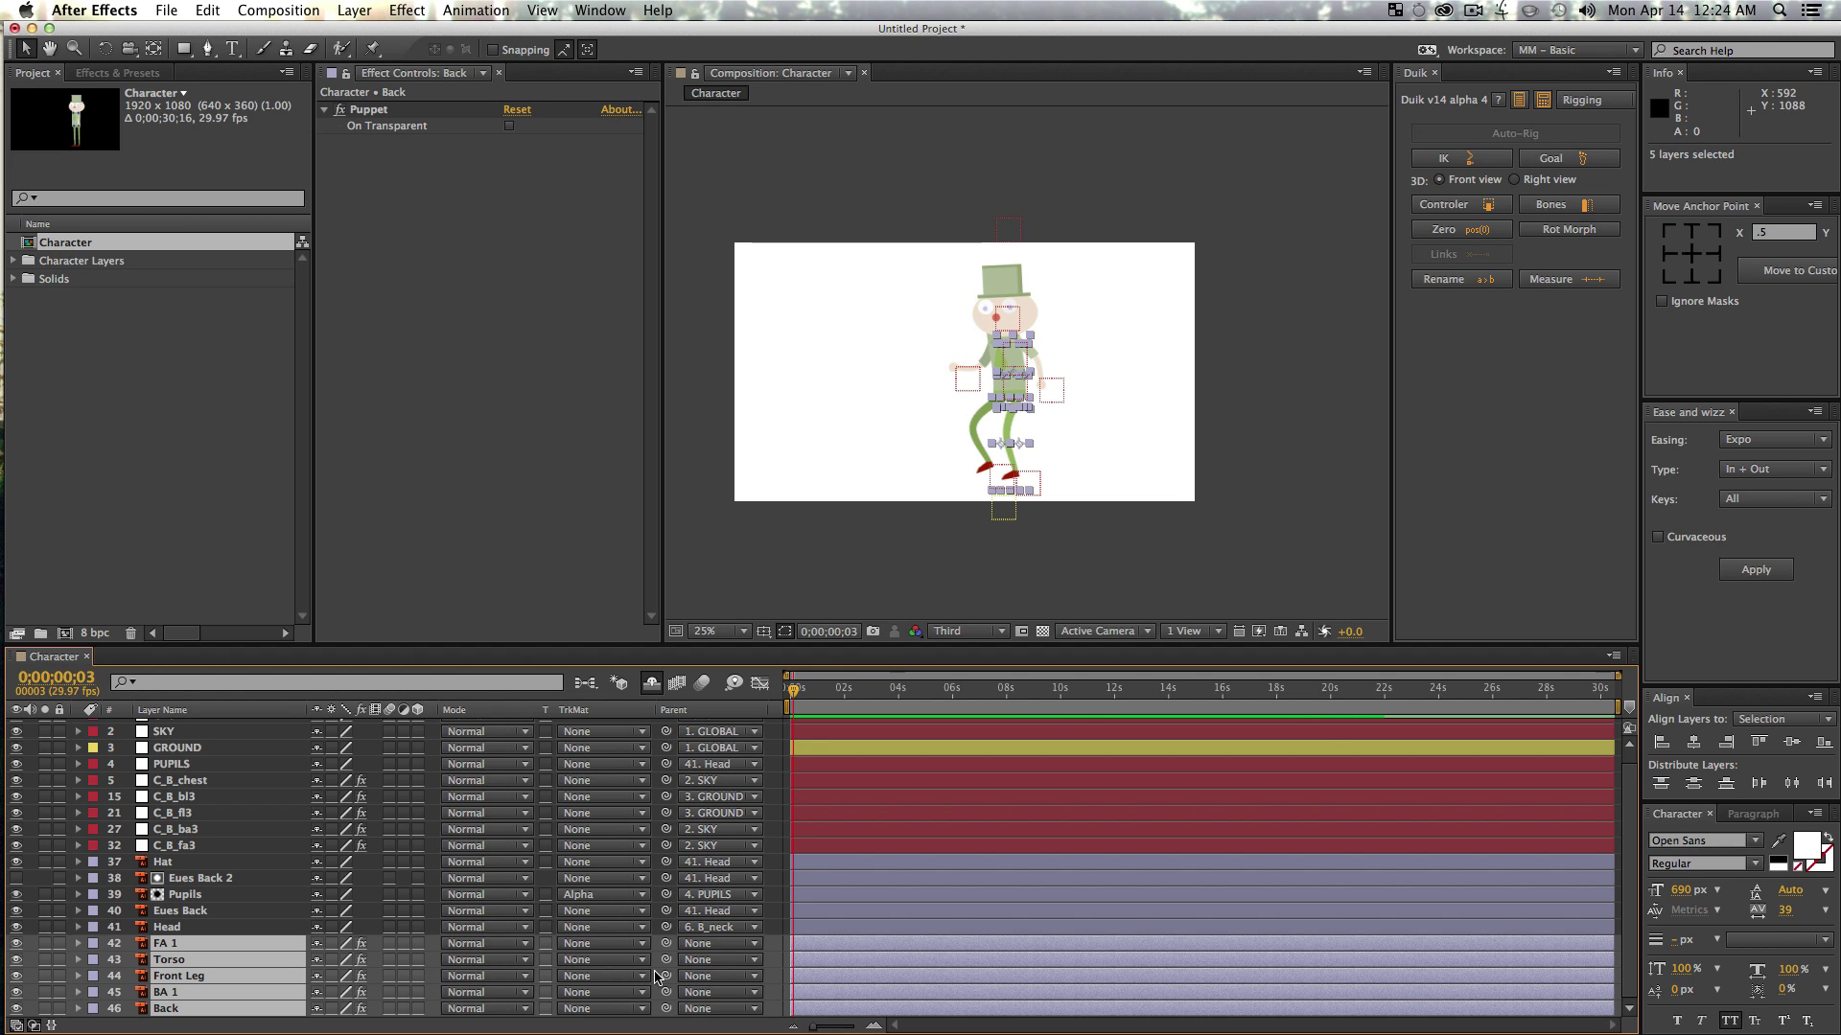
{"action": "left_click_drag", "start_coordinate": [666, 949], "coordinate": [182, 727]}
- Try scaling the whole character through GLOBAL's Scale property, and undo the change
{"action": "left_click", "coordinate": [182, 727]}
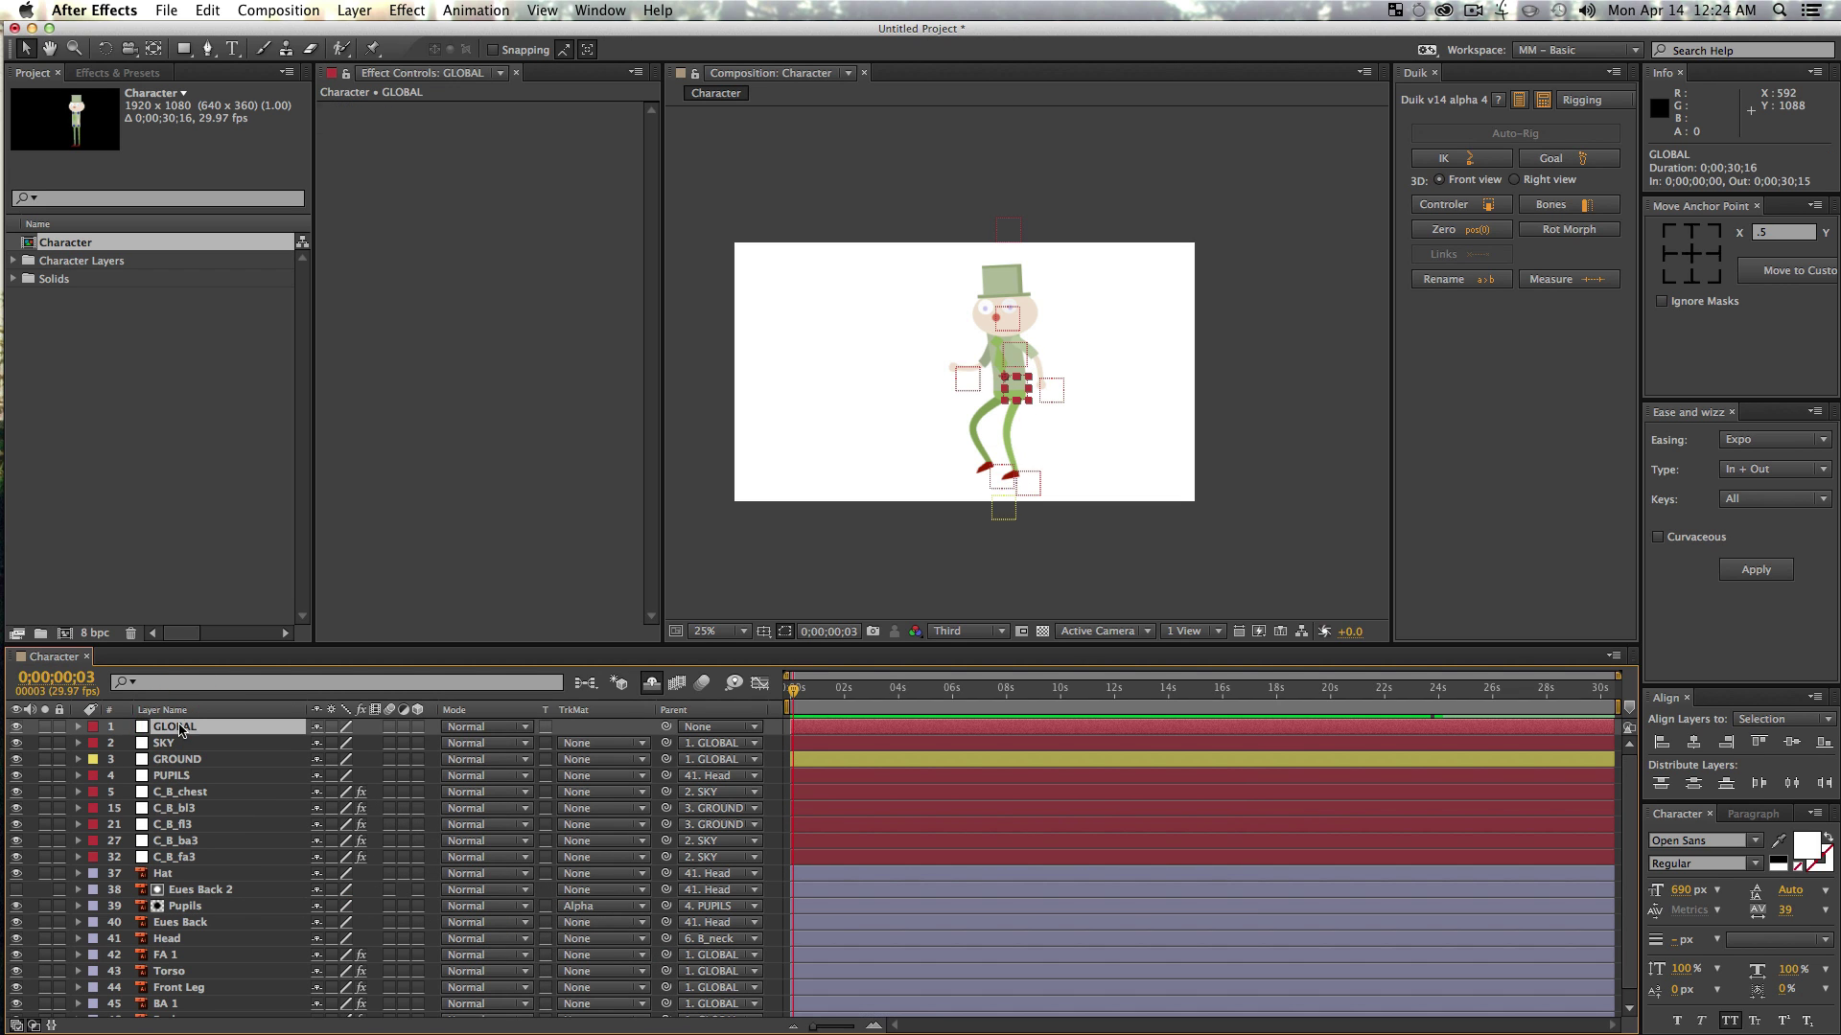
{"action": "key", "text": "s"}
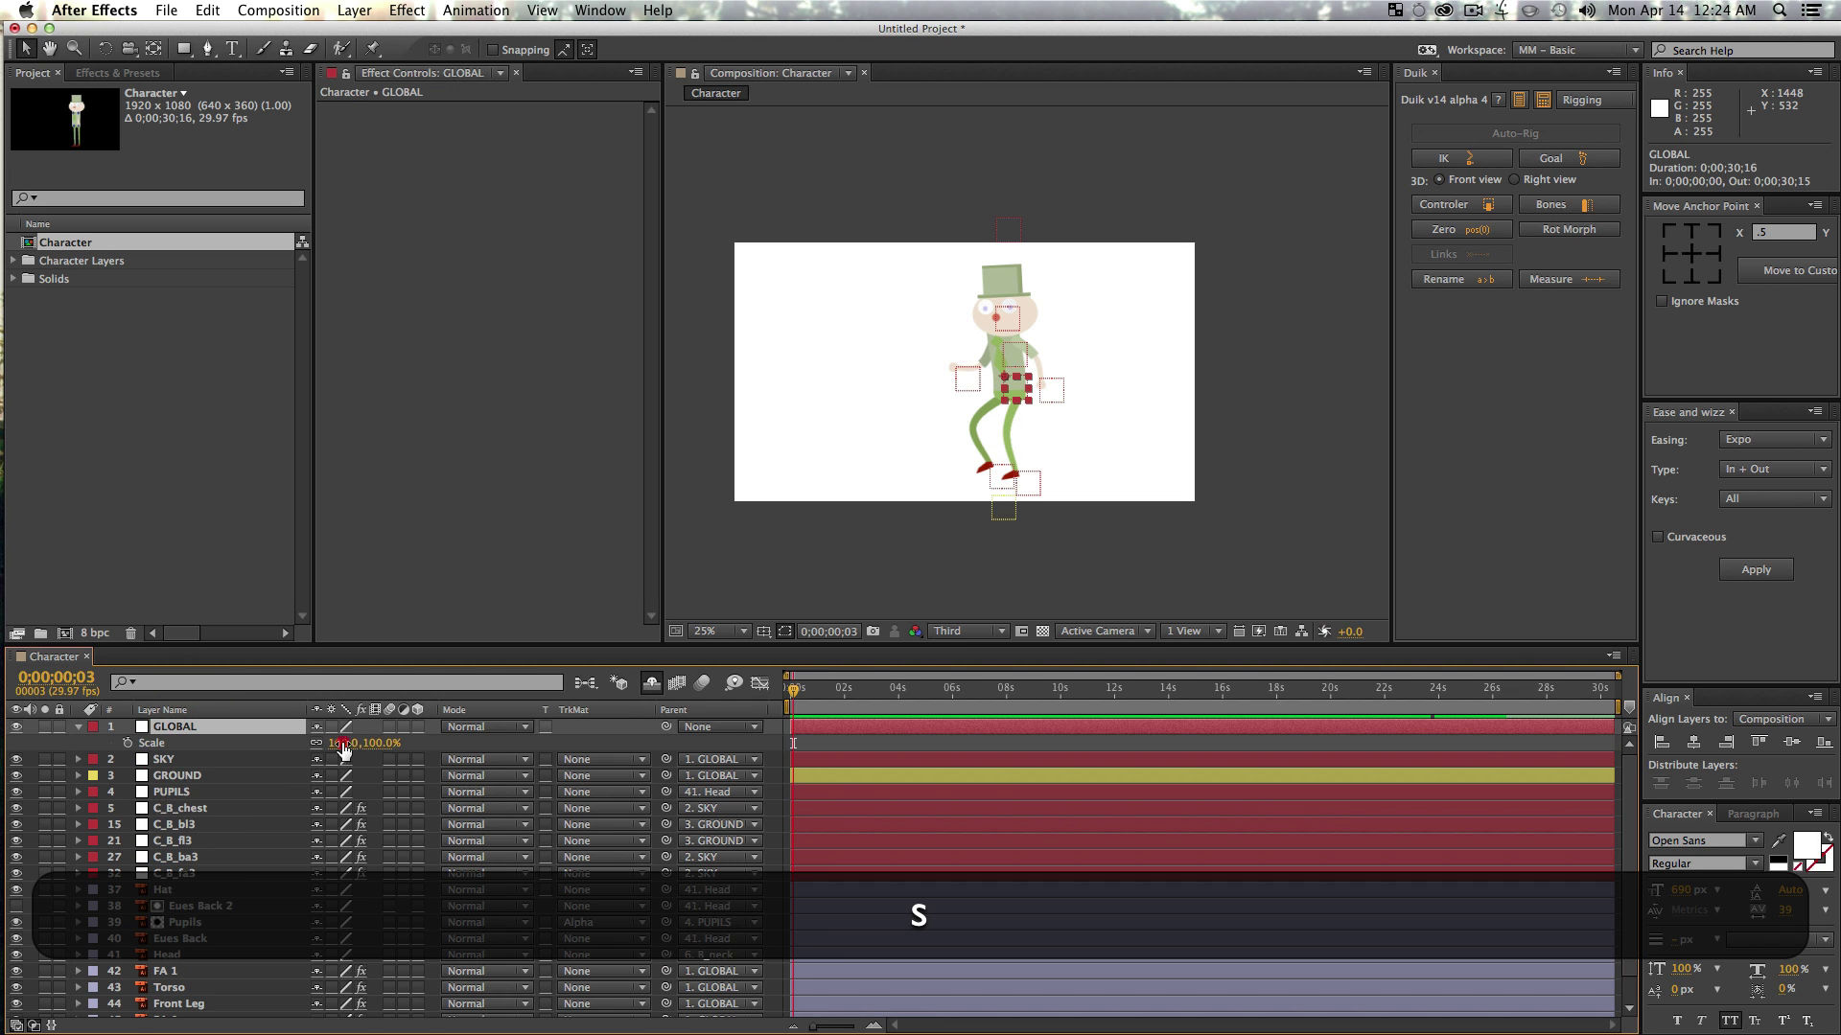
{"action": "mouse_move", "coordinate": [344, 750]}
{"action": "left_mouse_down"}
{"action": "mouse_move", "coordinate": [310, 754]}
{"action": "mouse_move", "coordinate": [330, 749]}
{"action": "left_mouse_up"}
{"action": "key", "text": "super+z"}
{"action": "key", "text": "super+v"}
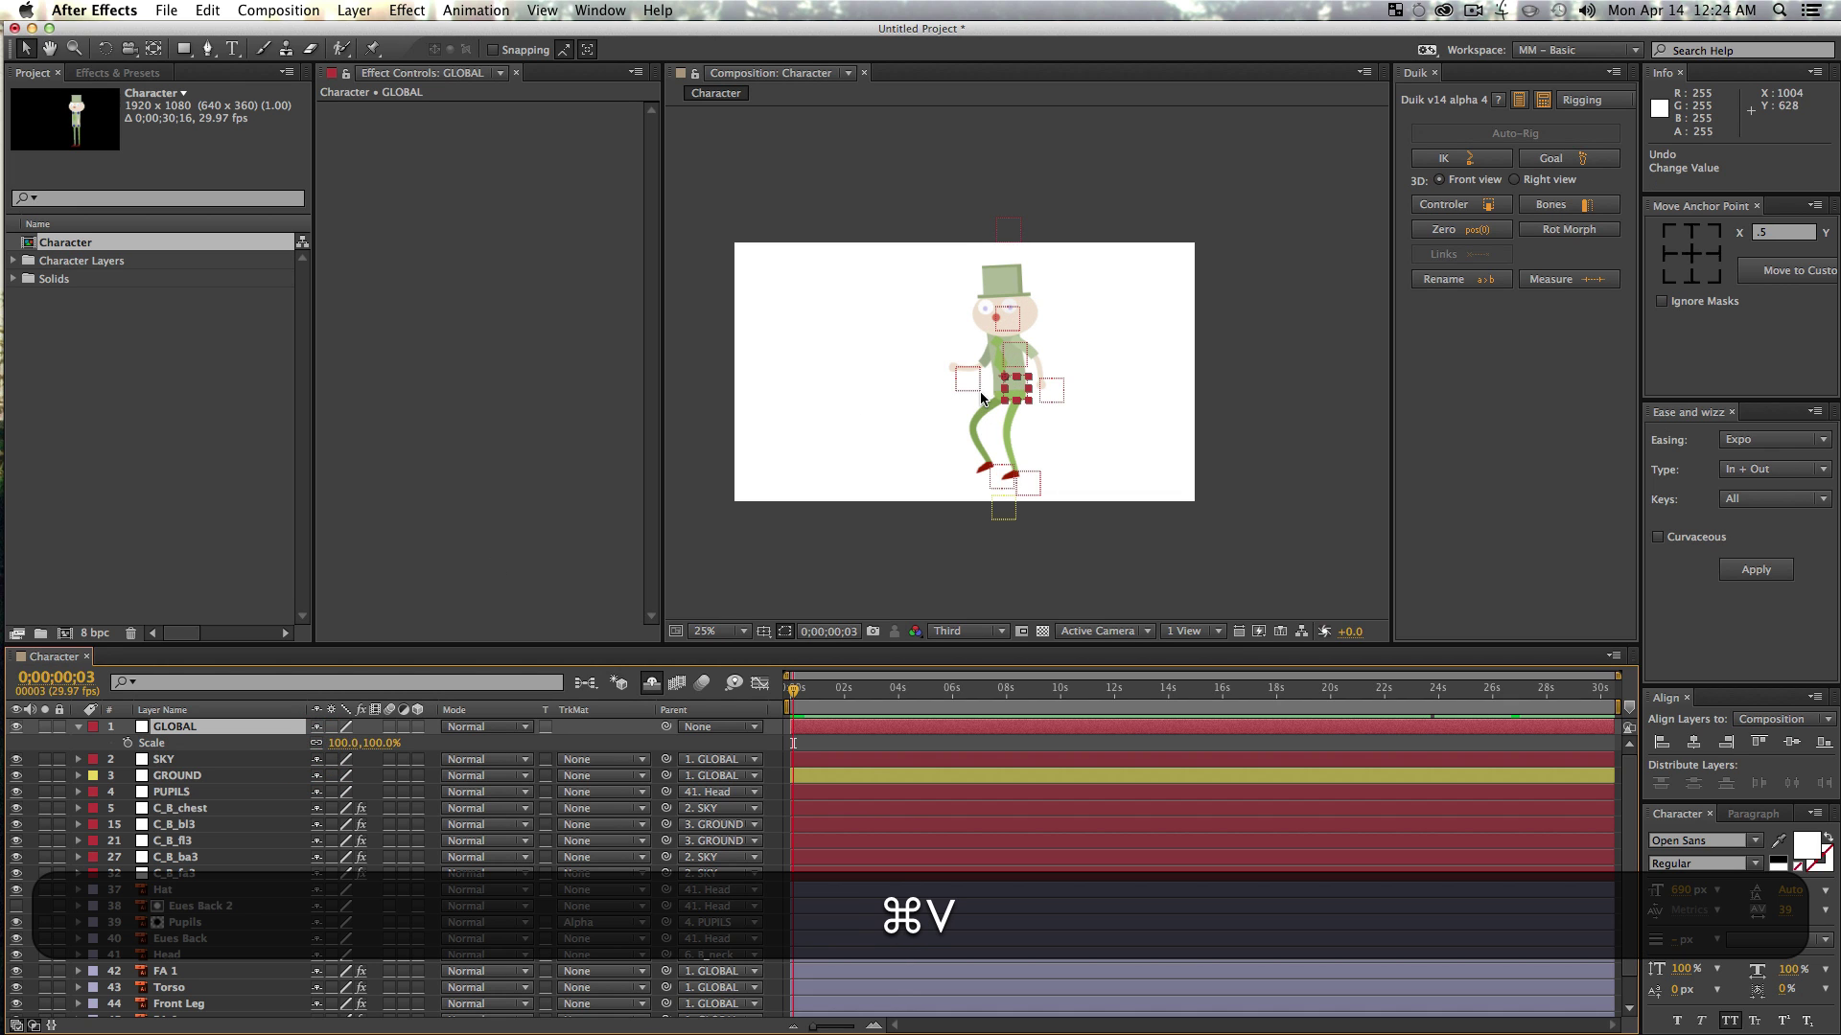
{"action": "left_click_drag", "start_coordinate": [982, 399], "coordinate": [1021, 393]}
{"action": "key", "text": "super+z"}
{"action": "scroll", "coordinate": [246, 979], "scroll_direction": "down", "scroll_amount": 1}
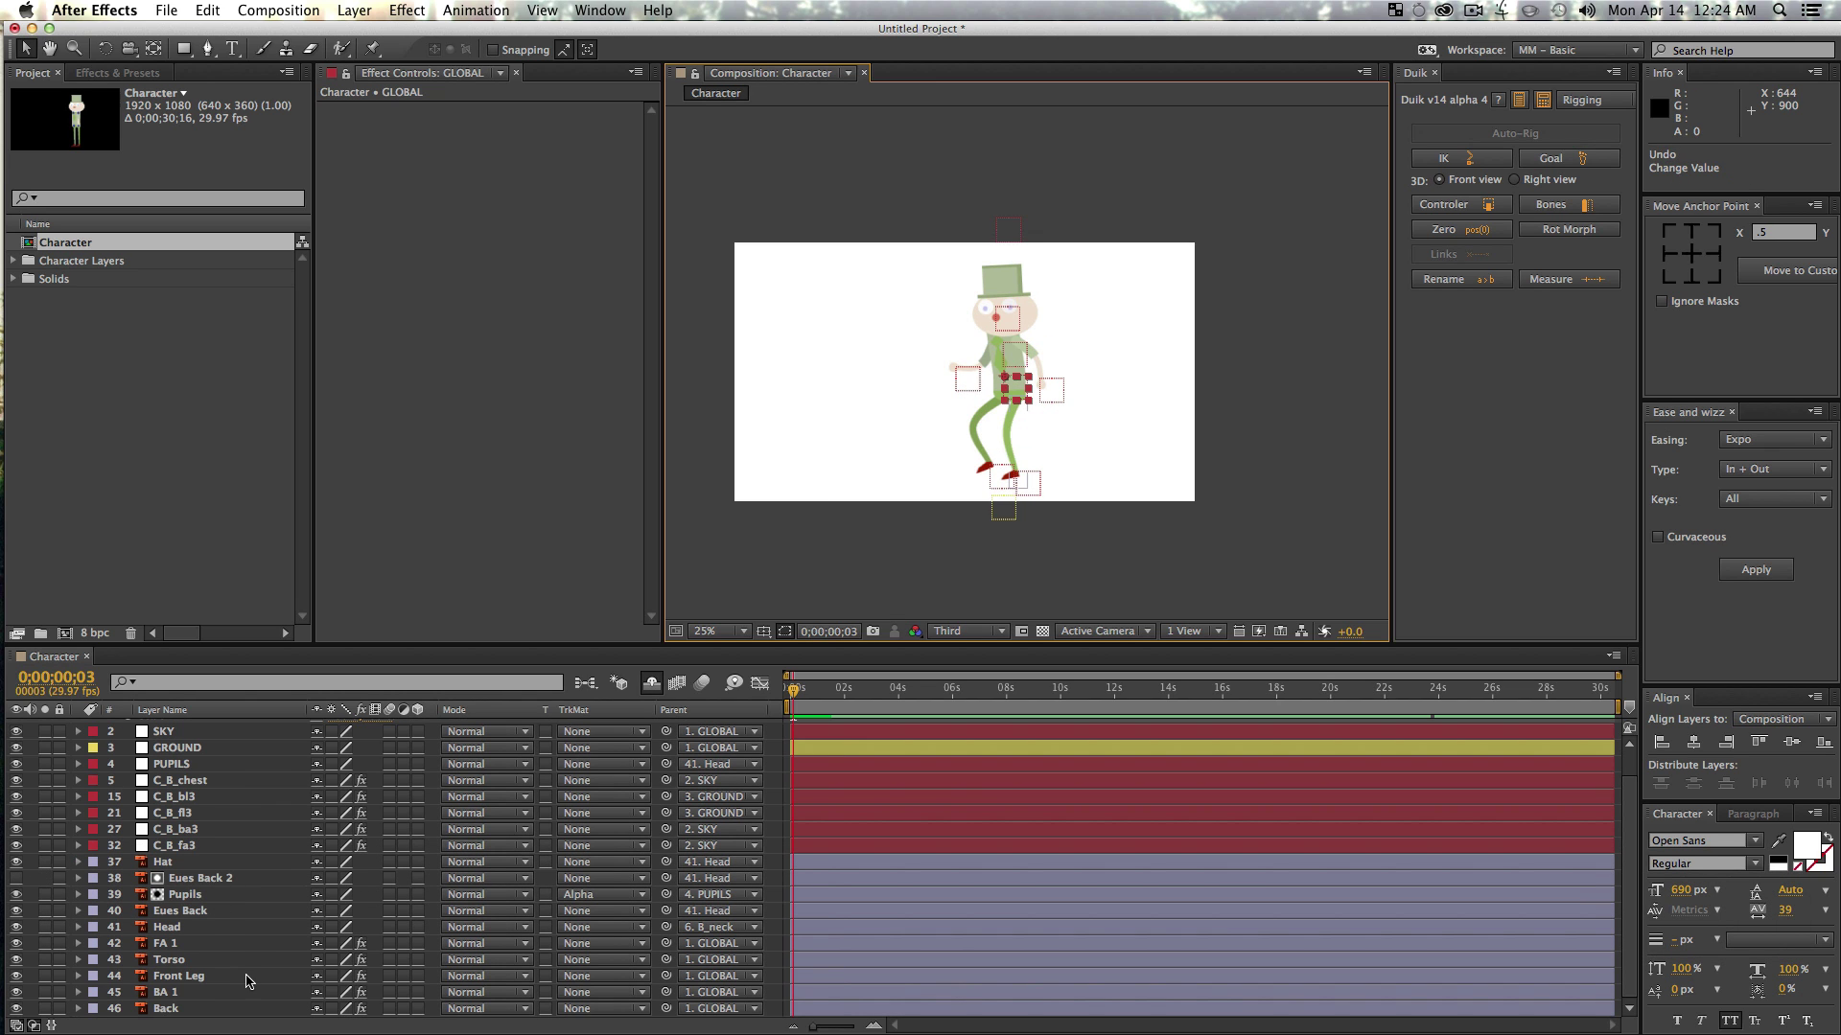
{"action": "left_click", "coordinate": [171, 928]}
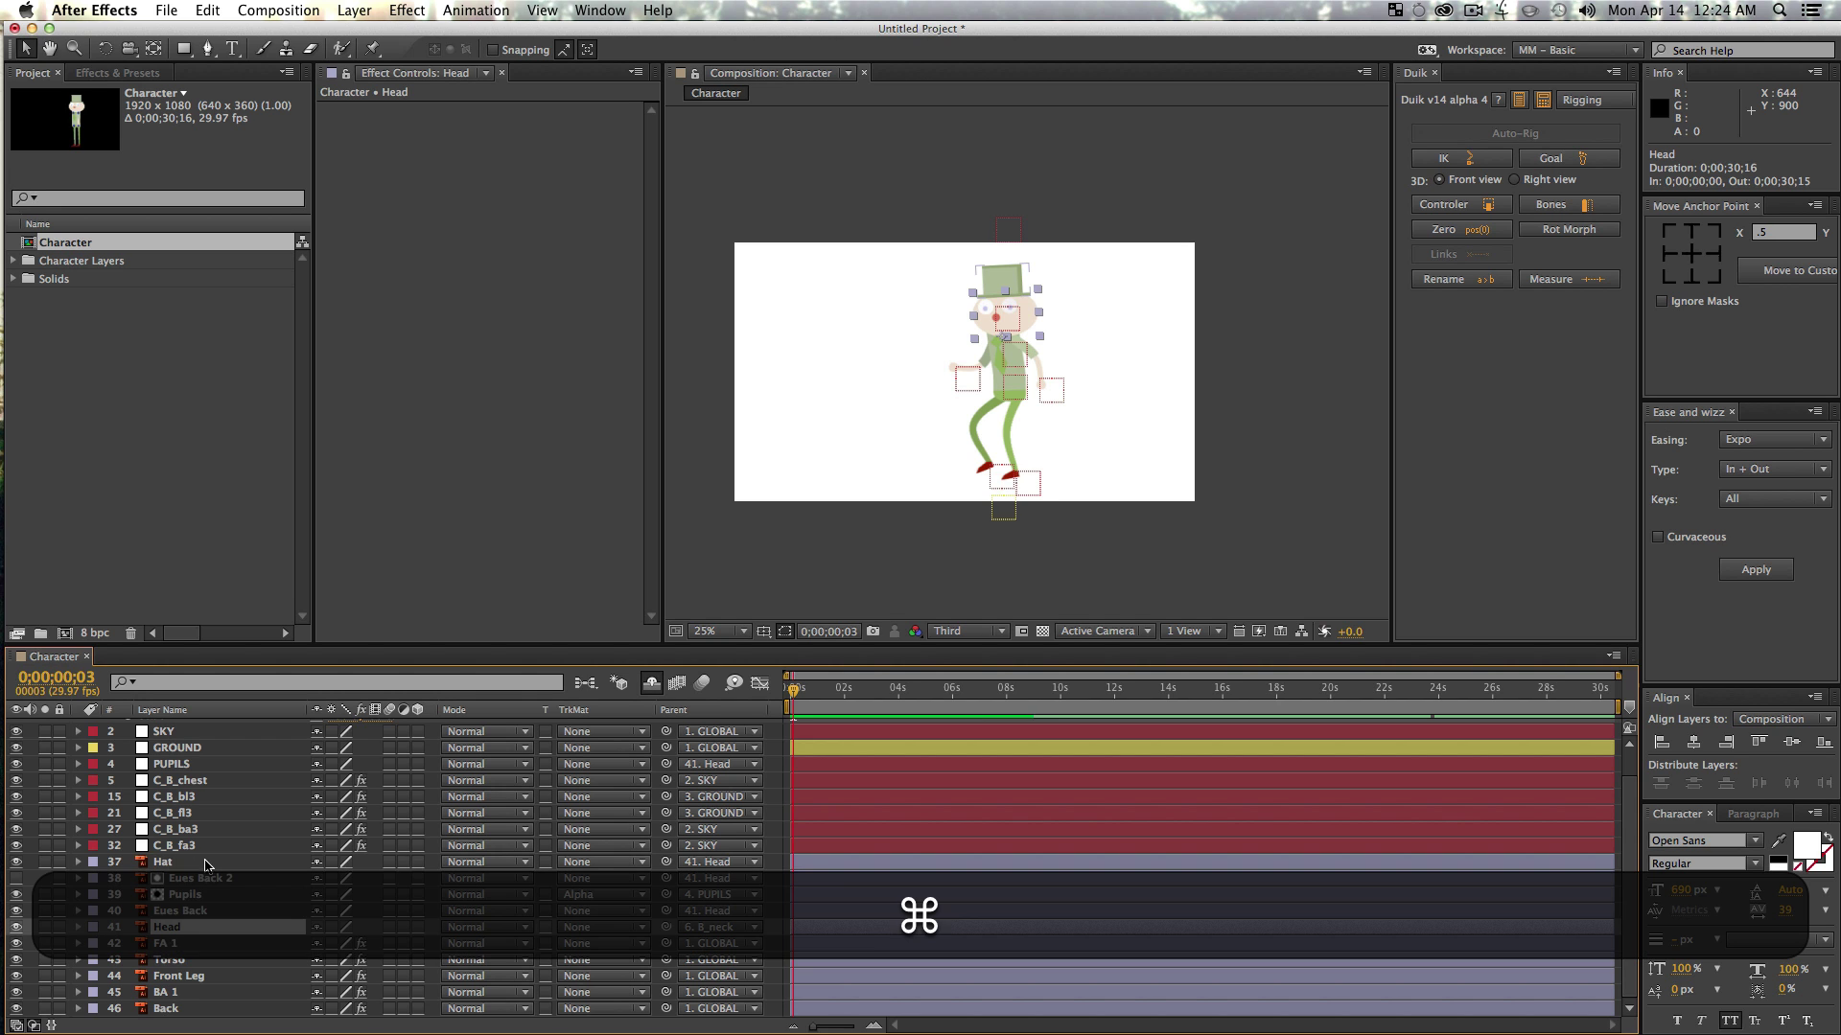
{"action": "key", "text": "super+a"}
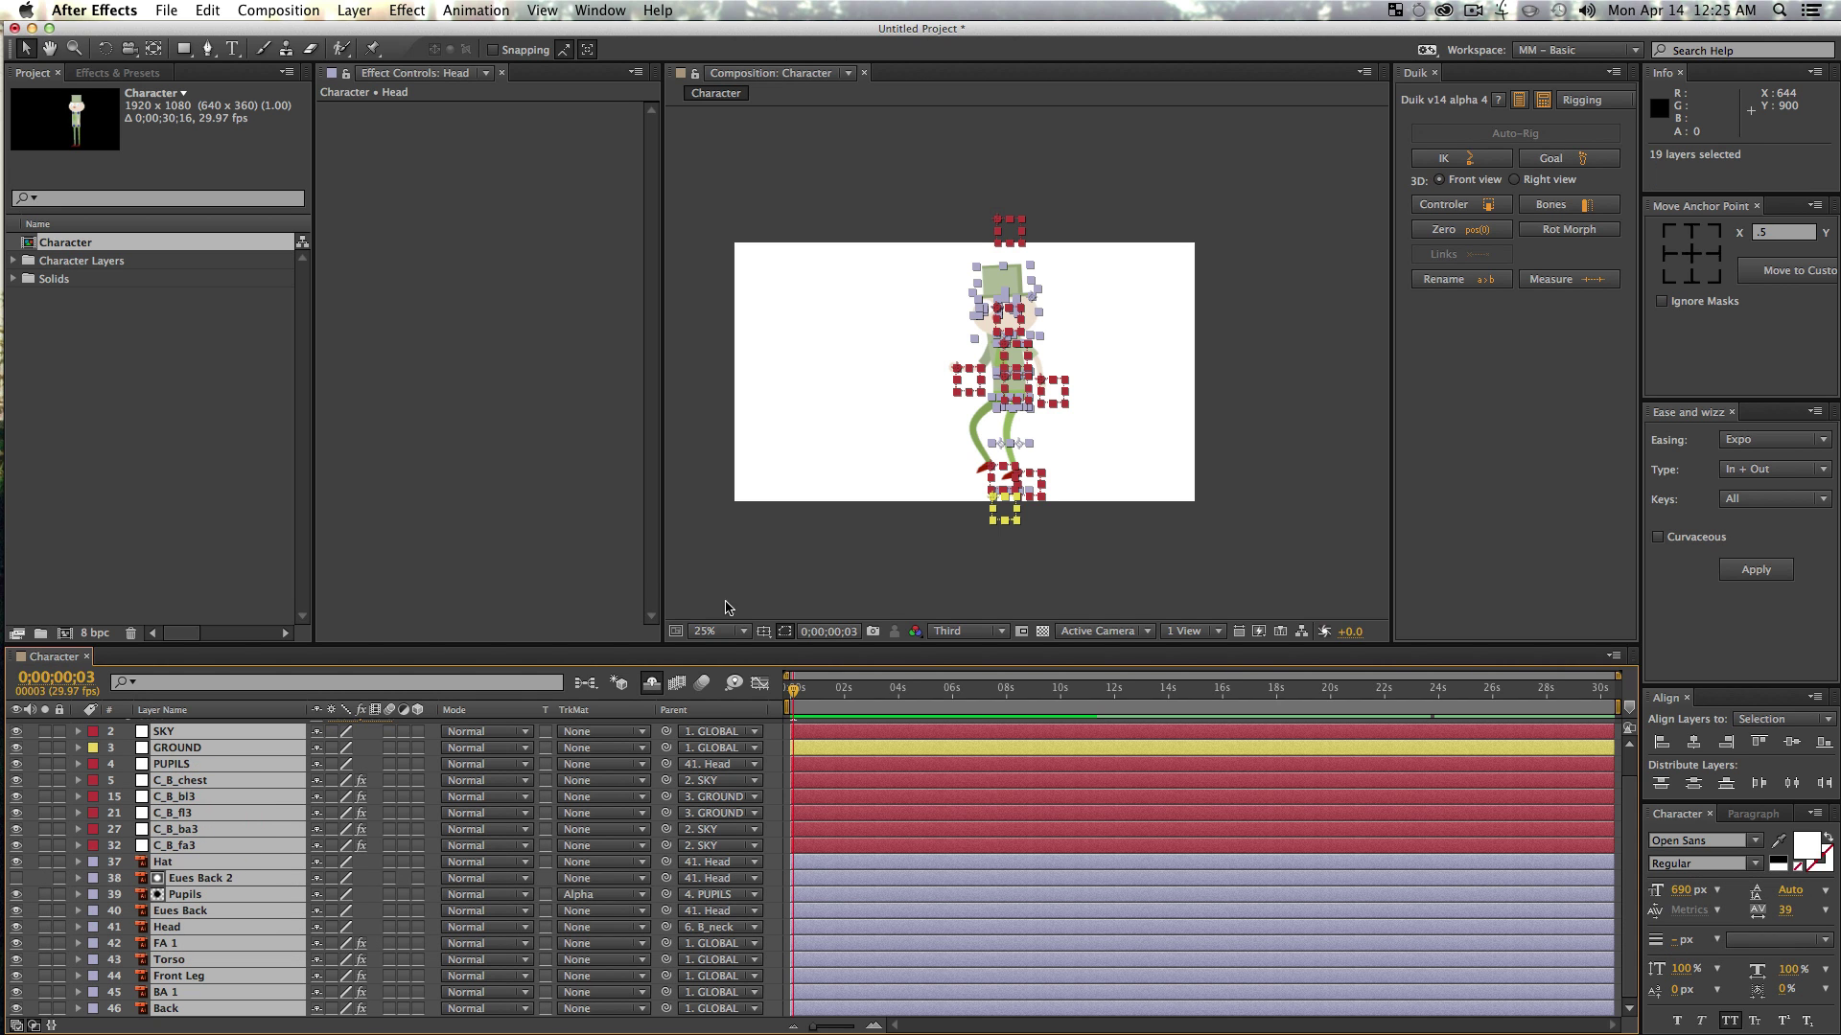
{"action": "left_click", "coordinate": [573, 539]}
{"action": "key", "text": "F2"}
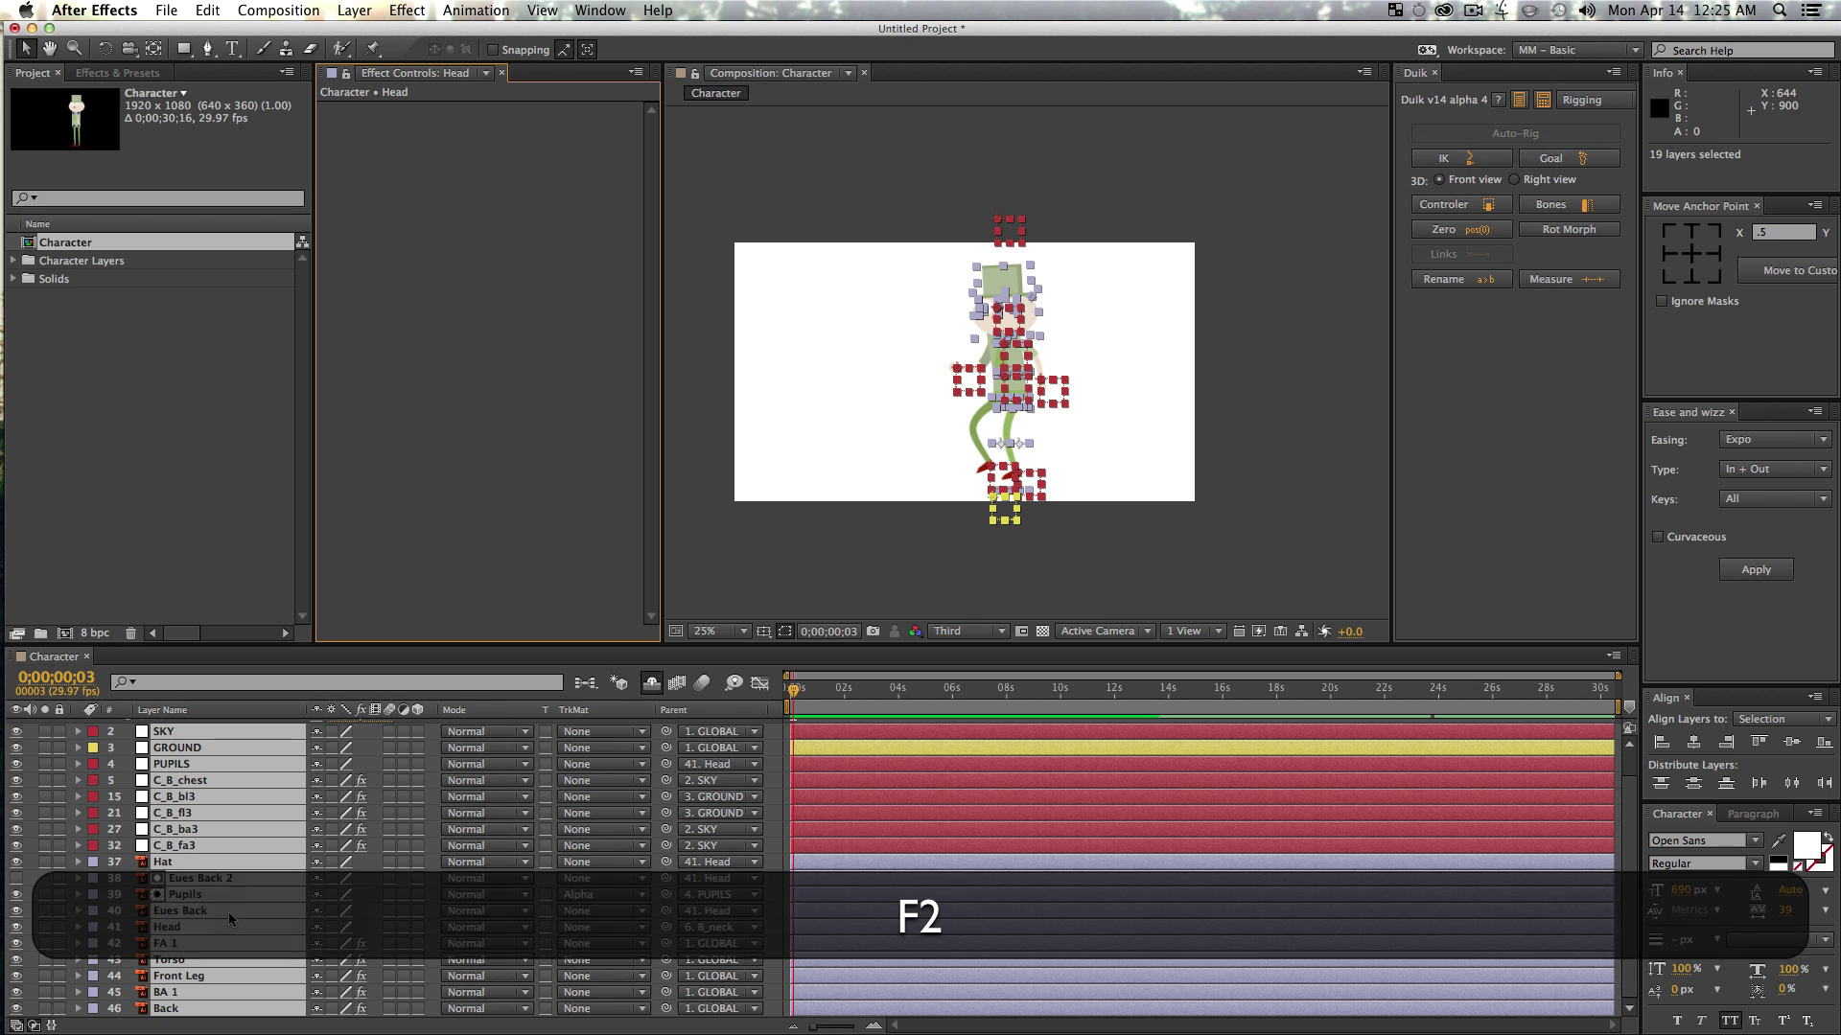
{"action": "key", "text": "F2"}
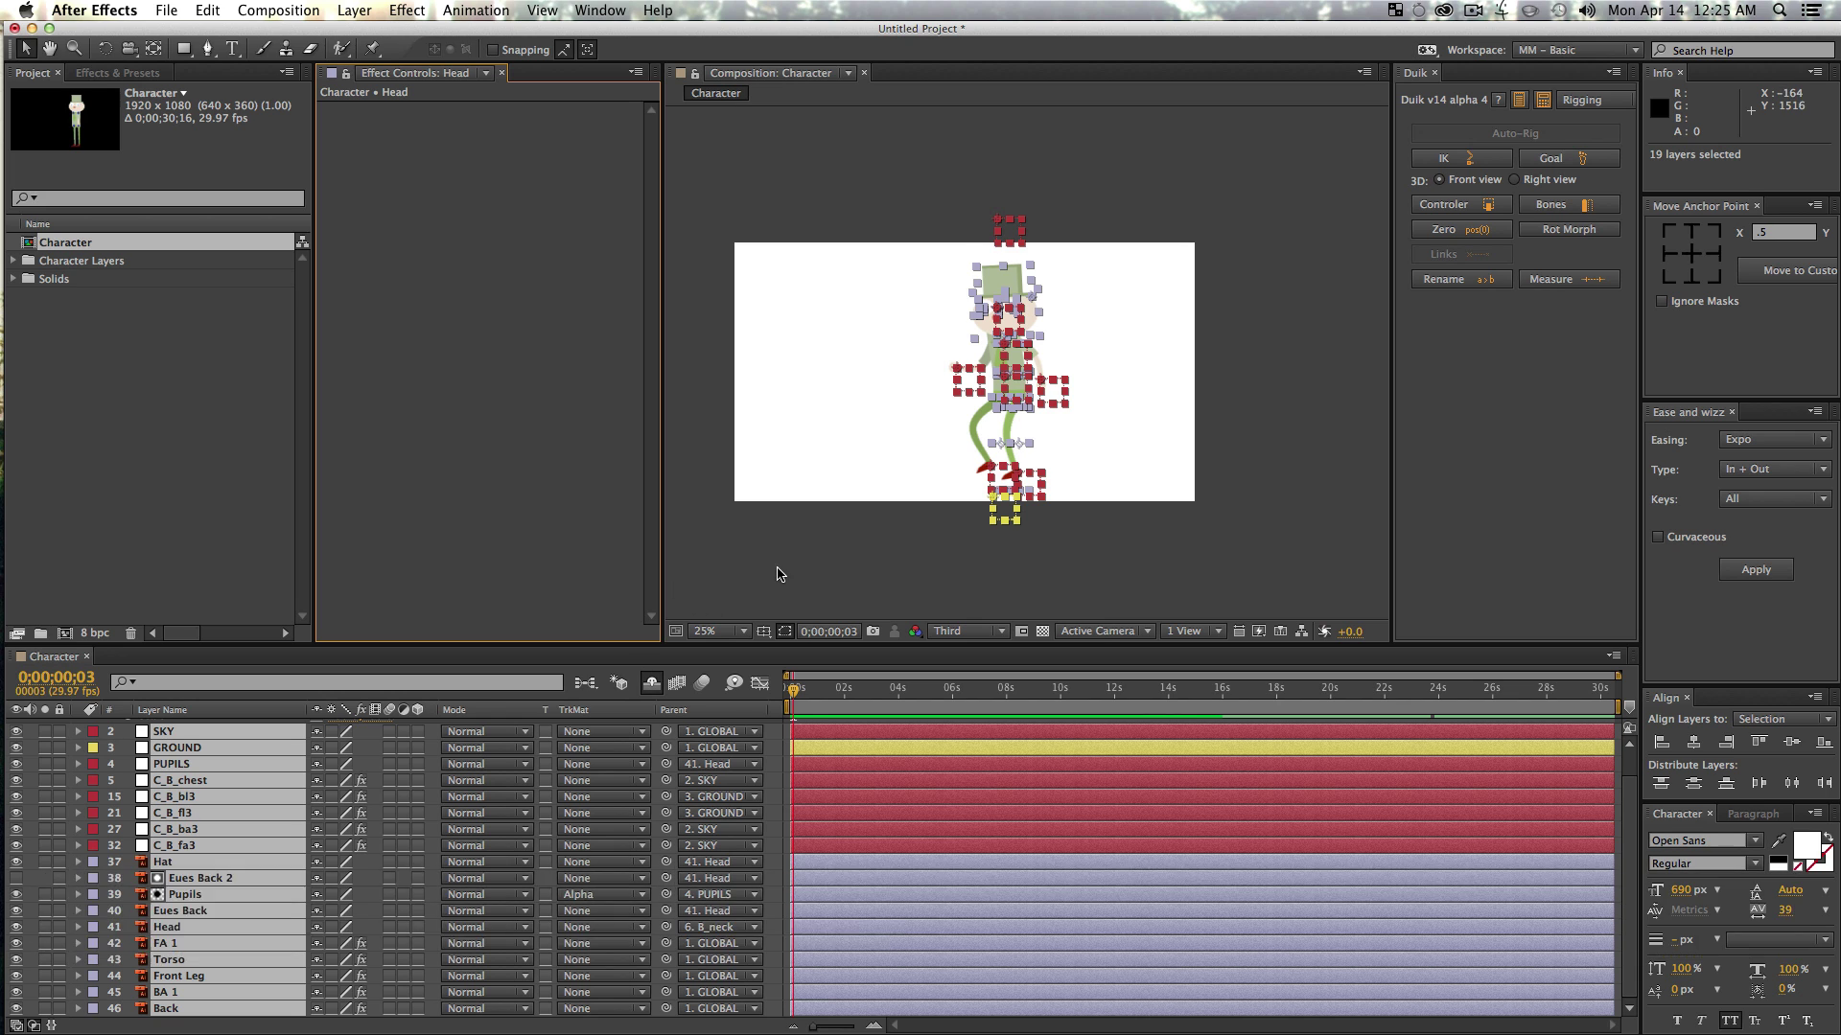
{"action": "left_click", "coordinate": [778, 572]}
{"action": "key", "text": "F2"}
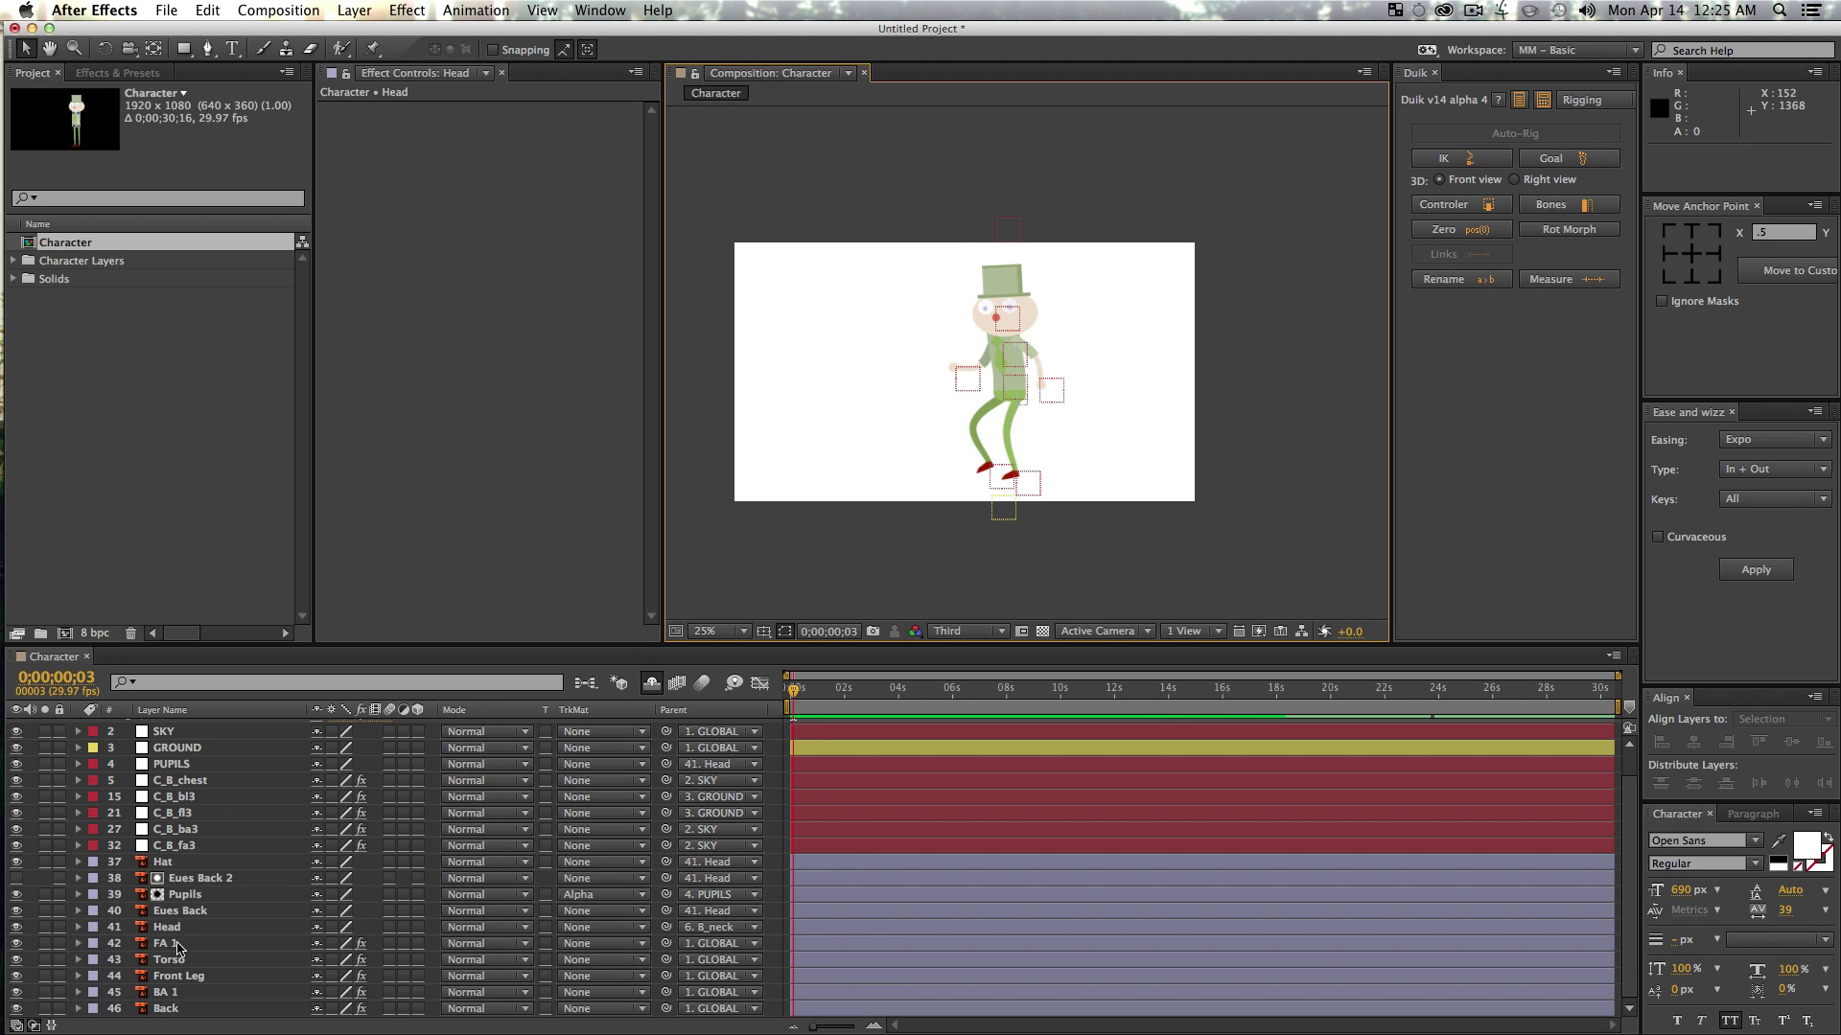
- Try to mark the character artwork layers from Back up to Hat as shy, leaving out Head
{"action": "left_click", "coordinate": [182, 1009]}
{"action": "left_click", "coordinate": [179, 992], "text": "super"}
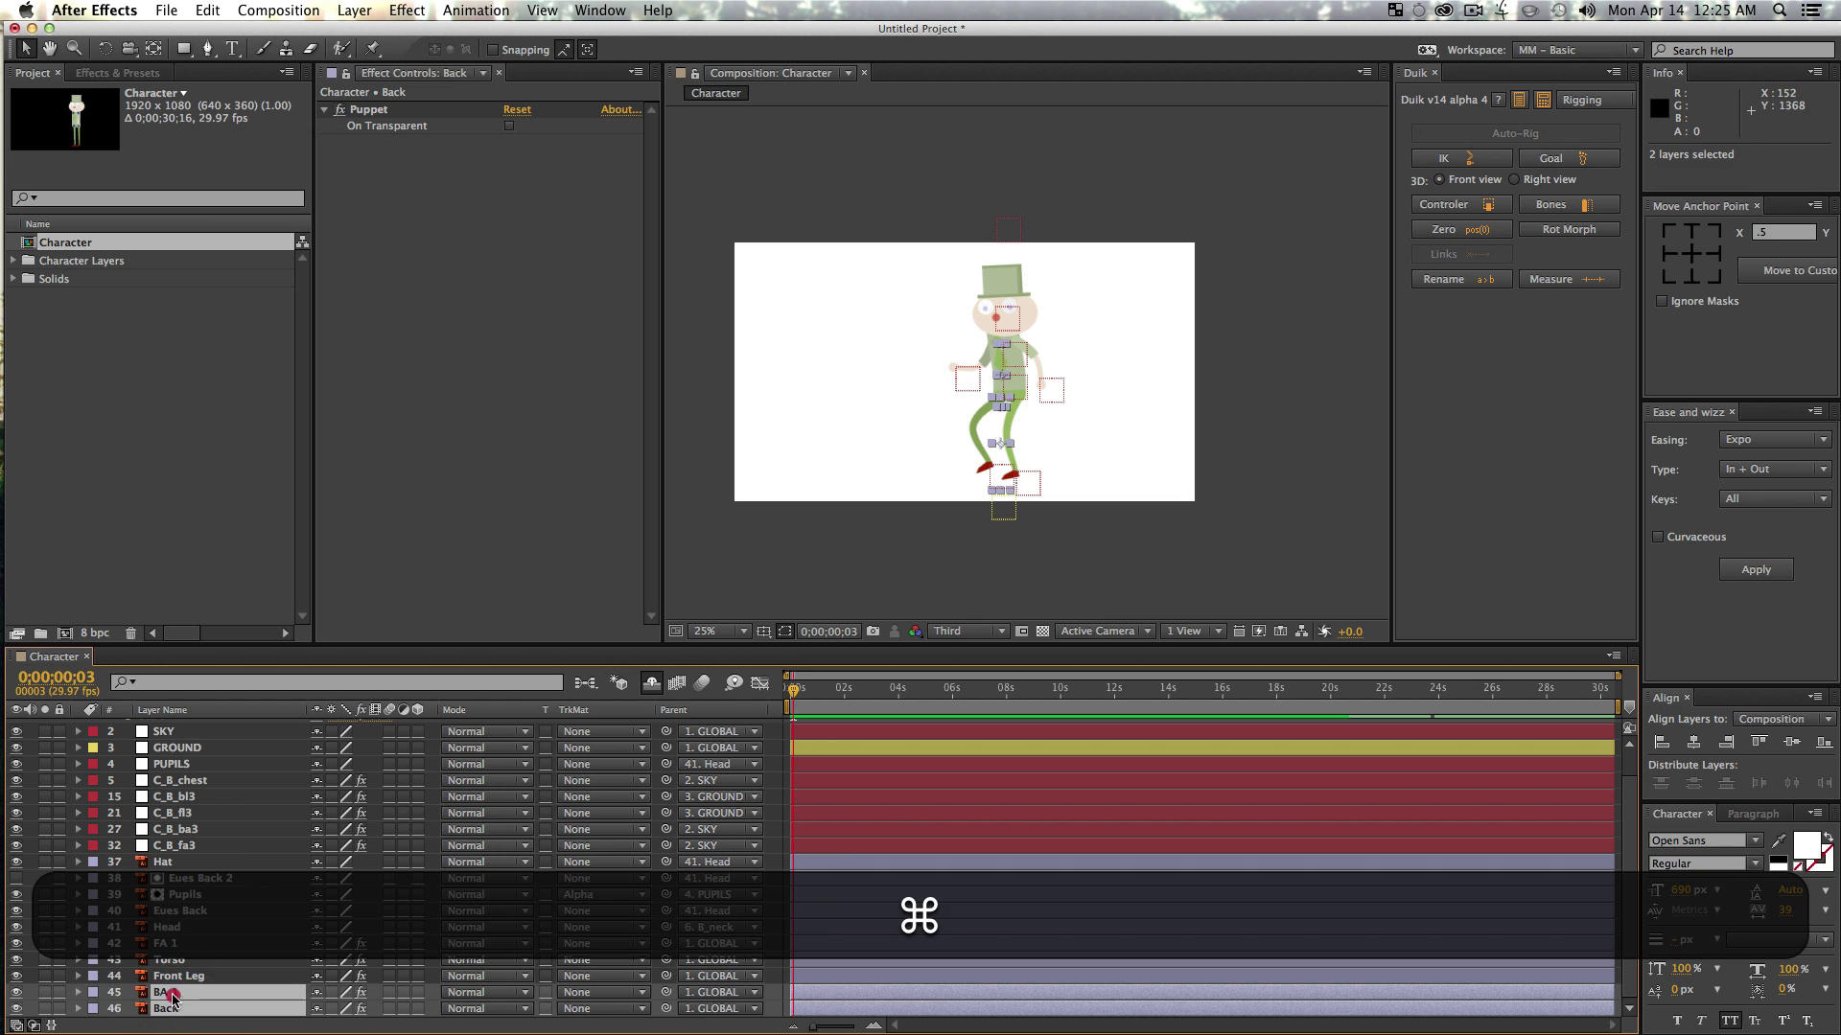
{"action": "left_click", "coordinate": [179, 976], "text": "super"}
{"action": "left_click", "coordinate": [179, 960], "text": "super"}
{"action": "left_click", "coordinate": [178, 944], "text": "super"}
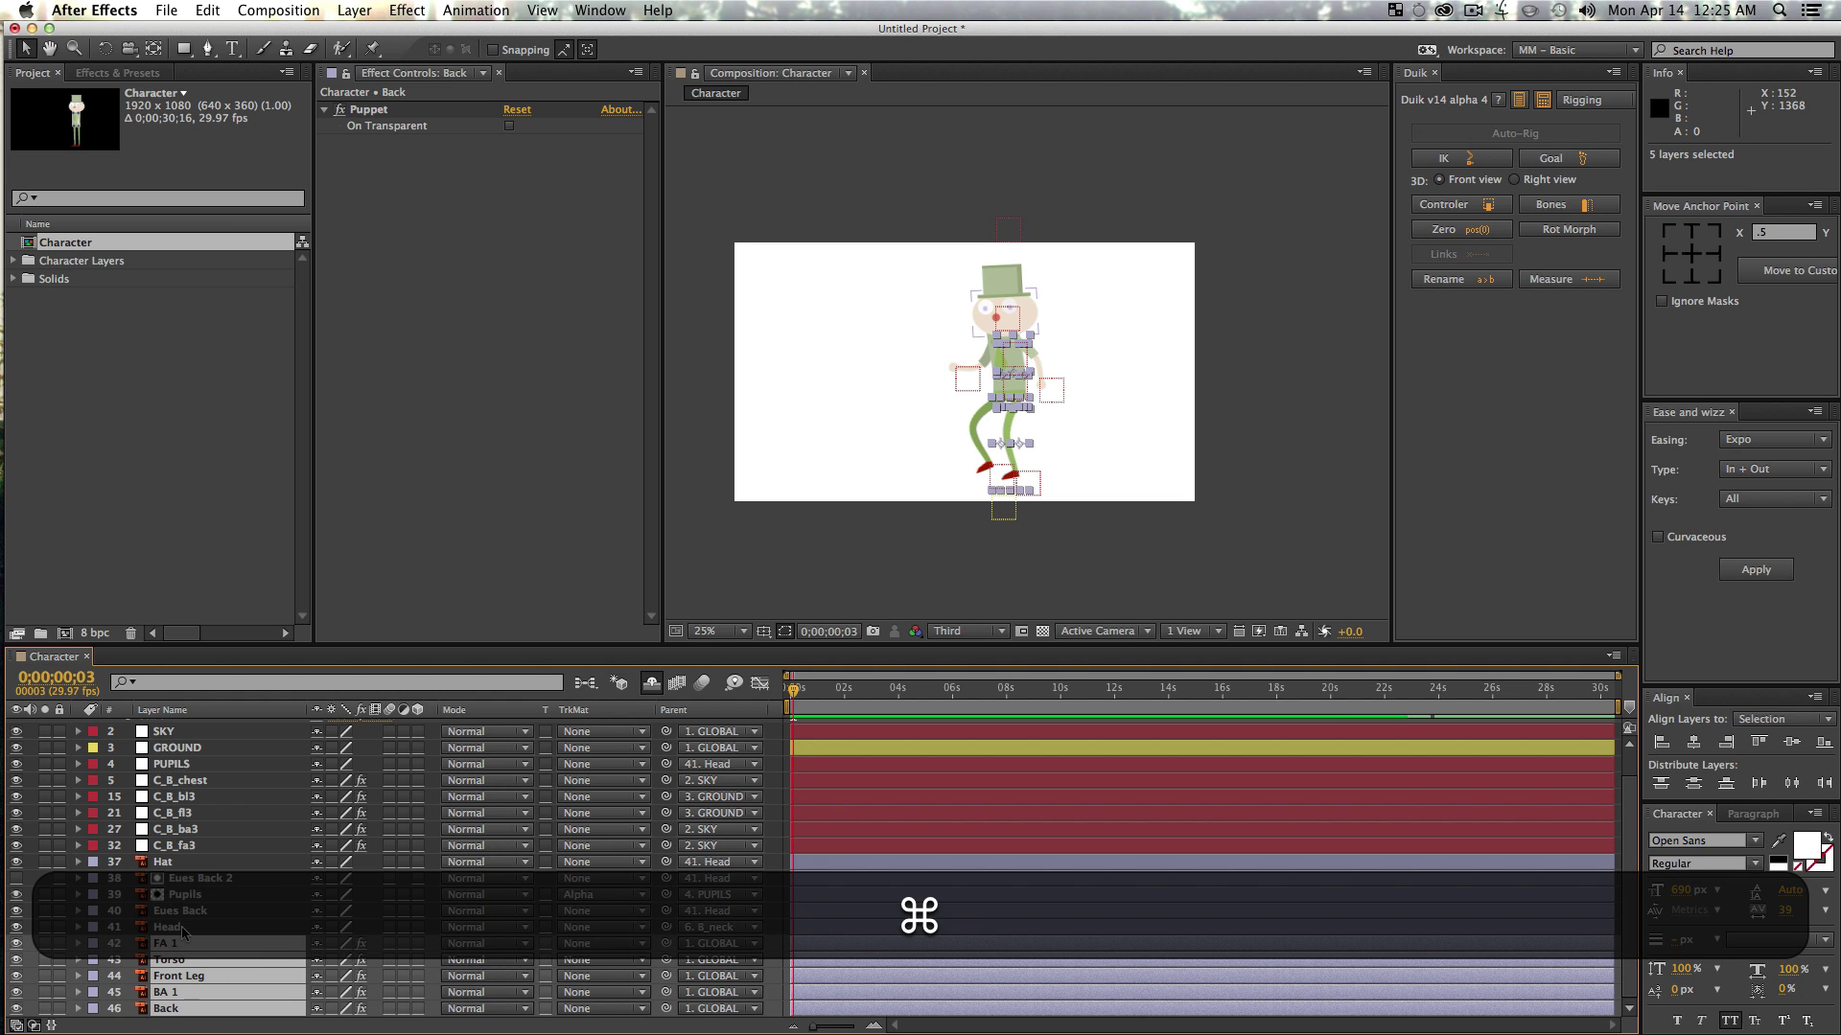
{"action": "left_click", "coordinate": [191, 913], "text": "super"}
{"action": "left_click", "coordinate": [195, 892], "text": "super"}
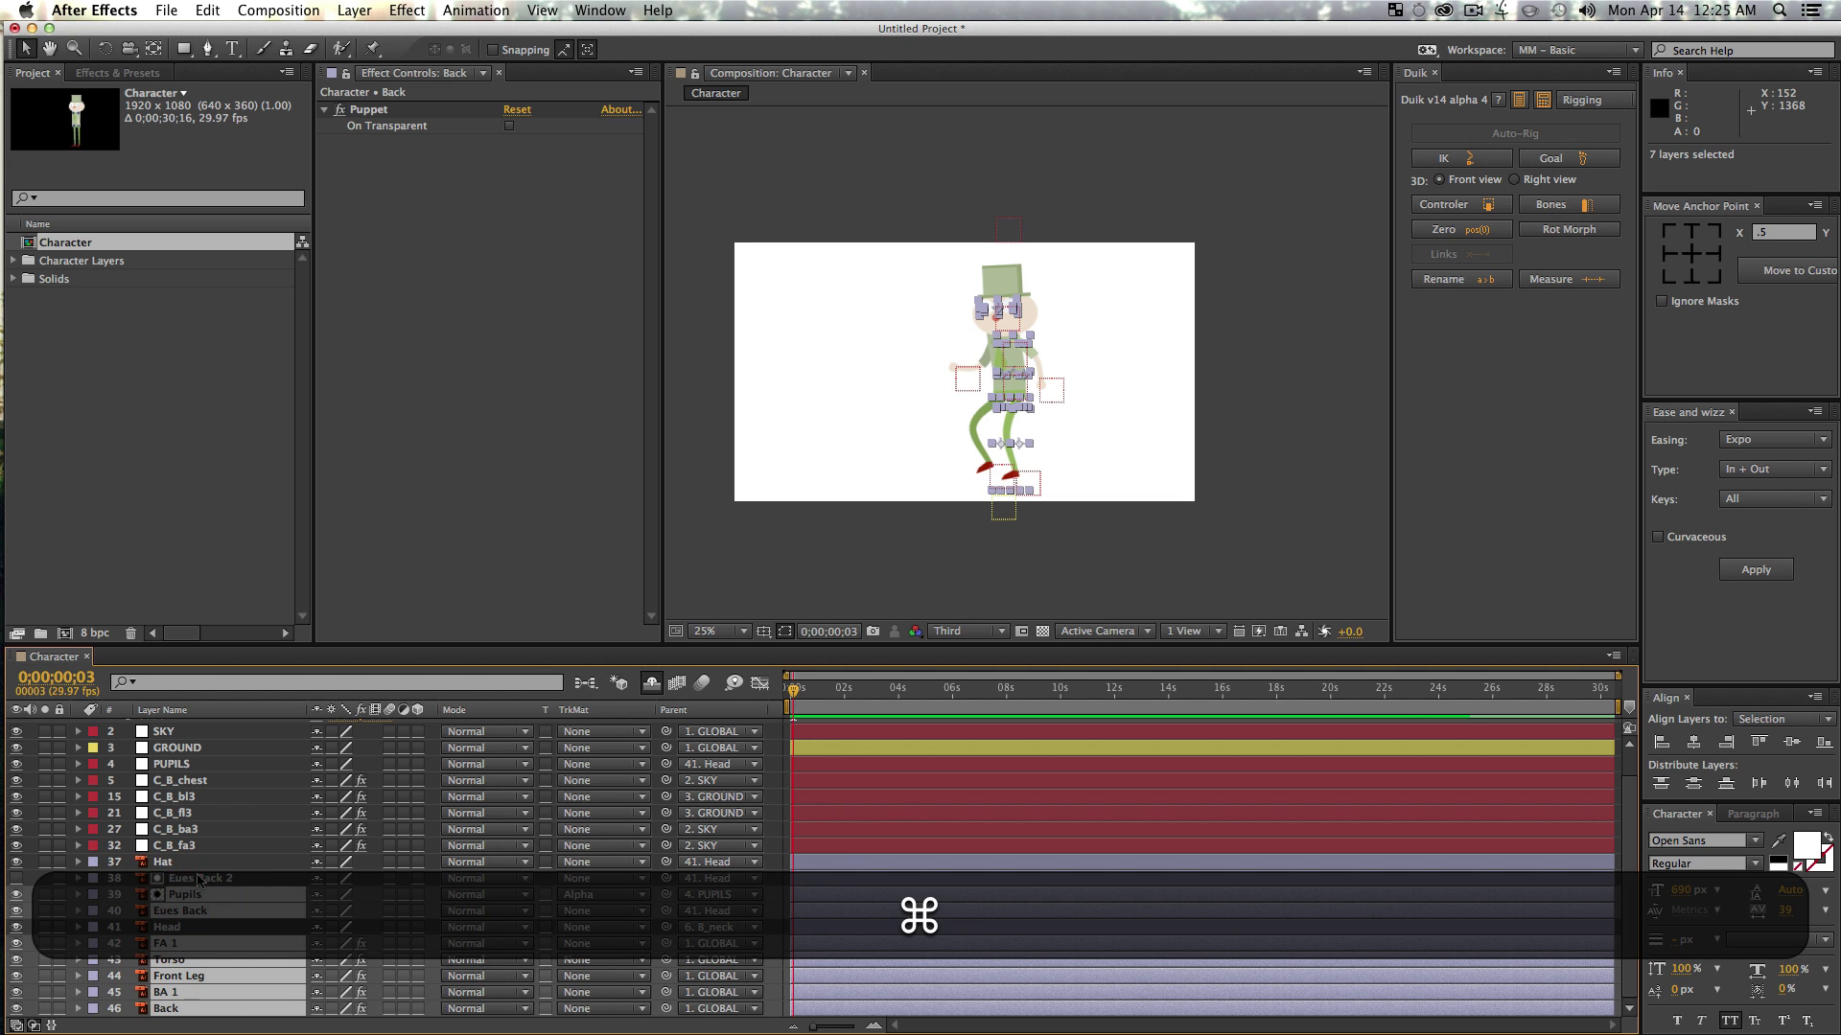
{"action": "left_click", "coordinate": [199, 879], "text": "super"}
{"action": "left_click", "coordinate": [166, 863], "text": "super"}
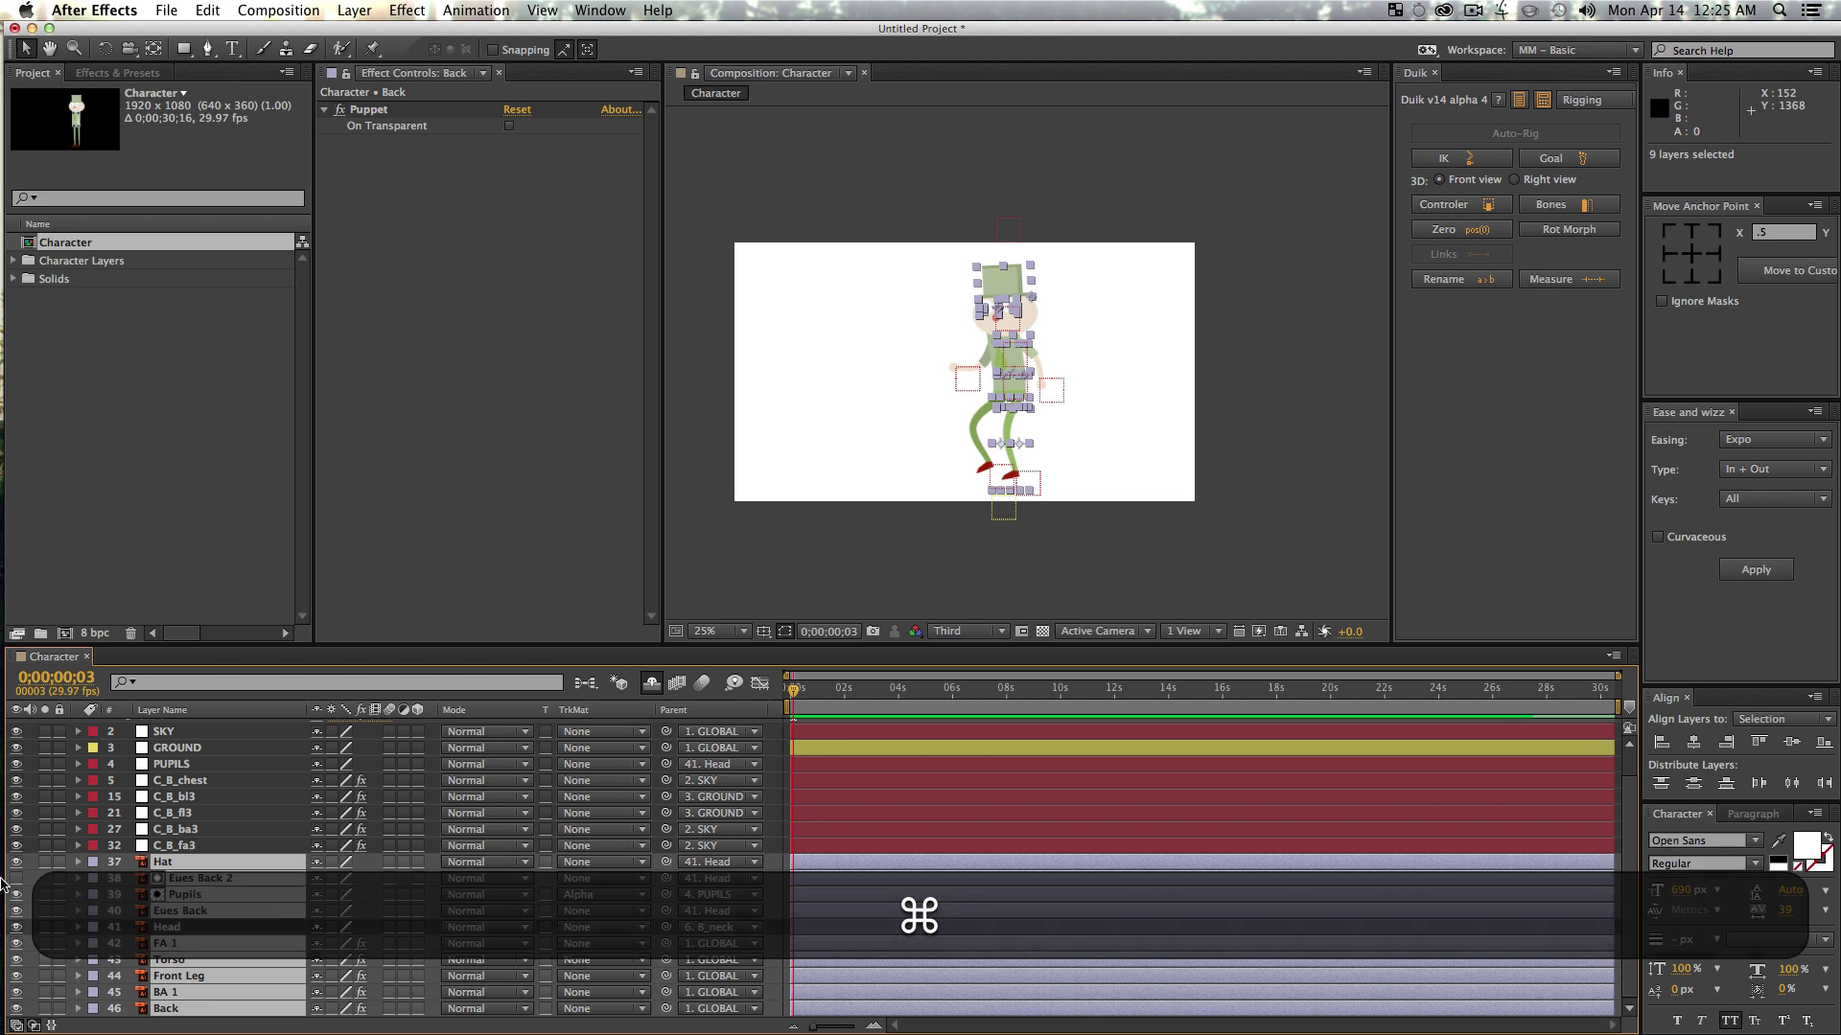
{"action": "left_click", "coordinate": [317, 870]}
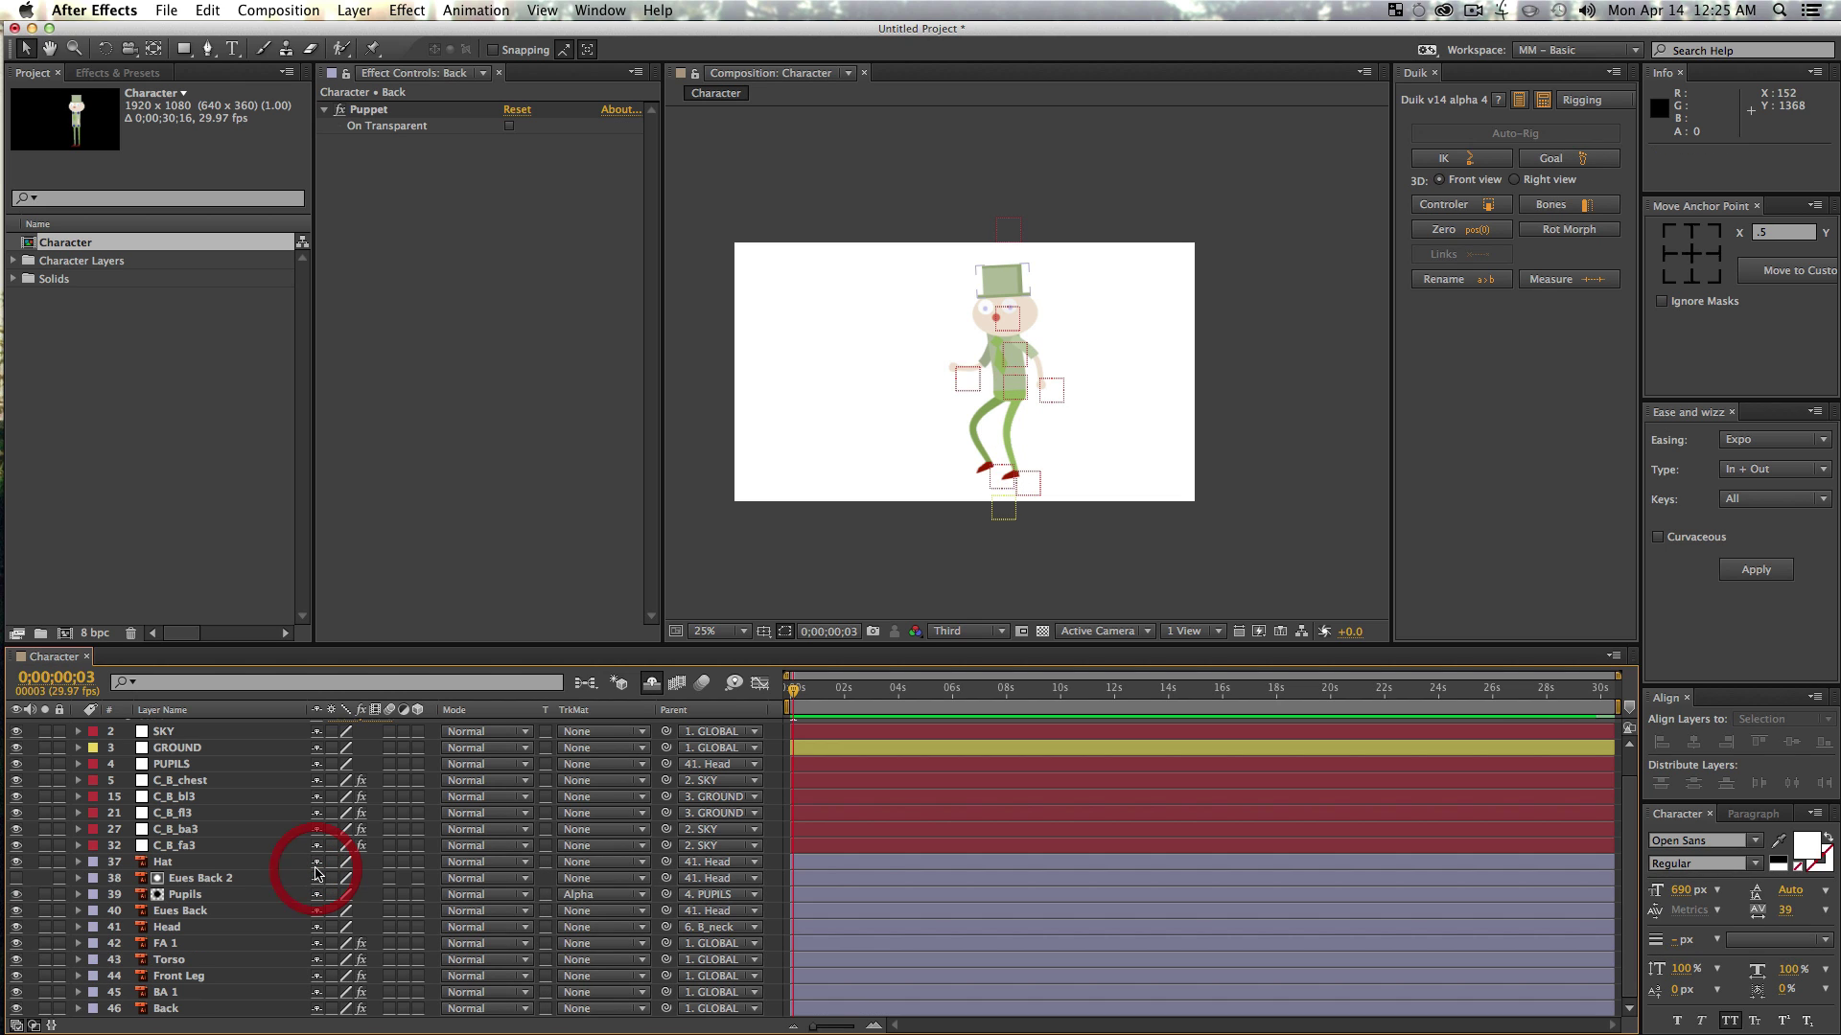
- Hide Hat, Eues Back 2, Pupils, Eues Back, FA 1, Torso, Front Leg, BA 1 and Back from the timeline as shy layers, and deselect them
{"action": "left_click", "coordinate": [185, 863]}
{"action": "left_click", "coordinate": [190, 880], "text": "super"}
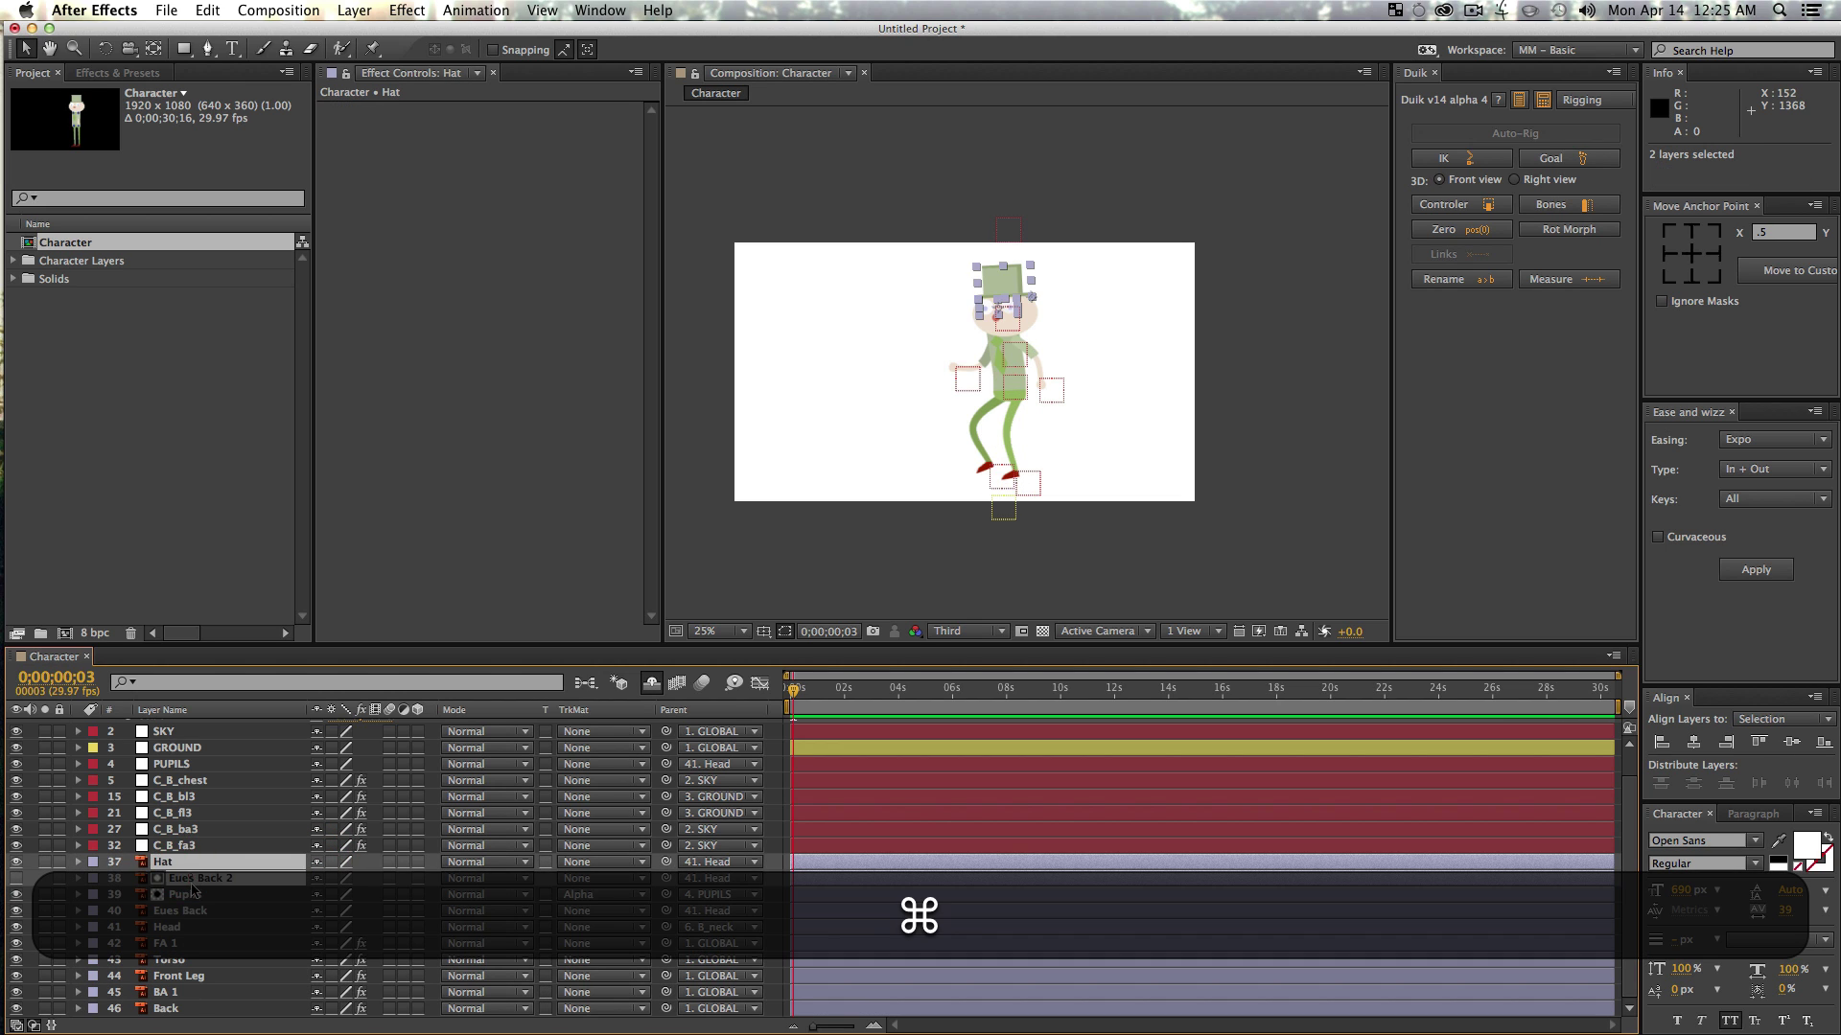
{"action": "left_click", "coordinate": [194, 895], "text": "super"}
{"action": "left_click", "coordinate": [196, 912], "text": "super"}
{"action": "left_click", "coordinate": [180, 943], "text": "super"}
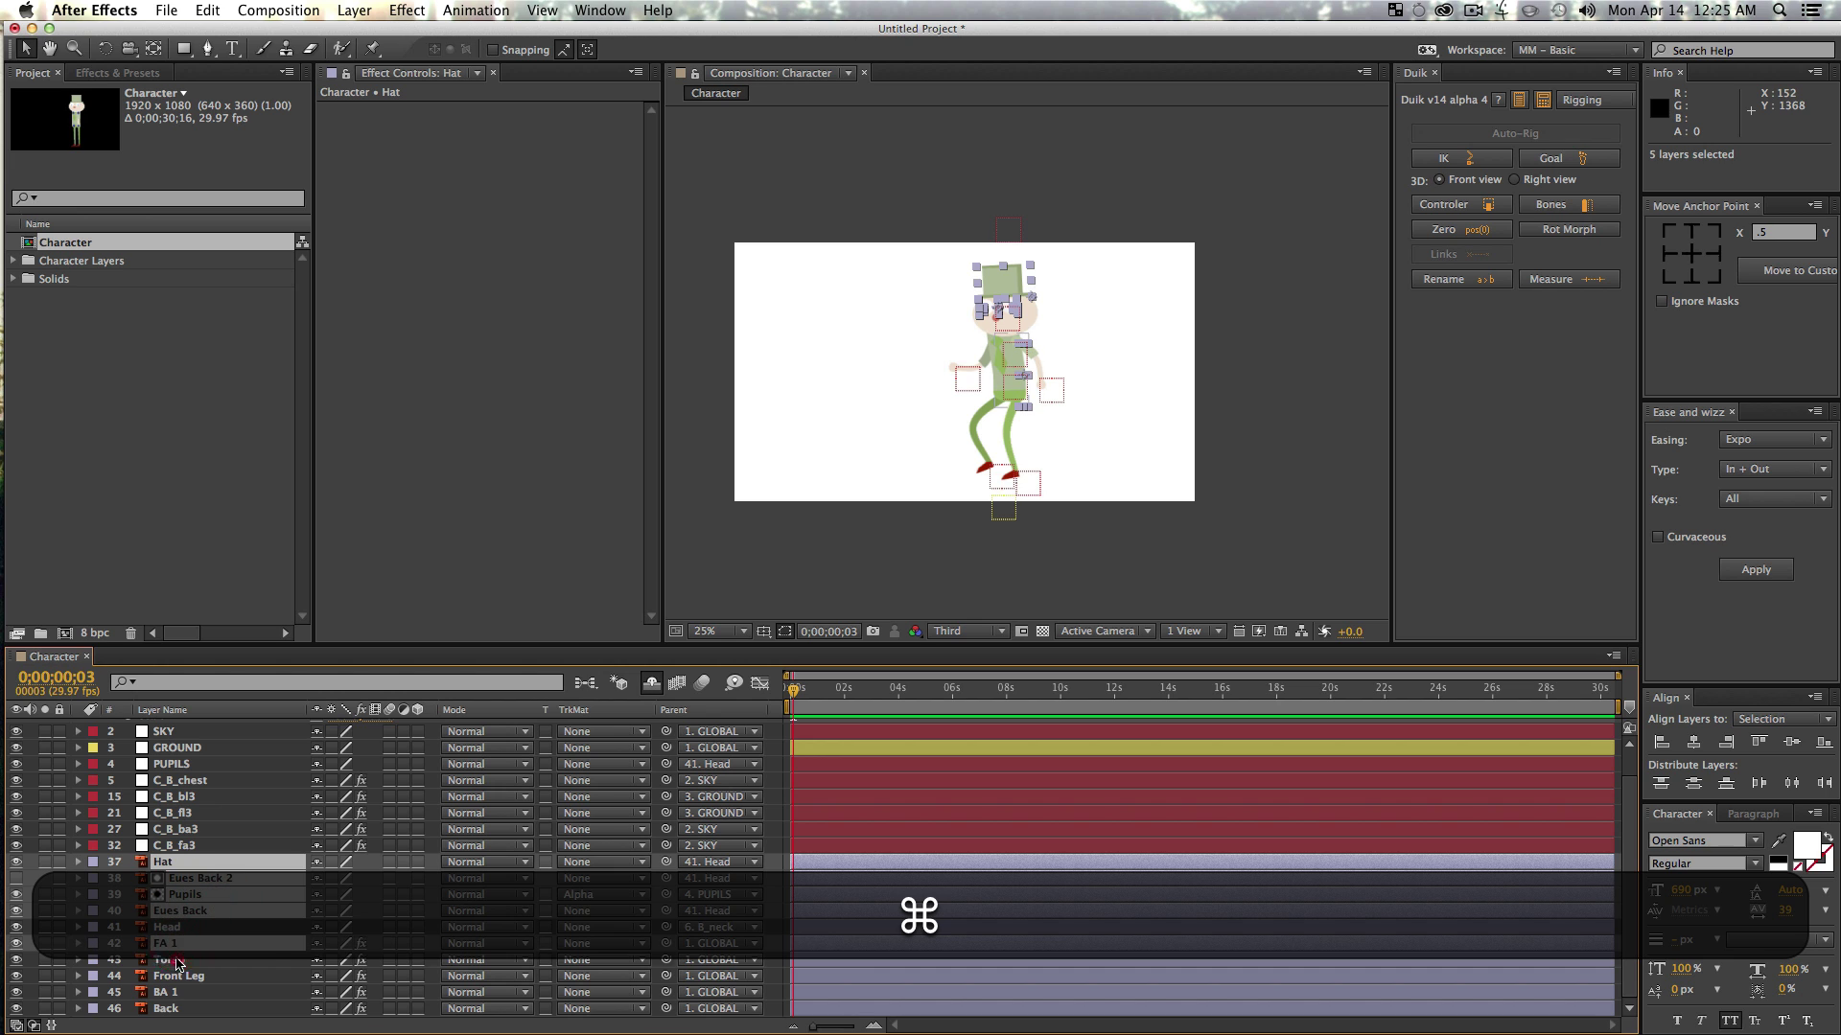
{"action": "left_click", "coordinate": [178, 959], "text": "super"}
{"action": "left_click", "coordinate": [178, 976], "text": "super"}
{"action": "left_click", "coordinate": [160, 994], "text": "super"}
{"action": "left_click", "coordinate": [175, 1009], "text": "super"}
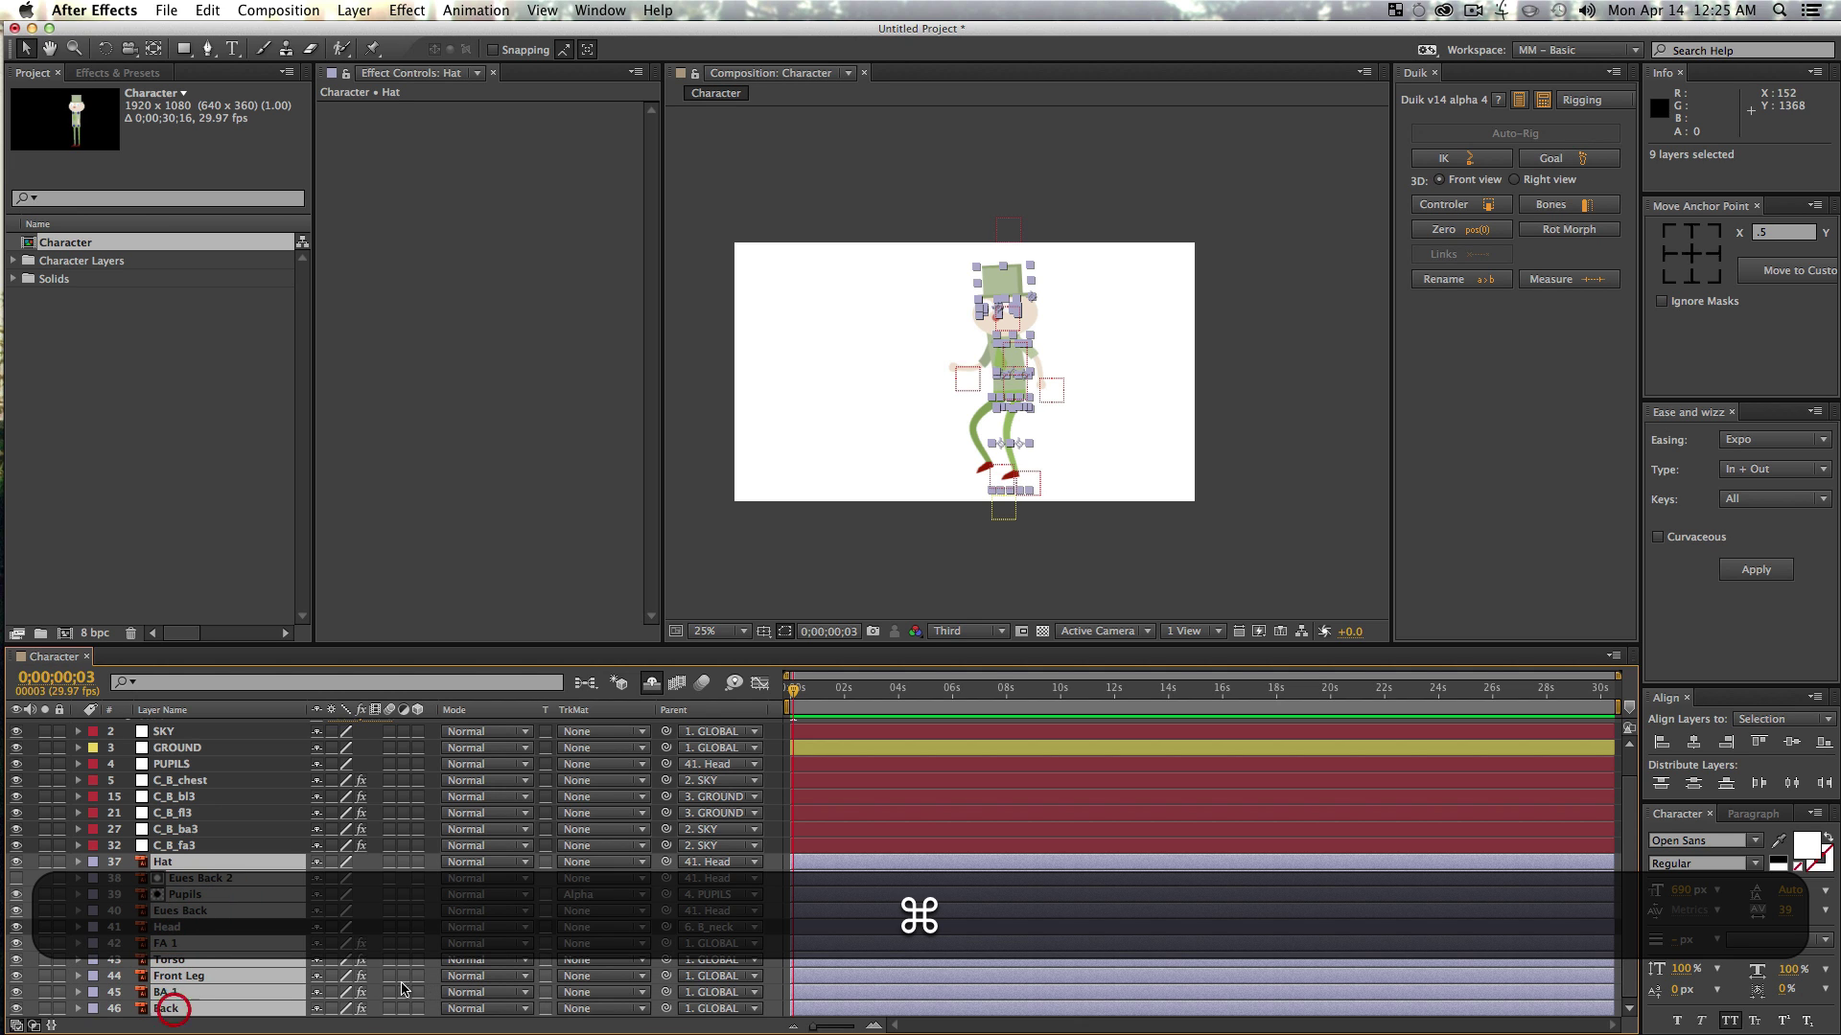
{"action": "left_click", "coordinate": [318, 1008]}
{"action": "left_click", "coordinate": [238, 935]}
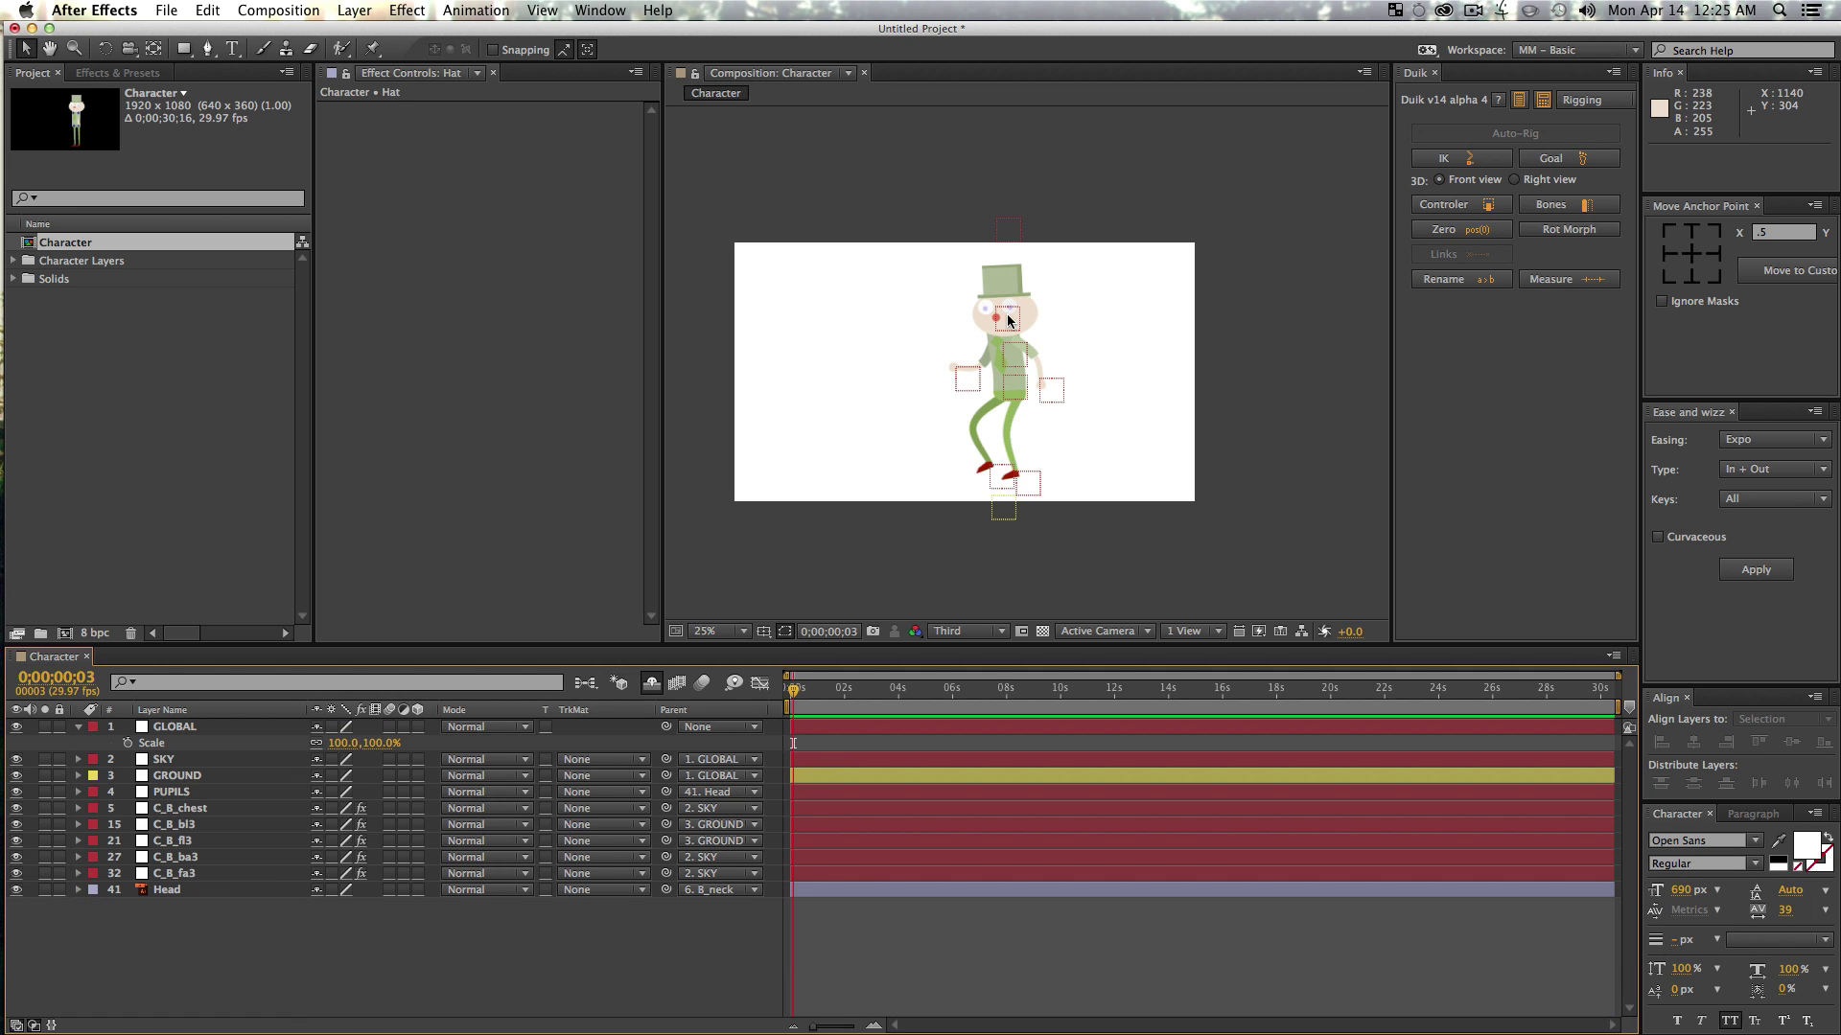
- Enlarge the composition view to 50%, center the character, and set the preview resolution to Full
{"action": "key", "text": "z"}
{"action": "left_click", "coordinate": [1064, 326]}
{"action": "key", "text": "space"}
{"action": "left_click_drag", "start_coordinate": [1036, 429], "coordinate": [1138, 320]}
{"action": "key", "text": "v"}
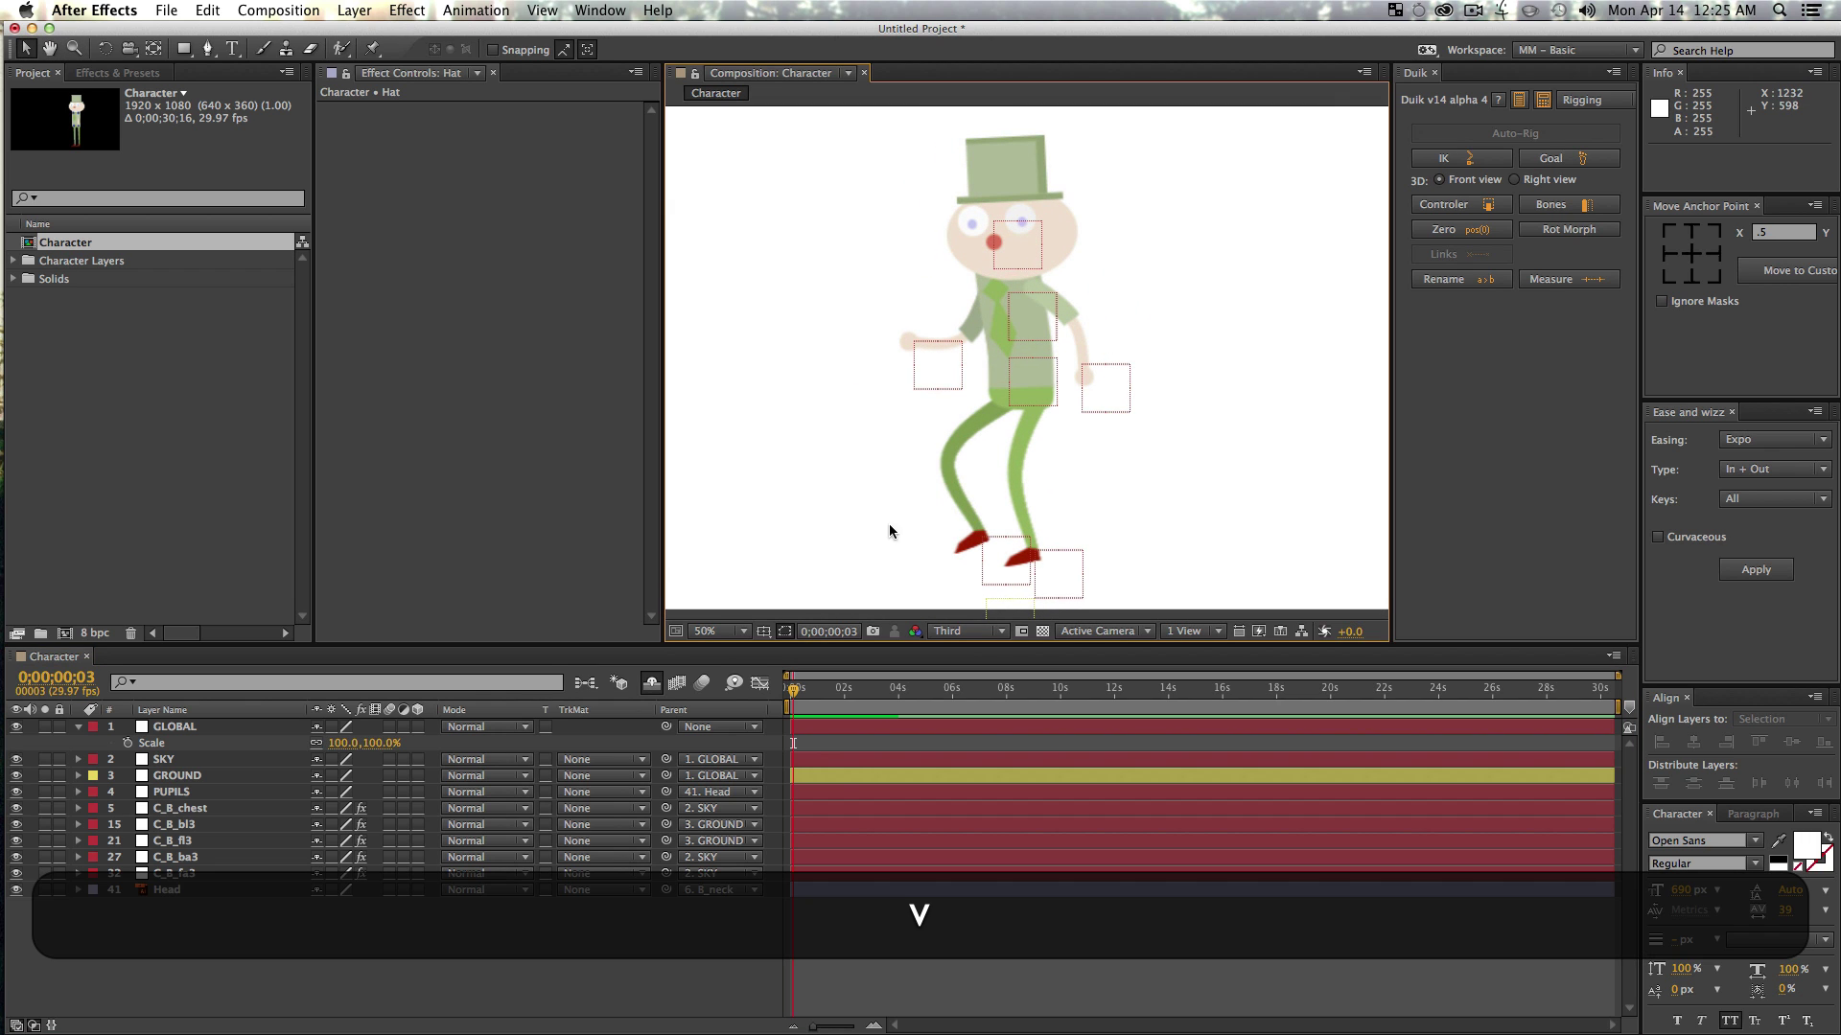
{"action": "left_click", "coordinate": [960, 635]}
{"action": "left_click", "coordinate": [968, 671]}
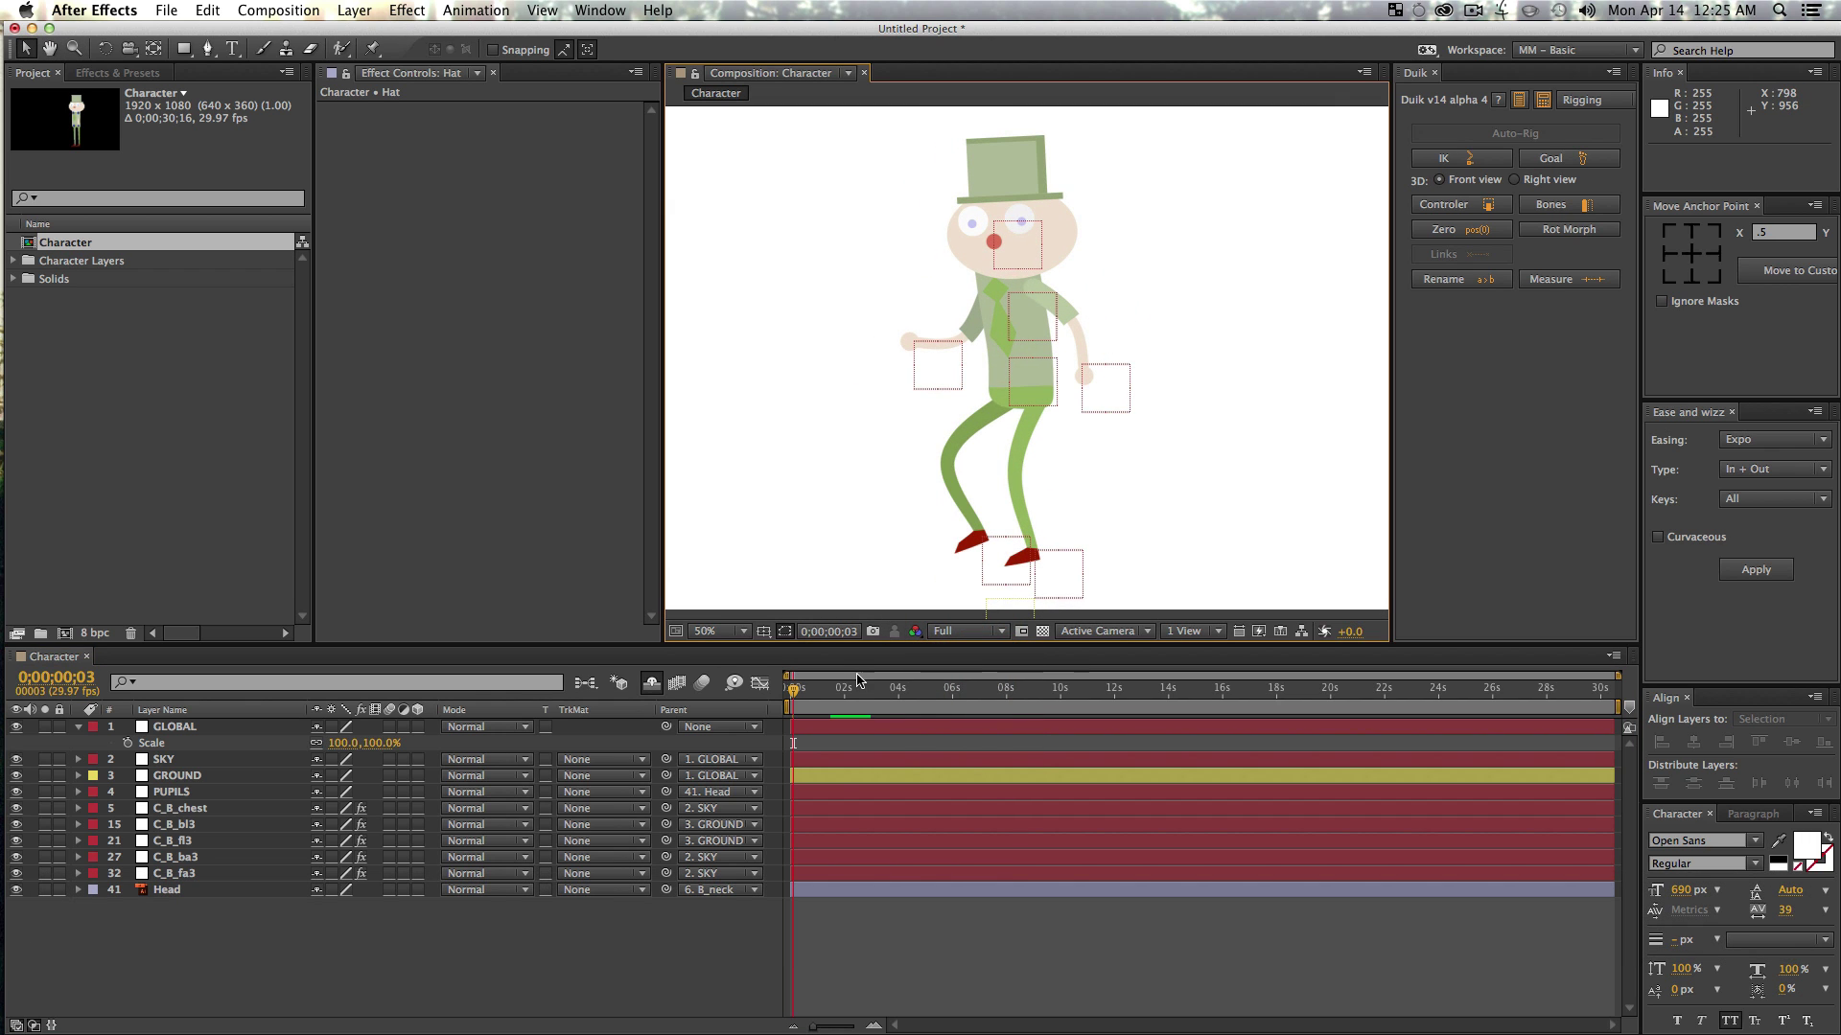
- Switch to the Minimal workspace and enlarge the composition area by shrinking the timeline and project area below it
{"action": "key", "text": "v"}
{"action": "left_click", "coordinate": [1596, 54]}
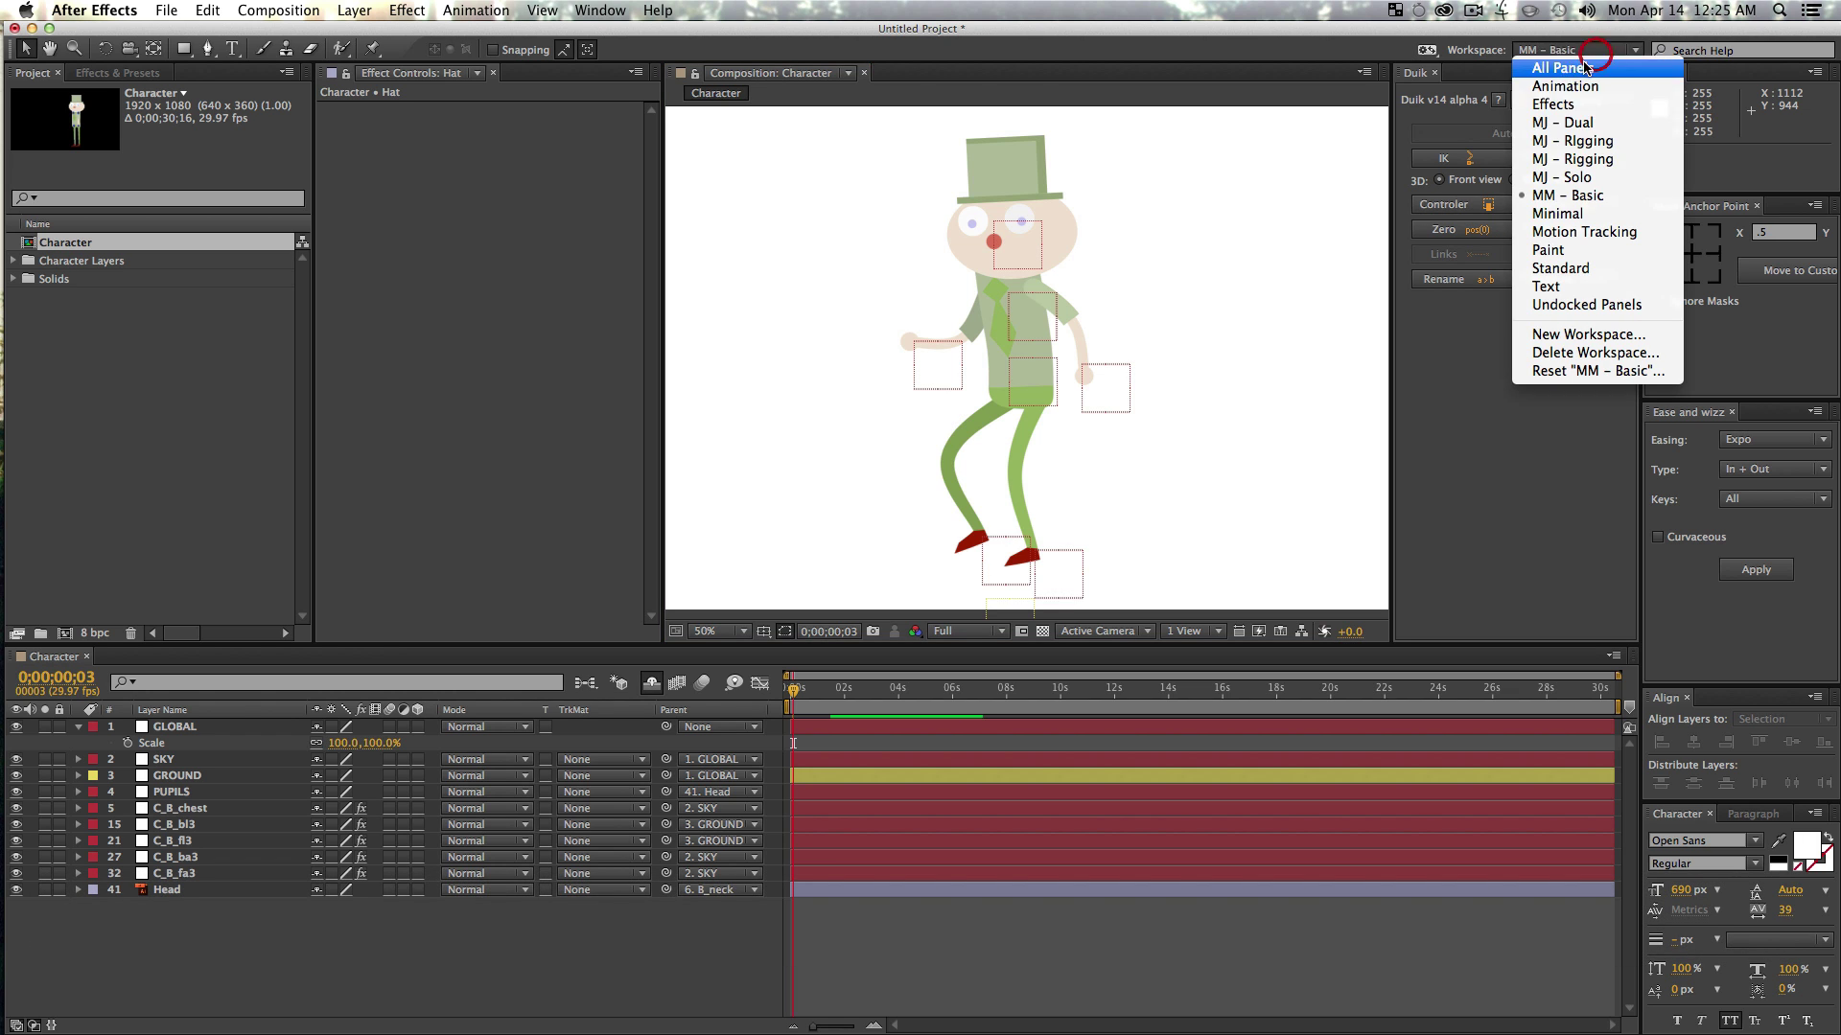
{"action": "left_click", "coordinate": [1573, 219]}
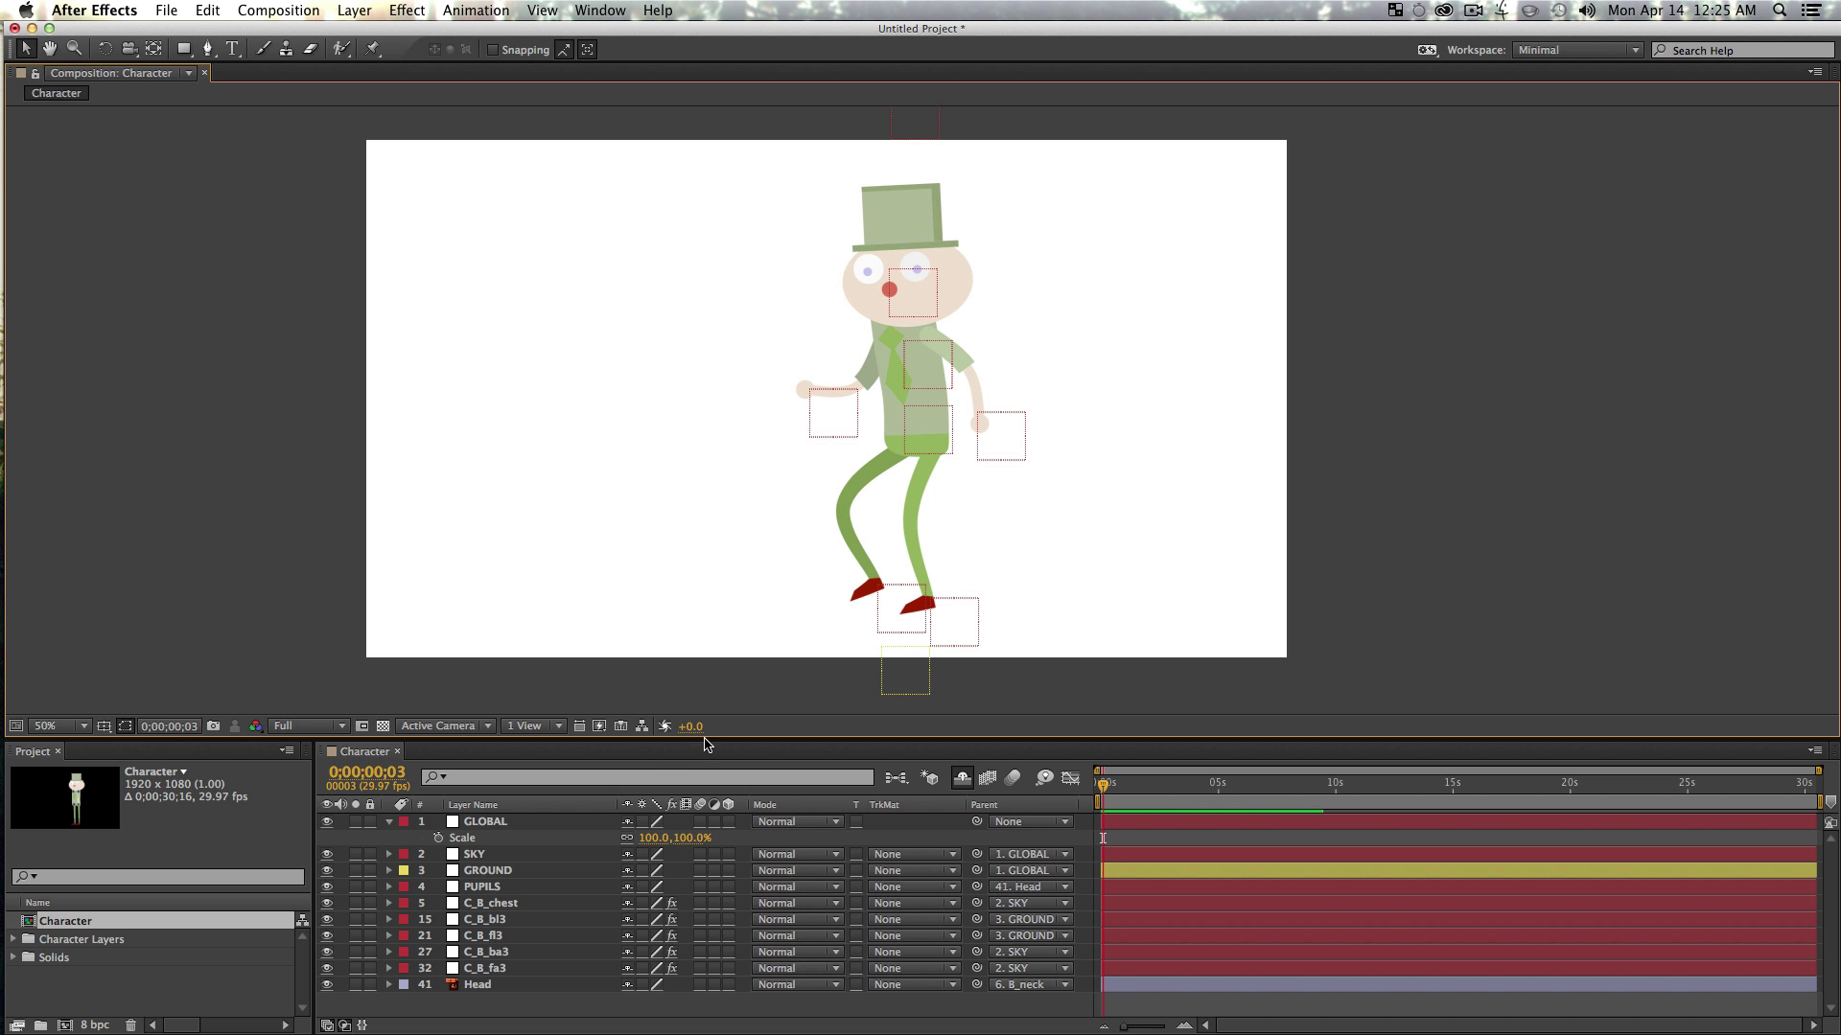
{"action": "left_click_drag", "start_coordinate": [705, 730], "coordinate": [719, 653]}
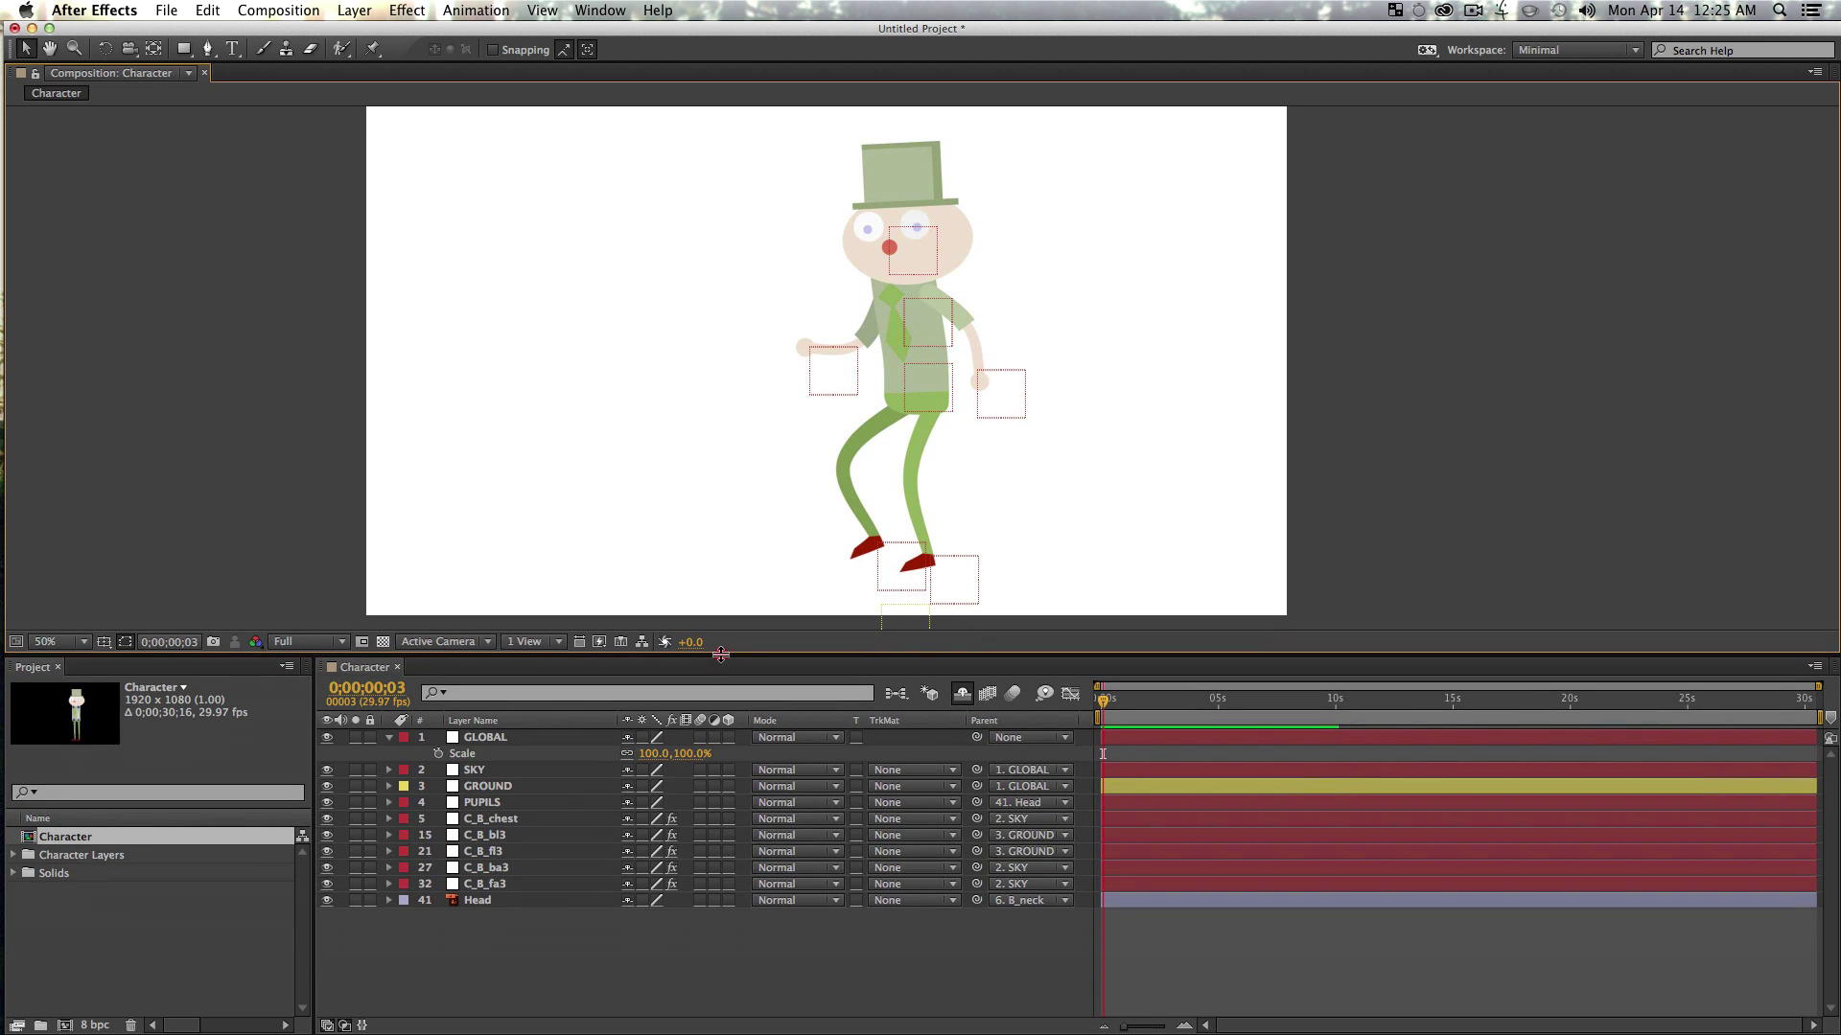
{"action": "key", "text": "v"}
{"action": "left_click", "coordinate": [497, 1008]}
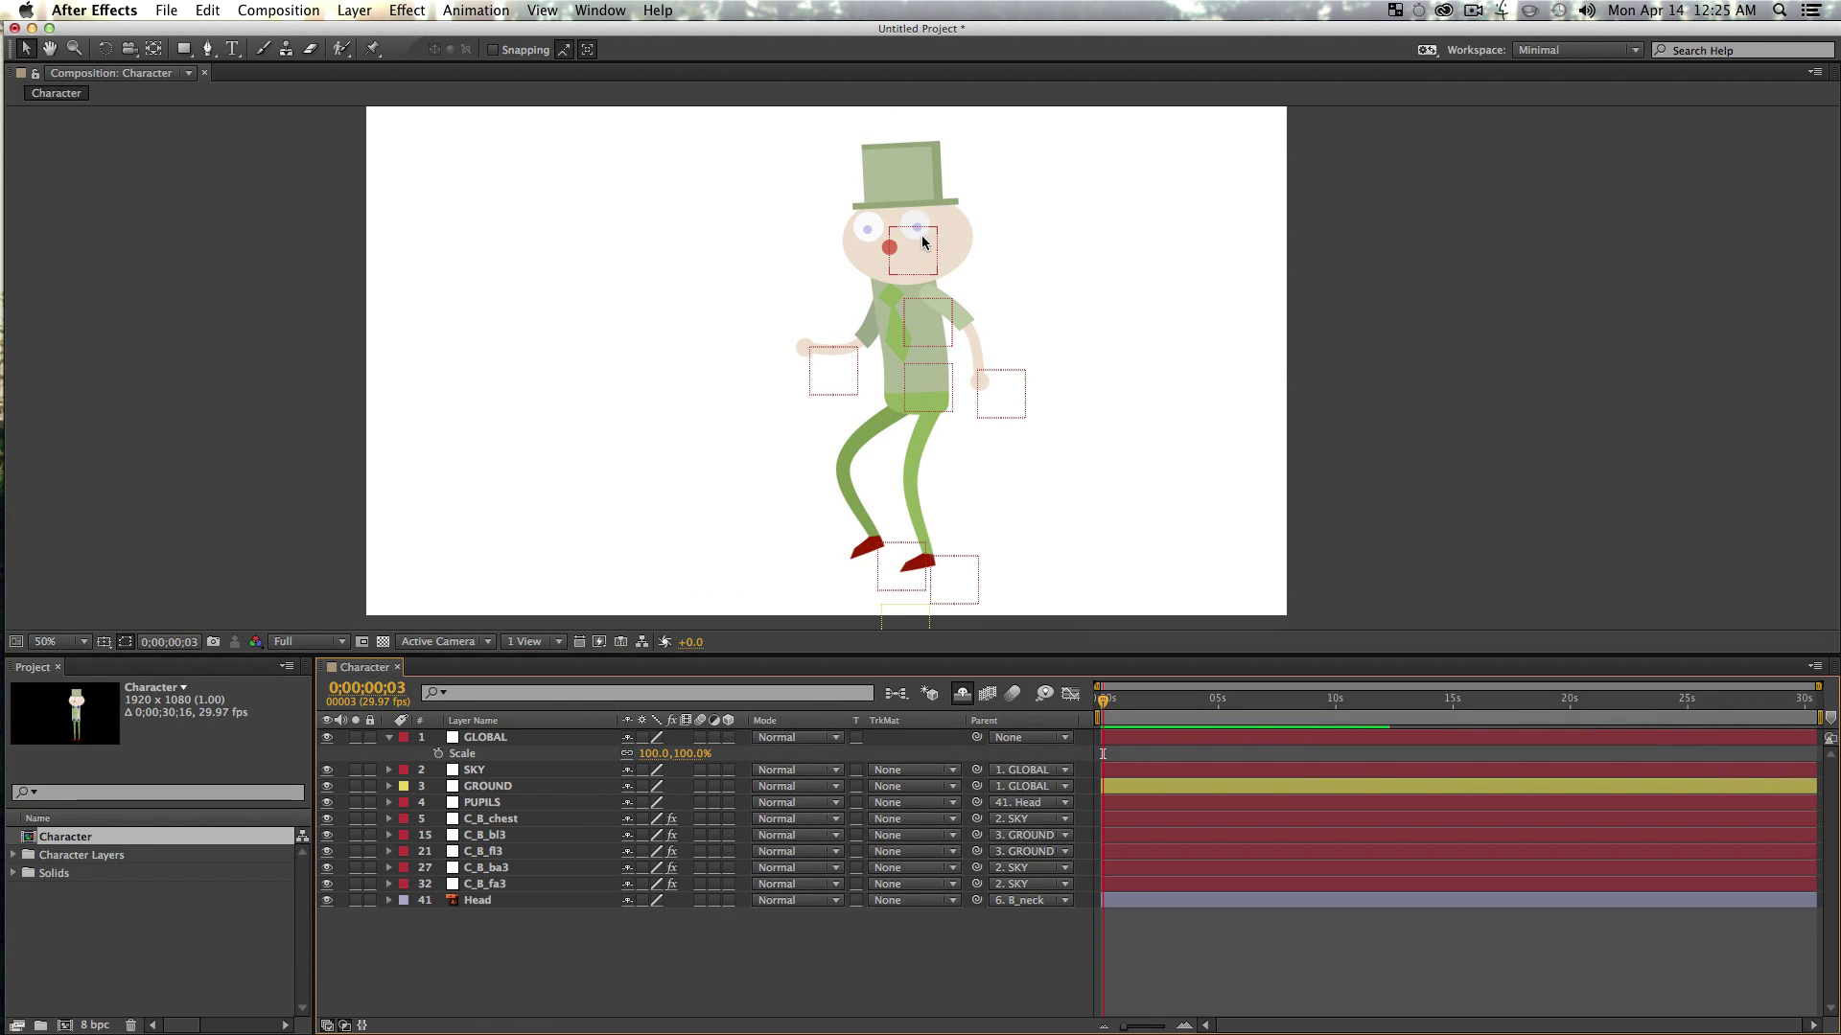
- Pose the character in a stride by moving the front foot and front hand controllers outward, raising the C_B_ba3 hand and lifting the chest controller
{"action": "key", "text": "z"}
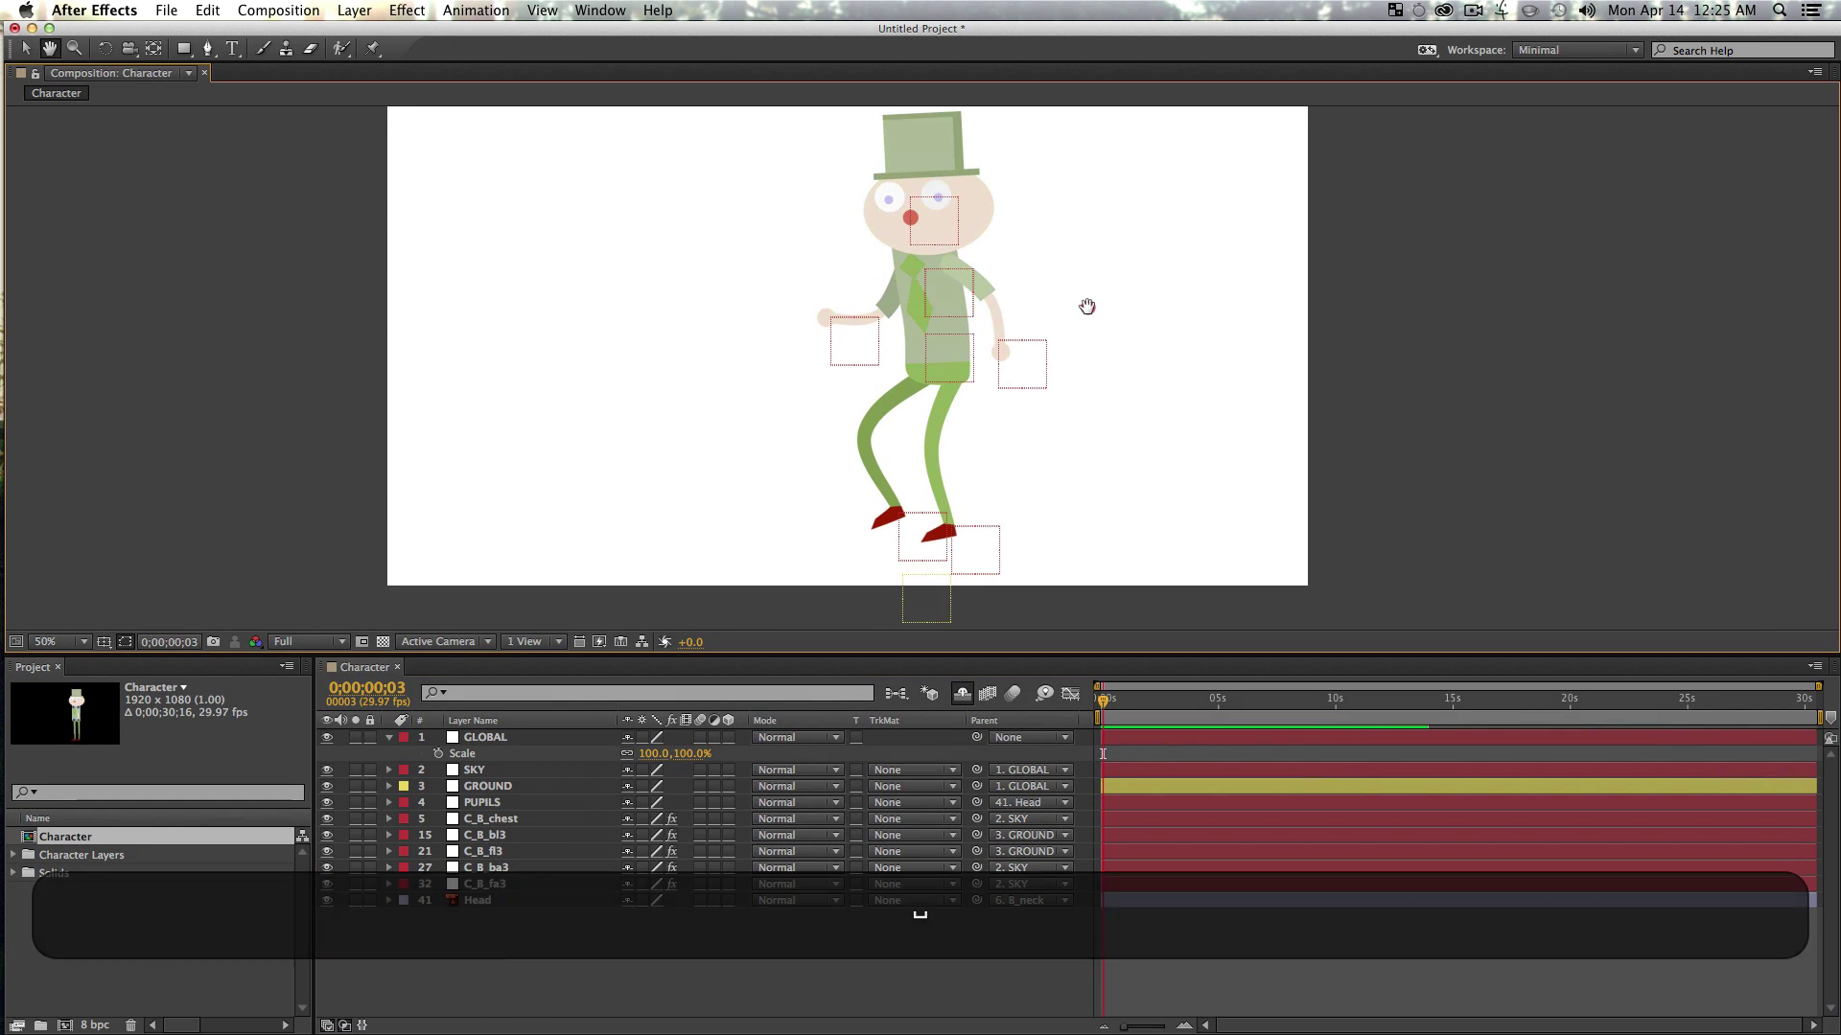
{"action": "left_click", "coordinate": [1087, 310], "text": "alt"}
{"action": "key", "text": "space"}
{"action": "left_click_drag", "start_coordinate": [1018, 310], "coordinate": [1065, 288]}
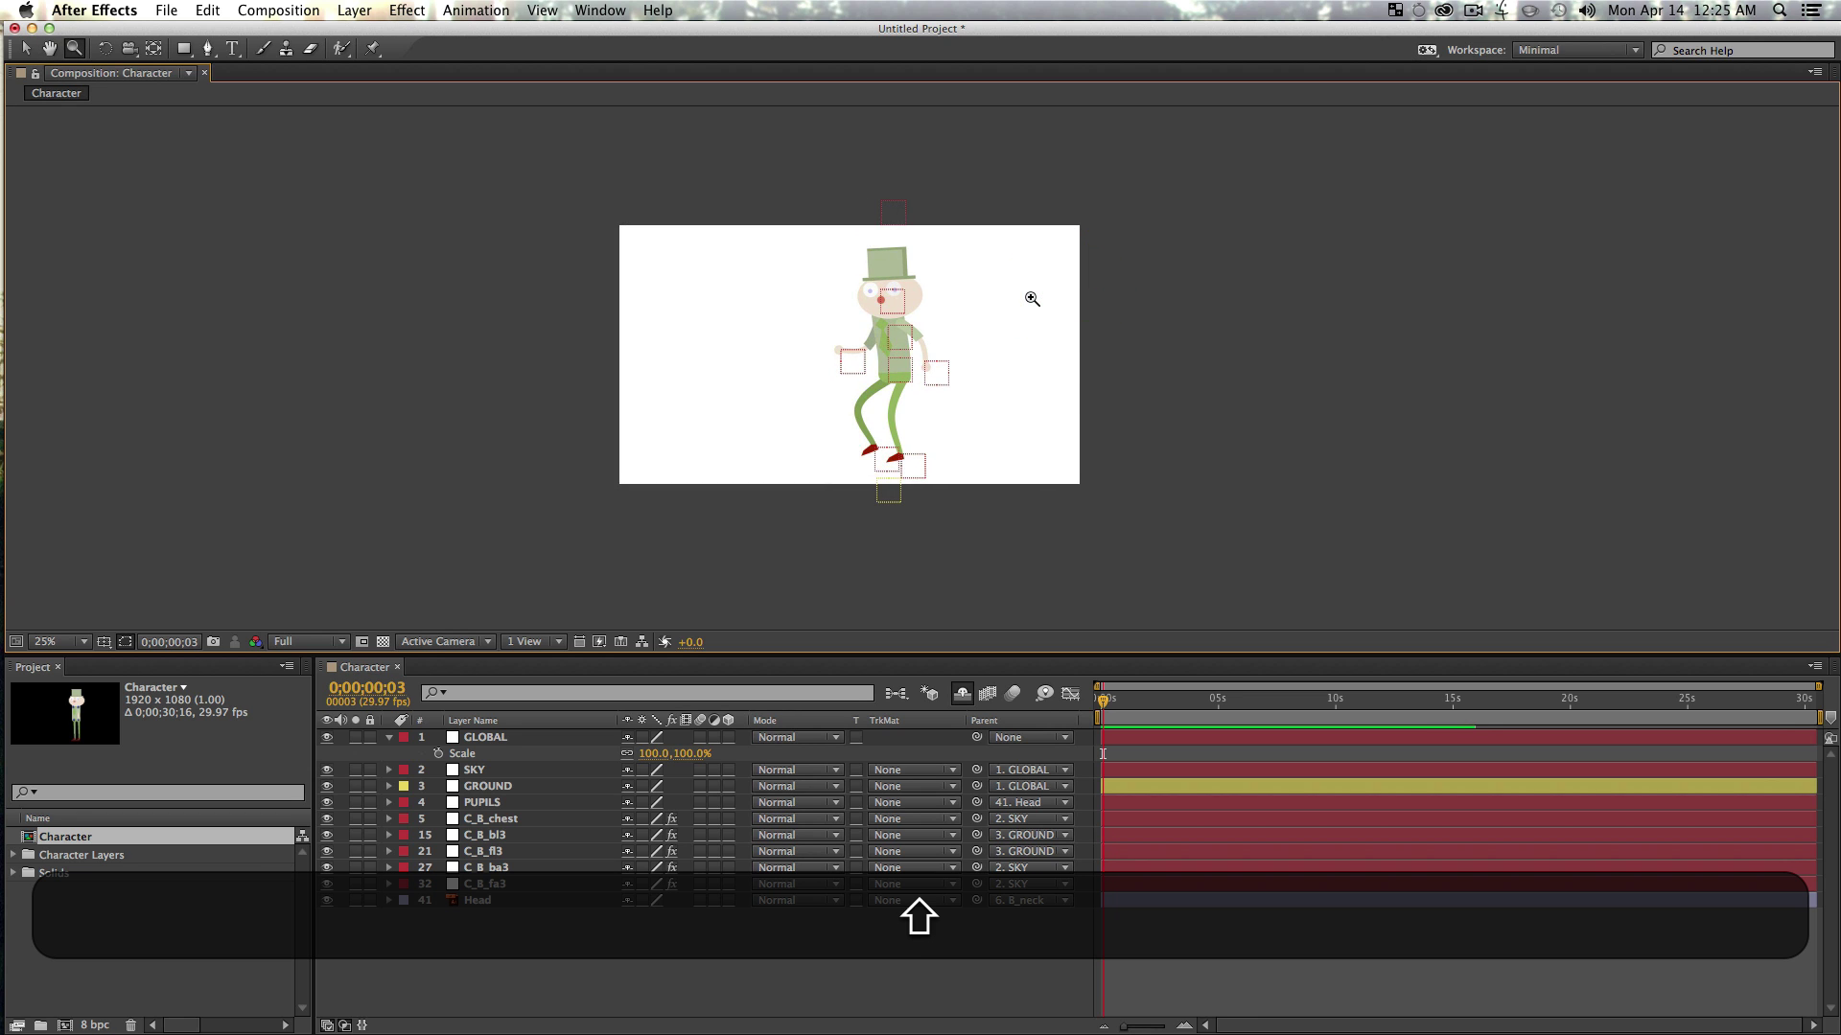
{"action": "key", "text": "shift+slash"}
{"action": "left_click_drag", "start_coordinate": [992, 585], "coordinate": [1074, 587]}
{"action": "left_click_drag", "start_coordinate": [1093, 408], "coordinate": [1136, 417]}
{"action": "left_click_drag", "start_coordinate": [940, 390], "coordinate": [887, 299]}
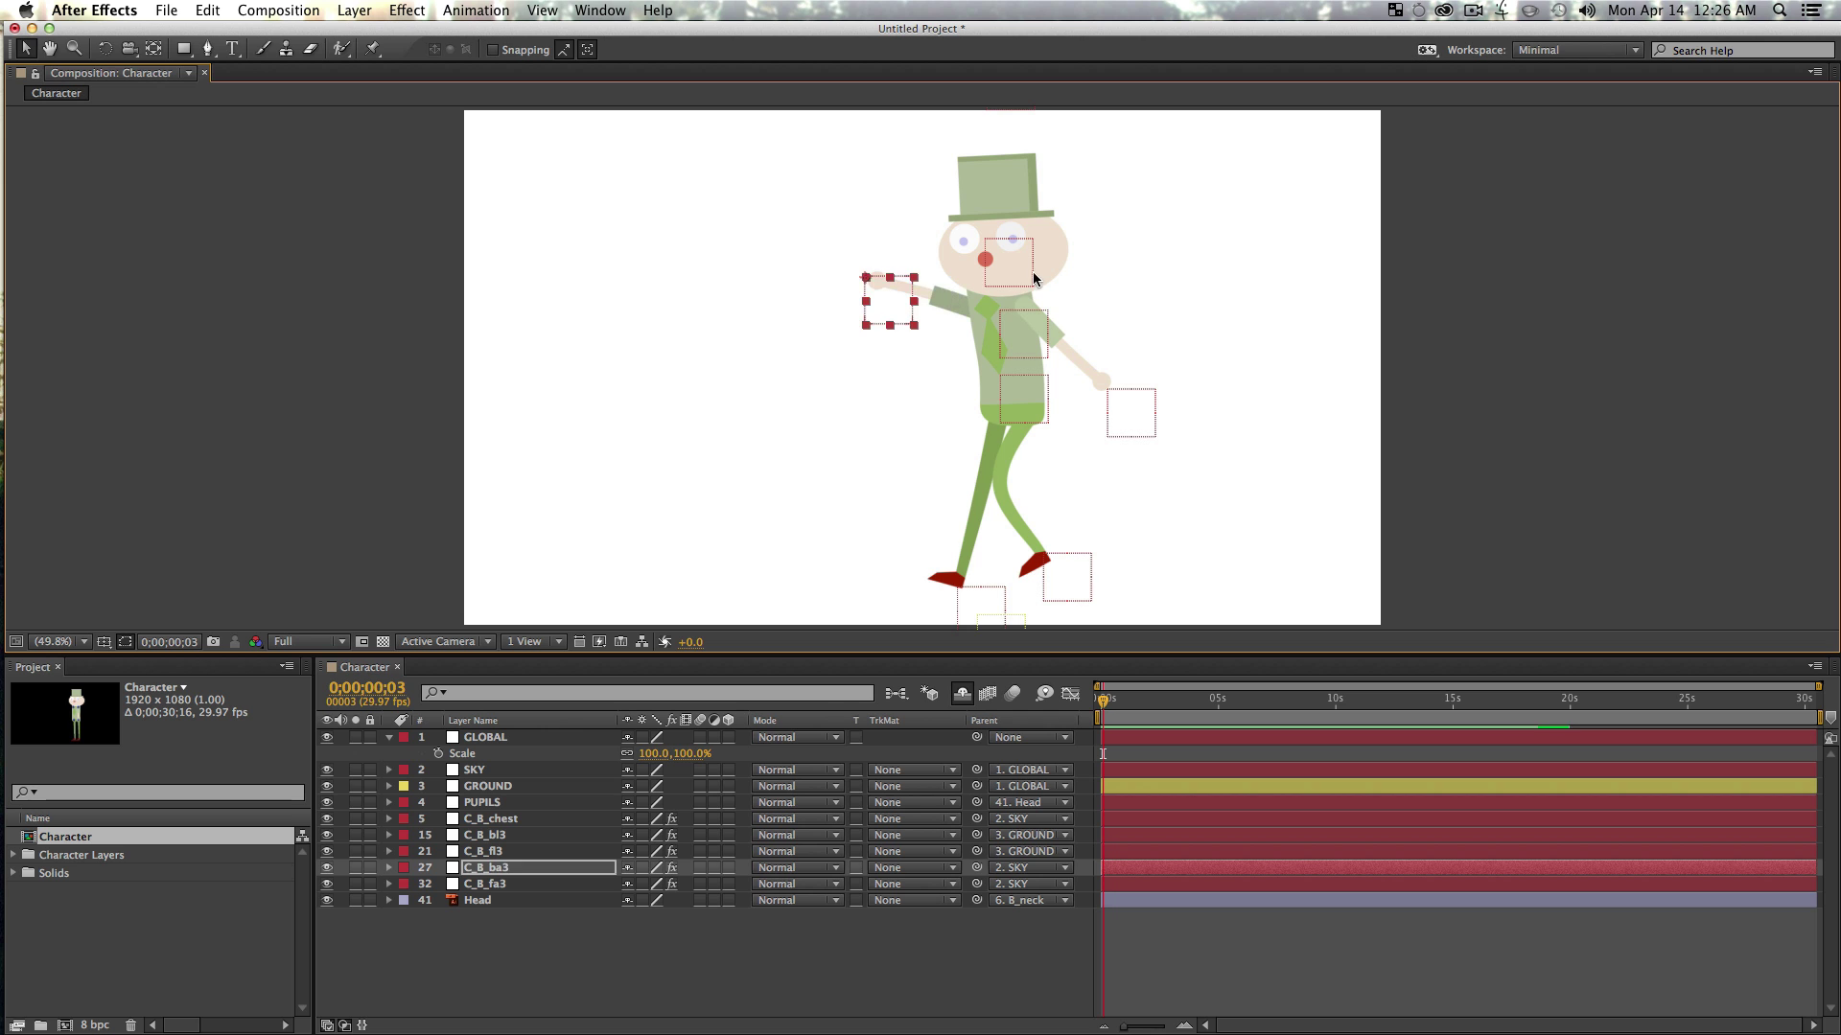
{"action": "left_click_drag", "start_coordinate": [1030, 347], "coordinate": [1034, 259]}
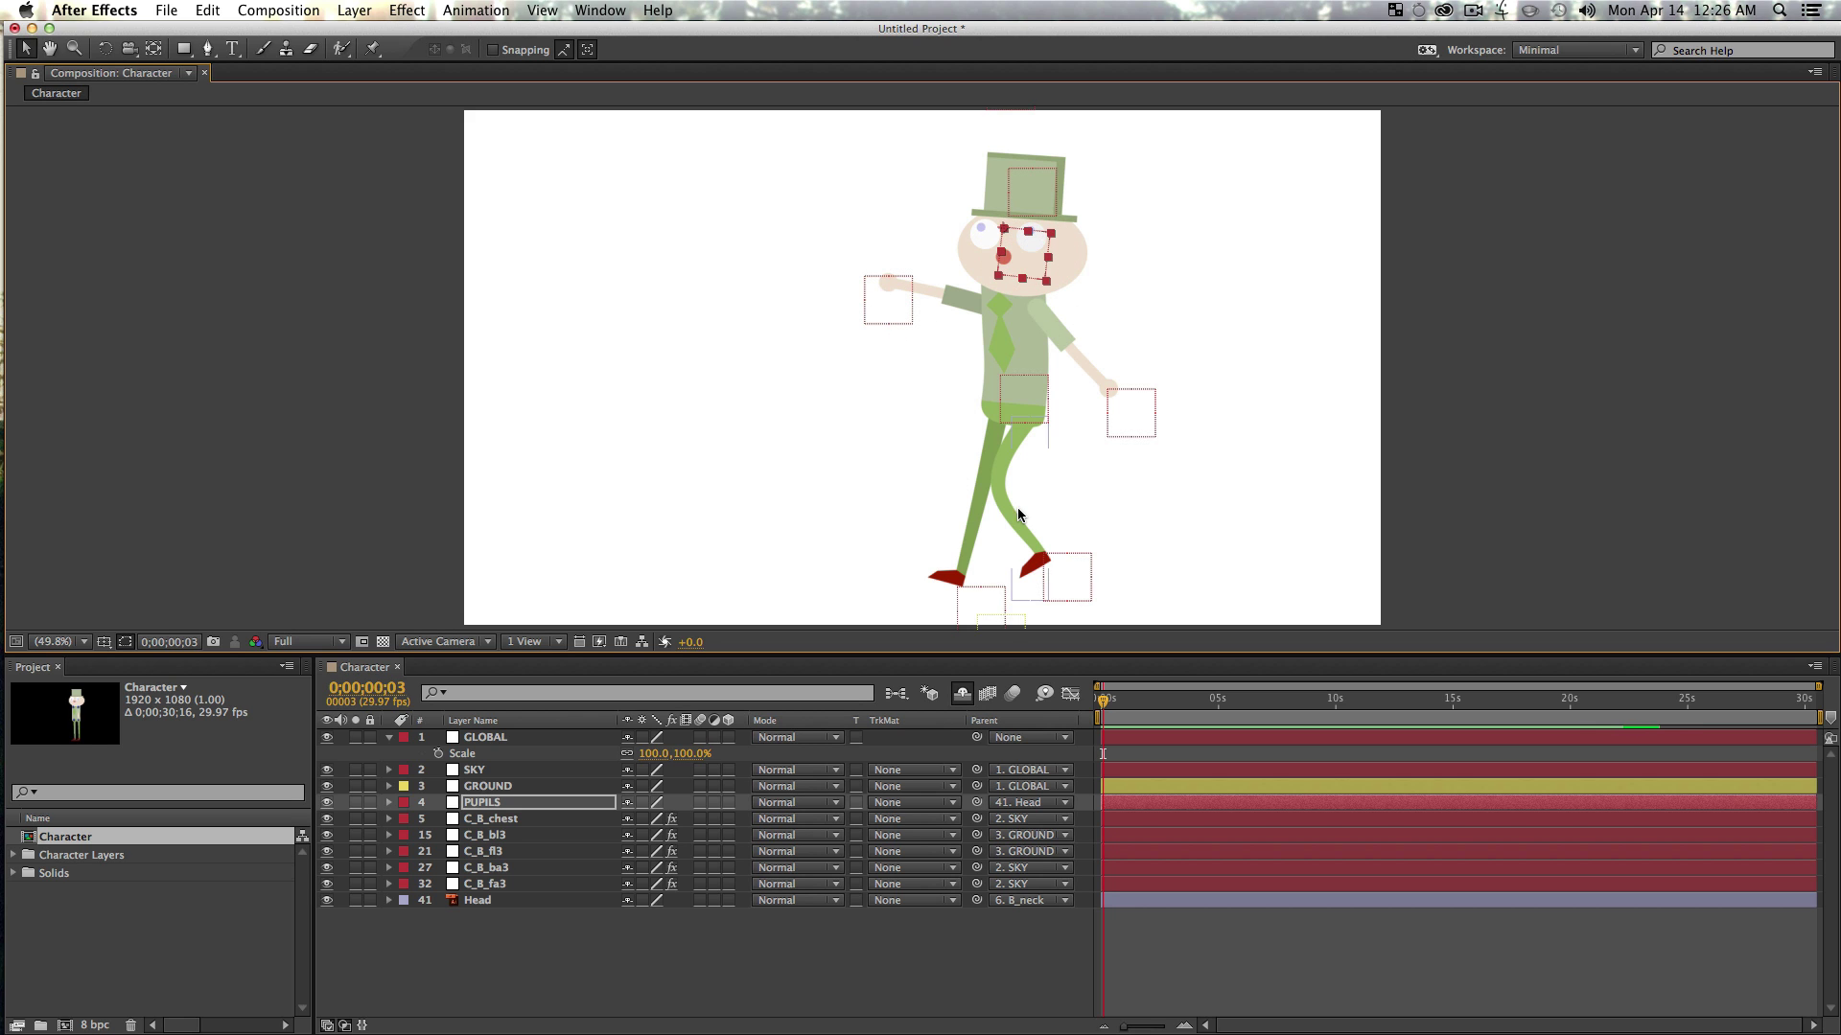
- Nudge the GROUND controller slightly downward to shift both feet together
{"action": "left_click", "coordinate": [1007, 621]}
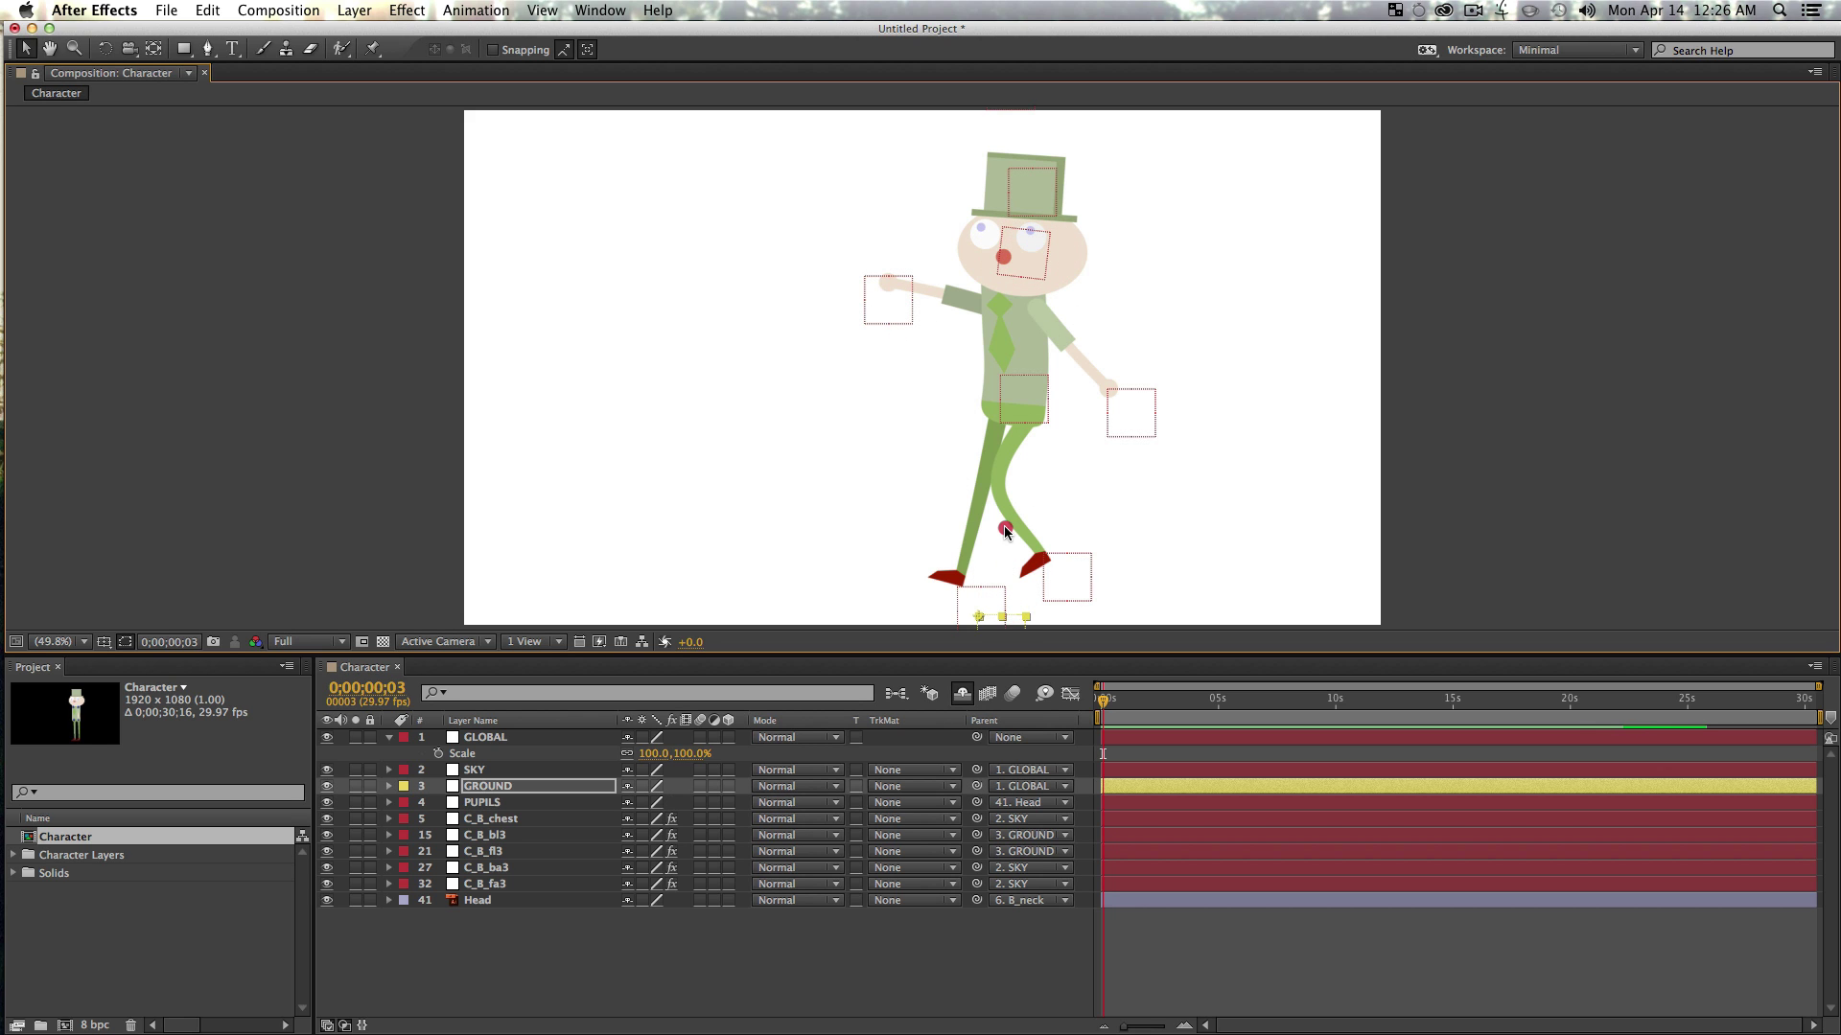
{"action": "key", "text": "space"}
{"action": "left_click_drag", "start_coordinate": [1163, 511], "coordinate": [1190, 458]}
{"action": "key", "text": "v"}
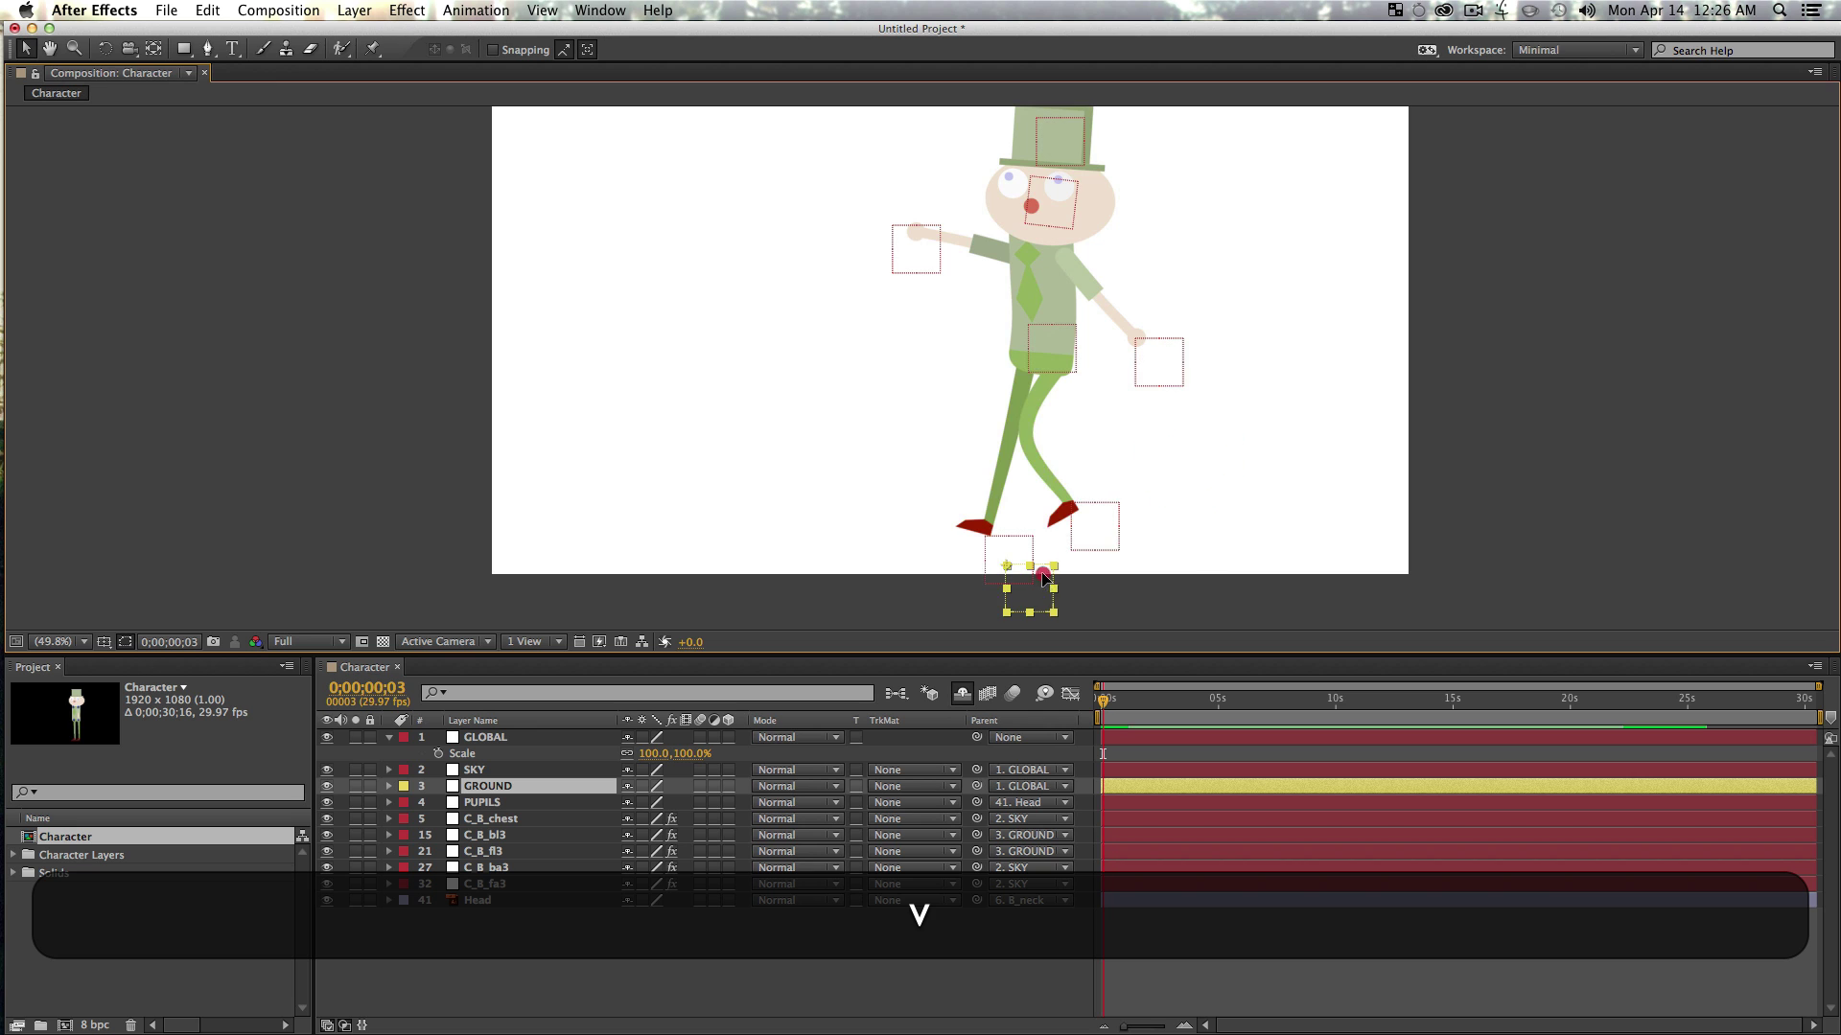
{"action": "mouse_move", "coordinate": [1031, 589]}
{"action": "left_mouse_down"}
{"action": "mouse_move", "coordinate": [1029, 494]}
{"action": "mouse_move", "coordinate": [1037, 606]}
{"action": "left_mouse_up"}
- Lower the SKY controller above the hat so the upper body sinks into a crouch with bent legs
{"action": "key", "text": "space"}
{"action": "left_click_drag", "start_coordinate": [1148, 231], "coordinate": [1151, 411]}
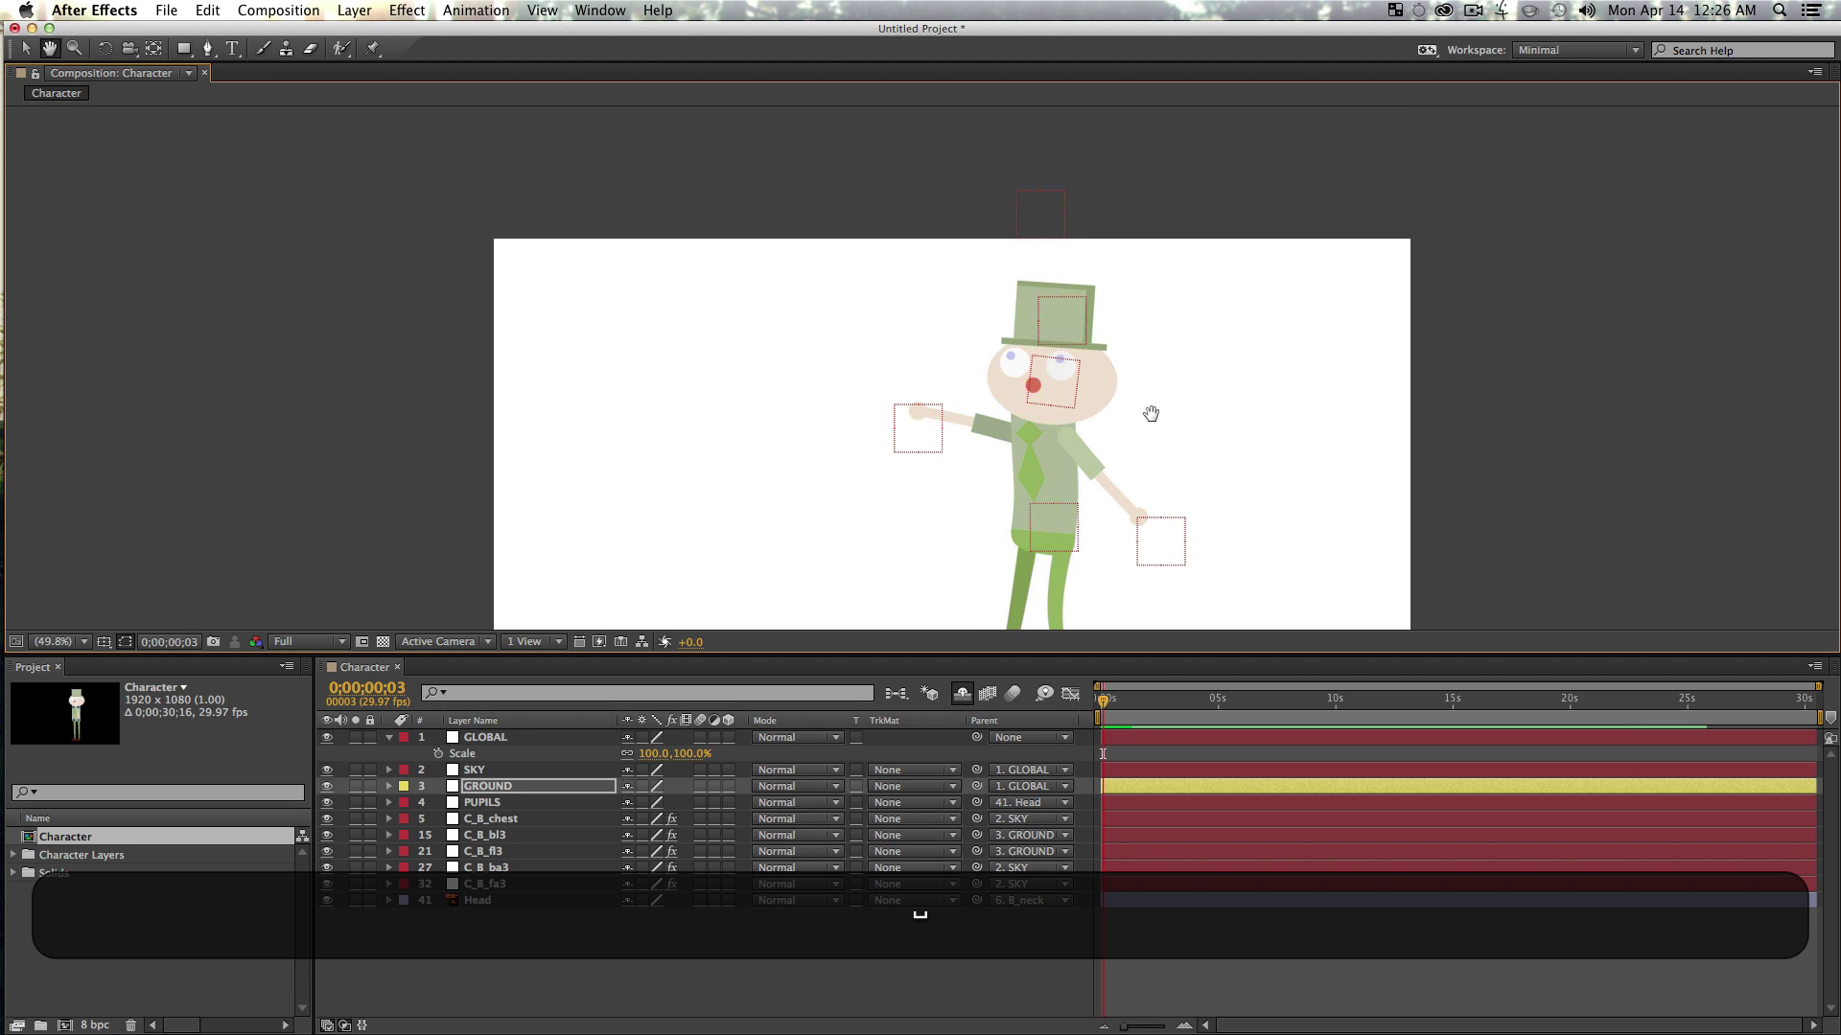
{"action": "key", "text": "v"}
{"action": "left_click_drag", "start_coordinate": [1048, 217], "coordinate": [1038, 360]}
{"action": "key", "text": "space"}
{"action": "left_click_drag", "start_coordinate": [1169, 450], "coordinate": [1207, 300]}
{"action": "key", "text": "v"}
{"action": "key", "text": "space"}
{"action": "left_click_drag", "start_coordinate": [1198, 405], "coordinate": [1215, 367]}
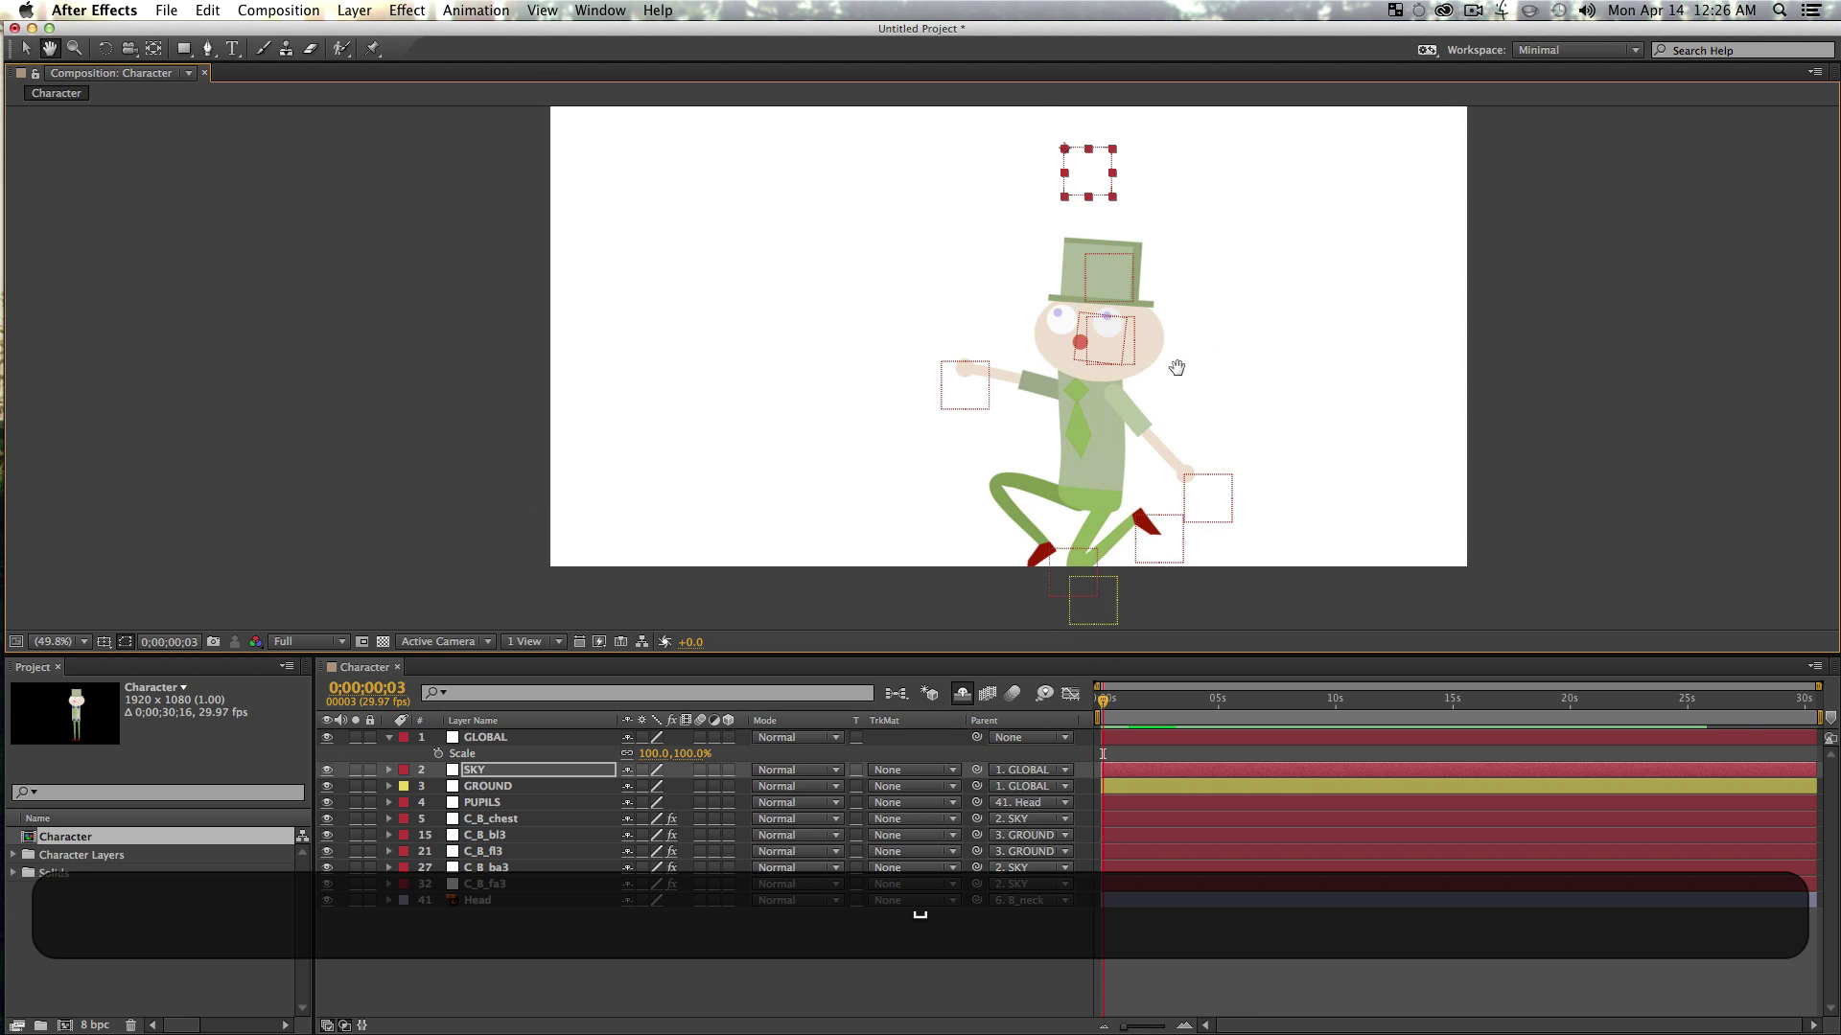
- Bring both hand controllers in toward the lap and tweak the upper-body controller near the hat to refine the crouch
{"action": "key", "text": "v"}
{"action": "left_click_drag", "start_coordinate": [972, 380], "coordinate": [1033, 482]}
{"action": "left_click_drag", "start_coordinate": [1204, 498], "coordinate": [1116, 470]}
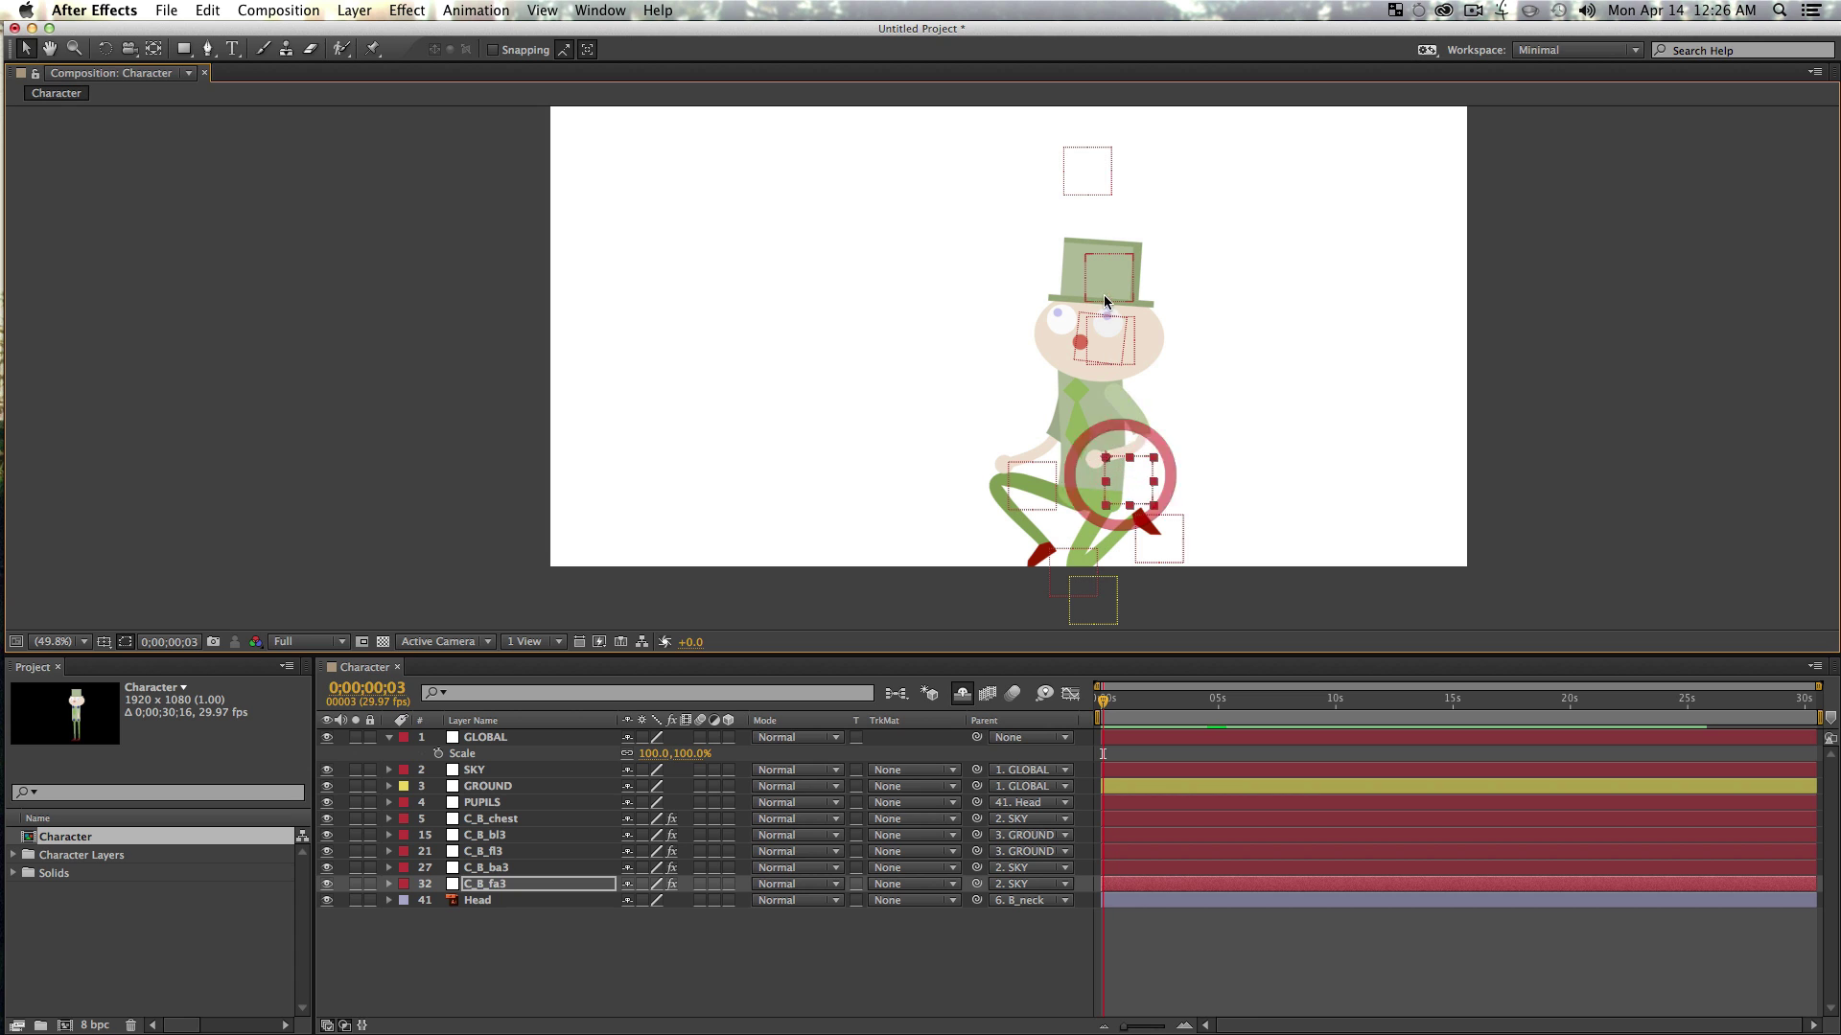
{"action": "left_click_drag", "start_coordinate": [1134, 279], "coordinate": [1099, 289]}
- Shift the GROUND controller to the left so both feet move together under the crouching body
{"action": "left_click", "coordinate": [1096, 586]}
{"action": "left_click_drag", "start_coordinate": [1096, 586], "coordinate": [1066, 619]}
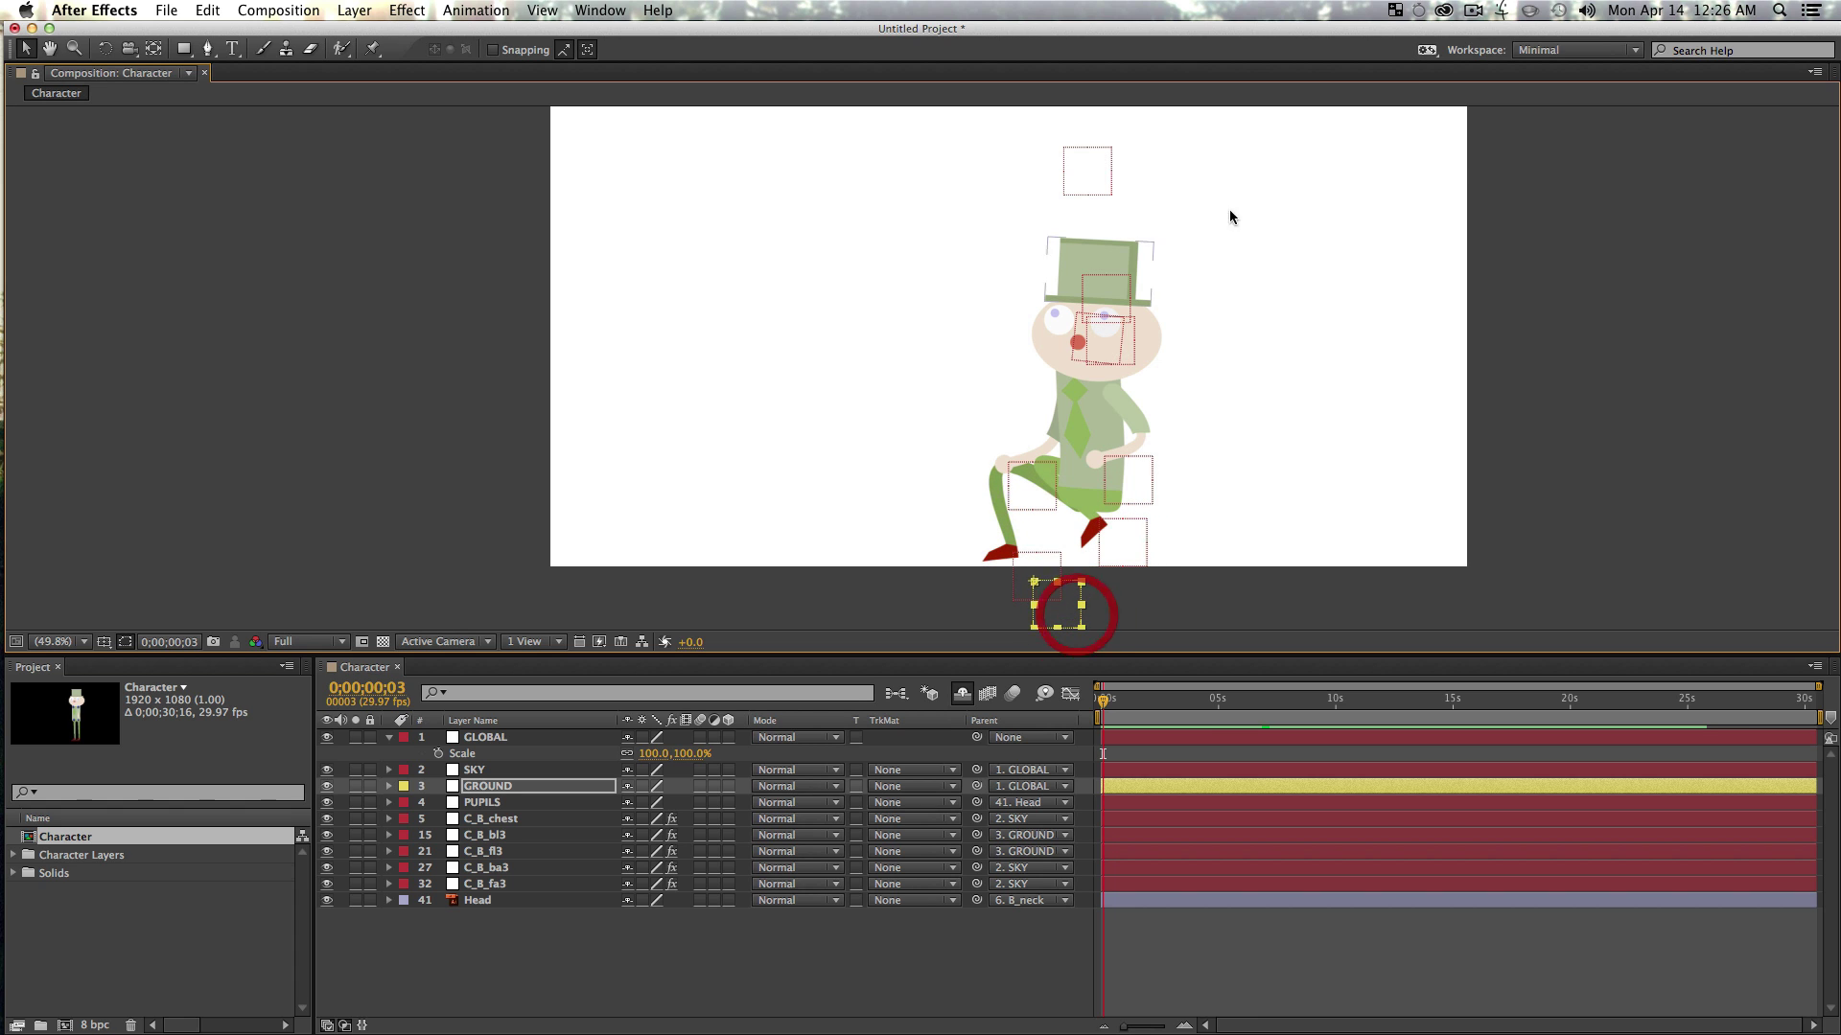
{"action": "left_click", "coordinate": [1478, 13]}
{"action": "left_click", "coordinate": [1477, 13]}
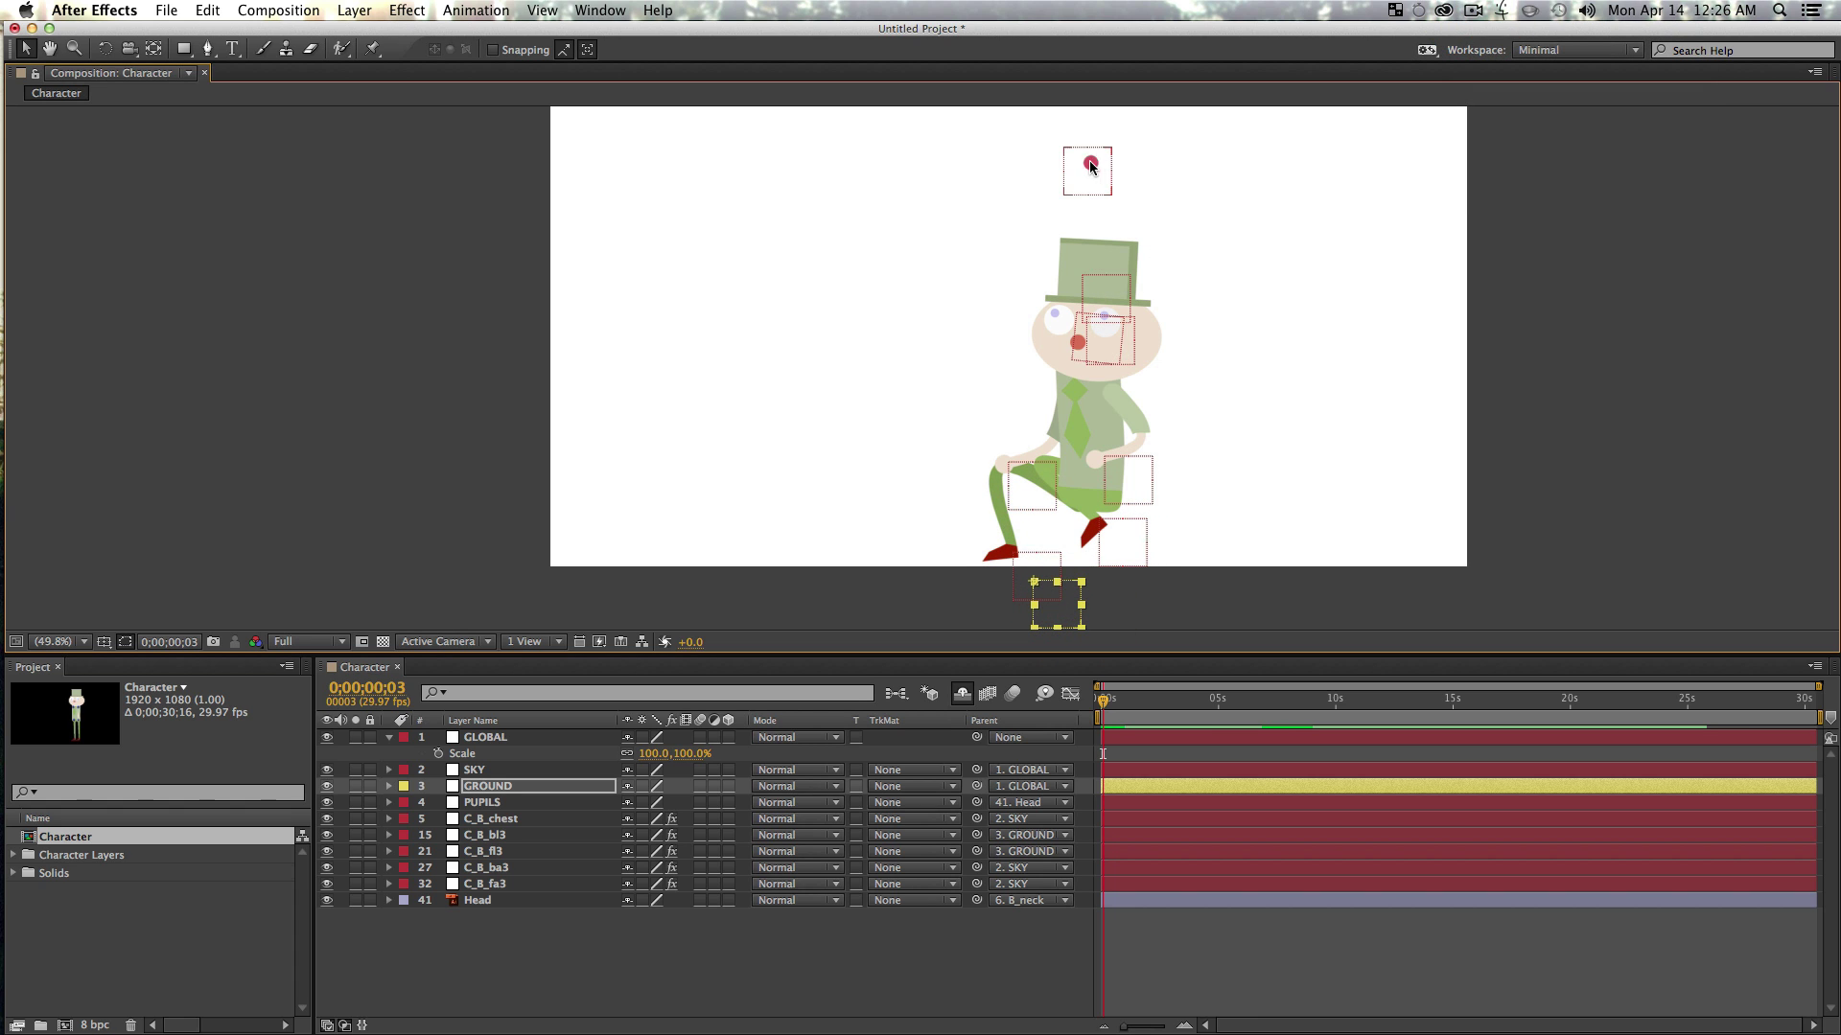
- Raise the SKY controller and shift it slightly left, and set the C_B_fl3 foot down beside the back foot
{"action": "mouse_move", "coordinate": [1090, 166]}
{"action": "left_mouse_down"}
{"action": "mouse_move", "coordinate": [1078, 125]}
{"action": "mouse_move", "coordinate": [1090, 148]}
{"action": "left_mouse_up"}
{"action": "left_click_drag", "start_coordinate": [1118, 590], "coordinate": [1085, 621]}
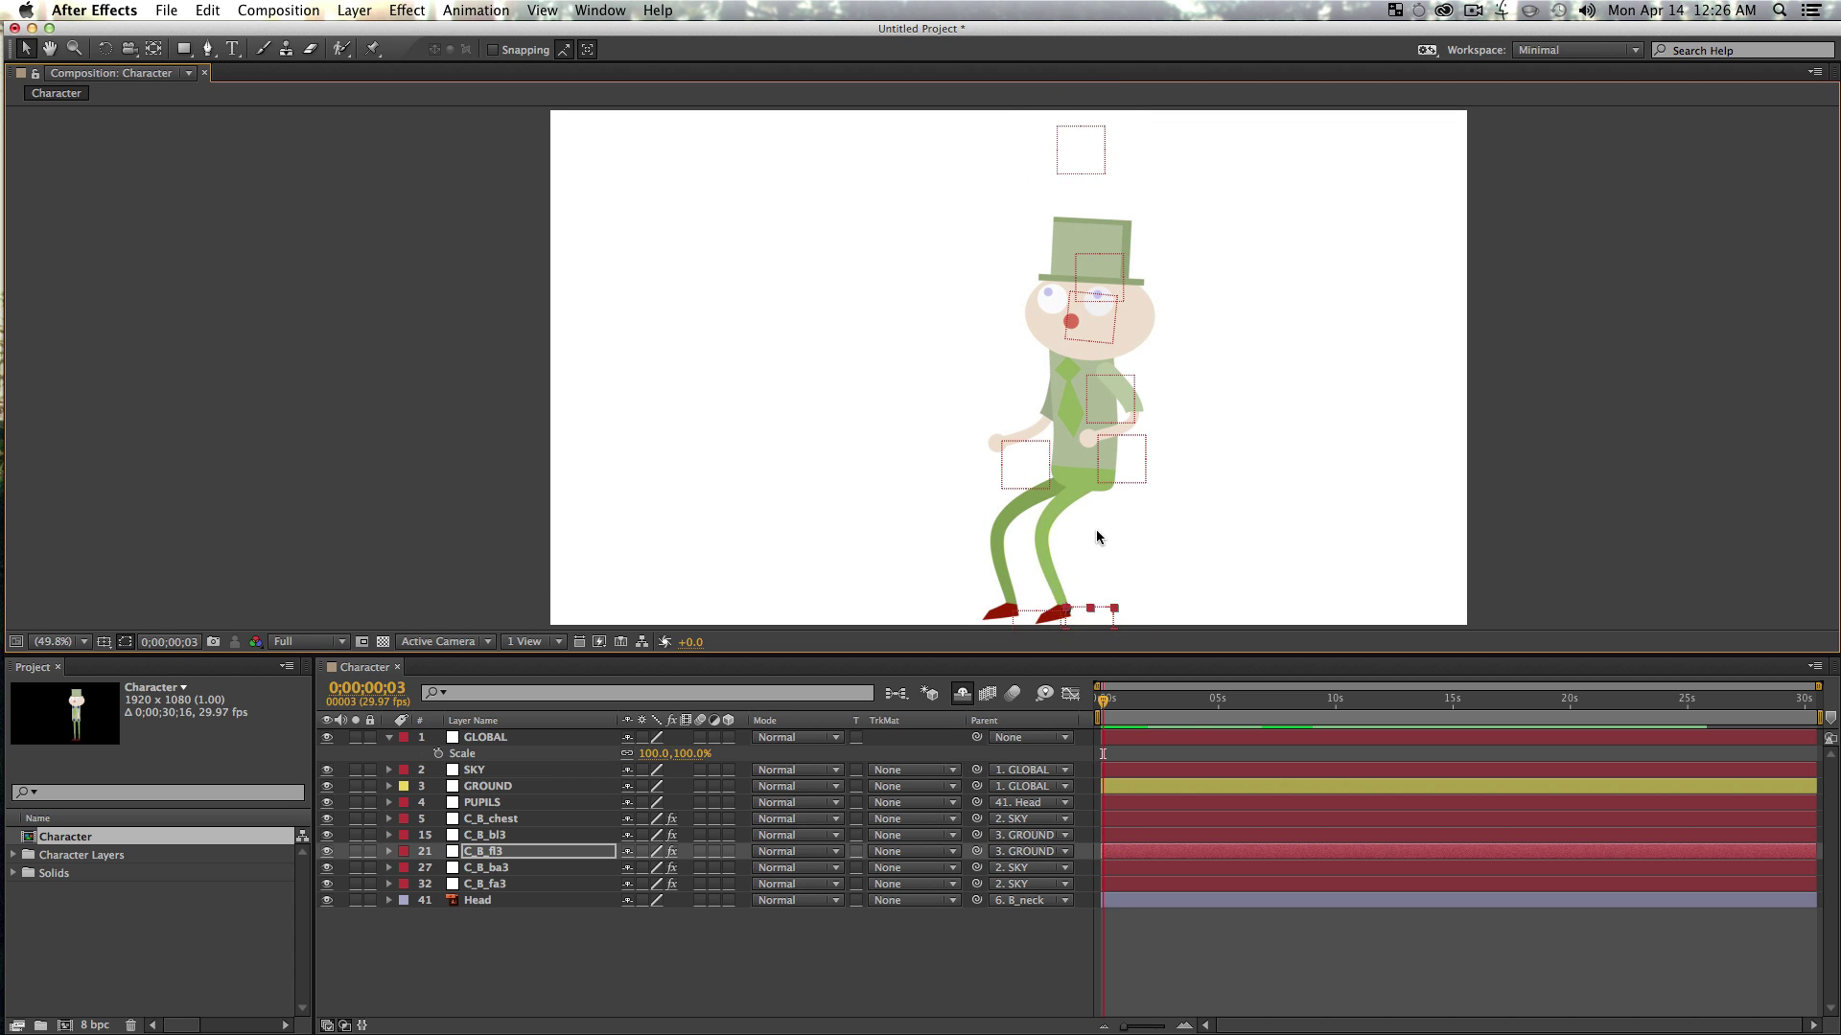
{"action": "mouse_move", "coordinate": [1073, 151]}
{"action": "left_mouse_down"}
{"action": "mouse_move", "coordinate": [1037, 148]}
{"action": "mouse_move", "coordinate": [1068, 147]}
{"action": "left_mouse_up"}
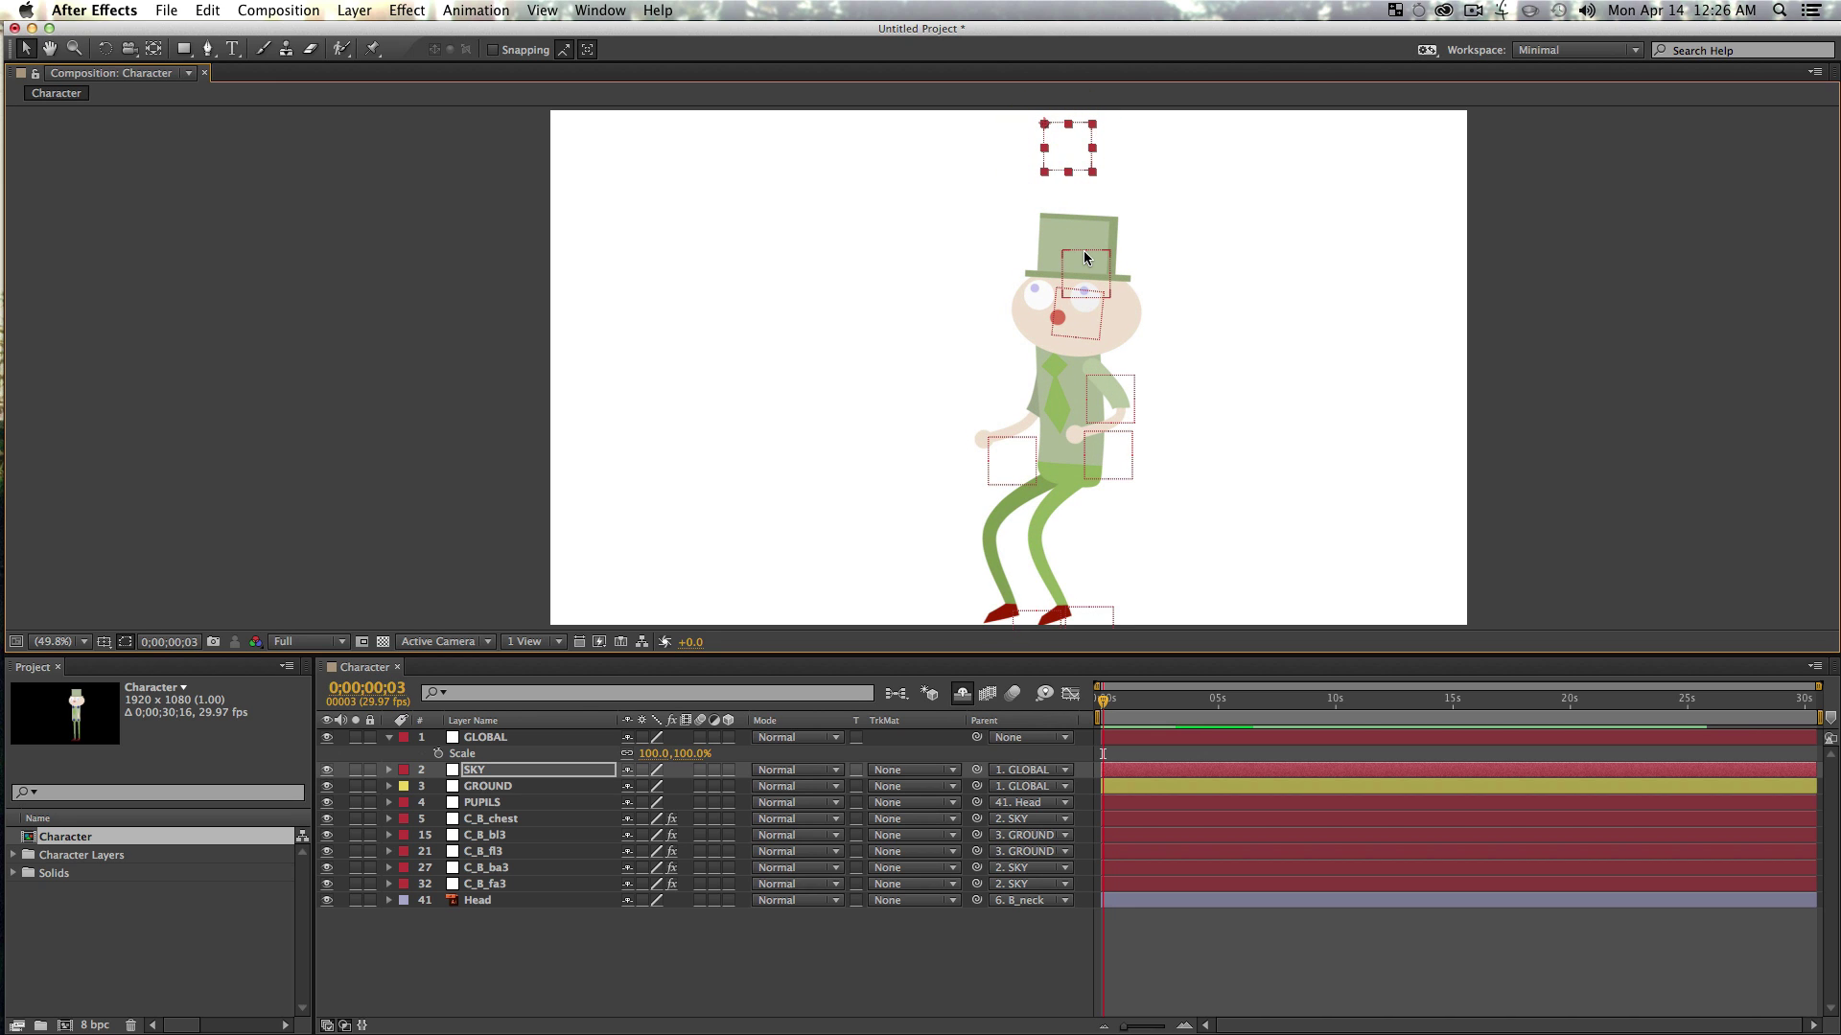
{"action": "key", "text": "v"}
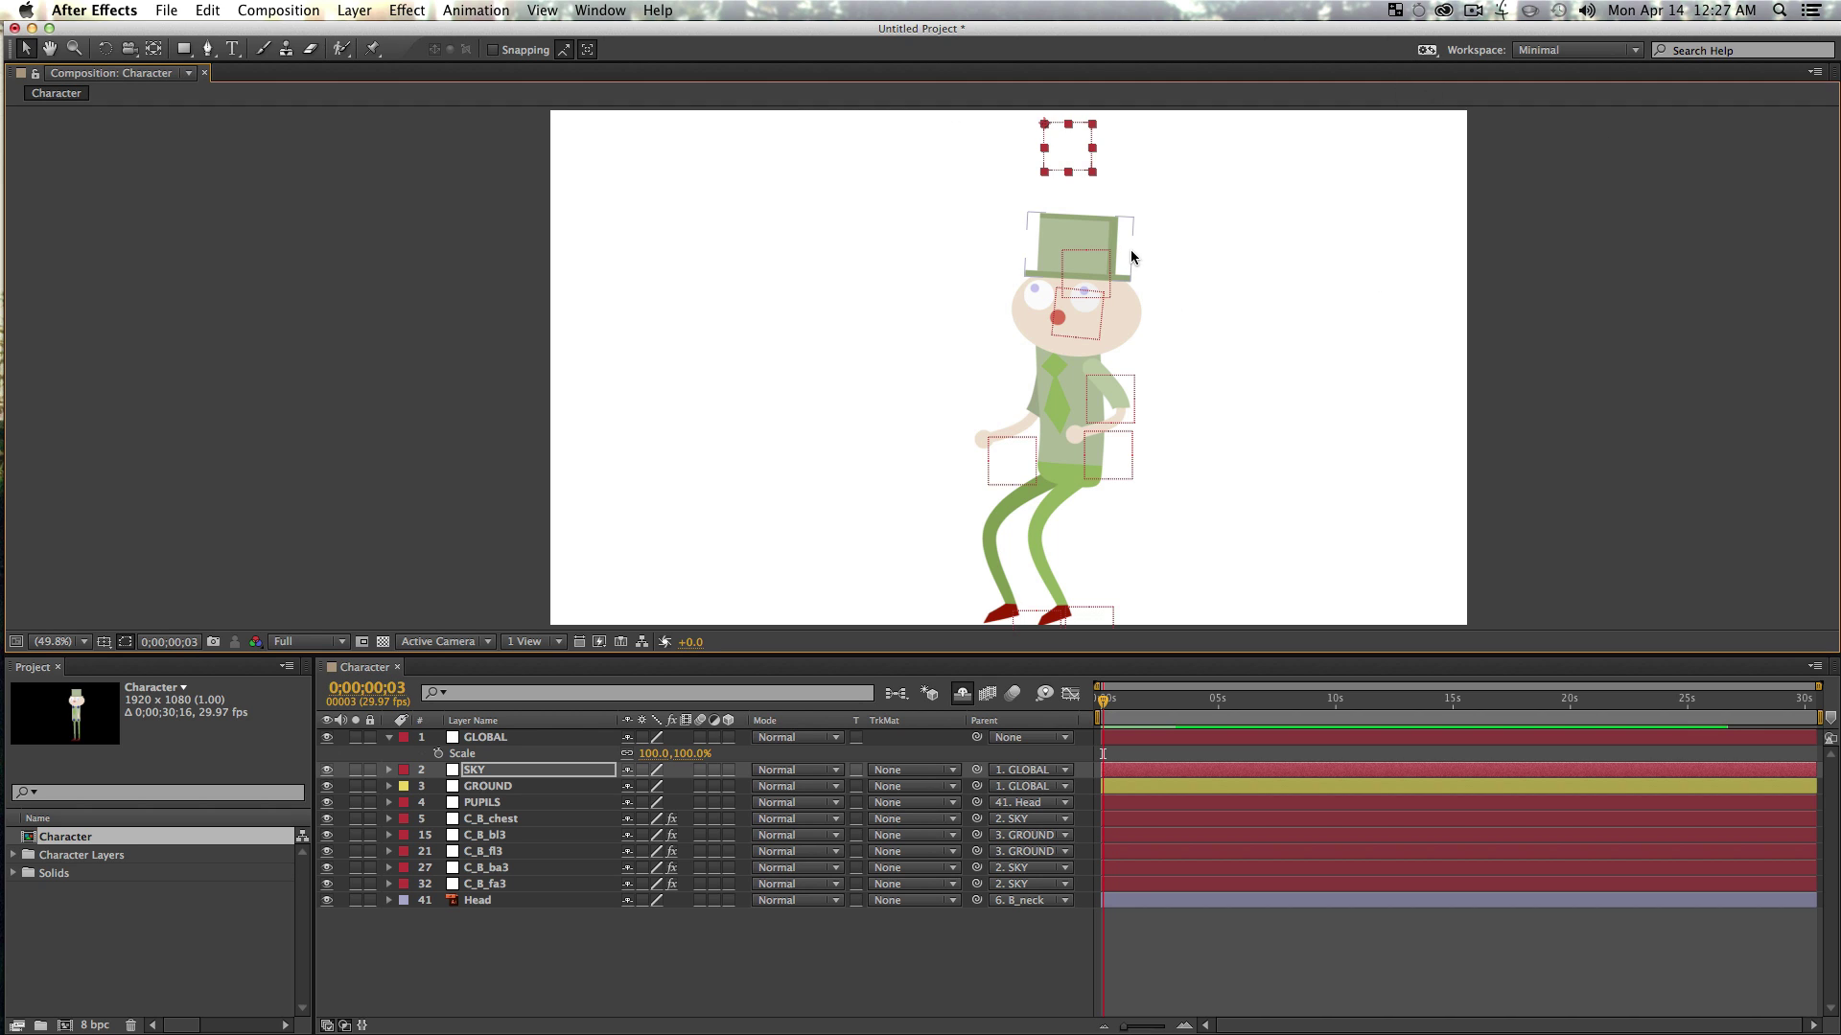
{"action": "left_click", "coordinate": [1474, 10]}
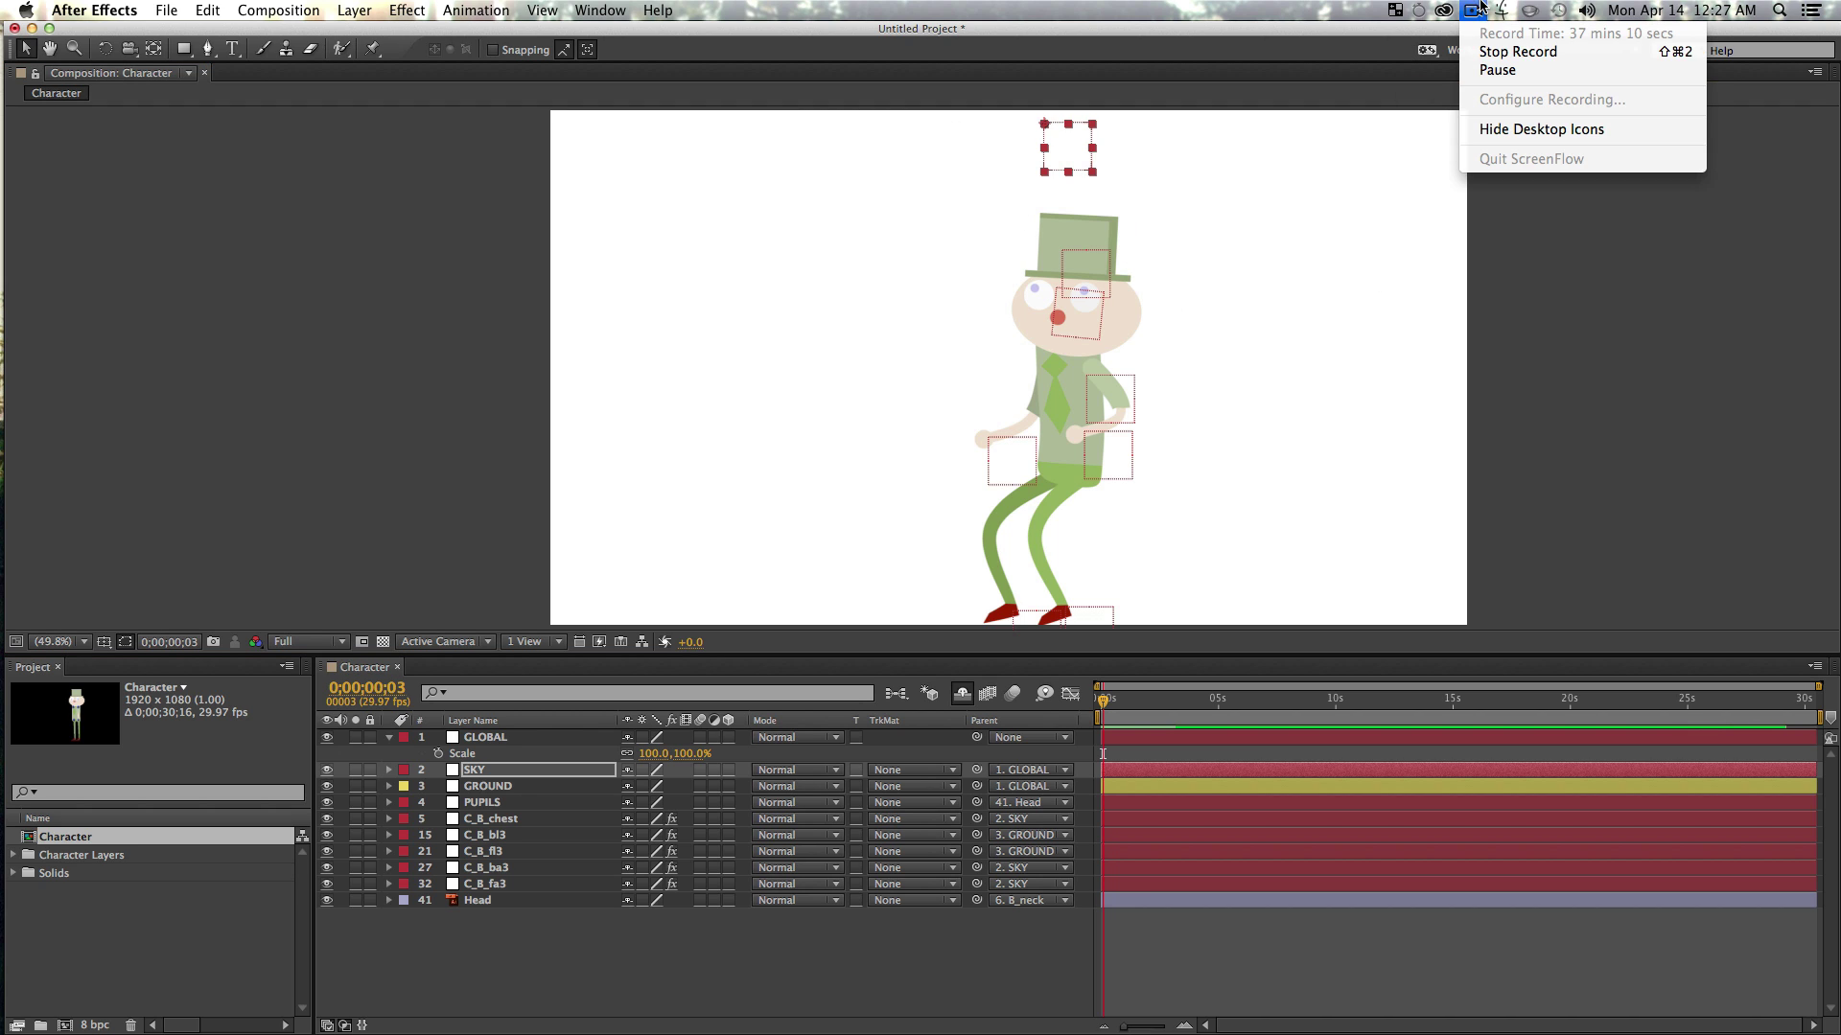